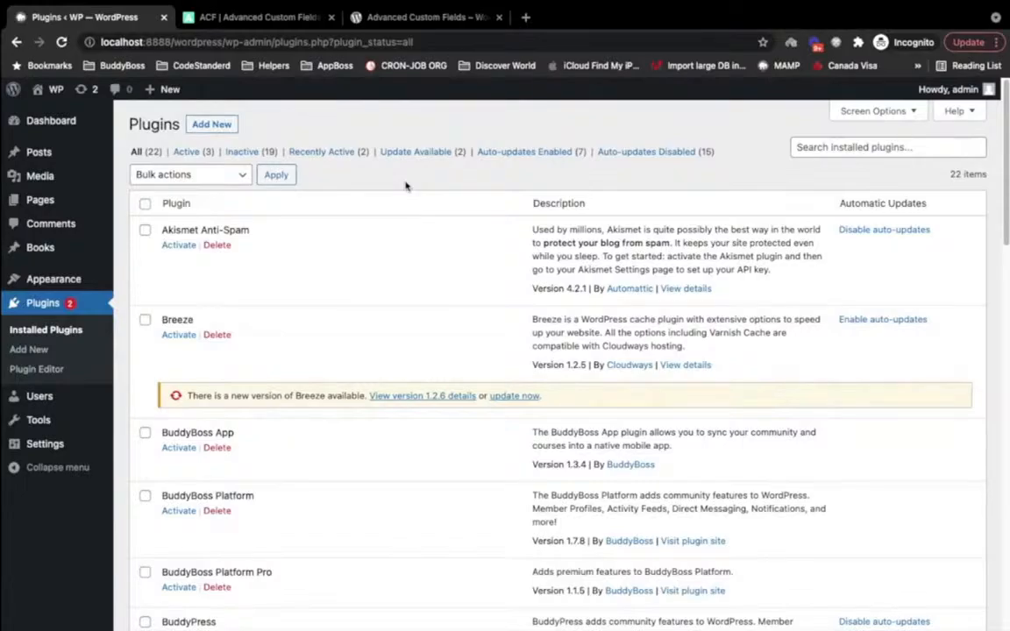
# - Examine the headline and feature overview on the Advanced Custom Fields website's home page
pyautogui.click(223, 21)
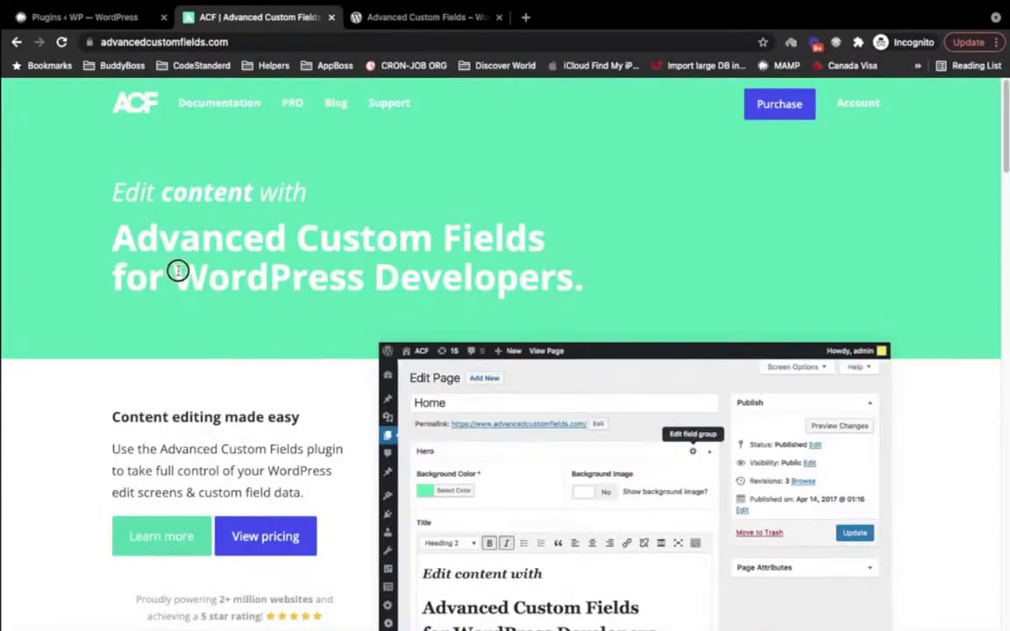
pyautogui.moveTo(178, 270); pyautogui.dragTo(571, 270)
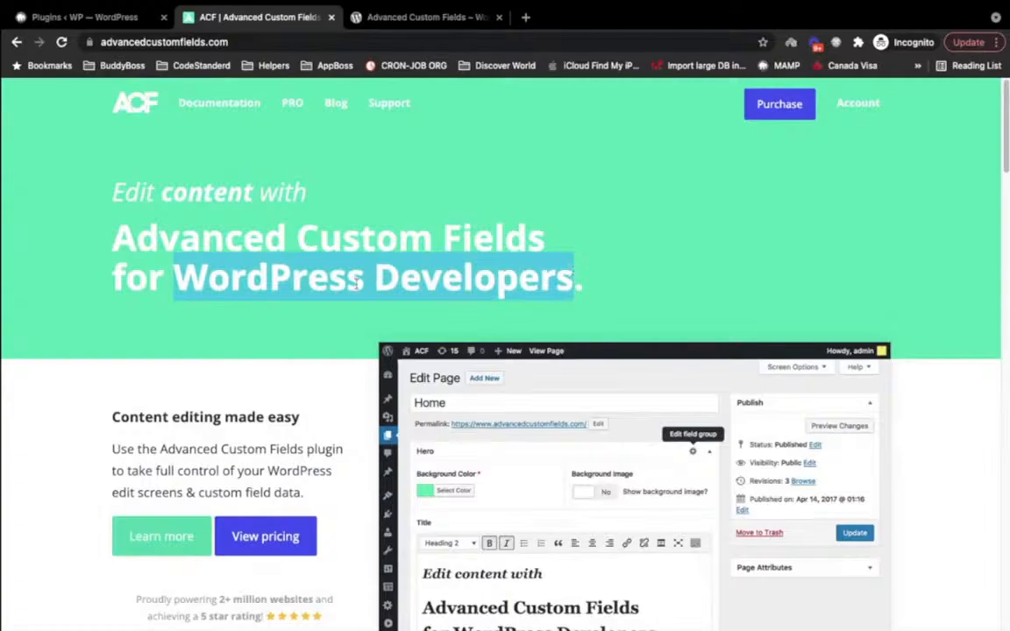
pyautogui.click(320, 256)
pyautogui.moveTo(171, 273); pyautogui.dragTo(571, 275)
pyautogui.click(397, 308)
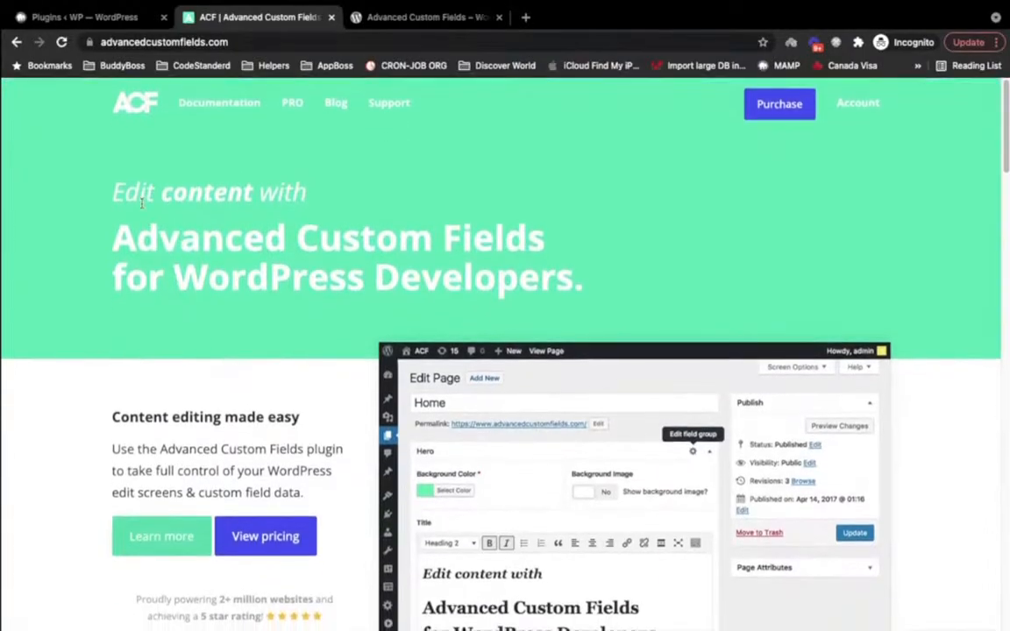
pyautogui.scroll(-5, 210, 219)
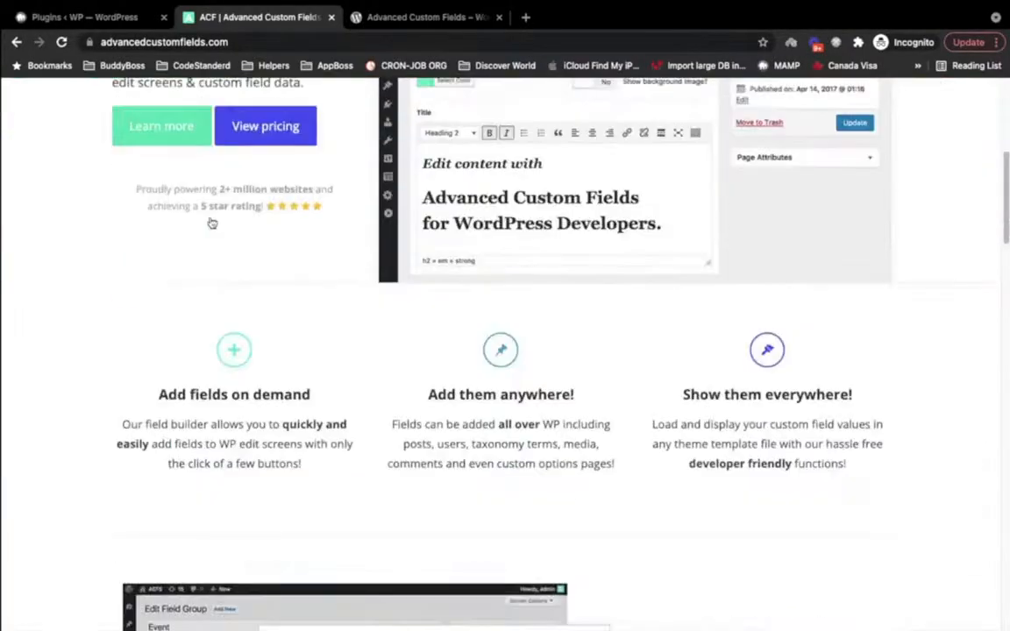
pyautogui.scroll(5, 210, 220)
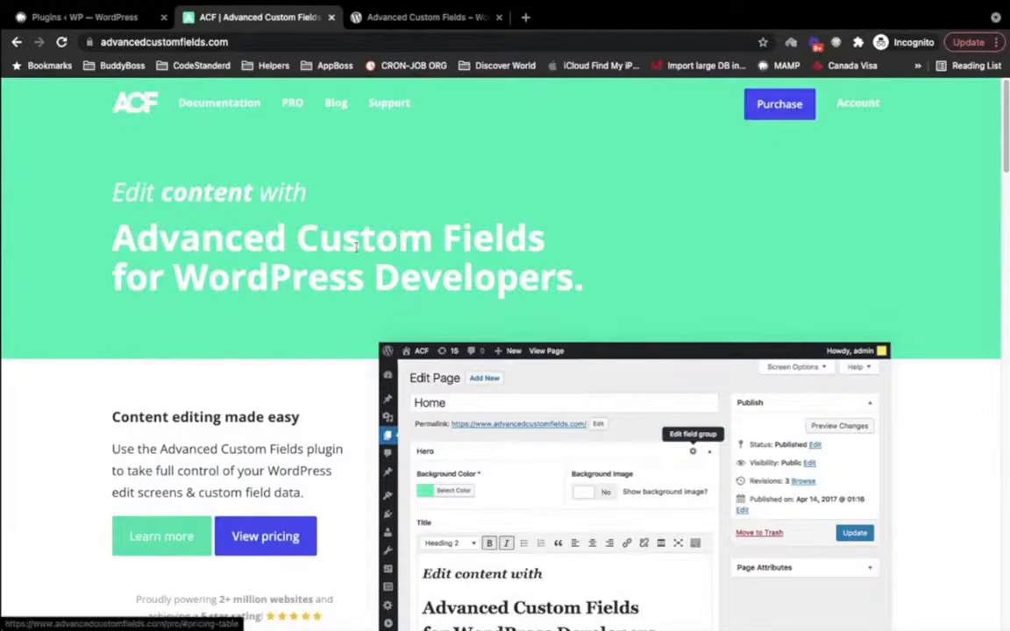
# - Copy the plugin title "Advanced Custom Fields" from its WordPress.org plugin page
pyautogui.click(379, 17)
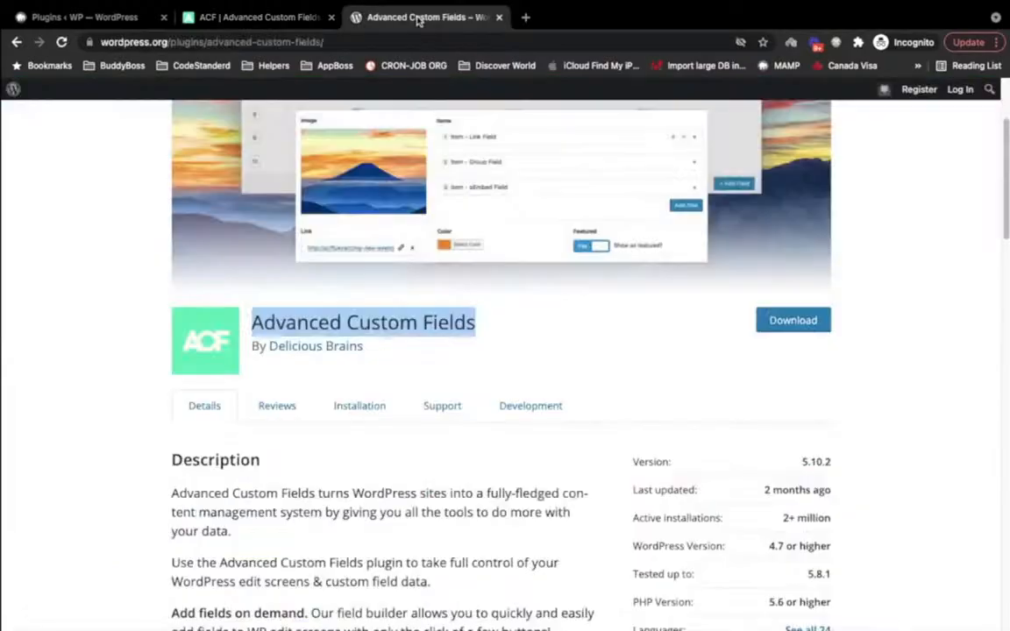
pyautogui.scroll(-2, 14, 323)
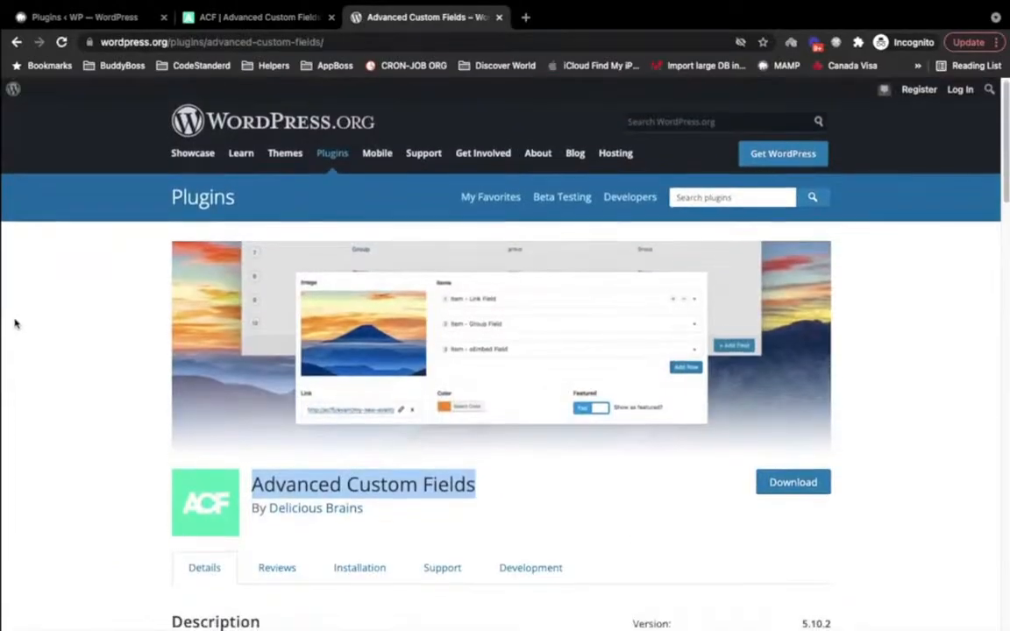
pyautogui.scroll(-2, 14, 324)
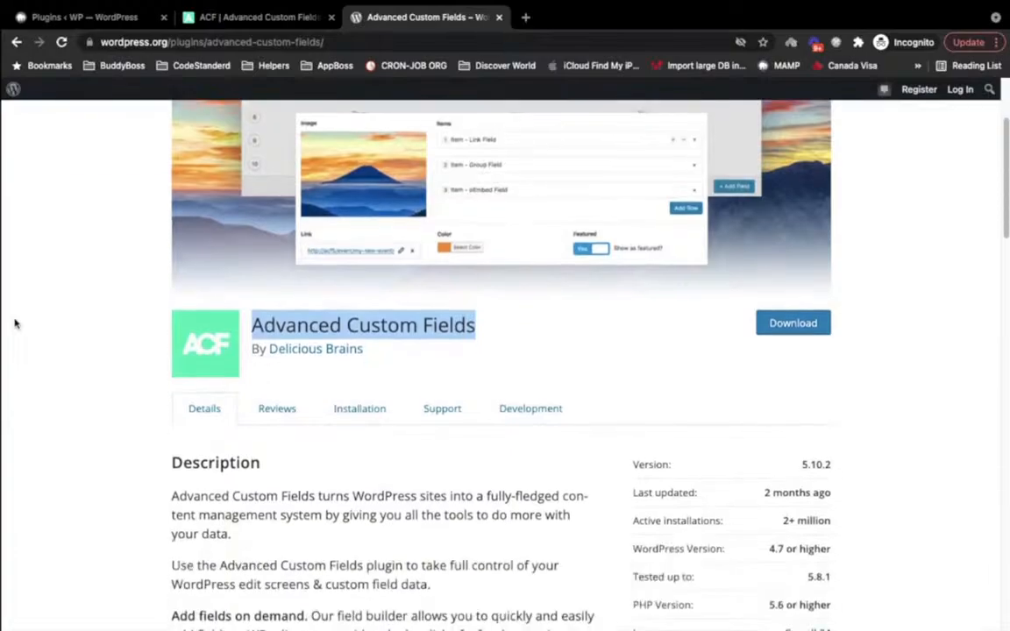
pyautogui.click(15, 323)
pyautogui.tripleClick(299, 322)
pyautogui.press('super+c')
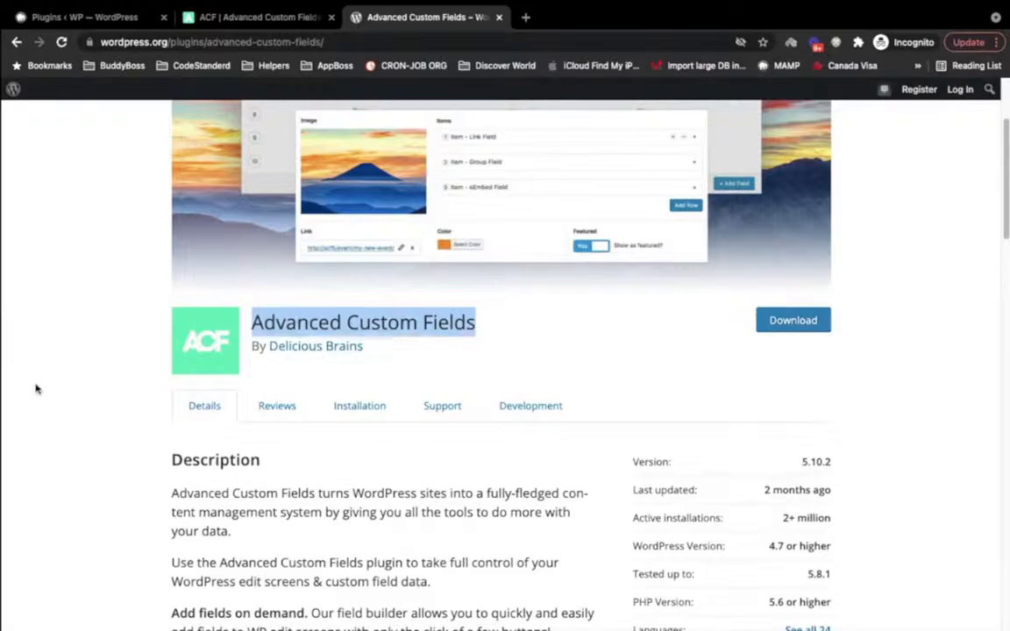
pyautogui.scroll(3, 36, 388)
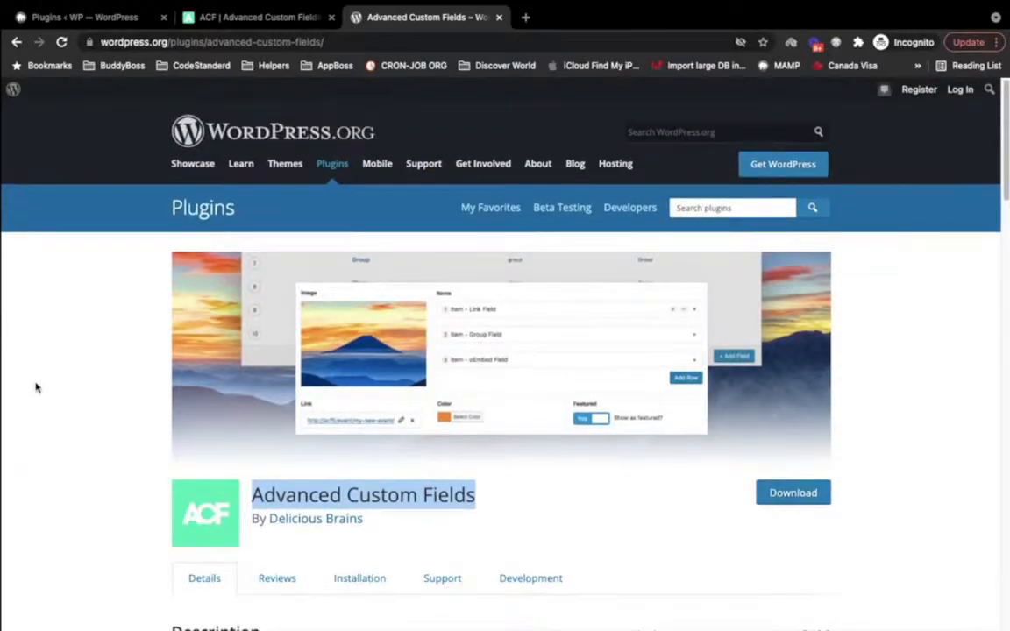
# - Search for "Advanced Custom Fields" among the plugins that can be added to the local WordPress site
pyautogui.click(111, 16)
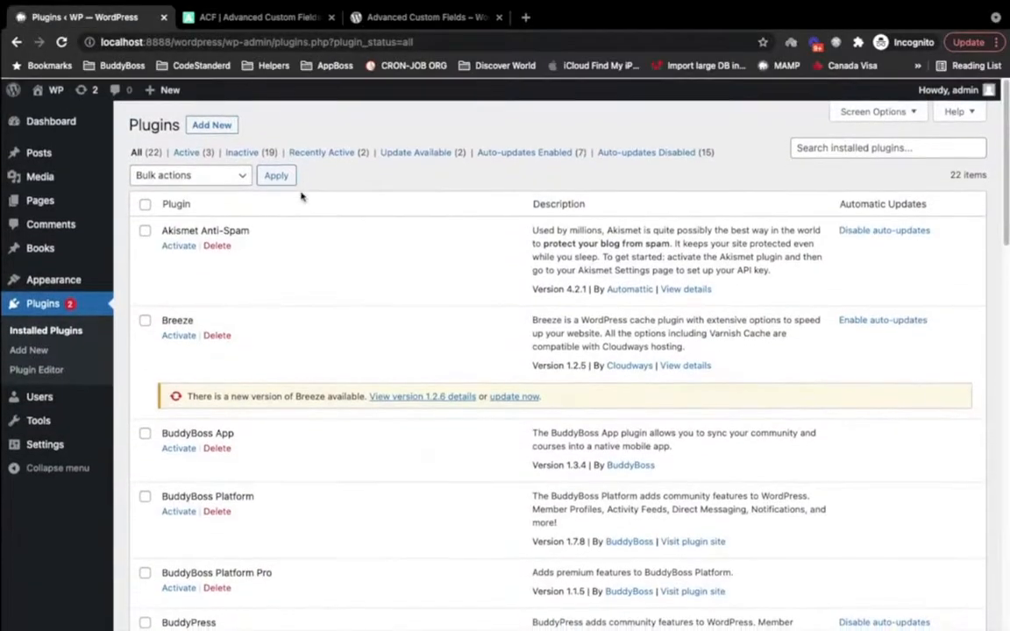
pyautogui.click(206, 128)
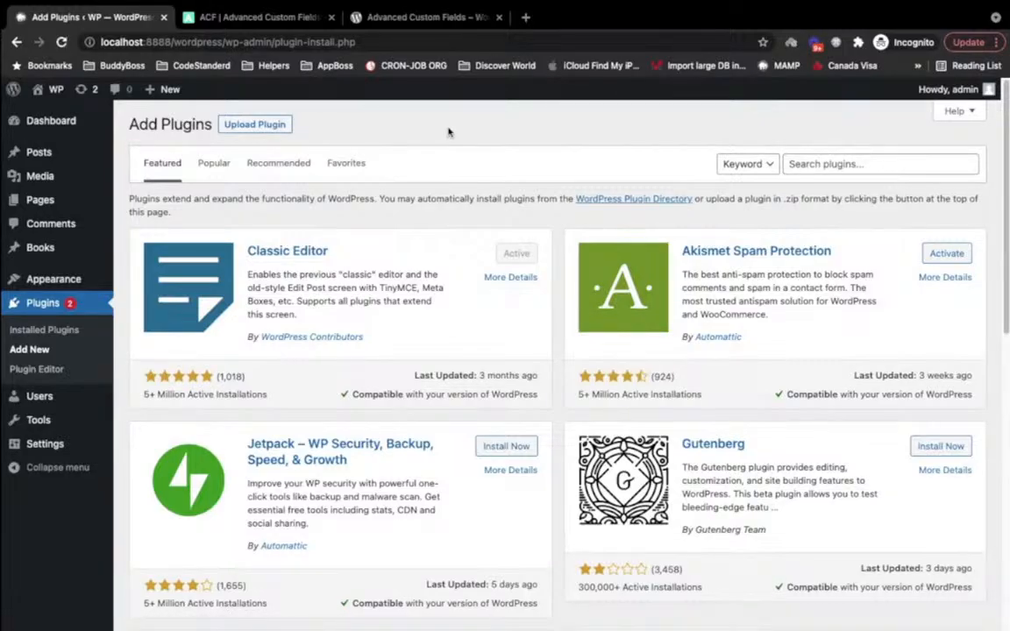
pyautogui.click(871, 163)
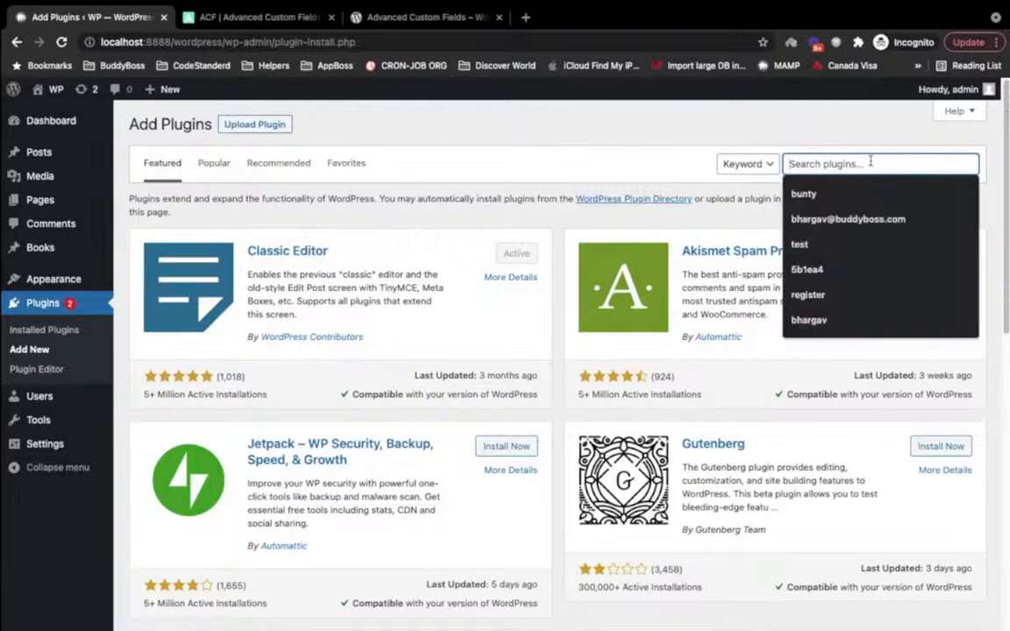
pyautogui.press('super+v')
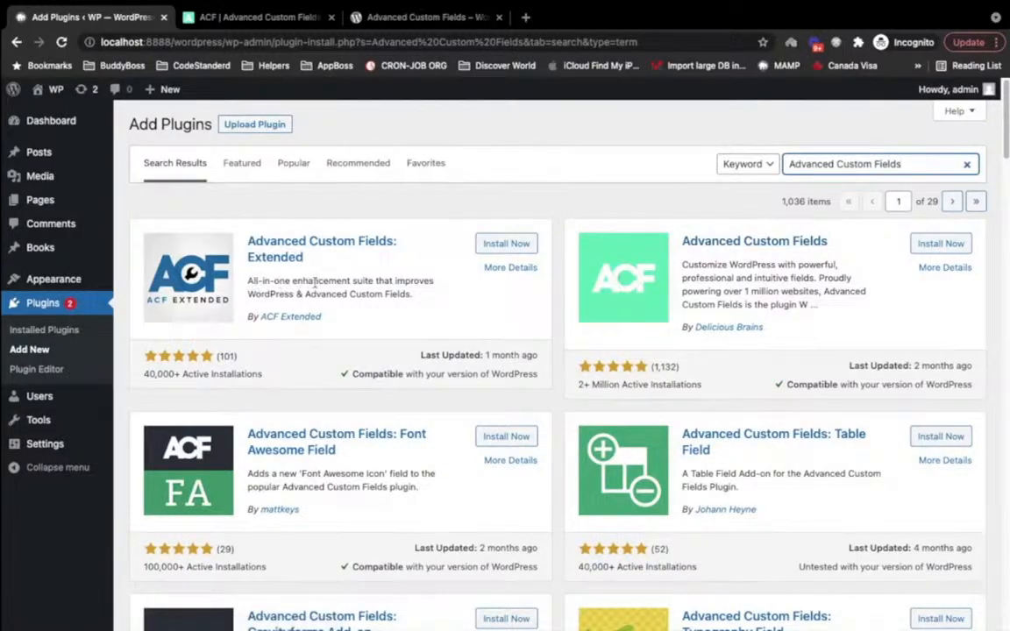
# - Install and activate the Advanced Custom Fields plugin by Delicious Brains
pyautogui.click(947, 250)
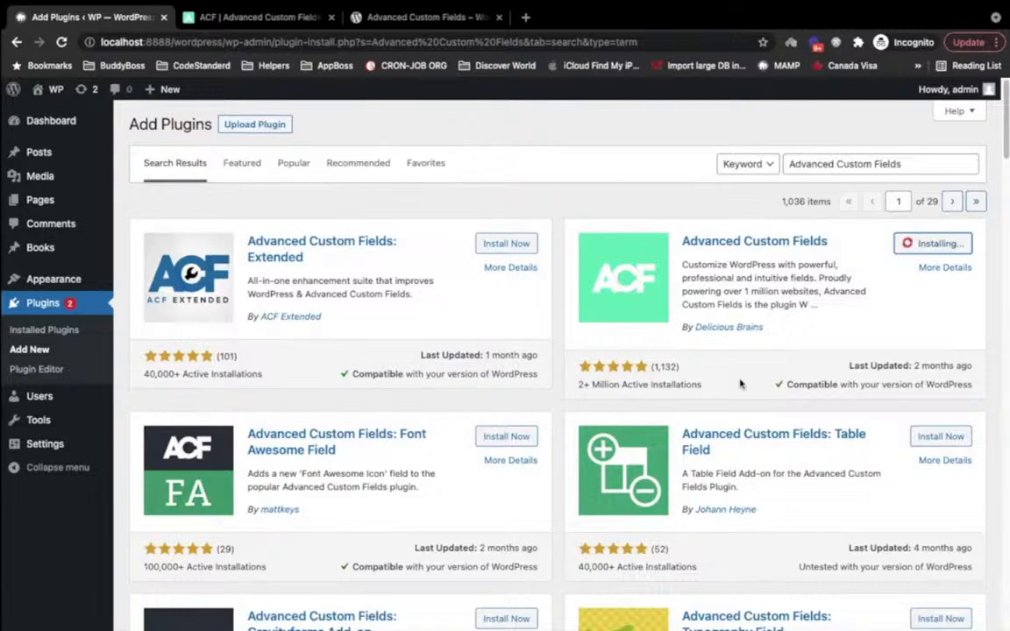
pyautogui.moveTo(629, 6)
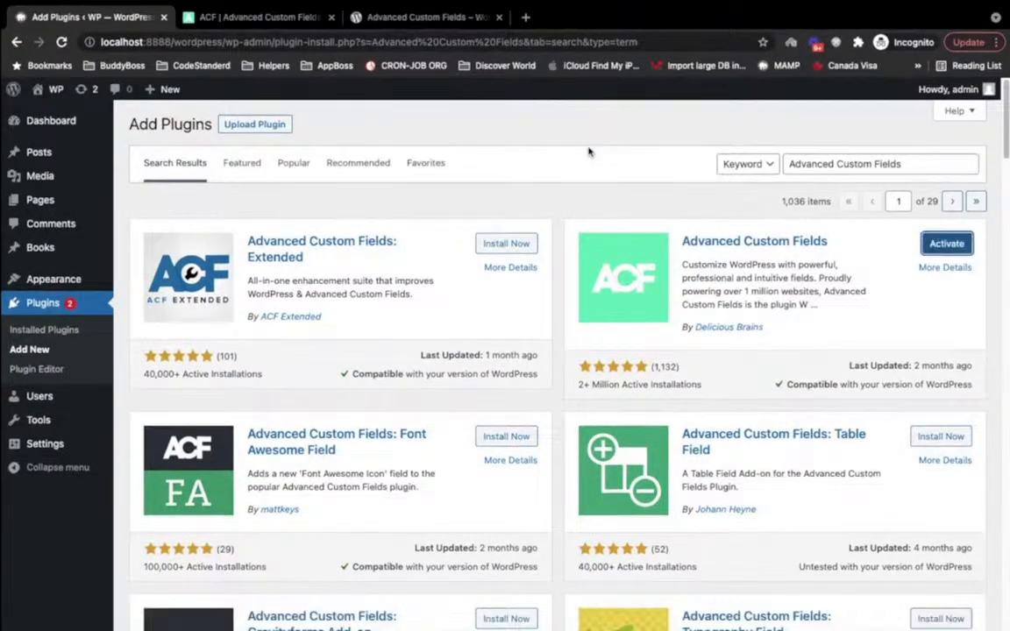
pyautogui.click(945, 244)
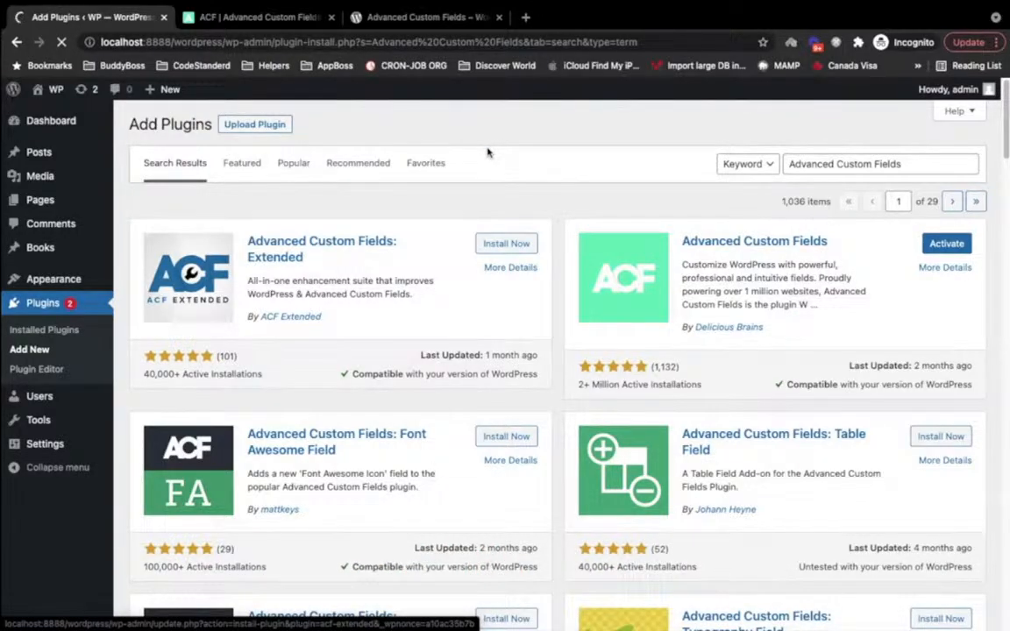
pyautogui.press('XF86MonBrightnessDown')
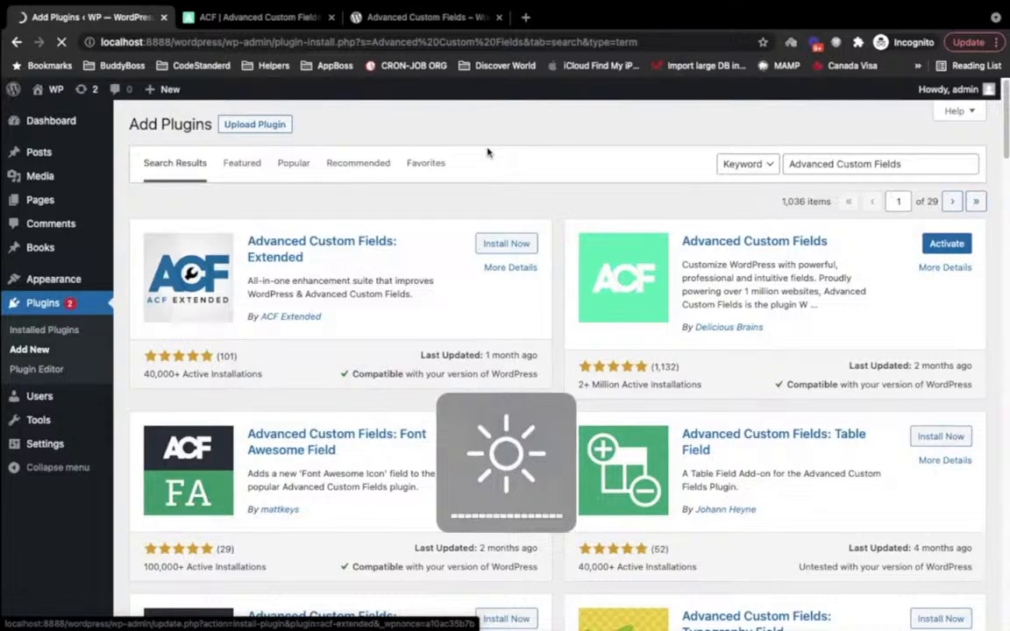
pyautogui.press('XF86AudioRaiseVolume')
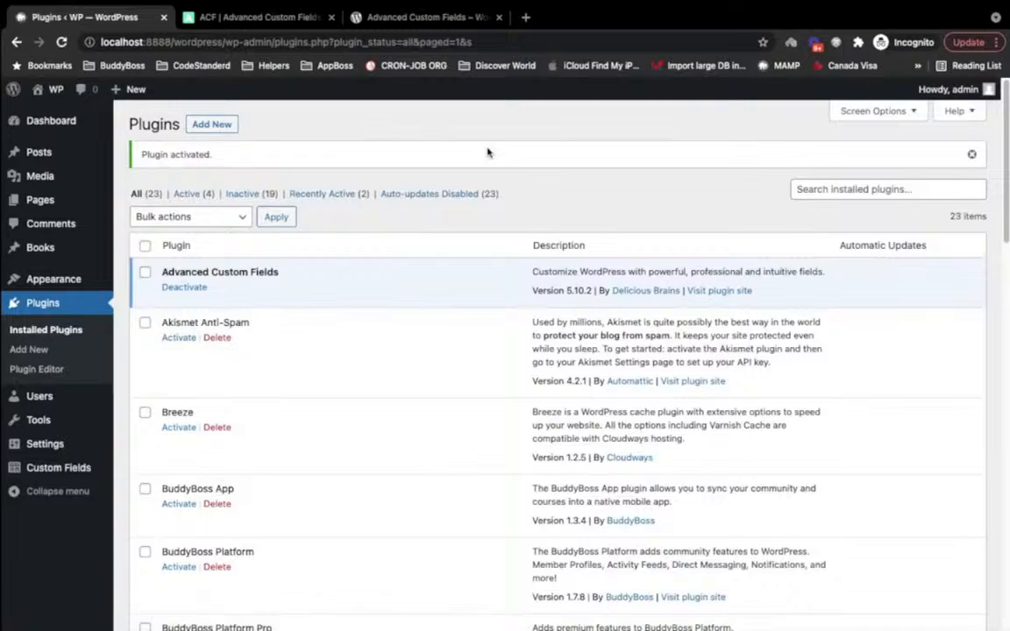
pyautogui.moveTo(162, 271); pyautogui.dragTo(376, 275)
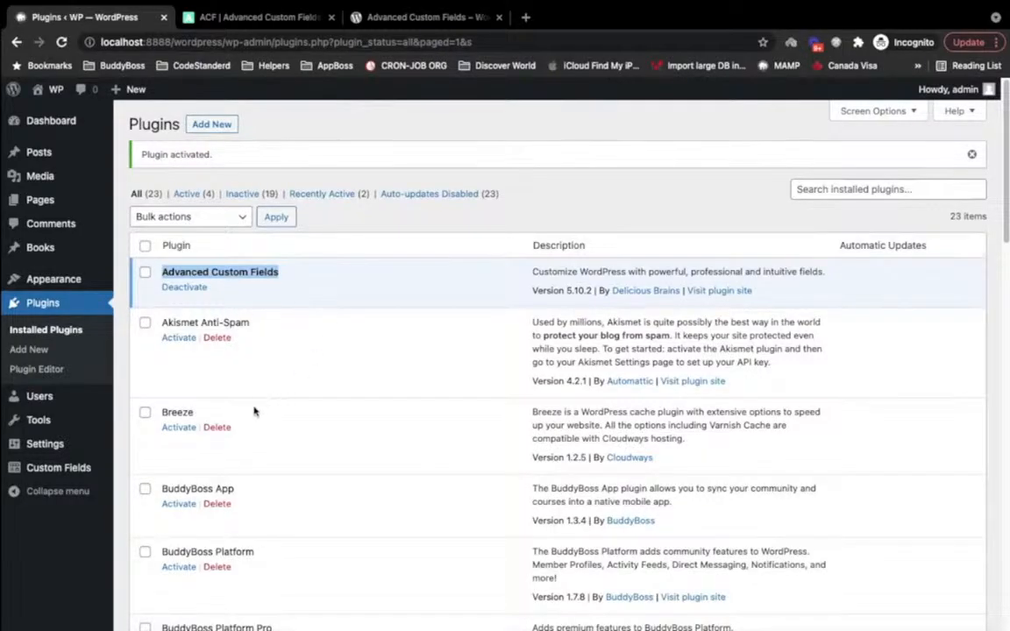
# - Move the existing "BuntyWP Setting" field group in Custom Fields to the trash
pyautogui.moveTo(57, 469)
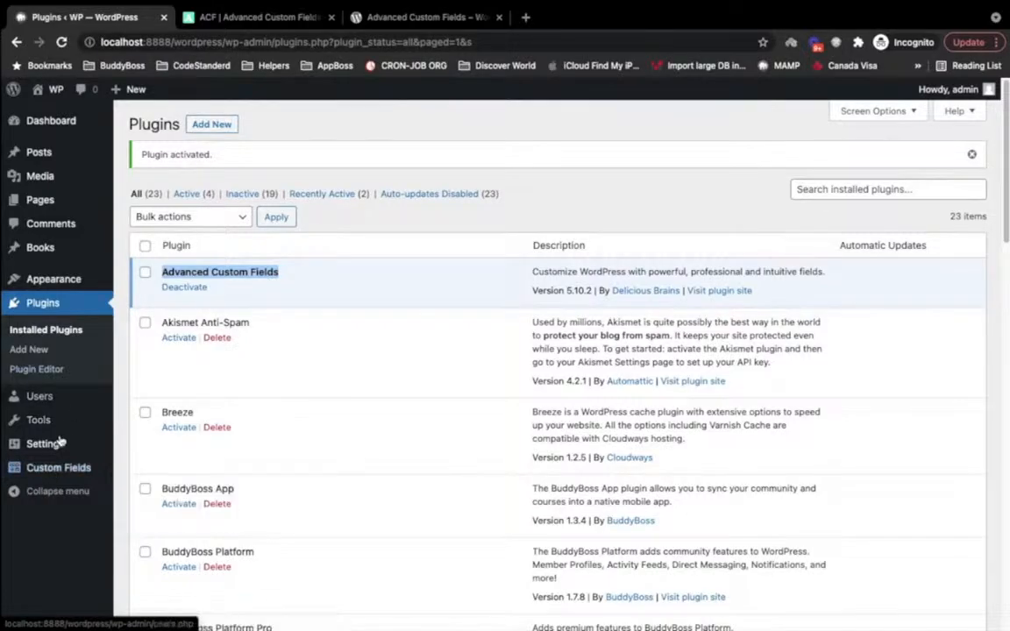
pyautogui.click(62, 469)
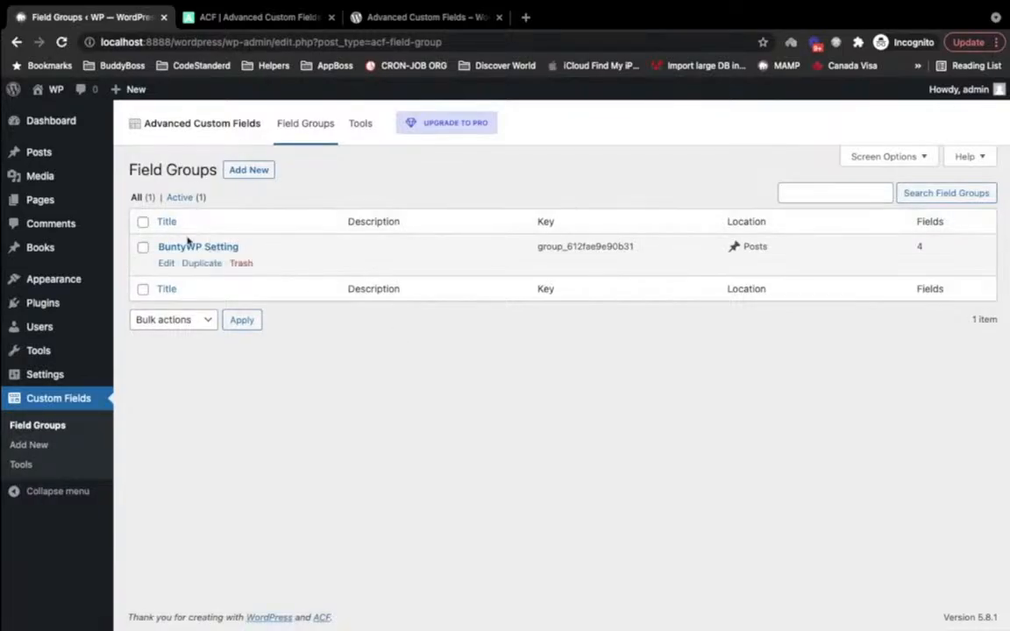
pyautogui.click(143, 222)
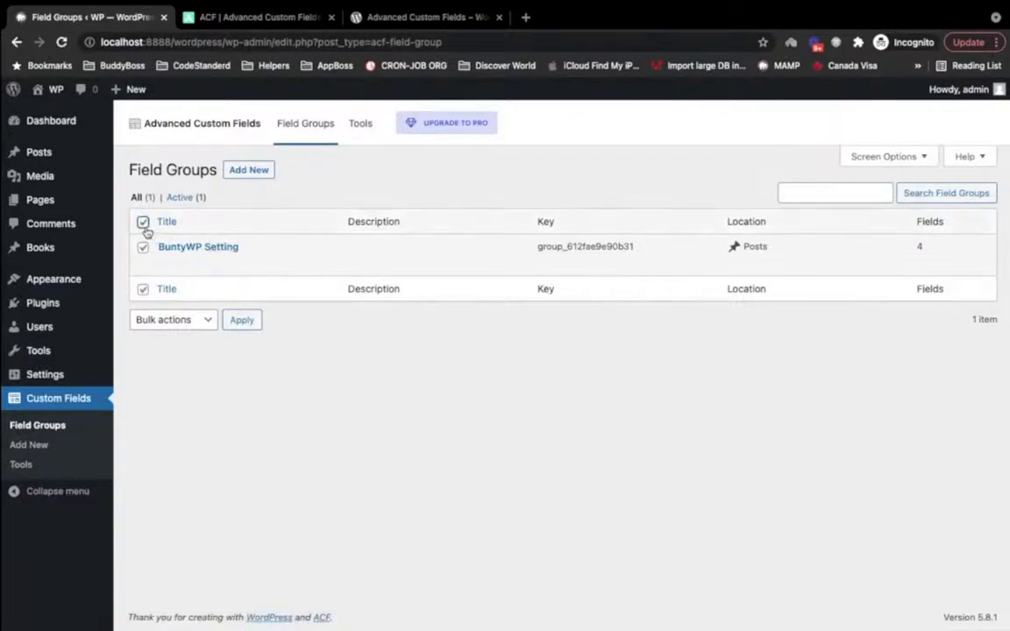
pyautogui.click(207, 325)
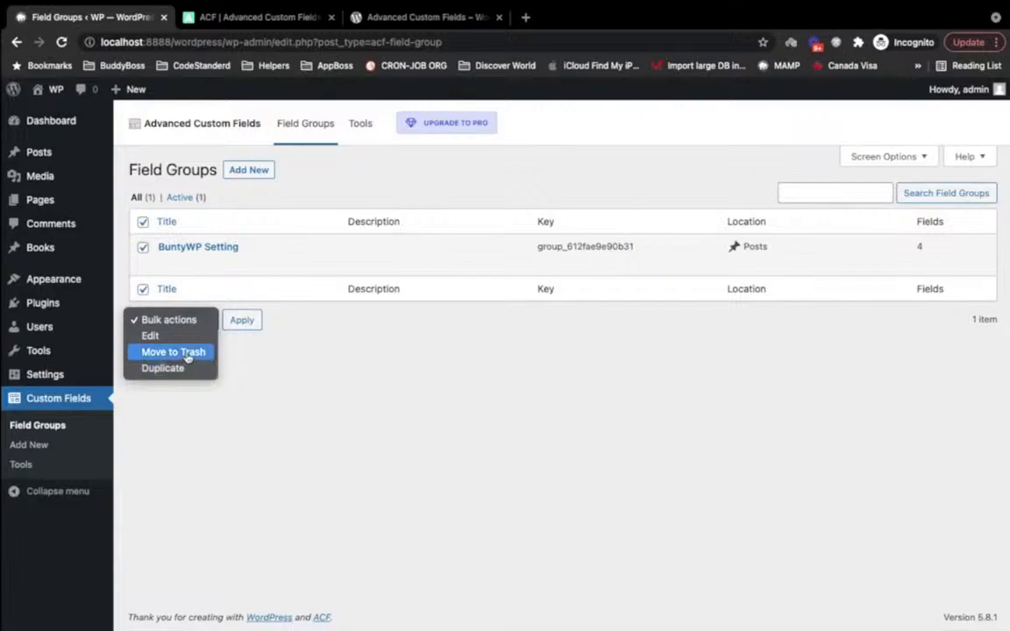
pyautogui.click(187, 354)
pyautogui.click(250, 320)
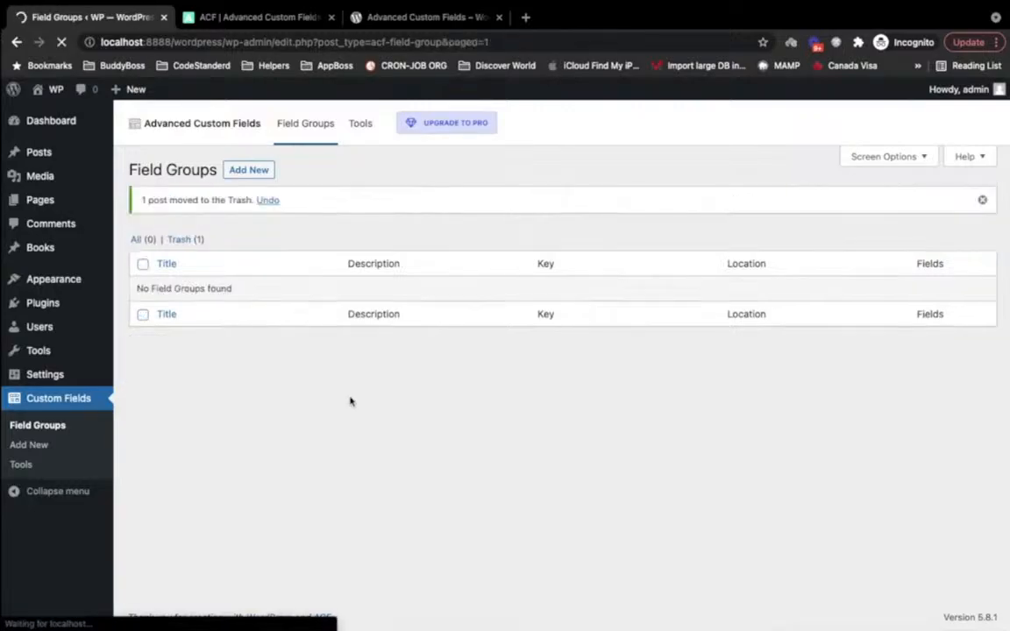
# - Permanently delete the trashed "BuntyWP Setting" field group
pyautogui.click(188, 242)
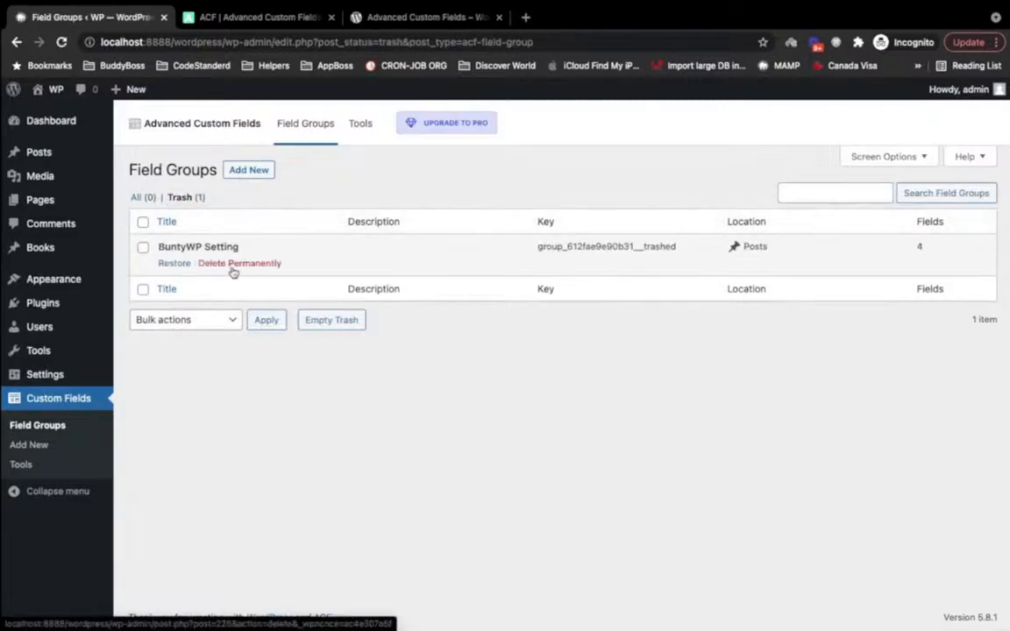
pyautogui.click(234, 268)
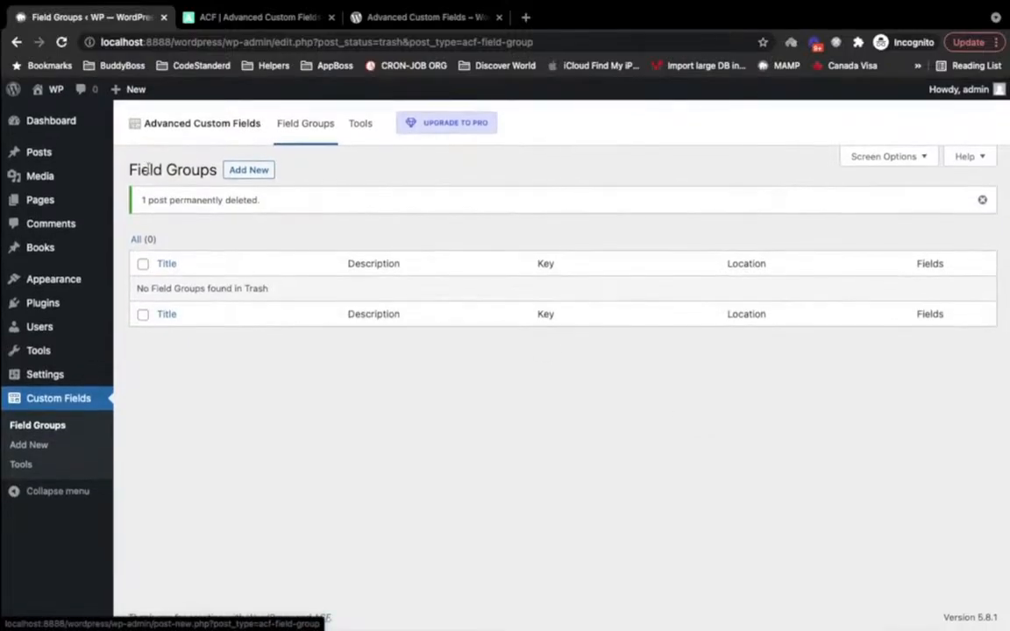
pyautogui.moveTo(129, 169); pyautogui.dragTo(221, 170)
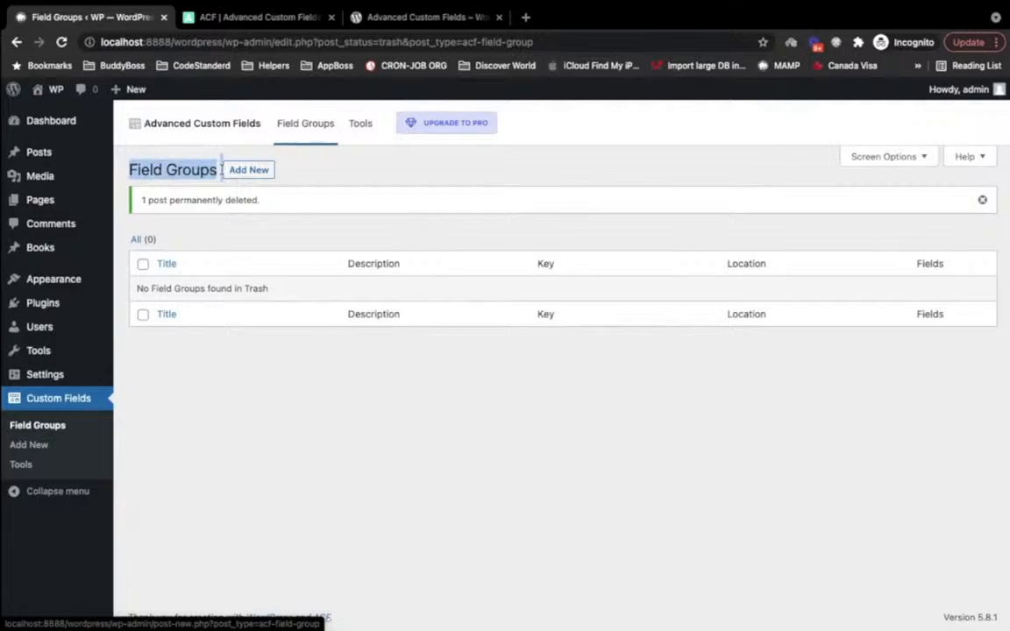
pyautogui.click(332, 154)
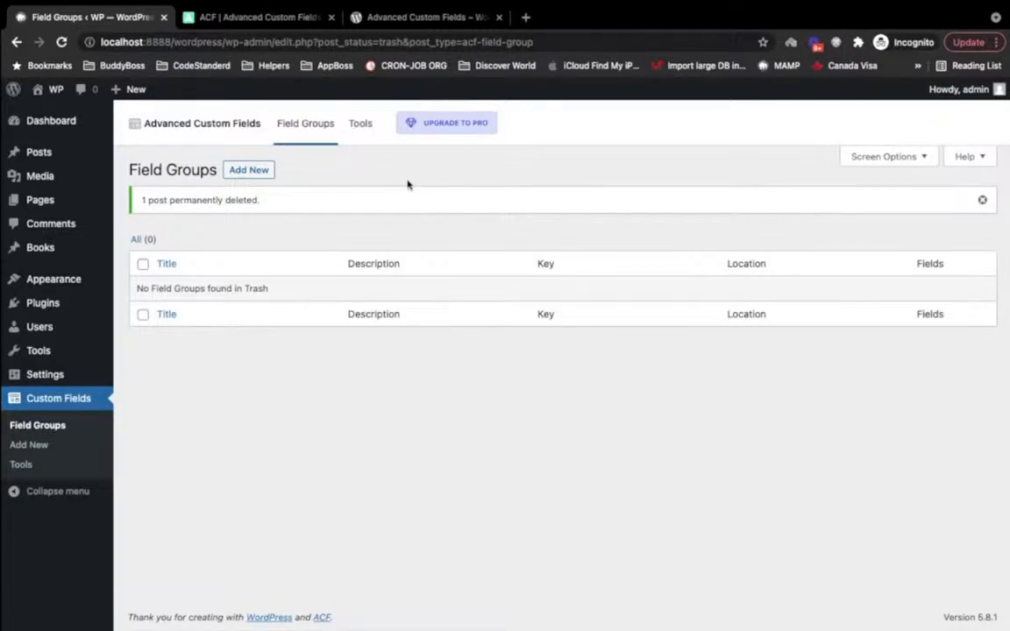
# - Open Book Post 1 for editing from the Books list in a separate browser tab and examine its available fields
pyautogui.moveTo(31, 258)
pyautogui.keyDown('super'); pyautogui.click(33, 253); pyautogui.keyUp('super')
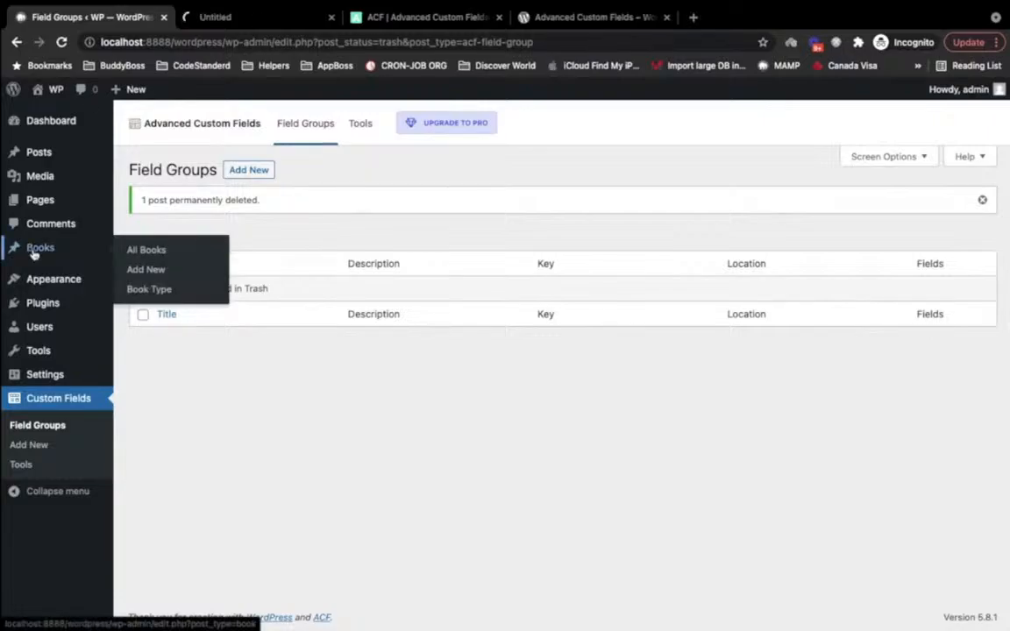
pyautogui.click(305, 20)
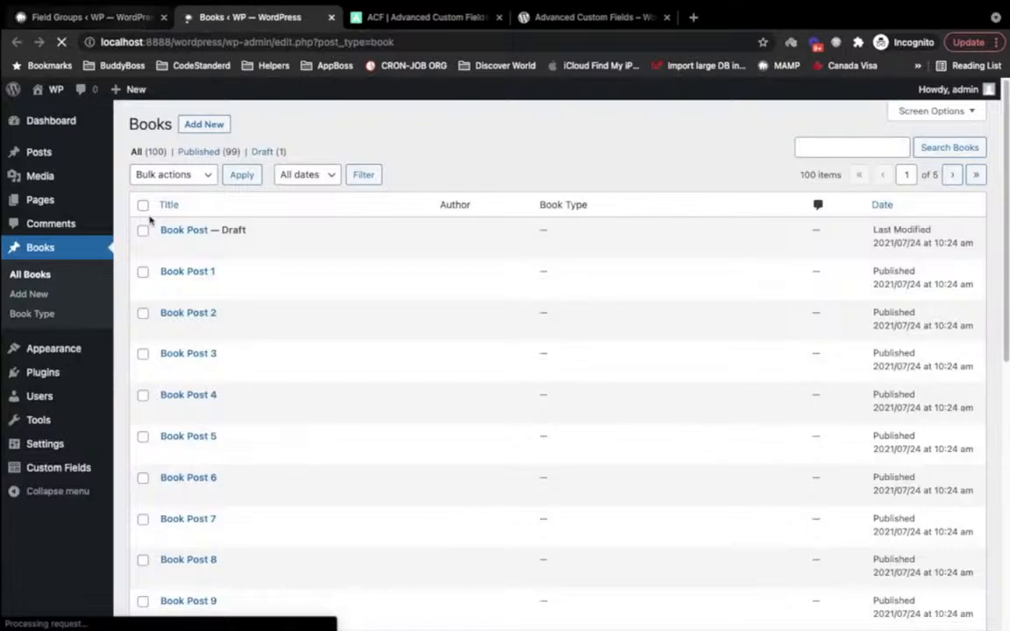
pyautogui.click(168, 274)
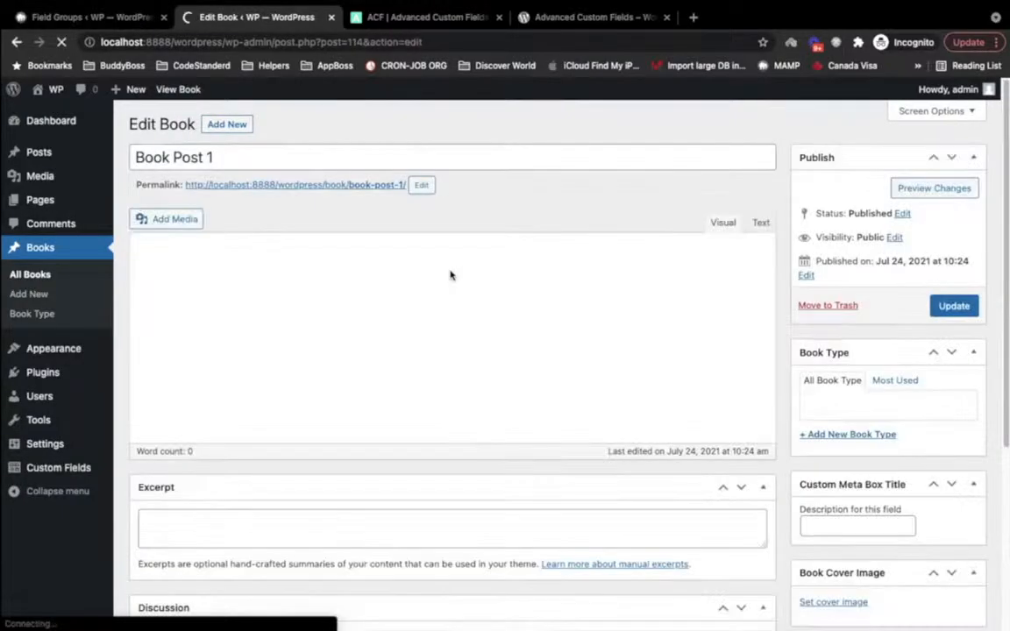
pyautogui.scroll(-3, 638, 277)
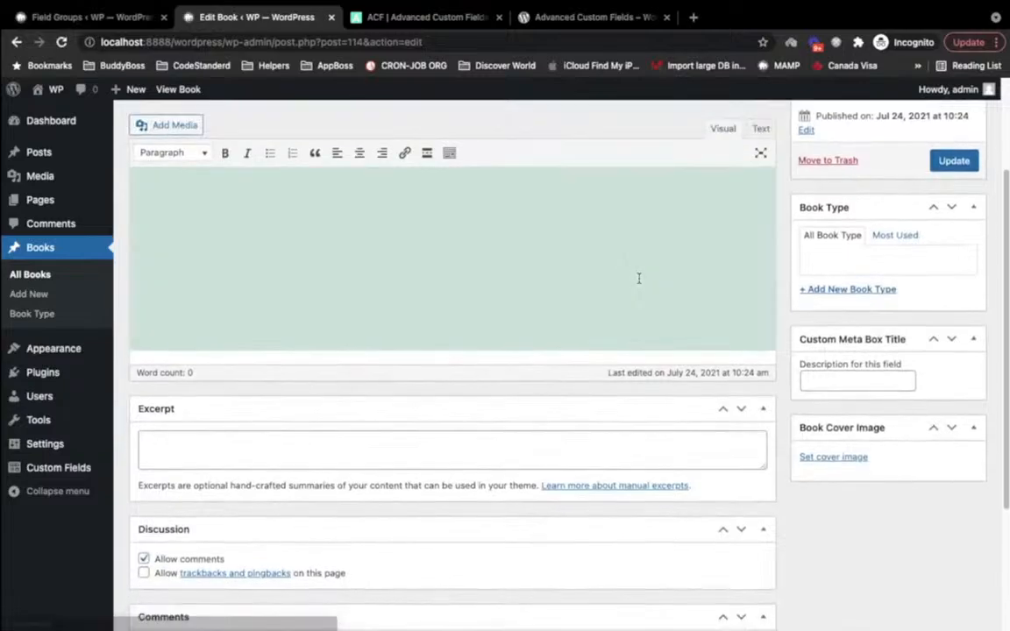
pyautogui.scroll(-4, 638, 278)
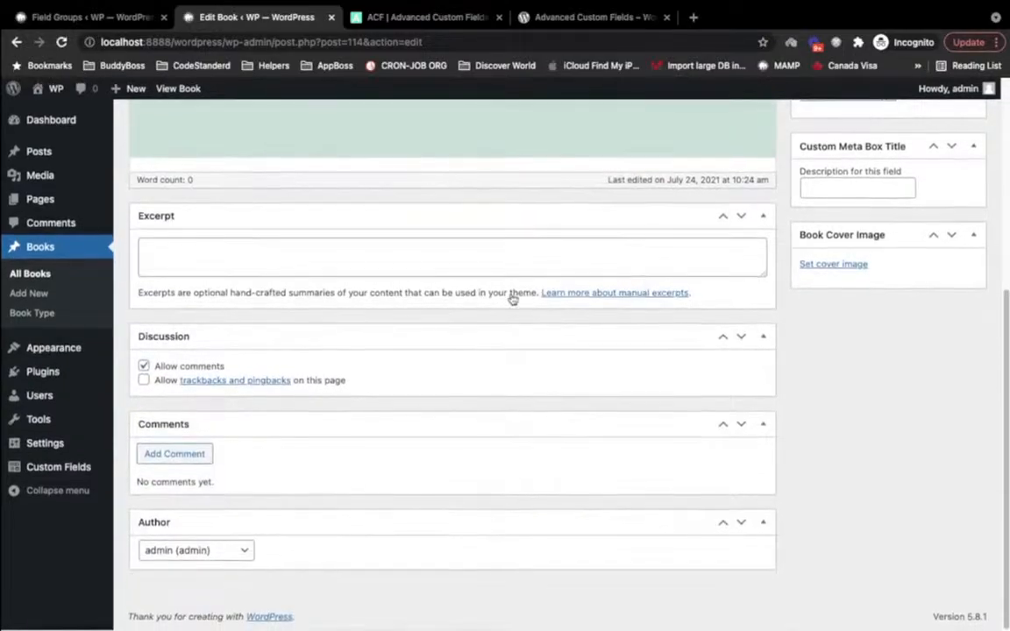
pyautogui.scroll(2, 362, 383)
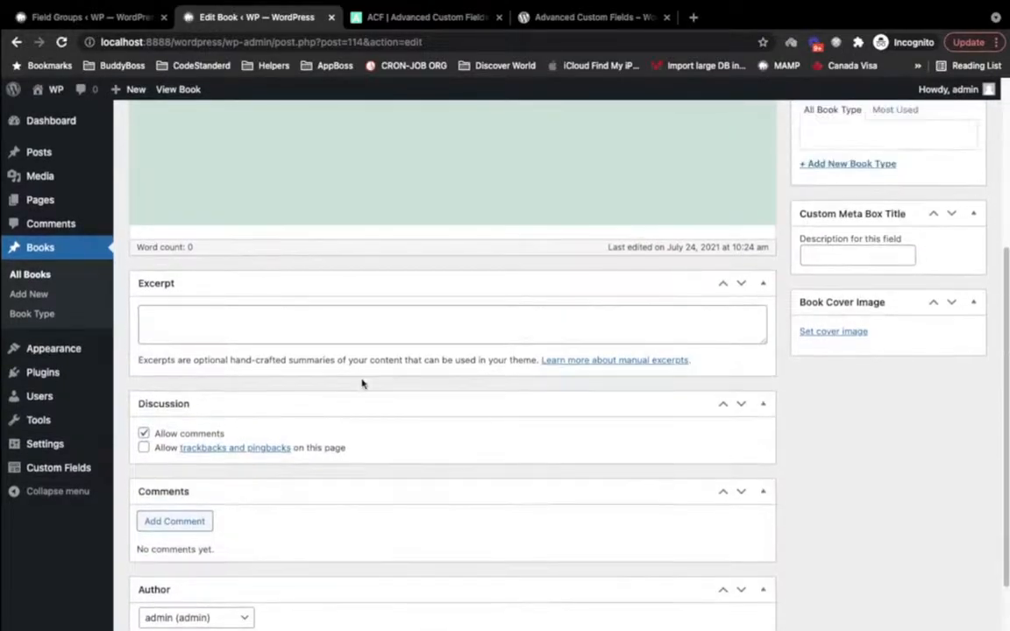
# - Review the title, content editor and meta boxes on the Book Post 1 edit page
pyautogui.scroll(5, 362, 383)
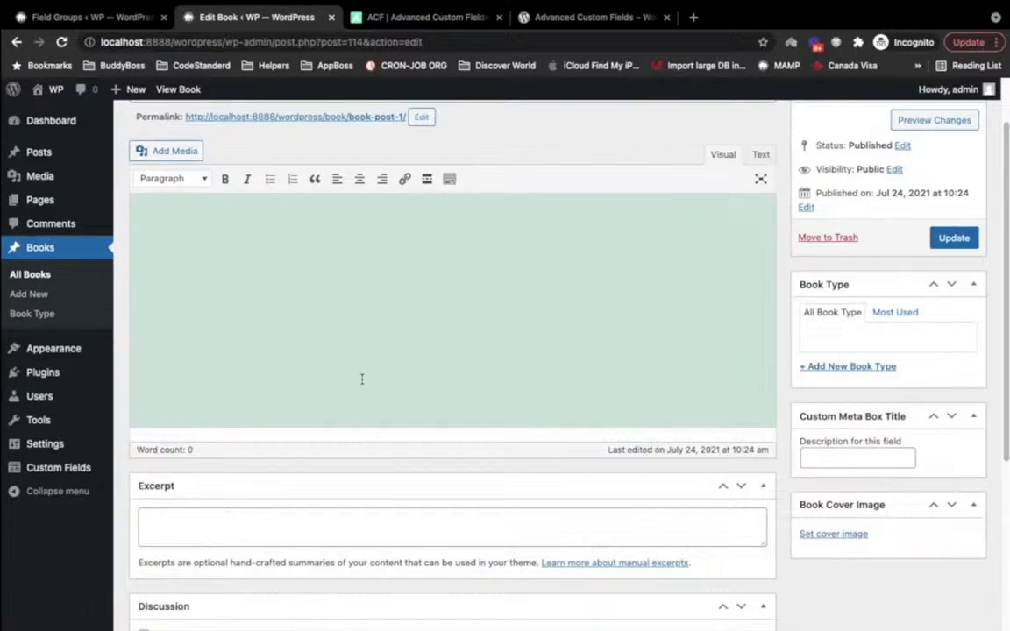
pyautogui.scroll(2, 361, 379)
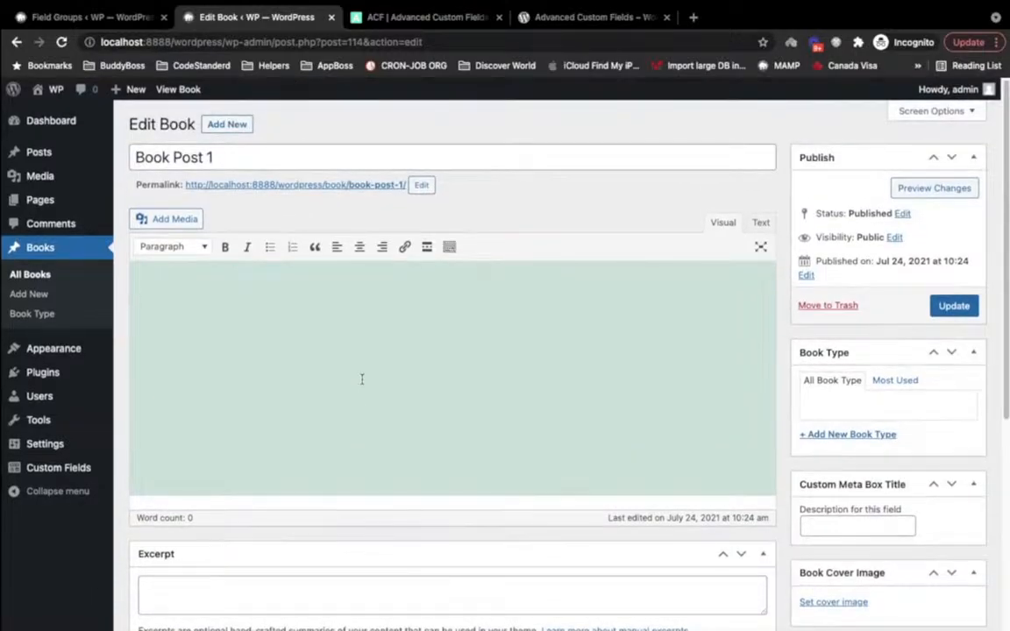
pyautogui.scroll(-10, 362, 379)
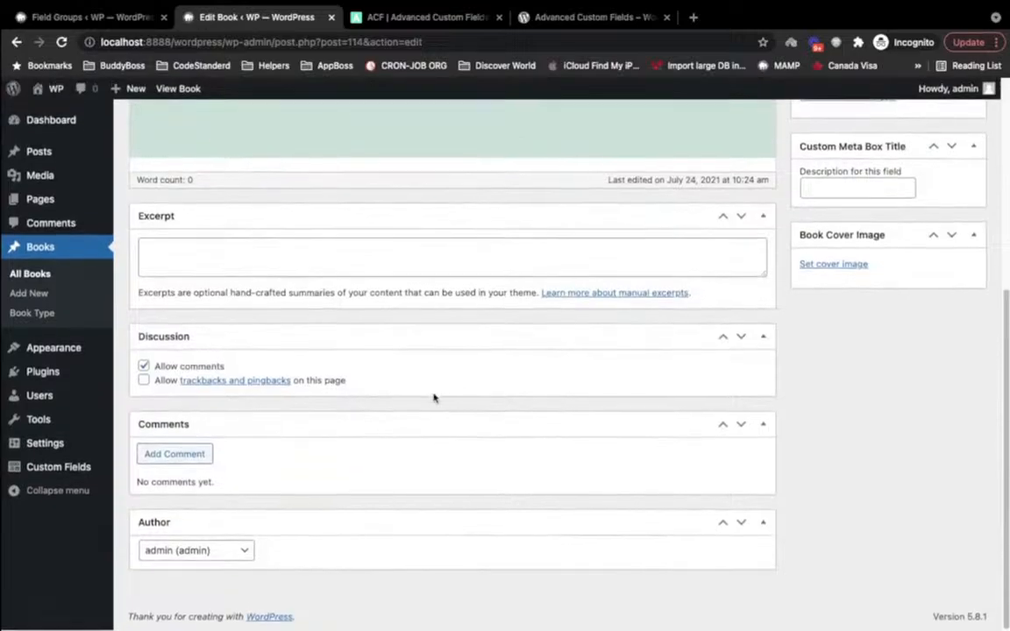
pyautogui.scroll(9, 630, 361)
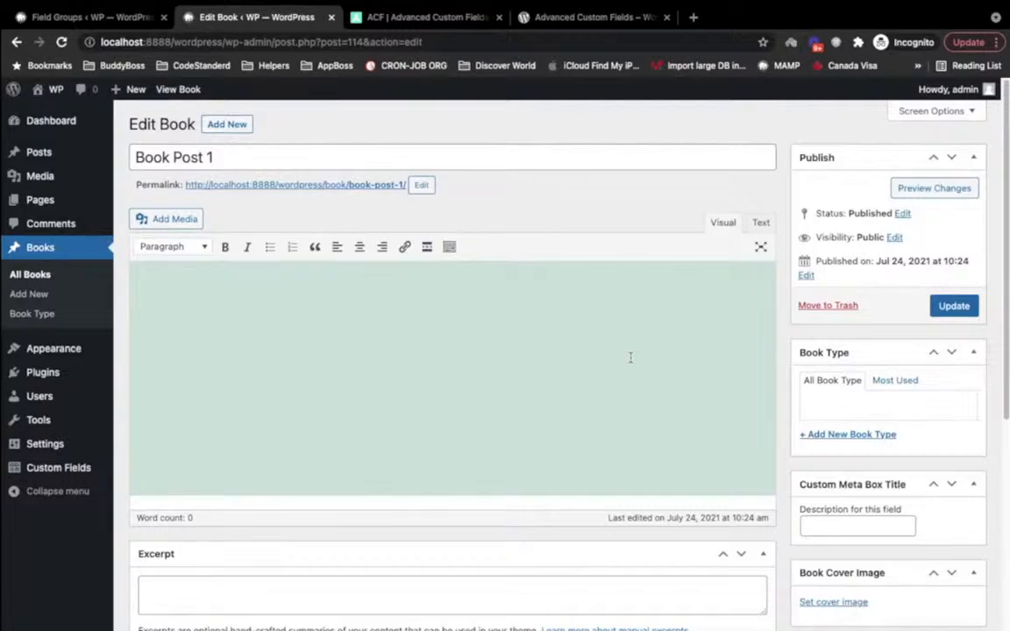
pyautogui.scroll(-5, 629, 357)
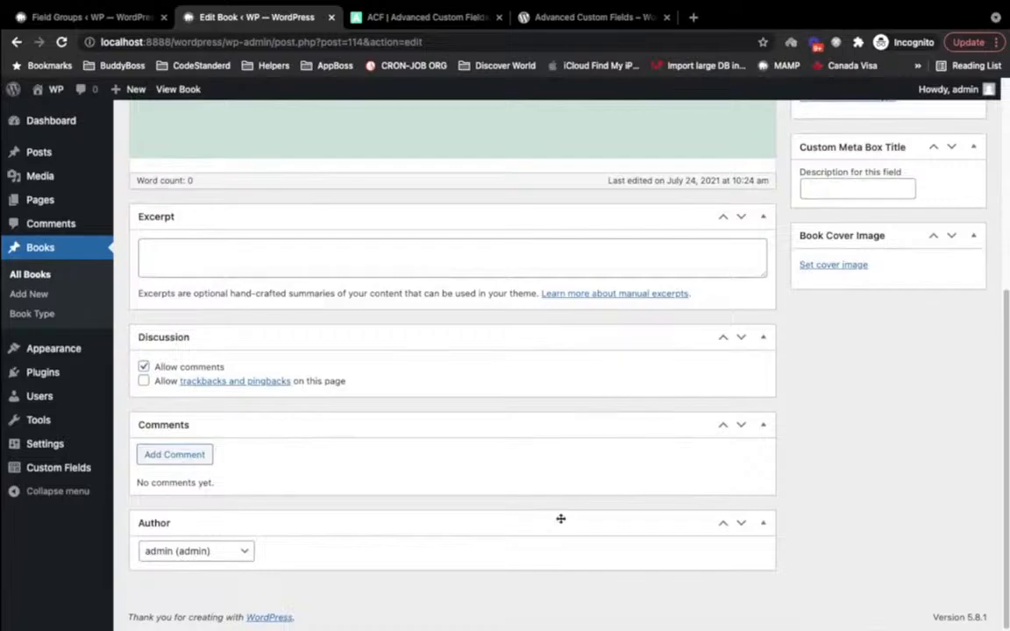
pyautogui.scroll(5, 560, 522)
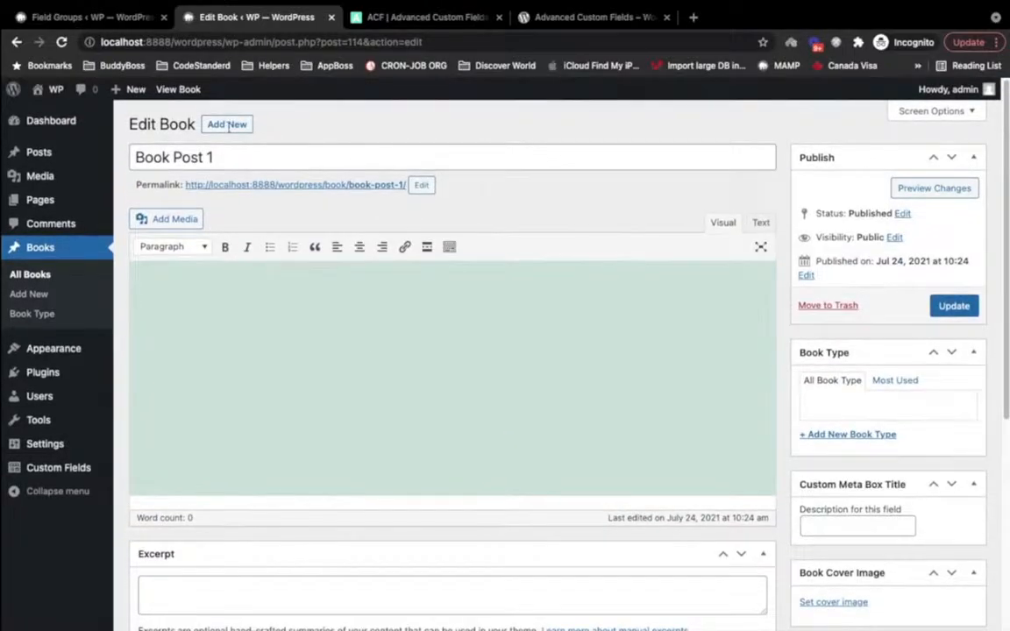
pyautogui.moveTo(237, 156); pyautogui.dragTo(131, 159)
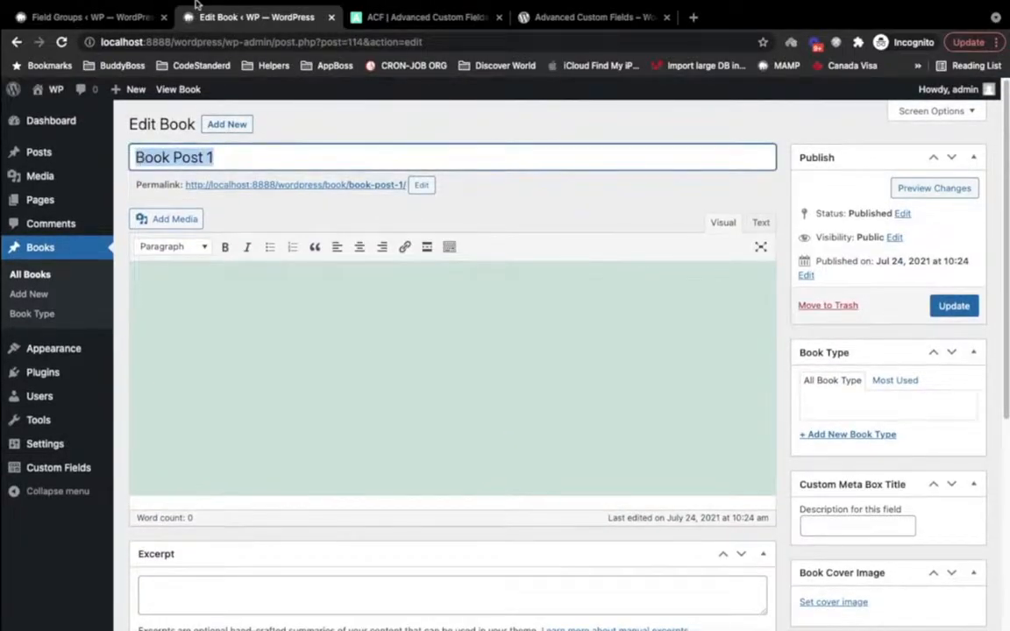
# - Create a new Advanced Custom Fields field group titled "Books Fields" and publish it
pyautogui.click(127, 19)
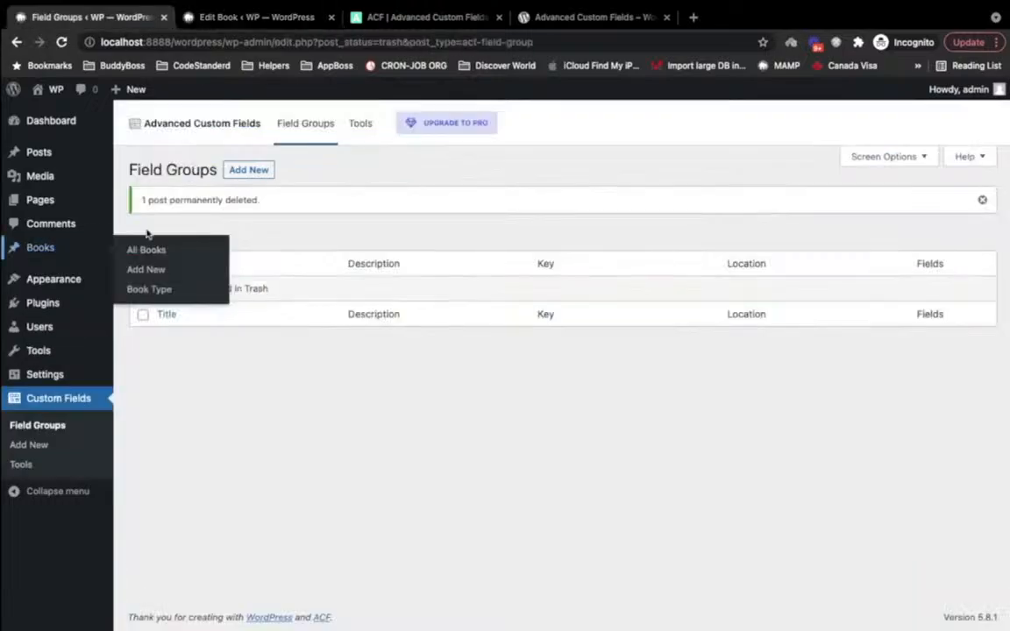
pyautogui.click(263, 175)
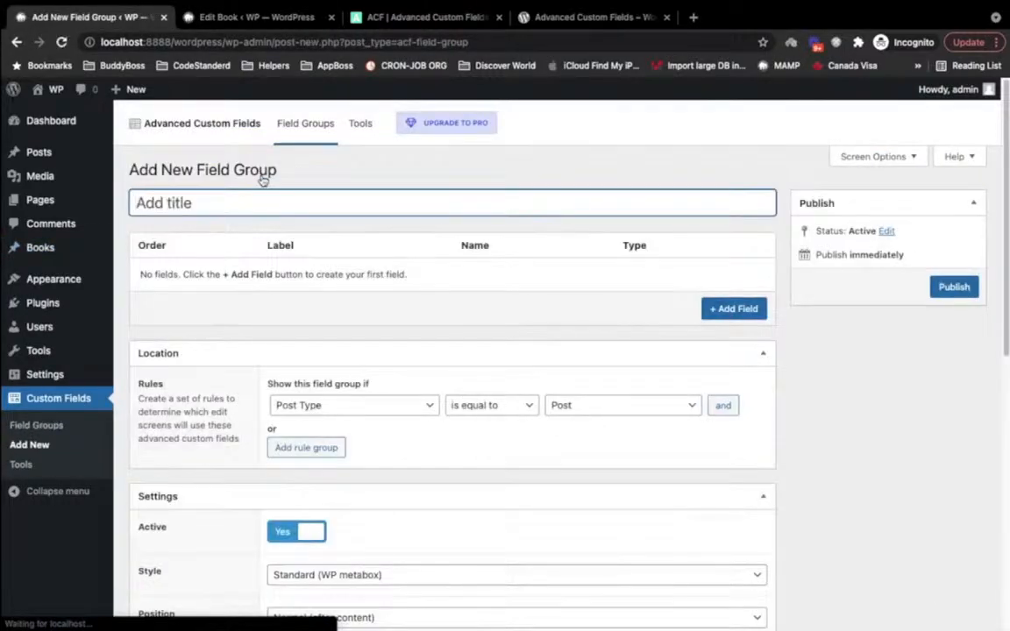
pyautogui.write('Boo')
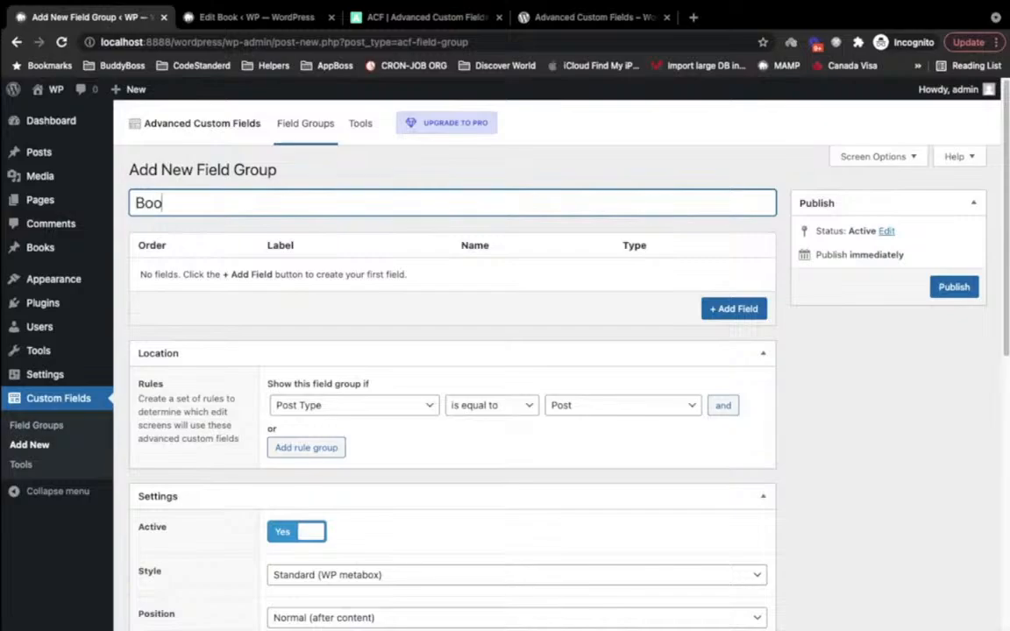
pyautogui.write('ks Fields')
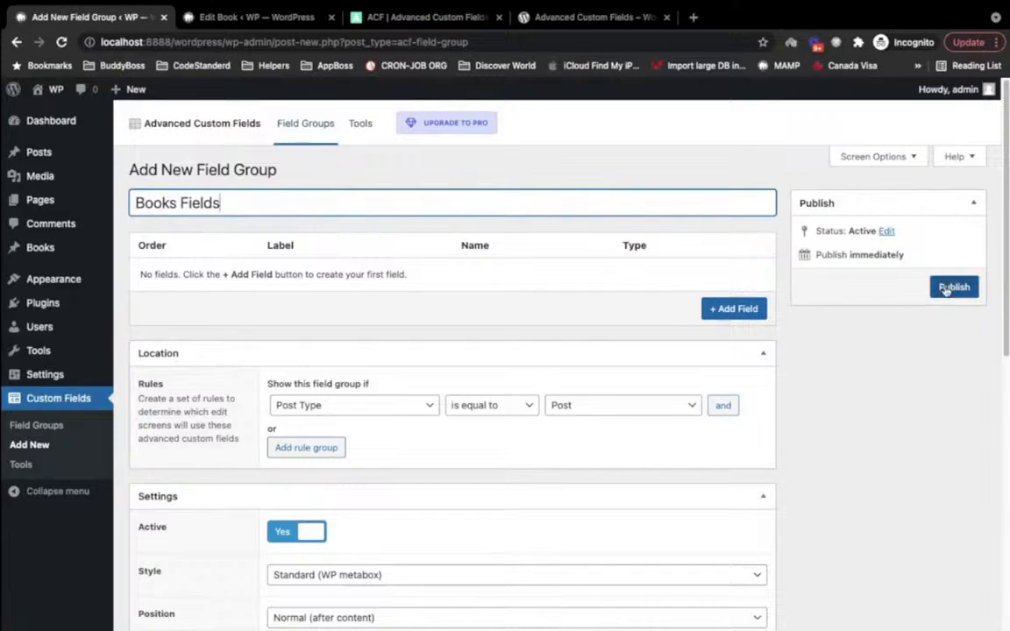
pyautogui.click(949, 287)
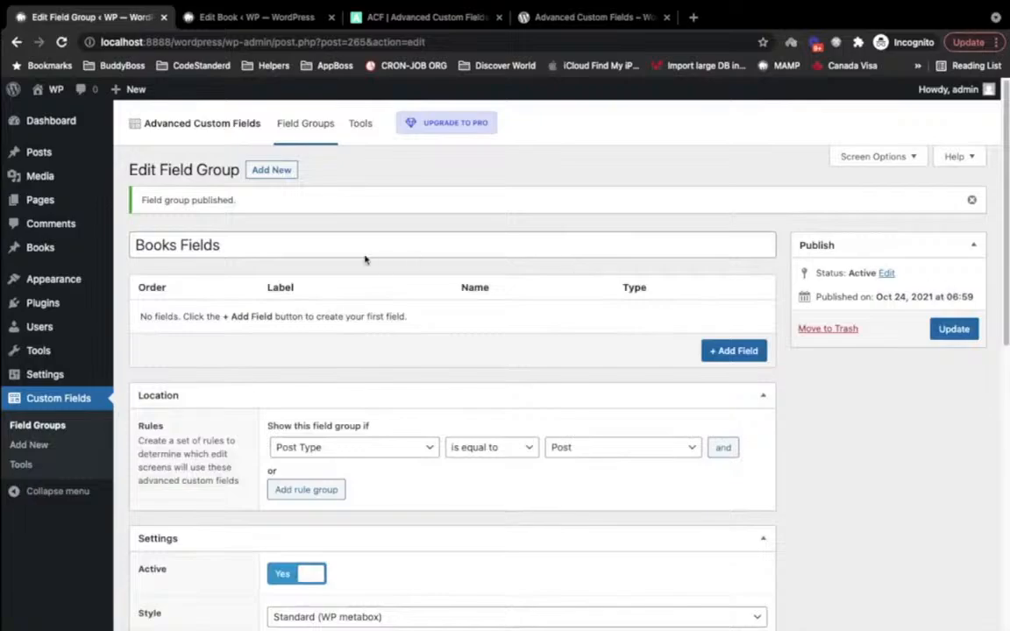
# - Examine the Books Fields group's field list, location rules and settings, and check the Book Post 1 edit page it should apply to
pyautogui.click(234, 242)
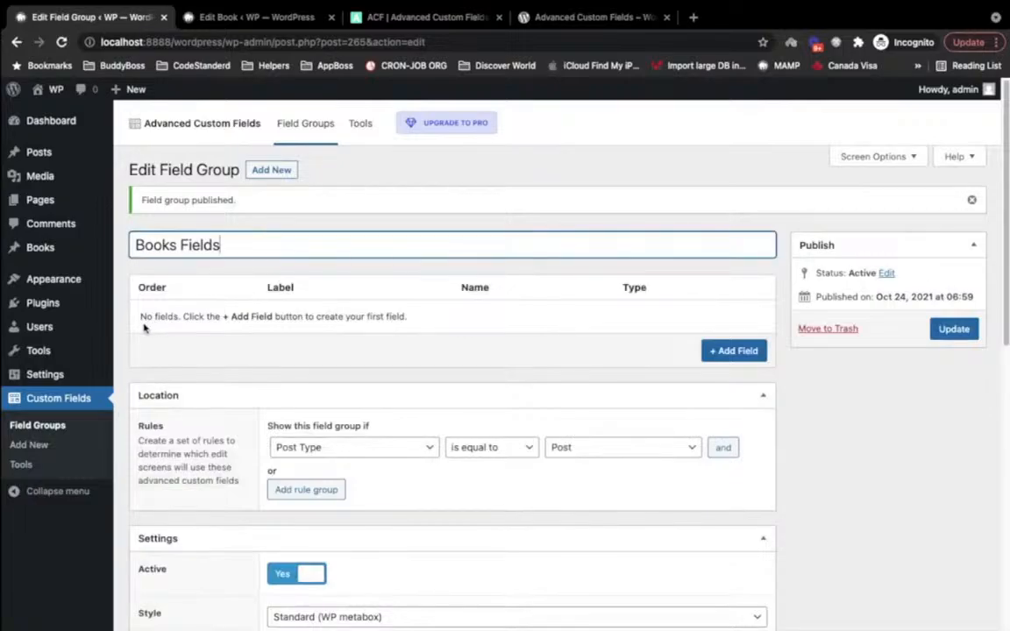
pyautogui.moveTo(141, 318); pyautogui.dragTo(439, 318)
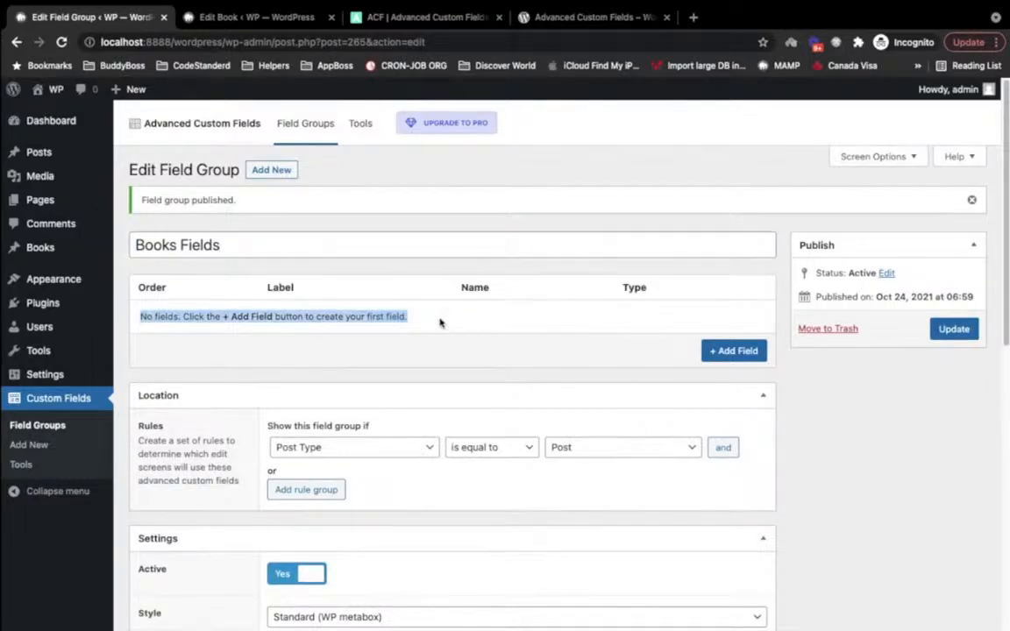
pyautogui.scroll(-1, 439, 323)
pyautogui.scroll(-5, 440, 322)
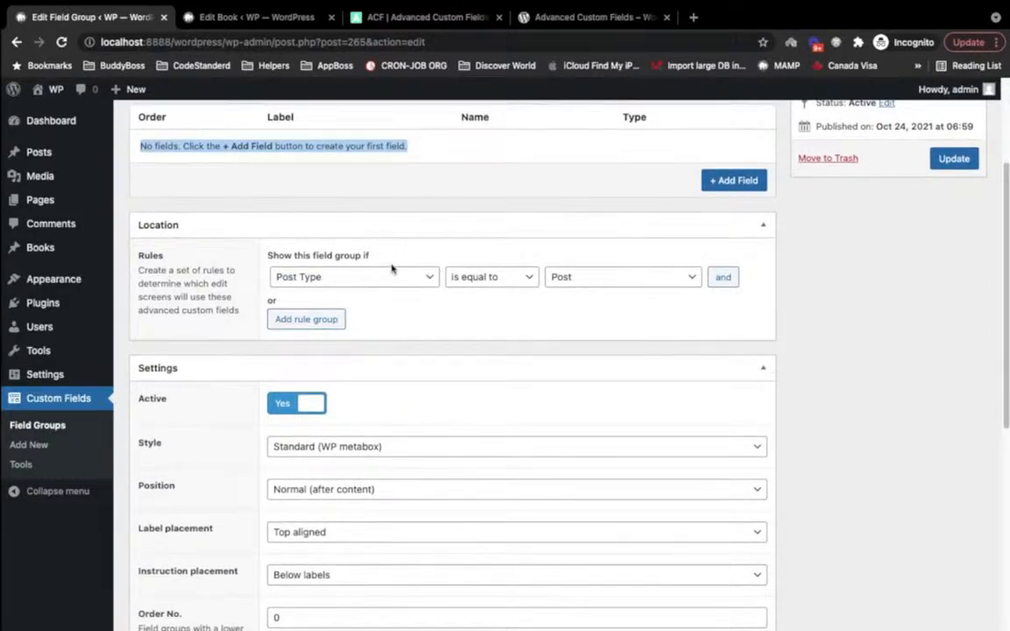
pyautogui.scroll(5, 351, 244)
pyautogui.tripleClick(230, 244)
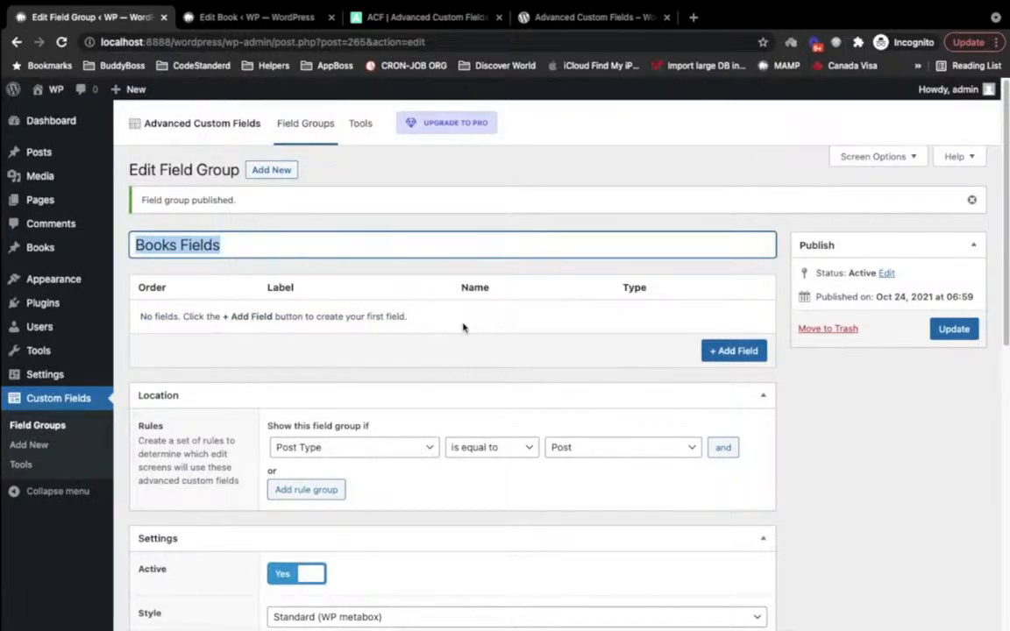
pyautogui.scroll(-2, 391, 329)
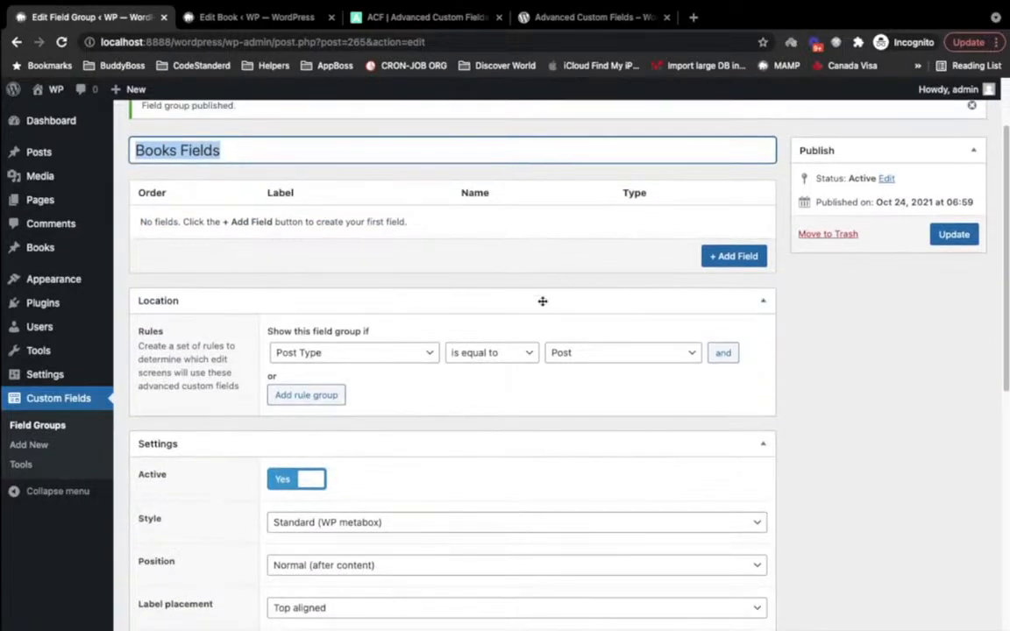
pyautogui.click(237, 19)
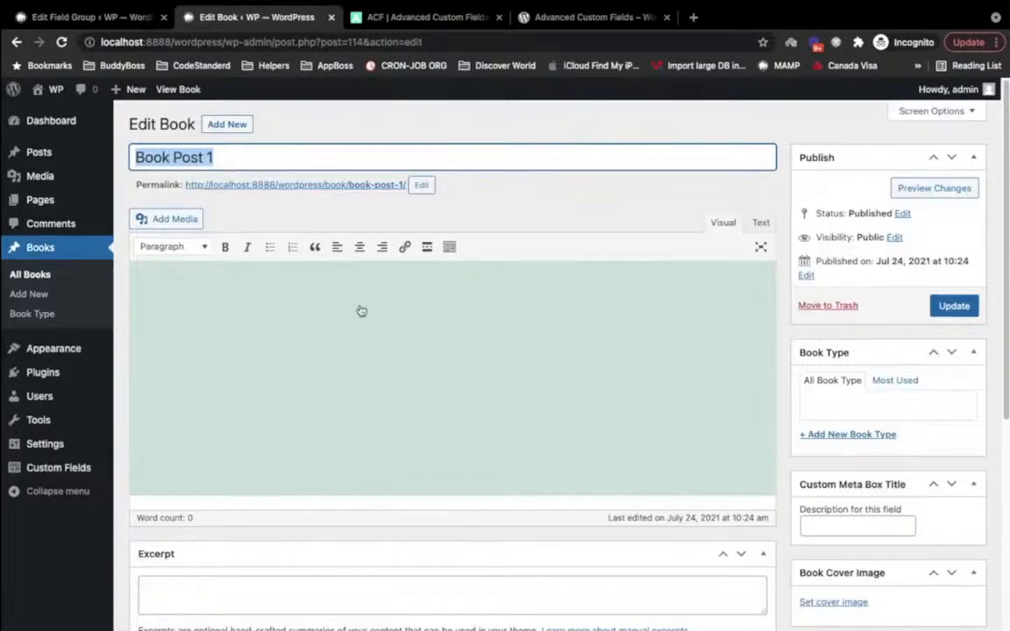
pyautogui.click(77, 16)
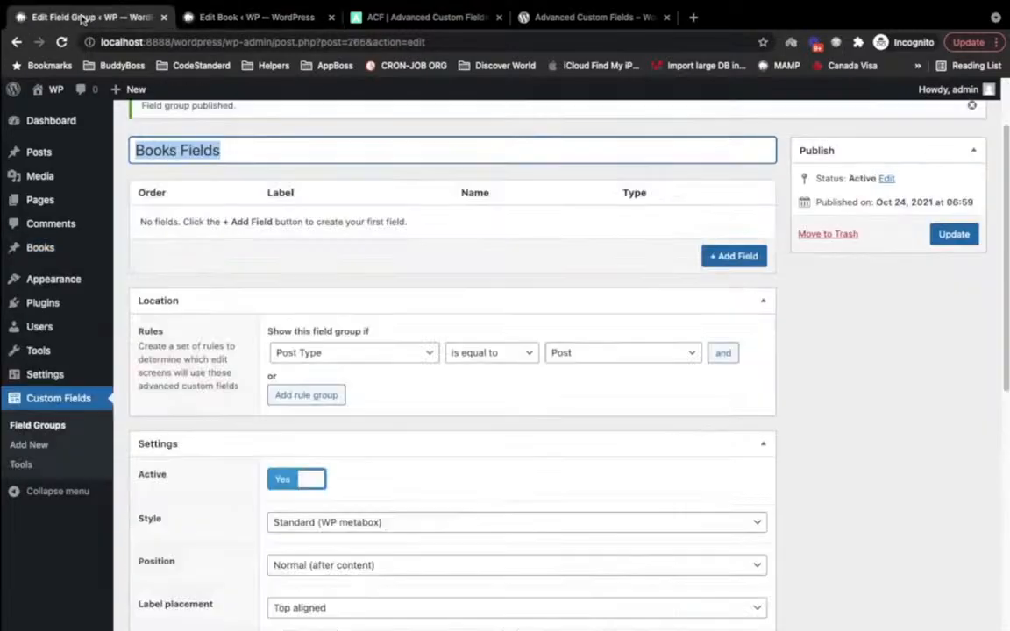
# - Set the Books Fields location rule to Post Type is equal to Book and update the field group
pyautogui.click(326, 353)
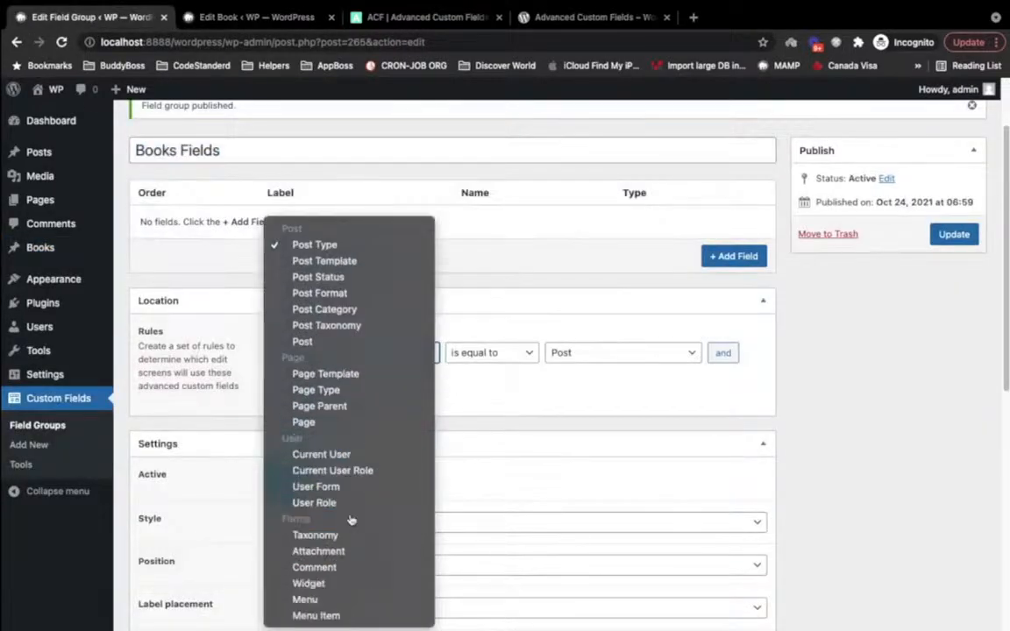
pyautogui.click(333, 244)
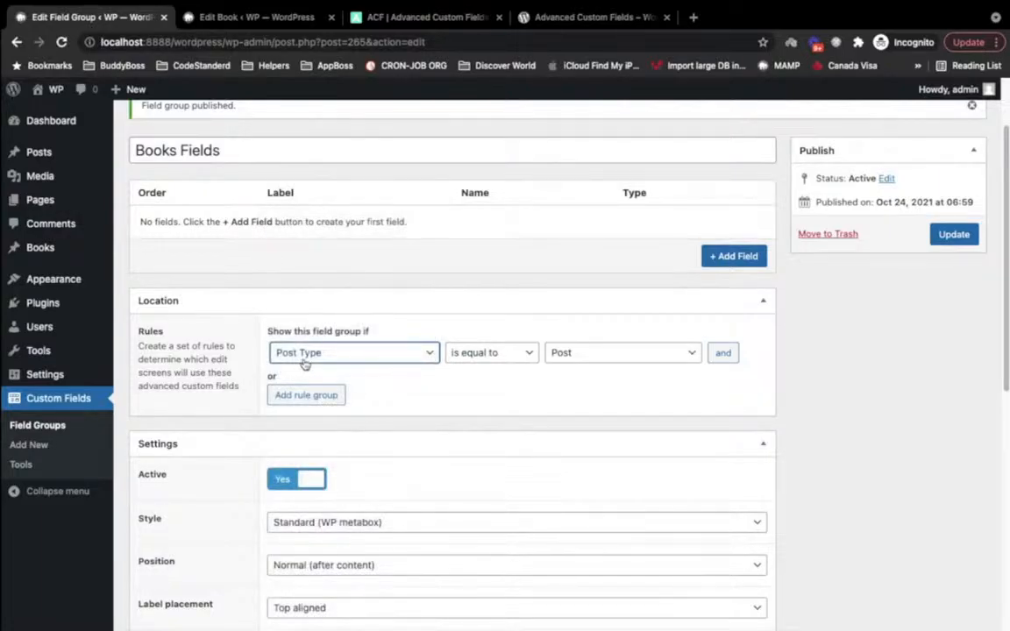
pyautogui.click(511, 354)
pyautogui.click(515, 356)
pyautogui.click(624, 353)
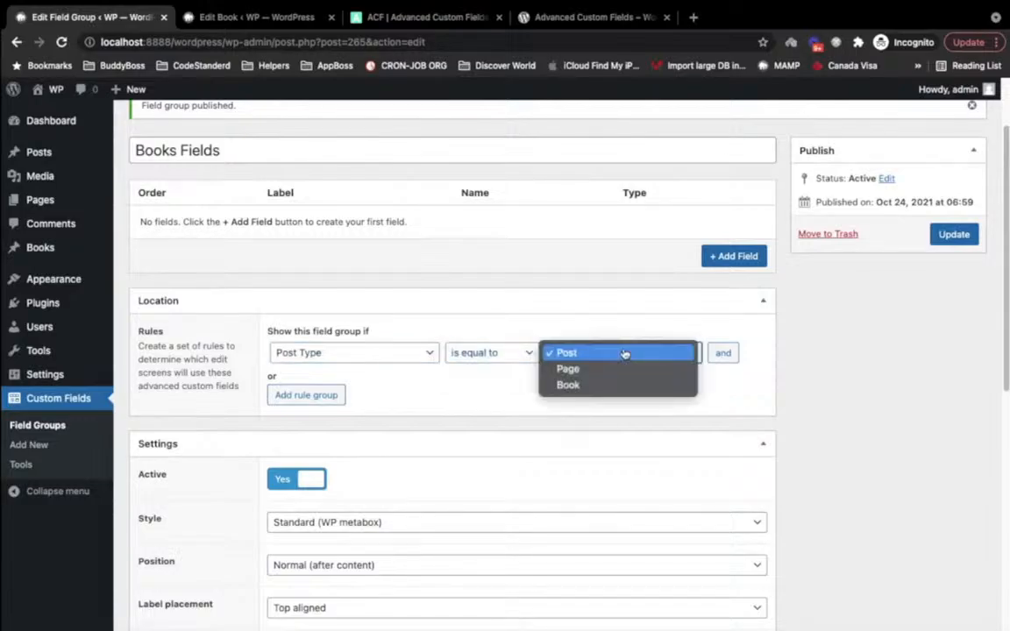
pyautogui.click(602, 386)
pyautogui.click(957, 237)
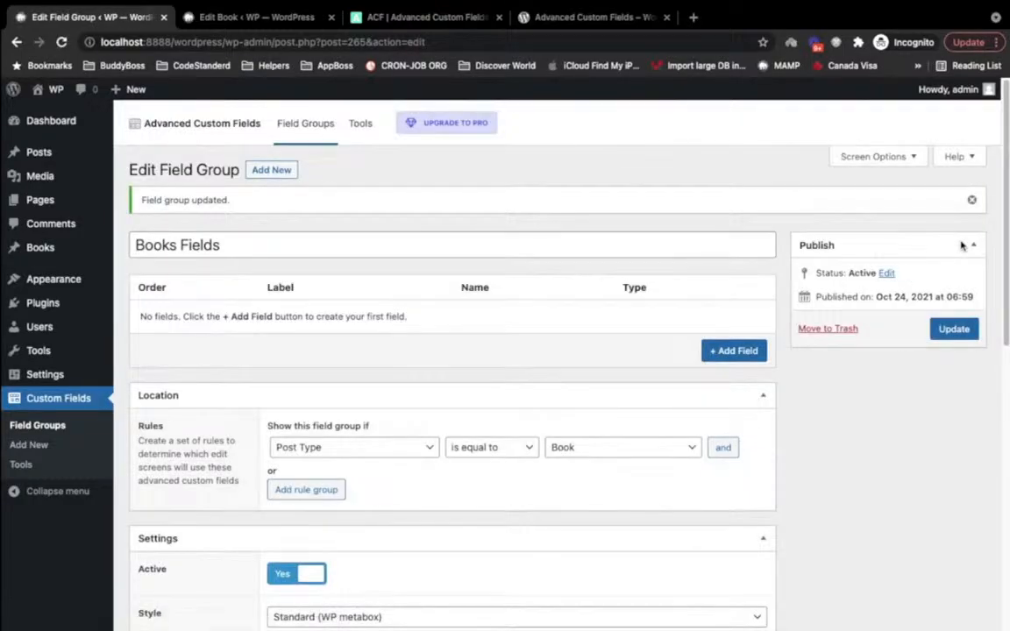
# - Add a field to the Books Fields group with the label "Publisher" and the field name "publisher"
pyautogui.click(745, 351)
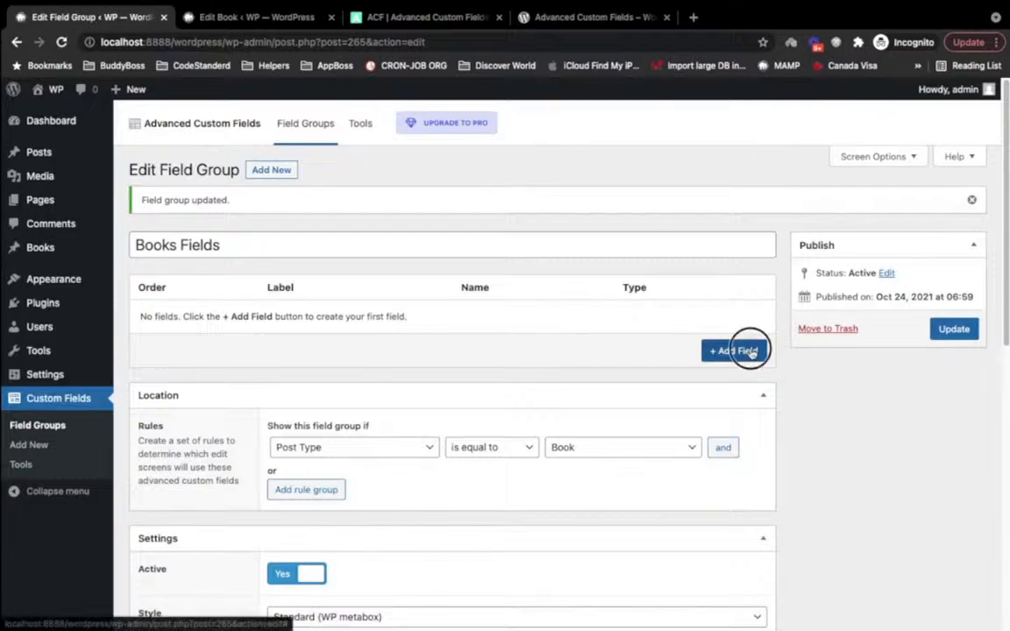
pyautogui.scroll(-1, 360, 396)
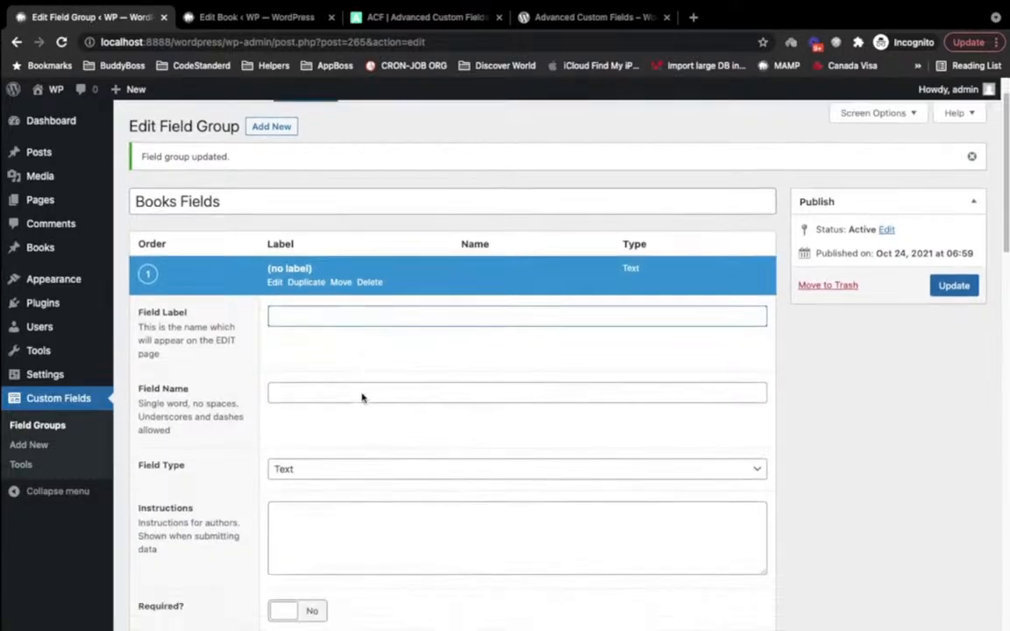
pyautogui.write('Pub')
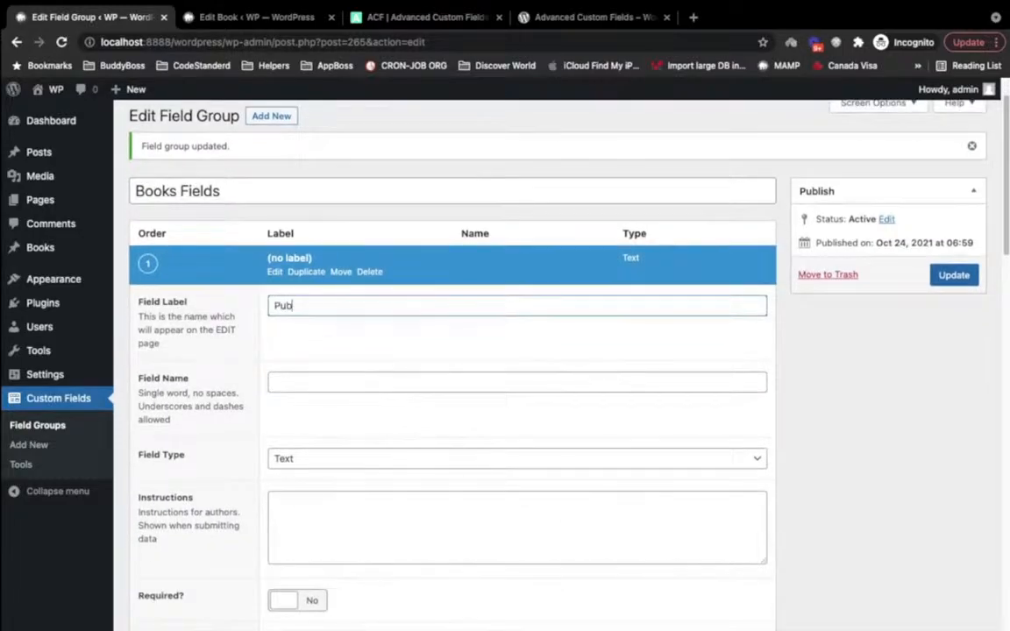
pyautogui.write('lisher')
pyautogui.click(435, 435)
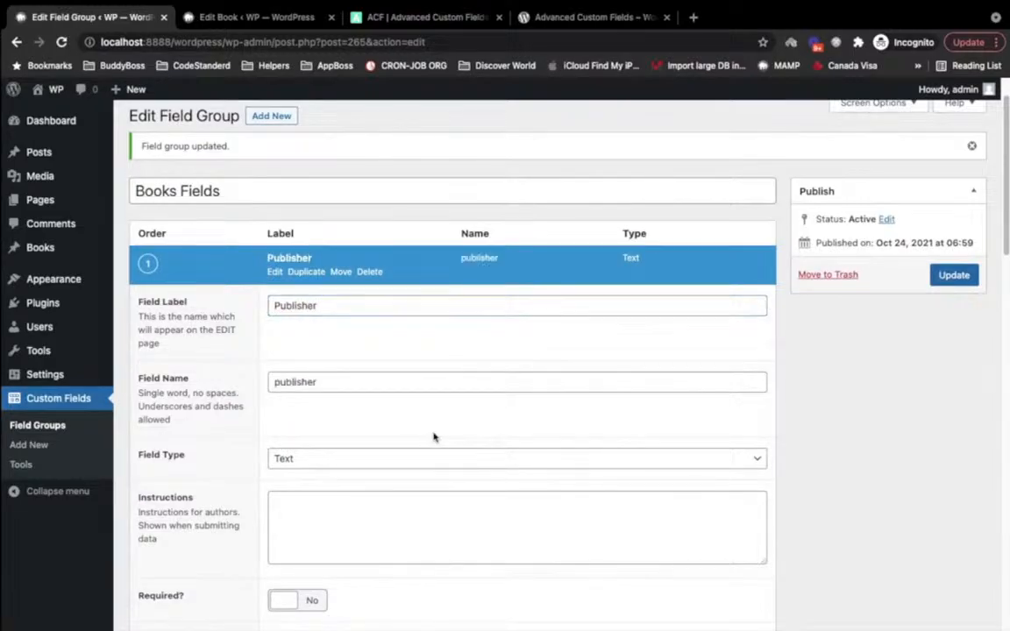
pyautogui.scroll(-2, 435, 435)
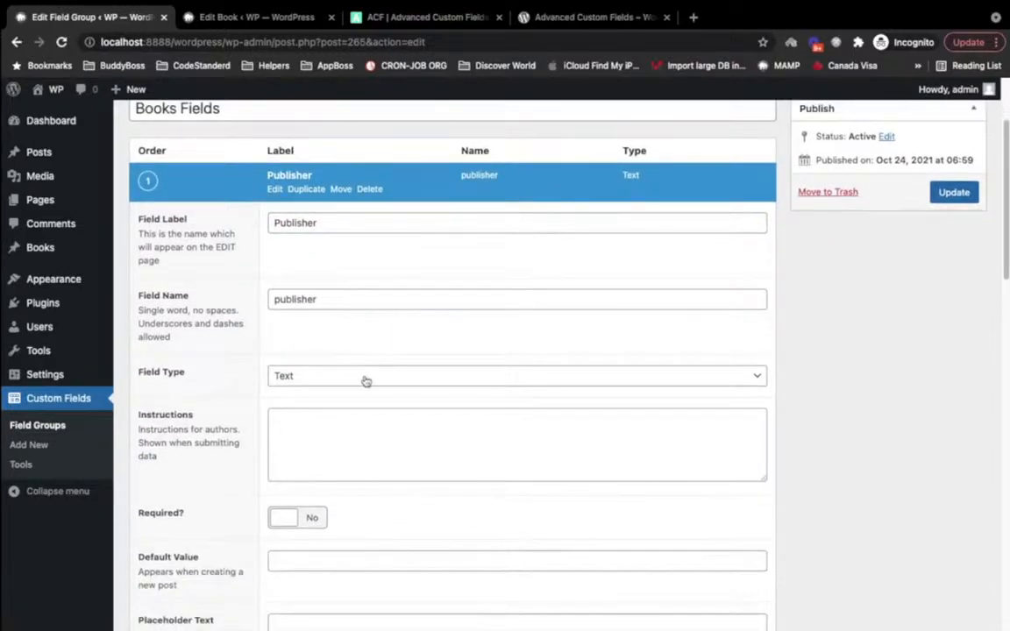
pyautogui.click(346, 302)
pyautogui.write('_')
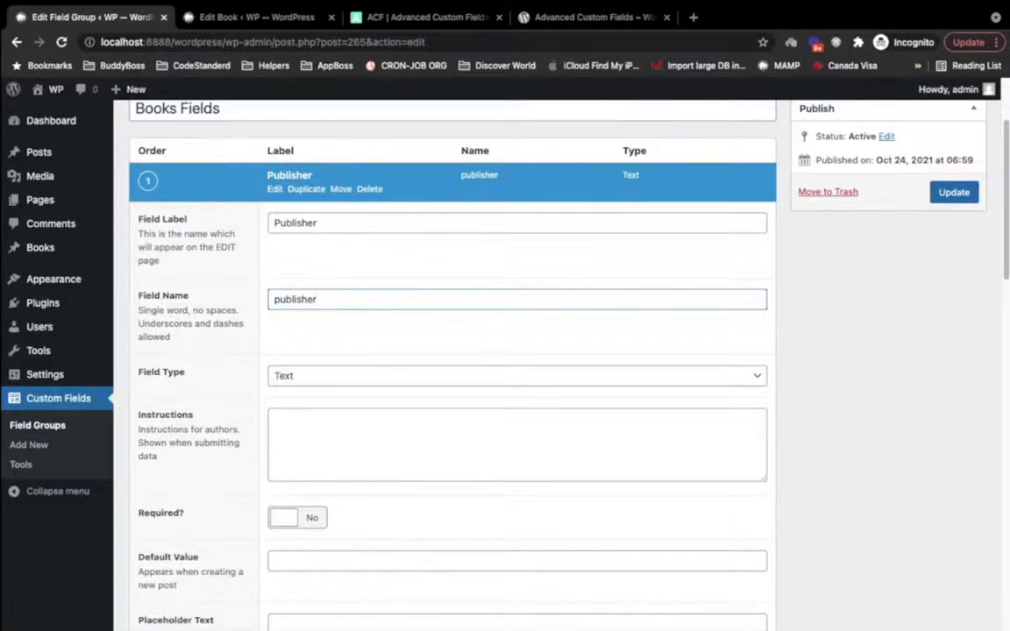
# - Choose Text as the Publisher field's type and enter the instructions "Add publisher name."
pyautogui.scroll(-2, 418, 349)
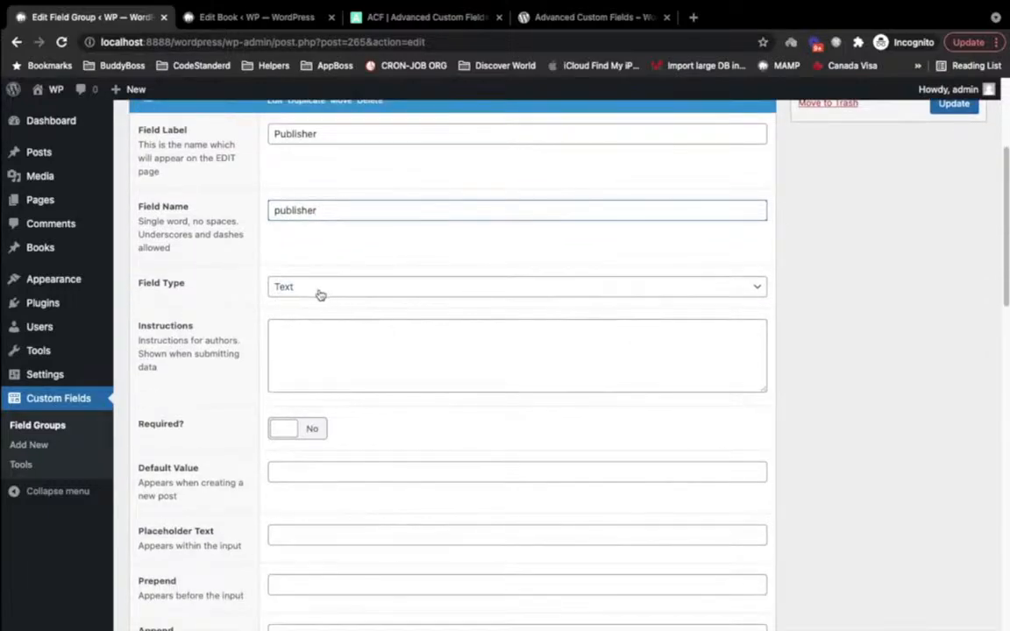
pyautogui.click(373, 299)
pyautogui.scroll(-5, 372, 299)
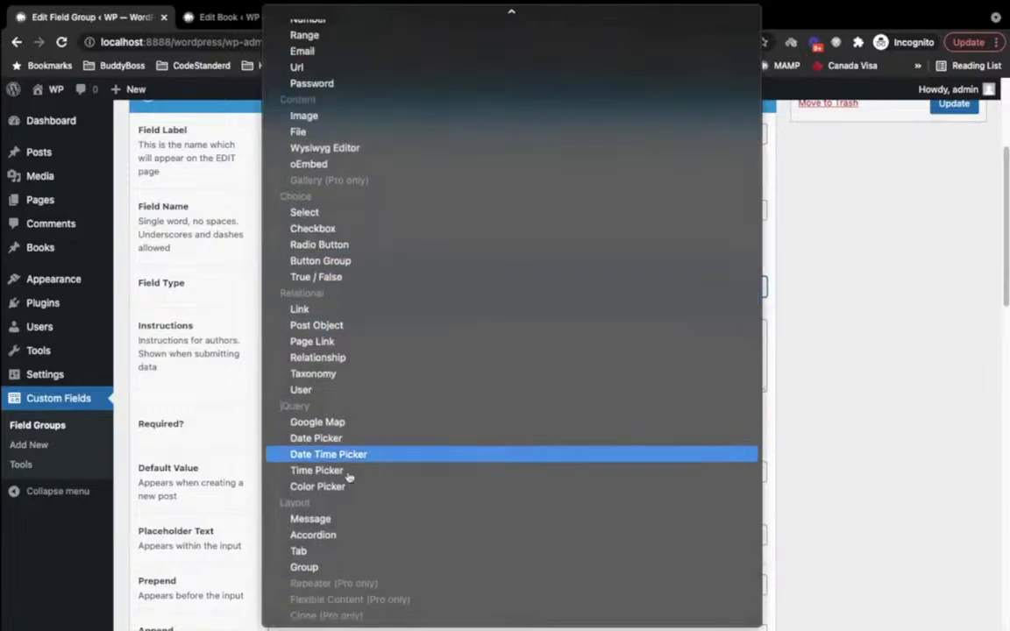
pyautogui.scroll(3, 340, 567)
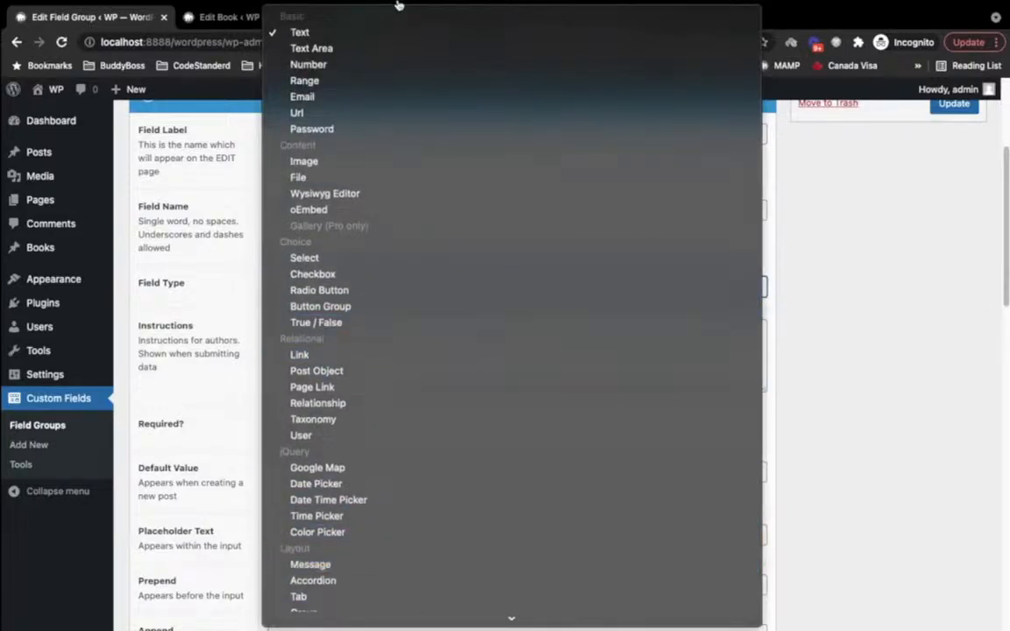
pyautogui.click(322, 33)
pyautogui.click(397, 334)
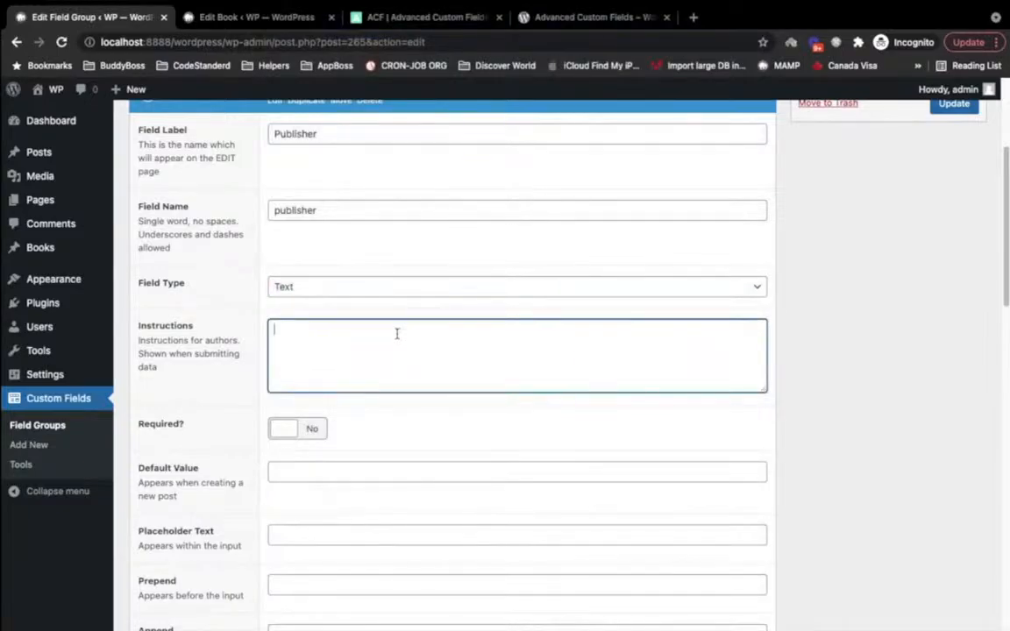
pyautogui.write('Add publishe')
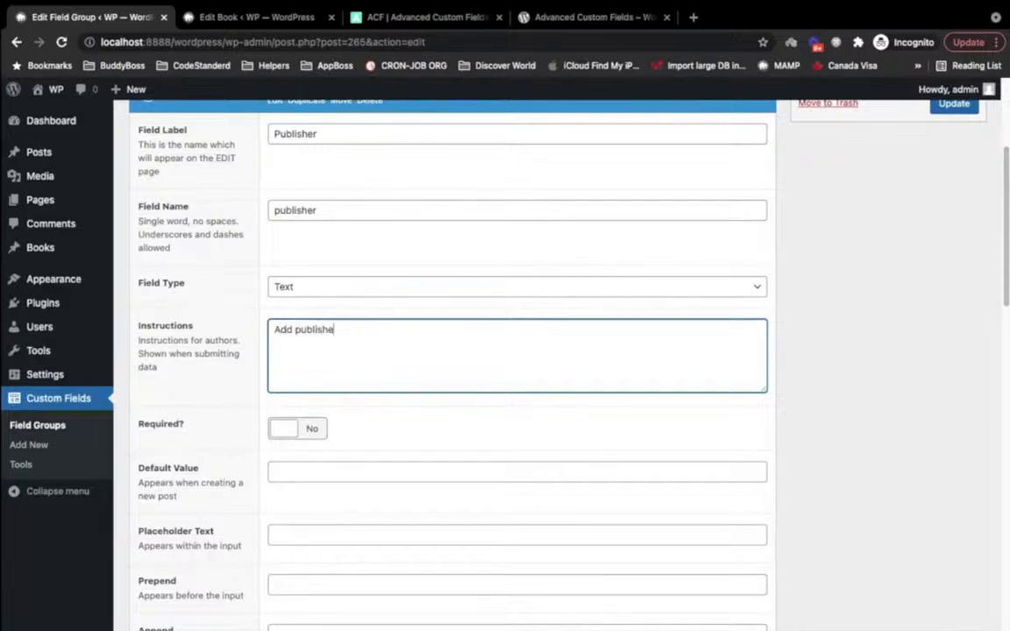
pyautogui.write('r name.')
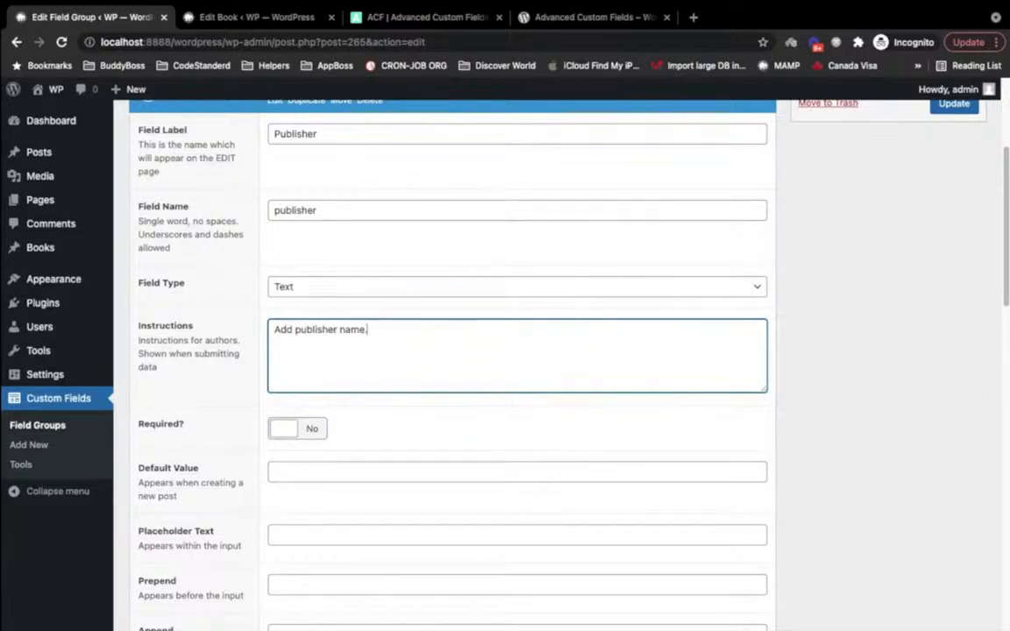
# - Turn the Publisher field's Required setting on and back off
pyautogui.moveTo(275, 329); pyautogui.dragTo(450, 331)
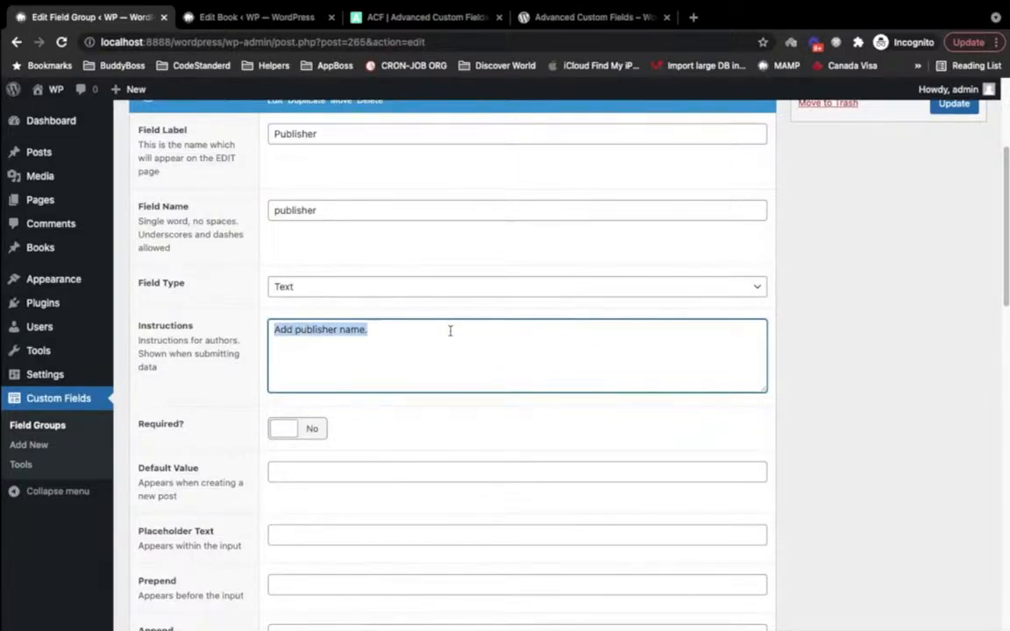
pyautogui.scroll(-3, 450, 330)
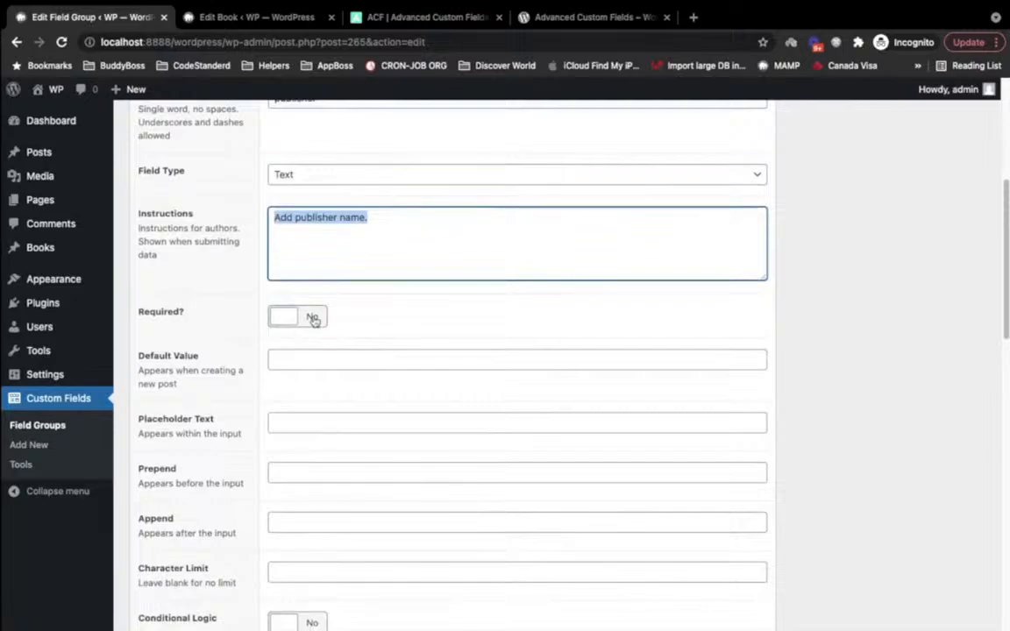
pyautogui.click(315, 321)
pyautogui.click(307, 318)
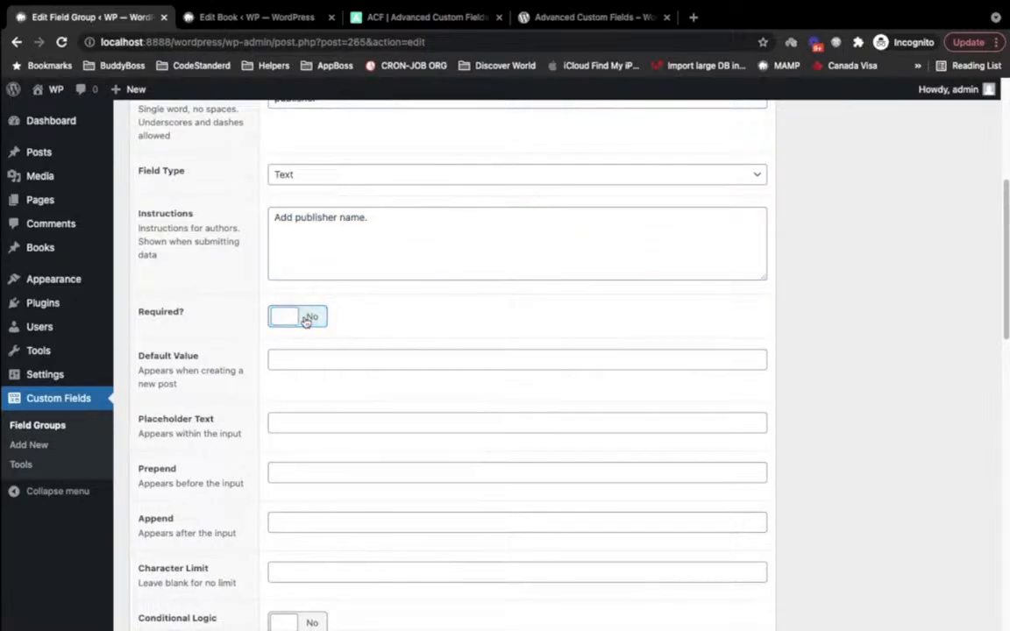
# - Set the Publisher field's placeholder text to "ABC Inc."
pyautogui.scroll(-1, 431, 306)
pyautogui.scroll(-2, 431, 307)
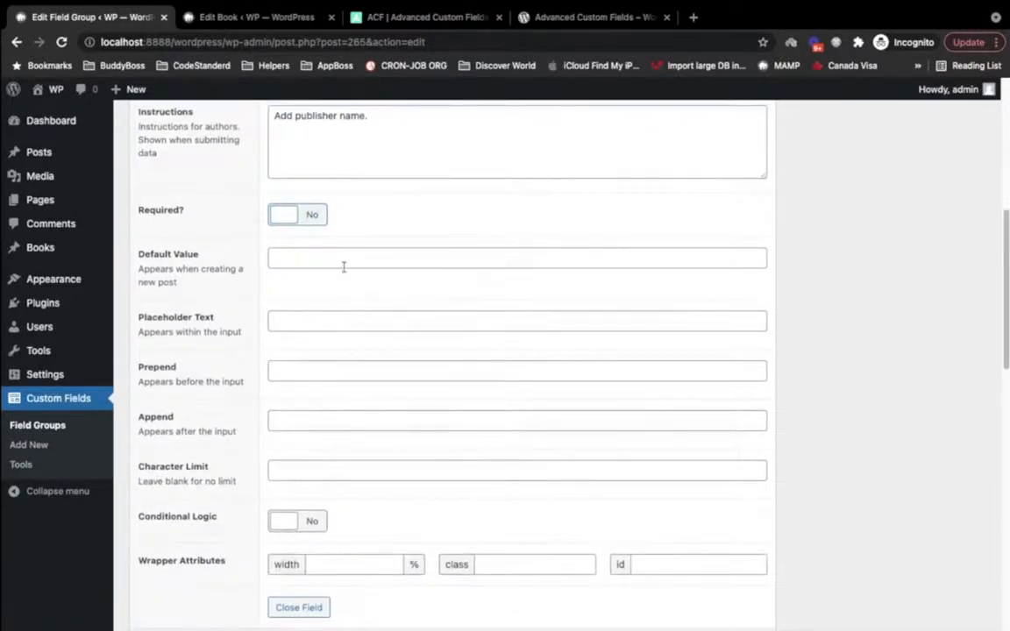
pyautogui.scroll(-2, 333, 264)
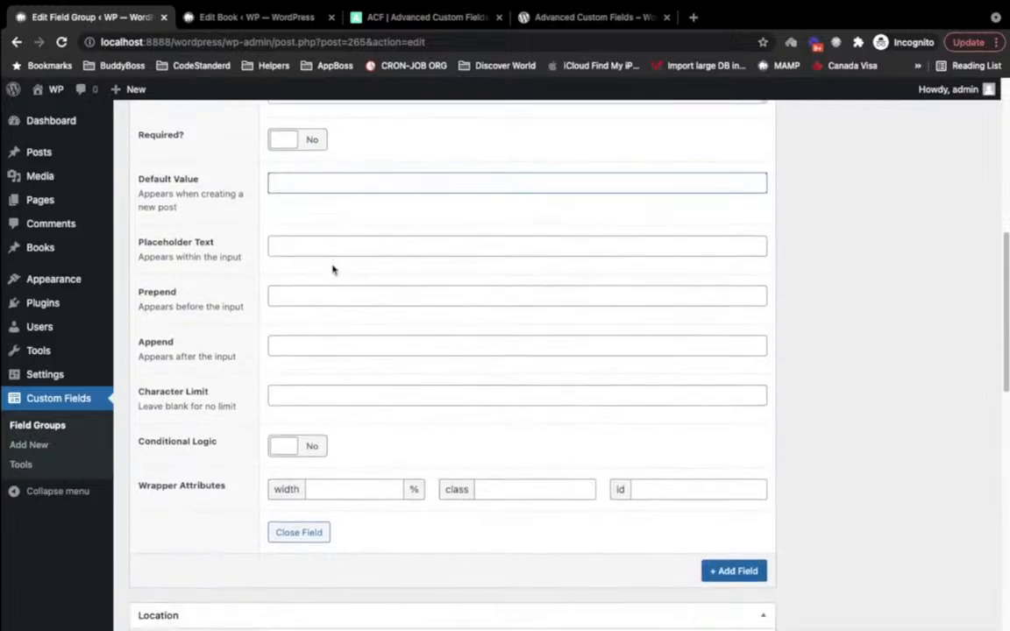
pyautogui.moveTo(135, 243); pyautogui.dragTo(219, 250)
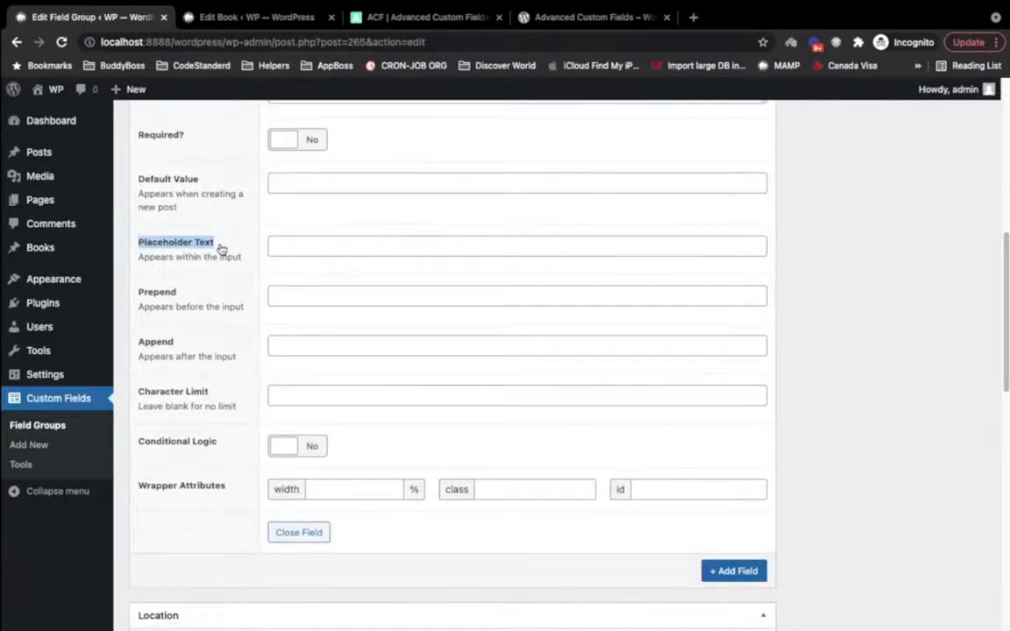
pyautogui.click(339, 245)
pyautogui.write('ABC Inc.')
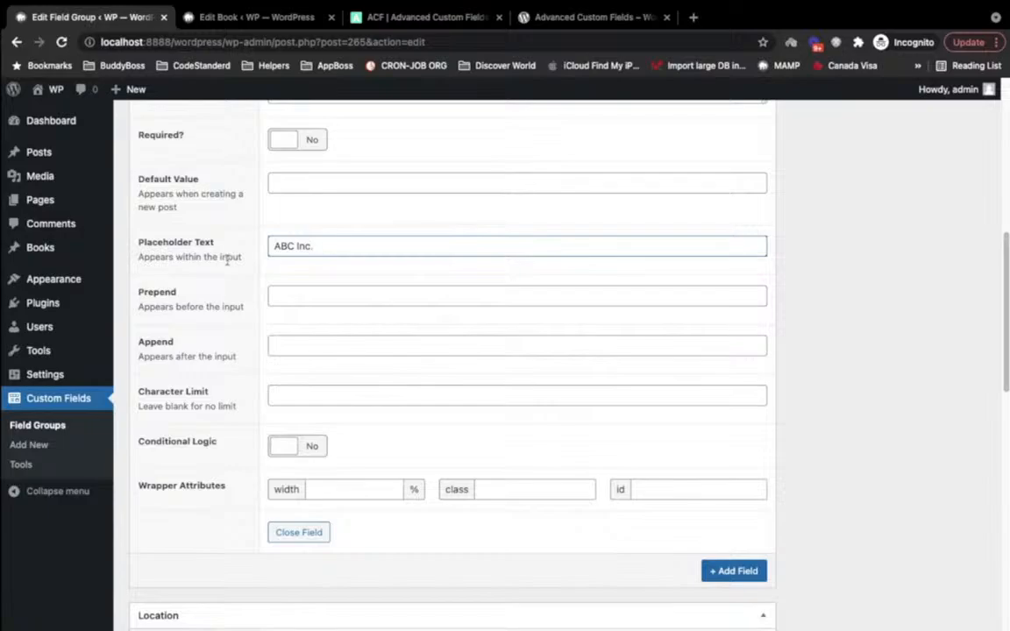
# - Set the Publisher field's Prepend value to "-P-" and its Append value to "-A-"
pyautogui.scroll(-2, 226, 259)
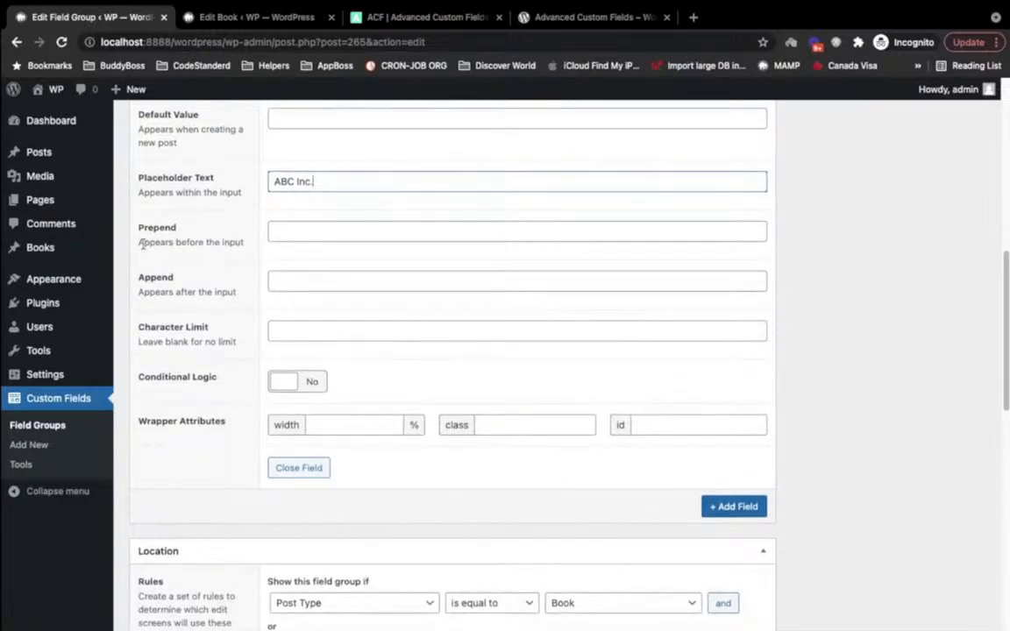
pyautogui.moveTo(141, 245); pyautogui.dragTo(224, 242)
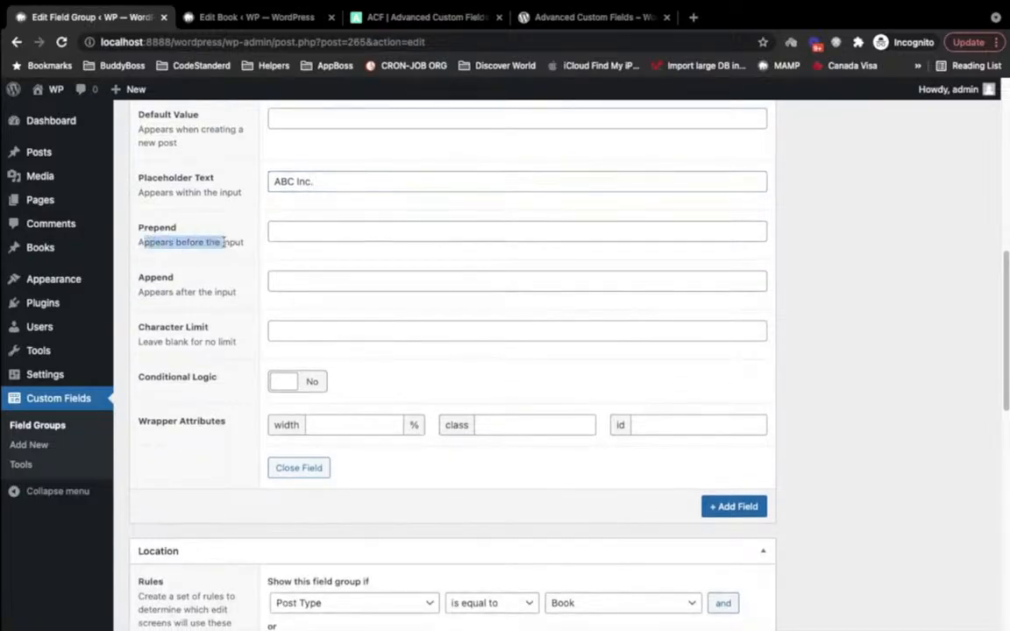
pyautogui.click(174, 248)
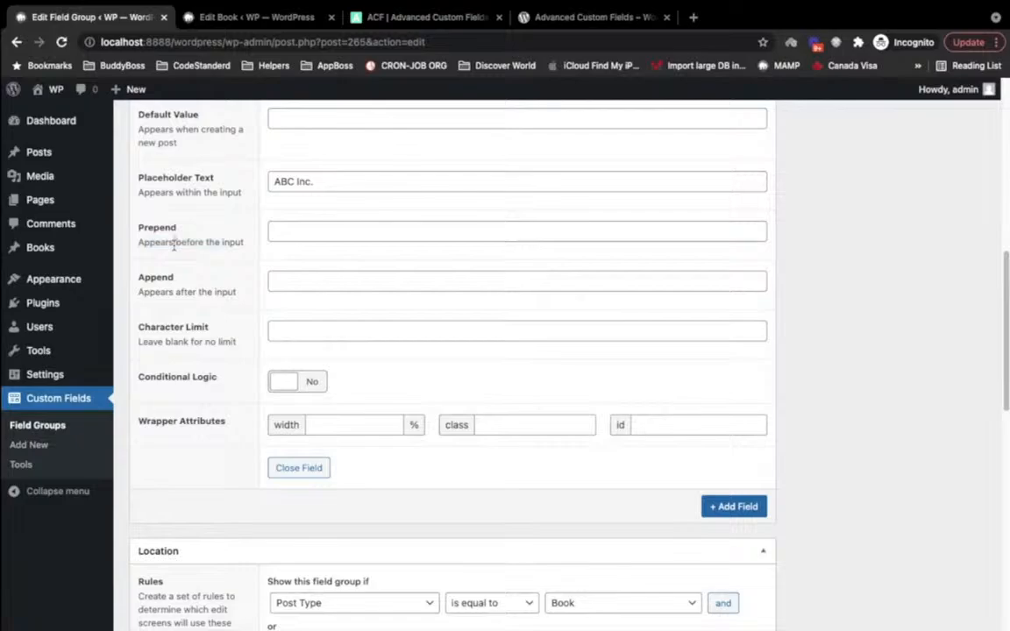
pyautogui.scroll(-1, 175, 248)
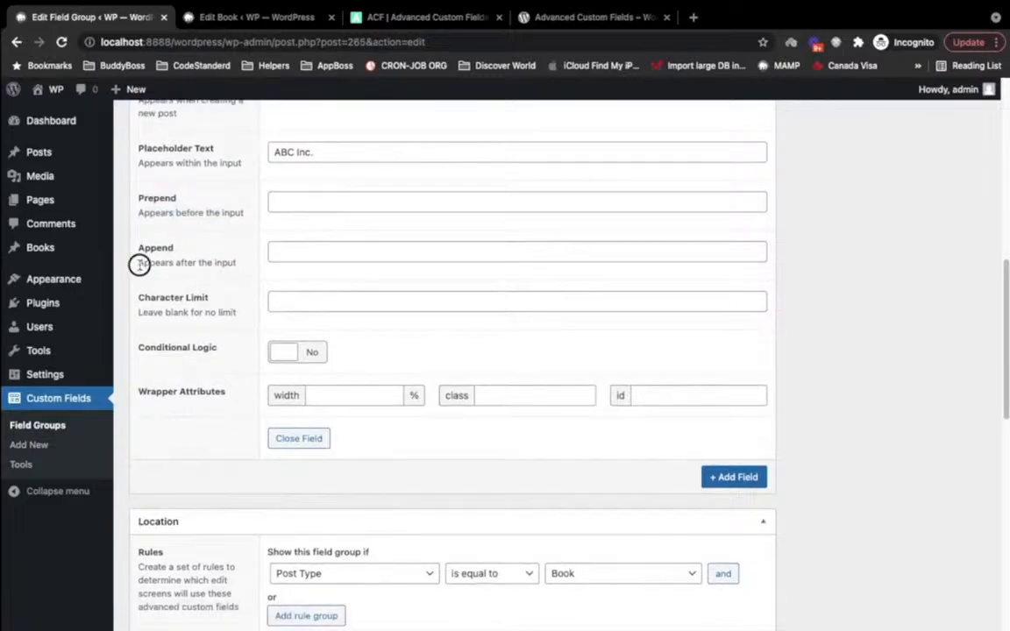
pyautogui.moveTo(139, 264); pyautogui.dragTo(245, 271)
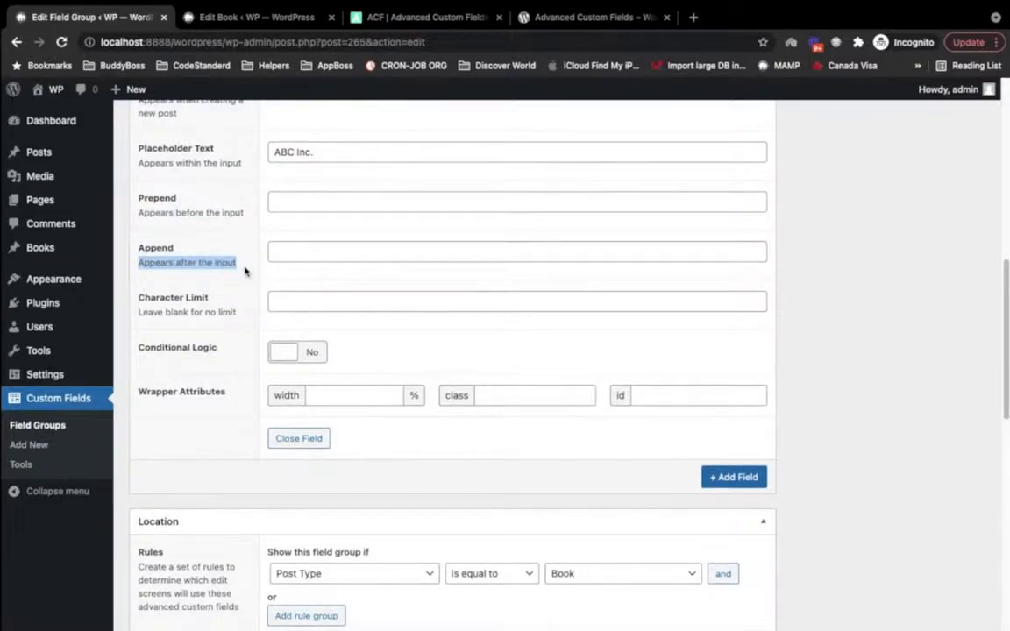
pyautogui.scroll(-1, 244, 270)
pyautogui.scroll(1, 245, 268)
pyautogui.click(332, 212)
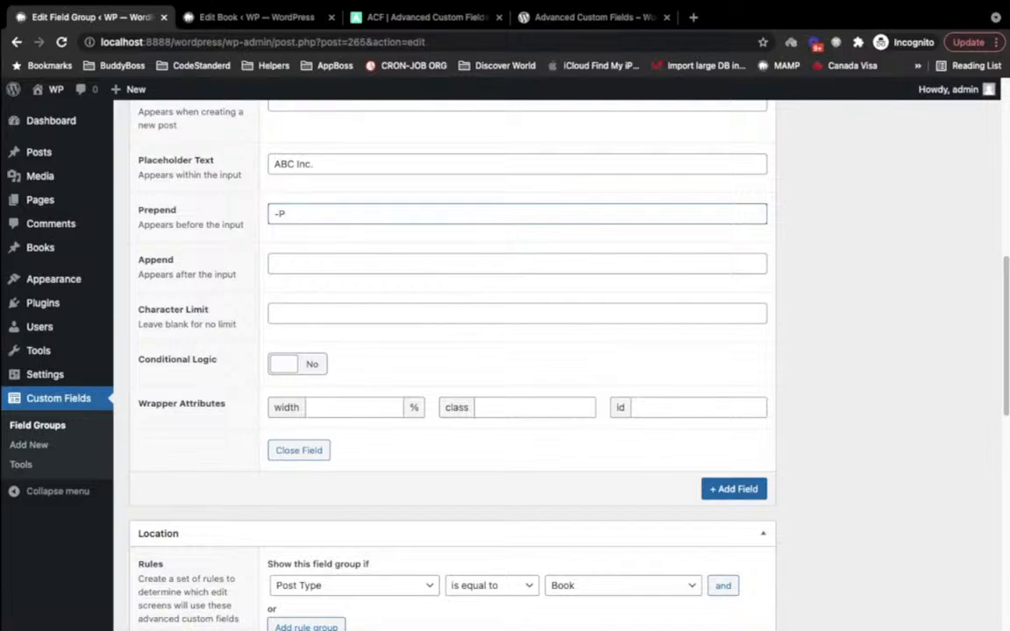
pyautogui.press('Tab')
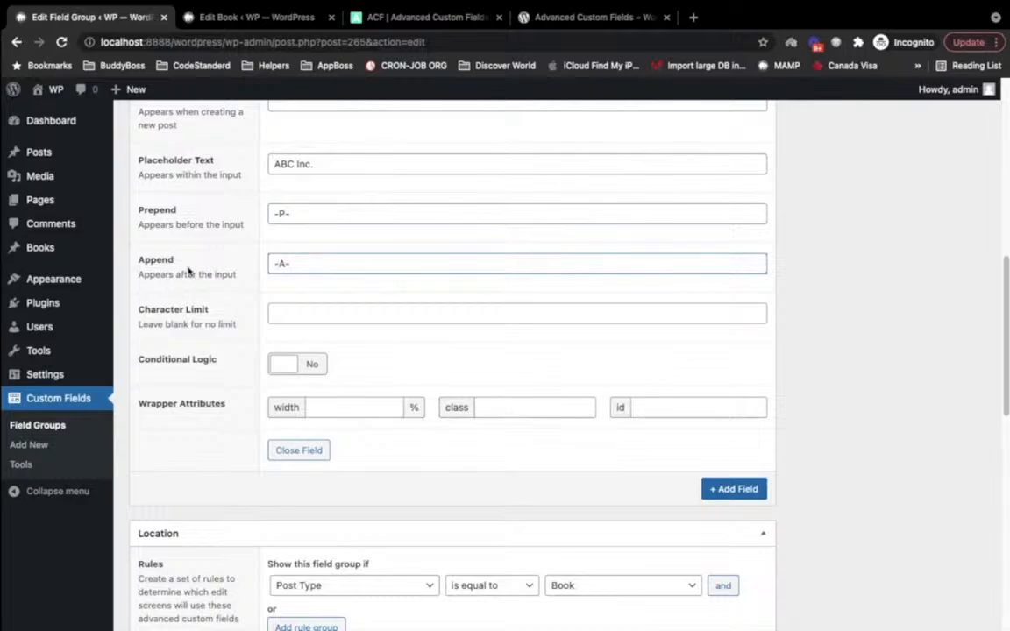
pyautogui.click(250, 283)
# - Collapse the Publisher field's settings and update the Books Fields group
pyautogui.scroll(-3, 289, 267)
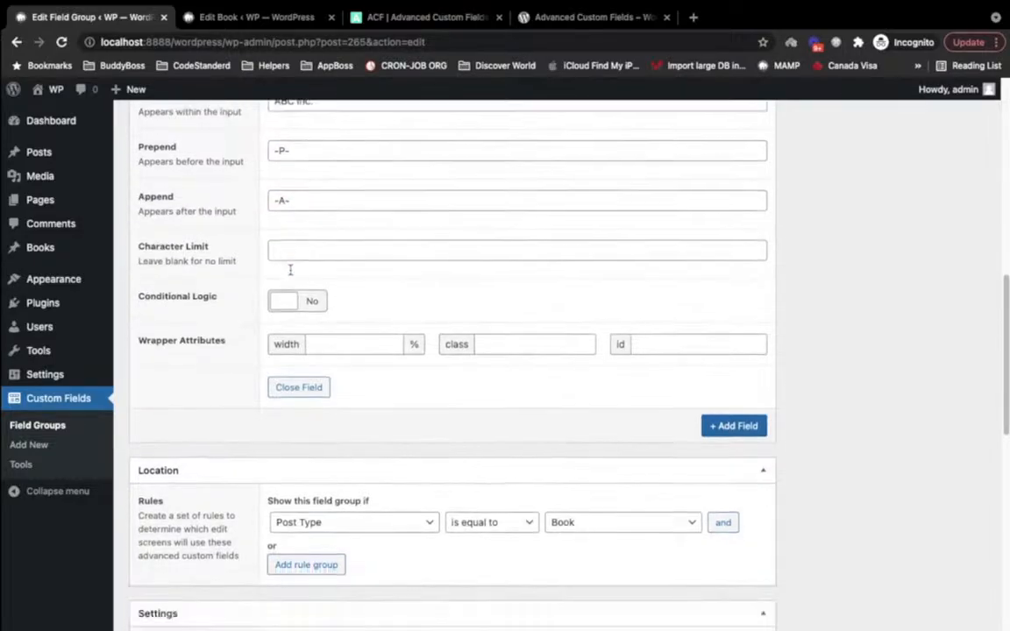
pyautogui.scroll(10, 217, 308)
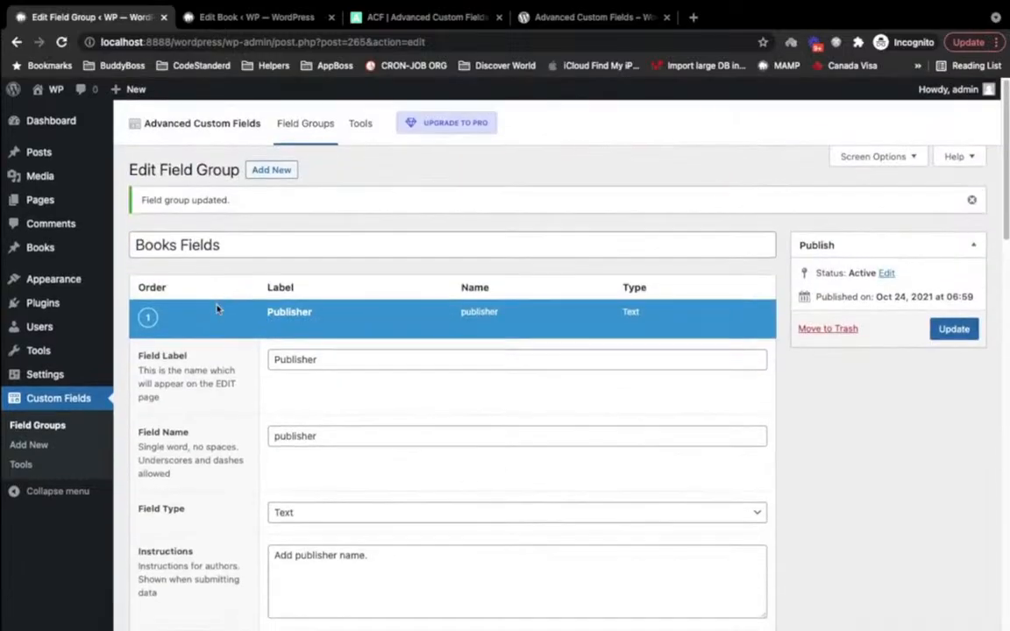
pyautogui.click(287, 312)
pyautogui.click(954, 330)
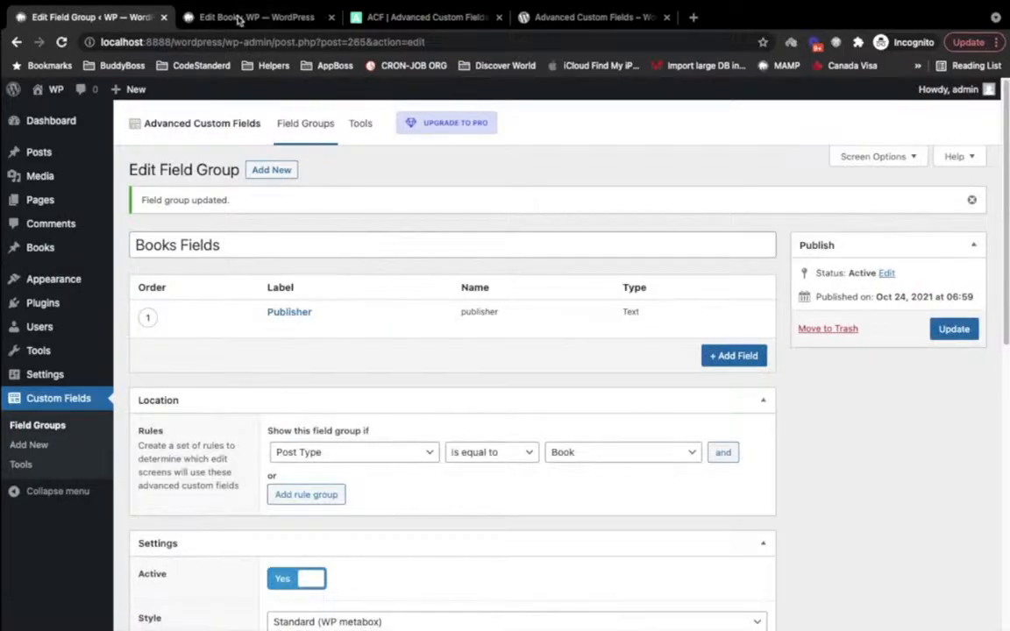
# - Reopen the Publisher field's settings, then reload the Book Post 1 edit page and examine its Books Fields box
pyautogui.click(279, 313)
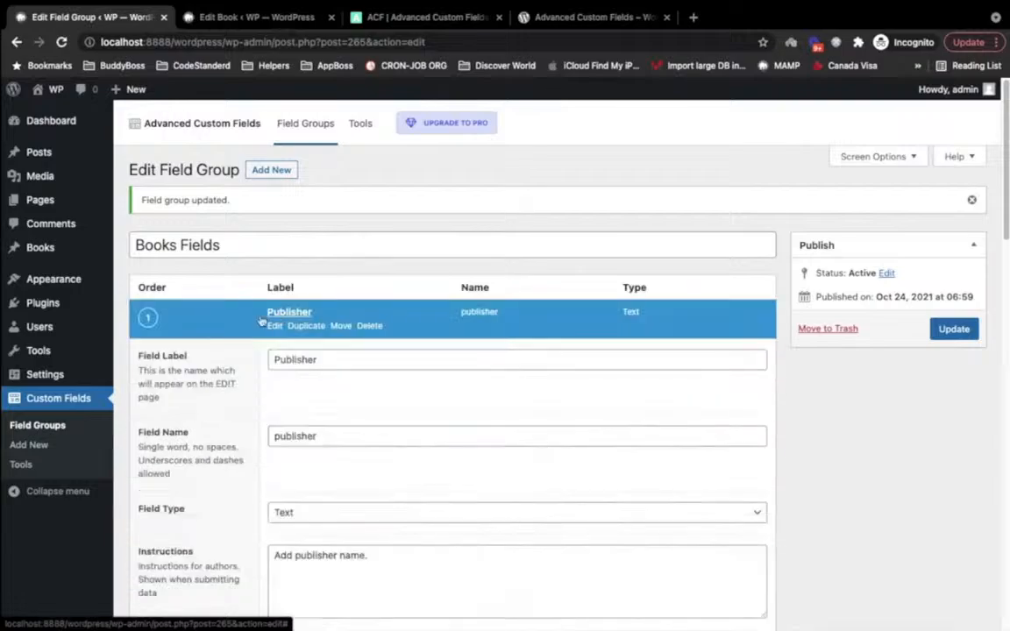
pyautogui.scroll(-3, 214, 329)
pyautogui.scroll(-2, 214, 329)
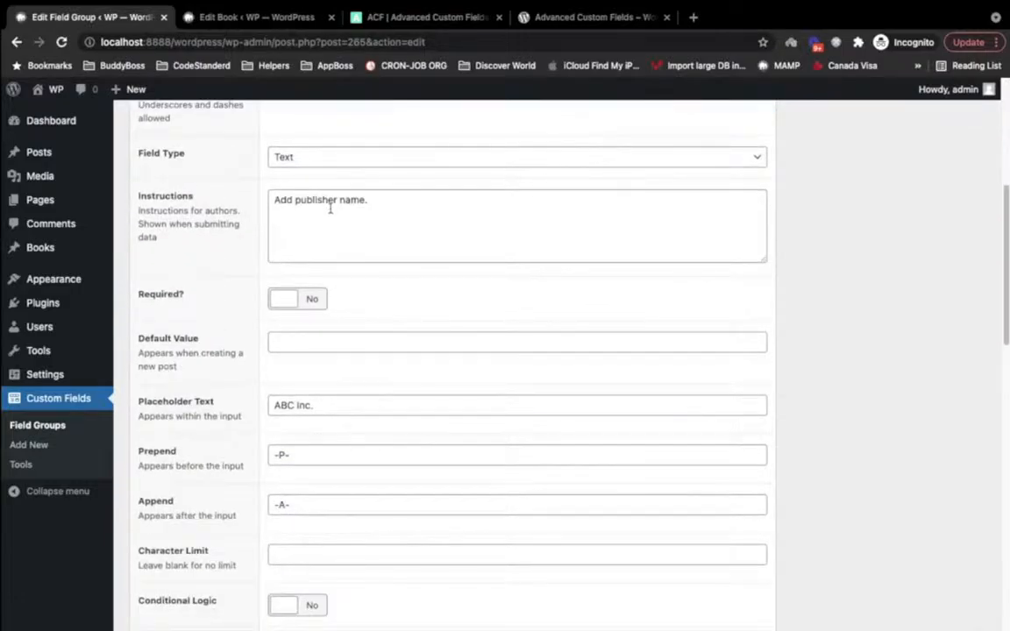
pyautogui.click(250, 17)
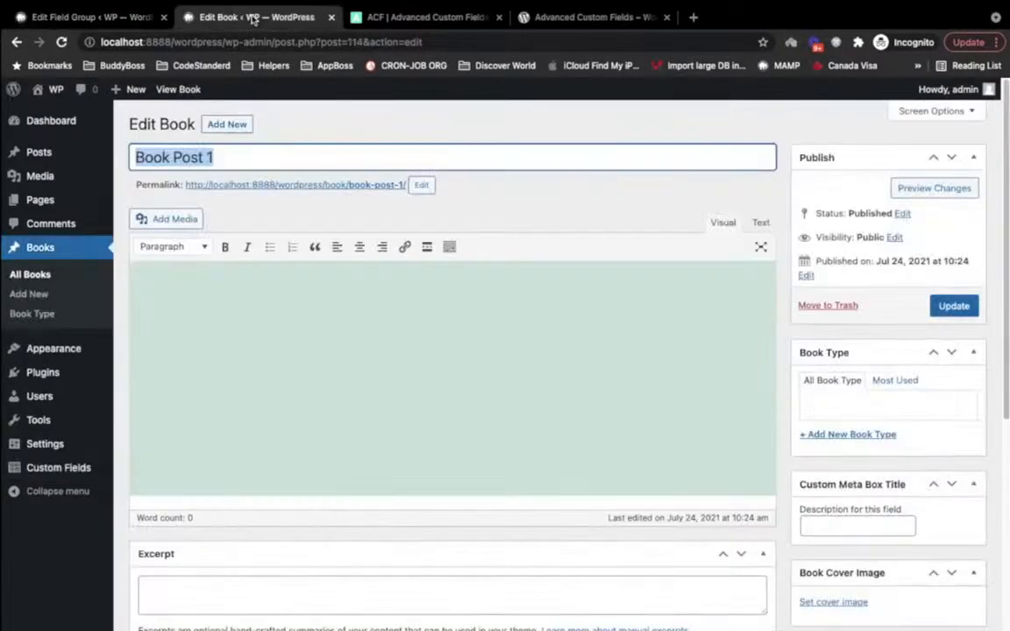
pyautogui.click(67, 43)
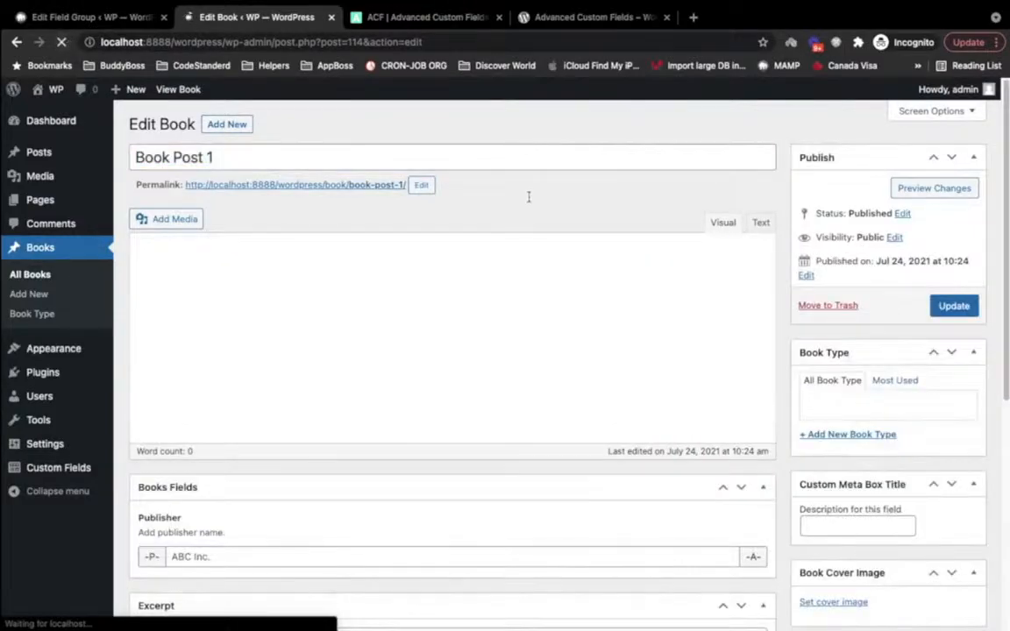
pyautogui.scroll(-9, 529, 200)
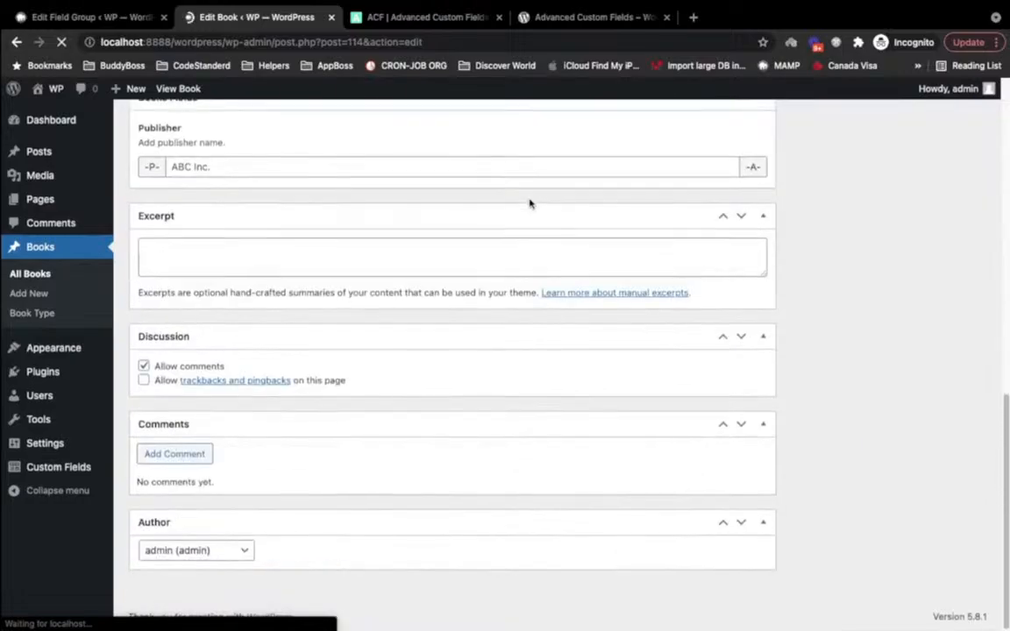
pyautogui.scroll(3, 505, 196)
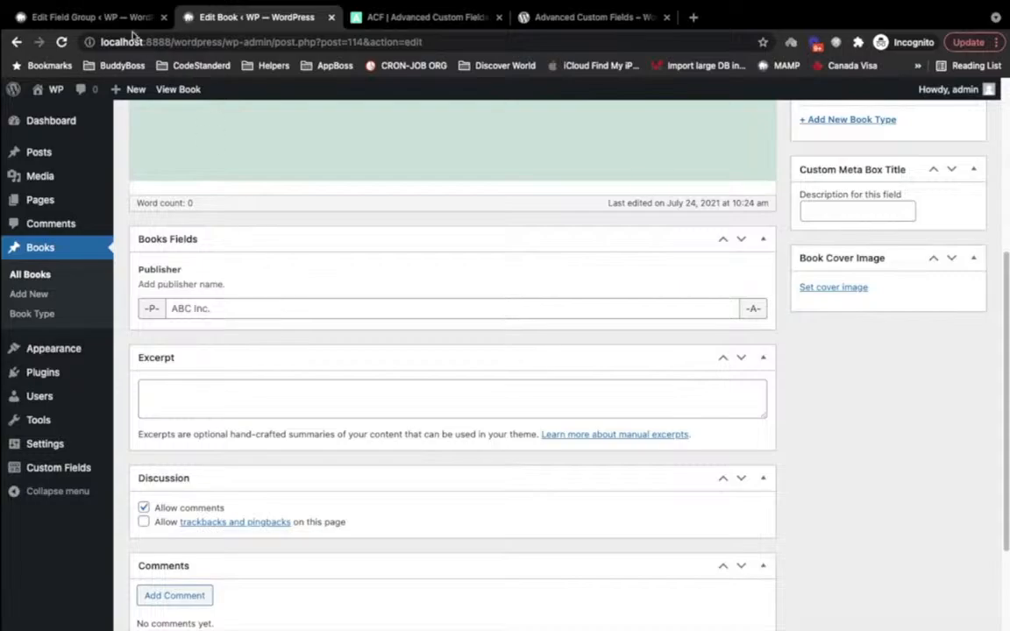
# - Compare the Publisher field's instructions, placeholder, prepend and append settings with how they appear on the Book Post 1 edit page
pyautogui.click(103, 18)
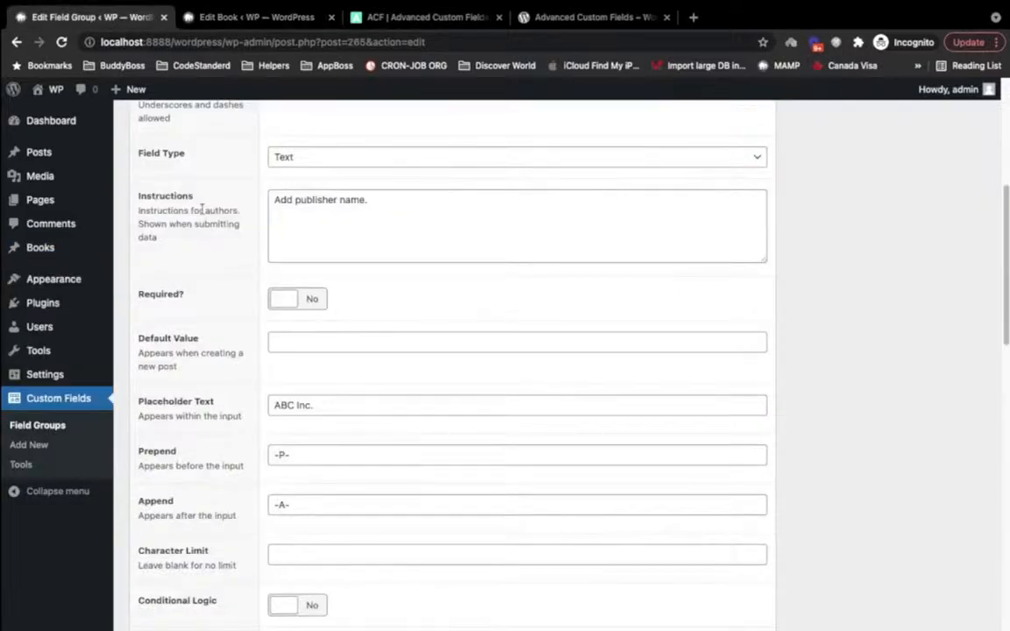
pyautogui.tripleClick(367, 201)
pyautogui.scroll(-2, 291, 252)
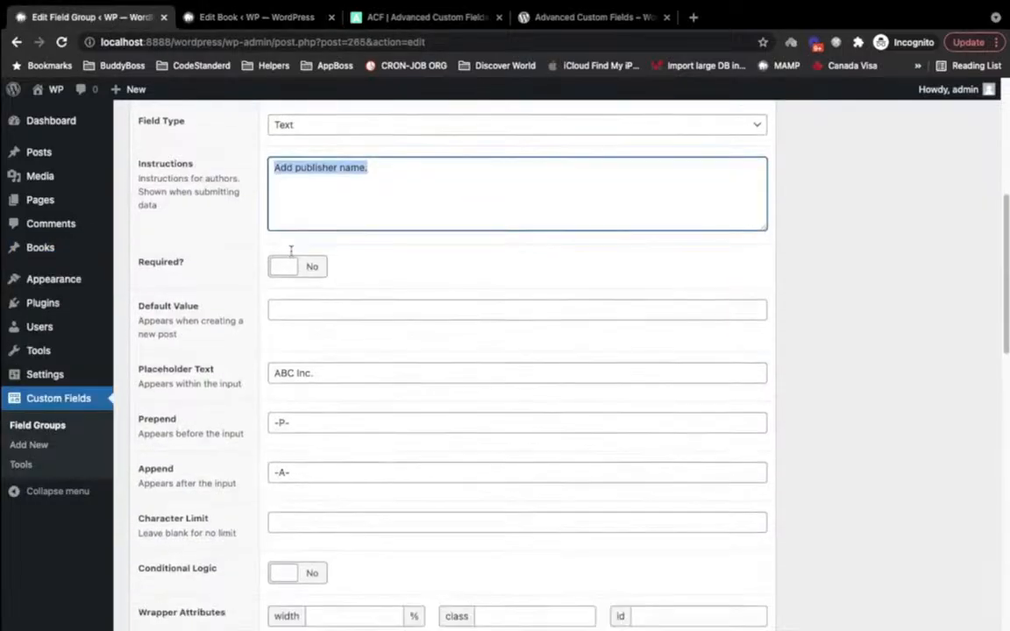
pyautogui.click(254, 17)
pyautogui.click(222, 303)
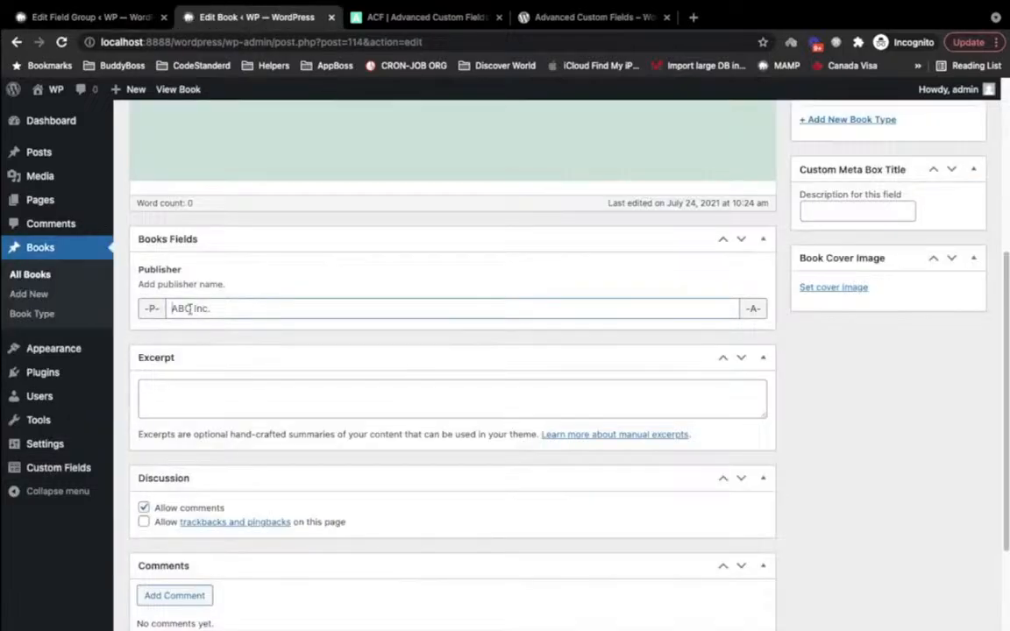
pyautogui.click(123, 24)
pyautogui.scroll(-2, 368, 323)
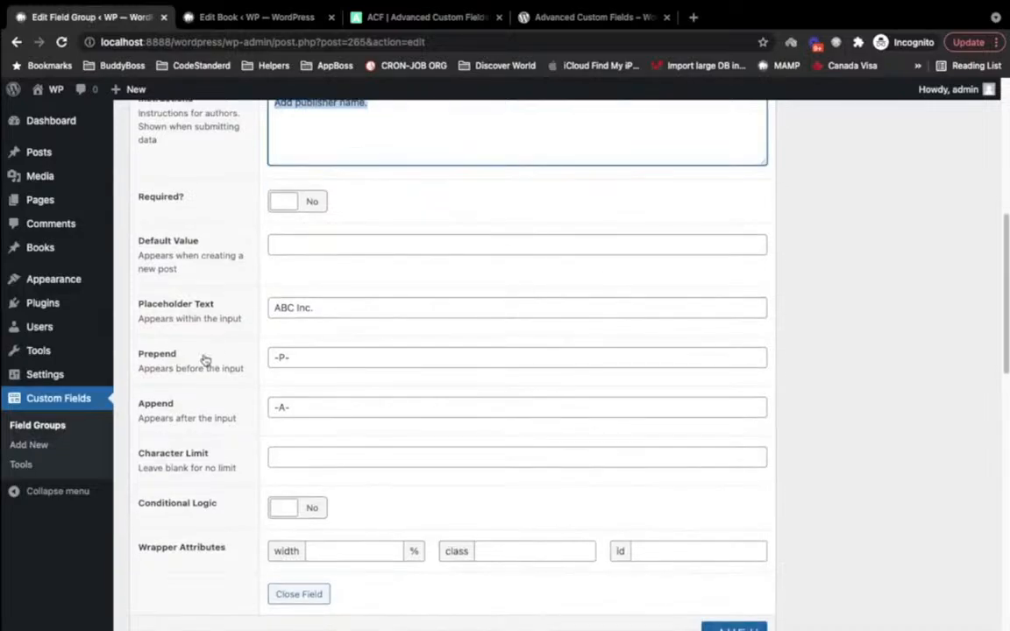
pyautogui.click(240, 21)
pyautogui.moveTo(139, 309); pyautogui.dragTo(162, 313)
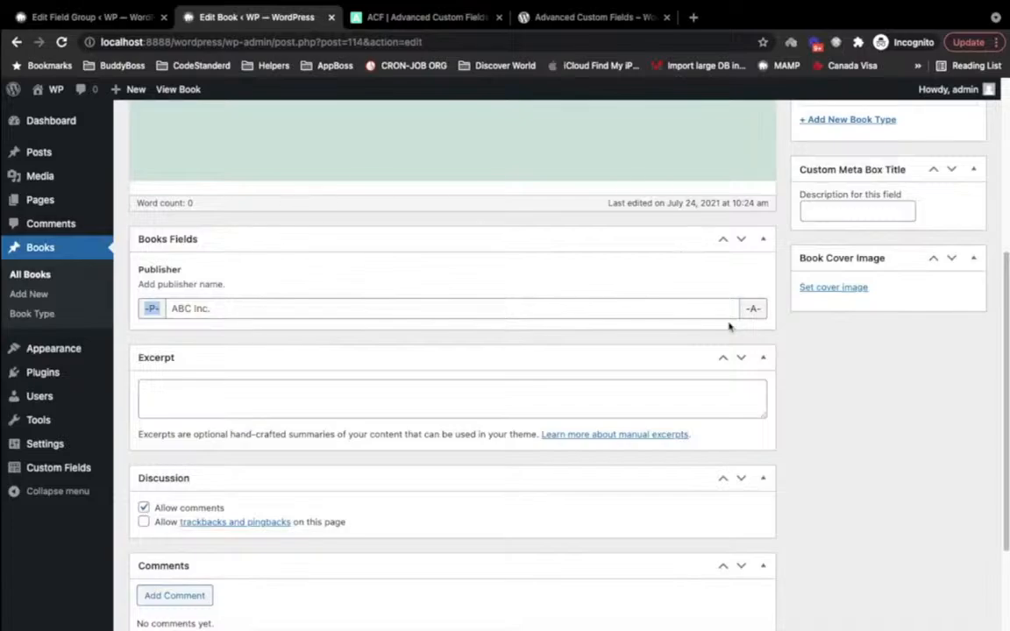
pyautogui.moveTo(746, 312); pyautogui.dragTo(759, 309)
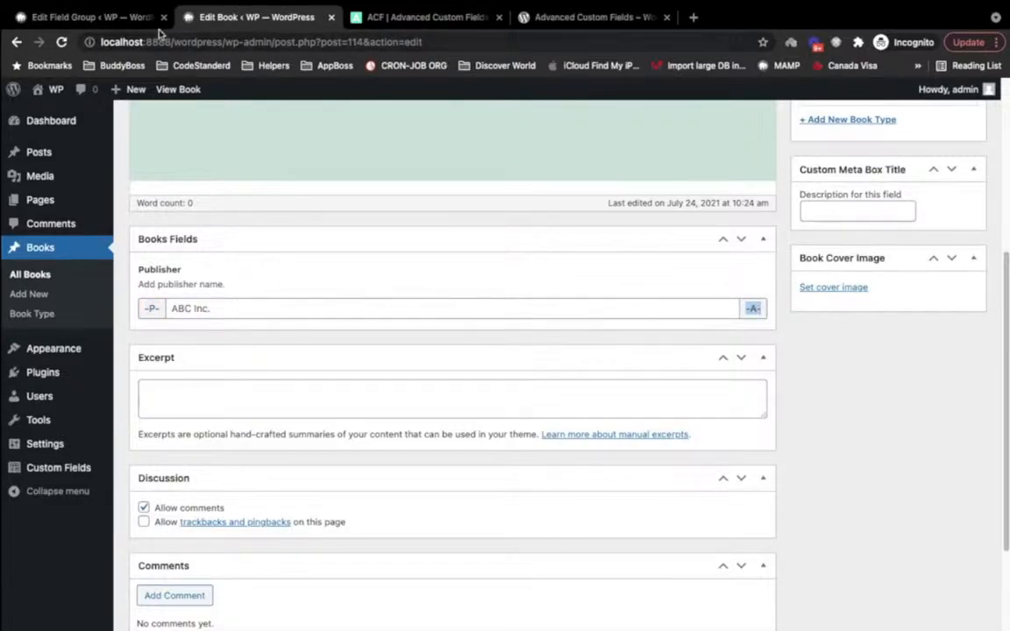
# - Clear the Publisher field's Append and Prepend values and update the Books Fields group
pyautogui.click(91, 17)
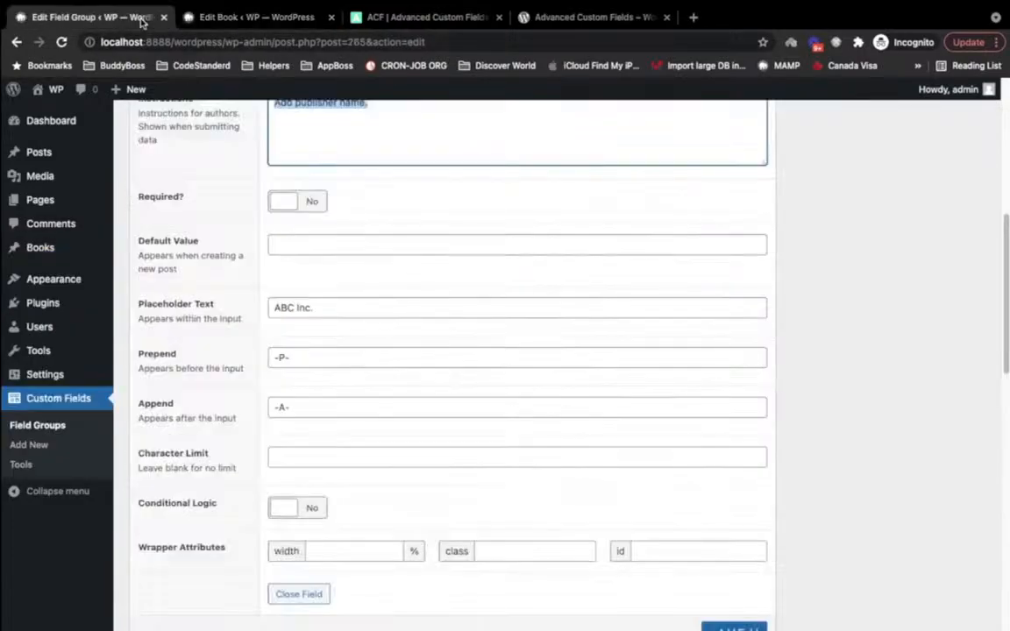
pyautogui.click(312, 360)
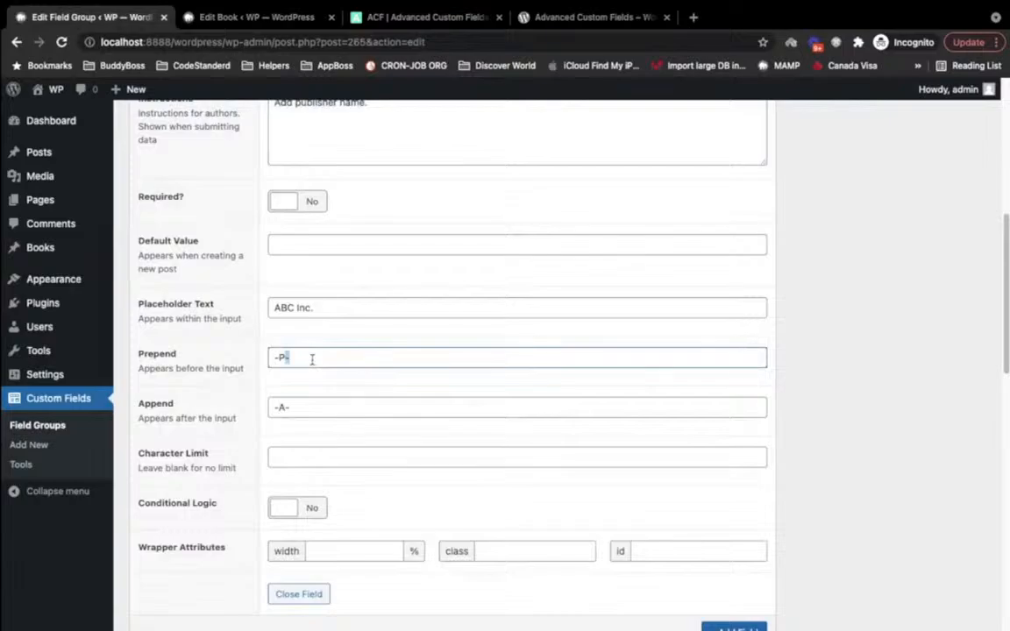
pyautogui.click(302, 405)
pyautogui.press('super+a')
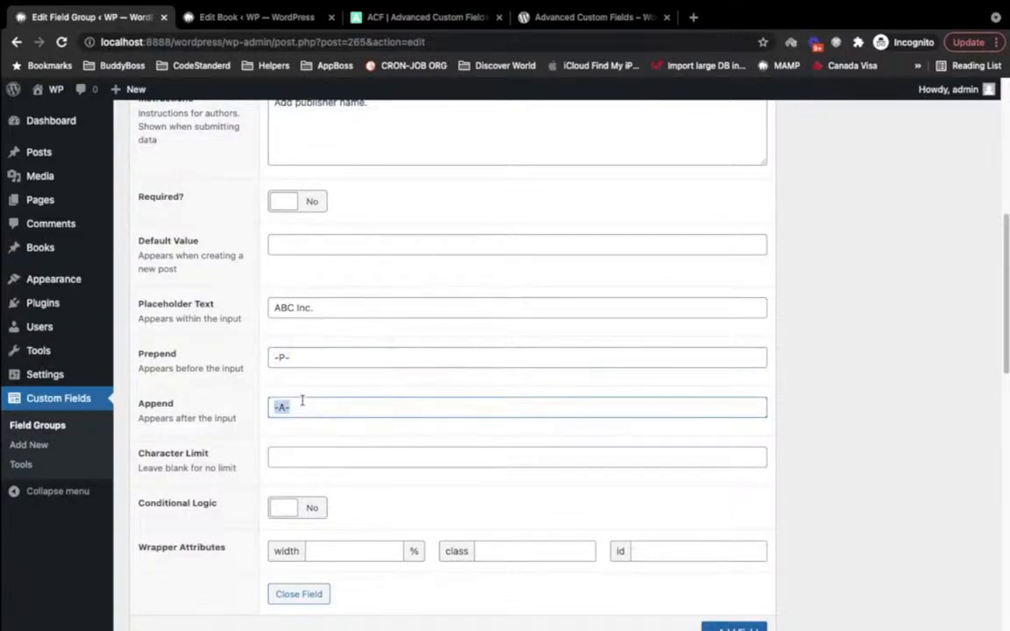
pyautogui.press('BackSpace')
pyautogui.click(321, 358)
pyautogui.press('super+a')
pyautogui.press('BackSpace')
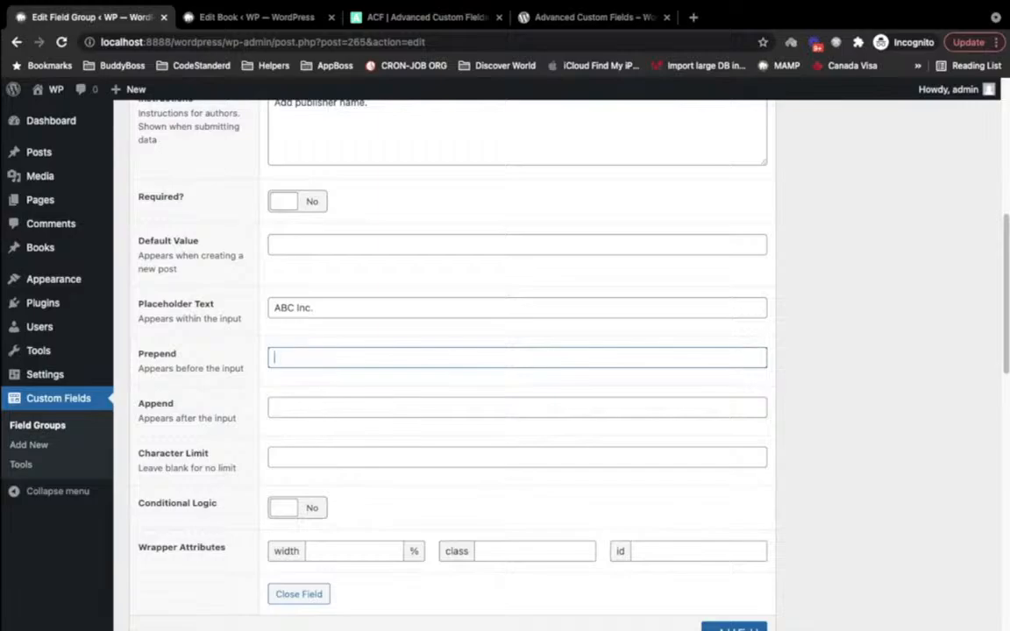
pyautogui.press('Return')
pyautogui.click(954, 336)
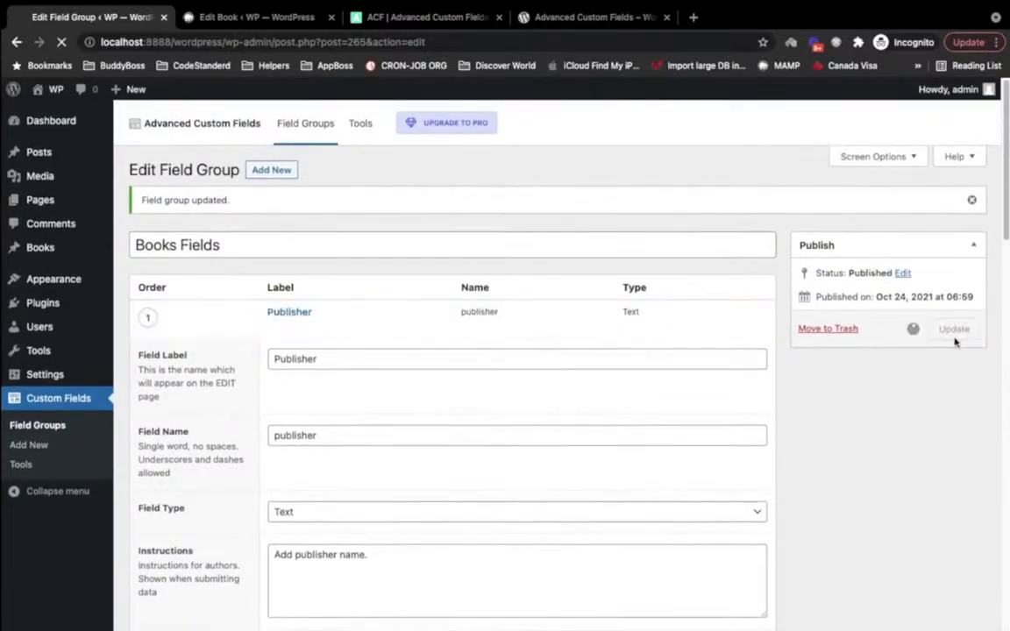
# - Reload the Book Post 1 edit page and examine the Publisher field in its Books Fields box
pyautogui.click(282, 24)
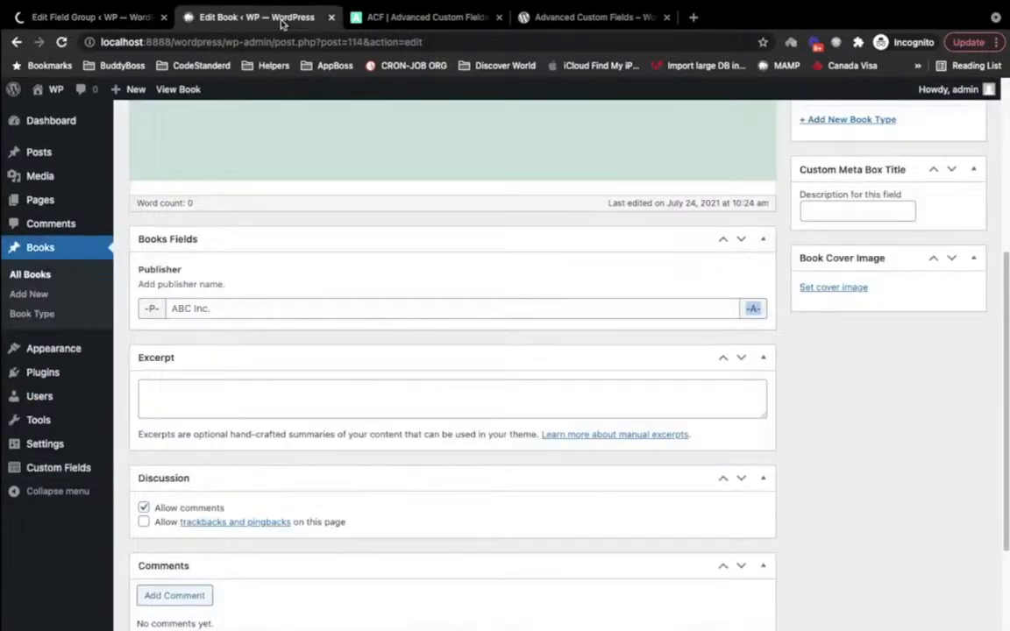
pyautogui.click(232, 307)
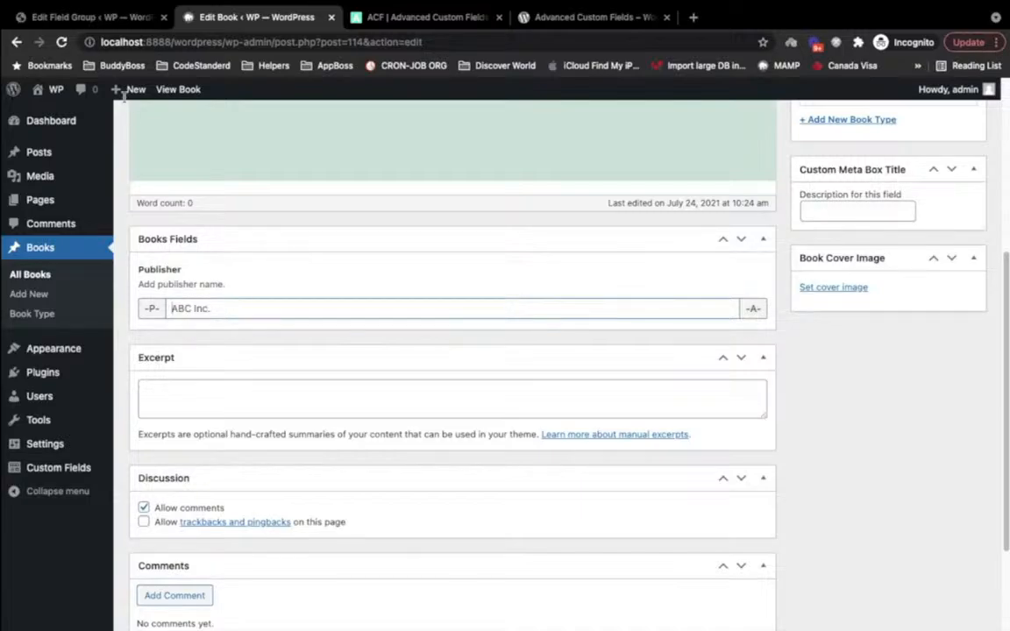
pyautogui.press('super+r')
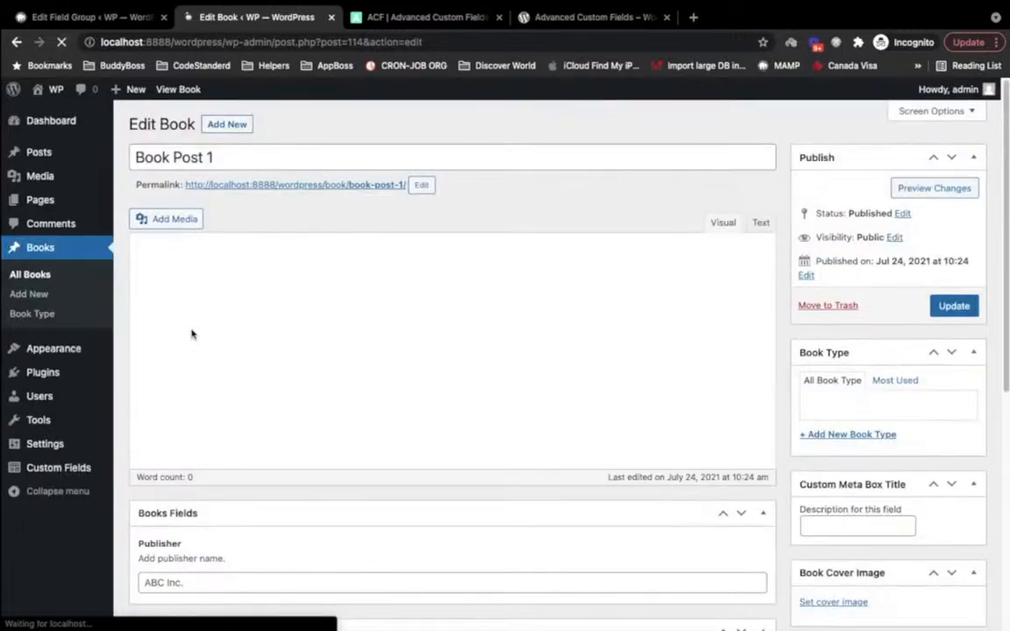
pyautogui.scroll(-2, 197, 340)
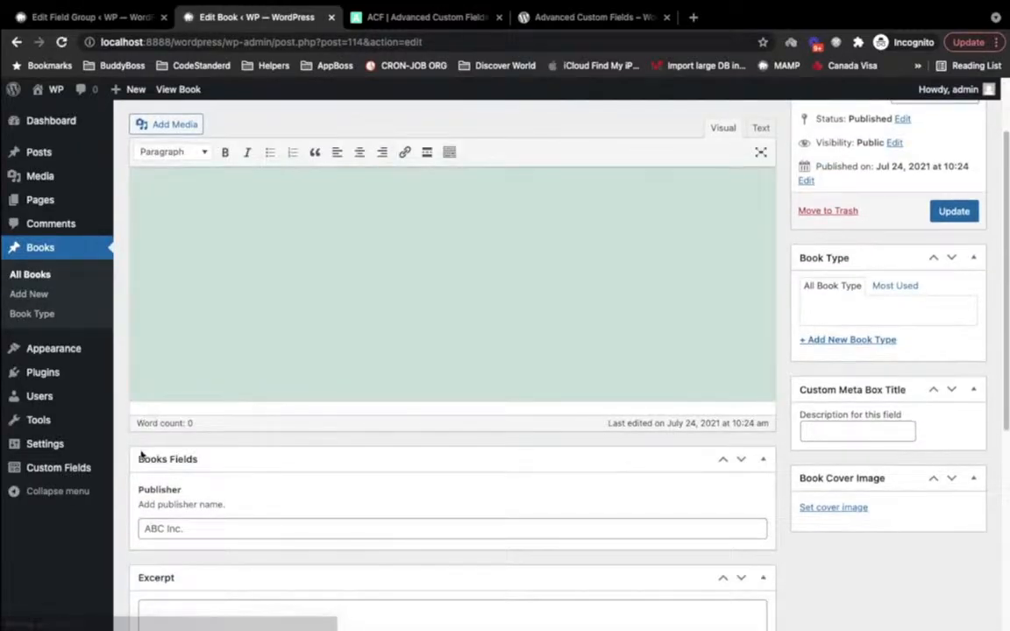
pyautogui.scroll(-1, 143, 491)
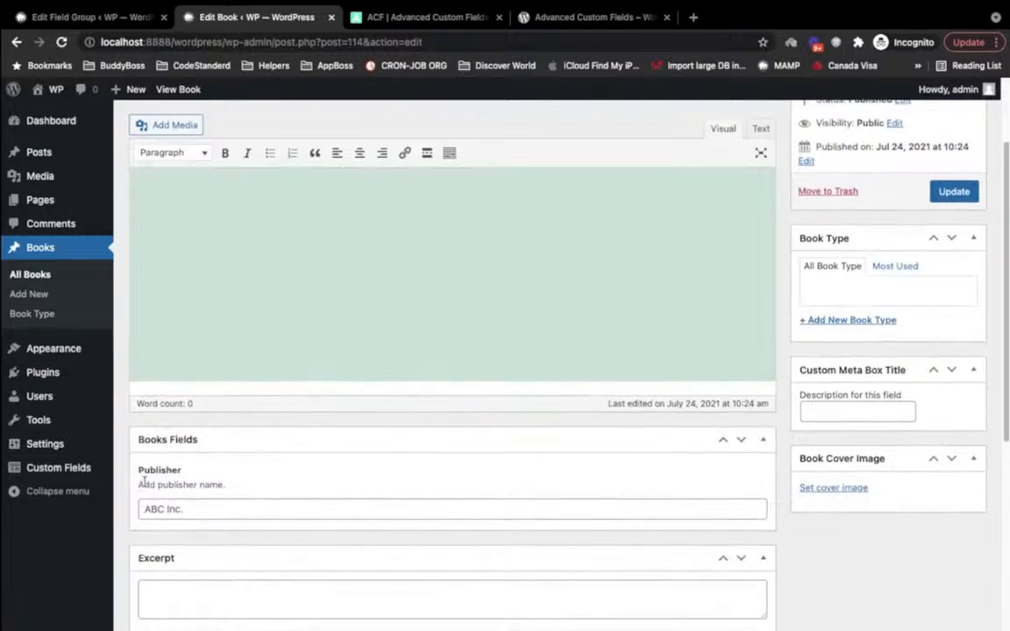
# - Enter "Balachandran Publishers" as the Publisher of Book Post 1 and update the post
pyautogui.click(184, 510)
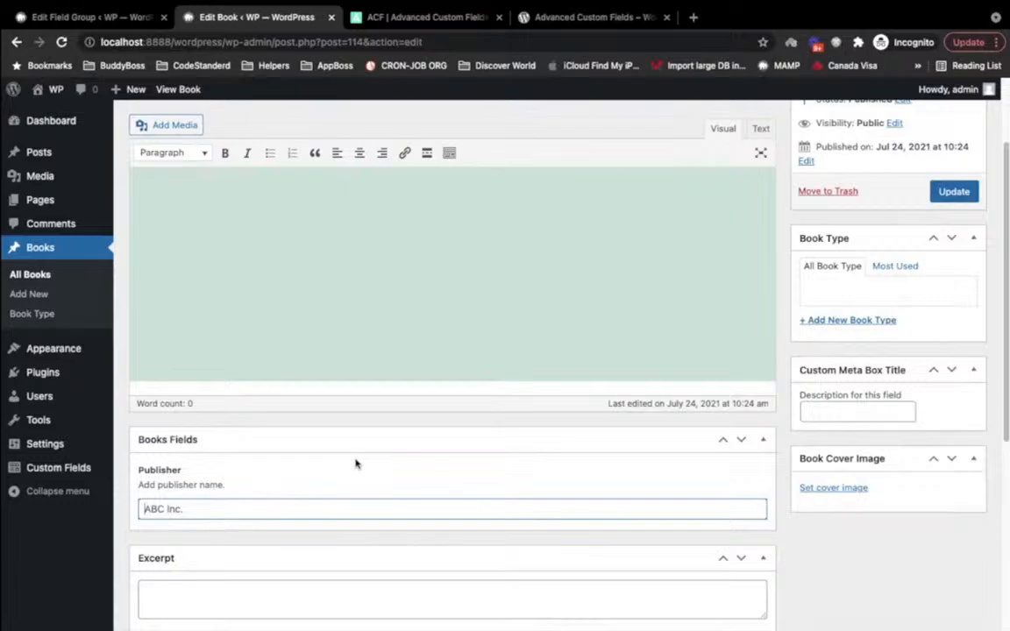
pyautogui.scroll(-2, 356, 464)
pyautogui.scroll(4, 356, 464)
pyautogui.scroll(-3, 386, 307)
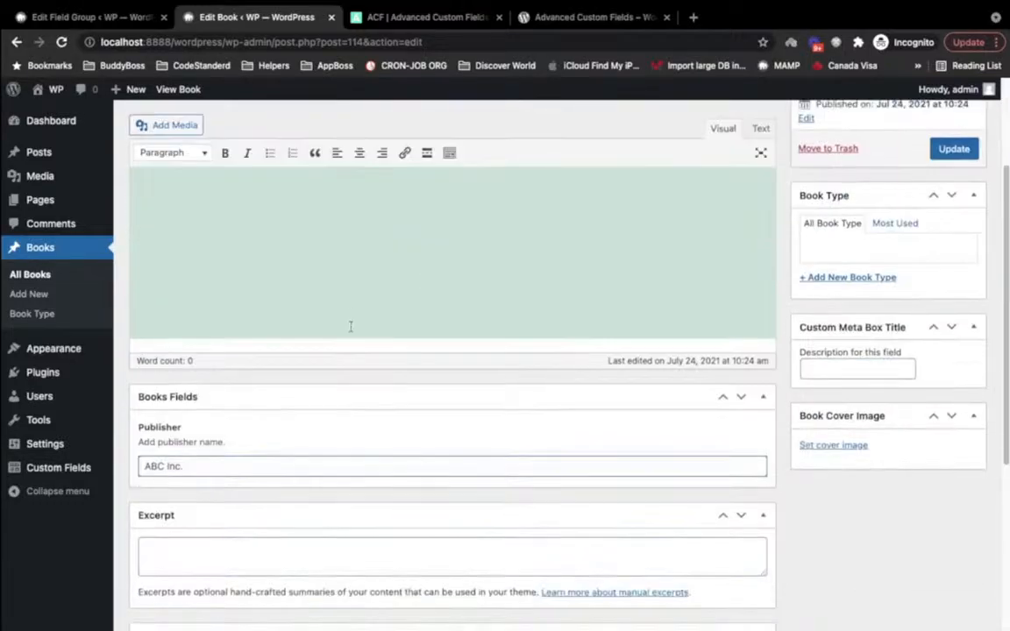
pyautogui.scroll(-1, 350, 327)
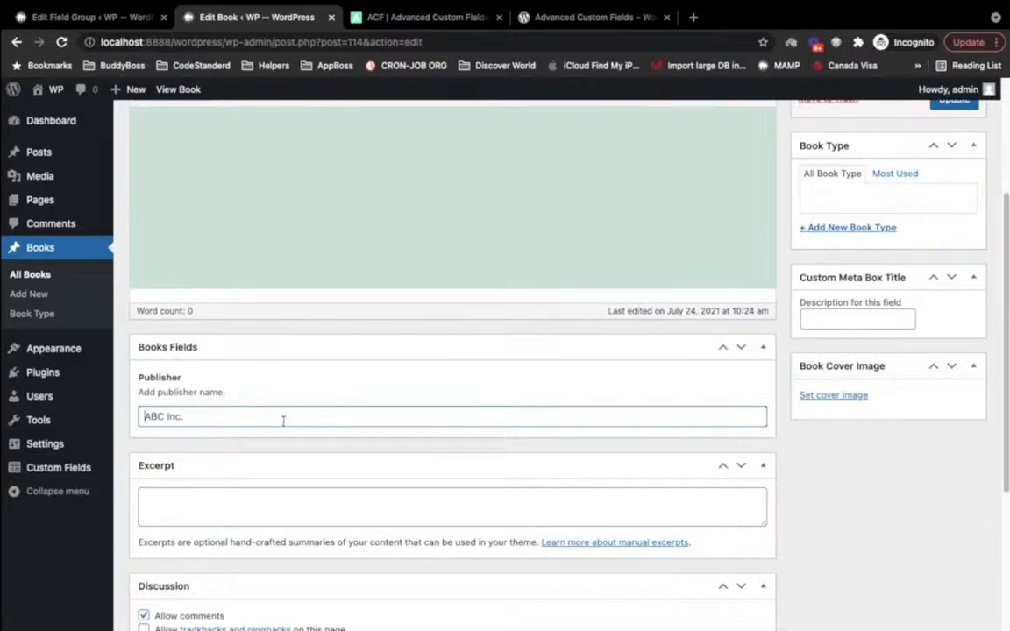
pyautogui.write('a')
pyautogui.press('BackSpace')
pyautogui.write('Balachandran Publishers')
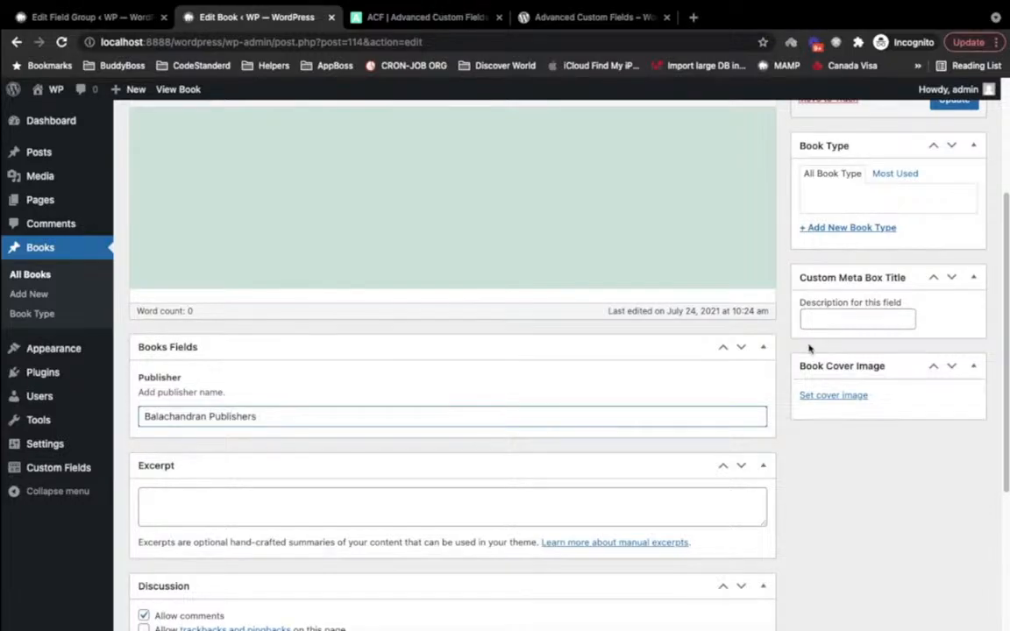
pyautogui.scroll(5, 810, 348)
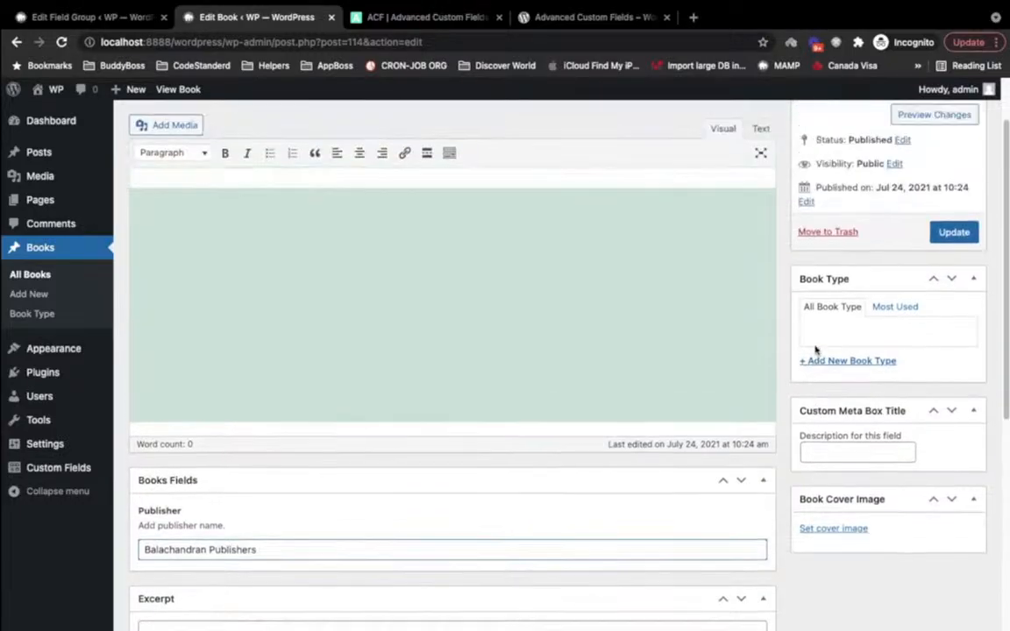
pyautogui.click(955, 307)
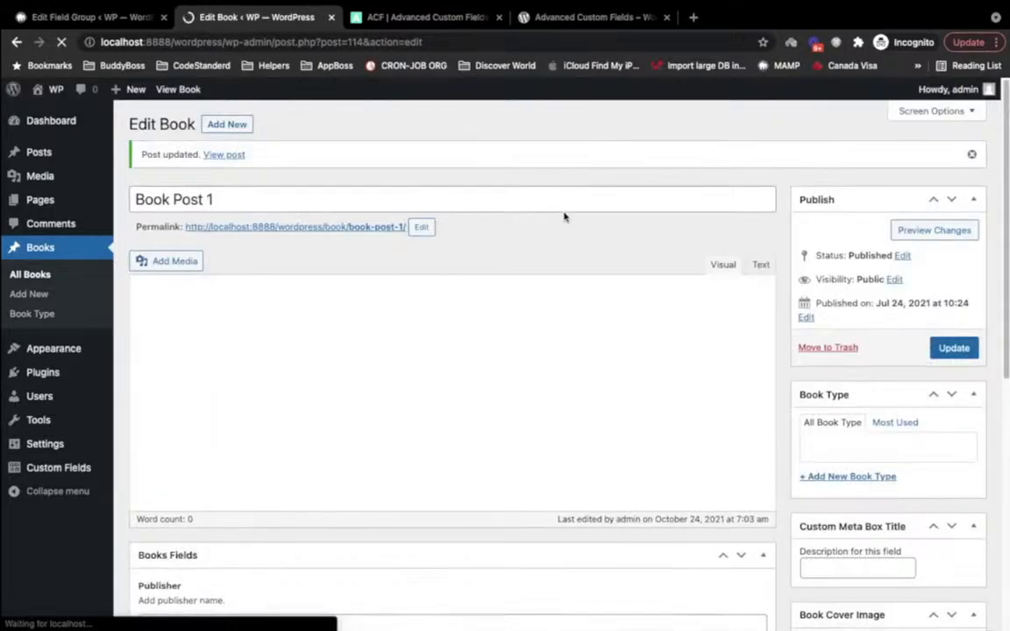
# - Check the saved Publisher value, then open Book Post 1's public page in a new tab and examine it
pyautogui.scroll(-5, 564, 215)
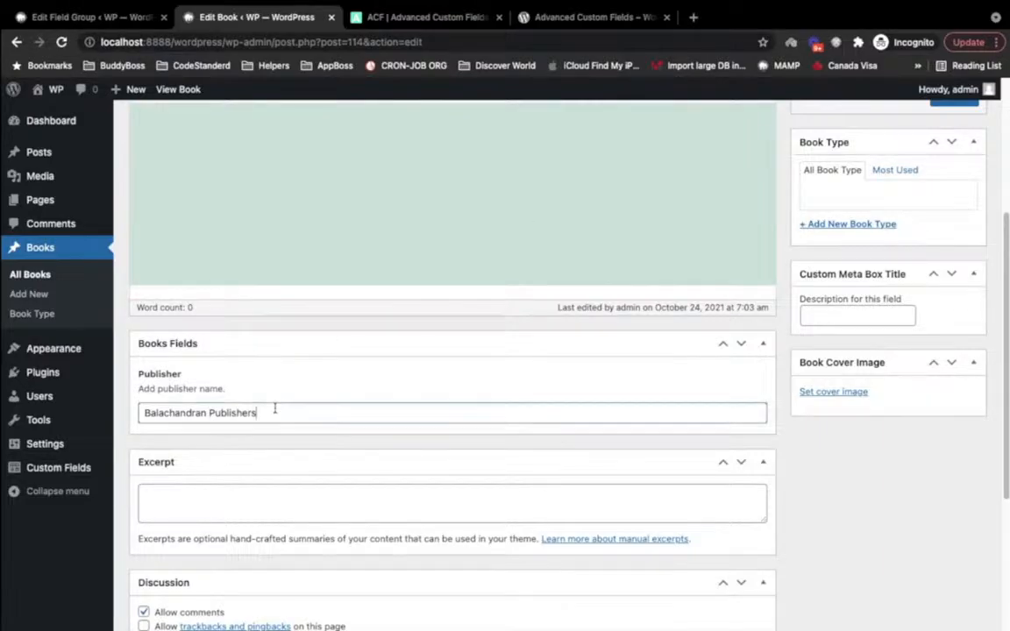
pyautogui.click(366, 412)
pyautogui.scroll(-2, 320, 374)
pyautogui.scroll(5, 307, 368)
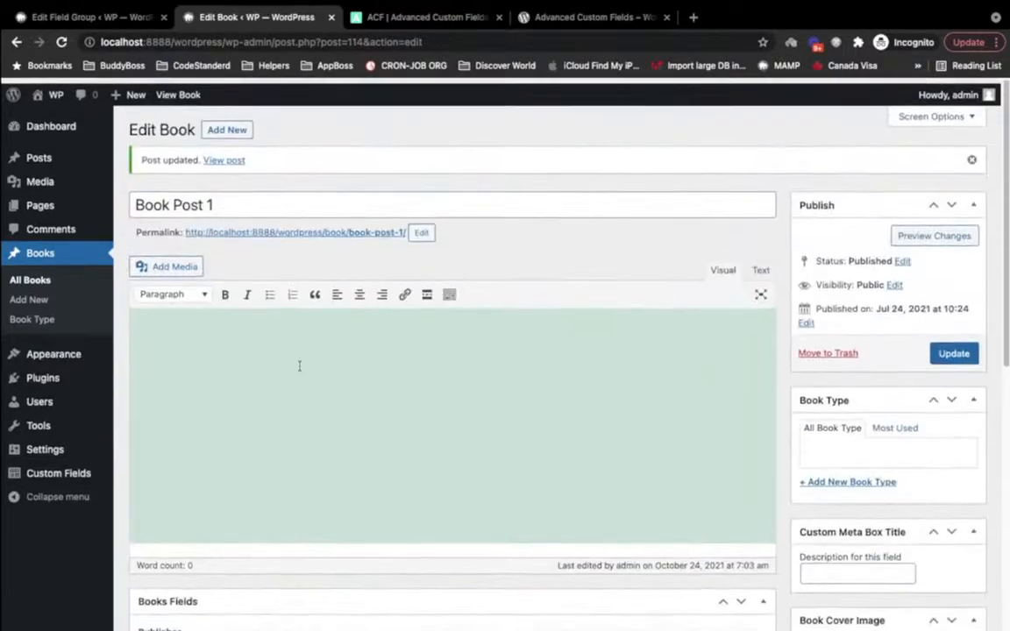
pyautogui.scroll(-6, 489, 354)
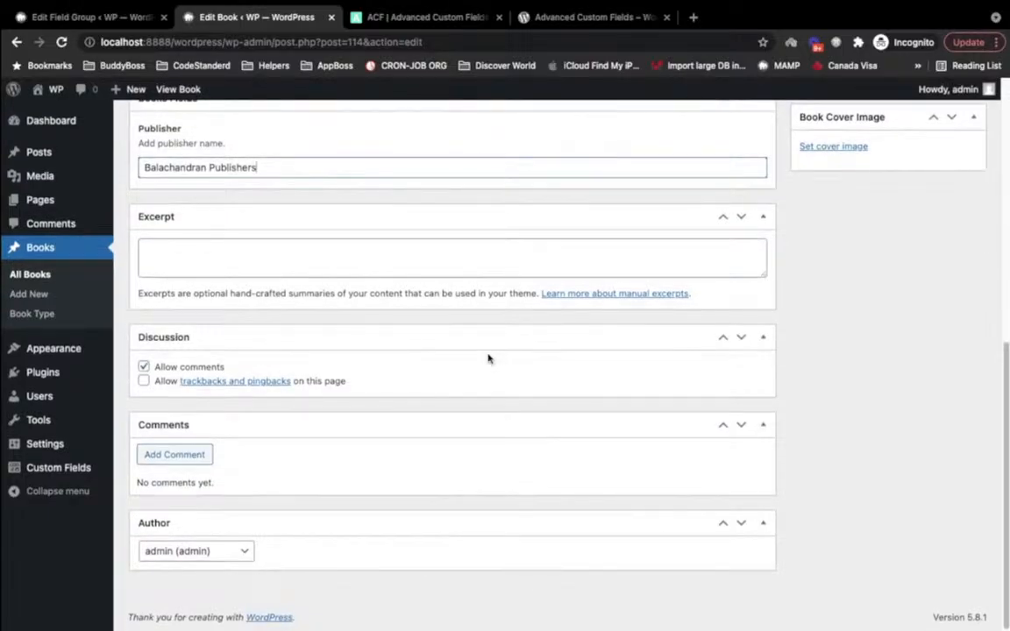
pyautogui.scroll(10, 487, 356)
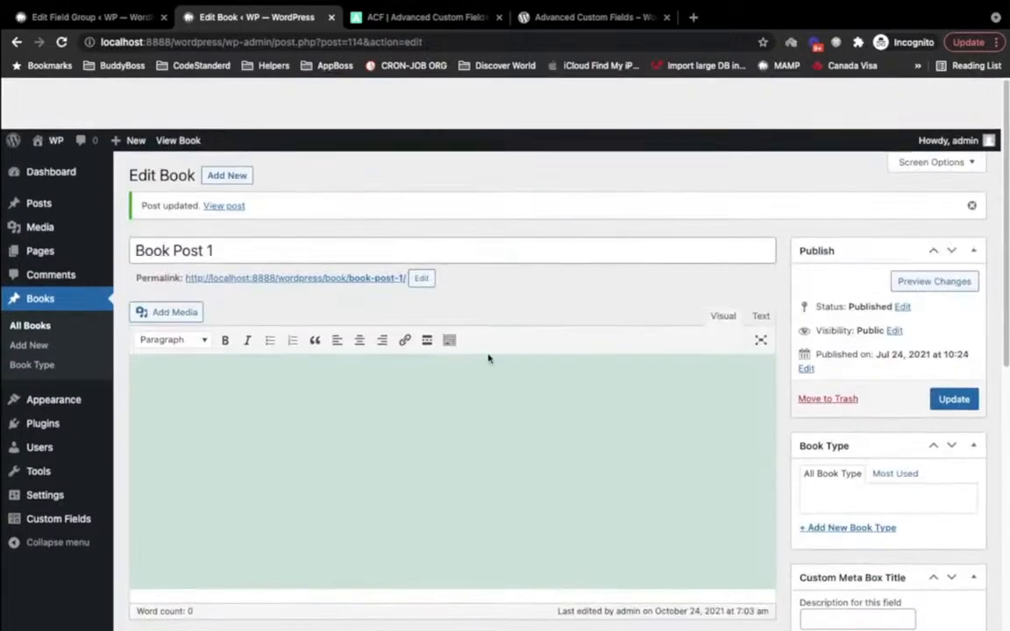
pyautogui.keyDown('super'); pyautogui.click(310, 230); pyautogui.keyUp('super')
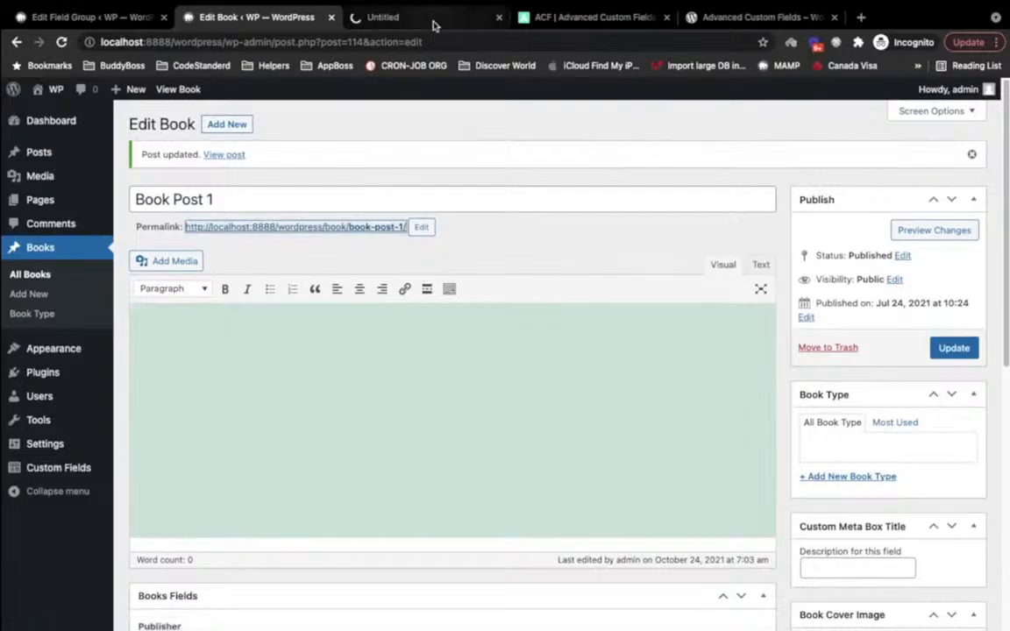
pyautogui.click(433, 20)
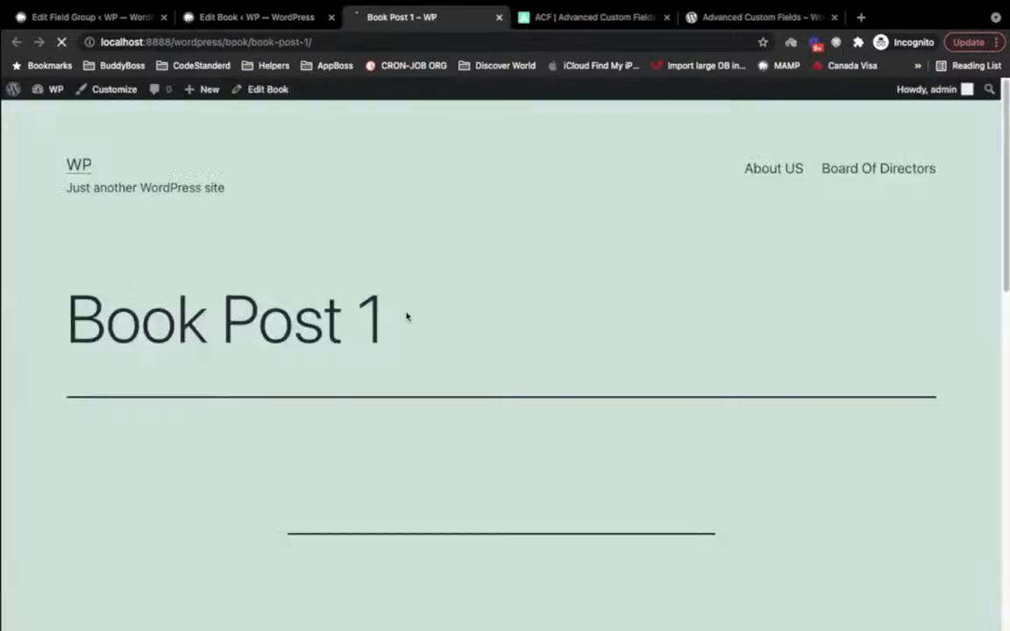
pyautogui.scroll(-5, 407, 317)
pyautogui.scroll(2, 406, 316)
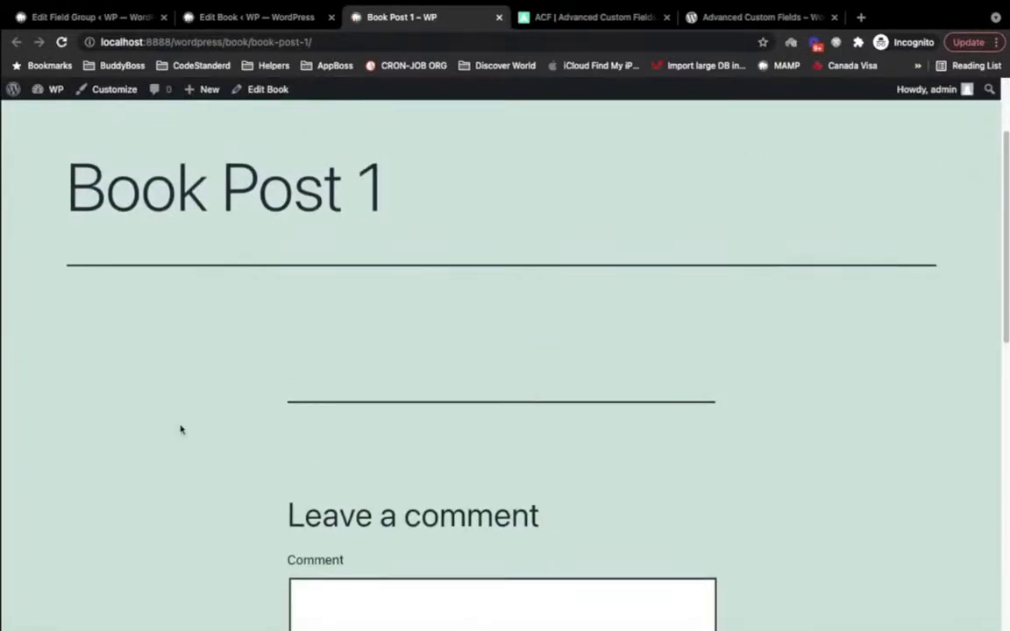
pyautogui.scroll(2, 488, 342)
# - Write "loreum ipsum dolor site amet" in the content editor of Book Post 1
pyautogui.click(263, 16)
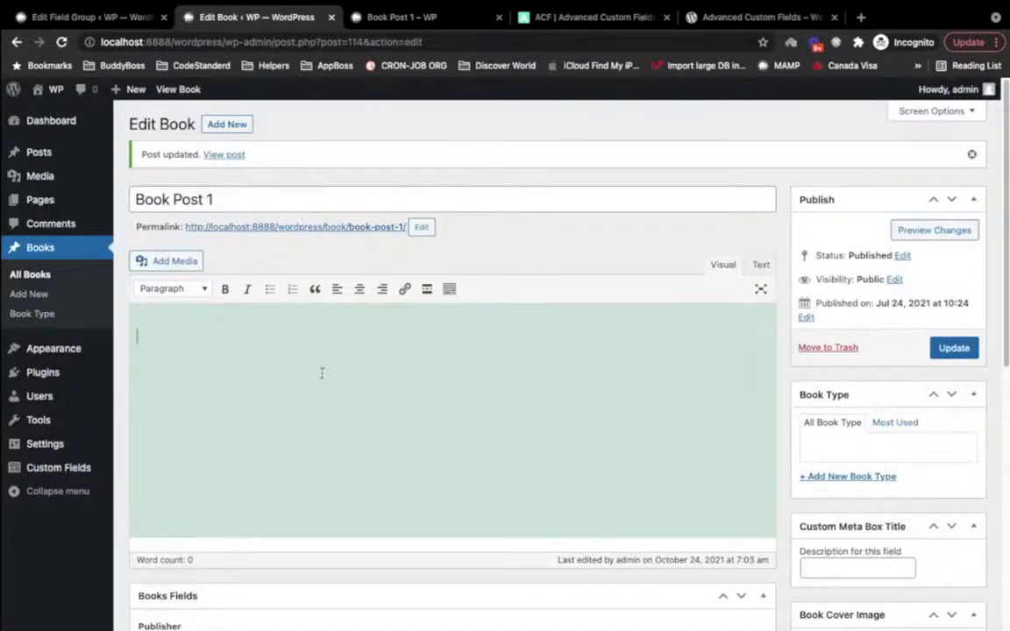
pyautogui.write('loreum ipsu')
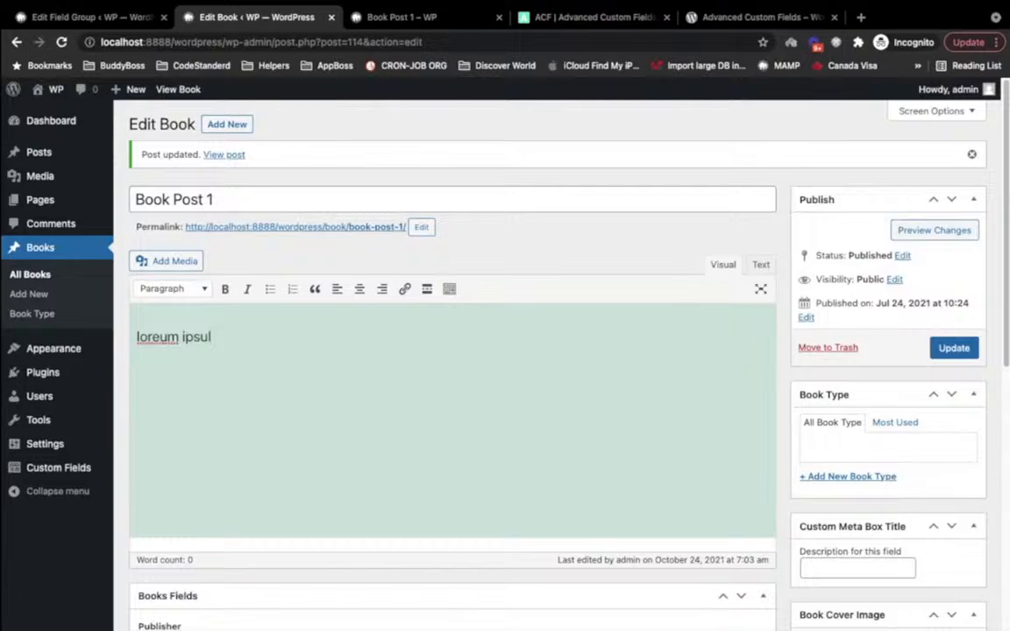
pyautogui.write('m dolor site ame')
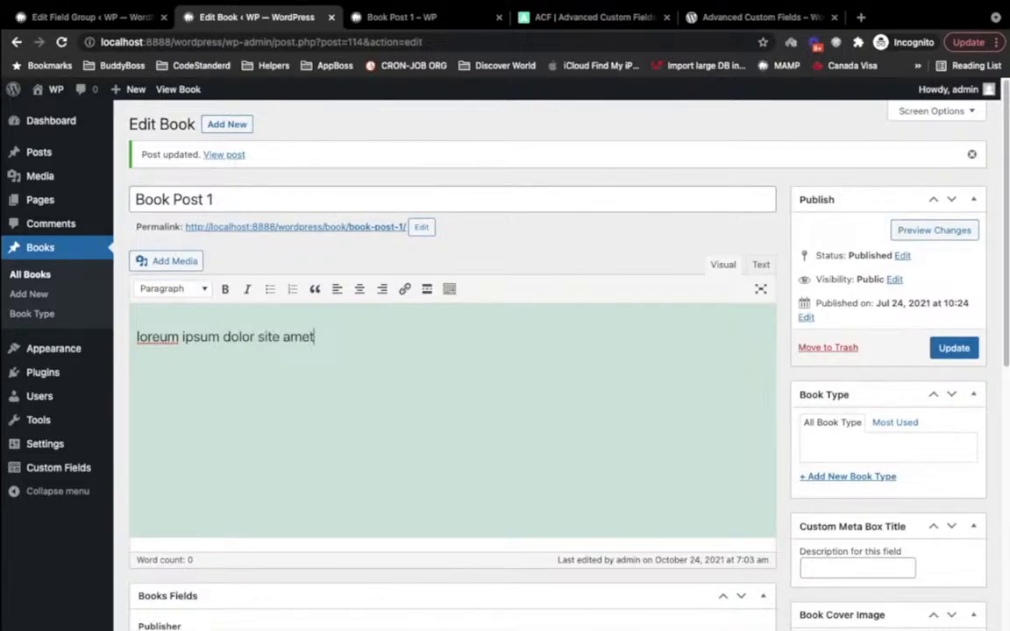
pyautogui.write('t')
# - Duplicate the content line to make seven paragraphs of the same text and update Book Post 1
pyautogui.hotkey('ctrl', 'a')
pyautogui.hotkey('ctrl', 'c')
pyautogui.press('End')
pyautogui.press('Return')
pyautogui.hotkey('ctrl', 'v')
pyautogui.press('Return')
pyautogui.hotkey('ctrl', 'v')
pyautogui.press('Return')
pyautogui.hotkey('ctrl', 'v')
pyautogui.press('Return')
pyautogui.hotkey('ctrl', 'v')
pyautogui.press('Return')
pyautogui.hotkey('ctrl', 'v')
pyautogui.press('Return')
pyautogui.hotkey('ctrl', 'v')
pyautogui.click(954, 347)
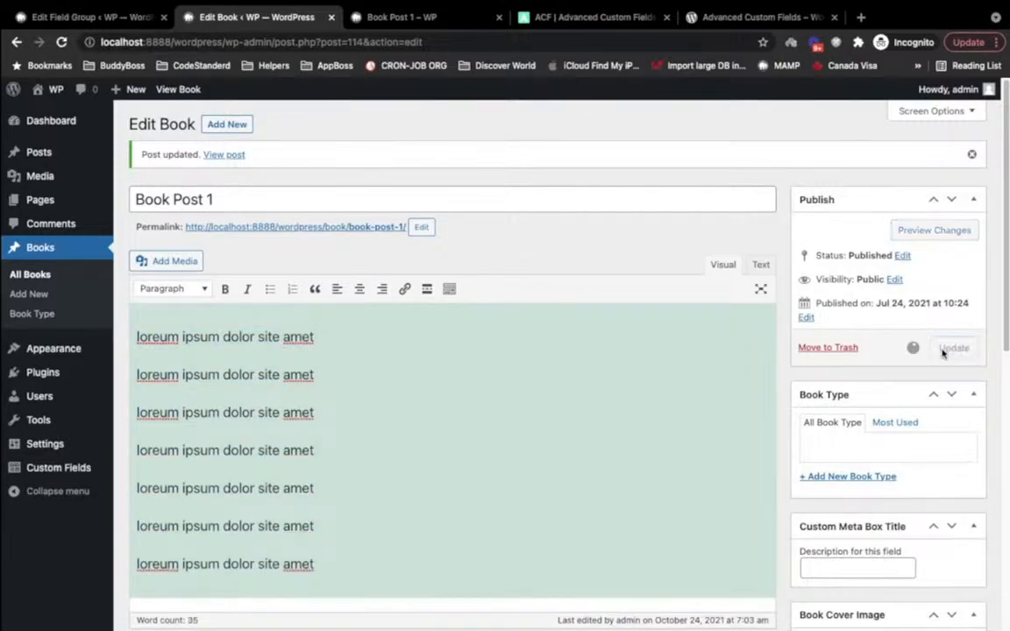
# - Reload the public page of Book Post 1 and examine its content down to the comment form
pyautogui.click(396, 14)
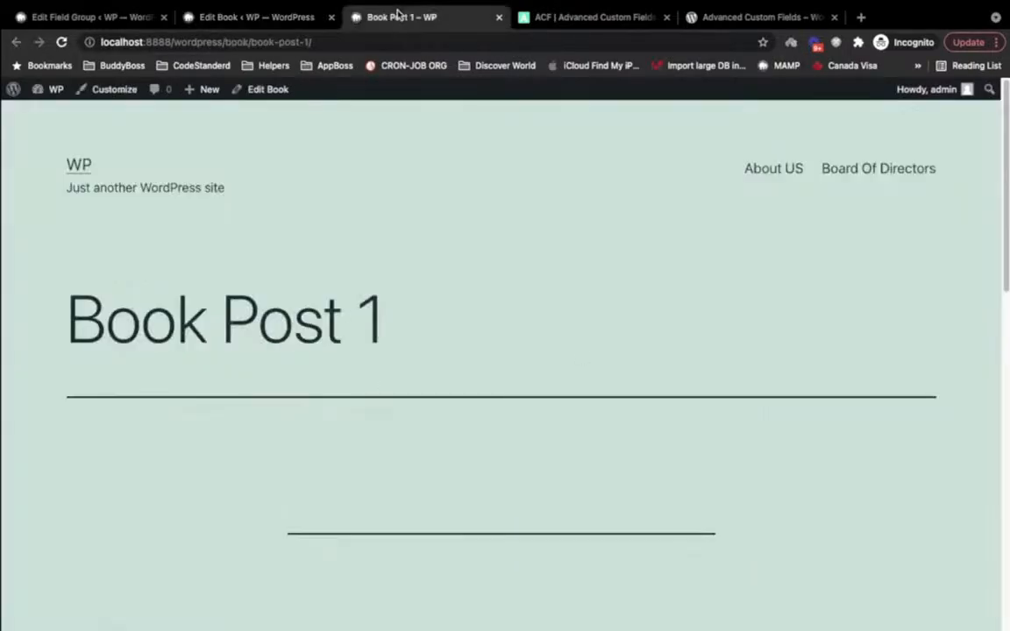
pyautogui.click(61, 41)
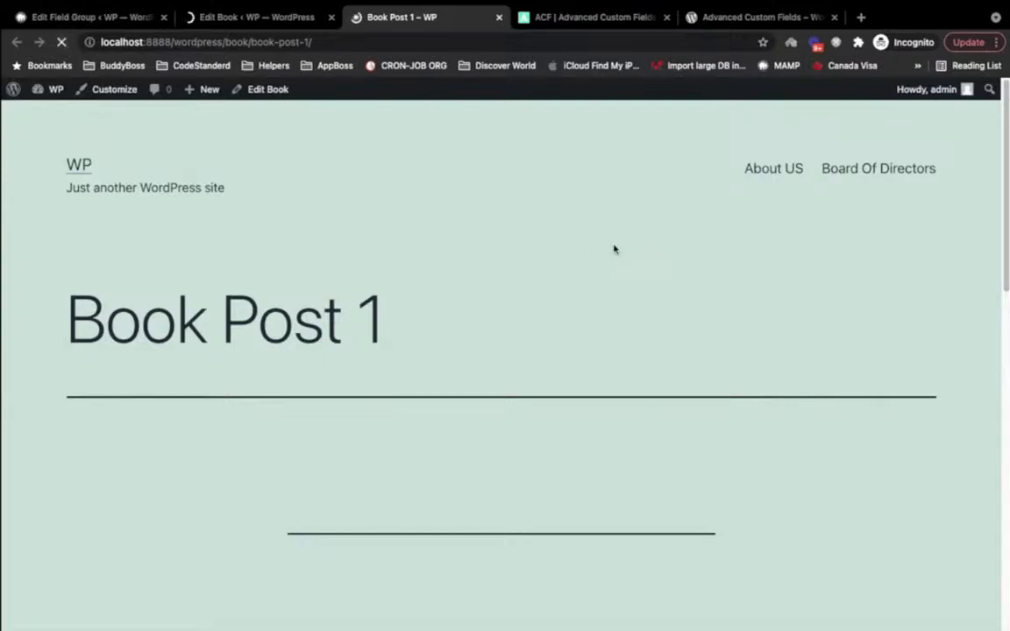
pyautogui.scroll(-7, 478, 289)
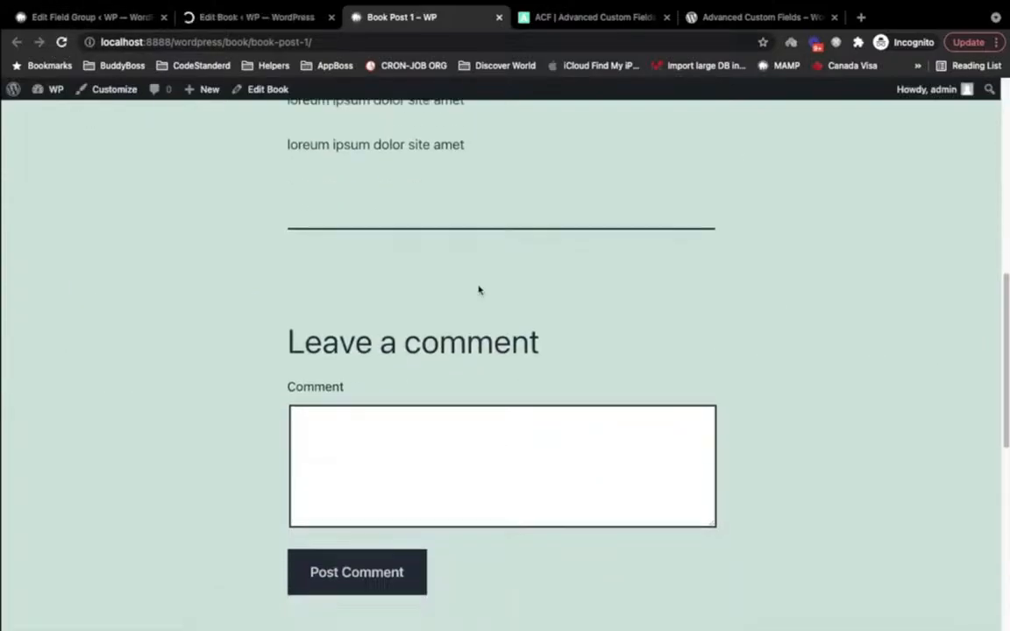
pyautogui.scroll(3, 478, 289)
pyautogui.scroll(4, 478, 284)
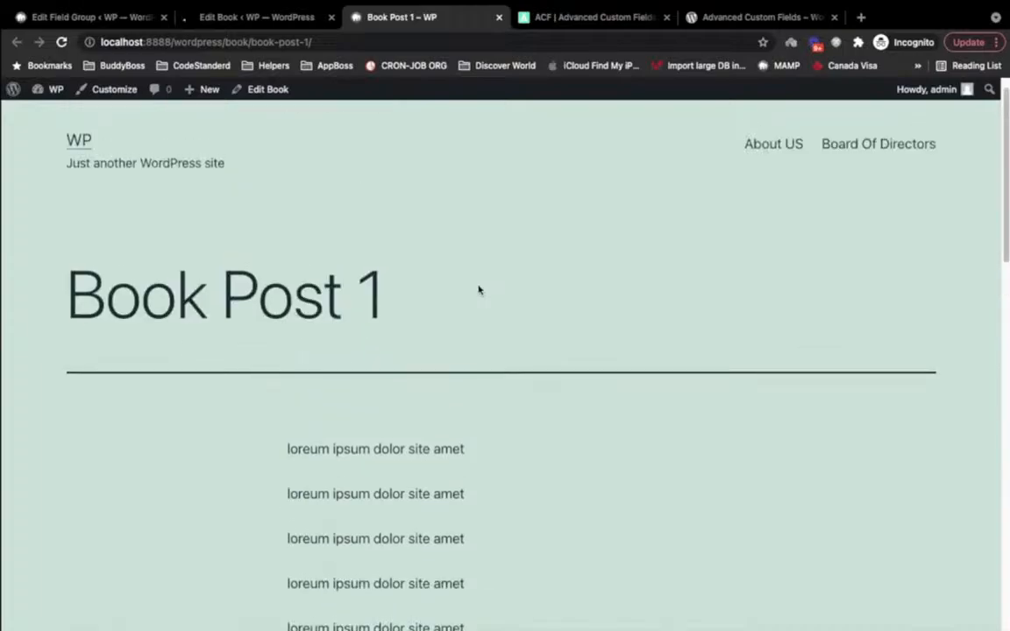
# - Compare the Publisher value on the Book Post 1 edit page with the title and content shown on its public page
pyautogui.click(255, 9)
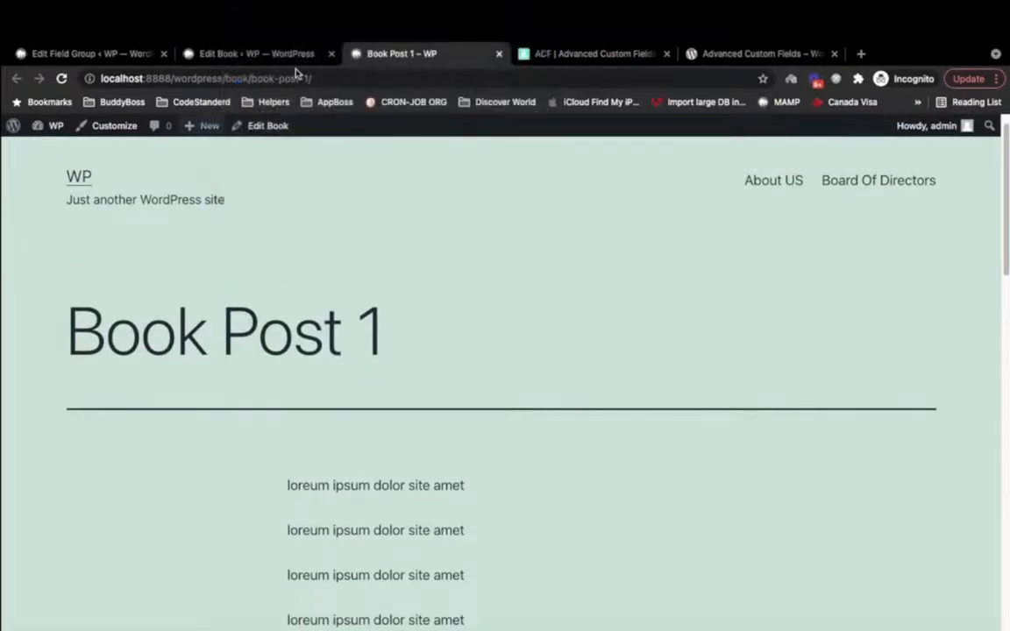
pyautogui.click(275, 21)
pyautogui.scroll(-5, 419, 372)
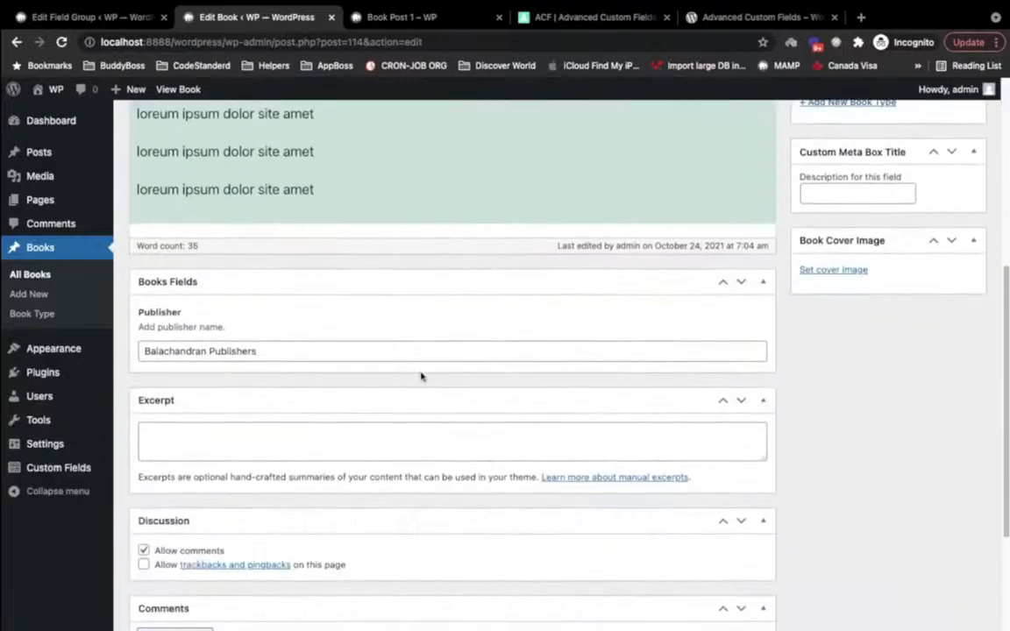
pyautogui.click(284, 323)
pyautogui.tripleClick(284, 323)
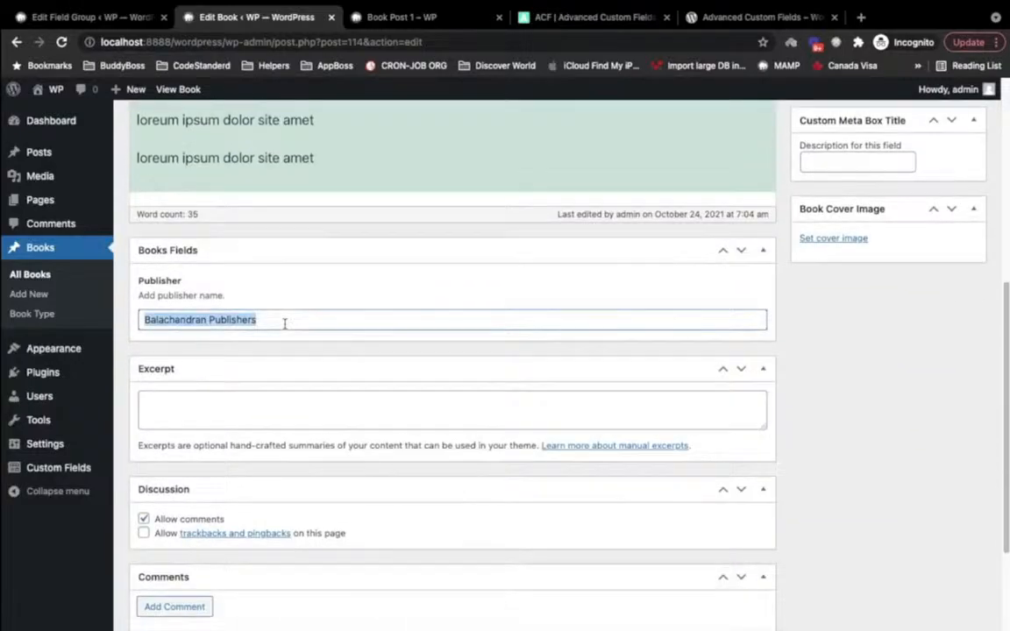
pyautogui.click(419, 20)
pyautogui.tripleClick(405, 347)
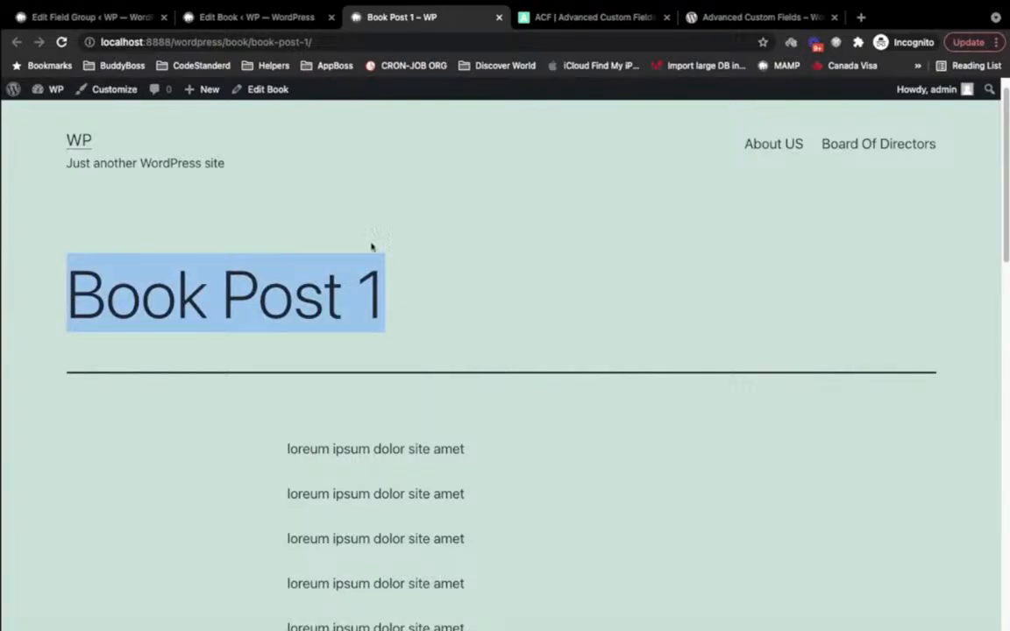
pyautogui.click(271, 17)
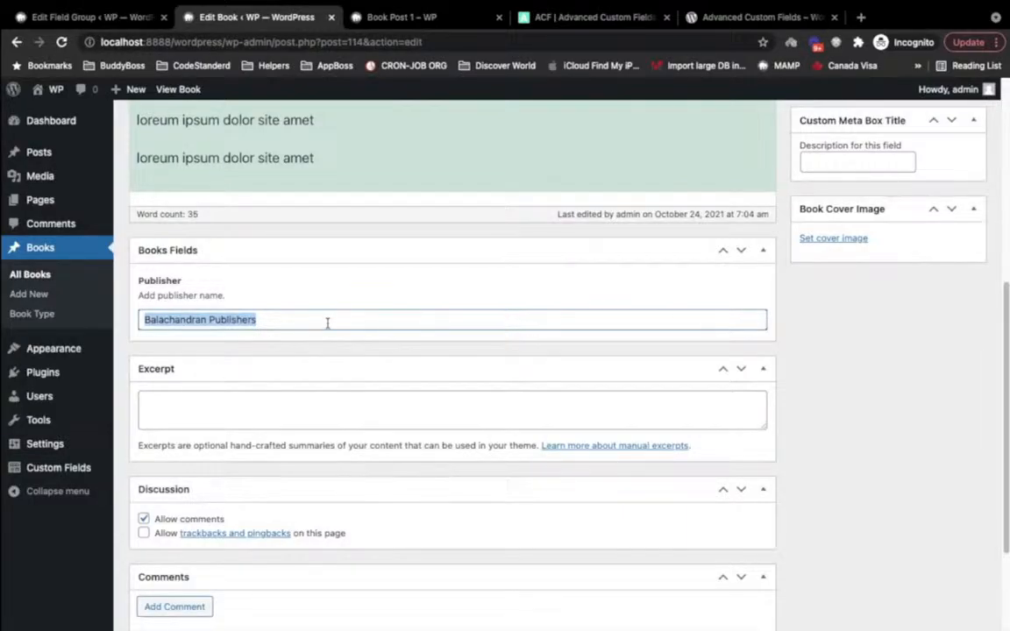
pyautogui.click(444, 20)
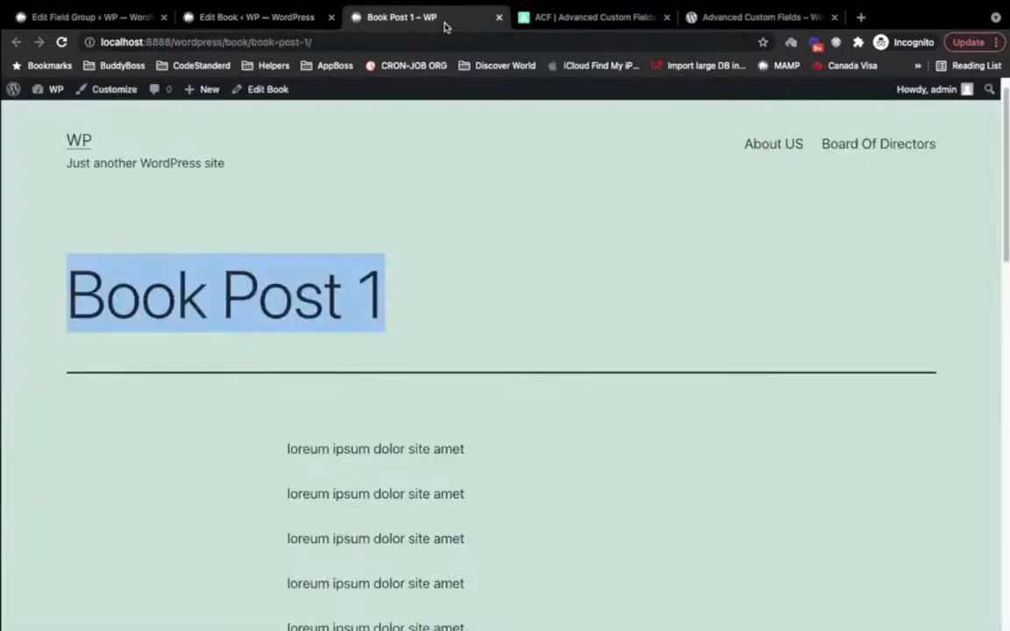
pyautogui.click(298, 17)
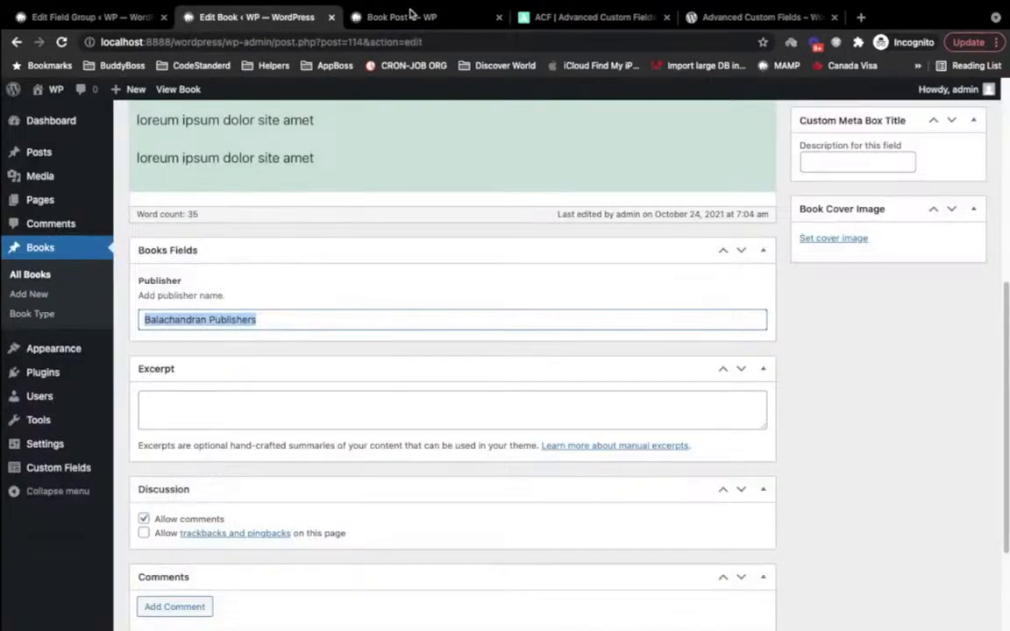
pyautogui.click(372, 16)
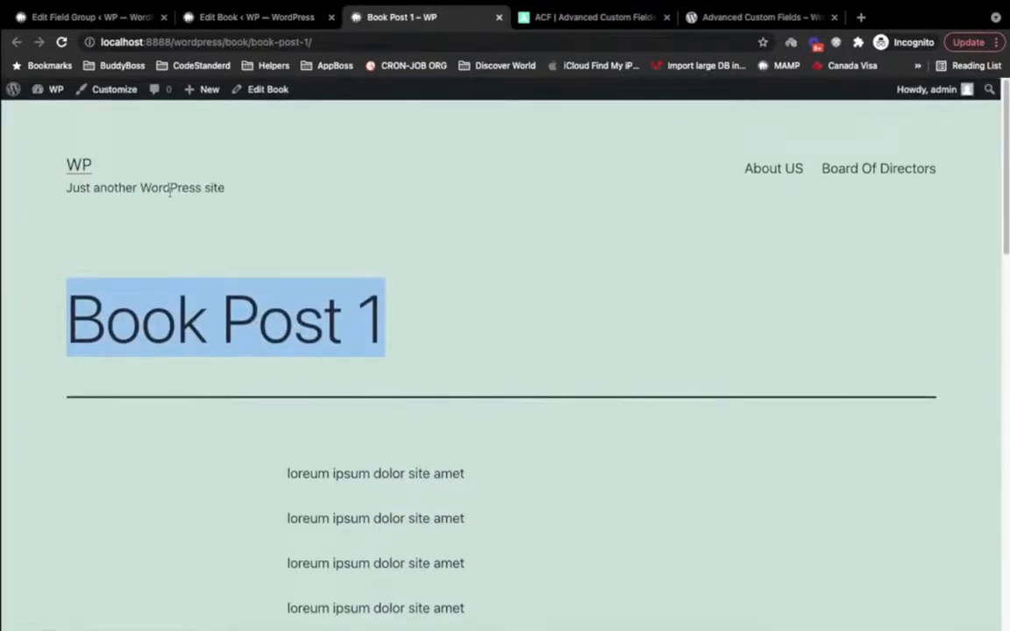
pyautogui.click(154, 194)
pyautogui.scroll(-5, 340, 363)
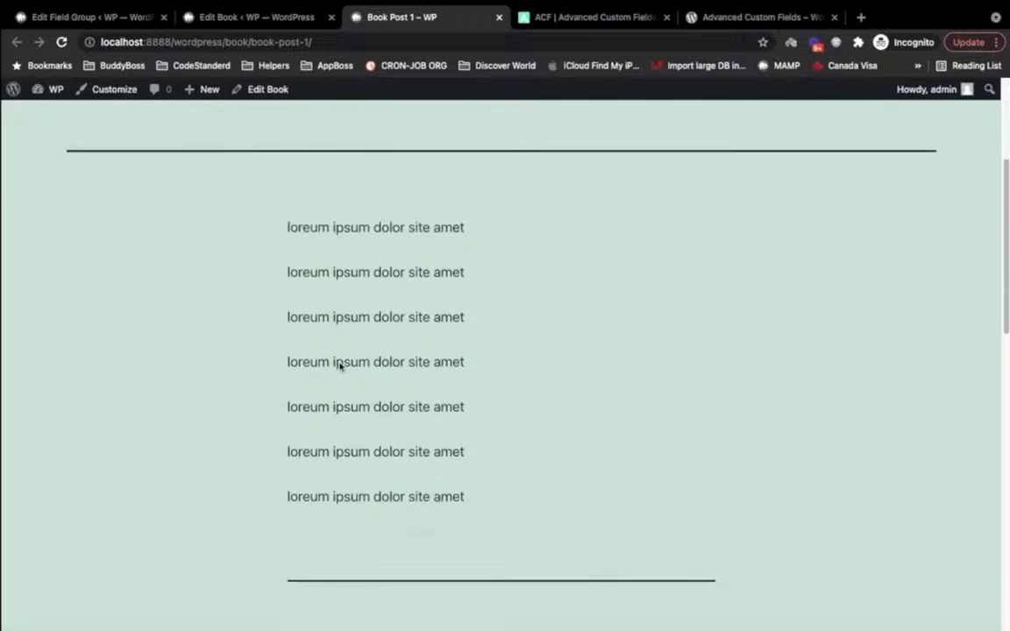
# - Switch to Sublime Text and open single.php from the twentytwentyone theme in wp-content/themes
pyautogui.scroll(5, 357, 365)
pyautogui.moveTo(65, 302); pyautogui.dragTo(689, 320)
pyautogui.press('super+Tab')
pyautogui.press('super+Tab')
pyautogui.press('super+Tab')
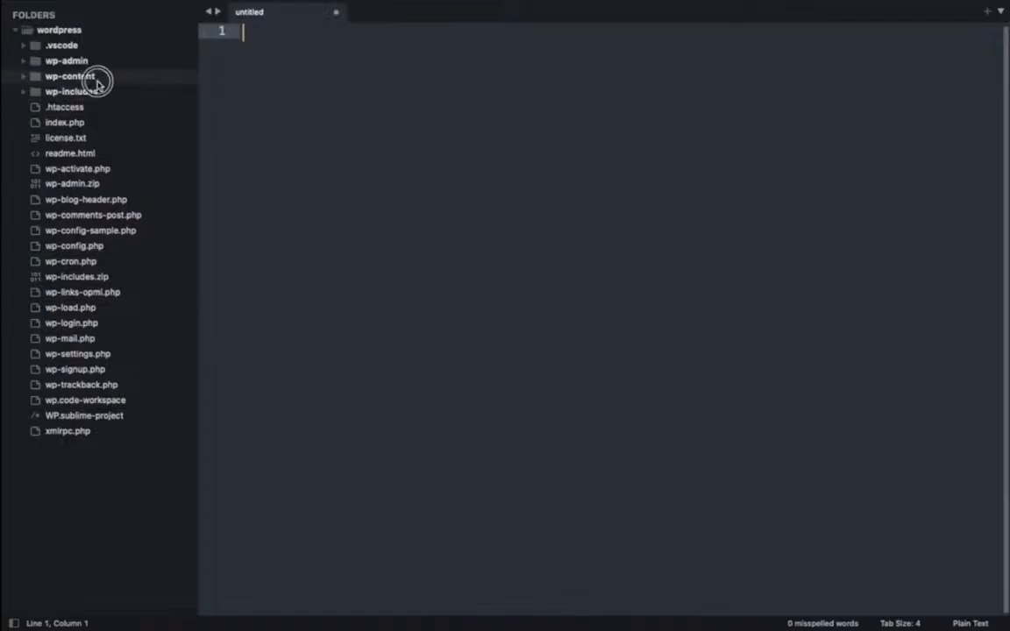
pyautogui.click(95, 76)
pyautogui.click(84, 107)
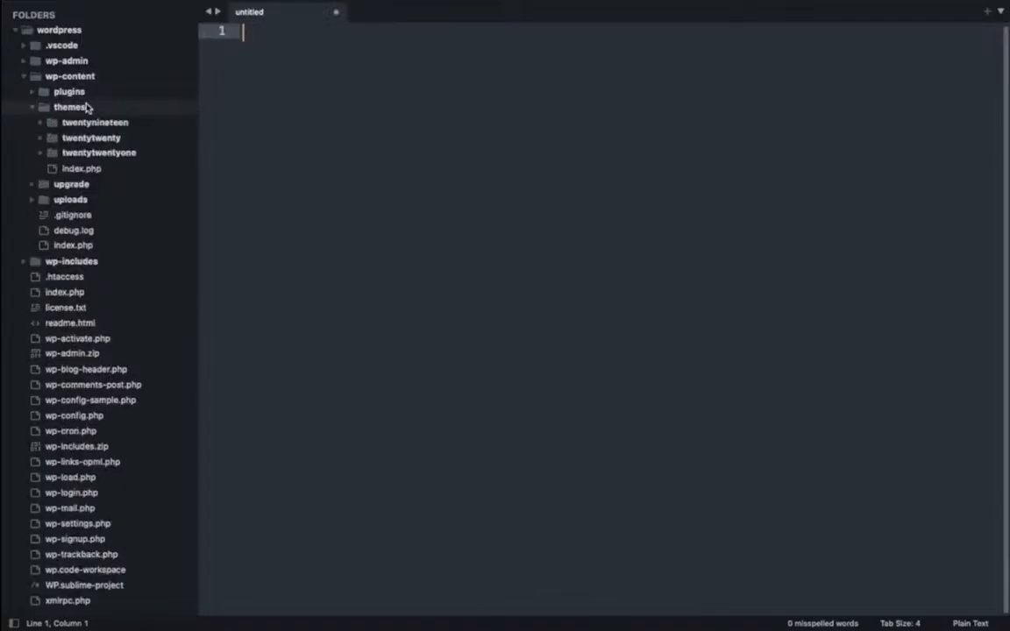
pyautogui.click(102, 156)
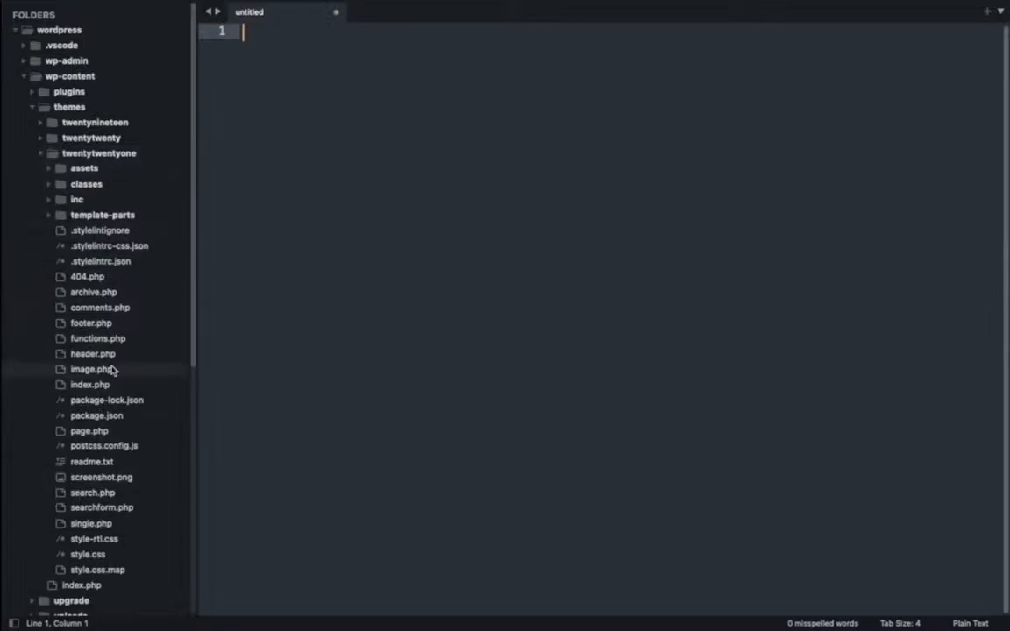
pyautogui.click(86, 524)
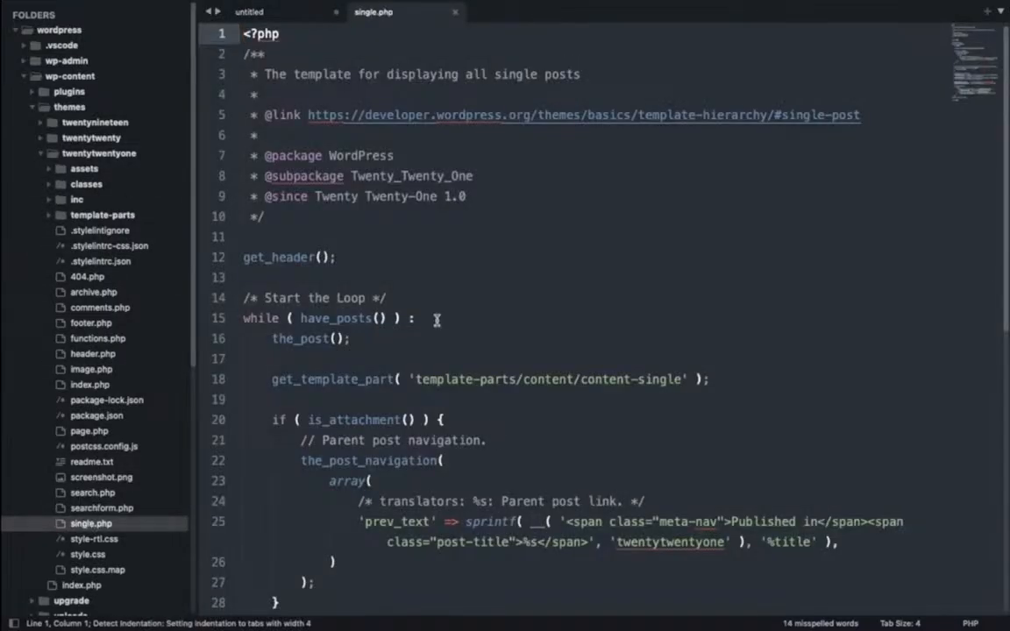
pyautogui.click(348, 280)
pyautogui.press('Return')
pyautogui.hotkey('ctrl', 'z')
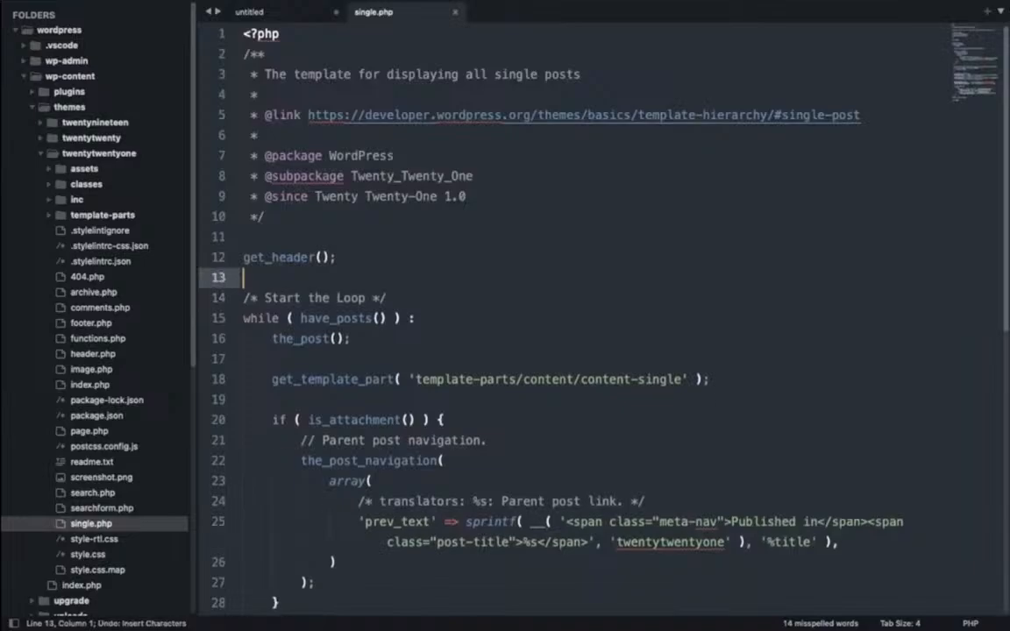
# - Add the test line echo '1111'; between the_post() and get_template_part in single.php and save the file
pyautogui.click(336, 347)
pyautogui.press('Down')
pyautogui.press('Return')
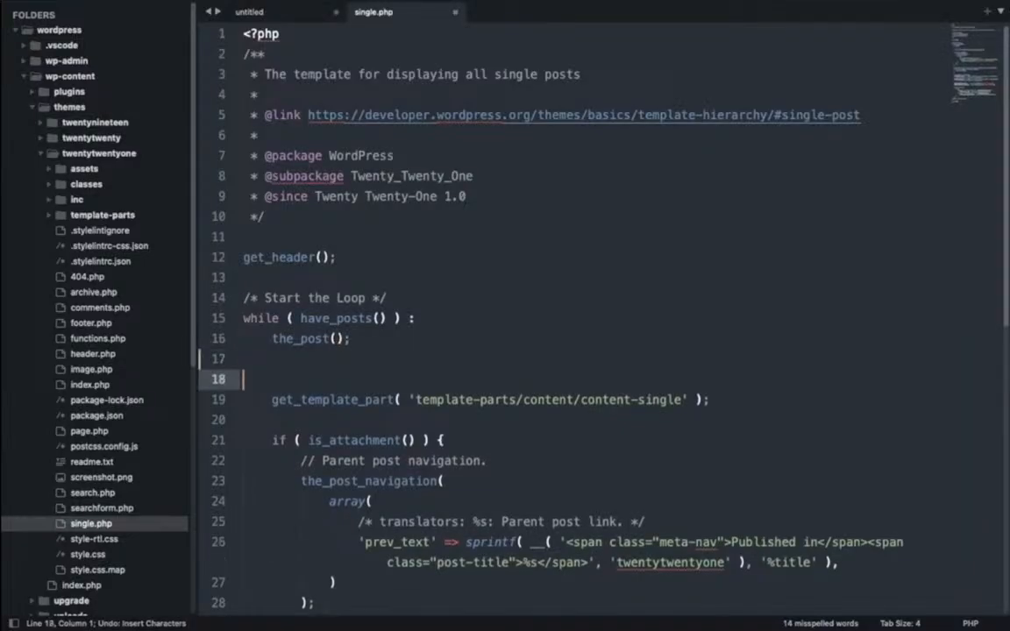
pyautogui.press('Return')
pyautogui.press('Return')
pyautogui.press('Tab')
pyautogui.write('echo')
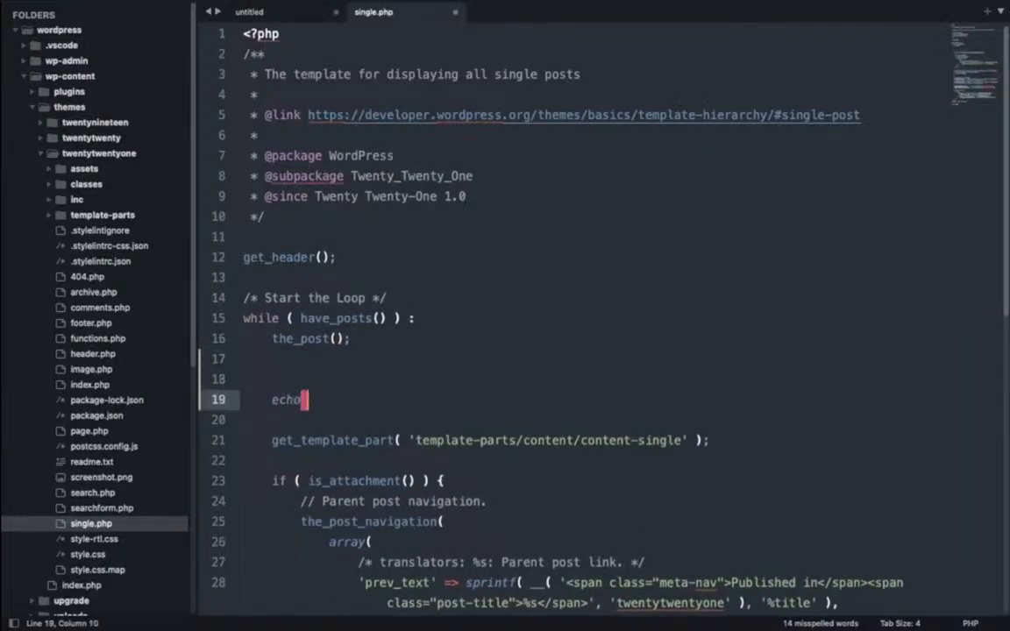
pyautogui.write(" '1111';")
pyautogui.press('super+s')
# - Switch to Chrome, reload the public page of Book Post 1 and locate the 1111 test output
pyautogui.press('super+Tab')
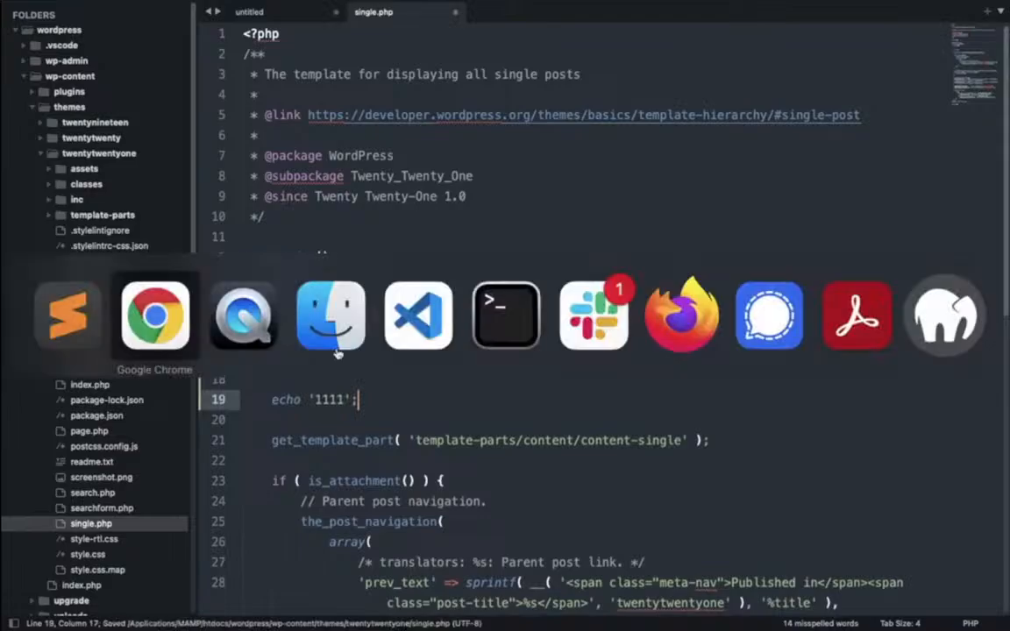
pyautogui.press('super+r')
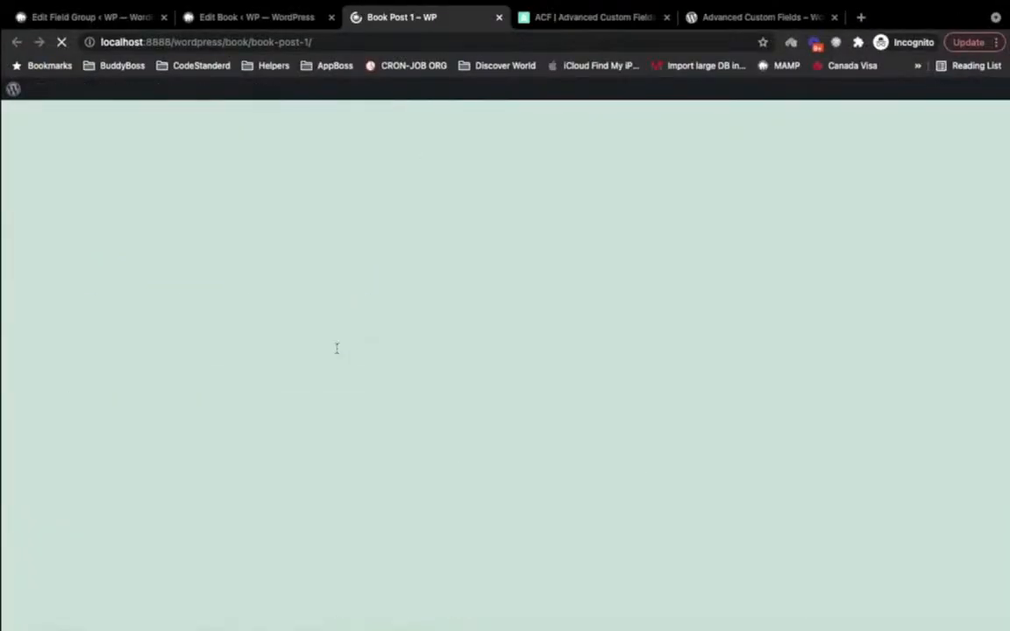
pyautogui.moveTo(4, 291); pyautogui.dragTo(212, 288)
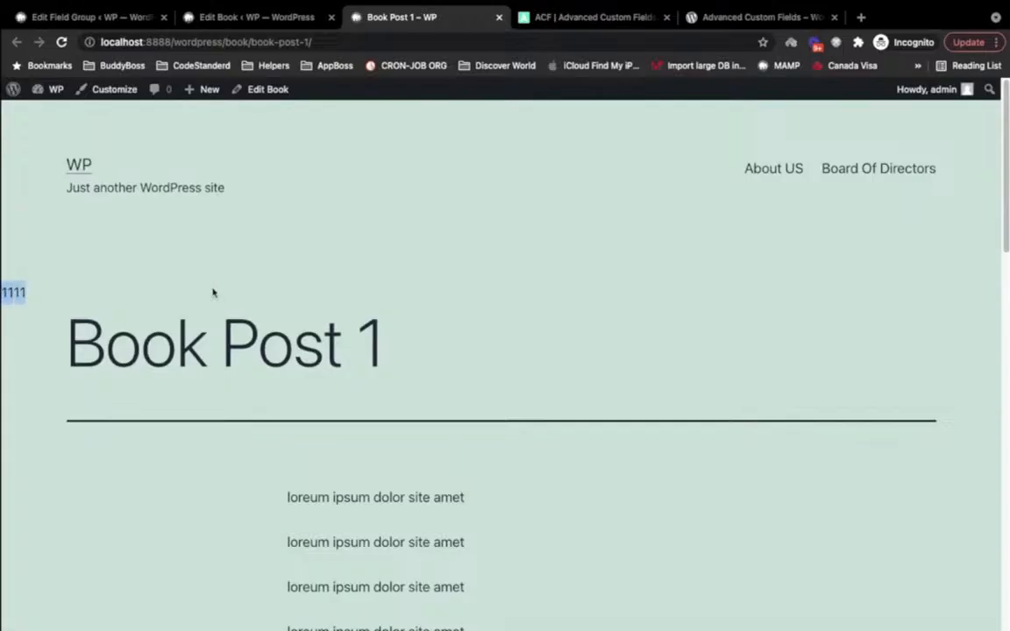
# - Return to Sublime Text, undo the echo '1111' line in single.php and save the file
pyautogui.press('super+Tab')
pyautogui.press('super+z')
pyautogui.press('super+z')
pyautogui.press('super+z')
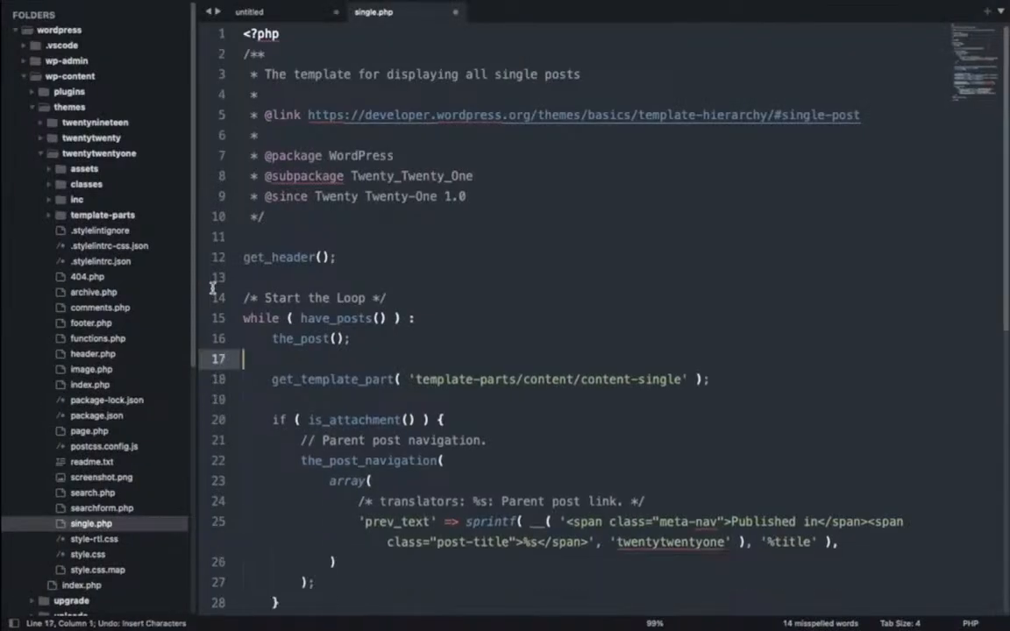
pyautogui.press('super+s')
# - Add the test line echo '123'; below the get_template_part call in single.php and save the file
pyautogui.scroll(-5, 363, 251)
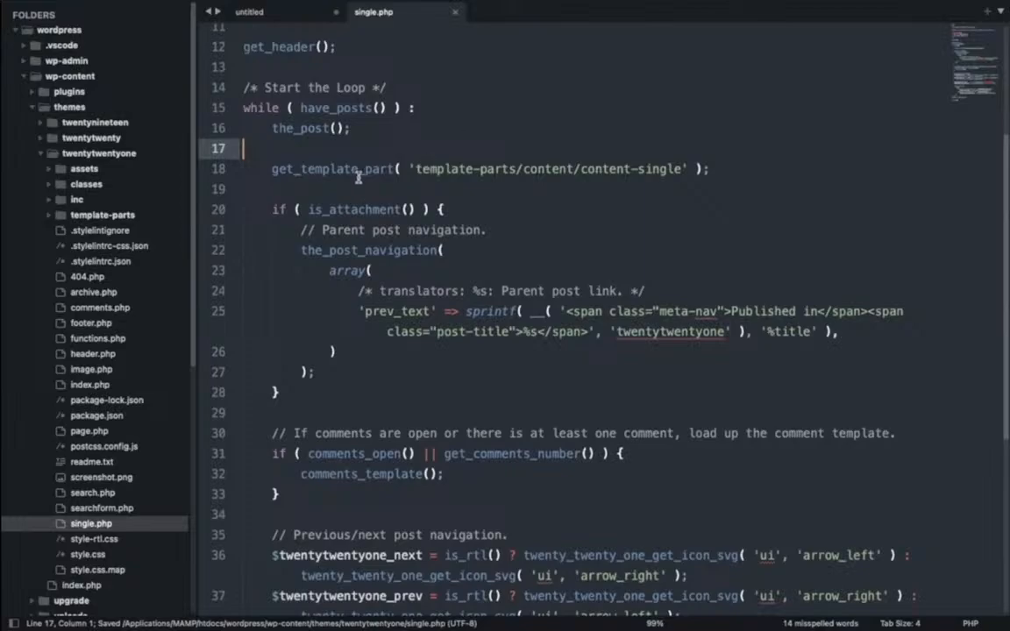
pyautogui.click(710, 168)
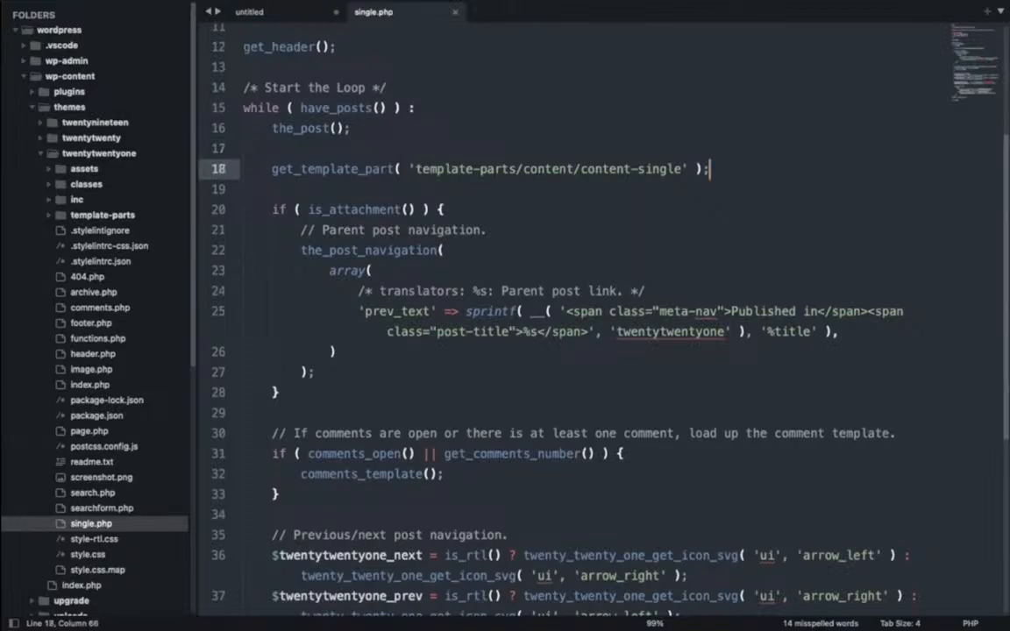
pyautogui.press('Return')
pyautogui.press('Return')
pyautogui.write('echo ')
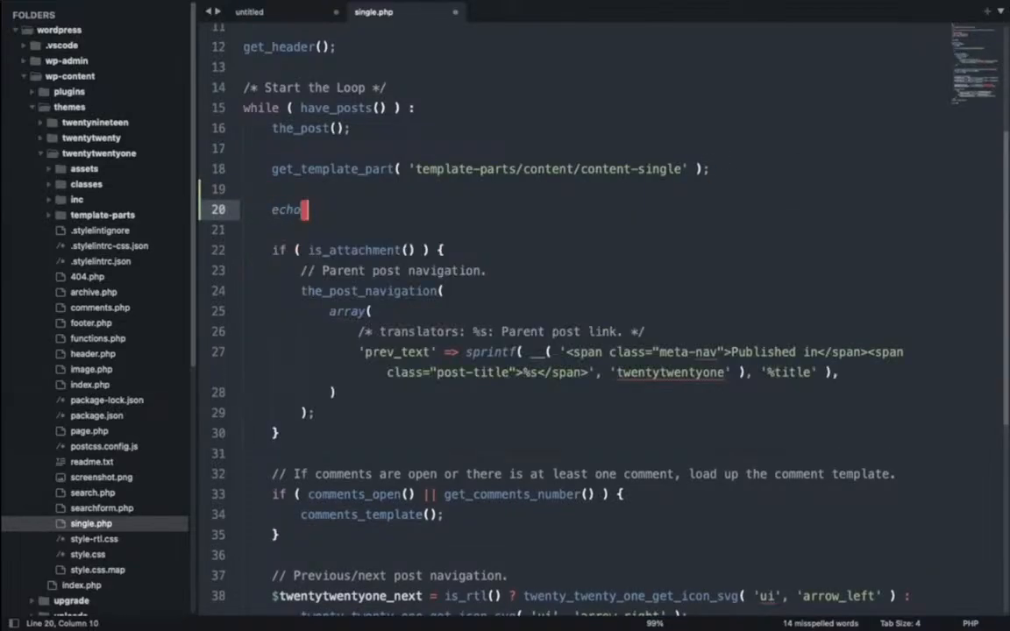
pyautogui.write("'123';")
pyautogui.hotkey('ctrl', 's')
# - Reload the Book Post 1 public page in Chrome and locate the 123 test output relative to the content
pyautogui.press('super+Tab')
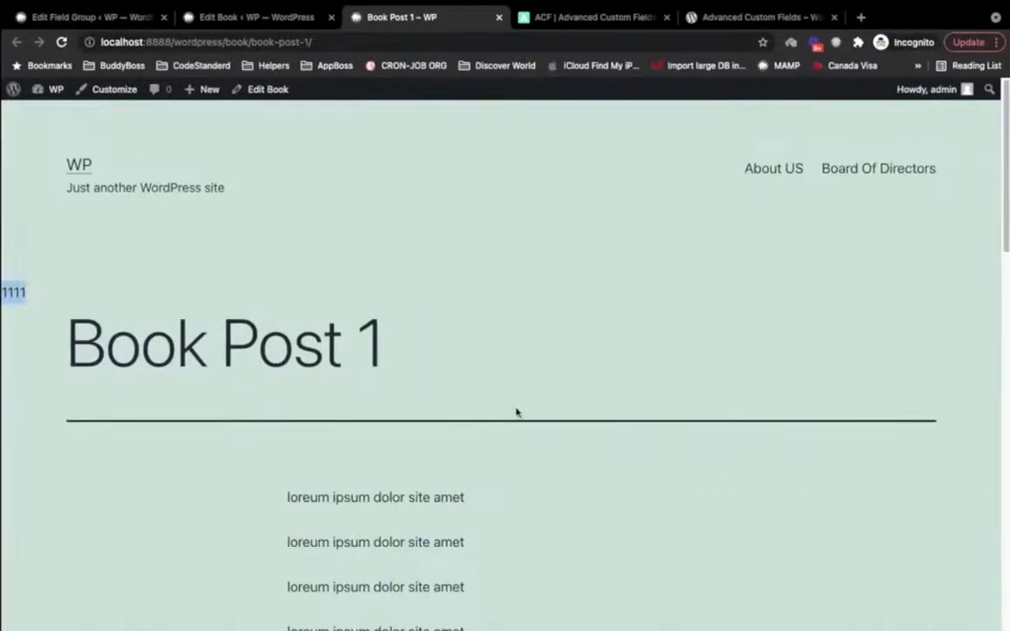
pyautogui.press('super+r')
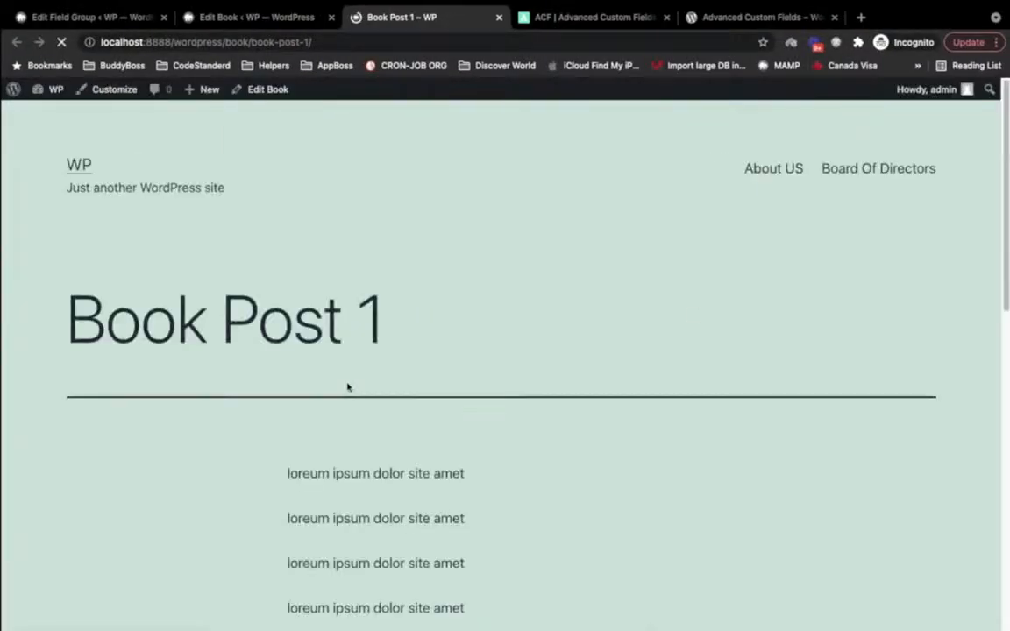
pyautogui.scroll(-5, 347, 387)
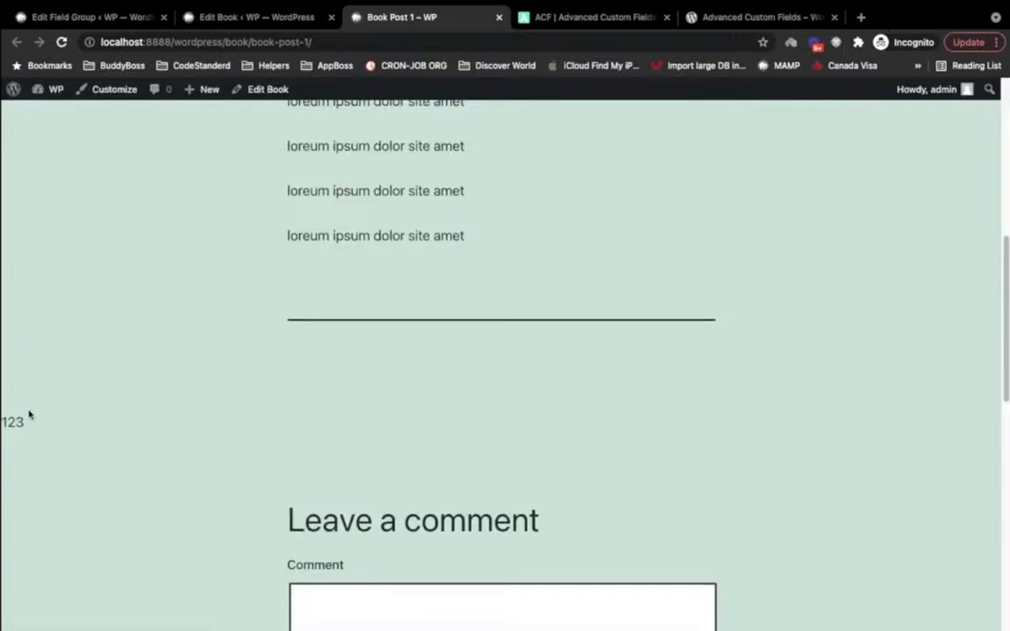
pyautogui.doubleClick(16, 422)
pyautogui.click(35, 426)
pyautogui.doubleClick(35, 426)
# - Back in Sublime Text, delete the echo '123'; statement from single.php, save the file and dismiss the licence purchase reminder
pyautogui.press('super+Tab')
pyautogui.click(363, 331)
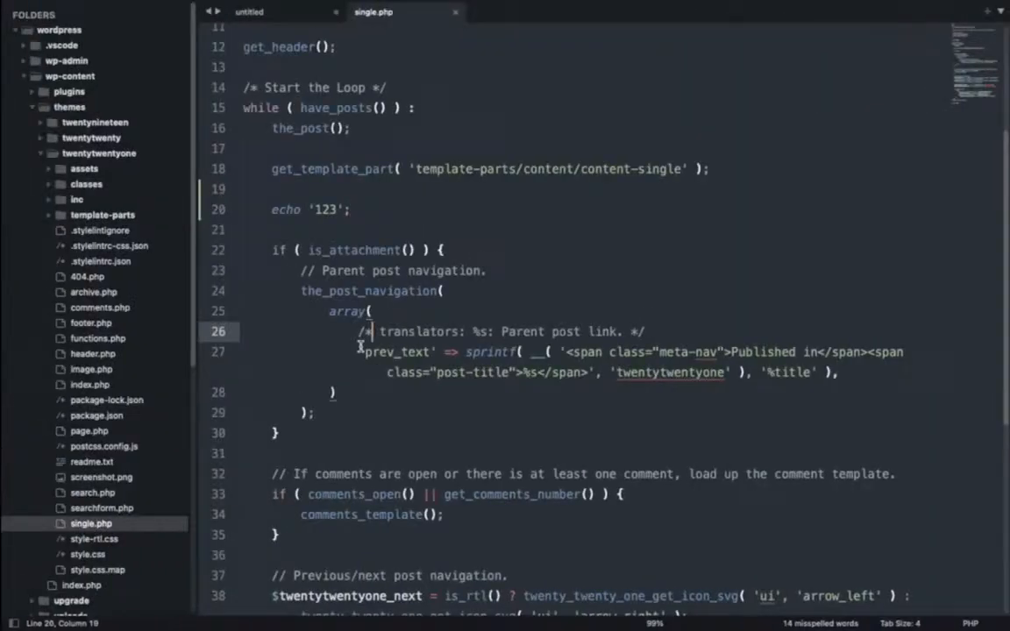
pyautogui.click(375, 213)
pyautogui.press('super+BackSpace')
pyautogui.press('super+s')
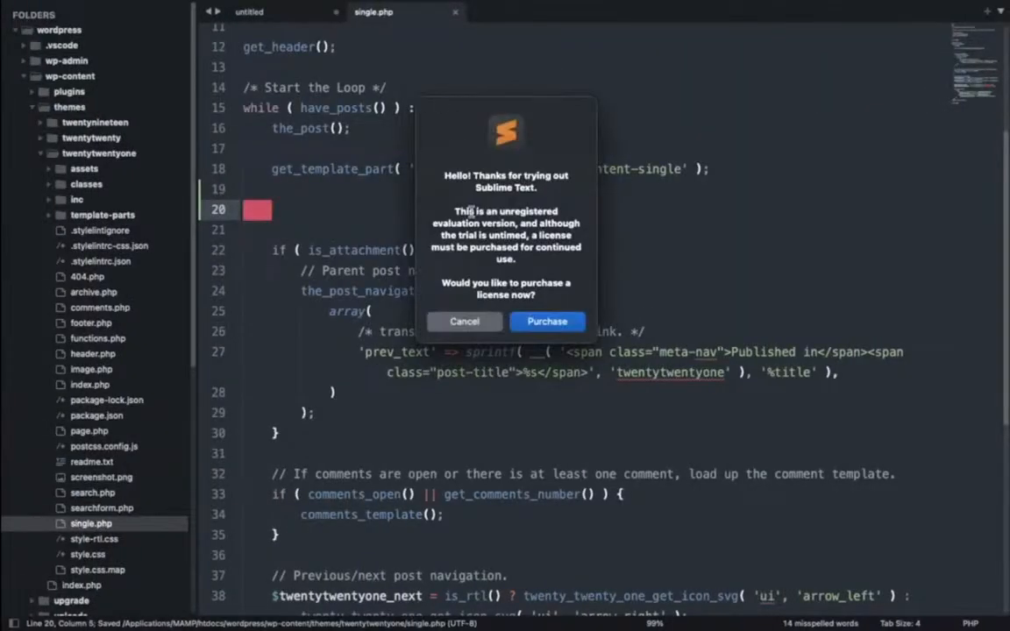
pyautogui.click(463, 321)
# - In Chrome, compare the Publisher value on the Book Post 1 edit page with the 123 output spot on its public page
pyautogui.press('super+Tab')
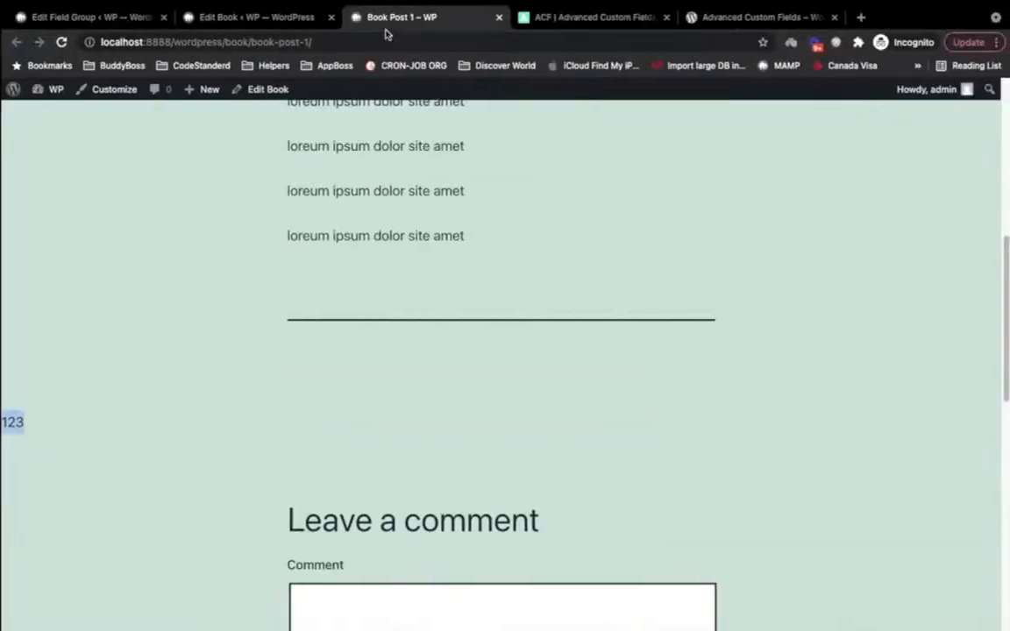
pyautogui.click(281, 17)
pyautogui.tripleClick(273, 320)
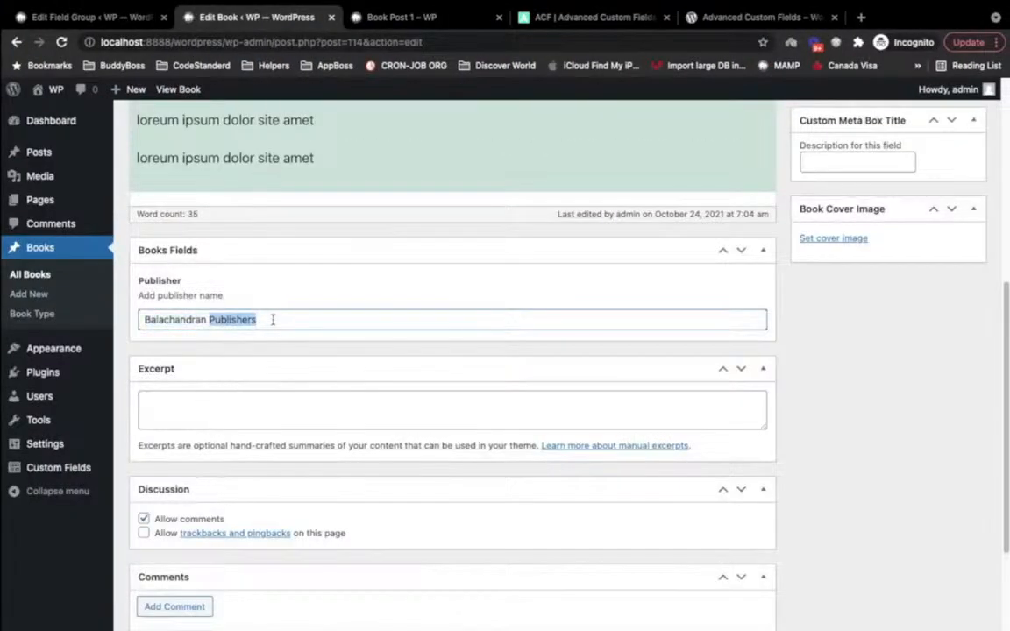
pyautogui.click(408, 17)
pyautogui.click(25, 415)
pyautogui.doubleClick(25, 416)
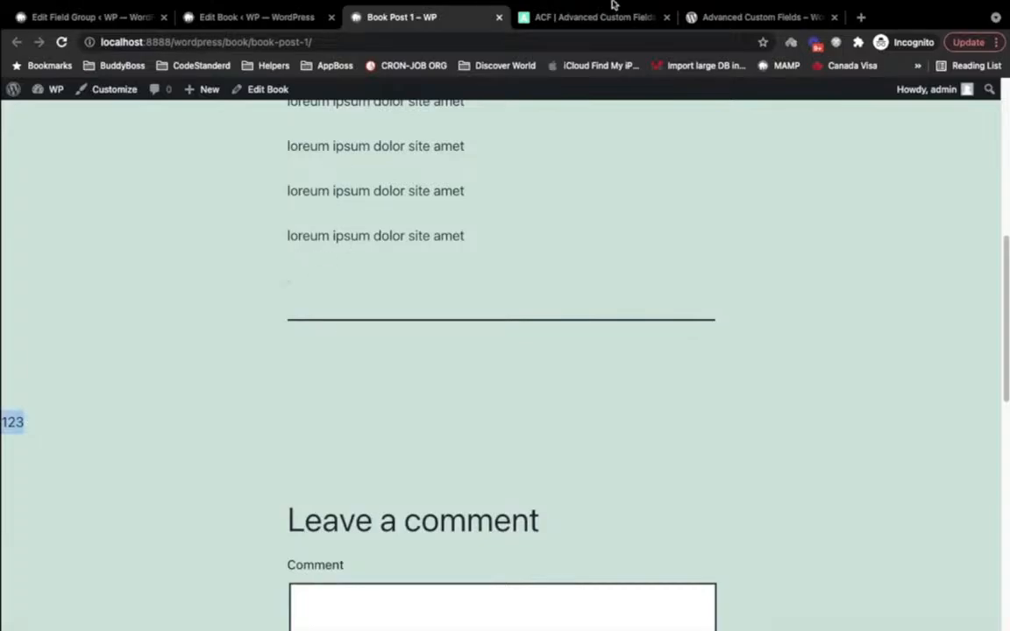
# - Search the web for "get meta value of ACF" in place of the Advanced Custom Fields home page
pyautogui.click(579, 19)
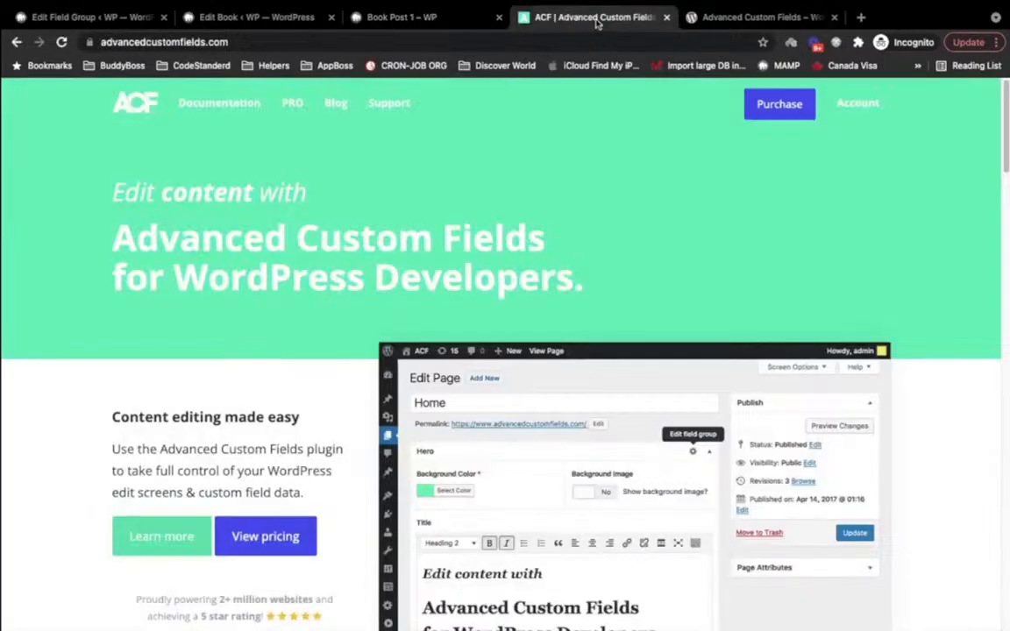
pyautogui.click(526, 38)
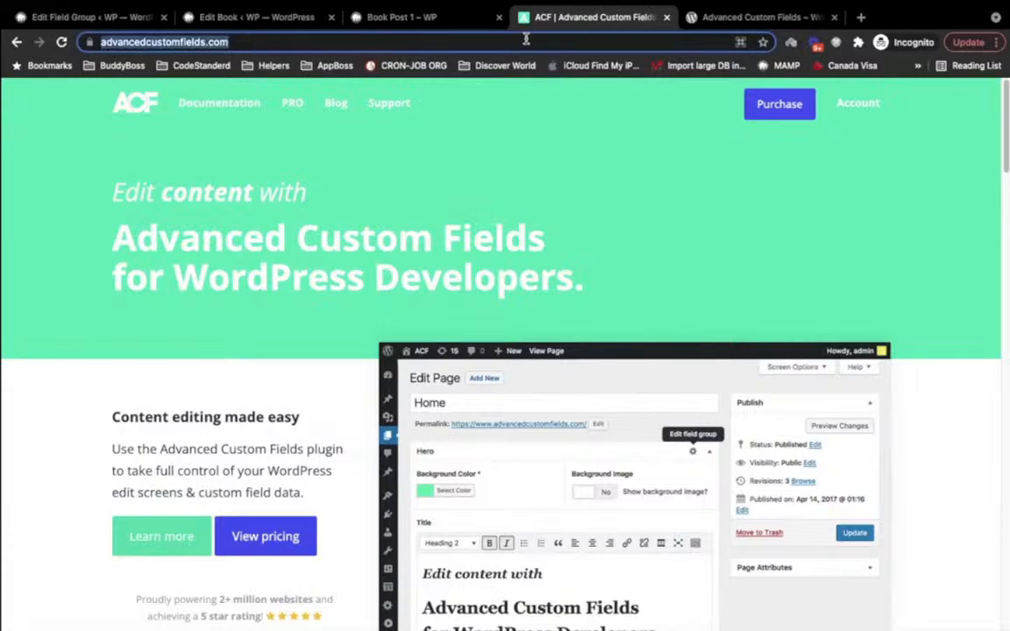
pyautogui.write('get ')
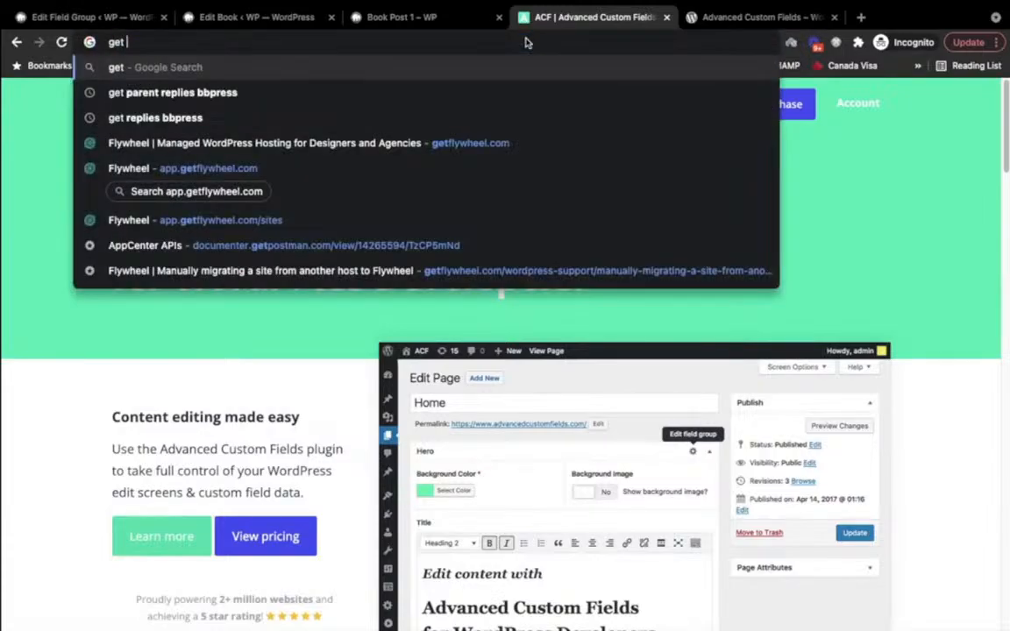
pyautogui.write('meta val')
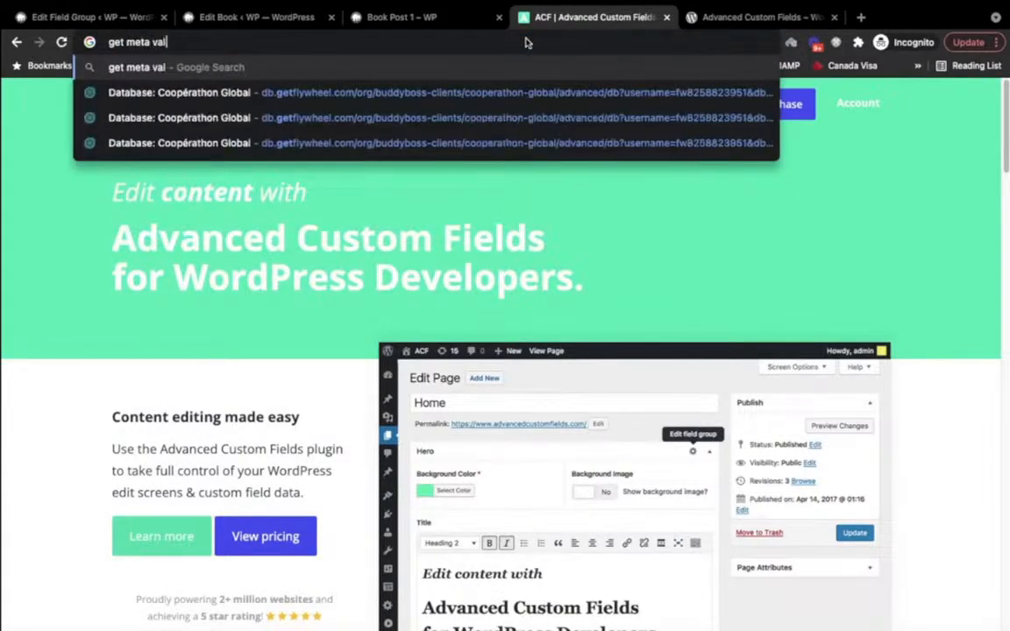
pyautogui.write('ue of ACF')
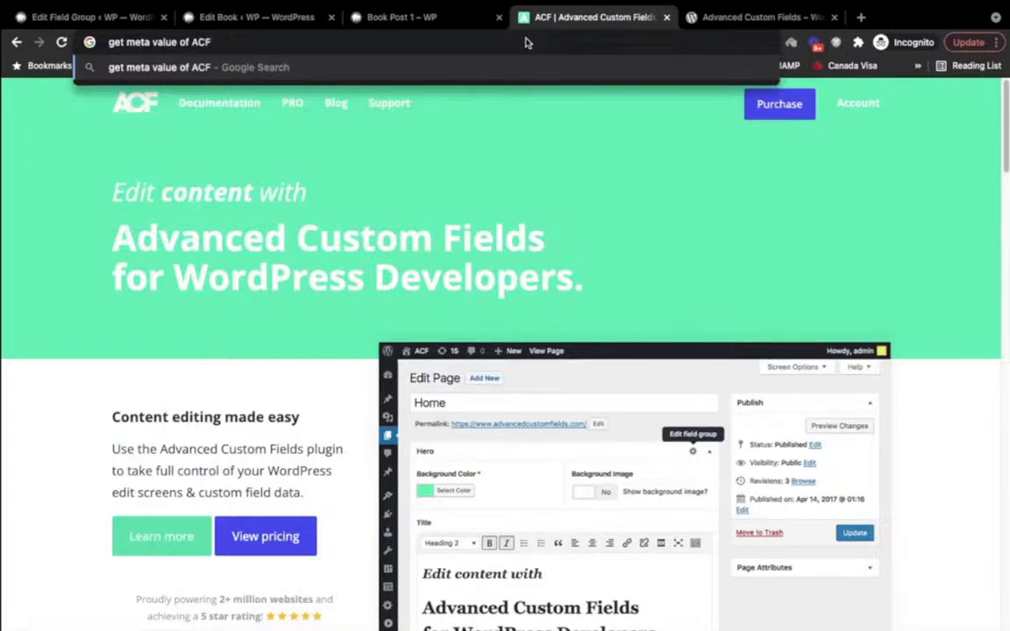
pyautogui.press('Return')
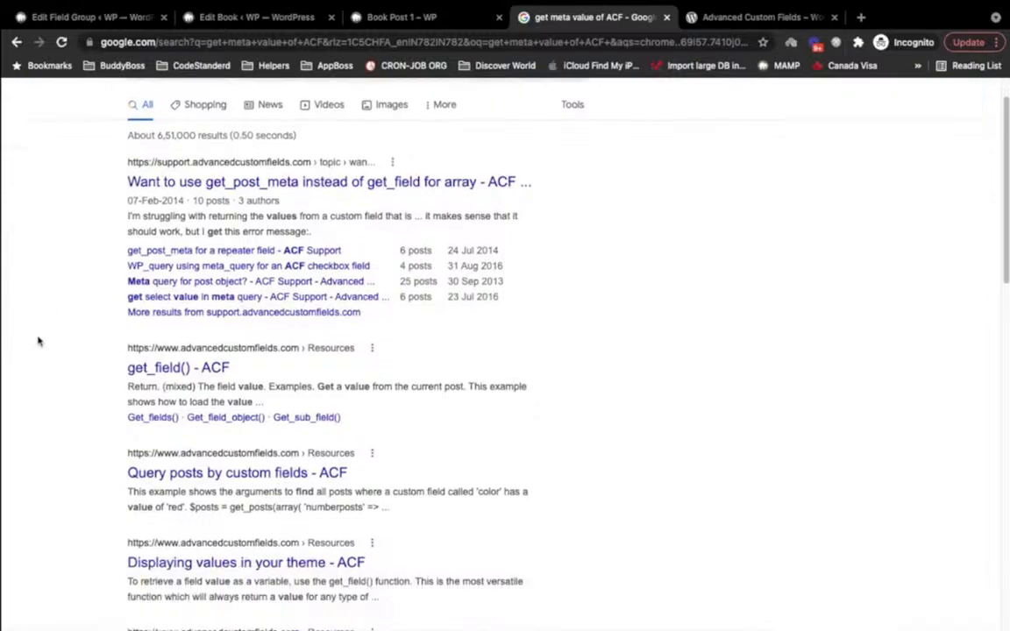
# - Open the get_field() documentation page from the search results and select the function name in its Parameters section
pyautogui.scroll(-3, 44, 311)
pyautogui.click(198, 298)
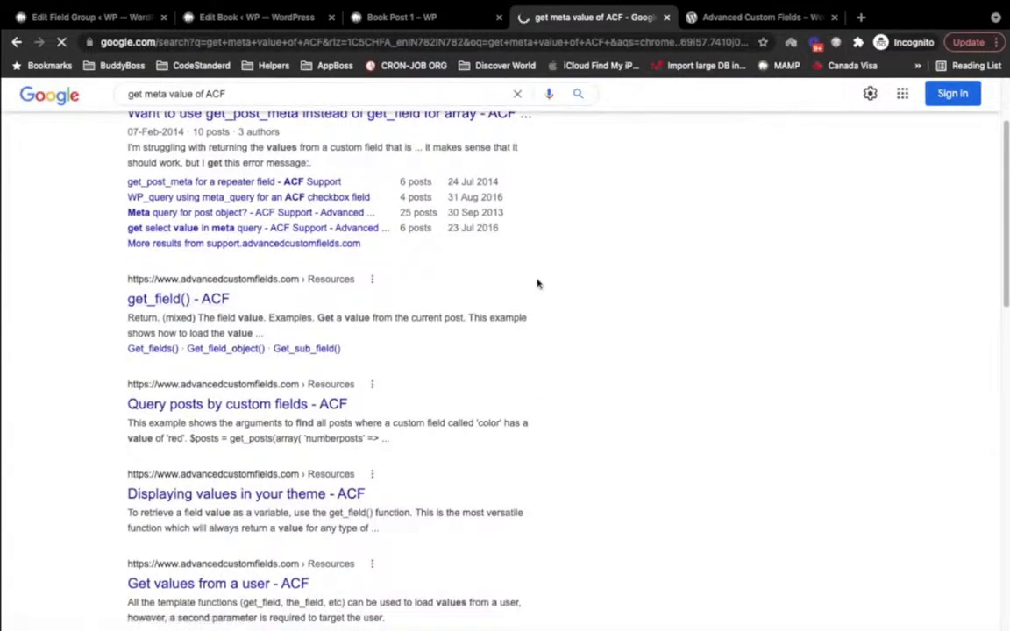
pyautogui.scroll(-3, 368, 316)
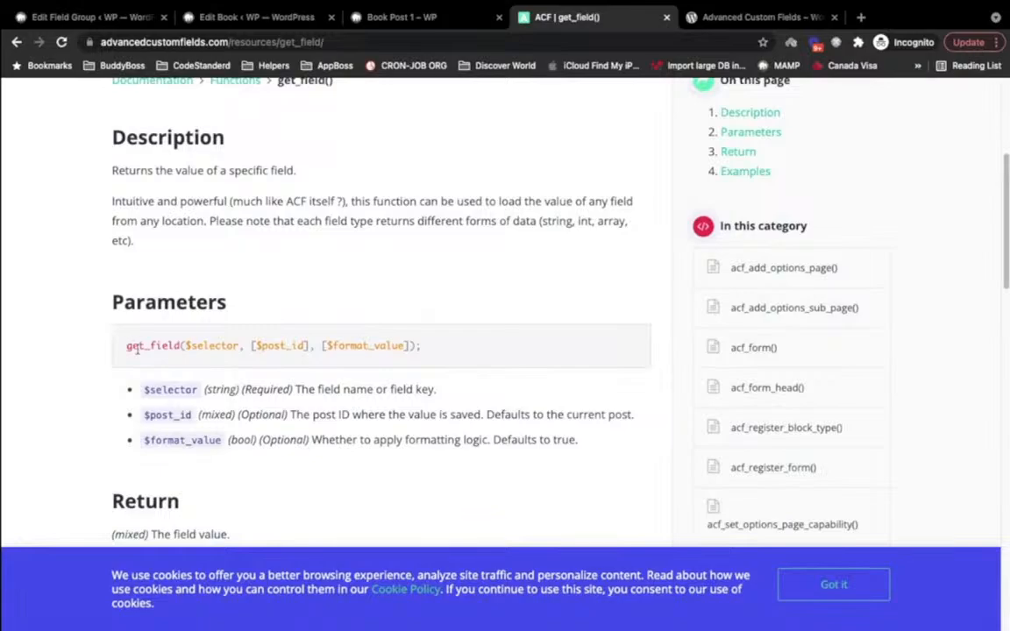
pyautogui.doubleClick(137, 349)
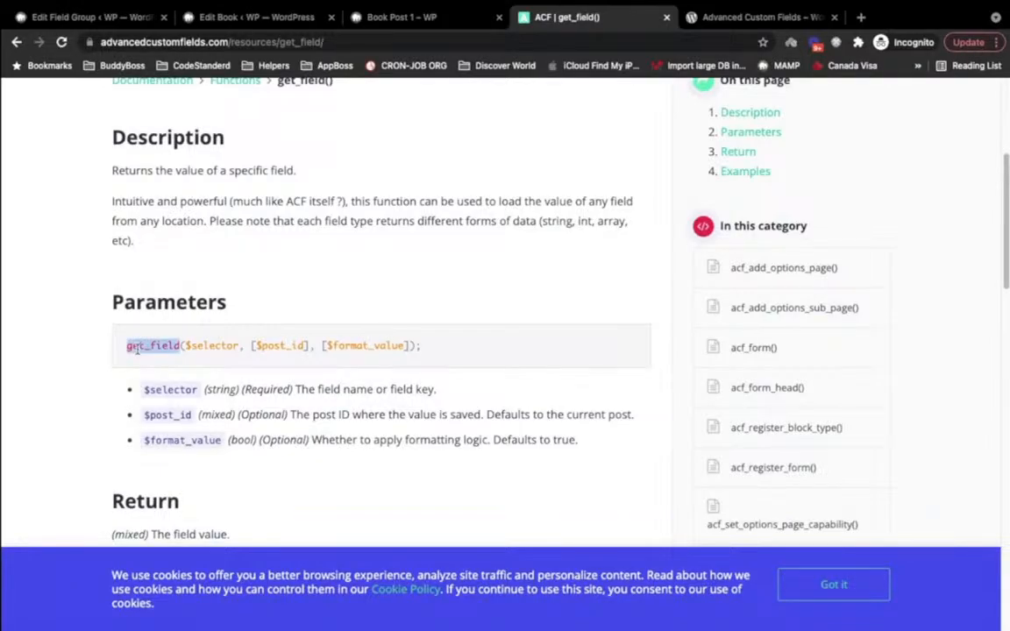
# - In Sublime Text, add the statement $publisher = get_field(); on the blank line after get_template_part in single.php and save the file
pyautogui.press('super+Tab')
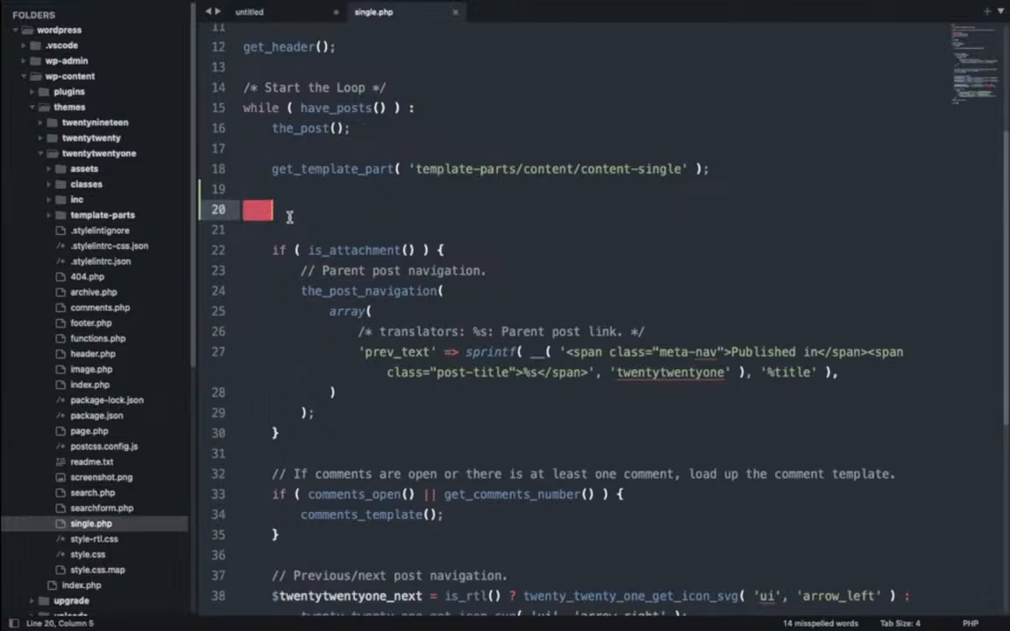
pyautogui.write('$puv')
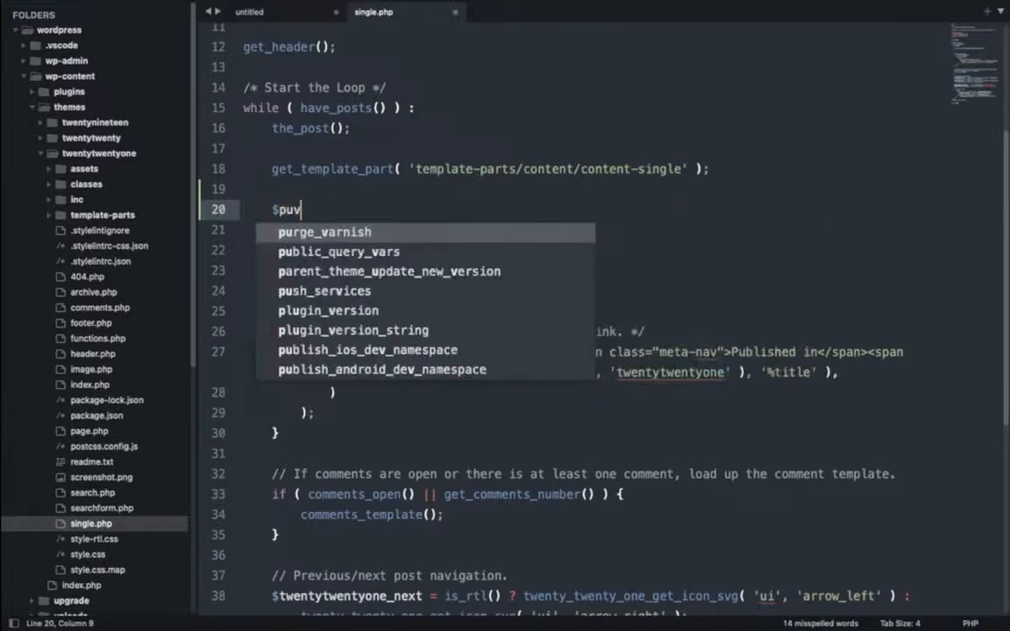
pyautogui.press('BackSpace')
pyautogui.write('blisr')
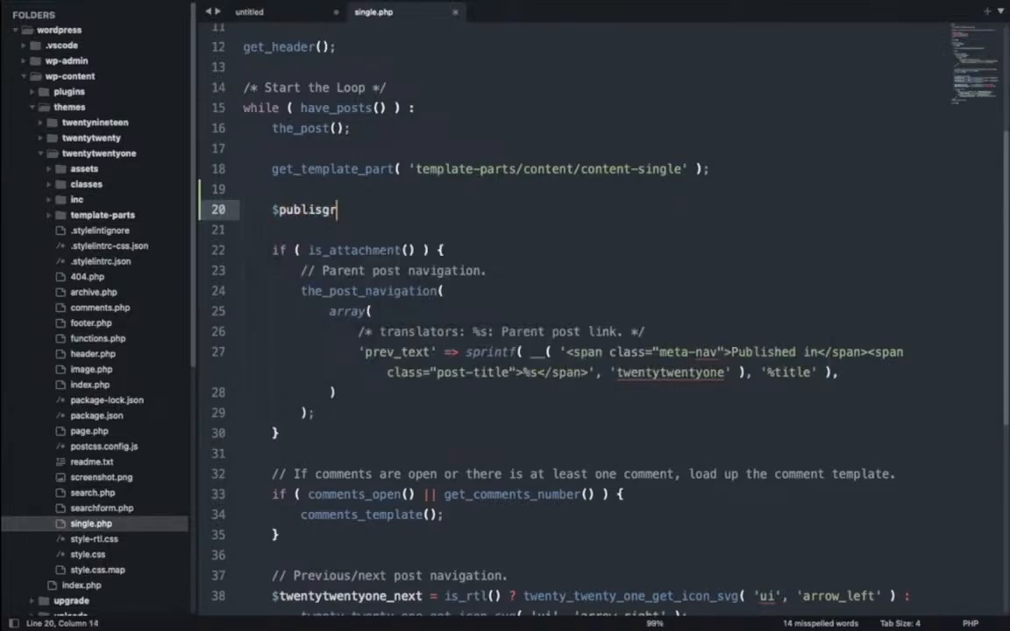
pyautogui.press('BackSpace')
pyautogui.write('her = get_field')
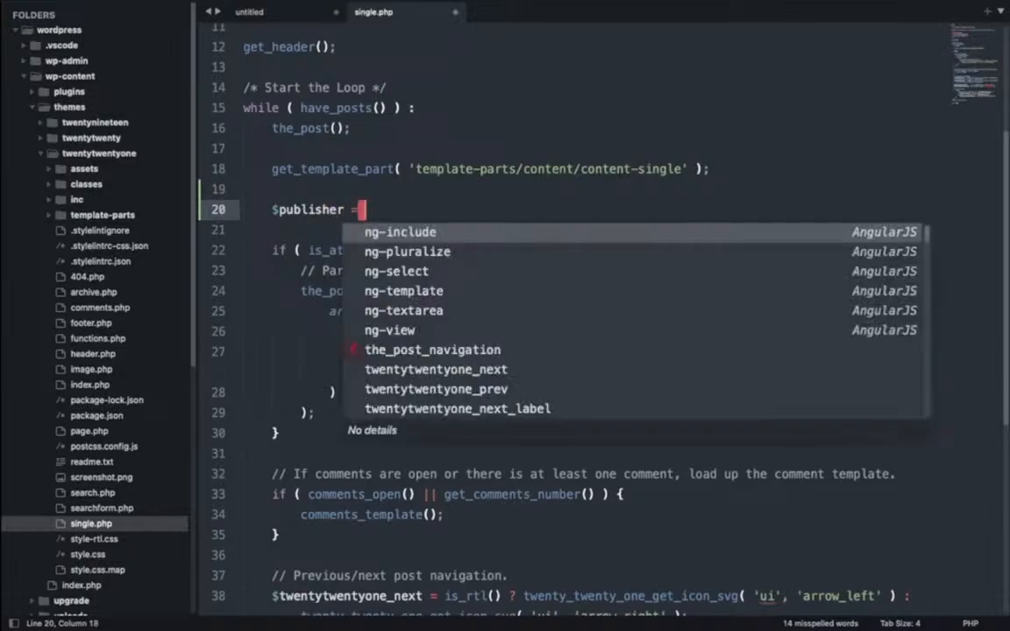
pyautogui.write('();')
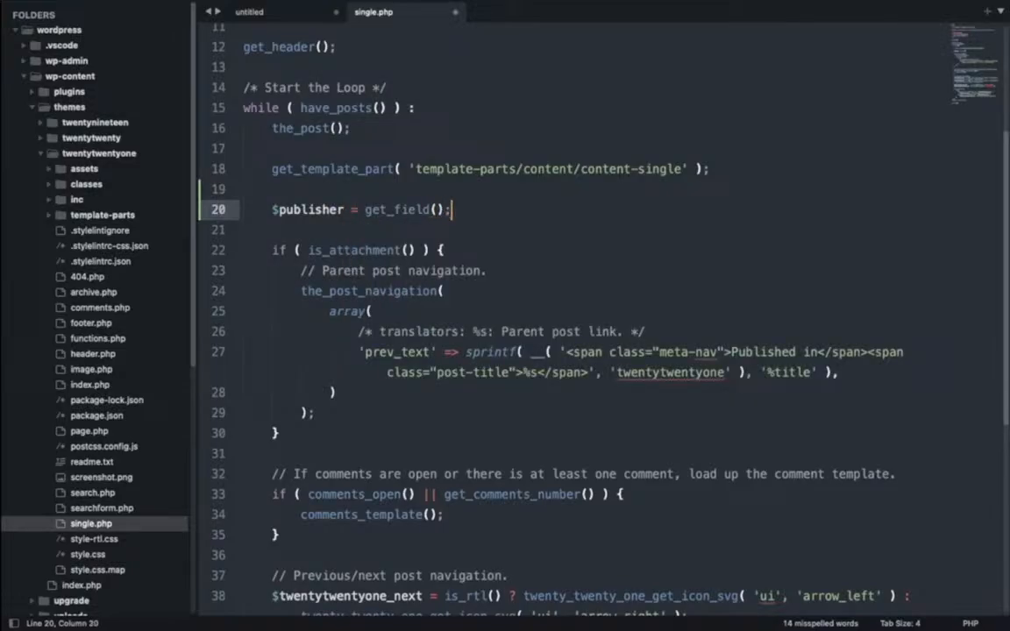
pyautogui.press('super+s')
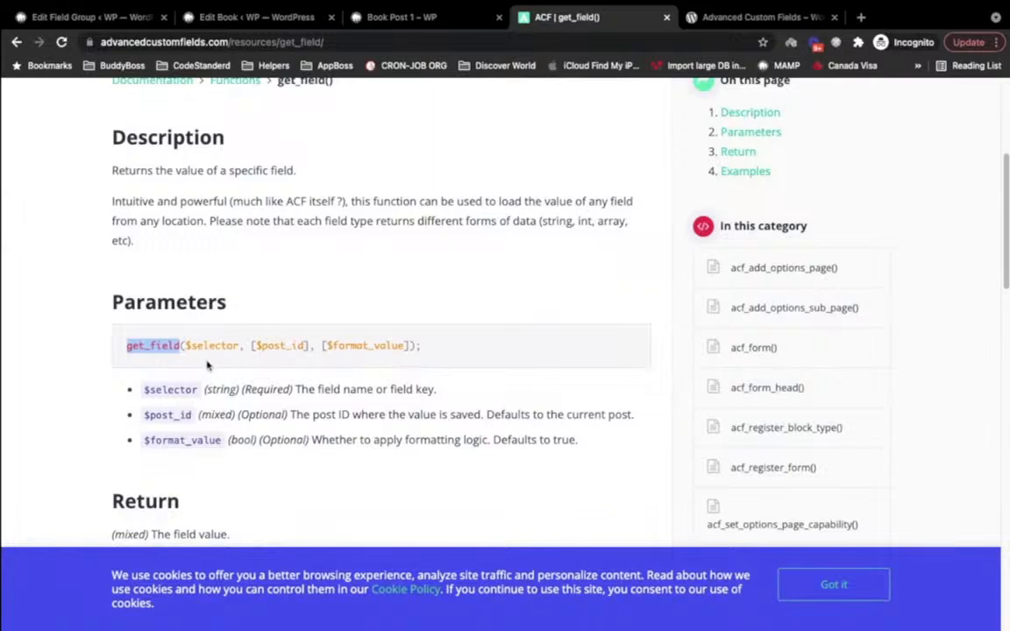
# - In Chrome, check the description of the required $selector parameter in the get_field() documentation
pyautogui.moveTo(186, 344); pyautogui.dragTo(233, 346)
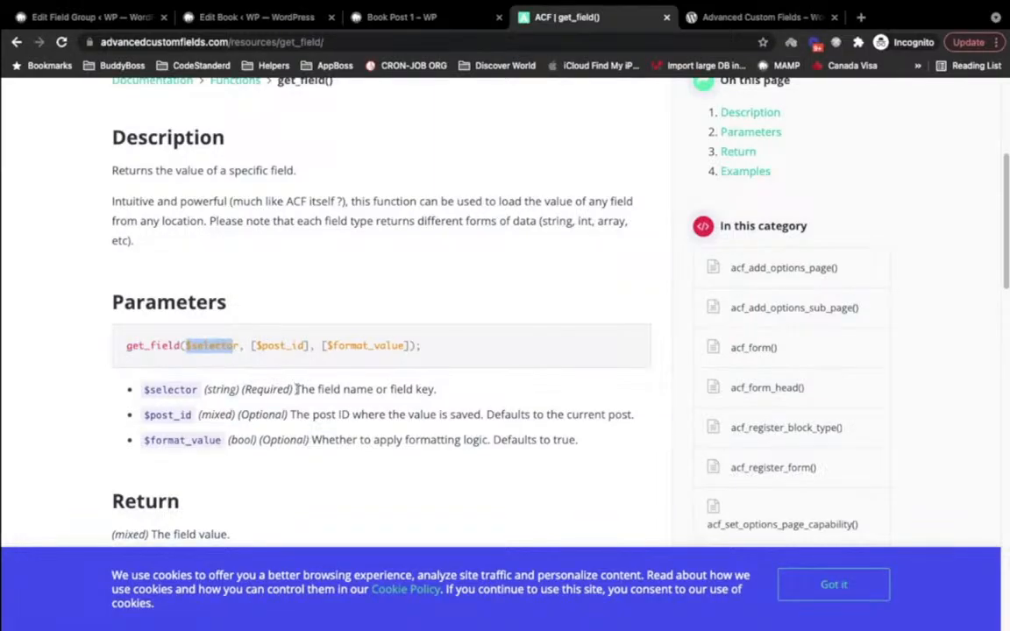
pyautogui.moveTo(296, 390); pyautogui.dragTo(452, 394)
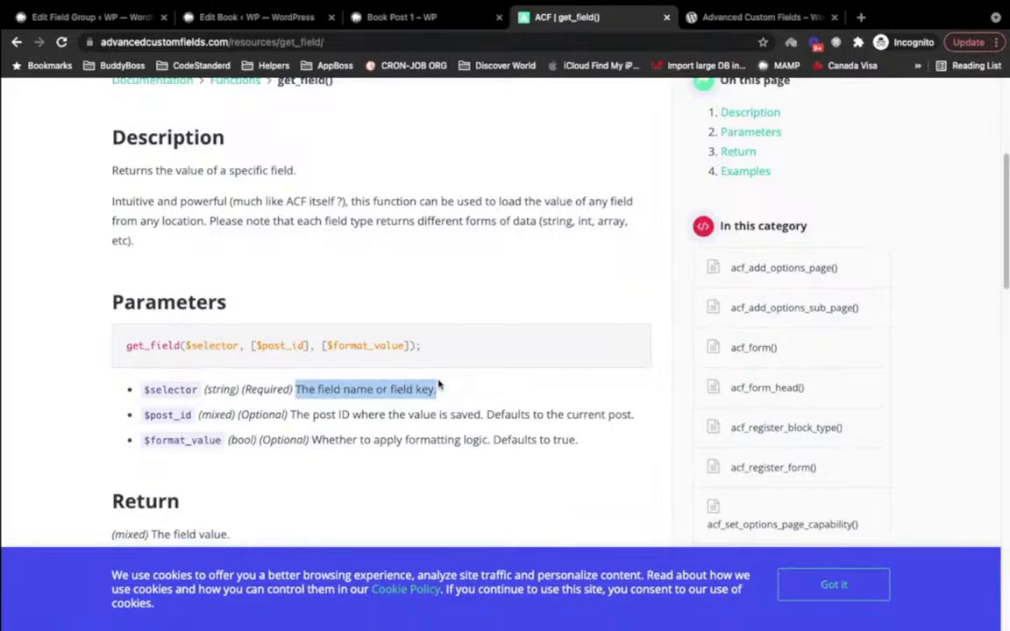
pyautogui.tripleClick(310, 392)
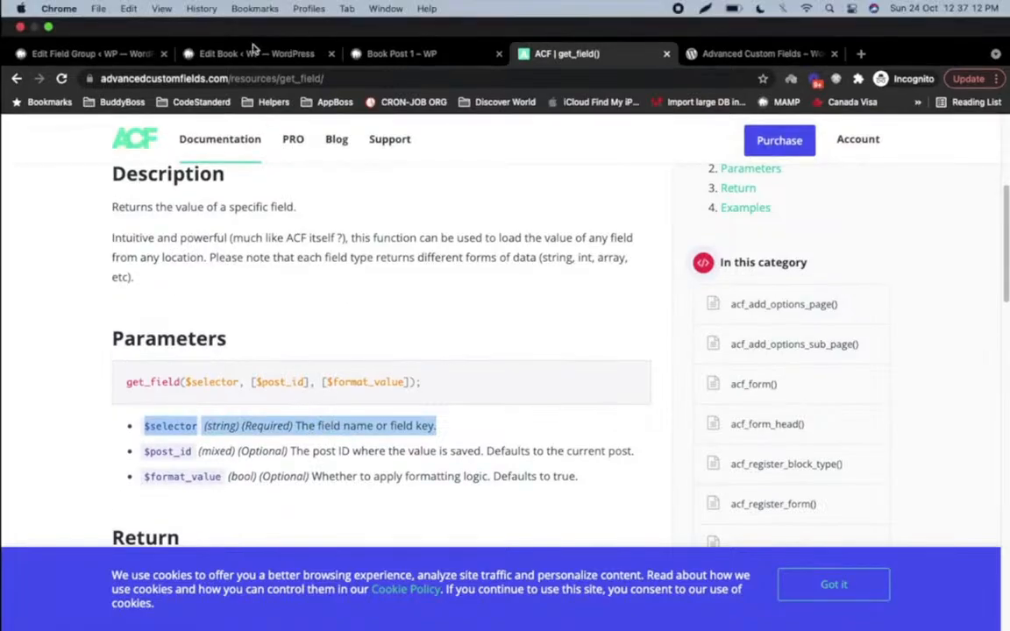
# - Copy the Publisher field's name from the Books Fields group's edit page
pyautogui.click(254, 17)
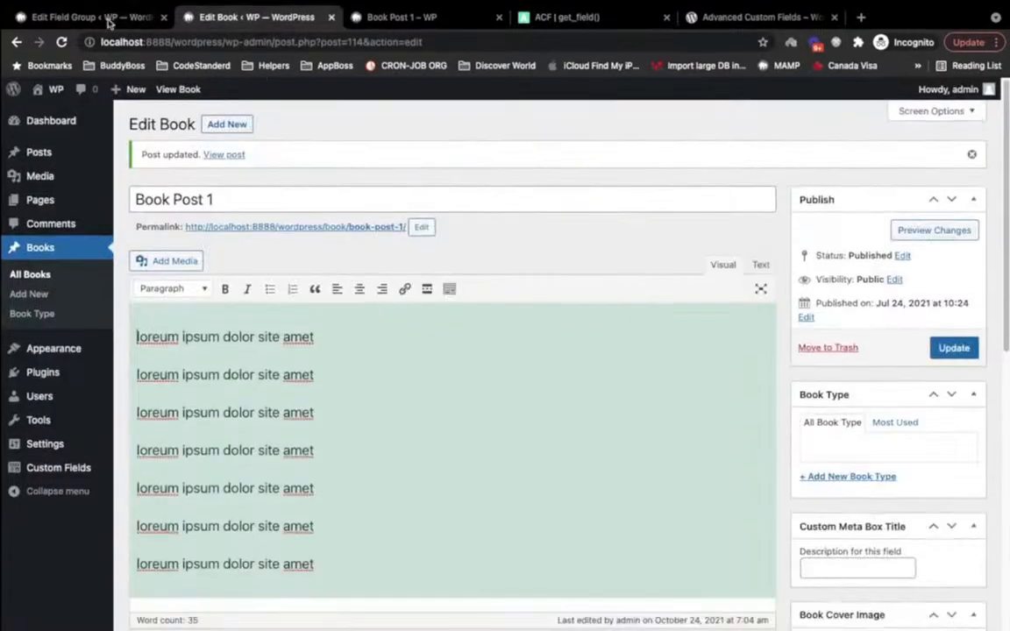
pyautogui.click(106, 55)
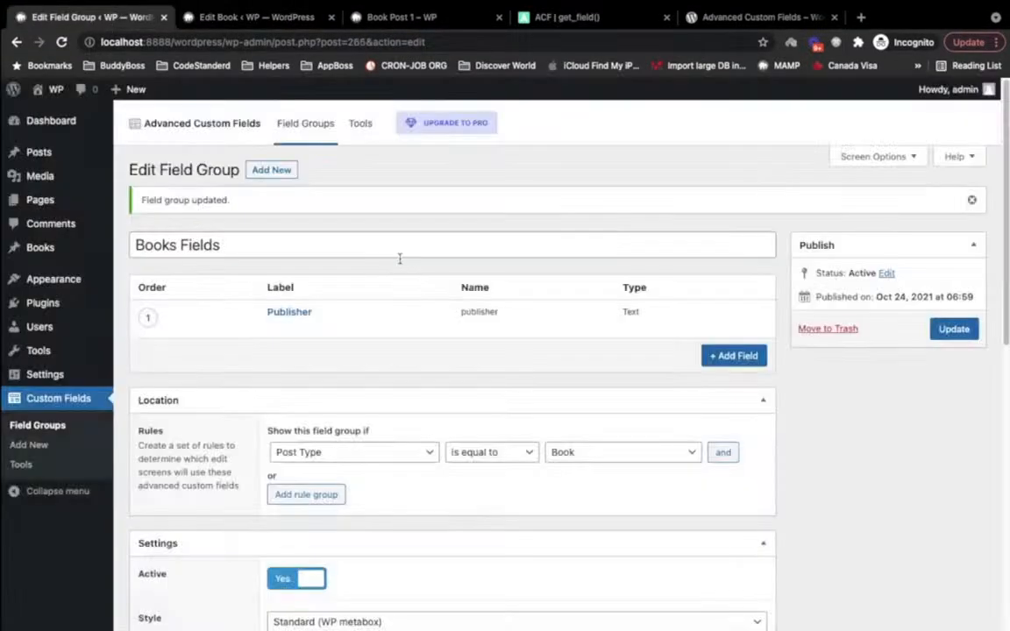
pyautogui.doubleClick(473, 313)
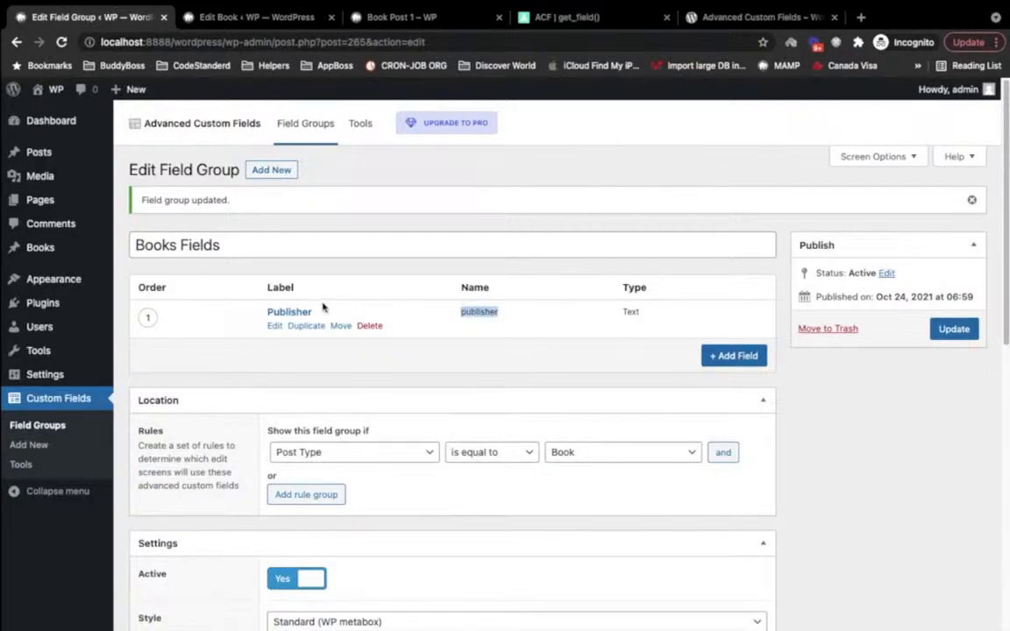
pyautogui.click(471, 308)
pyautogui.doubleClick(471, 309)
pyautogui.hotkey('ctrl', 'c')
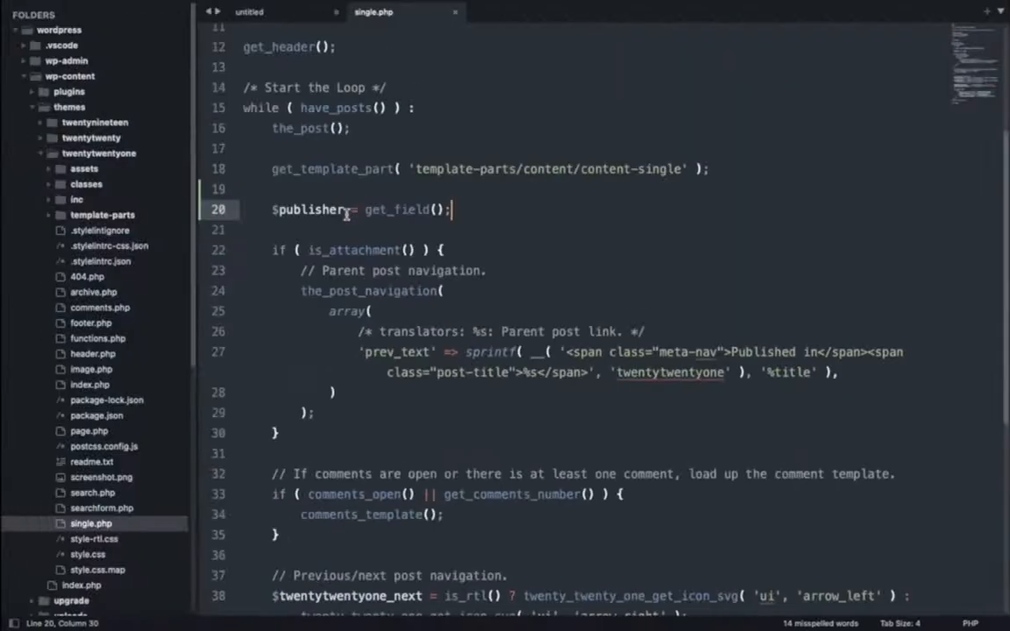
# - In Sublime Text, insert 'publisher' as the first argument of get_field(), followed by a comma for a second argument
pyautogui.press('Left')
pyautogui.press('Left')
pyautogui.press('Left')
pyautogui.write("'")
pyautogui.hotkey('ctrl', 'v')
pyautogui.hotkey('ctrl', 's')
pyautogui.write(',')
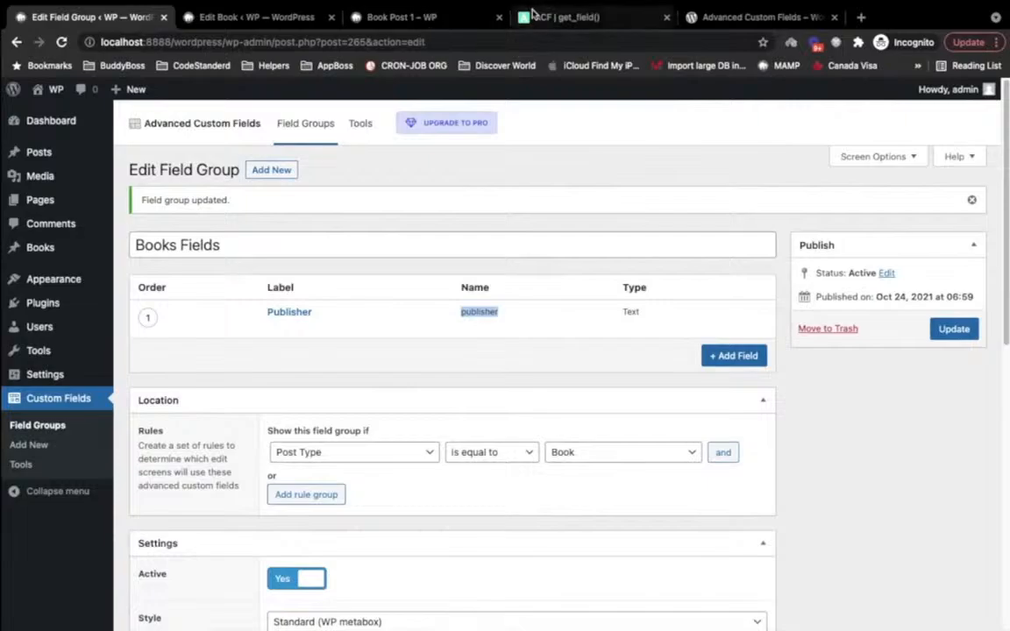
# - In Chrome, check whether the $post_id parameter is optional in the get_field() documentation
pyautogui.click(566, 17)
pyautogui.doubleClick(272, 345)
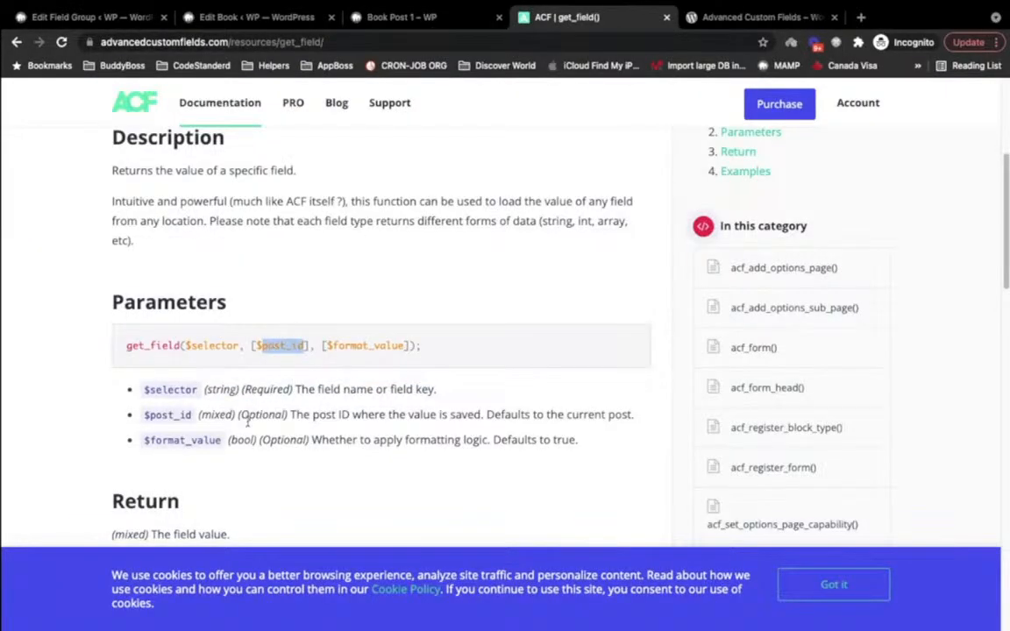
pyautogui.doubleClick(279, 415)
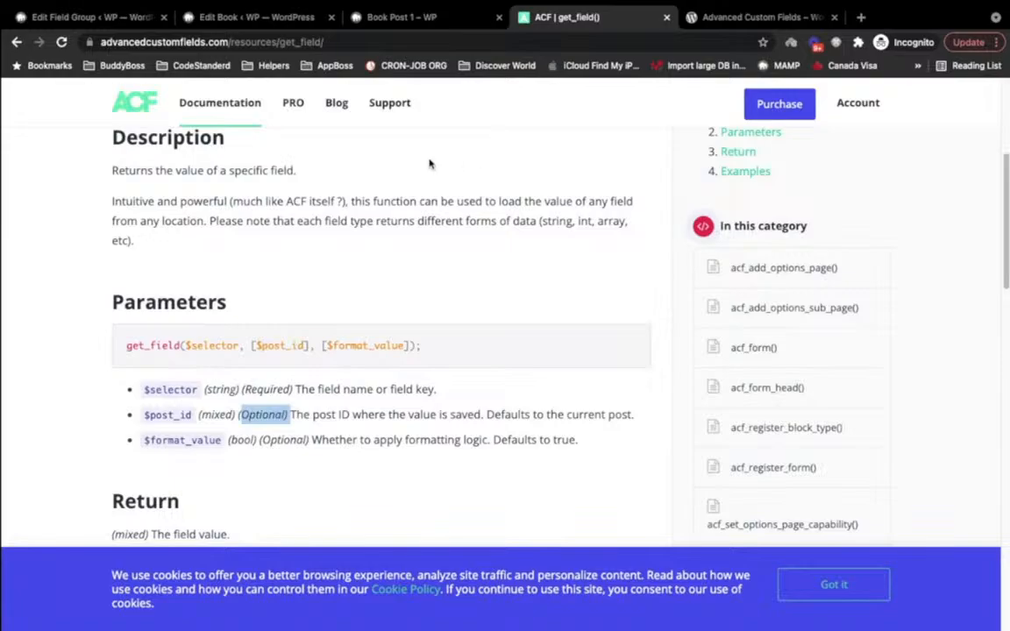
# - In Sublime Text, add get_the_ID() as the second argument of get_field() and save single.php
pyautogui.press('super+Tab')
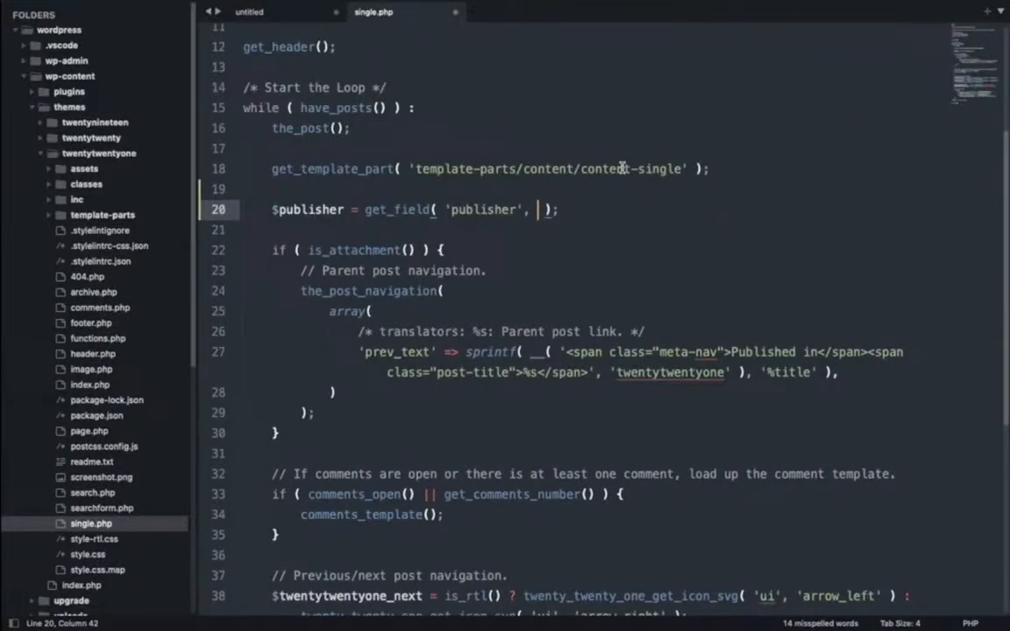
pyautogui.write('get_the ')
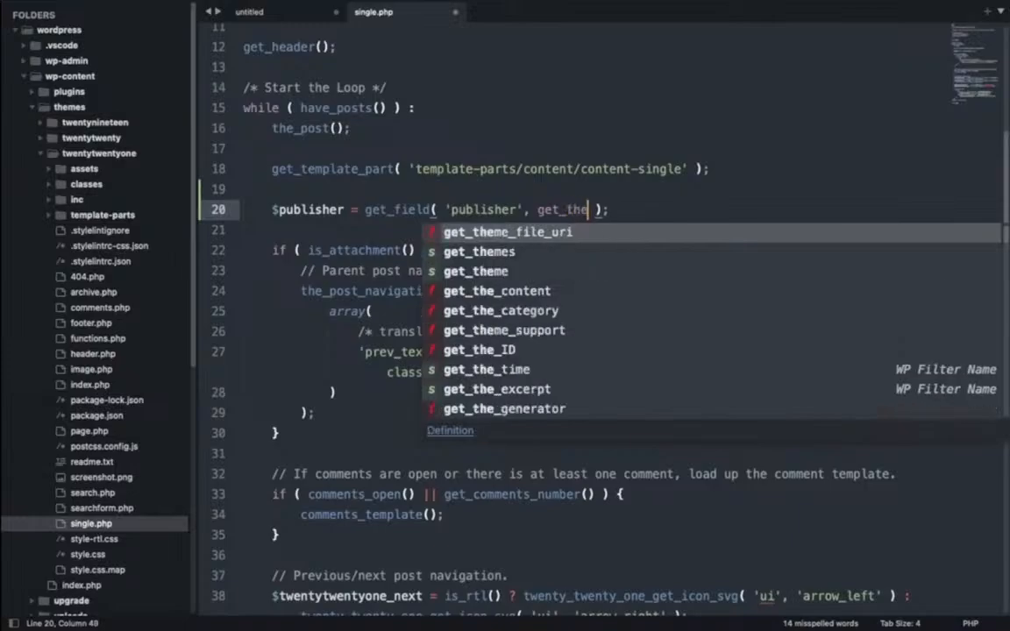
pyautogui.write('_i')
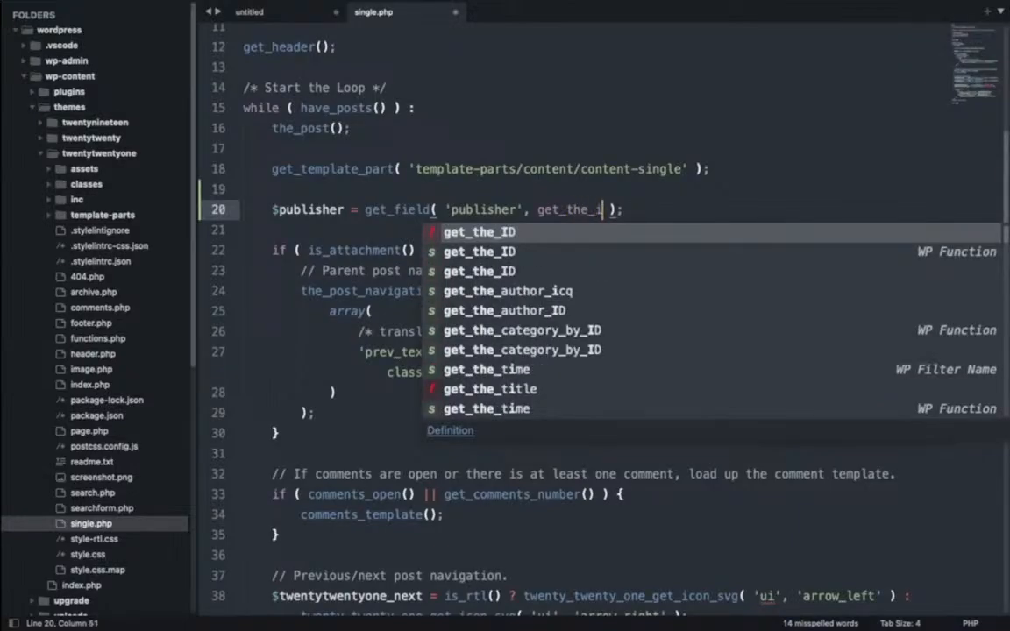
pyautogui.press('Return')
pyautogui.write('(')
pyautogui.press('super+s')
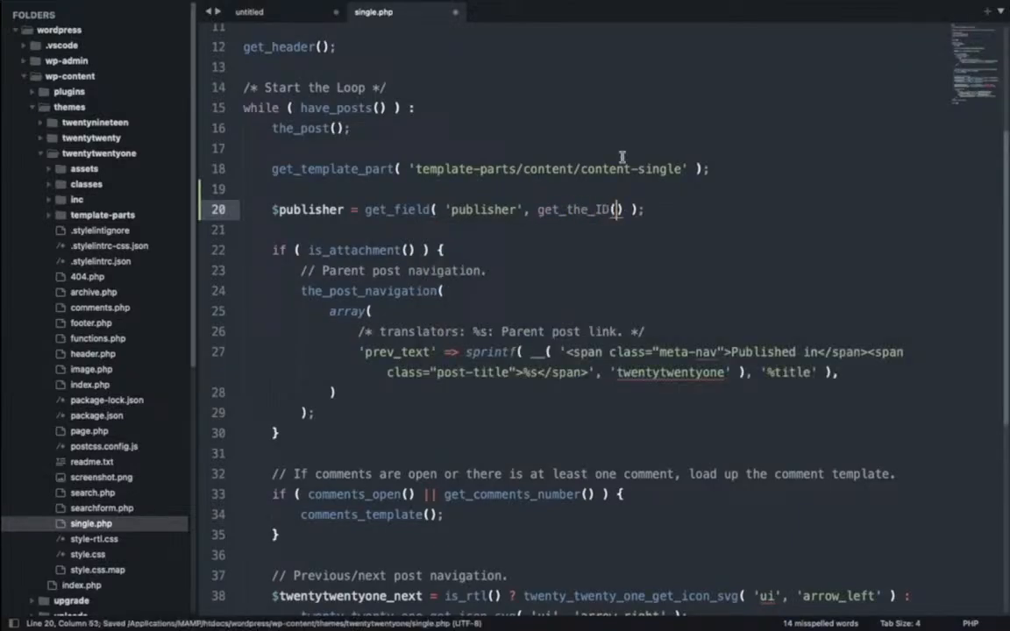
# - Review the have_posts() loop opening and the get_the_ID() argument in single.php
pyautogui.click(243, 108)
pyautogui.moveTo(243, 108); pyautogui.dragTo(350, 128)
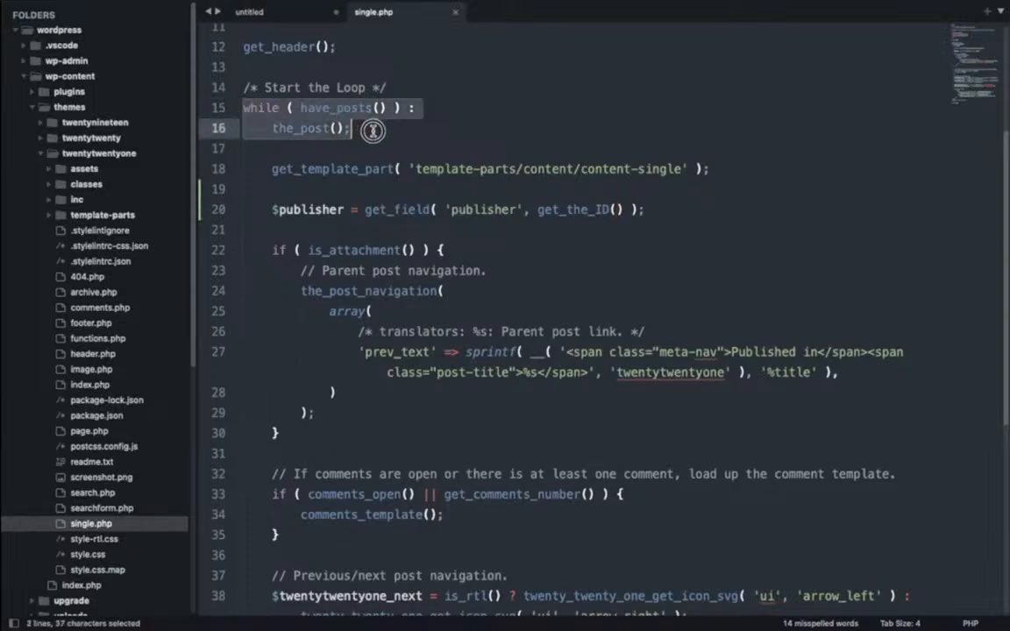
pyautogui.scroll(2, 351, 166)
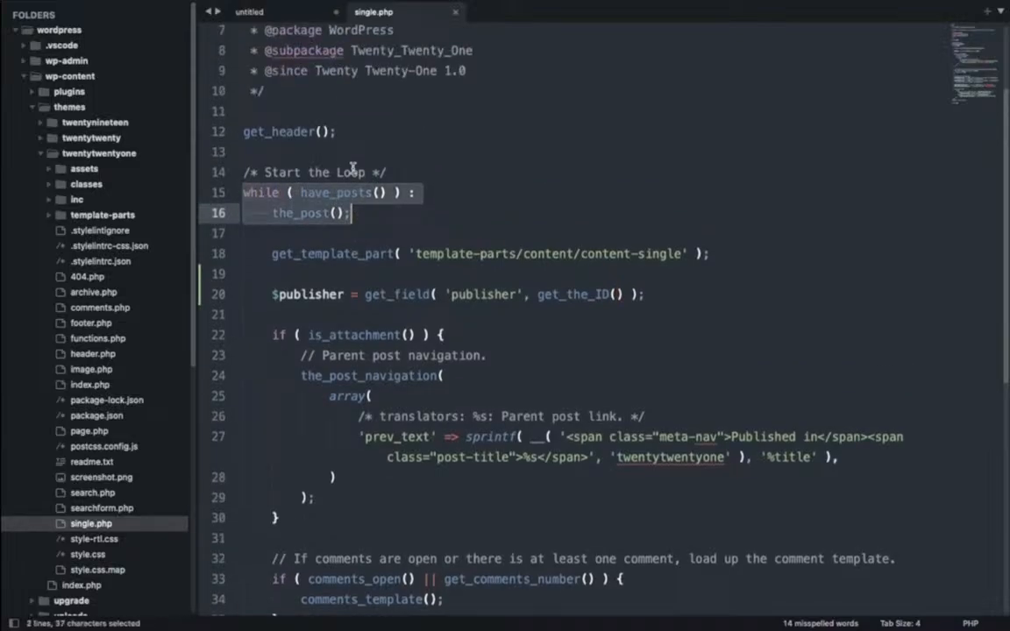
pyautogui.hotkey('ctrl', 's')
pyautogui.click(551, 298)
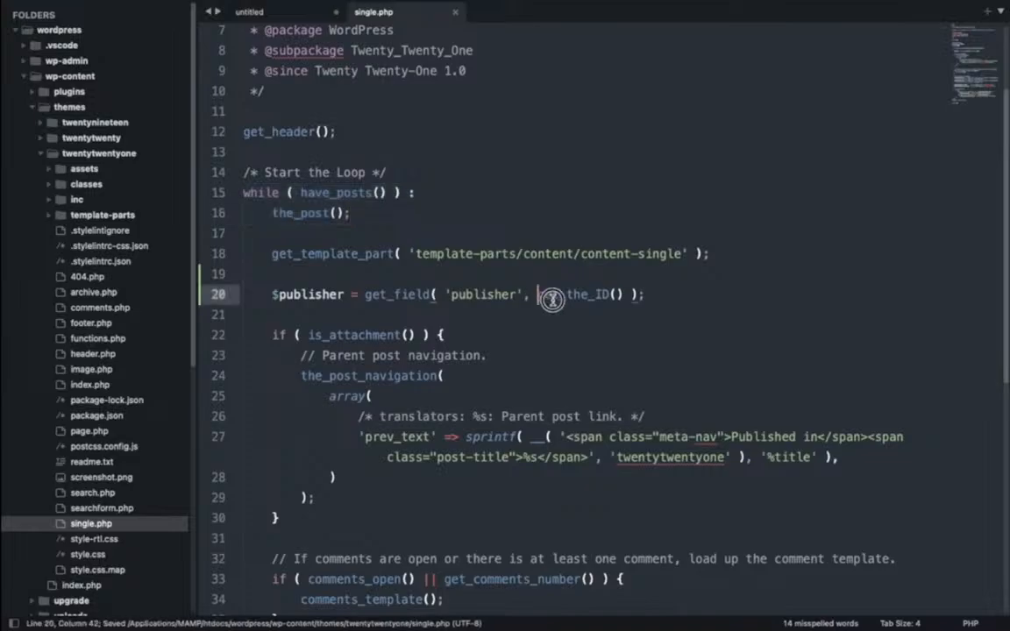
pyautogui.moveTo(551, 298); pyautogui.dragTo(622, 295)
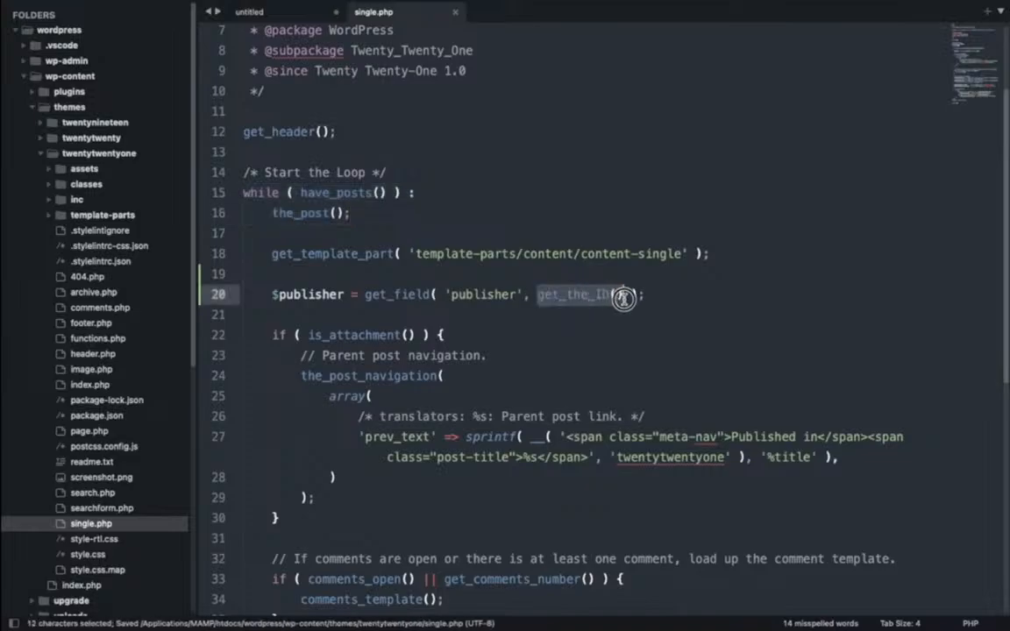
# - Add echo $publisher; two lines below the get_field() statement in single.php and save the file
pyautogui.click(272, 295)
pyautogui.moveTo(272, 295); pyautogui.dragTo(345, 294)
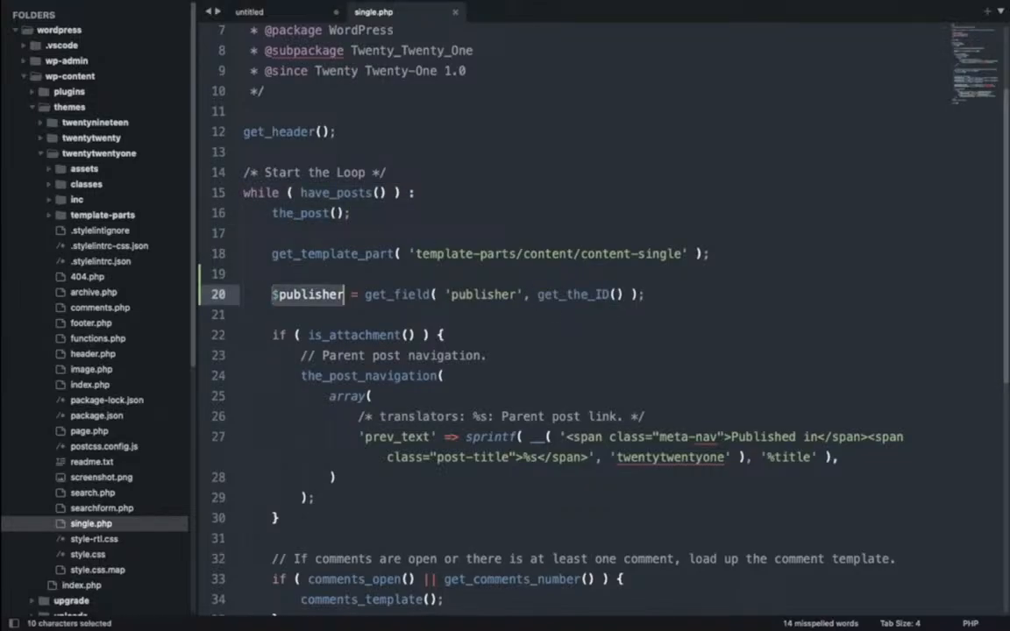
pyautogui.hotkey('ctrl', 'c')
pyautogui.press('End')
pyautogui.press('Return')
pyautogui.press('Return')
pyautogui.write('echo')
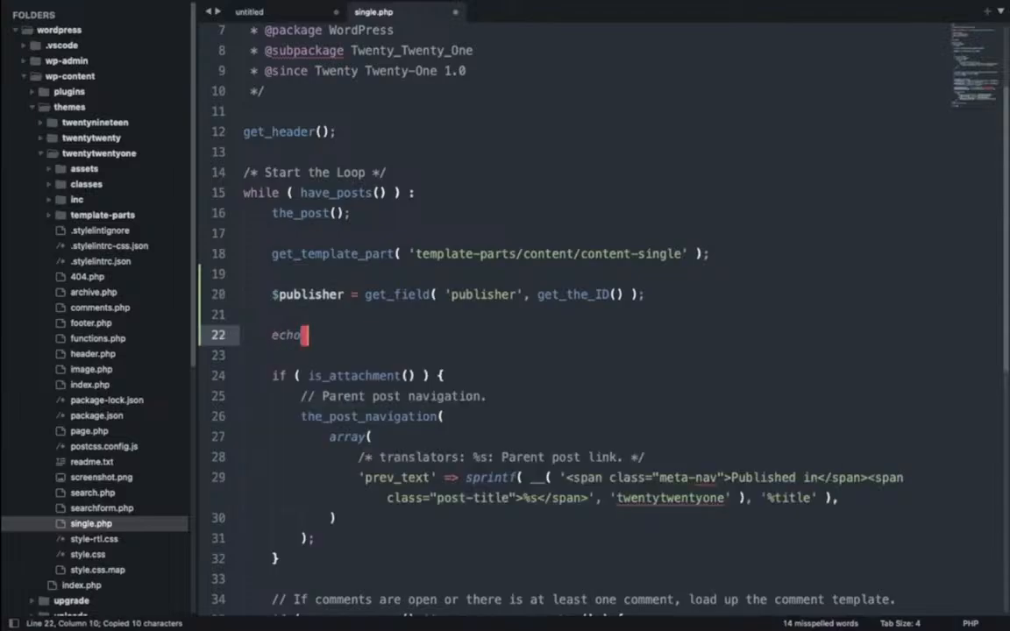
pyautogui.hotkey('ctrl', 'v')
pyautogui.write(';')
pyautogui.press('super+s')
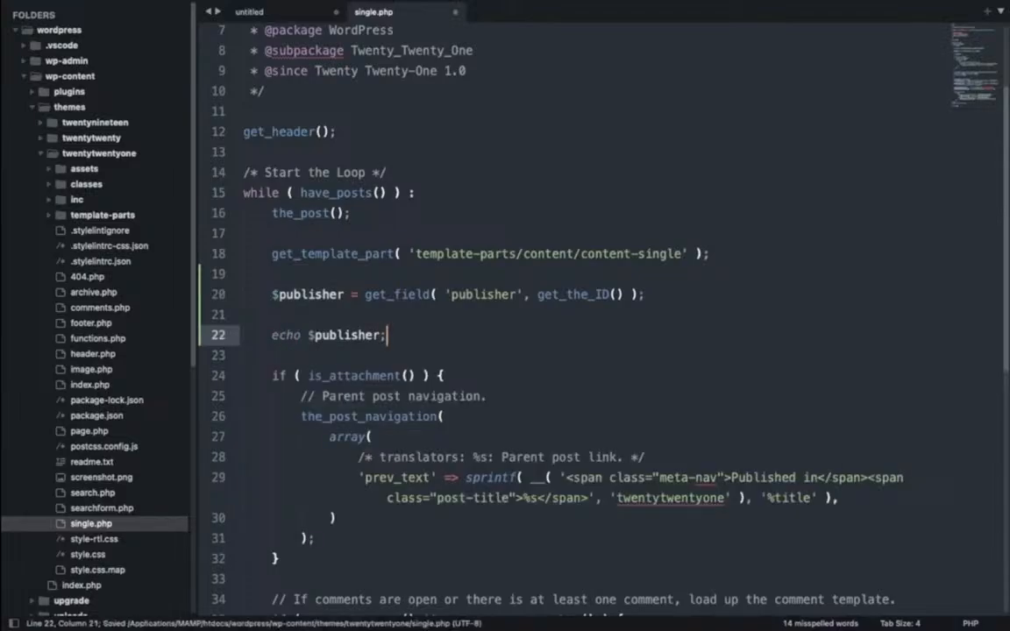
# - In Chrome, reload Book Post 1's public page and check the publisher text below the content
pyautogui.press('super+Tab')
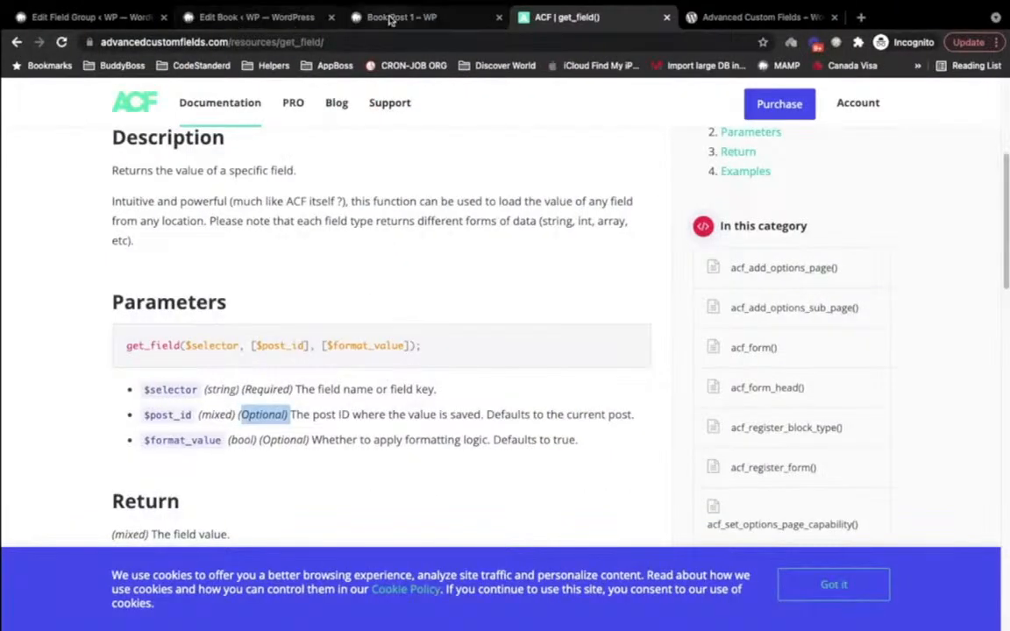
pyautogui.click(392, 18)
pyautogui.click(61, 41)
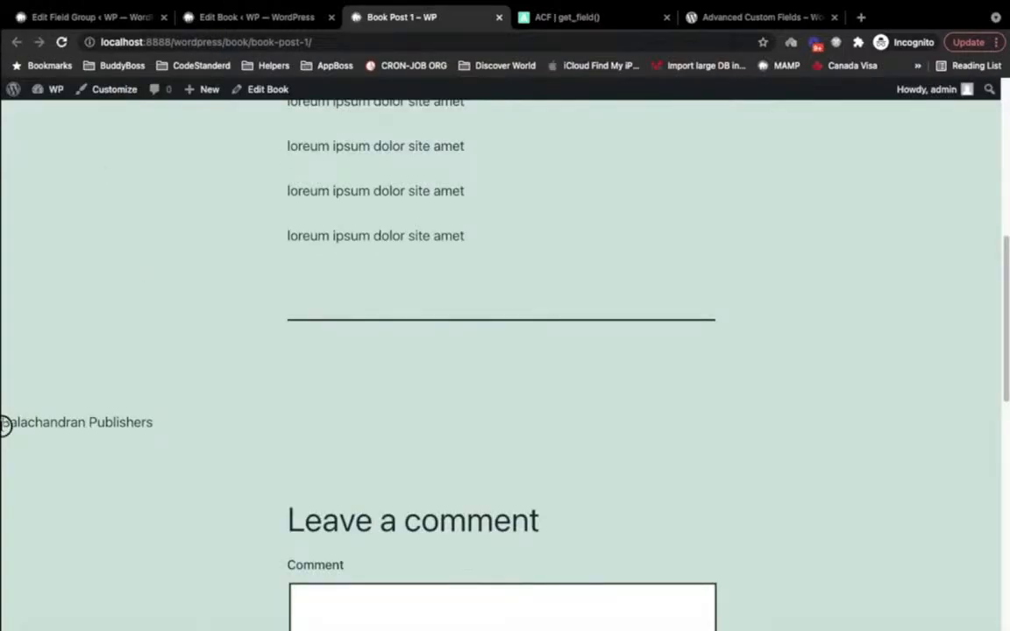
pyautogui.tripleClick(137, 424)
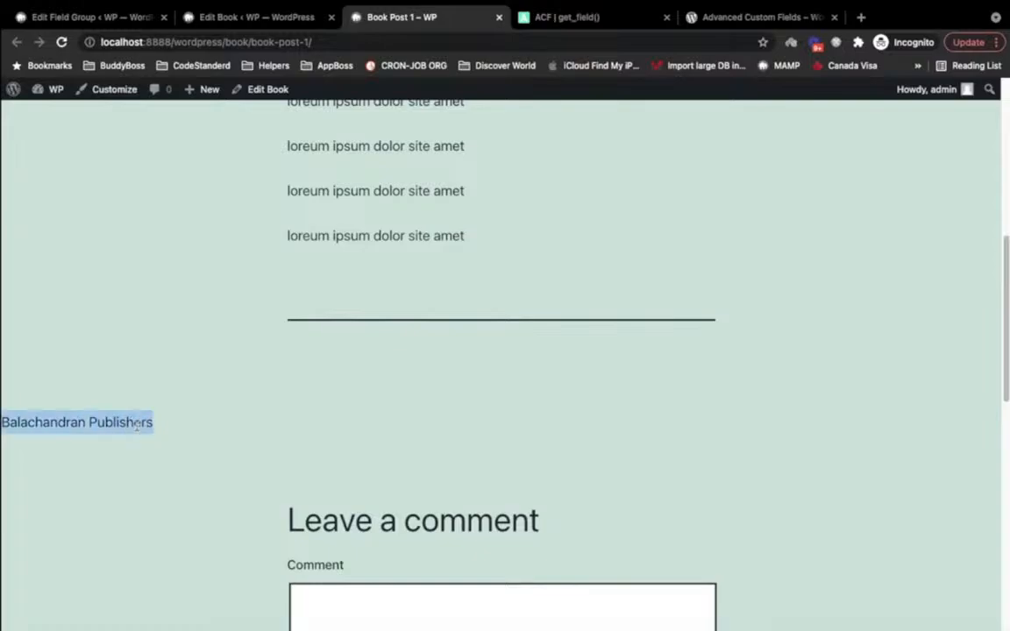
# - Open Book Post 2's public page in a new tab from the Books list and check it for publisher output
pyautogui.click(282, 19)
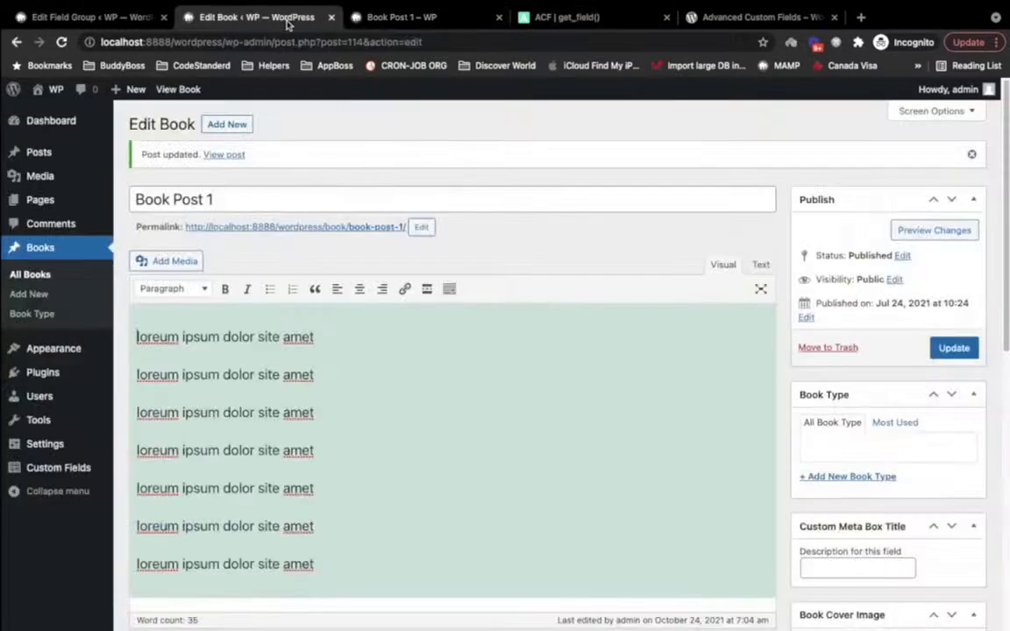
pyautogui.click(52, 250)
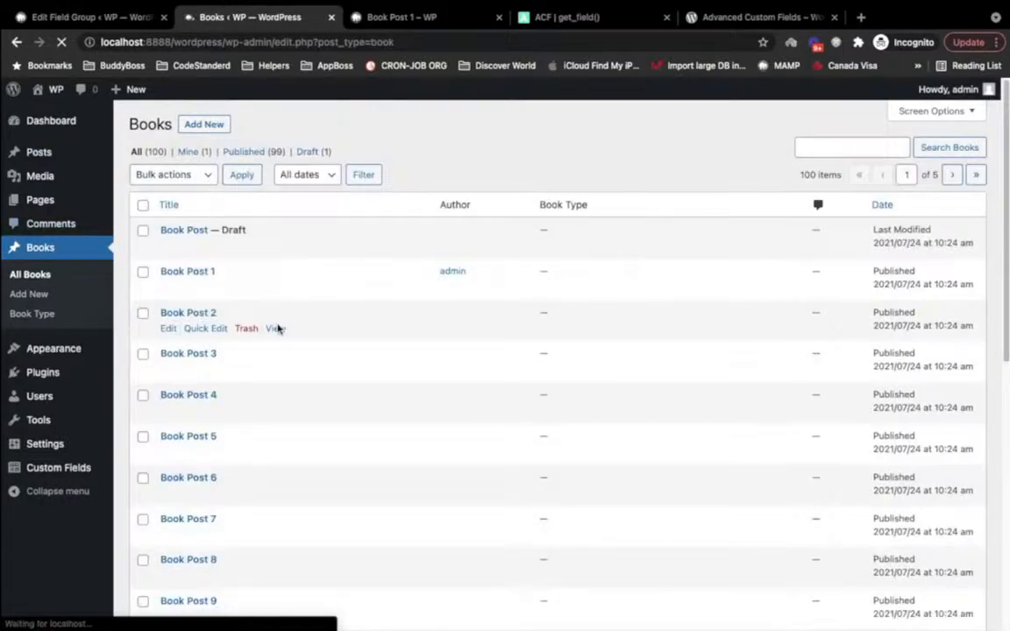
pyautogui.keyDown('super'); pyautogui.click(276, 328); pyautogui.keyUp('super')
pyautogui.click(393, 18)
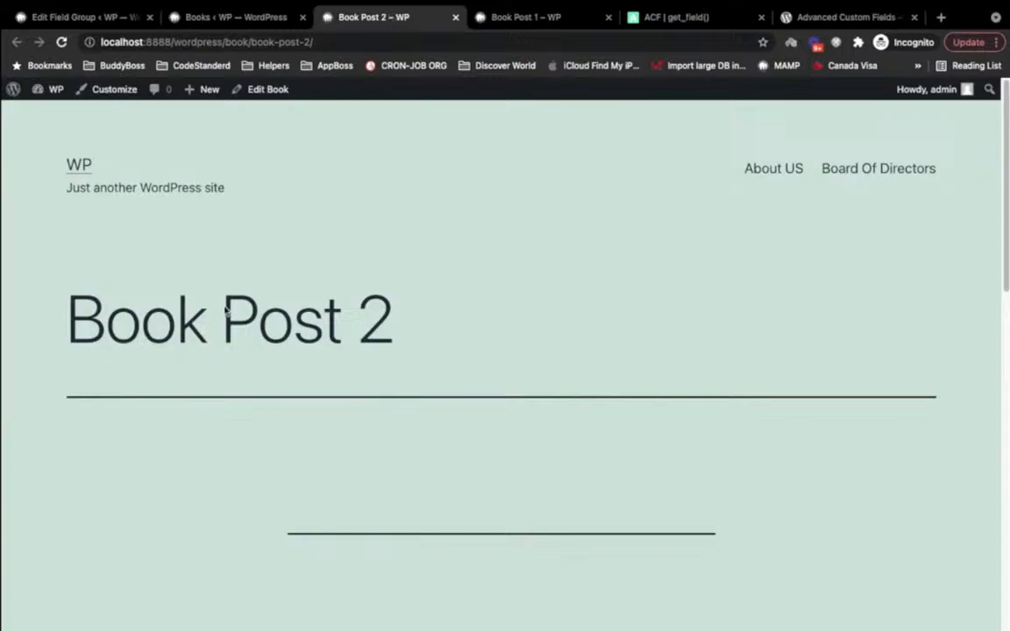
pyautogui.scroll(-3, 185, 430)
# - Switch to the code editor and replace the echo statement on line 22 of single.php with echo '<div></div>'
pyautogui.press('super+Tab')
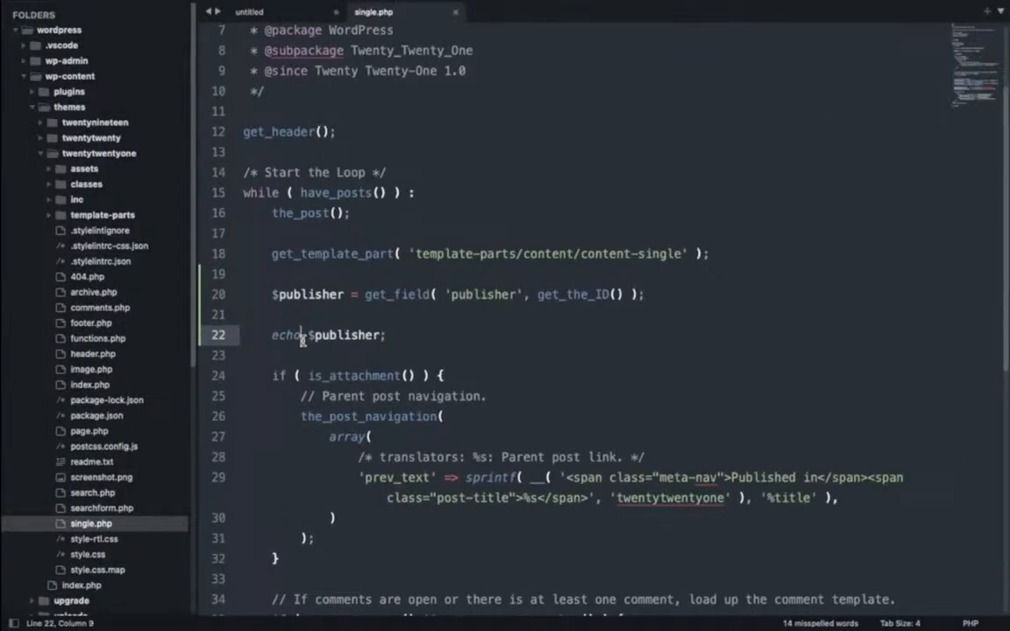
pyautogui.press('super+BackSpace')
pyautogui.press('Tab')
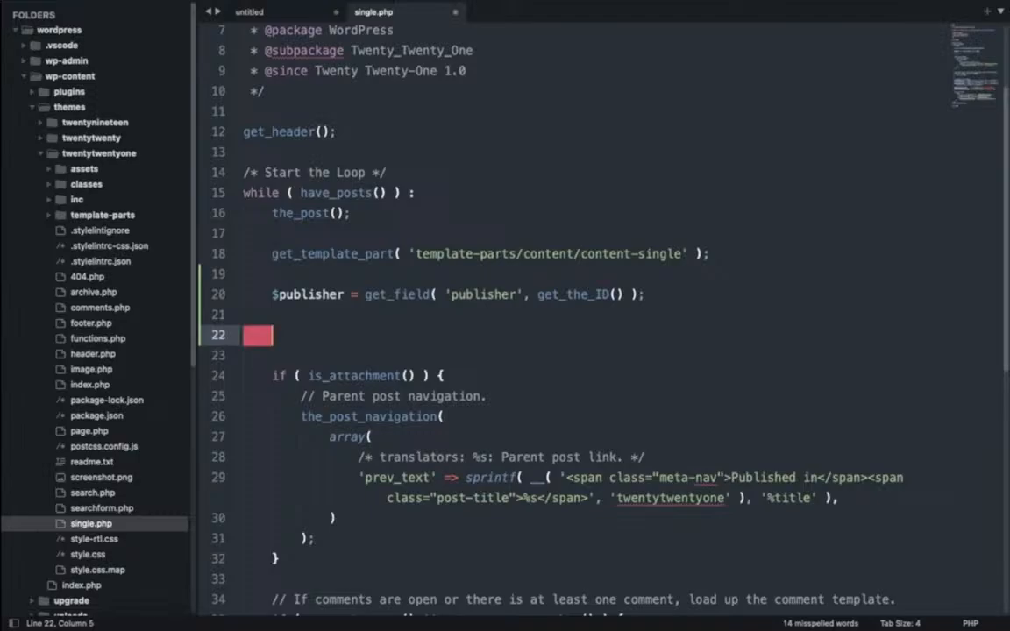
pyautogui.write("echo '<")
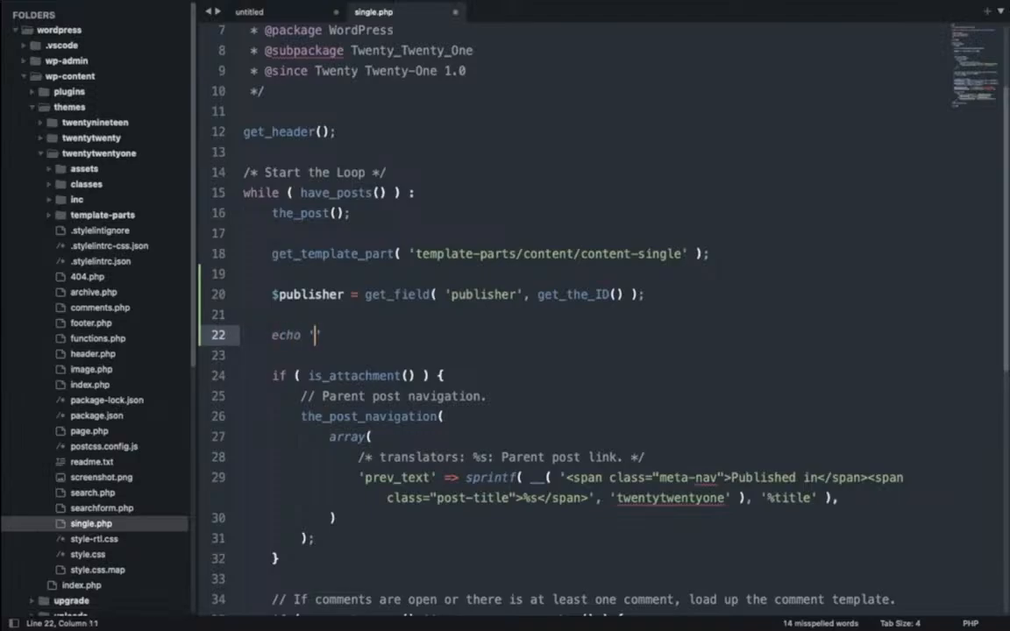
pyautogui.write('>')
pyautogui.write('div')
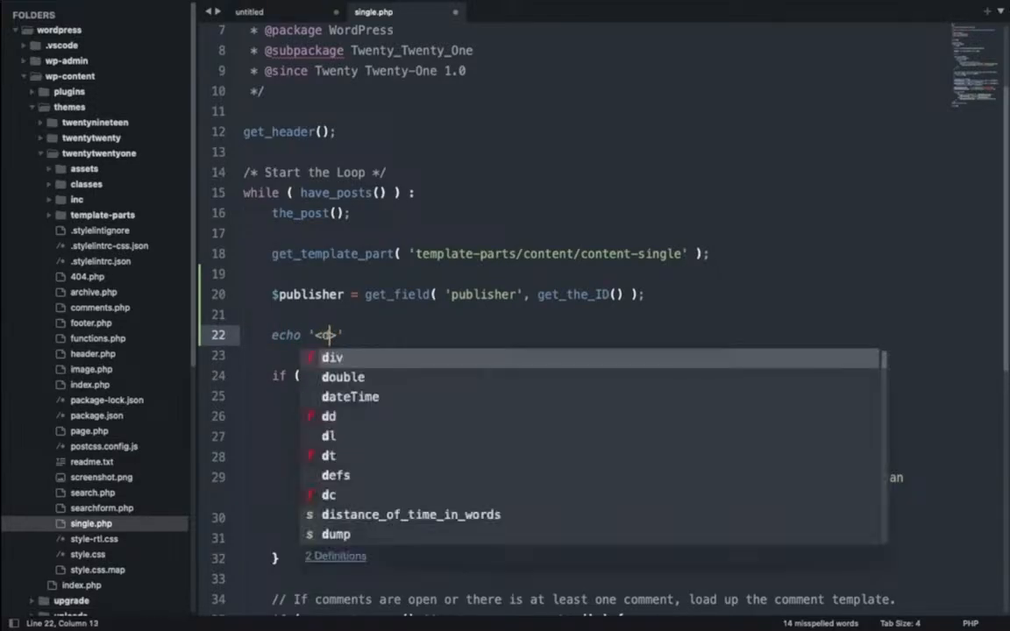
pyautogui.press('Right')
pyautogui.press('Right')
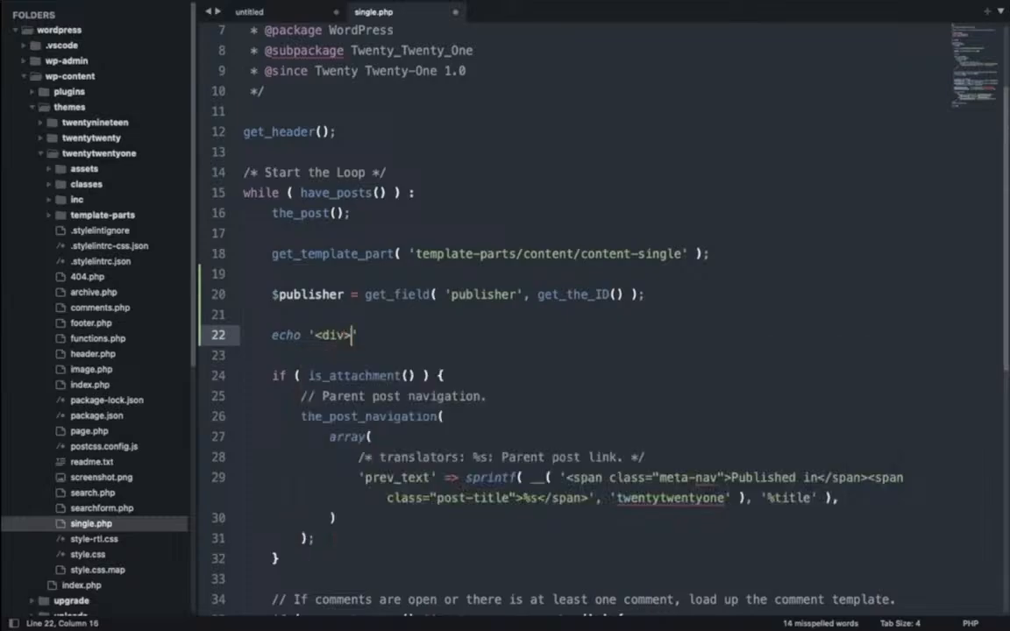
pyautogui.press('Left')
pyautogui.write('<>')
pyautogui.press('Left')
pyautogui.write('/div')
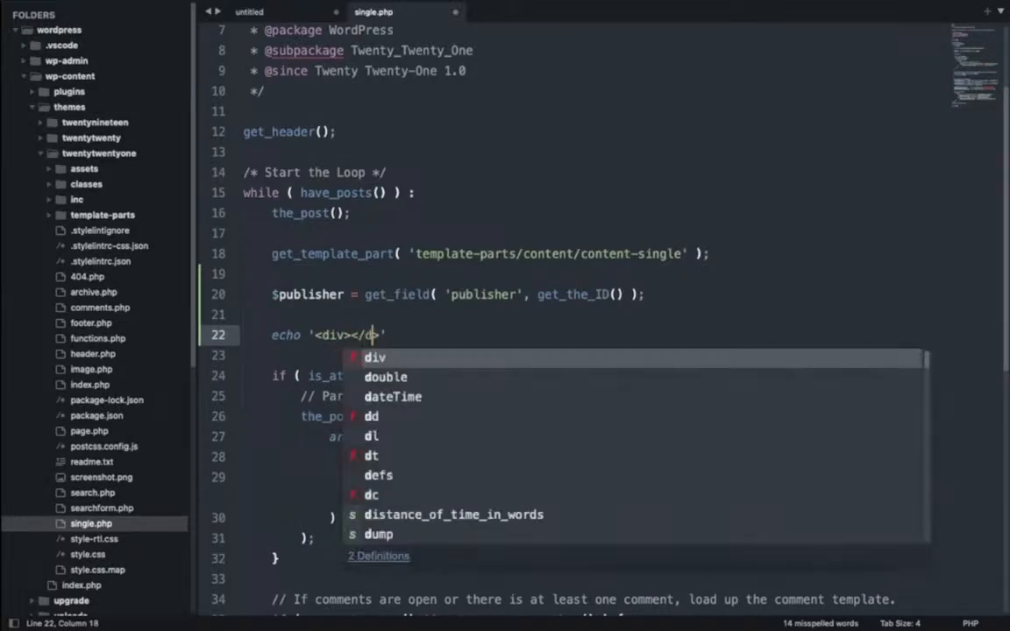
# - Concatenate $publisher between the opening and closing div tags in the echo, end the statement with a semicolon and save single.php
pyautogui.press('Left')
pyautogui.press('Left')
pyautogui.press('Left')
pyautogui.press('Left')
pyautogui.press('Left')
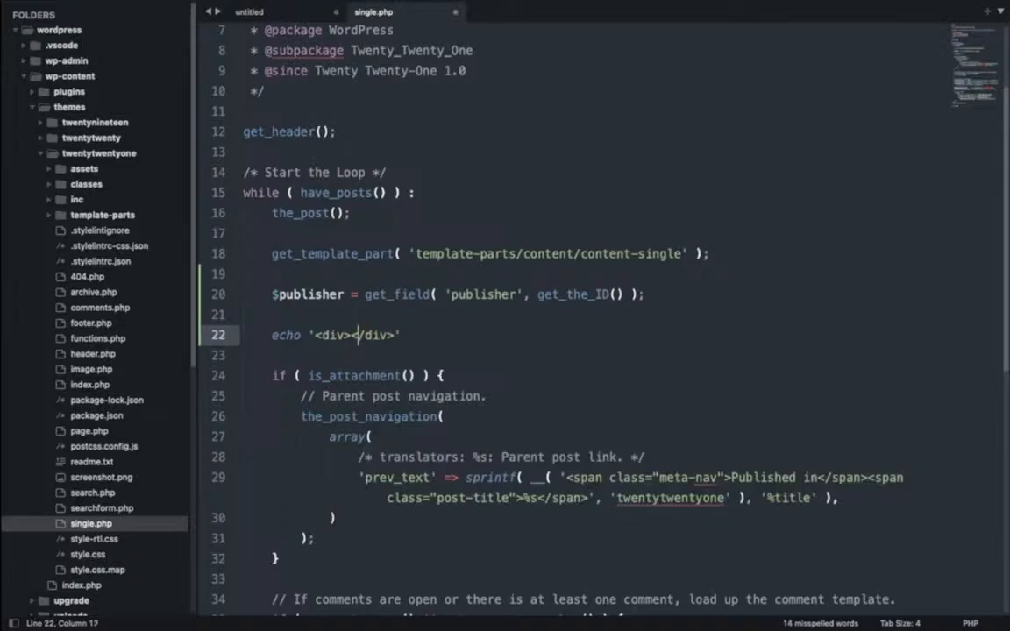
pyautogui.write("'<div>'")
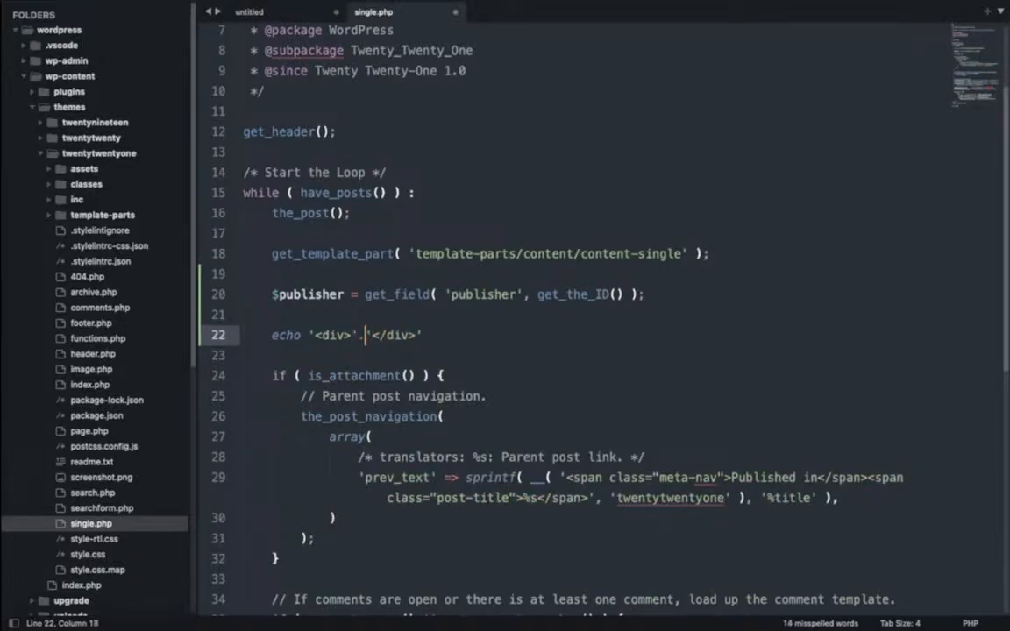
pyautogui.write('. .')
pyautogui.press('Left')
pyautogui.press('Left')
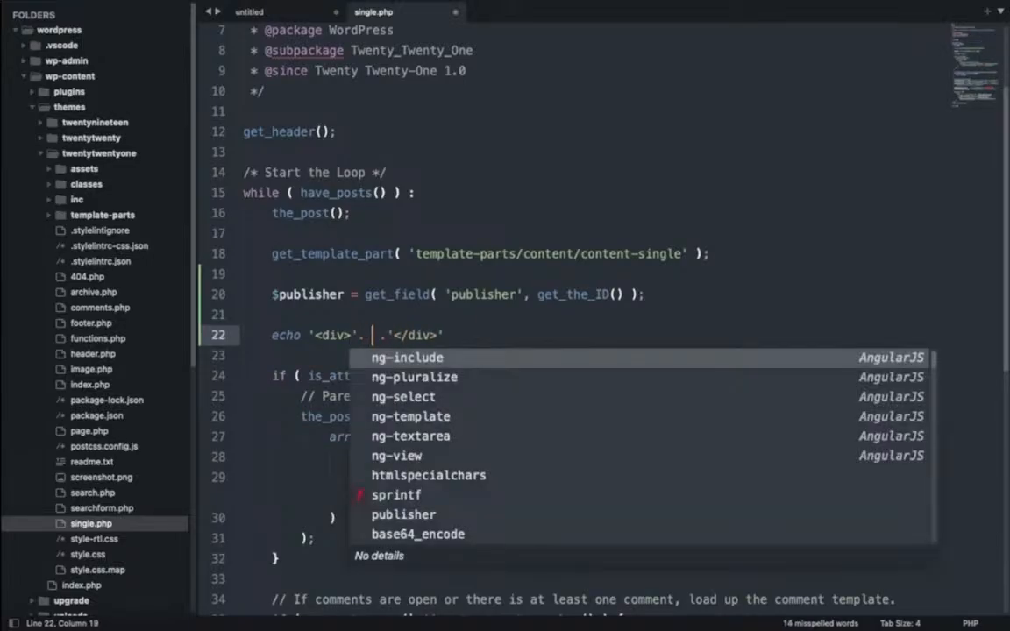
pyautogui.write('$pu')
pyautogui.press('Tab')
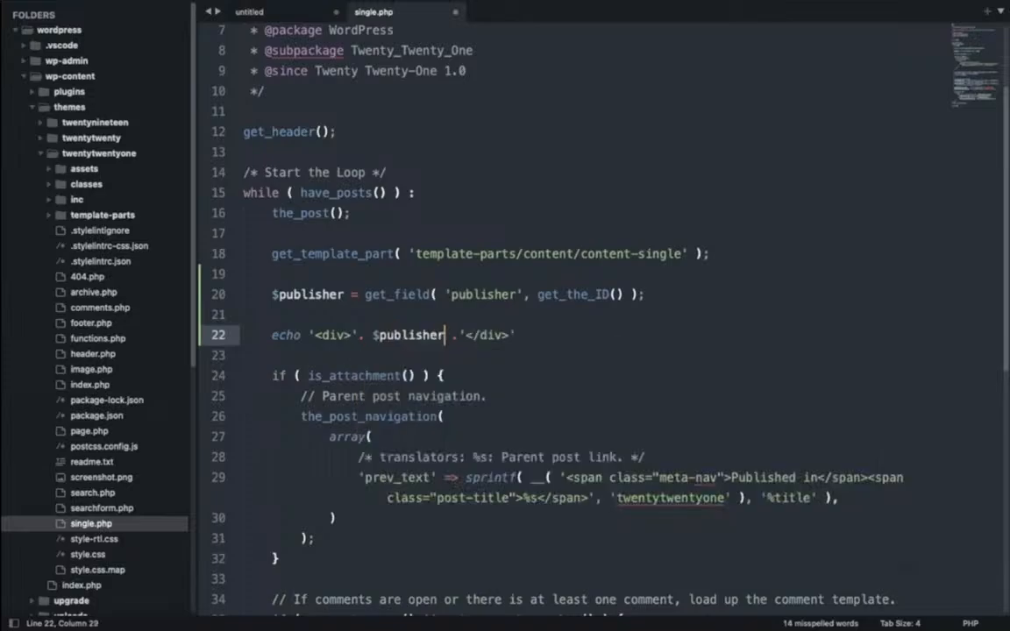
pyautogui.hotkey('ctrl', 's')
pyautogui.write(".'</div>';")
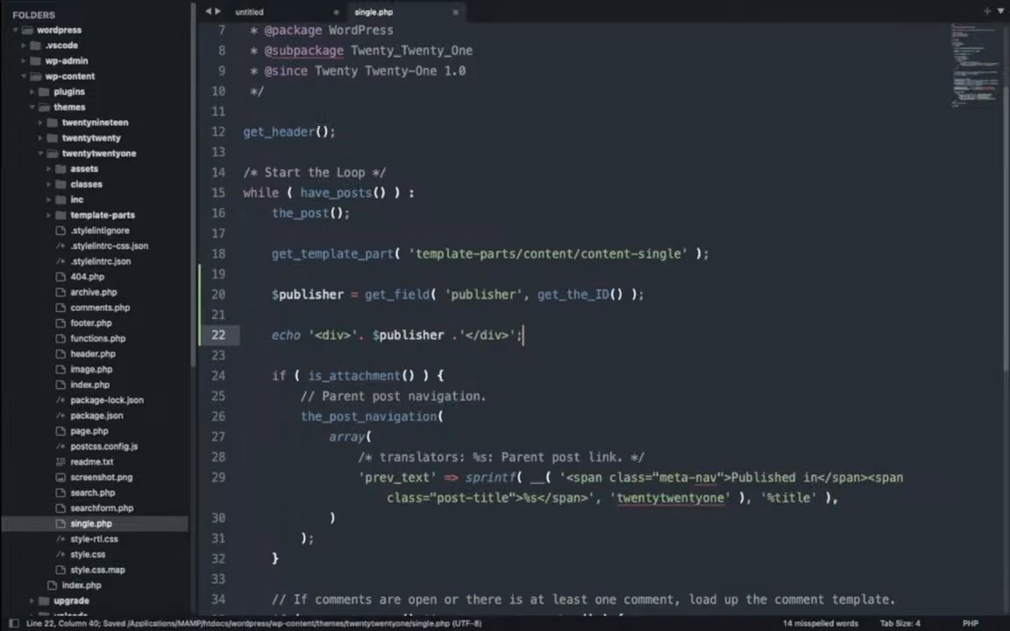
# - Add the label text "Publisher: " inside the echoed div before the $publisher value and save single.php
pyautogui.click(350, 336)
pyautogui.write('Publisher')
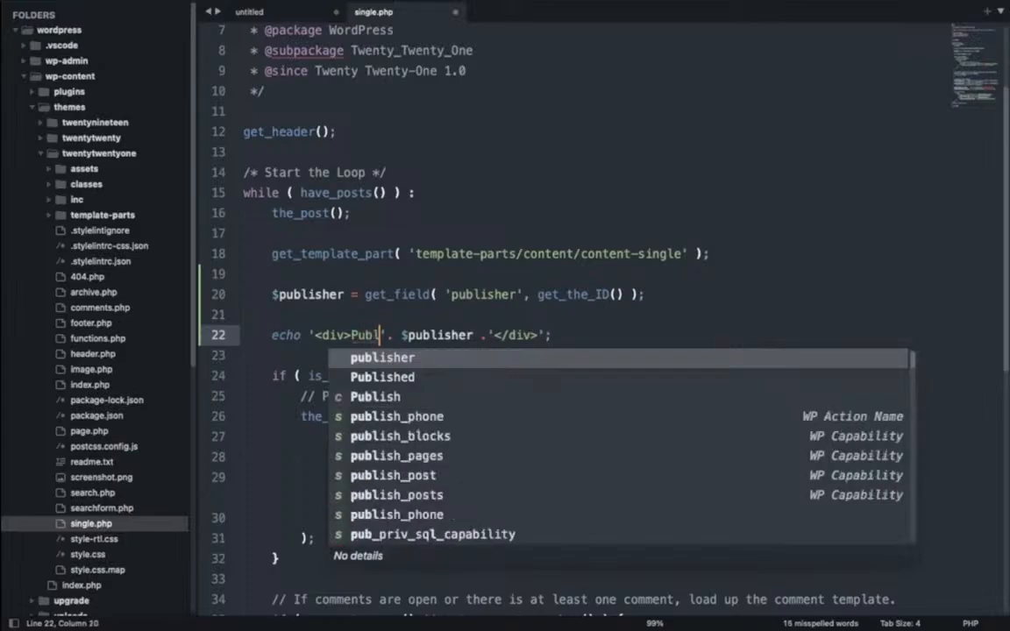
pyautogui.write(':')
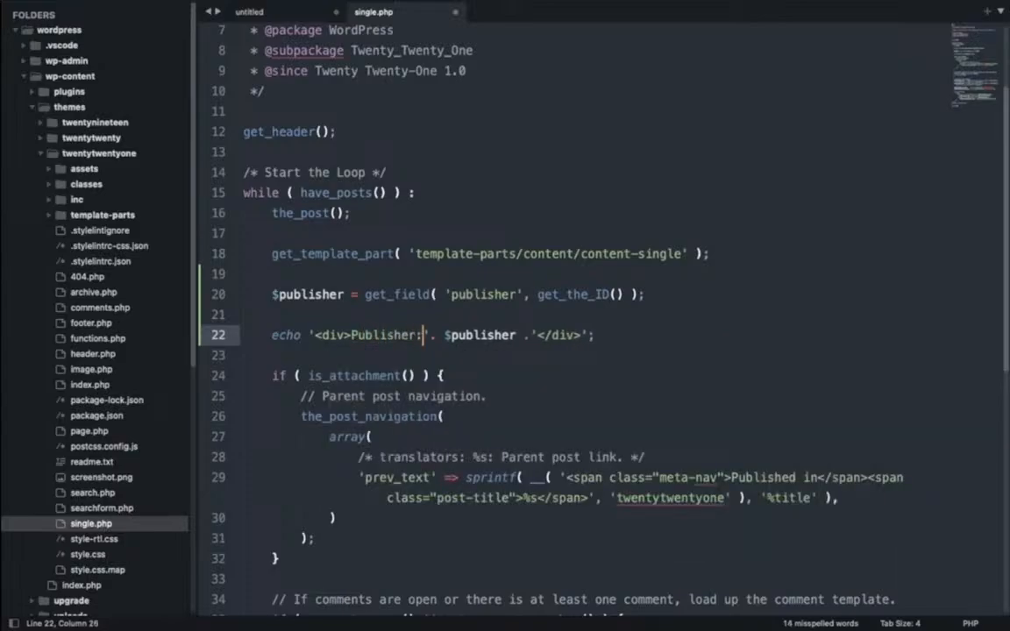
pyautogui.hotkey('ctrl', 's')
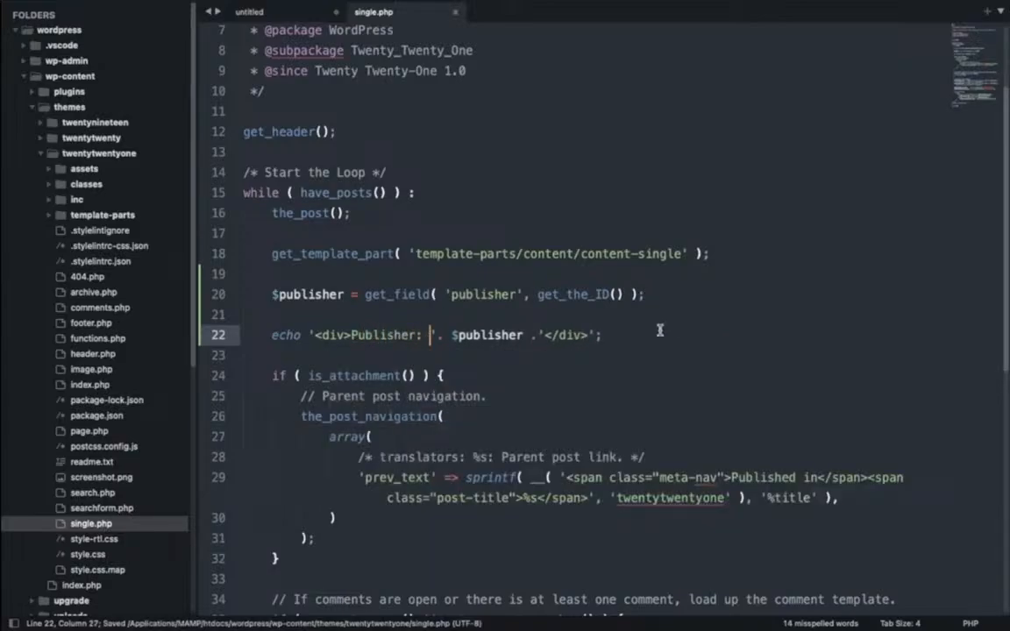
# - Switch to Chrome, open Book Post 1's public page in a new tab from the Books list and close its old tab
pyautogui.press('super+Tab')
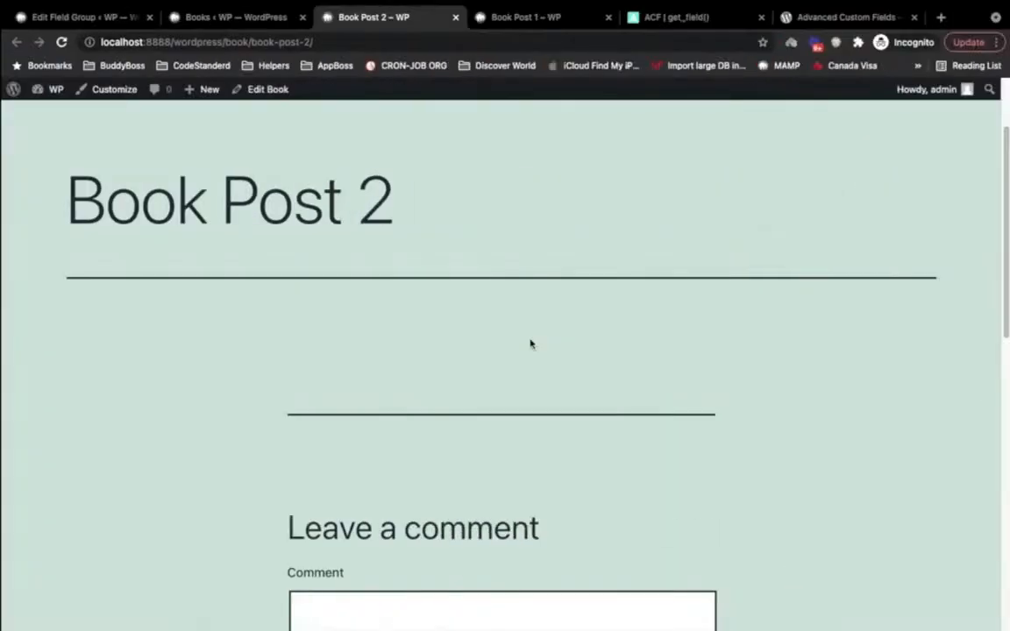
pyautogui.click(262, 12)
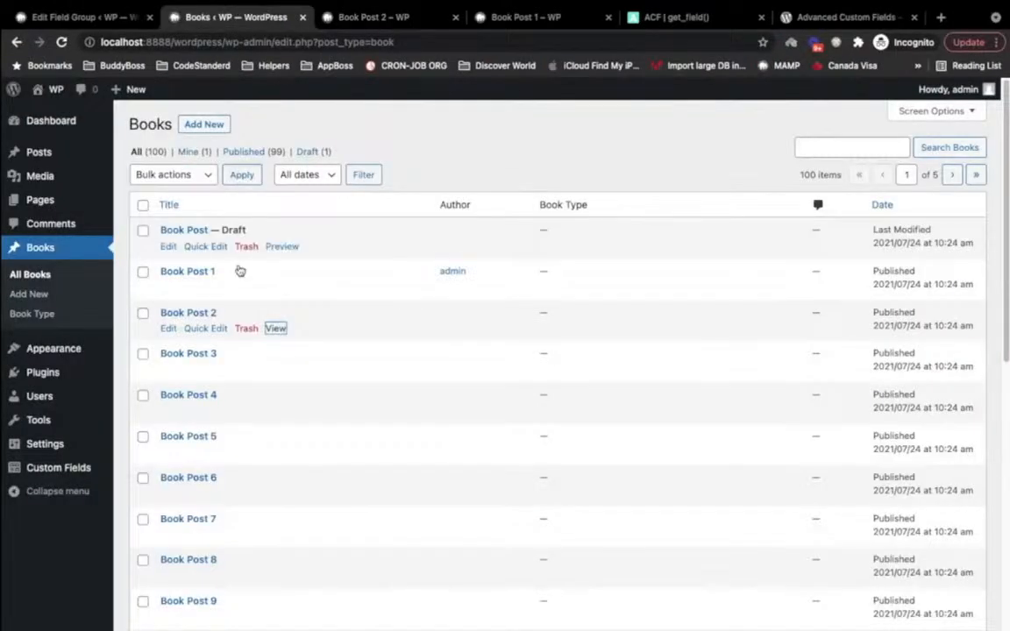
pyautogui.keyDown('super'); pyautogui.click(275, 288); pyautogui.keyUp('super')
pyautogui.click(490, 17)
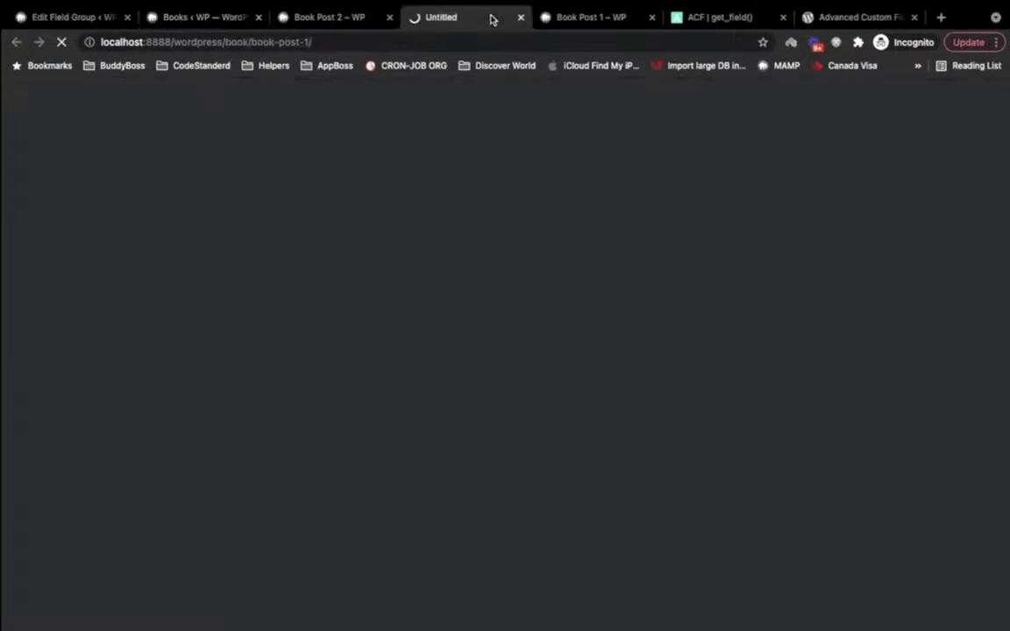
pyautogui.click(653, 20)
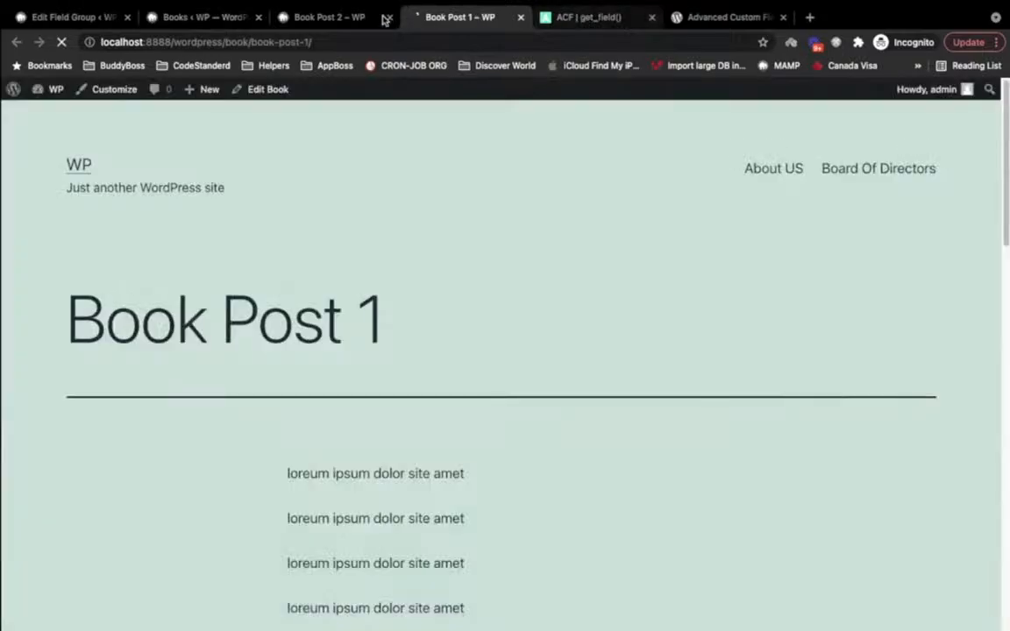
# - Check the labelled publisher line between the content and the comment form on Book Post 1's page
pyautogui.scroll(-2, 99, 393)
pyautogui.scroll(-5, 99, 394)
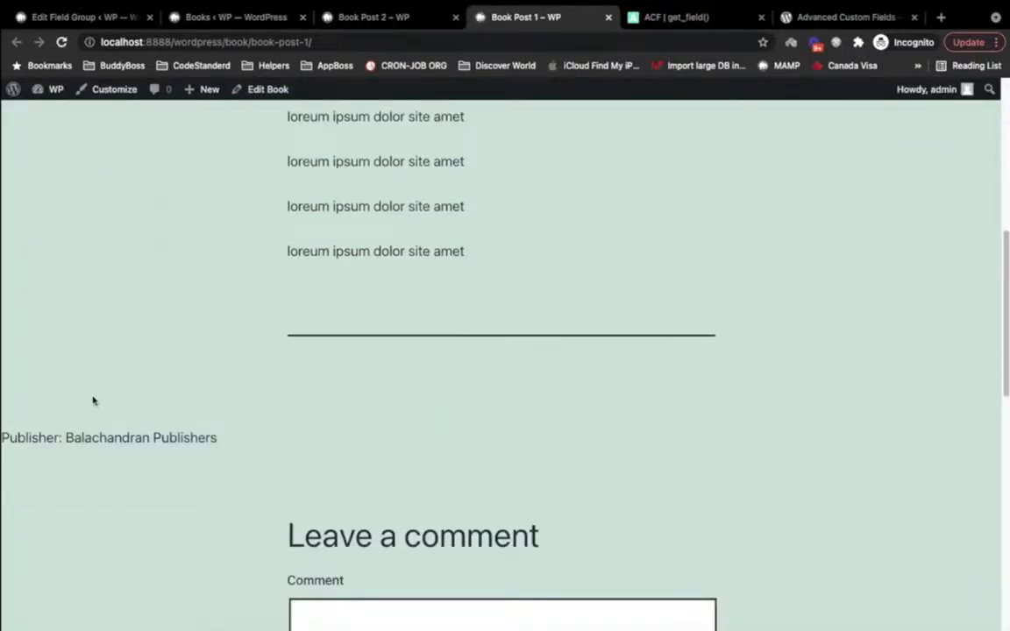
pyautogui.rightClick(93, 400)
pyautogui.click(109, 447)
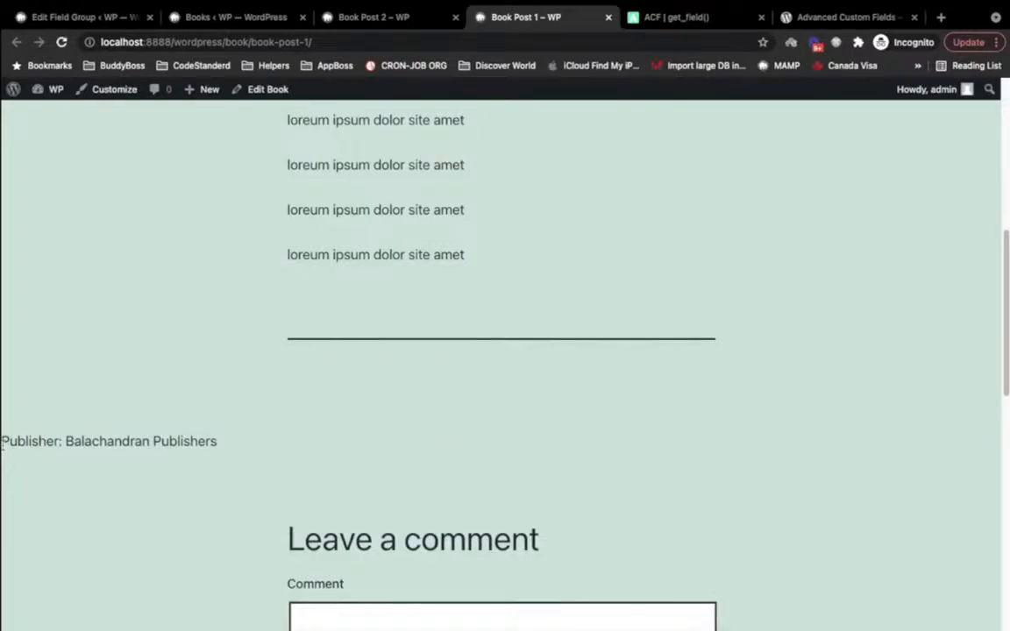
pyautogui.moveTo(1, 445); pyautogui.dragTo(304, 444)
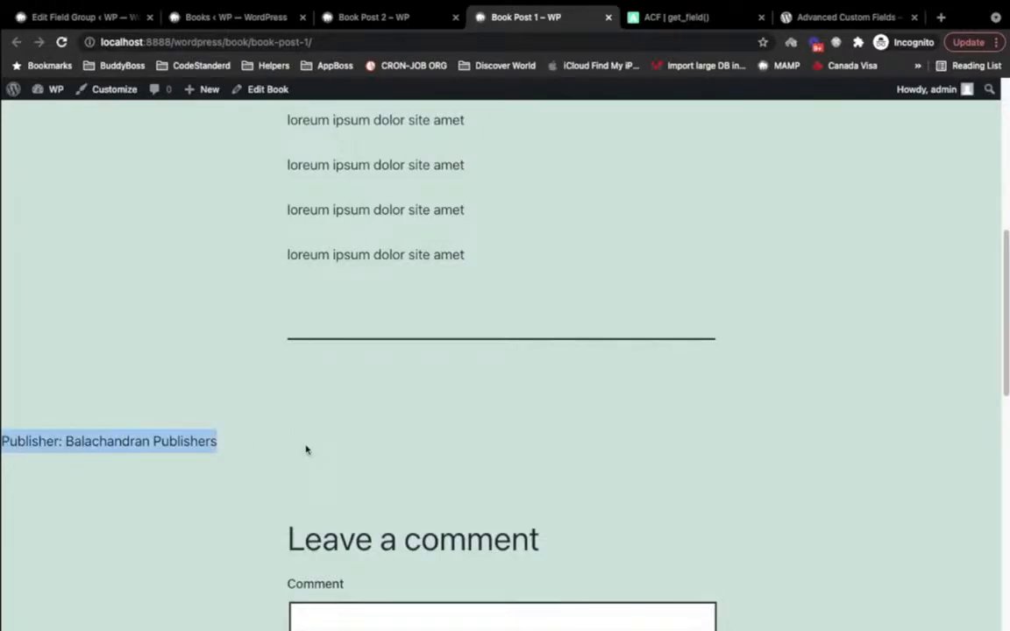
# - Open the Publisher field's settings in the Books Fields group and review the available field types
pyautogui.click(250, 26)
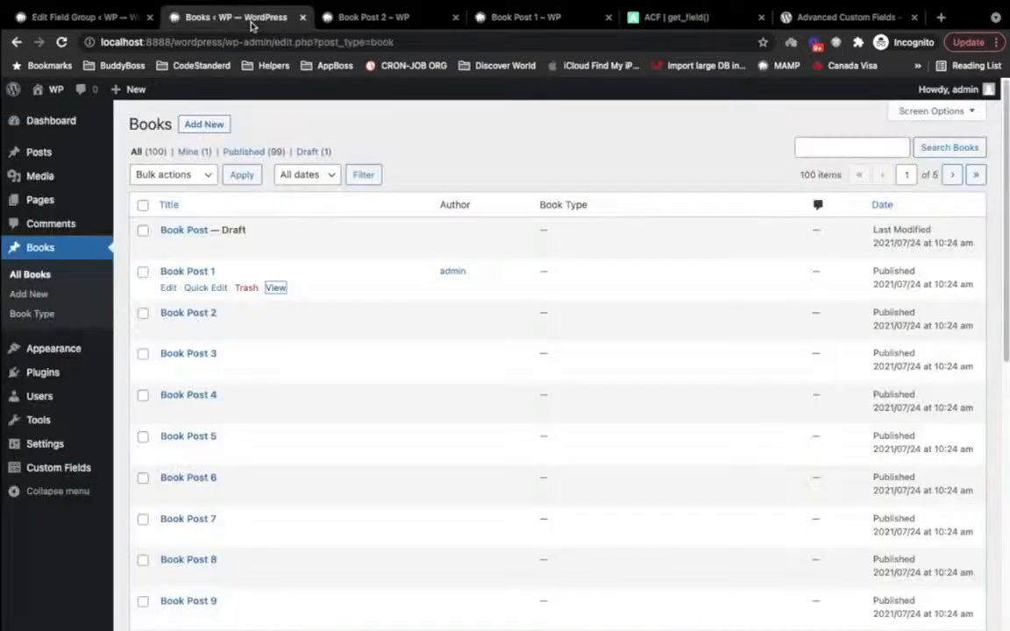
pyautogui.click(102, 28)
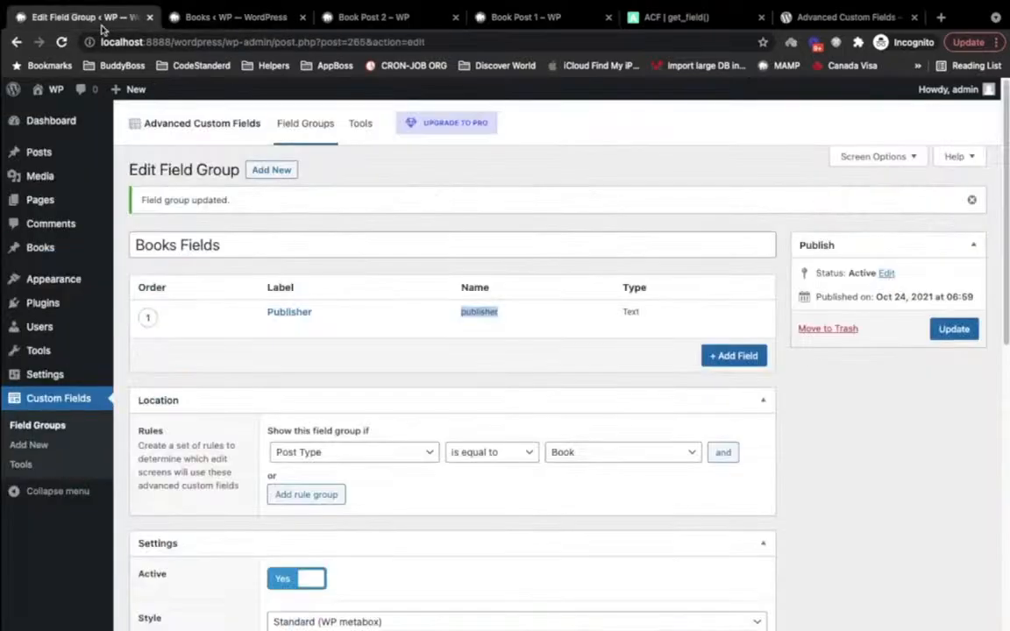
pyautogui.click(326, 314)
pyautogui.scroll(-1, 302, 320)
pyautogui.scroll(-3, 300, 310)
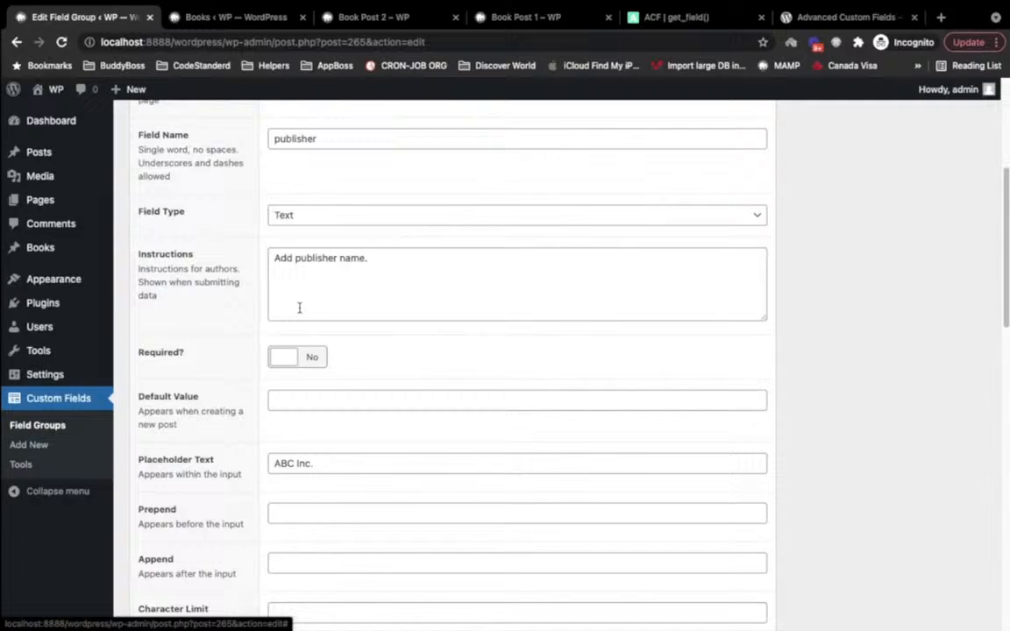
pyautogui.click(387, 214)
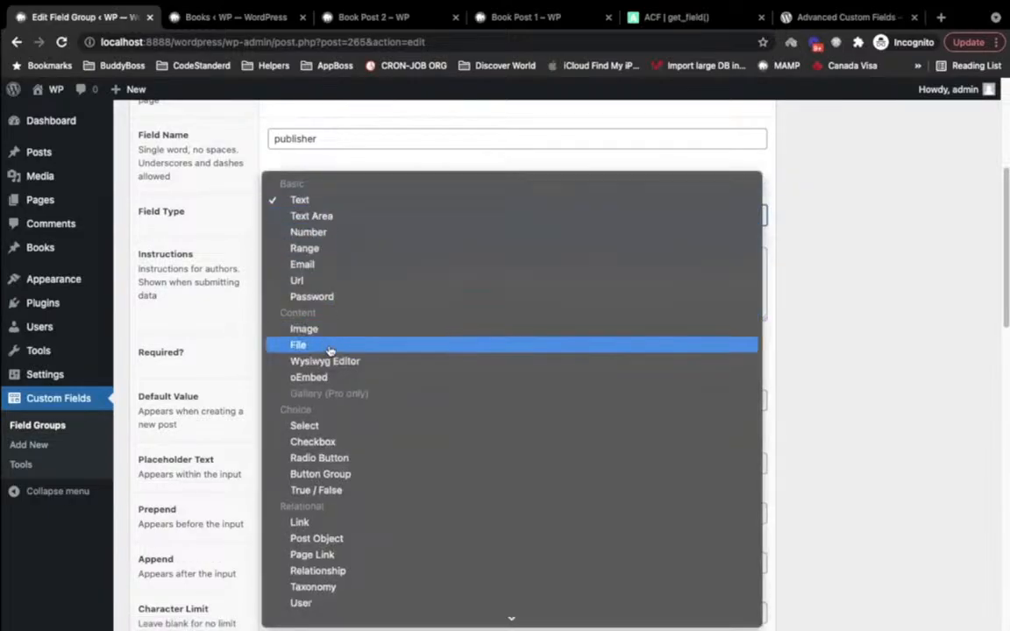
pyautogui.scroll(-5, 333, 342)
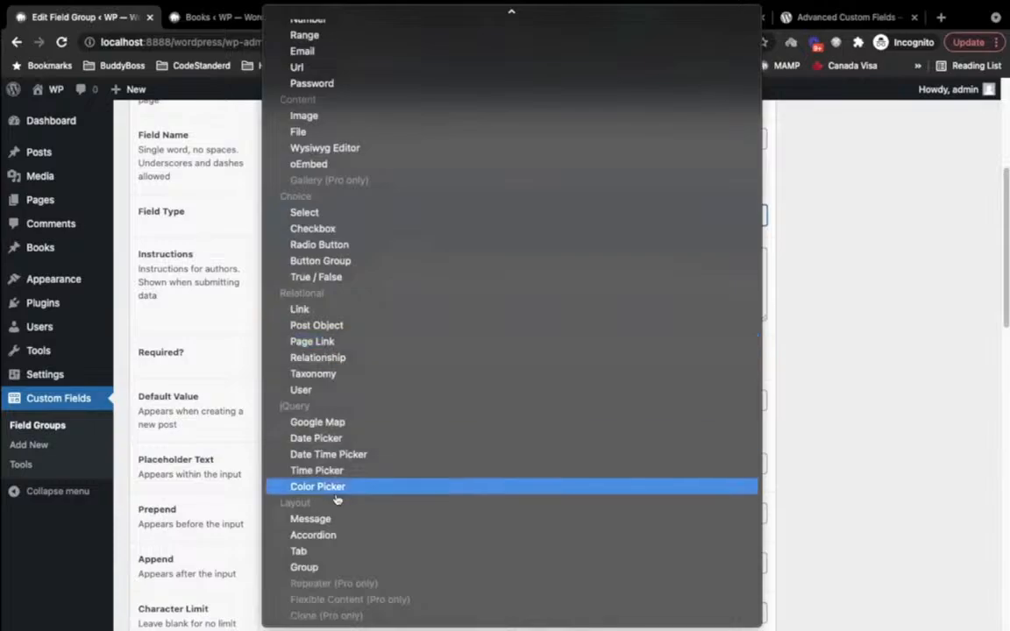
pyautogui.scroll(2, 337, 498)
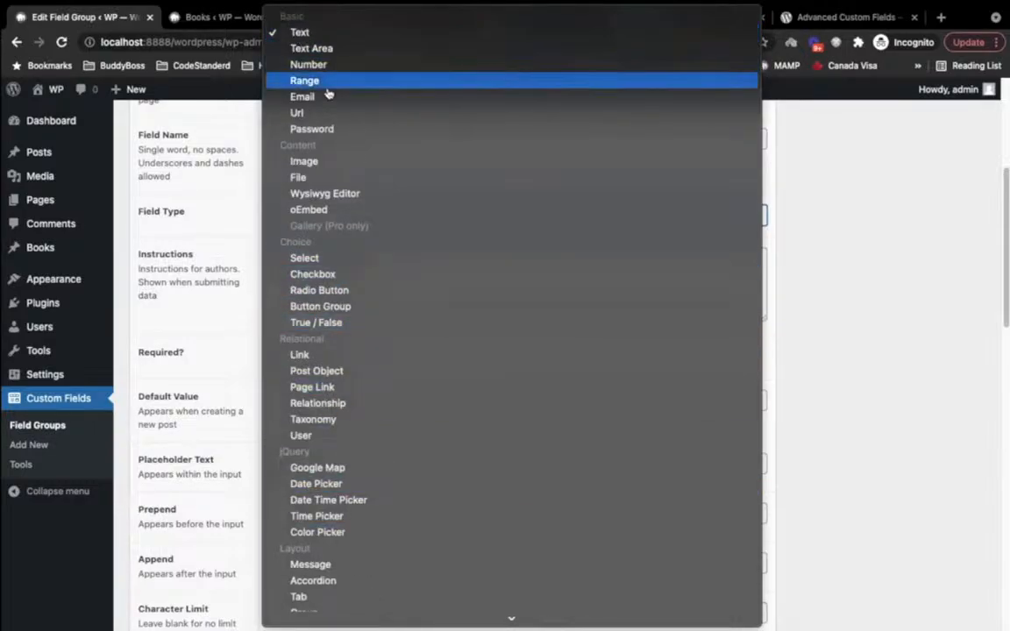
pyautogui.press('Escape')
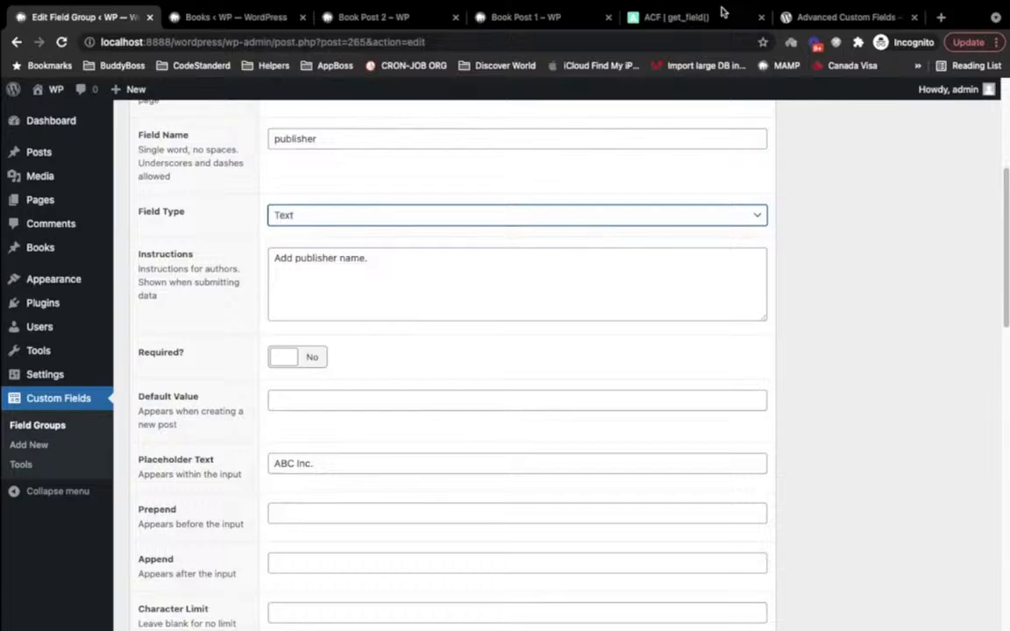
# - Revisit the get_field() documentation and Book Post 2's page, then re-examine the publisher value on Book Post 1's page
pyautogui.click(686, 17)
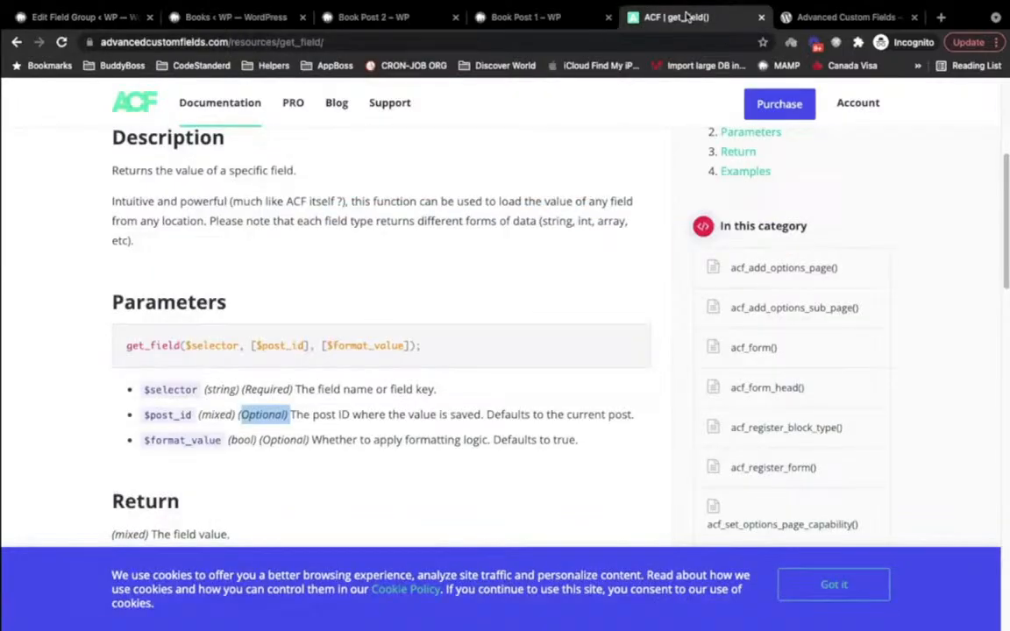
pyautogui.click(342, 18)
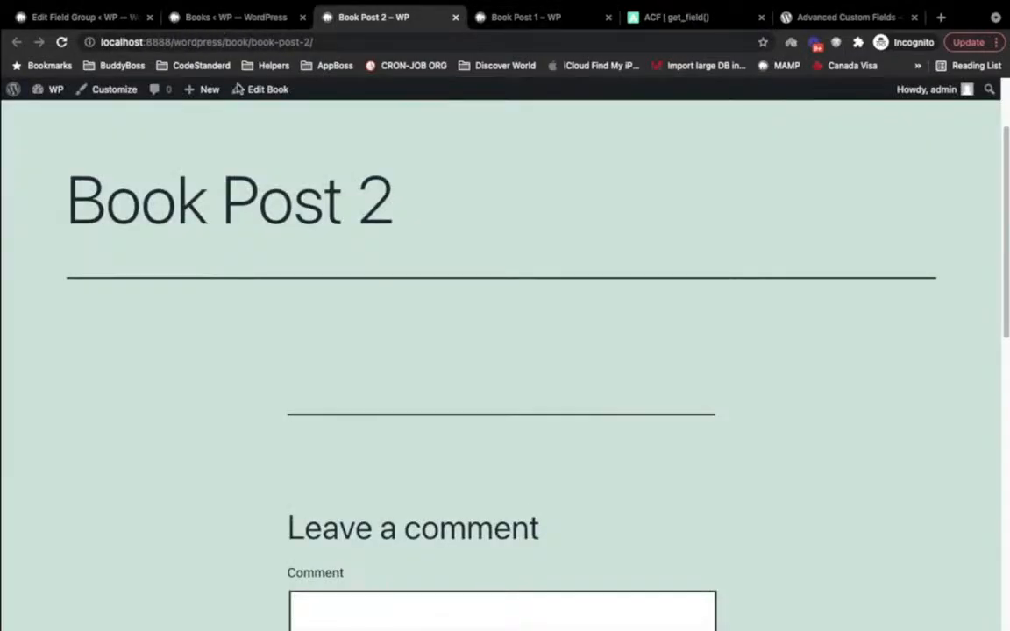
pyautogui.click(551, 21)
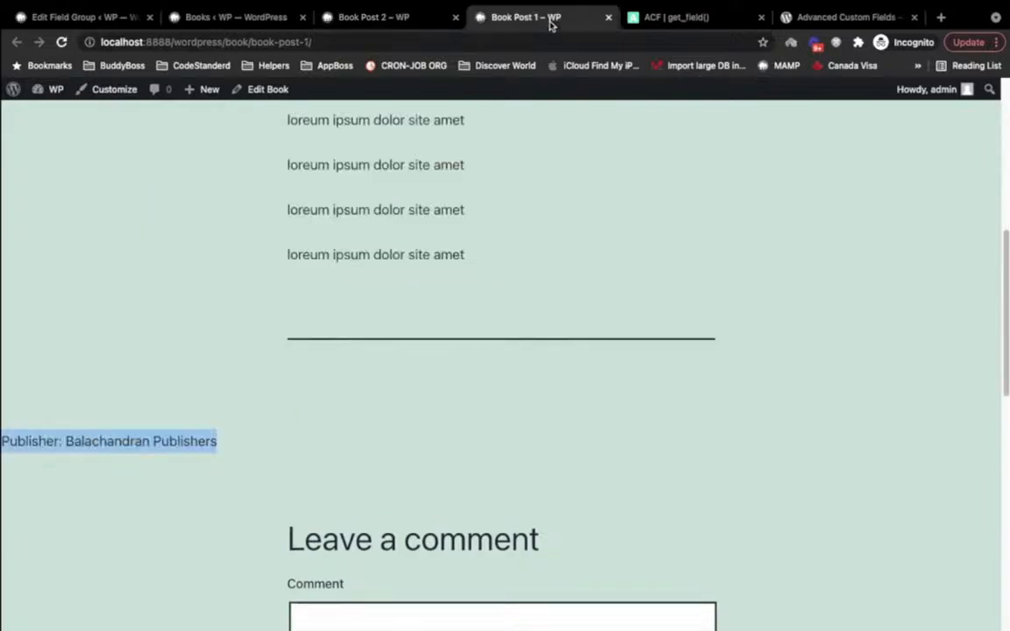
pyautogui.scroll(10, 260, 320)
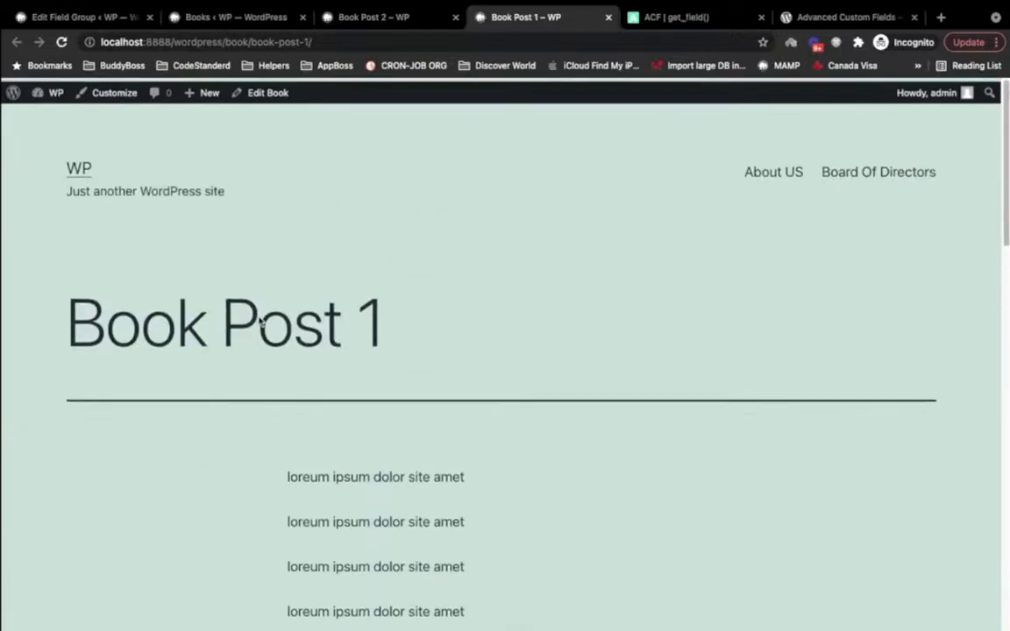
pyautogui.scroll(-1, 260, 320)
pyautogui.scroll(15, 258, 317)
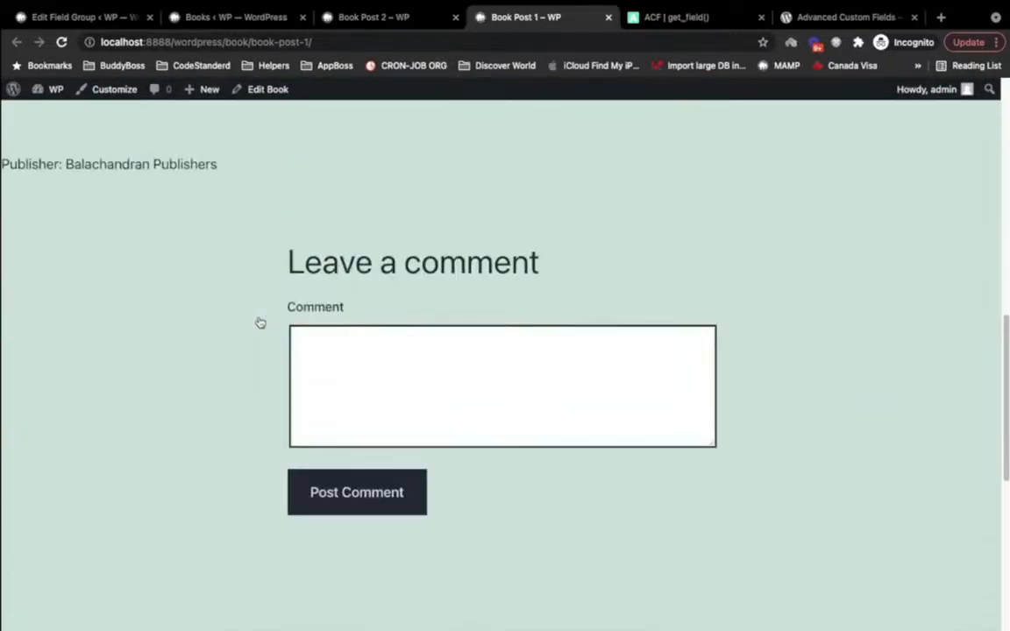
pyautogui.scroll(-10, 259, 322)
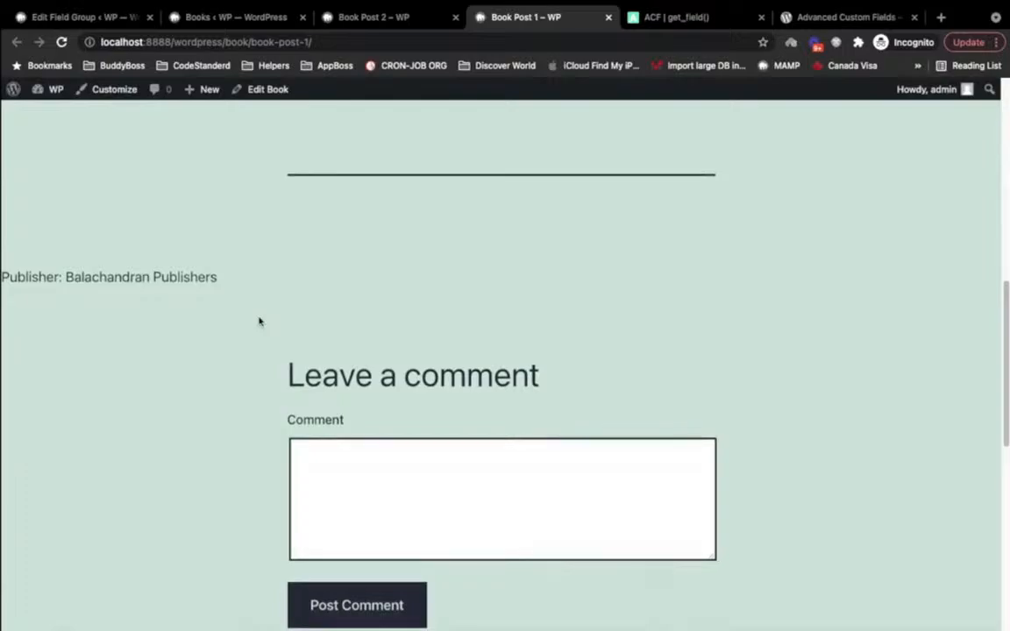
pyautogui.moveTo(64, 279); pyautogui.dragTo(275, 284)
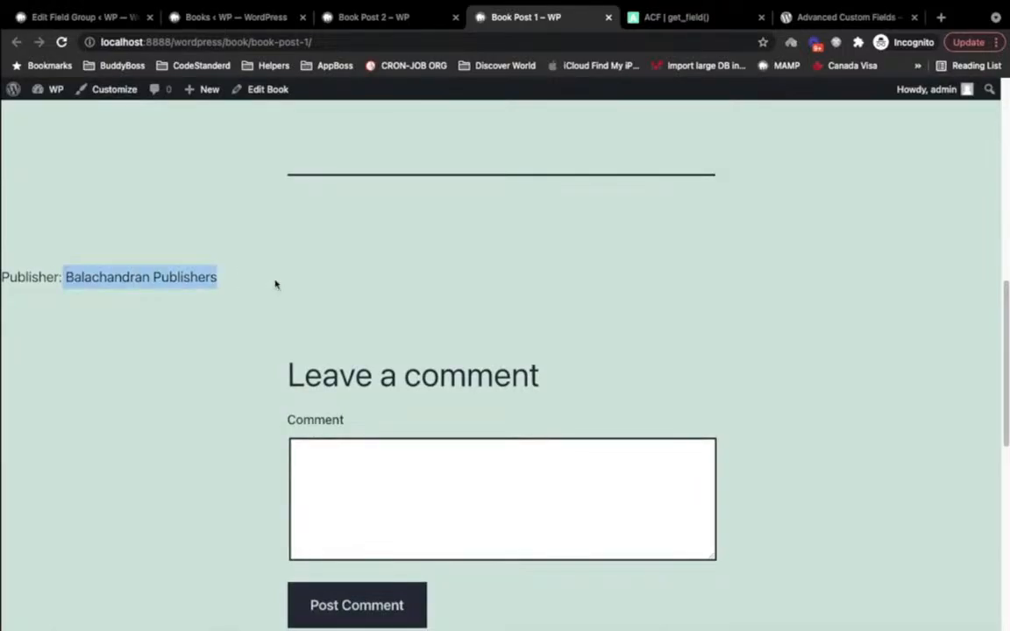
# - Reload Book Post 2's public page, check its publisher line and return to the Books list
pyautogui.click(393, 25)
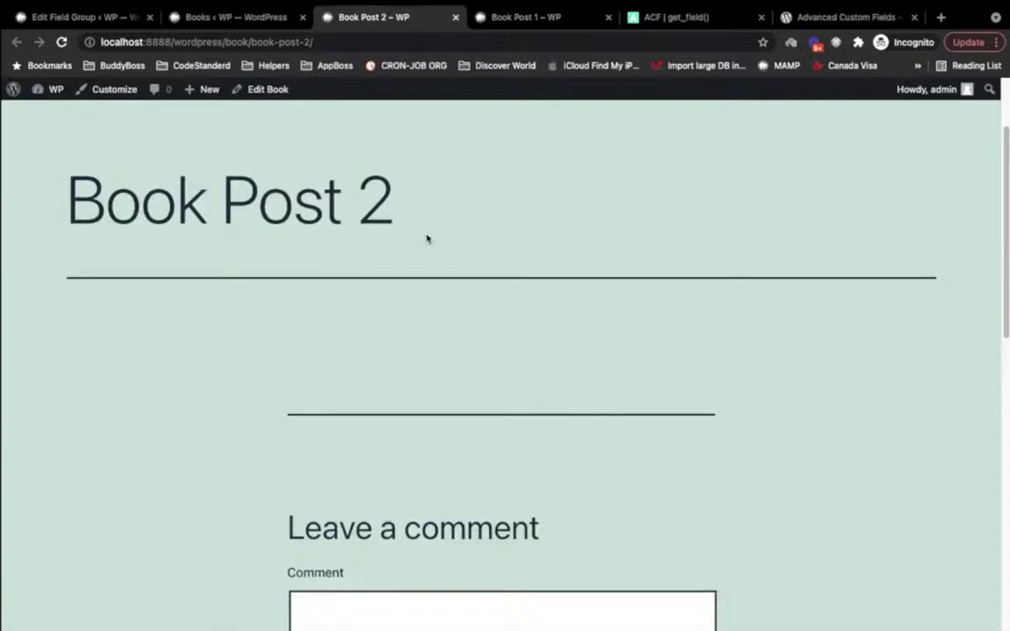
pyautogui.press('super+r')
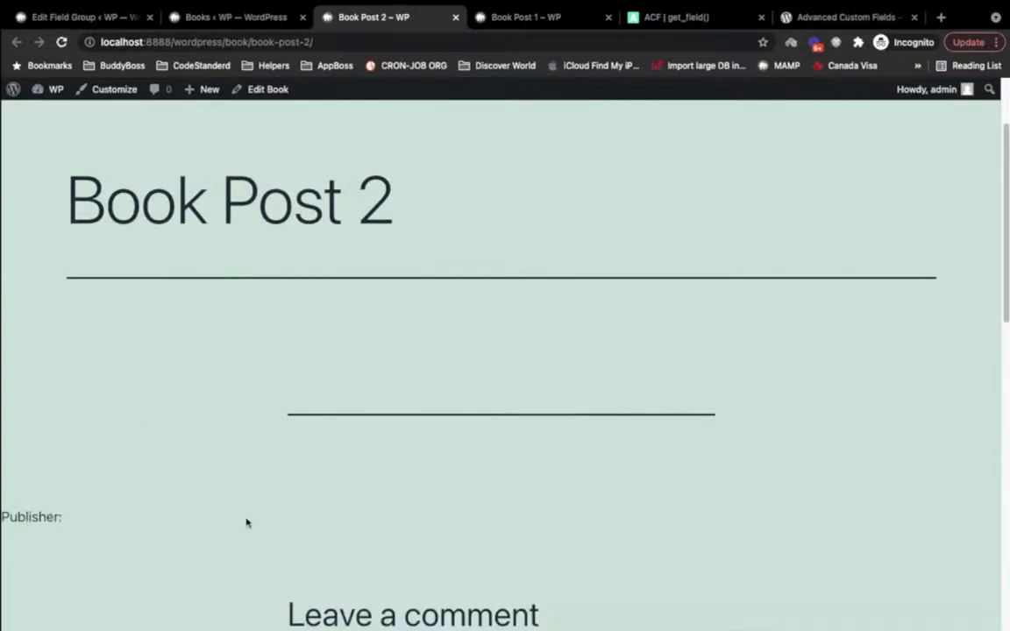
pyautogui.click(234, 19)
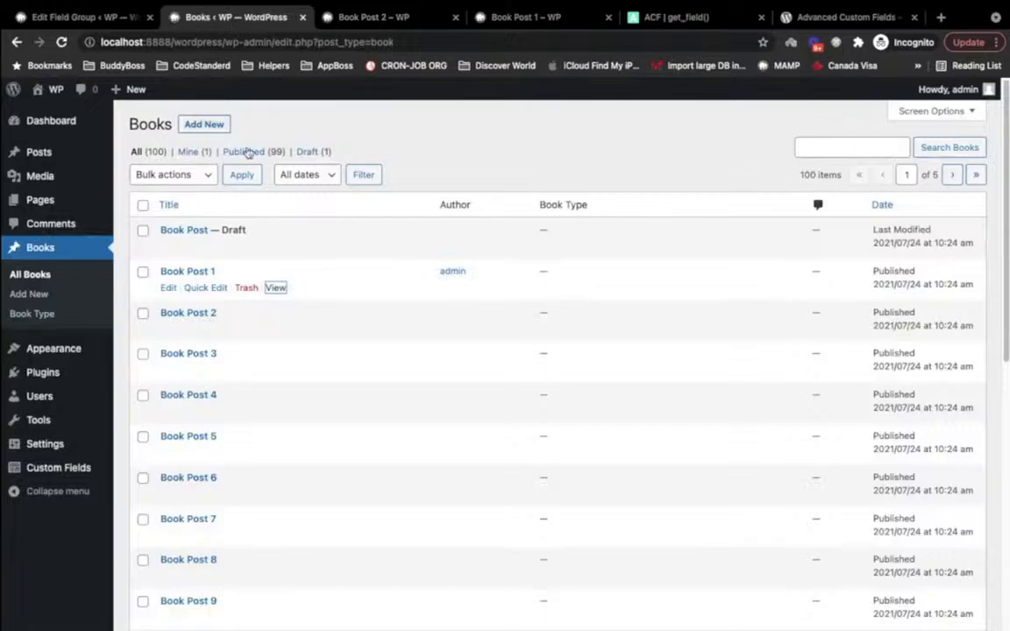
# - Set the Publisher field's default value to ABC in the Books Fields group and update the group
pyautogui.click(107, 23)
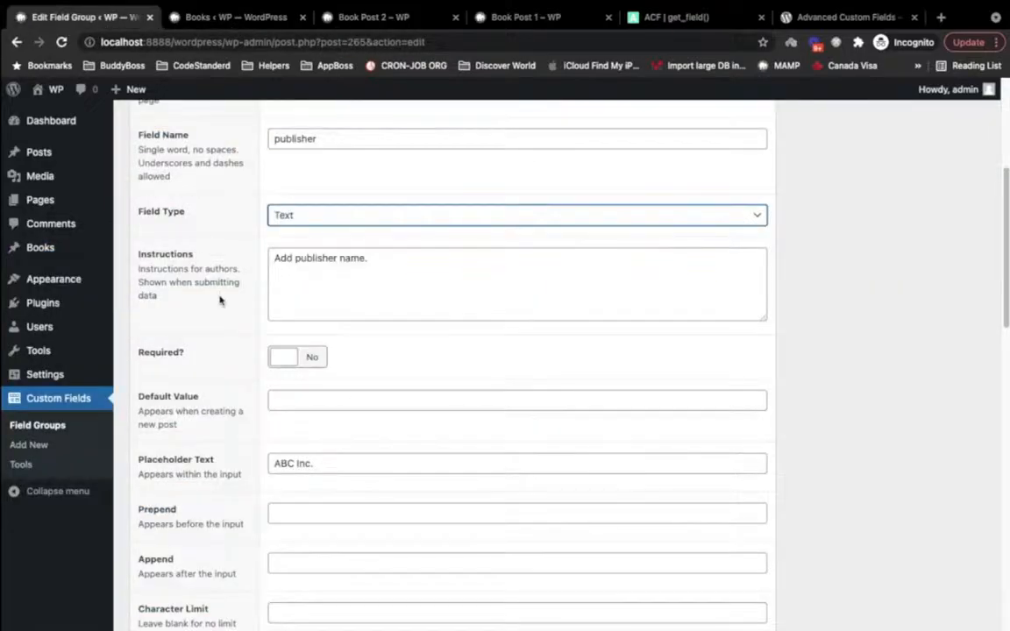
pyautogui.scroll(4, 219, 300)
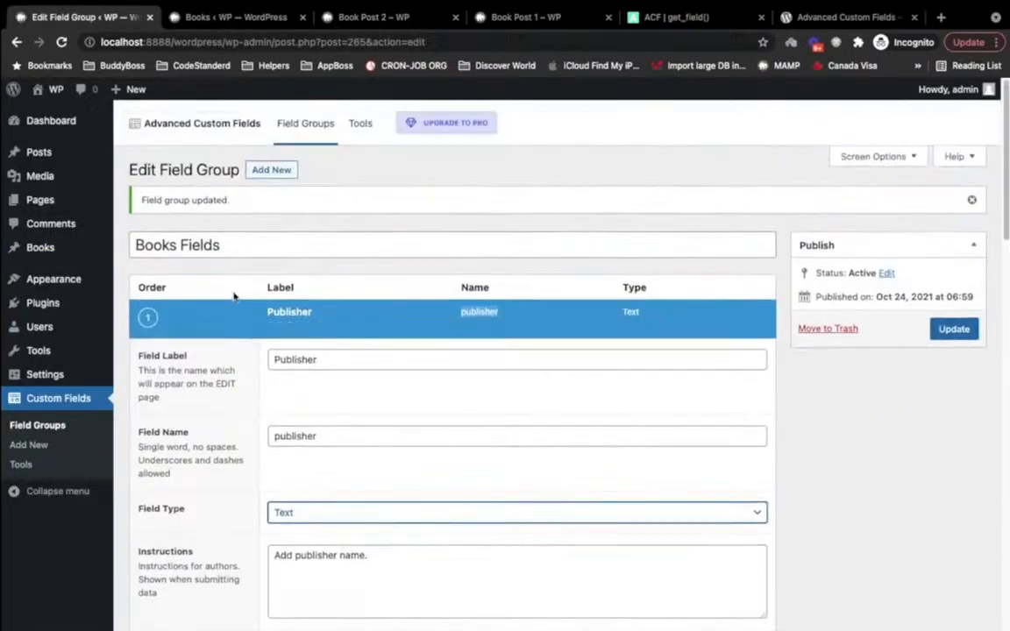
pyautogui.scroll(-5, 289, 316)
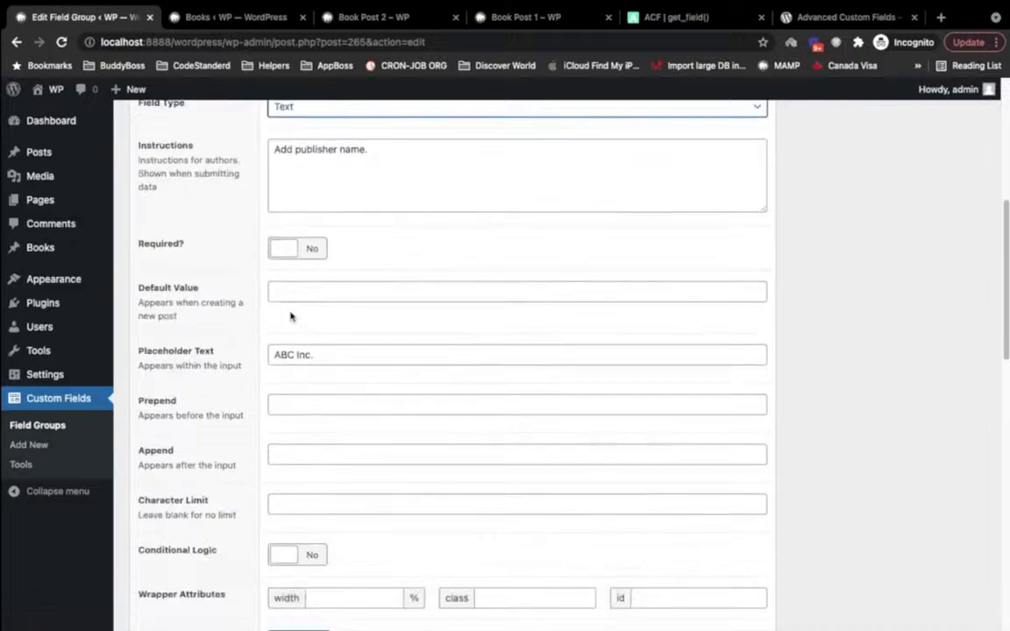
pyautogui.scroll(-1, 287, 316)
pyautogui.moveTo(141, 284); pyautogui.dragTo(199, 295)
pyautogui.click(301, 264)
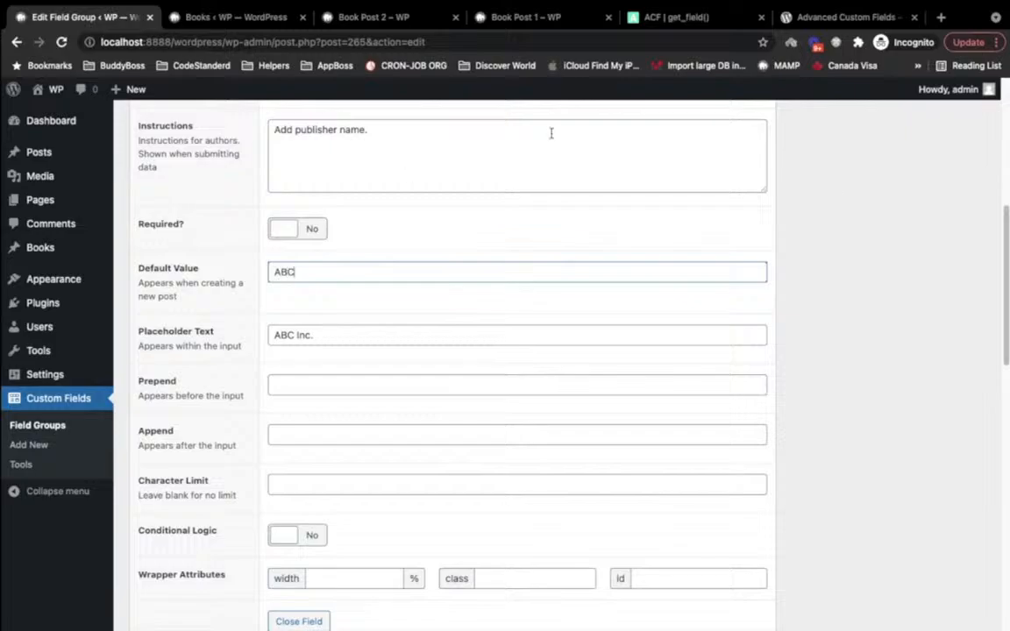
pyautogui.scroll(5, 907, 268)
pyautogui.click(952, 190)
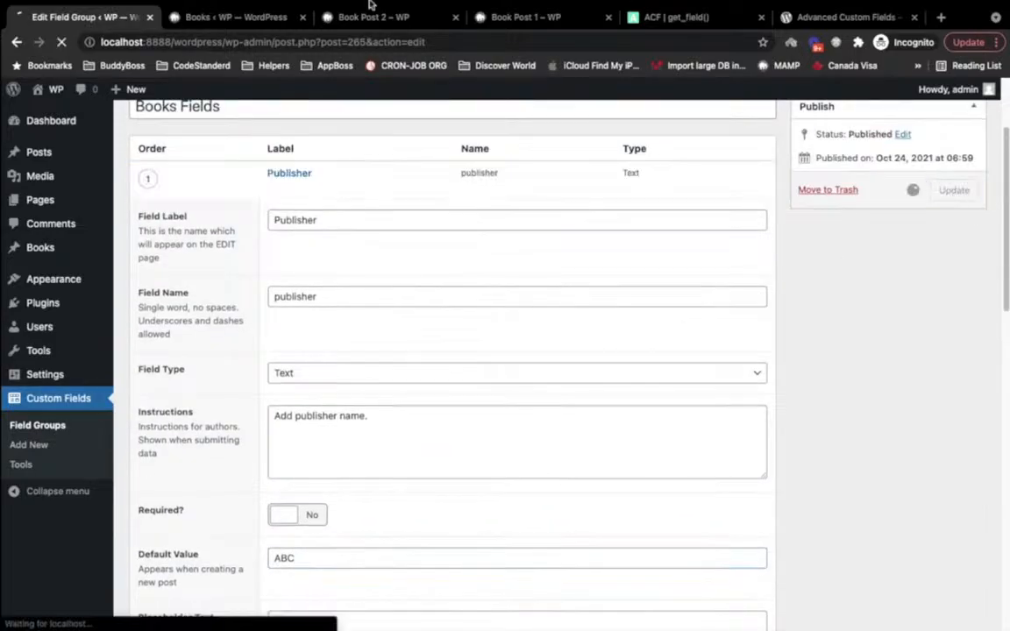
# - Revisit Book Post 2's page, then reopen the Publisher field's settings and review the Default Value description
pyautogui.click(230, 17)
pyautogui.click(348, 19)
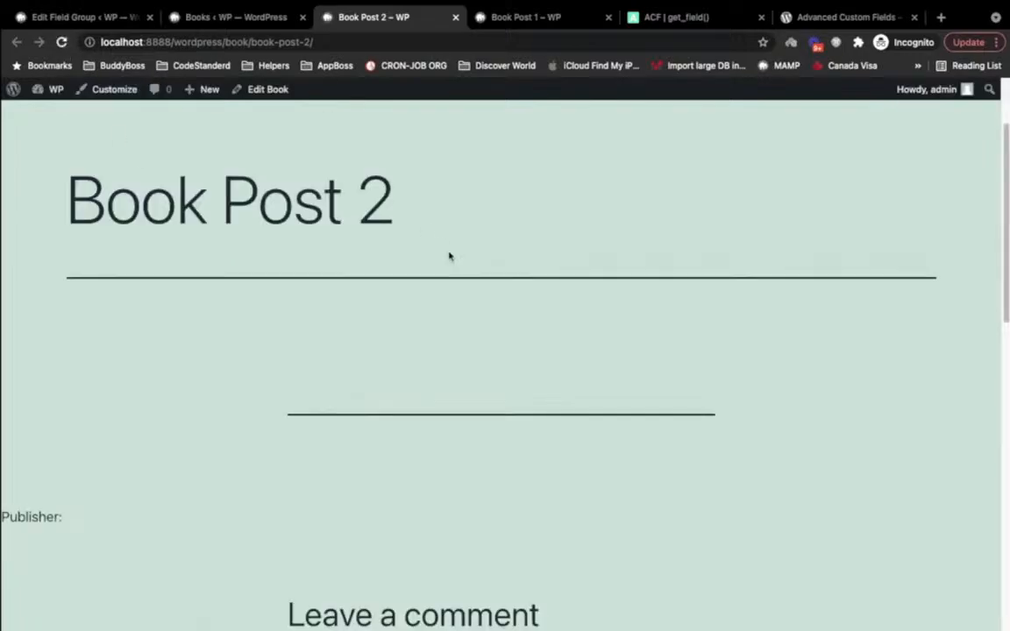
pyautogui.moveTo(59, 26)
pyautogui.click(63, 53)
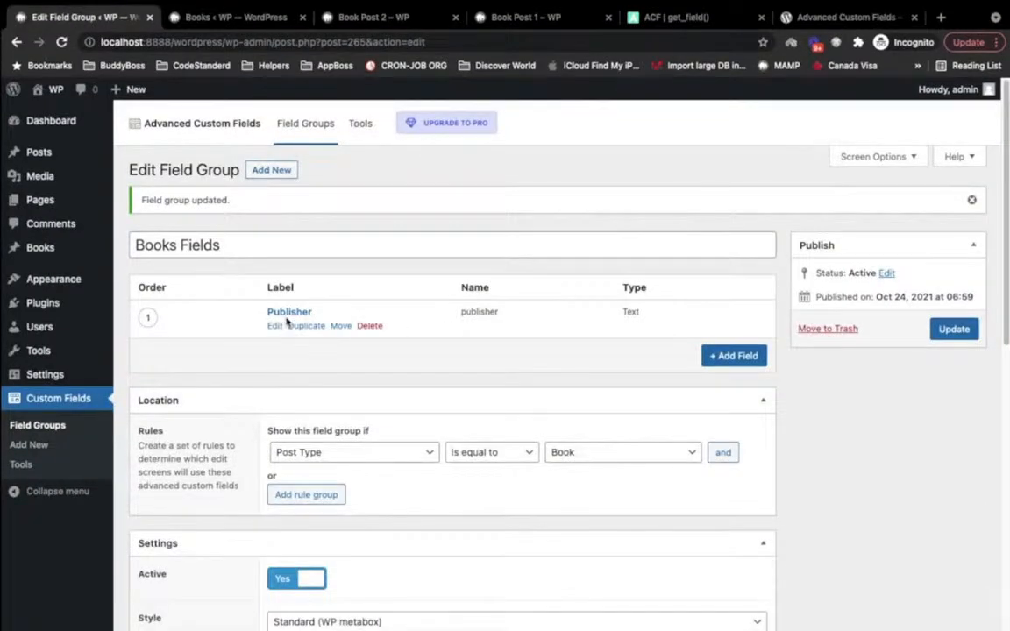
pyautogui.click(290, 317)
pyautogui.scroll(-6, 264, 402)
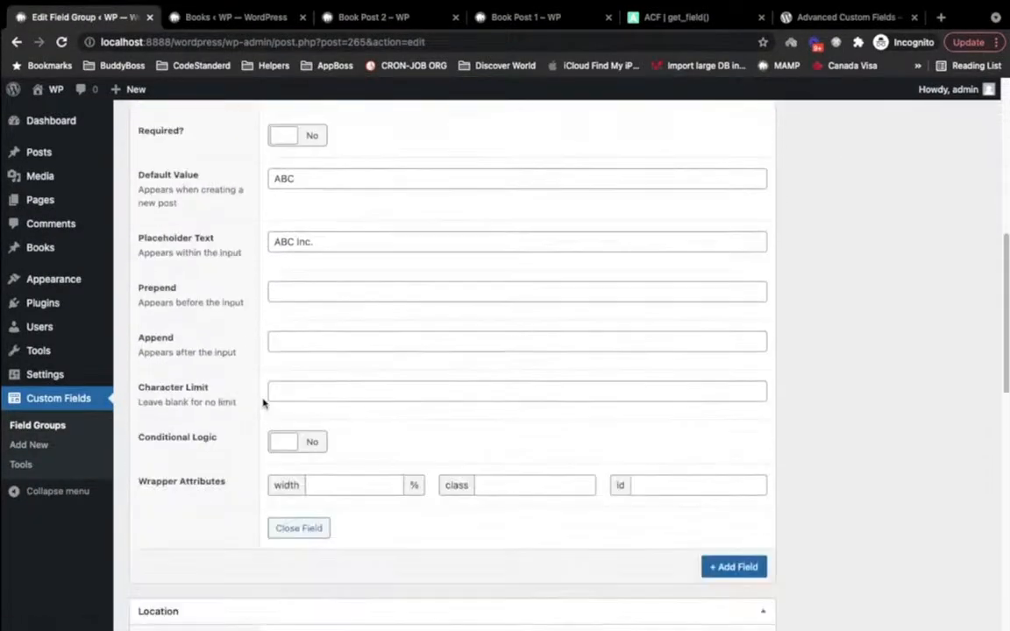
pyautogui.scroll(-3, 264, 401)
pyautogui.scroll(2, 254, 359)
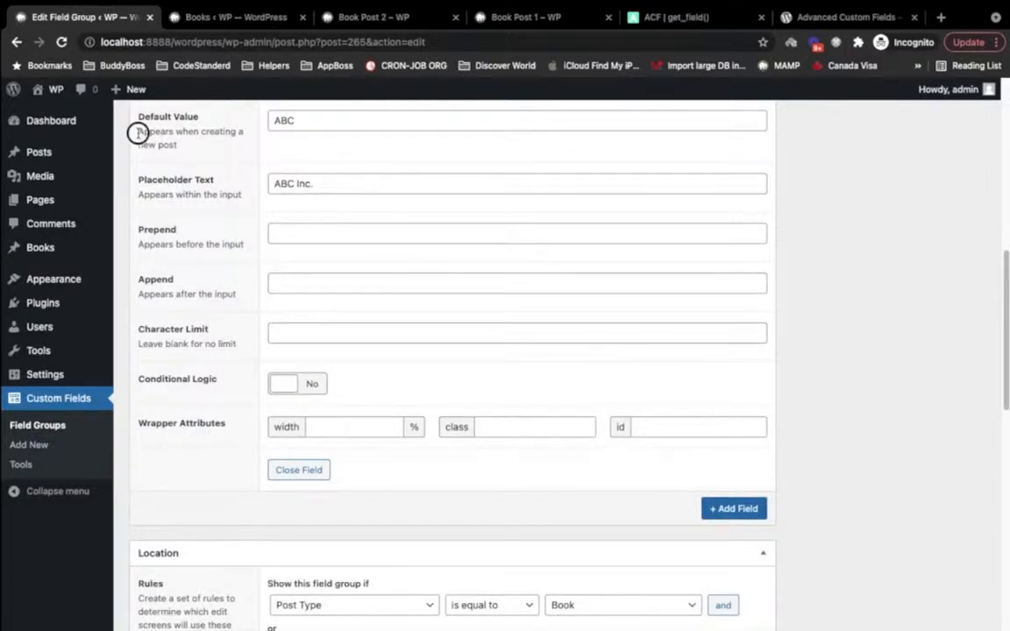
pyautogui.moveTo(139, 131); pyautogui.dragTo(247, 145)
# - Start a new book from the Books list and inspect the Publisher field in its Books Fields box
pyautogui.click(228, 17)
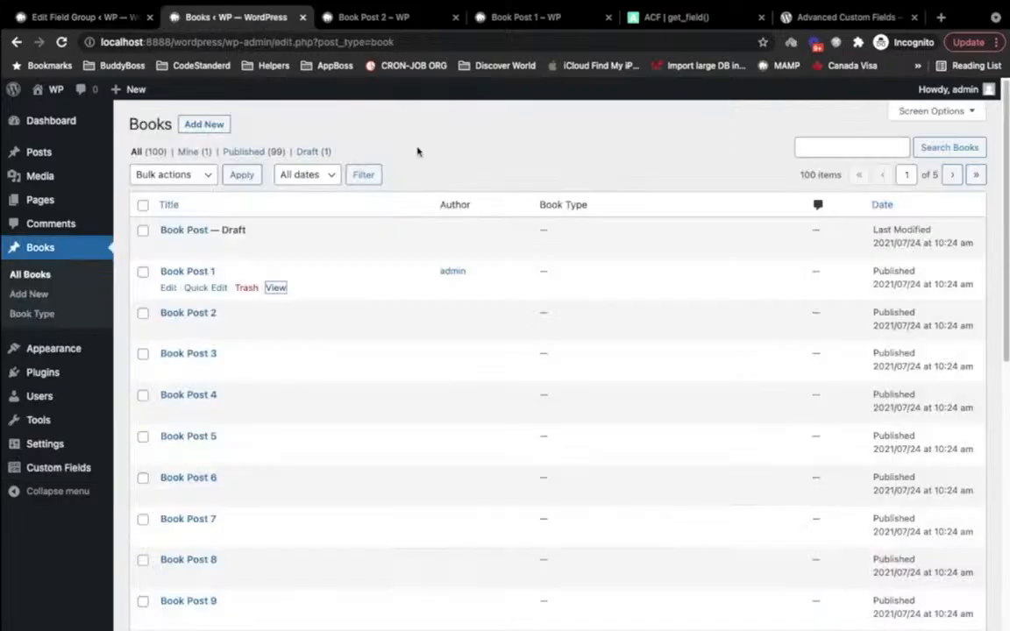
pyautogui.click(187, 124)
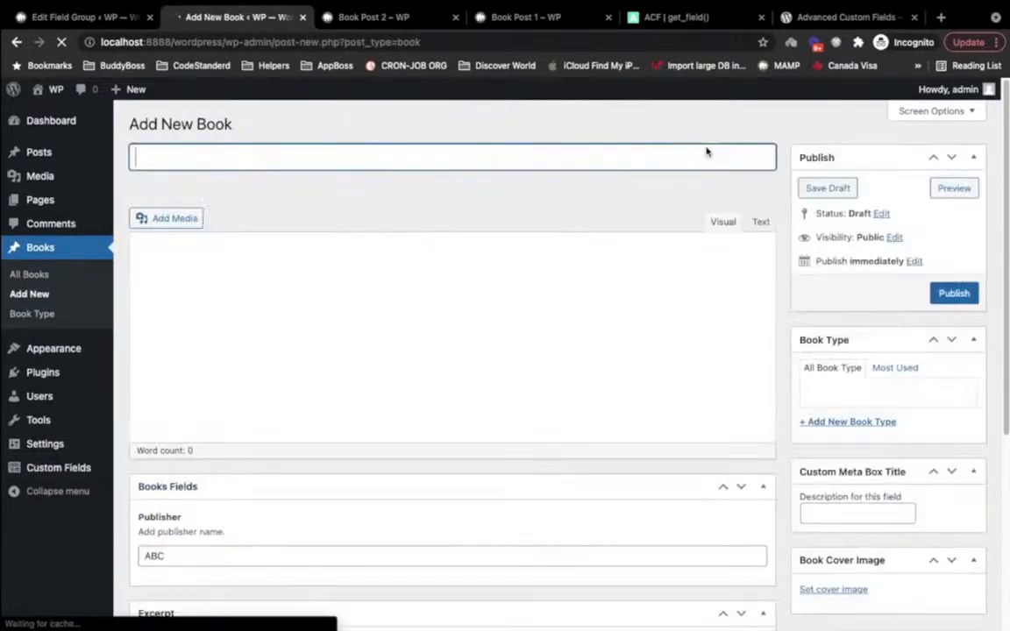
pyautogui.scroll(-5, 649, 409)
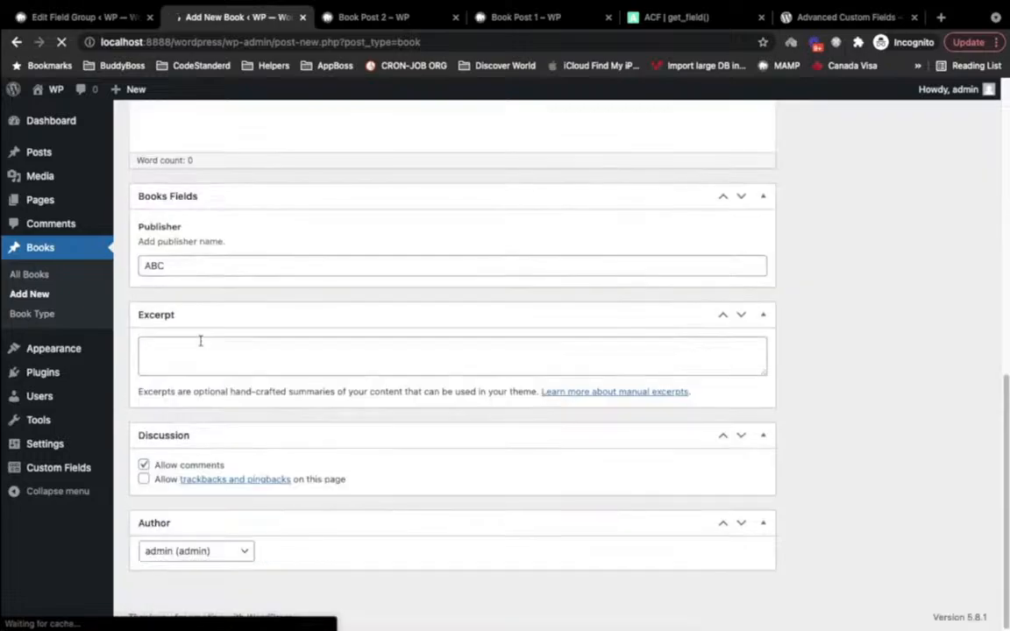
pyautogui.click(201, 344)
pyautogui.doubleClick(179, 270)
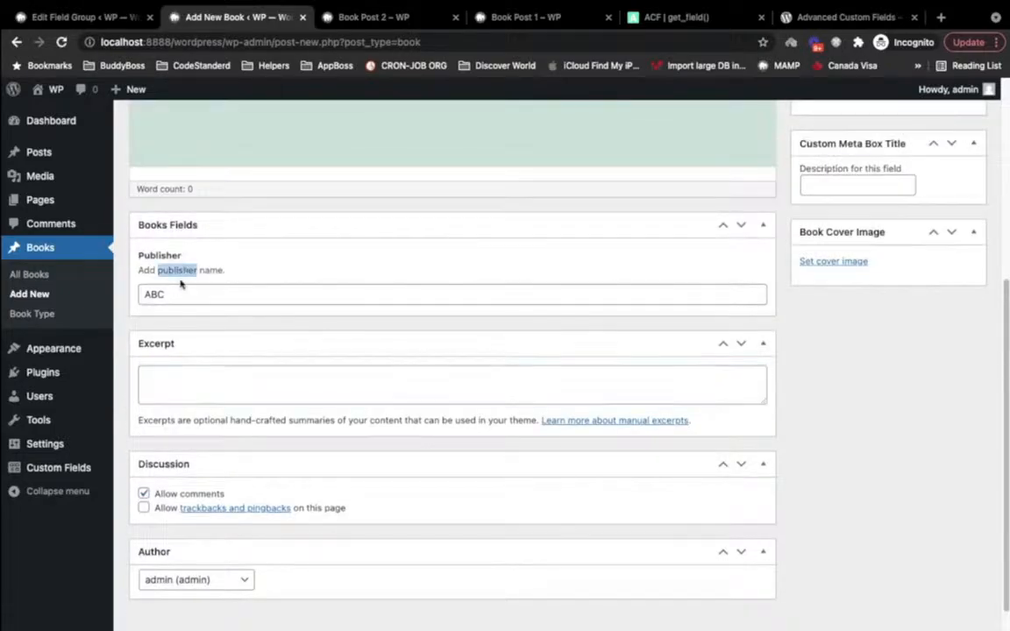
# - Title the new book GGG, enter sdfsdf as its content and publish it
pyautogui.scroll(5, 350, 135)
pyautogui.click(255, 150)
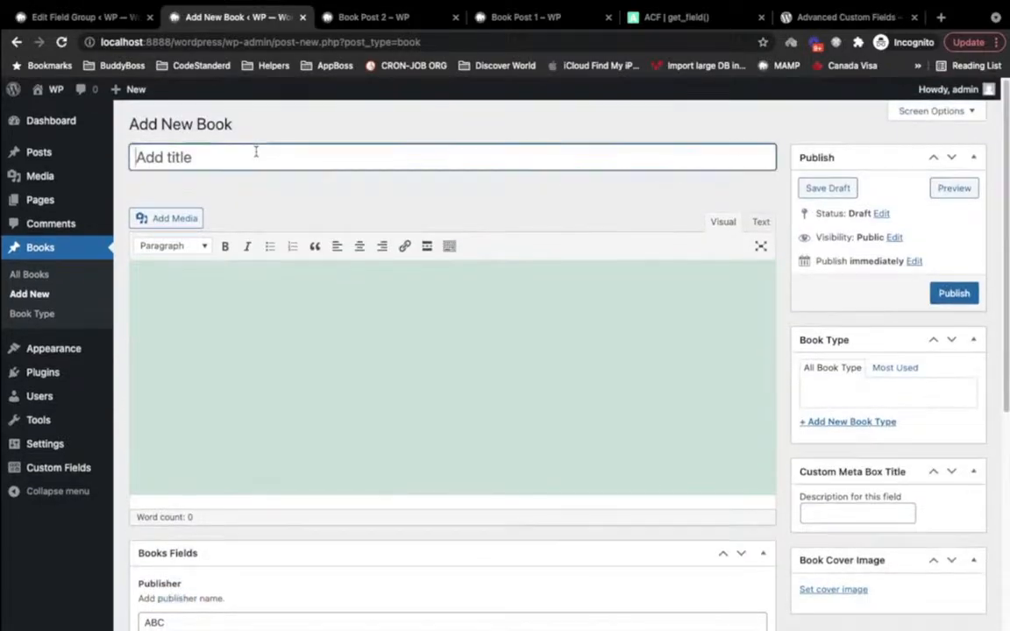
pyautogui.write('GGG')
pyautogui.click(229, 354)
pyautogui.write('sdfsdf')
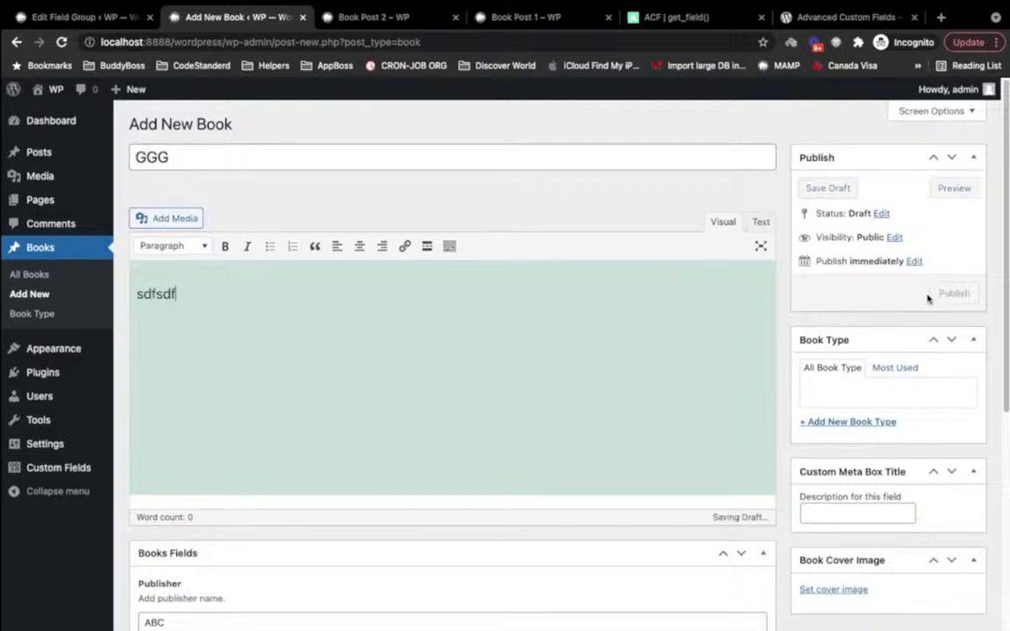
pyautogui.click(954, 293)
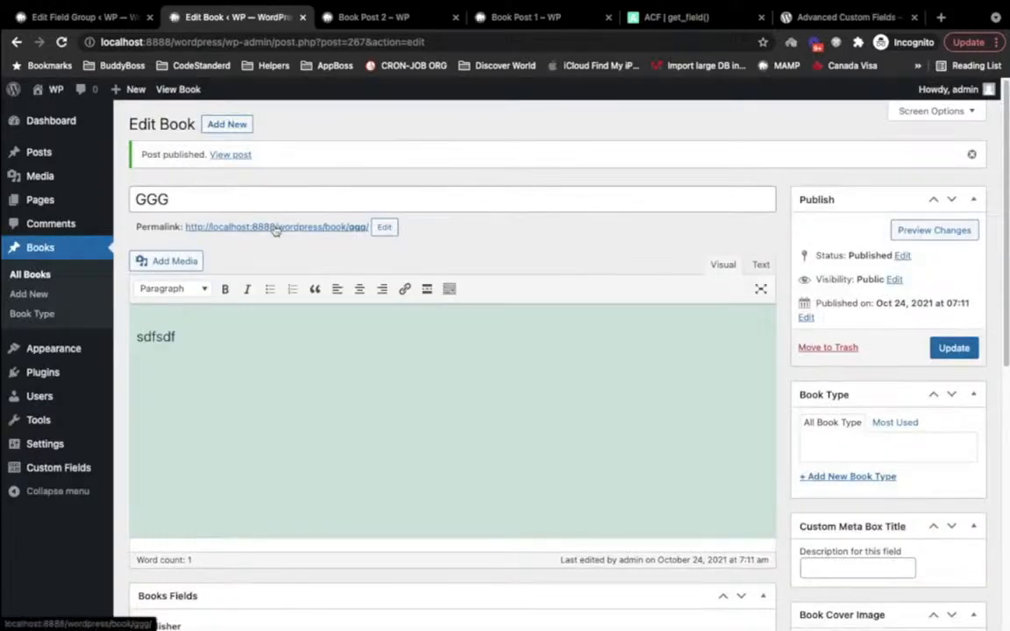
# - Open the GGG book's public page in a new tab and check its publisher line
pyautogui.keyDown('super'); pyautogui.click(278, 226); pyautogui.keyUp('super')
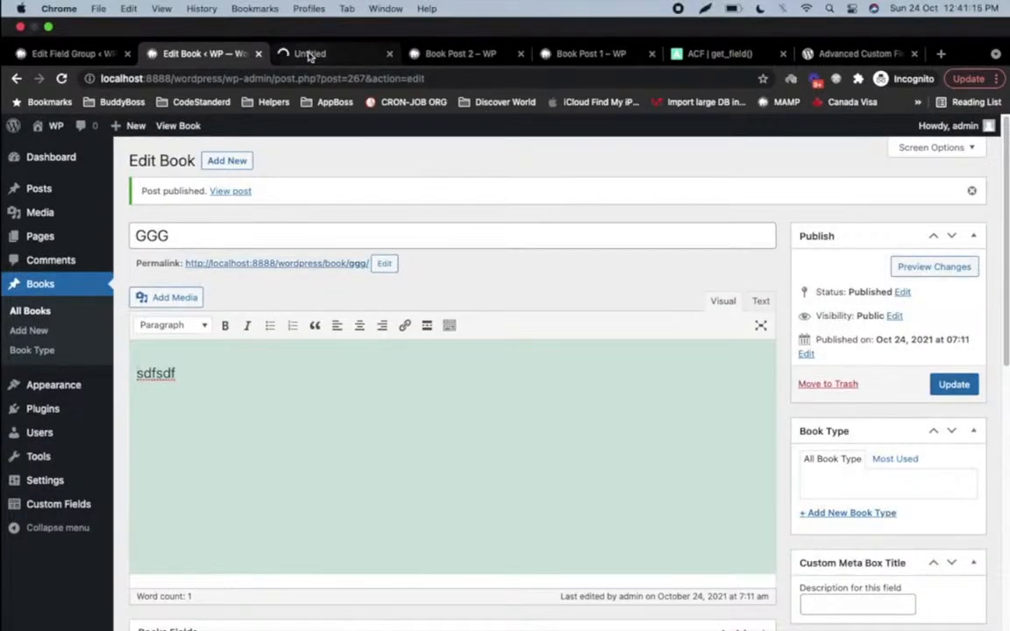
pyautogui.click(296, 51)
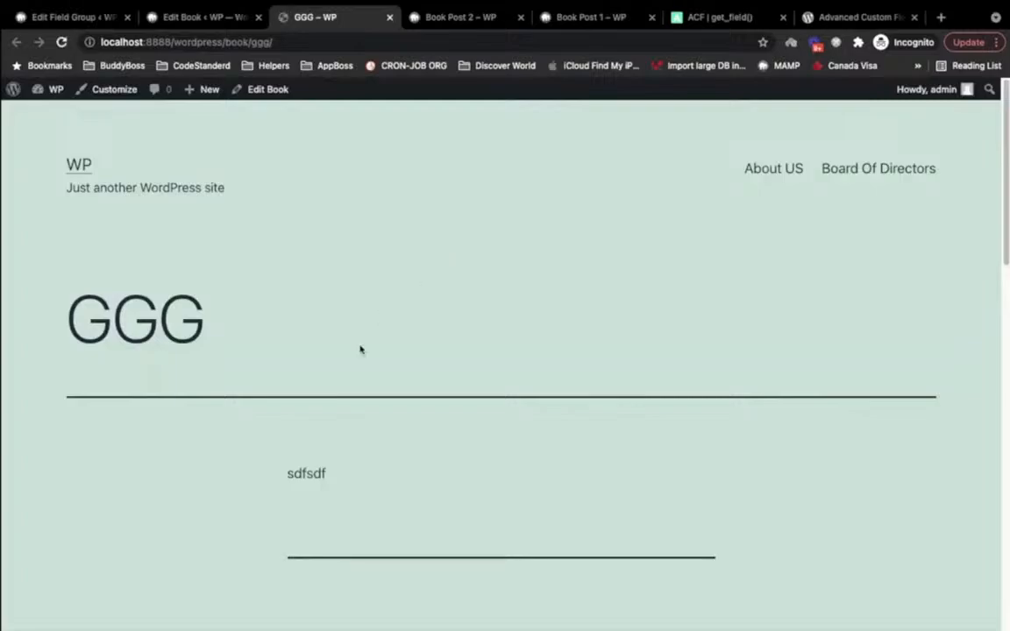
pyautogui.scroll(-3, 334, 429)
pyautogui.moveTo(14, 448); pyautogui.dragTo(108, 451)
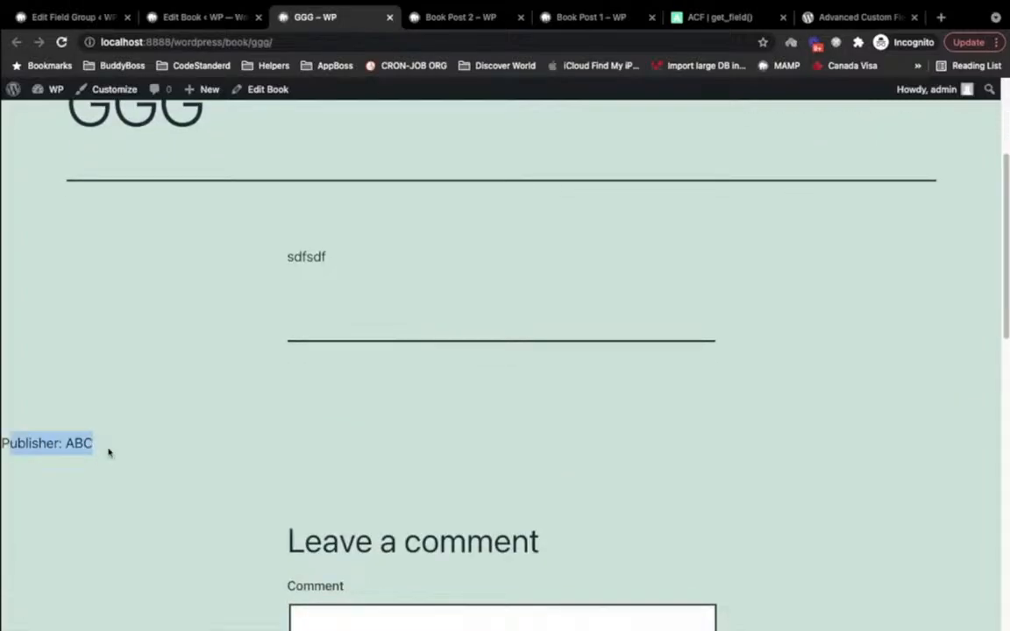
# - Examine the publisher line on Book Post 2's public page for comparison
pyautogui.click(443, 16)
pyautogui.scroll(-2, 149, 456)
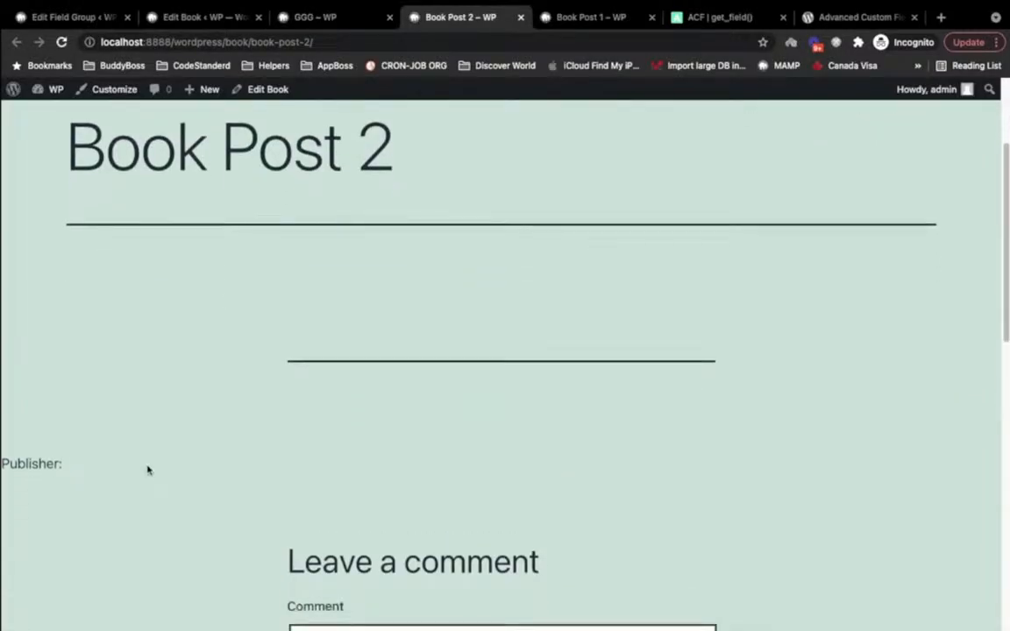
pyautogui.moveTo(9, 399); pyautogui.dragTo(74, 404)
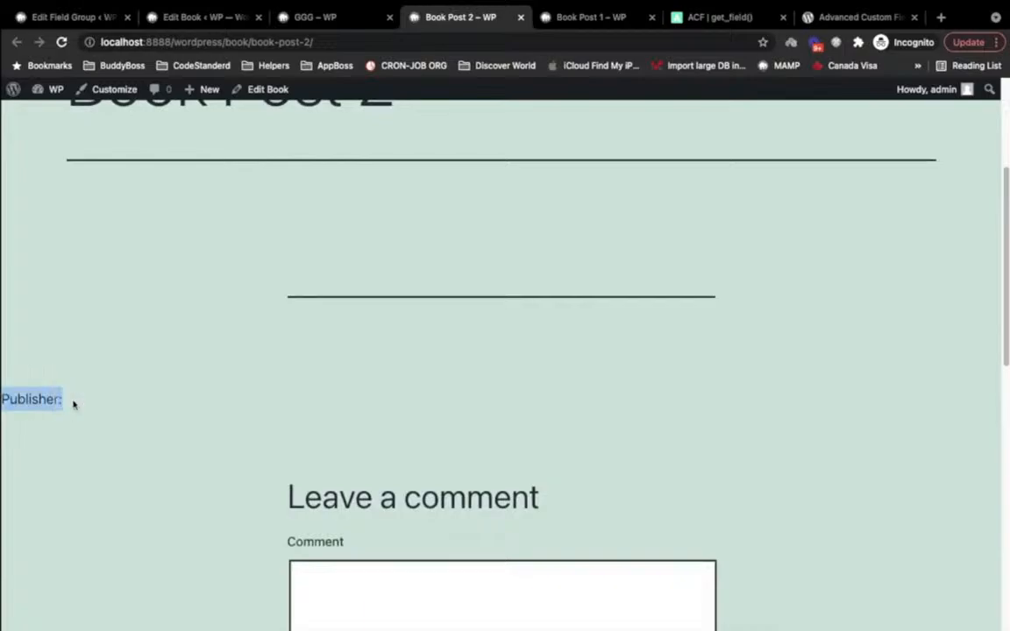
# - Switch to Sublime Text and copy the $publisher variable from the get_field() line in single.php
pyautogui.press('super+Tab')
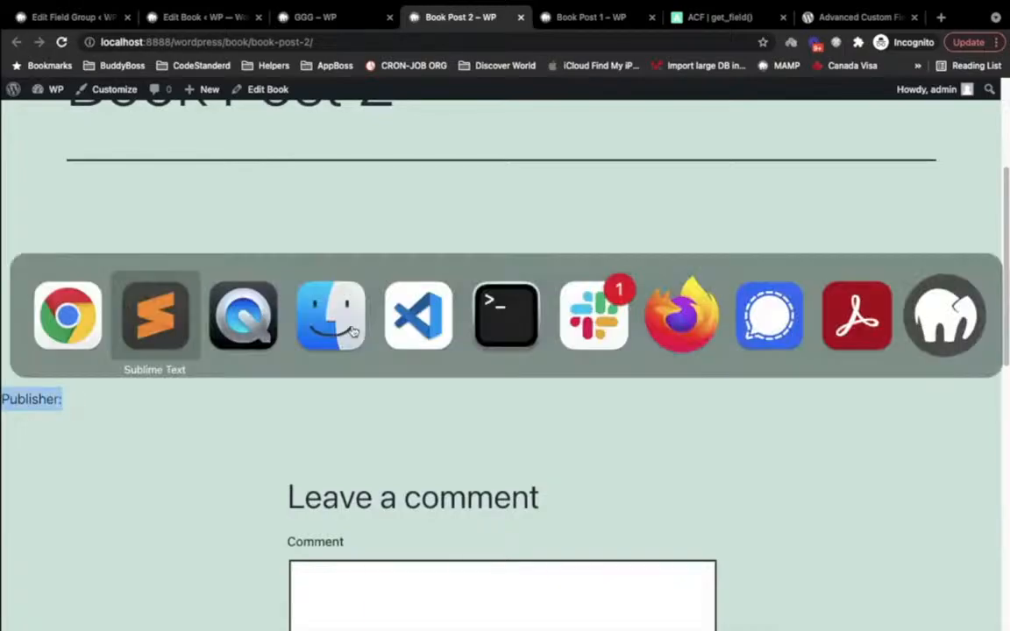
pyautogui.scroll(-2, 482, 304)
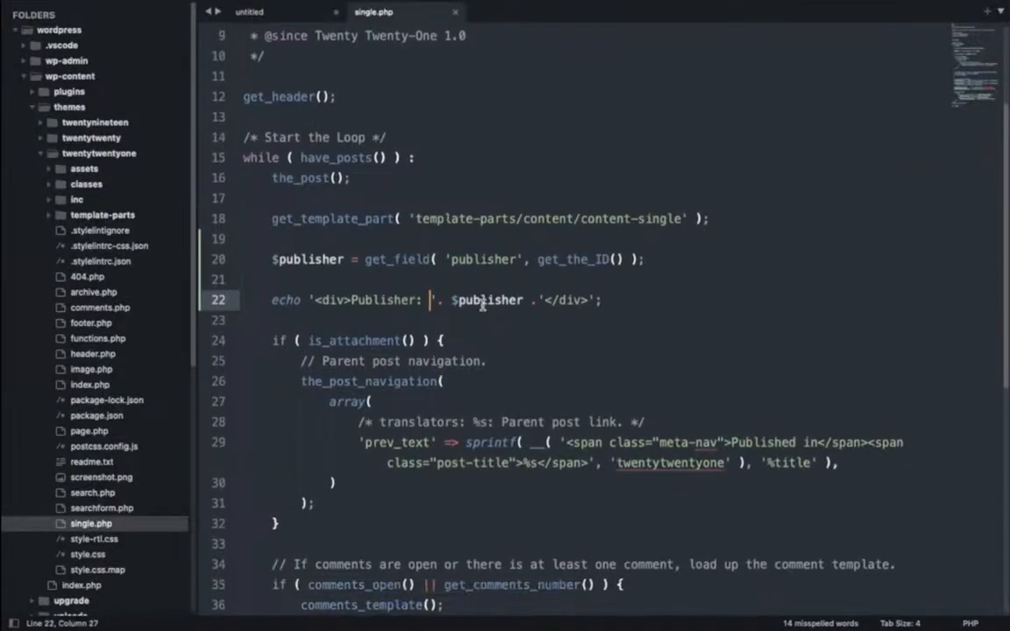
pyautogui.click(272, 257)
pyautogui.moveTo(273, 257); pyautogui.dragTo(345, 257)
pyautogui.press('super+c')
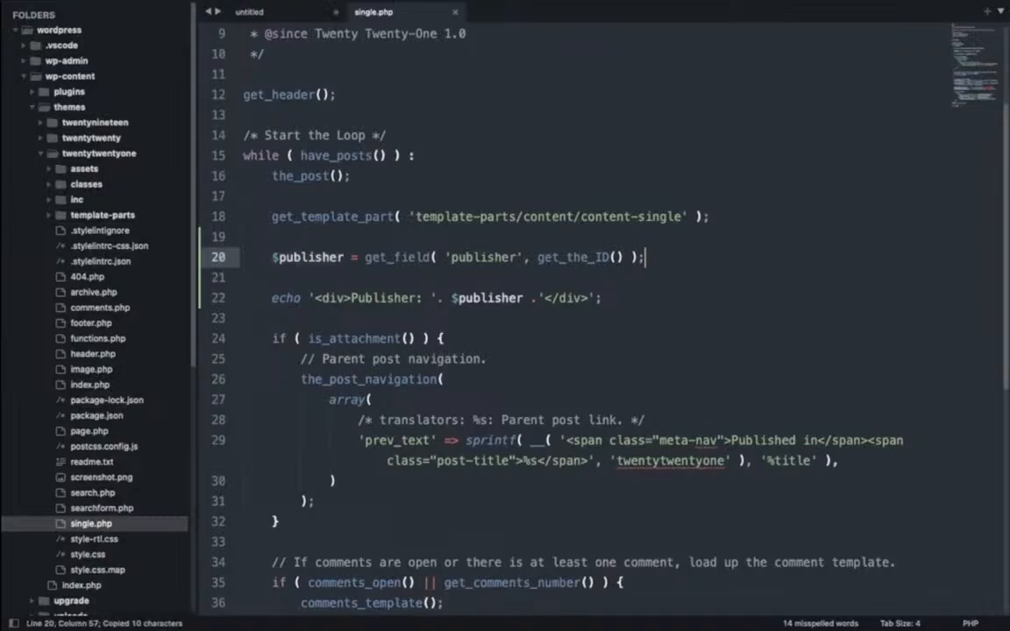
# - Add the condition if ( ! empty( $publisher ) ) between the get_field() line and the echo statement
pyautogui.press('super+Right')
pyautogui.press('Return')
pyautogui.press('Return')
pyautogui.write('if ')
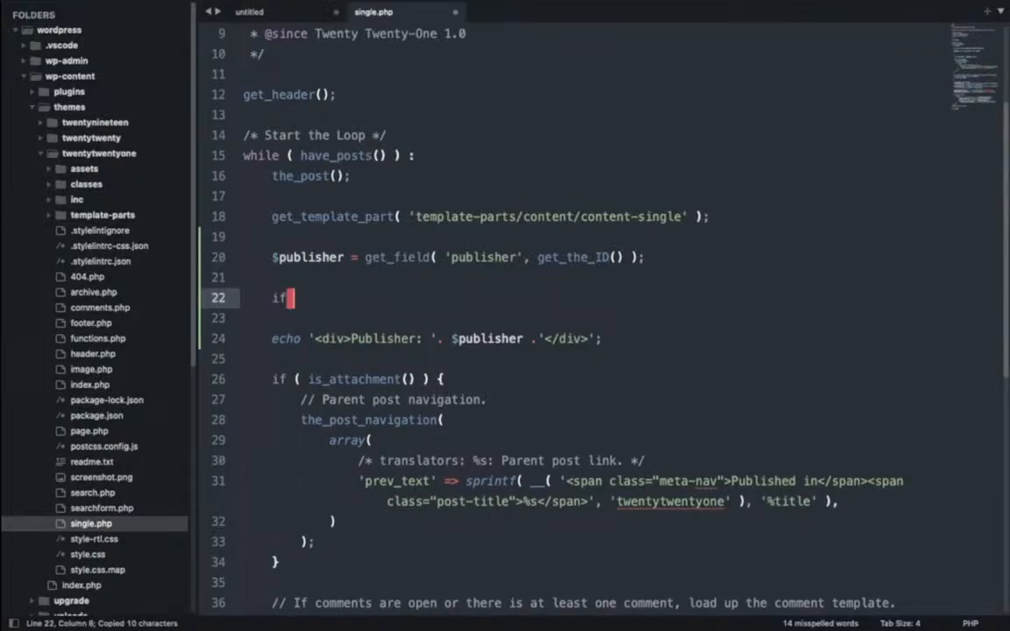
pyautogui.write('(')
pyautogui.press('Left')
pyautogui.press('BackSpace')
pyautogui.press('Right')
pyautogui.press('Left')
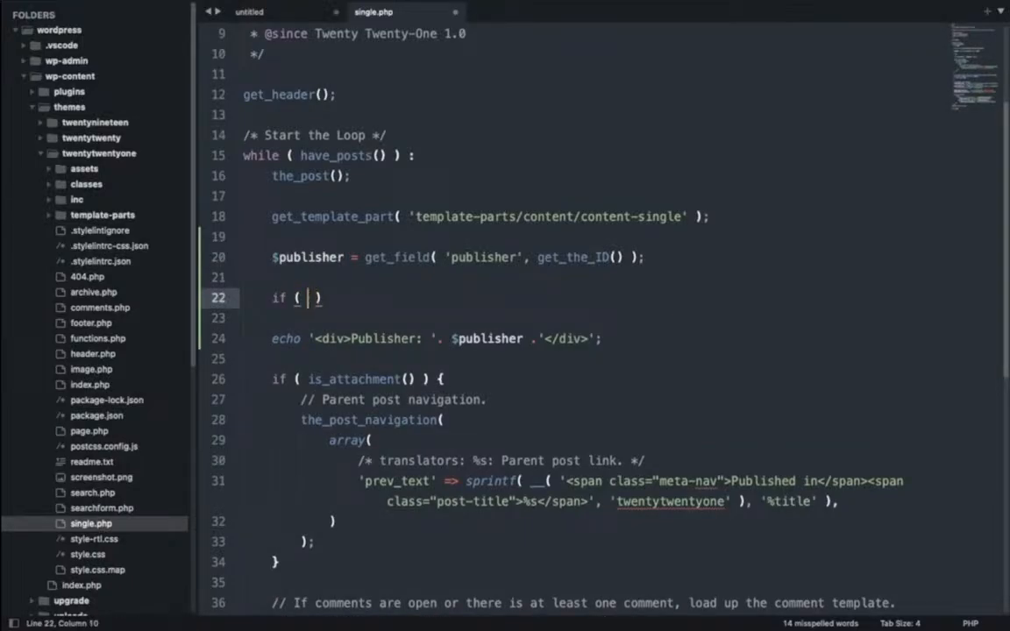
pyautogui.write('! empty')
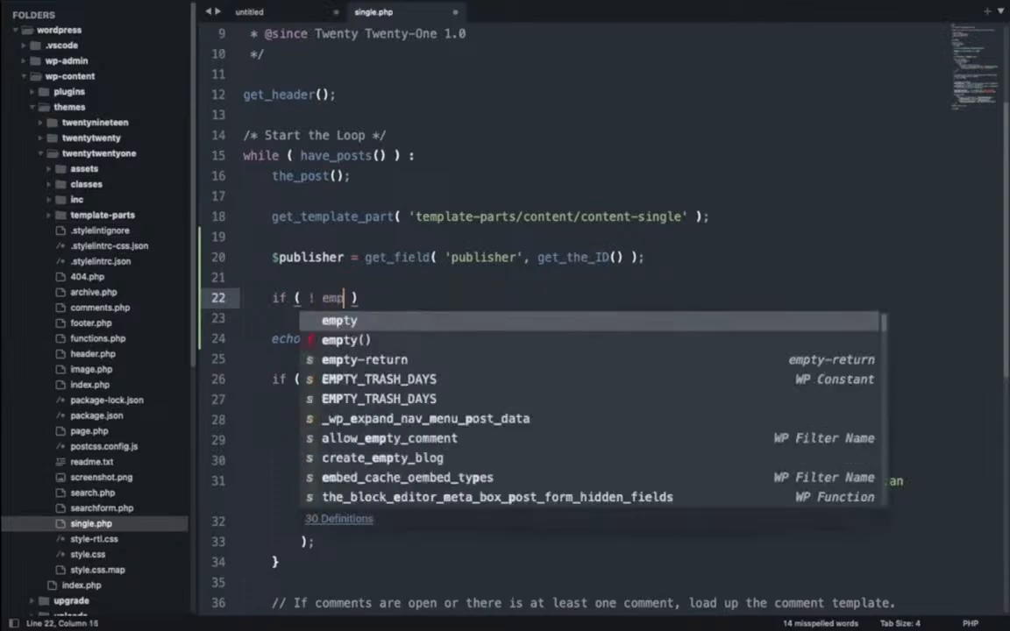
pyautogui.press('Tab')
pyautogui.write('$publisher')
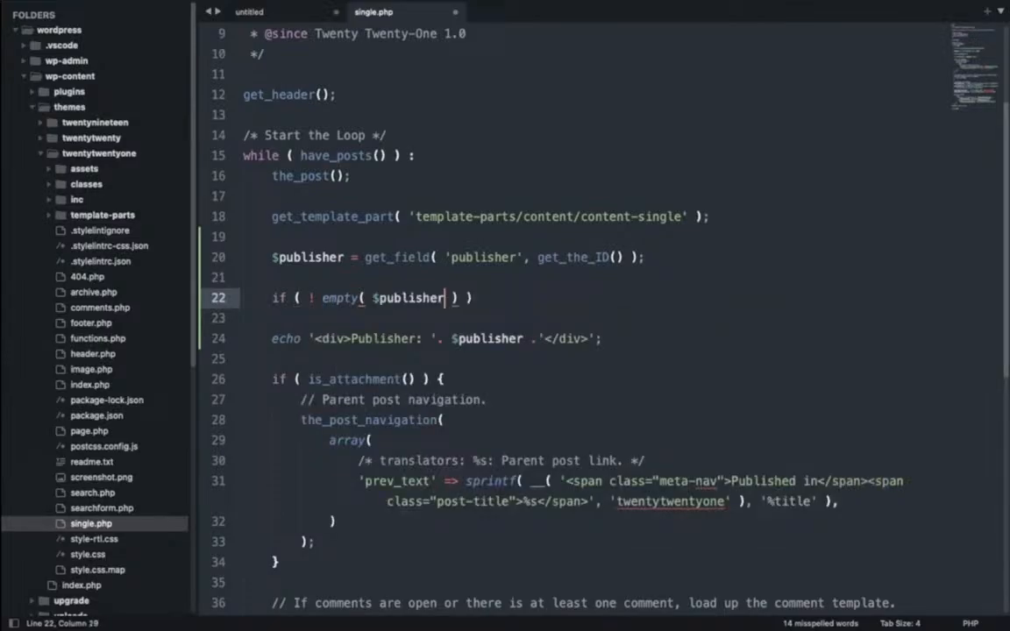
# - Enclose the publisher echo statement in the if condition's braces, indented one level deeper directly beneath the condition
pyautogui.press('Down')
pyautogui.press('Down')
pyautogui.press('Home')
pyautogui.press('BackSpace')
pyautogui.press('BackSpace')
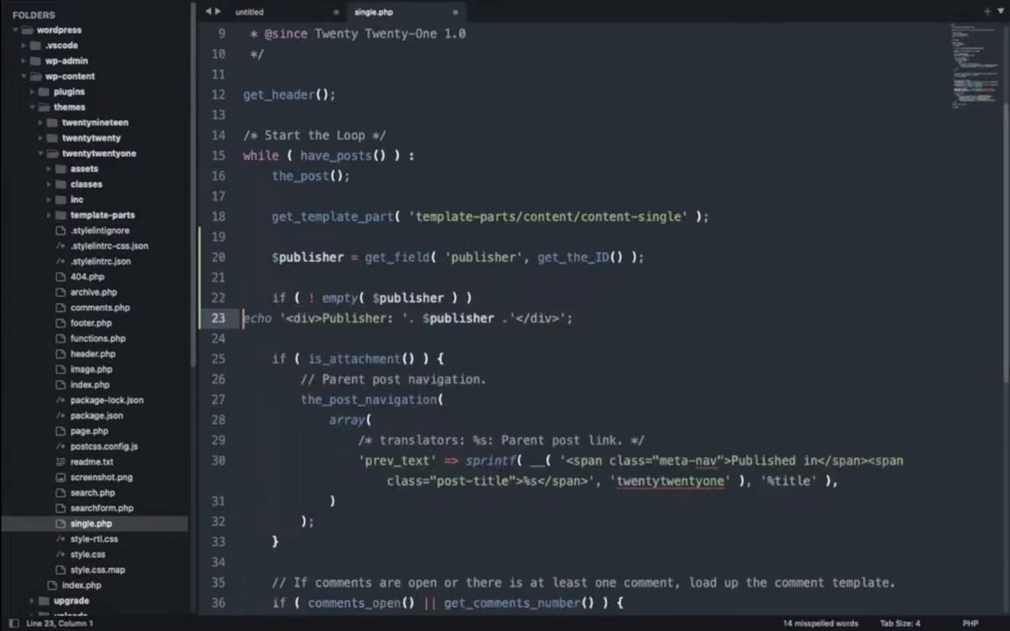
pyautogui.press('Tab')
pyautogui.press('Tab')
pyautogui.press('Up')
pyautogui.press('super+Right')
pyautogui.write('{')
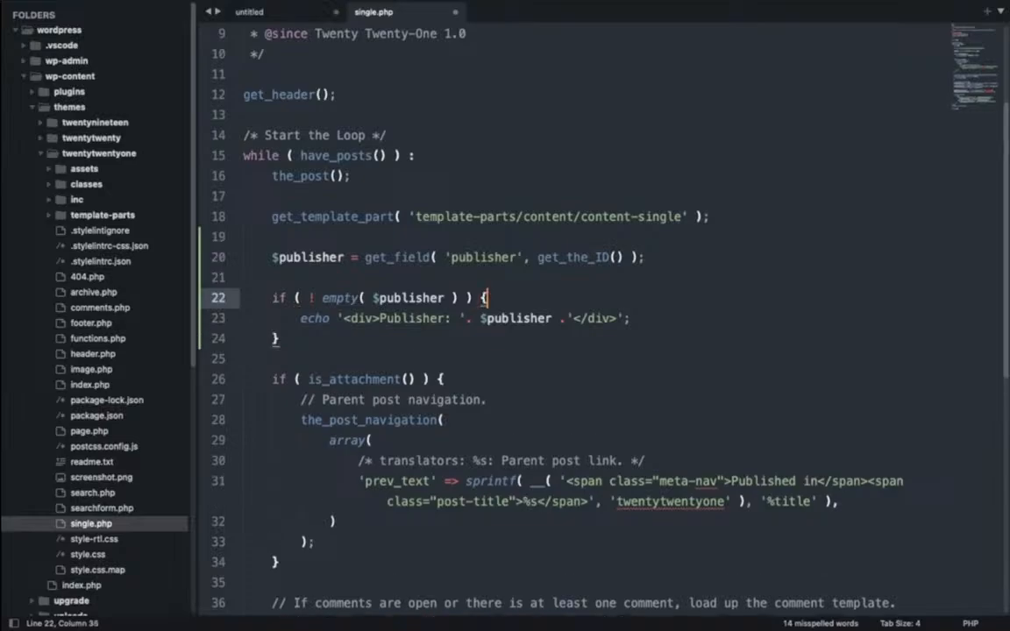
# - Save single.php, switch to Chrome and reload Book Post 2's public page to check the publisher output
pyautogui.press('super+s')
pyautogui.press('super+Tab')
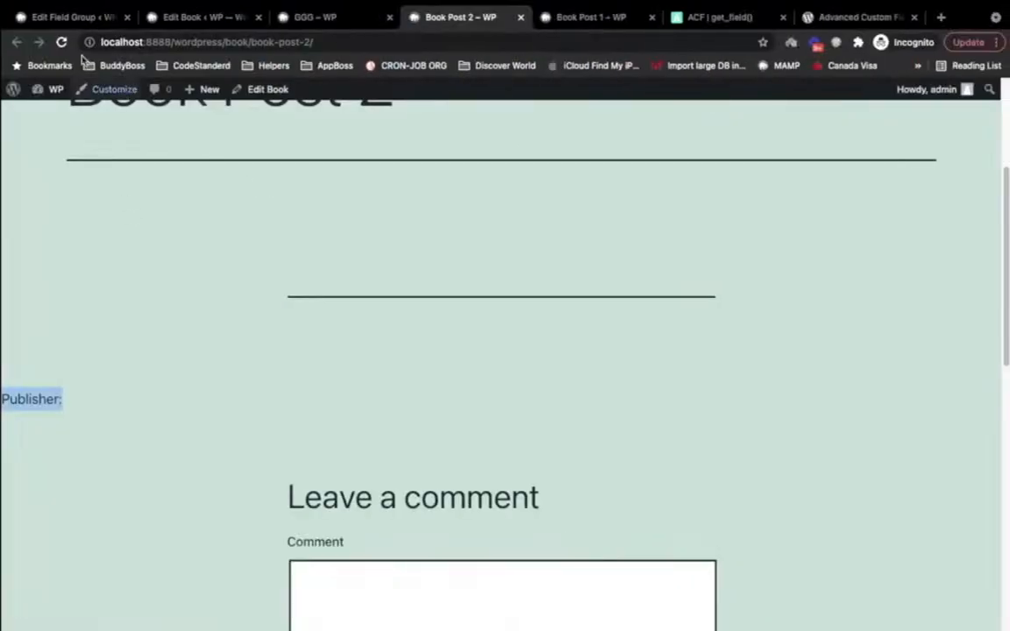
pyautogui.click(61, 42)
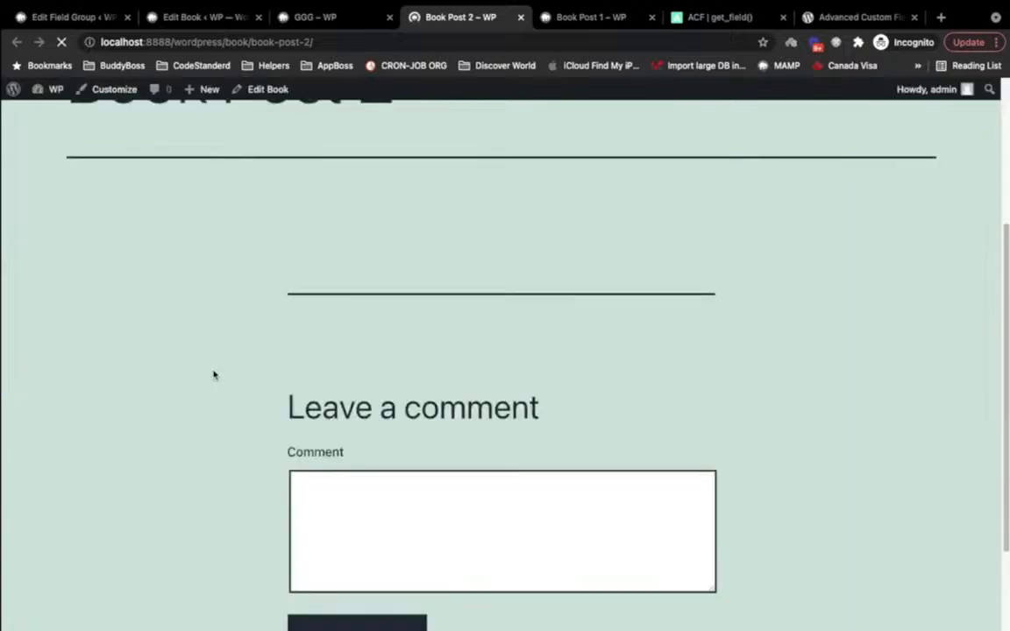
# - Reload the public pages of Book Post 1 and GGG to check the publisher output
pyautogui.click(579, 17)
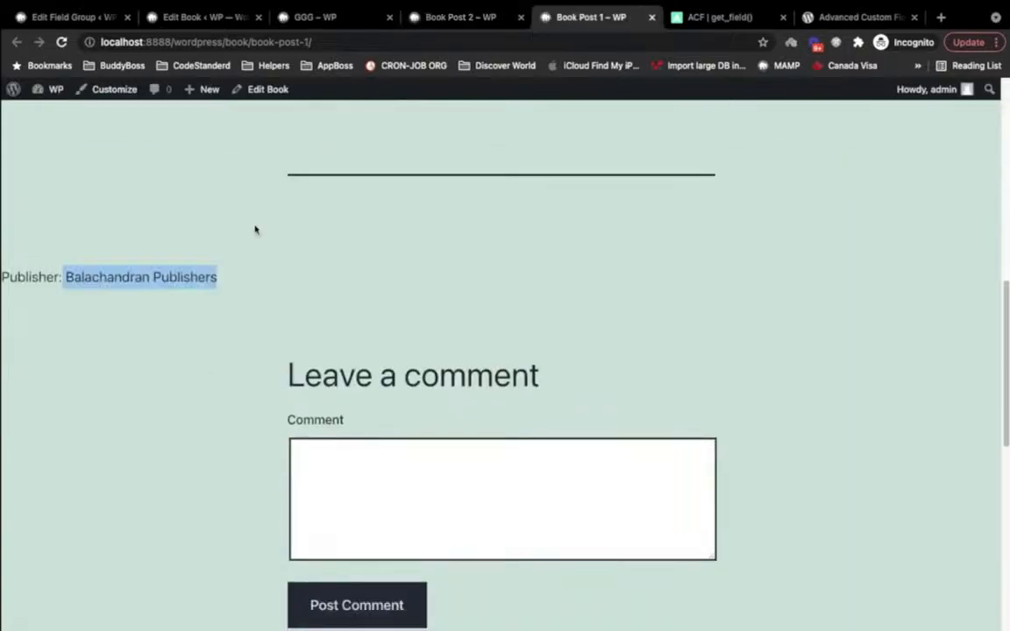
pyautogui.press('super+r')
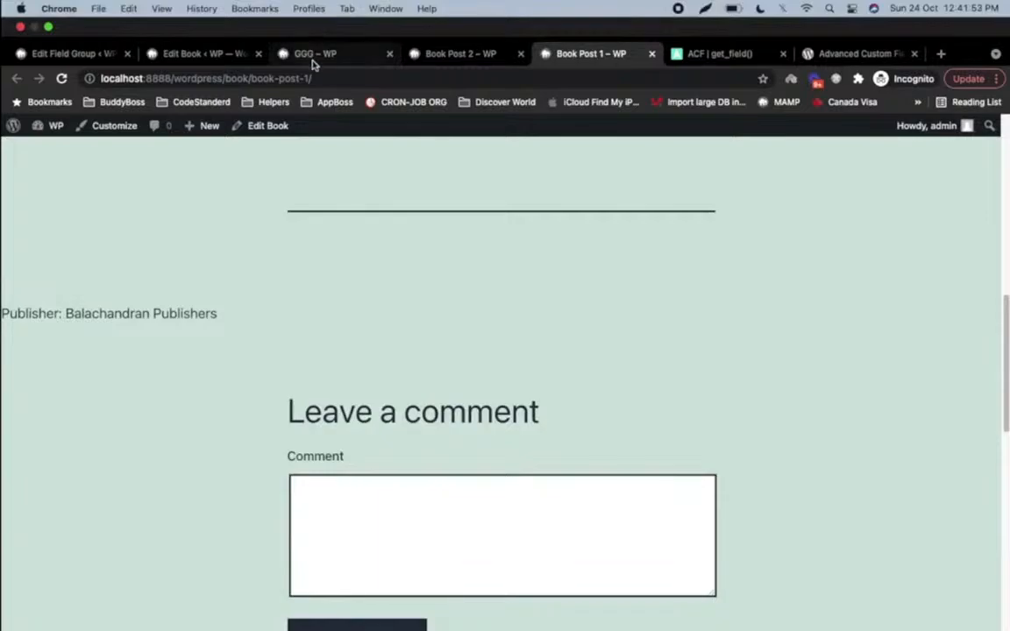
pyautogui.click(313, 53)
pyautogui.press('super+r')
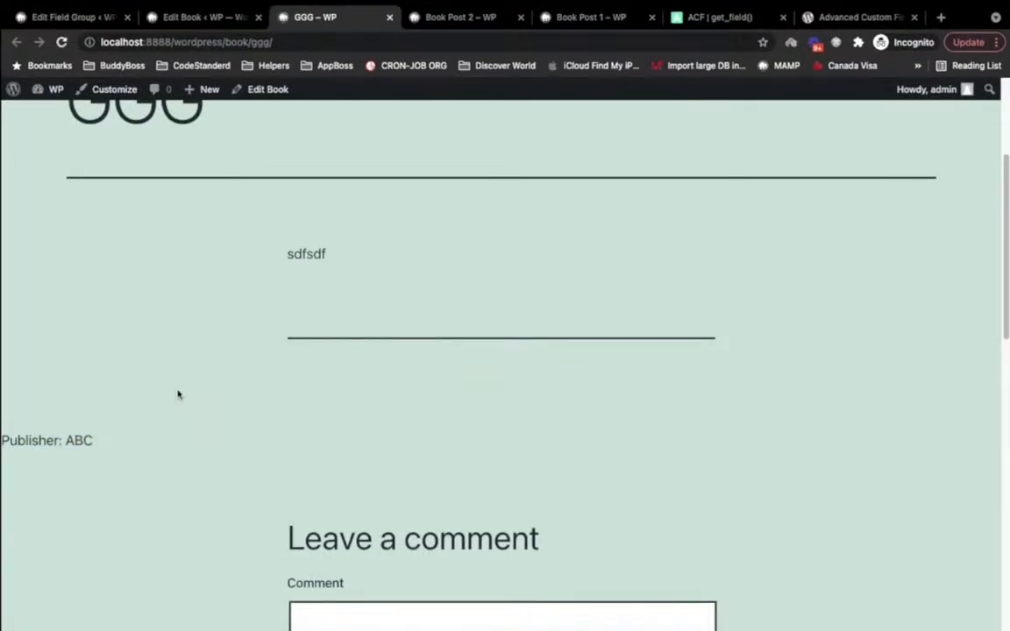
# - Switch to Sublime Text and copy the get_field function name from the $publisher line in single.php
pyautogui.press('super+Tab')
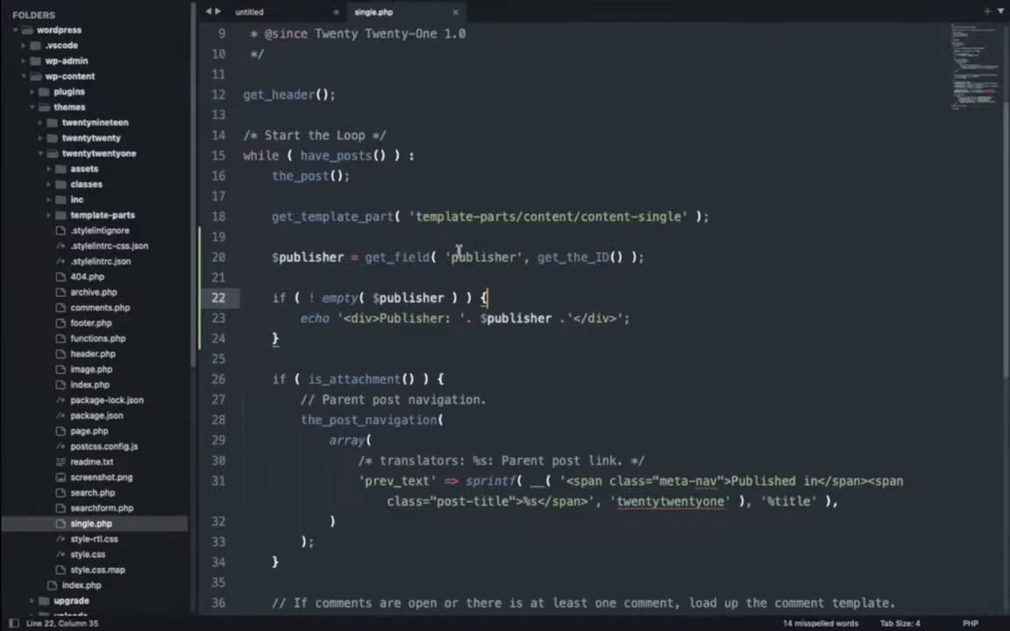
pyautogui.doubleClick(375, 260)
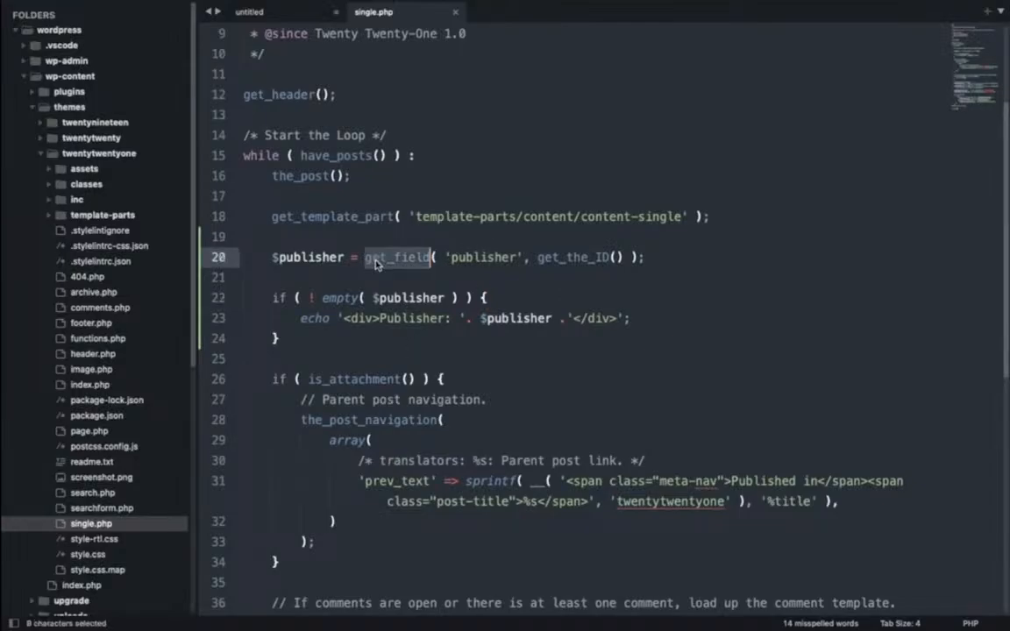
pyautogui.press('super+c')
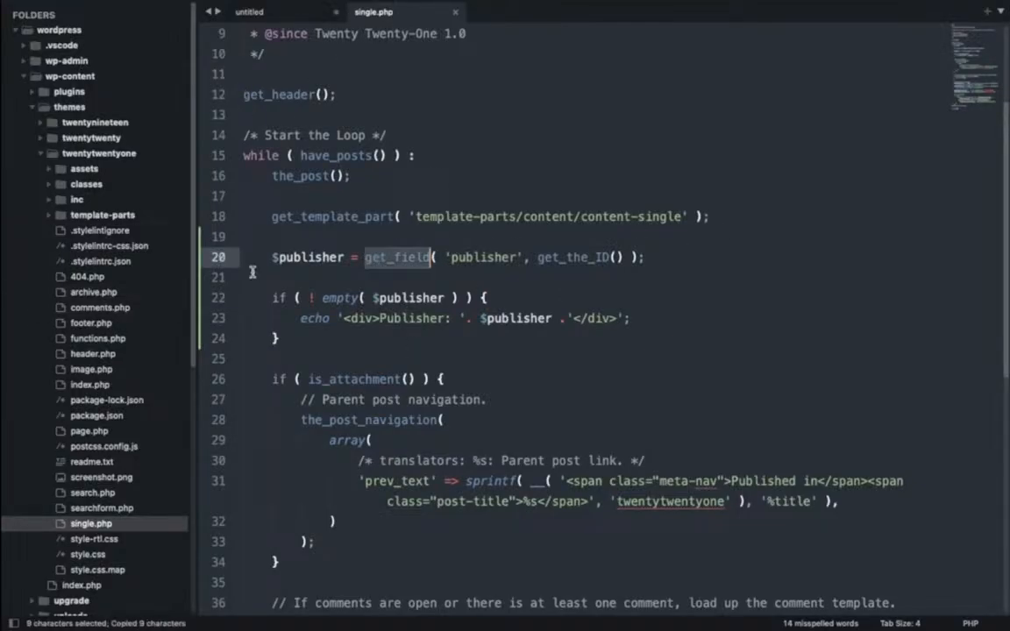
# - Add the condition if ( function_exists( 'get_field' ) ) between the get_template_part() call and the $publisher assignment
pyautogui.click(718, 219)
pyautogui.press('Return')
pyautogui.press('Return')
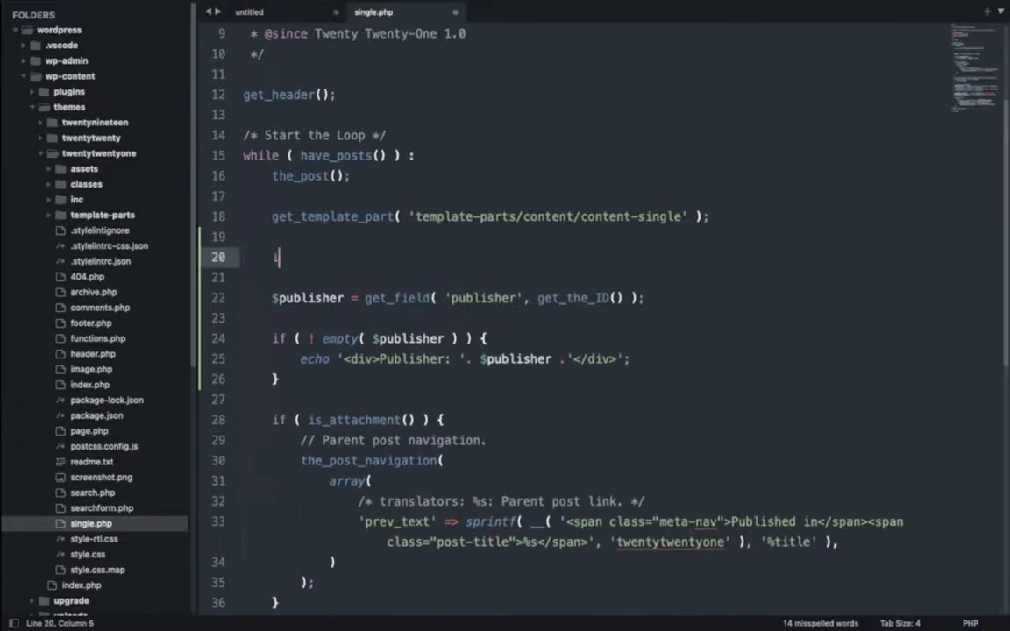
pyautogui.write('if ( fun')
pyautogui.press('Down')
pyautogui.press('Return')
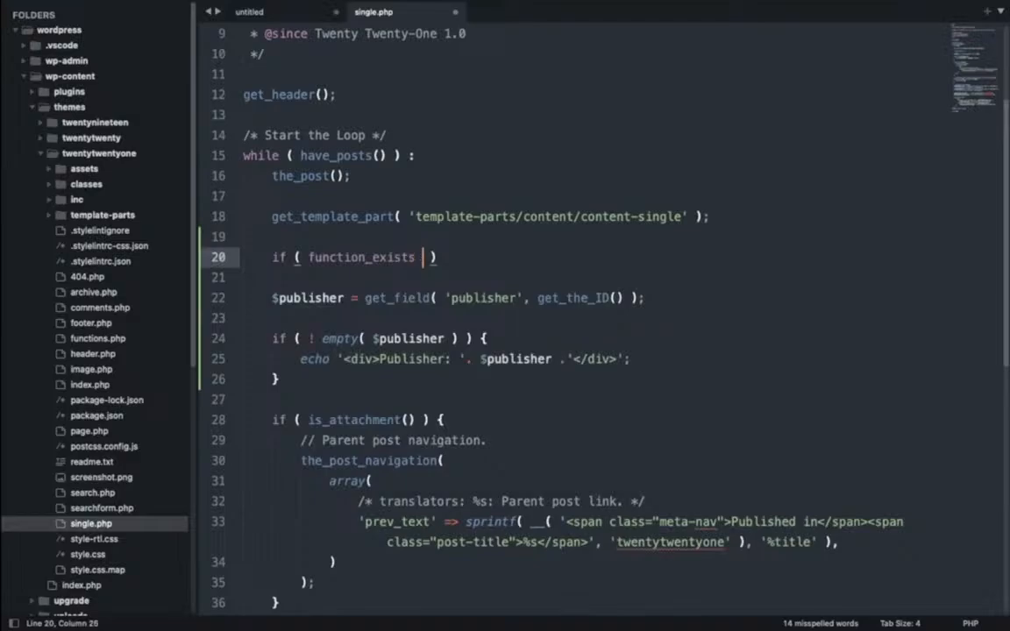
pyautogui.write("( 'get_field")
pyautogui.press('Down')
pyautogui.press('Down')
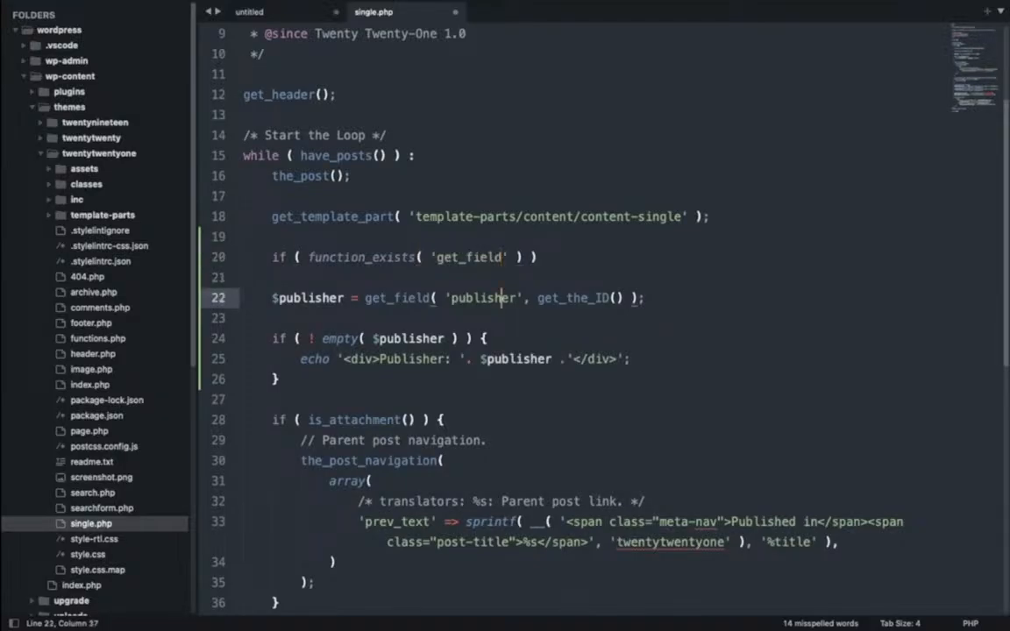
pyautogui.press('Up')
pyautogui.press('Up')
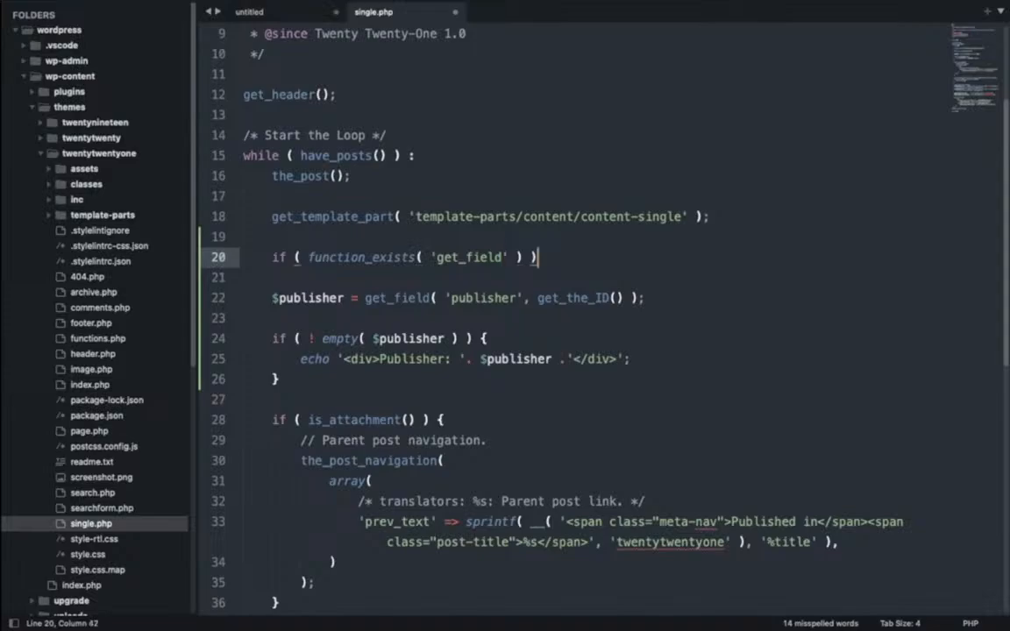
# - Enclose the publisher code in the function_exists condition's braces, with the closing brace above the is_attachment() condition
pyautogui.write('{')
pyautogui.press('BackSpace')
pyautogui.press('Down')
pyautogui.press('Down')
pyautogui.press('Down')
pyautogui.press('Down')
pyautogui.press('Down')
pyautogui.press('Down')
pyautogui.press('Return')
pyautogui.press('Return')
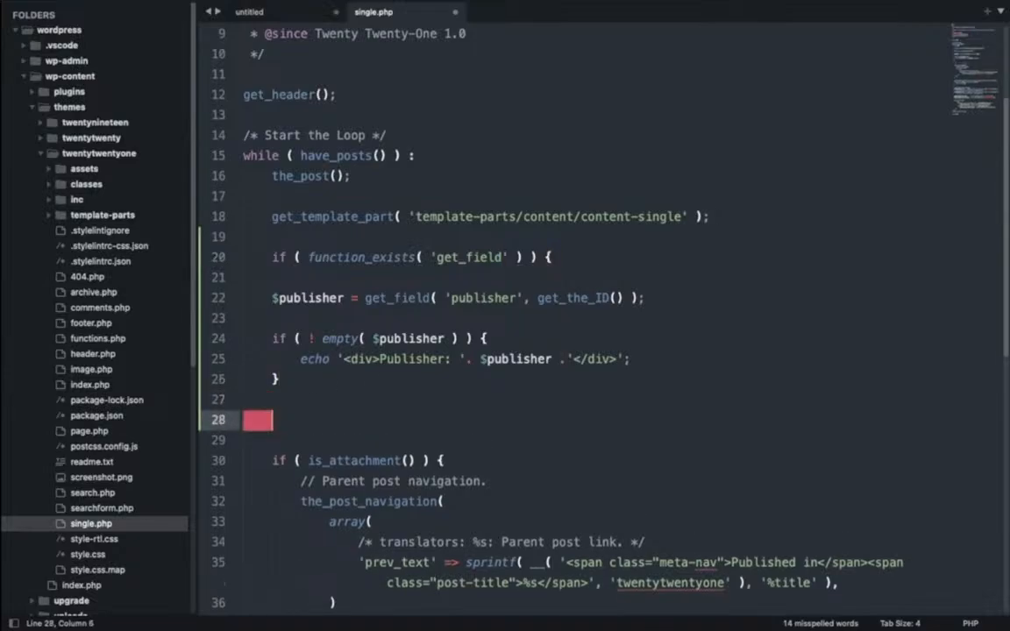
pyautogui.write('}')
# - Indent the code inside the function_exists block one level, align its closing brace with the condition, and save single.php
pyautogui.hotkey('shift', 'Up')
pyautogui.hotkey('shift', 'Up')
pyautogui.hotkey('shift', 'Up')
pyautogui.hotkey('shift', 'Up')
pyautogui.hotkey('shift', 'Up')
pyautogui.hotkey('shift', 'Up')
pyautogui.hotkey('shift', 'Up')
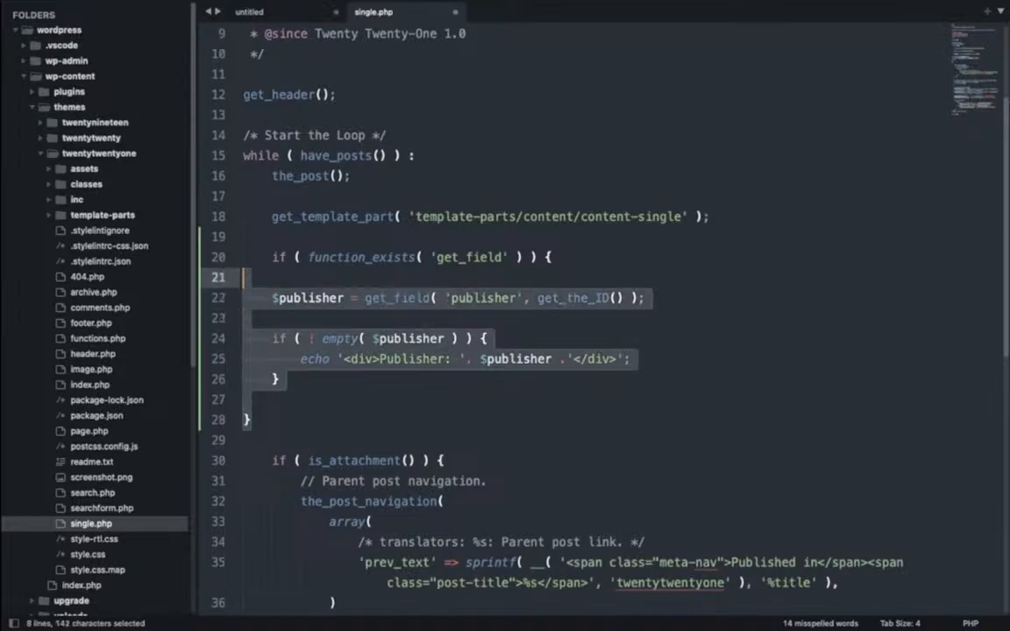
pyautogui.press('Tab')
pyautogui.press('super+s')
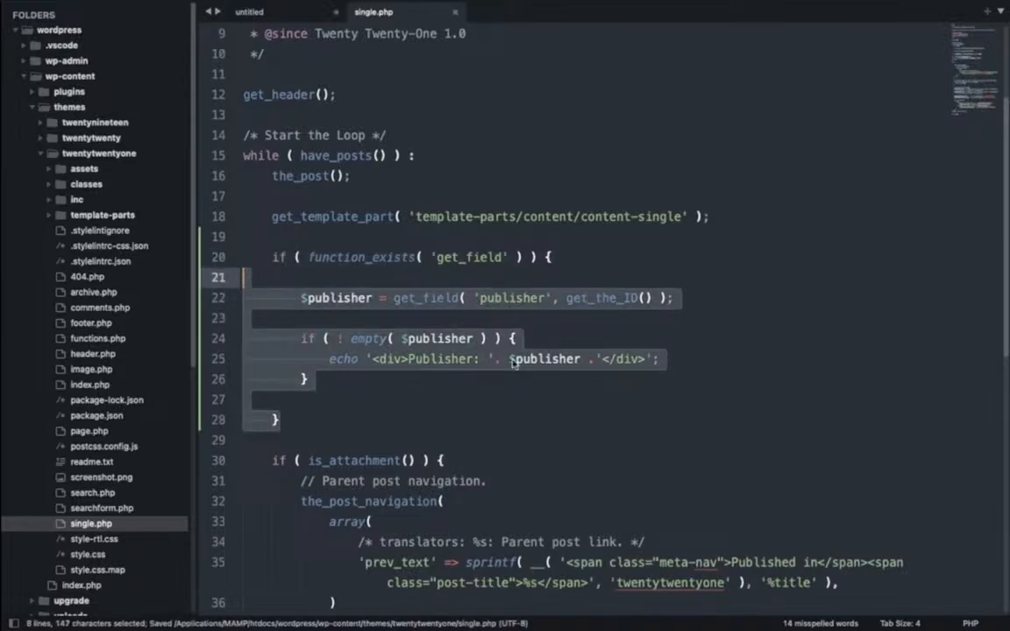
pyautogui.click(582, 254)
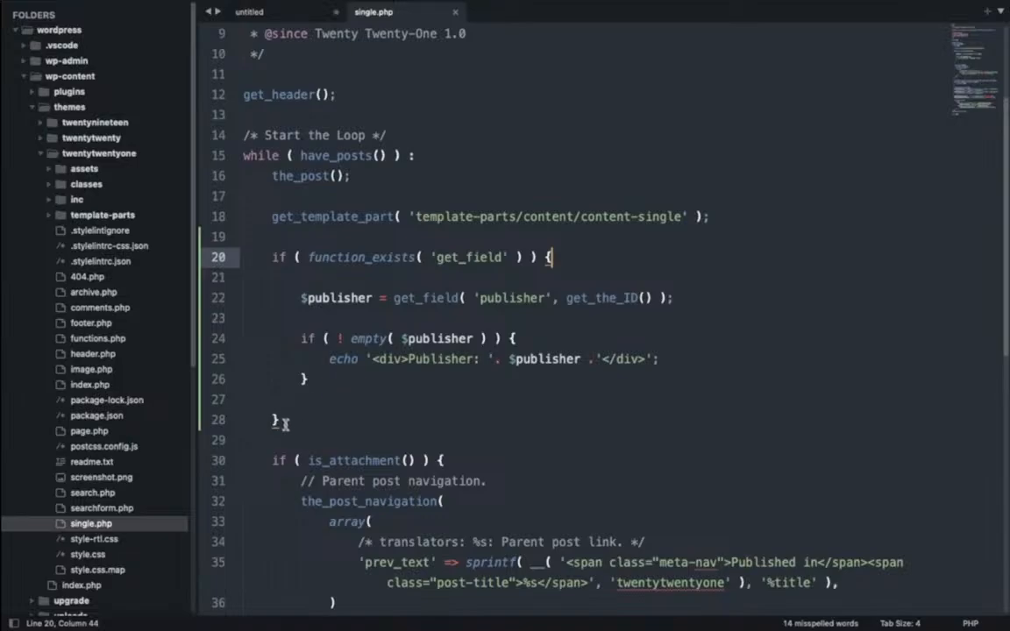
pyautogui.moveTo(281, 422); pyautogui.dragTo(228, 248)
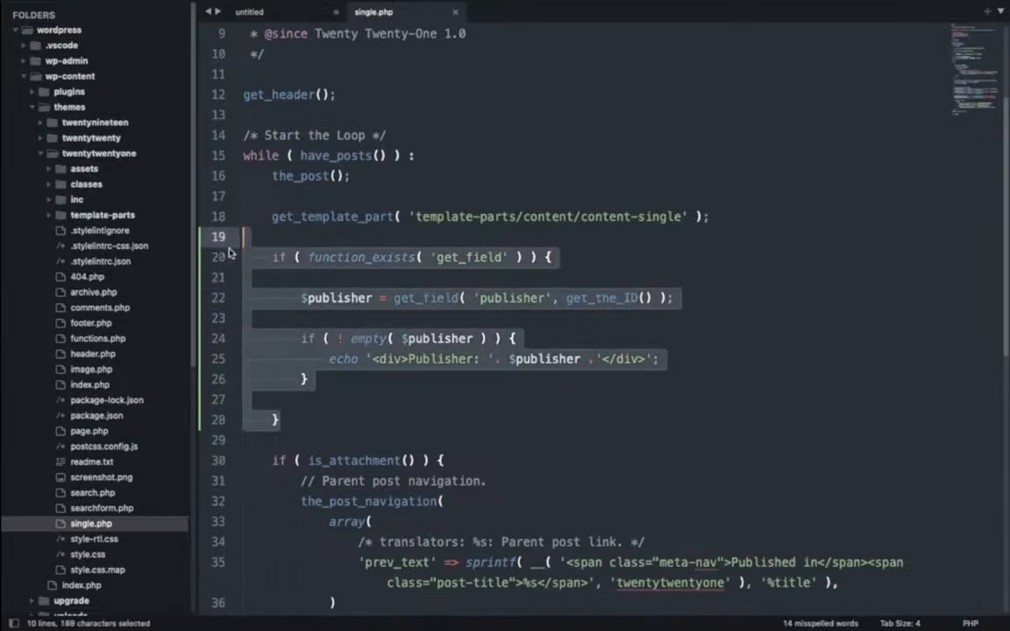
pyautogui.doubleClick(416, 265)
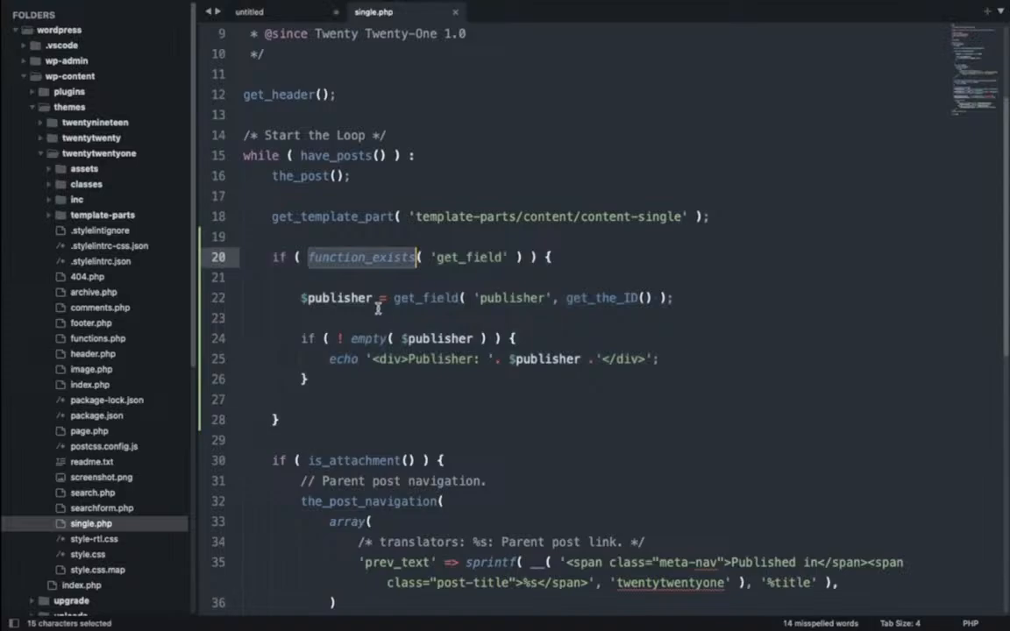
pyautogui.hotkey('ctrl', 'Left')
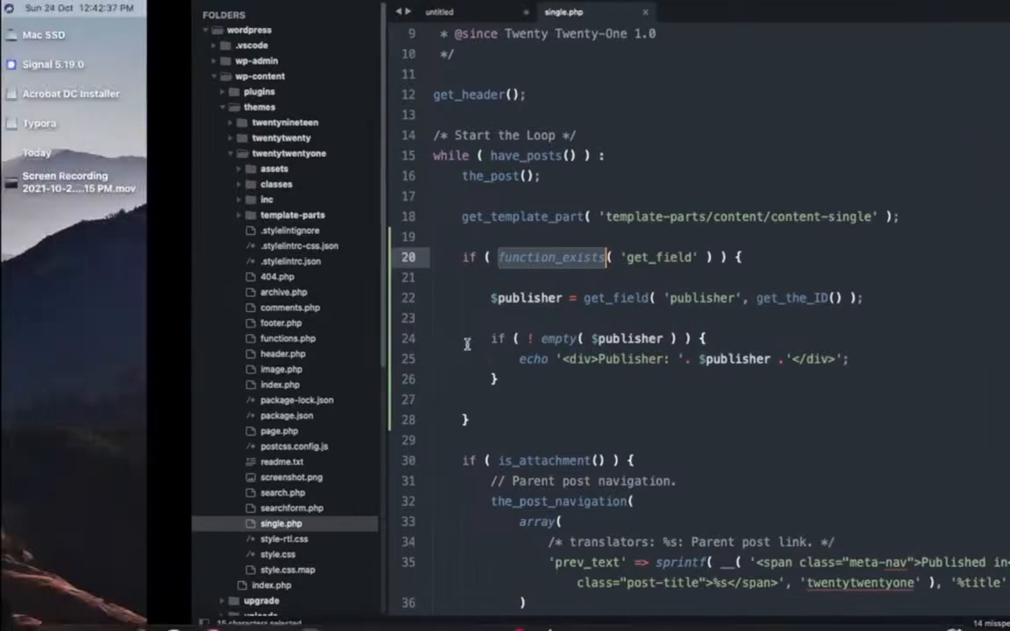
pyautogui.hotkey('ctrl', 'Right')
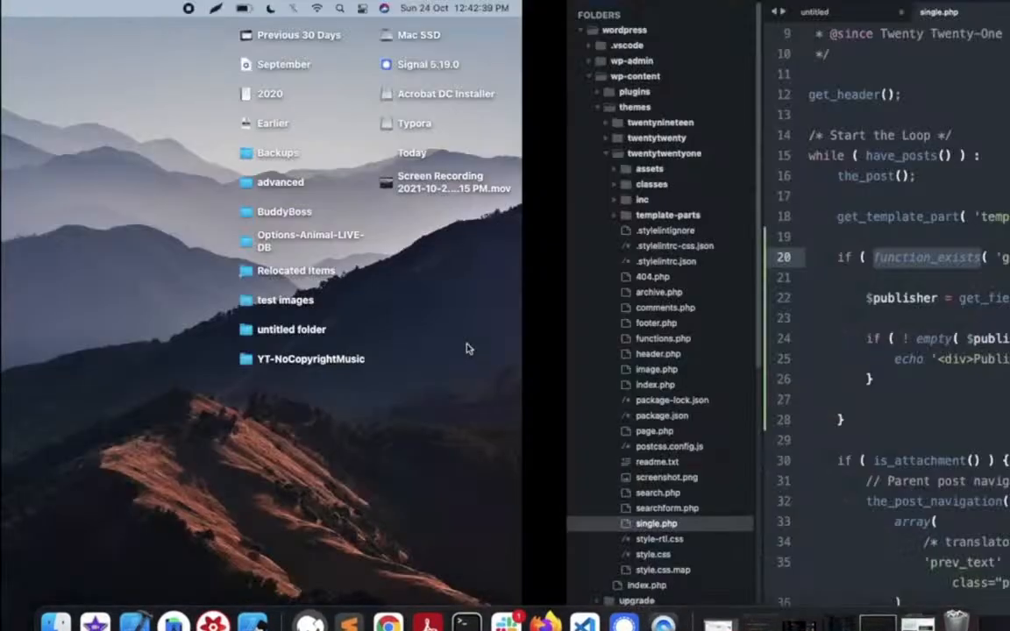
pyautogui.hotkey('ctrl', 'Right')
pyautogui.moveTo(570, 5)
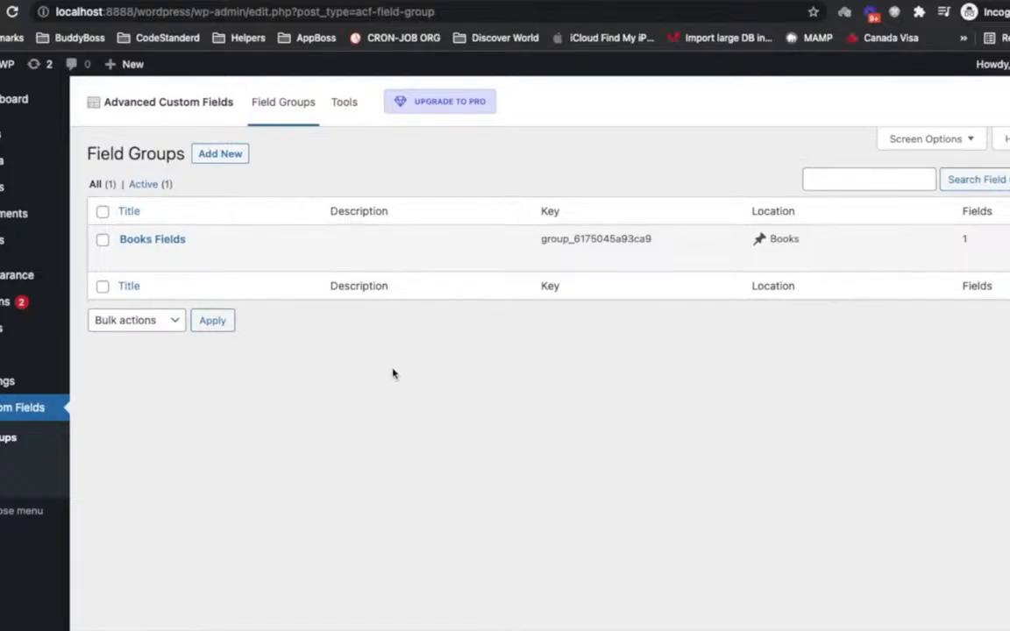
# - Open the Books Fields group in Advanced Custom Fields and review its fields and location rule
pyautogui.moveTo(222, 244)
pyautogui.click(147, 245)
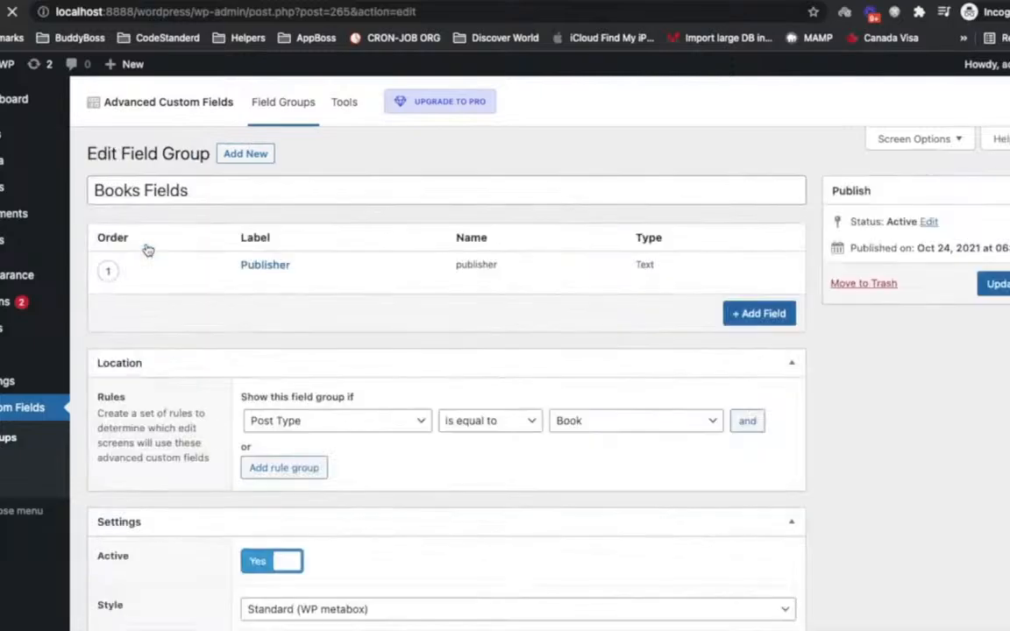
pyautogui.scroll(-1, 402, 221)
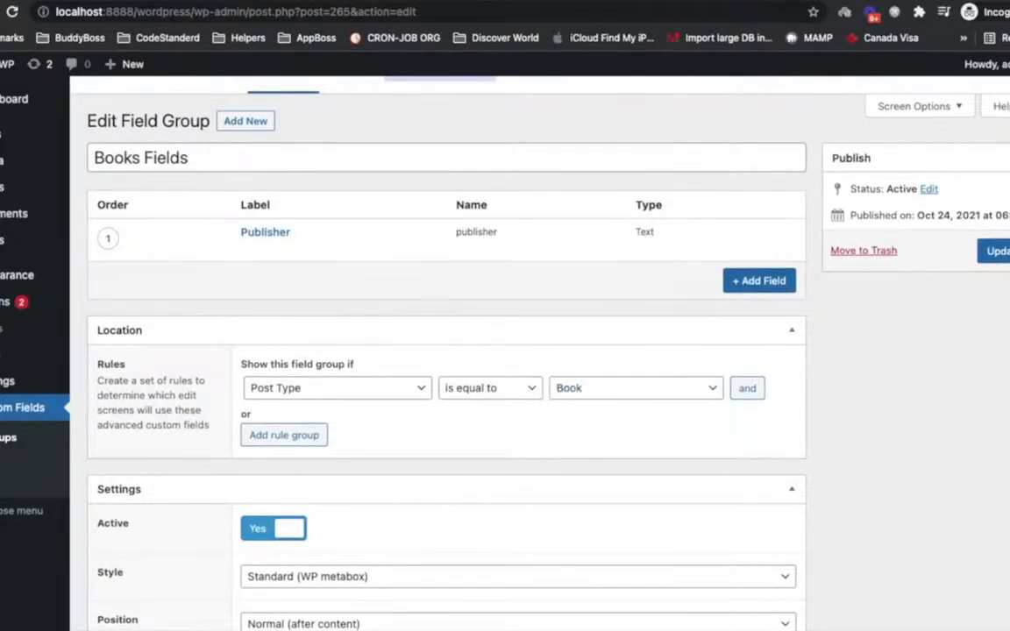
# - Open the GGG book for editing from the Books list and look at its Publisher field
pyautogui.moveTo(4, 279)
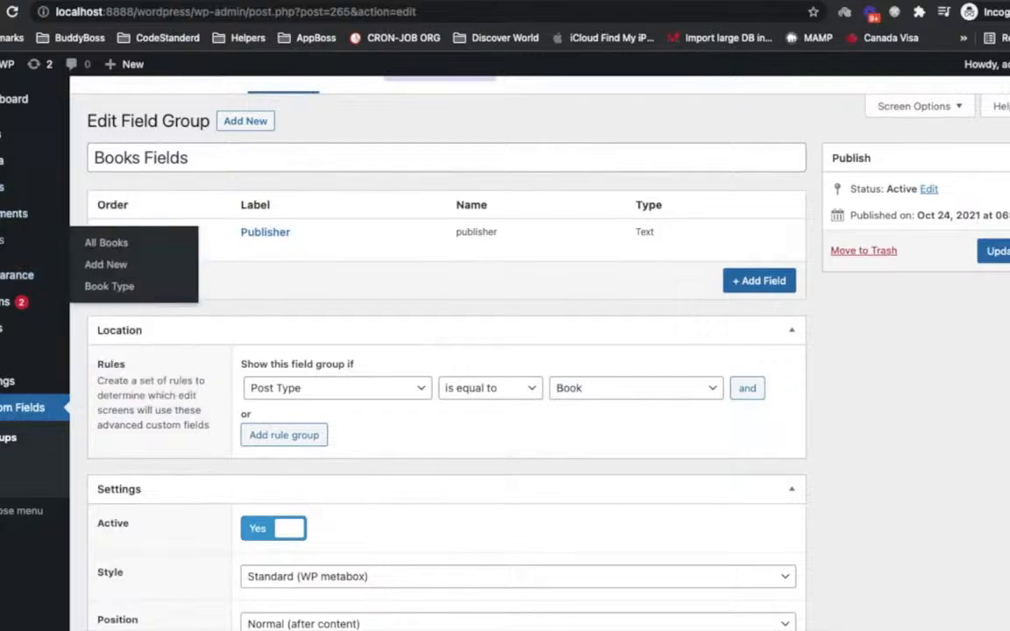
pyautogui.click(4, 241)
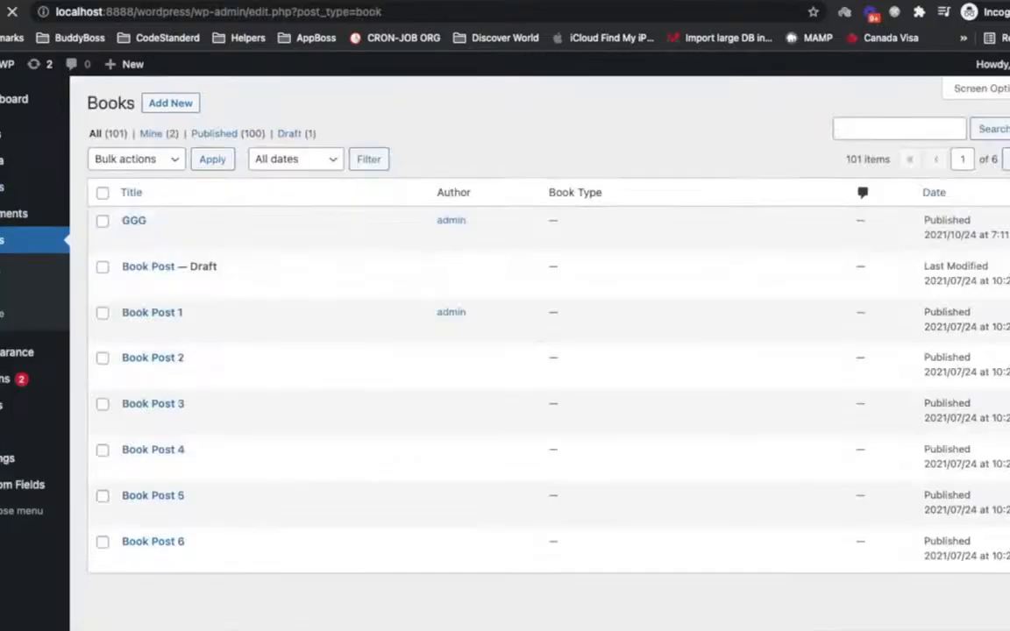
pyautogui.click(137, 225)
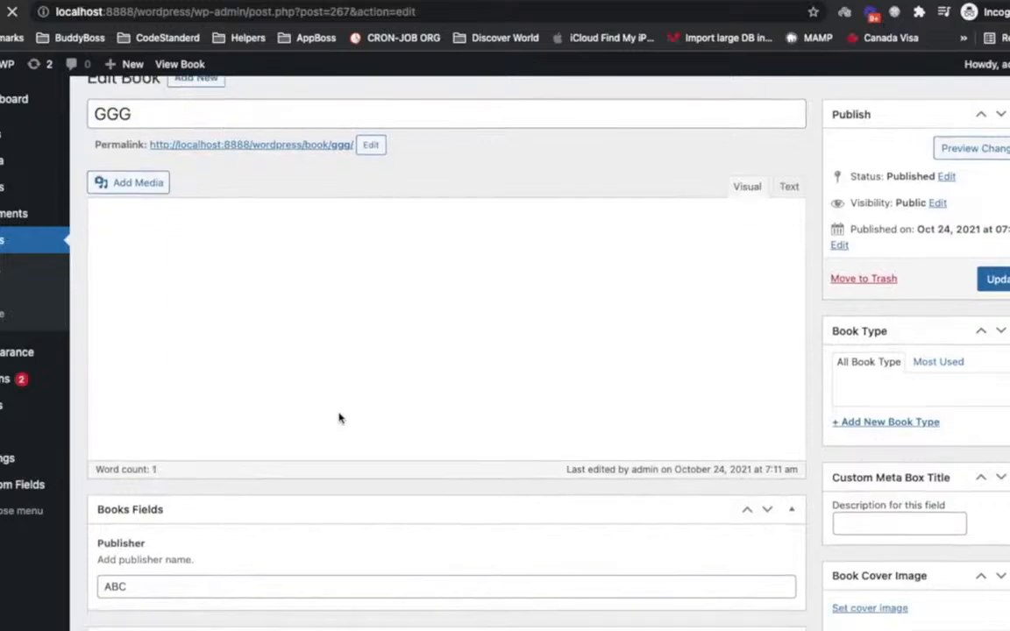
pyautogui.scroll(-2, 340, 418)
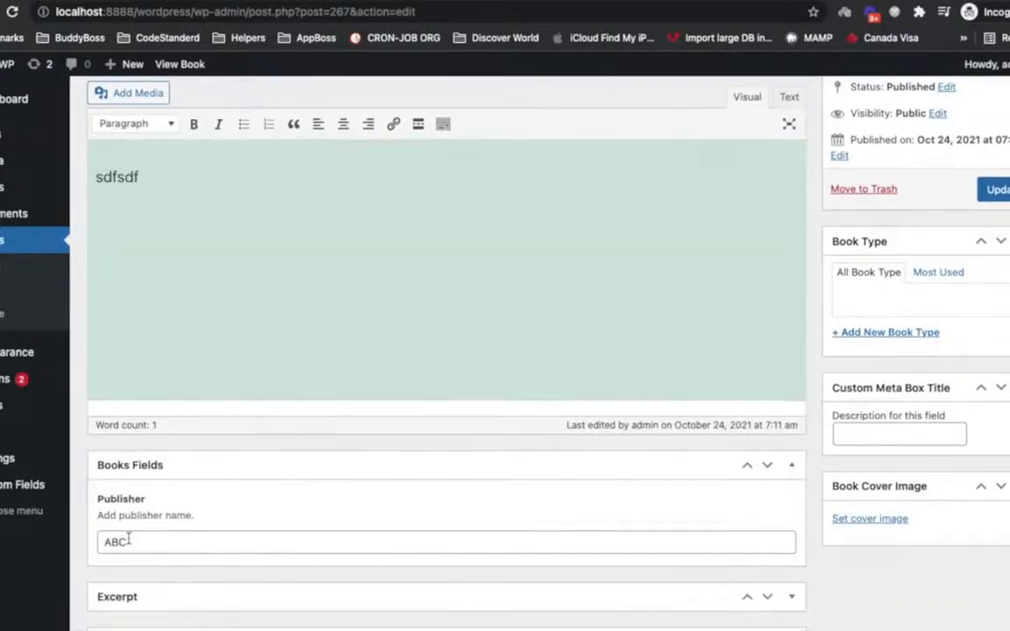
pyautogui.scroll(3, 344, 441)
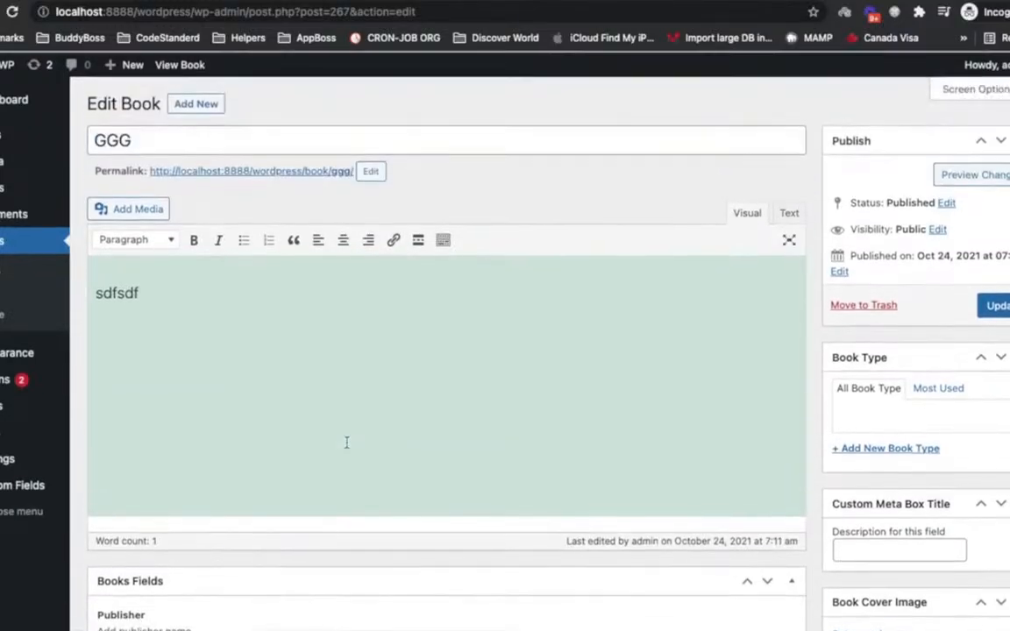
# - Open the GGG book's permalink in a new tab and check the publisher line on its public page
pyautogui.rightClick(297, 172)
pyautogui.click(320, 179)
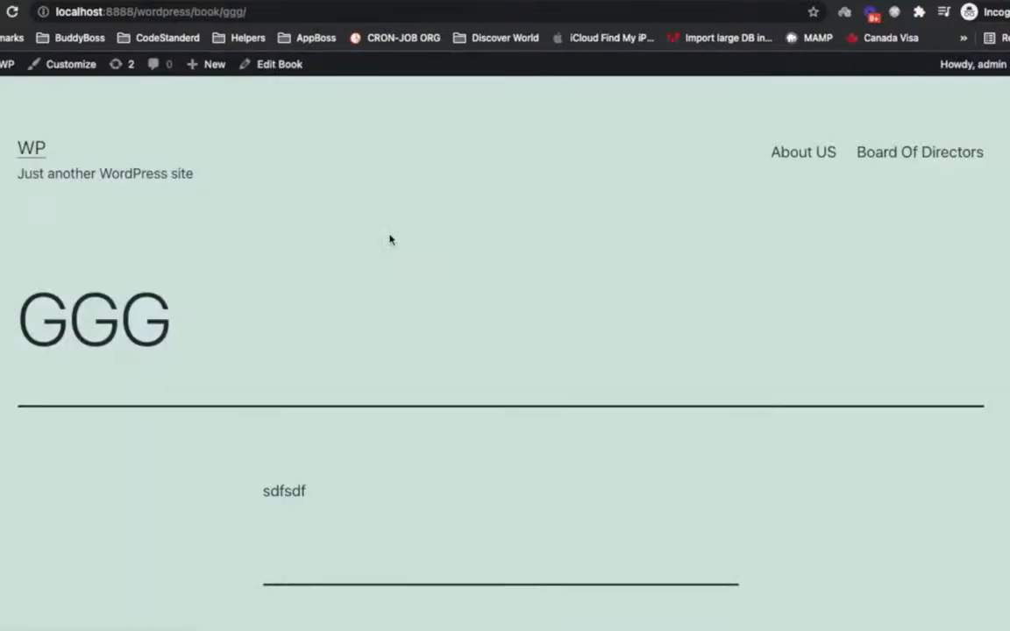
pyautogui.scroll(-4, 391, 239)
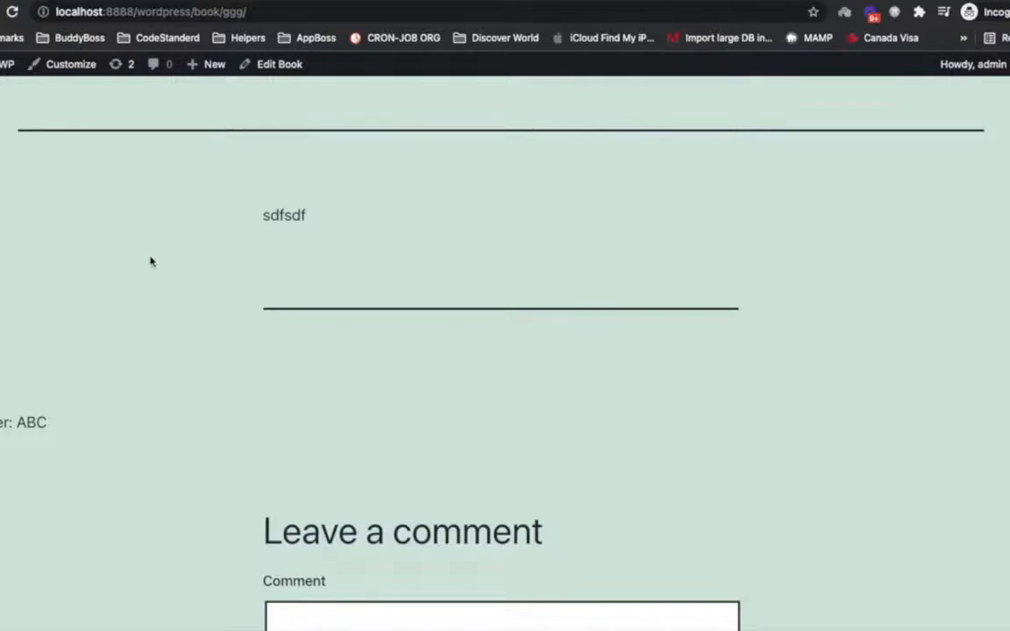
# - Return to the GGG book's edit page and examine the Books Fields box with the Publisher field
pyautogui.moveTo(38, 5)
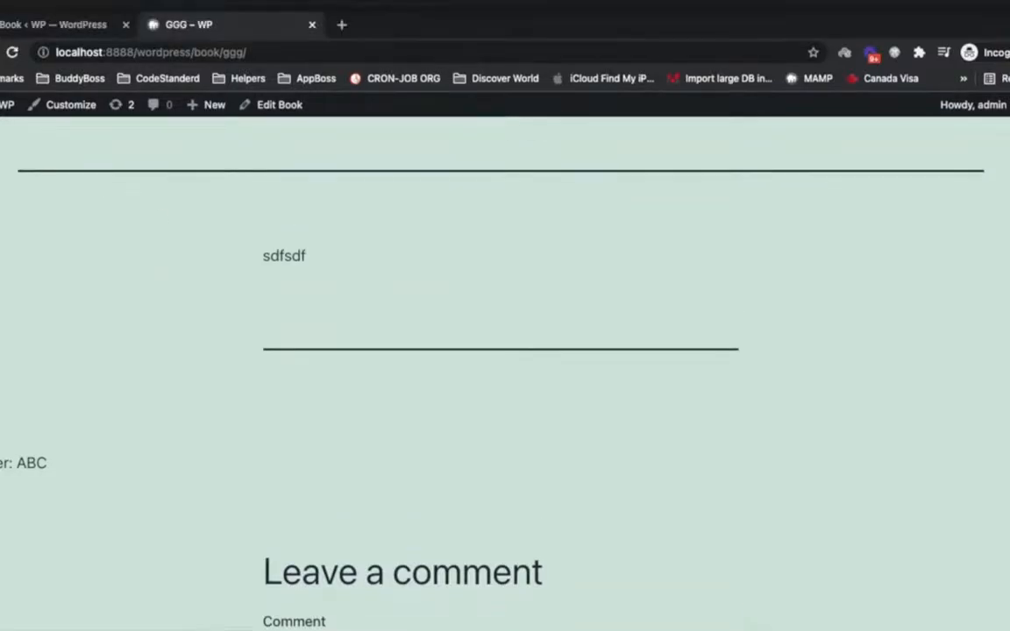
pyautogui.click(54, 24)
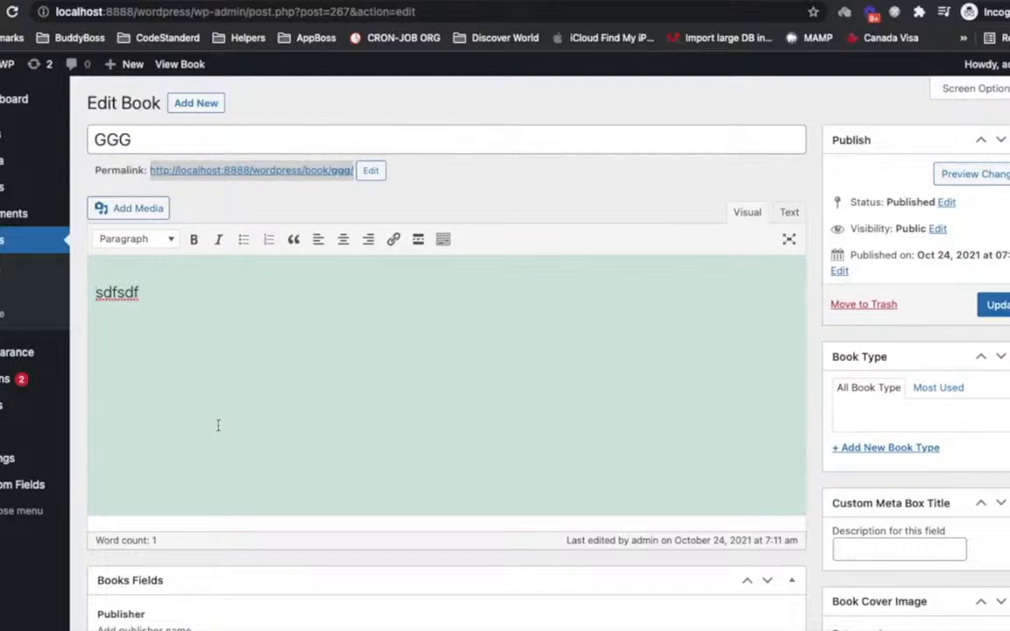
pyautogui.scroll(-2, 218, 425)
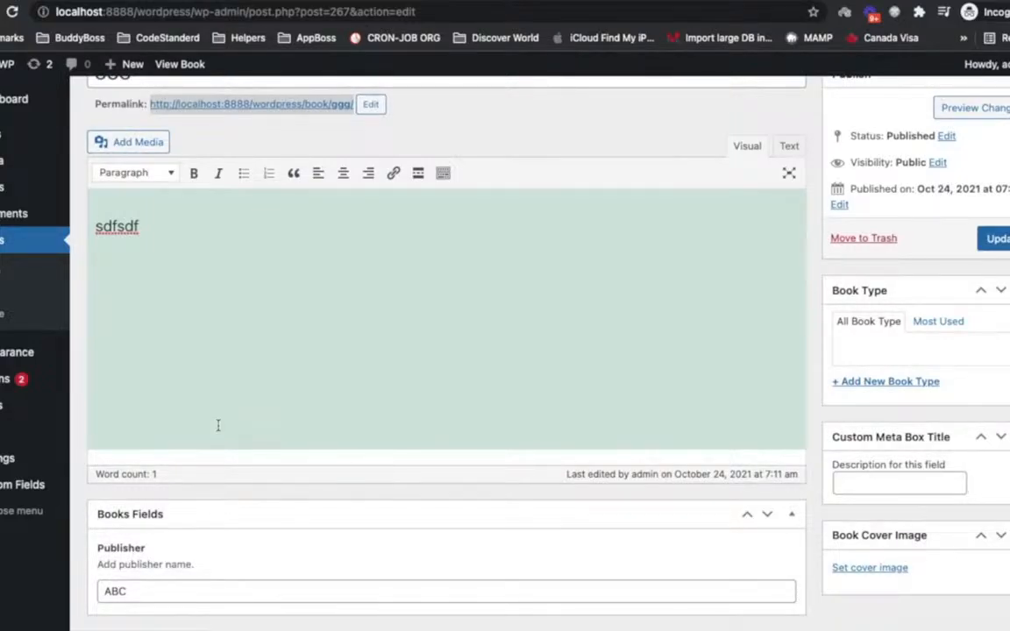
pyautogui.scroll(-5, 392, 303)
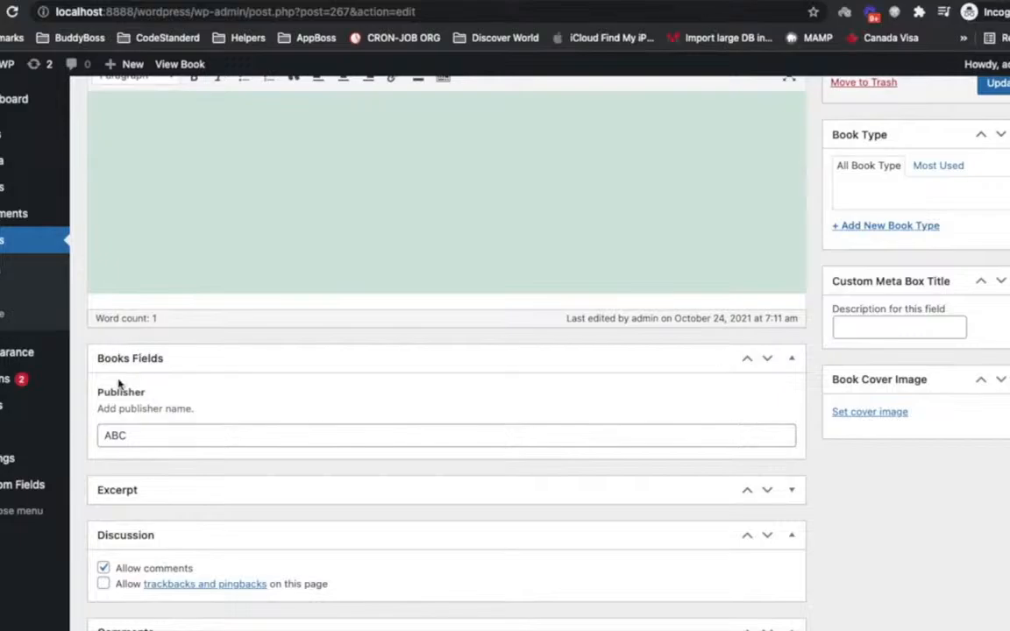
pyautogui.scroll(2, 119, 383)
pyautogui.scroll(-1, 117, 386)
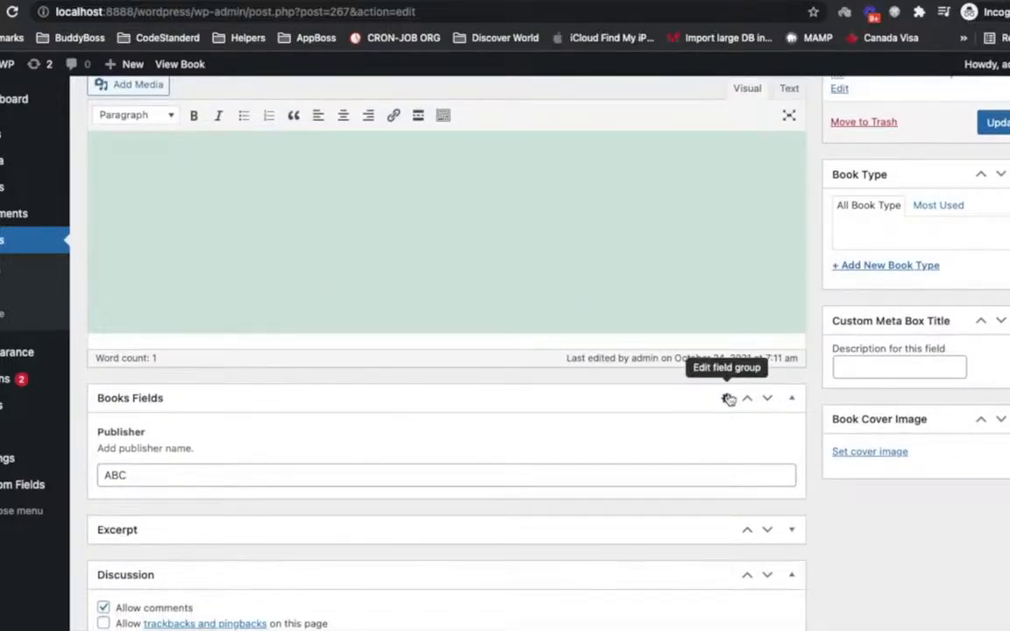
pyautogui.scroll(6, 564, 338)
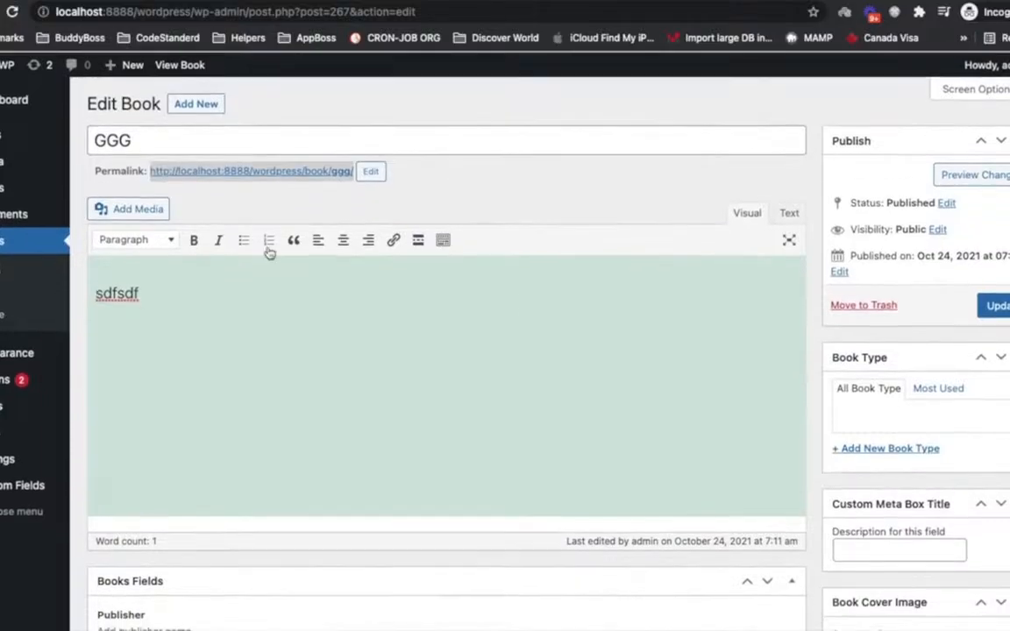
pyautogui.scroll(-6, 311, 383)
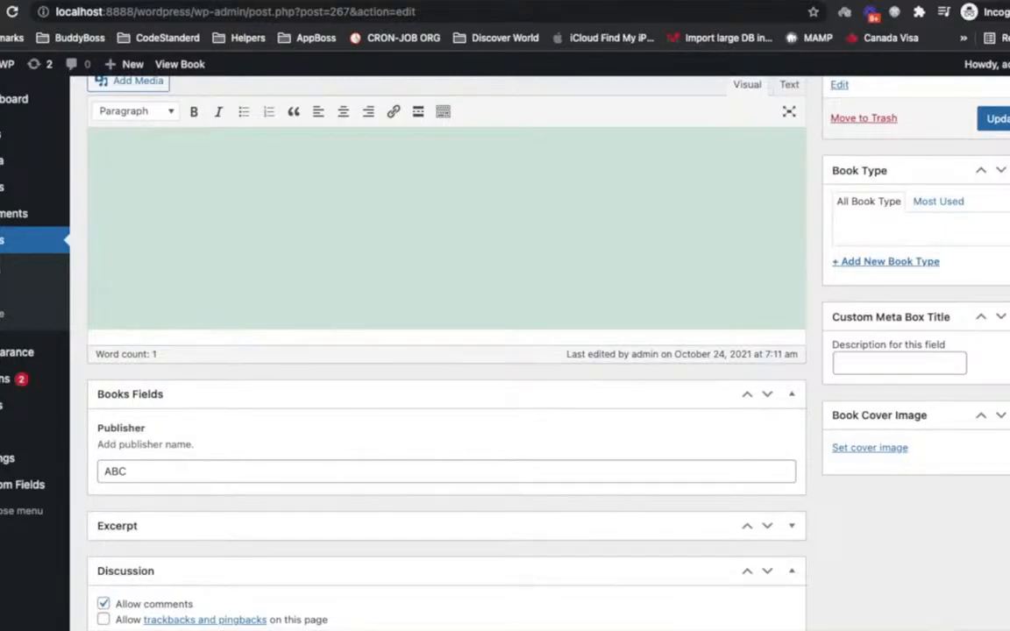
# - Compare the GGG book's public page with its edit page, checking the title, content and Books Fields box
pyautogui.click(281, 1)
pyautogui.scroll(4, 238, 366)
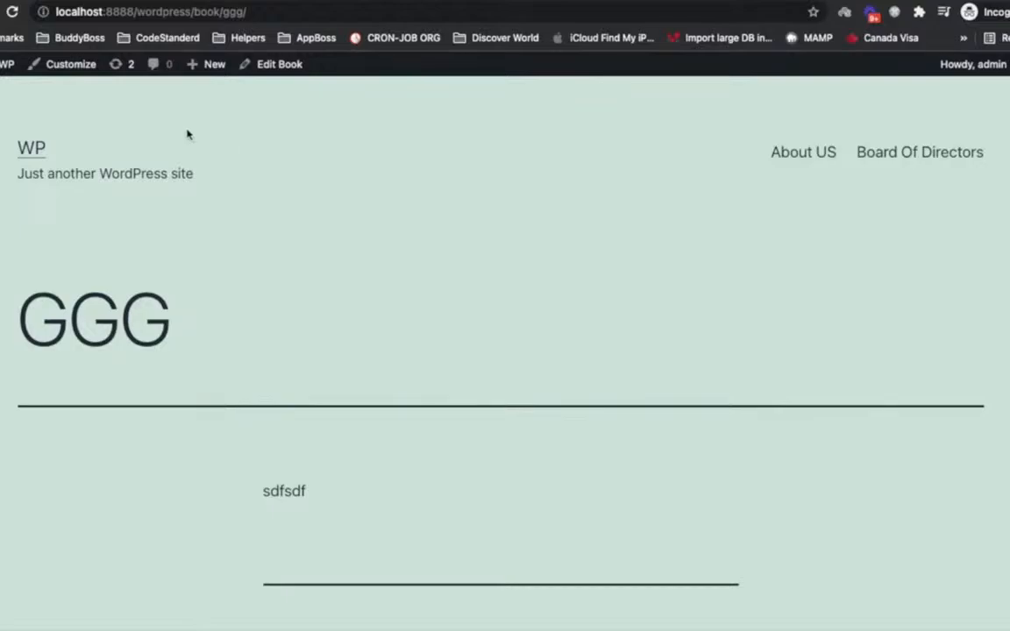
pyautogui.click(70, 1)
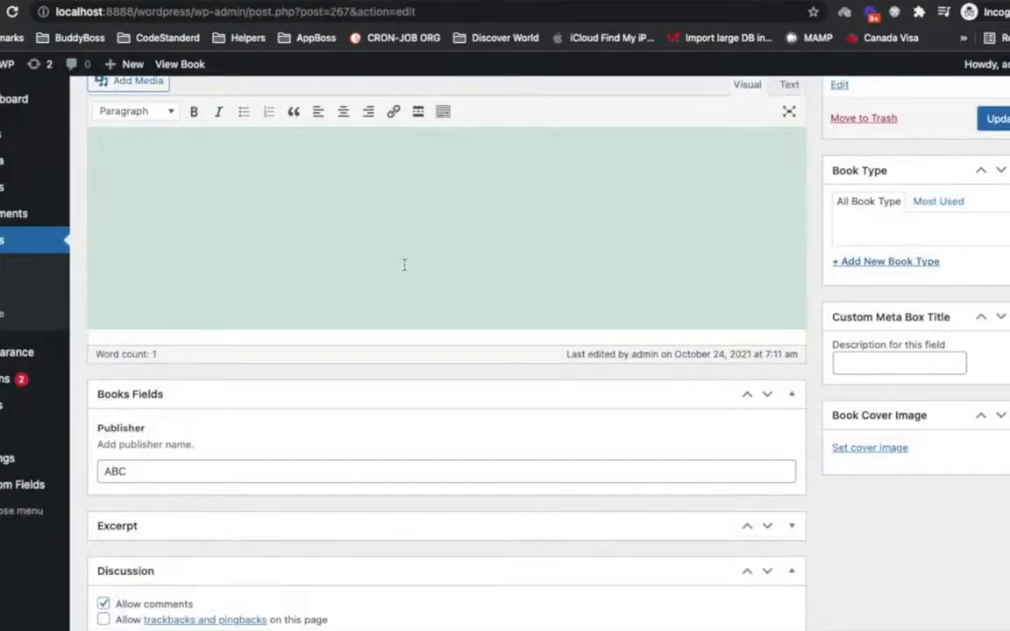
pyautogui.scroll(3, 404, 265)
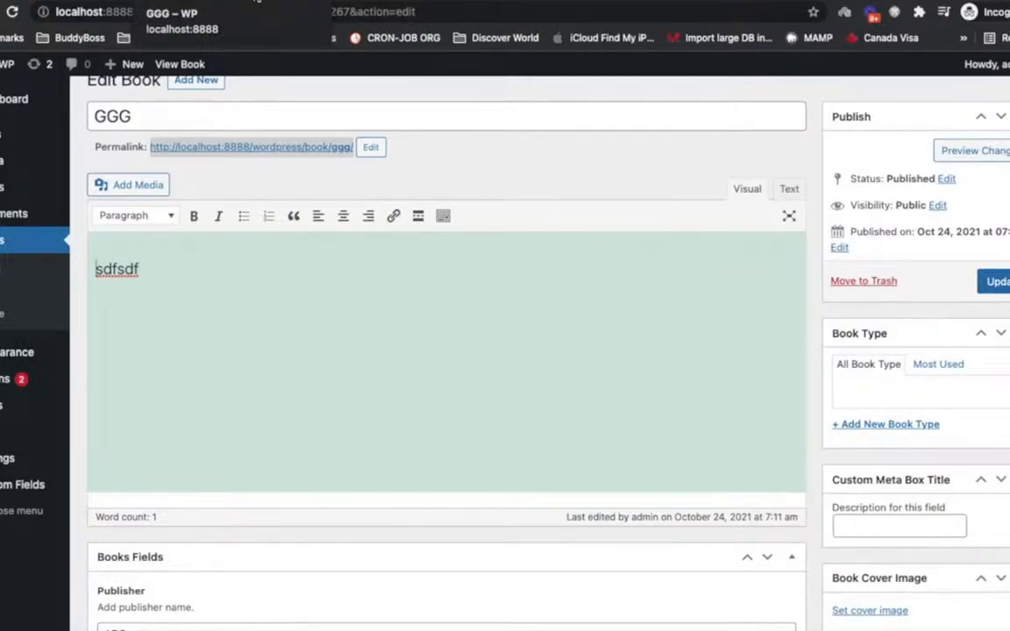
pyautogui.click(257, 3)
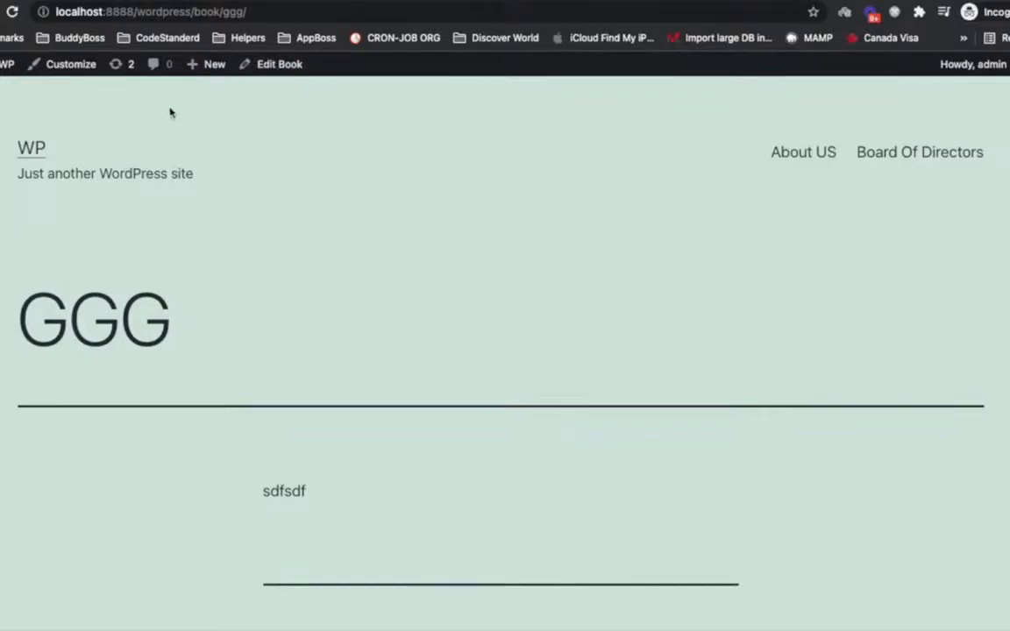
pyautogui.click(72, 0)
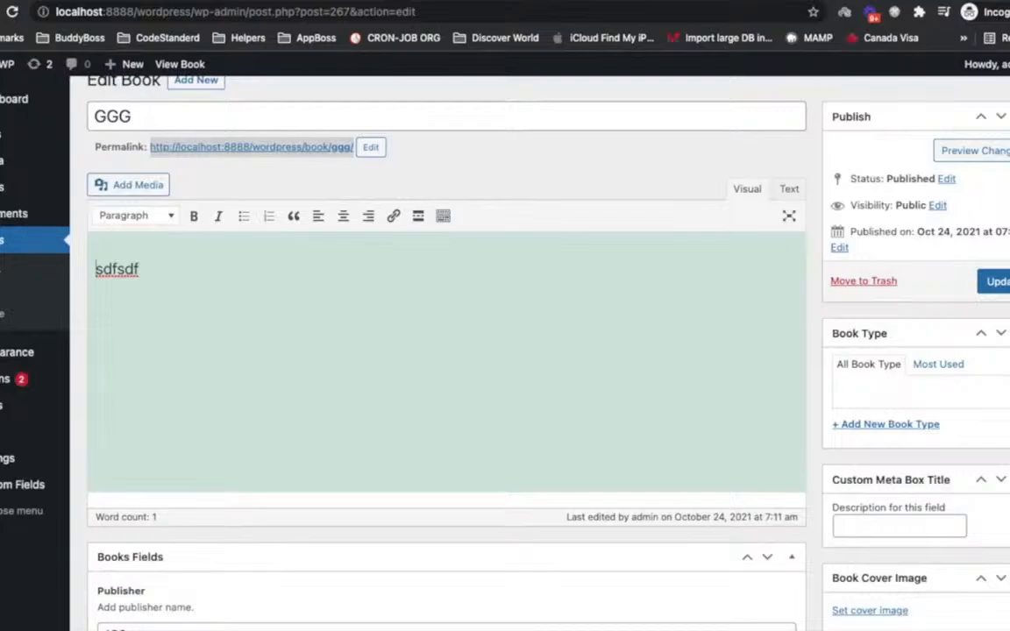
# - Switch to Firefox and examine the acf_setting_page.php gist, including its acf_add_options_sub_page call and admin_menu hook
pyautogui.click(513, 163)
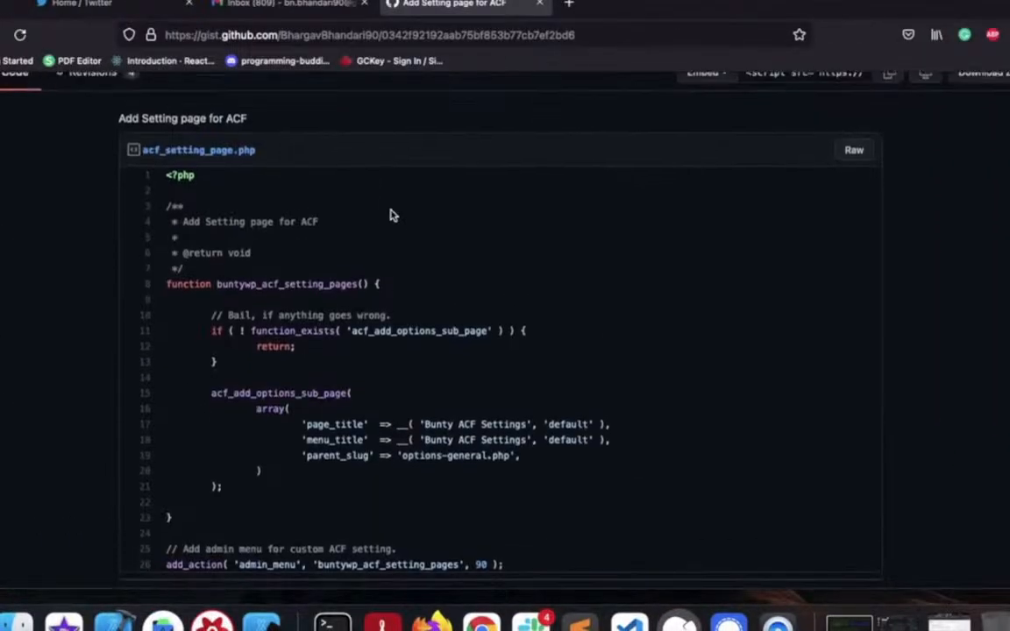
pyautogui.scroll(-1, 391, 215)
pyautogui.scroll(-2, 392, 216)
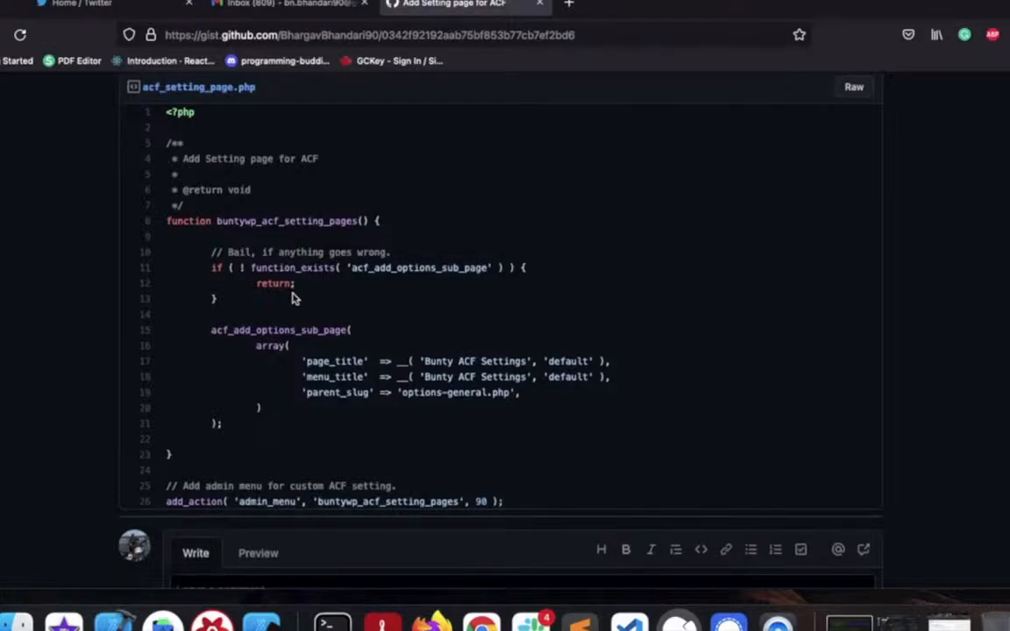
pyautogui.doubleClick(266, 502)
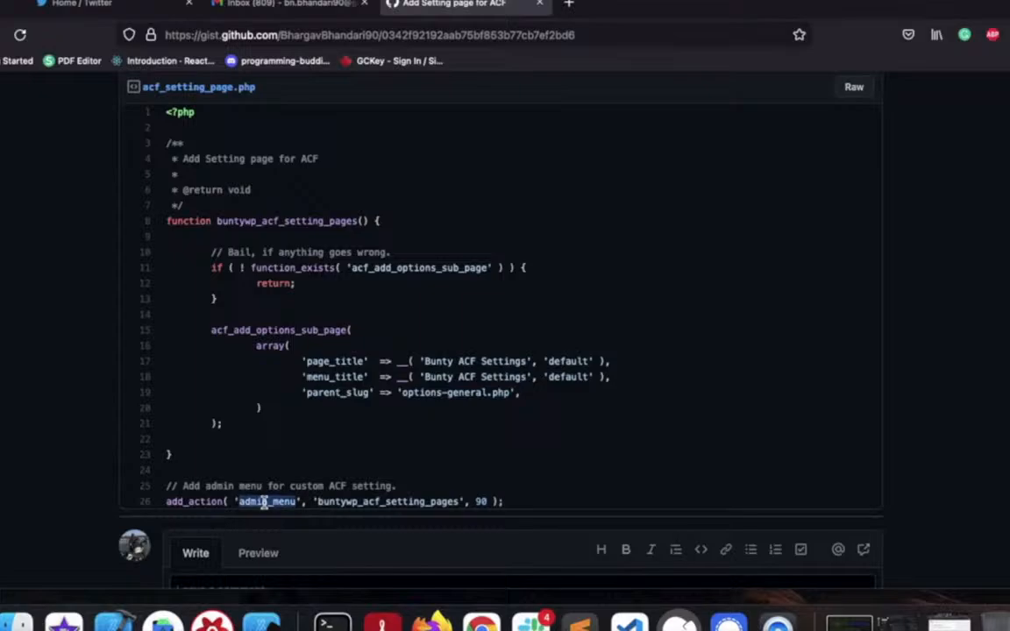
pyautogui.doubleClick(263, 330)
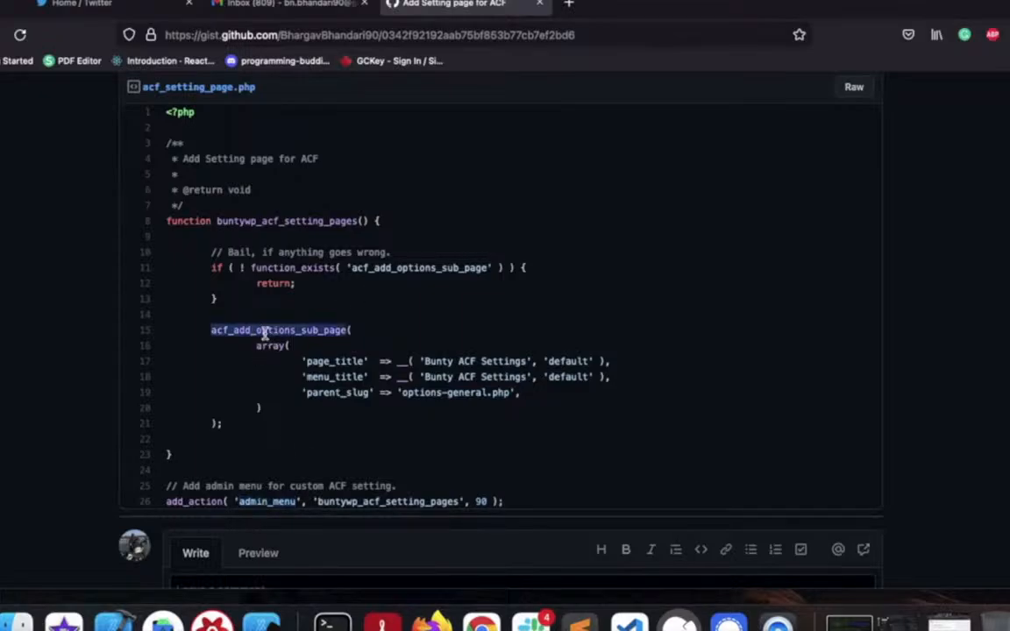
pyautogui.scroll(2, 287, 234)
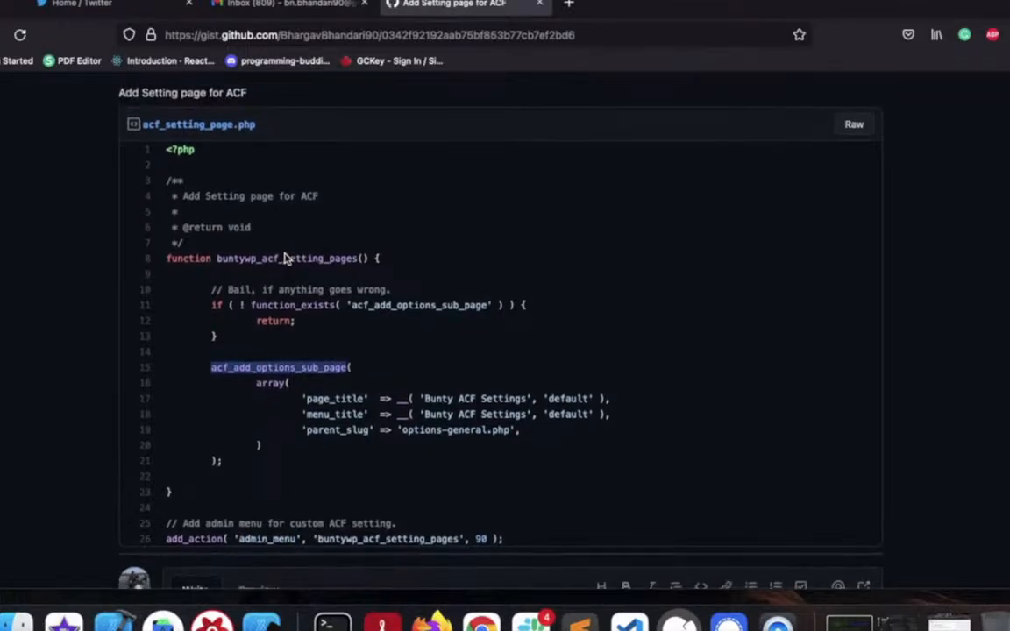
pyautogui.tripleClick(237, 367)
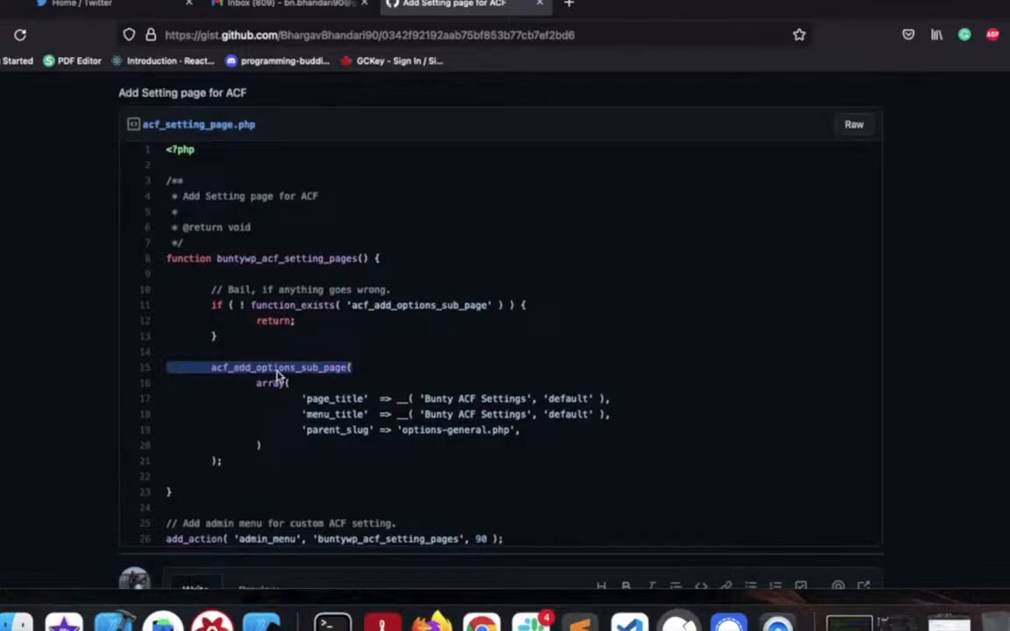
pyautogui.doubleClick(279, 369)
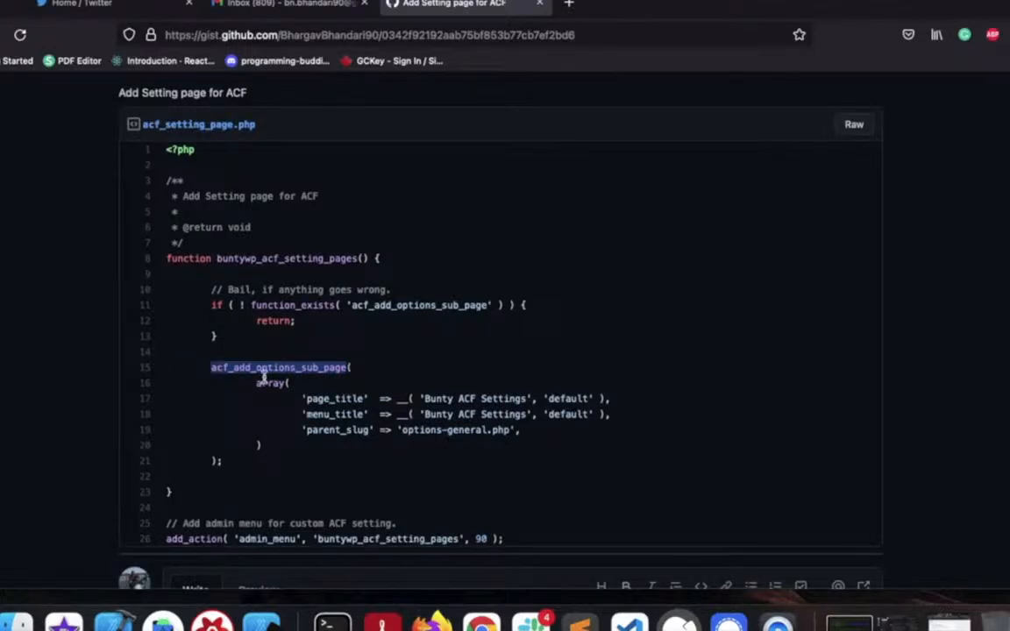
# - Copy the gist's code from the "Add Setting page for ACF" comment block through the final add_action line
pyautogui.moveTo(164, 179); pyautogui.dragTo(514, 538)
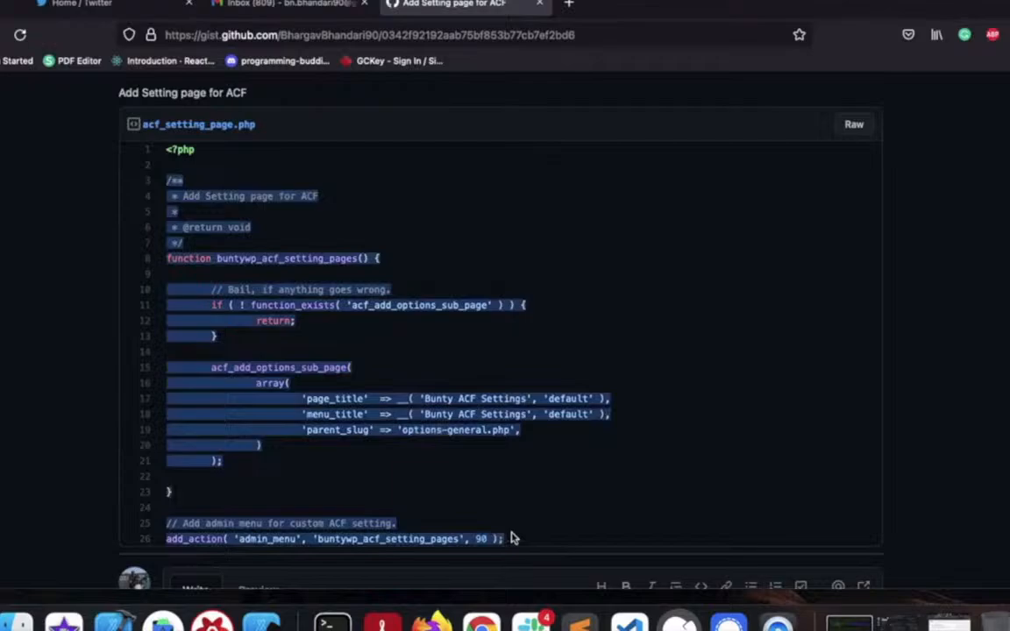
pyautogui.rightClick(226, 377)
pyautogui.click(284, 387)
# - Switch to Sublime Text and open admin.php from the includes folder of the myplugin plugin
pyautogui.click(580, 623)
pyautogui.scroll(5, 387, 325)
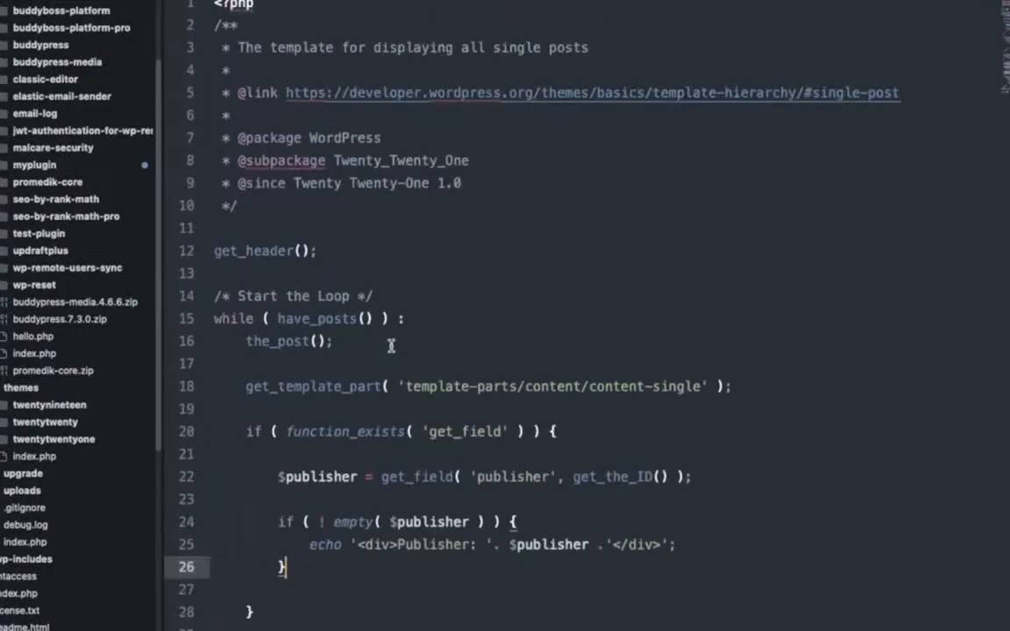
pyautogui.scroll(3, 24, 279)
pyautogui.scroll(1, 24, 281)
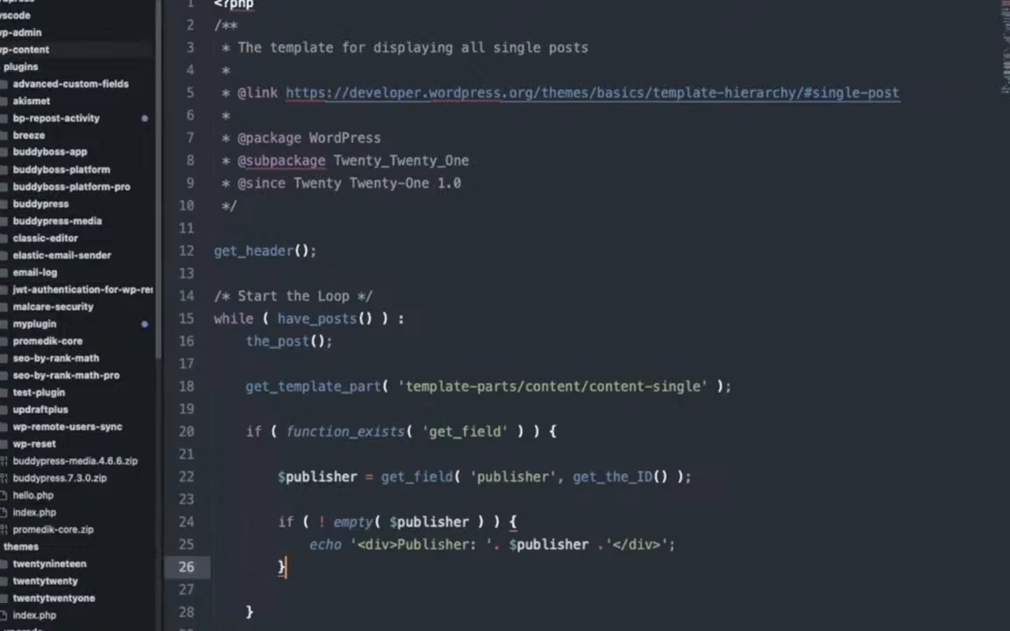
pyautogui.click(5, 73)
pyautogui.click(5, 73)
pyautogui.click(5, 70)
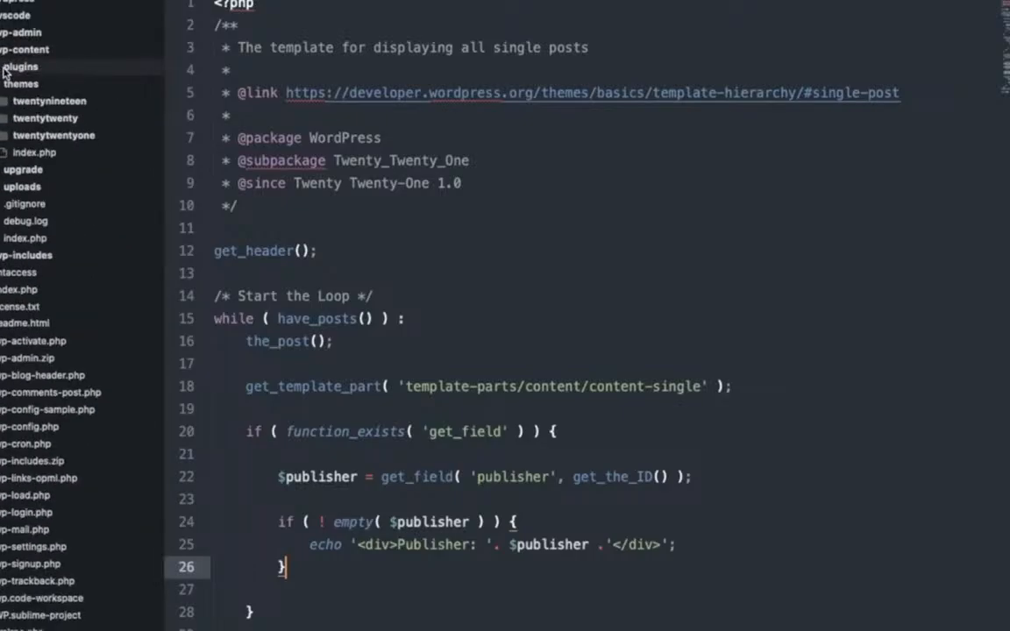
pyautogui.click(7, 70)
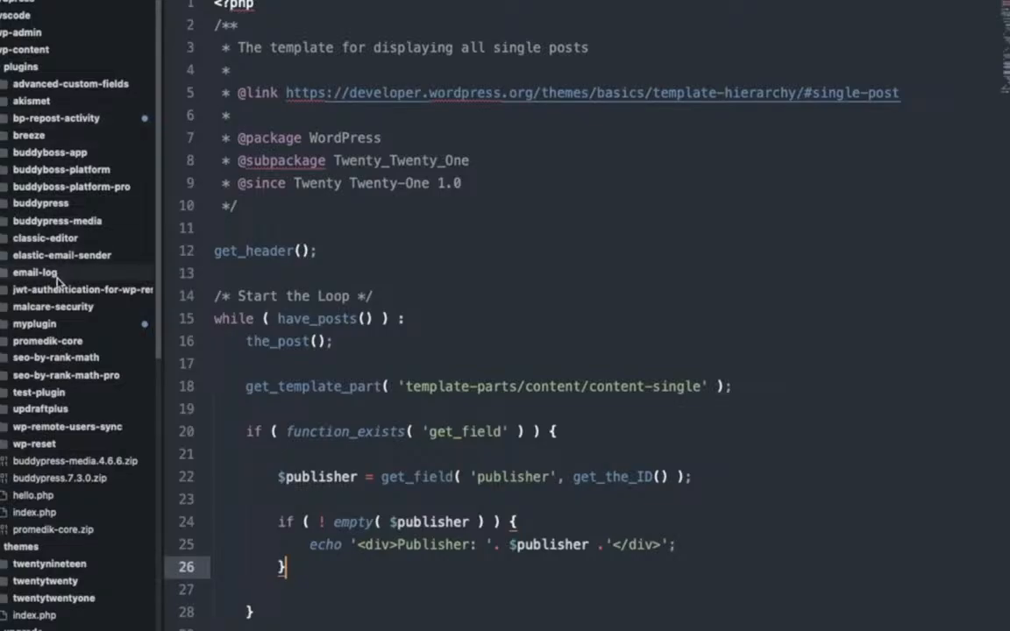
pyautogui.click(35, 321)
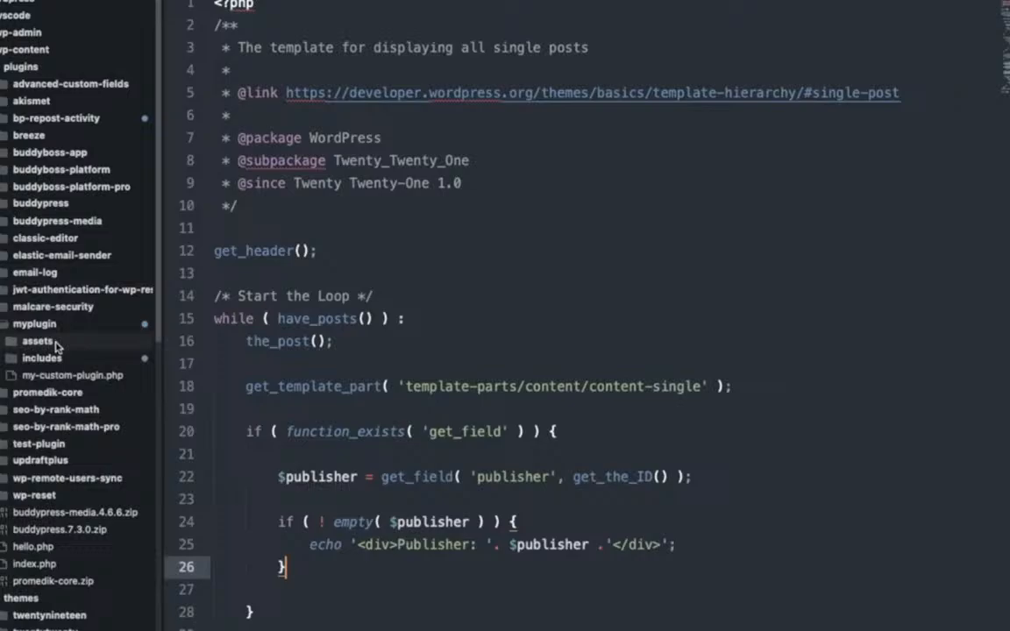
pyautogui.click(50, 359)
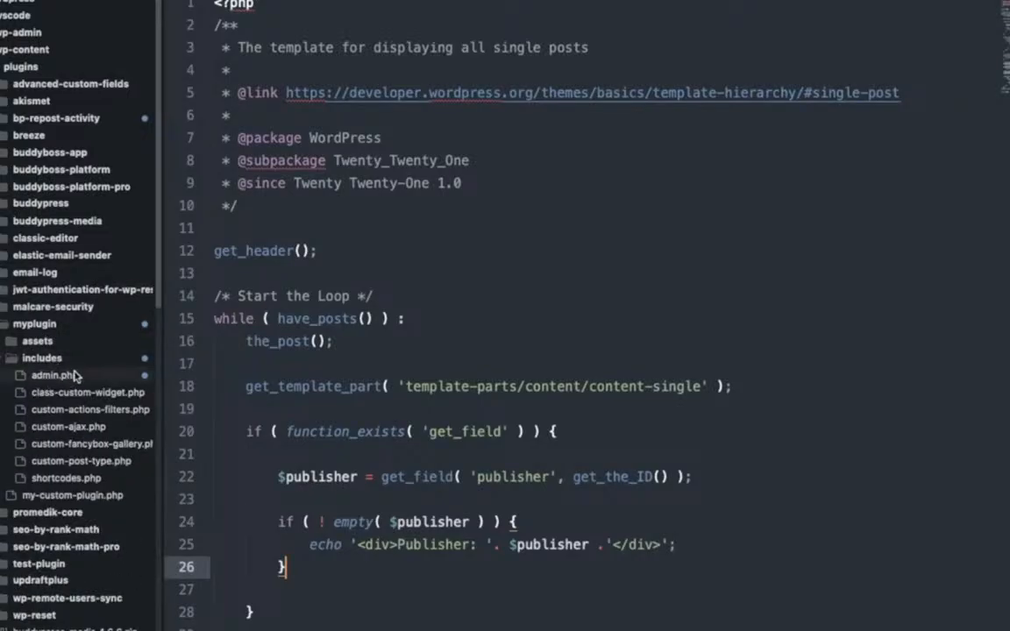
pyautogui.click(52, 375)
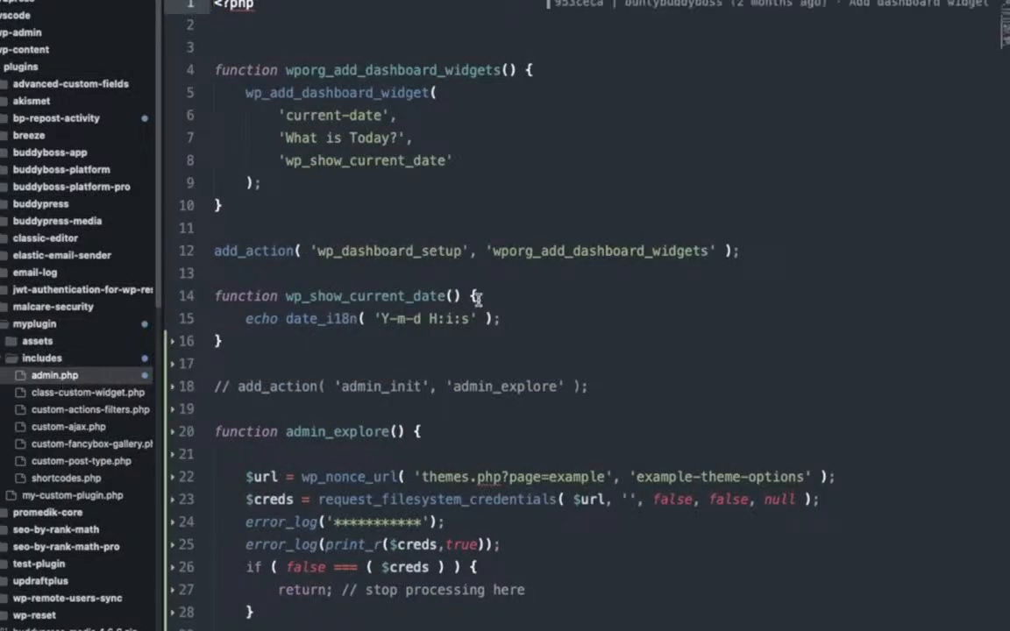
# - Paste the copied ACF setting page code below the admin_explore function in admin.php and check the buntywp_acf_setting_pages function name
pyautogui.scroll(-4, 478, 298)
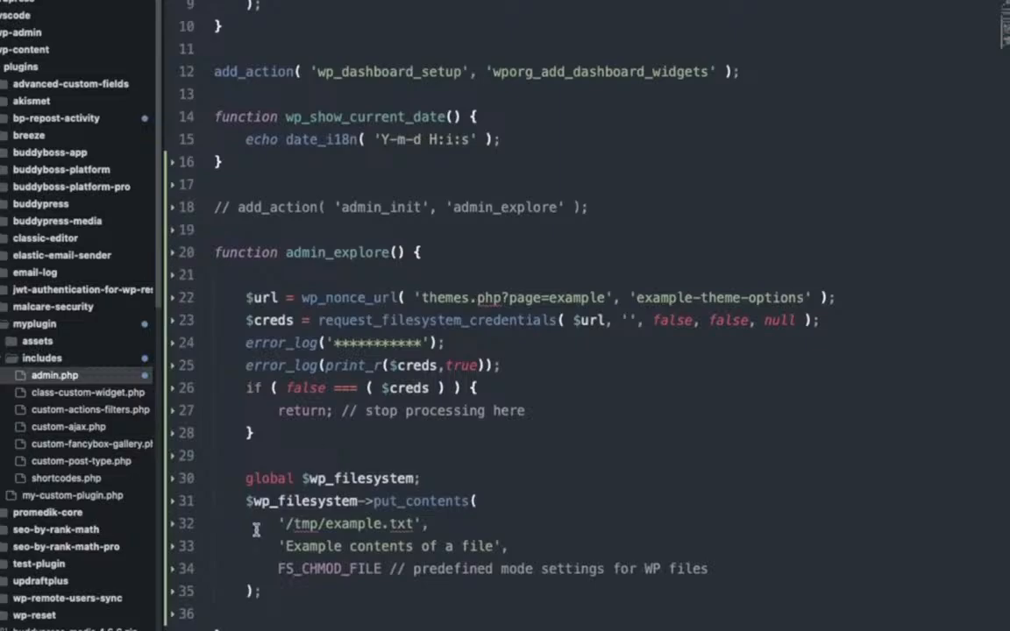
pyautogui.scroll(-2, 224, 628)
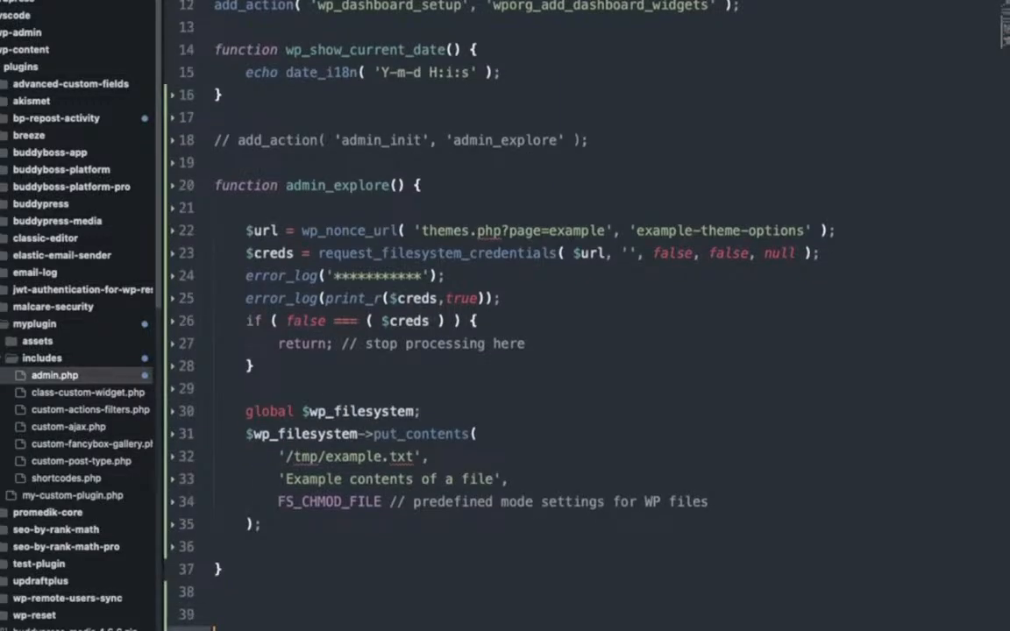
pyautogui.hotkey('ctrl', 'v')
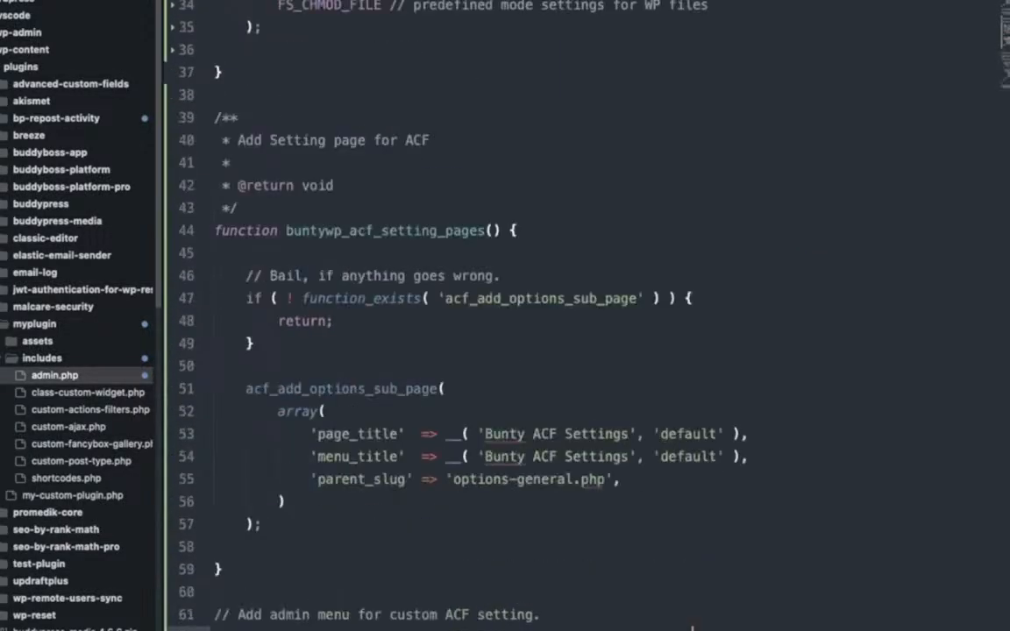
pyautogui.scroll(-1, 322, 365)
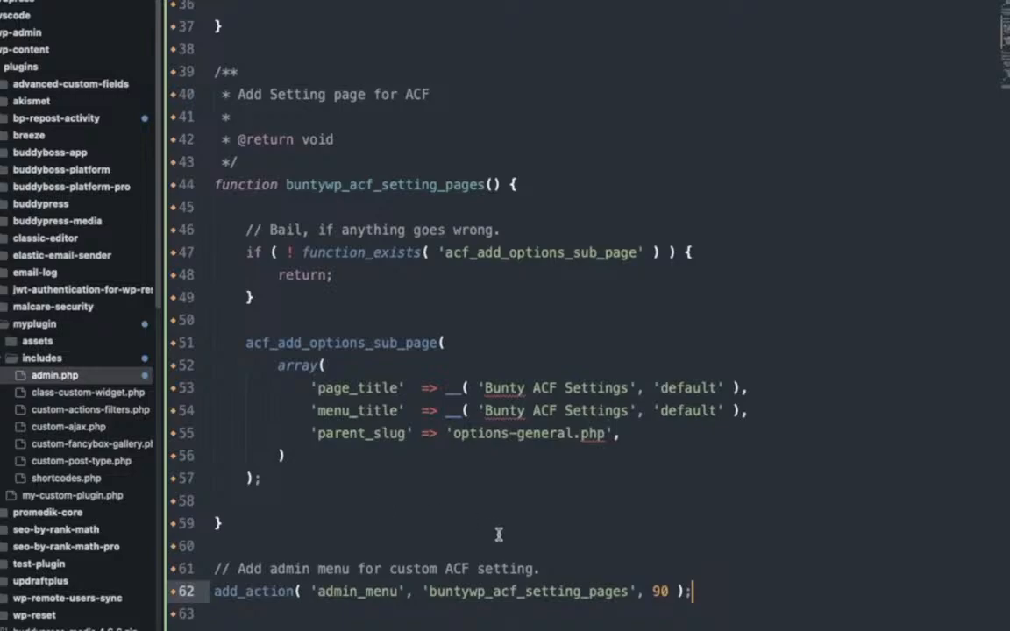
pyautogui.doubleClick(394, 185)
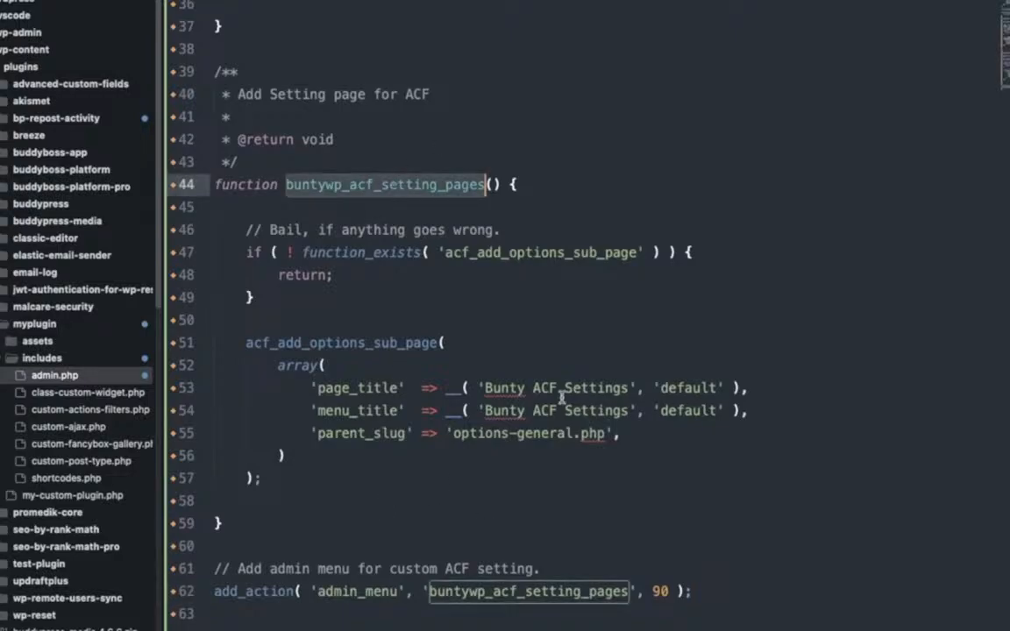
# - Switch to Chrome, open WordPress General Settings and check for the Bunty ACF Settings page
pyautogui.press('super+Tab')
pyautogui.press('super+Tab')
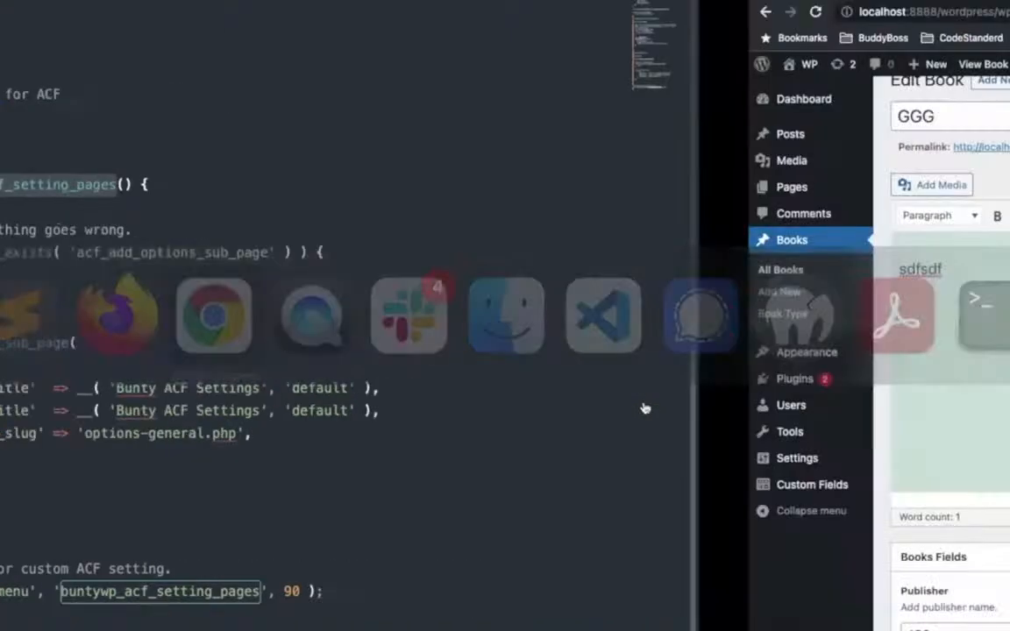
pyautogui.scroll(1, 7, 247)
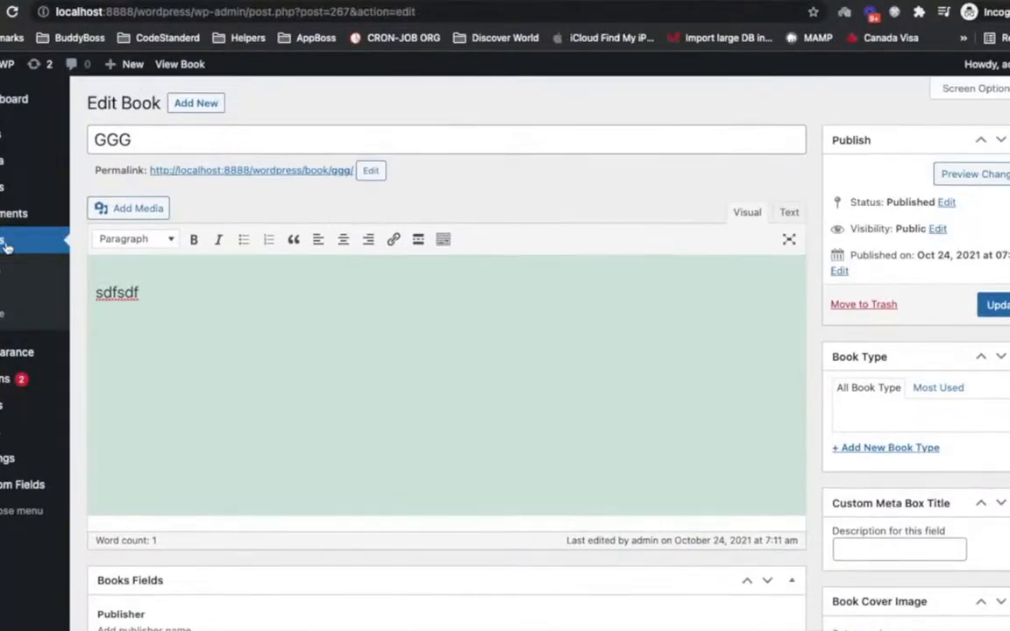
pyautogui.moveTo(7, 457)
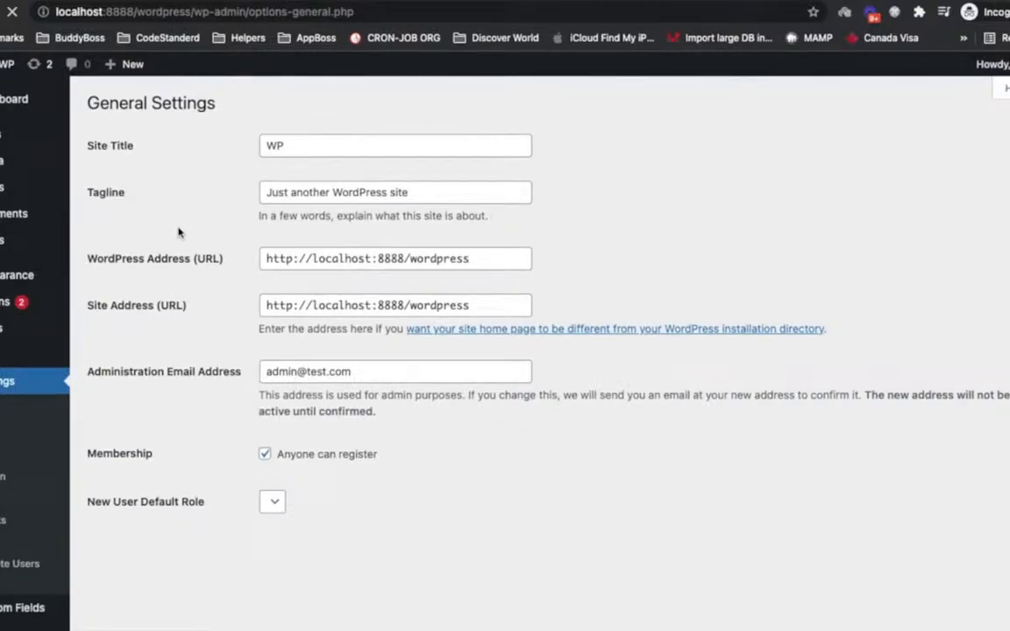
pyautogui.scroll(-5, 178, 231)
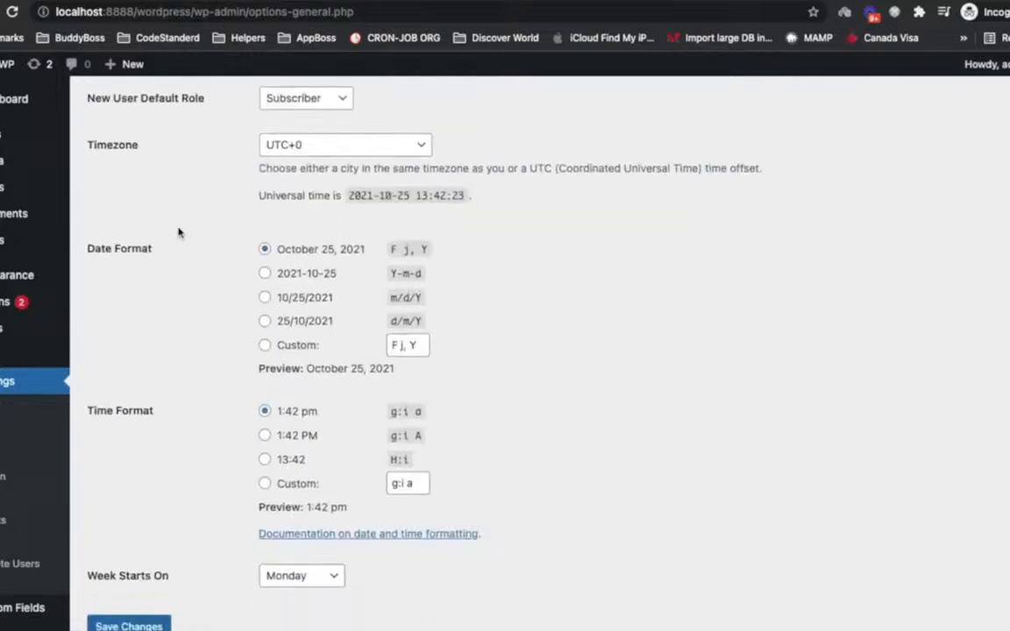
pyautogui.scroll(3, 178, 232)
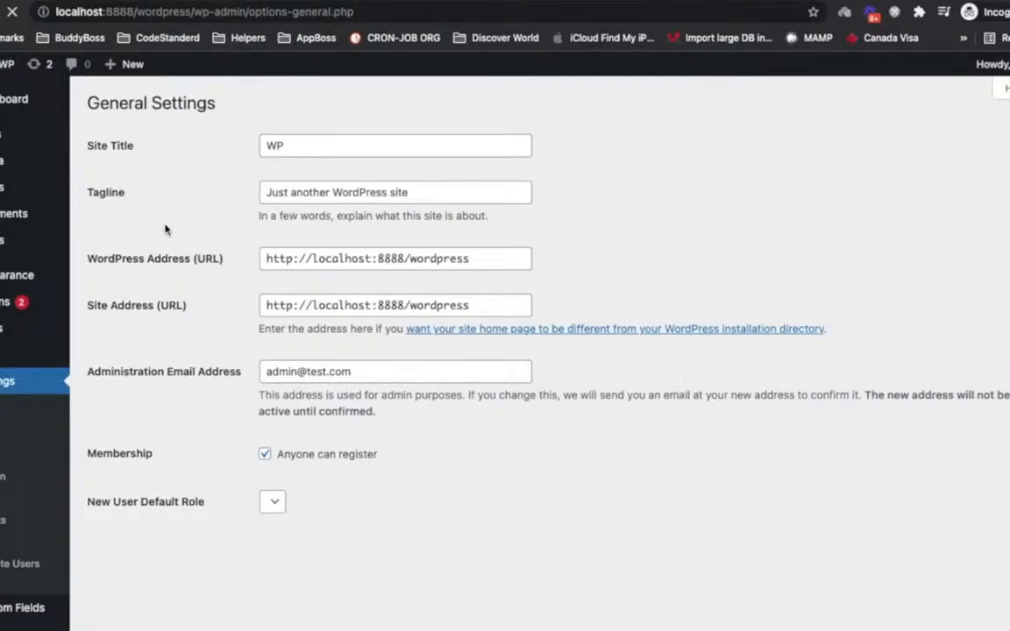
# - Return to admin.php in Sublime Text and recheck the acf_add_options_sub_page guard, the admin_menu hook and its callback name
pyautogui.press('super+Tab')
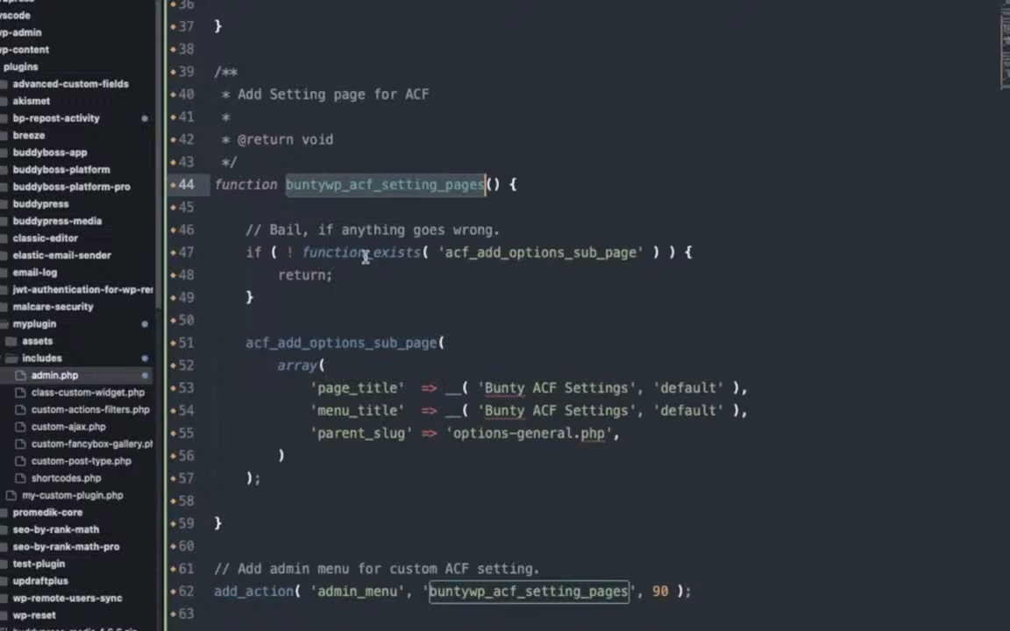
pyautogui.doubleClick(477, 253)
pyautogui.doubleClick(356, 591)
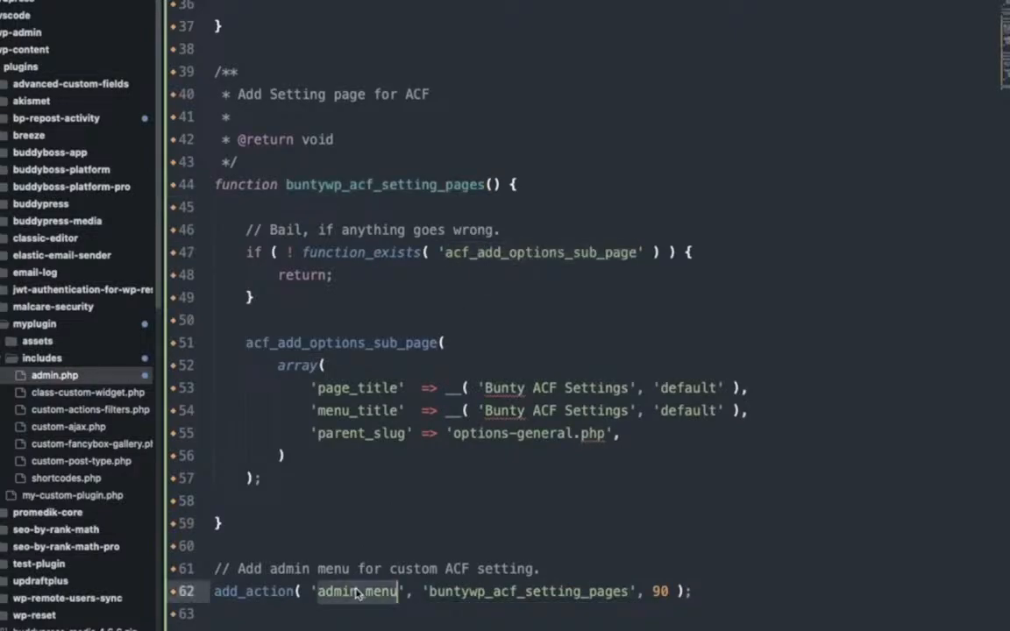
pyautogui.doubleClick(482, 572)
pyautogui.doubleClick(481, 592)
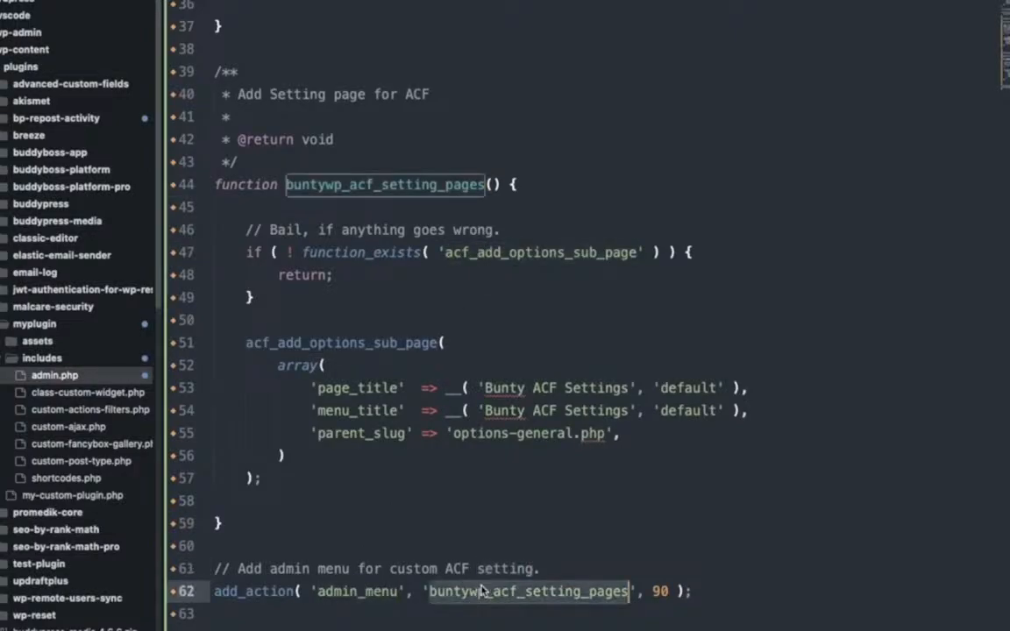
# - Switch to Chrome, recheck General Settings and check on the Plugins page whether My Custom Plugin is active
pyautogui.press('super+Tab')
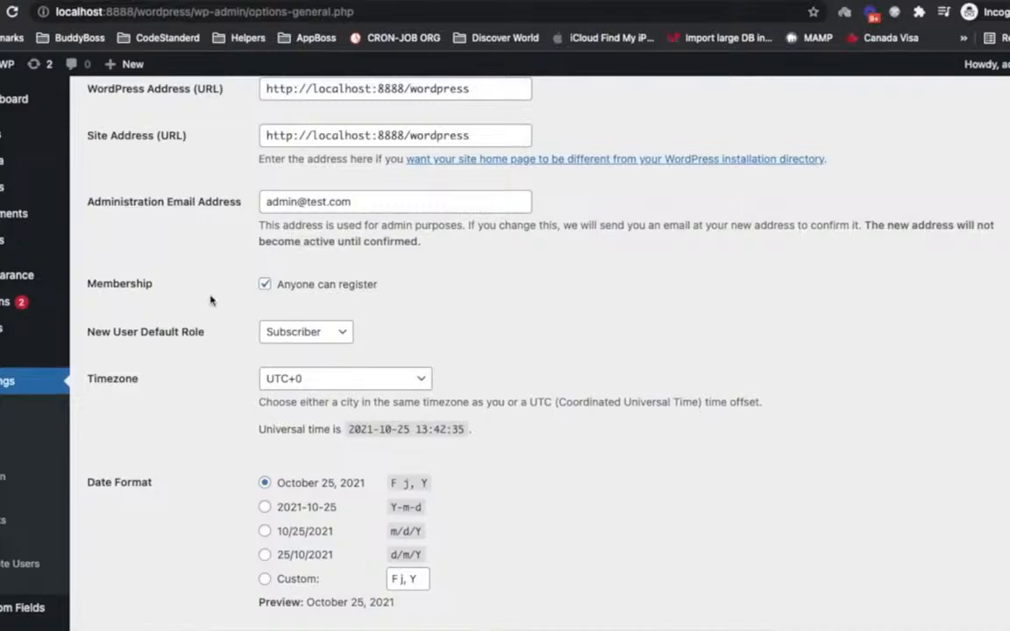
pyautogui.scroll(-5, 54, 402)
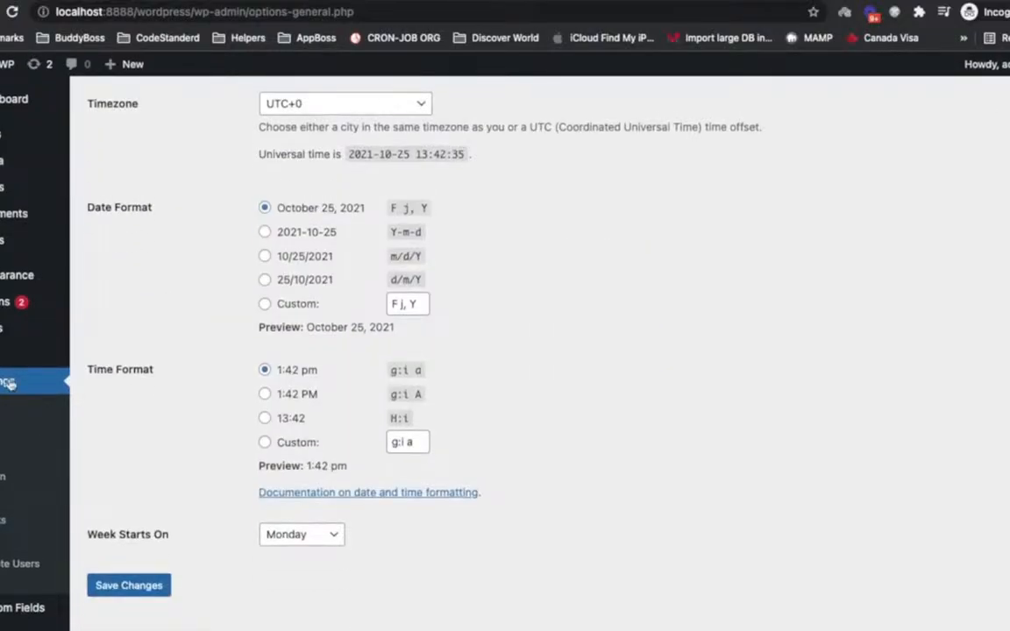
pyautogui.scroll(8, 83, 460)
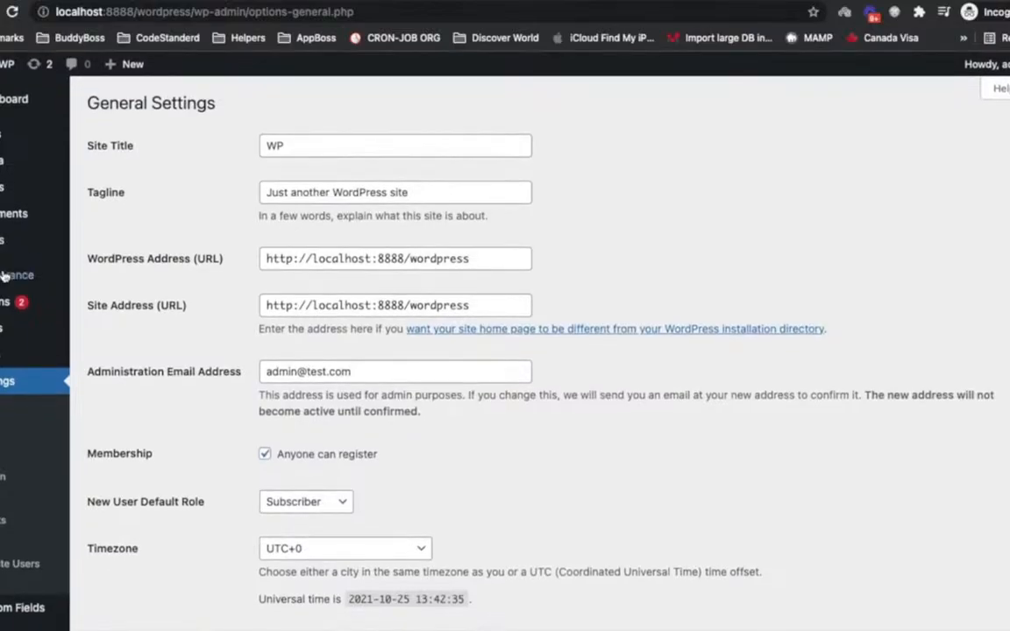
pyautogui.moveTo(4, 302)
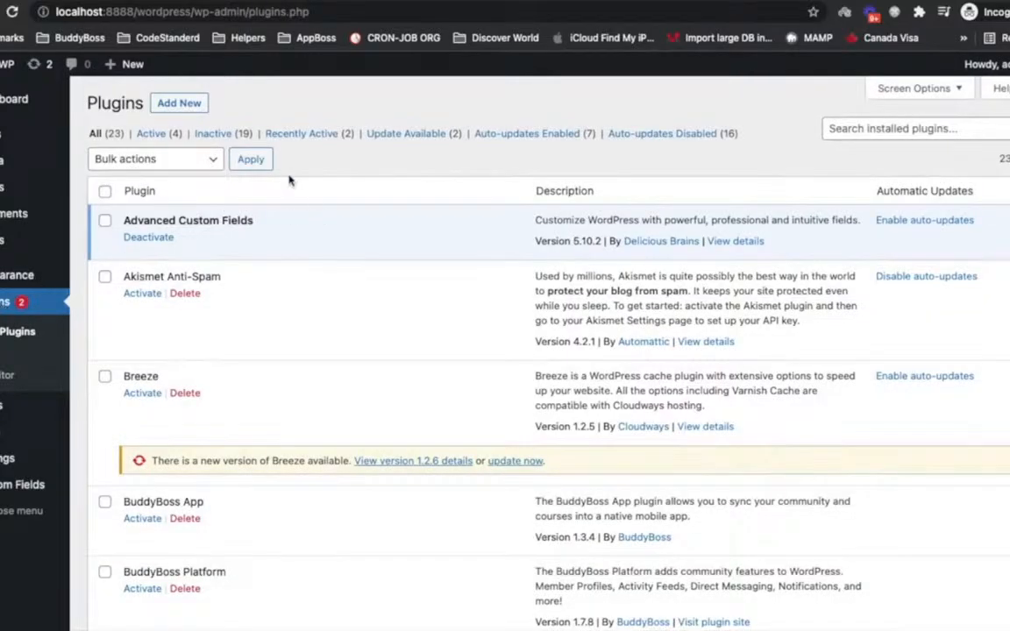
pyautogui.scroll(-10, 294, 216)
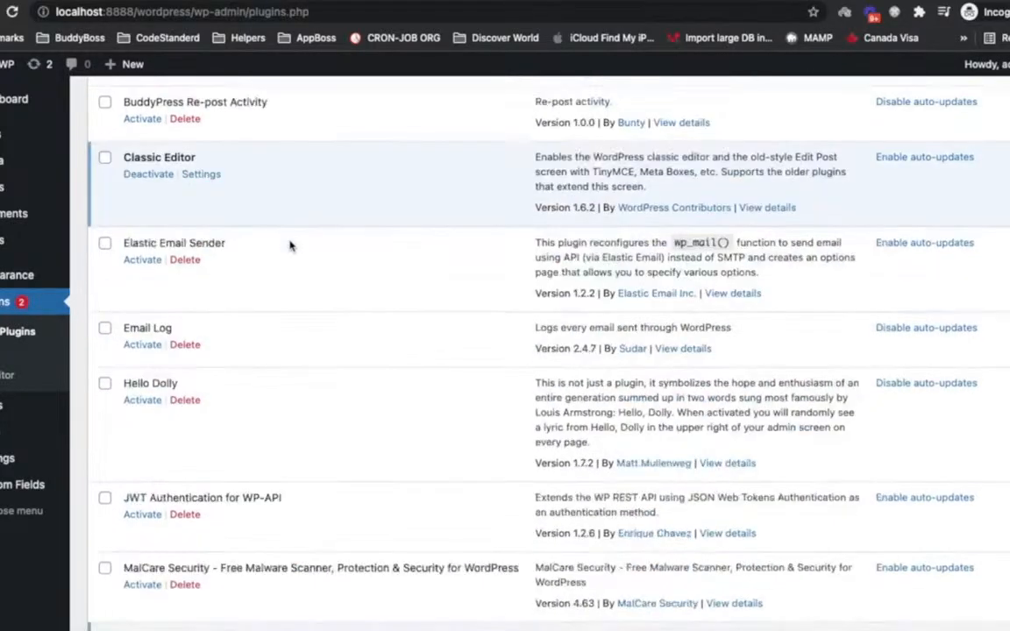
pyautogui.scroll(-5, 291, 246)
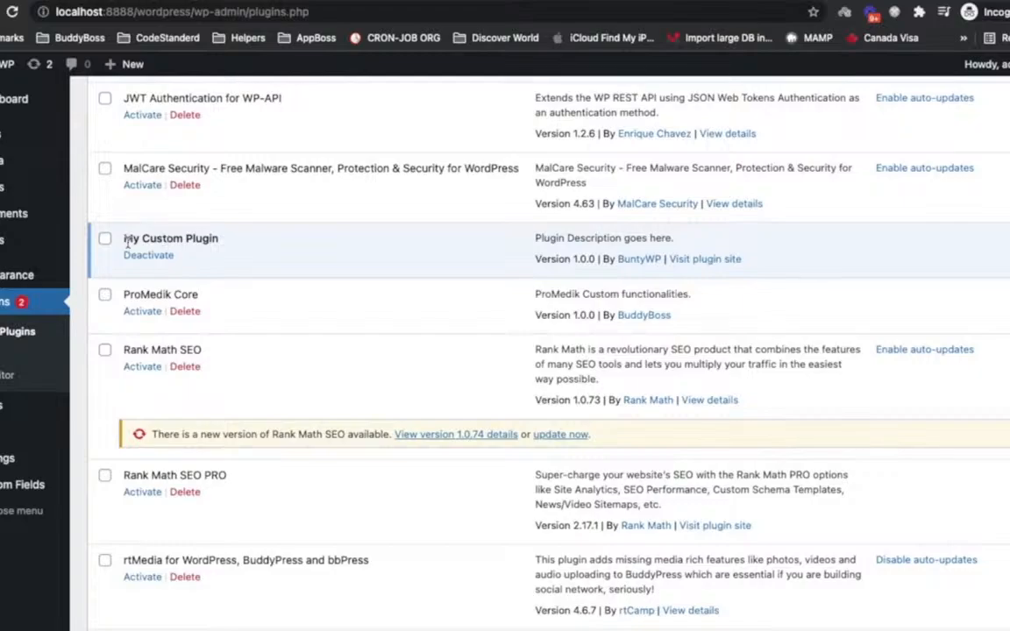
pyautogui.moveTo(125, 240); pyautogui.dragTo(290, 247)
pyautogui.moveTo(21, 497)
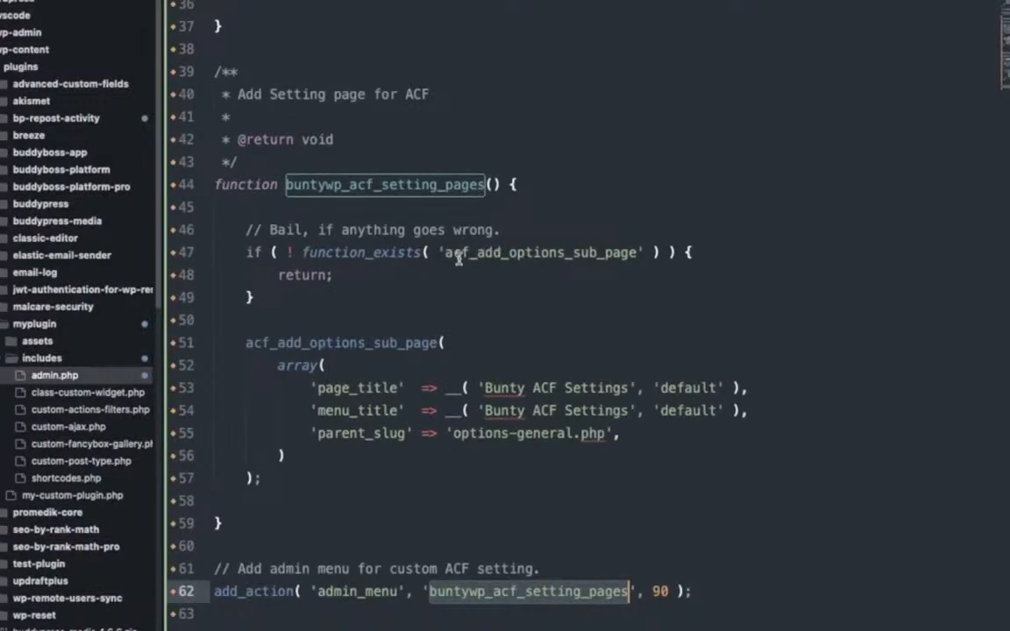
# - Return to admin.php in Sublime Text and review the admin_explore function, the acf_add_options_sub_page guard and the parent_slug value
pyautogui.scroll(3, 466, 469)
pyautogui.scroll(8, 467, 474)
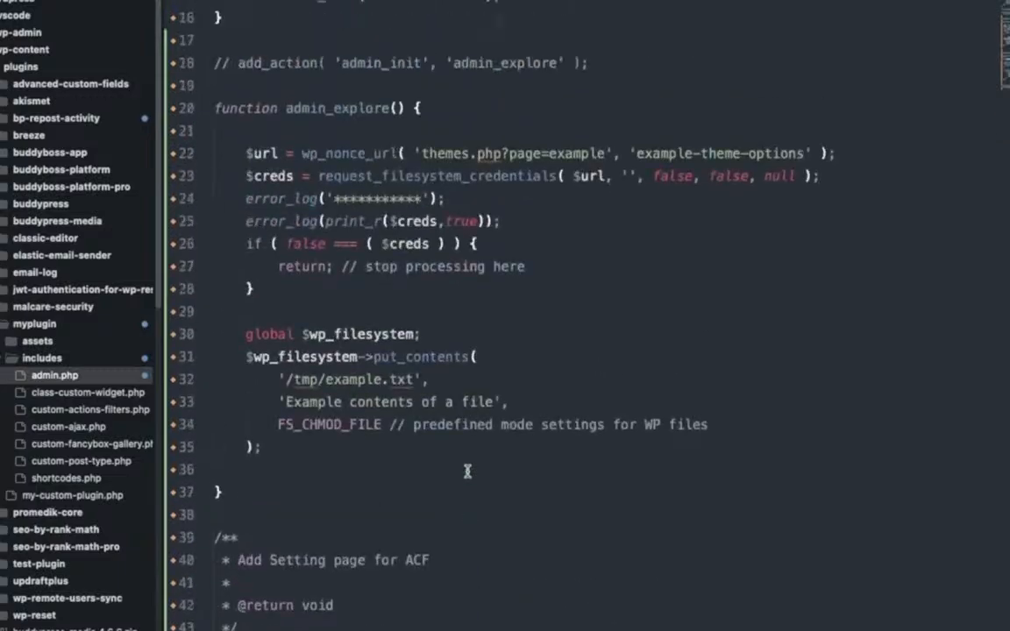
pyautogui.scroll(-11, 466, 473)
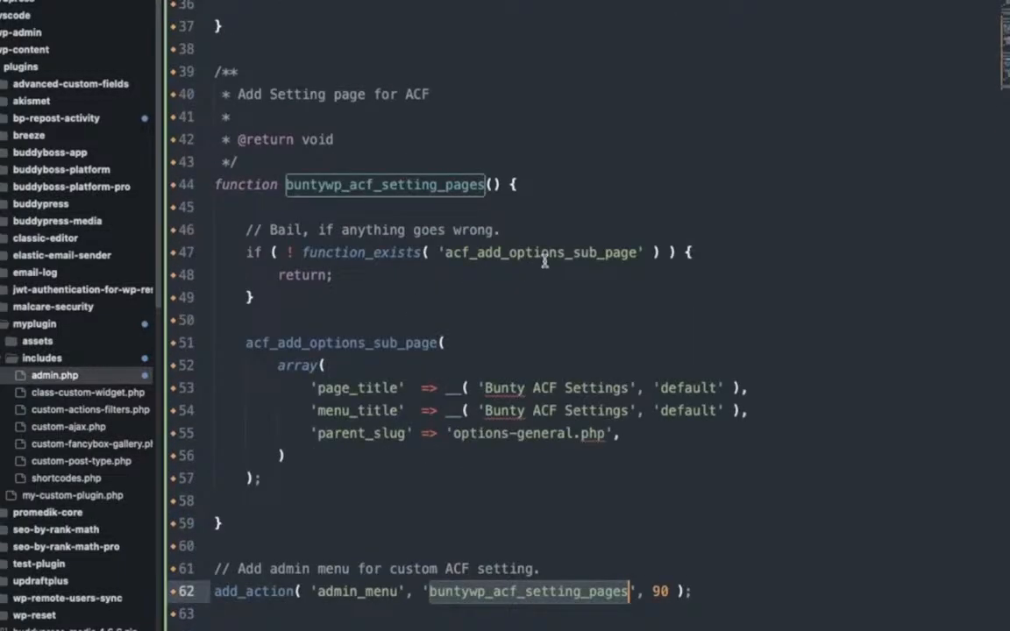
pyautogui.doubleClick(543, 256)
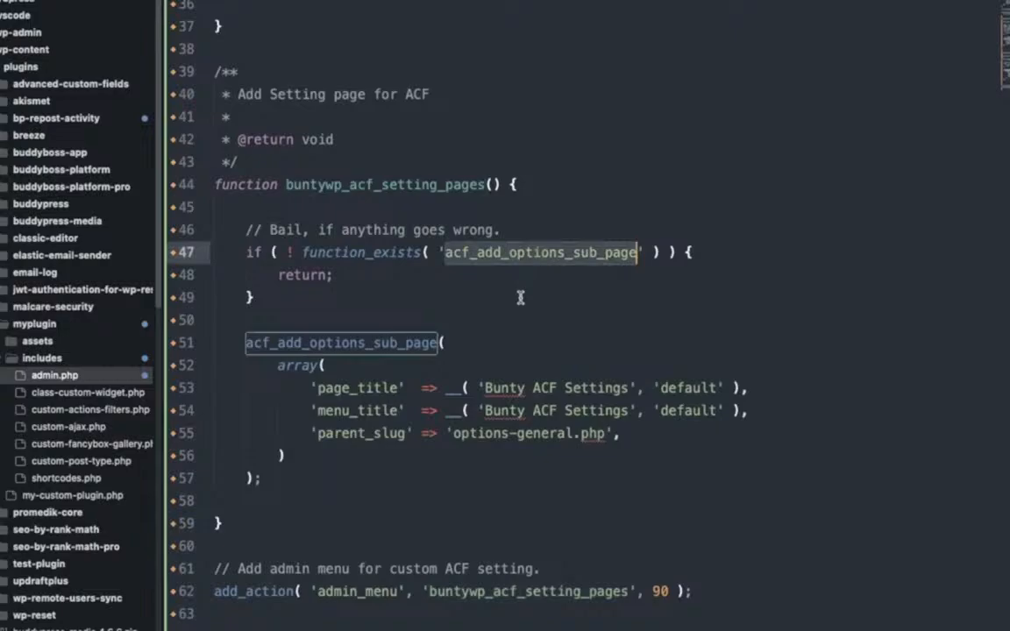
pyautogui.click(459, 438)
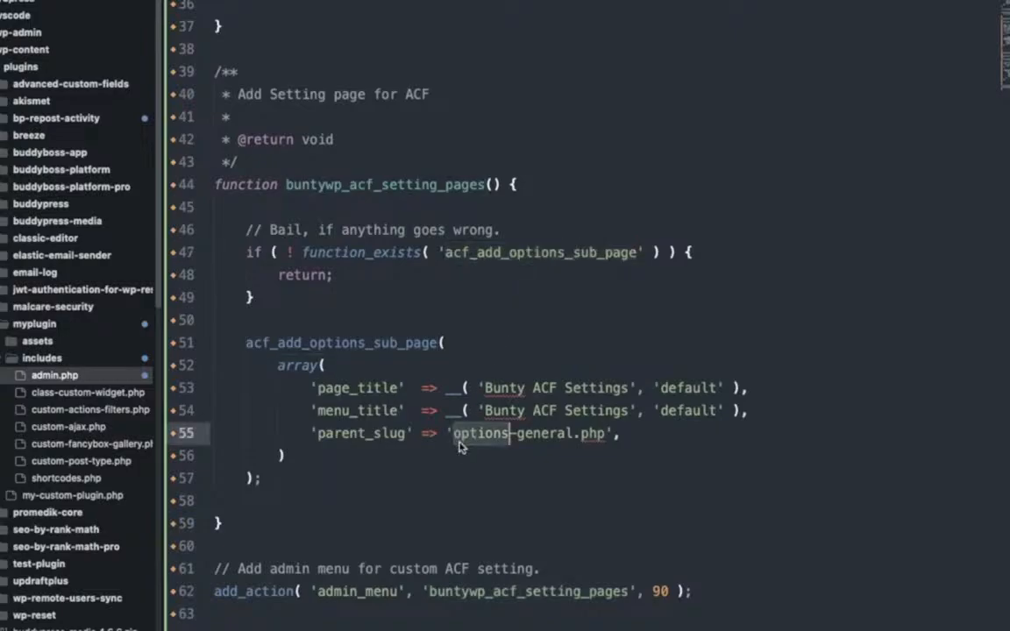
# - Add the debug line echo '1111'; at the start of the buntywp_acf_setting_pages function
pyautogui.click(545, 186)
pyautogui.press('Return')
pyautogui.press('Return')
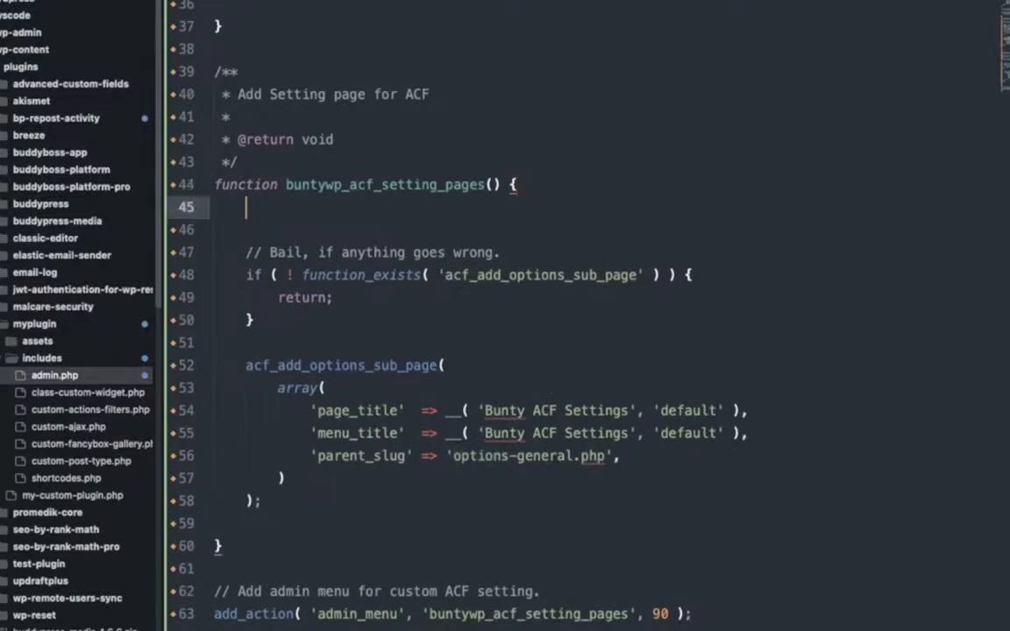
pyautogui.write("echo '")
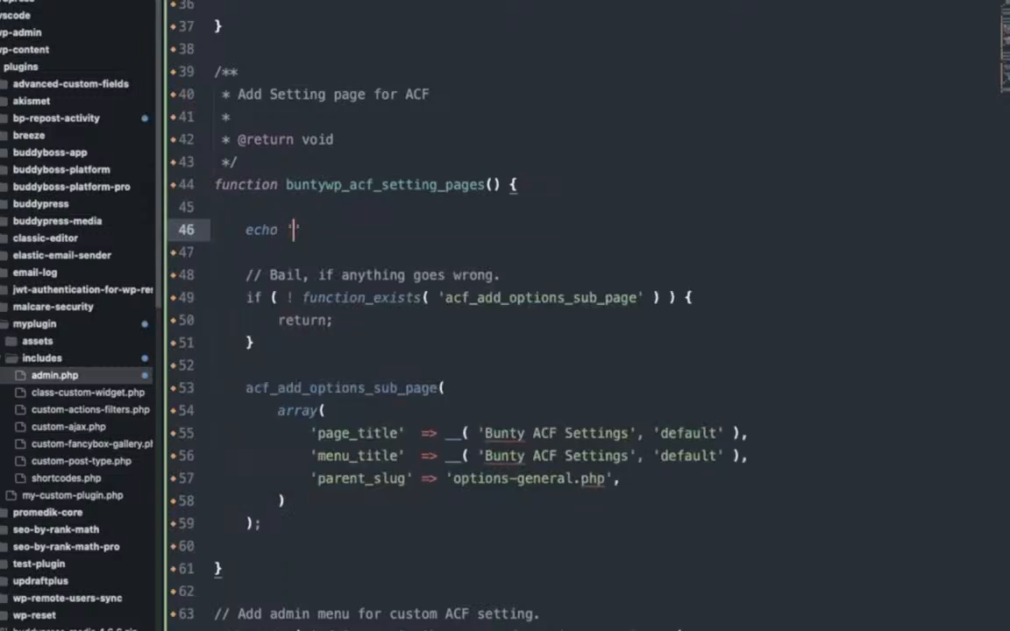
pyautogui.write("1111';")
# - Copy the debug echo line below the function_exists guard and change its text to 3333
pyautogui.hotkey('shift', 'Home')
pyautogui.hotkey('ctrl', 'c')
pyautogui.press('Down')
pyautogui.press('Down')
pyautogui.press('Down')
pyautogui.press('Down')
pyautogui.press('Down')
pyautogui.press('Down')
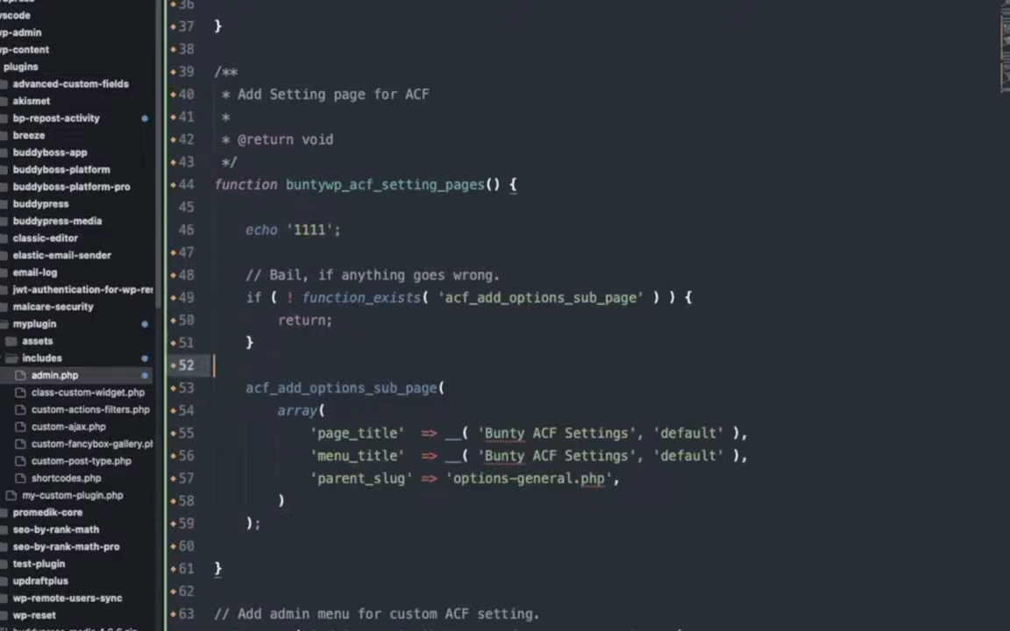
pyautogui.press('Return')
pyautogui.press('Return')
pyautogui.hotkey('ctrl', 'v')
pyautogui.press('Left')
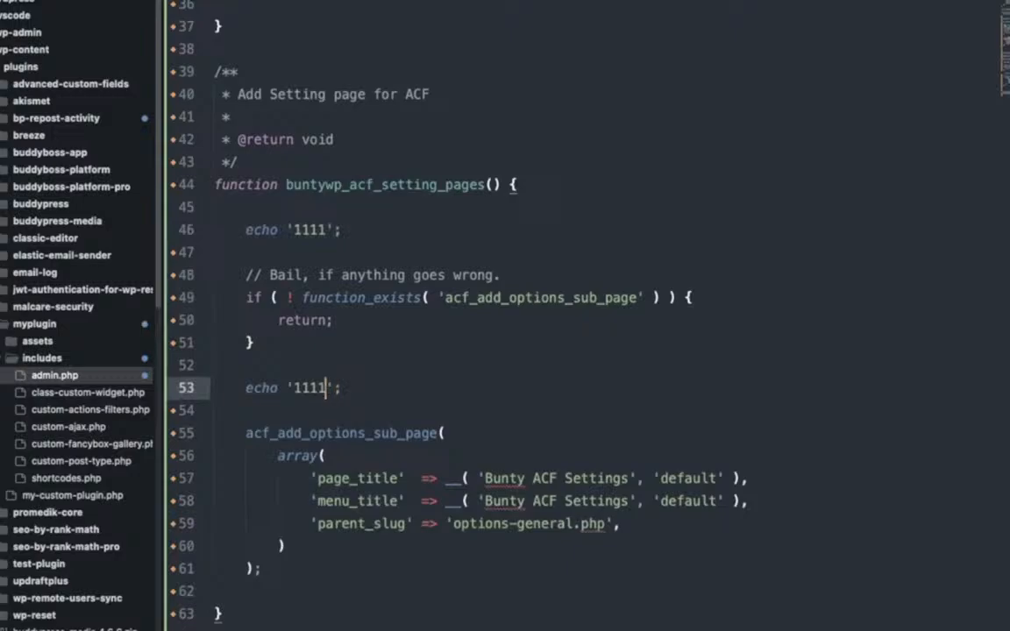
pyautogui.press('BackSpace')
pyautogui.press('BackSpace')
pyautogui.press('BackSpace')
pyautogui.press('BackSpace')
pyautogui.write('3333')
# - Switch to Chrome, open General Settings and inspect the start of its page source for the debug output
pyautogui.press('super+Tab')
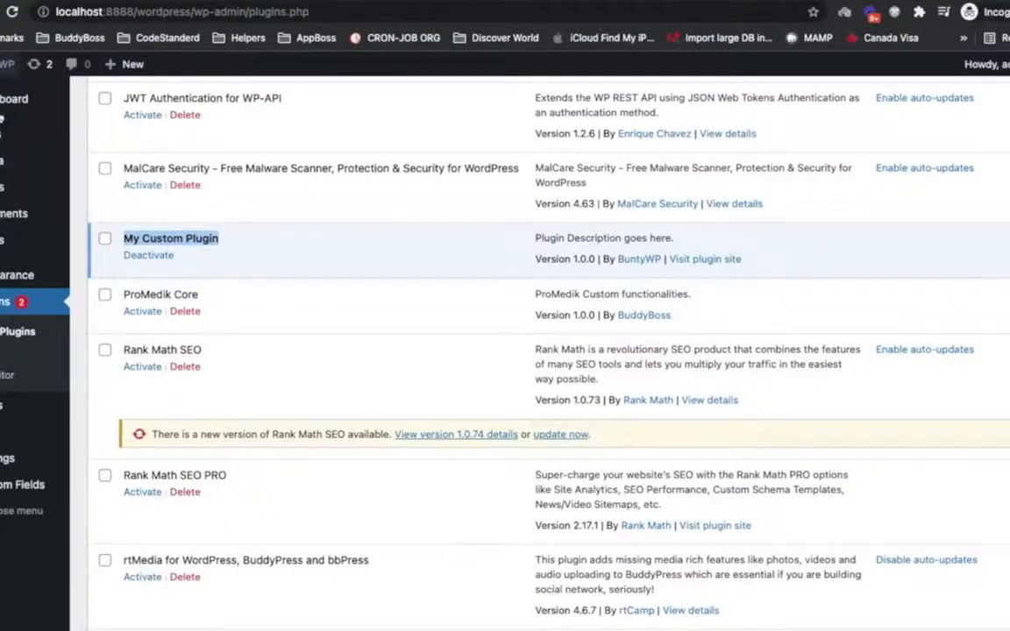
pyautogui.moveTo(6, 458)
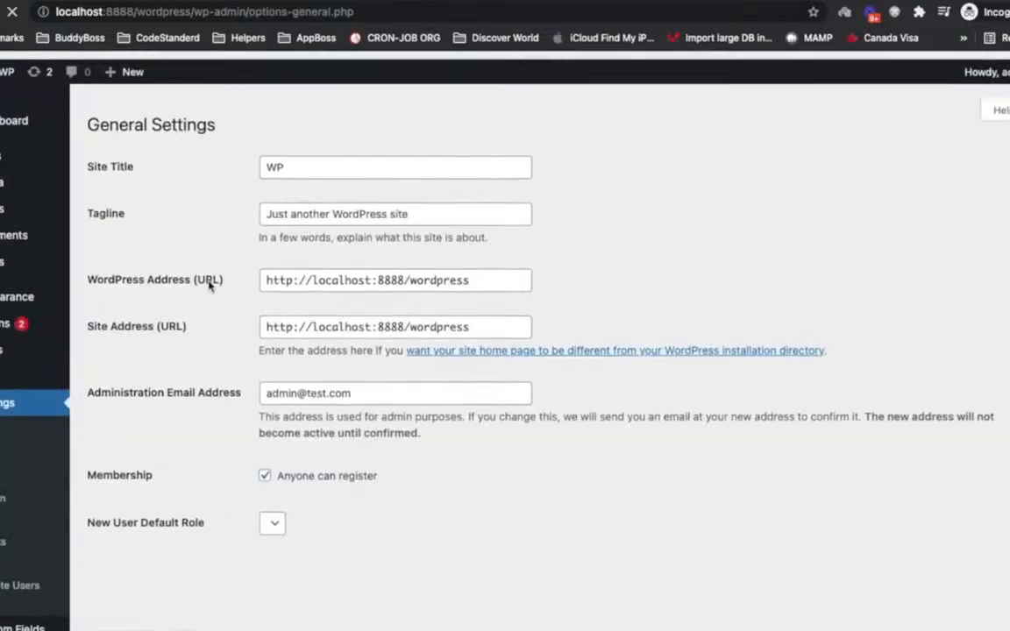
pyautogui.rightClick(203, 171)
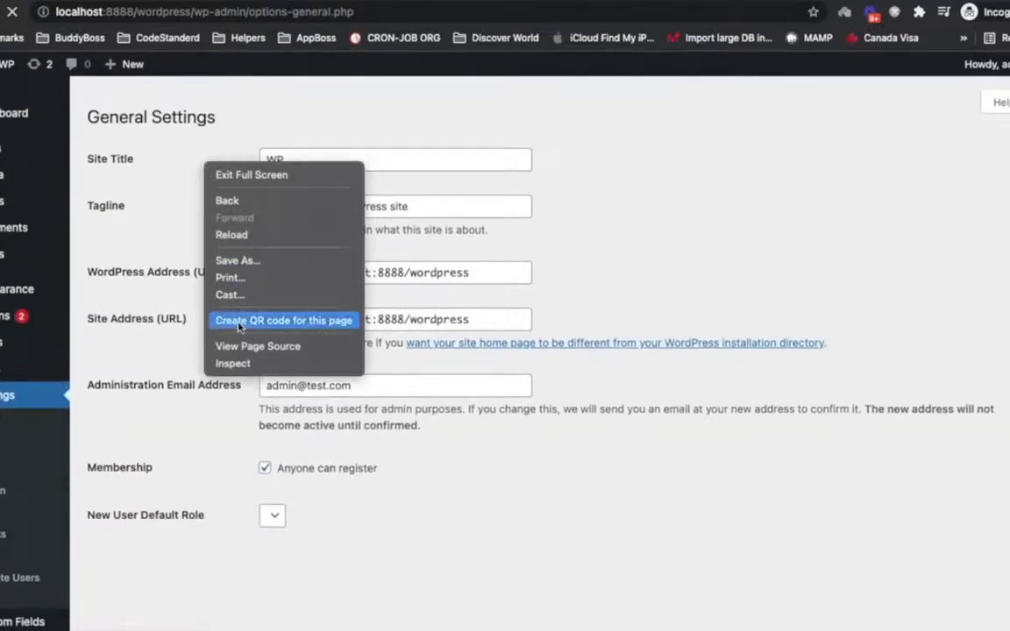
pyautogui.click(239, 343)
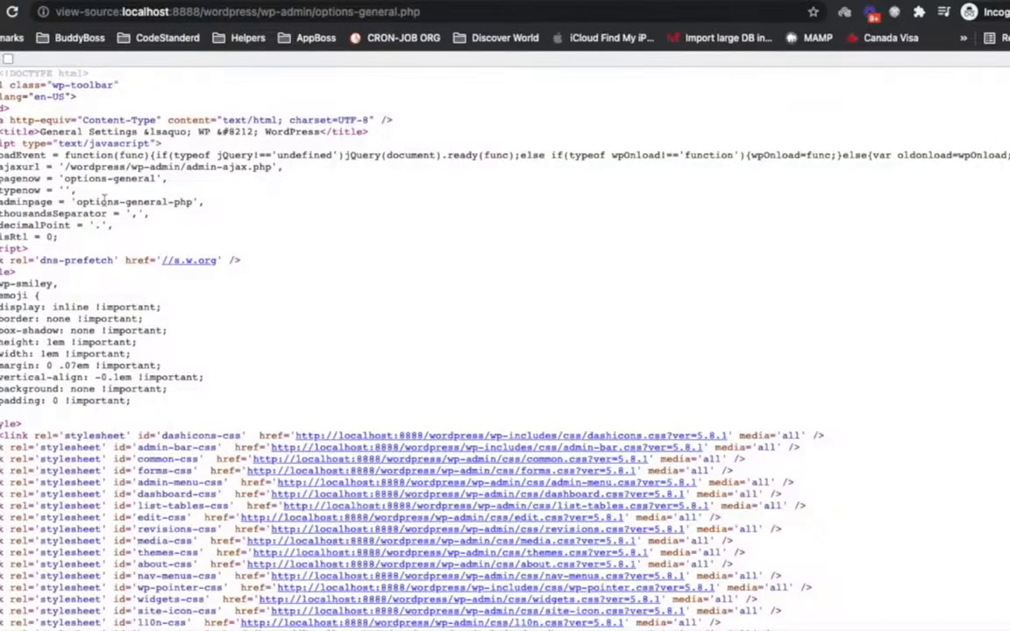
pyautogui.moveTo(1, 73); pyautogui.dragTo(88, 74)
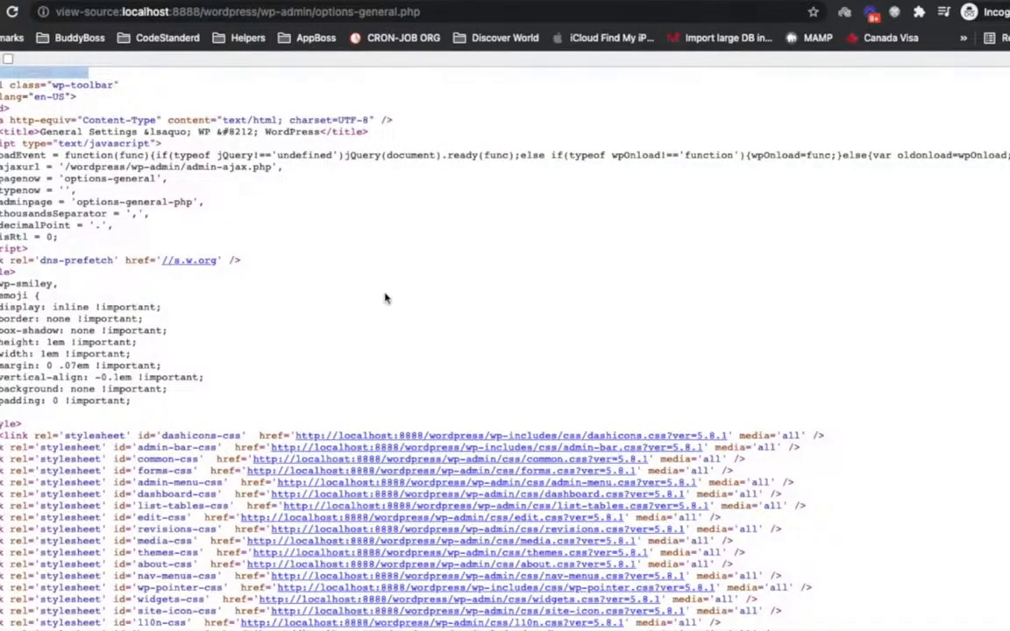
# - Return to Sublime Text, review the function_exists guard and copy the acf_add_options_sub_page function name from its call
pyautogui.press('super+Tab')
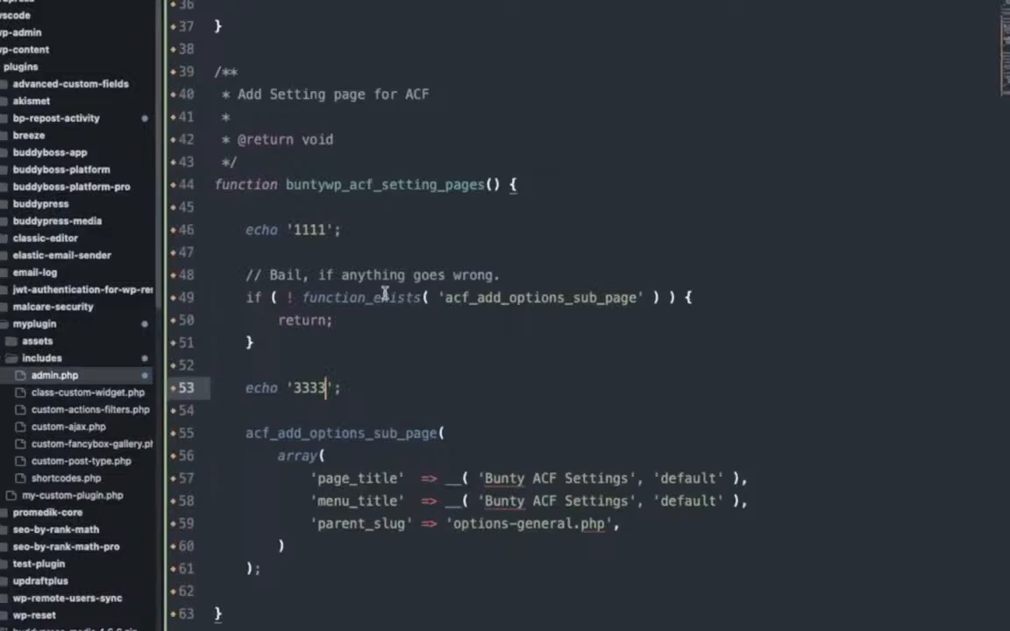
pyautogui.tripleClick(563, 297)
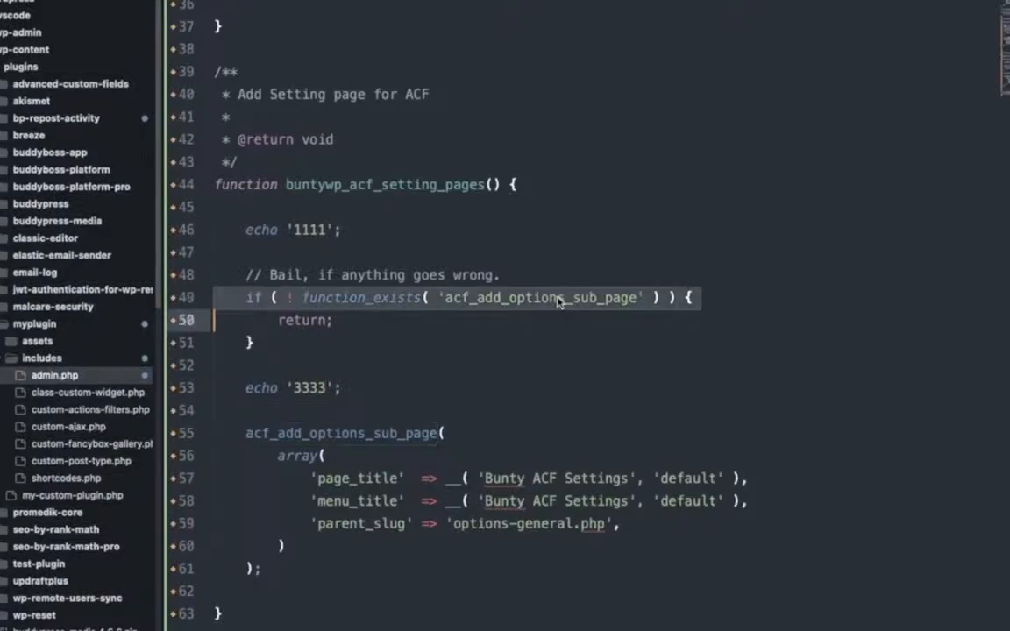
pyautogui.doubleClick(330, 432)
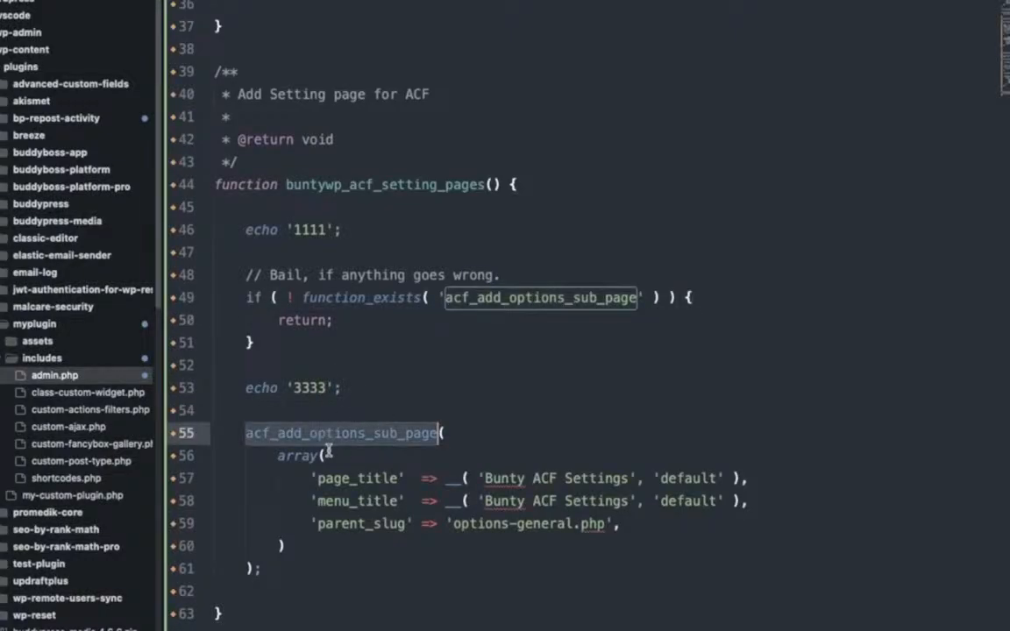
pyautogui.click(351, 433)
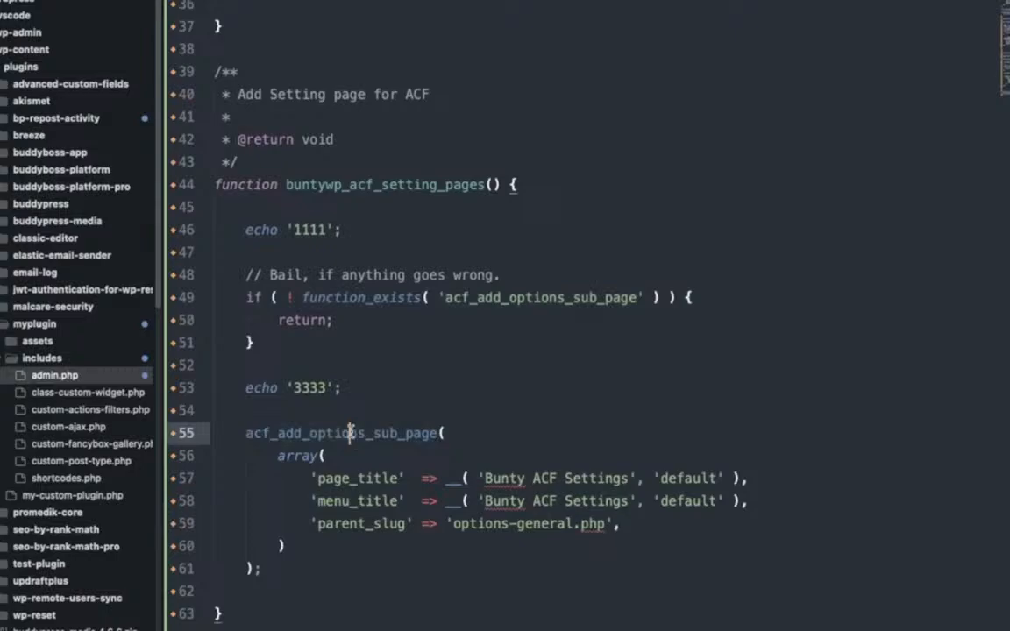
pyautogui.doubleClick(350, 433)
pyautogui.press('super+c')
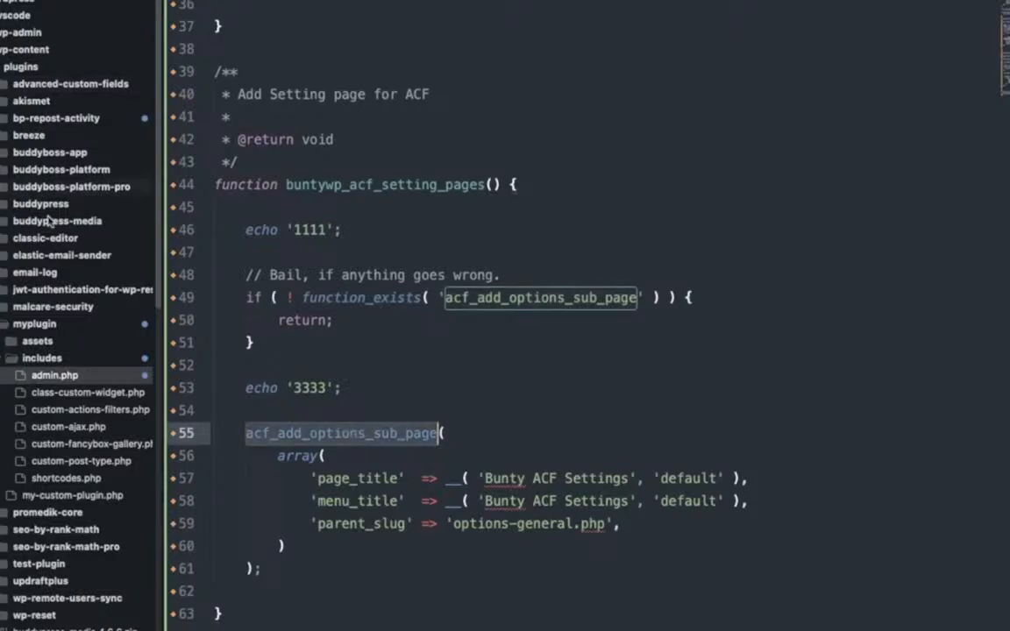
# - Switch to Chrome, search Google for acf_add_options_sub_page in a new tab and read the description in the ACF documentation
pyautogui.press('super+Tab')
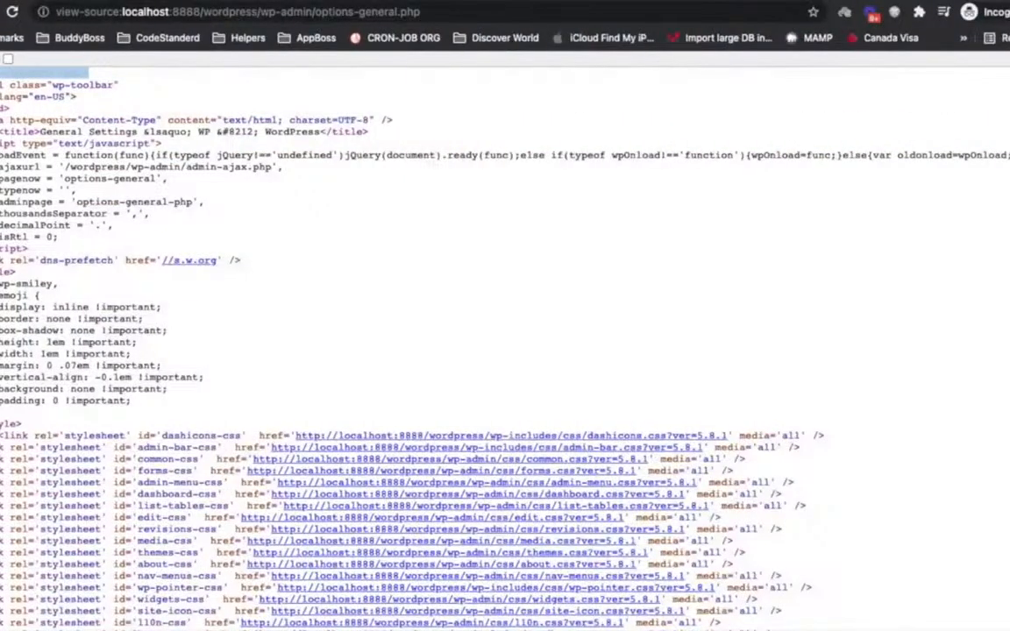
pyautogui.hotkey('ctrl', 'Tab')
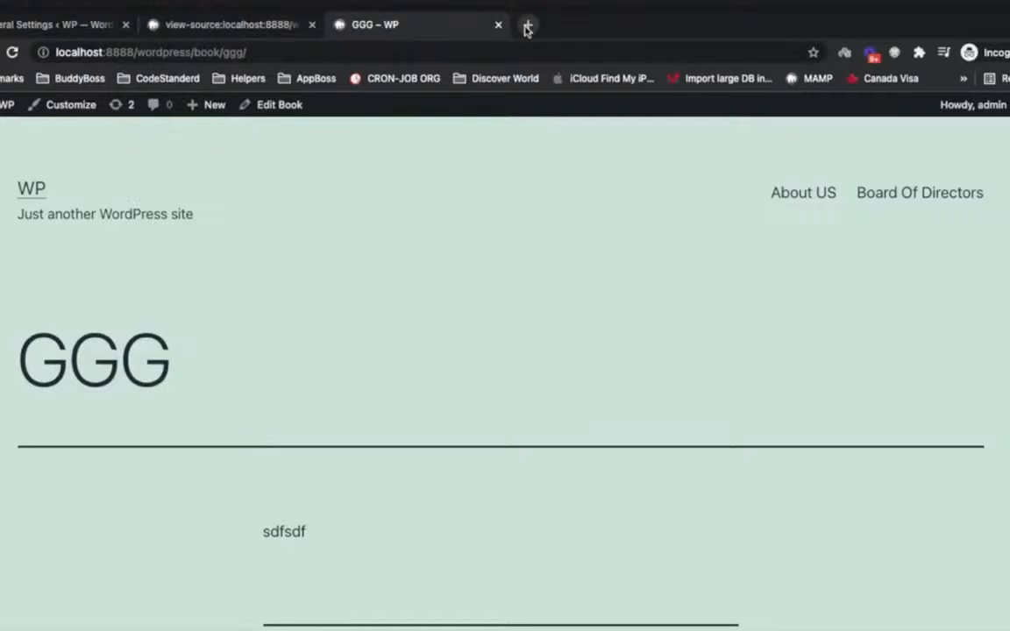
pyautogui.click(525, 25)
pyautogui.press('super+v')
pyautogui.press('Return')
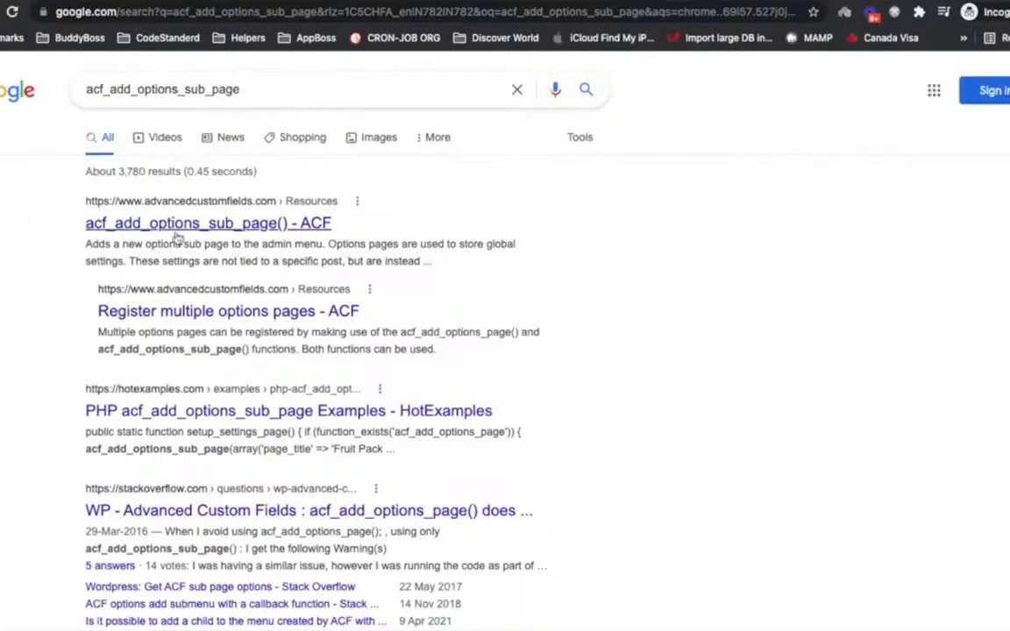
pyautogui.click(176, 230)
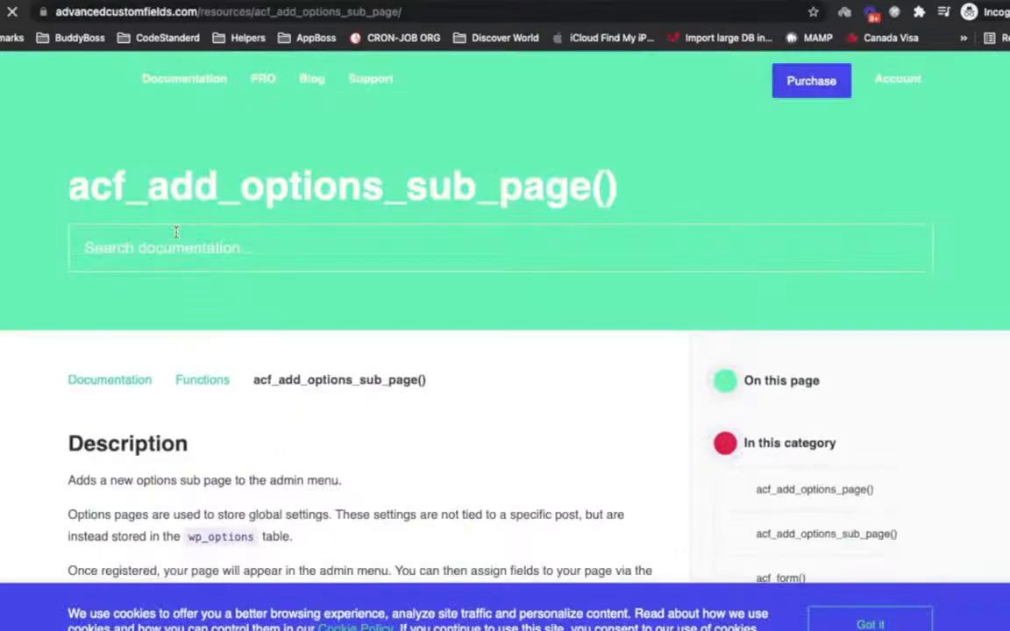
pyautogui.scroll(-2, 175, 232)
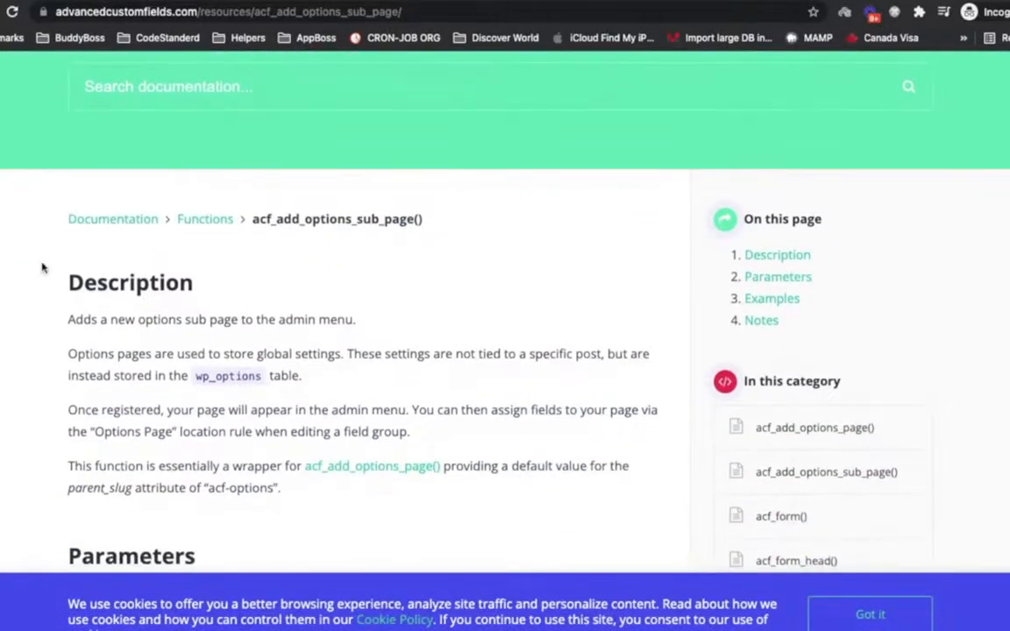
pyautogui.scroll(-3, 179, 353)
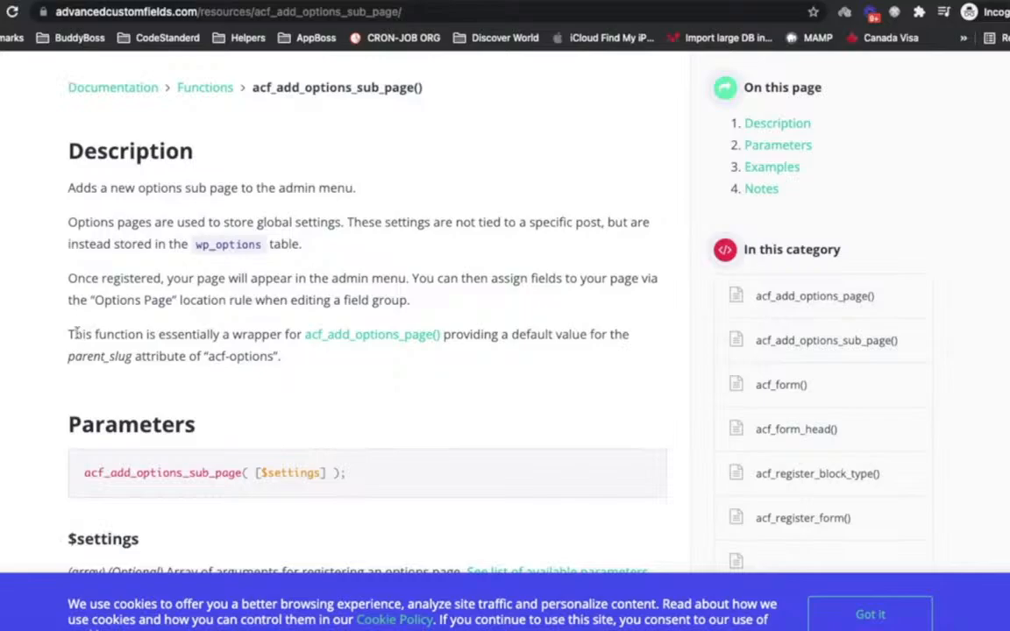
pyautogui.scroll(4, 365, 326)
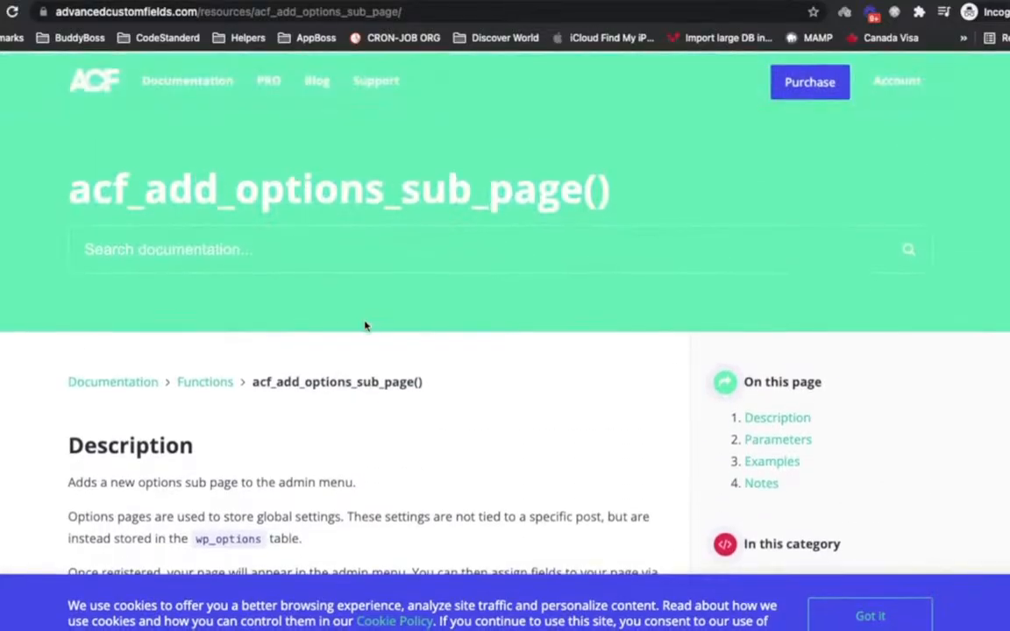
pyautogui.scroll(-4, 364, 326)
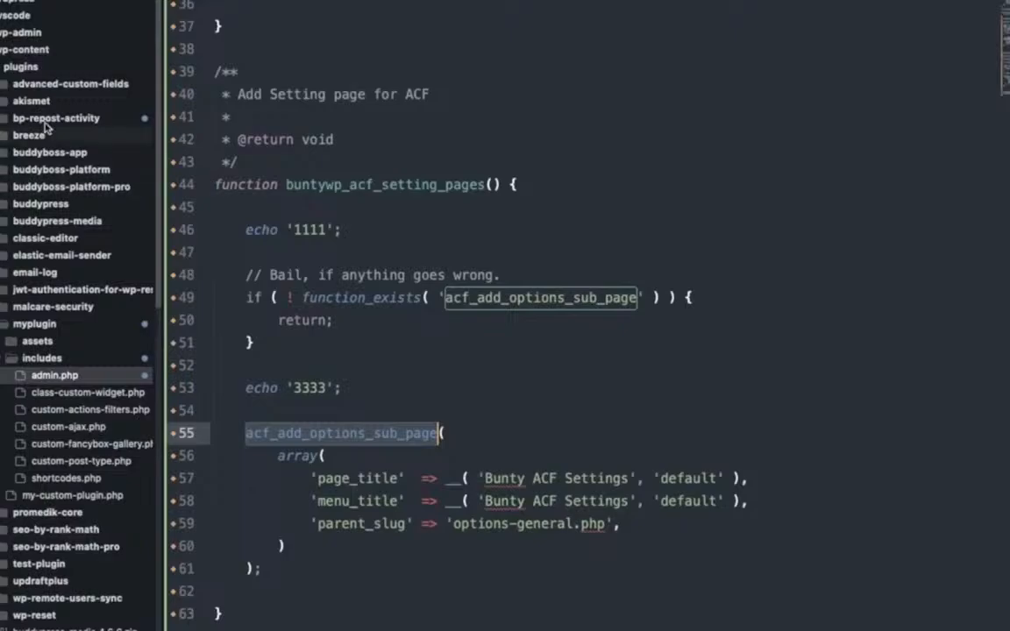
# - Search the advanced-custom-fields plugin folder for acf_add_options_sub_page, then close the search results
pyautogui.rightClick(56, 88)
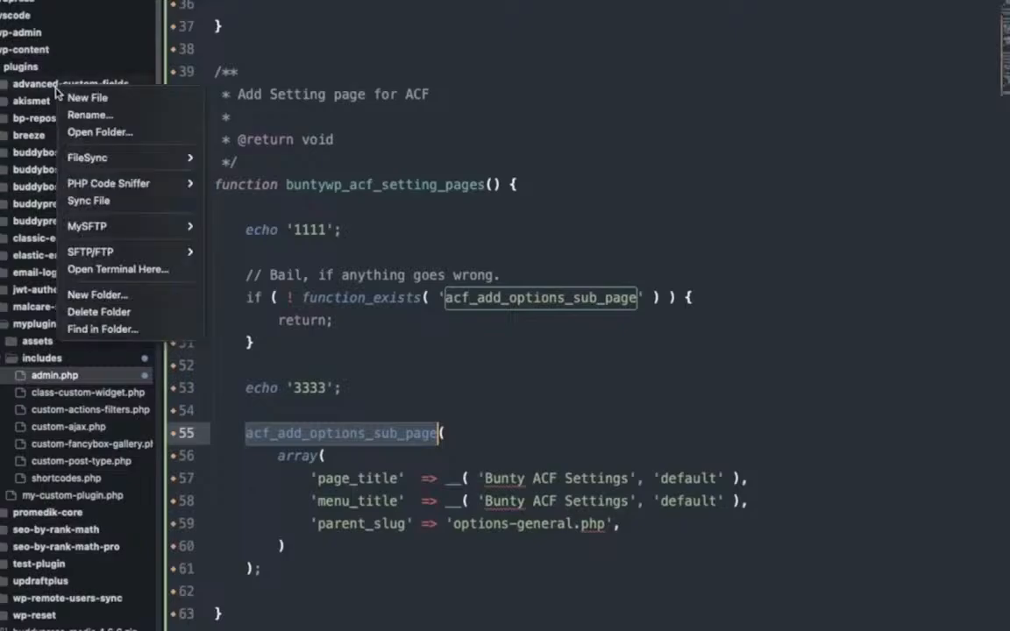
pyautogui.click(96, 330)
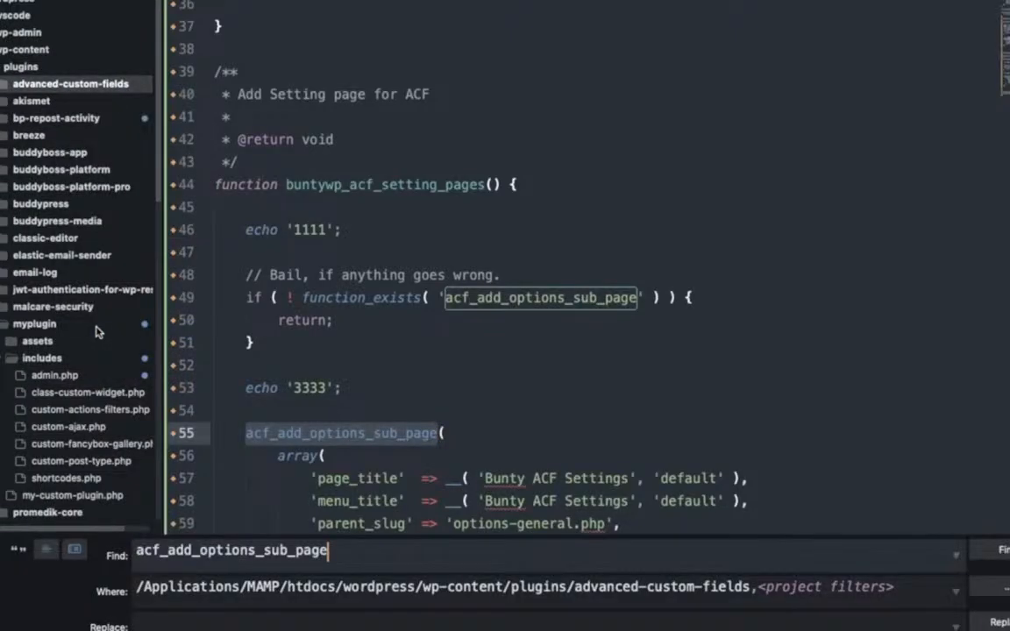
pyautogui.press('Return')
pyautogui.press('super+w')
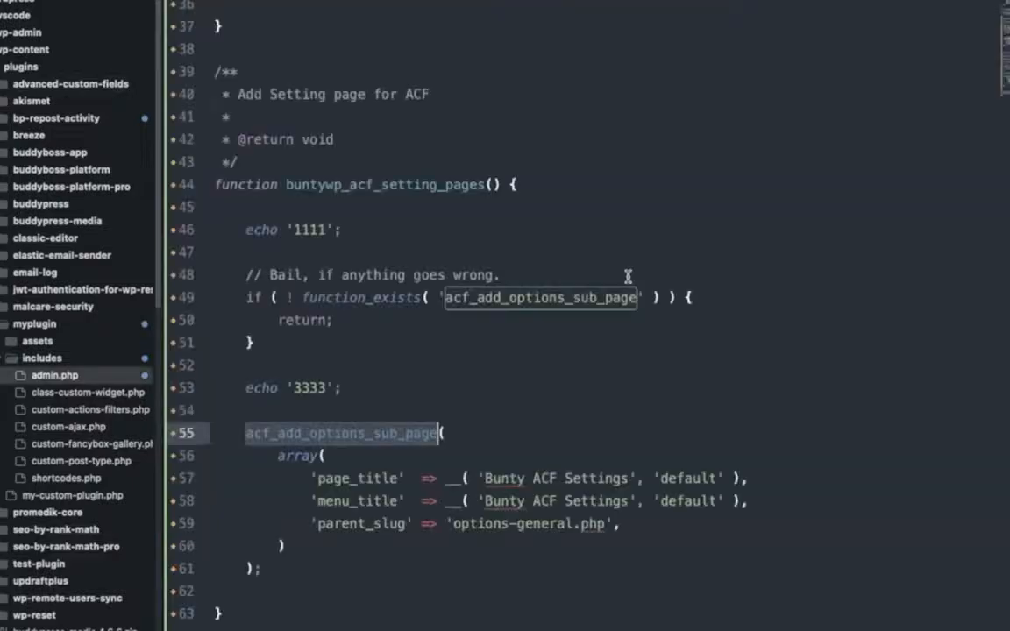
# - Switch to Finder and look through the Downloads folder for a copy of the Advanced Custom Fields Pro plugin
pyautogui.press('super+Tab')
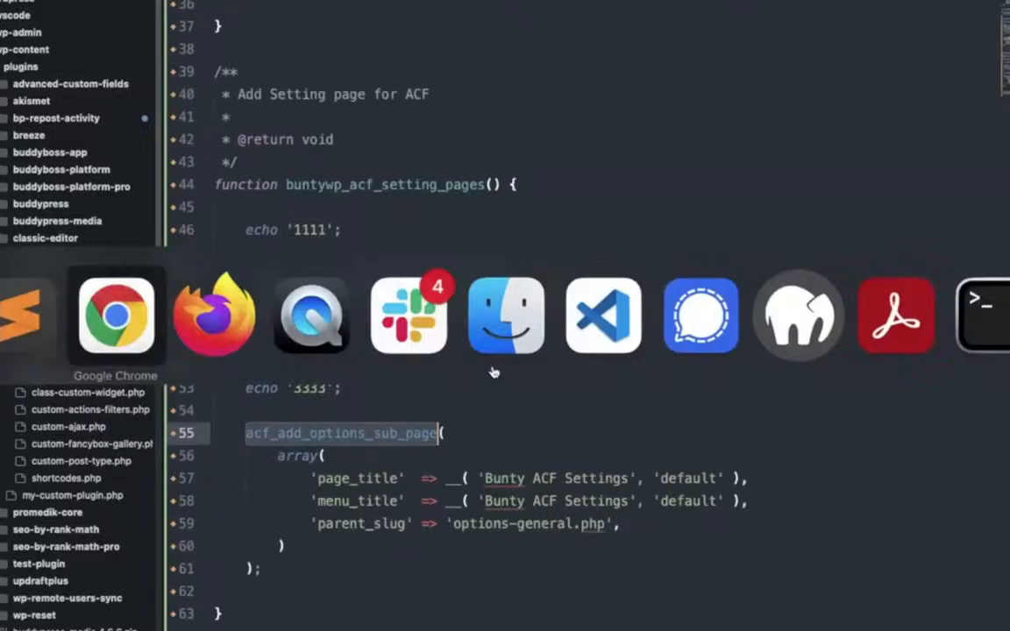
pyautogui.press('super+Tab')
pyautogui.press('super+Tab')
pyautogui.press('super+Tab')
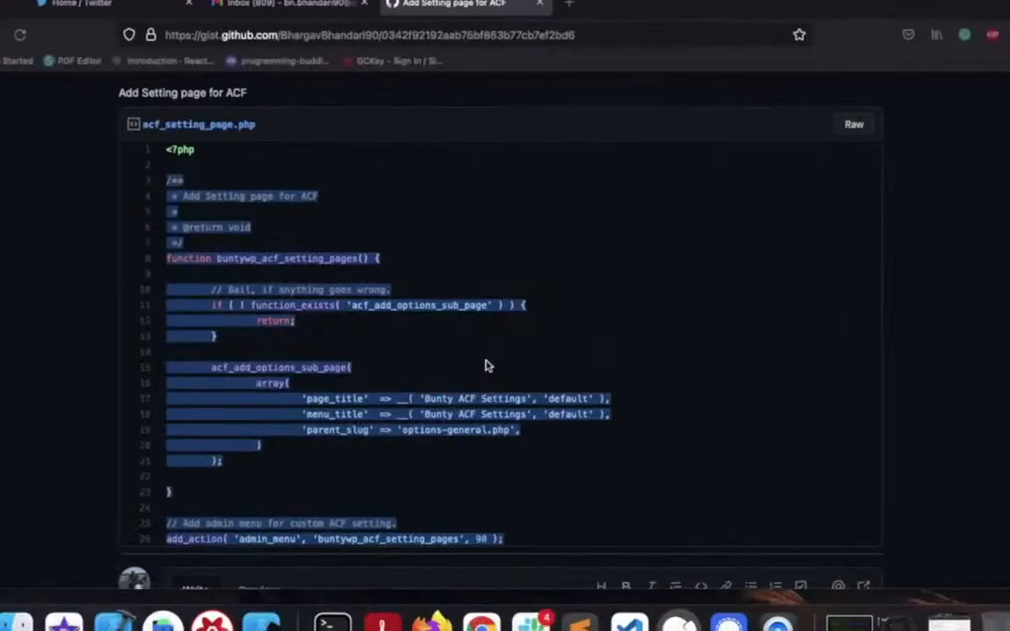
pyautogui.click(31, 592)
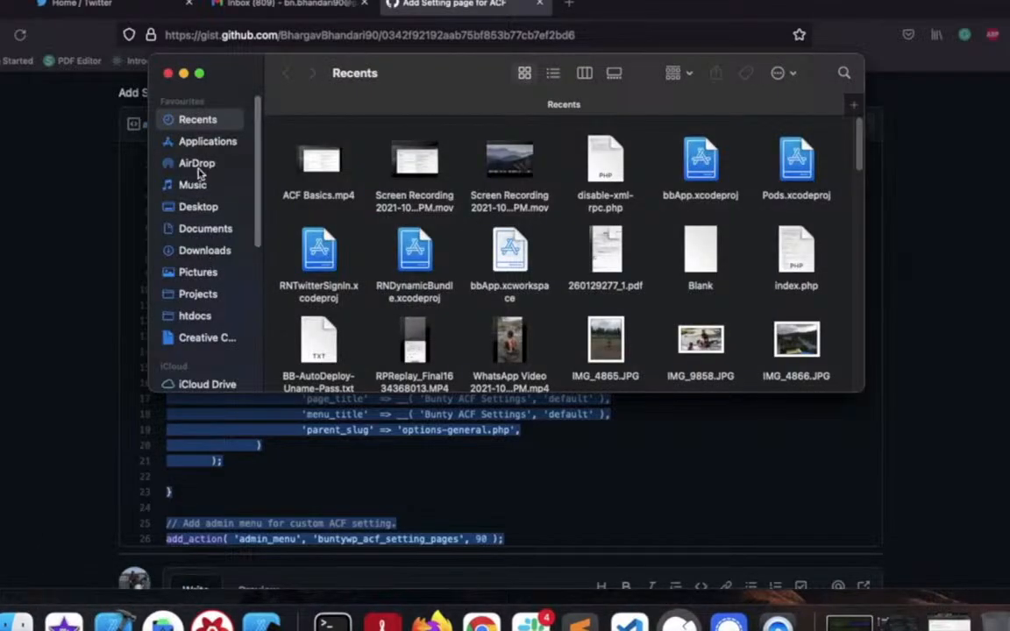
pyautogui.click(204, 253)
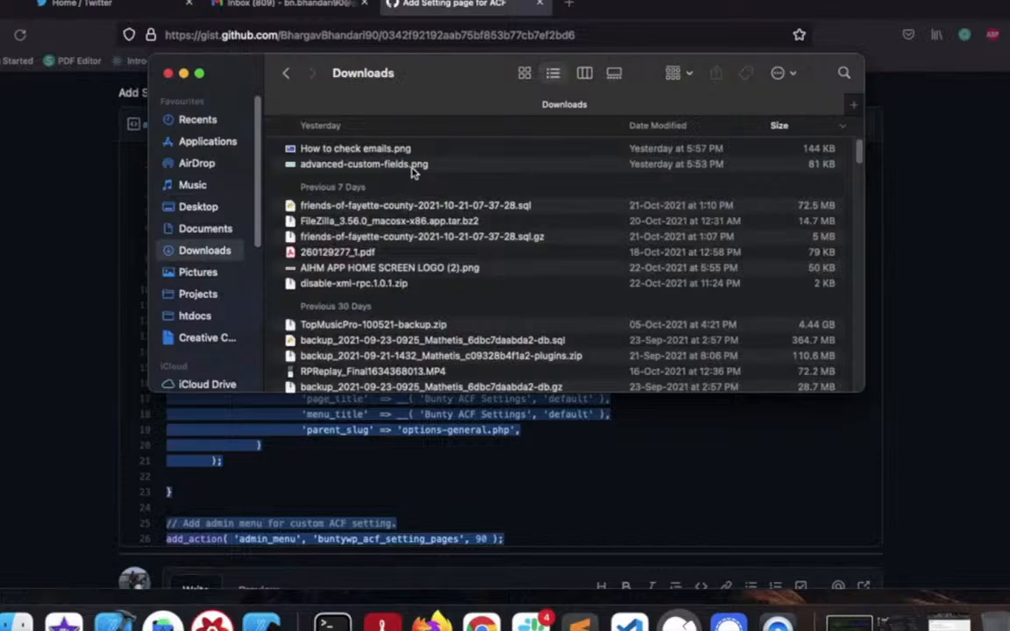
pyautogui.scroll(-5, 394, 201)
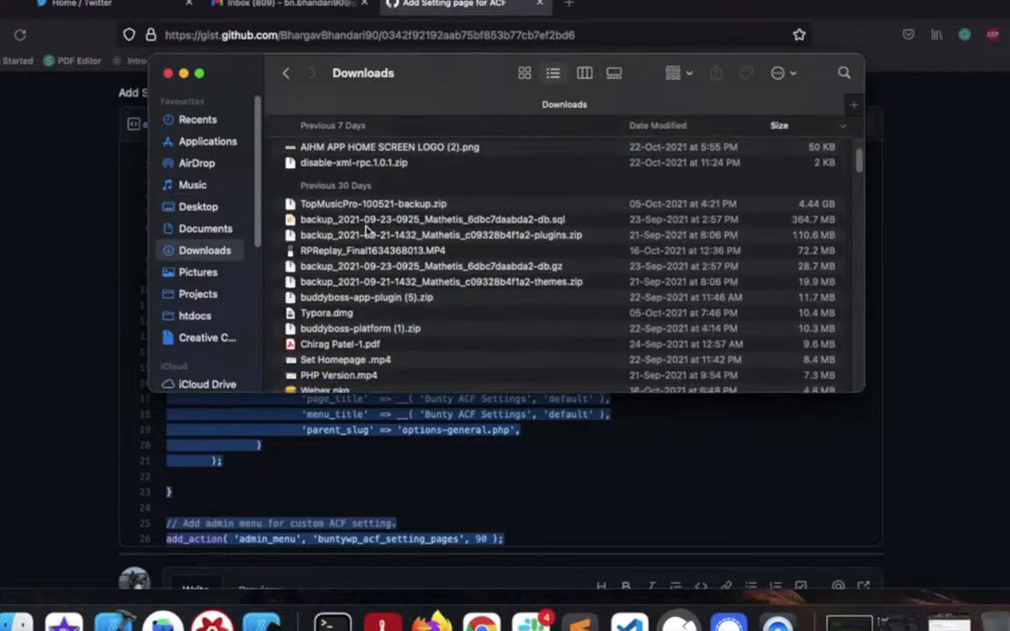
pyautogui.scroll(-10, 367, 230)
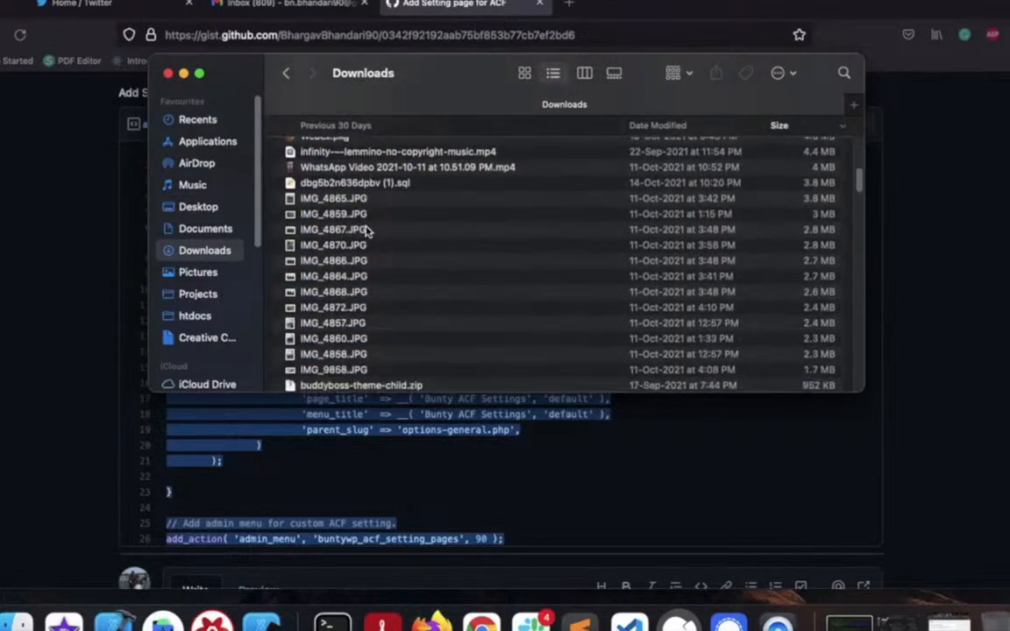
pyautogui.scroll(-10, 366, 230)
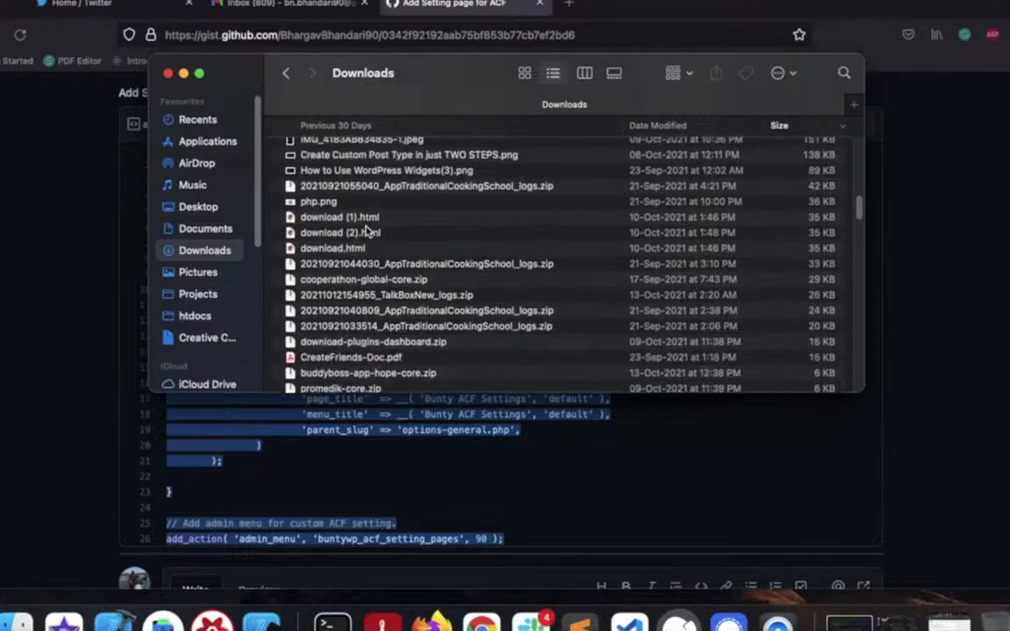
pyautogui.scroll(-10, 366, 230)
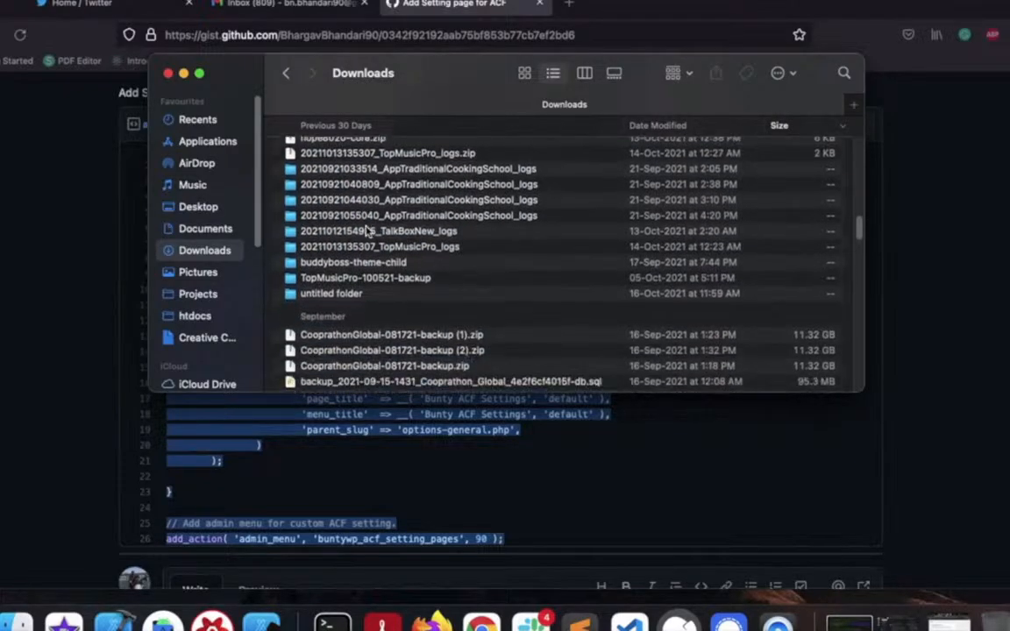
pyautogui.scroll(-3, 369, 230)
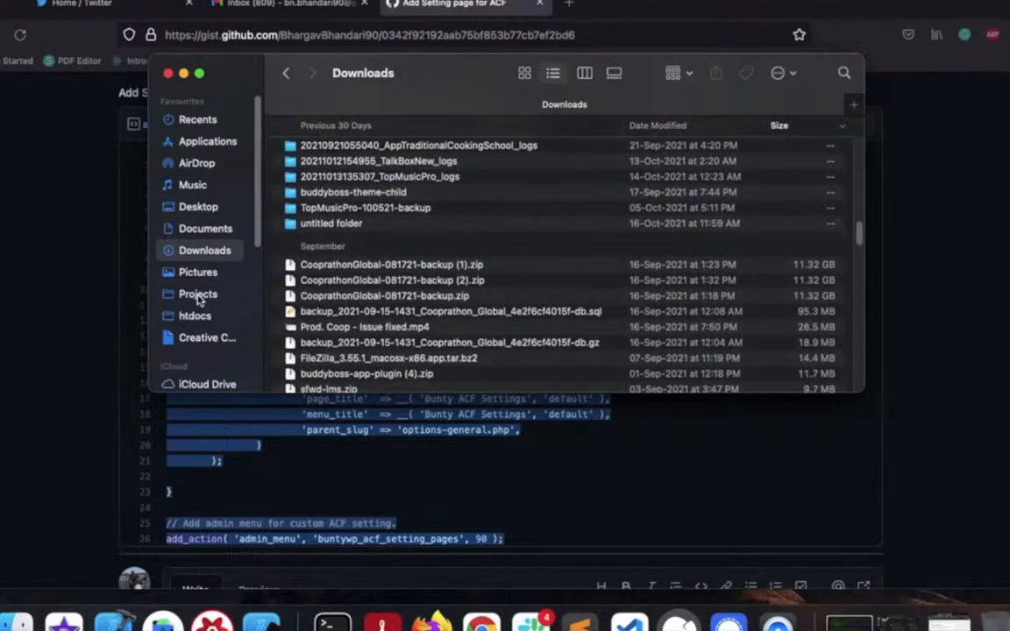
# - Open the plugins folder of hey-college-content within Projects and locate the Advanced Custom Fields Pro plugin folder
pyautogui.click(200, 298)
pyautogui.scroll(-2, 342, 196)
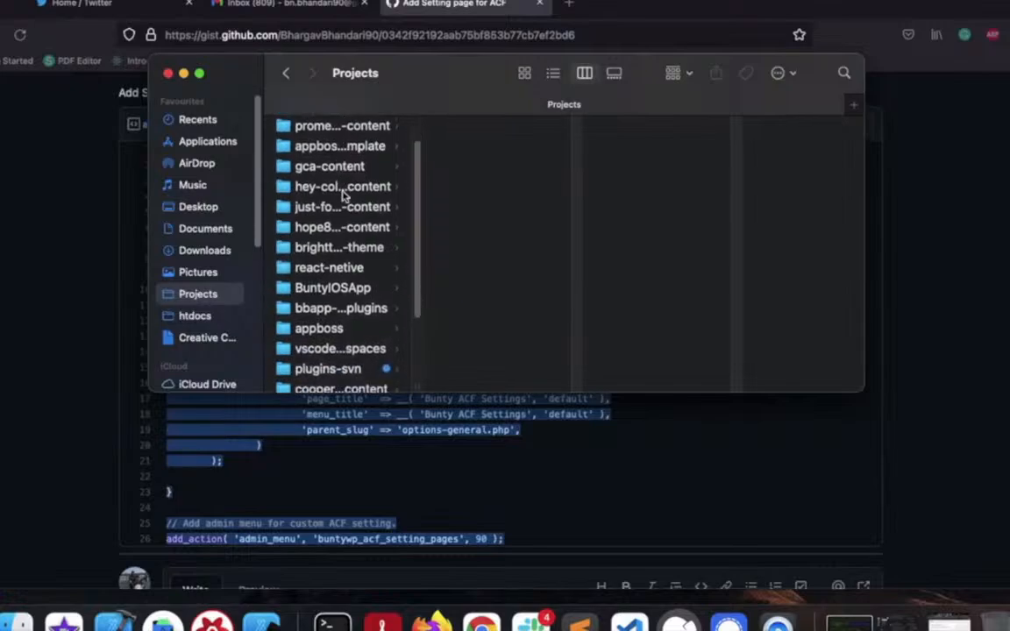
pyautogui.scroll(-1, 344, 197)
pyautogui.click(335, 168)
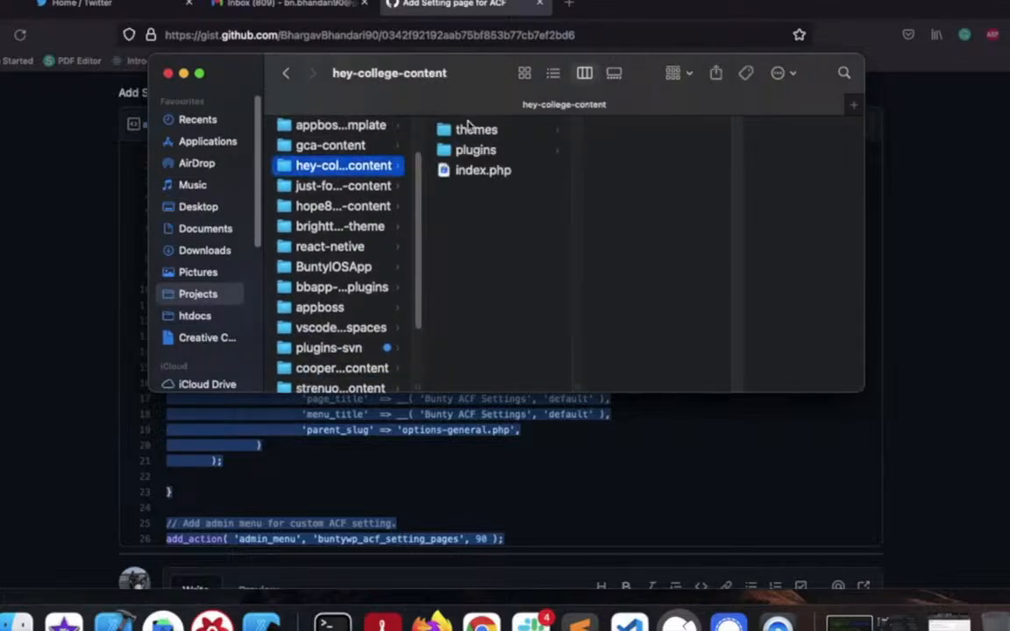
pyautogui.click(475, 150)
pyautogui.scroll(-5, 640, 141)
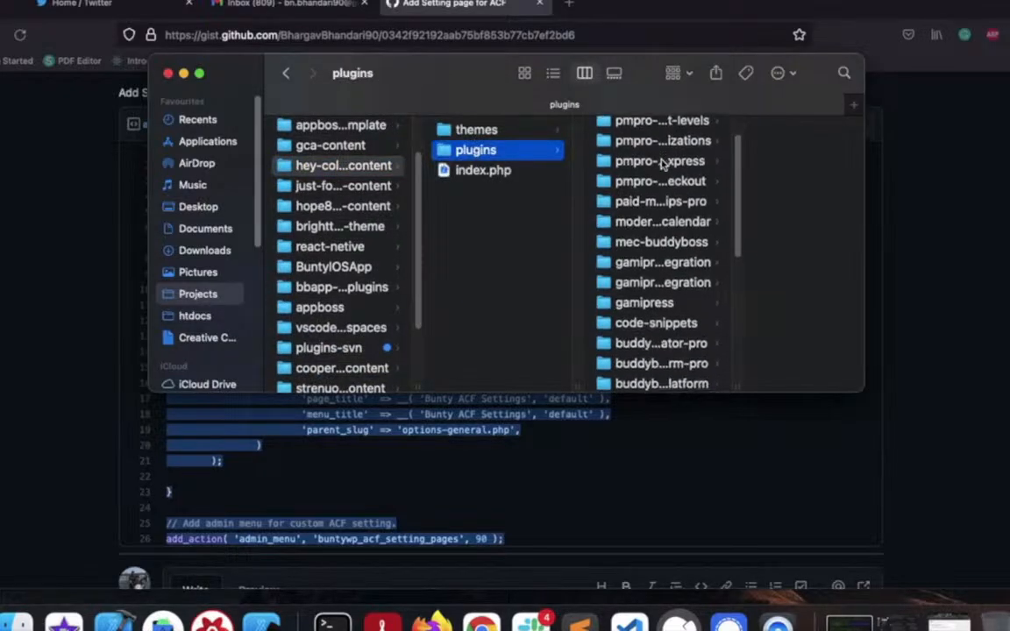
pyautogui.click(635, 337)
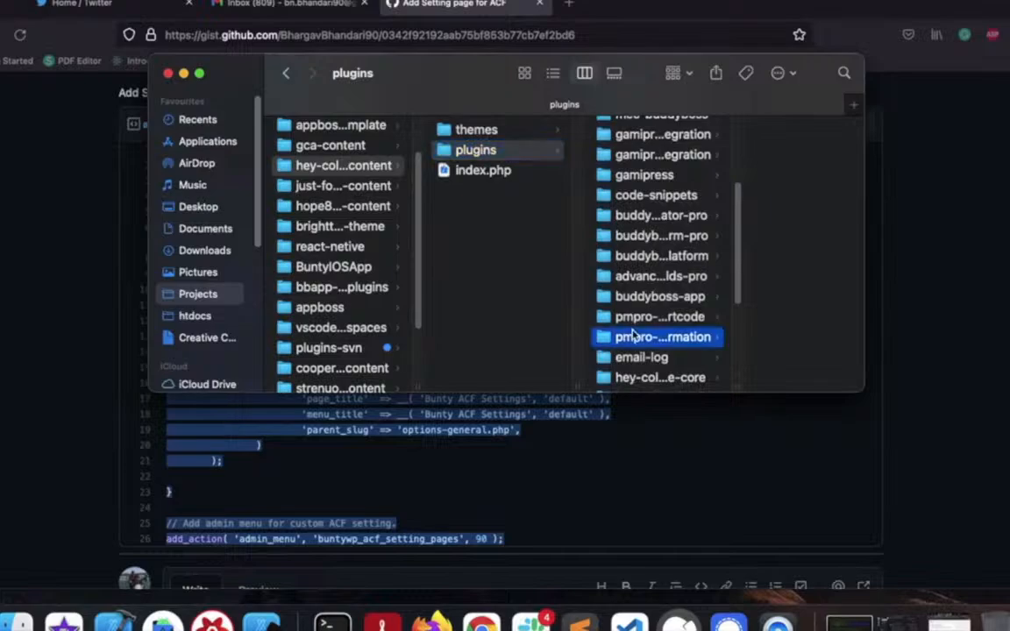
# - Copy the advanced-custom-fields-pro plugin folder from the hey-college project into htdocs/wordpress/wp-content/plugins
pyautogui.click(617, 279)
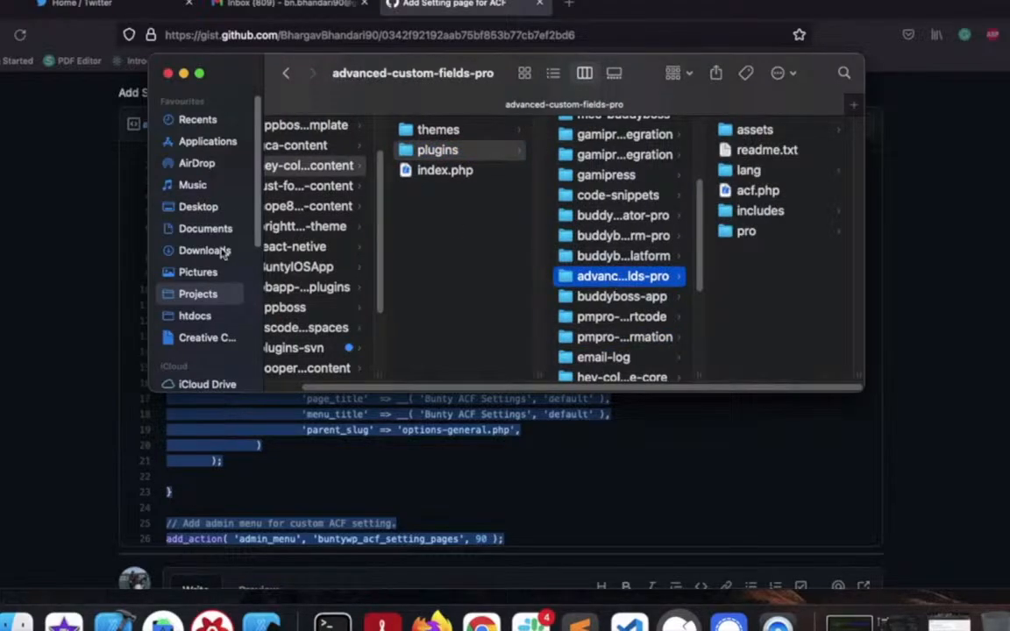
pyautogui.click(196, 317)
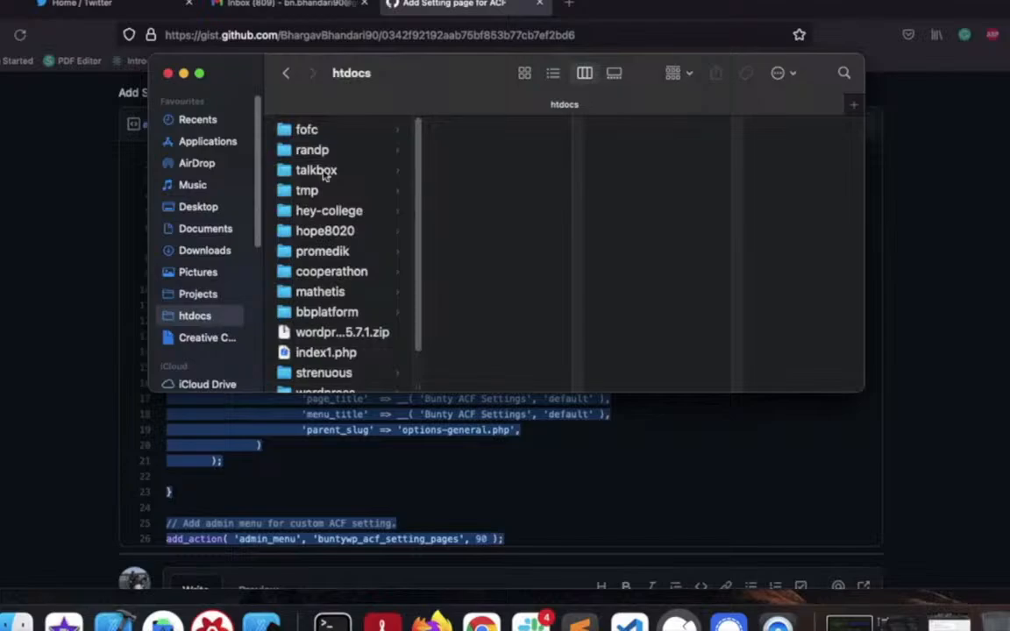
pyautogui.scroll(-1, 327, 180)
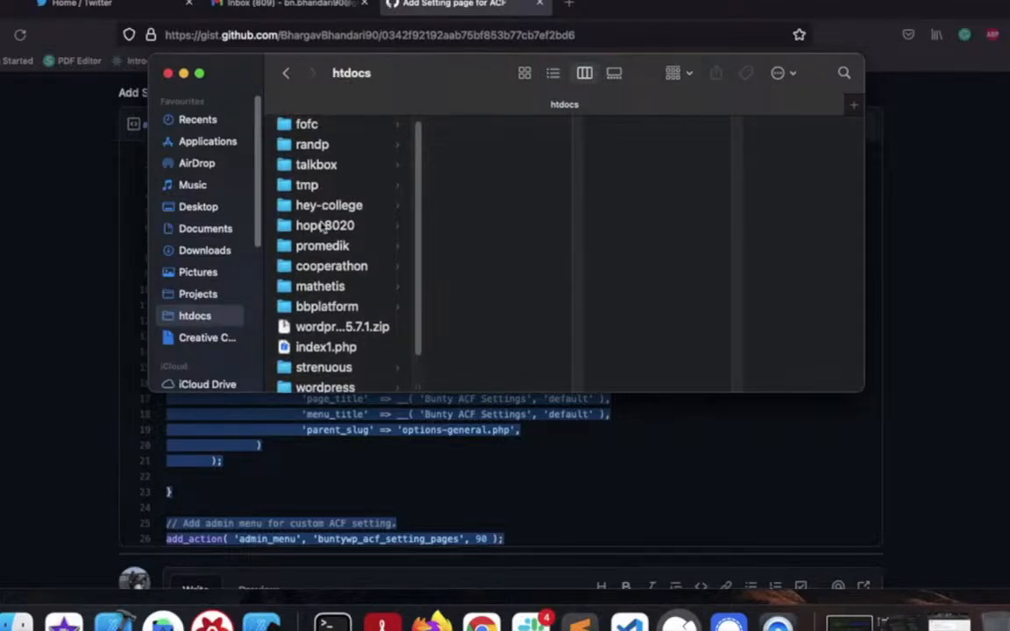
pyautogui.scroll(-2, 320, 237)
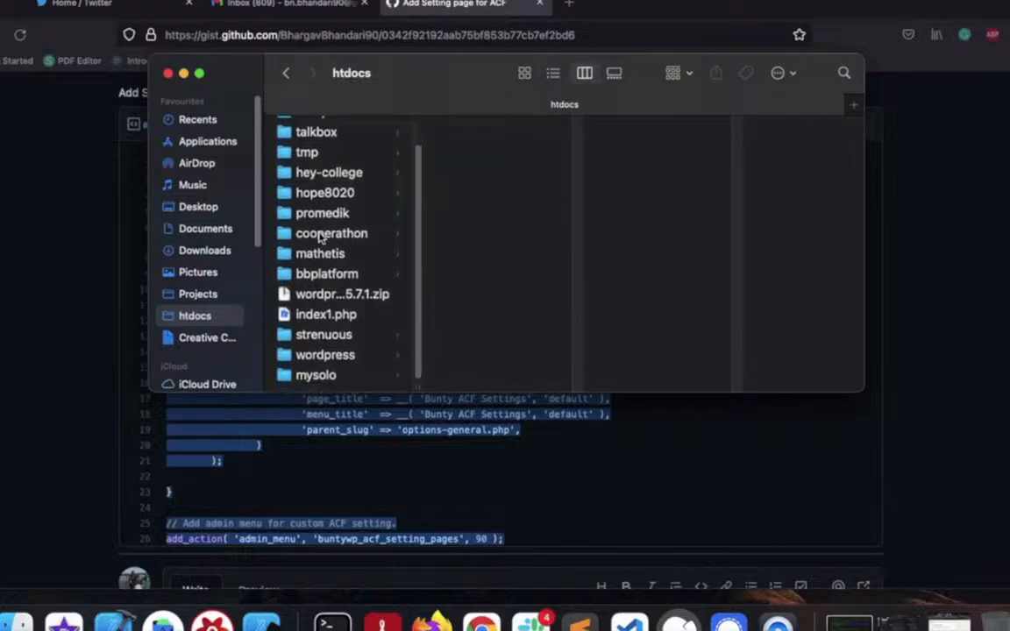
pyautogui.click(311, 370)
pyautogui.click(311, 350)
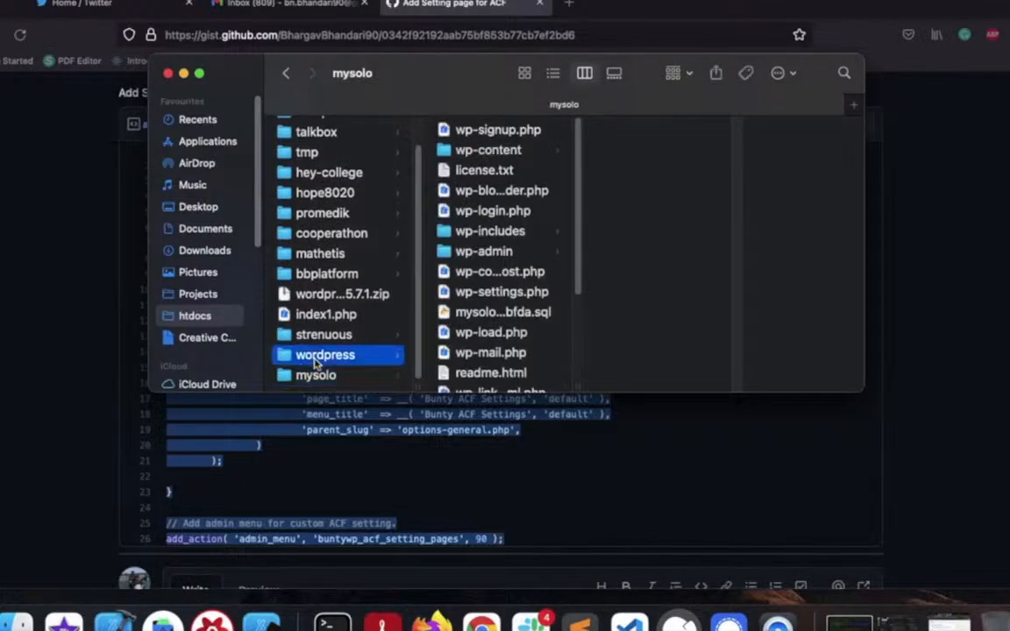
pyautogui.scroll(-2, 496, 188)
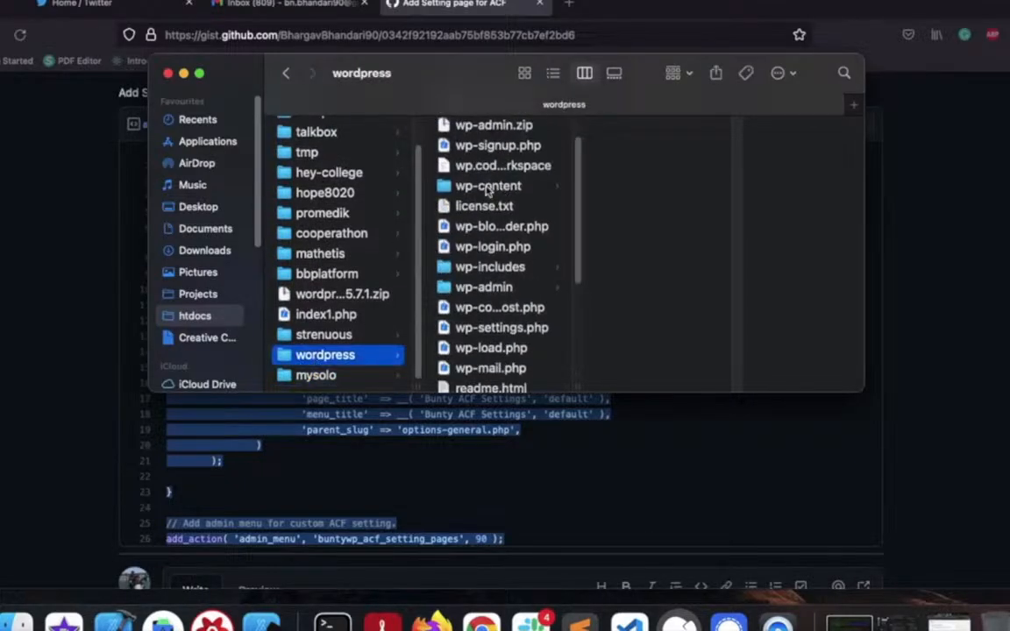
pyautogui.click(488, 187)
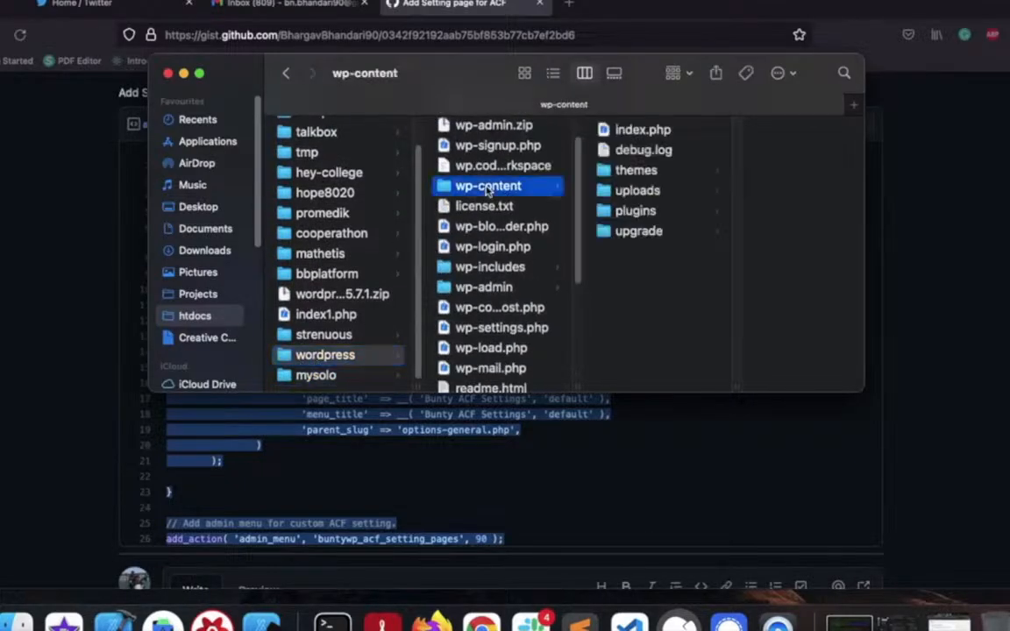
pyautogui.click(638, 210)
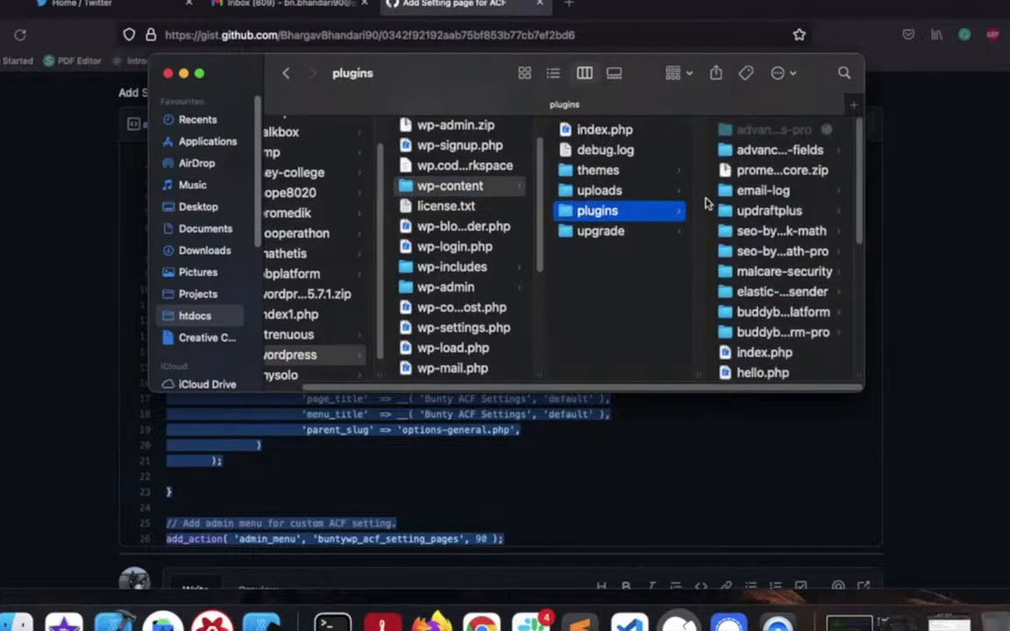
# - Switch to Chrome and open the local WordPress site's installed plugins page
pyautogui.click(476, 607)
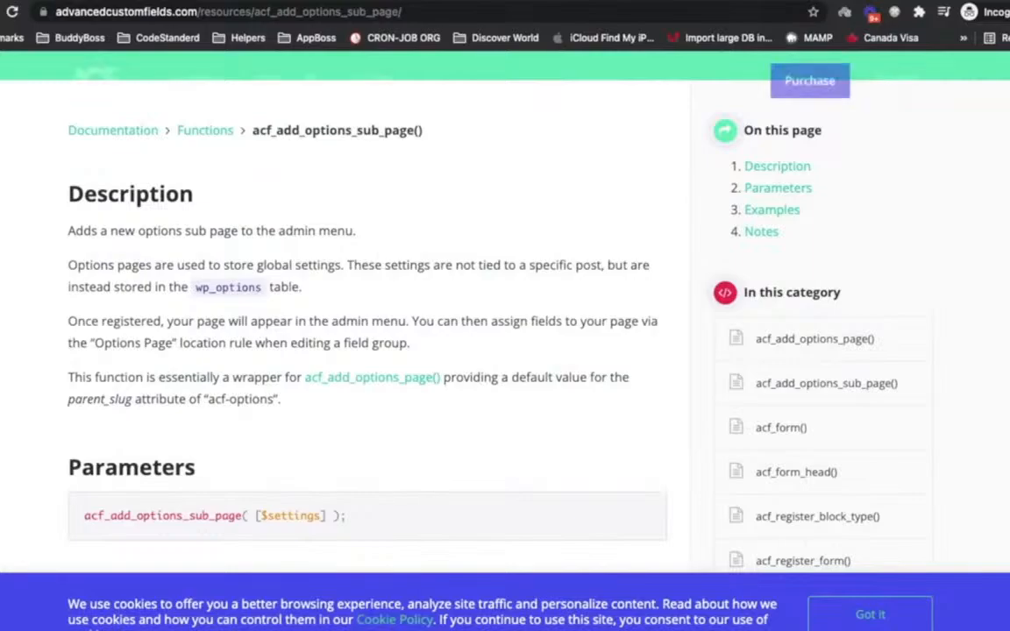
pyautogui.hotkey('ctrl', 'Tab')
pyautogui.hotkey('ctrl', 'shift', 'Tab')
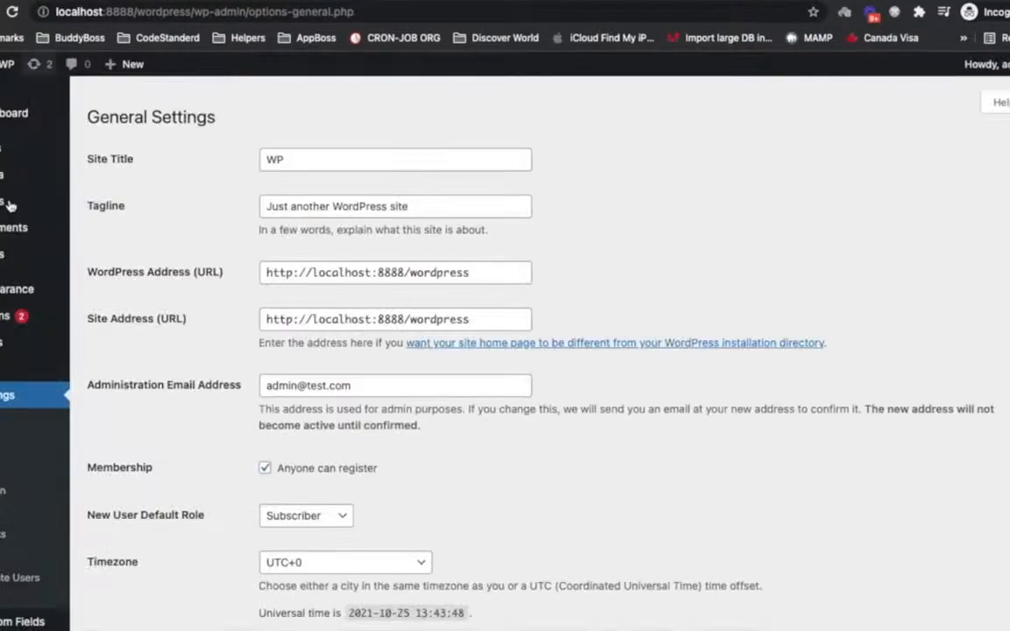
pyautogui.scroll(-2, 7, 370)
pyautogui.click(5, 316)
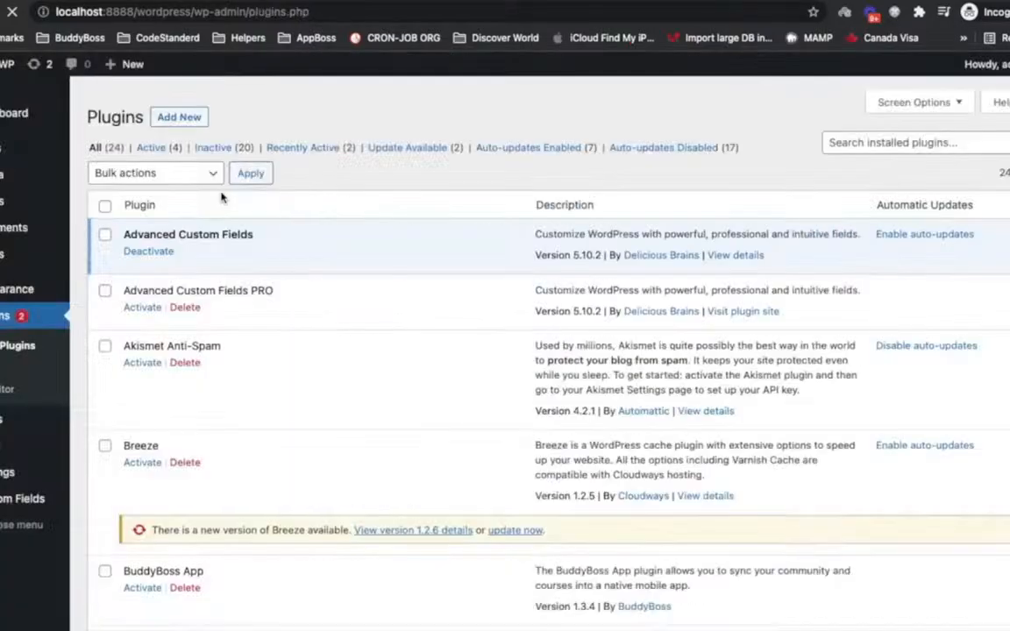
# - Switch to Sublime Text and delete the echo '3333'; debug line above the acf_add_options_sub_page call in admin.php
pyautogui.press('super+Tab')
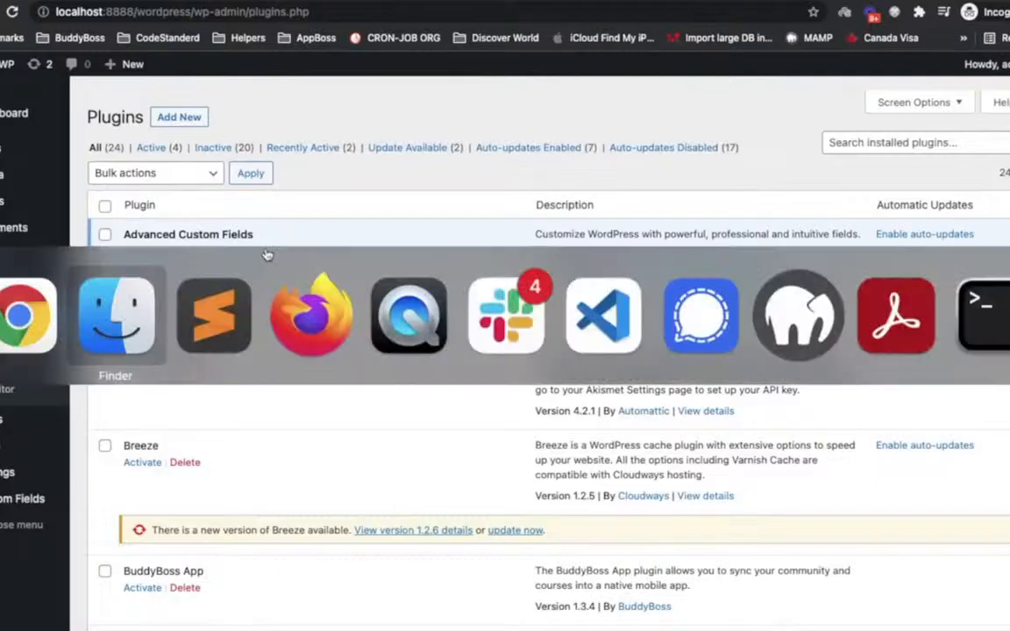
pyautogui.press('super+Tab')
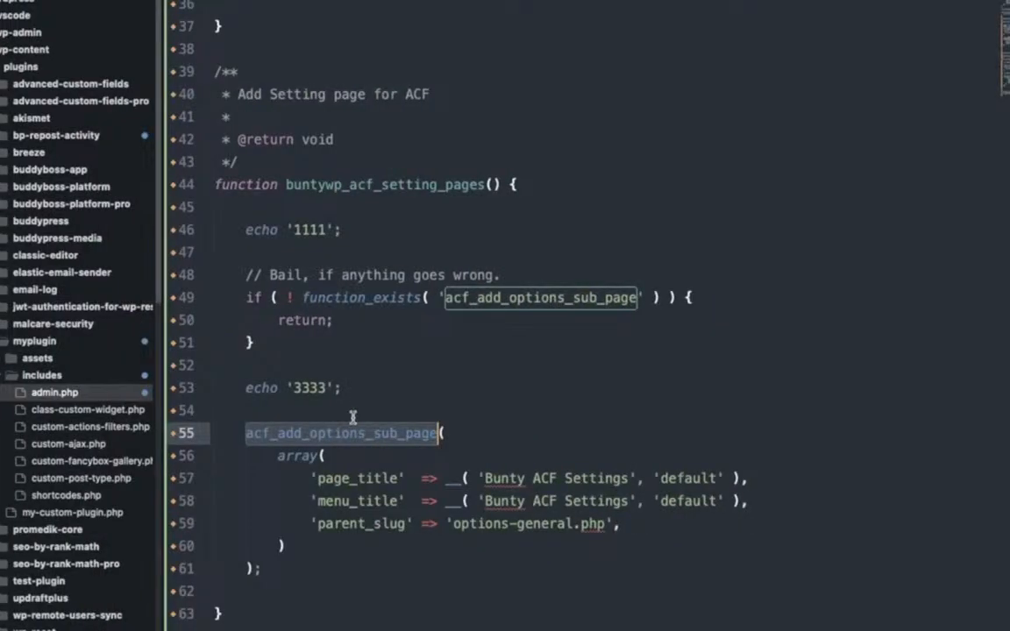
pyautogui.click(368, 392)
pyautogui.press('BackSpace')
pyautogui.press('BackSpace')
pyautogui.press('BackSpace')
pyautogui.press('BackSpace')
pyautogui.press('BackSpace')
pyautogui.press('BackSpace')
pyautogui.press('BackSpace')
pyautogui.press('BackSpace')
pyautogui.press('BackSpace')
pyautogui.press('BackSpace')
pyautogui.press('BackSpace')
pyautogui.press('BackSpace')
pyautogui.press('BackSpace')
pyautogui.press('BackSpace')
pyautogui.press('BackSpace')
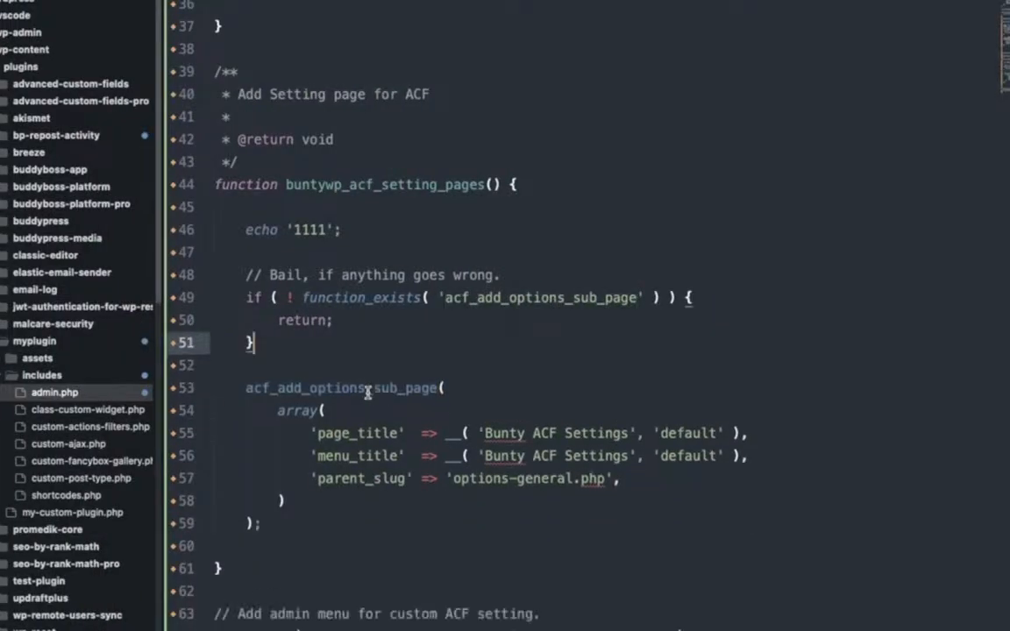
# - Delete the echo '1111'; debug line at the start of the buntywp_acf_setting_pages function
pyautogui.click(355, 246)
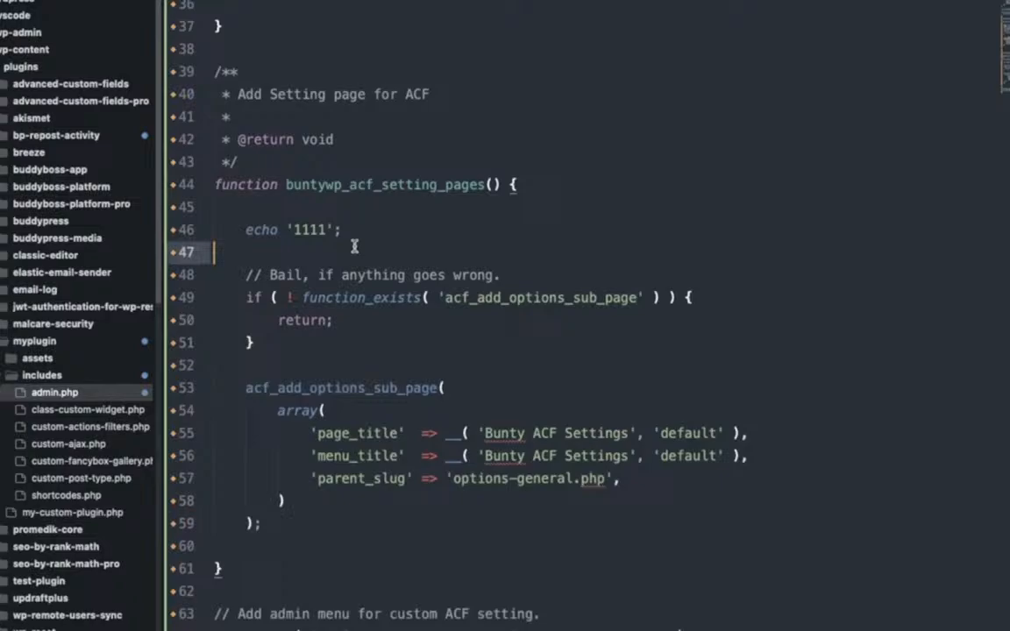
pyautogui.press('Up')
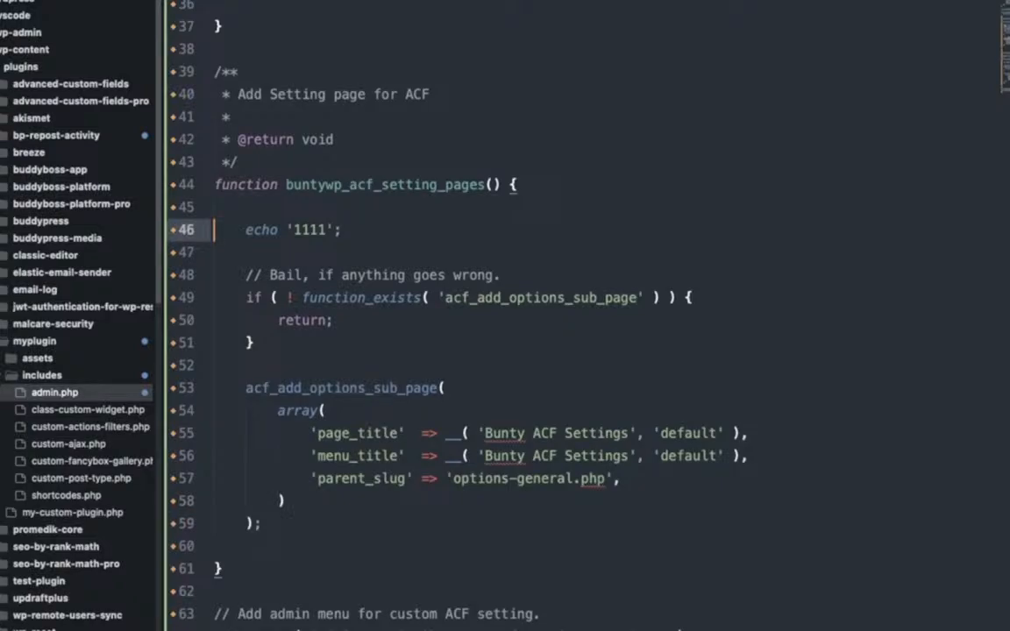
pyautogui.press('BackSpace')
pyautogui.press('BackSpace')
pyautogui.press('BackSpace')
pyautogui.press('BackSpace')
pyautogui.press('BackSpace')
pyautogui.press('BackSpace')
pyautogui.press('BackSpace')
pyautogui.press('BackSpace')
pyautogui.press('BackSpace')
pyautogui.press('BackSpace')
pyautogui.press('BackSpace')
pyautogui.press('BackSpace')
pyautogui.press('BackSpace')
pyautogui.press('BackSpace')
pyautogui.press('BackSpace')
# - Switch to Chrome, activate the Advanced Custom Fields PRO plugin and deactivate the free Advanced Custom Fields plugin
pyautogui.press('super+Tab')
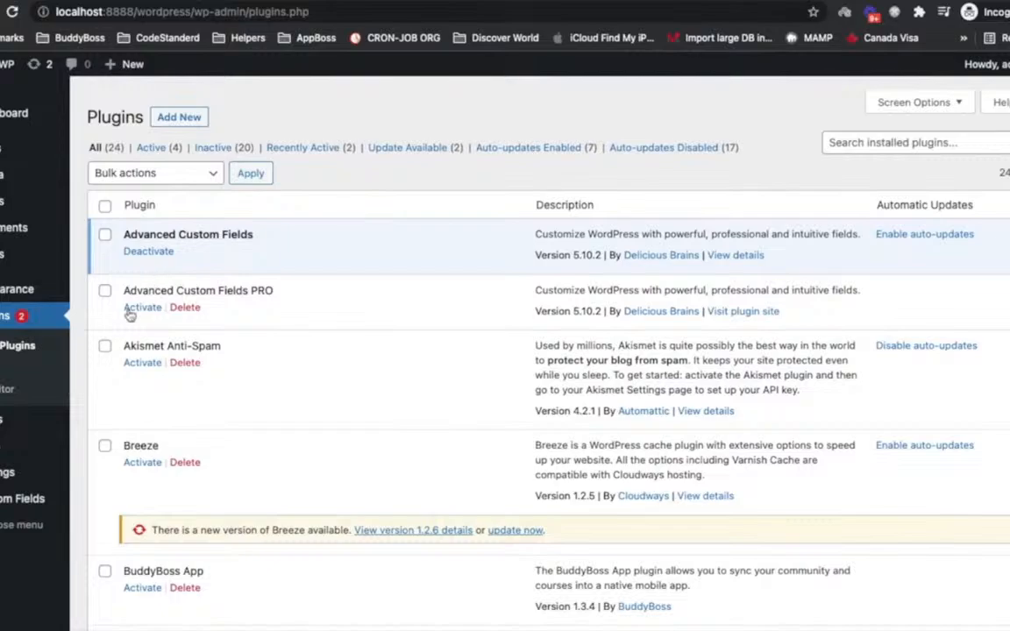
pyautogui.click(140, 308)
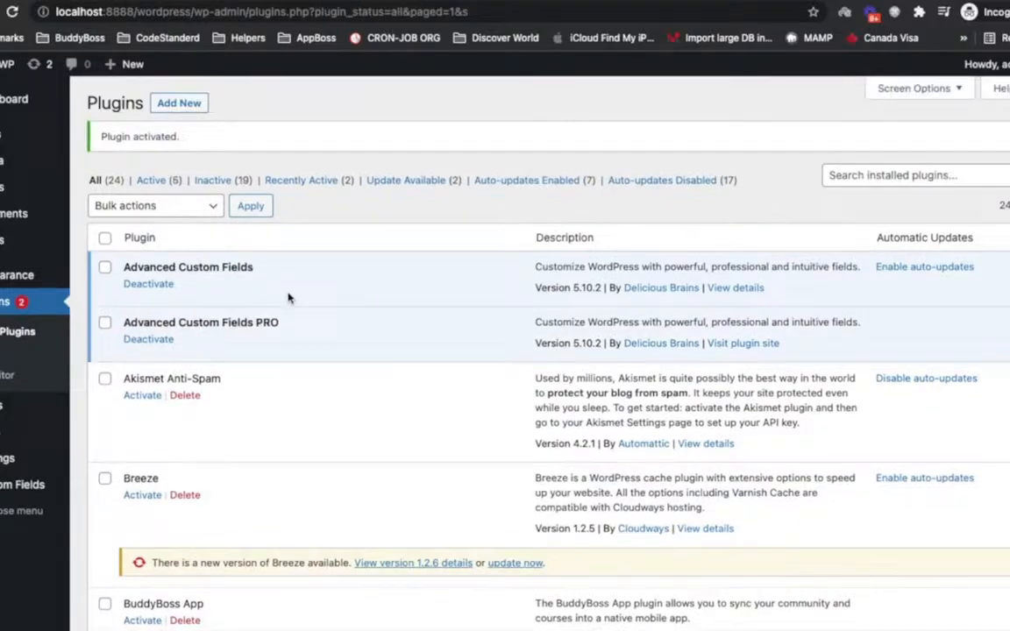
pyautogui.click(148, 283)
# - Switch to Sublime Text and search the advanced-custom-fields-pro folder for the text "advanced-custom-fields-pro"
pyautogui.press('super+Tab')
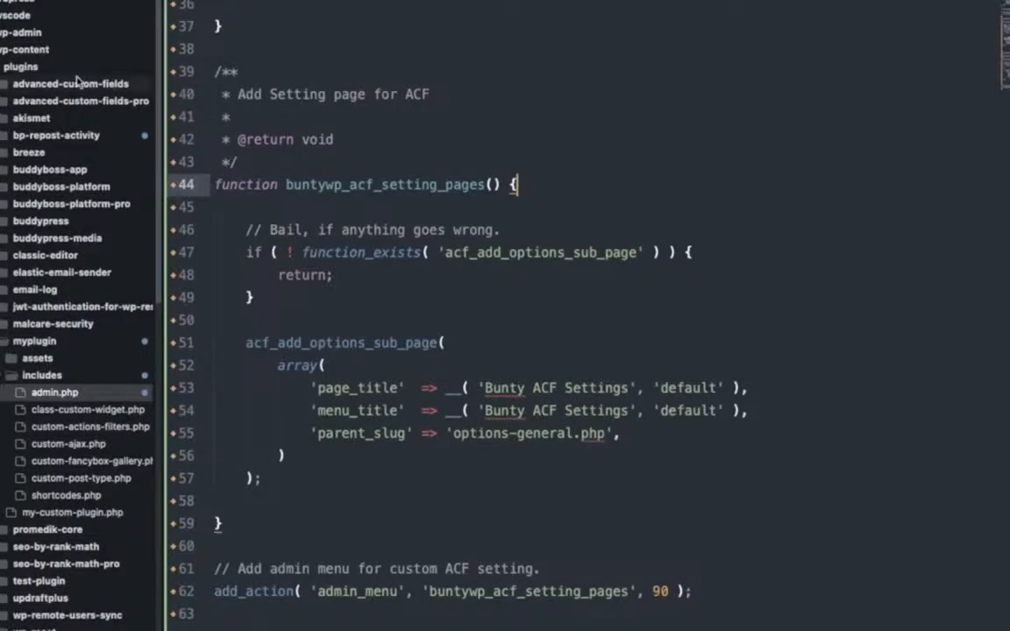
pyautogui.rightClick(63, 103)
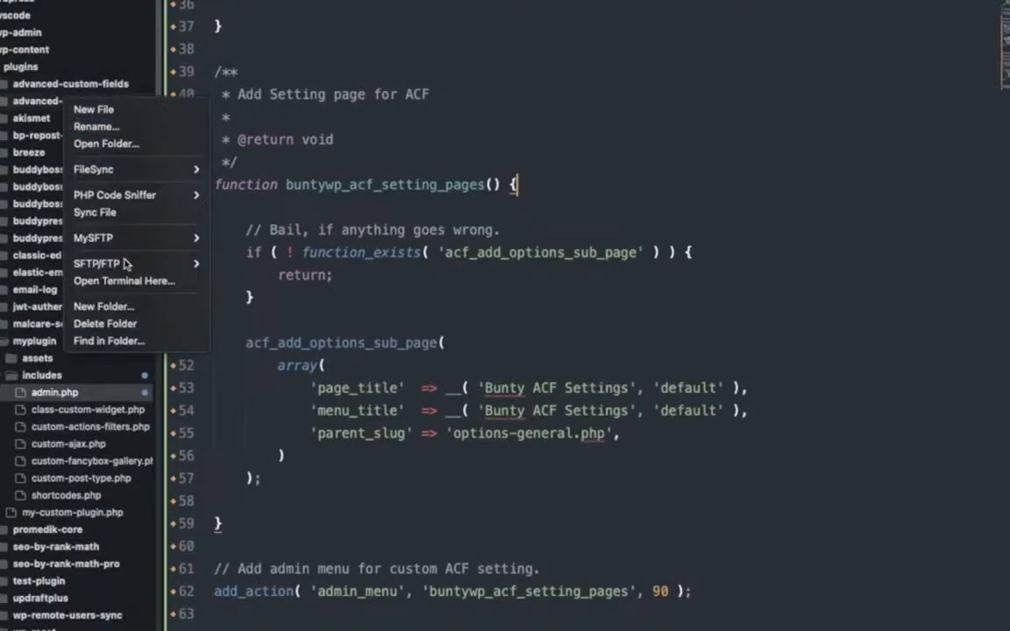
pyautogui.click(126, 341)
pyautogui.write('advanced-custom-fields-pro')
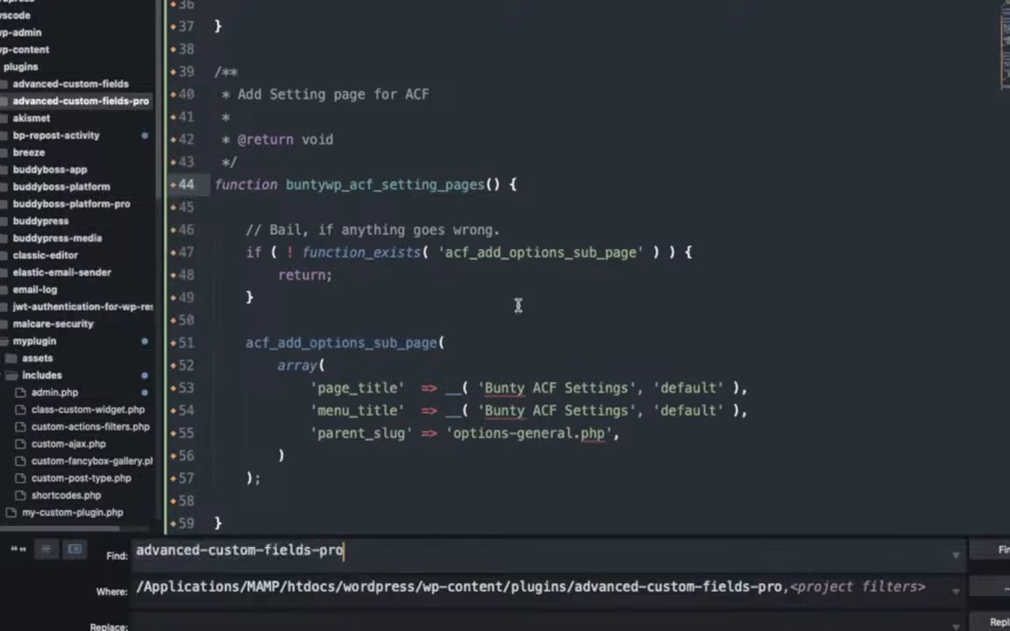
pyautogui.press('Return')
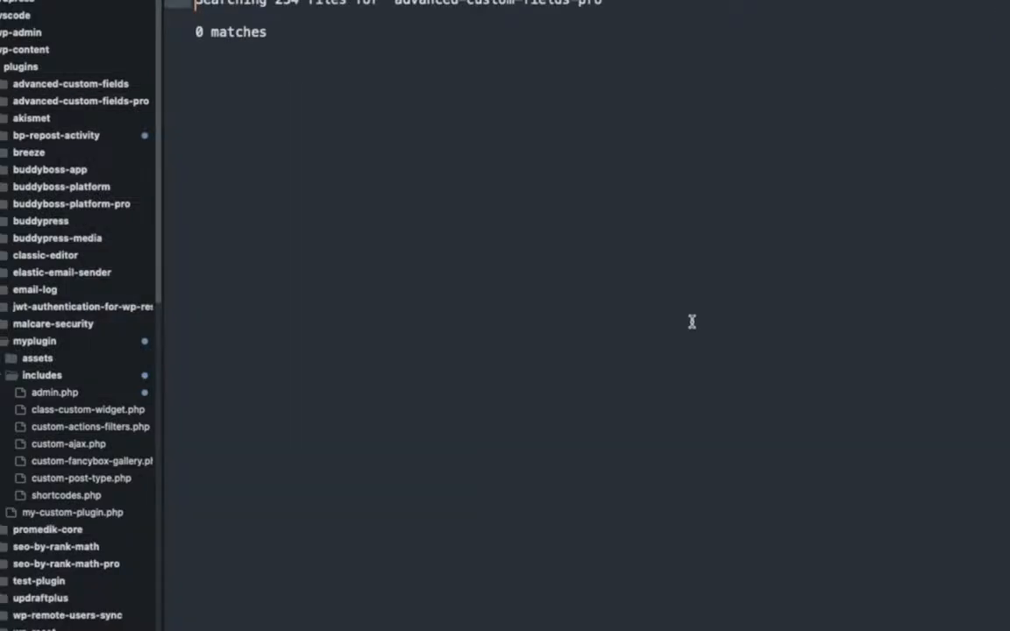
pyautogui.click(263, 2)
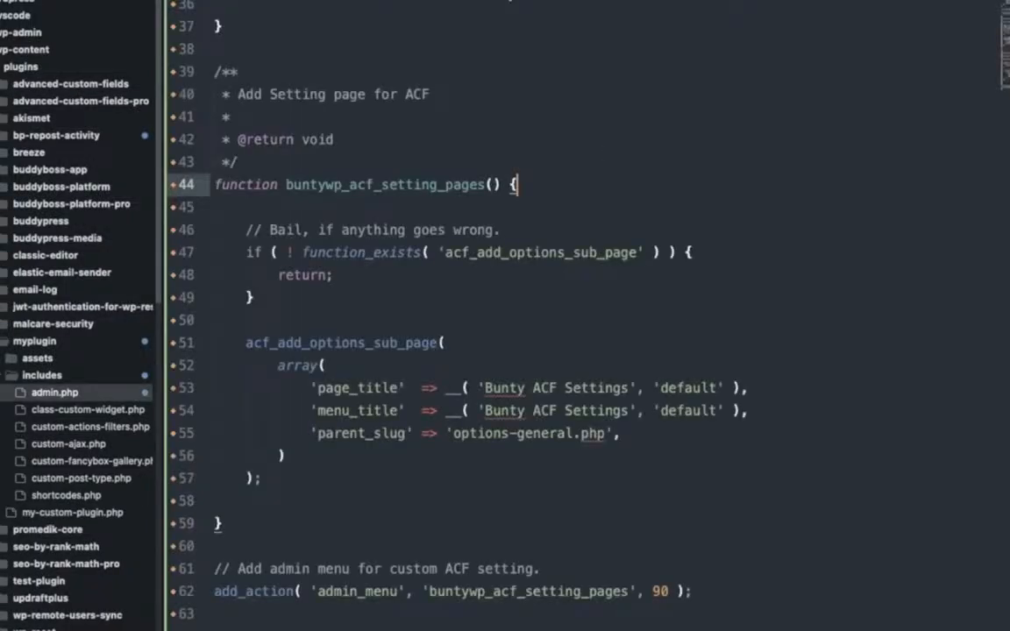
# - Search the advanced-custom-fields-pro folder for acf_add_options_sub_page, inspect its definition in options-page.php, and return to admin.php
pyautogui.doubleClick(335, 342)
pyautogui.press('super+c')
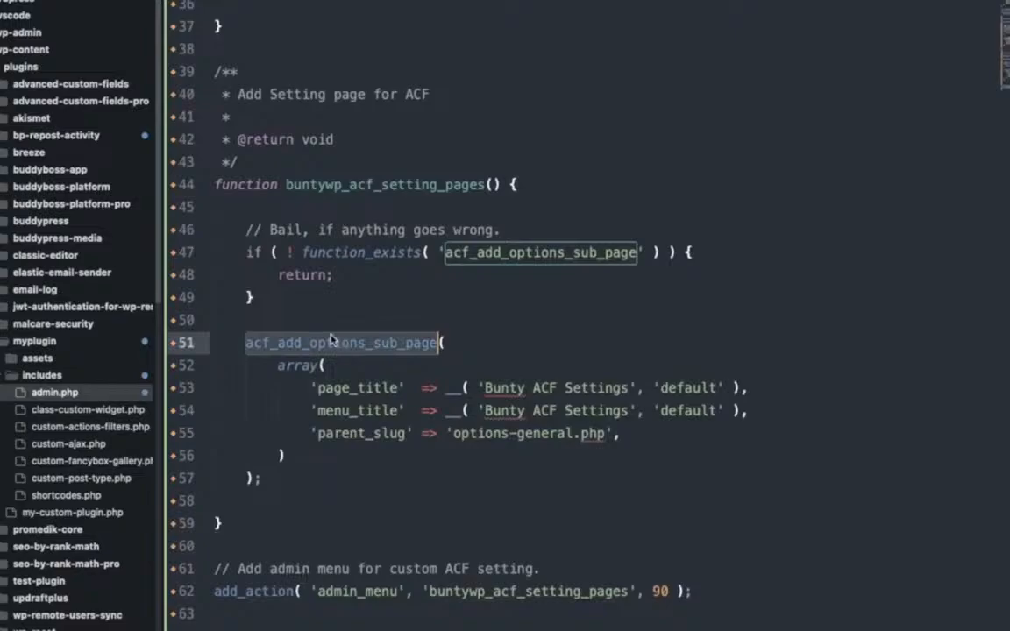
pyautogui.rightClick(71, 102)
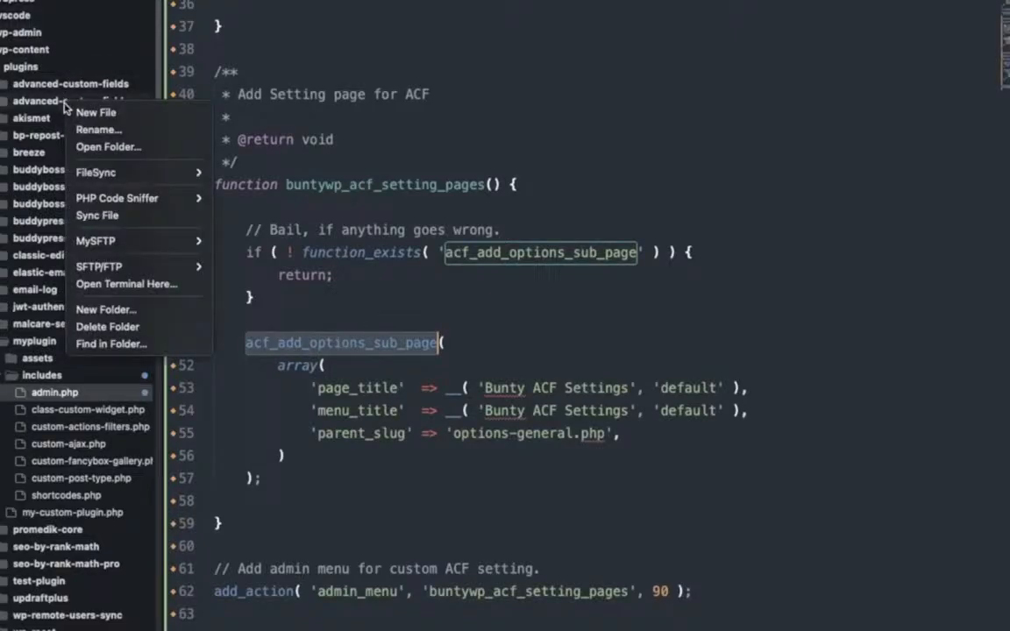
pyautogui.click(121, 345)
pyautogui.press('super+v')
pyautogui.press('Return')
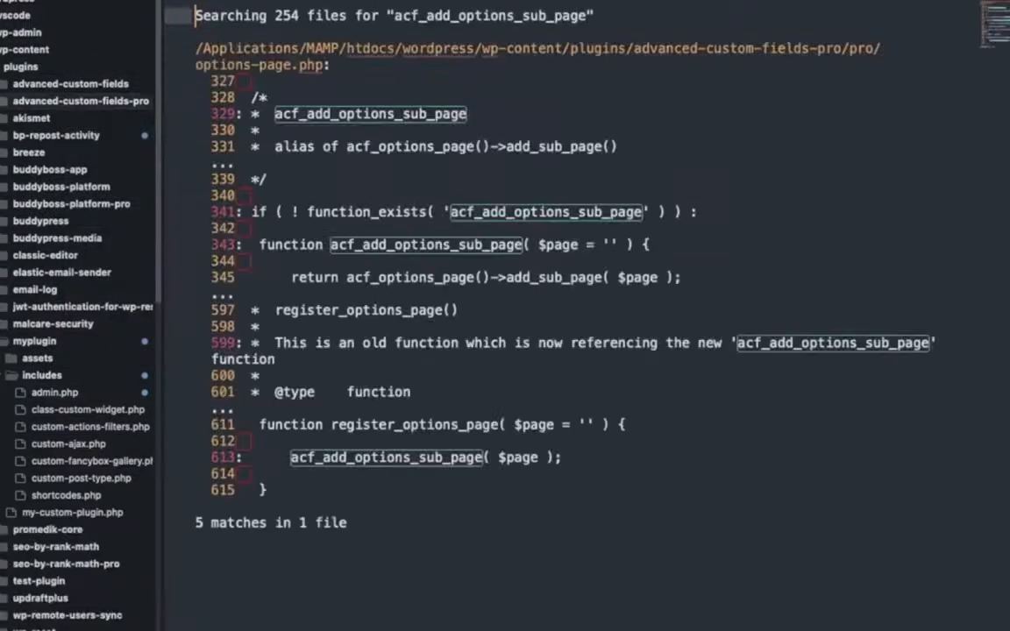
pyautogui.click(431, 244)
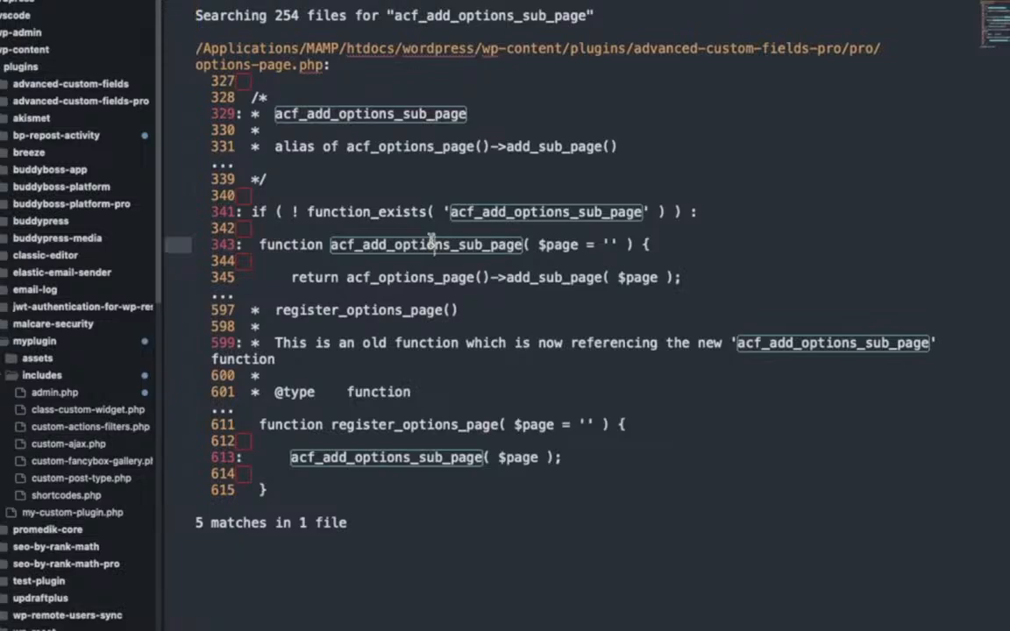
pyautogui.doubleClick(431, 242)
pyautogui.press('super+w')
pyautogui.press('super+w')
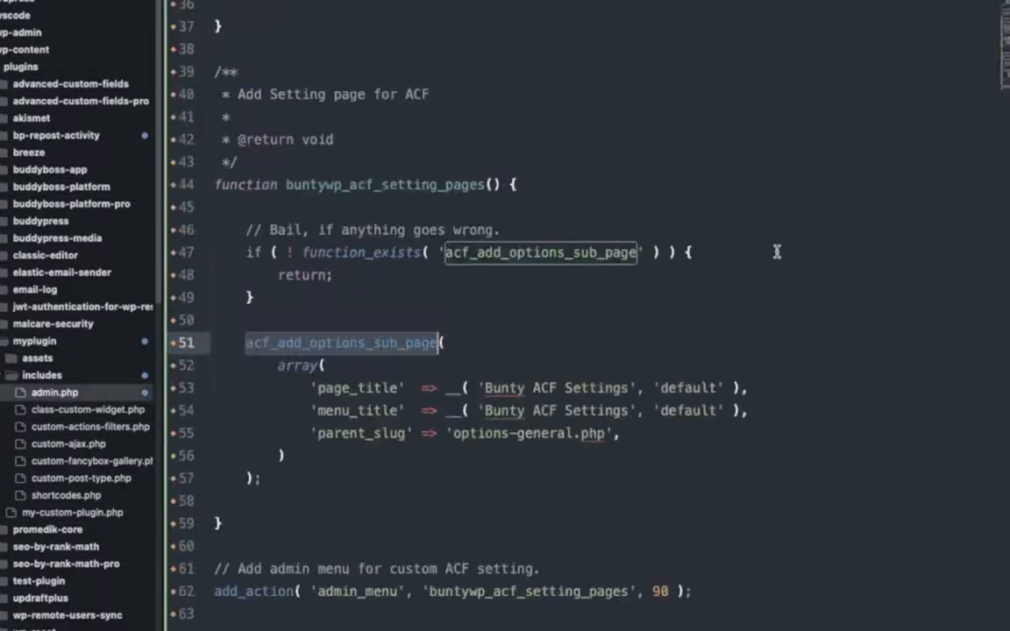
# - Switch to Chrome and open the Bunty ACF Settings page under the WordPress settings to check its title
pyautogui.press('super+Tab')
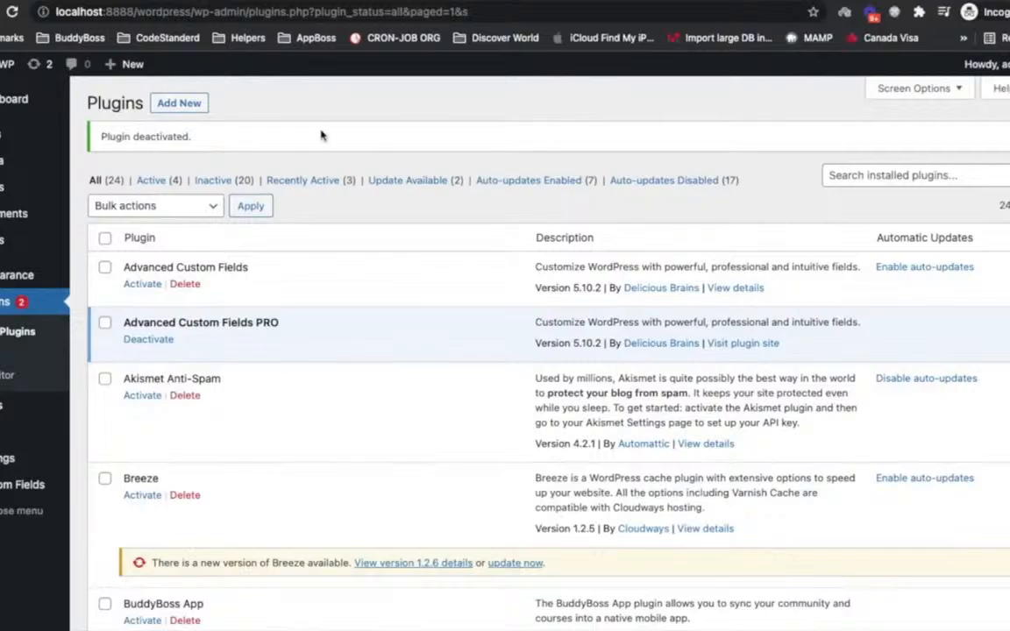
pyautogui.moveTo(5, 460)
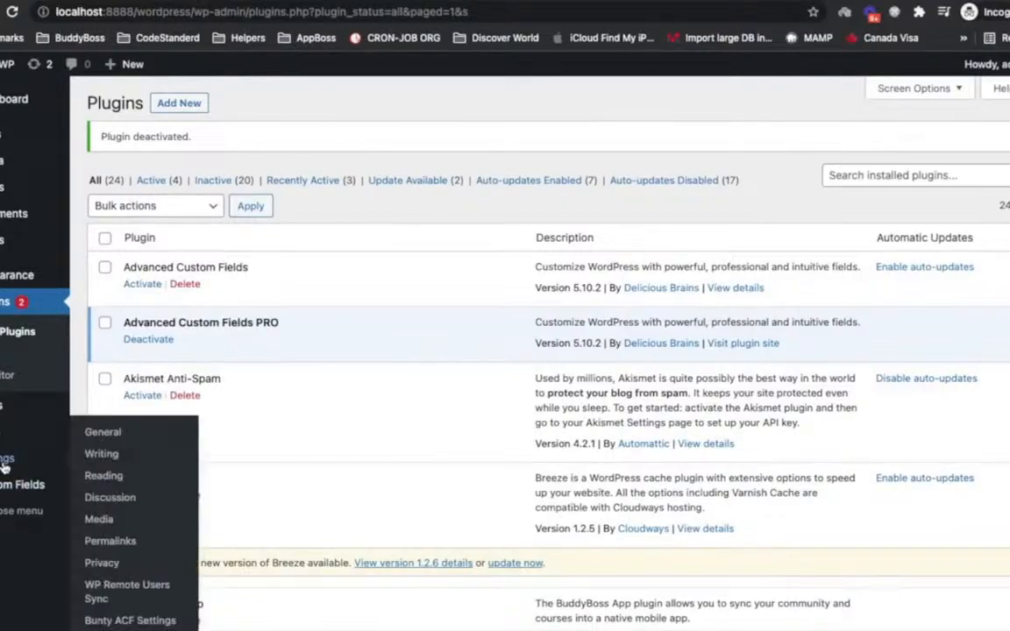
pyautogui.click(125, 622)
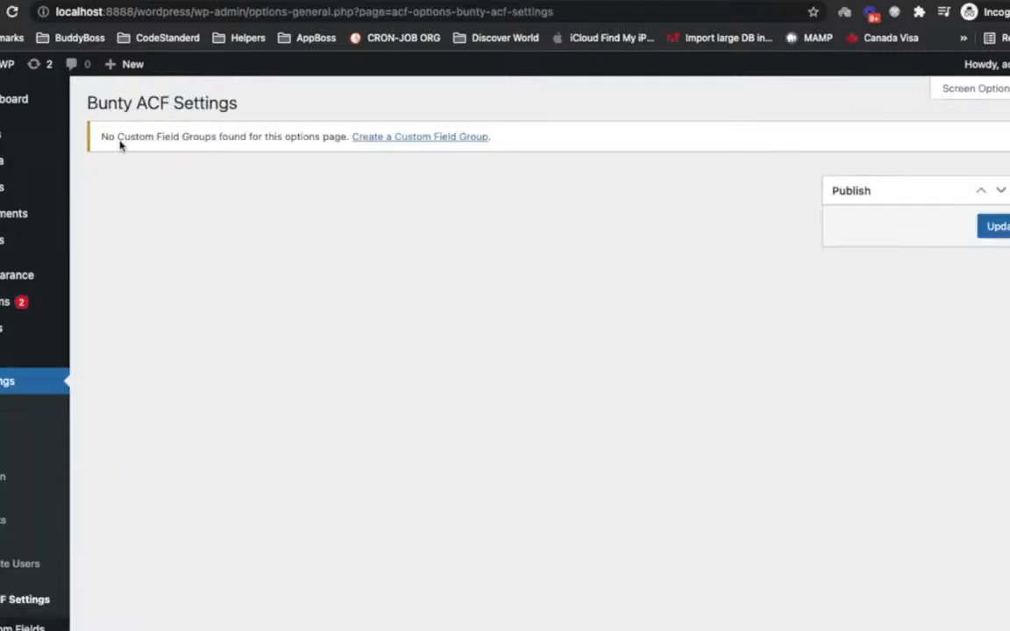
pyautogui.moveTo(84, 95); pyautogui.dragTo(288, 102)
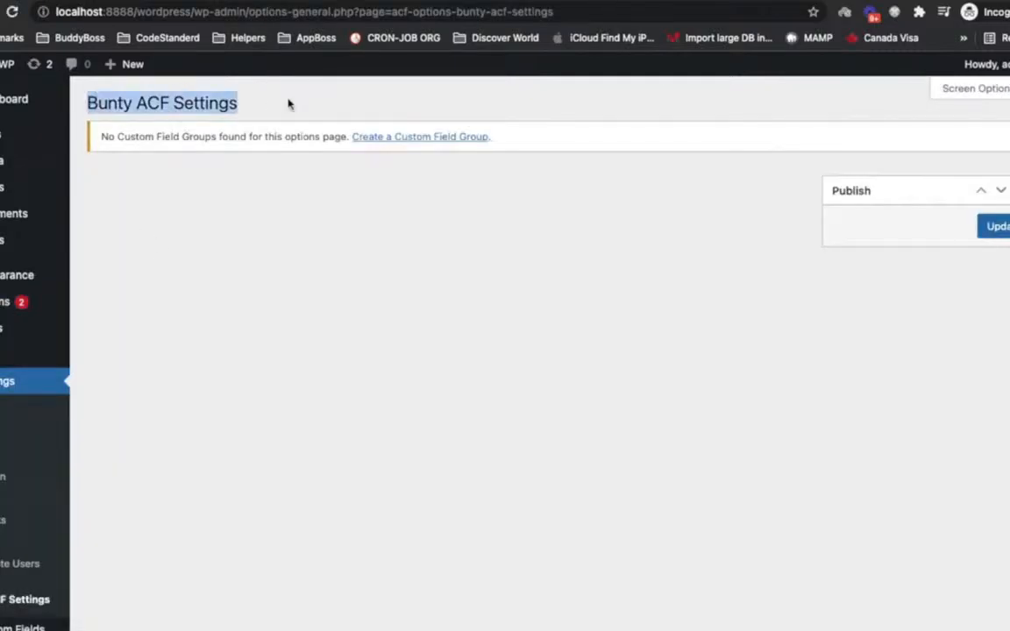
# - Return to Sublime Text and highlight the buntywp_acf_setting_pages function name in admin.php
pyautogui.press('super+Tab')
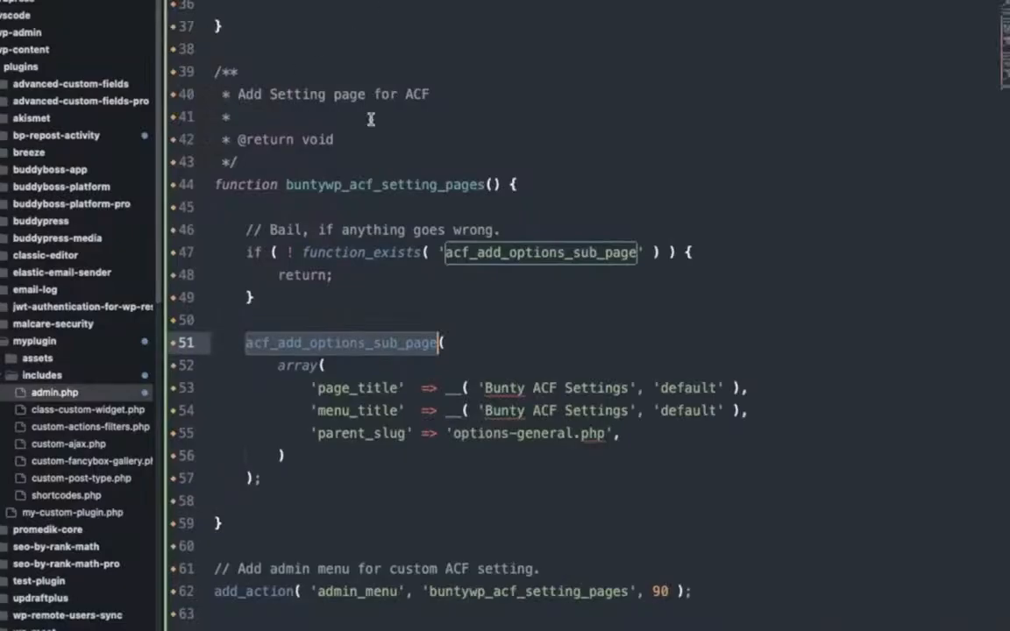
pyautogui.click(413, 343)
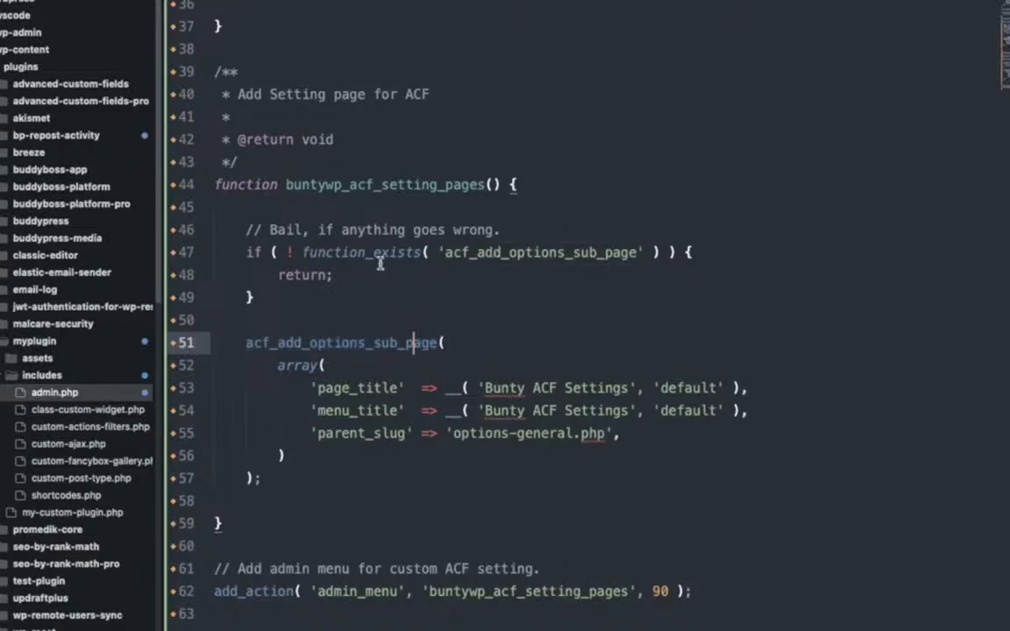
pyautogui.click(386, 185)
pyautogui.doubleClick(386, 185)
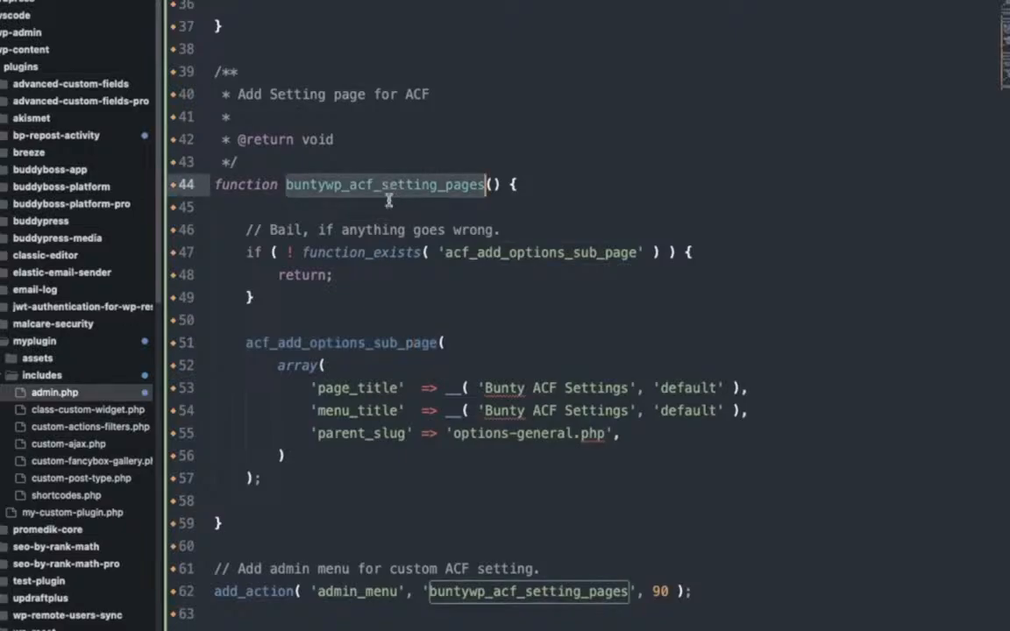
# - In admin.php, highlight the admin_menu hook, the function_exists check and the acf_add_options_sub_page call to review them
pyautogui.doubleClick(359, 594)
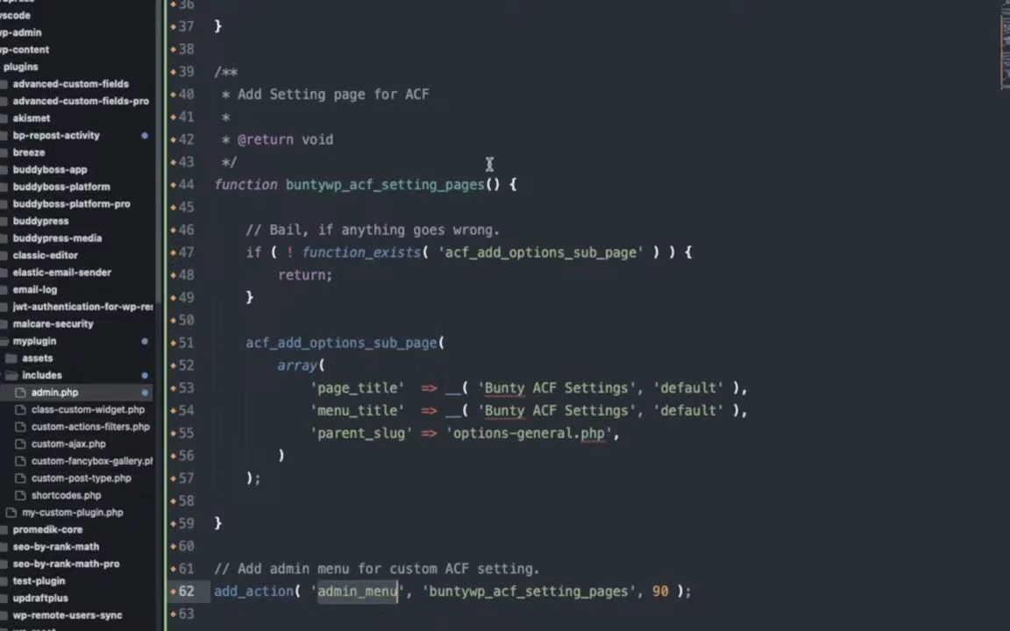
pyautogui.moveTo(239, 228); pyautogui.dragTo(273, 303)
pyautogui.doubleClick(515, 254)
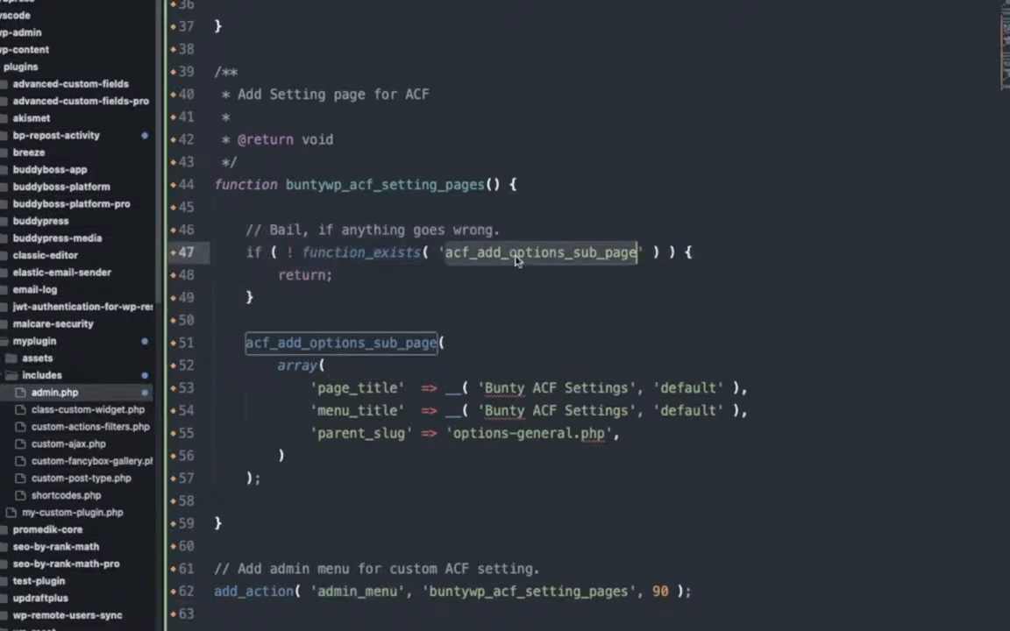
pyautogui.click(515, 254)
pyautogui.doubleClick(516, 254)
pyautogui.moveTo(258, 300); pyautogui.dragTo(246, 230)
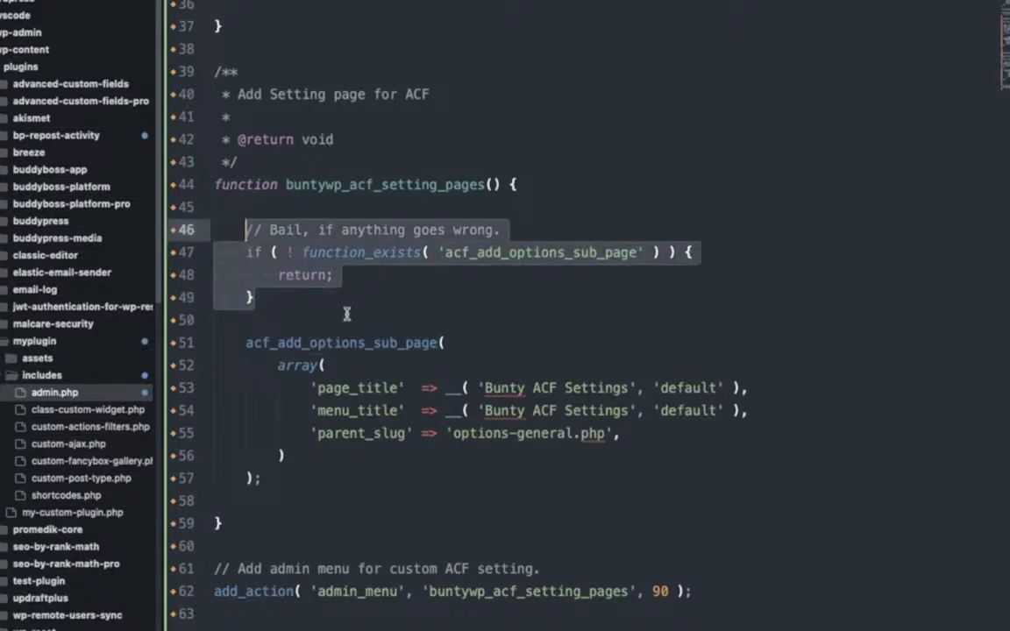
pyautogui.doubleClick(299, 344)
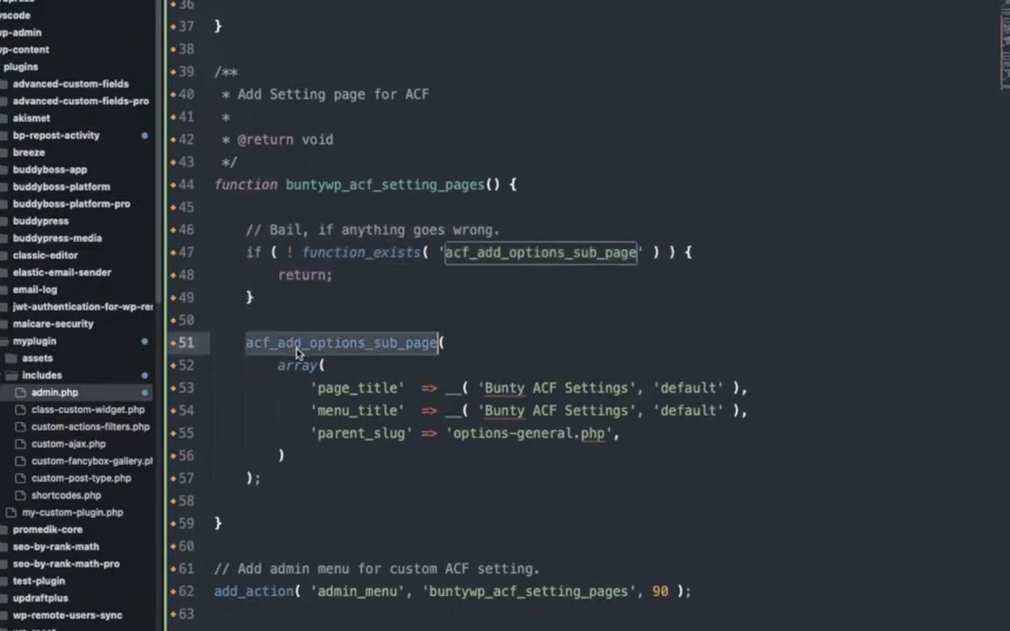
# - Highlight the page_title and menu_title arguments and compare them with the Bunty ACF Settings page in Chrome
pyautogui.doubleClick(360, 387)
pyautogui.moveTo(488, 388); pyautogui.dragTo(653, 387)
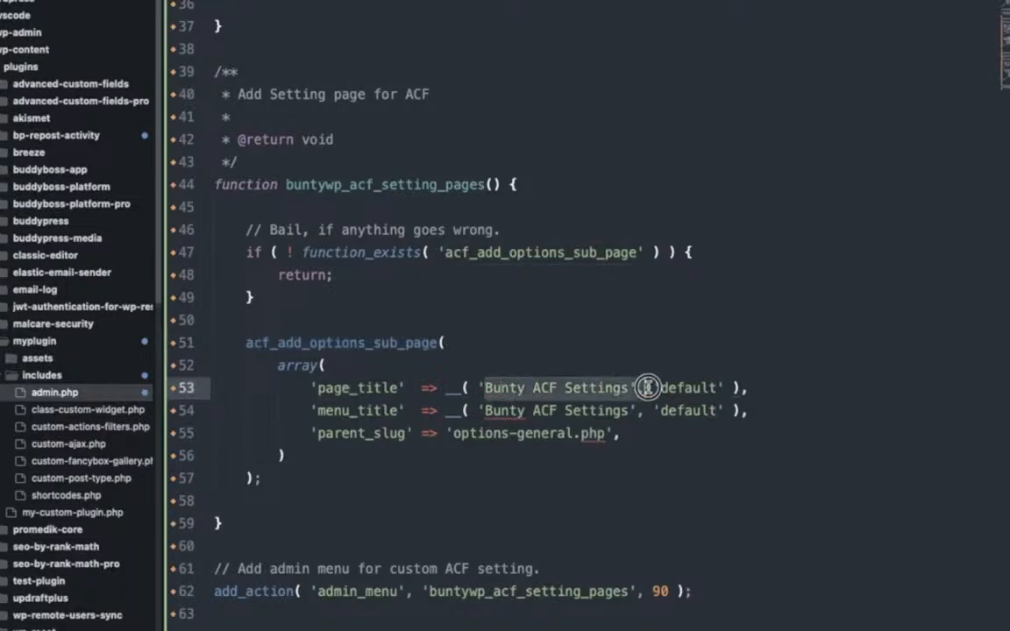
pyautogui.doubleClick(356, 411)
pyautogui.moveTo(487, 411); pyautogui.dragTo(638, 411)
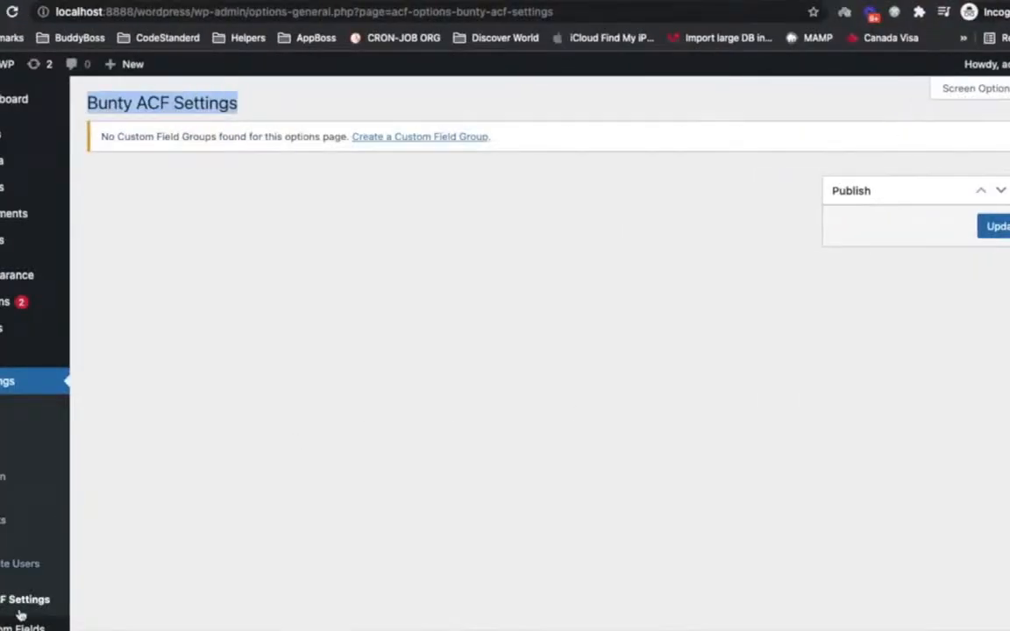
pyautogui.moveTo(135, 103); pyautogui.dragTo(154, 103)
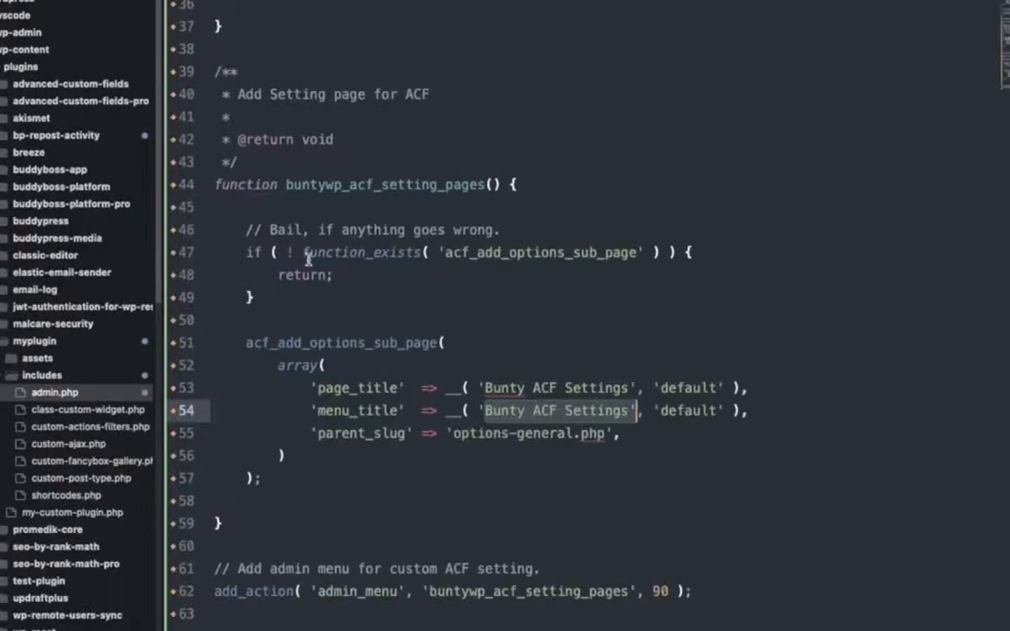
# - Compare the parent_slug argument in admin.php with the file name in the General Settings page's address in Chrome
pyautogui.doubleClick(353, 433)
pyautogui.hotkey('ctrl', 'Left')
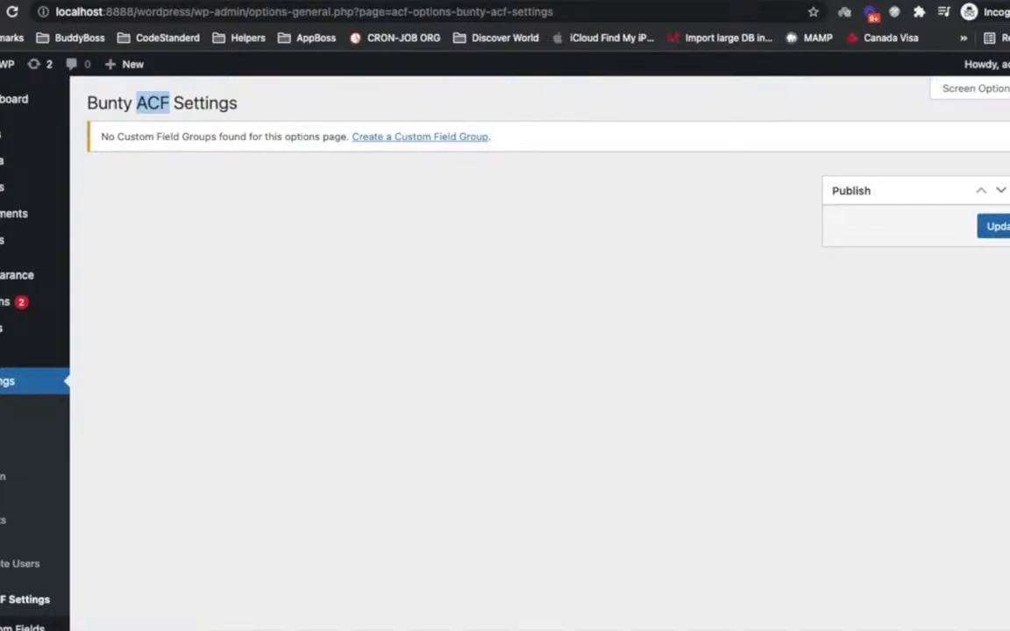
pyautogui.click(6, 386)
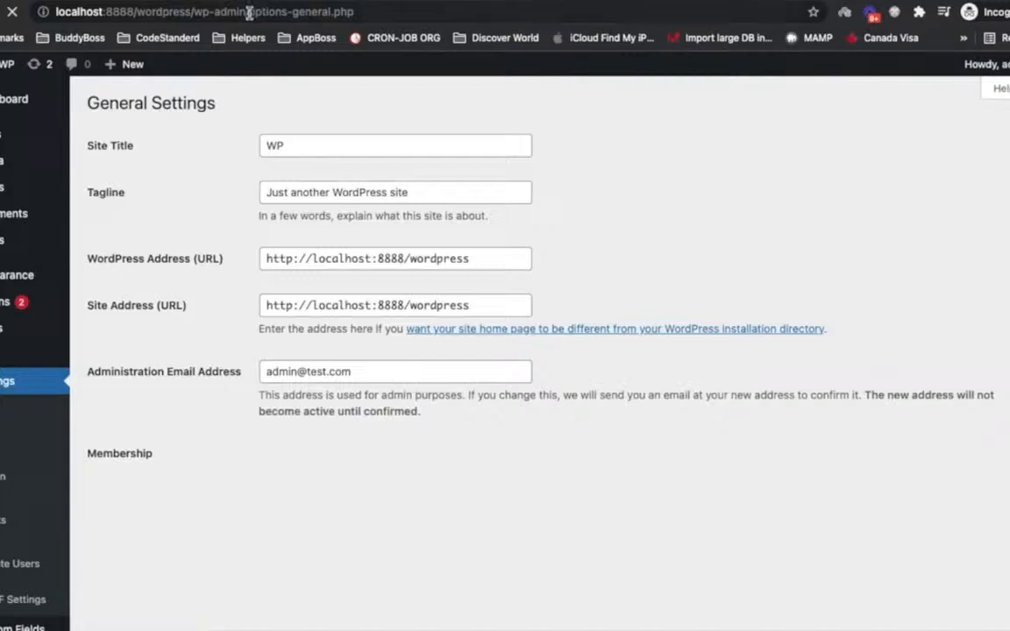
pyautogui.moveTo(249, 12); pyautogui.dragTo(367, 11)
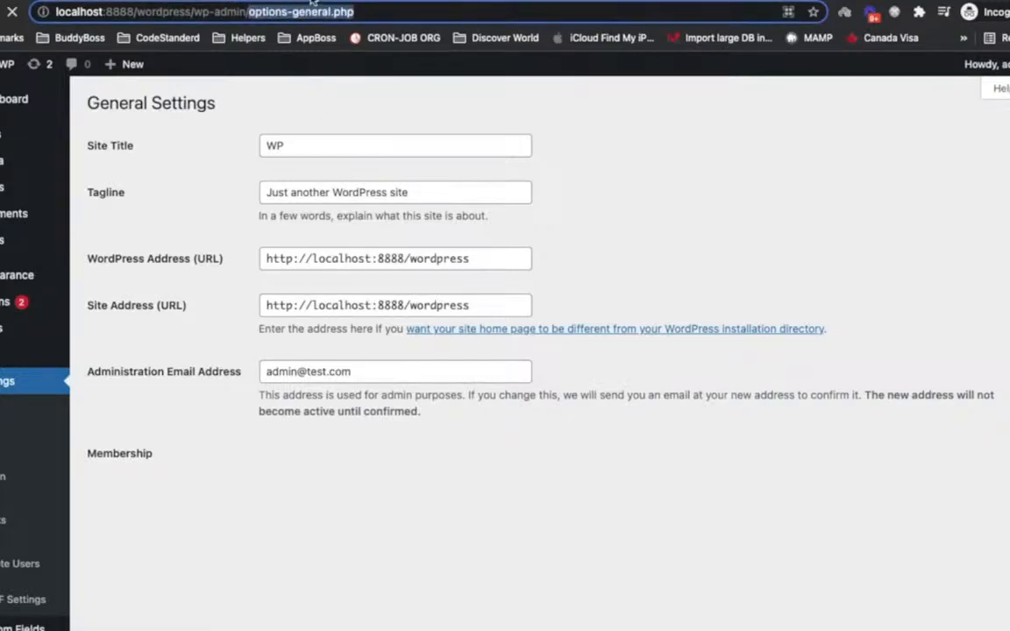
pyautogui.hotkey('ctrl', 'Right')
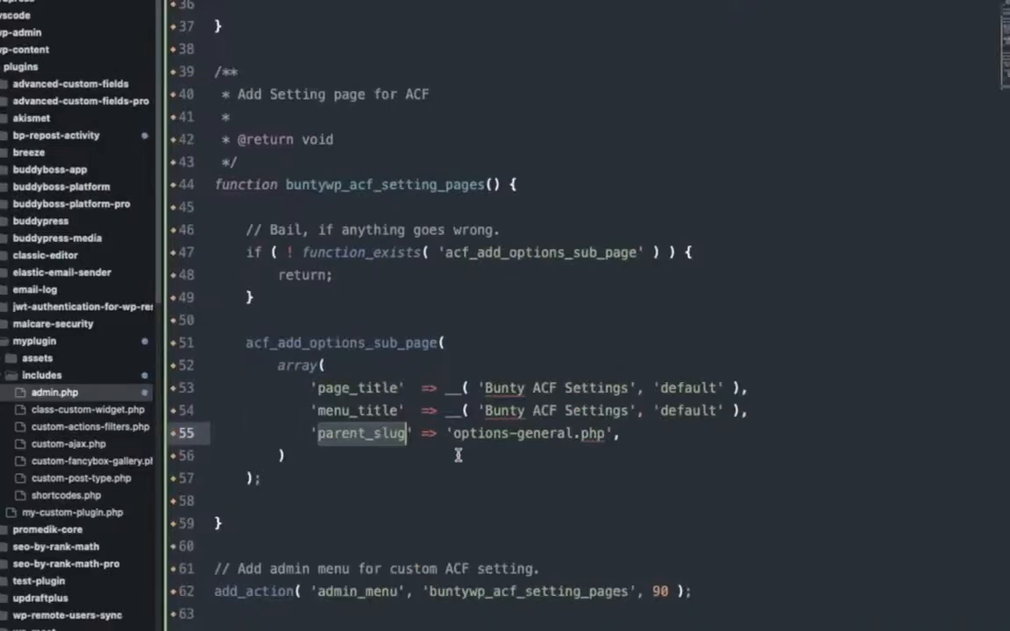
pyautogui.moveTo(453, 433); pyautogui.dragTo(568, 435)
pyautogui.hotkey('ctrl', 'Left')
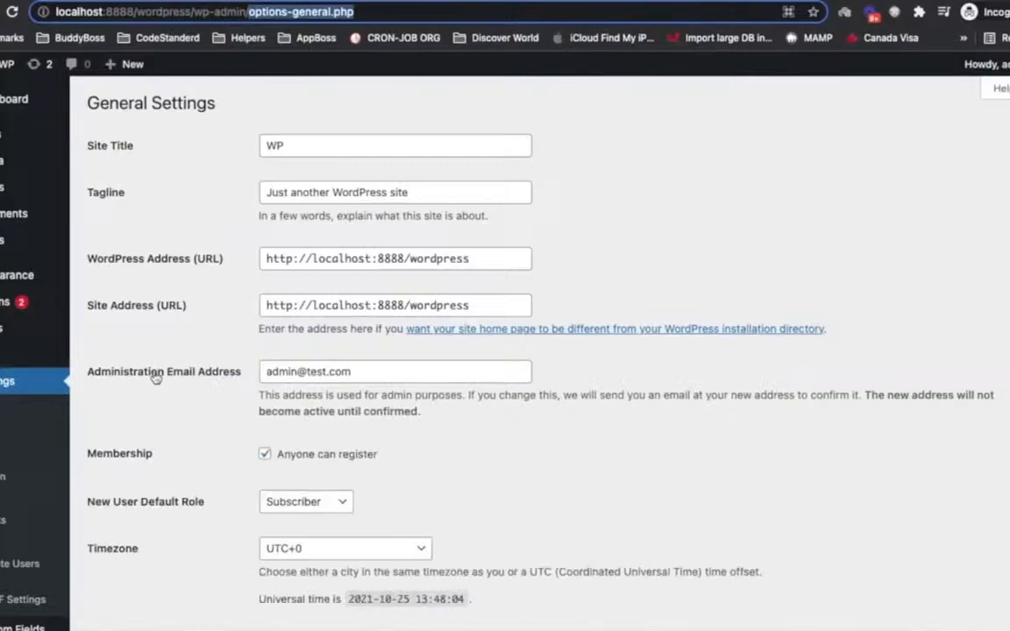
# - Copy tools.php from the Tools page's address, paste it as the parent_slug in admin.php in Sublime Text, and save
pyautogui.click(35, 351)
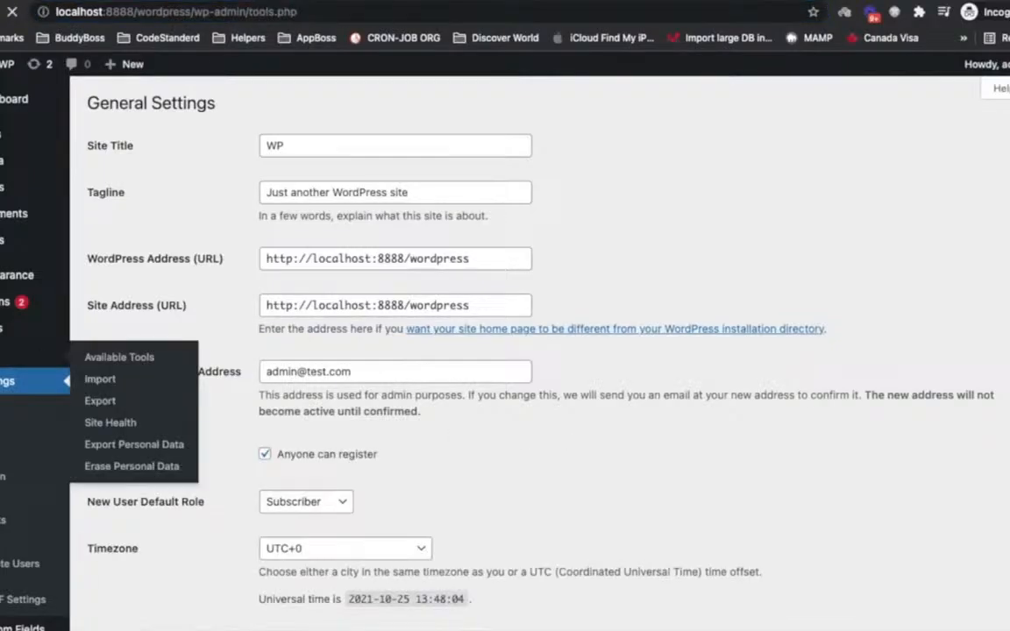
pyautogui.moveTo(252, 11); pyautogui.dragTo(343, 11)
pyautogui.press('super+c')
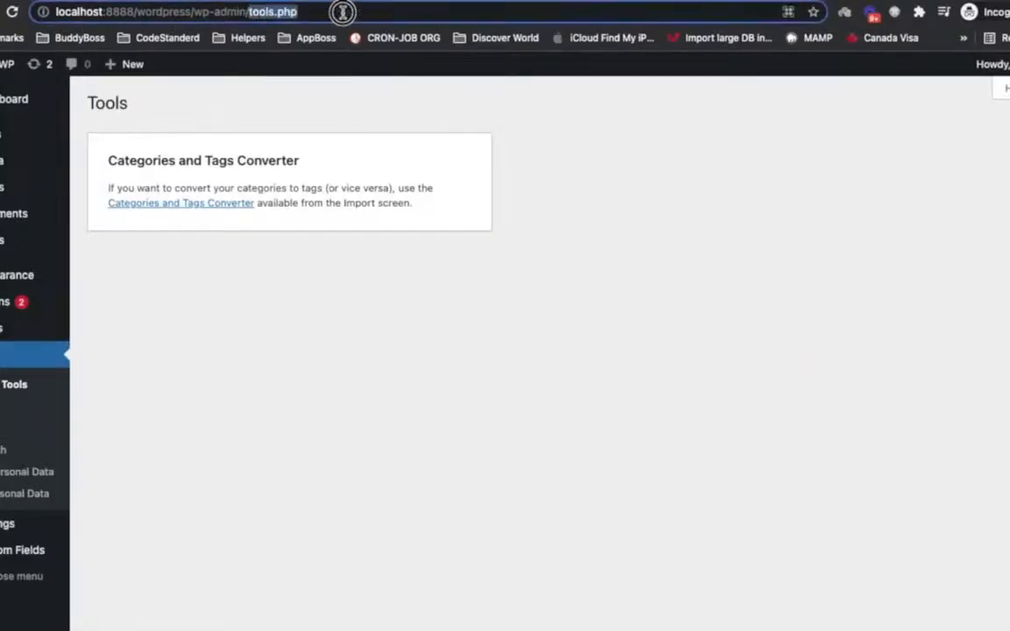
pyautogui.hotkey('ctrl', 'Right')
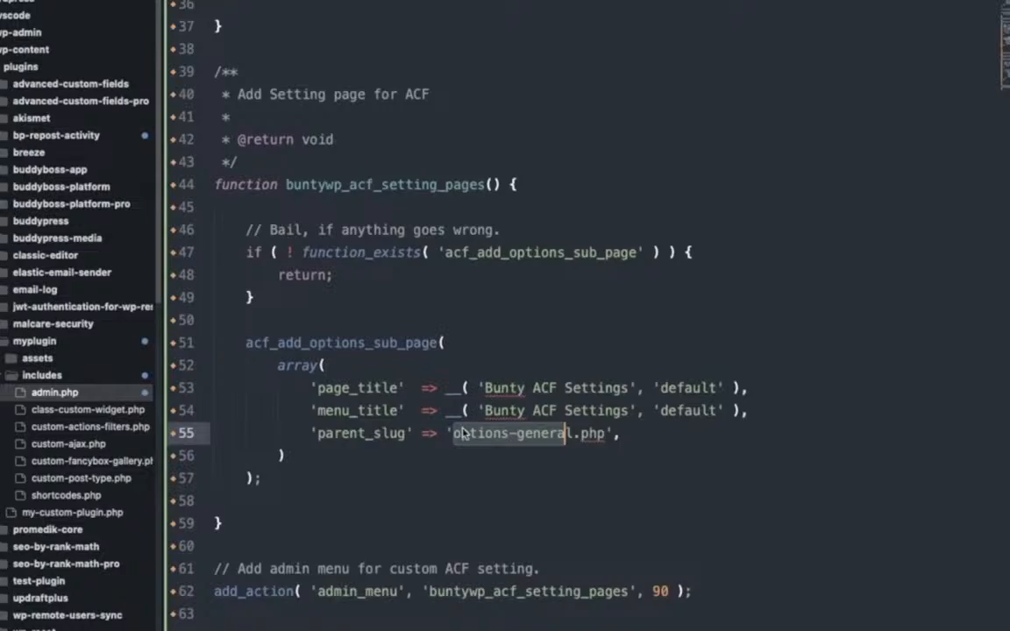
pyautogui.moveTo(463, 433); pyautogui.dragTo(605, 433)
pyautogui.press('super+v')
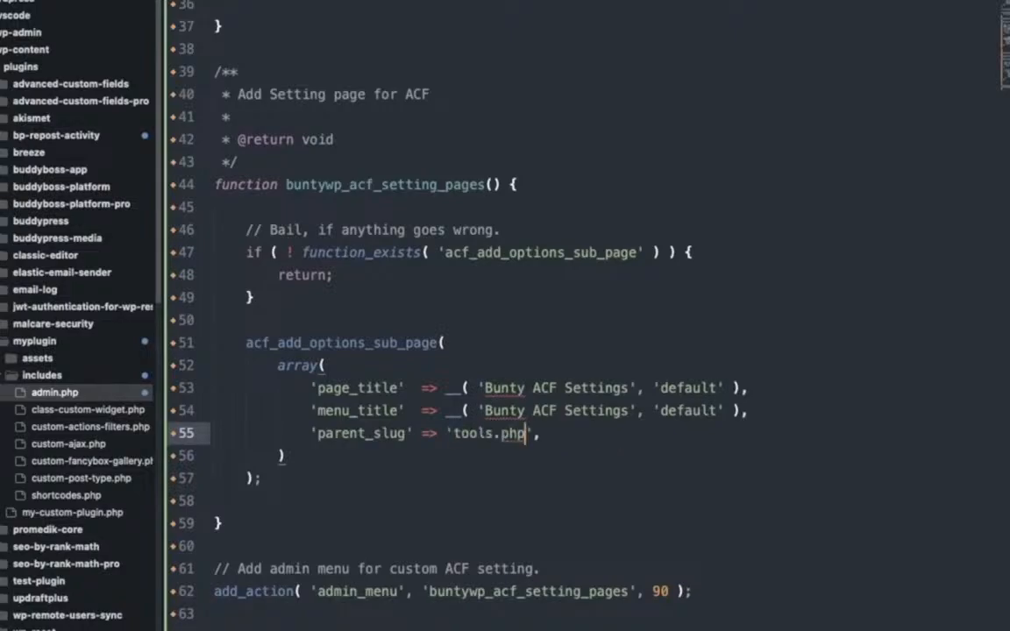
pyautogui.press('super+s')
# - Dismiss the Sublime Text purchase reminder, switch to Chrome and reload the Tools page to check its submenu
pyautogui.press('super+Tab')
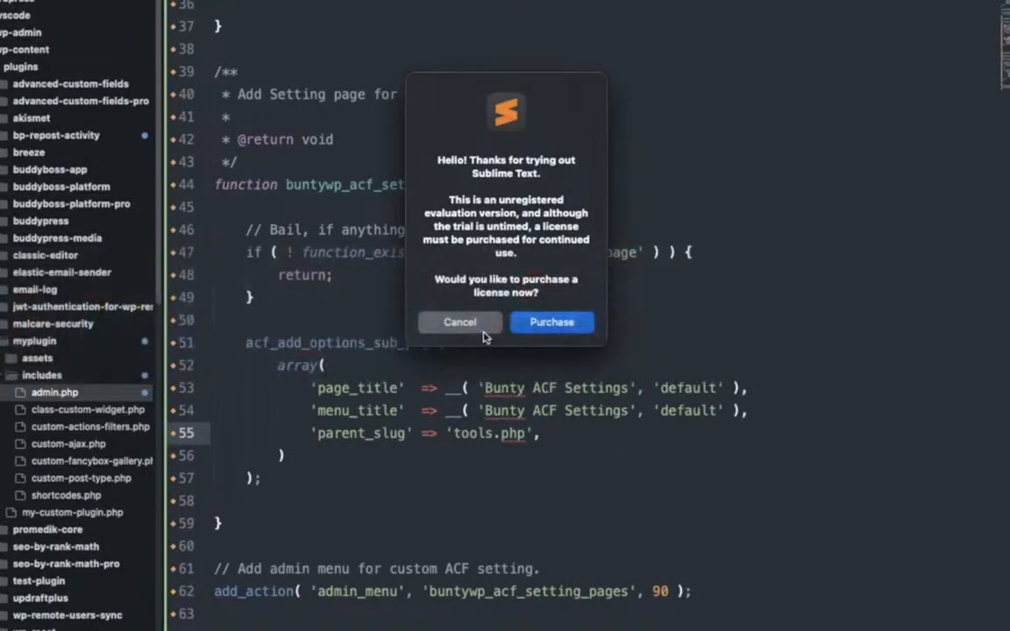
pyautogui.click(434, 322)
pyautogui.press('super+Tab')
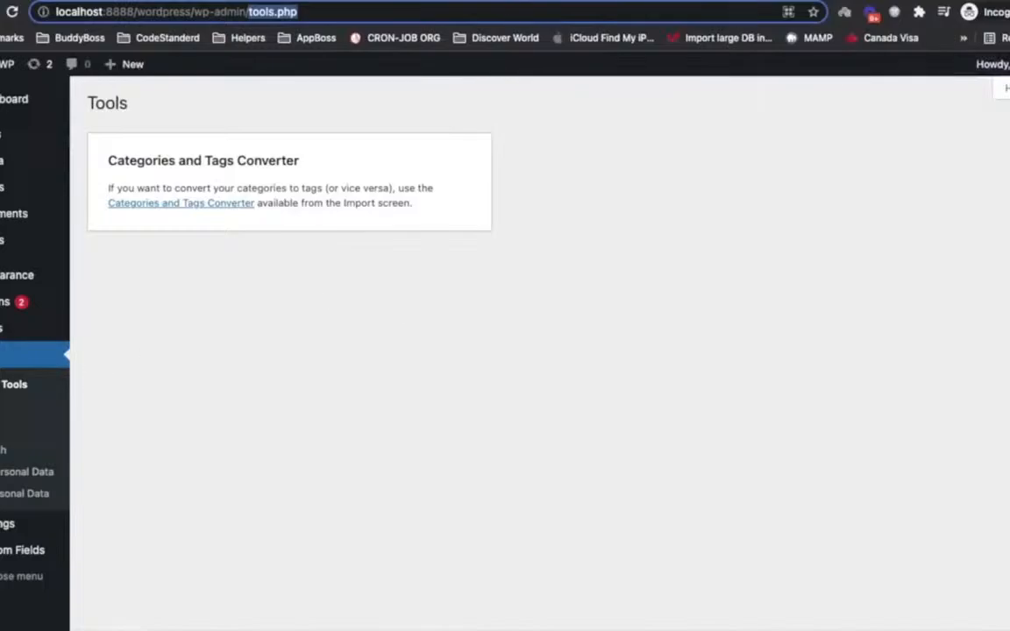
pyautogui.press('Return')
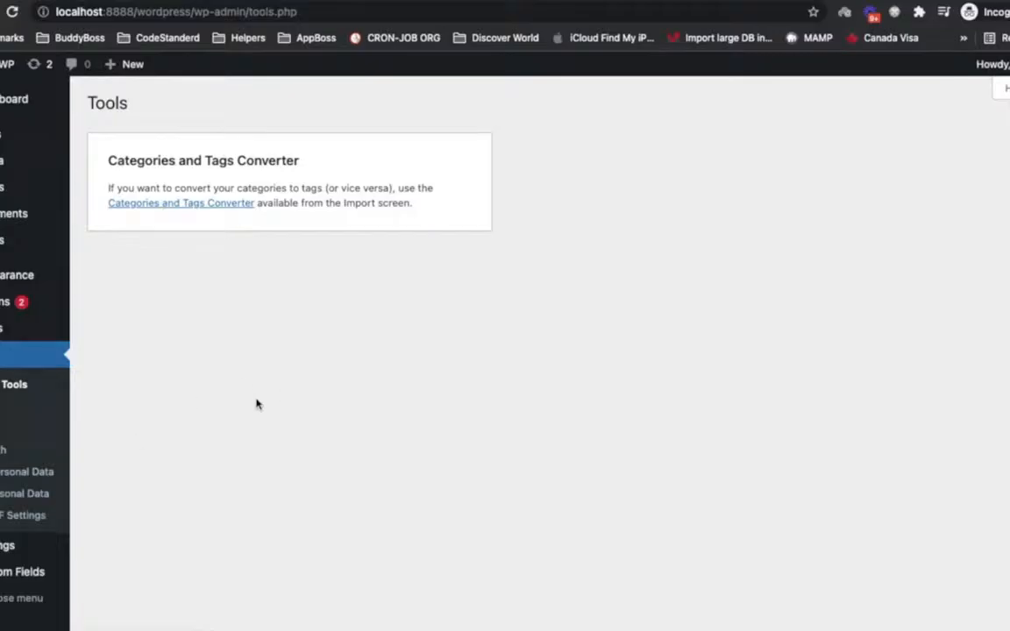
# - Return to Sublime Text and restore the parent_slug in admin.php to options-general.php
pyautogui.press('super+Tab')
pyautogui.press('BackSpace')
pyautogui.press('BackSpace')
pyautogui.press('BackSpace')
pyautogui.press('BackSpace')
pyautogui.press('BackSpace')
pyautogui.press('BackSpace')
pyautogui.press('BackSpace')
pyautogui.press('BackSpace')
pyautogui.press('BackSpace')
pyautogui.write('options-general.php')
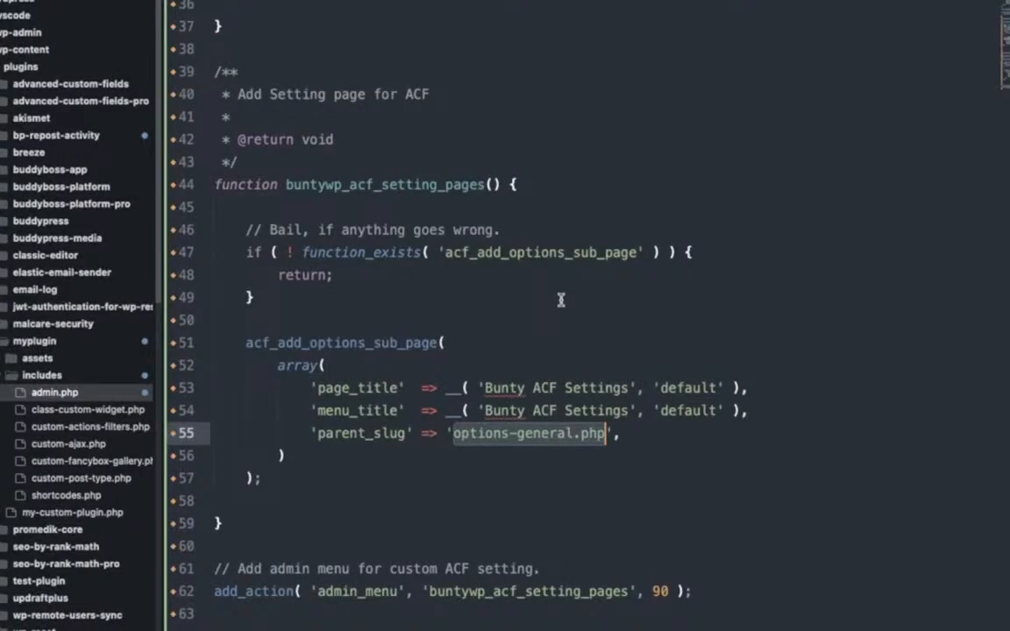
# - Switch to Chrome, reload the admin, open Bunty ACF Settings under Settings, and highlight its custom field groups notice
pyautogui.press('super+Tab')
pyautogui.press('super+r')
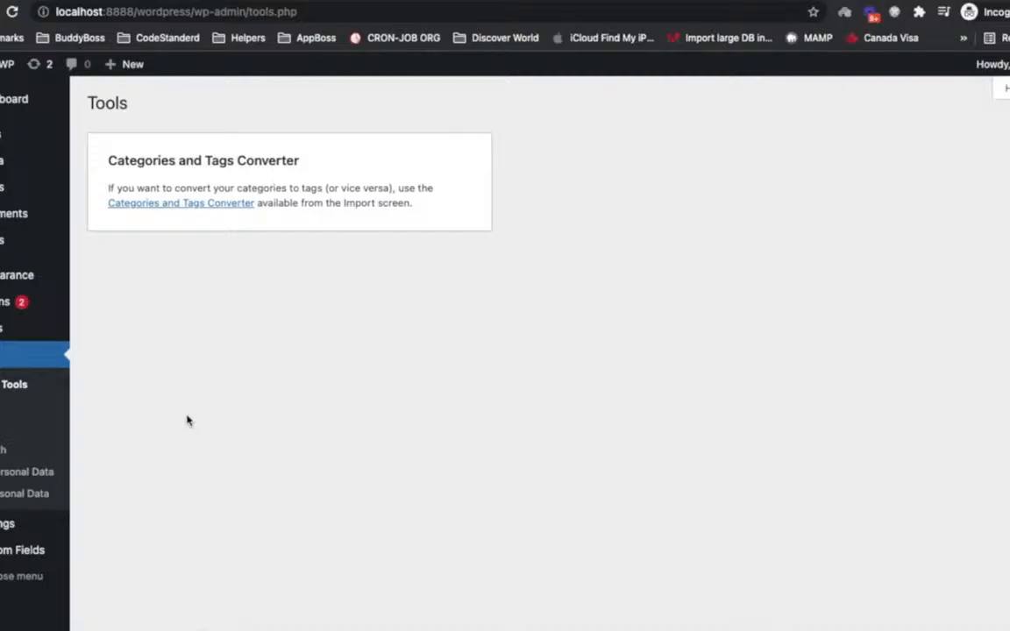
pyautogui.moveTo(7, 523)
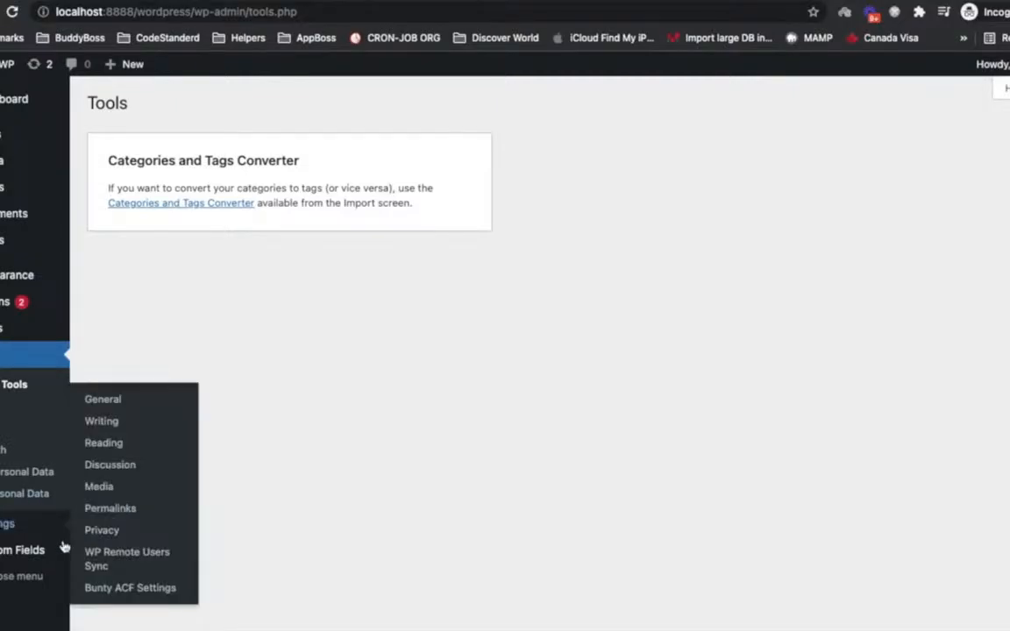
pyautogui.click(121, 588)
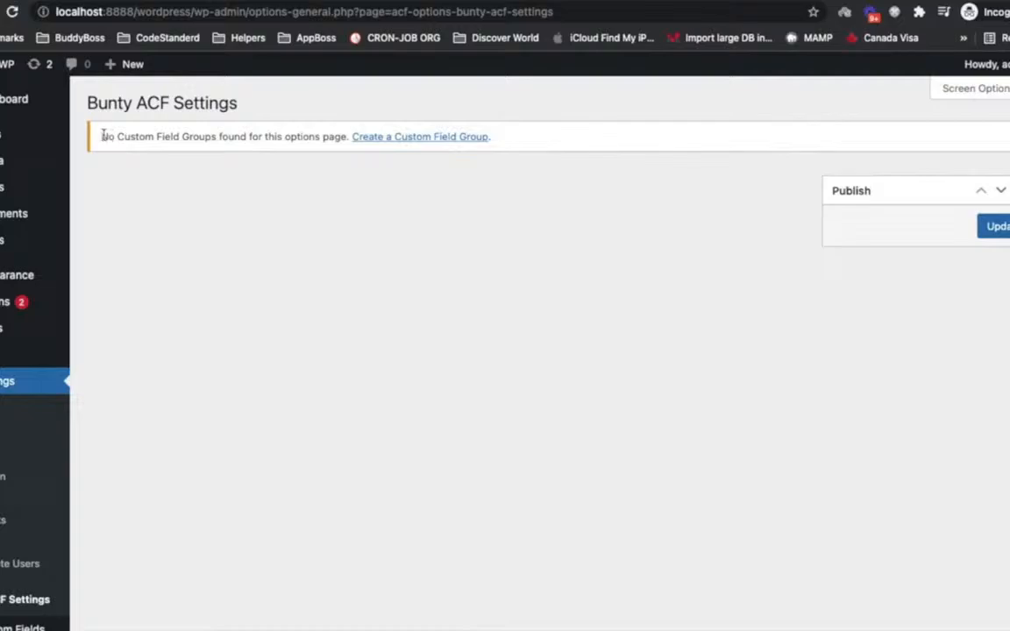
pyautogui.moveTo(100, 136); pyautogui.dragTo(336, 135)
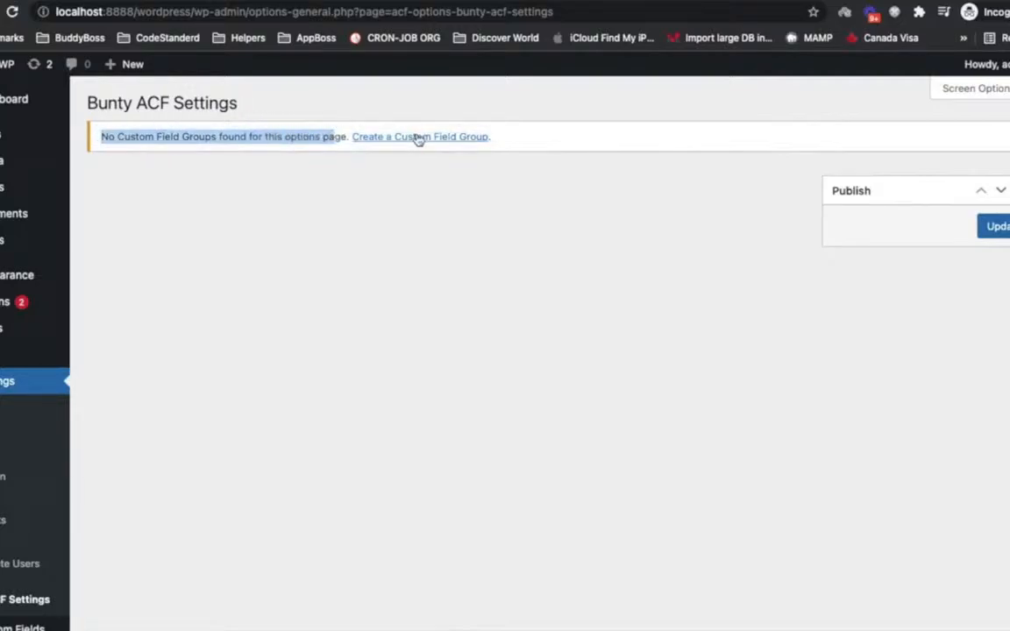
# - Start a new custom field group from the options page and title it "Bunty ACF Settings", matching the page_title in admin.php
pyautogui.click(419, 139)
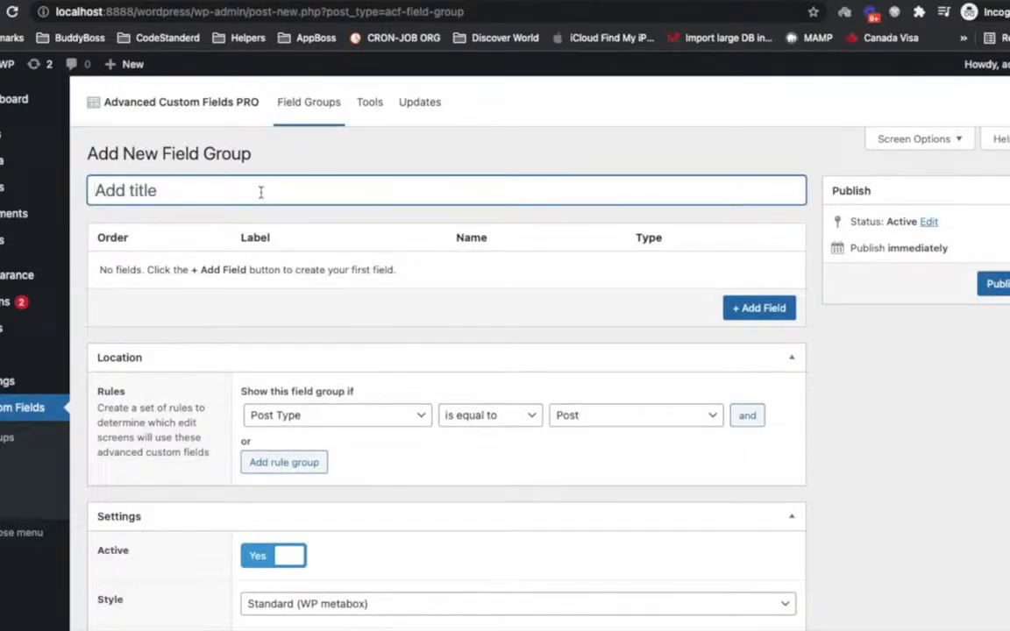
pyautogui.moveTo(7, 381)
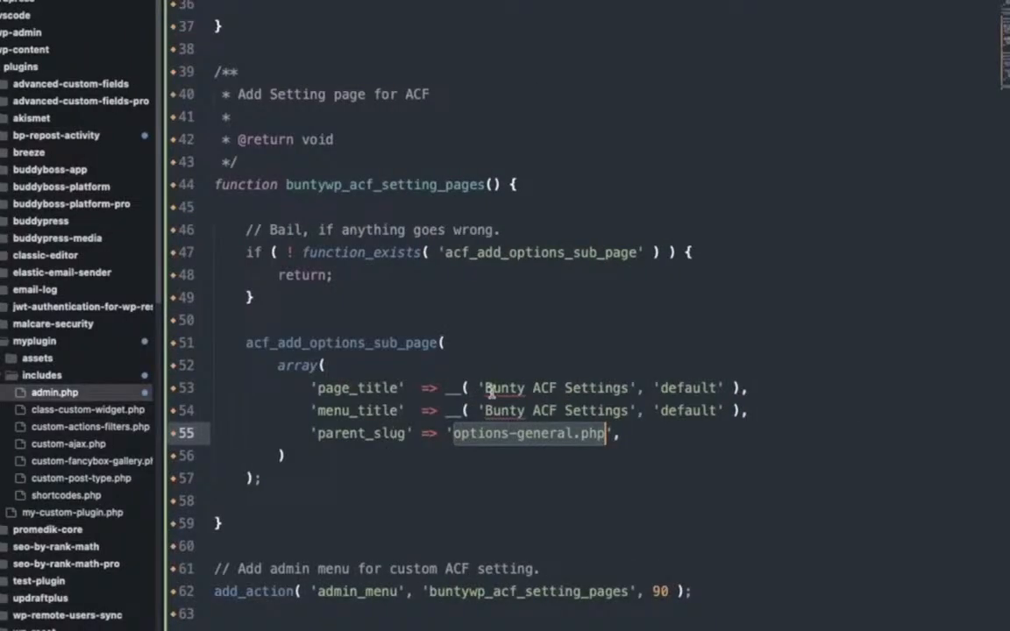
pyautogui.moveTo(483, 387); pyautogui.dragTo(629, 387)
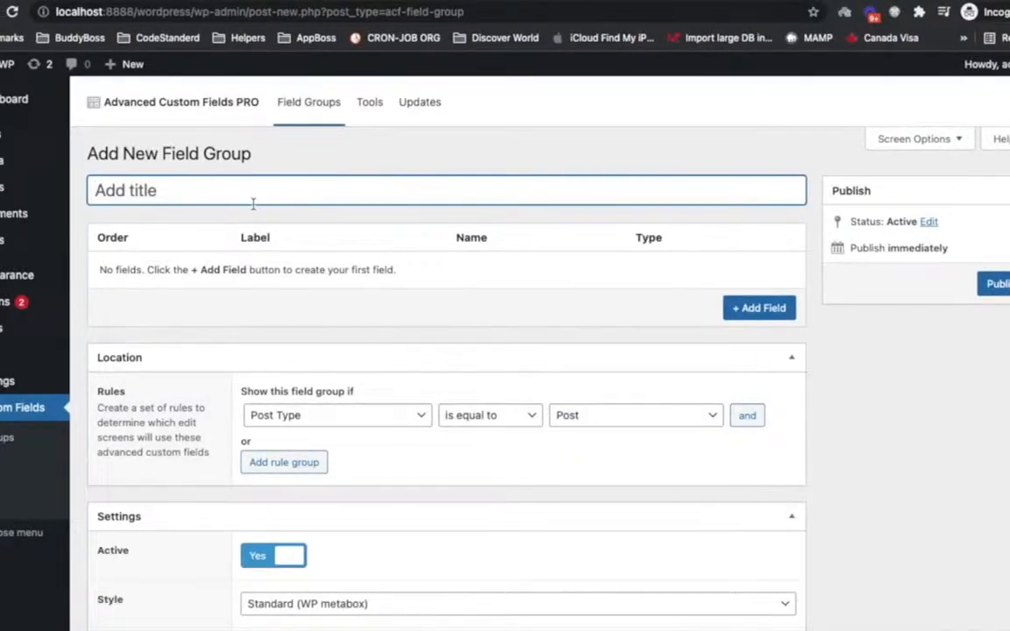
pyautogui.write('Bunty ACF Settings')
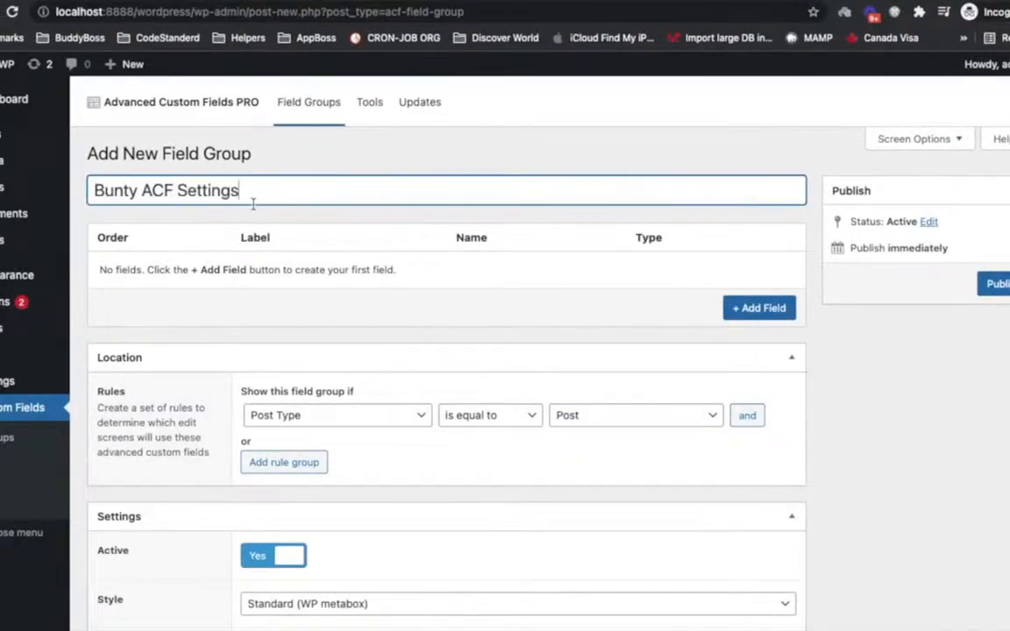
# - Add a text field labelled "Header Notice" with the field name header_notice to the field group
pyautogui.click(760, 307)
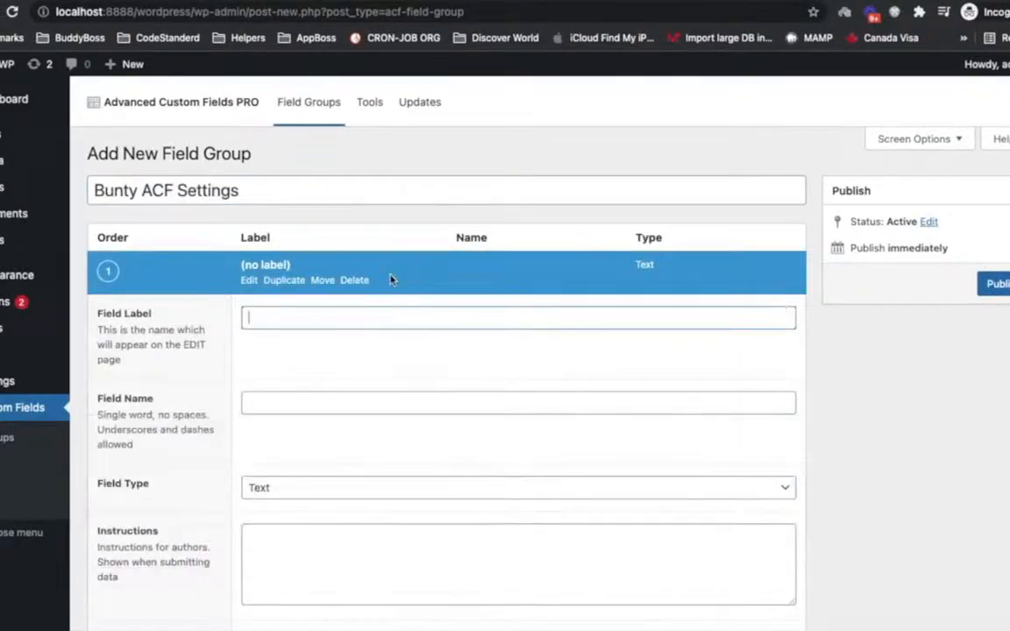
pyautogui.write('Header Notice')
pyautogui.click(627, 366)
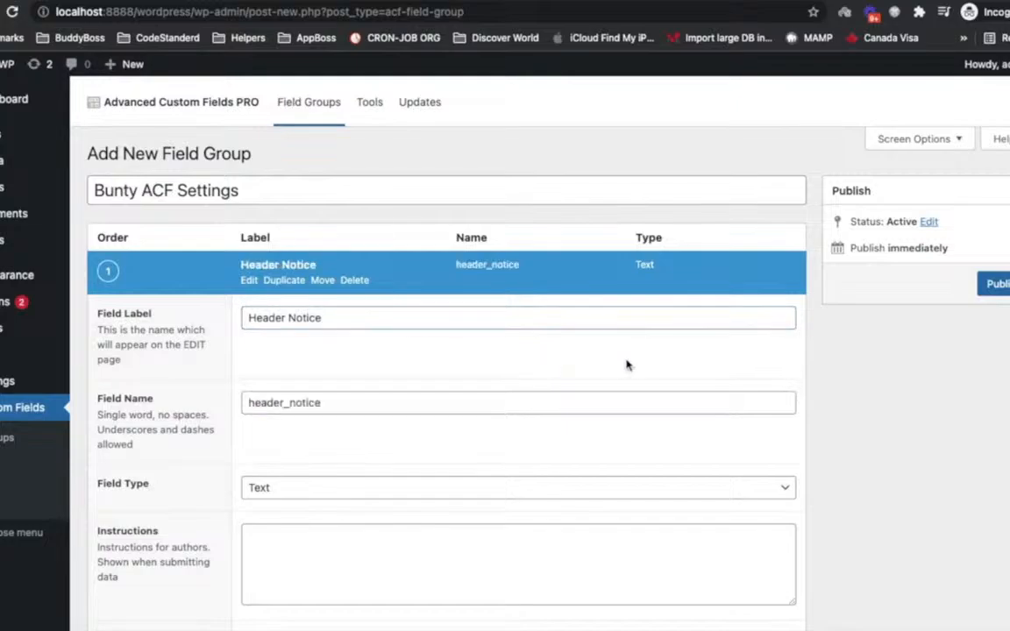
# - Set the field group's location rule to show it when Options Page is the rule type, and publish the group
pyautogui.scroll(-2, 628, 366)
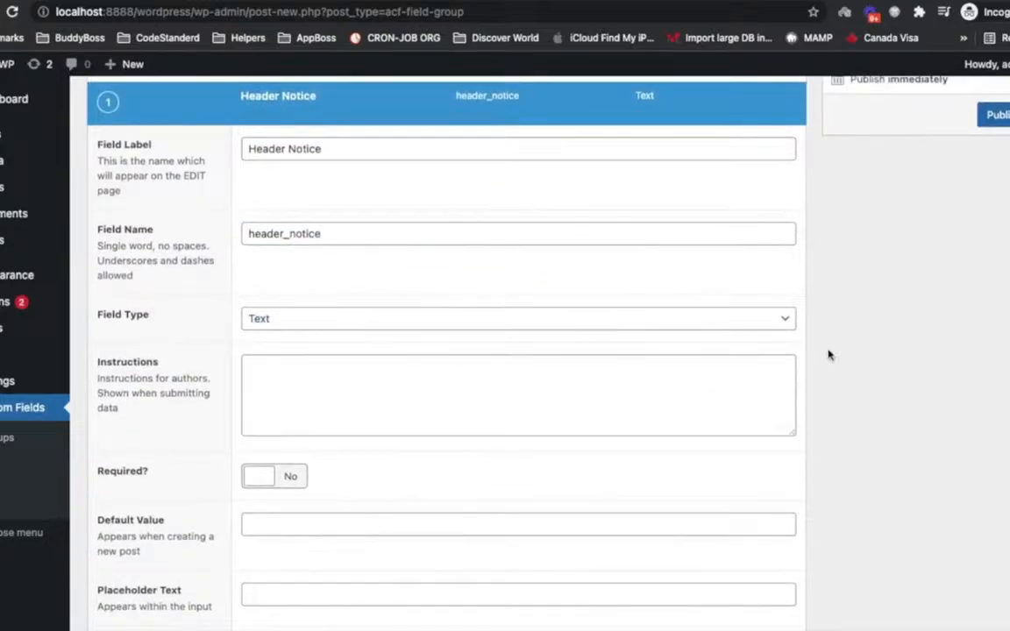
pyautogui.scroll(2, 979, 311)
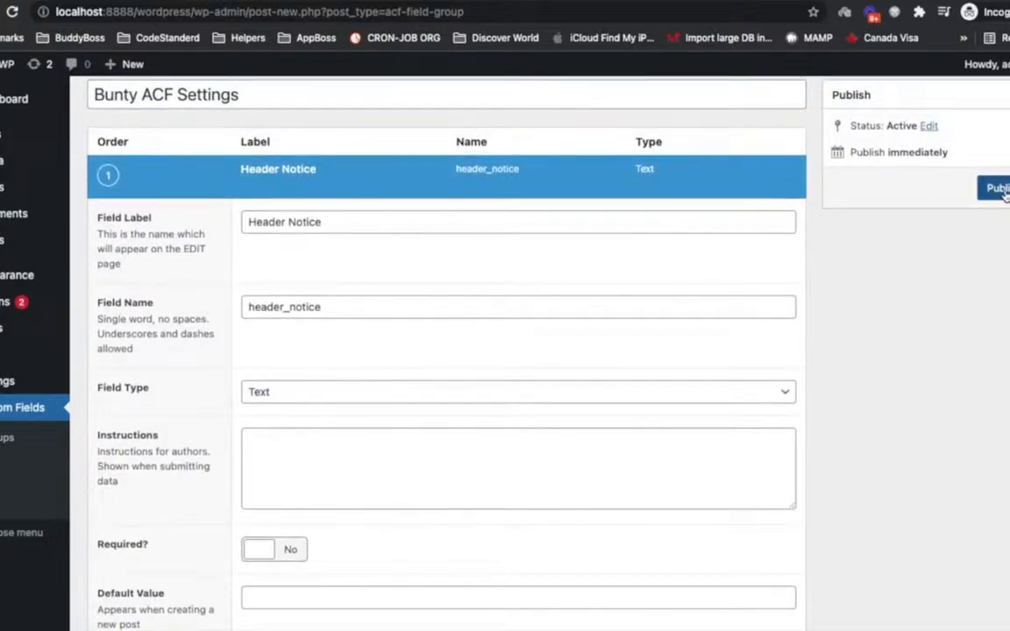
pyautogui.scroll(-10, 872, 284)
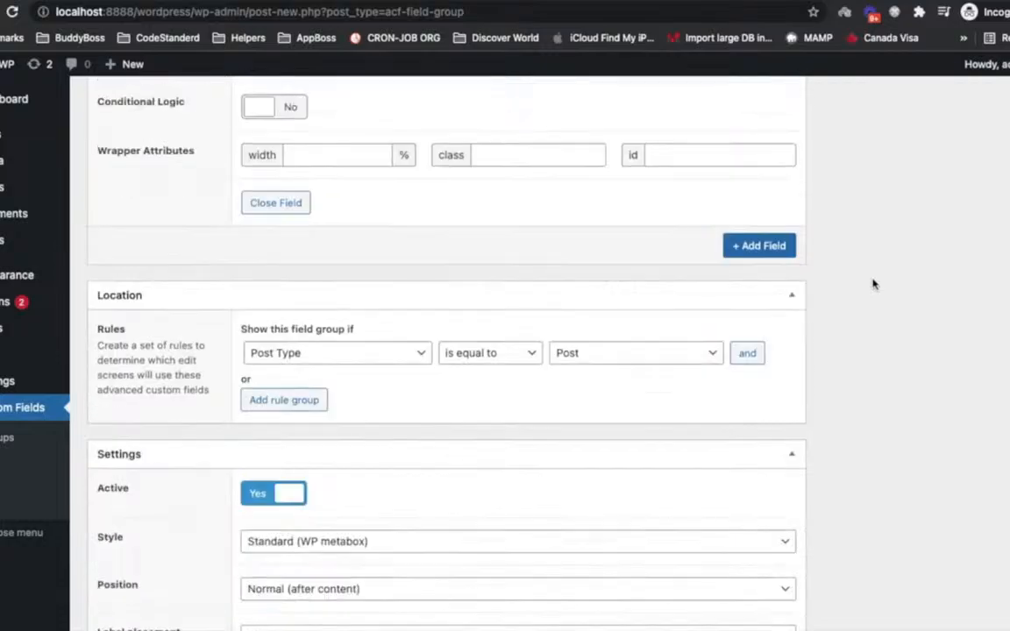
pyautogui.scroll(-1, 872, 285)
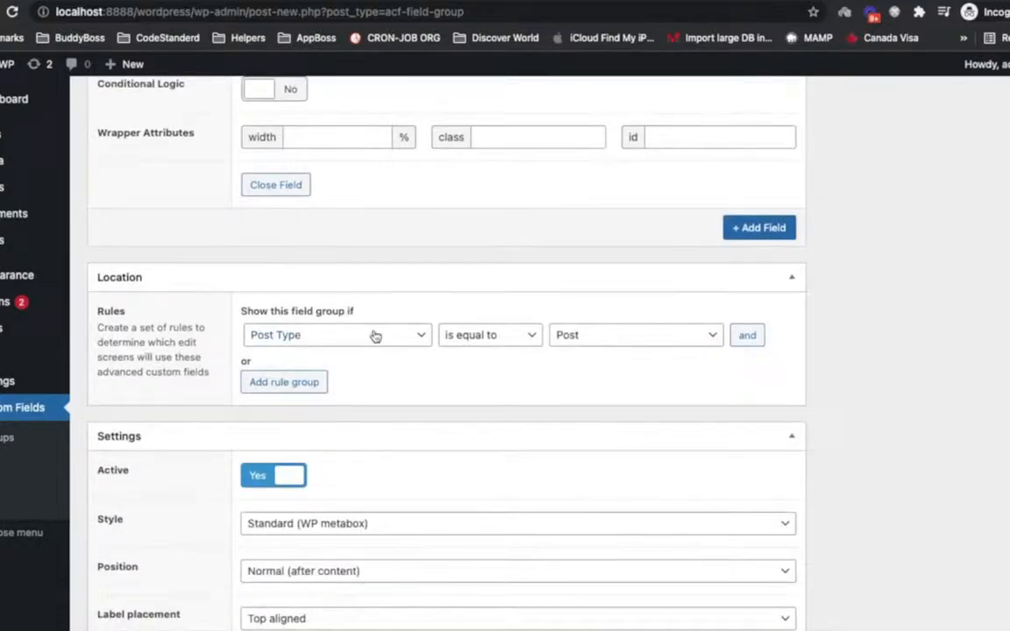
pyautogui.click(375, 337)
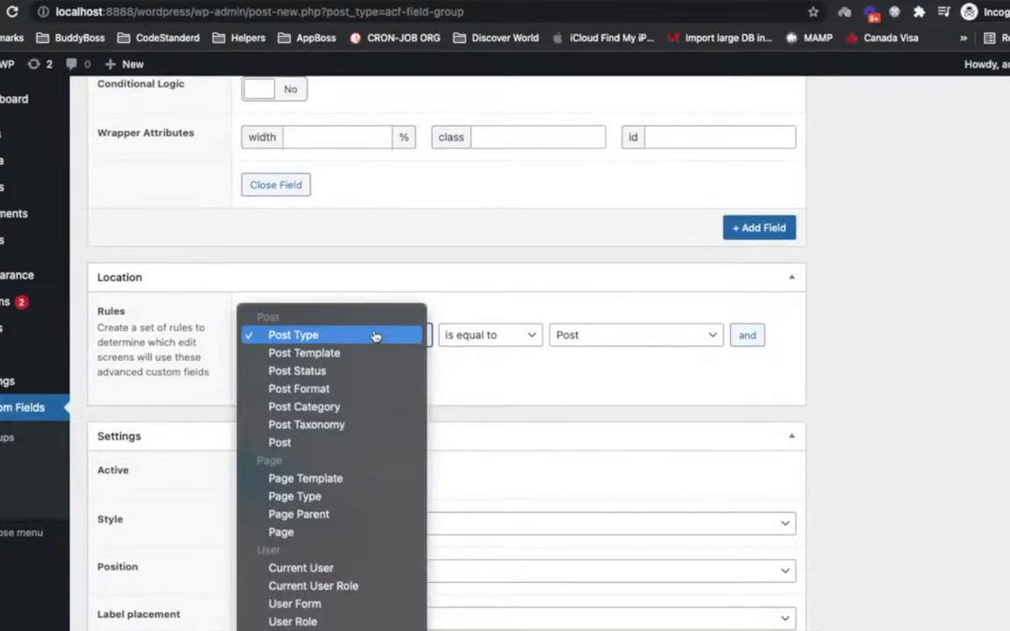
pyautogui.scroll(-3, 376, 337)
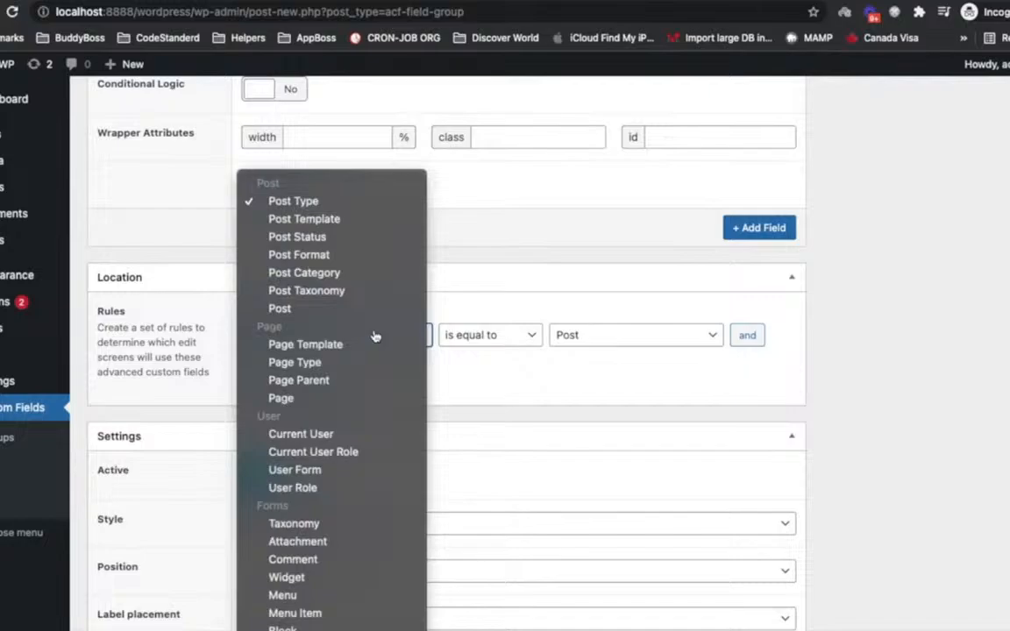
pyautogui.click(298, 630)
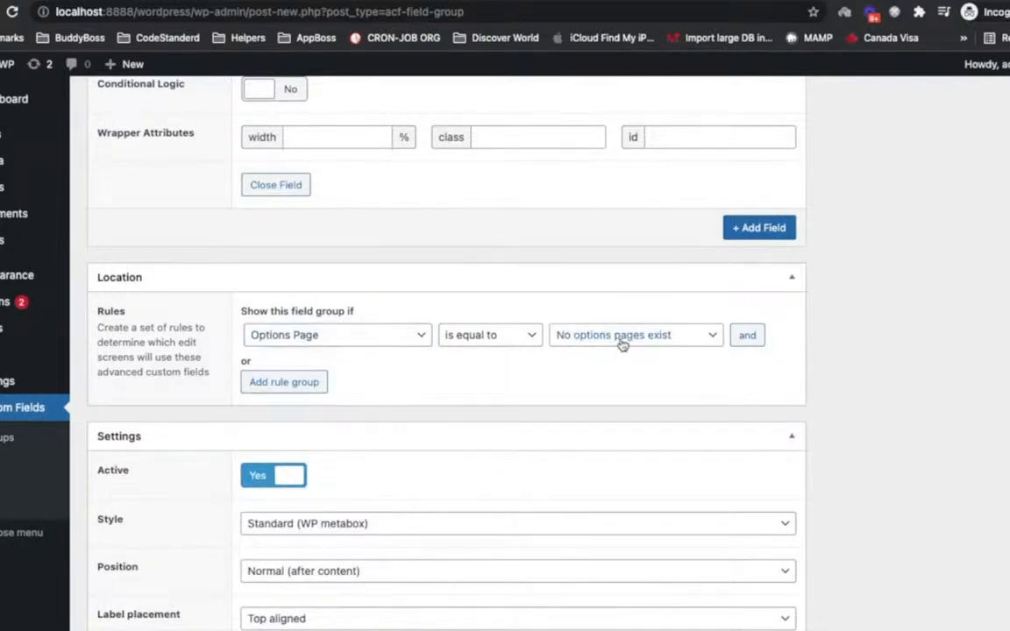
pyautogui.click(613, 344)
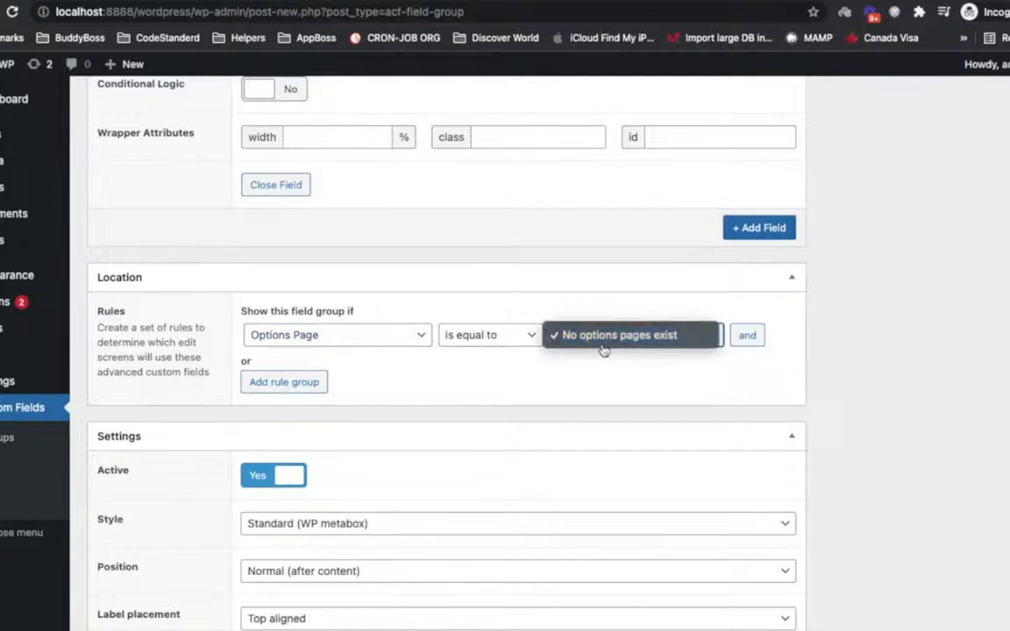
pyautogui.click(619, 354)
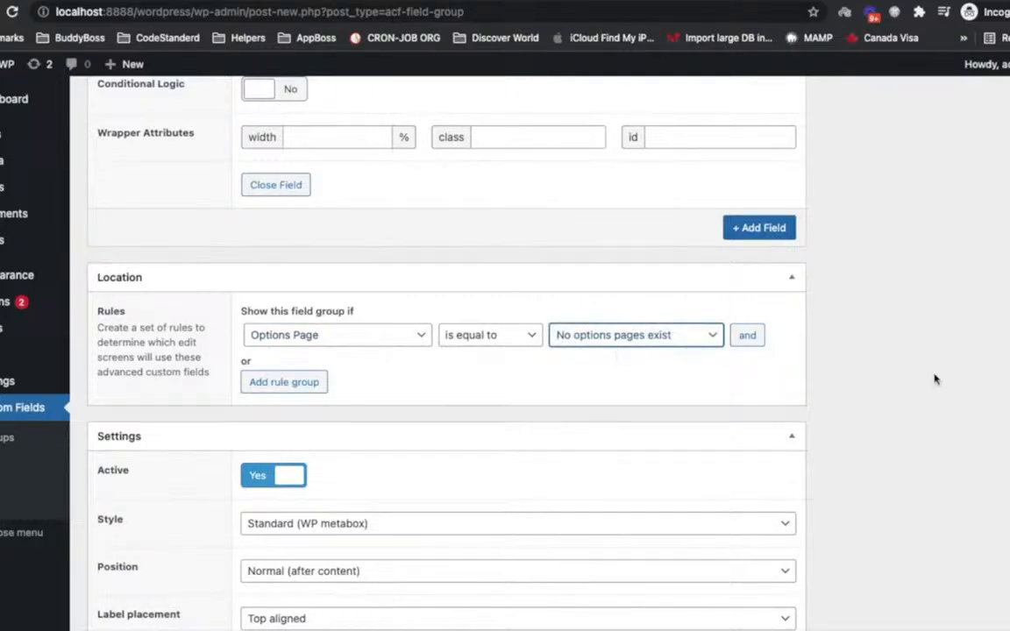
pyautogui.scroll(15, 934, 379)
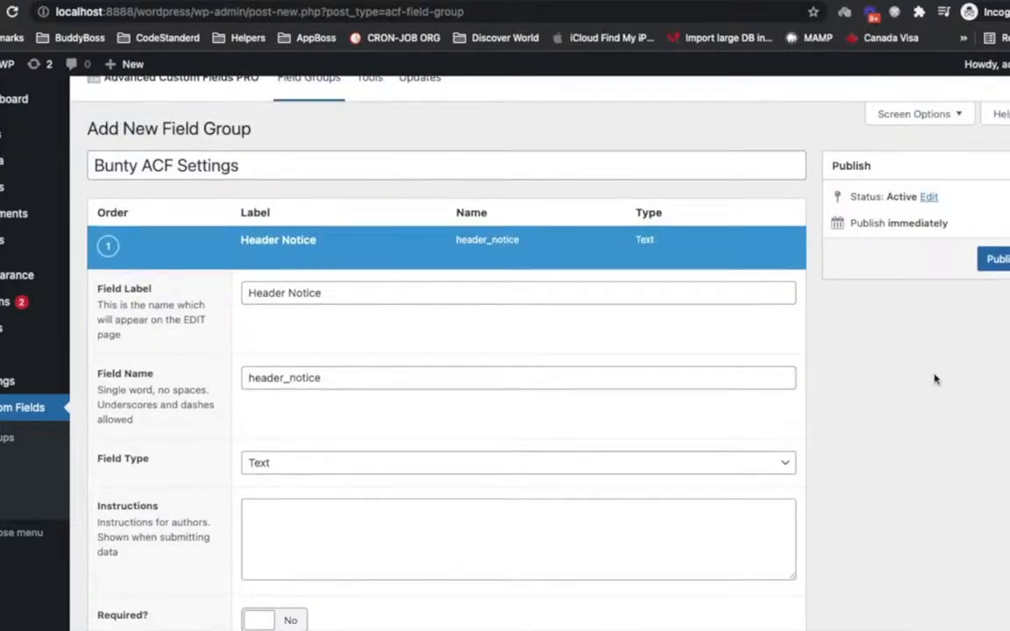
pyautogui.click(994, 259)
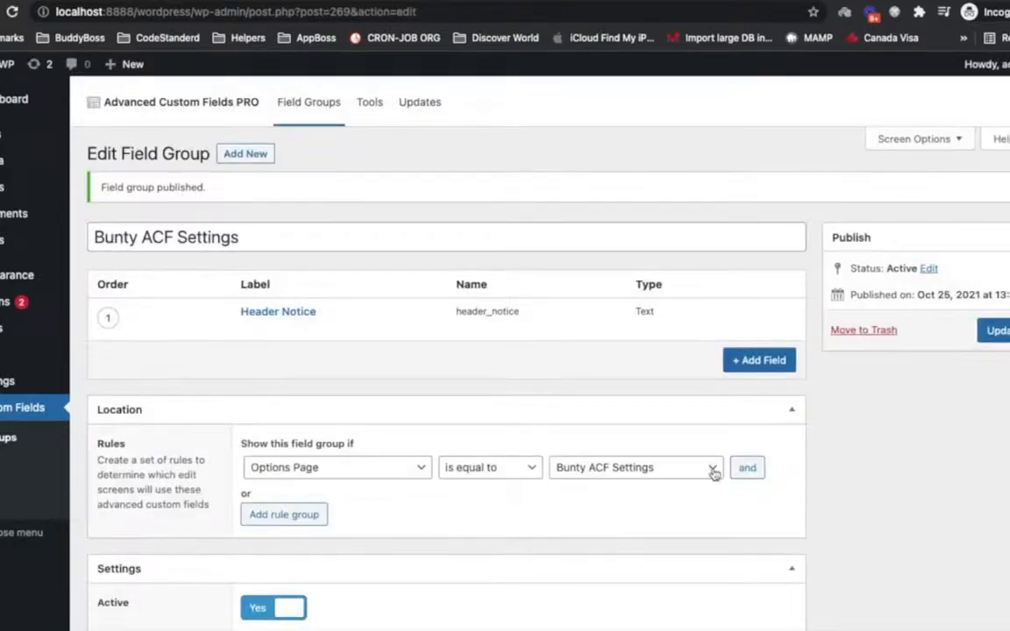
# - Select Bunty ACF Settings as the options page in the location rule and update the field group
pyautogui.click(671, 469)
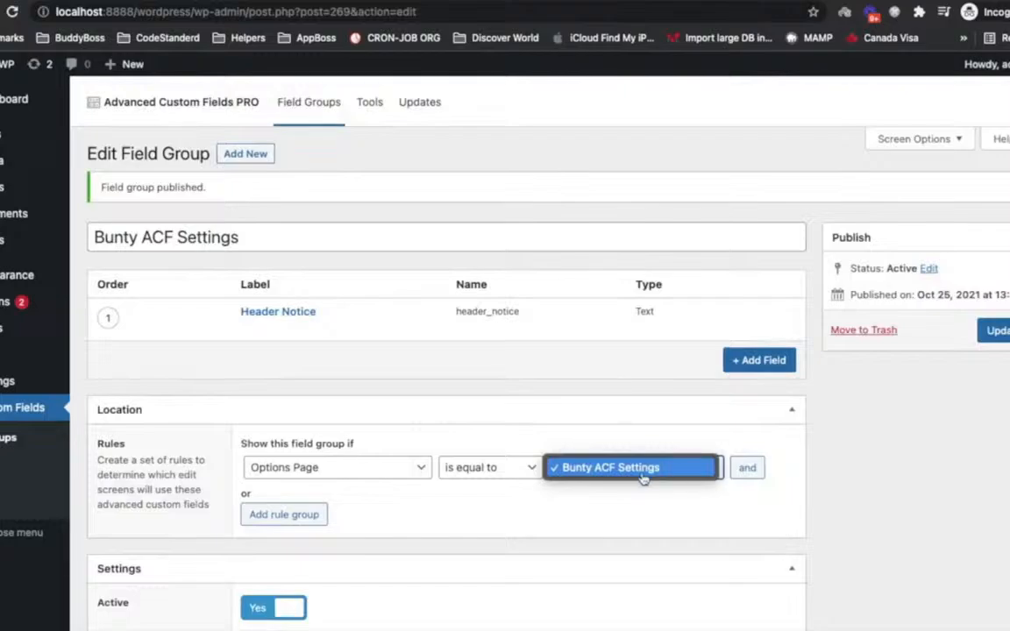
pyautogui.click(645, 472)
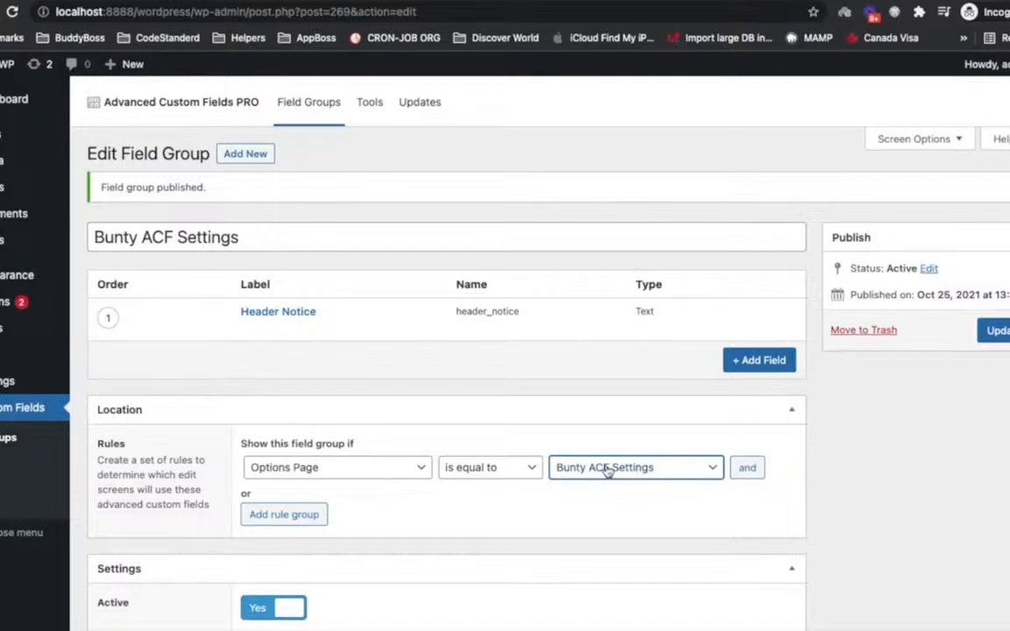
pyautogui.click(985, 335)
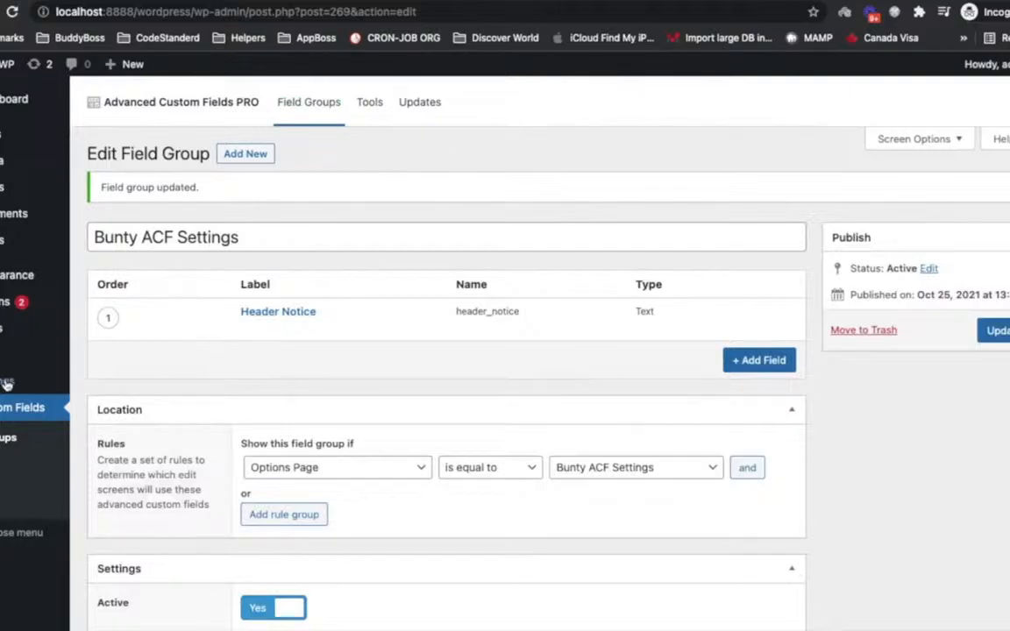
# - Open Bunty ACF Settings under Settings and save "NOTE: This is notice to the site" as the Header Notice
pyautogui.moveTo(13, 383)
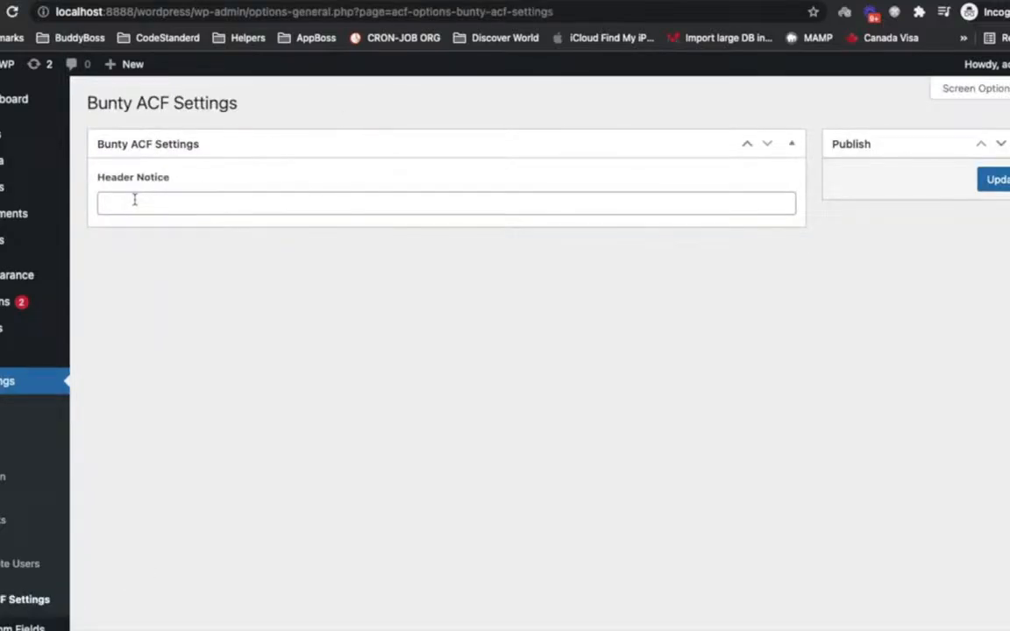
pyautogui.click(134, 200)
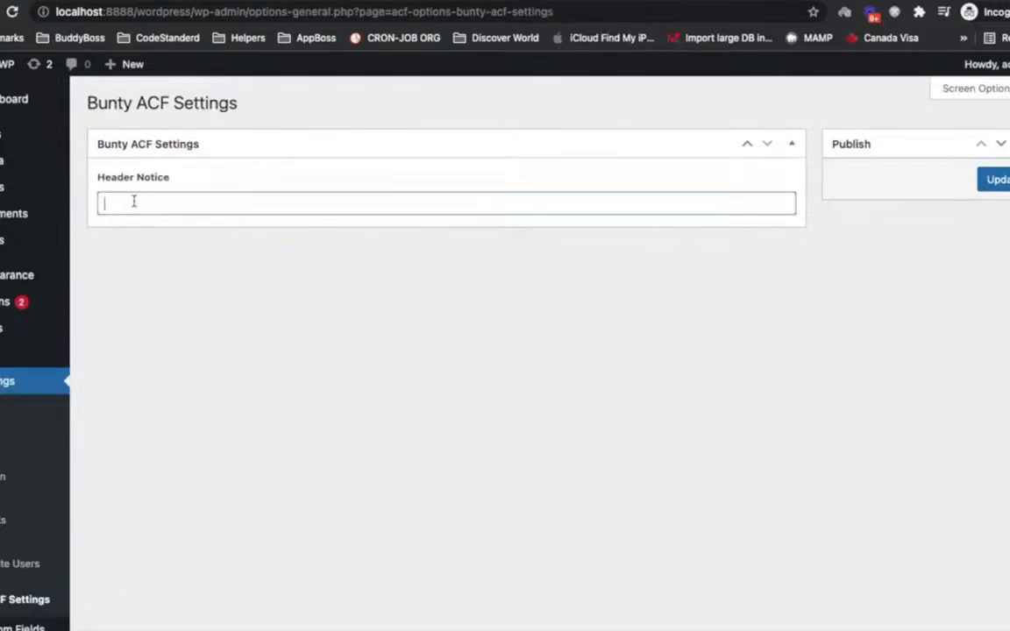
pyautogui.moveTo(95, 175); pyautogui.dragTo(233, 181)
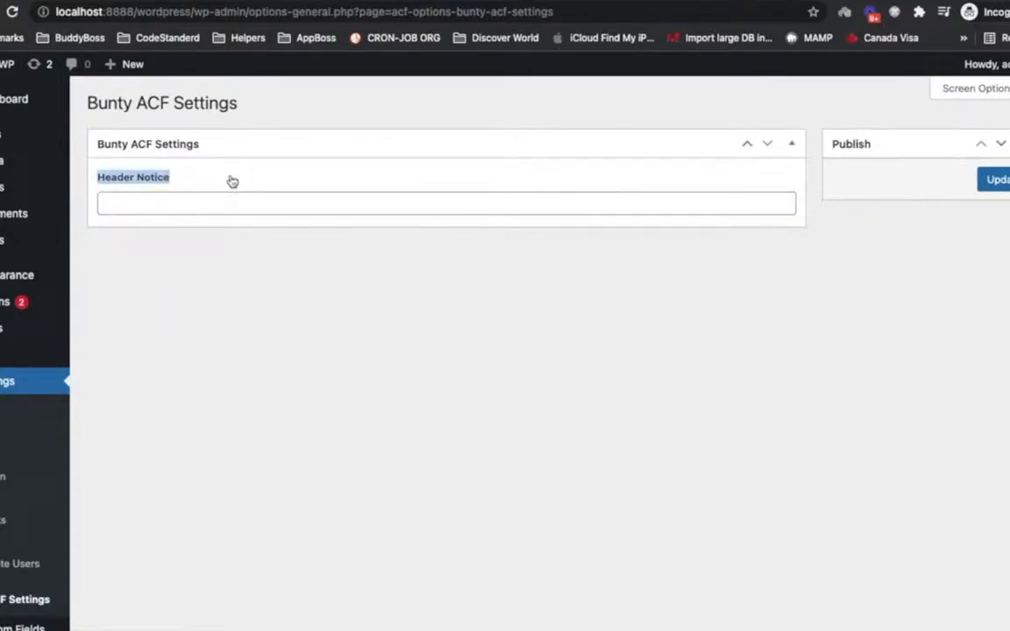
pyautogui.click(242, 200)
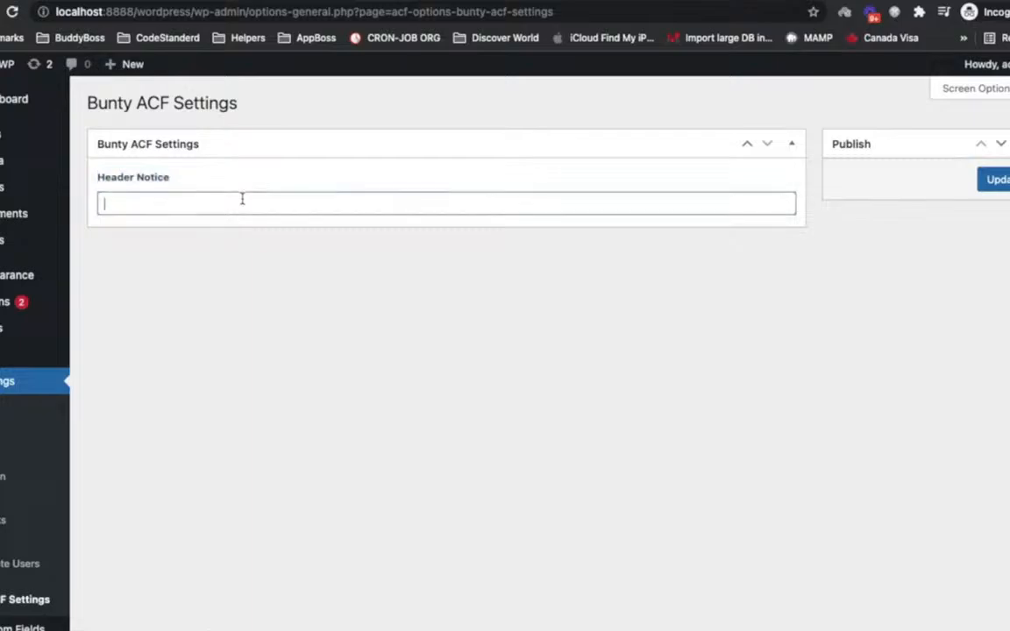
pyautogui.write('NOTE: This is notice to the site')
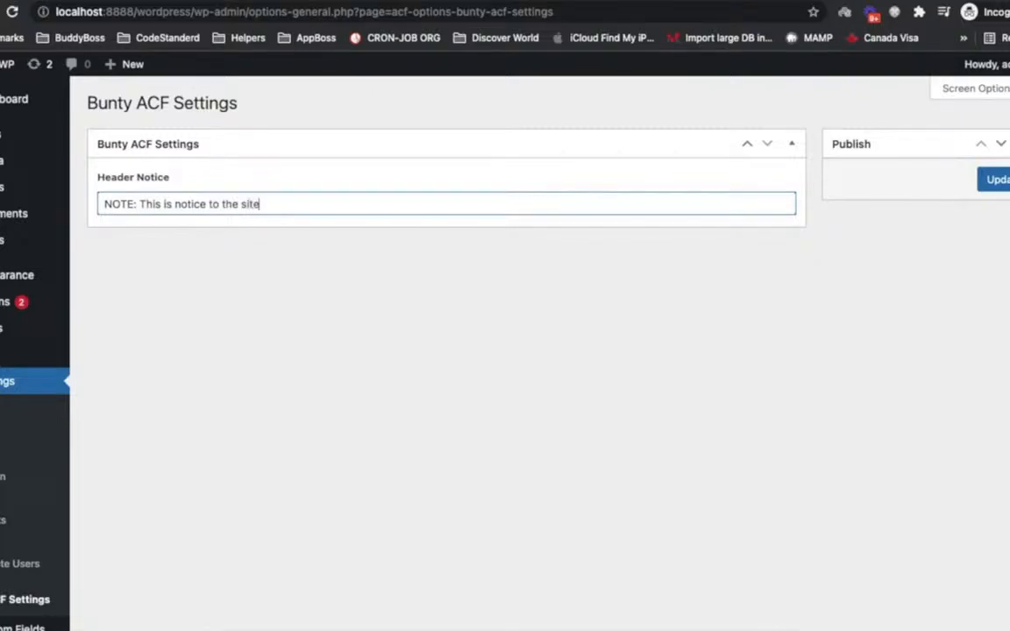
pyautogui.click(994, 186)
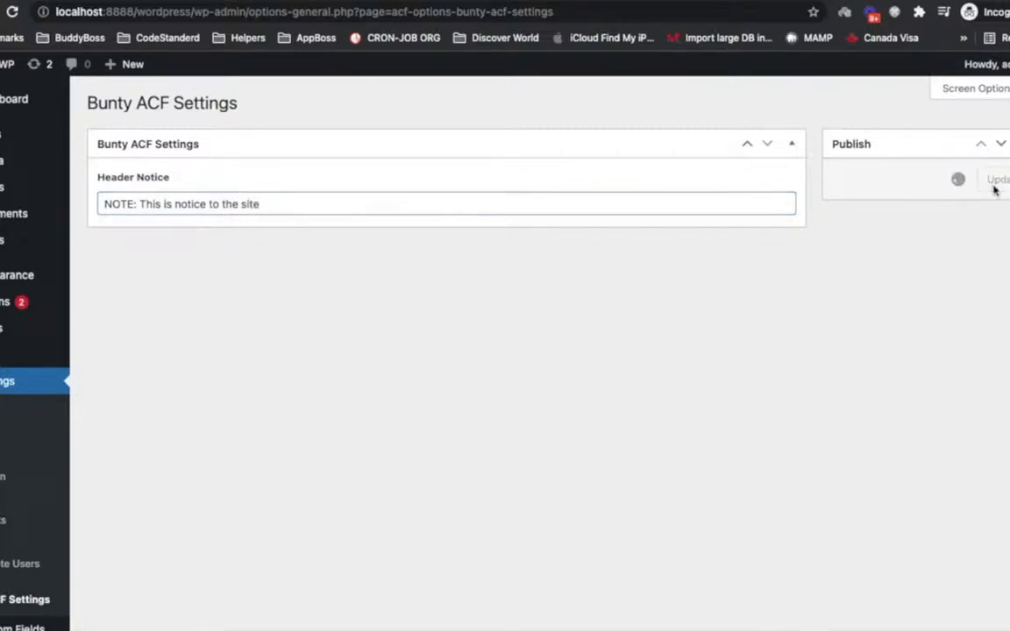
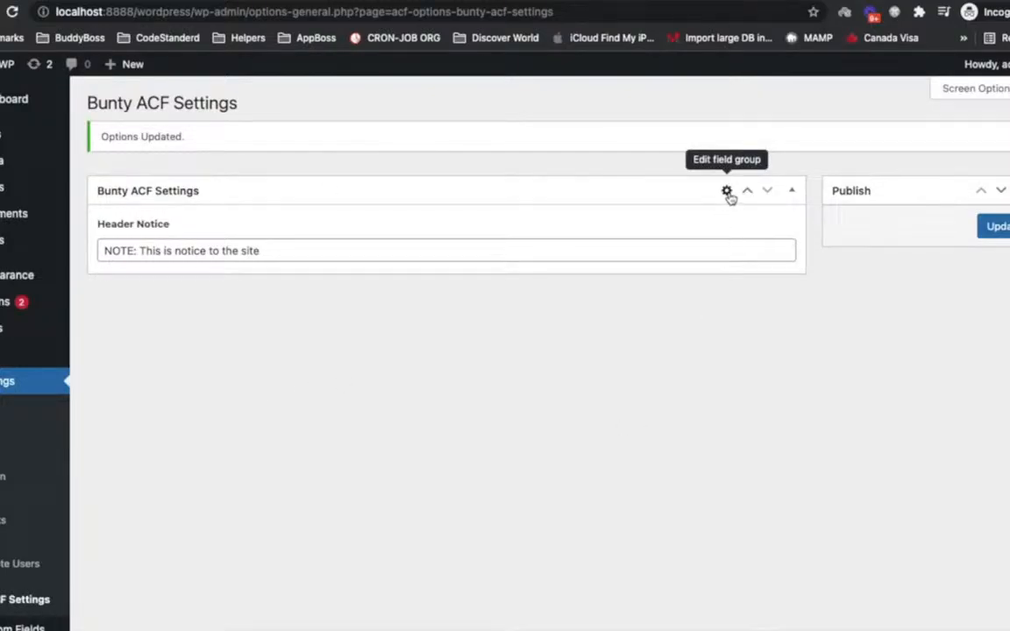
# - Switch to Sublime Text, collapse the plugins folder, and open header.php from the twentytwentyone theme
pyautogui.click(728, 193)
pyautogui.press('super+Tab')
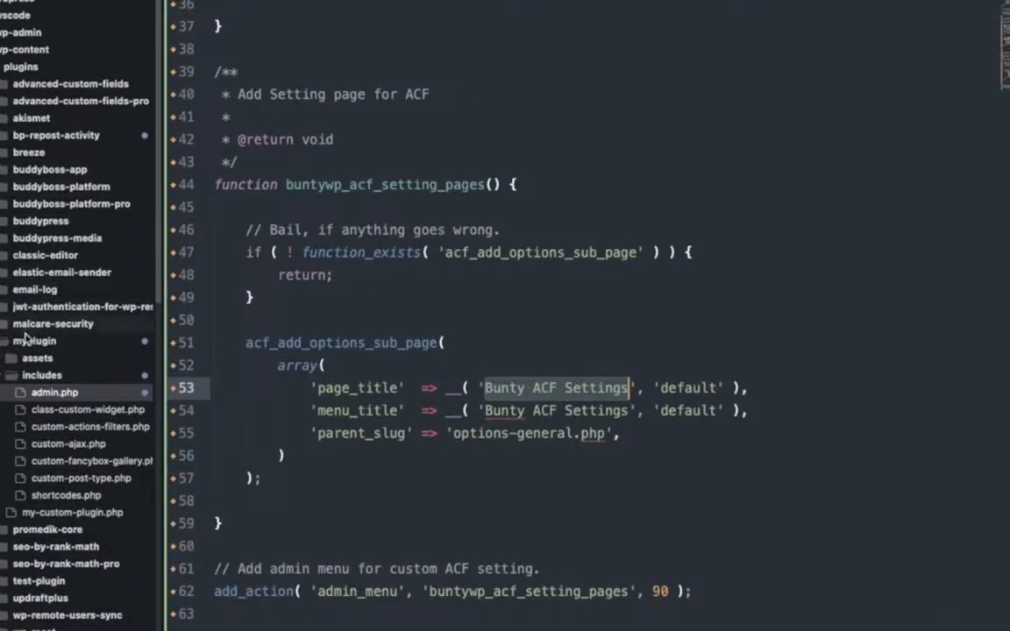
pyautogui.click(26, 341)
pyautogui.click(13, 65)
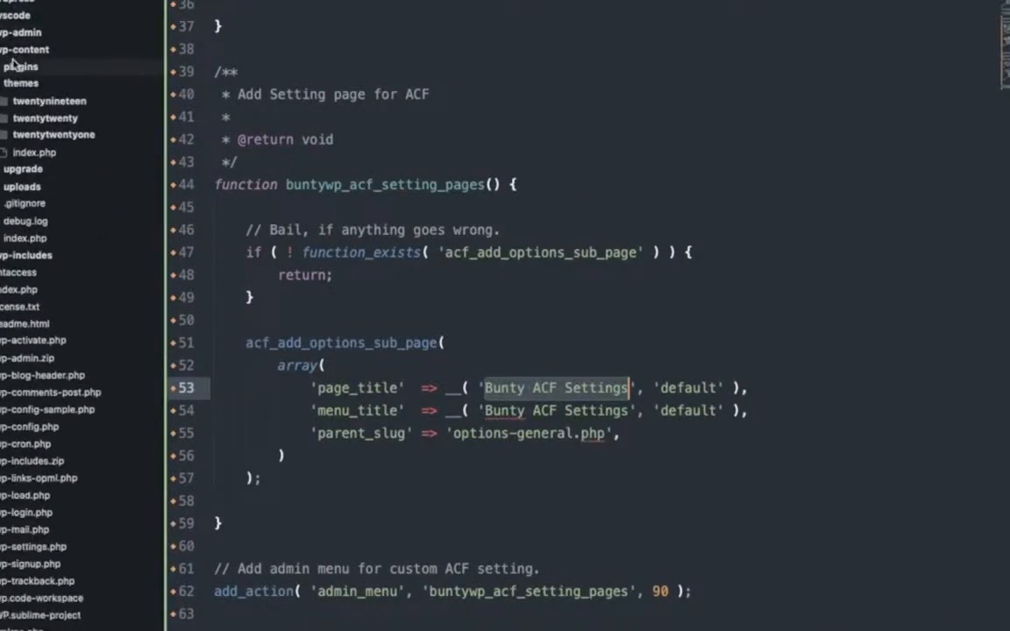
pyautogui.click(37, 136)
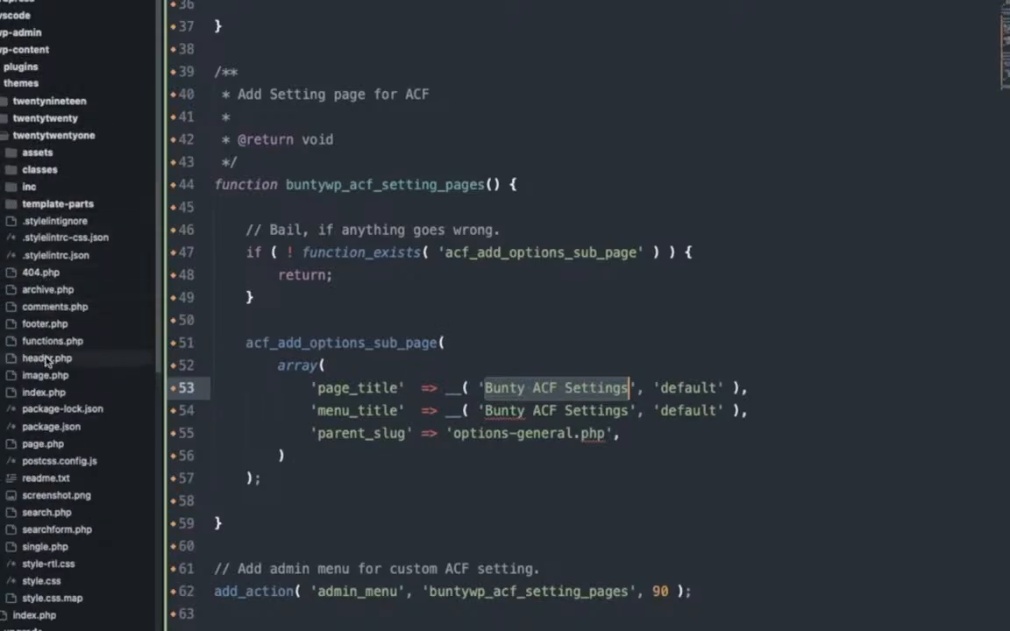
pyautogui.click(46, 358)
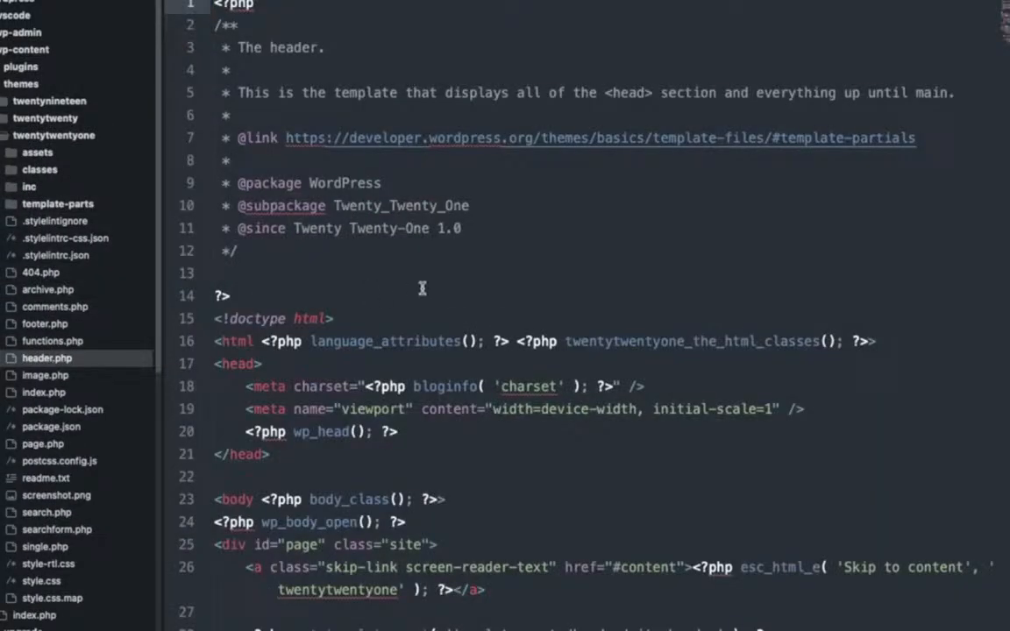
# - Insert an empty PHP tag pair on a new line directly below the wp_body_open() call in header.php
pyautogui.scroll(-2, 422, 288)
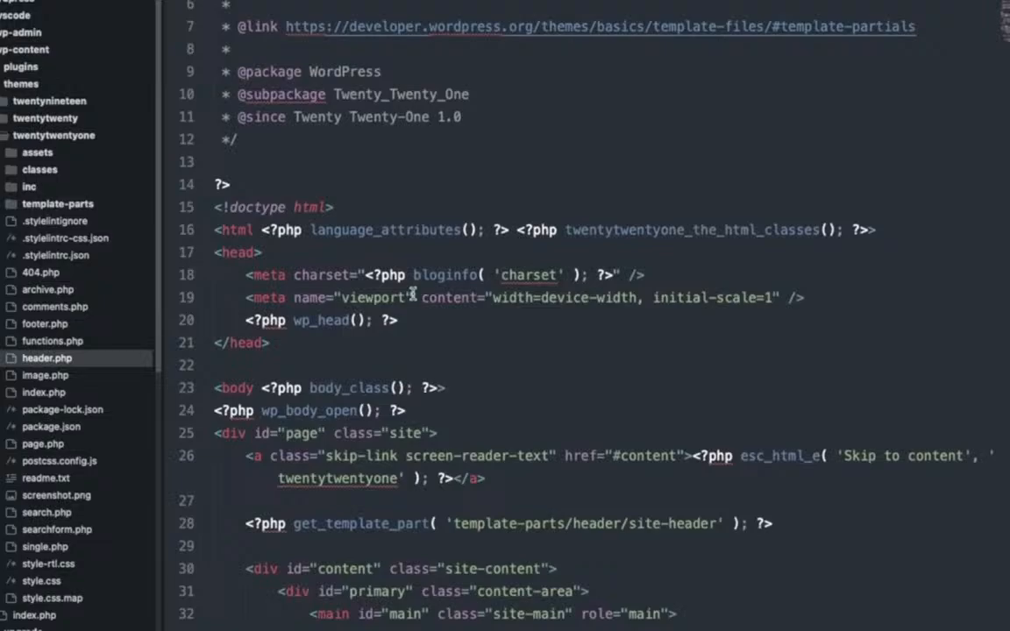
pyautogui.click(459, 412)
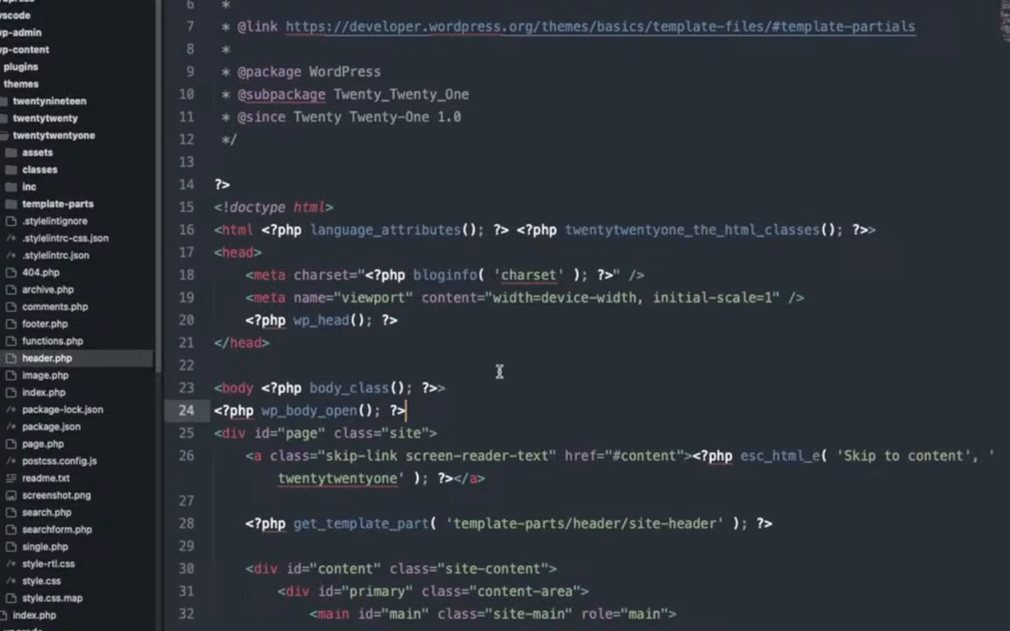
pyautogui.press('Up')
pyautogui.press('super+Right')
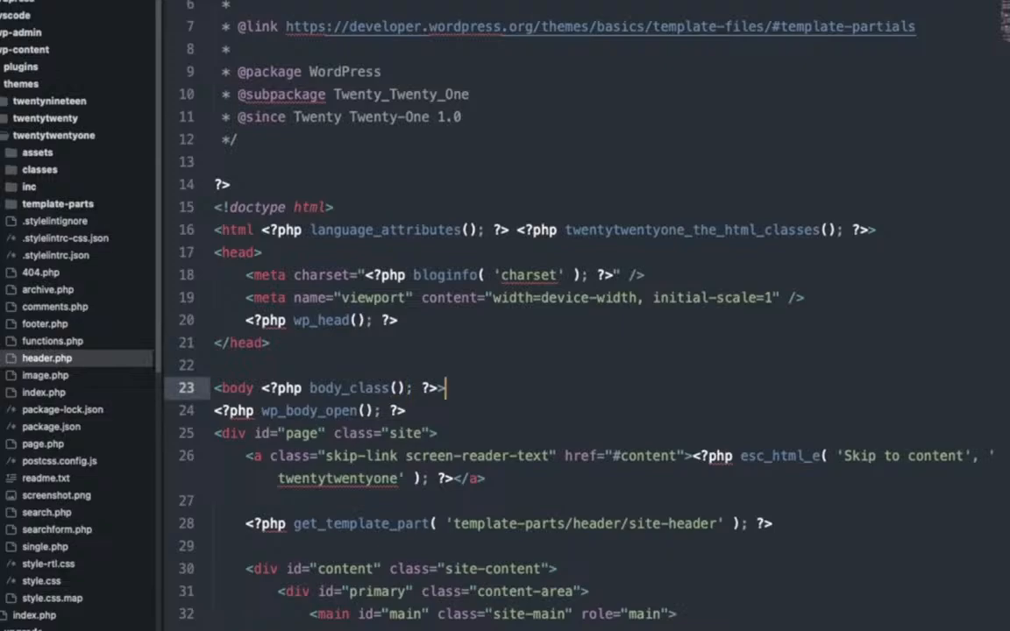
pyautogui.press('Down')
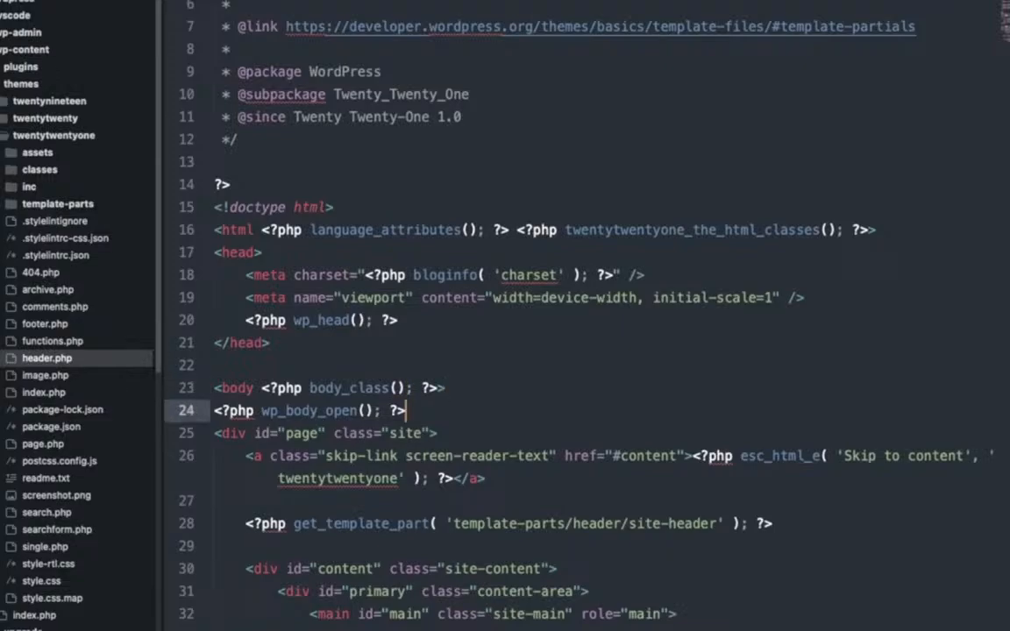
pyautogui.press('Return')
pyautogui.write('<>')
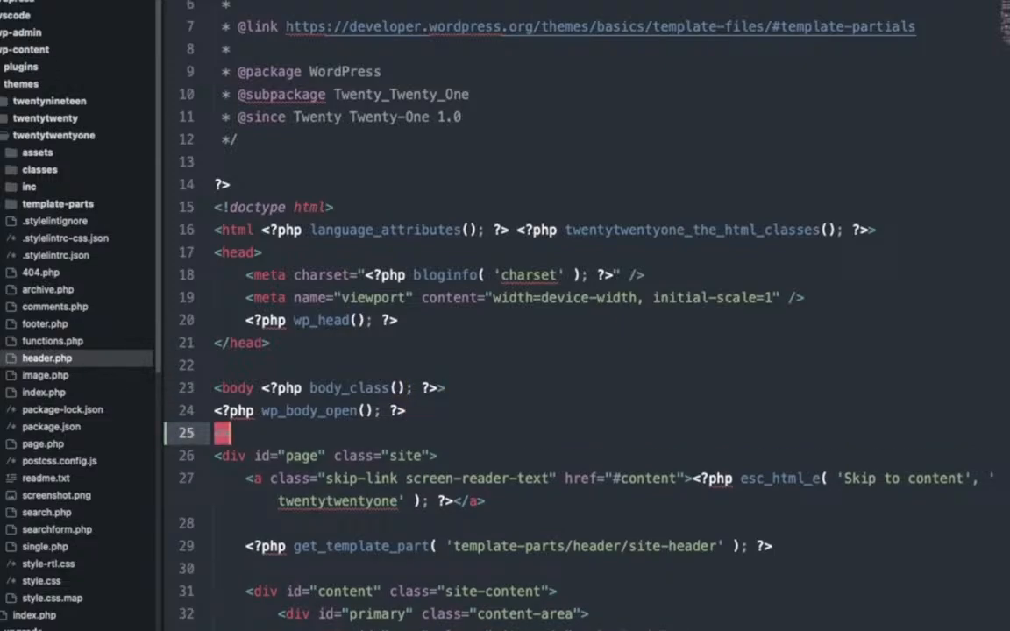
pyautogui.press('BackSpace')
pyautogui.write('?')
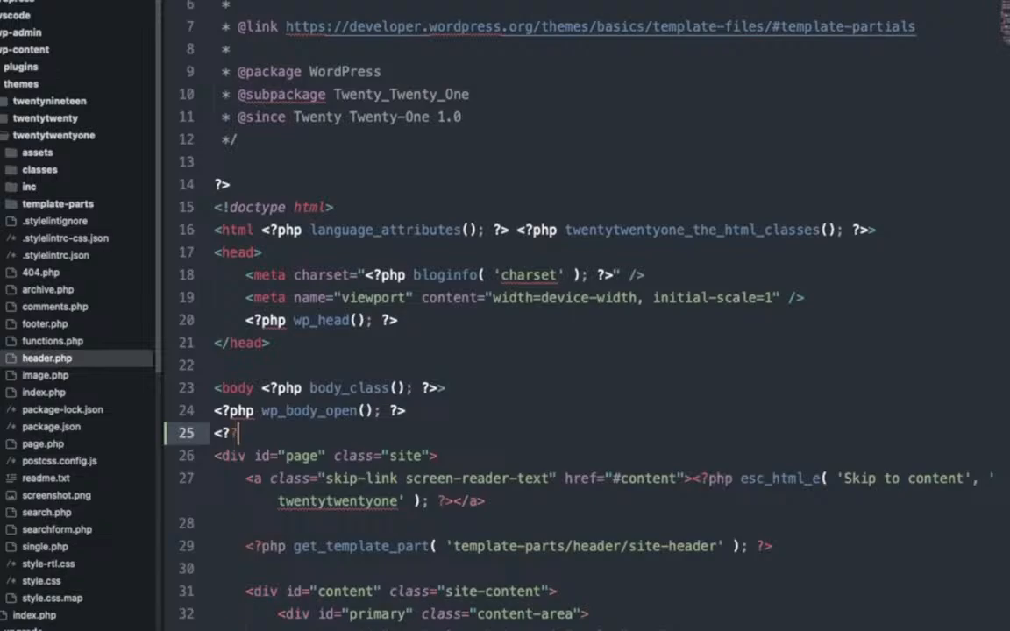
pyautogui.write('phpcredits()')
pyautogui.press('Return')
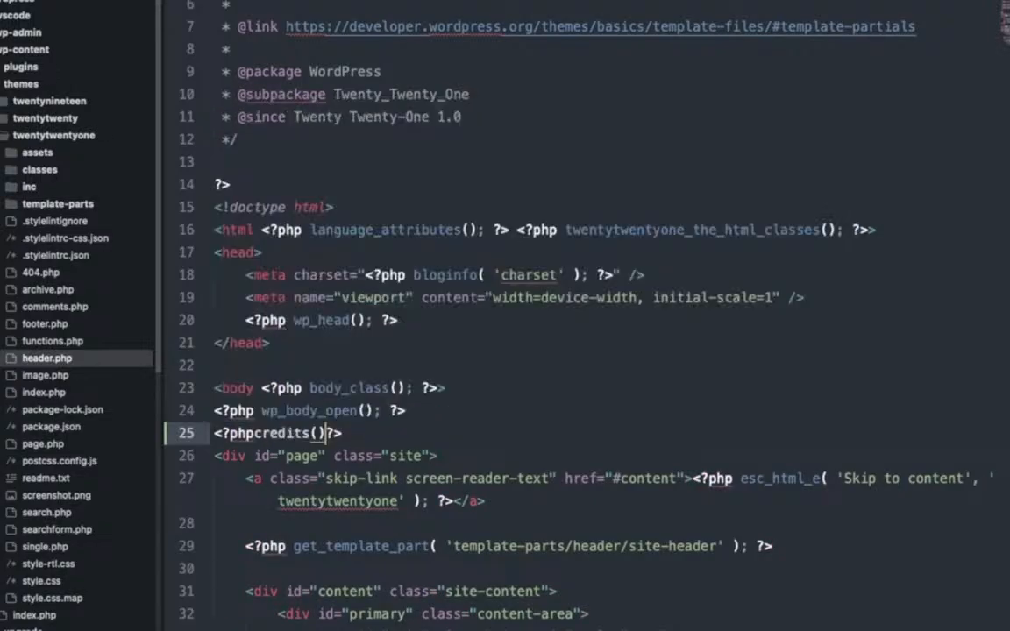
pyautogui.press('BackSpace')
pyautogui.press('BackSpace')
pyautogui.press('BackSpace')
pyautogui.press('BackSpace')
pyautogui.press('BackSpace')
pyautogui.press('BackSpace')
pyautogui.press('BackSpace')
pyautogui.press('BackSpace')
pyautogui.press('BackSpace')
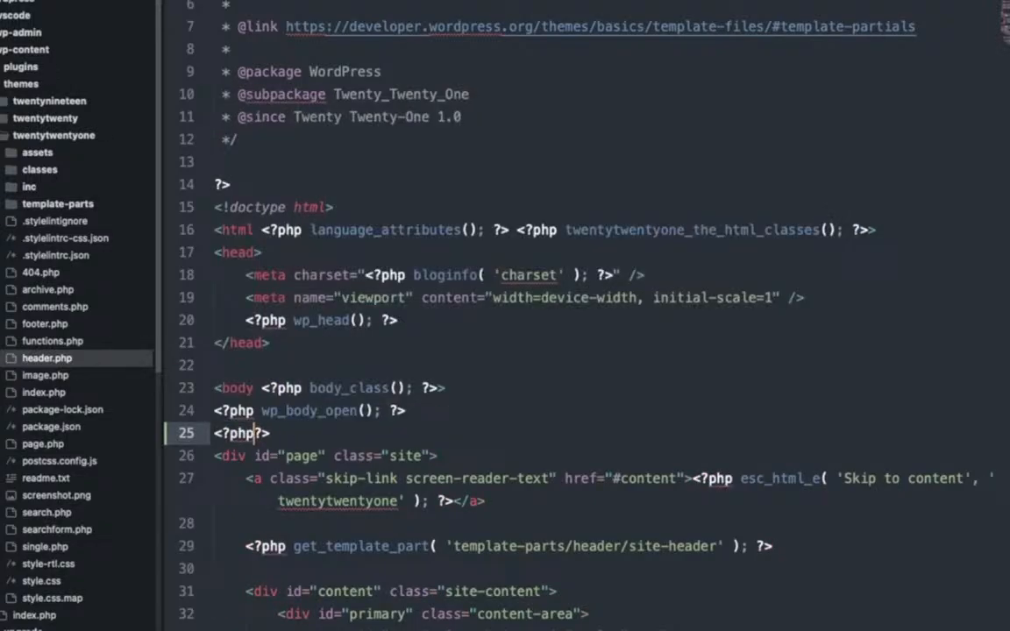
pyautogui.press('Return')
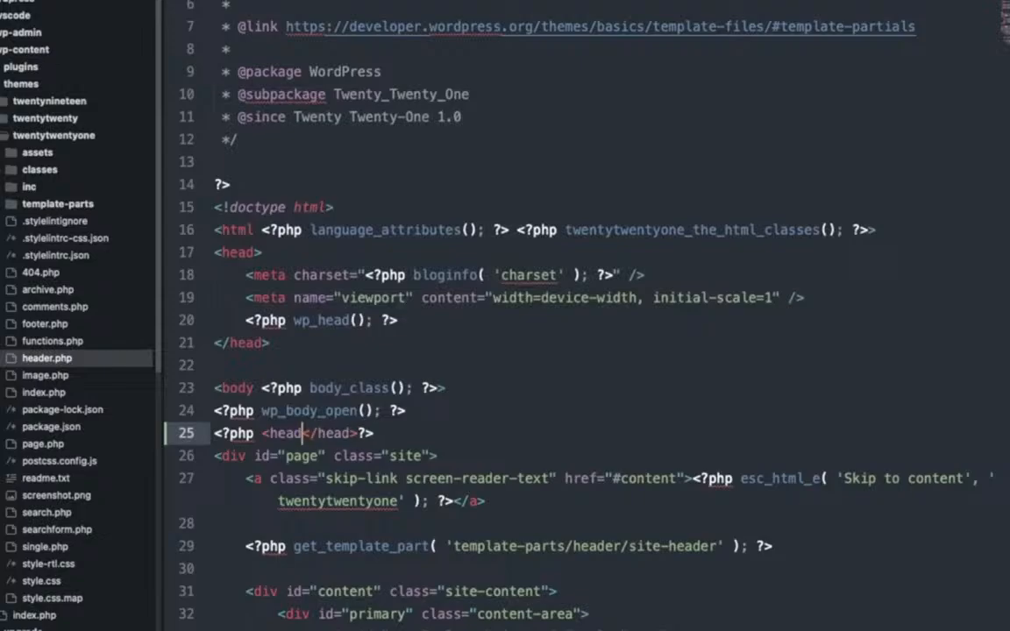
pyautogui.hotkey('ctrl', 'z')
pyautogui.press('BackSpace')
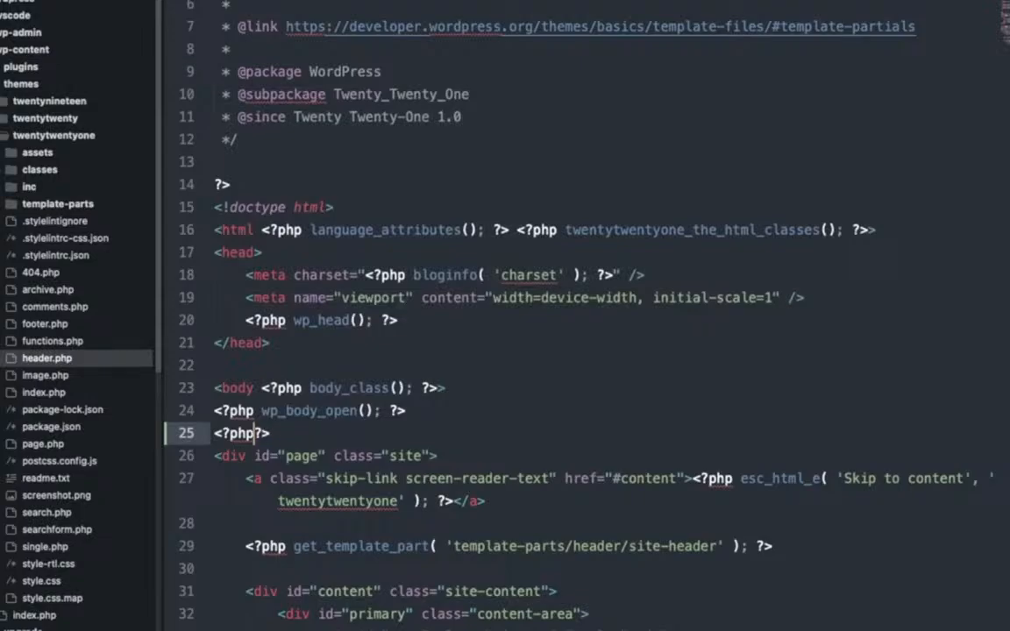
# - Split the new PHP tag pair onto separate lines in header.php, leaving blank lines and an indented line between the tags for code
pyautogui.press('Escape')
pyautogui.press('Return')
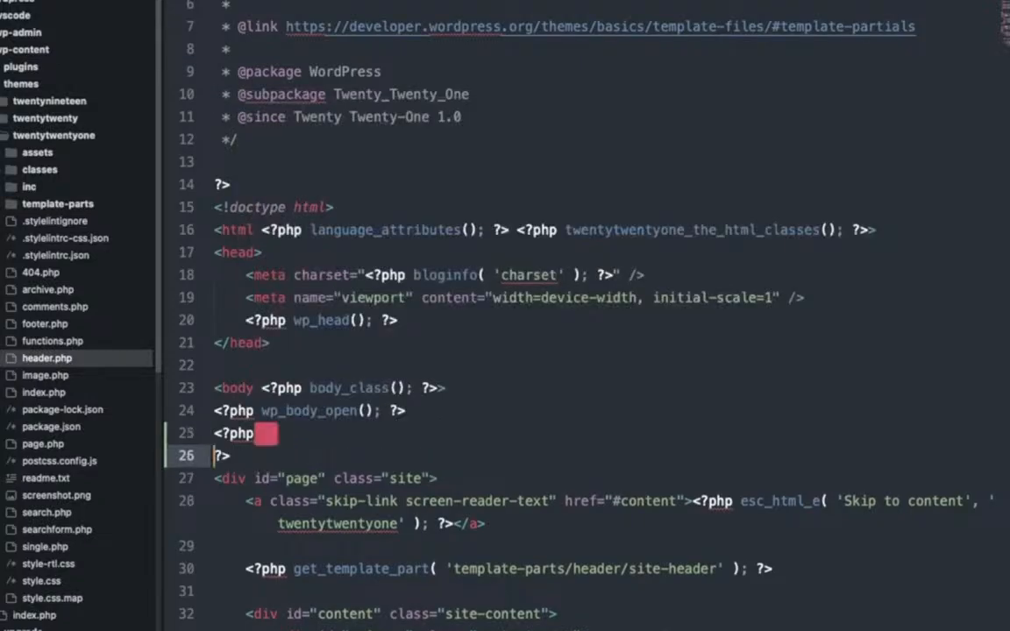
pyautogui.press('Return')
pyautogui.press('Up')
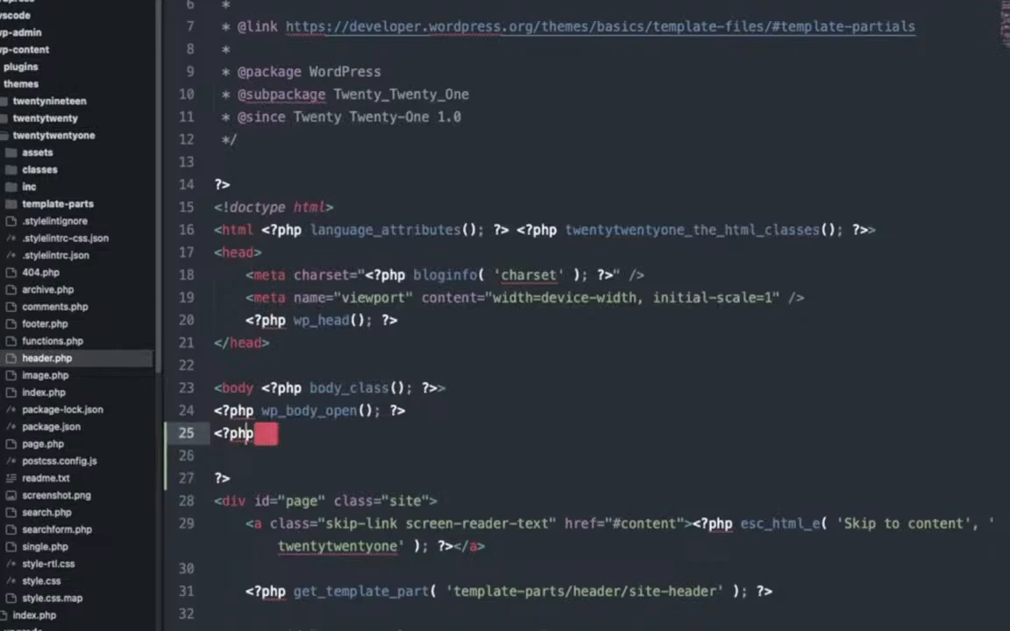
pyautogui.press('Down')
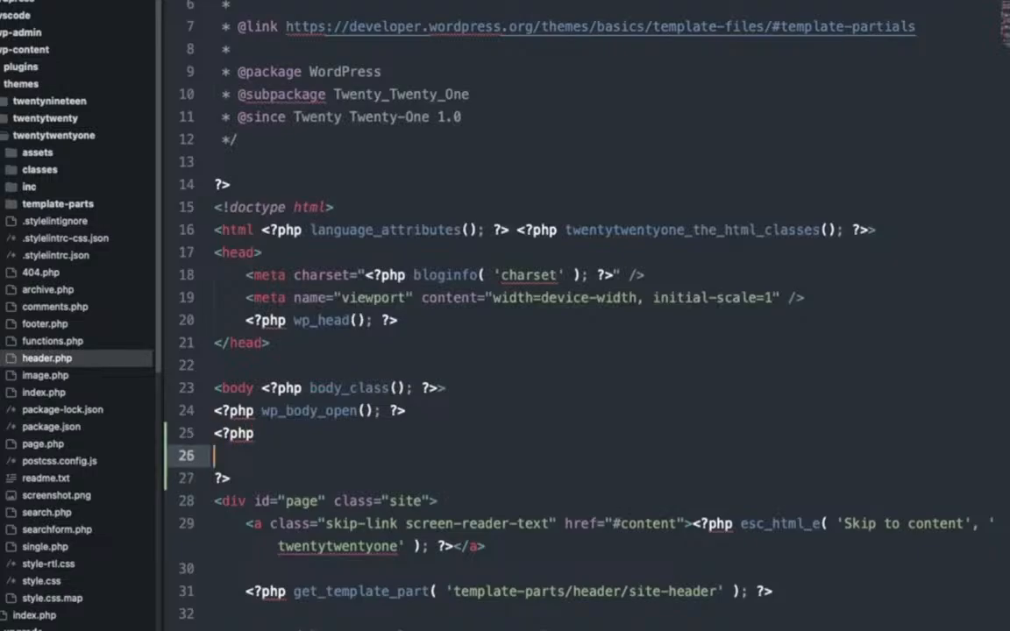
pyautogui.press('Return')
pyautogui.press('Return')
pyautogui.press('BackSpace')
pyautogui.press('BackSpace')
pyautogui.press('BackSpace')
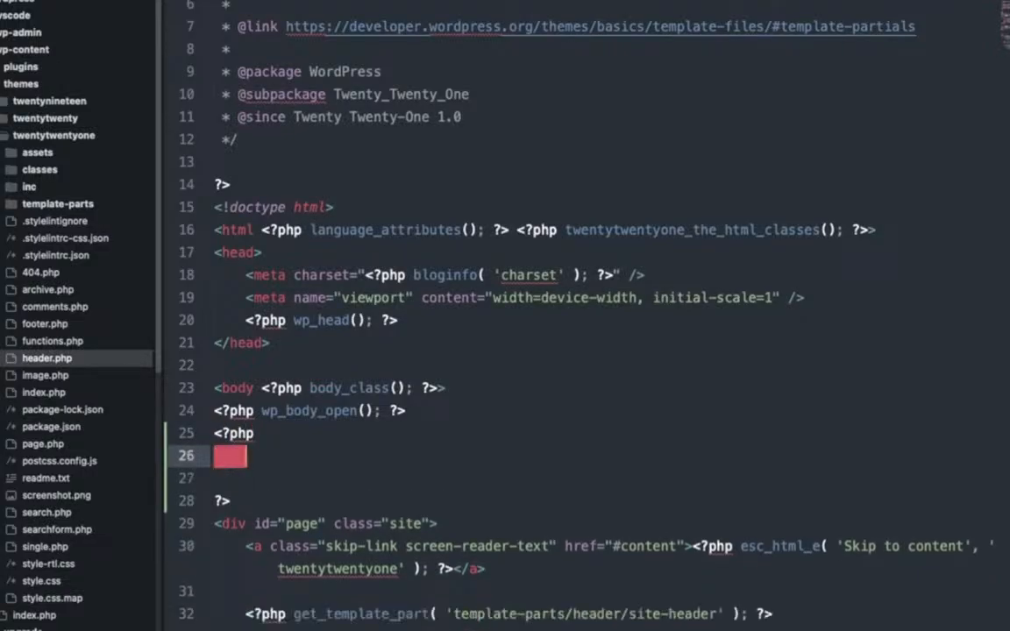
pyautogui.press('Tab')
pyautogui.press('Return')
pyautogui.press('BackSpace')
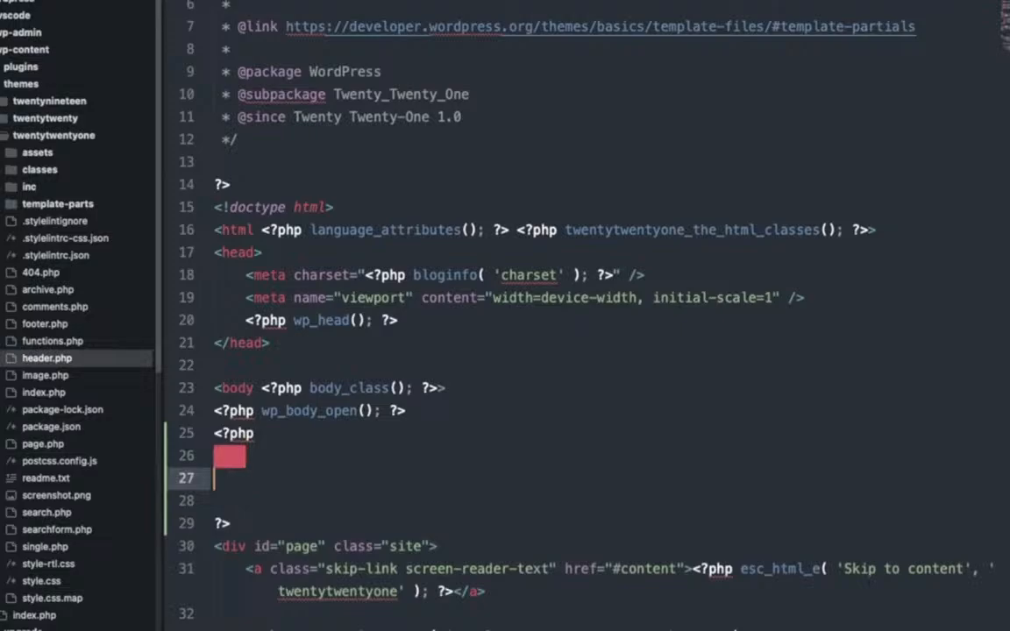
pyautogui.press('BackSpace')
pyautogui.press('BackSpace')
pyautogui.press('Return')
pyautogui.press('Tab')
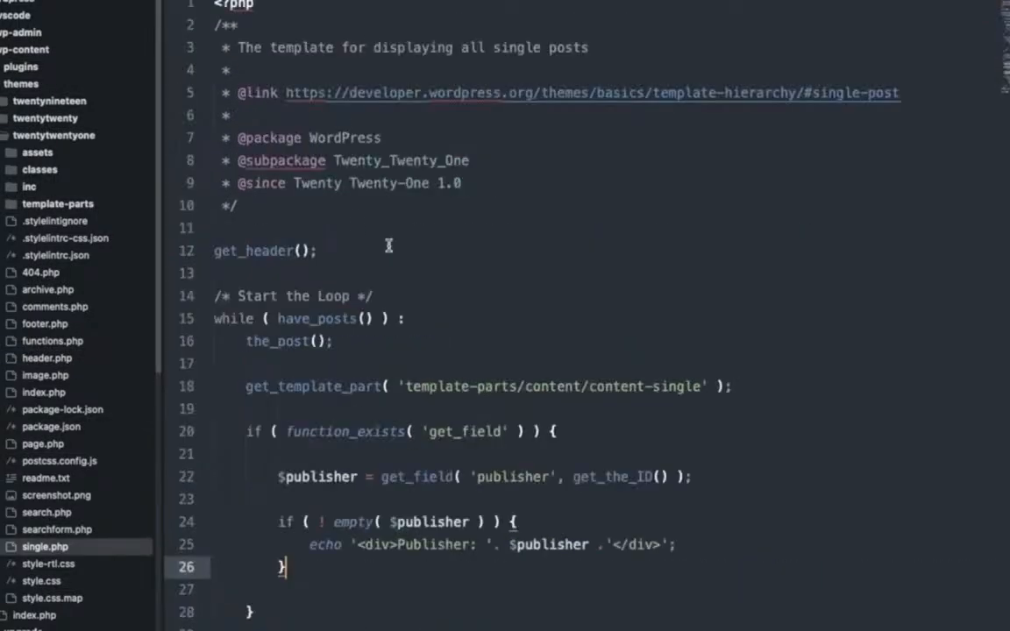
# - Switch to single.php and examine the publisher block, especially the arguments passed to its get_field call
pyautogui.scroll(-5, 389, 247)
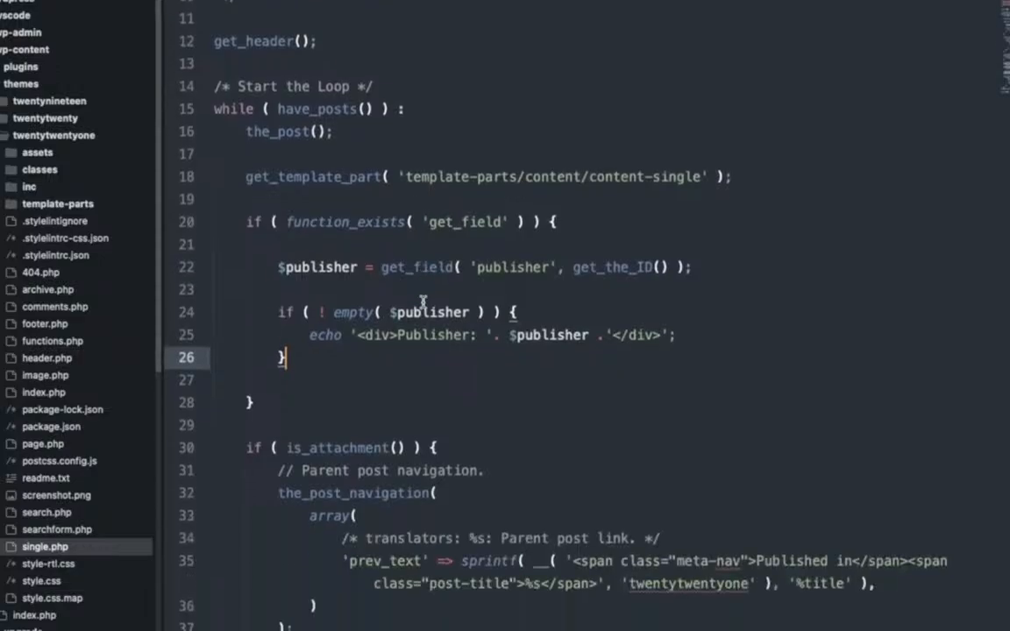
pyautogui.click(237, 217)
pyautogui.moveTo(237, 217); pyautogui.dragTo(320, 400)
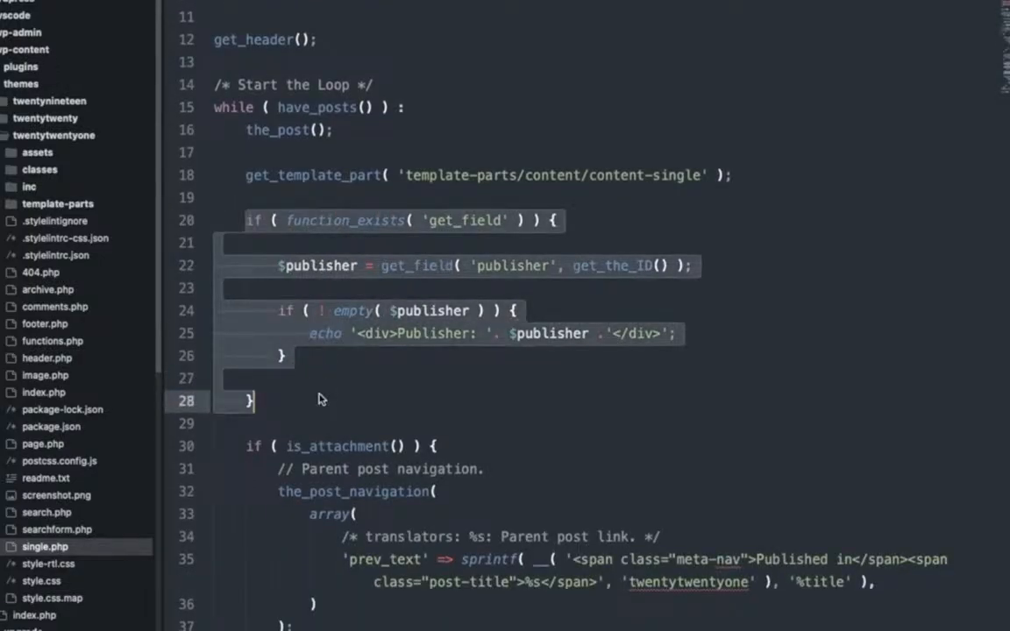
pyautogui.doubleClick(438, 266)
pyautogui.click(317, 265)
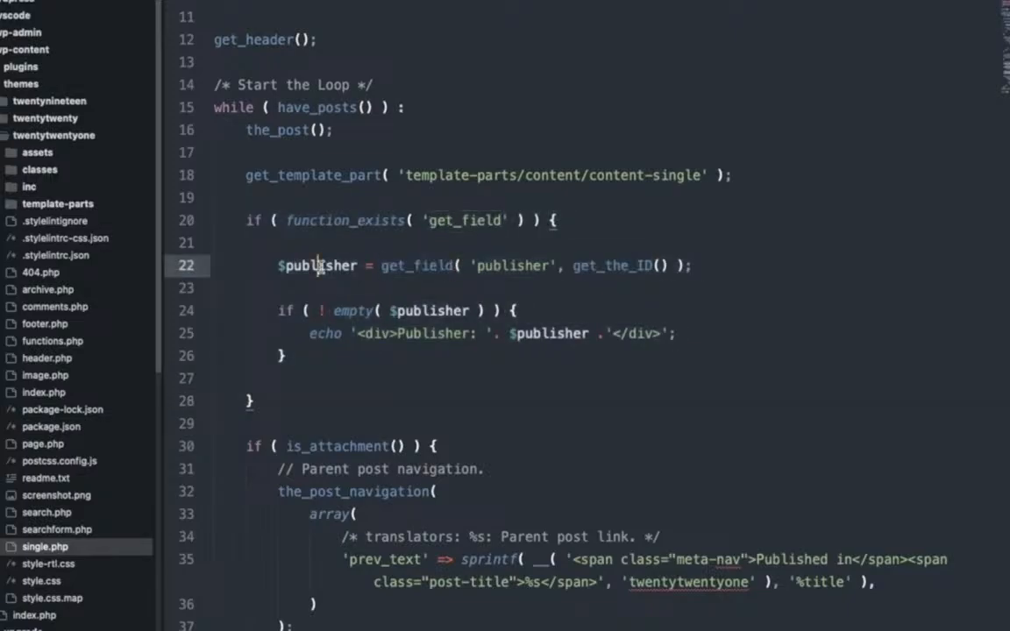
pyautogui.doubleClick(420, 263)
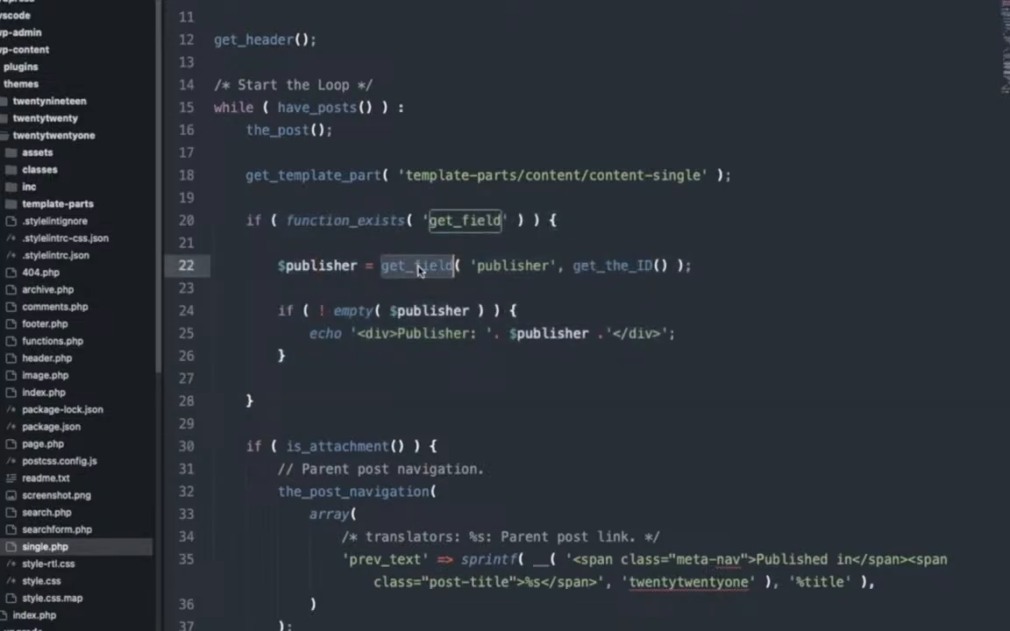
pyautogui.doubleClick(515, 266)
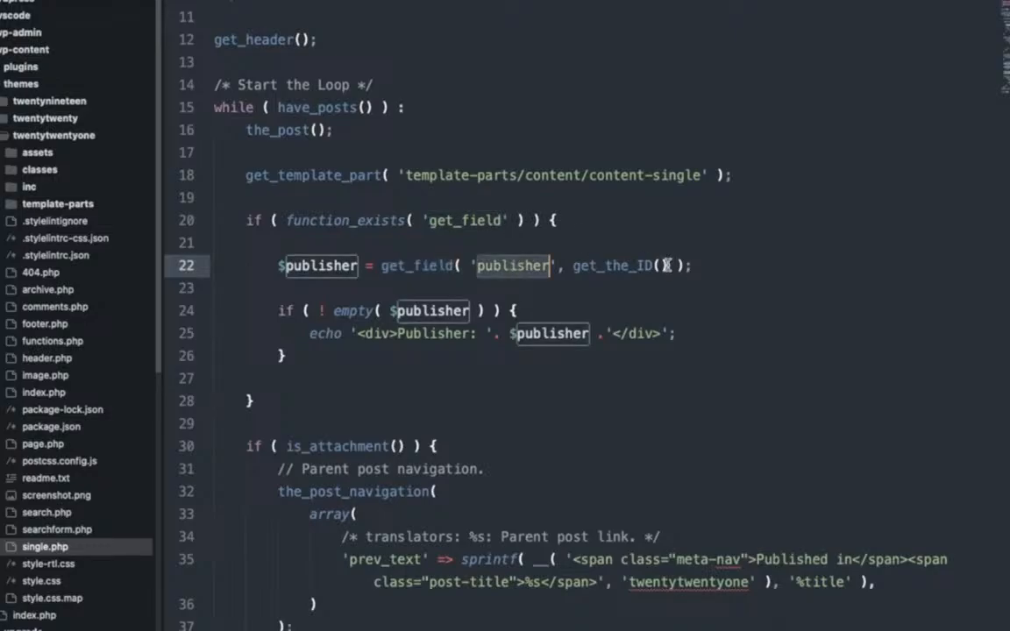
pyautogui.doubleClick(598, 265)
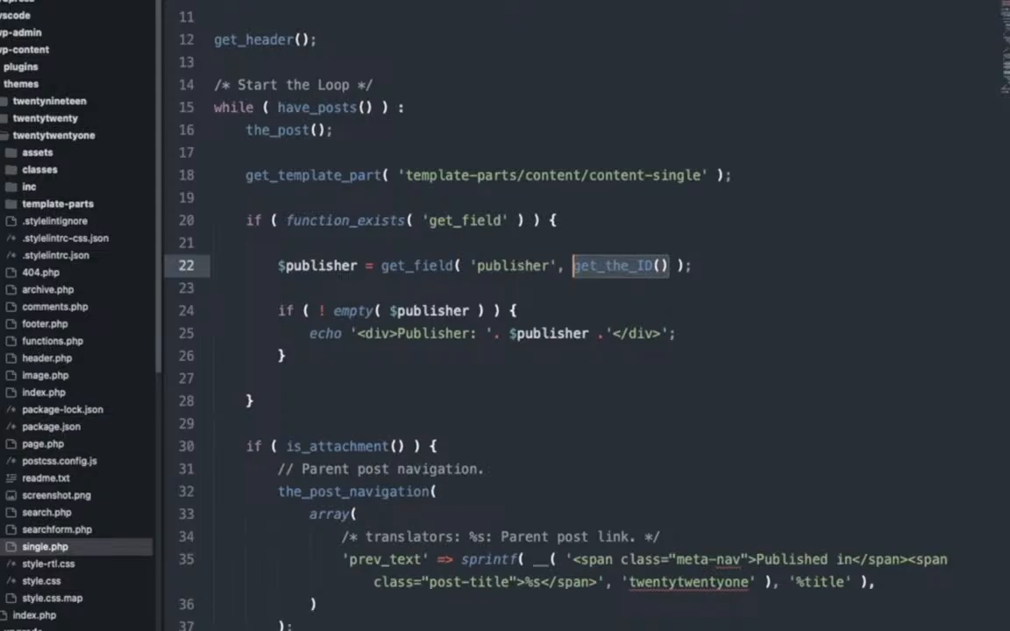
# - Switch to the browser's ACF documentation tab and search the web for "get value from the optoins page acf"
pyautogui.press('super+Tab')
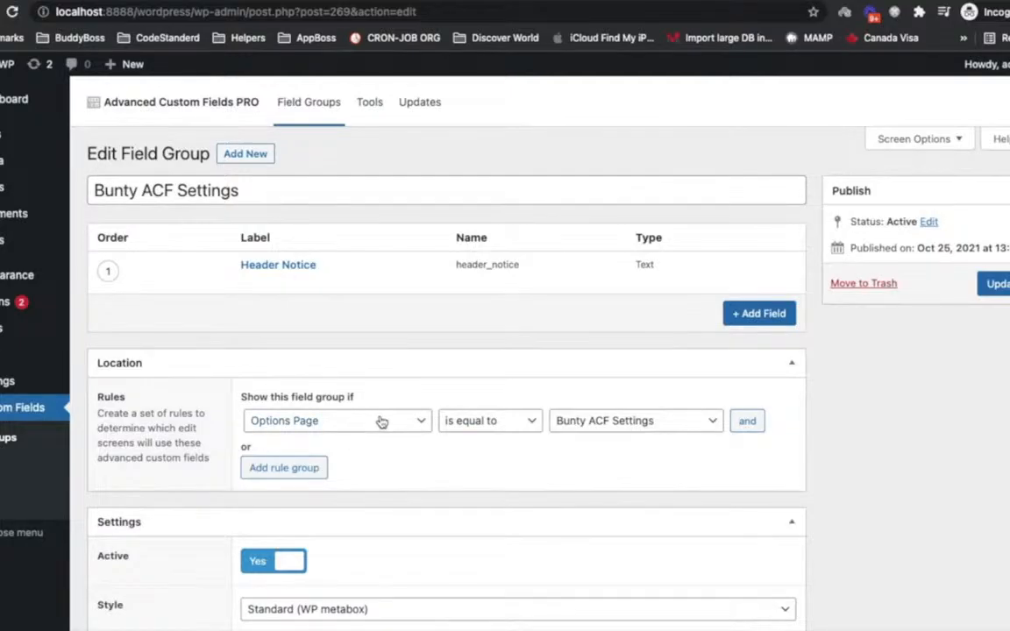
pyautogui.click(392, 0)
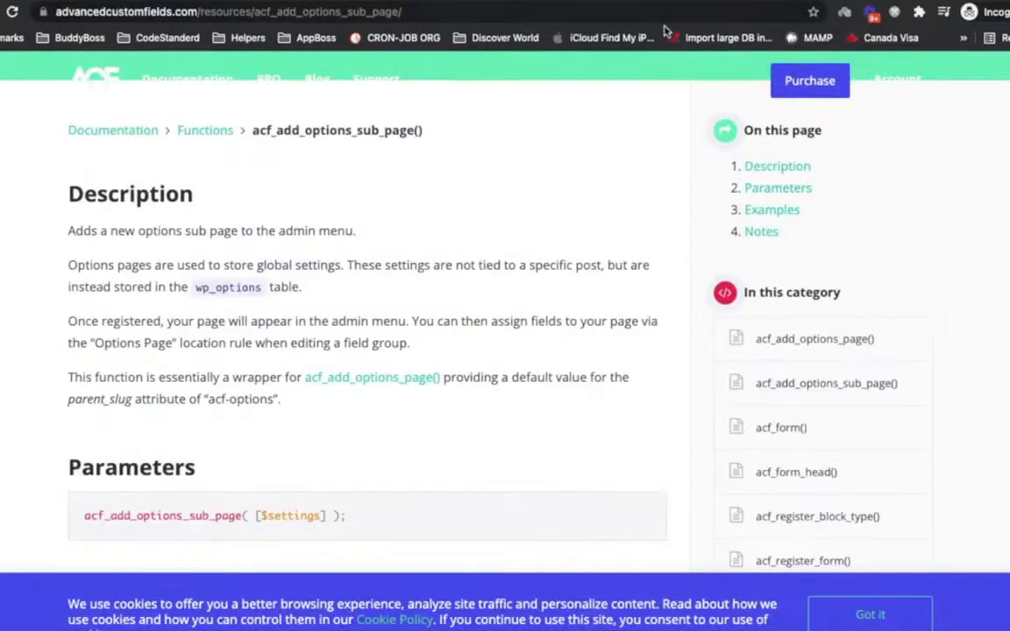
pyautogui.click(518, 16)
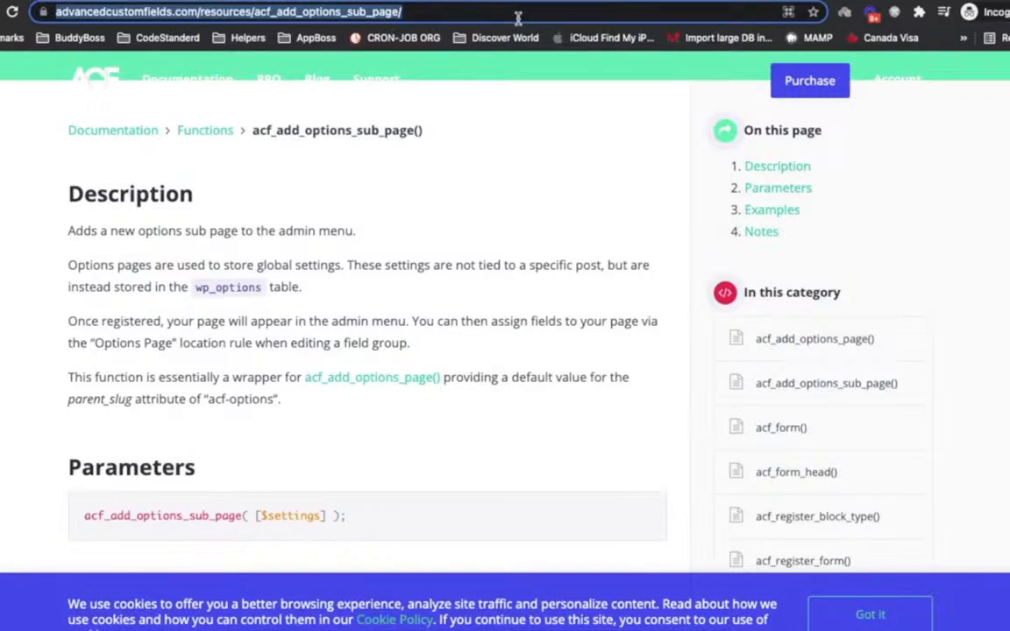
pyautogui.write('get value')
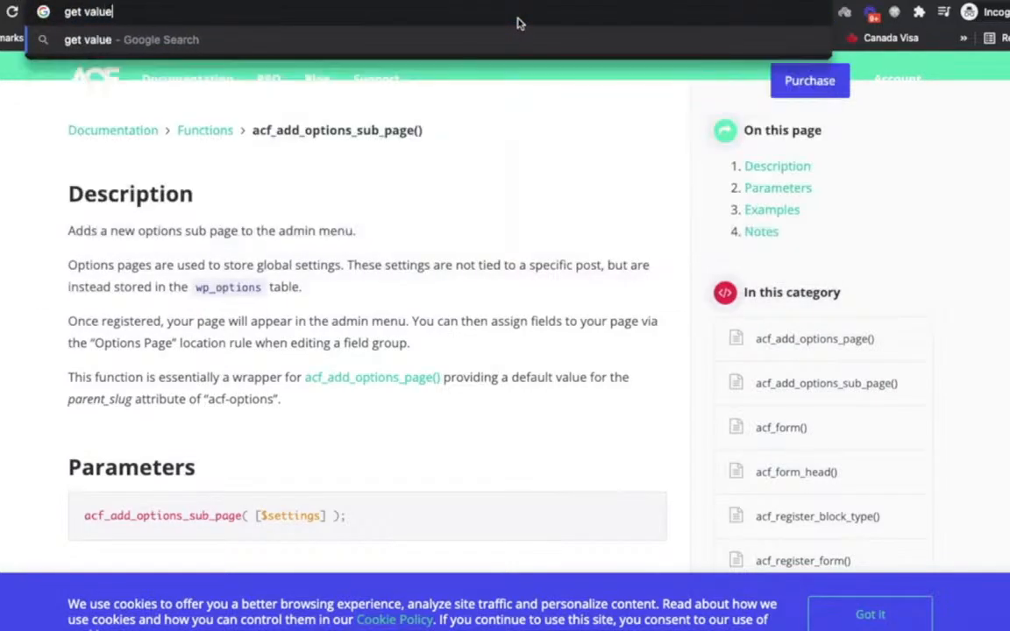
pyautogui.write(' from the ')
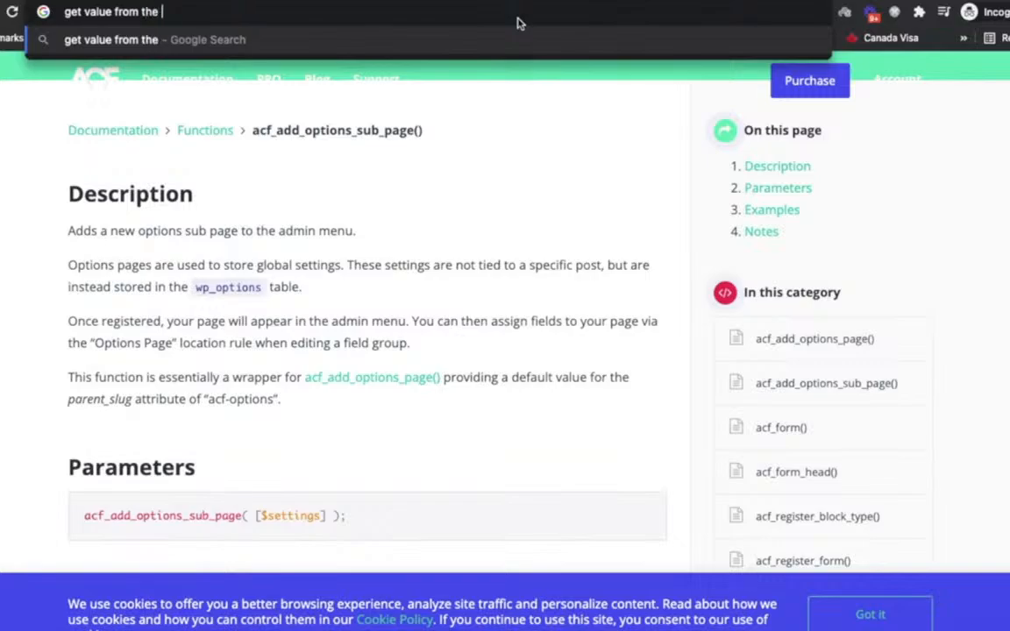
pyautogui.write('optoins pa')
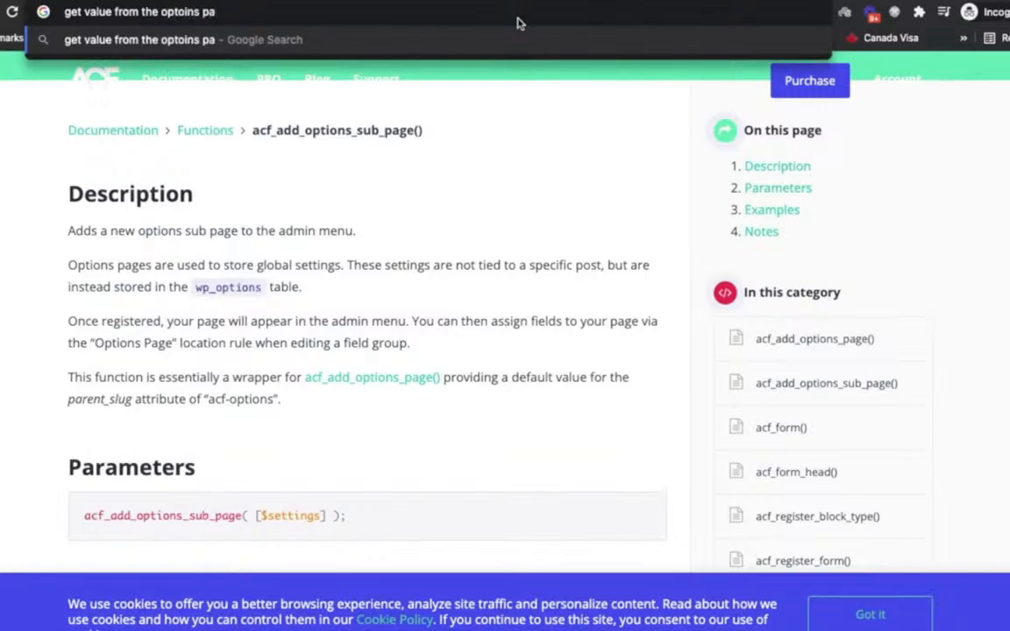
pyautogui.write('ge acf')
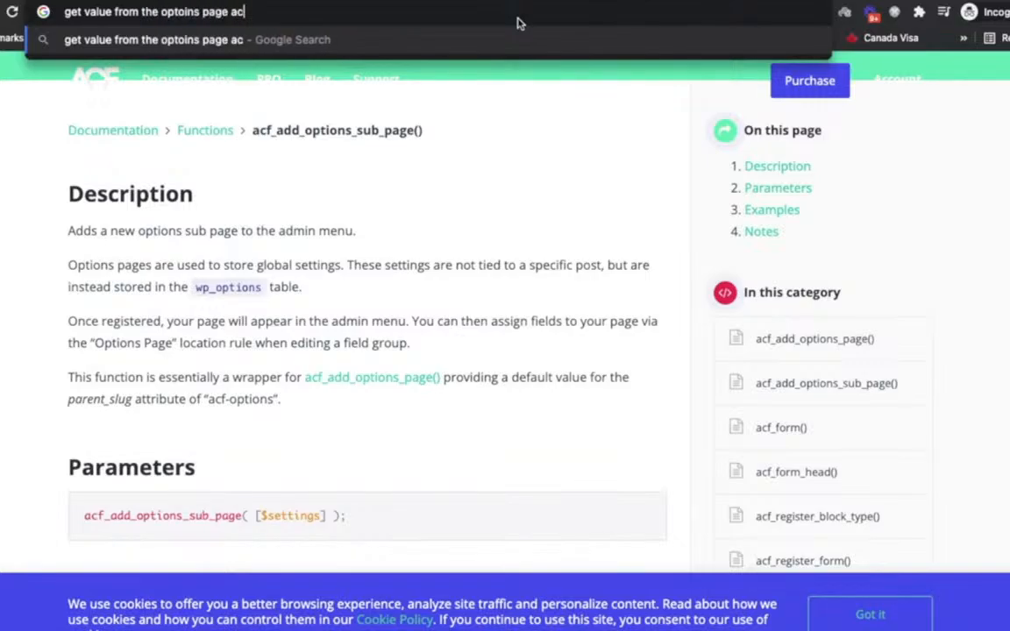
pyautogui.press('Return')
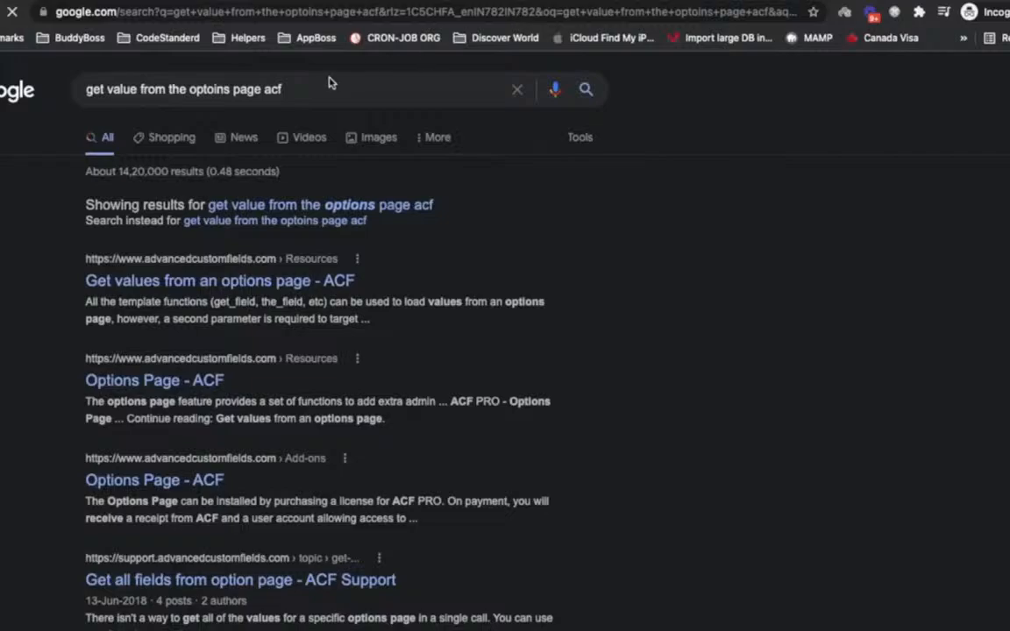
# - Open the ACF guide "Get values from an options page" and go to its Examples section
pyautogui.click(189, 289)
pyautogui.scroll(-2, 186, 294)
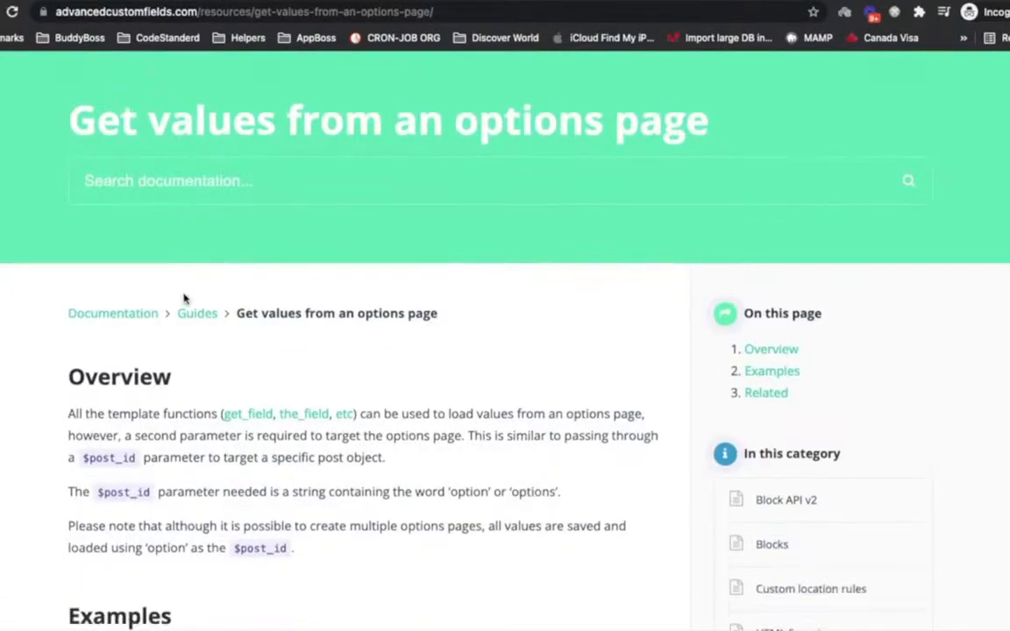
pyautogui.scroll(-5, 184, 299)
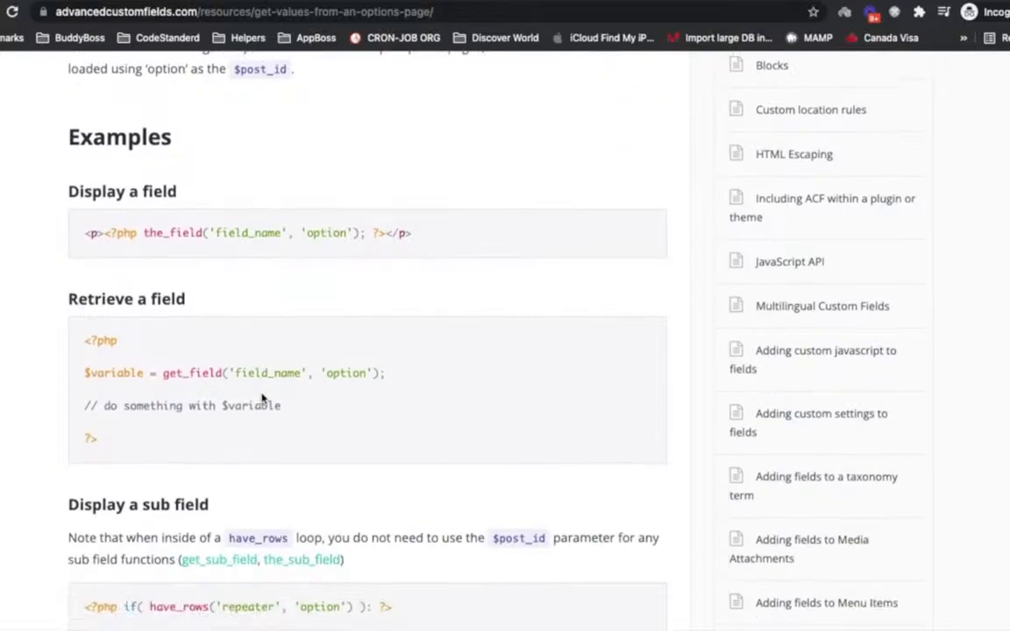
# - Compare the get_field call in single.php with the guide's "Retrieve a field" example, examining its field name and 'option' arguments
pyautogui.press('super+Tab')
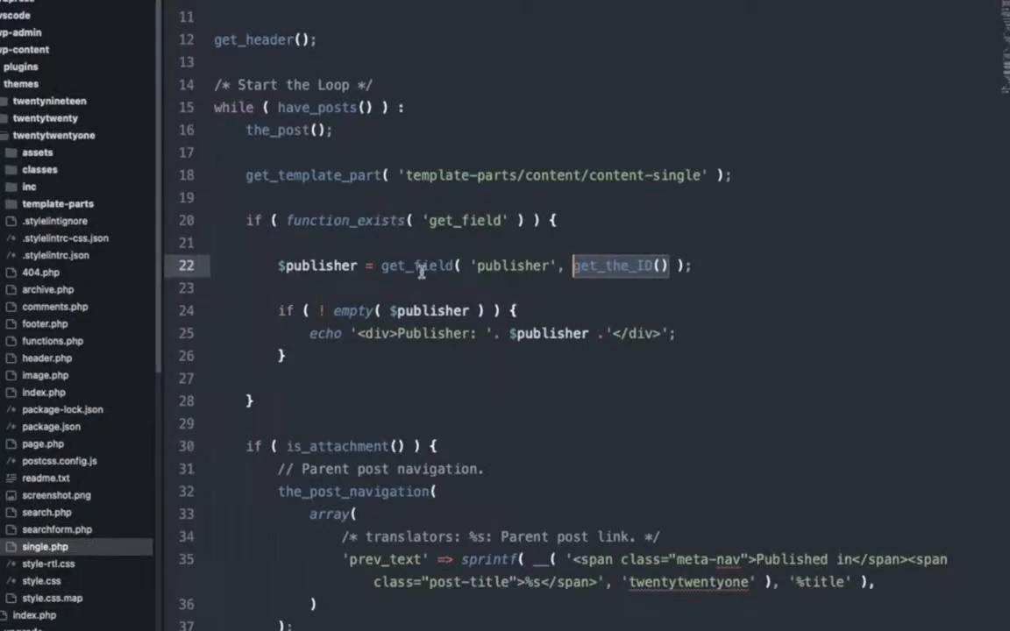
pyautogui.doubleClick(414, 266)
pyautogui.press('super+Tab')
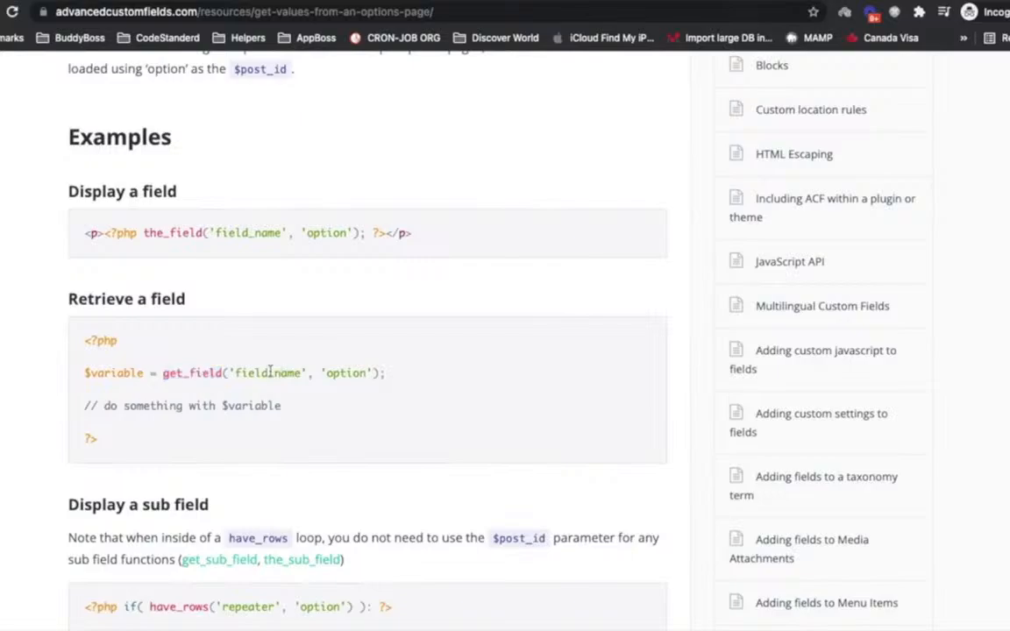
pyautogui.doubleClick(267, 372)
pyautogui.doubleClick(351, 373)
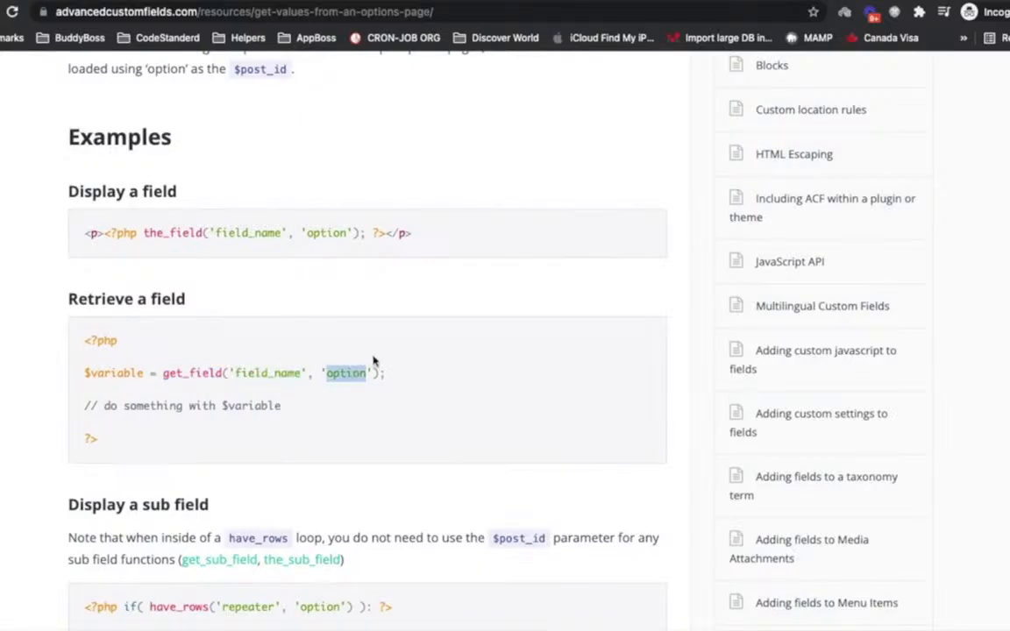
pyautogui.doubleClick(355, 370)
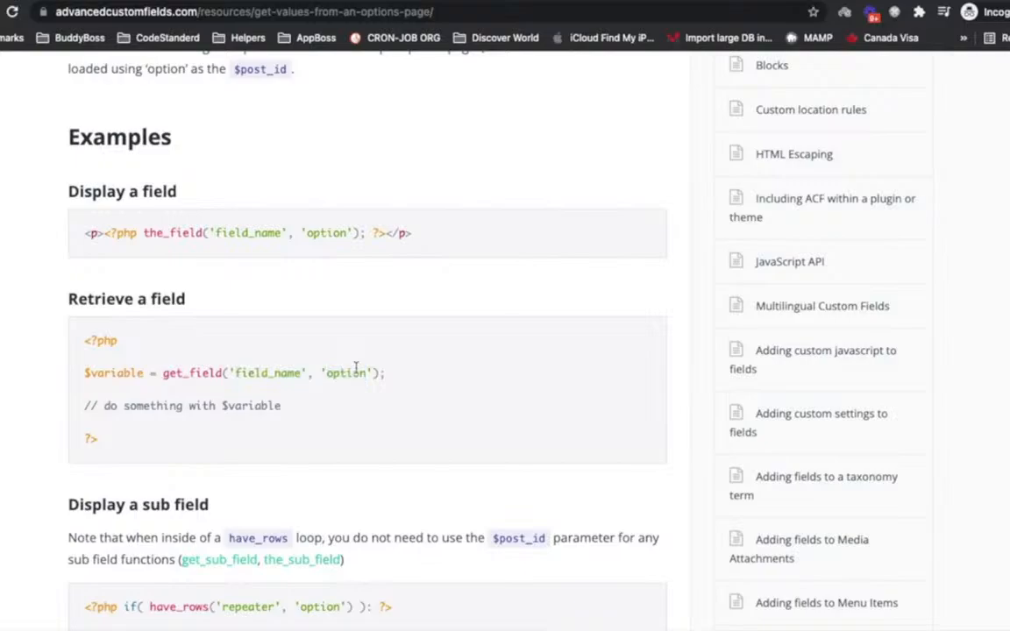
pyautogui.tripleClick(355, 370)
# - Copy the opening if ( function_exists( 'get_field' ) ) line from single.php into header.php's new PHP block and add its closing brace
pyautogui.press('super+Tab')
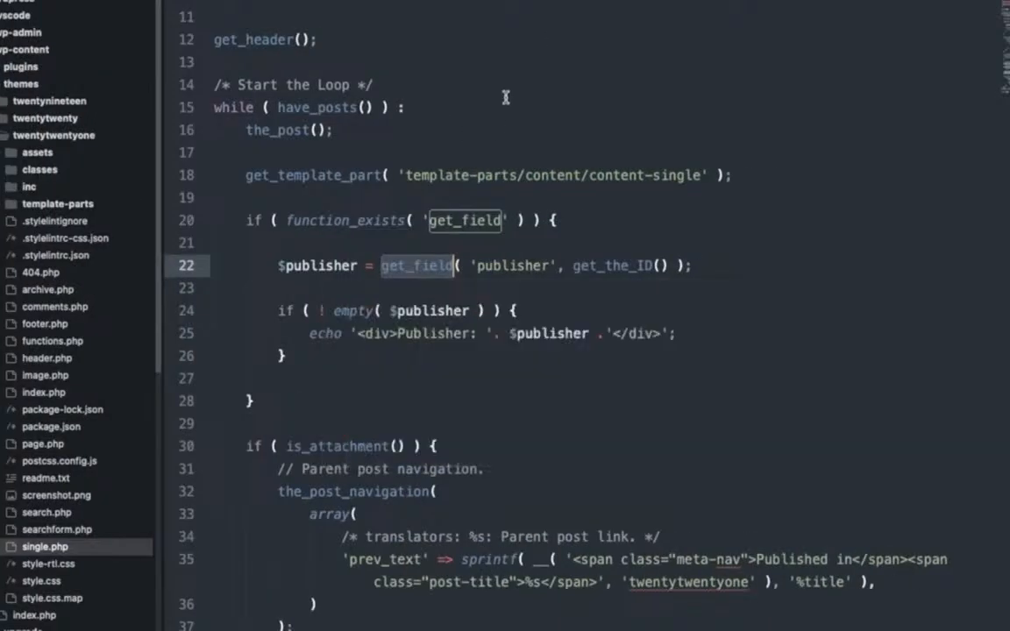
pyautogui.click(247, 220)
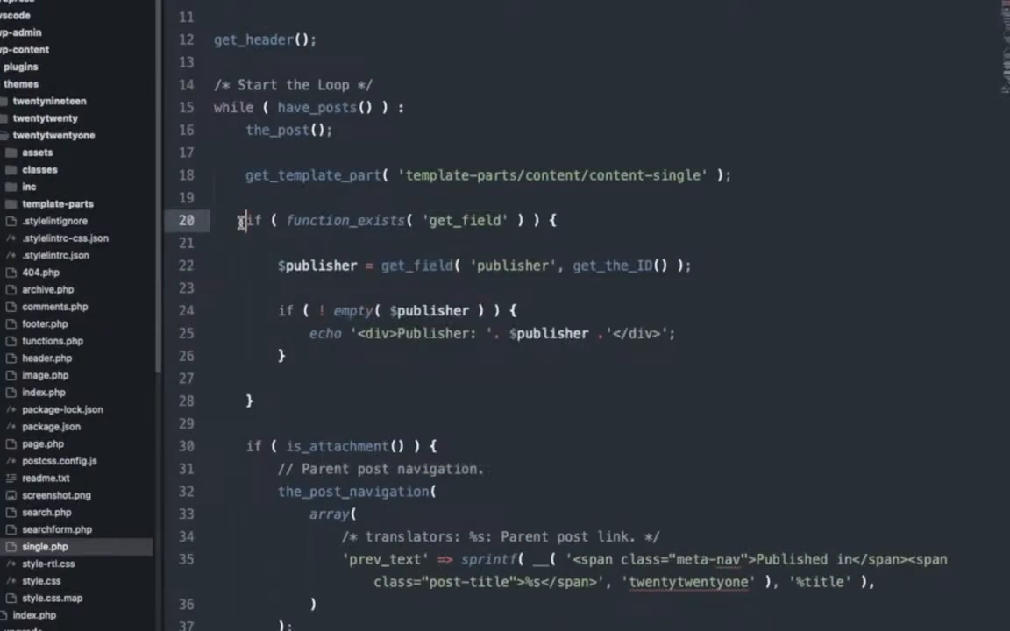
pyautogui.rightClick(245, 221)
pyautogui.click(586, 221)
pyautogui.moveTo(575, 221); pyautogui.dragTo(250, 223)
pyautogui.press('super+c')
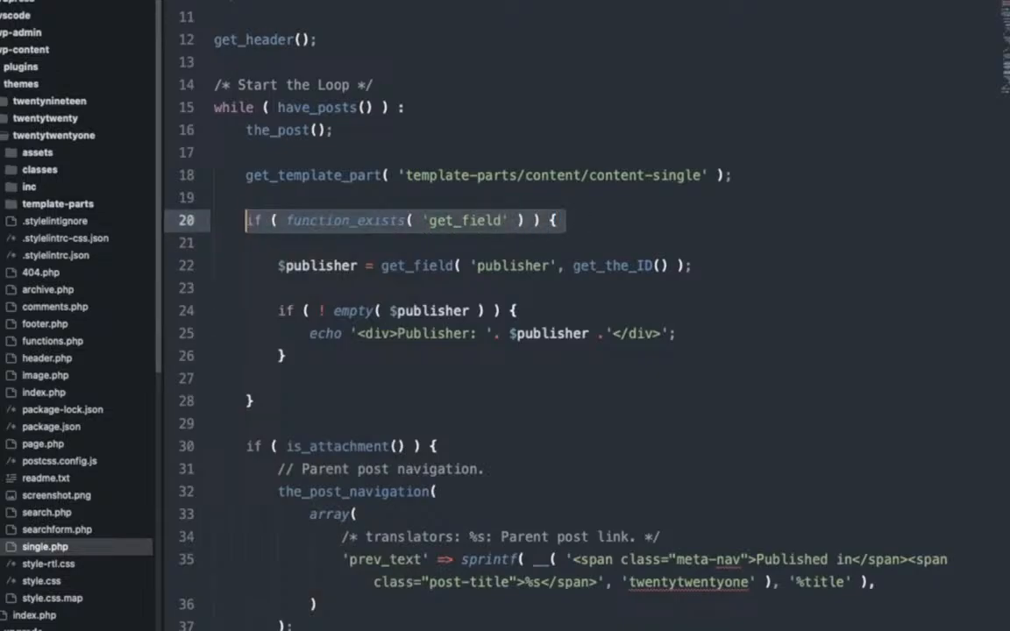
pyautogui.click(351, 2)
pyautogui.press('super+v')
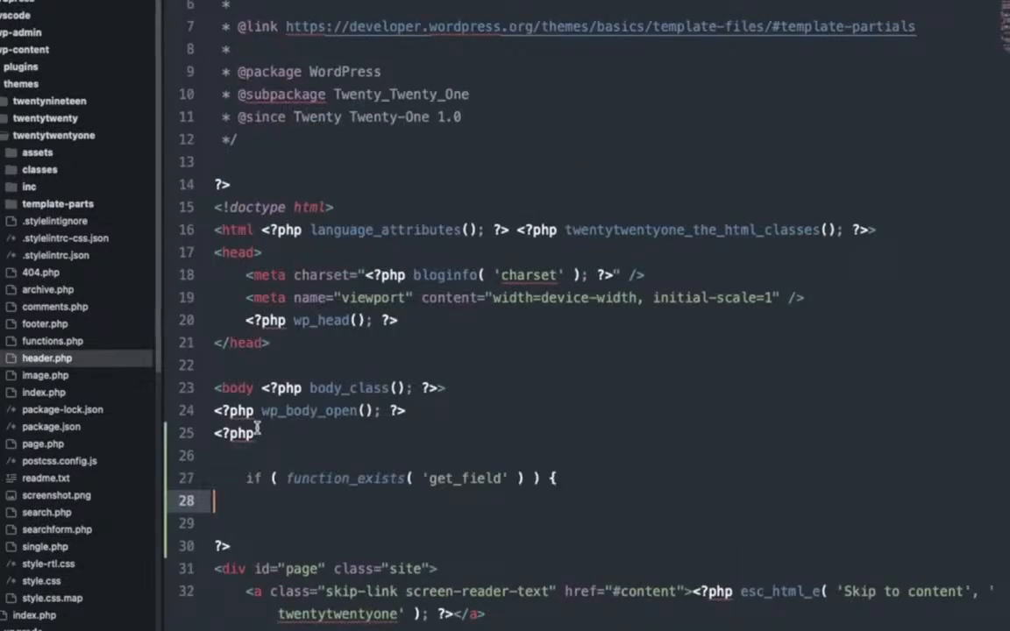
pyautogui.press('Return')
pyautogui.write('}')
pyautogui.press('Up')
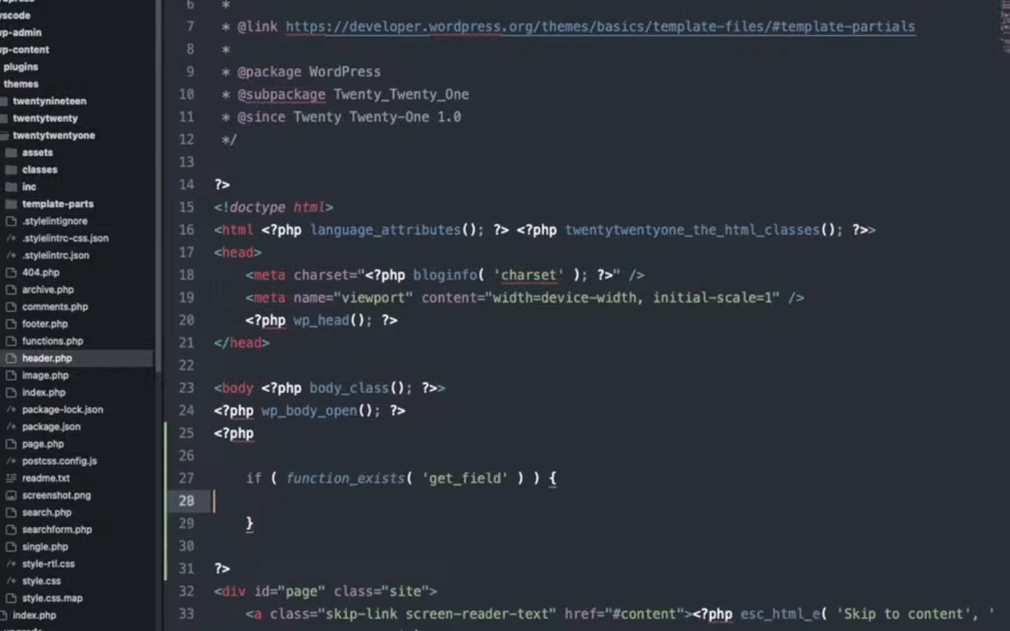
# - Add an indented line inside the if block, surrounded by blank lines, that starts with "$header_notice ="
pyautogui.press('Return')
pyautogui.press('Return')
pyautogui.press('Up')
pyautogui.write('$')
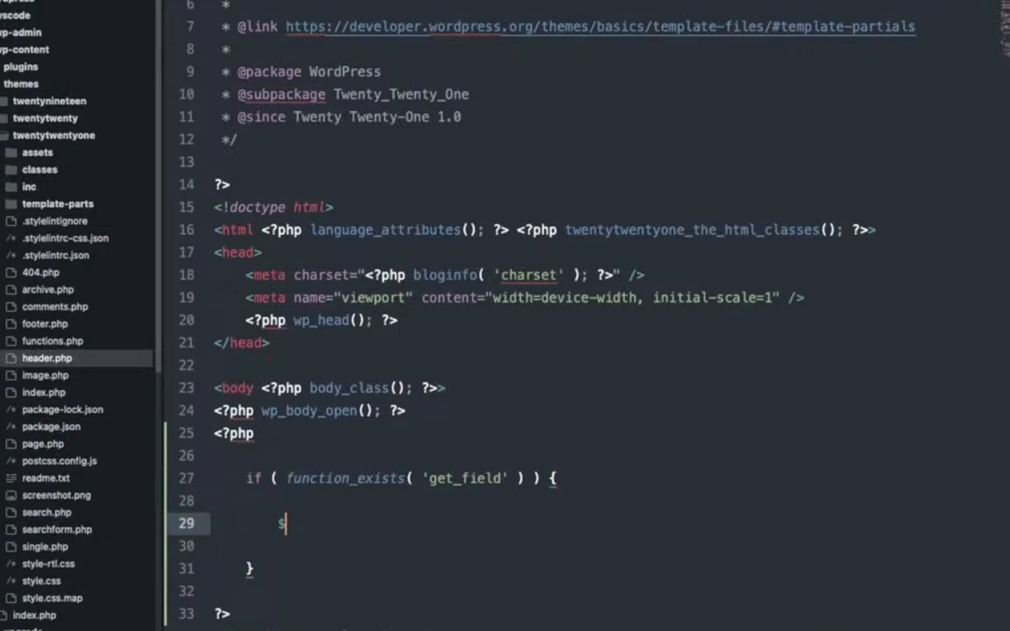
pyautogui.write('header_')
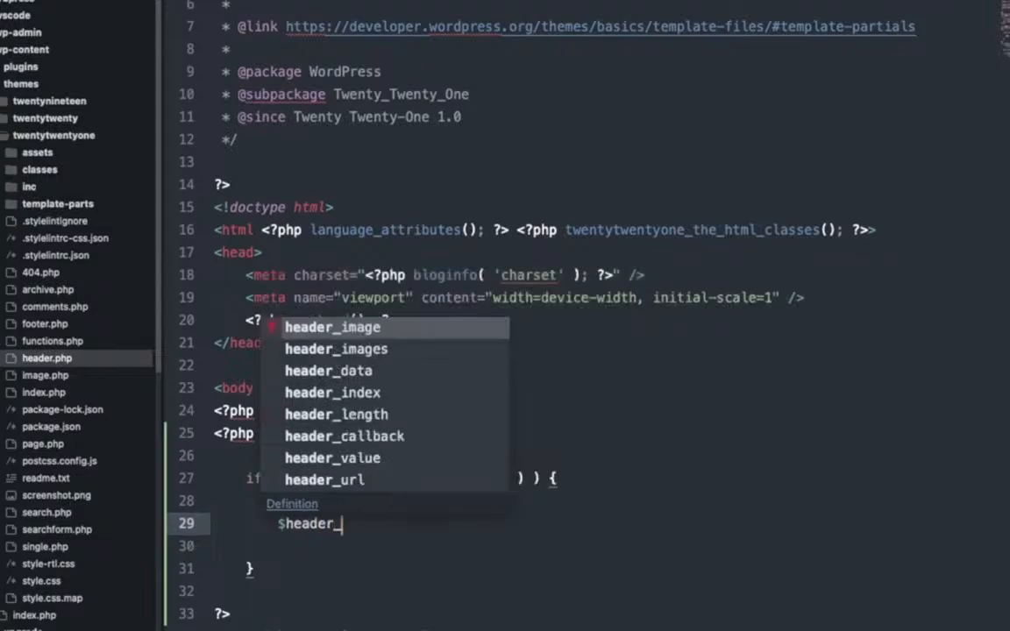
pyautogui.write('notice =')
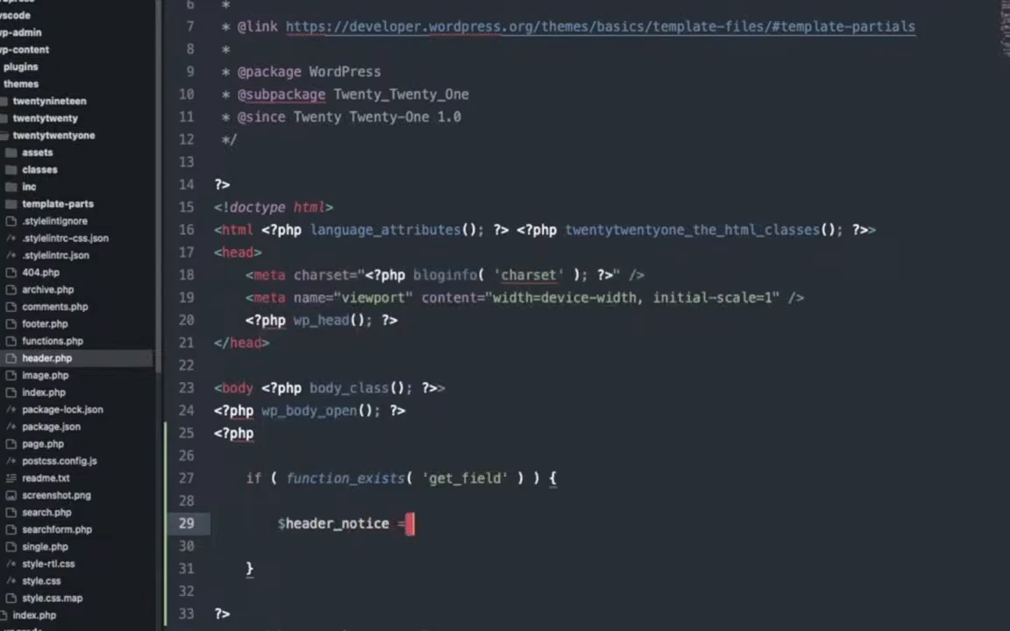
# - Copy the get_field name from the if condition and insert it after the equals sign of $header_notice
pyautogui.press('super+v')
pyautogui.press('super+z')
pyautogui.click(479, 482)
pyautogui.doubleClick(479, 483)
pyautogui.press('super+c')
pyautogui.click(428, 522)
pyautogui.press('super+v')
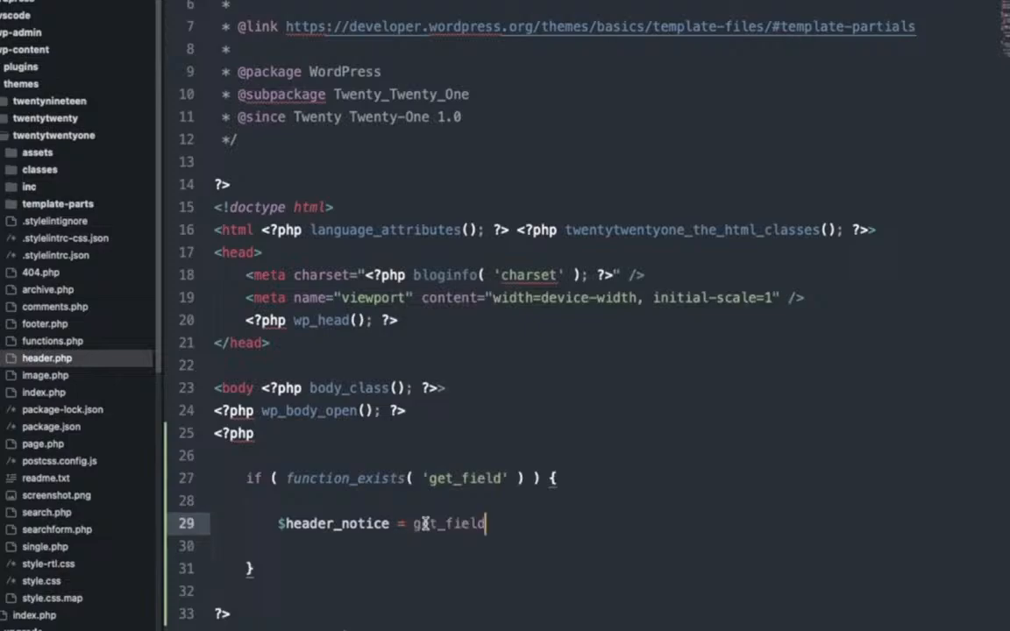
# - Complete the get_field call in the $header_notice line with spaced parentheses, an empty quoted argument and a semicolon
pyautogui.write("( '' );")
pyautogui.press('Left')
pyautogui.press('Left')
pyautogui.press('Left')
pyautogui.write("'")
# - Copy the Header Notice field's name, header_notice, from its field group in Chrome into the empty get_field quotes in header.php
pyautogui.press('super+Tab')
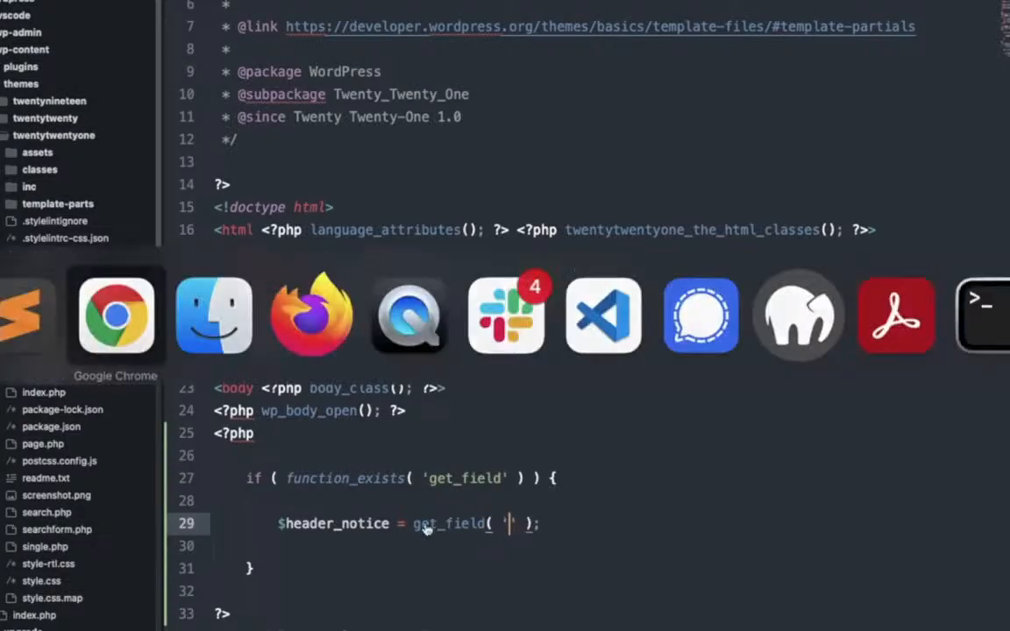
pyautogui.click(391, 1)
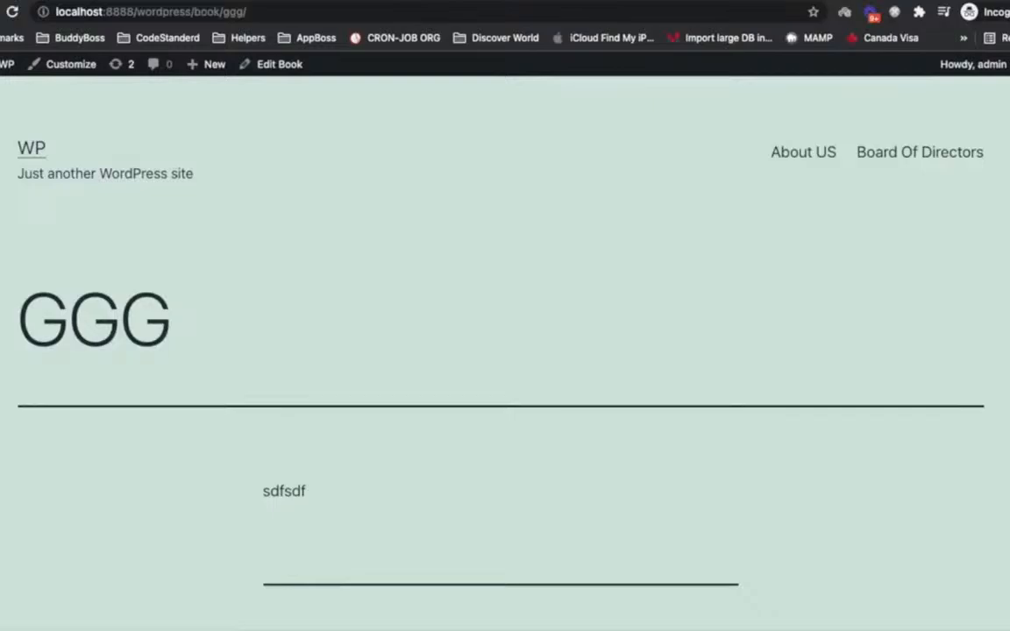
pyautogui.click(223, 1)
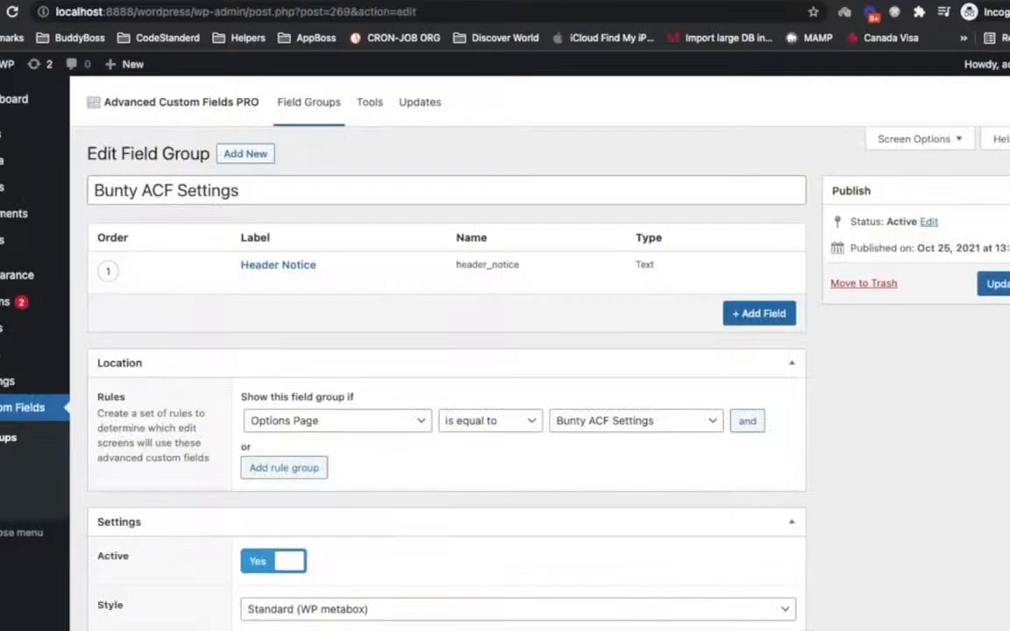
pyautogui.doubleClick(479, 263)
pyautogui.press('super+Tab')
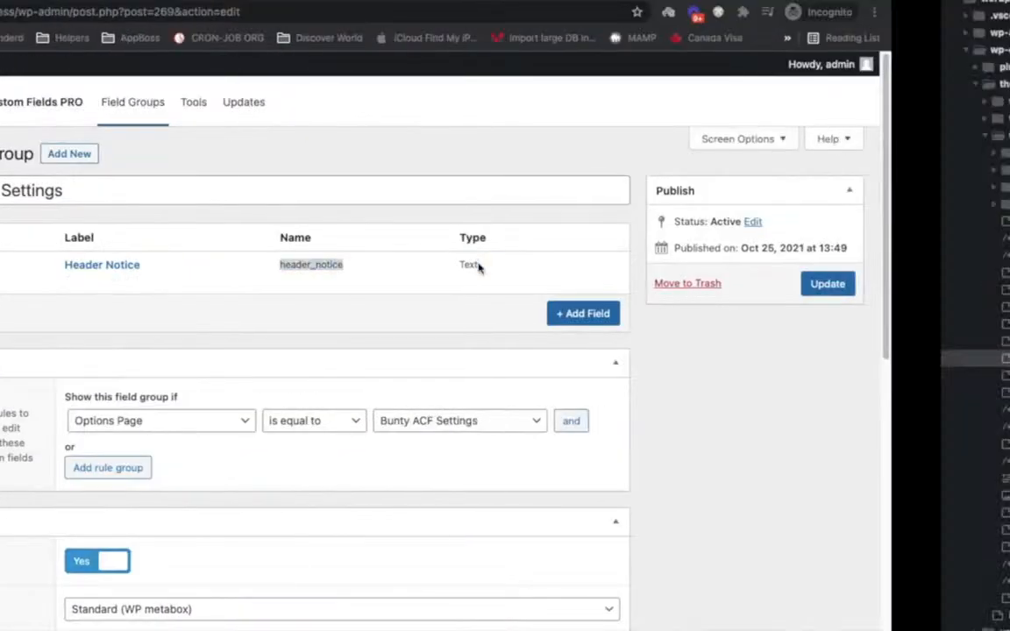
pyautogui.click(510, 523)
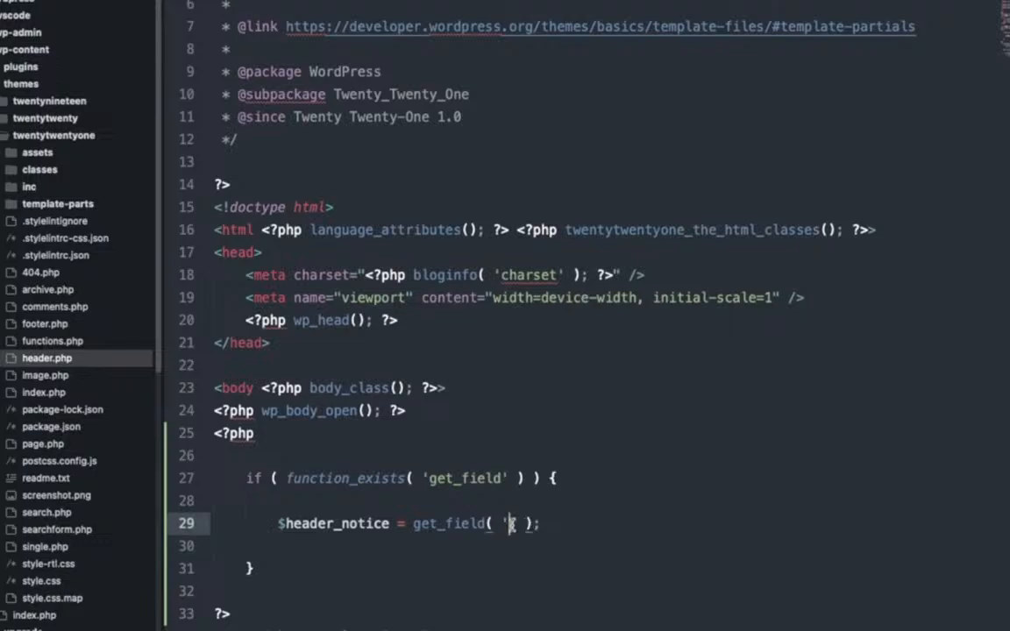
pyautogui.press('super+v')
# - Add a second quoted get_field argument, copying 'option' from the ACF guide's "Retrieve a field" example in Chrome
pyautogui.write(", '")
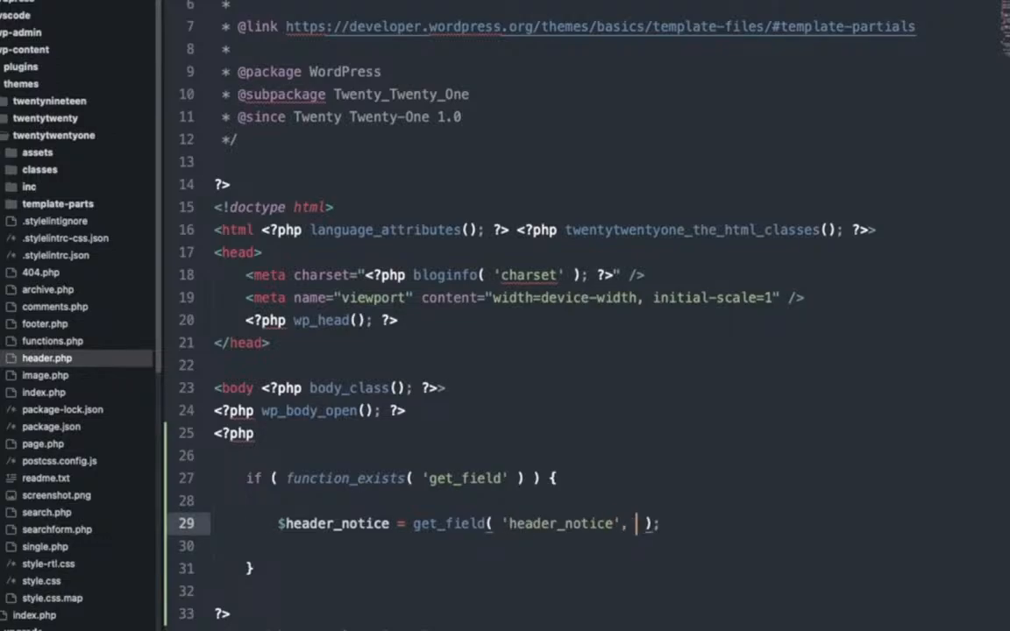
pyautogui.press('super+Tab')
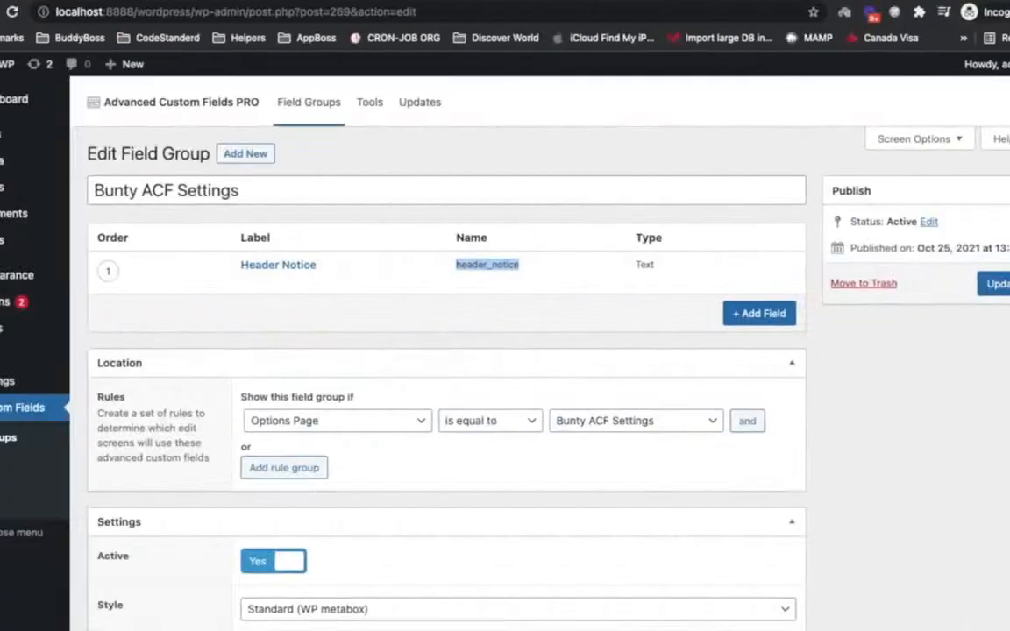
pyautogui.click(466, 2)
pyautogui.click(351, 372)
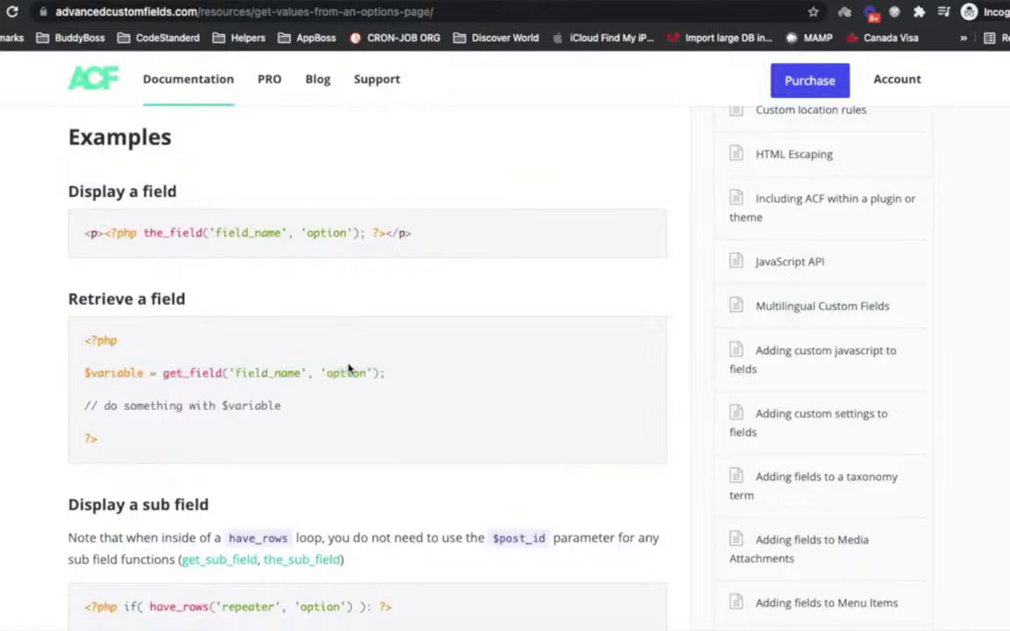
pyautogui.doubleClick(344, 375)
pyautogui.press('super+c')
pyautogui.press('super+Tab')
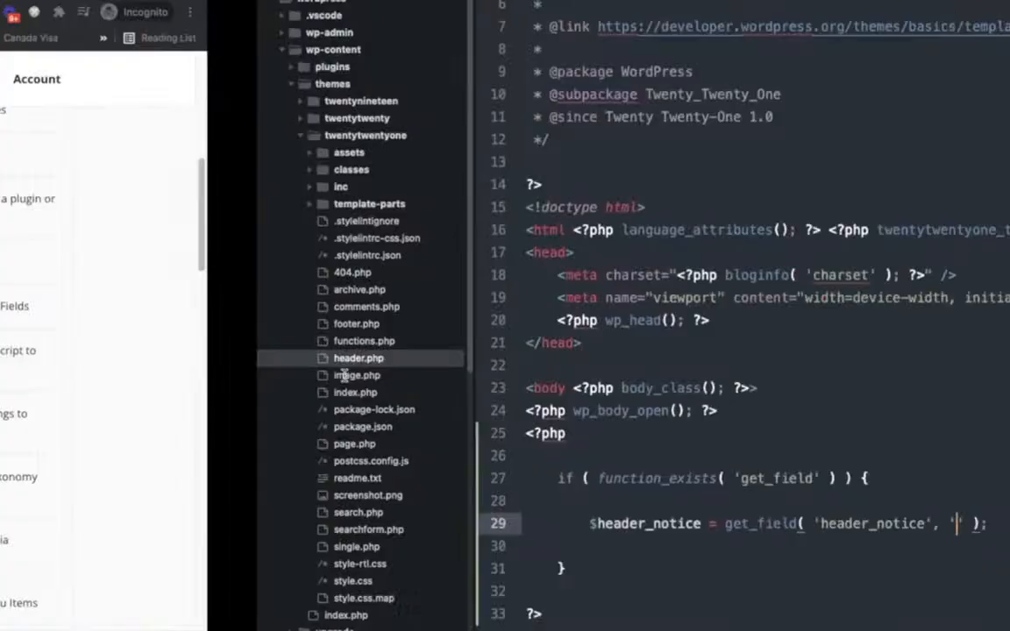
pyautogui.press('super+v')
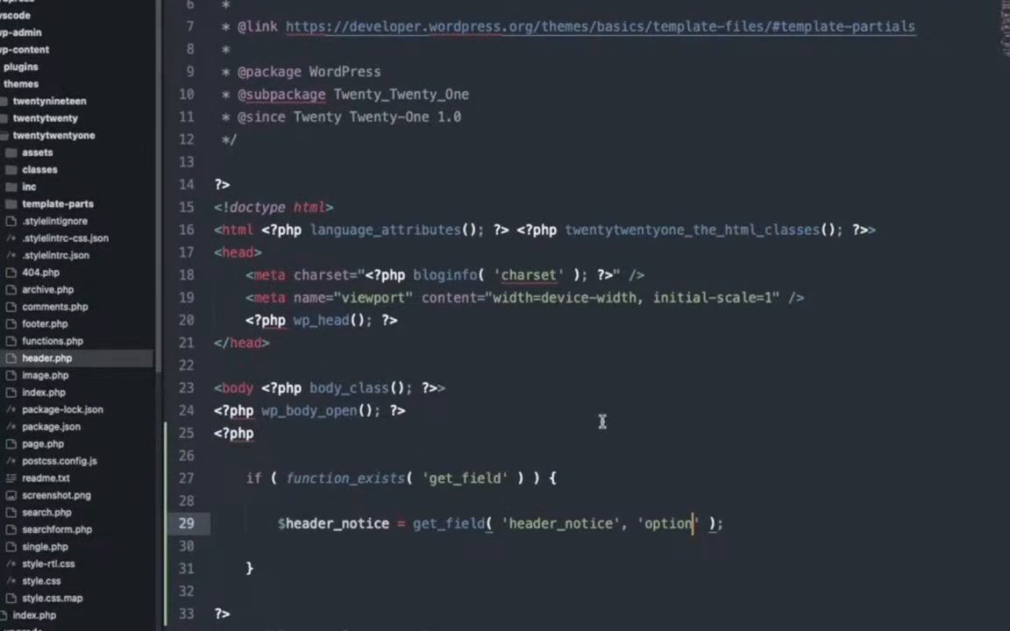
# - Start a new line below the $header_notice assignment, leaving one blank line between them
pyautogui.press('super+Left')
pyautogui.hotkey('shift', 'alt', 'Right')
pyautogui.press('super+Right')
pyautogui.press('Return')
pyautogui.press('Return')
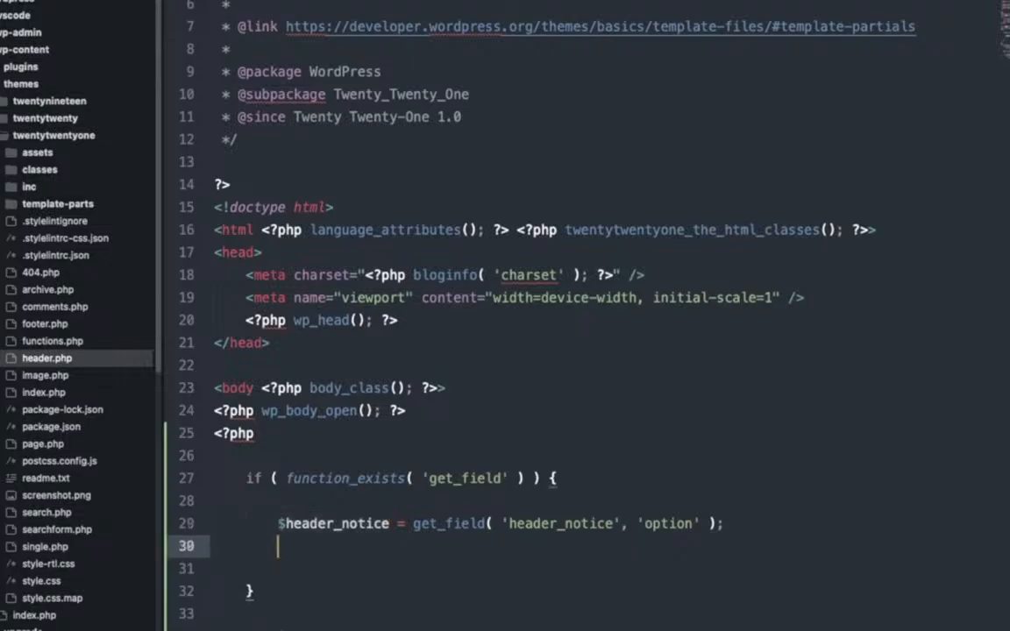
pyautogui.write('echo')
pyautogui.press('Escape')
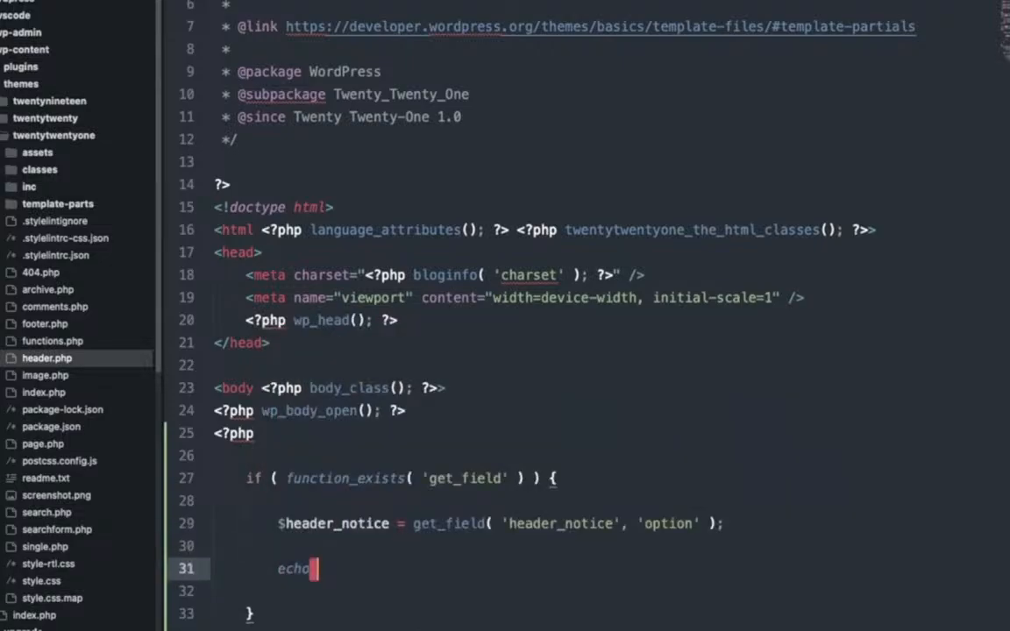
pyautogui.press('super+BackSpace')
# - Add an indented if ( ! empty( $header_notice ) ) block with opening and closing braces below the assignment
pyautogui.press('Tab')
pyautogui.write('if ( ')
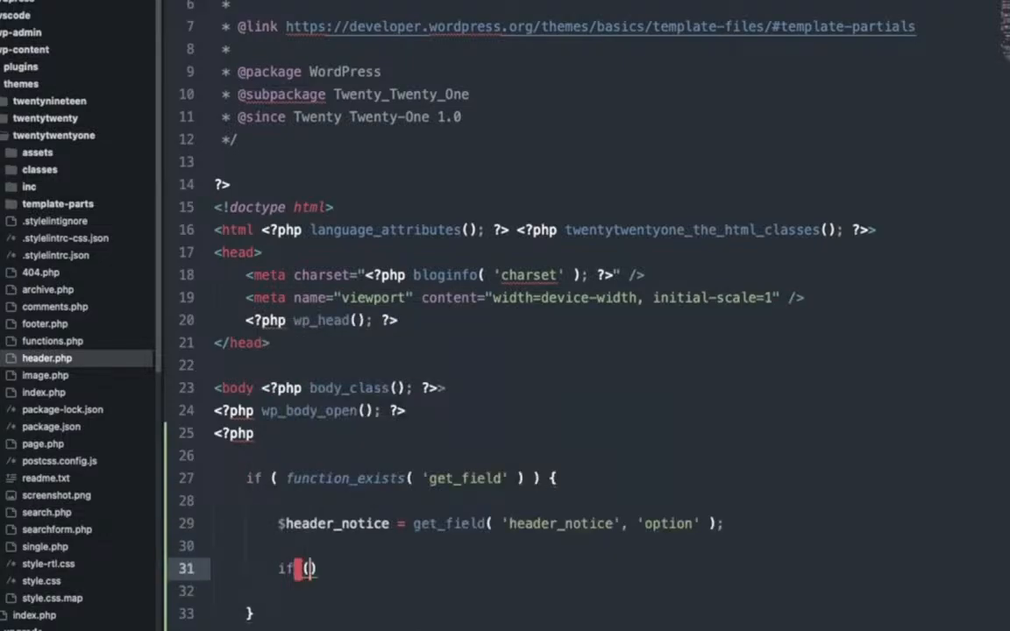
pyautogui.write('!')
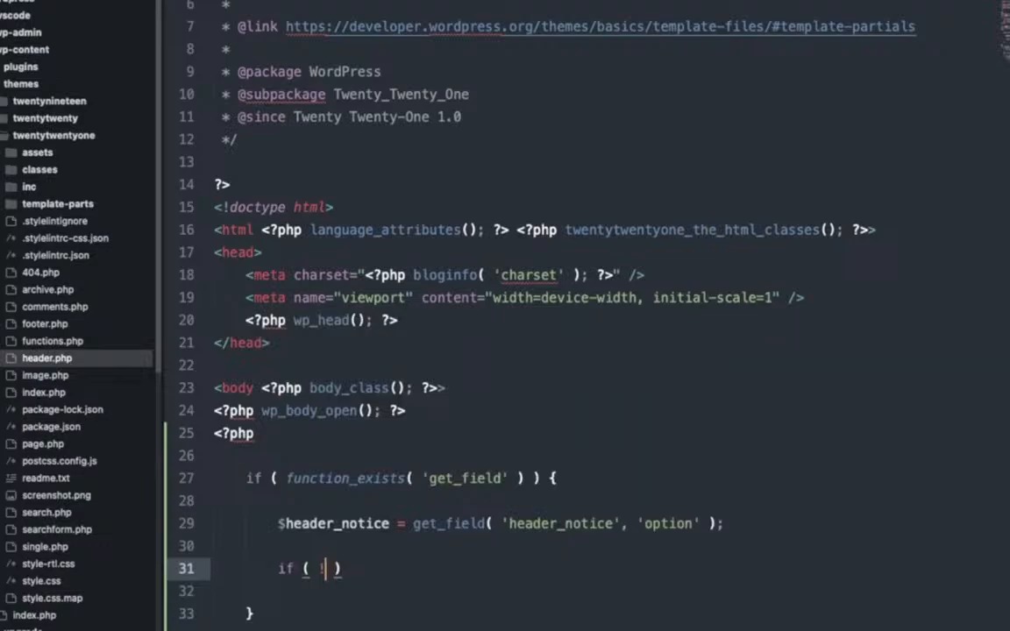
pyautogui.write(' empty')
pyautogui.press('Return')
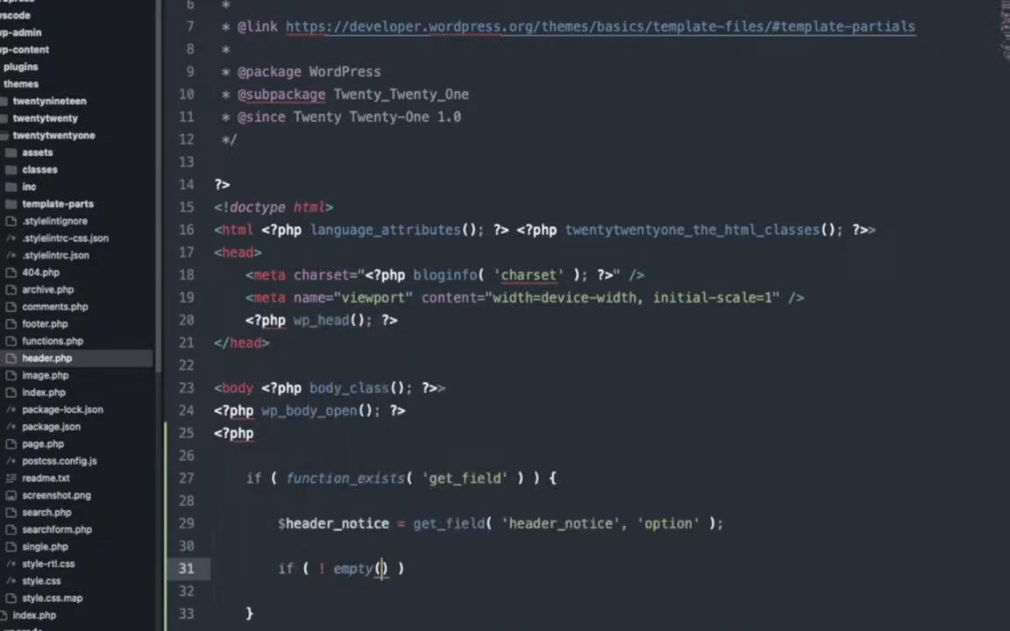
pyautogui.write('$header_notice')
pyautogui.press('super+Right')
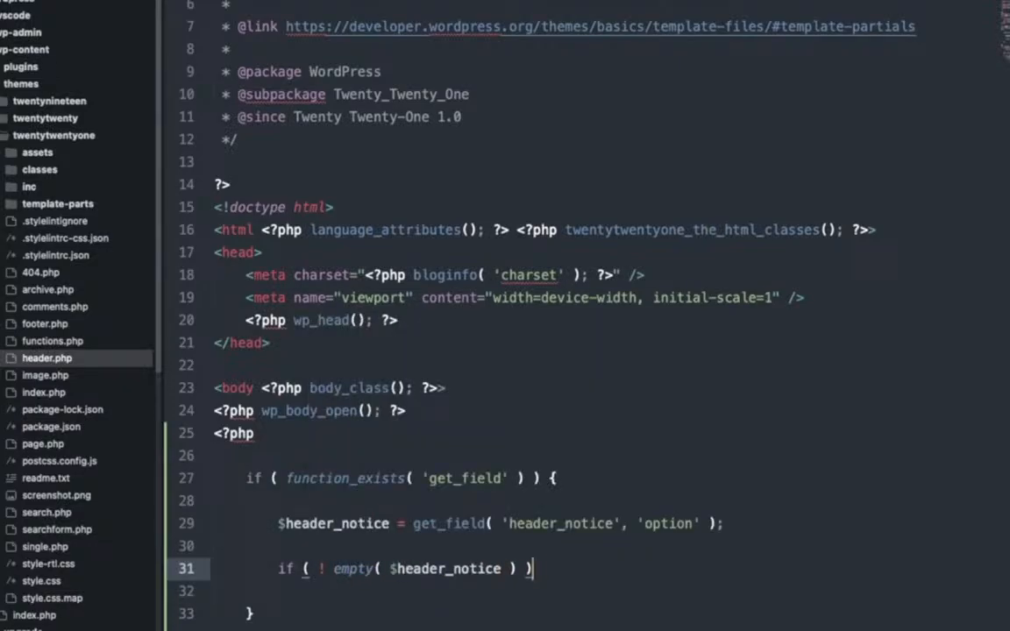
pyautogui.write('{')
pyautogui.press('Return')
# - Inside the ! empty block, write echo '<div class="header-note"></div>';
pyautogui.scroll(-3, 579, 351)
pyautogui.scroll(-1, 579, 351)
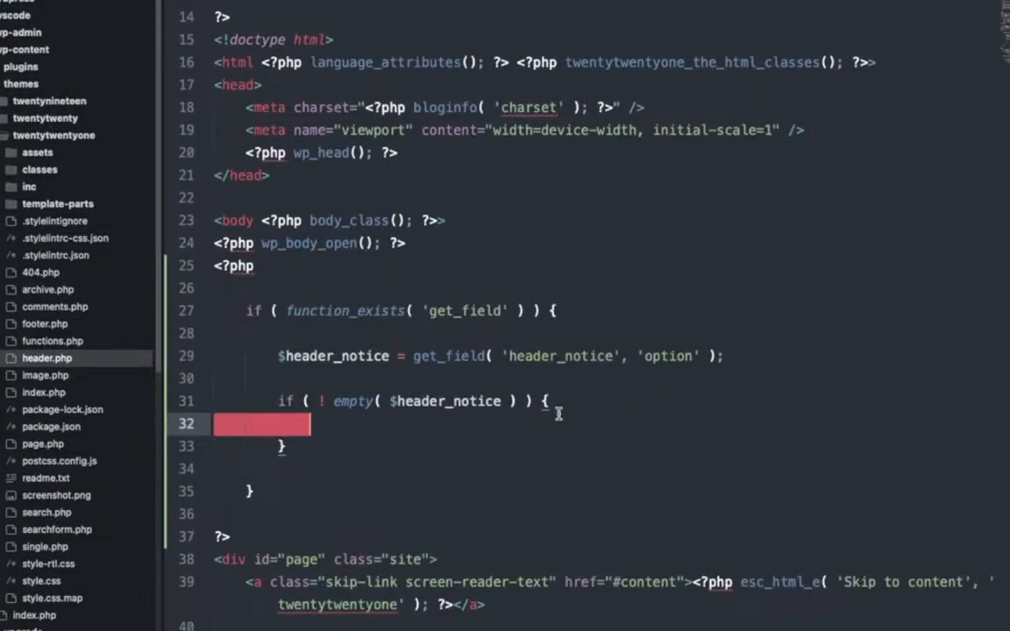
pyautogui.click(389, 356)
pyautogui.click(318, 424)
pyautogui.write('echo')
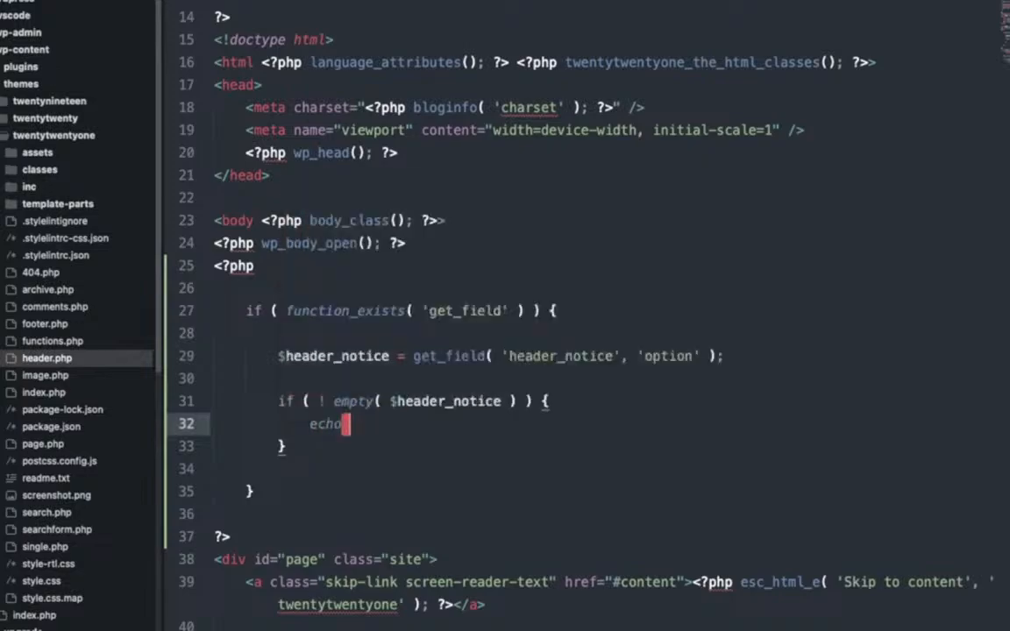
pyautogui.write(" '<div ")
pyautogui.write('class="')
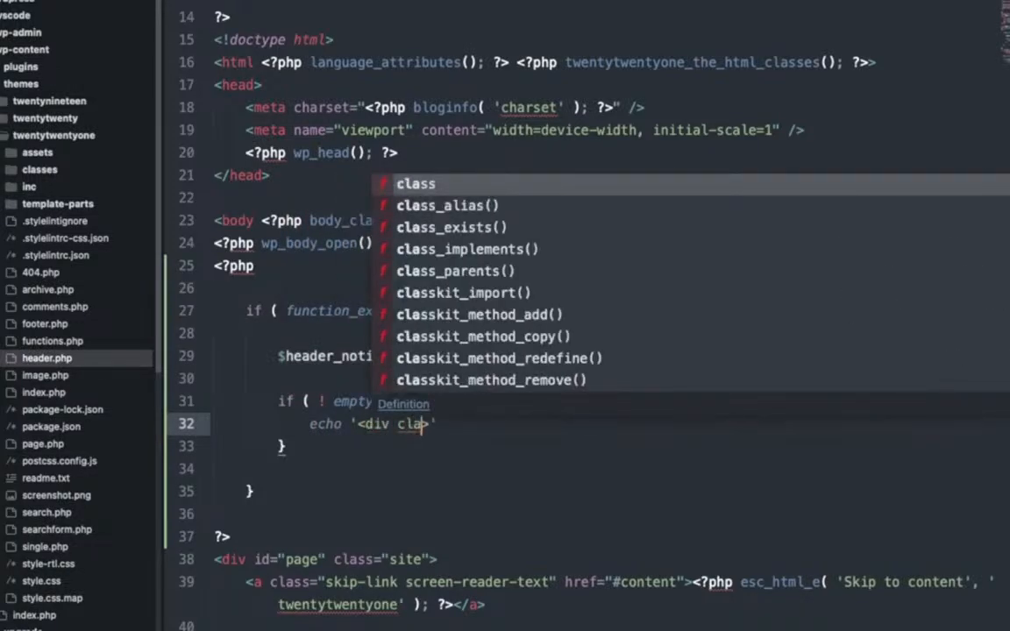
pyautogui.write('header-')
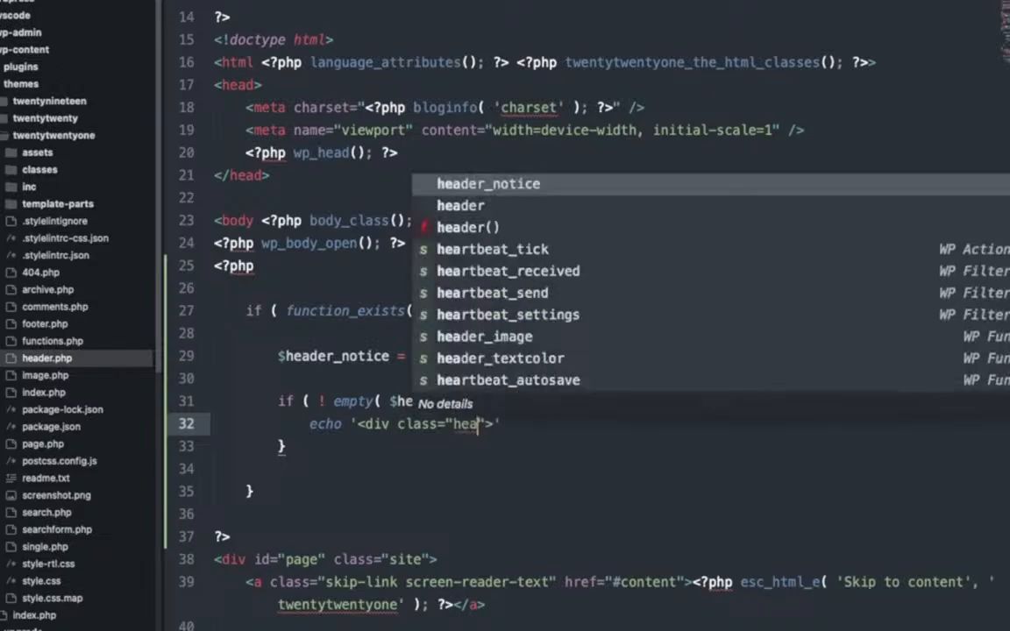
pyautogui.write('note">\'')
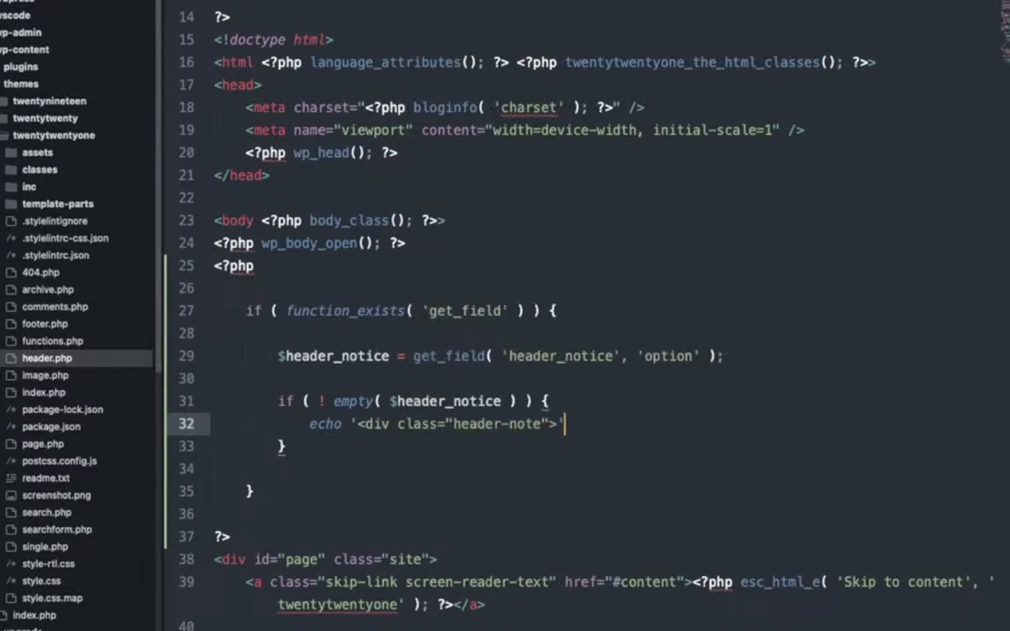
pyautogui.write('</')
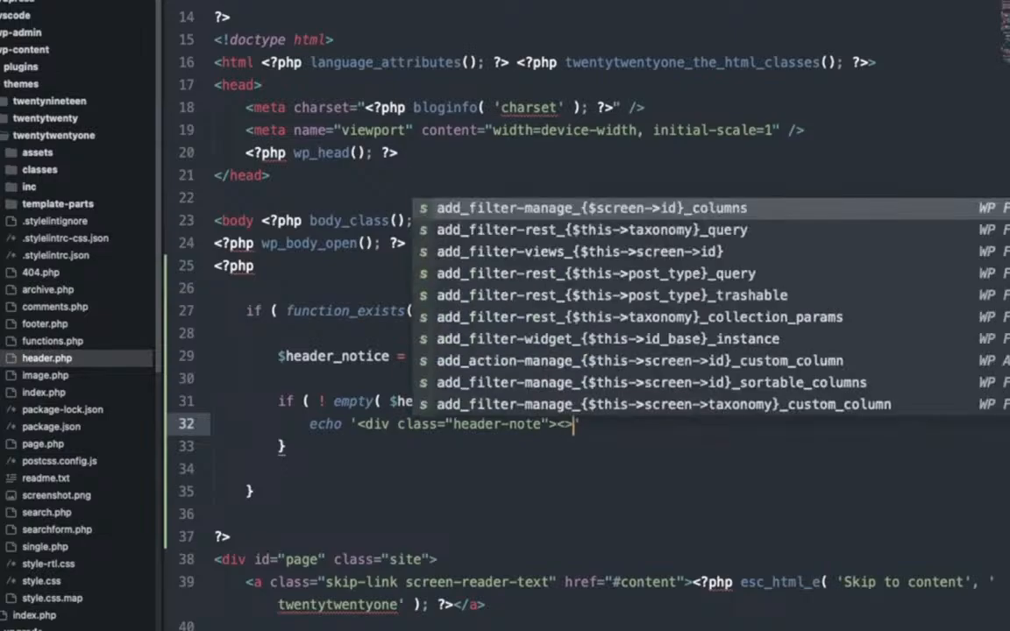
pyautogui.write('div')
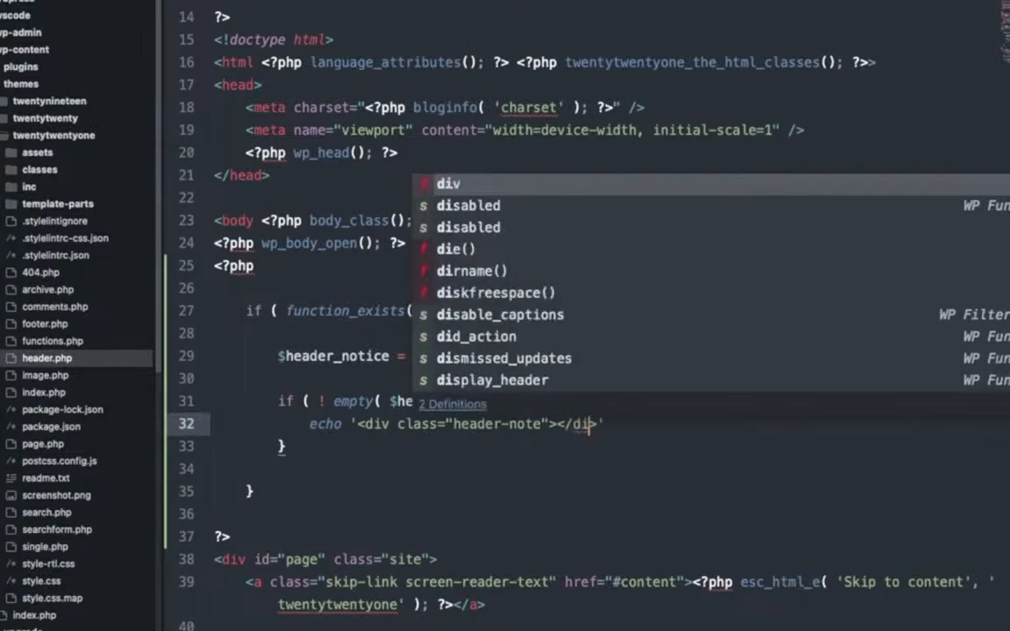
pyautogui.press('End')
pyautogui.write(';')
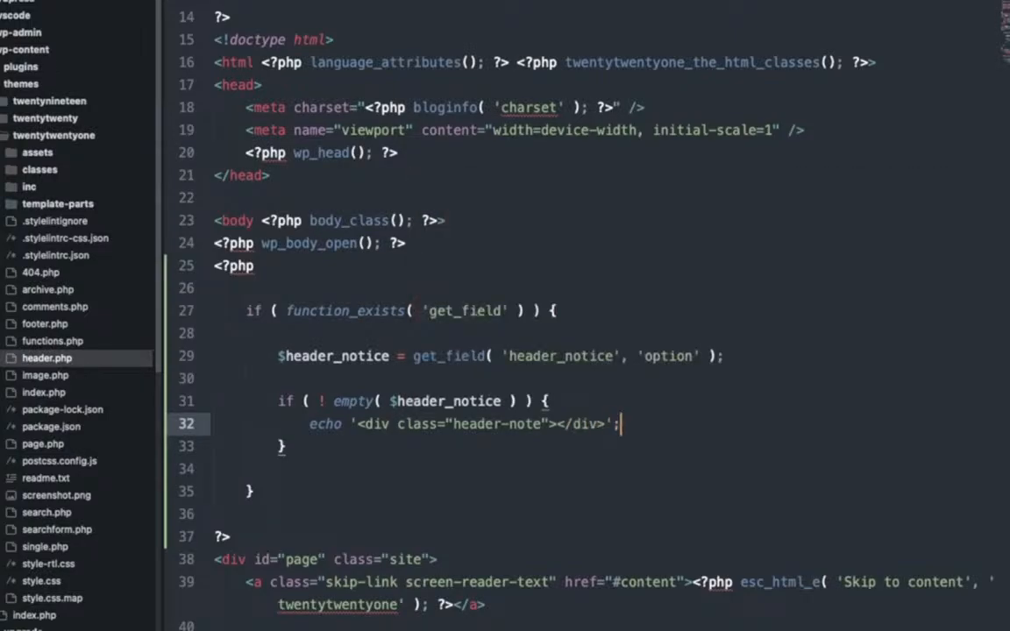
# - Split the echoed string between the opening and closing div tags with two concatenation dots, leaving a gap between them
pyautogui.press('Left')
pyautogui.press('Left')
pyautogui.press('Left')
pyautogui.press('Left')
pyautogui.press('Left')
pyautogui.press('Left')
pyautogui.press('Left')
pyautogui.press('Left')
pyautogui.write("'")
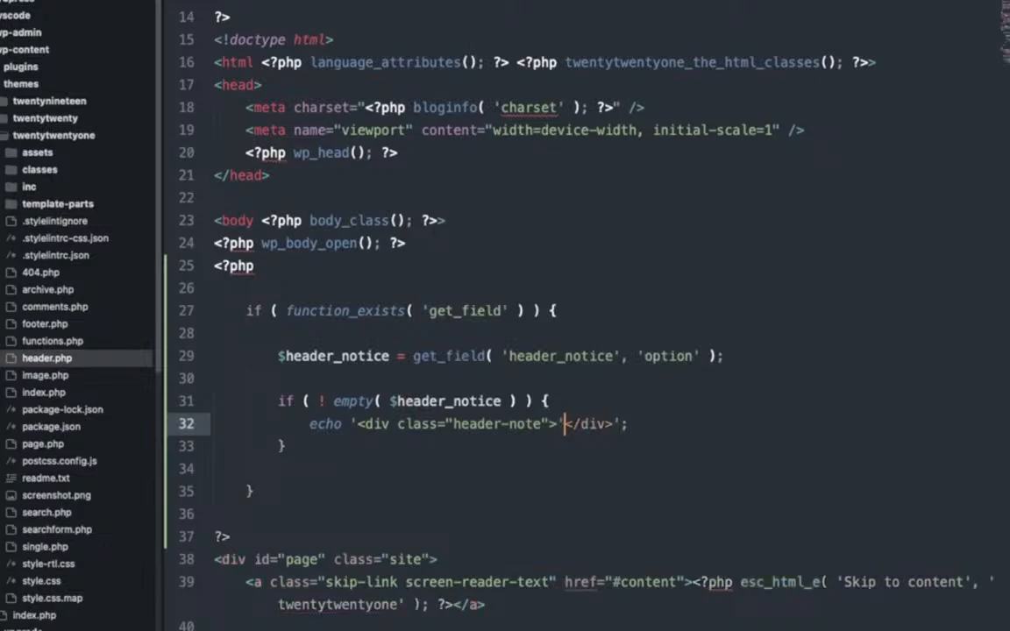
pyautogui.write(' . .')
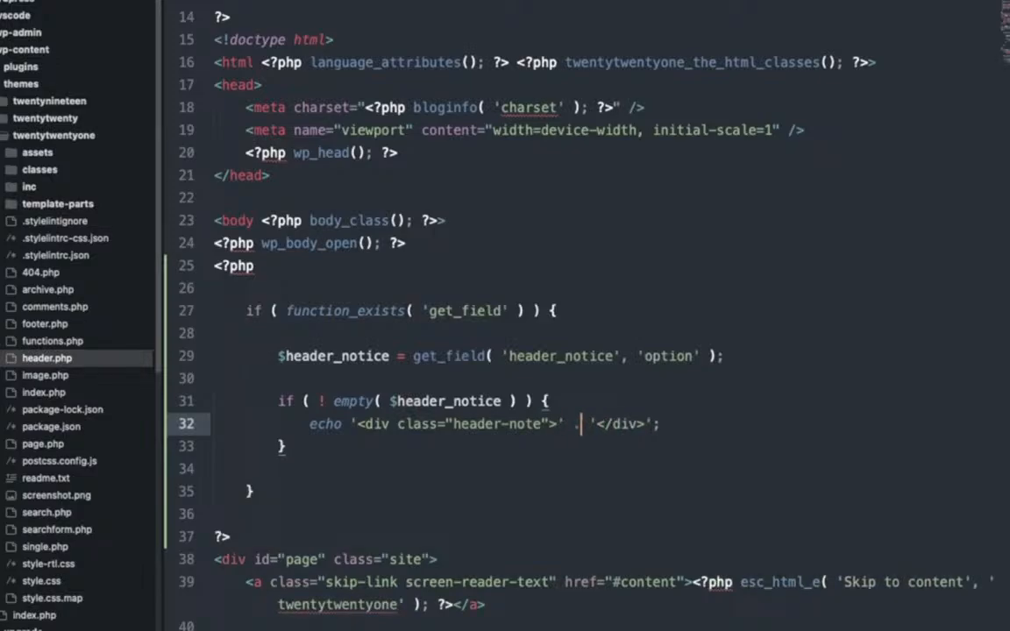
pyautogui.press('Left')
pyautogui.press('Left')
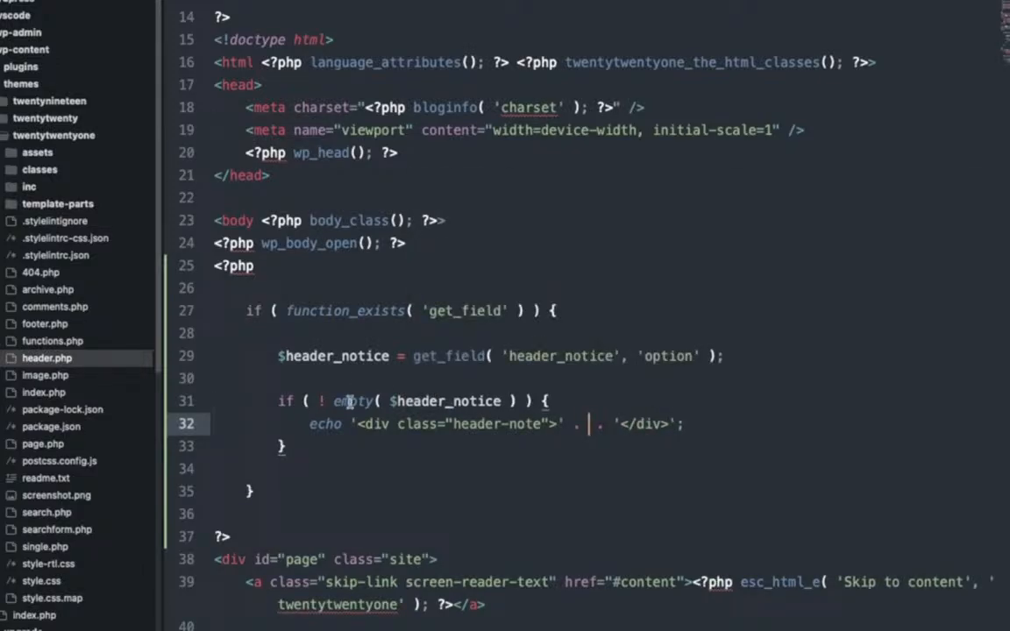
# - Copy $header_notice from the ! empty condition and insert it between the two concatenation dots in the echo line
pyautogui.moveTo(390, 401); pyautogui.dragTo(500, 400)
pyautogui.hotkey('ctrl', 'c')
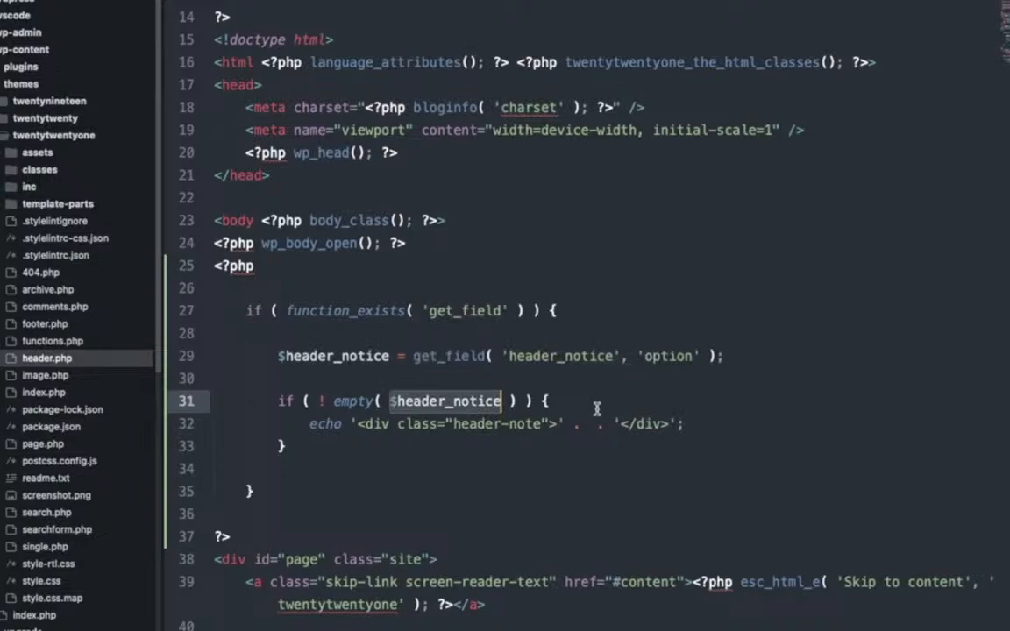
pyautogui.click(588, 423)
pyautogui.hotkey('ctrl', 'v')
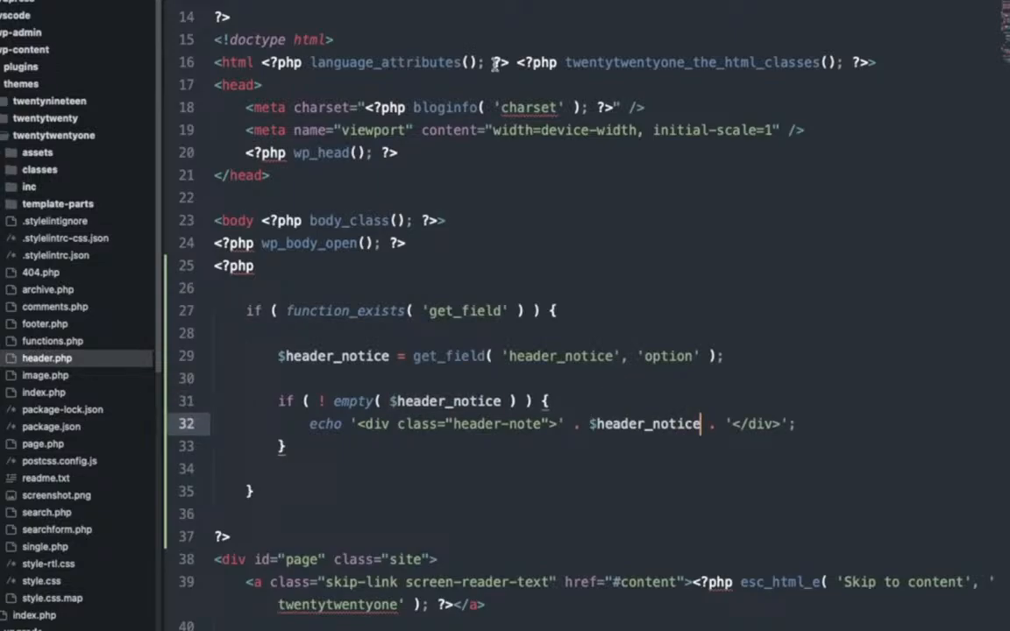
# - Switch to Chrome and reload the front-end page of the GGG book
pyautogui.press('super+Tab')
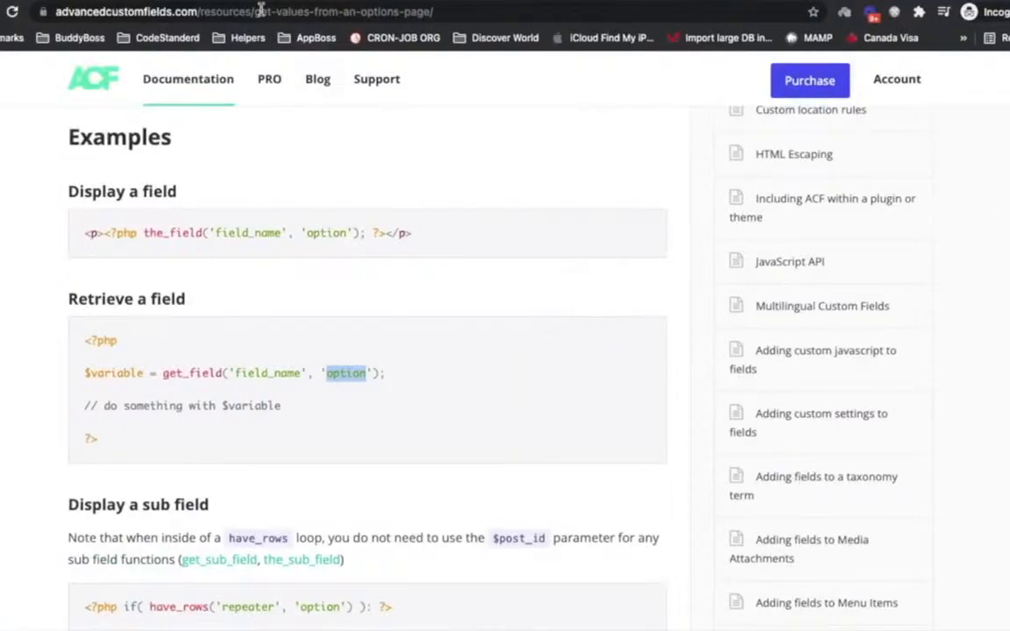
pyautogui.click(132, 1)
pyautogui.click(12, 11)
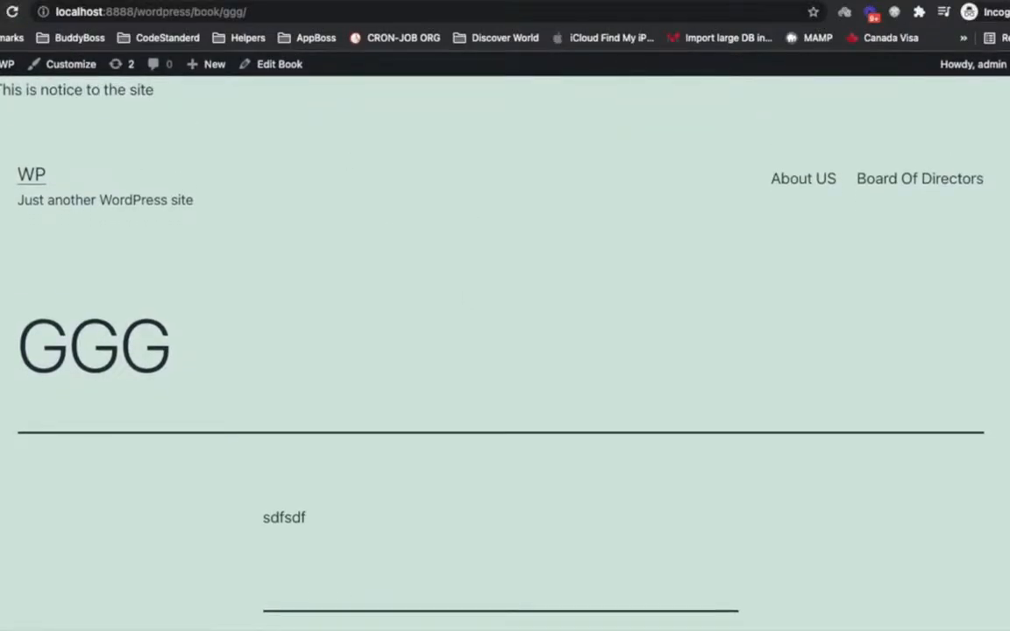
# - Examine the header notice text above the site title on the GGG book page
pyautogui.tripleClick(258, 95)
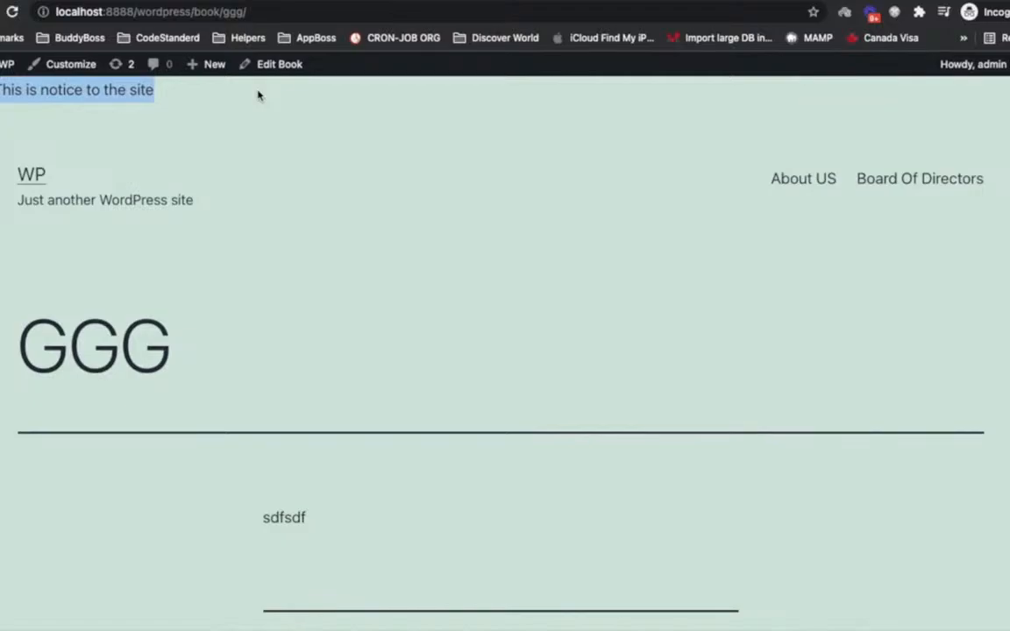
pyautogui.tripleClick(68, 94)
pyautogui.tripleClick(69, 94)
pyautogui.click(44, 91)
pyautogui.tripleClick(44, 92)
pyautogui.click(44, 92)
pyautogui.doubleClick(44, 91)
pyautogui.tripleClick(112, 93)
pyautogui.doubleClick(68, 108)
pyautogui.click(80, 84)
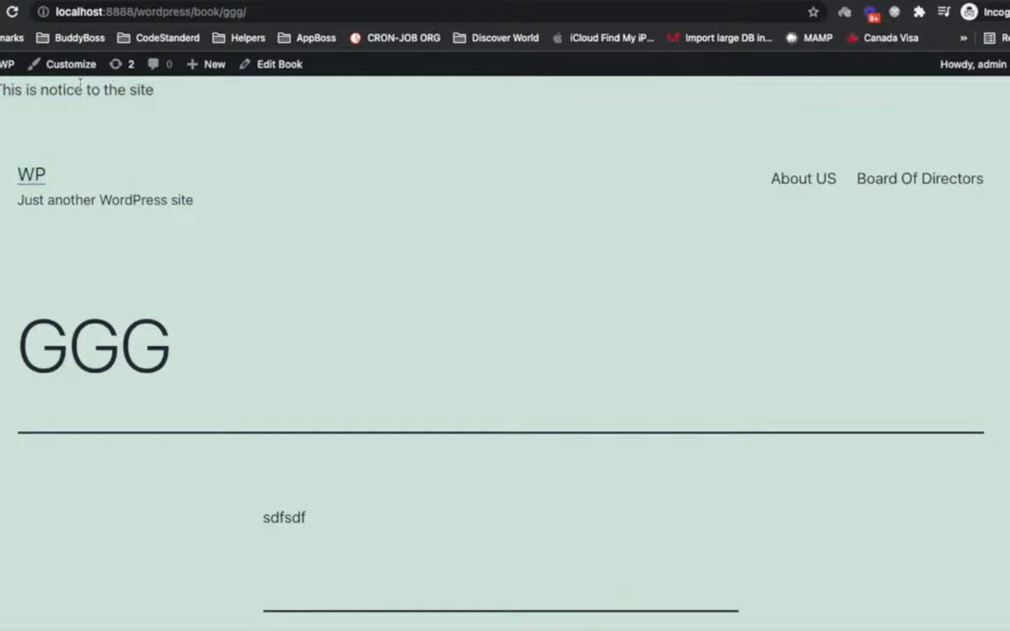
pyautogui.hotkey('ctrl', 'Tab')
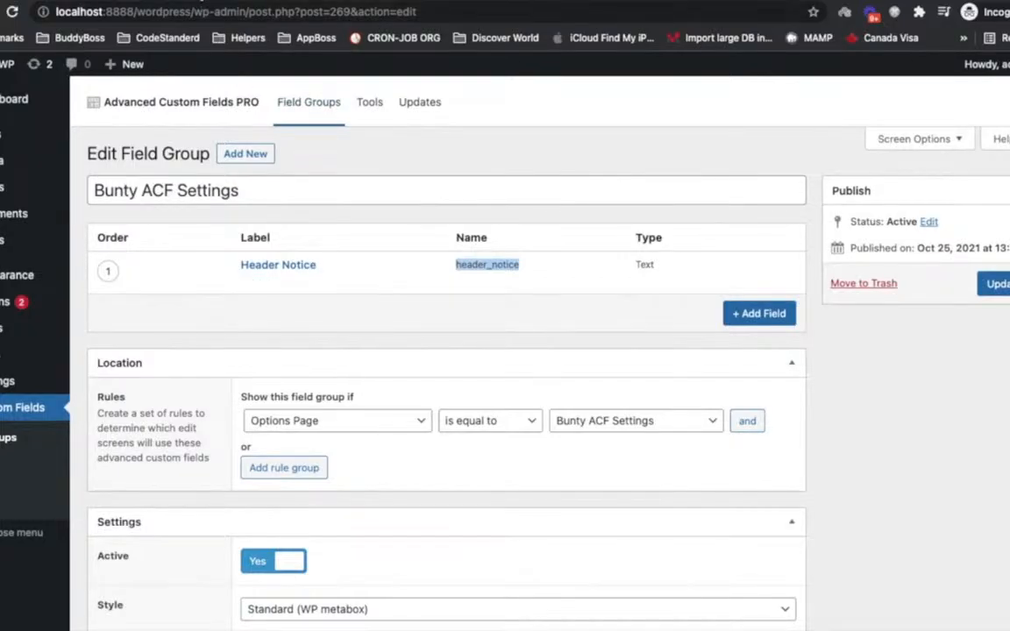
pyautogui.hotkey('ctrl', 'shift', 'Tab')
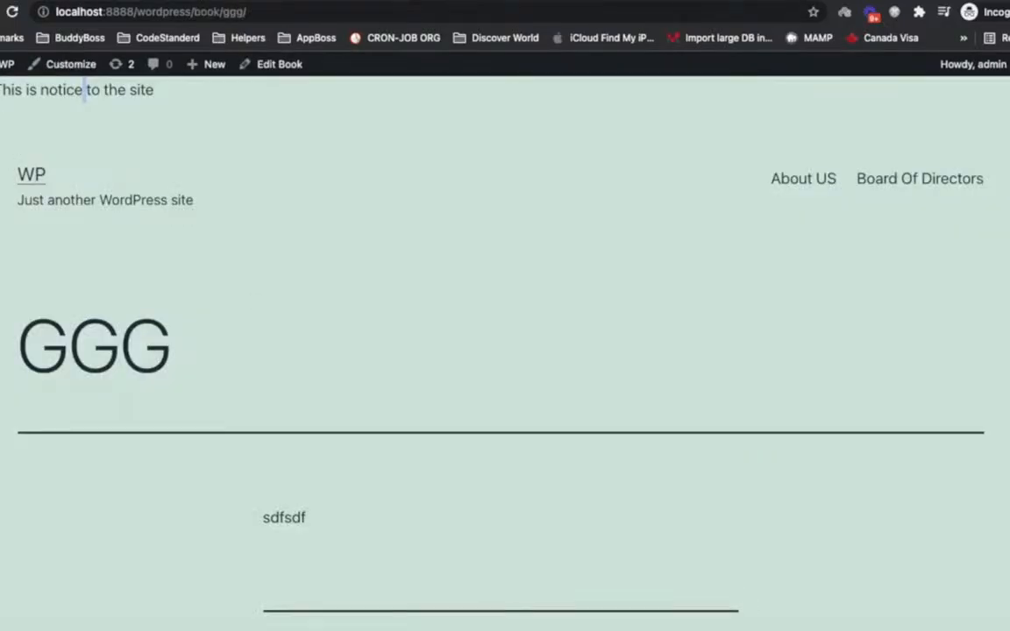
# - Return to the field group editor's browser tab and open the Bunty ACF Settings options page
pyautogui.tripleClick(80, 88)
pyautogui.hotkey('ctrl', 'Tab')
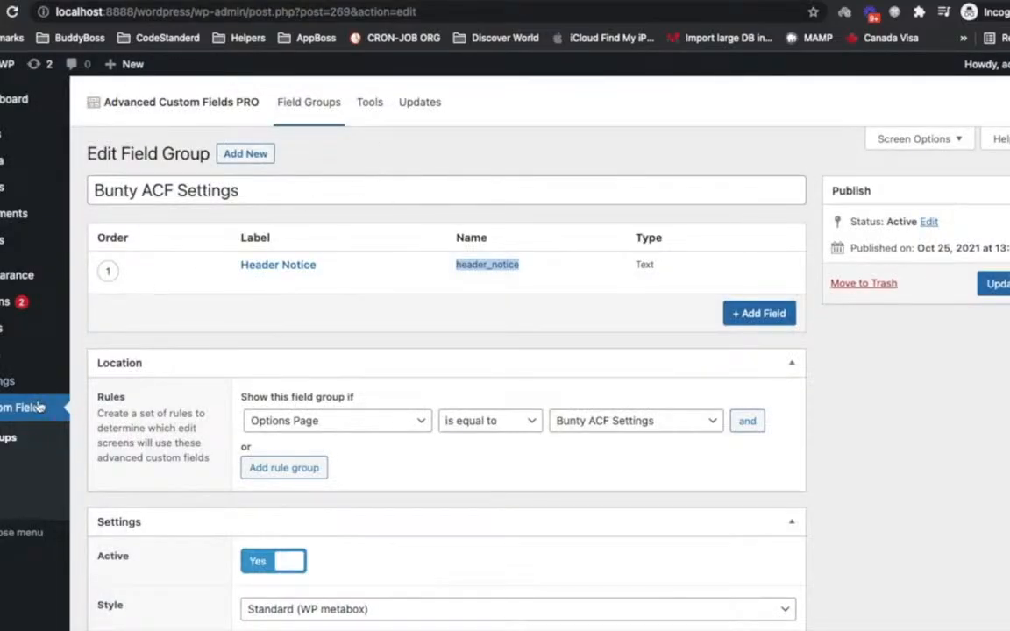
pyautogui.moveTo(18, 379)
pyautogui.click(123, 570)
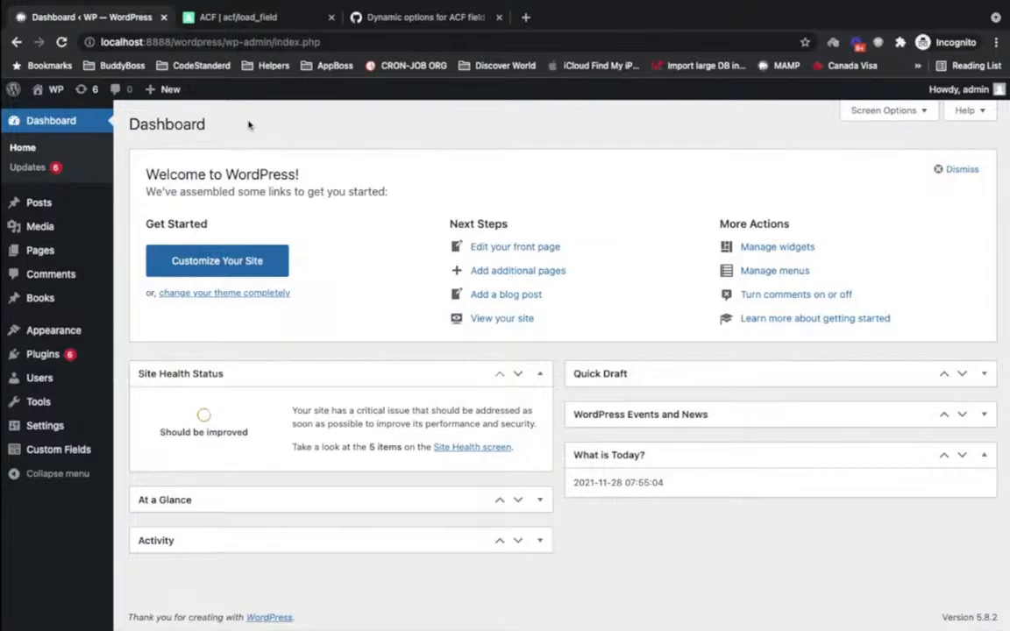
# - Open the Bunty ACF Settings field group for editing and add a second field to it
pyautogui.click(45, 449)
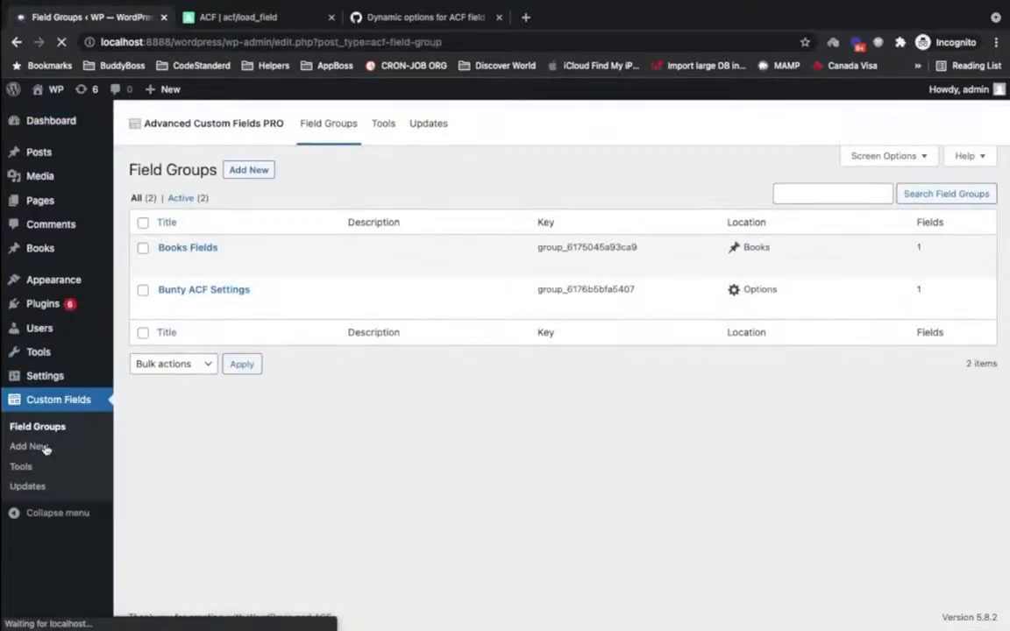
pyautogui.click(195, 290)
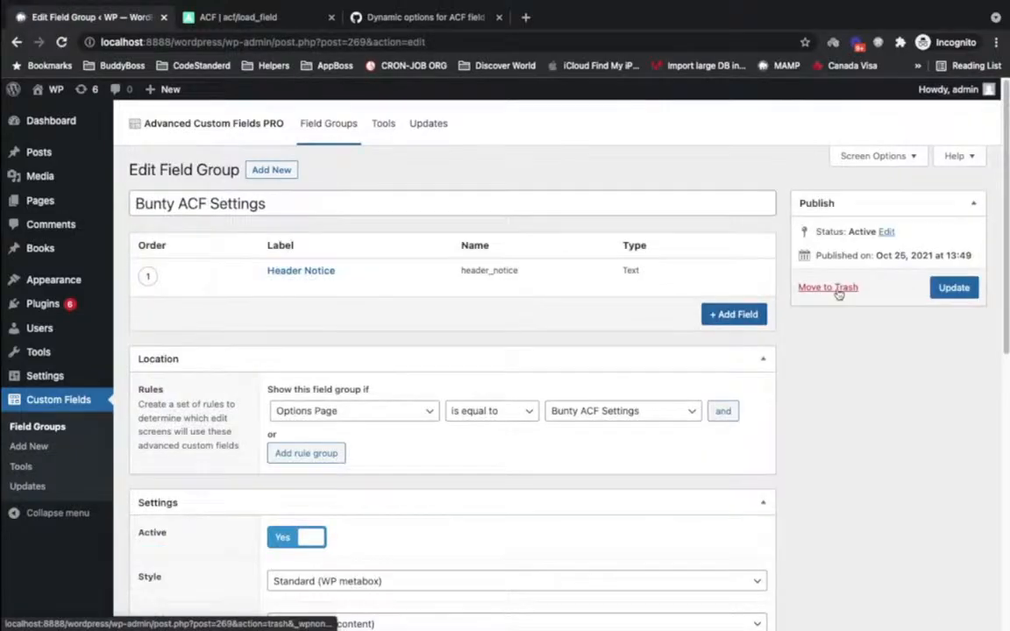
pyautogui.click(732, 317)
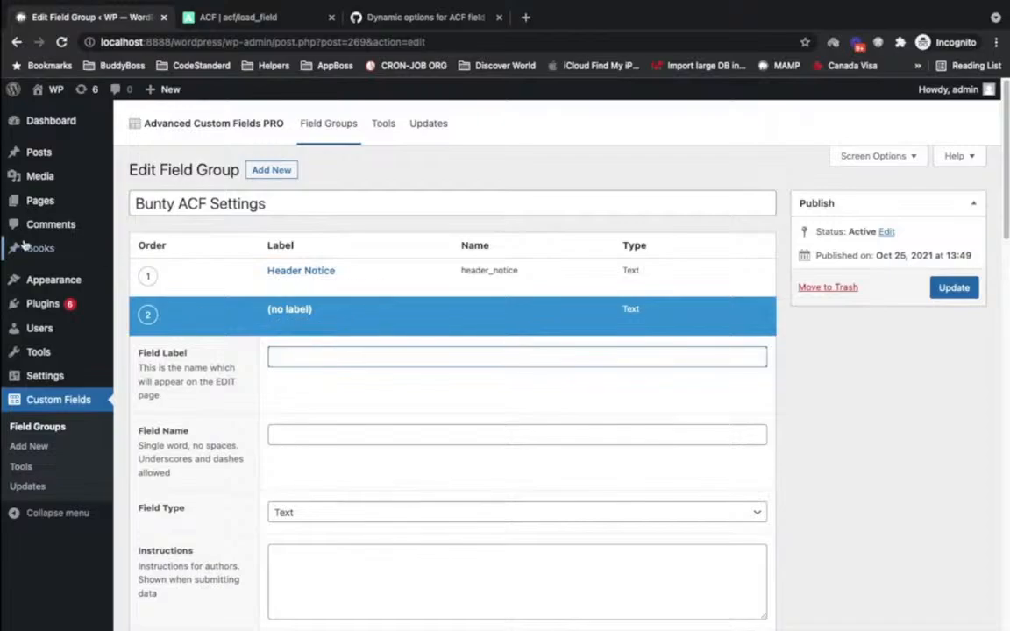
# - Label the new field Favourite Books
pyautogui.moveTo(32, 248)
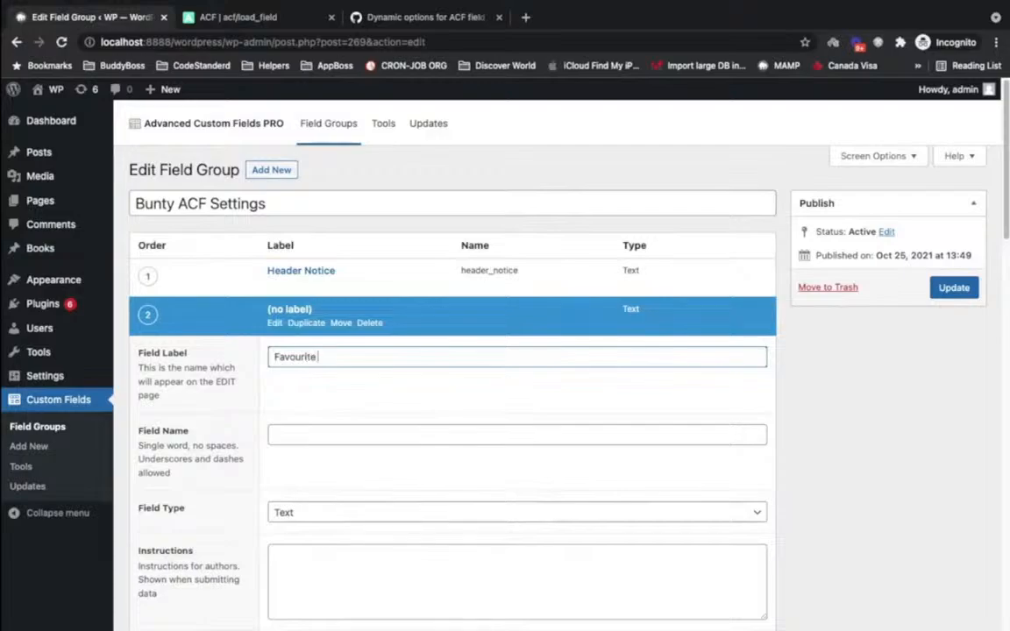
pyautogui.write('Favourite Books')
pyautogui.scroll(-3, 373, 402)
pyautogui.scroll(3, 420, 323)
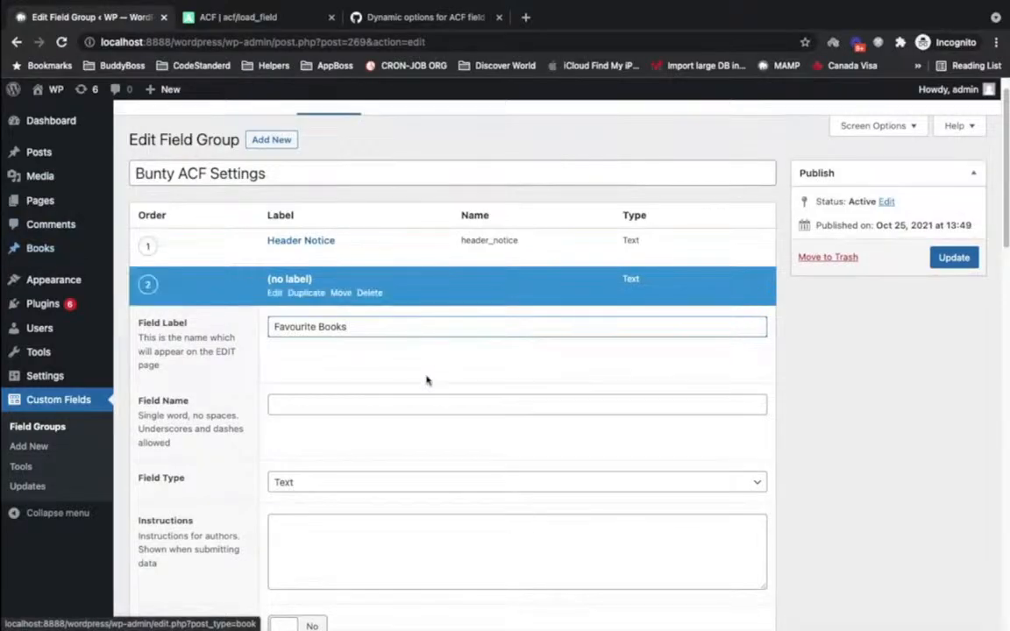
# - Set the Favourite Books field's type to Checkbox
pyautogui.scroll(-2, 379, 424)
pyautogui.scroll(-2, 378, 424)
pyautogui.click(491, 377)
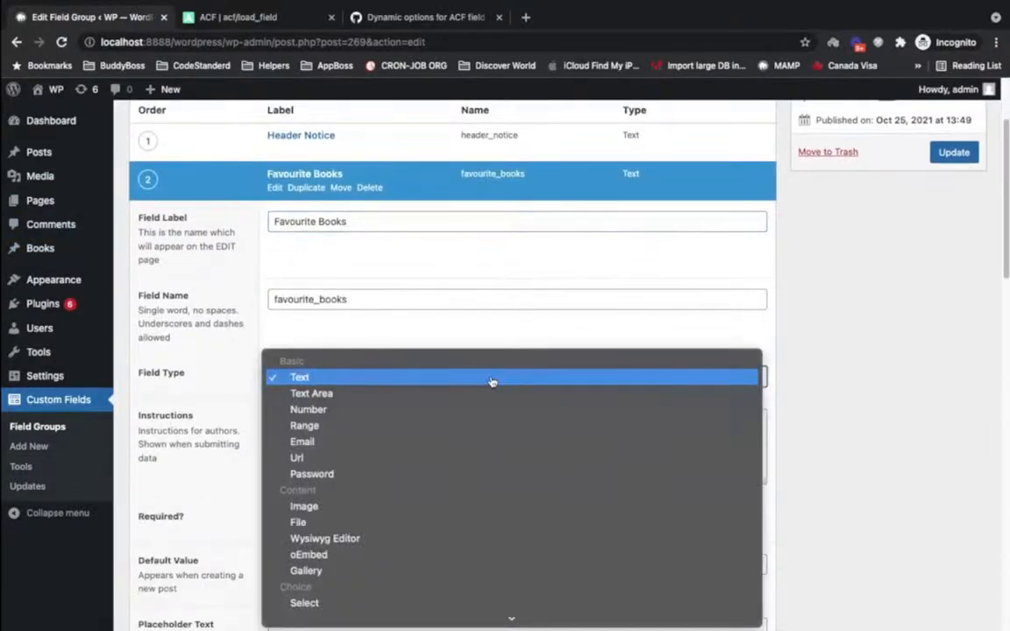
pyautogui.scroll(-5, 492, 382)
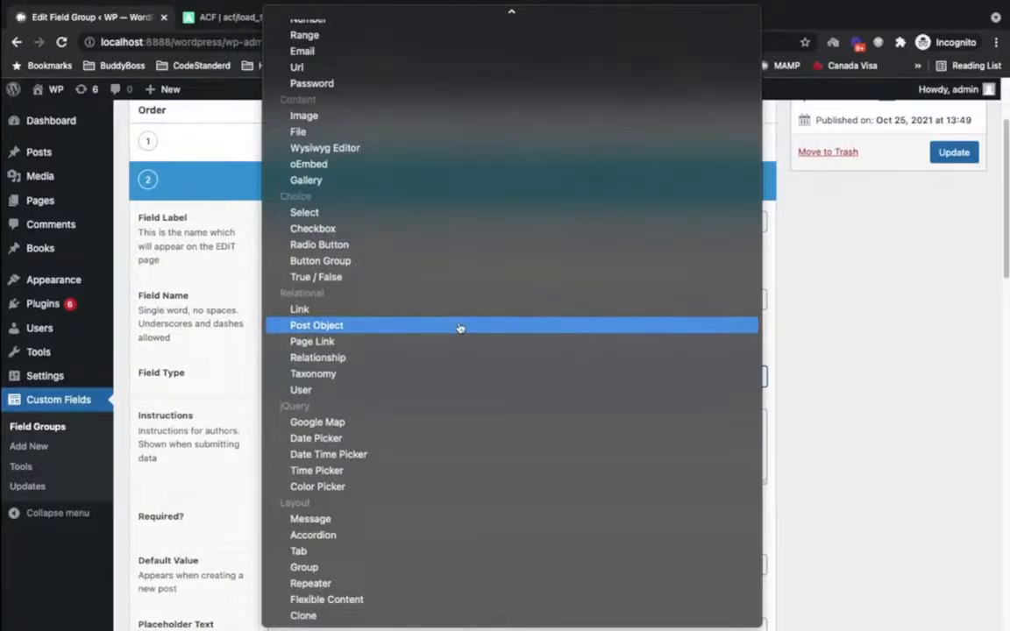
pyautogui.scroll(1, 460, 328)
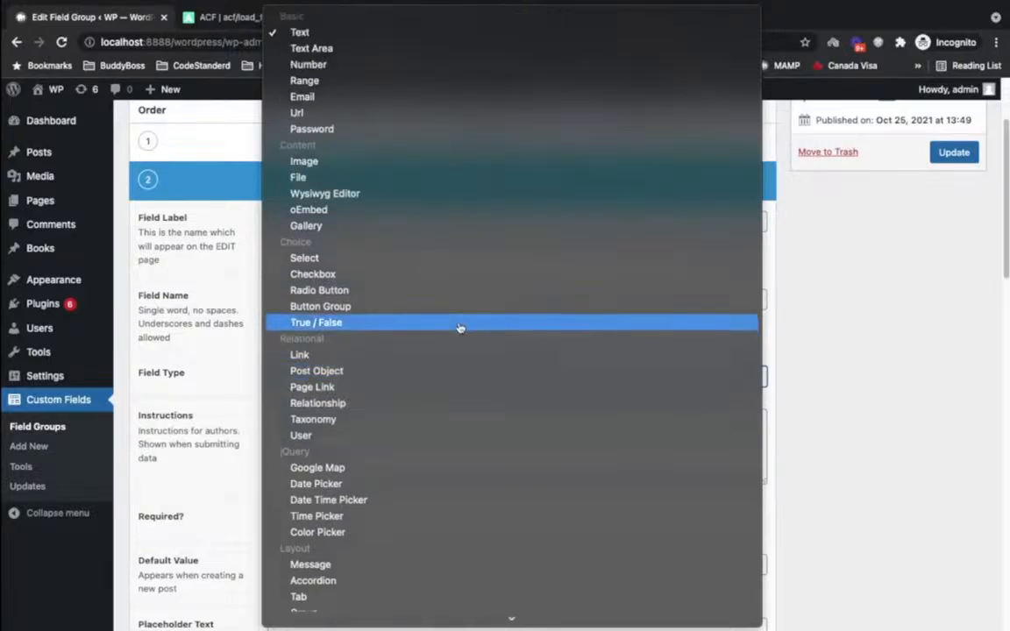
pyautogui.click(361, 278)
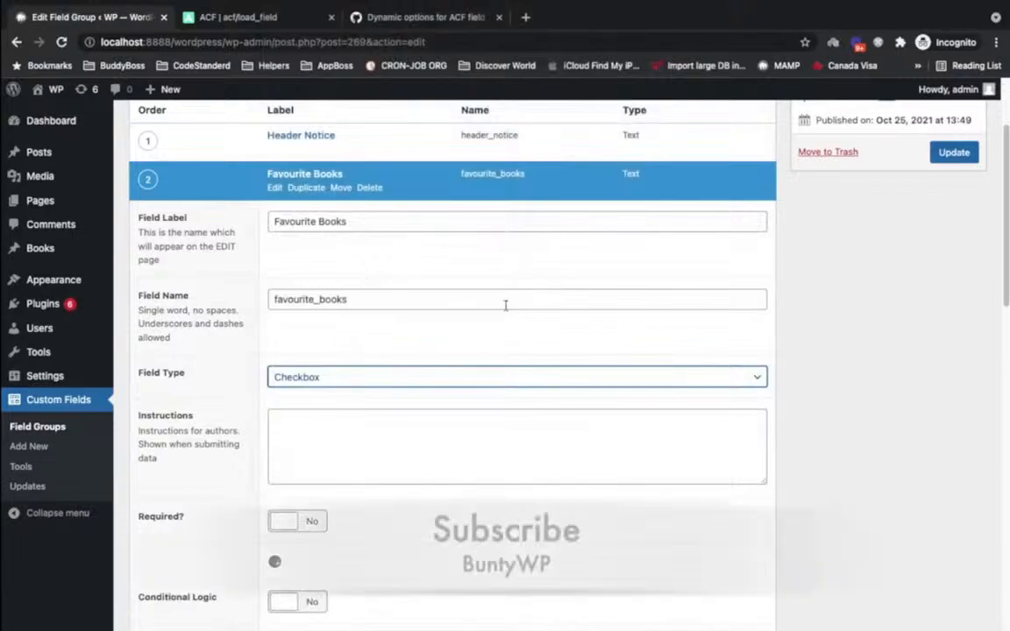
# - Examine the checkbox field's settings, especially the Choices entry and its example of the value and label format
pyautogui.scroll(-1, 414, 348)
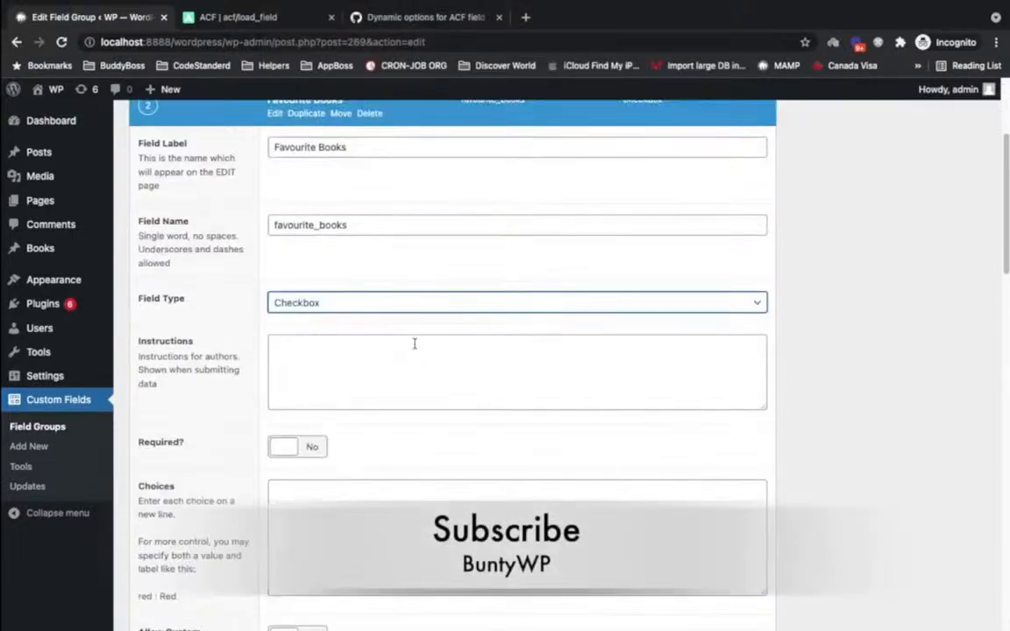
pyautogui.scroll(-1, 415, 344)
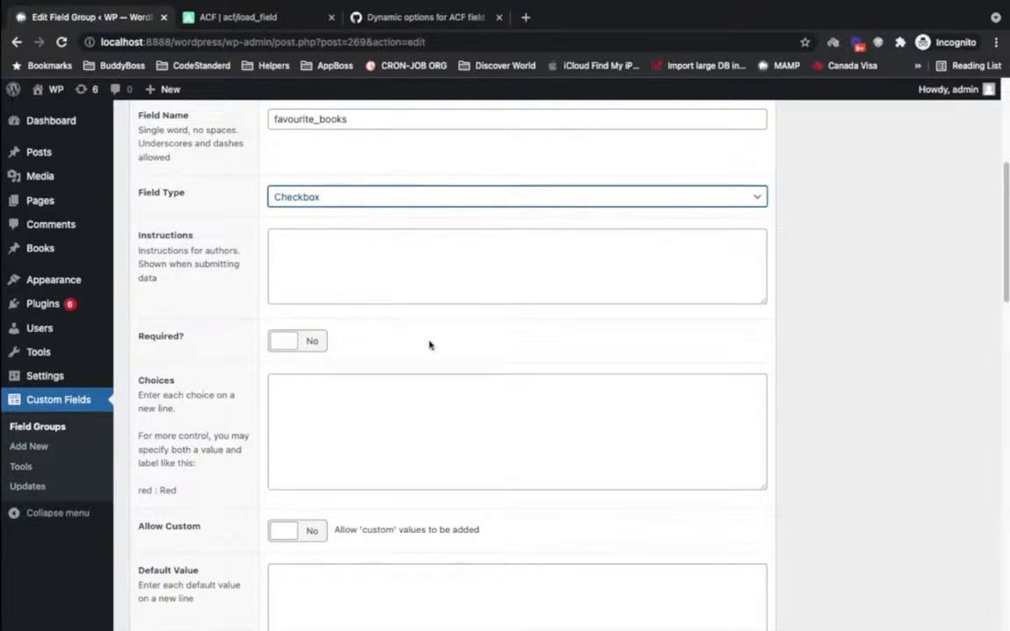
pyautogui.scroll(1, 429, 351)
pyautogui.scroll(-4, 424, 379)
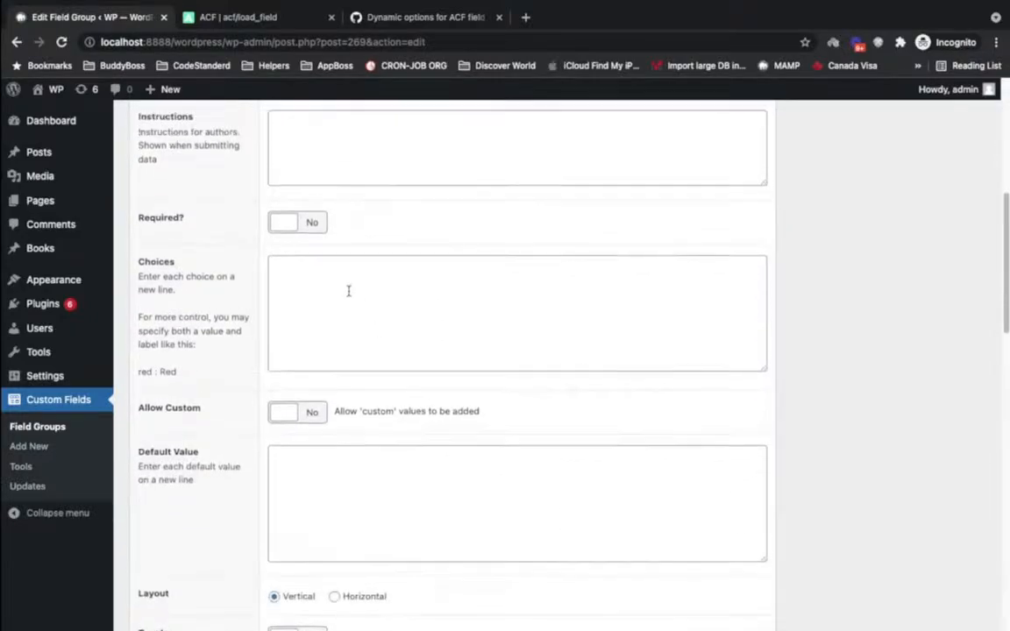
pyautogui.scroll(3, 348, 290)
pyautogui.scroll(-2, 441, 233)
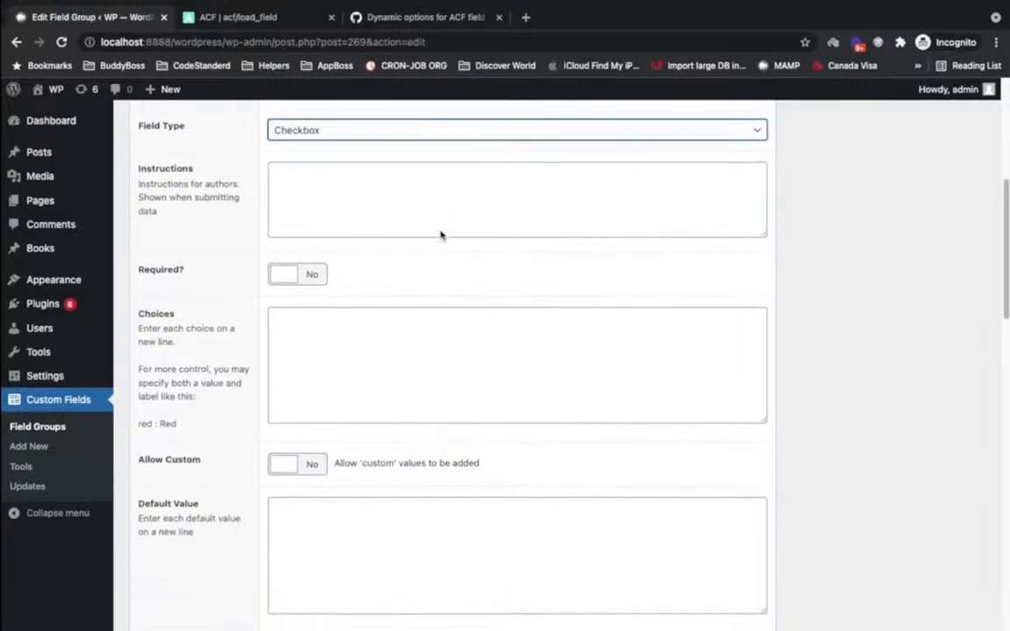
pyautogui.scroll(-1, 441, 235)
pyautogui.moveTo(139, 419); pyautogui.dragTo(218, 417)
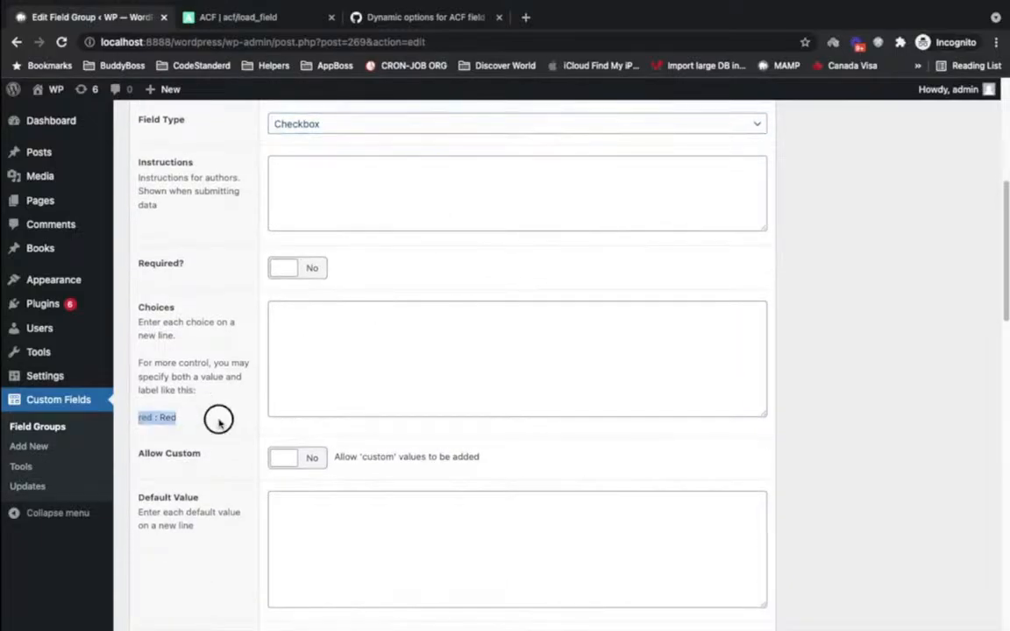
pyautogui.click(322, 349)
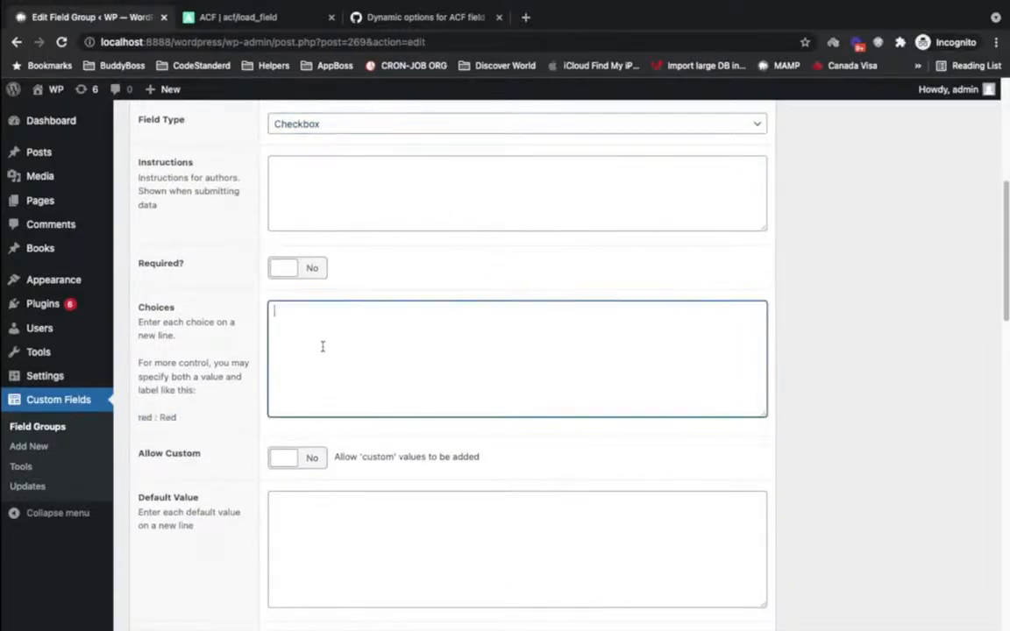
pyautogui.scroll(2, 356, 343)
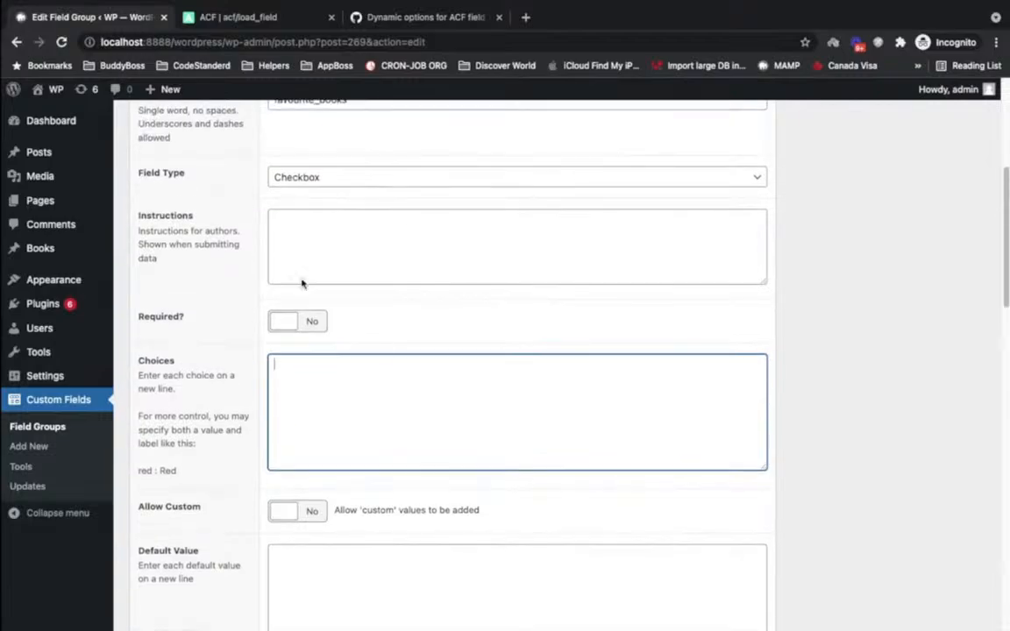
# - Open the Books list in a separate browser tab, review the book posts, and return to the field group editor
pyautogui.keyDown('super'); pyautogui.click(42, 246); pyautogui.keyUp('super')
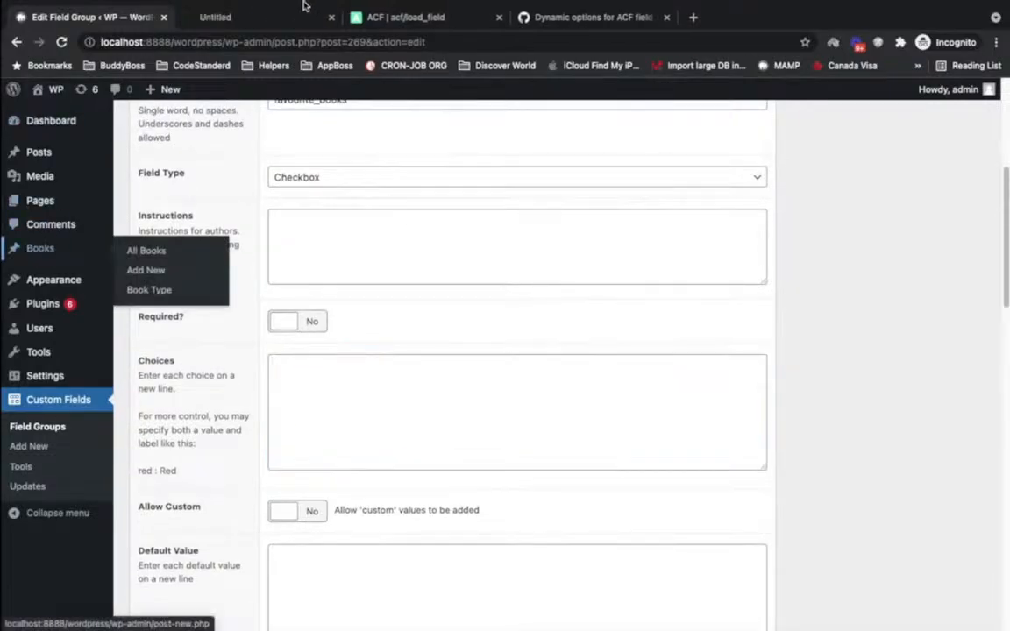
pyautogui.click(250, 23)
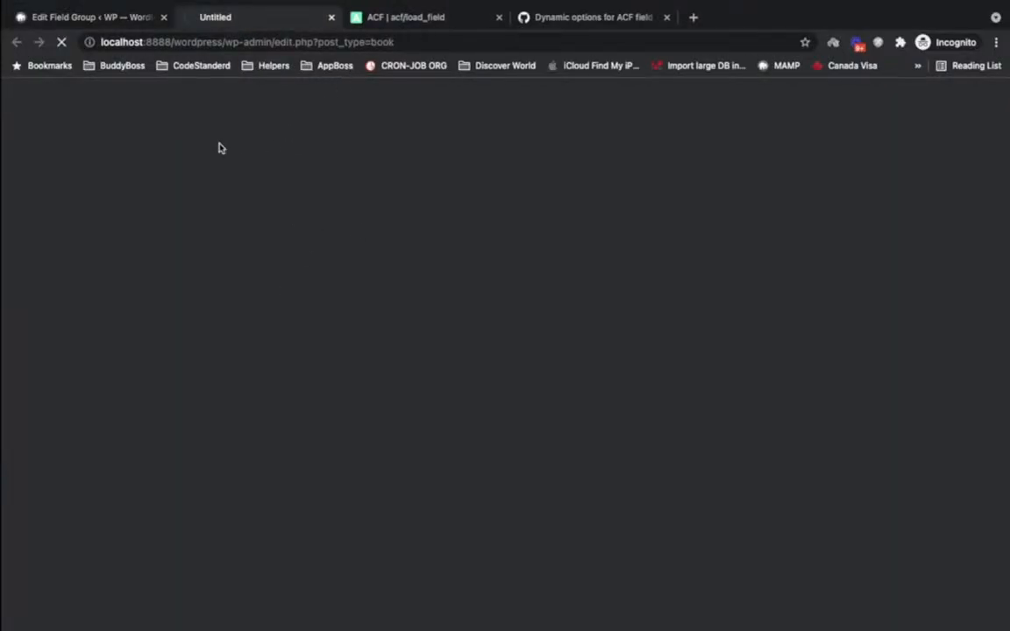
pyautogui.click(130, 25)
pyautogui.click(368, 380)
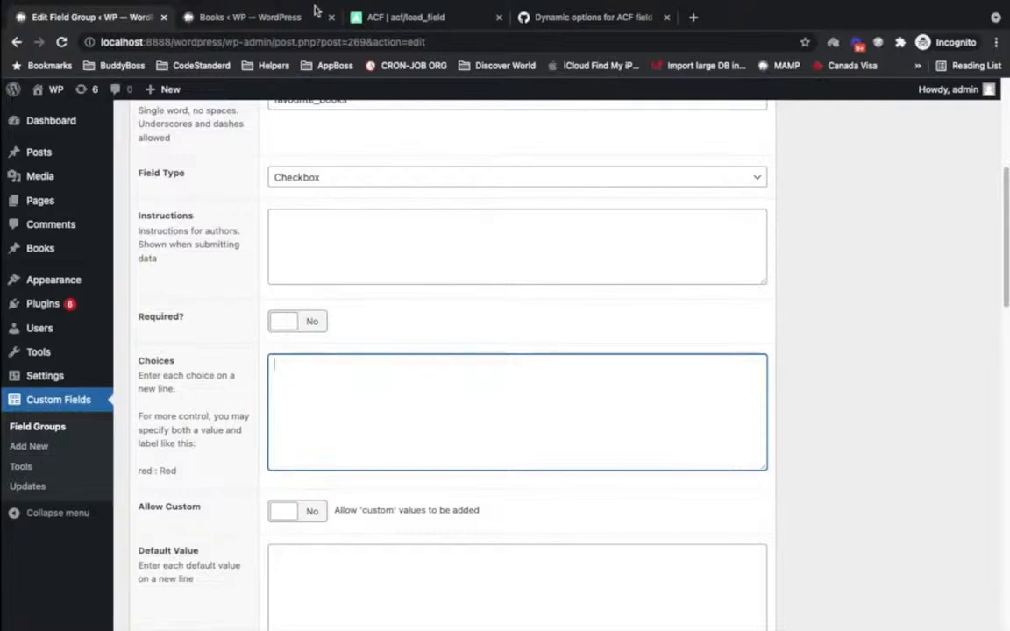
pyautogui.click(256, 21)
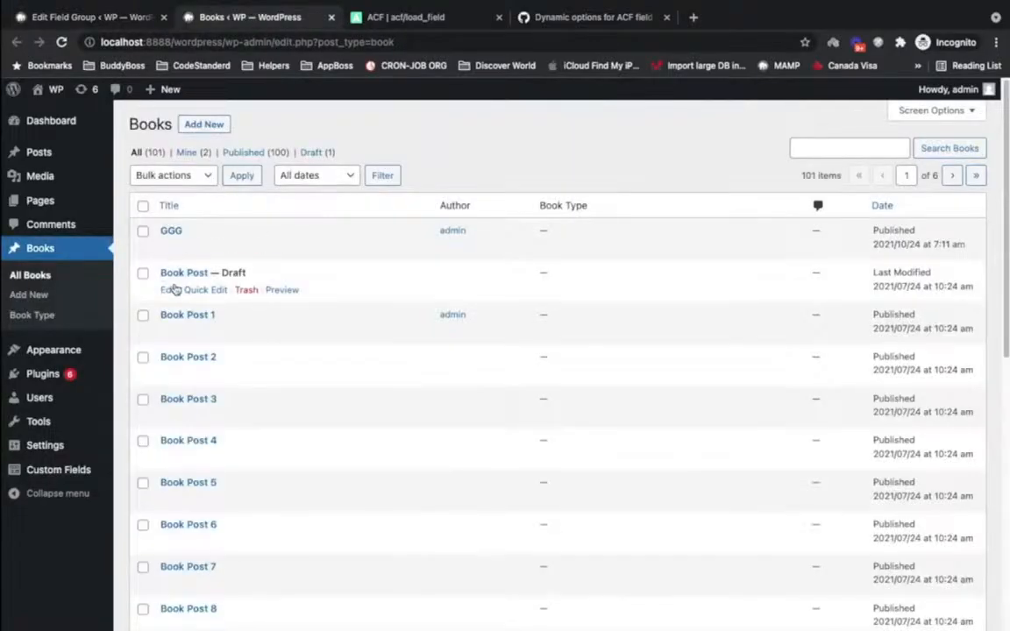
pyautogui.click(129, 17)
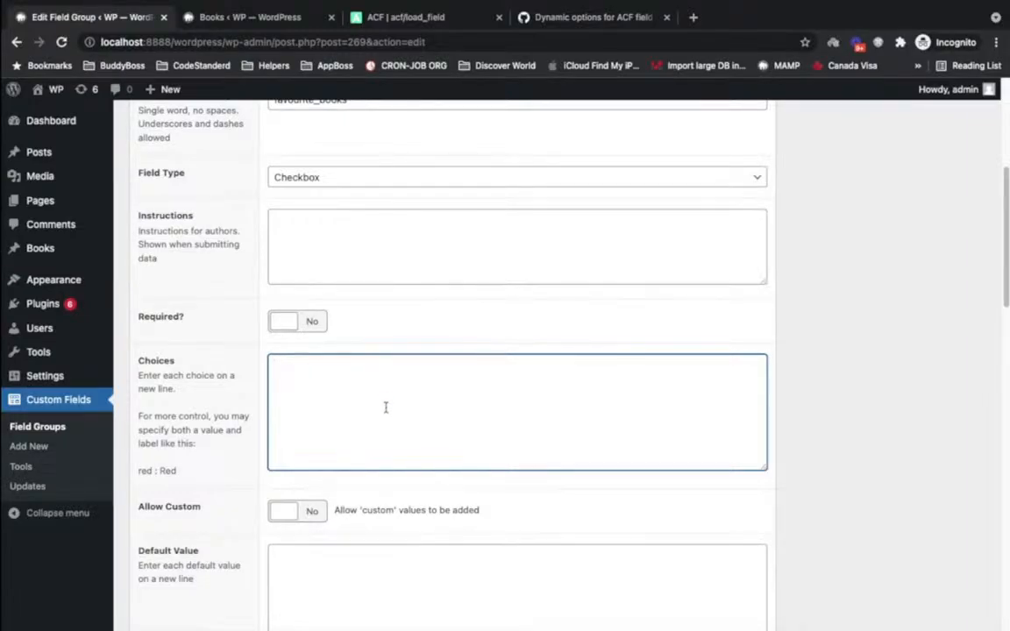
# - Leave the Choices empty and update the Bunty ACF Settings field group
pyautogui.scroll(3, 385, 407)
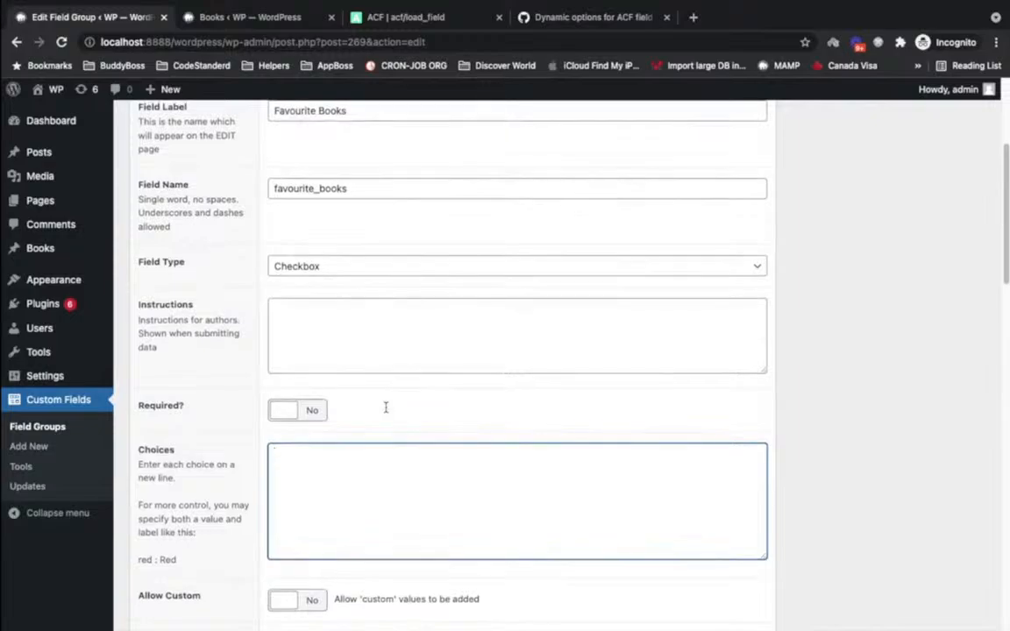
pyautogui.scroll(-1, 385, 406)
pyautogui.scroll(6, 672, 356)
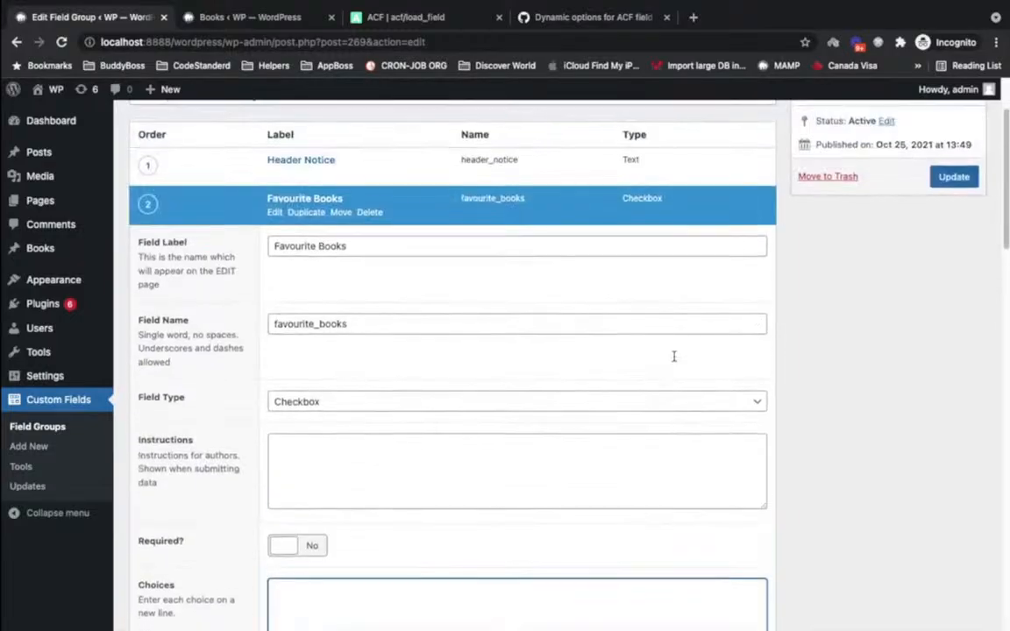
pyautogui.click(954, 287)
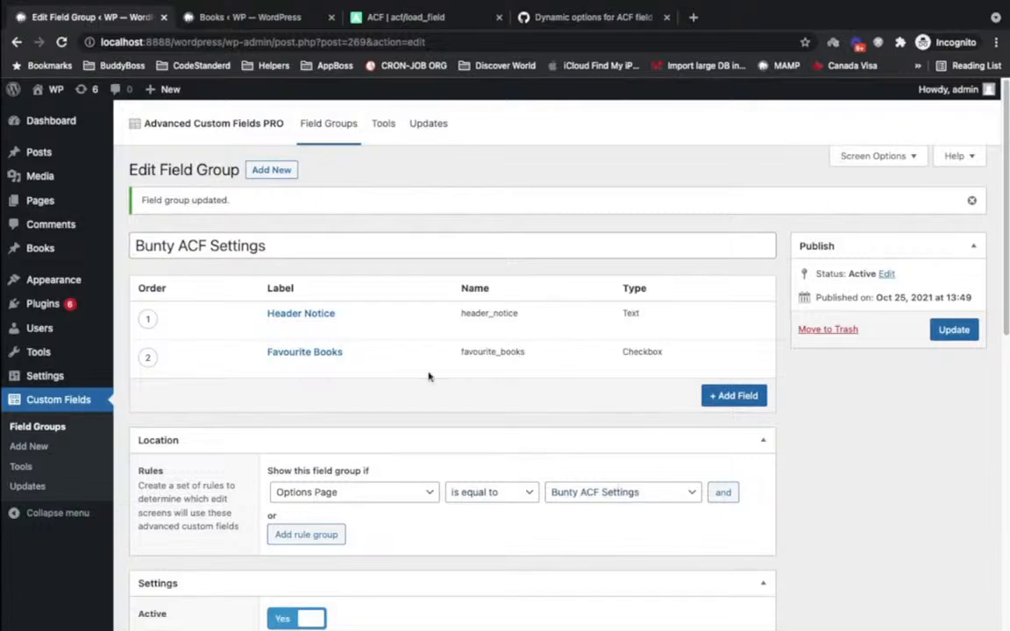
# - Open the Bunty ACF Settings options page in a new browser tab beside the field group's and inspect its Favourite Books field
pyautogui.moveTo(80, 378)
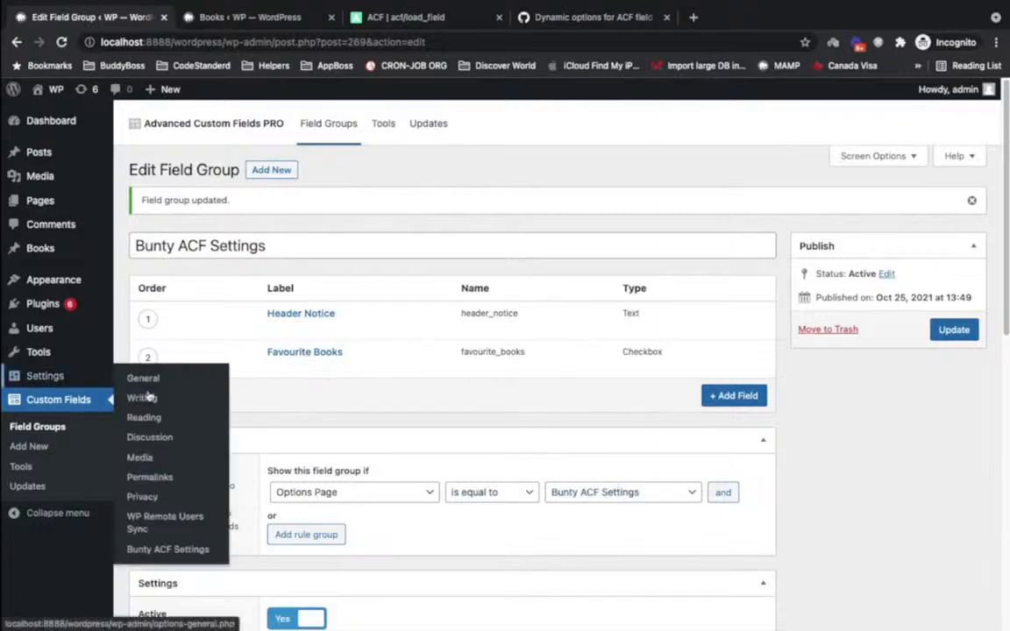
pyautogui.keyDown('super'); pyautogui.click(164, 550); pyautogui.keyUp('super')
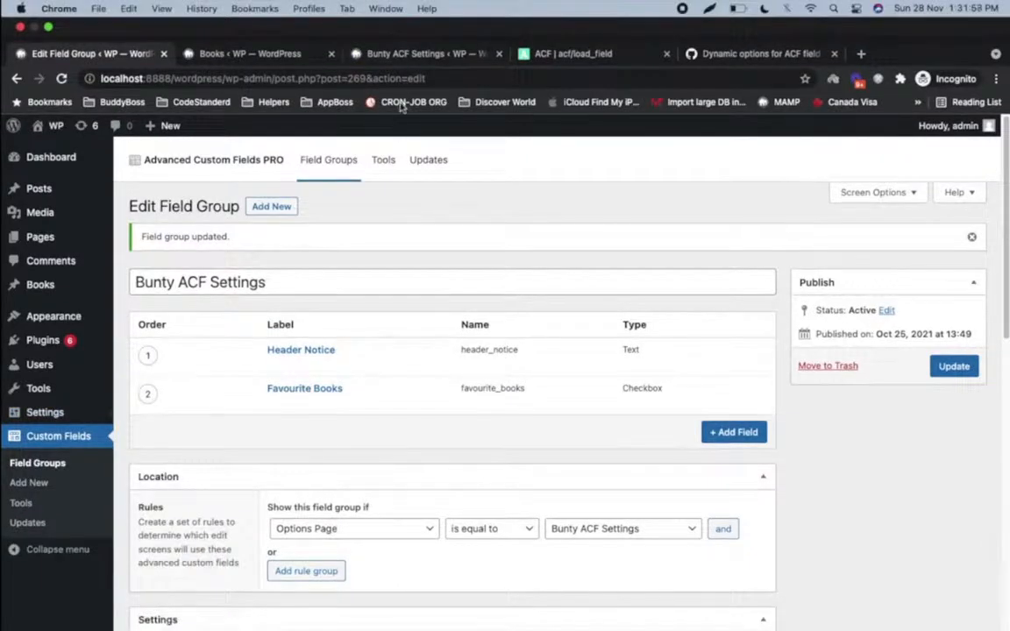
pyautogui.moveTo(422, 53); pyautogui.dragTo(263, 63)
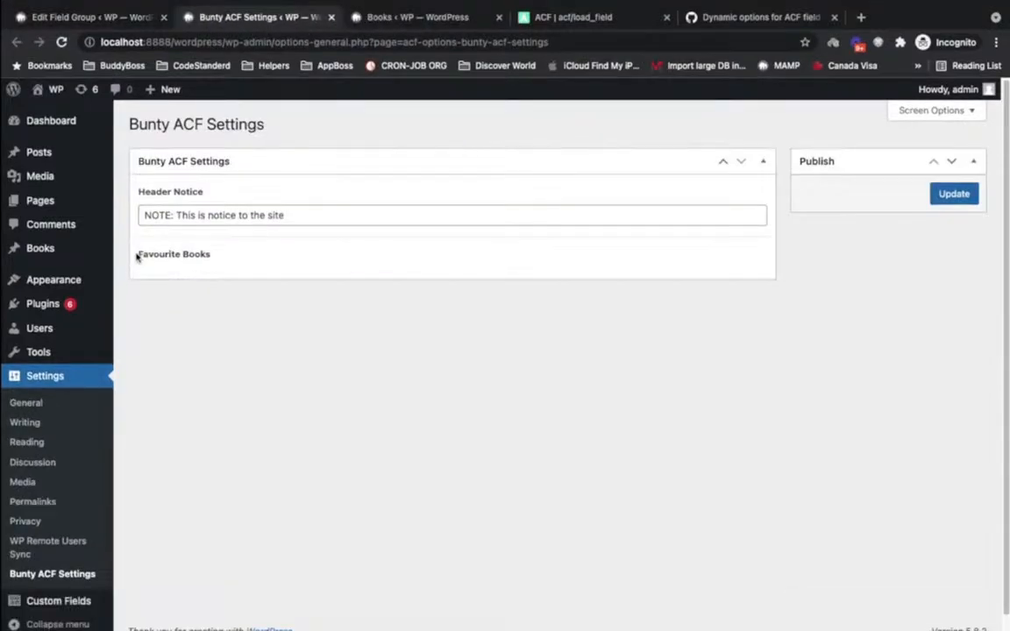
pyautogui.moveTo(137, 254); pyautogui.dragTo(219, 253)
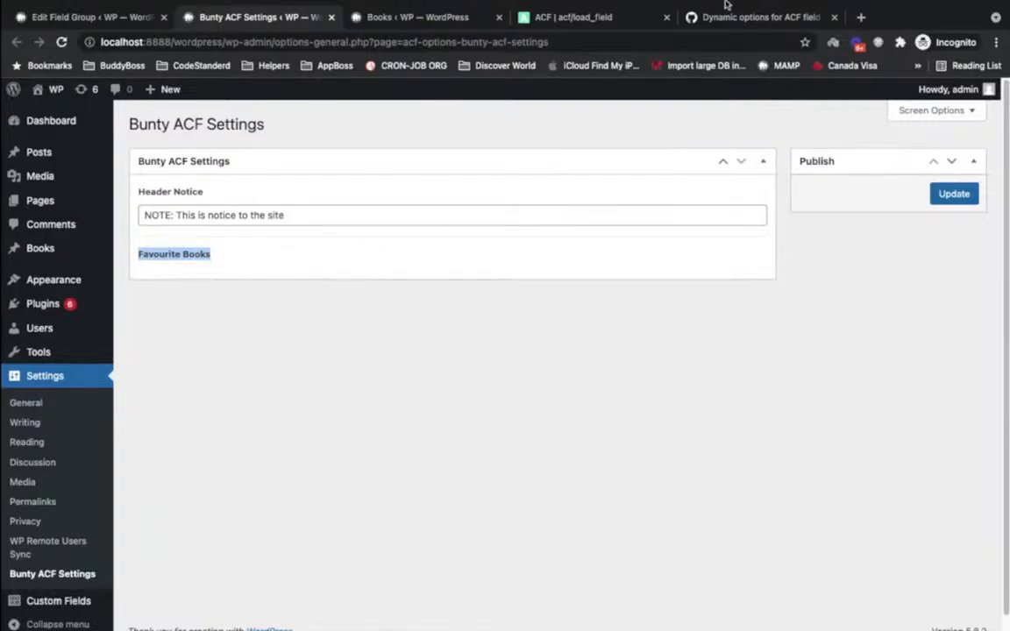
# - Review the dynamic_option_acf.php gist's load_roles code, including the add_filter line for acf/load_field/name=role
pyautogui.click(684, 18)
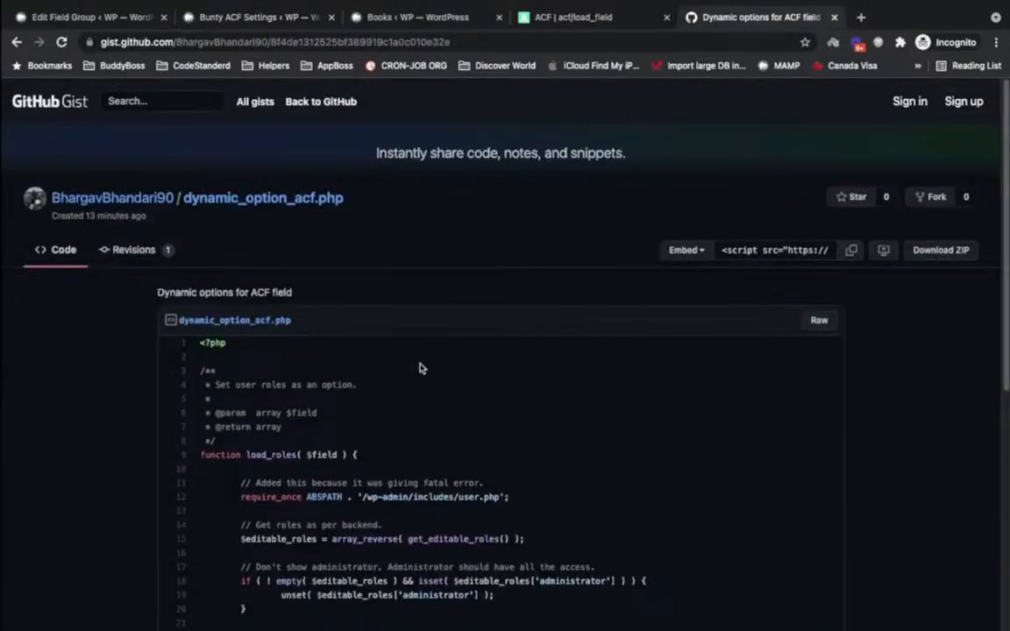
pyautogui.scroll(-10, 420, 368)
pyautogui.scroll(8, 419, 369)
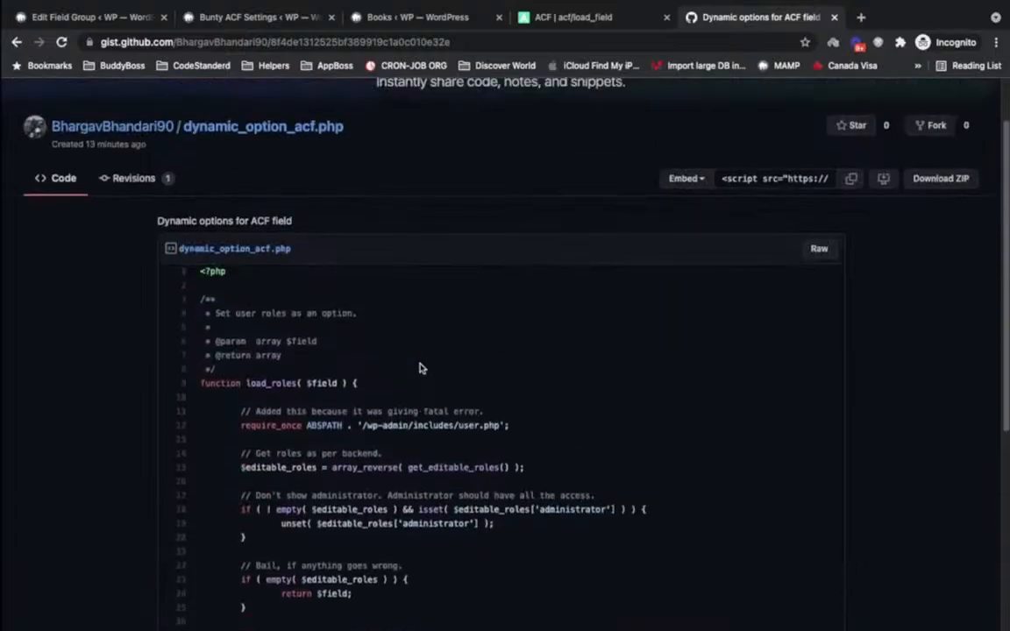
pyautogui.scroll(2, 419, 368)
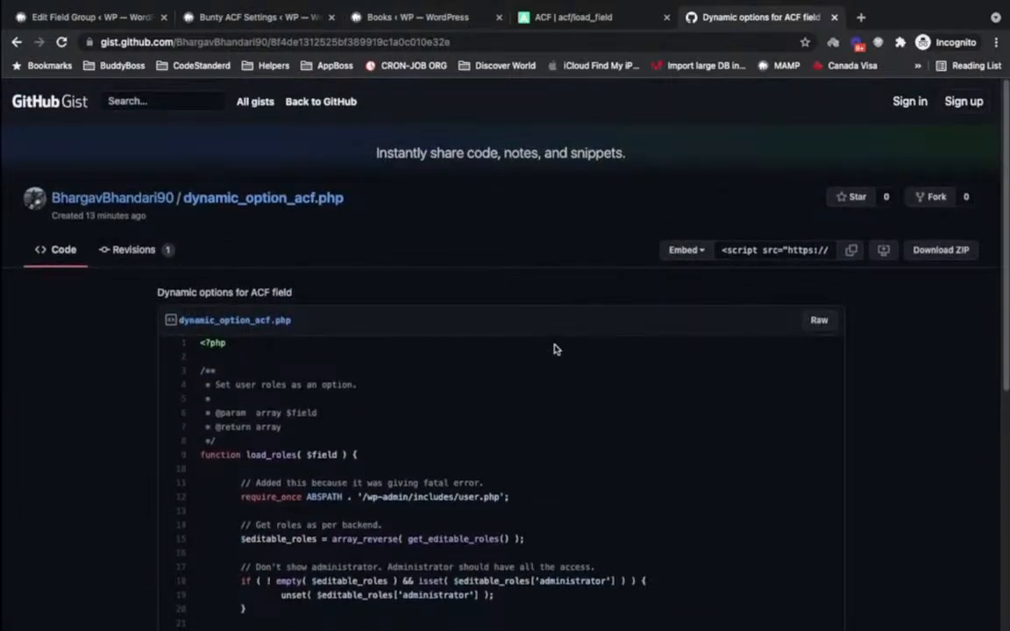
pyautogui.scroll(-10, 553, 349)
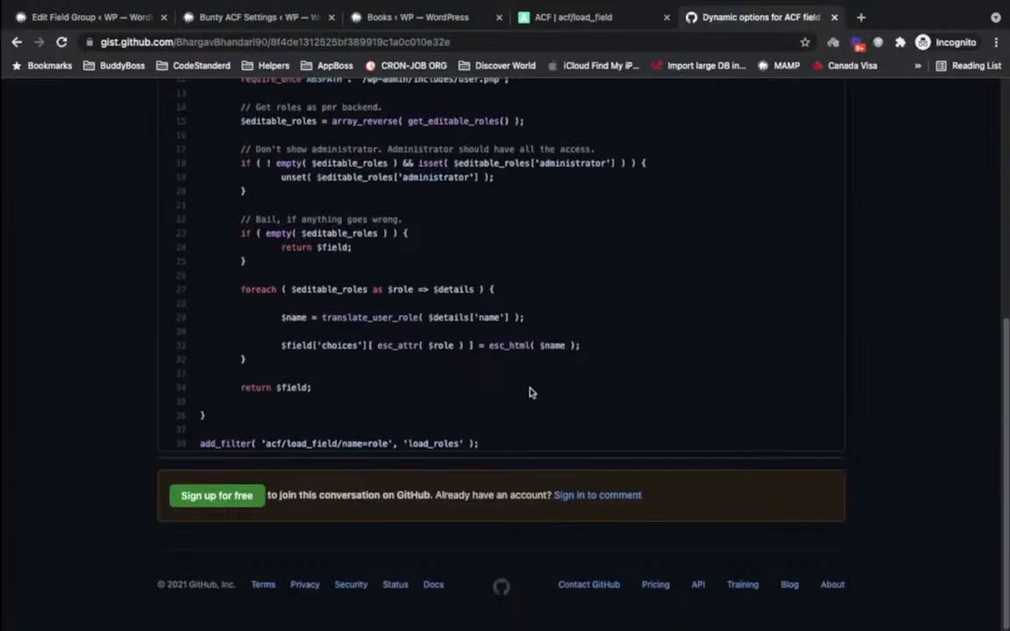
pyautogui.tripleClick(226, 445)
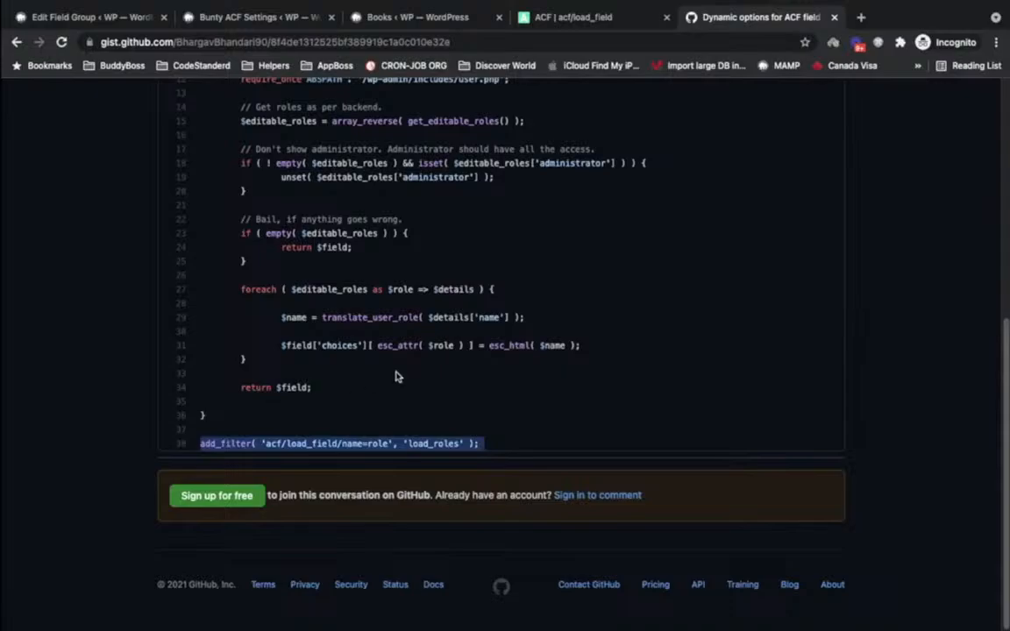
# - Copy the add_filter line for acf/load_field/name=role from the end of the dynamic_option_acf.php gist
pyautogui.press('super+Tab')
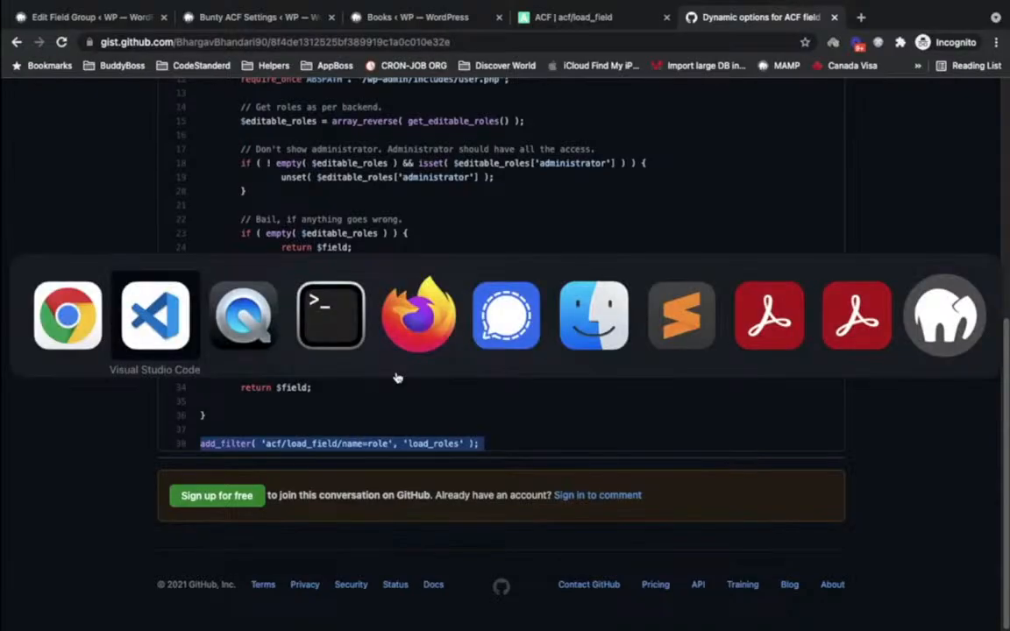
pyautogui.press('super+shift+Tab')
pyautogui.click(278, 446)
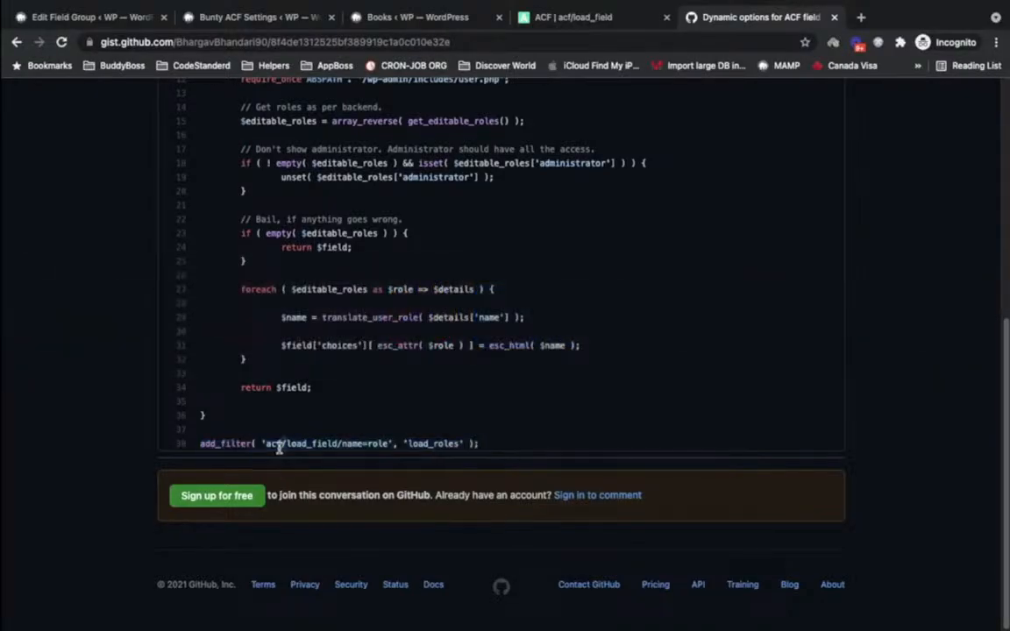
pyautogui.tripleClick(278, 445)
pyautogui.moveTo(267, 444); pyautogui.dragTo(355, 444)
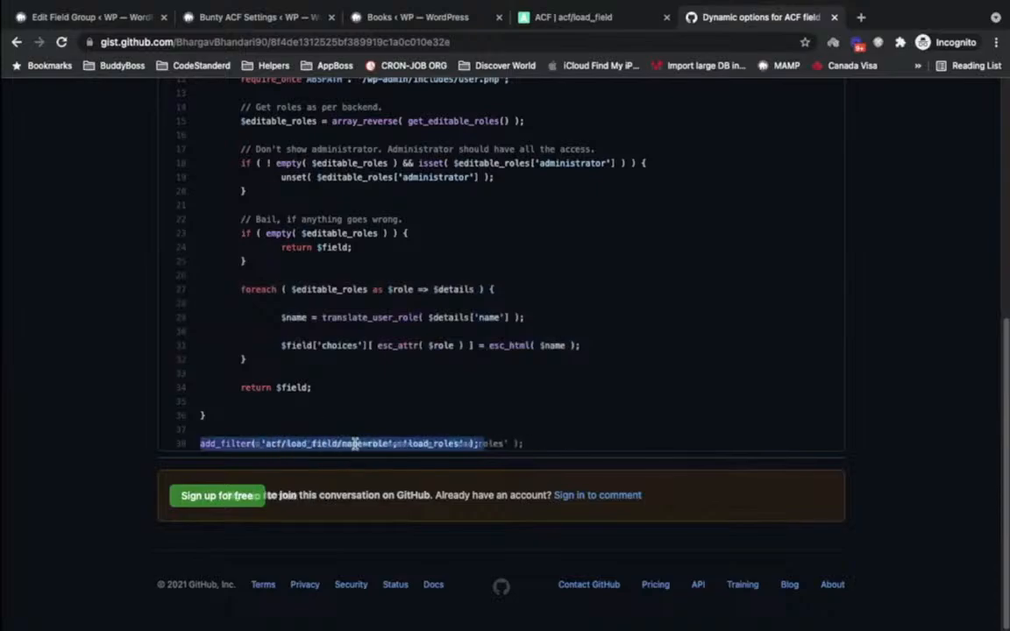
pyautogui.tripleClick(355, 444)
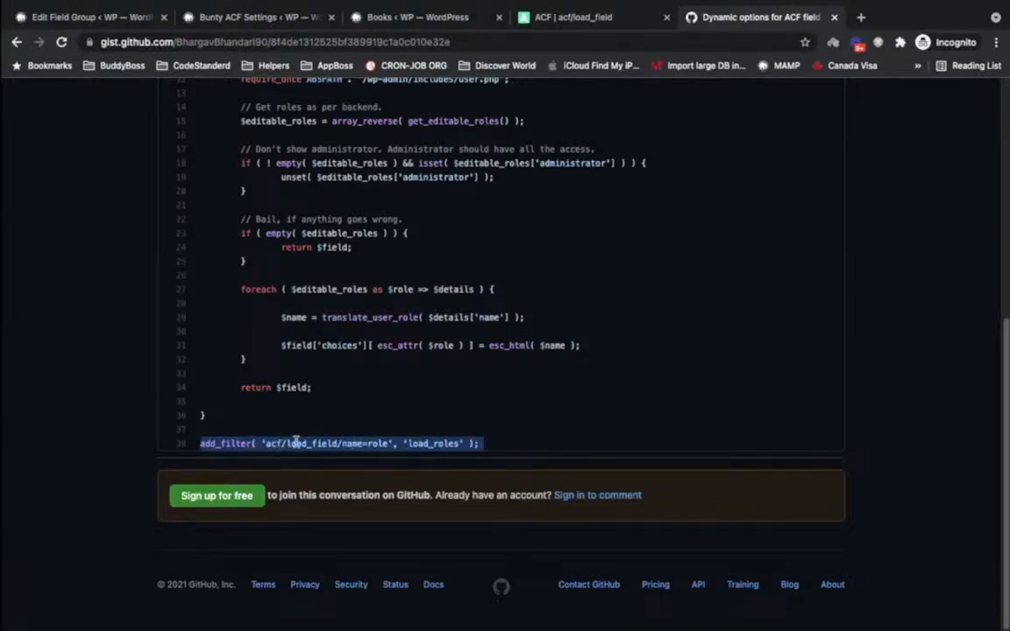
pyautogui.scroll(2, 307, 443)
pyautogui.scroll(-1, 320, 491)
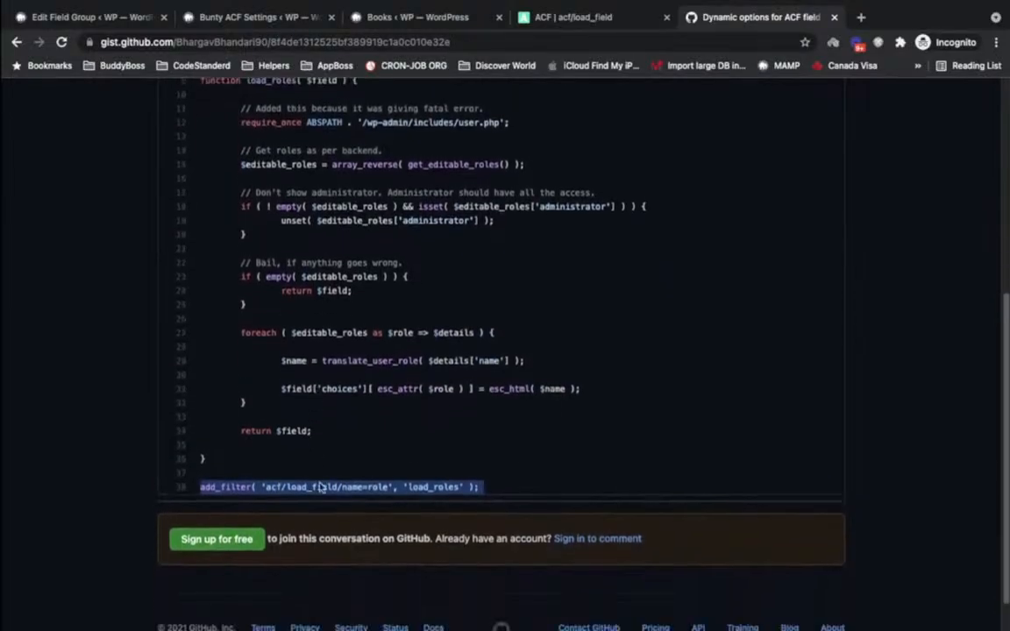
pyautogui.tripleClick(354, 488)
pyautogui.hotkey('ctrl', 'c')
# - In Visual Studio Code, open myplugin/includes/admin.php and paste the copied add_filter line below the admin_menu add_action, without an extra line break
pyautogui.press('super+Tab')
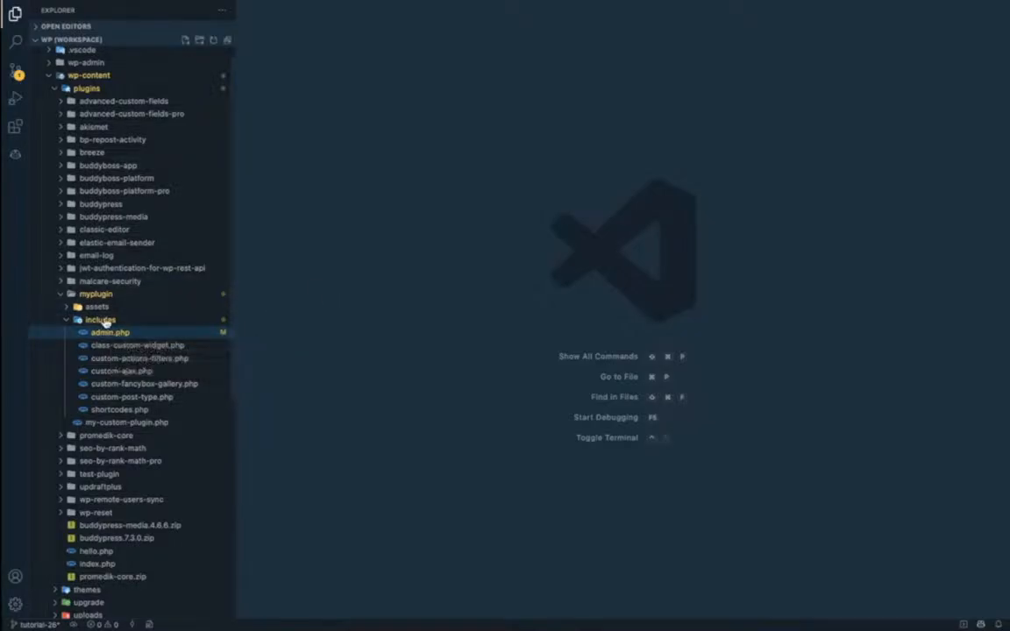
pyautogui.click(112, 335)
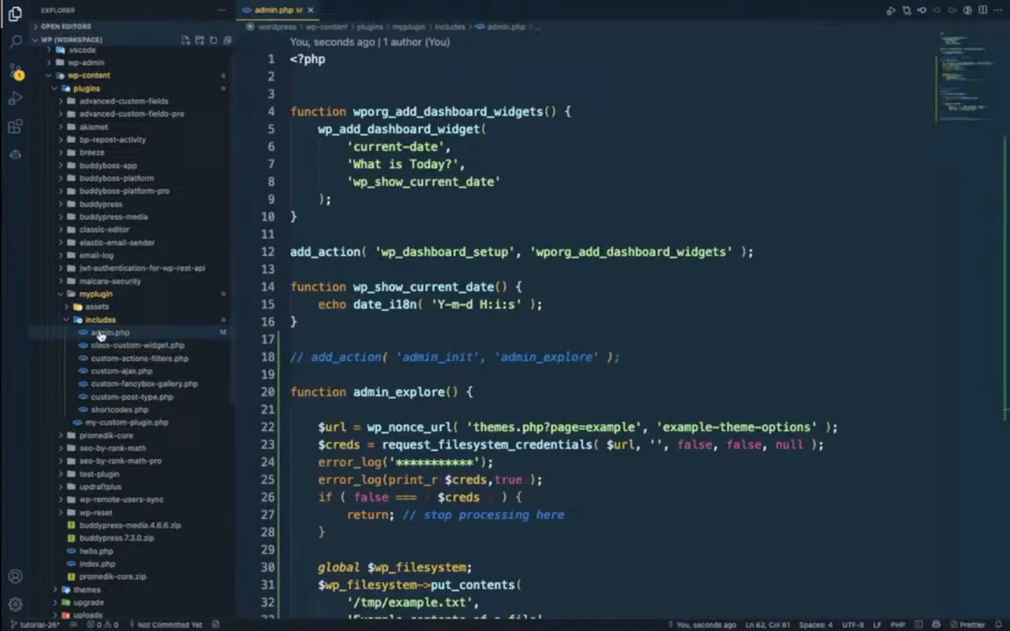
pyautogui.scroll(-20, 500, 250)
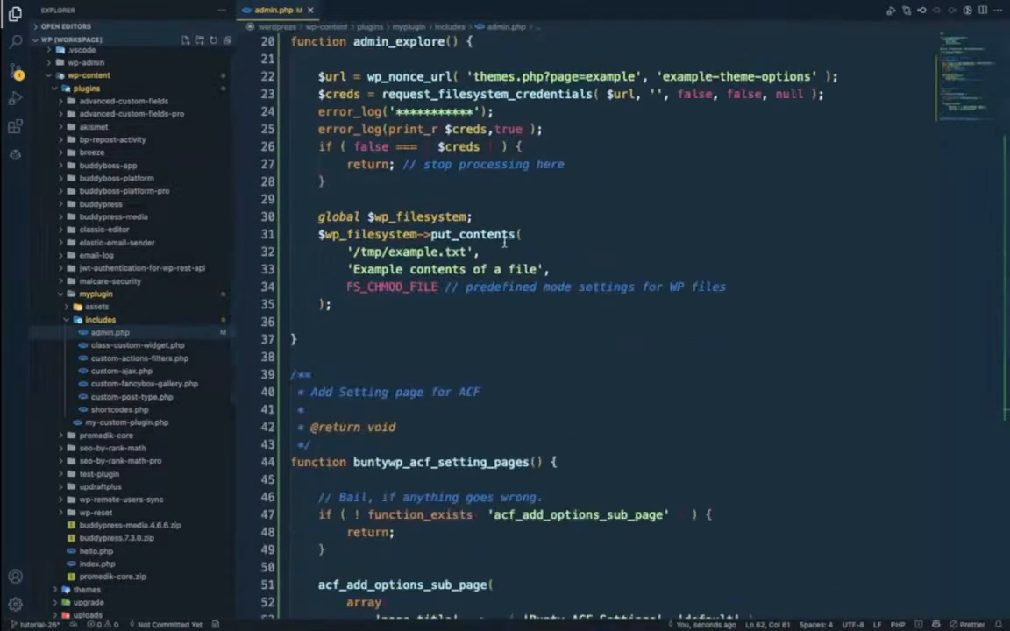
pyautogui.scroll(5, 504, 241)
pyautogui.scroll(-1, 505, 242)
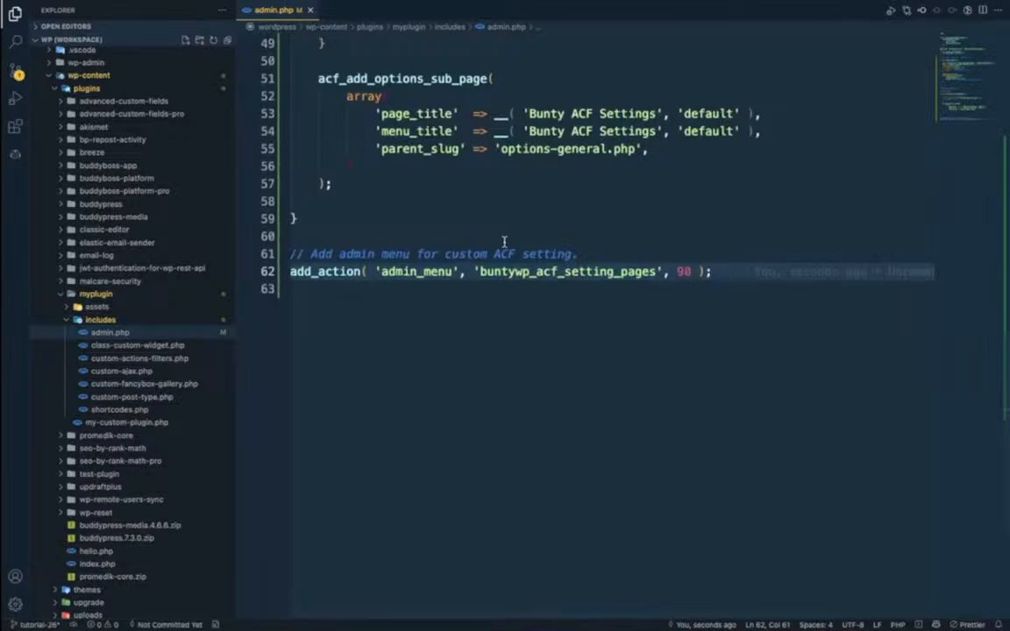
pyautogui.press('Return')
pyautogui.press('Return')
pyautogui.hotkey('ctrl', 'v')
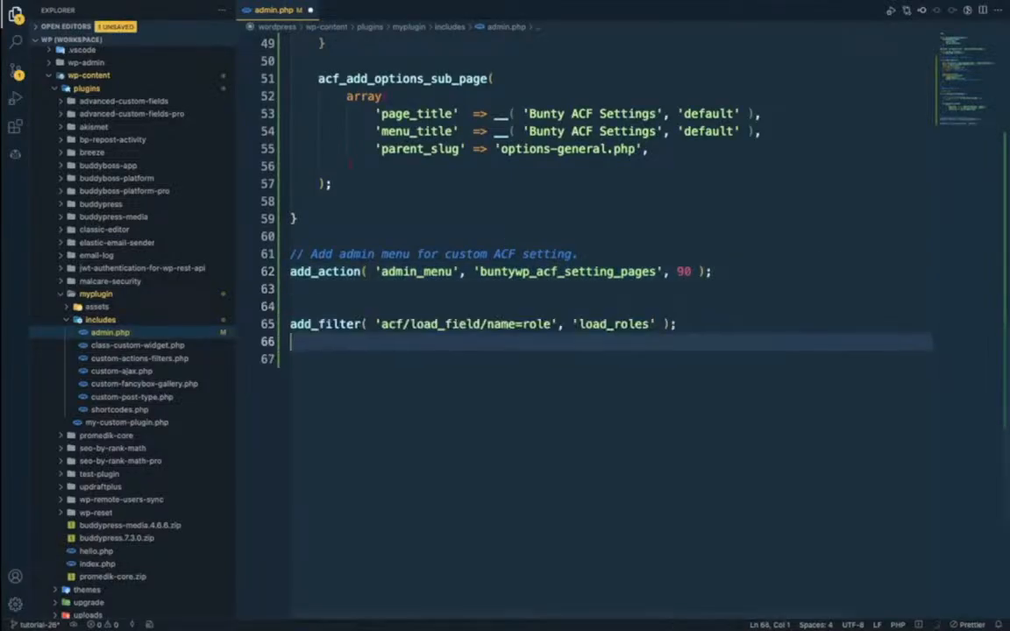
pyautogui.press('BackSpace')
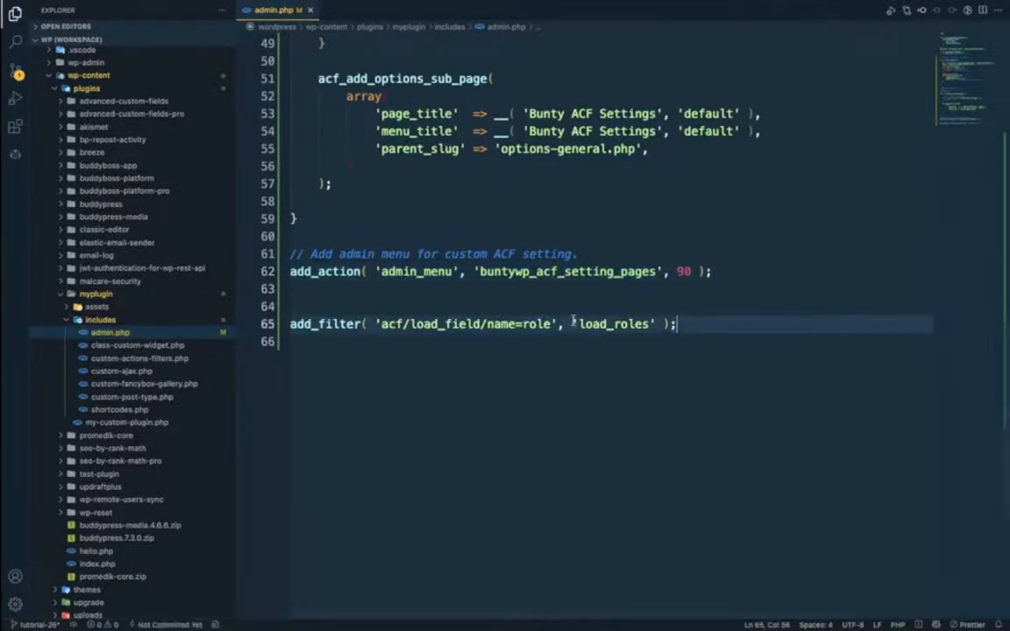
pyautogui.hotkey('ctrl', 'Left')
# - Return to the gist in Chrome and review the load_roles function, from its name to the foreach loop that fills the choices
pyautogui.scroll(5, 469, 237)
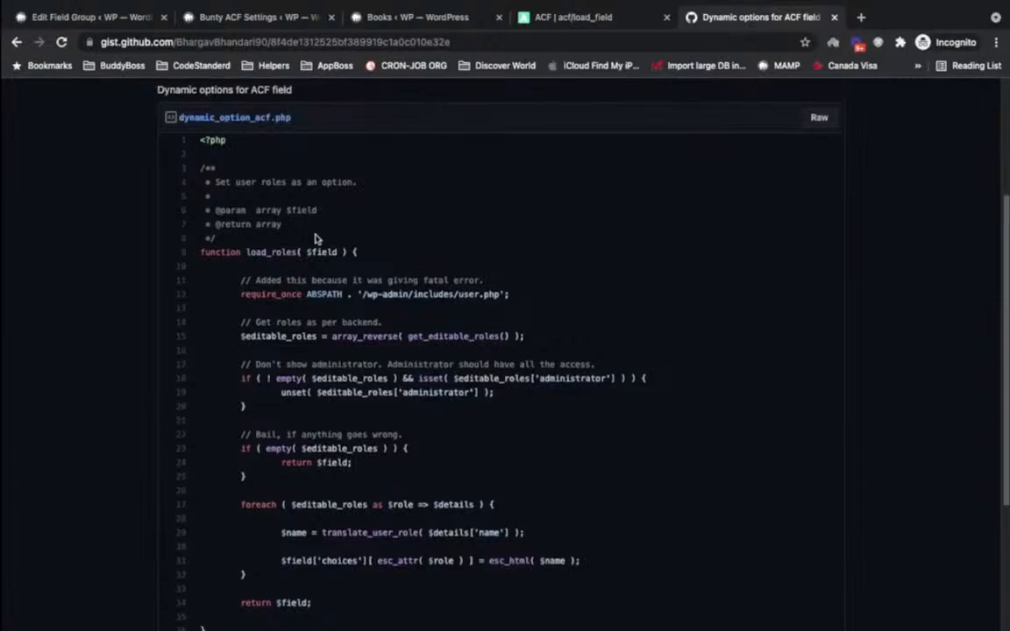
pyautogui.doubleClick(272, 252)
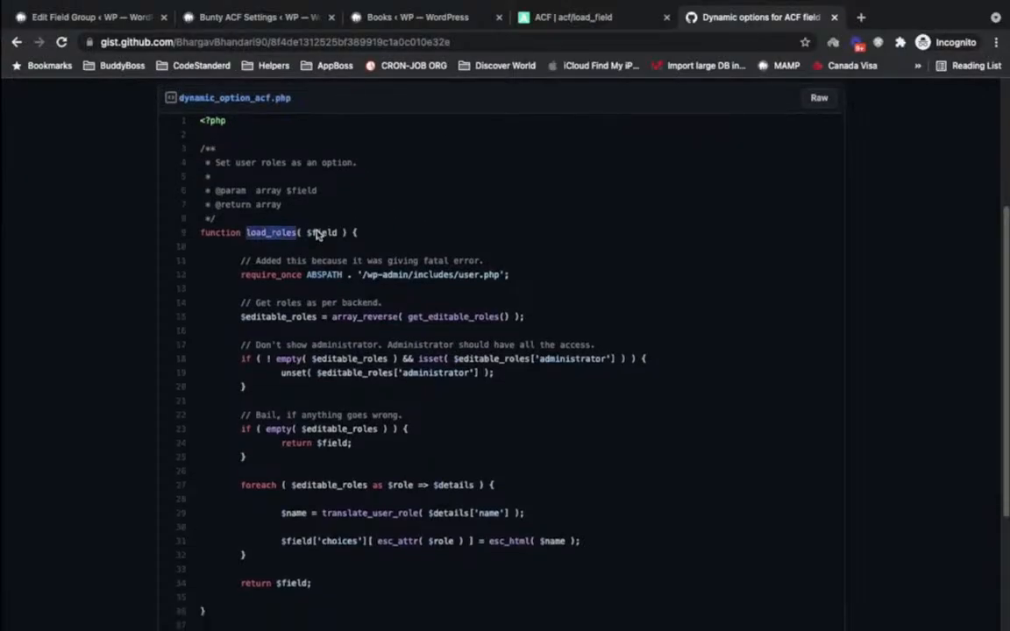
pyautogui.scroll(3, 316, 232)
pyautogui.scroll(-5, 317, 234)
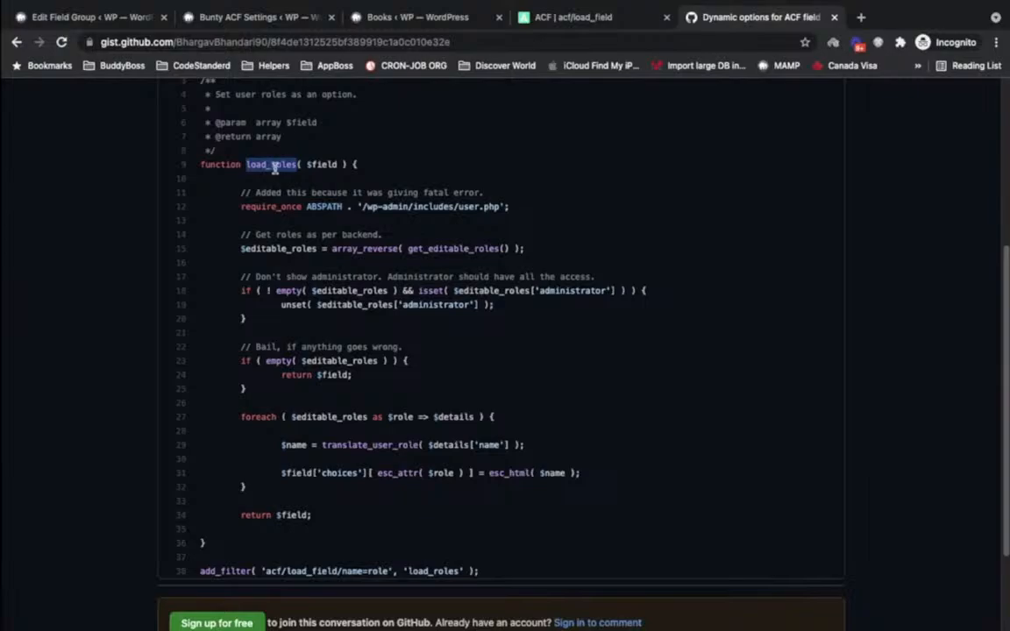
pyautogui.scroll(-1, 318, 272)
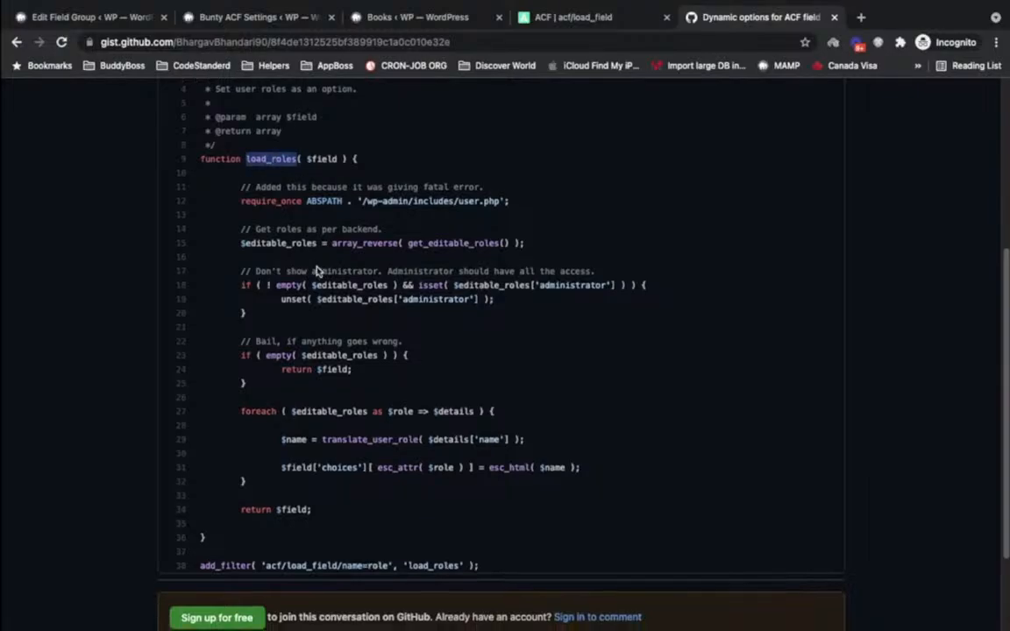
pyautogui.scroll(-1, 318, 271)
pyautogui.moveTo(240, 164); pyautogui.dragTo(317, 505)
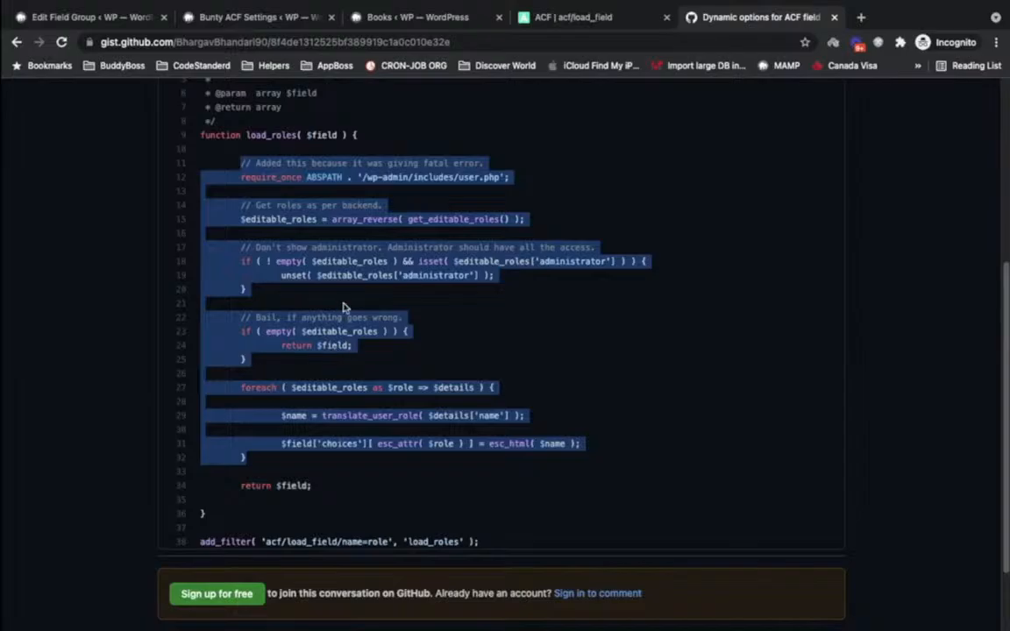
# - Replace role in the admin.php filter's hook name with favourite_books, copied from the Favourite Books field's name in the ACF field group
pyautogui.press('super+Tab')
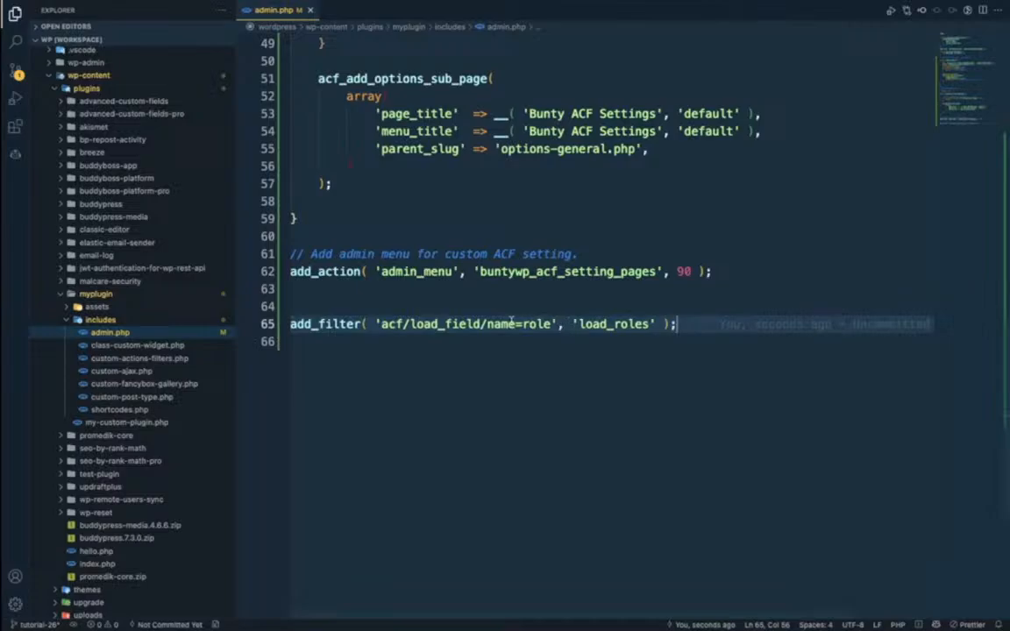
pyautogui.click(383, 324)
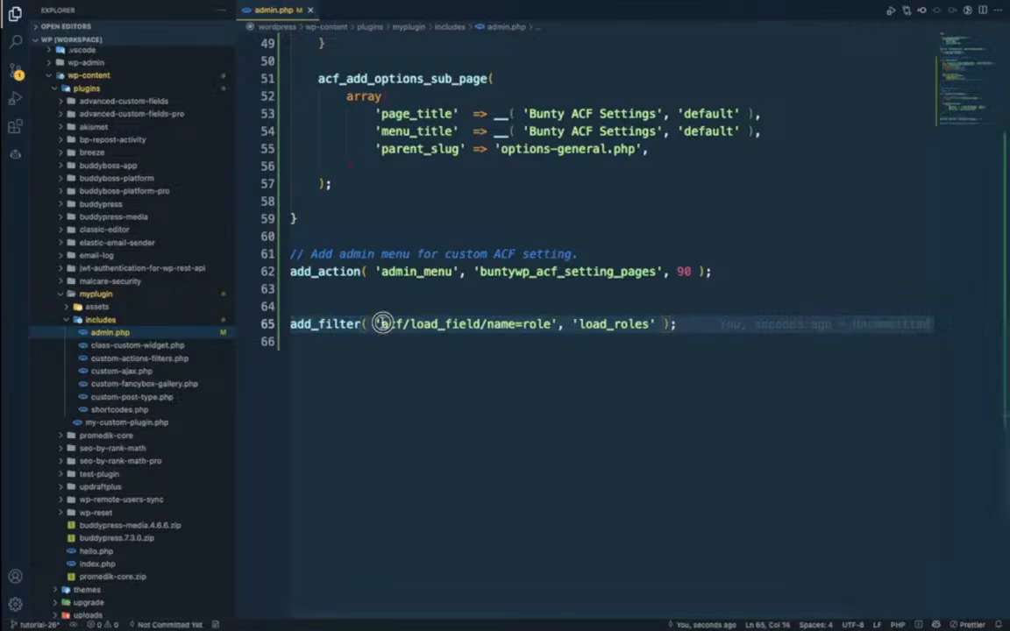
pyautogui.doubleClick(462, 324)
pyautogui.doubleClick(503, 323)
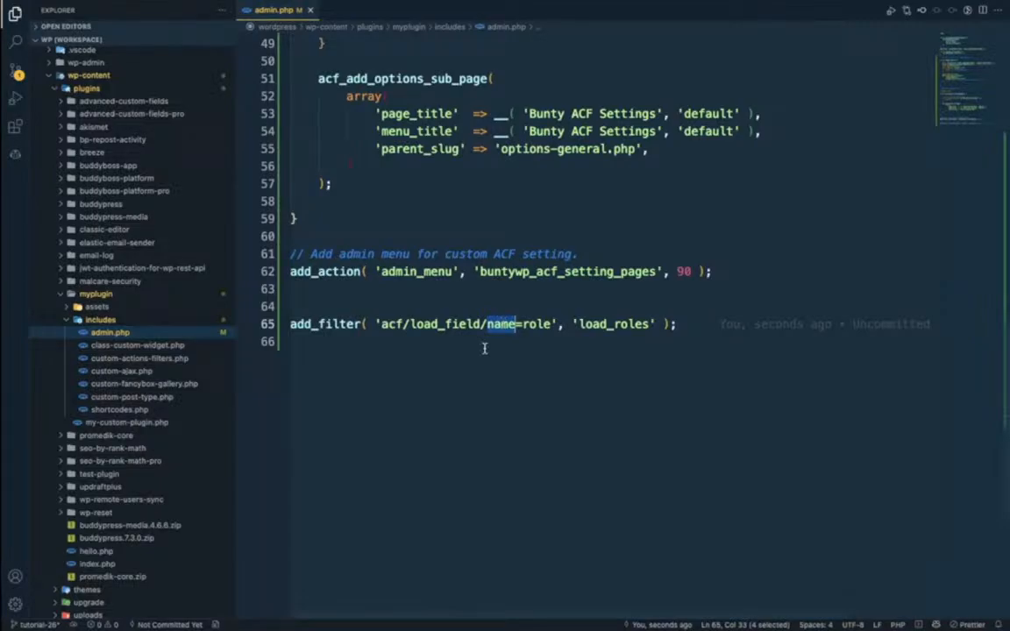
pyautogui.doubleClick(536, 325)
pyautogui.press('super+Tab')
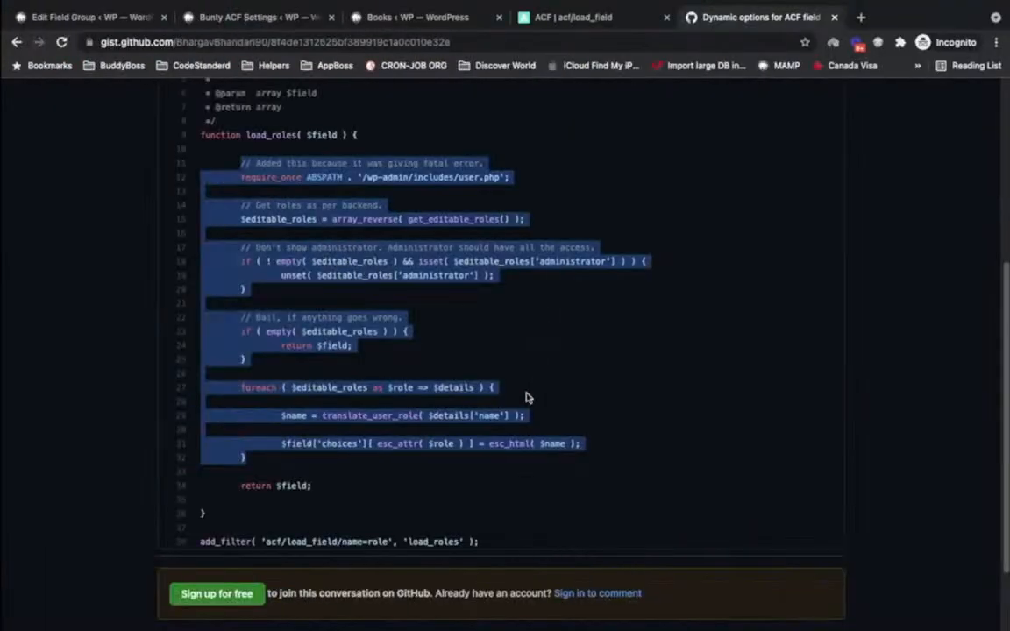
pyautogui.click(100, 18)
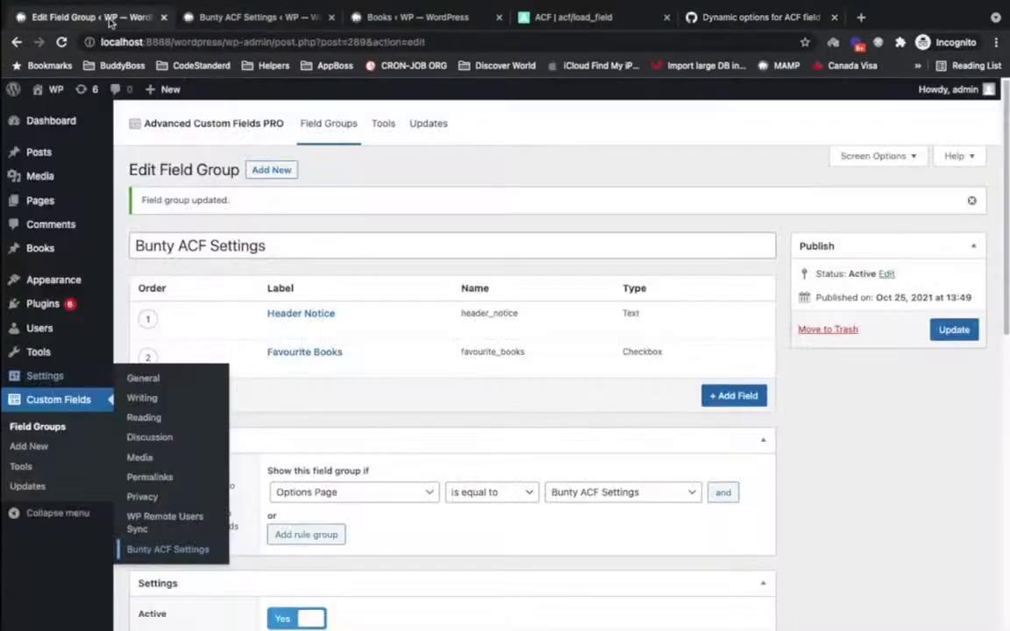
pyautogui.doubleClick(486, 351)
pyautogui.hotkey('ctrl', 'c')
pyautogui.press('super+Tab')
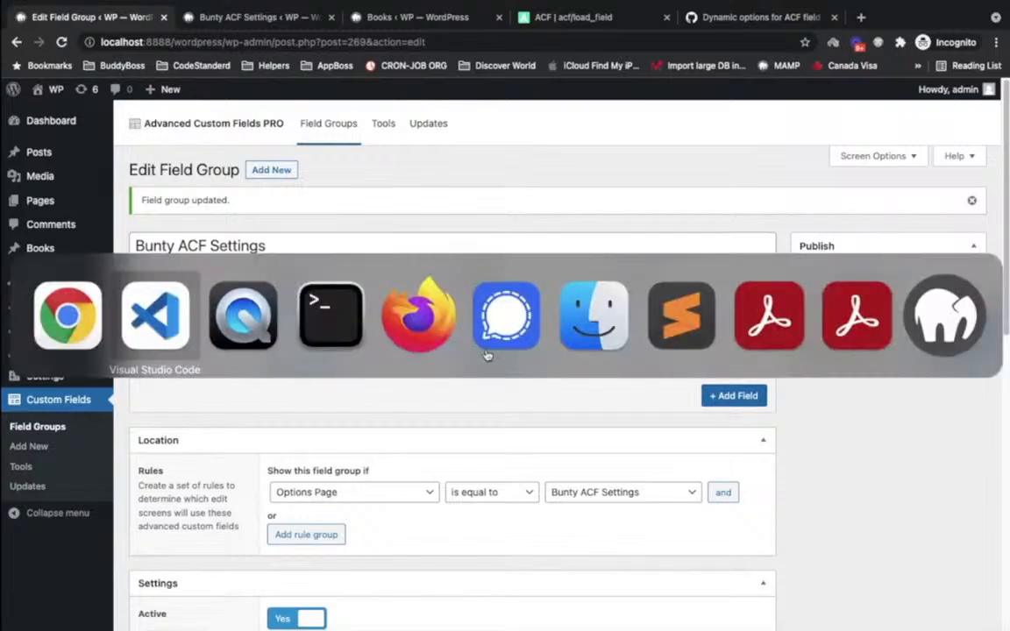
pyautogui.hotkey('ctrl', 'v')
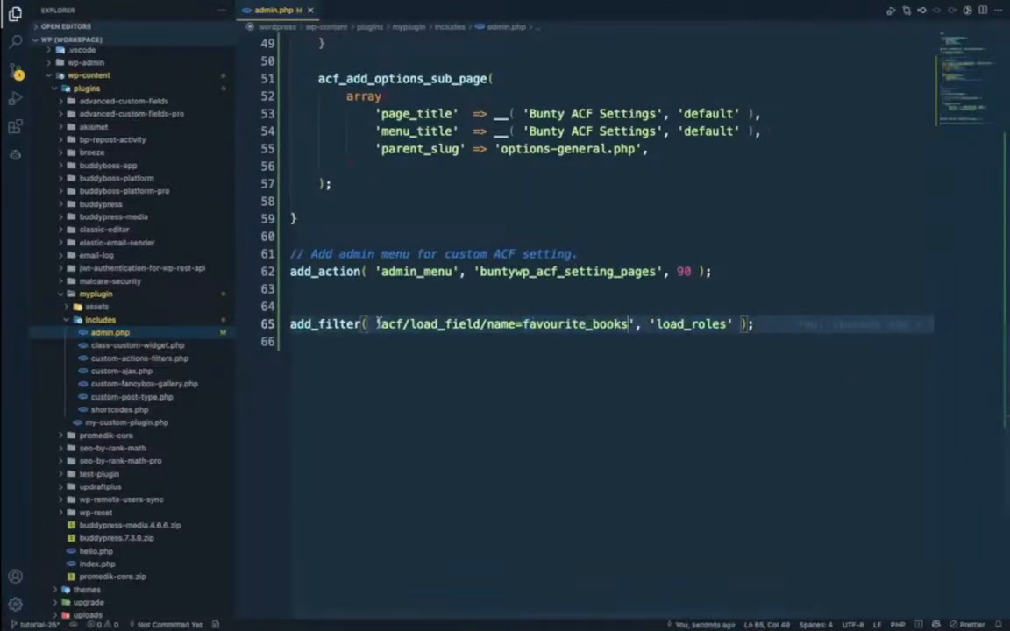
pyautogui.moveTo(381, 323); pyautogui.dragTo(629, 322)
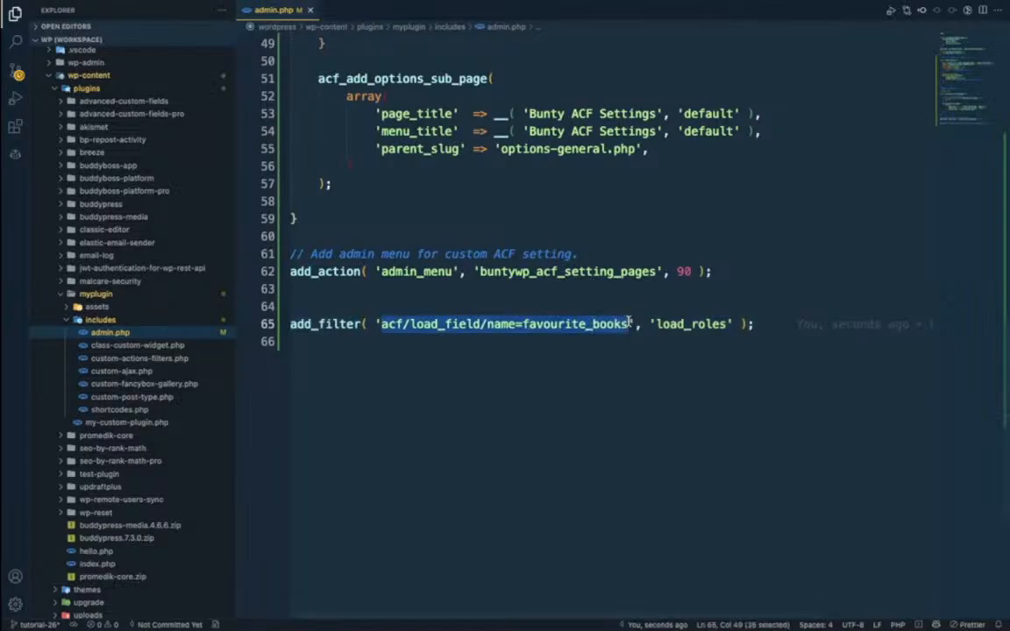
# - Replace the load_roles callback in the add_filter line with favourite_books_options and save the file
pyautogui.doubleClick(673, 324)
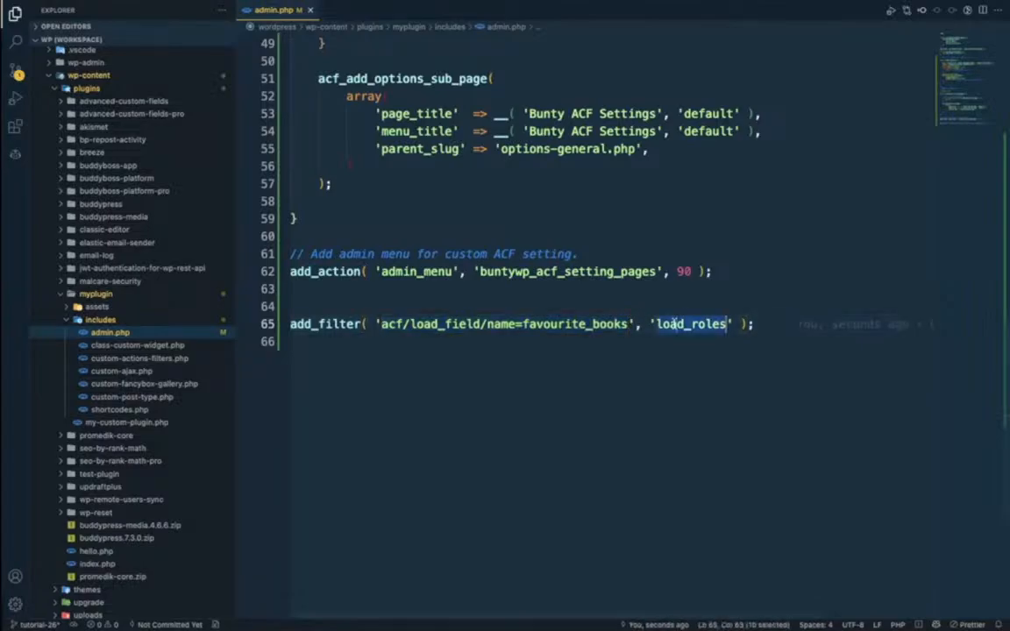
pyautogui.click(589, 321)
pyautogui.doubleClick(588, 321)
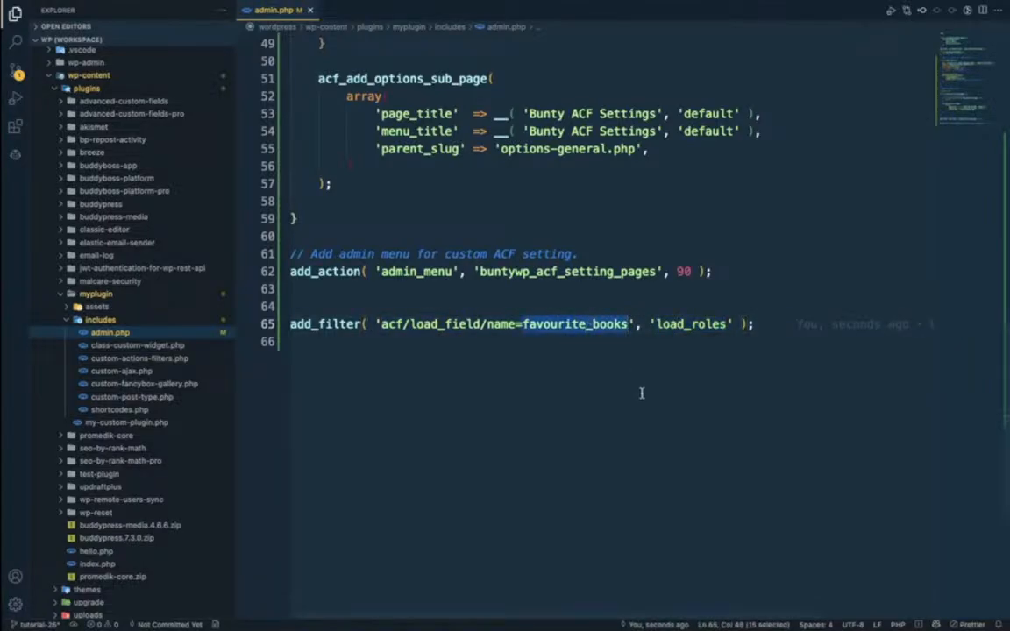
pyautogui.scroll(1, 801, 287)
pyautogui.doubleClick(671, 375)
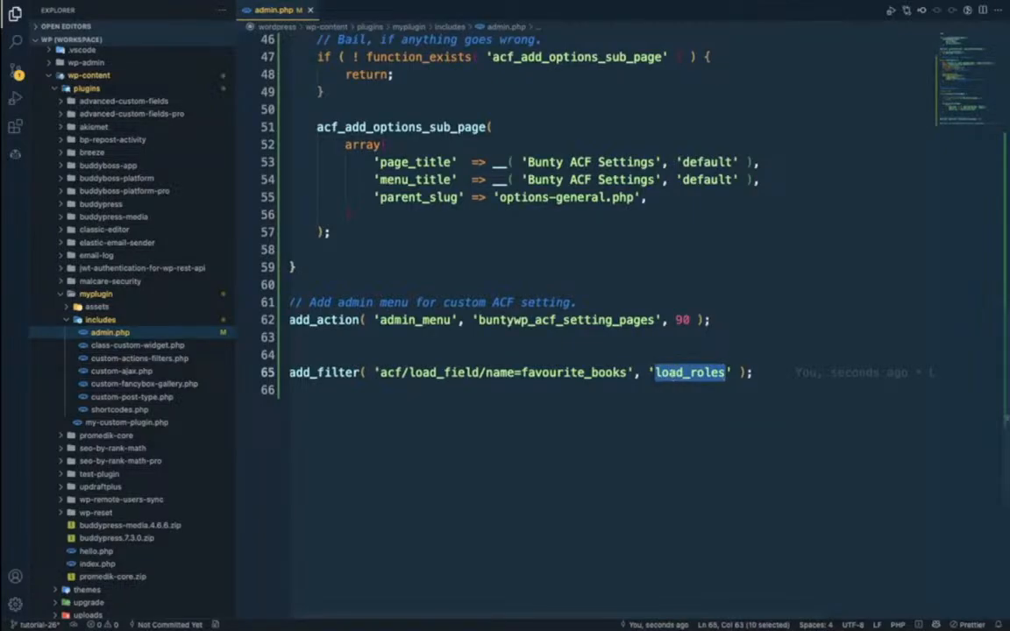
pyautogui.write('favo')
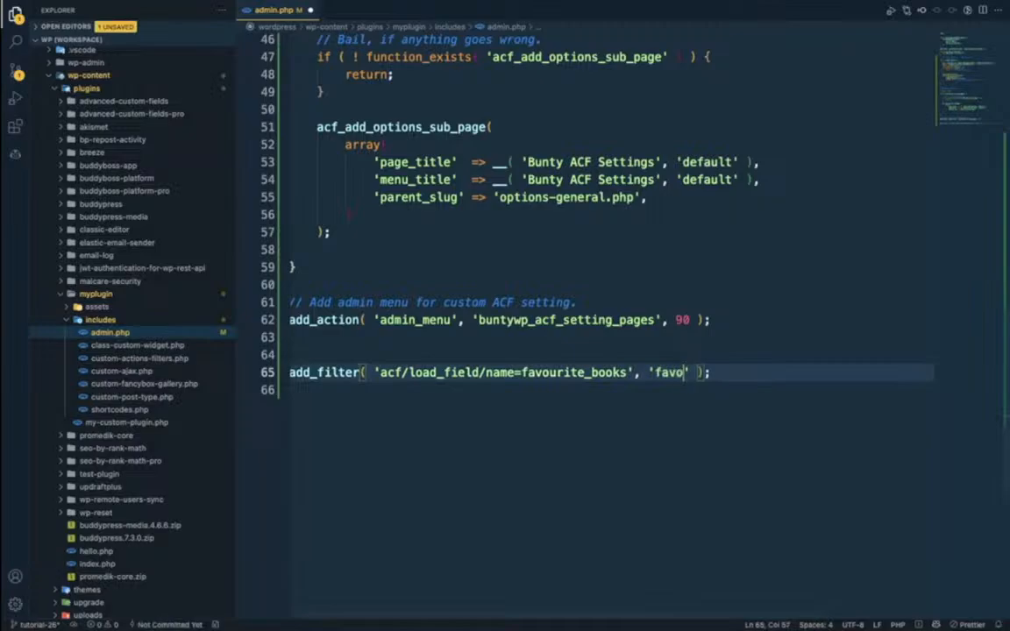
pyautogui.write('urit')
pyautogui.press('BackSpace')
pyautogui.write('ritebooks')
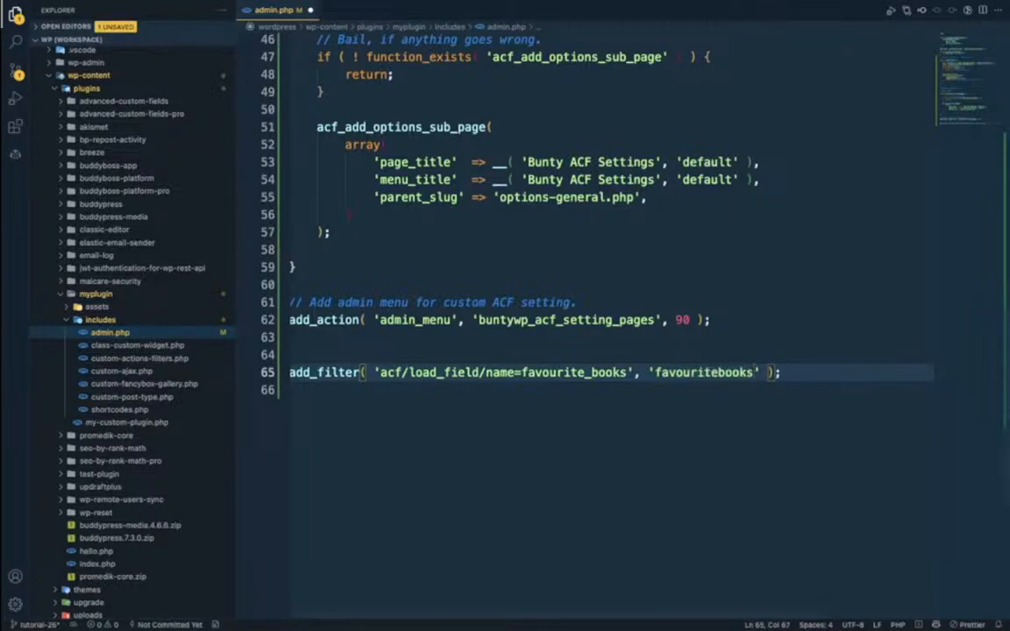
pyautogui.write('_')
pyautogui.click(762, 372)
pyautogui.write('_options')
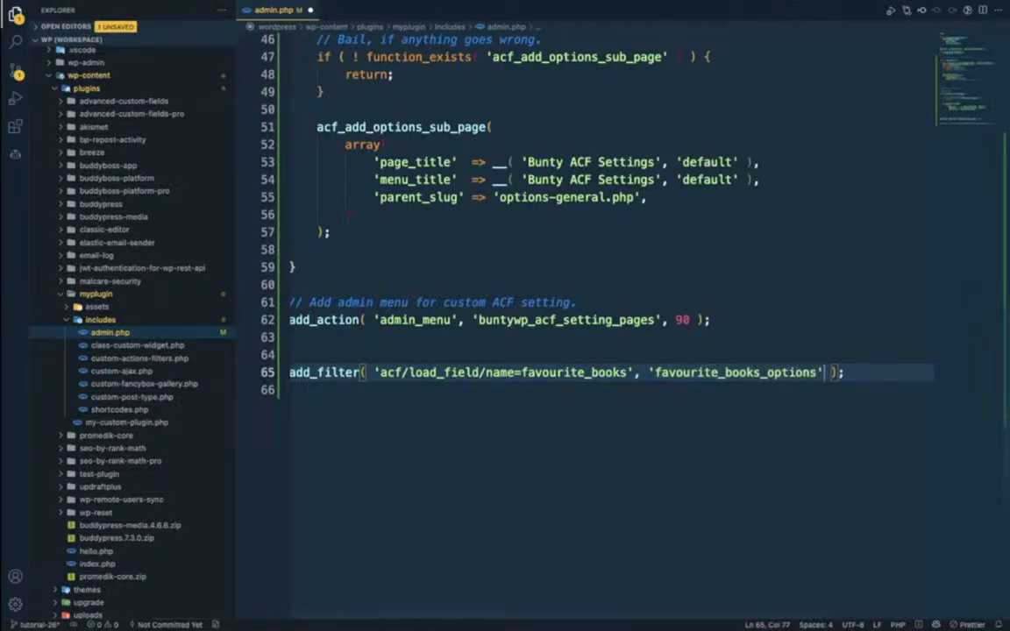
pyautogui.hotkey('ctrl', 's')
# - Add an empty function favourite_books_options() above the add_filter line, reusing the callback's copied name, and save the file
pyautogui.doubleClick(717, 373)
pyautogui.hotkey('ctrl', 'c')
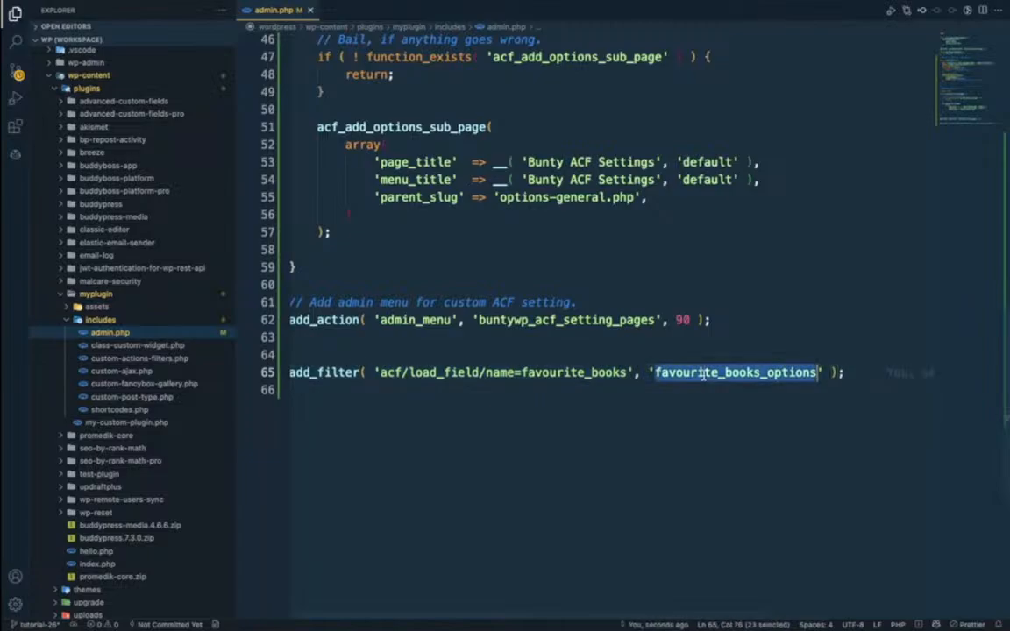
pyautogui.click(353, 345)
pyautogui.press('Return')
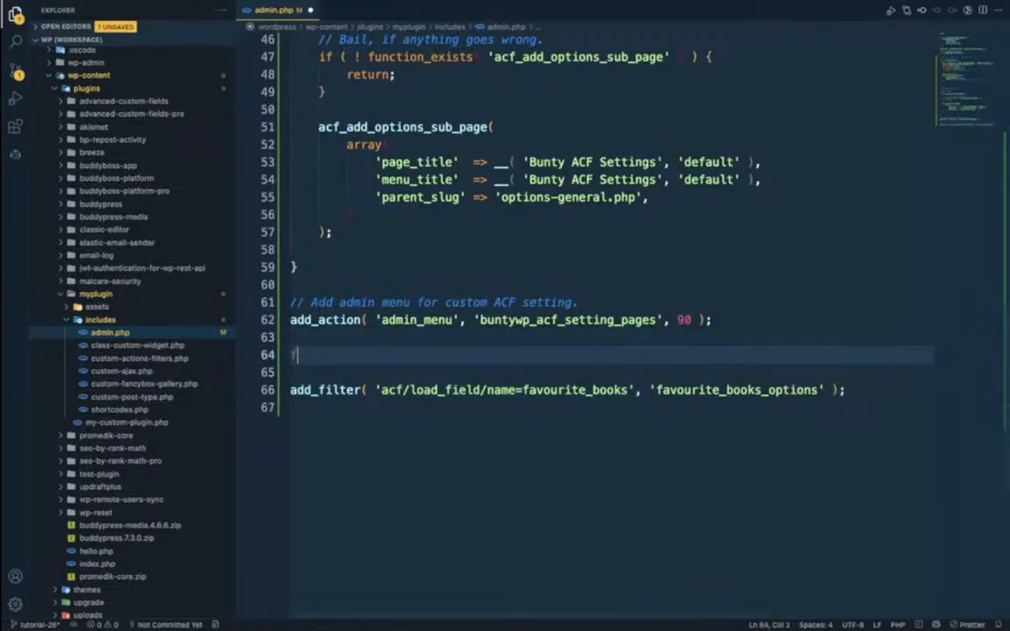
pyautogui.write('function')
pyautogui.hotkey('ctrl', 'v')
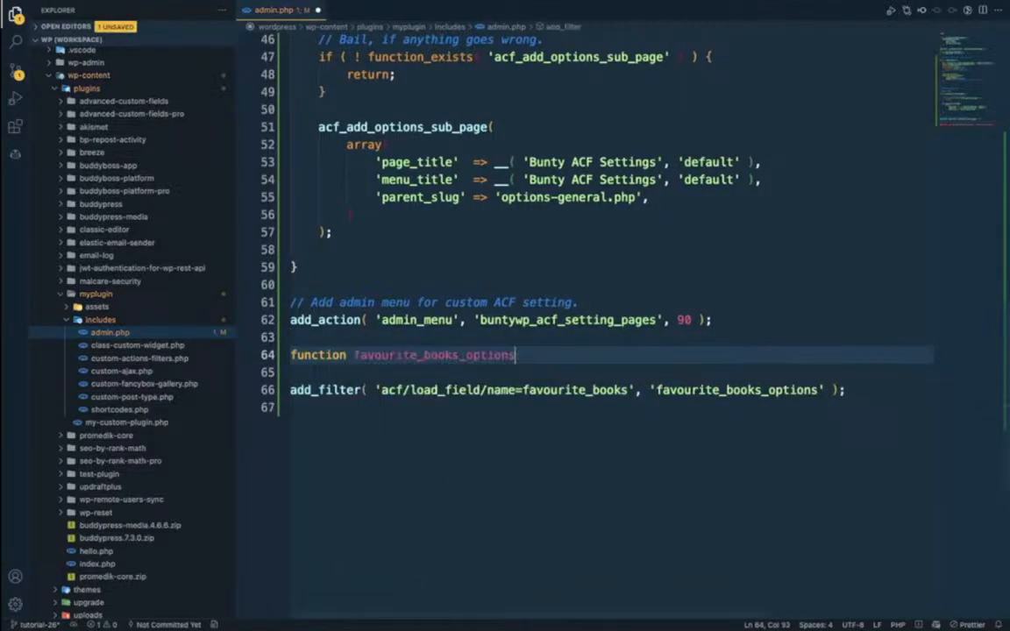
pyautogui.write('() {')
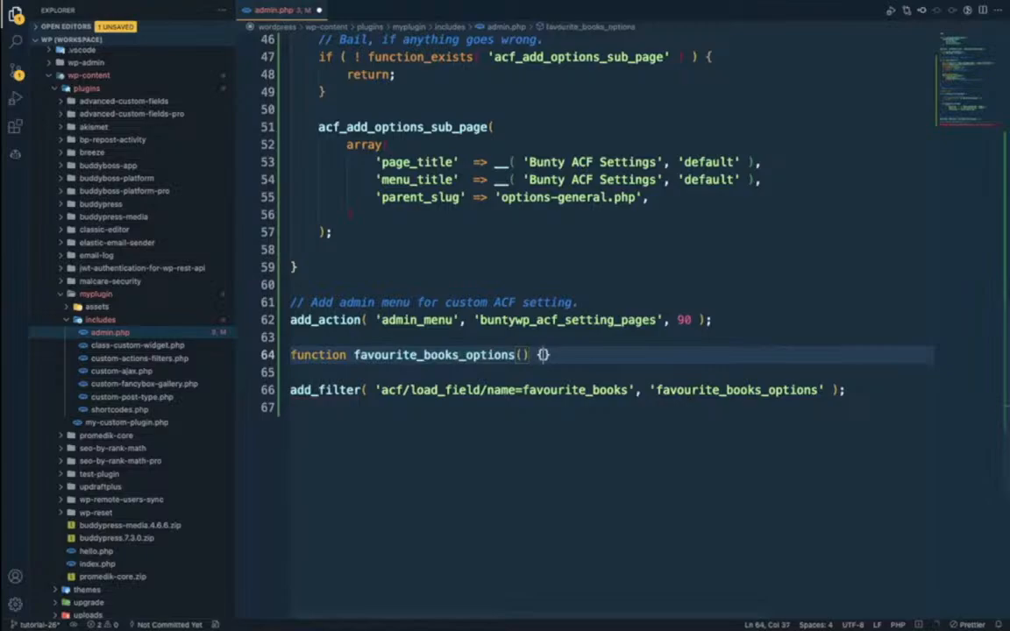
pyautogui.press('Return')
pyautogui.press('super+s')
# - Add $fields as the parameter of the favourite_books_options function and save the file
pyautogui.click(522, 354)
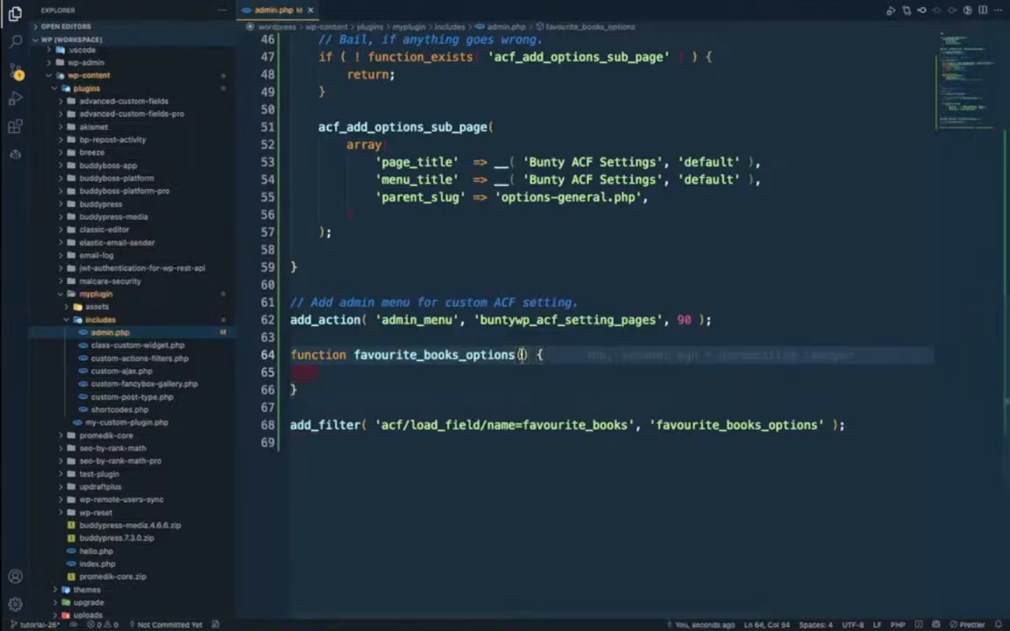
pyautogui.press('Left')
pyautogui.write('$')
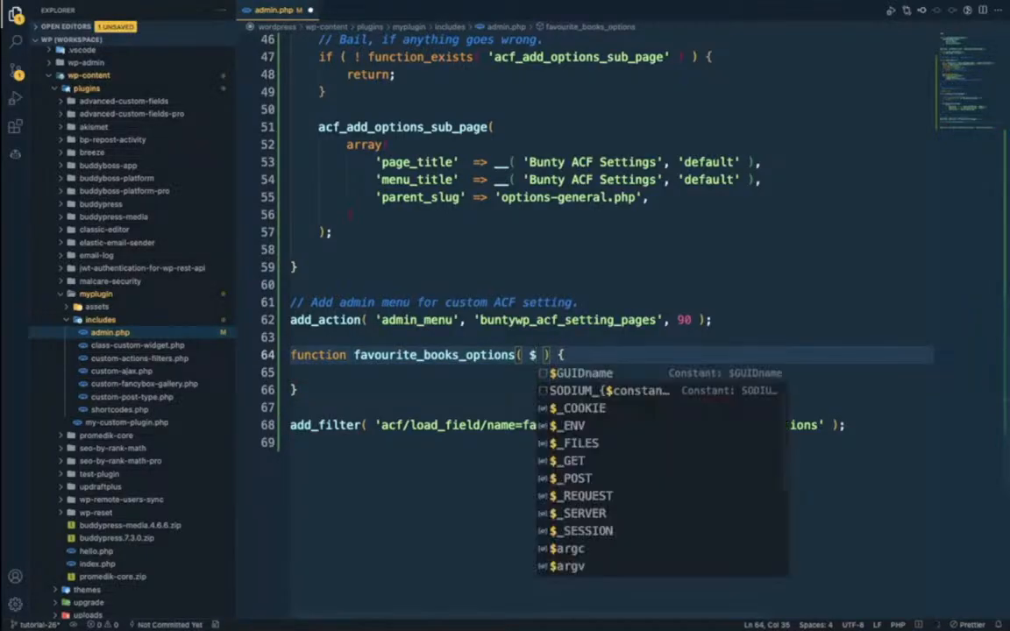
pyautogui.write('f')
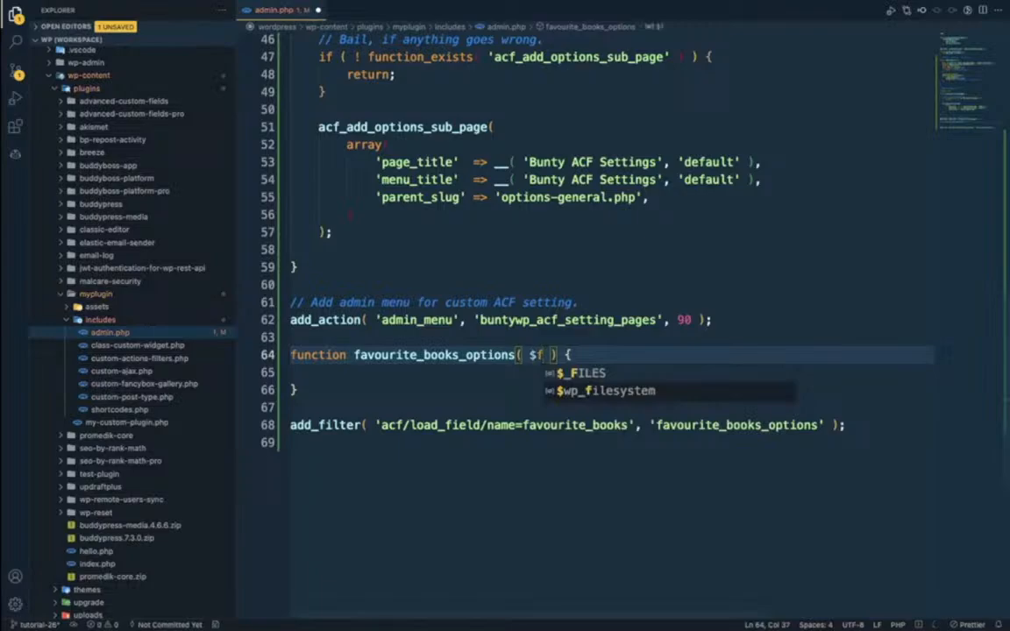
pyautogui.write('i')
pyautogui.write('el')
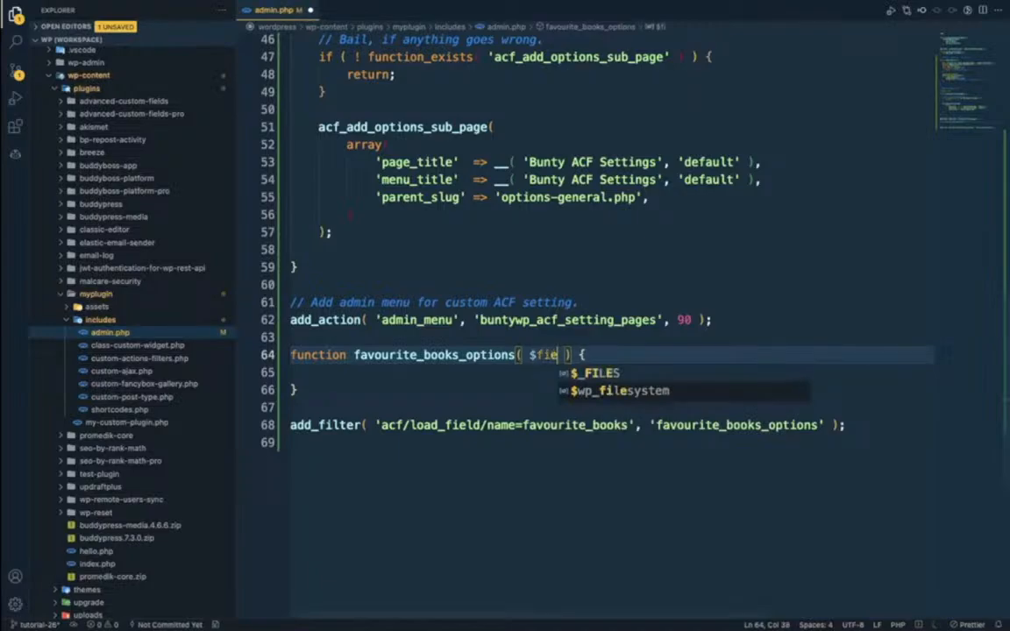
pyautogui.write('ds')
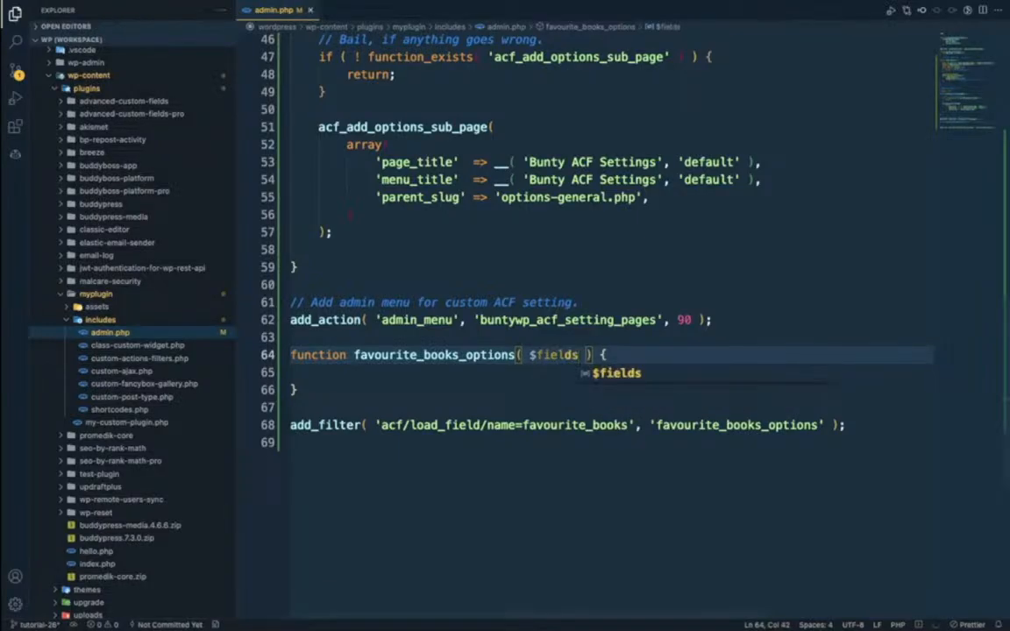
pyautogui.press('Escape')
# - Switch to Chrome and check the Choices setting of the Favourite Books field in the ACF field group
pyautogui.press('super+Tab')
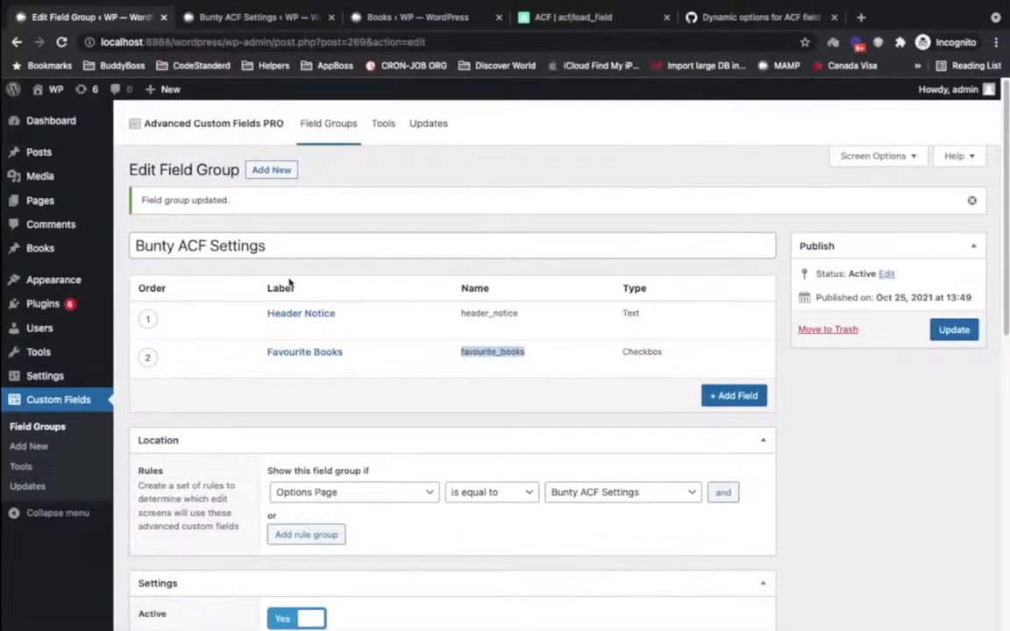
pyautogui.click(326, 356)
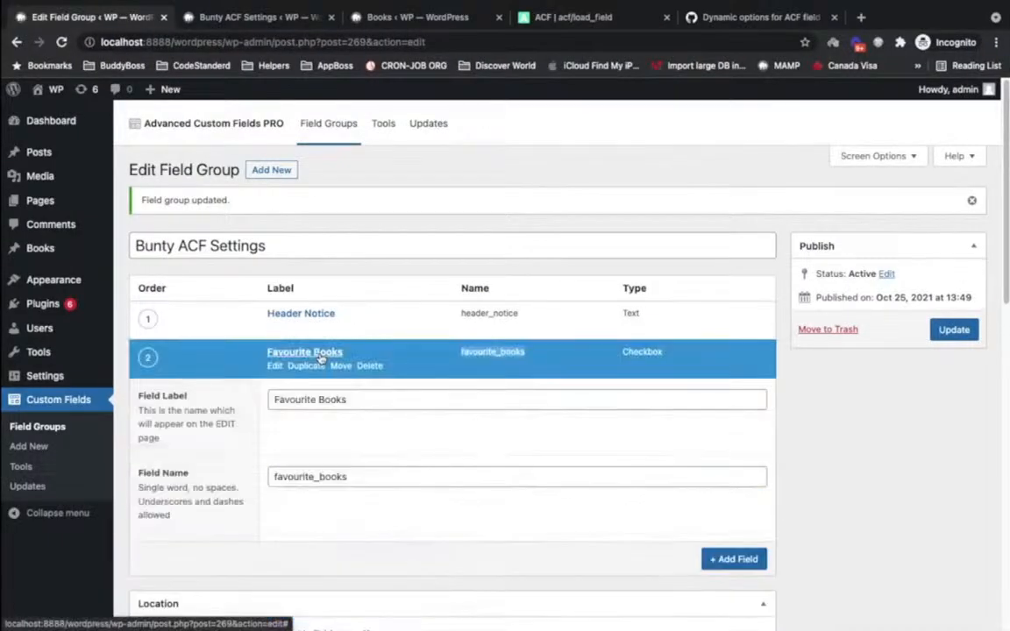
pyautogui.scroll(-5, 316, 368)
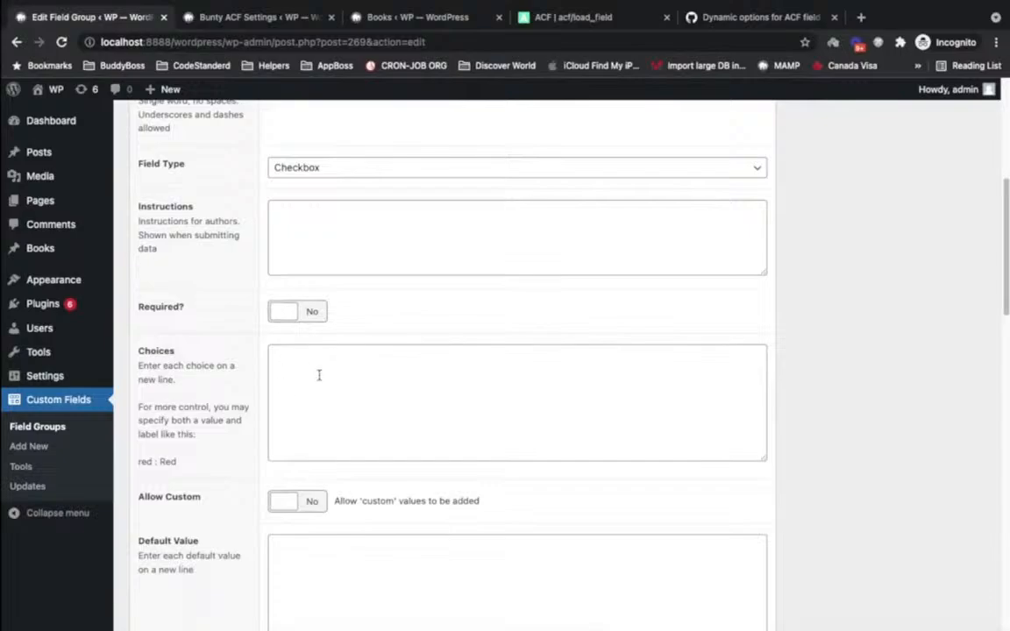
pyautogui.scroll(5, 318, 374)
pyautogui.click(297, 354)
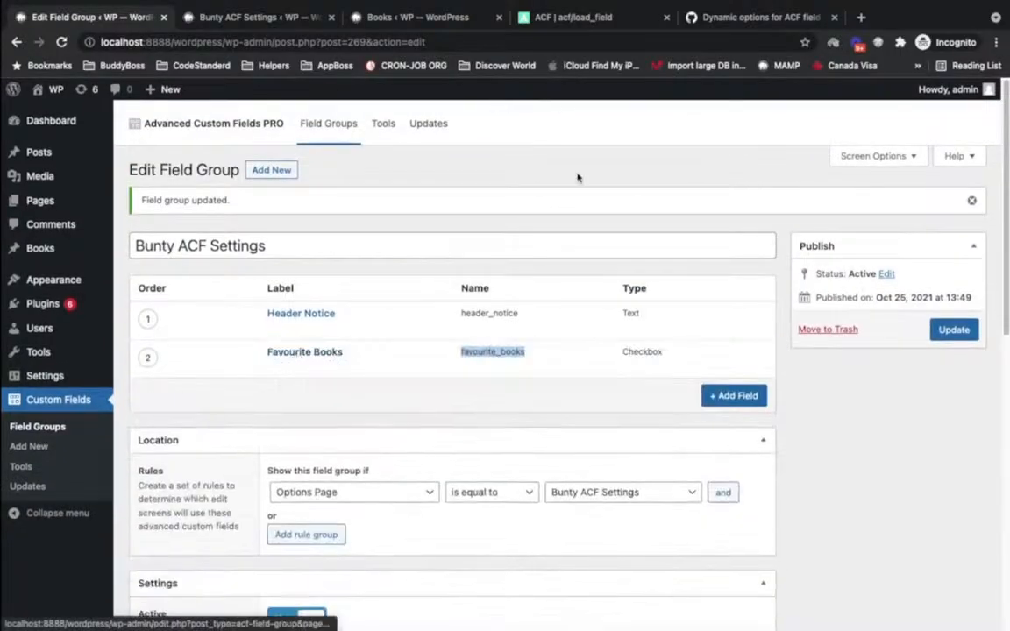
# - Copy the load_roles body, through return $field;, from the gist into favourite_books_options in admin.php and save the file
pyautogui.click(708, 22)
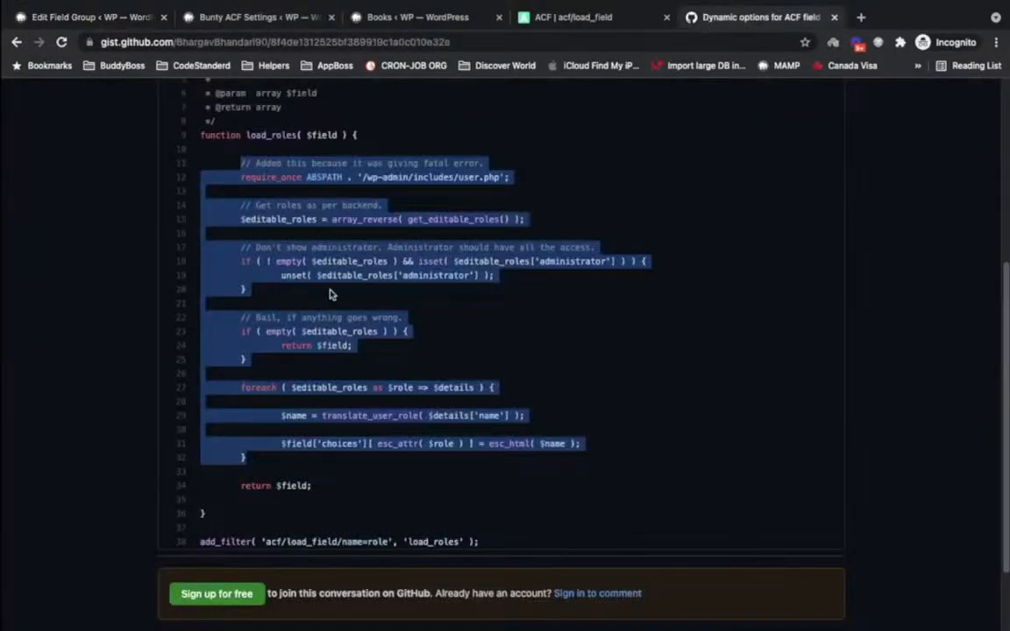
pyautogui.scroll(1, 331, 289)
pyautogui.scroll(-1, 329, 290)
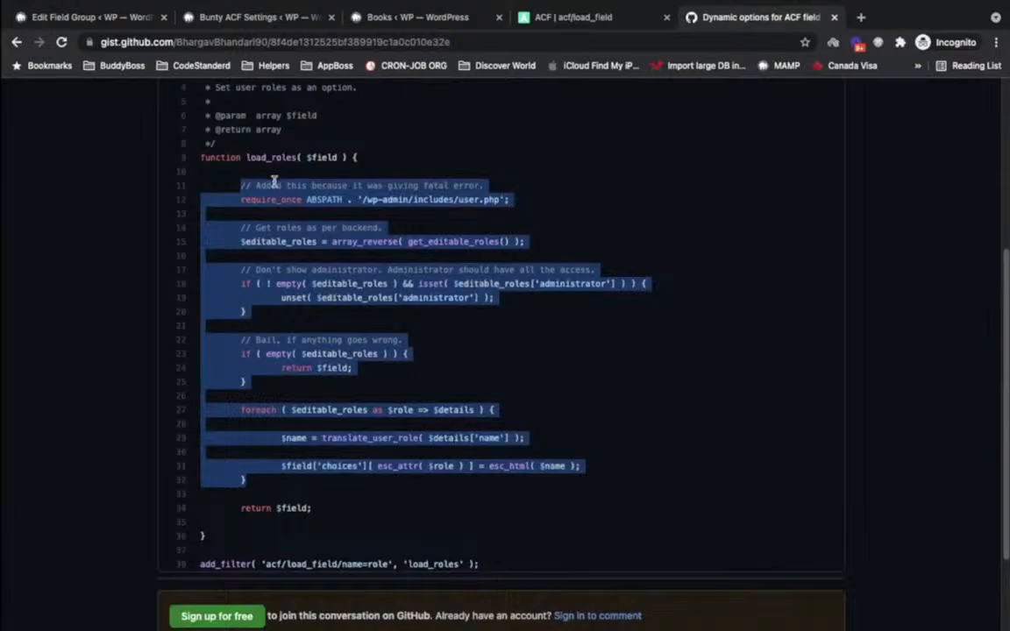
pyautogui.click(253, 185)
pyautogui.moveTo(240, 185); pyautogui.dragTo(323, 513)
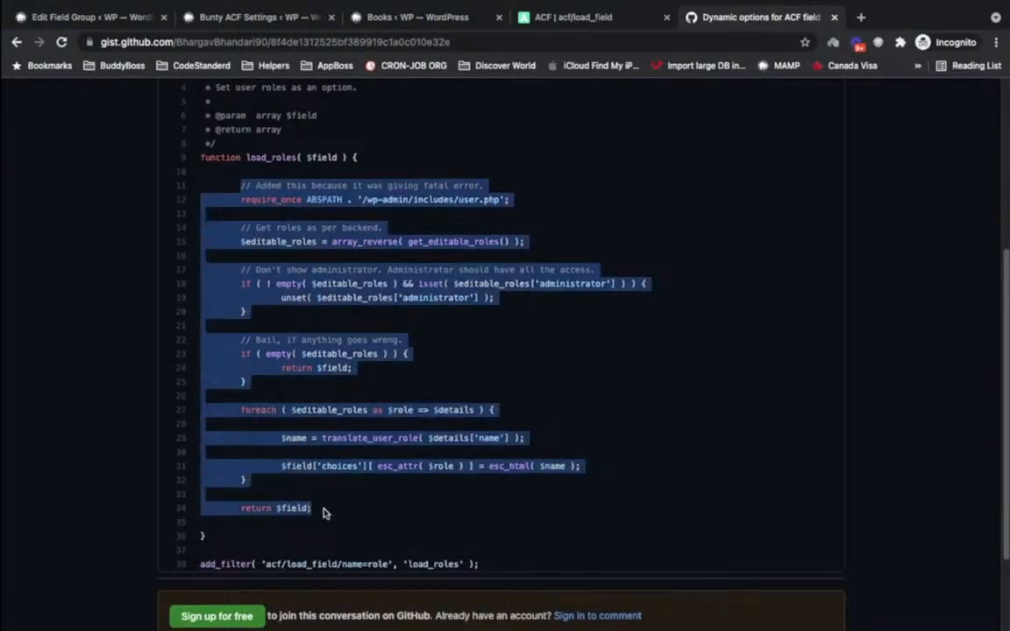
pyautogui.hotkey('ctrl', 'Right')
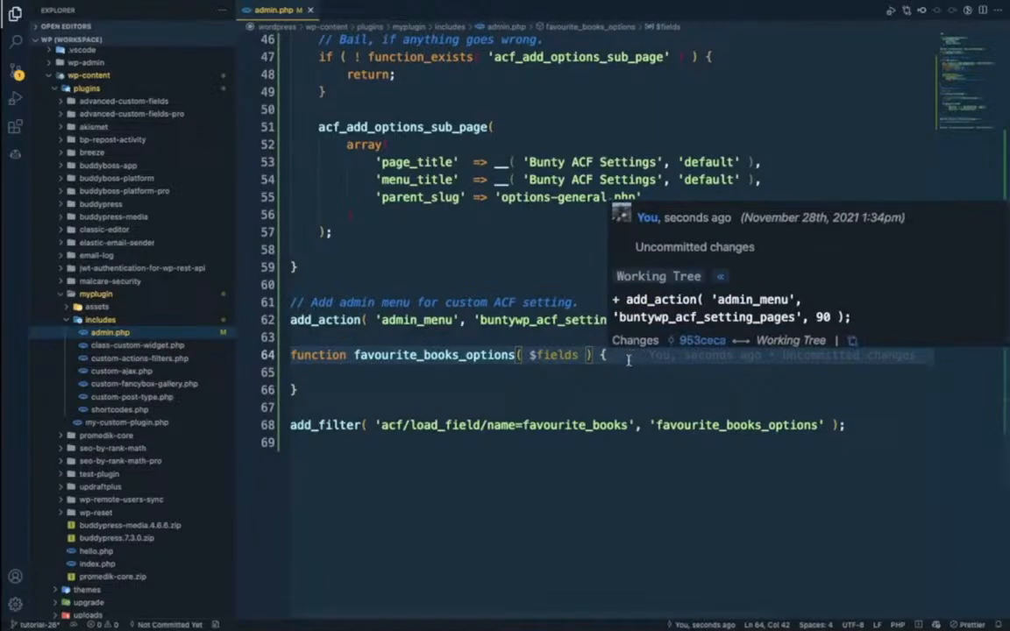
pyautogui.click(628, 360)
pyautogui.press('Return')
pyautogui.press('Return')
pyautogui.press('super+v')
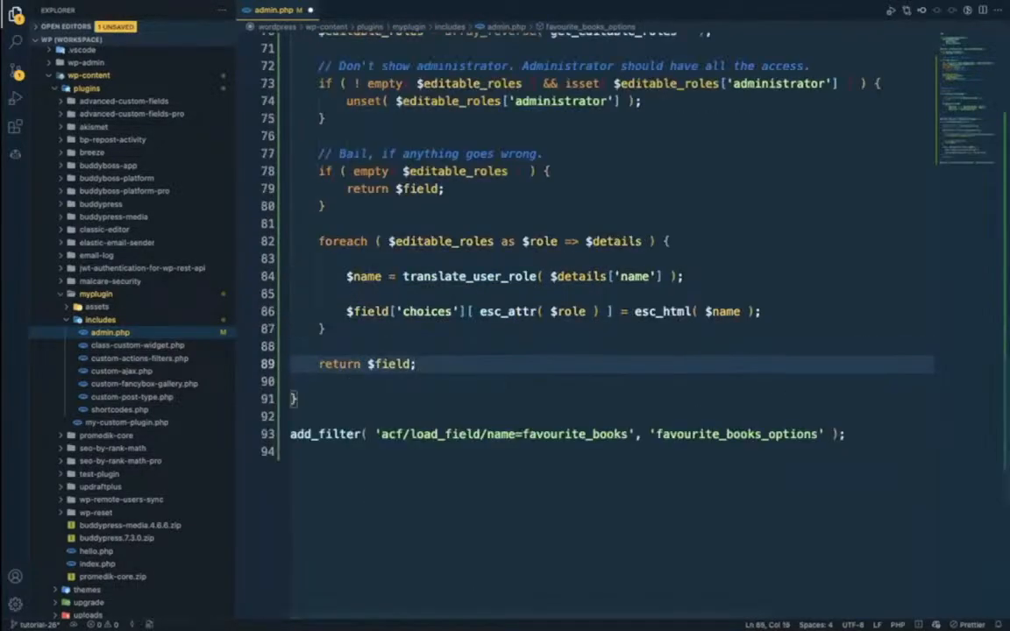
pyautogui.press('super+s')
# - Delete the $name = translate_user_role( $details['name'] ); line from the pasted foreach loop
pyautogui.scroll(1, 498, 263)
pyautogui.scroll(2, 498, 263)
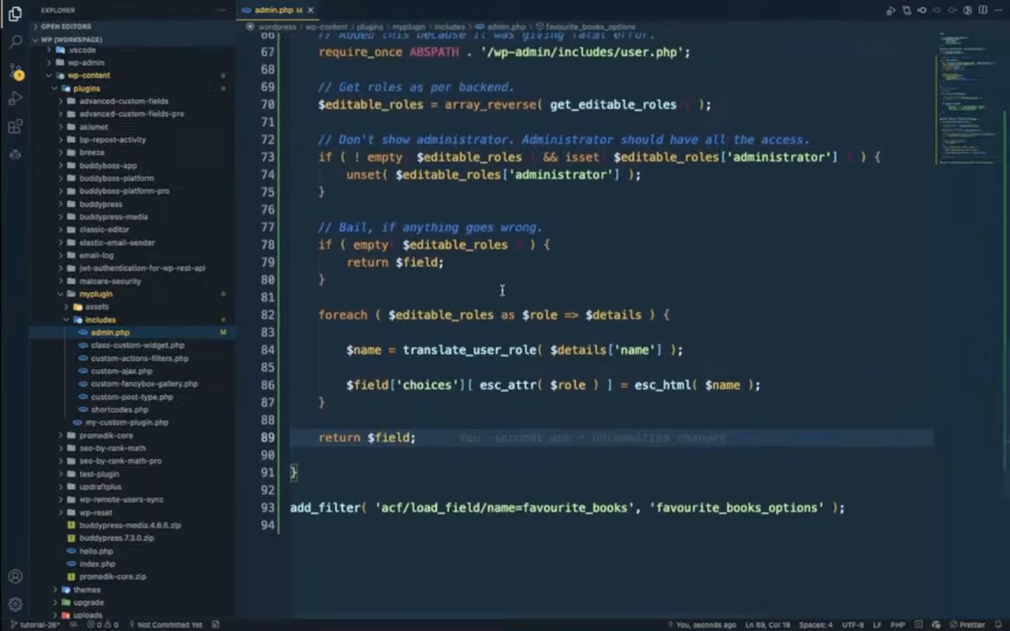
pyautogui.click(710, 352)
pyautogui.press('super+BackSpace')
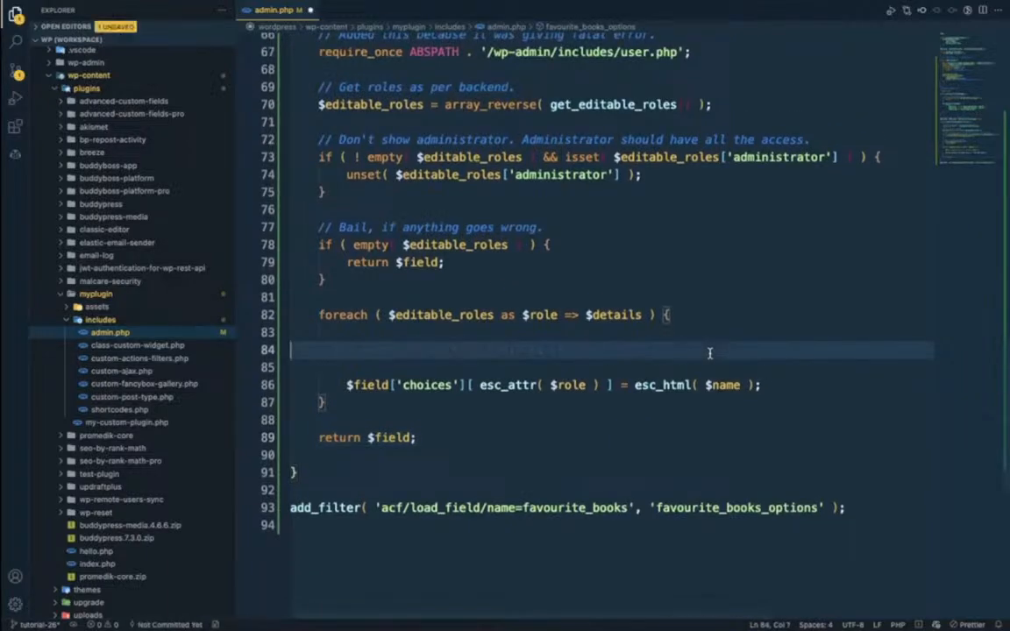
pyautogui.press('BackSpace')
pyautogui.press('BackSpace')
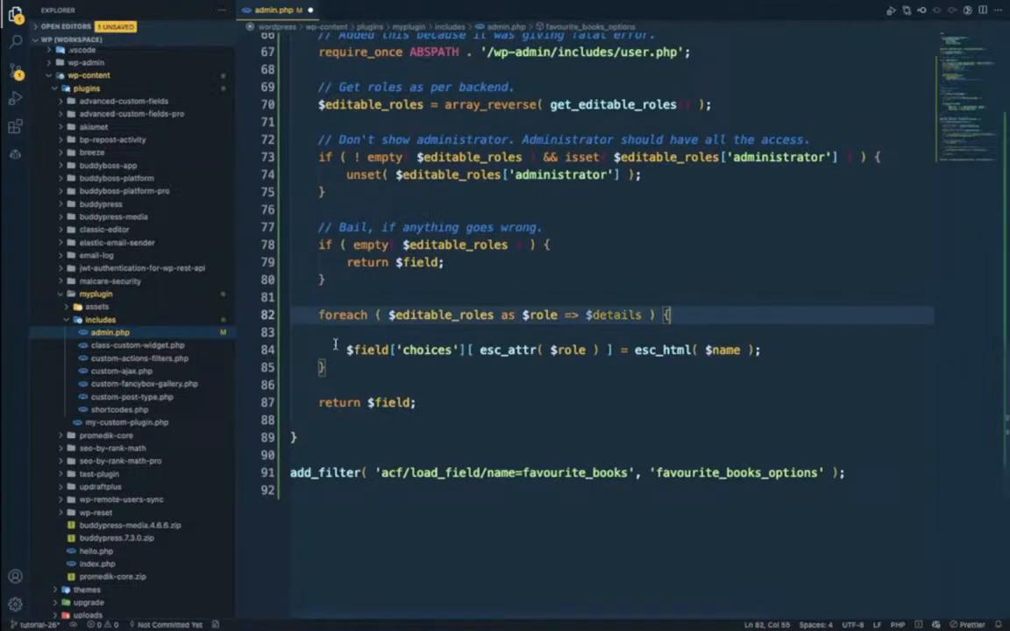
# - Delete all the role-related code above the foreach loop in favourite_books_options, from the require_once comment to the empty check, and save
pyautogui.scroll(2, 378, 338)
pyautogui.click(346, 348)
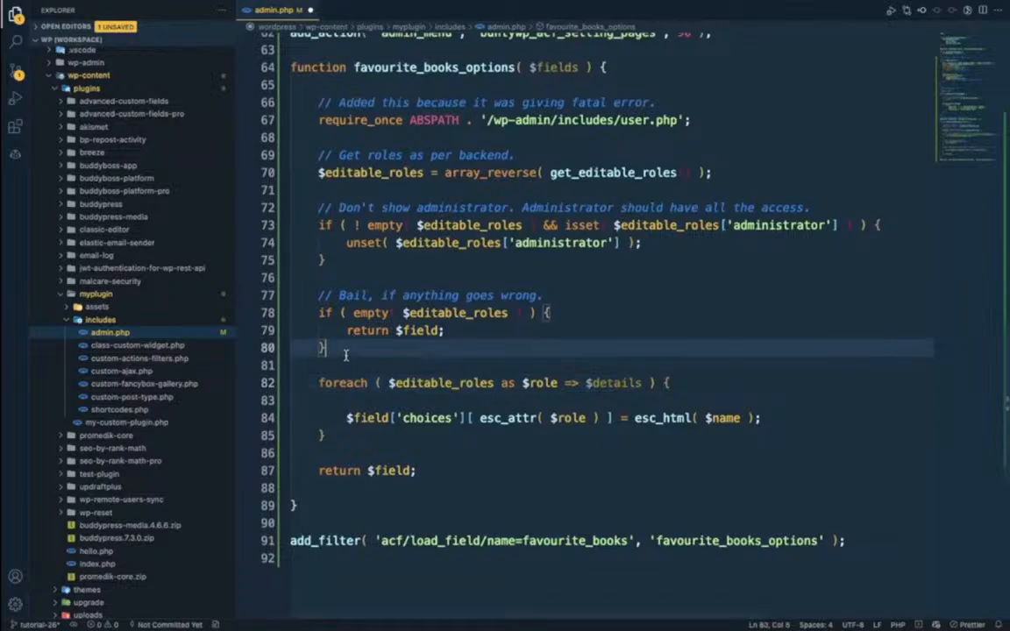
pyautogui.scroll(3, 345, 345)
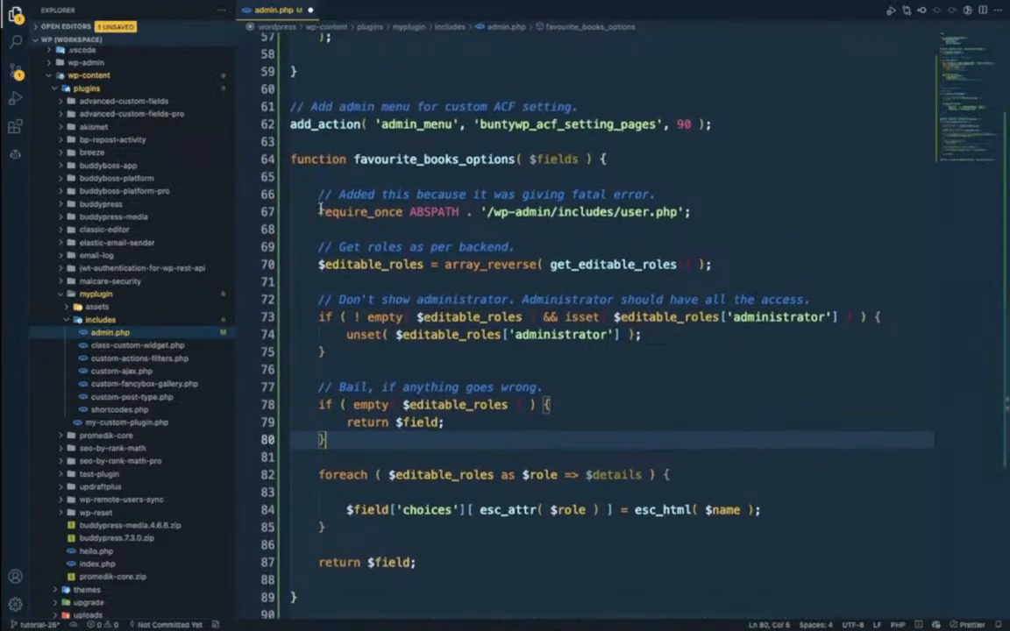
pyautogui.keyDown('shift'); pyautogui.click(289, 191); pyautogui.keyUp('shift')
pyautogui.press('BackSpace')
pyautogui.press('BackSpace')
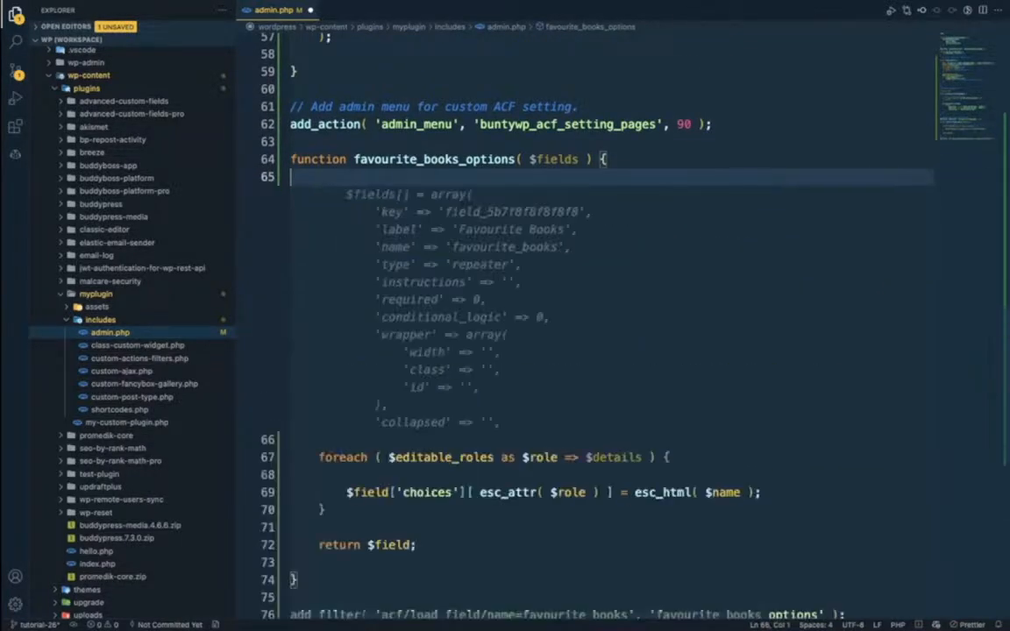
pyautogui.press('BackSpace')
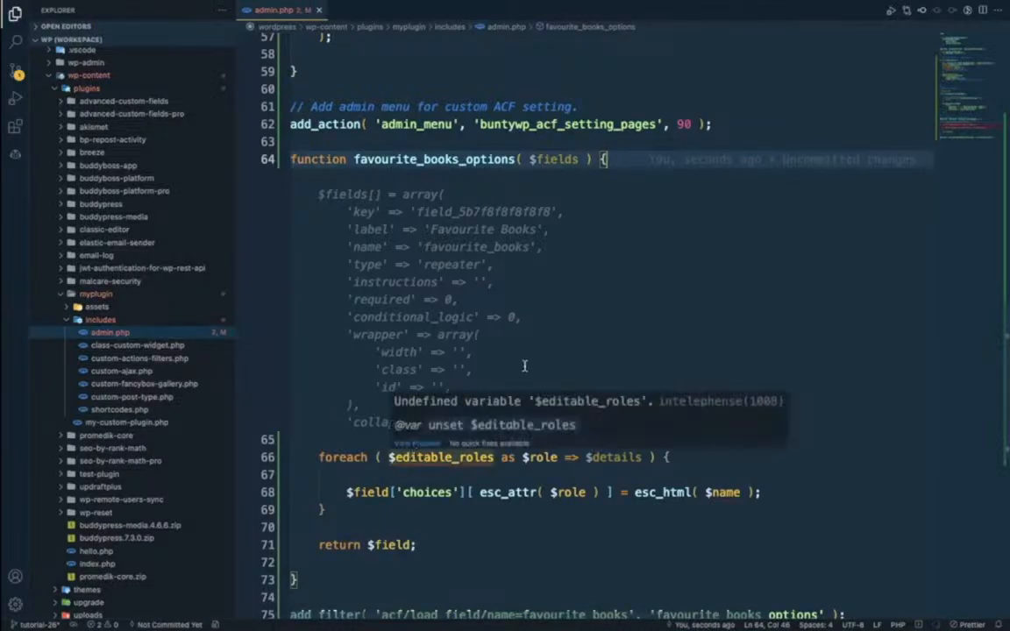
pyautogui.press('Escape')
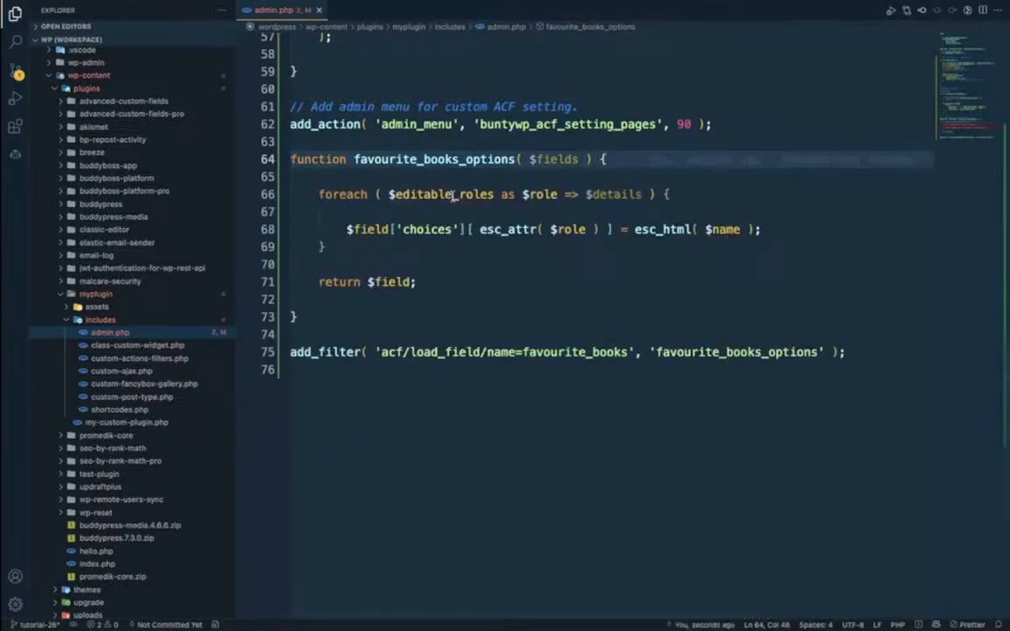
# - Remove esc_attr( $role ) from the key brackets of the $field['choices'] assignment
pyautogui.doubleClick(429, 194)
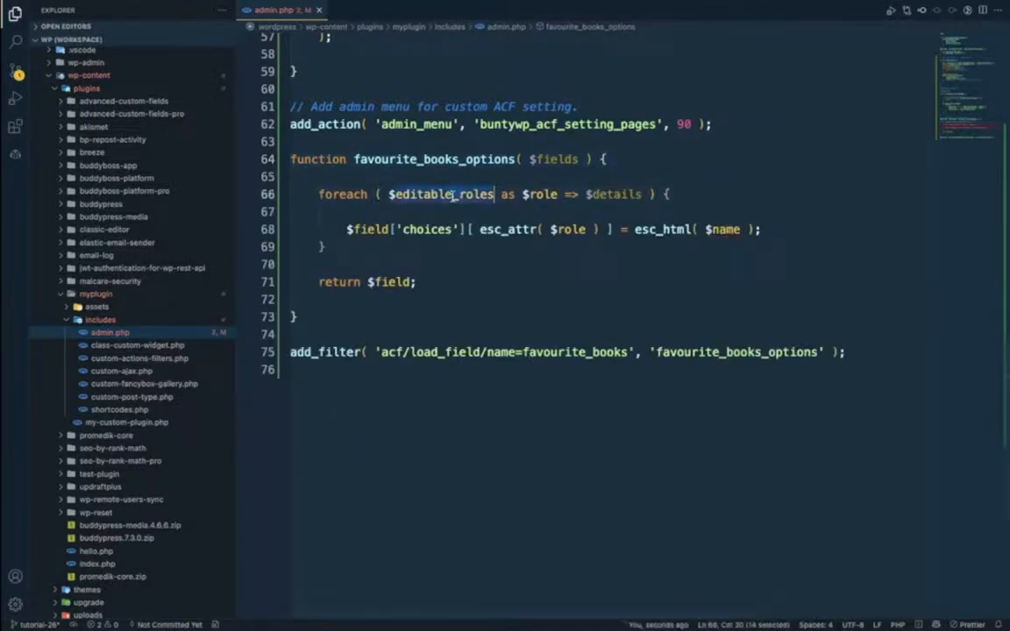
pyautogui.click(343, 243)
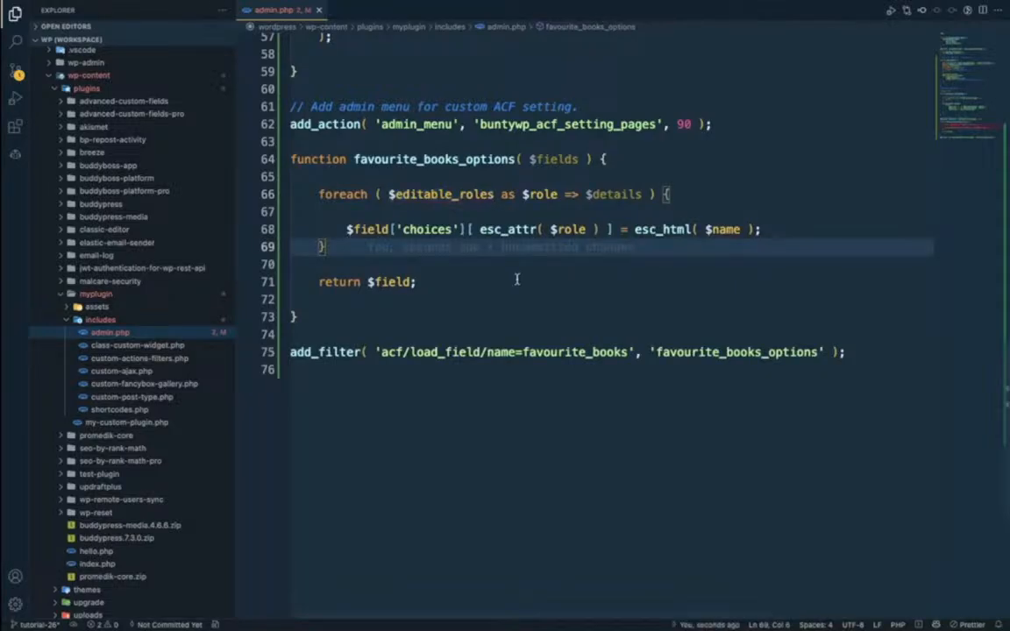
pyautogui.moveTo(480, 229); pyautogui.dragTo(599, 229)
pyautogui.hotkey('ctrl', 'x')
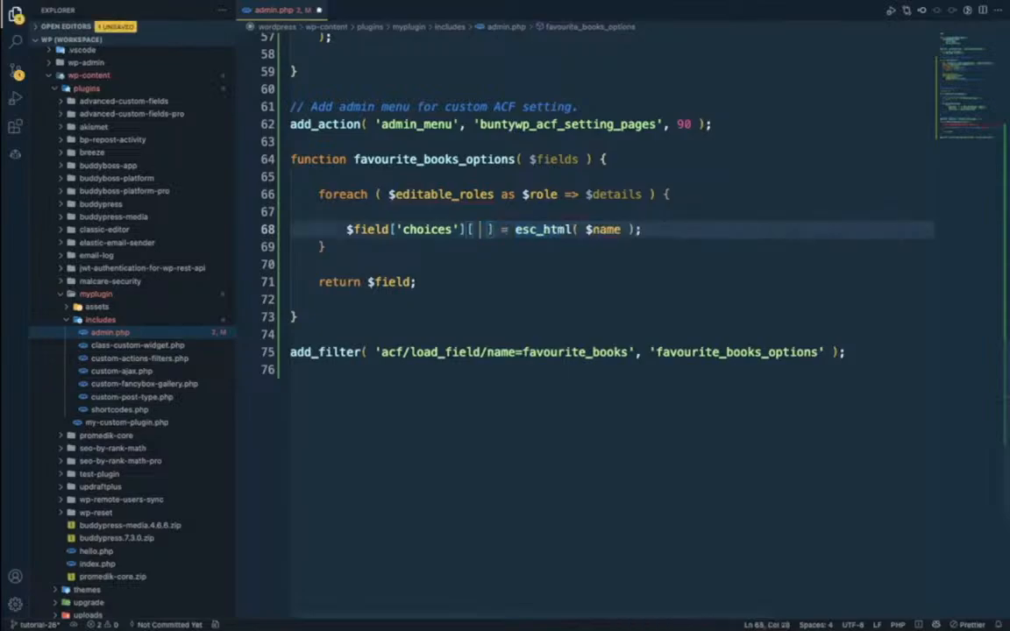
# - Replace esc_html( $name ) with $label as the value assigned to $field['choices'] and save the file
pyautogui.moveTo(514, 229); pyautogui.dragTo(634, 229)
pyautogui.hotkey('ctrl', 'x')
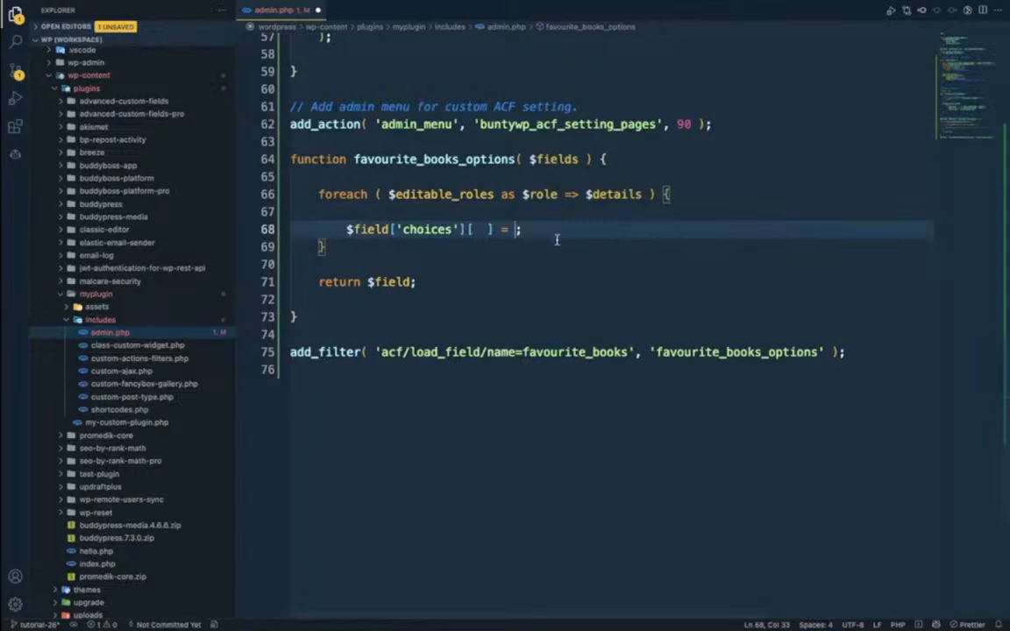
pyautogui.write('$la')
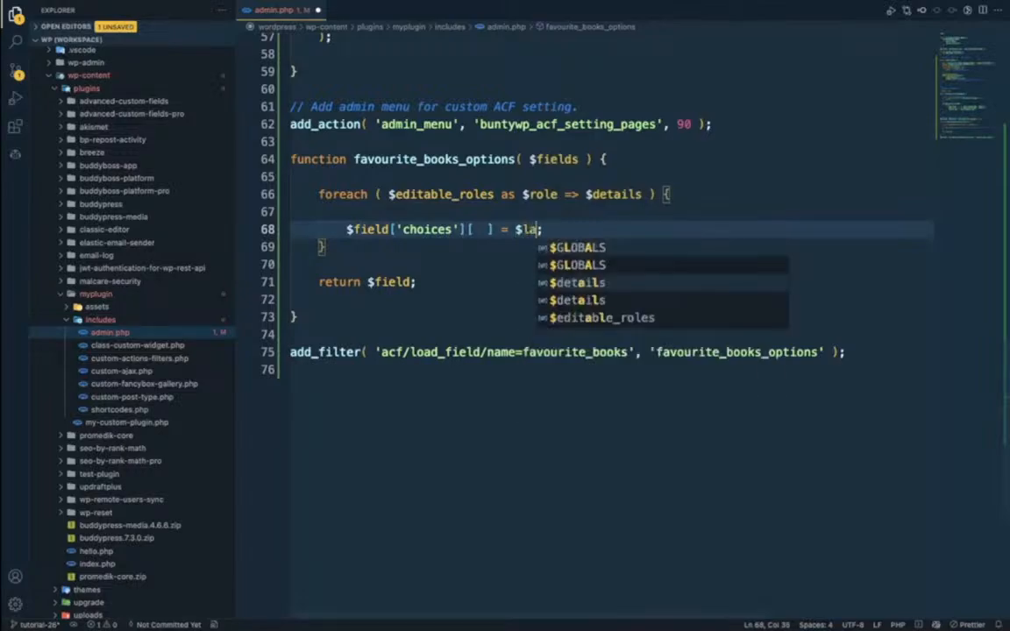
pyautogui.write('be')
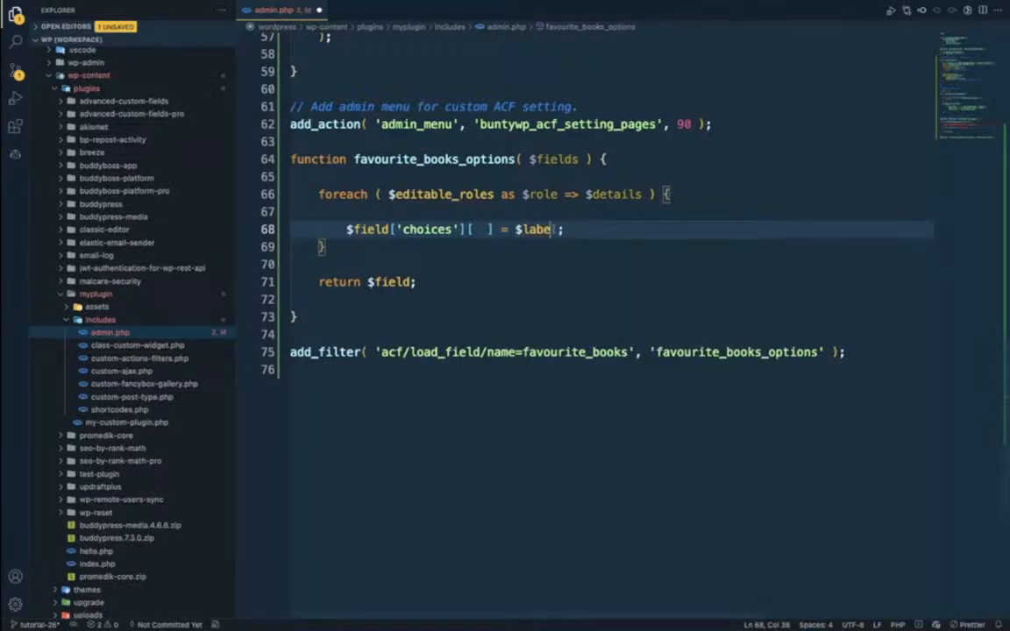
pyautogui.write('l')
pyautogui.hotkey('ctrl', 's')
pyautogui.click(480, 229)
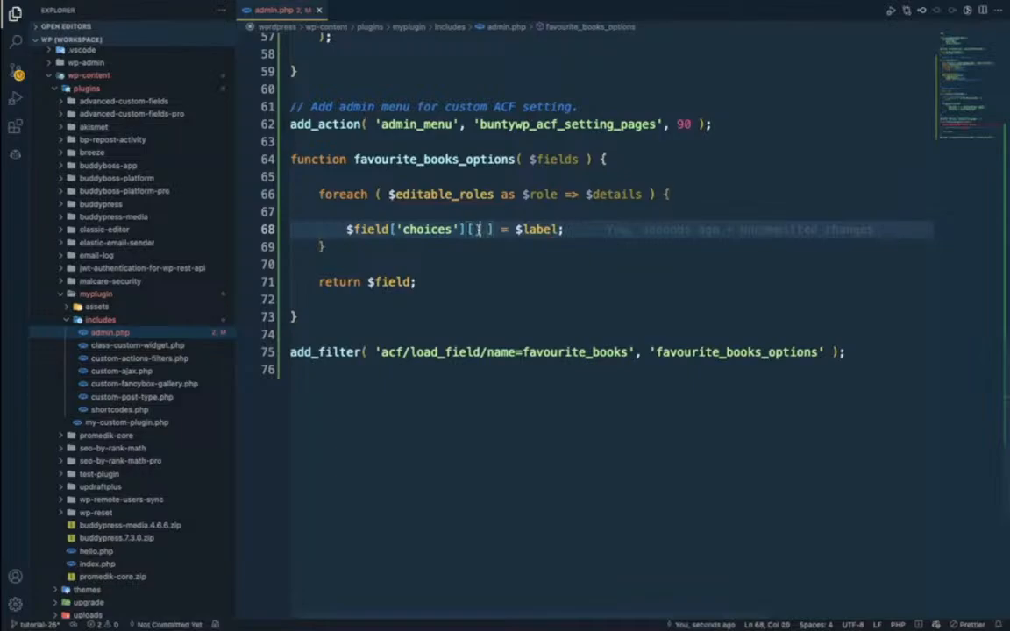
# - Add a $books = new WP_Query( array ); statement above the foreach loop in favourite_books_options, with array on its own line
pyautogui.moveTo(603, 198)
pyautogui.click(612, 159)
pyautogui.press('Return')
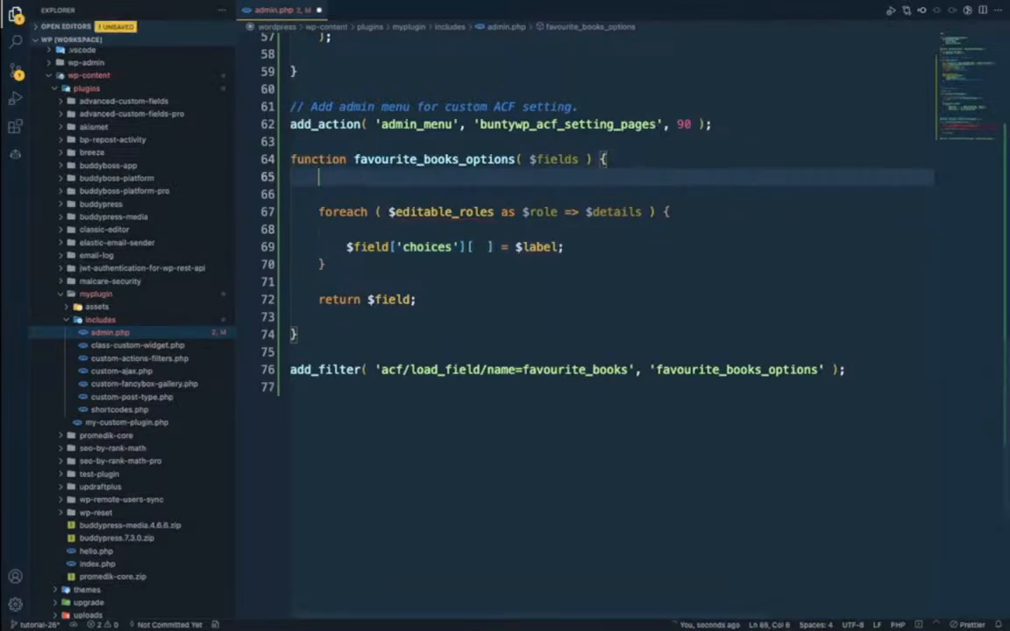
pyautogui.press('Return')
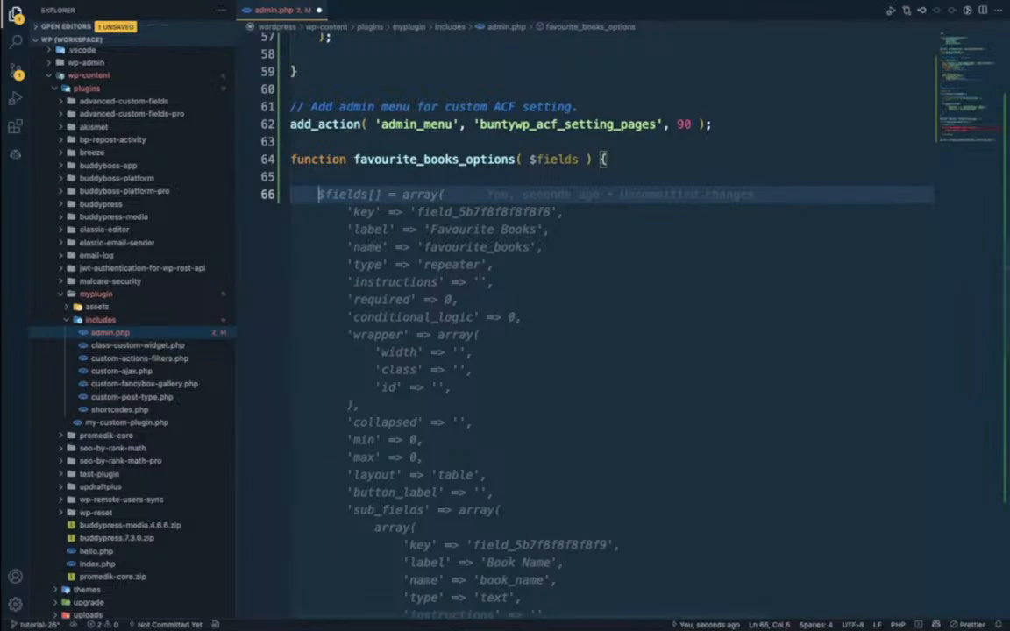
pyautogui.write('$arg')
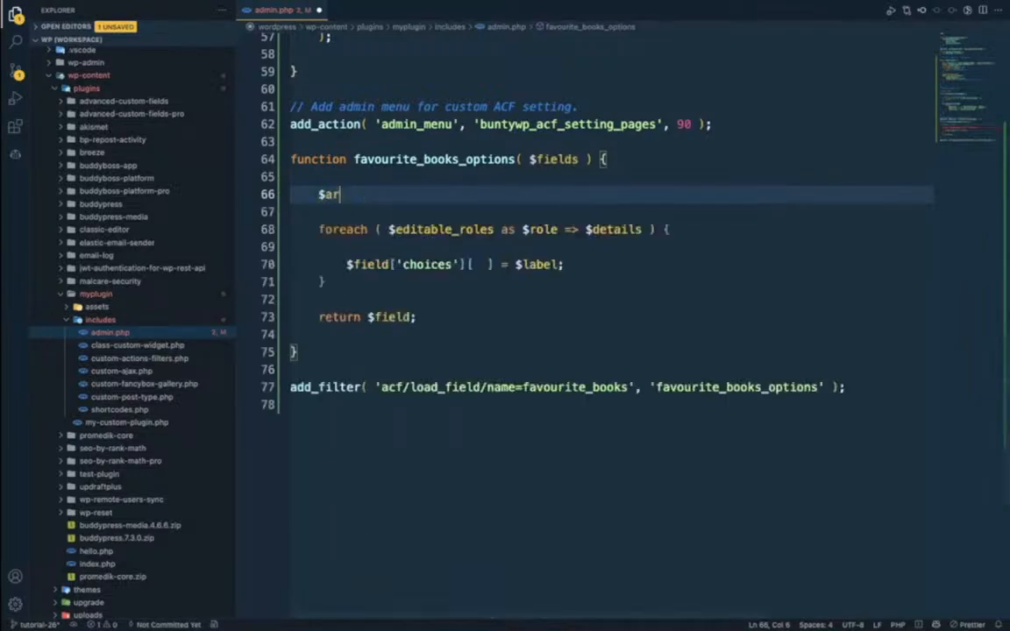
pyautogui.press('BackSpace')
pyautogui.press('BackSpace')
pyautogui.press('BackSpace')
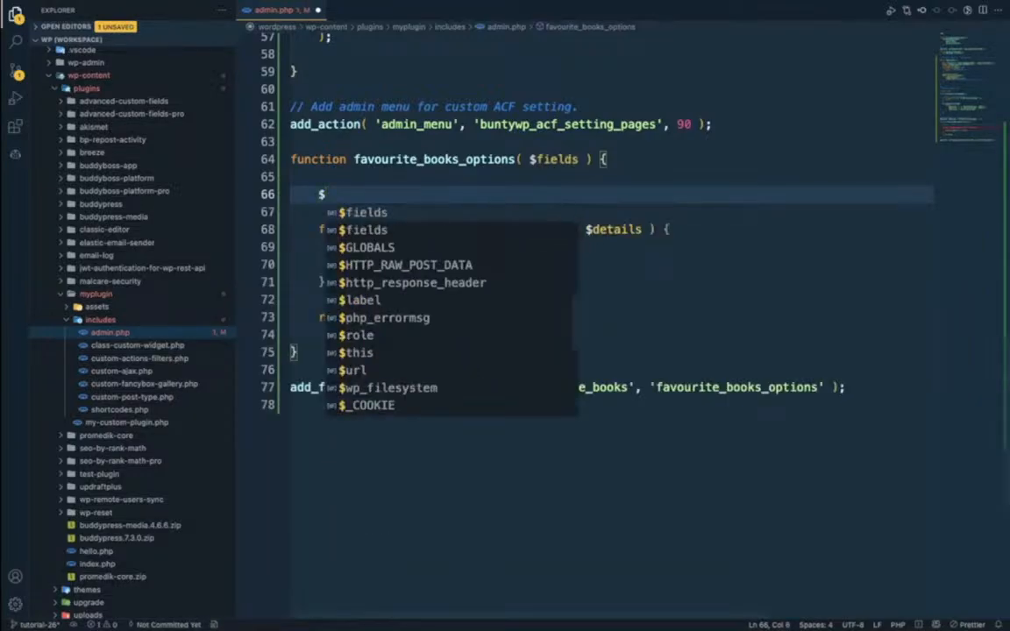
pyautogui.write('books = ')
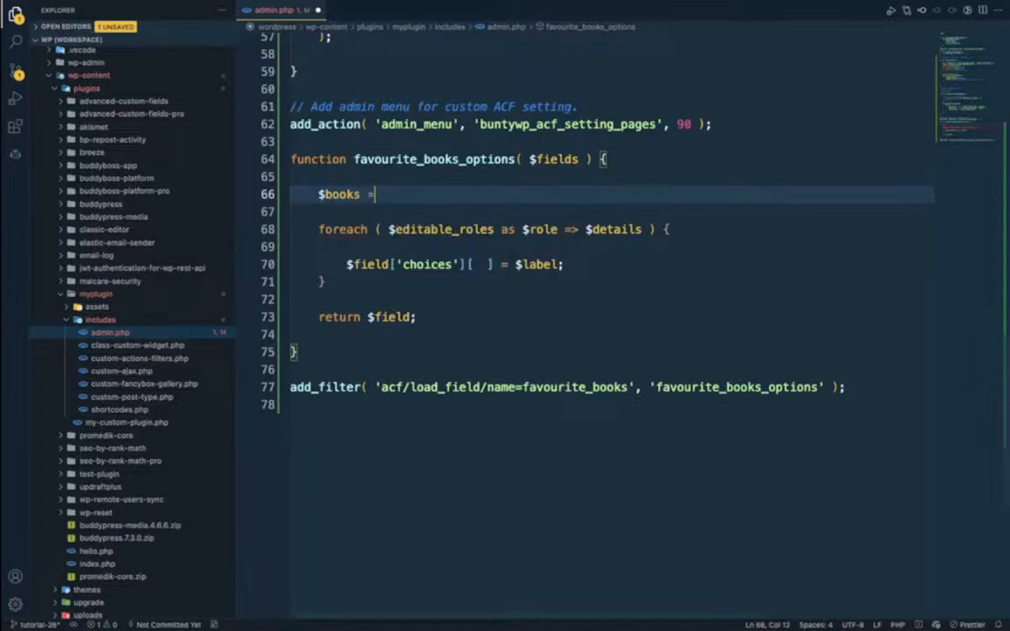
pyautogui.write('new')
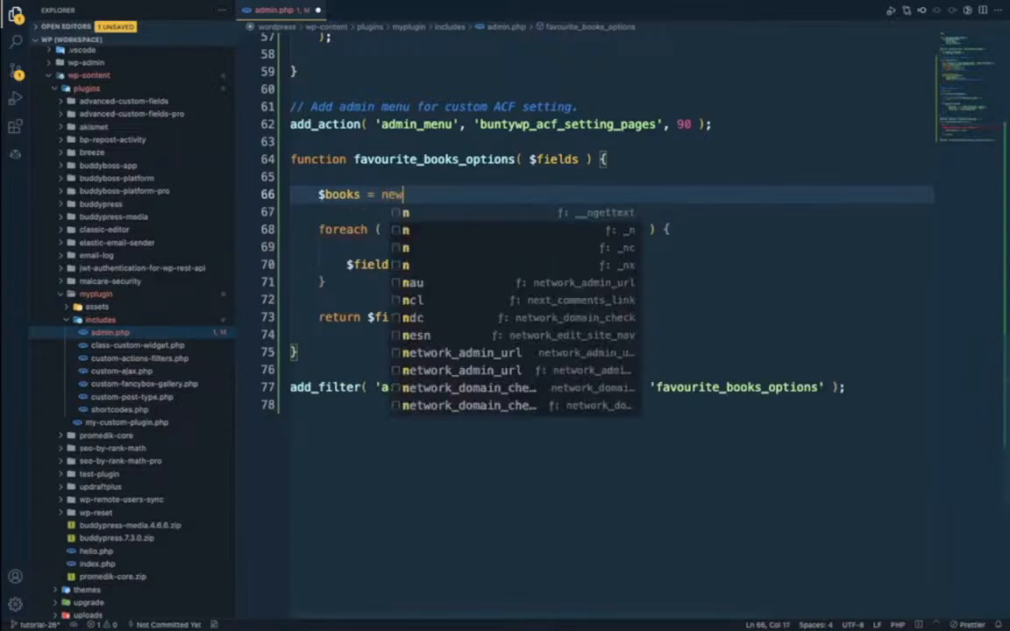
pyautogui.write(' WP_')
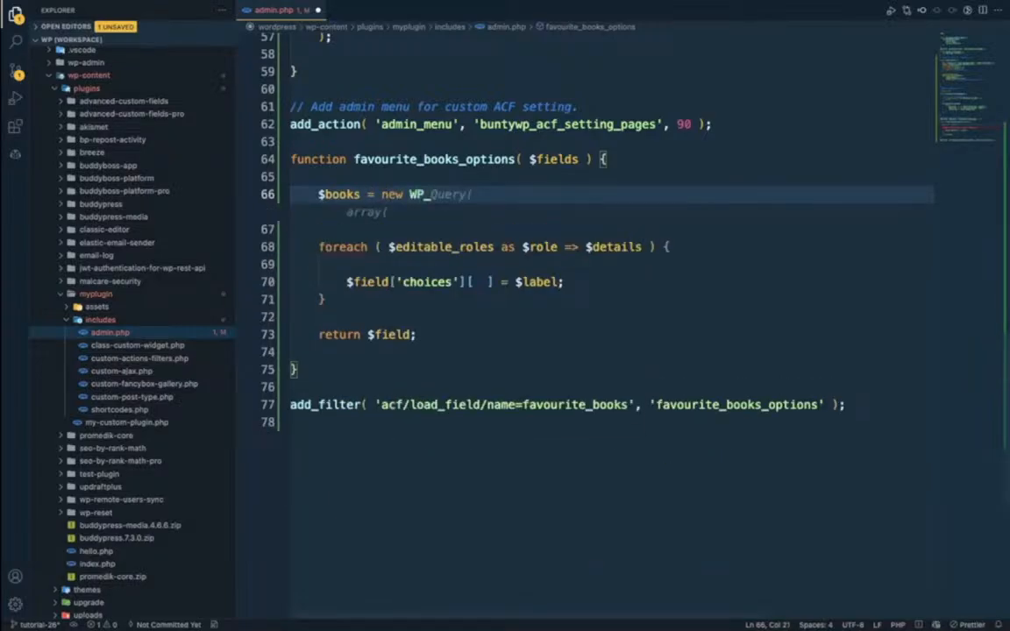
pyautogui.press('Tab')
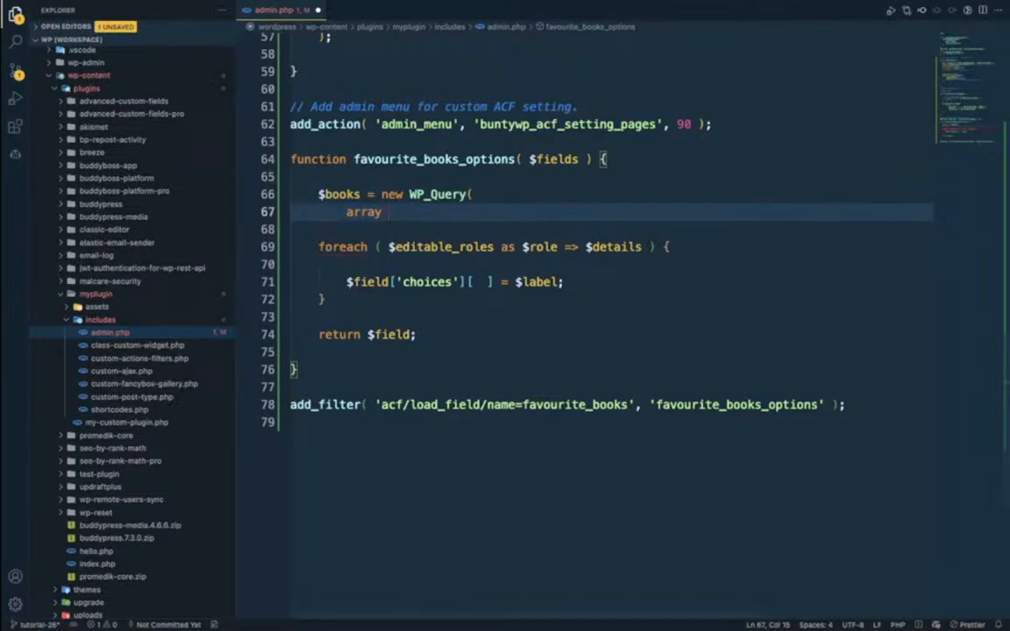
pyautogui.press('Return')
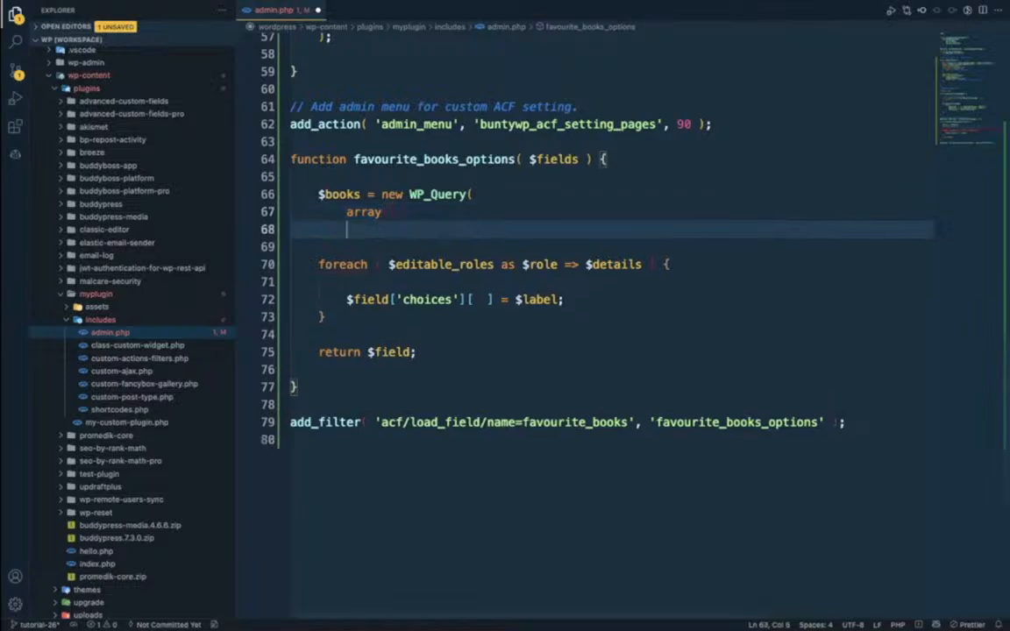
pyautogui.press('Tab')
pyautogui.write(')')
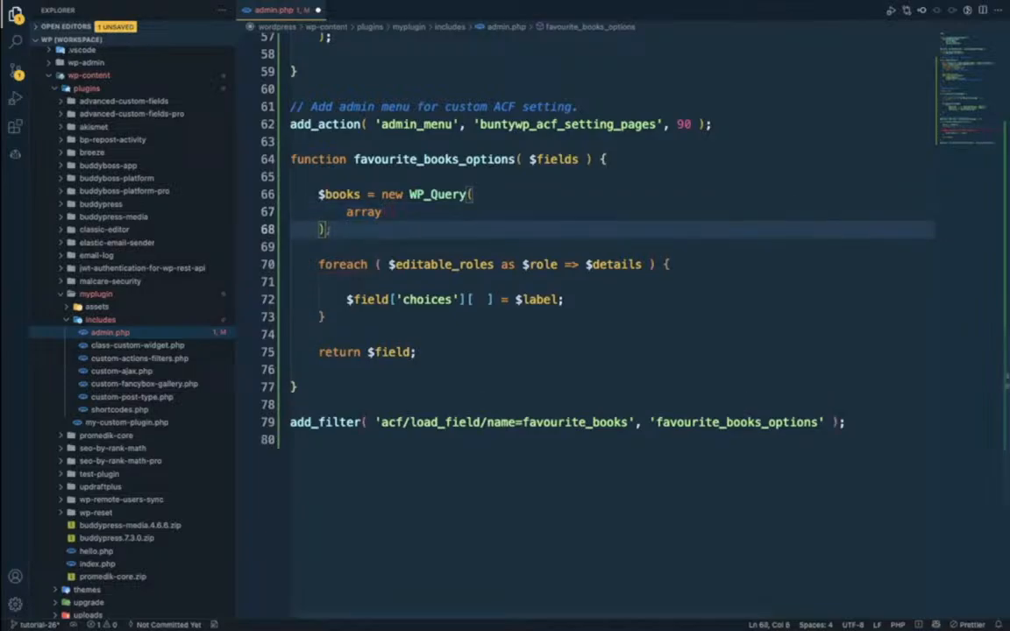
pyautogui.write(';')
# - Fill the WP_Query array with 'post_type' => 'book', 'post_status' => 'publish' and 'posts_per_page' => -1
pyautogui.press('Up')
pyautogui.press('Right')
pyautogui.press('Right')
pyautogui.press('Right')
pyautogui.press('Right')
pyautogui.press('Right')
pyautogui.press('Right')
pyautogui.press('Right')
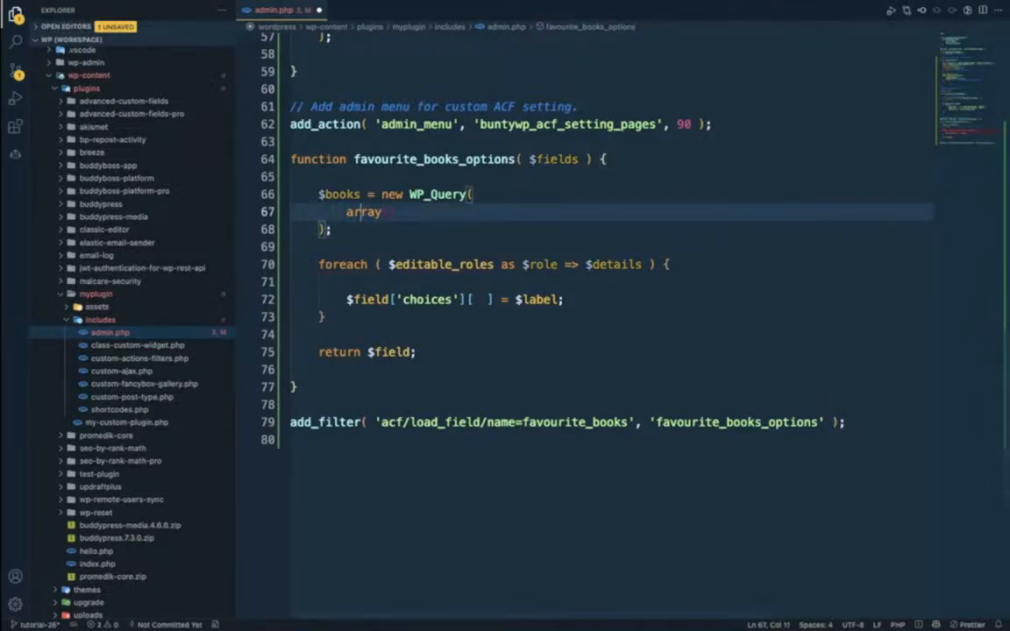
pyautogui.write('(')
pyautogui.press('Return')
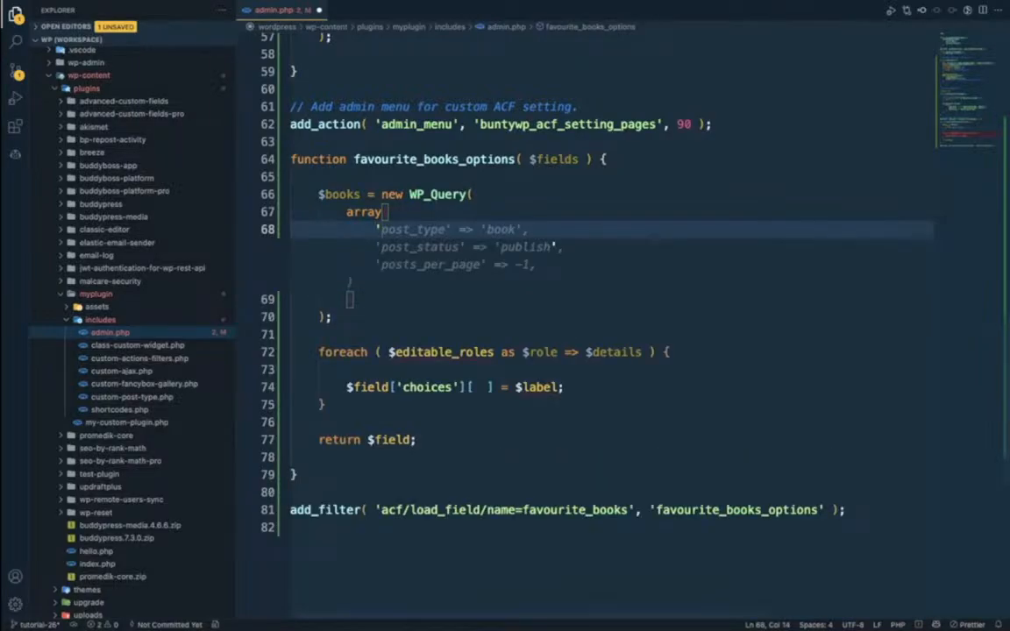
pyautogui.press('Tab')
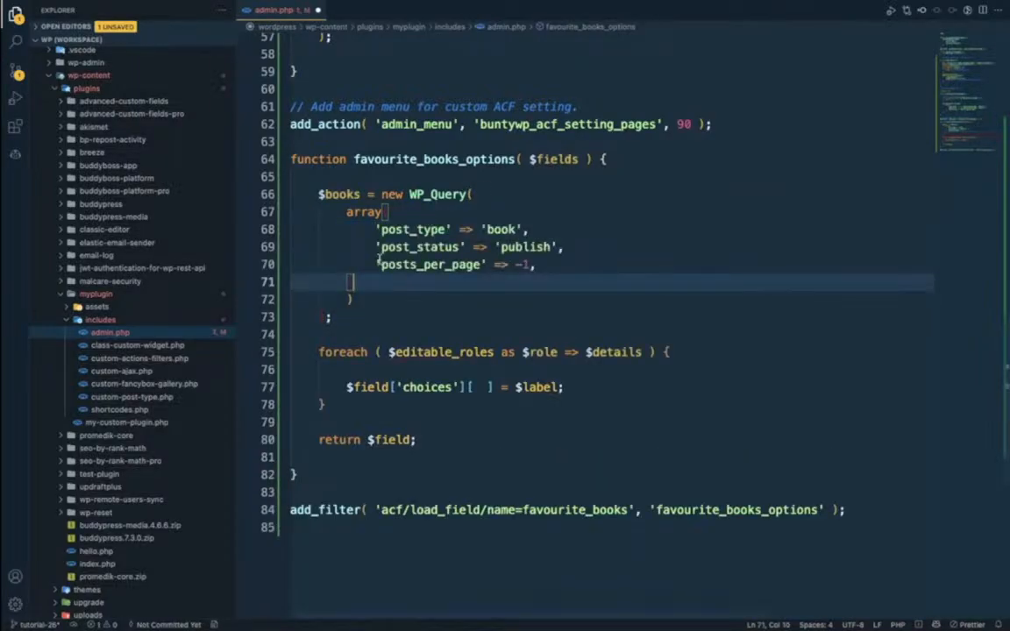
pyautogui.keyDown('shift'); pyautogui.click(377, 248); pyautogui.keyUp('shift')
pyautogui.press('Tab')
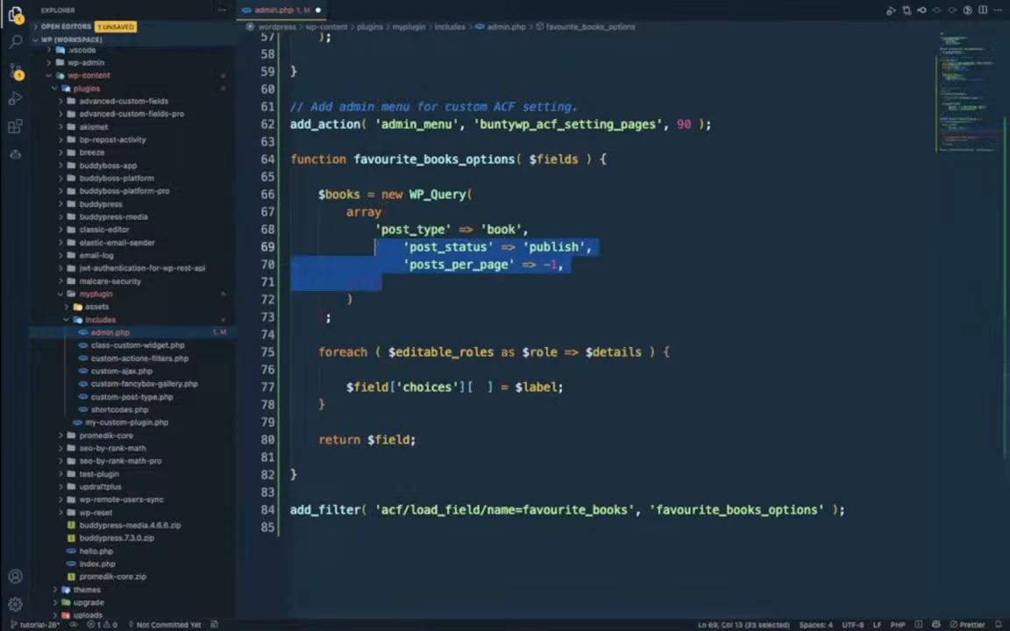
pyautogui.press('super+s')
pyautogui.doubleClick(498, 227)
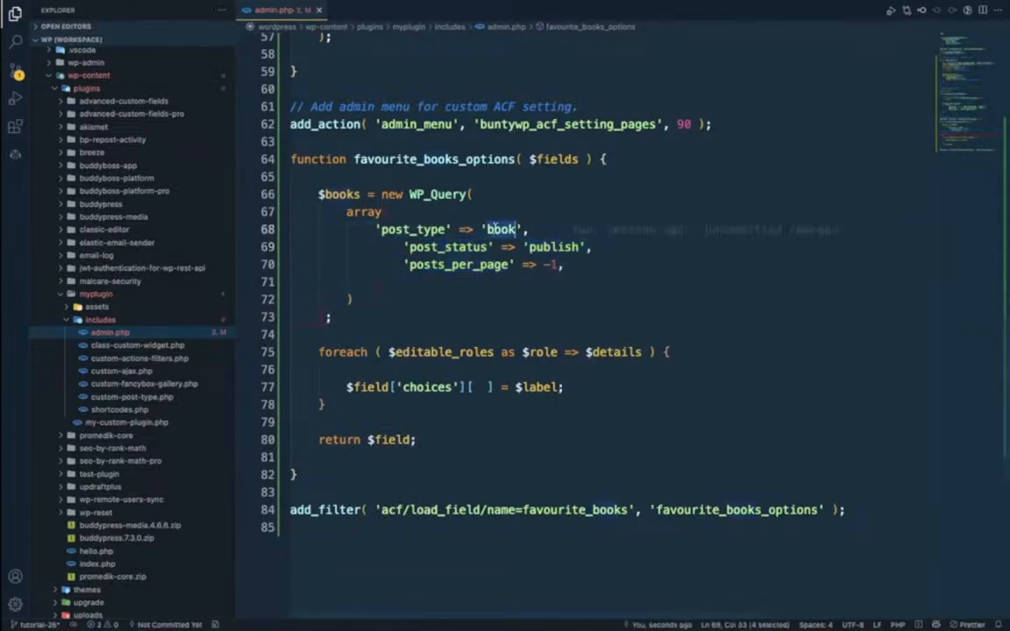
pyautogui.click(405, 247)
pyautogui.hotkey('shift', 'Tab')
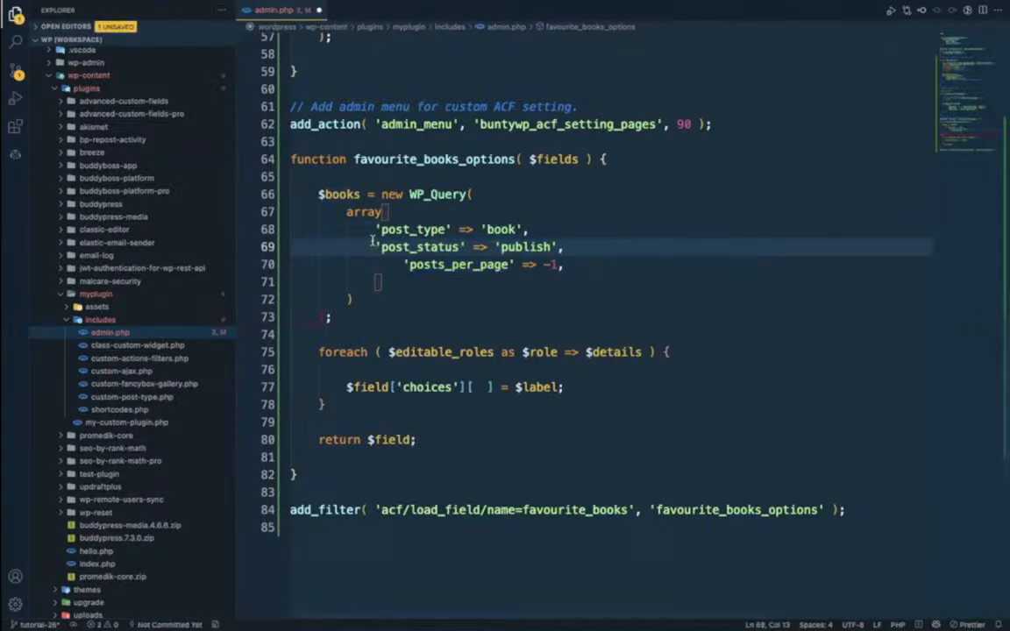
pyautogui.click(403, 264)
pyautogui.hotkey('shift', 'Tab')
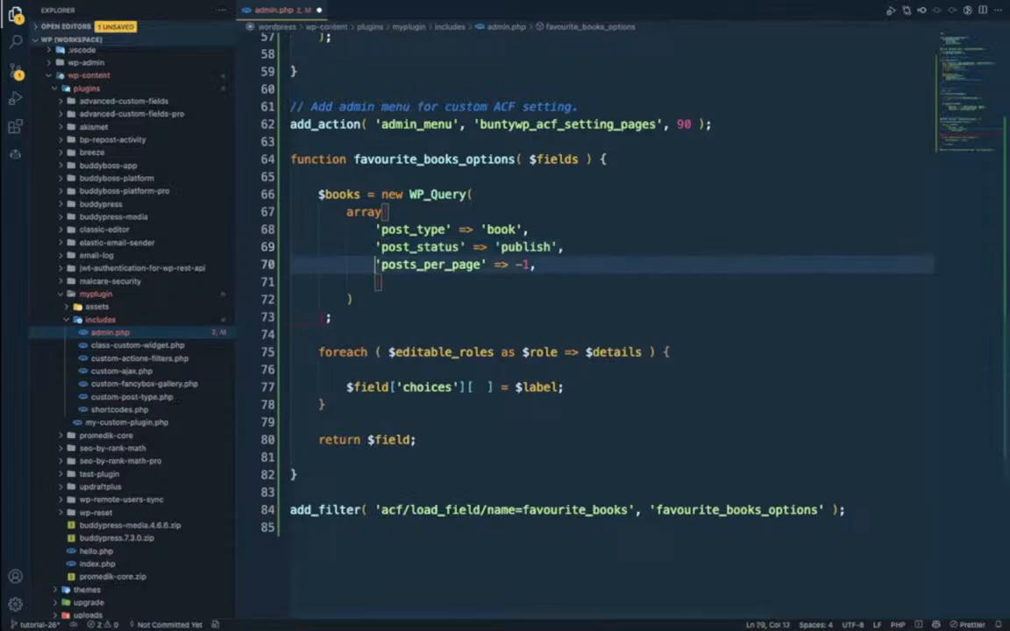
# - Remove the surplus closing parenthesis after the WP_Query array so the statement ends with an outdented ); and save the file
pyautogui.click(374, 282)
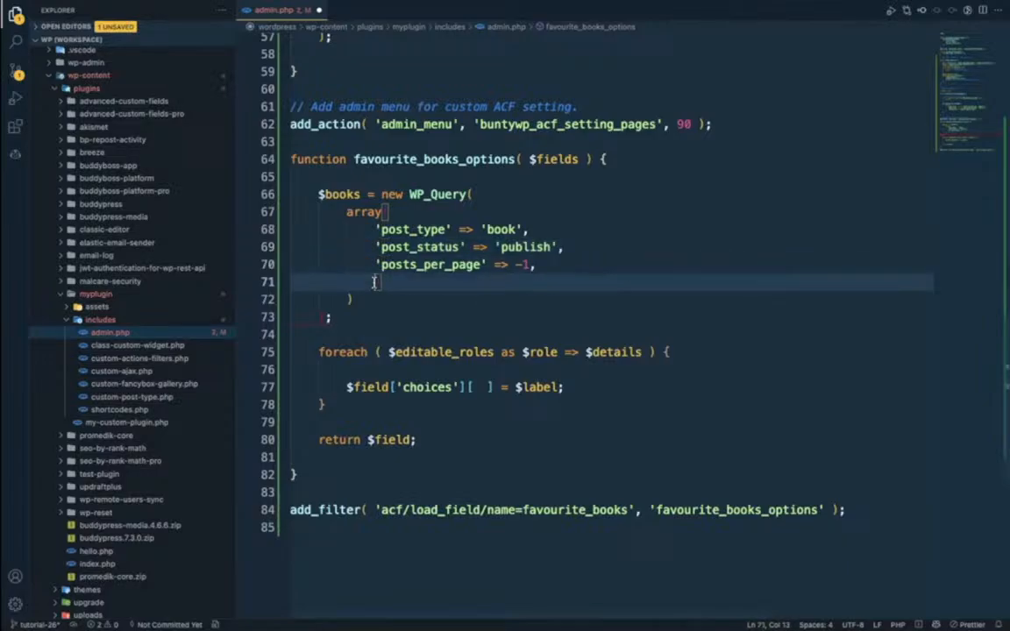
pyautogui.click(348, 299)
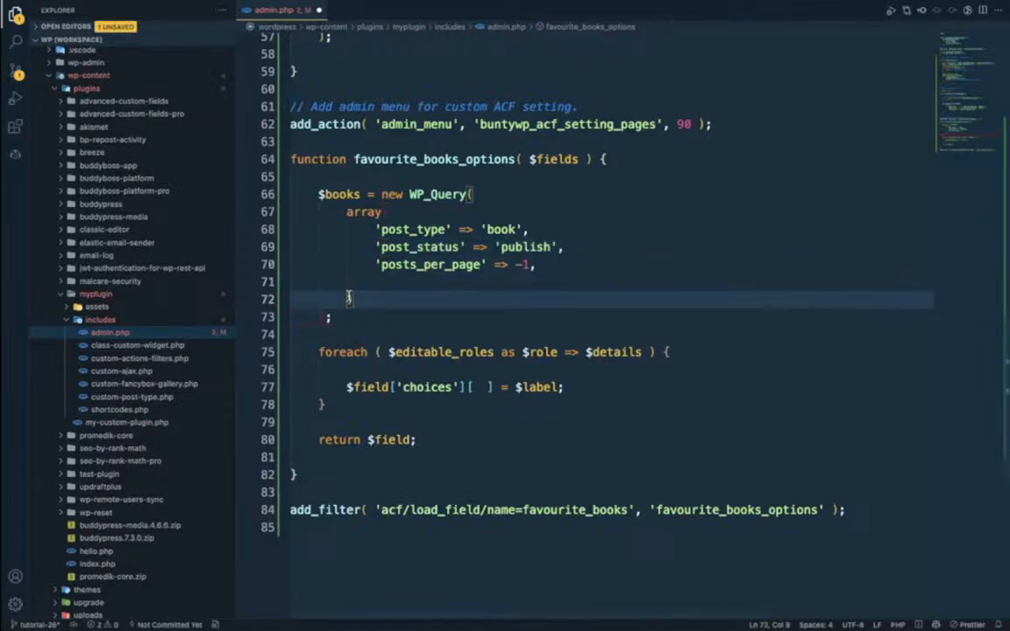
pyautogui.hotkey('shift', 'Tab')
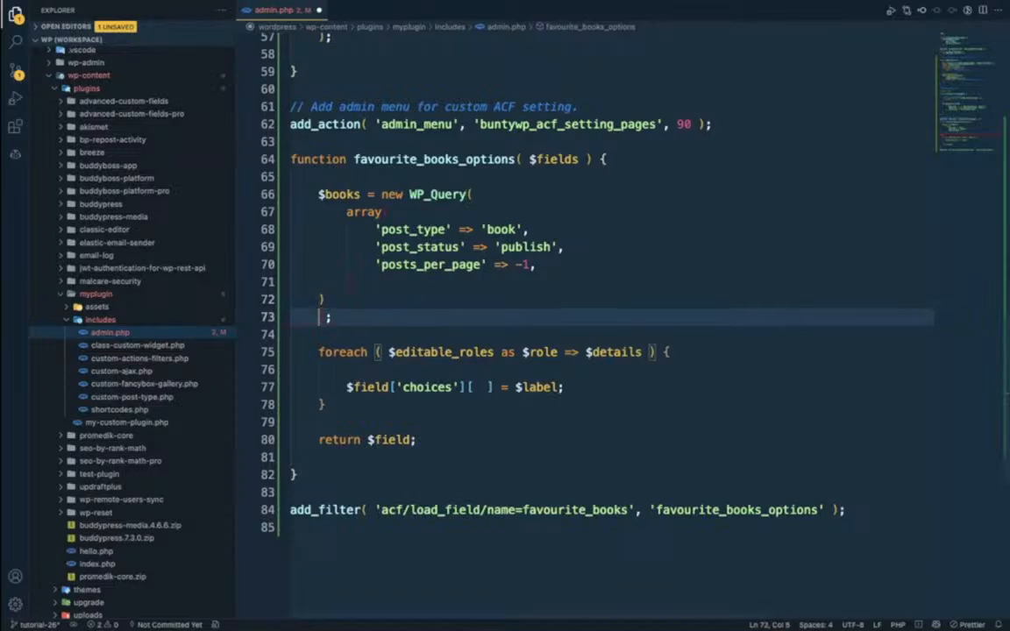
pyautogui.press('Right')
pyautogui.press('BackSpace')
pyautogui.press('BackSpace')
pyautogui.press('BackSpace')
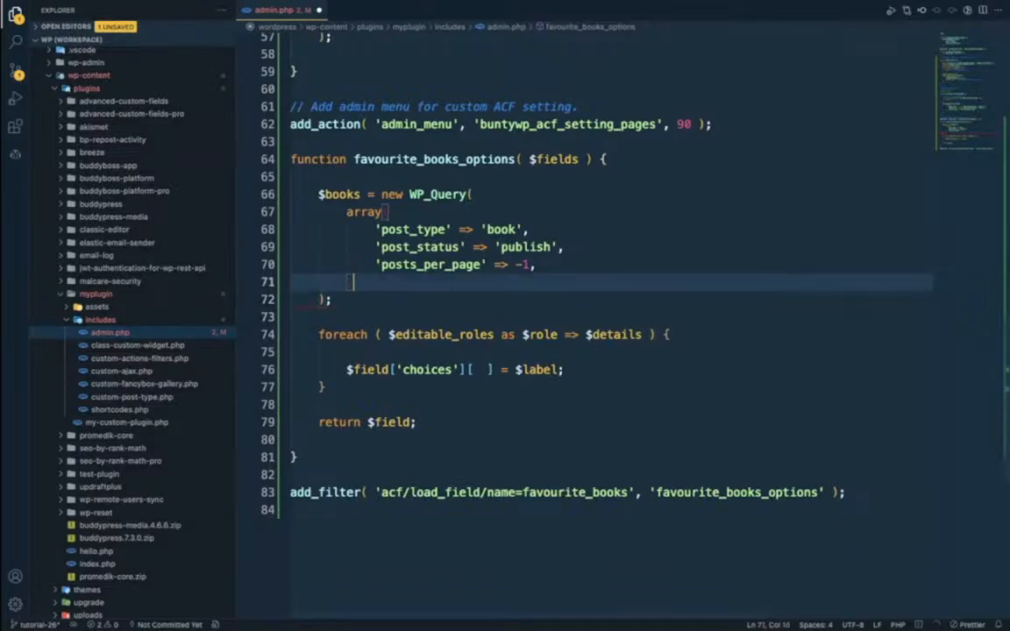
pyautogui.press('super+s')
# - Check the Books post type in the WordPress admin in the browser against the query's post_type, and return to the code editor
pyautogui.doubleClick(421, 229)
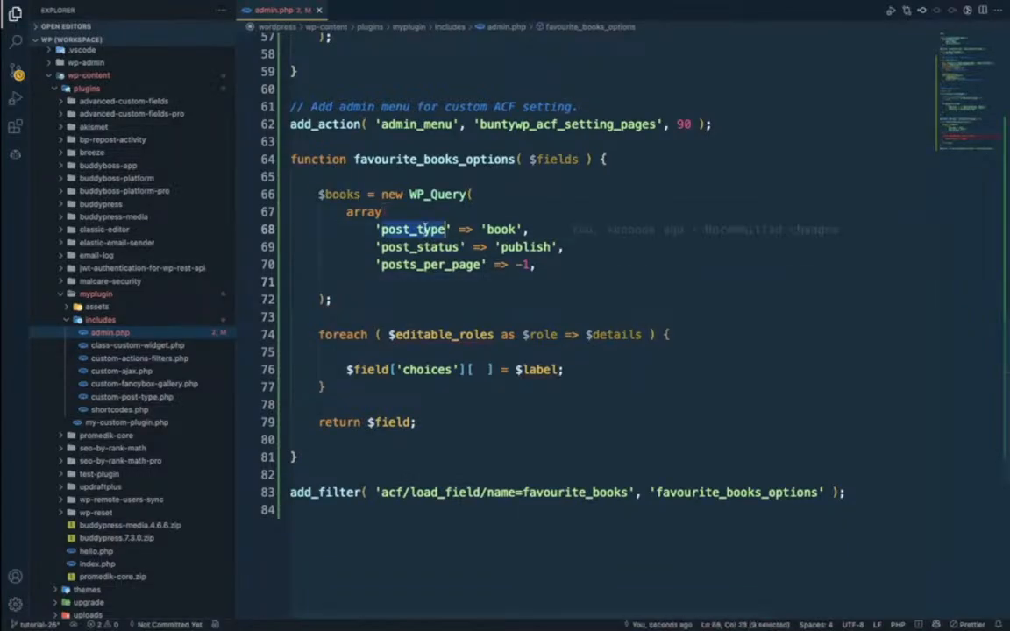
pyautogui.press('super+Tab')
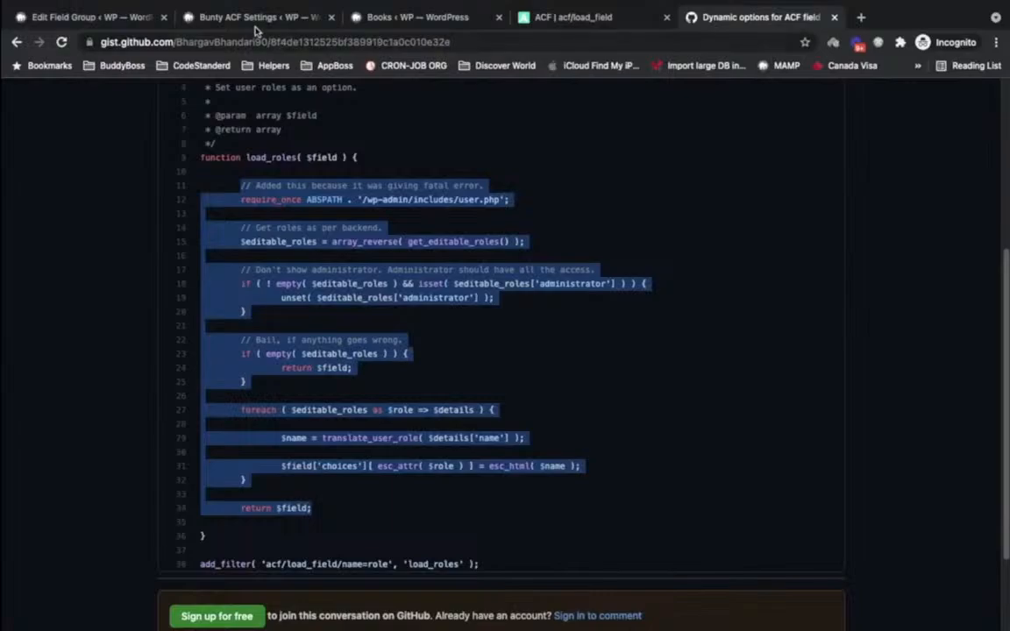
pyautogui.click(118, 20)
pyautogui.moveTo(34, 250)
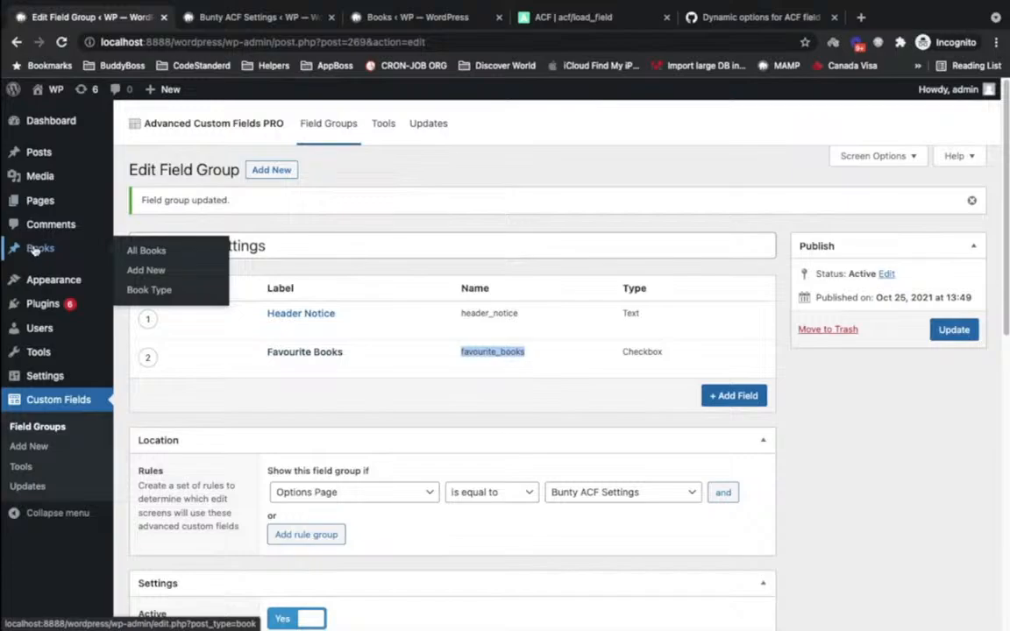
pyautogui.press('super+Tab')
# - Set posts_per_page to 5 in the WP_Query array
pyautogui.click(524, 247)
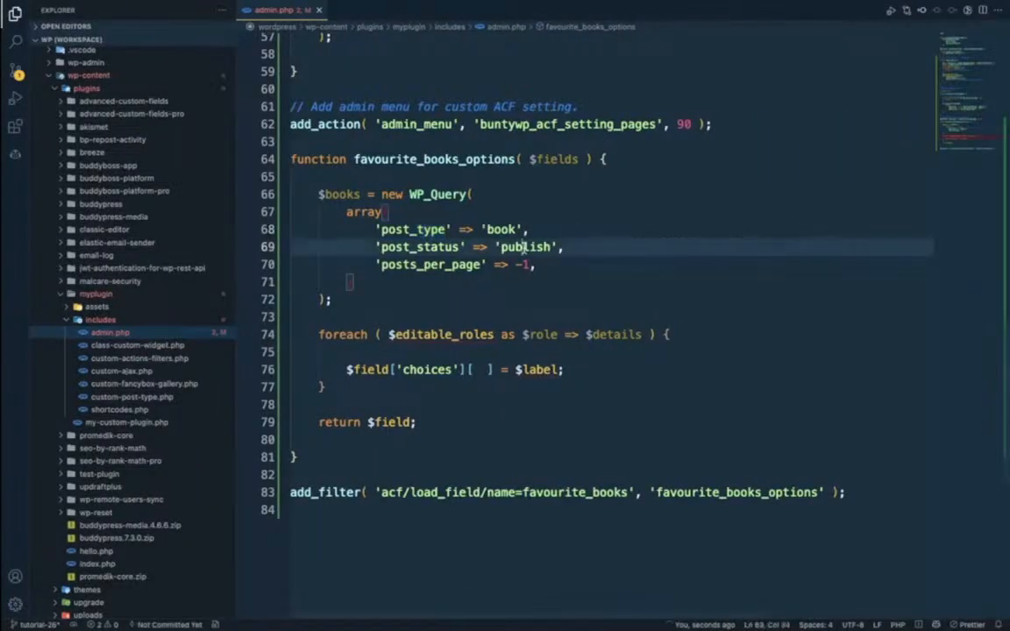
pyautogui.doubleClick(524, 247)
pyautogui.click(524, 263)
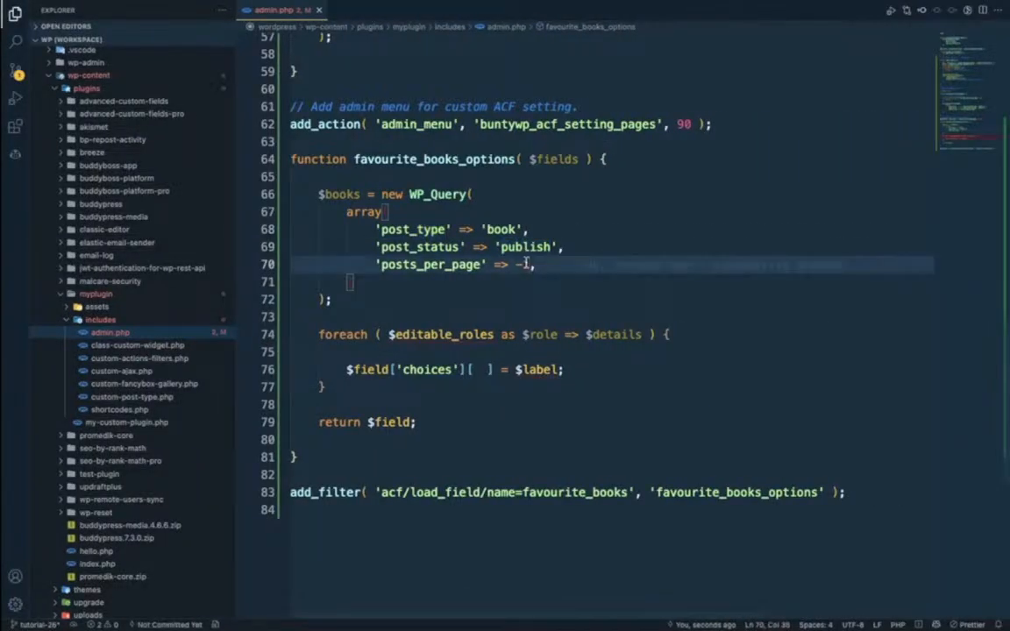
pyautogui.press('BackSpace')
pyautogui.press('BackSpace')
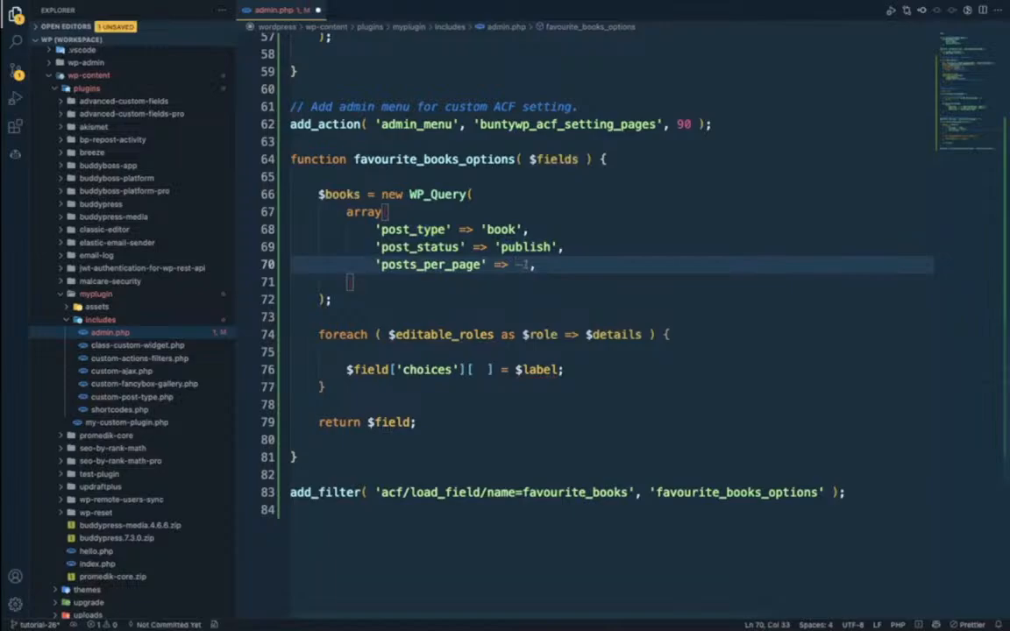
pyautogui.write('5')
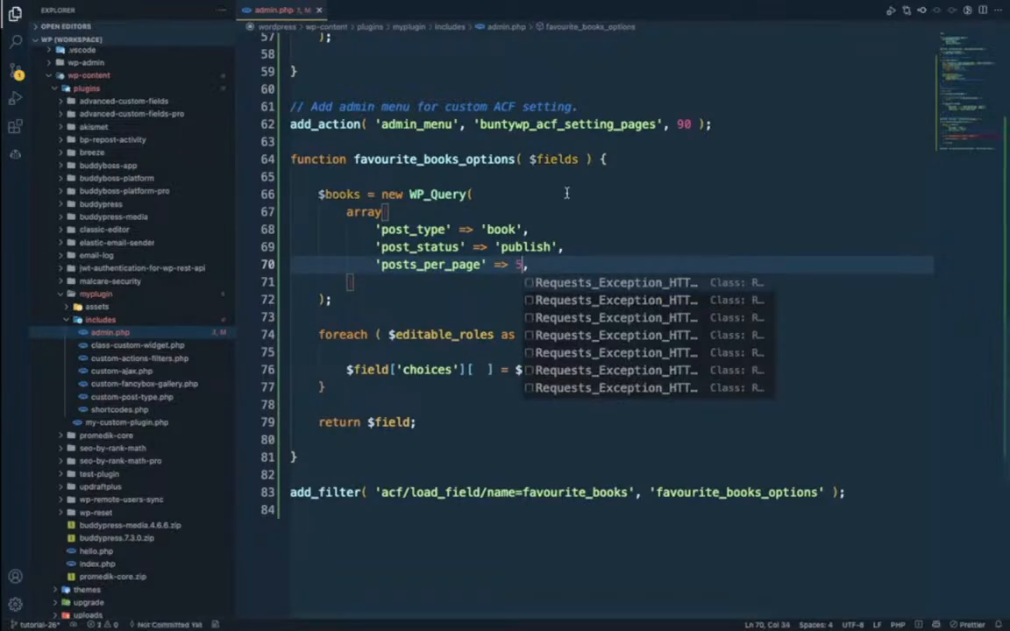
pyautogui.press('Escape')
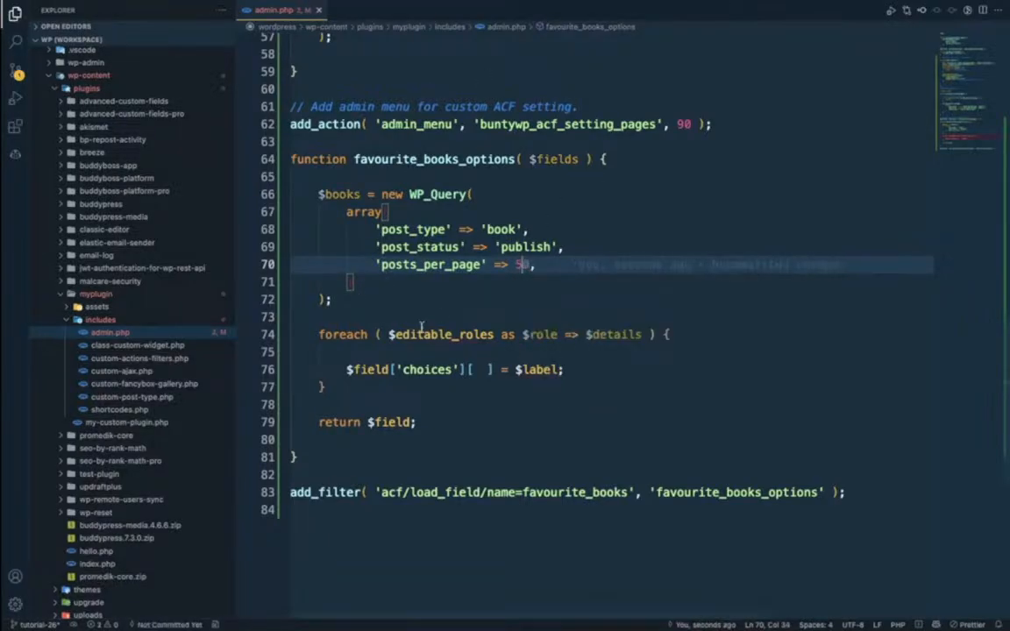
# - Copy the $books variable name onto a new line between the WP_Query statement and the foreach loop
pyautogui.doubleClick(338, 194)
pyautogui.hotkey('ctrl', 'c')
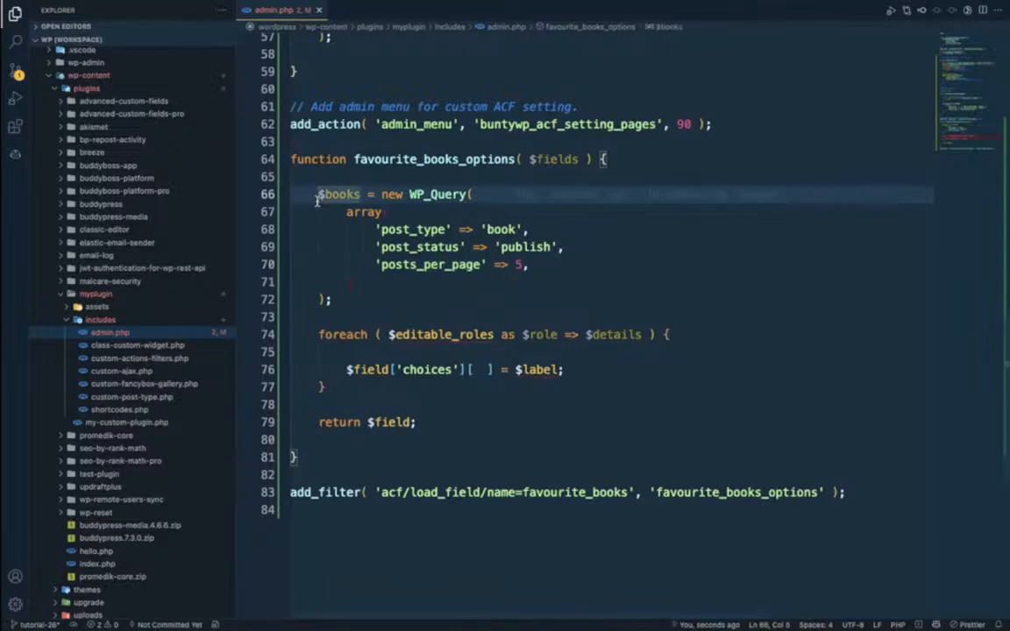
pyautogui.click(336, 290)
pyautogui.press('Return')
pyautogui.press('Return')
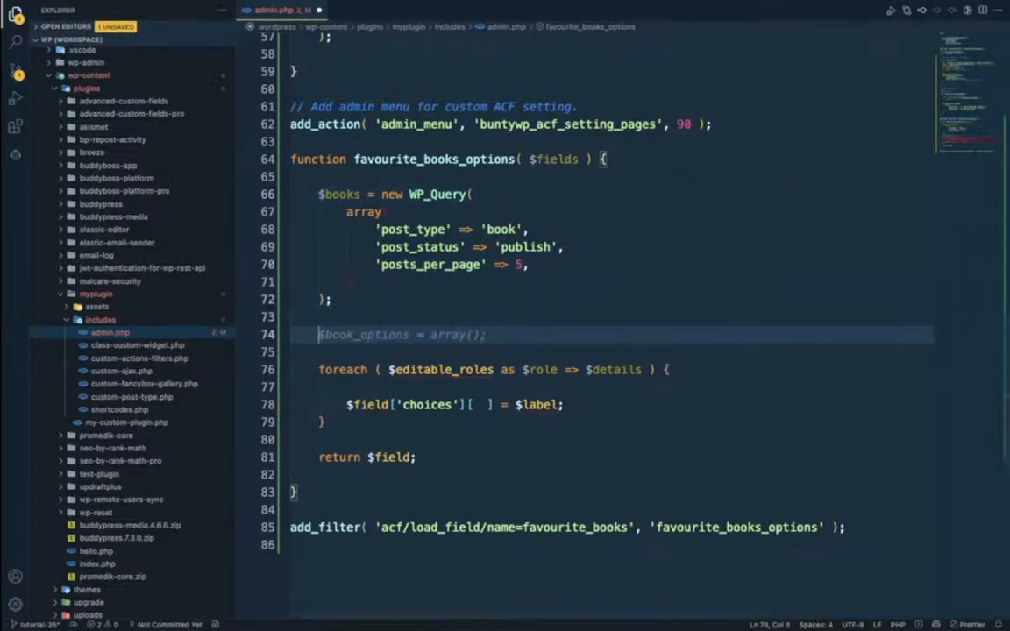
pyautogui.hotkey('ctrl', 'v')
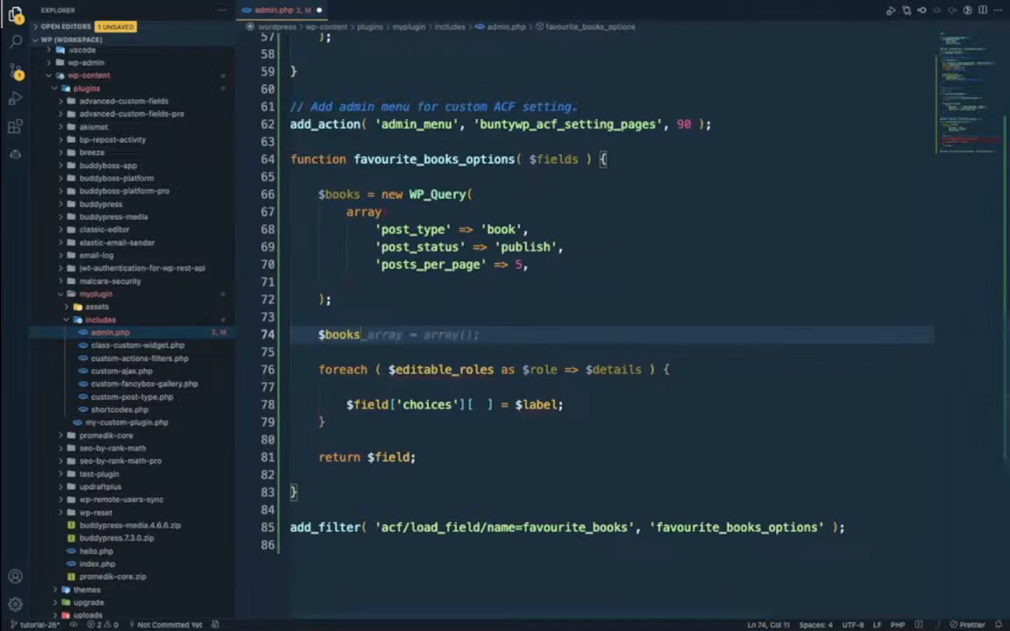
# - Rename the variable that receives the new WP_Query to $books_query
pyautogui.click(329, 194)
pyautogui.press('Right')
pyautogui.press('Right')
pyautogui.press('Right')
pyautogui.press('Right')
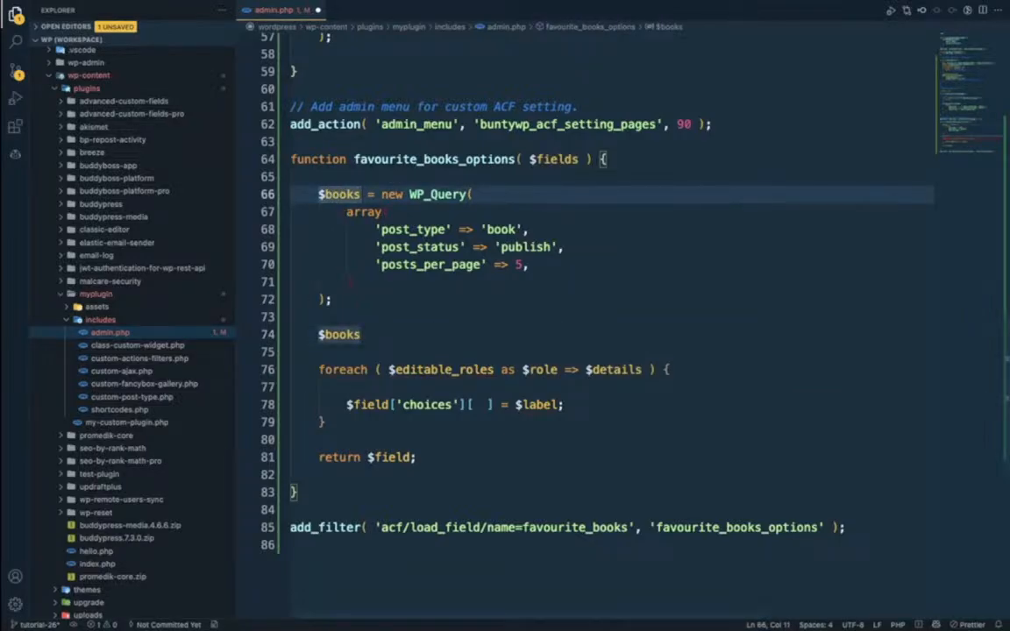
pyautogui.write('_query')
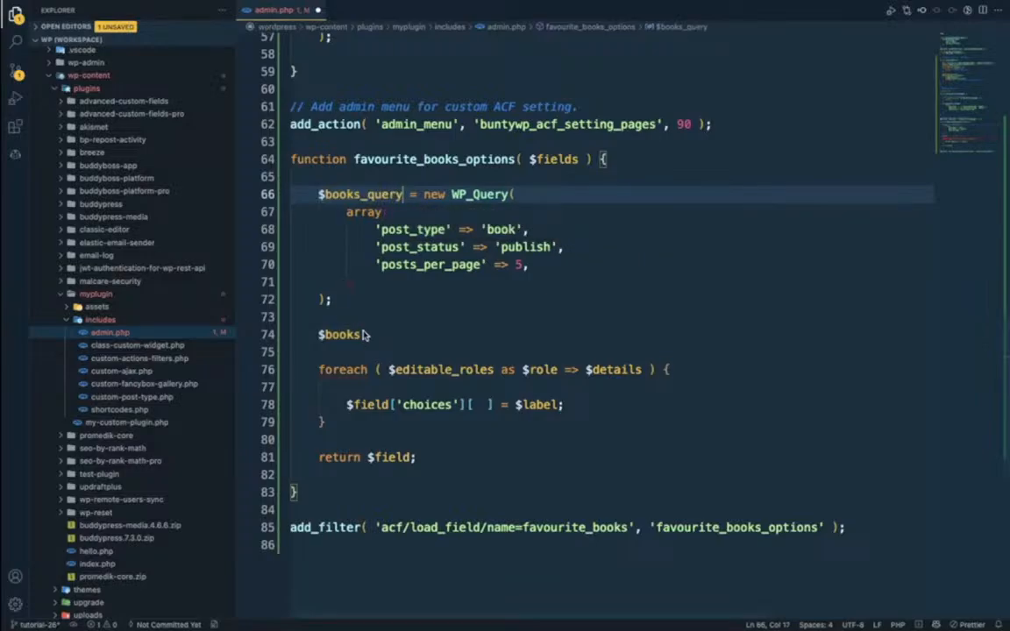
# - Complete the new $books line so that it assigns $books_query->posts, and save the file
pyautogui.click(364, 336)
pyautogui.write('=')
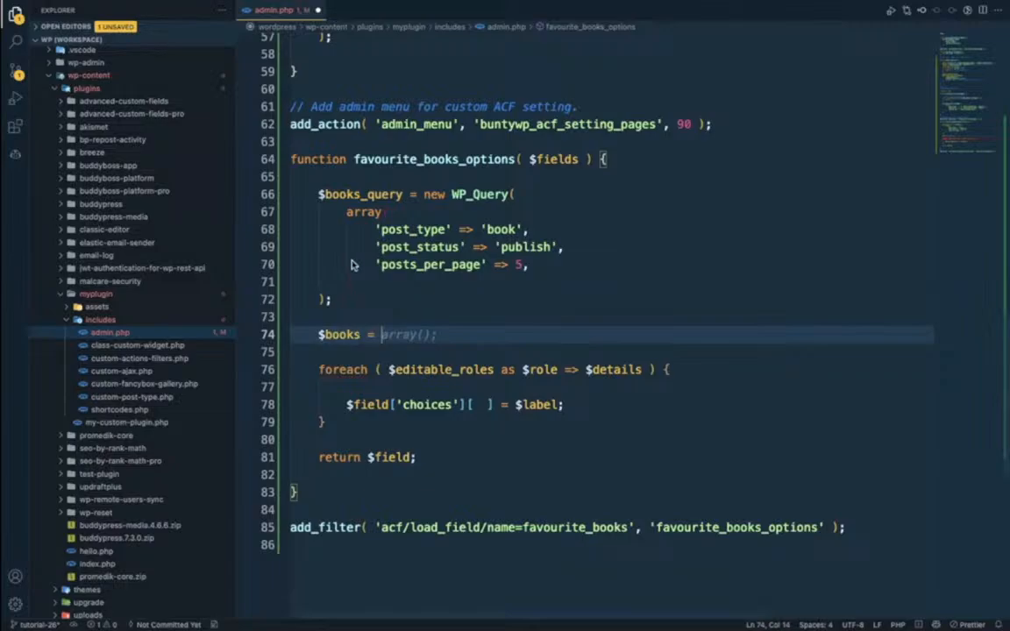
pyautogui.click(319, 194)
pyautogui.doubleClick(318, 194)
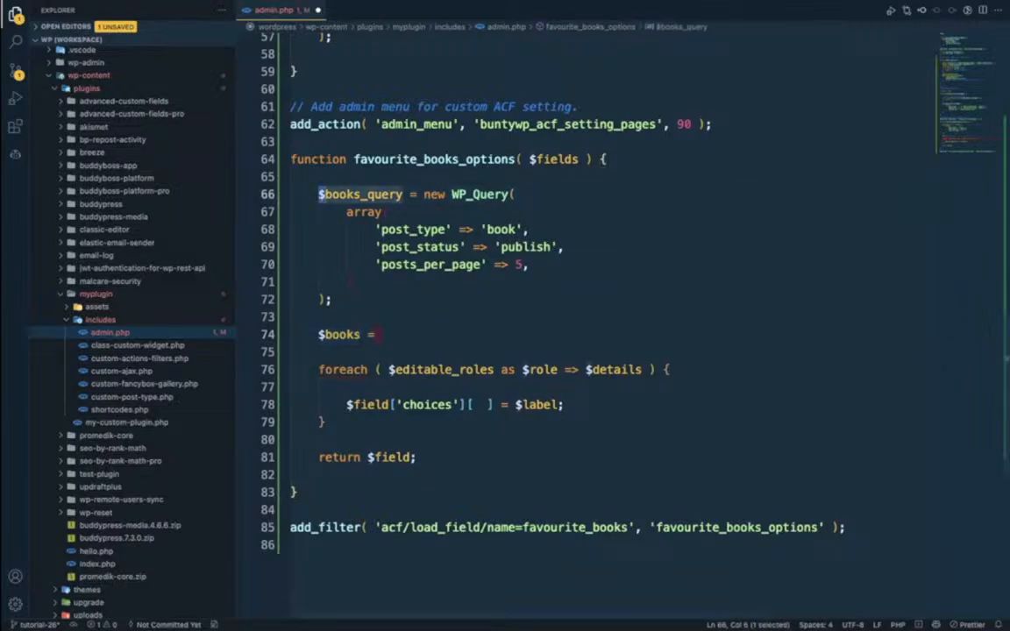
pyautogui.hotkey('alt', 'shift', 'Right')
pyautogui.hotkey('ctrl', 'c')
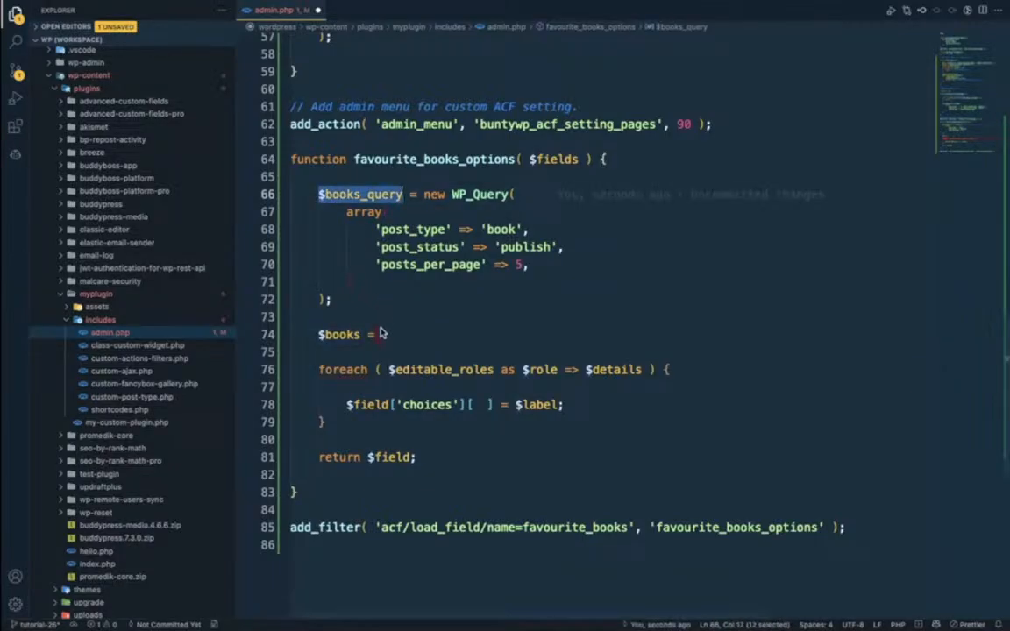
pyautogui.click(381, 333)
pyautogui.hotkey('ctrl', 'v')
pyautogui.write('-')
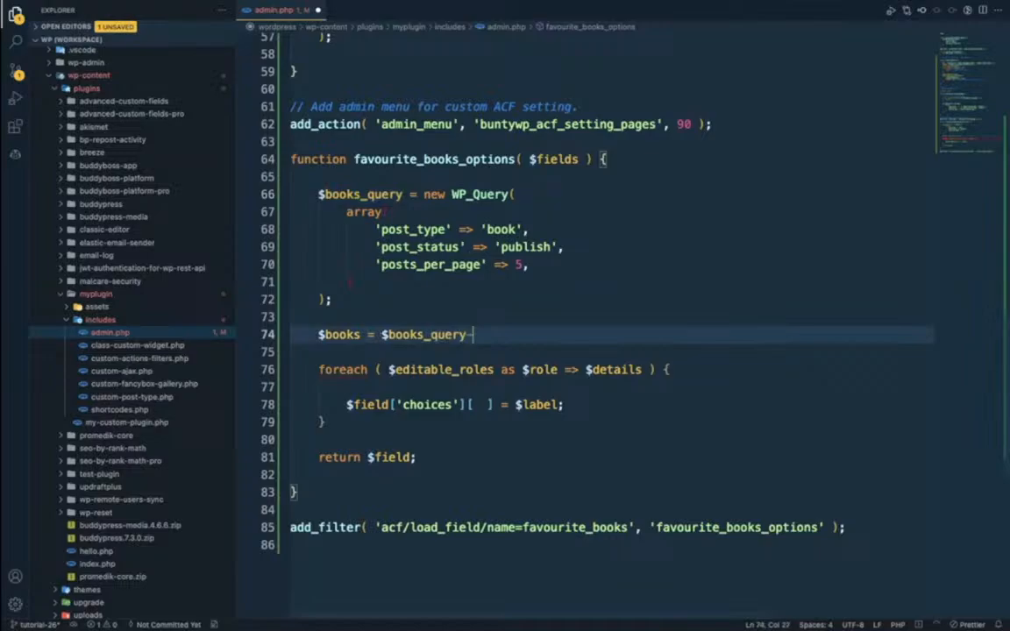
pyautogui.write('>p')
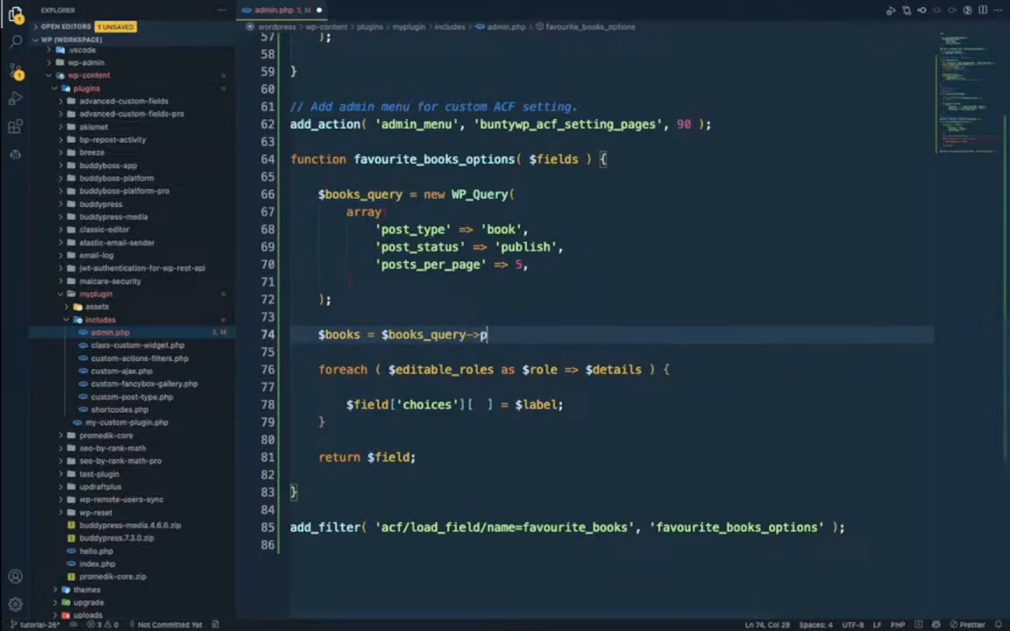
pyautogui.write('osts')
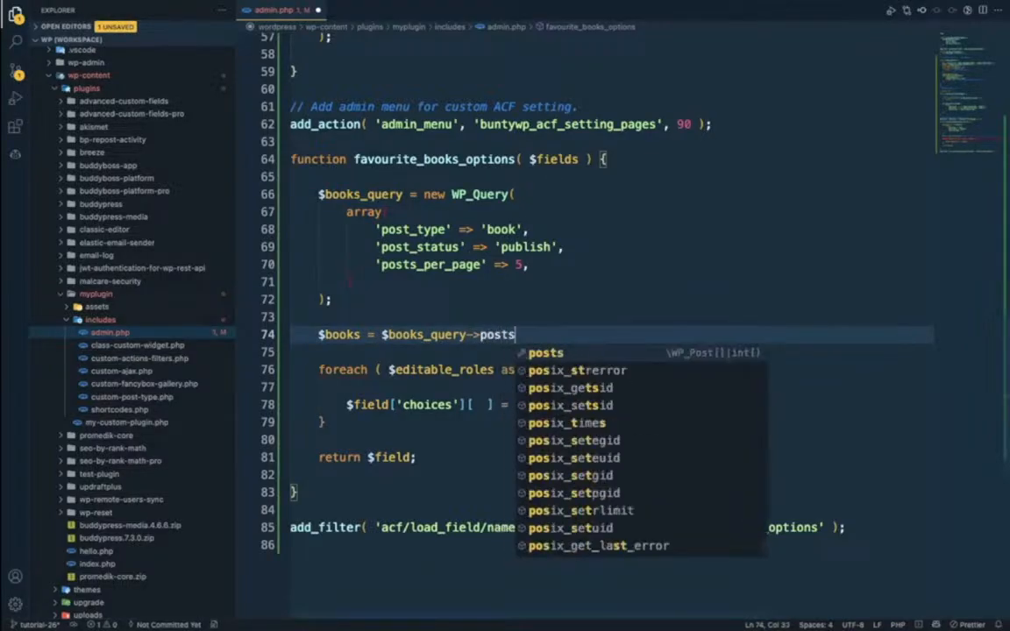
pyautogui.write(';')
# - Copy the $books_query->posts expression from the $books assignment, leaving the insertion point just before it
pyautogui.click(380, 334)
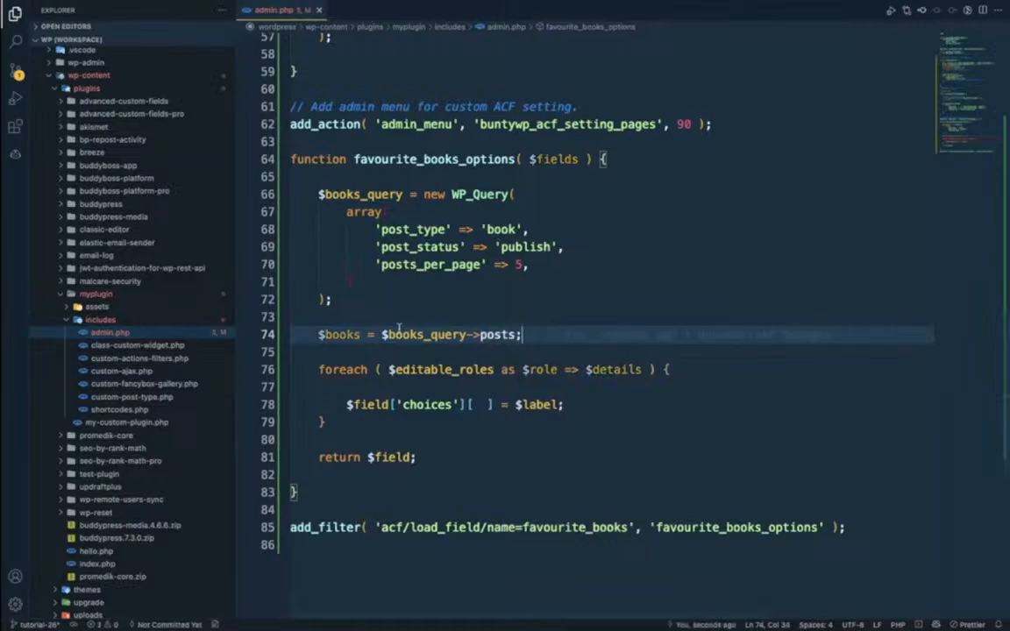
pyautogui.moveTo(380, 334); pyautogui.dragTo(518, 334)
pyautogui.press('super+c')
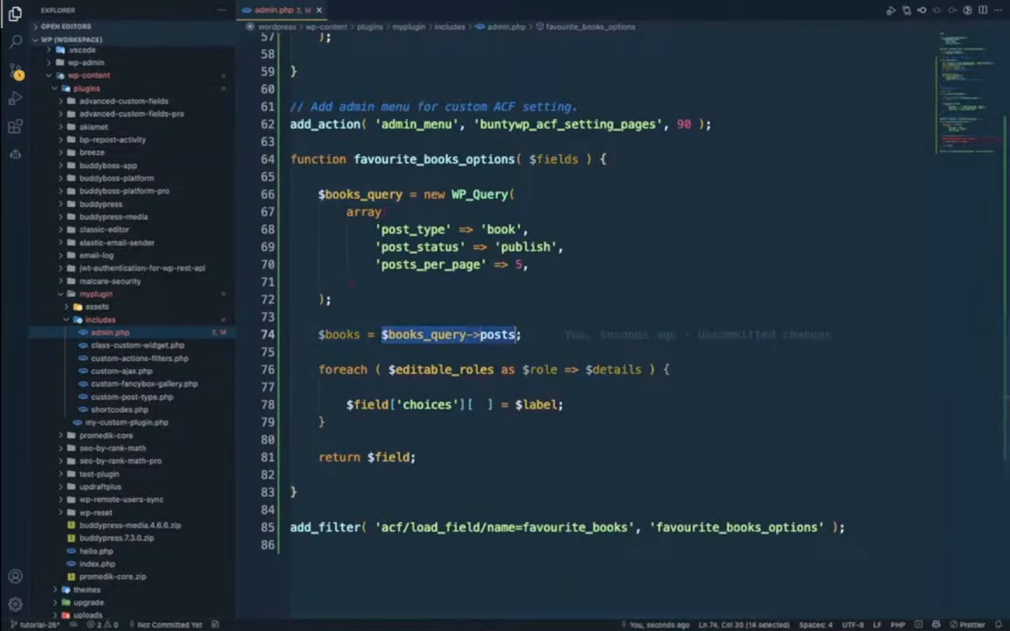
pyautogui.click(373, 335)
pyautogui.write('if')
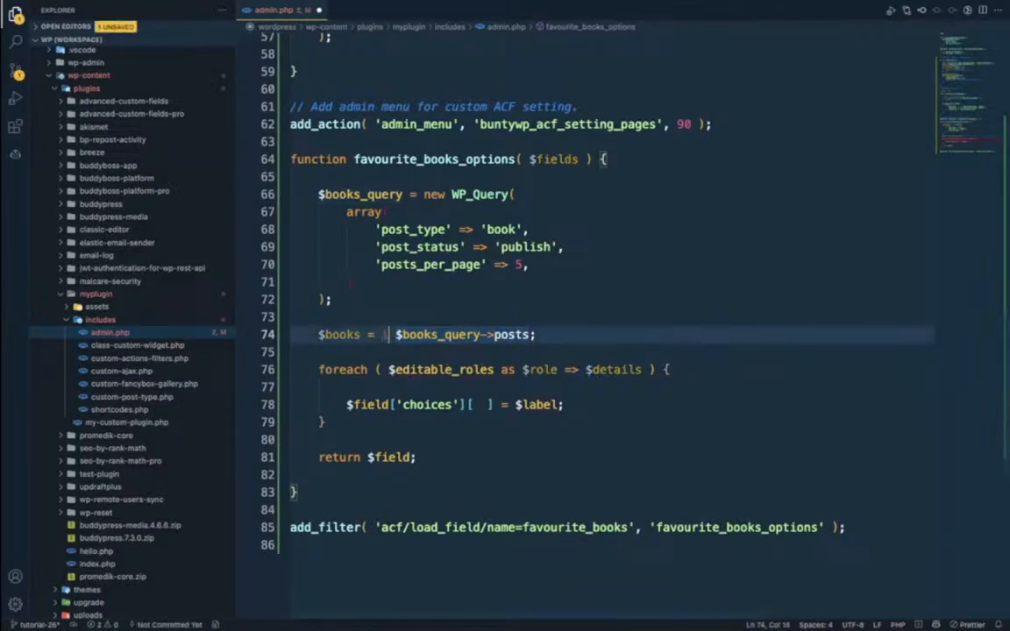
pyautogui.write('(')
pyautogui.press('BackSpace')
pyautogui.press('BackSpace')
pyautogui.press('BackSpace')
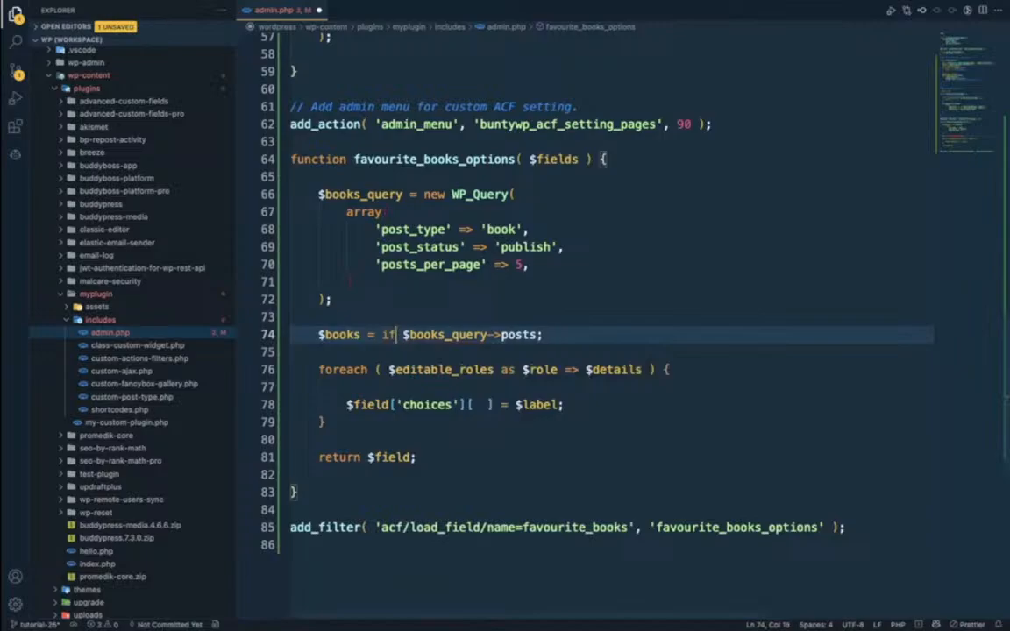
# - Turn the $books assignment into a ternary that checks isset( $books_query->posts ) and falls back to an empty string, then save
pyautogui.write('iss')
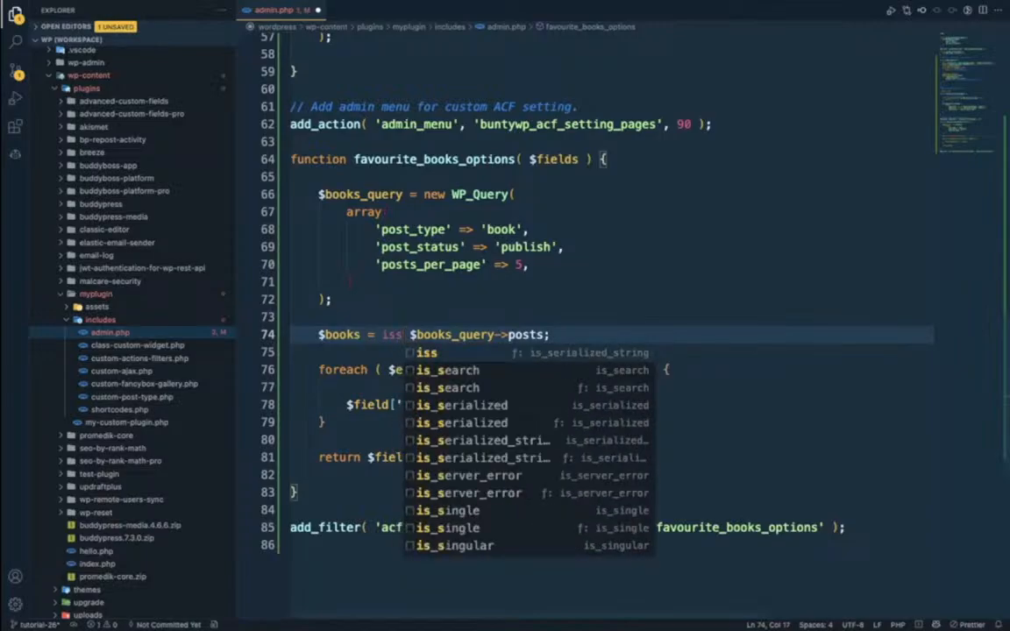
pyautogui.write('et(')
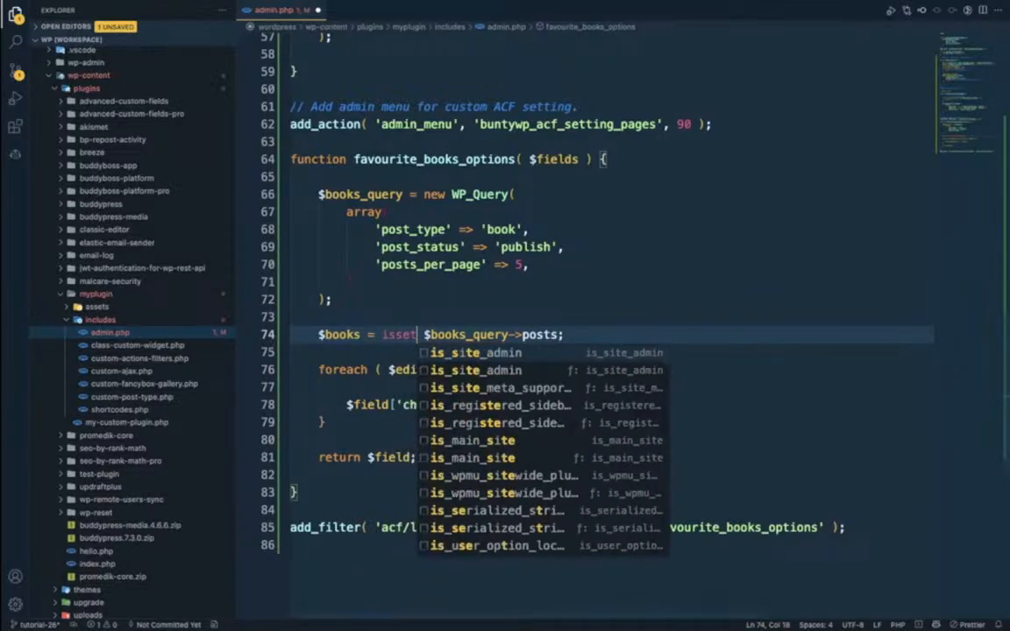
pyautogui.press('Left')
pyautogui.press('super+v')
pyautogui.press('Right')
pyautogui.press('Right')
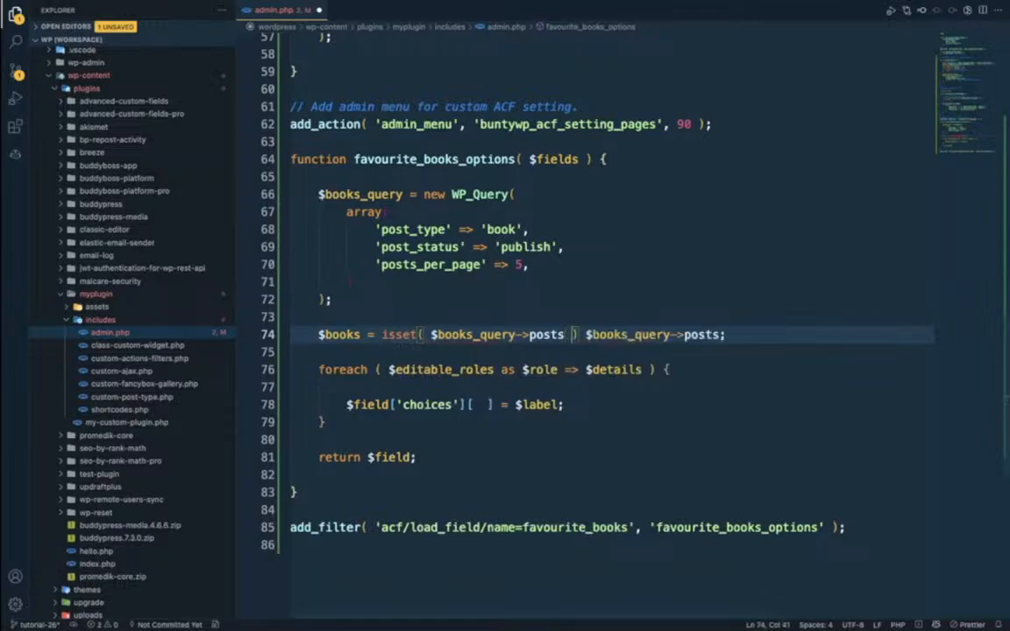
pyautogui.write('?')
pyautogui.press('Left')
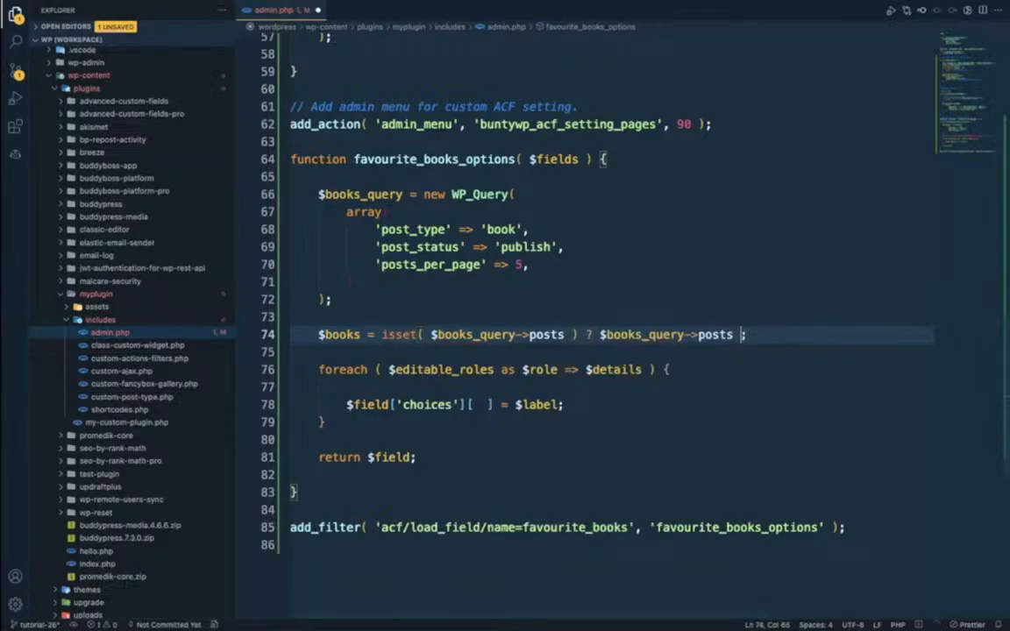
pyautogui.write(": '")
pyautogui.press('super+s')
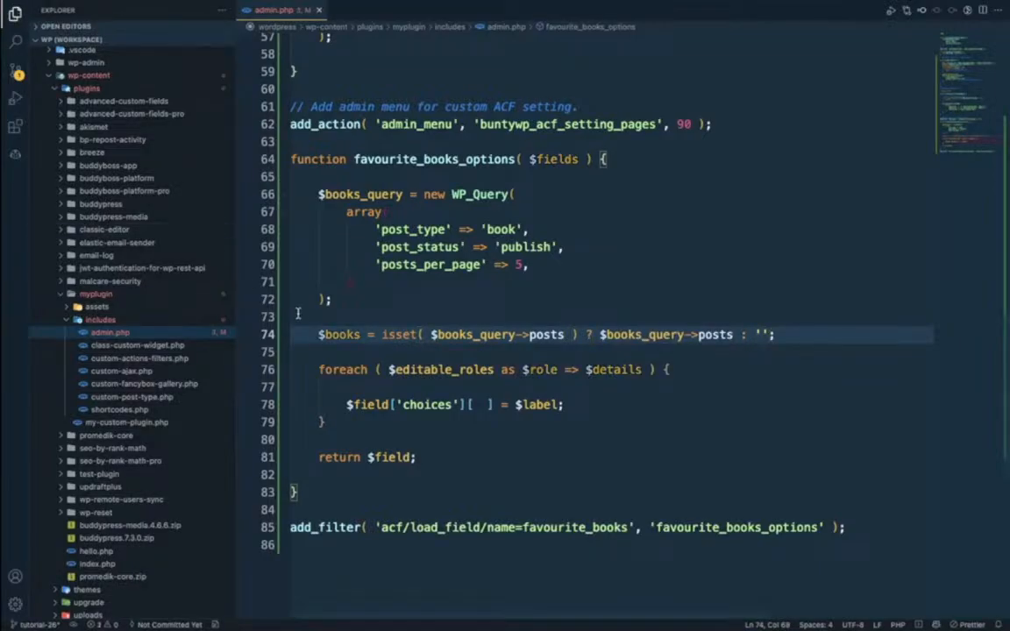
# - Add an if condition testing empty( $books ) below the $books assignment, reusing the copied variable name
pyautogui.click(313, 334)
pyautogui.press('Right')
pyautogui.hotkey('shift', 'alt', 'Right')
pyautogui.press('super+c')
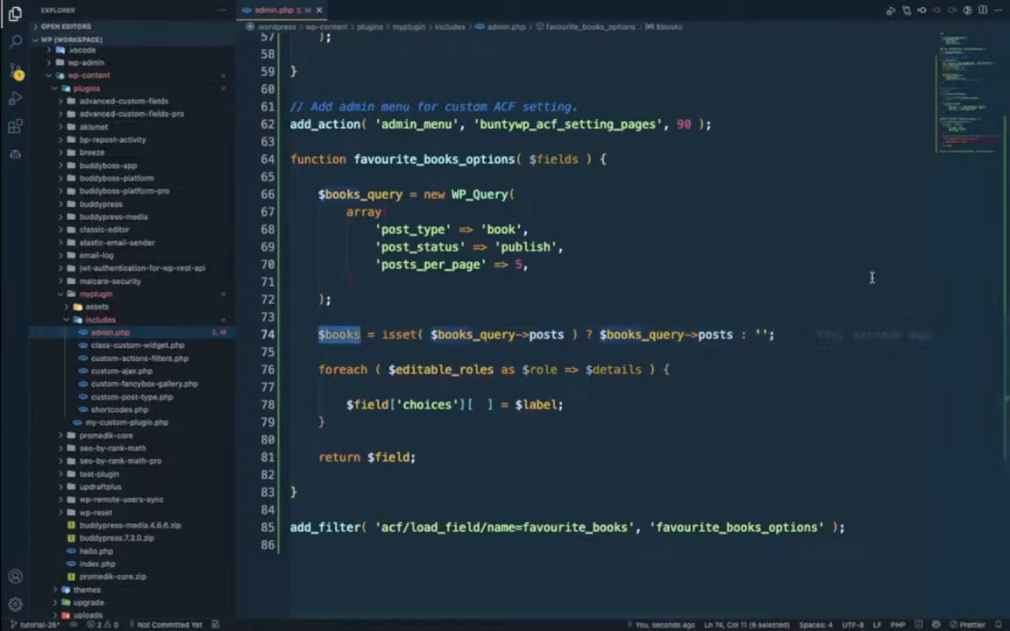
pyautogui.click(776, 334)
pyautogui.press('Return')
pyautogui.press('Return')
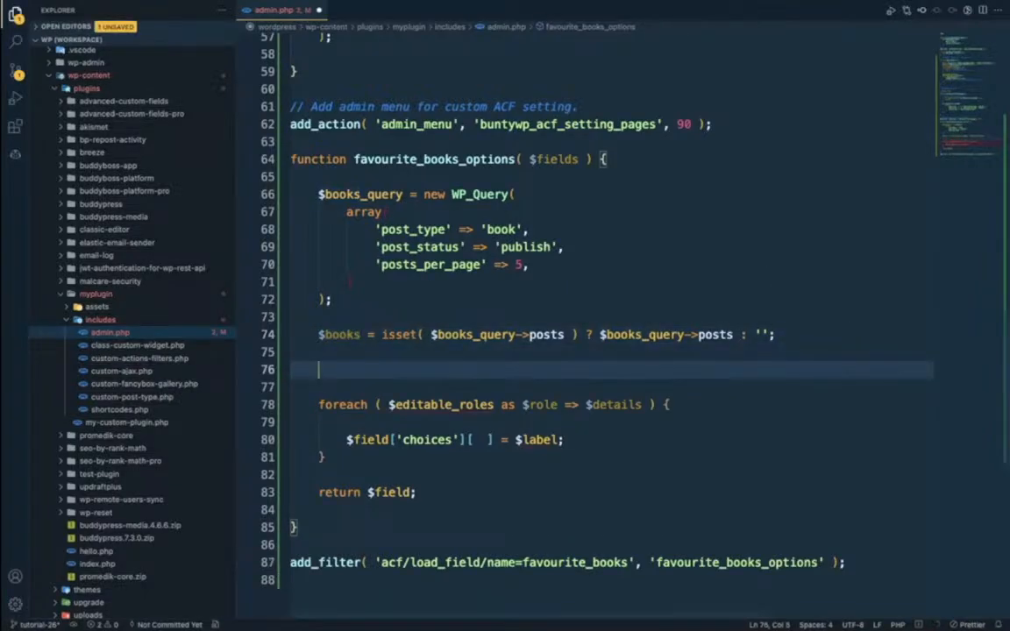
pyautogui.write('if ( ')
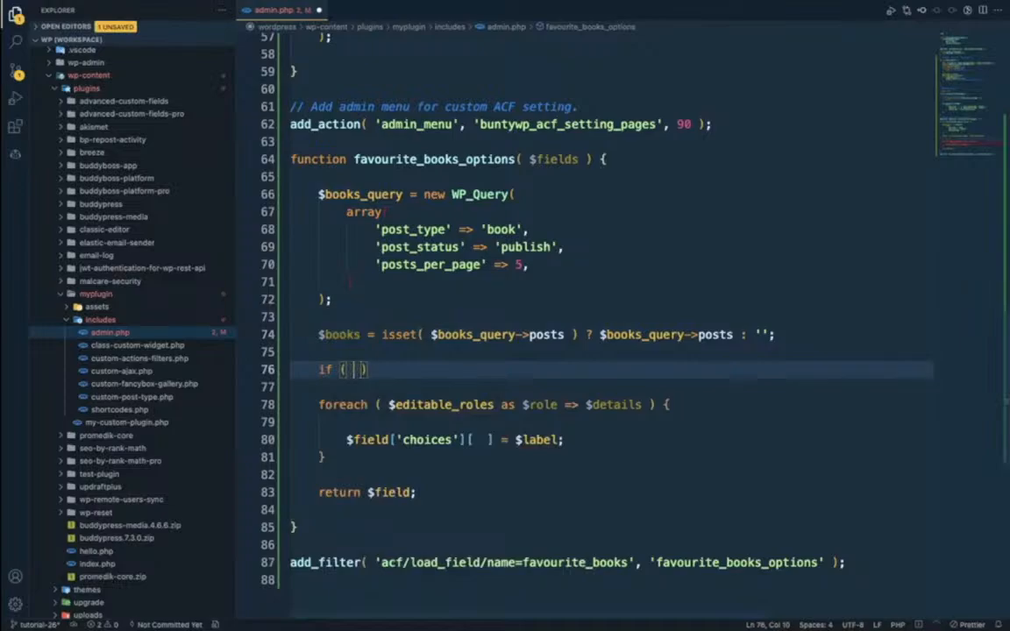
pyautogui.write('empty')
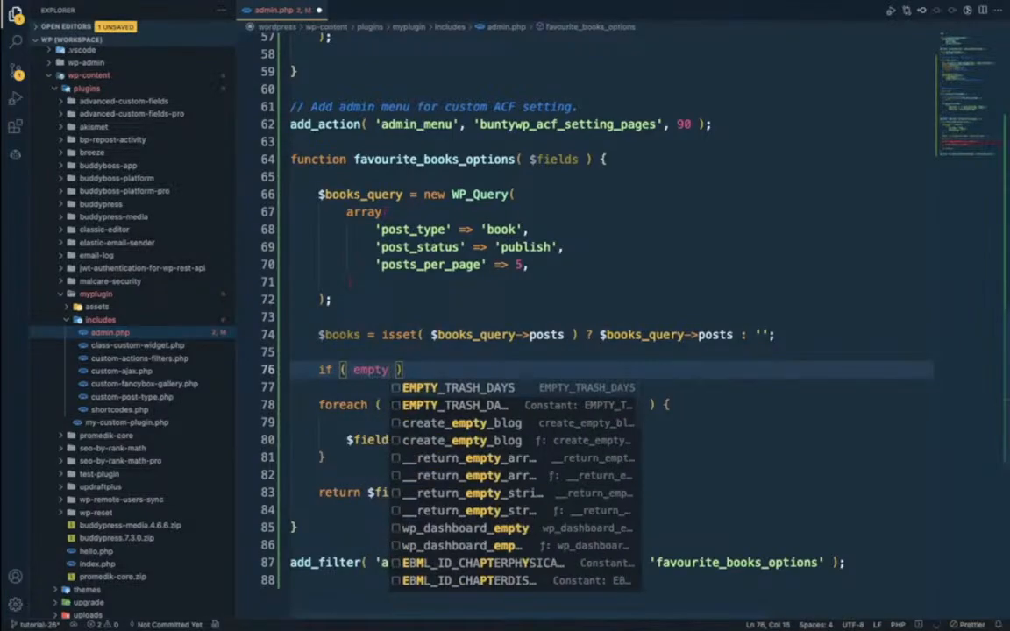
pyautogui.write('(')
pyautogui.press('super+v')
pyautogui.press('super+Right')
pyautogui.press('Down')
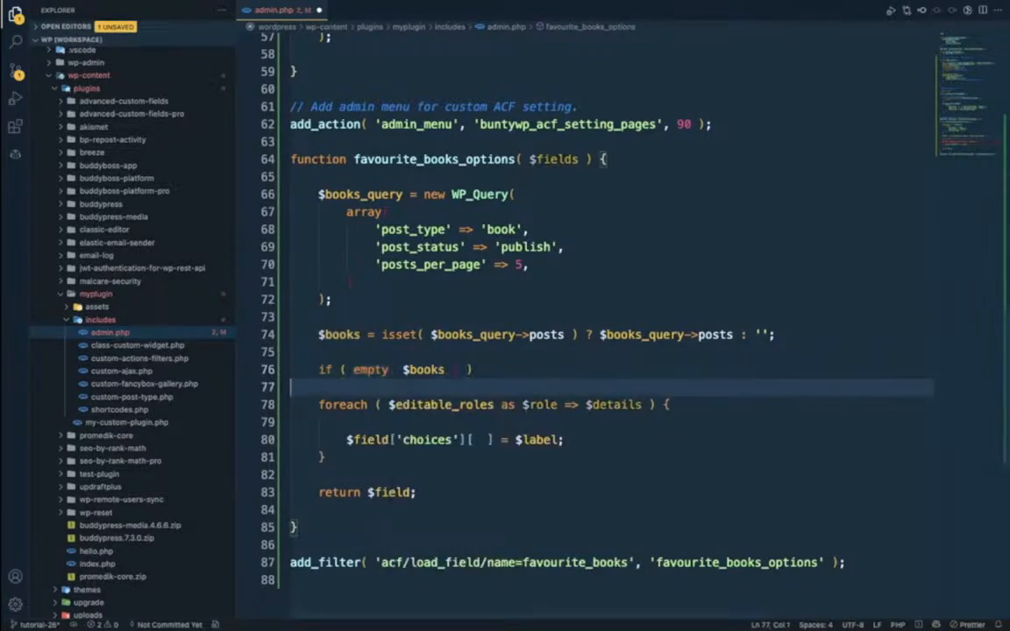
# - Give the empty( $books ) condition a braced block containing a return statement
pyautogui.press('Up')
pyautogui.press('super+Right')
pyautogui.write('{')
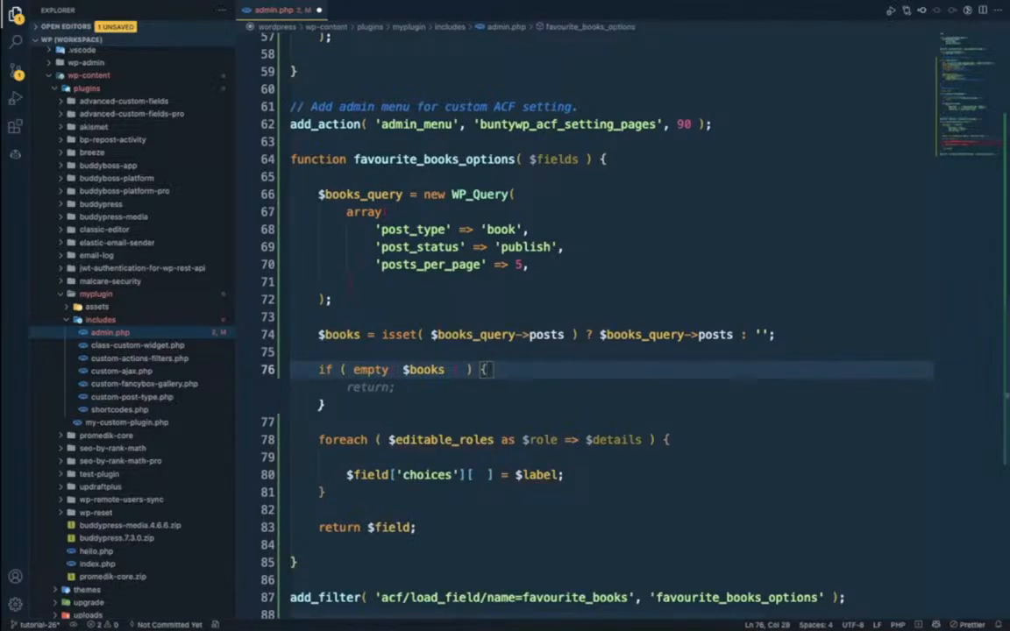
pyautogui.press('Tab')
# - Make the early return give back $fields, copied from the favourite_books_options parameter, and save the file
pyautogui.doubleClick(535, 159)
pyautogui.hotkey('ctrl', 'c')
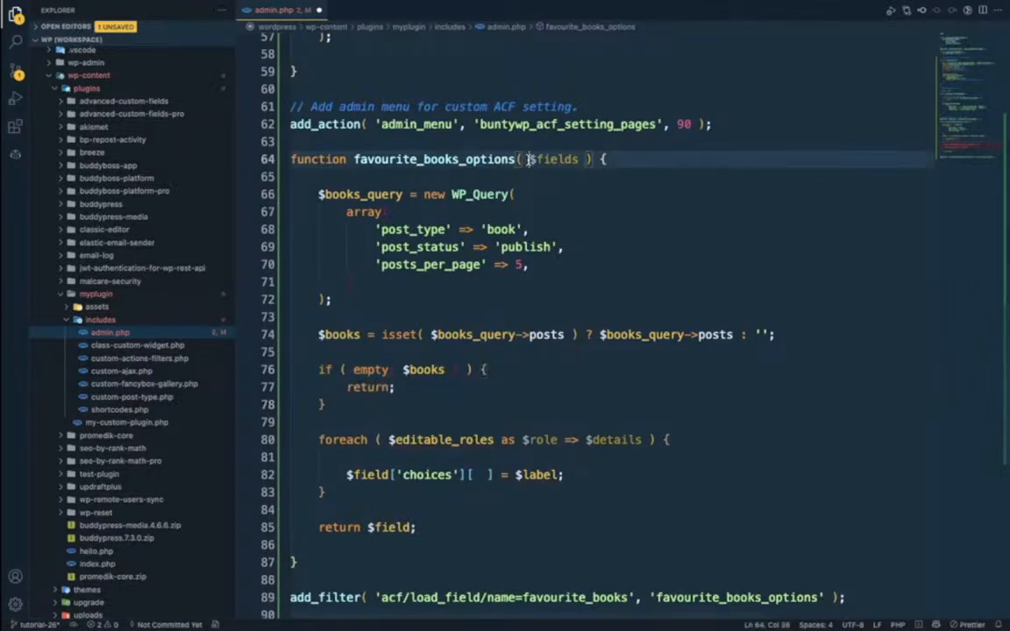
pyautogui.scroll(-3, 530, 163)
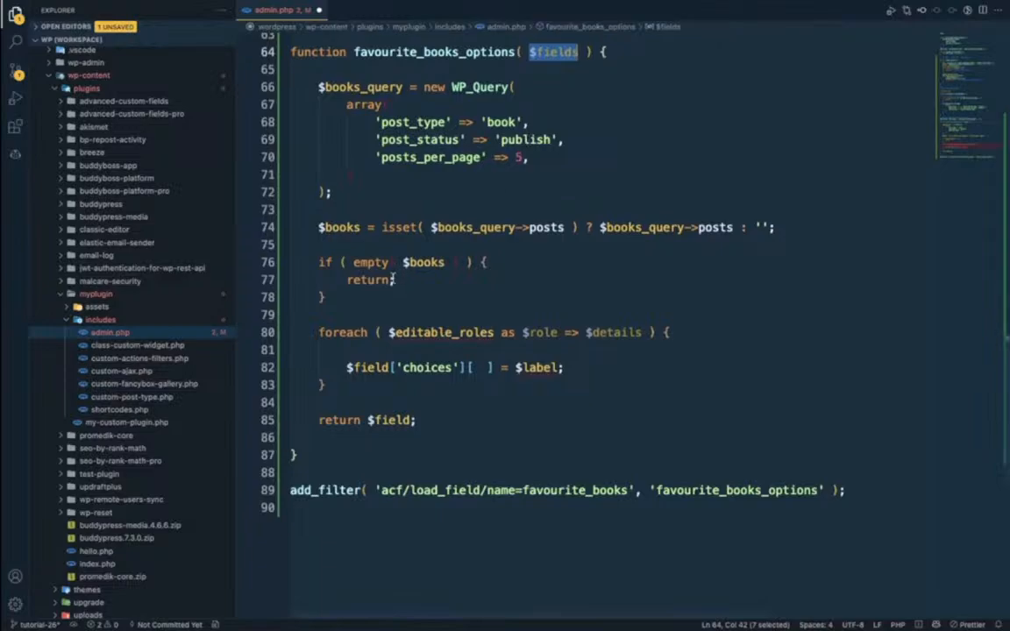
pyautogui.click(392, 280)
pyautogui.hotkey('ctrl', 'v')
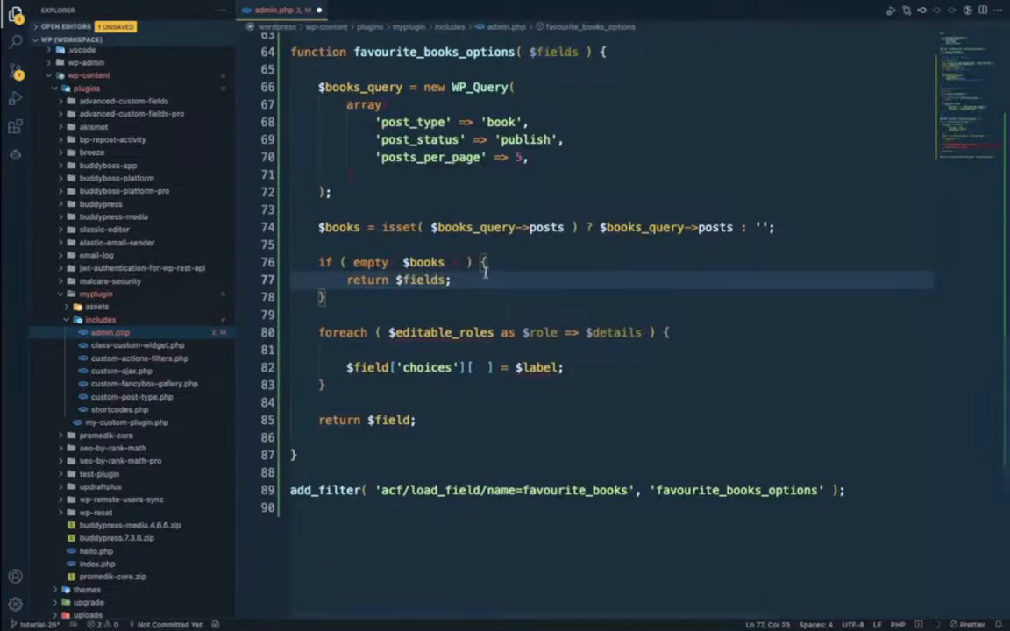
pyautogui.scroll(3, 485, 273)
pyautogui.doubleClick(570, 111)
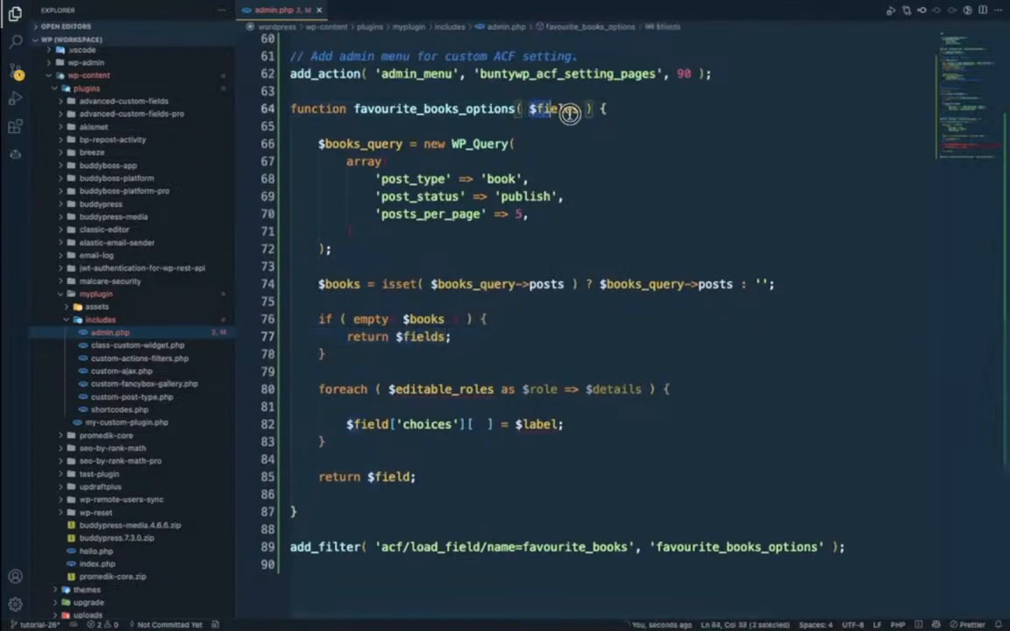
pyautogui.moveTo(570, 112); pyautogui.dragTo(577, 108)
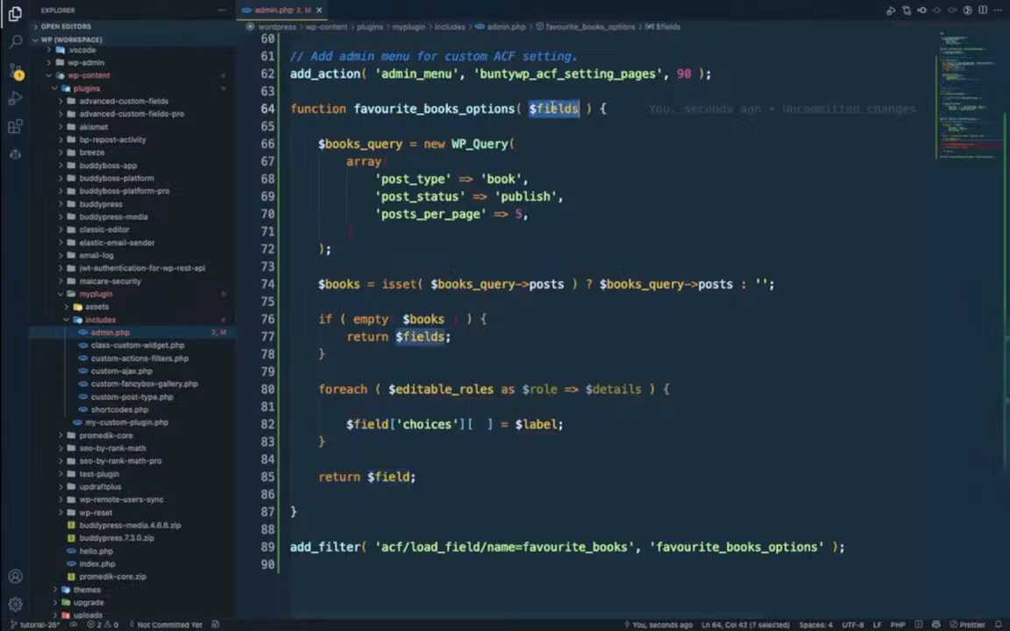
pyautogui.scroll(-1, 332, 344)
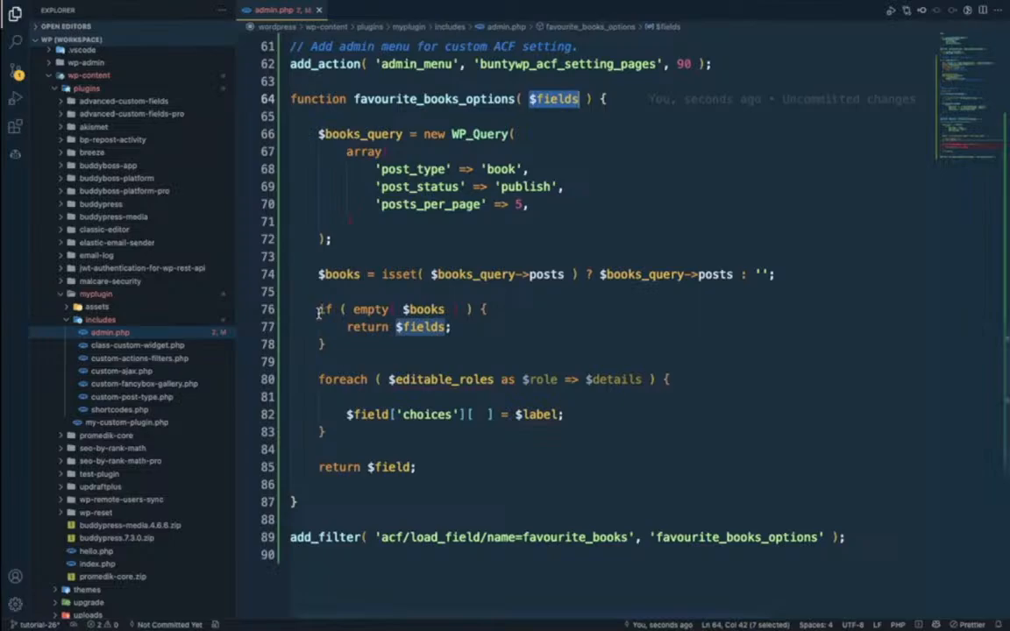
pyautogui.scroll(-1, 495, 289)
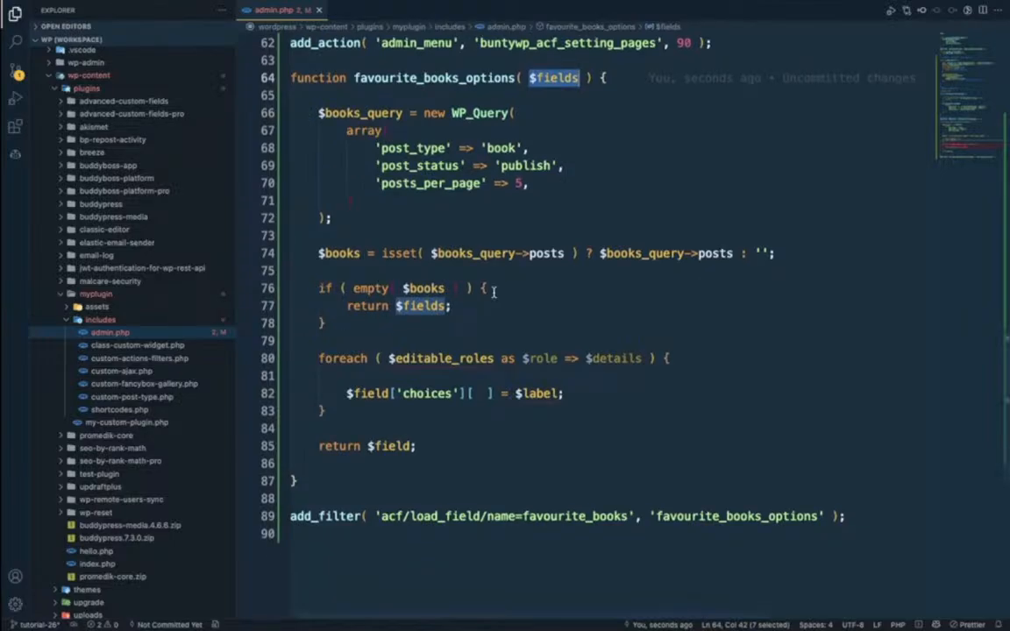
pyautogui.click(317, 255)
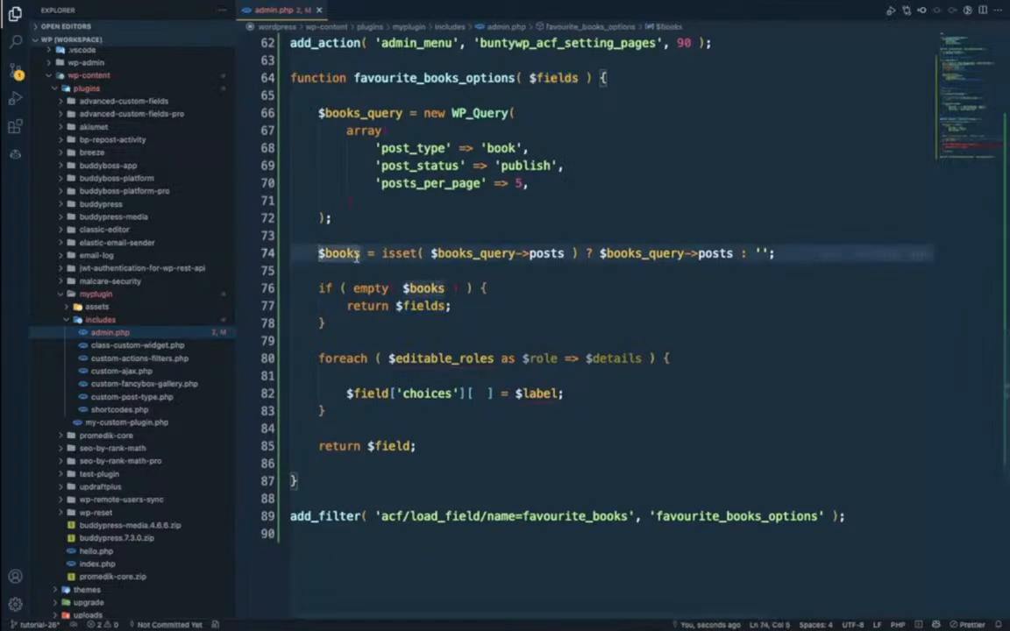
pyautogui.keyDown('shift'); pyautogui.click(357, 256); pyautogui.keyUp('shift')
# - Insert blank lines after the empty( $books ) block and comment out the whole foreach loop below it
pyautogui.click(331, 323)
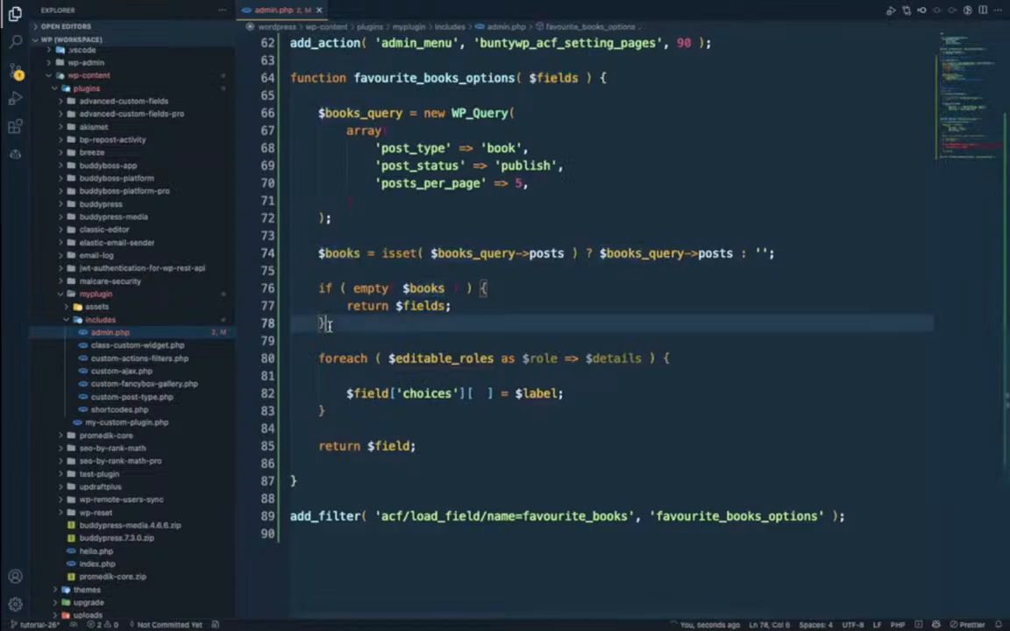
pyautogui.press('Return')
pyautogui.press('Return')
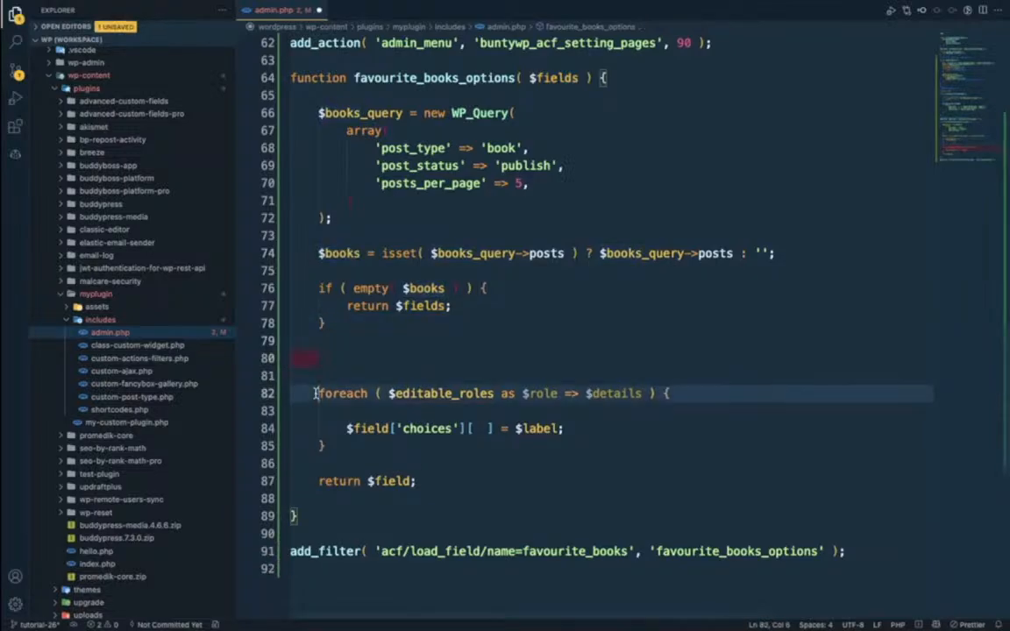
pyautogui.moveTo(318, 394); pyautogui.dragTo(330, 452)
pyautogui.hotkey('ctrl', '/')
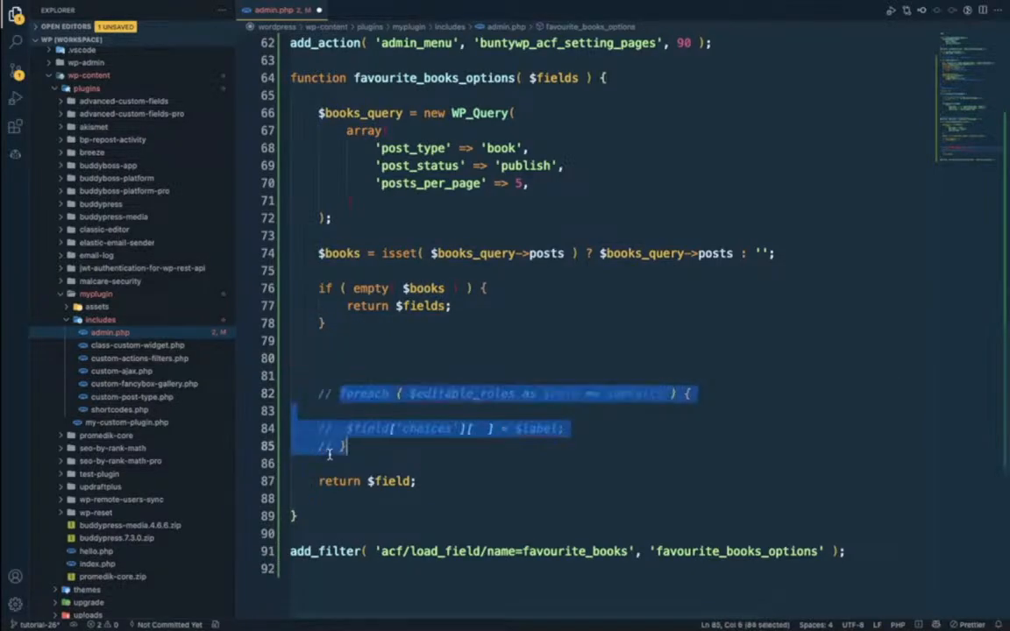
pyautogui.click(329, 355)
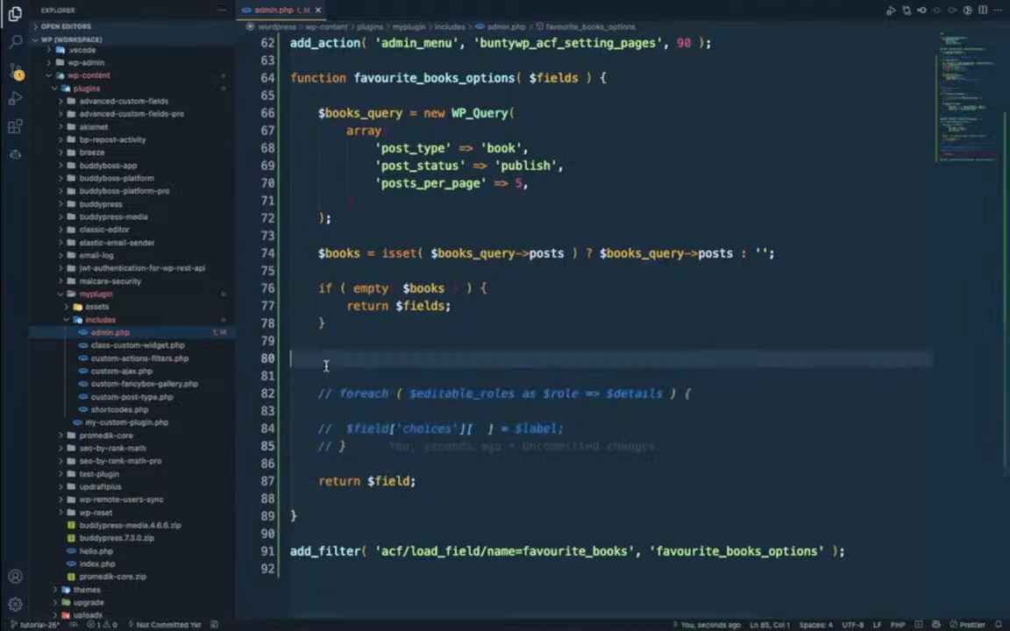
pyautogui.write('error')
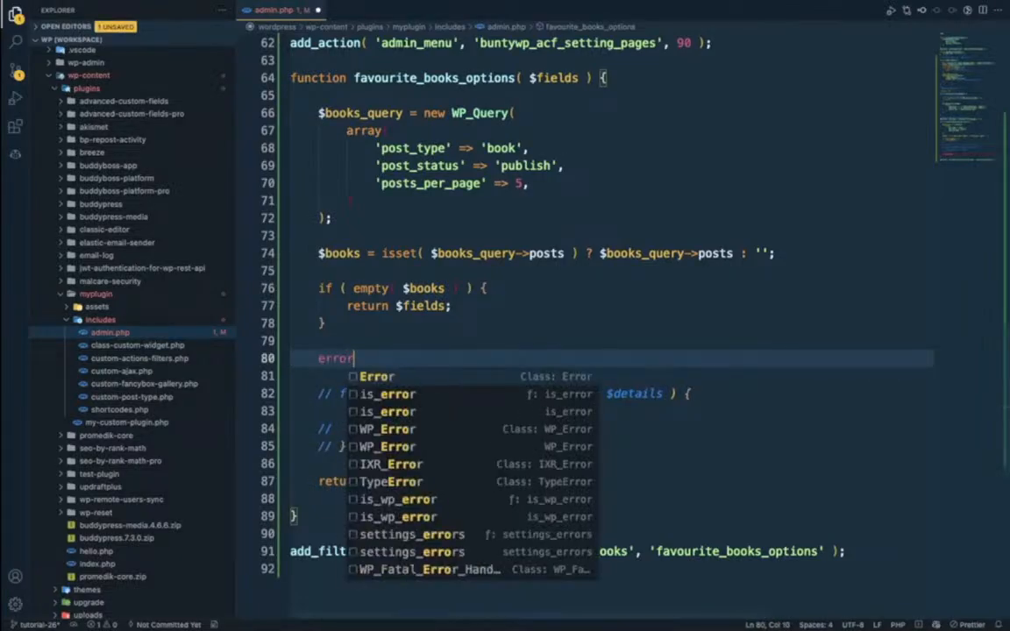
pyautogui.press('BackSpace')
pyautogui.press('BackSpace')
pyautogui.press('BackSpace')
pyautogui.press('BackSpace')
pyautogui.press('BackSpace')
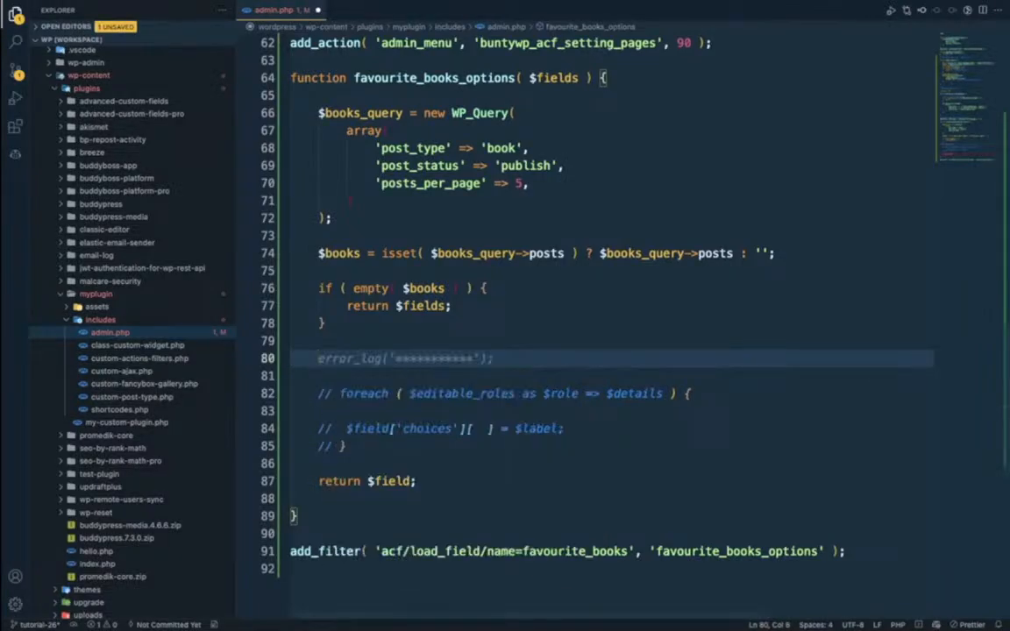
# - Add a debug line above the commented foreach loop that prints $books with print_r inside <pre> tags, and save the file
pyautogui.write('arrp')
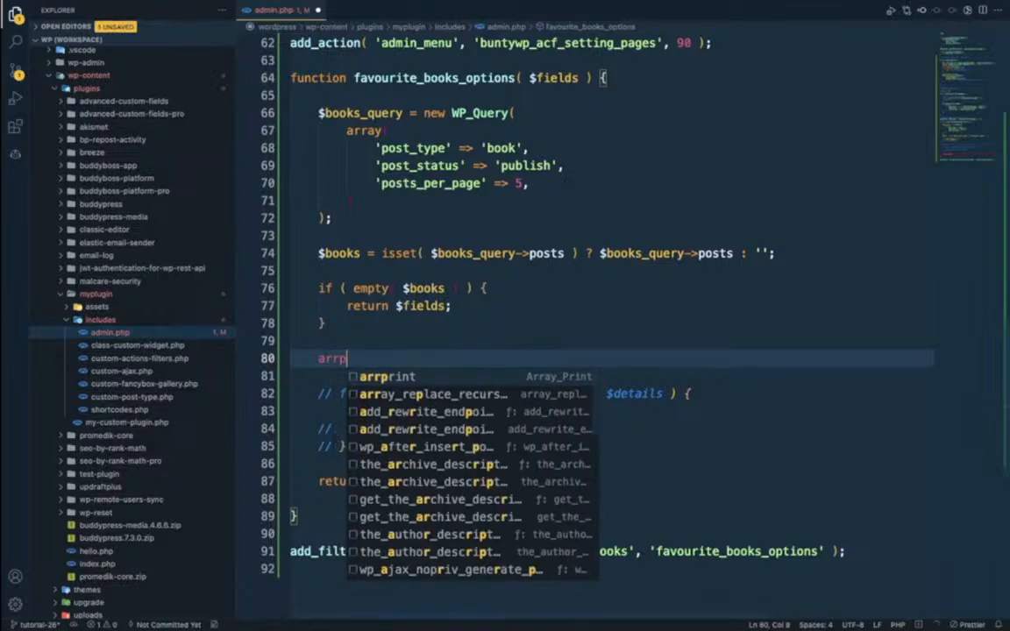
pyautogui.press('Return')
pyautogui.write("$books);echo '</pre>';")
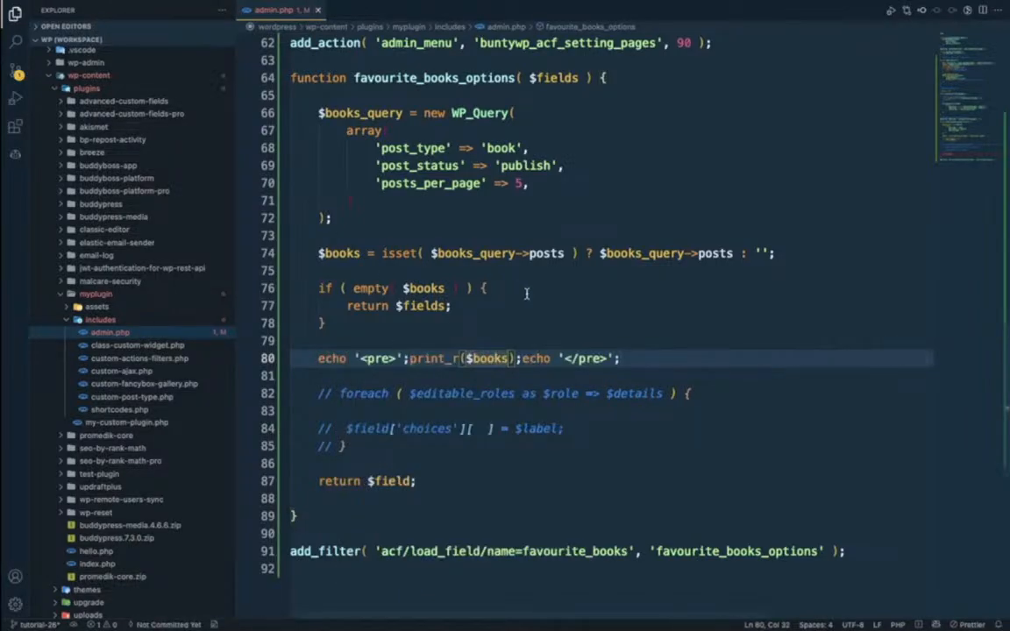
# - Switch to the browser, reload the Bunty ACF Settings page and examine the first post object in the printed $books array
pyautogui.press('super+Tab')
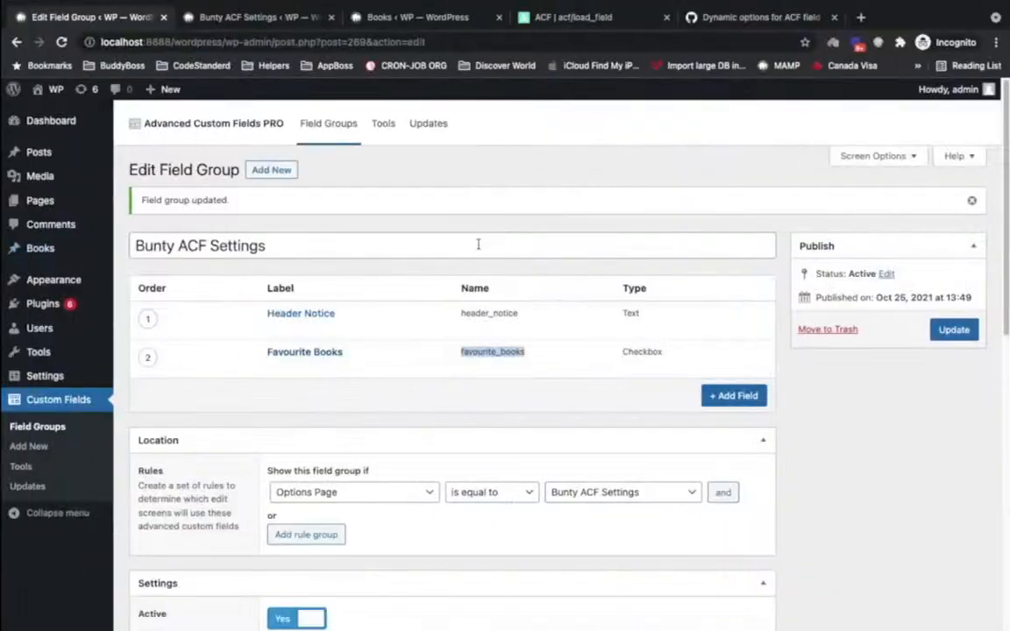
pyautogui.click(255, 17)
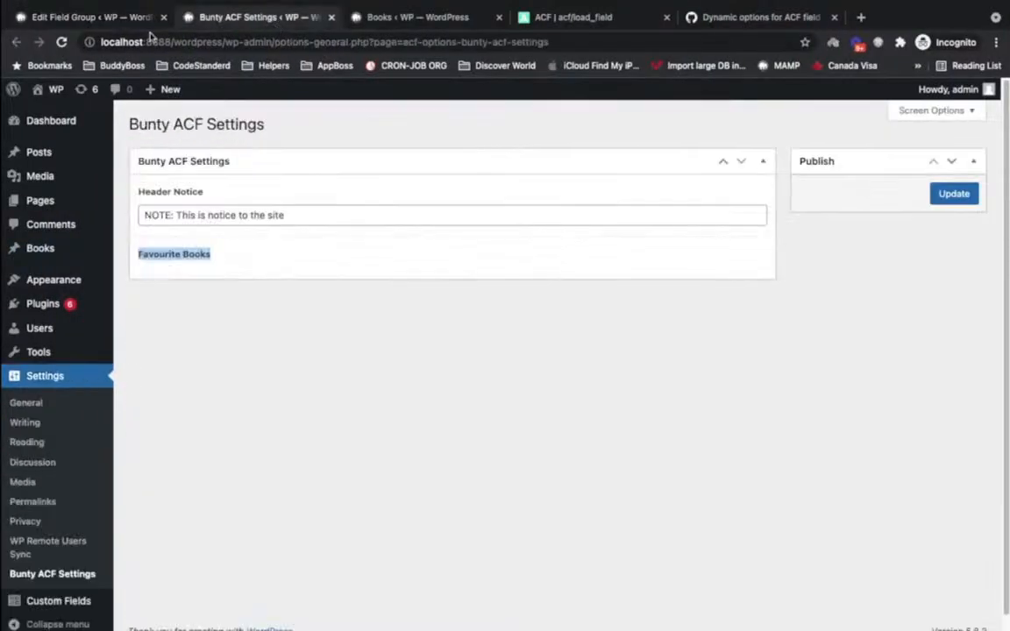
pyautogui.click(61, 41)
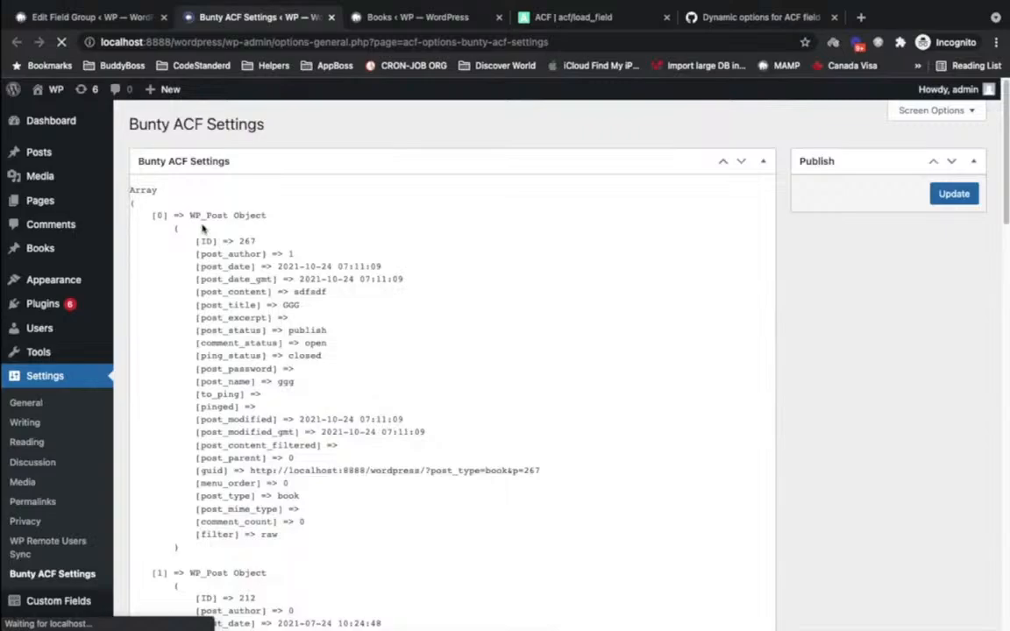
pyautogui.scroll(-1, 158, 216)
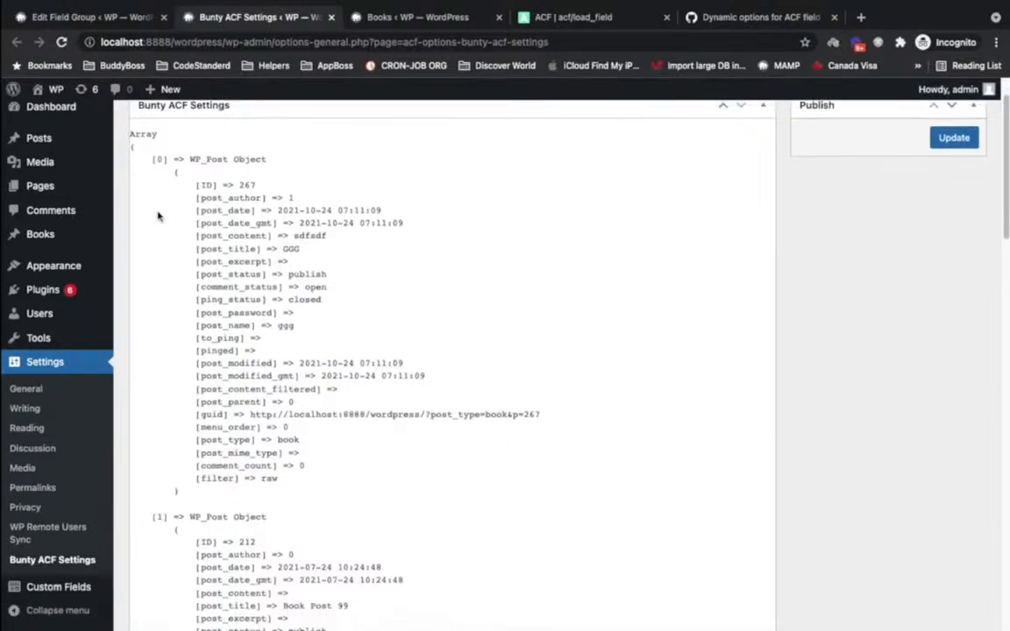
pyautogui.doubleClick(161, 160)
# - Switch back to the code editor and uncomment the whole foreach loop in favourite_books_options
pyautogui.press('super+Tab')
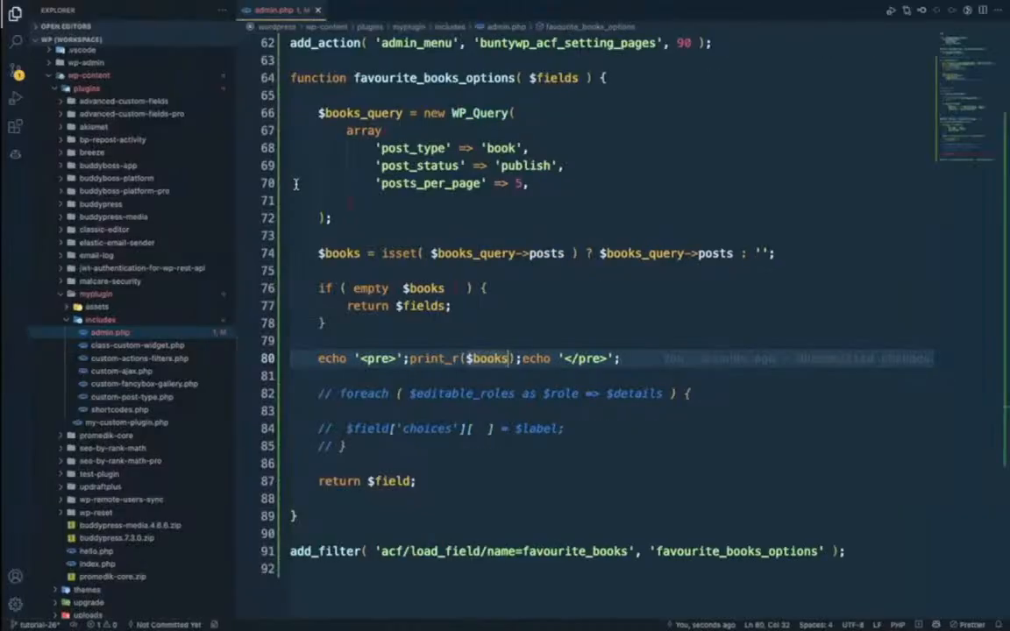
pyautogui.moveTo(356, 449); pyautogui.dragTo(317, 397)
pyautogui.hotkey('ctrl', '/')
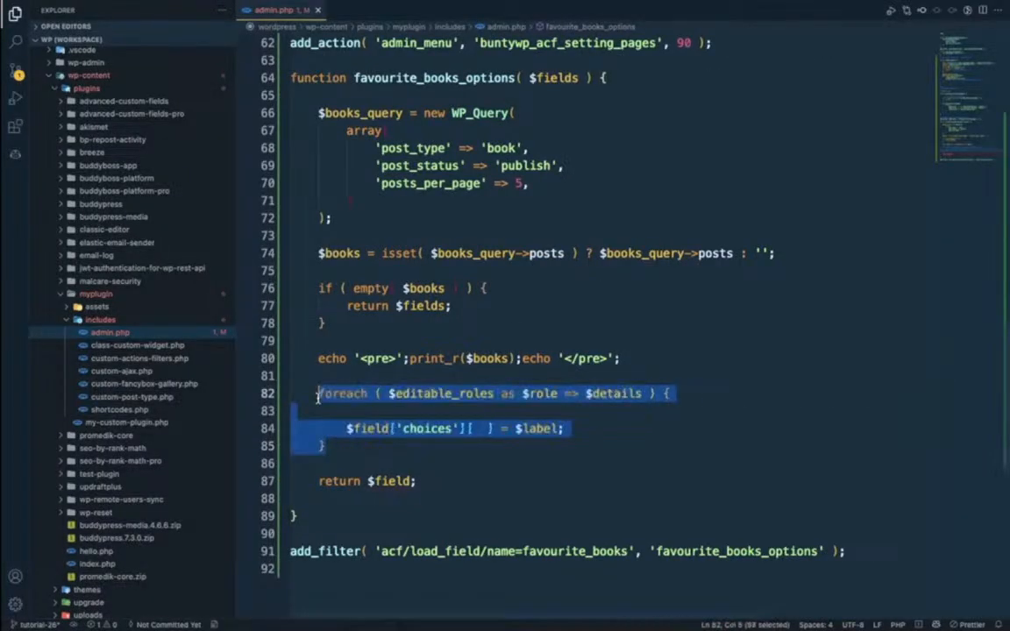
# - Replace $editable_roles with $books as the array looped over in the foreach statement
pyautogui.click(468, 360)
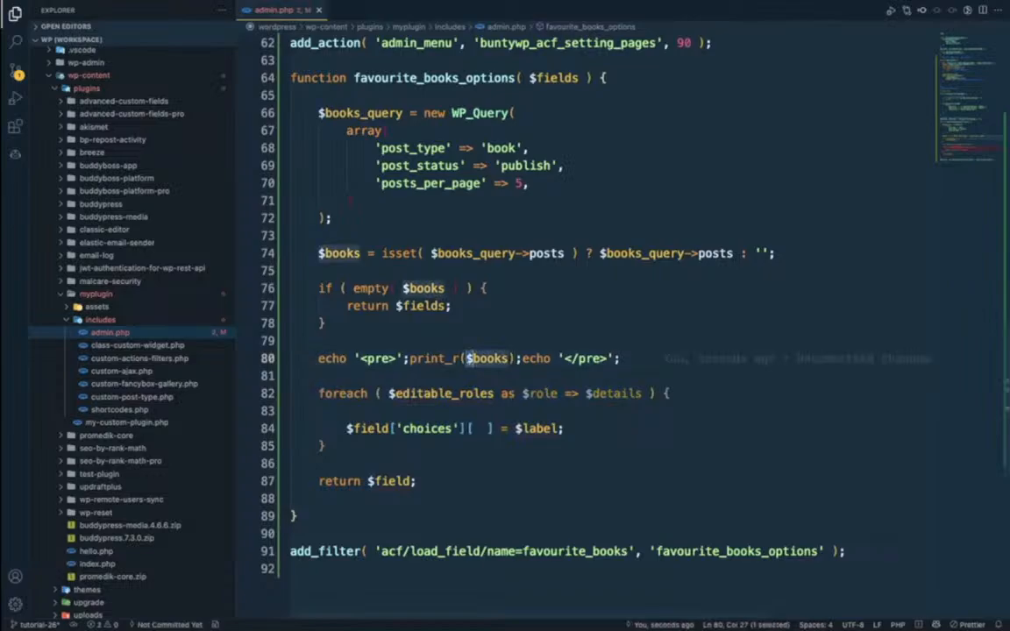
pyautogui.doubleClick(391, 395)
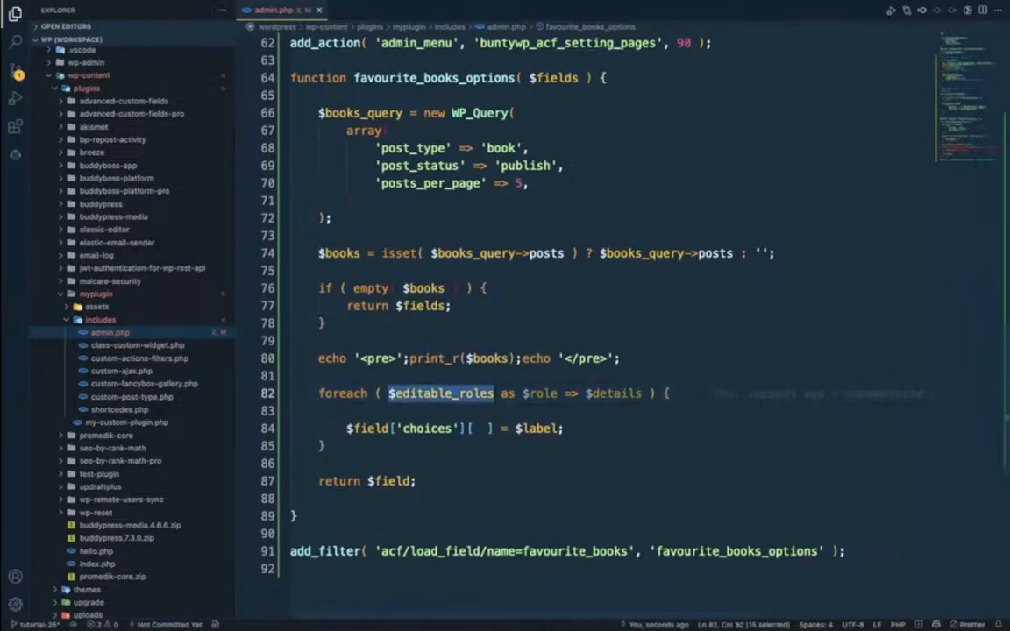
pyautogui.write('$')
pyautogui.click(425, 394)
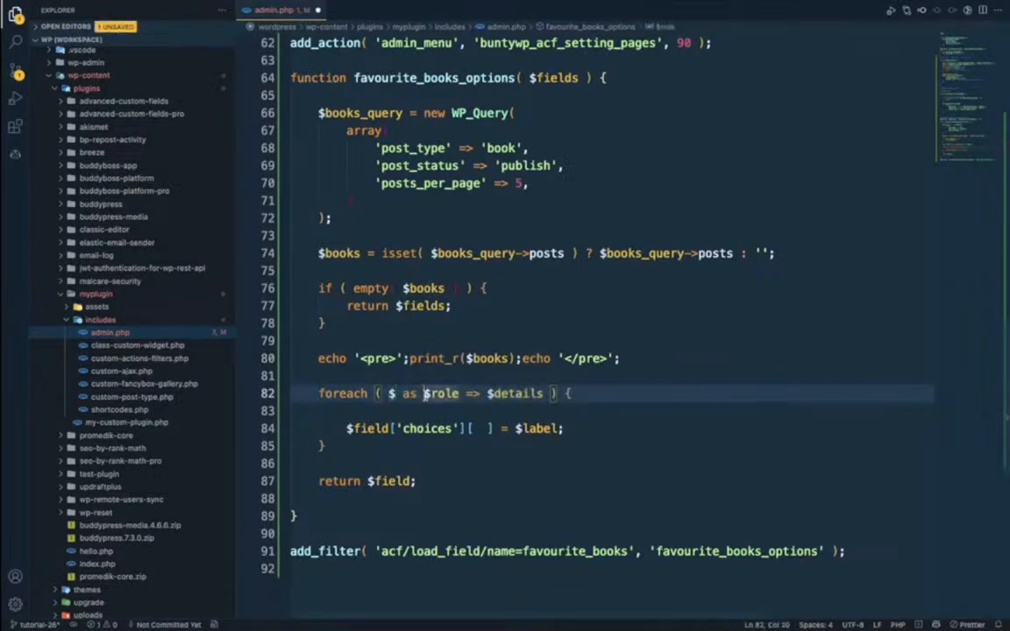
pyautogui.click(394, 394)
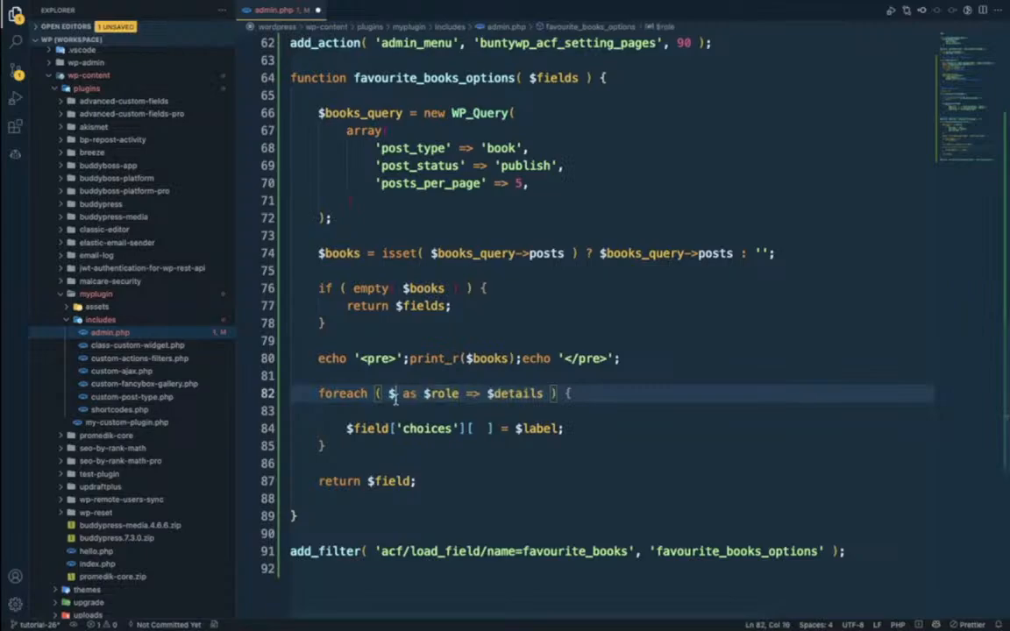
pyautogui.write('books')
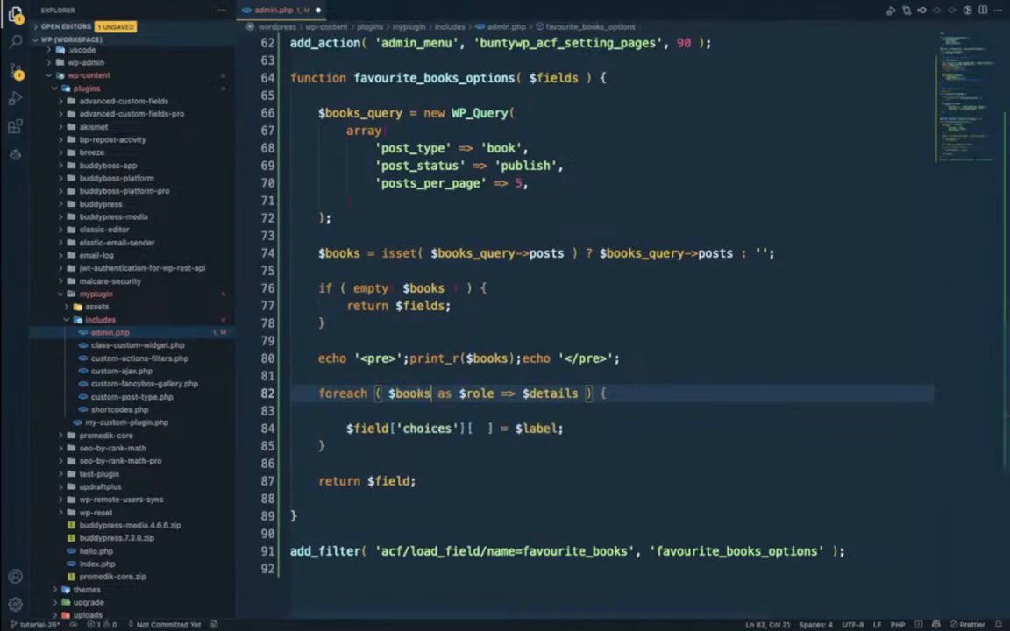
# - Replace the $role => $details pair in the foreach statement with $book and save the file
pyautogui.press('Right')
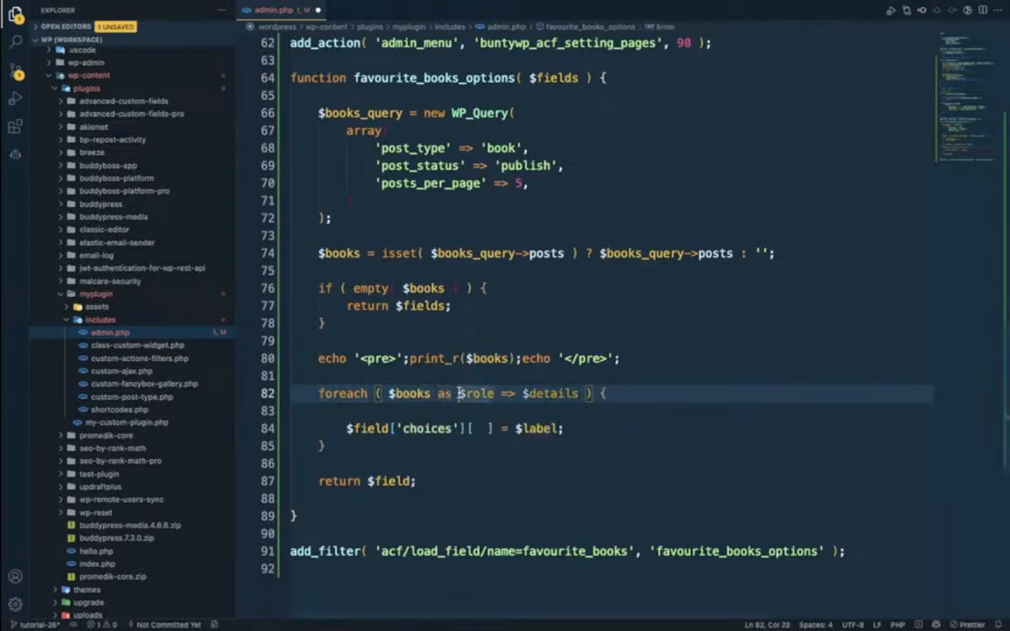
pyautogui.moveTo(457, 393); pyautogui.dragTo(579, 394)
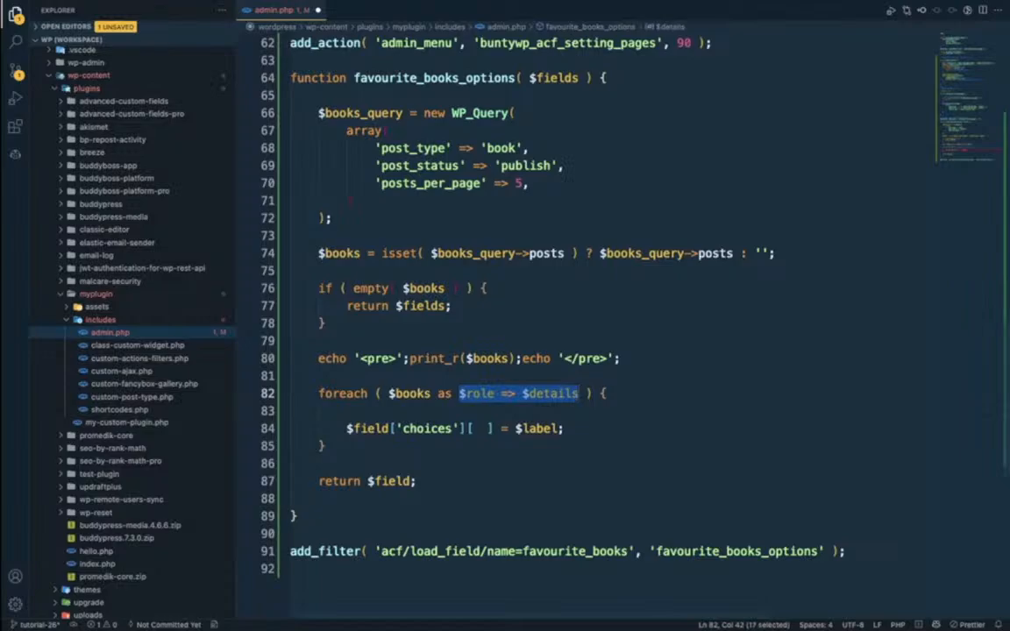
pyautogui.write('$book')
pyautogui.press('Escape')
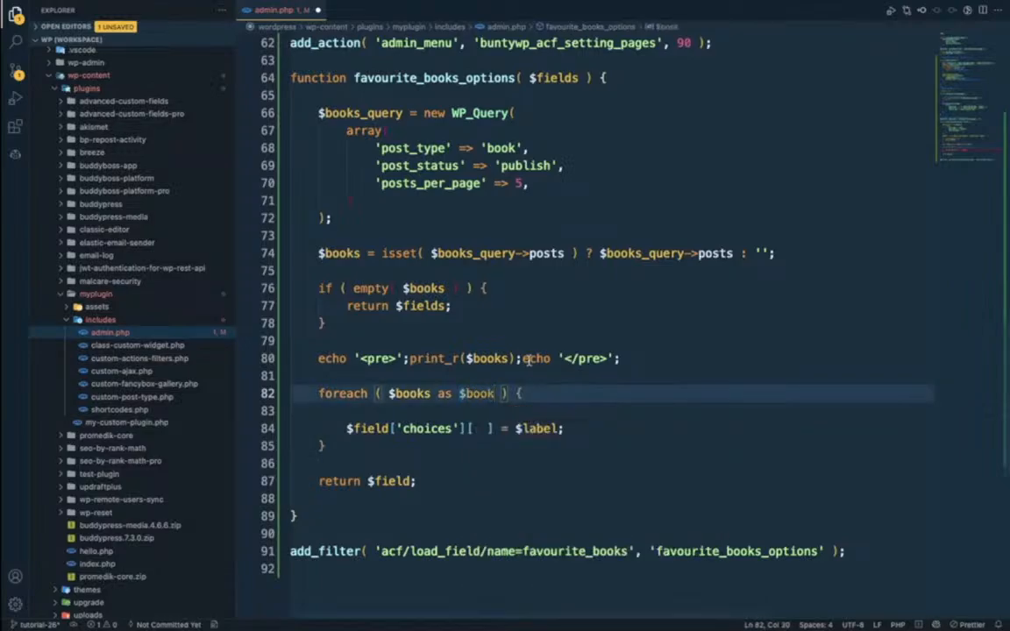
pyautogui.hotkey('ctrl', 's')
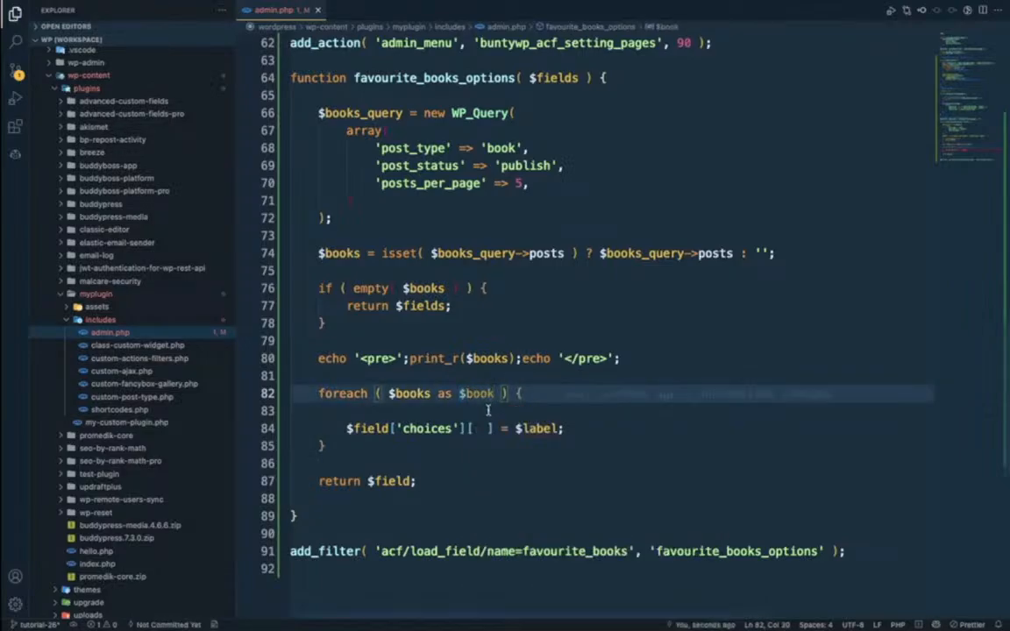
# - Delete the print_r debug line and the extra blank line above the foreach loop
pyautogui.click(630, 355)
pyautogui.press('super+BackSpace')
pyautogui.press('super+BackSpace')
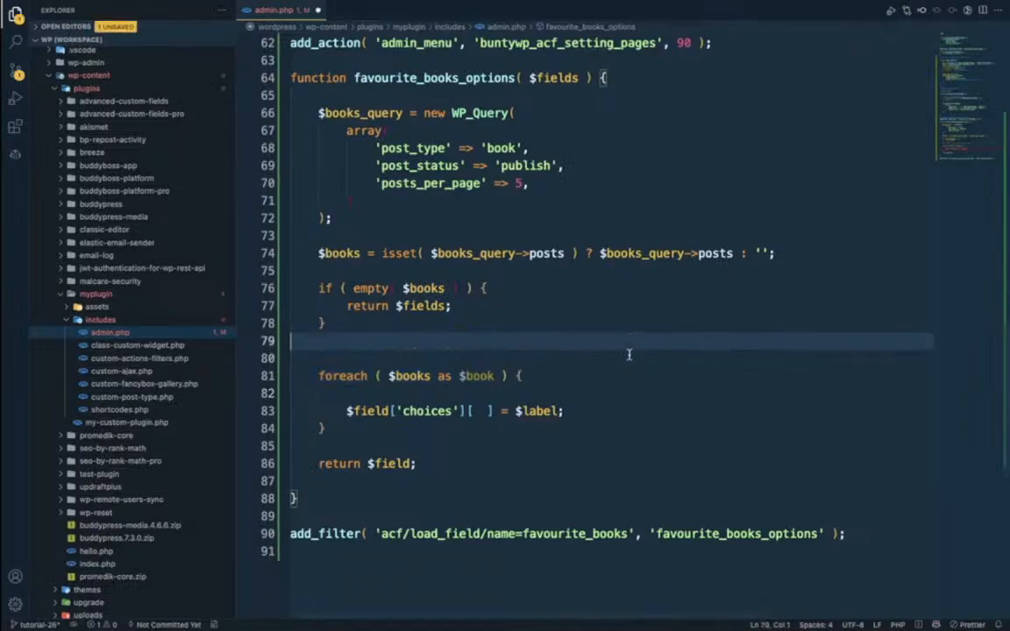
pyautogui.press('BackSpace')
# - Look up the ID property in the browser's printed post object and use $book->ID as the choices array key
pyautogui.click(478, 392)
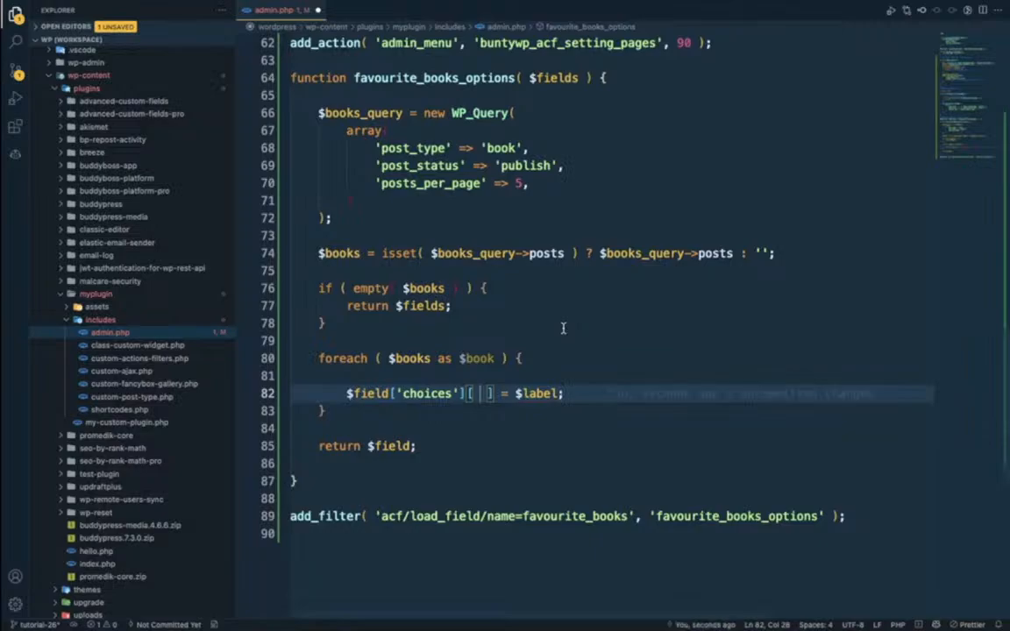
pyautogui.press('super+Tab')
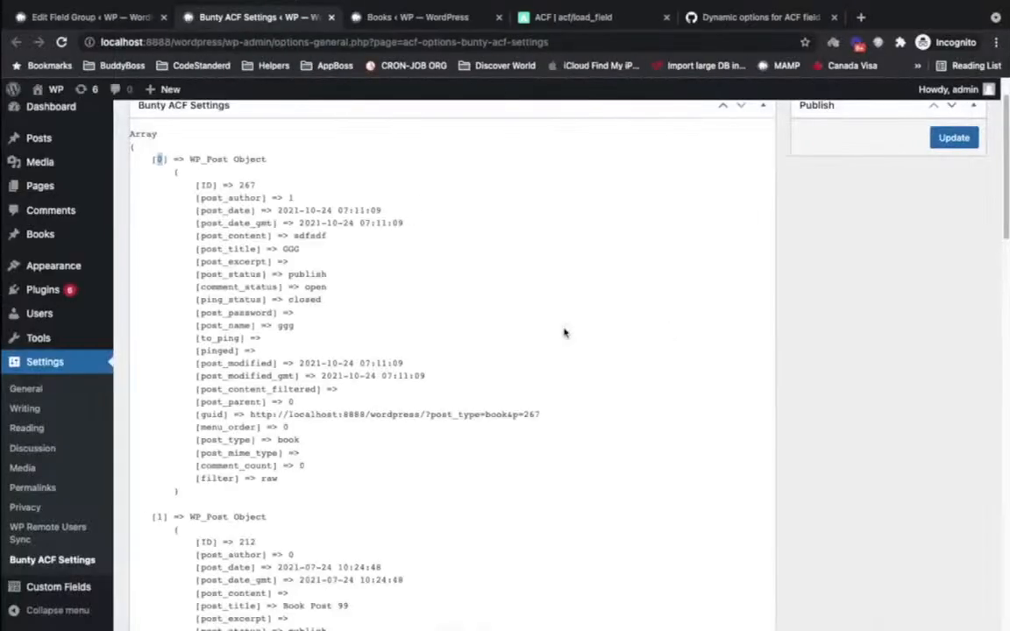
pyautogui.doubleClick(207, 186)
pyautogui.press('super+Tab')
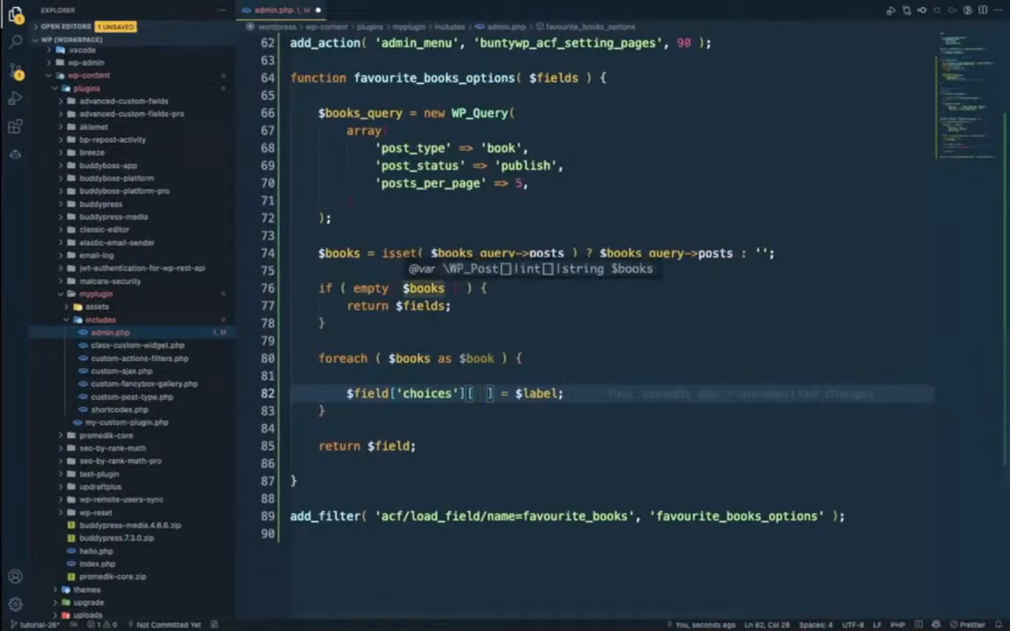
pyautogui.write('$book-')
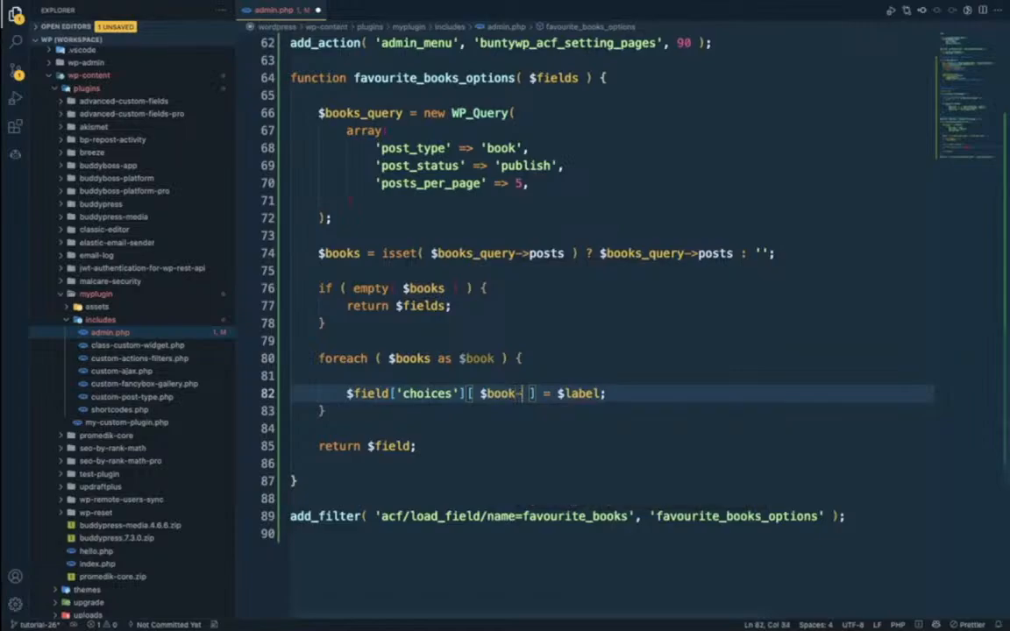
pyautogui.write('>ID')
pyautogui.press('Escape')
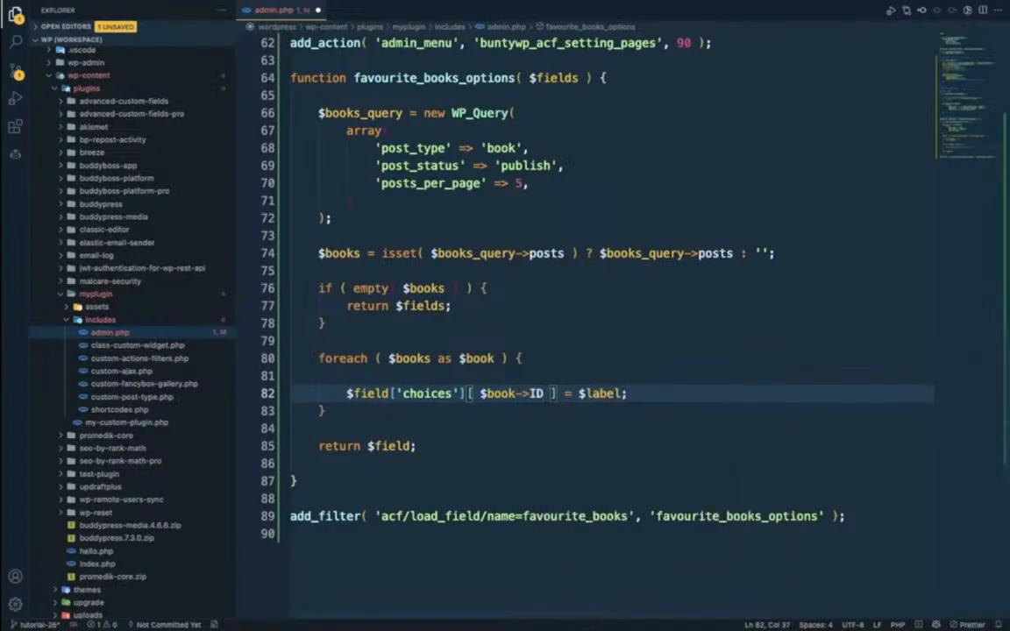
# - Replace $label with $book->post_title as the choice's value, checking the property name in the printed post object, and save
pyautogui.press('Right')
pyautogui.press('Right')
pyautogui.press('Right')
pyautogui.hotkey('alt', 'shift', 'Right')
pyautogui.press('BackSpace')
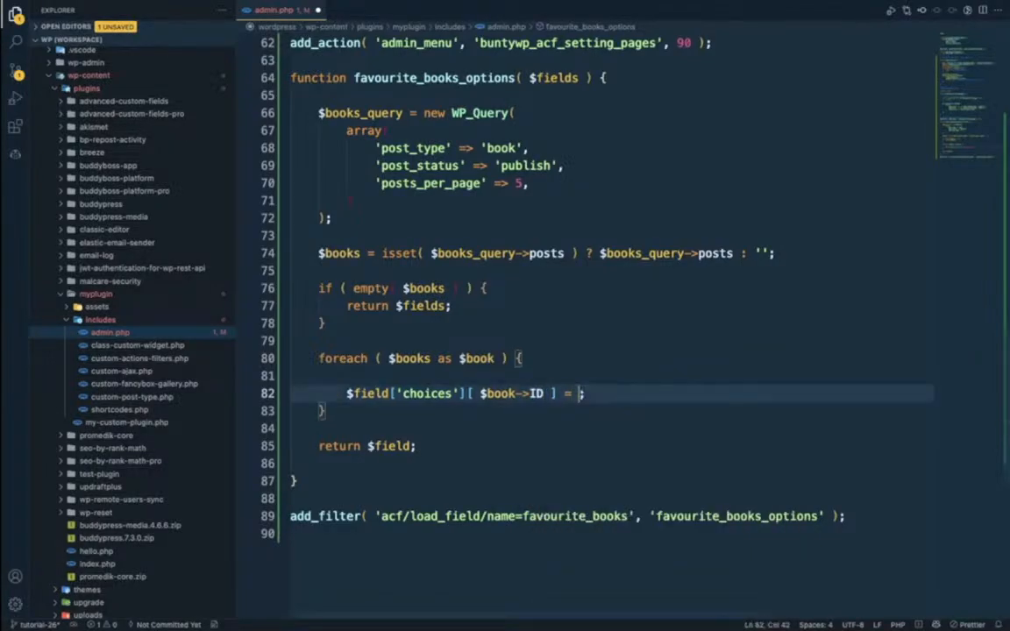
pyautogui.hotkey('ctrl', 'Left')
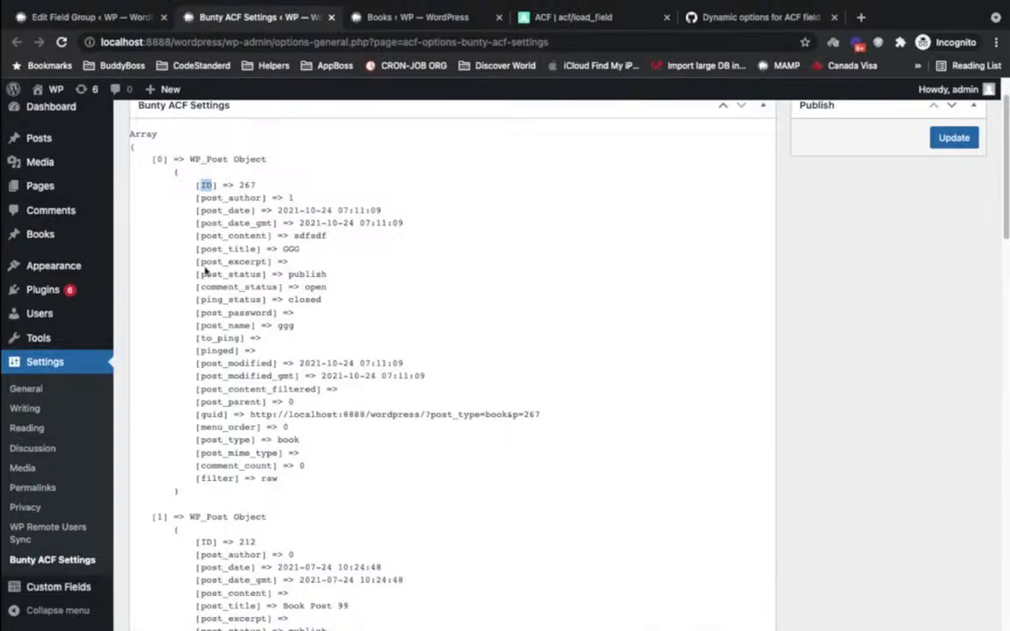
pyautogui.doubleClick(220, 249)
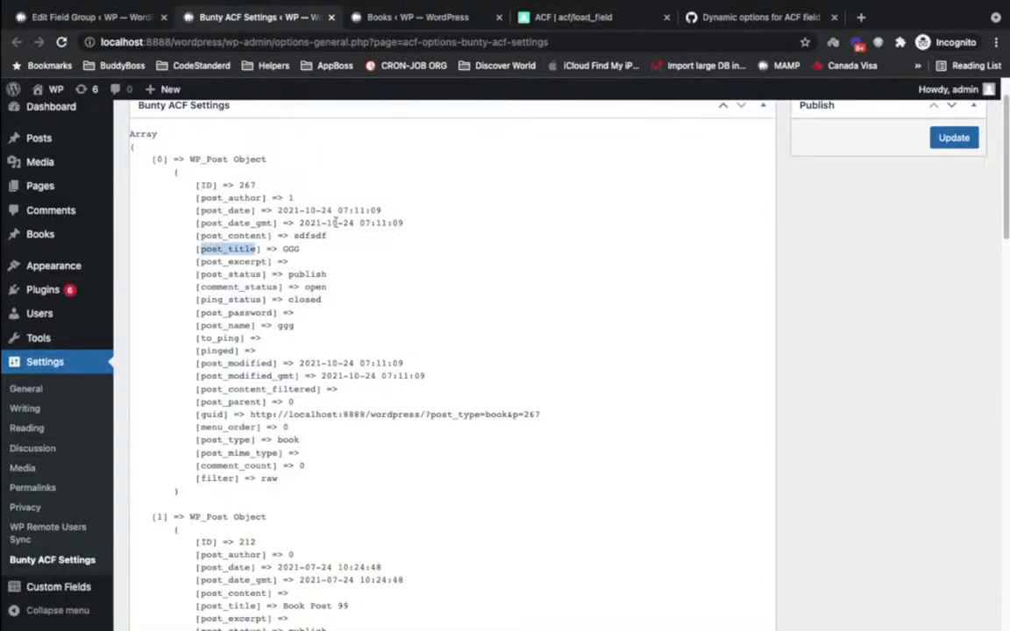
pyautogui.hotkey('ctrl', 'Right')
pyautogui.write('$')
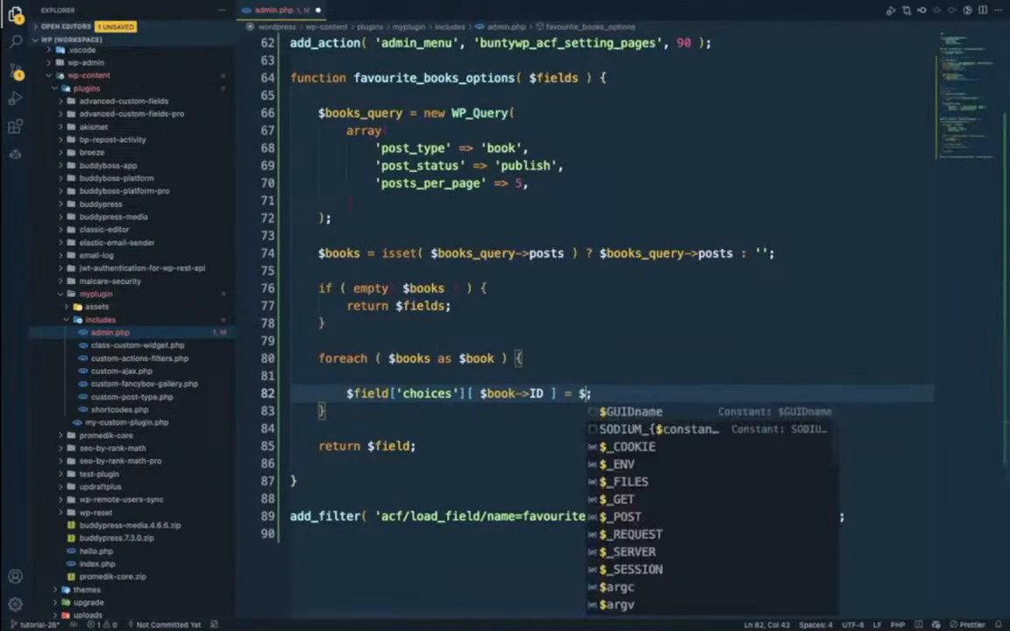
pyautogui.write('book-')
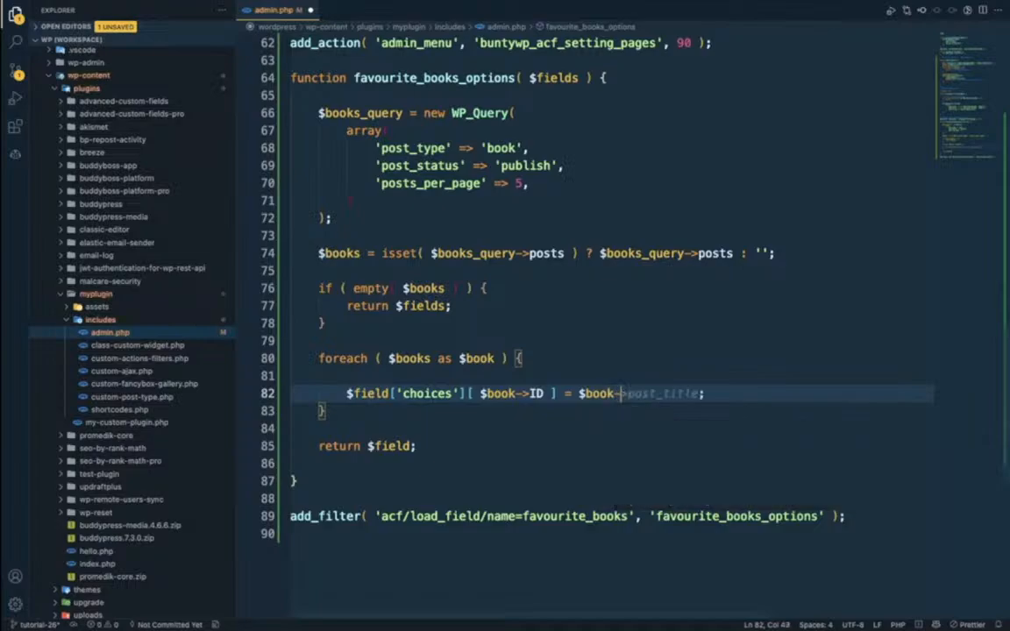
pyautogui.write('>')
pyautogui.press('Tab')
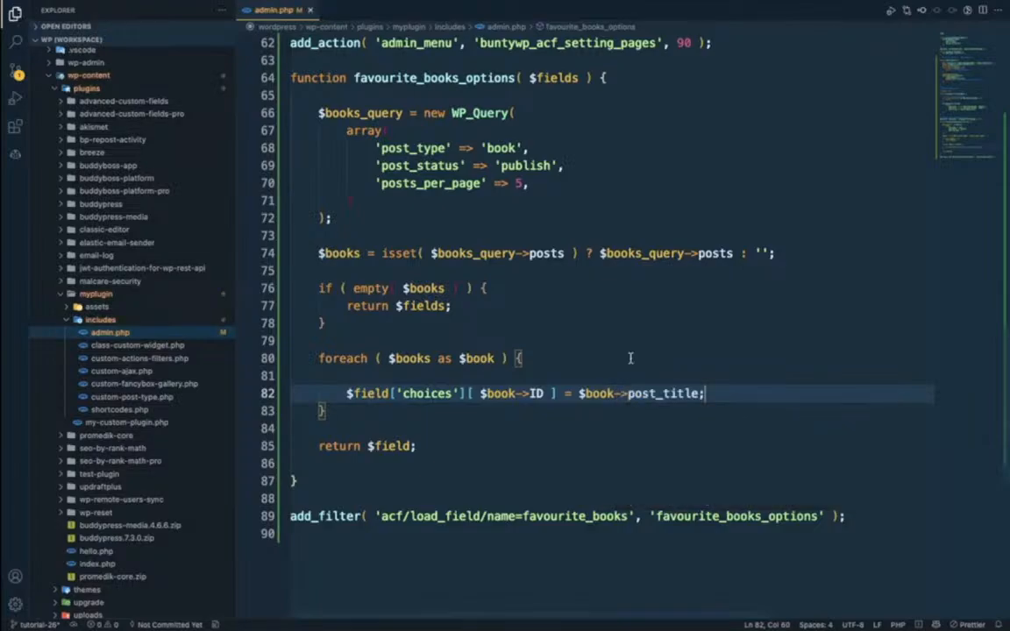
# - Reload the Bunty ACF Settings page in the browser and check how the field below Header Notice is rendered
pyautogui.scroll(1, 453, 395)
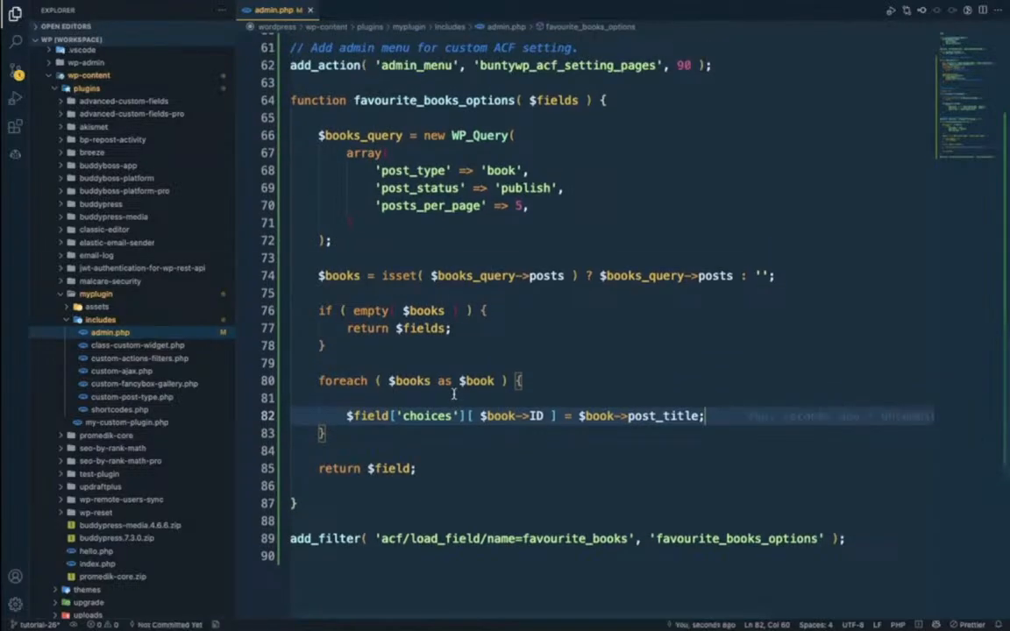
pyautogui.press('super+Tab')
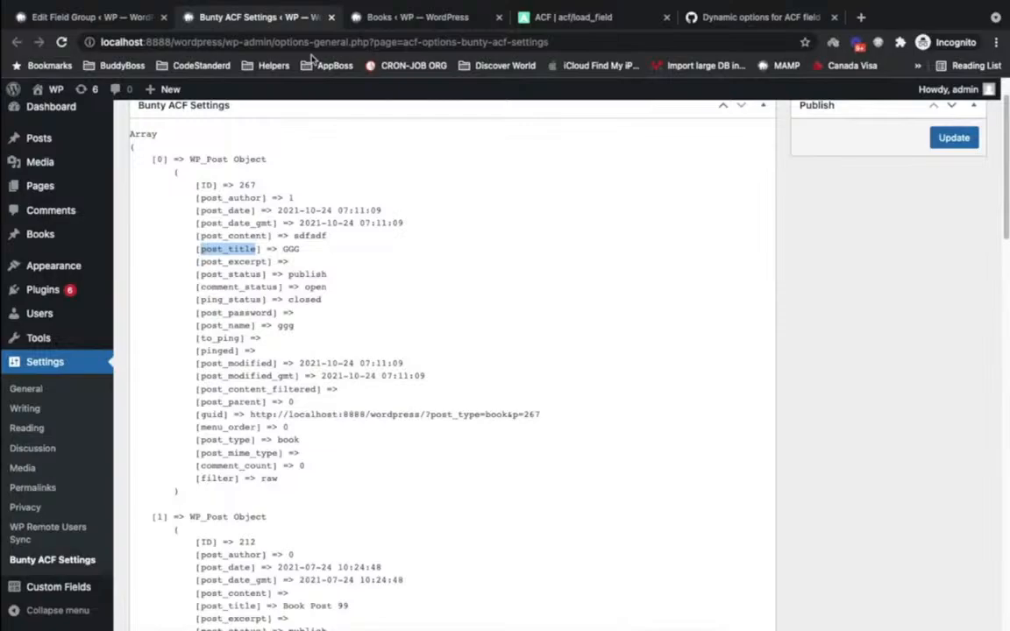
pyautogui.click(60, 41)
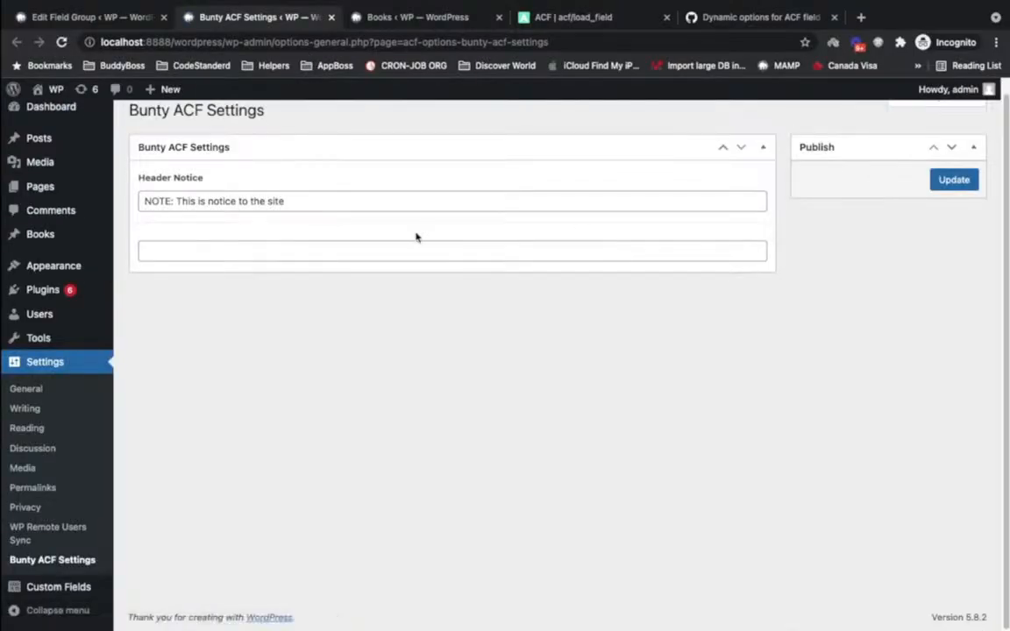
pyautogui.click(413, 251)
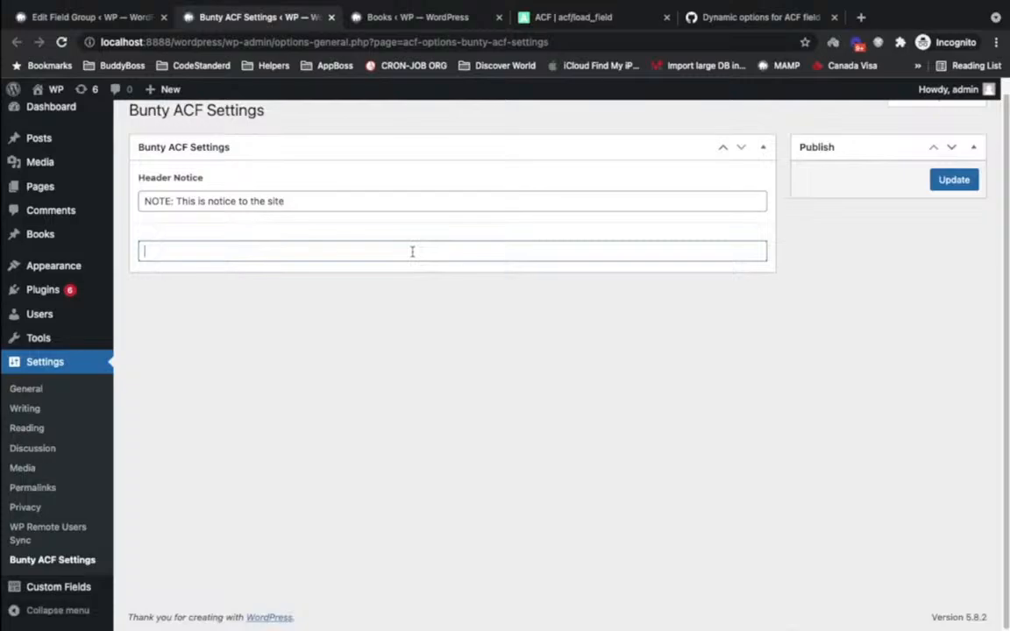
# - In admin.php, replace $field with $fields in both the choices assignment and the final return statement, and save the file
pyautogui.hotkey('ctrl', 'Right')
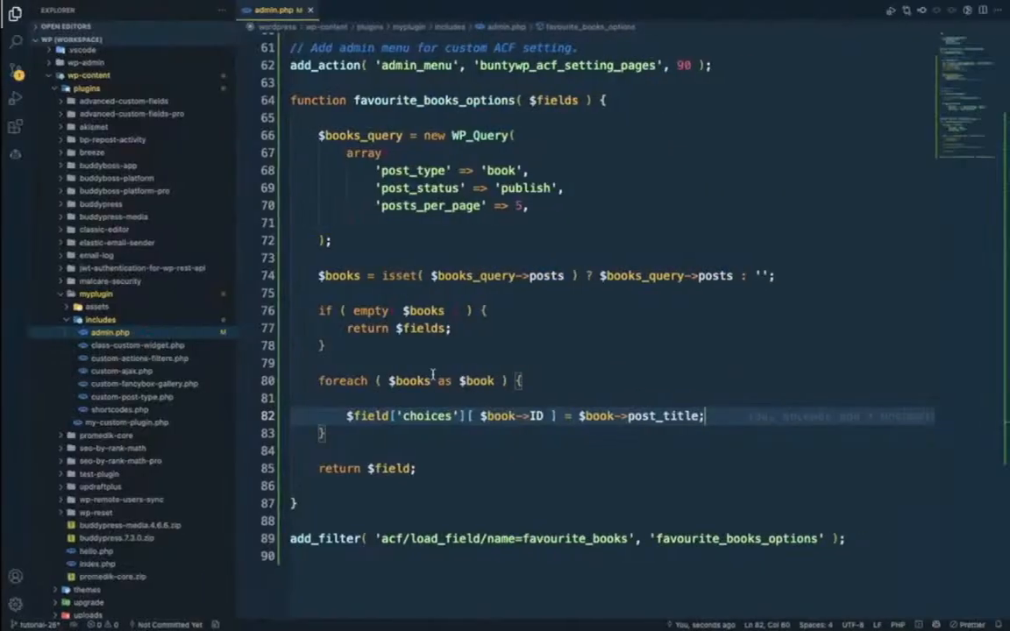
pyautogui.doubleClick(371, 417)
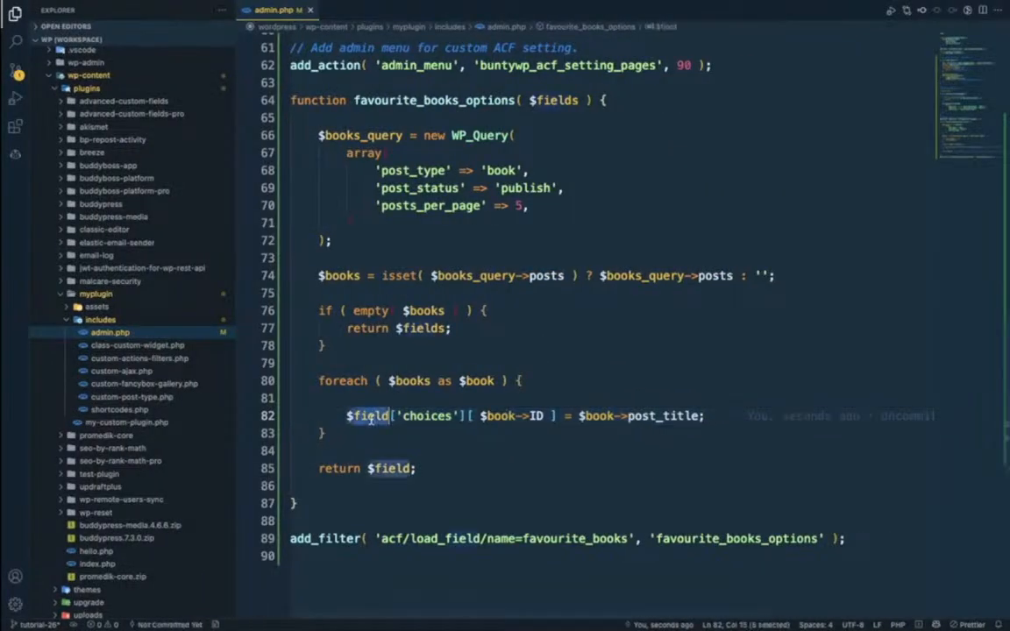
pyautogui.doubleClick(559, 102)
pyautogui.hotkey('ctrl', 'c')
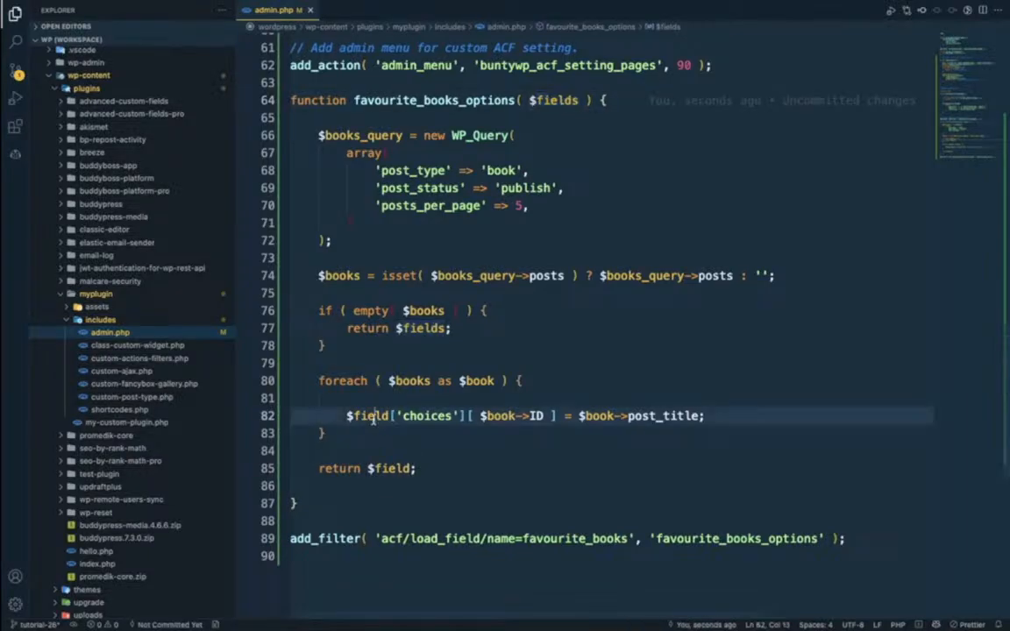
pyautogui.doubleClick(371, 417)
pyautogui.hotkey('ctrl', 'v')
pyautogui.click(387, 468)
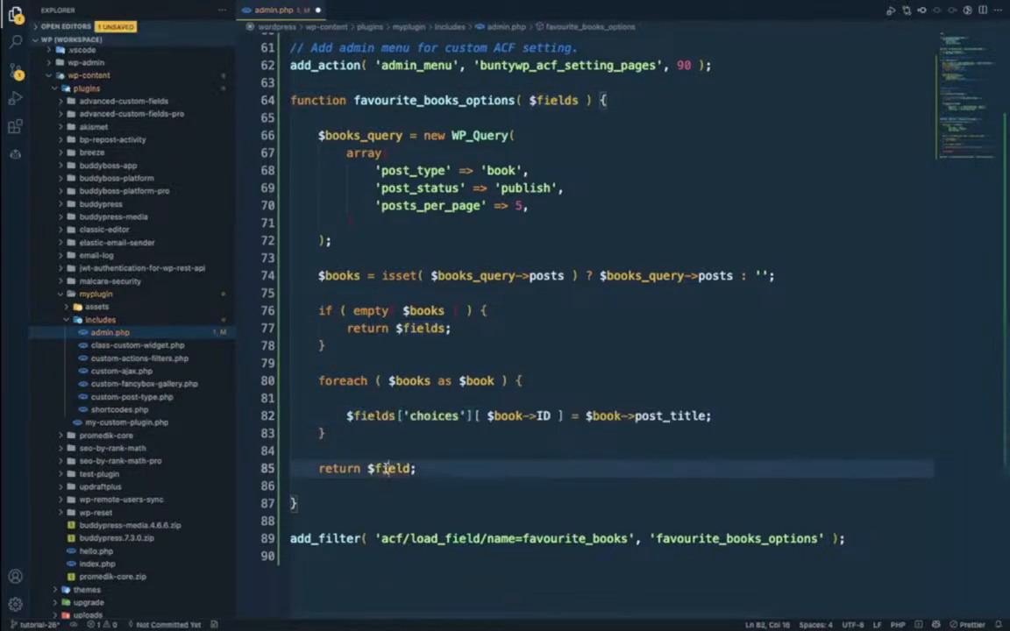
pyautogui.write('fields')
pyautogui.doubleClick(391, 468)
pyautogui.write('fields')
pyautogui.hotkey('ctrl', 's')
# - Switch to the browser and reload the Bunty ACF Settings page to check the Favourite Books choices
pyautogui.hotkey('alt', 'Tab')
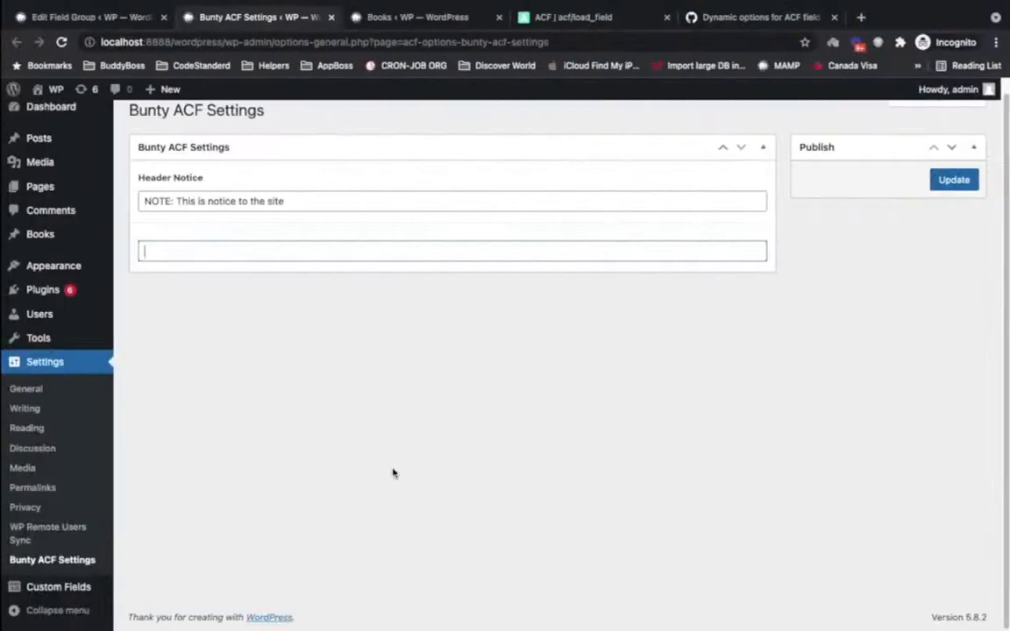
pyautogui.click(63, 42)
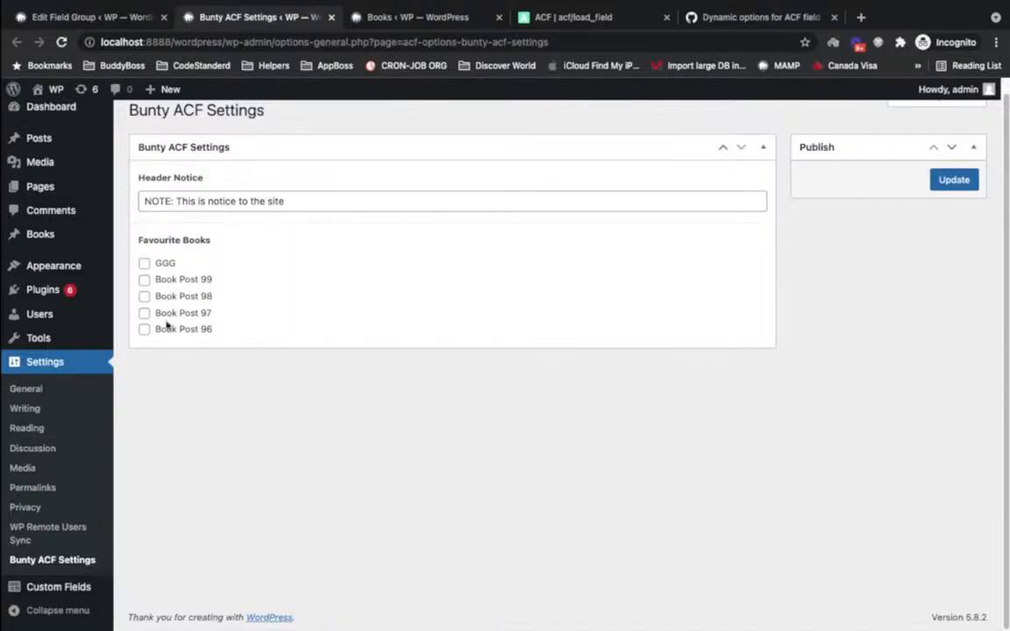
# - Move the GGG book post to the Trash and reload the Bunty ACF Settings page to check the Favourite Books list
pyautogui.click(417, 11)
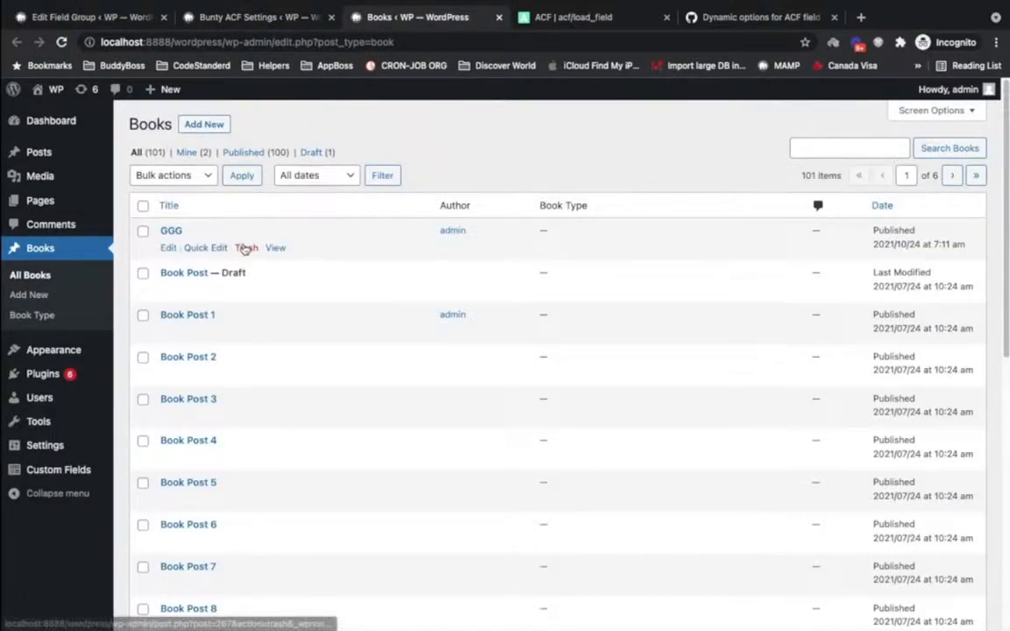
pyautogui.click(244, 247)
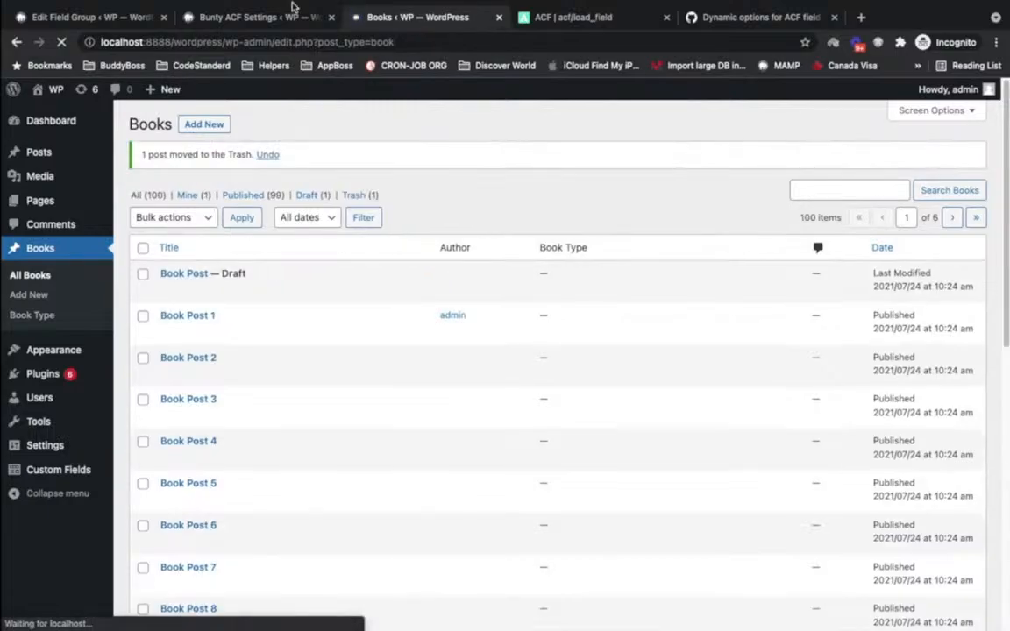
pyautogui.click(265, 19)
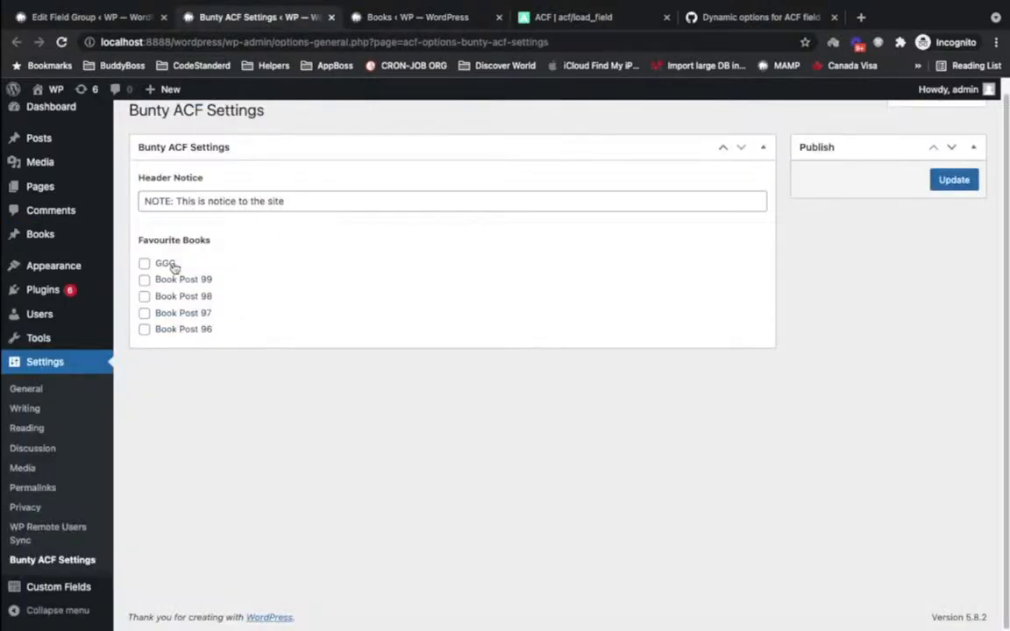
pyautogui.click(62, 43)
pyautogui.click(140, 246)
pyautogui.moveTo(141, 246); pyautogui.dragTo(254, 244)
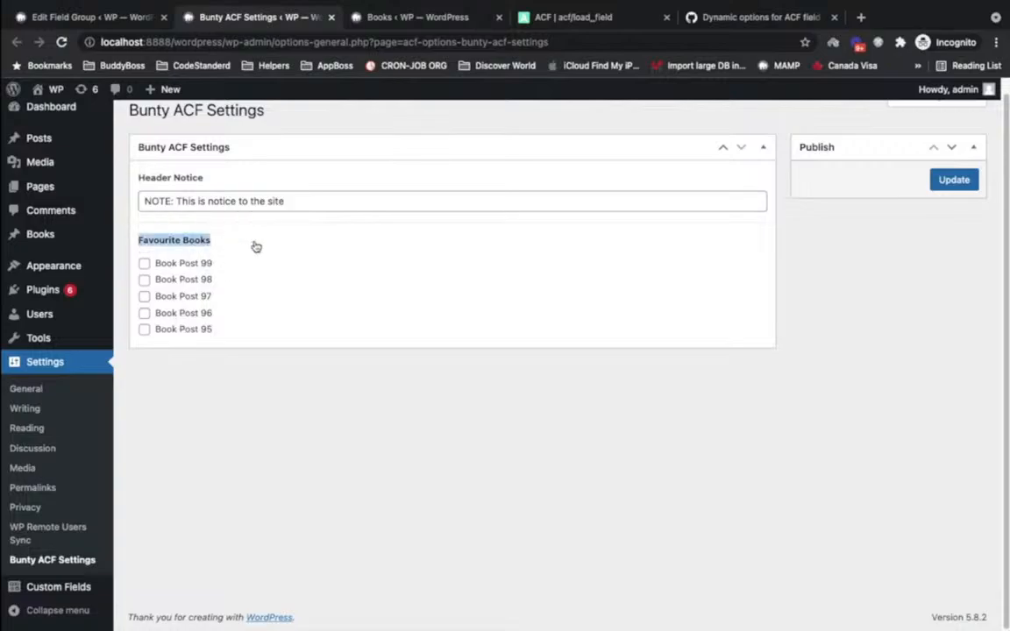
# - Change the Favourite Books field's type to Radio Button in the Bunty ACF Settings field group and update the group
pyautogui.click(109, 21)
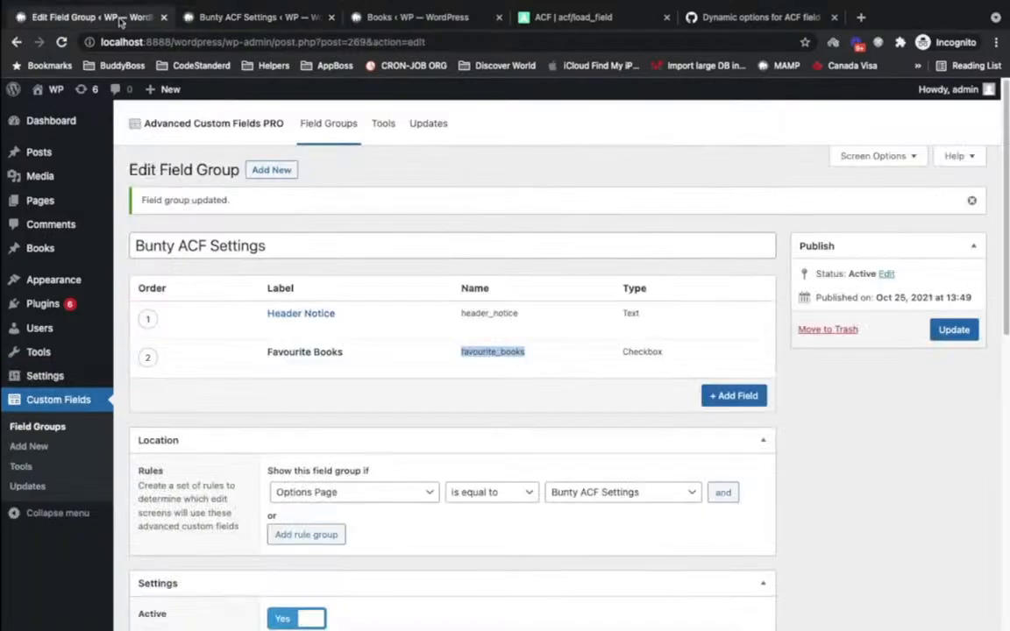
pyautogui.click(303, 352)
pyautogui.scroll(-5, 313, 348)
pyautogui.scroll(-1, 312, 348)
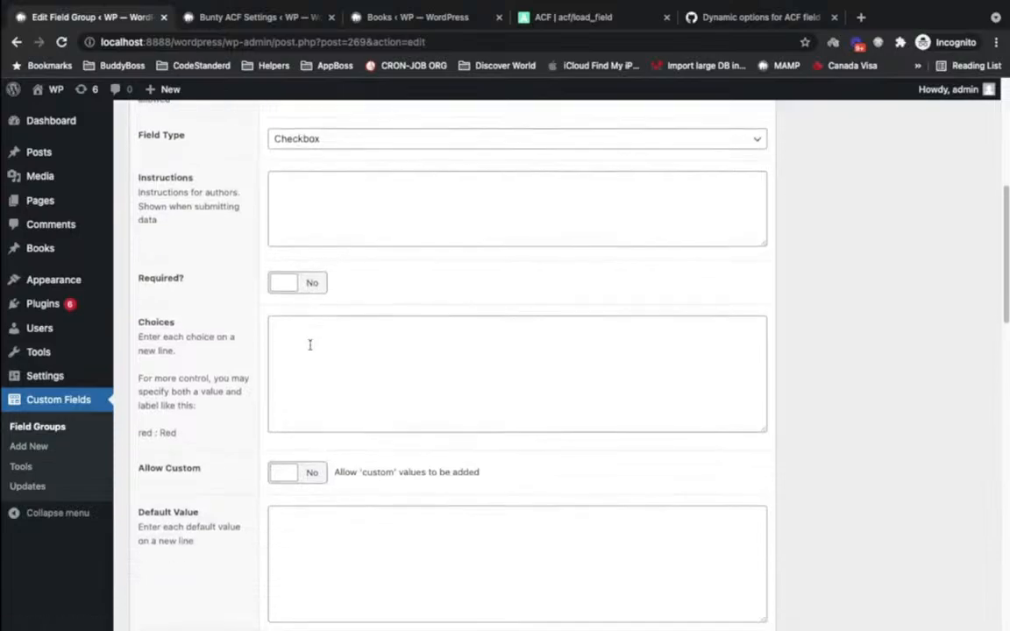
pyautogui.click(363, 142)
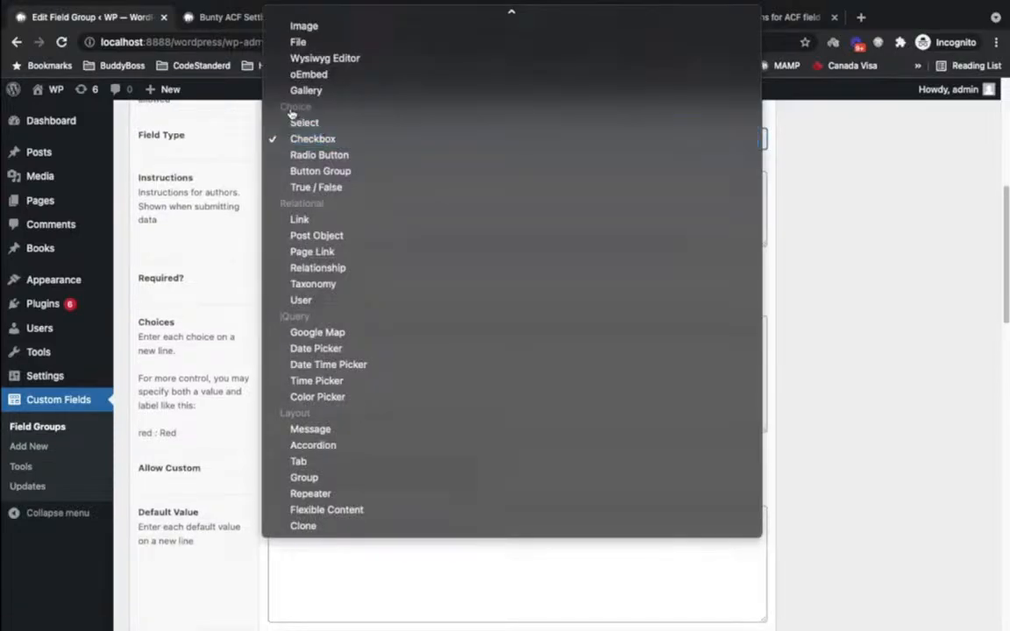
pyautogui.click(374, 155)
pyautogui.scroll(5, 776, 294)
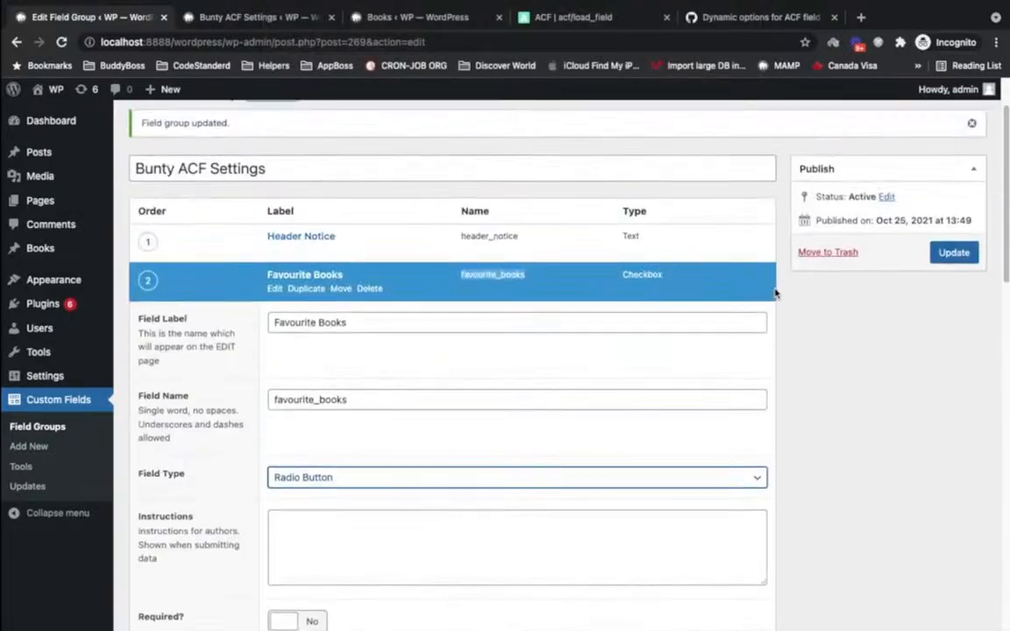
pyautogui.scroll(-3, 776, 294)
pyautogui.scroll(1, 775, 295)
pyautogui.scroll(-2, 775, 294)
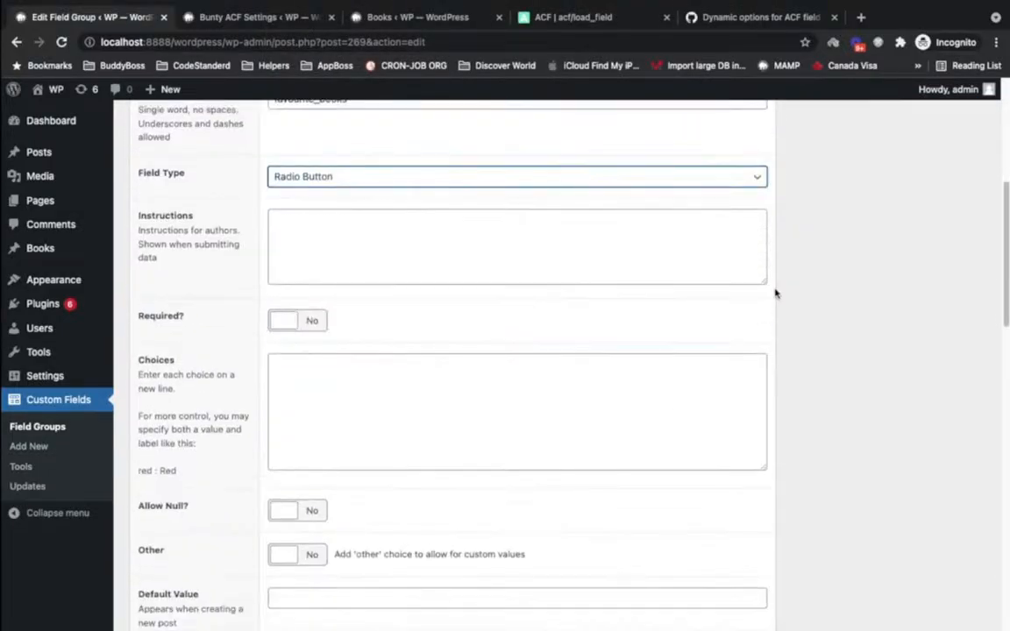
pyautogui.scroll(5, 775, 294)
pyautogui.click(953, 138)
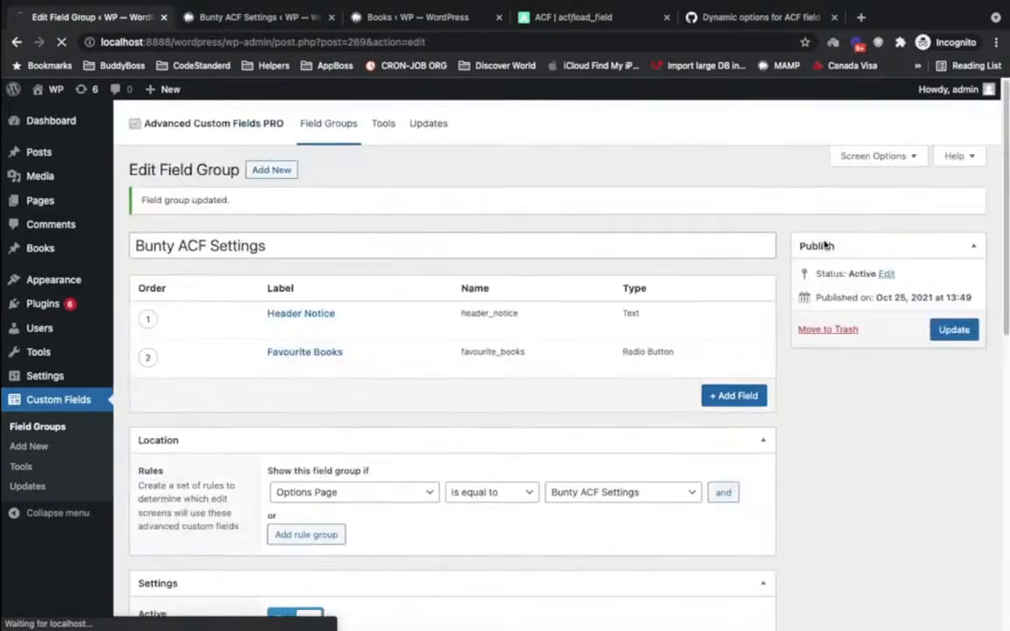
# - Reload the Bunty ACF Settings page and select Book Post 98 under Favourite Books to test the radio buttons
pyautogui.click(263, 18)
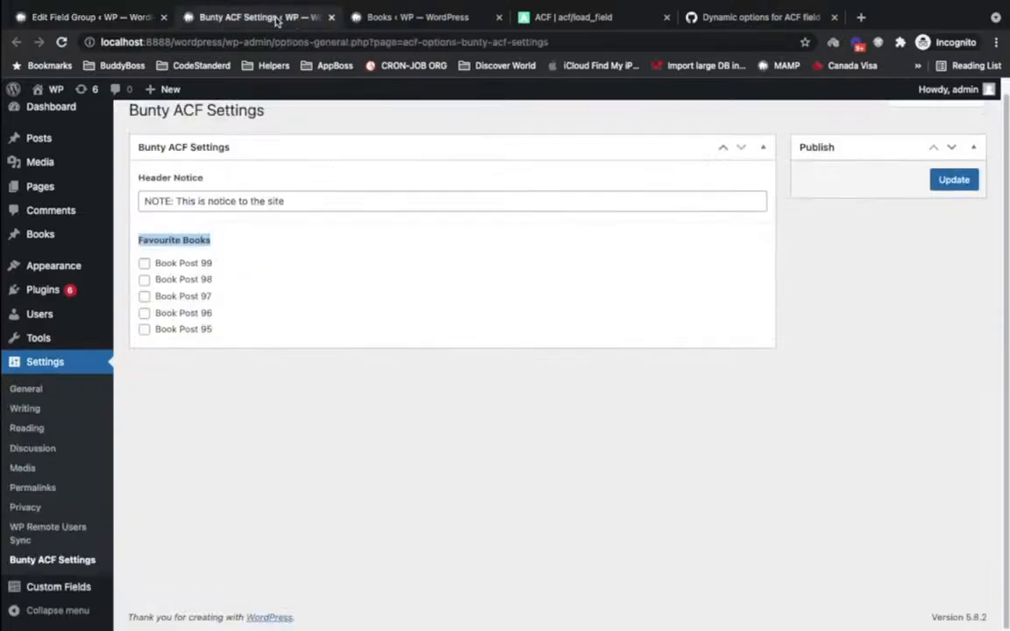
pyautogui.click(61, 42)
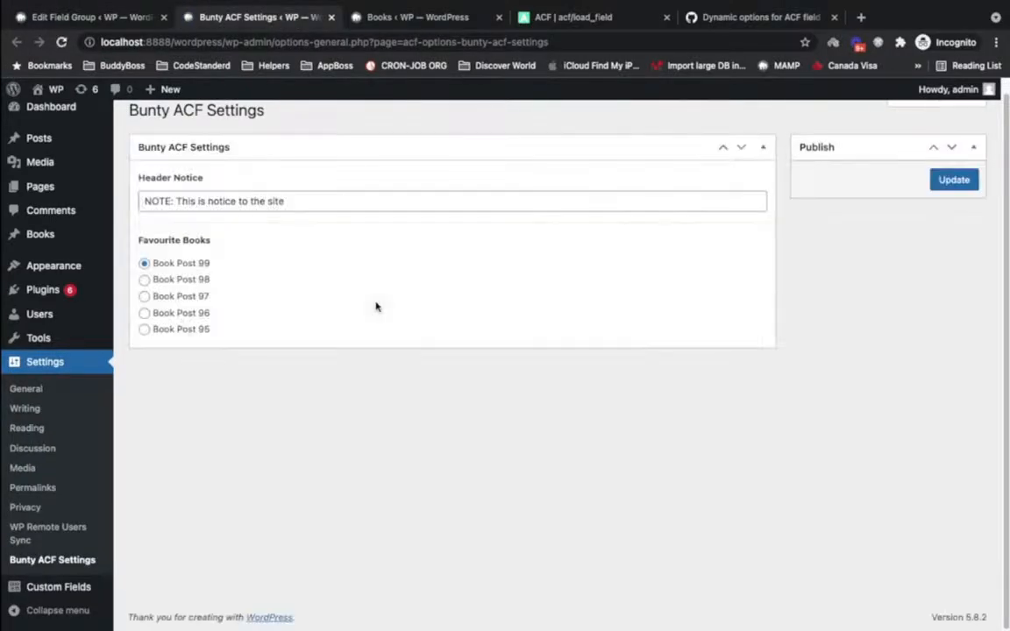
pyautogui.click(185, 281)
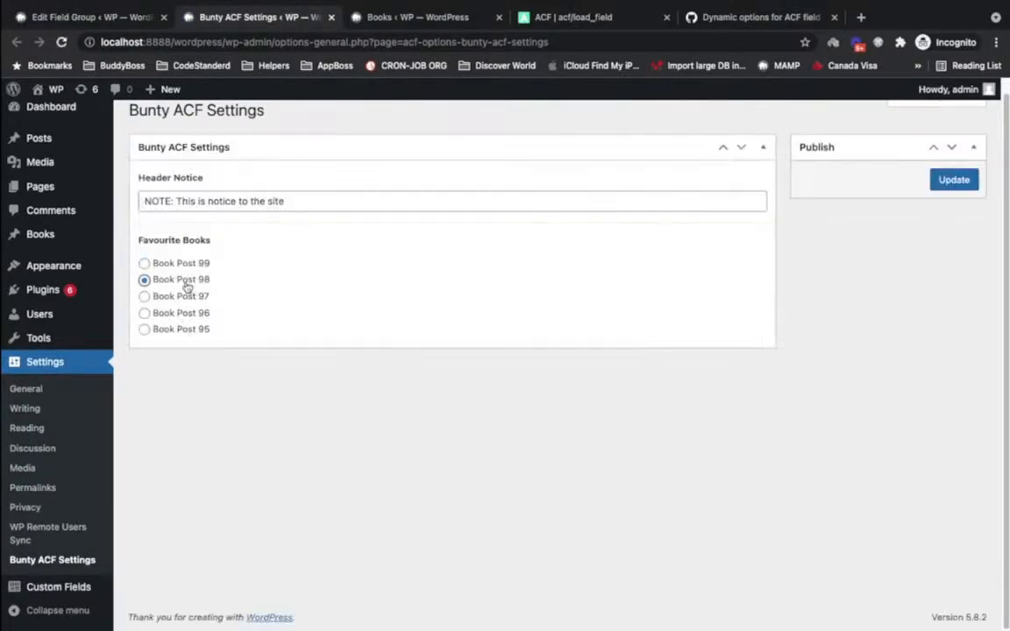
# - Open the Favourite Books field's settings in the field group and examine its Choices
pyautogui.click(109, 17)
pyautogui.click(327, 352)
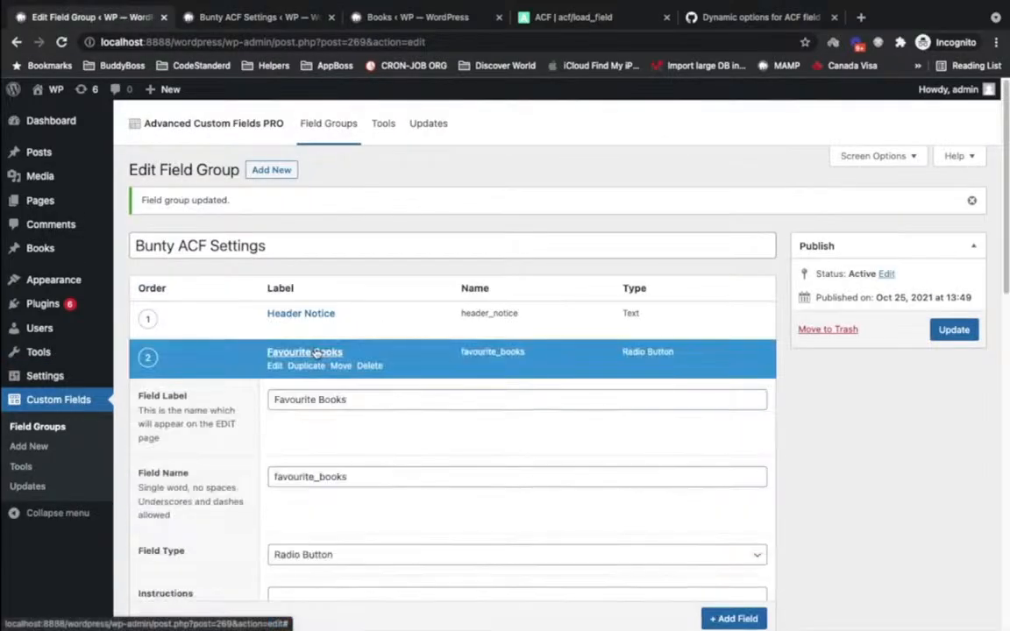
pyautogui.scroll(-3, 313, 347)
pyautogui.scroll(-2, 314, 348)
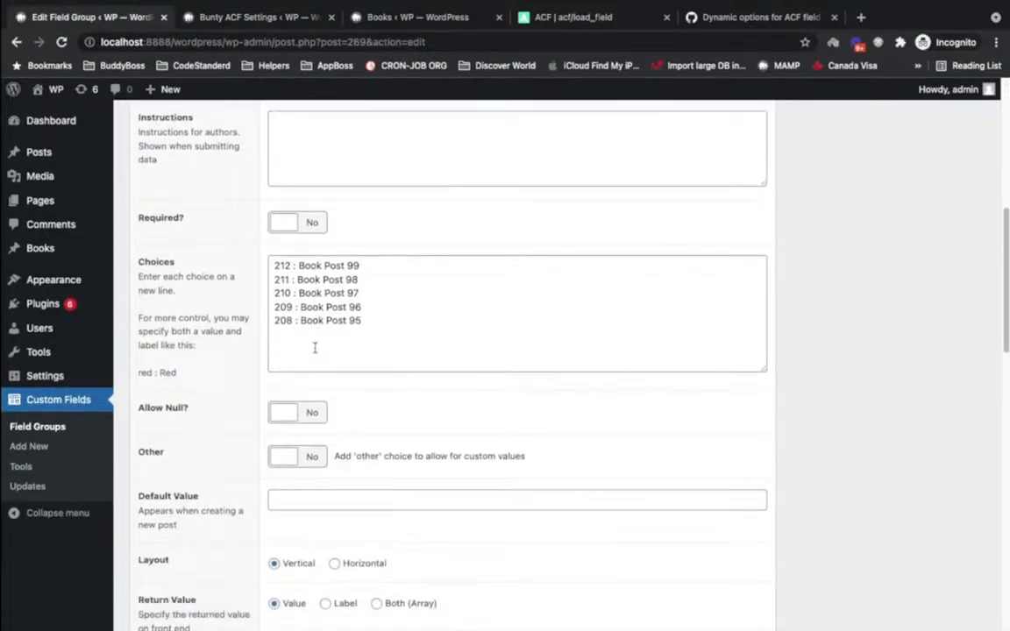
# - Change the Favourite Books field's type to Select and update the Bunty ACF Settings field group
pyautogui.scroll(1, 314, 348)
pyautogui.moveTo(275, 294); pyautogui.dragTo(421, 345)
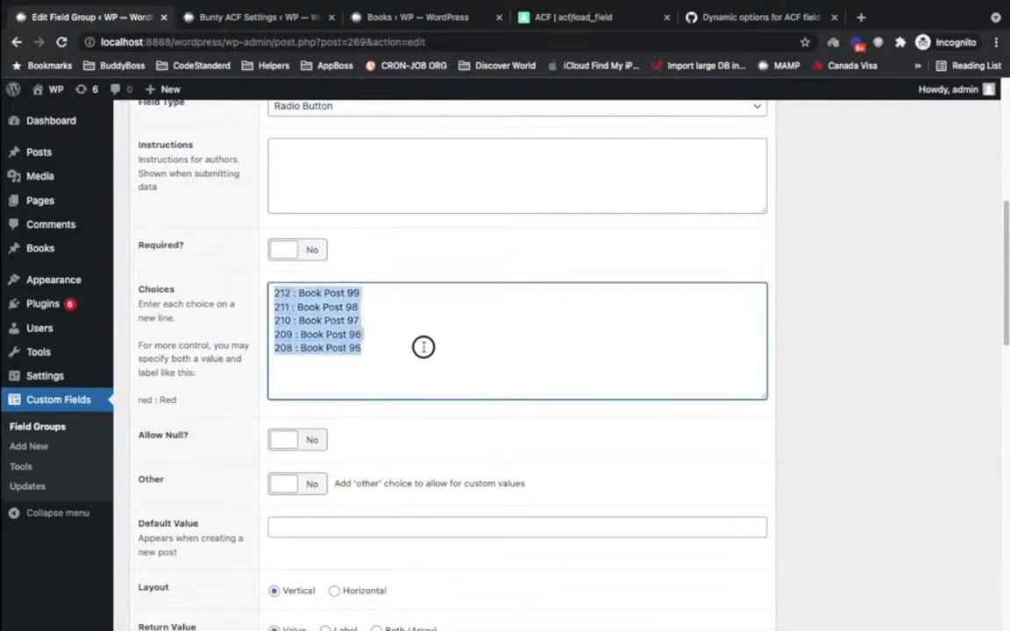
pyautogui.scroll(3, 362, 349)
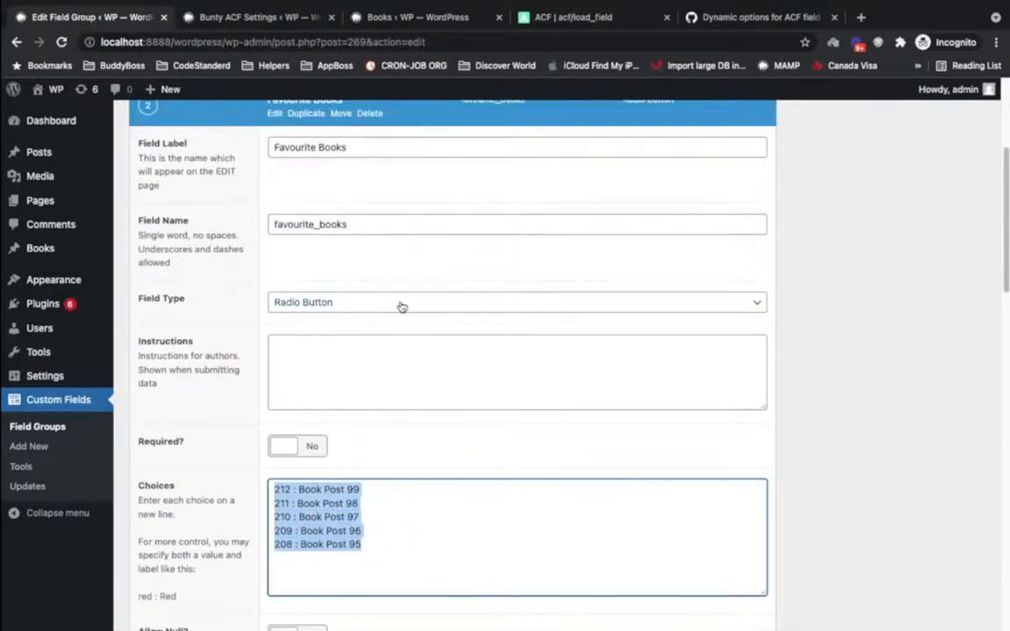
pyautogui.click(402, 302)
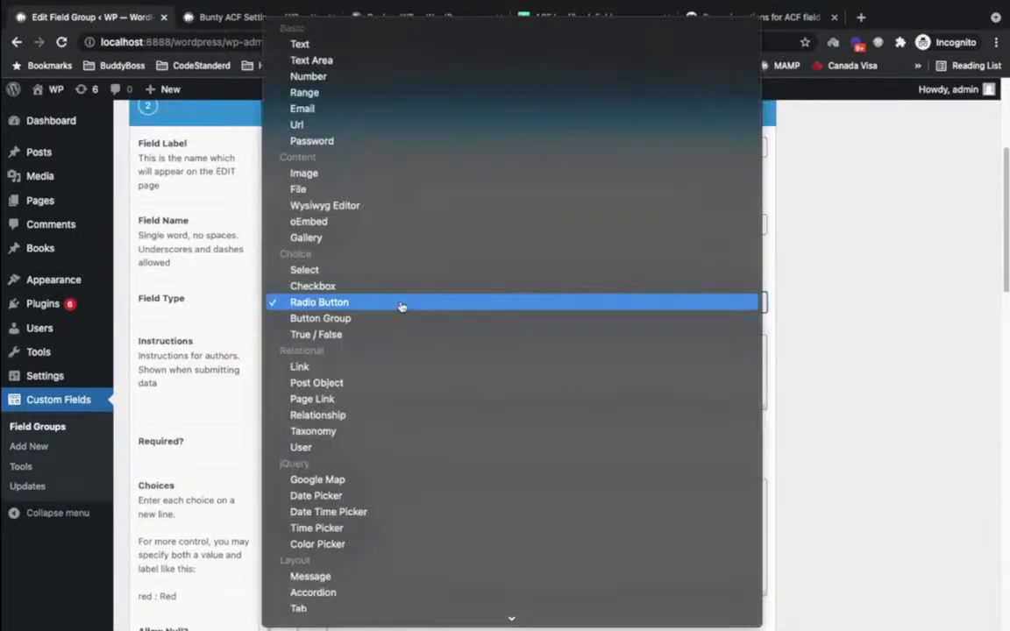
pyautogui.click(338, 270)
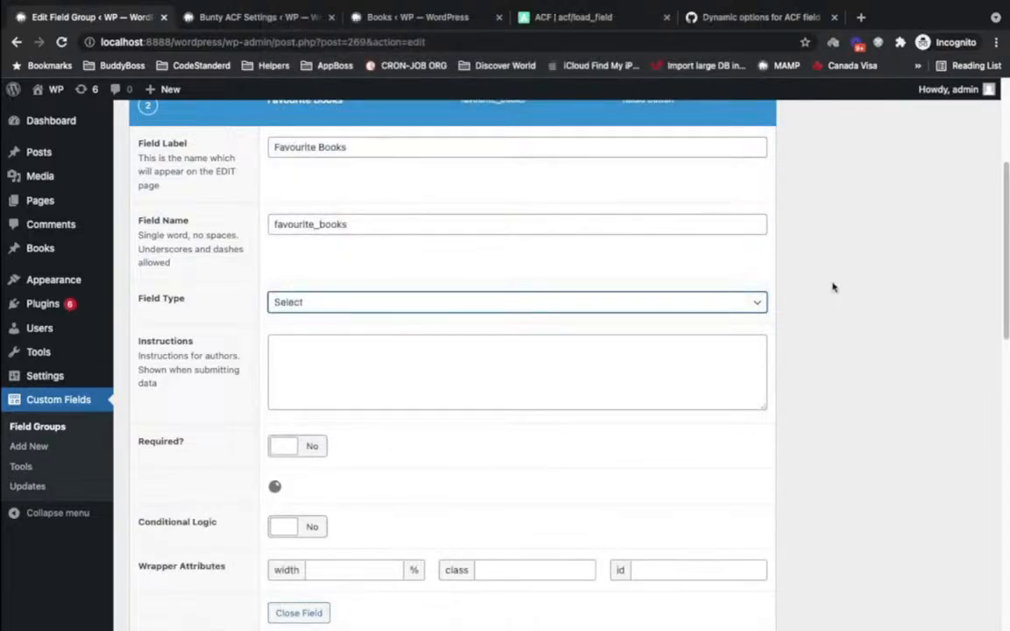
pyautogui.scroll(3, 833, 287)
pyautogui.click(954, 199)
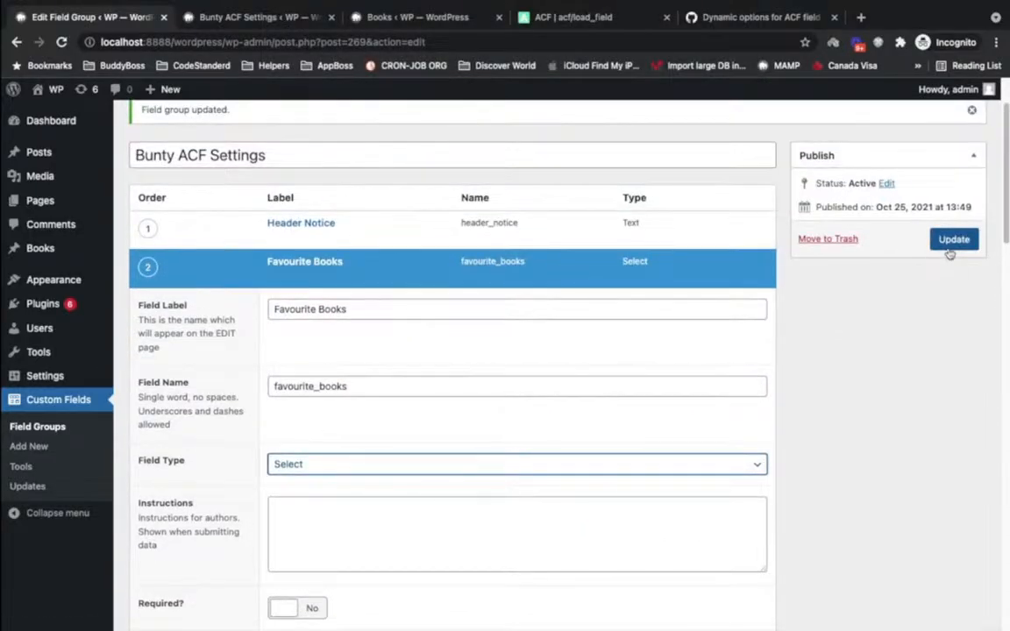
pyautogui.click(951, 247)
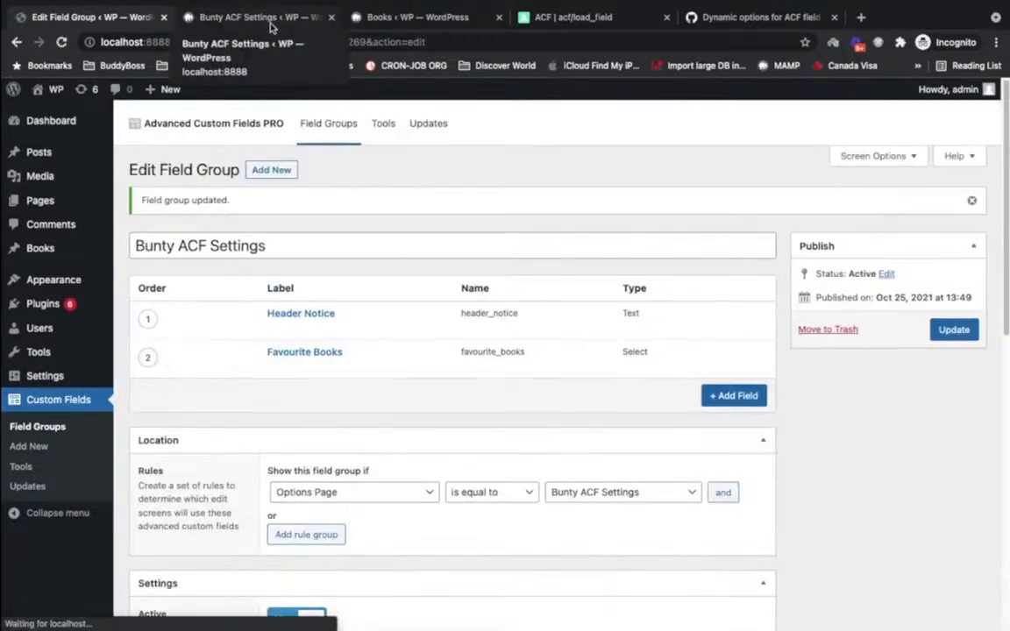
# - Reload the Bunty ACF Settings options page, check the choices offered for Favourite Books, and return to the field group
pyautogui.click(272, 27)
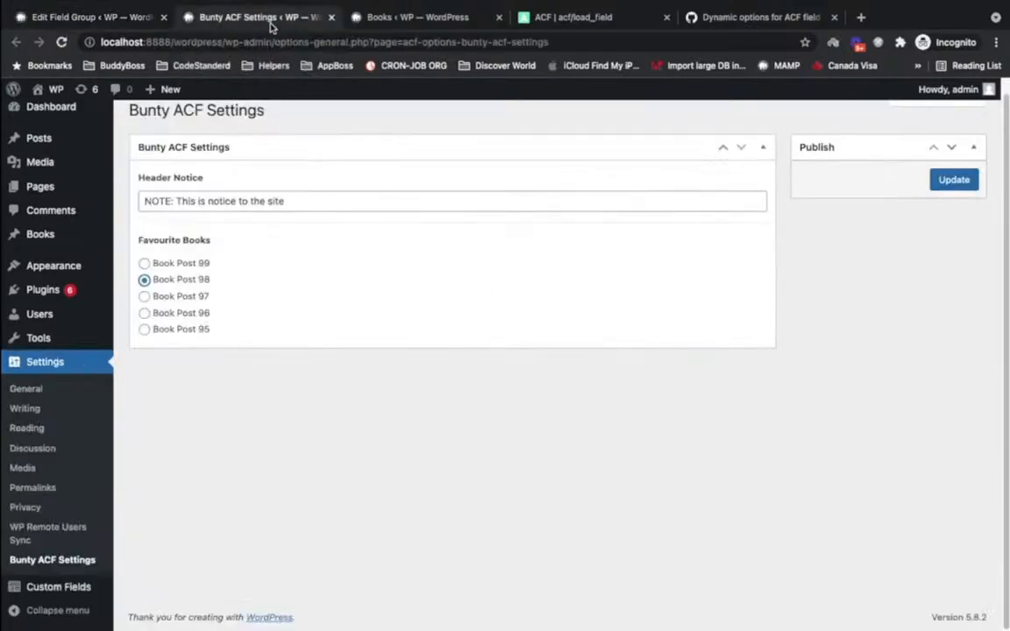
pyautogui.click(62, 43)
pyautogui.click(548, 253)
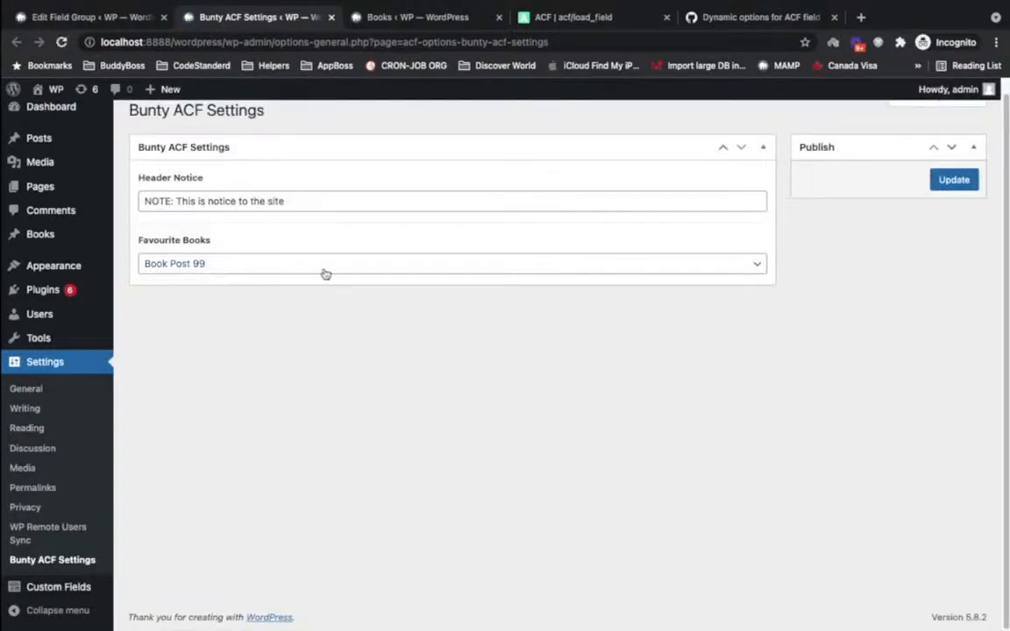
pyautogui.click(325, 271)
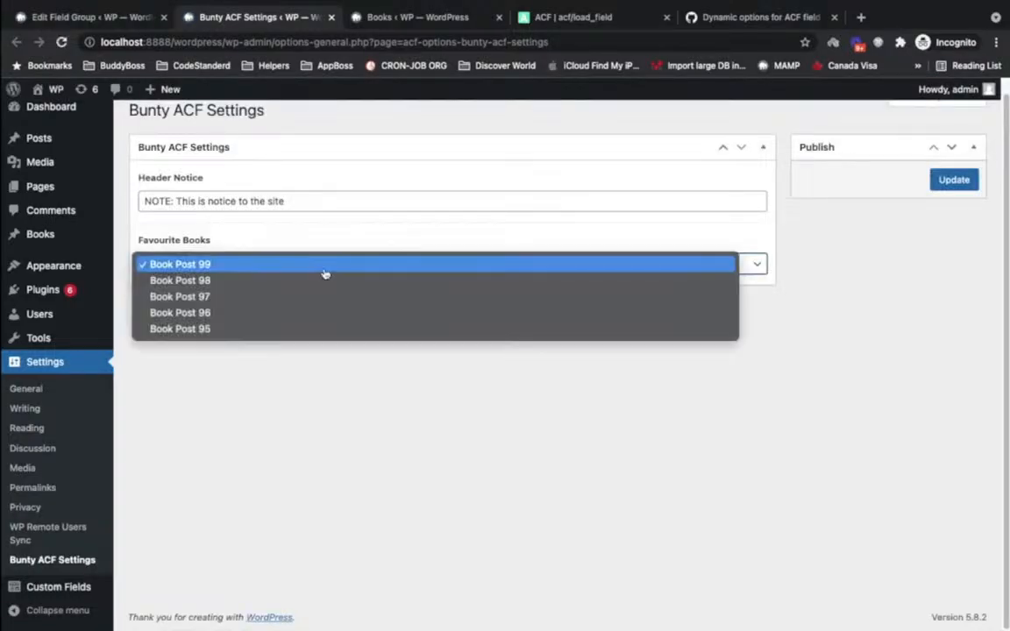
pyautogui.click(124, 23)
pyautogui.click(113, 19)
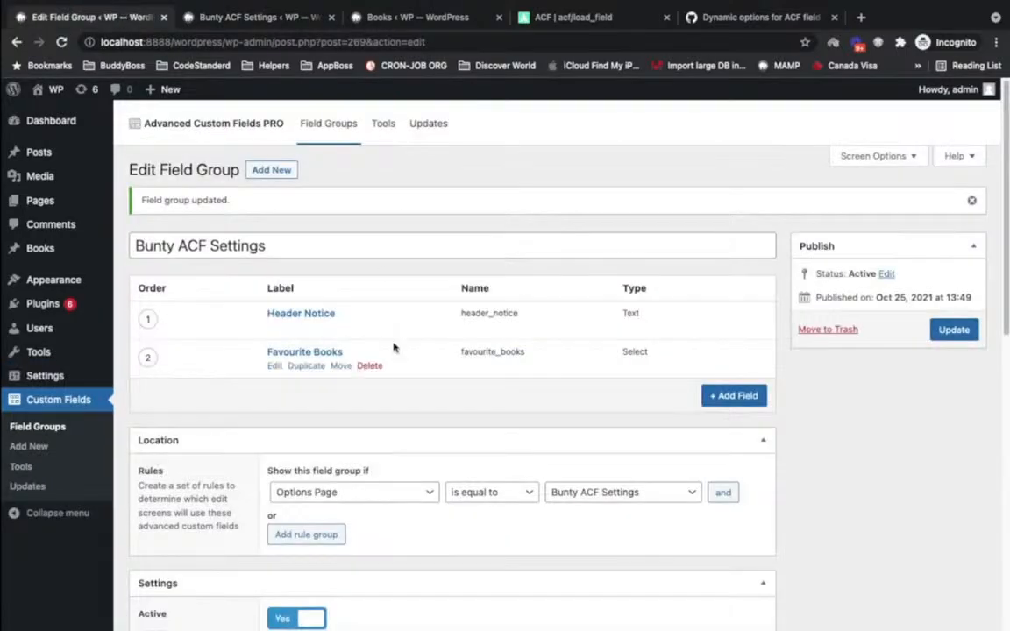
# - Read the acf/load_field documentation through the Modifers section listing the available filter names
pyautogui.click(523, 17)
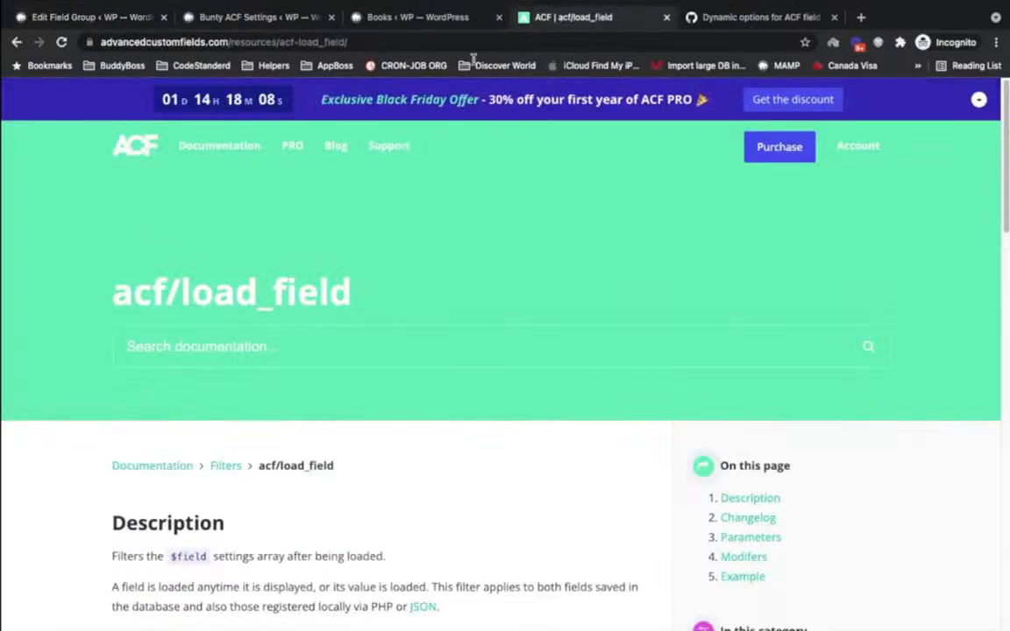
pyautogui.scroll(-2, 290, 312)
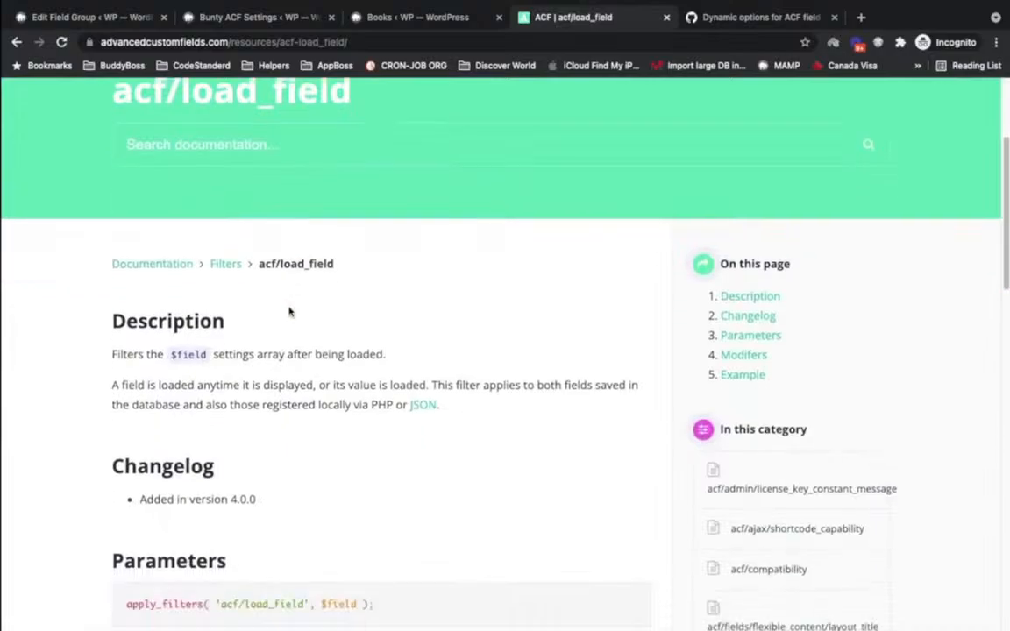
pyautogui.scroll(-3, 290, 311)
pyautogui.scroll(1, 290, 311)
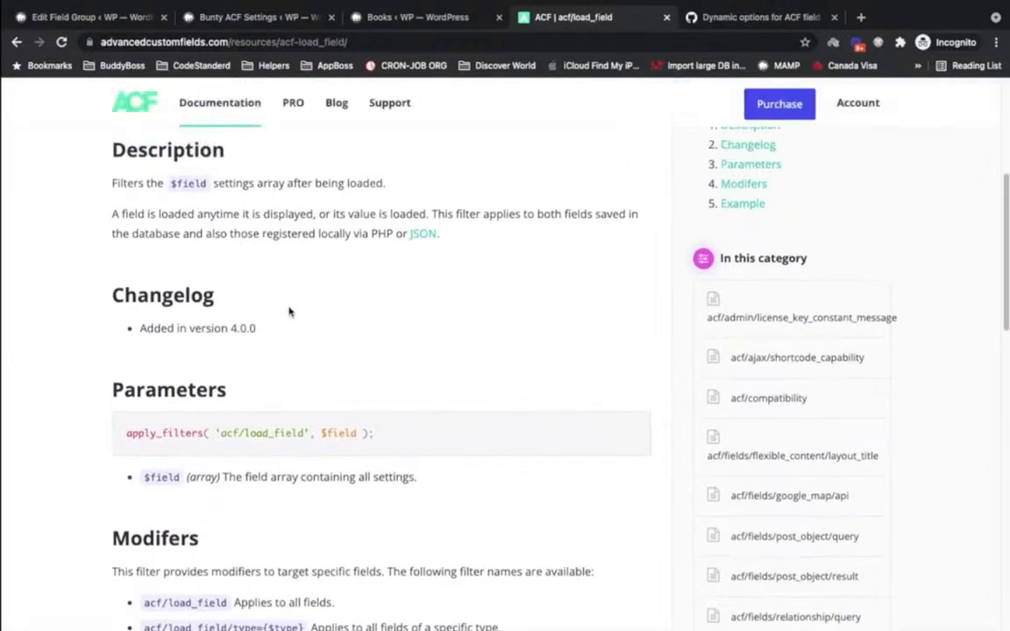
pyautogui.scroll(-3, 289, 311)
pyautogui.scroll(-2, 290, 311)
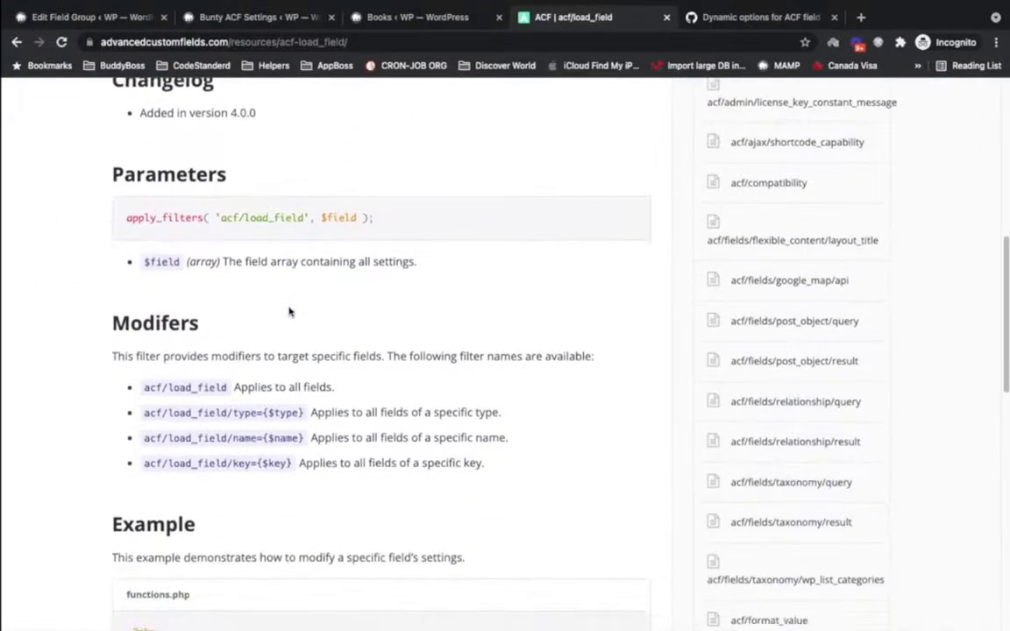
pyautogui.moveTo(146, 330); pyautogui.dragTo(260, 335)
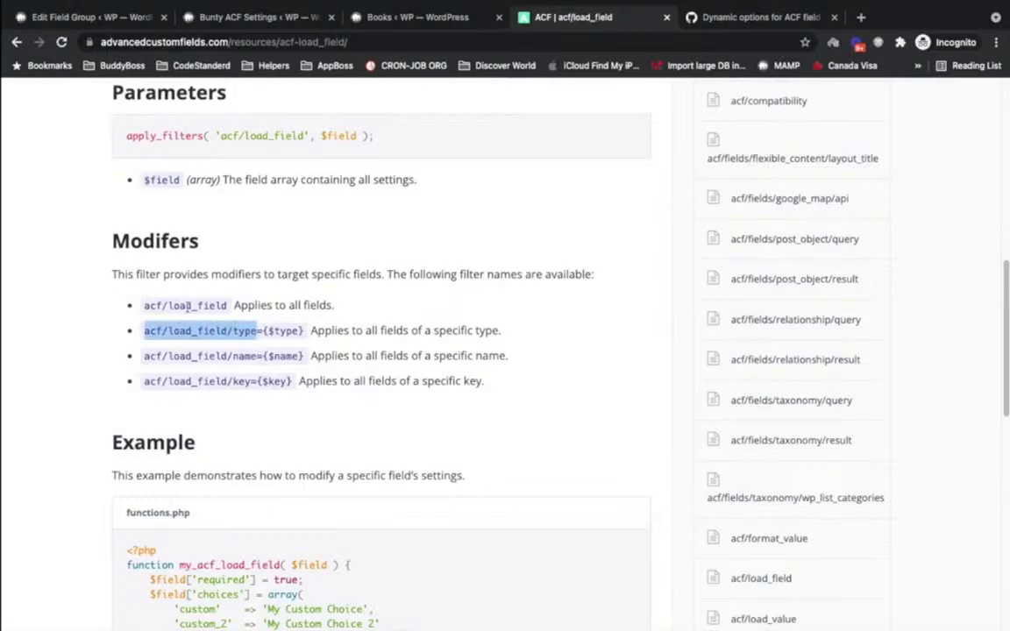
pyautogui.scroll(-1, 171, 289)
# - Switch to Visual Studio Code and examine the name=favourite_books modifier in the add_filter call of admin.php
pyautogui.press('super+Tab')
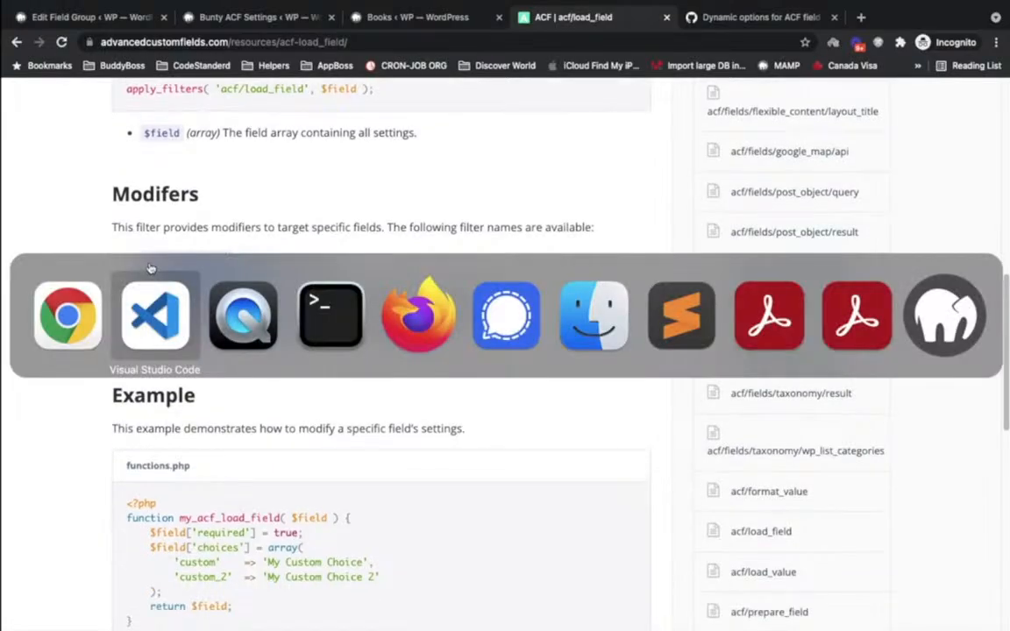
pyautogui.scroll(-3, 474, 450)
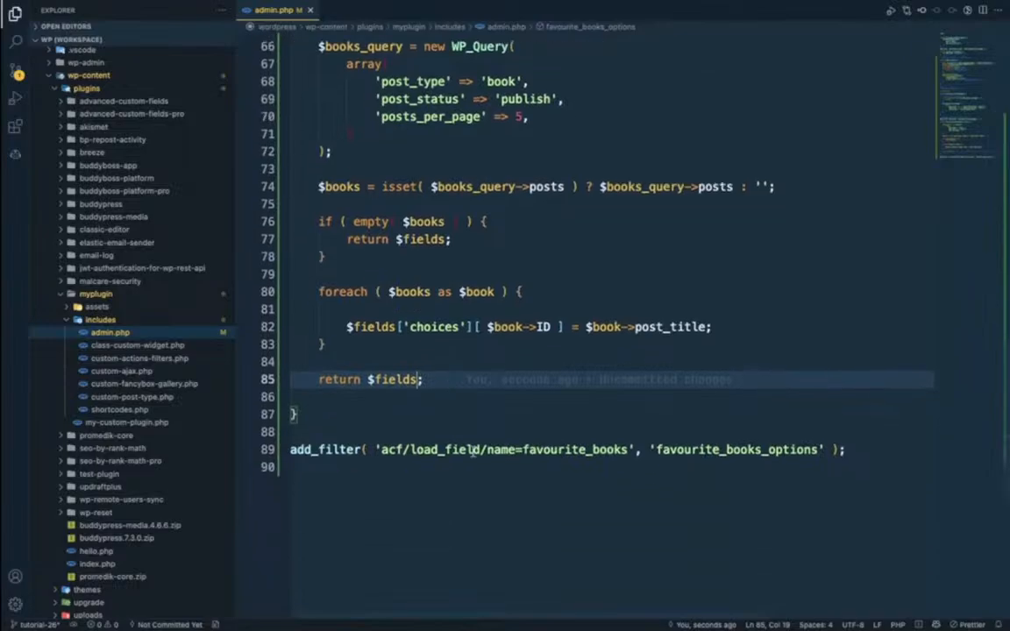
pyautogui.doubleClick(564, 449)
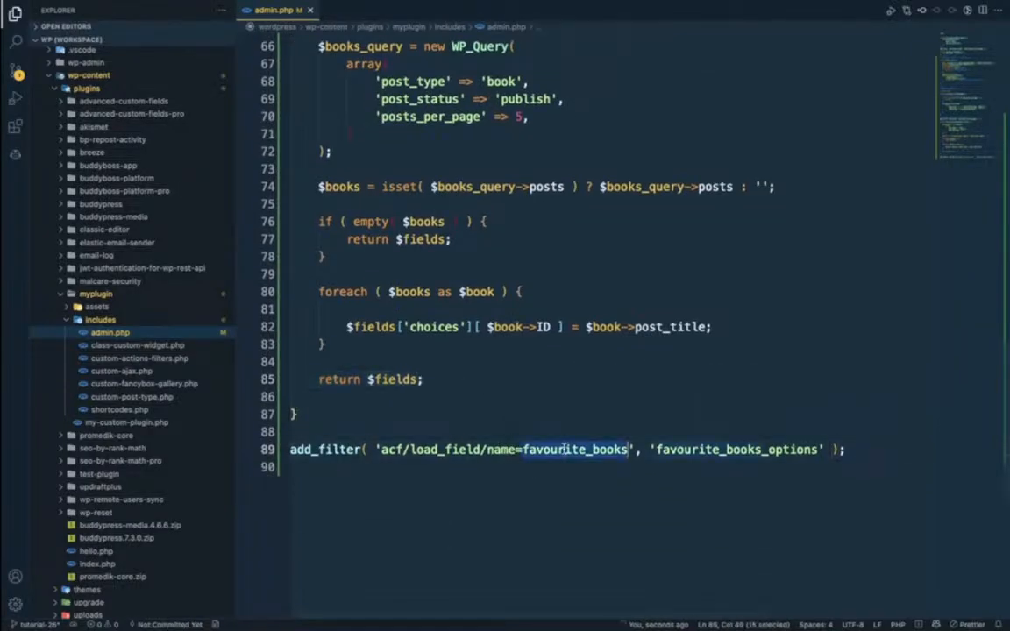
pyautogui.doubleClick(496, 450)
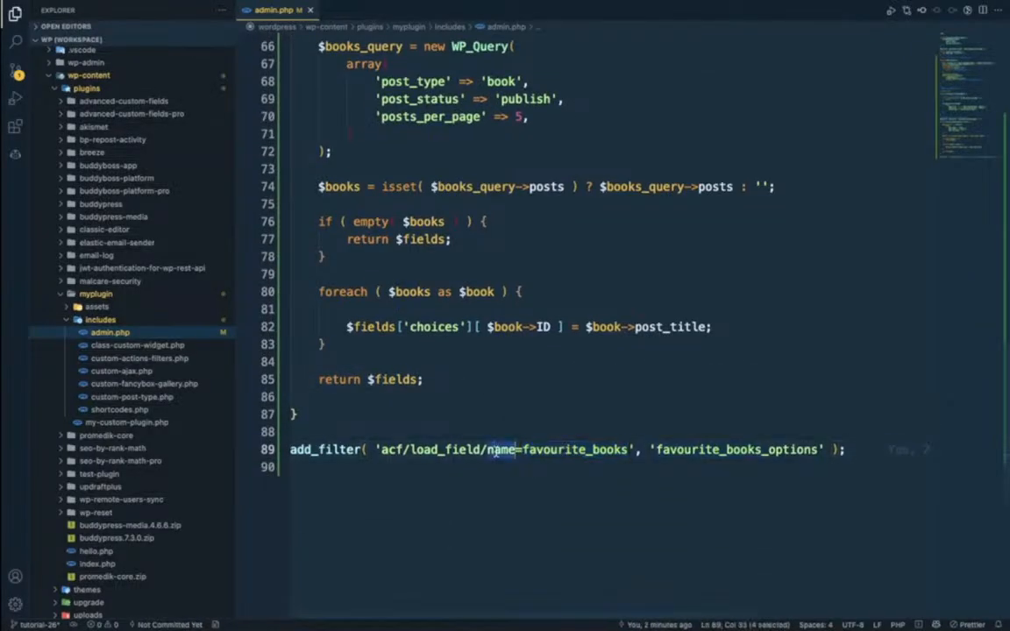
# - Switch back to Chrome and compare the documented acf/load_field filter with the fields on the options page and in the field group
pyautogui.press('super+Tab')
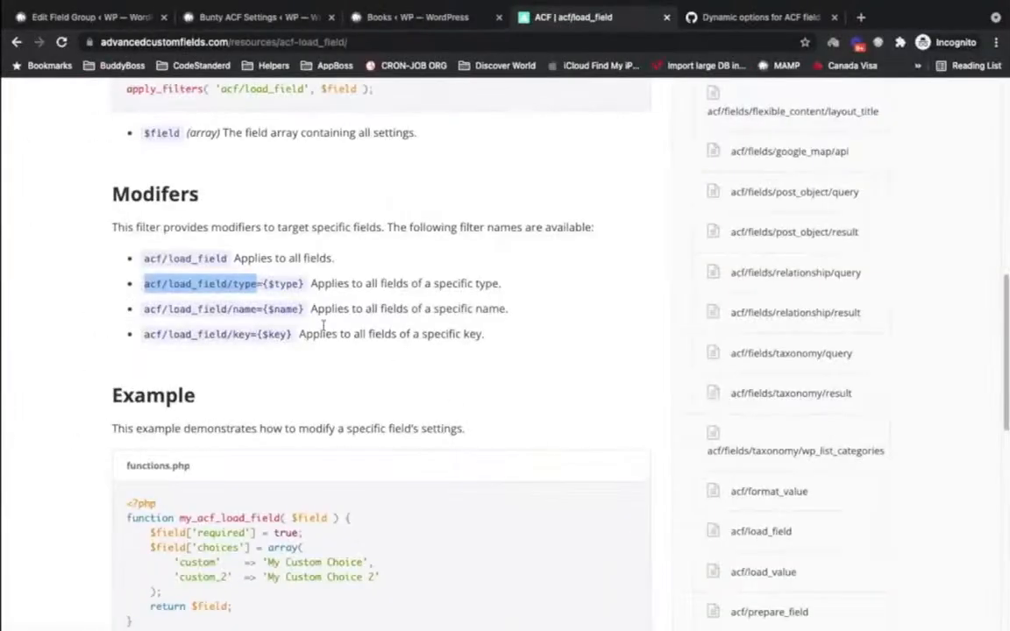
pyautogui.moveTo(227, 258); pyautogui.dragTo(143, 260)
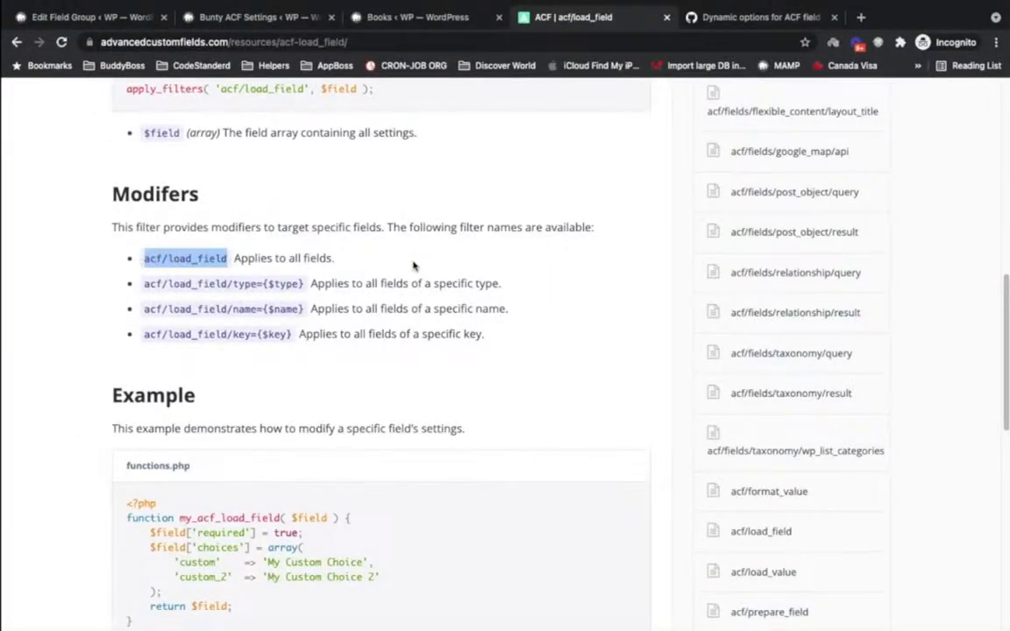
pyautogui.click(265, 16)
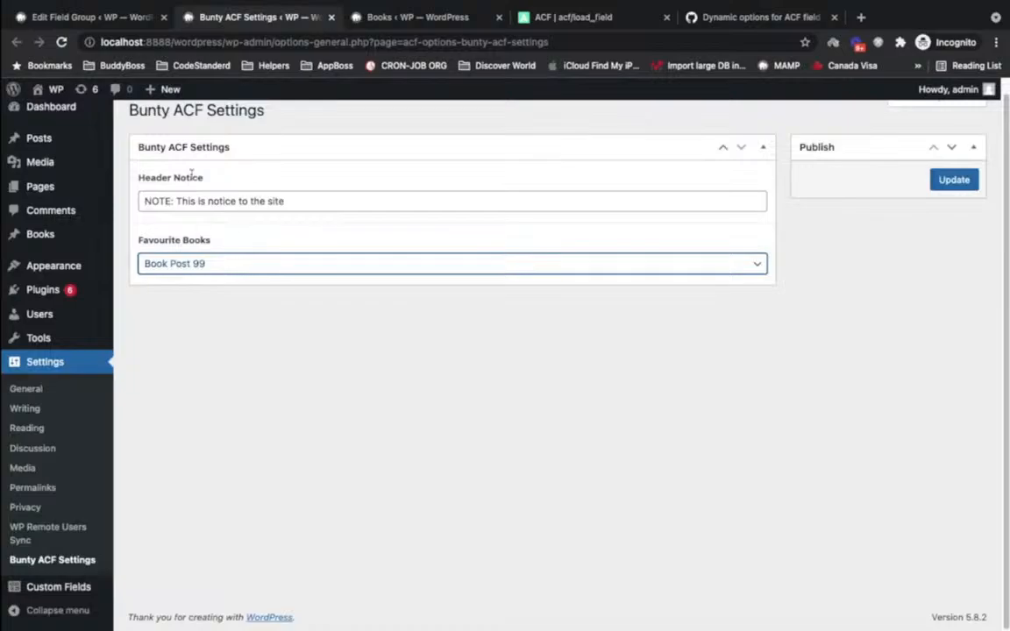
pyautogui.click(104, 17)
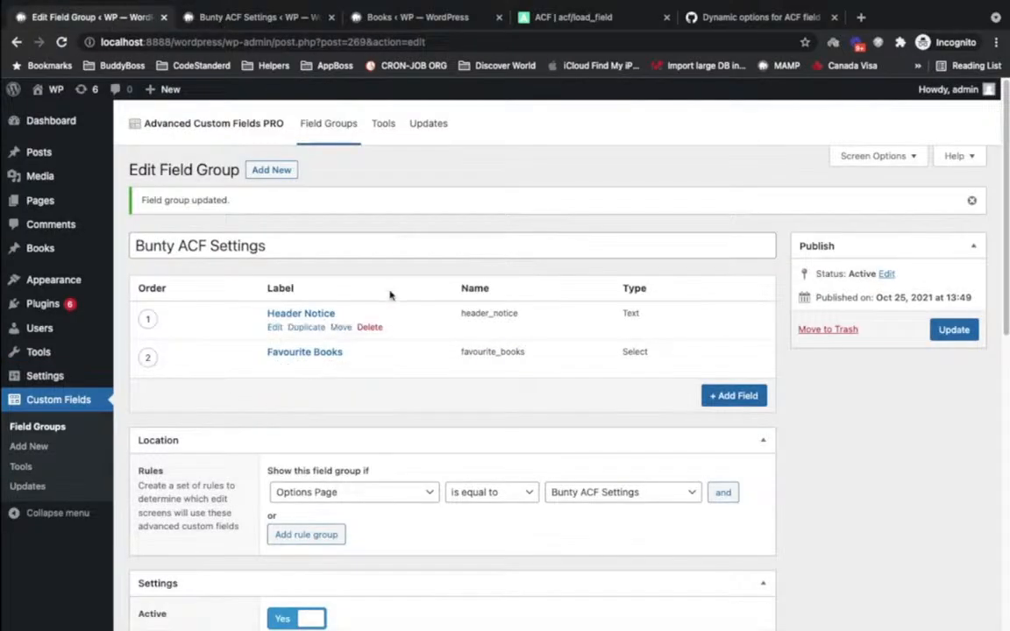
# - Compare the documented acf/load_field/type={$type} modifier with the Favourite Books field's type in the field group
pyautogui.click(566, 18)
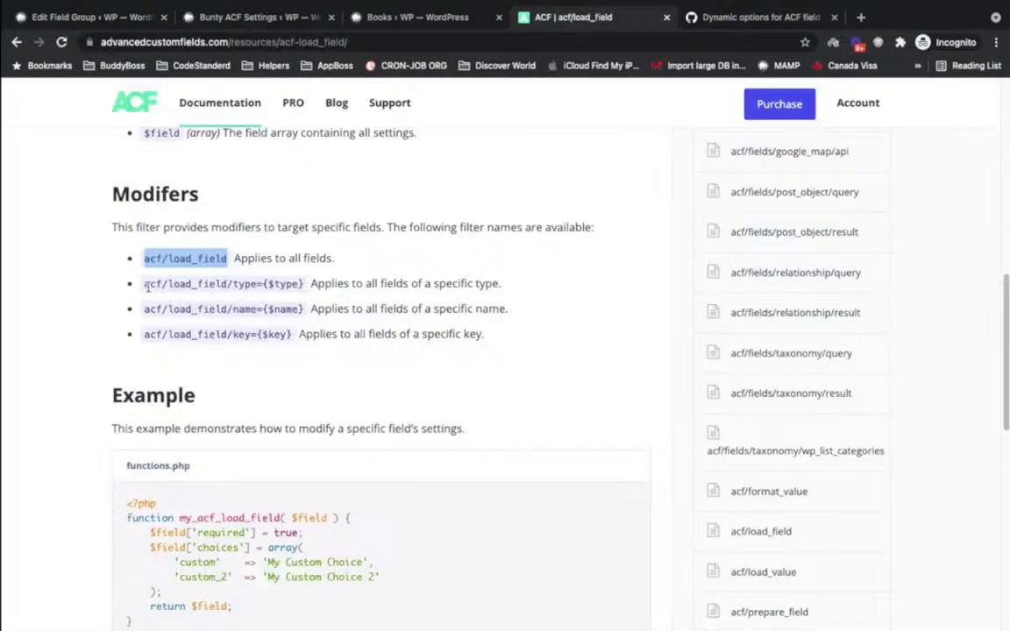
pyautogui.moveTo(145, 283); pyautogui.dragTo(256, 297)
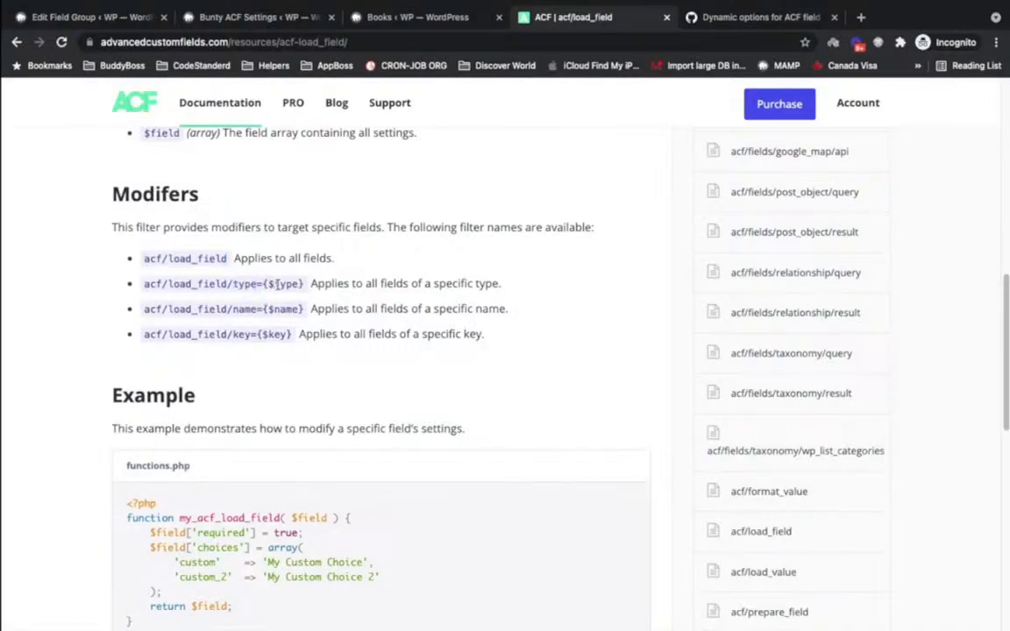
pyautogui.doubleClick(277, 283)
pyautogui.click(126, 17)
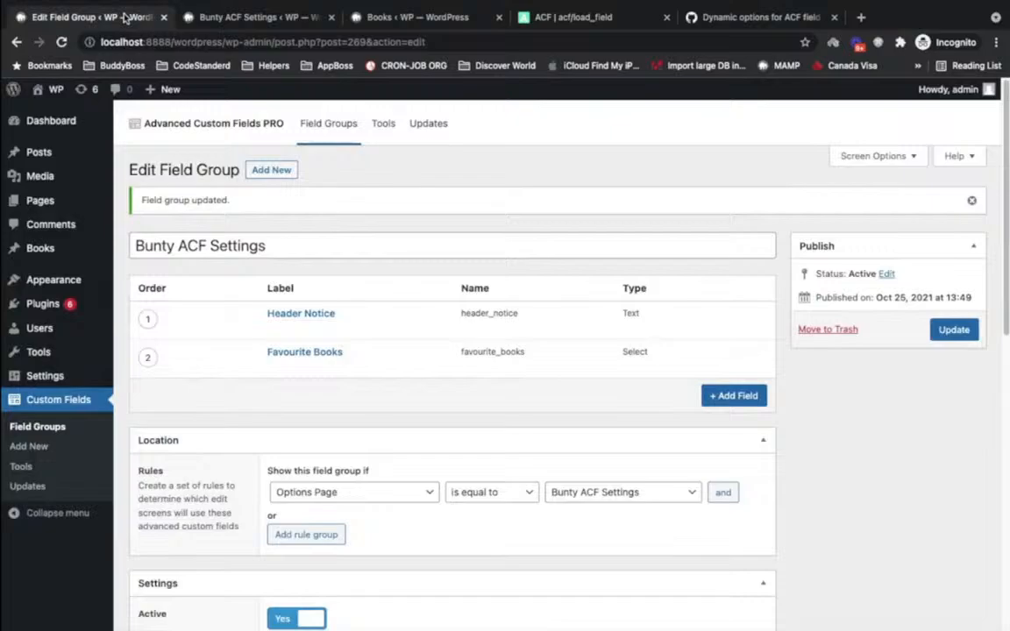
pyautogui.doubleClick(635, 351)
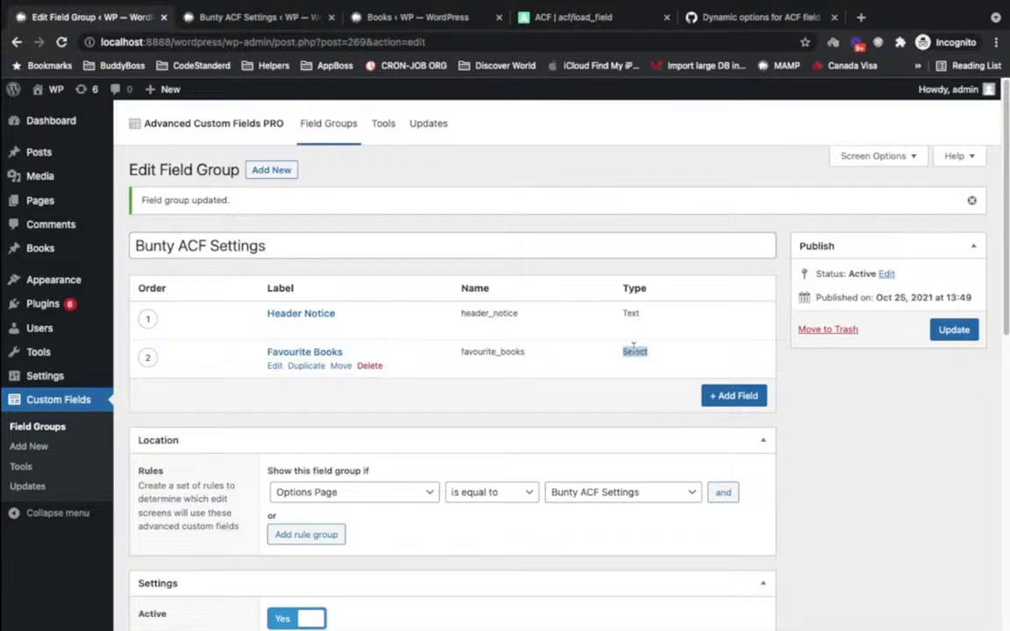
pyautogui.click(565, 17)
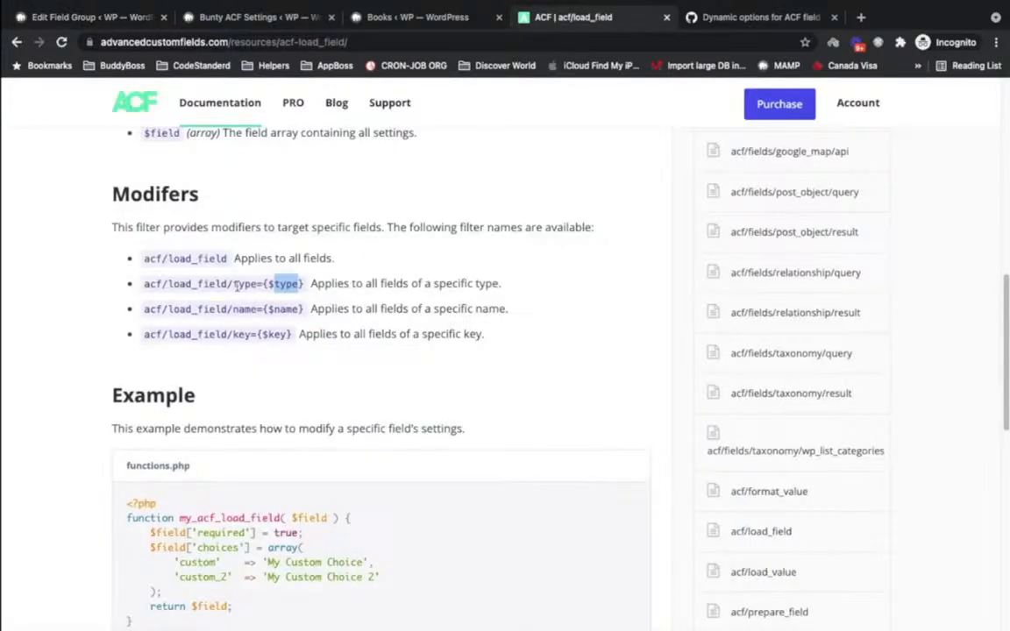
pyautogui.moveTo(237, 285); pyautogui.dragTo(307, 285)
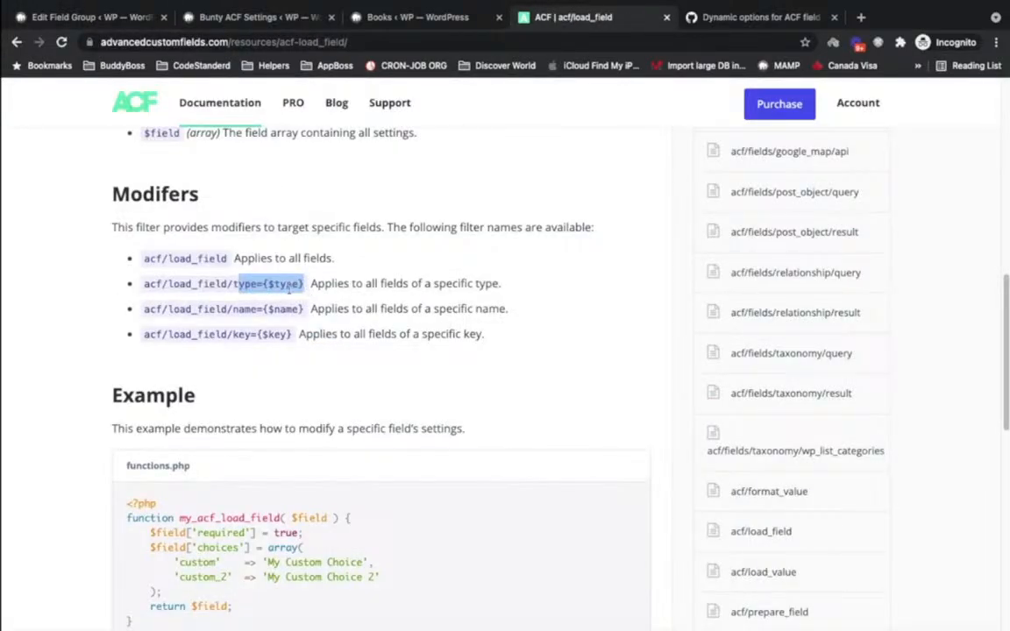
pyautogui.doubleClick(289, 289)
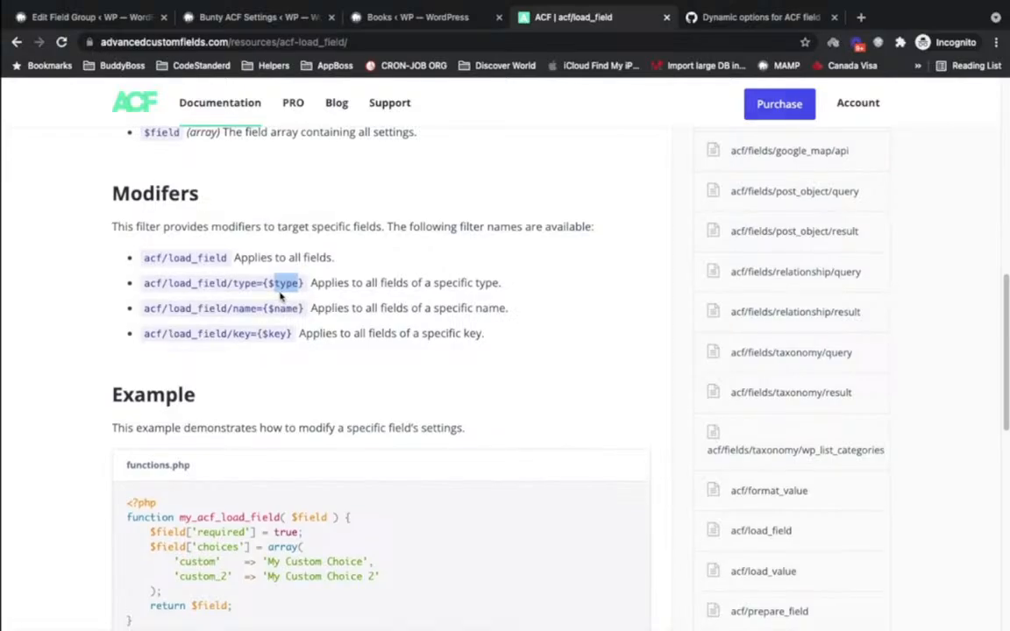
# - Examine the name={$name} and key={$key} modifiers of acf/load_field in the documentation
pyautogui.scroll(-1, 281, 296)
pyautogui.moveTo(235, 283); pyautogui.dragTo(304, 284)
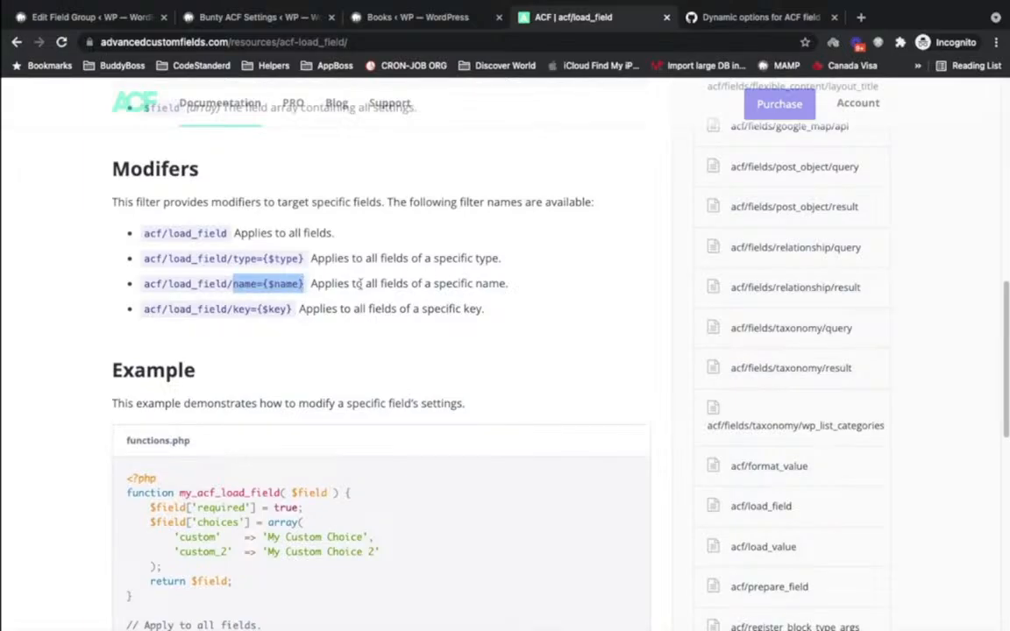
pyautogui.scroll(-2, 328, 279)
pyautogui.moveTo(233, 261); pyautogui.dragTo(290, 261)
pyautogui.click(262, 262)
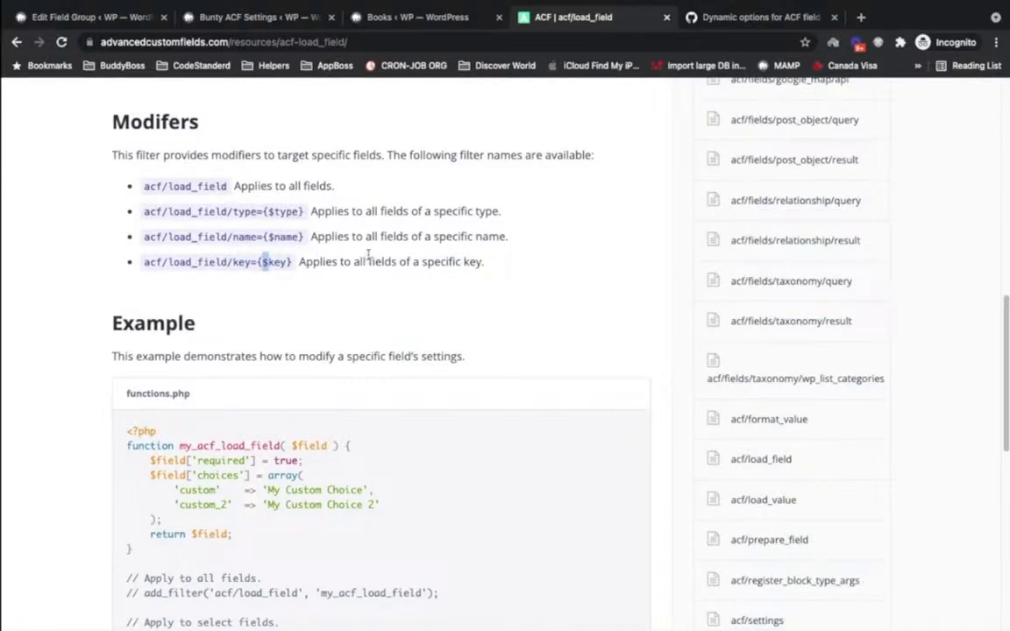
pyautogui.scroll(1, 368, 255)
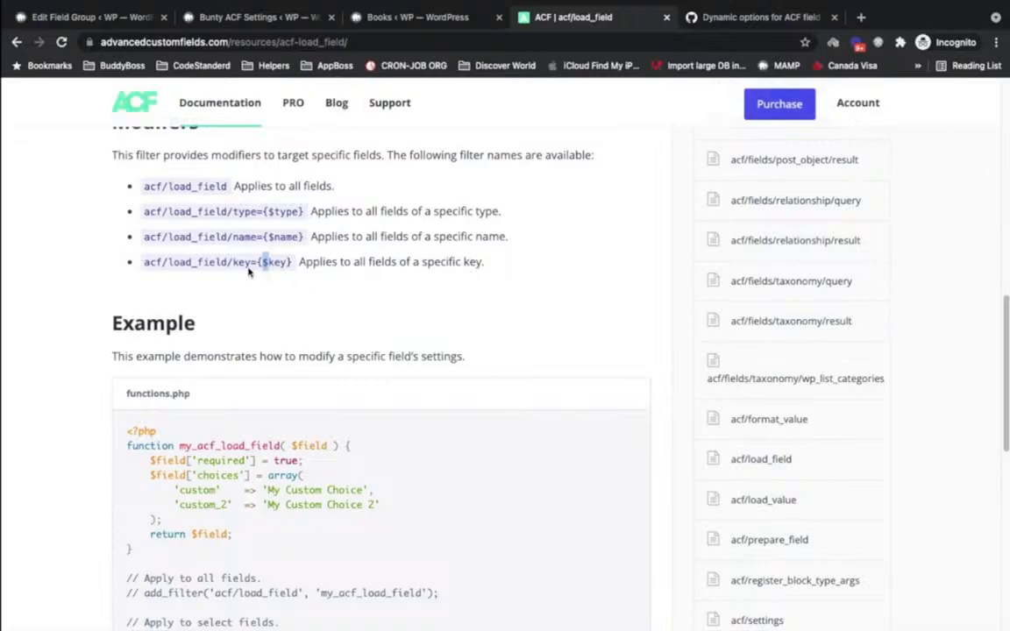
# - Open the list of all ACF field groups to look at their keys
pyautogui.click(101, 19)
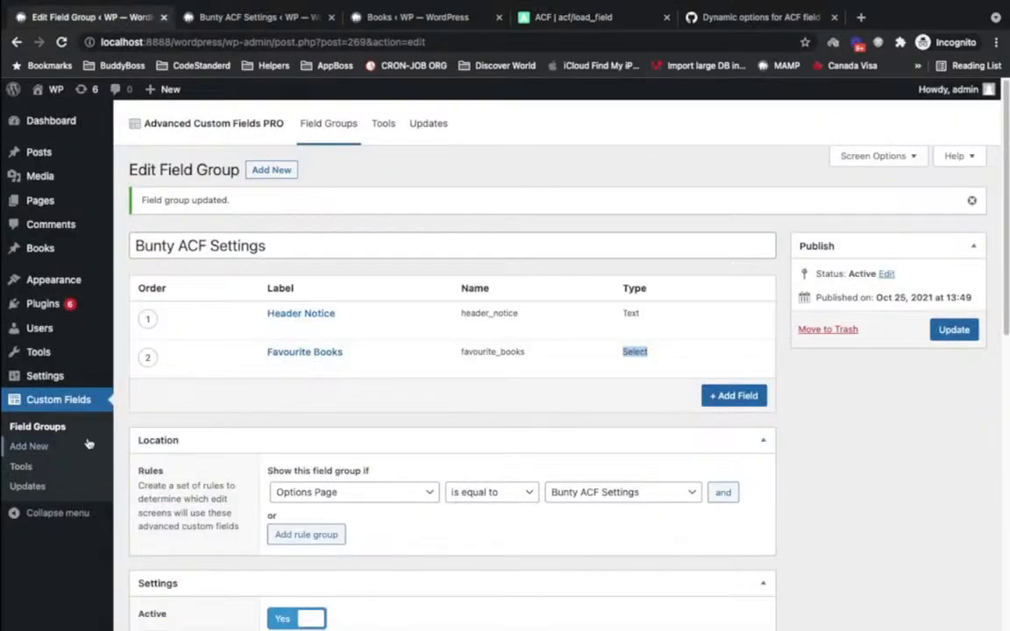
pyautogui.click(41, 403)
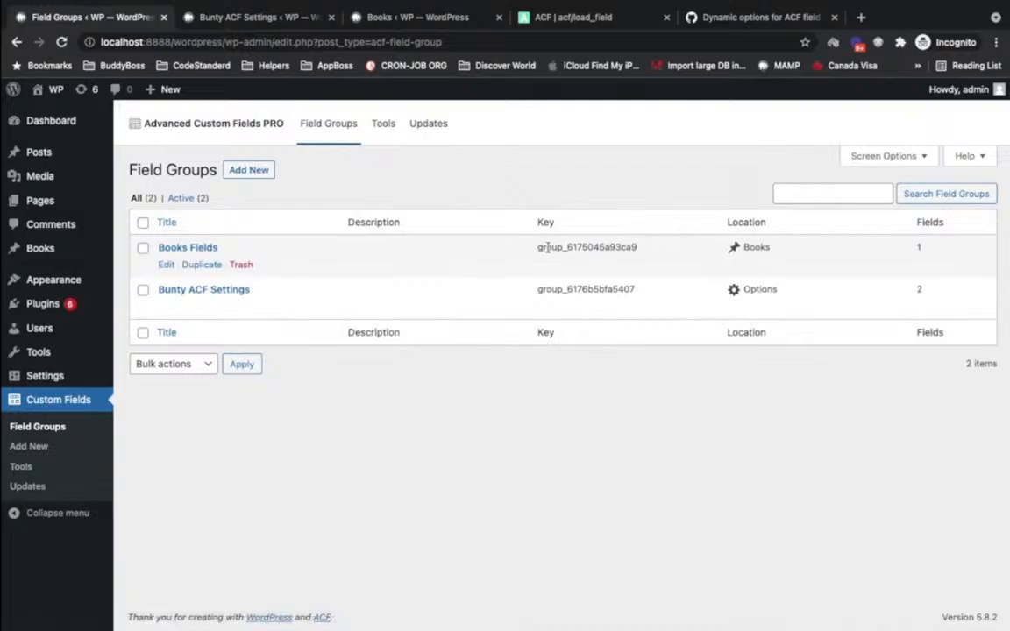
# - Compare the Books Fields group's key with the acf/load_field modifiers and example code in the documentation, and revisit the Bunty ACF Settings options page
pyautogui.doubleClick(566, 246)
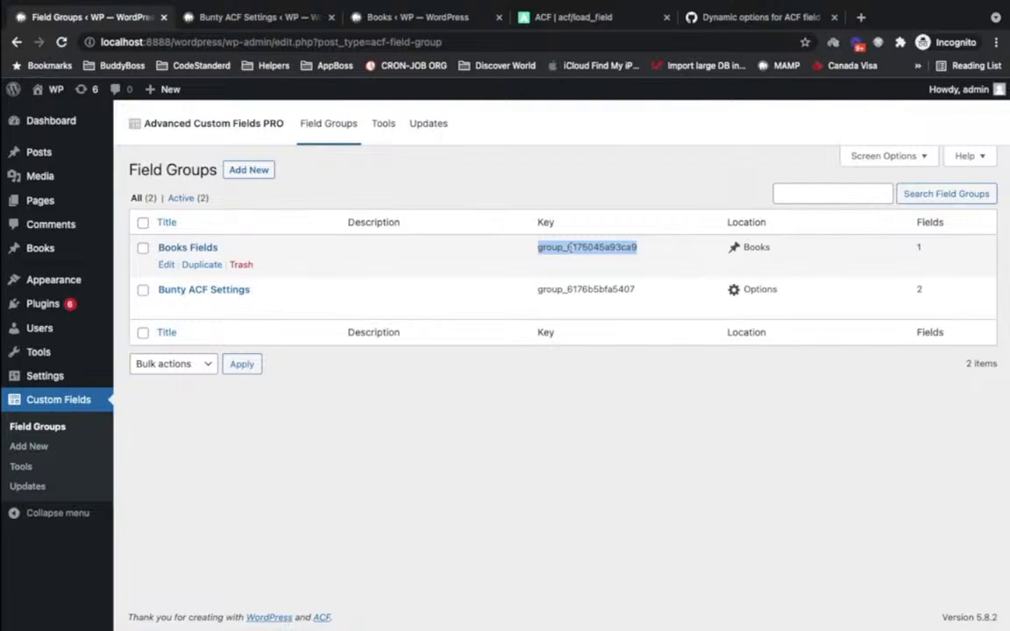
pyautogui.click(589, 20)
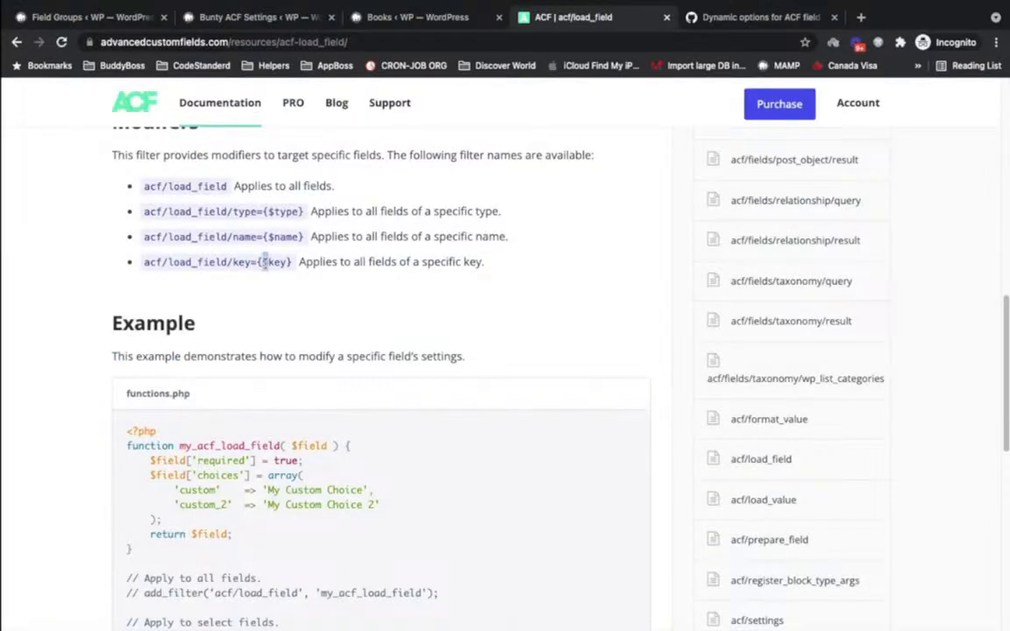
pyautogui.scroll(-5, 550, 255)
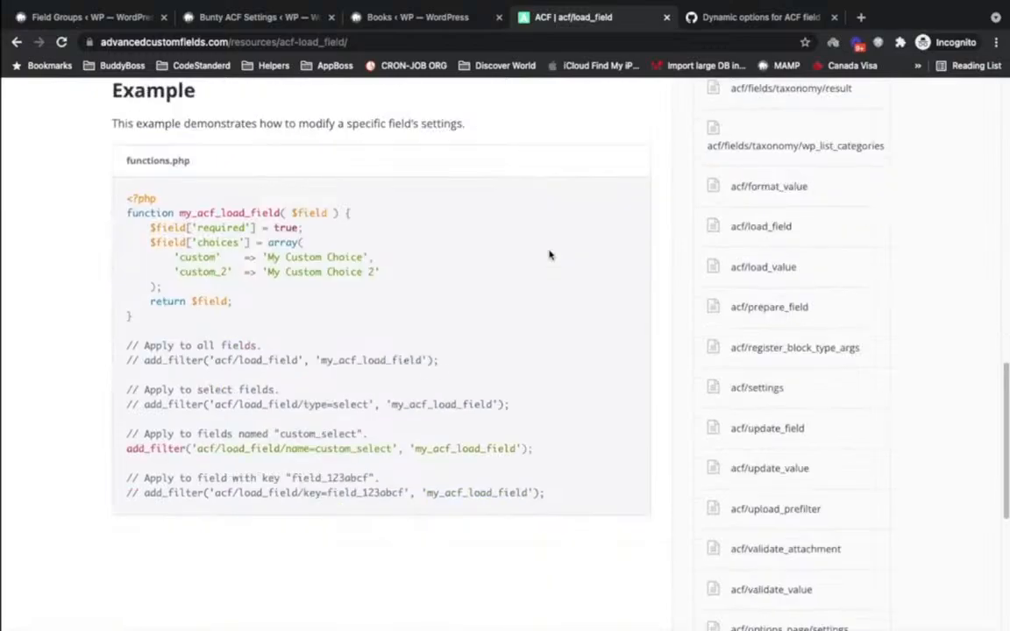
pyautogui.scroll(2, 549, 255)
pyautogui.scroll(10, 550, 255)
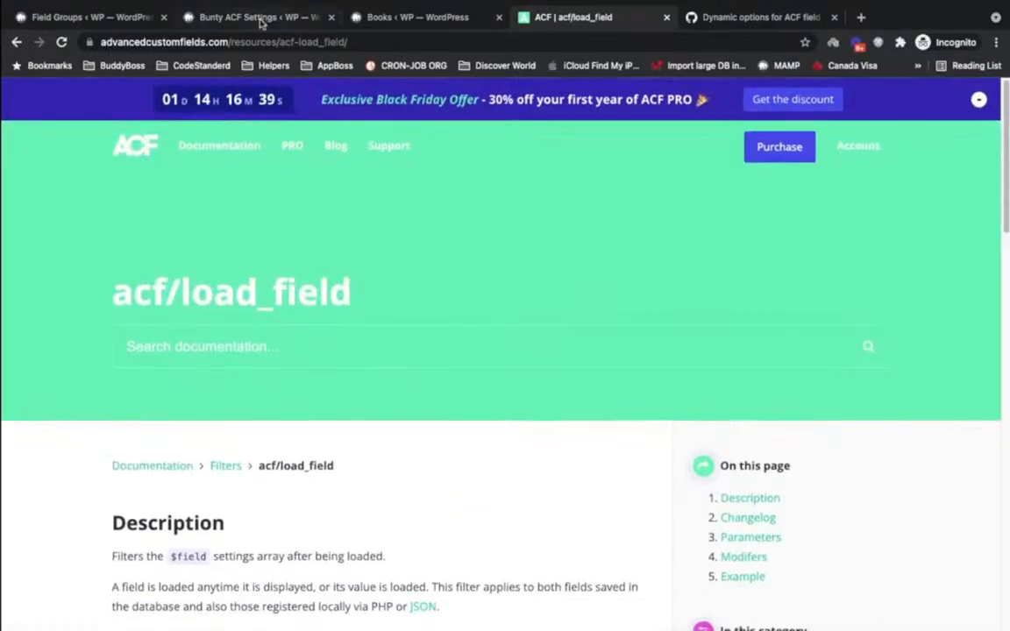
pyautogui.click(259, 20)
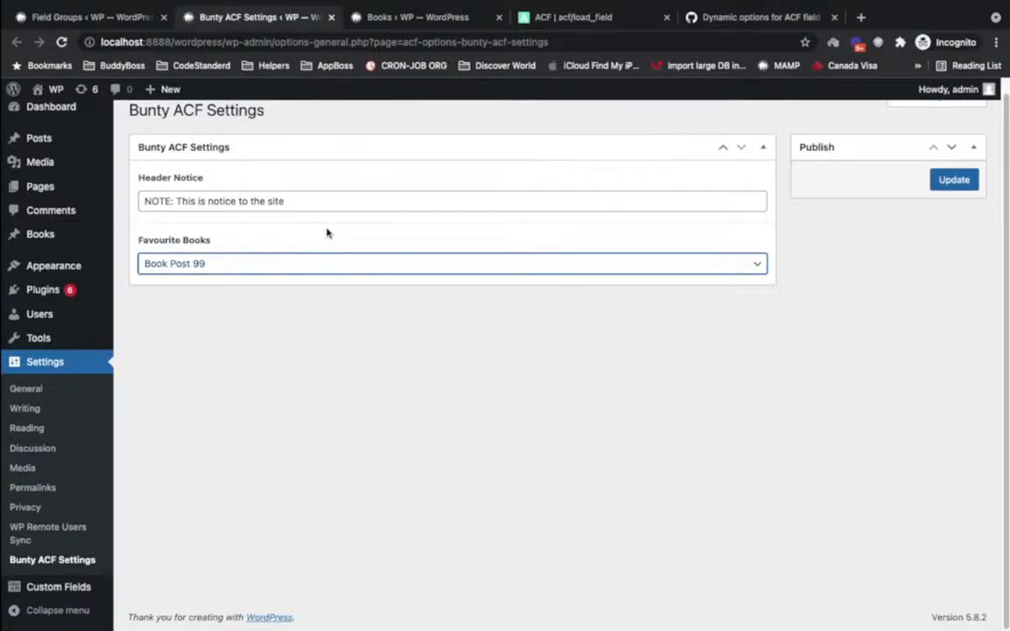
pyautogui.moveTo(590, 4)
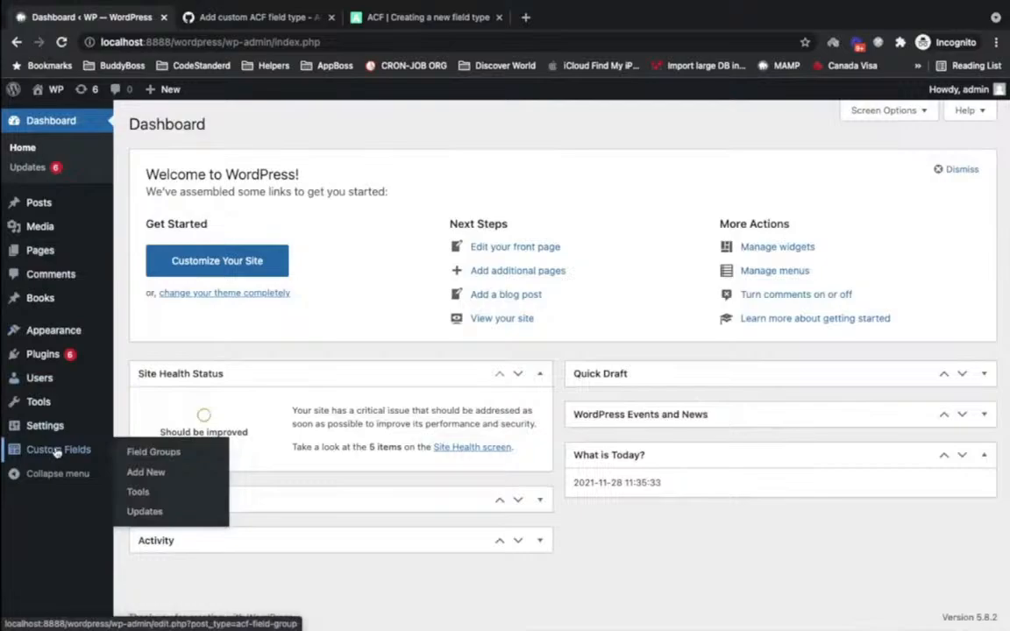
# - Open the Bunty ACF Settings field group and check the types of its Header Notice and Favourite Books fields
pyautogui.click(57, 451)
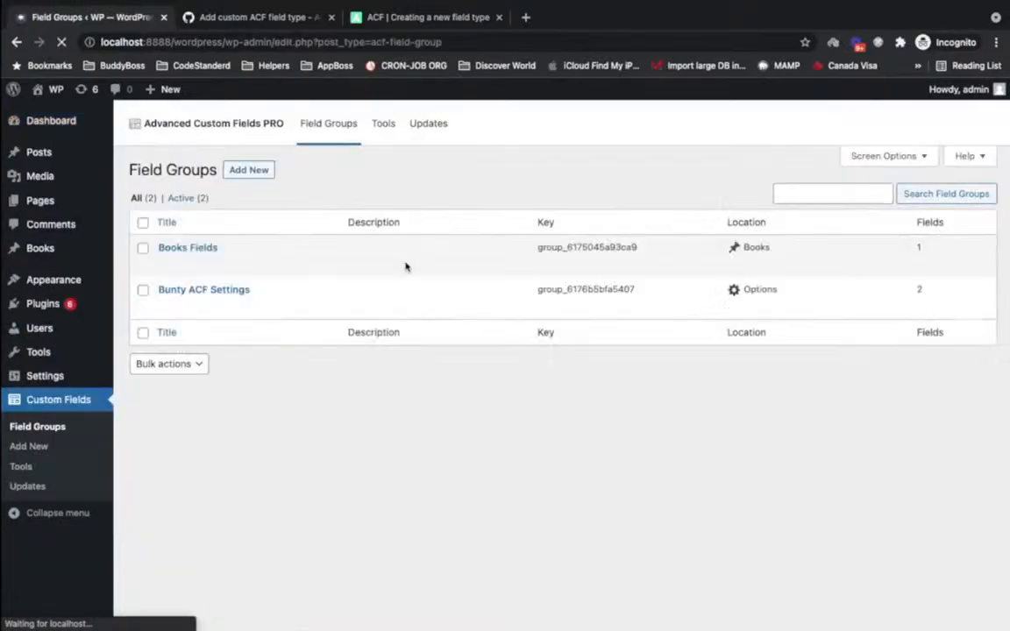
pyautogui.click(204, 294)
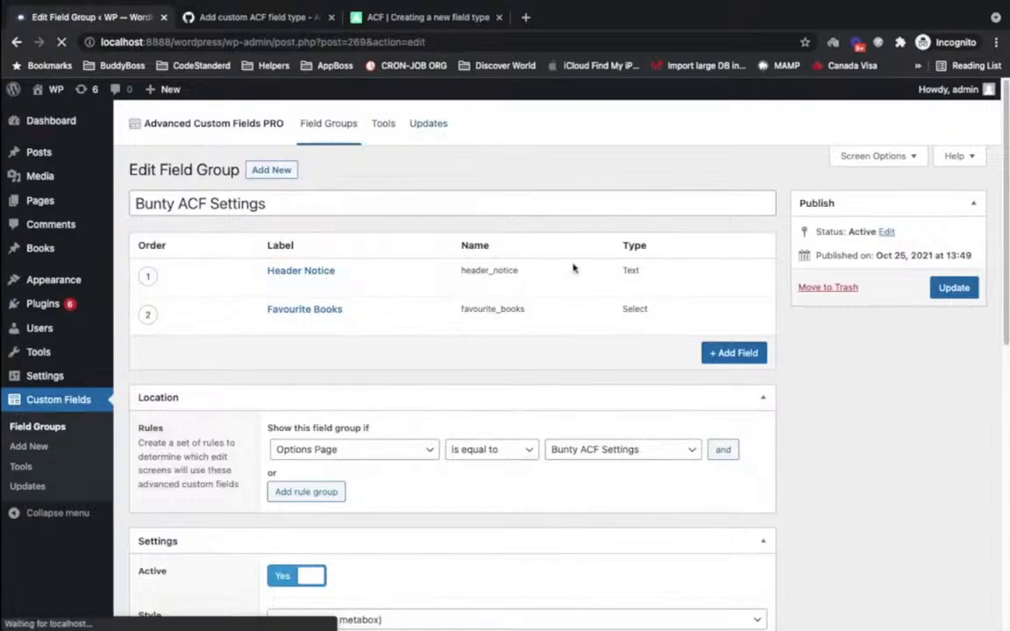
pyautogui.moveTo(623, 271); pyautogui.dragTo(674, 272)
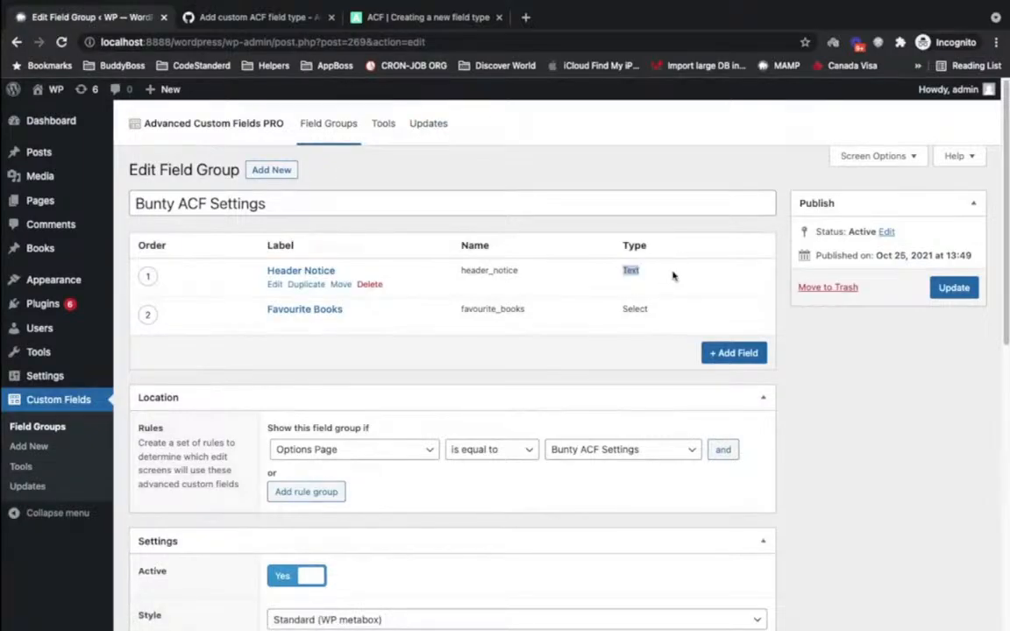
pyautogui.moveTo(628, 308); pyautogui.dragTo(663, 308)
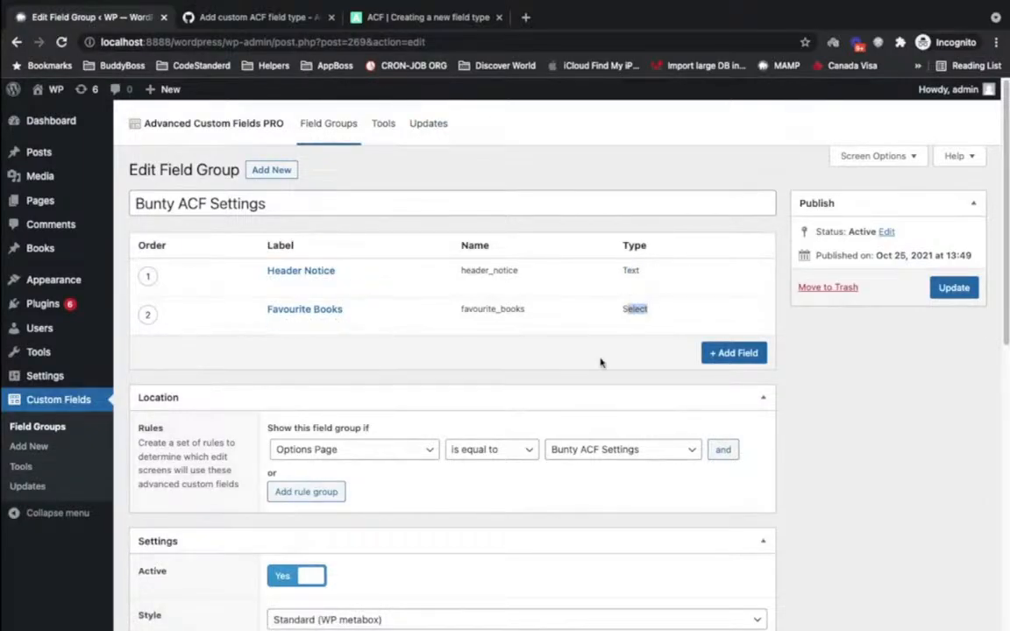
# - Add a blank third field to the Bunty ACF Settings group and look through the available ACF field types
pyautogui.click(719, 352)
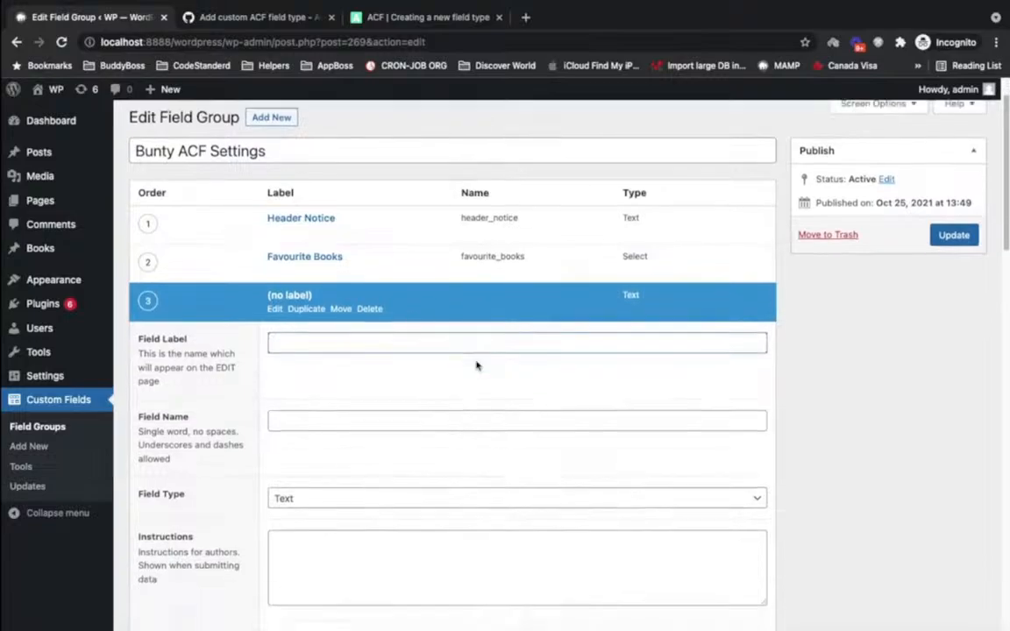
pyautogui.scroll(-2, 442, 407)
pyautogui.click(433, 408)
pyautogui.scroll(-5, 387, 421)
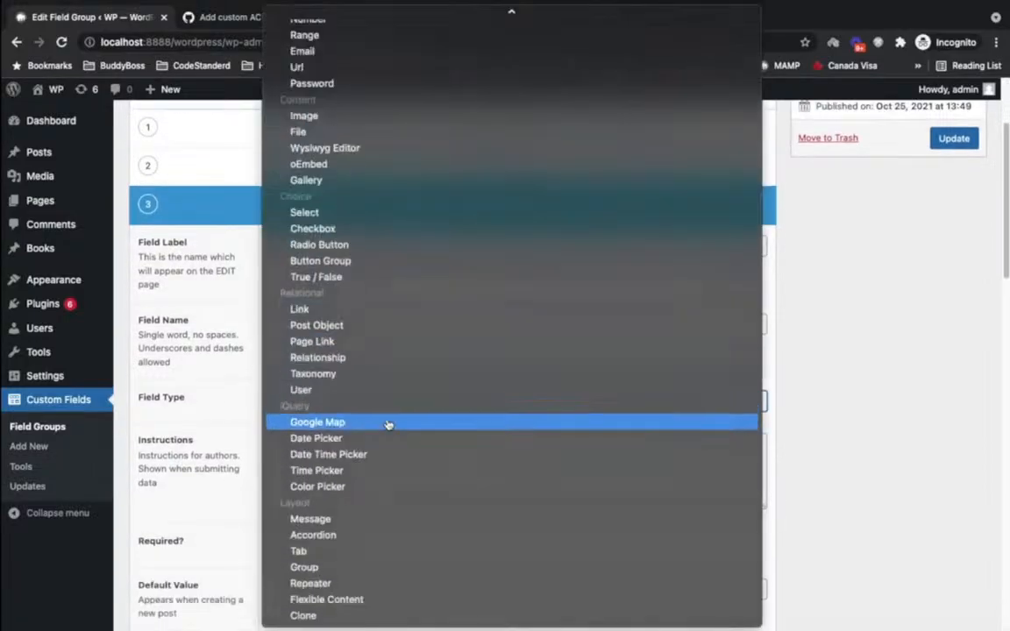
pyautogui.scroll(2, 349, 607)
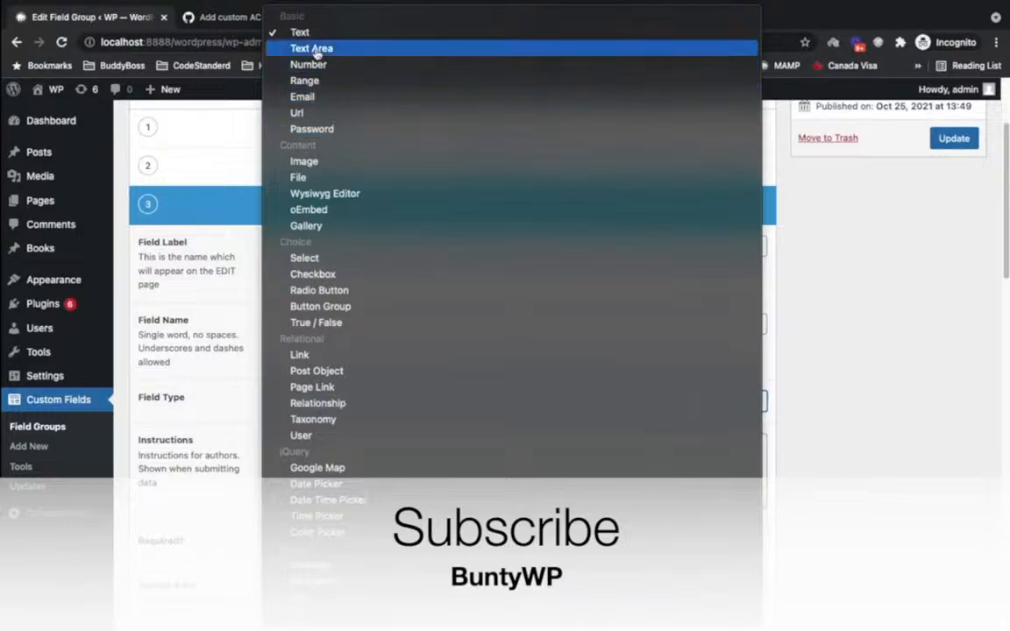
pyautogui.scroll(-2, 360, 204)
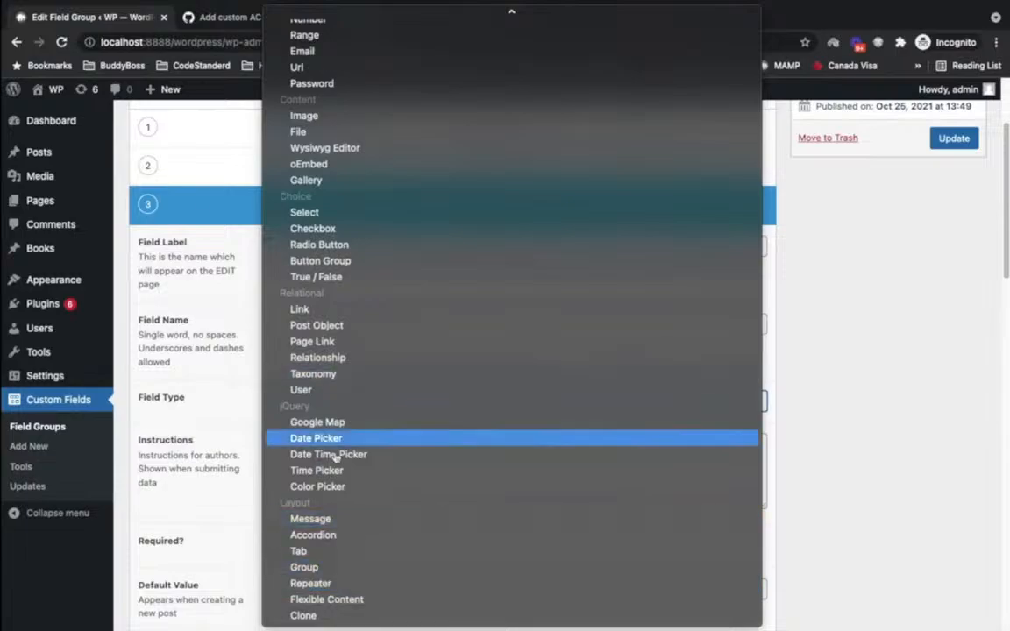
pyautogui.scroll(2, 340, 302)
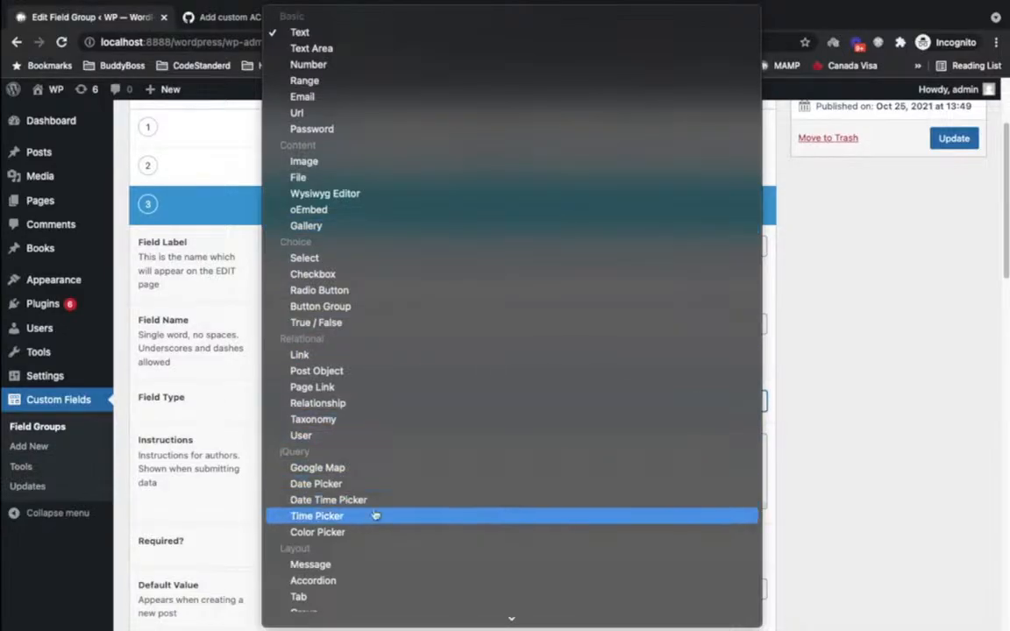
pyautogui.scroll(-2, 449, 468)
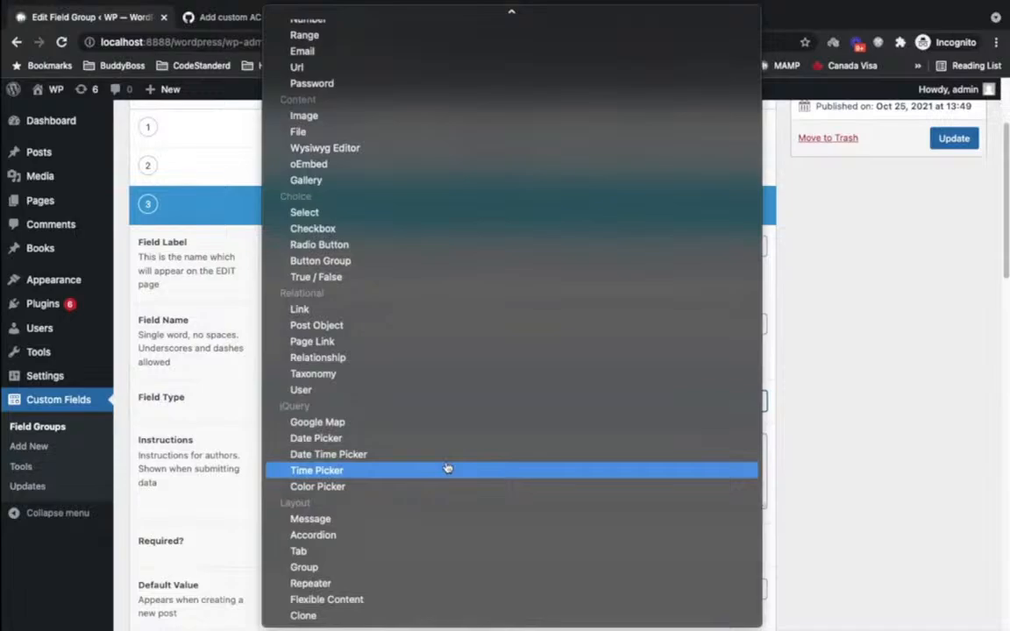
pyautogui.scroll(2, 448, 467)
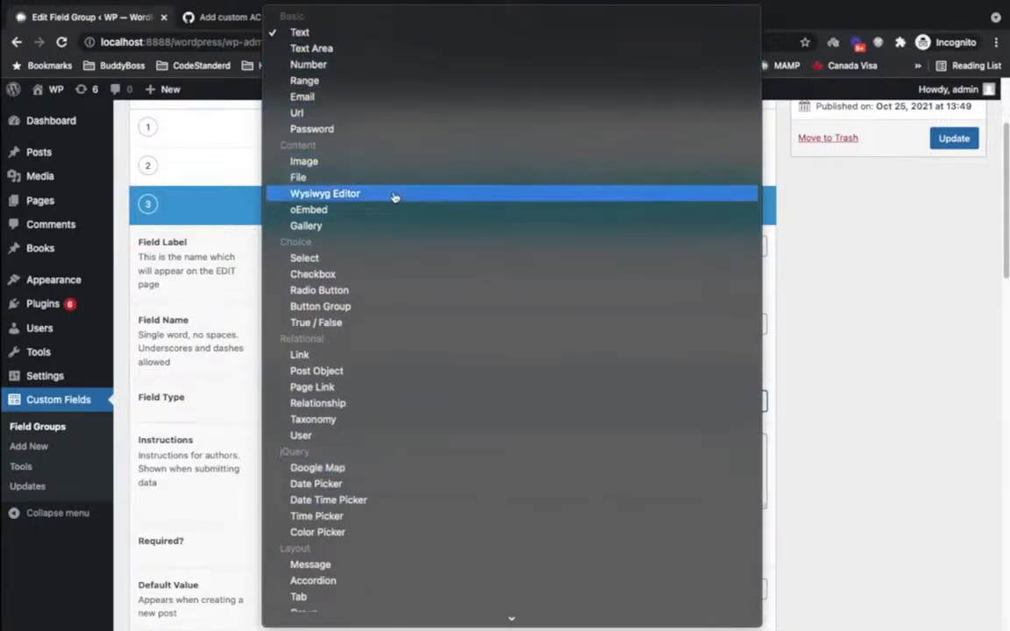
pyautogui.click(232, 201)
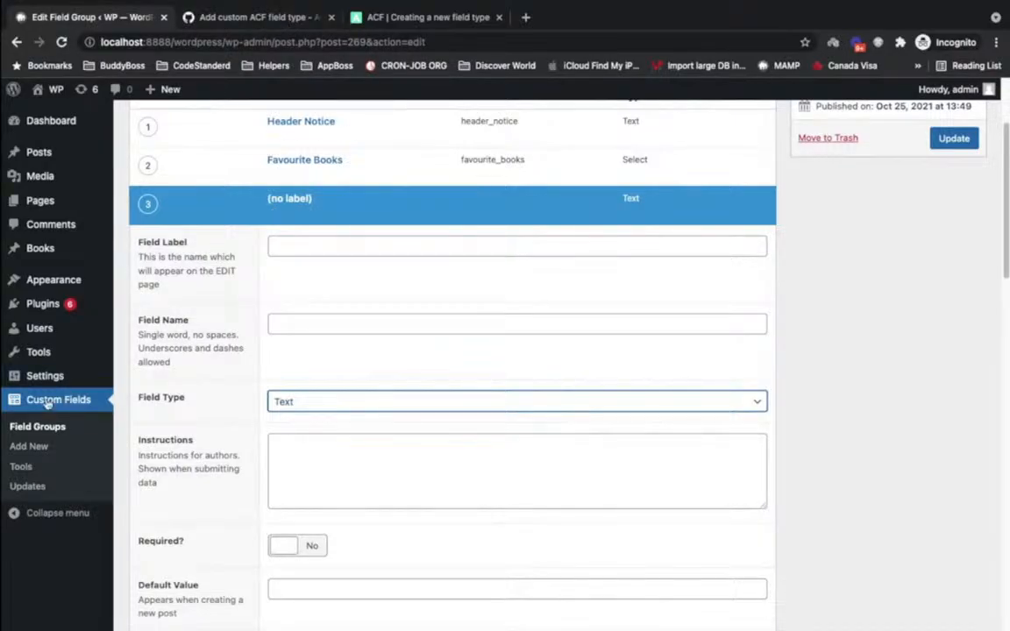
# - Open the WordPress General Settings in a separate tab, examine the Timezone options without changing them, and return to the field group
pyautogui.moveTo(61, 377)
pyautogui.keyDown('super'); pyautogui.click(130, 376); pyautogui.keyUp('super')
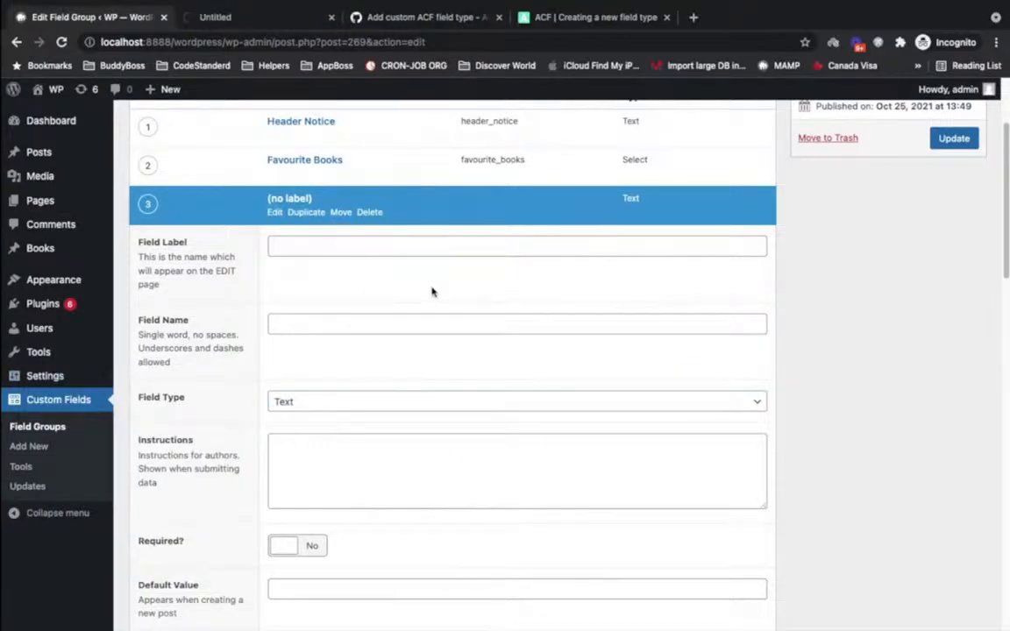
pyautogui.click(230, 19)
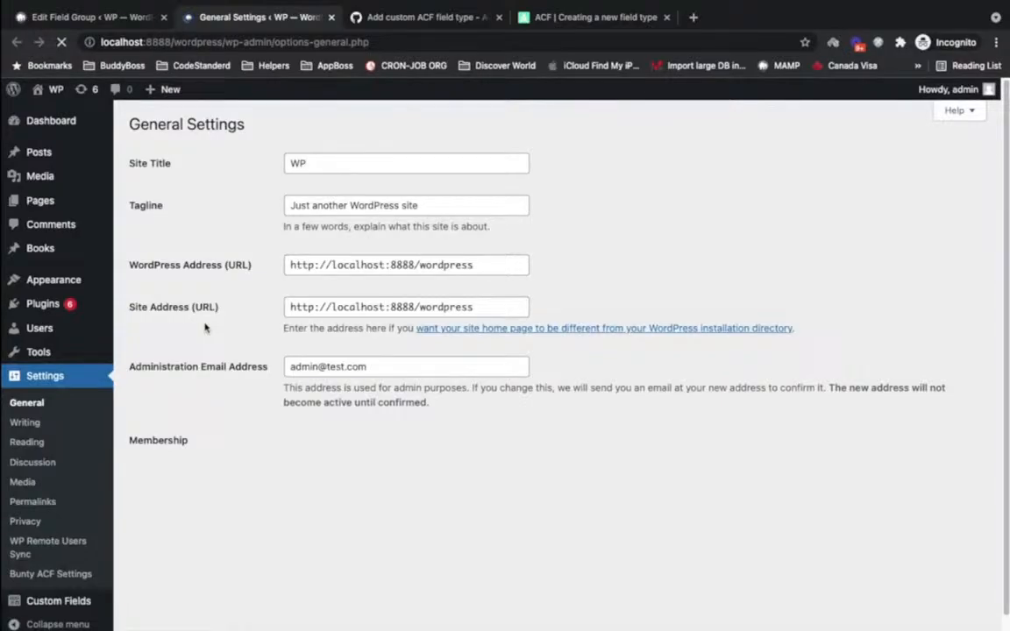
pyautogui.scroll(-5, 202, 327)
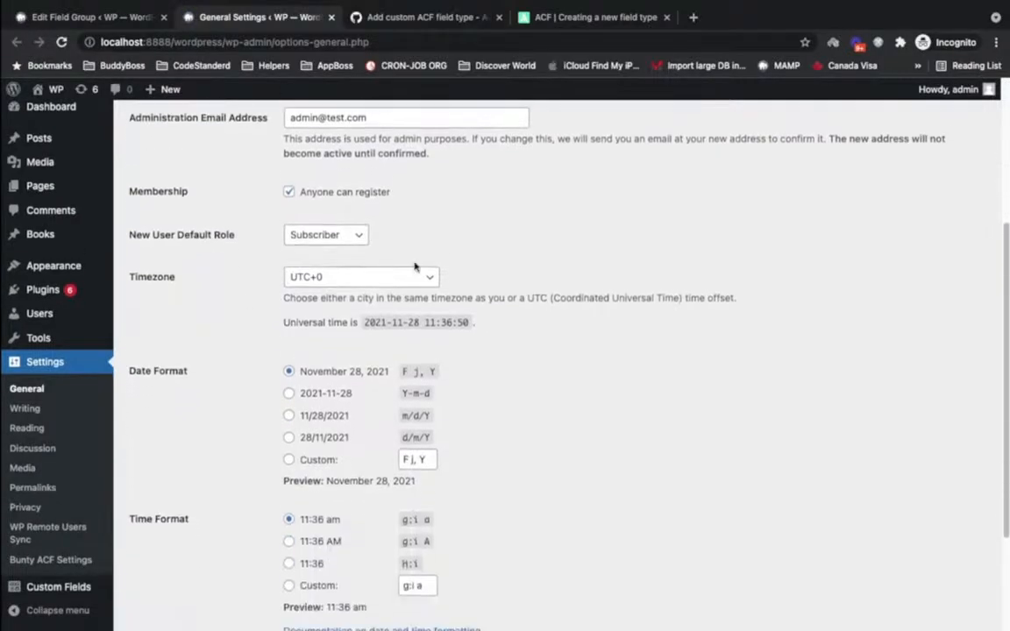
pyautogui.click(382, 280)
pyautogui.scroll(-3, 380, 423)
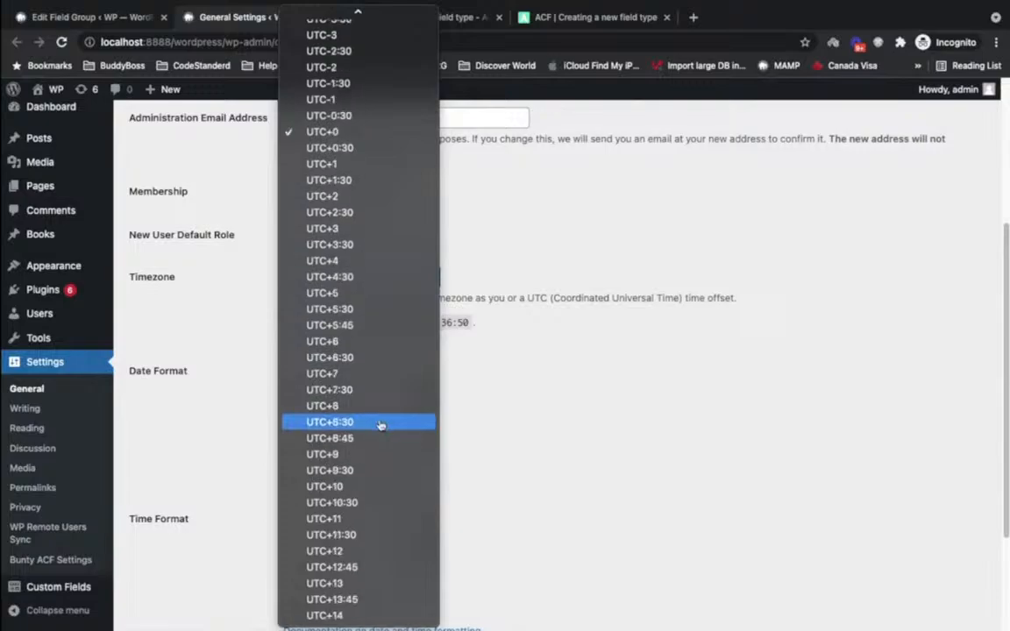
pyautogui.click(537, 239)
pyautogui.click(58, 19)
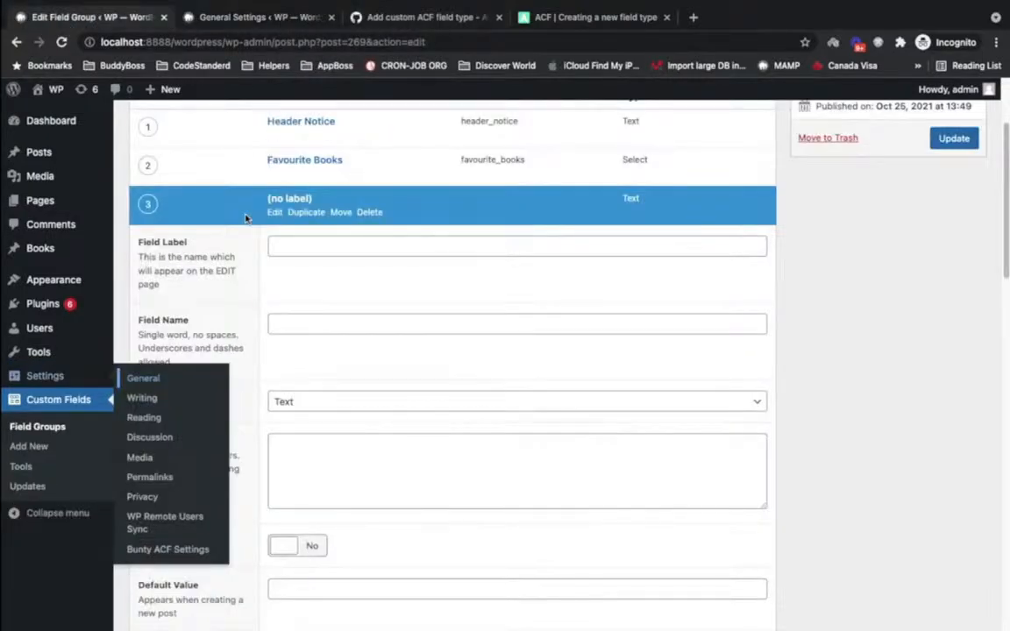
# - Switch to VS Code and view the ACF setting page code in myplugin/includes/admin.php, closing the file when finished
pyautogui.press('super+Tab')
pyautogui.press('super+Tab')
pyautogui.press('super+Tab')
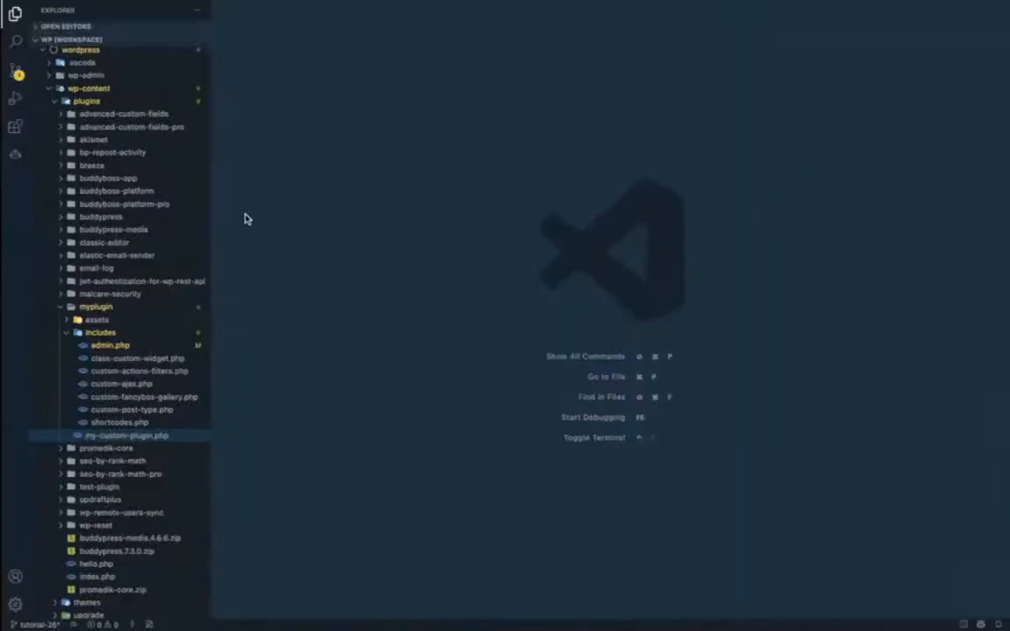
pyautogui.click(107, 345)
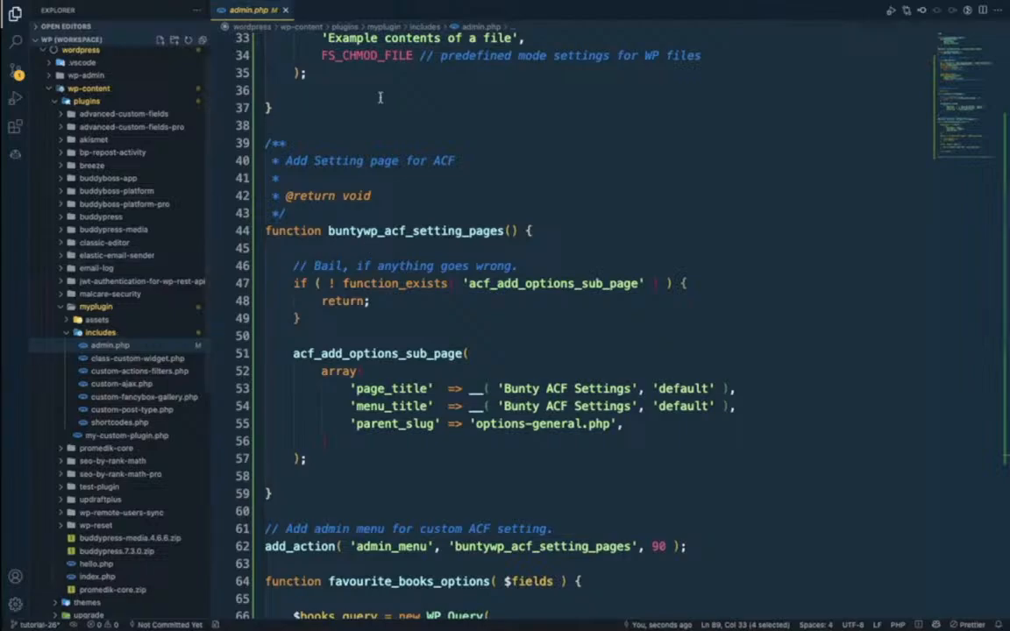
pyautogui.press('super+w')
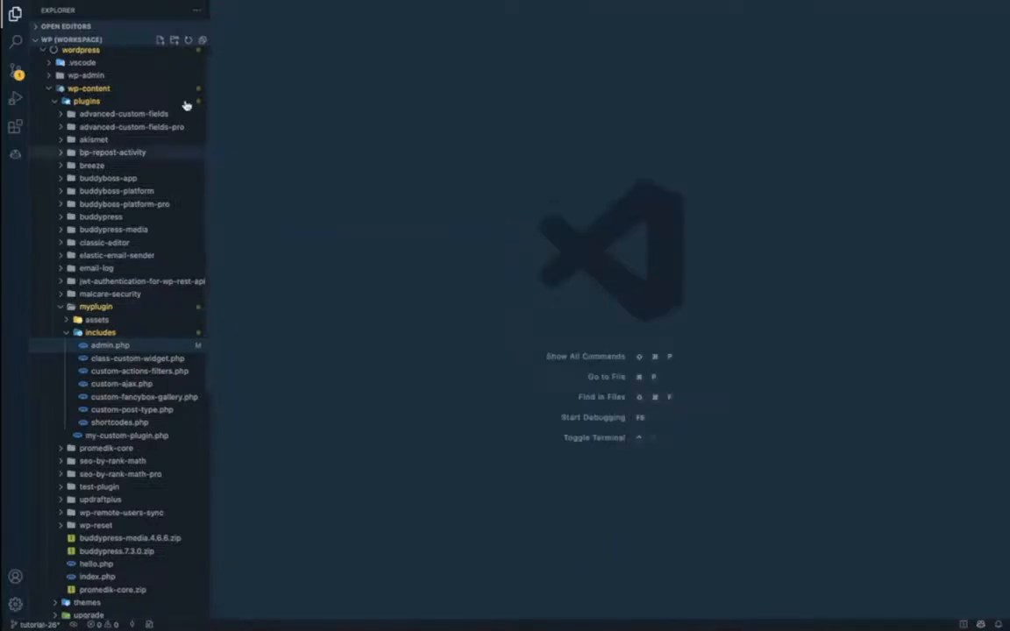
# - In my-custom-plugin.php, duplicate the admin.php include line, point the copy to includes/acf-timezone.php, and save the file
pyautogui.click(112, 437)
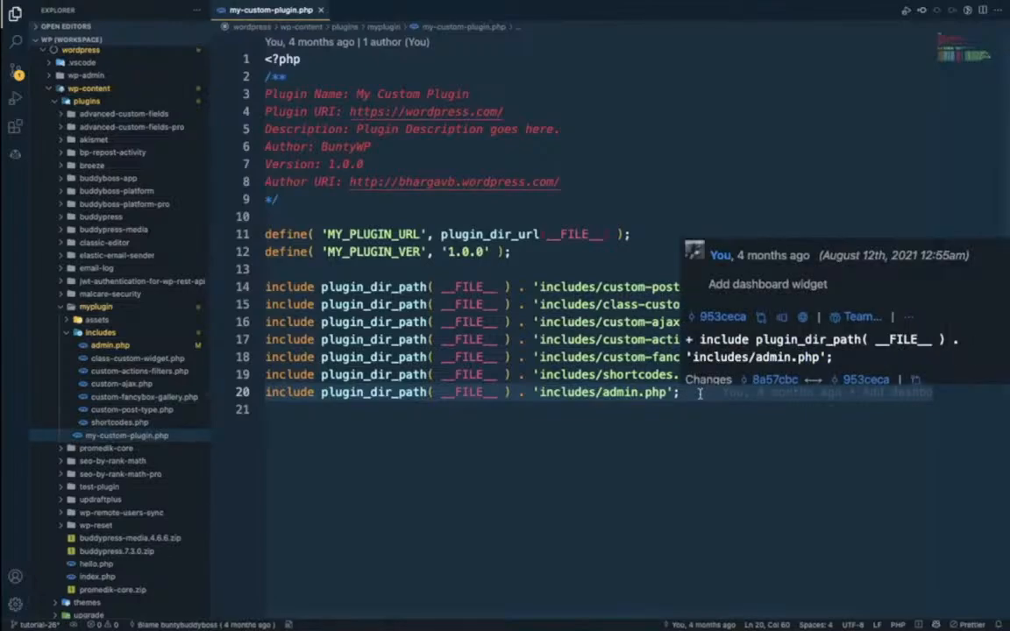
pyautogui.hotkey('shift', 'alt', 'Down')
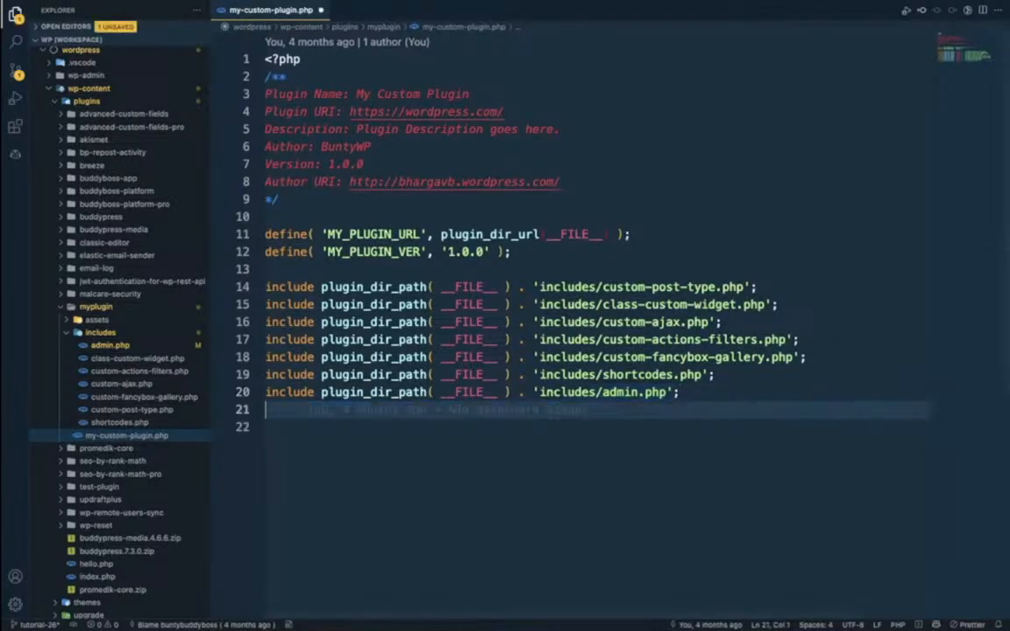
pyautogui.doubleClick(628, 409)
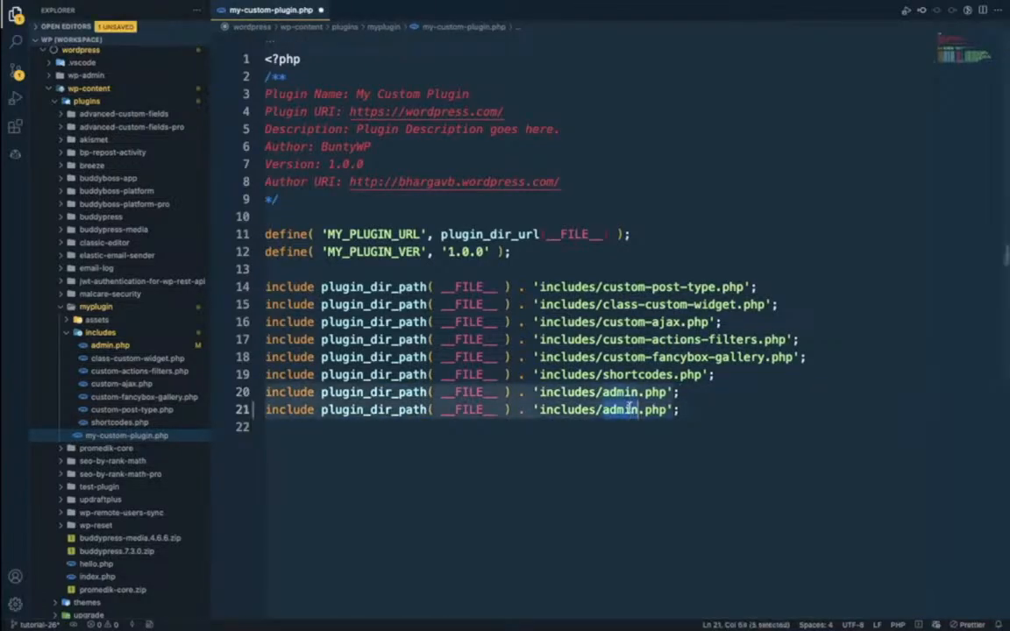
pyautogui.write('acf-')
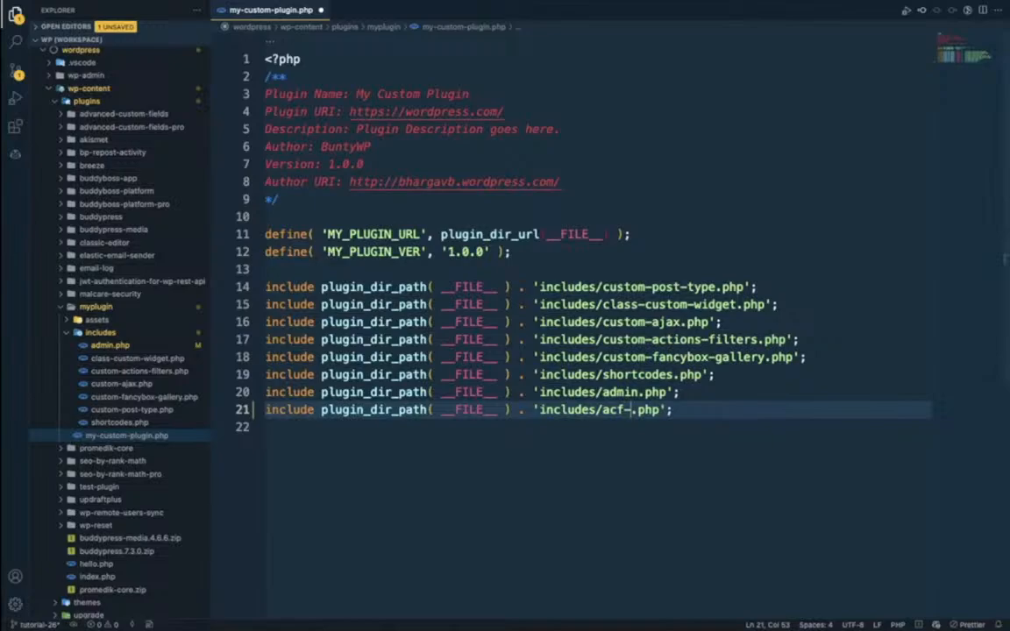
pyautogui.write('timezone')
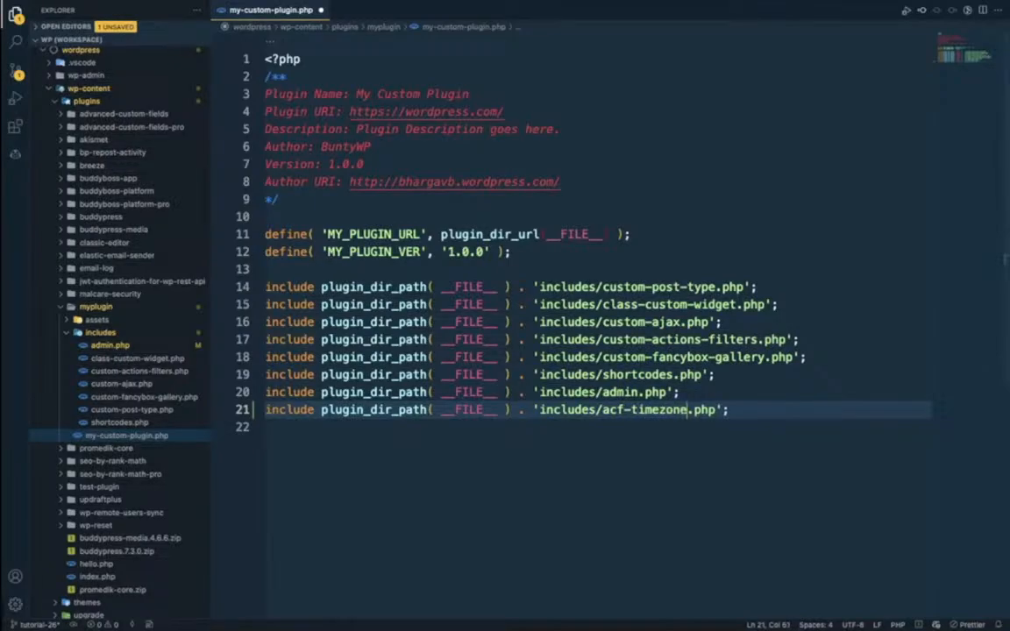
pyautogui.hotkey('ctrl', 's')
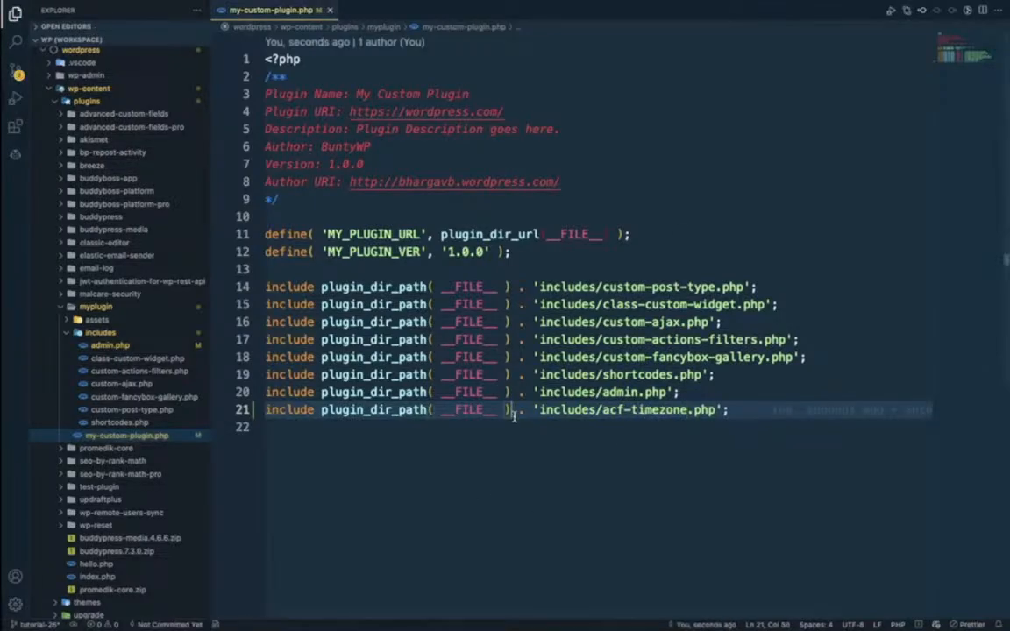
pyautogui.press('Down')
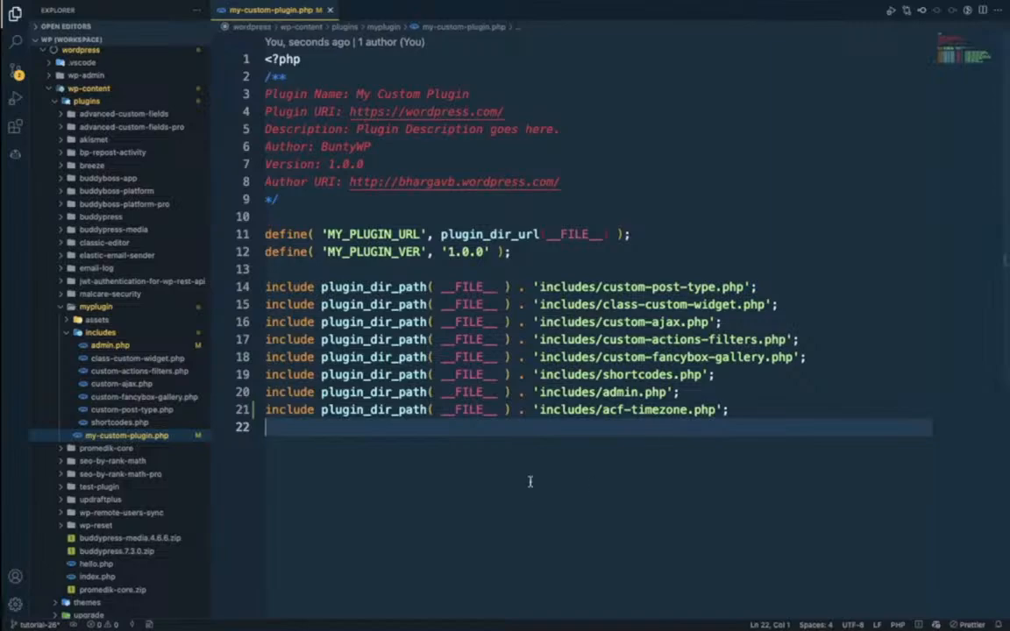
# - Highlight acf-timezone in the new include line and switch to Chrome to view the Timezone setting under General Settings
pyautogui.moveTo(603, 409); pyautogui.dragTo(682, 411)
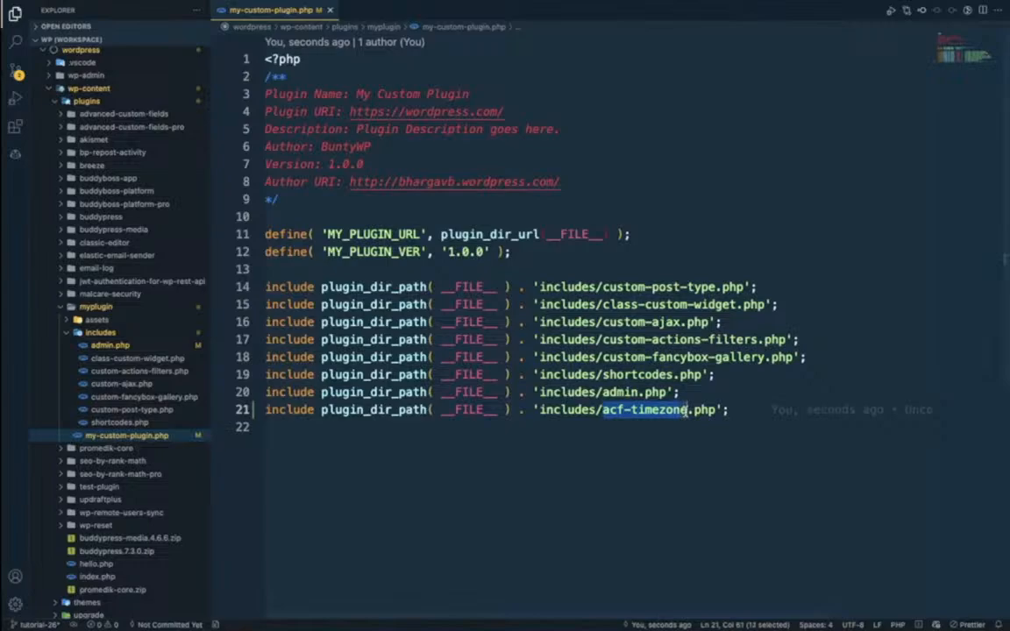
pyautogui.hotkey('shift', 'Right')
pyautogui.press('super+Tab')
pyautogui.click(226, 16)
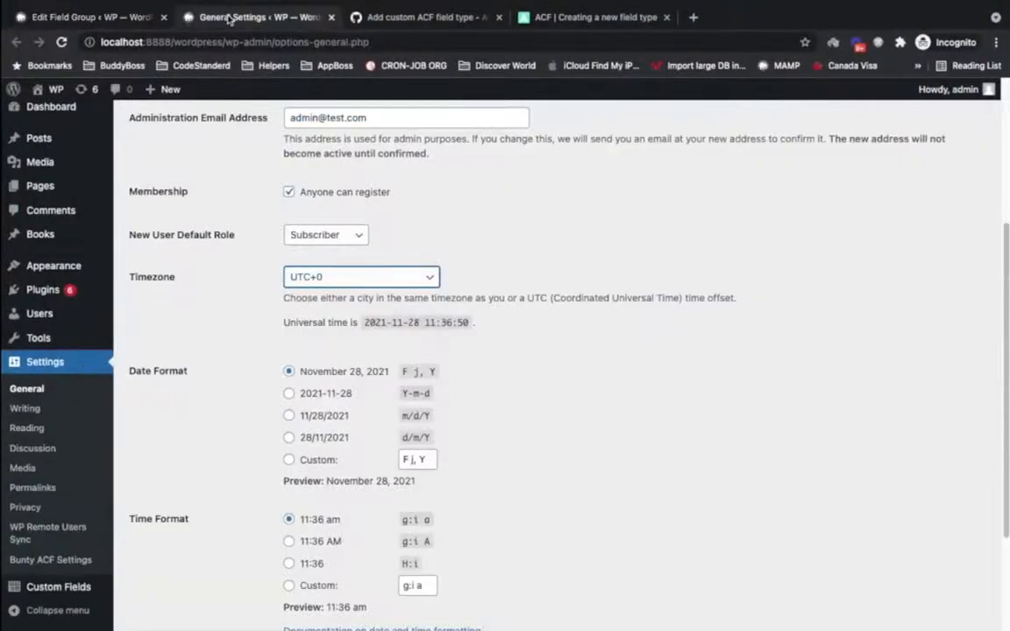
# - In the acf_timezone.php gist, select and copy the code from the acf_field_timezone class declaration through the final line creating the field
pyautogui.click(412, 24)
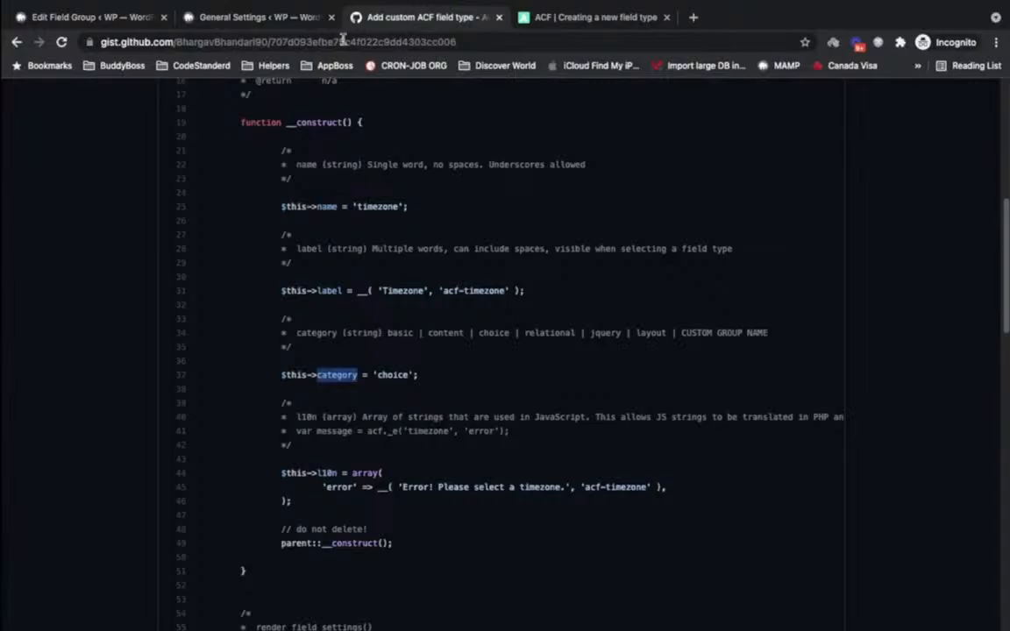
pyautogui.scroll(8, 241, 305)
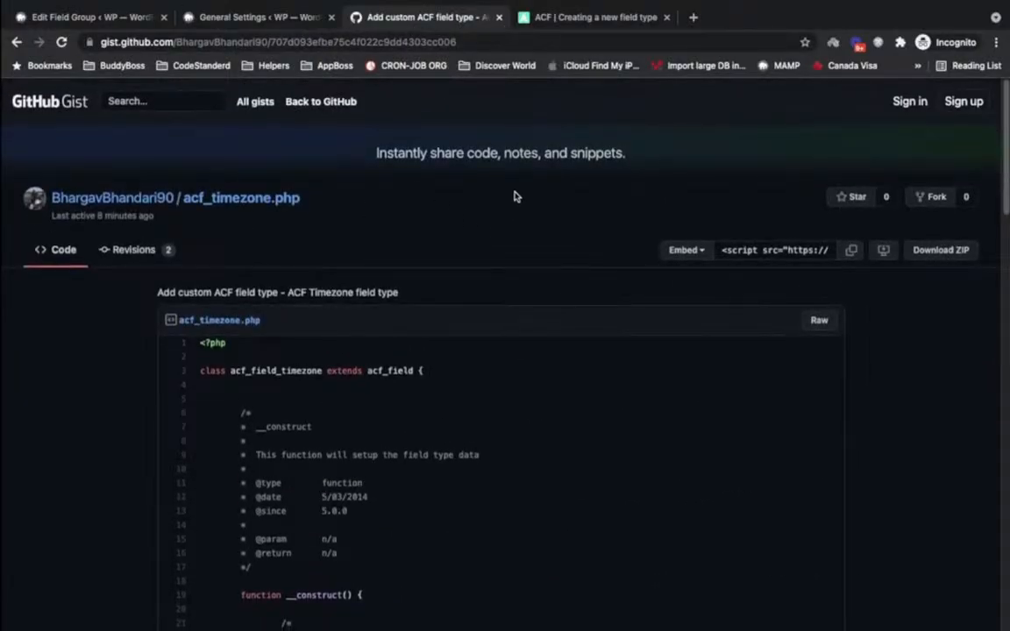
pyautogui.scroll(-5, 428, 273)
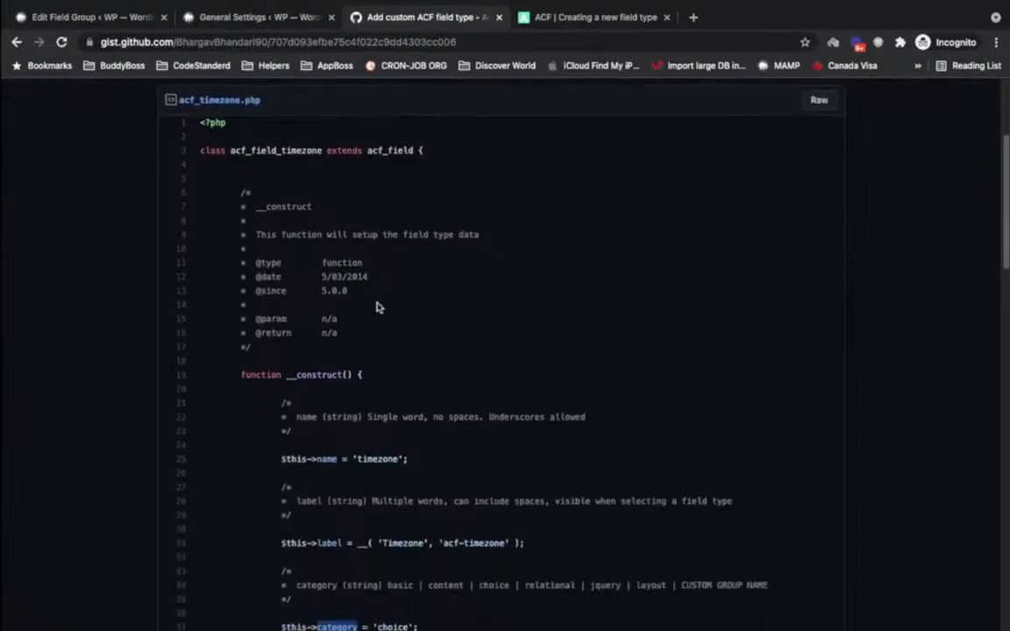
pyautogui.moveTo(200, 151); pyautogui.dragTo(260, 252)
pyautogui.scroll(-5, 259, 256)
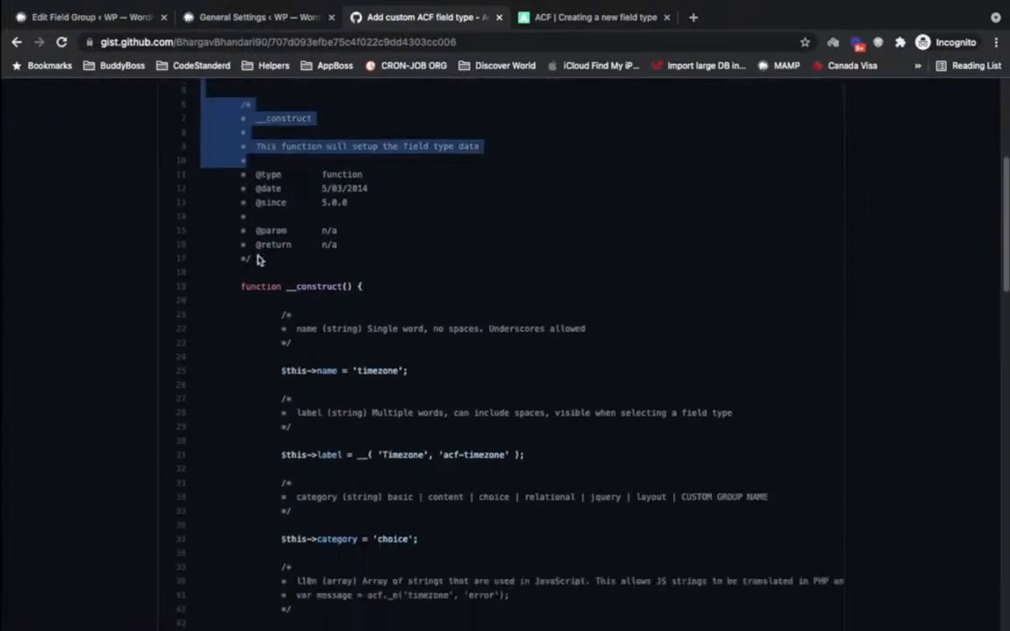
pyautogui.scroll(-20, 257, 260)
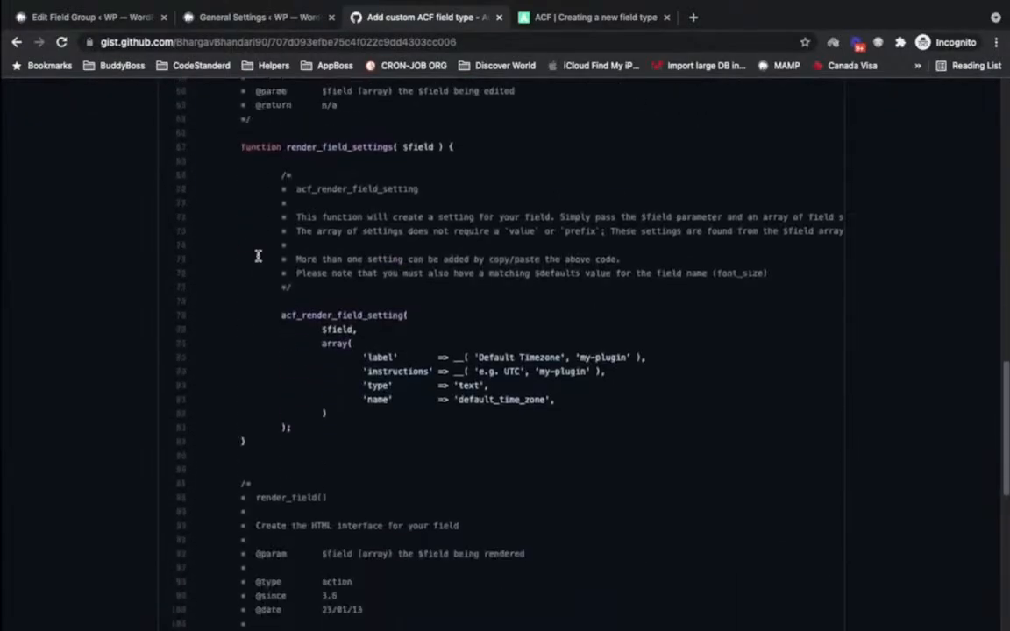
pyautogui.scroll(-5, 258, 255)
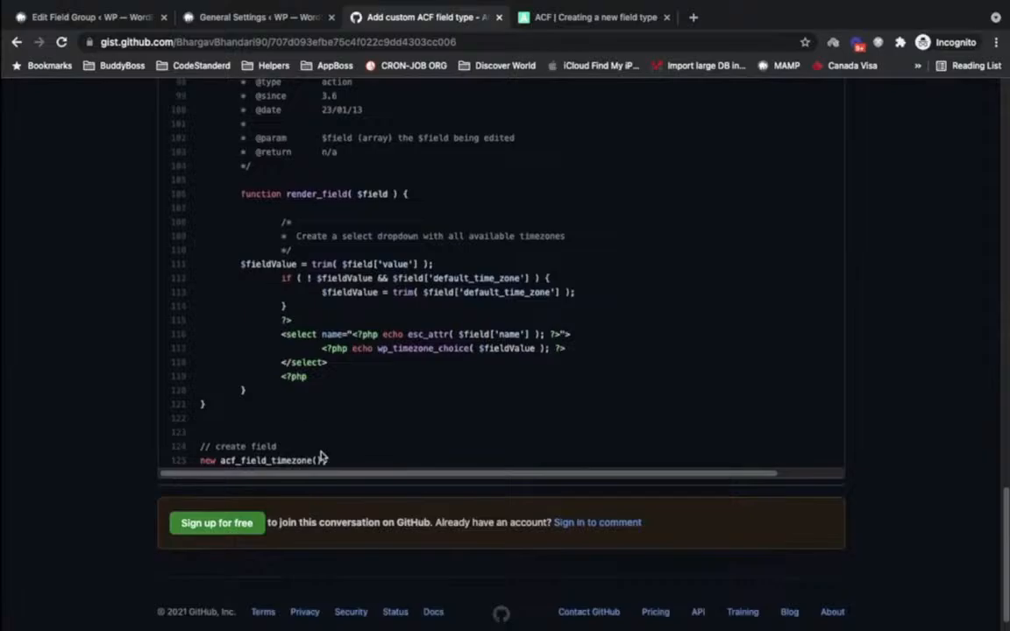
pyautogui.keyDown('shift'); pyautogui.click(326, 460); pyautogui.keyUp('shift')
# - Switch to VS Code and create a new file named acf-timezone.php in myplugin's includes folder
pyautogui.hotkey('ctrl', 'Right')
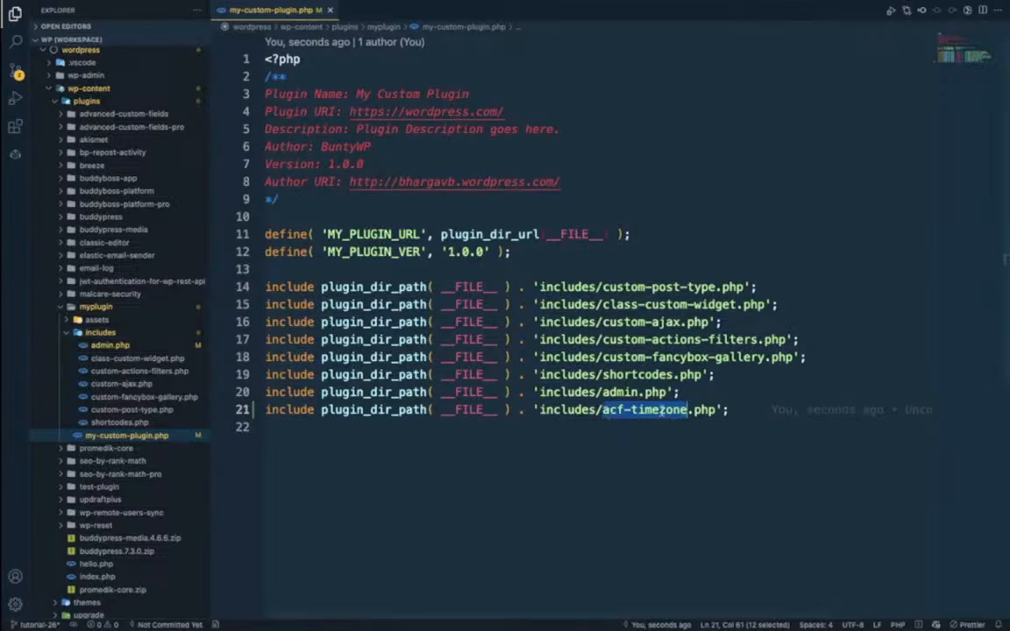
pyautogui.doubleClick(561, 409)
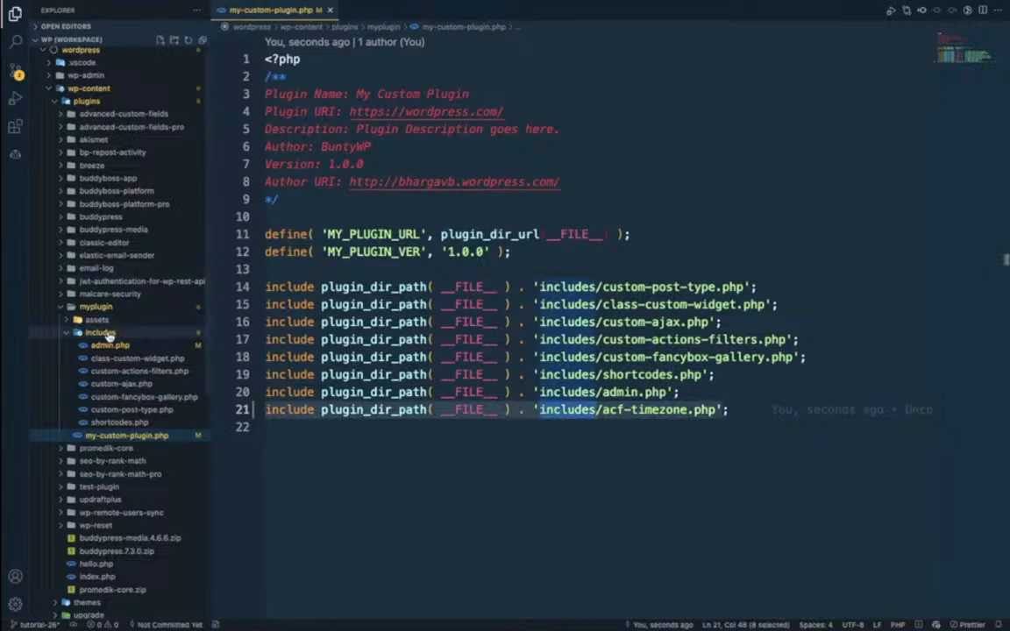
pyautogui.rightClick(107, 335)
pyautogui.click(137, 355)
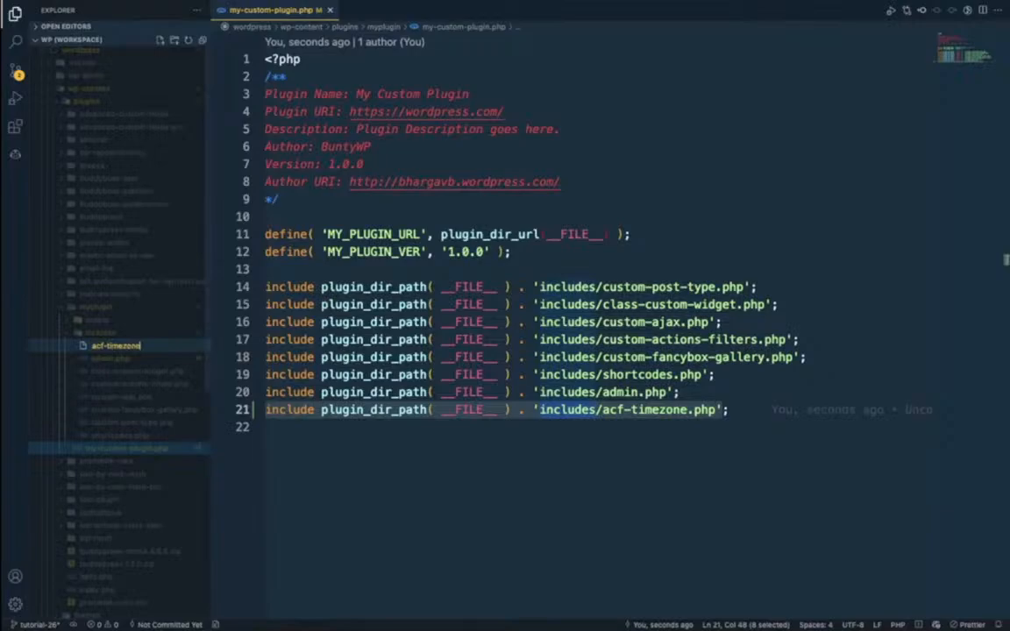
pyautogui.press('Return')
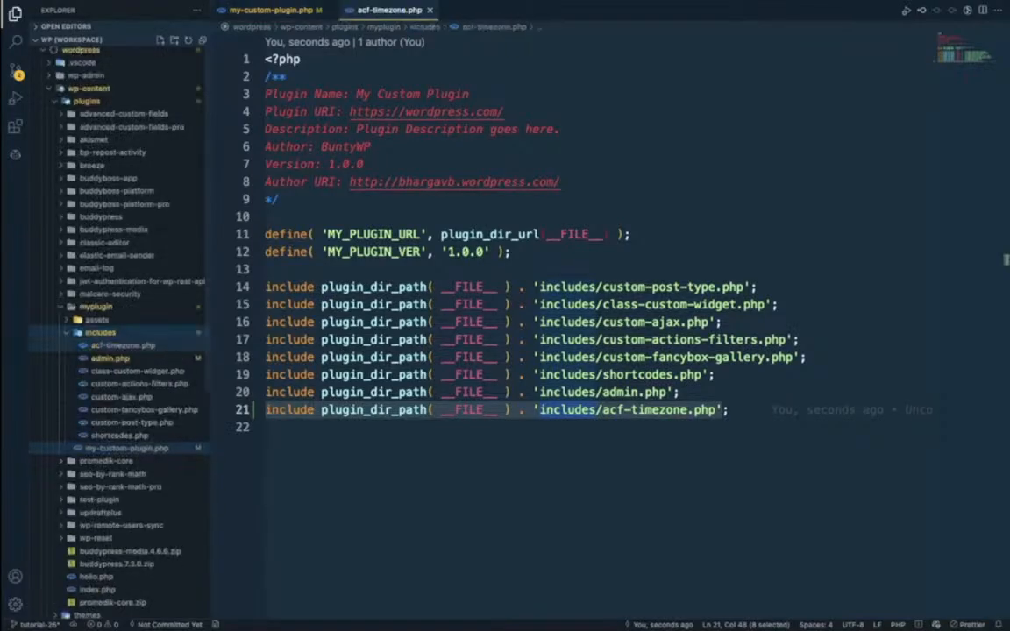
# - Paste the copied class code into acf-timezone.php, remove the extra blank line above the create field comment, and save the file
pyautogui.hotkey('ctrl', 'v')
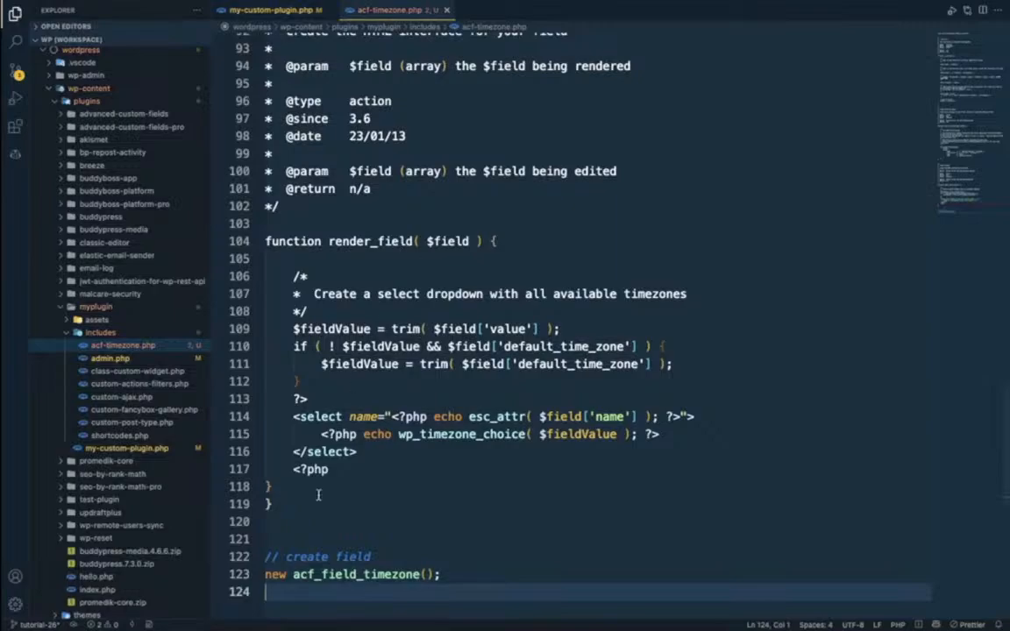
pyautogui.click(308, 530)
pyautogui.press('BackSpace')
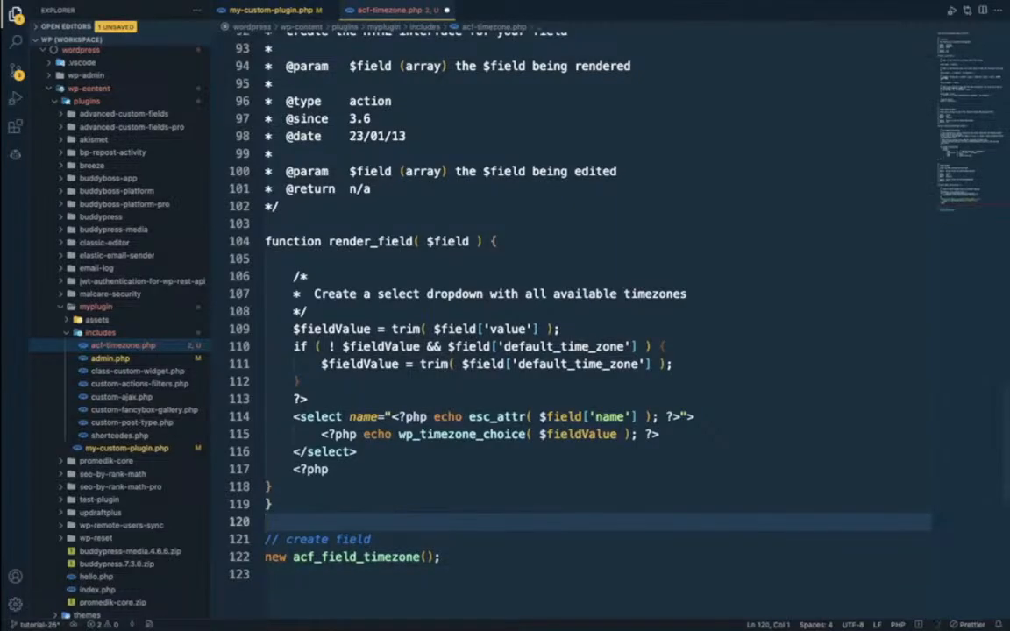
pyautogui.hotkey('ctrl', 's')
pyautogui.click(494, 240)
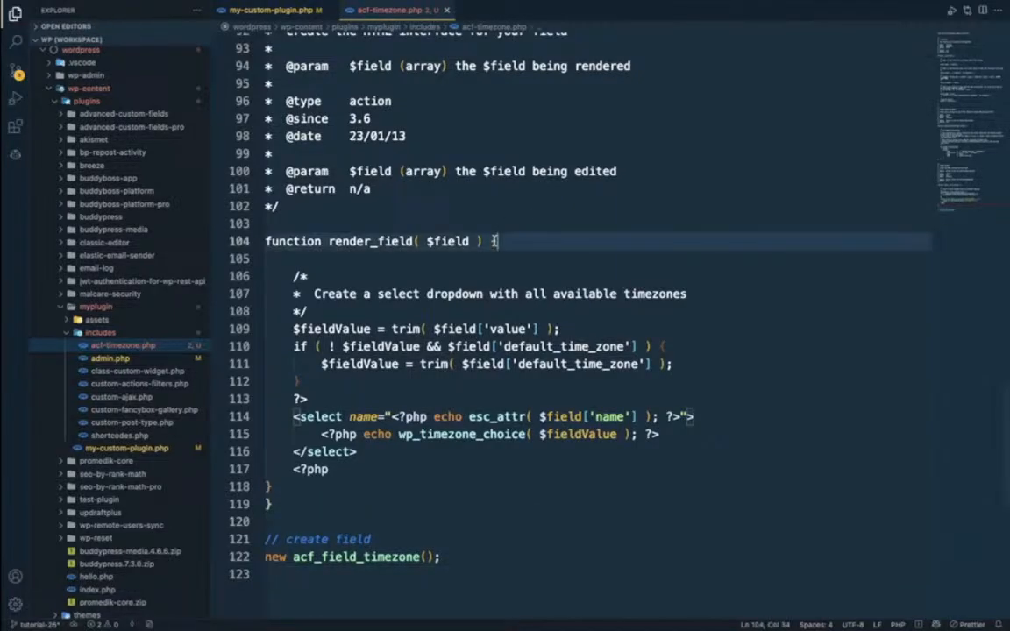
pyautogui.click(277, 488)
# - Insert an empty line above the class declaration at the start of acf-timezone.php
pyautogui.scroll(20, 427, 462)
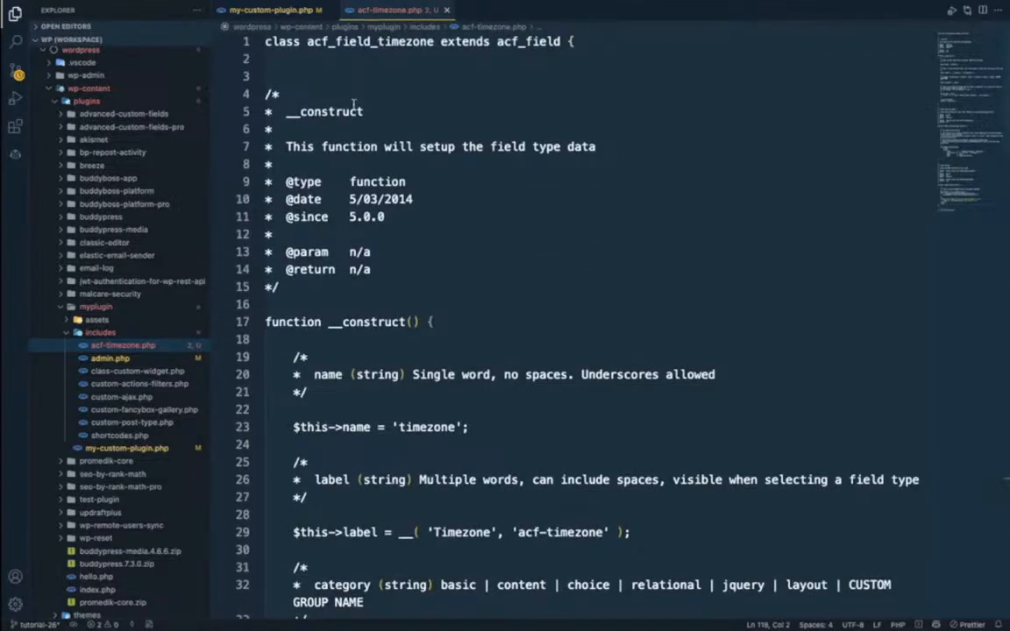
pyautogui.click(355, 108)
pyautogui.press('super+Up')
pyautogui.press('Return')
pyautogui.press('Up')
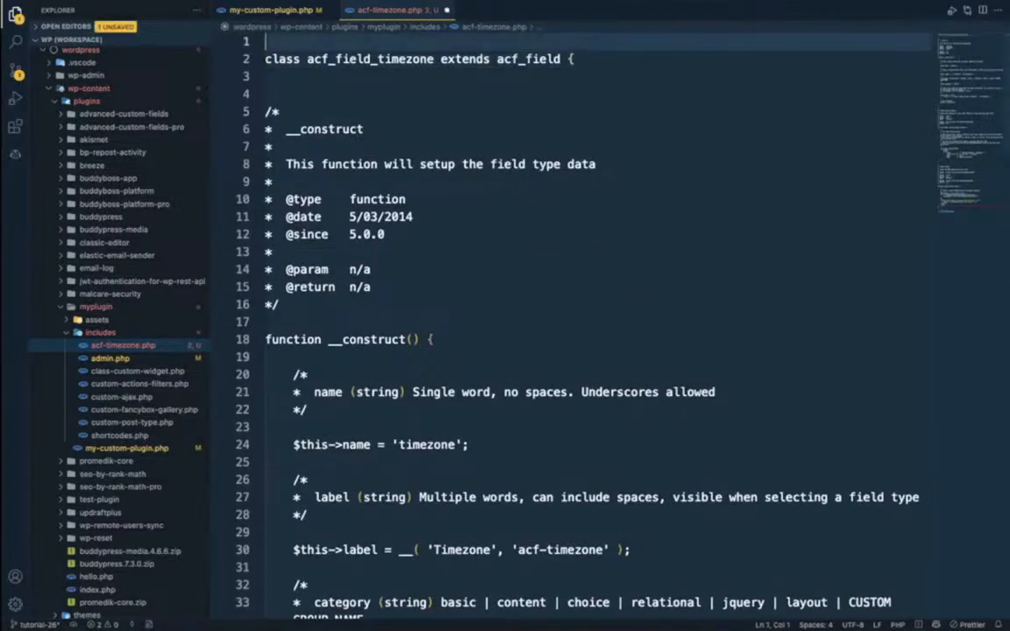
# - Switch to Chrome, open the raw version of the acf_timezone.php gist, and copy its entire code
pyautogui.press('super+Tab')
pyautogui.scroll(15, 343, 218)
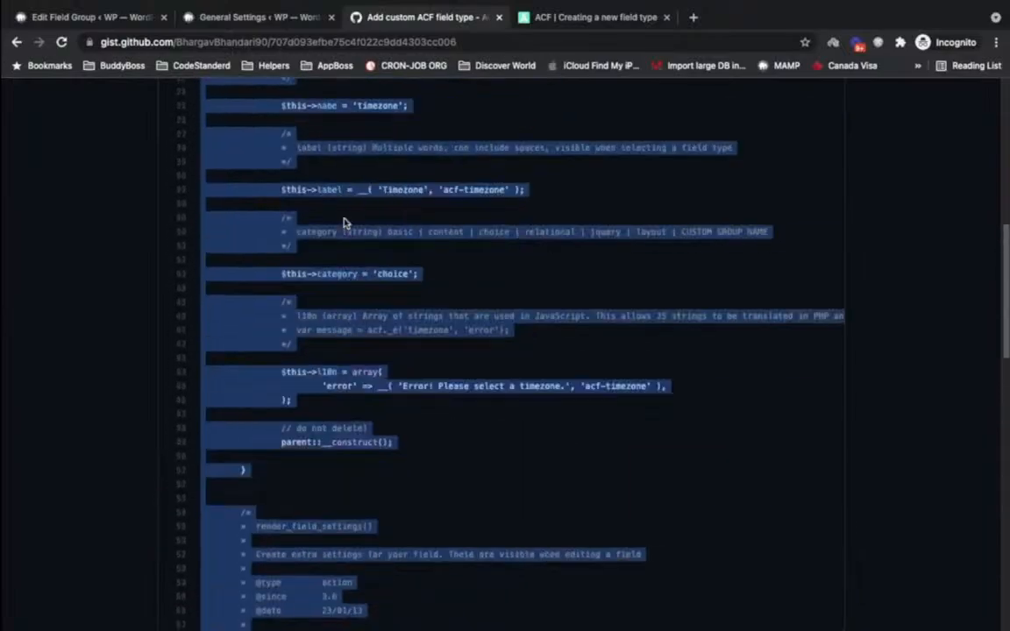
pyautogui.keyDown('shift'); pyautogui.click(200, 344); pyautogui.keyUp('shift')
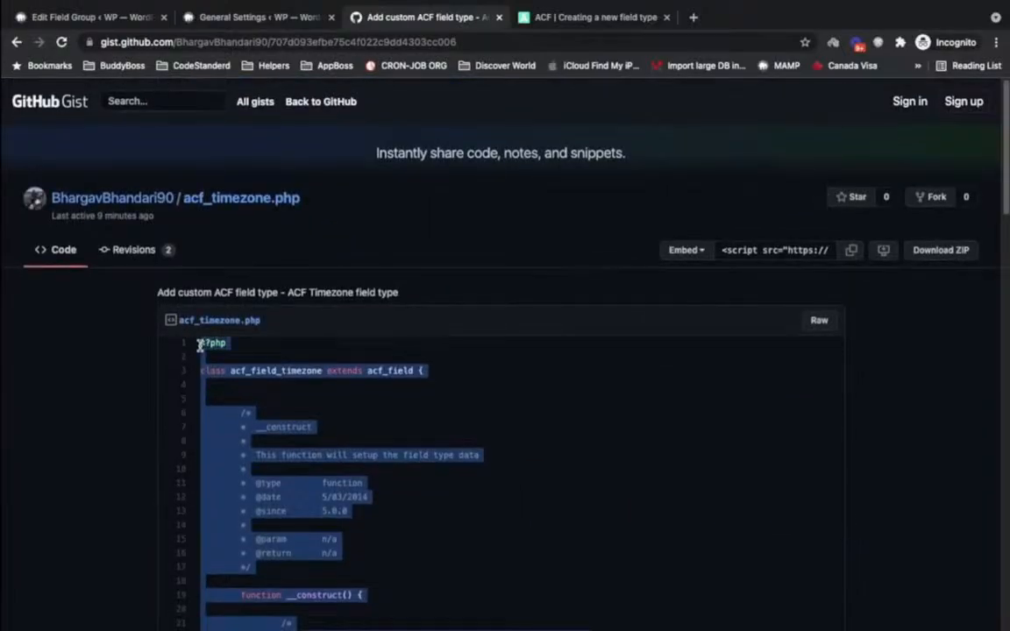
pyautogui.scroll(-10, 200, 344)
pyautogui.scroll(10, 784, 361)
pyautogui.click(817, 321)
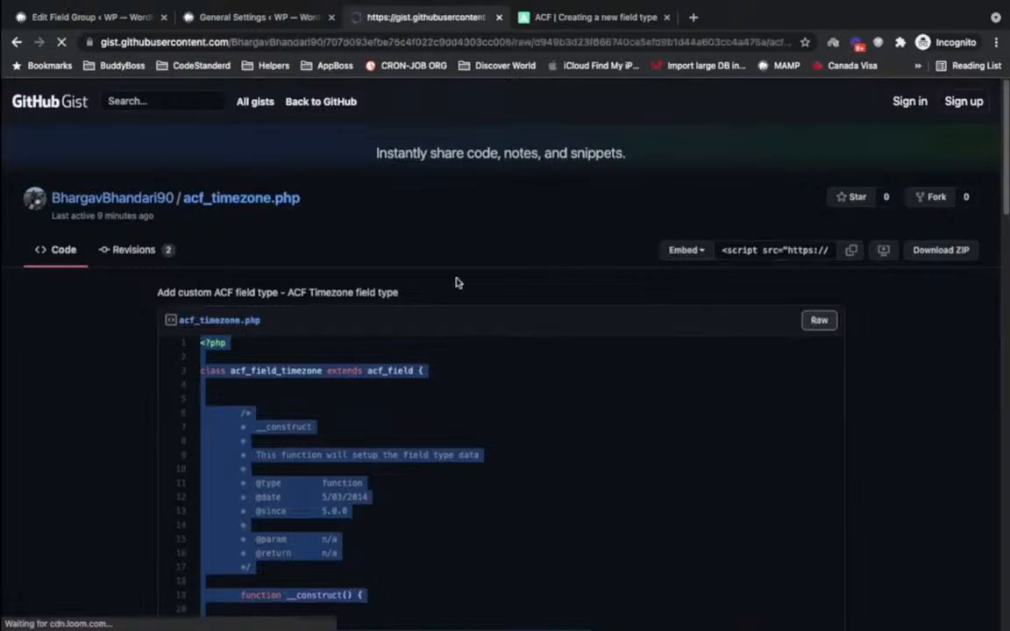
pyautogui.press('super+a')
pyautogui.press('super+c')
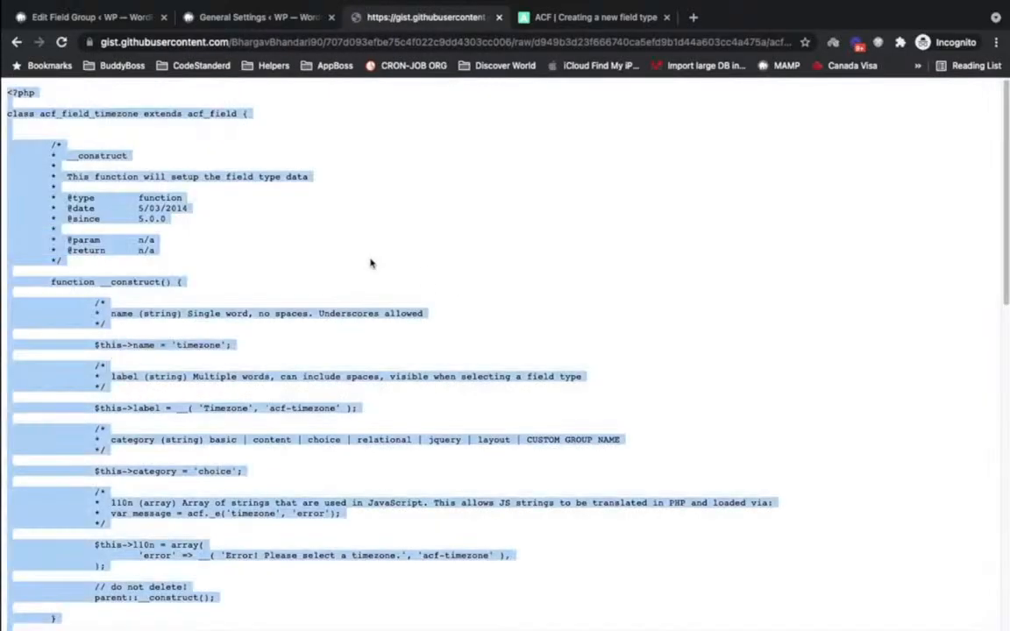
# - In VS Code, replace all of acf-timezone.php with the raw code, remove the extra blank line above the create field comment, and save
pyautogui.press('super+Tab')
pyautogui.click(405, 213)
pyautogui.press('super+a')
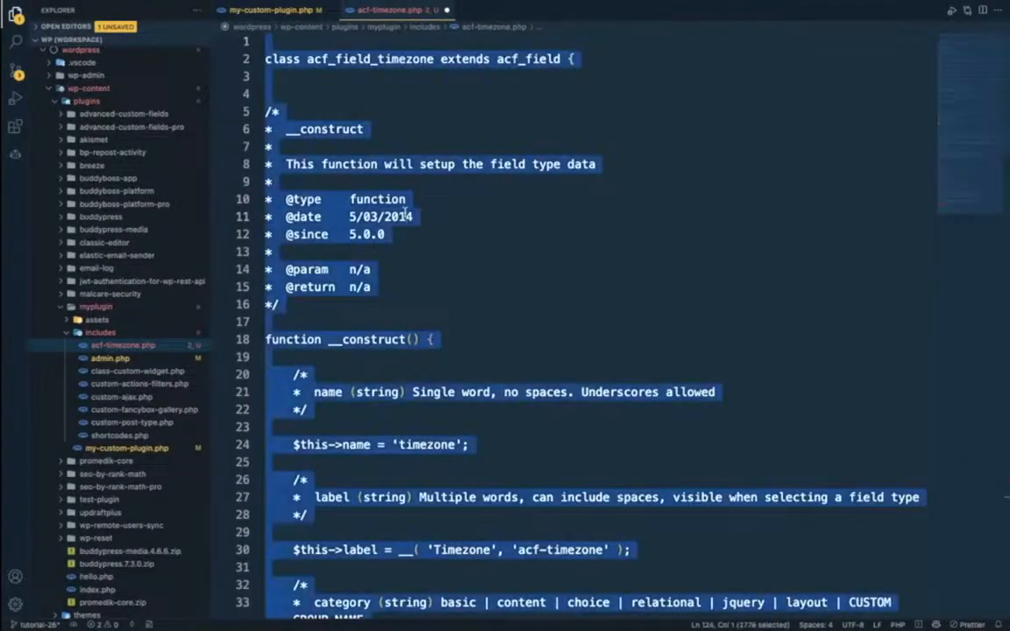
pyautogui.press('super+v')
pyautogui.press('Return')
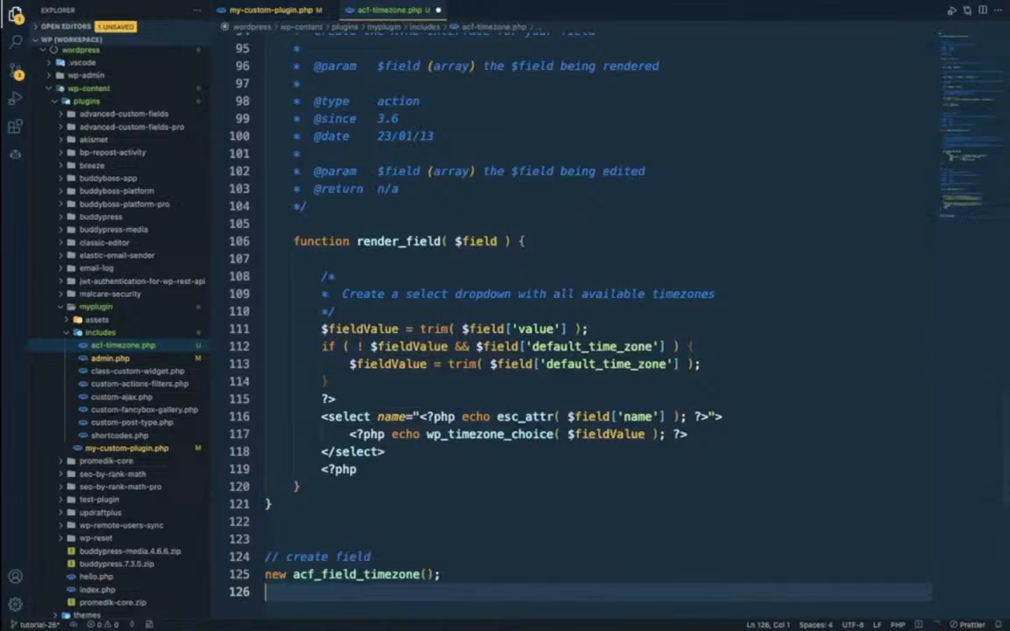
pyautogui.click(294, 537)
pyautogui.press('BackSpace')
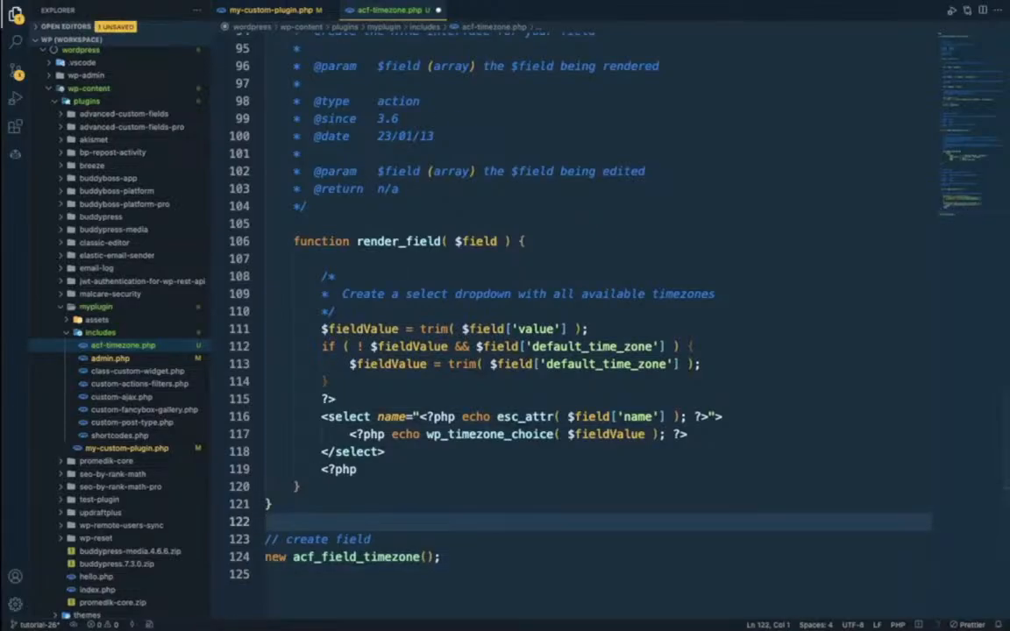
pyautogui.press('super+s')
pyautogui.scroll(20, 430, 463)
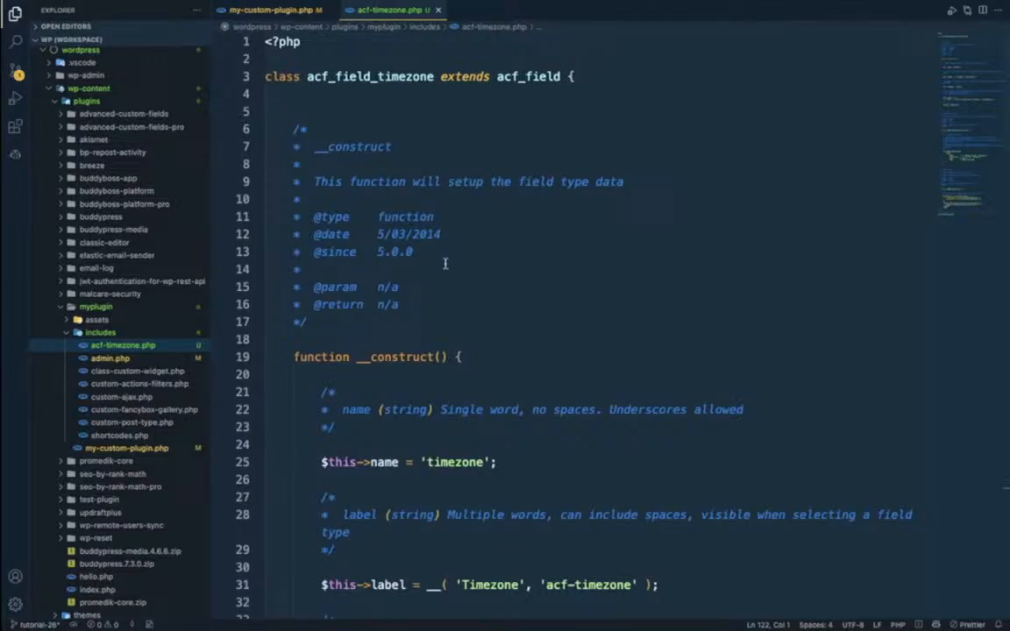
# - Switch to Chrome, close the raw gist, delete the unlabelled third field from the field group, and reload the page
pyautogui.press('super+Tab')
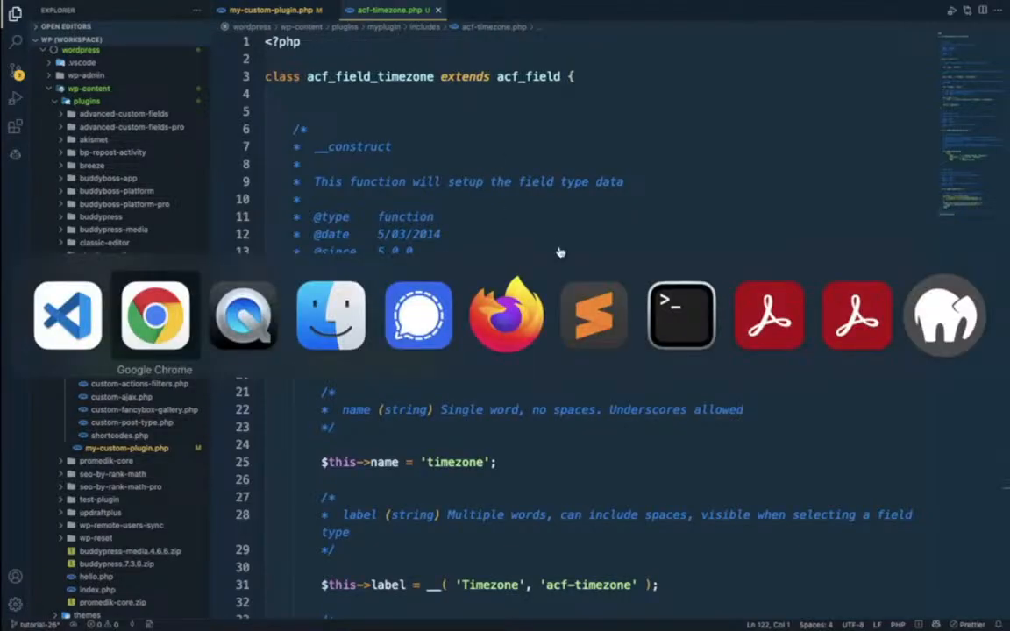
pyautogui.press('super+w')
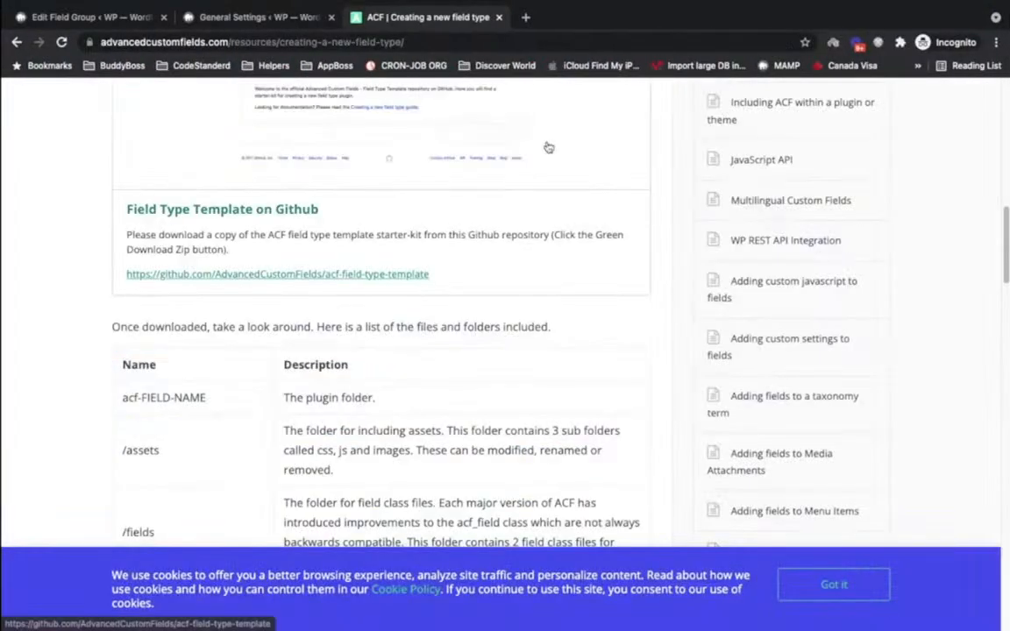
pyautogui.click(97, 17)
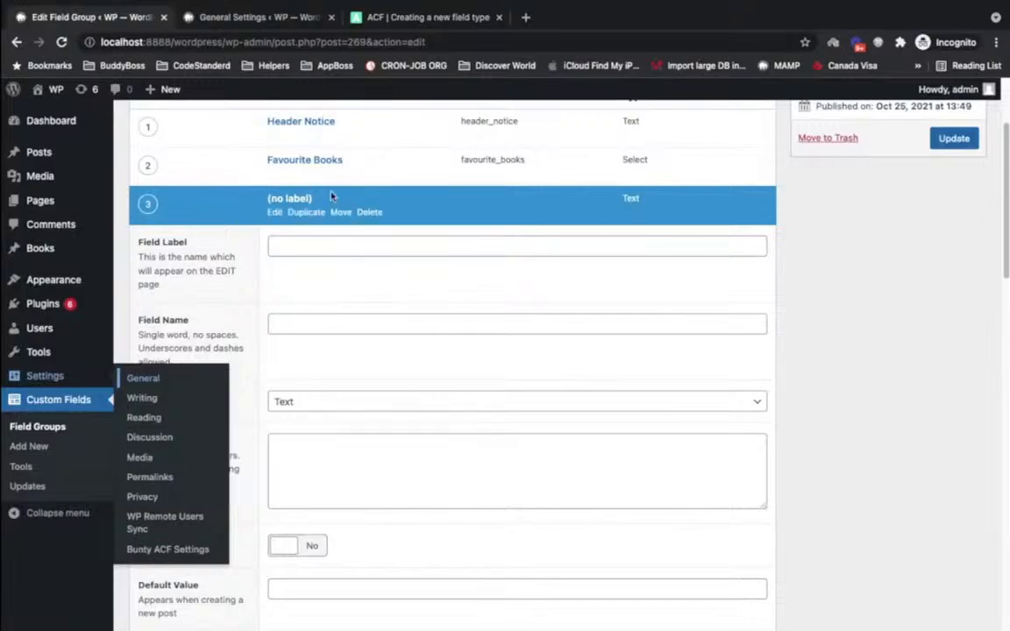
pyautogui.click(373, 211)
pyautogui.click(386, 191)
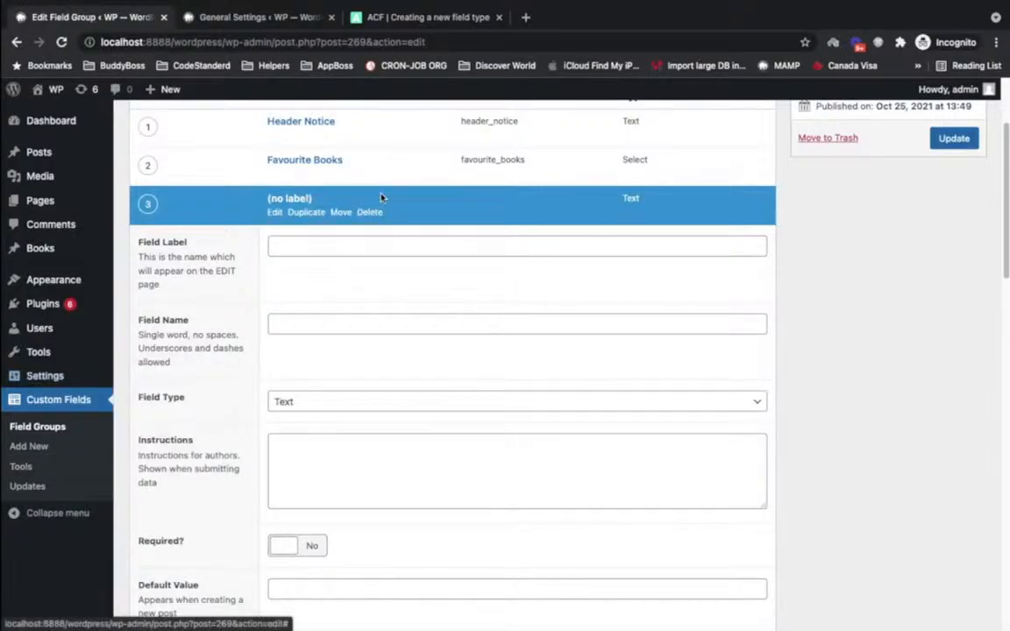
pyautogui.scroll(3, 733, 168)
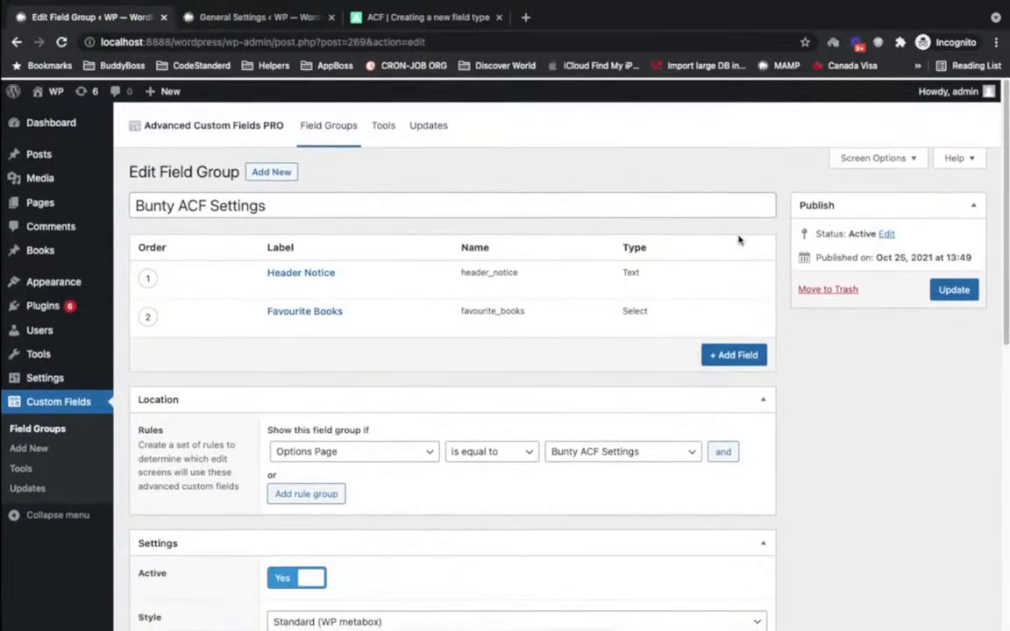
pyautogui.click(62, 43)
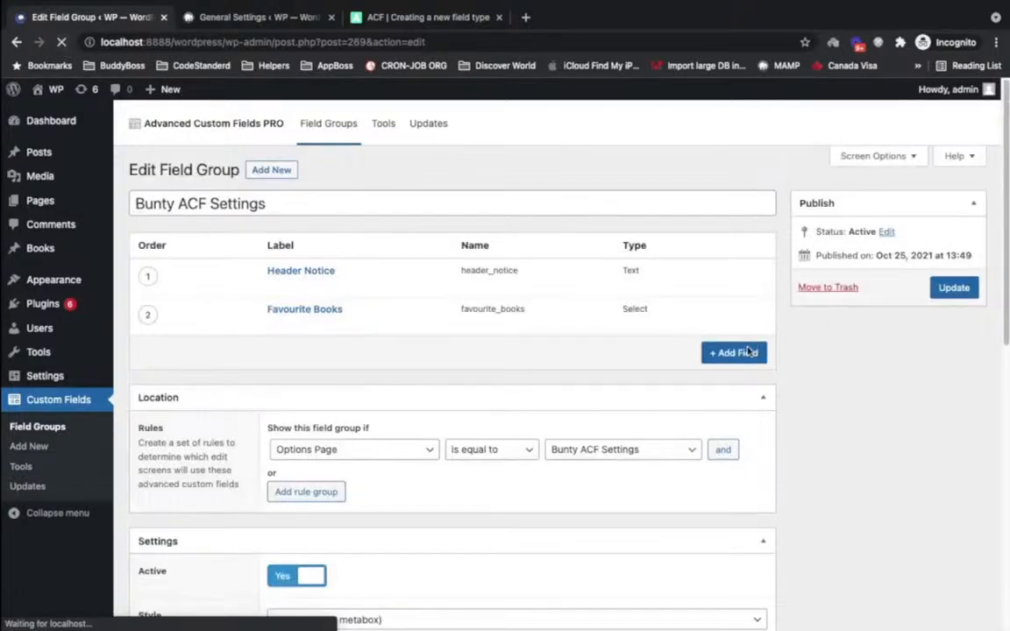
# - Add a new field to the Bunty ACF Settings field group and set its field type to Timezone
pyautogui.click(739, 354)
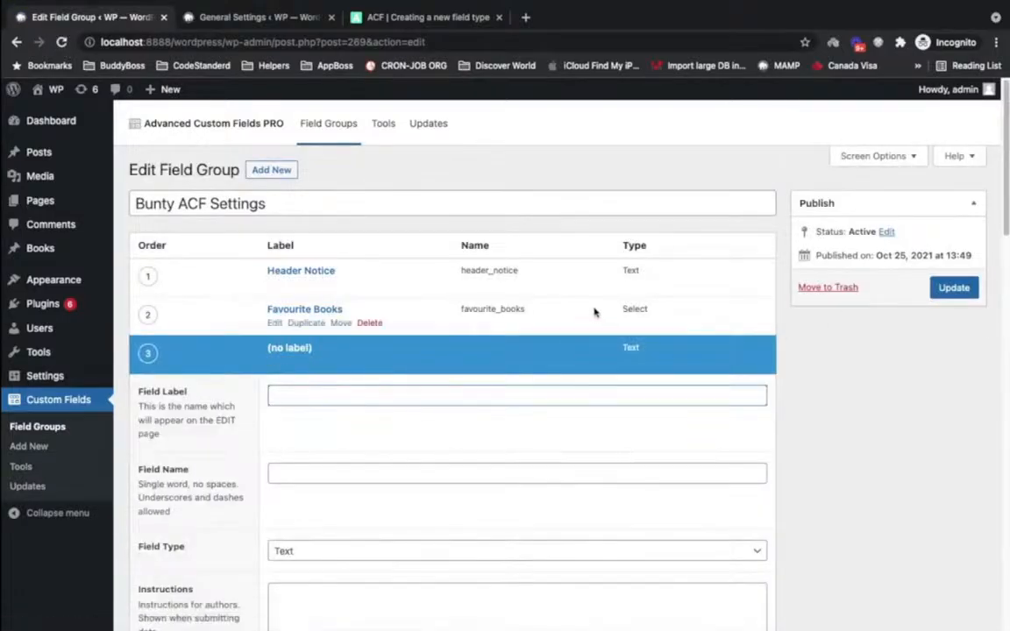
pyautogui.scroll(-5, 597, 351)
pyautogui.click(598, 338)
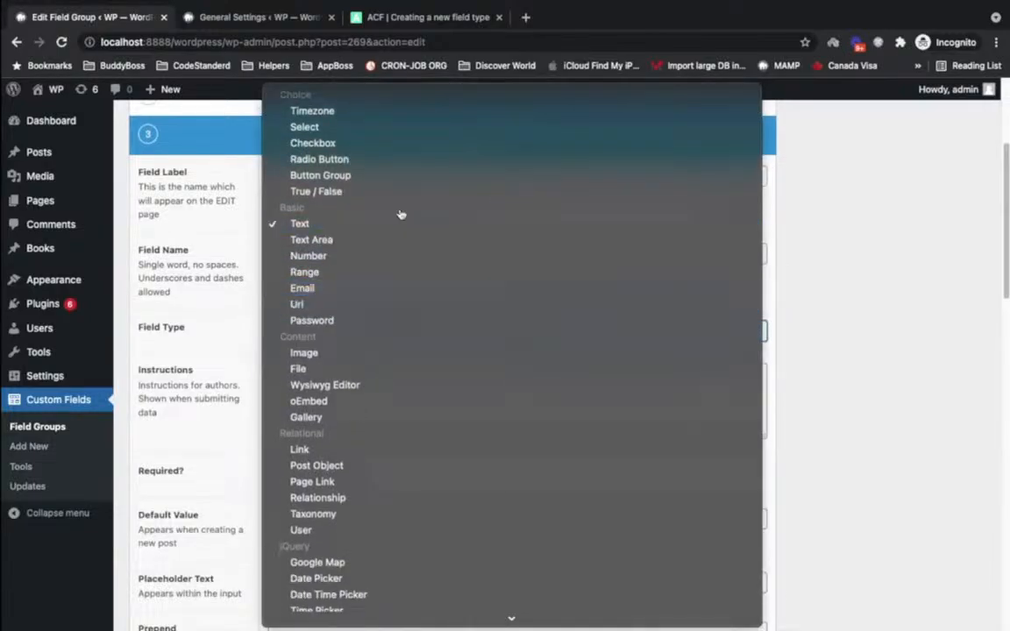
pyautogui.click(336, 112)
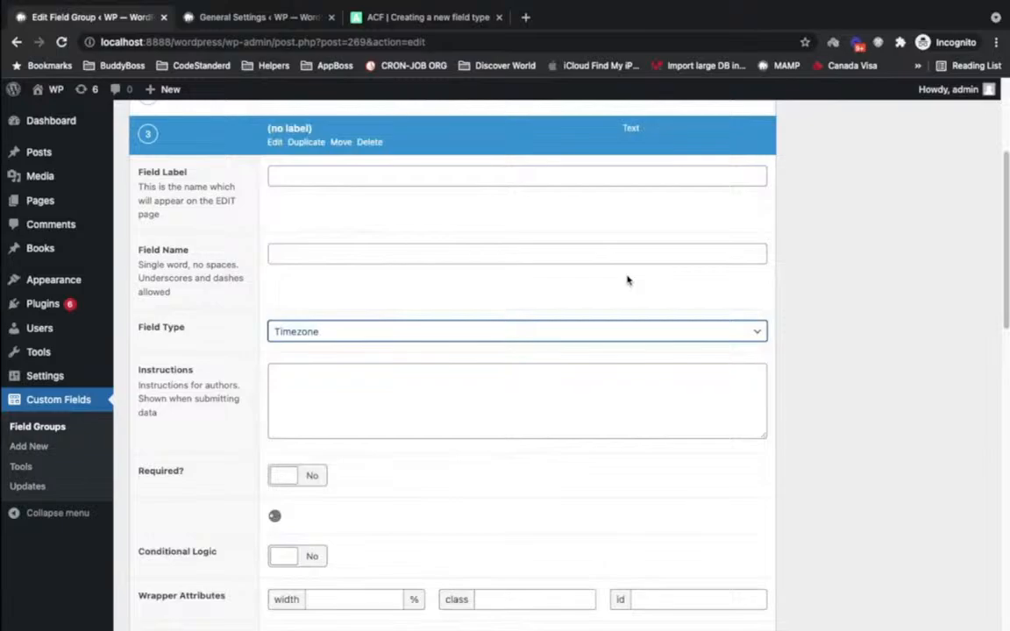
# - Label the new field Timezone, name it timezone, and set its default timezone to UTC
pyautogui.click(354, 180)
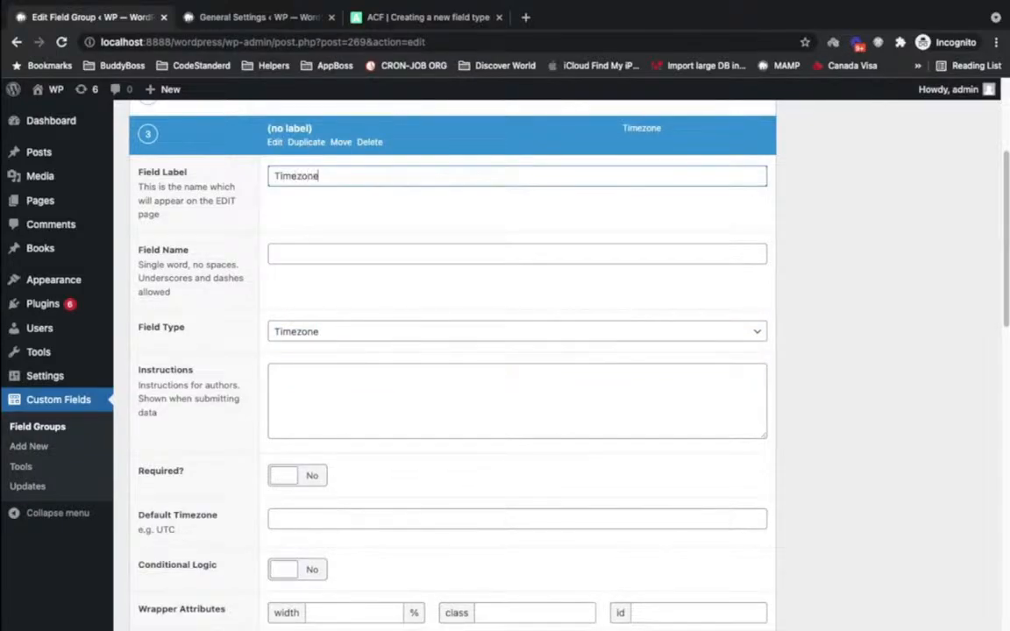
pyautogui.click(437, 261)
pyautogui.scroll(-3, 577, 293)
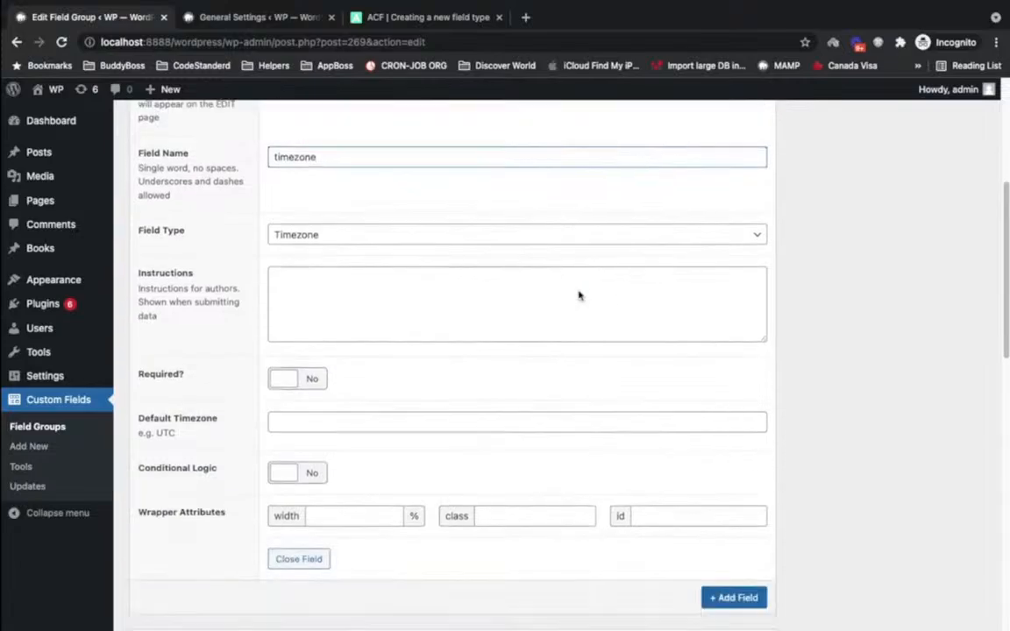
pyautogui.click(318, 370)
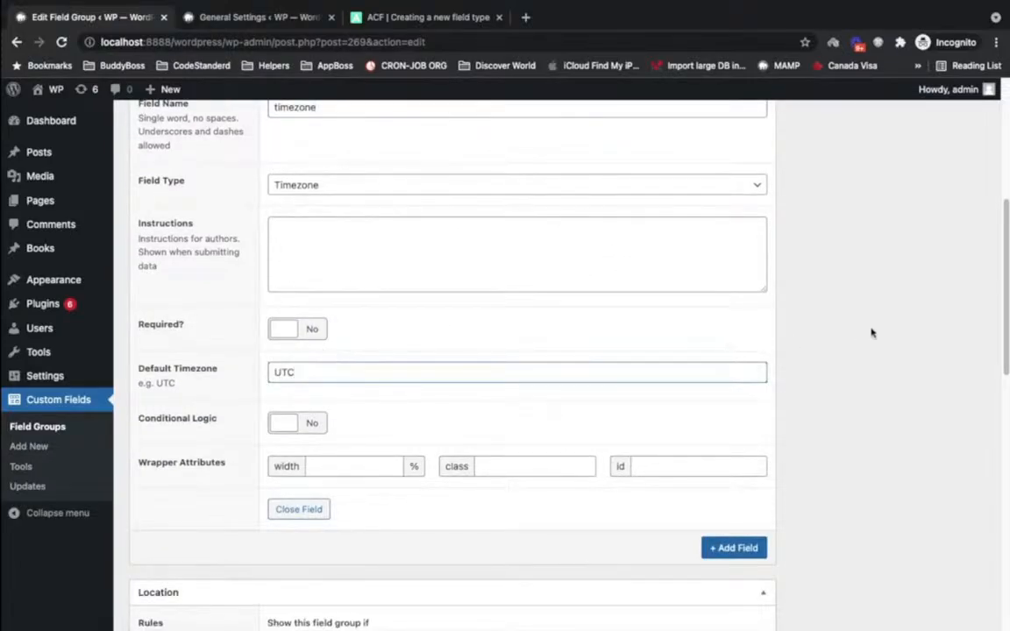
# - Save the updated Bunty ACF Settings field group and open the Bunty ACF Settings options page in a new browser tab
pyautogui.scroll(5, 872, 332)
pyautogui.click(956, 289)
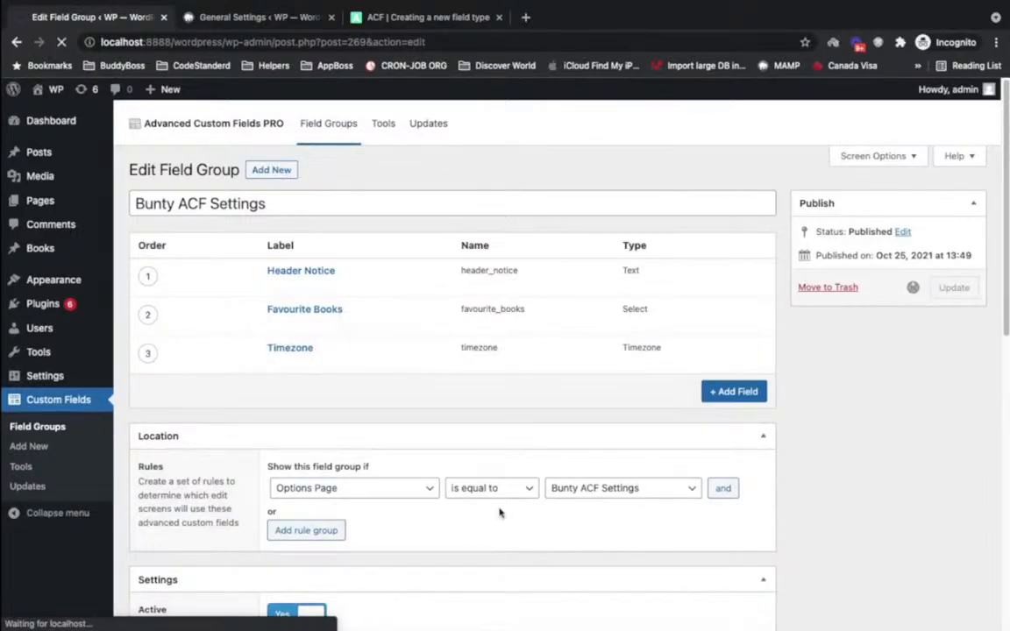
pyautogui.scroll(-1, 504, 504)
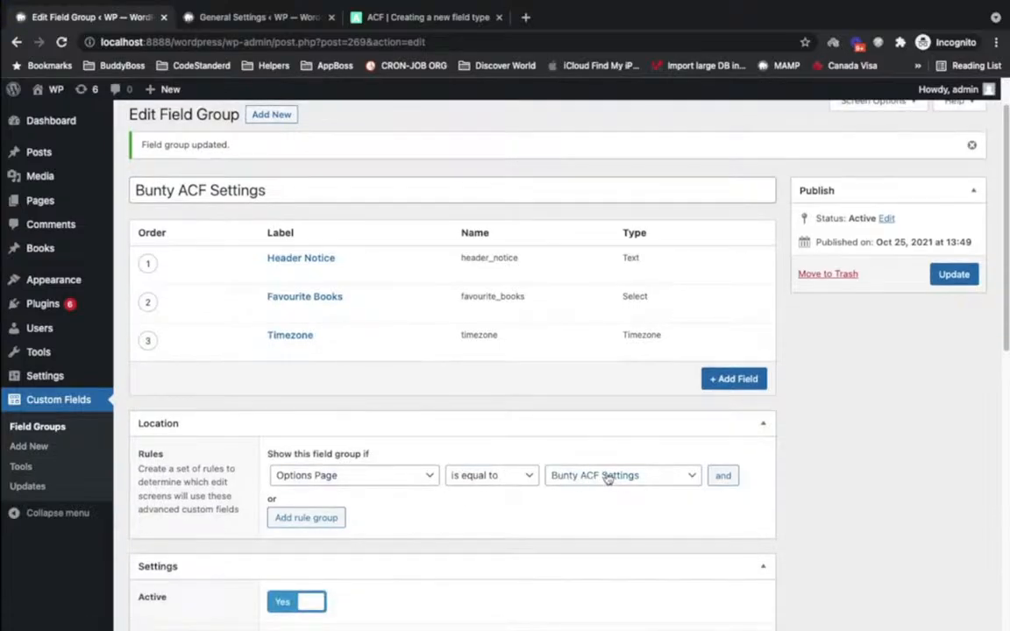
pyautogui.moveTo(48, 377)
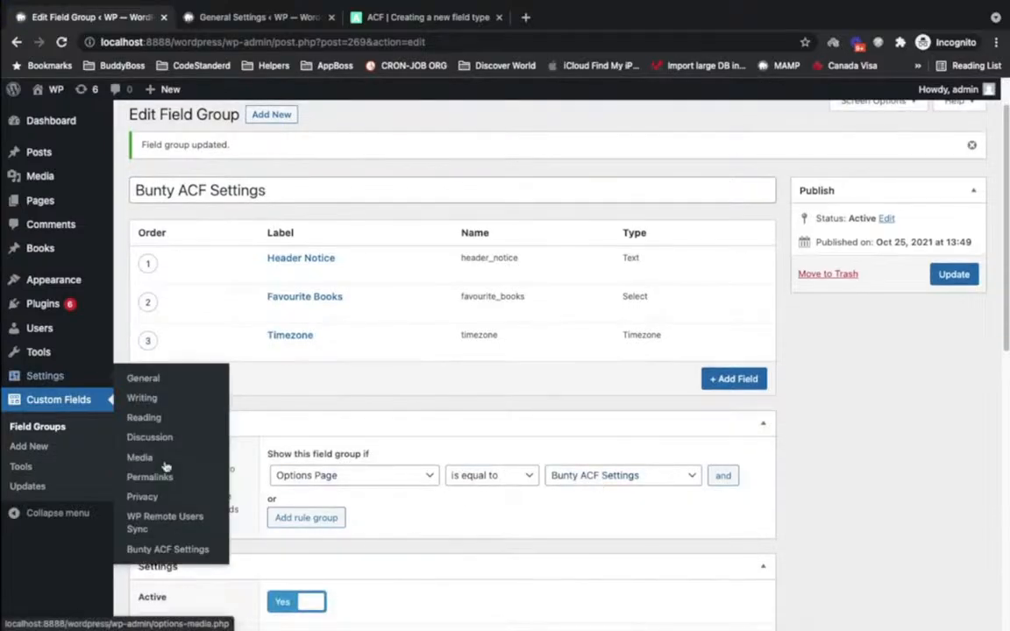
pyautogui.keyDown('super'); pyautogui.click(157, 549); pyautogui.keyUp('super')
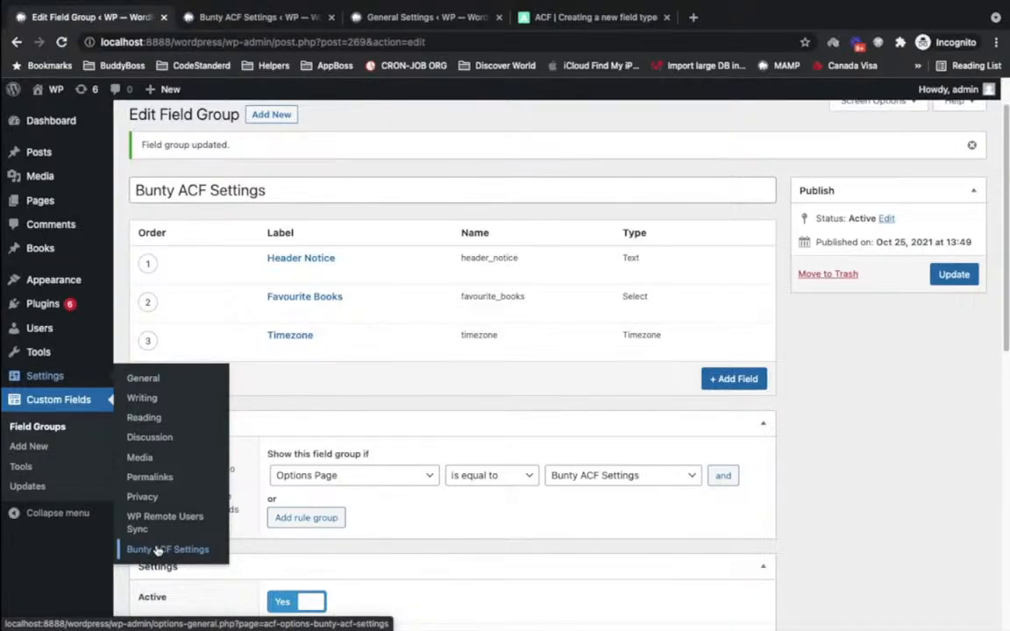
pyautogui.click(263, 17)
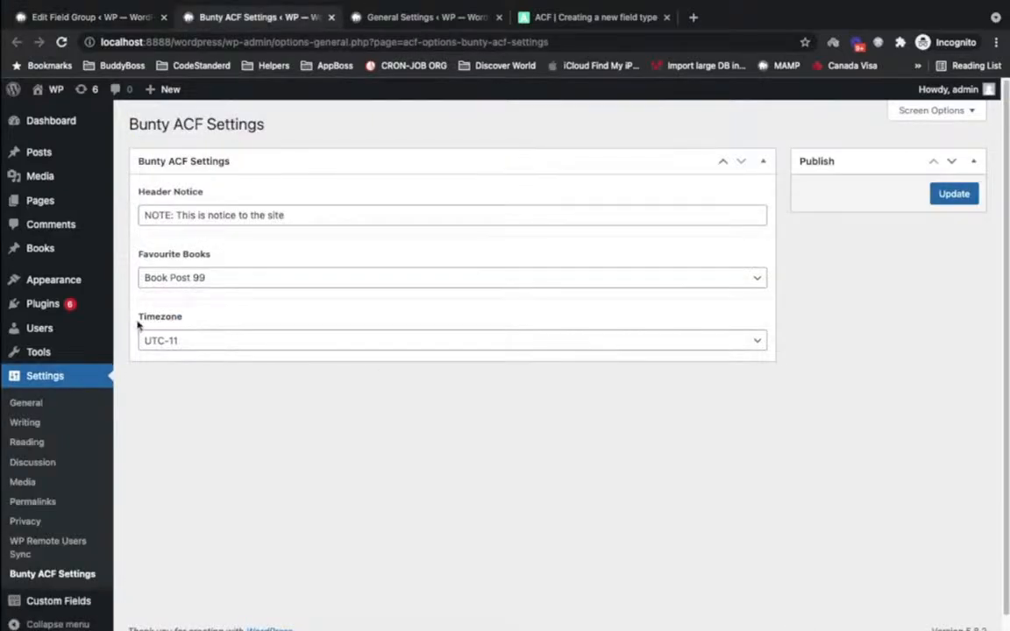
# - Compare the choices of the Timezone field on the Bunty ACF Settings page with those of the Timezone setting in General Settings
pyautogui.click(250, 338)
pyautogui.scroll(20, 257, 399)
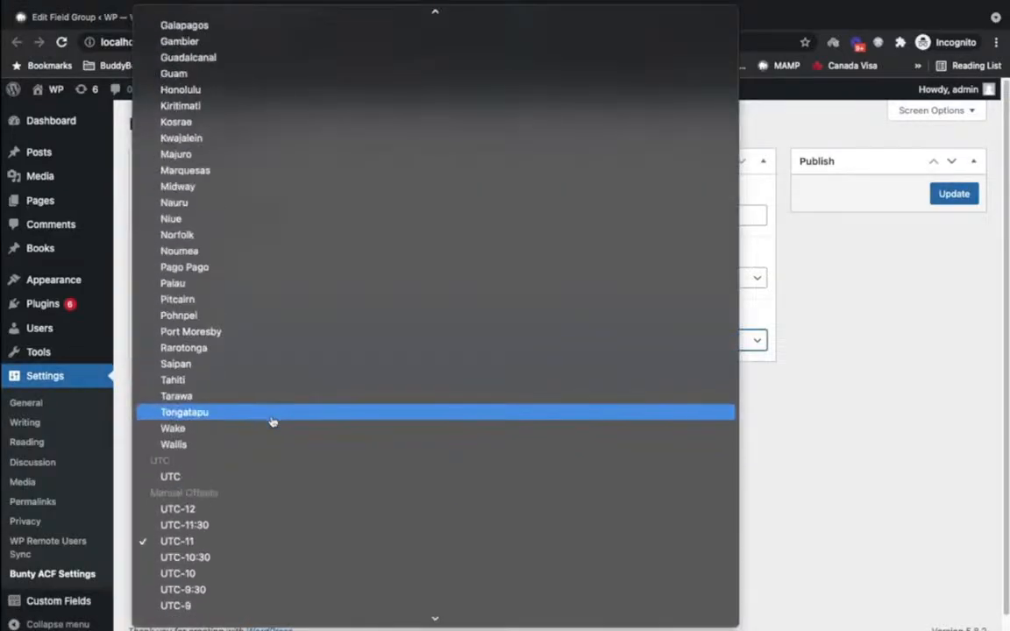
pyautogui.scroll(15, 257, 173)
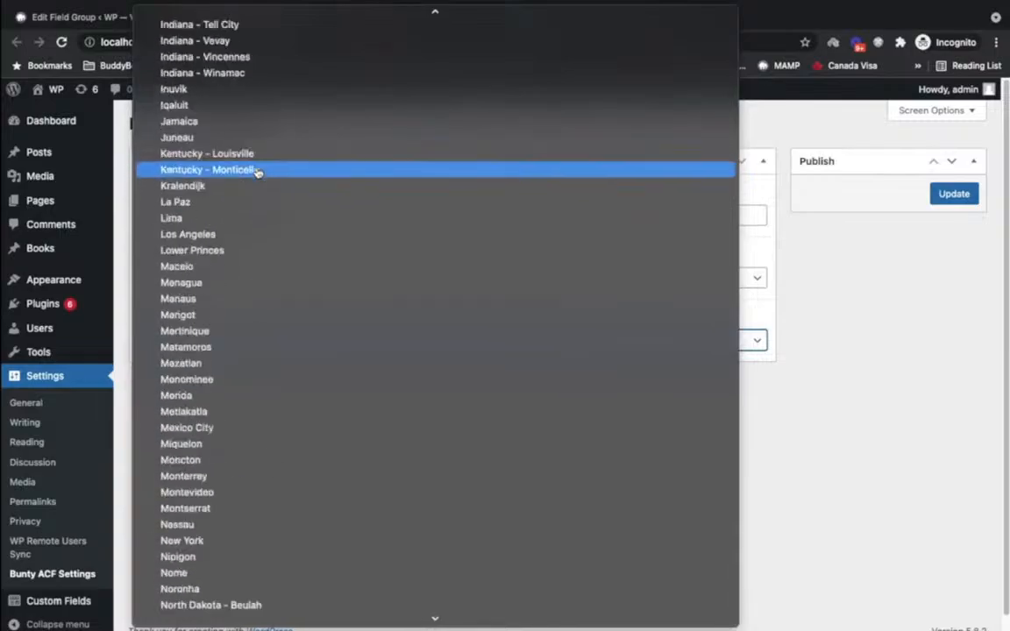
pyautogui.click(789, 386)
pyautogui.click(460, 10)
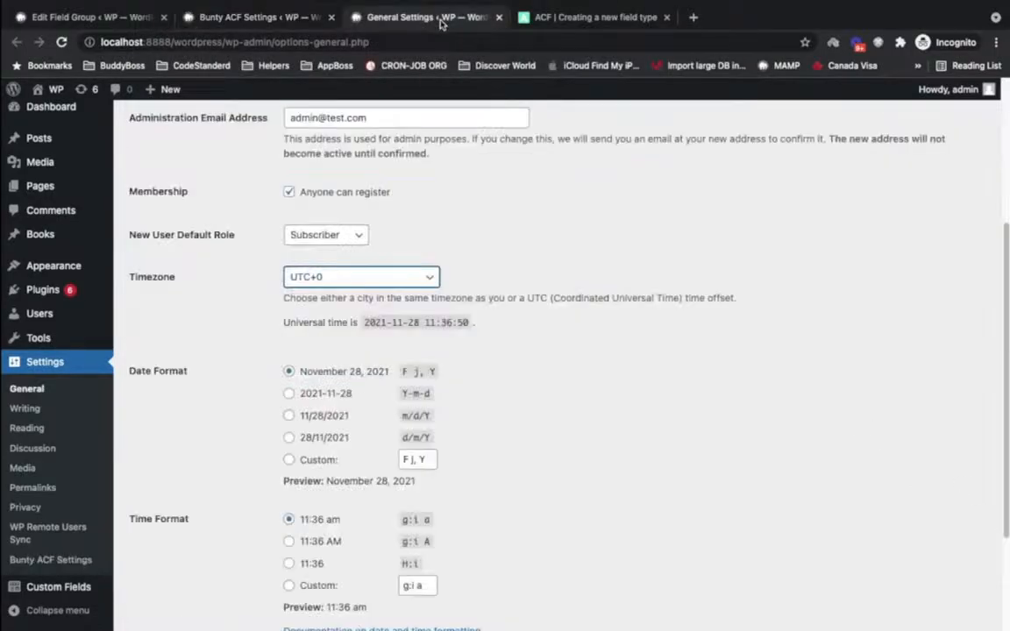
pyautogui.click(426, 280)
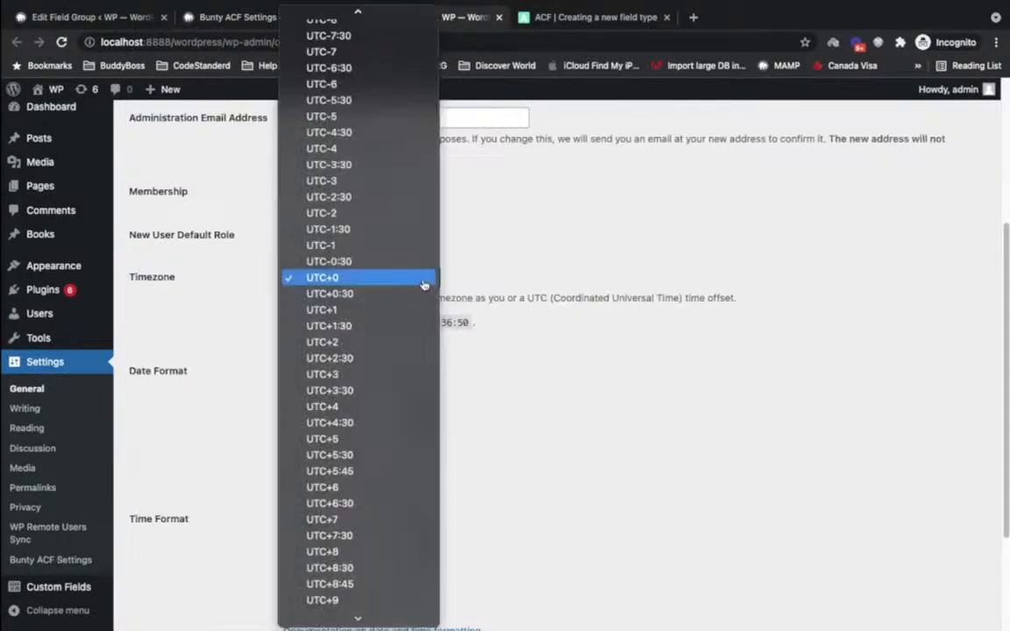
pyautogui.click(425, 282)
pyautogui.click(243, 25)
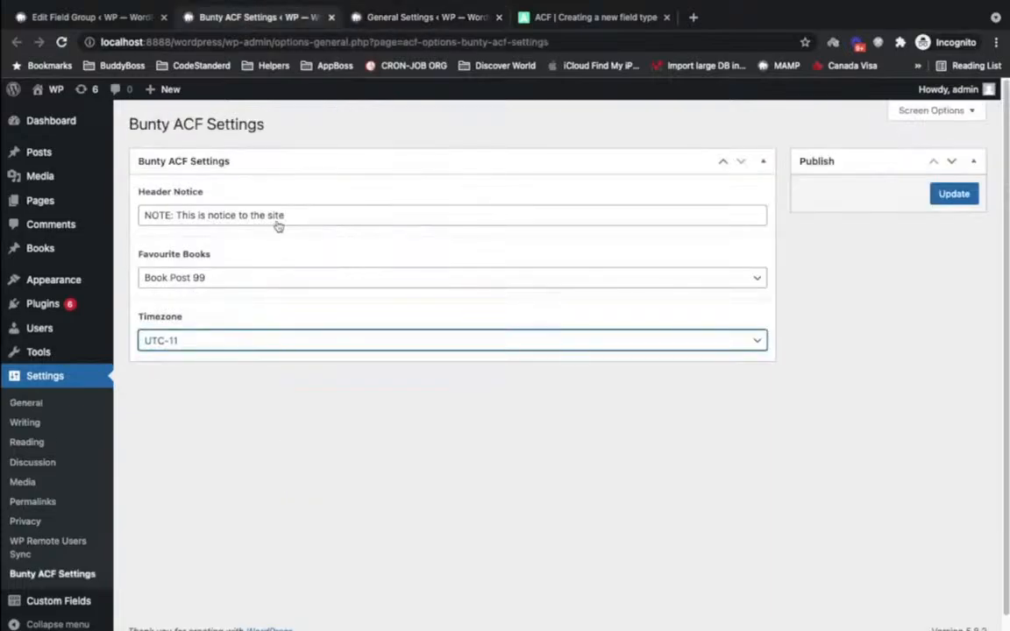
pyautogui.moveTo(138, 317); pyautogui.dragTo(275, 317)
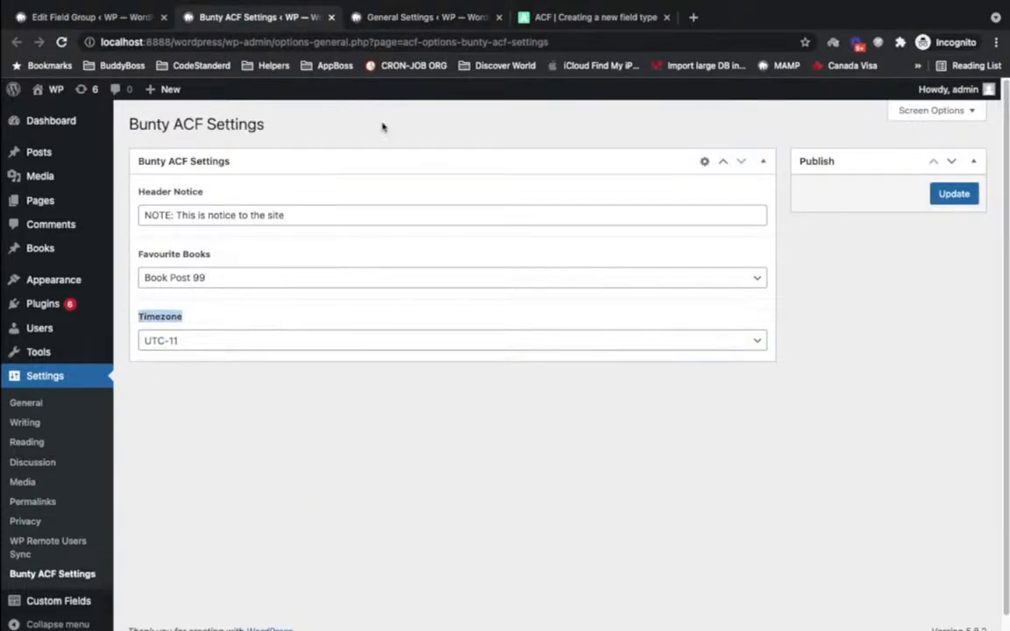
# - Switch to VS Code and examine the acf_field_timezone class declaration, its acf_field parent and the name property in the constructor
pyautogui.press('super+Tab')
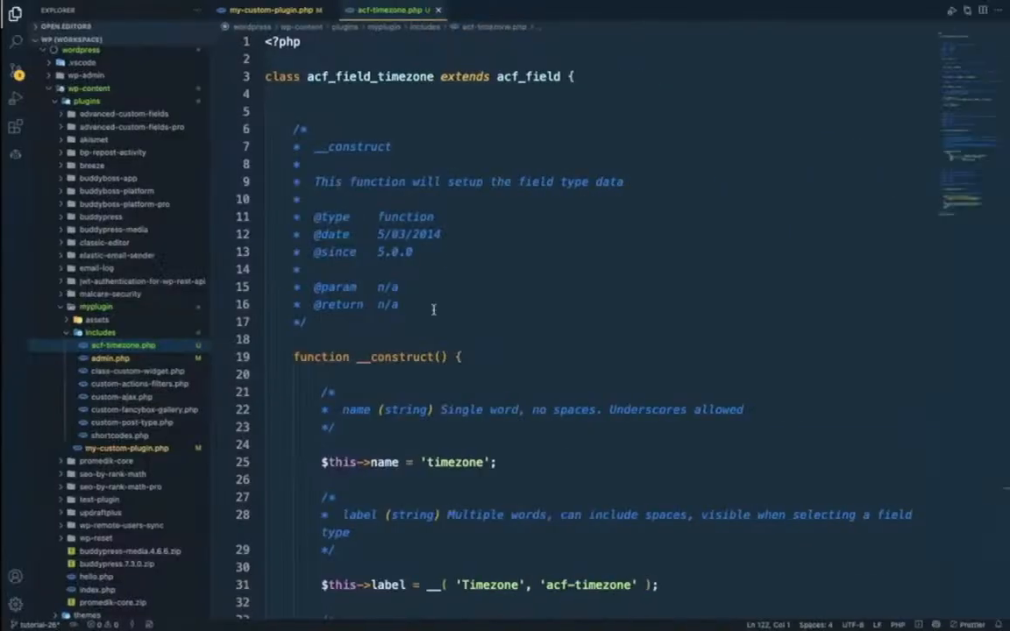
pyautogui.doubleClick(379, 77)
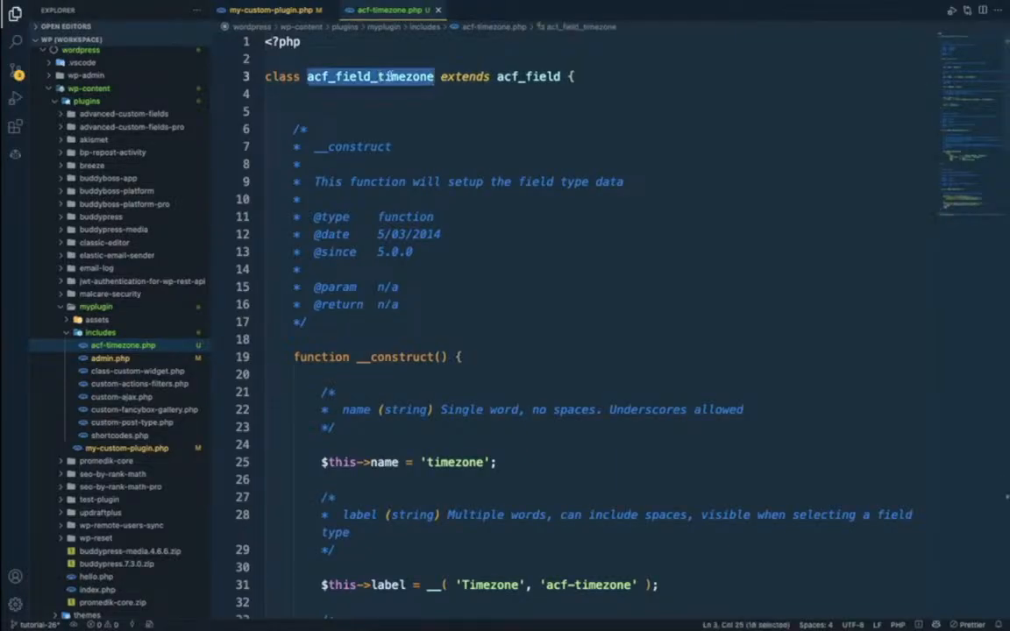
pyautogui.click(463, 79)
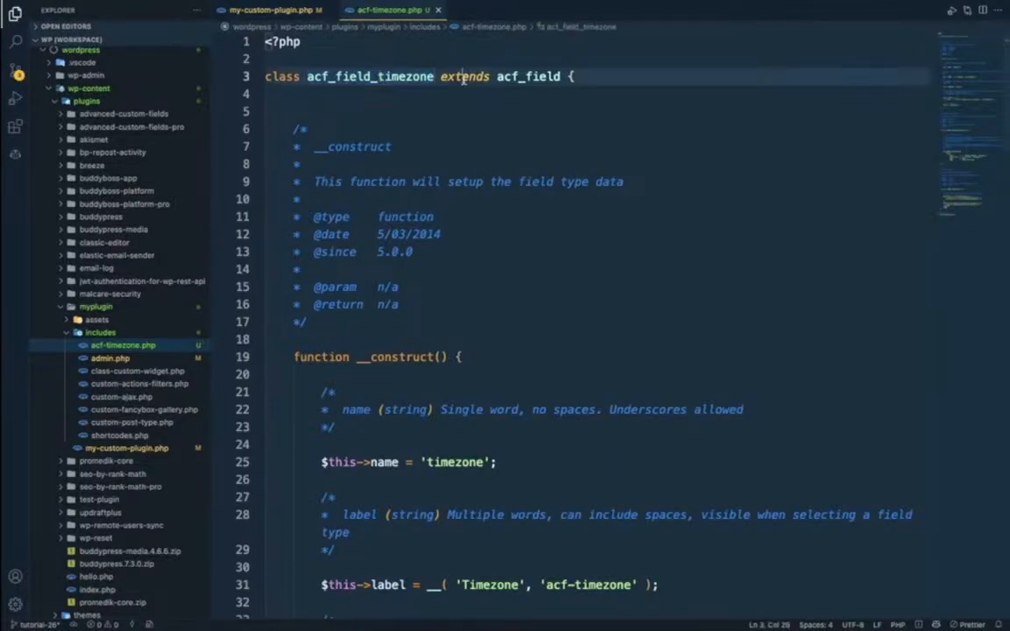
pyautogui.doubleClick(513, 77)
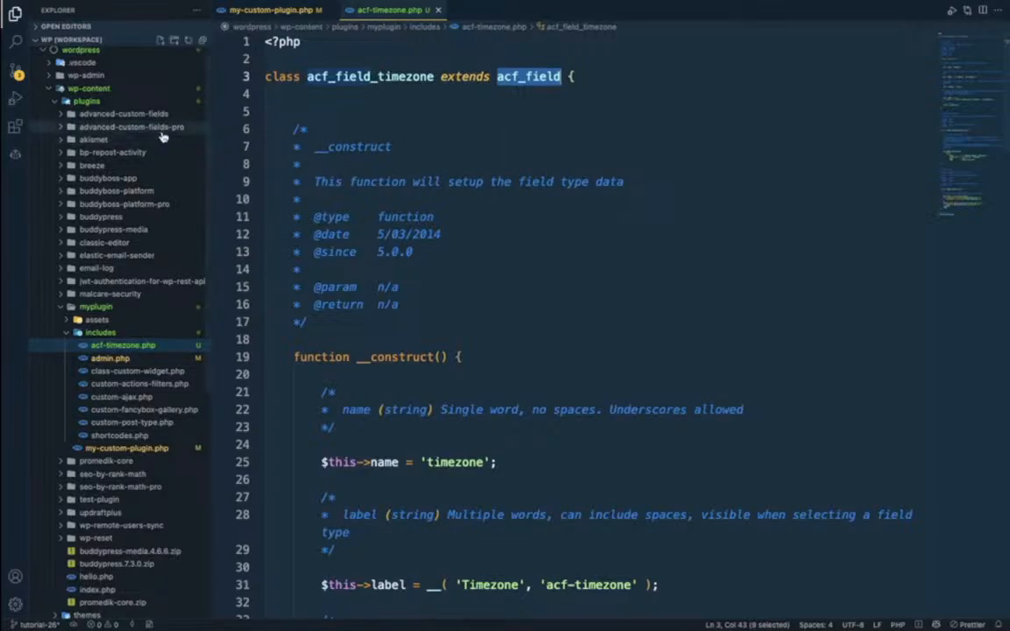
pyautogui.scroll(-1, 543, 164)
pyautogui.scroll(-5, 543, 164)
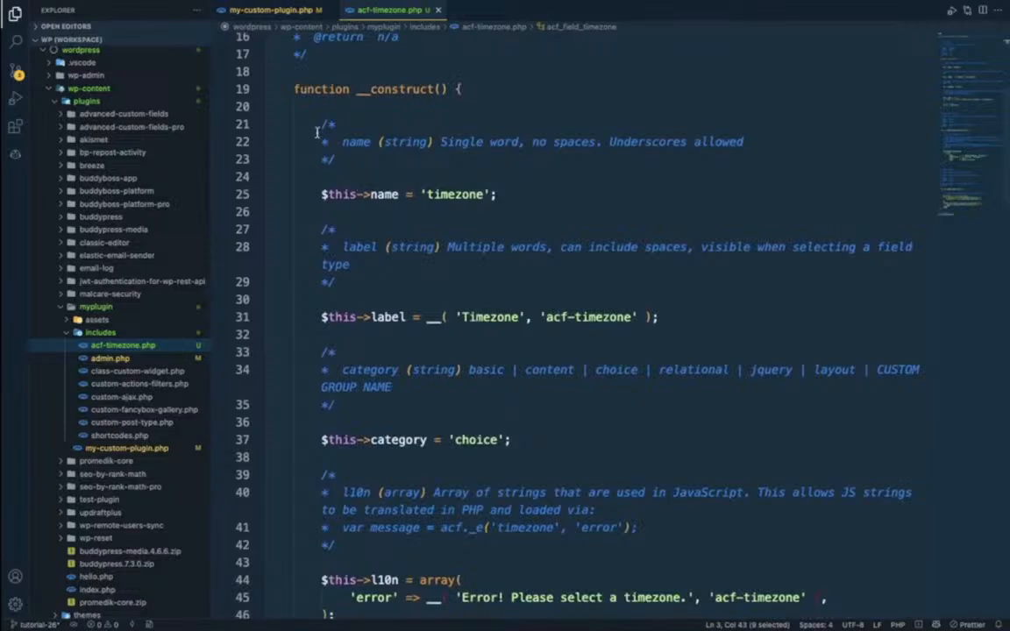
pyautogui.moveTo(317, 132); pyautogui.dragTo(570, 214)
pyautogui.click(571, 219)
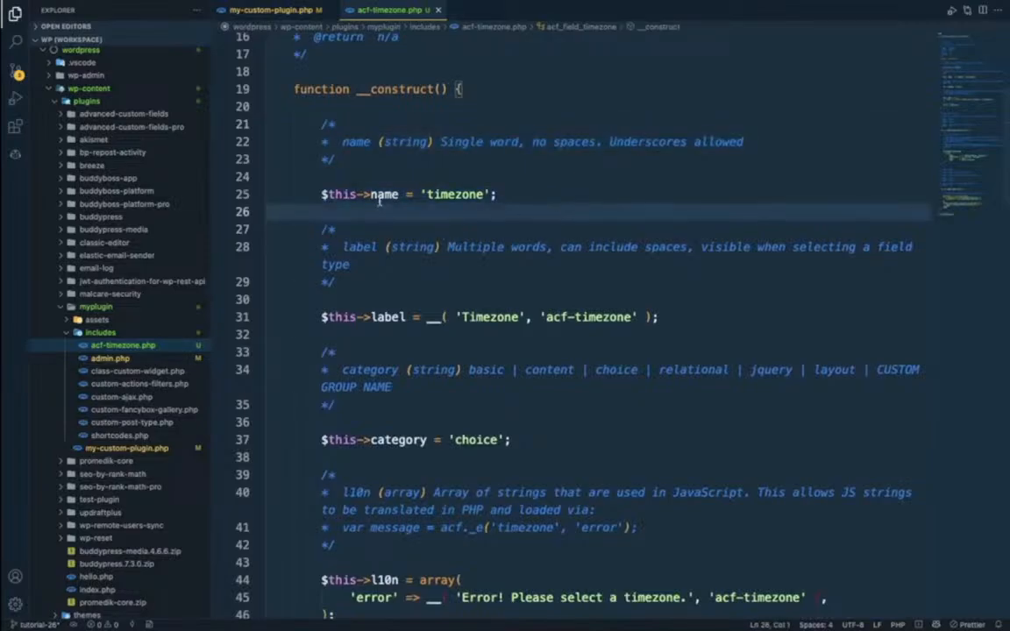
pyautogui.doubleClick(461, 194)
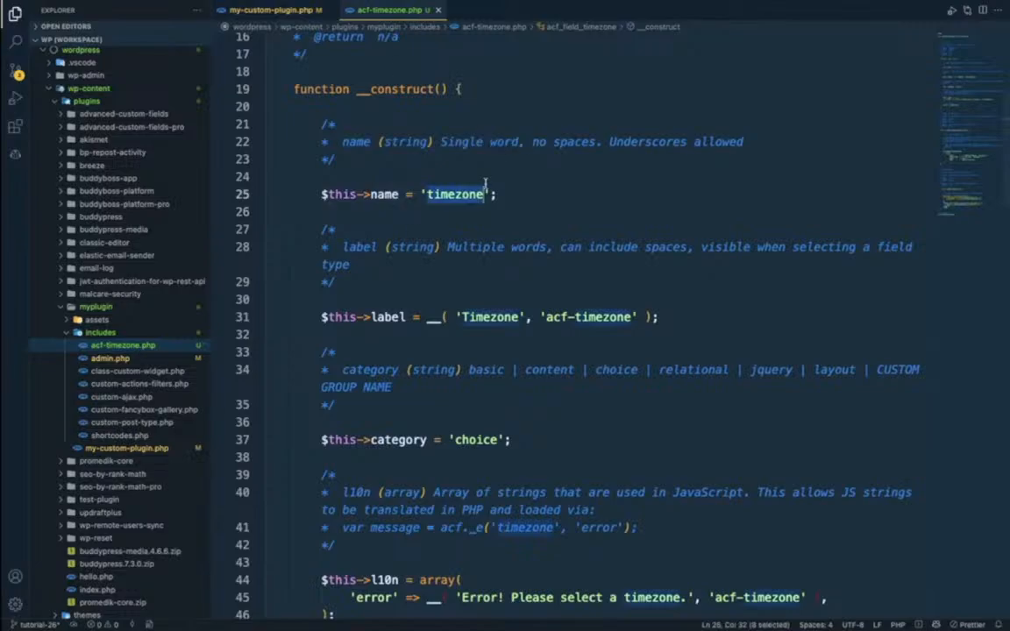
pyautogui.scroll(4, 545, 191)
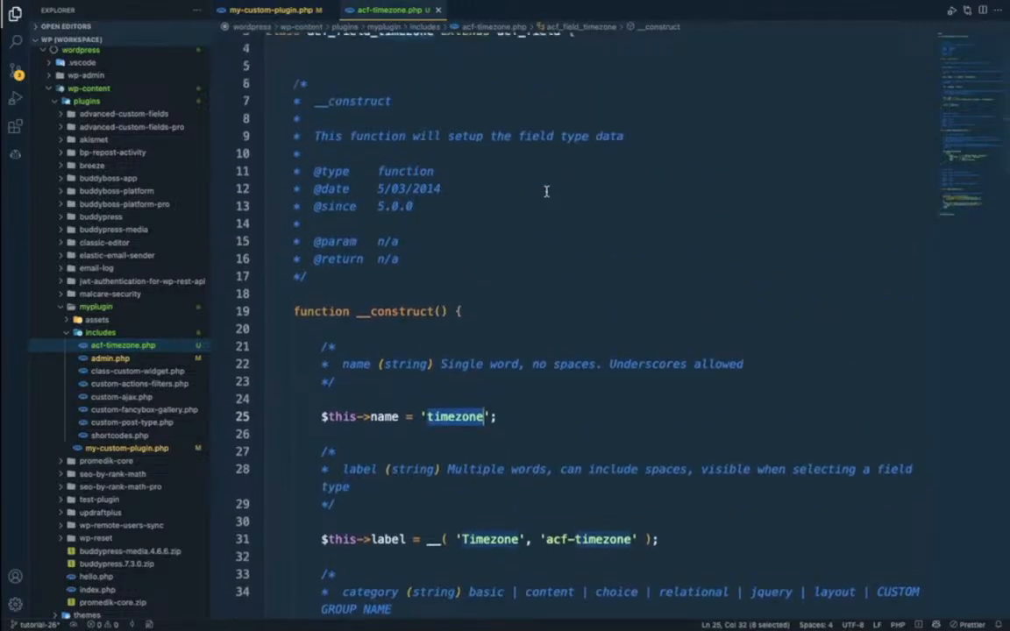
# - In Chrome, open the field group from the options page and compare the Timezone field's type with the label property in acf-timezone.php
pyautogui.press('super+Tab')
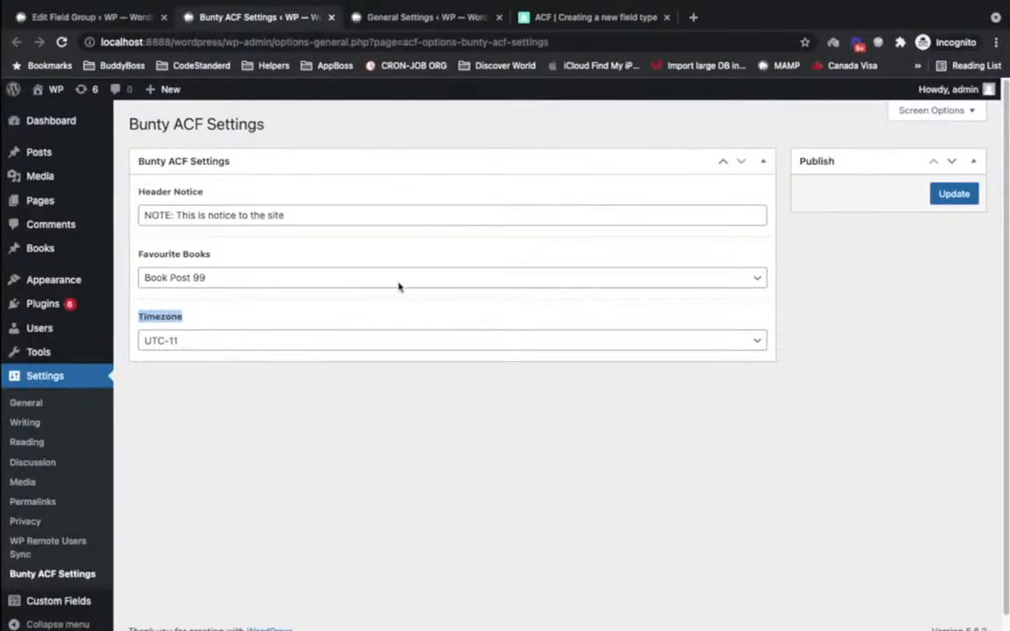
pyautogui.click(706, 161)
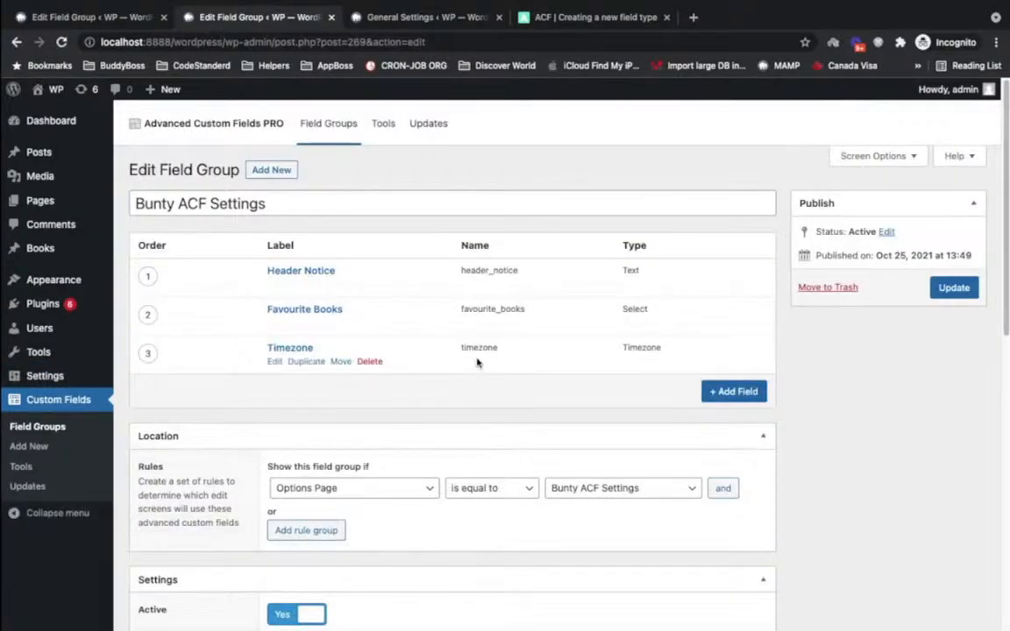
pyautogui.doubleClick(637, 349)
pyautogui.press('super+Tab')
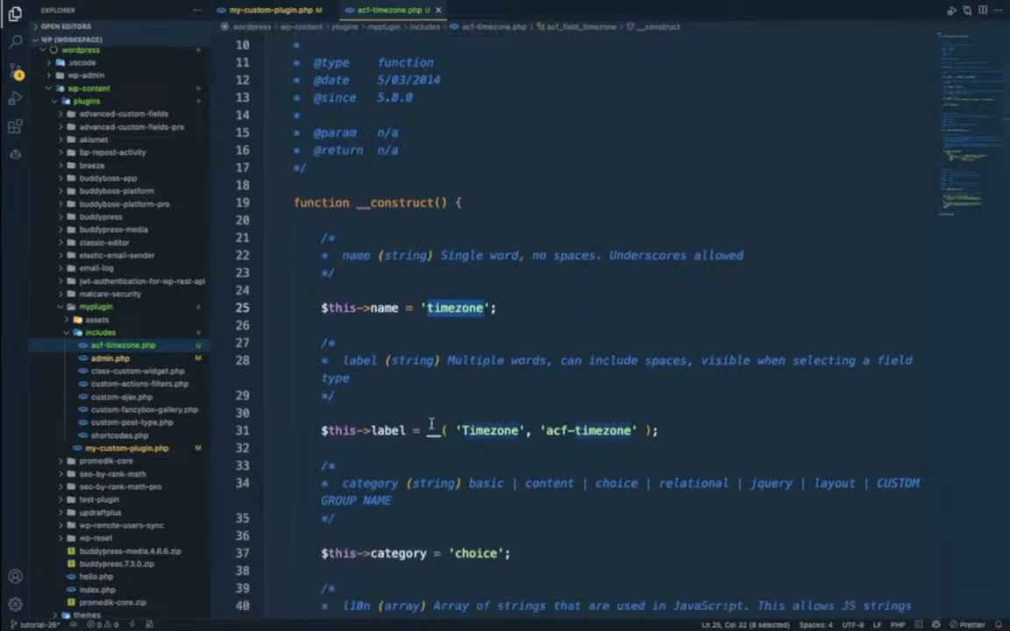
pyautogui.doubleClick(470, 431)
pyautogui.press('super+Tab')
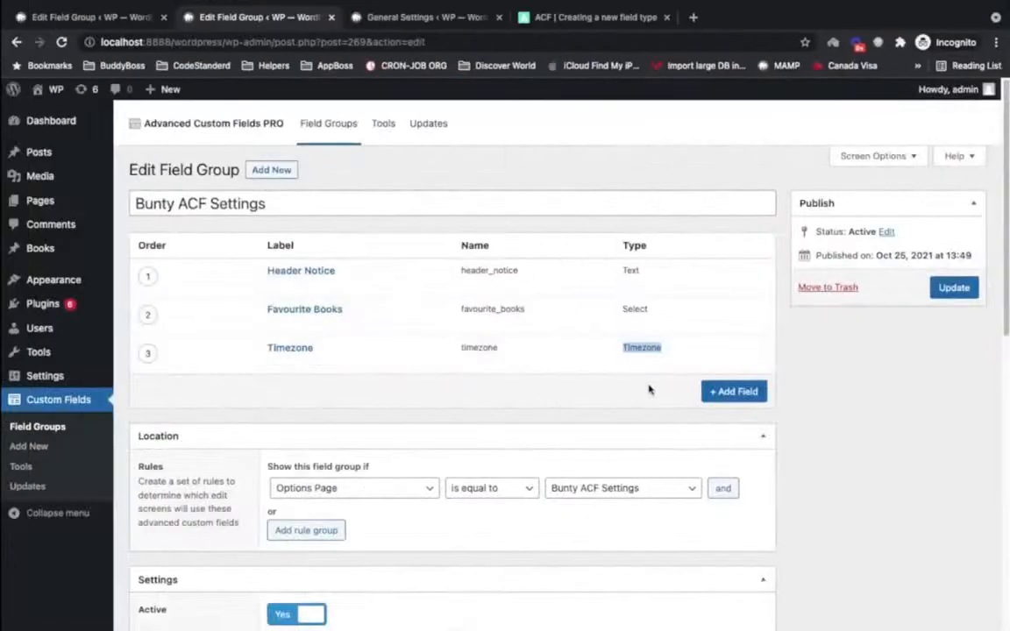
# - Return to VS Code and examine the category property in the constructor of acf-timezone.php
pyautogui.press('super+Tab')
pyautogui.scroll(-8, 401, 301)
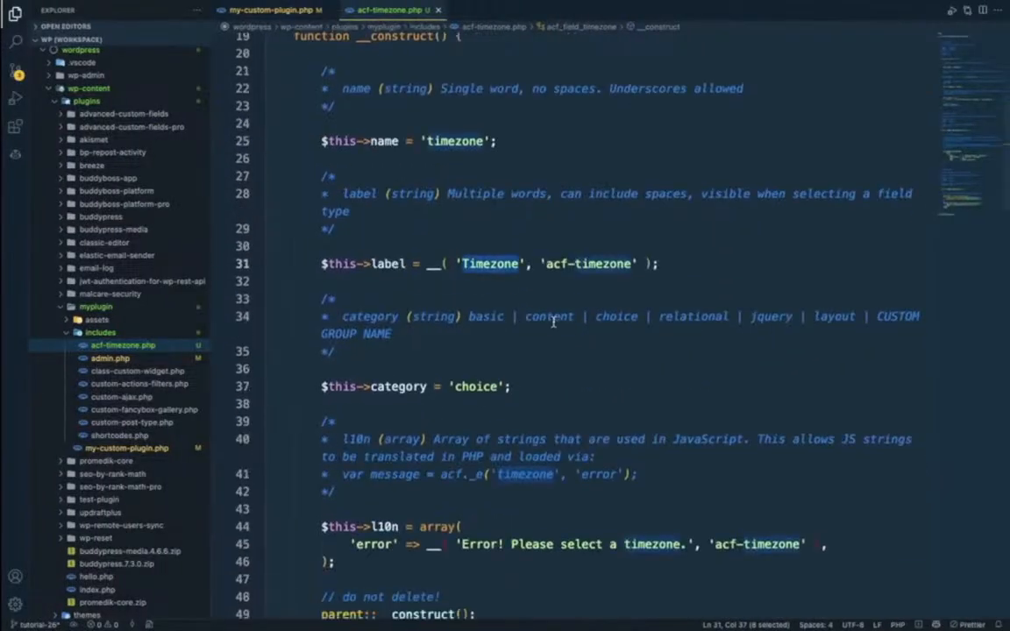
pyautogui.moveTo(322, 289); pyautogui.dragTo(570, 289)
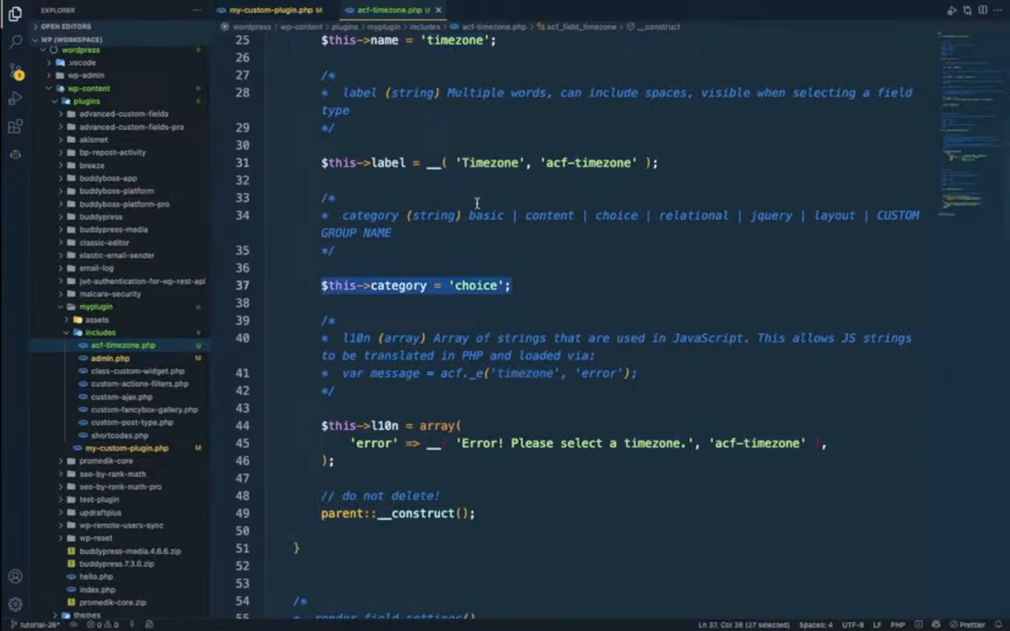
pyautogui.scroll(3, 512, 217)
pyautogui.press('super+Tab')
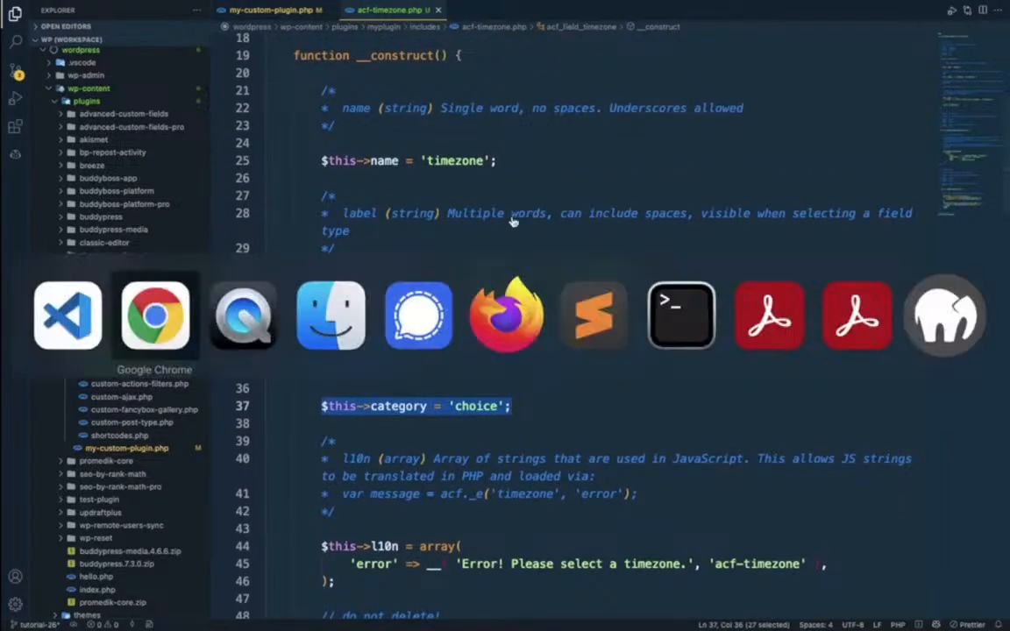
pyautogui.press('super+shift+Tab')
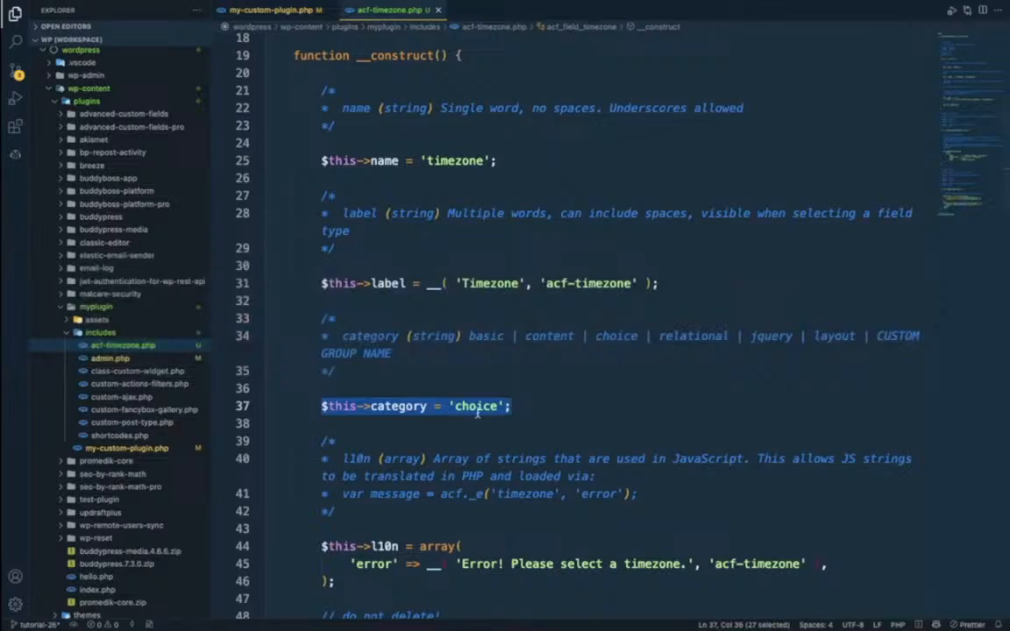
pyautogui.doubleClick(477, 408)
# - Switch to Chrome, expand the Timezone field's settings and review the category groups in the field type list
pyautogui.press('super+Tab')
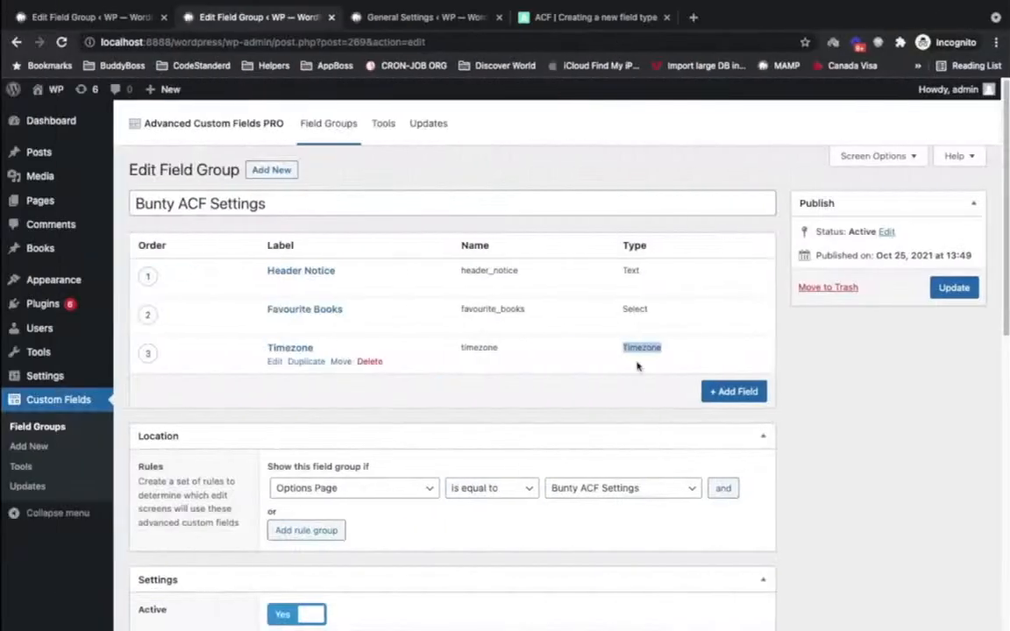
pyautogui.click(282, 351)
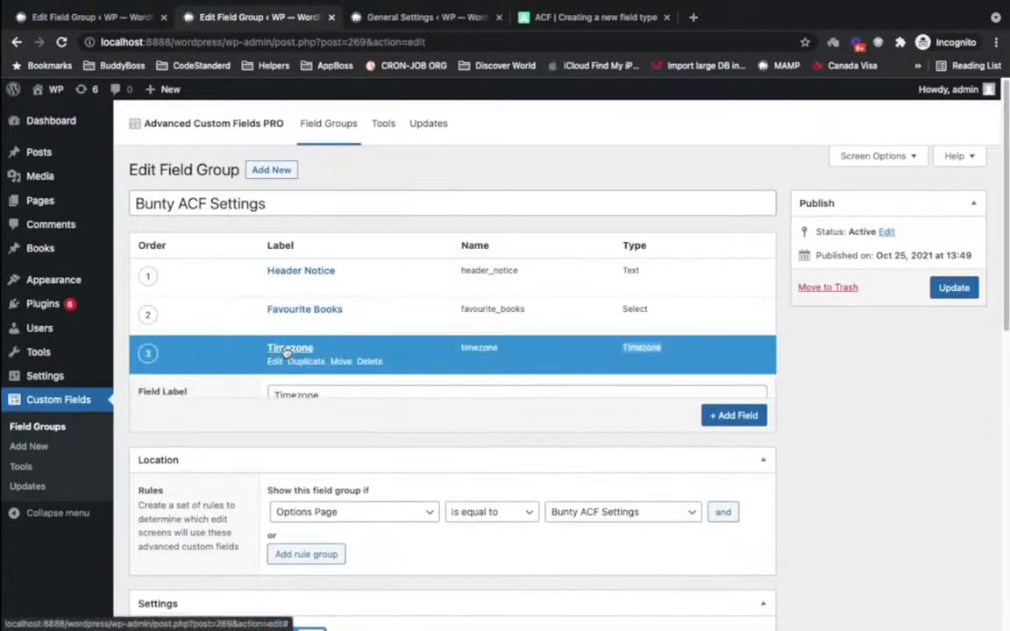
pyautogui.scroll(-5, 435, 327)
pyautogui.click(433, 342)
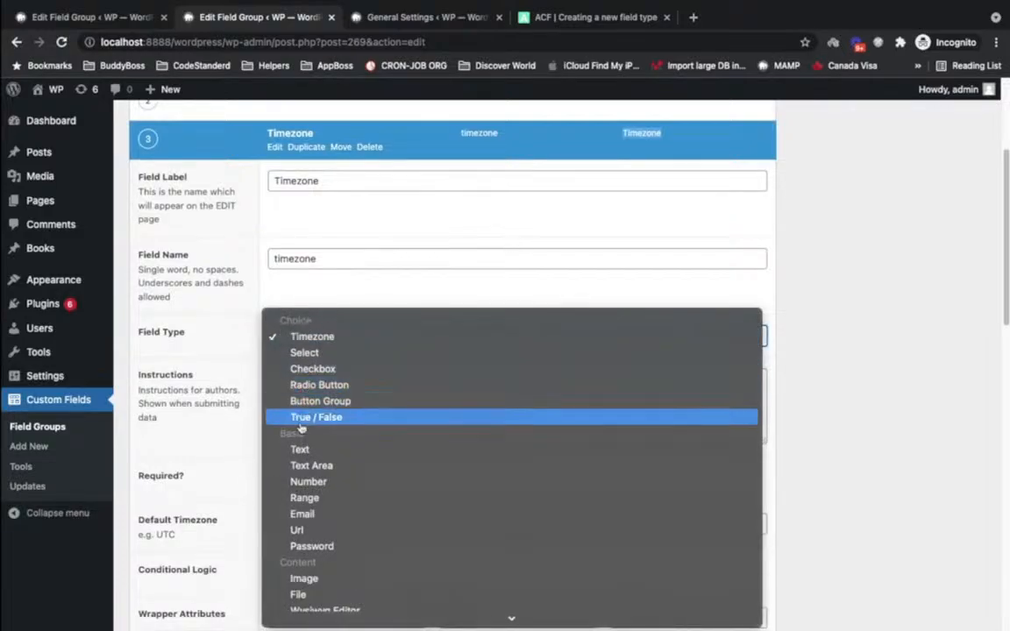
pyautogui.scroll(-5, 301, 439)
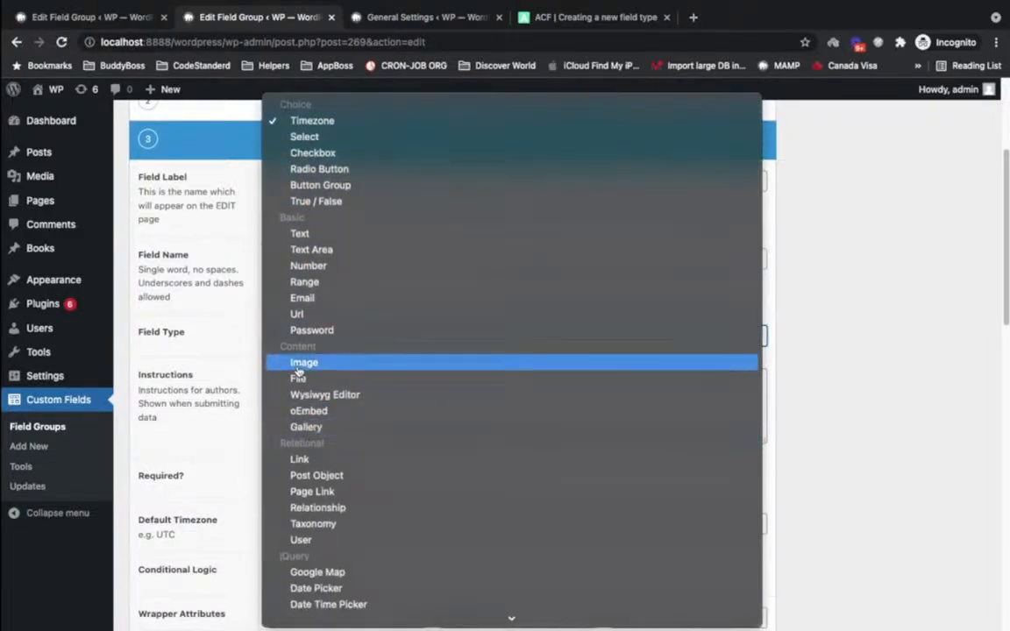
pyautogui.scroll(-5, 386, 327)
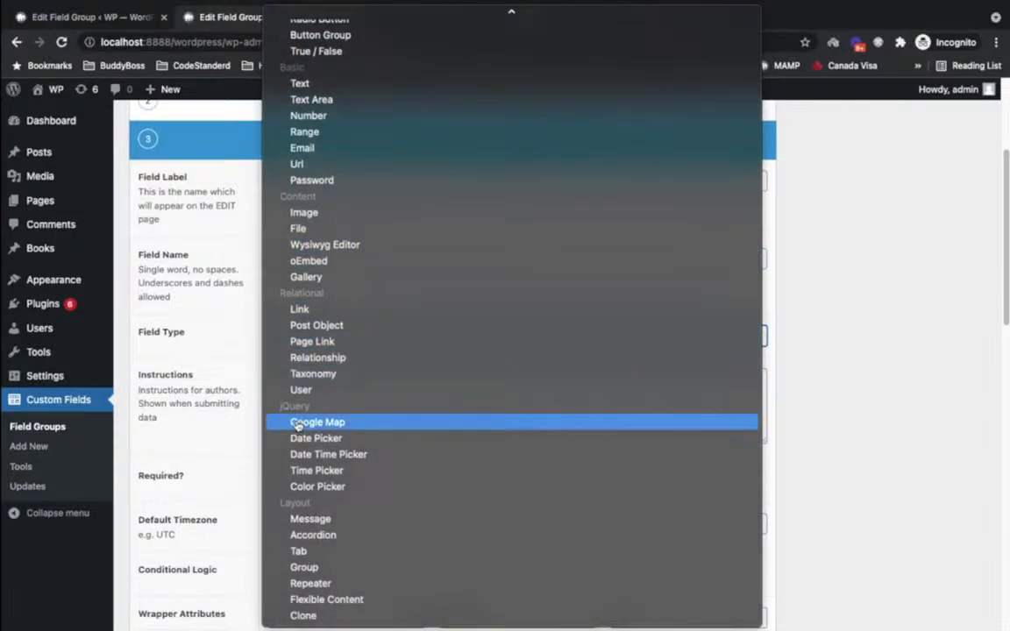
pyautogui.scroll(4, 298, 425)
# - Return to VS Code and review the available category options in the comment above the category property
pyautogui.hotkey('ctrl', 'Right')
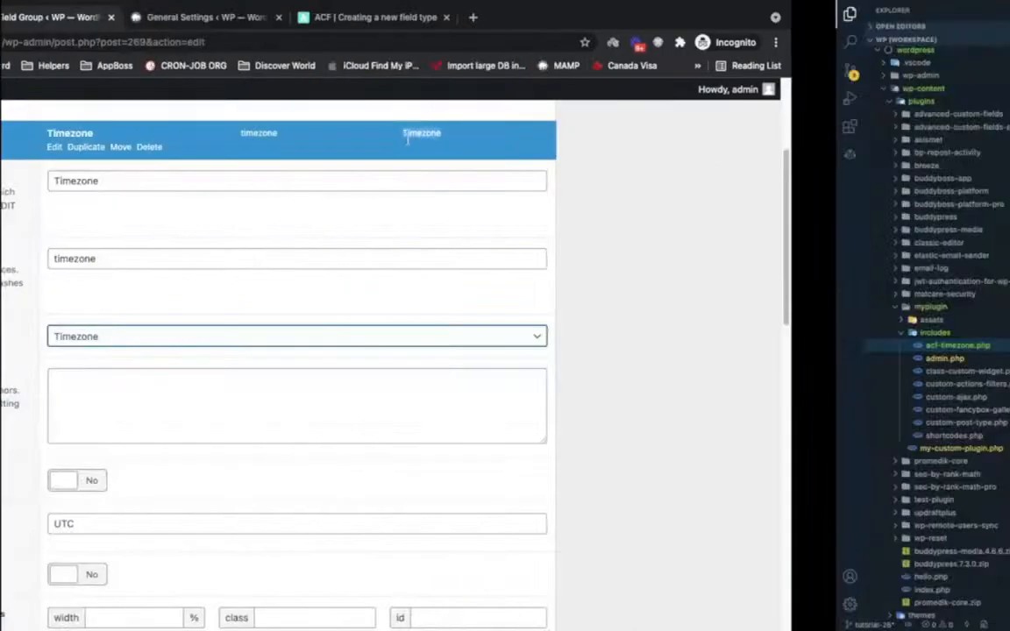
pyautogui.click(558, 341)
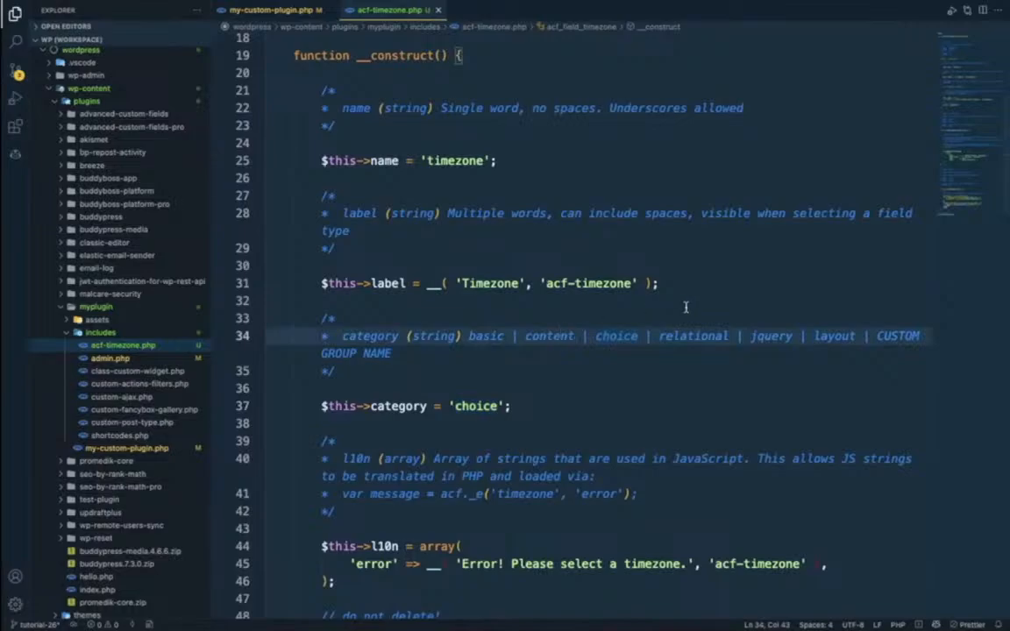
pyautogui.doubleClick(695, 336)
pyautogui.doubleClick(764, 336)
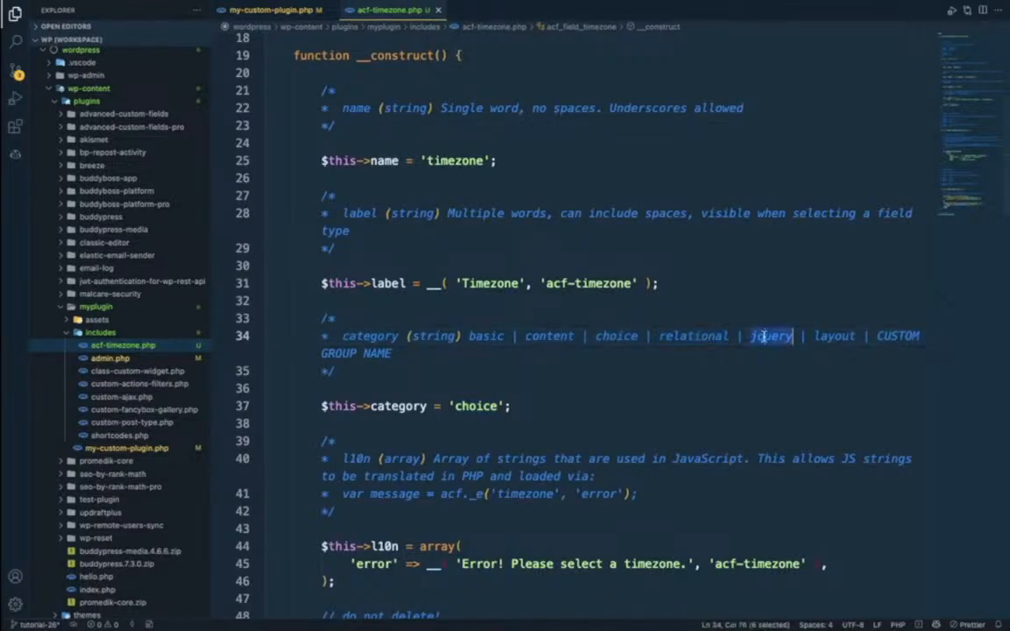
# - Examine the category assignment in the constructor and match its choice value with the options in the comment above
pyautogui.moveTo(321, 406); pyautogui.dragTo(512, 406)
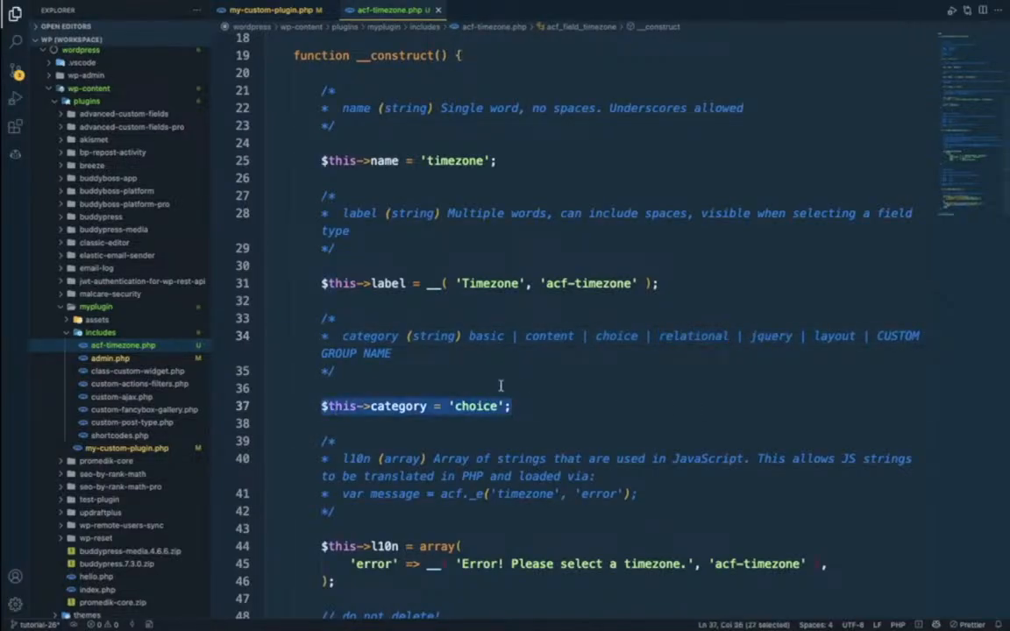
pyautogui.scroll(-1, 501, 386)
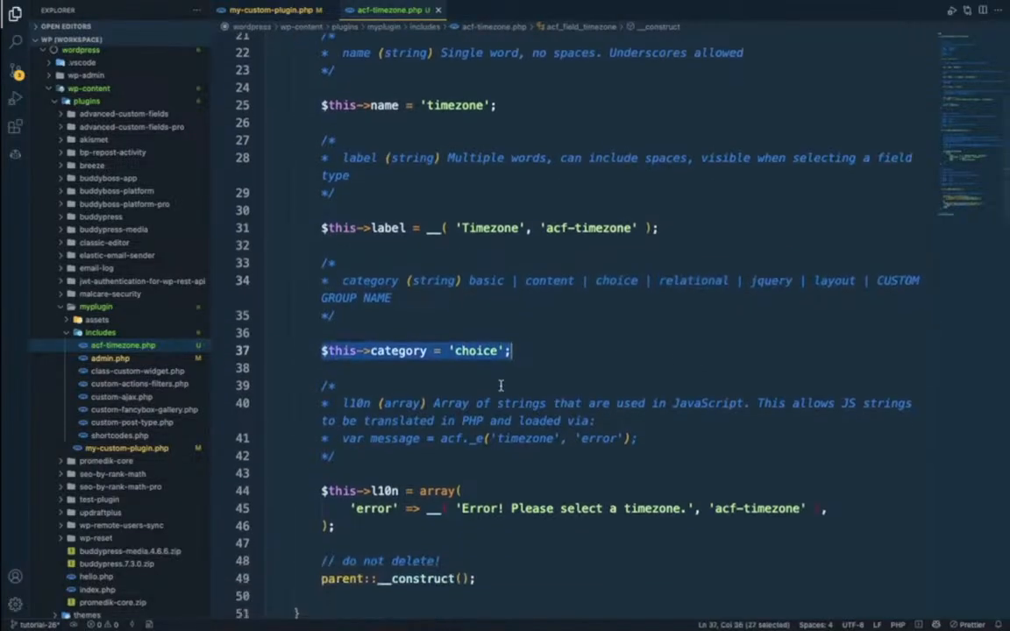
pyautogui.scroll(-1, 565, 337)
pyautogui.doubleClick(476, 289)
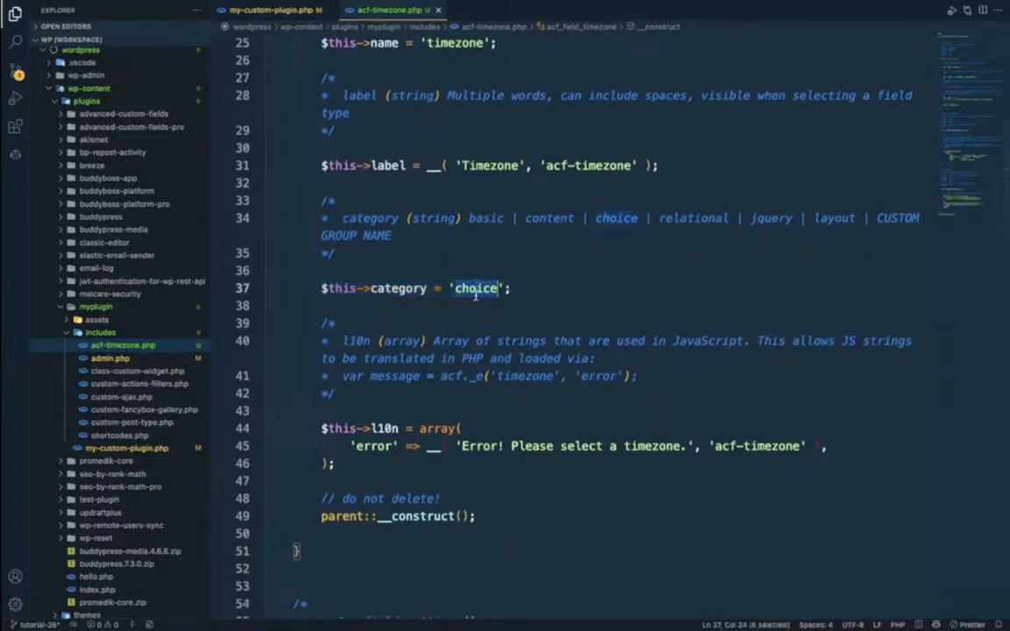
# - Review the l10n array in the constructor, including its error message for JavaScript translation
pyautogui.scroll(-5, 532, 289)
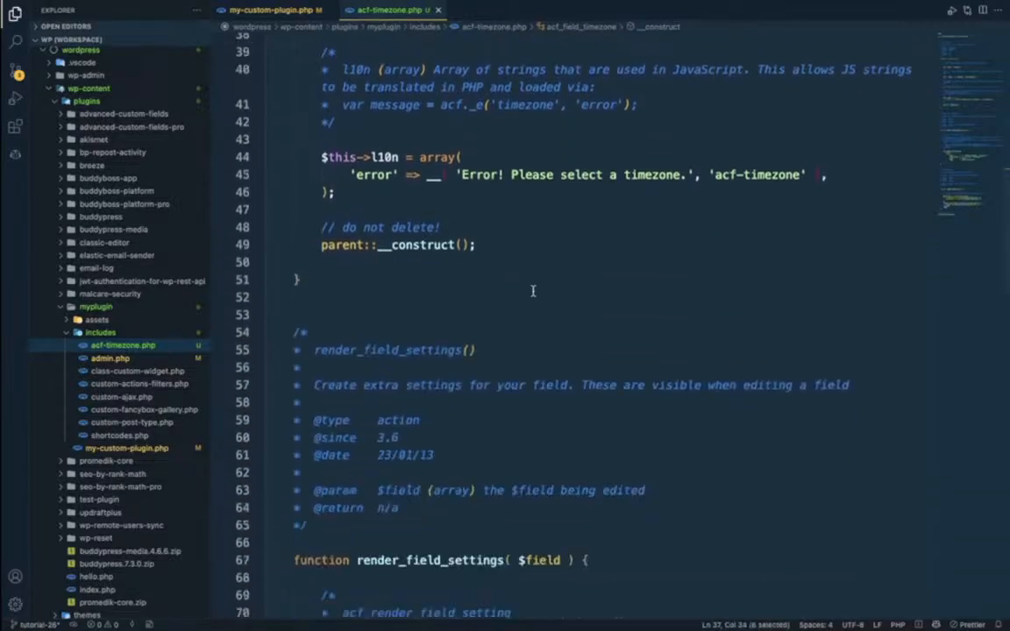
pyautogui.scroll(1, 532, 289)
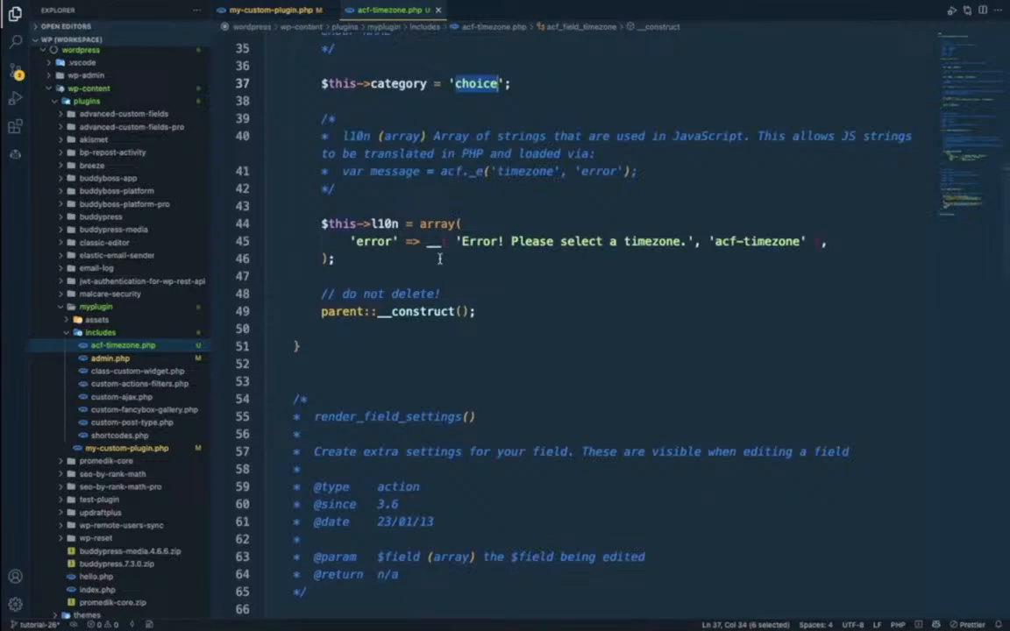
pyautogui.moveTo(321, 224); pyautogui.dragTo(361, 267)
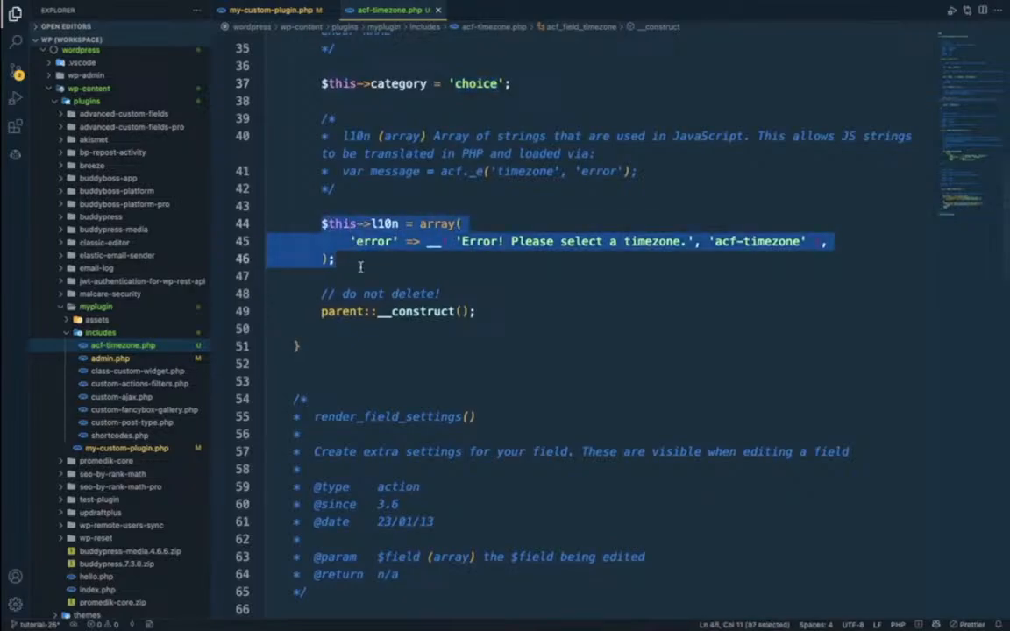
pyautogui.click(361, 266)
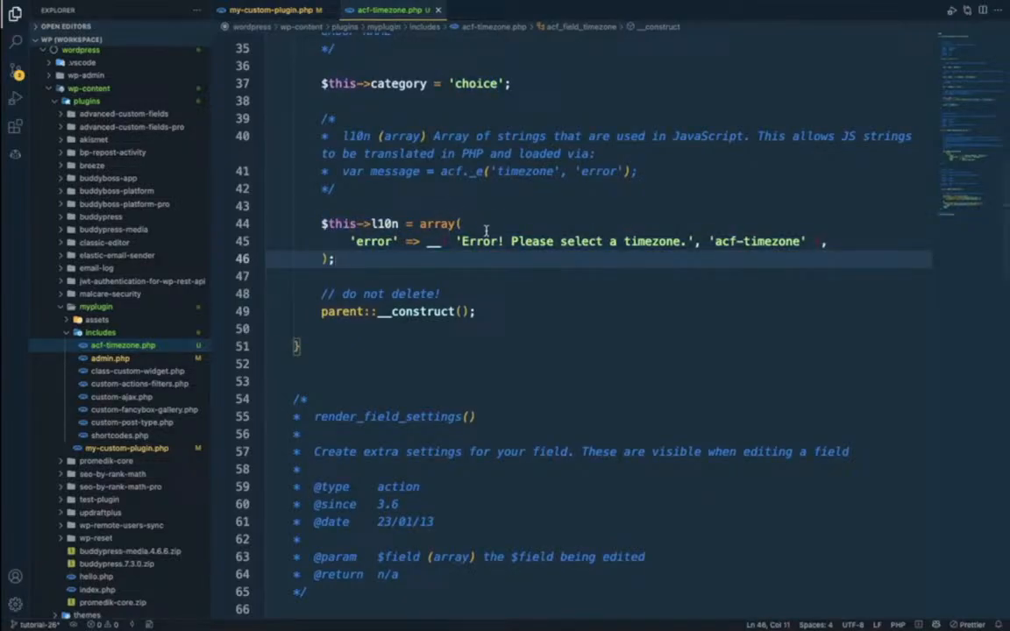
pyautogui.scroll(-2, 443, 171)
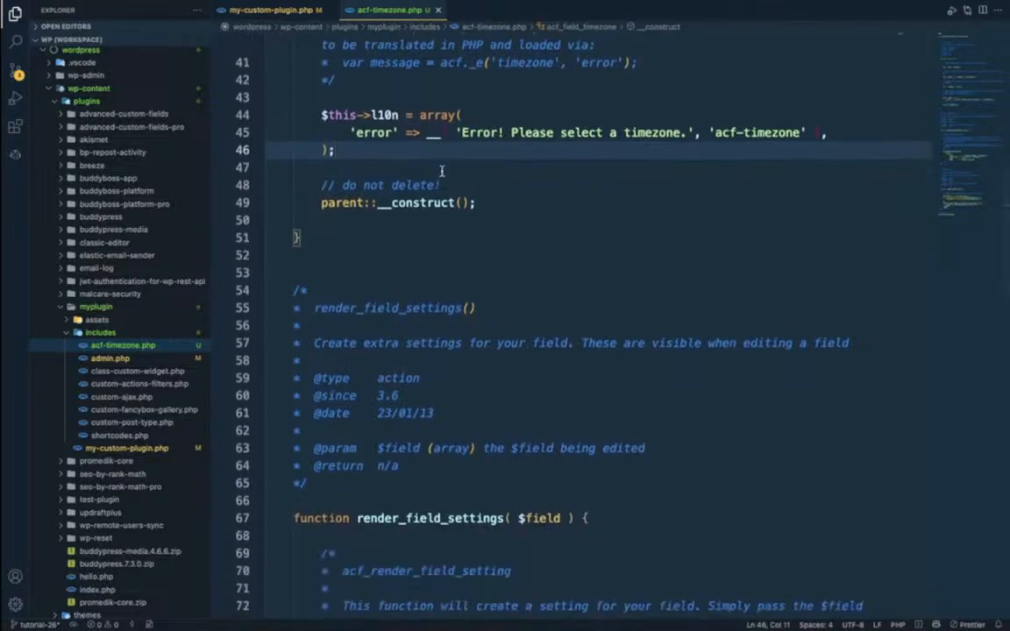
# - Review the parent constructor call, find the matching __construct function and collapse its body
pyautogui.click(418, 207)
pyautogui.doubleClick(417, 207)
pyautogui.scroll(10, 417, 209)
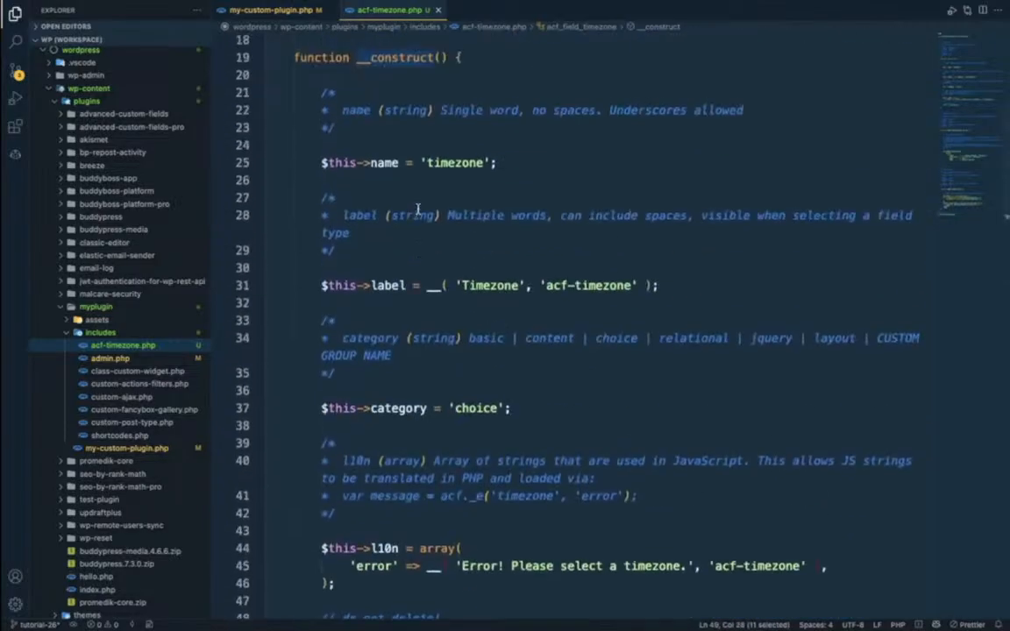
pyautogui.scroll(-2, 417, 209)
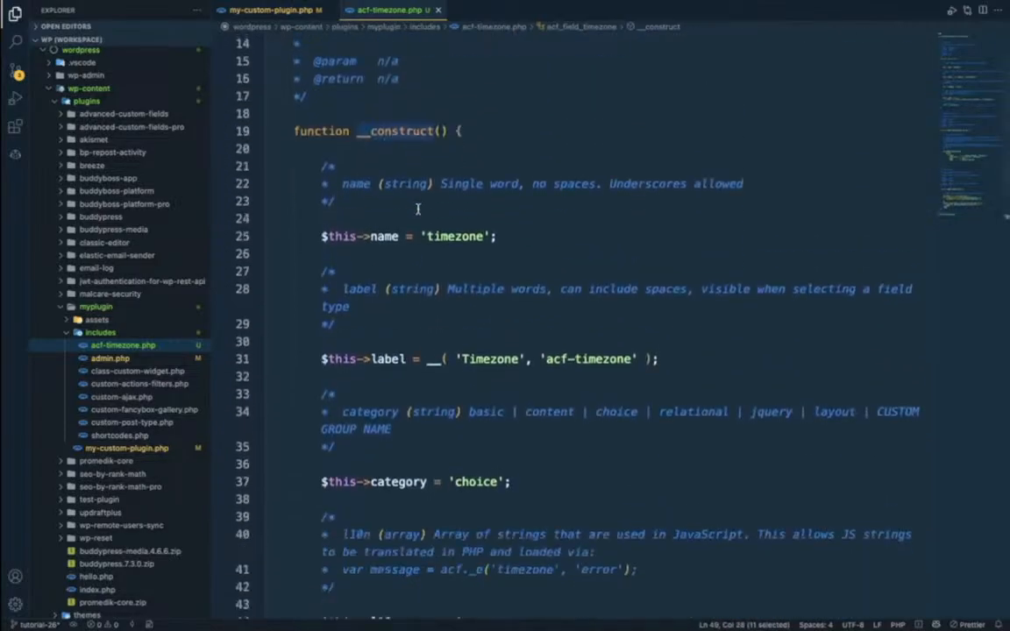
pyautogui.click(259, 132)
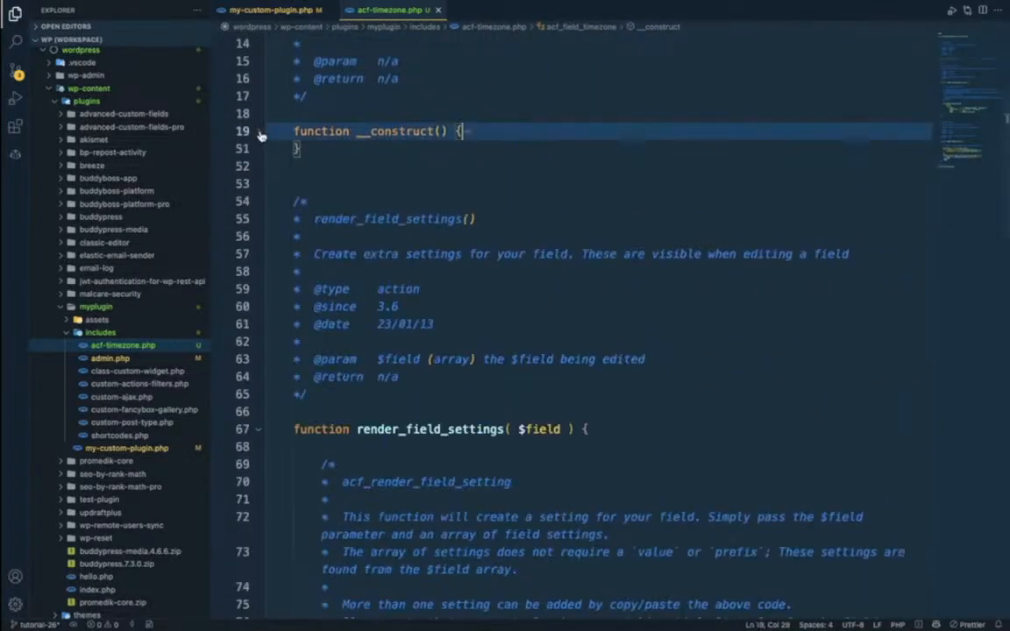
pyautogui.doubleClick(396, 132)
pyautogui.scroll(-1, 289, 105)
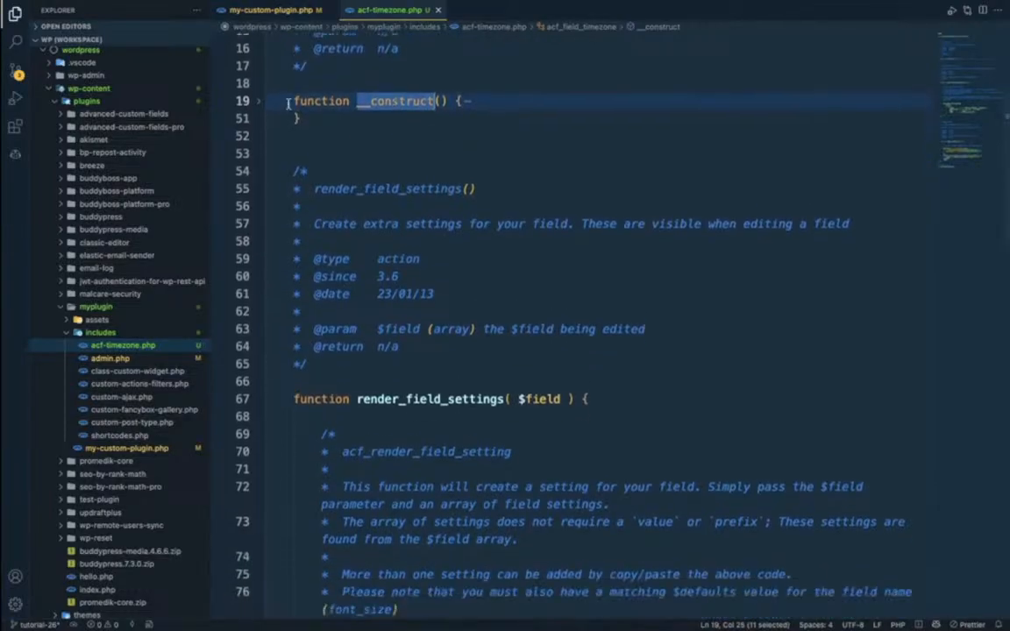
# - Expand the __construct function to review its property assignments, and collapse it again
pyautogui.click(259, 102)
pyautogui.click(318, 206)
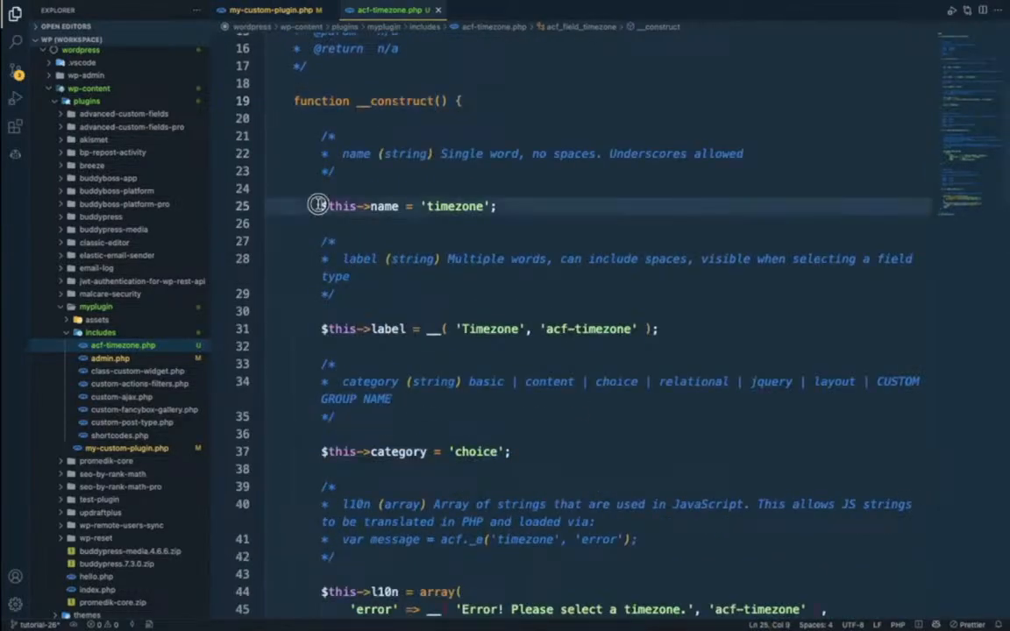
pyautogui.moveTo(318, 206); pyautogui.dragTo(365, 522)
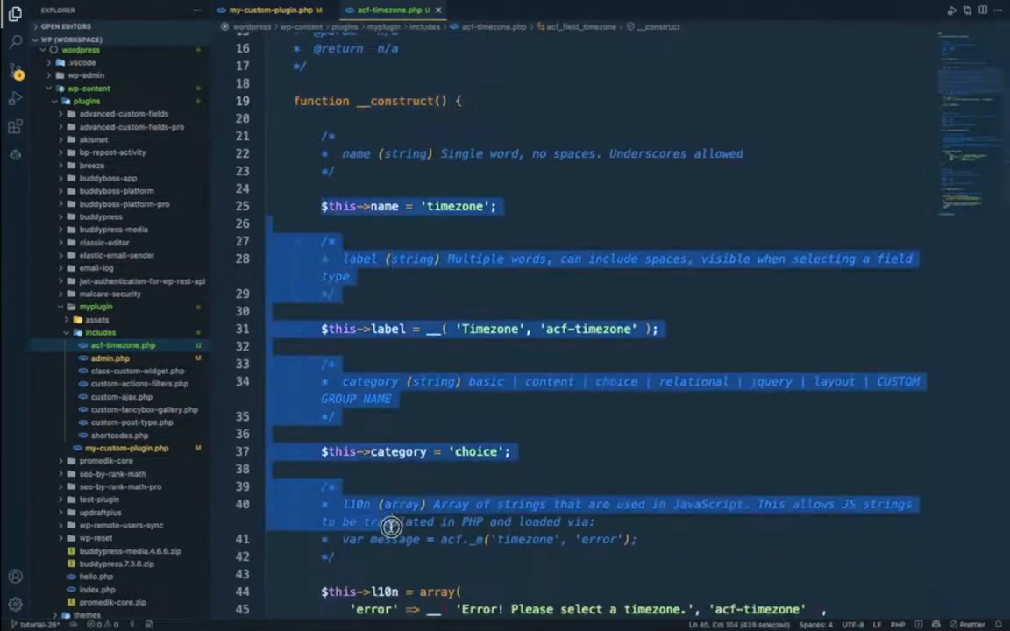
pyautogui.click(261, 106)
# - Examine the render_field_settings function and its acf_render_field_setting call for the Default Timezone setting
pyautogui.scroll(-5, 433, 163)
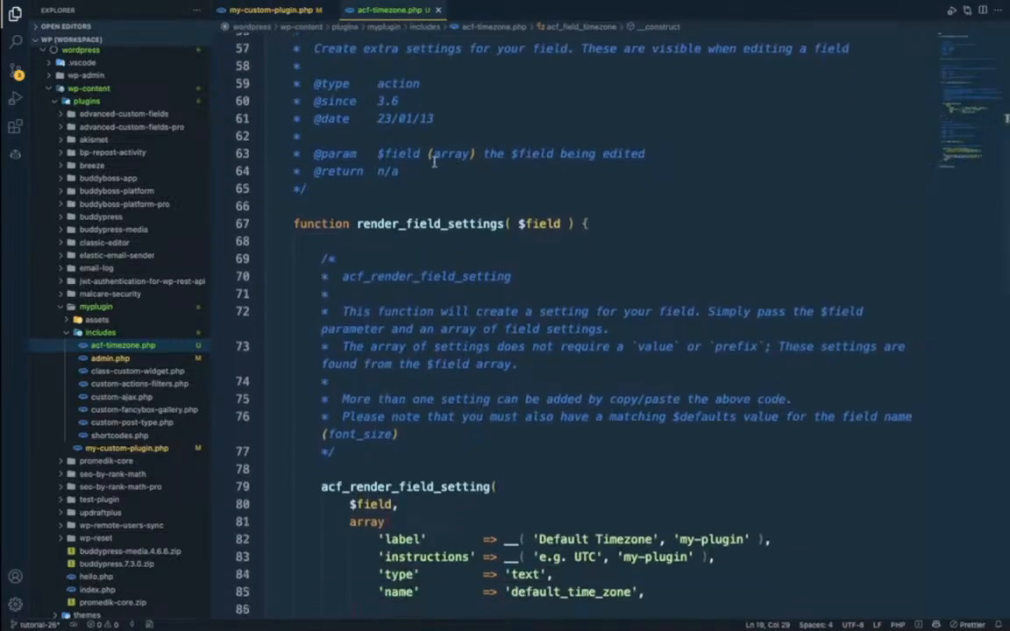
pyautogui.scroll(-5, 446, 211)
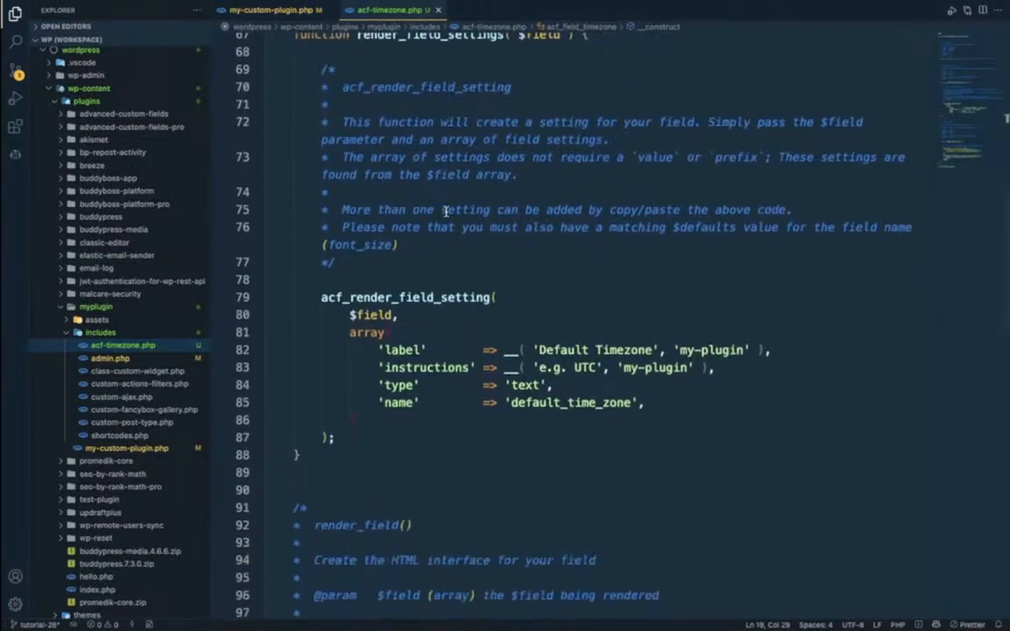
pyautogui.scroll(4, 445, 212)
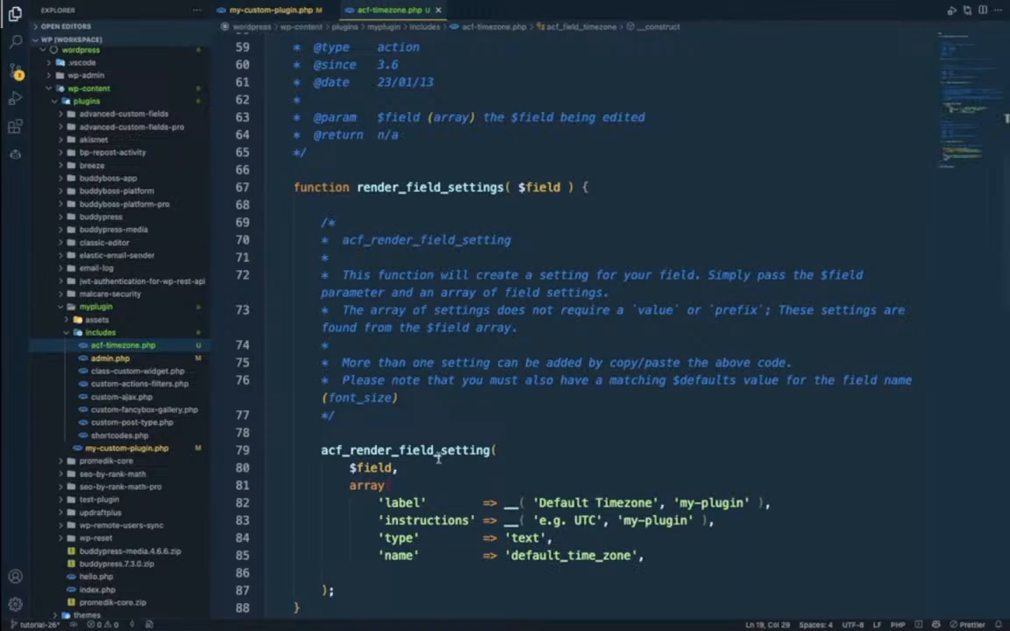
pyautogui.doubleClick(438, 450)
pyautogui.scroll(-3, 416, 435)
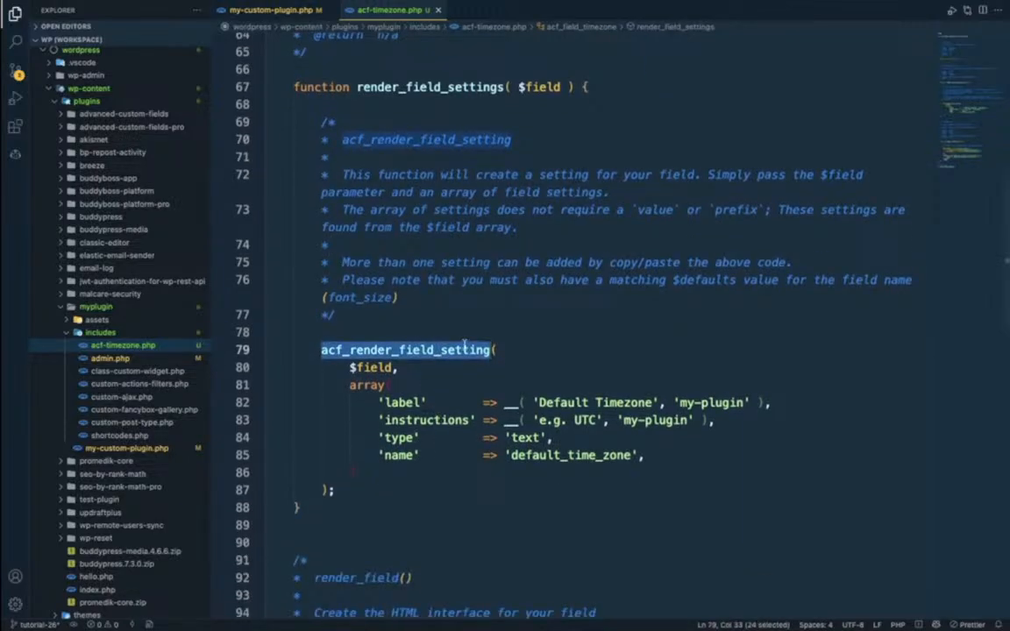
pyautogui.click(530, 399)
pyautogui.click(502, 349)
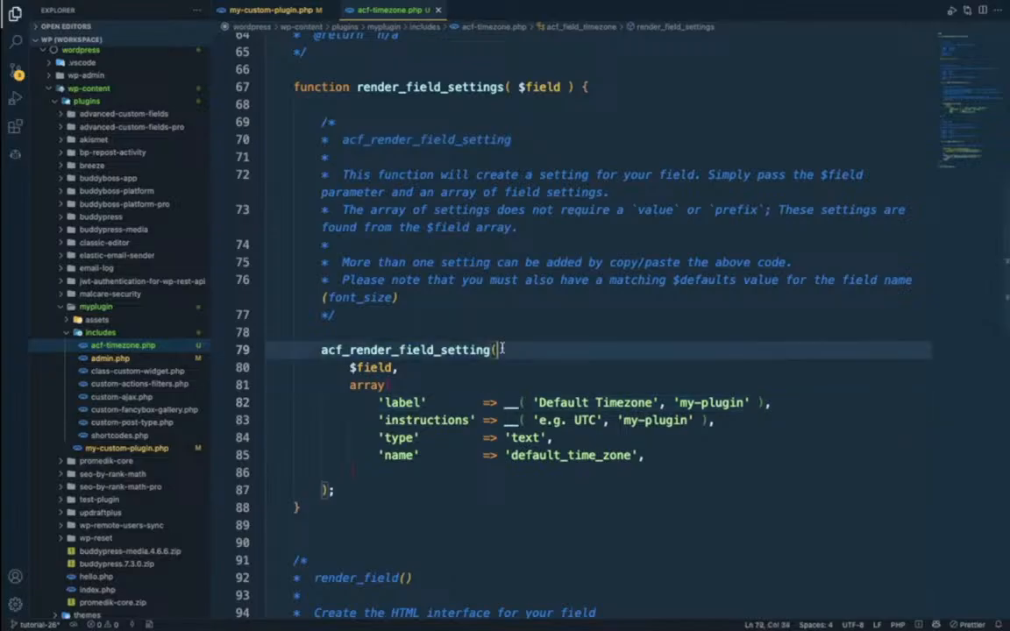
# - Switch to Chrome and locate the Default Timezone setting with its instructions in the Timezone field's settings
pyautogui.hotkey('ctrl', 'Left')
pyautogui.scroll(-2, 386, 317)
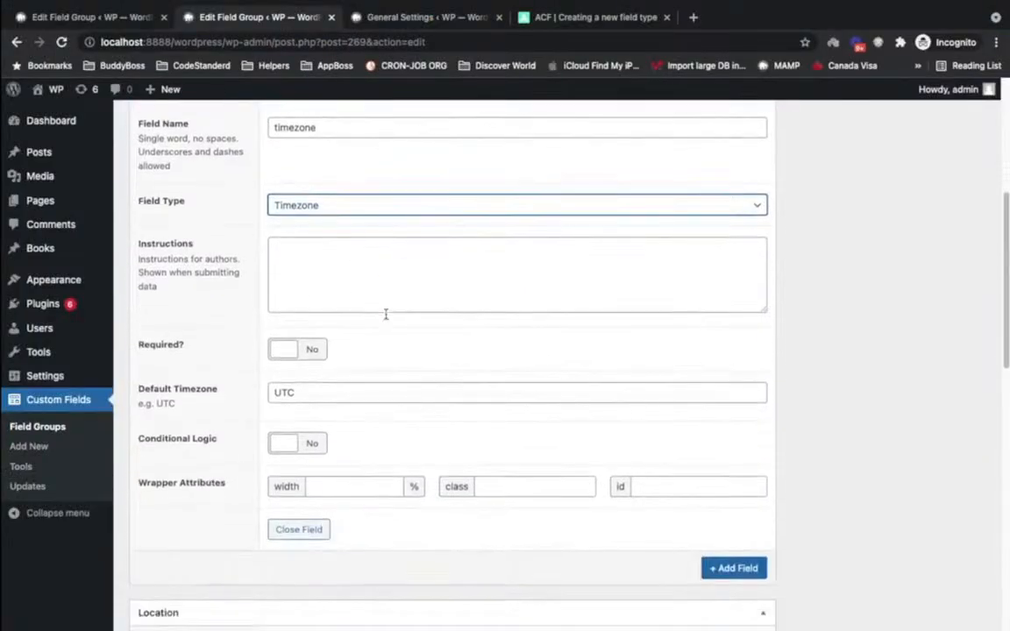
pyautogui.moveTo(135, 348); pyautogui.dragTo(203, 369)
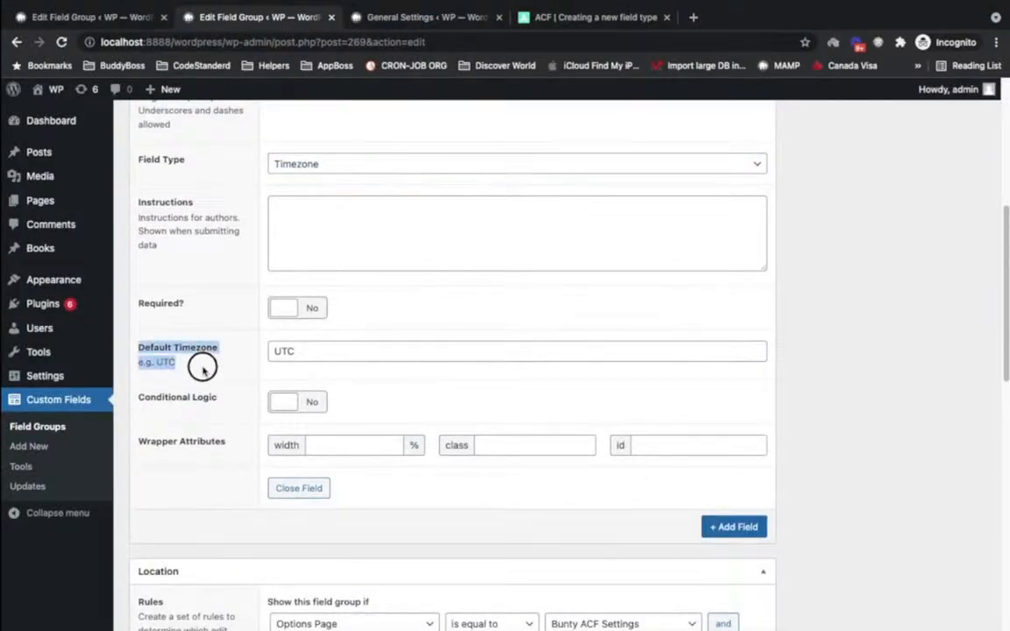
pyautogui.scroll(1, 237, 346)
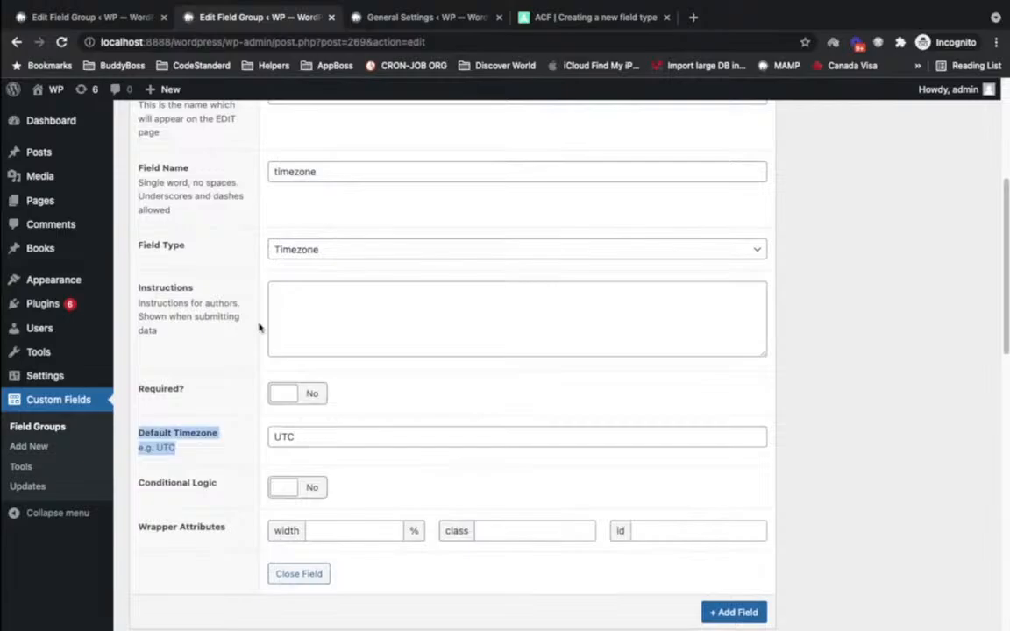
# - Return to VS Code and examine the render_field function, including the select markup that outputs the timezone choices
pyautogui.hotkey('ctrl', 'Right')
pyautogui.scroll(-2, 418, 403)
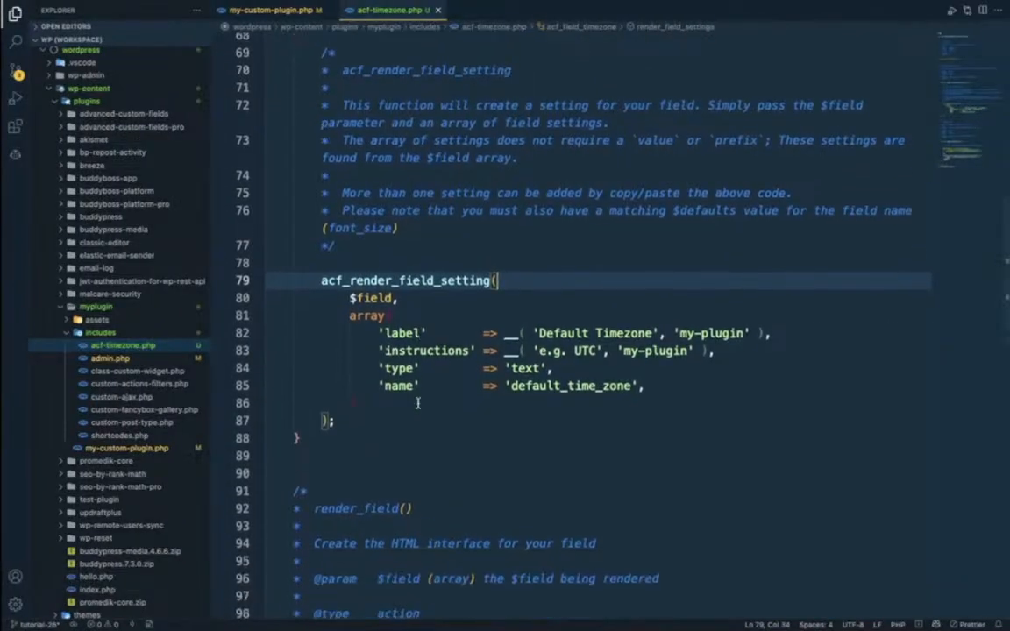
pyautogui.scroll(-5, 417, 403)
pyautogui.click(405, 419)
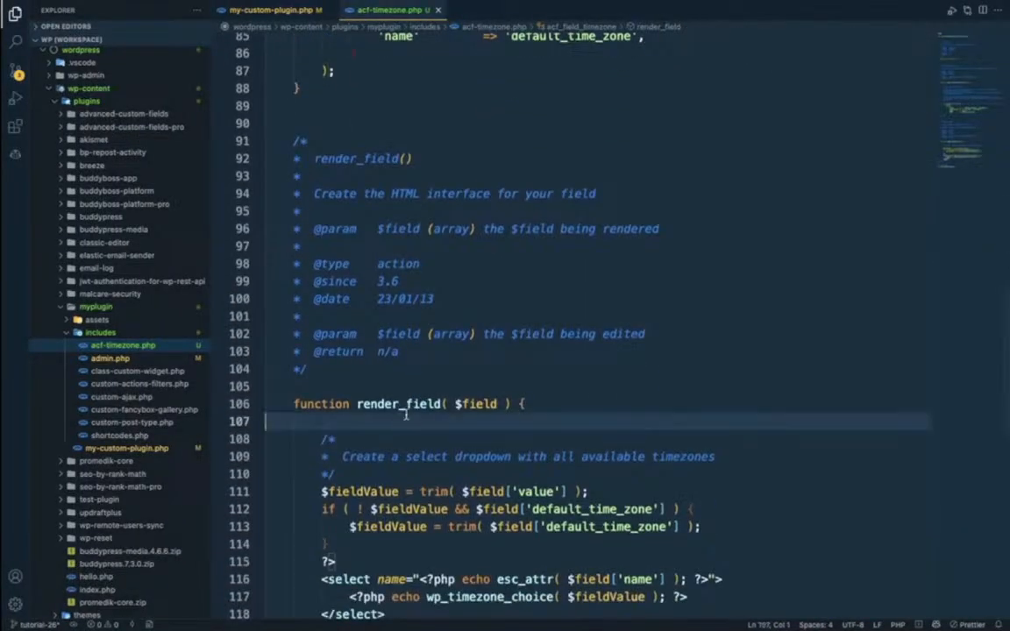
pyautogui.click(407, 402)
pyautogui.doubleClick(407, 402)
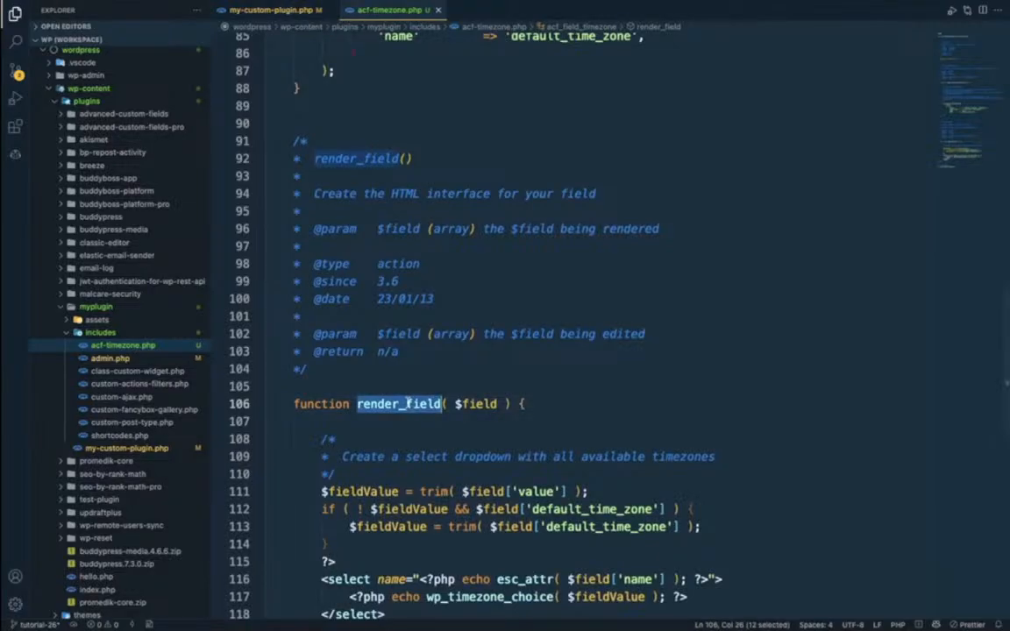
pyautogui.scroll(-3, 445, 351)
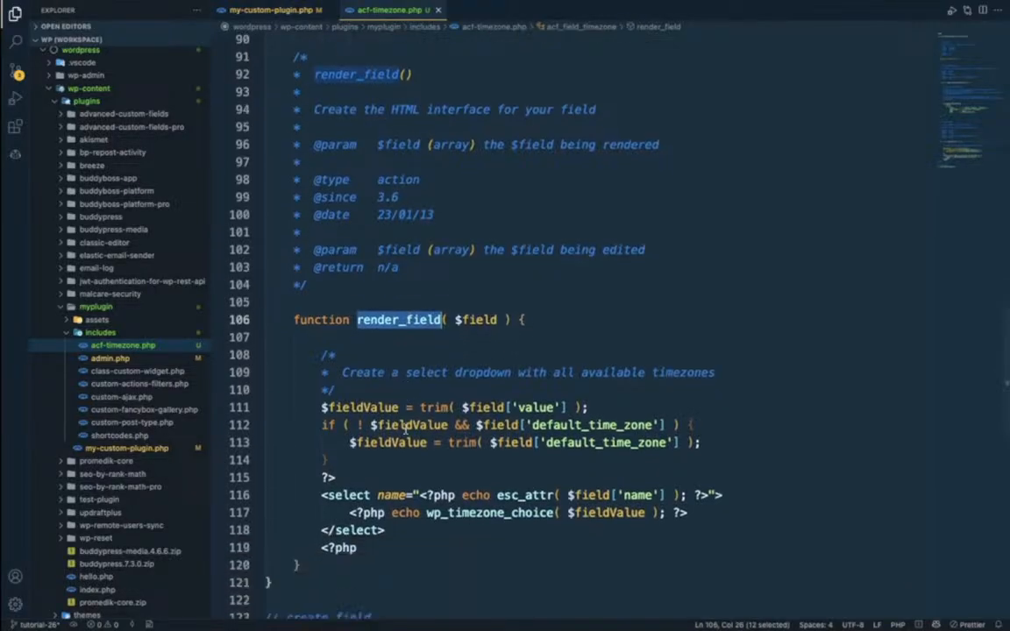
pyautogui.click(322, 441)
pyautogui.moveTo(322, 441); pyautogui.dragTo(392, 469)
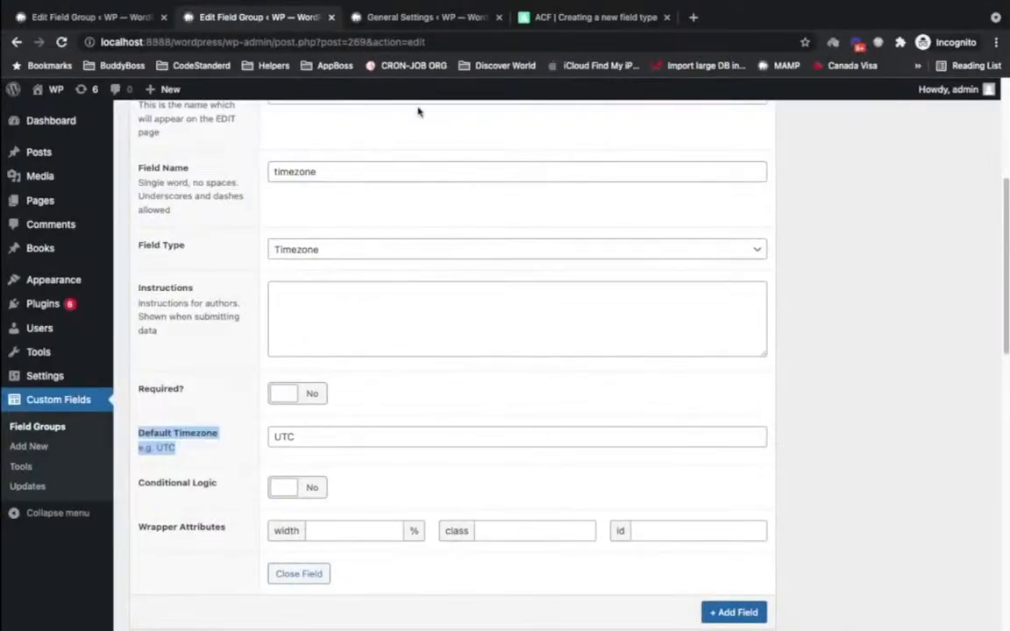
# - Switch to Chrome and open the Bunty ACF Settings options page to view the rendered Timezone dropdown
pyautogui.click(404, 20)
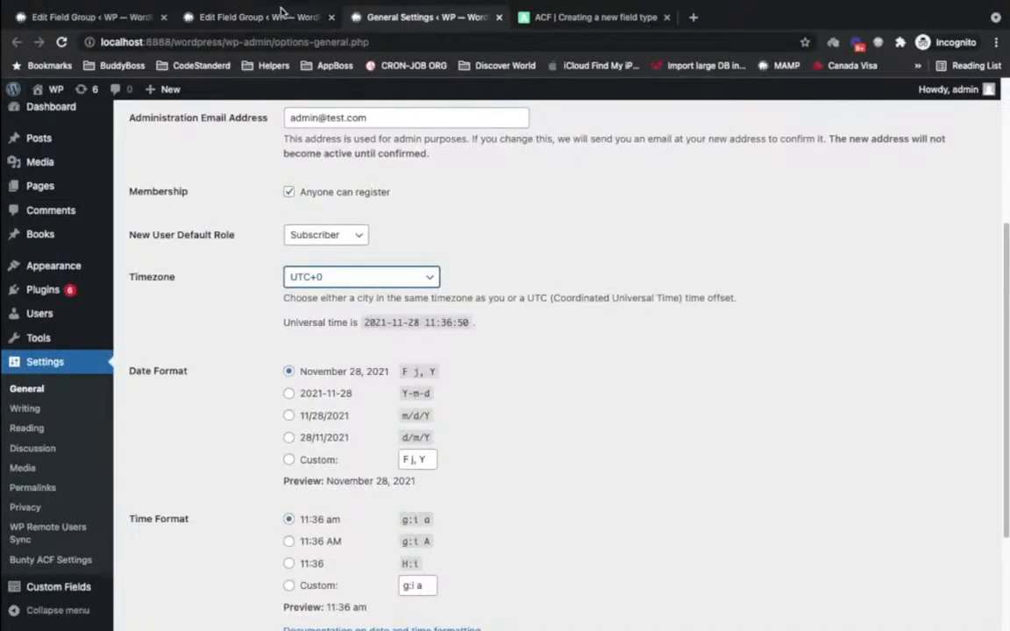
pyautogui.click(114, 20)
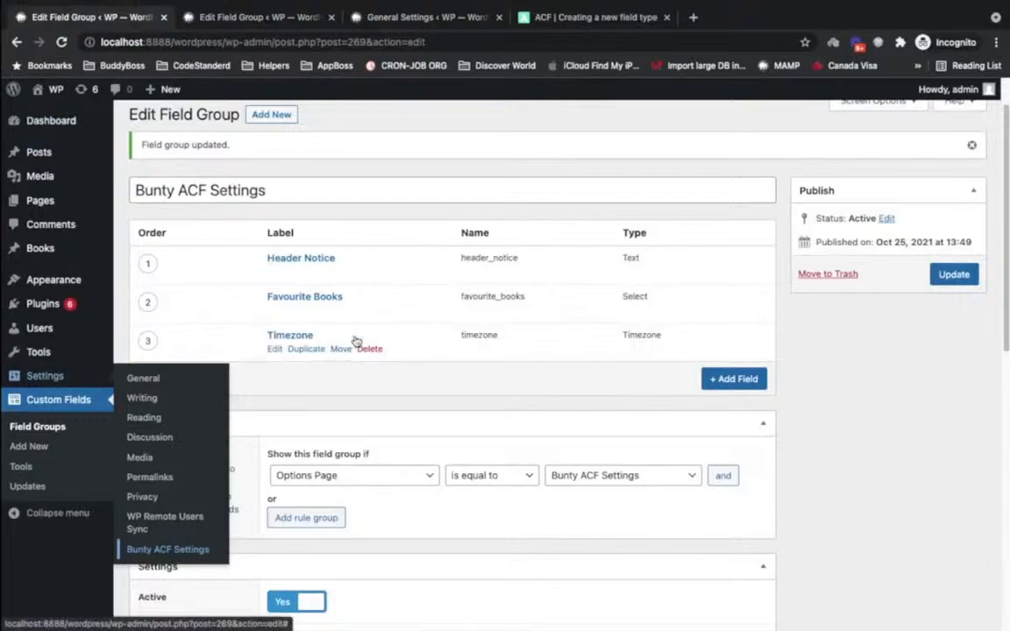
pyautogui.click(244, 18)
pyautogui.scroll(5, 333, 311)
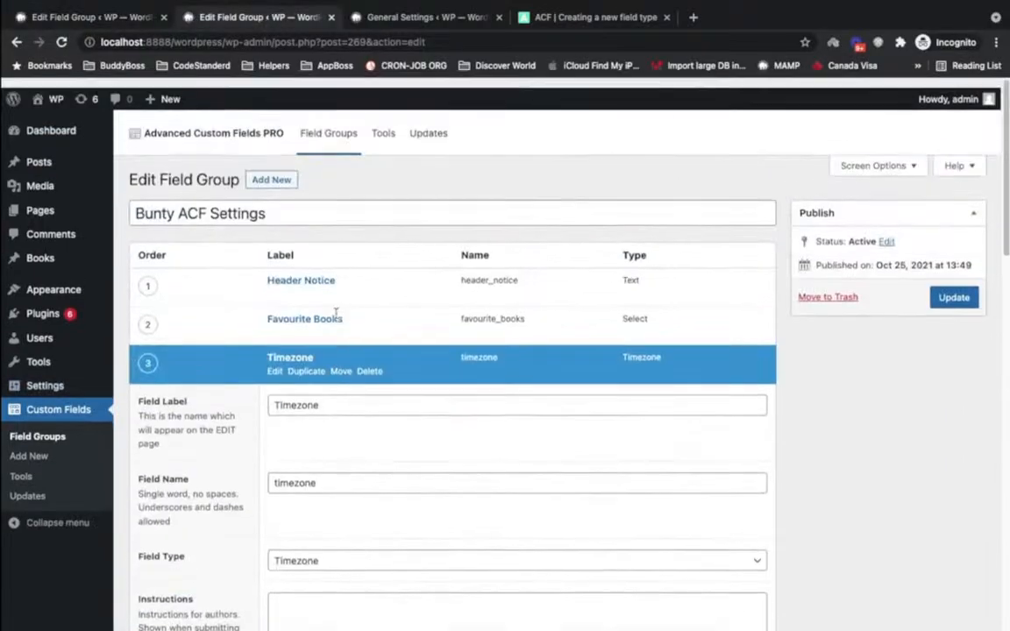
pyautogui.moveTo(39, 375)
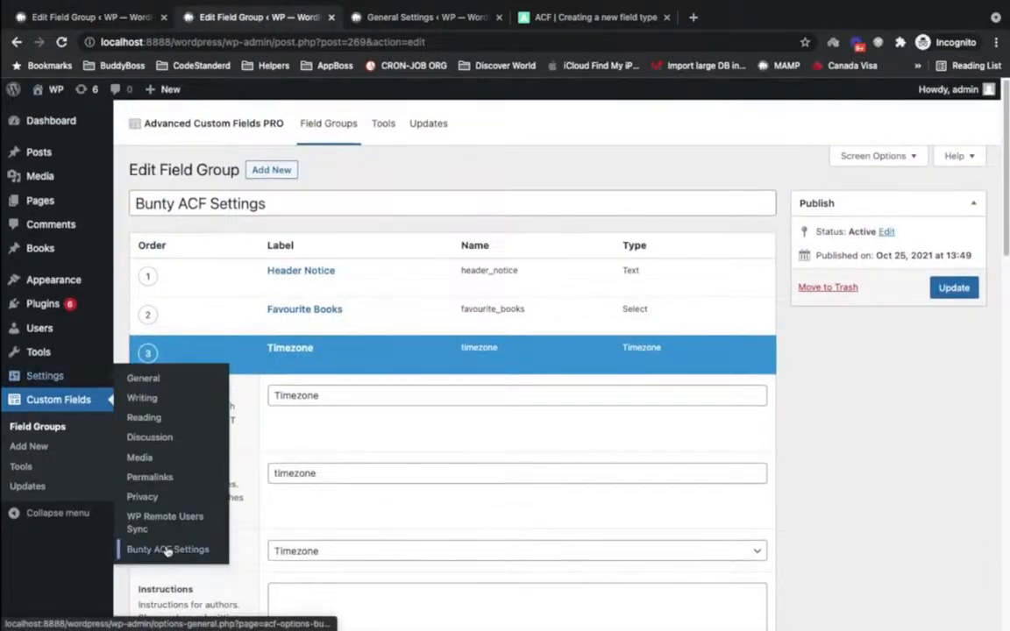
pyautogui.click(167, 550)
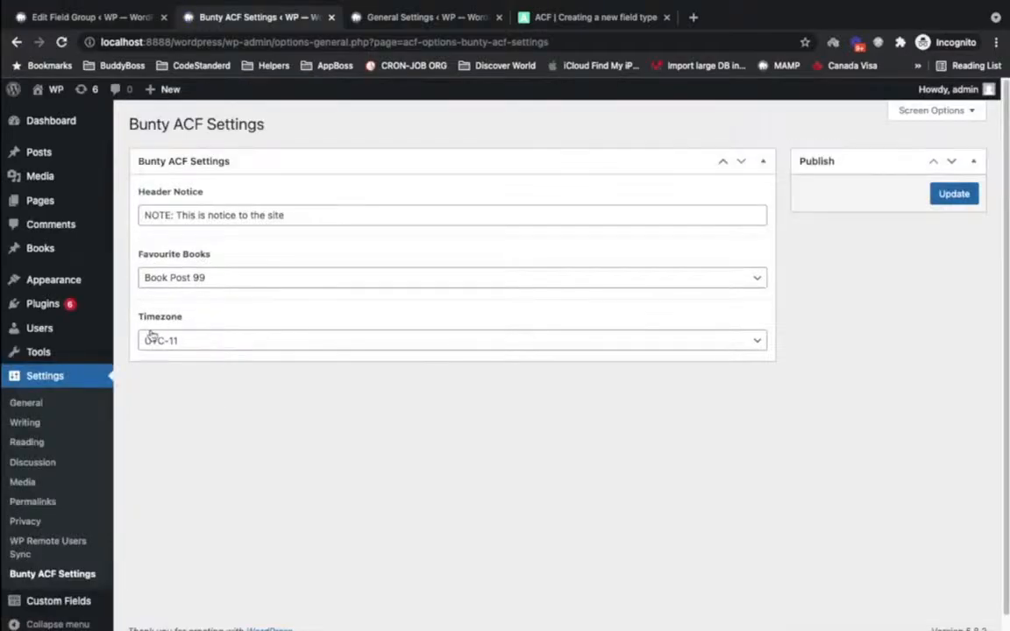
# - Return to VS Code and examine how the $fieldValue variable is used in the render_field function
pyautogui.hotkey('ctrl', 'Right')
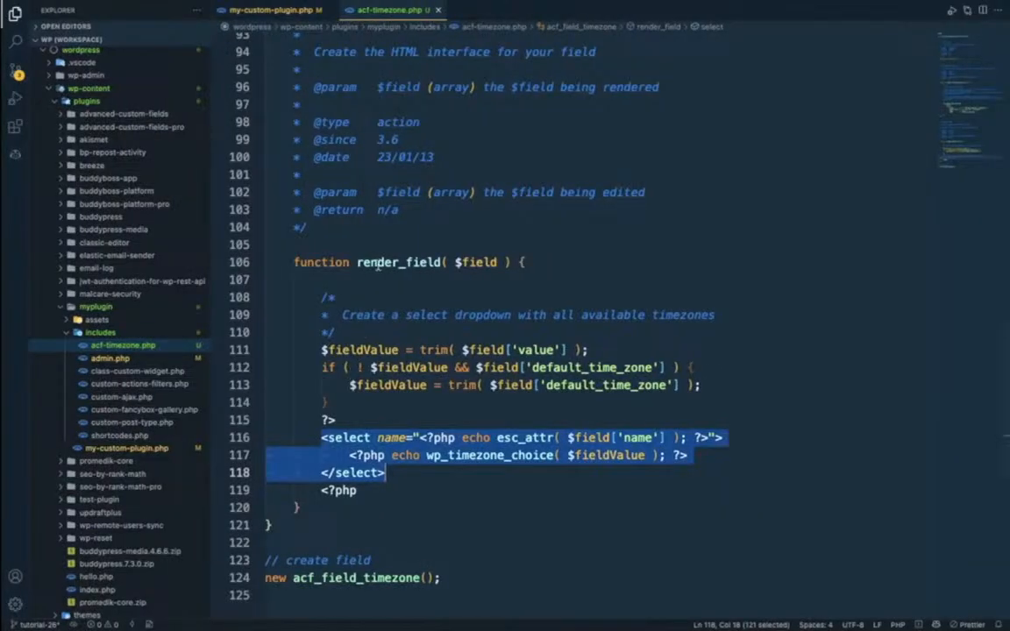
pyautogui.doubleClick(377, 263)
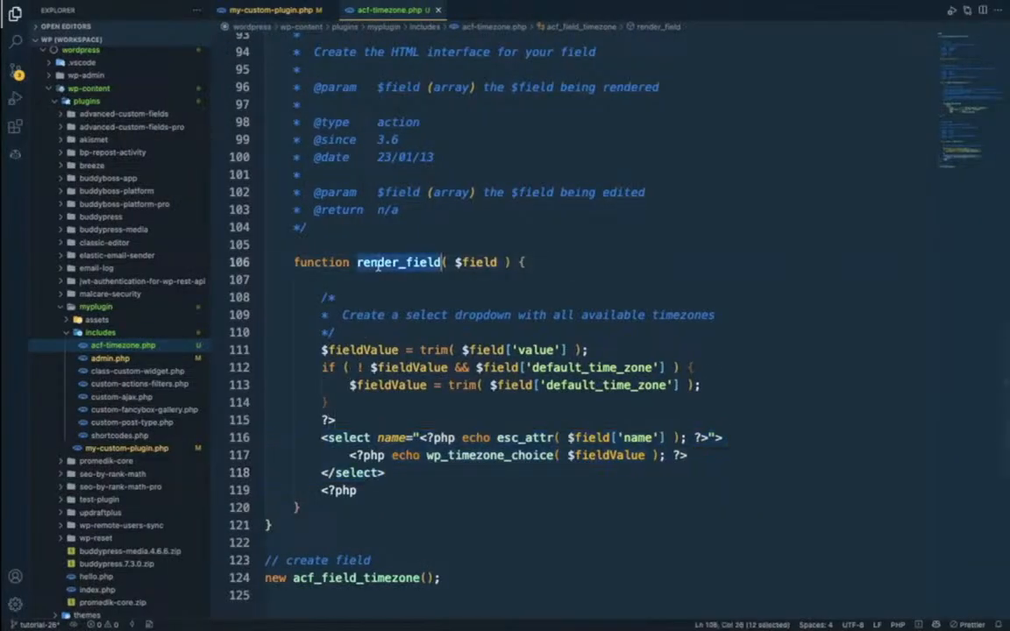
pyautogui.click(349, 350)
pyautogui.doubleClick(349, 350)
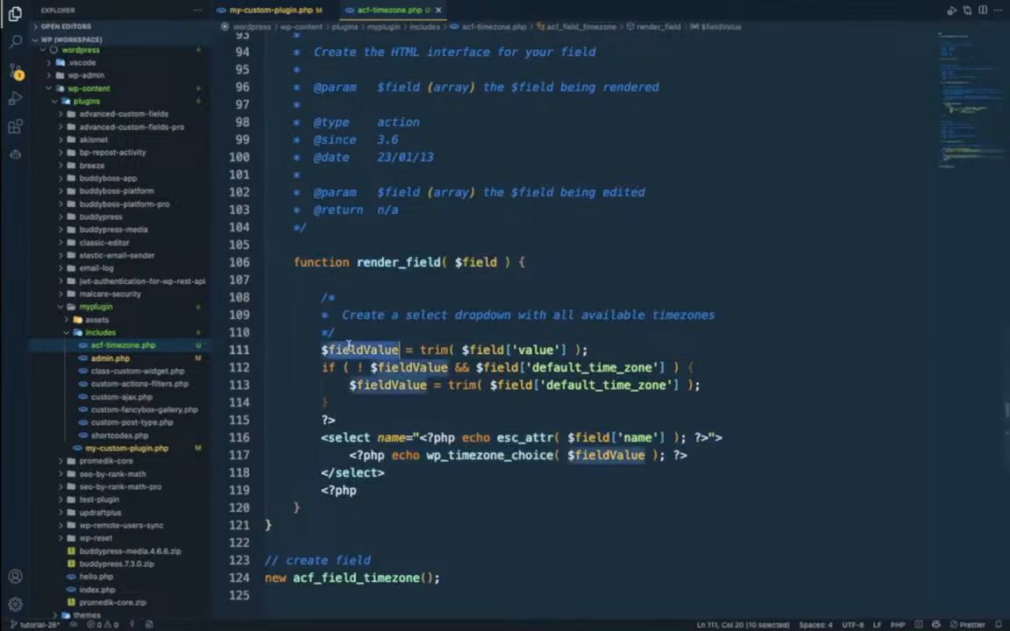
# - Examine how $fieldValue is read from the field's value and falls back to default_time_zone in render_field
pyautogui.doubleClick(488, 350)
pyautogui.click(376, 350)
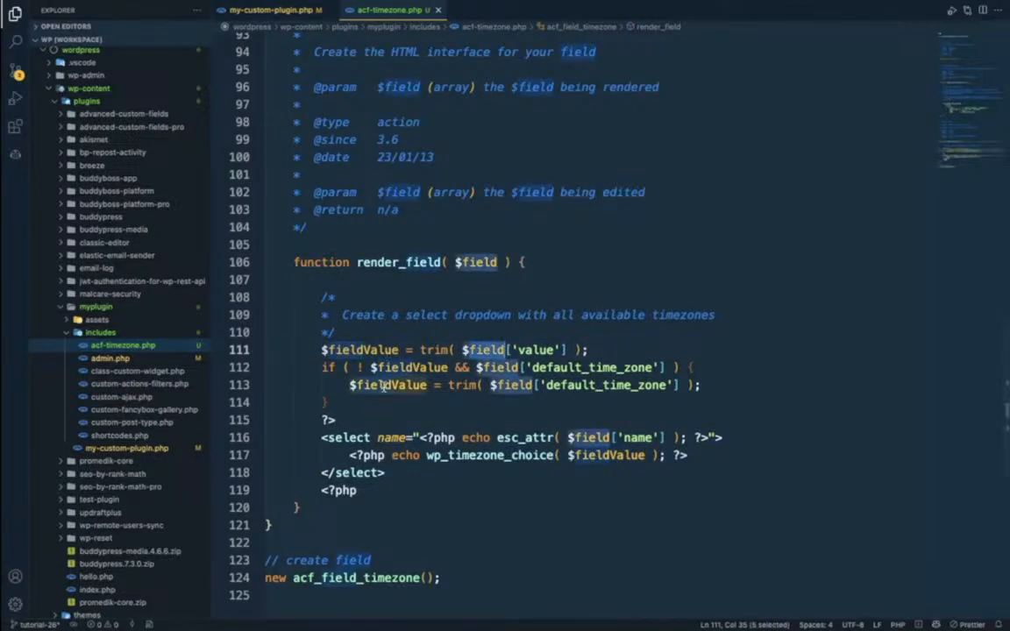
pyautogui.doubleClick(375, 350)
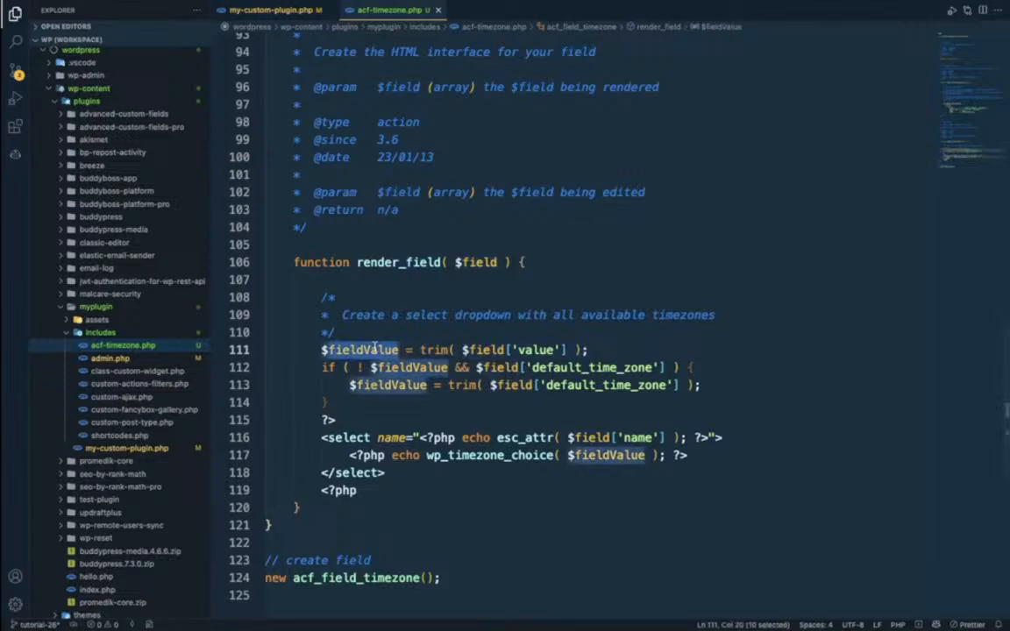
pyautogui.doubleClick(415, 366)
pyautogui.click(350, 385)
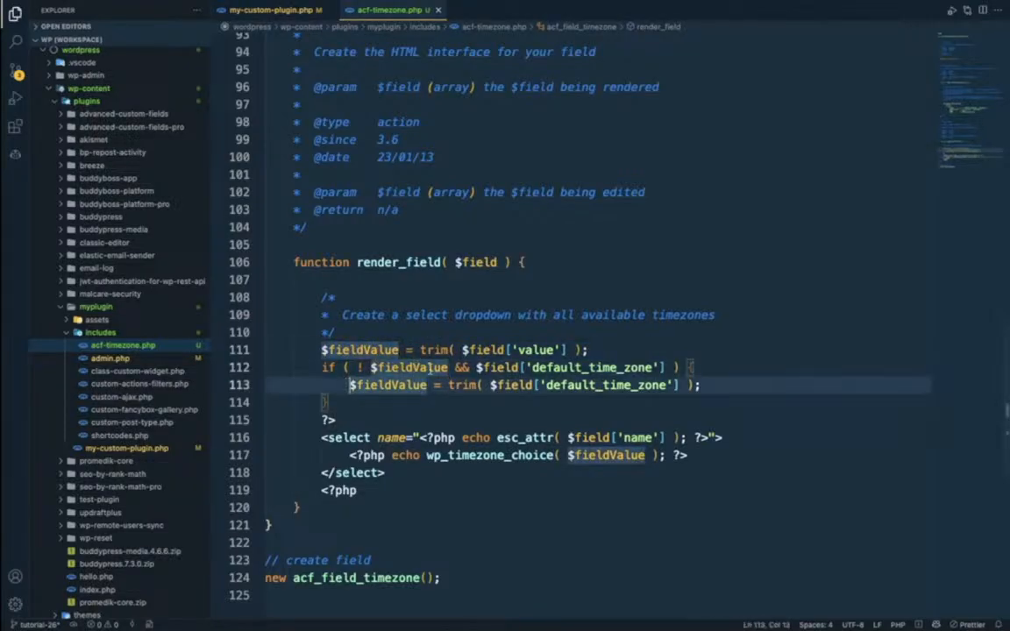
pyautogui.keyDown('shift'); pyautogui.click(689, 385); pyautogui.keyUp('shift')
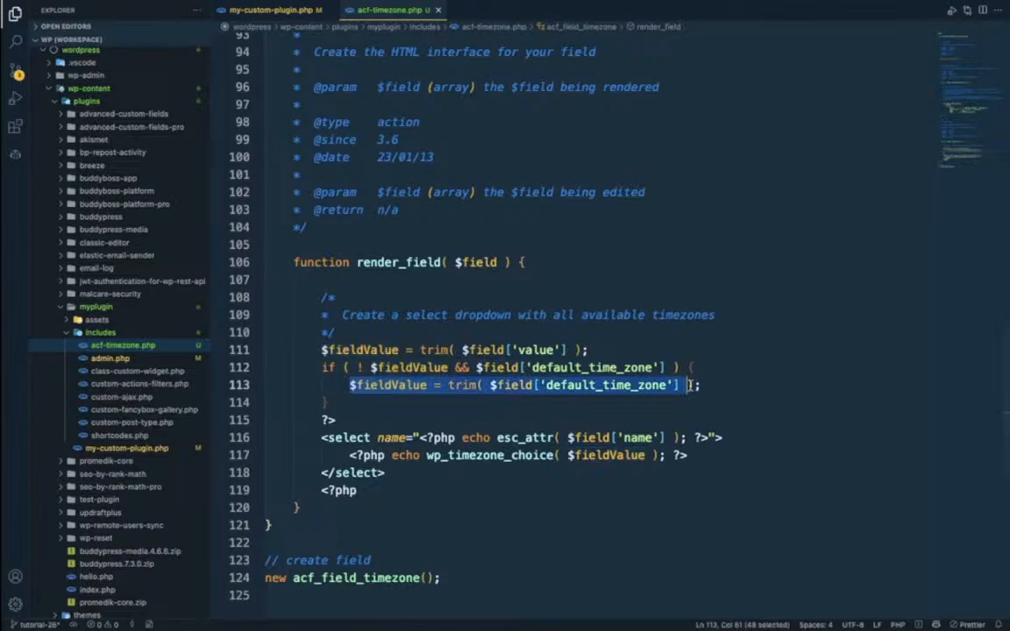
# - Examine the select markup and its wp_timezone_choice call, comparing it with the rendered Timezone dropdown in Chrome
pyautogui.scroll(-2, 368, 392)
pyautogui.click(342, 375)
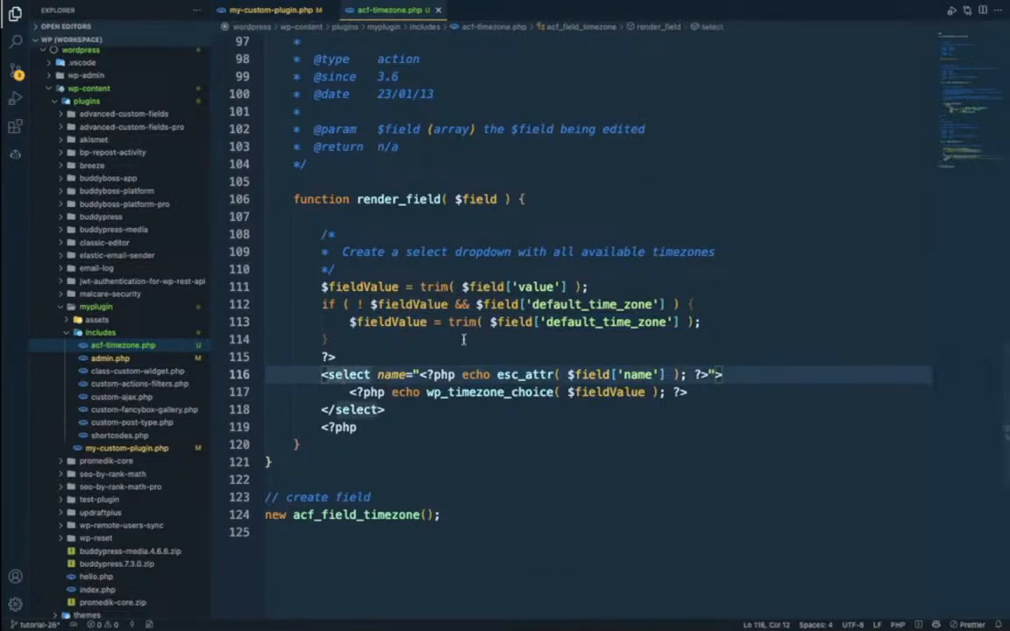
pyautogui.click(363, 412)
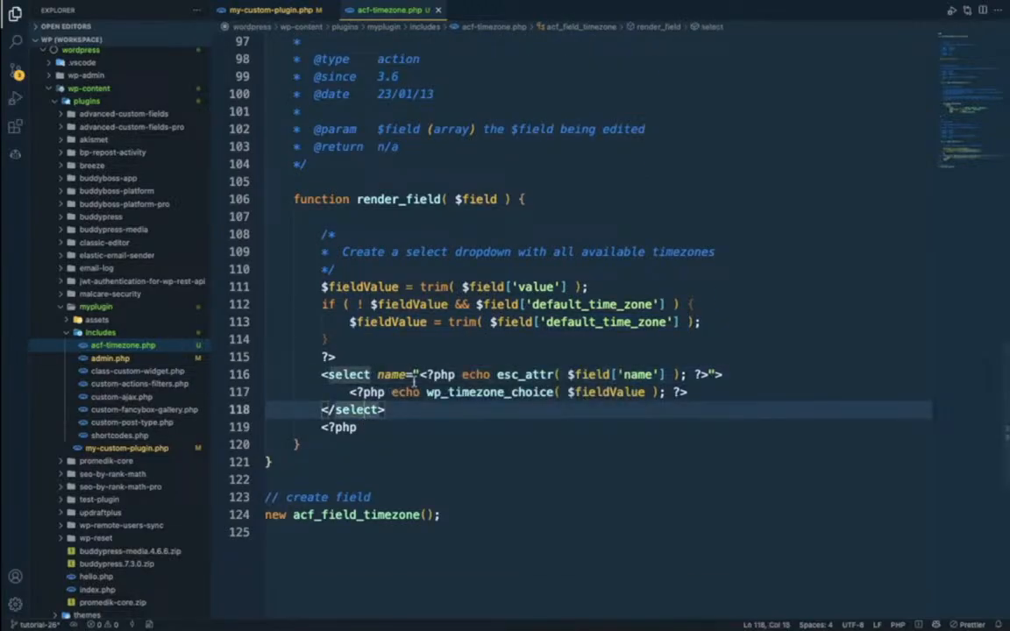
pyautogui.doubleClick(441, 391)
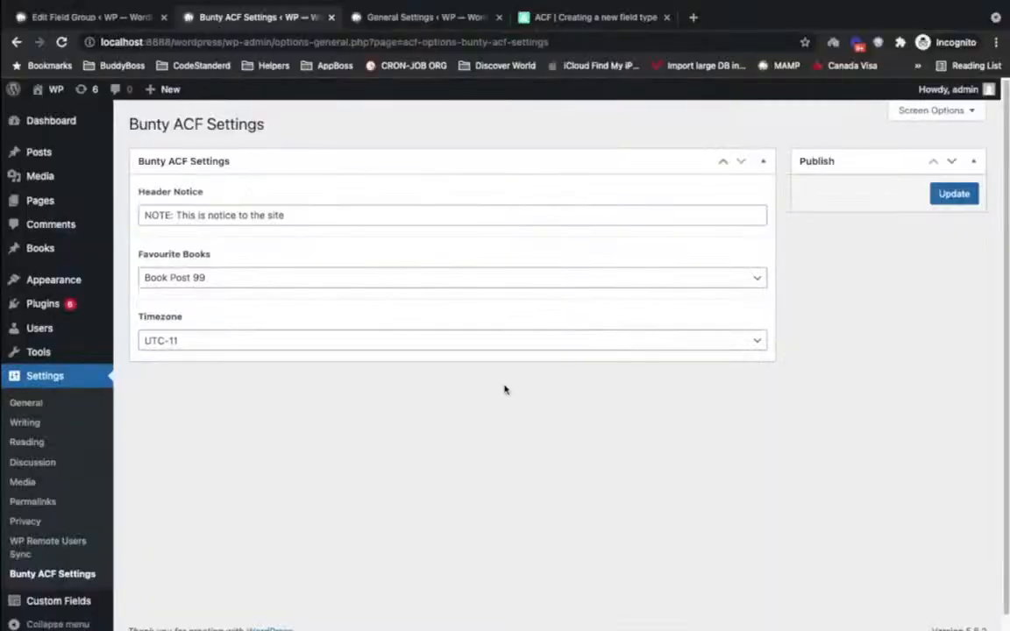
pyautogui.click(412, 340)
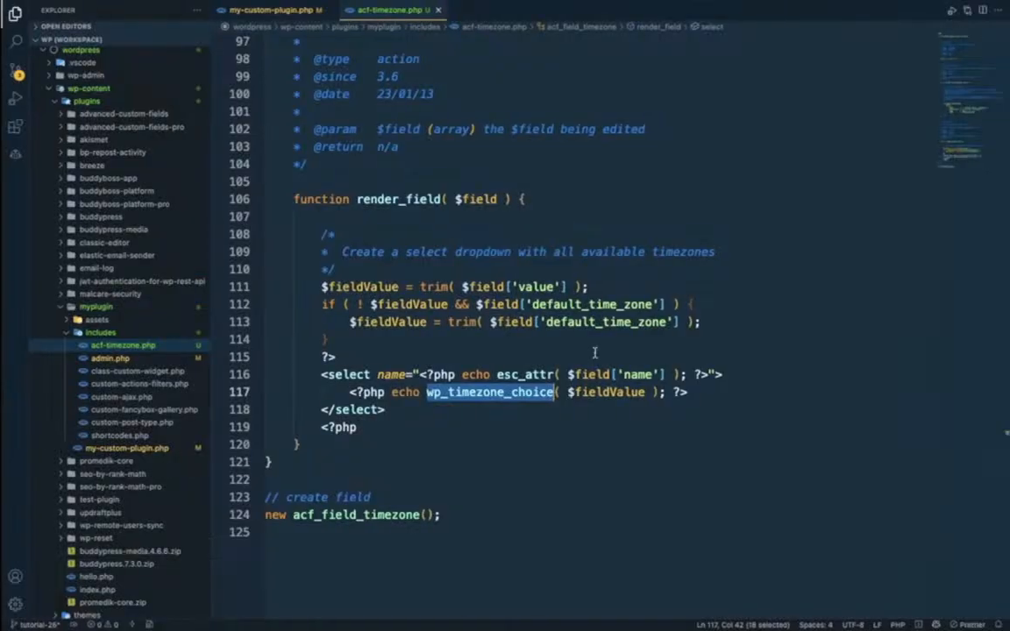
pyautogui.scroll(1, 526, 369)
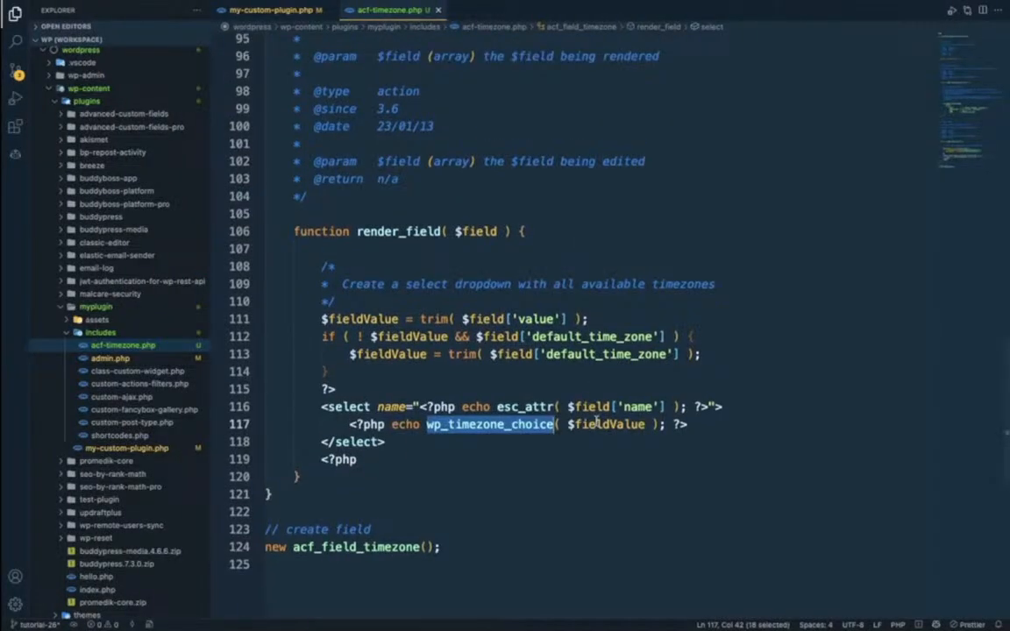
pyautogui.doubleClick(605, 424)
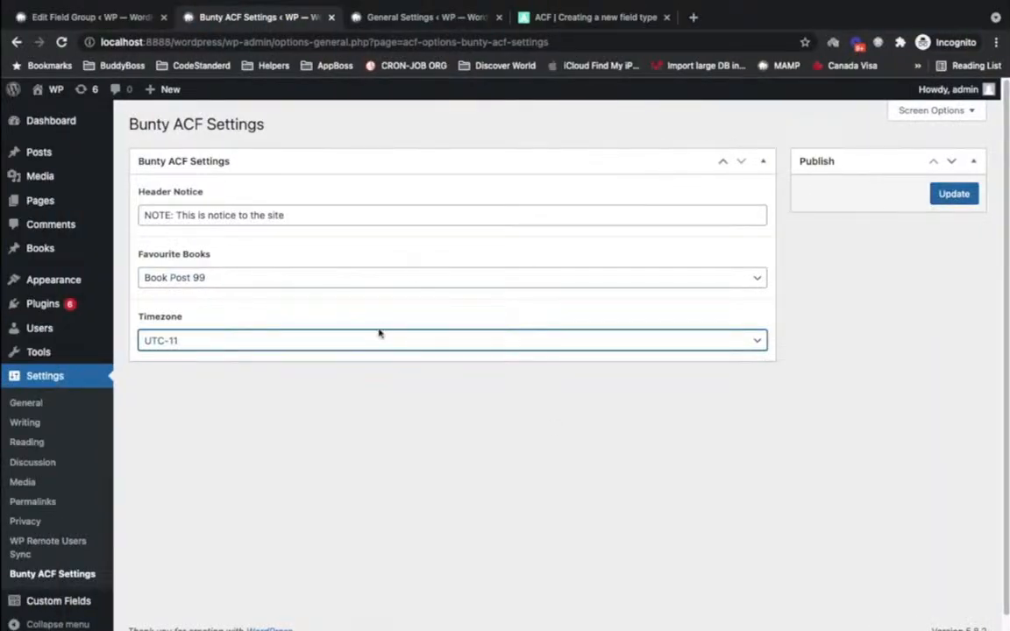
# - Set Timezone to UTC-8 on the Bunty ACF Settings page in Chrome and save the options
pyautogui.click(375, 342)
pyautogui.click(283, 442)
pyautogui.click(954, 193)
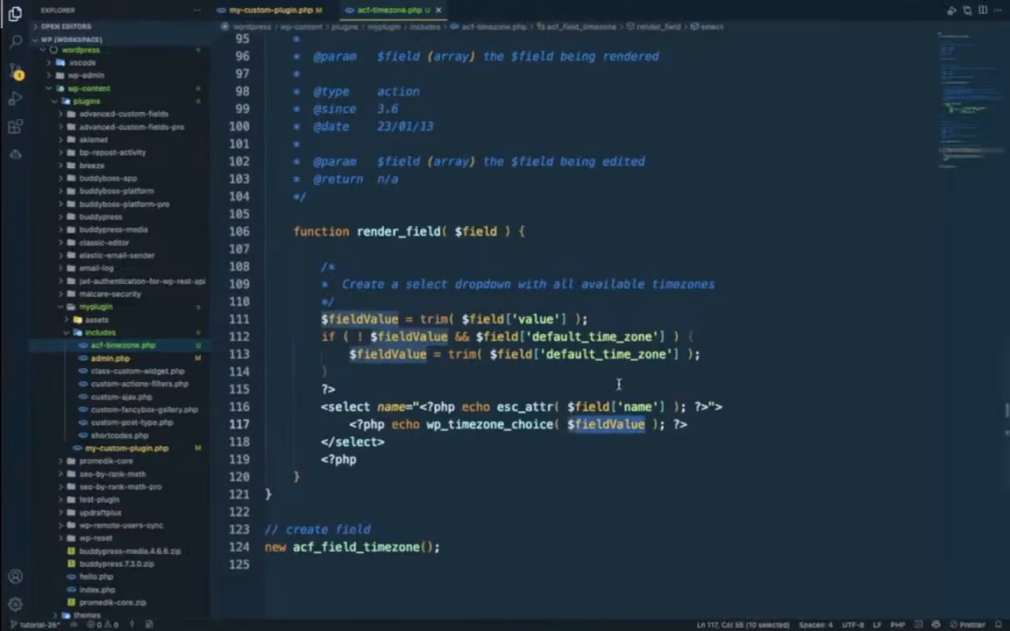
# - Return to VS Code and trace how $field['value'] is passed through $fieldValue to wp_timezone_choice, including that function's documentation
pyautogui.click(325, 319)
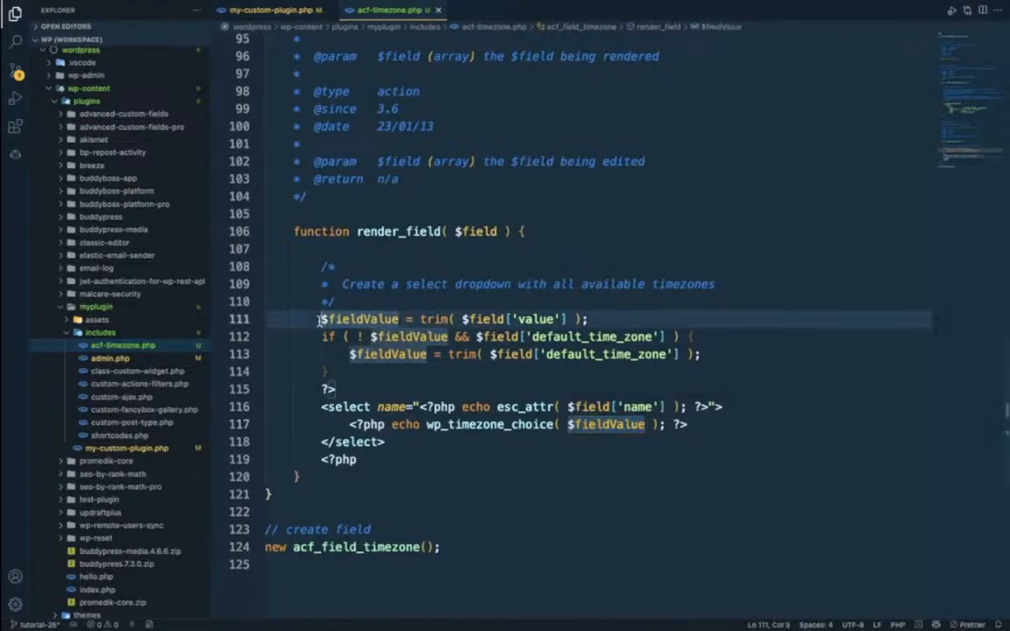
pyautogui.doubleClick(399, 319)
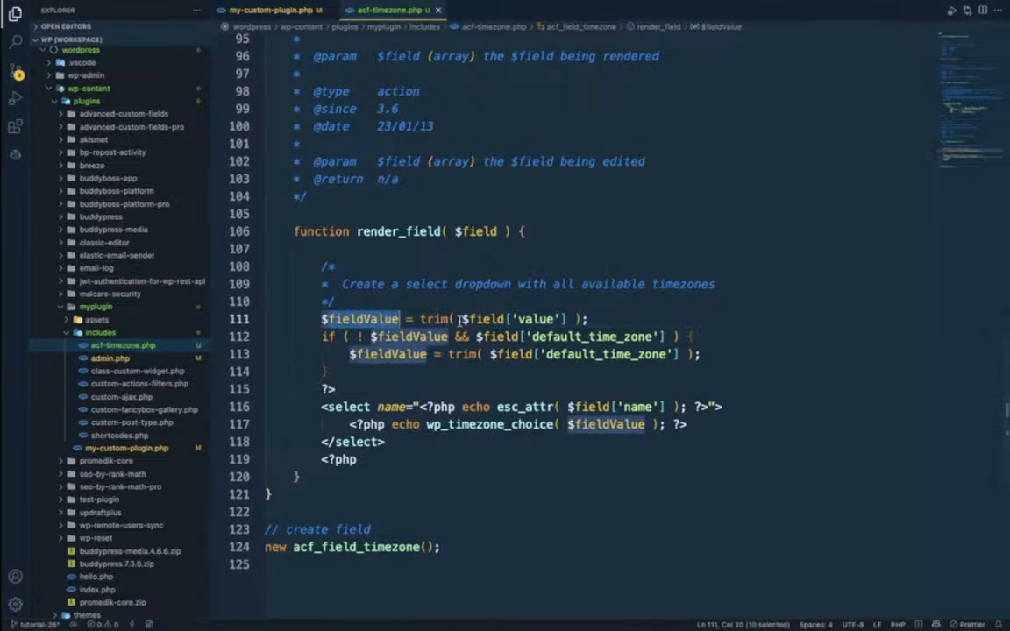
pyautogui.moveTo(460, 321); pyautogui.dragTo(568, 319)
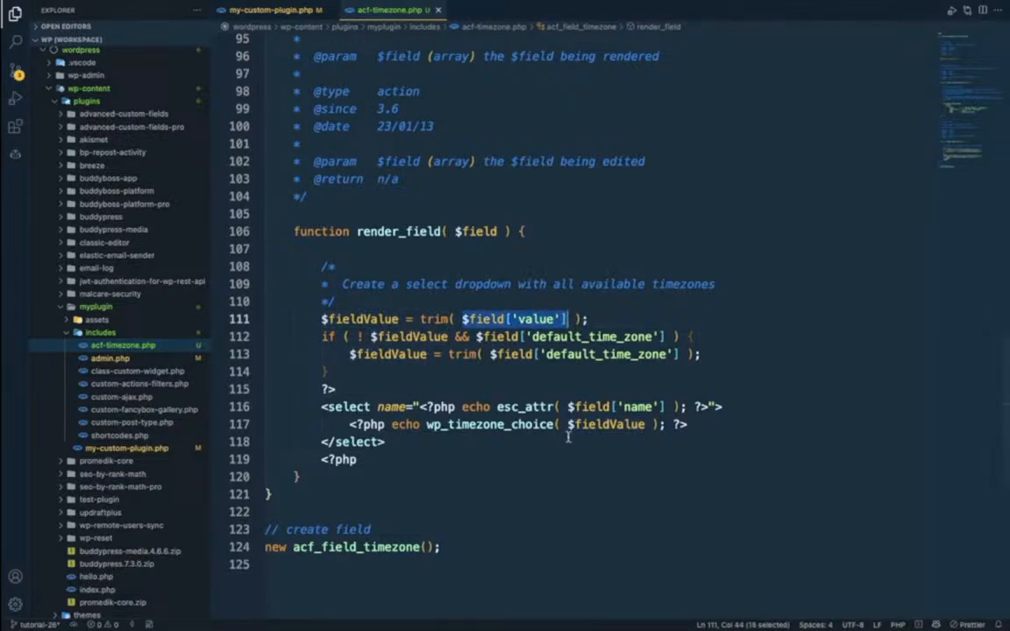
pyautogui.moveTo(567, 424); pyautogui.dragTo(650, 425)
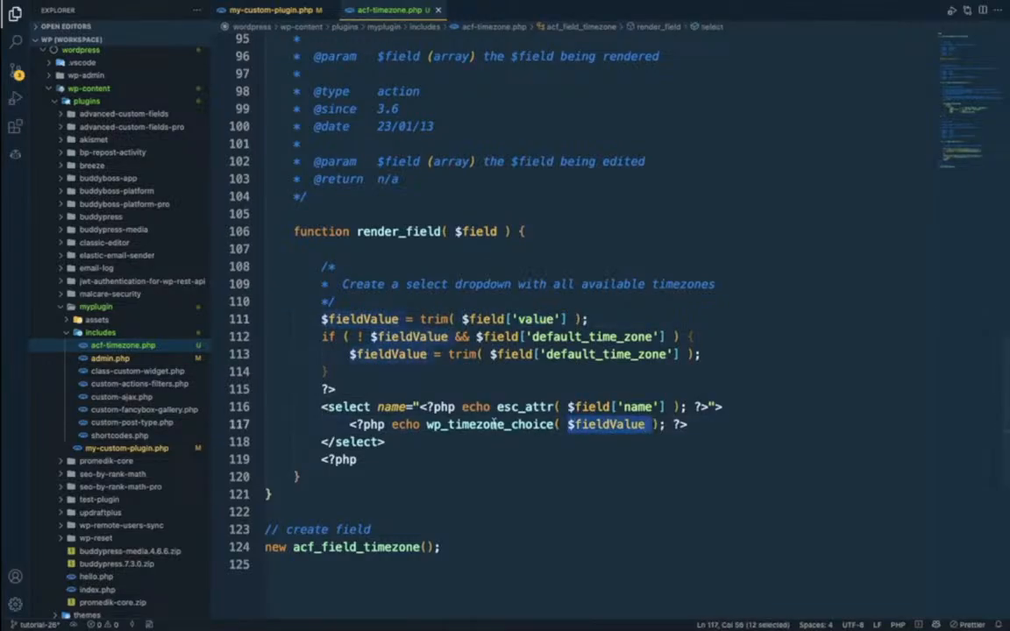
pyautogui.moveTo(484, 424)
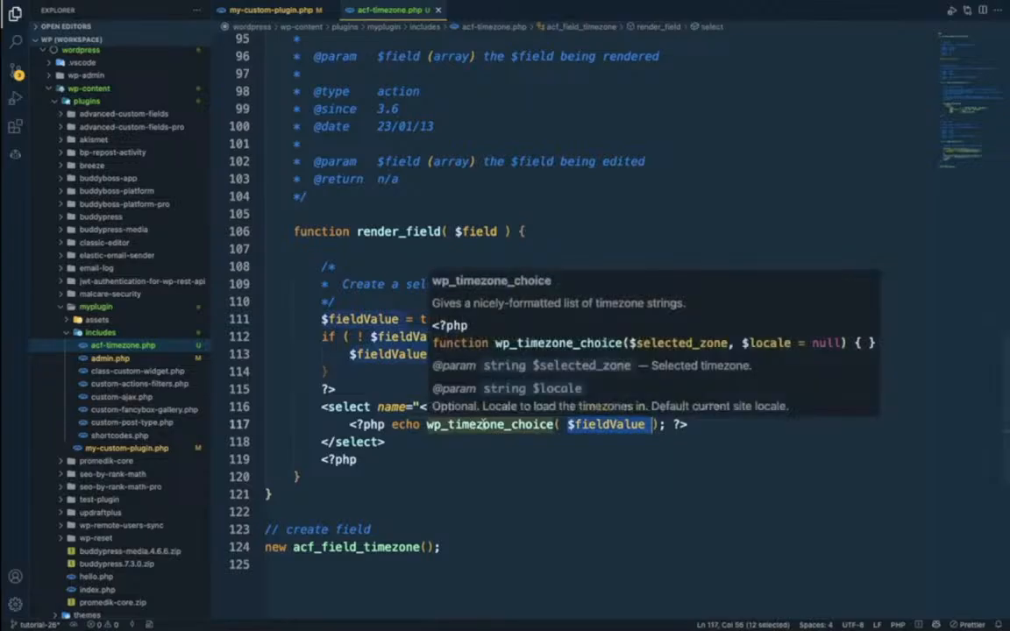
# - Switch to Chrome and check the saved Timezone value on the Bunty ACF Settings page
pyautogui.press('super+Tab')
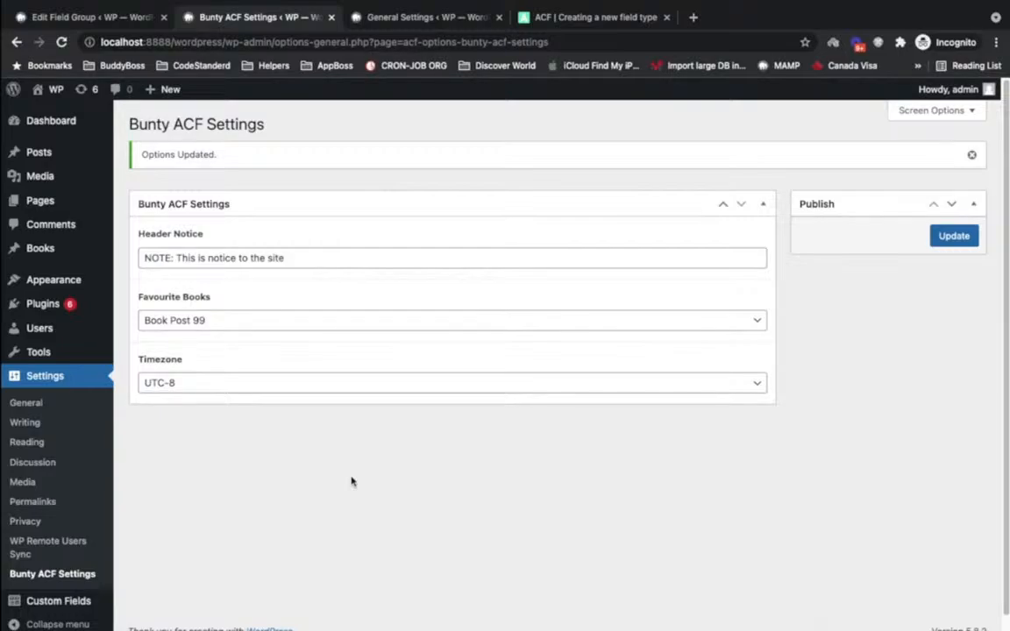
pyautogui.moveTo(419, 4)
pyautogui.moveTo(613, 5)
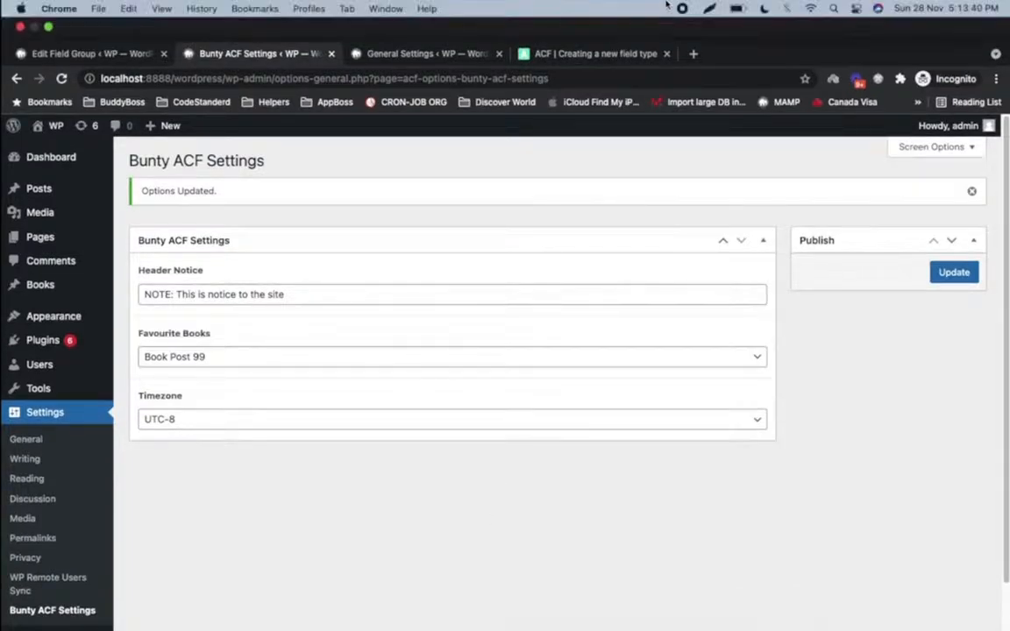
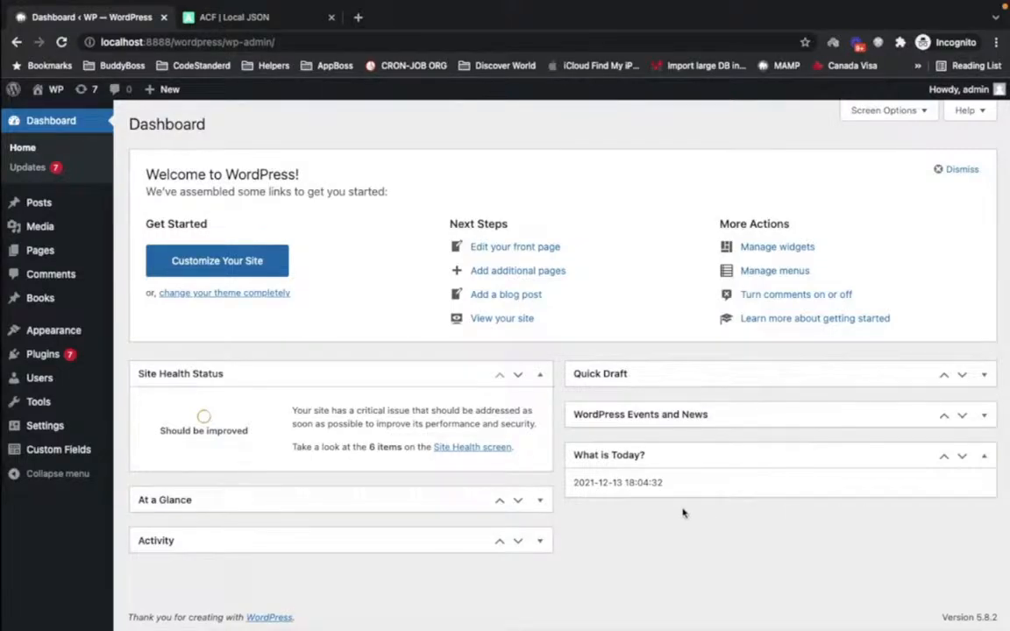
# - Open the Advanced Custom Fields Tools page to view the field group export and import options
pyautogui.moveTo(85, 450)
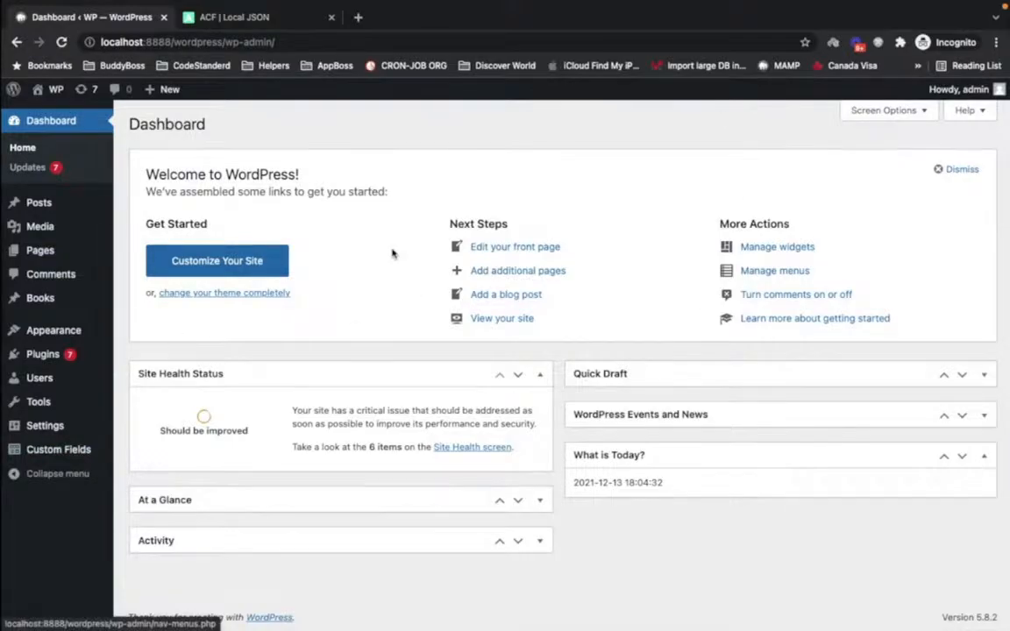
pyautogui.click(72, 453)
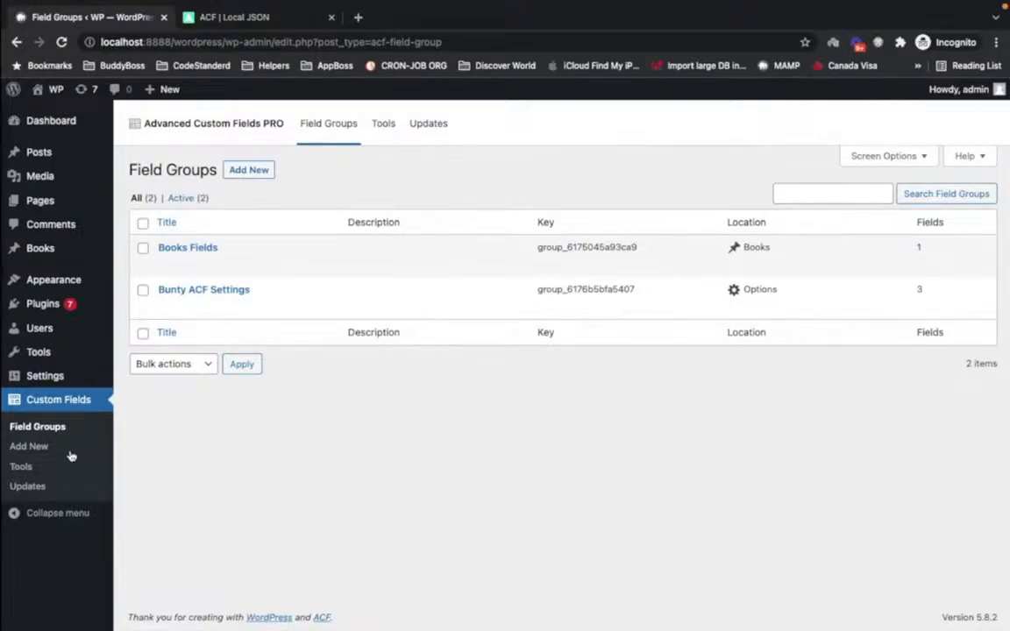
pyautogui.click(386, 125)
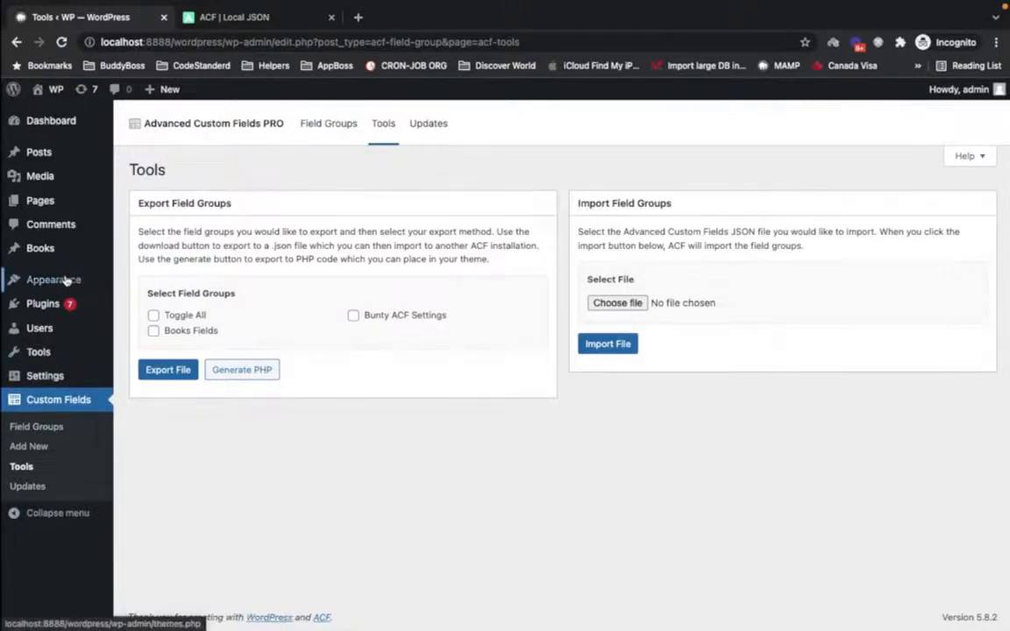
# - Open the installed themes page to check which theme is active
pyautogui.moveTo(74, 279)
pyautogui.click(141, 282)
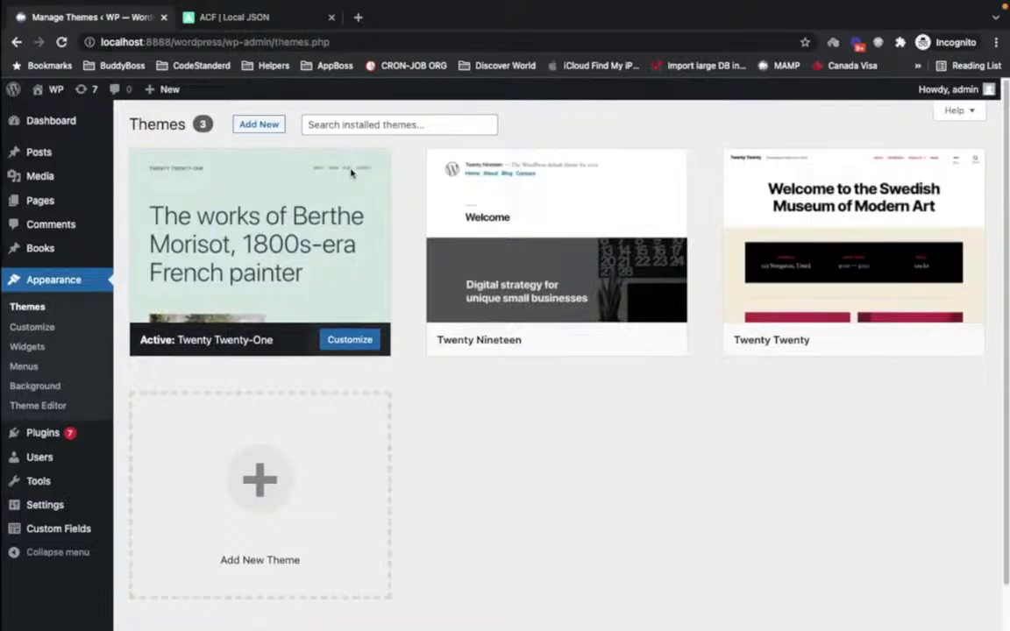
pyautogui.moveTo(266, 241)
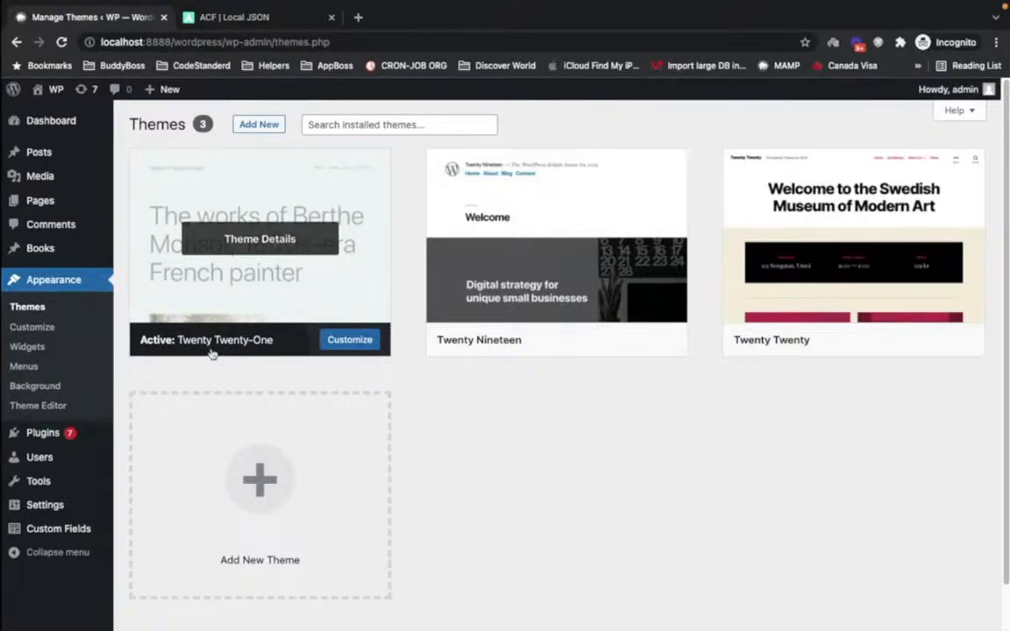
# - Switch to VS Code and create a folder named acf-json in wp-content/themes/twentytwentyone
pyautogui.press('super+Tab')
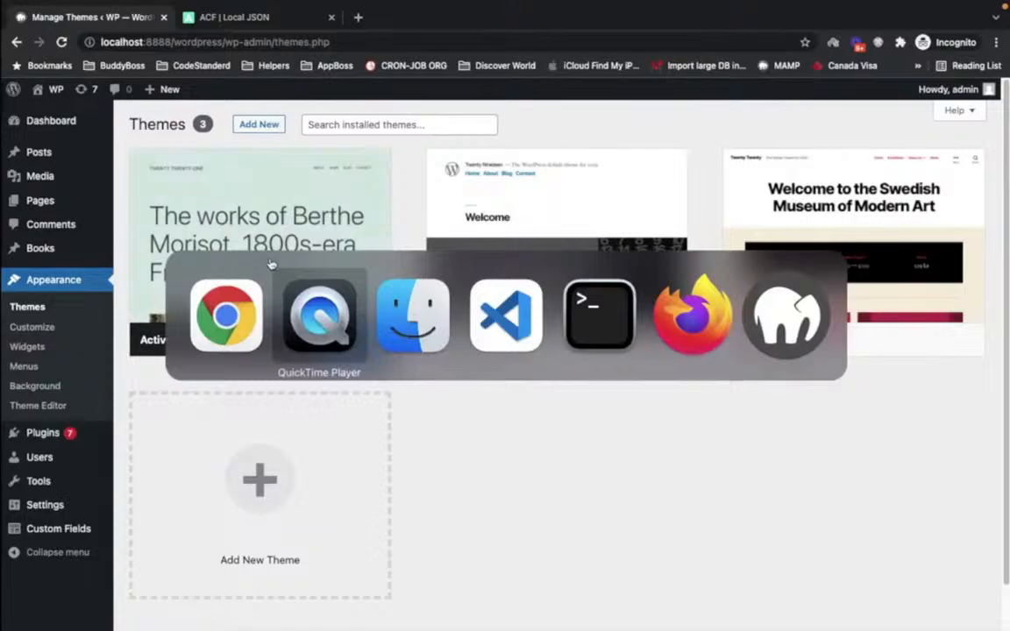
pyautogui.press('super+Tab')
pyautogui.press('super+Tab')
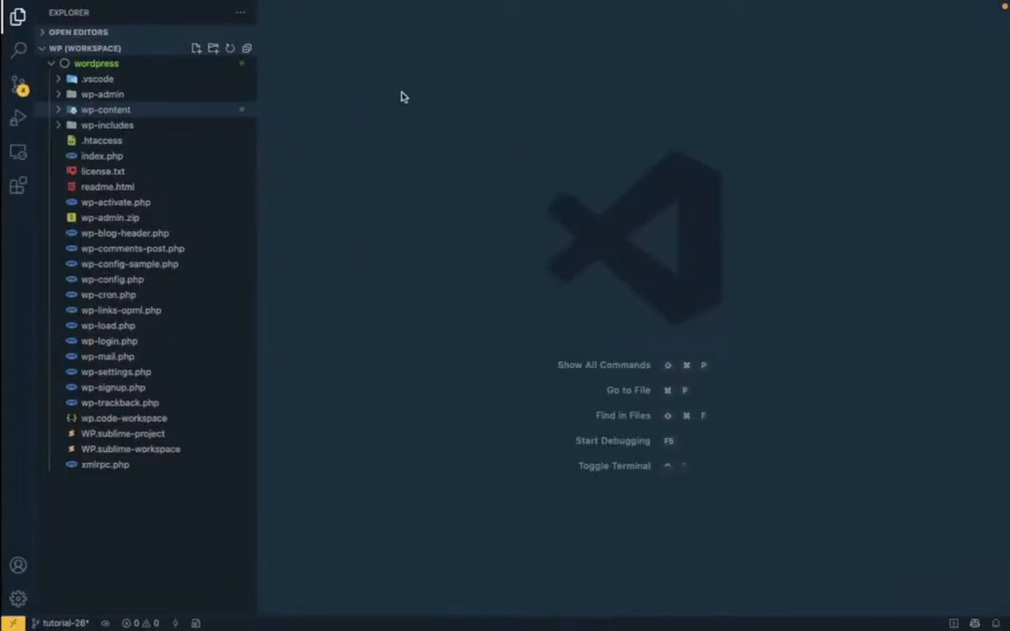
pyautogui.click(129, 111)
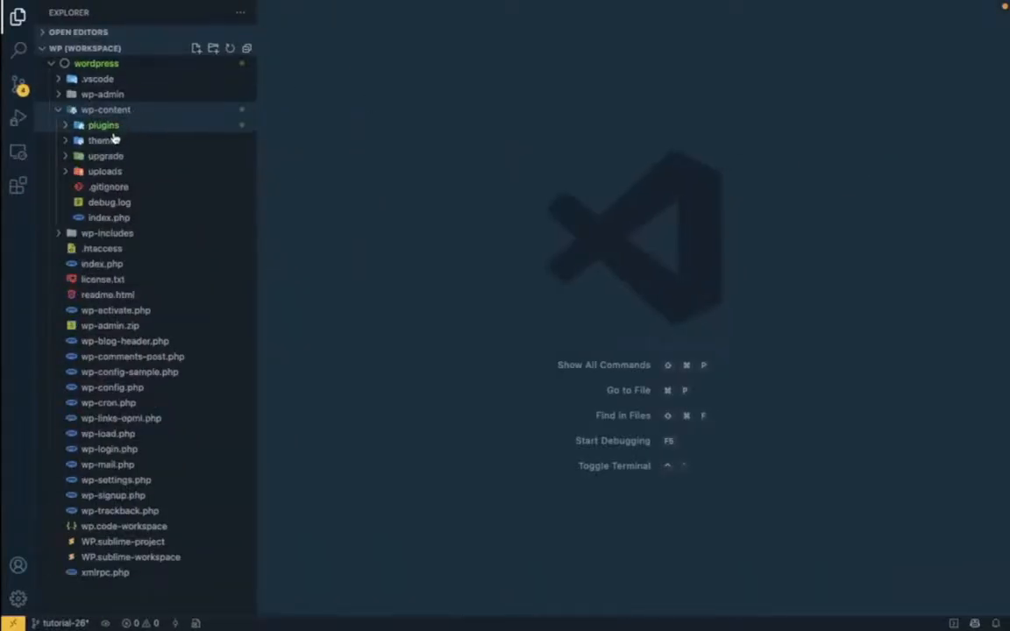
pyautogui.click(112, 140)
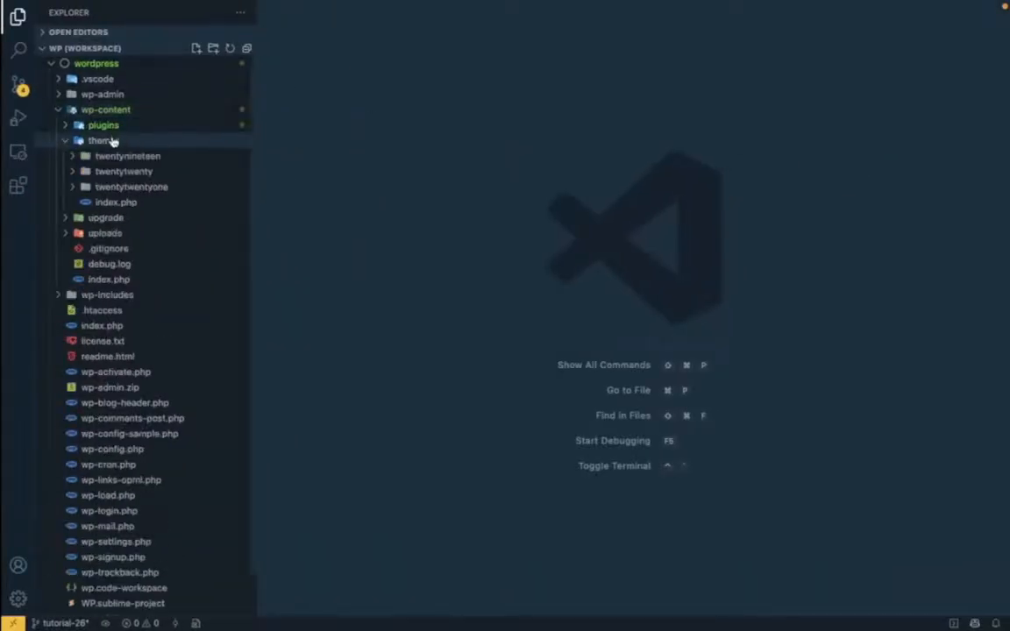
pyautogui.click(143, 187)
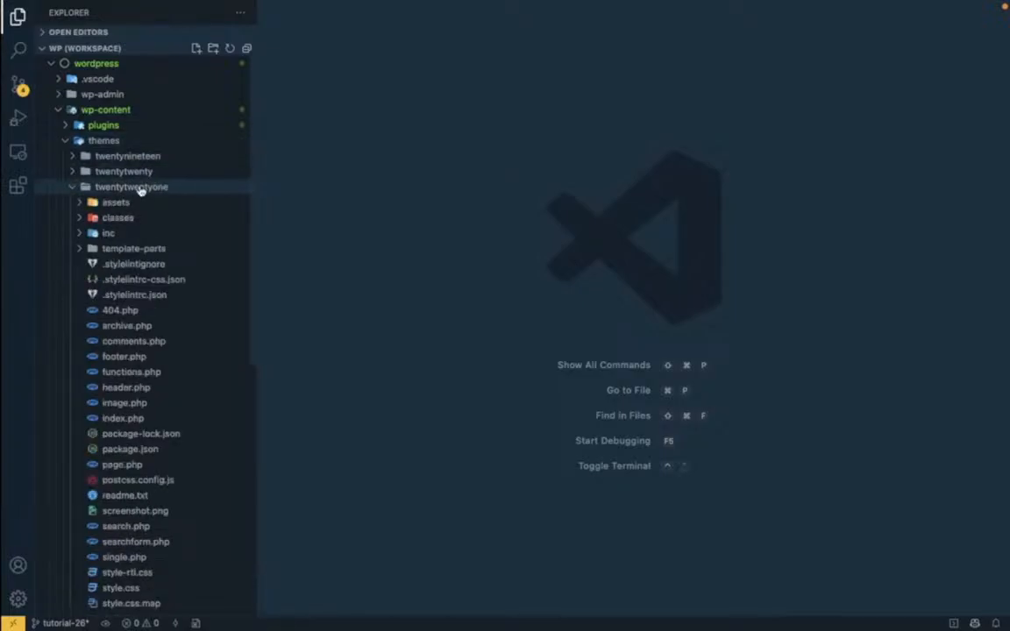
pyautogui.rightClick(139, 189)
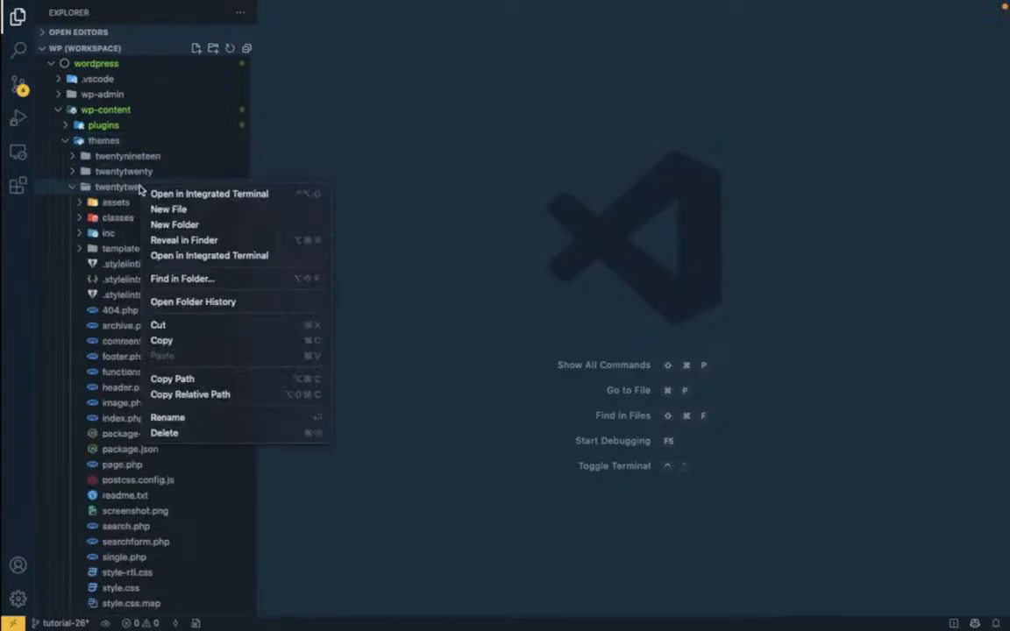
pyautogui.click(224, 228)
pyautogui.write('a')
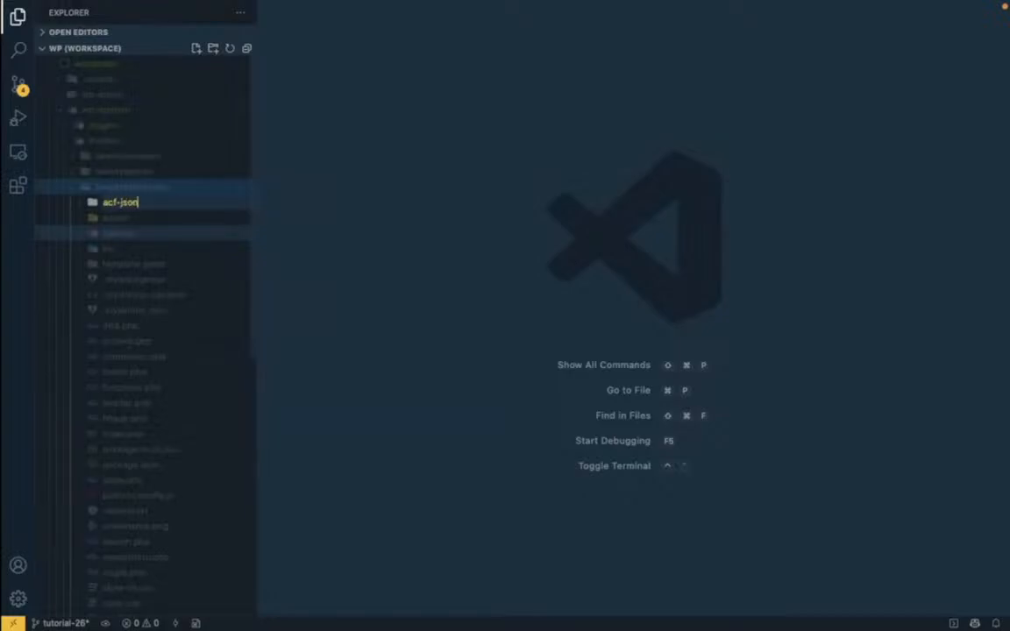
pyautogui.write('cf-json')
pyautogui.press('Return')
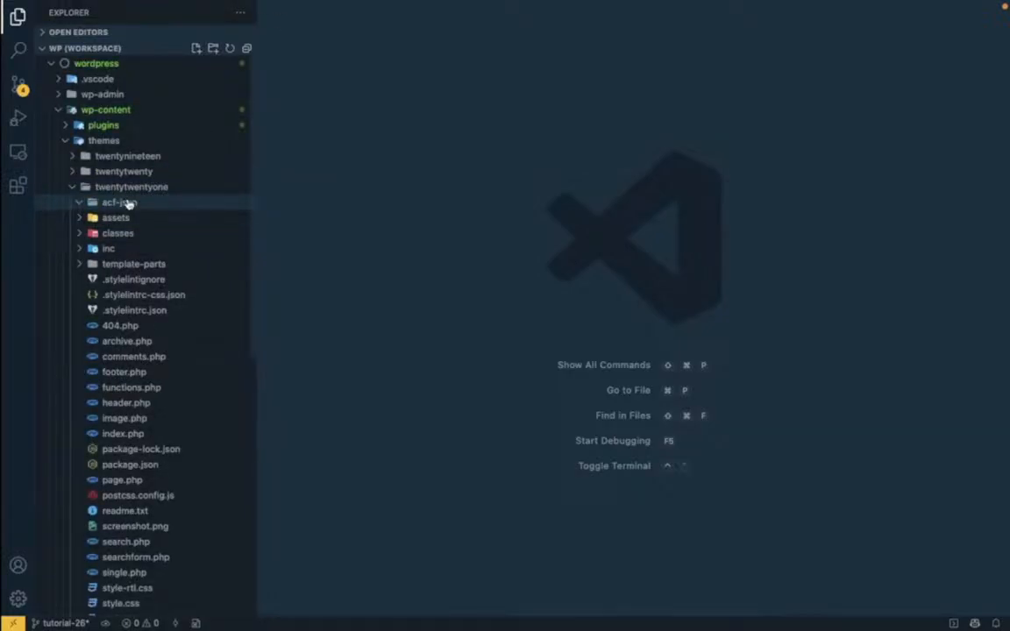
# - Switch back to Chrome and open the Advanced Custom Fields field groups list
pyautogui.hotkey('ctrl', 'Left')
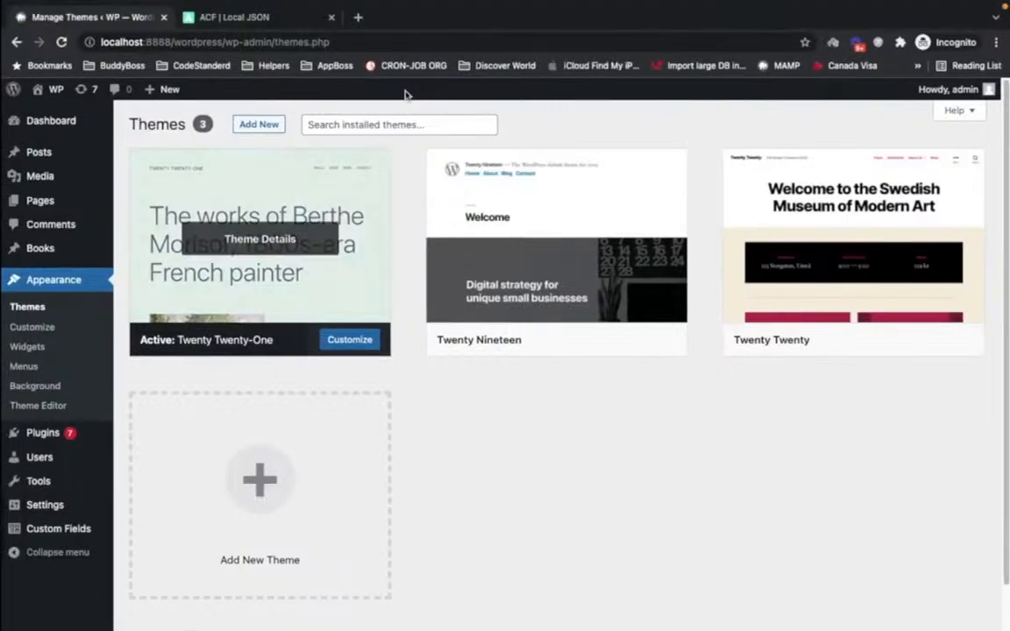
pyautogui.moveTo(39, 524)
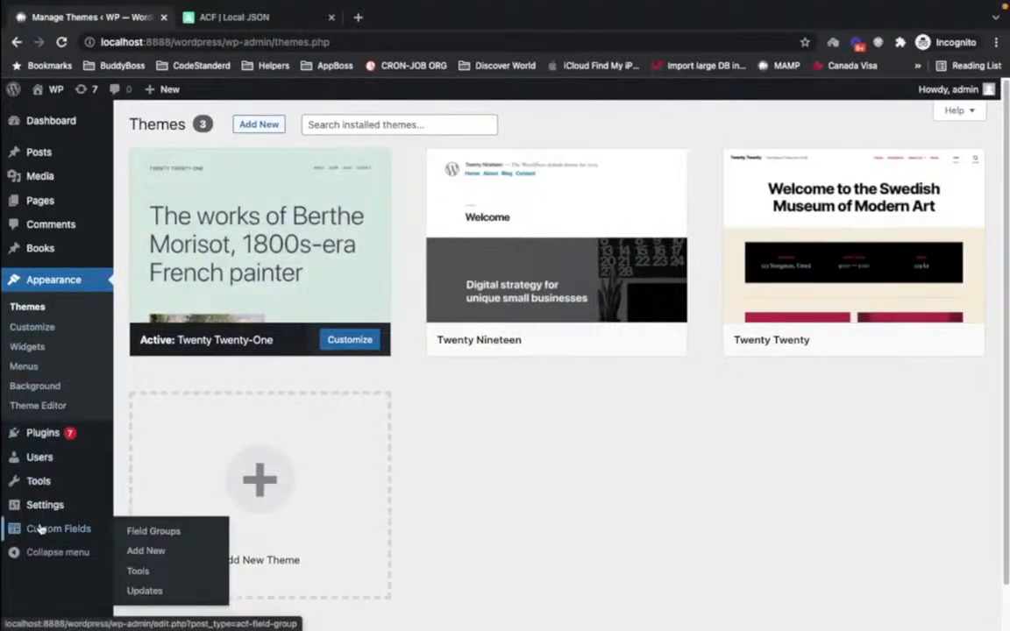
pyautogui.click(74, 532)
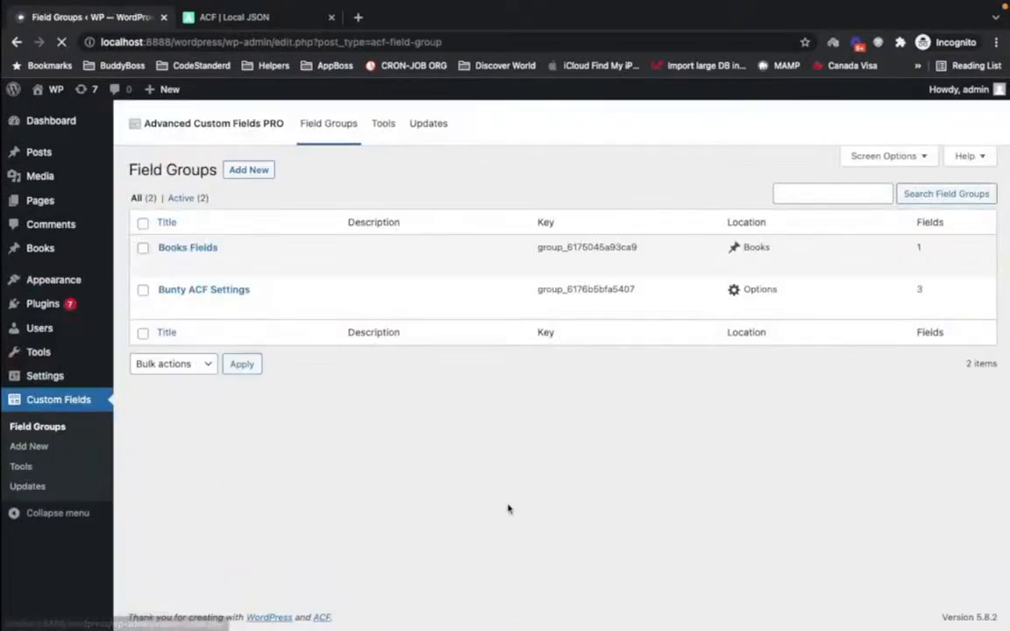
# - Switch to VS Code, enlarge the interface, and check the contents of the acf-json folder in the twentytwentyone theme
pyautogui.moveTo(165, 261)
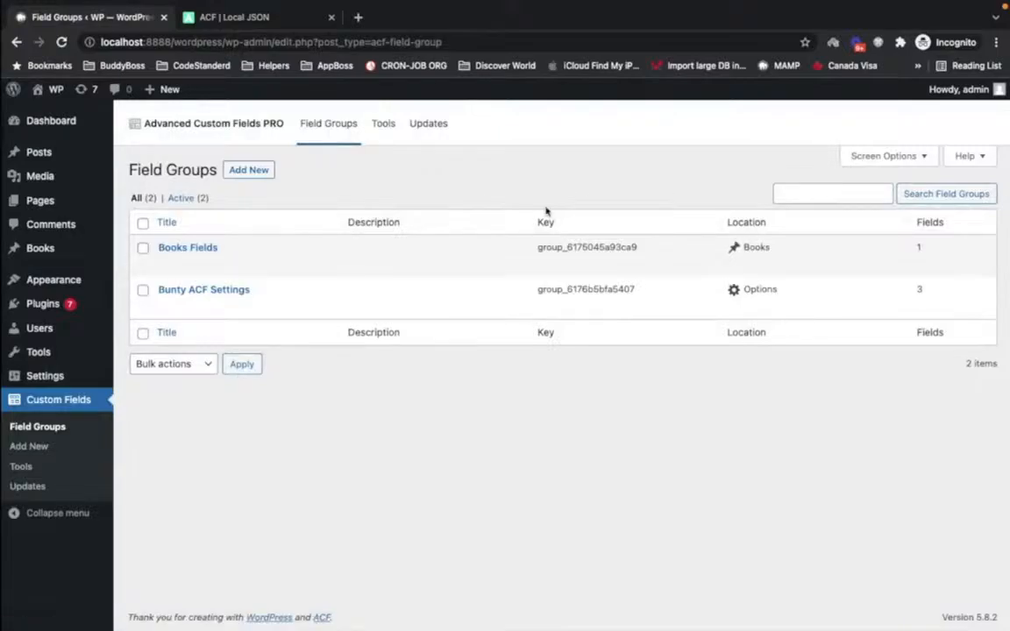
pyautogui.hotkey('ctrl', 'Right')
pyautogui.click(115, 206)
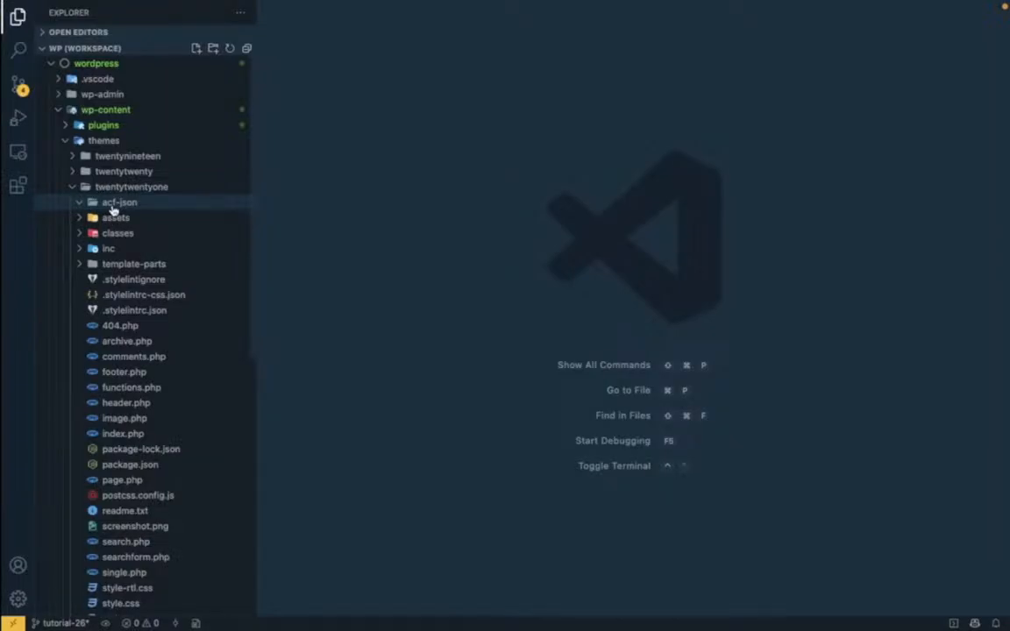
pyautogui.press('super+equal')
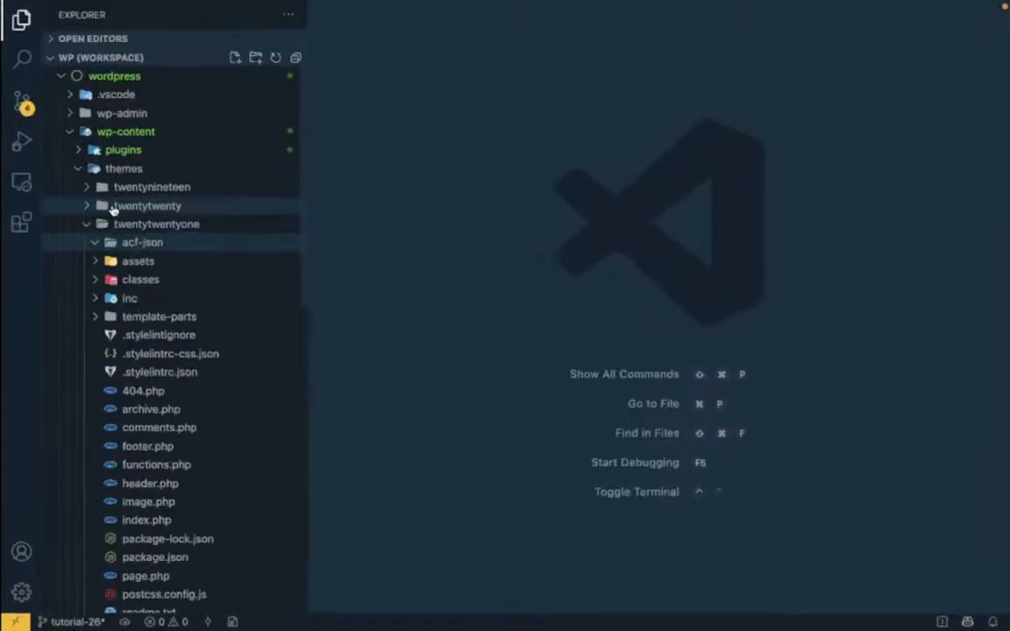
pyautogui.click(93, 262)
pyautogui.click(92, 263)
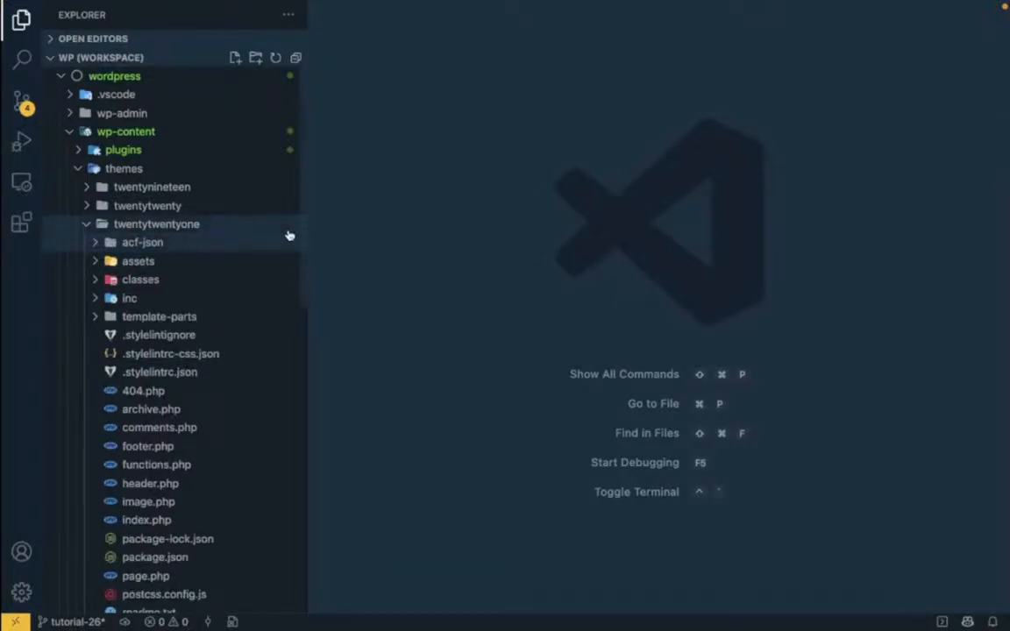
# - Switch to Chrome and re-save the Books Fields field group without changing its settings
pyautogui.hotkey('ctrl', 'Left')
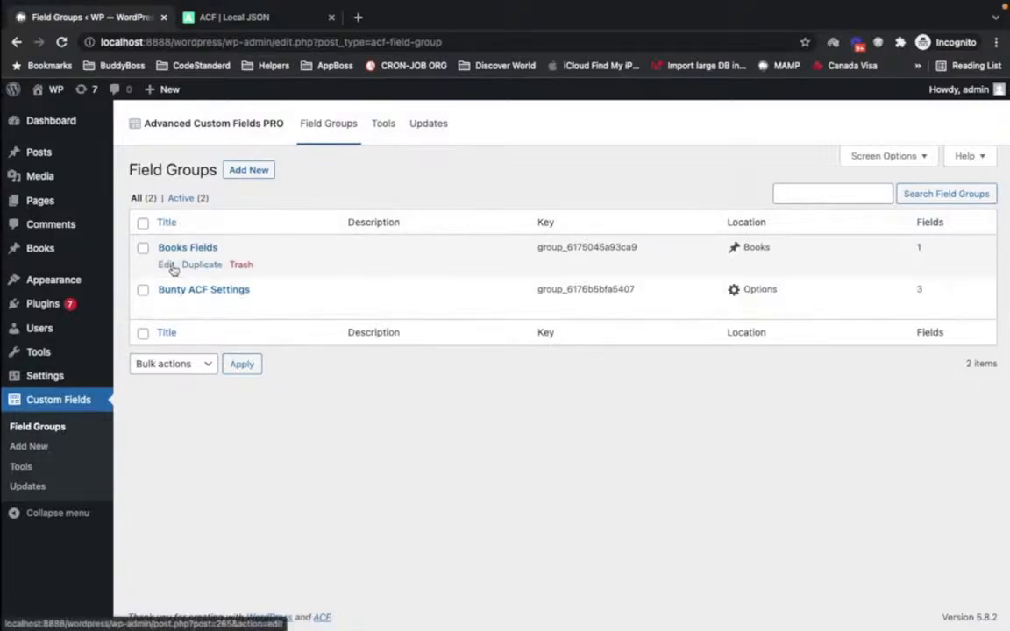
pyautogui.click(167, 265)
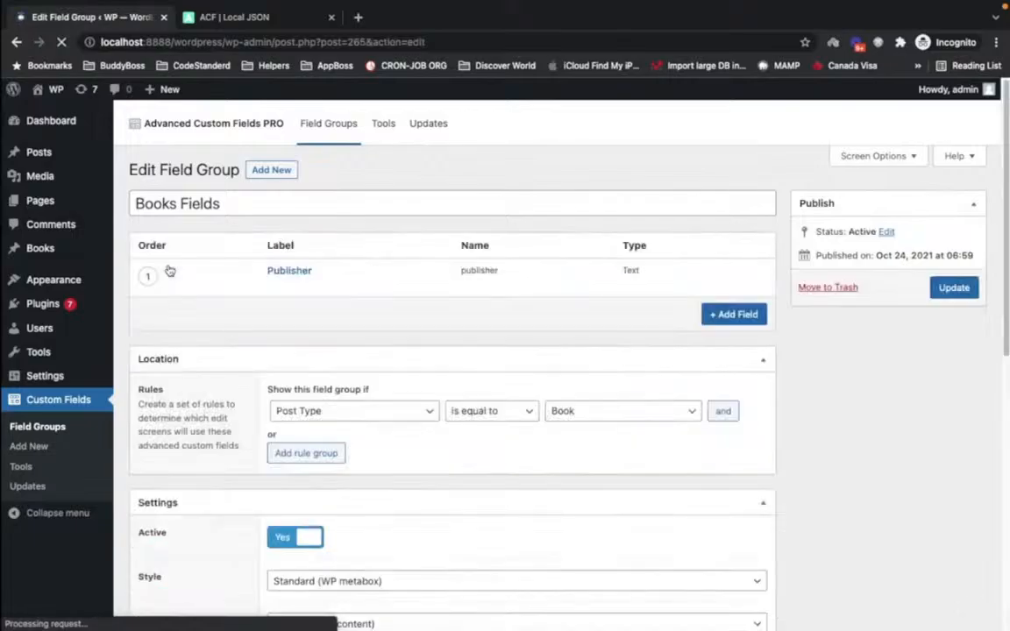
pyautogui.click(944, 292)
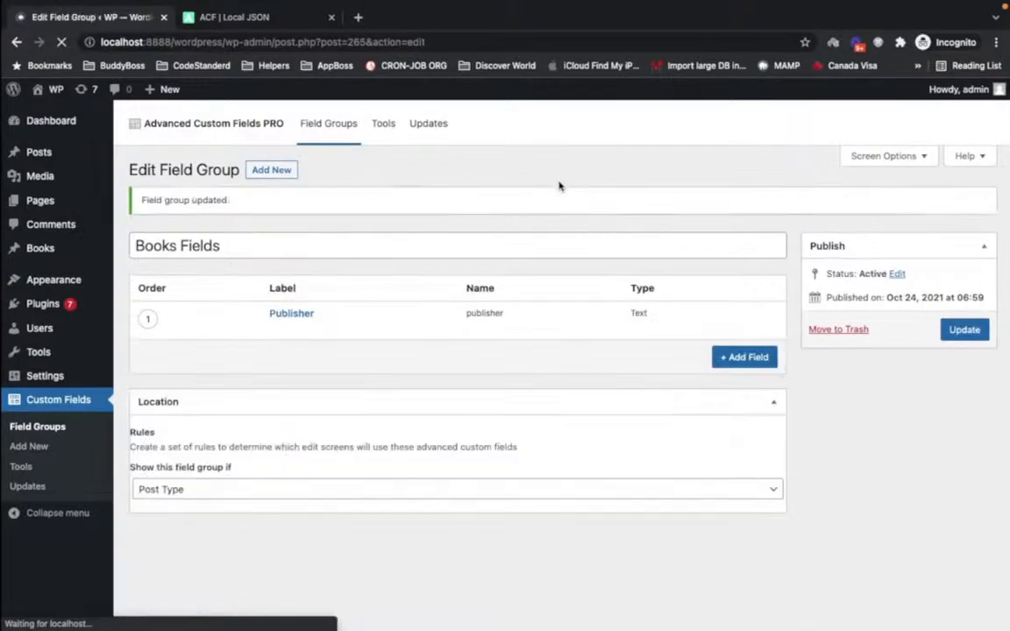
# - Switch to VS Code, open group_6175045a93ca9.json from the acf-json folder, and compare its key value with the file name
pyautogui.hotkey('ctrl', 'Right')
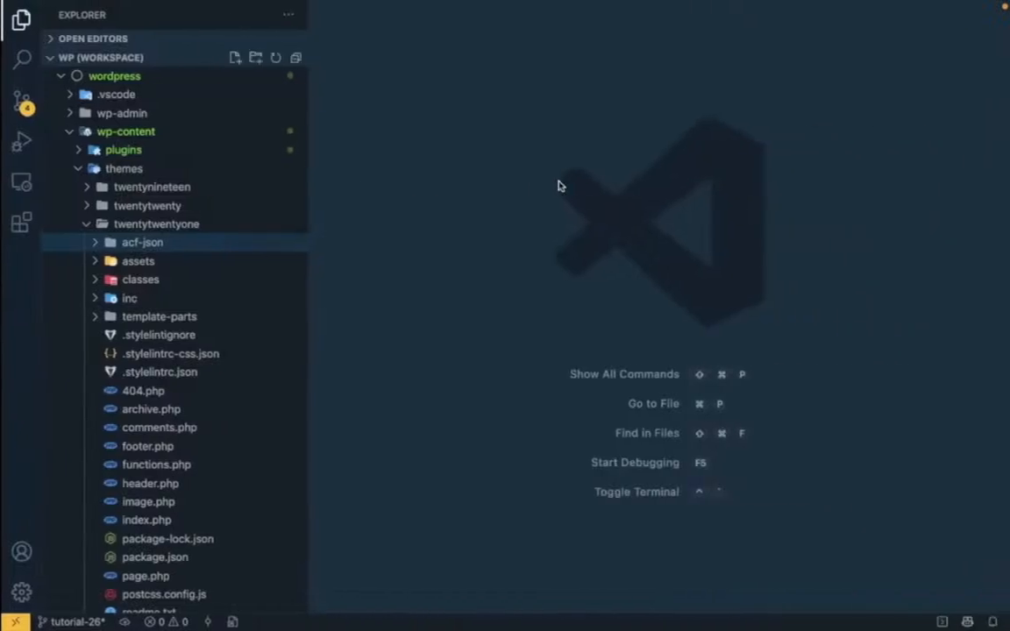
pyautogui.click(96, 244)
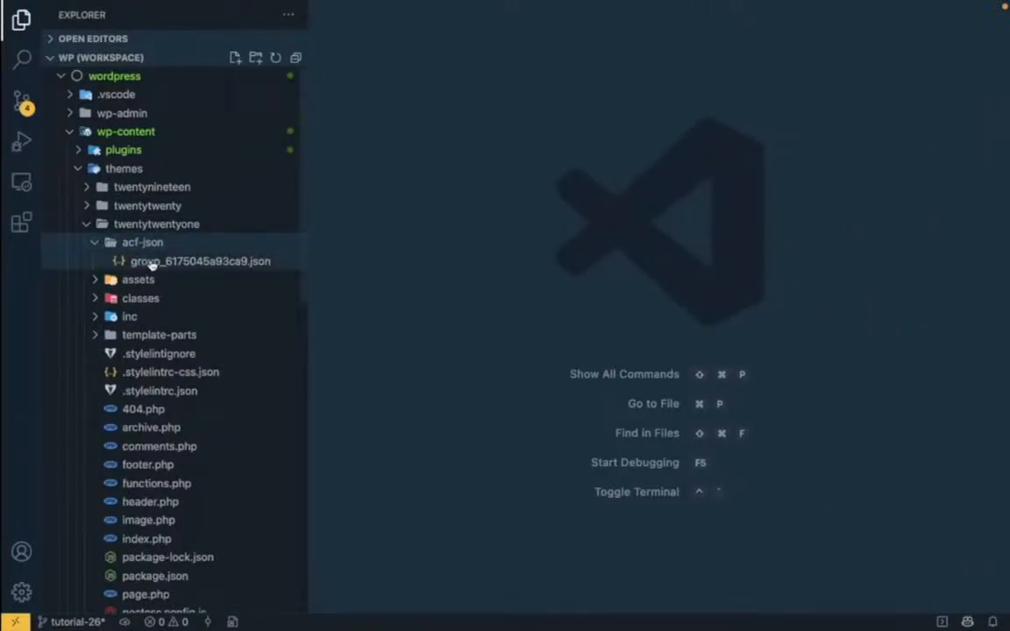
pyautogui.click(243, 263)
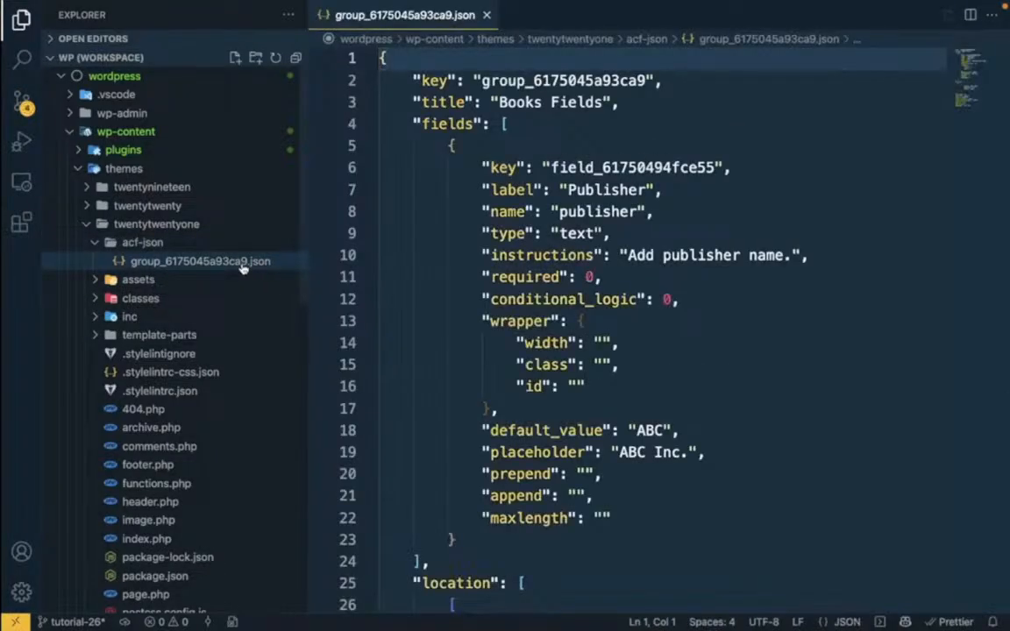
pyautogui.scroll(-5, 493, 203)
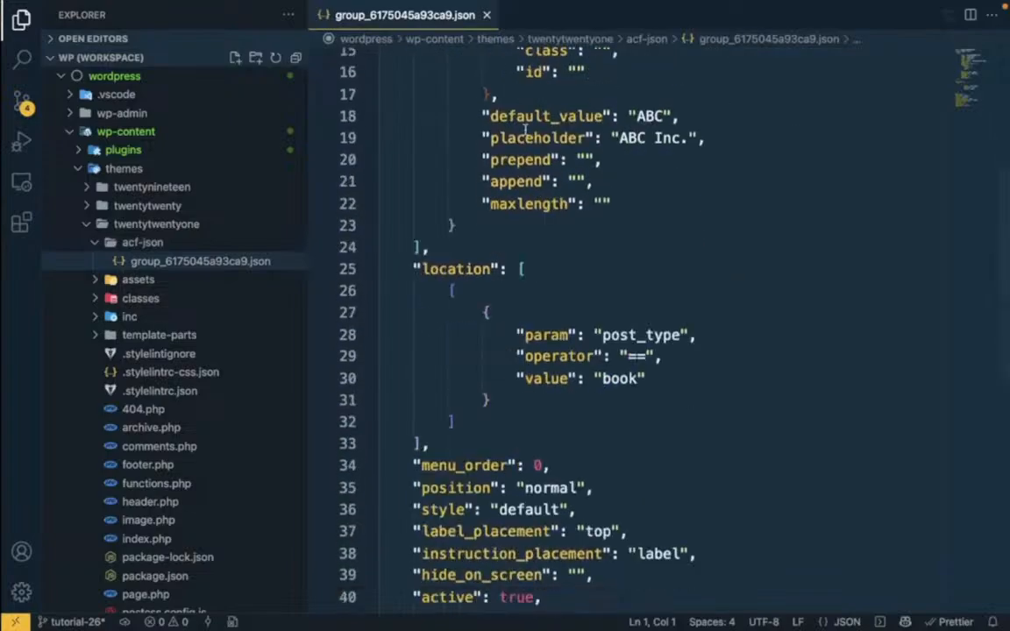
pyautogui.scroll(5, 525, 128)
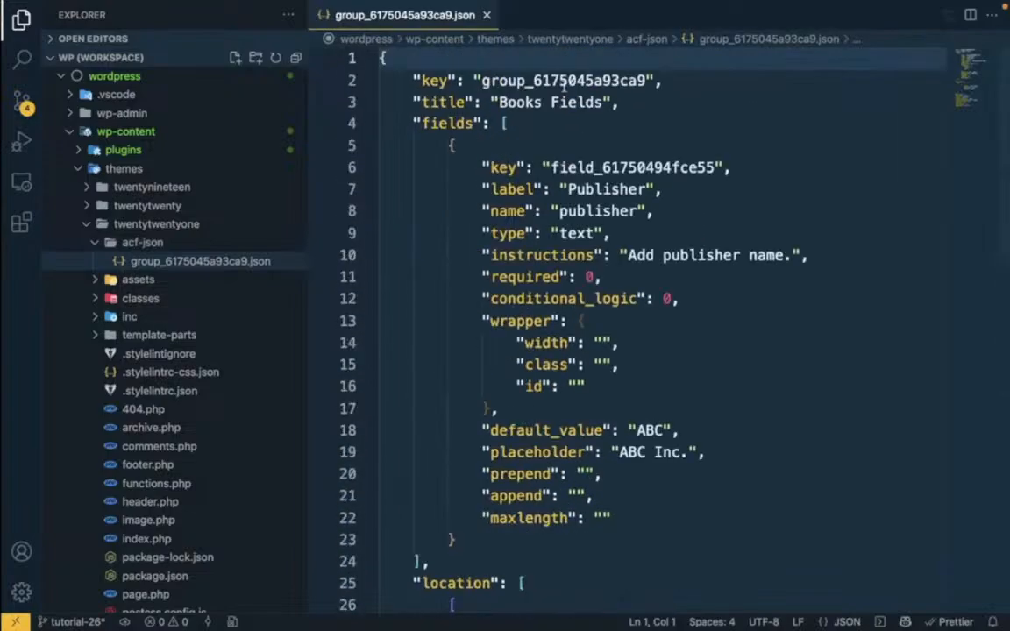
pyautogui.doubleClick(511, 80)
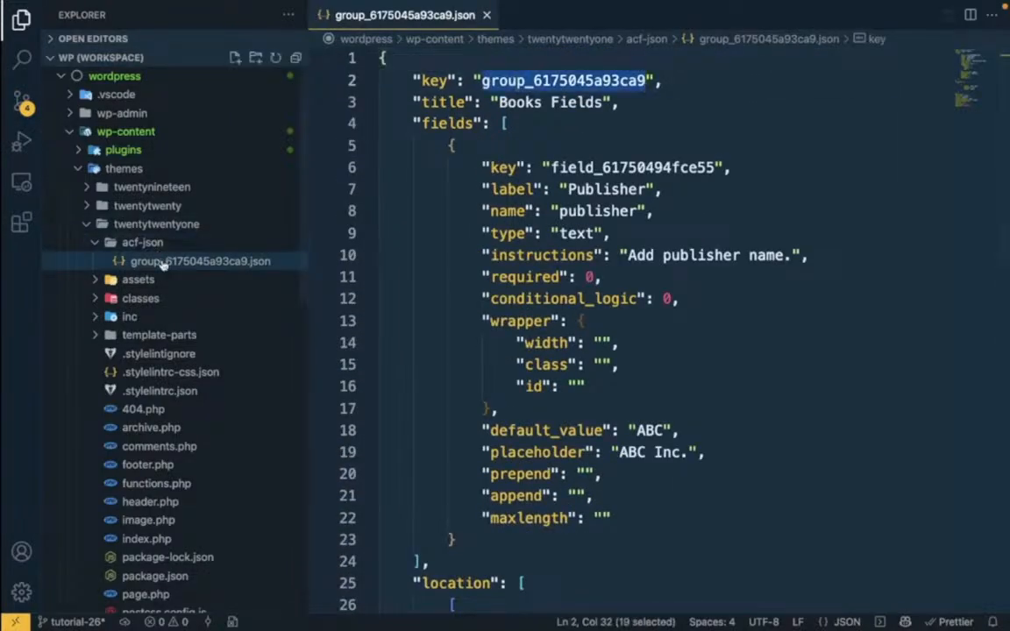
# - Switch to Chrome, check the Books Fields key in the field groups list, and re-save the Bunty ACF Settings group unchanged
pyautogui.hotkey('ctrl', 'Left')
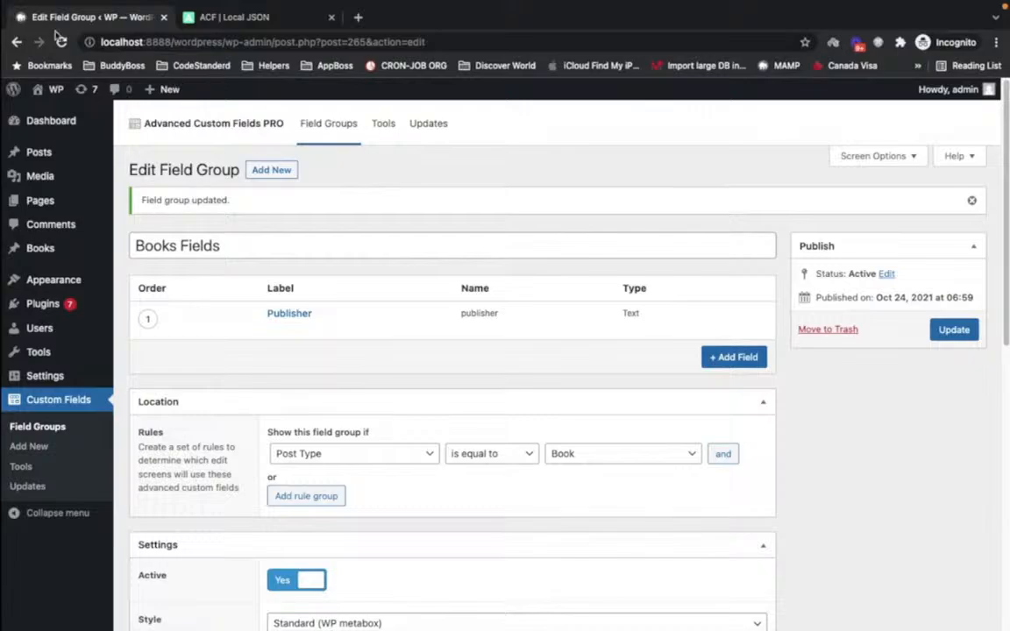
pyautogui.click(19, 40)
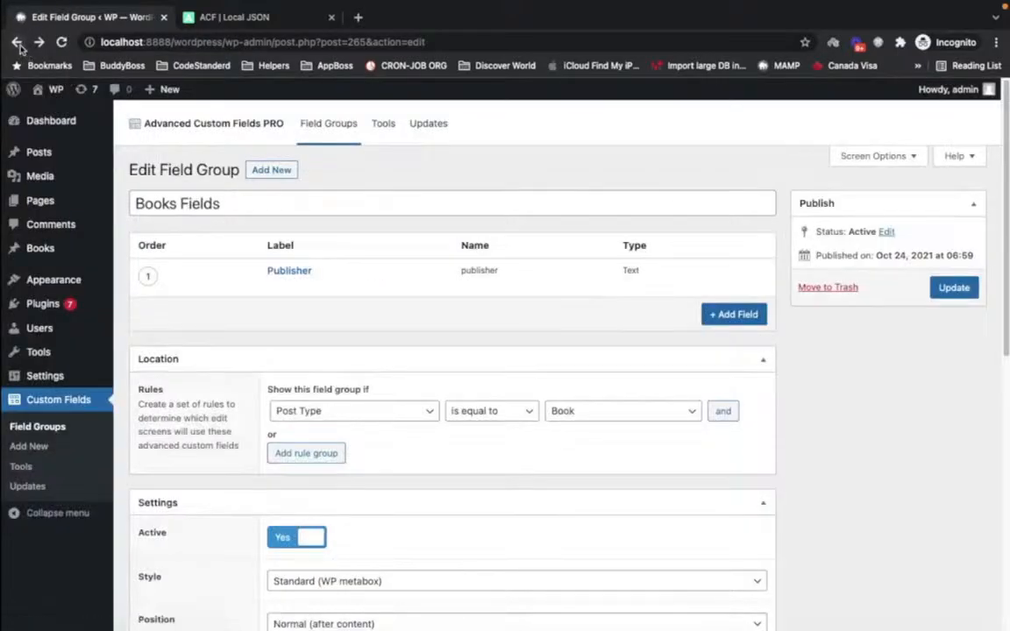
pyautogui.click(18, 41)
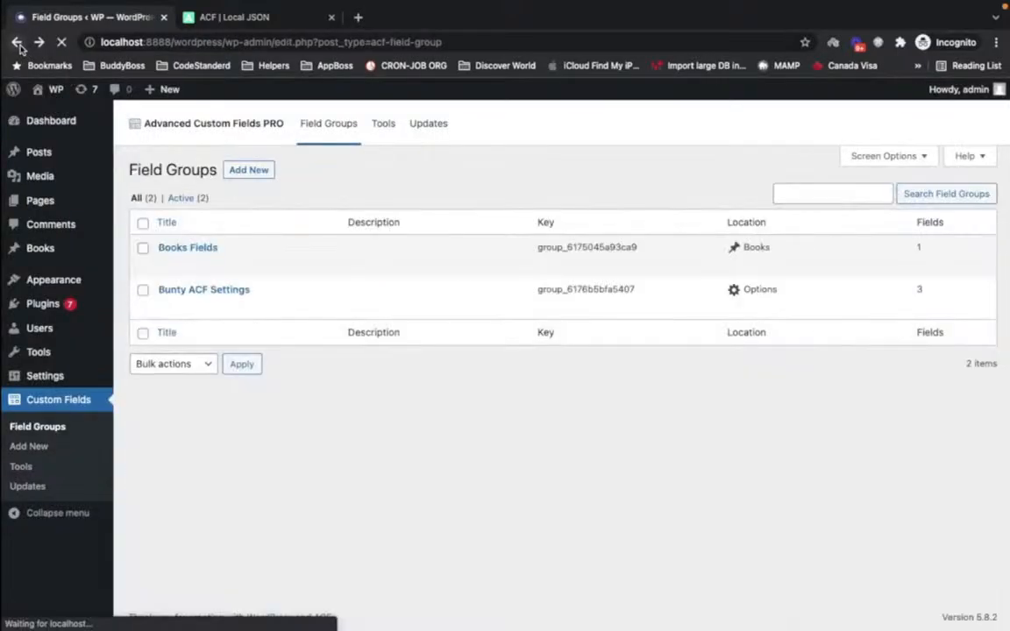
pyautogui.doubleClick(561, 247)
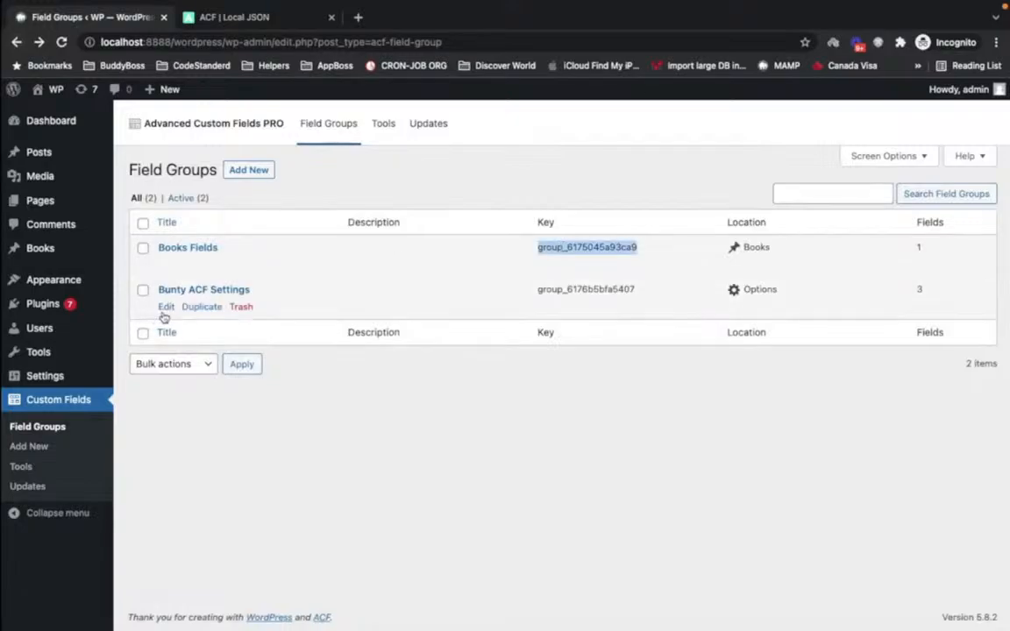
pyautogui.click(165, 306)
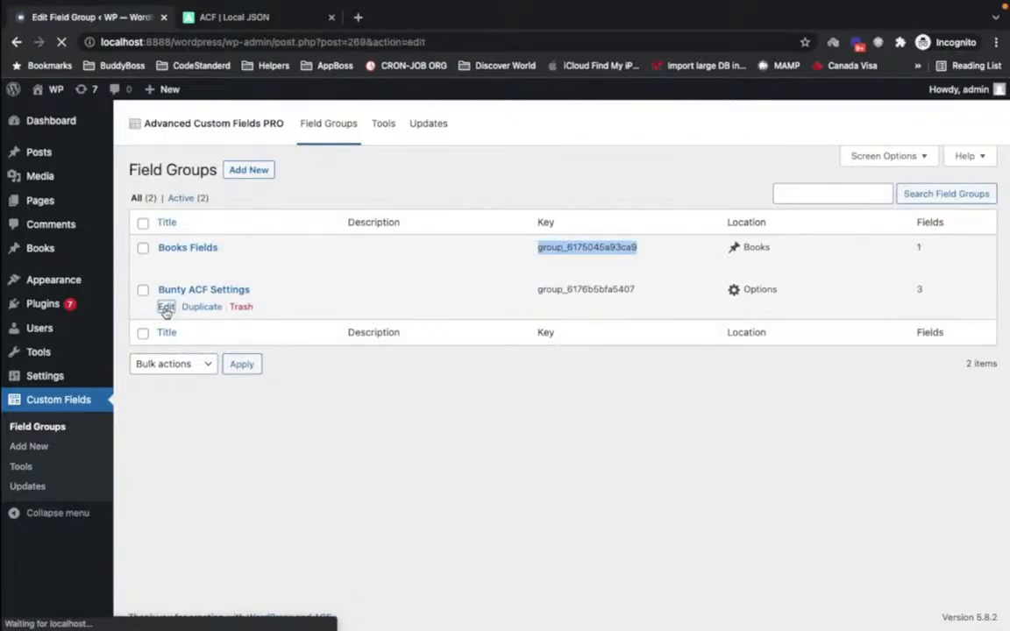
pyautogui.click(955, 288)
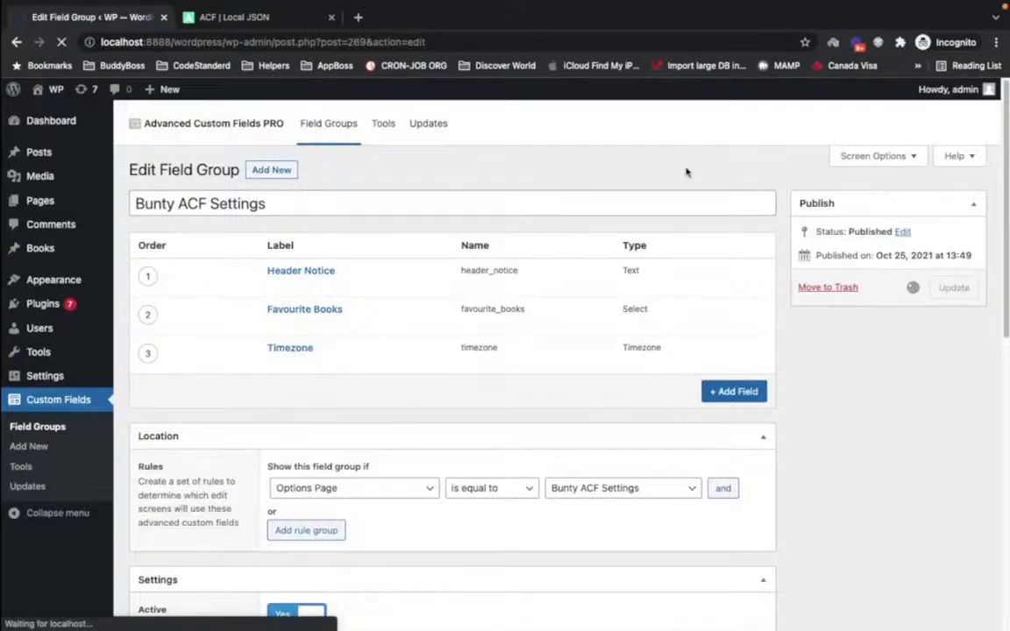
# - Switch to VS Code and review the field definitions in group_6176b5bfa5407.json from the acf-json folder
pyautogui.press('super+Tab')
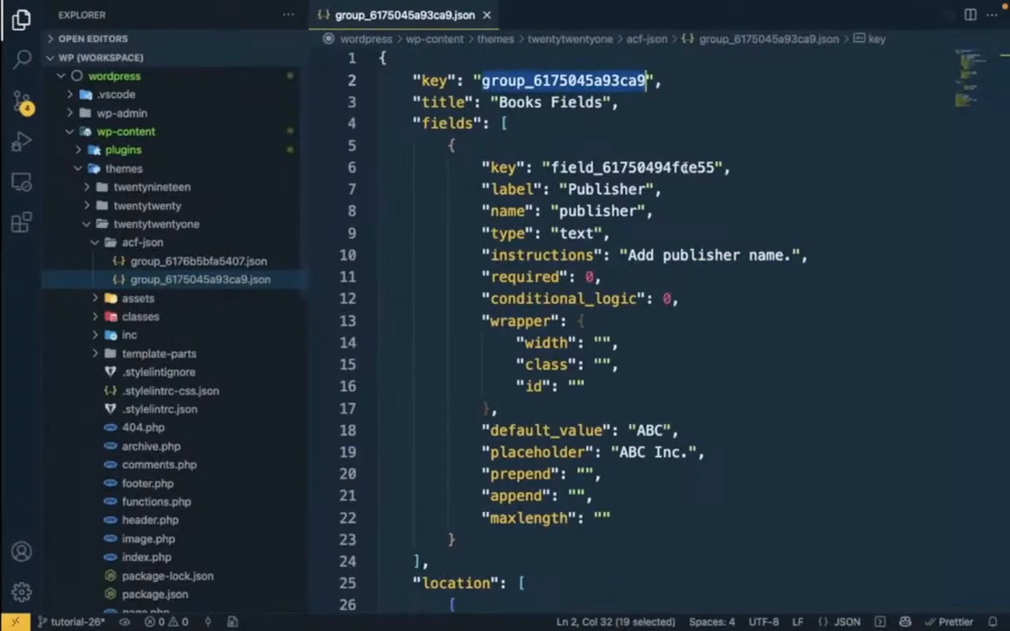
pyautogui.click(222, 263)
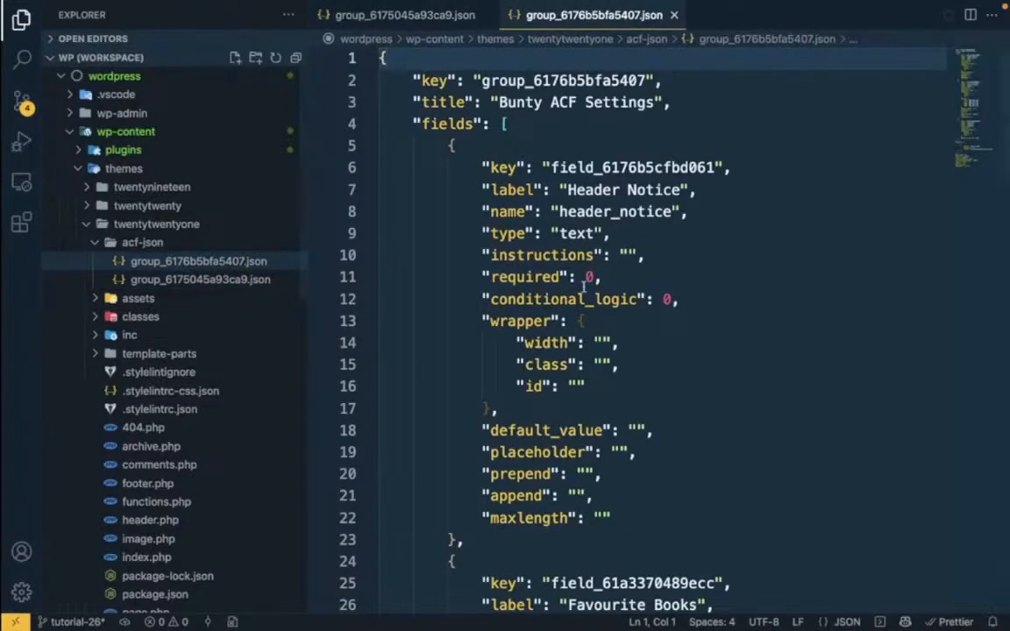
pyautogui.scroll(-20, 583, 286)
pyautogui.scroll(20, 583, 286)
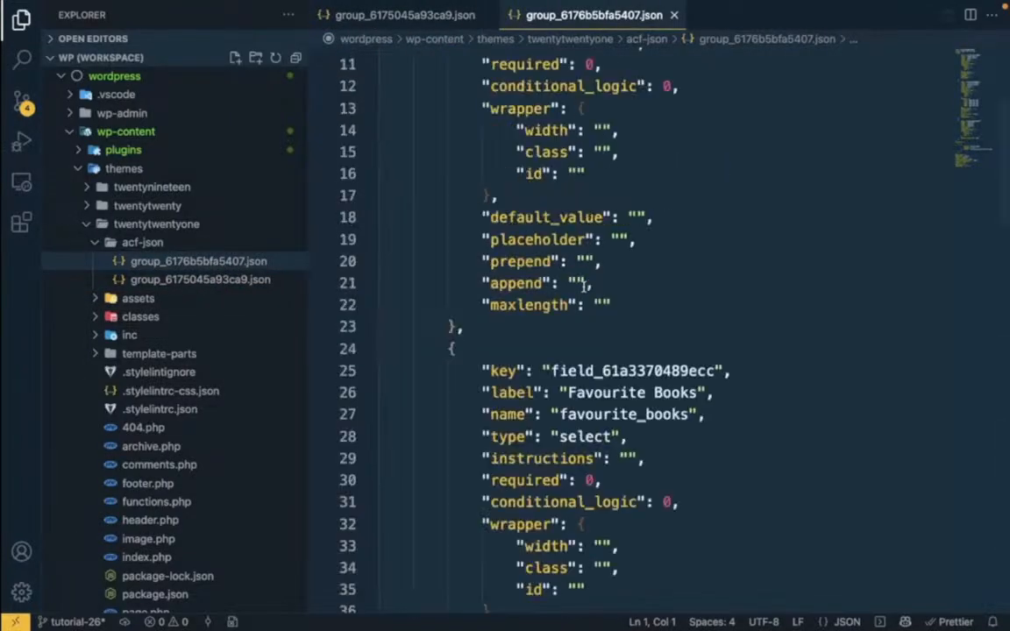
pyautogui.scroll(4, 583, 286)
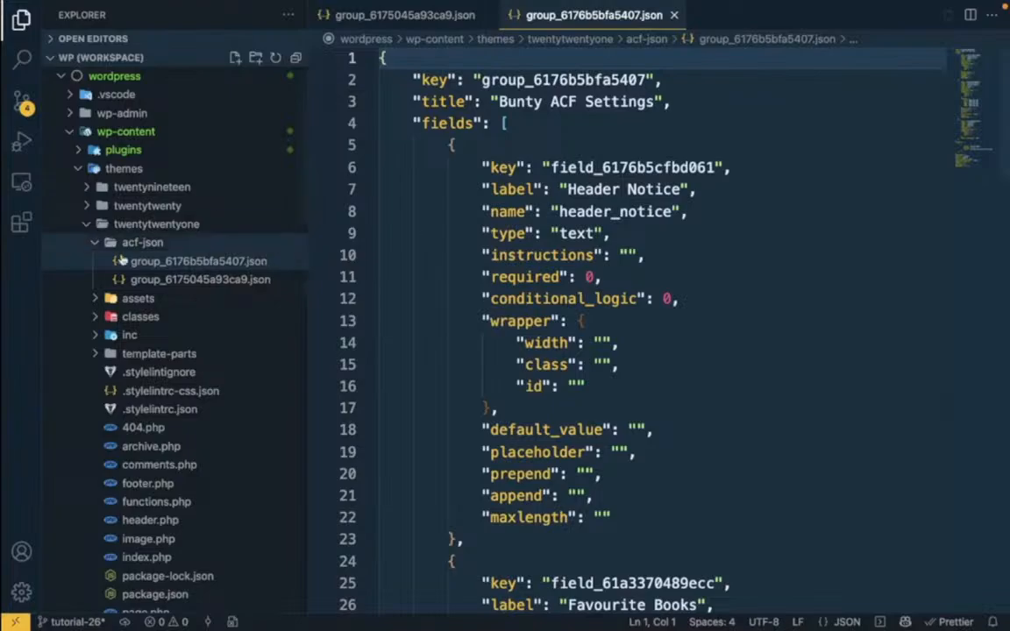
# - Collapse the acf-json folder in the file tree and narrow the Explorer to give the editor more room
pyautogui.click(149, 244)
pyautogui.click(149, 244)
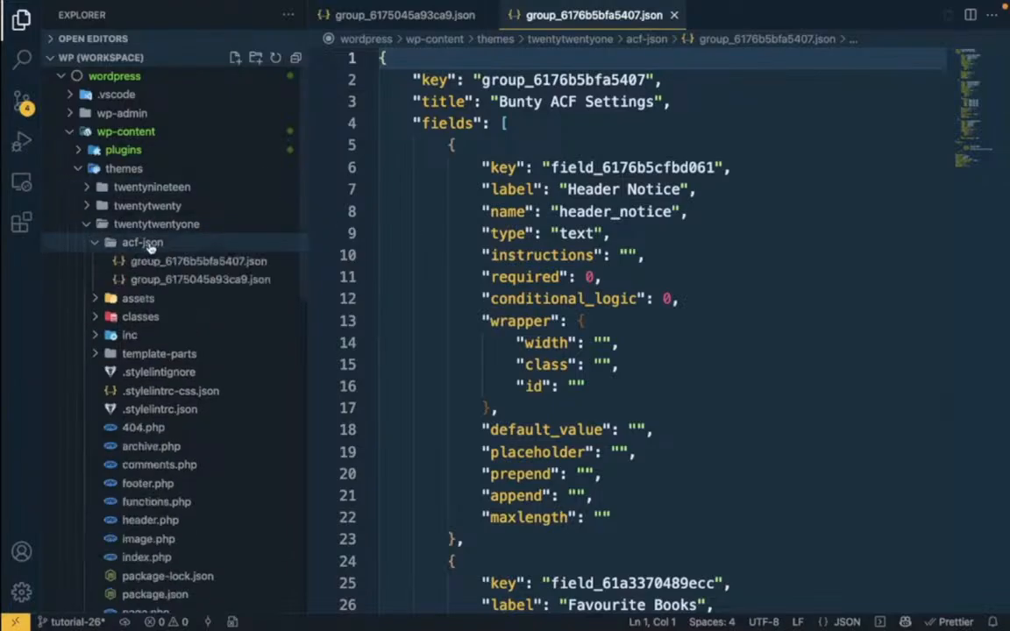
pyautogui.click(149, 244)
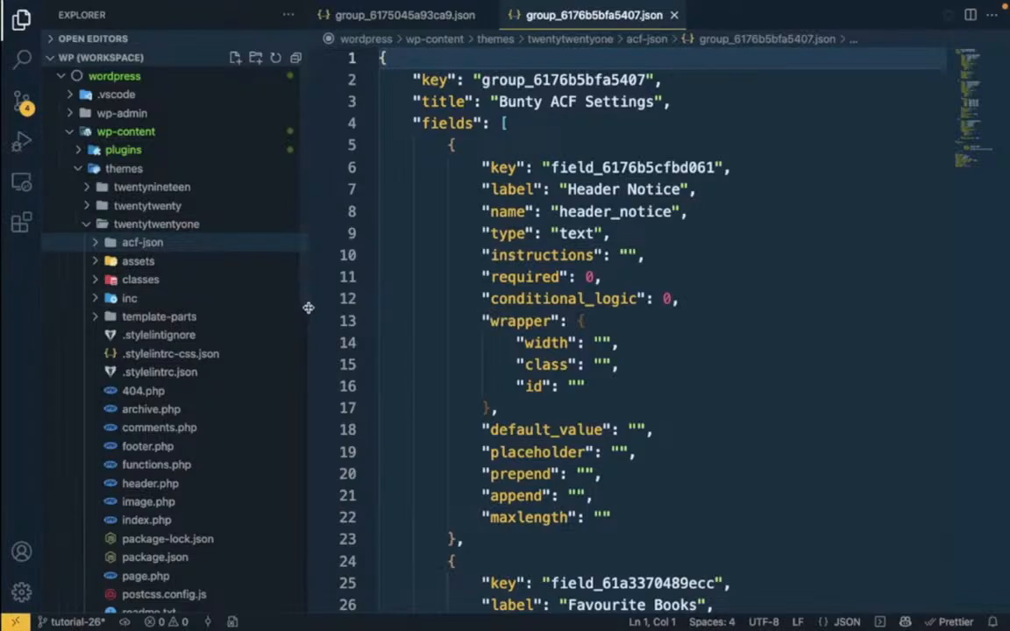
pyautogui.moveTo(306, 304); pyautogui.dragTo(226, 306)
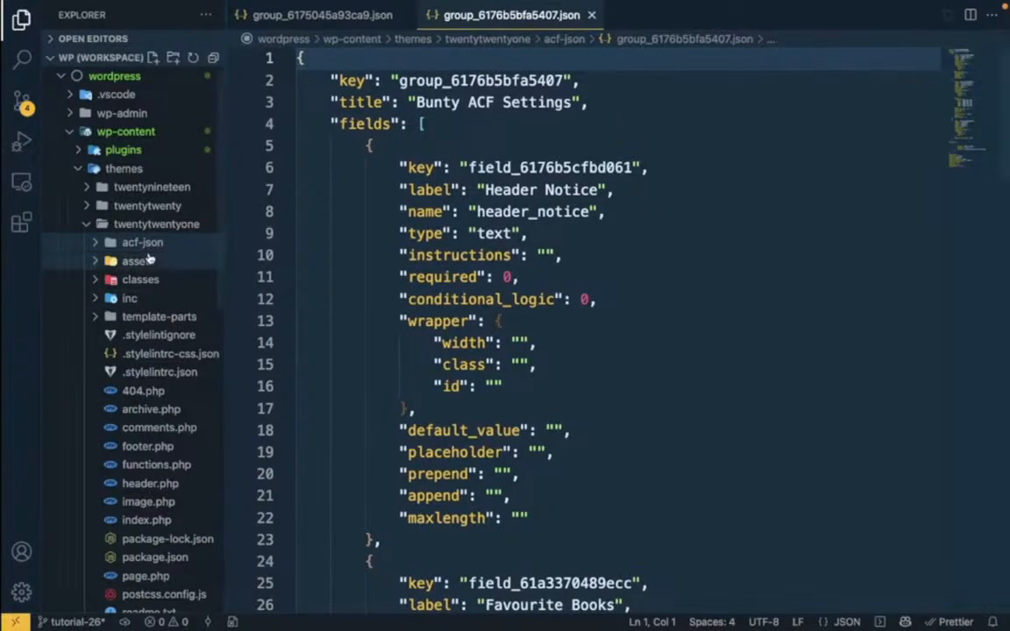
# - Switch to Chrome, view the Advanced Custom Fields Tools page, and check the Local JSON status in the field groups list
pyautogui.hotkey('ctrl', 'Left')
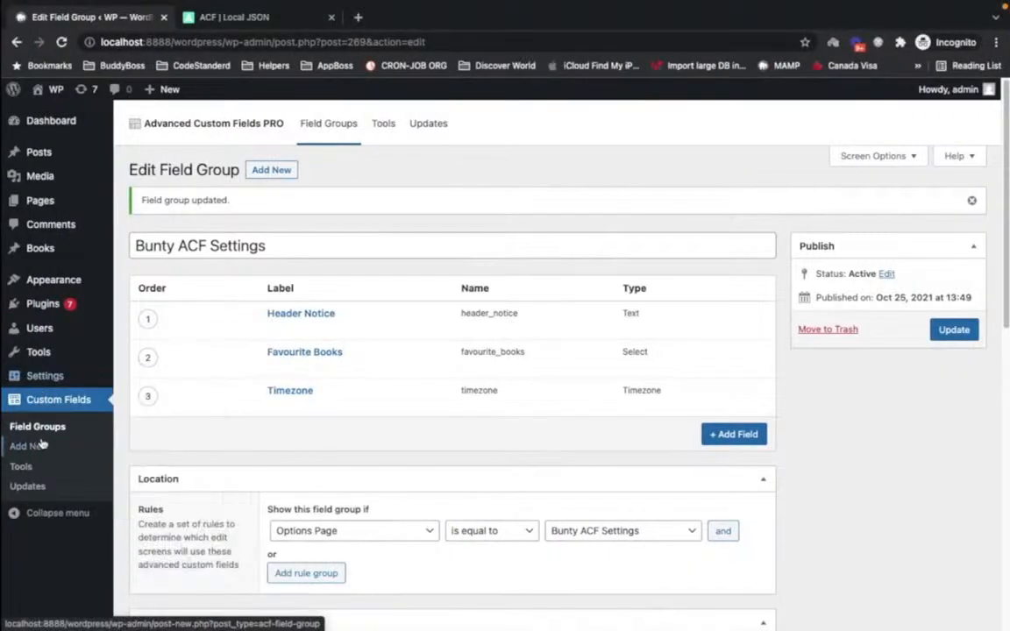
pyautogui.click(30, 466)
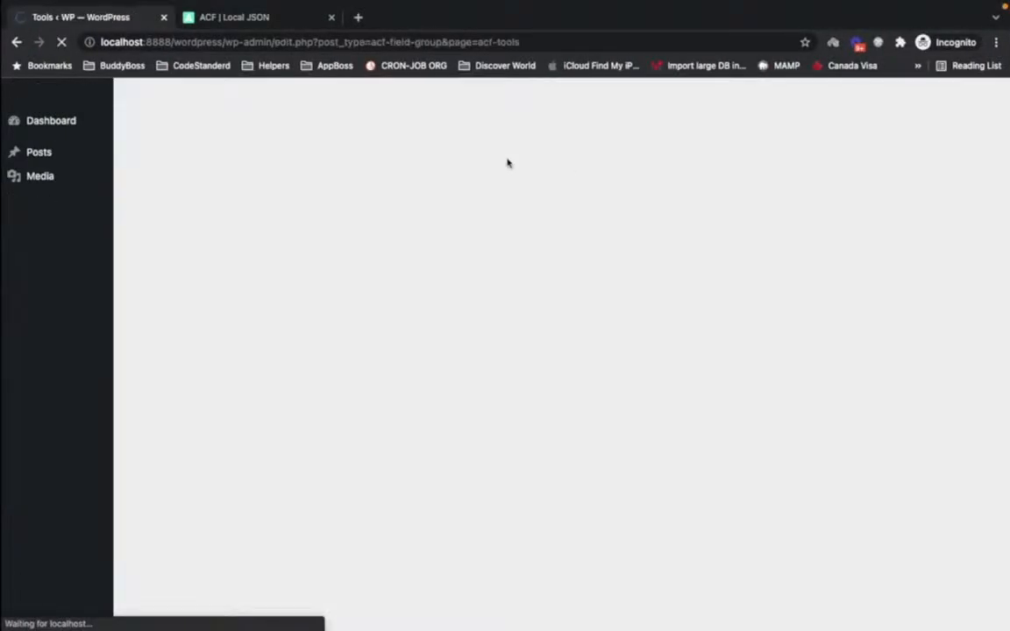
pyautogui.hotkey('ctrl', 'Right')
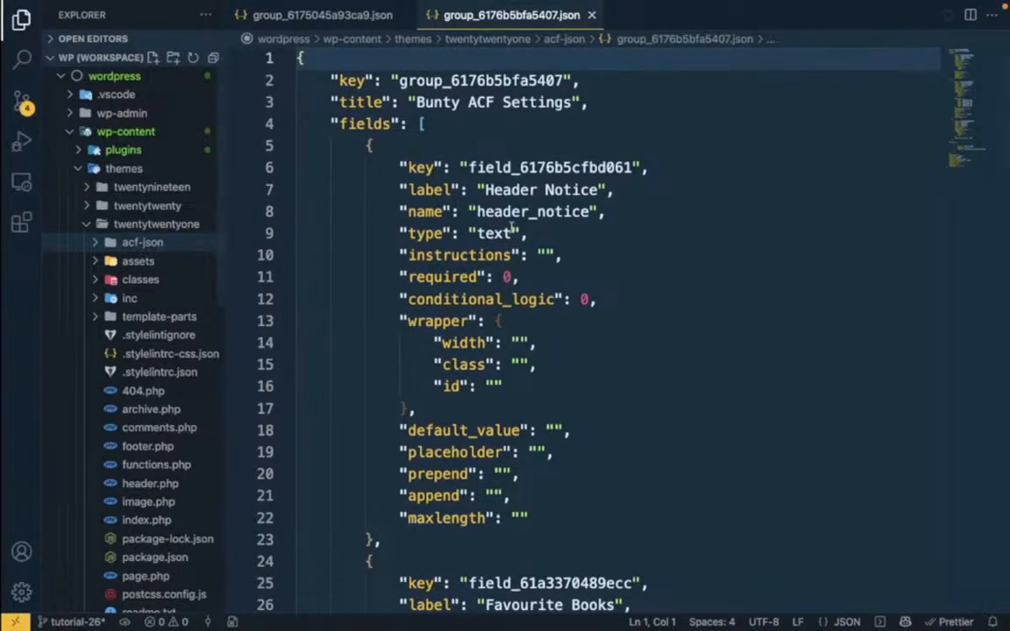
pyautogui.hotkey('ctrl', 'Left')
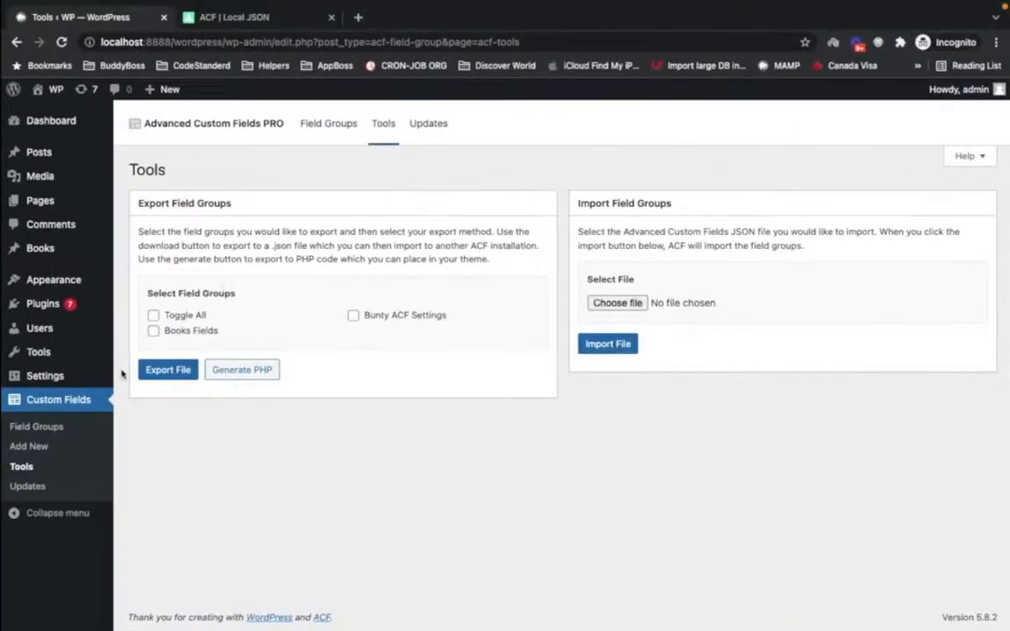
pyautogui.click(51, 408)
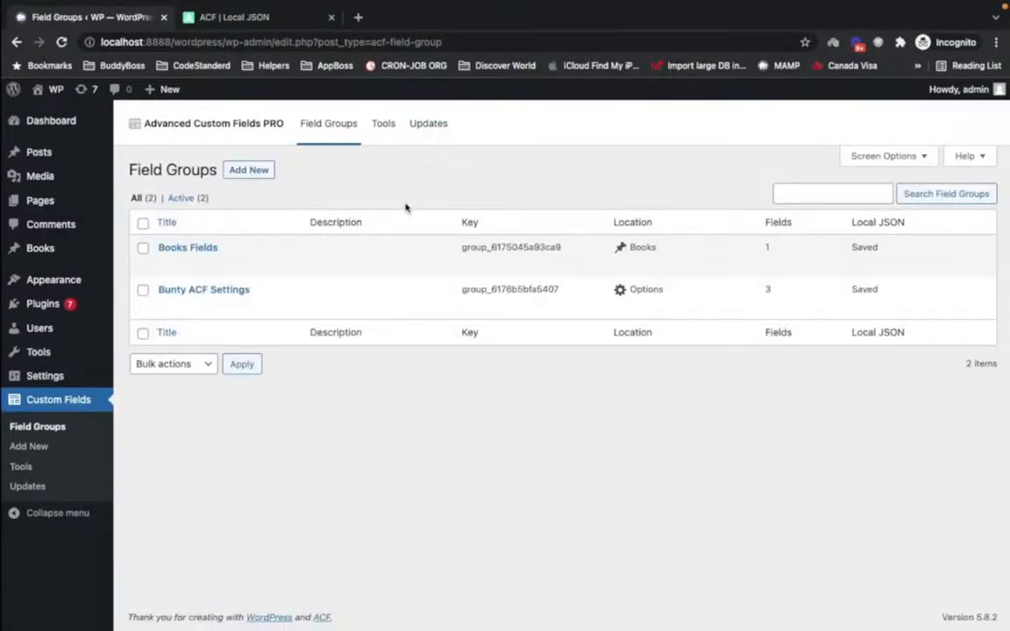
# - Open the ACF Local JSON documentation page and read through to the save_json filter example under Saving explained
pyautogui.click(237, 18)
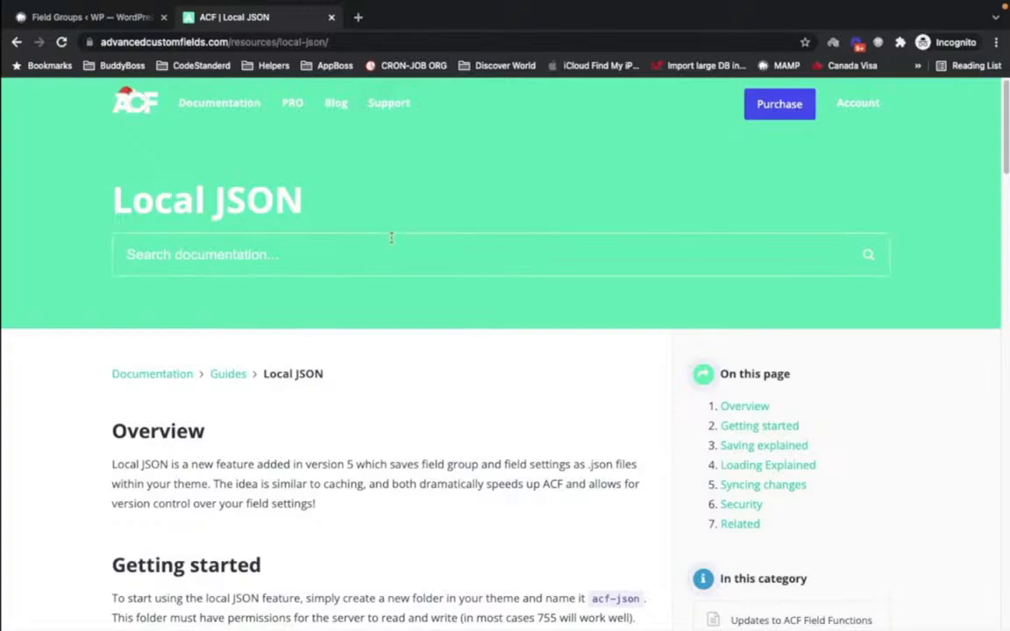
pyautogui.scroll(-3, 169, 165)
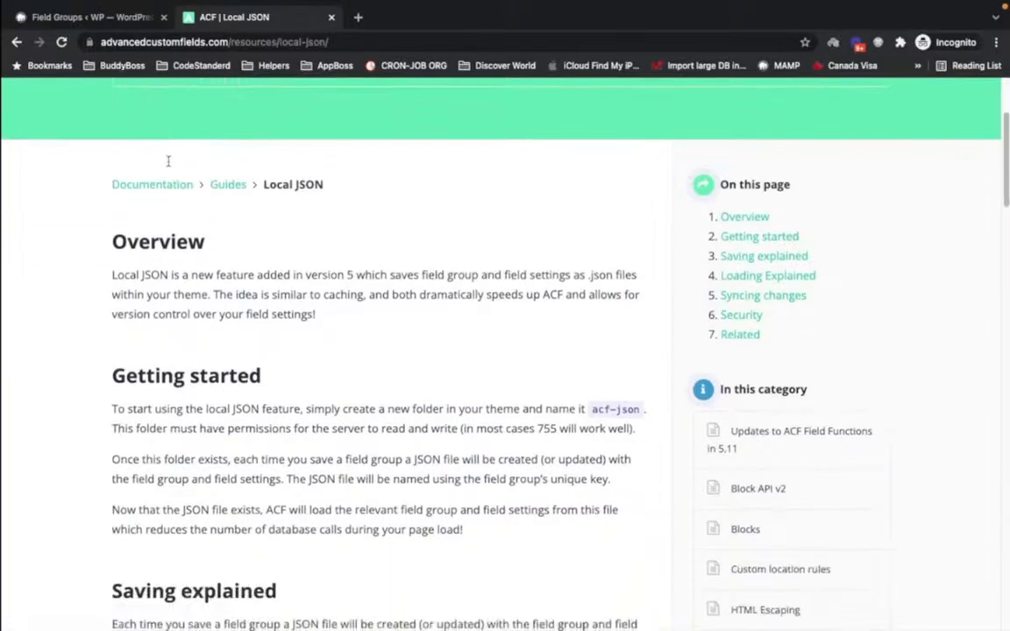
pyautogui.scroll(-2, 169, 161)
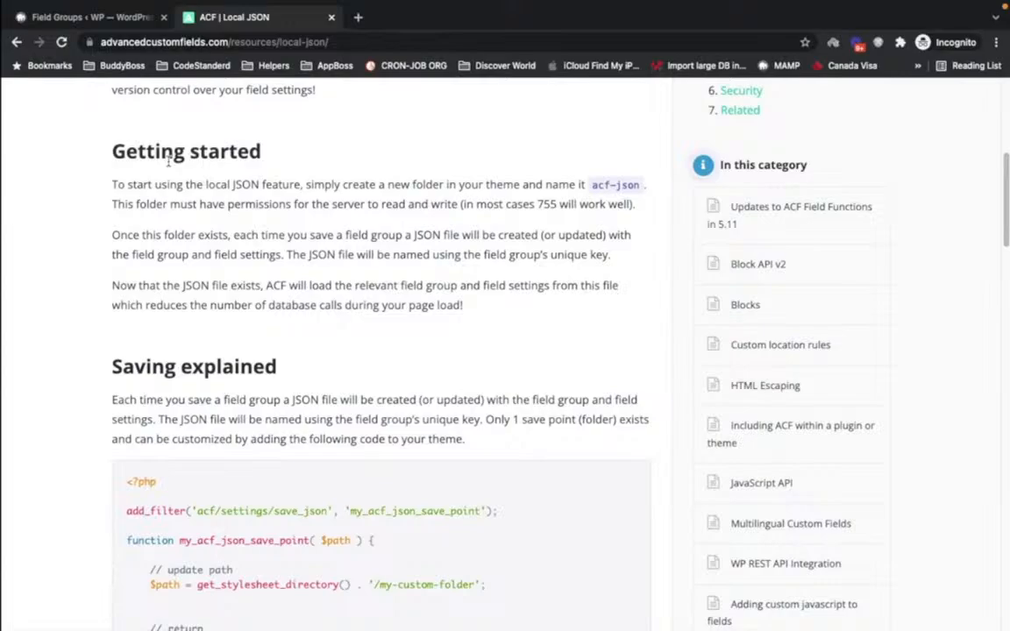
pyautogui.scroll(-2, 235, 396)
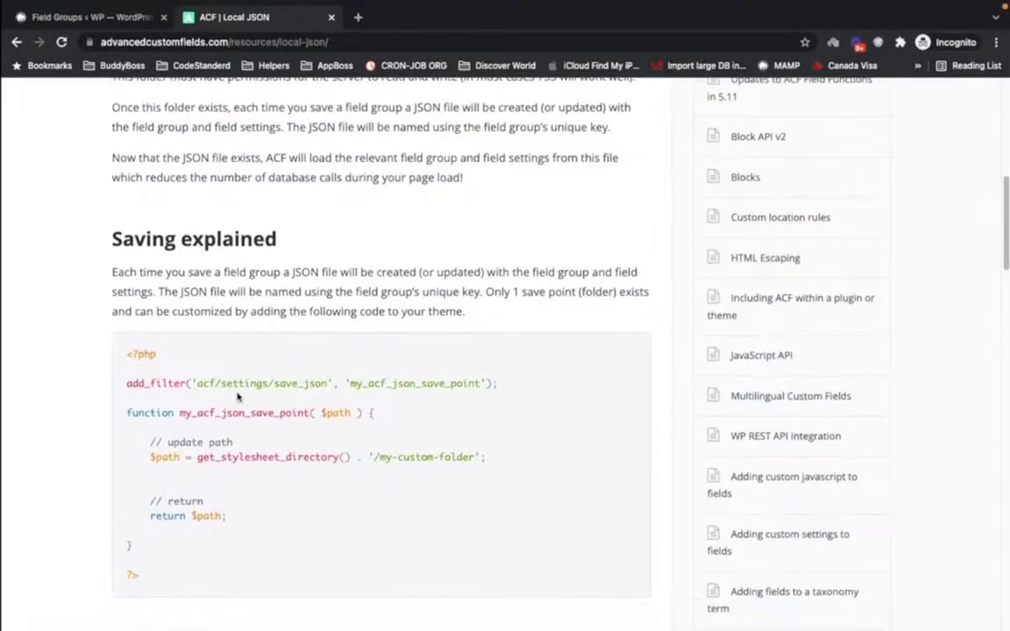
# - Examine the save_json filter code in the Local JSON documentation against the theme's acf-json folder in VS Code, focusing on the get_stylesheet_directory path
pyautogui.scroll(-2, 167, 351)
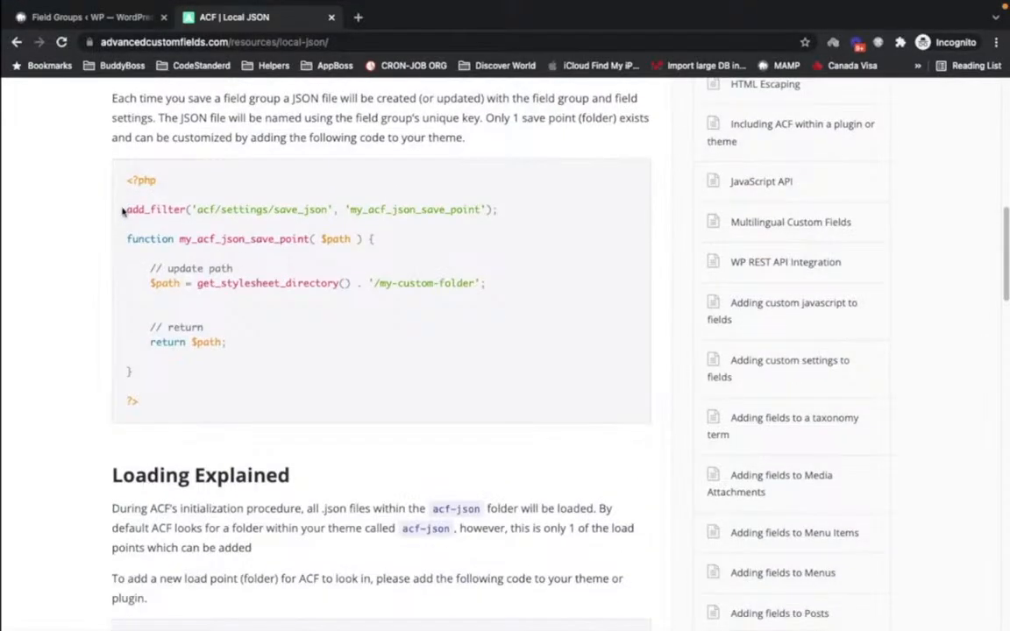
pyautogui.moveTo(124, 211); pyautogui.dragTo(151, 365)
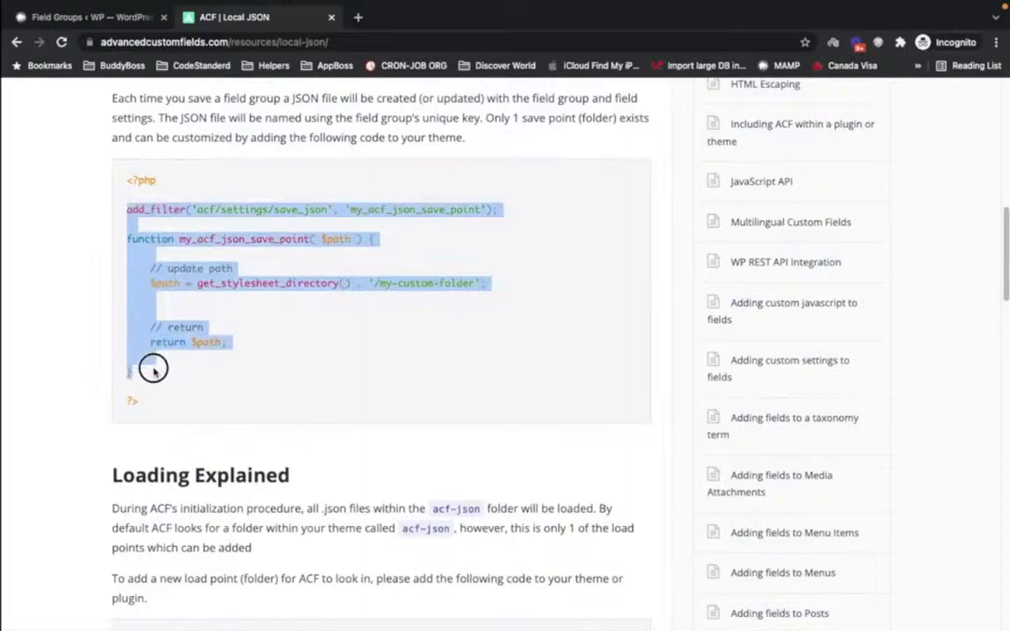
pyautogui.hotkey('ctrl', 'Right')
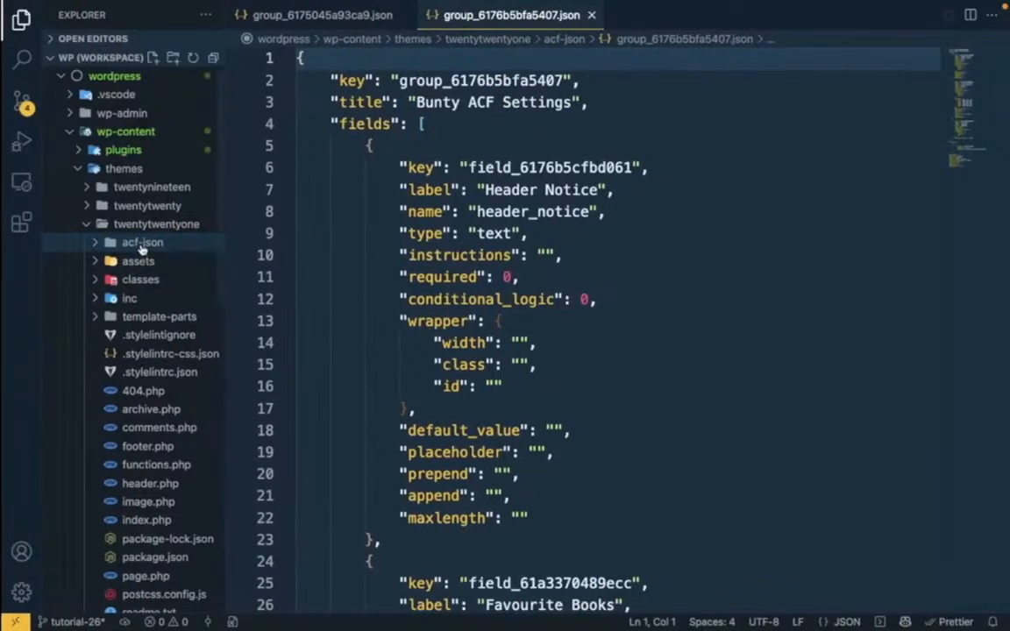
pyautogui.hotkey('ctrl', 'Left')
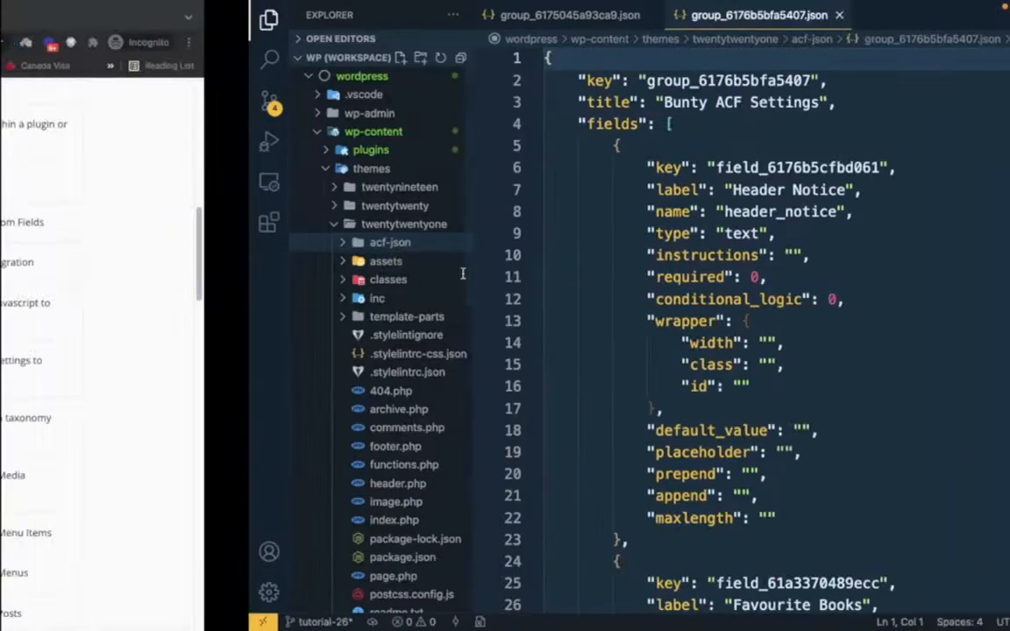
pyautogui.hotkey('ctrl', 'Right')
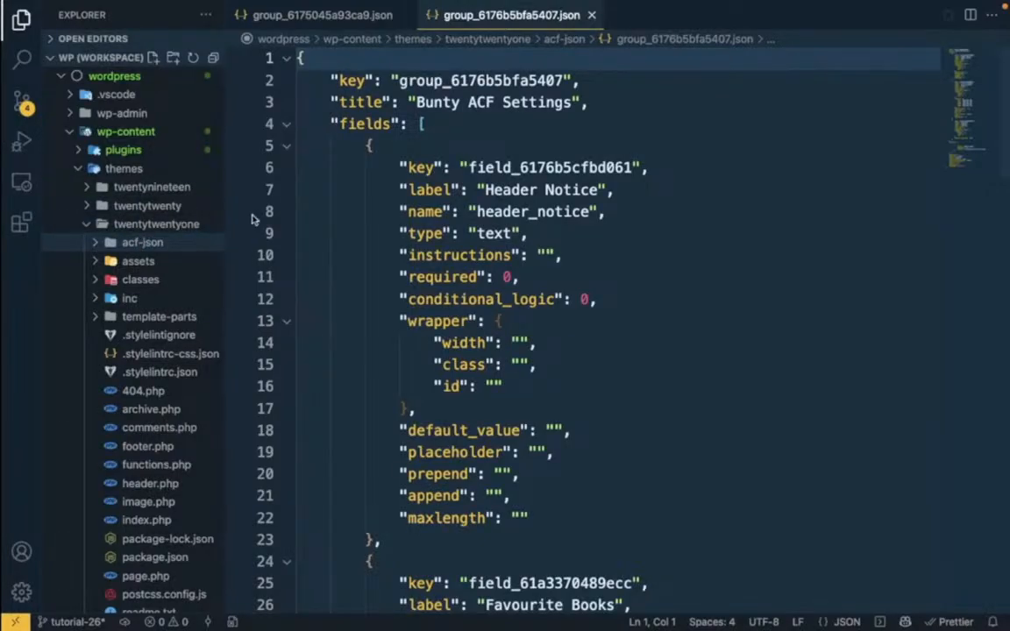
pyautogui.hotkey('ctrl', 'Left')
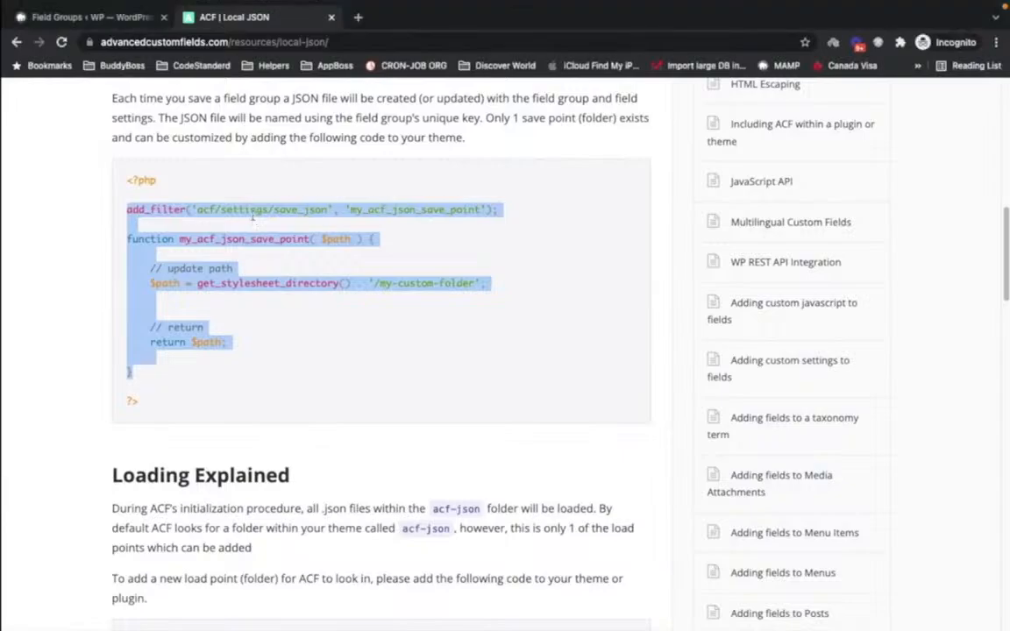
pyautogui.click(296, 277)
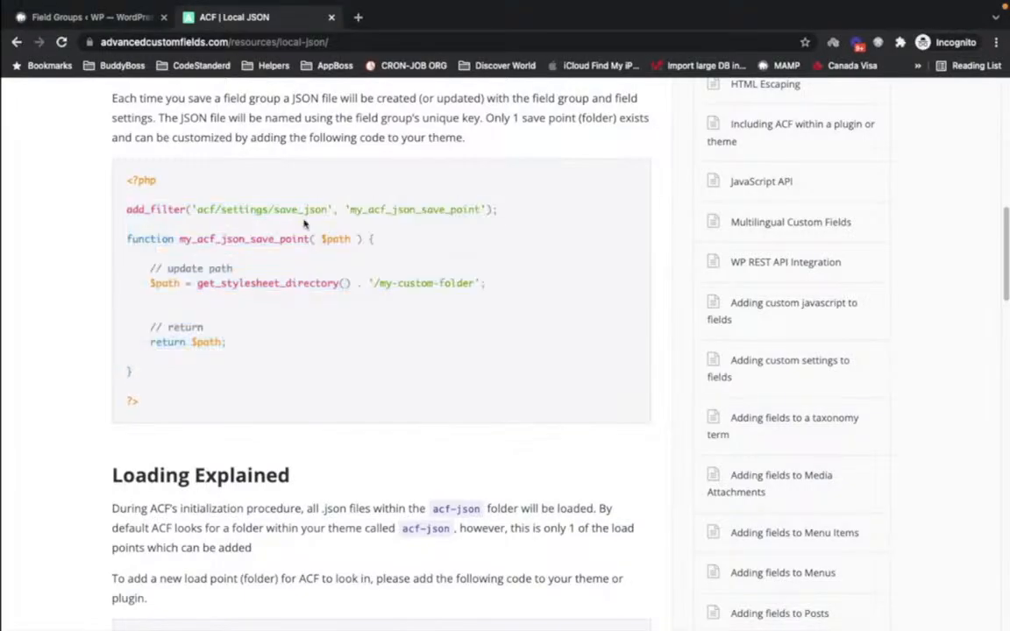
pyautogui.moveTo(127, 210); pyautogui.dragTo(284, 375)
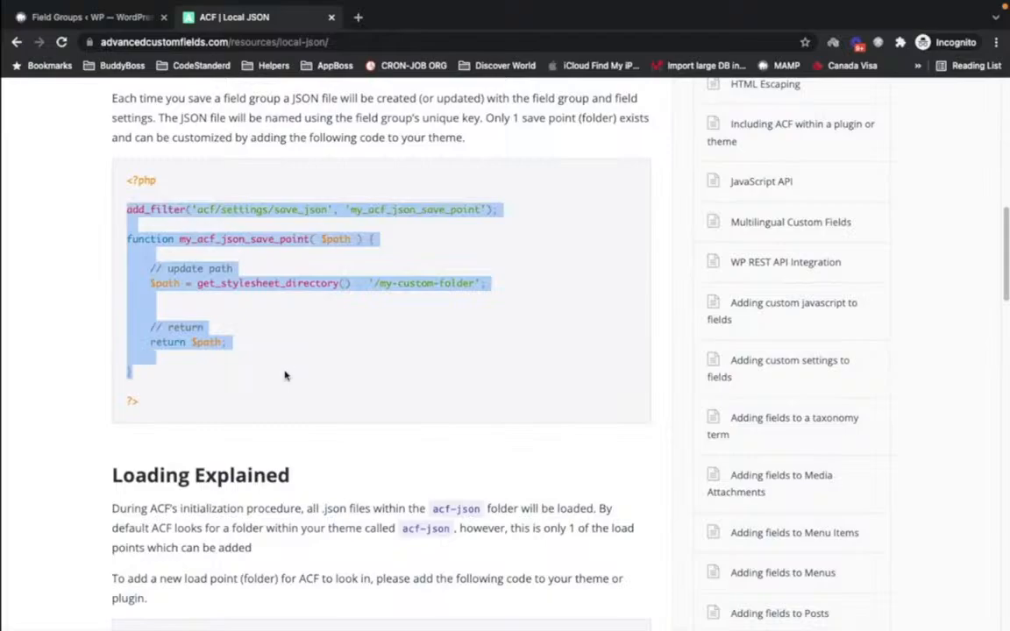
pyautogui.doubleClick(275, 283)
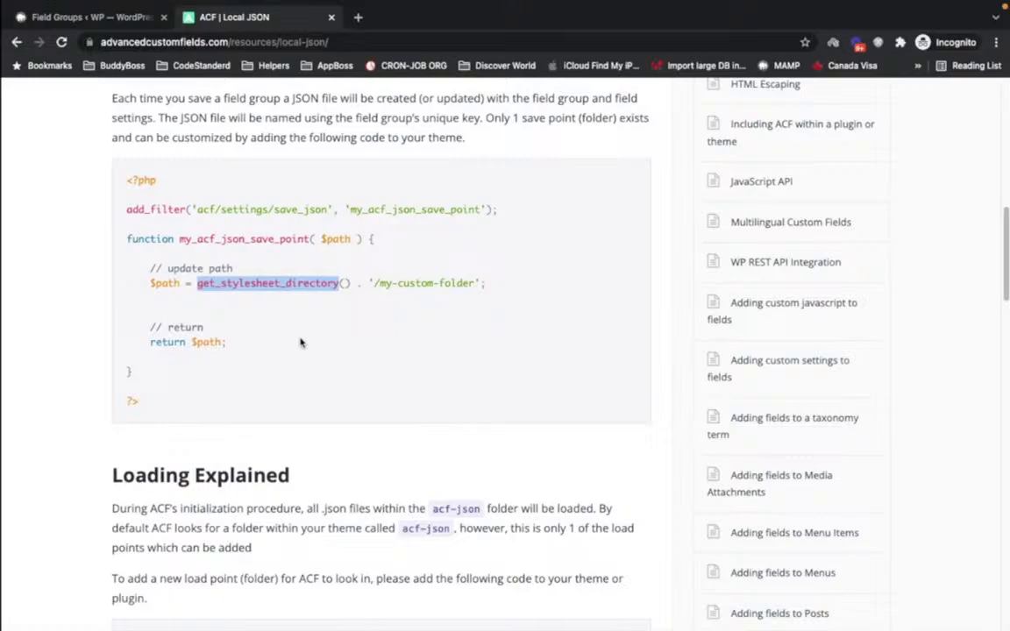
pyautogui.scroll(-1, 299, 342)
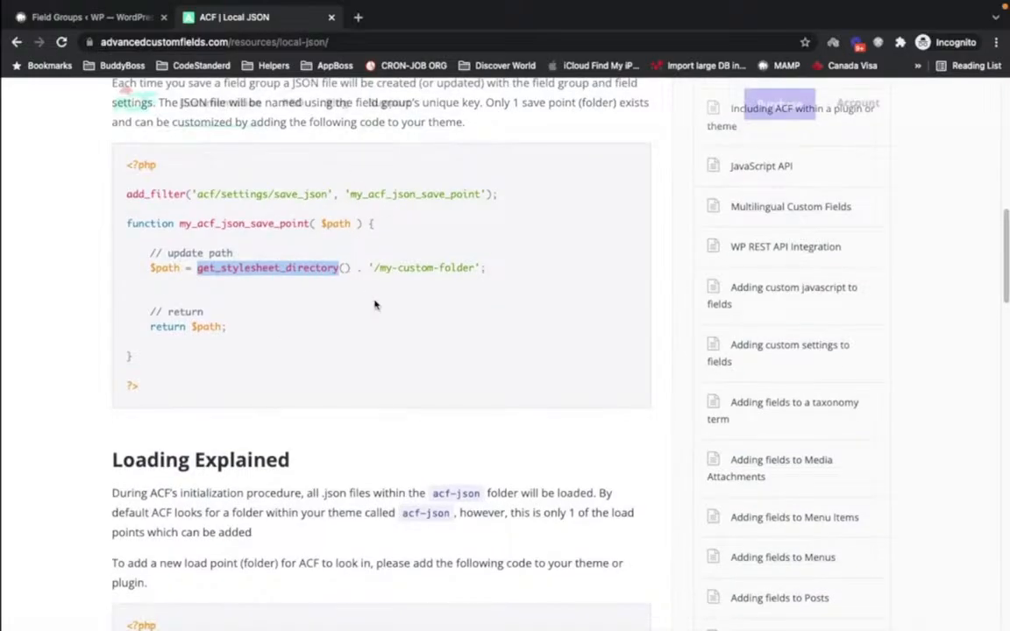
pyautogui.hotkey('ctrl', 'Right')
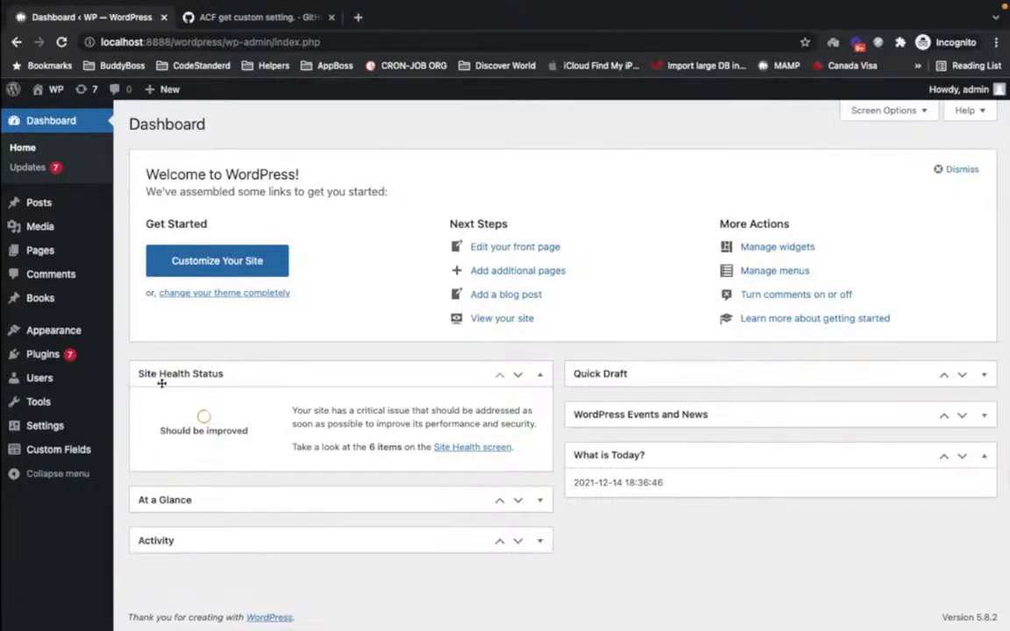
# - Open the Bunty ACF Settings options page, edit its field group, and move that group to the trash
pyautogui.moveTo(54, 425)
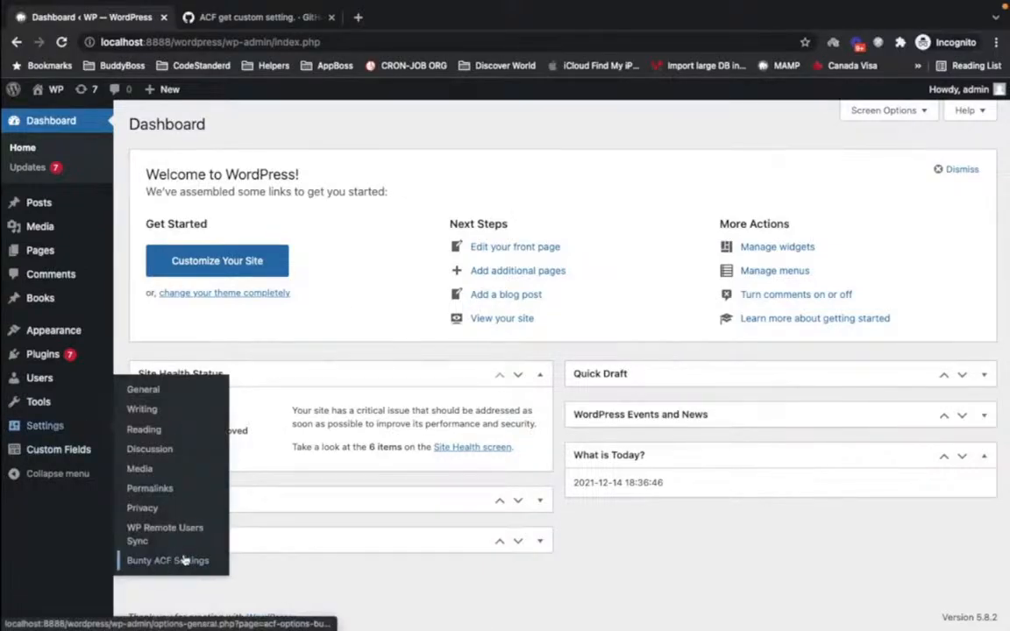
pyautogui.click(149, 562)
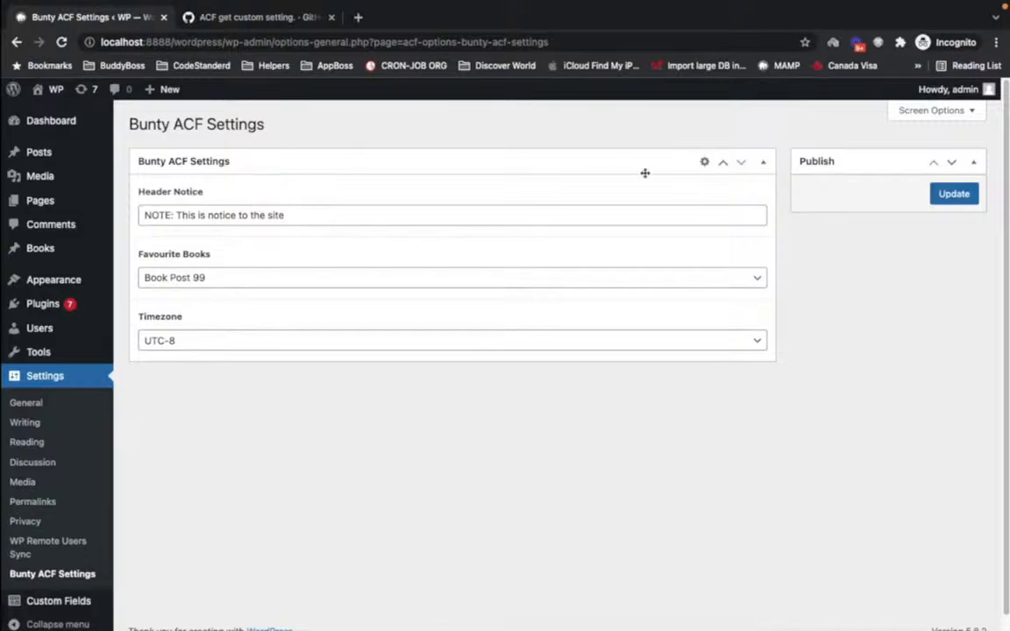
pyautogui.moveTo(704, 164)
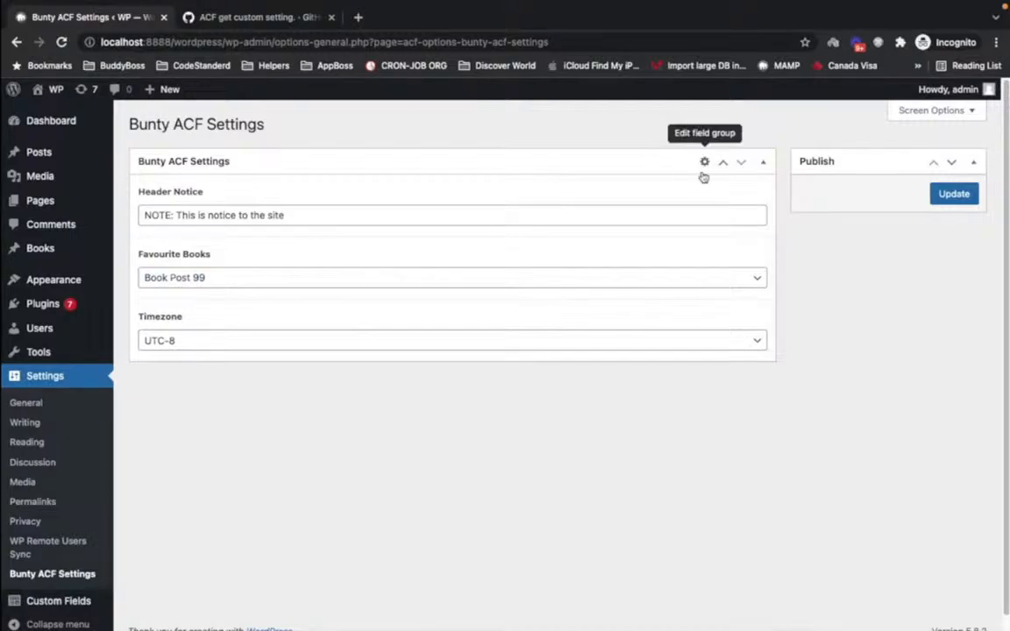
pyautogui.click(706, 163)
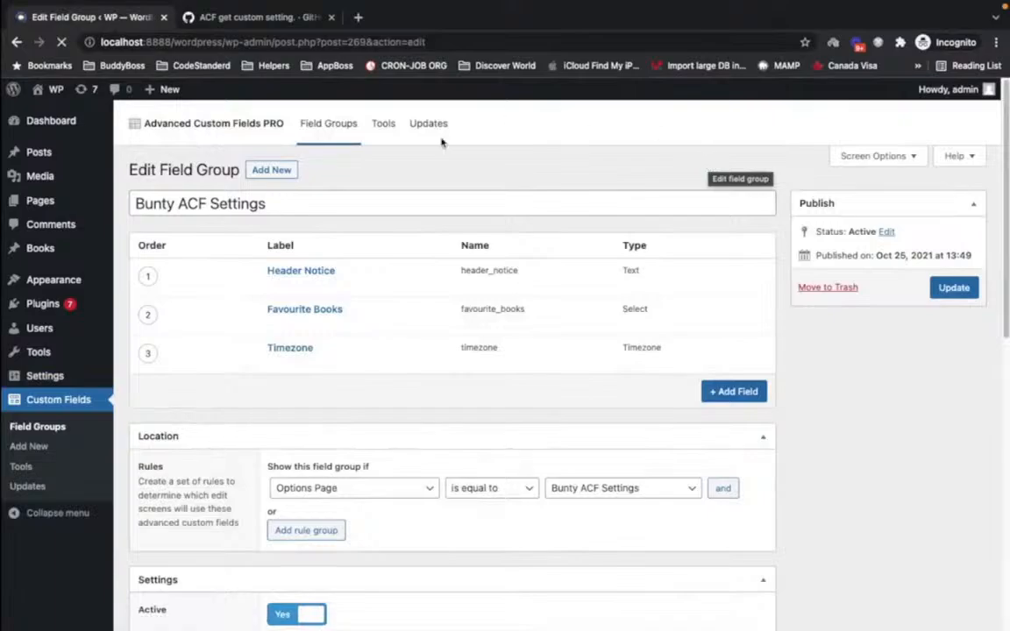
pyautogui.click(827, 287)
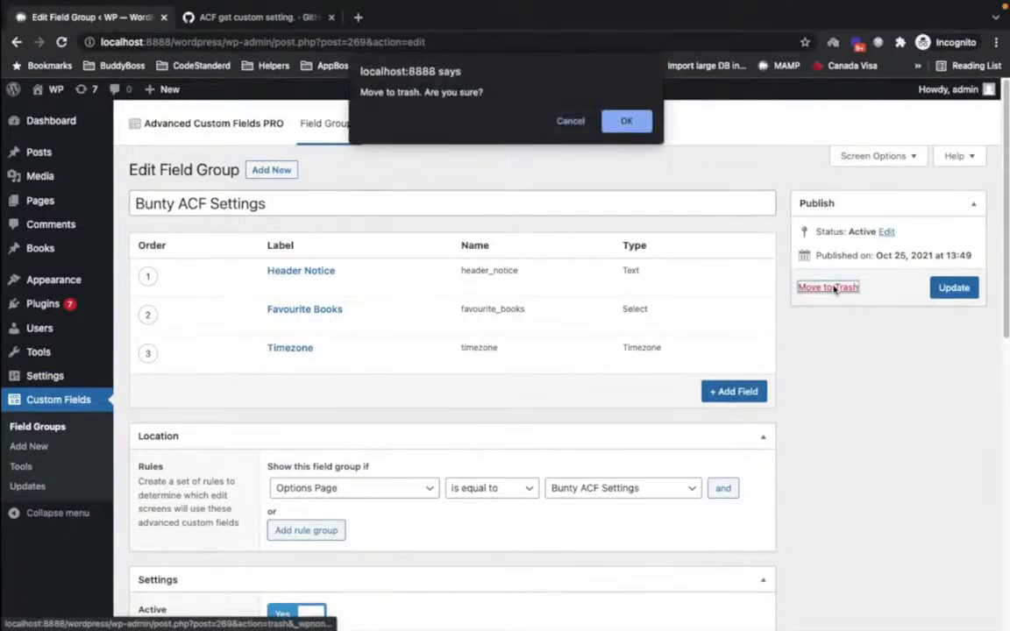
pyautogui.click(629, 130)
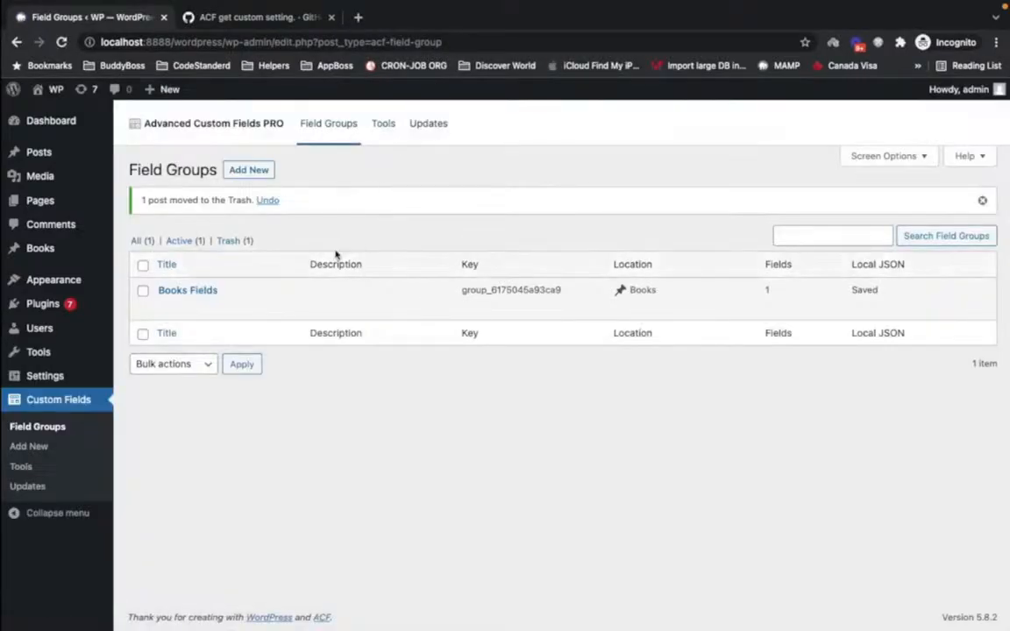
# - Create a field group titled "Global Setting" with its location rule set to Options Page, and publish it
pyautogui.click(252, 168)
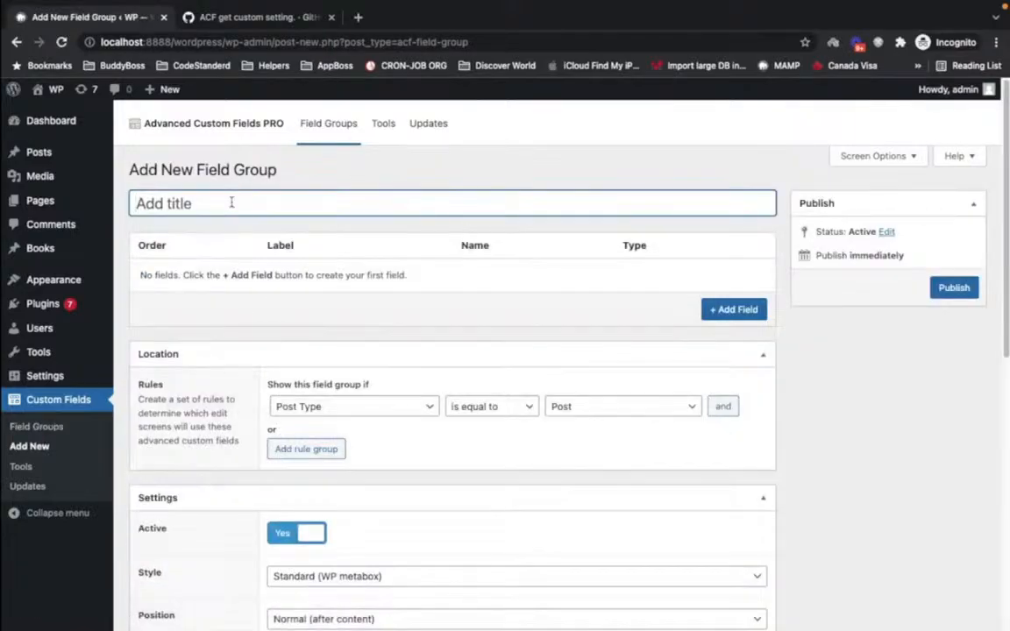
pyautogui.write('Global Setting')
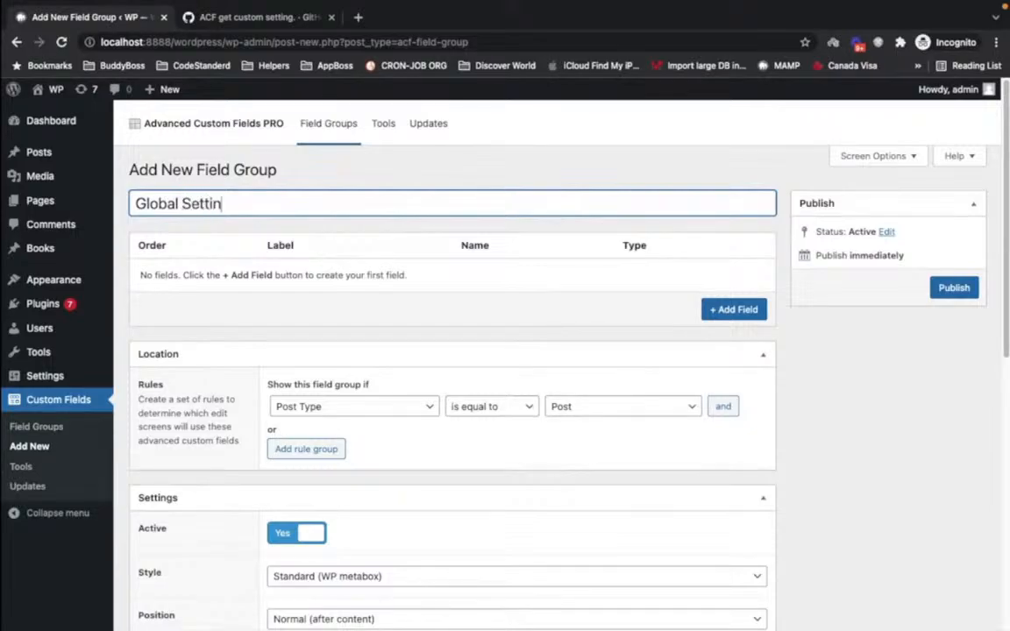
pyautogui.click(603, 406)
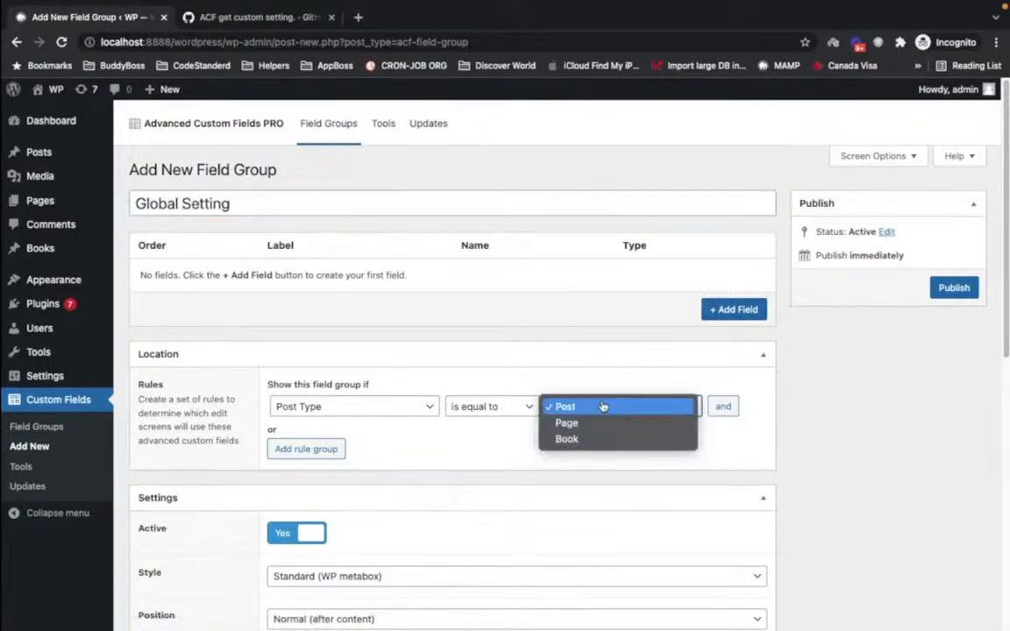
pyautogui.click(441, 407)
pyautogui.click(419, 407)
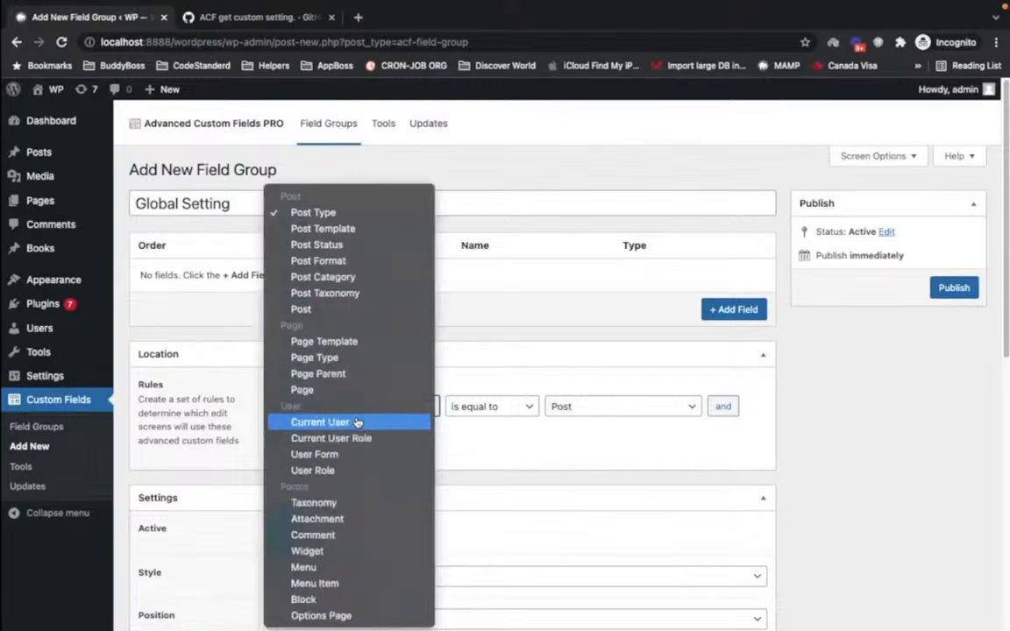
pyautogui.click(335, 617)
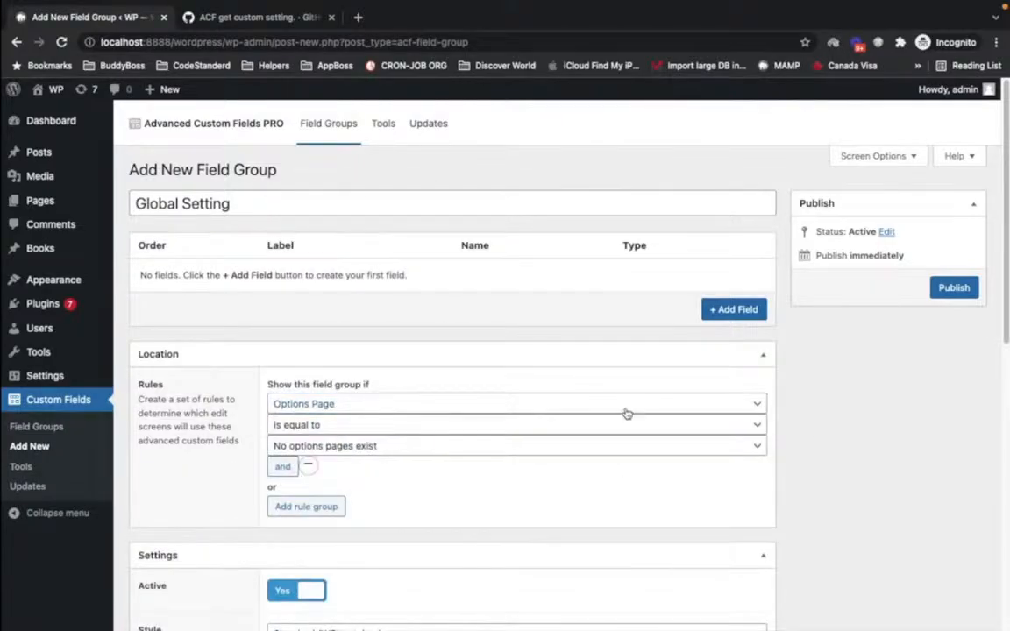
pyautogui.click(377, 445)
pyautogui.click(377, 446)
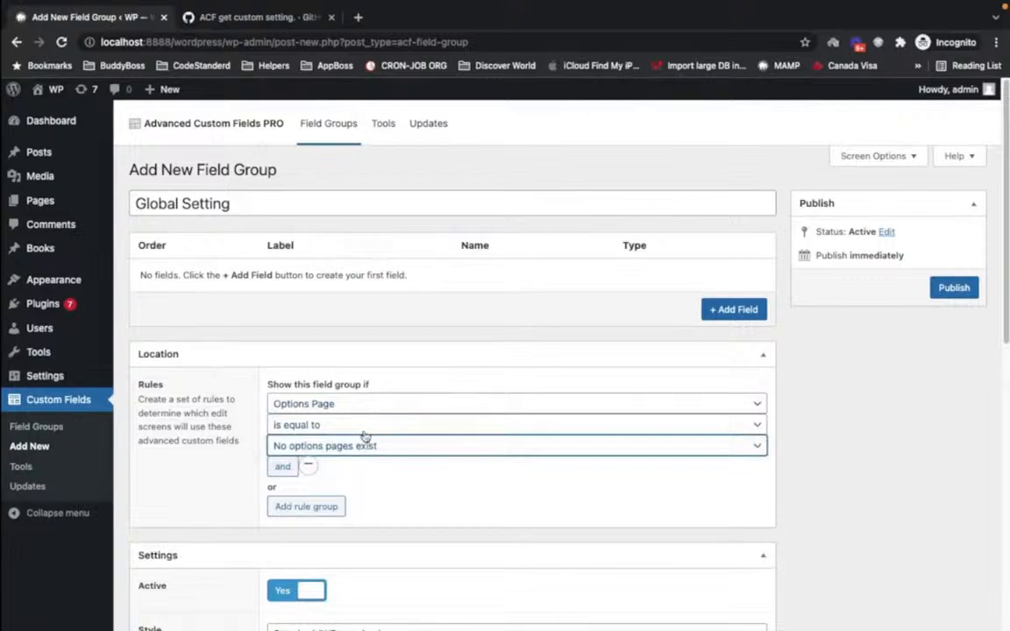
pyautogui.click(942, 289)
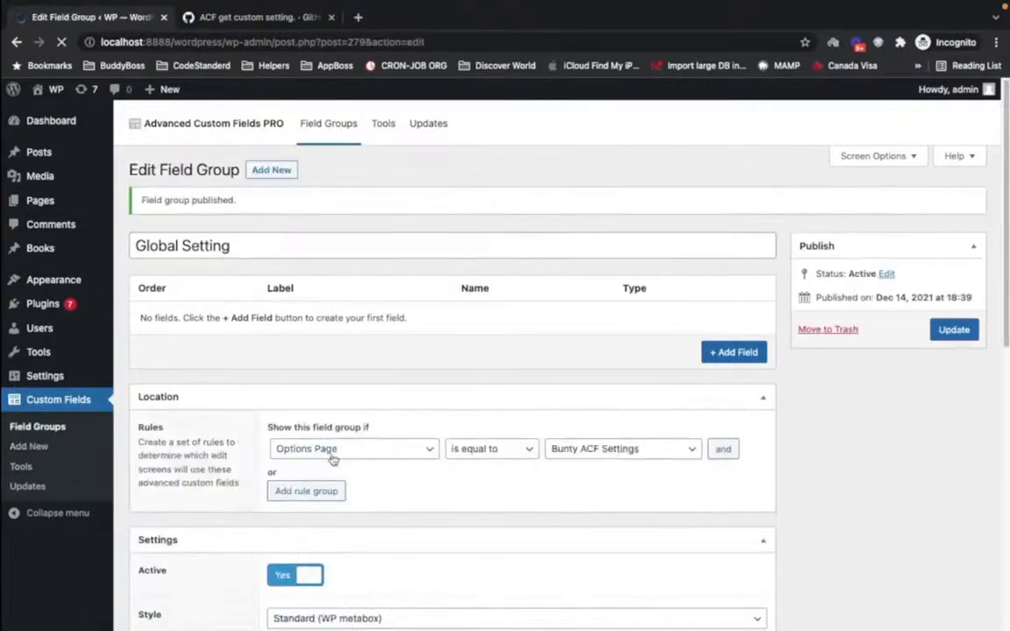
# - Choose Bunty ACF Settings as the options page in the Global Setting location rule and update the field group
pyautogui.click(659, 449)
pyautogui.click(656, 449)
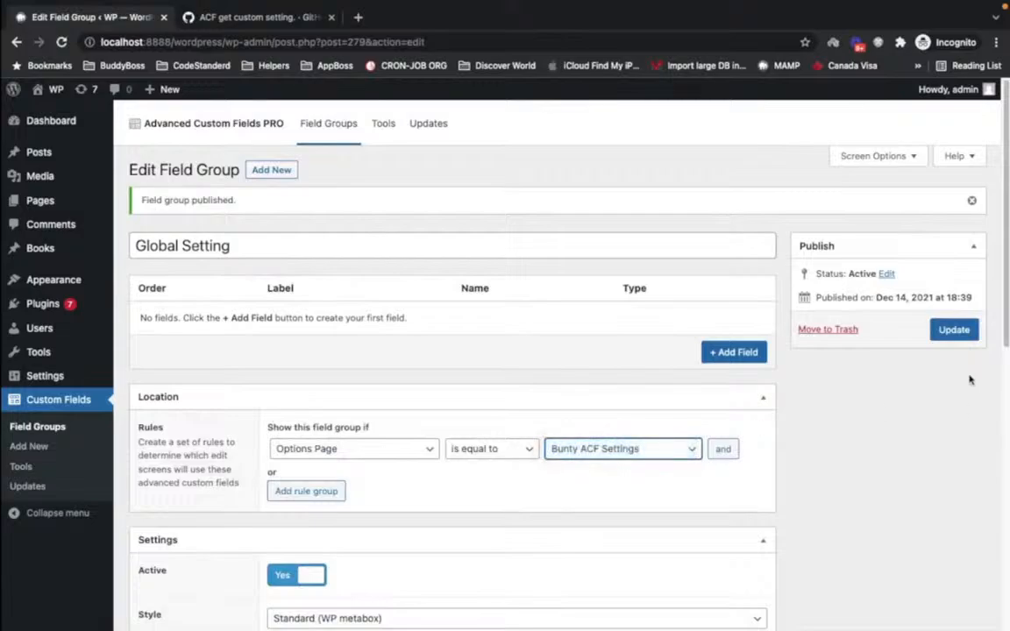
pyautogui.click(956, 330)
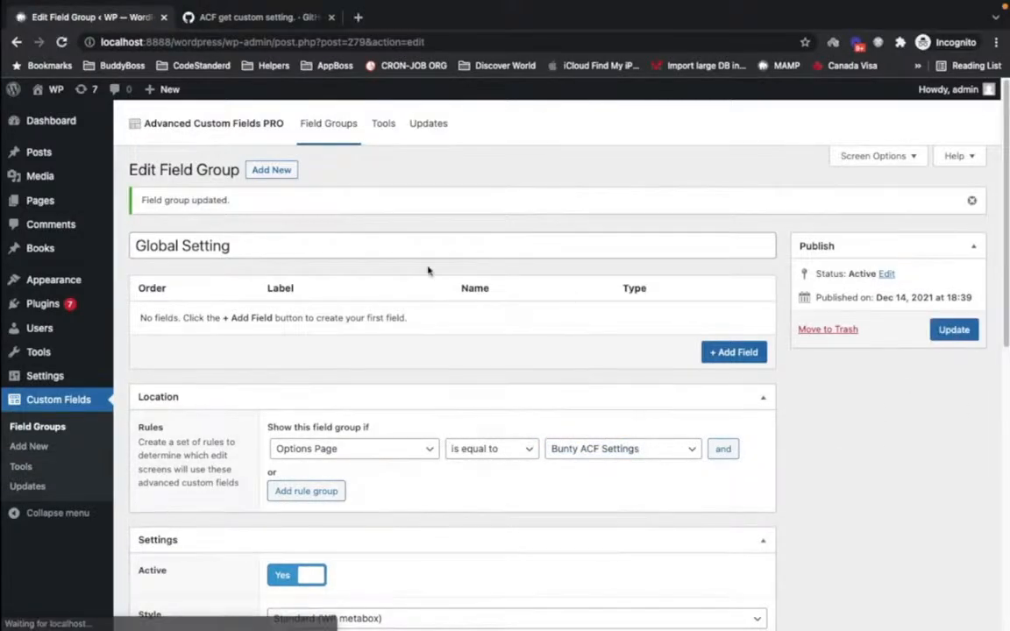
# - Add a first field labelled "Posts" to the Global Setting field group
pyautogui.scroll(-1, 427, 270)
pyautogui.scroll(-1, 428, 271)
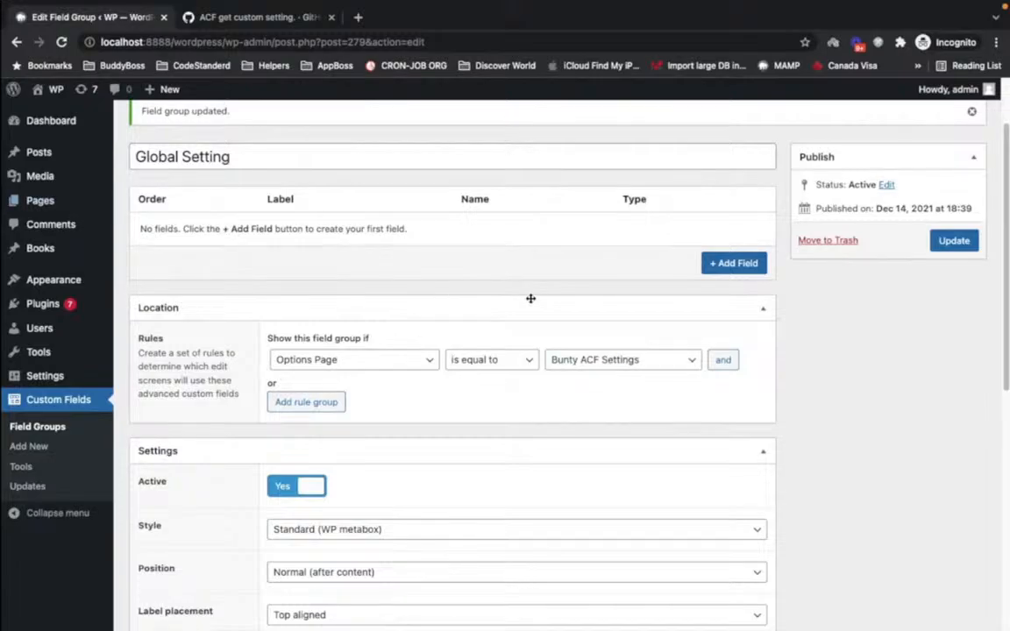
pyautogui.click(714, 263)
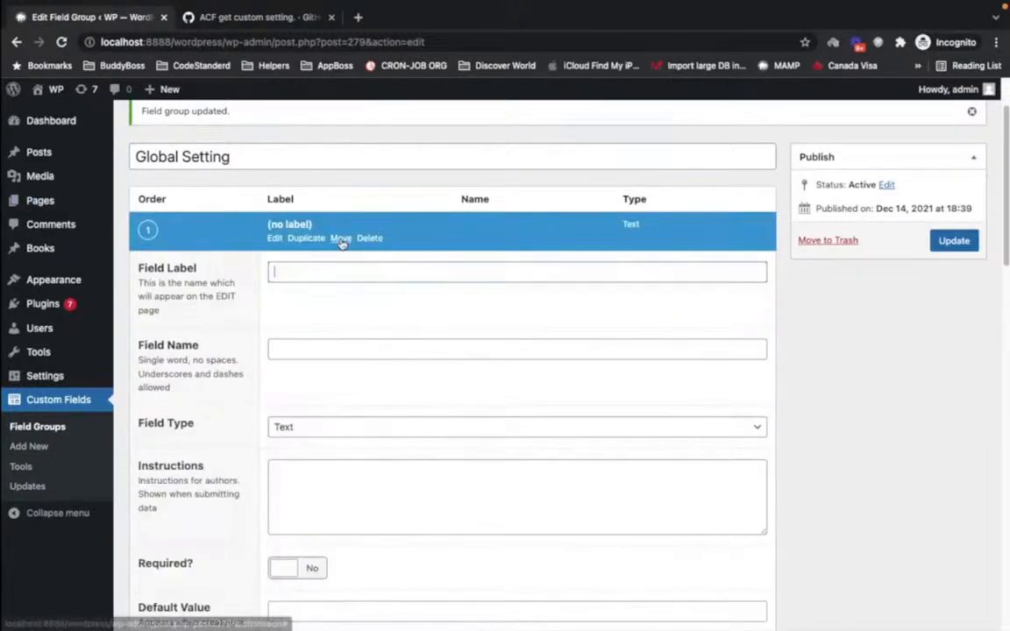
pyautogui.scroll(-2, 342, 244)
pyautogui.scroll(4, 342, 244)
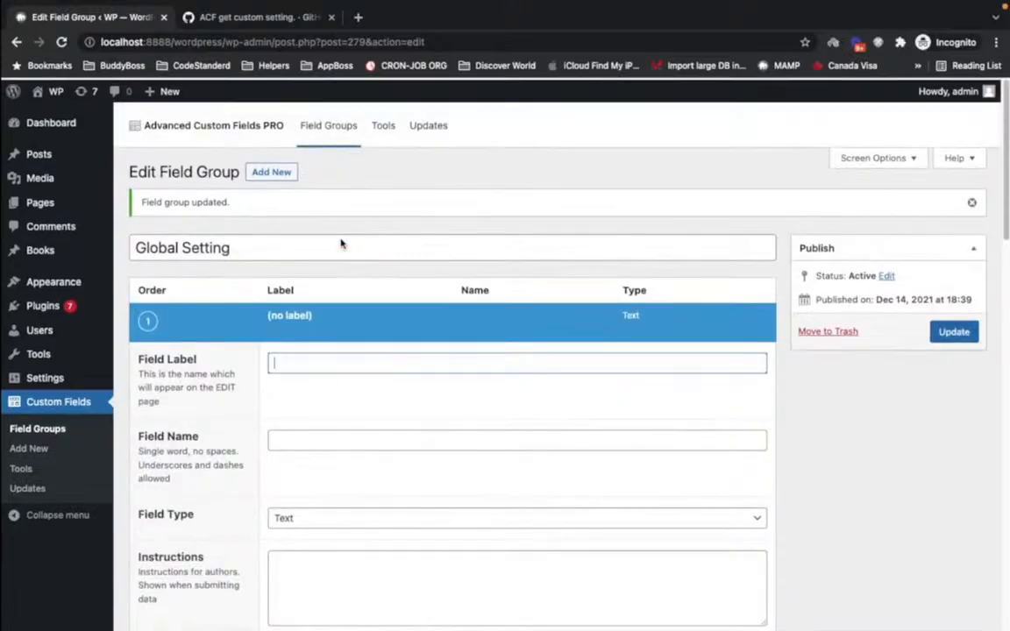
pyautogui.write('Post')
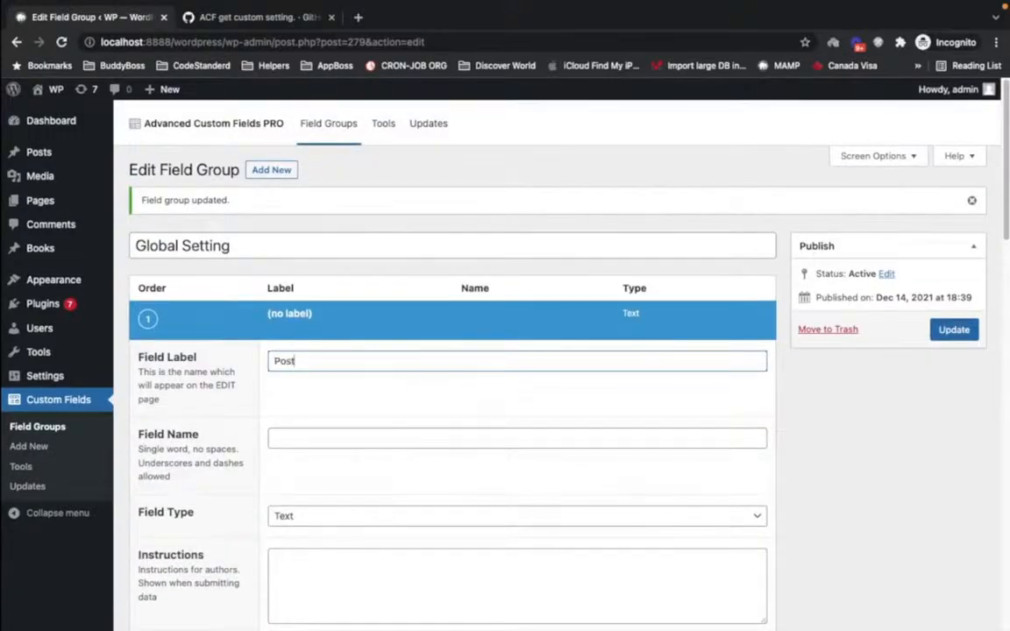
pyautogui.write('s')
# - Set the Posts field's type to Tab and its placement to Left aligned
pyautogui.scroll(-3, 379, 391)
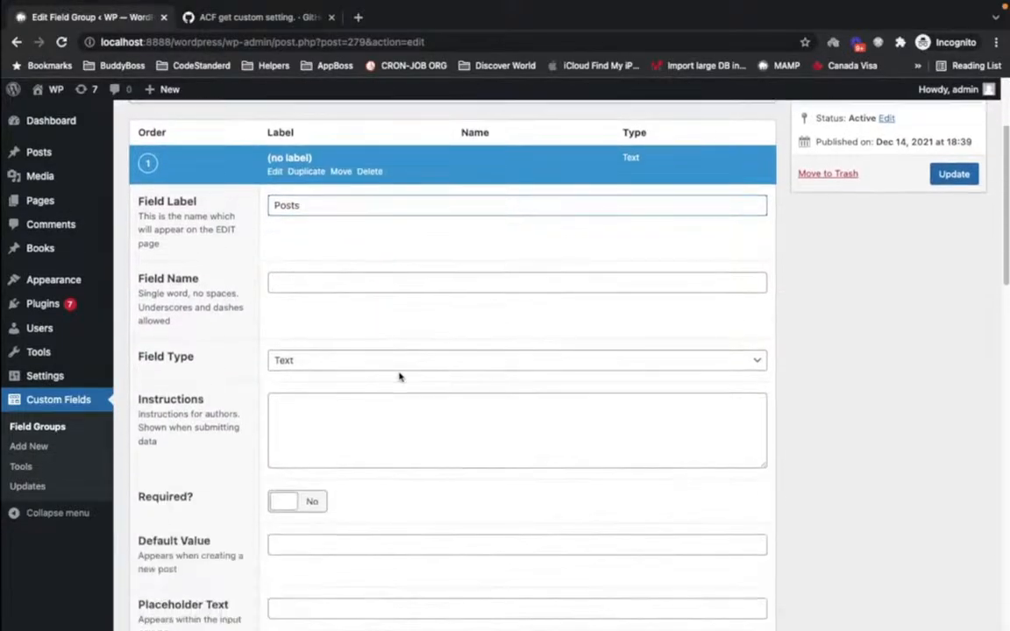
pyautogui.click(399, 371)
pyautogui.write('tab')
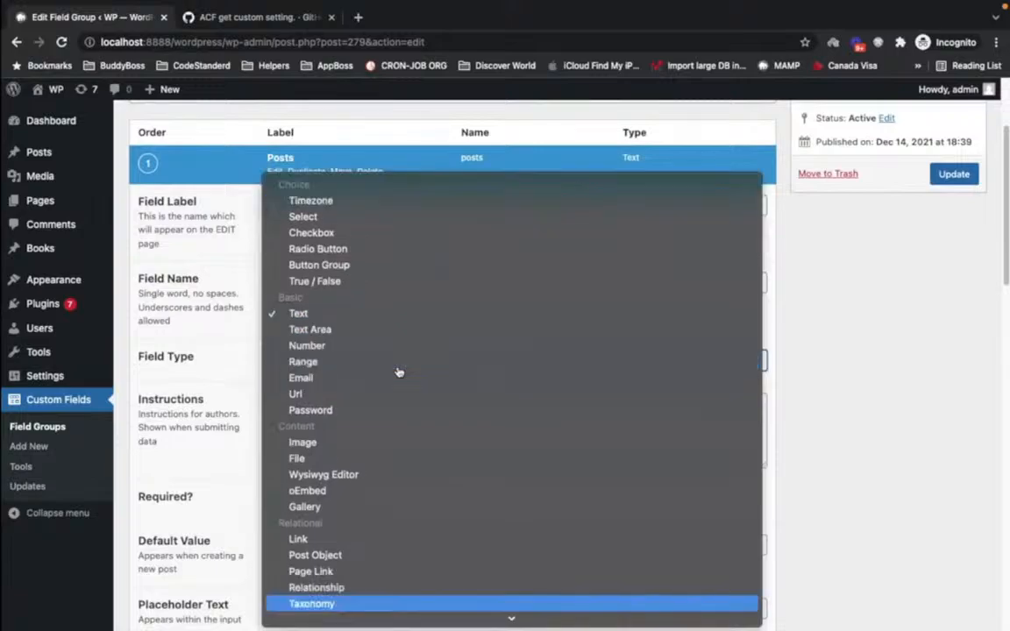
pyautogui.press('Return')
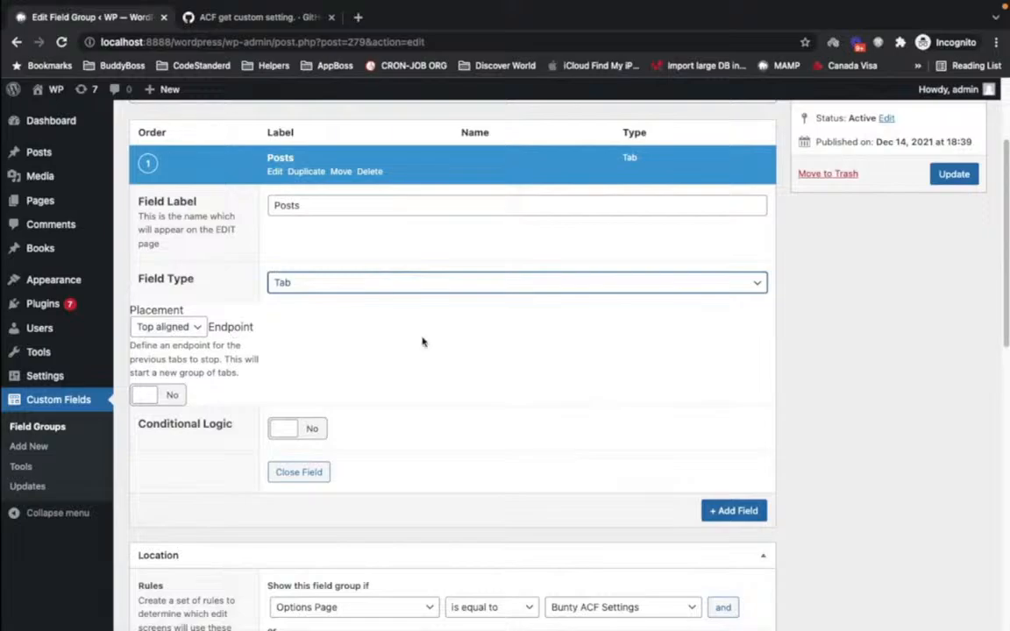
pyautogui.click(196, 327)
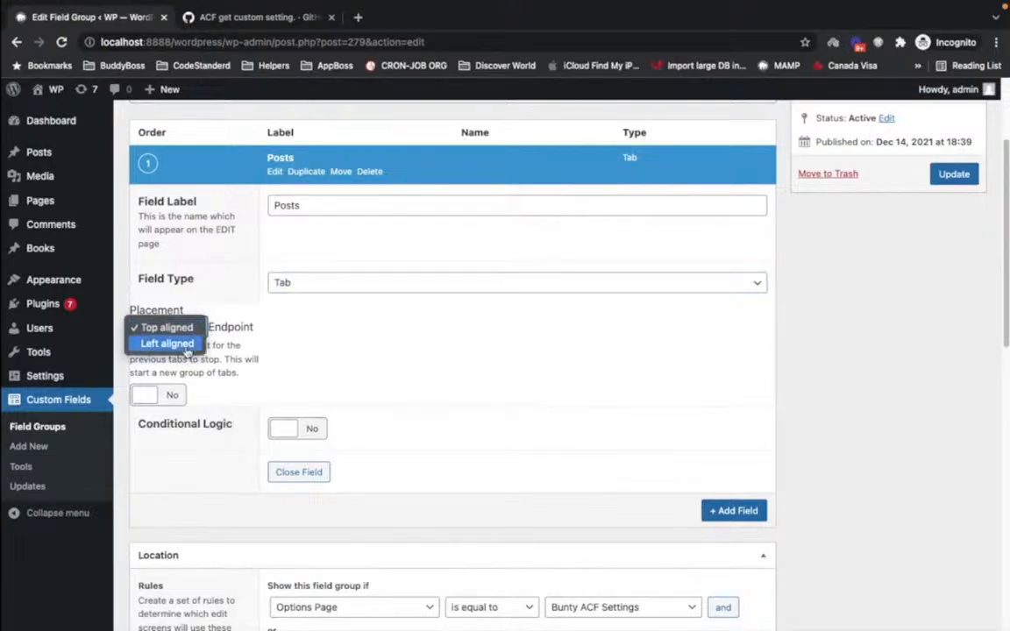
pyautogui.click(185, 349)
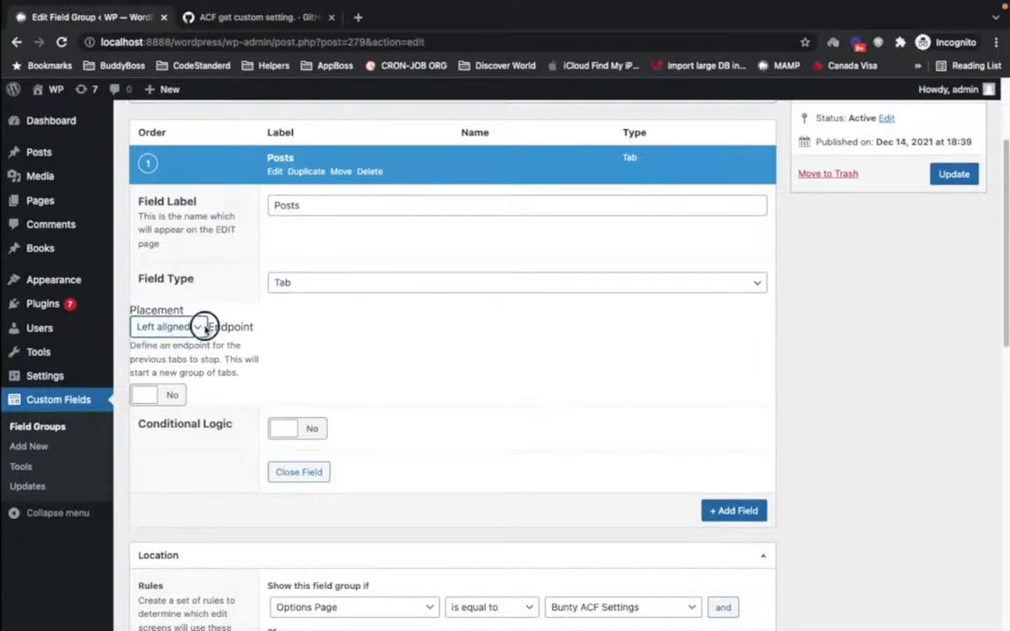
# - Keep the Posts tab's placement Left aligned, collapse that field, and add a second field labelled "Books"
pyautogui.click(202, 328)
pyautogui.click(204, 323)
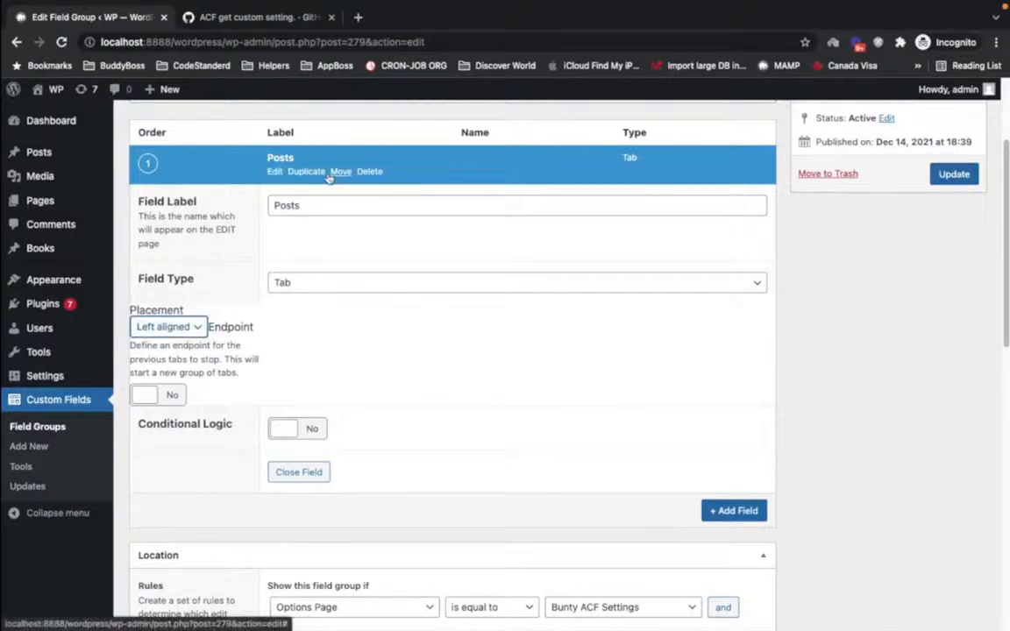
pyautogui.click(265, 158)
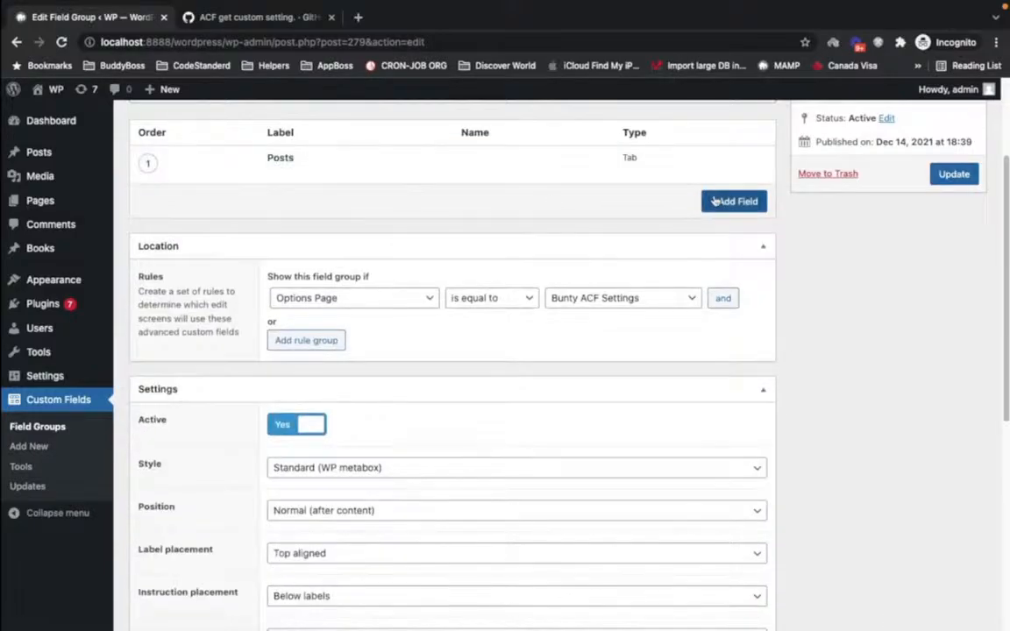
pyautogui.click(720, 263)
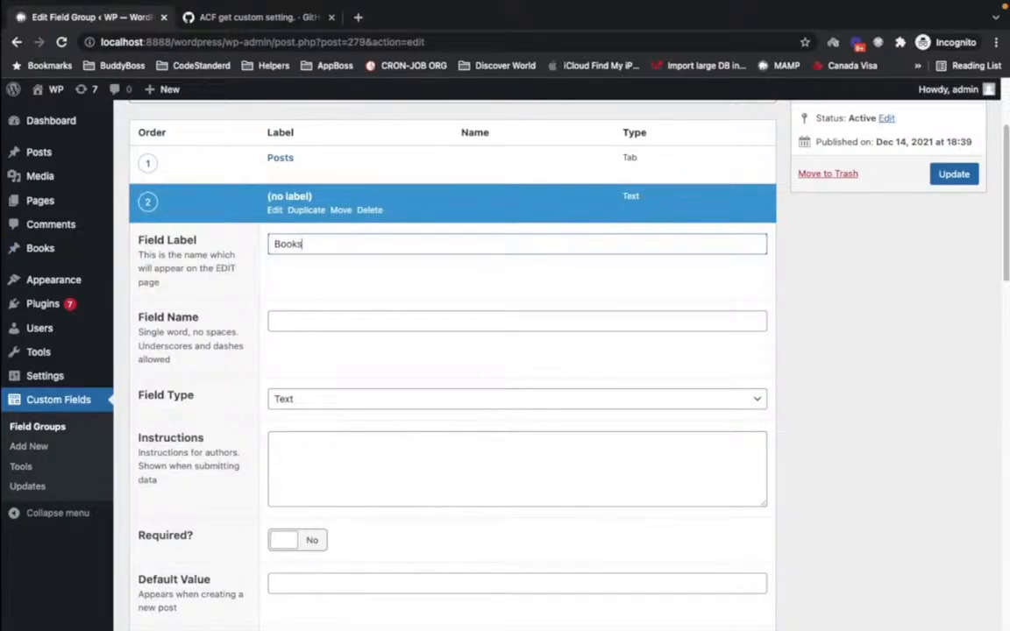
pyautogui.click(391, 277)
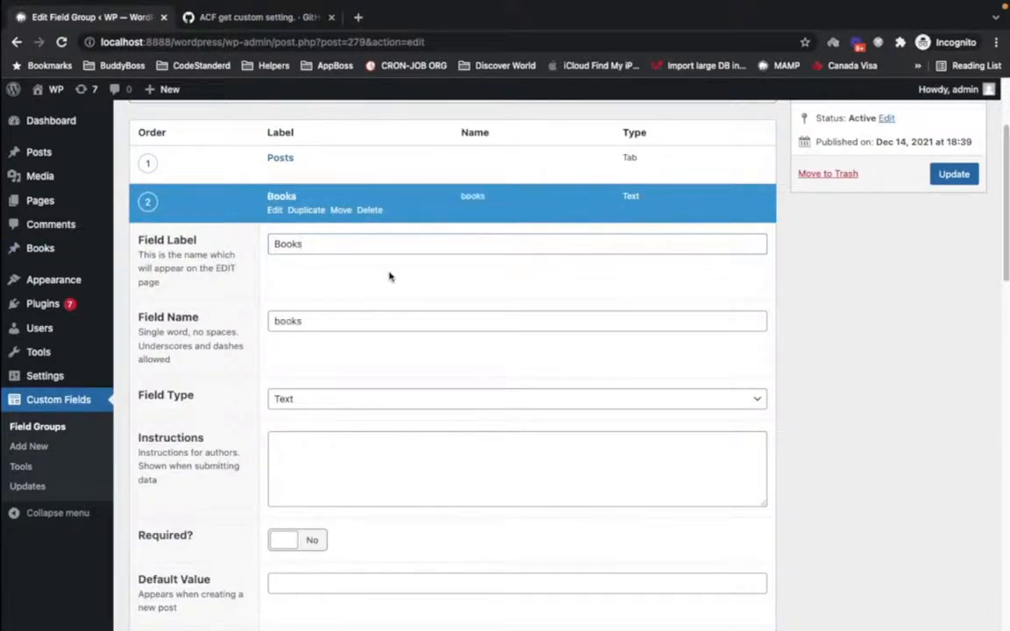
# - Set the Books field's type to Tab with Left aligned placement, and collapse the field
pyautogui.click(327, 399)
pyautogui.press('Return')
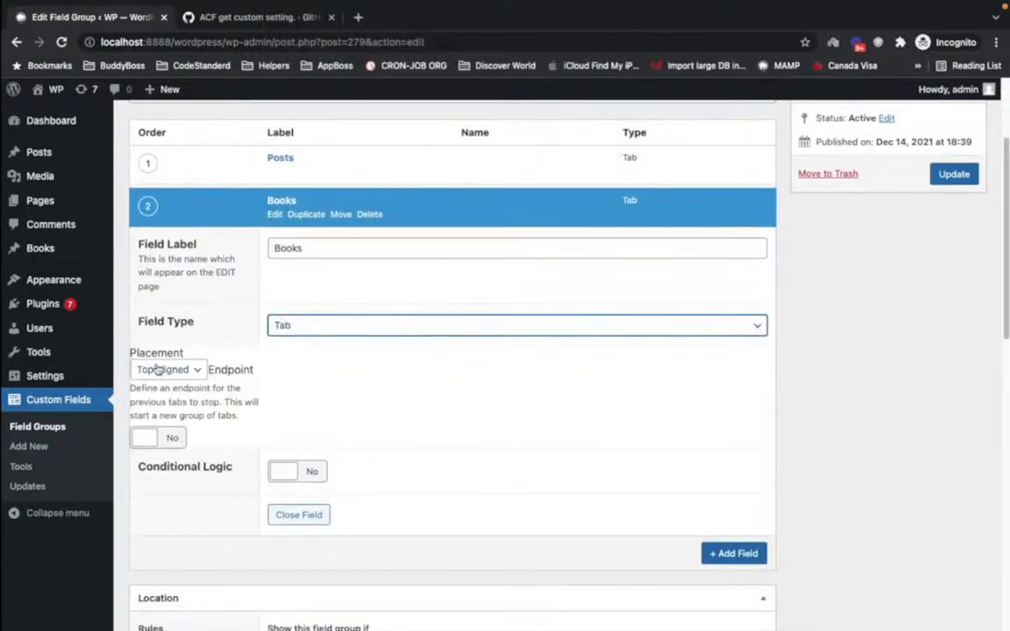
pyautogui.click(167, 369)
pyautogui.click(178, 386)
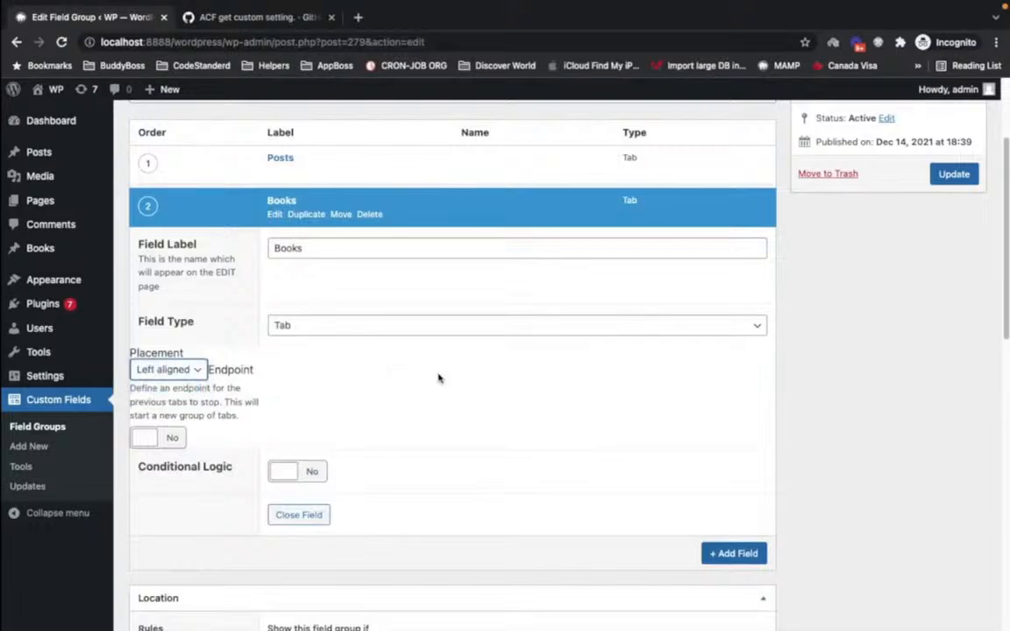
pyautogui.click(297, 201)
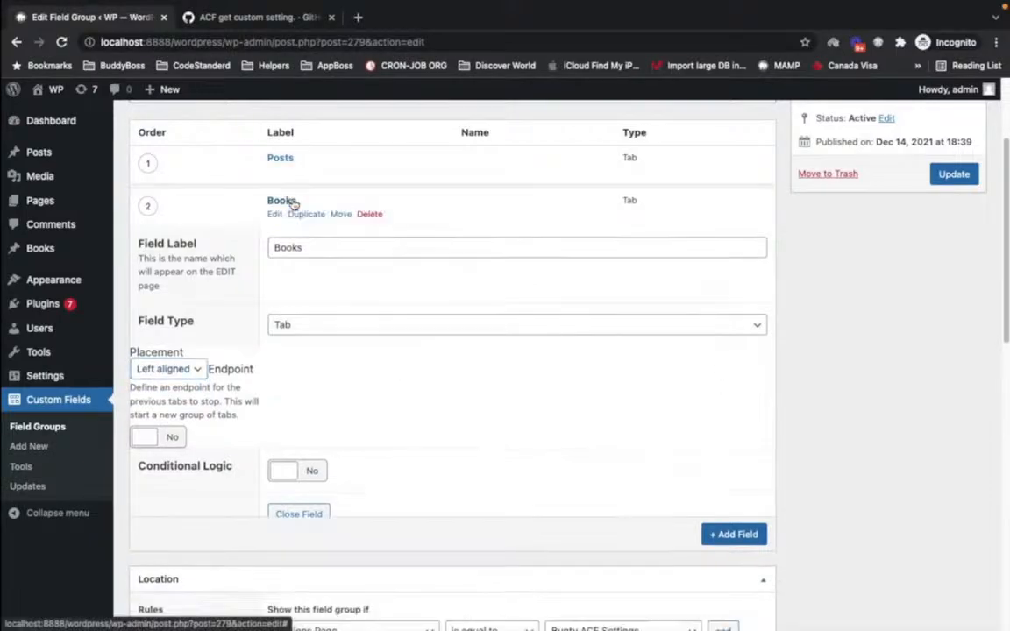
# - Add a third field labelled "Users" with the Tab type and update the Global Setting field group
pyautogui.click(744, 244)
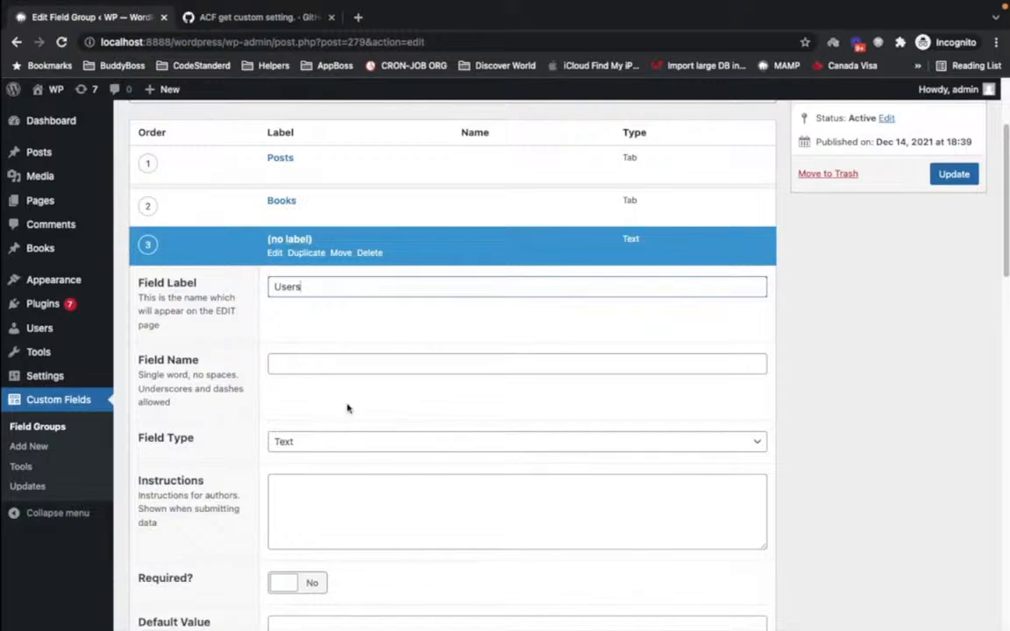
pyautogui.click(352, 447)
pyautogui.scroll(-5, 354, 452)
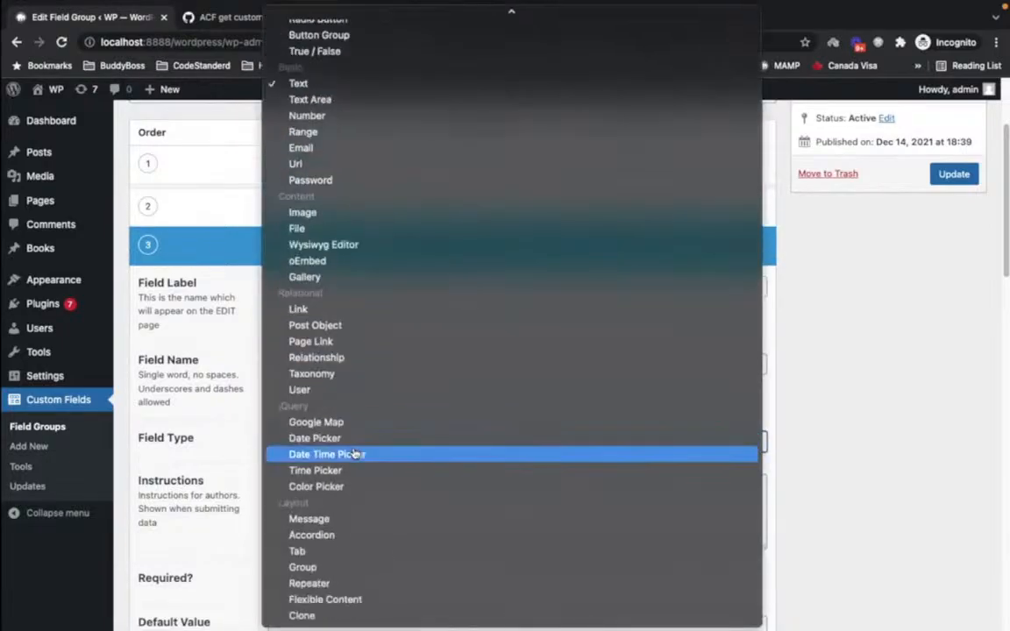
pyautogui.scroll(-2, 363, 533)
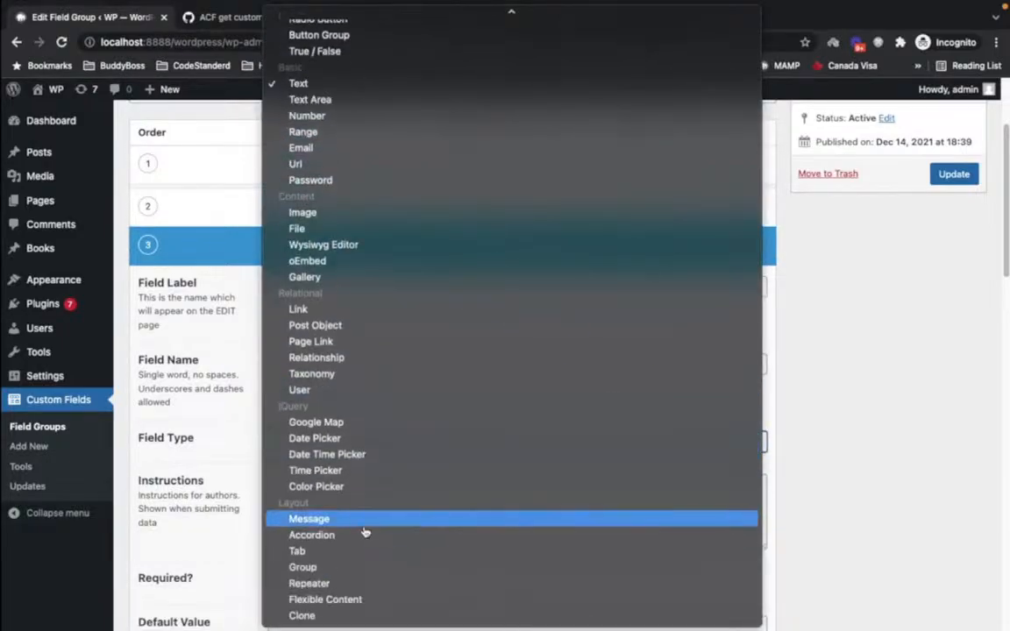
pyautogui.click(332, 560)
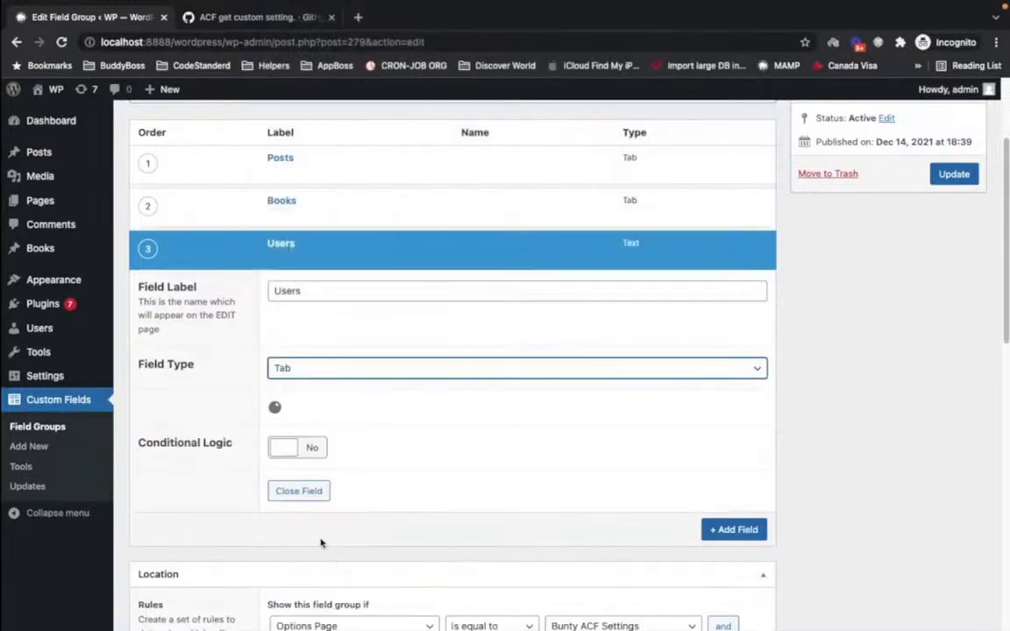
pyautogui.click(298, 241)
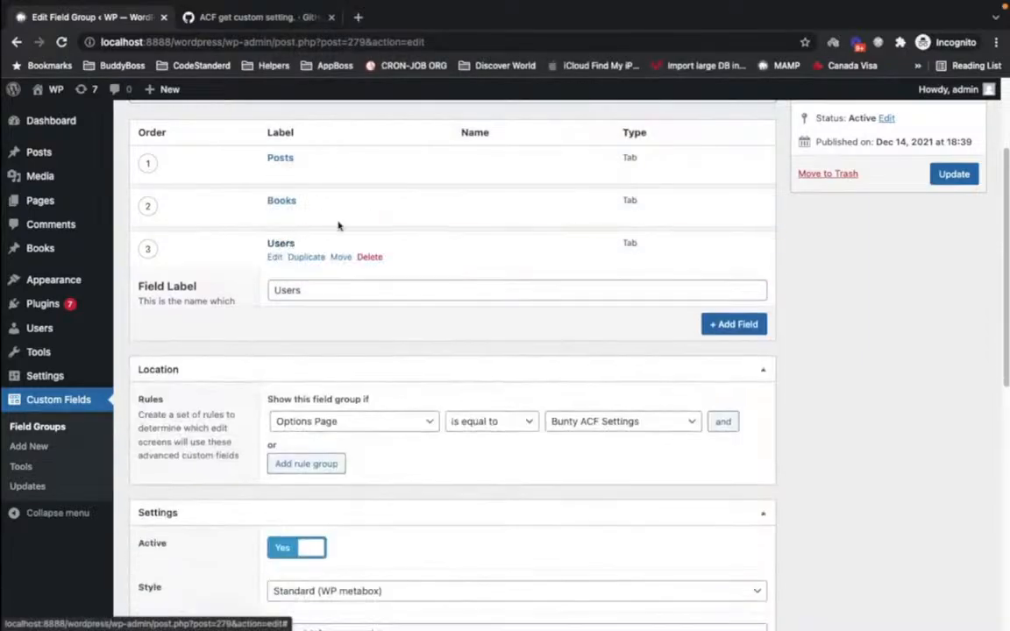
pyautogui.click(952, 176)
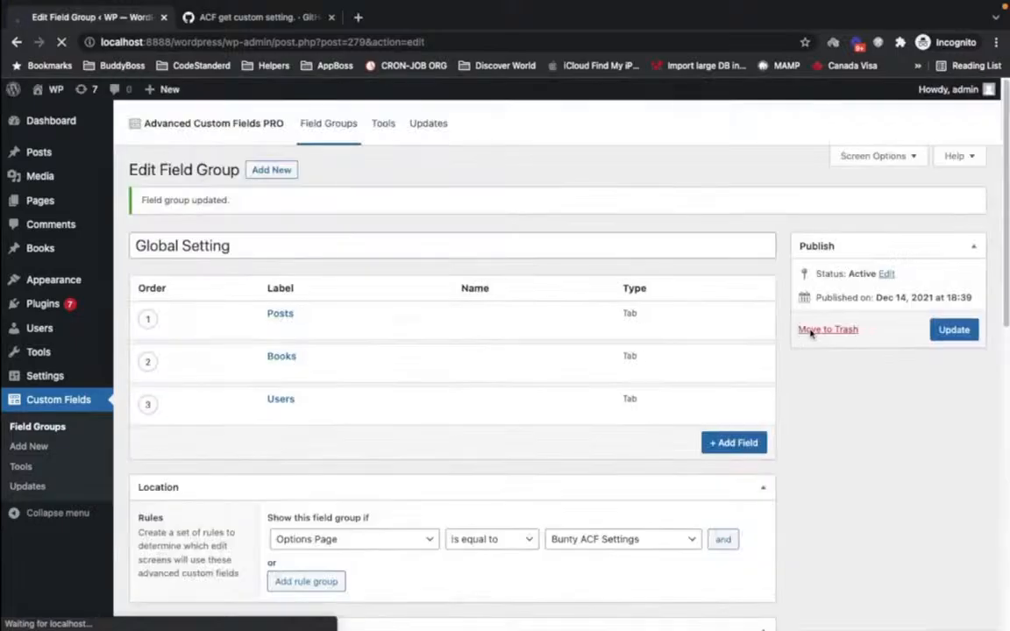
# - Open the Bunty ACF Settings options page in a new browser tab and check the Posts, Books and Users tabs
pyautogui.moveTo(66, 375)
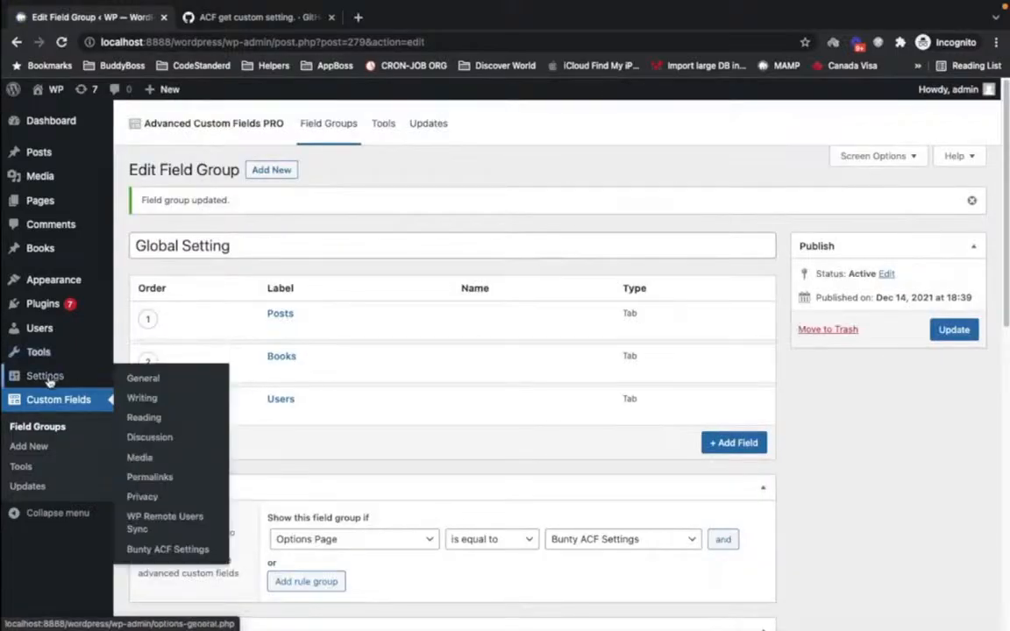
pyautogui.keyDown('super'); pyautogui.click(166, 549); pyautogui.keyUp('super')
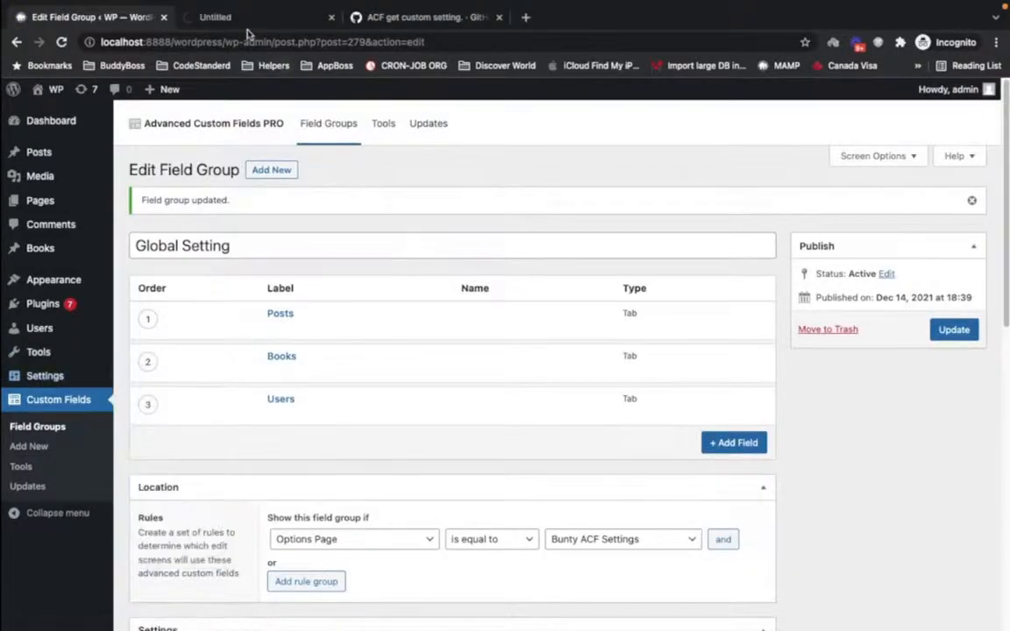
pyautogui.click(249, 21)
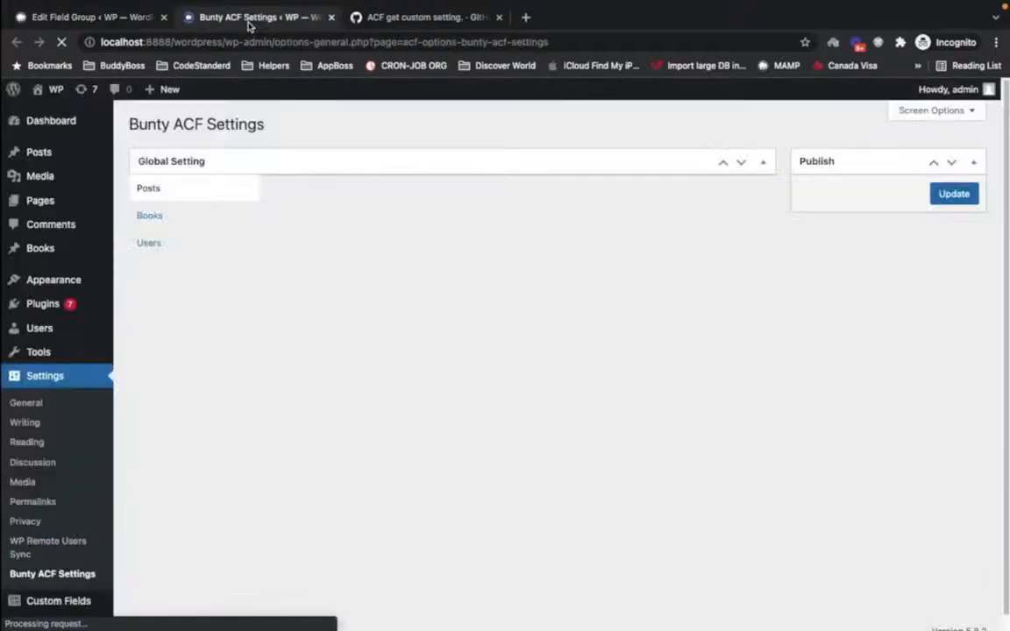
pyautogui.click(174, 240)
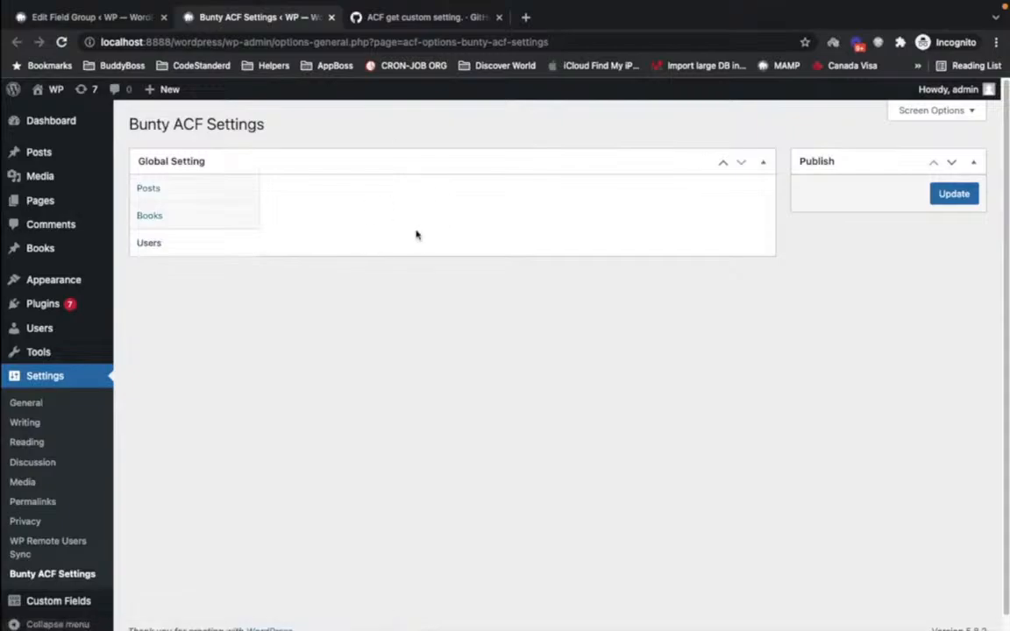
pyautogui.click(193, 186)
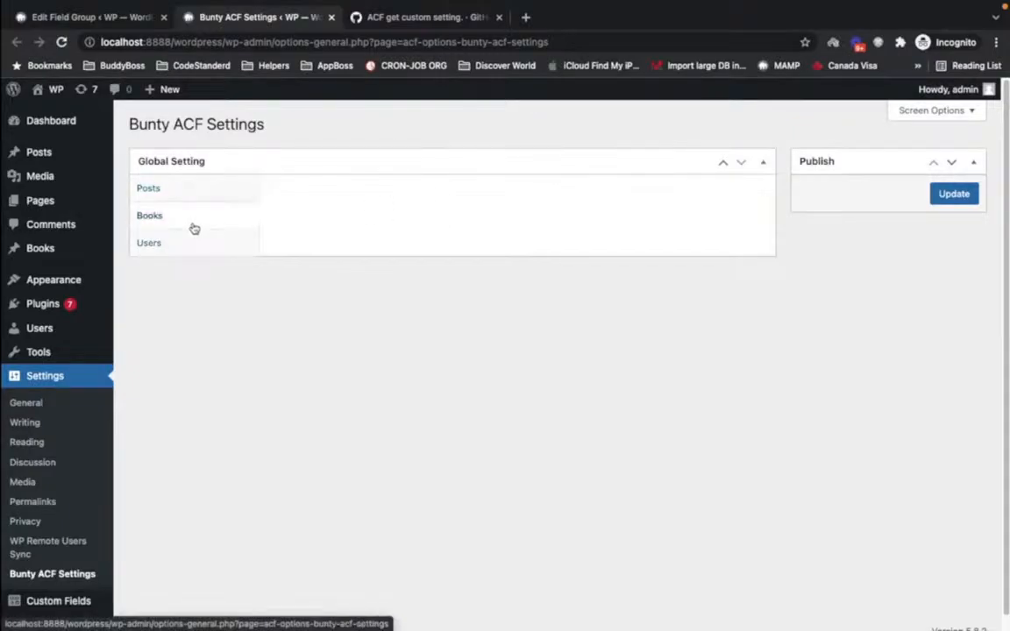
# - Review the Posts field's placement setting in the Global Setting group and compare it with the tab layout on the options page
pyautogui.click(109, 20)
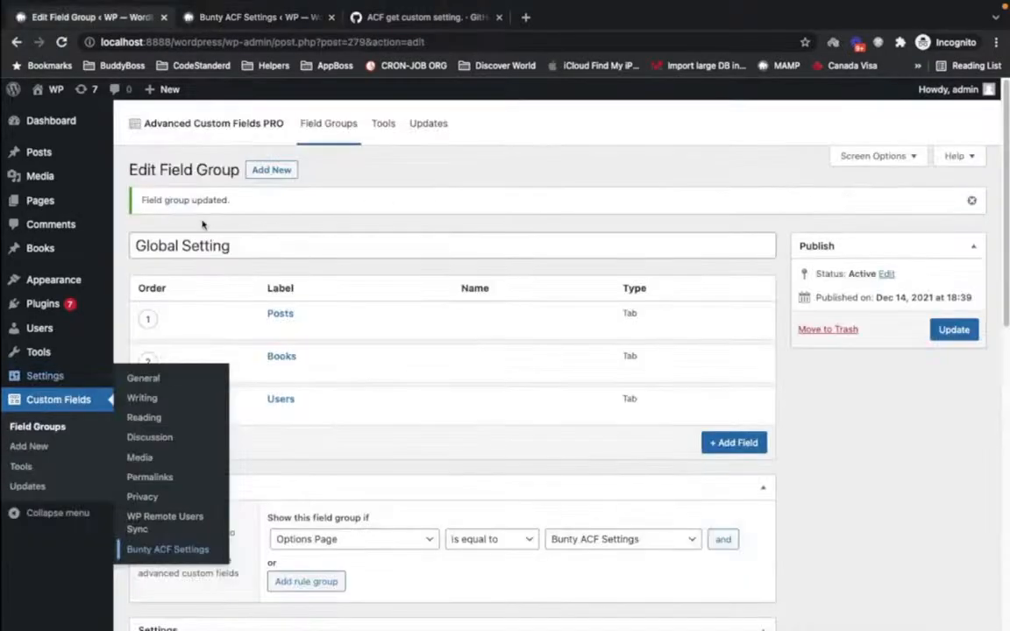
pyautogui.click(282, 312)
pyautogui.scroll(-2, 323, 383)
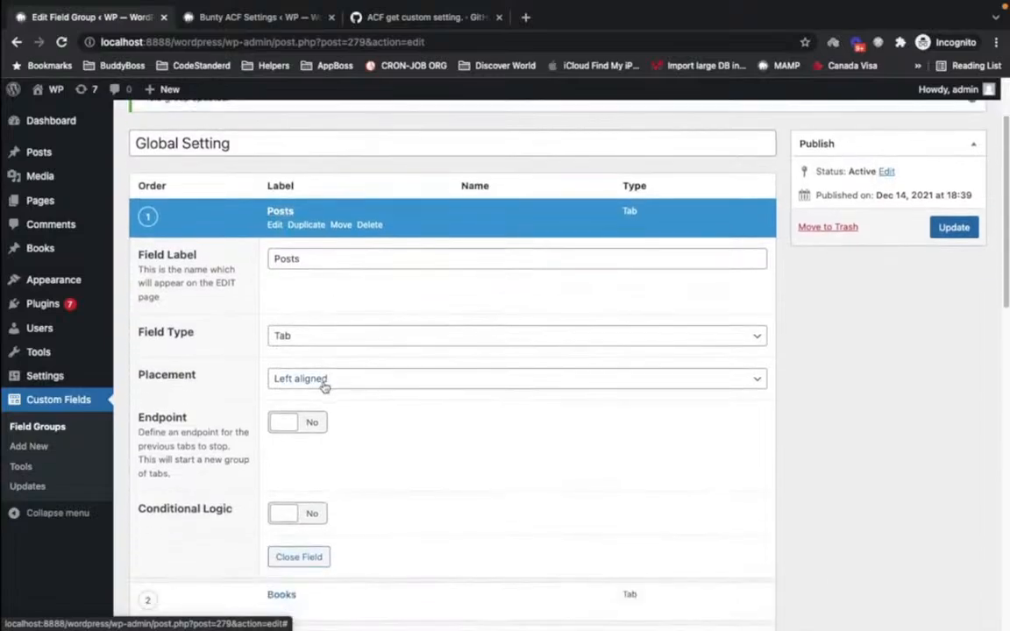
pyautogui.click(263, 22)
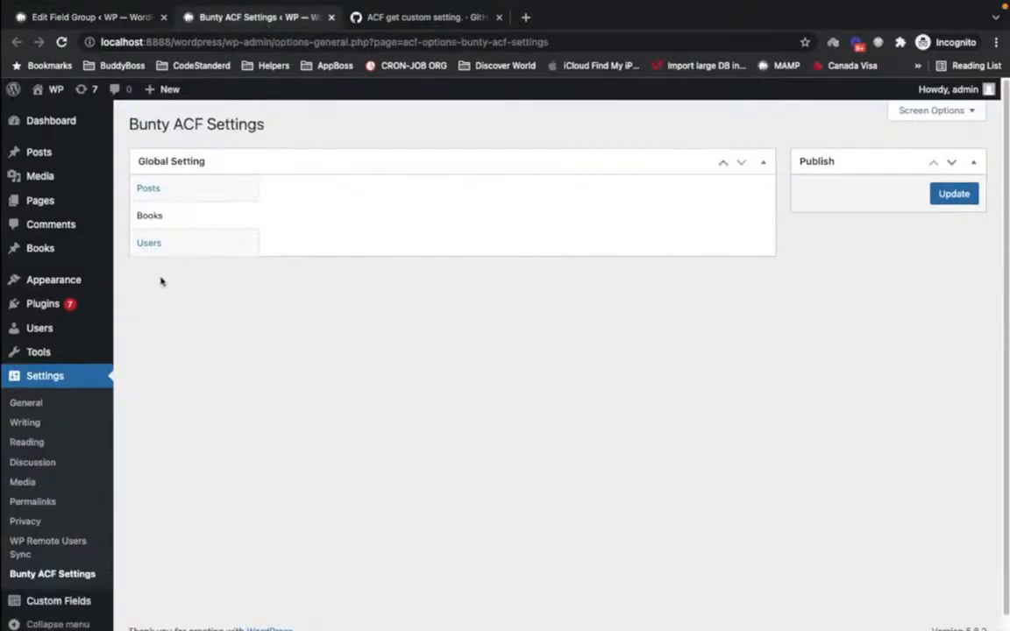
pyautogui.scroll(-1, 142, 478)
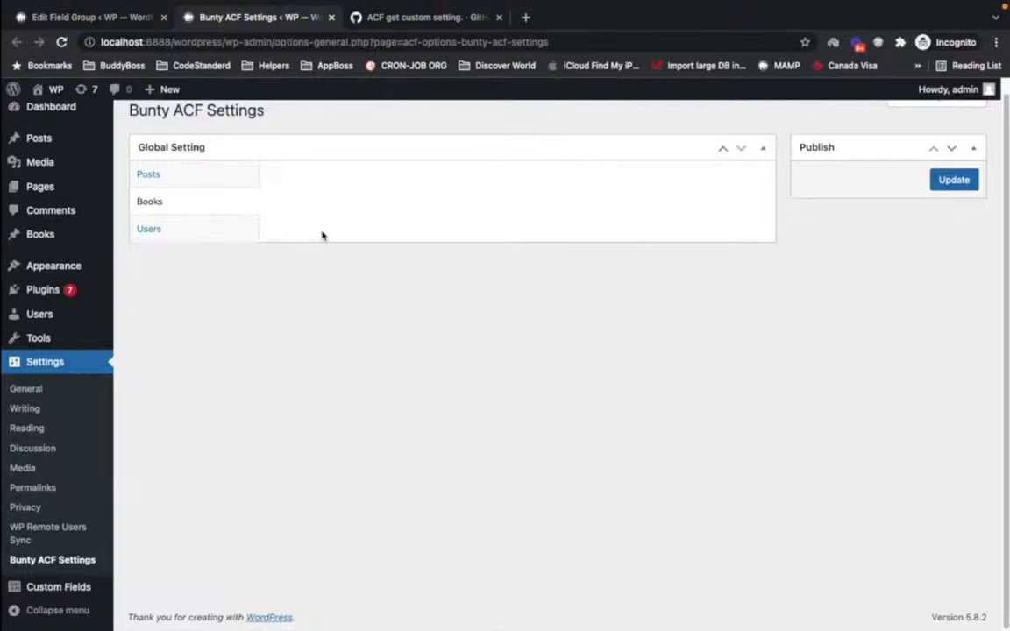
# - Return to the Global Setting field group, collapse the Posts field, and add a fourth field labelled "Posts Setting"
pyautogui.click(99, 17)
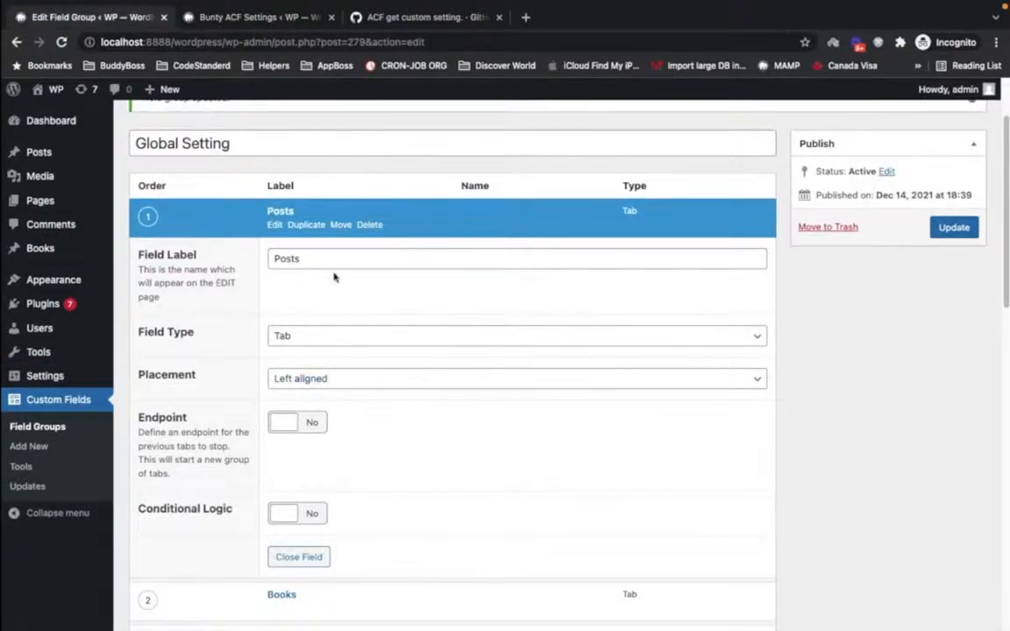
pyautogui.click(280, 212)
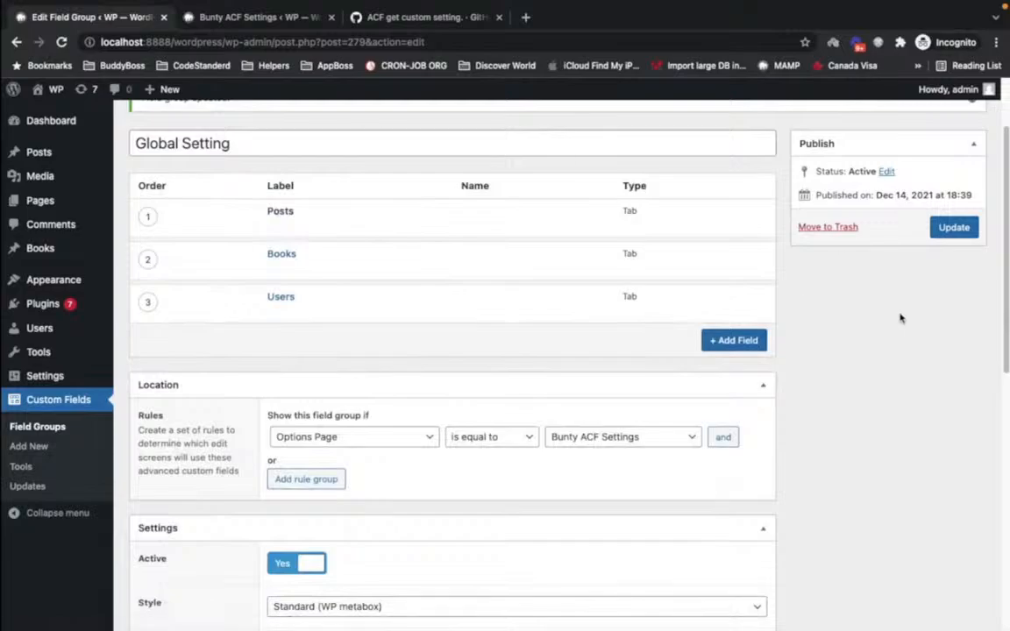
pyautogui.scroll(1, 901, 317)
pyautogui.click(742, 375)
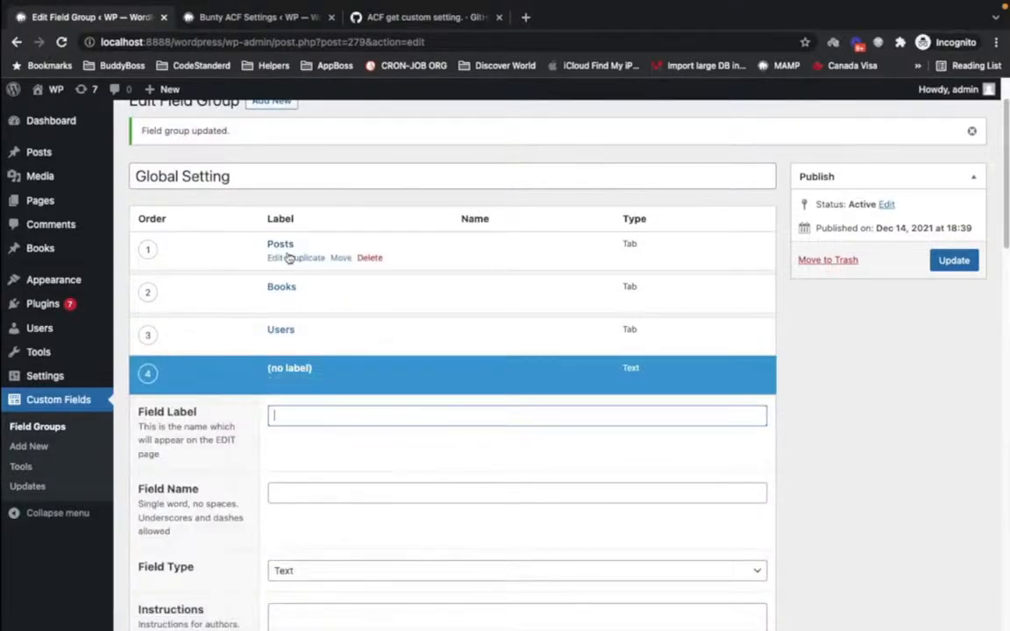
pyautogui.write('Posts Setting')
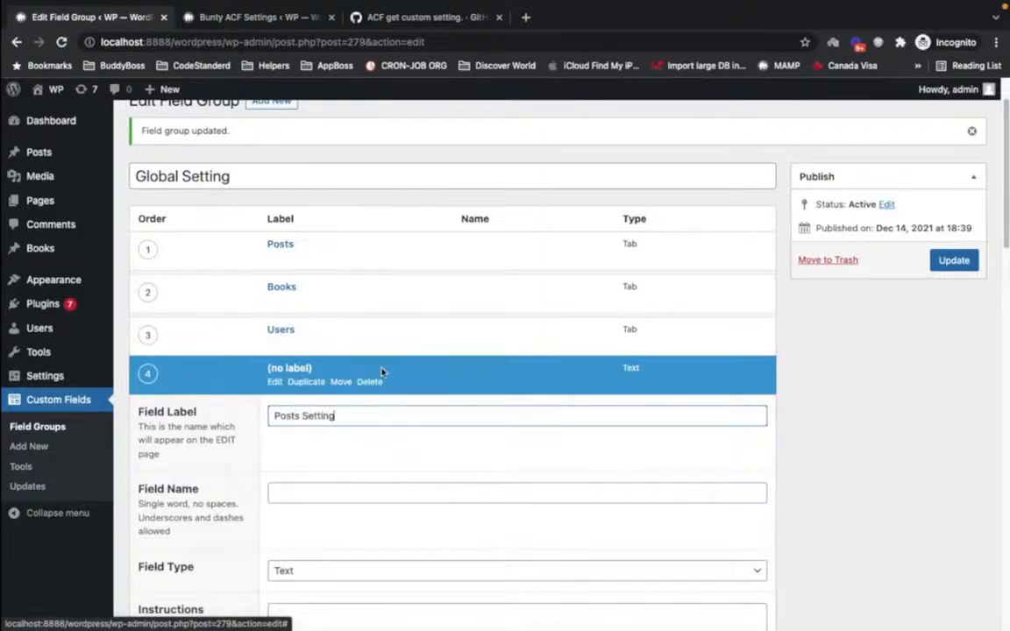
# - Set the Posts Setting field's type to Group and look over its sub-field and layout options
pyautogui.scroll(-3, 485, 477)
pyautogui.click(474, 360)
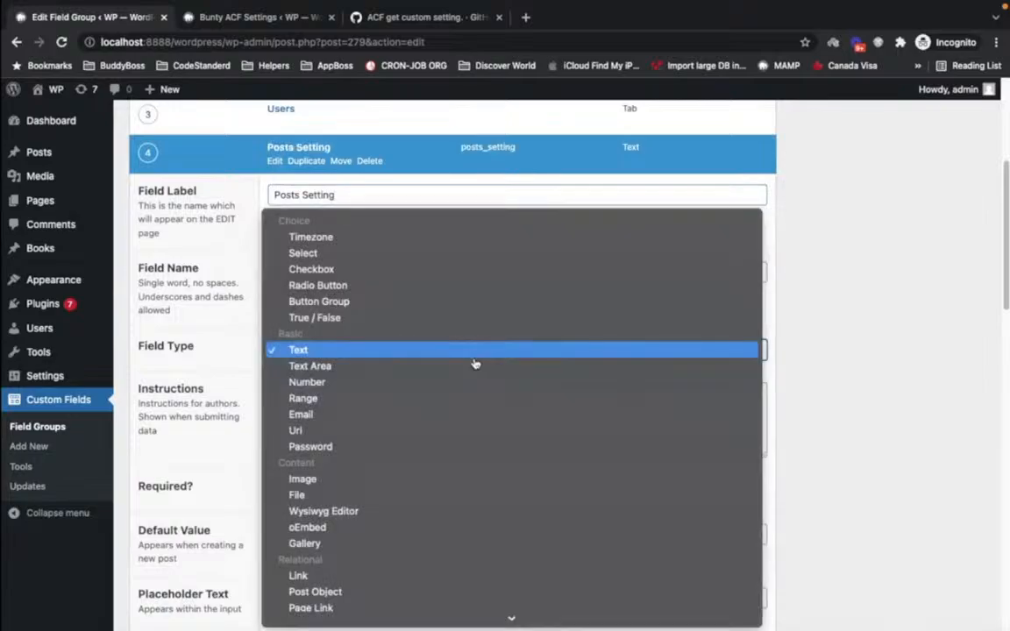
pyautogui.scroll(-5, 475, 364)
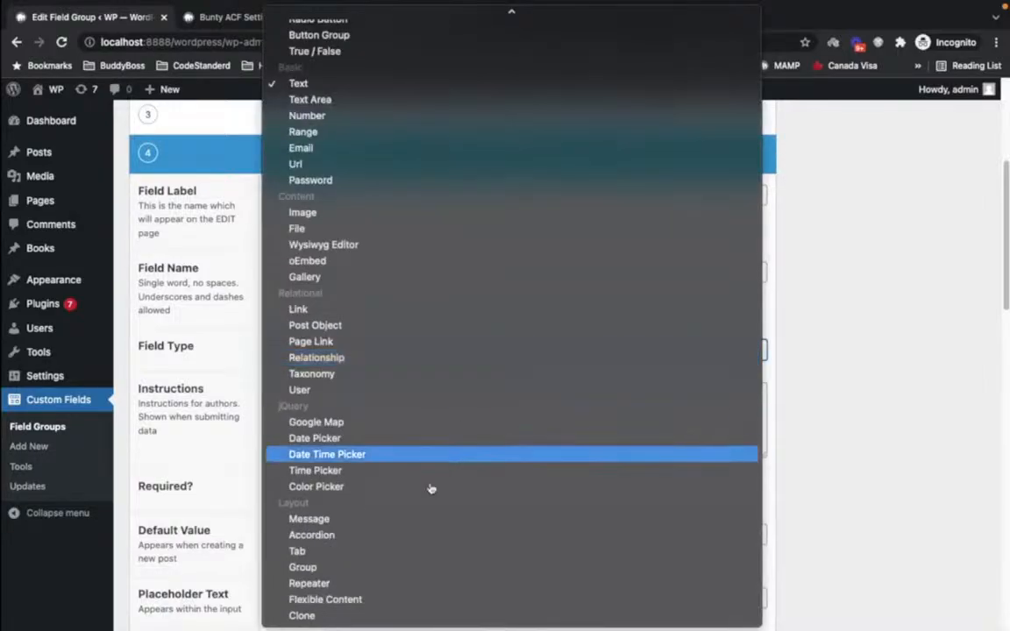
pyautogui.click(385, 567)
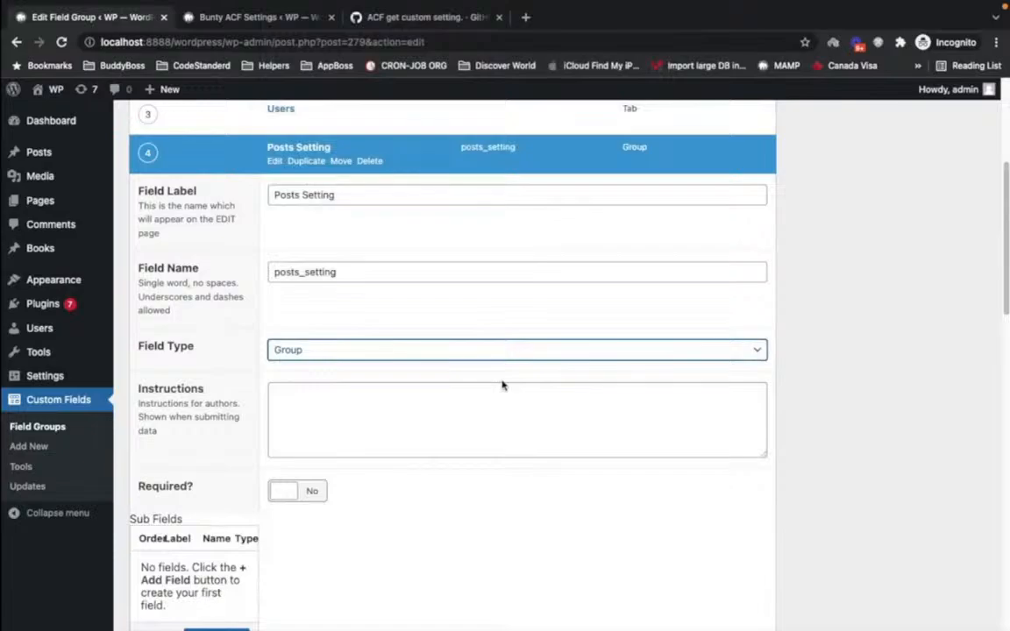
pyautogui.scroll(1, 502, 381)
pyautogui.scroll(-5, 482, 311)
pyautogui.scroll(4, 482, 310)
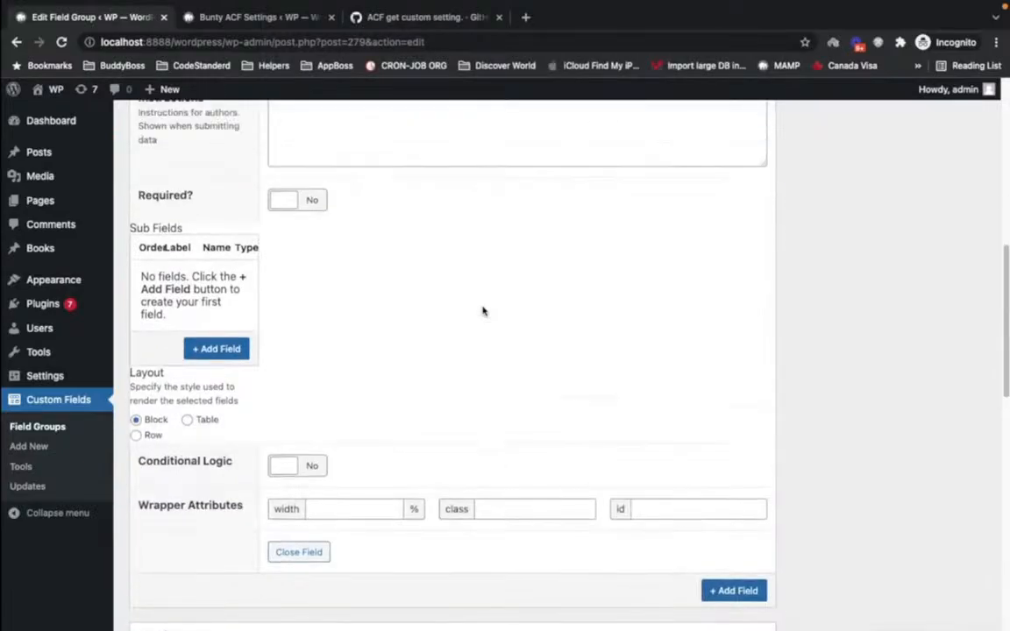
pyautogui.scroll(2, 456, 281)
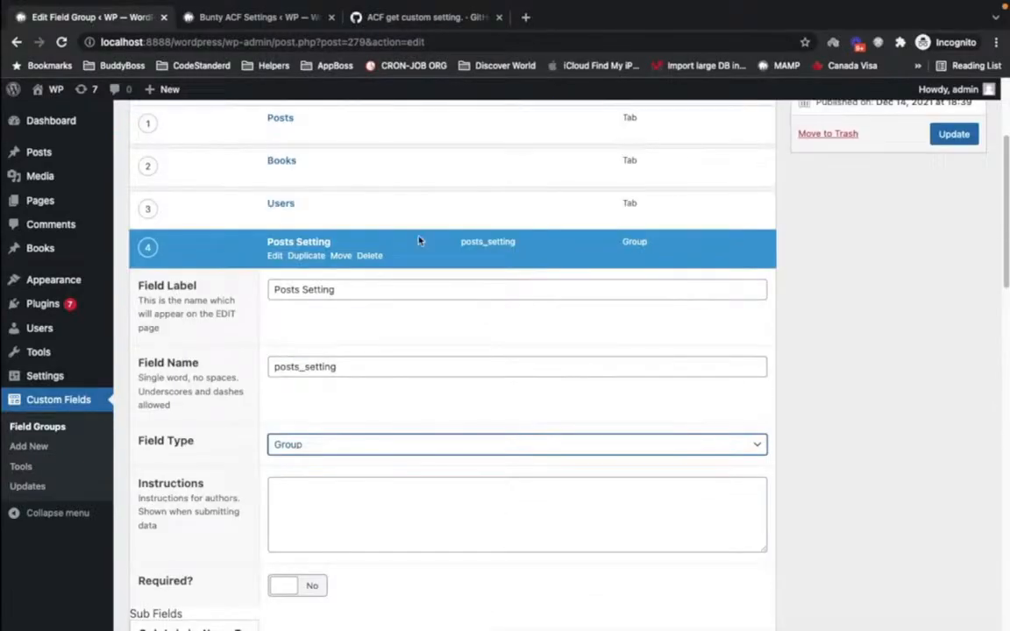
# - Collapse the Posts Setting field and reorder it to sit directly below the Posts tab field
pyautogui.click(323, 242)
pyautogui.scroll(3, 577, 349)
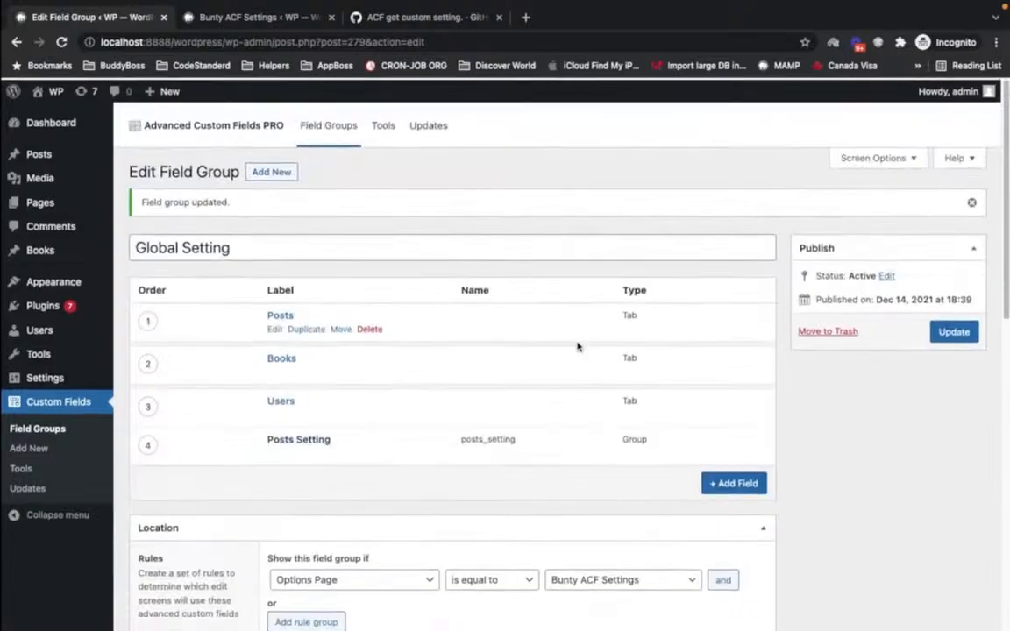
pyautogui.moveTo(144, 443); pyautogui.dragTo(148, 357)
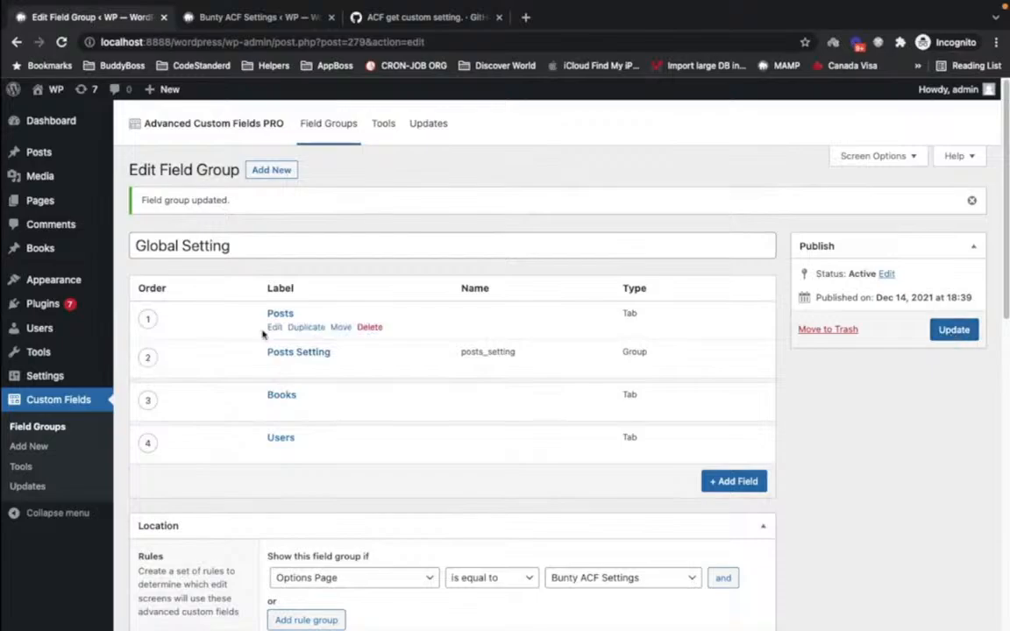
# - Expand the Posts Setting group field and examine its sub-fields area and general settings
pyautogui.click(279, 352)
pyautogui.scroll(-3, 275, 349)
pyautogui.scroll(-2, 276, 351)
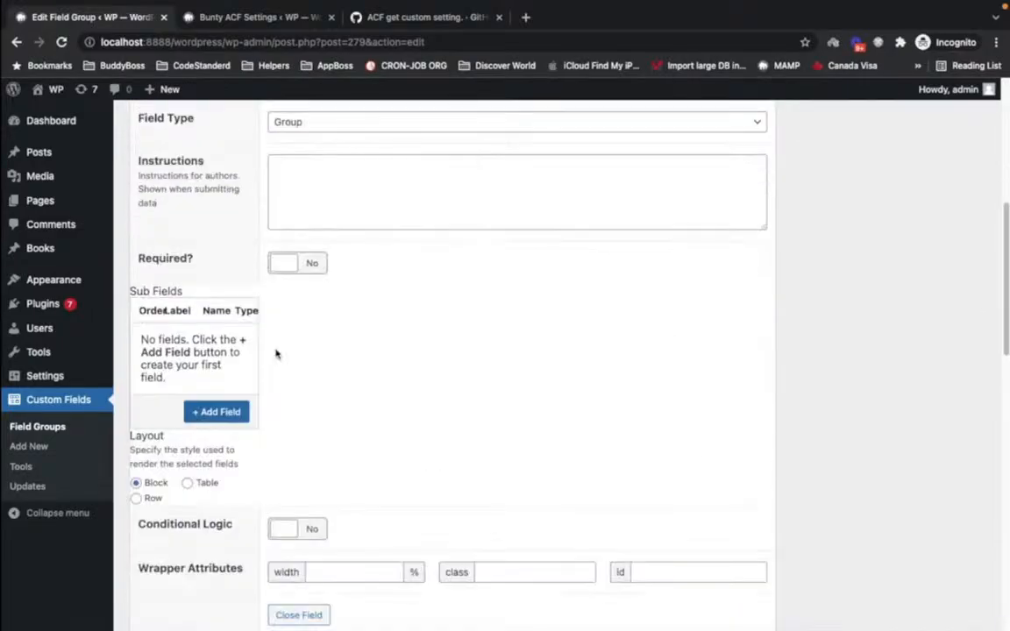
pyautogui.scroll(6, 433, 363)
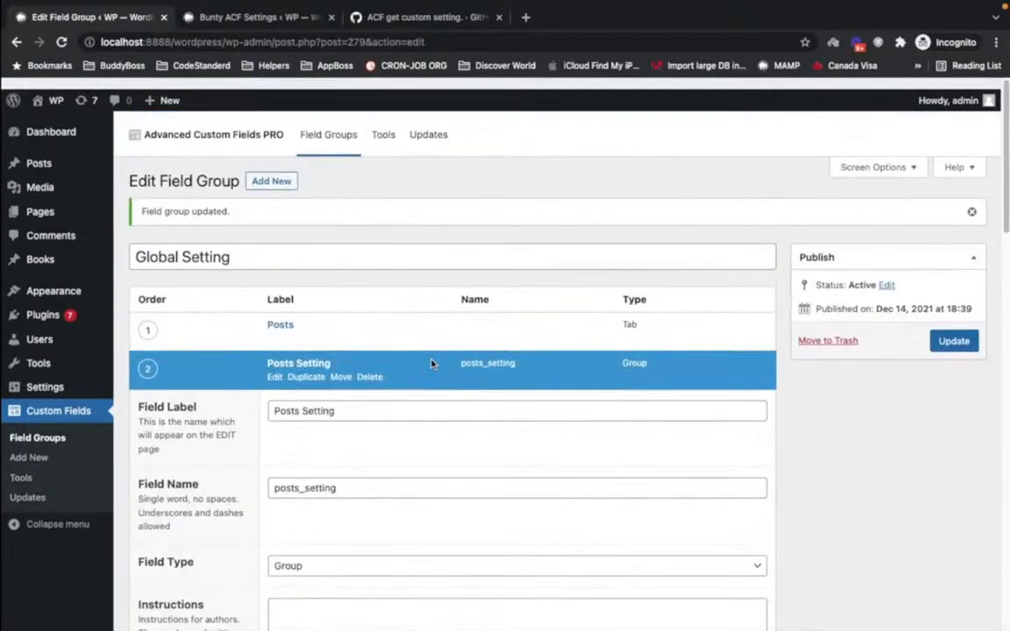
# - Save the Global Setting field group and look over the Posts Setting group's sub-fields
pyautogui.click(955, 331)
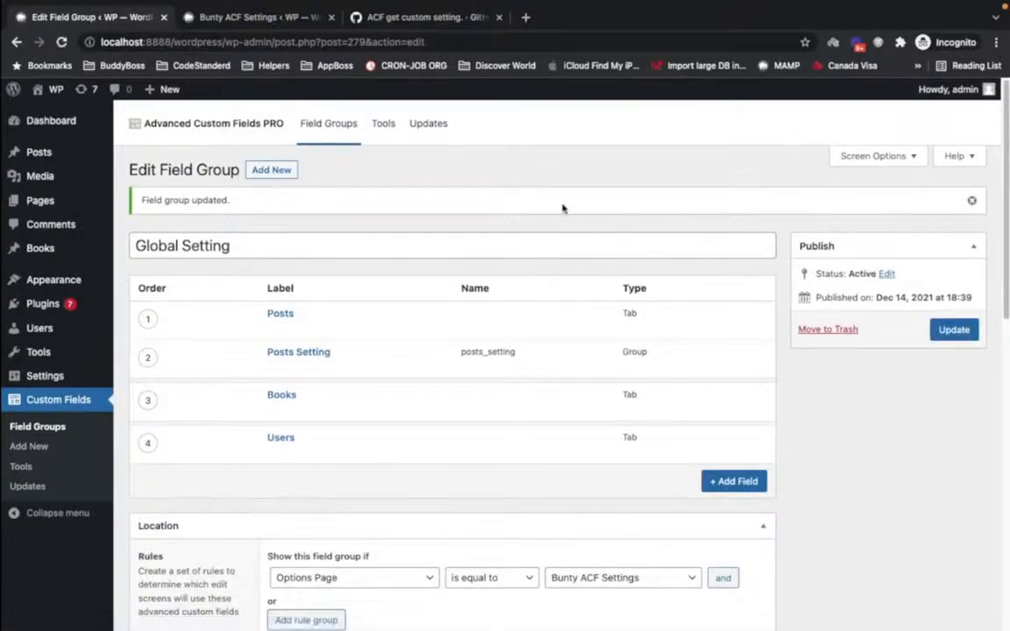
pyautogui.scroll(-2, 558, 208)
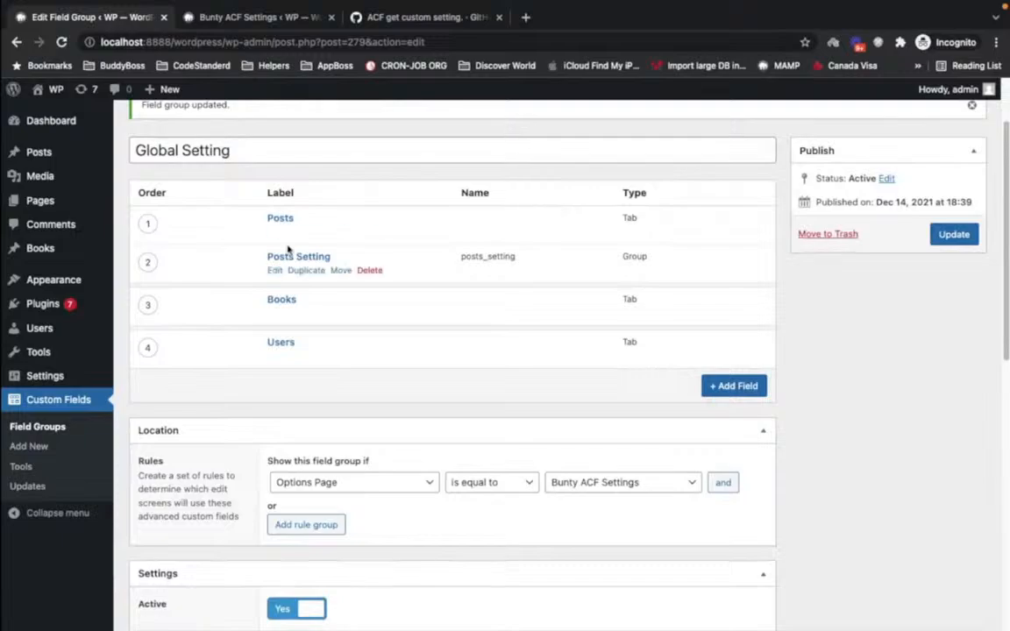
pyautogui.click(289, 257)
pyautogui.scroll(-4, 303, 254)
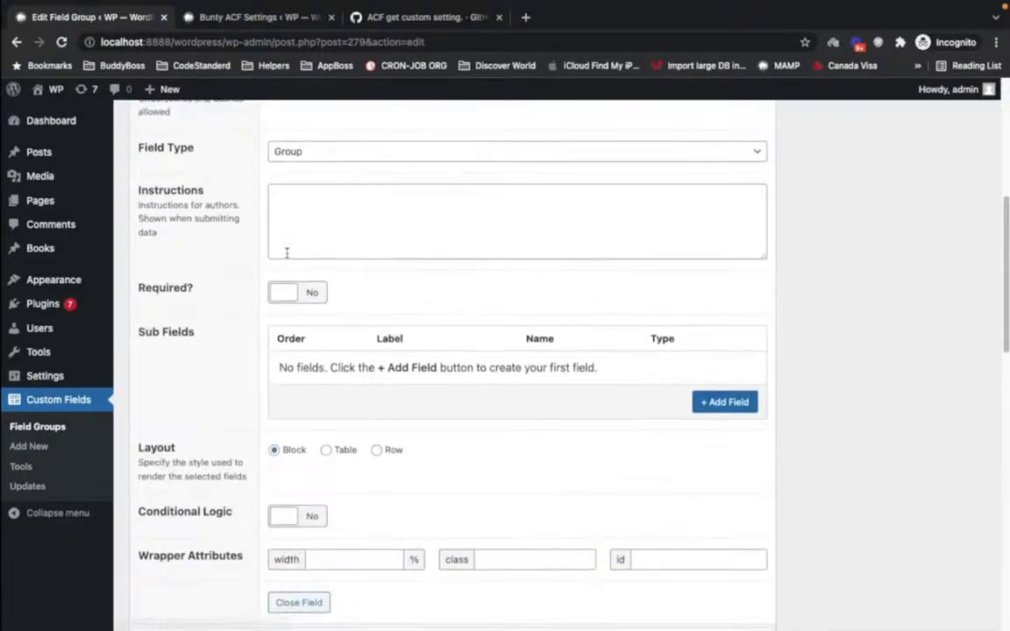
pyautogui.scroll(5, 315, 251)
pyautogui.click(285, 305)
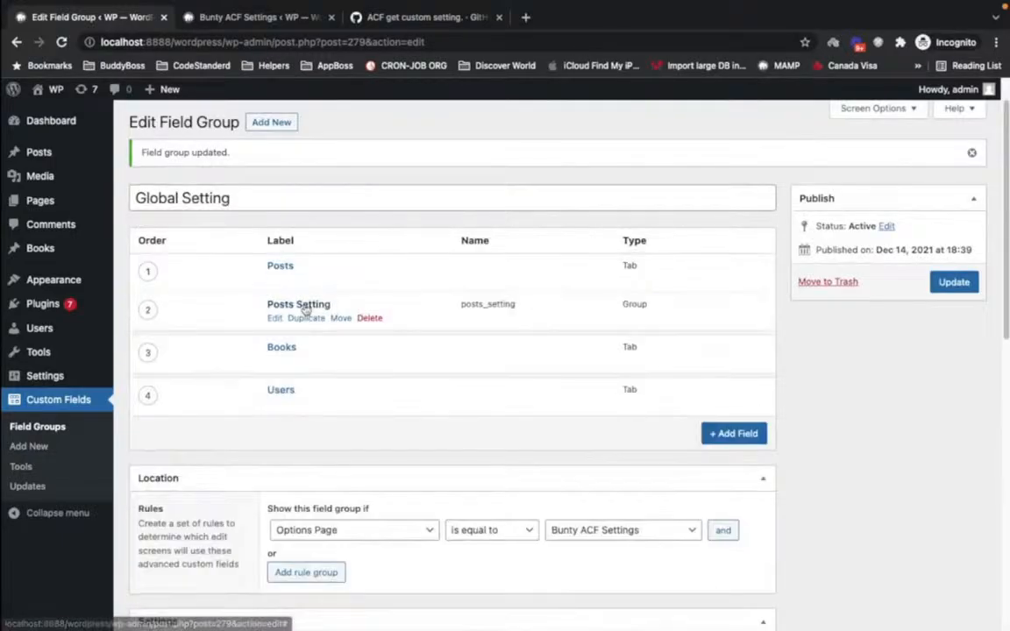
# - Duplicate the Posts Setting field twice and place one copy directly below the Books tab field and the other below the Users tab field
pyautogui.click(310, 323)
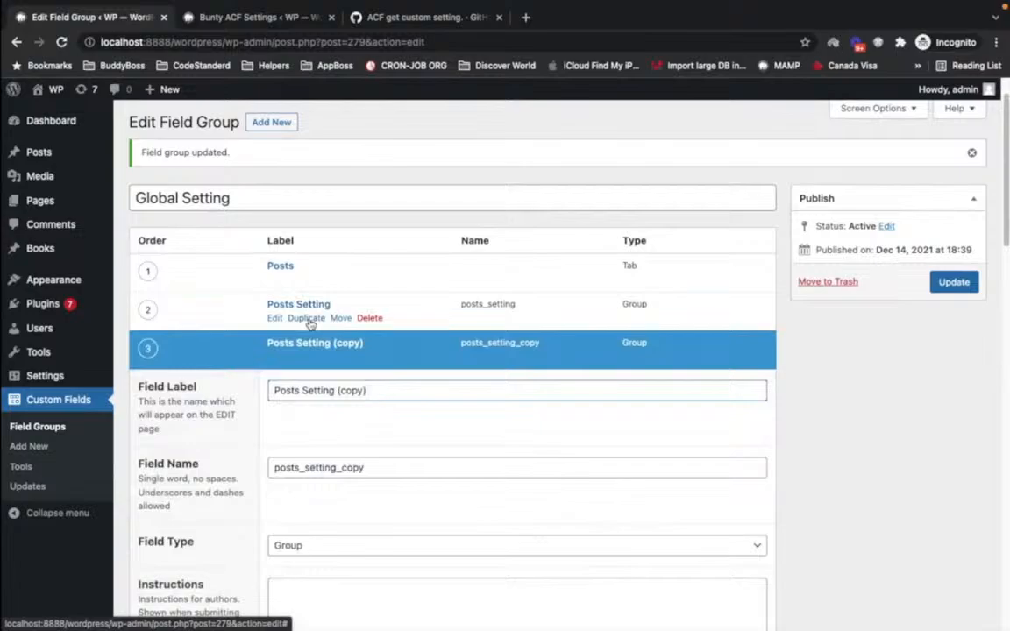
pyautogui.click(302, 345)
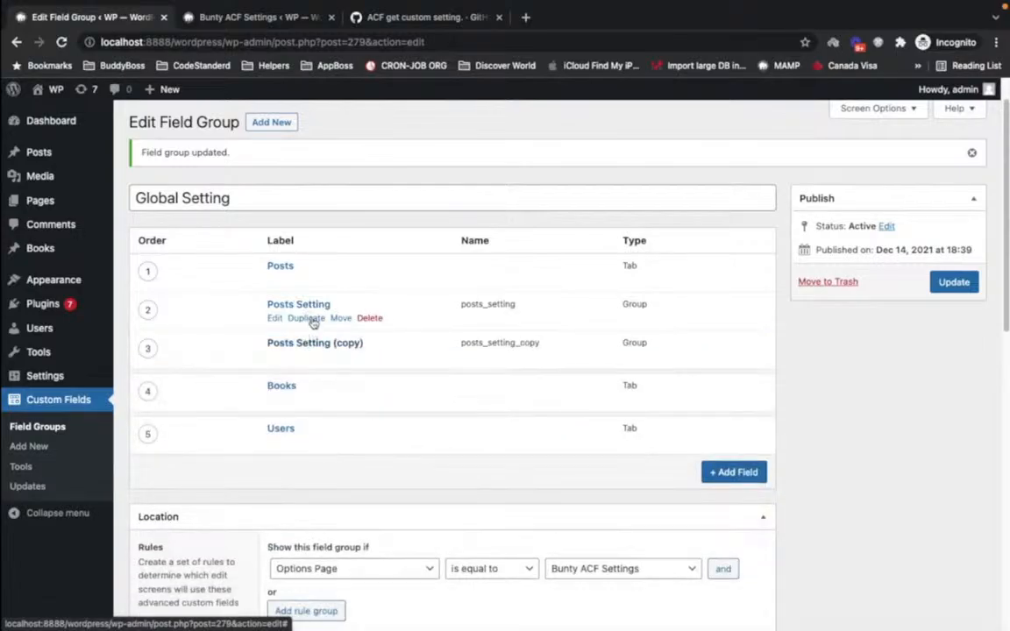
pyautogui.click(314, 323)
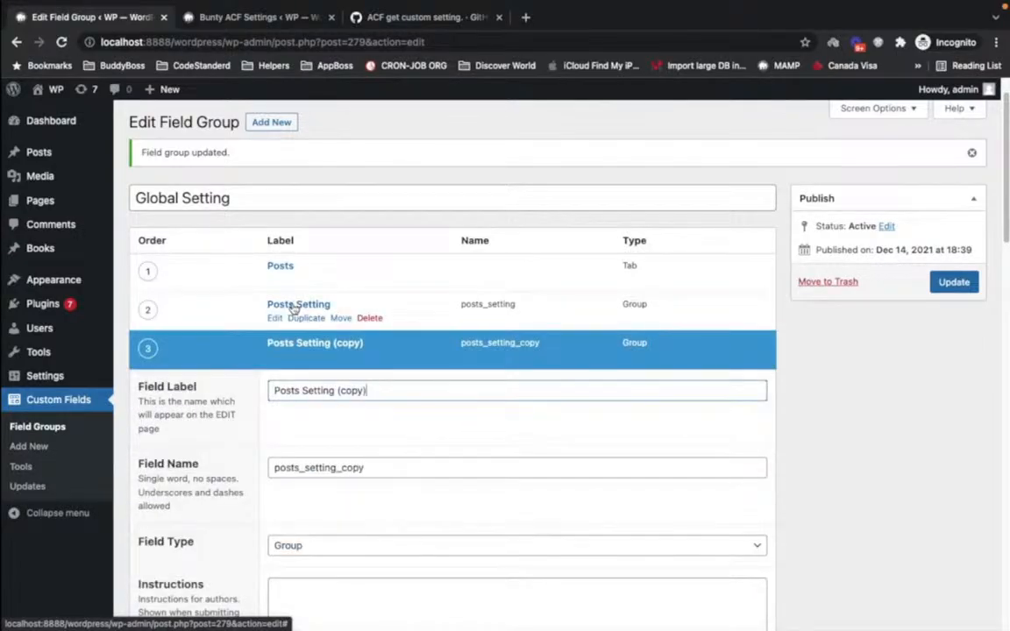
pyautogui.click(294, 305)
pyautogui.click(295, 307)
pyautogui.click(295, 319)
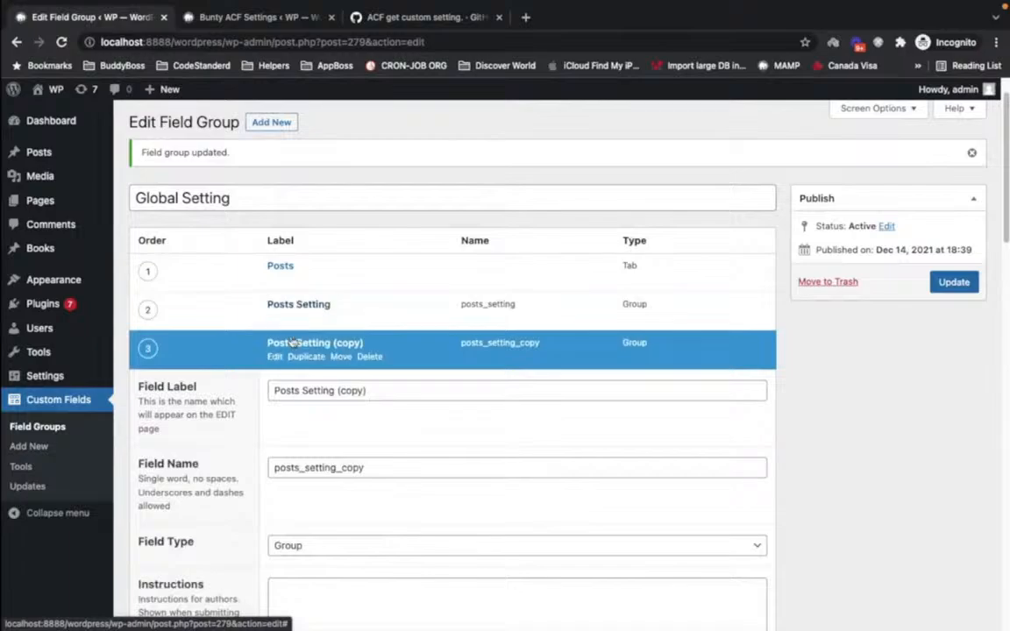
pyautogui.click(292, 345)
pyautogui.scroll(-1, 292, 345)
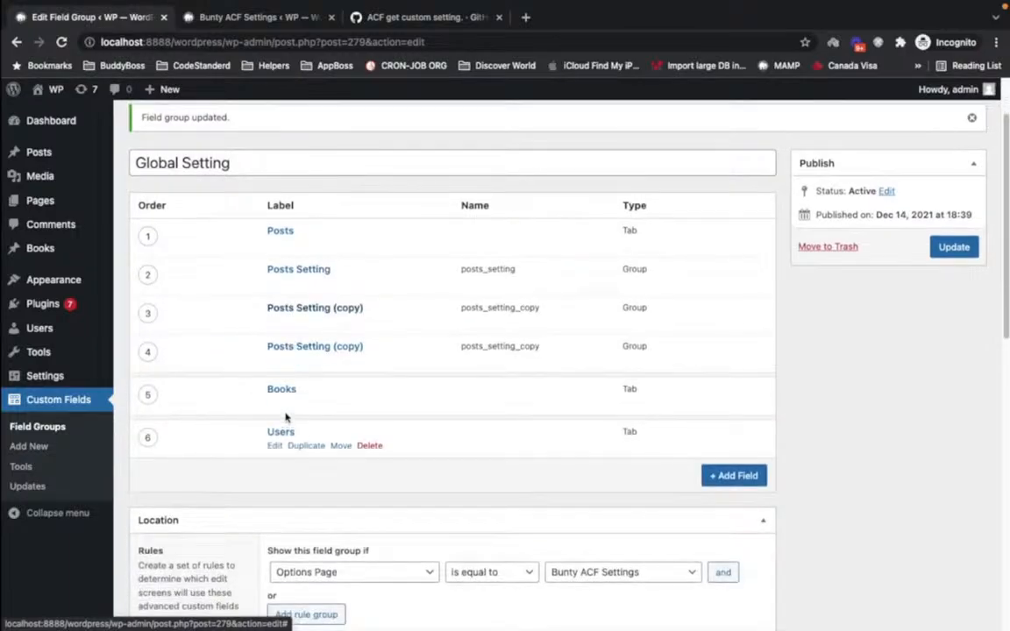
pyautogui.moveTo(147, 355); pyautogui.dragTo(154, 456)
pyautogui.moveTo(146, 314); pyautogui.dragTo(149, 360)
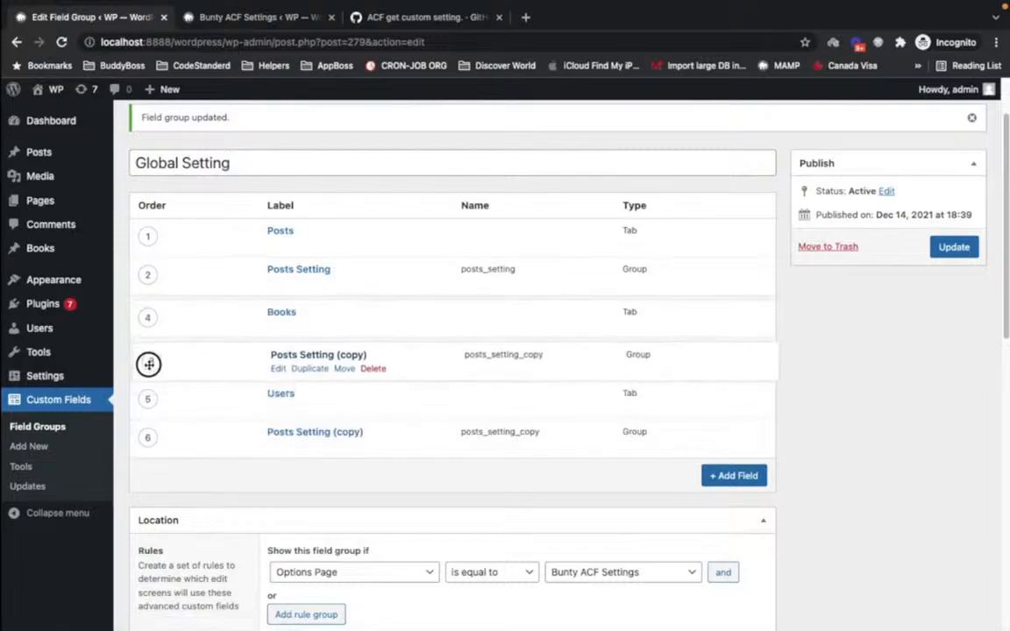
# - Relabel the copy below the Books tab as "Books Setting" and set its field name to books_setting
pyautogui.click(292, 351)
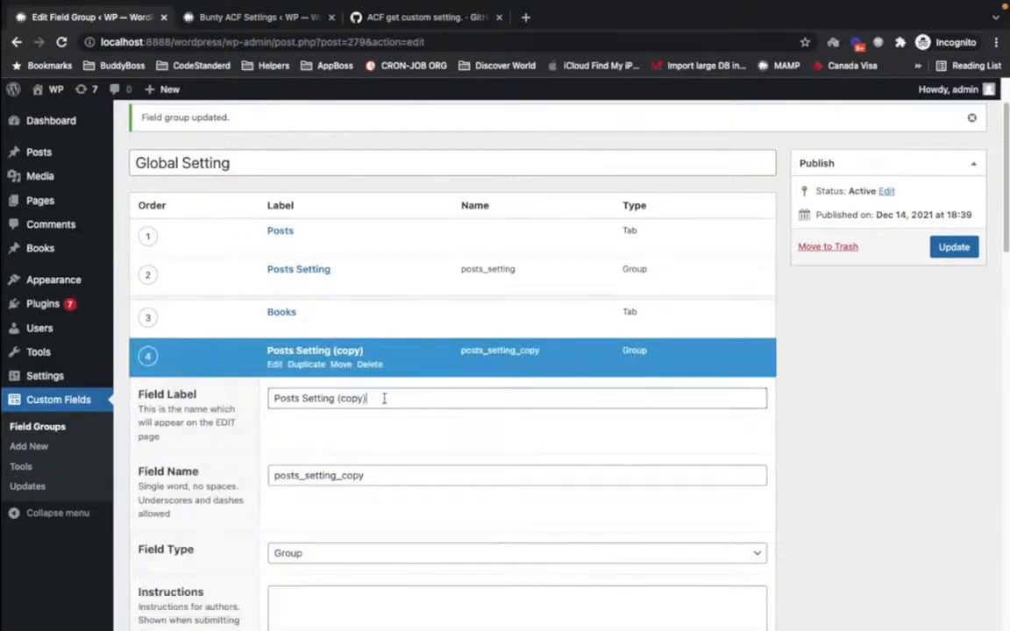
pyautogui.press('super+a')
pyautogui.press('BackSpace')
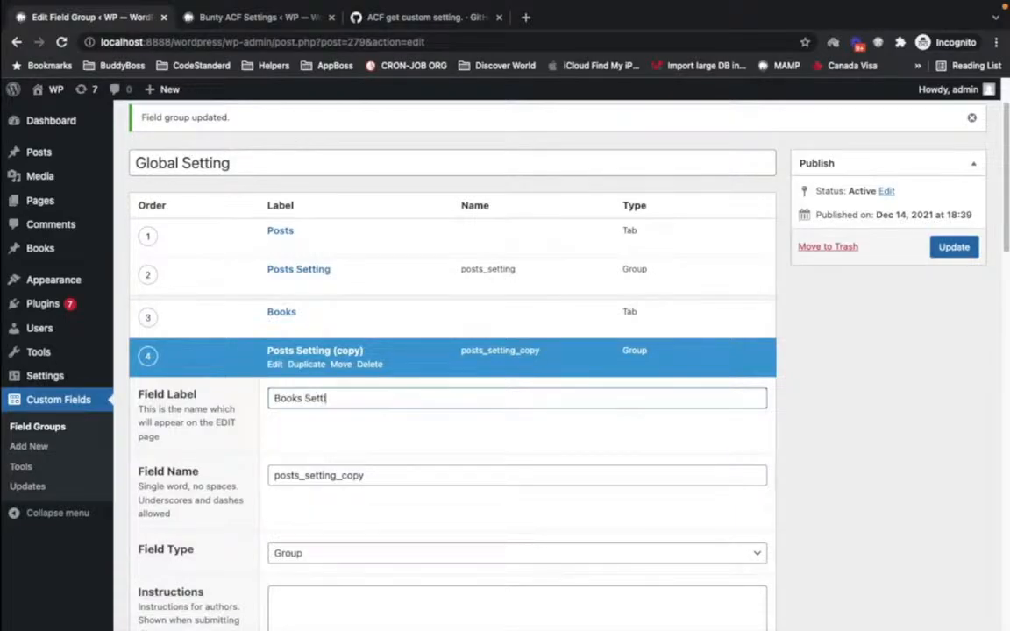
pyautogui.scroll(-2, 399, 409)
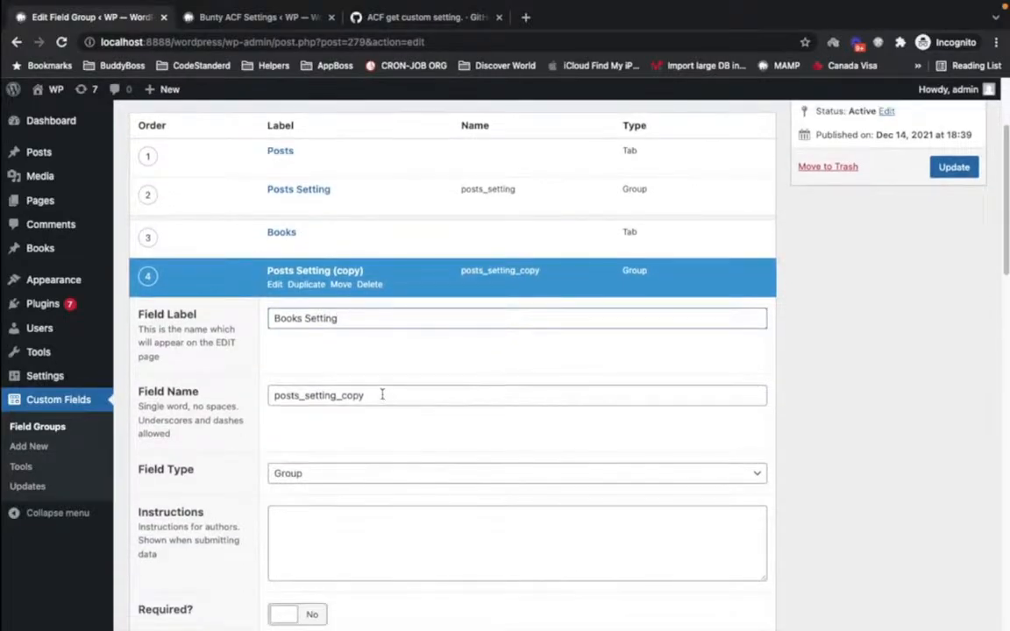
pyautogui.click(382, 394)
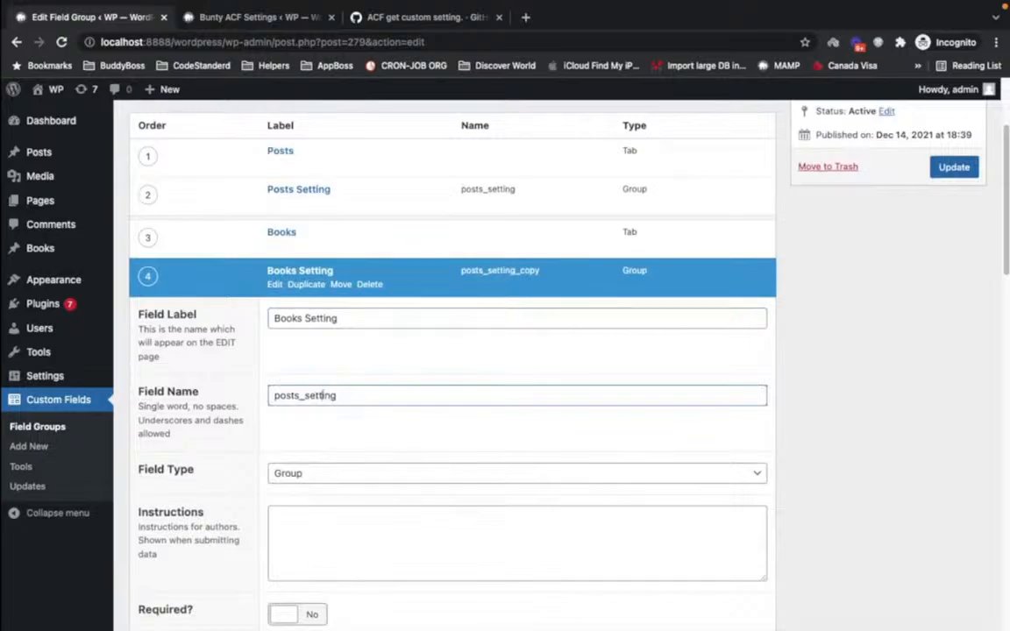
pyautogui.press('BackSpace')
pyautogui.press('BackSpace')
pyautogui.press('BackSpace')
pyautogui.press('BackSpace')
pyautogui.press('BackSpace')
pyautogui.write('books')
pyautogui.click(301, 272)
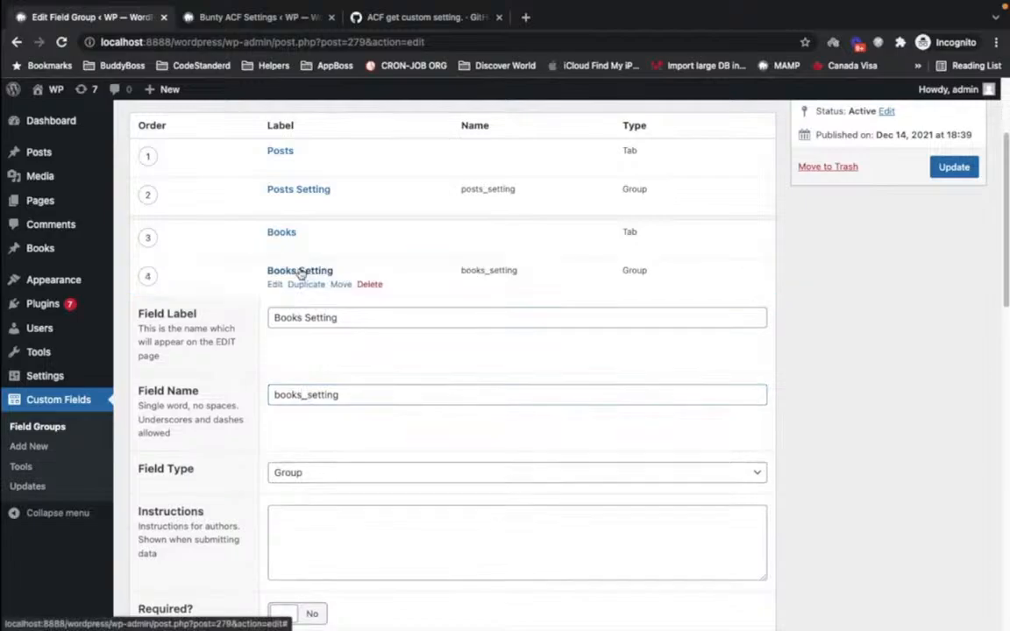
# - Relabel the remaining Posts Setting copy below the Users tab as "Users Setting"
pyautogui.scroll(-1, 410, 294)
pyautogui.click(314, 301)
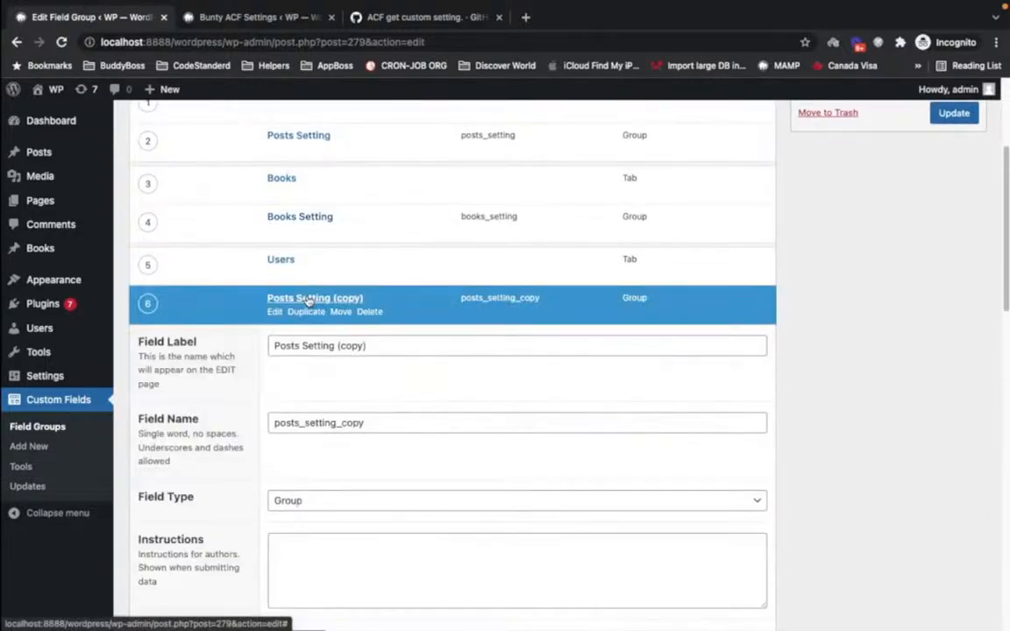
pyautogui.click(380, 349)
pyautogui.press('super+a')
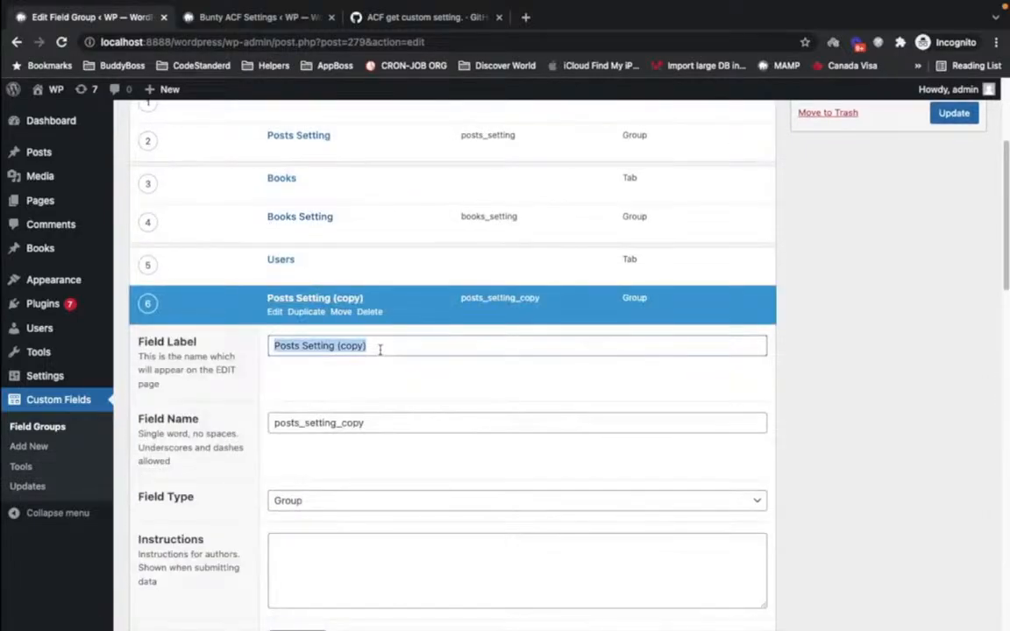
pyautogui.write('User')
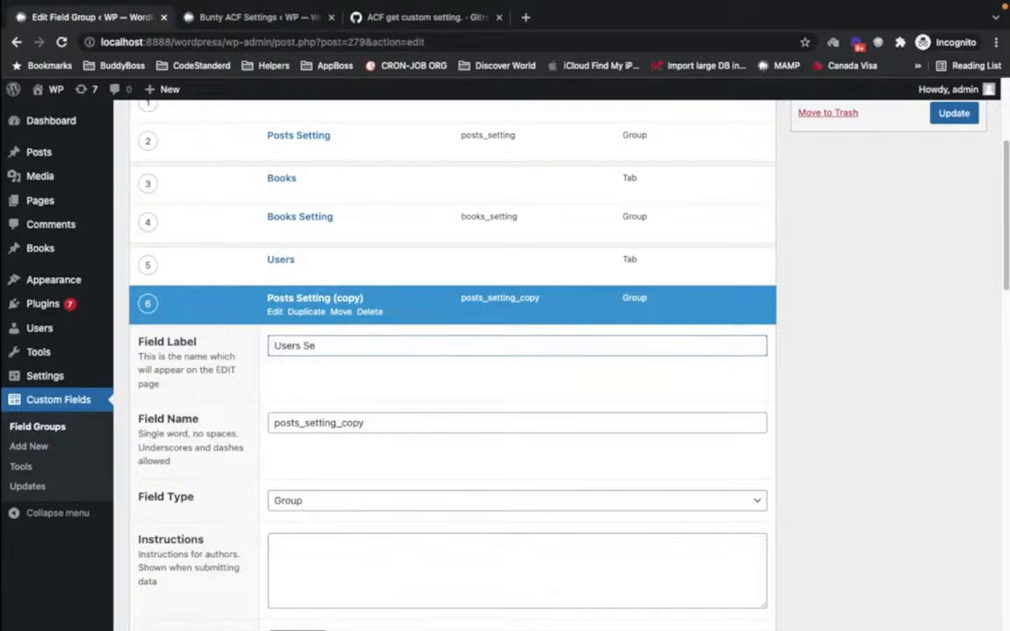
# - Set the Users Setting field's name to users_setting, collapse it, and save the field group
pyautogui.click(376, 419)
pyautogui.press('BackSpace')
pyautogui.press('BackSpace')
pyautogui.press('BackSpace')
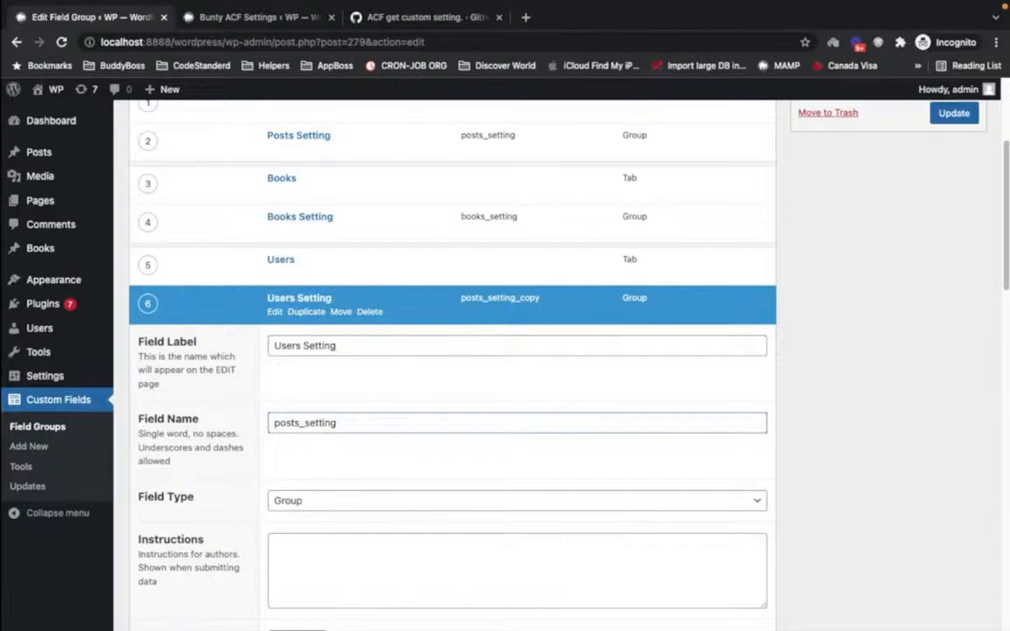
pyautogui.press('BackSpace')
pyautogui.press('BackSpace')
pyautogui.press('BackSpace')
pyautogui.press('BackSpace')
pyautogui.press('BackSpace')
pyautogui.write('users')
pyautogui.click(311, 300)
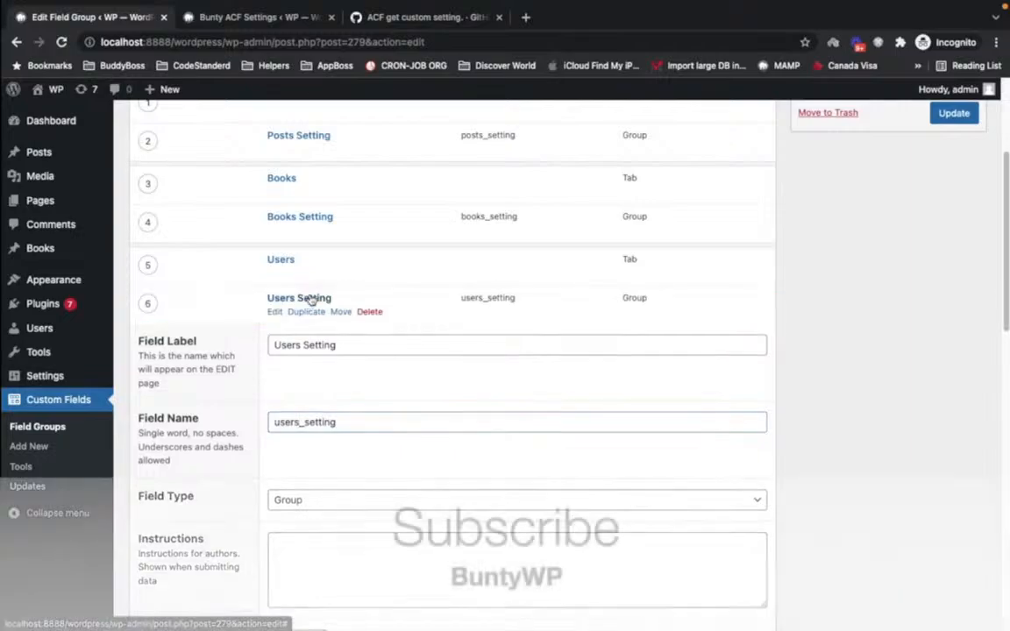
pyautogui.scroll(2, 928, 332)
pyautogui.click(957, 270)
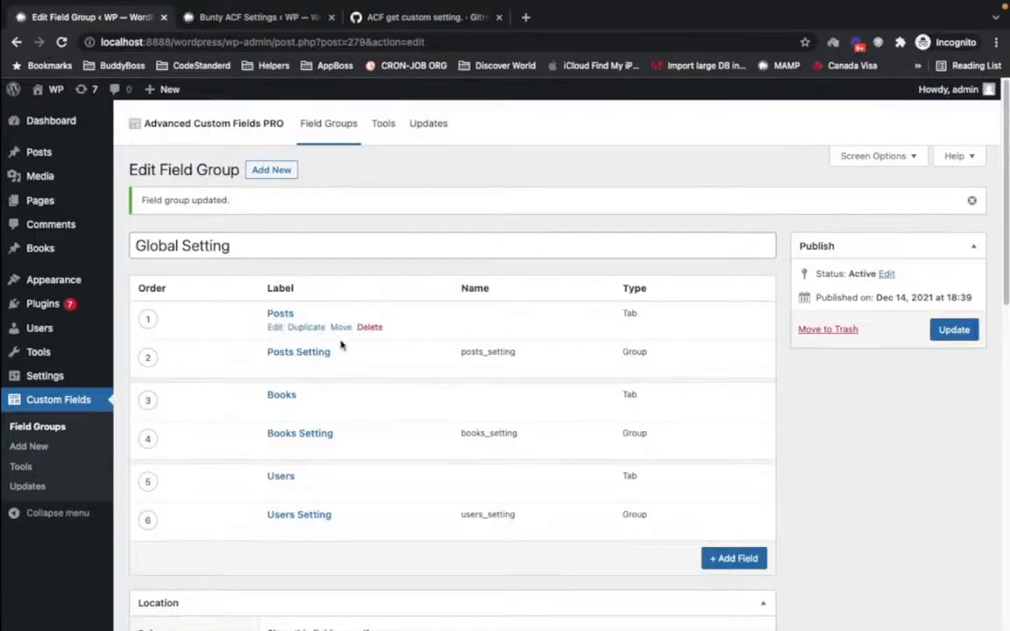
# - Expand the Posts Setting group and add a sub-field labelled "Number" with the name number
pyautogui.scroll(-2, 386, 355)
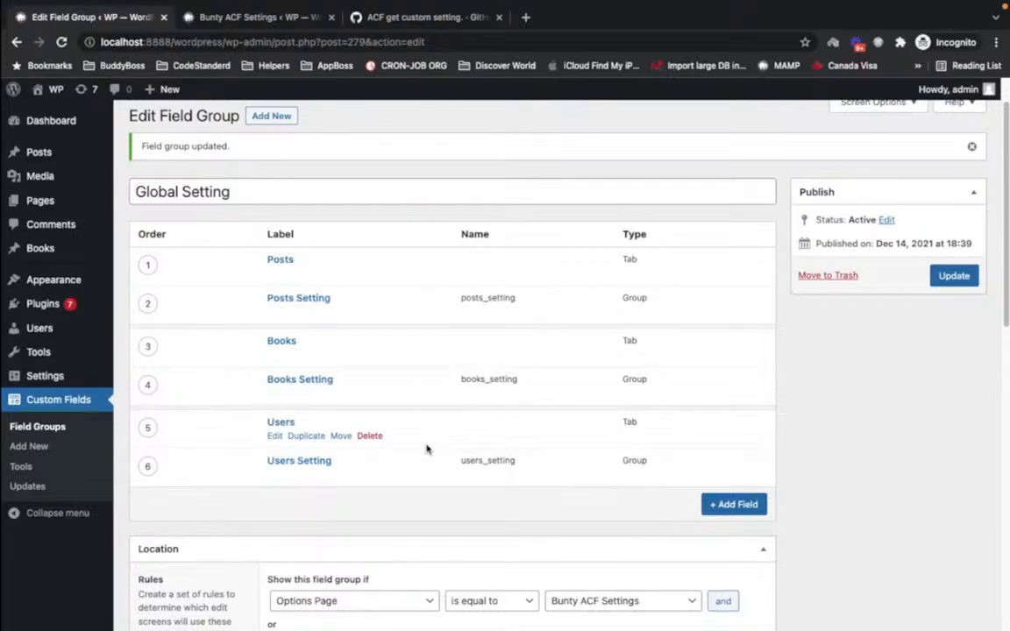
pyautogui.click(294, 299)
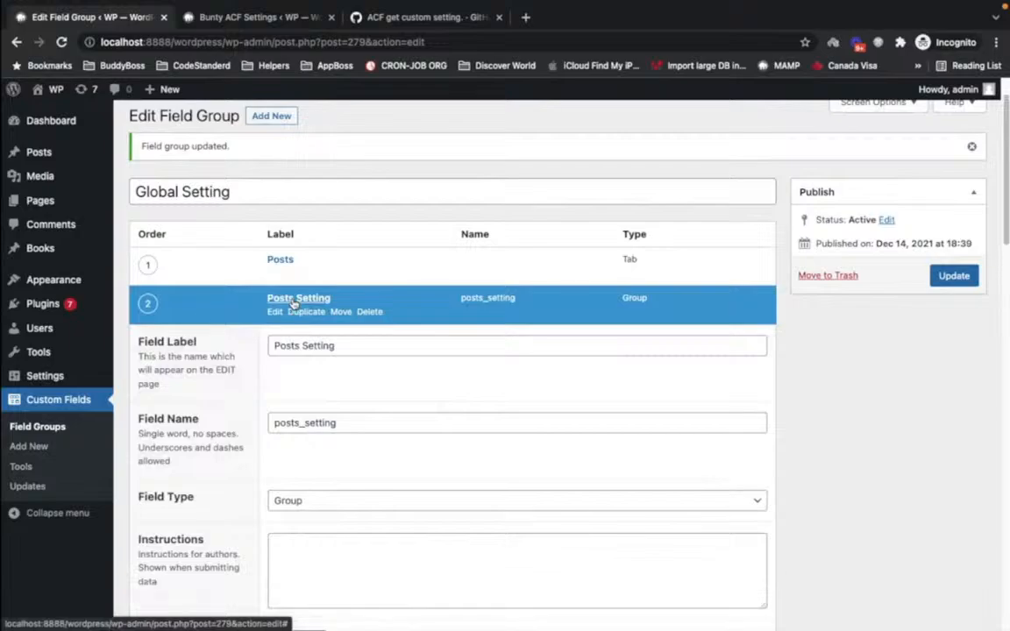
pyautogui.click(295, 299)
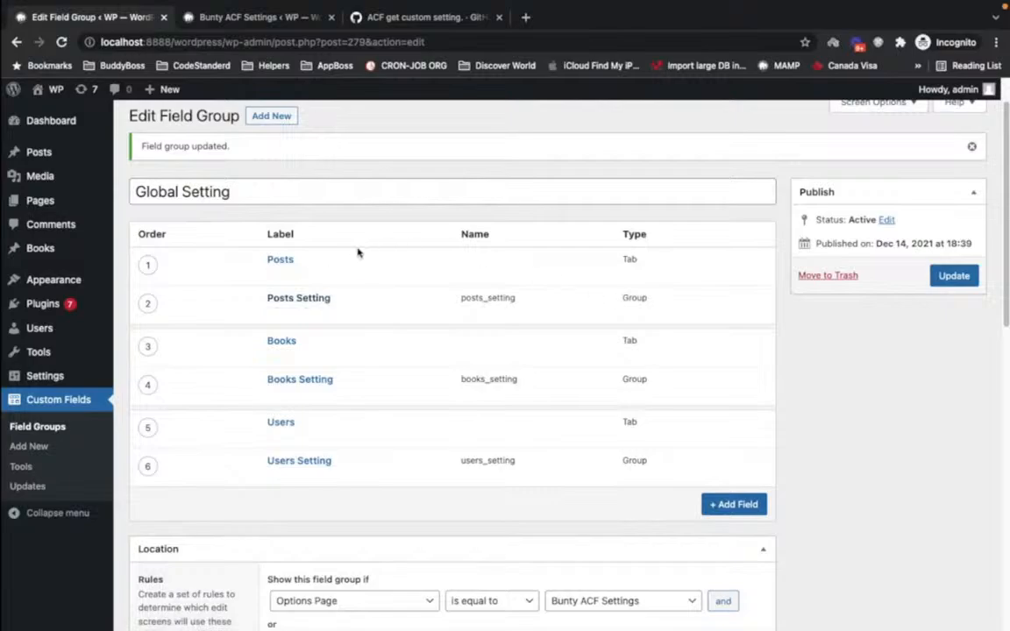
pyautogui.click(309, 297)
pyautogui.scroll(-3, 481, 303)
pyautogui.scroll(-5, 494, 307)
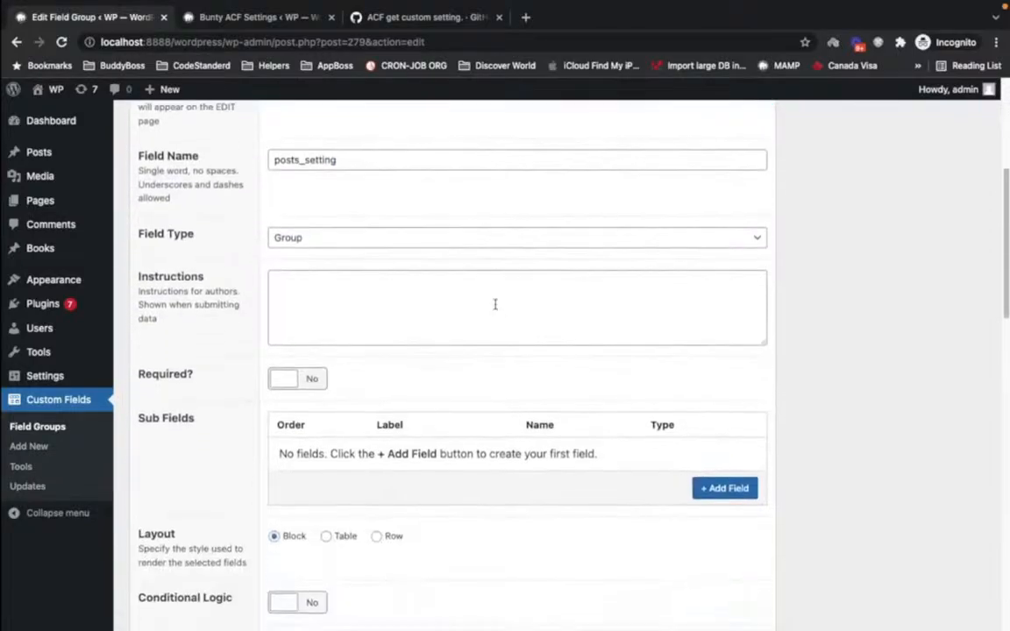
pyautogui.click(715, 371)
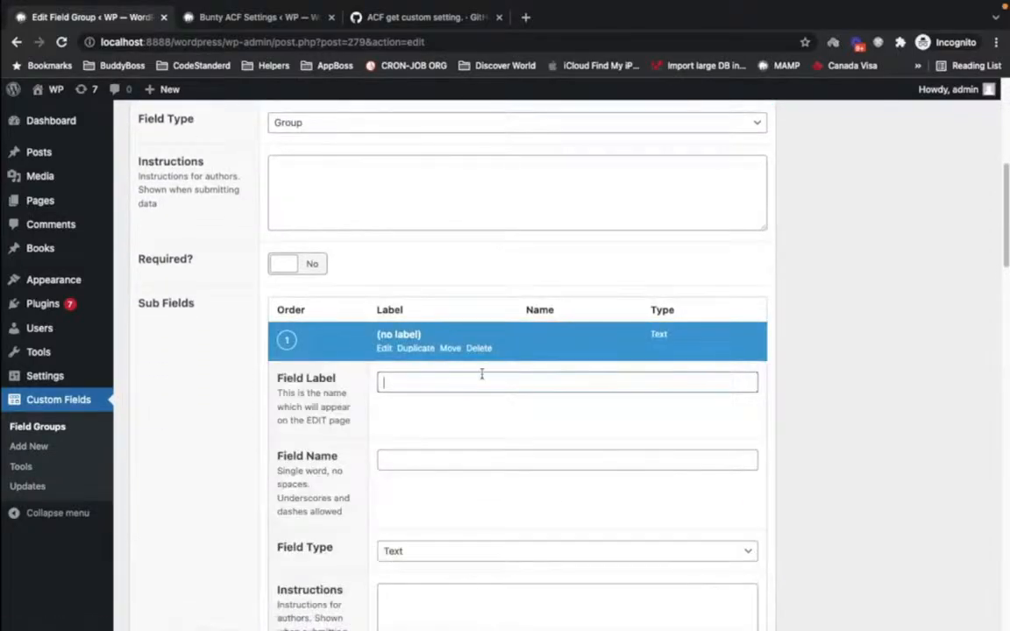
pyautogui.click(480, 435)
# - Set the type of the Posts Setting group's Number sub-field to Number and collapse the sub-field
pyautogui.scroll(-3, 480, 435)
pyautogui.click(496, 418)
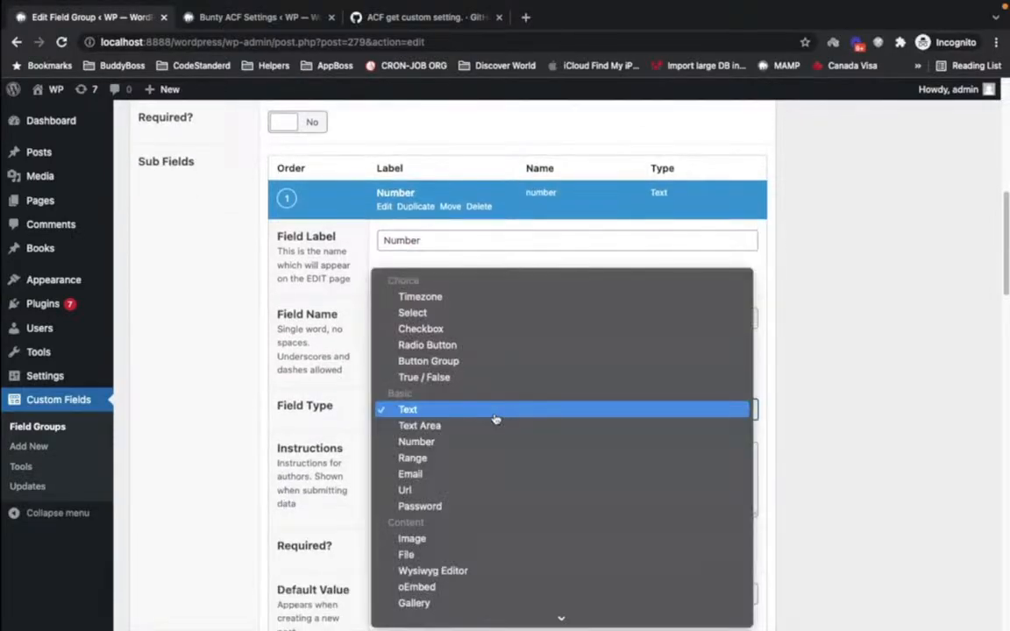
pyautogui.click(462, 442)
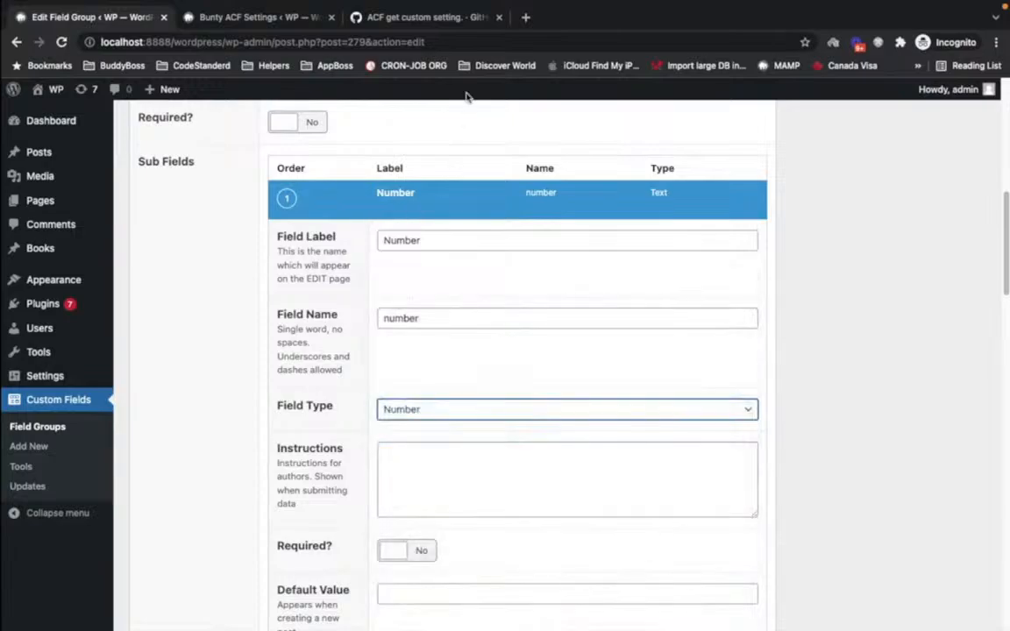
pyautogui.click(395, 195)
pyautogui.scroll(10, 394, 194)
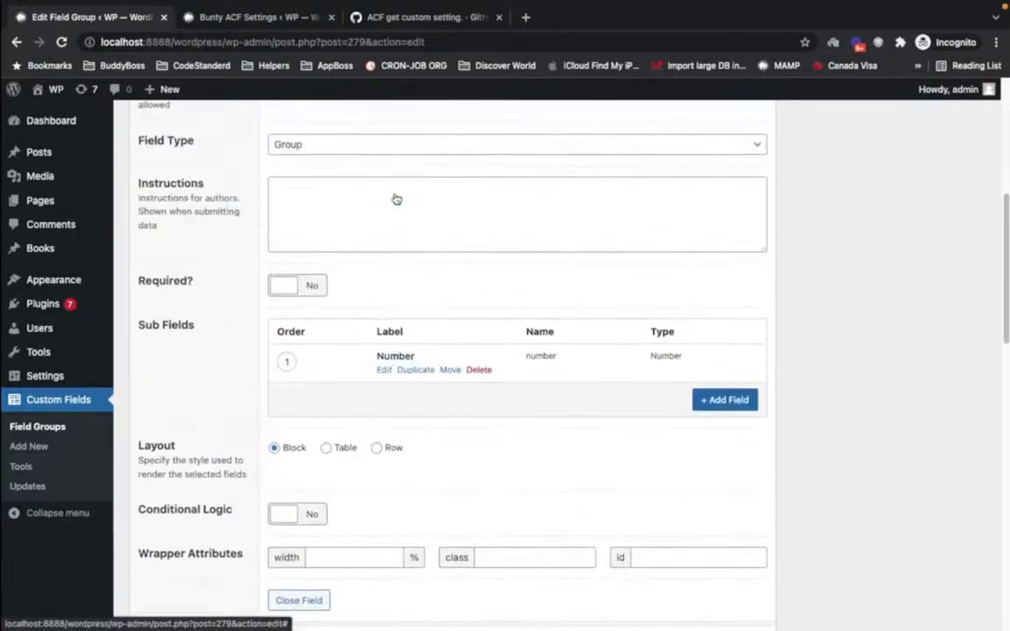
# - Expand the Books Setting group and add a sub-field labelled "Number" with the name number
pyautogui.scroll(-8, 394, 194)
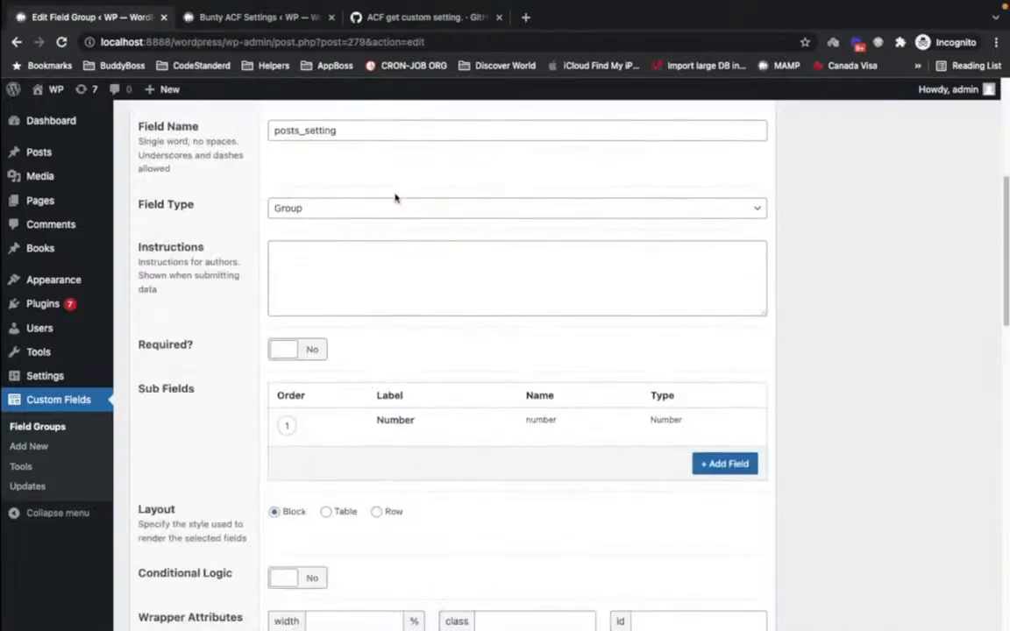
pyautogui.scroll(-1, 395, 199)
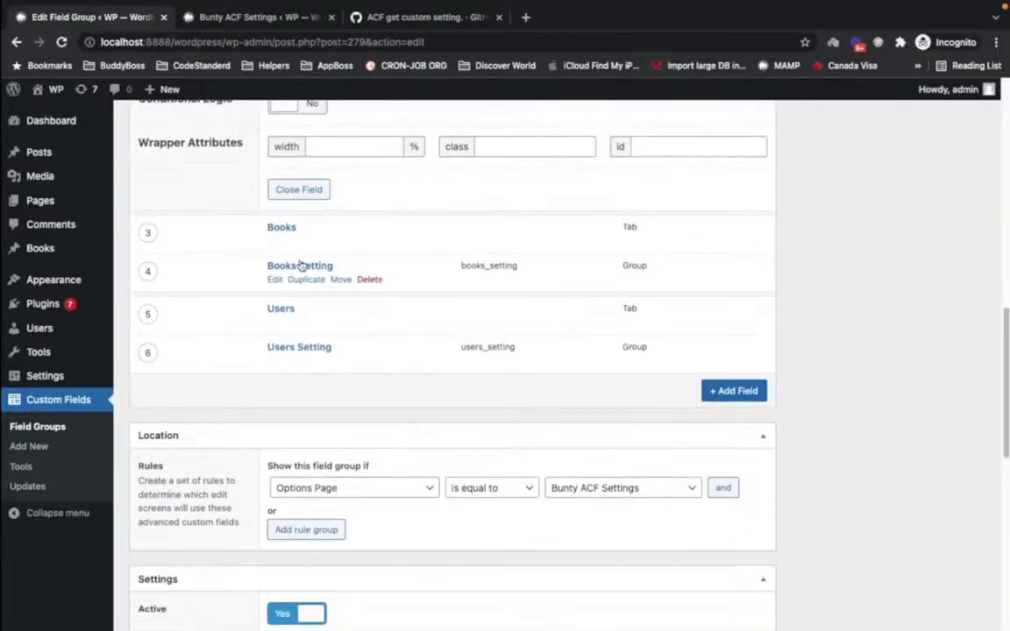
pyautogui.click(303, 265)
pyautogui.scroll(-6, 391, 441)
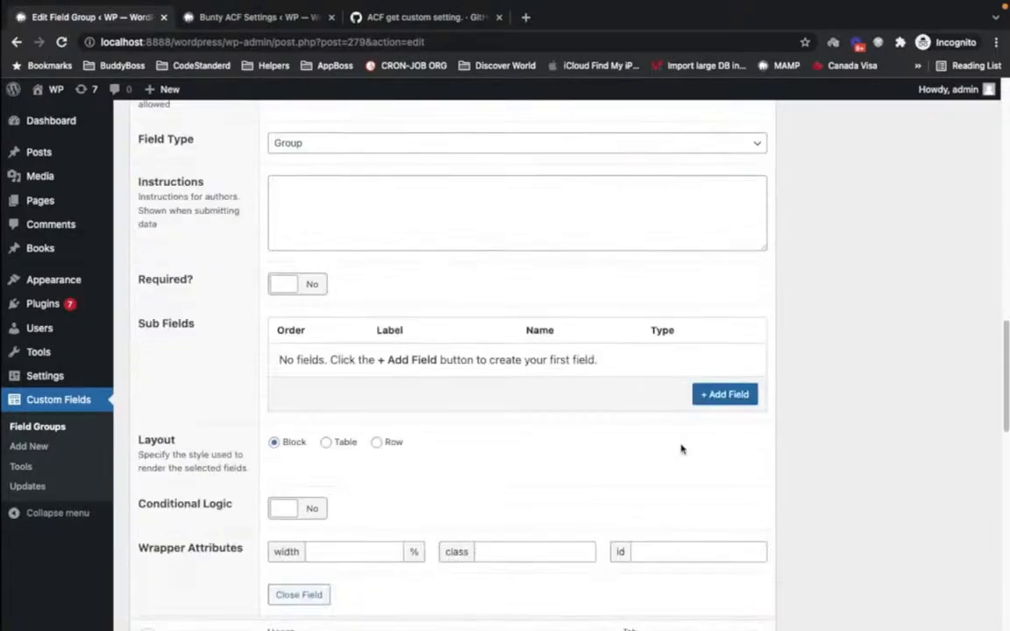
pyautogui.click(725, 395)
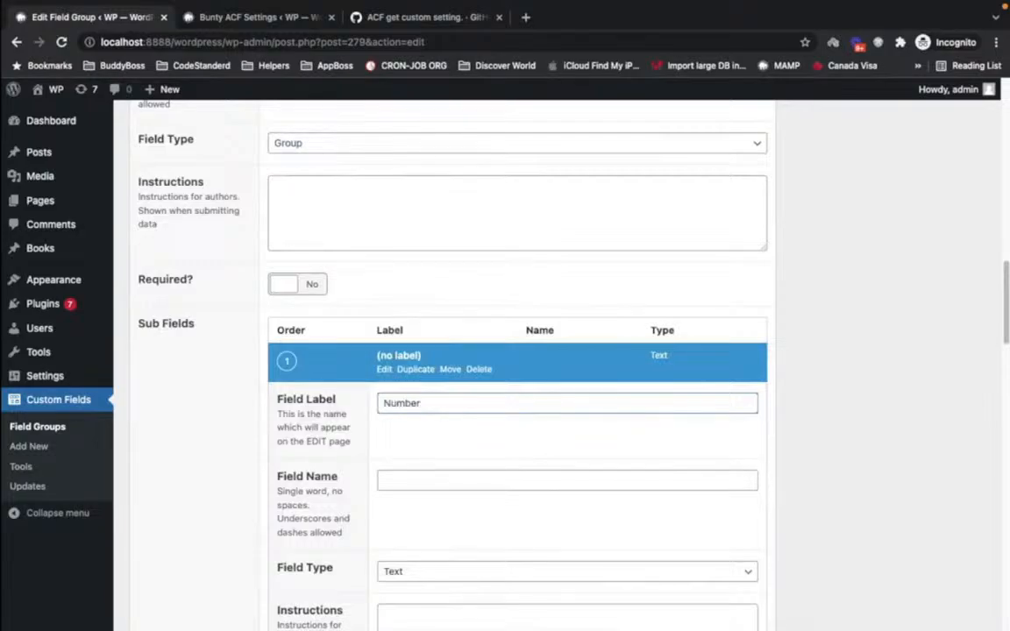
pyautogui.scroll(-3, 517, 350)
pyautogui.click(463, 398)
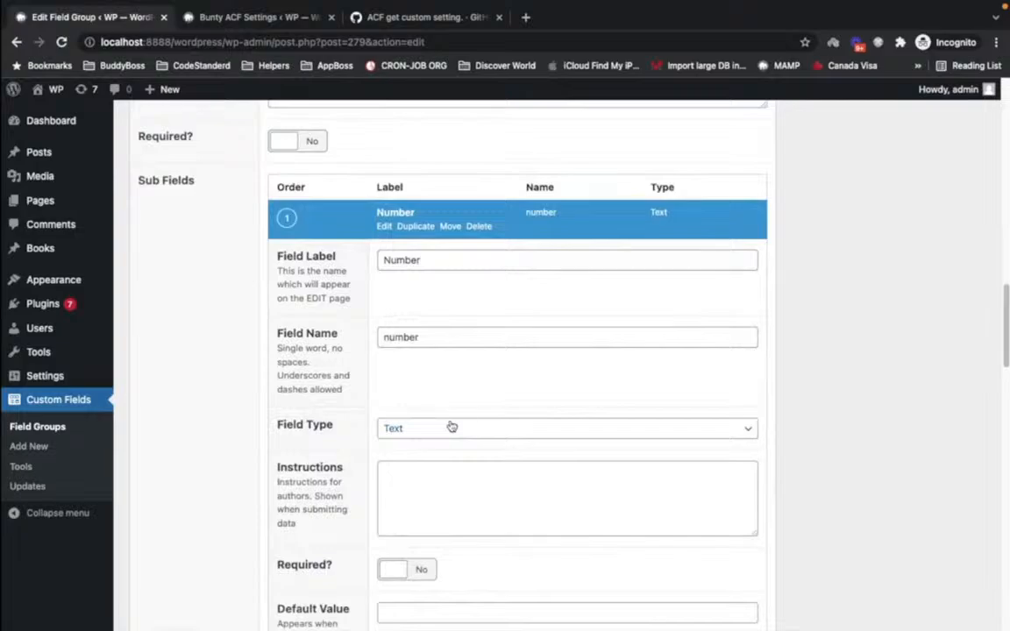
# - Set the type of the Books Setting group's Number sub-field to Number
pyautogui.click(452, 427)
pyautogui.press('Down')
pyautogui.press('Return')
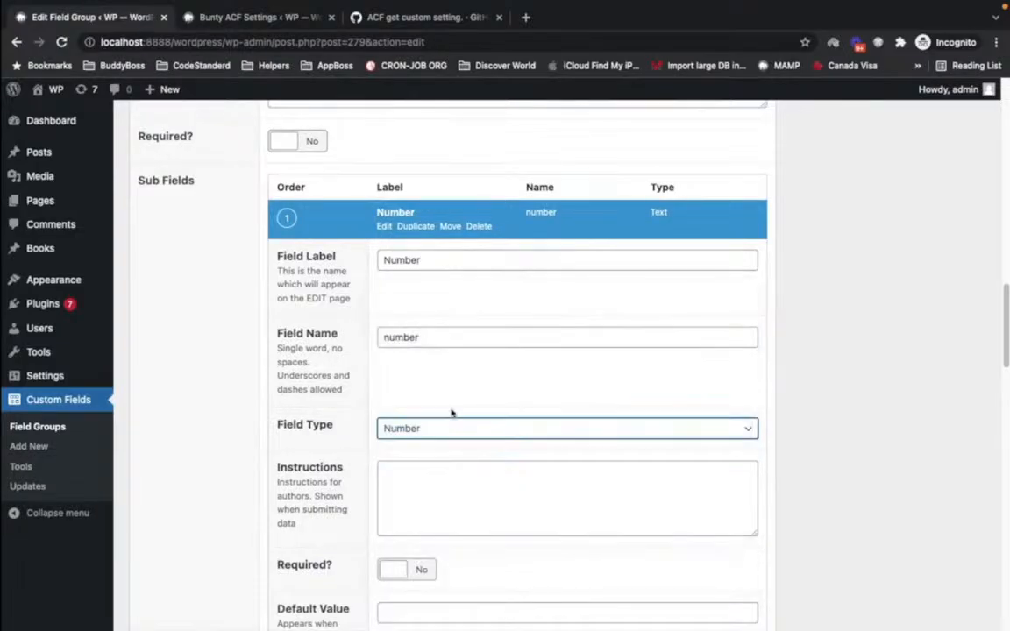
# - Expand the Users Setting group and add a sub-field labelled "Number" with the name number and the type Number
pyautogui.click(389, 217)
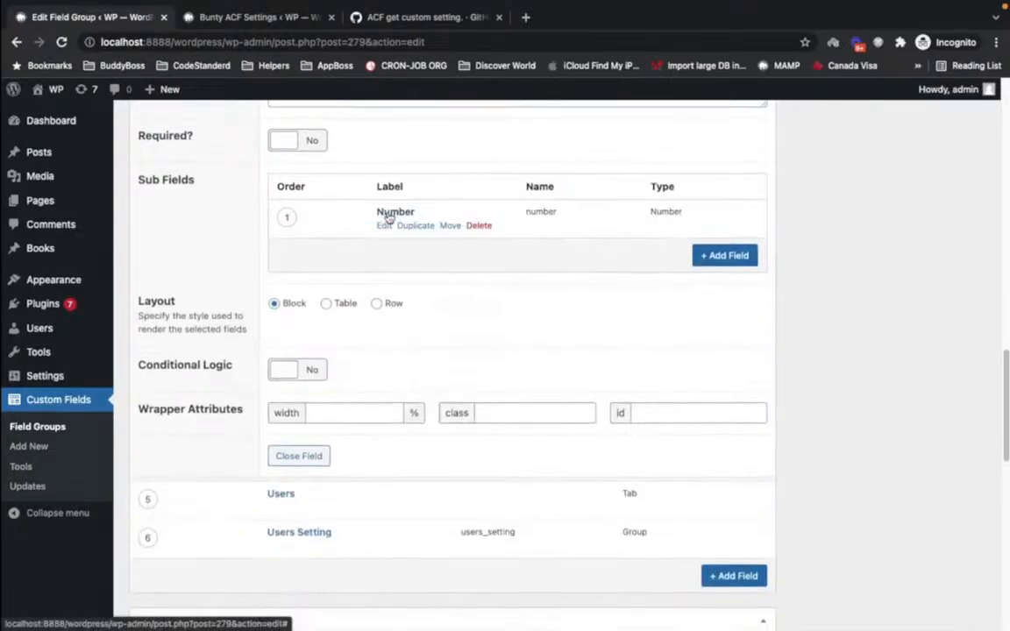
pyautogui.scroll(-3, 438, 263)
pyautogui.click(309, 418)
pyautogui.scroll(-7, 307, 415)
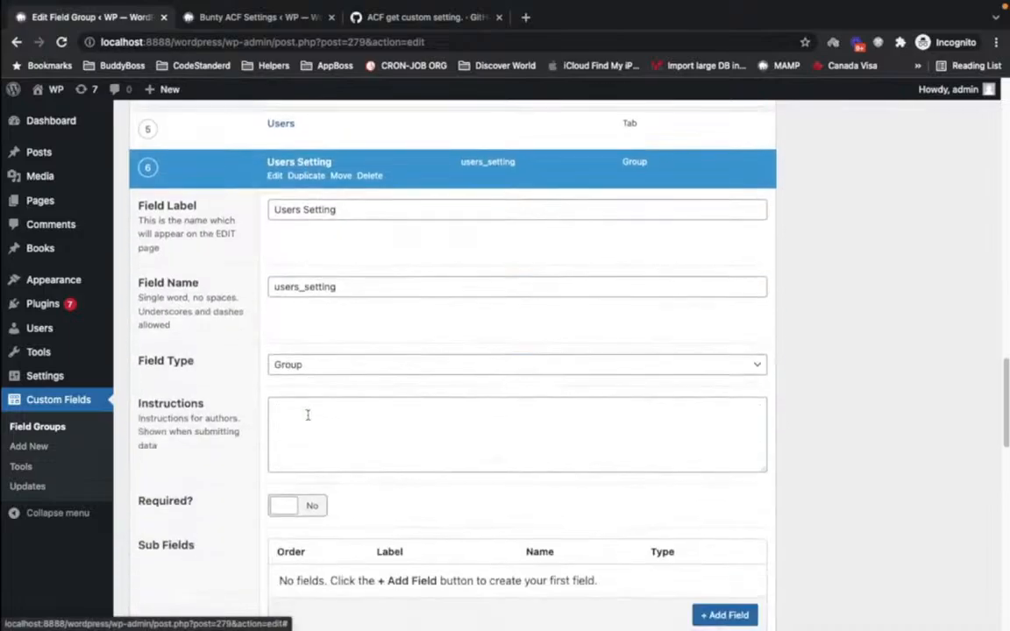
pyautogui.click(728, 272)
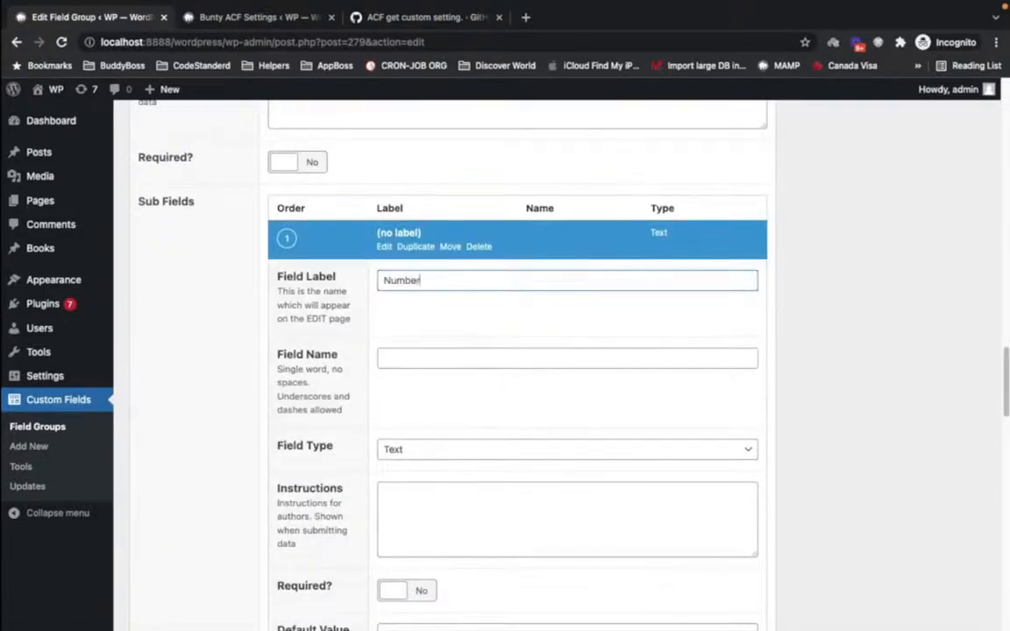
pyautogui.click(441, 455)
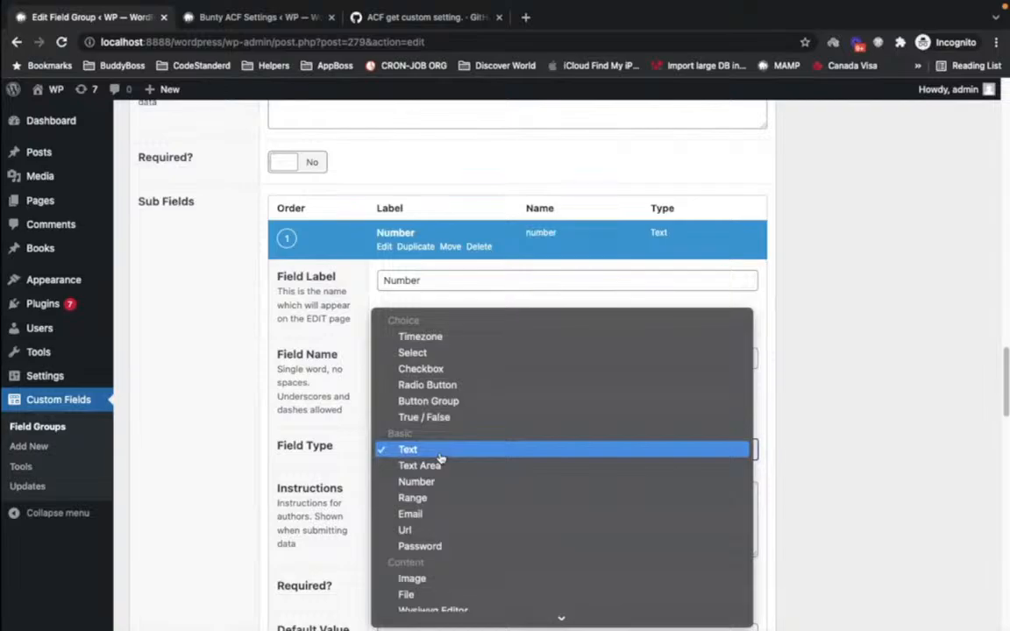
pyautogui.click(438, 482)
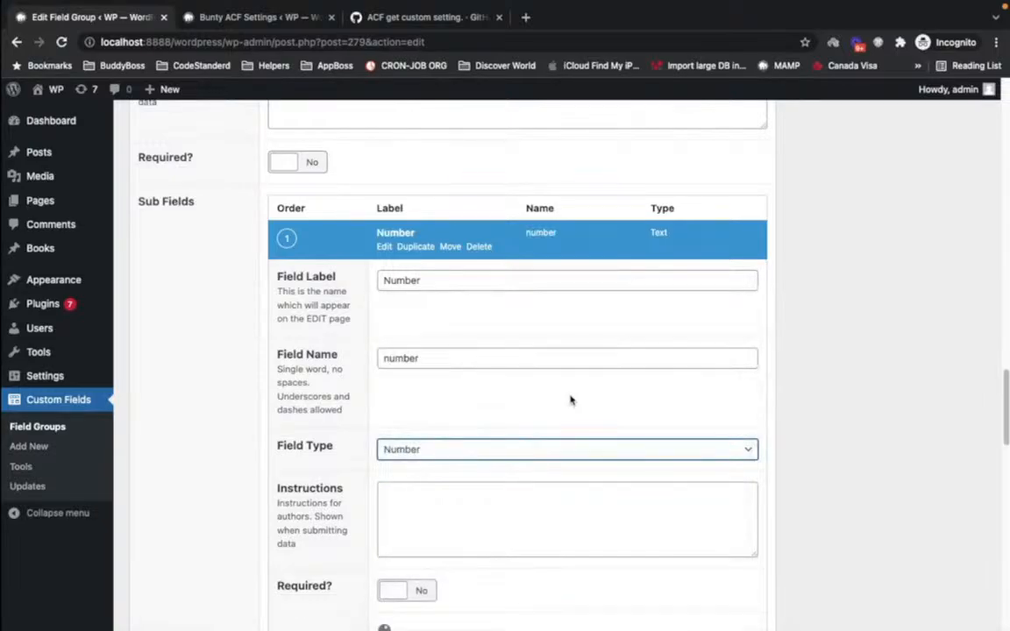
# - Save the Global Setting field group with its new Number sub-fields
pyautogui.scroll(20, 570, 399)
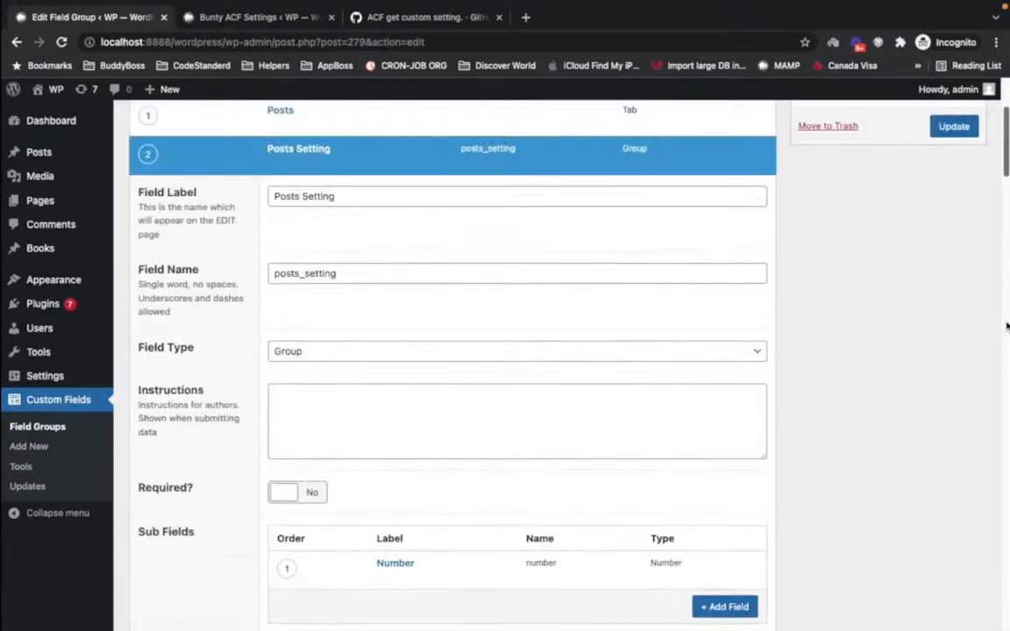
pyautogui.scroll(3, 949, 210)
pyautogui.click(954, 327)
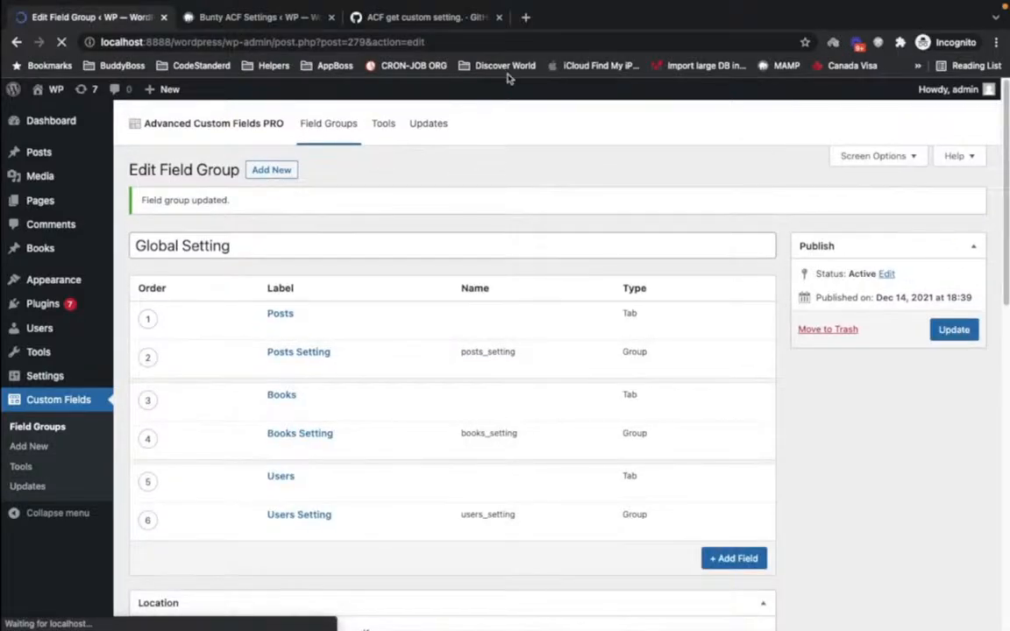
# - Reload the Bunty ACF Settings page and check the Number field under Posts, Books and Users
pyautogui.click(288, 17)
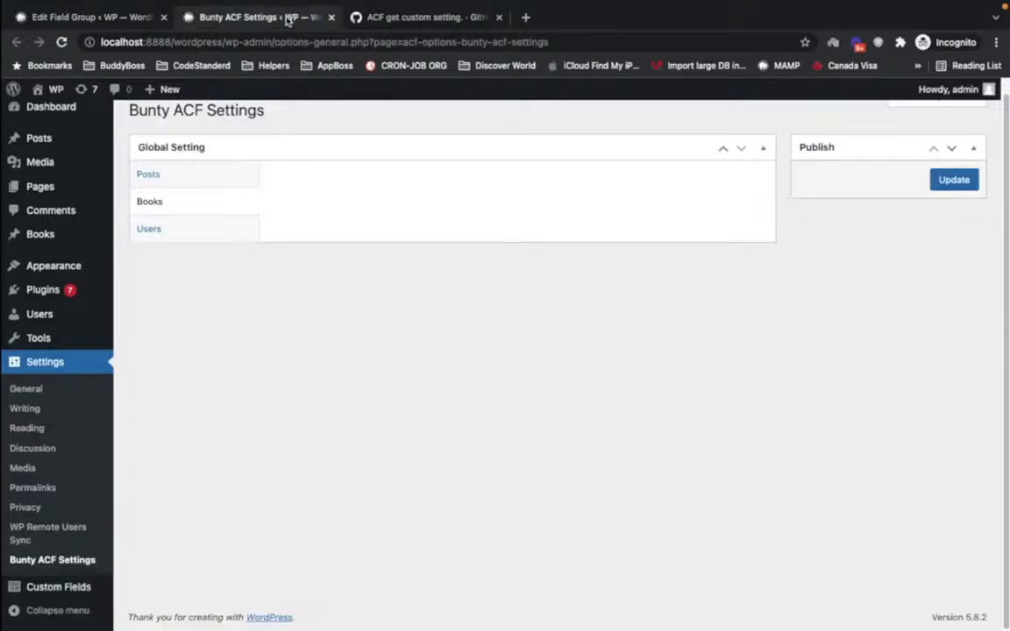
pyautogui.scroll(1, 293, 354)
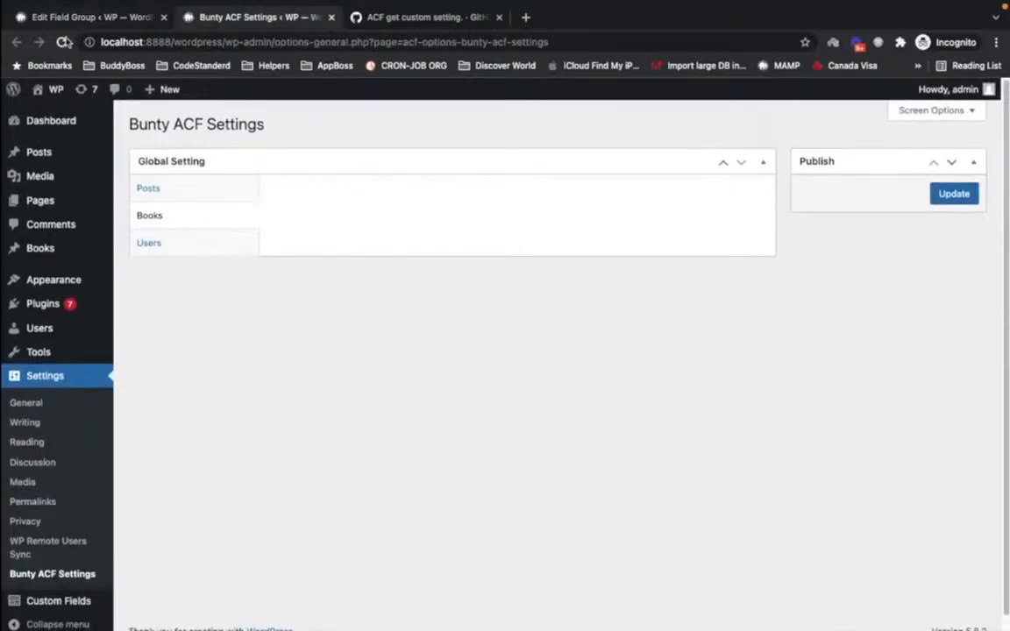
pyautogui.click(61, 41)
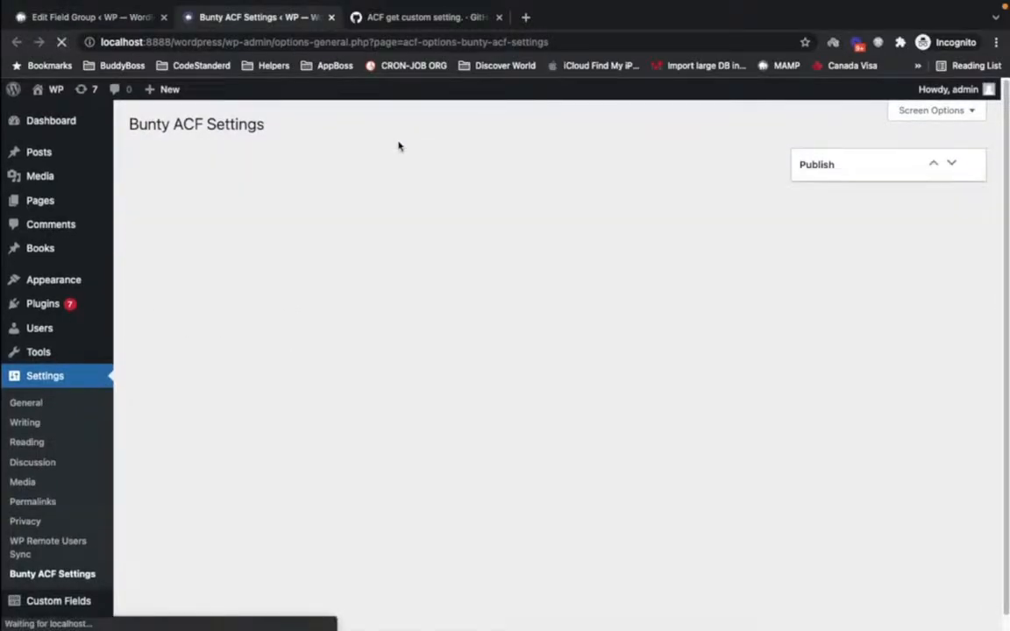
pyautogui.click(189, 187)
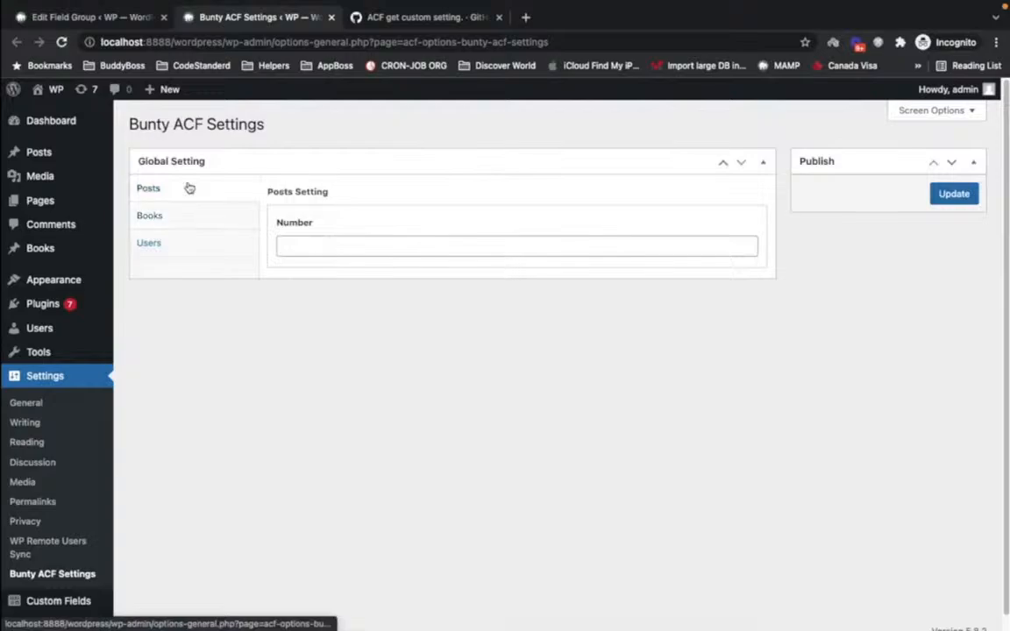
pyautogui.click(185, 216)
pyautogui.click(183, 243)
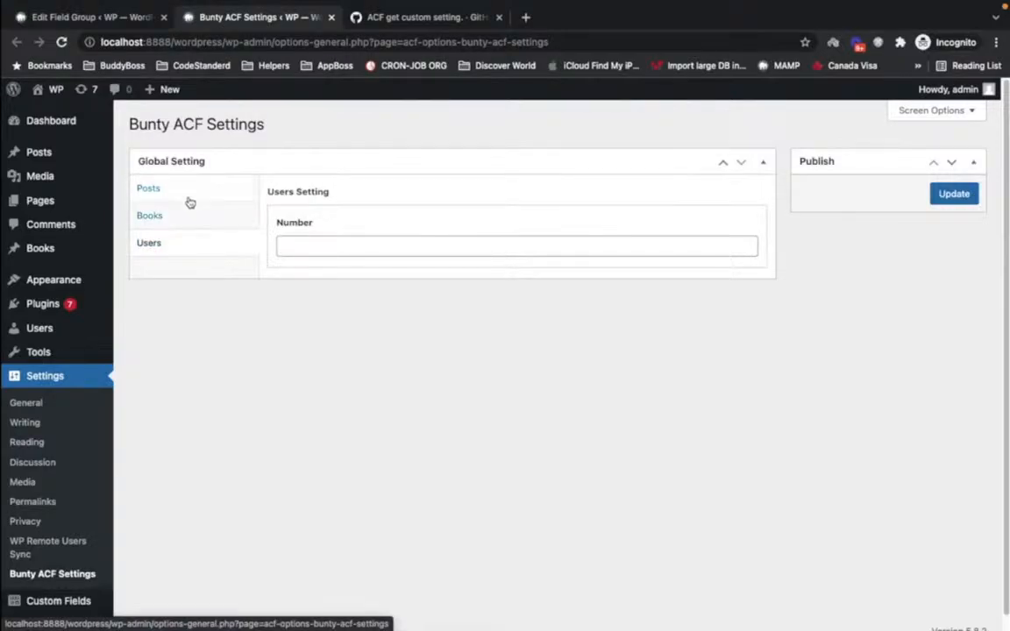
pyautogui.click(190, 201)
pyautogui.click(181, 215)
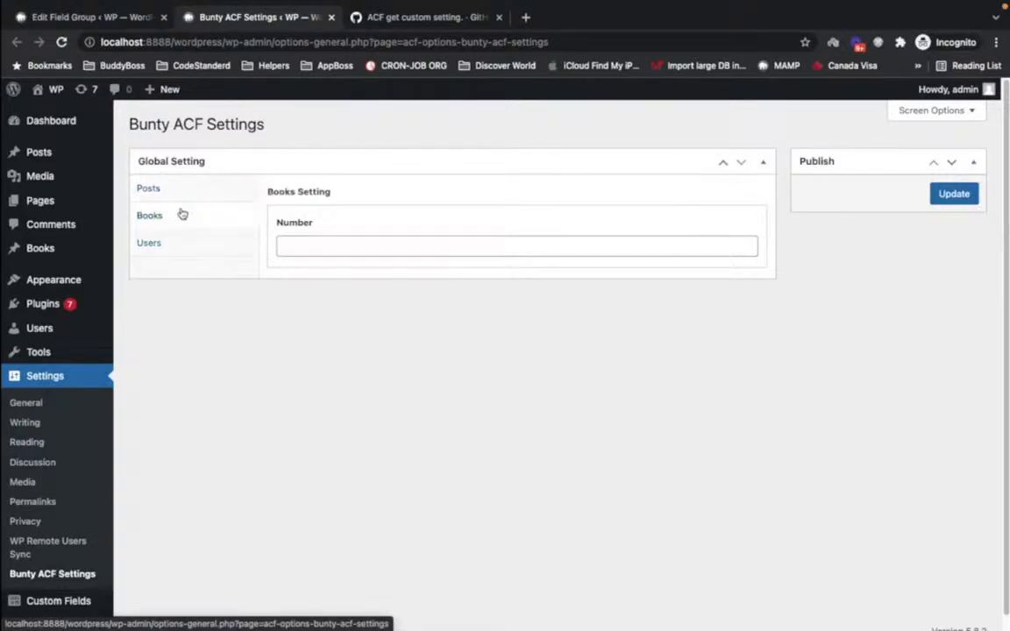
pyautogui.click(181, 241)
pyautogui.click(176, 188)
pyautogui.click(177, 216)
pyautogui.click(172, 247)
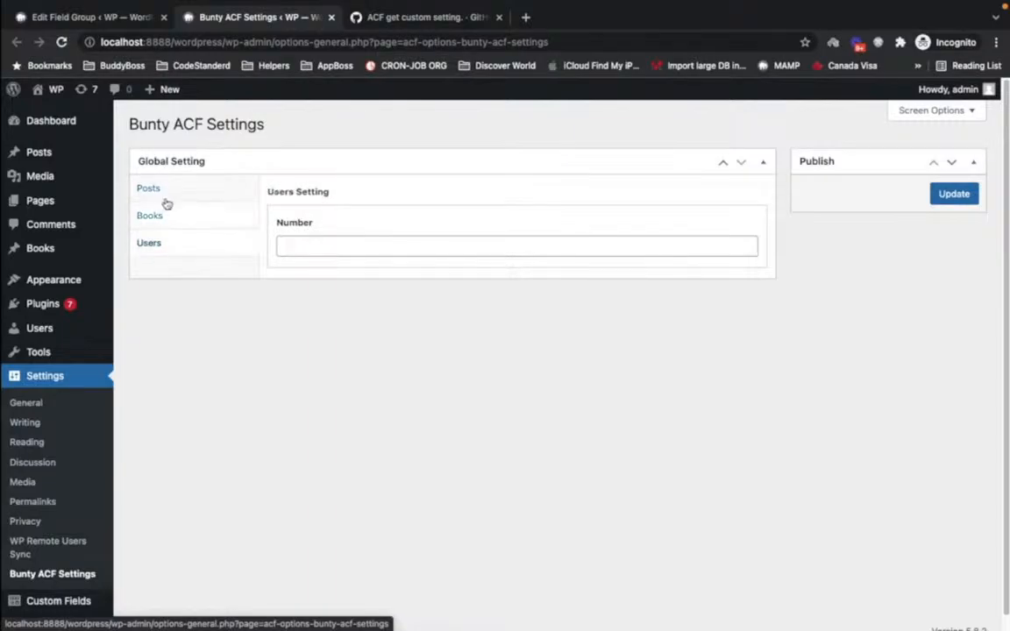
pyautogui.click(185, 189)
pyautogui.click(293, 244)
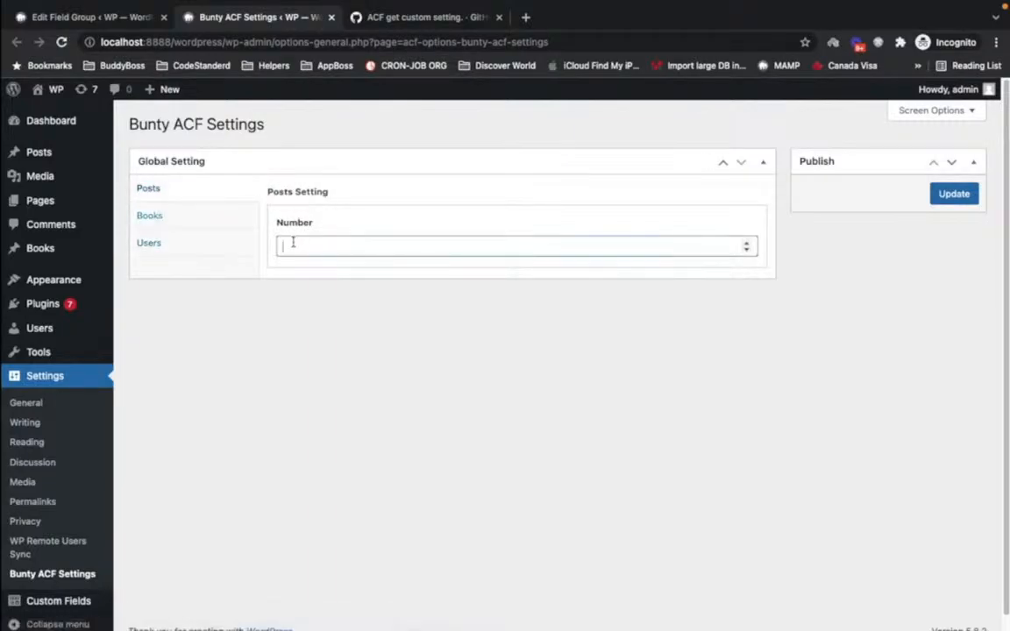
pyautogui.click(194, 218)
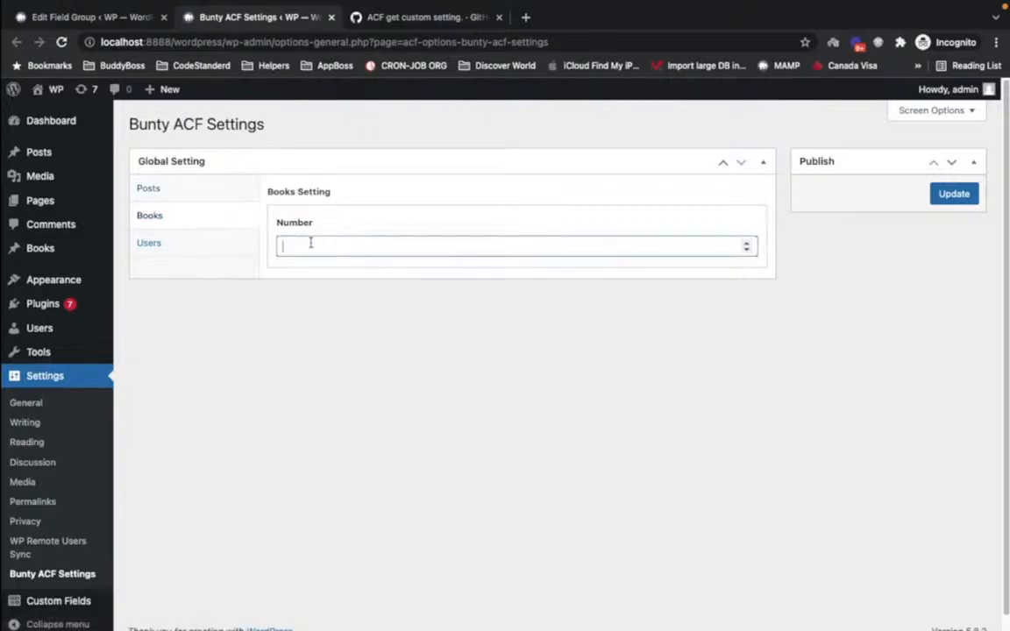
pyautogui.click(204, 245)
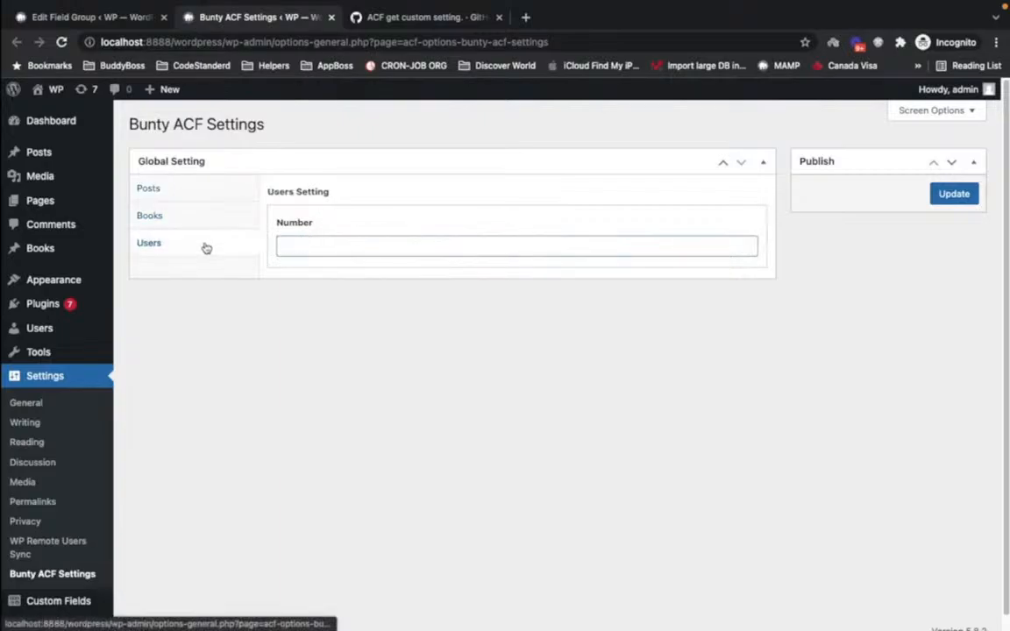
# - Return to the Global Setting field group and review the Posts Setting group's configuration and the overall field list
pyautogui.click(132, 25)
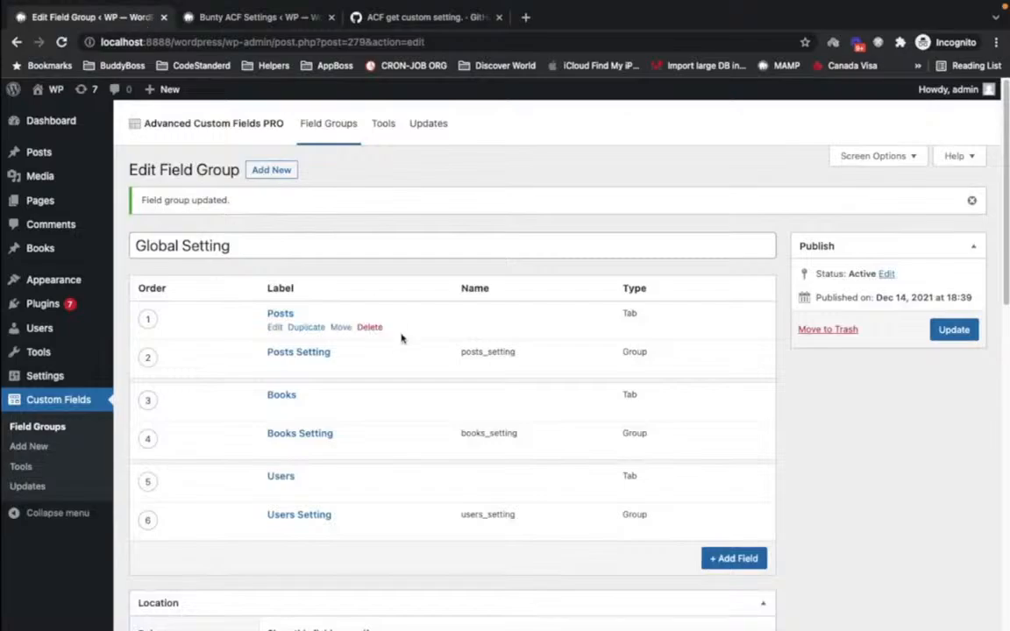
pyautogui.click(292, 351)
pyautogui.scroll(-5, 293, 351)
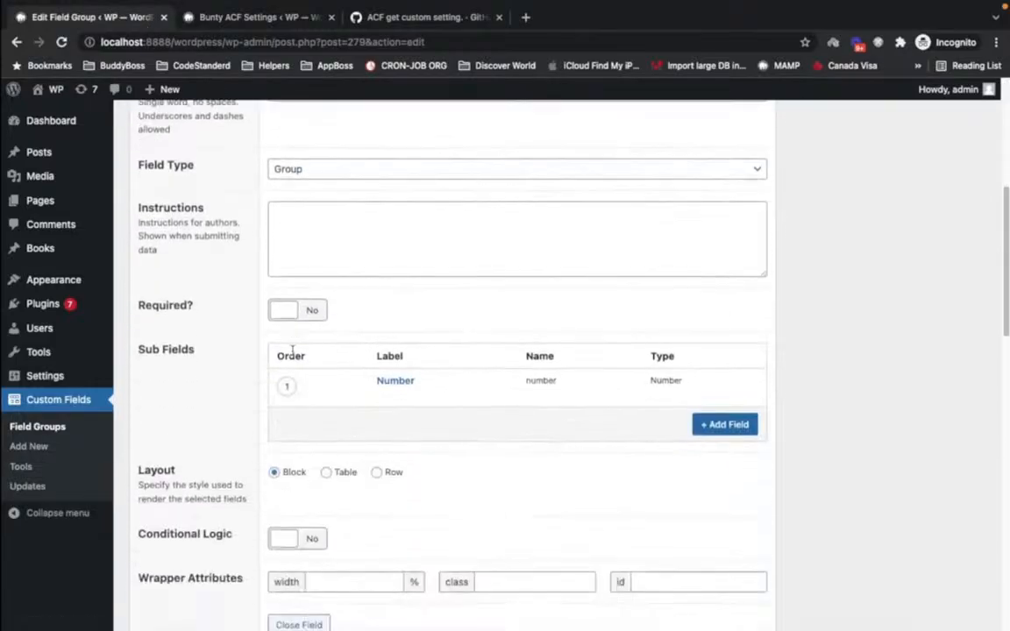
pyautogui.scroll(5, 550, 341)
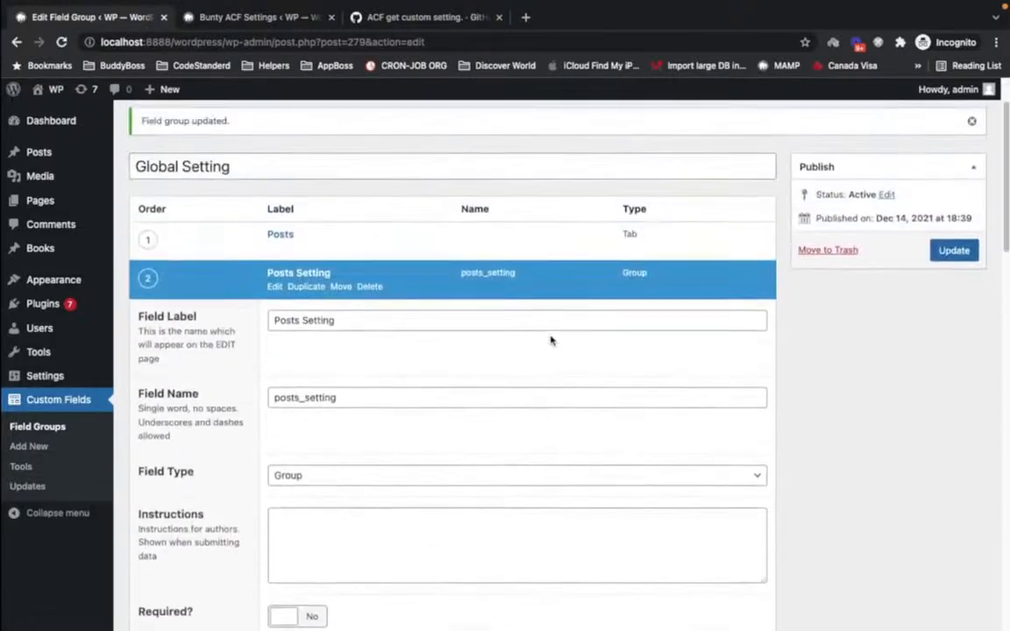
pyautogui.scroll(1, 550, 340)
pyautogui.scroll(-5, 554, 368)
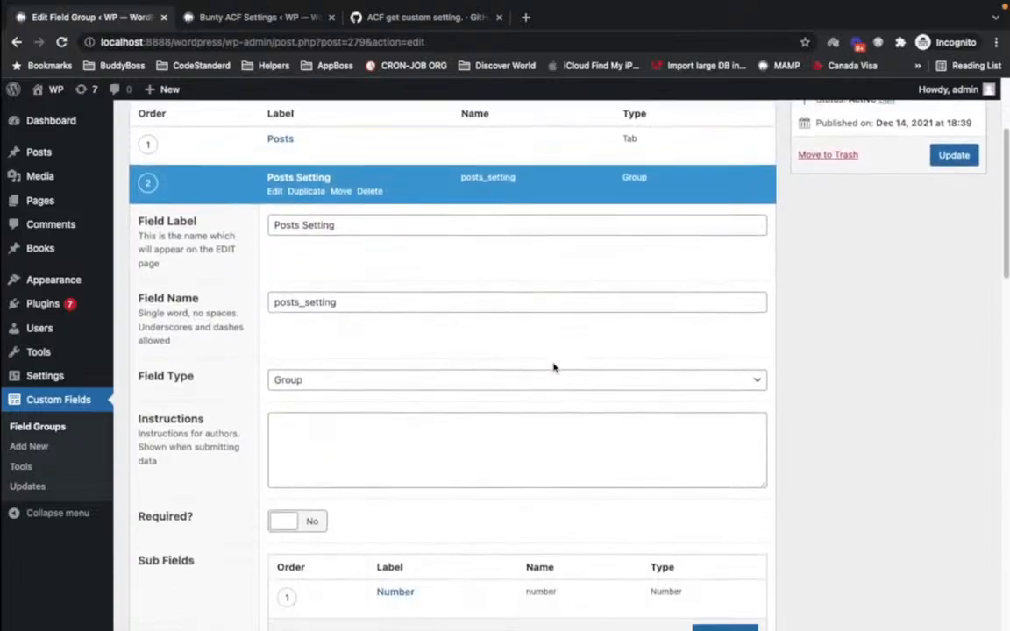
pyautogui.scroll(4, 412, 288)
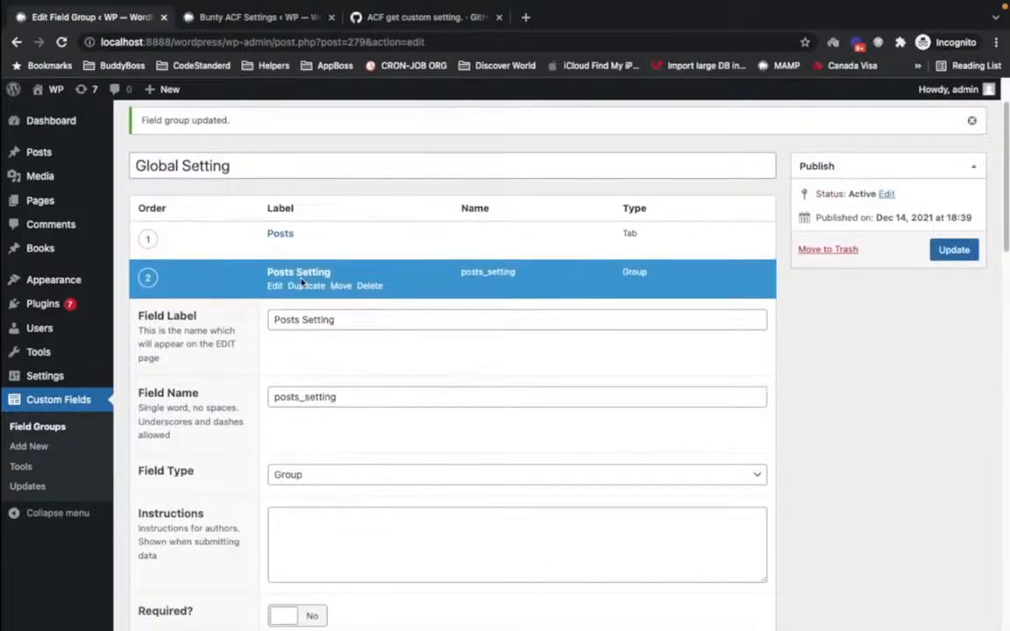
pyautogui.click(302, 277)
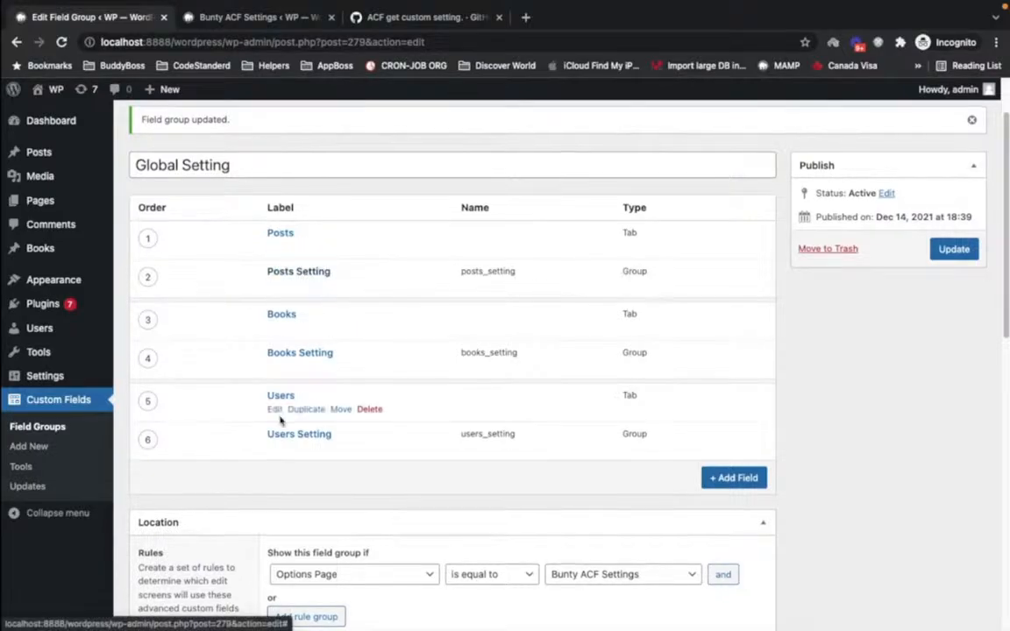
pyautogui.scroll(-10, 390, 295)
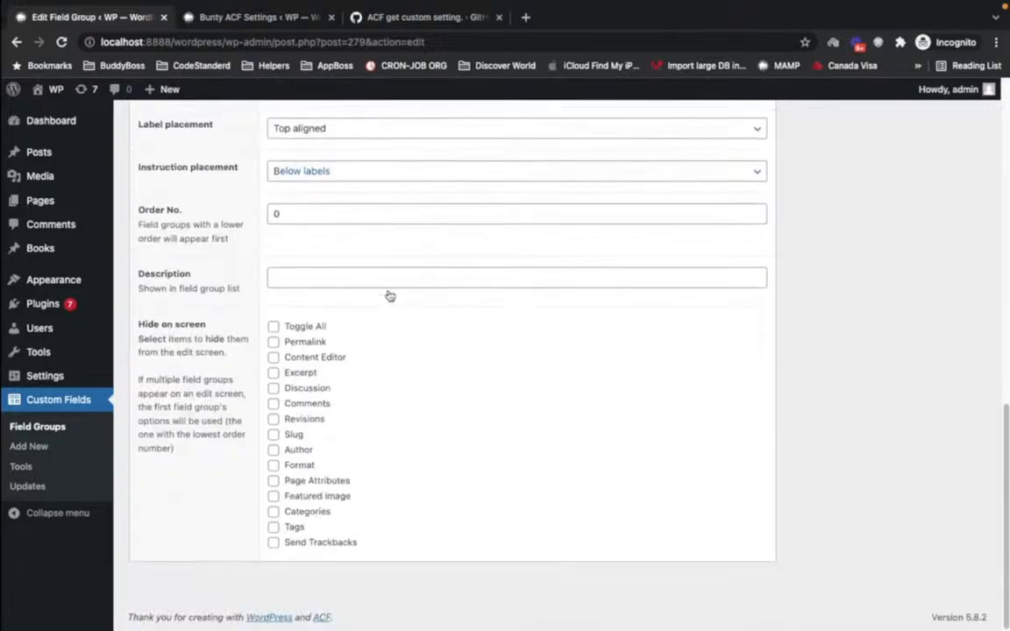
pyautogui.scroll(10, 389, 295)
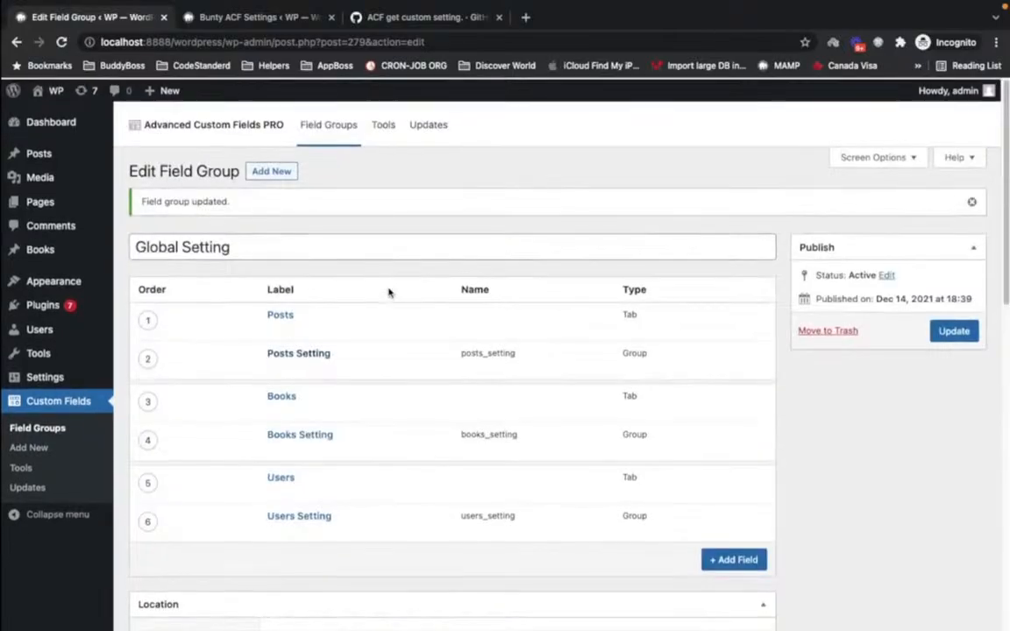
# - Expand the Posts Setting group, add a Text sub-field labelled "Label" with the name label, and collapse the sub-field
pyautogui.click(294, 354)
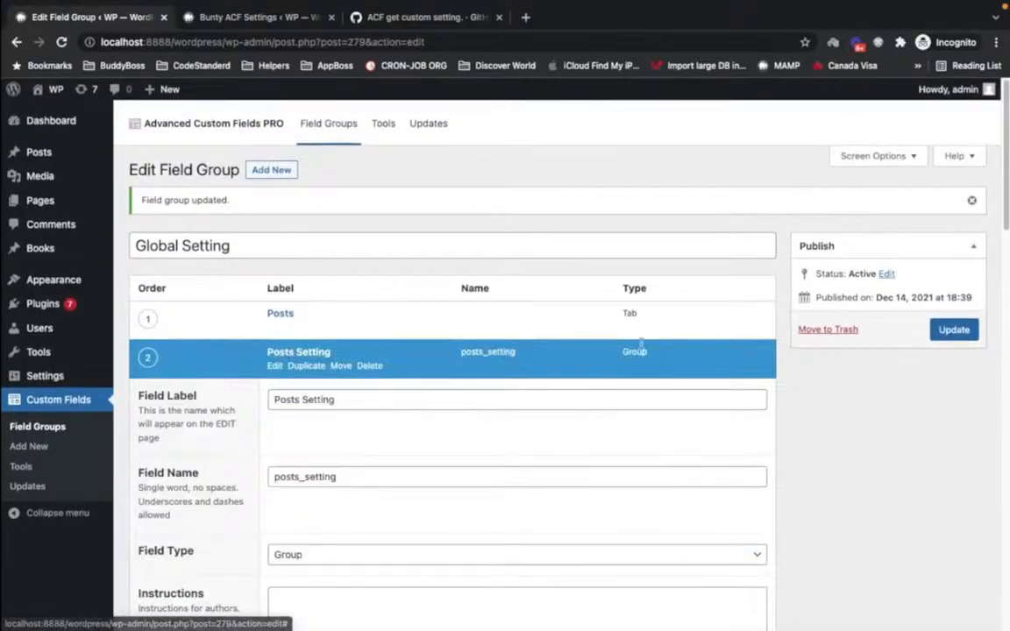
pyautogui.scroll(-5, 629, 363)
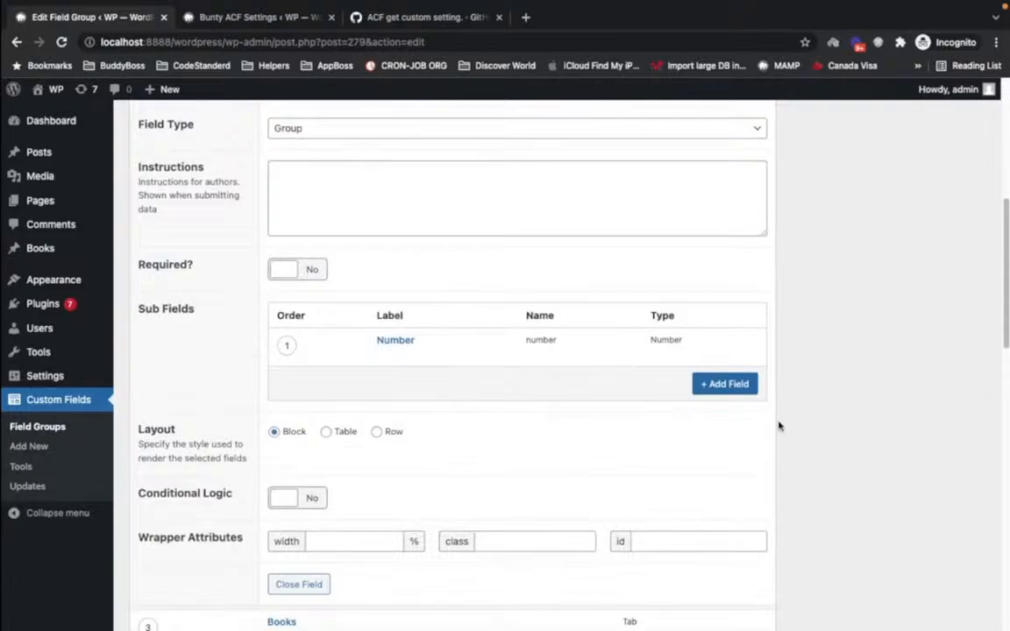
pyautogui.click(724, 384)
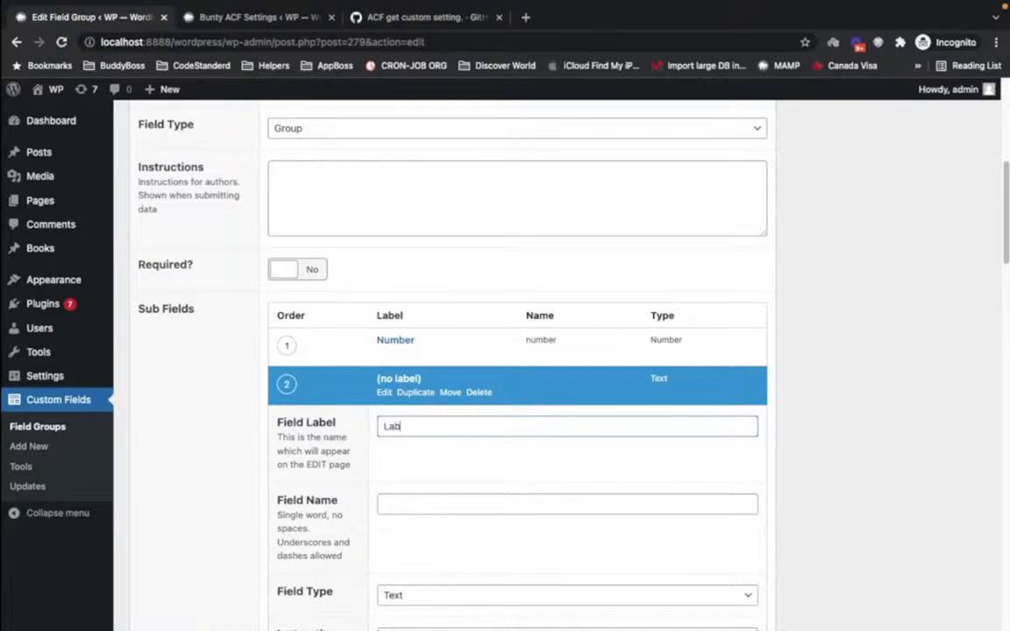
pyautogui.click(493, 449)
pyautogui.scroll(-5, 543, 364)
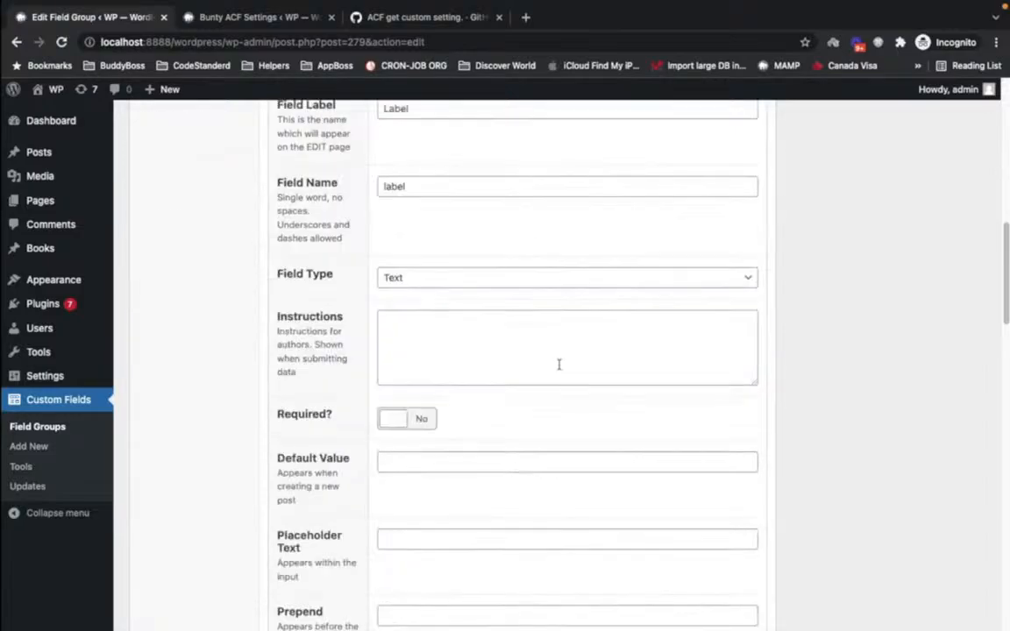
pyautogui.scroll(5, 510, 369)
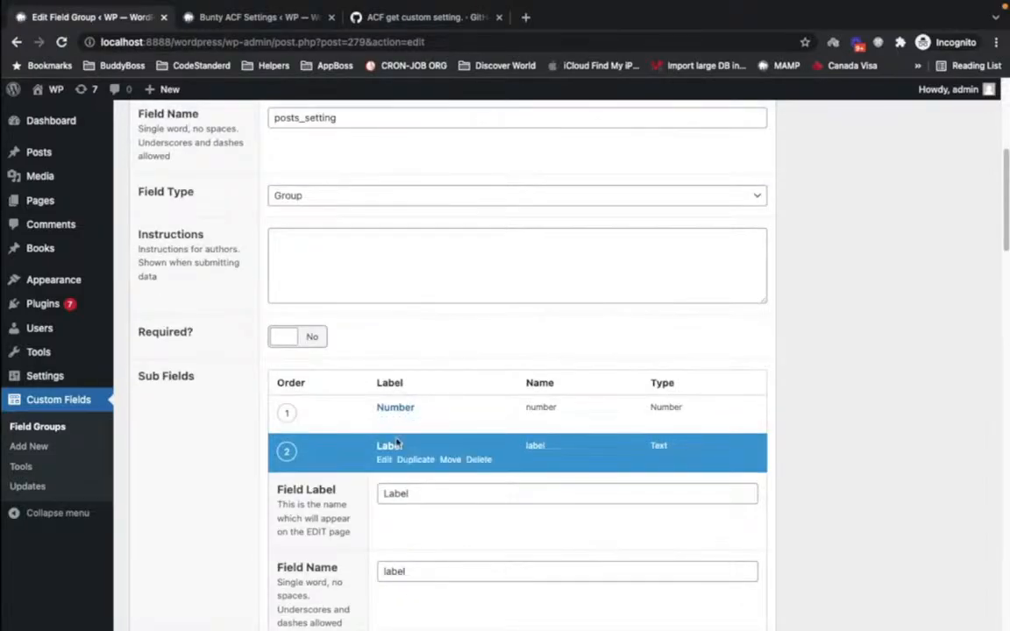
pyautogui.click(390, 446)
# - Expand the Books Setting group and add a Text sub-field labelled "Lable" with the name lable
pyautogui.scroll(-5, 395, 445)
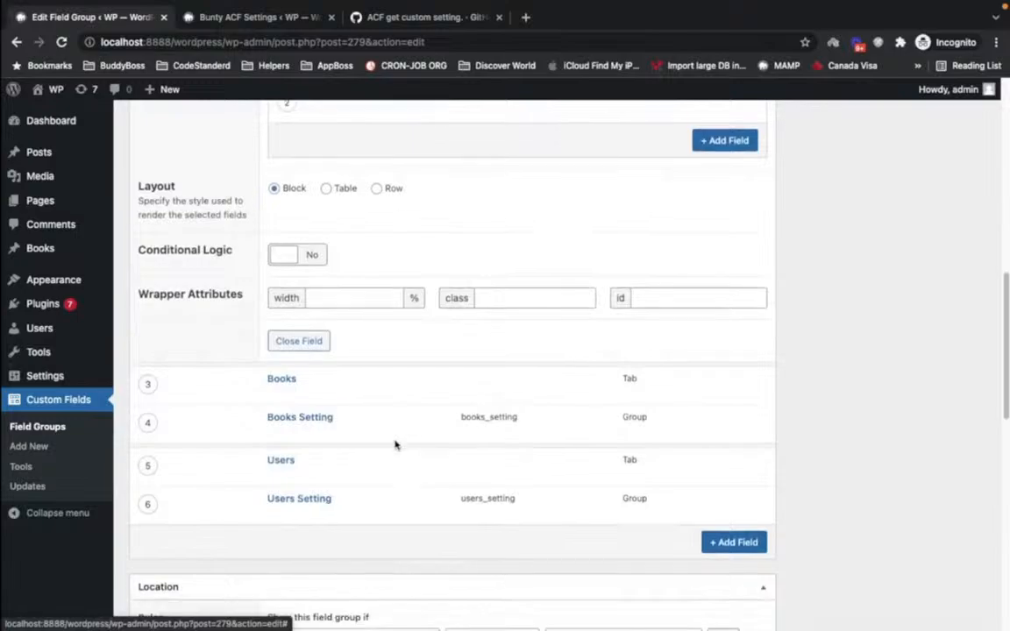
pyautogui.scroll(-1, 331, 336)
pyautogui.click(320, 326)
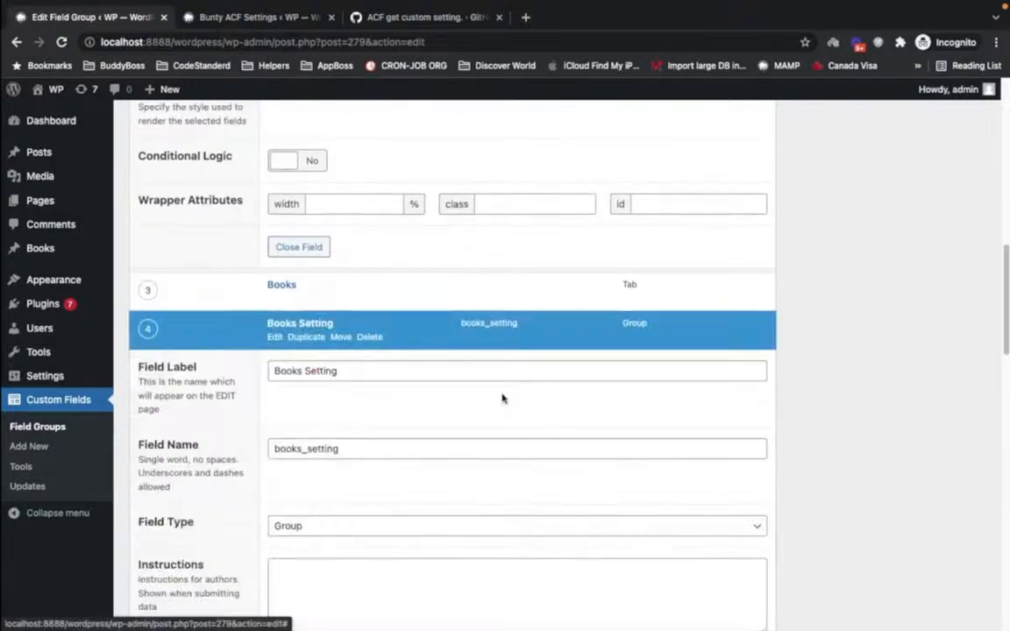
pyautogui.scroll(-4, 502, 398)
pyautogui.click(741, 390)
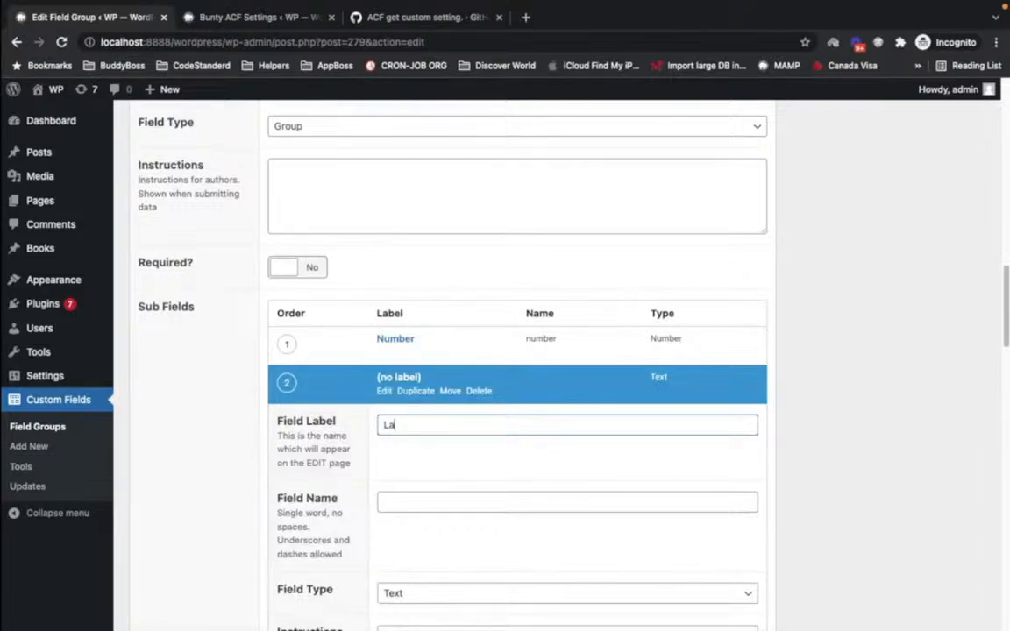
pyautogui.write('Lable')
pyautogui.click(489, 466)
pyautogui.scroll(-4, 490, 465)
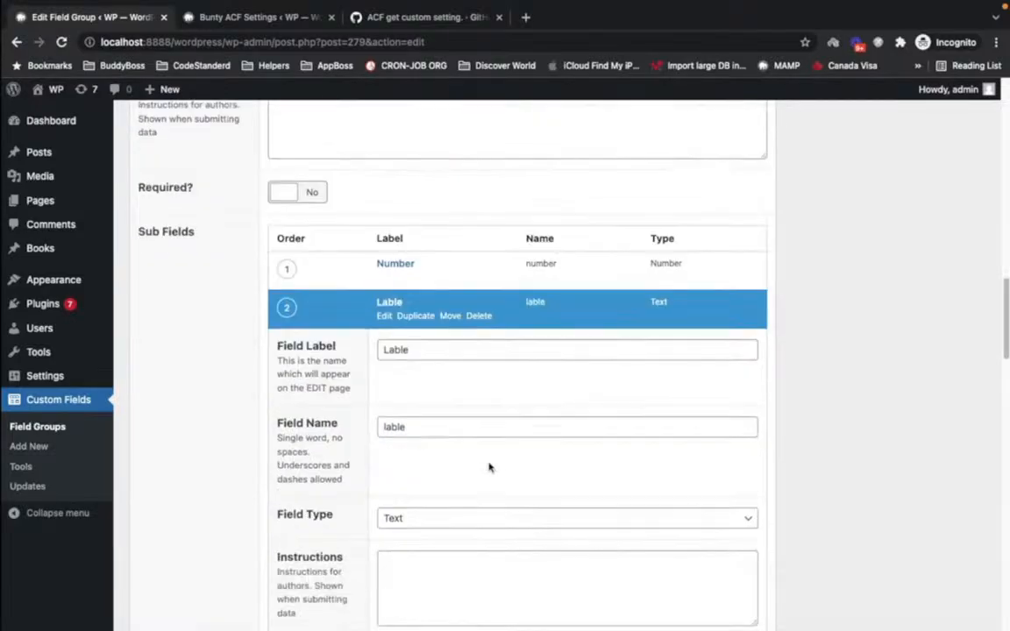
# - Expand the Users Setting group and add a sub-field labelled "Label" with the name label, keeping the type Text
pyautogui.scroll(-9, 489, 466)
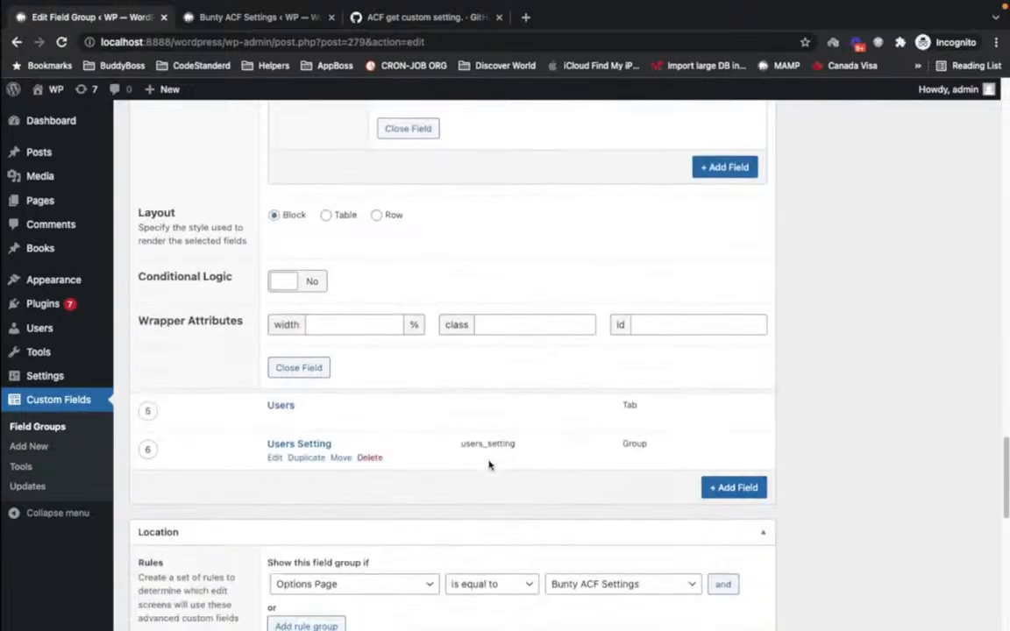
pyautogui.scroll(-2, 445, 378)
pyautogui.click(292, 322)
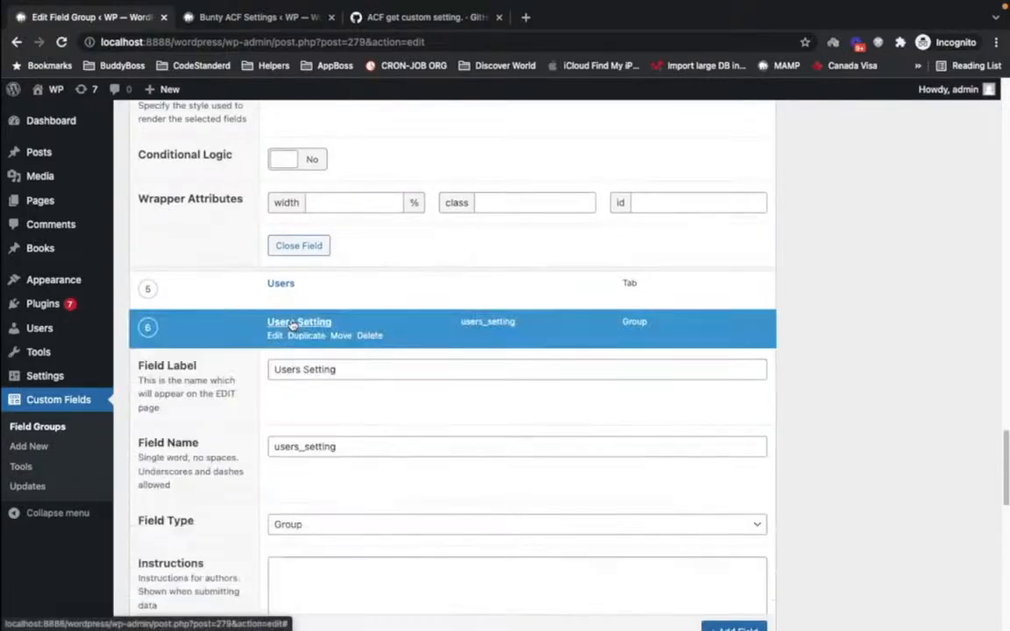
pyautogui.scroll(-6, 292, 321)
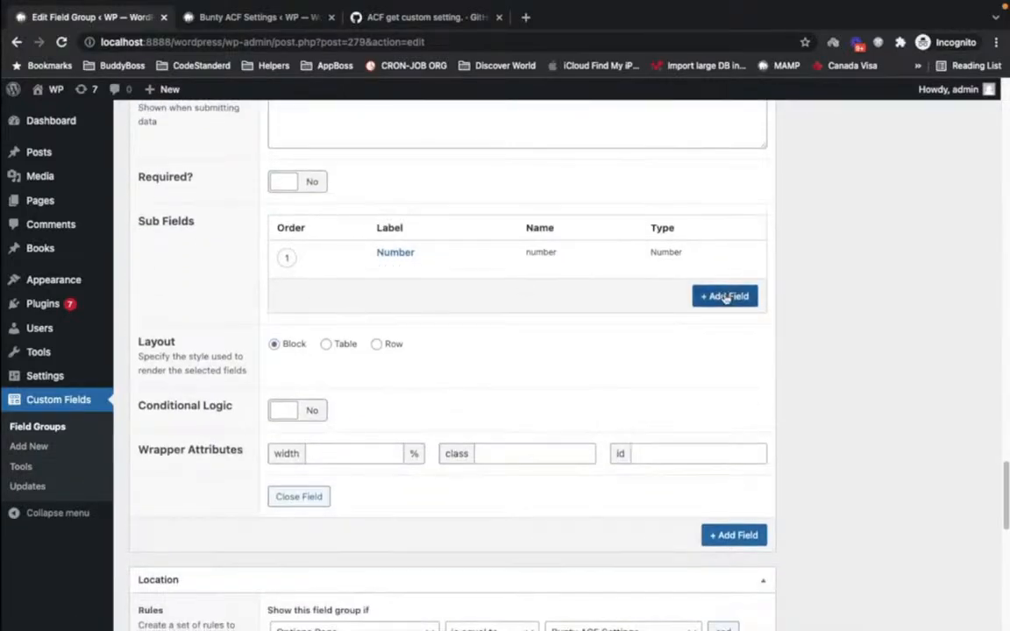
pyautogui.click(724, 299)
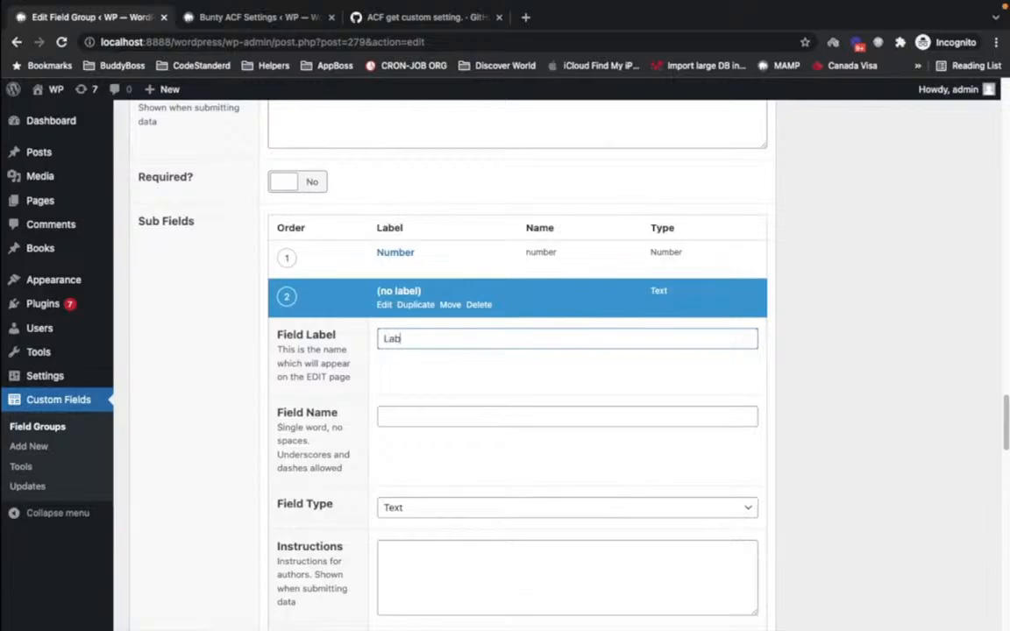
pyautogui.write('Label')
pyautogui.click(487, 410)
pyautogui.scroll(-4, 490, 455)
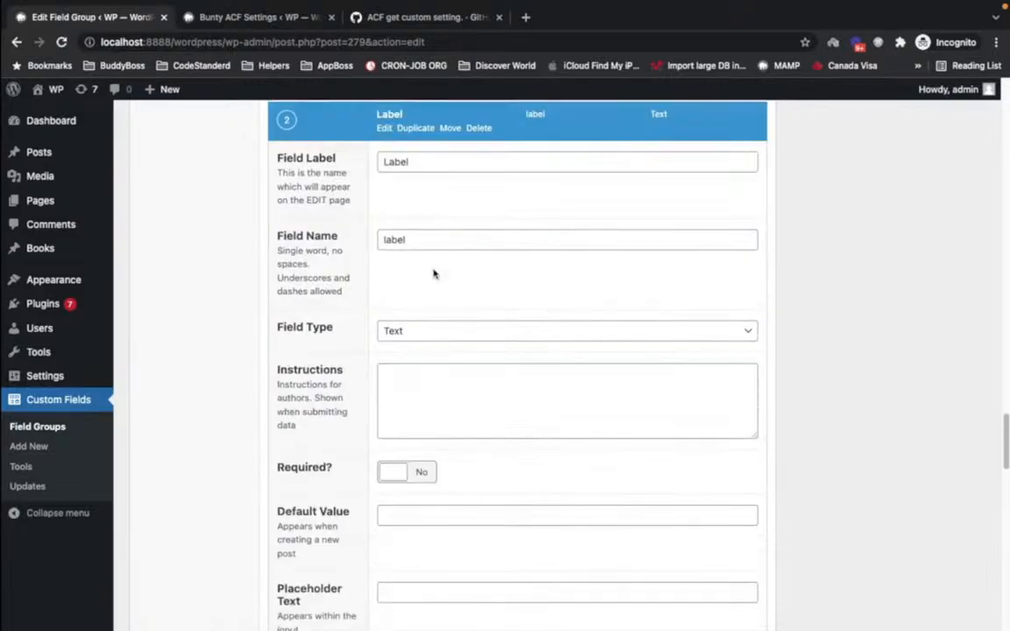
pyautogui.click(429, 331)
pyautogui.click(429, 331)
pyautogui.scroll(5, 800, 397)
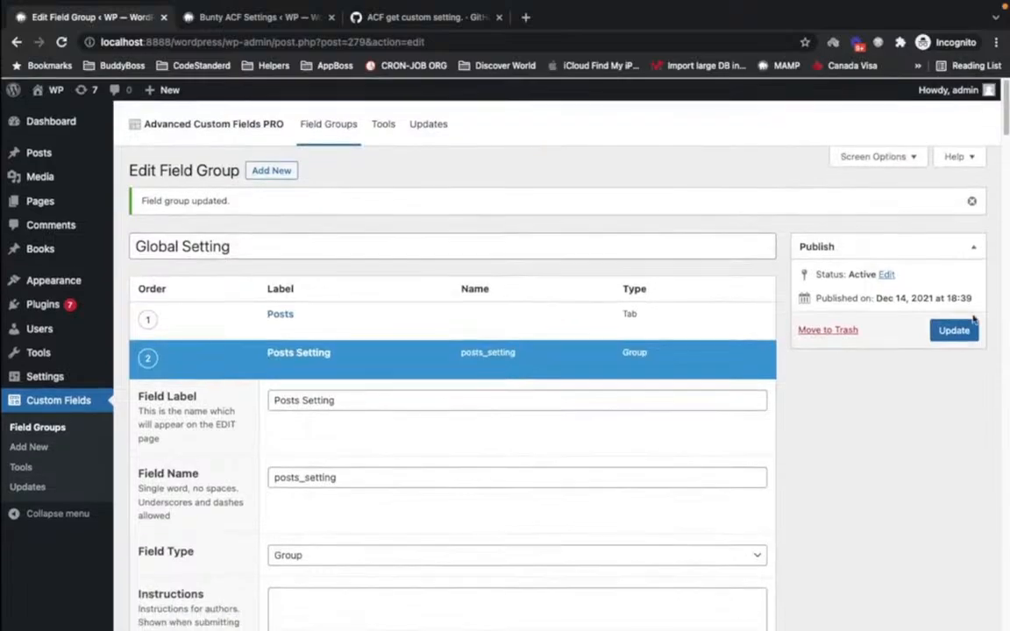
# - Save the Global Setting field group and reload the Bunty ACF Settings page
pyautogui.click(954, 330)
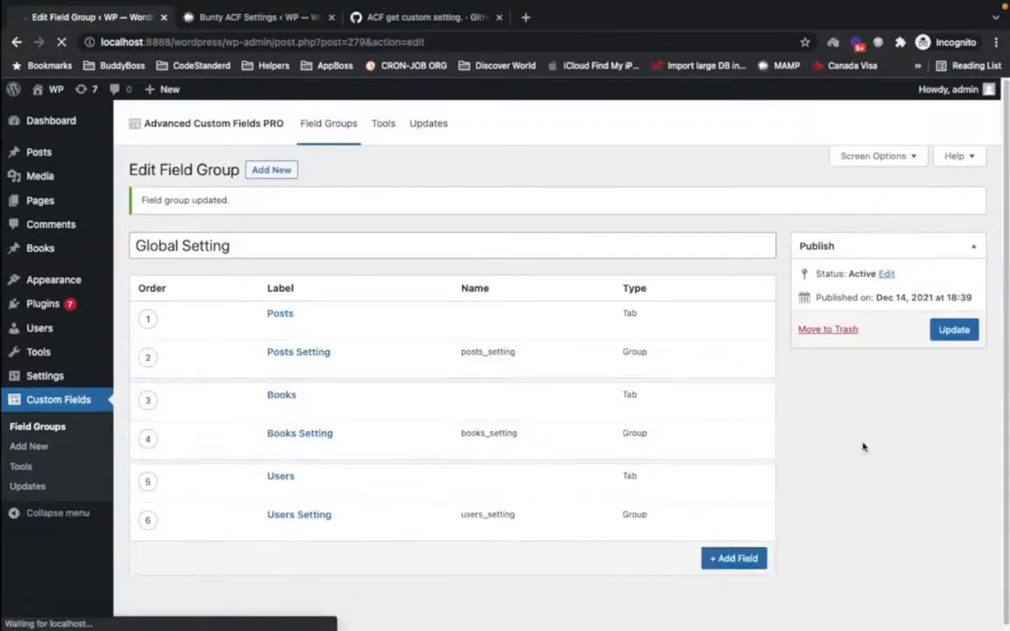
pyautogui.click(228, 19)
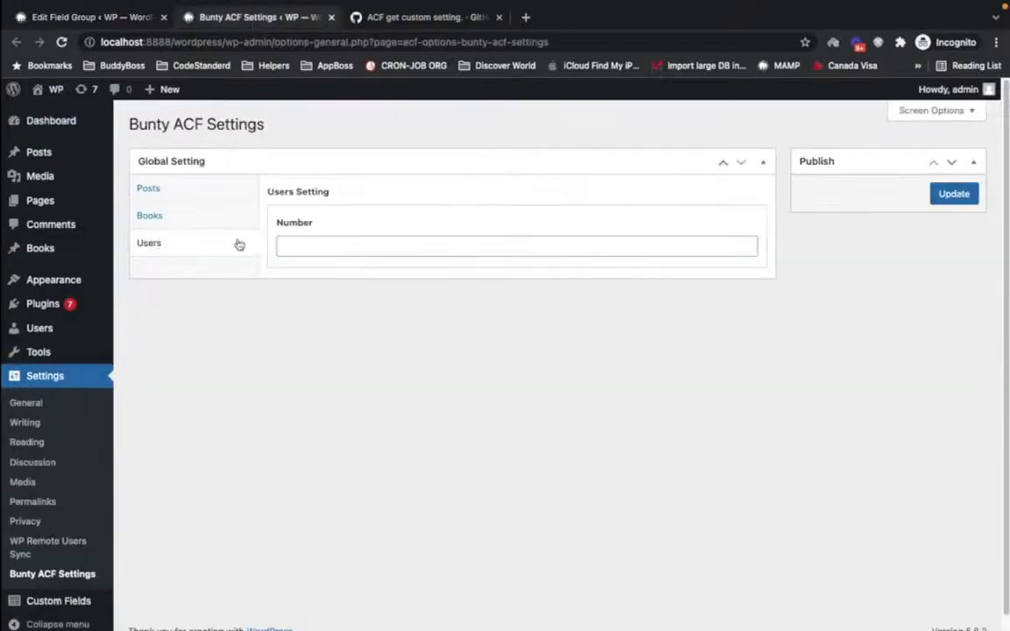
pyautogui.click(15, 574)
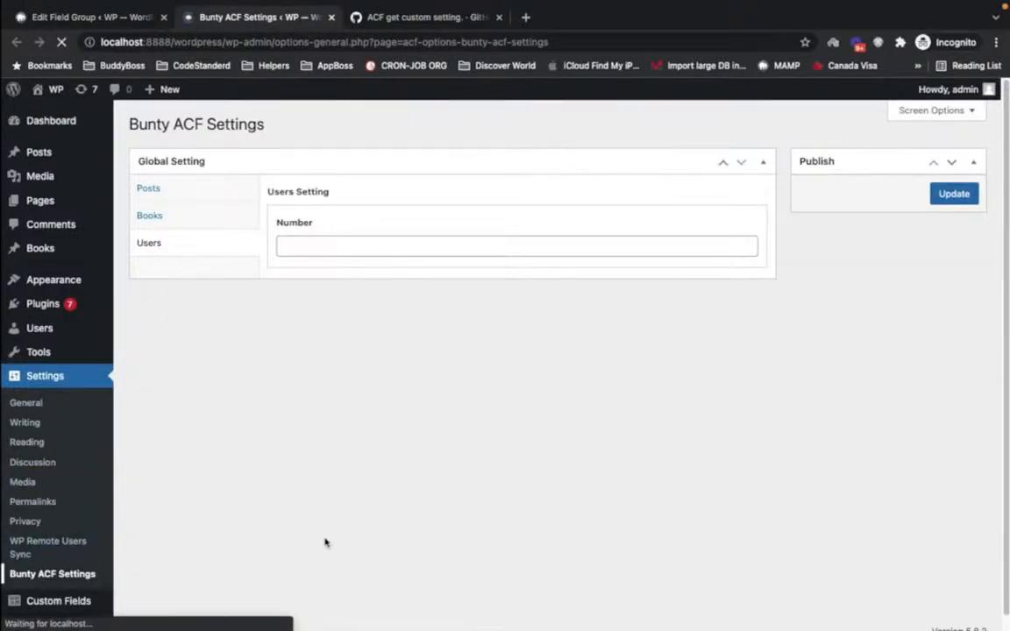
# - Fill in the Posts settings with number 10 and label "Posts Label"
pyautogui.click(185, 191)
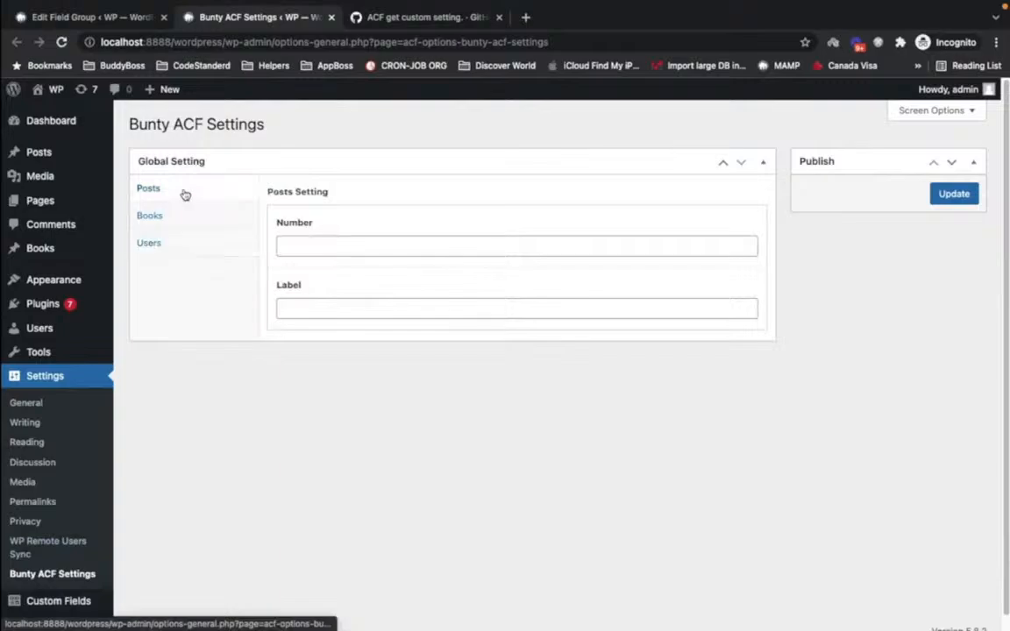
pyautogui.click(323, 252)
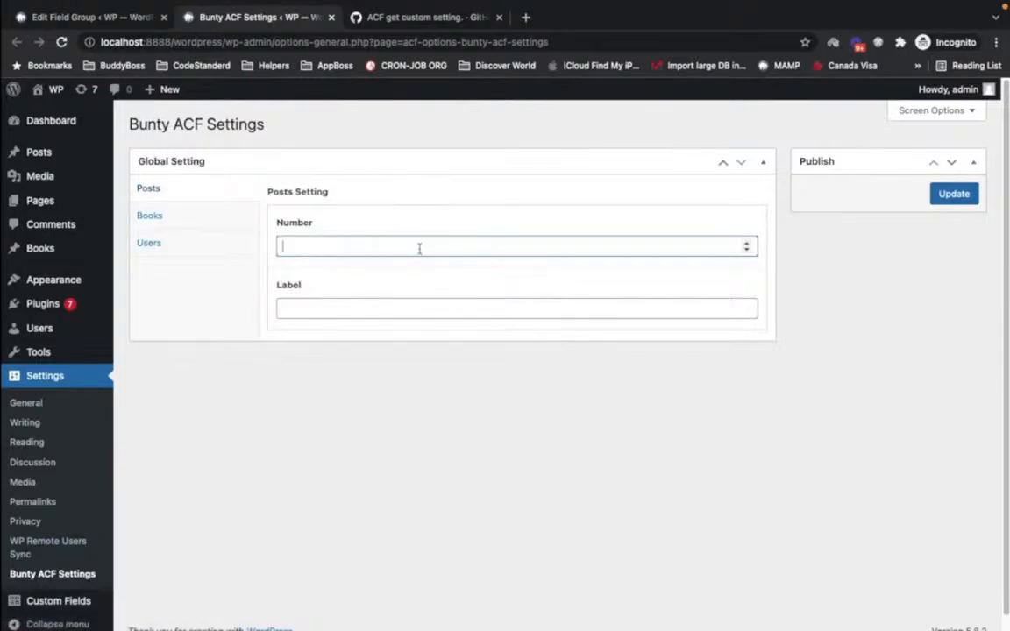
pyautogui.click(350, 310)
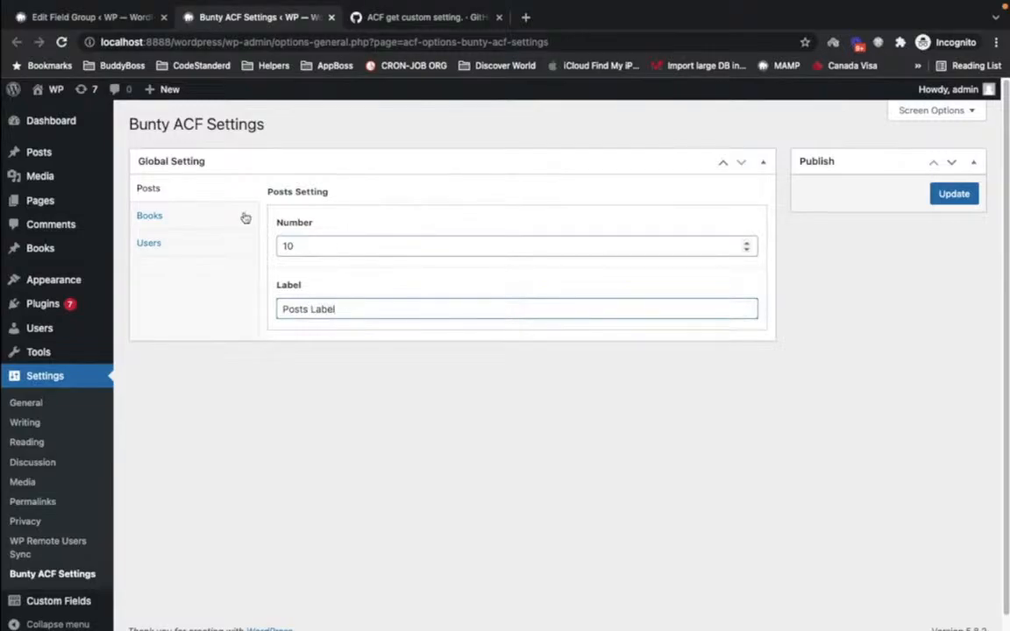
# - Fill in the Books settings with number 5 and label "Books Label"
pyautogui.click(194, 217)
pyautogui.click(321, 249)
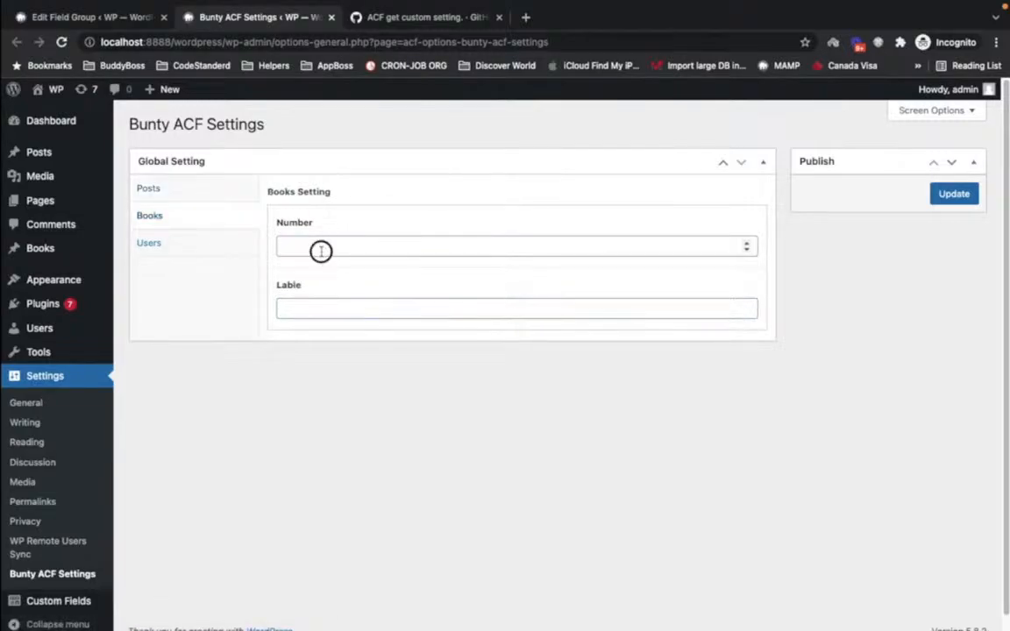
pyautogui.click(296, 301)
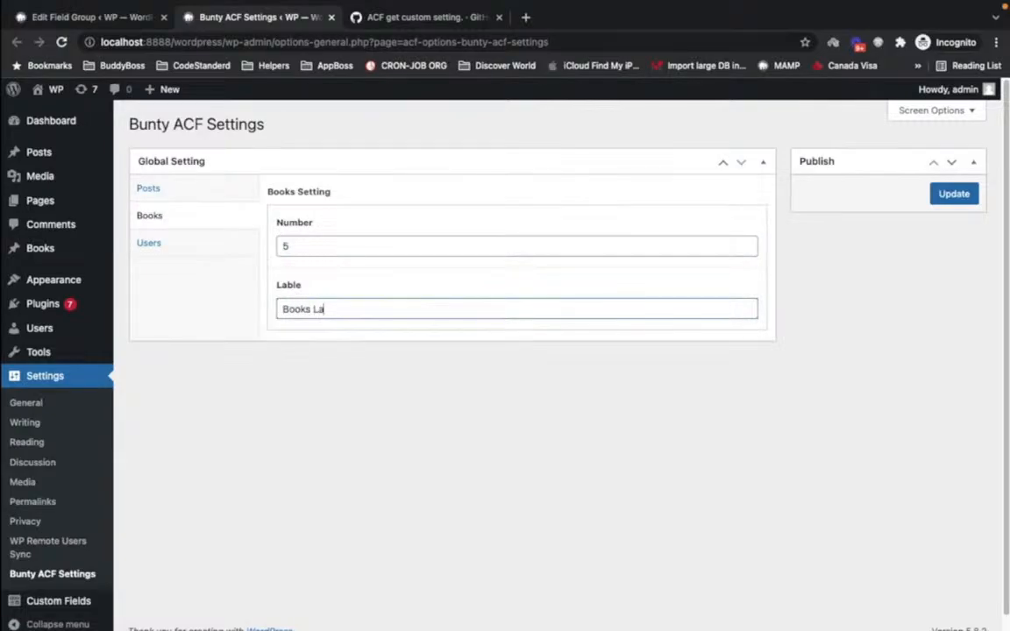
# - Fill in the Users settings with number 8 and label "Users label", and save the options page
pyautogui.click(165, 242)
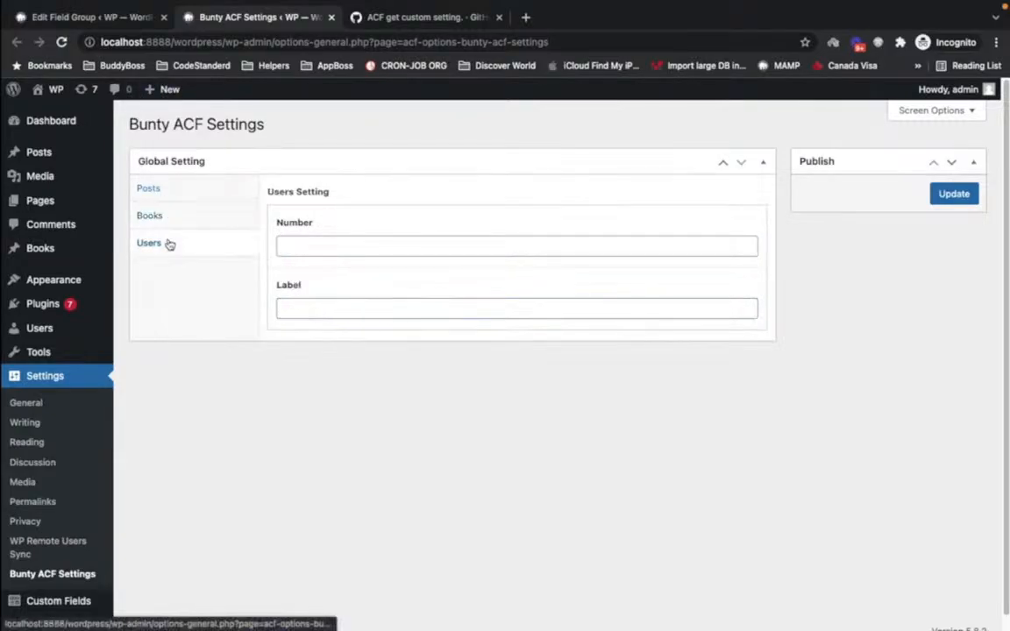
pyautogui.click(326, 237)
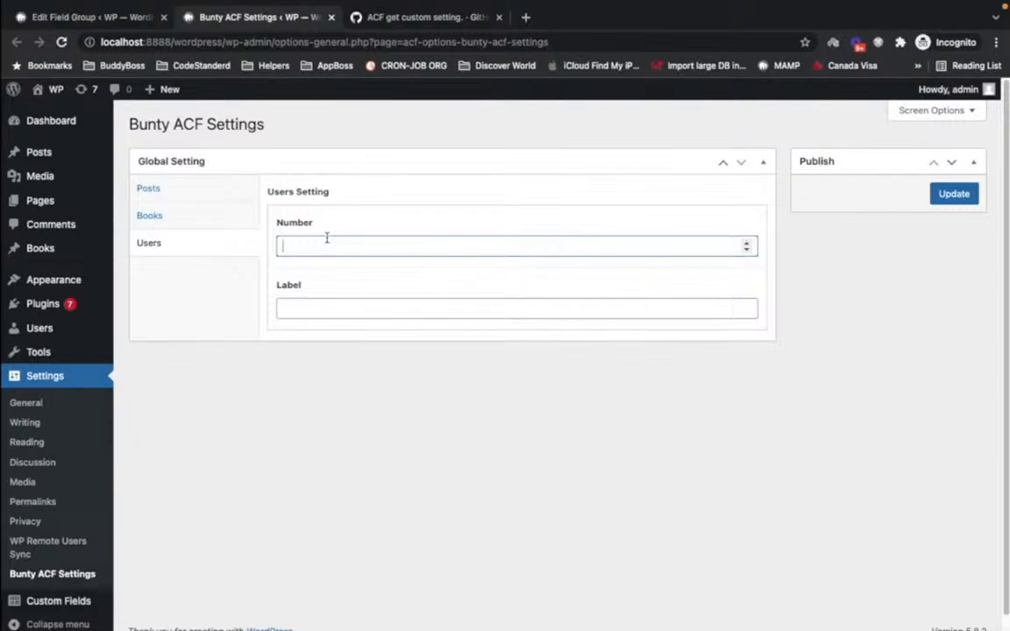
pyautogui.click(358, 305)
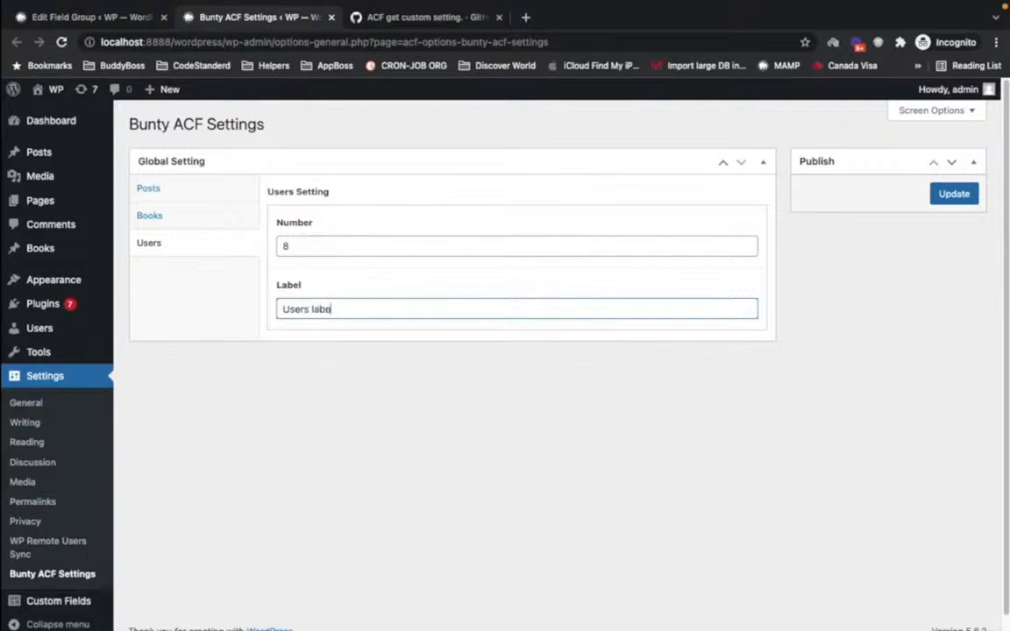
pyautogui.click(955, 194)
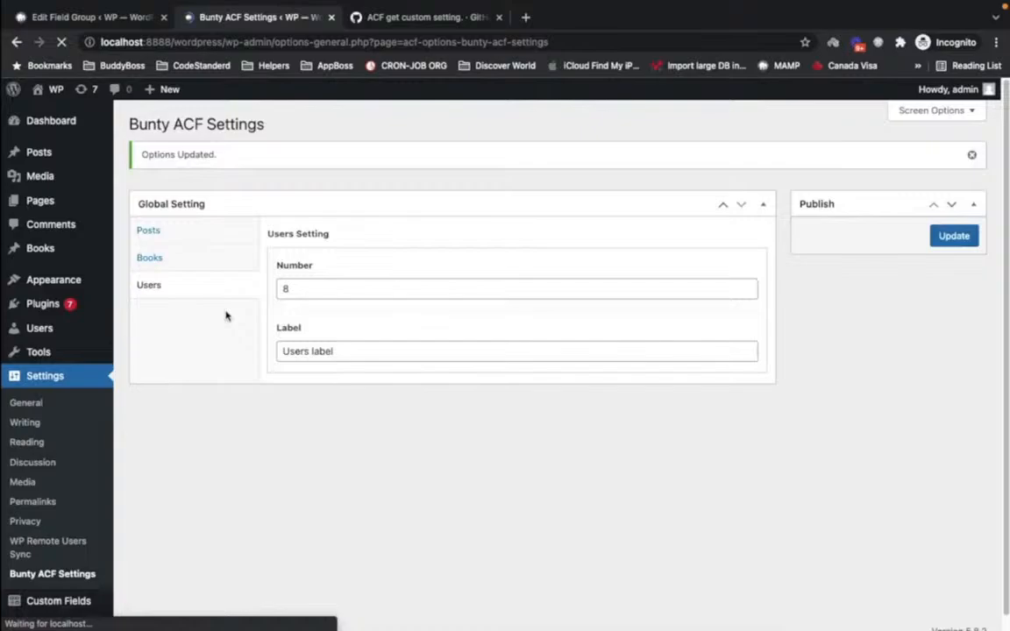
# - Review the saved number and label values of the Books, Posts and Users settings
pyautogui.click(213, 252)
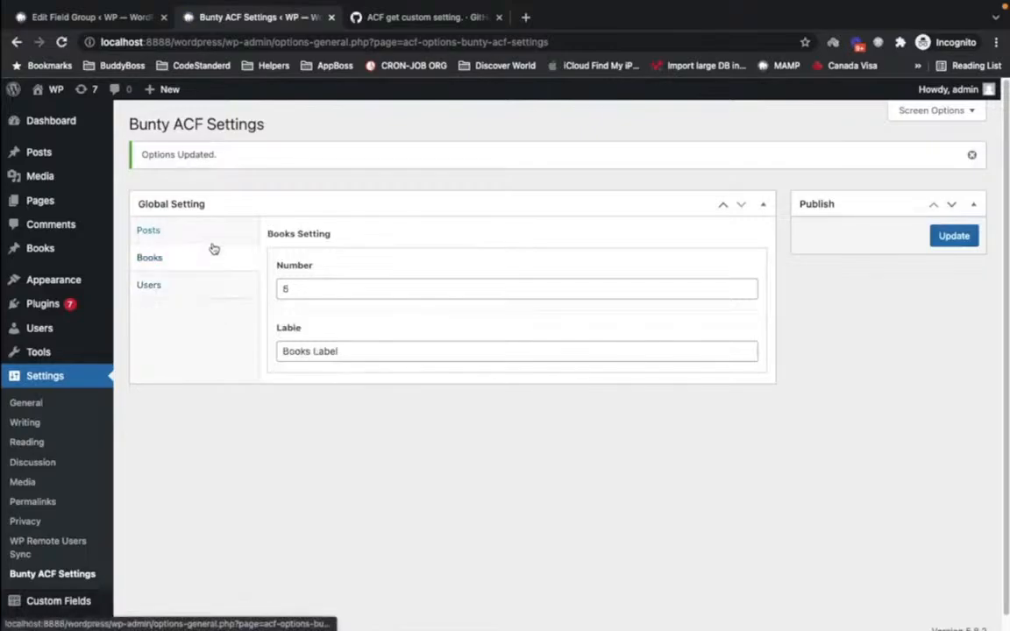
pyautogui.click(212, 232)
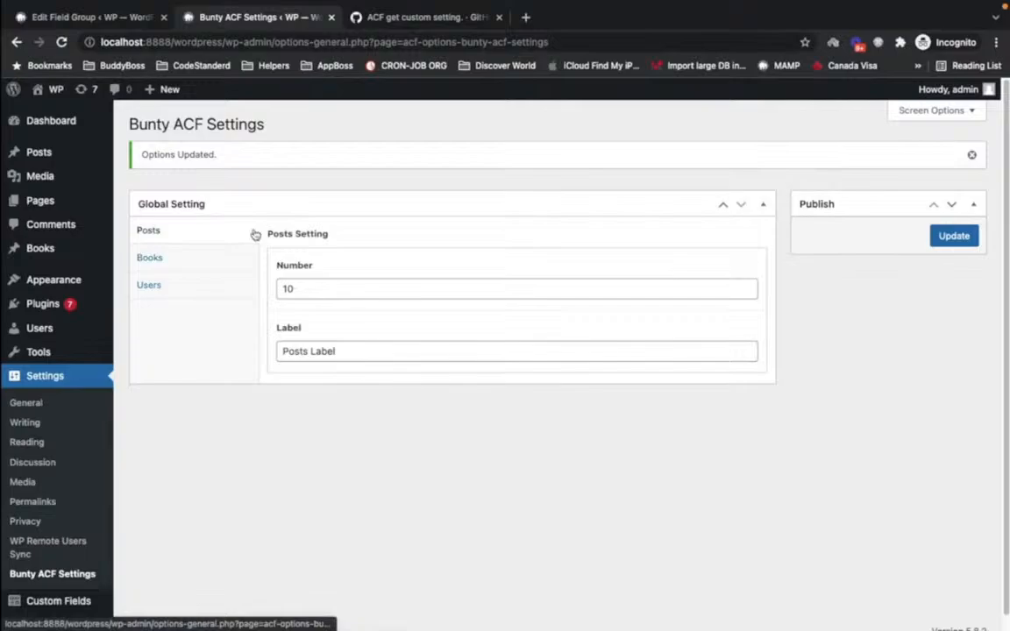
pyautogui.click(181, 266)
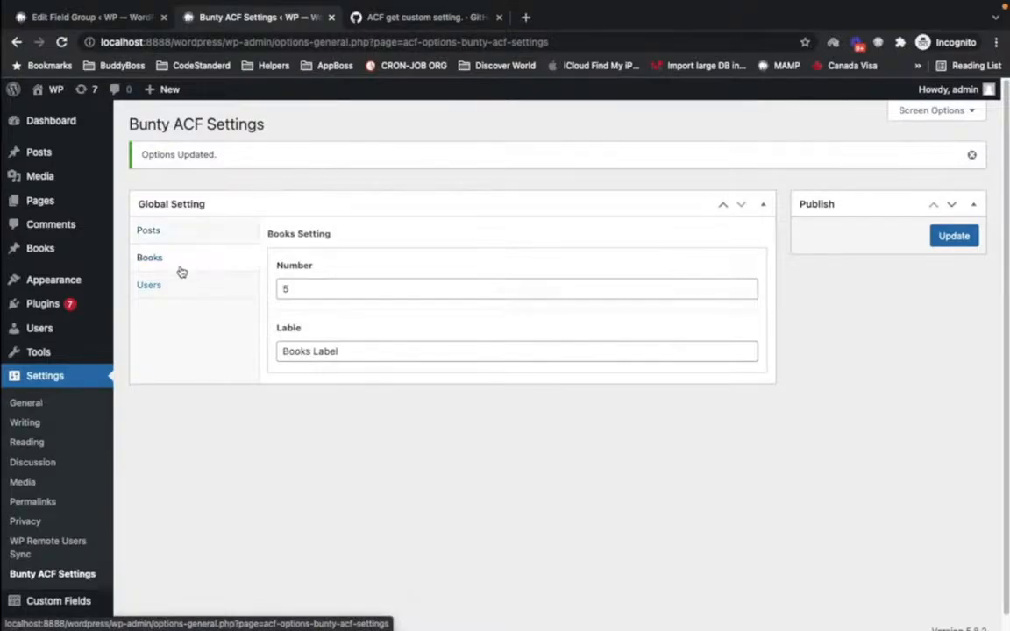
pyautogui.click(186, 286)
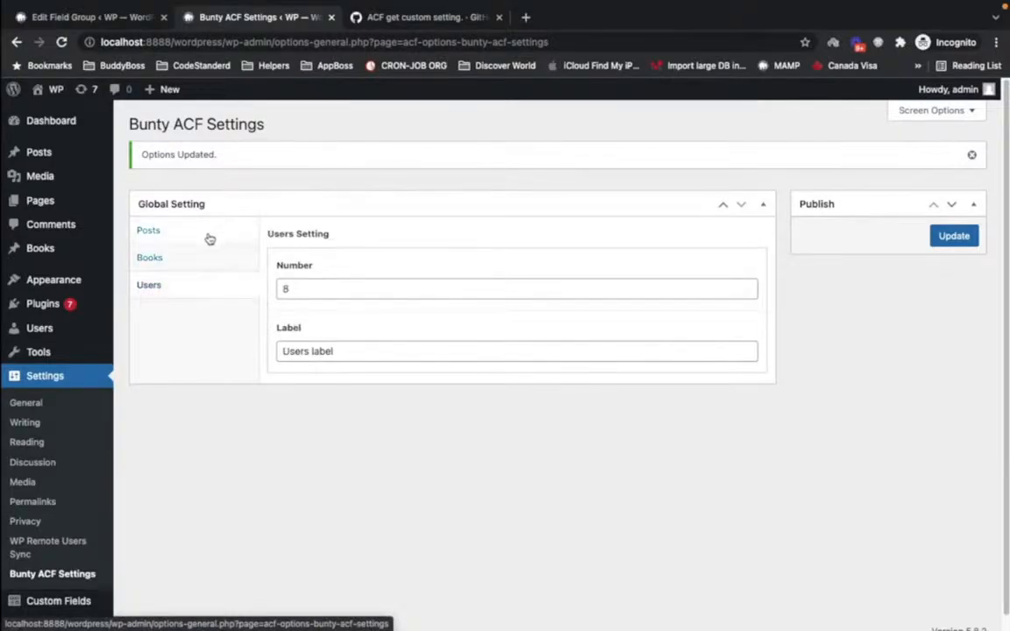
pyautogui.click(210, 238)
# - Select the complete acf_get_custom_setting function in the acf_custom_setting.php gist on GitHub
pyautogui.click(386, 17)
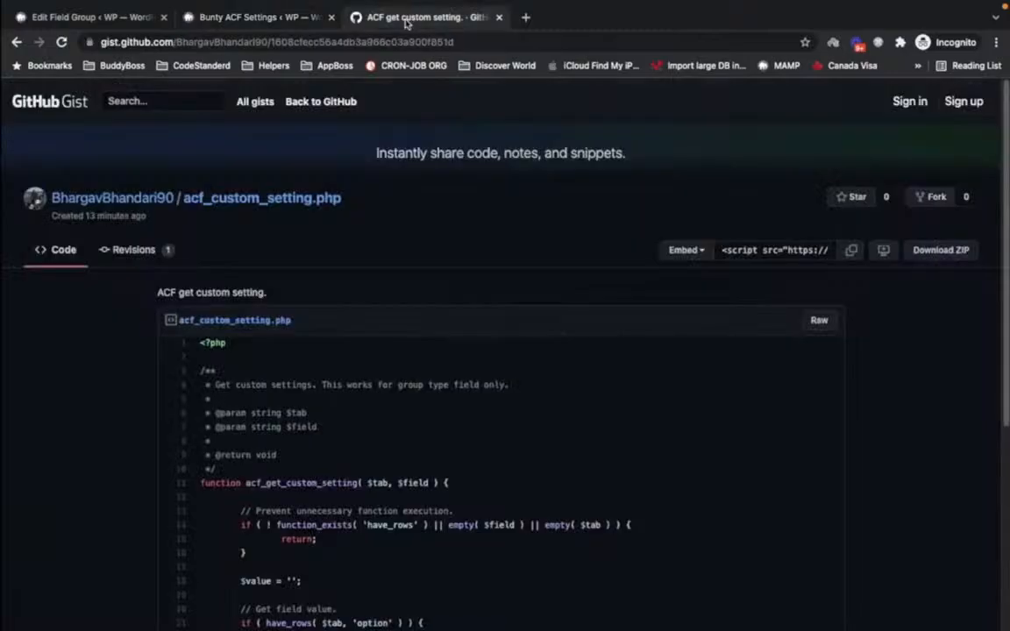
pyautogui.scroll(-1, 301, 413)
pyautogui.scroll(-4, 301, 413)
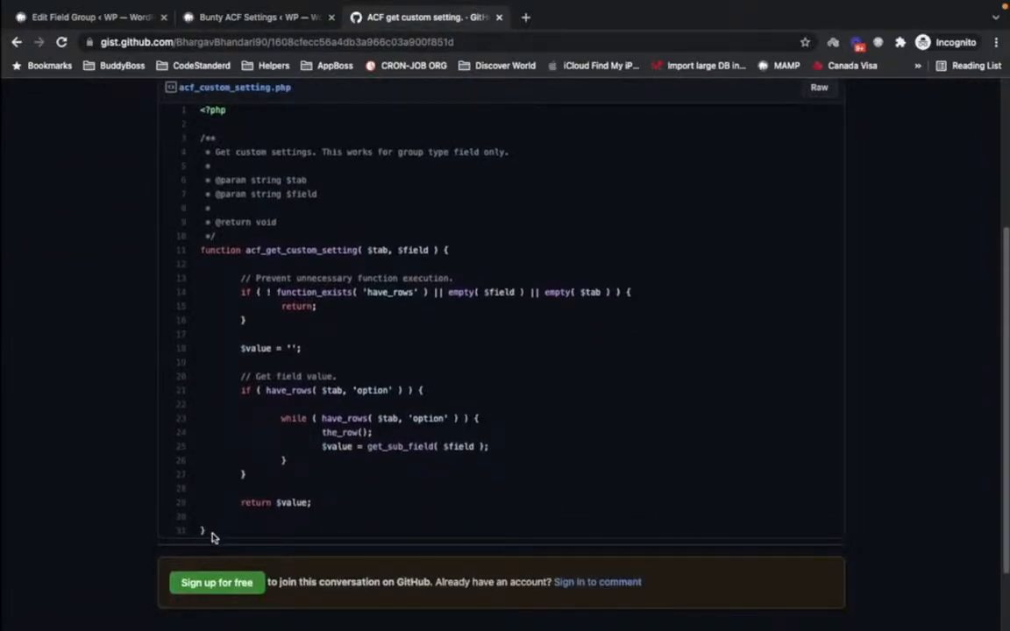
pyautogui.moveTo(208, 531); pyautogui.dragTo(185, 250)
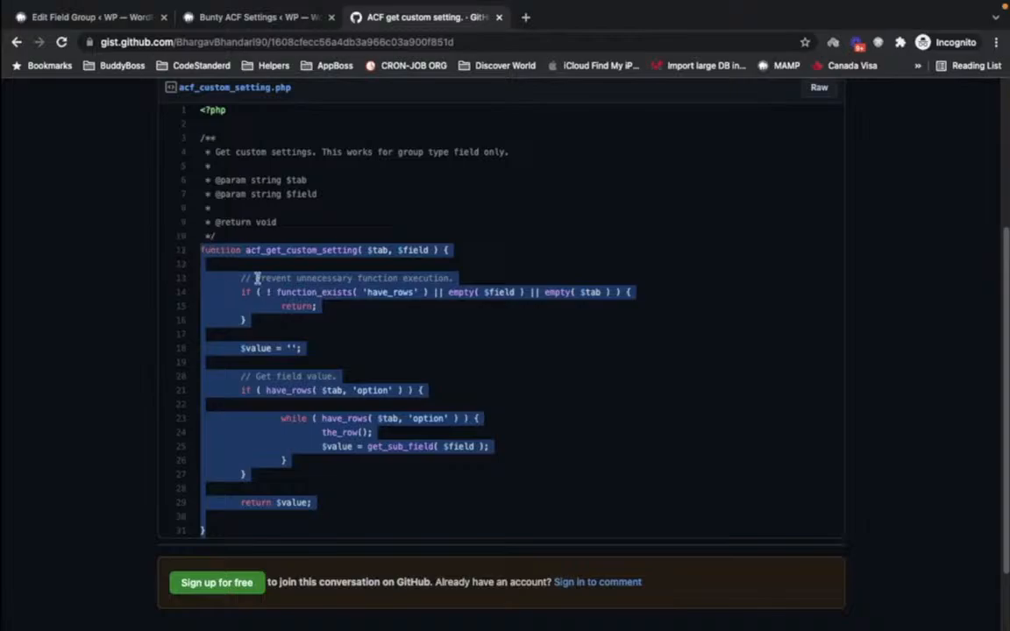
# - Switch to Visual Studio Code and expand the includes folder of myplugin under wp-content/plugins
pyautogui.press('super+Tab')
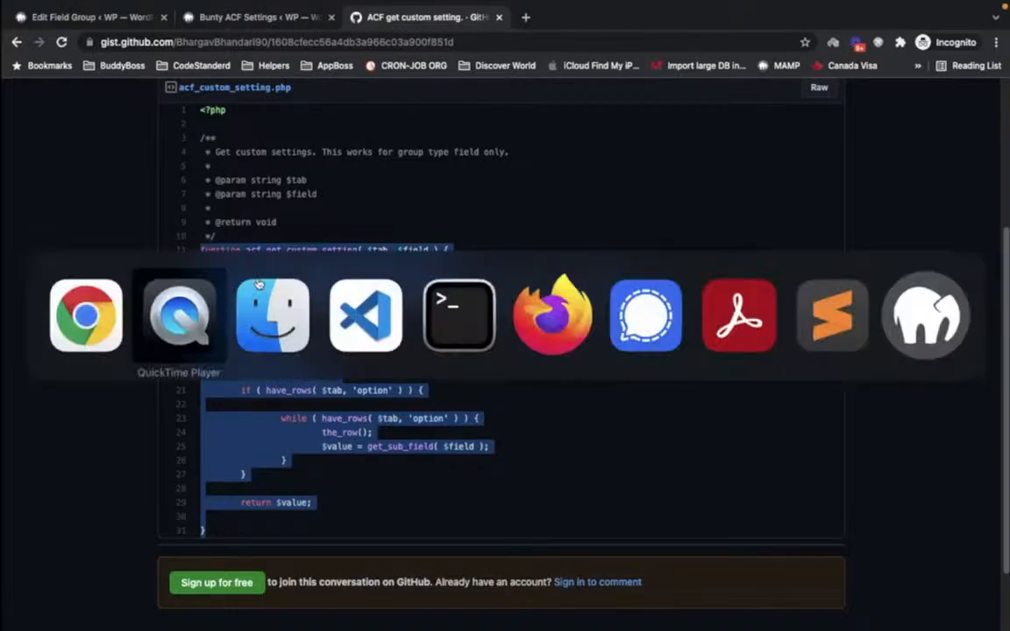
pyautogui.press('super+Tab')
pyautogui.press('super+Tab')
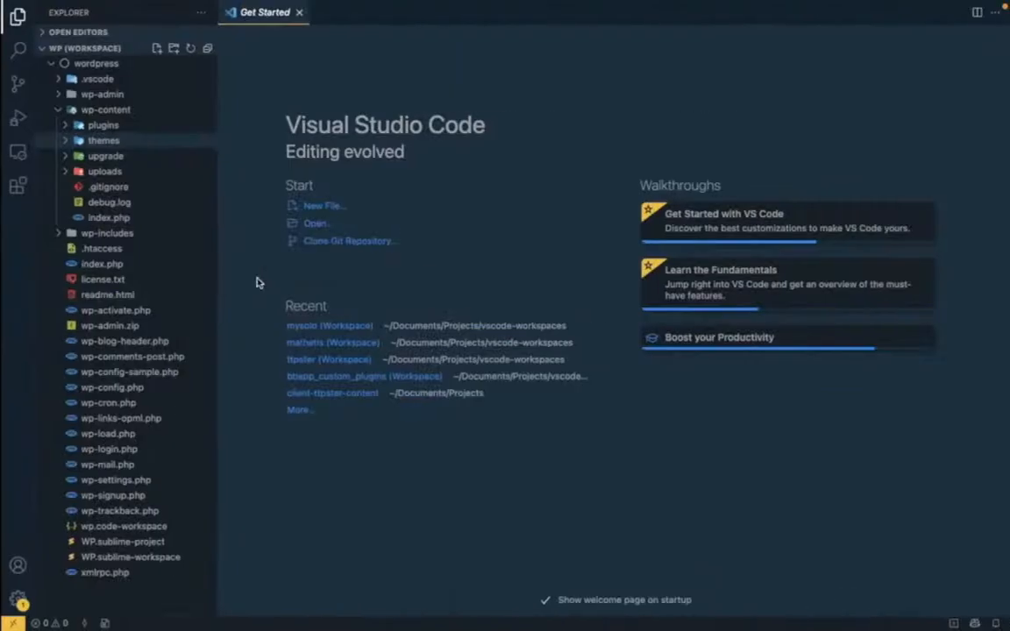
pyautogui.click(112, 127)
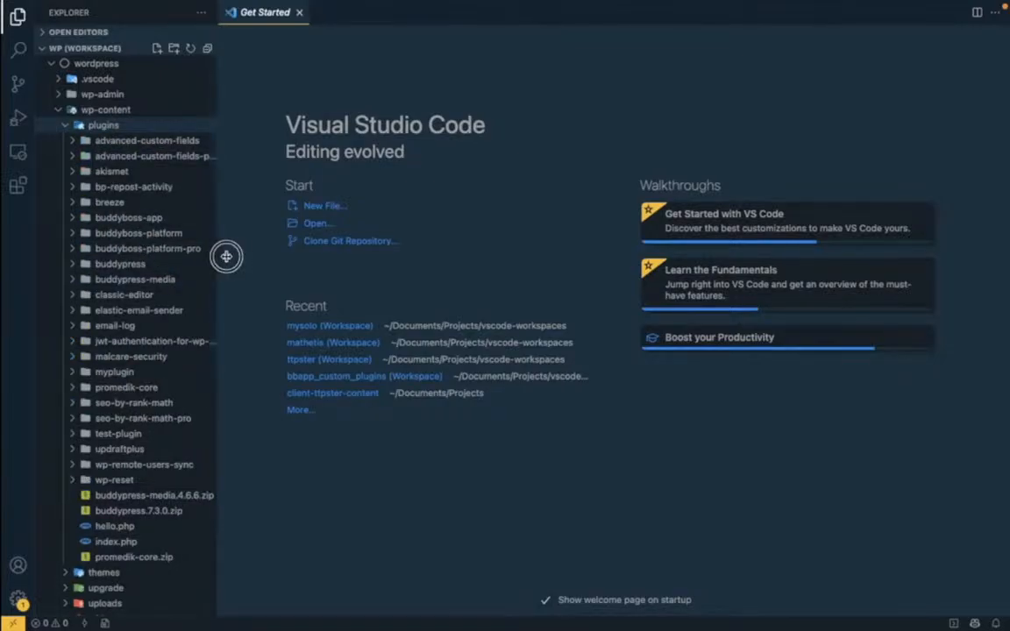
pyautogui.moveTo(220, 254); pyautogui.dragTo(234, 261)
pyautogui.scroll(-3, 118, 254)
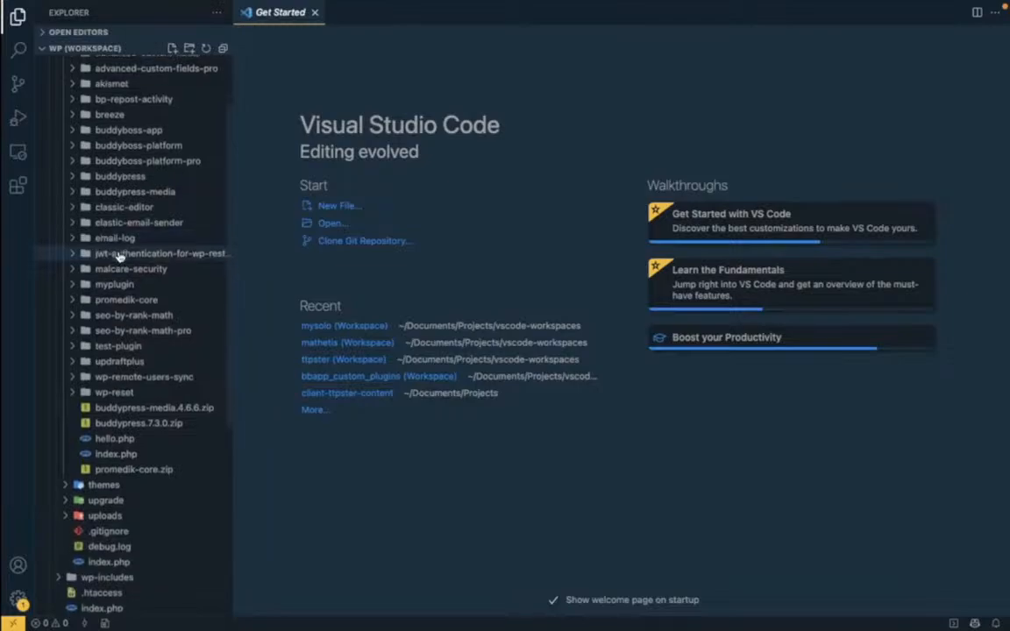
pyautogui.scroll(3, 118, 254)
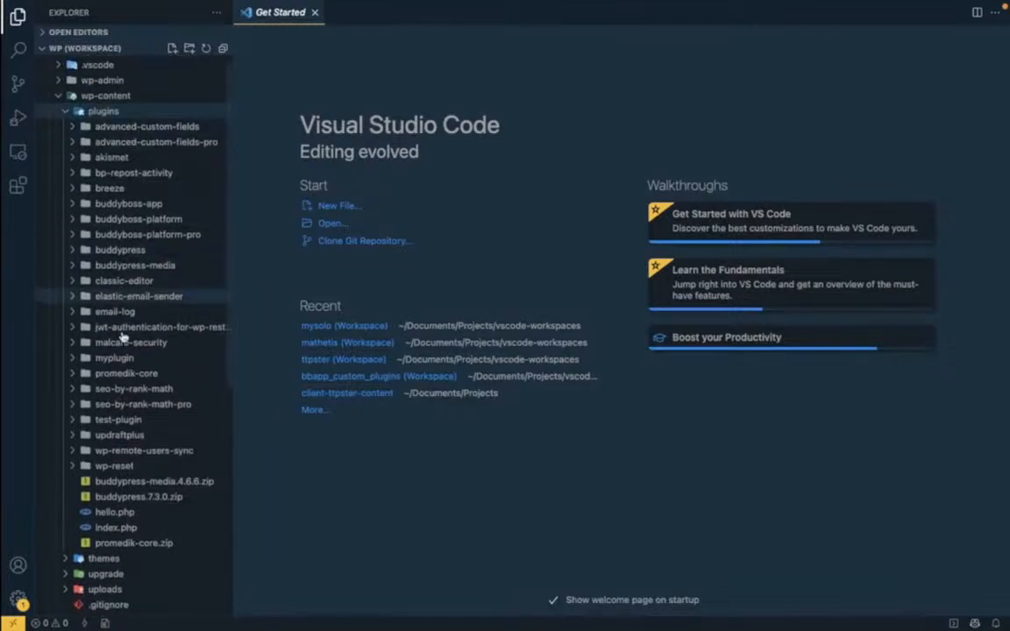
pyautogui.click(114, 356)
pyautogui.scroll(-5, 122, 333)
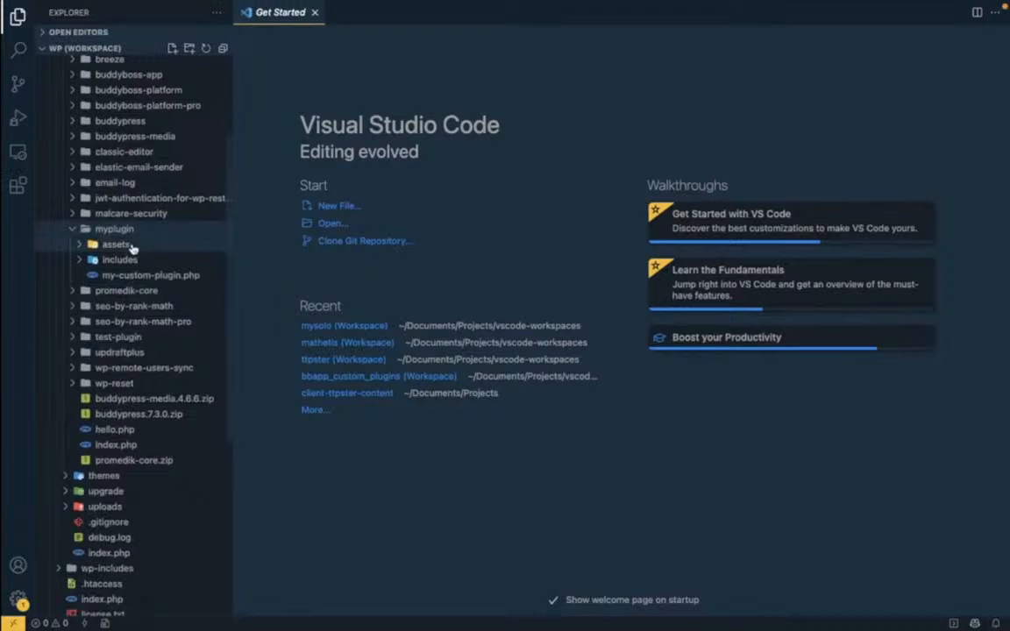
pyautogui.click(128, 259)
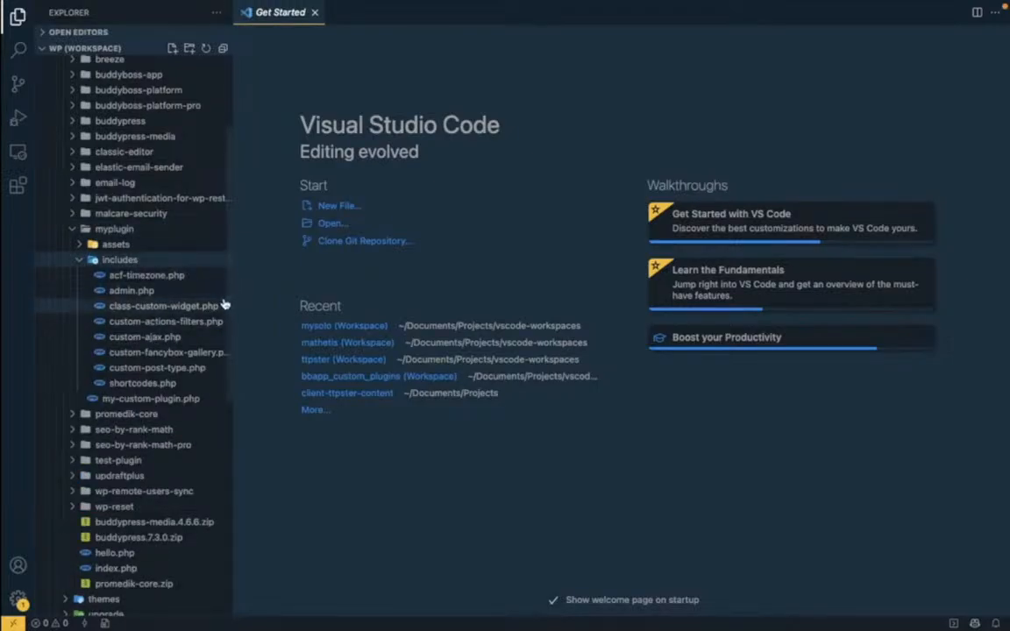
# - Widen the file explorer and open my-custom-plugin.php from the myplugin folder
pyautogui.moveTo(233, 300); pyautogui.dragTo(264, 297)
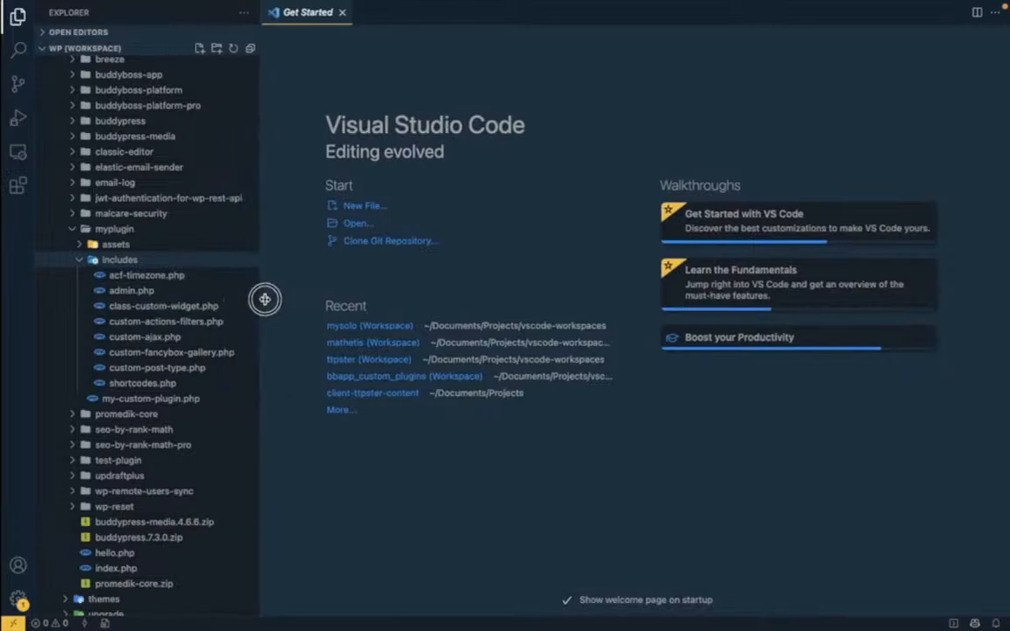
pyautogui.scroll(-1, 138, 292)
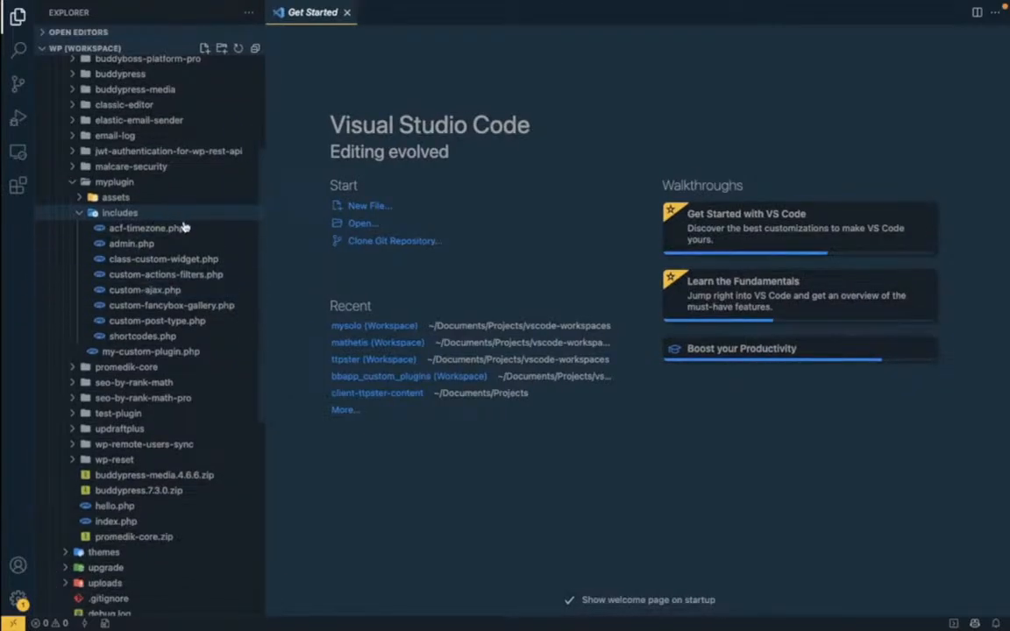
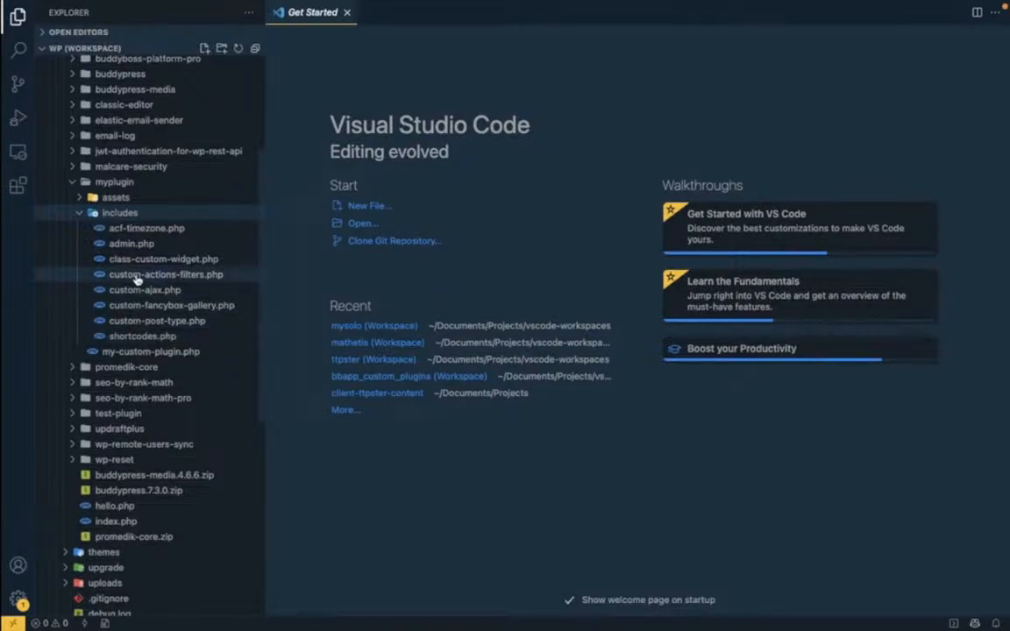
pyautogui.scroll(1, 123, 268)
pyautogui.click(130, 377)
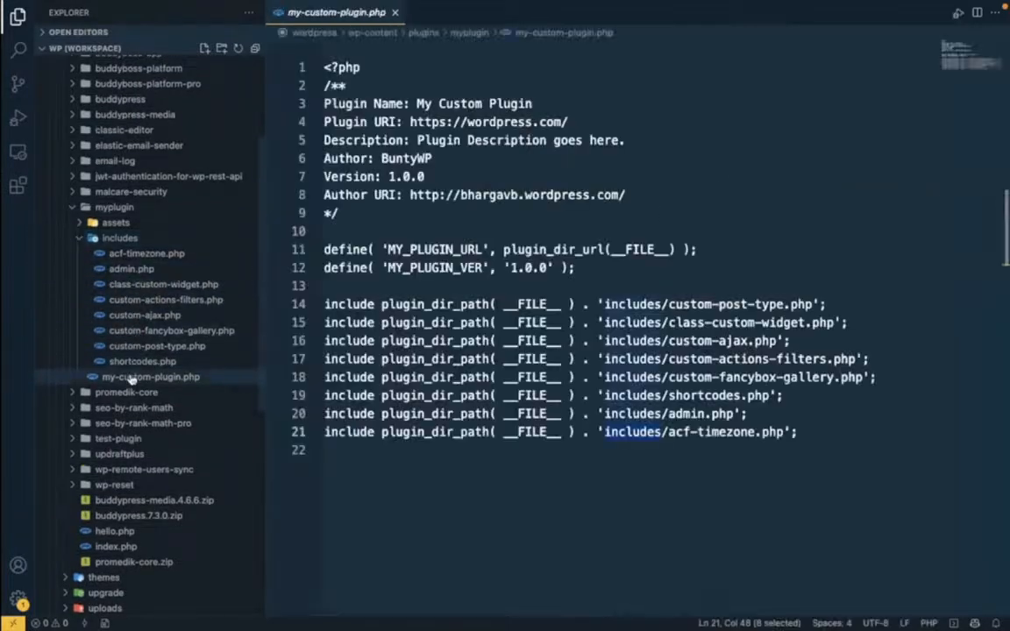
# - Add an include line for 'includes/common-functions.php' below the acf-timezone.php include in my-custom-plugin.php
pyautogui.click(824, 433)
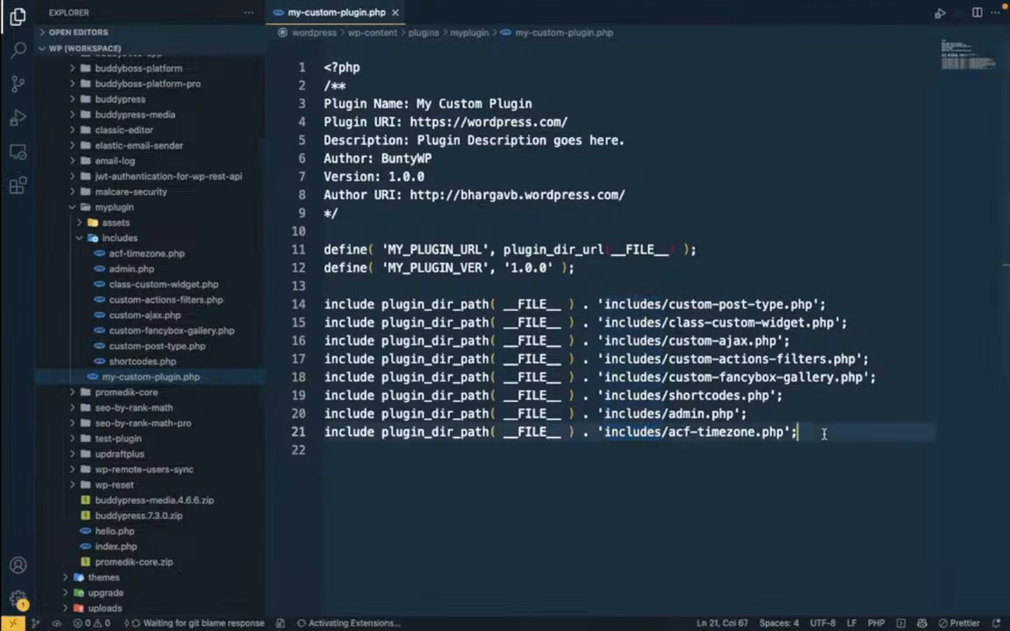
pyautogui.press('Return')
pyautogui.write("include plugin_dir_path( __FILE__ ) . 'includes/acf-timezone.php';")
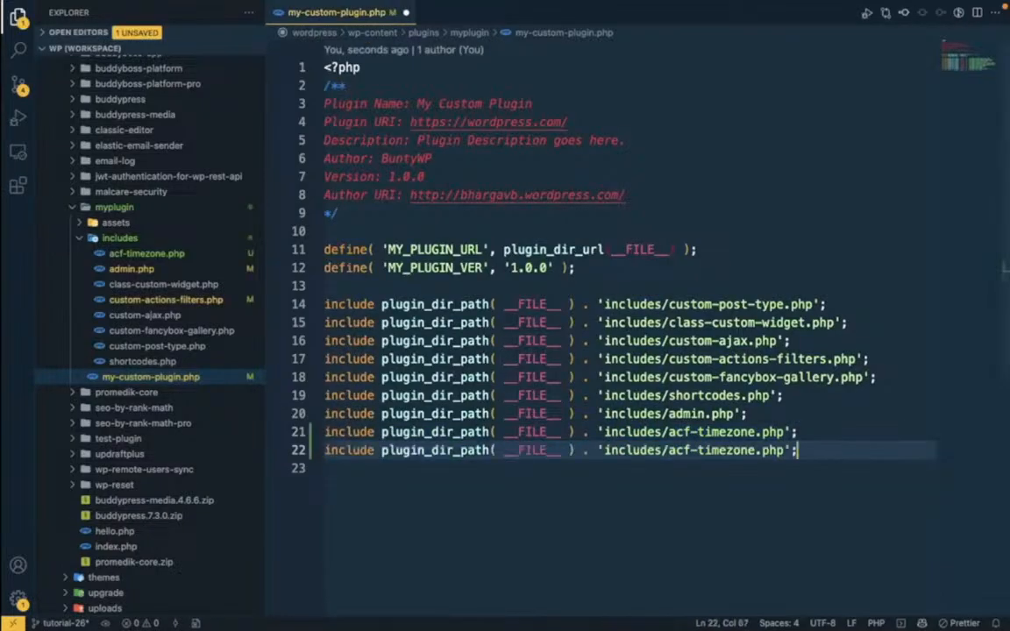
pyautogui.moveTo(668, 450); pyautogui.dragTo(691, 449)
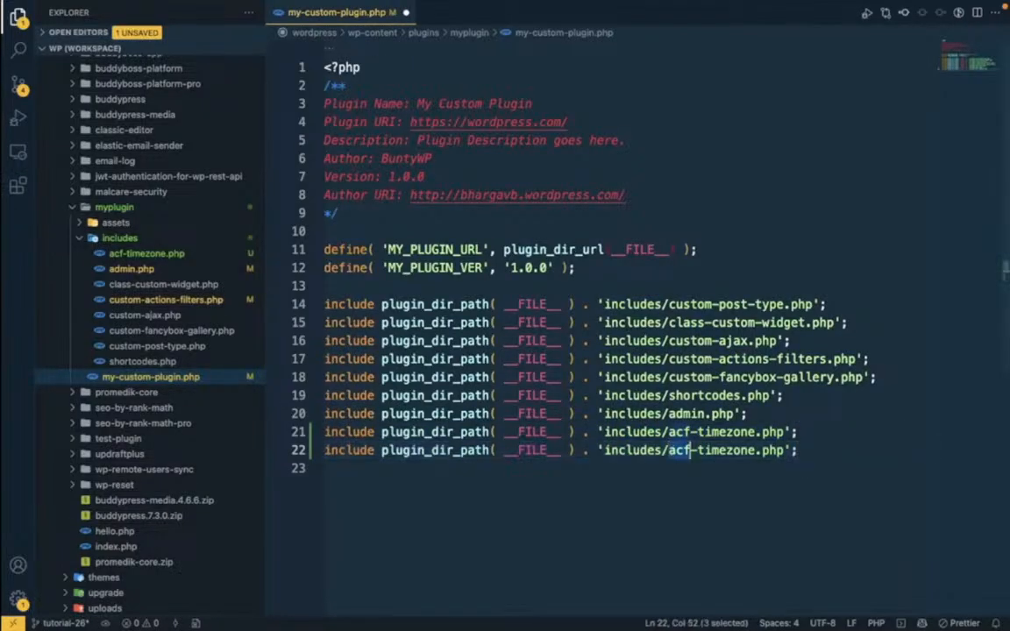
pyautogui.hotkey('ctrl', 'shift', 'Right')
pyautogui.write('common')
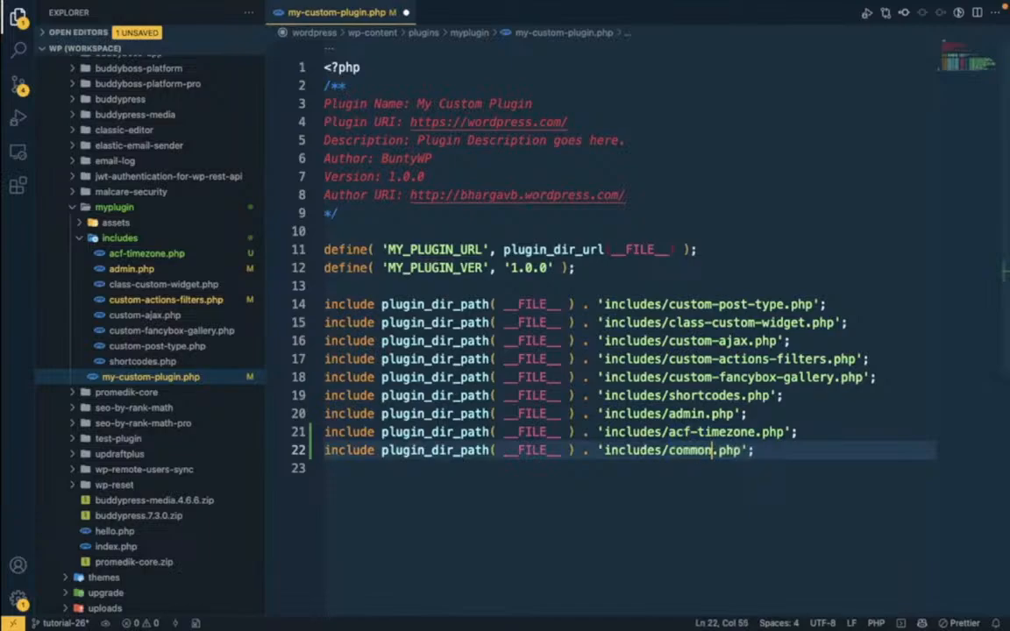
pyautogui.write('-functions')
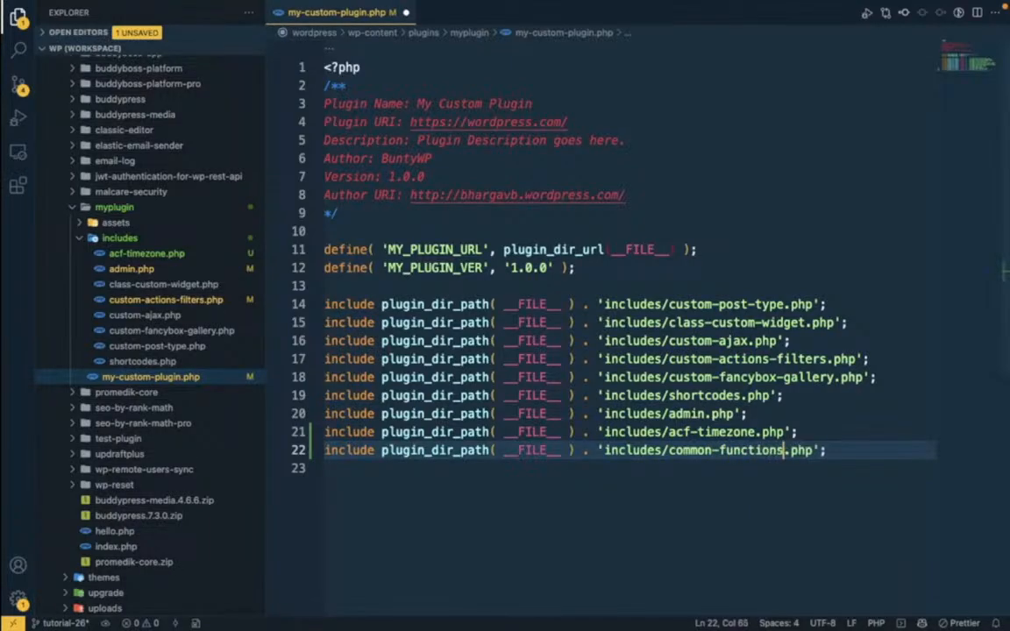
# - Save my-custom-plugin.php and select the file name common-functions.php in the new include line
pyautogui.hotkey('ctrl', 's')
pyautogui.press('Left')
pyautogui.press('Left')
pyautogui.press('Left')
pyautogui.press('Left')
pyautogui.press('Left')
pyautogui.press('Left')
pyautogui.press('Left')
pyautogui.press('Left')
pyautogui.press('Left')
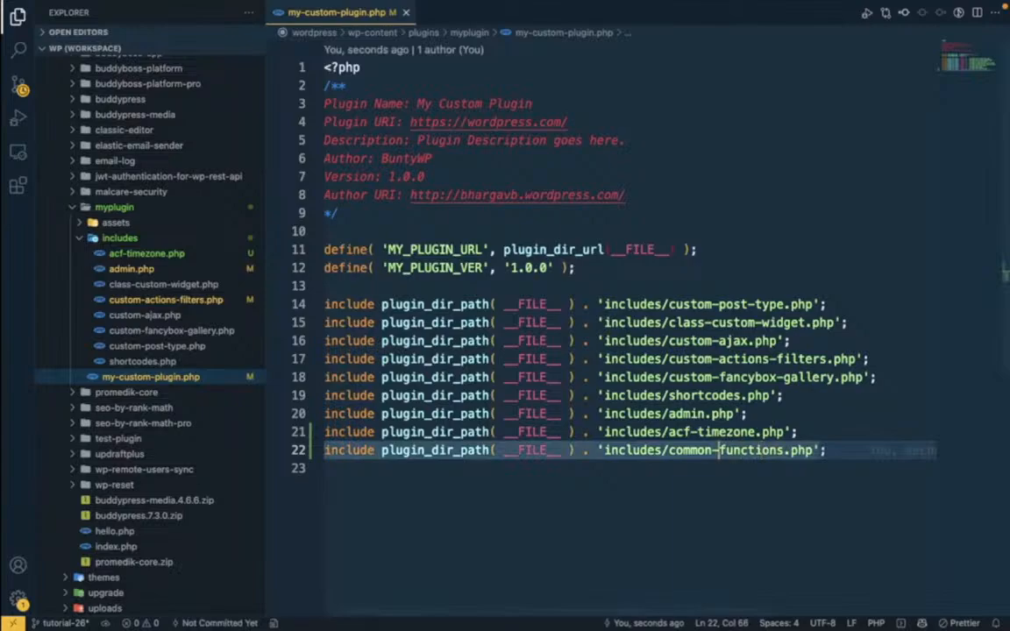
pyautogui.press('Left')
pyautogui.press('Left')
pyautogui.press('Left')
pyautogui.press('Left')
pyautogui.press('Left')
pyautogui.press('Left')
pyautogui.press('Left')
pyautogui.hotkey('shift', 'Right')
pyautogui.hotkey('shift', 'Right')
pyautogui.hotkey('shift', 'Right')
pyautogui.hotkey('shift', 'Right')
pyautogui.hotkey('shift', 'Right')
pyautogui.hotkey('shift', 'Right')
pyautogui.hotkey('shift', 'Right')
pyautogui.hotkey('shift', 'Right')
pyautogui.hotkey('shift', 'Right')
pyautogui.hotkey('shift', 'Right')
pyautogui.hotkey('shift', 'Right')
pyautogui.hotkey('shift', 'Right')
pyautogui.hotkey('shift', 'Right')
pyautogui.hotkey('shift', 'Right')
pyautogui.hotkey('shift', 'Right')
pyautogui.hotkey('shift', 'Right')
pyautogui.hotkey('shift', 'Right')
pyautogui.hotkey('shift', 'Right')
pyautogui.hotkey('shift', 'Right')
pyautogui.hotkey('shift', 'Right')
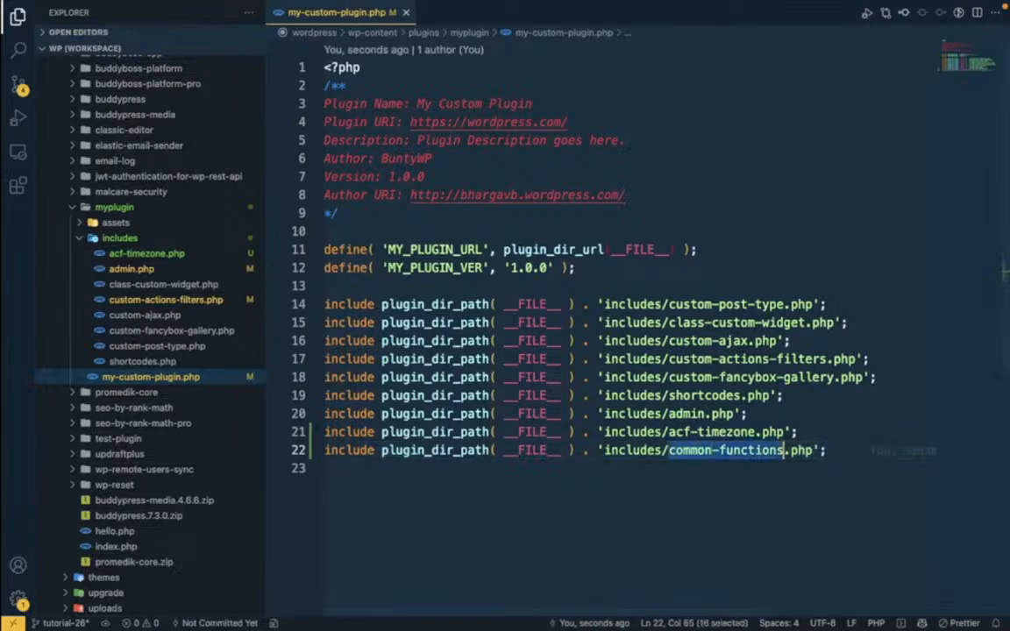
# - Create a new file named common-functions.php in myplugin's includes folder, using the copied file name
pyautogui.rightClick(141, 241)
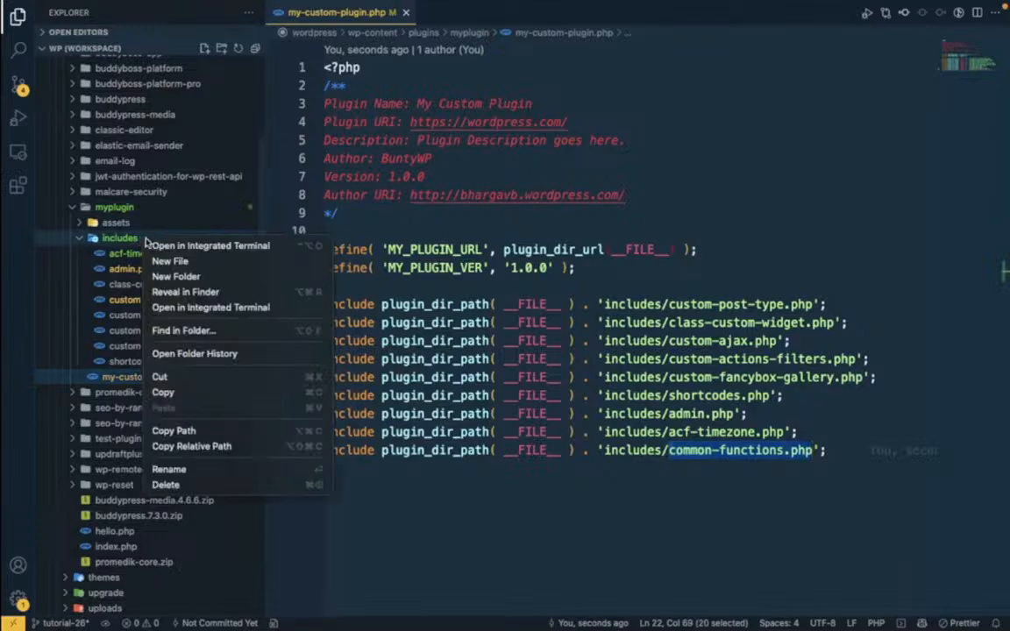
pyautogui.click(198, 264)
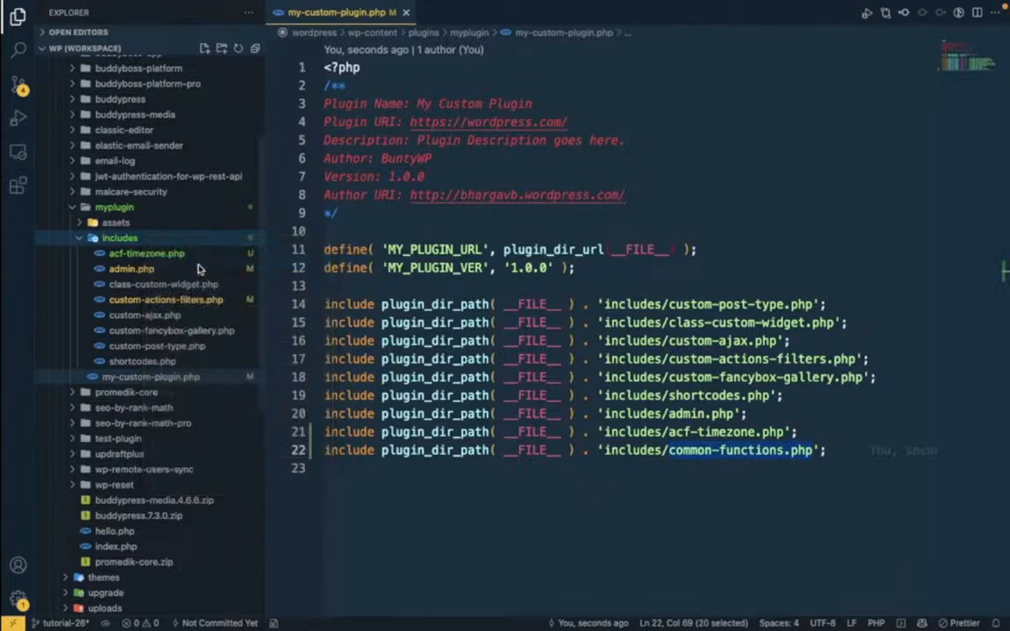
pyautogui.press('super+v')
pyautogui.press('Return')
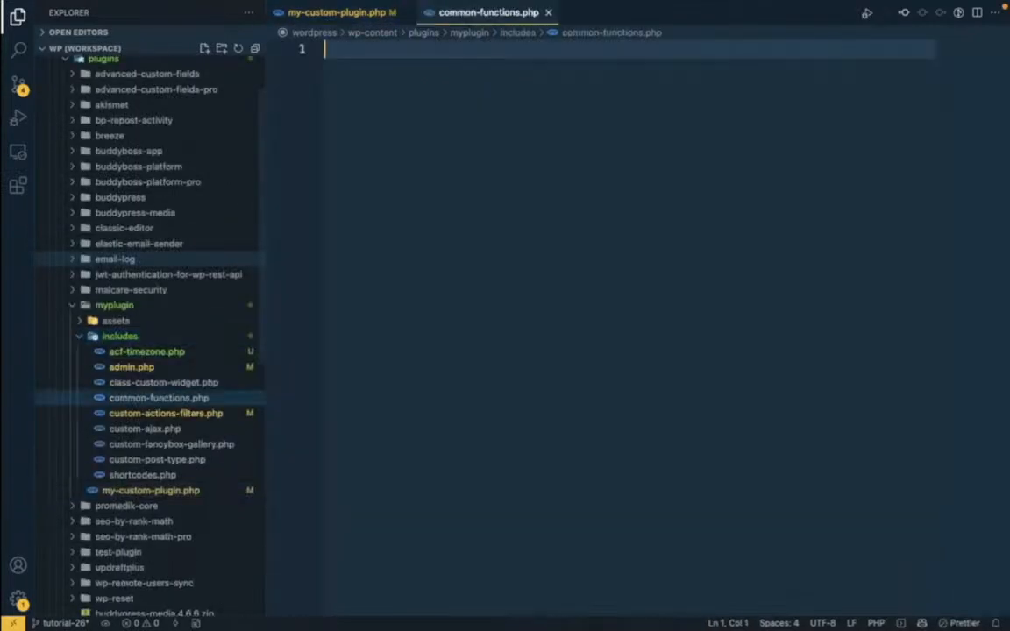
# - Copy the entire acf_custom_setting.php code from the GitHub gist in Chrome and paste it into common-functions.php in Visual Studio Code
pyautogui.press('super+Tab')
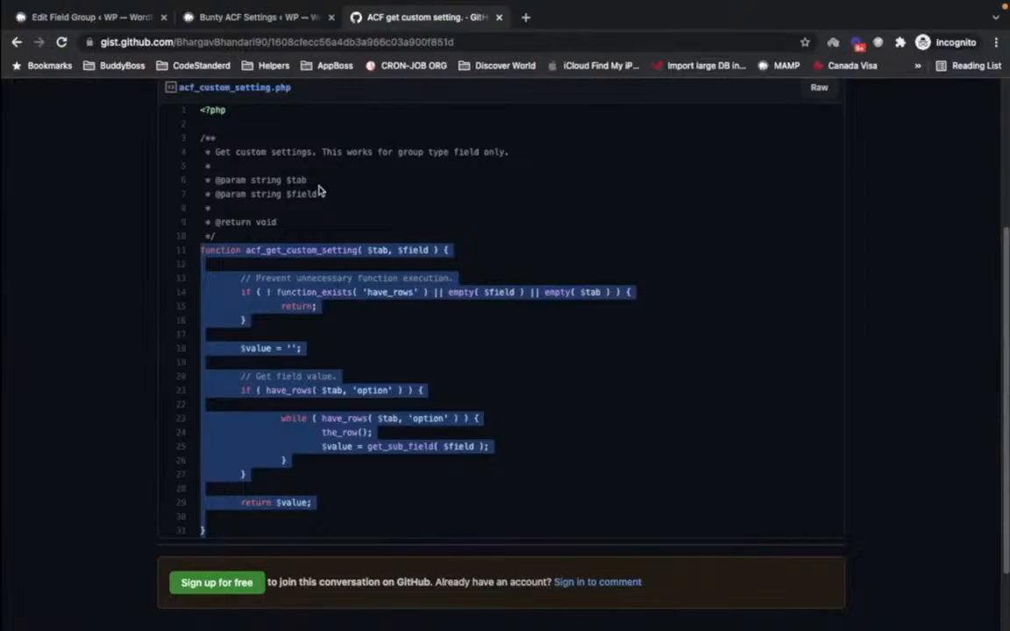
pyautogui.scroll(1, 259, 189)
pyautogui.moveTo(203, 167); pyautogui.dragTo(244, 596)
pyautogui.press('super+c')
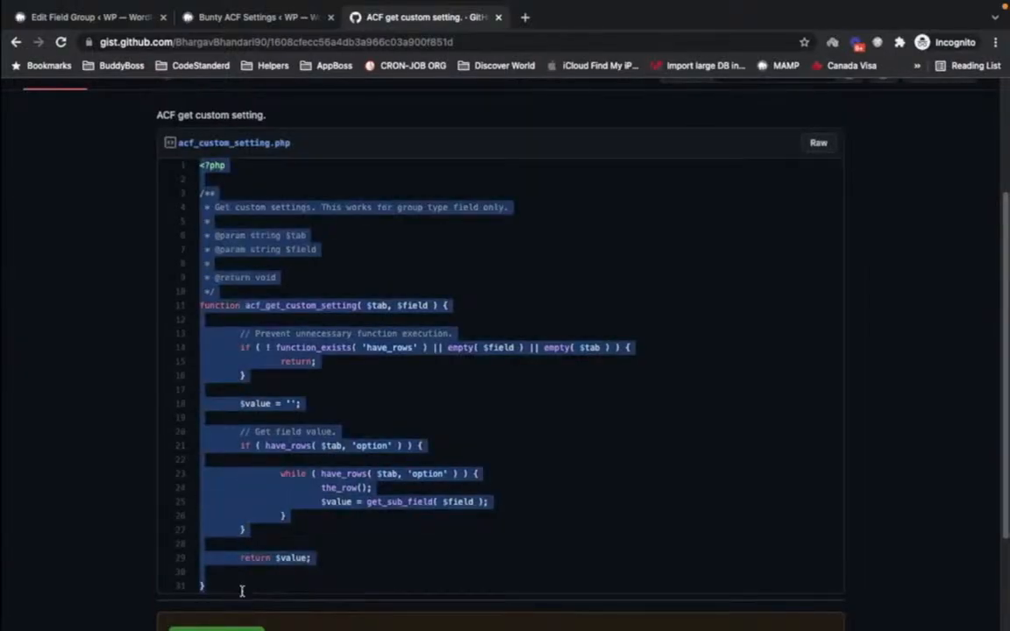
pyautogui.press('super+Tab')
pyautogui.press('super+v')
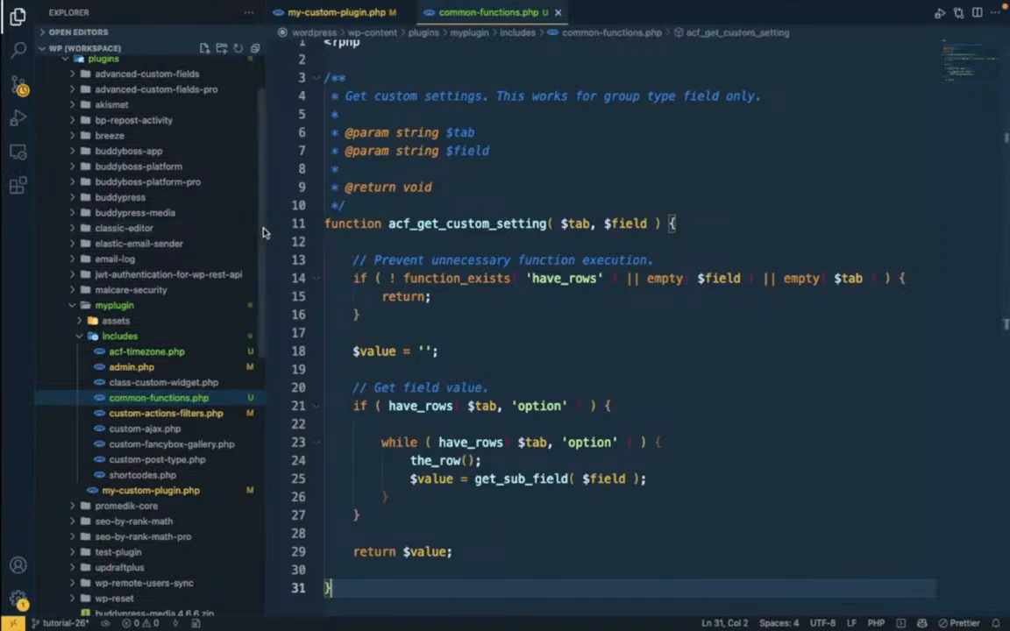
# - Narrow the file explorer and examine the acf_get_custom_setting function with its $tab and $field parameters
pyautogui.moveTo(265, 221); pyautogui.dragTo(233, 228)
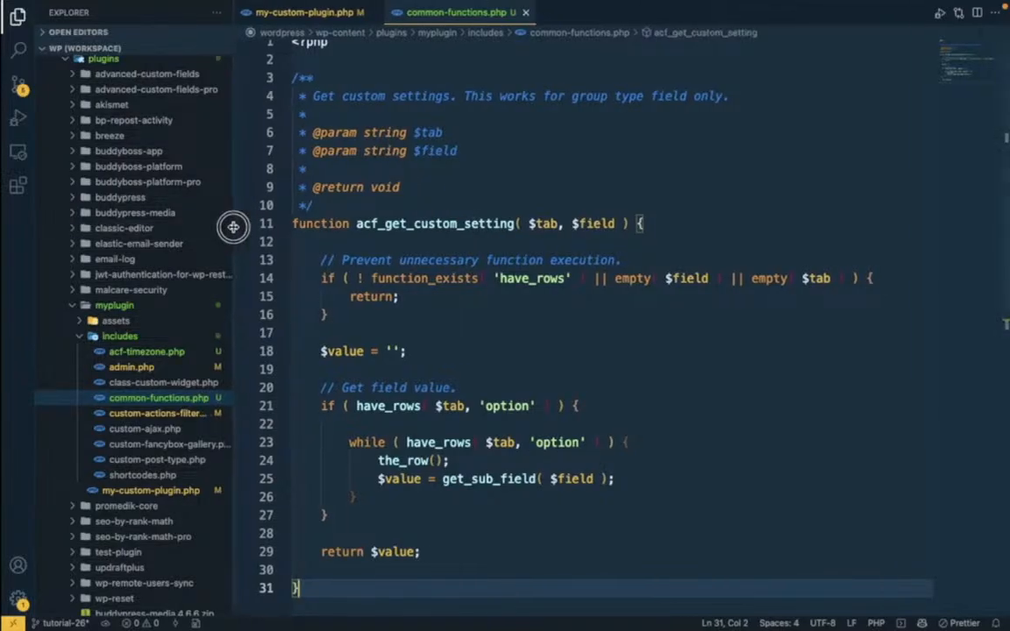
pyautogui.scroll(-10, 444, 292)
pyautogui.scroll(10, 444, 292)
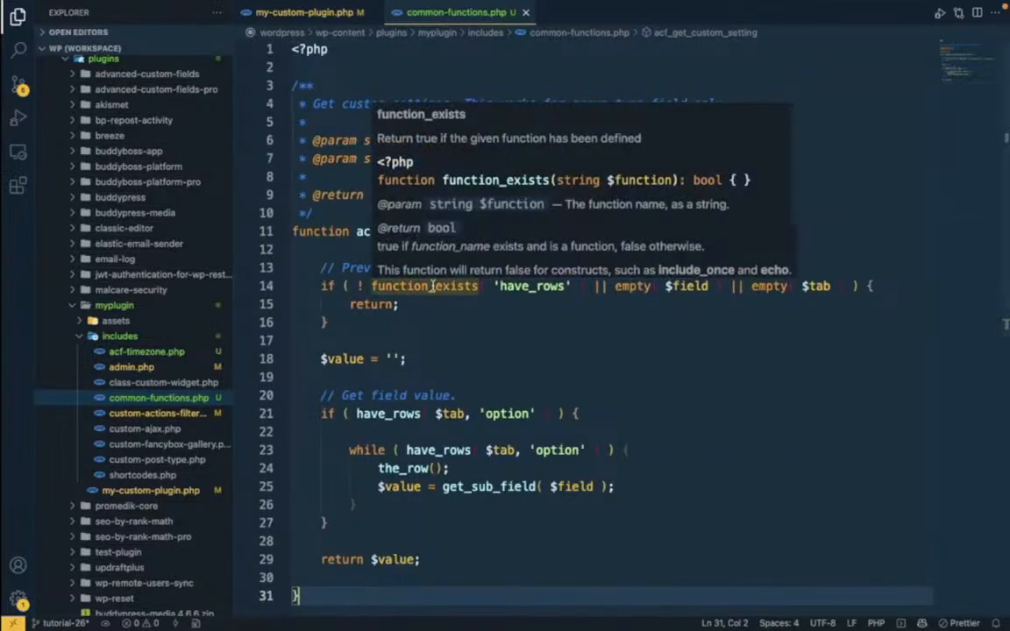
pyautogui.click(405, 232)
pyautogui.doubleClick(405, 232)
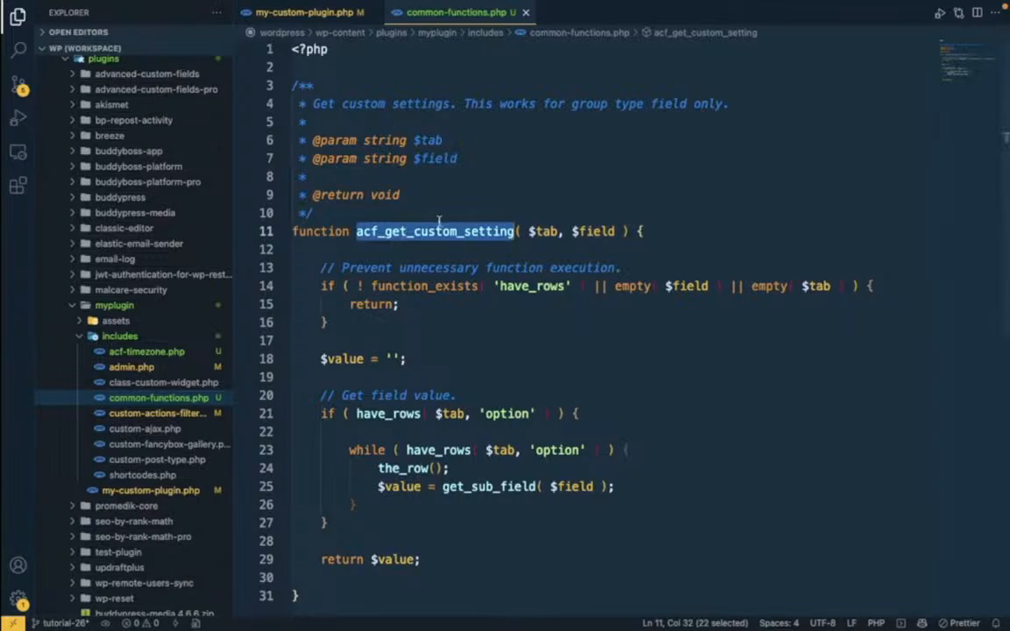
pyautogui.doubleClick(537, 232)
pyautogui.doubleClick(589, 232)
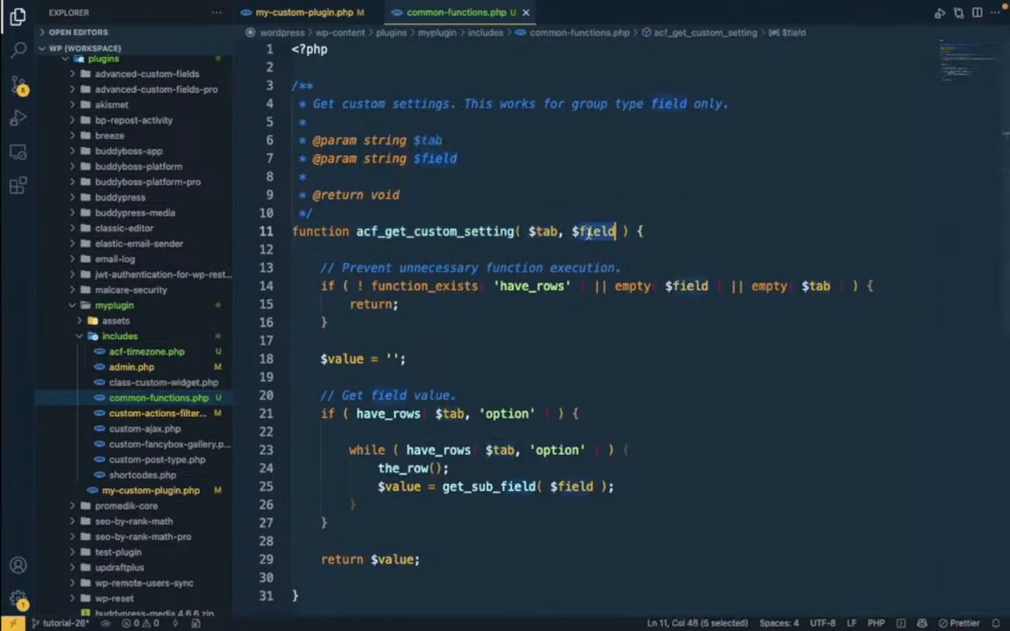
pyautogui.doubleClick(550, 232)
# - Switch to Chrome and compare the posts_setting group name in the Global Setting field group with the Posts section of Bunty ACF Settings
pyautogui.hotkey('ctrl', 'Left')
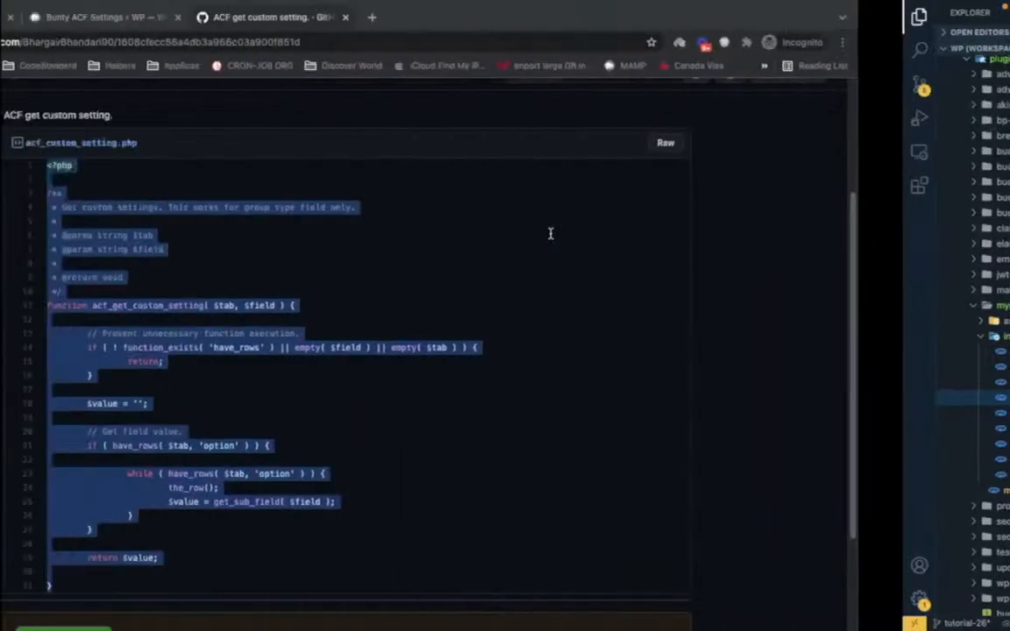
pyautogui.click(254, 17)
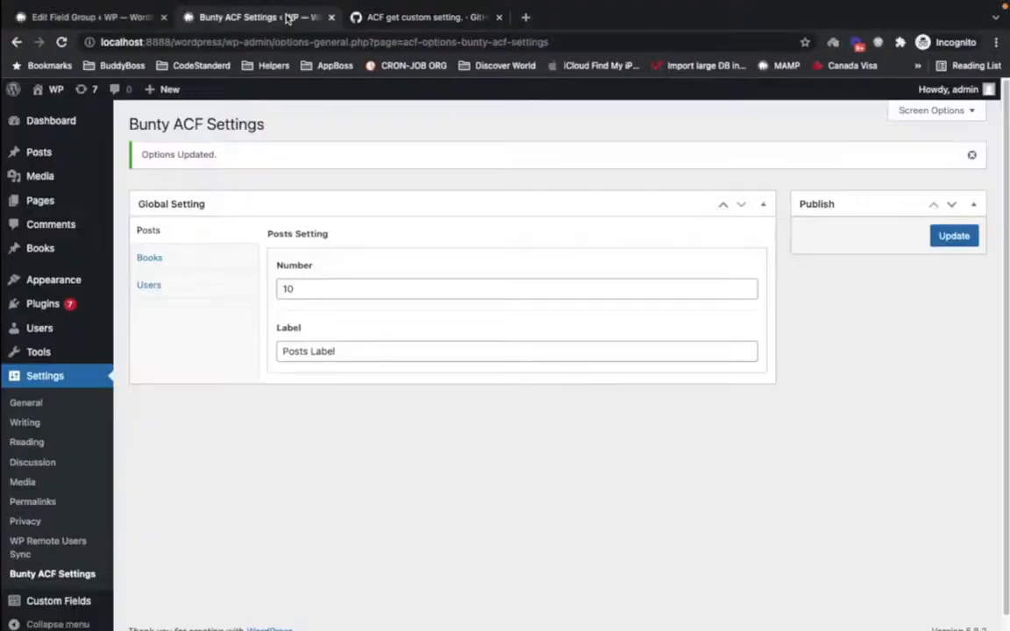
pyautogui.click(96, 16)
pyautogui.moveTo(279, 316)
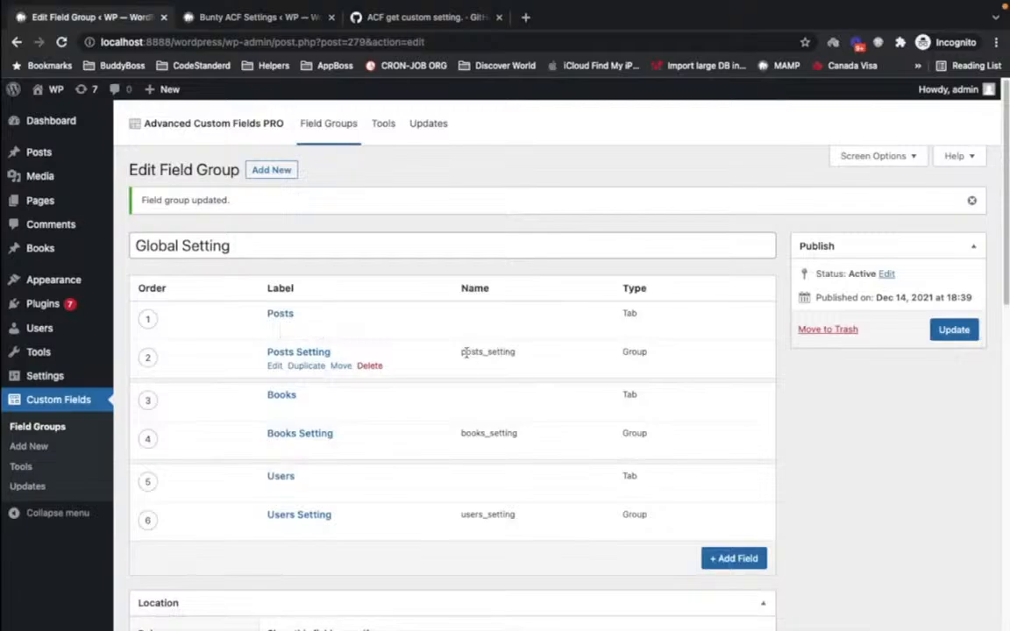
pyautogui.moveTo(462, 354); pyautogui.dragTo(518, 354)
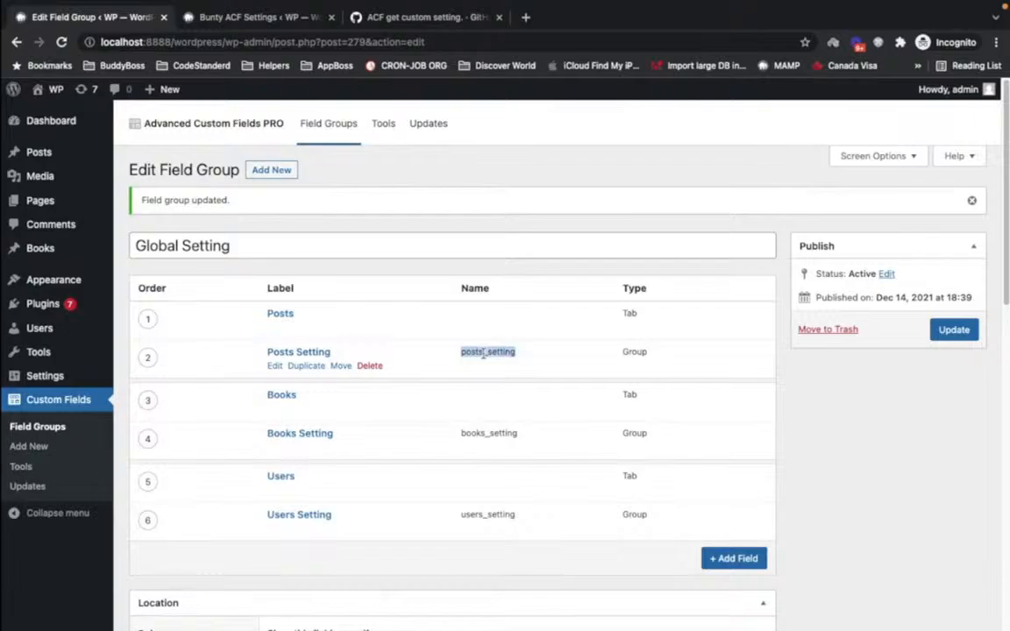
pyautogui.click(253, 17)
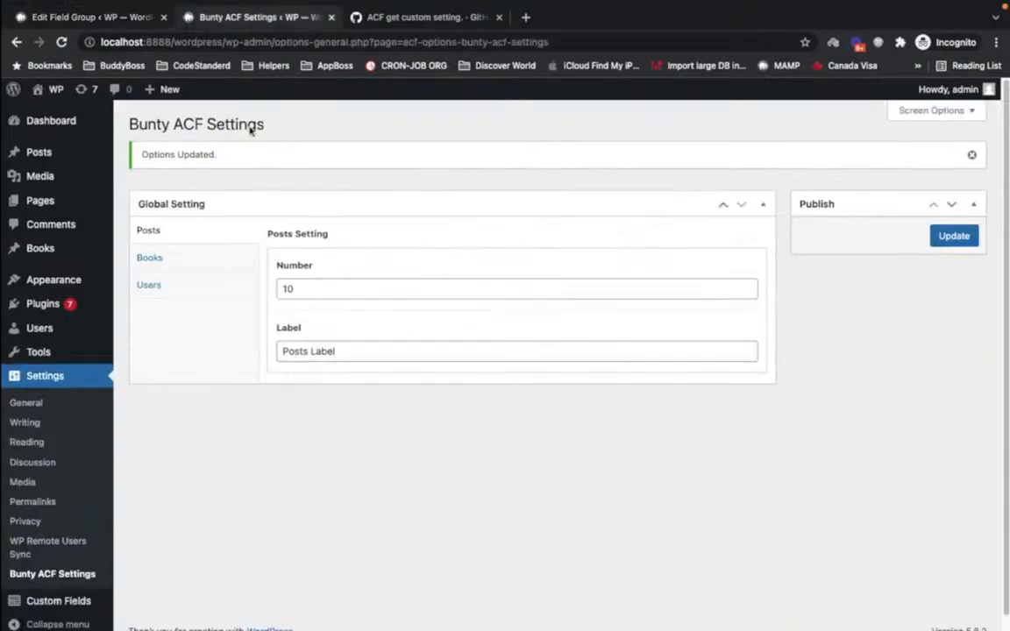
pyautogui.click(155, 232)
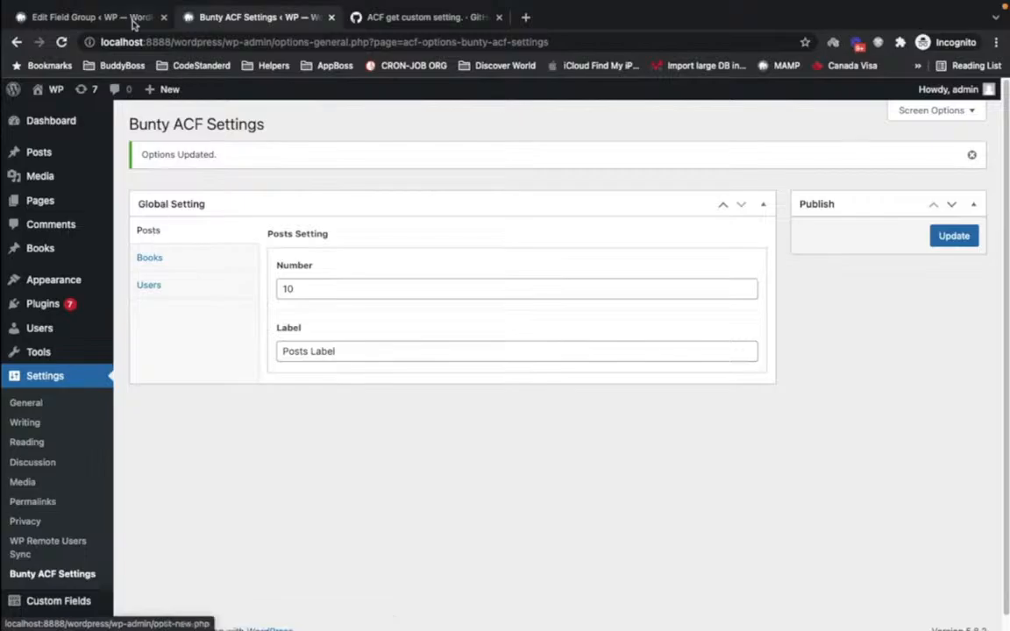
# - Switch to Visual Studio Code, open custom-actions-filters.php from the includes folder and go to the bunty_custom_rule function at its end
pyautogui.hotkey('ctrl', 'Right')
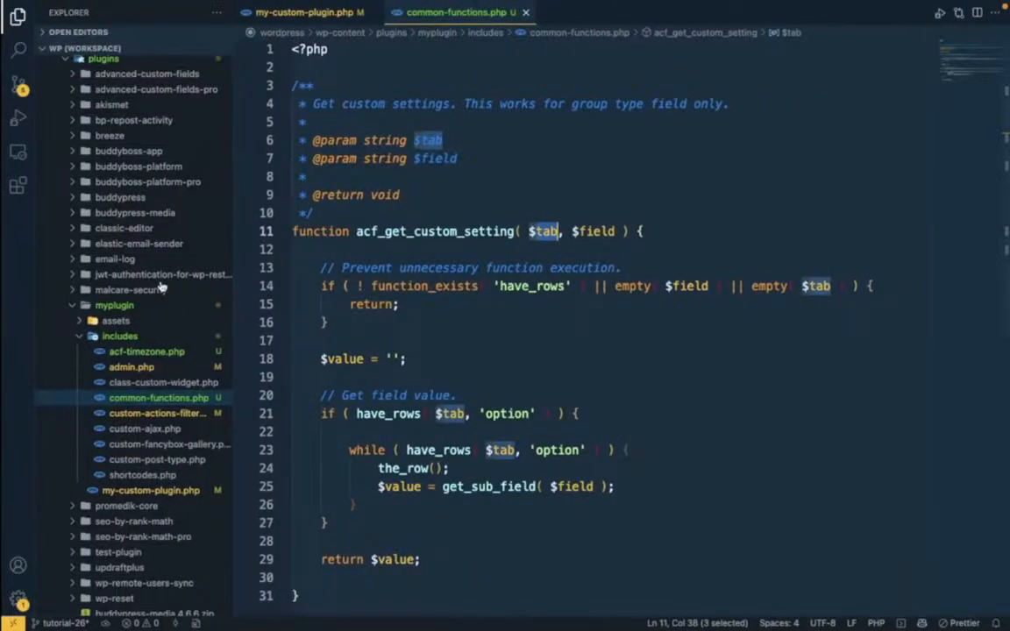
pyautogui.click(125, 338)
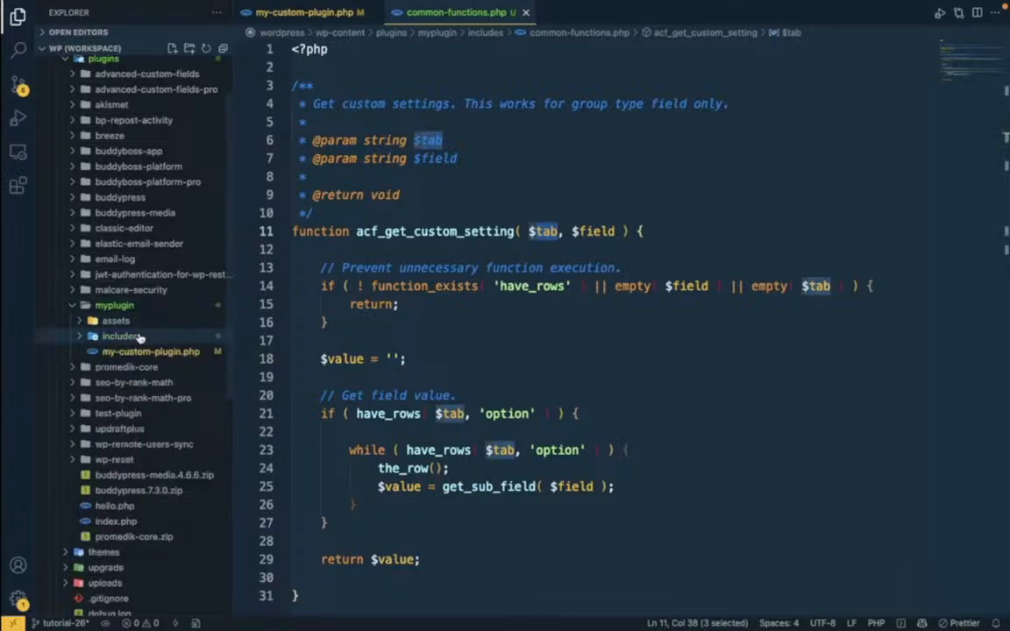
pyautogui.click(136, 336)
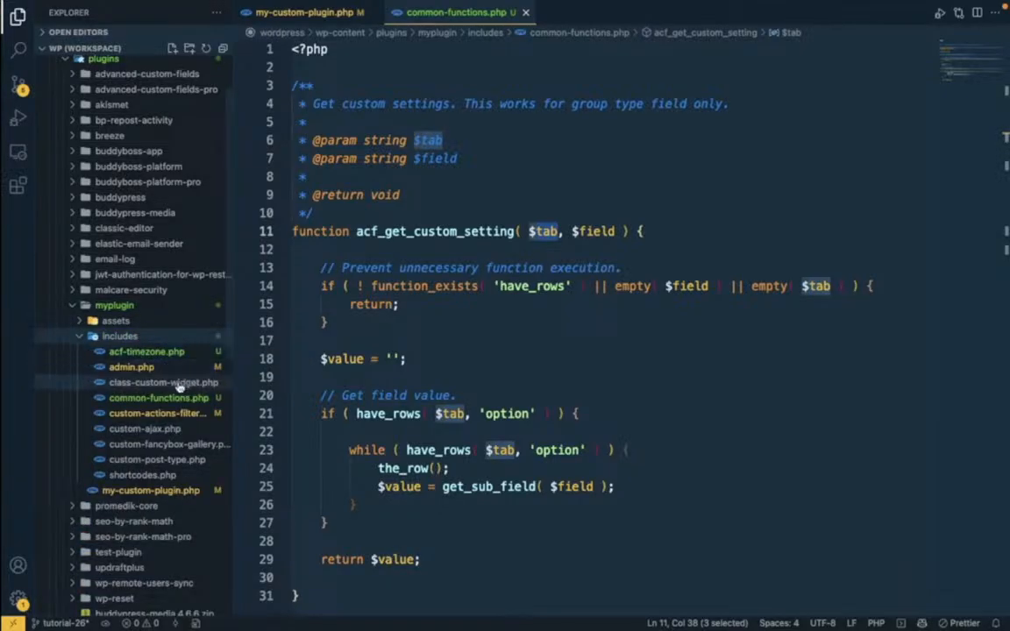
pyautogui.click(162, 414)
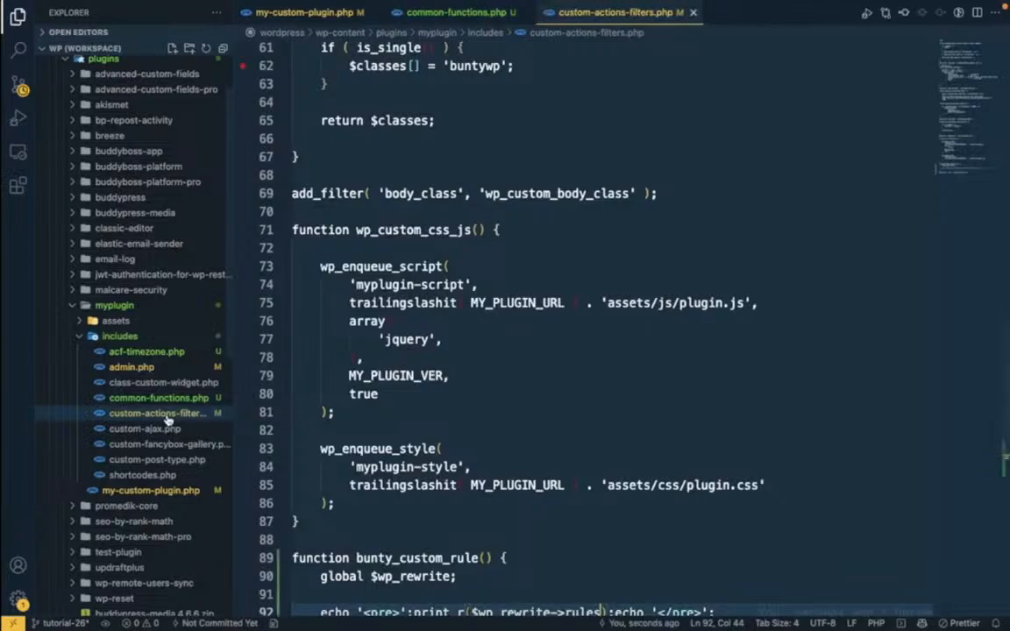
pyautogui.hotkey('ctrl', 'End')
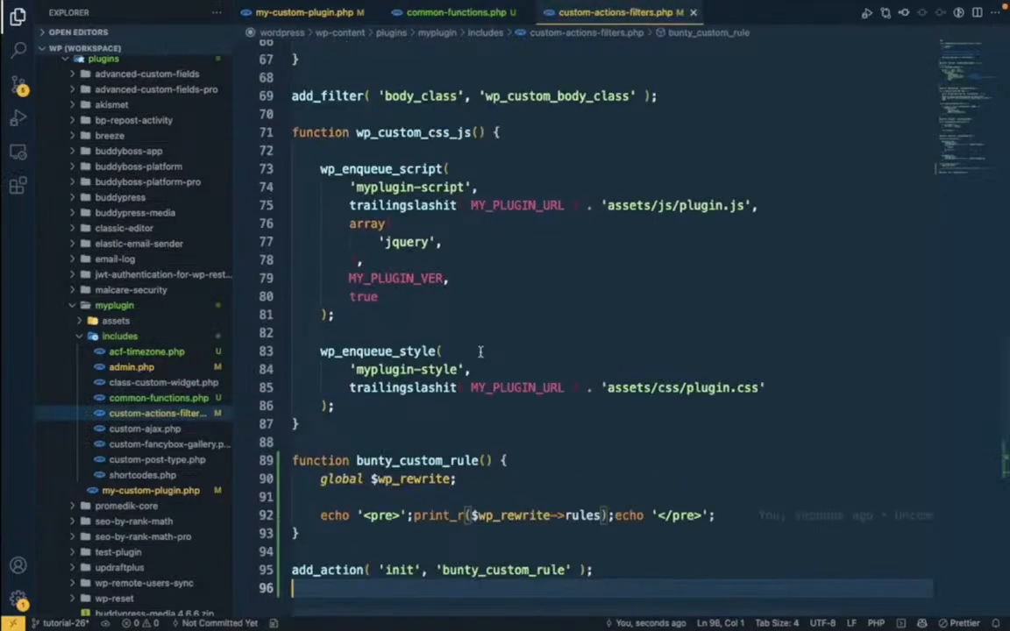
pyautogui.scroll(-4, 481, 352)
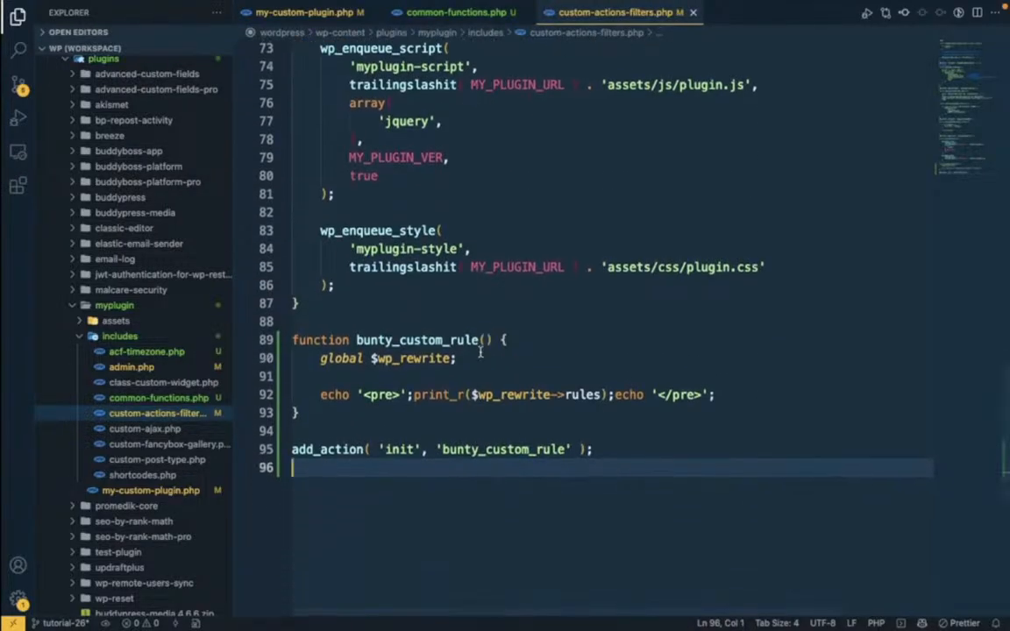
pyautogui.press('Up')
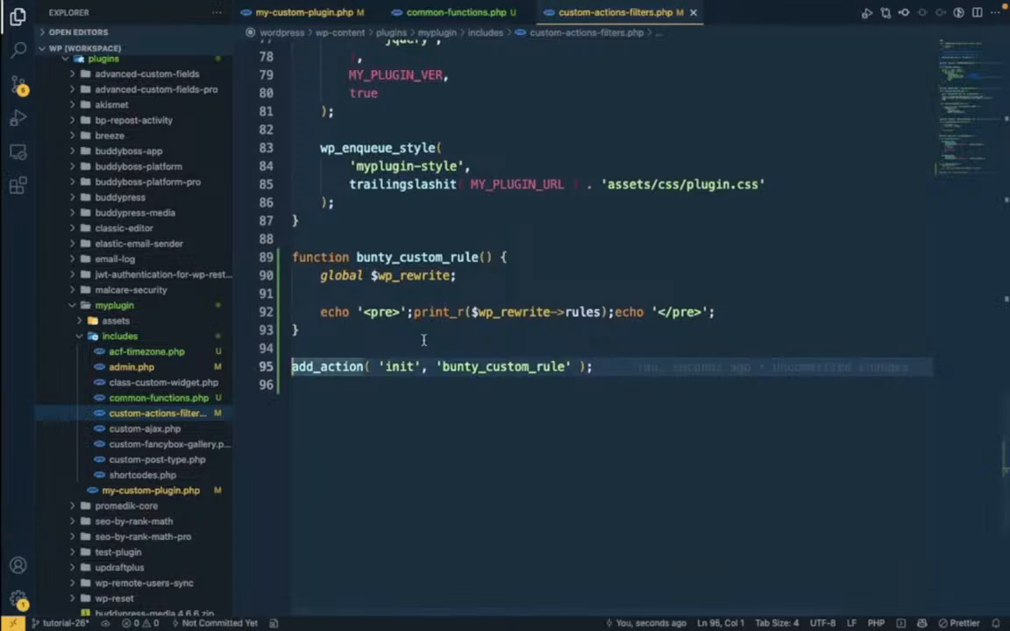
# - Remove the $wp_rewrite code from the bunty_custom_rule function, leave blank lines in its body, and save the file
pyautogui.click(726, 311)
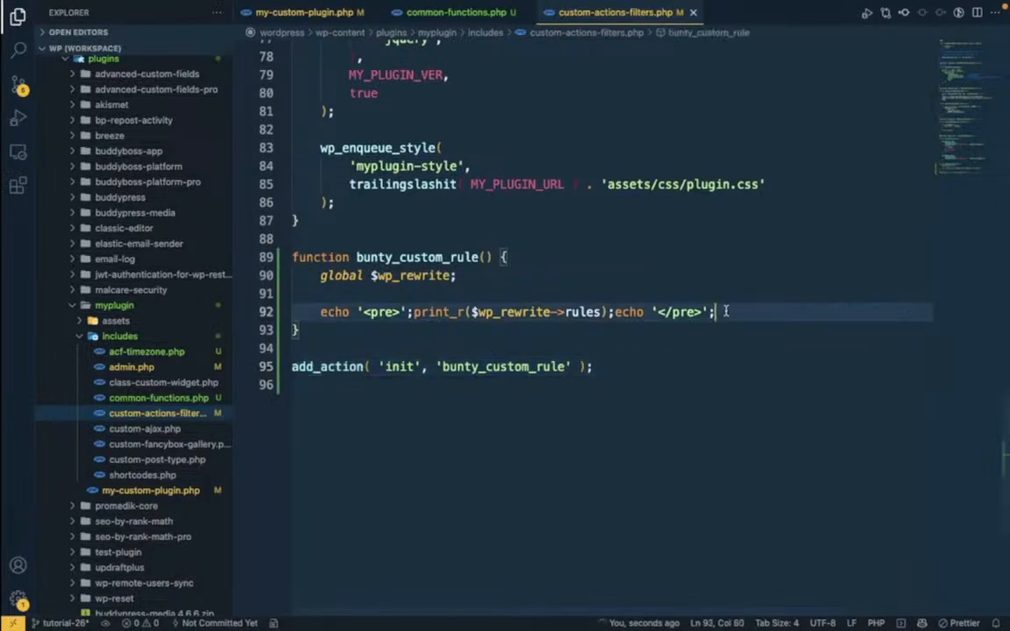
pyautogui.press('super+BackSpace')
pyautogui.press('BackSpace')
pyautogui.press('BackSpace')
pyautogui.press('super+BackSpace')
pyautogui.press('Return')
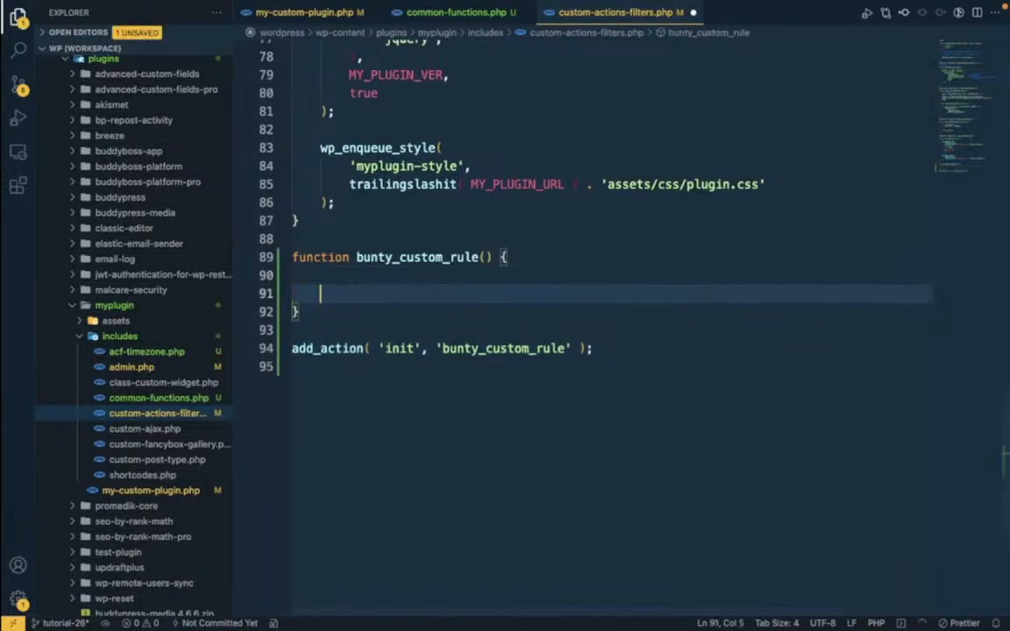
pyautogui.press('Return')
pyautogui.press('Up')
pyautogui.press('super+s')
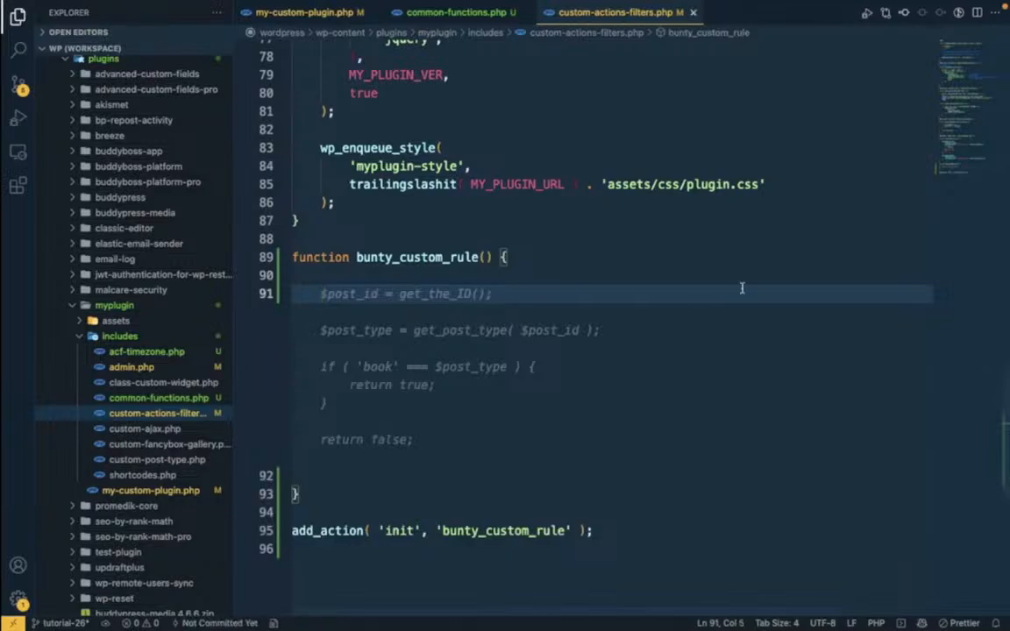
# - Copy the function name acf_get_custom_setting from common-functions.php and paste it into the bunty_custom_rule body in custom-actions-filters.php
pyautogui.click(456, 13)
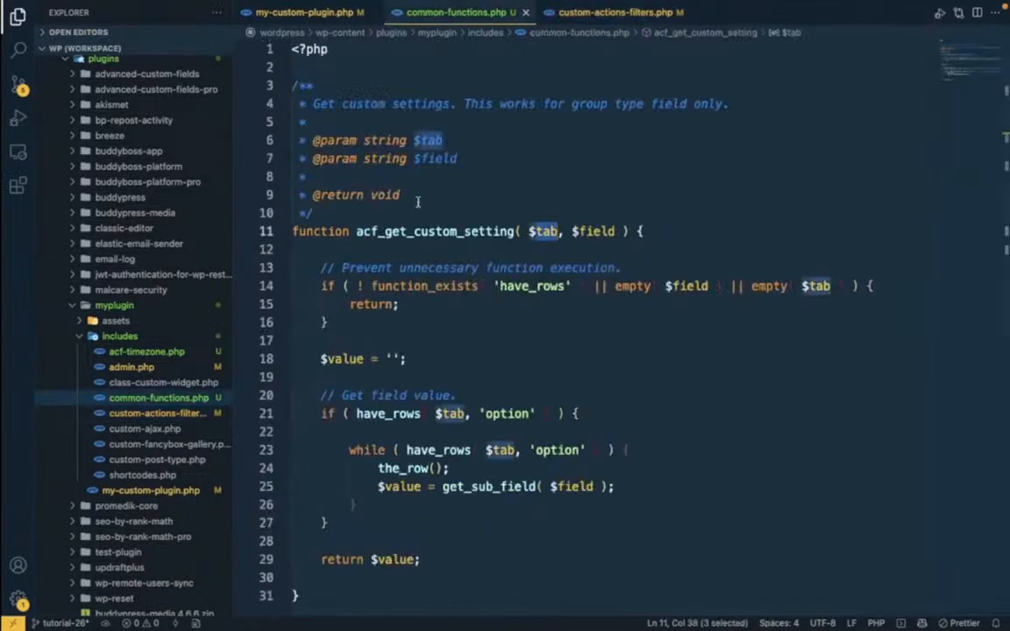
pyautogui.doubleClick(431, 233)
pyautogui.press('super+c')
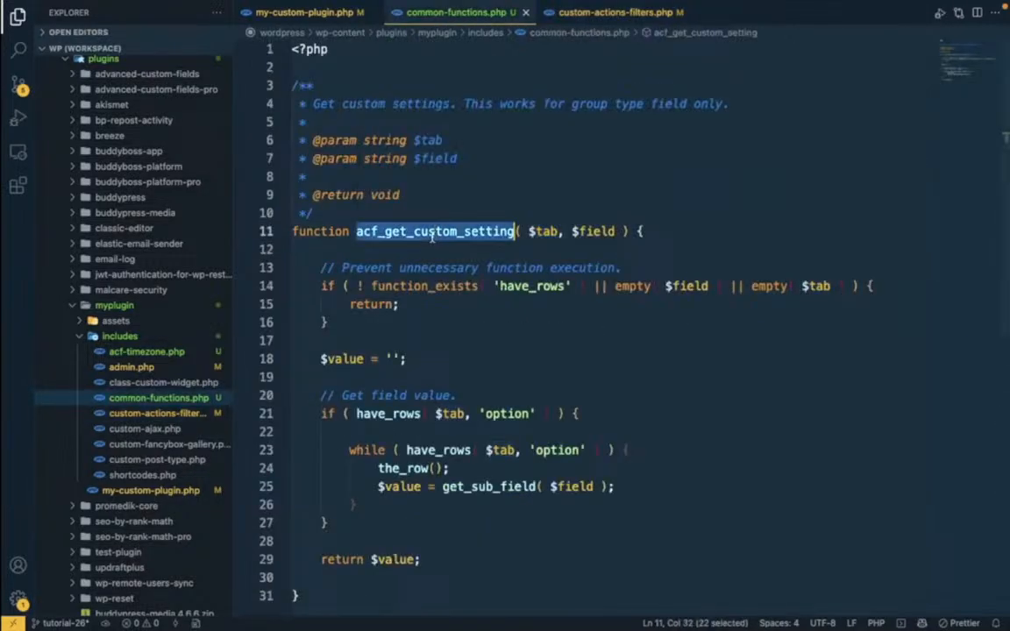
pyautogui.click(568, 18)
pyautogui.press('super+v')
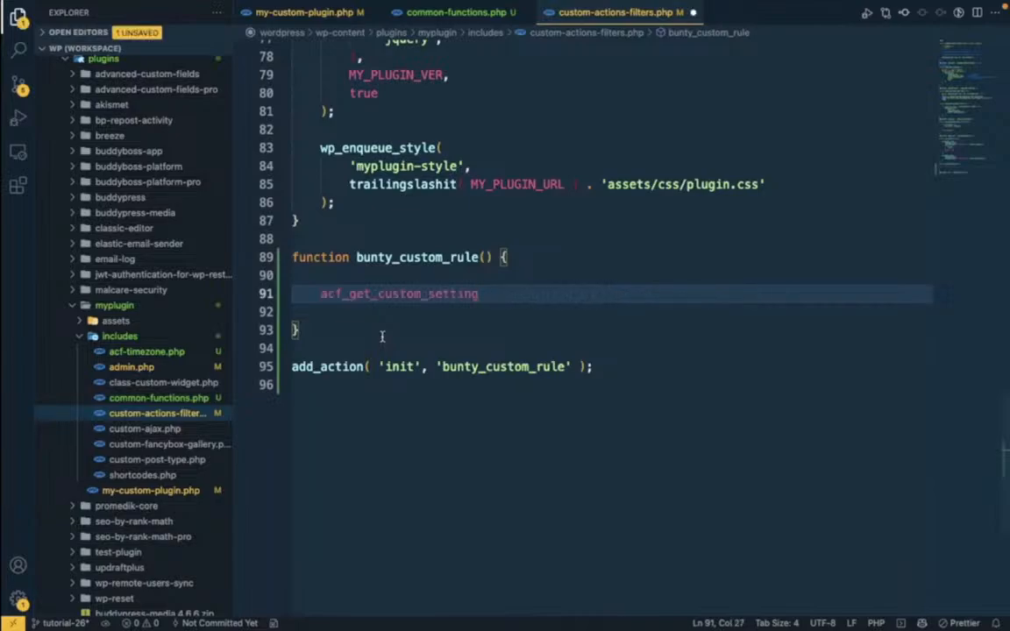
# - Assign acf_get_custom_setting to a $post_num variable in the bunty_custom_rule body
pyautogui.press('super+Left')
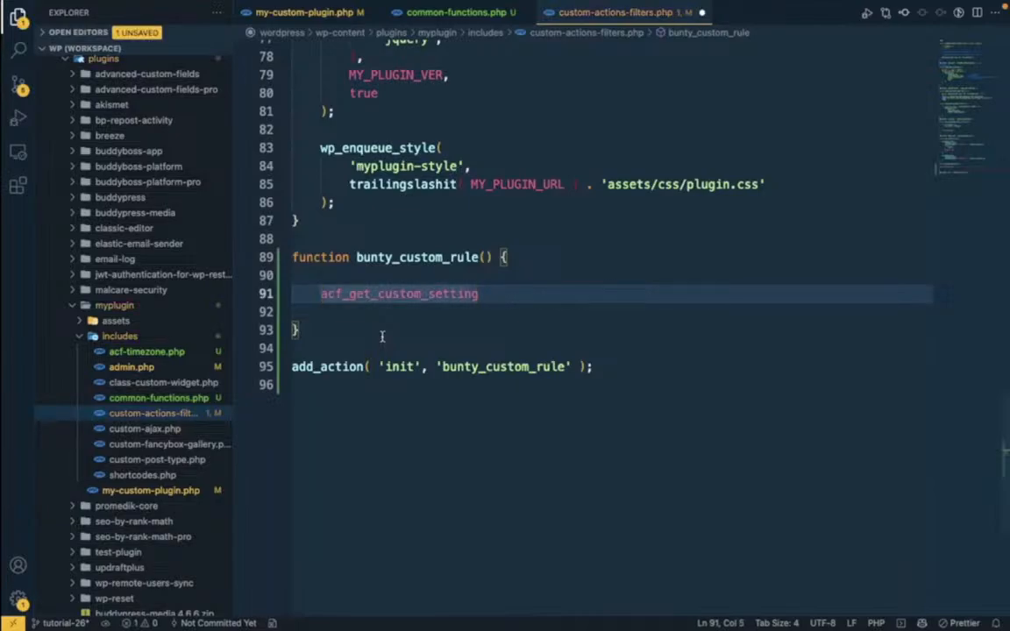
pyautogui.hotkey('ctrl', 'Left')
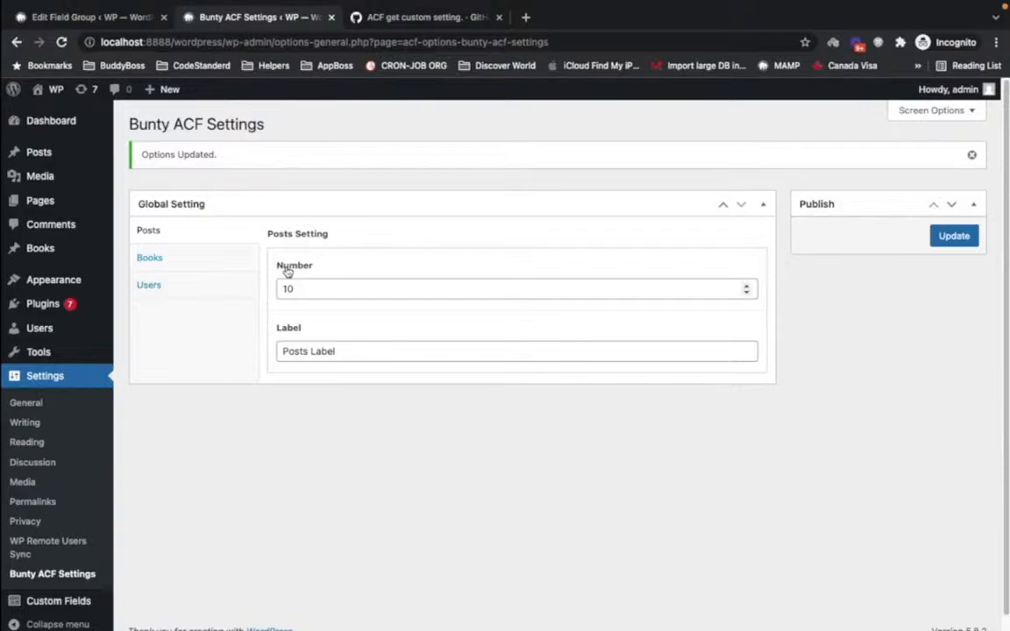
pyautogui.hotkey('ctrl', 'Right')
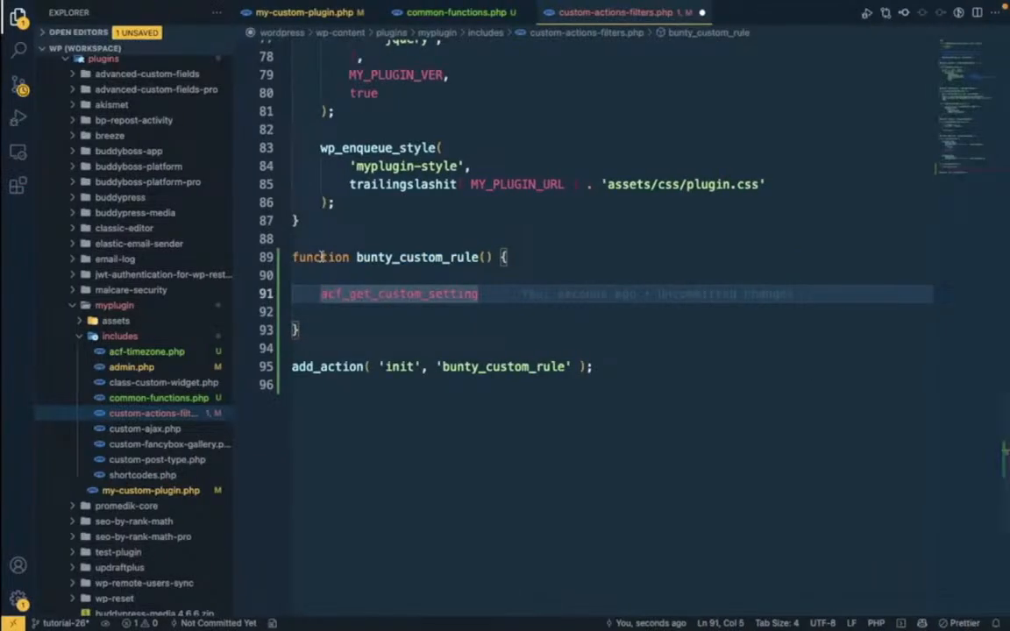
pyautogui.write('$post')
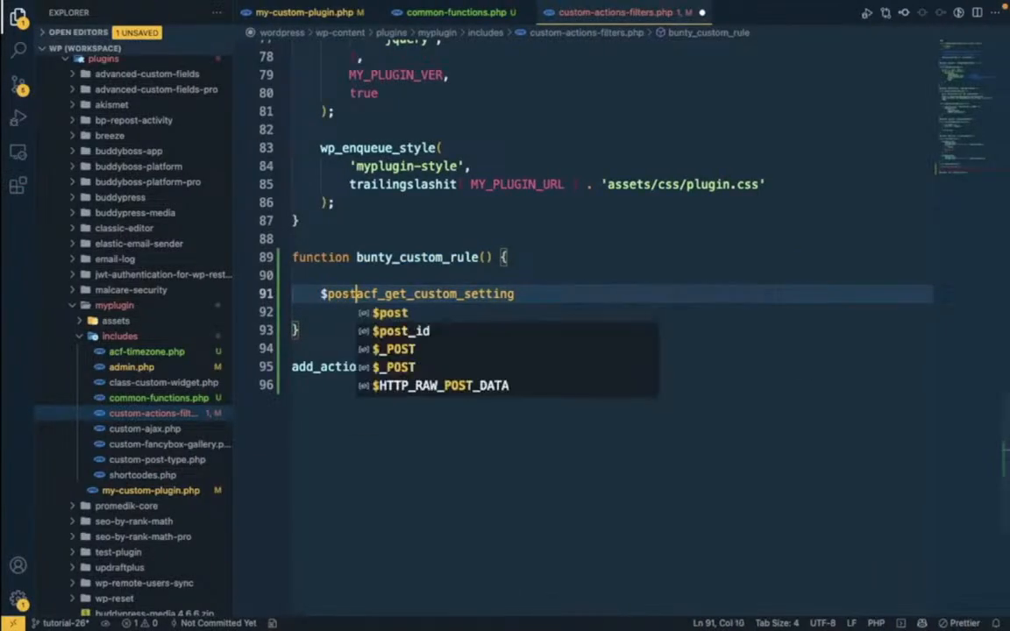
pyautogui.write(' num')
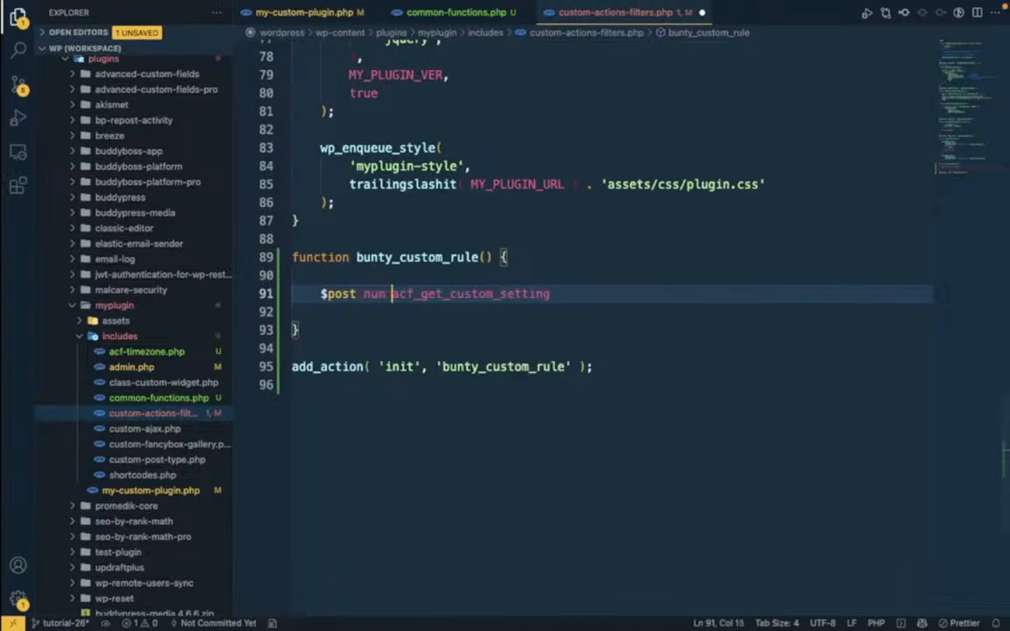
pyautogui.press('Left')
pyautogui.press('Left')
pyautogui.press('Left')
pyautogui.press('Left')
pyautogui.press('BackSpace')
pyautogui.write('_')
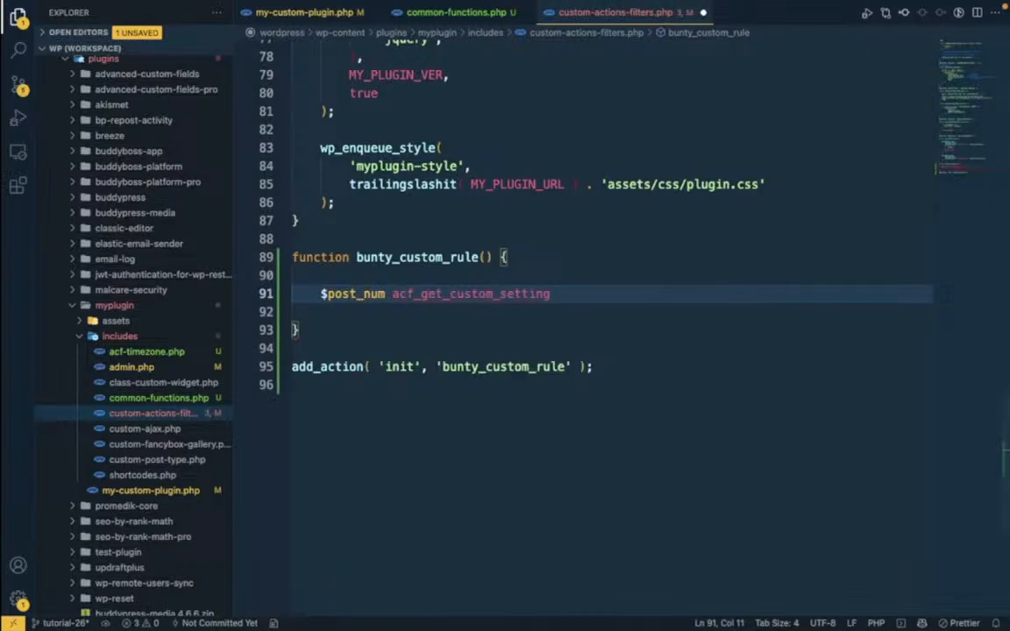
pyautogui.press('Right')
pyautogui.press('Right')
pyautogui.press('Right')
pyautogui.write('=')
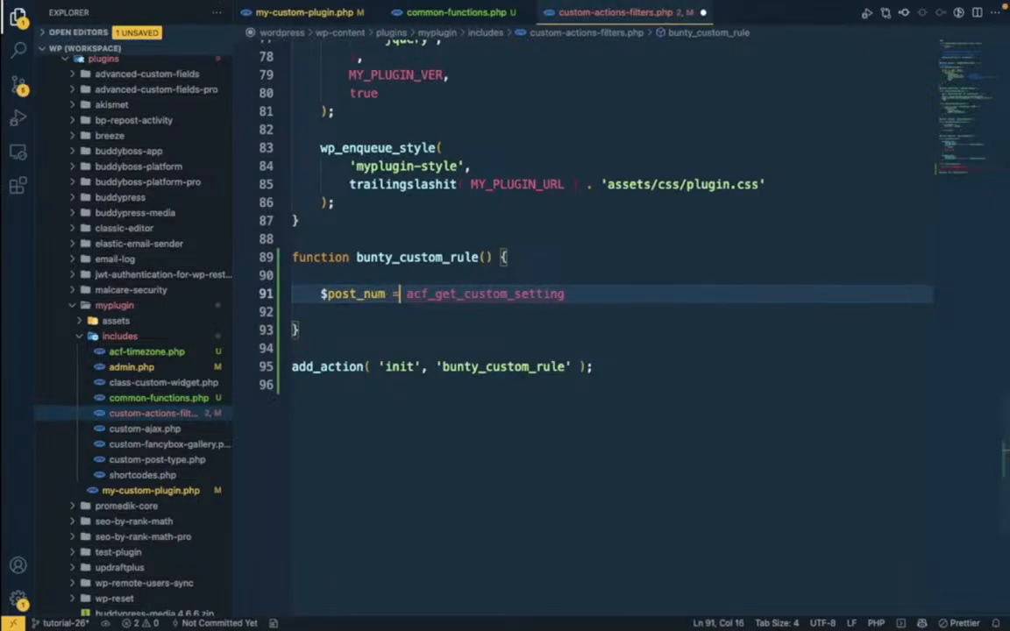
# - Recopy acf_get_custom_setting from common-functions.php over the name on the $post_num line in custom-actions-filters.php and complete it as a function call ending with a semicolon
pyautogui.click(430, 15)
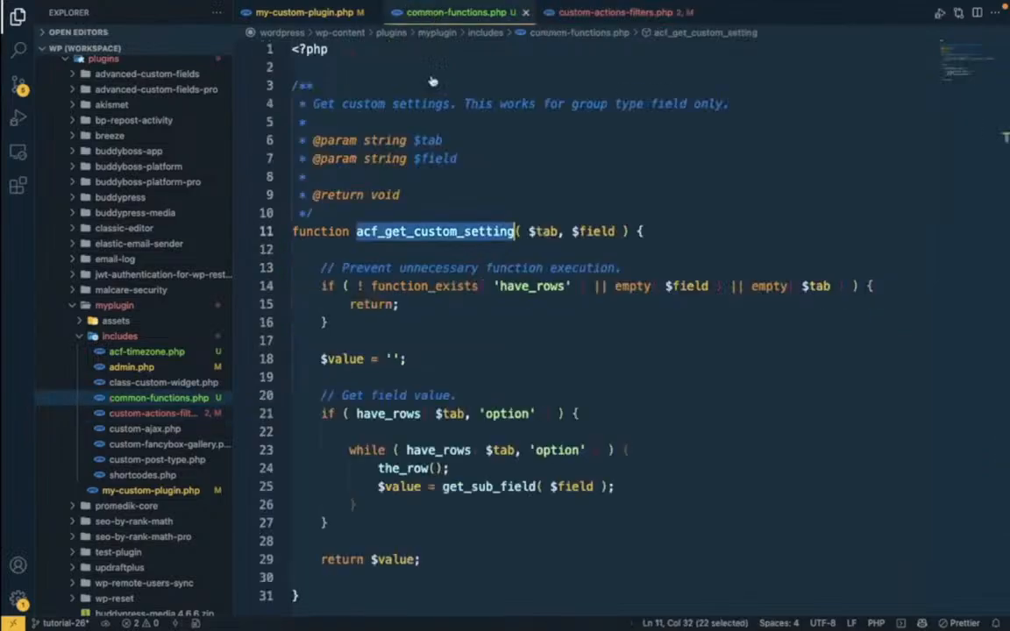
pyautogui.doubleClick(417, 231)
pyautogui.hotkey('ctrl', 'c')
pyautogui.click(618, 13)
pyautogui.click(514, 295)
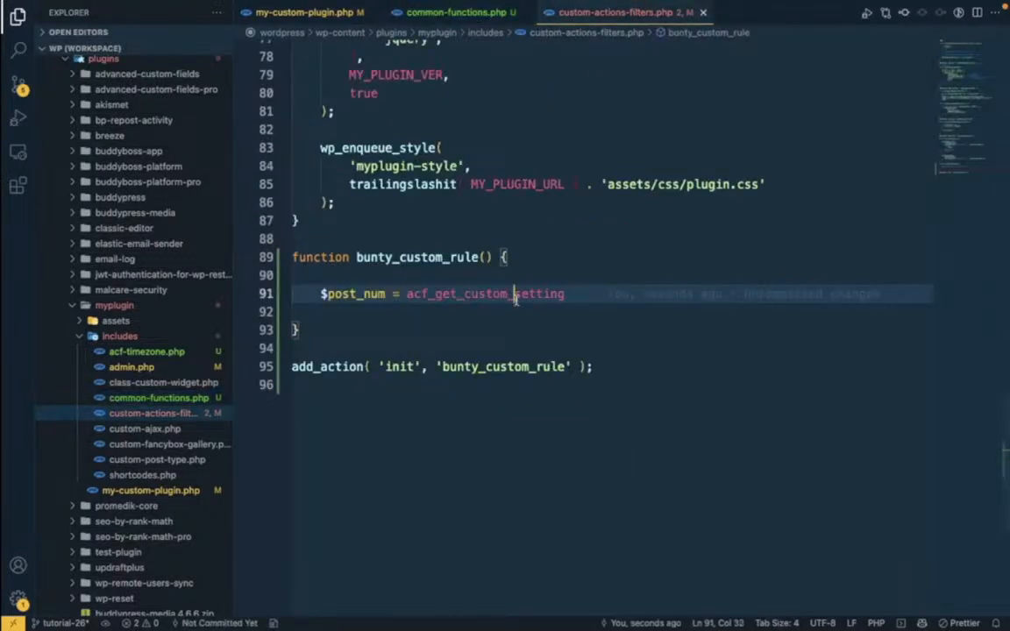
pyautogui.hotkey('ctrl', 'v')
pyautogui.hotkey('ctrl', 'z')
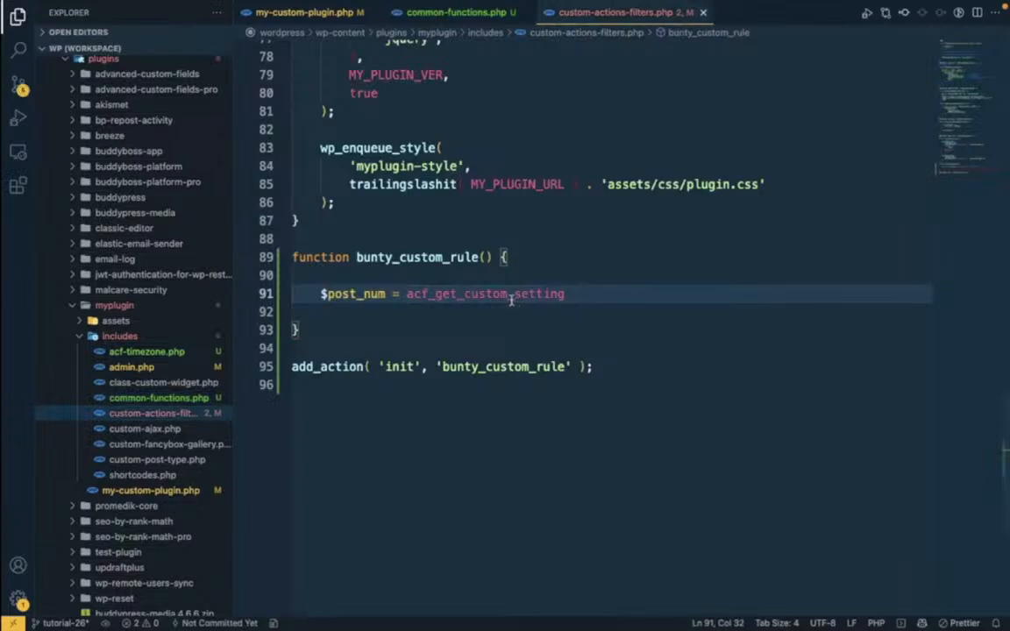
pyautogui.doubleClick(505, 297)
pyautogui.hotkey('ctrl', 'v')
pyautogui.write('();')
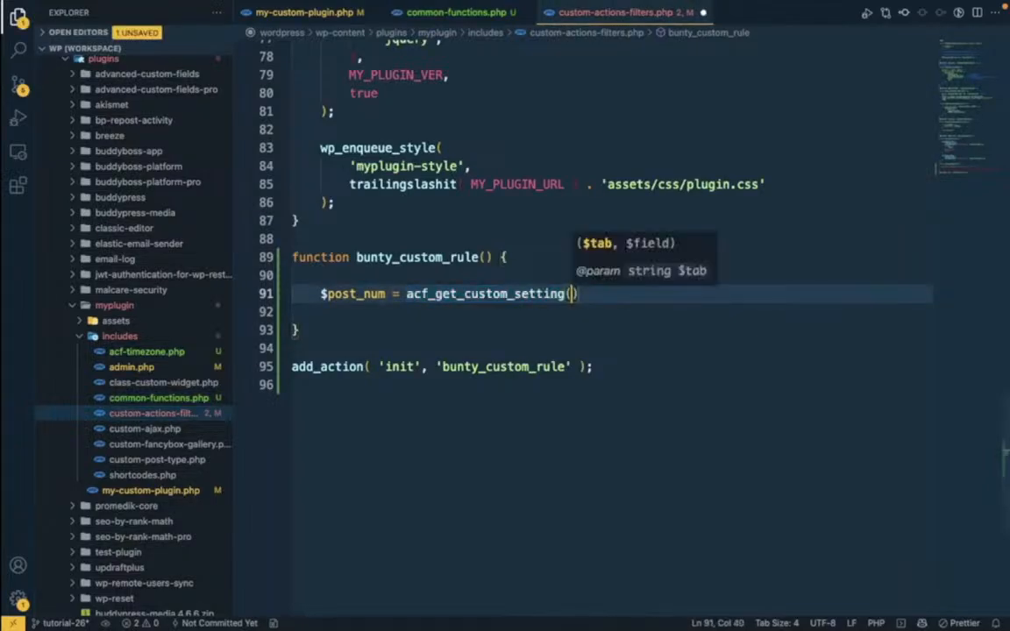
# - Add an empty single-quoted first argument to the acf_get_custom_setting call and save the file
pyautogui.press('Left')
pyautogui.press('Left')
pyautogui.write("'")
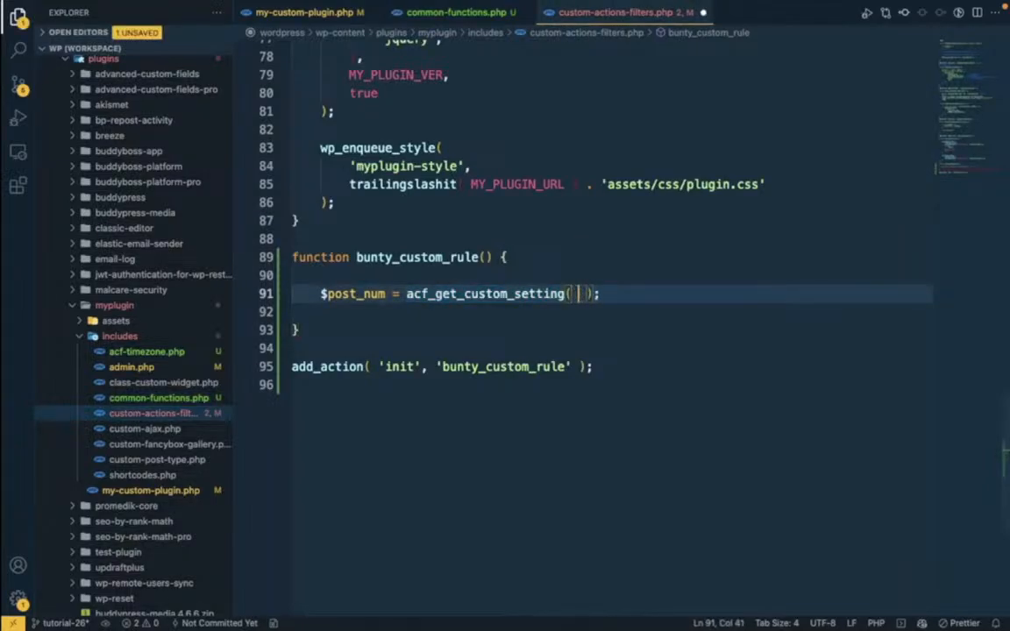
pyautogui.hotkey('ctrl', 's')
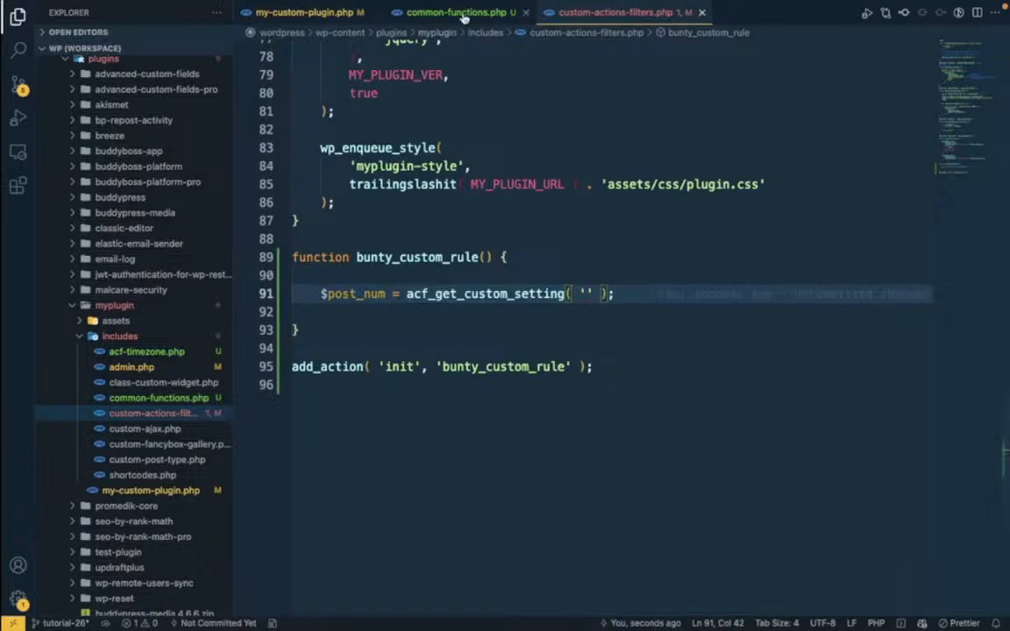
# - Check the $tab parameter in common-functions.php and the group name in Chrome, and enter 'posts_setting' as the call's first argument in Visual Studio Code
pyautogui.click(461, 14)
pyautogui.click(545, 233)
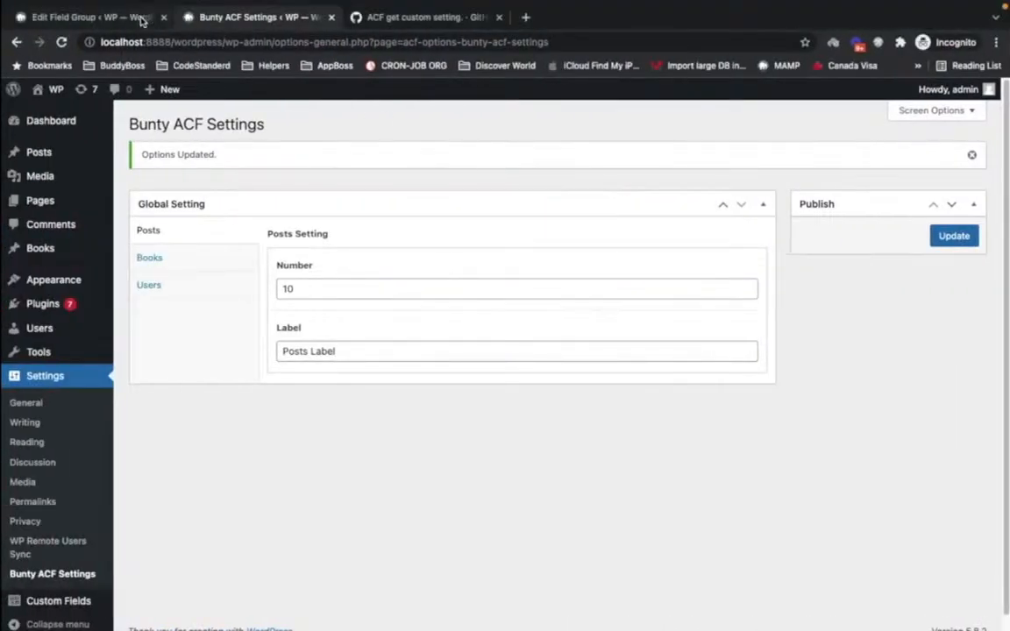
pyautogui.click(140, 20)
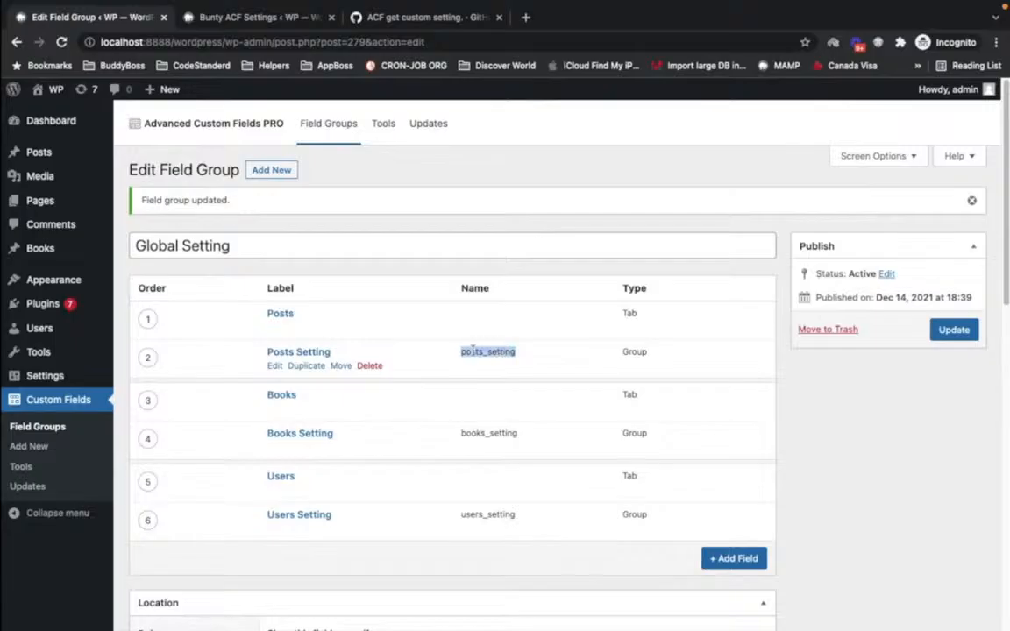
pyautogui.hotkey('ctrl', 'Right')
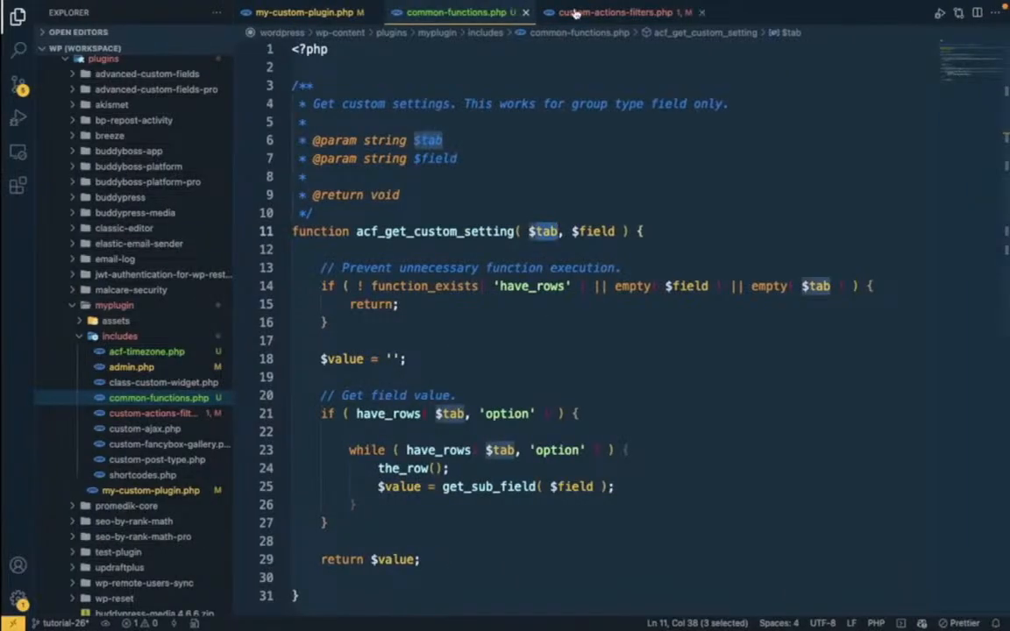
pyautogui.click(574, 12)
pyautogui.click(581, 293)
pyautogui.write("'posts_setting")
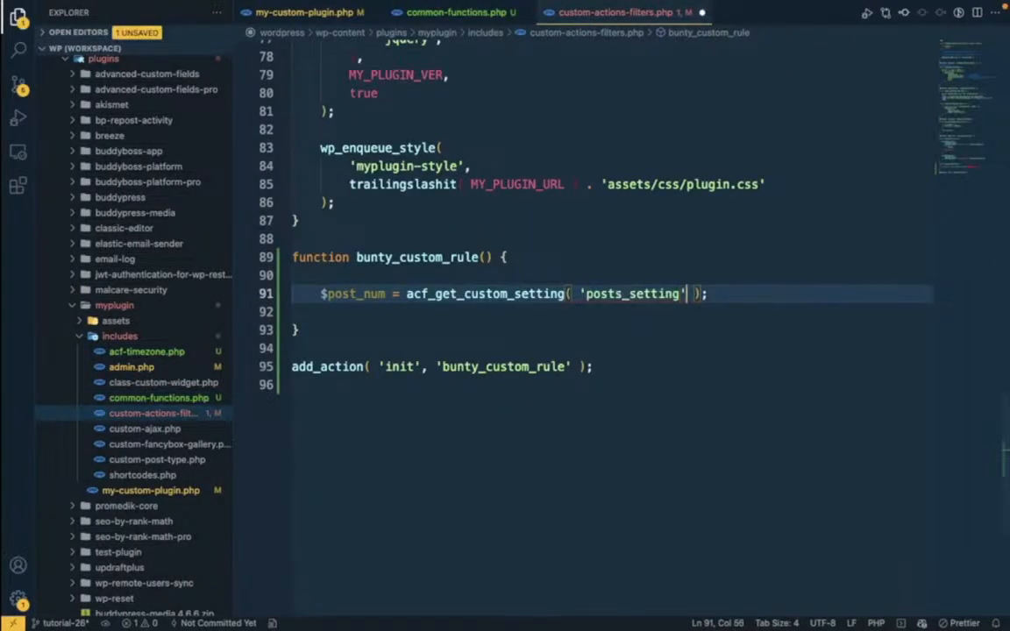
# - Add an empty quoted second argument to the call and look up the $field parameter in common-functions.php
pyautogui.write(", '")
pyautogui.click(457, 12)
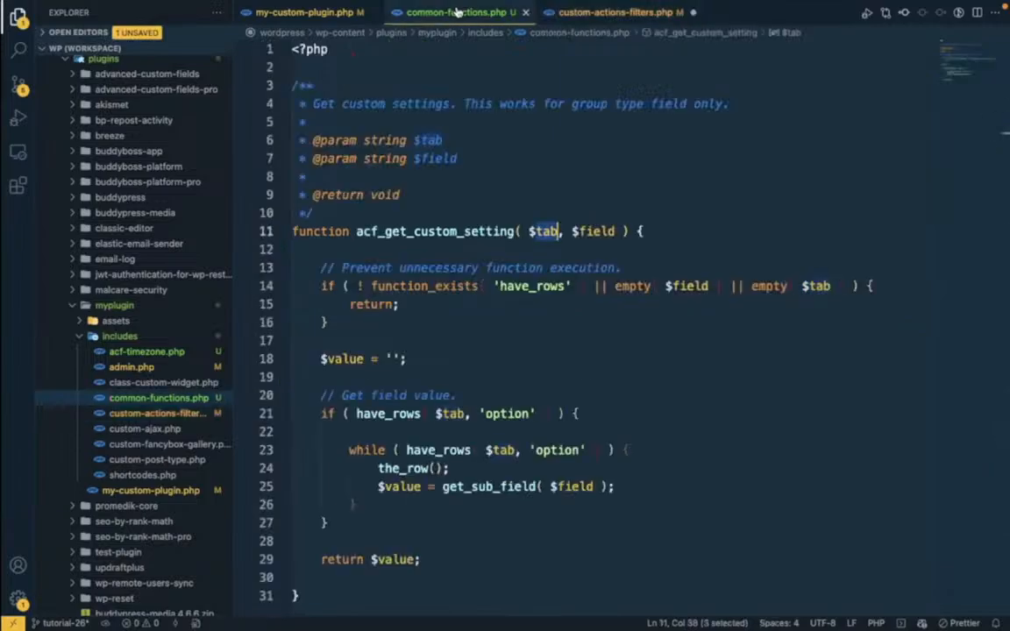
pyautogui.doubleClick(590, 231)
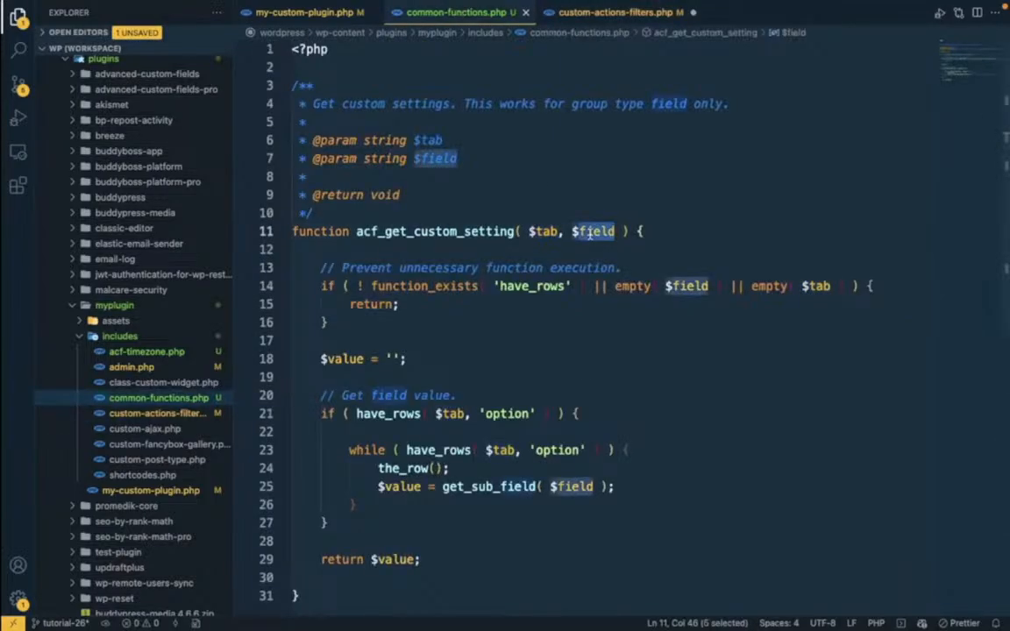
# - Switch to Chrome, expand Posts Setting in the Global Setting field group and copy the Number sub field's name
pyautogui.press('super+Tab')
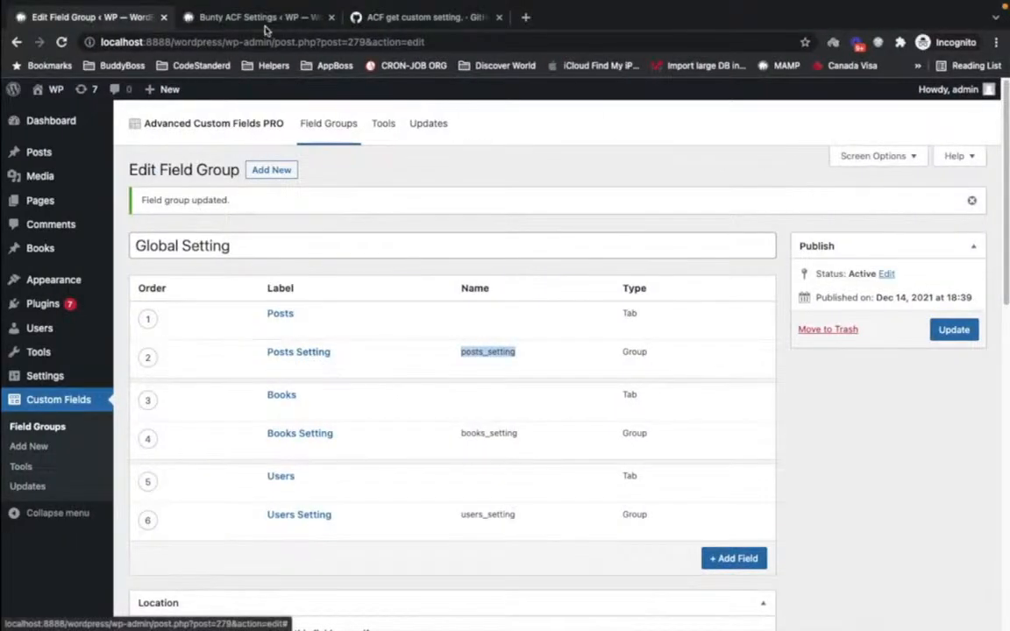
pyautogui.click(238, 20)
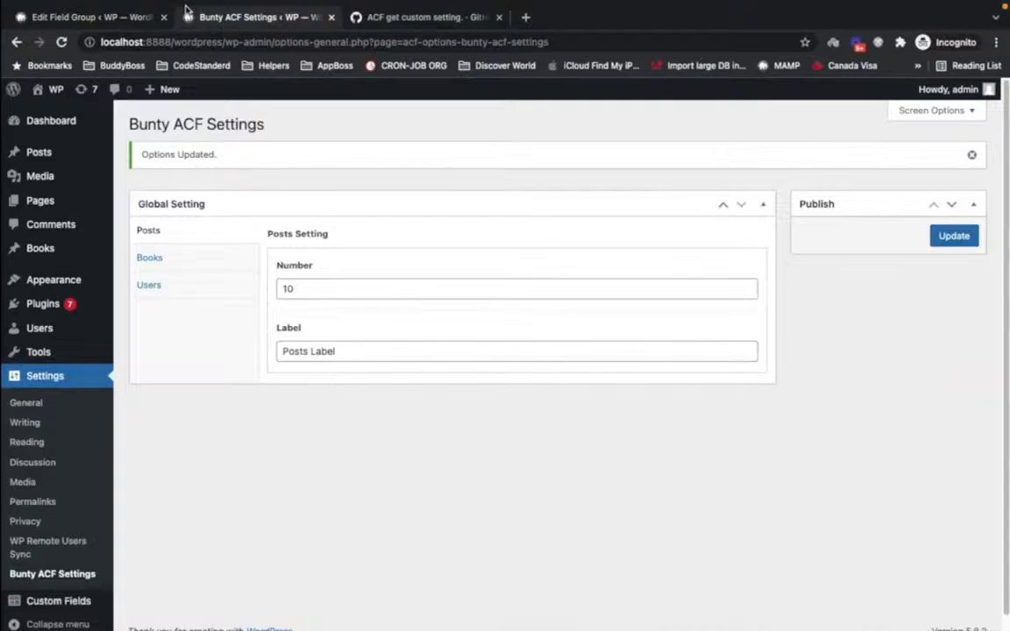
pyautogui.click(128, 17)
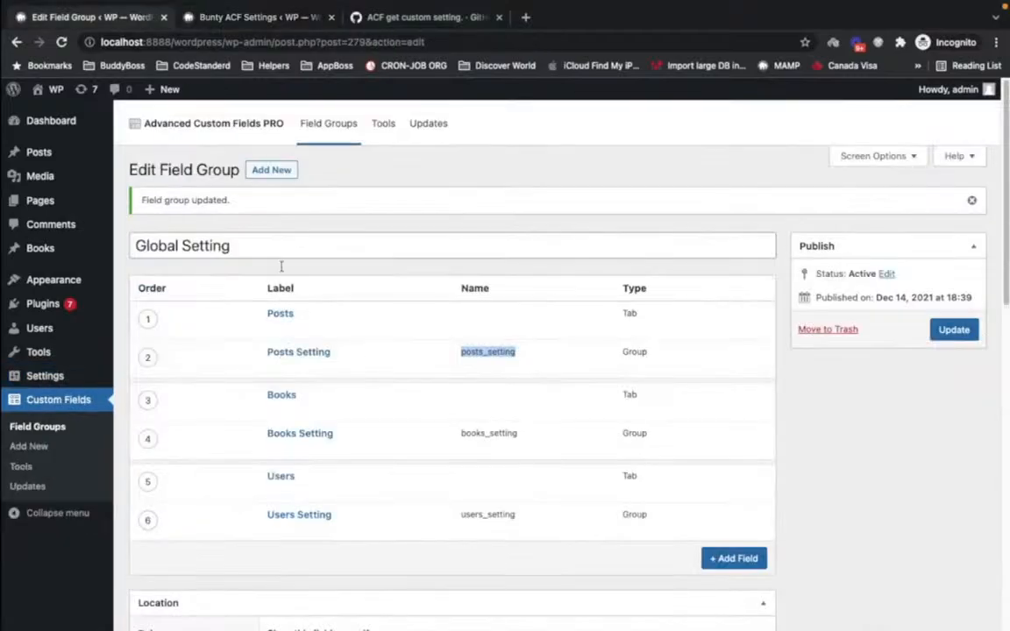
pyautogui.click(325, 360)
pyautogui.scroll(-5, 322, 356)
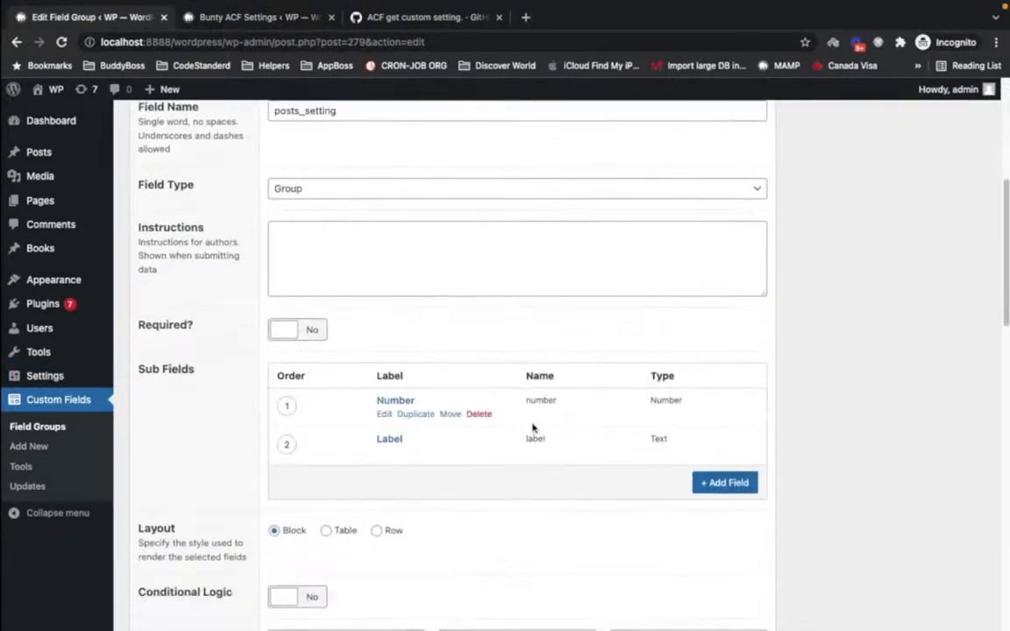
pyautogui.doubleClick(541, 400)
pyautogui.hotkey('ctrl', 'c')
# - Switch to Visual Studio Code, paste number as the second argument of the call in custom-actions-filters.php, and save the file
pyautogui.hotkey('ctrl', 'Right')
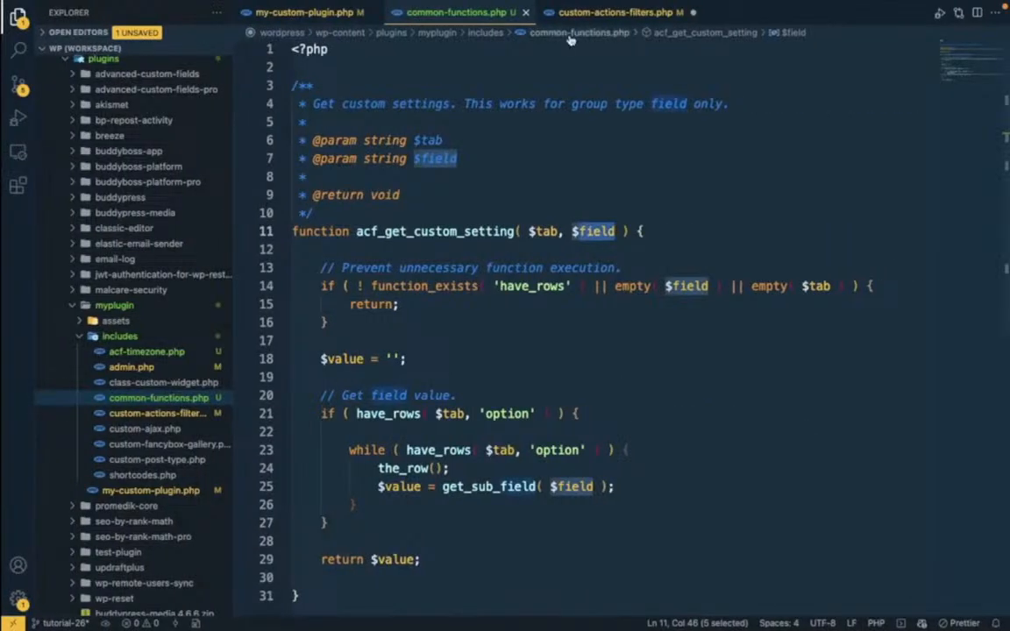
pyautogui.click(614, 12)
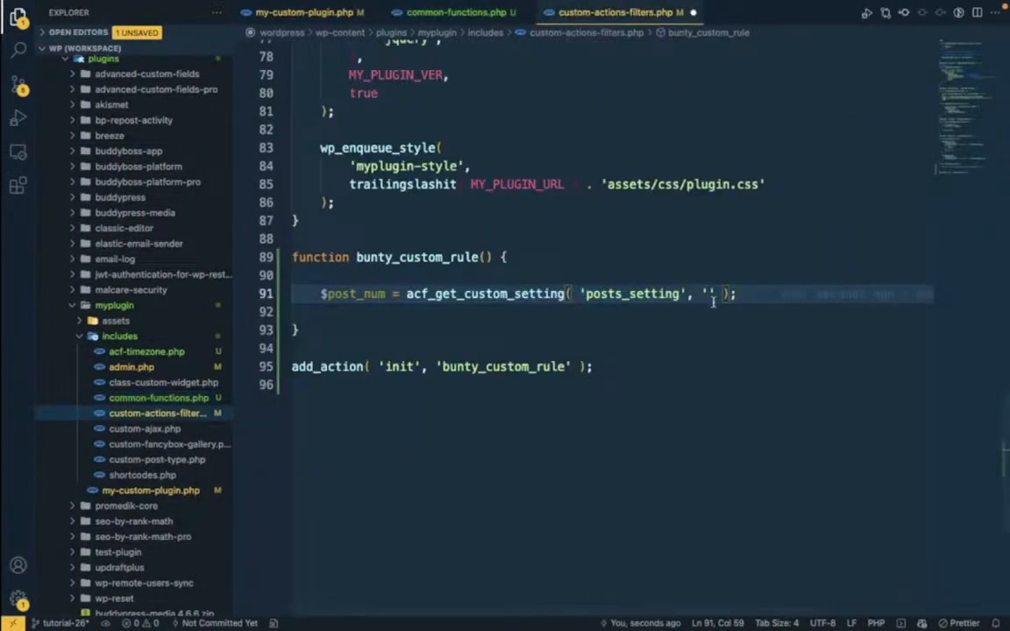
pyautogui.hotkey('ctrl', 'v')
pyautogui.hotkey('ctrl', 's')
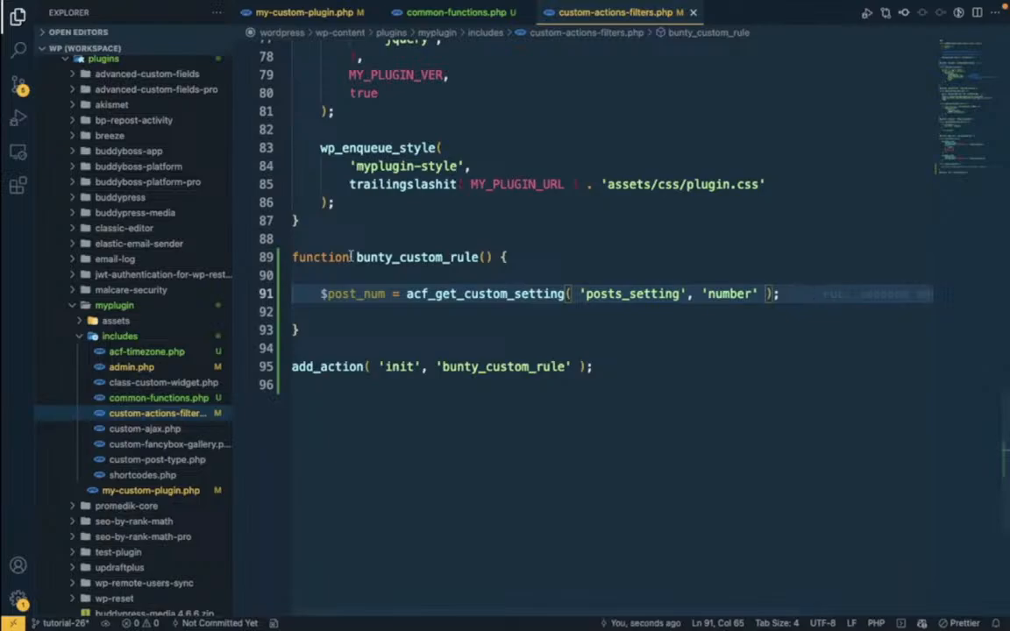
# - Below the $post_num line, add the statement echo 'Post Num:' . $post_num; with a blank line between, and save the file
pyautogui.doubleClick(368, 294)
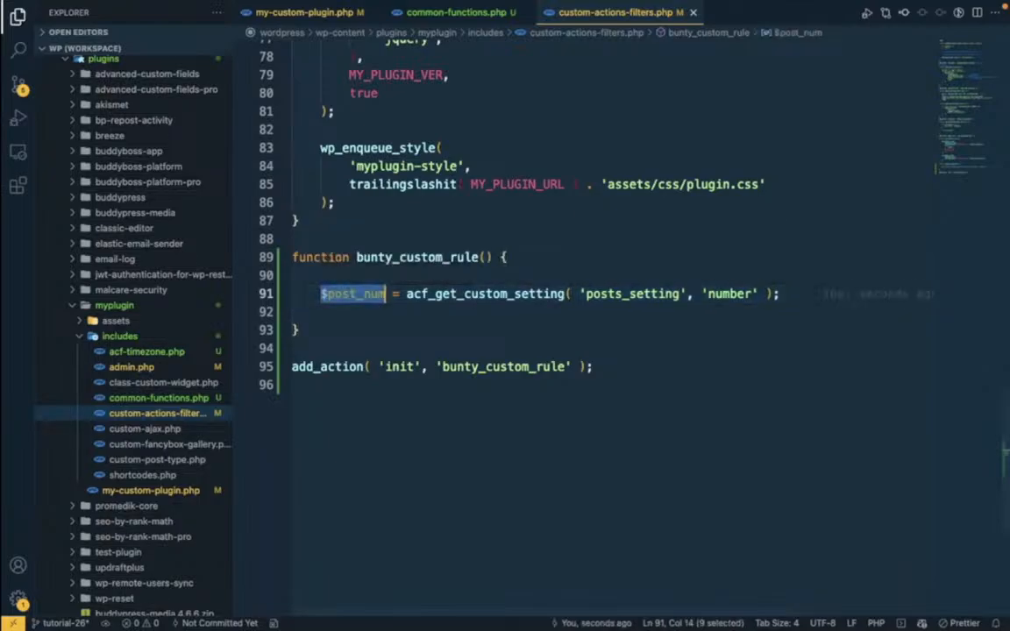
pyautogui.press('End')
pyautogui.press('Return')
pyautogui.press('Return')
pyautogui.write('echo ')
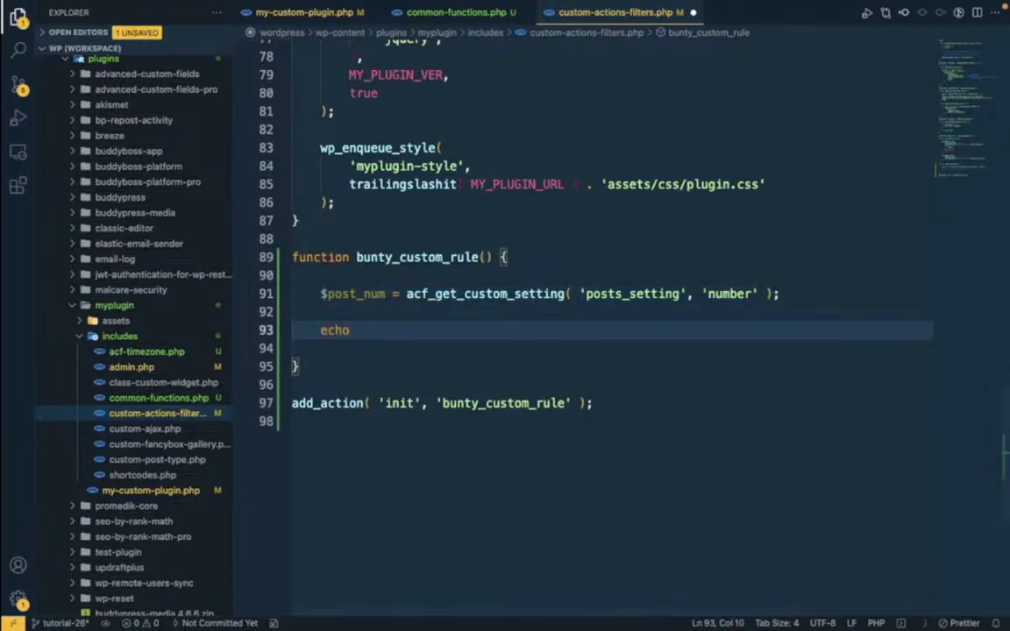
pyautogui.write("'Pos")
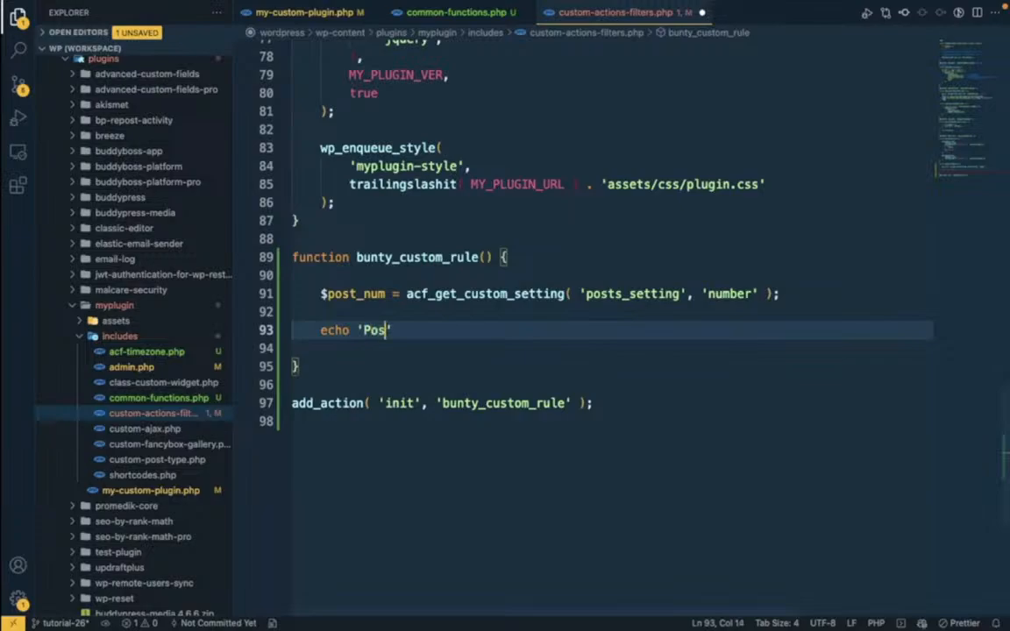
pyautogui.write('t Num')
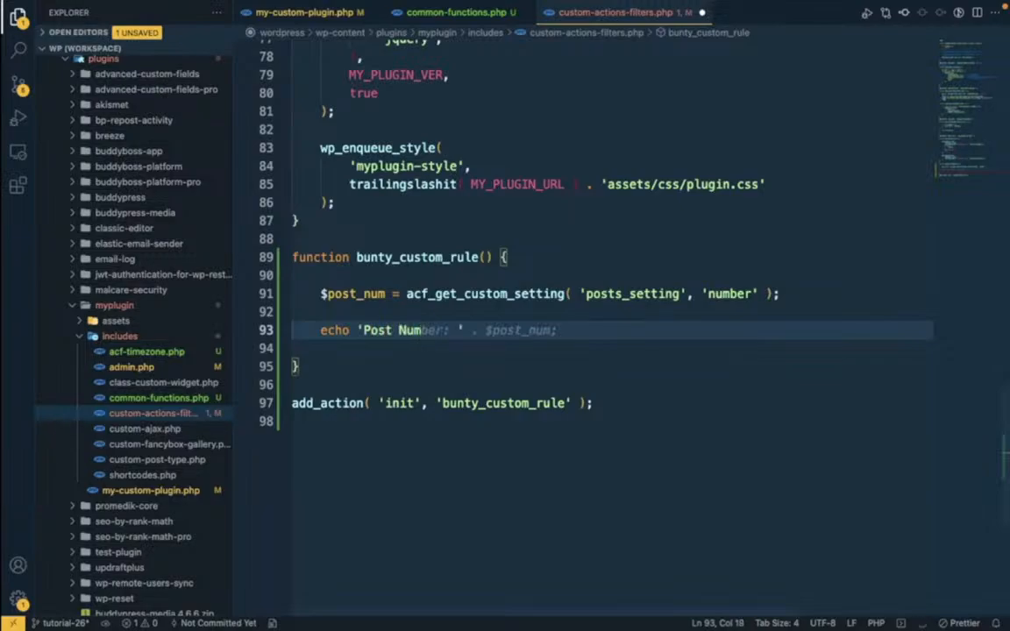
pyautogui.write(":' .")
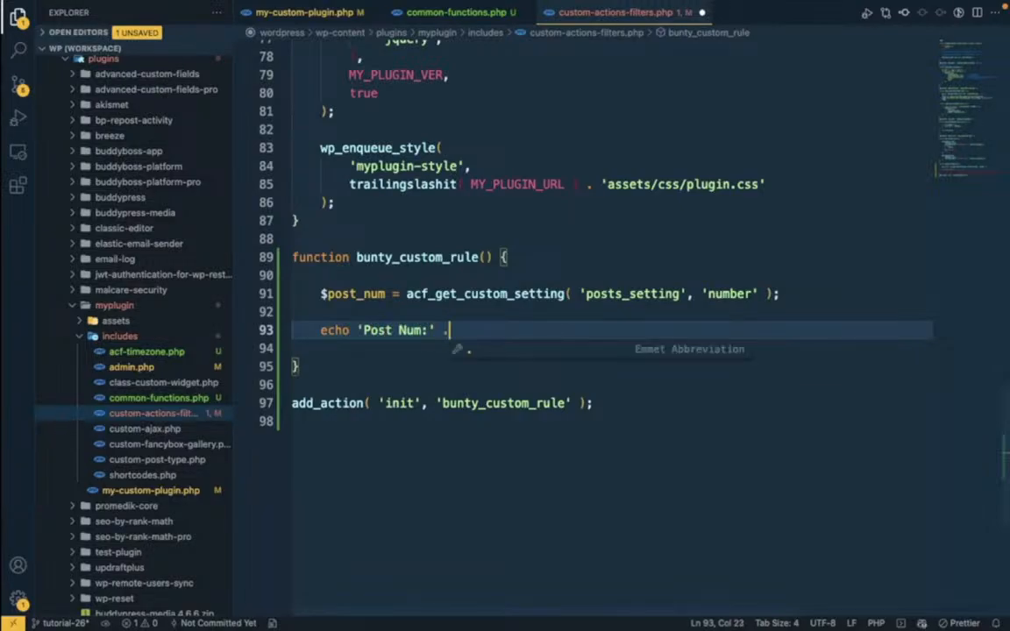
pyautogui.write(' $post_num;')
pyautogui.hotkey('ctrl', 's')
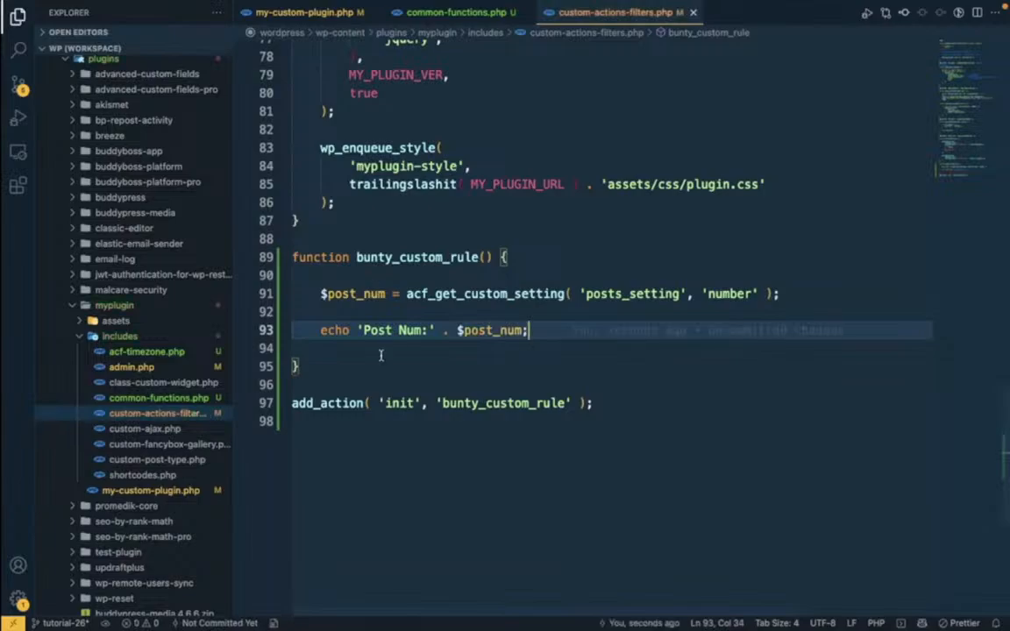
# - Switch to Chrome and bring up the Bunty ACF Settings page to check the bunty_custom_rule output
pyautogui.doubleClick(467, 404)
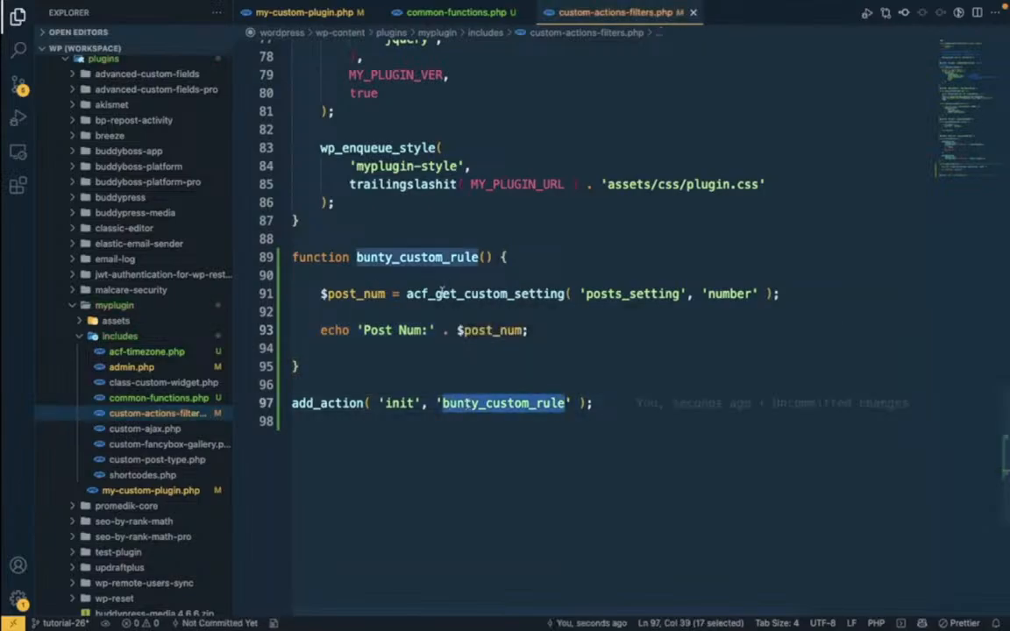
pyautogui.press('super+Tab')
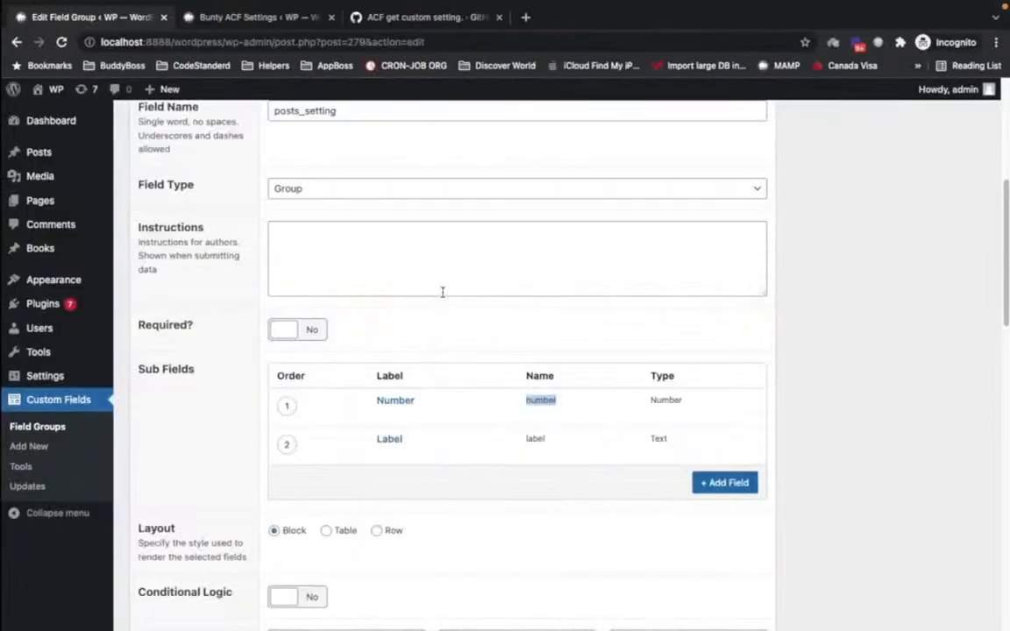
pyautogui.click(289, 16)
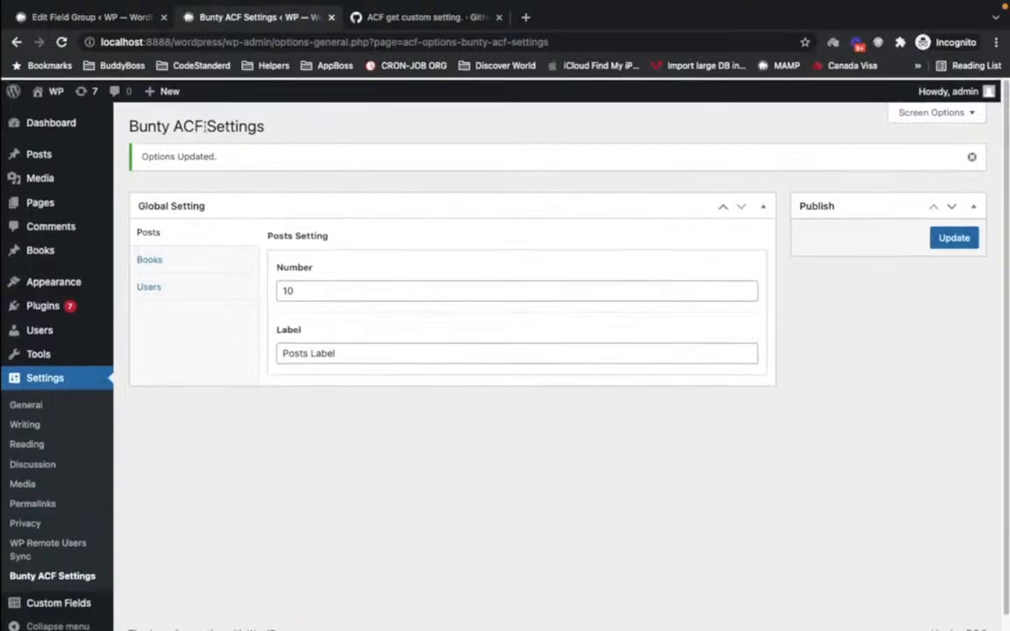
# - Open the site's front end in a new tab and check the Post Num output at the head of the page
pyautogui.keyDown('super'); pyautogui.click(46, 116); pyautogui.keyUp('super')
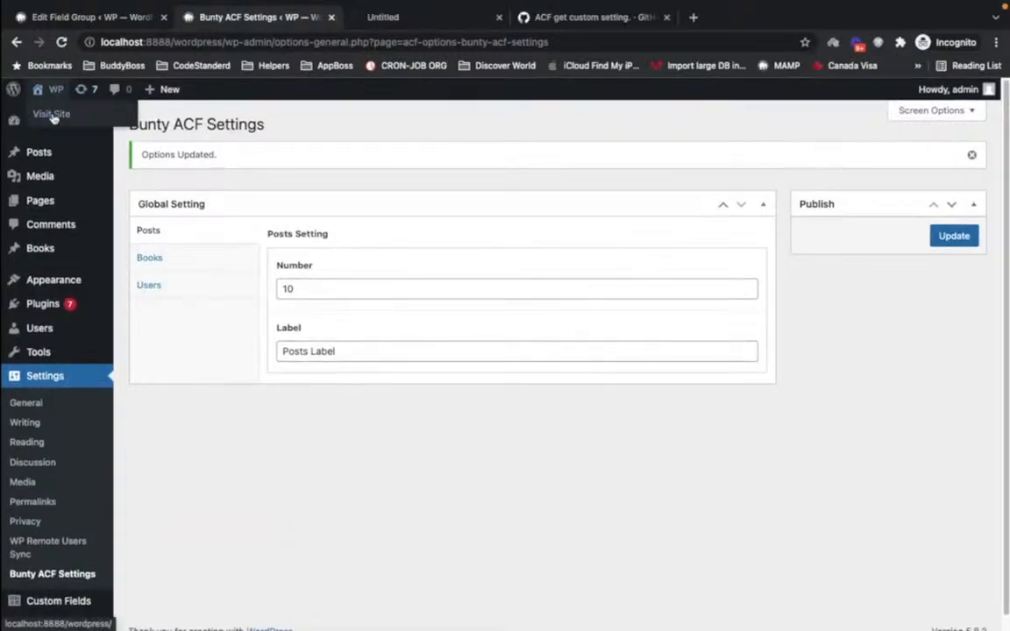
pyautogui.click(386, 22)
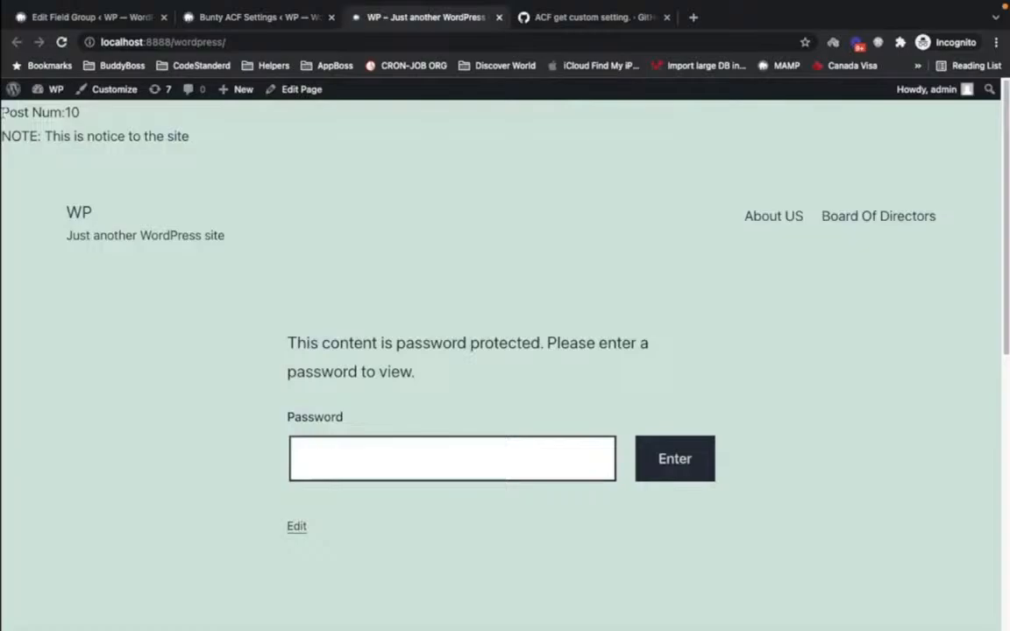
pyautogui.moveTo(4, 112); pyautogui.dragTo(92, 116)
pyautogui.tripleClick(70, 113)
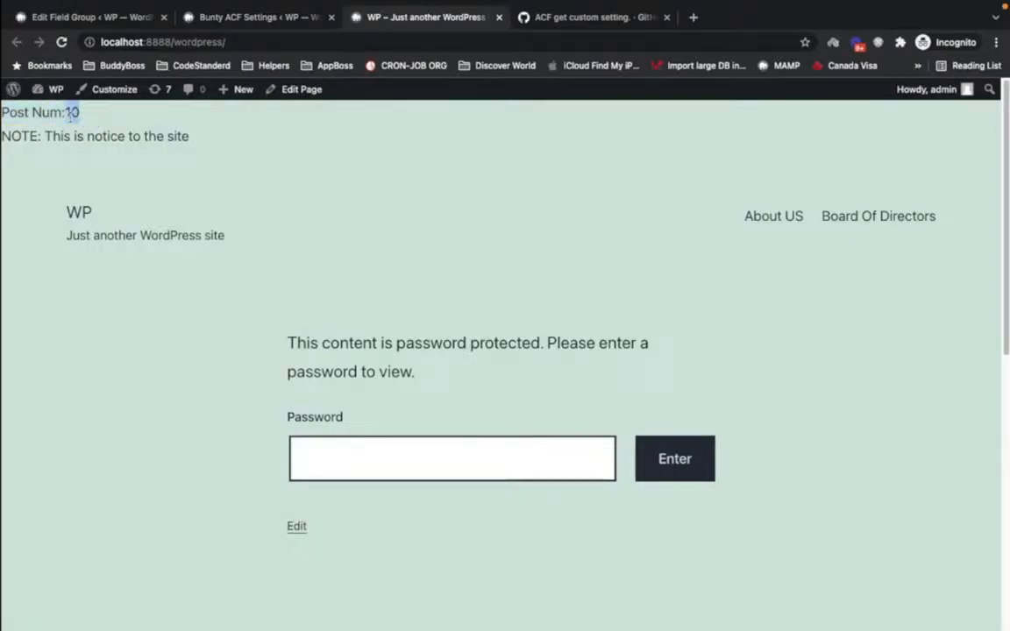
# - Return to the Global Setting field group and select the name of the Label sub field in Posts Setting
pyautogui.click(255, 17)
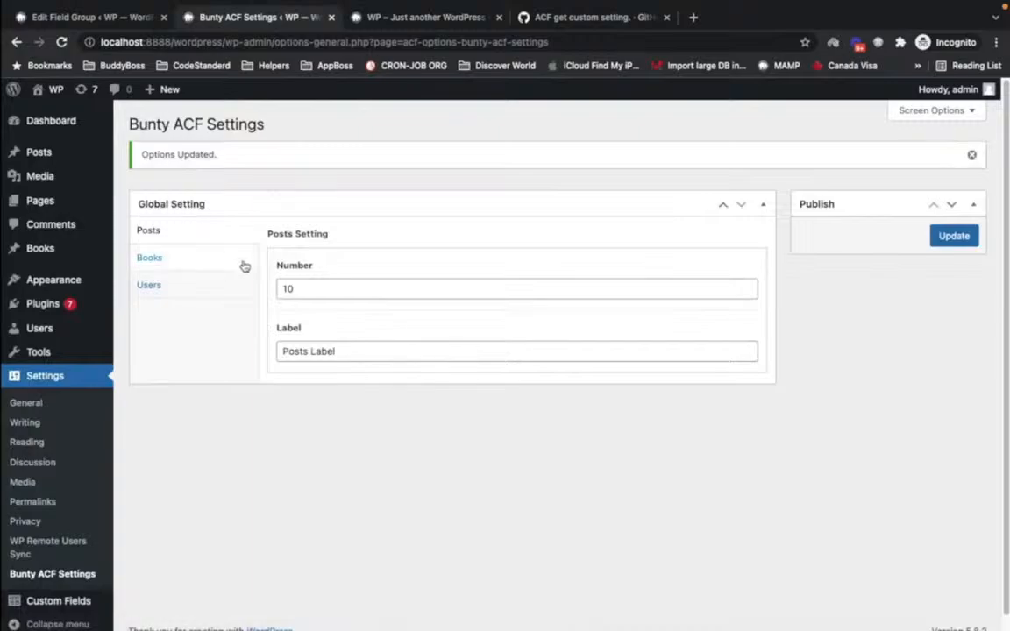
pyautogui.click(116, 17)
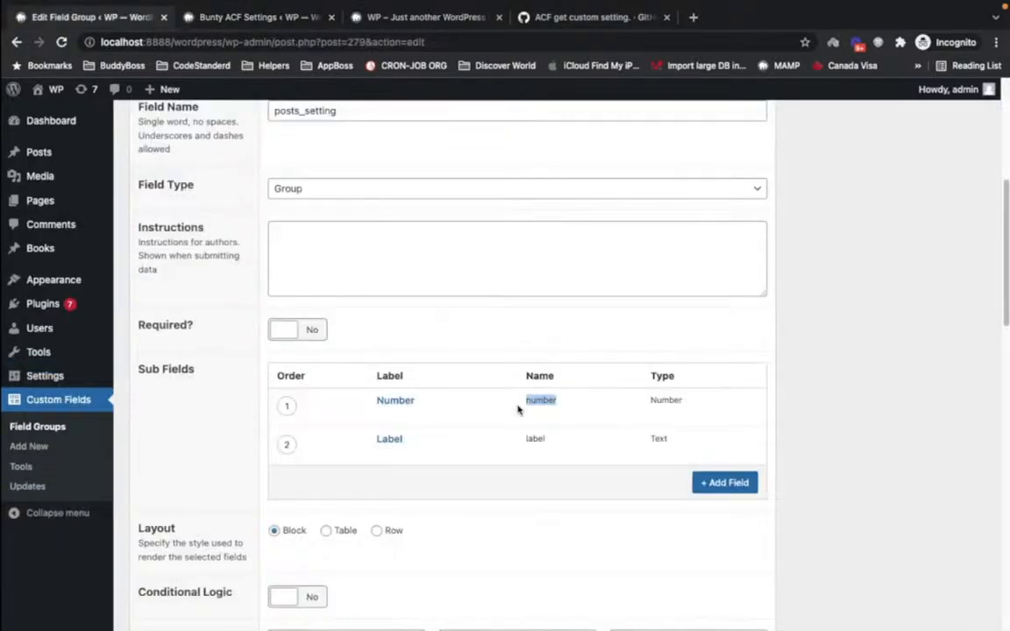
pyautogui.doubleClick(536, 438)
# - Switch to Visual Studio Code, add $lable = acf_get_custom_setting( 'posts_setting', 'label' ); below the Post Num echo, and save the file
pyautogui.press('super+Tab')
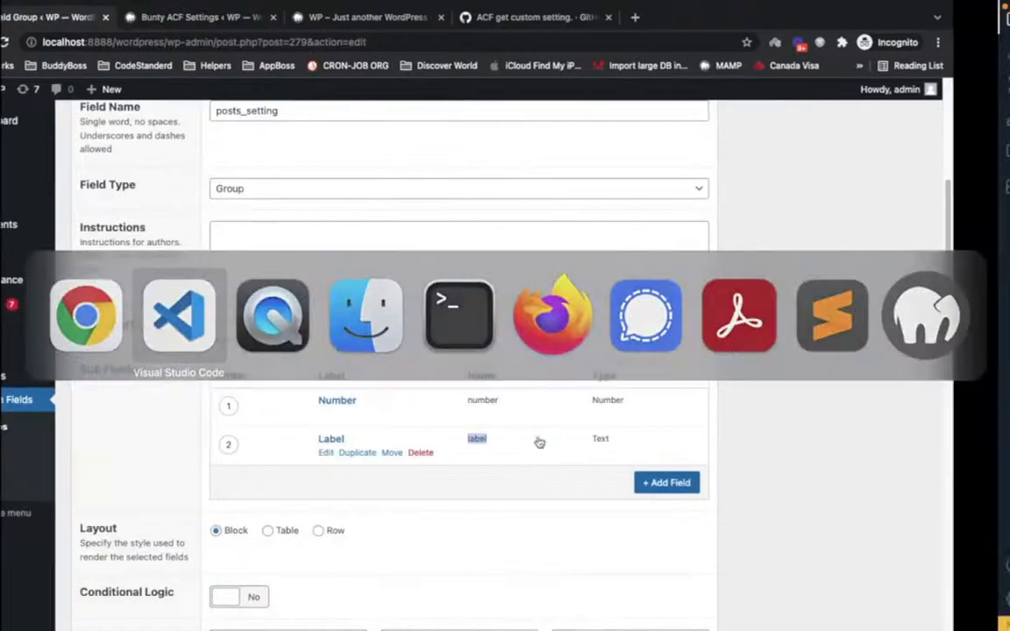
pyautogui.click(554, 342)
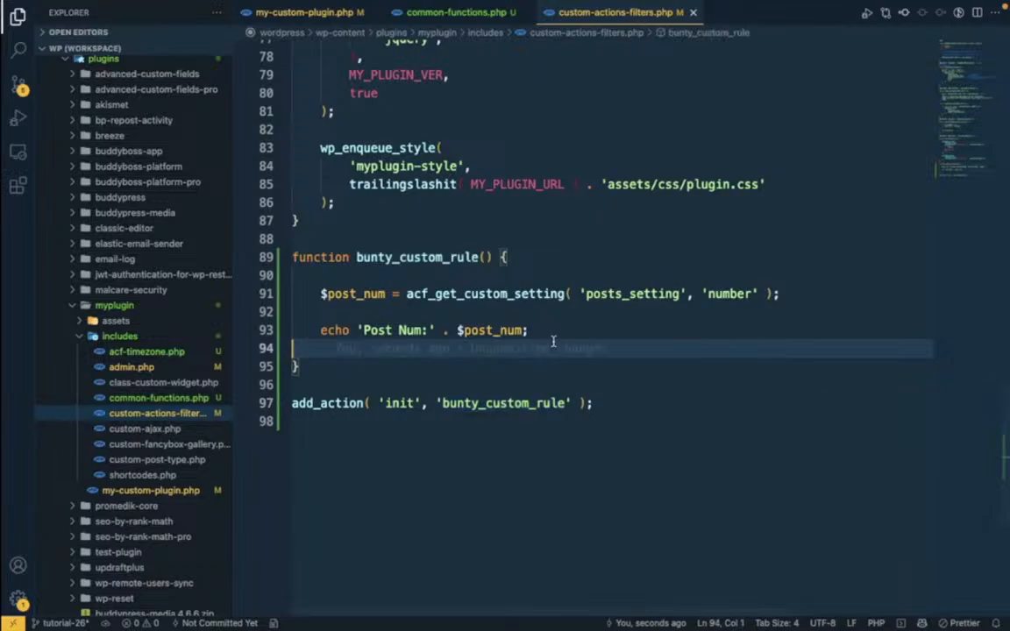
pyautogui.click(552, 331)
pyautogui.press('Return')
pyautogui.press('Return')
pyautogui.press('Return')
pyautogui.write('$')
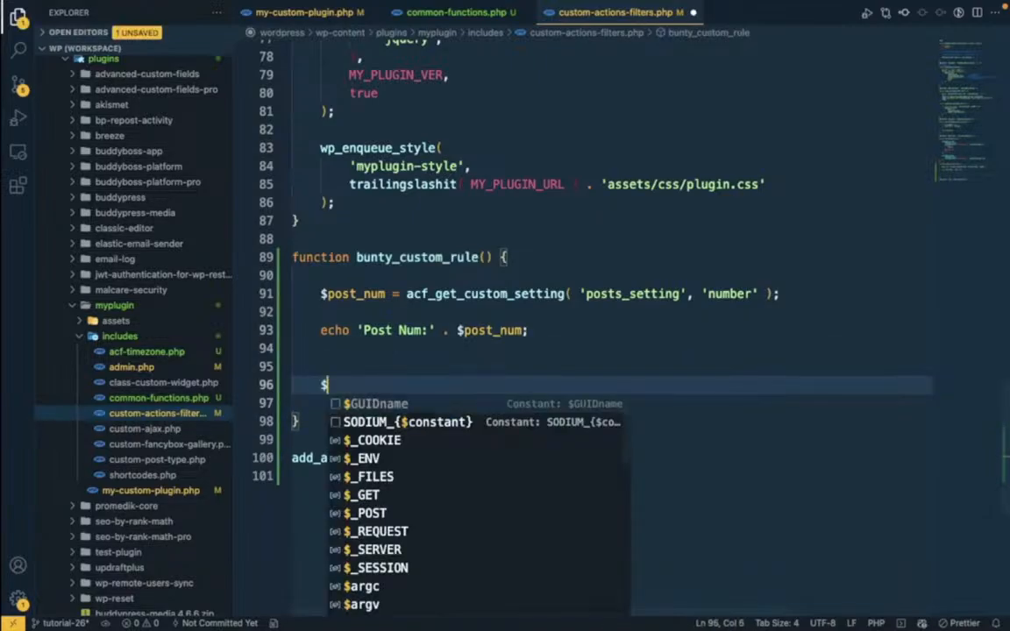
pyautogui.write('lable =')
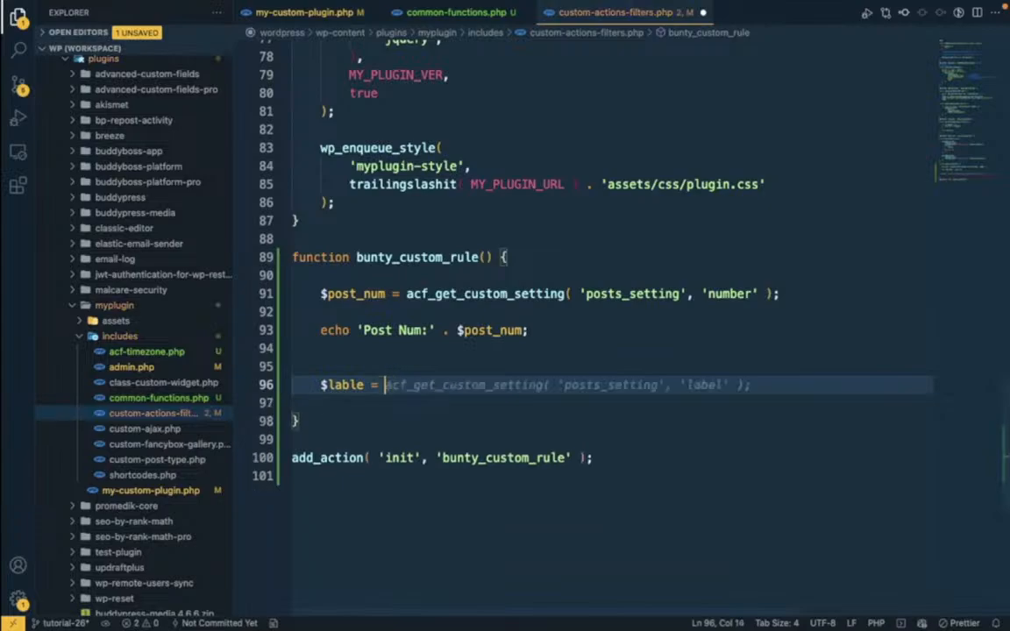
pyautogui.press('Tab')
pyautogui.hotkey('ctrl', 's')
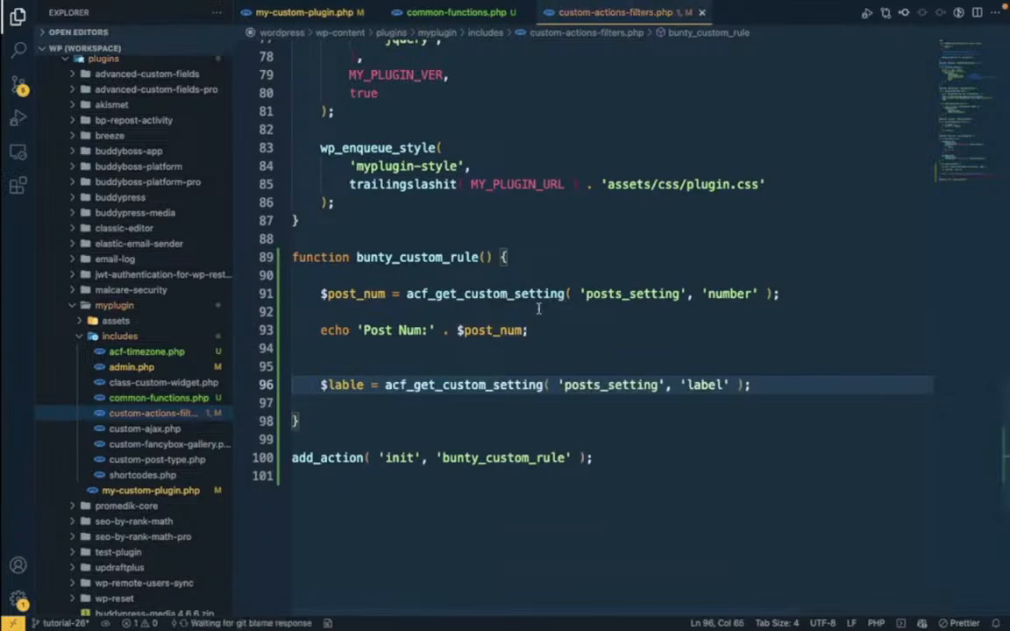
pyautogui.click(607, 395)
pyautogui.doubleClick(648, 384)
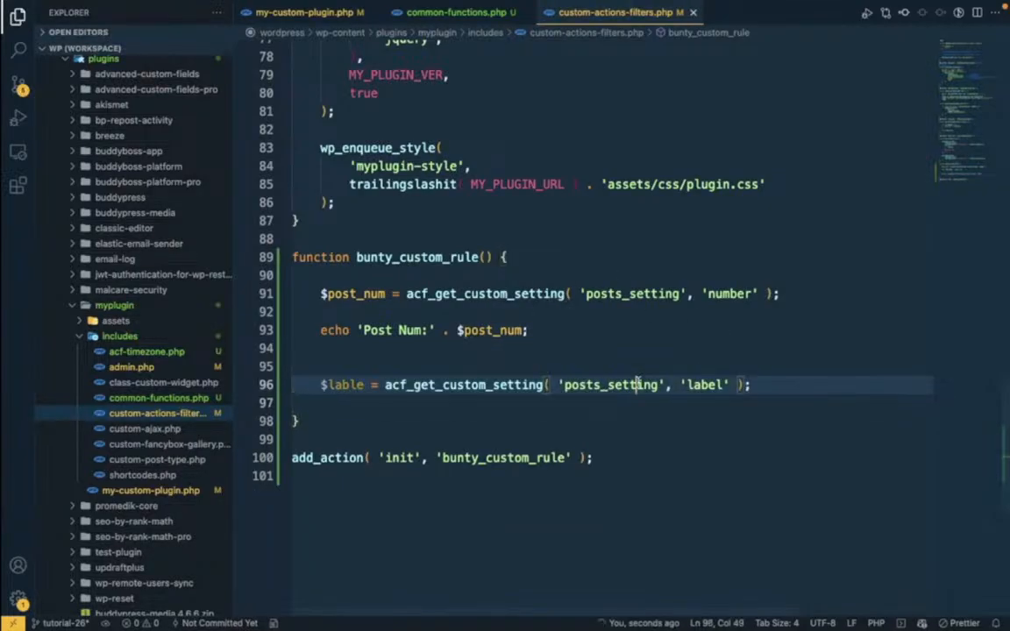
# - Copy the Post Num echo statement below the $lable line, change its text to 'Label:', and save the file
pyautogui.click(320, 333)
pyautogui.hotkey('shift', 'End')
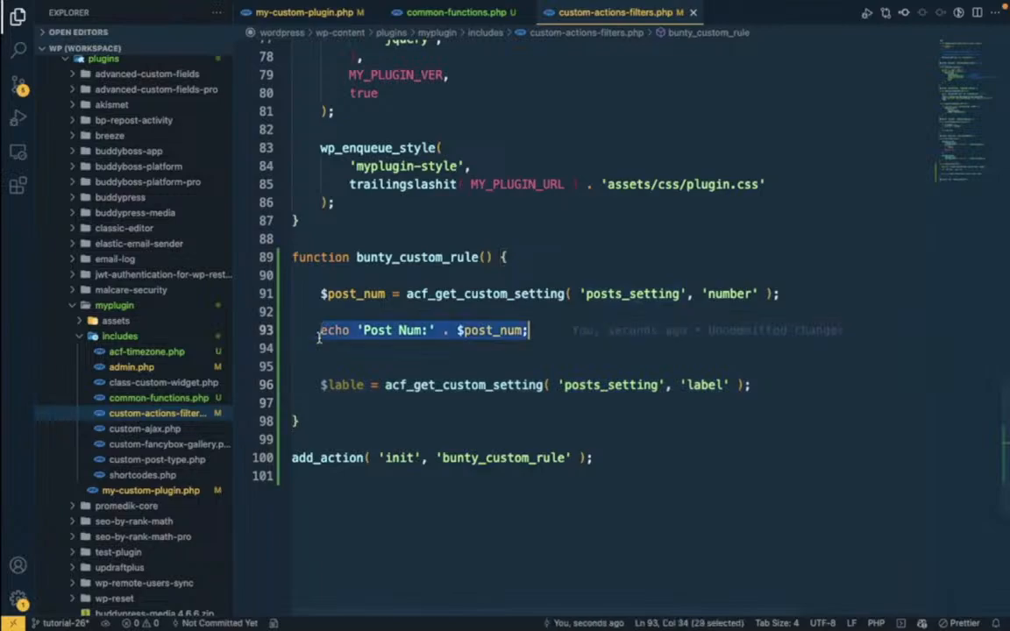
pyautogui.hotkey('ctrl', 'c')
pyautogui.click(771, 384)
pyautogui.press('Return')
pyautogui.press('Return')
pyautogui.hotkey('ctrl', 'v')
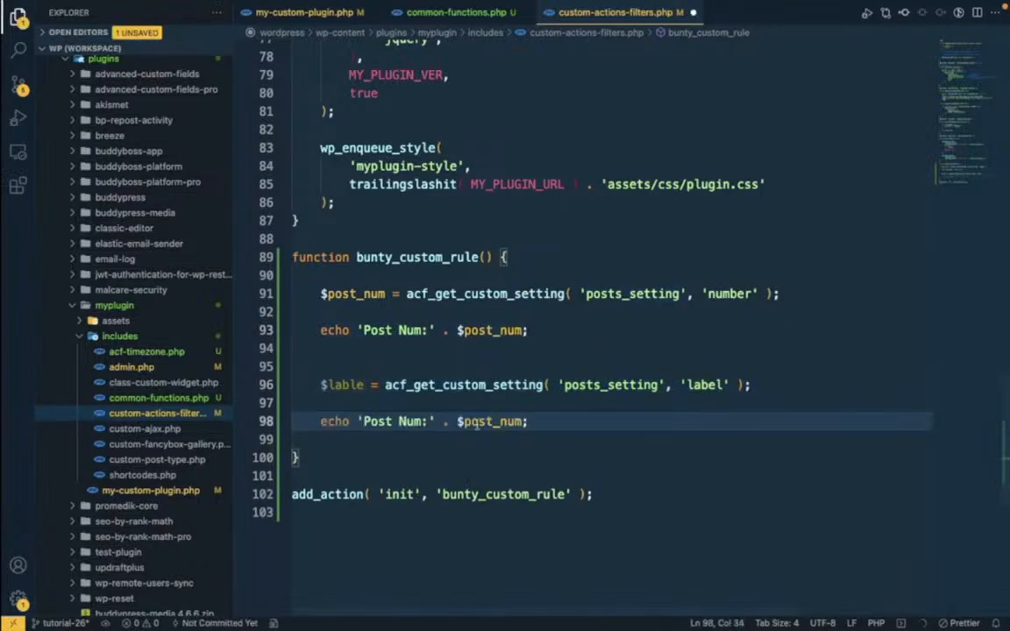
pyautogui.doubleClick(370, 422)
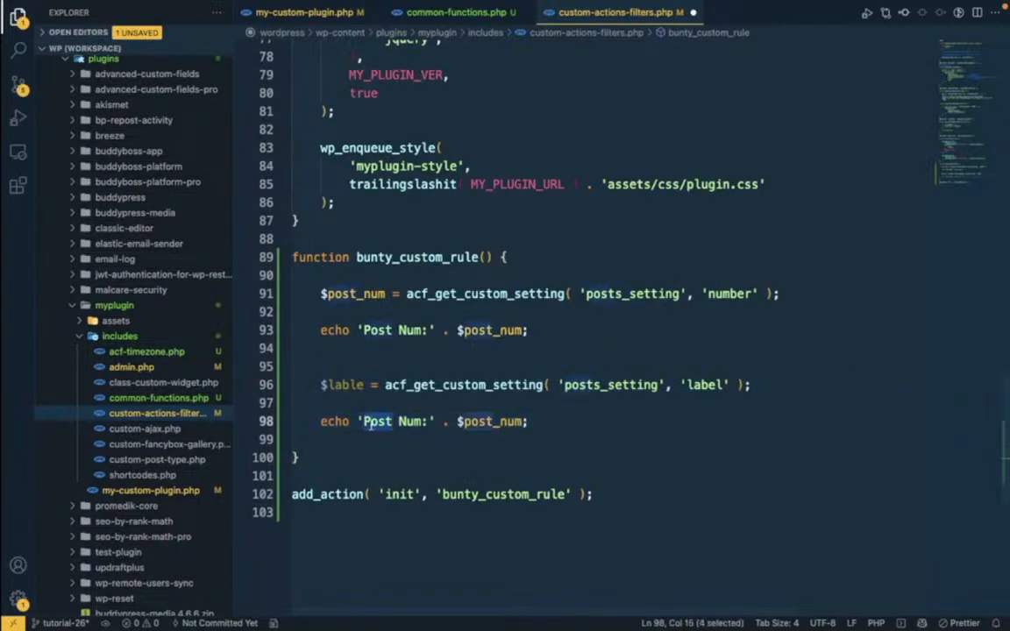
pyautogui.hotkey('shift', 'alt', 'Right')
pyautogui.write('Label')
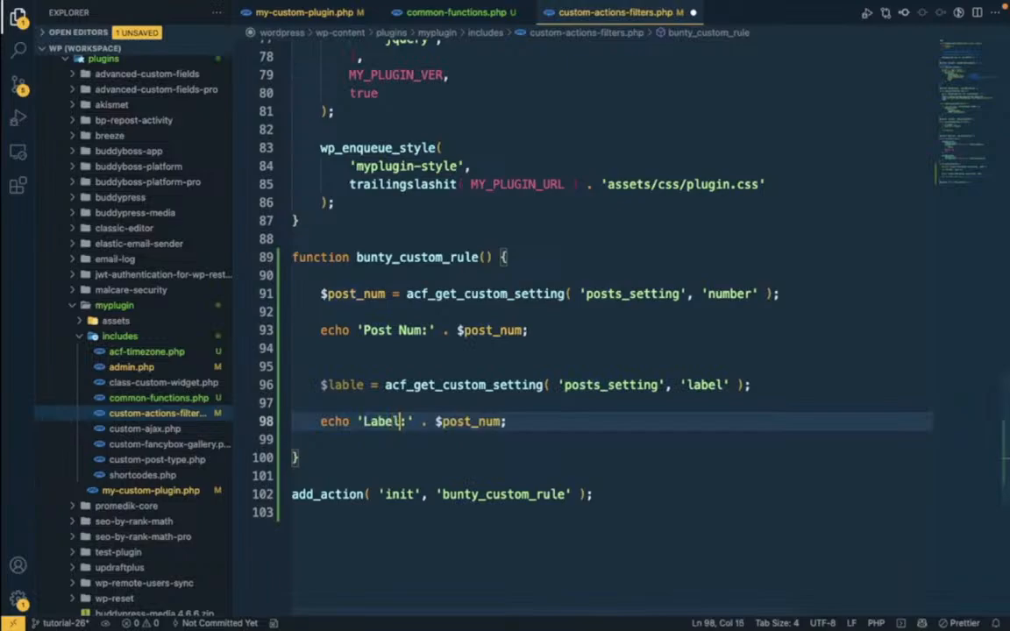
pyautogui.hotkey('ctrl', 's')
# - Replace the variable in the Label echo statement with $lable
pyautogui.doubleClick(338, 385)
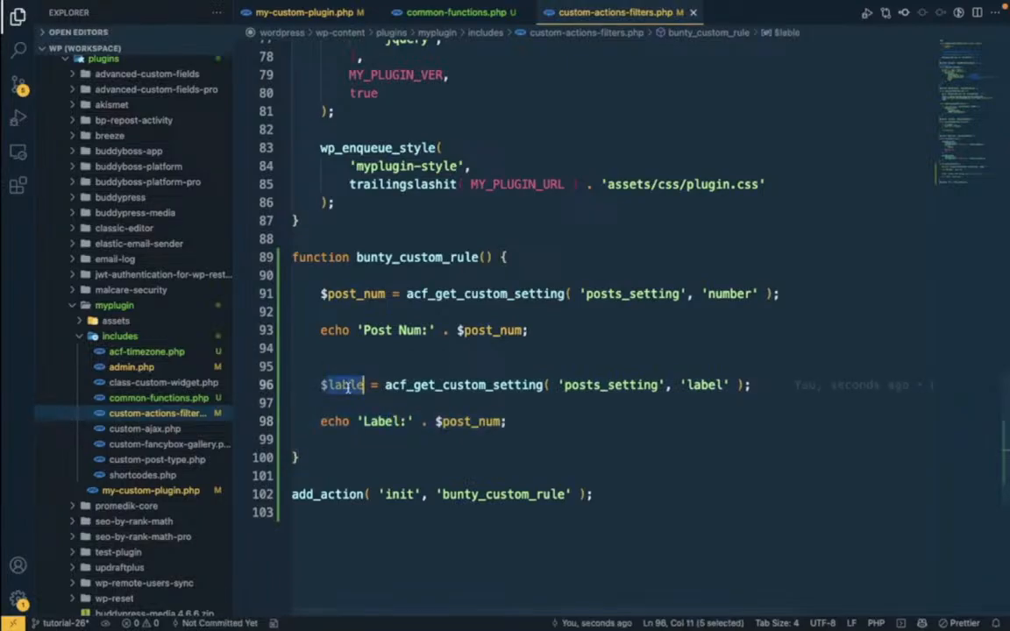
pyautogui.click(457, 422)
pyautogui.doubleClick(456, 422)
pyautogui.hotkey('ctrl', 'v')
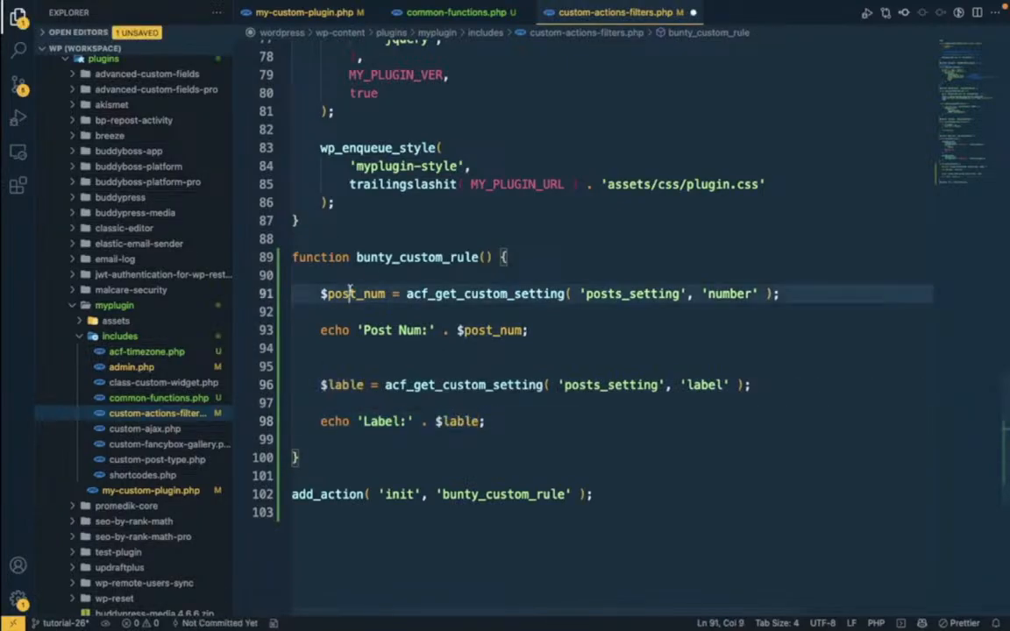
# - Rename both occurrences of $post_num to $num and save custom-actions-filters.php
pyautogui.doubleClick(351, 294)
pyautogui.hotkey('ctrl', 'd')
pyautogui.press('Right')
pyautogui.press('Left')
pyautogui.press('Left')
pyautogui.press('Left')
pyautogui.press('Left')
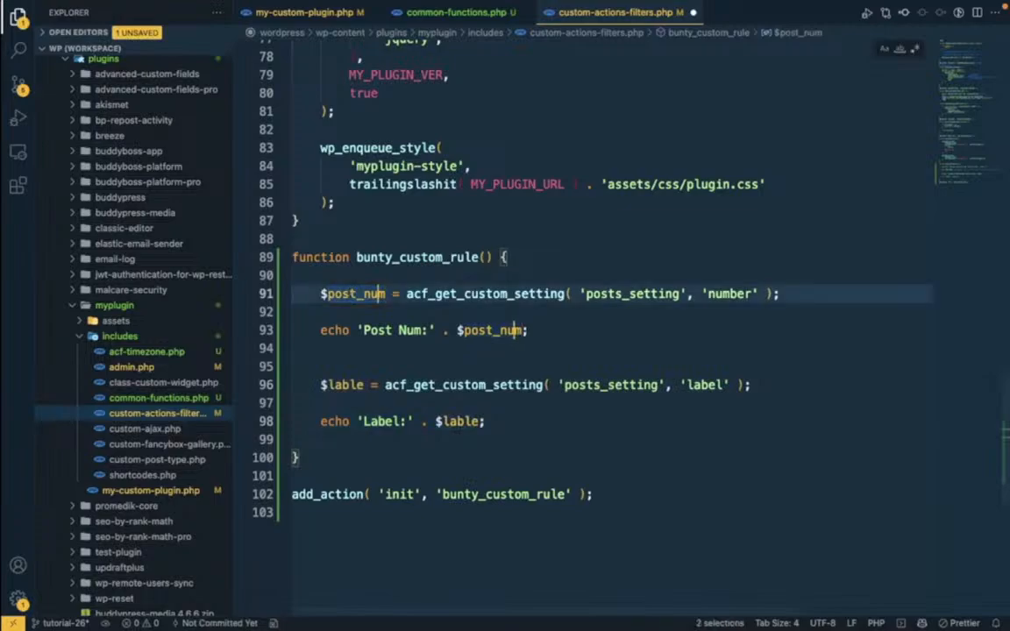
pyautogui.press('BackSpace')
pyautogui.press('BackSpace')
pyautogui.press('BackSpace')
pyautogui.press('BackSpace')
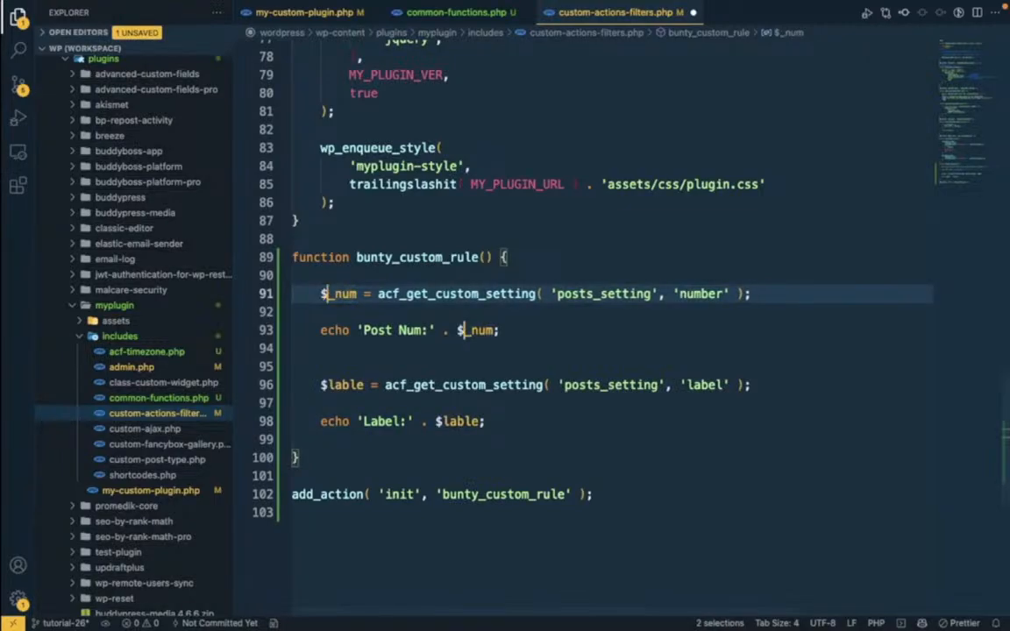
pyautogui.press('Delete')
pyautogui.hotkey('ctrl', 's')
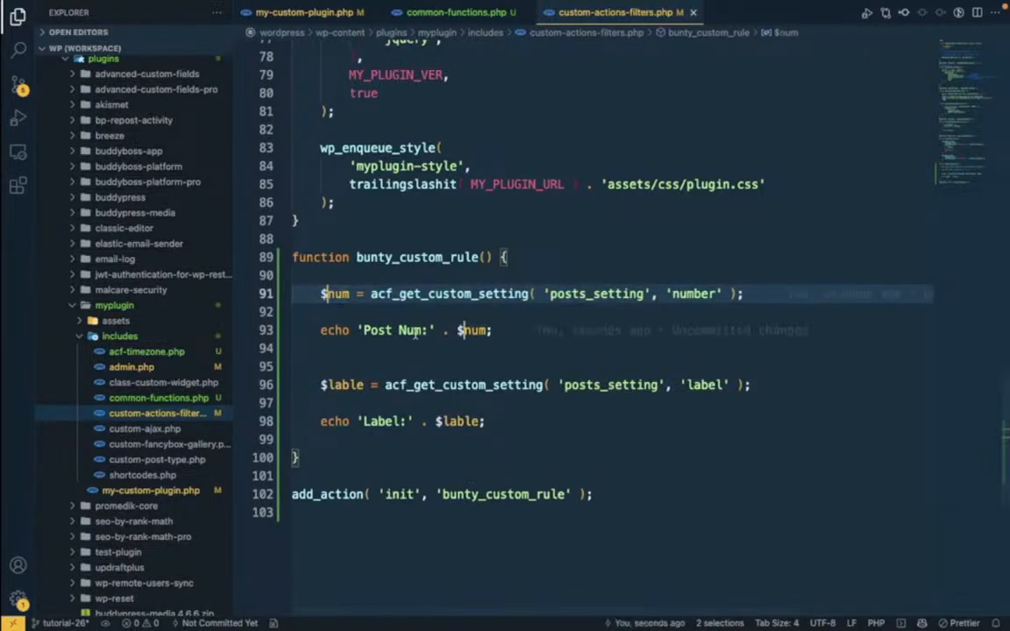
# - Switch to Chrome, reload the site's home page, and check the echoed number and label values
pyautogui.press('super+Tab')
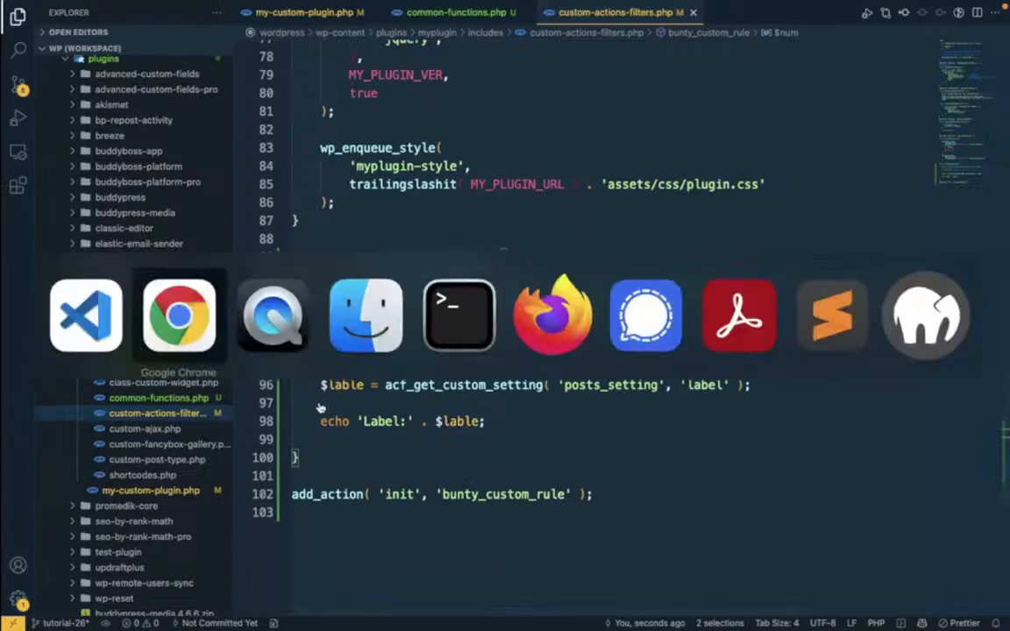
pyautogui.click(385, 16)
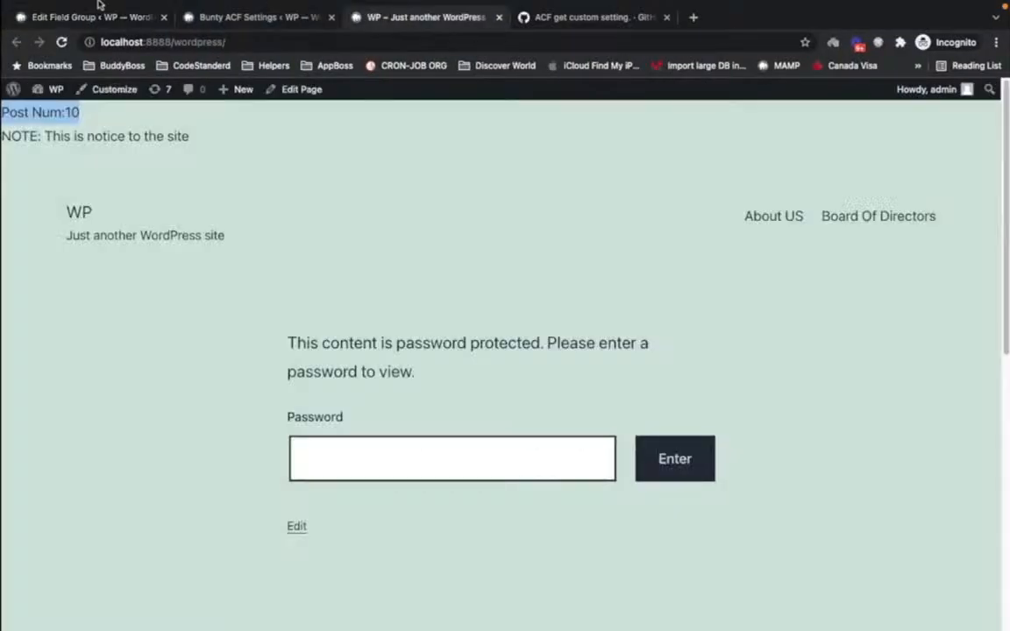
pyautogui.click(64, 42)
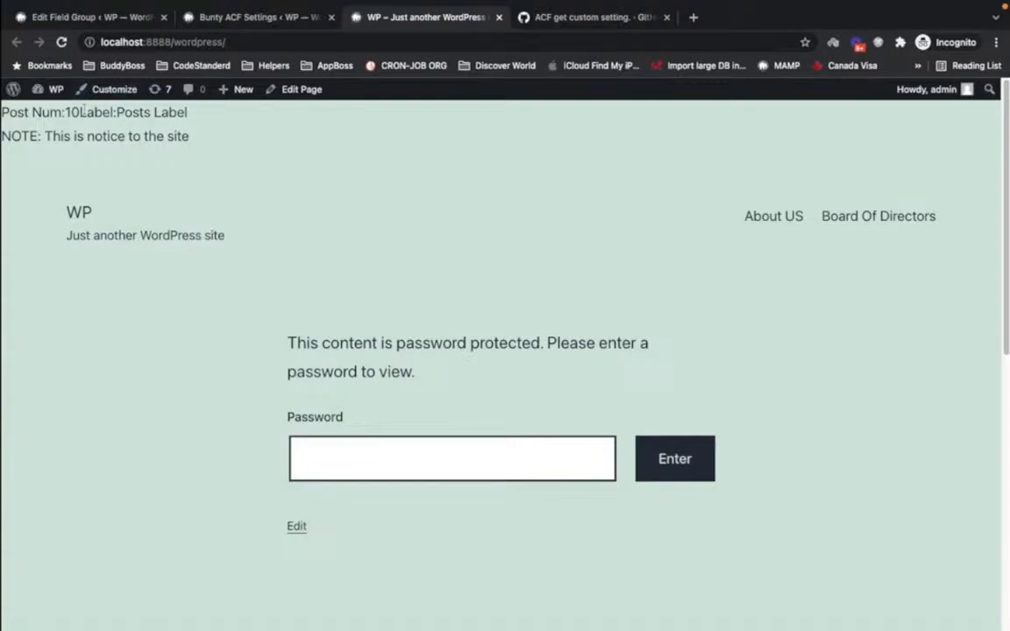
pyautogui.moveTo(80, 113); pyautogui.dragTo(198, 109)
pyautogui.doubleClick(135, 113)
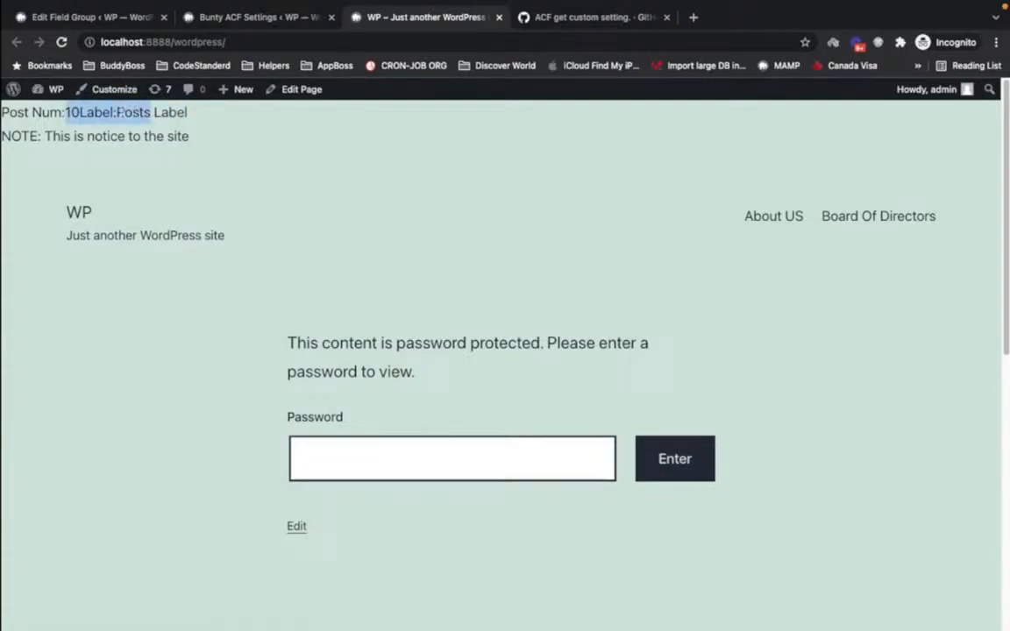
pyautogui.click(122, 112)
# - Switch to Visual Studio Code, insert echo '<br>'; between the Post Num echo and the $lable line, and save the file
pyautogui.press('super+Tab')
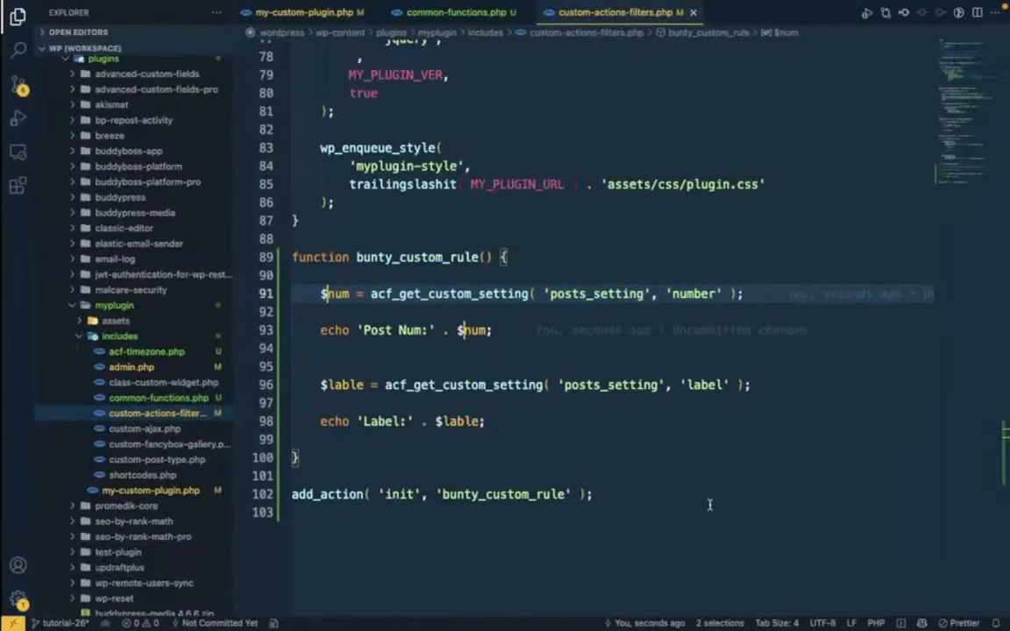
pyautogui.click(469, 364)
pyautogui.press('Up')
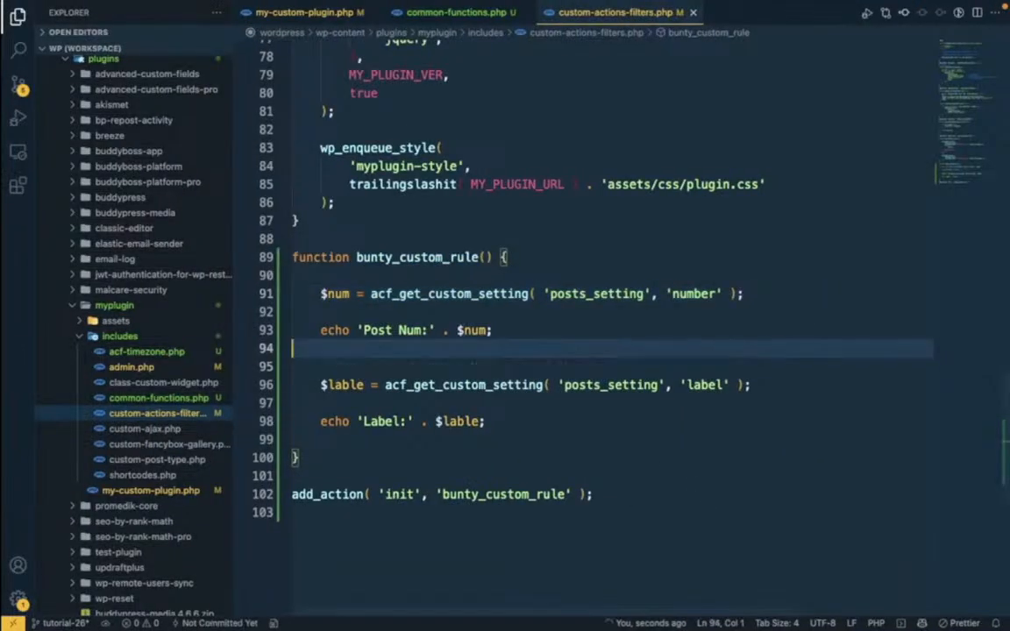
pyautogui.press('Return')
pyautogui.write("echo '<")
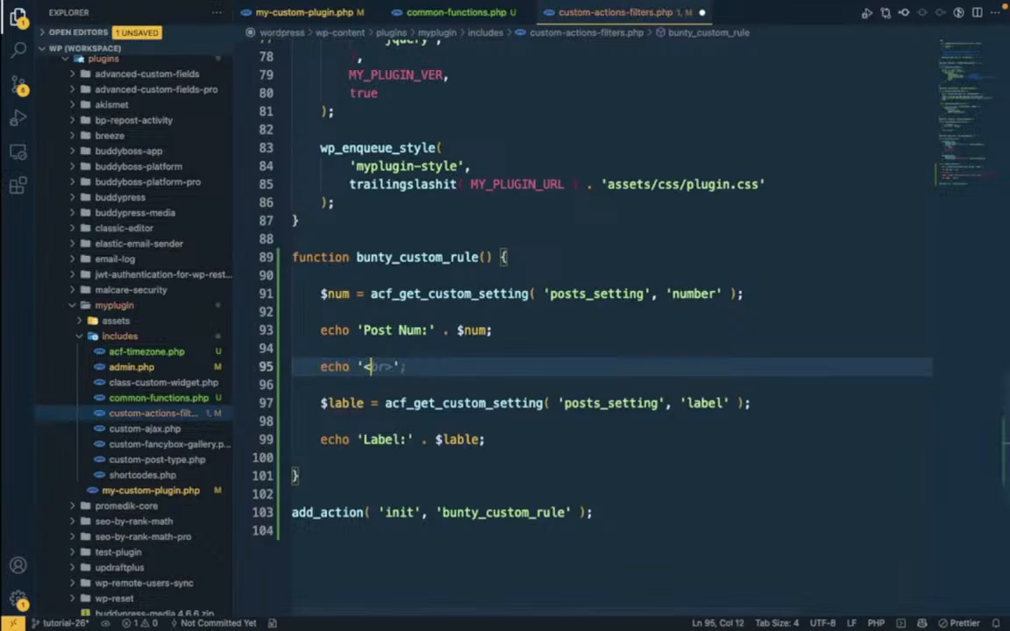
pyautogui.press('Tab')
pyautogui.press('super+s')
# - Switch to Chrome and check the Post Num and Label lines on the reloaded home page
pyautogui.press('super+Tab')
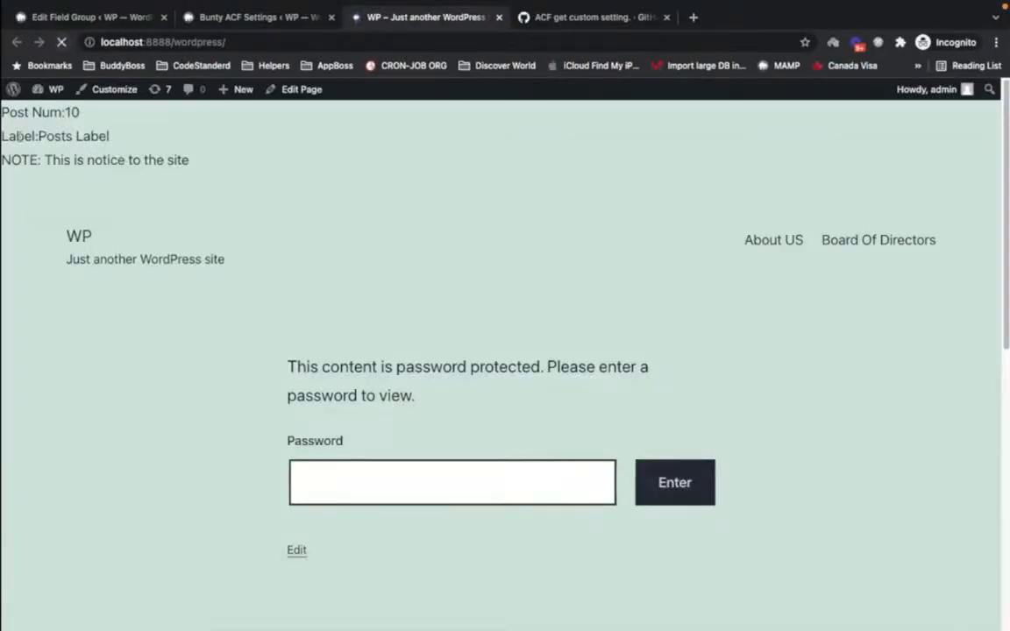
pyautogui.moveTo(2, 136); pyautogui.dragTo(193, 133)
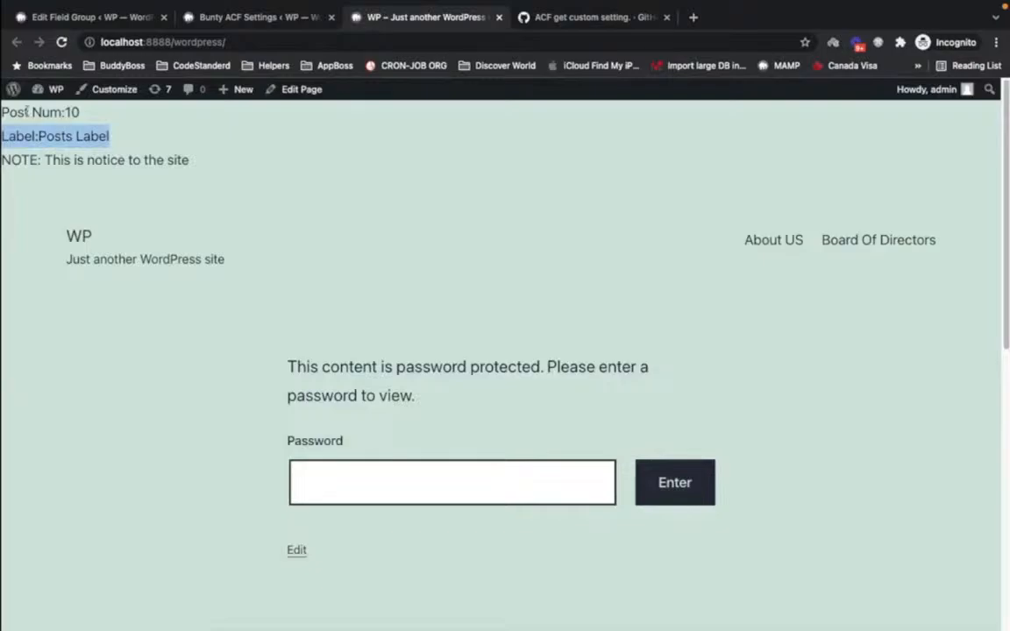
pyautogui.tripleClick(27, 111)
# - In the Global Setting field group, collapse Posts Setting and copy the Books Setting field's name, books_setting
pyautogui.click(134, 17)
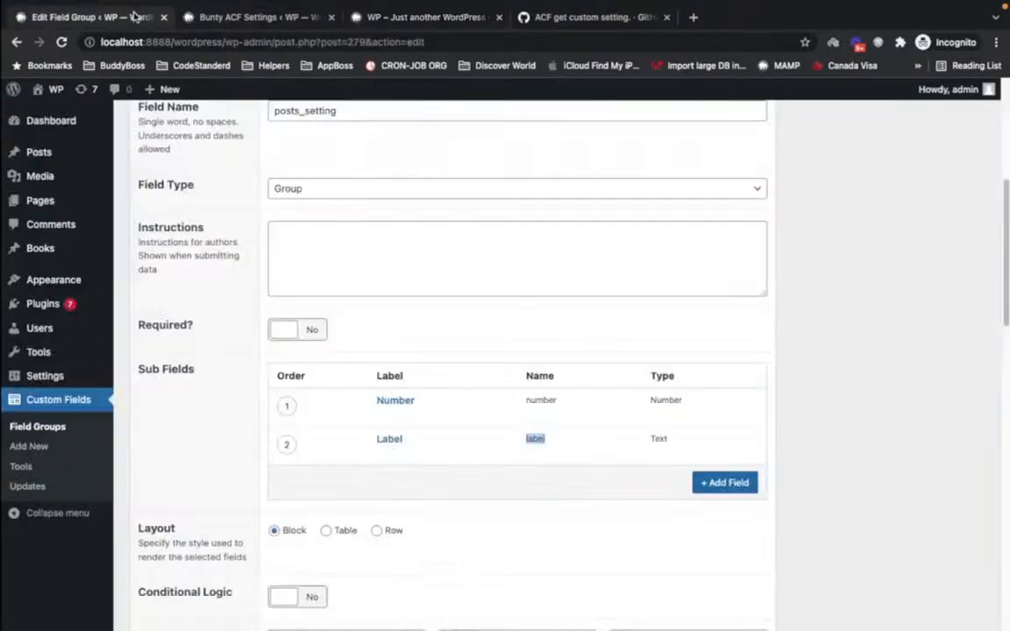
pyautogui.scroll(5, 307, 288)
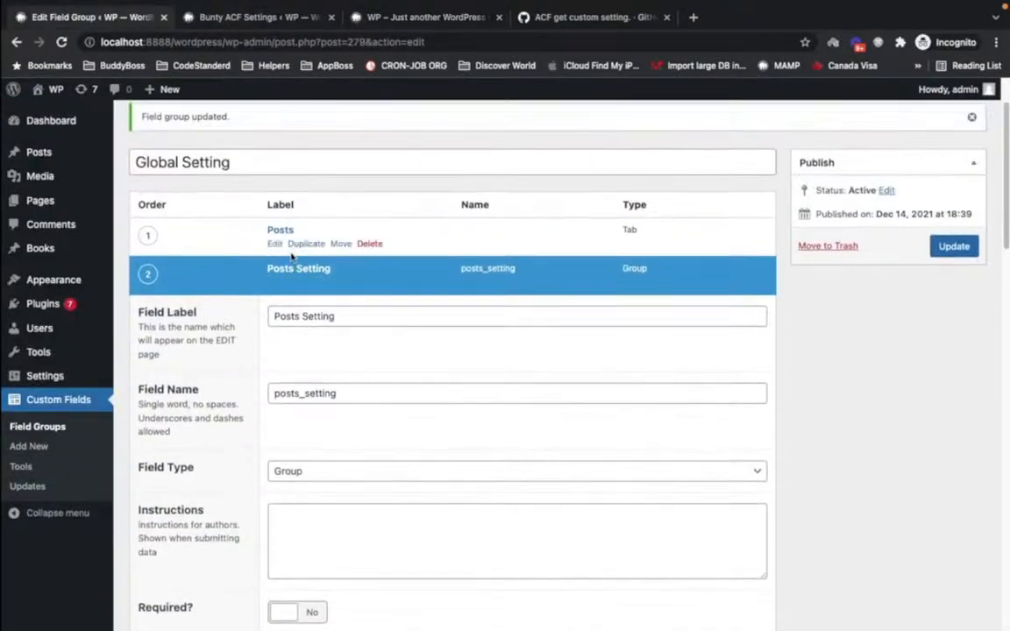
pyautogui.click(290, 272)
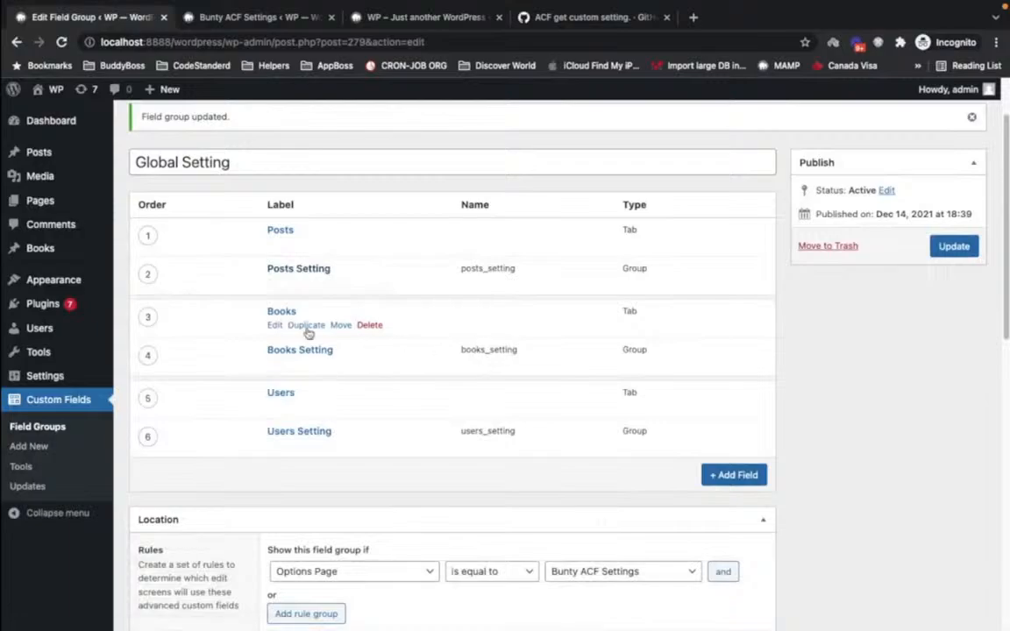
pyautogui.doubleClick(488, 349)
pyautogui.press('super+c')
# - Switch to Visual Studio Code and replace posts_setting with books_setting in both acf_get_custom_setting calls
pyautogui.press('super+Tab')
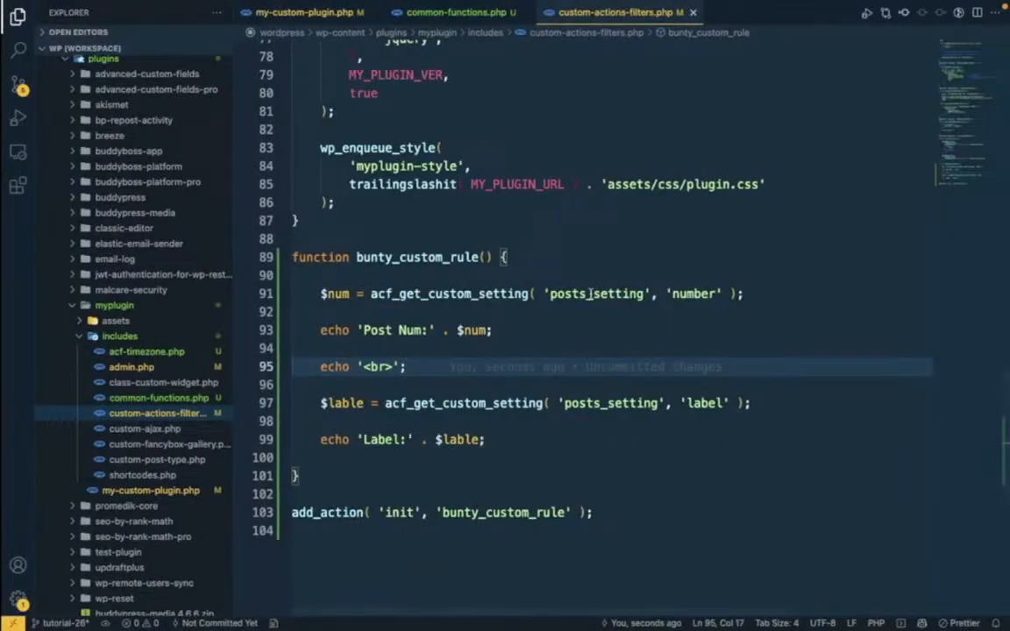
pyautogui.doubleClick(591, 294)
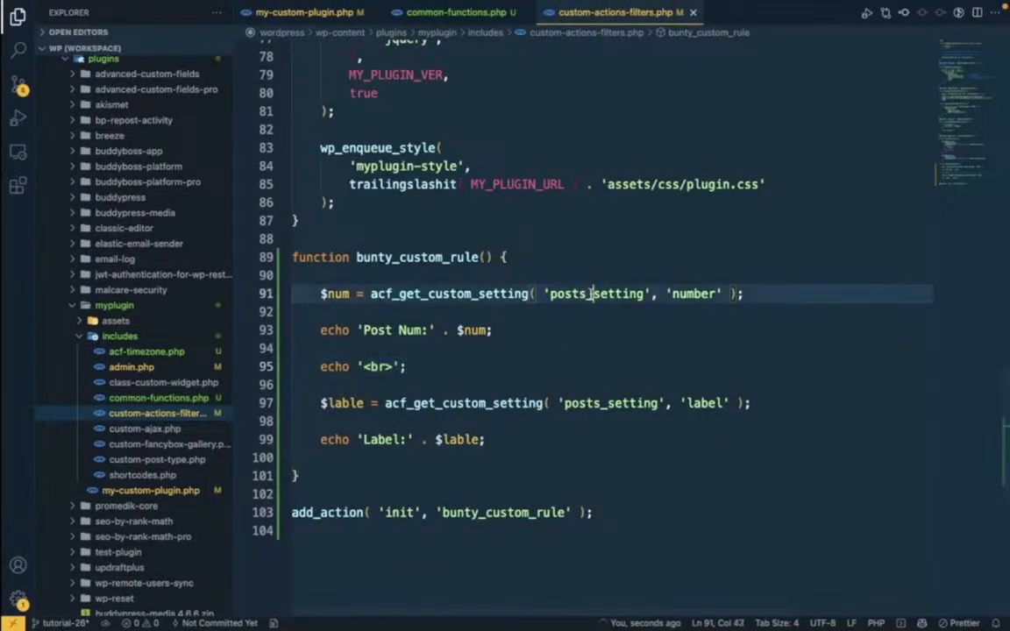
pyautogui.press('super+d')
pyautogui.press('super+v')
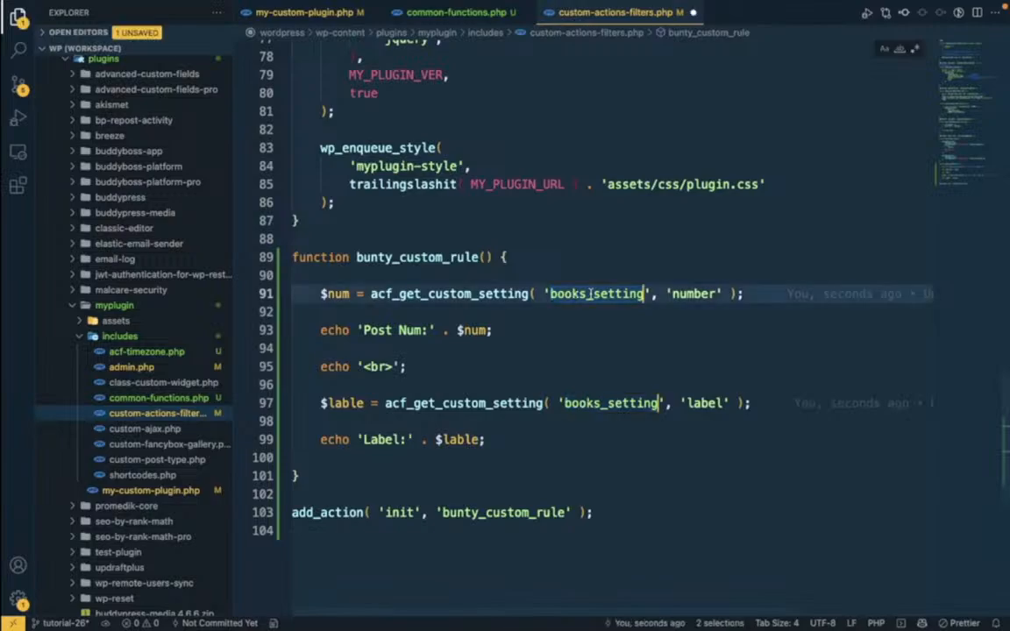
# - Switch to Chrome, reload the site's home page, and check the Post Num and Label lines
pyautogui.press('super+Tab')
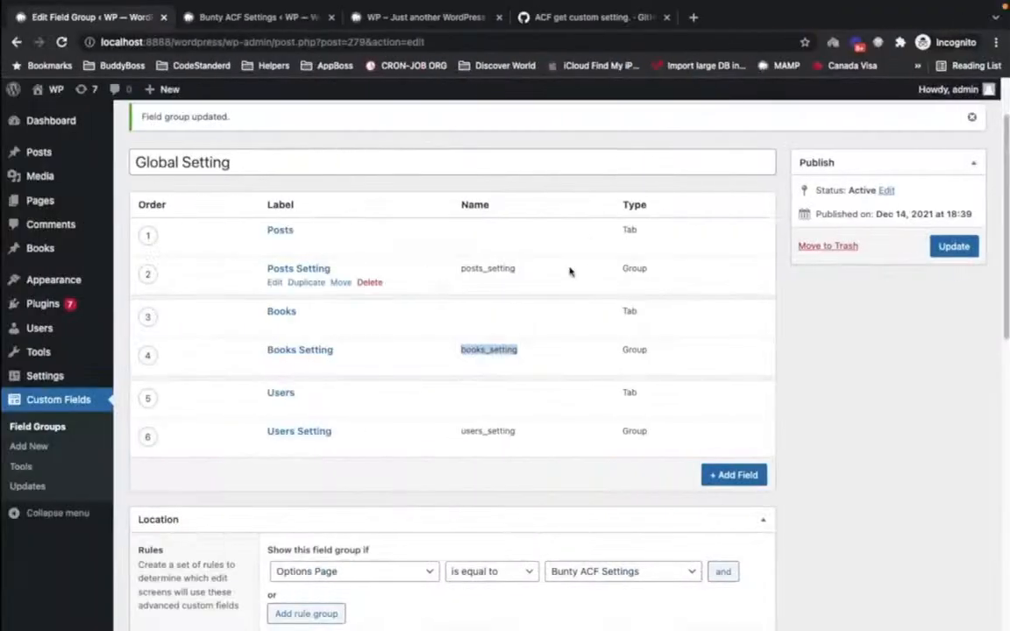
pyautogui.click(372, 27)
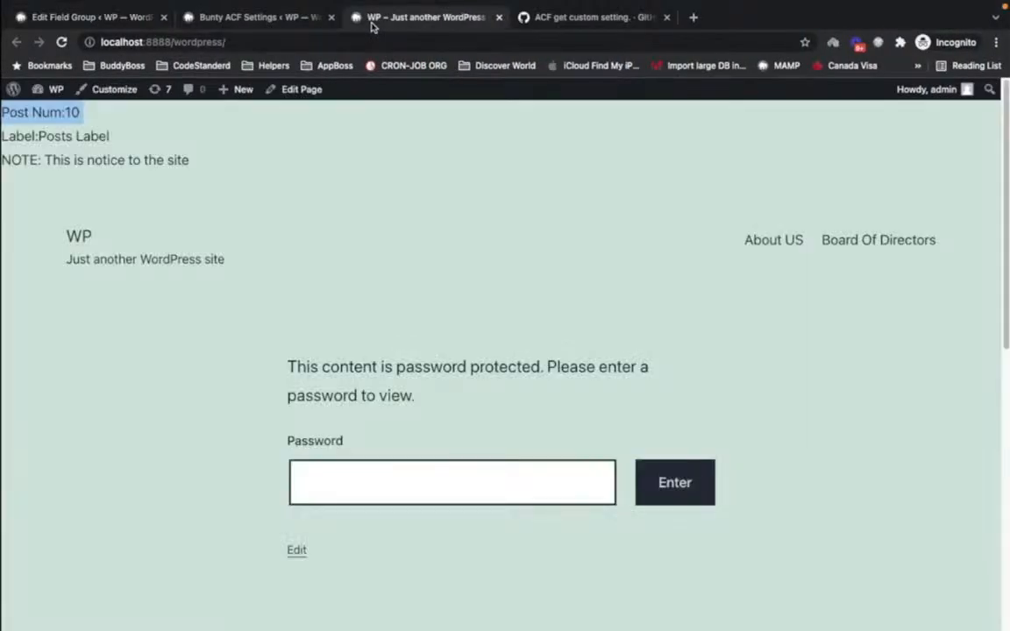
pyautogui.click(63, 43)
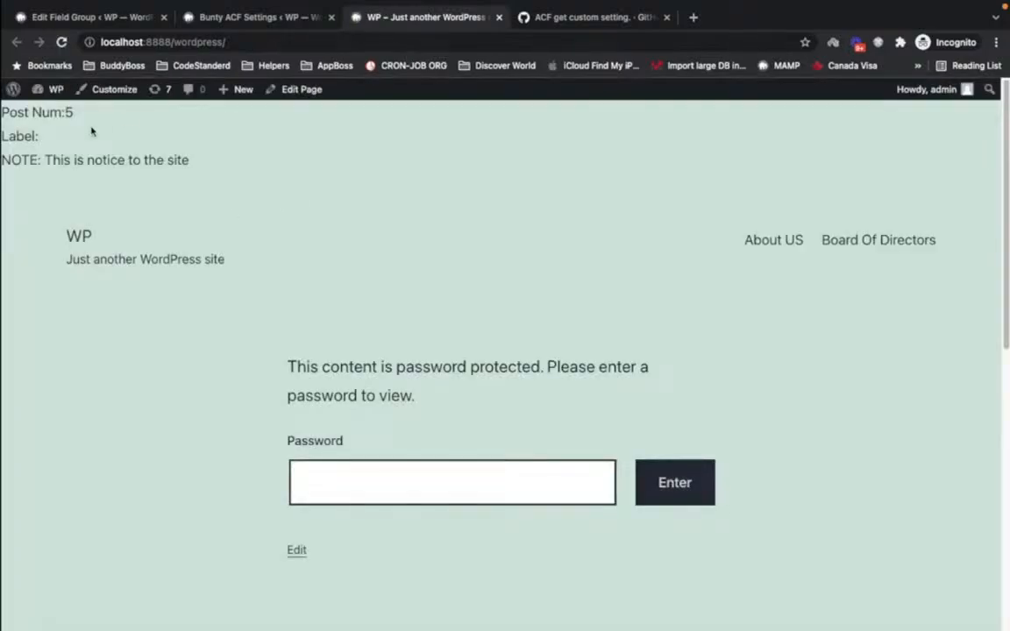
pyautogui.doubleClick(43, 137)
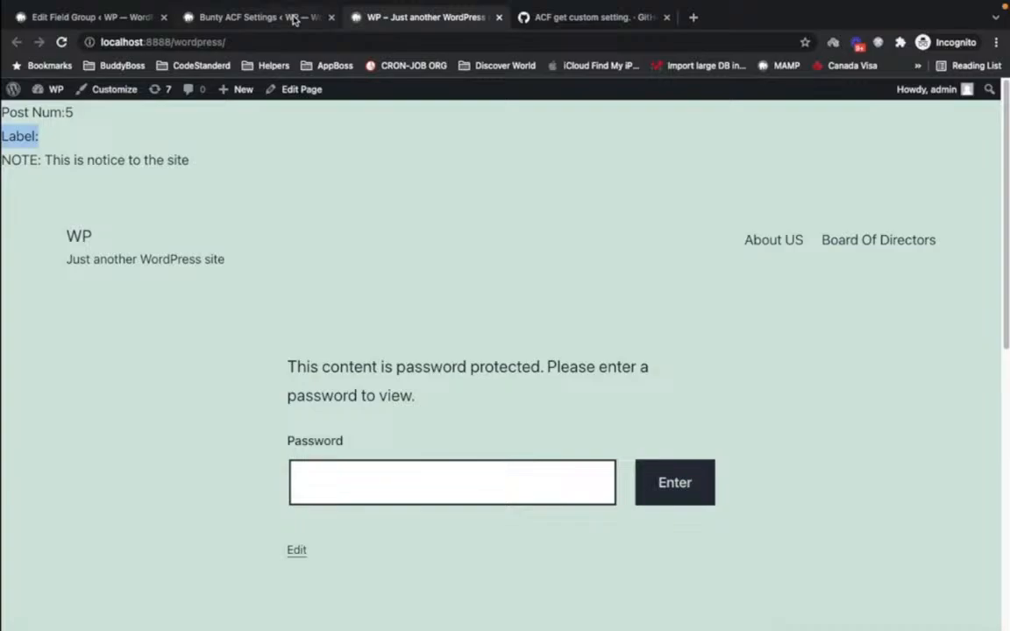
# - On the Bunty ACF Settings page, show the Books settings, check the Lable value, and update the options
pyautogui.click(295, 17)
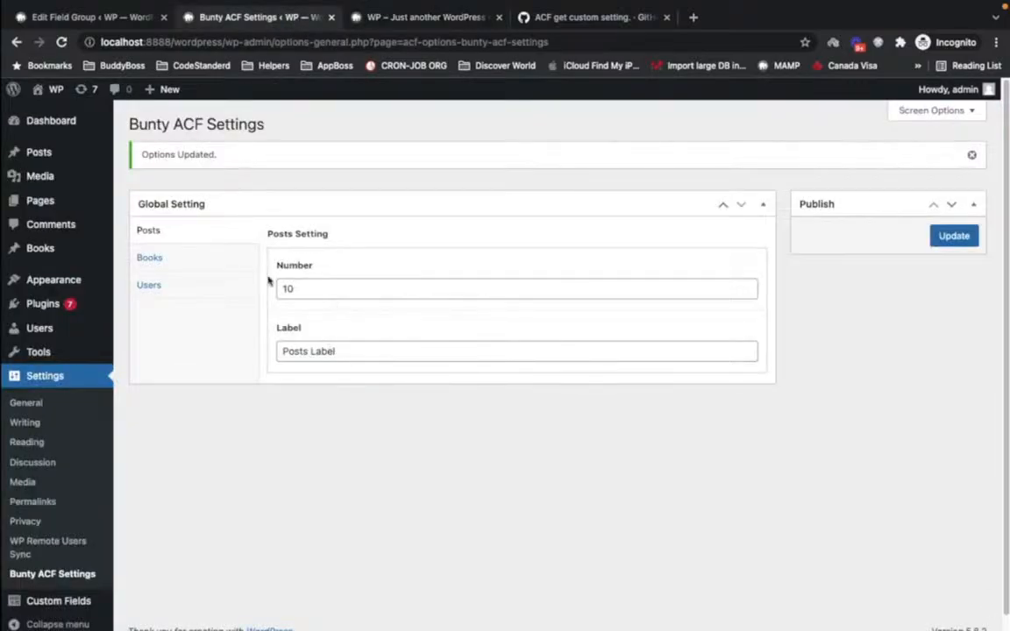
pyautogui.click(217, 263)
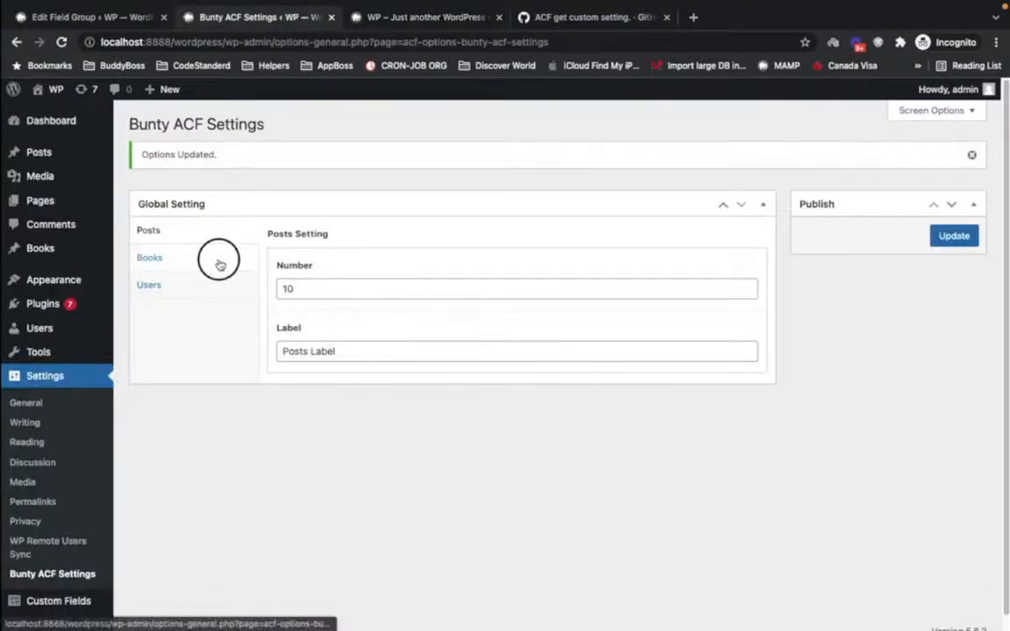
pyautogui.doubleClick(361, 350)
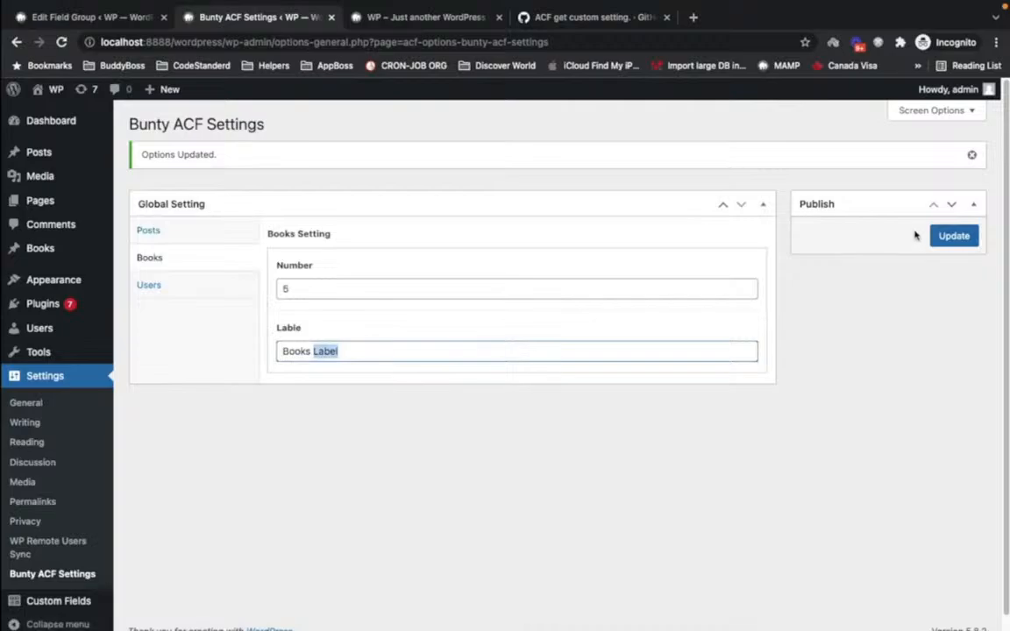
pyautogui.click(951, 235)
# - Reload the home page to recheck the Label line, and return to the Global Setting field group
pyautogui.click(380, 18)
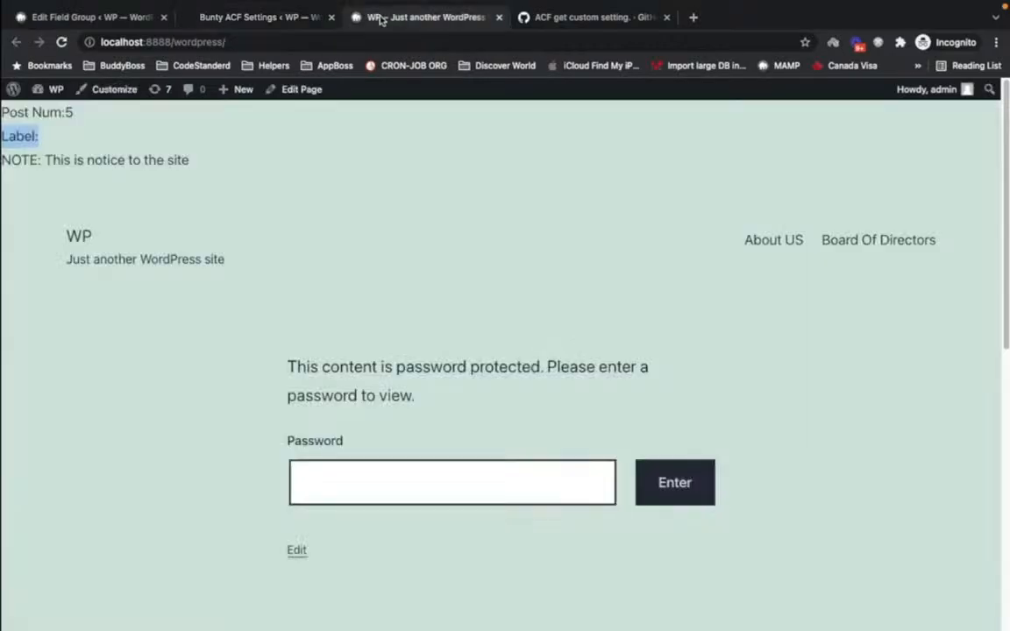
pyautogui.click(193, 125)
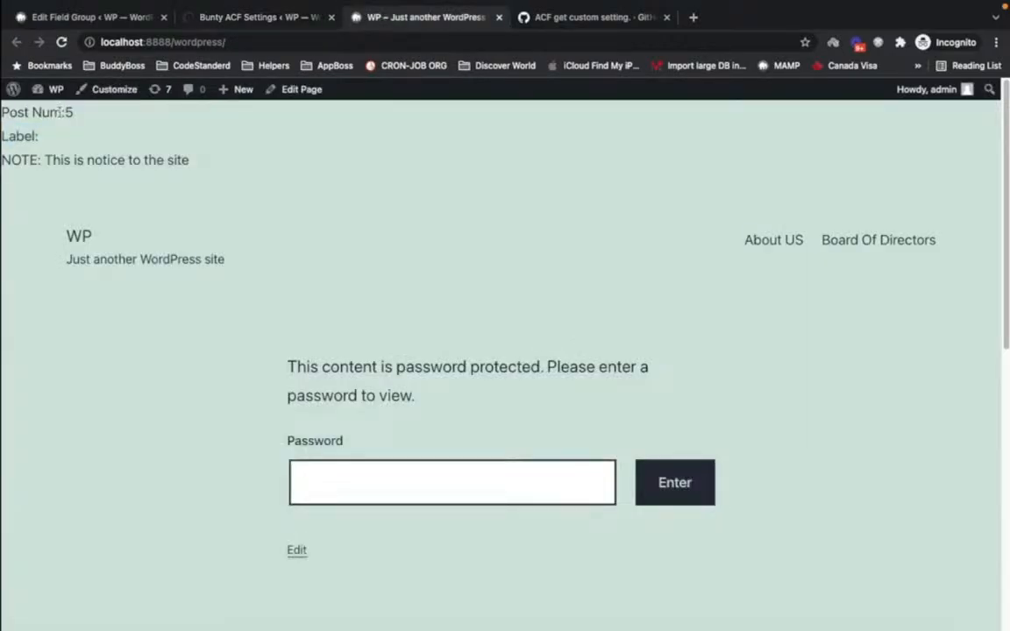
pyautogui.press('super+r')
pyautogui.click(252, 16)
pyautogui.click(112, 15)
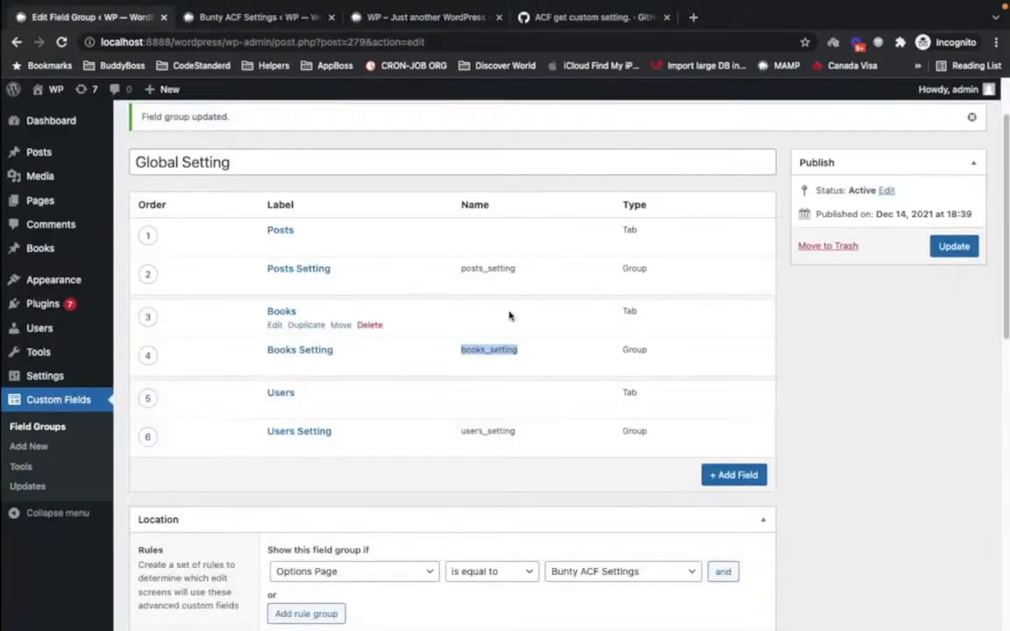
# - Switch to Visual Studio Code, change the echoed strings to 'Num: ' and 'Label: ' in bunty_custom_rule, and save the file
pyautogui.press('super+Tab')
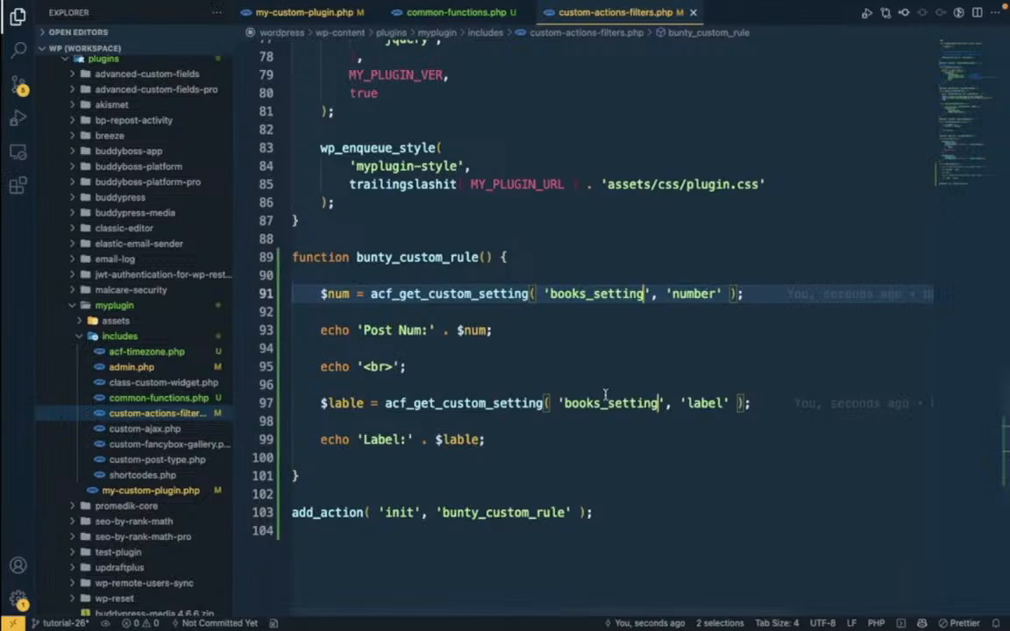
pyautogui.doubleClick(603, 404)
pyautogui.doubleClick(704, 404)
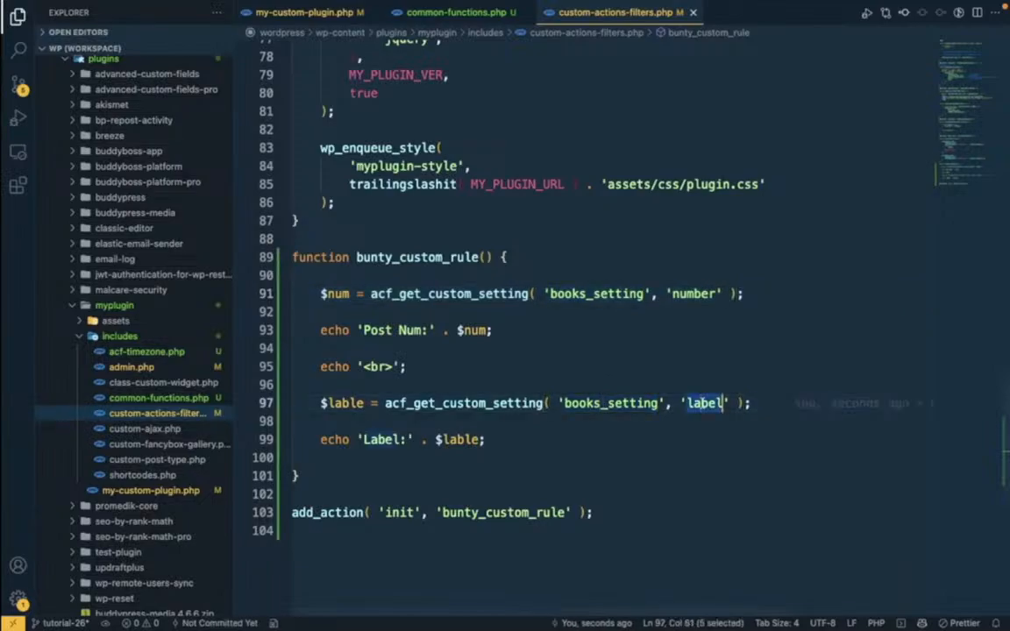
pyautogui.doubleClick(348, 403)
pyautogui.press('super+c')
pyautogui.doubleClick(375, 332)
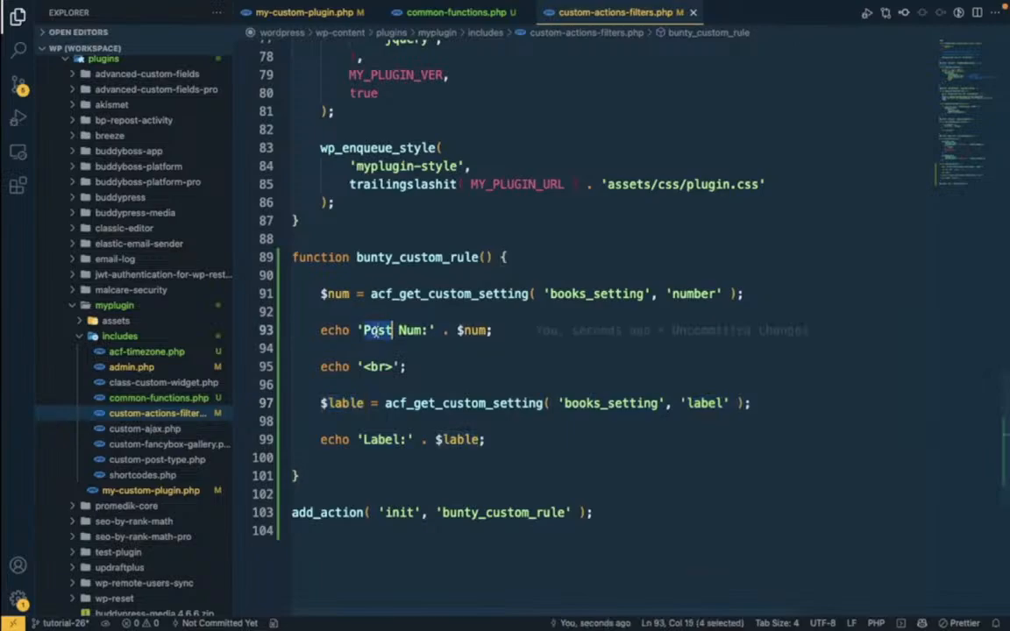
pyautogui.press('BackSpace')
pyautogui.press('Delete')
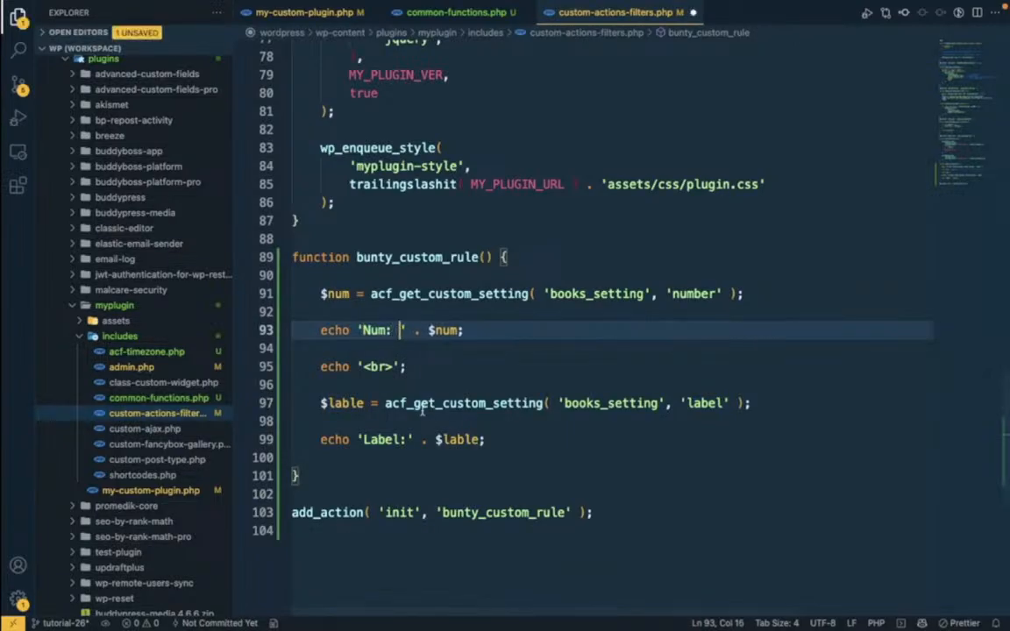
pyautogui.click(409, 439)
pyautogui.hotkey('ctrl', 's')
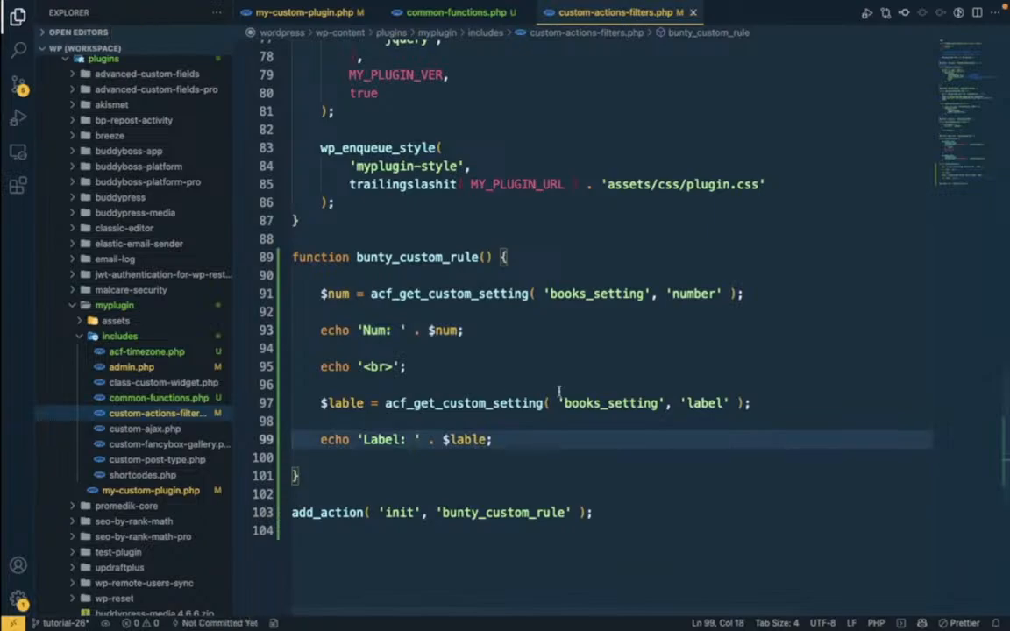
# - Select the 'label' argument in the $lable call, and in Chrome expand Books Setting and copy its second sub field's name, lable
pyautogui.doubleClick(595, 404)
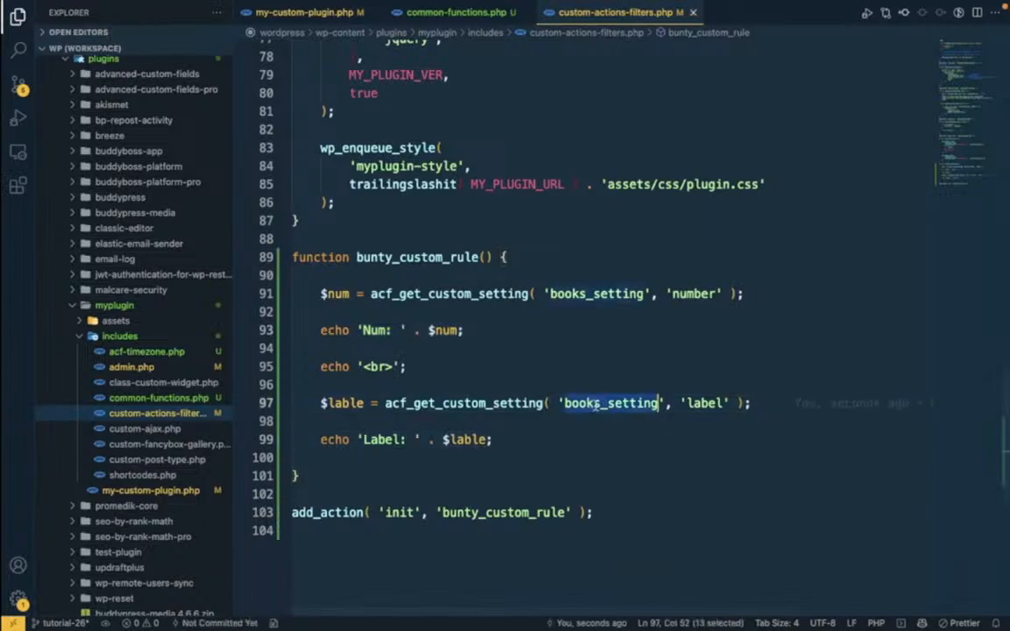
pyautogui.doubleClick(707, 403)
pyautogui.hotkey('ctrl', 'Left')
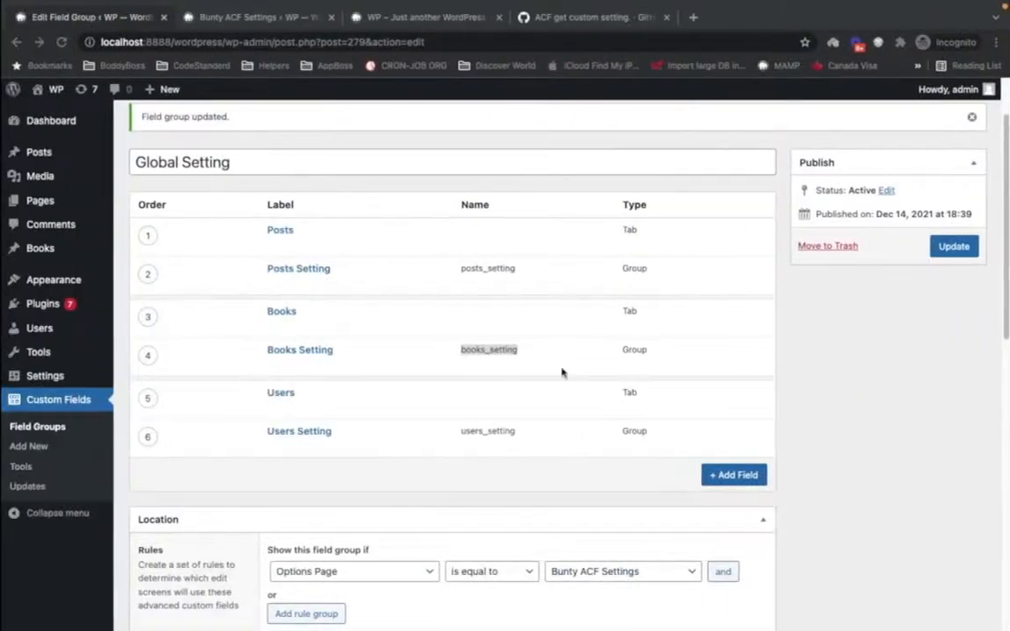
pyautogui.click(275, 359)
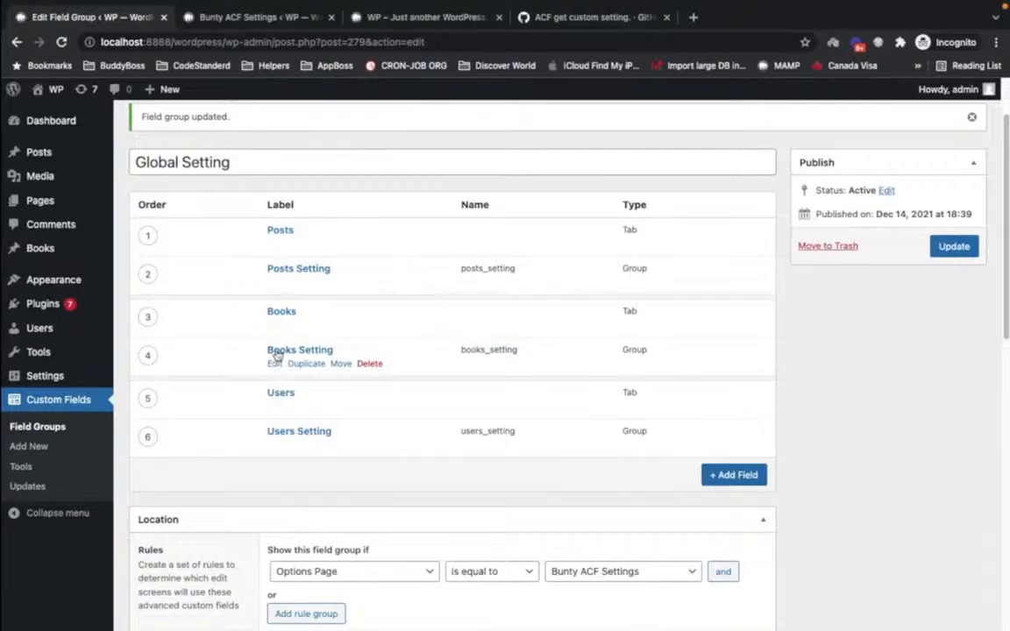
pyautogui.click(276, 353)
pyautogui.scroll(-5, 450, 406)
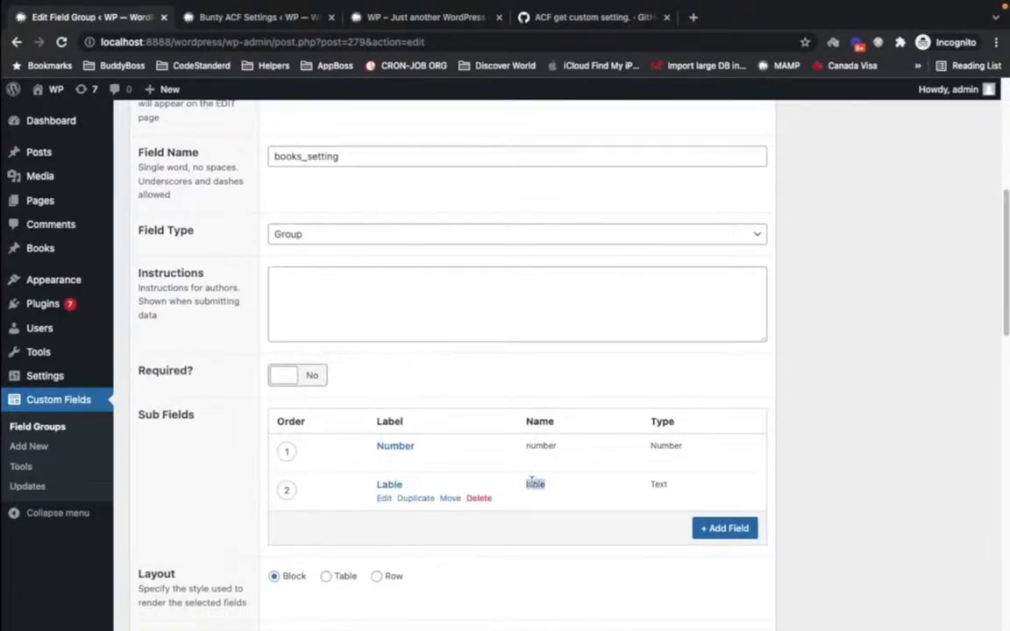
# - Switch to Visual Studio Code, replace the selected 'label' argument with lable, and save the file
pyautogui.hotkey('ctrl', 'Right')
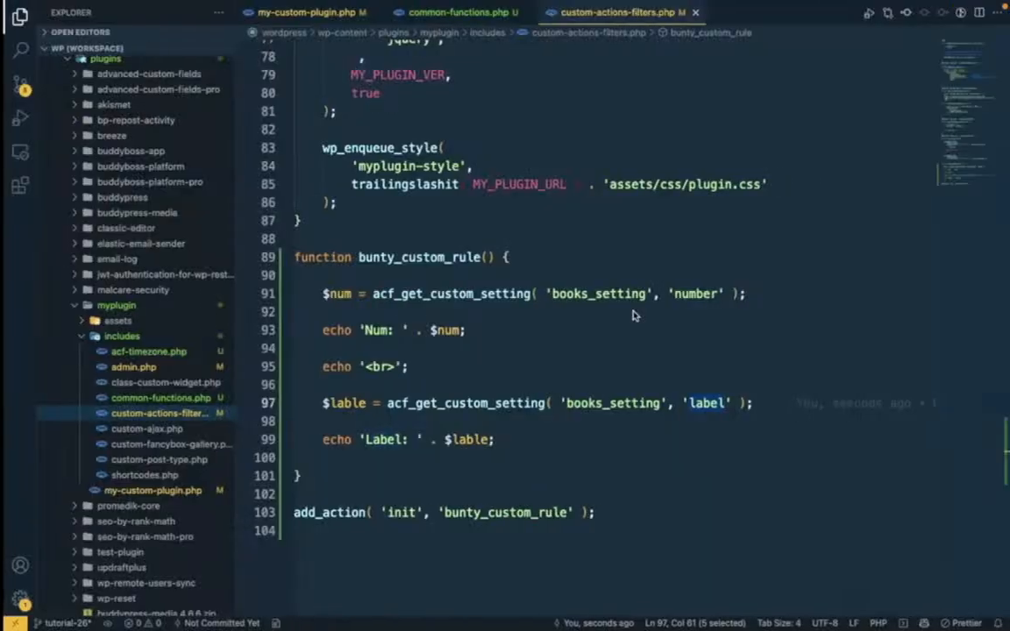
pyautogui.press('super+v')
pyautogui.press('super+s')
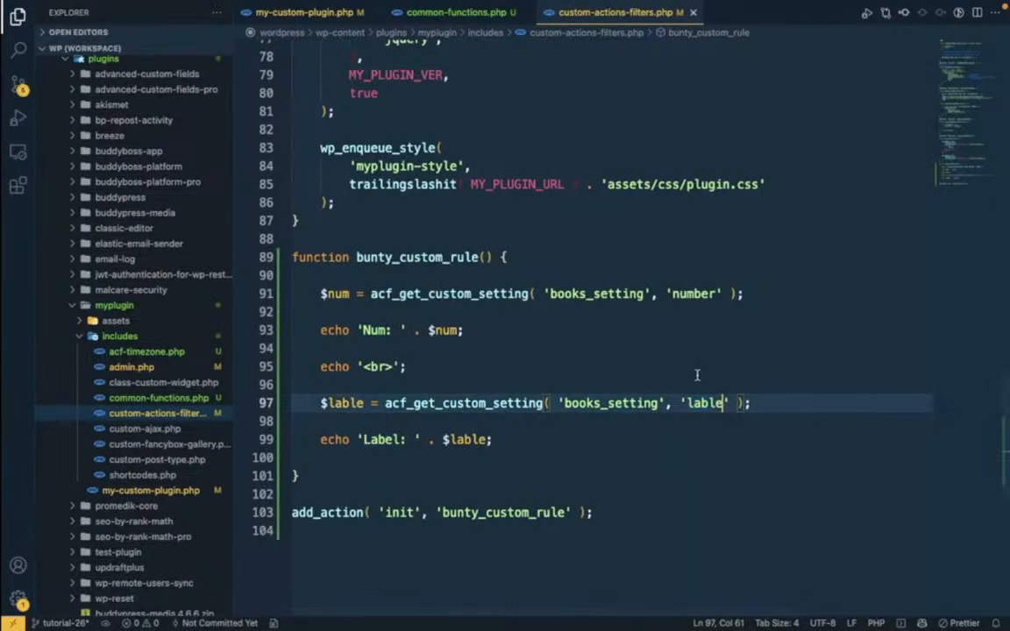
# - Switch to Chrome, reload the home page, and check the Books values in the Num and Label lines
pyautogui.press('super+Tab')
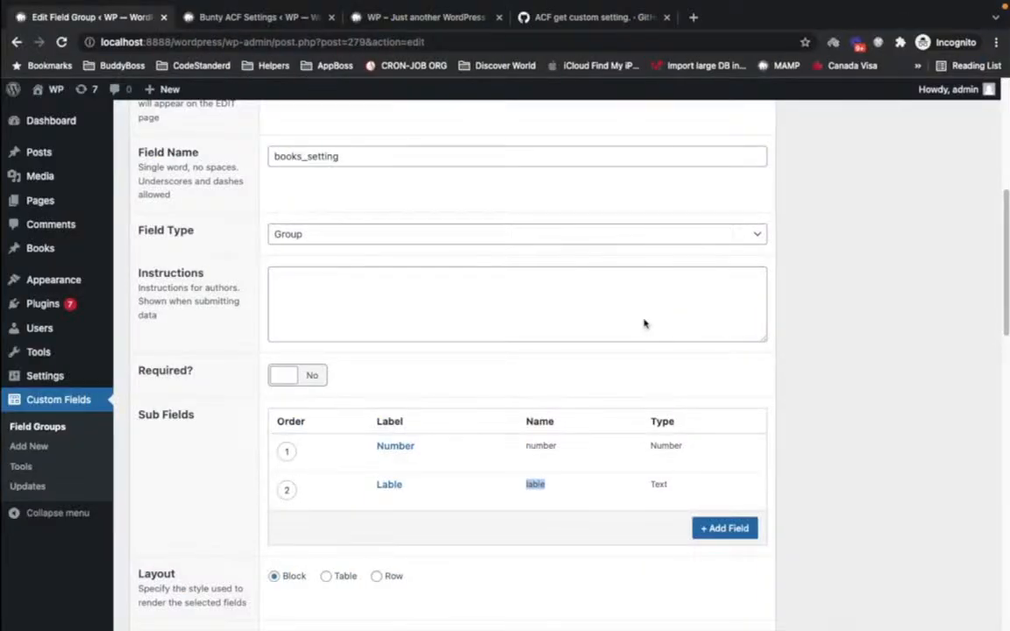
pyautogui.click(255, 16)
pyautogui.click(399, 17)
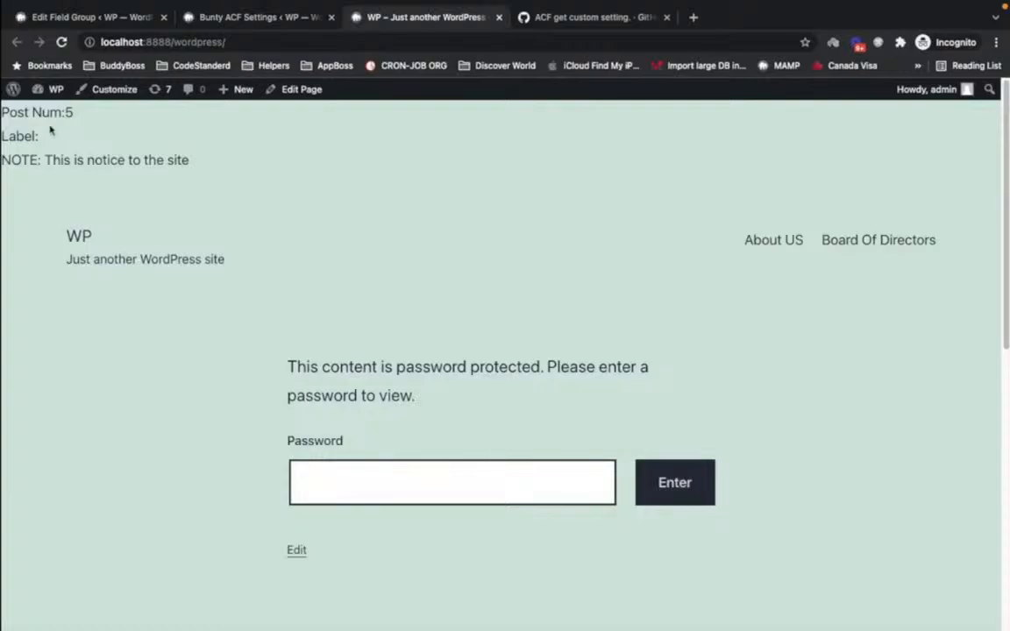
pyautogui.click(61, 44)
pyautogui.moveTo(40, 134); pyautogui.dragTo(198, 127)
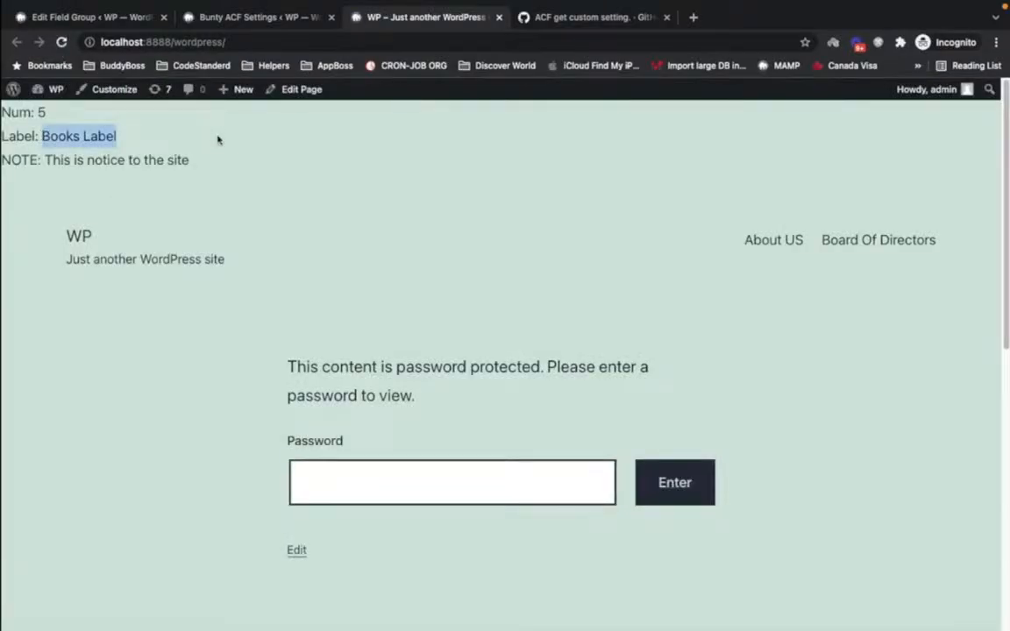
# - In the Global Setting field group, expand Users Setting and copy the Label sub field's name, label
pyautogui.click(263, 20)
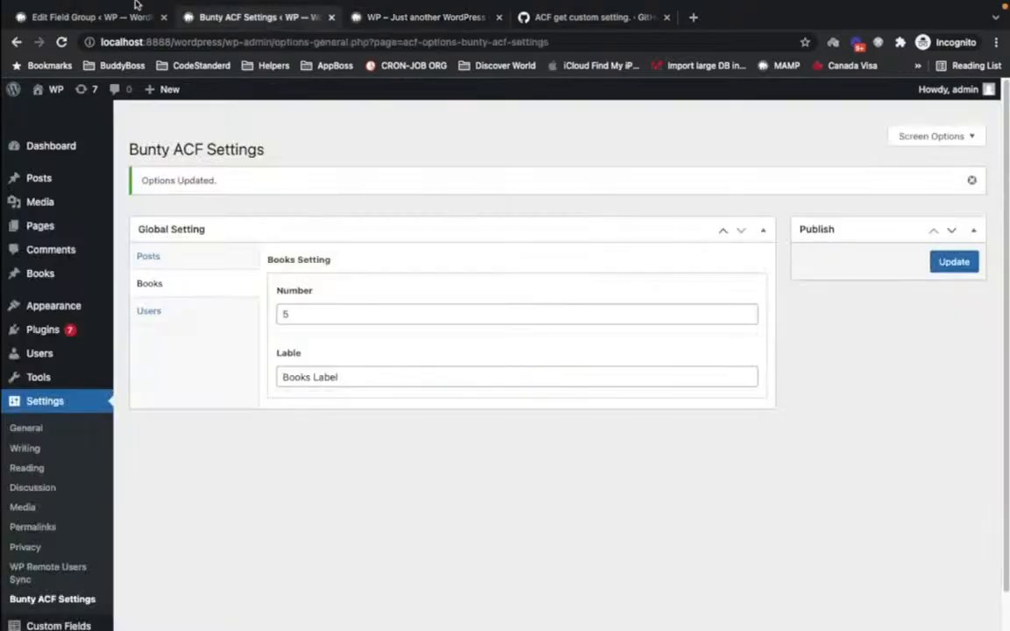
pyautogui.click(120, 19)
pyautogui.scroll(-3, 381, 402)
pyautogui.scroll(-2, 382, 402)
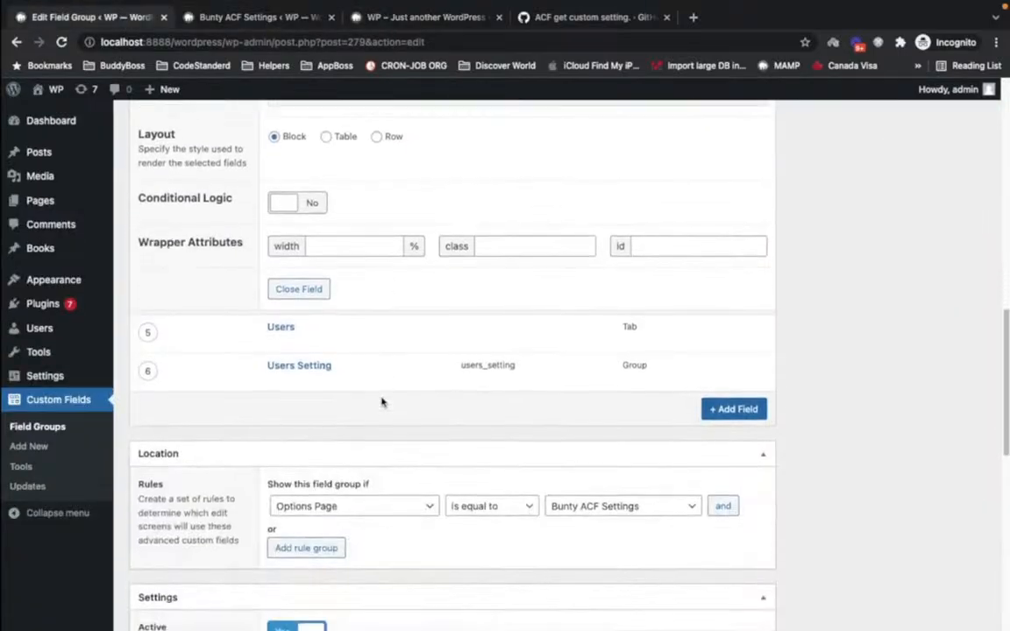
pyautogui.click(293, 360)
pyautogui.scroll(-3, 316, 366)
pyautogui.scroll(-2, 316, 366)
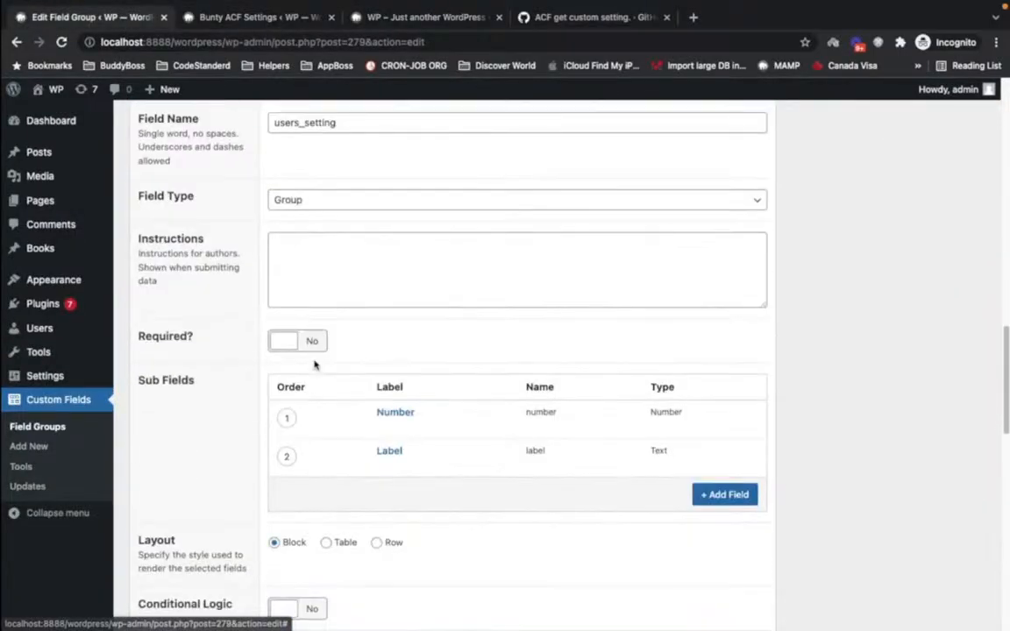
pyautogui.doubleClick(534, 452)
pyautogui.press('super+c')
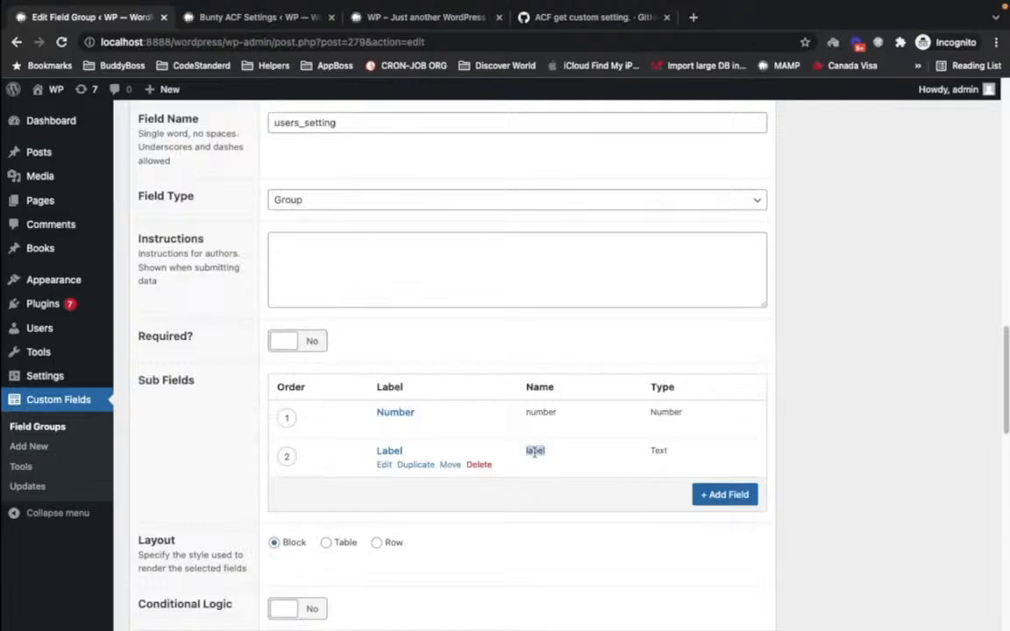
# - Switch to Visual Studio Code and replace the 'lable' argument in the $lable call with label
pyautogui.press('super+Tab')
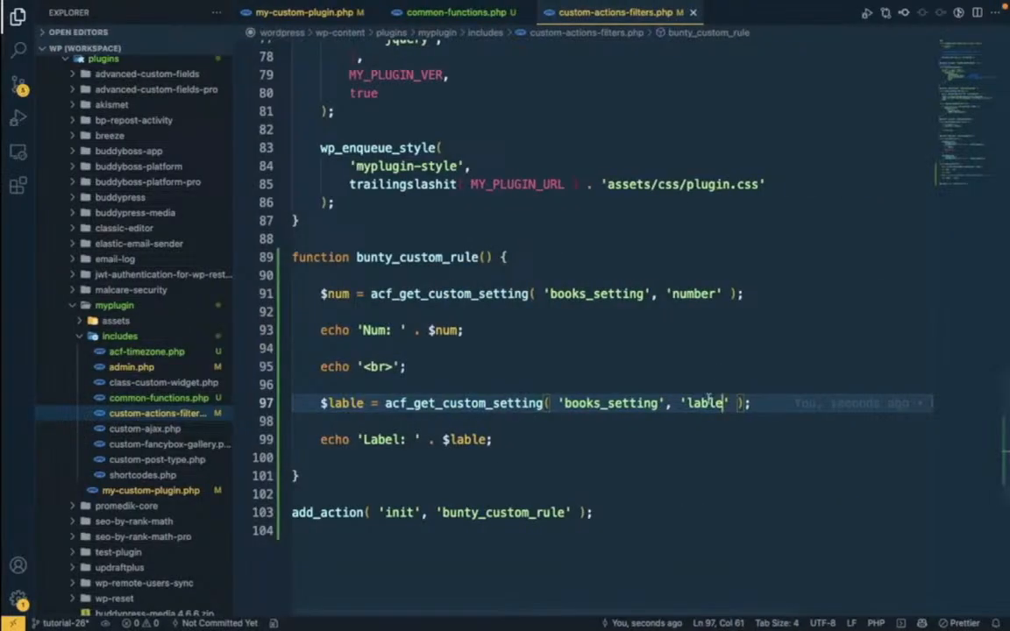
pyautogui.doubleClick(712, 404)
pyautogui.press('super+v')
# - Switch to Chrome and copy the Users Setting field's name, users_setting, from the Global Setting field group
pyautogui.press('super+Tab')
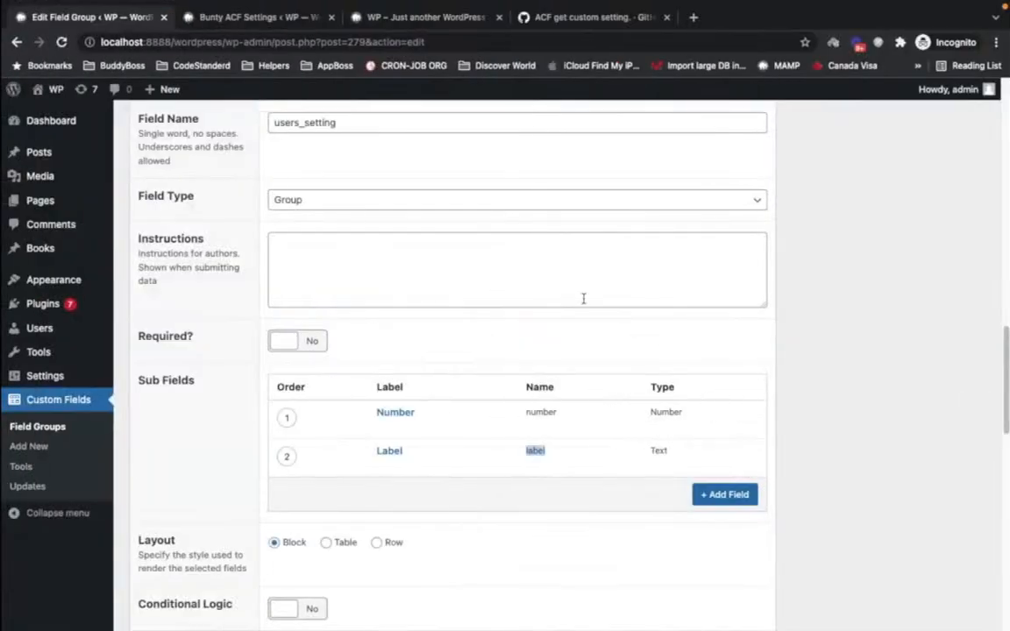
pyautogui.scroll(5, 548, 383)
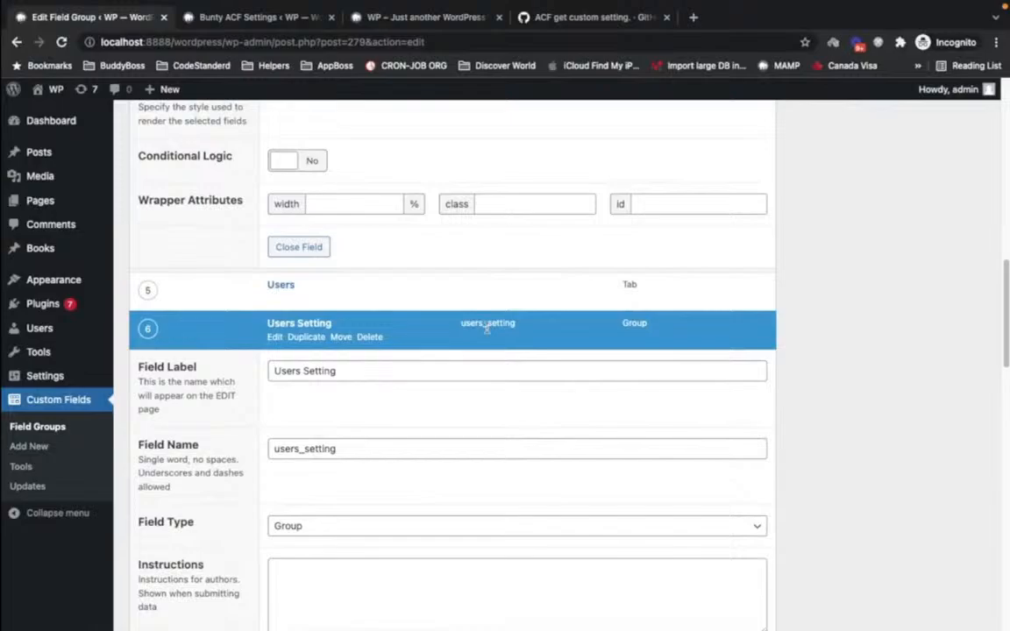
pyautogui.doubleClick(485, 324)
pyautogui.press('super+c')
# - Switch to Visual Studio Code and replace books_setting with users_setting in both acf_get_custom_setting calls
pyautogui.press('super+Tab')
pyautogui.doubleClick(595, 293)
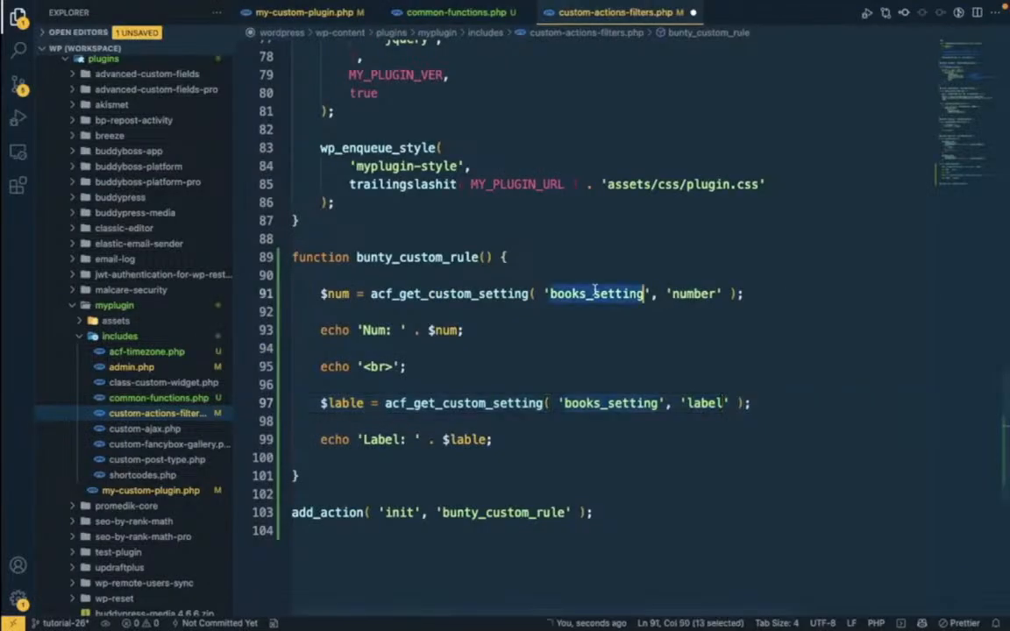
pyautogui.press('super+d')
pyautogui.press('super+v')
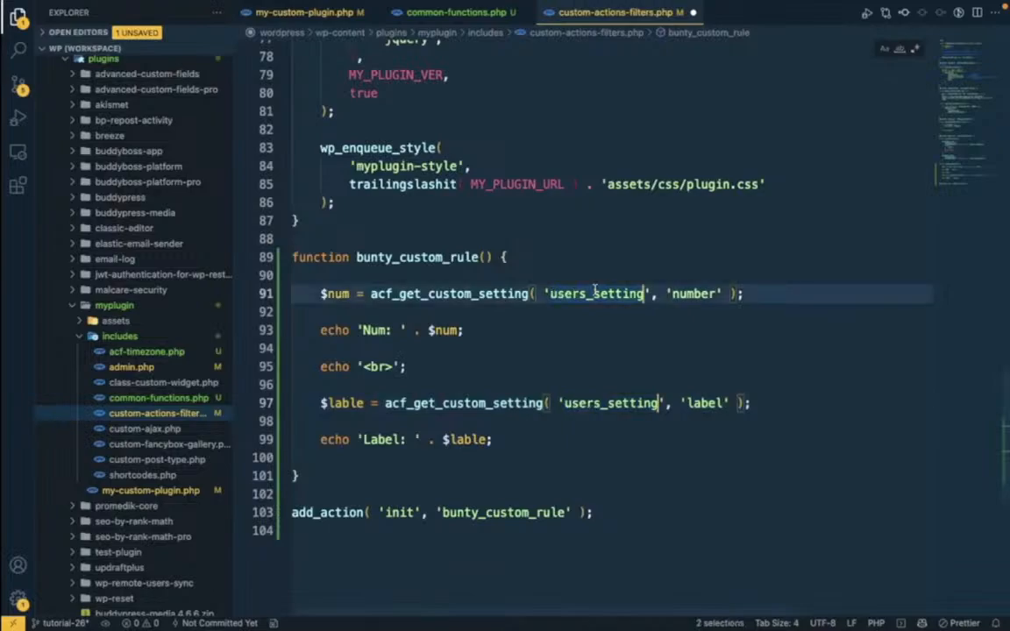
# - Switch to Chrome and reload the site's home page to check the echoed Users number and label
pyautogui.press('super+Tab')
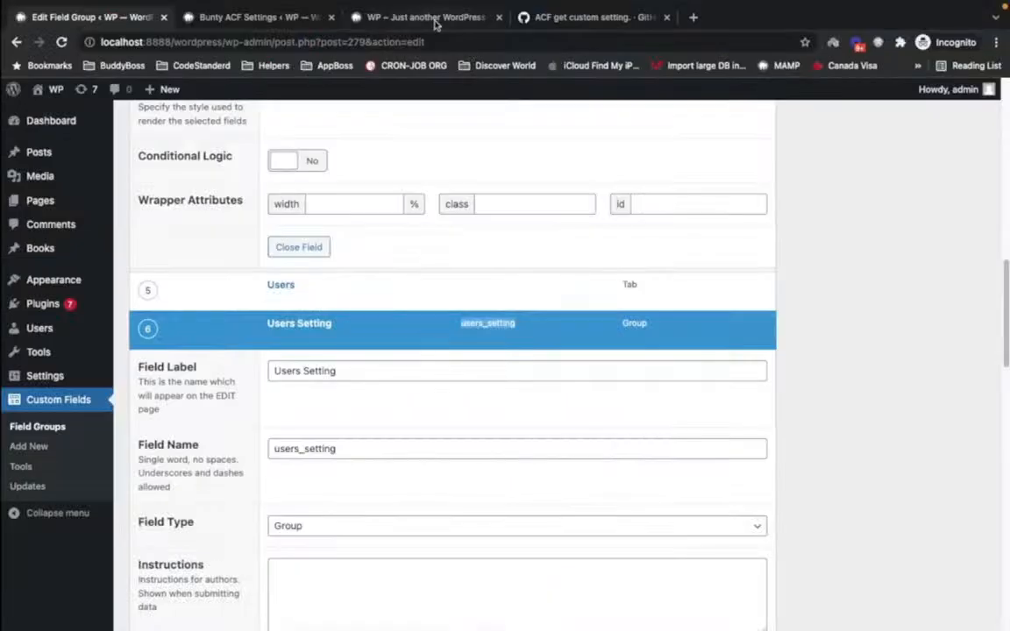
pyautogui.click(434, 9)
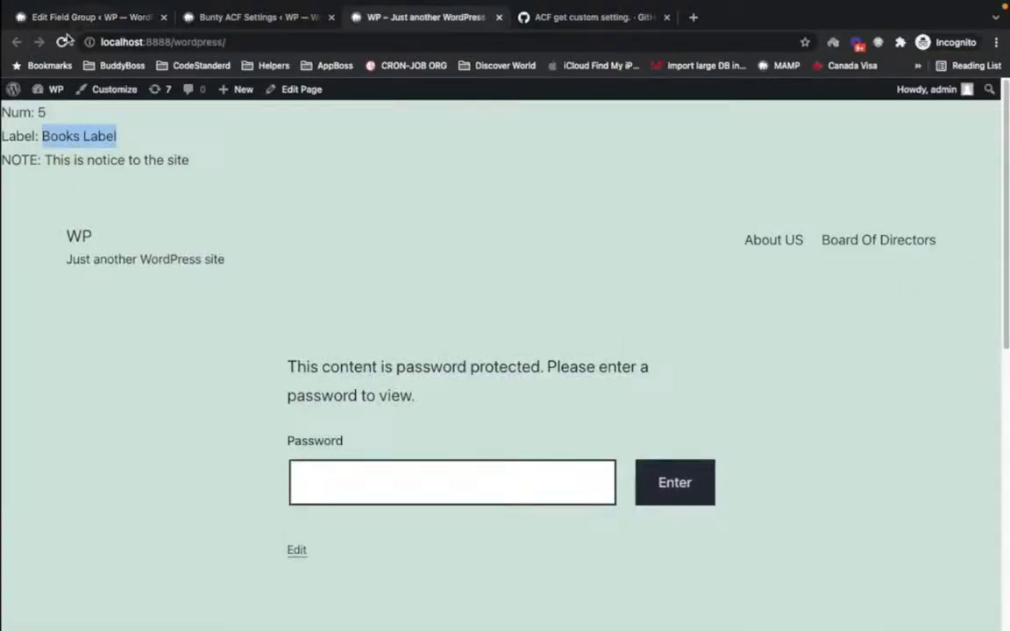
pyautogui.click(63, 42)
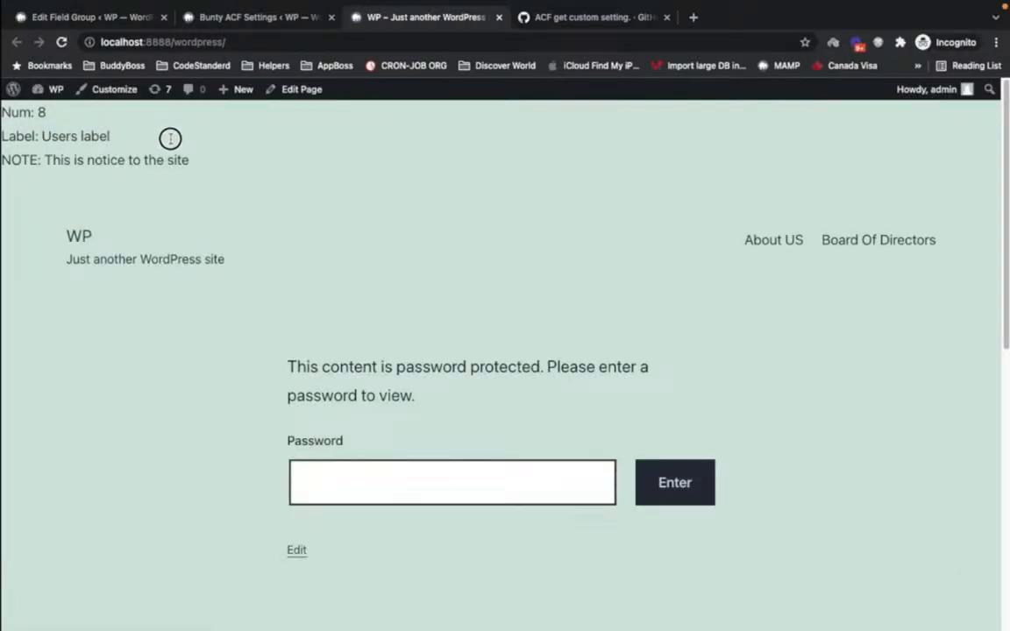
# - Compare the home page output with the Users group's number and label on the Bunty ACF Settings page
pyautogui.click(255, 17)
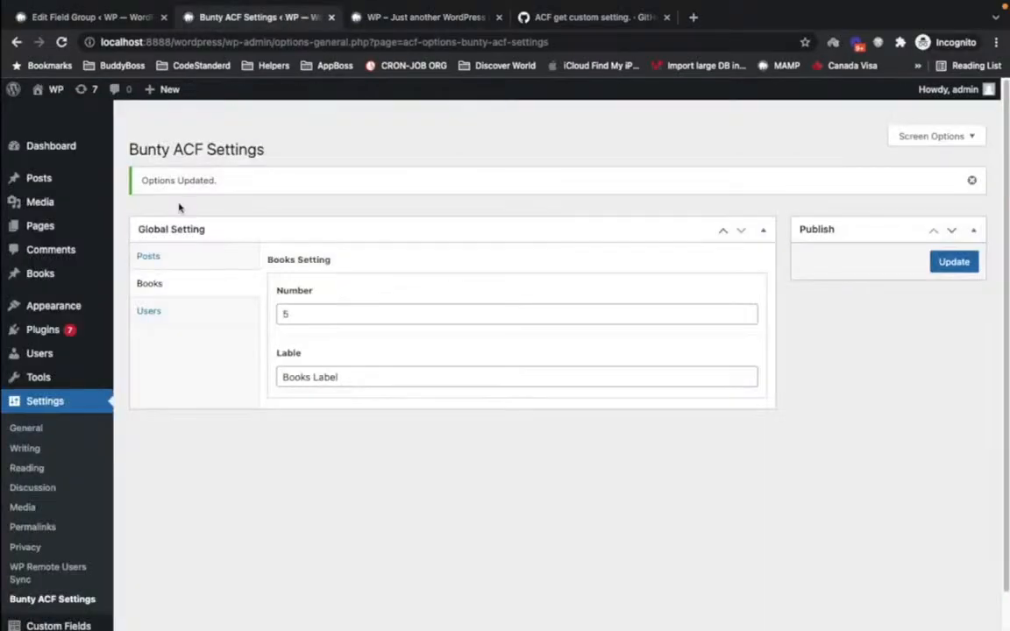
pyautogui.click(177, 259)
pyautogui.click(174, 287)
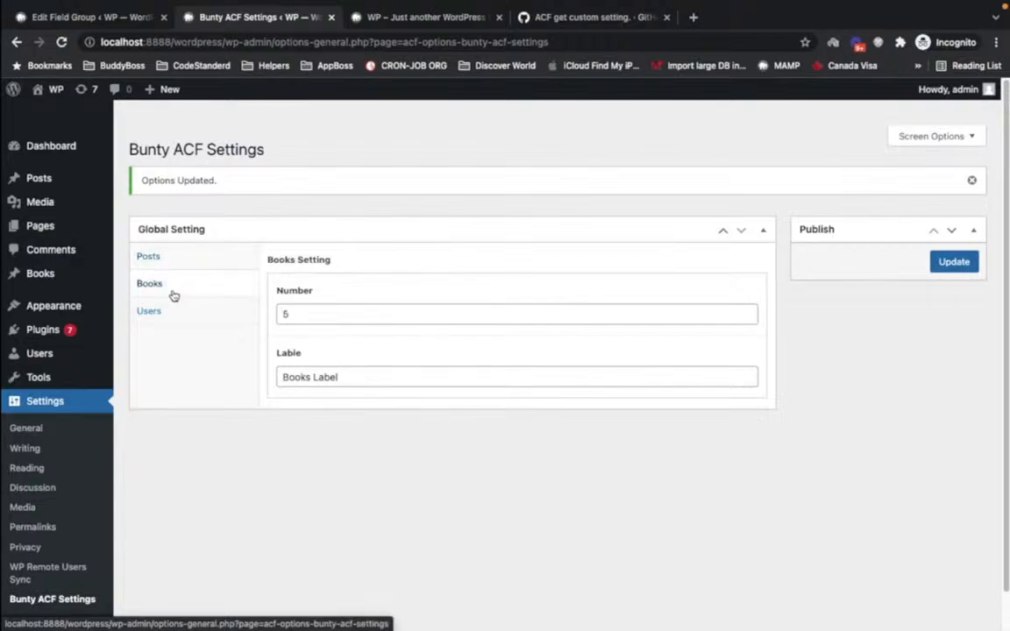
pyautogui.click(172, 313)
pyautogui.click(392, 18)
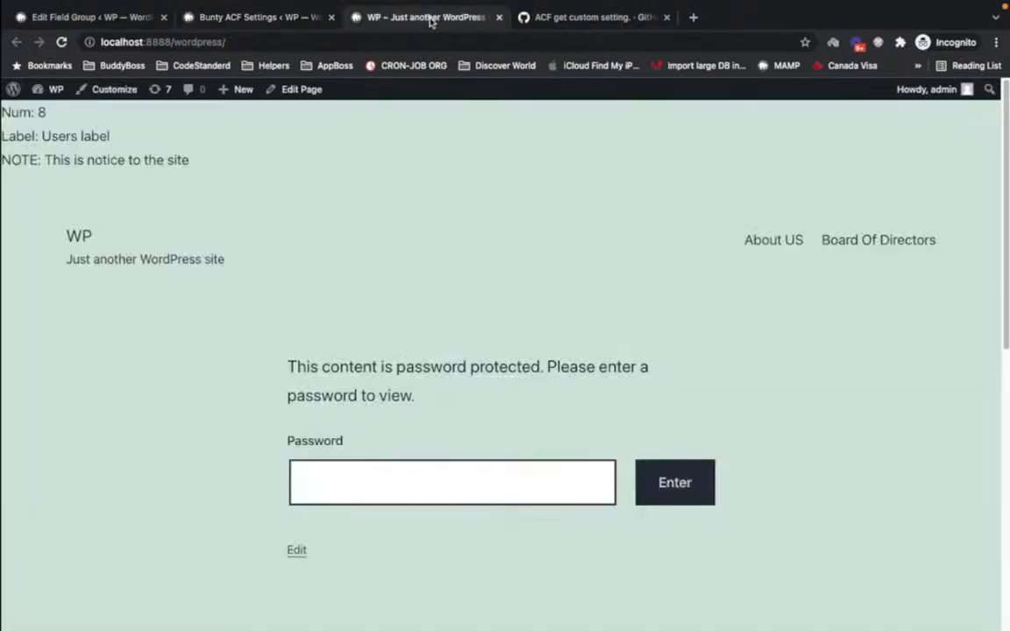
# - Review the acf_get_custom_setting function in the ACF get custom setting gist
pyautogui.click(558, 19)
pyautogui.click(266, 293)
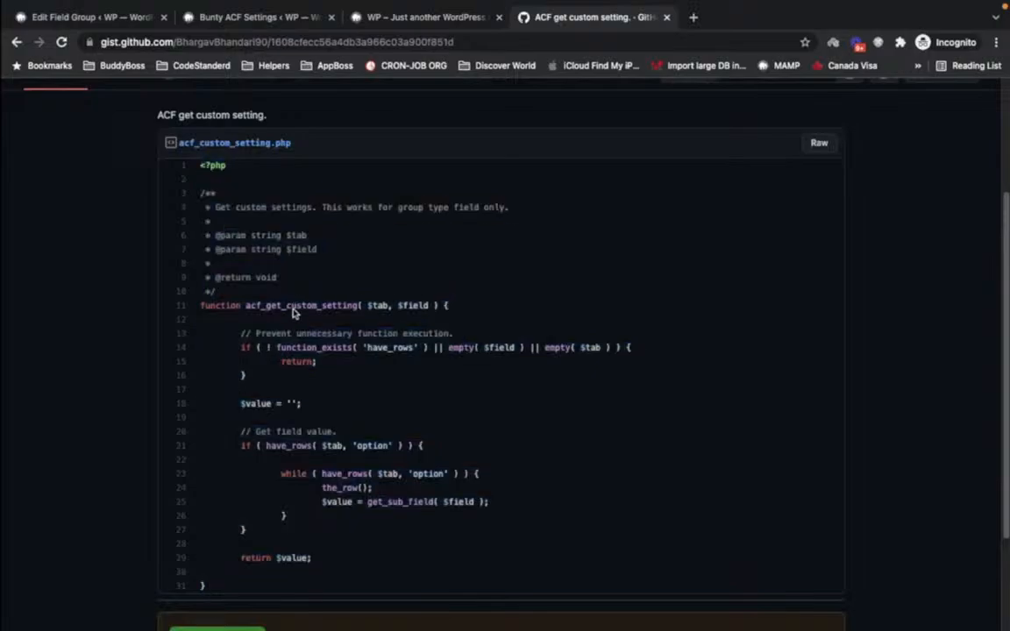
pyautogui.scroll(-2, 272, 392)
pyautogui.scroll(-1, 271, 392)
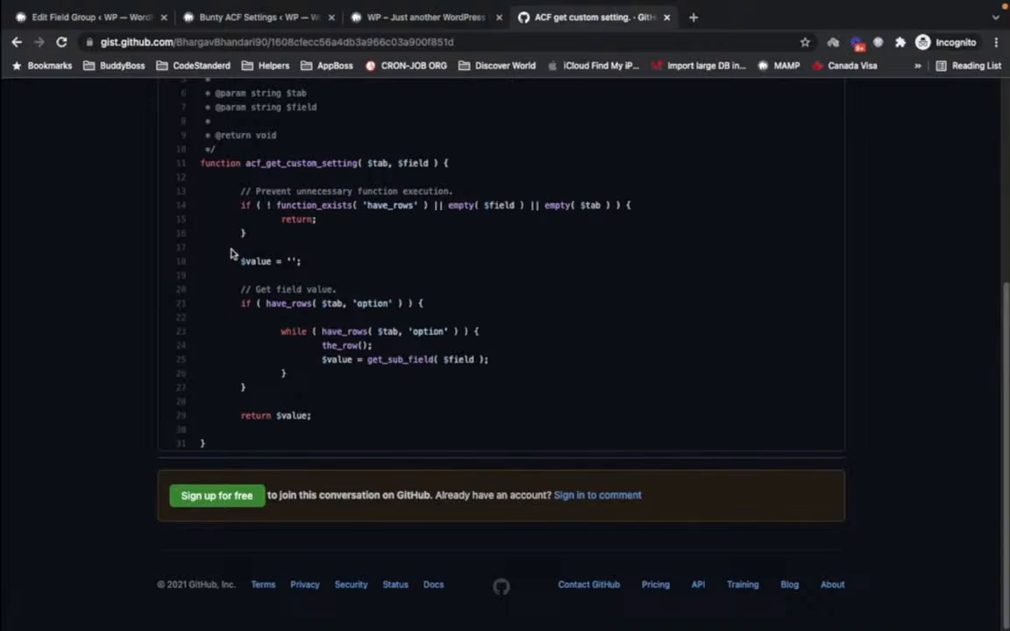
# - Review the Posts, Books and Users groups on the Bunty ACF Settings page
pyautogui.click(285, 16)
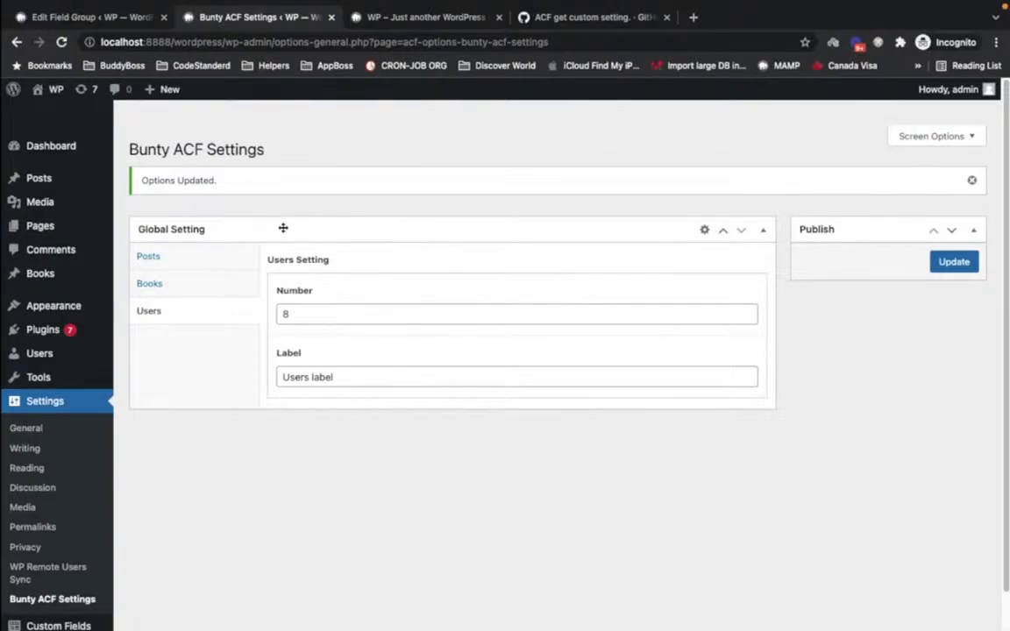
pyautogui.click(221, 257)
pyautogui.click(195, 293)
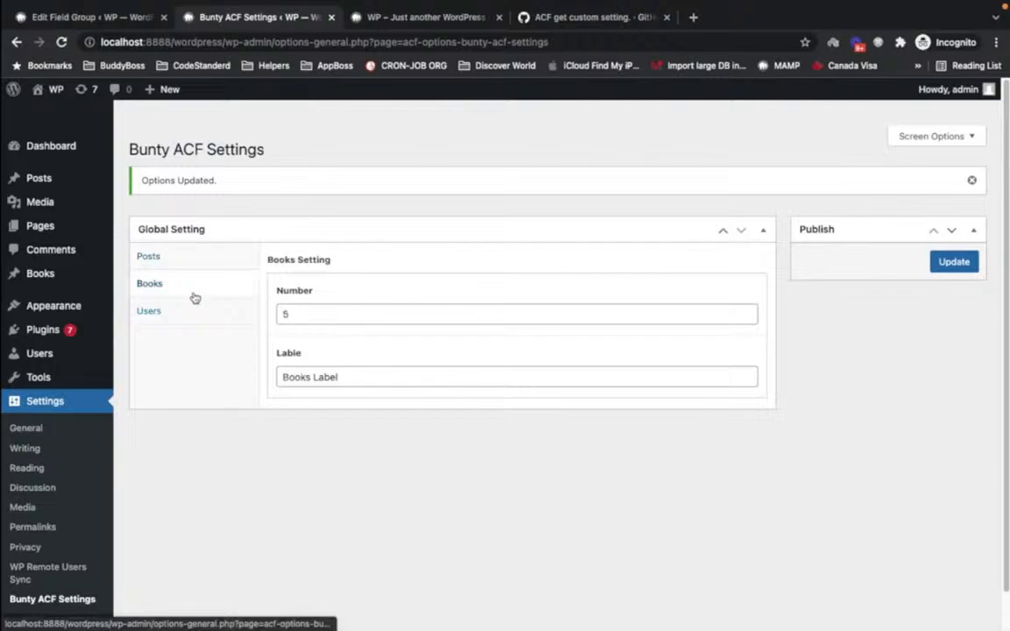
pyautogui.click(218, 309)
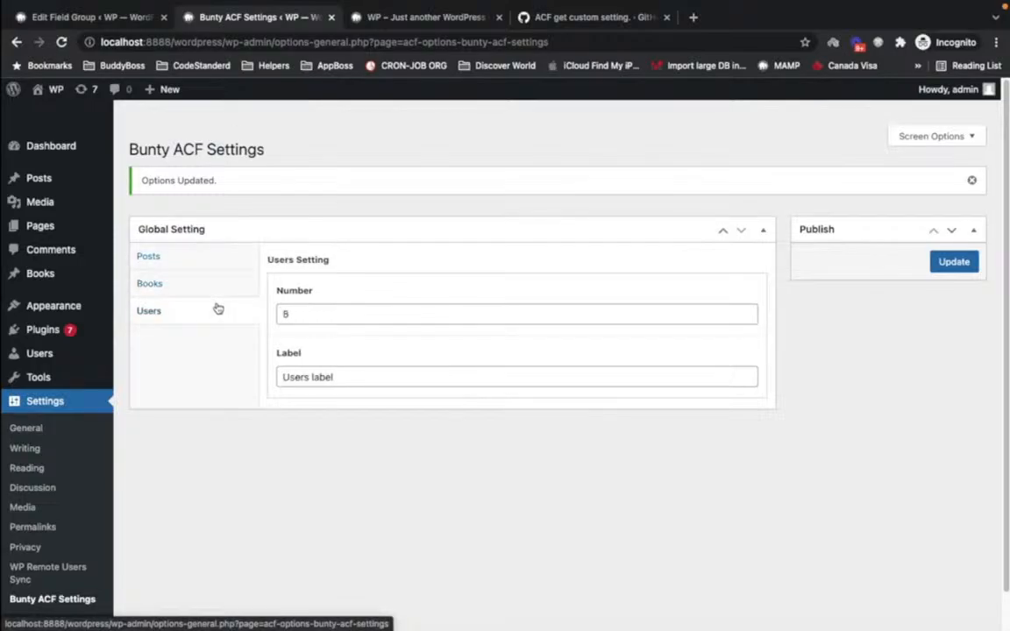
pyautogui.click(217, 290)
pyautogui.click(215, 251)
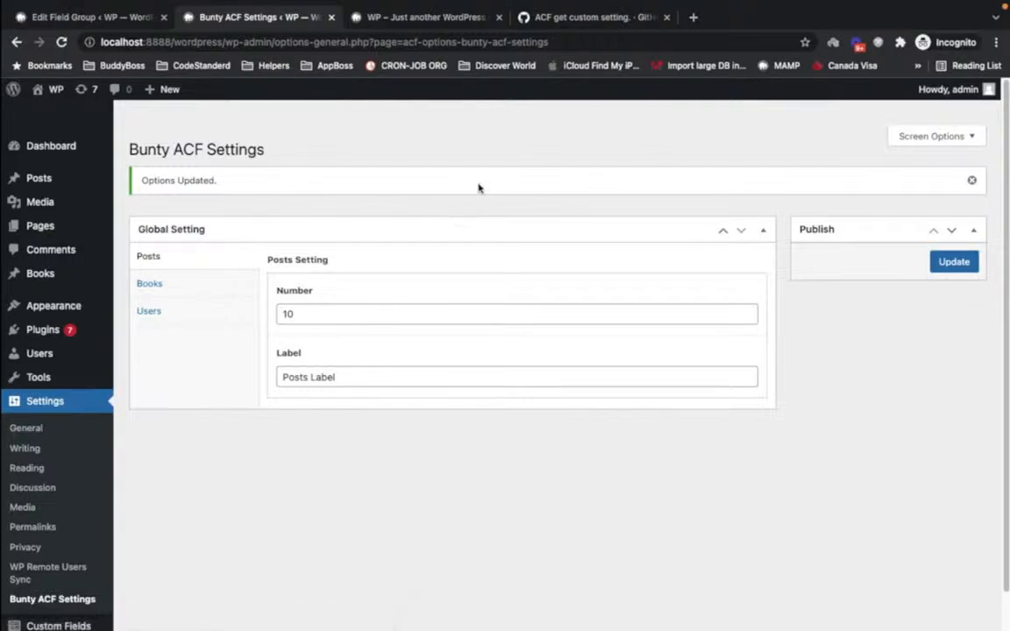
# - Switch to Visual Studio Code and review the ACF frontend form requirements list in the Untitled-1 file
pyautogui.moveTo(623, 5)
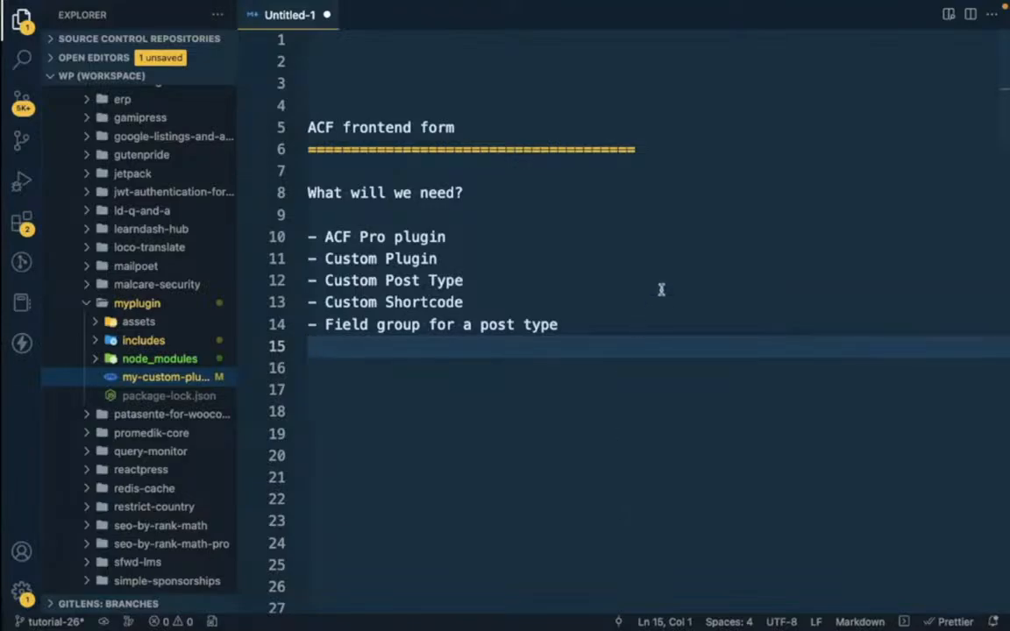
pyautogui.click(310, 237)
pyautogui.moveTo(309, 236); pyautogui.dragTo(505, 235)
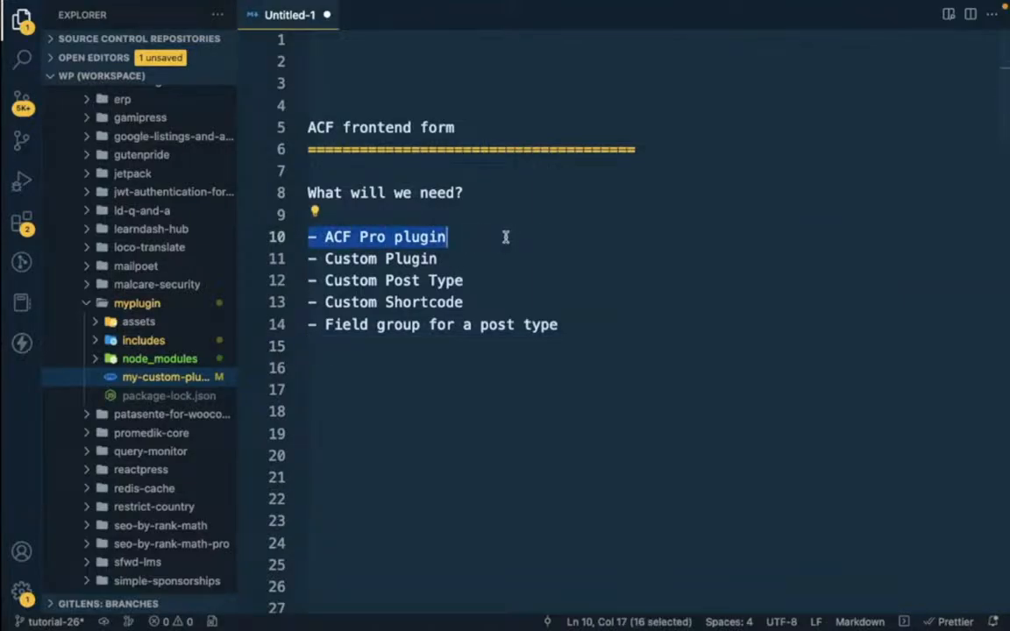
pyautogui.moveTo(321, 261); pyautogui.dragTo(465, 260)
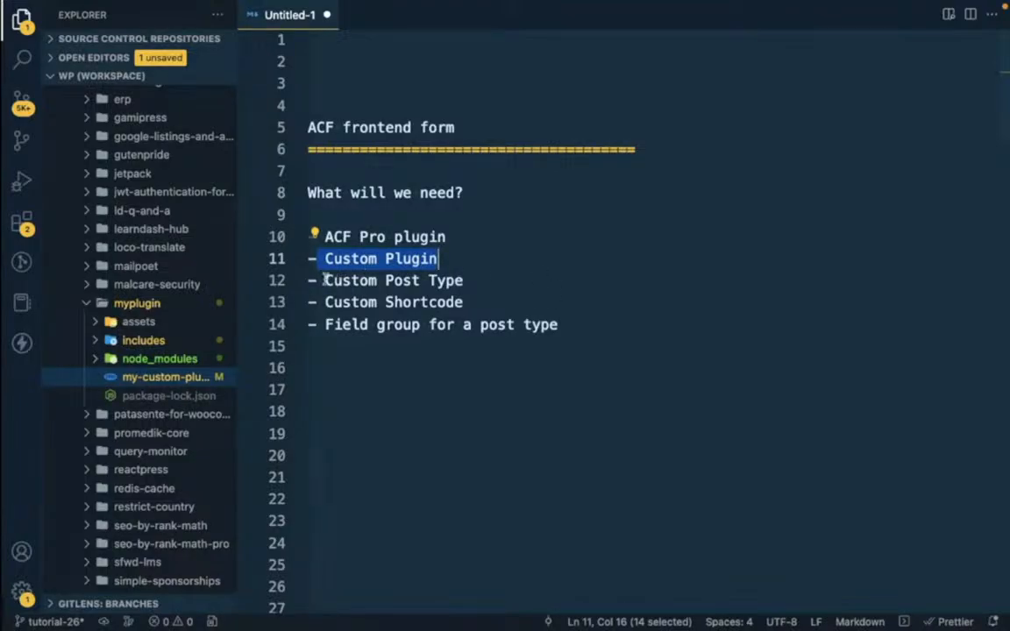
pyautogui.moveTo(323, 280); pyautogui.dragTo(499, 283)
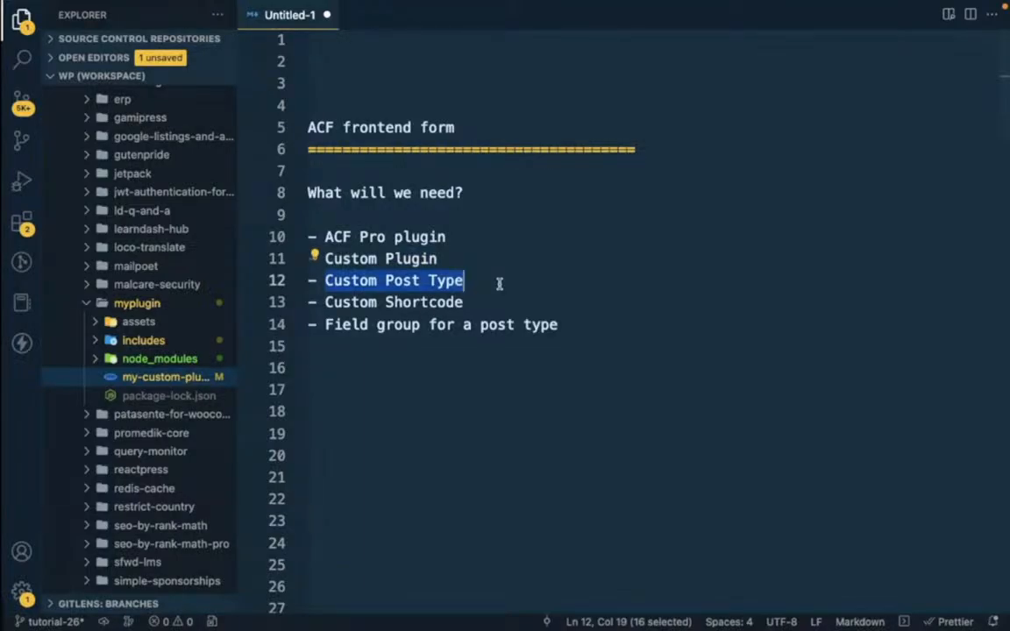
pyautogui.moveTo(323, 302); pyautogui.dragTo(503, 302)
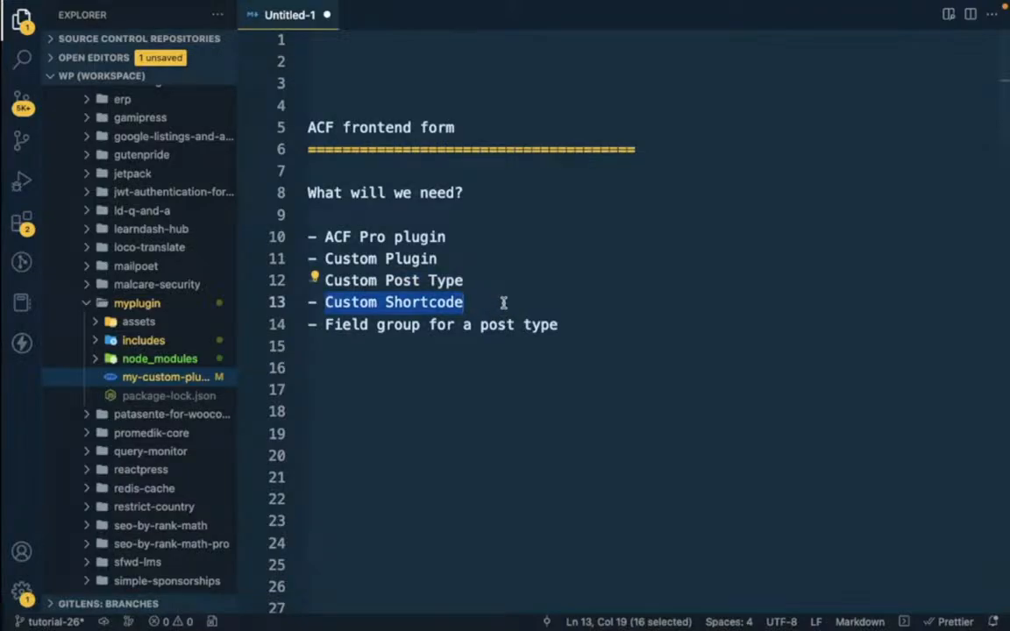
pyautogui.click(502, 301)
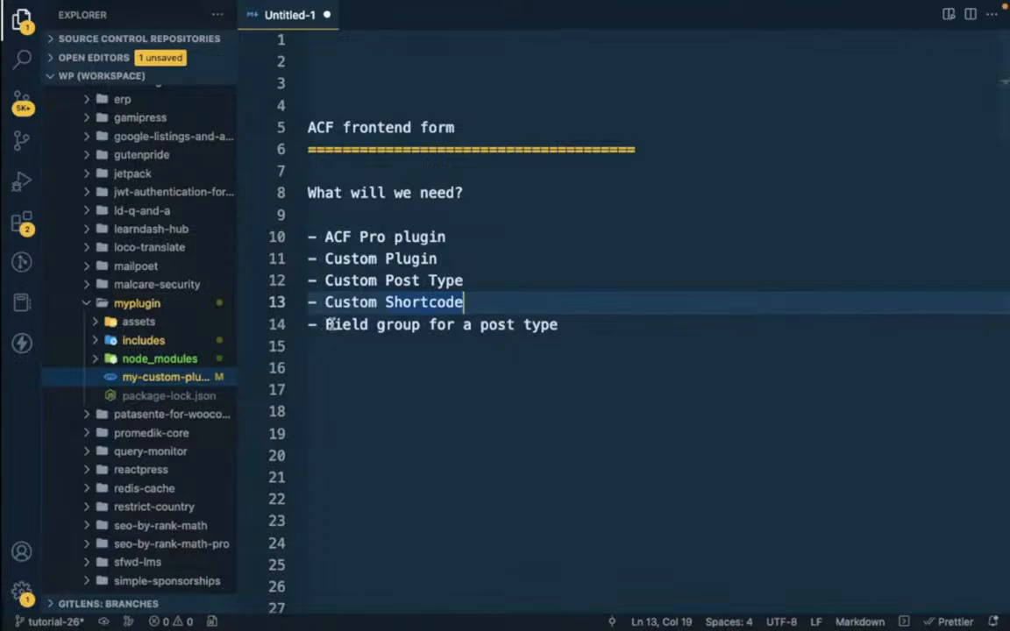
pyautogui.moveTo(317, 326); pyautogui.dragTo(441, 329)
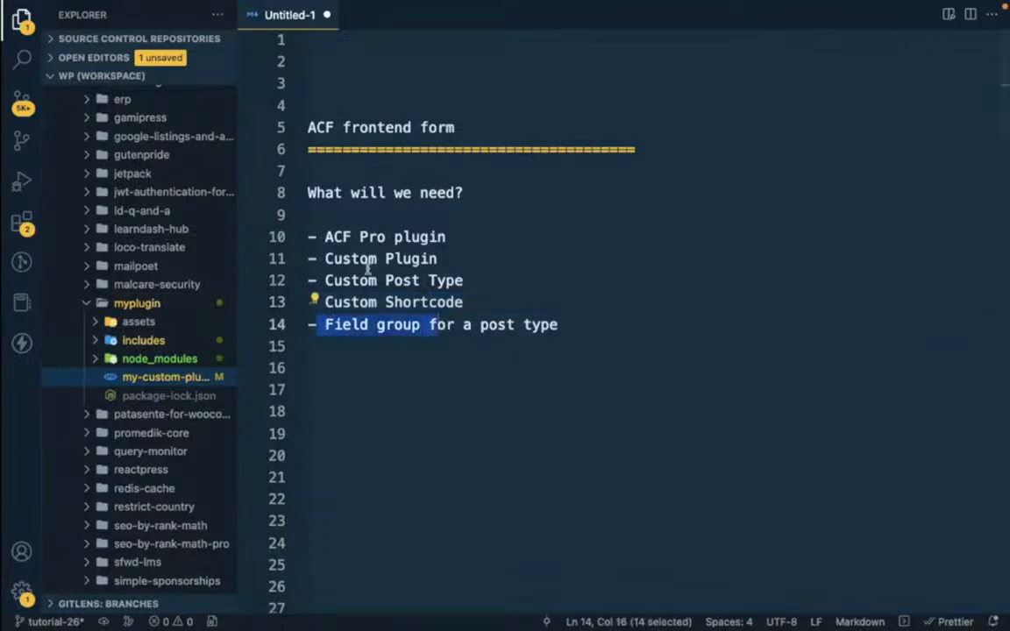
pyautogui.moveTo(322, 280); pyautogui.dragTo(394, 281)
pyautogui.moveTo(508, 280); pyautogui.dragTo(509, 280)
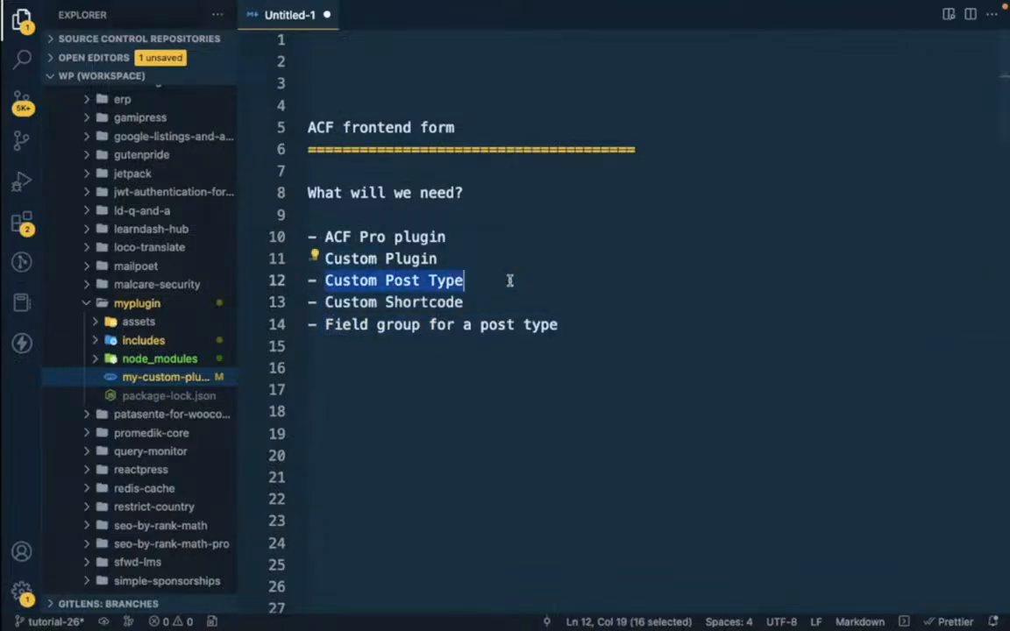
# - Switch to Chrome and check the plugins page for Advanced Custom Fields PRO and My Custom Plugin, plus the Books post type
pyautogui.hotkey('ctrl', 'Right')
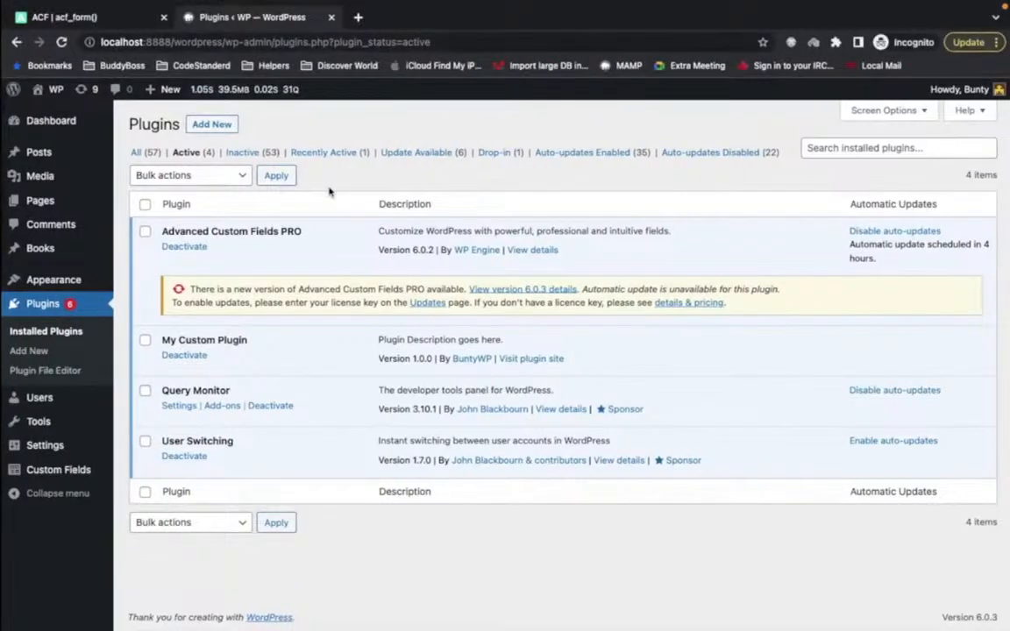
pyautogui.moveTo(160, 231); pyautogui.dragTo(302, 231)
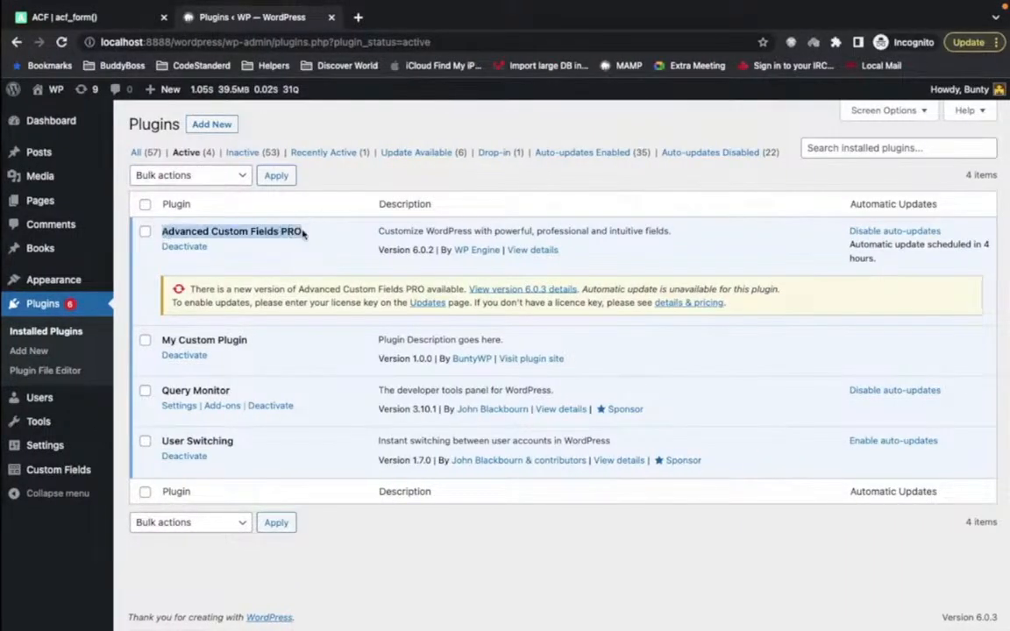
pyautogui.moveTo(161, 340); pyautogui.dragTo(333, 343)
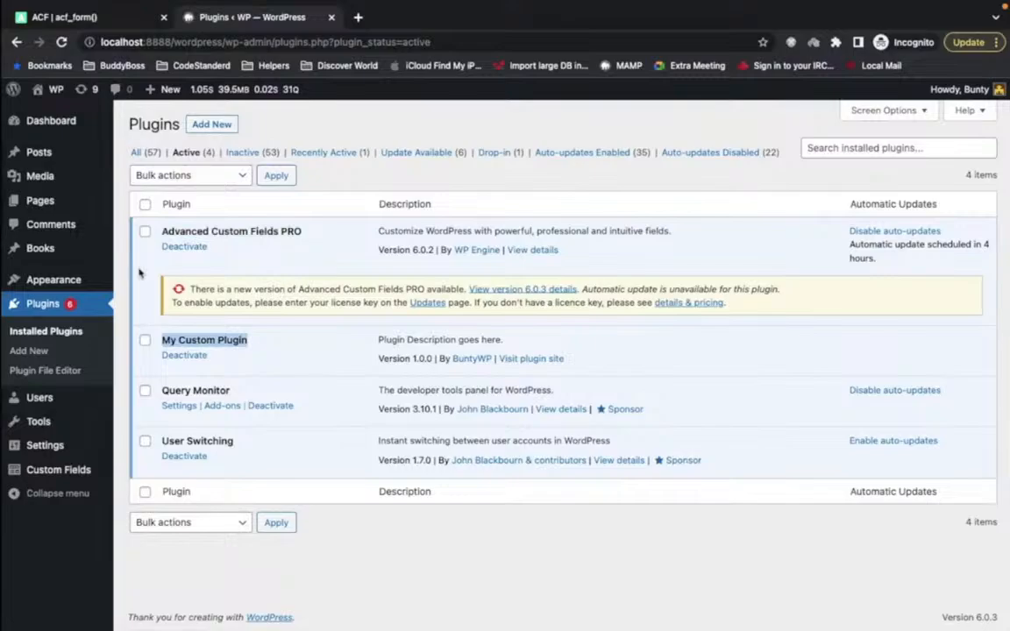
pyautogui.moveTo(30, 252)
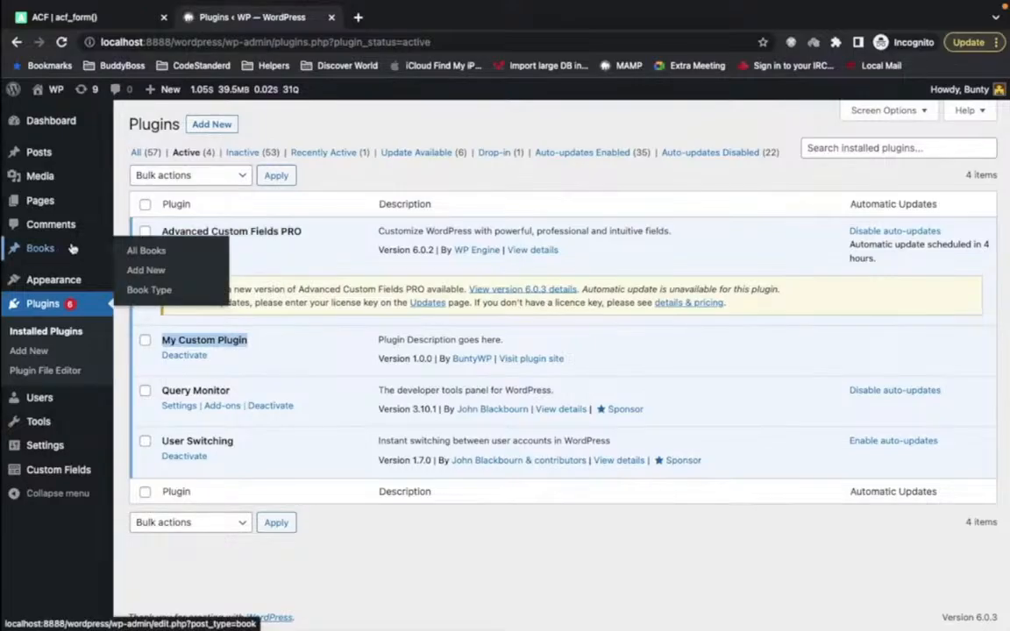
# - Switch to Visual Studio Code and review the custom shortcode and post type field group requirements in the list
pyautogui.hotkey('ctrl', 'Left')
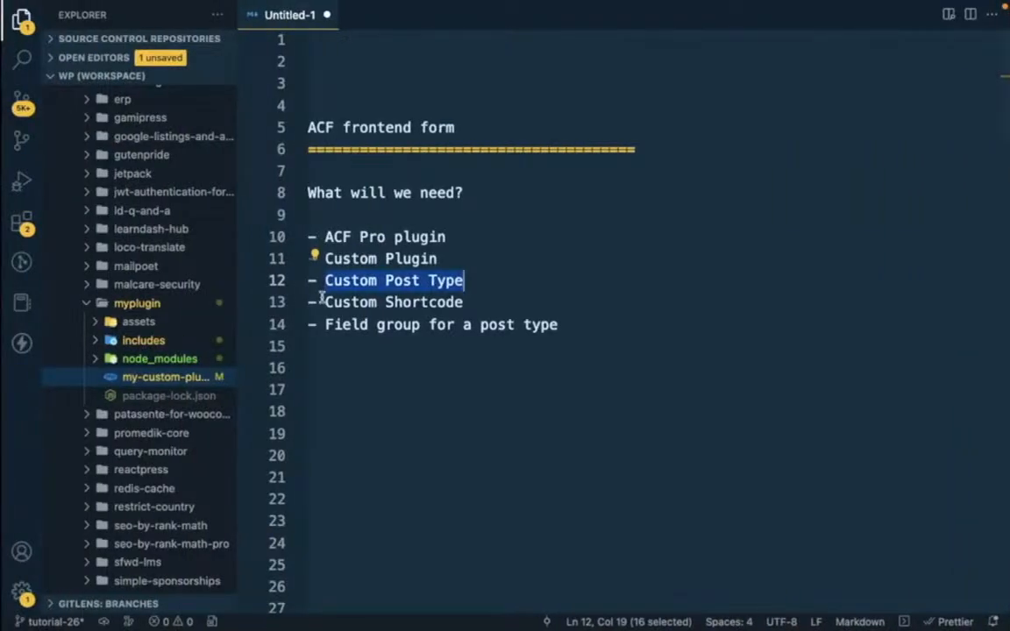
pyautogui.click(325, 300)
pyautogui.keyDown('shift'); pyautogui.click(521, 304); pyautogui.keyUp('shift')
pyautogui.click(521, 304)
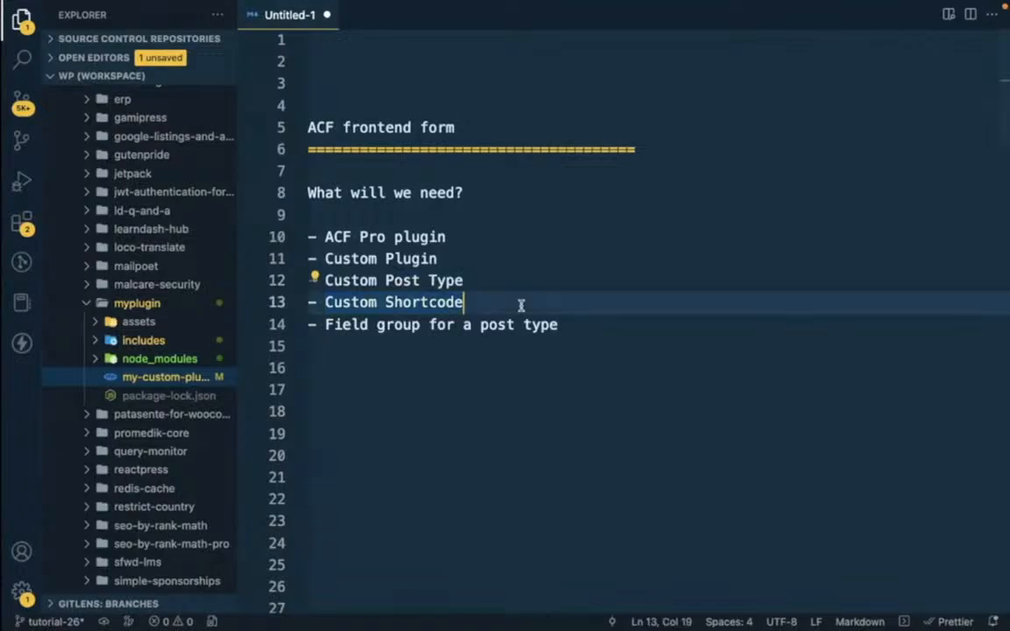
pyautogui.hotkey('shift', 'Home')
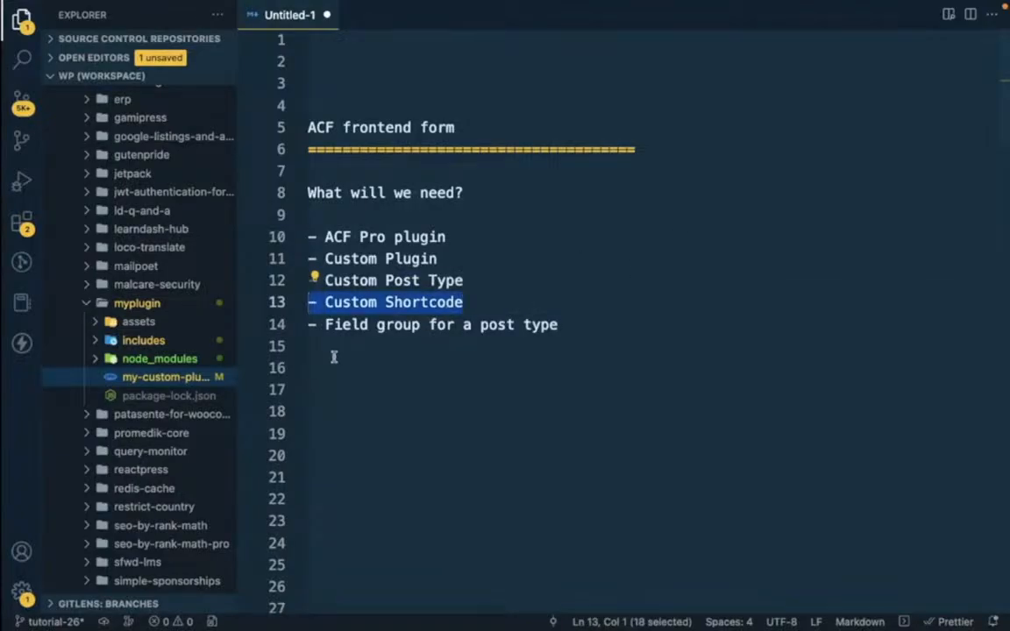
pyautogui.press('Down')
pyautogui.press('Down')
pyautogui.moveTo(328, 327); pyautogui.dragTo(624, 329)
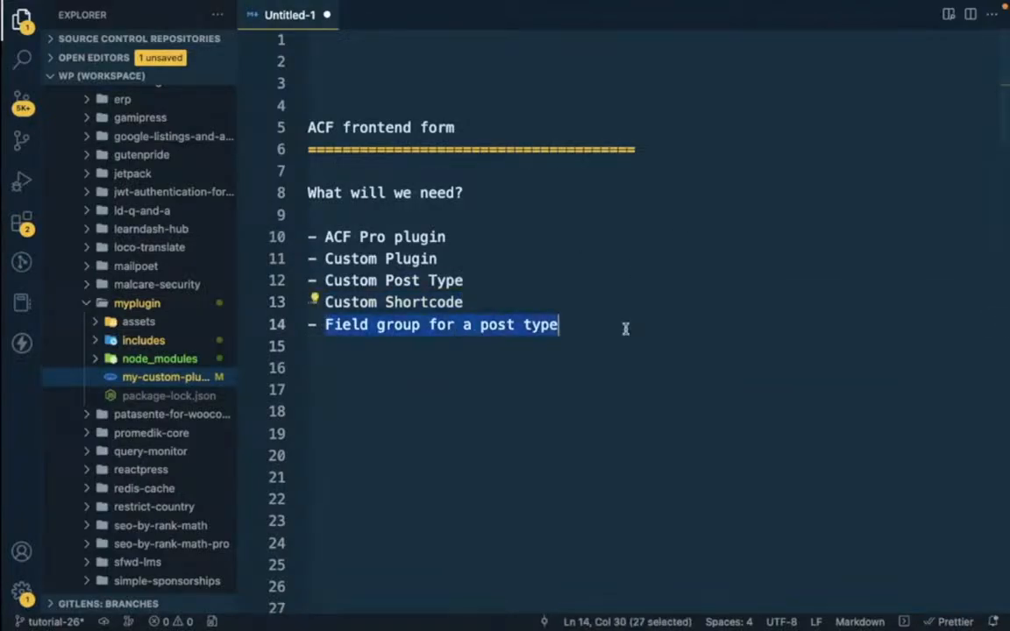
# - Switch to Chrome and open the Books Field Group in Custom Fields to examine its fields and location rules
pyautogui.hotkey('ctrl', 'Right')
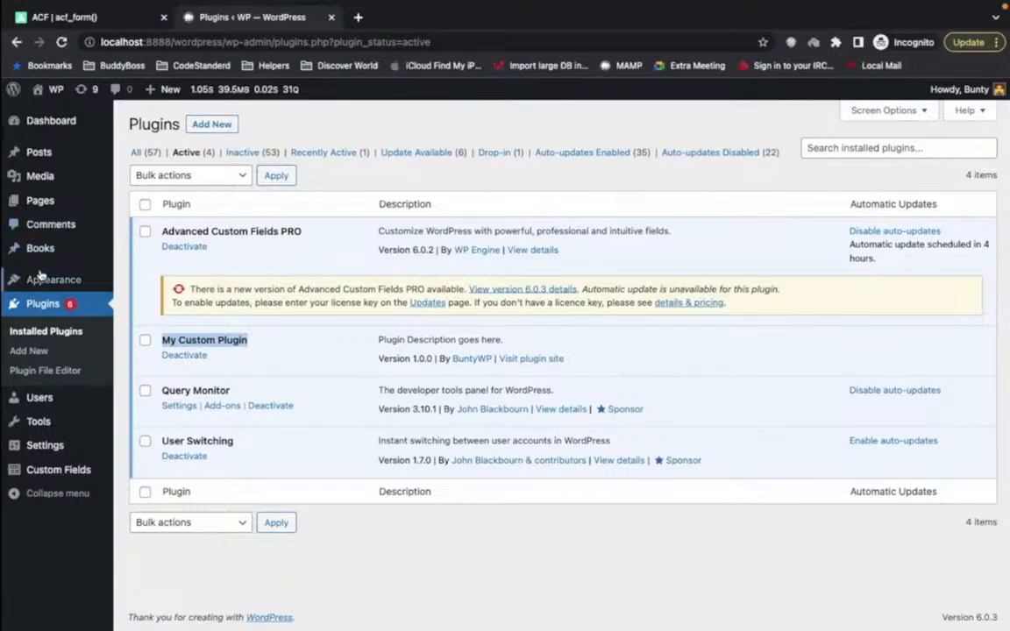
pyautogui.moveTo(38, 444)
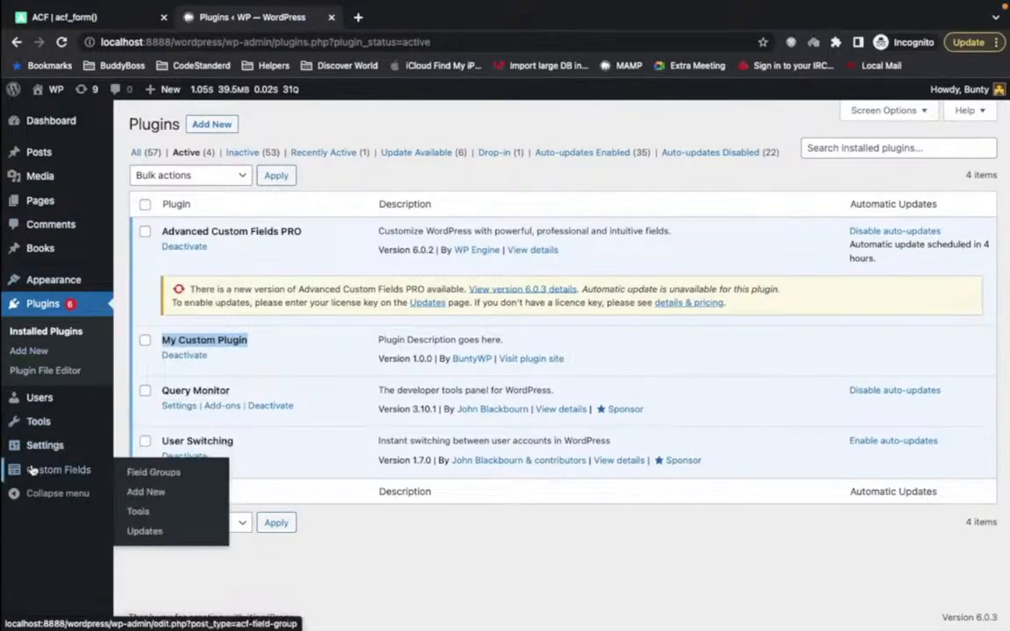
pyautogui.click(31, 471)
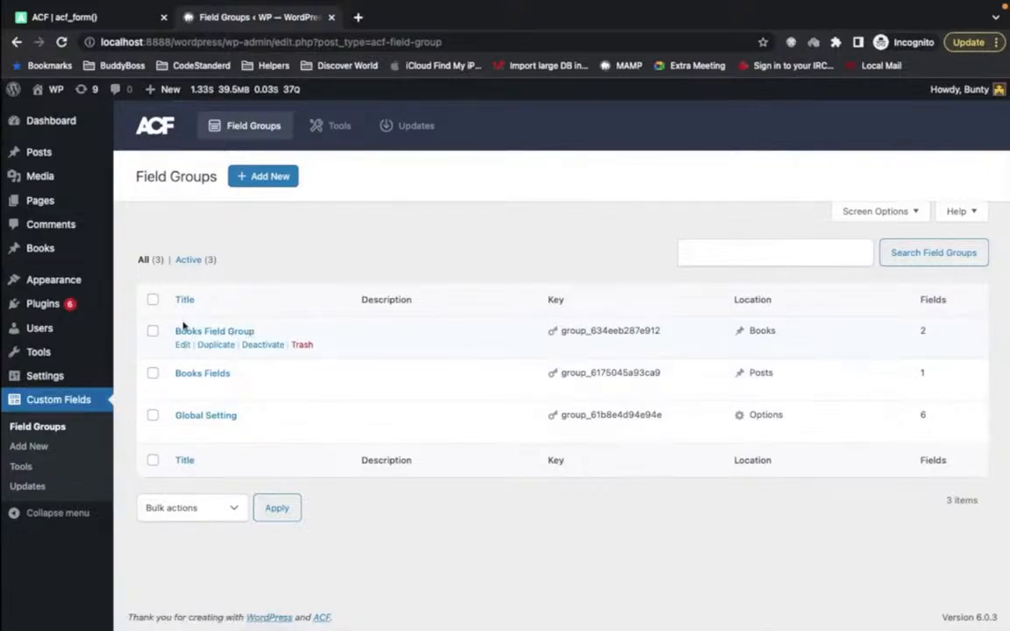
pyautogui.moveTo(59, 259)
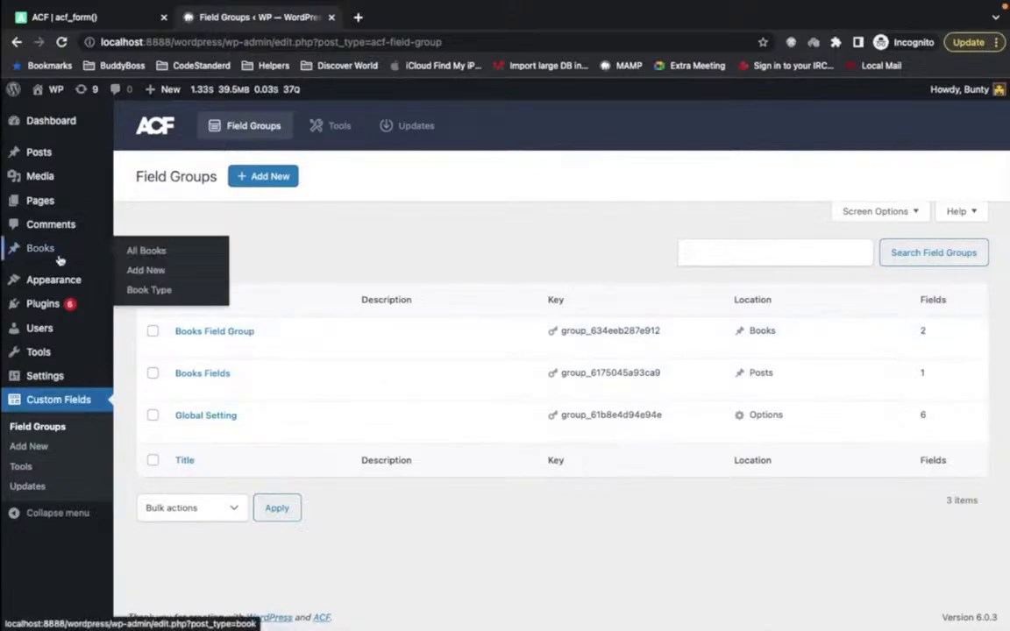
pyautogui.click(231, 333)
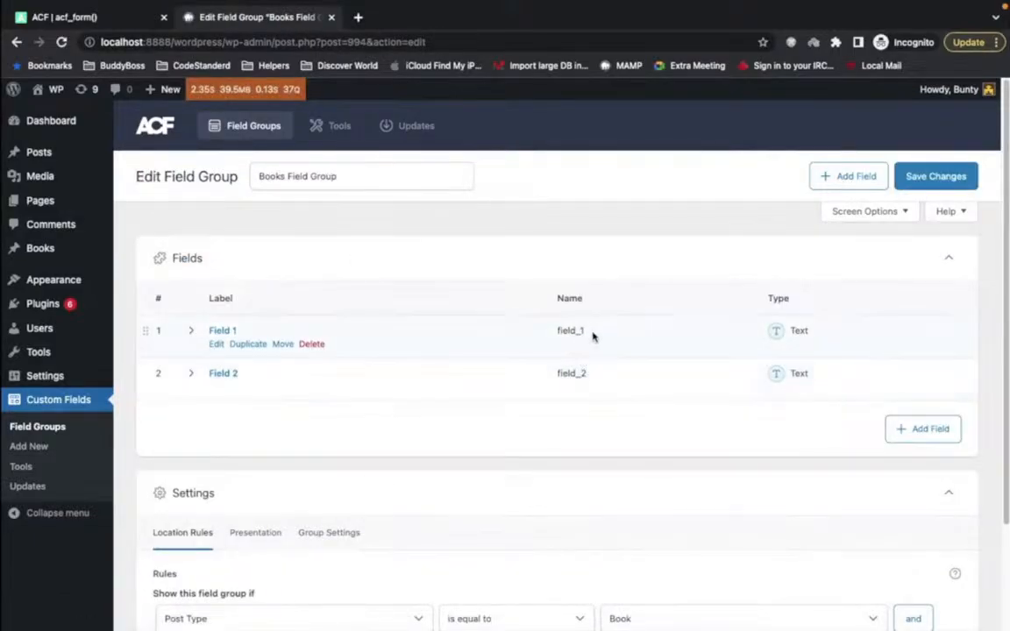
pyautogui.scroll(-3, 581, 351)
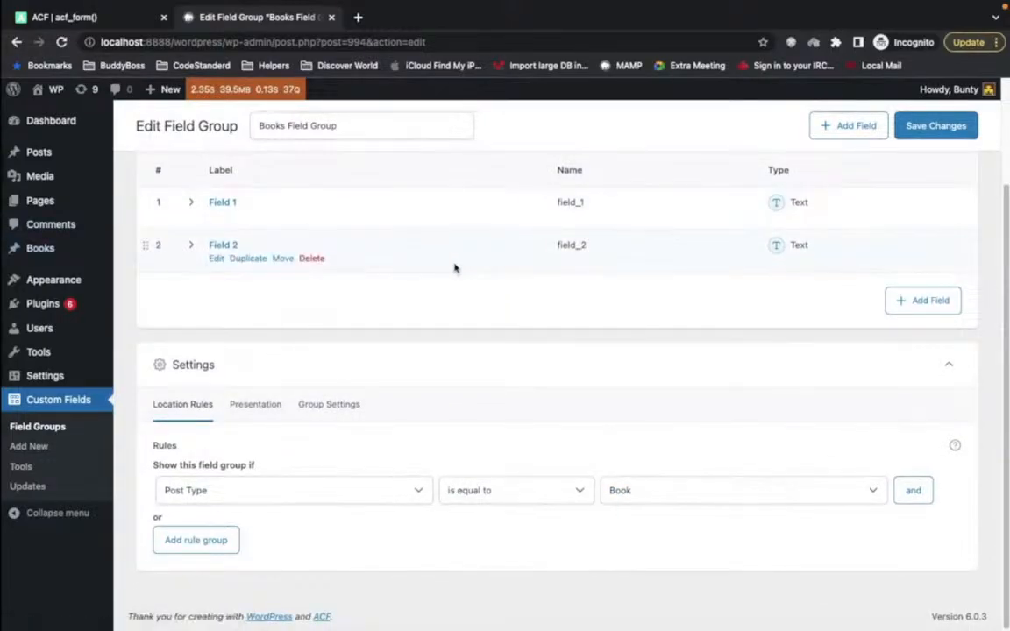
pyautogui.scroll(3, 454, 267)
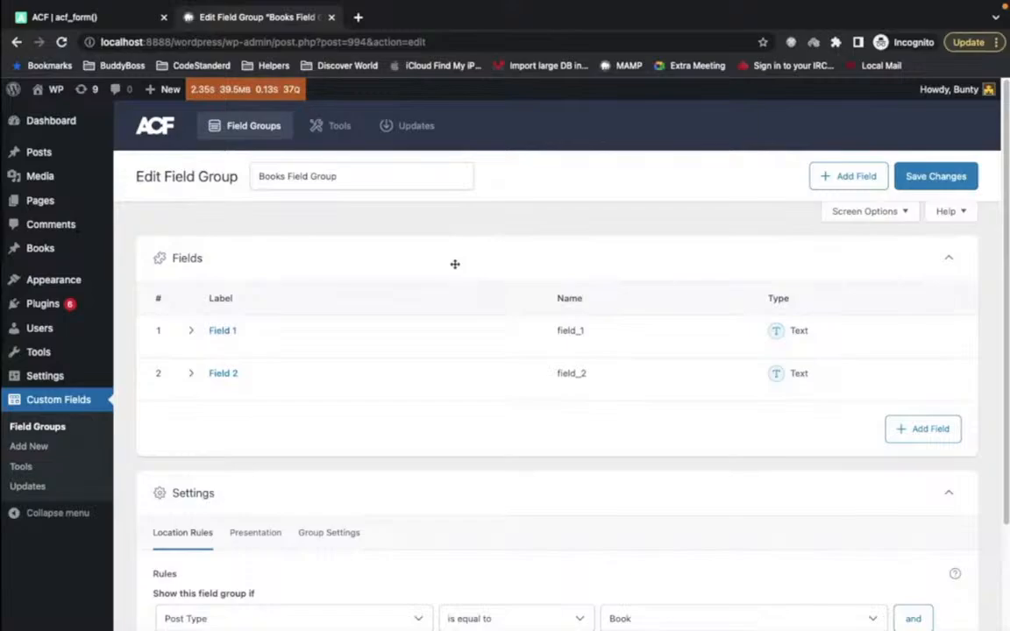
# - Start a new page from the WordPress Pages list
pyautogui.moveTo(40, 249)
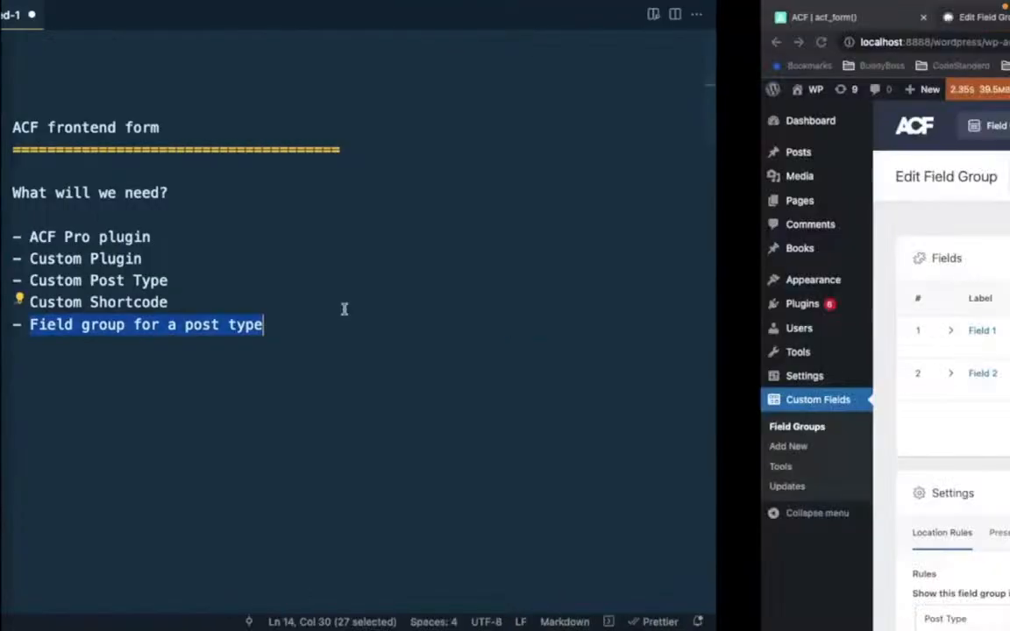
pyautogui.click(33, 201)
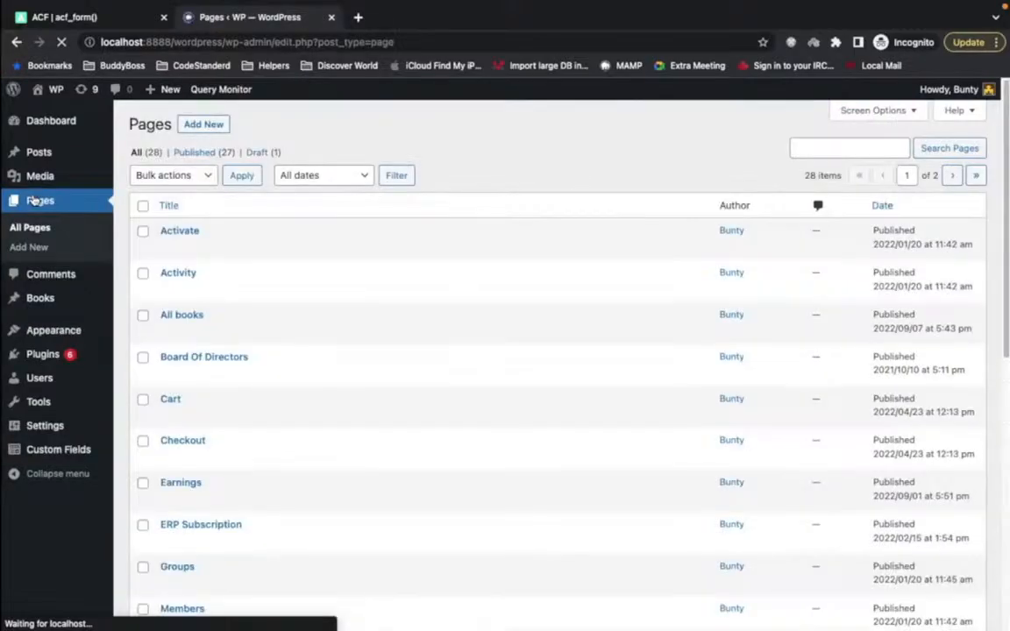
pyautogui.click(206, 126)
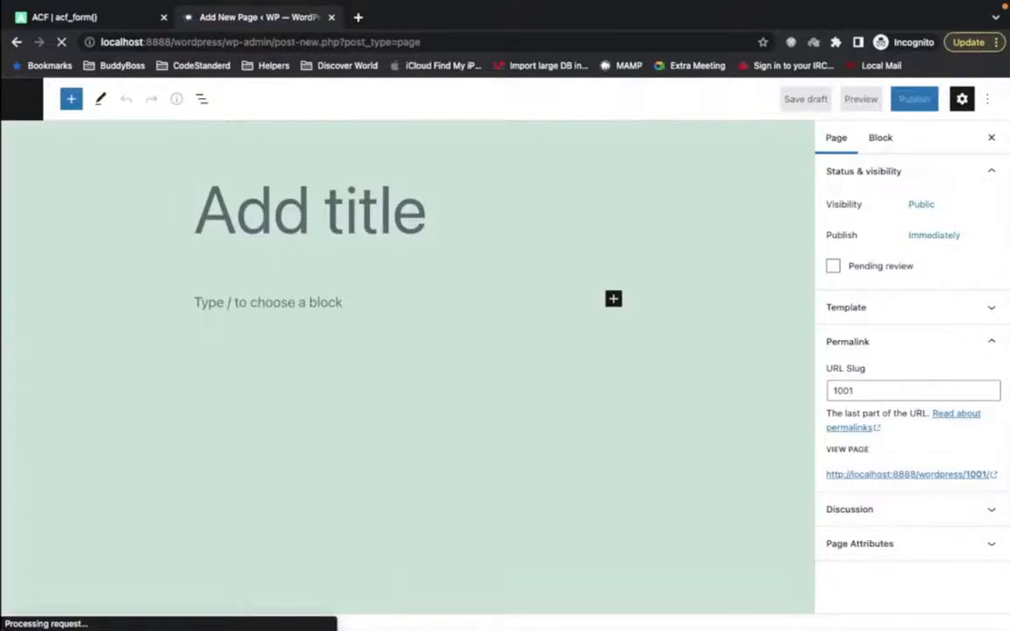
pyautogui.write('ACF ')
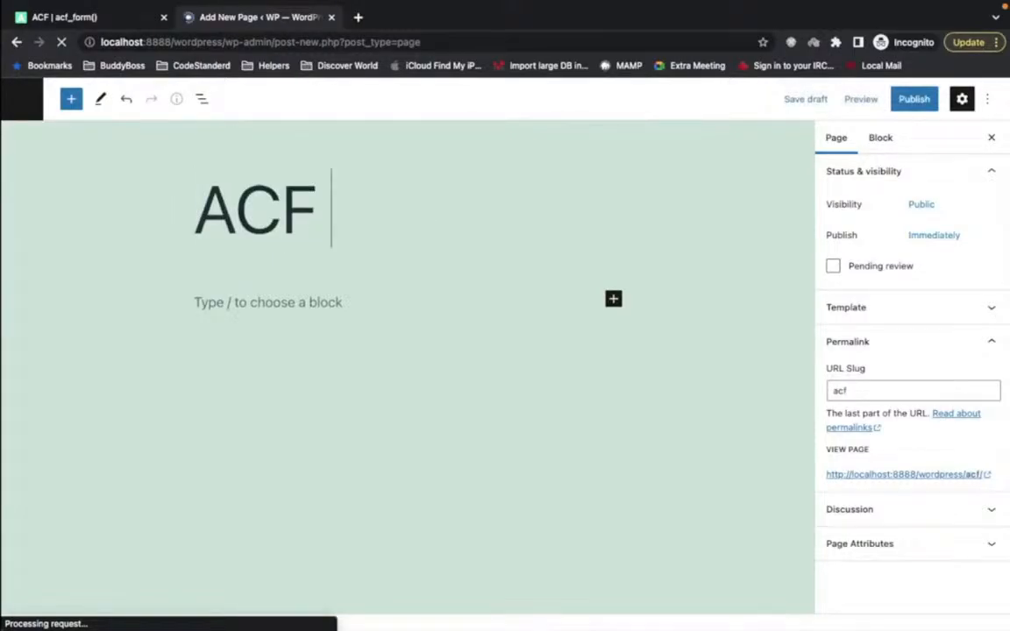
pyautogui.write('\\\\')
pyautogui.press('BackSpace')
pyautogui.press('BackSpace')
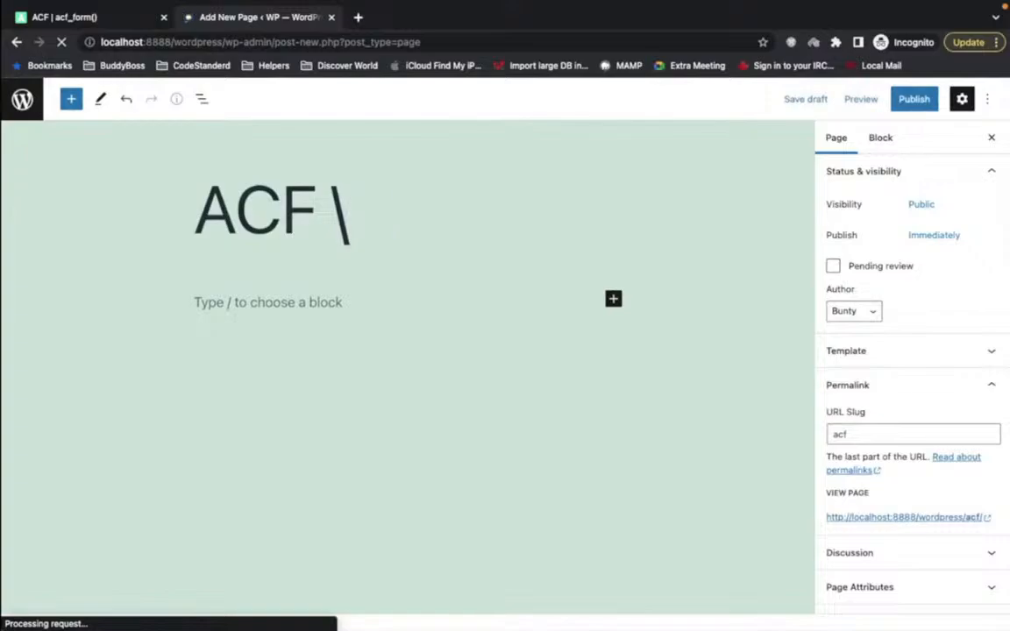
pyautogui.press('BackSpace')
pyautogui.press('BackSpace')
pyautogui.press('BackSpace')
pyautogui.press('BackSpace')
pyautogui.press('BackSpace')
# - Title the new page "Add Books" and insert a Shortcode block below the title
pyautogui.write('A')
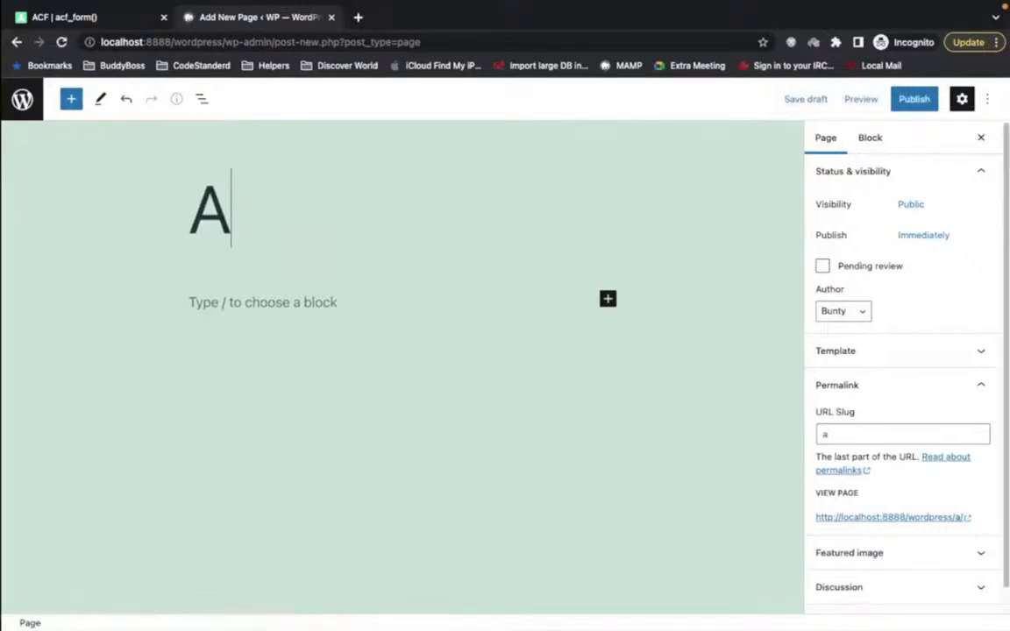
pyautogui.write('dd Boo')
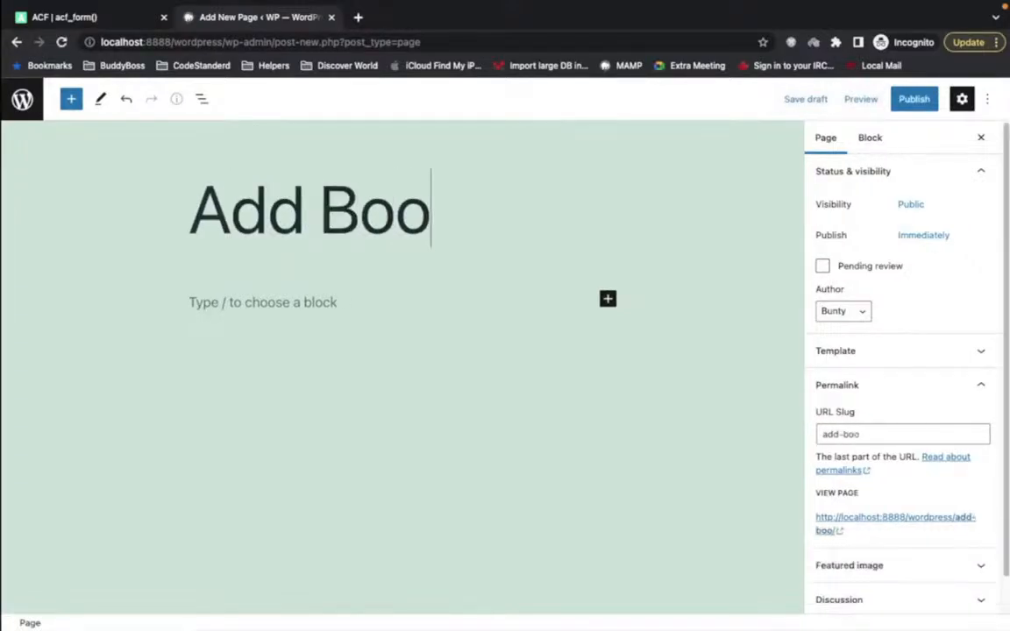
pyautogui.write('ks')
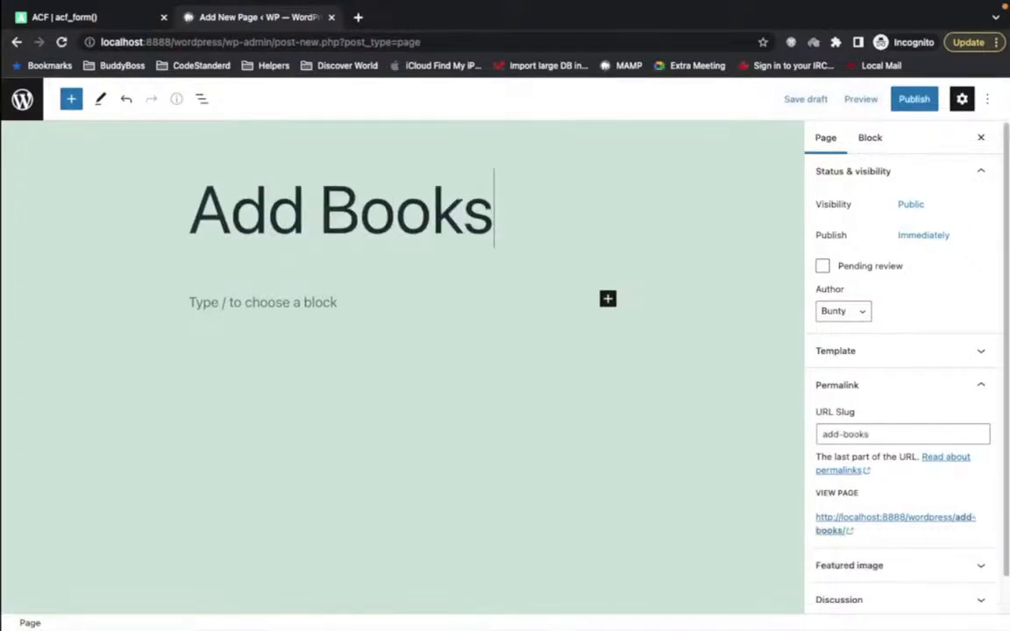
pyautogui.click(607, 299)
pyautogui.click(638, 405)
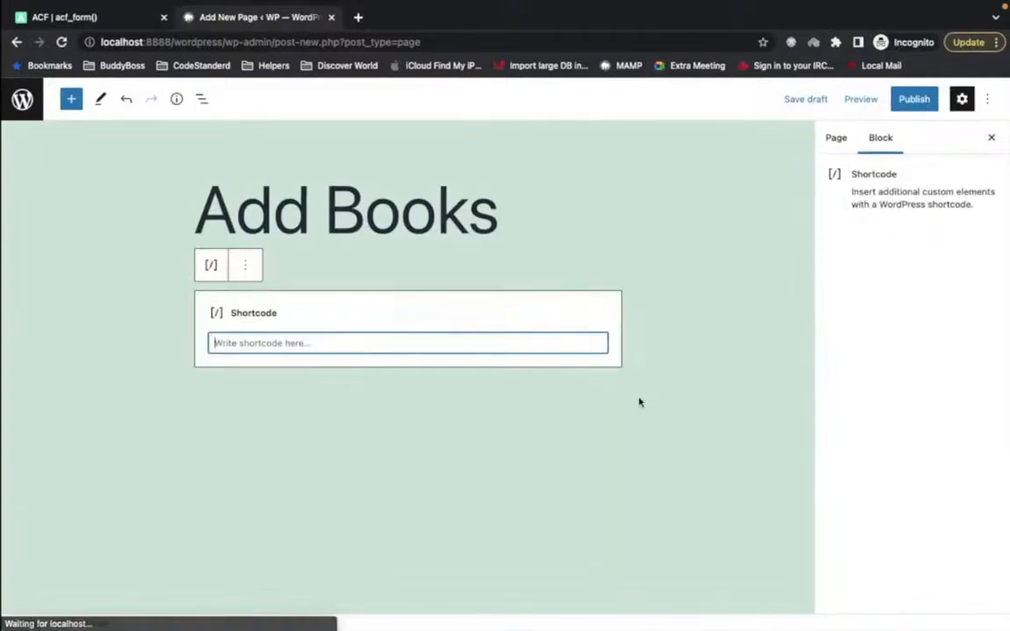
# - Enter the shortcode [bwp_acf_form field_grp_id=""] in the Shortcode block, leaving the ID attribute empty
pyautogui.write('[]')
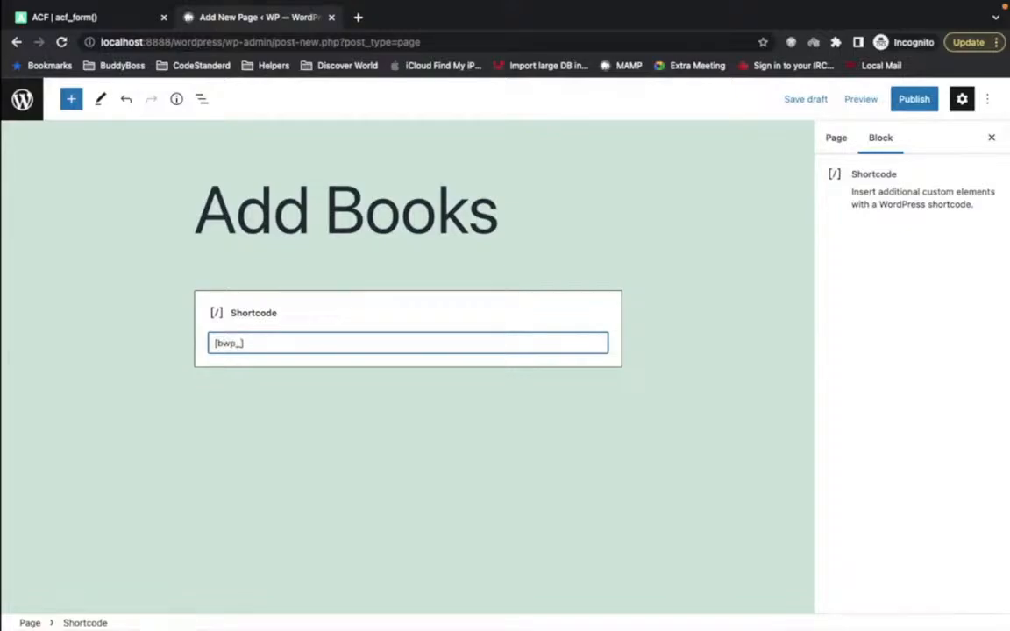
pyautogui.write('bwp_acf_form')
pyautogui.press('BackSpace')
pyautogui.press('BackSpace')
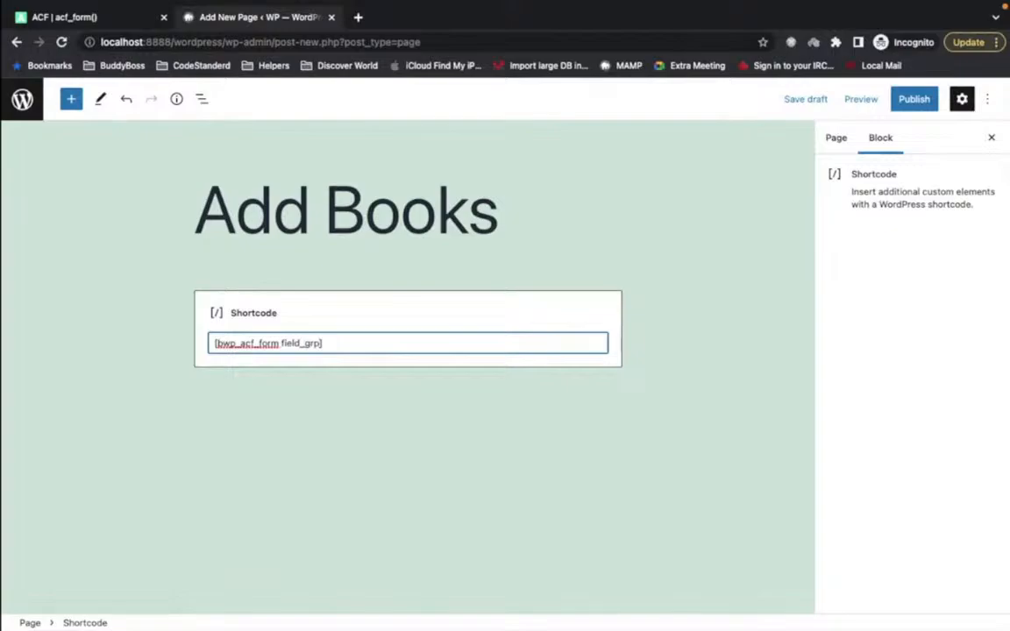
pyautogui.write('_id=""')
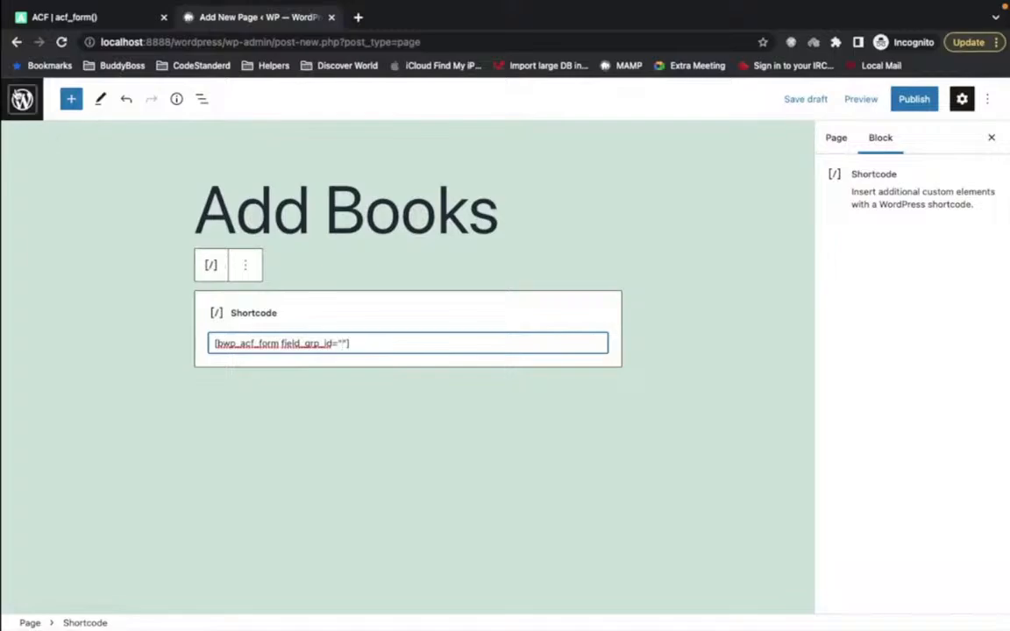
# - Open the Books Field Group for editing in a separate browser tab to look up its post ID
pyautogui.keyDown('super'); pyautogui.click(22, 98); pyautogui.keyUp('super')
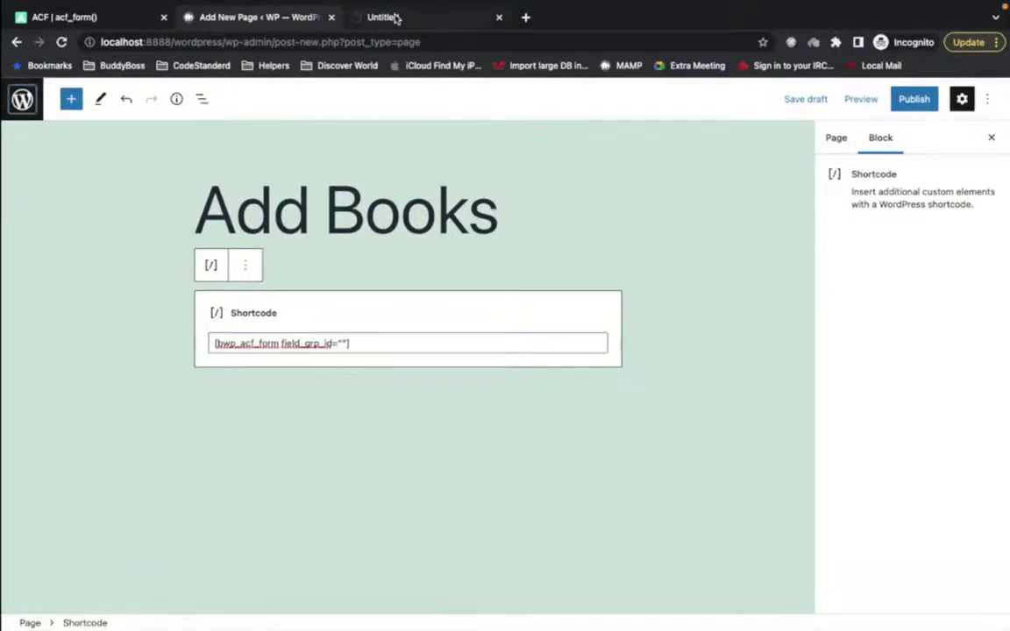
pyautogui.click(396, 18)
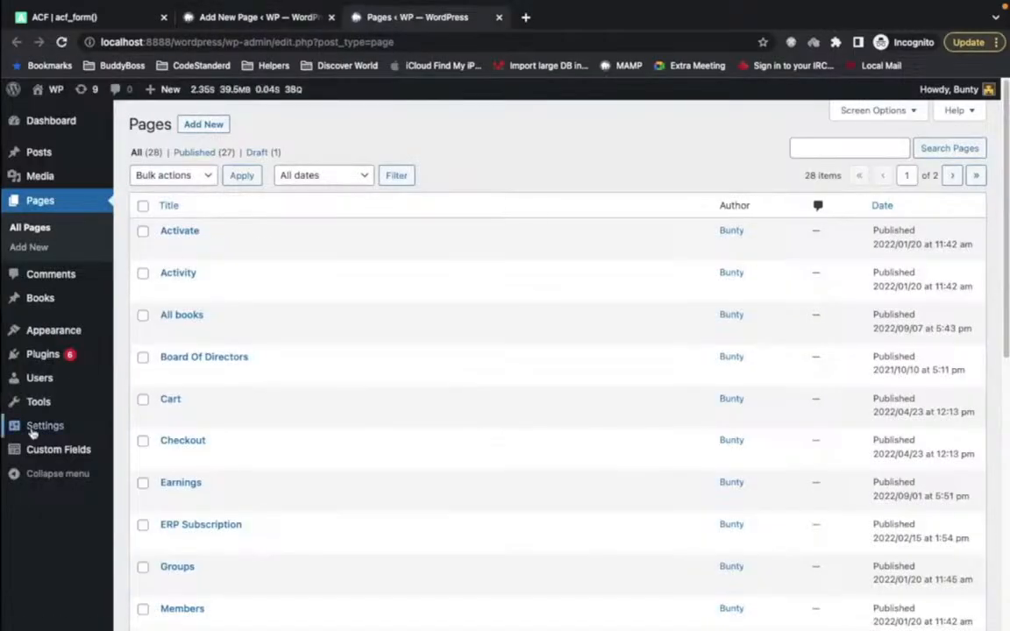
pyautogui.click(31, 449)
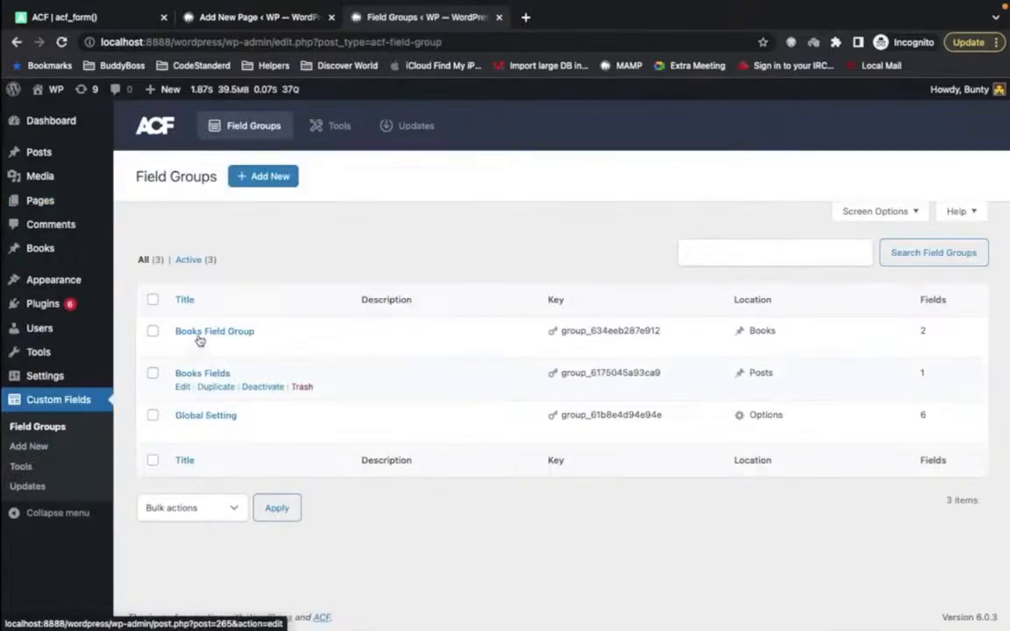
pyautogui.click(192, 333)
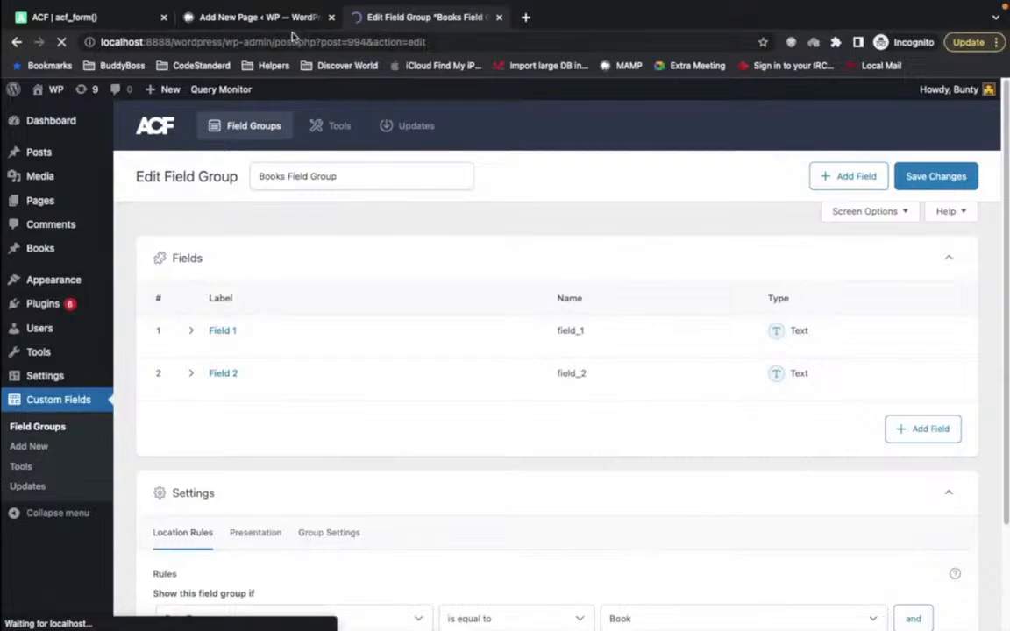
# - Set the shortcode's field_grp_id to 994 and publish the Add Books page
pyautogui.click(280, 20)
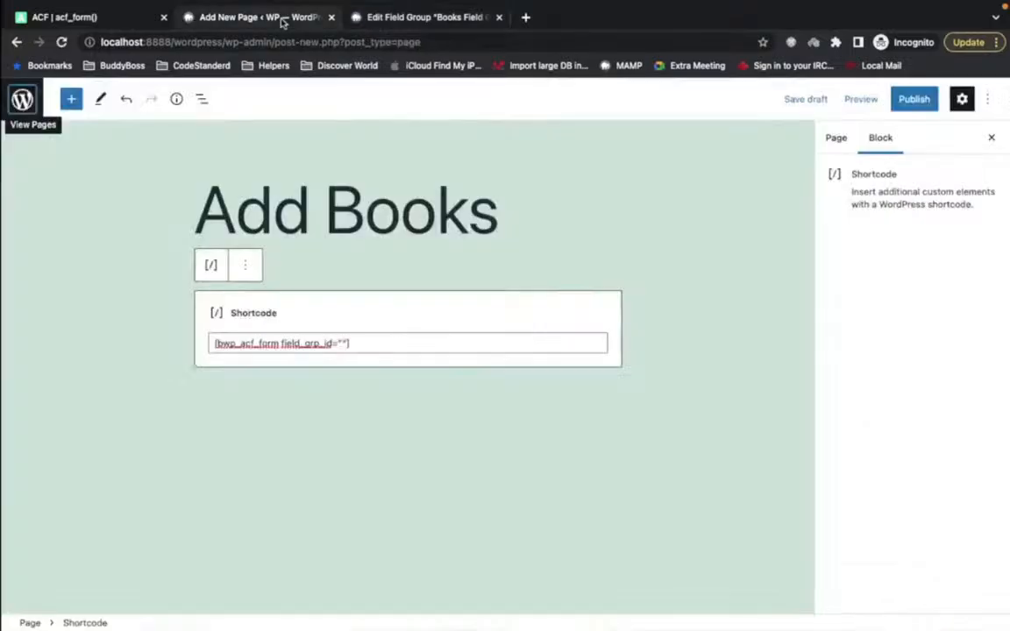
pyautogui.click(341, 343)
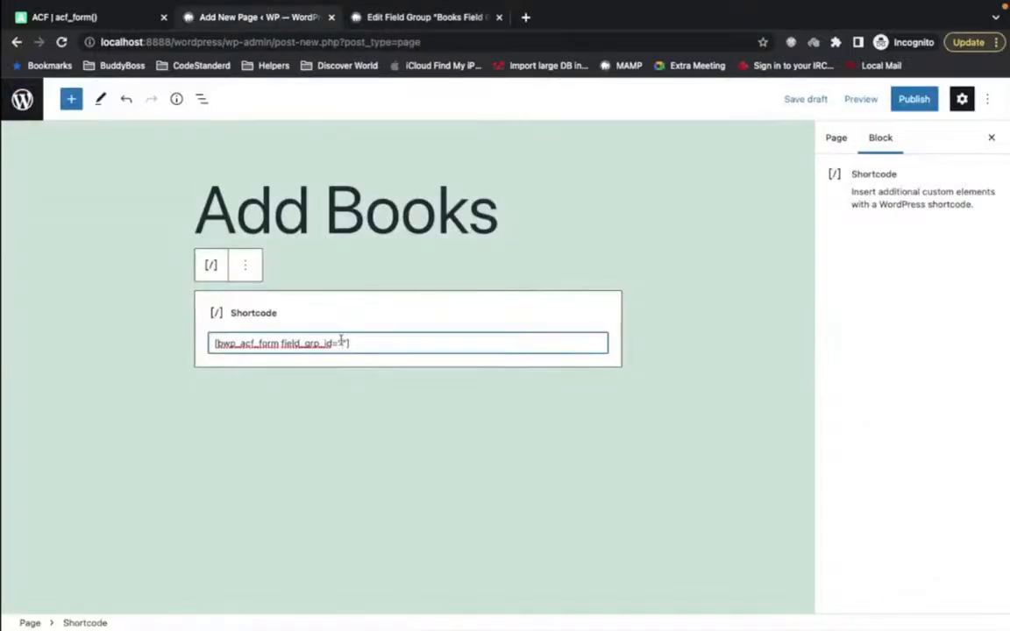
pyautogui.write('994')
pyautogui.click(907, 99)
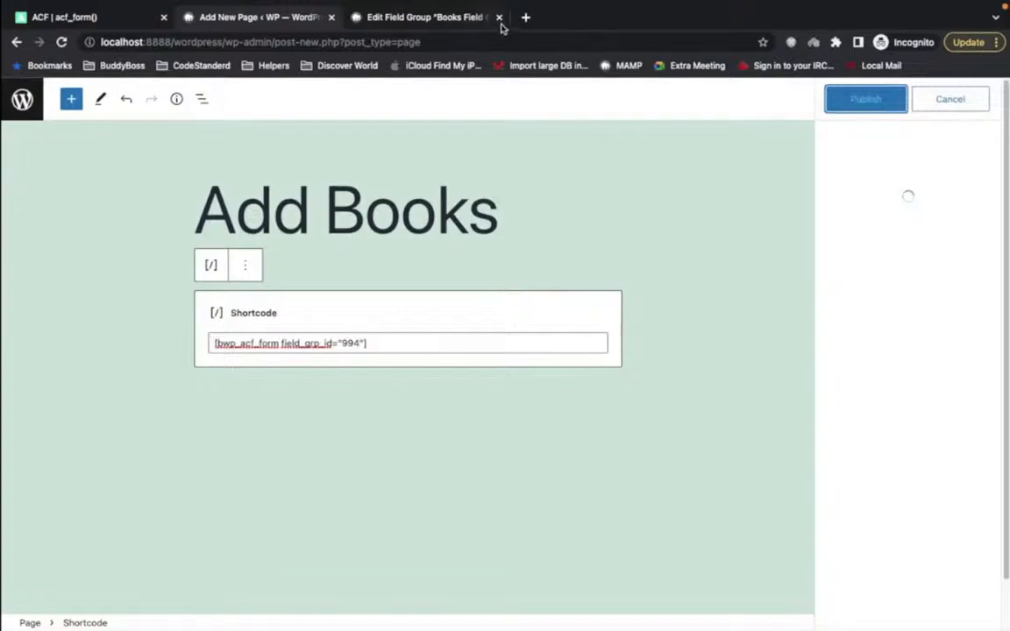
pyautogui.click(499, 18)
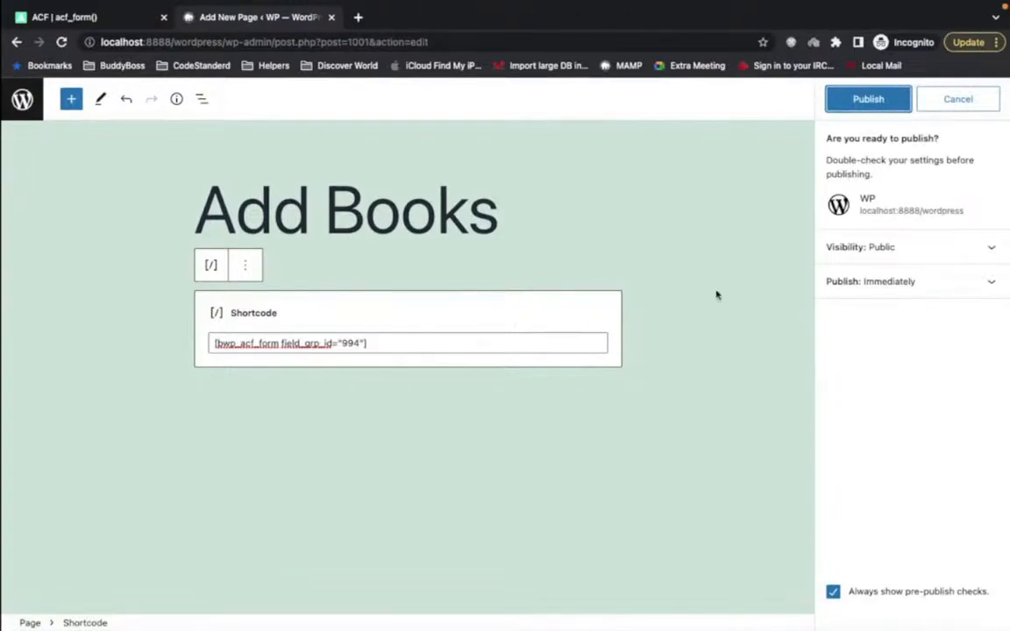
pyautogui.click(867, 100)
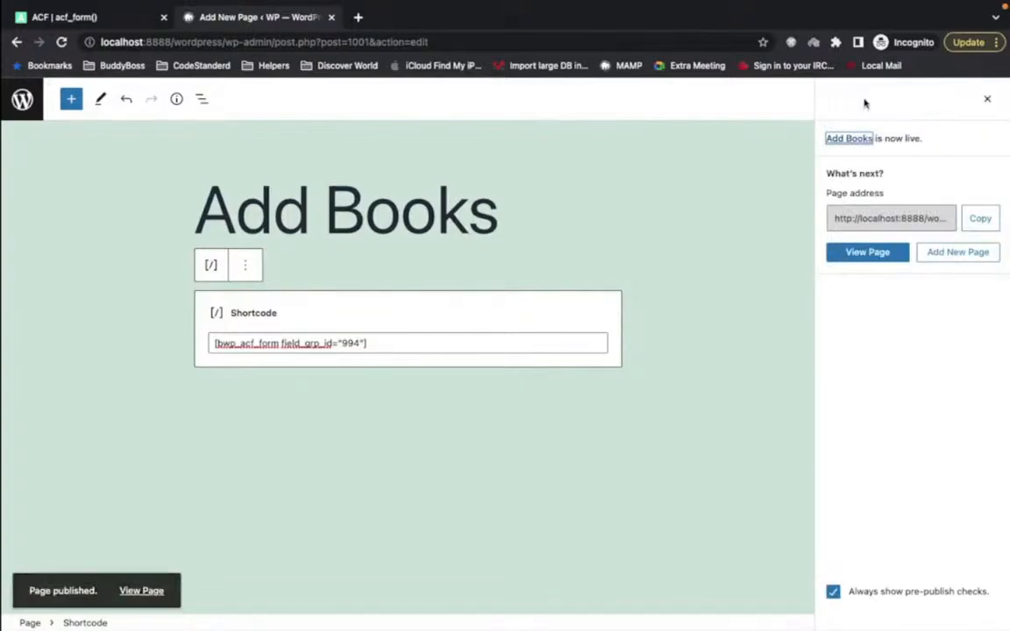
# - View the published Add Books page in a new tab and examine how the bwp_acf_form shortcode is output
pyautogui.keyDown('super'); pyautogui.click(143, 585); pyautogui.keyUp('super')
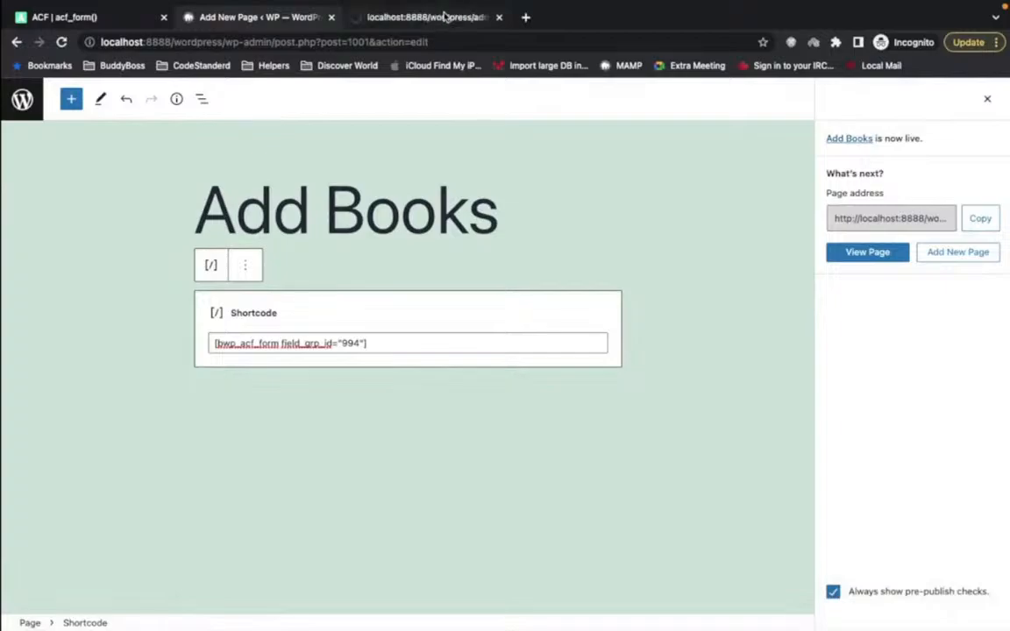
pyautogui.click(443, 17)
pyautogui.click(286, 478)
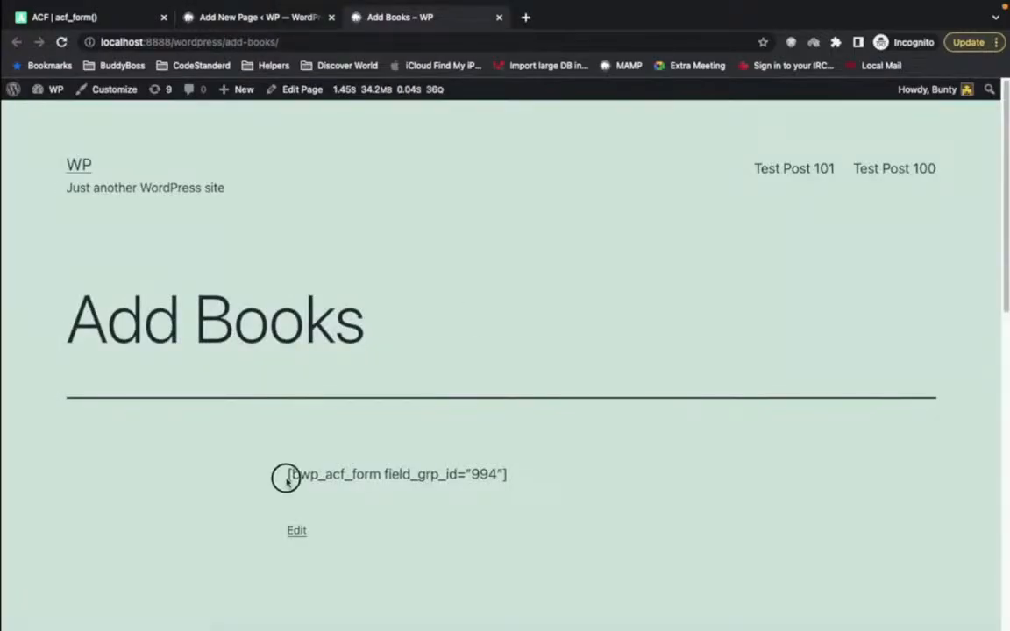
pyautogui.moveTo(286, 478); pyautogui.dragTo(656, 483)
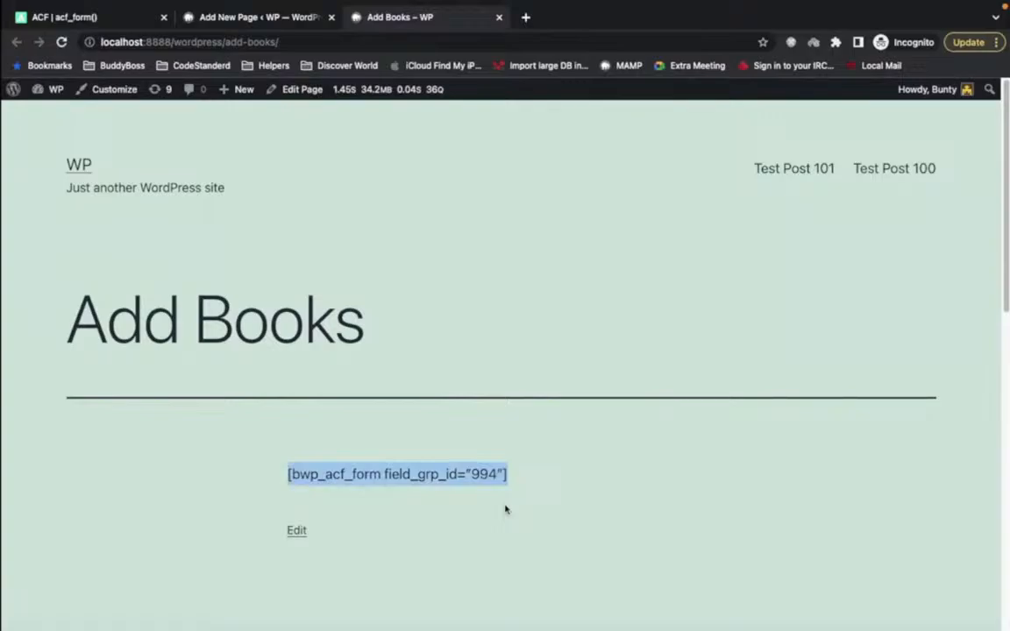
pyautogui.doubleClick(340, 478)
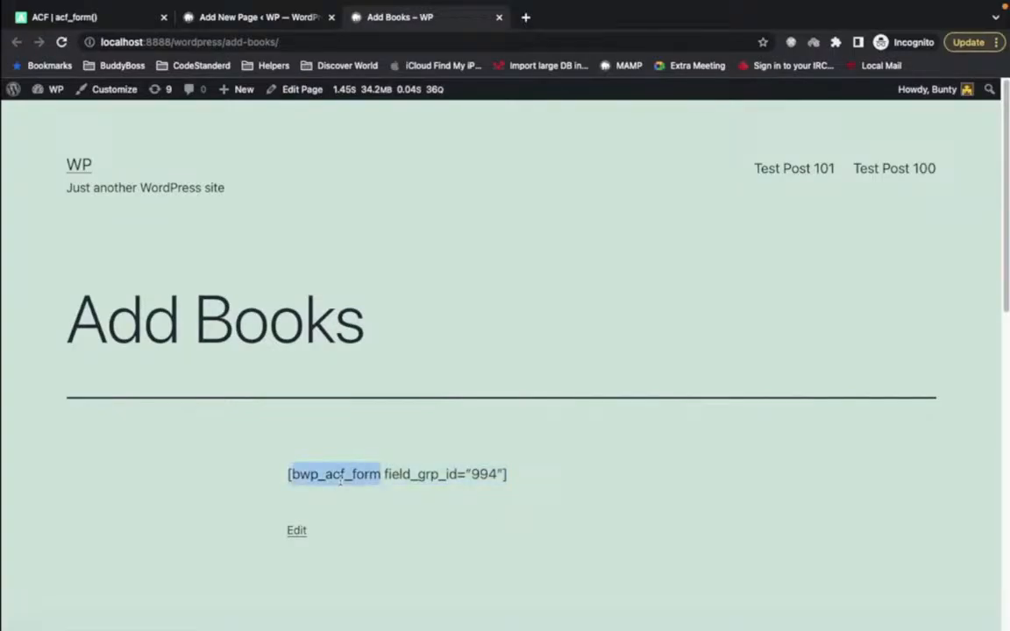
# - Switch to Visual Studio Code and open my-custom-plugin.php from the myplugin folder
pyautogui.press('super+Tab')
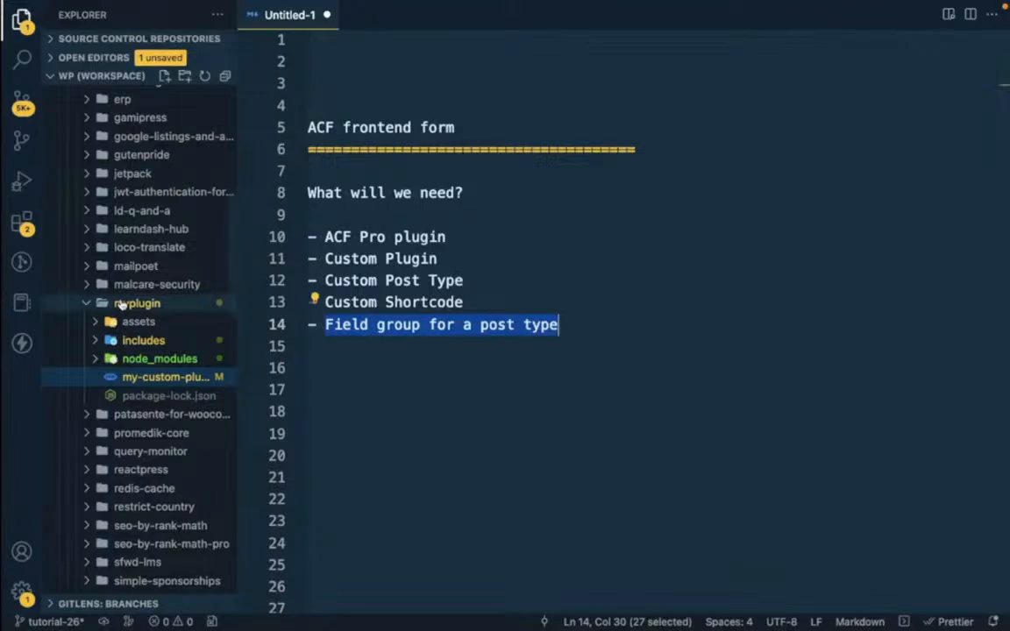
pyautogui.click(121, 304)
pyautogui.click(123, 304)
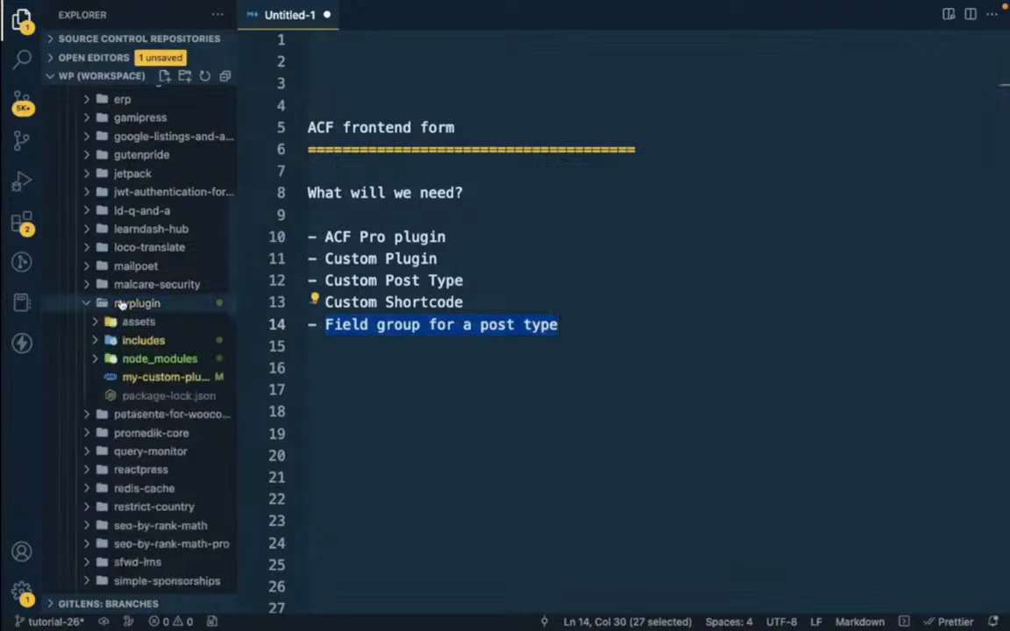
pyautogui.click(140, 384)
# - Copy the commented acf-timezone.php include line below the permalink.php include and uncomment the copy
pyautogui.scroll(-4, 590, 262)
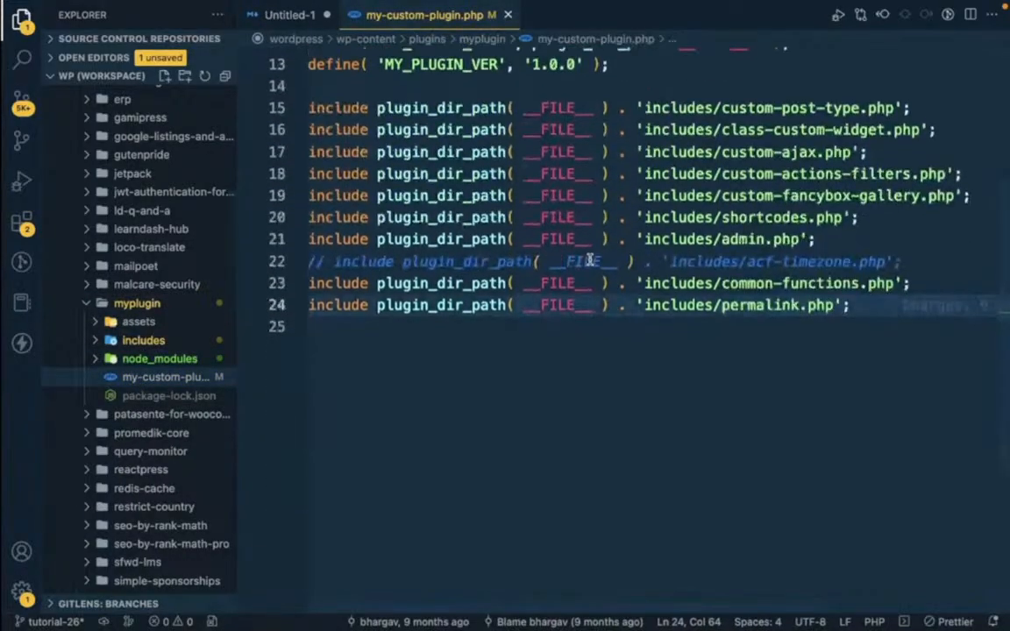
pyautogui.click(910, 261)
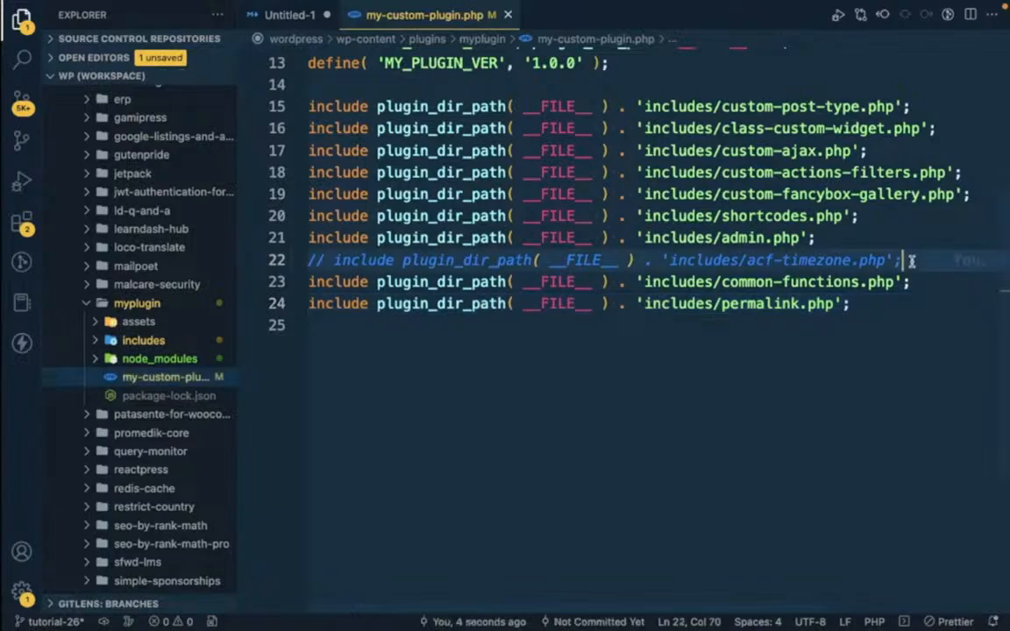
pyautogui.tripleClick(910, 261)
pyautogui.hotkey('ctrl', 'c')
pyautogui.click(847, 303)
pyautogui.press('Down')
pyautogui.hotkey('ctrl', 'v')
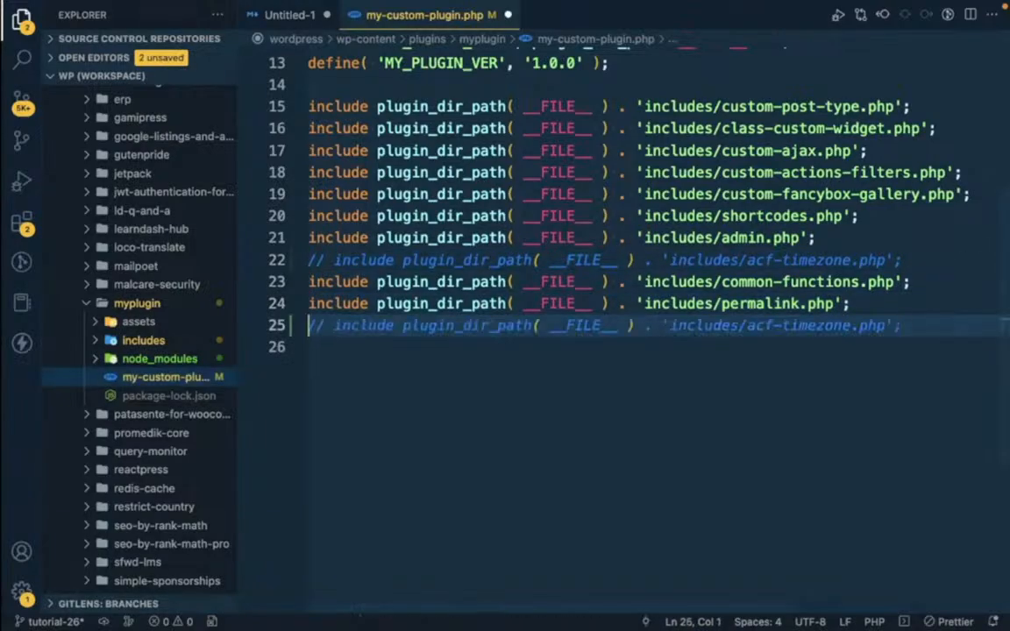
pyautogui.press('Right')
pyautogui.press('Right')
pyautogui.press('Right')
pyautogui.hotkey('ctrl', '/')
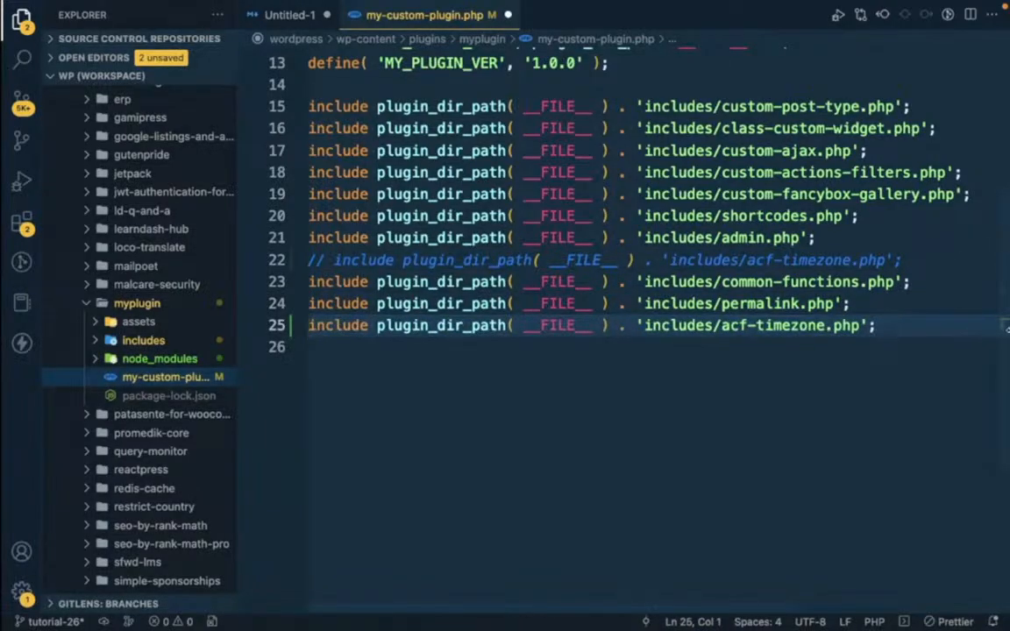
# - Change the file path in the copied include line to includes/acf-form.php and save the plugin file
pyautogui.doubleClick(777, 325)
pyautogui.write('f')
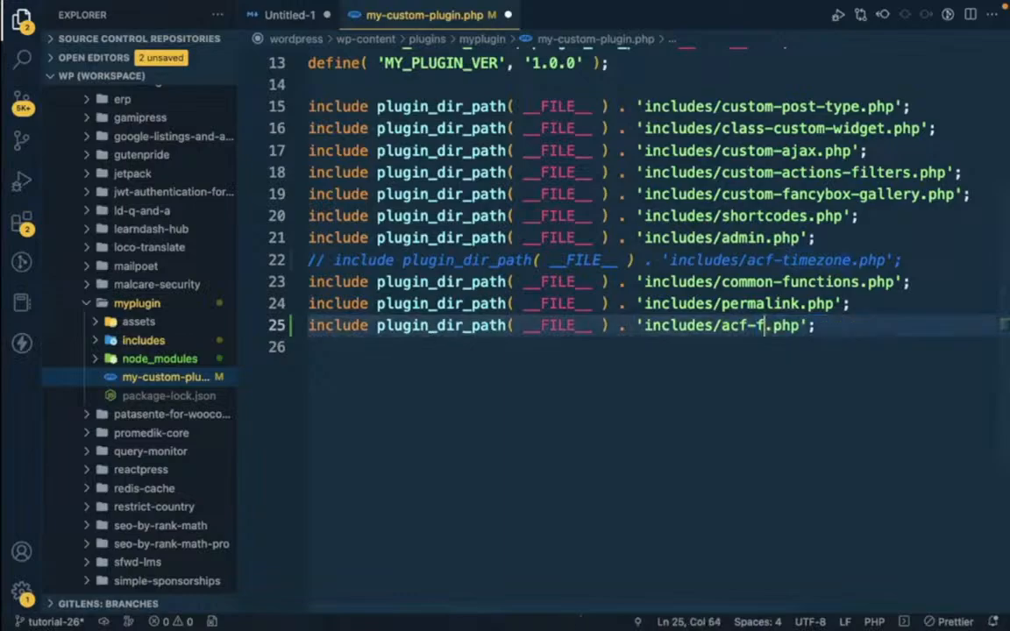
pyautogui.write('orm')
pyautogui.hotkey('ctrl', 's')
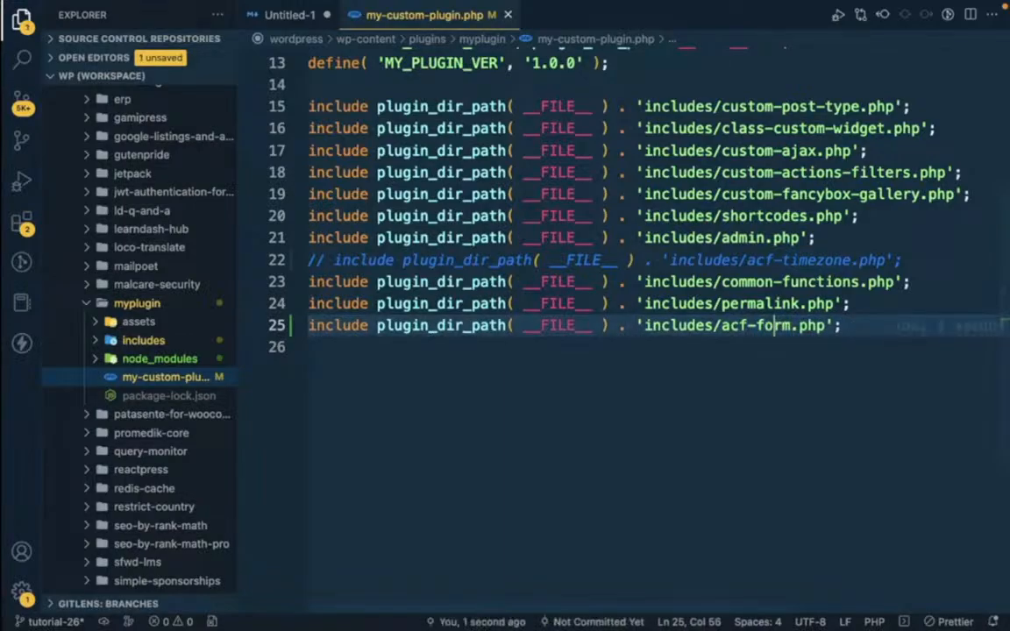
# - Create a new file named acf-form.php in myplugin's includes folder, and close my-custom-plugin.php
pyautogui.moveTo(721, 325); pyautogui.dragTo(827, 326)
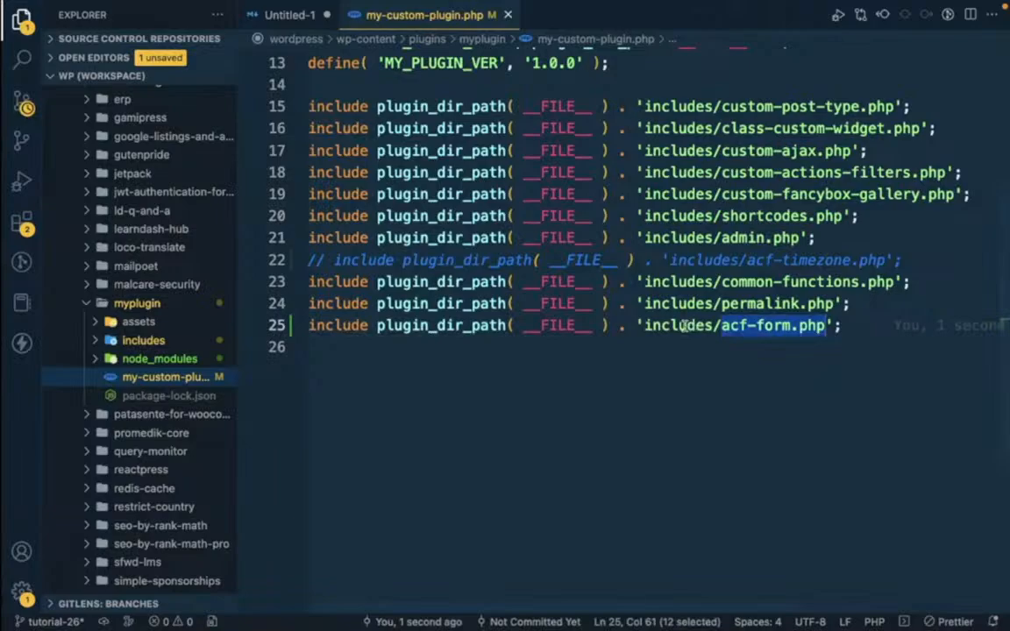
pyautogui.click(139, 341)
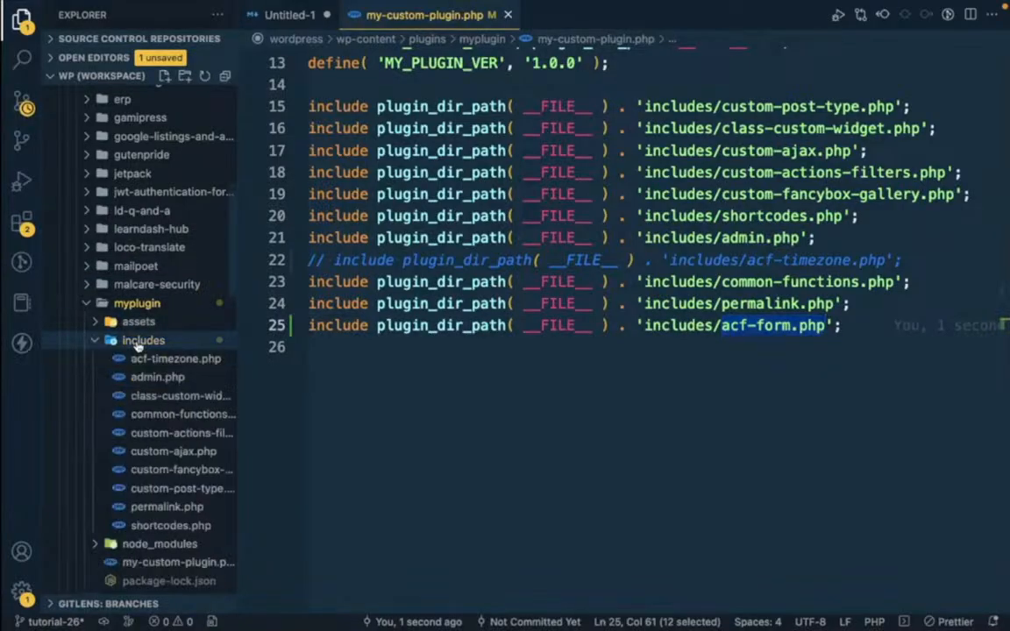
pyautogui.rightClick(136, 346)
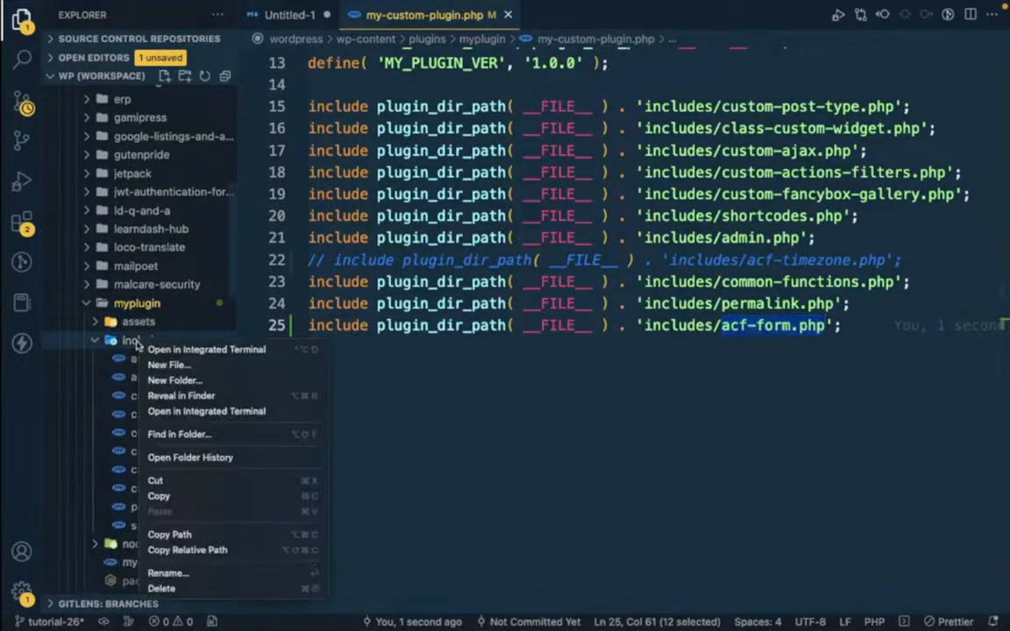
pyautogui.click(177, 365)
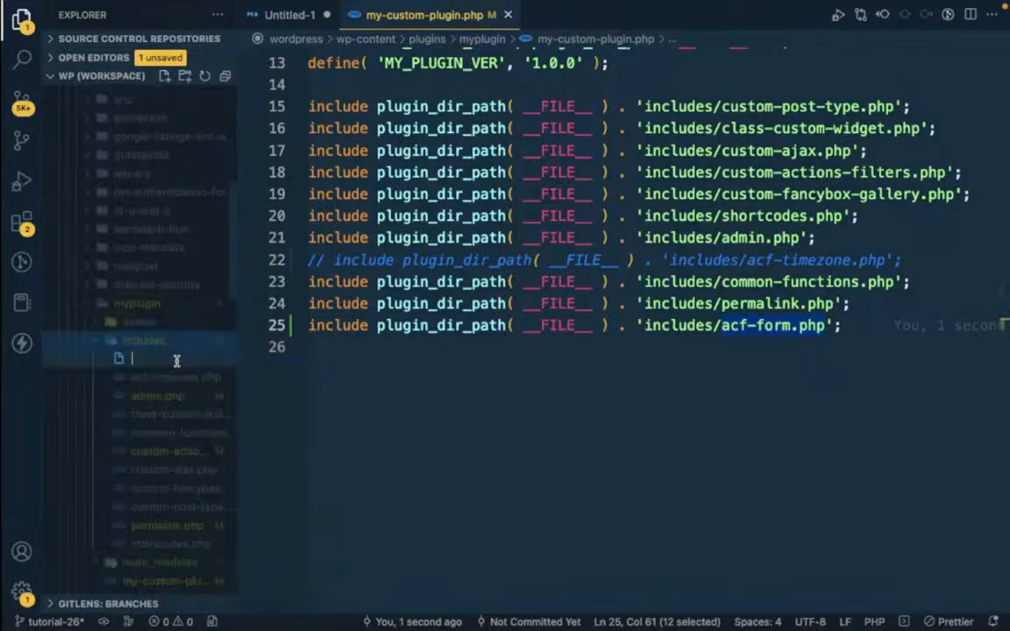
pyautogui.press('super+v')
pyautogui.press('Return')
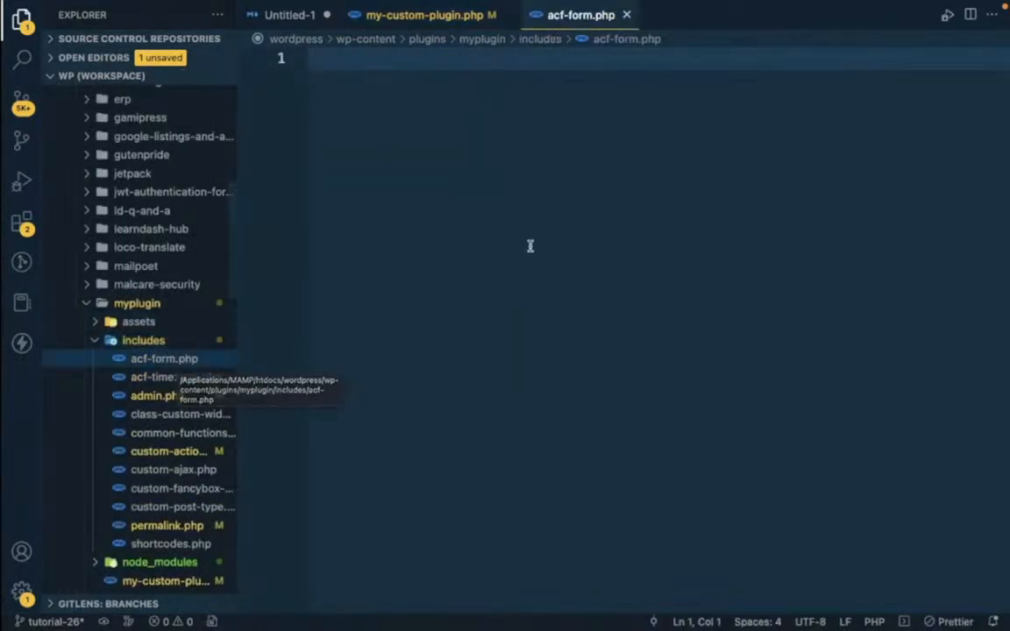
pyautogui.click(492, 15)
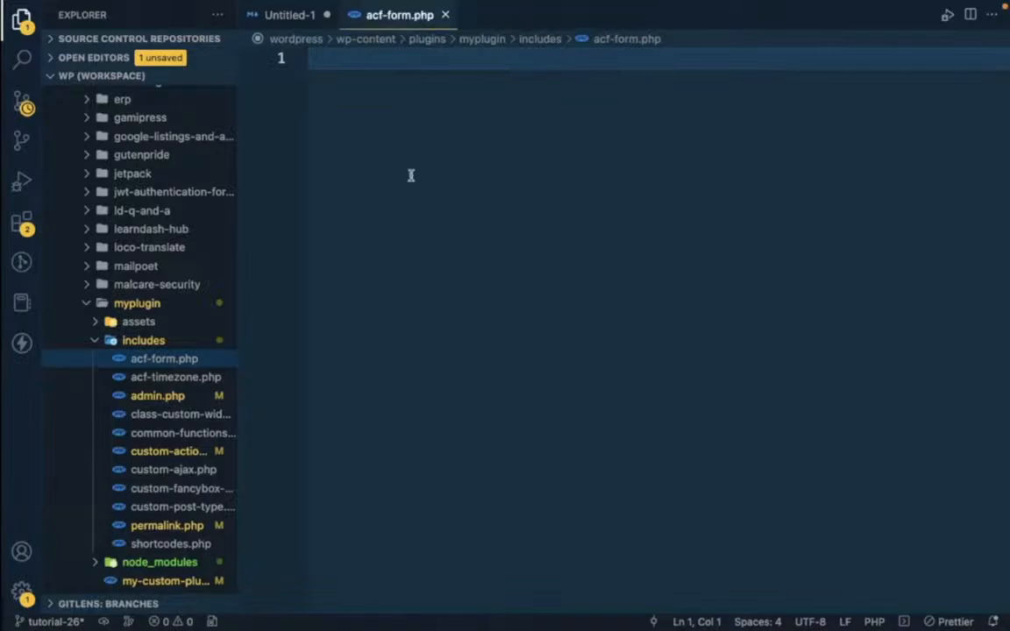
# - Start acf-form.php with the opening <?php tag followed by blank lines, and save the file
pyautogui.write('<?')
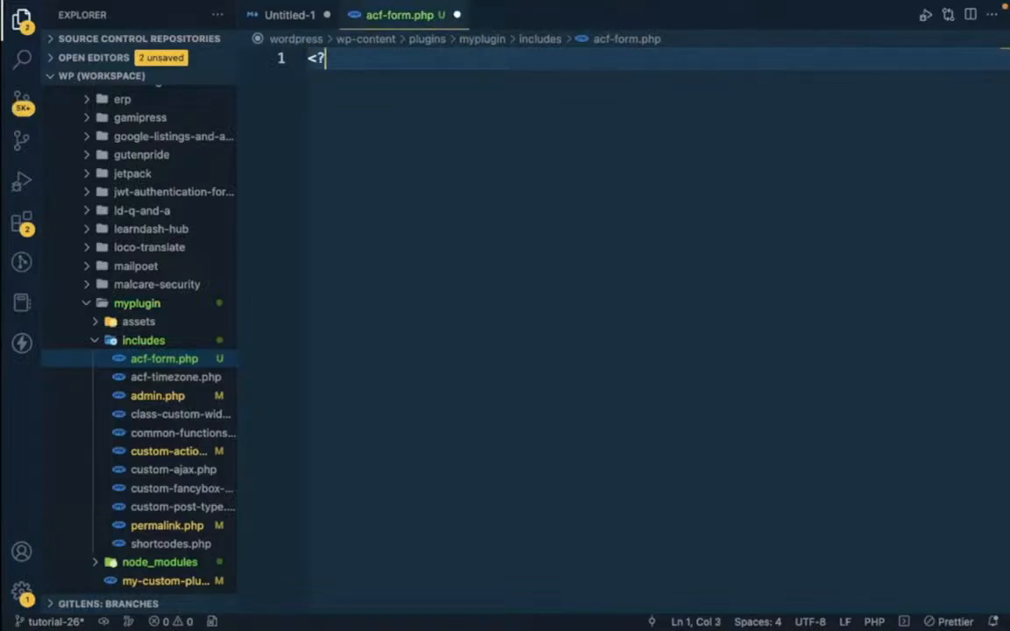
pyautogui.write('php')
pyautogui.press('Return')
pyautogui.press('Return')
pyautogui.hotkey('ctrl', 's')
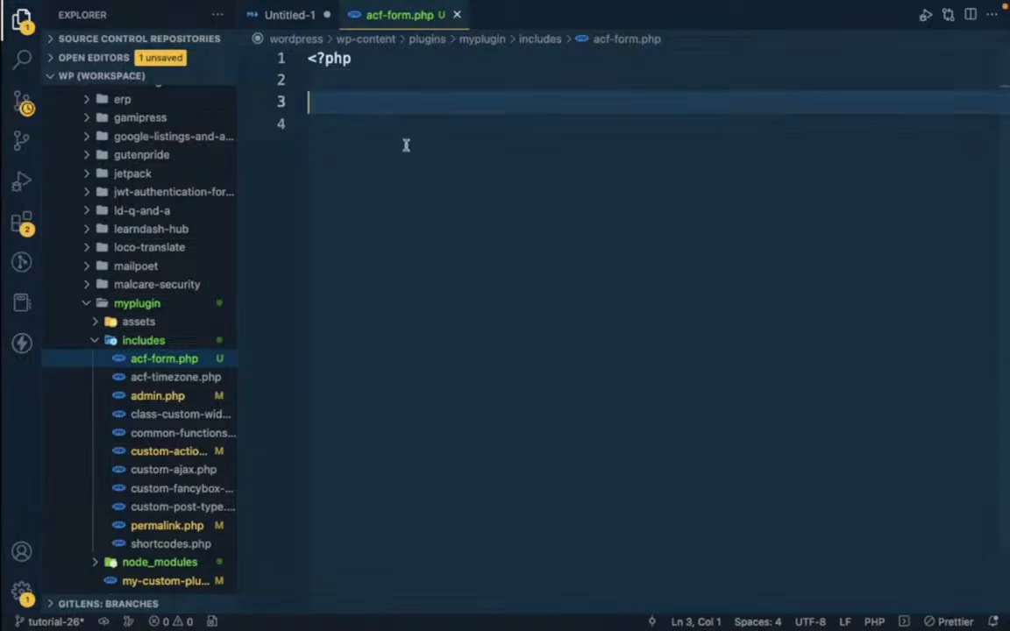
# - Insert an add_shortcode call on line 3 of acf-form.php
pyautogui.press('super+Tab')
pyautogui.press('super+shift+Tab')
pyautogui.write('add')
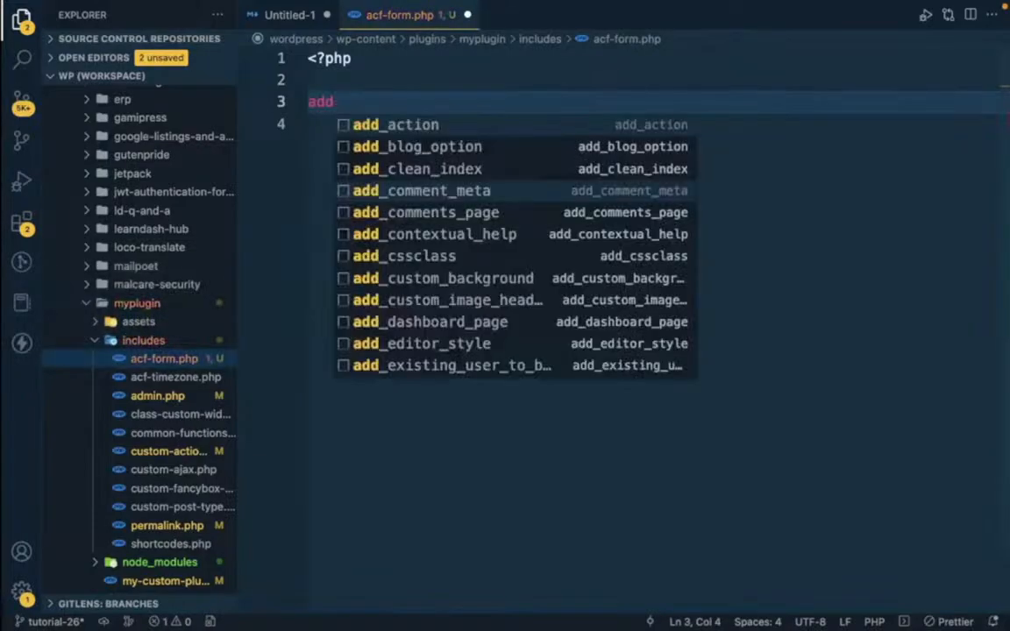
pyautogui.write('_')
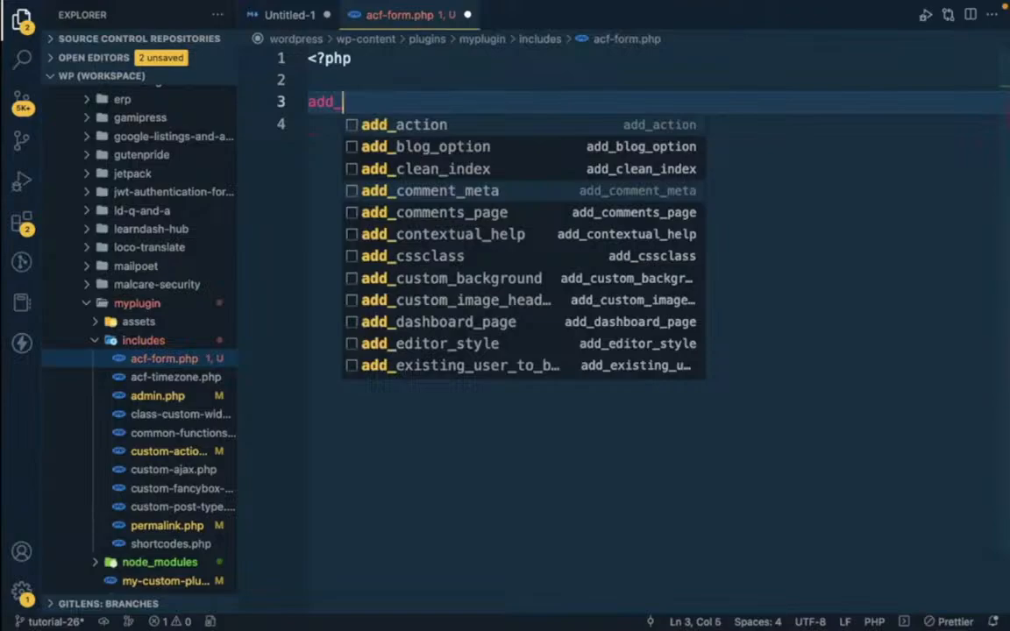
pyautogui.write('sho')
pyautogui.press('Return')
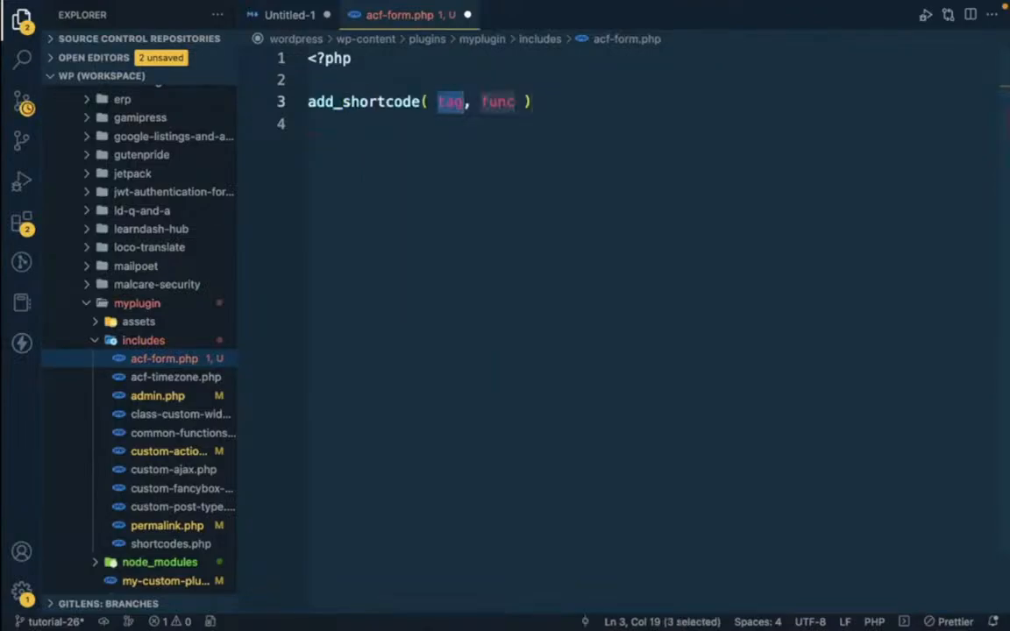
# - Copy bwp_acf_form from the Add Books page in the browser and use it as the quoted tag of the add_shortcode call
pyautogui.write("'")
pyautogui.press('super+Tab')
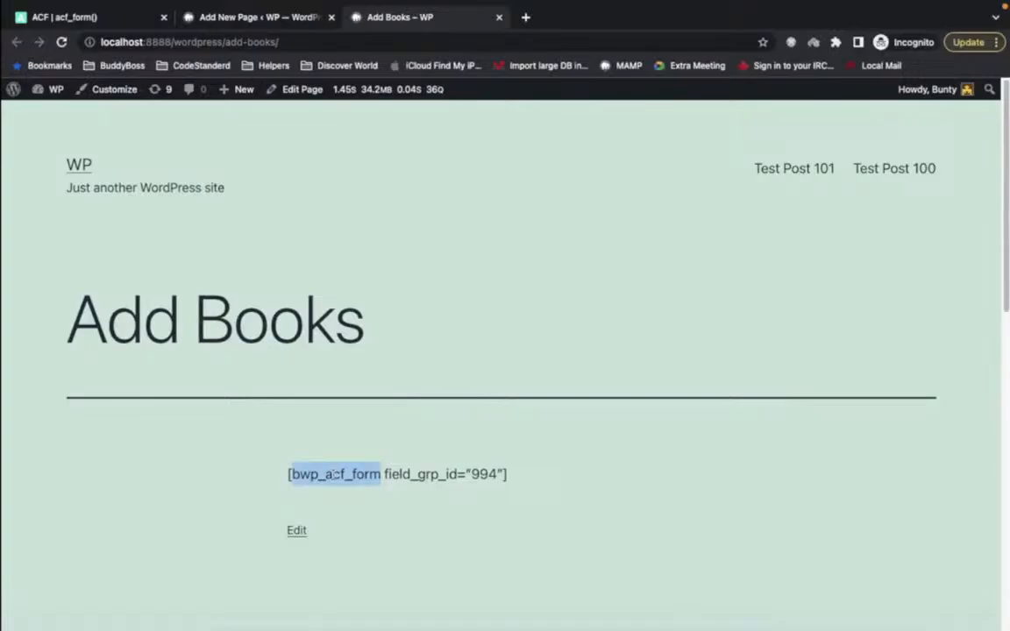
pyautogui.press('super+c')
pyautogui.press('super+Tab')
pyautogui.doubleClick(467, 101)
pyautogui.press('super+v')
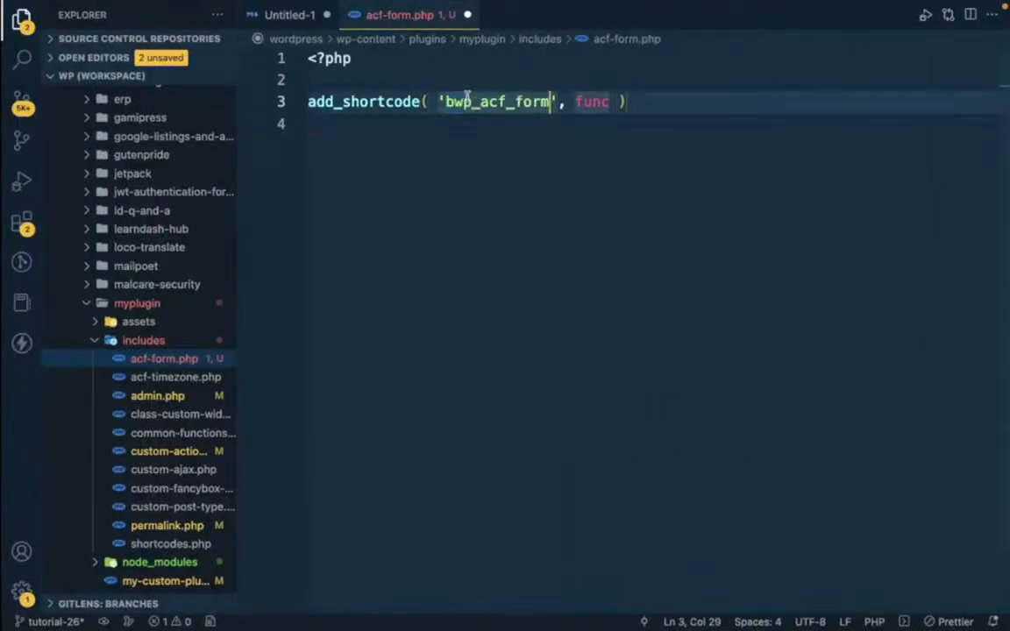
# - Set the shortcode's callback to 'bwp_acf_form_front' and end the add_shortcode statement with a semicolon
pyautogui.doubleClick(585, 101)
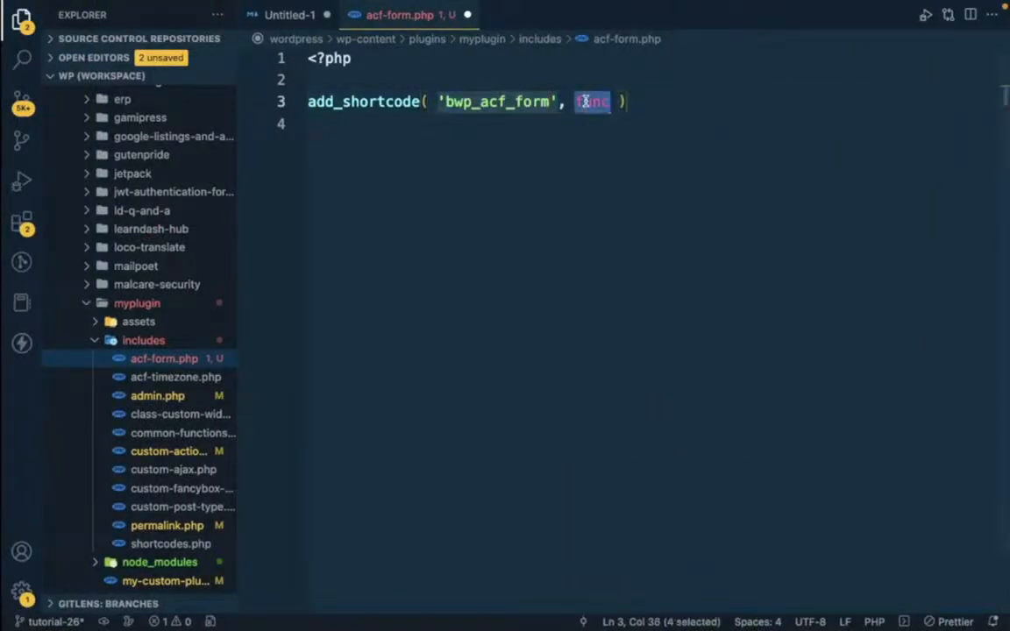
pyautogui.write("'")
pyautogui.press('super+v')
pyautogui.write('_form')
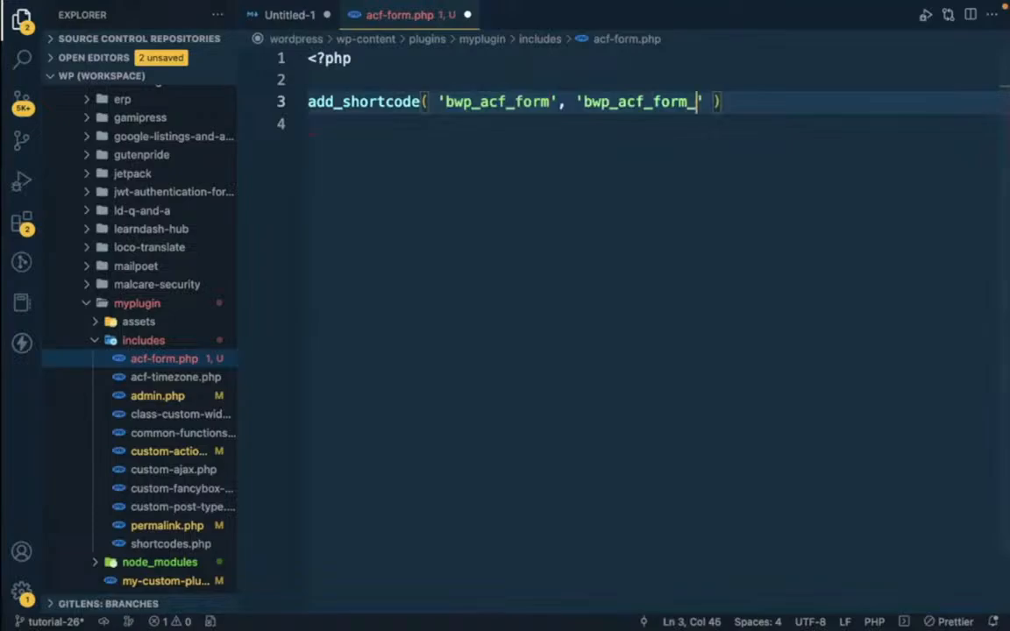
pyautogui.press('BackSpace')
pyautogui.press('BackSpace')
pyautogui.press('BackSpace')
pyautogui.write('ront')
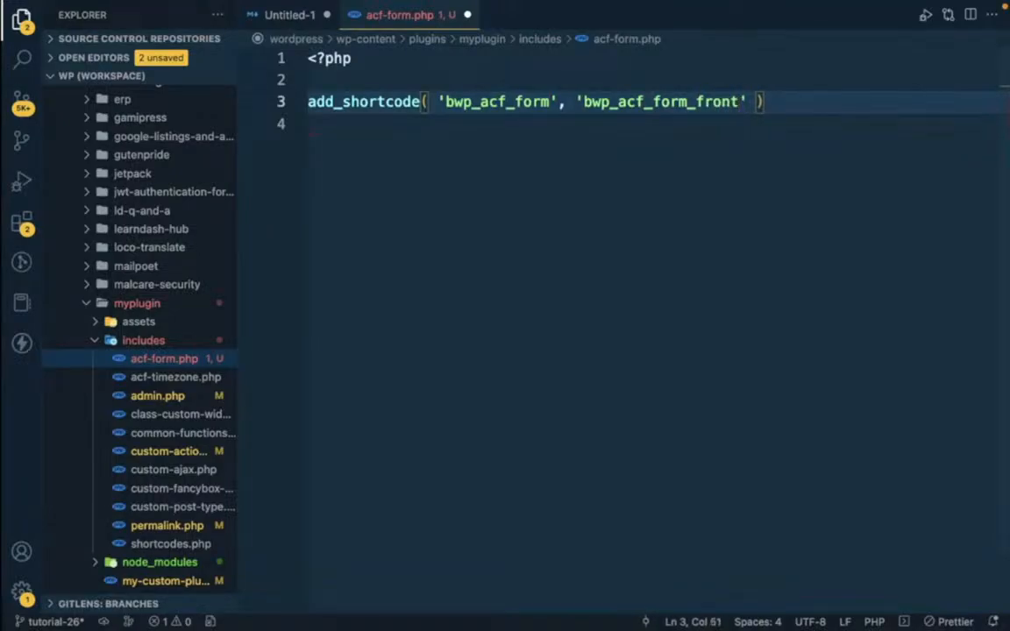
pyautogui.hotkey('ctrl', 'shift', 'Left')
pyautogui.click(779, 101)
pyautogui.write(';')
# - Define an empty function bwp_acf_form_front() above the add_shortcode call
pyautogui.press('Up')
pyautogui.press('Return')
pyautogui.press('Return')
pyautogui.press('Up')
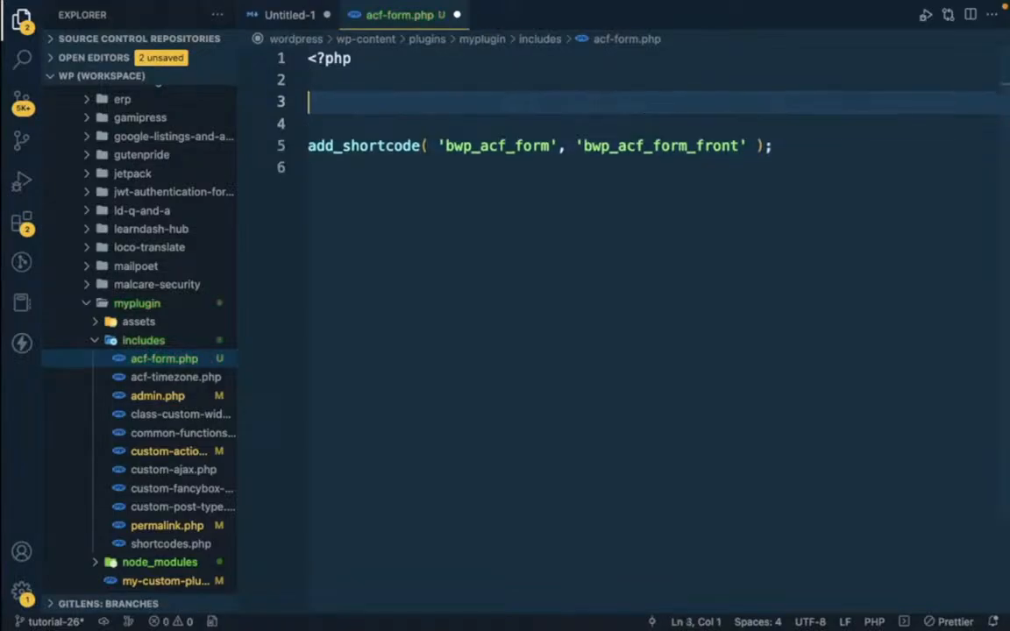
pyautogui.write('function ')
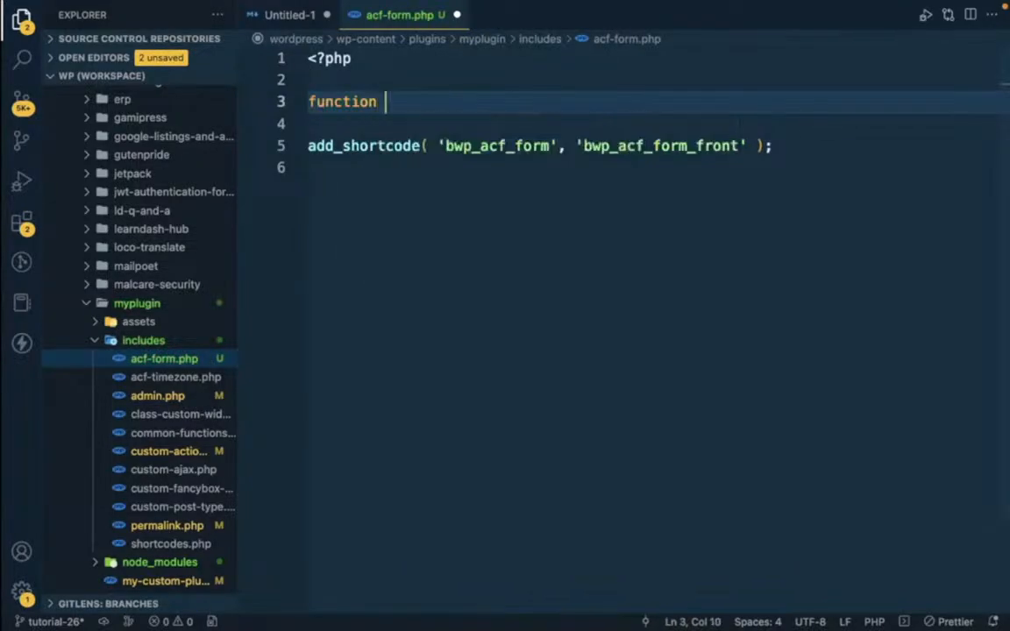
pyautogui.write('bwp_acf_form_front() {')
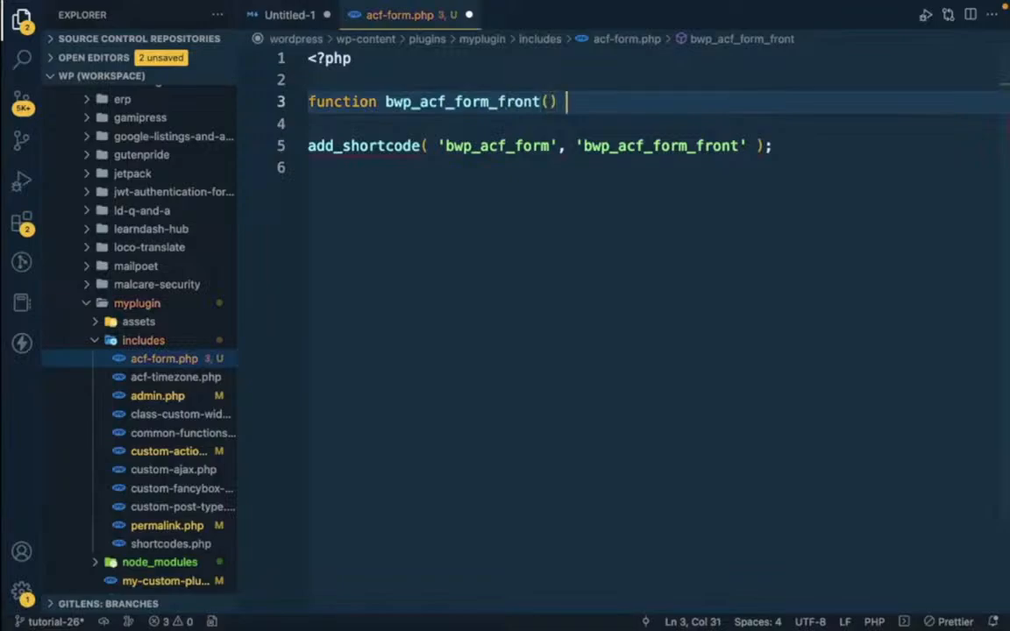
pyautogui.press('Return')
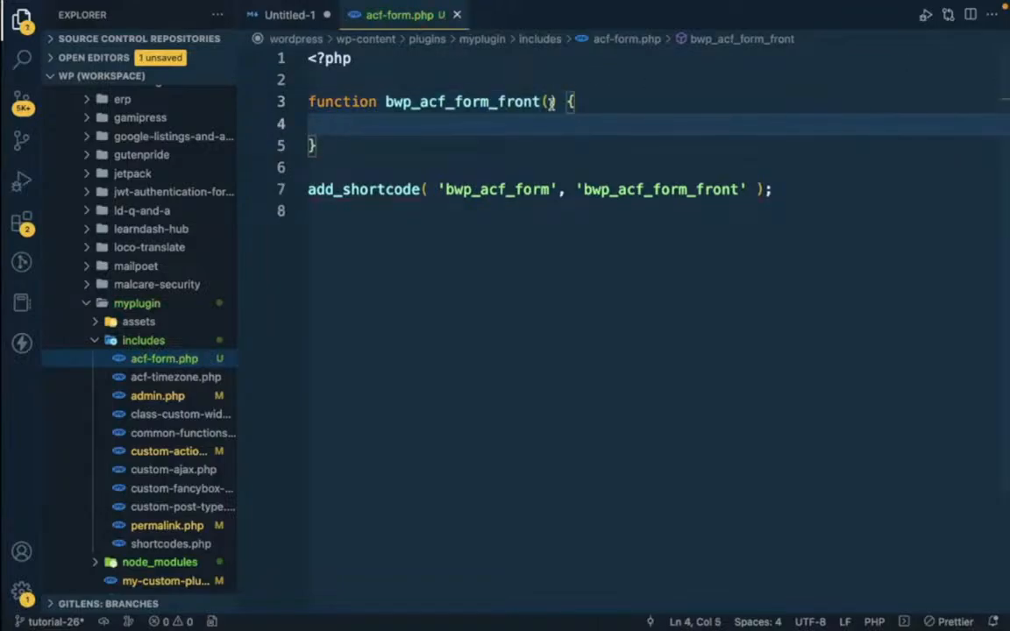
# - Check the shortcode's attribute on the Add Books page and give bwp_acf_form_front an $attr parameter
pyautogui.click(550, 101)
pyautogui.press('Left')
pyautogui.write('$')
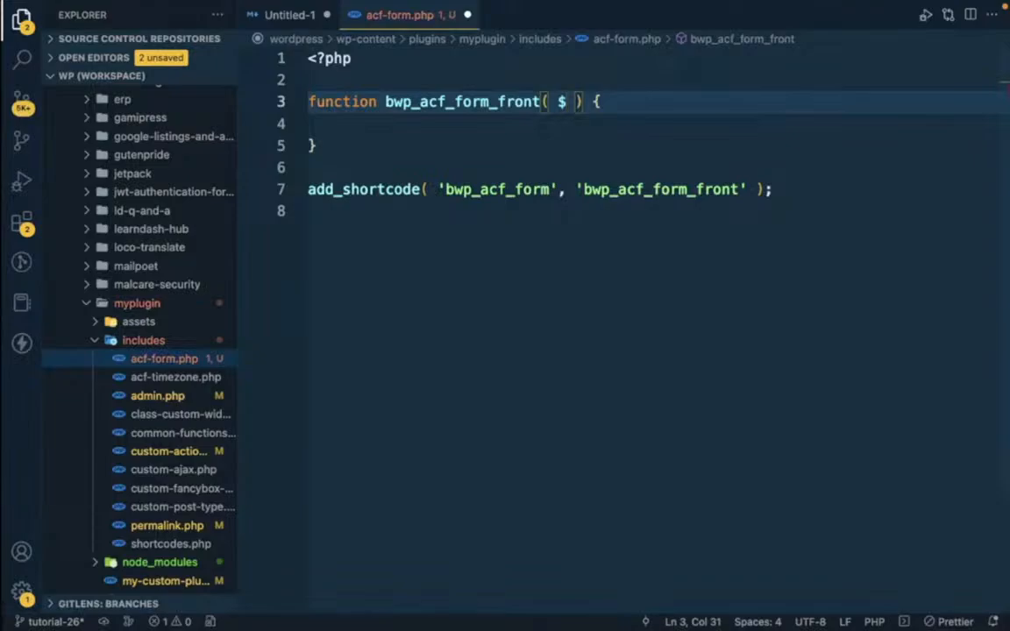
pyautogui.hotkey('ctrl', 'Right')
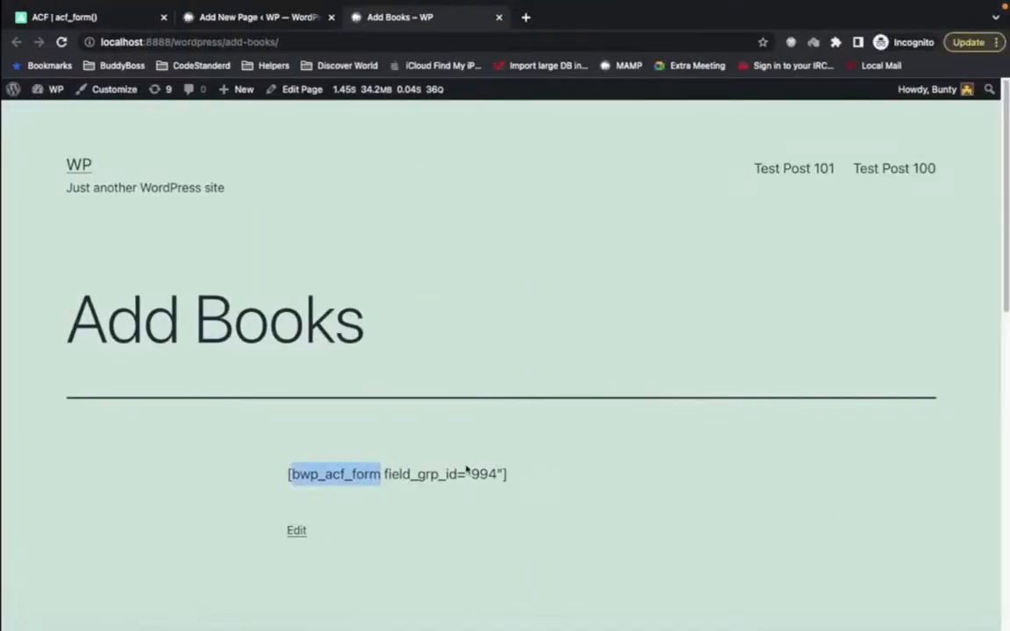
pyautogui.hotkey('ctrl', 'Left')
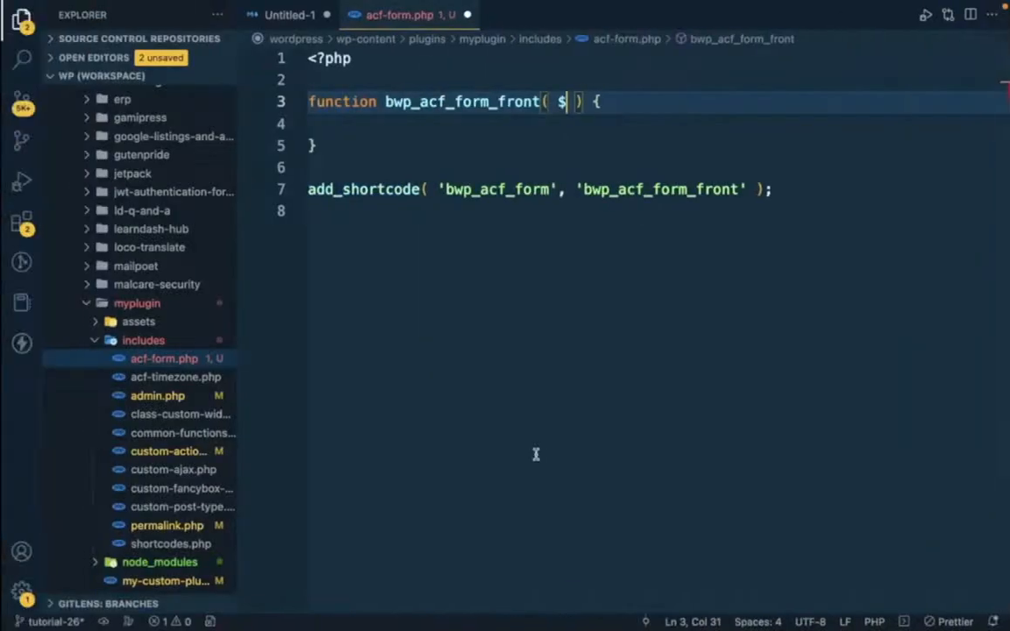
pyautogui.write('attr')
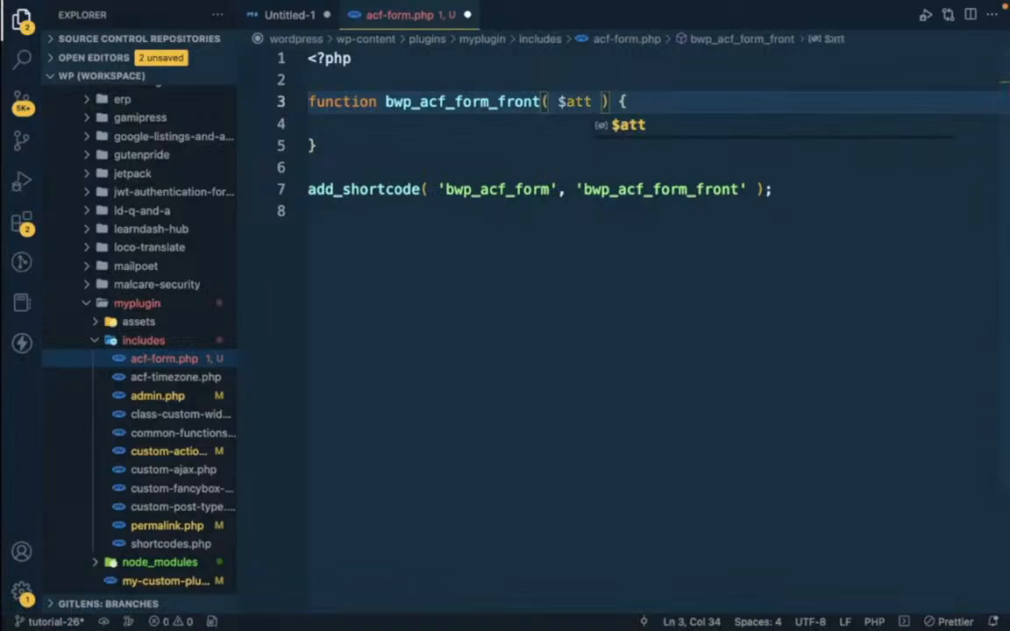
# - Add blank lines inside the body of bwp_acf_form_front and save acf-form.php
pyautogui.press('Down')
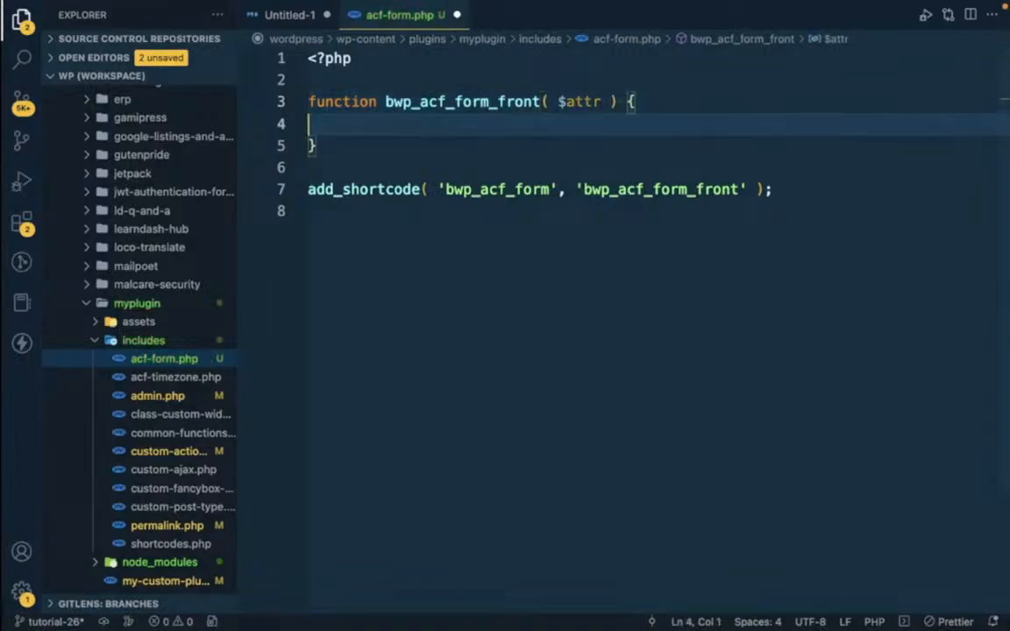
pyautogui.press('Return')
pyautogui.press('Return')
pyautogui.press('Up')
pyautogui.press('Return')
pyautogui.press('super+s')
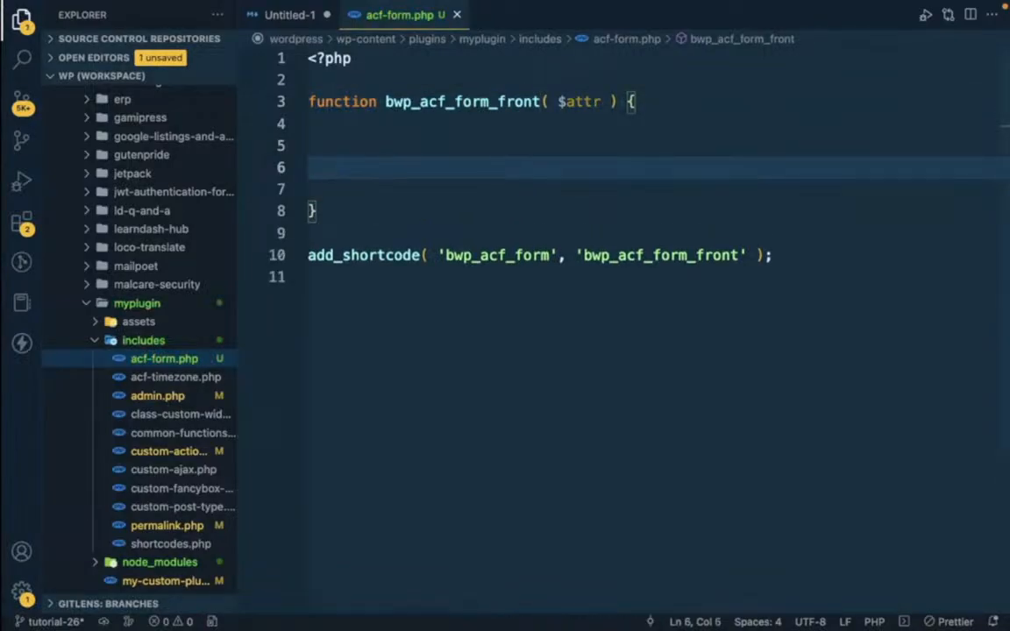
# - Make bwp_acf_form_front return the test string 'ACF Form DEMO' and save the file
pyautogui.write('return ')
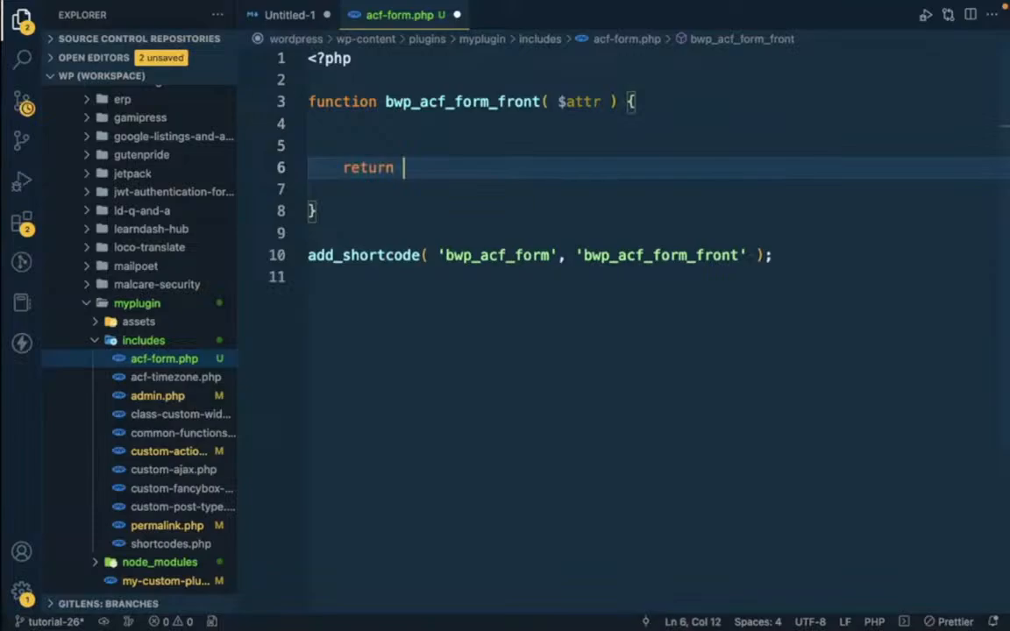
pyautogui.write("'ACF Form")
pyautogui.write(" DEMO'")
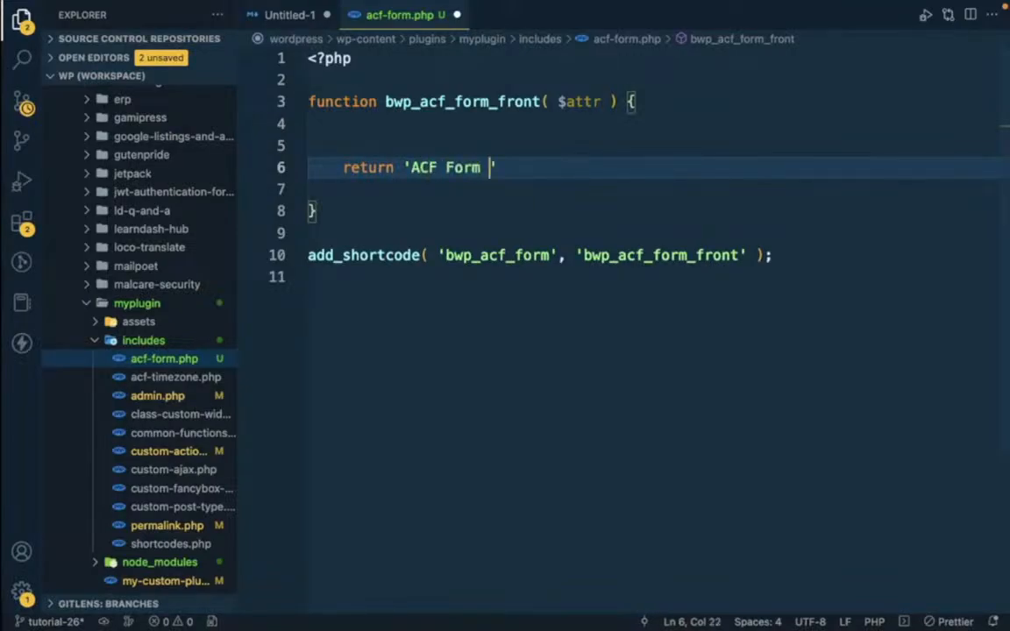
pyautogui.write(';')
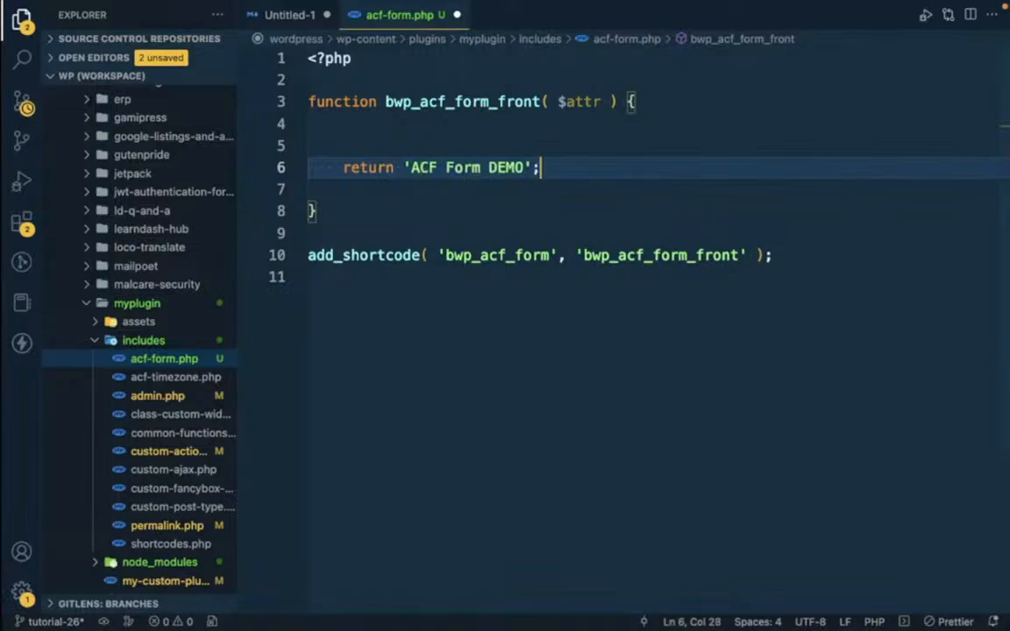
pyautogui.hotkey('ctrl', 's')
# - Reload the Add Books page in the browser and examine the output of the bwp_acf_form shortcode
pyautogui.click(587, 186)
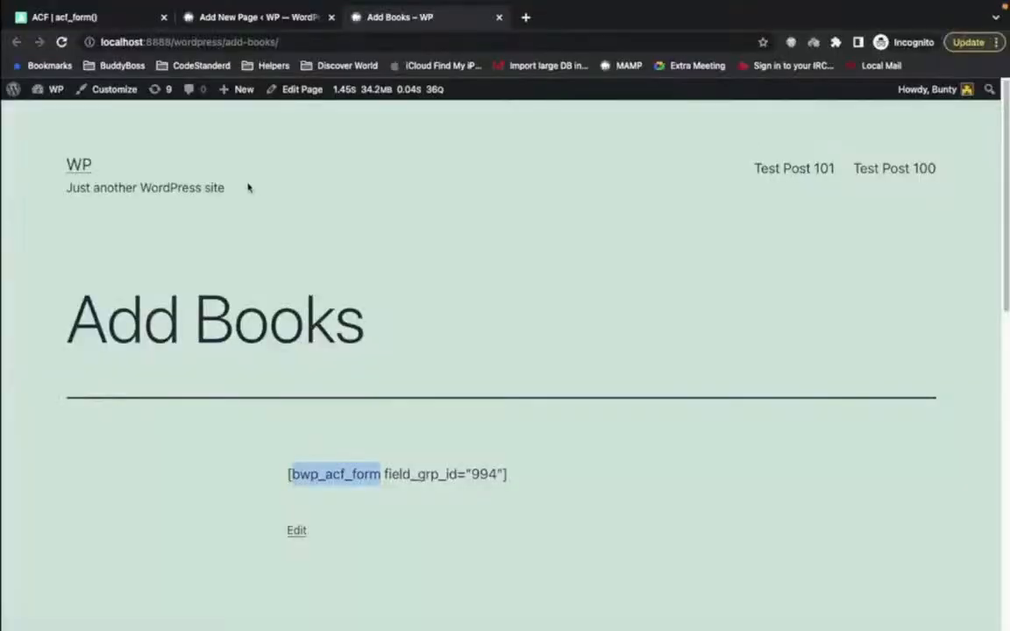
pyautogui.click(61, 41)
pyautogui.scroll(-2, 480, 270)
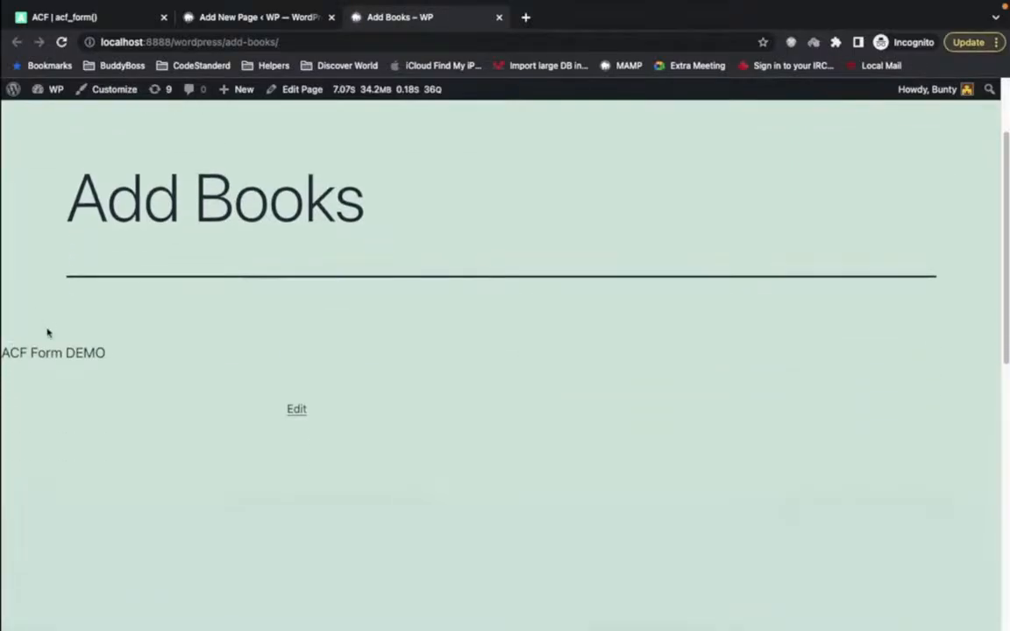
pyautogui.moveTo(2, 353); pyautogui.dragTo(288, 353)
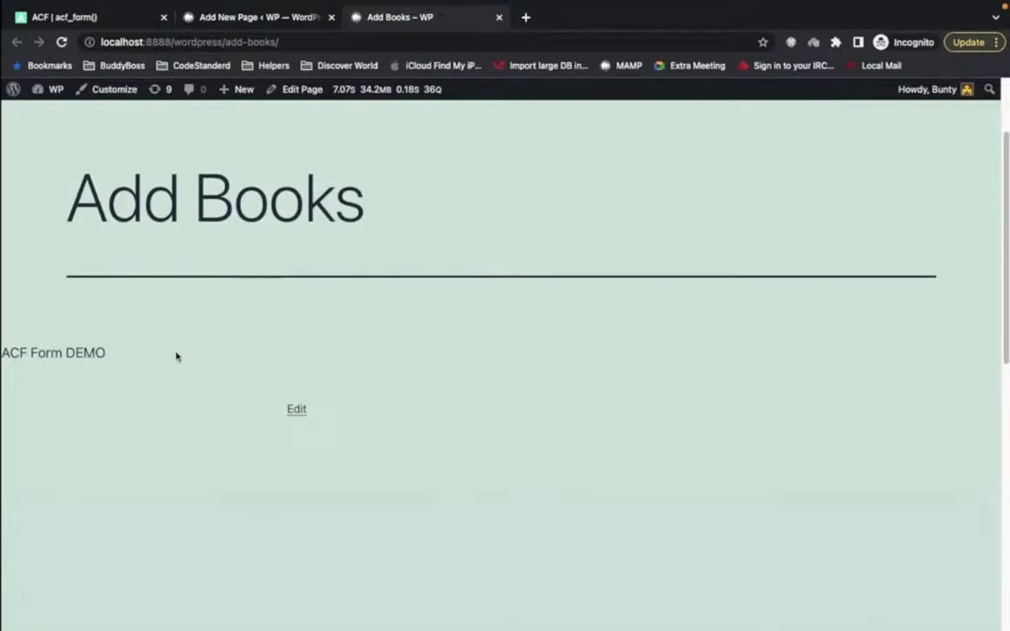
pyautogui.tripleClick(51, 352)
# - Switch back to Visual Studio Code, delete the test return line from bwp_acf_form_front, add another blank line and save the file
pyautogui.hotkey('ctrl', 'Left')
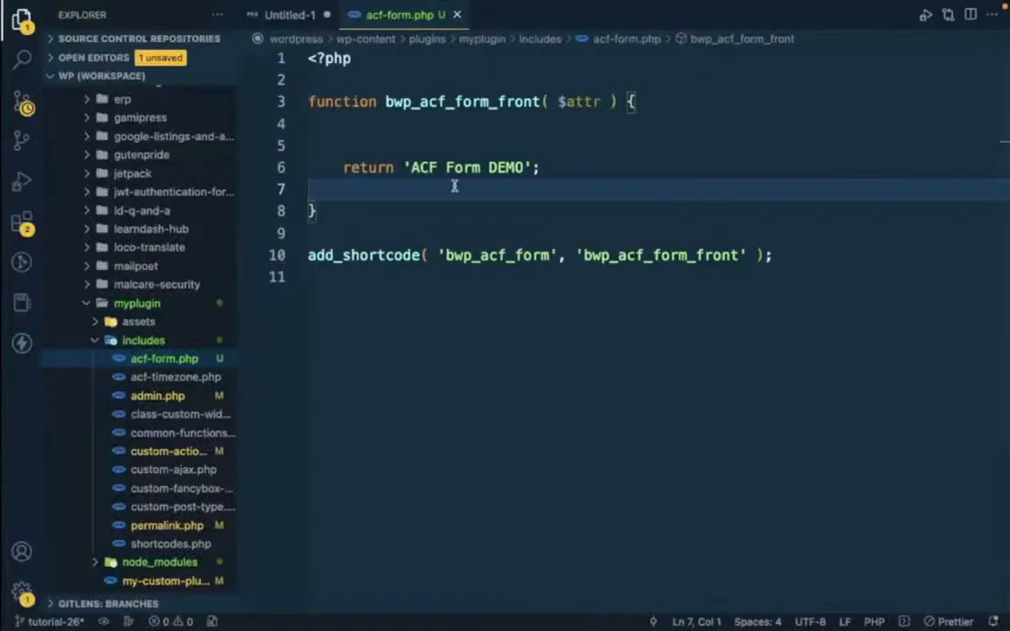
pyautogui.click(564, 165)
pyautogui.press('super+BackSpace')
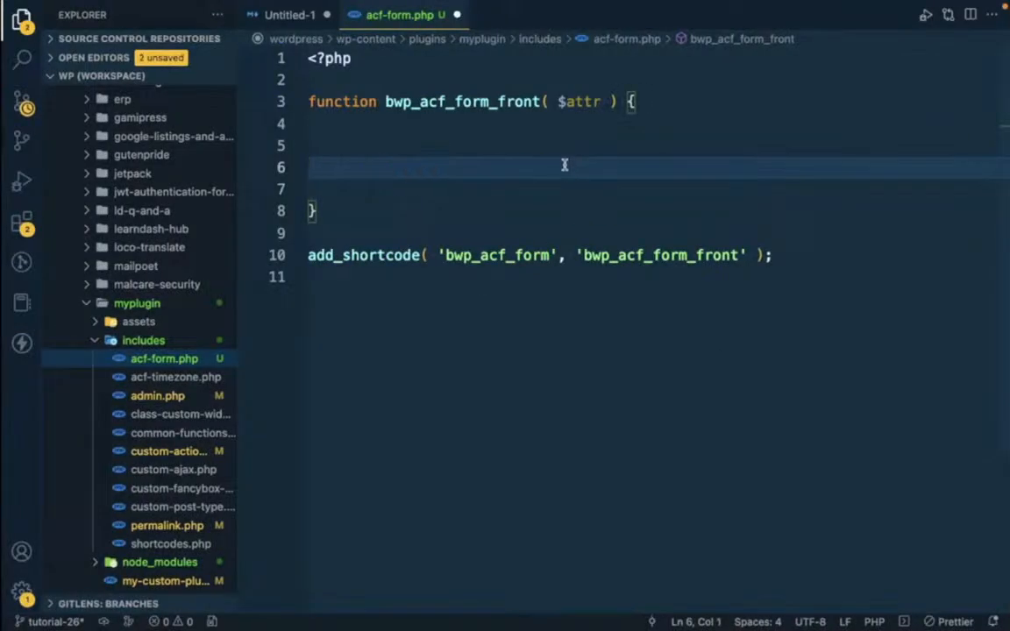
pyautogui.press('super+s')
pyautogui.press('Up')
pyautogui.press('Return')
pyautogui.press('super+s')
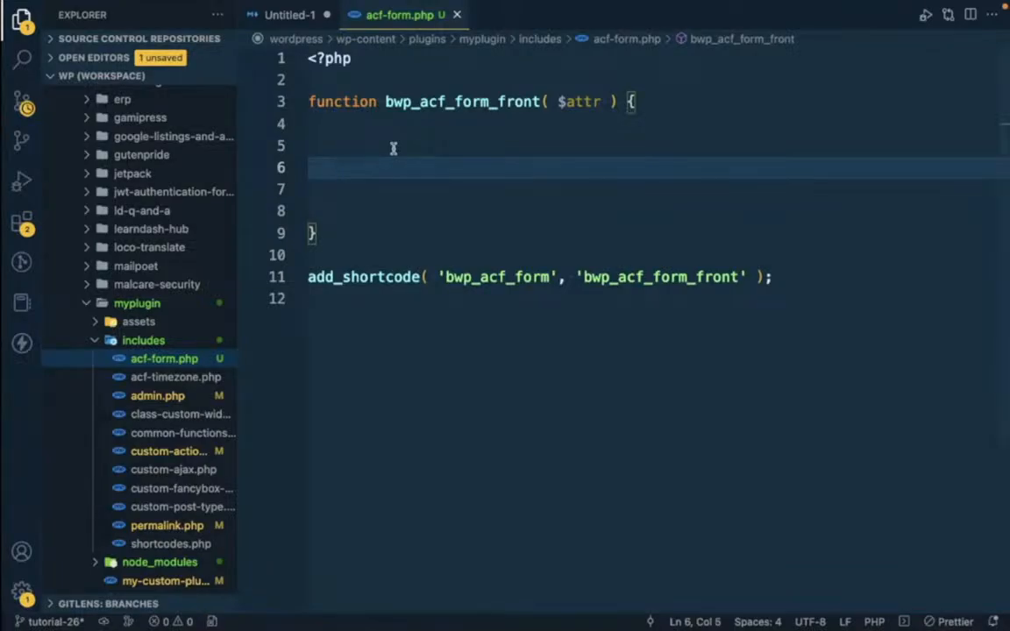
# - Copy the acf_form( $args ) call from the Untitled-1 notes into the body of bwp_acf_form_front in acf-form.php, ending it with a semicolon
pyautogui.click(283, 17)
pyautogui.scroll(-5, 392, 271)
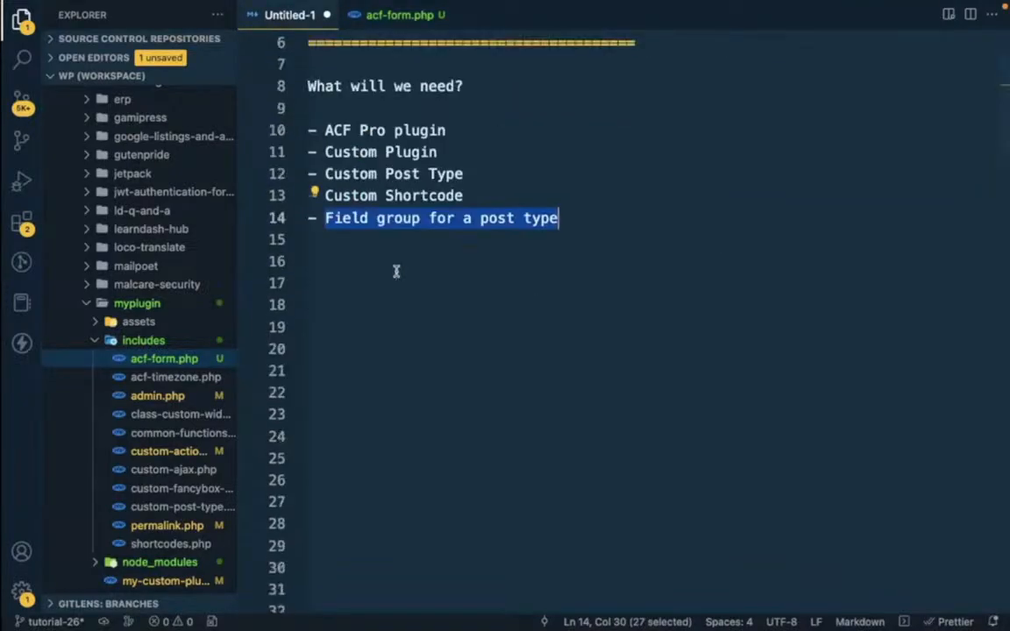
pyautogui.scroll(-5, 397, 272)
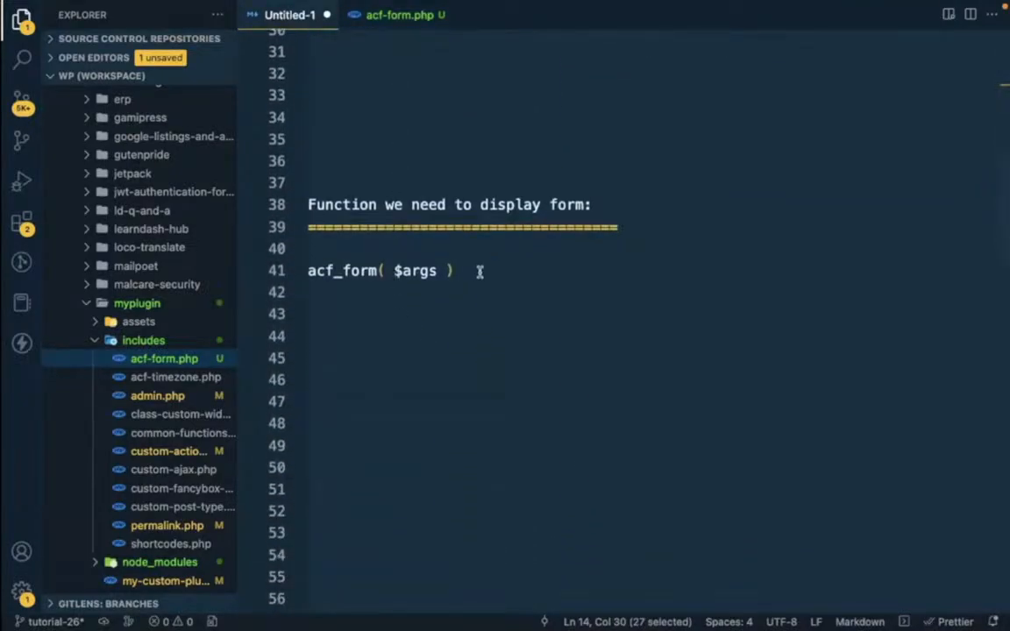
pyautogui.click(480, 272)
pyautogui.hotkey('shift', 'Home')
pyautogui.hotkey('ctrl', 'c')
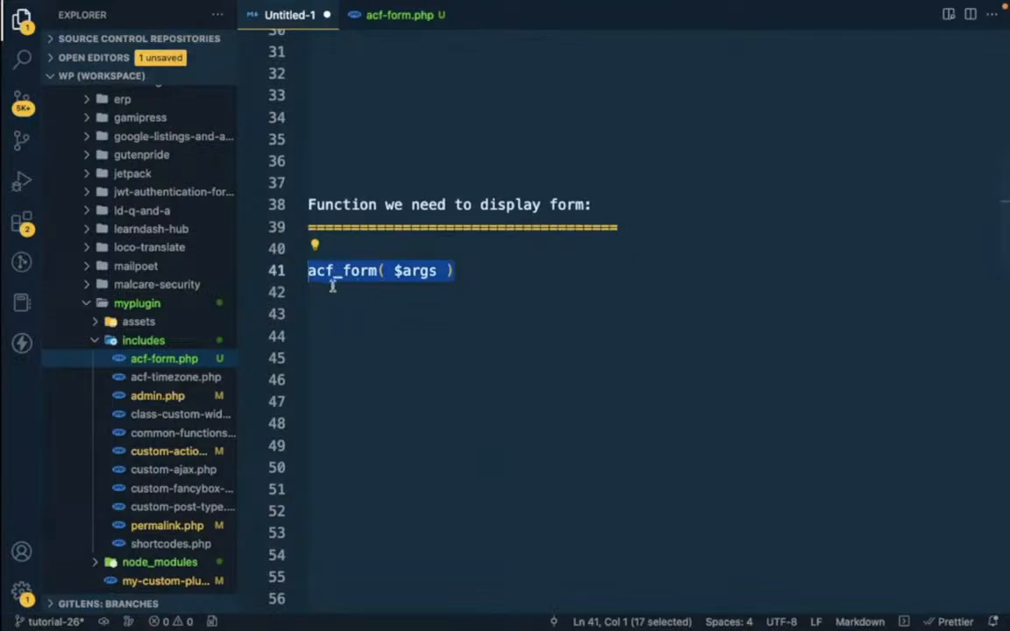
pyautogui.click(394, 15)
pyautogui.hotkey('ctrl', 'v')
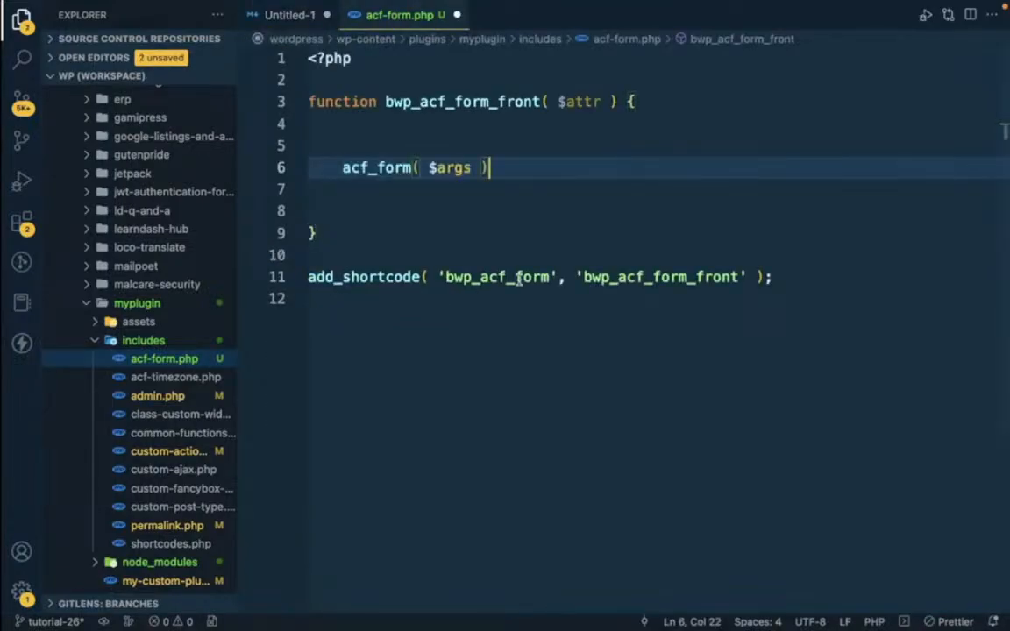
pyautogui.write(';')
# - Declare $args = array(); on its own line above the acf_form call, reusing the variable name from the call
pyautogui.press('Left')
pyautogui.press('Left')
pyautogui.press('Left')
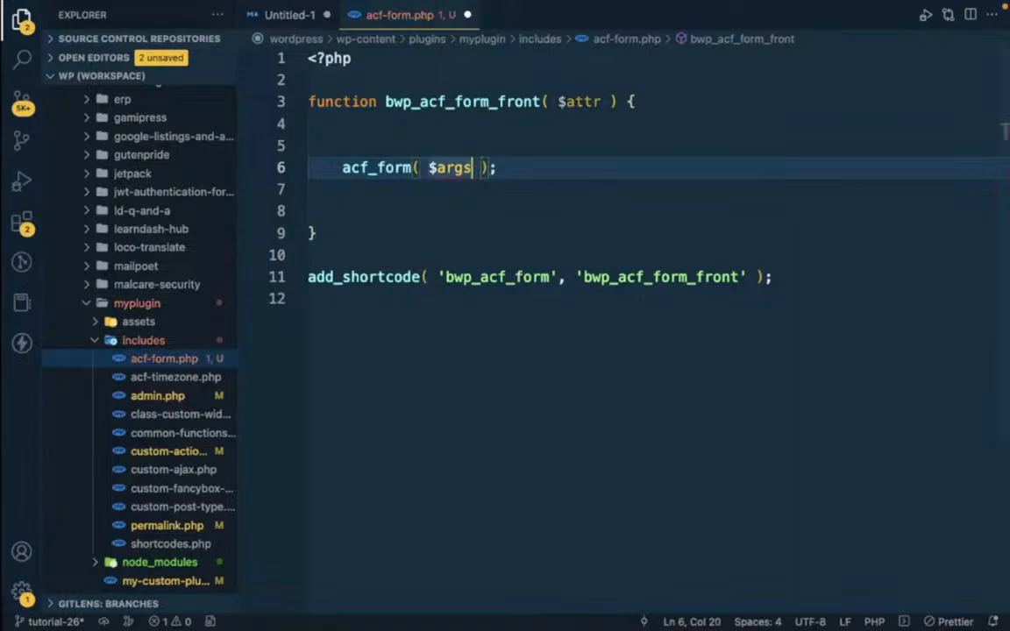
pyautogui.hotkey('shift', 'Left')
pyautogui.hotkey('shift', 'Left')
pyautogui.hotkey('shift', 'Left')
pyautogui.hotkey('shift', 'Left')
pyautogui.hotkey('shift', 'Left')
pyautogui.hotkey('ctrl', 'c')
pyautogui.press('Up')
pyautogui.press('Up')
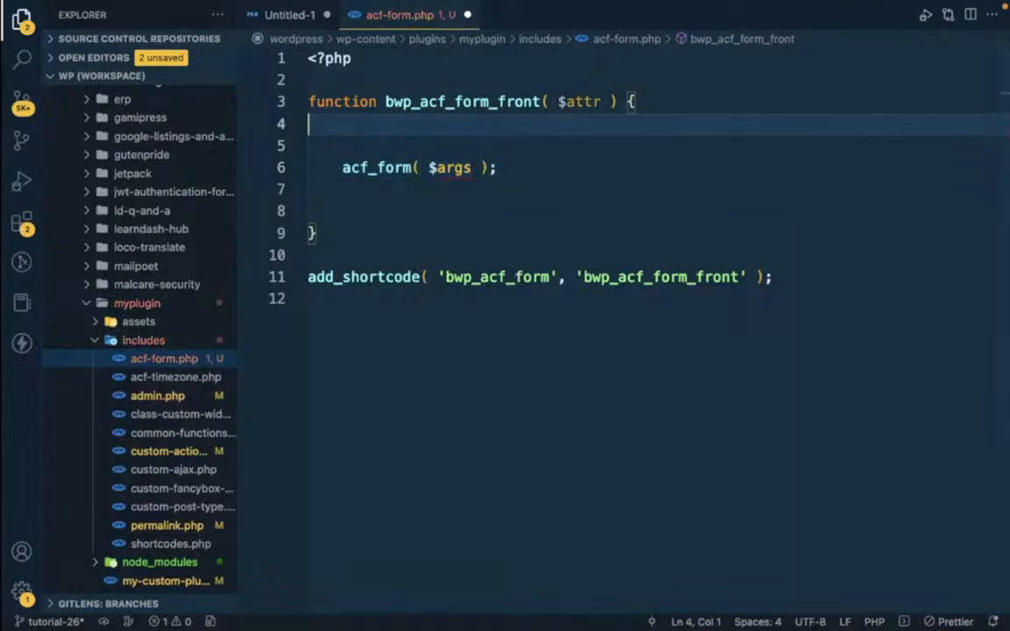
pyautogui.press('Return')
pyautogui.hotkey('ctrl', 'v')
pyautogui.write('=')
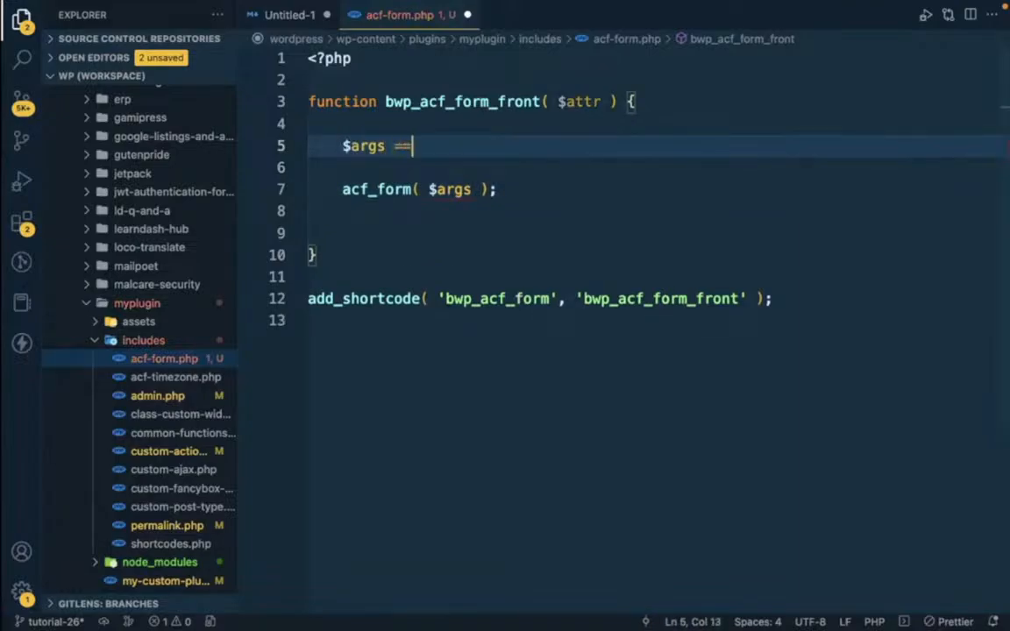
pyautogui.write(' array(')
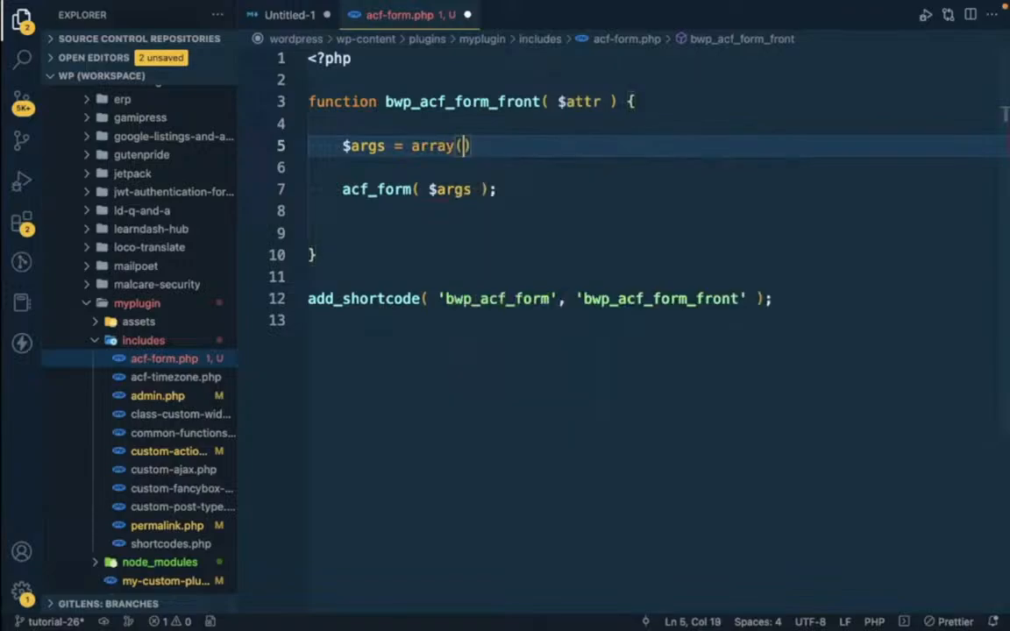
pyautogui.press('Right')
pyautogui.write(';')
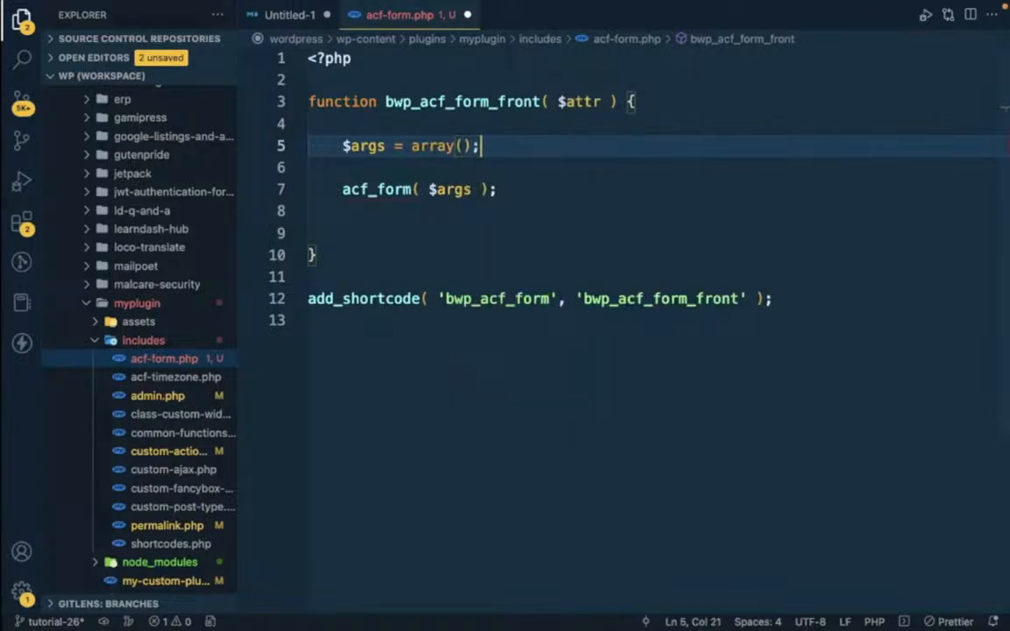
# - Split the empty $args array across separate lines, leaving room for its entries, and save acf-form.php
pyautogui.press('Left')
pyautogui.press('Left')
pyautogui.press('Return')
pyautogui.hotkey('ctrl', 's')
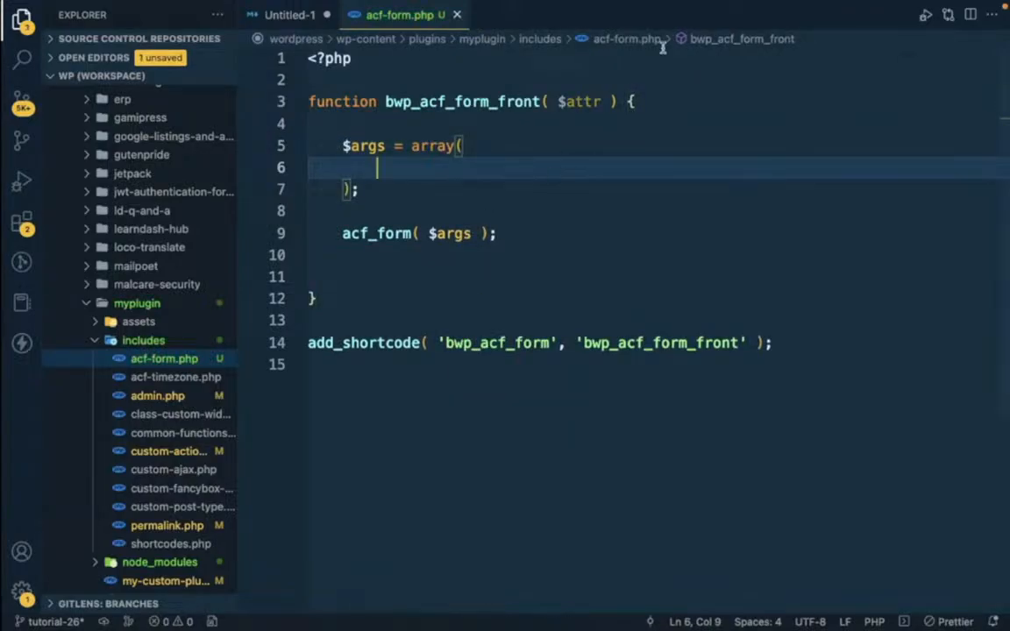
pyautogui.click(369, 192)
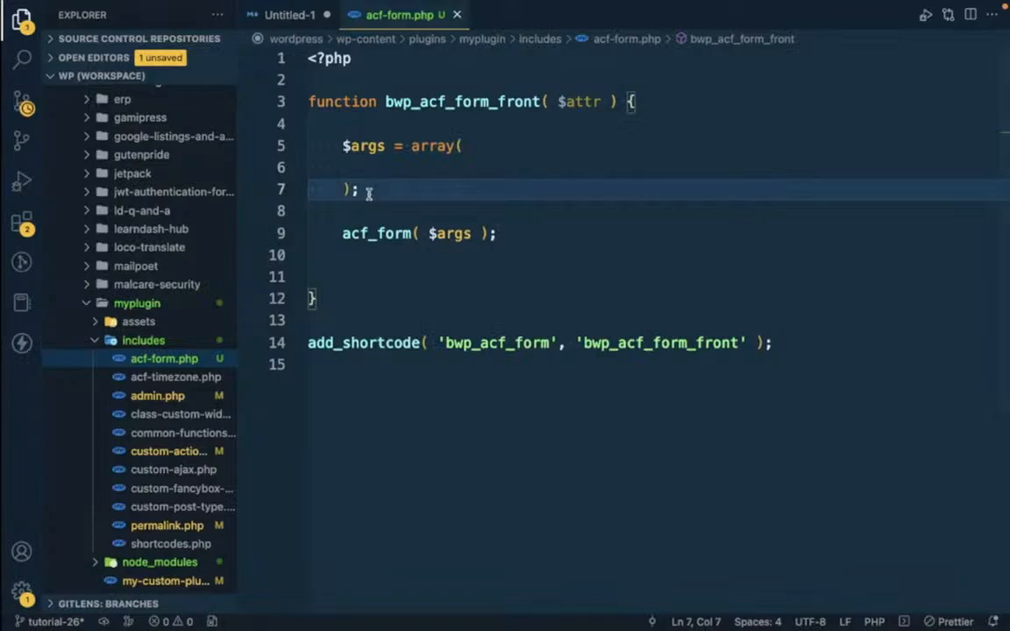
pyautogui.press('Up')
# - Insert lines at the start of bwp_acf_form_front and write the condition if ( ! function_exists( 'acf_form' ) )
pyautogui.click(640, 101)
pyautogui.press('Return')
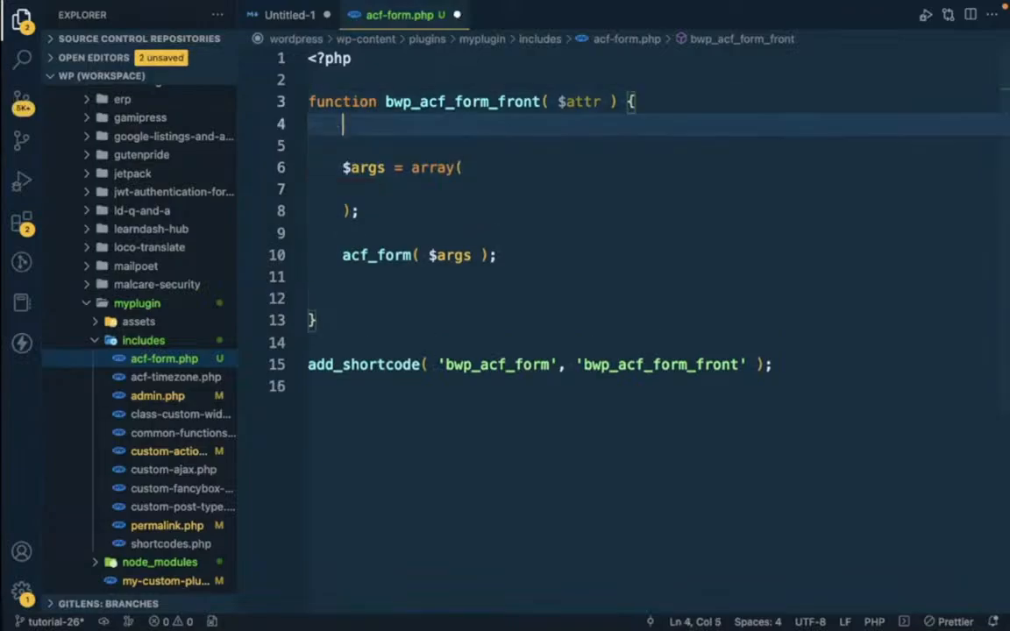
pyautogui.press('Return')
pyautogui.doubleClick(369, 279)
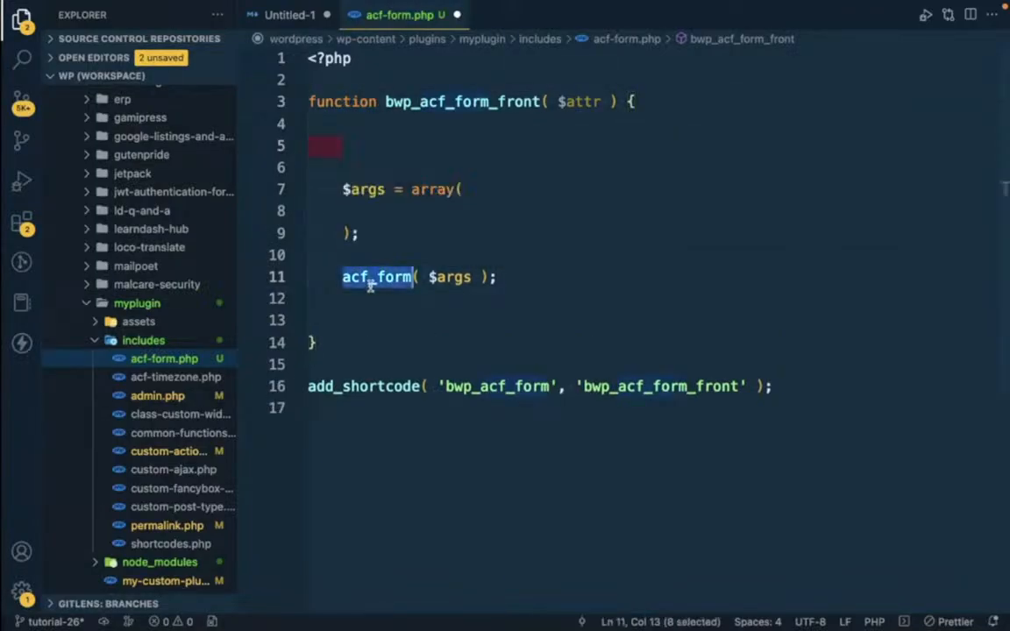
pyautogui.click(350, 142)
pyautogui.write('if ')
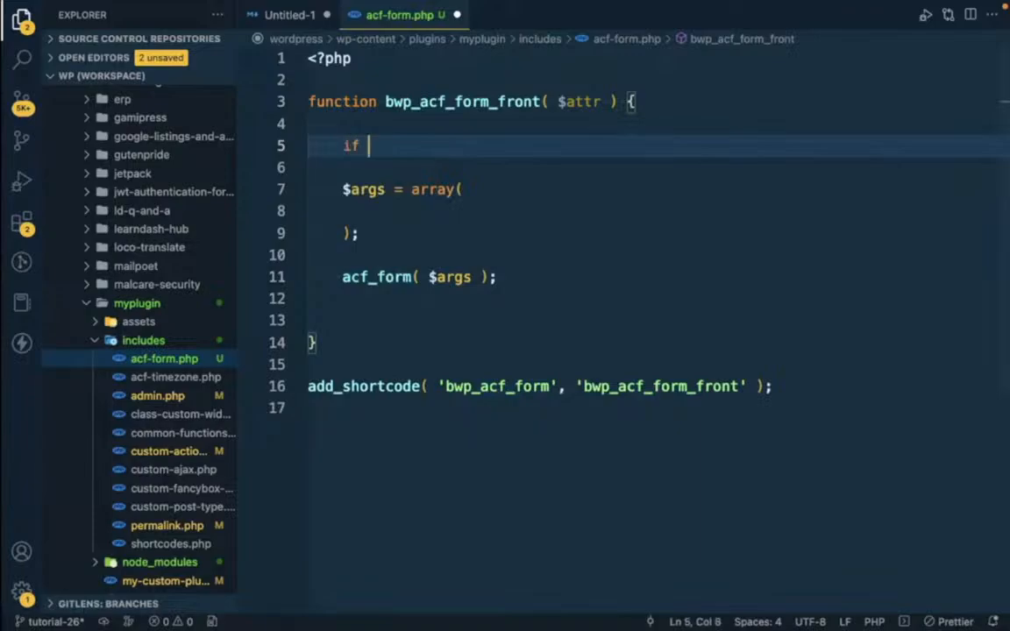
pyautogui.write('( ! ')
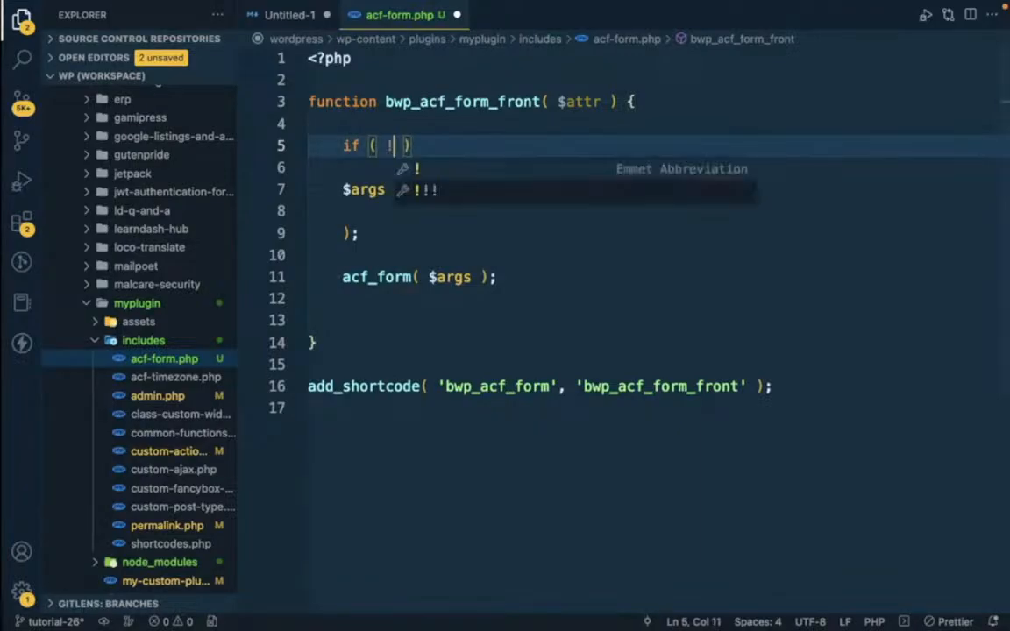
pyautogui.write('func ')
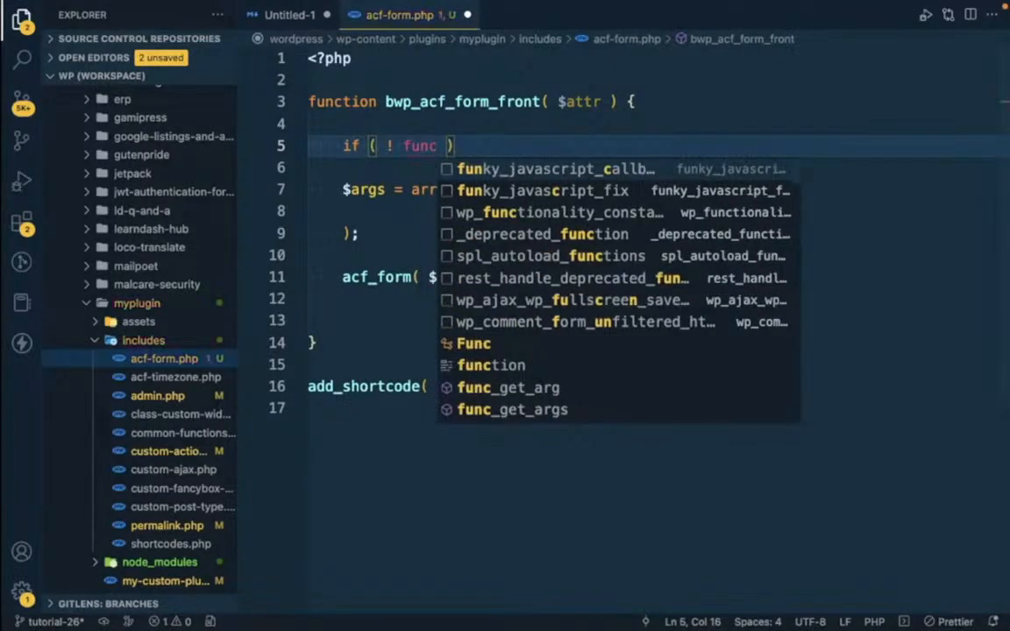
pyautogui.write('tion_ex')
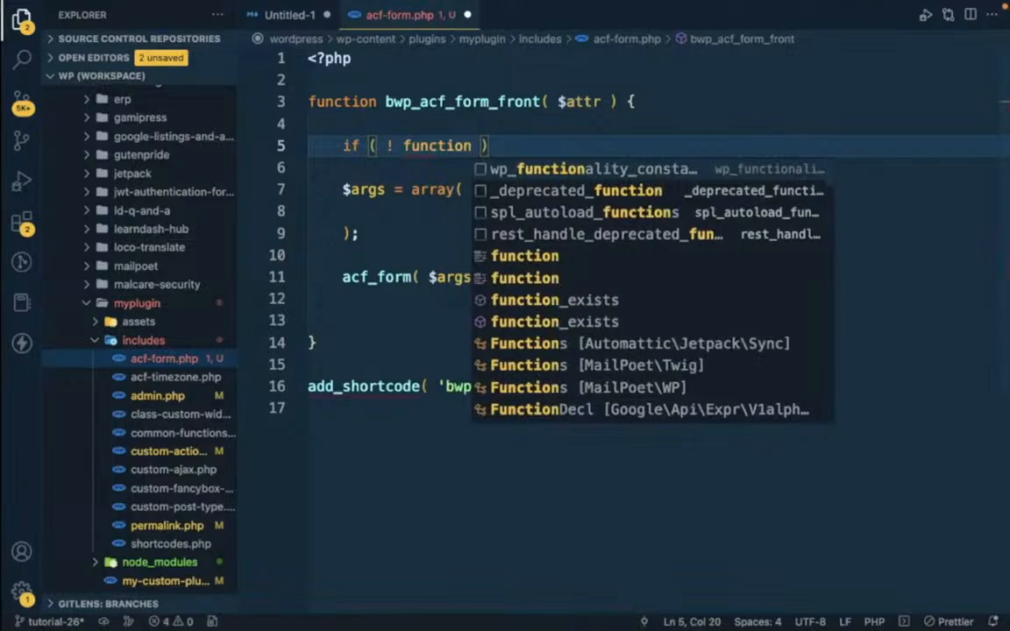
pyautogui.press('Return')
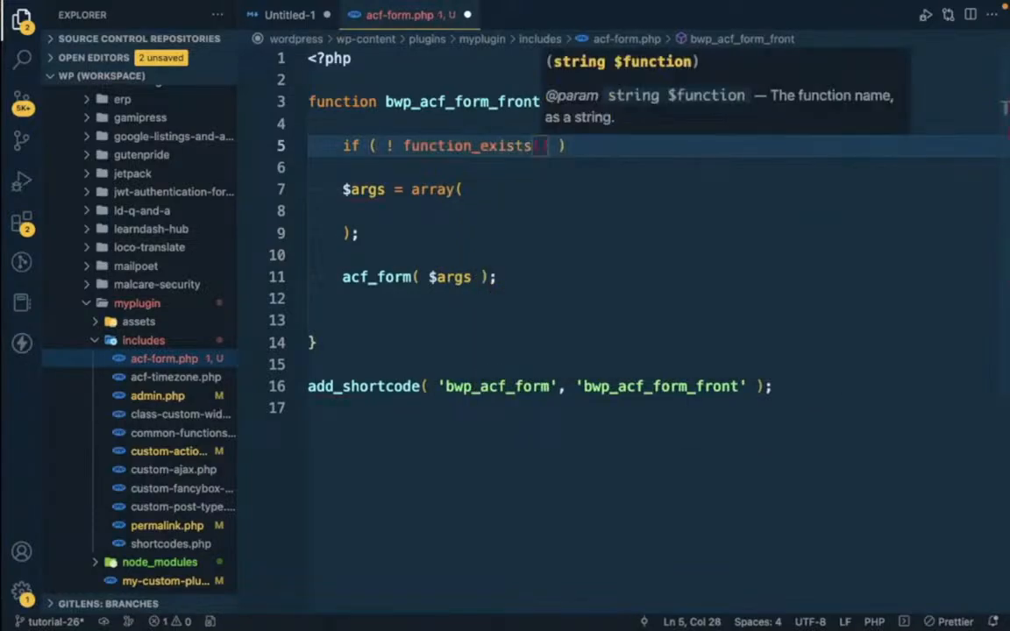
pyautogui.write("'acf_form'")
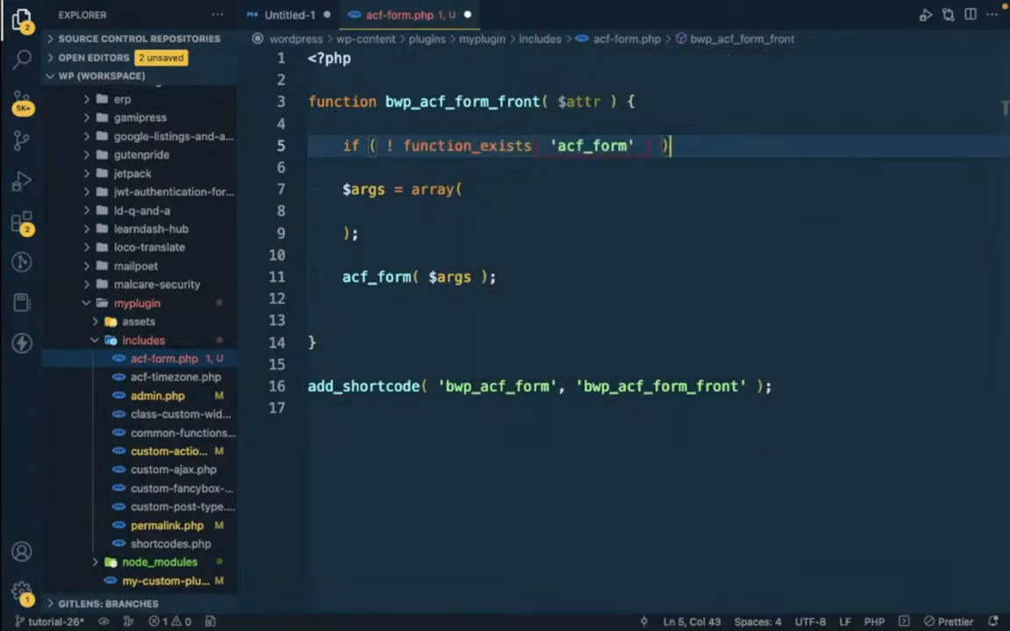
# - Give the function_exists condition a braced block containing return; and save the file
pyautogui.press('End')
pyautogui.write('{')
pyautogui.press('Return')
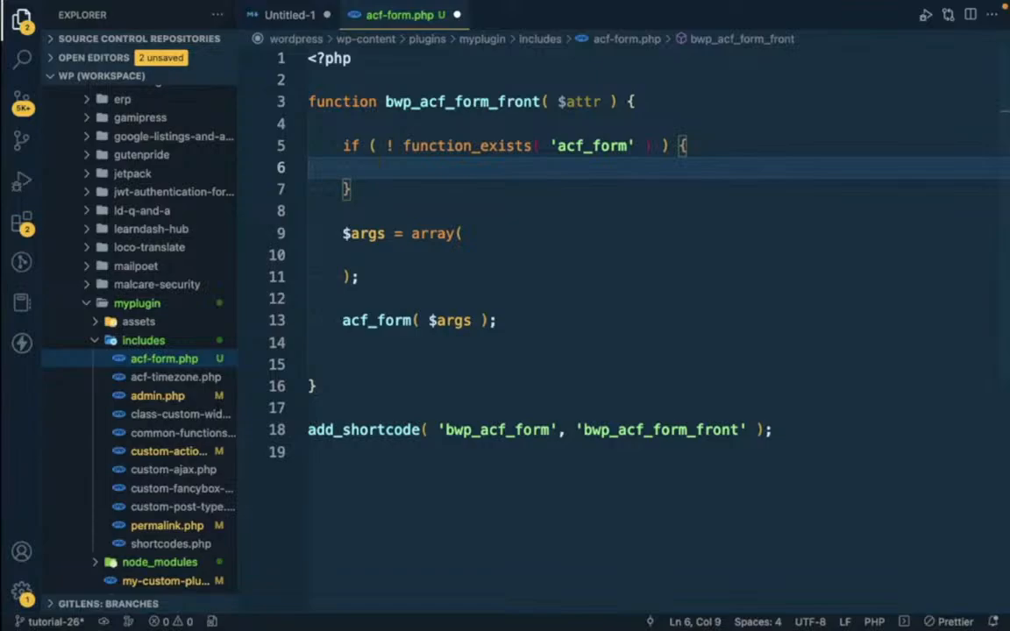
pyautogui.write('return;')
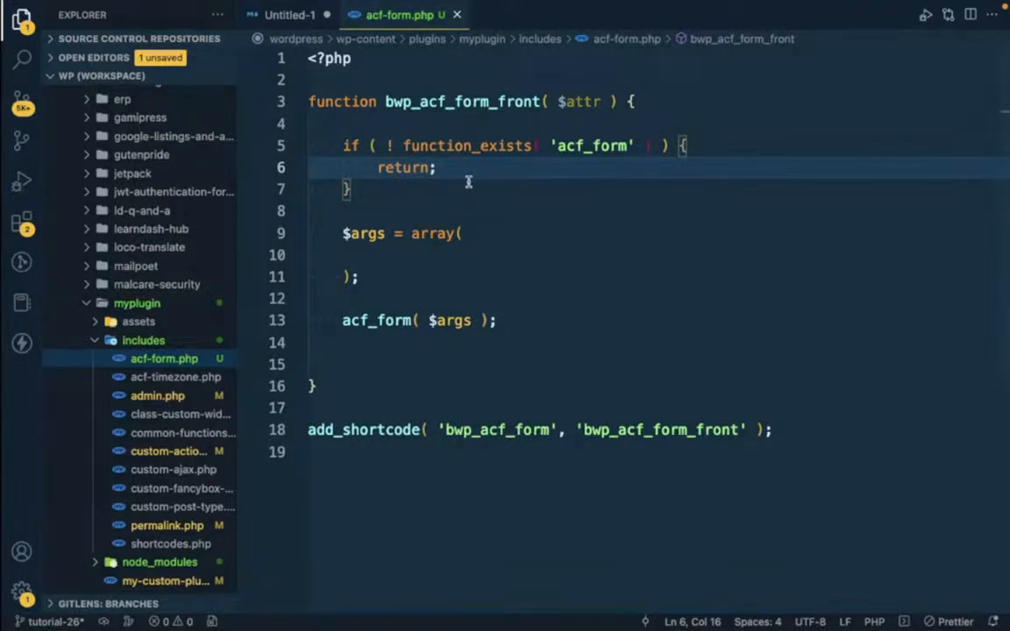
# - Add ob_start(); on its own line between the function_exists check and the $args array, and save the file
pyautogui.click(355, 197)
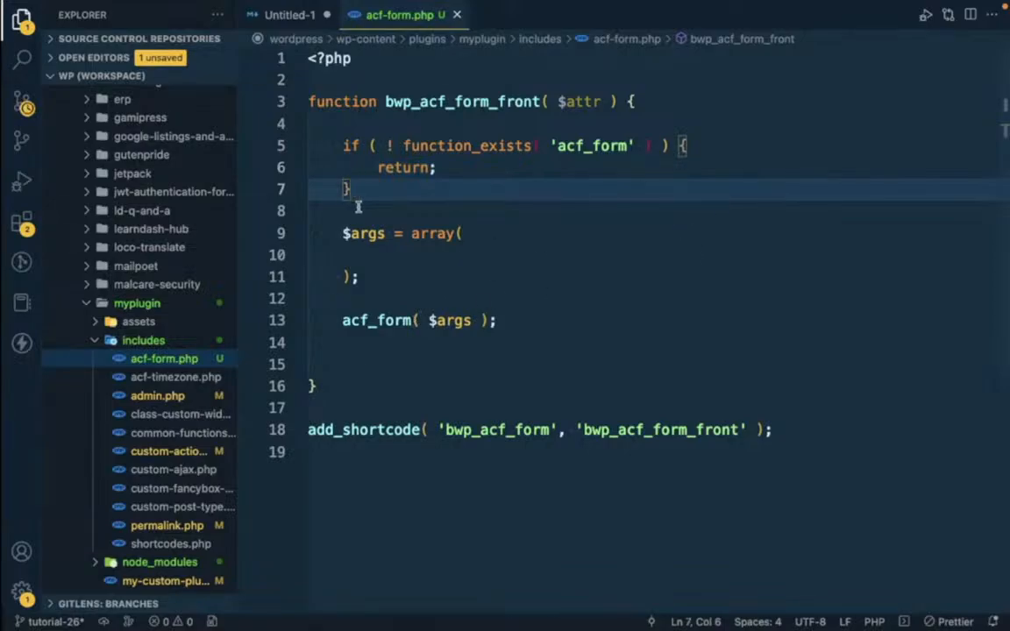
pyautogui.press('Return')
pyautogui.press('Return')
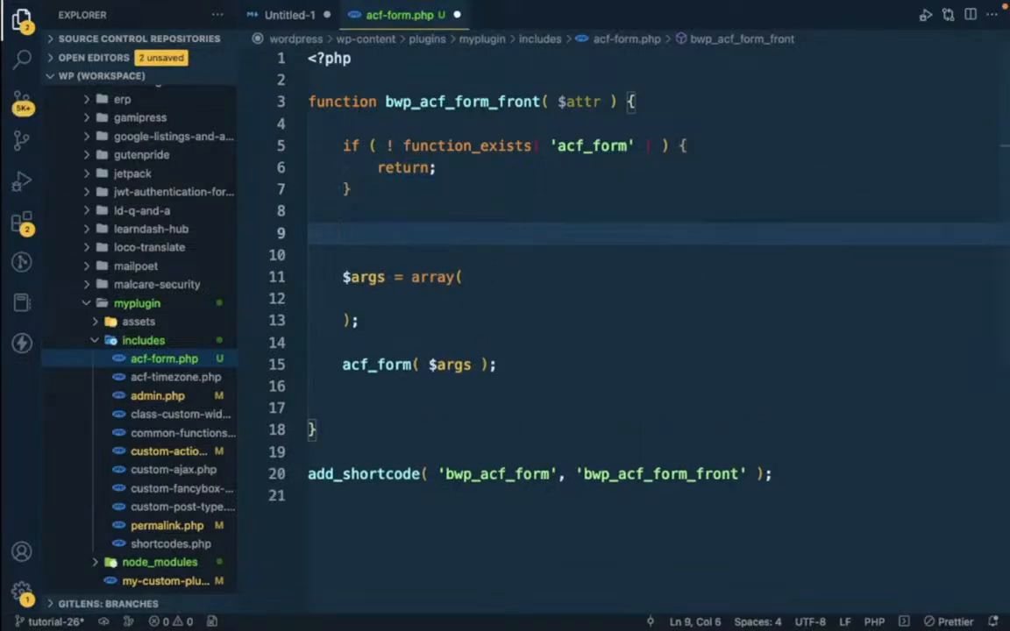
pyautogui.write('o')
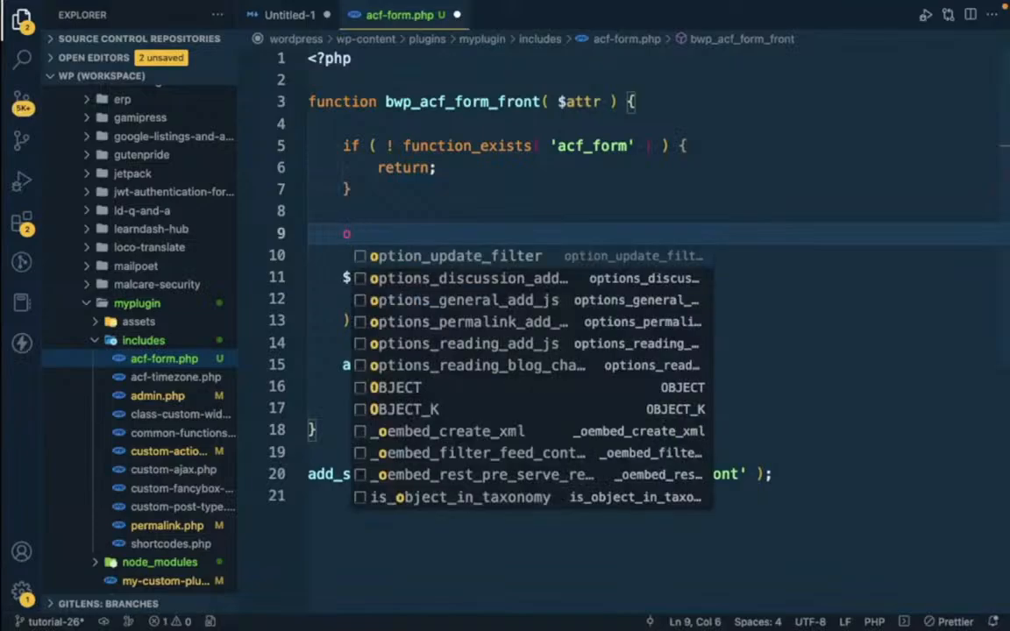
pyautogui.write('b_')
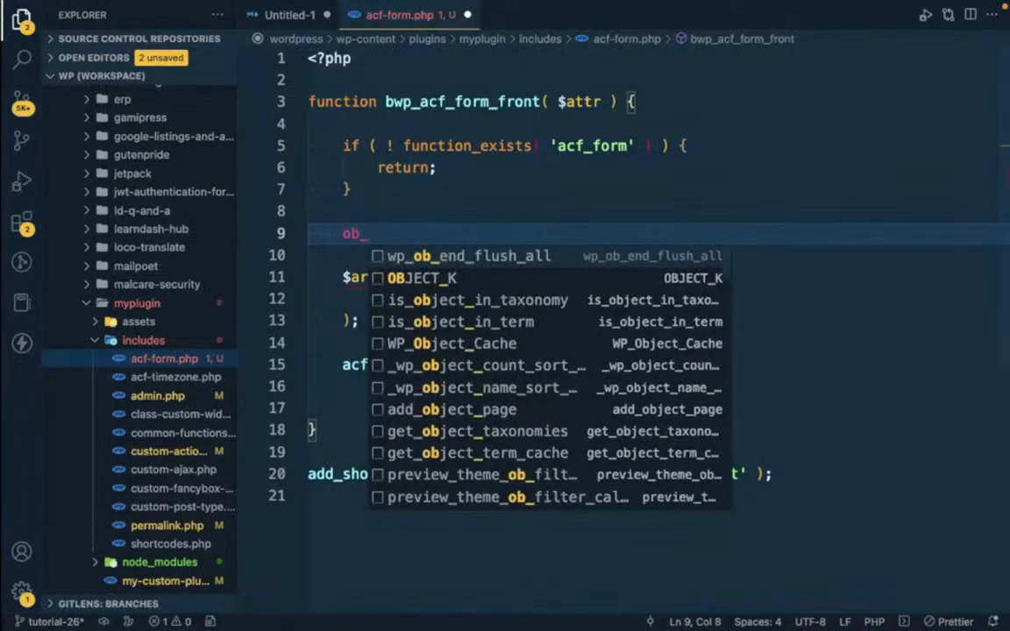
pyautogui.write('start();')
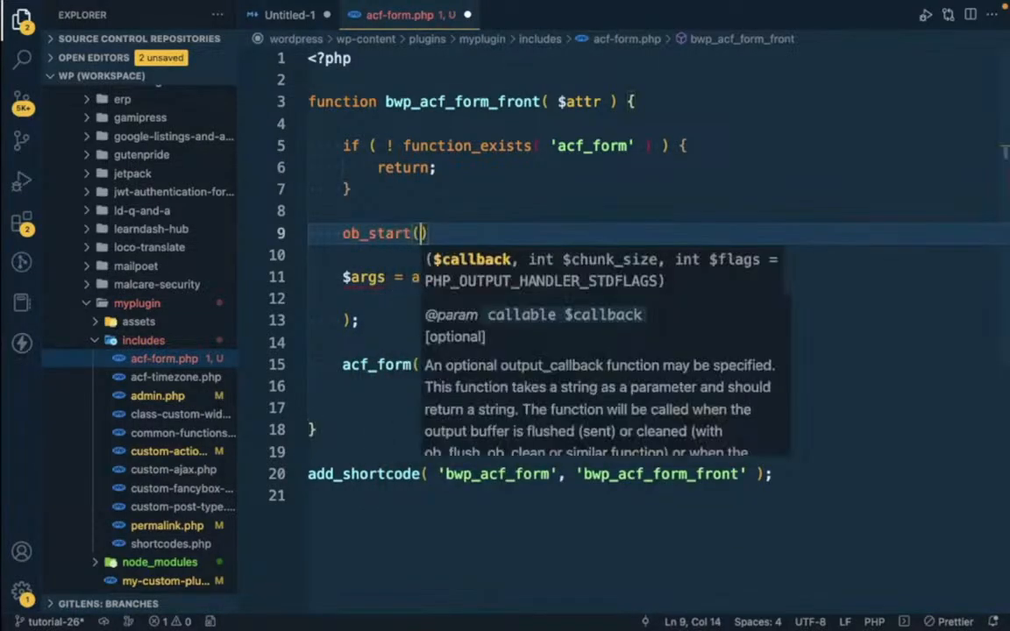
pyautogui.hotkey('ctrl', 's')
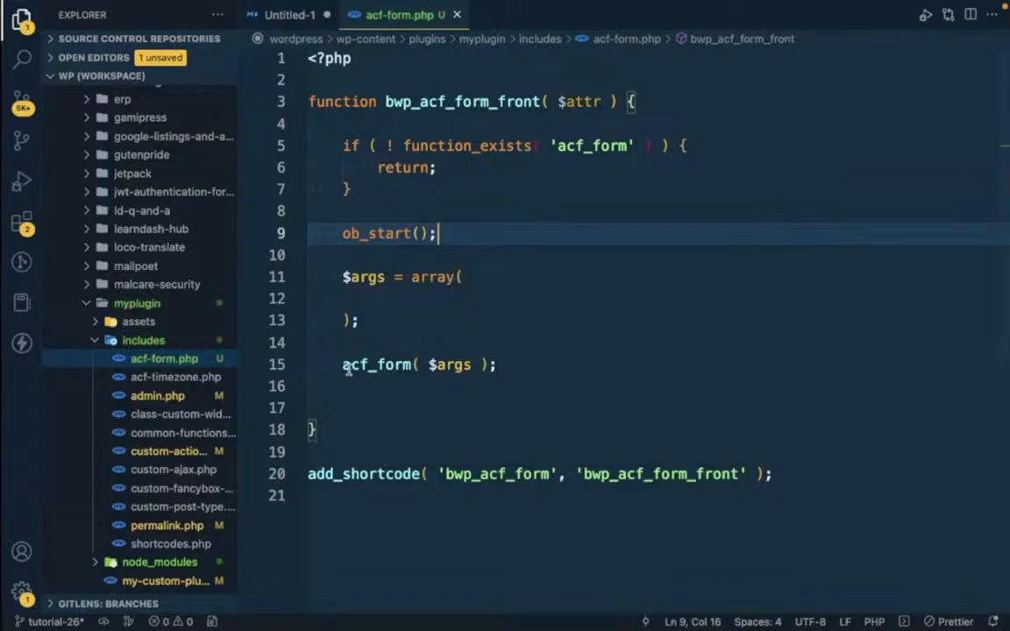
# - Add return ob_get_clean(); below the acf_form( $args ) call at the end of bwp_acf_form_front
pyautogui.click(358, 397)
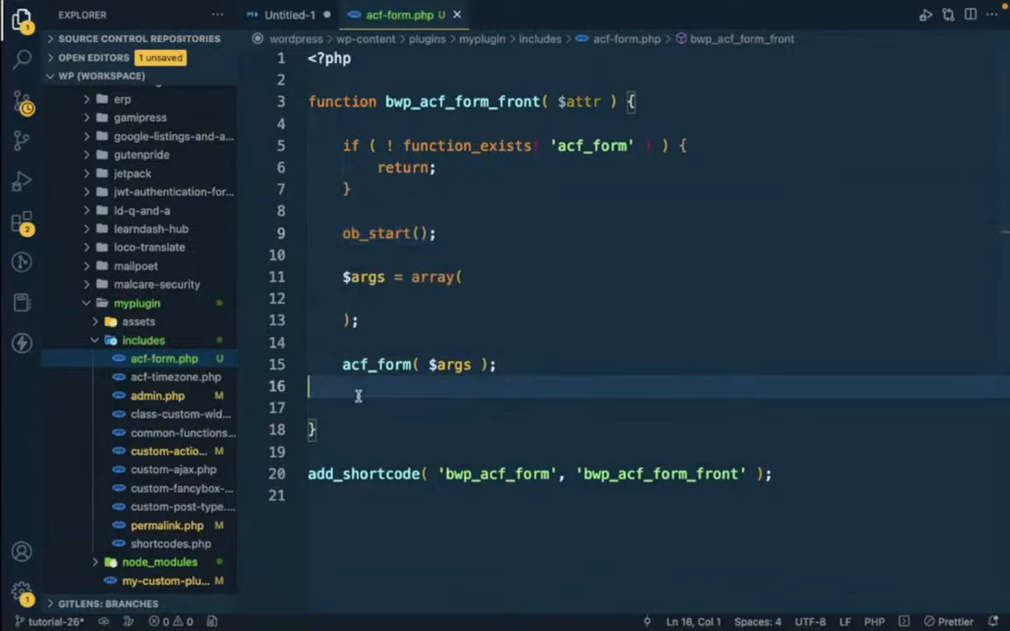
pyautogui.press('Return')
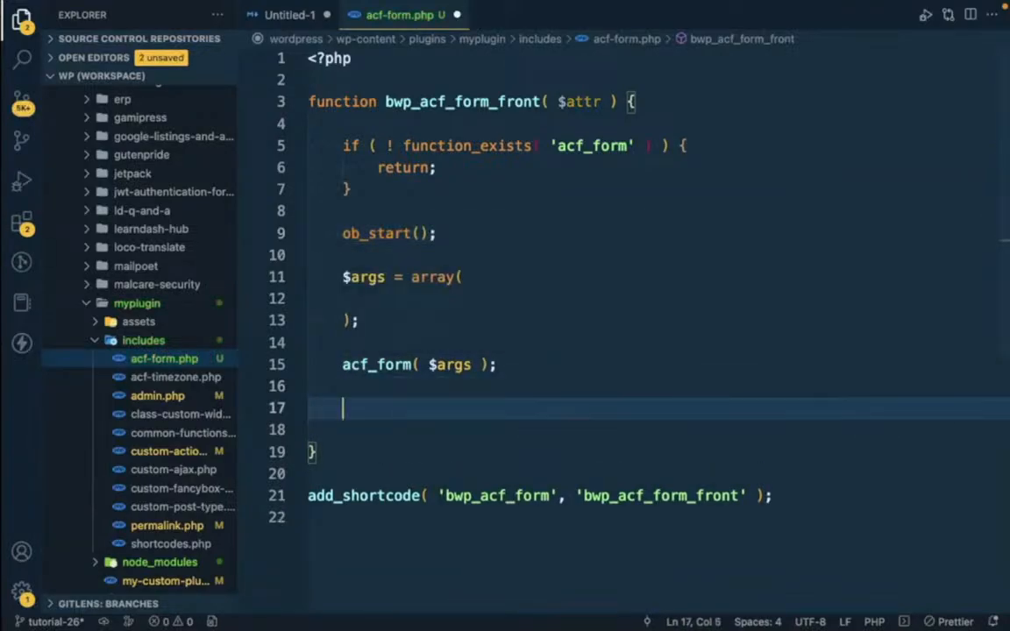
pyautogui.write('re')
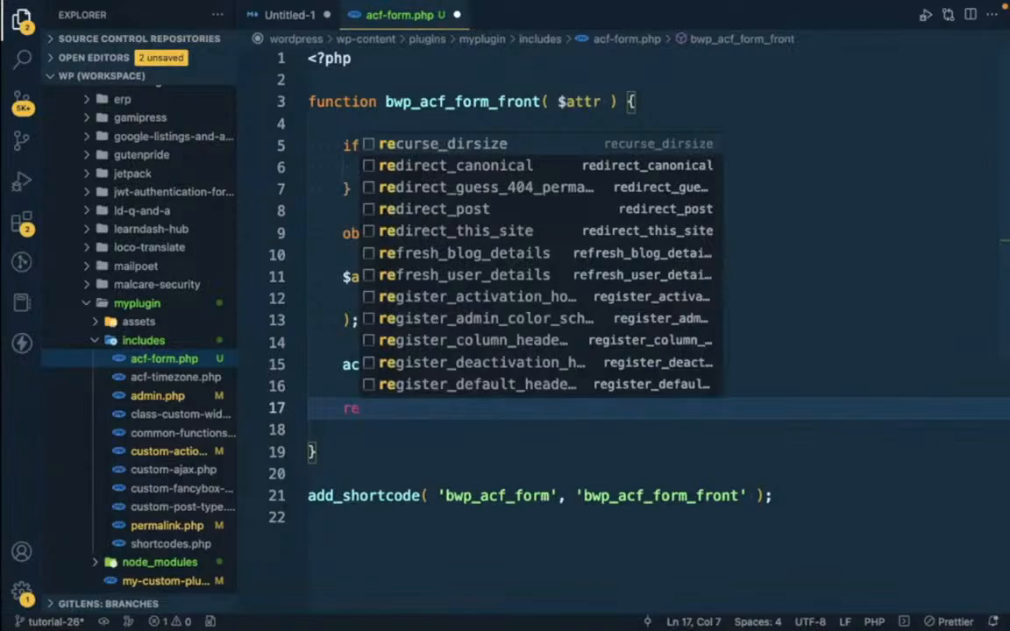
pyautogui.write('turn')
pyautogui.press('Escape')
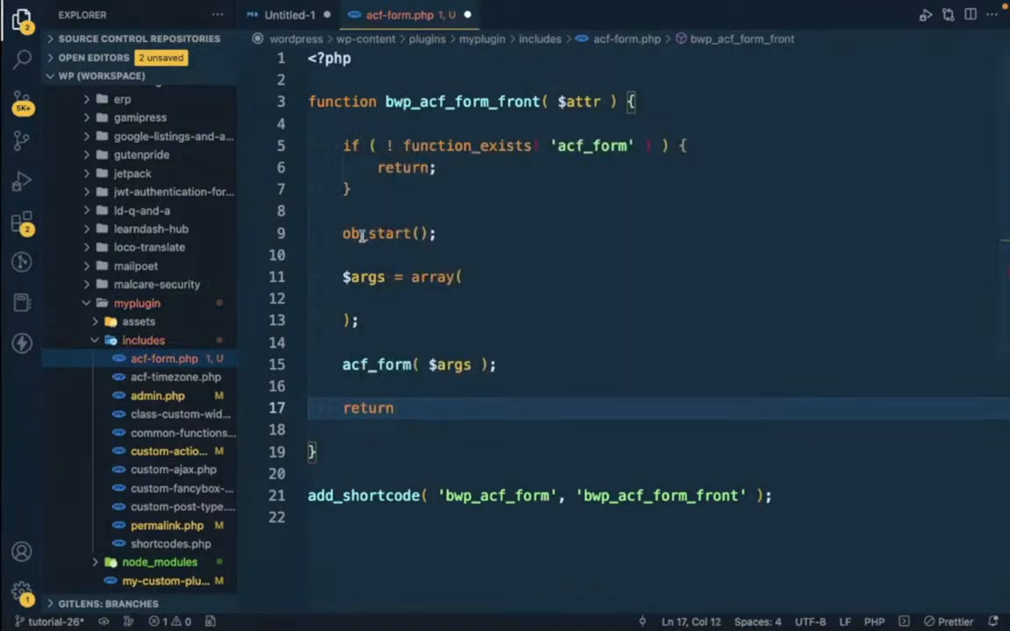
pyautogui.moveTo(339, 268); pyautogui.dragTo(505, 356)
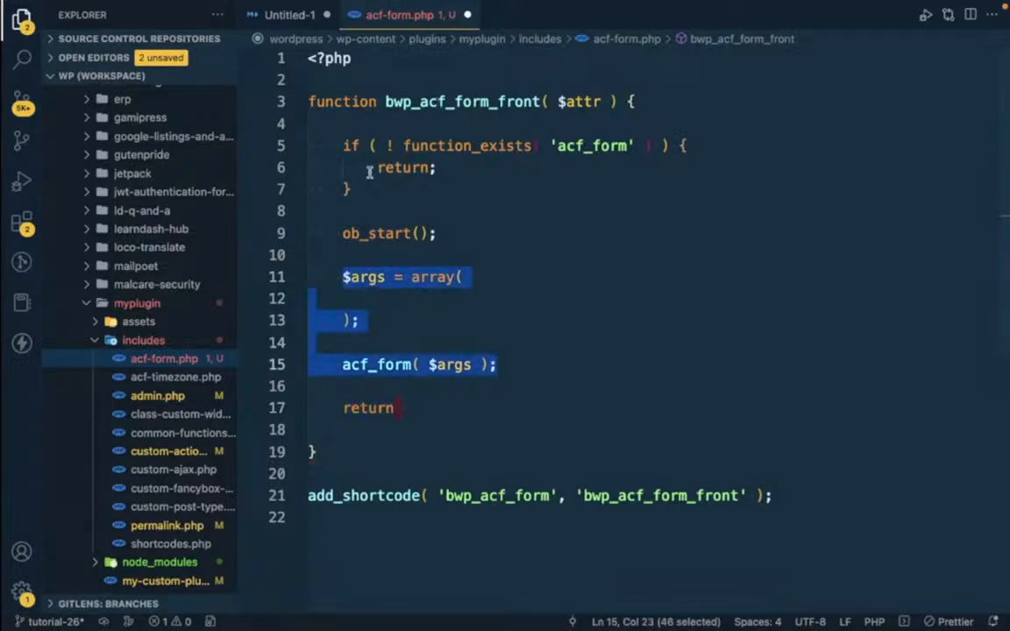
pyautogui.click(407, 413)
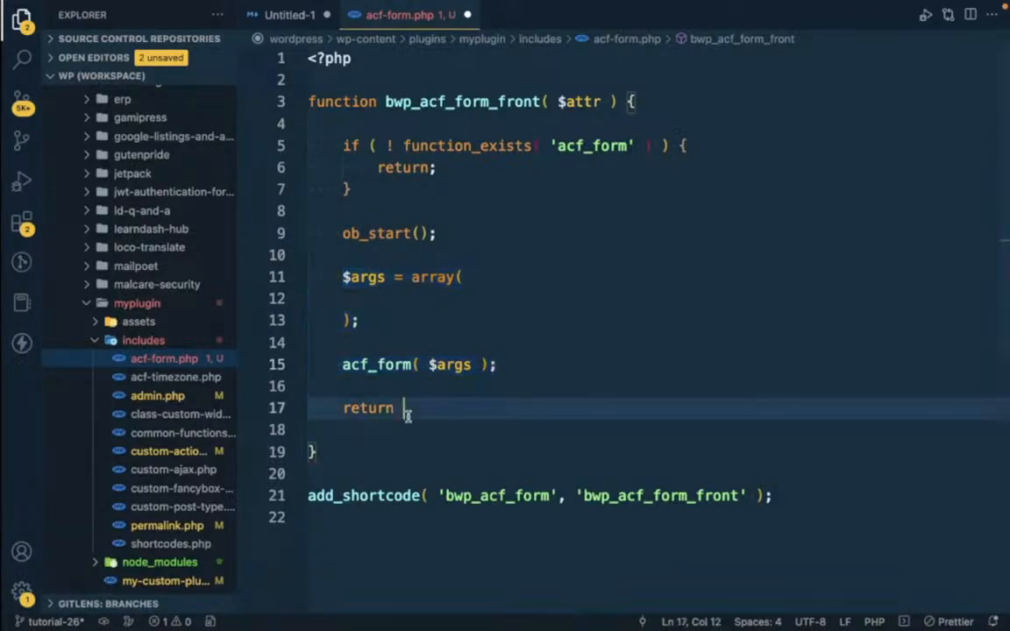
pyautogui.write('ob')
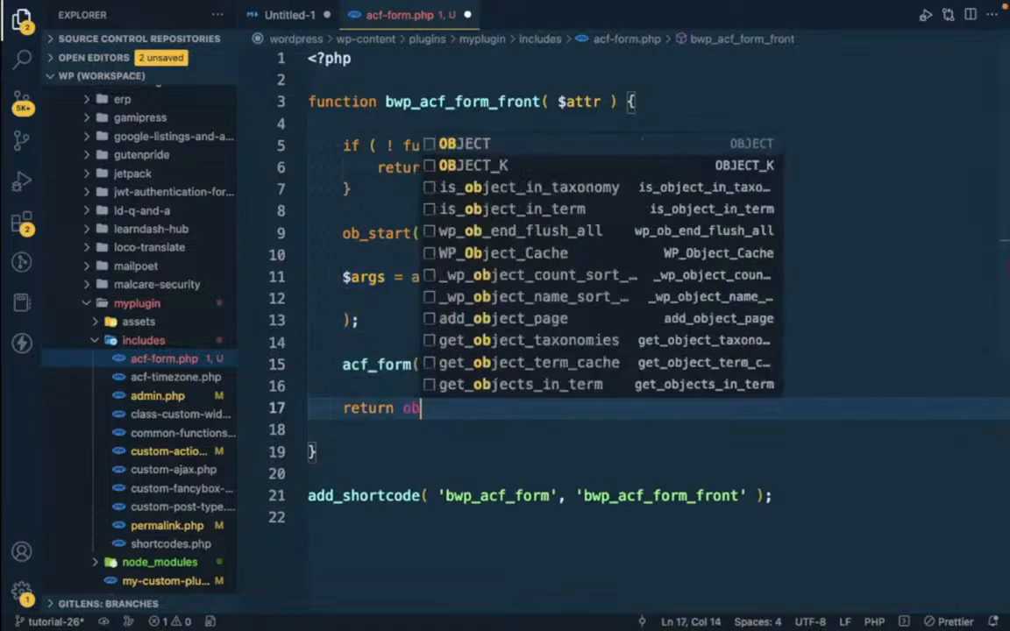
pyautogui.write('_get_clean();')
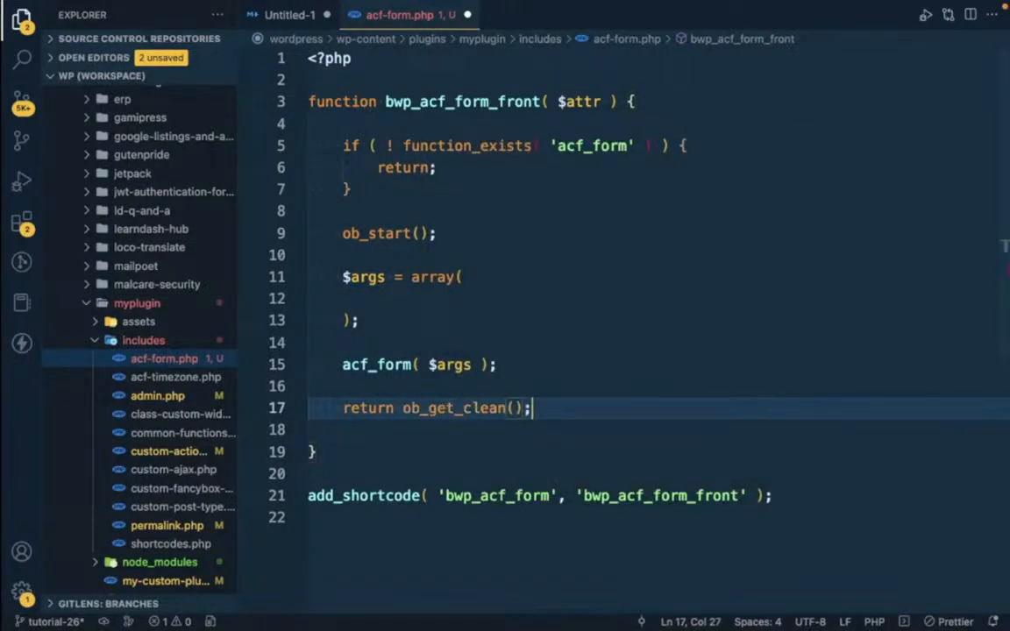
# - Save acf-form.php and indent the empty line inside the $args array for its first entry
pyautogui.hotkey('ctrl', 's')
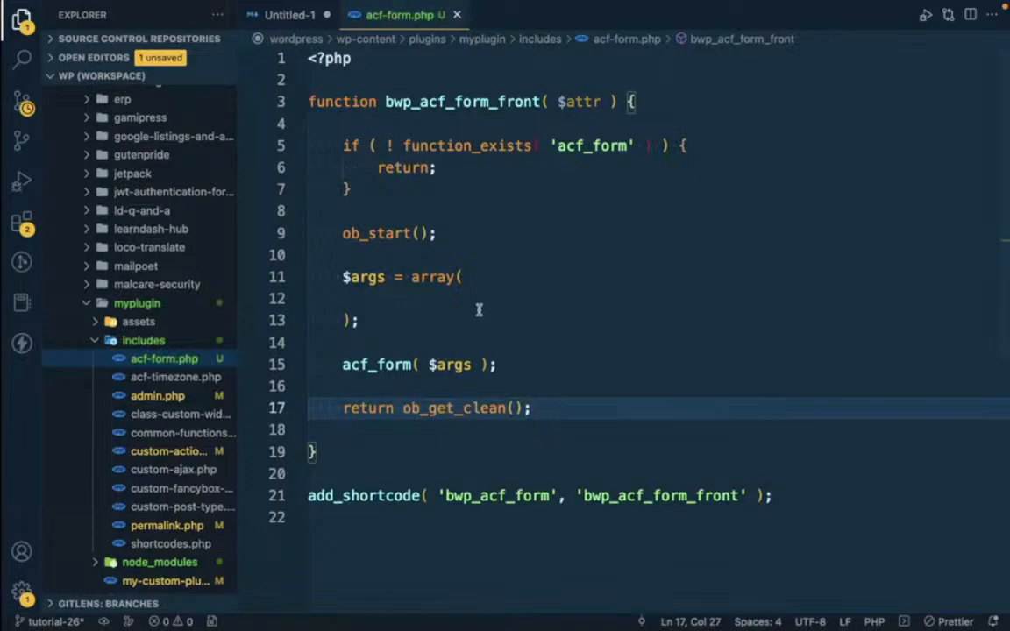
pyautogui.click(391, 298)
pyautogui.press('Tab')
pyautogui.press('Tab')
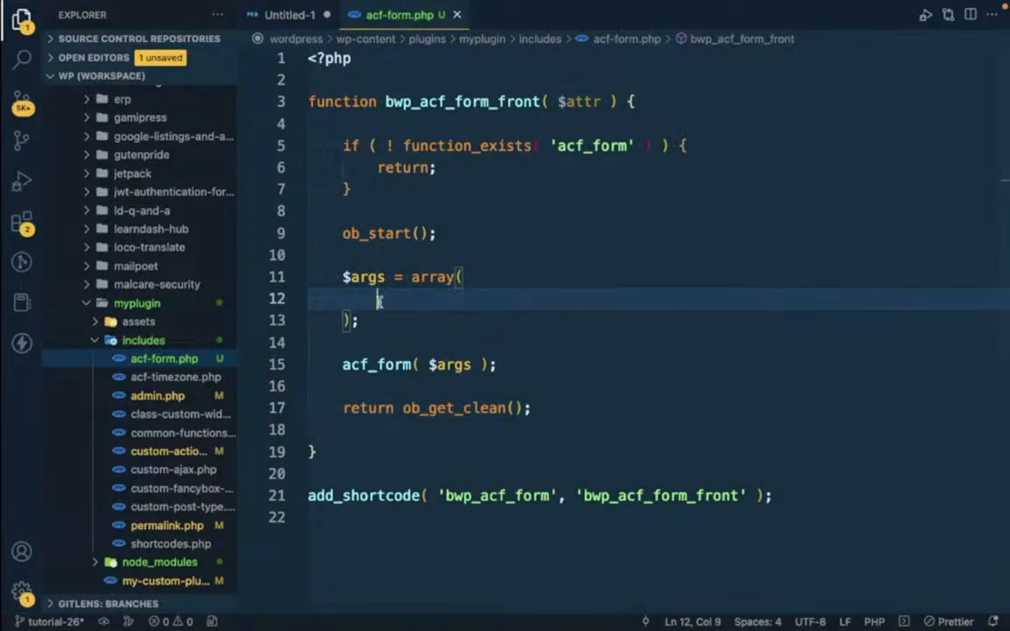
# - Switch to the browser and copy the 'id' => 'acf-form', setting from the acf_form() documentation
pyautogui.press('super+Tab')
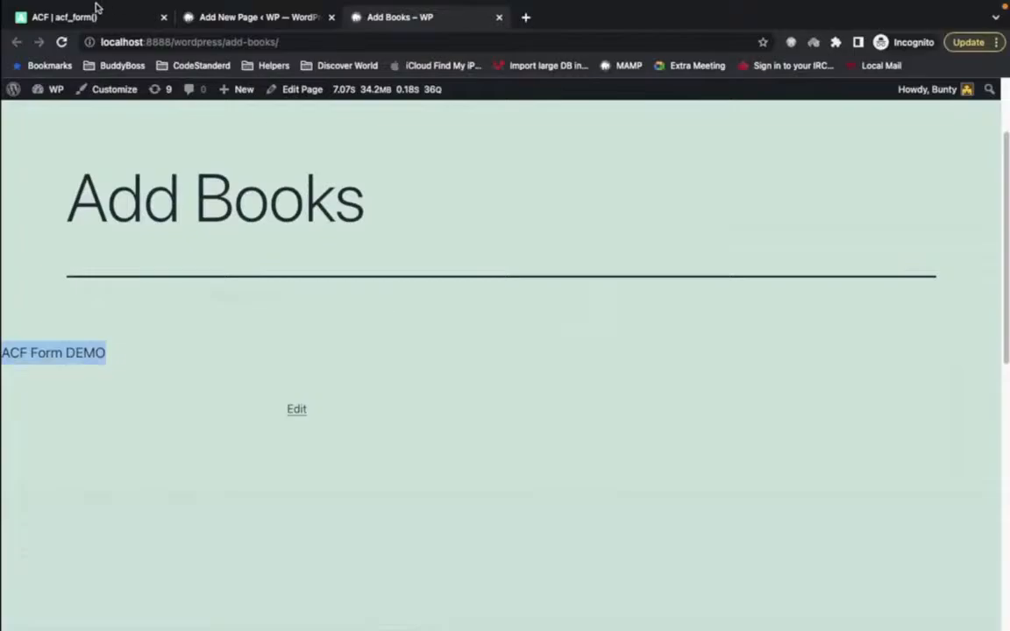
pyautogui.click(91, 18)
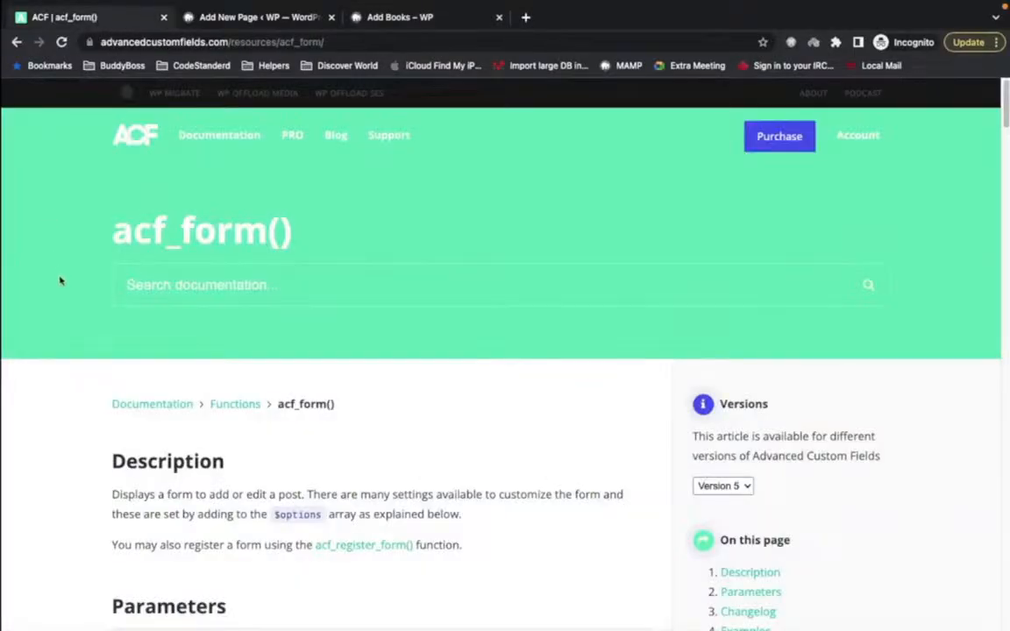
pyautogui.scroll(-5, 60, 280)
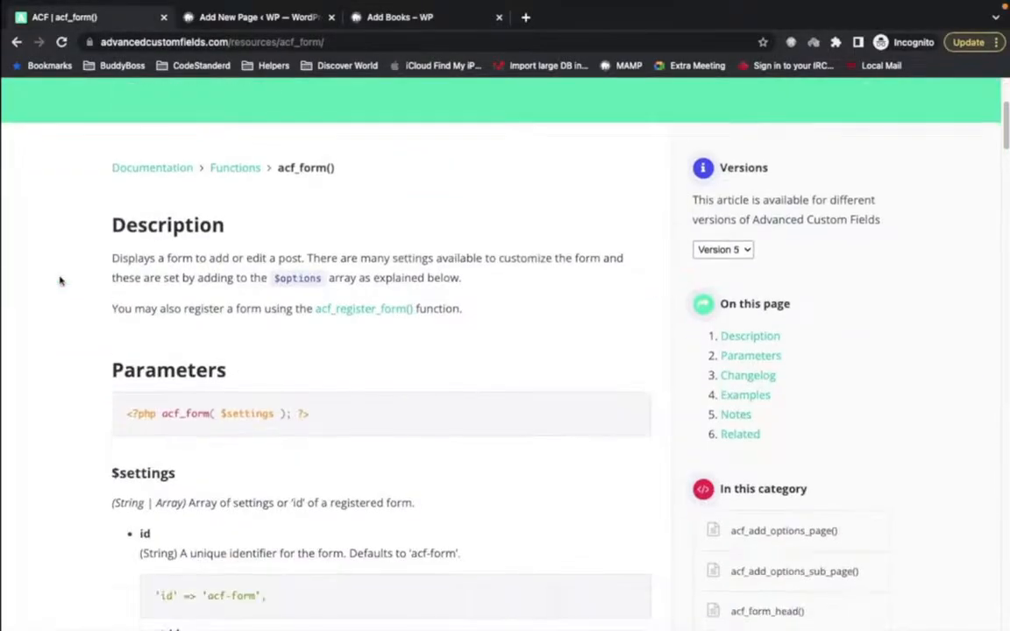
pyautogui.scroll(-2, 60, 281)
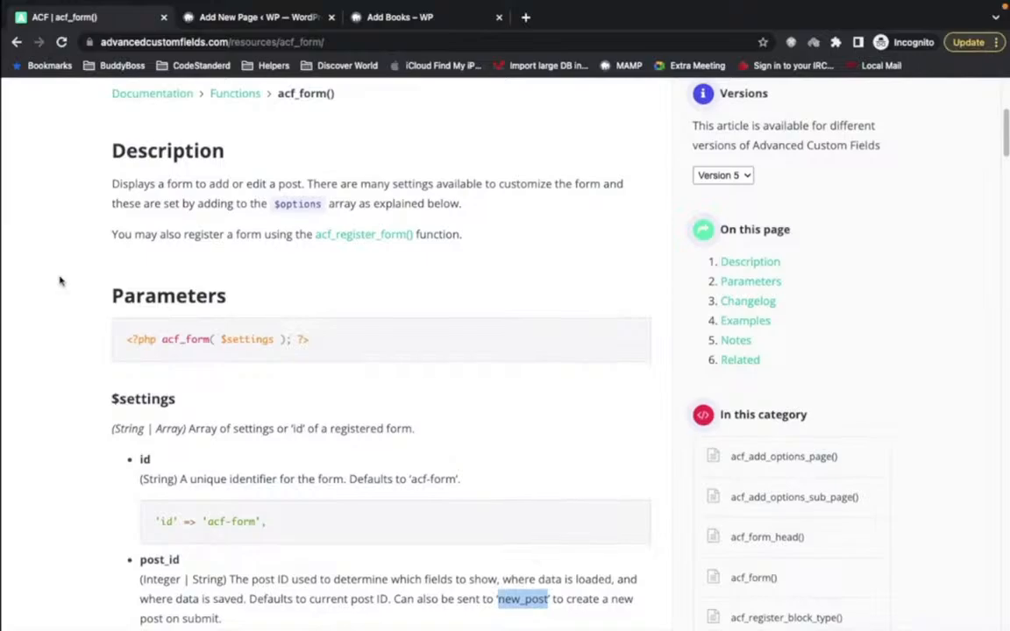
pyautogui.scroll(-4, 60, 280)
pyautogui.moveTo(155, 321); pyautogui.dragTo(371, 324)
pyautogui.press('super+c')
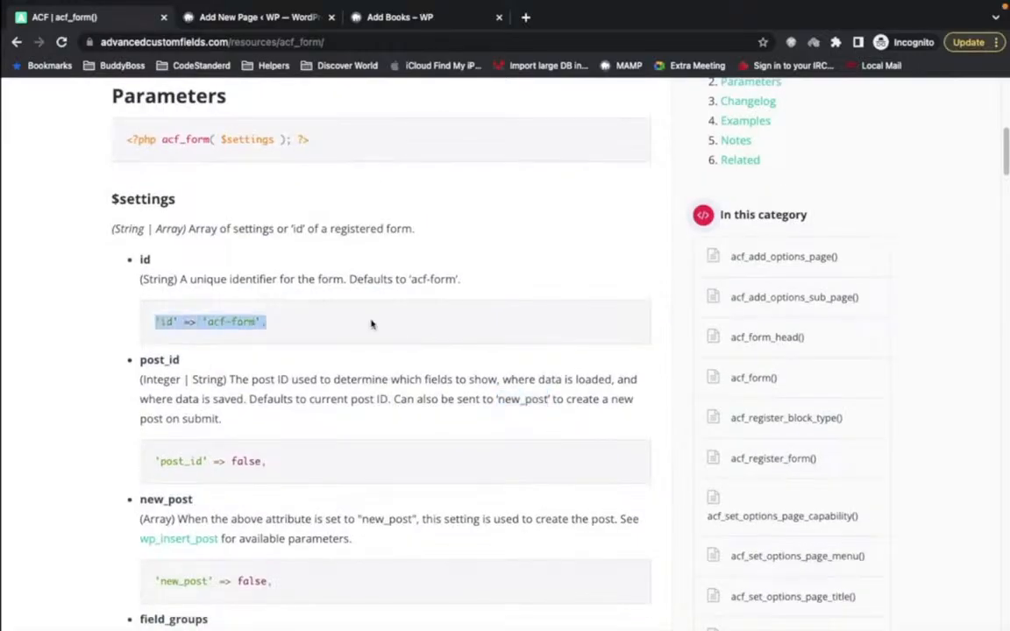
# - Back in the code editor, paste the id setting into $args, change its value to 'bwp-acf-form', and save the file
pyautogui.press('super+Tab')
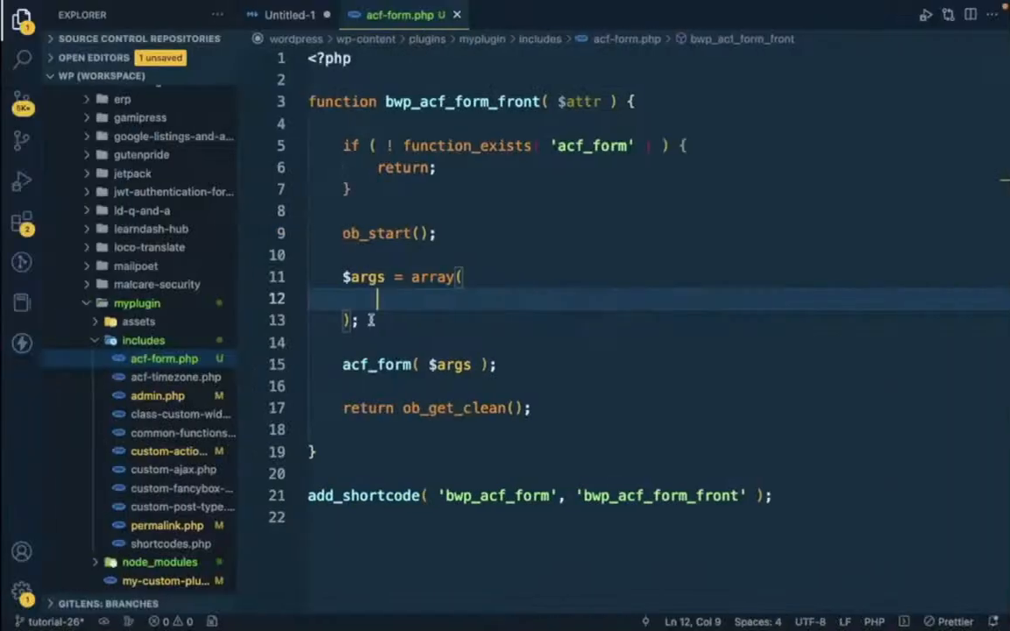
pyautogui.press('super+v')
pyautogui.click(453, 300)
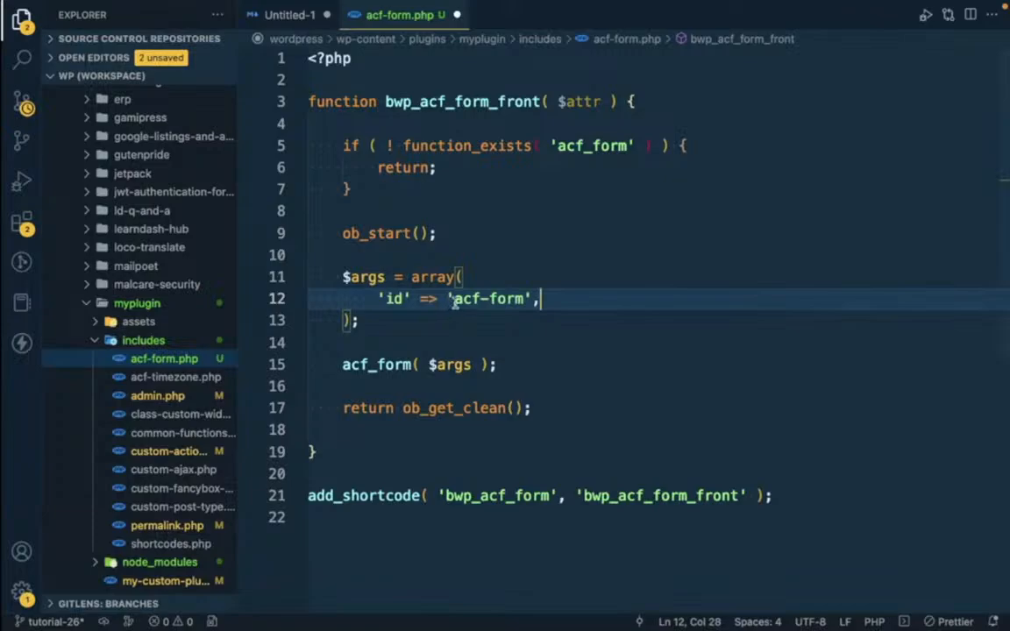
pyautogui.write('bwp-')
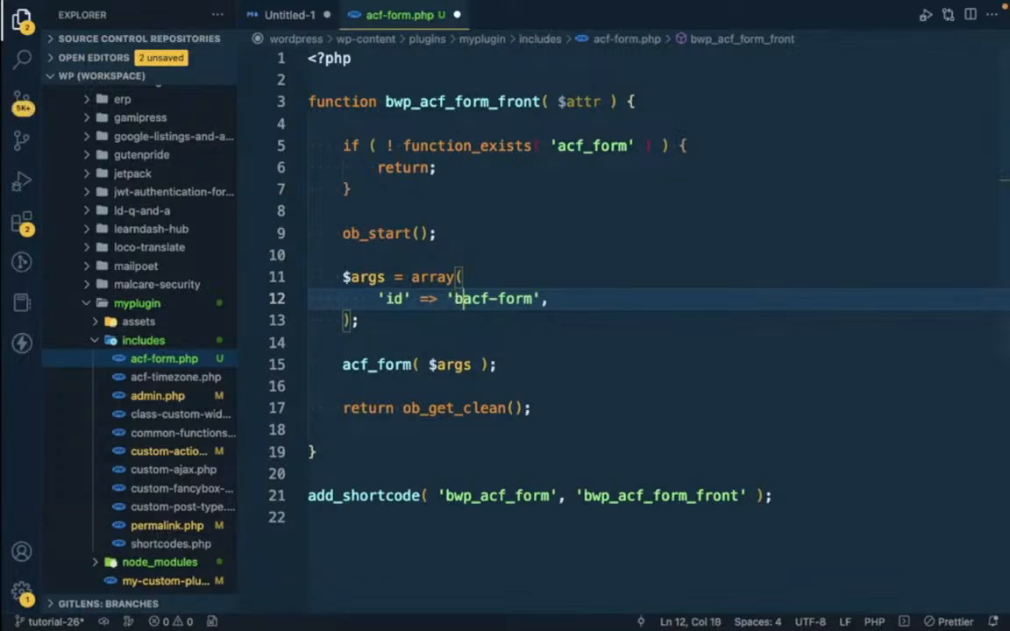
pyautogui.press('super+s')
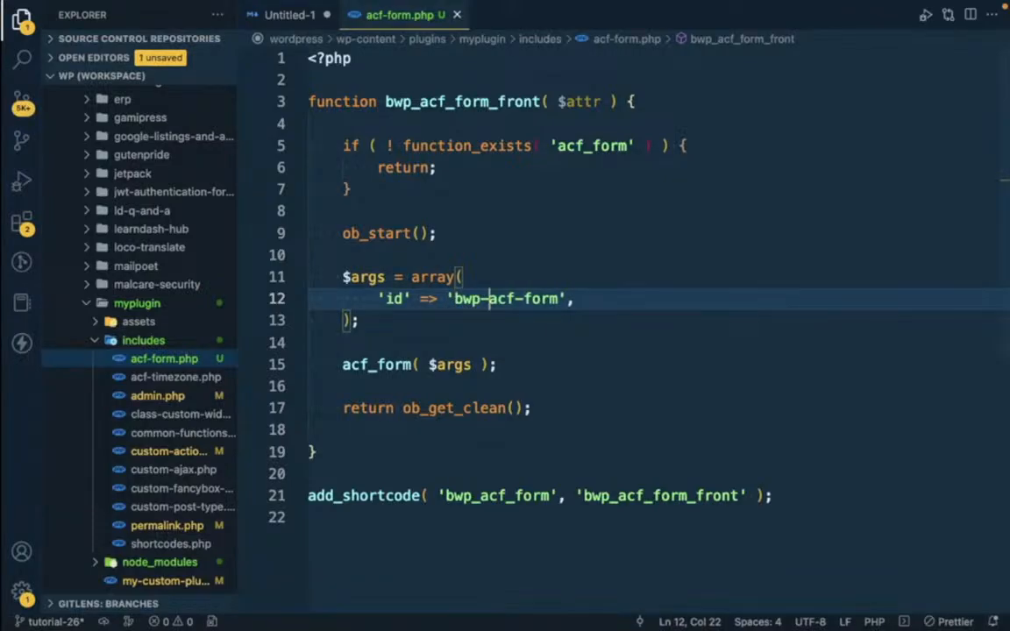
# - Copy the 'post_id' => false, setting from the acf_form() documentation onto a new line below the id entry in $args
pyautogui.press('super+Return')
pyautogui.press('super+Tab')
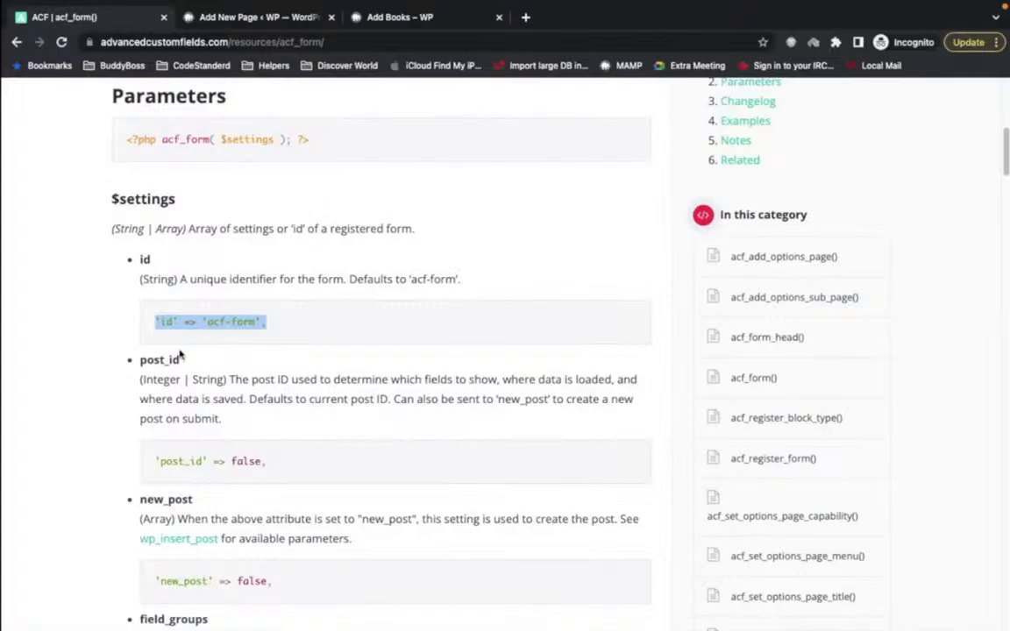
pyautogui.scroll(-2, 180, 355)
pyautogui.moveTo(152, 396); pyautogui.dragTo(385, 402)
pyautogui.press('super+c')
pyautogui.press('super+Tab')
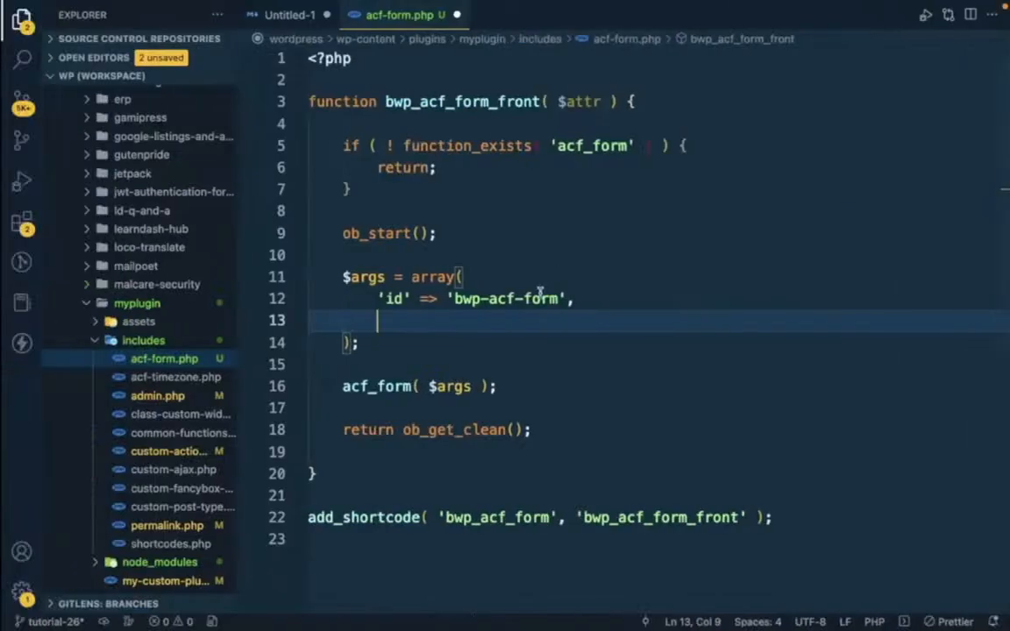
pyautogui.press('super+v')
# - Replace the post_id value with 'new_post', copying the name from the documentation, and save the file
pyautogui.click(492, 318)
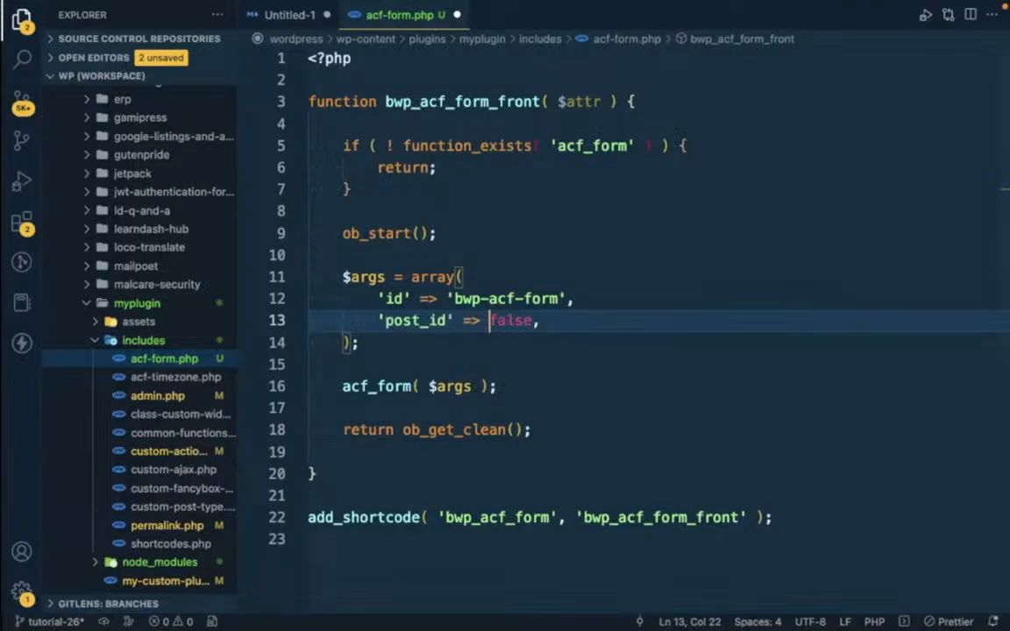
pyautogui.doubleClick(495, 320)
pyautogui.write("'")
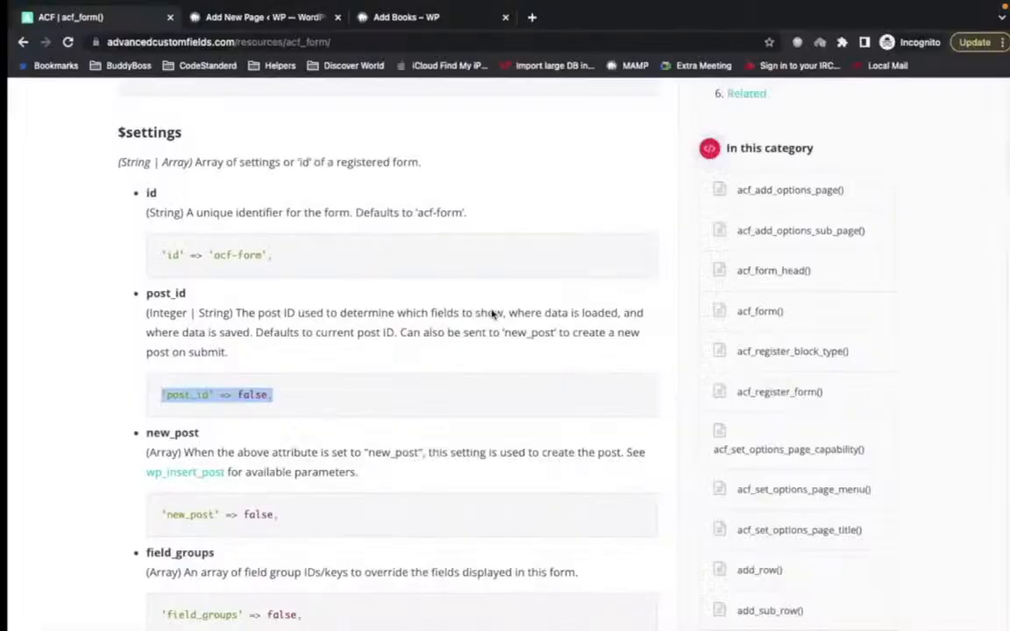
pyautogui.press('super+Tab')
pyautogui.doubleClick(518, 332)
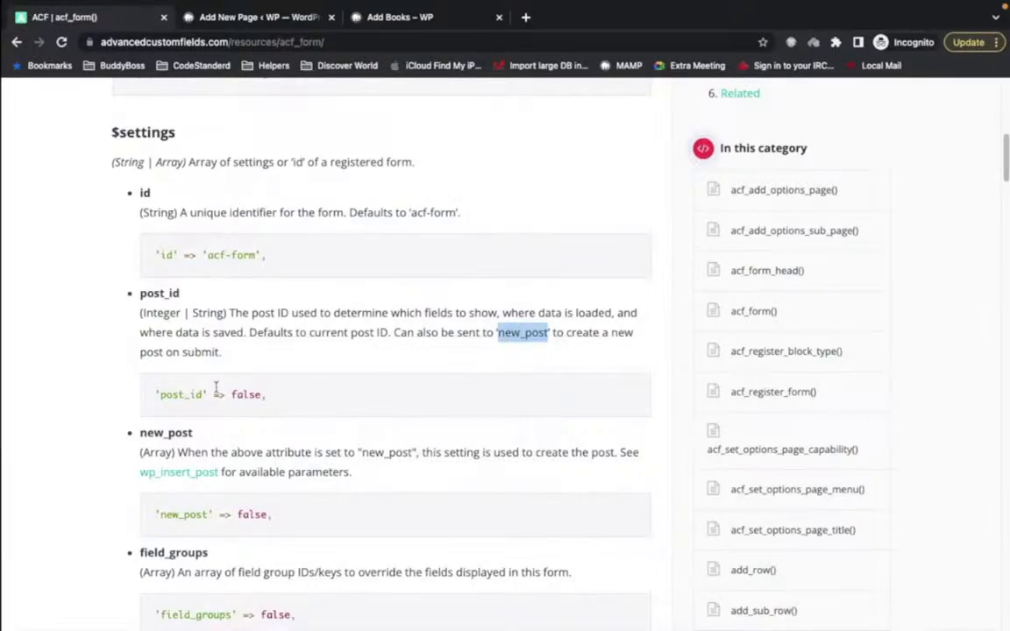
pyautogui.press('super+Tab')
pyautogui.press('super+v')
pyautogui.press('super+s')
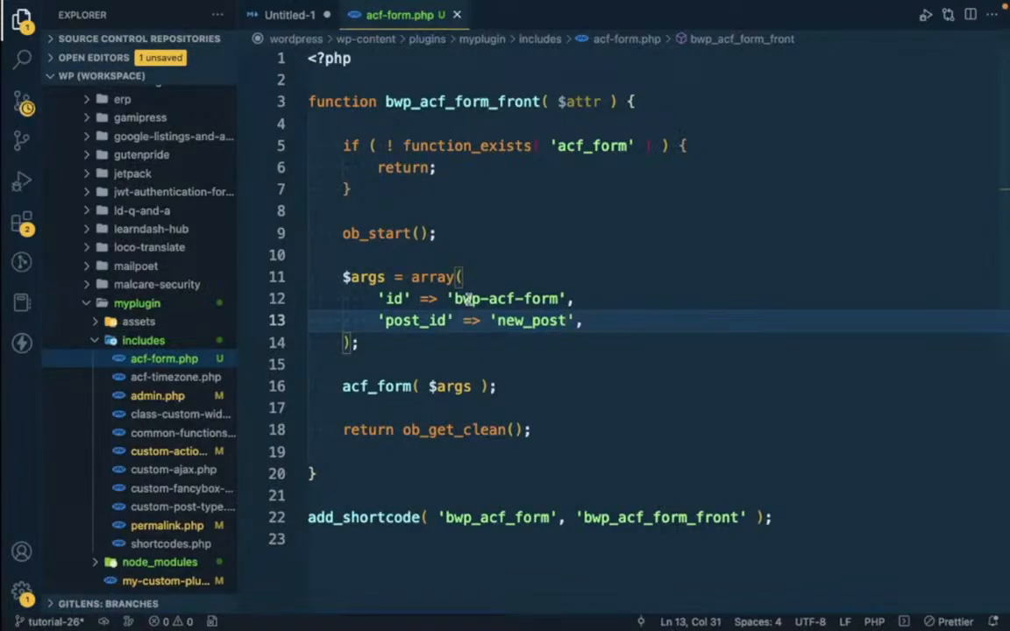
pyautogui.hotkey('shift', 'Left')
pyautogui.hotkey('shift', 'Left')
pyautogui.hotkey('shift', 'Left')
pyautogui.hotkey('shift', 'Left')
pyautogui.hotkey('shift', 'Left')
pyautogui.hotkey('shift', 'Left')
pyautogui.hotkey('shift', 'Left')
pyautogui.hotkey('shift', 'Left')
pyautogui.hotkey('shift', 'Left')
pyautogui.hotkey('shift', 'Left')
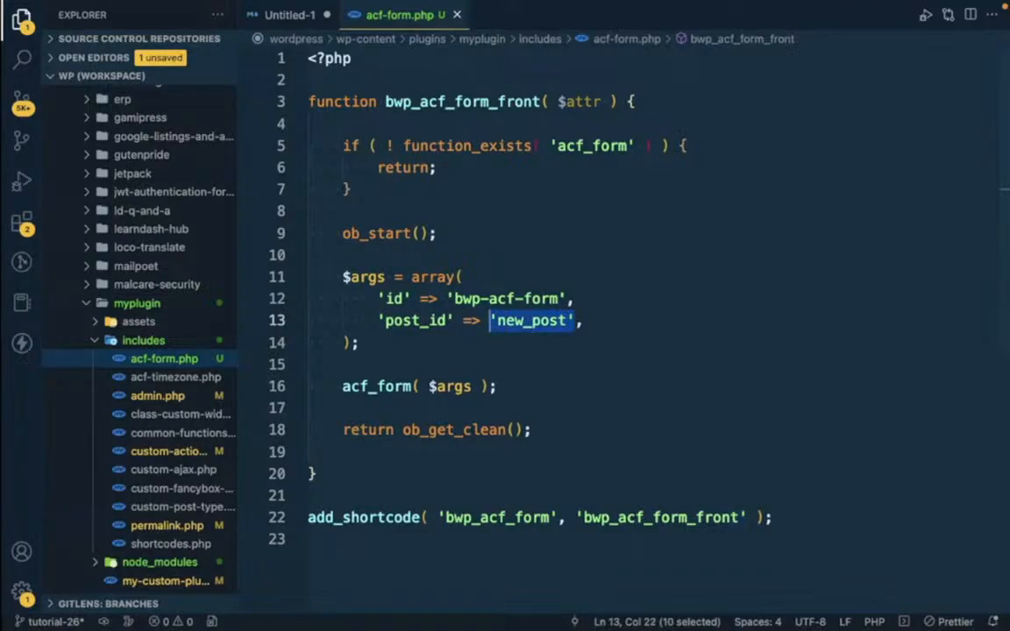
# - Align the id entry's => arrow with the post_id entry's arrow and save the file
pyautogui.click(418, 299)
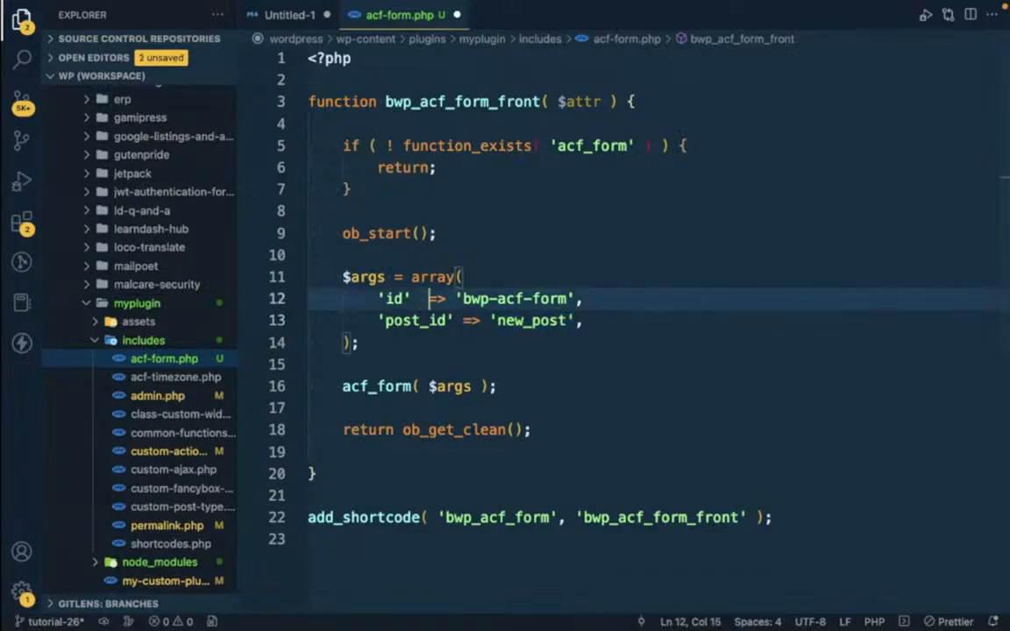
pyautogui.hotkey('ctrl', 's')
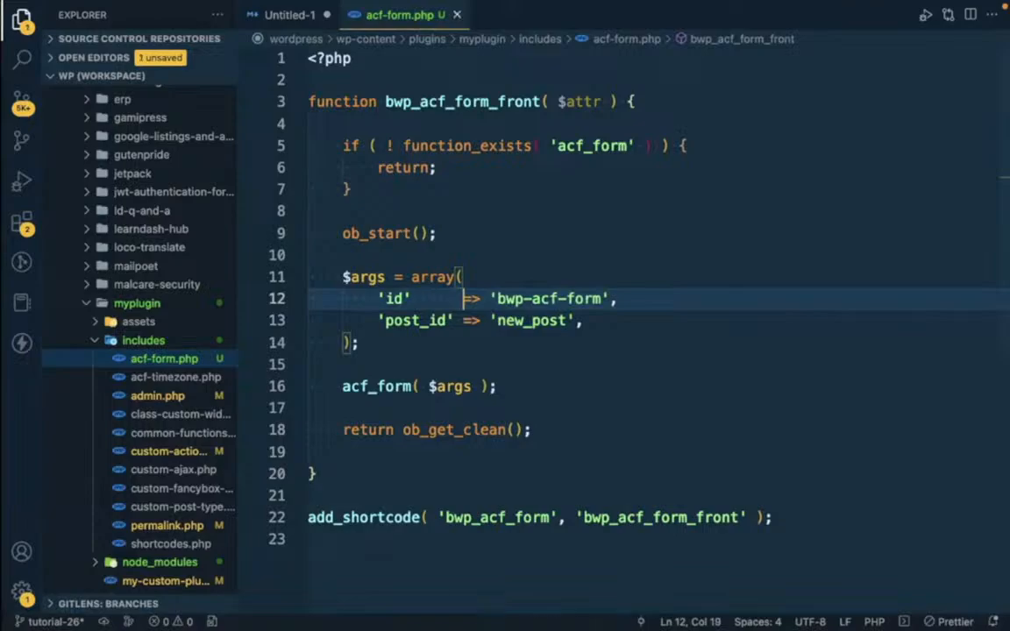
pyautogui.doubleClick(526, 321)
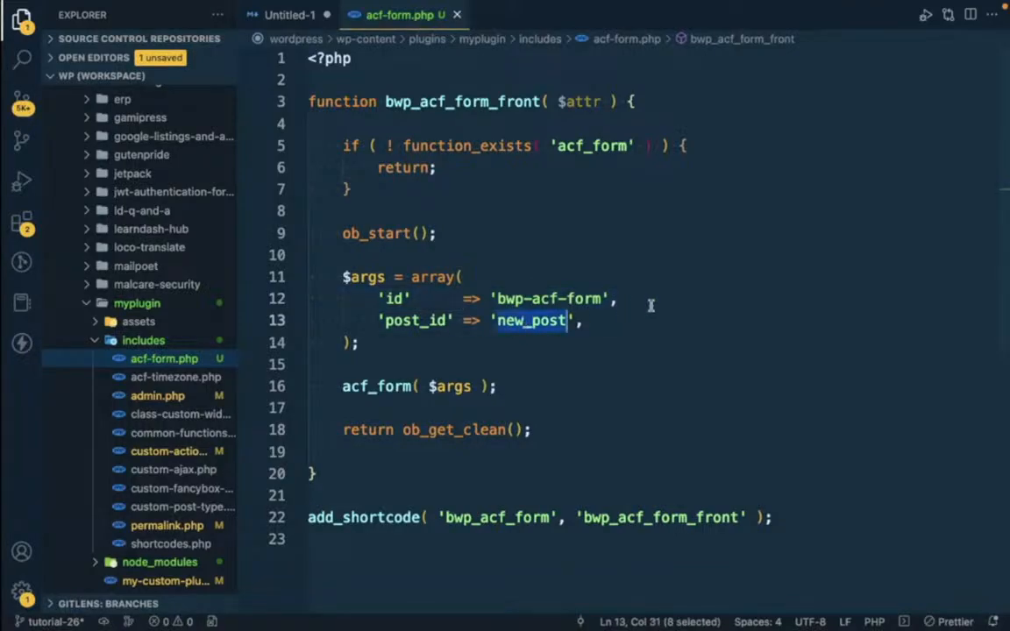
# - Find the new_post setting in the acf_form() documentation in the browser and copy its name
pyautogui.click(604, 320)
pyautogui.hotkey('ctrl', 'Right')
pyautogui.scroll(-3, 273, 308)
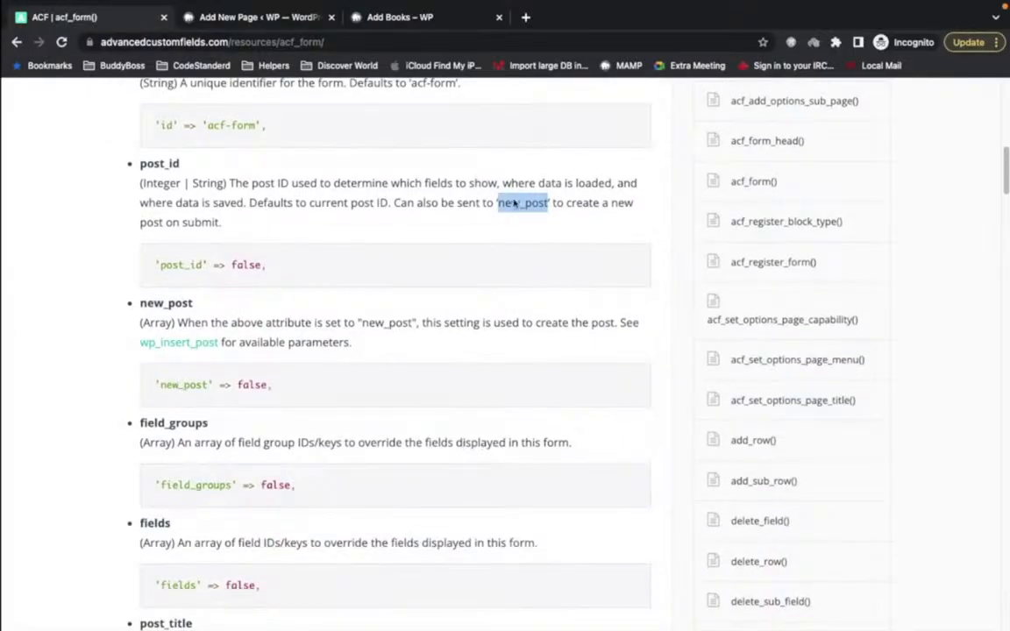
pyautogui.scroll(-2, 248, 343)
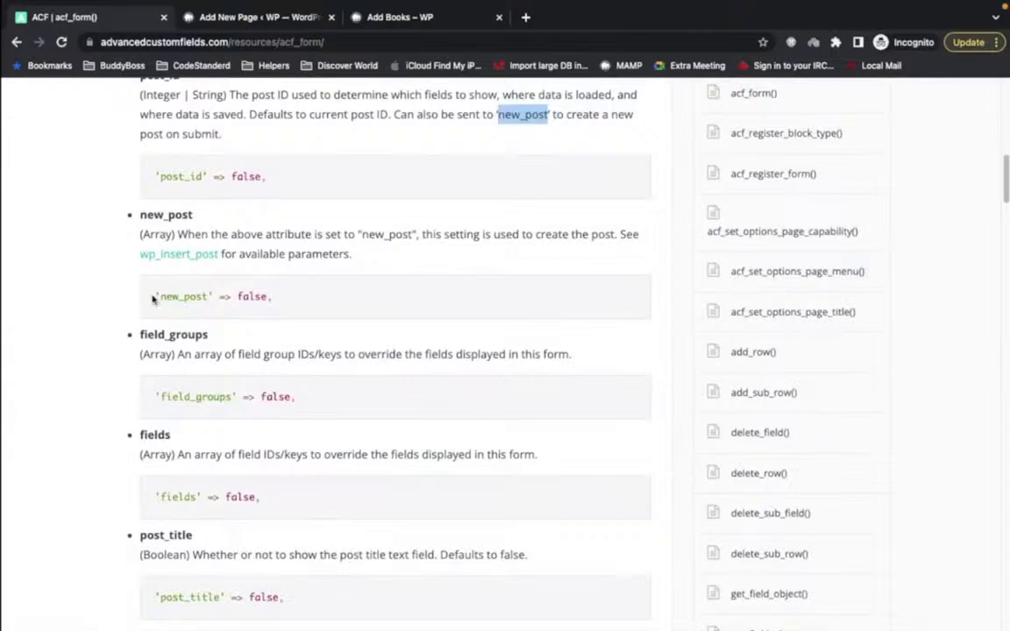
pyautogui.doubleClick(165, 215)
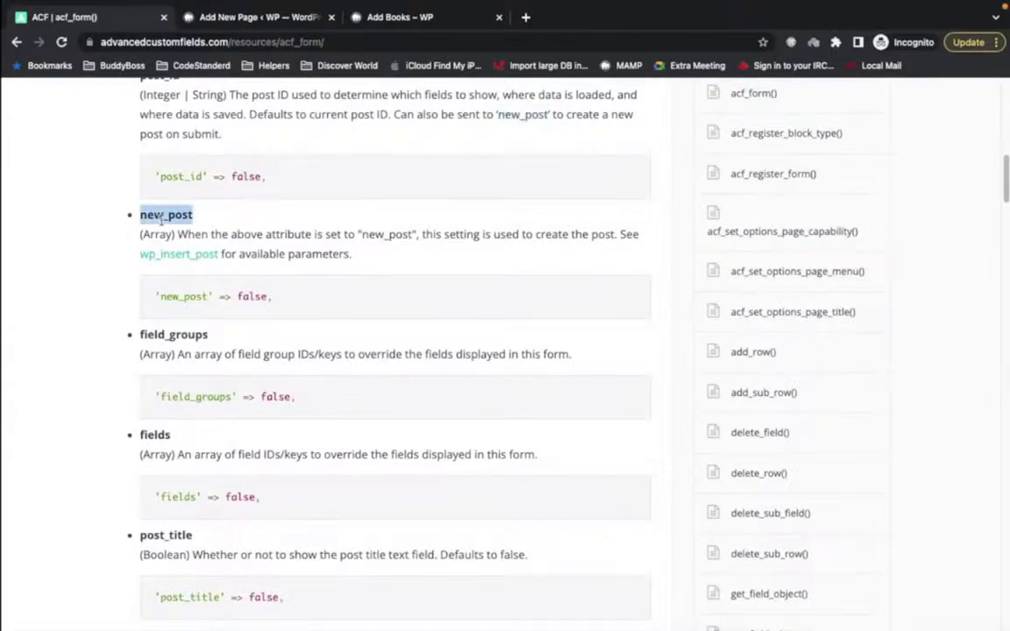
# - In the code editor, add a 'new_post' => array() entry below post_id and open its parentheses onto separate lines
pyautogui.press('super+Tab')
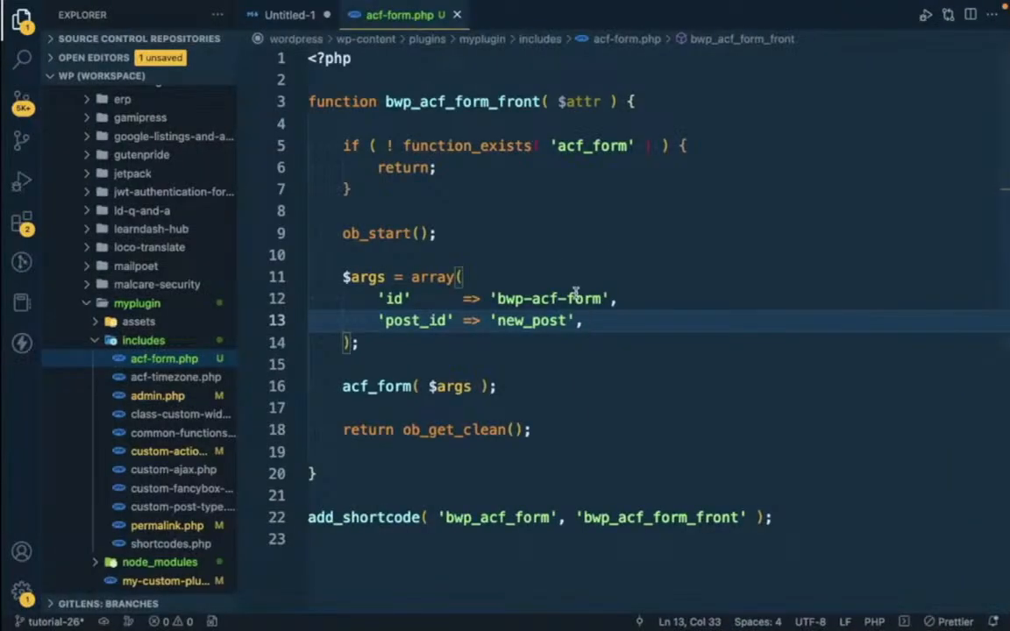
pyautogui.press('Return')
pyautogui.write("'")
pyautogui.hotkey('ctrl', 'v')
pyautogui.write("' ")
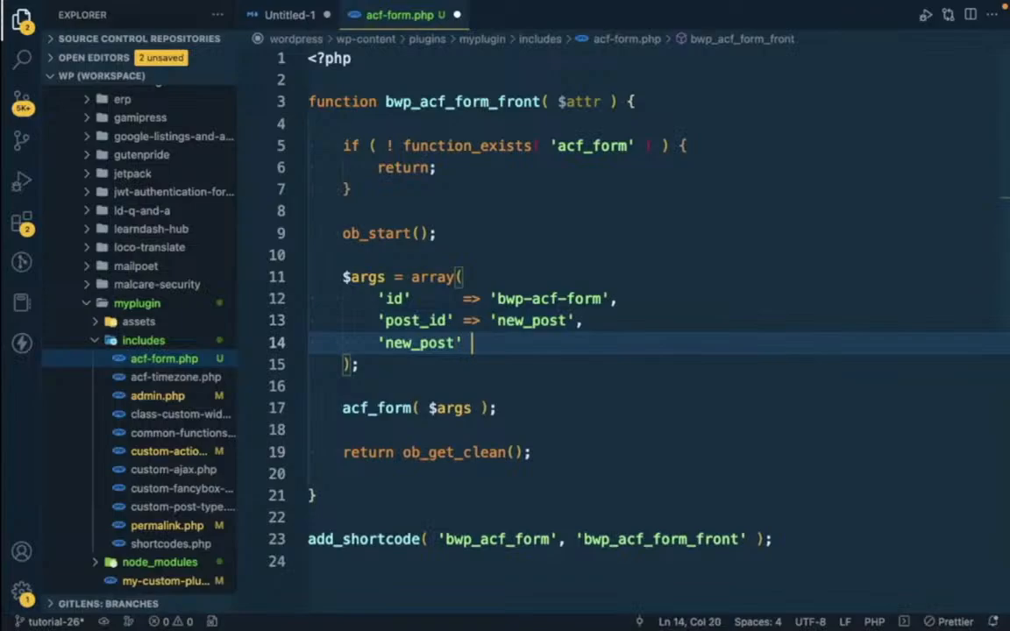
pyautogui.write('=> arr')
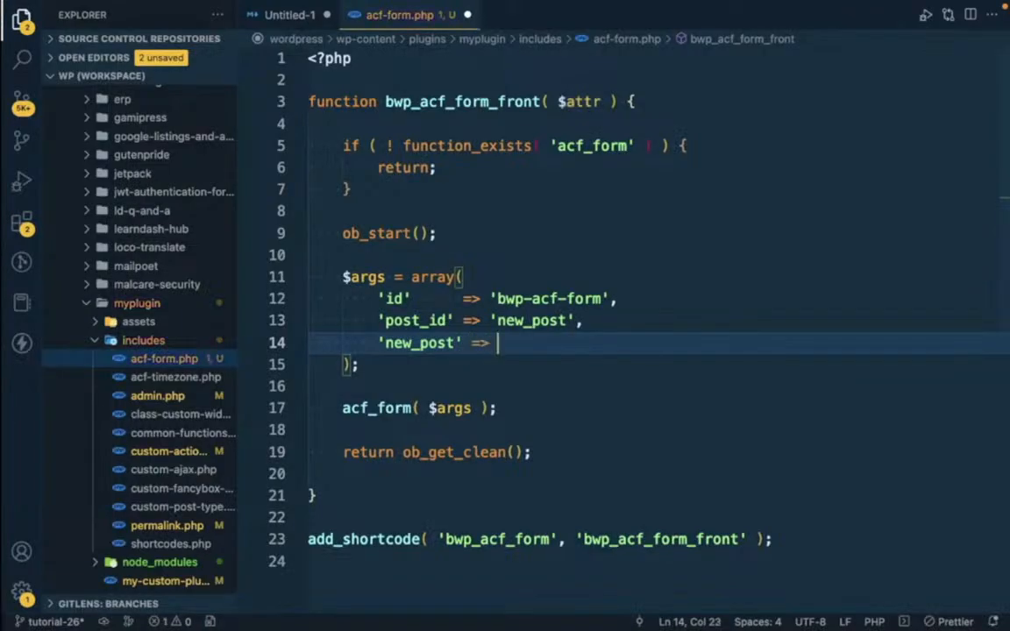
pyautogui.write('ay')
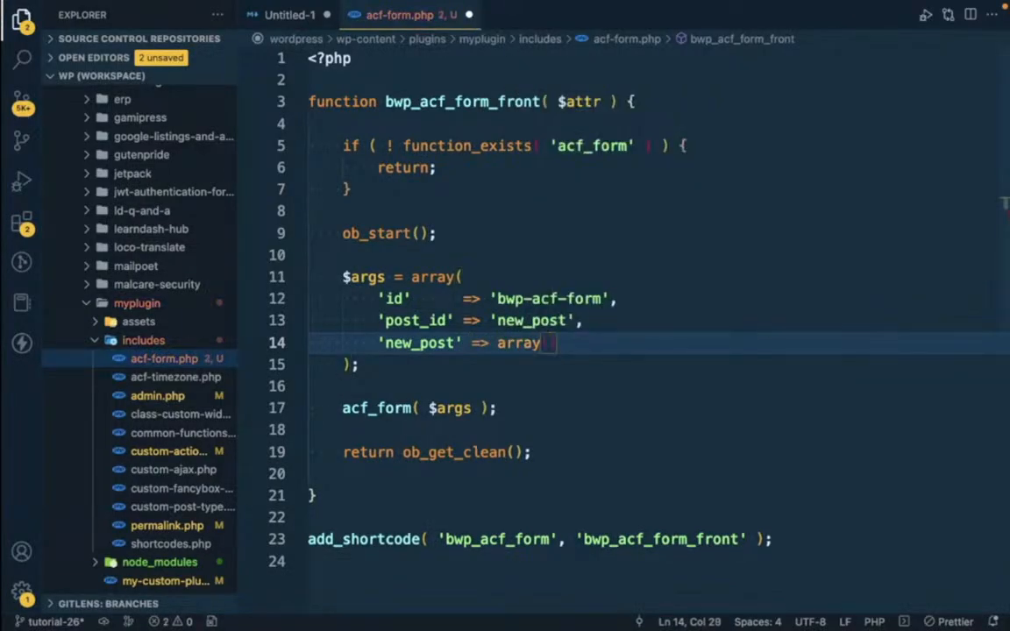
pyautogui.press('Return')
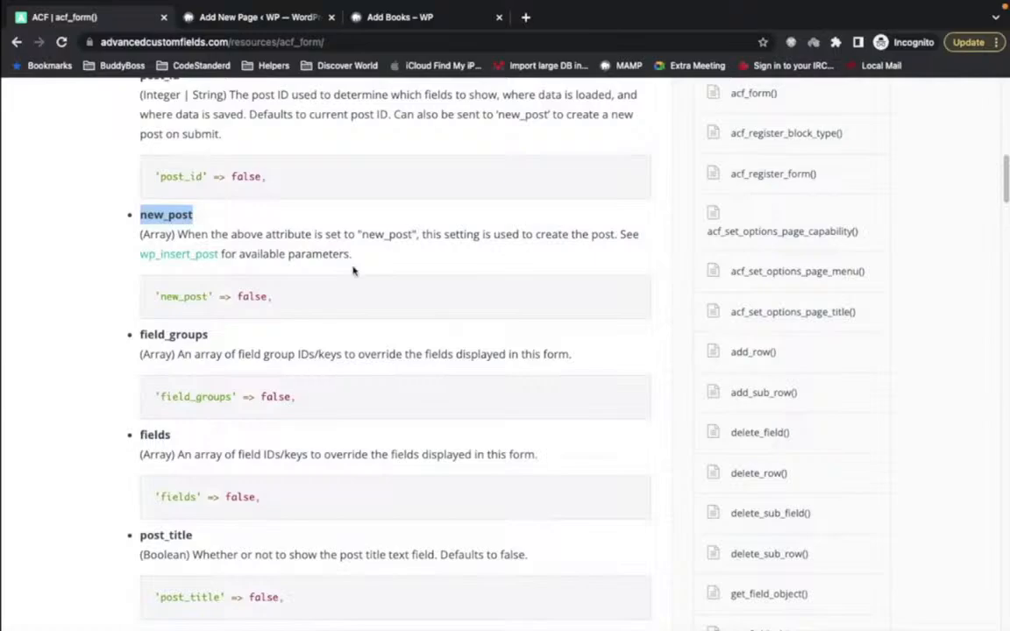
# - Open the wp_insert_post reference from the documentation, and add 'post_type' => 'book', inside the new_post array in the code editor
pyautogui.keyDown('super'); pyautogui.click(175, 254); pyautogui.keyUp('super')
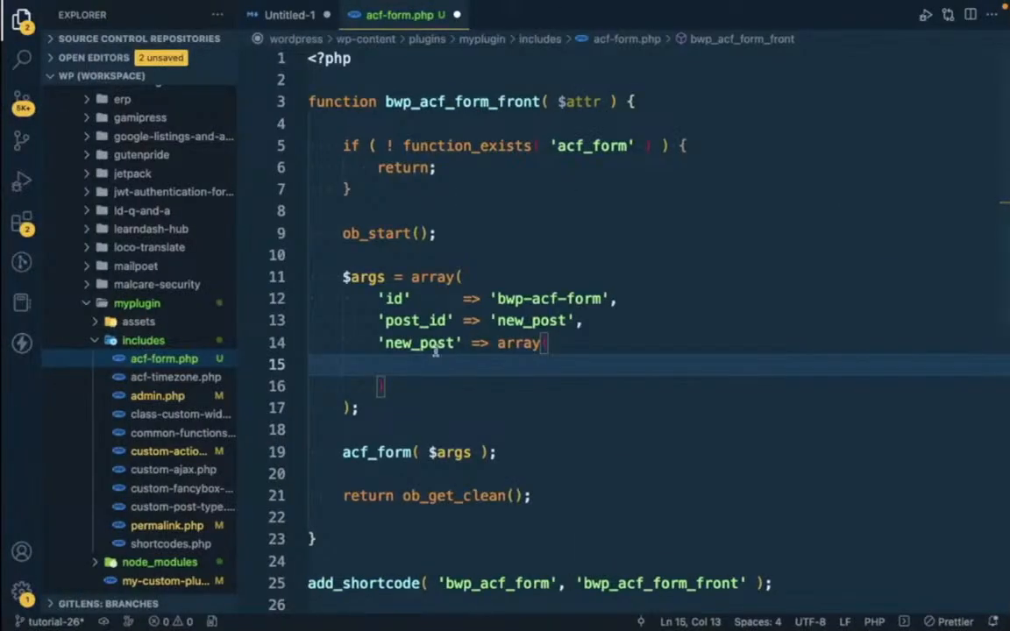
pyautogui.write("'poat")
pyautogui.press('BackSpace')
pyautogui.press('BackSpace')
pyautogui.write('st')
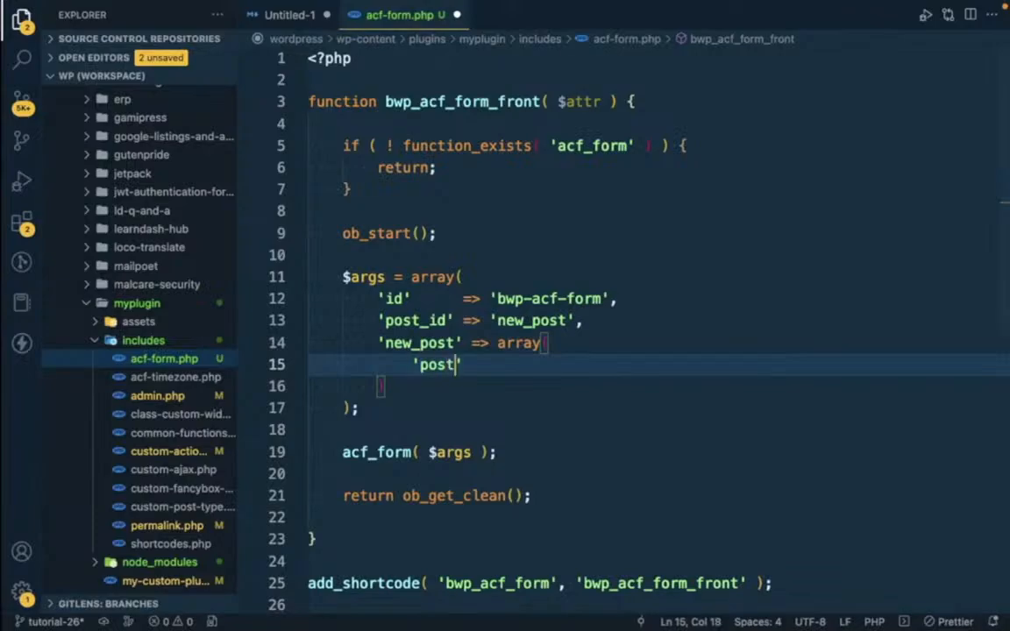
pyautogui.write("_type'")
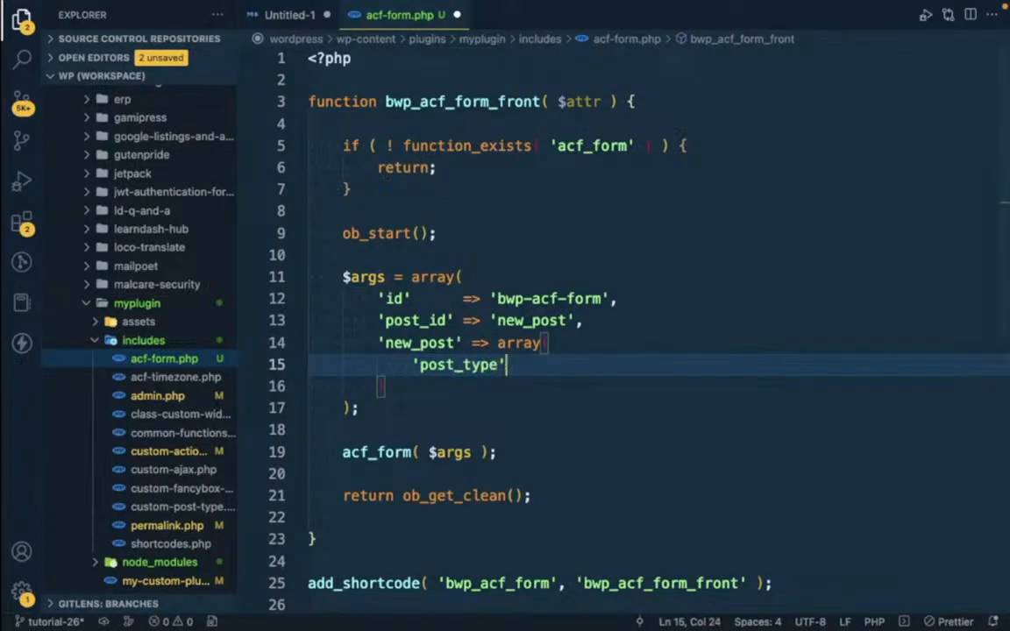
pyautogui.write(" => 'book'")
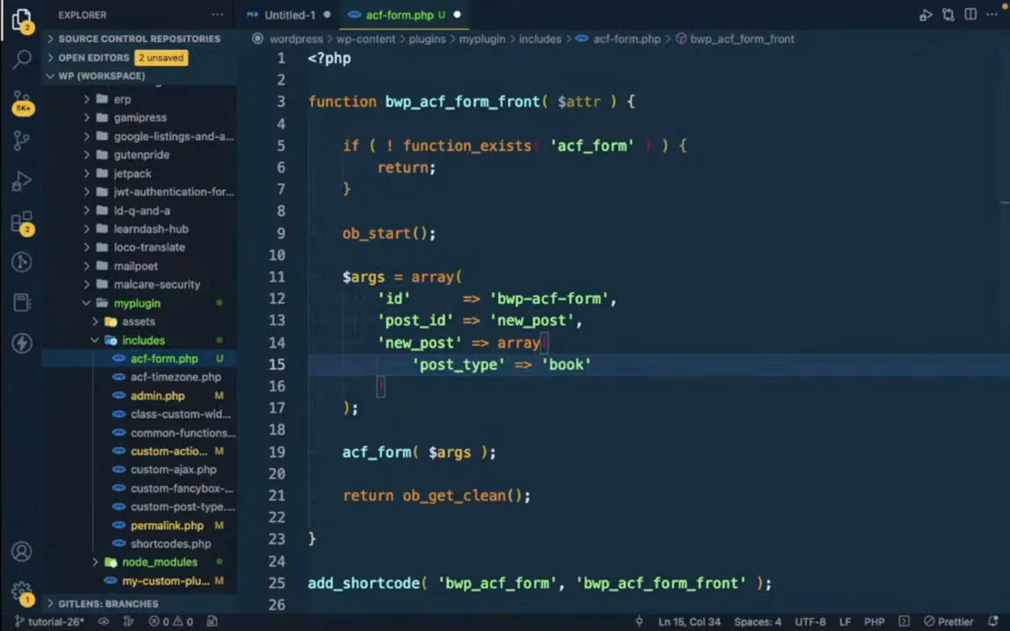
pyautogui.write(',')
# - Add 'post_status' => 'publish', below post_type in the new_post array, align the two entries' arrows and save the file
pyautogui.press('Return')
pyautogui.write("'")
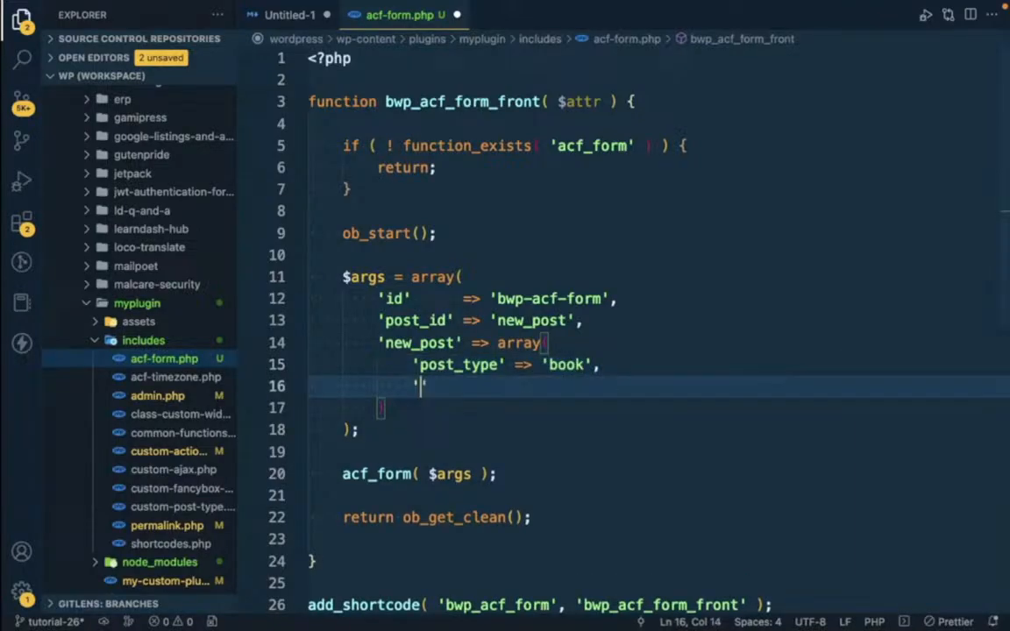
pyautogui.write('post_status')
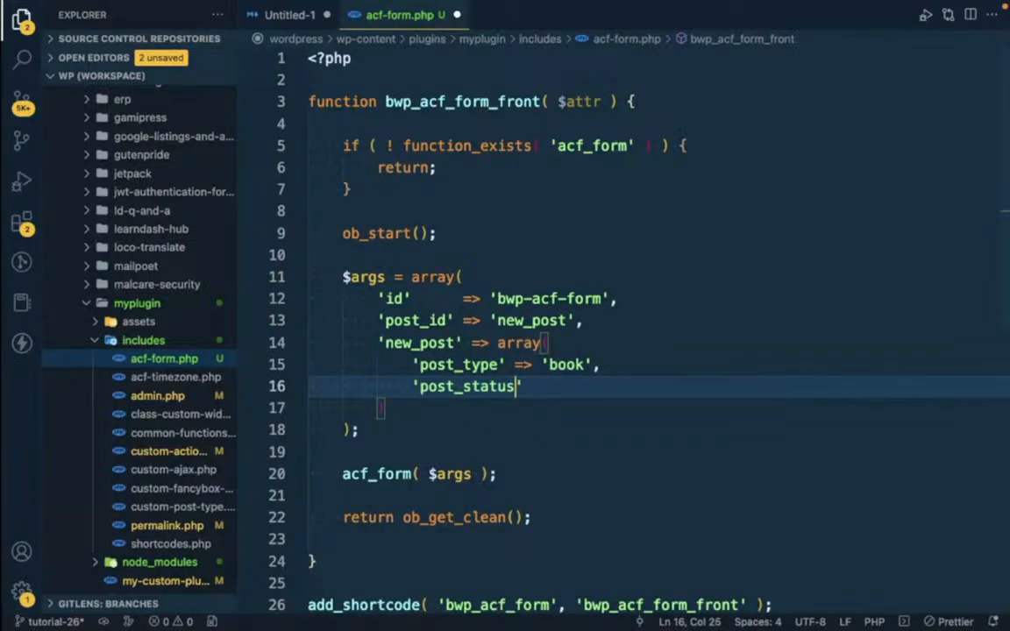
pyautogui.write("' => 'publish',")
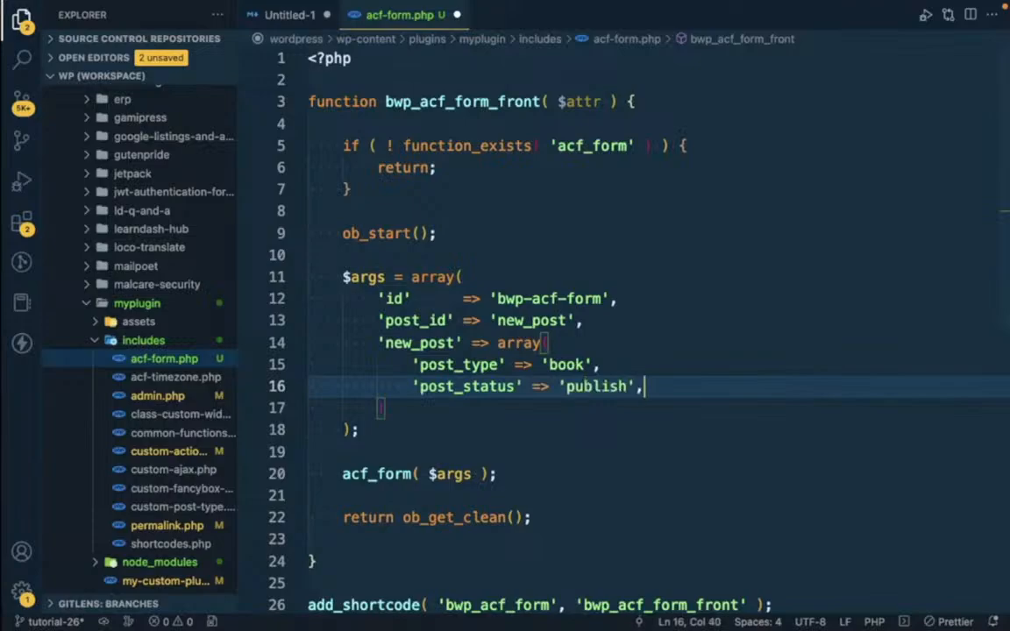
pyautogui.click(513, 364)
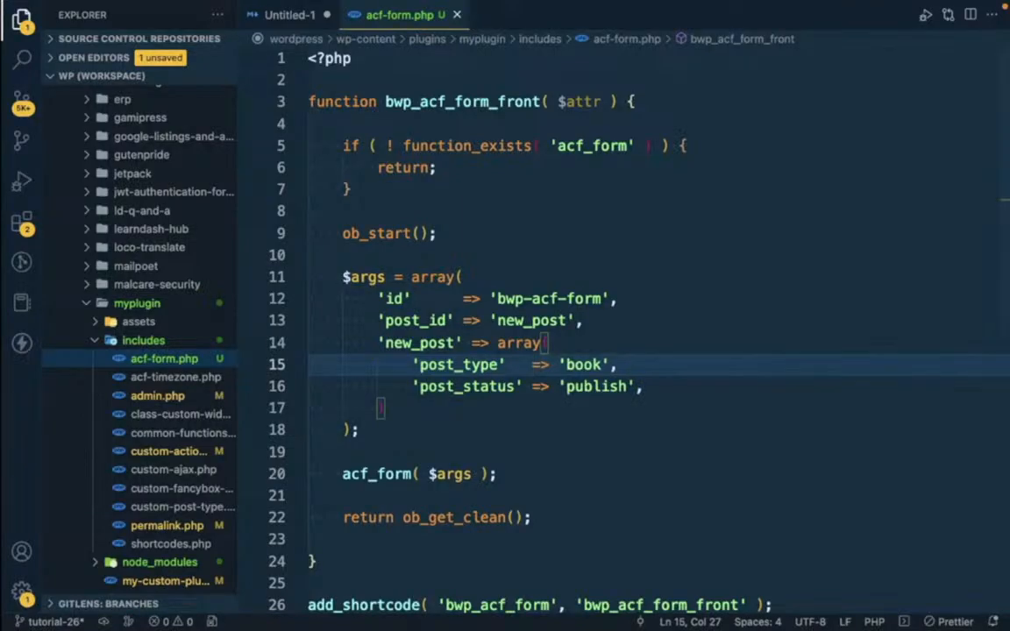
pyautogui.click(564, 387)
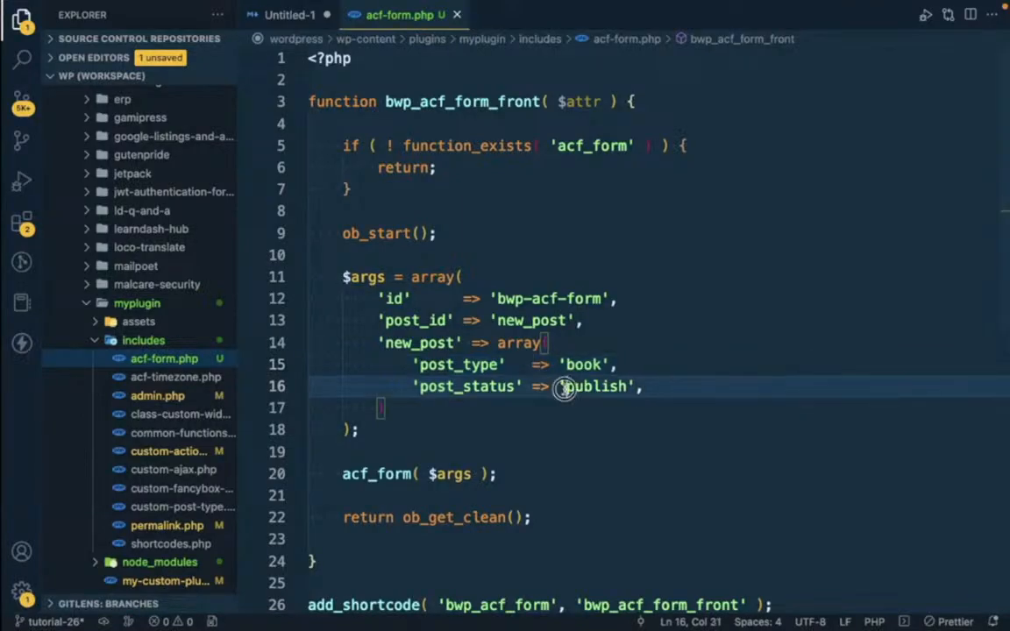
pyautogui.doubleClick(566, 387)
pyautogui.moveTo(567, 365); pyautogui.dragTo(608, 365)
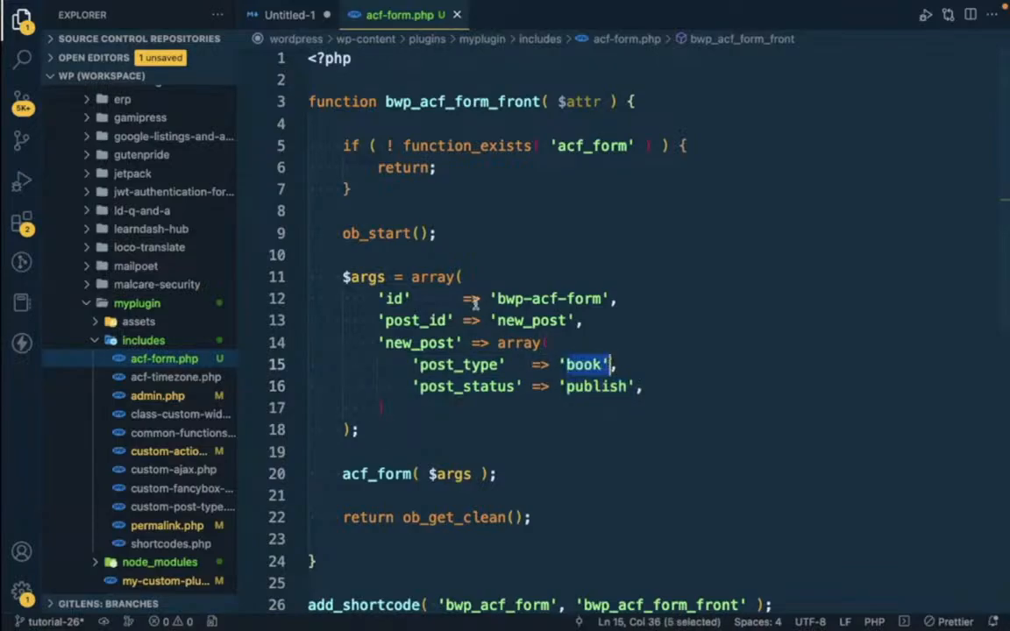
# - Review the wp_insert_post parameters in the browser, and add a comma after the new_post array's closing parenthesis in the code editor
pyautogui.scroll(-2, 396, 298)
pyautogui.click(399, 292)
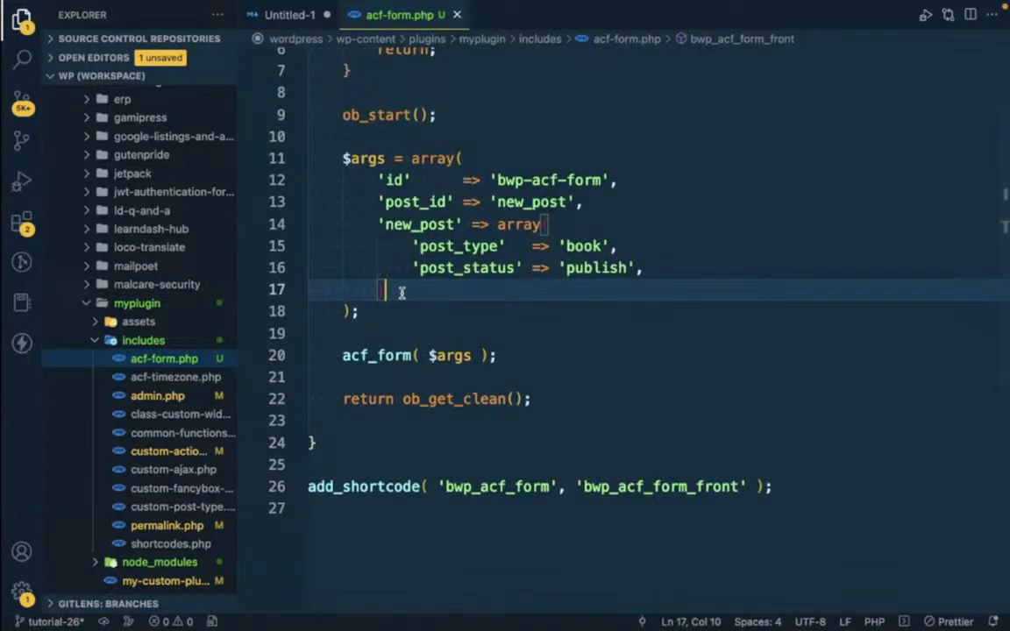
pyautogui.press('super+Tab')
pyautogui.click(294, 19)
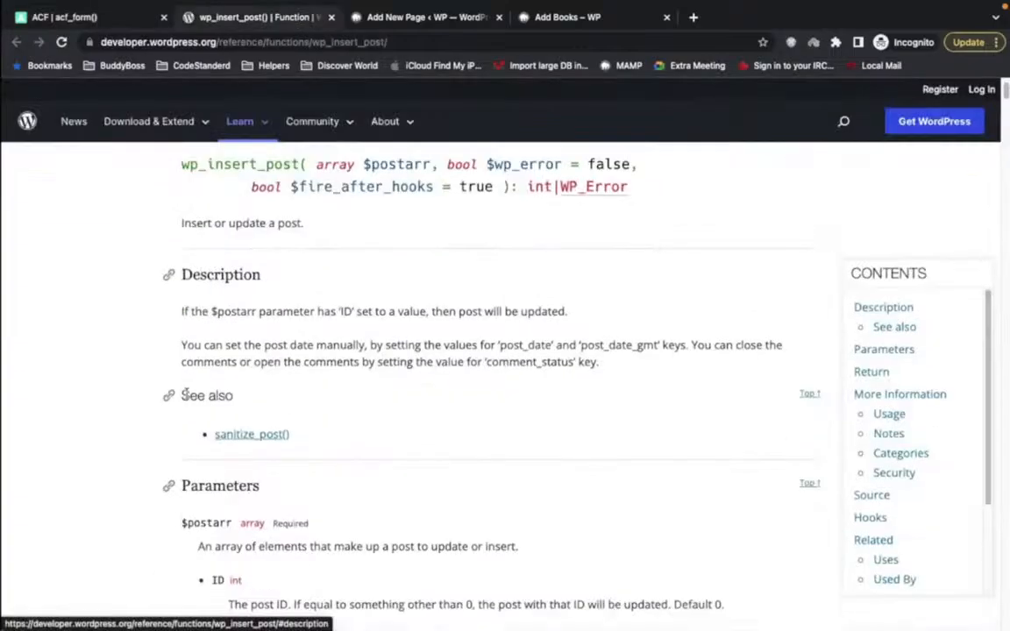
pyautogui.scroll(-5, 184, 395)
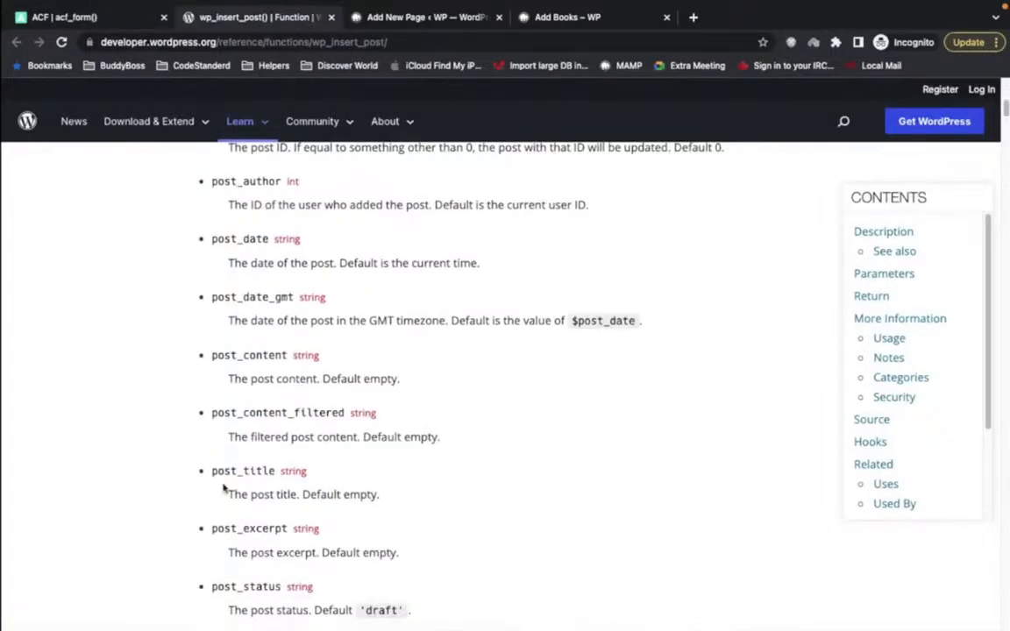
pyautogui.press('super+Tab')
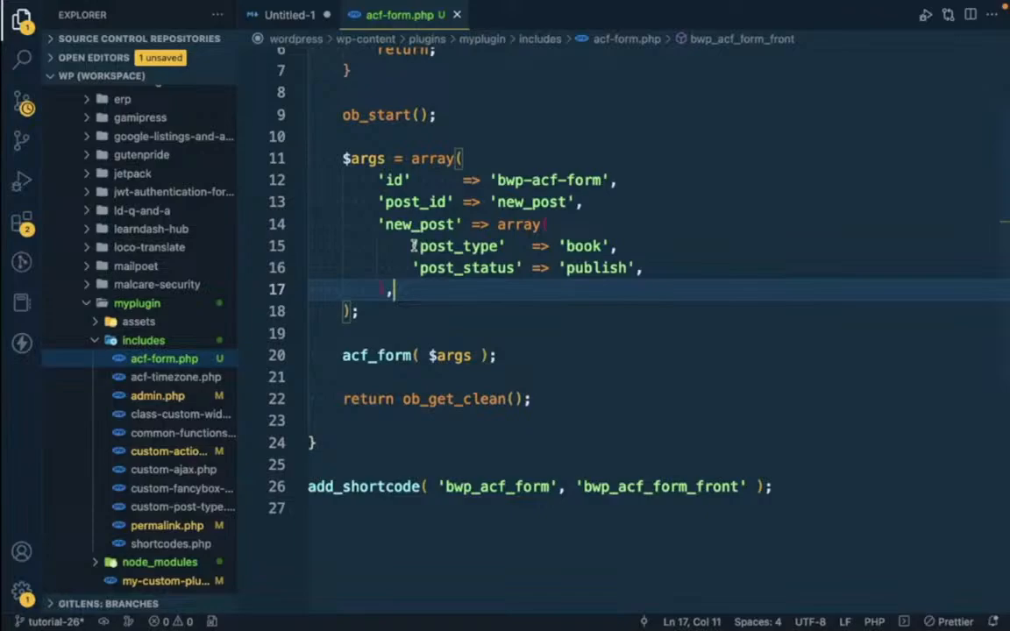
pyautogui.moveTo(413, 246); pyautogui.dragTo(736, 275)
# - Close the wp_insert_post reference, copy the 'field_groups' => false, line from the acf_form() documentation, and paste it below new_post in the code editor
pyautogui.press('super+Tab')
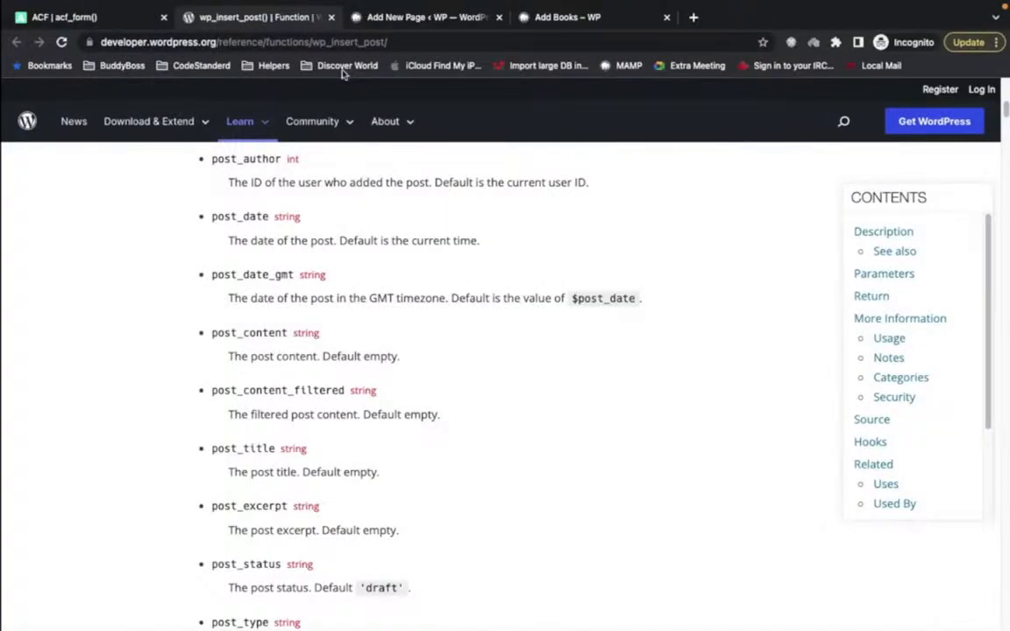
pyautogui.press('super+w')
pyautogui.scroll(-1, 94, 329)
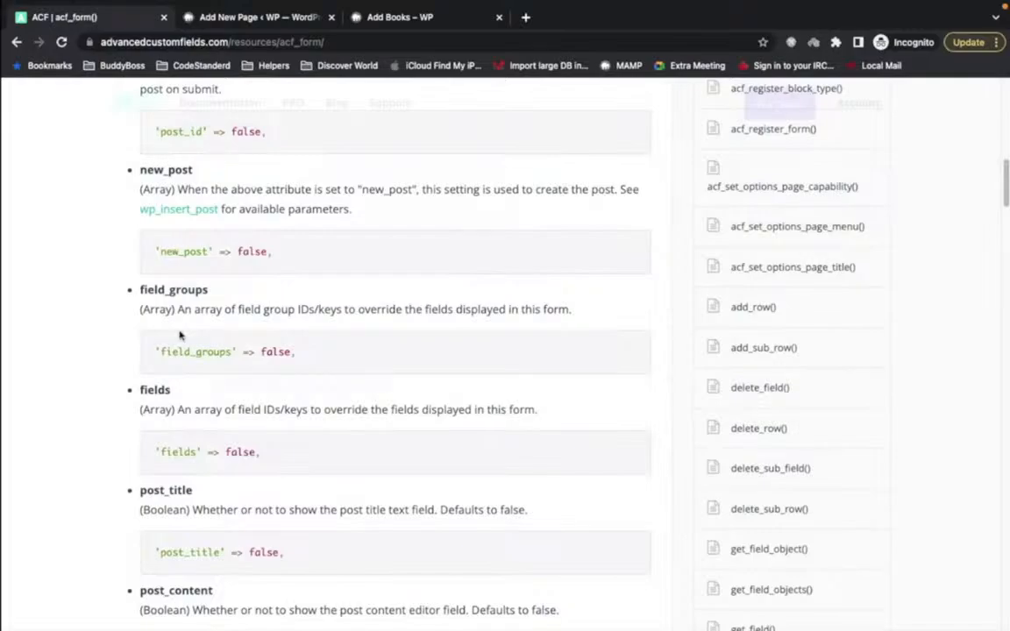
pyautogui.press('super+Tab')
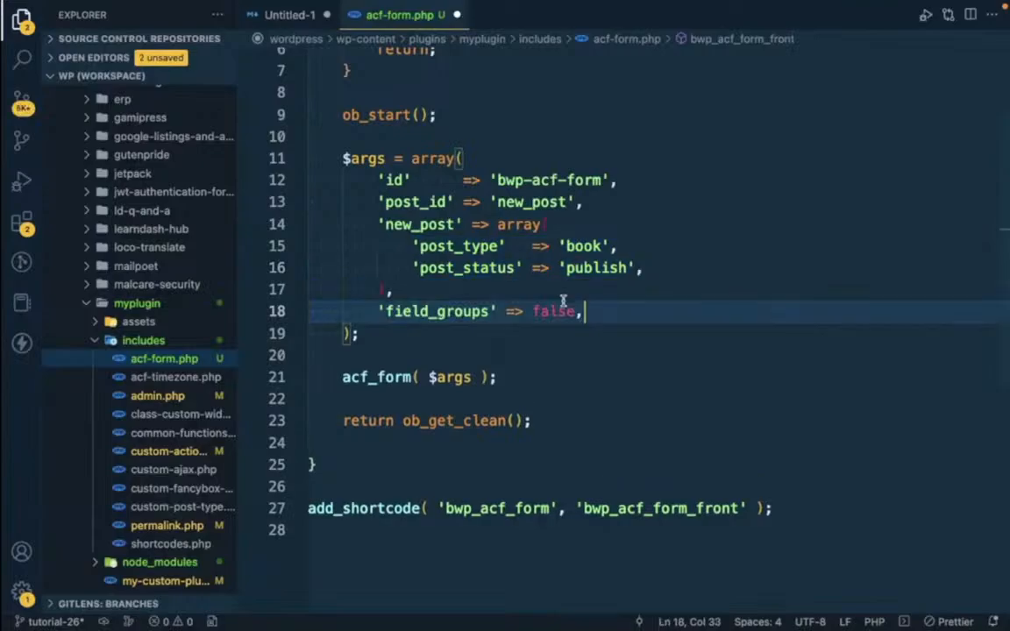
pyautogui.press('super+s')
# - Replace the field_groups value with array( $attr['field_grp_id'] ), copying the attribute name from the shortcode on the Add Books page
pyautogui.doubleClick(554, 313)
pyautogui.write('ar')
pyautogui.scroll(3, 554, 313)
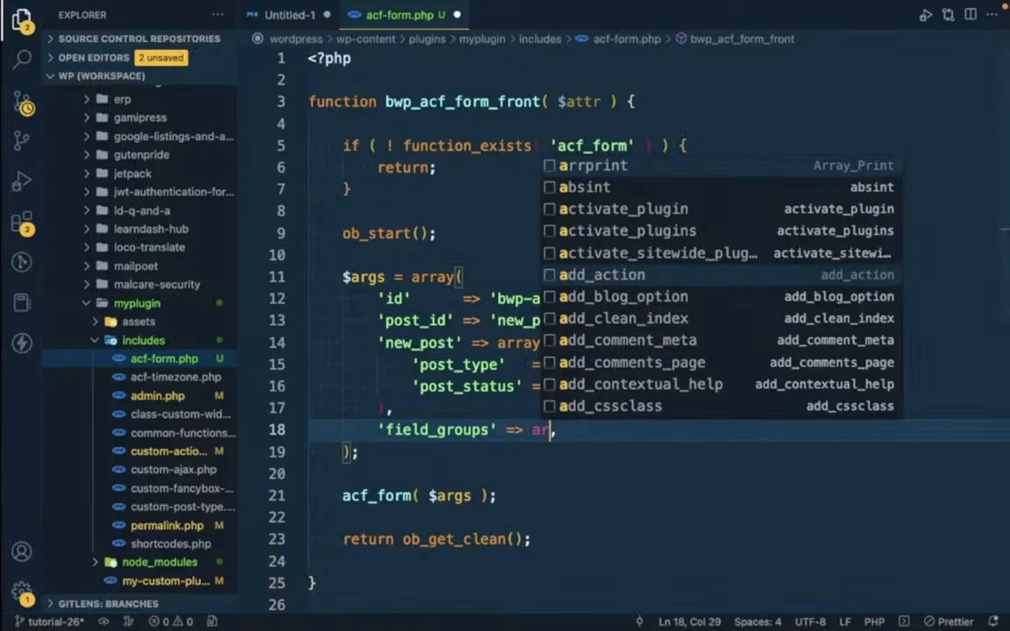
pyautogui.write('ray( ')
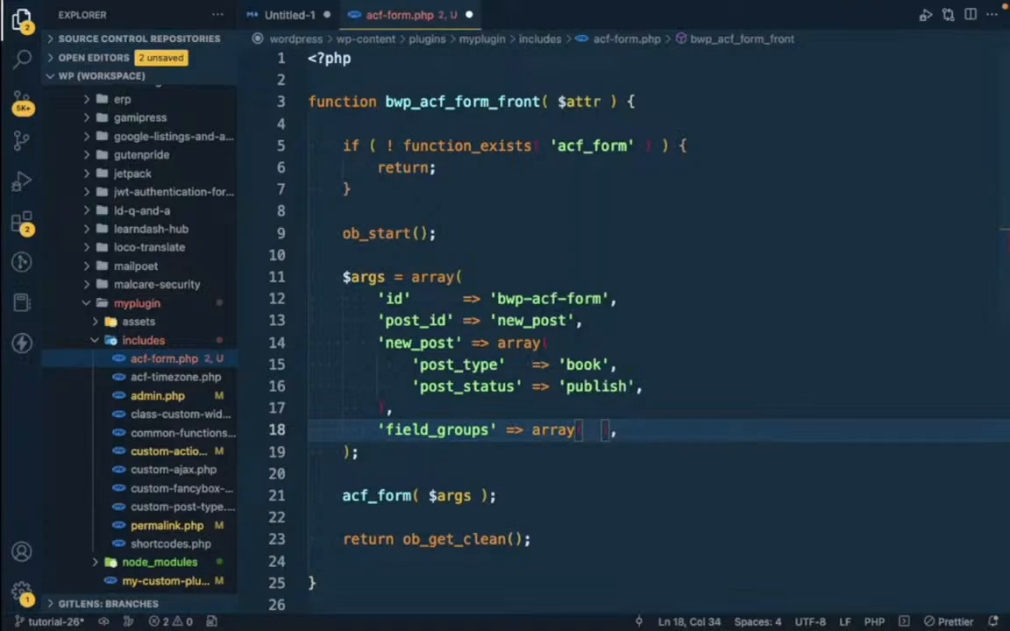
pyautogui.write("$attr['")
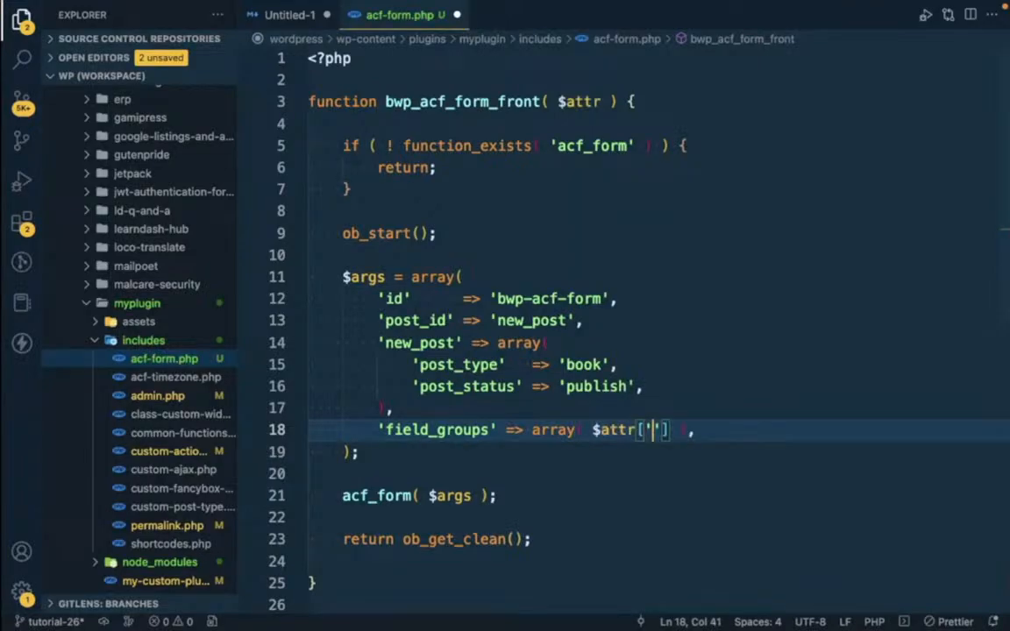
pyautogui.press('super+Tab')
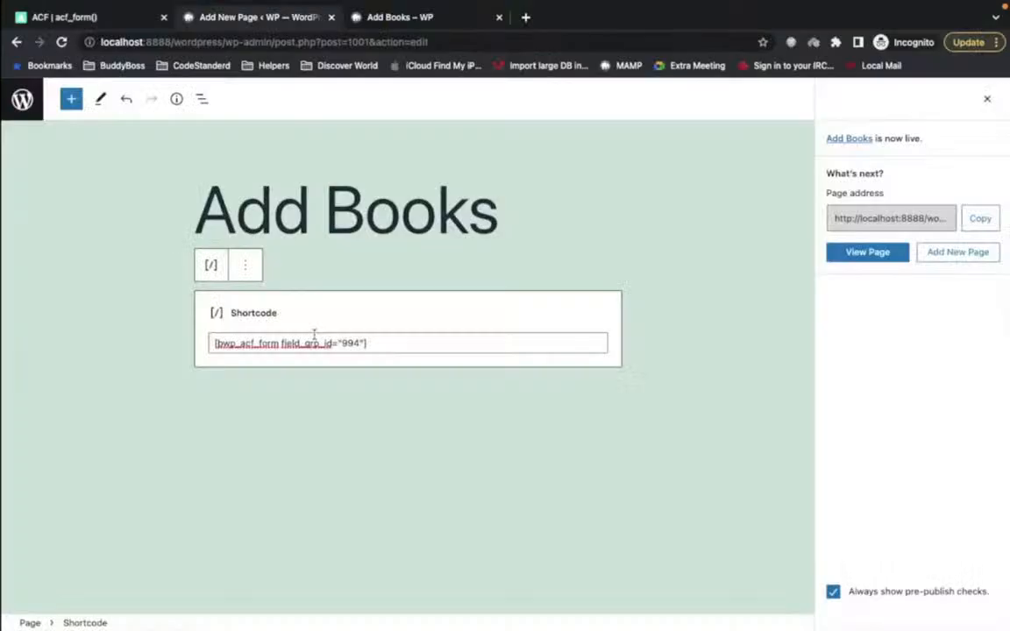
pyautogui.doubleClick(311, 342)
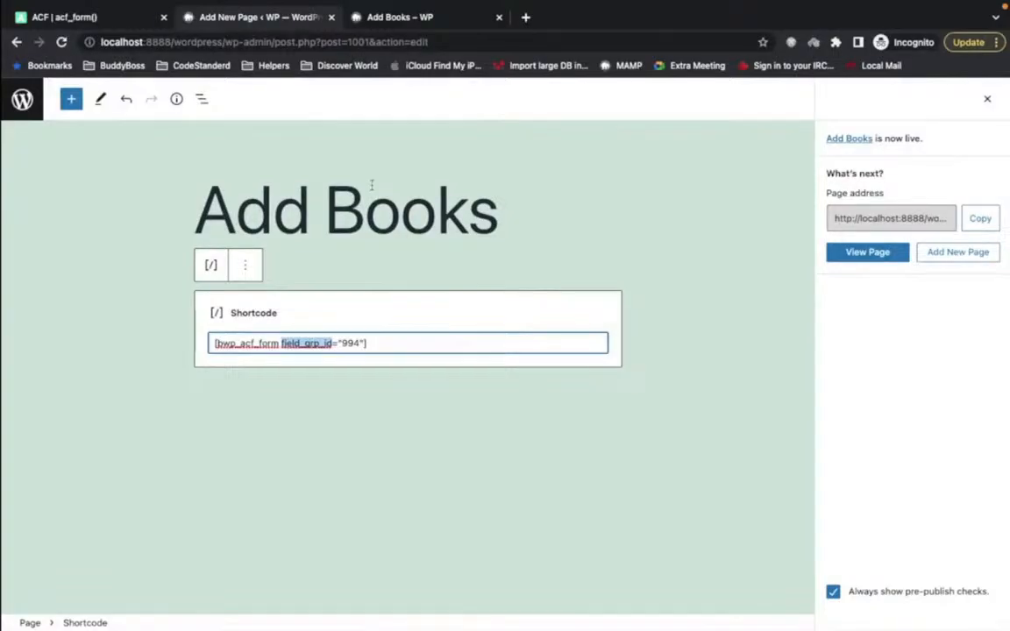
# - Reload the Add Books page in the browser and compare its form fields with the fields setting in the acf_form() documentation
pyautogui.click(400, 18)
pyautogui.press('super+r')
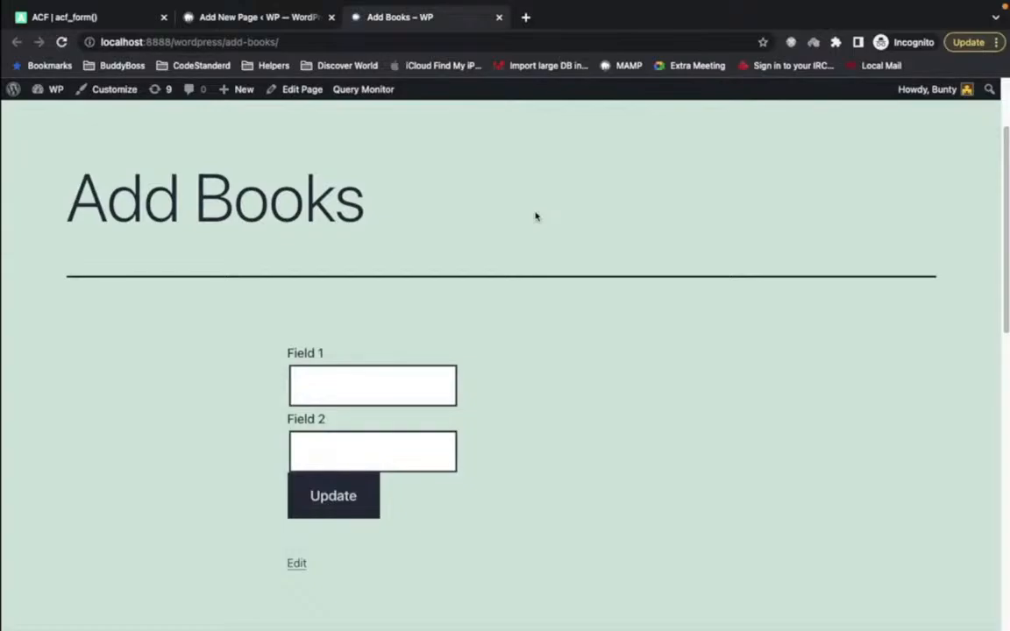
pyautogui.click(230, 18)
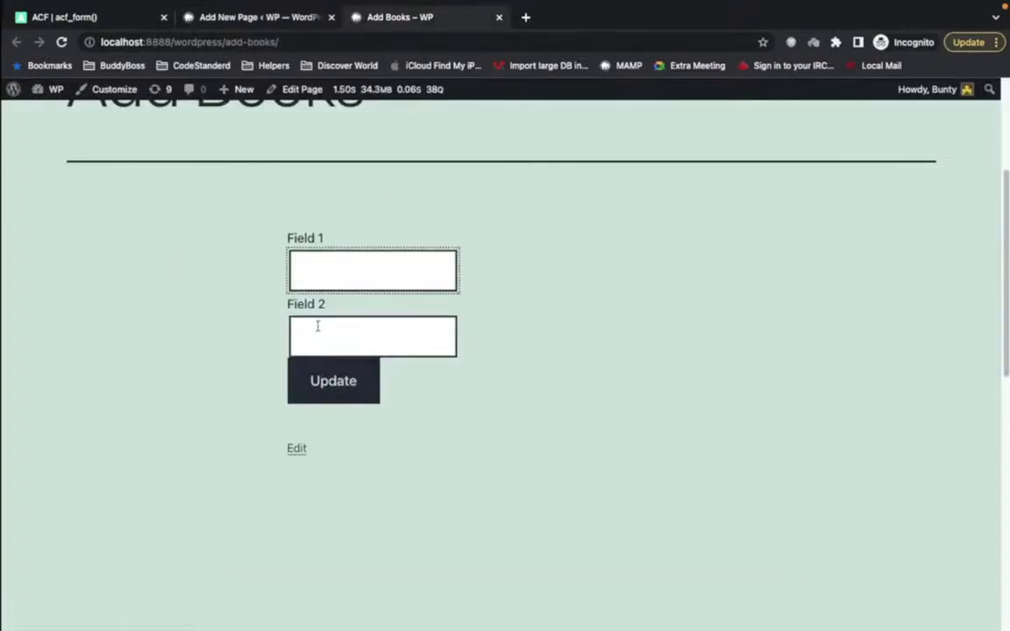
pyautogui.click(342, 275)
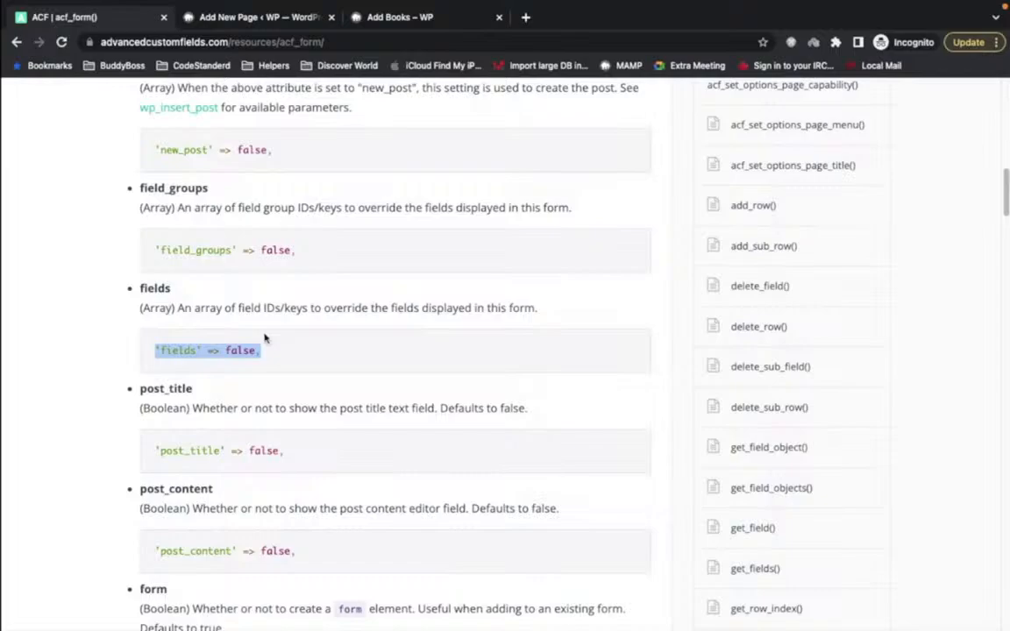
pyautogui.scroll(-1, 208, 333)
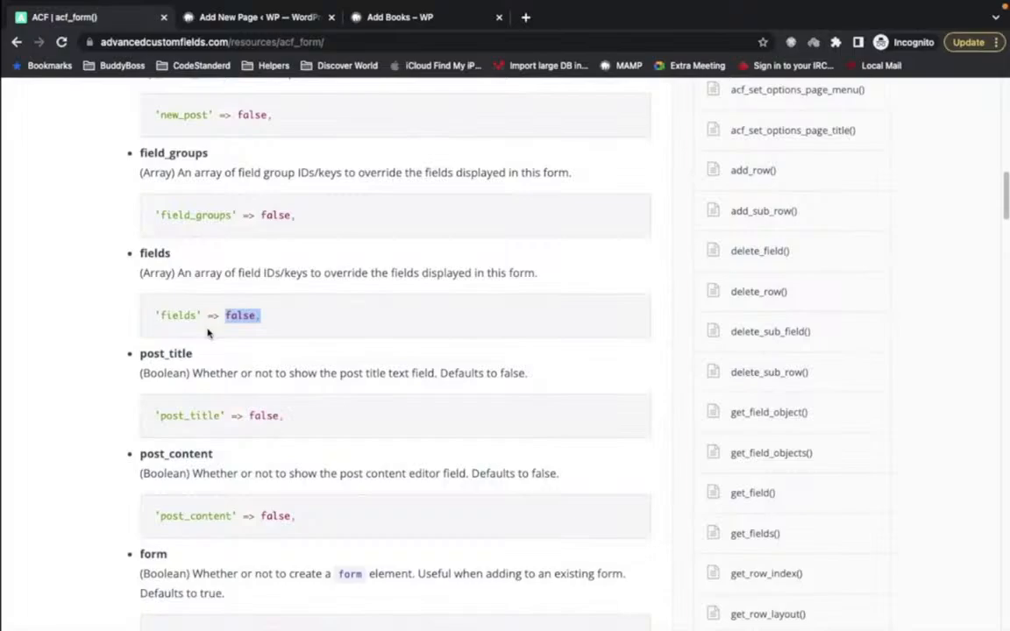
pyautogui.scroll(-1, 305, 211)
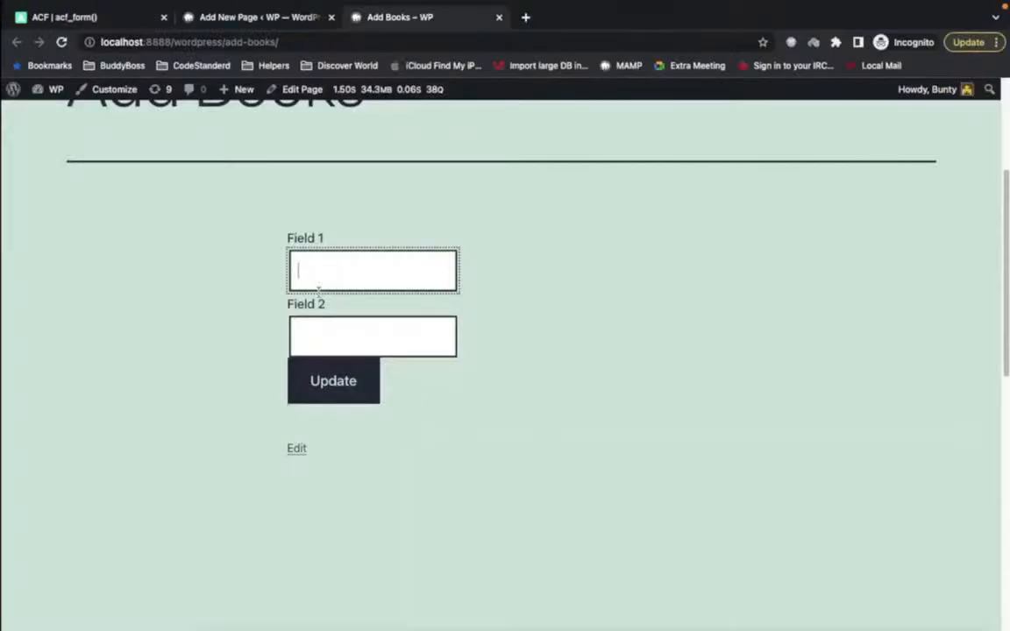
pyautogui.click(312, 334)
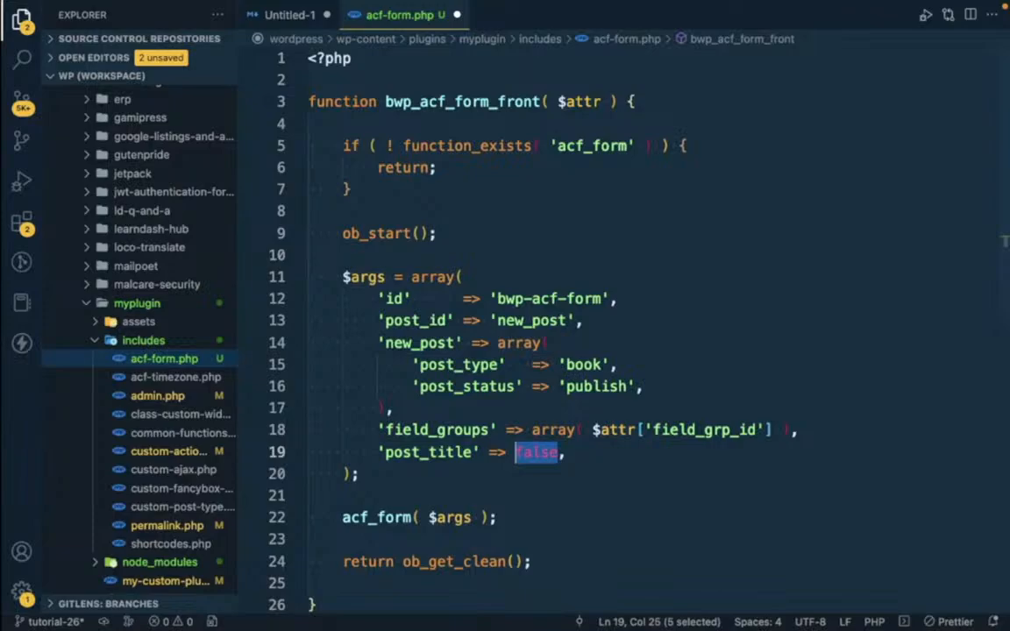
# - Add 'post_title' => true, and 'post_content' => true, below field_groups in the code editor, align the $args arrows and save the file
pyautogui.write('tru')
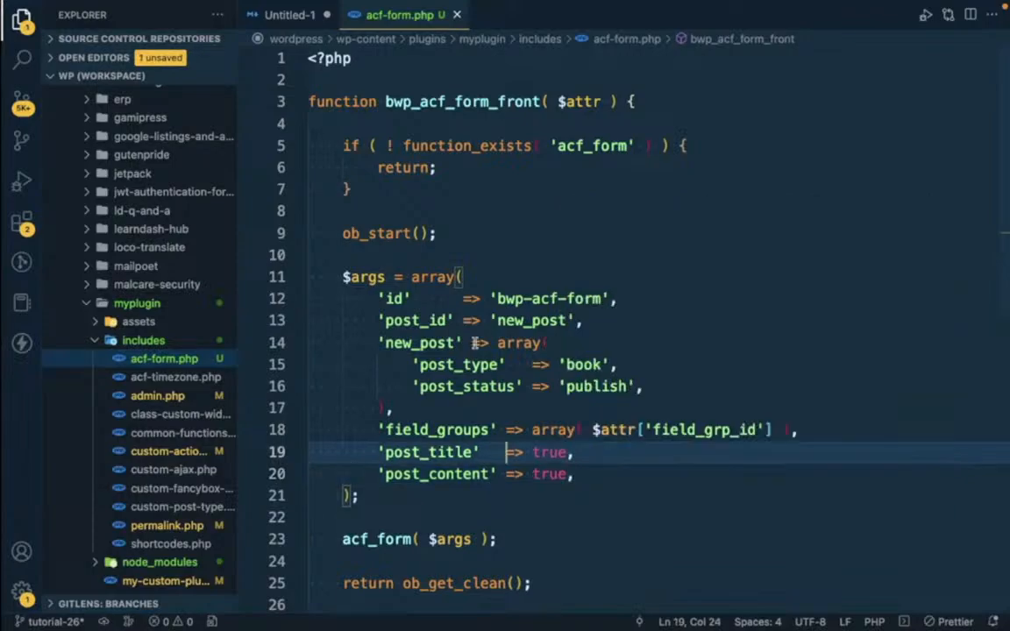
pyautogui.click(474, 343)
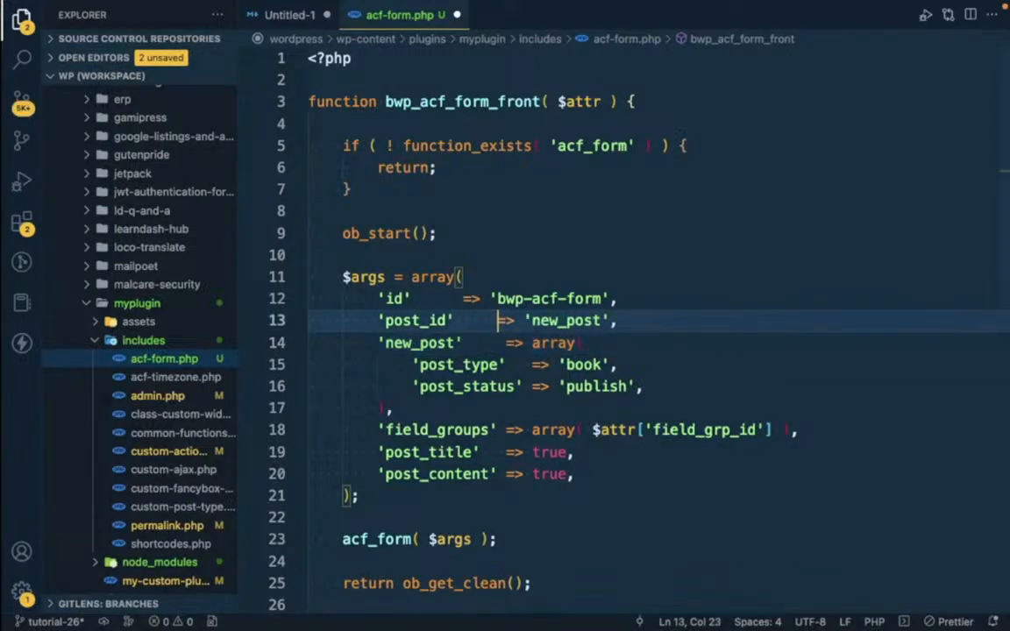
pyautogui.hotkey('ctrl', 's')
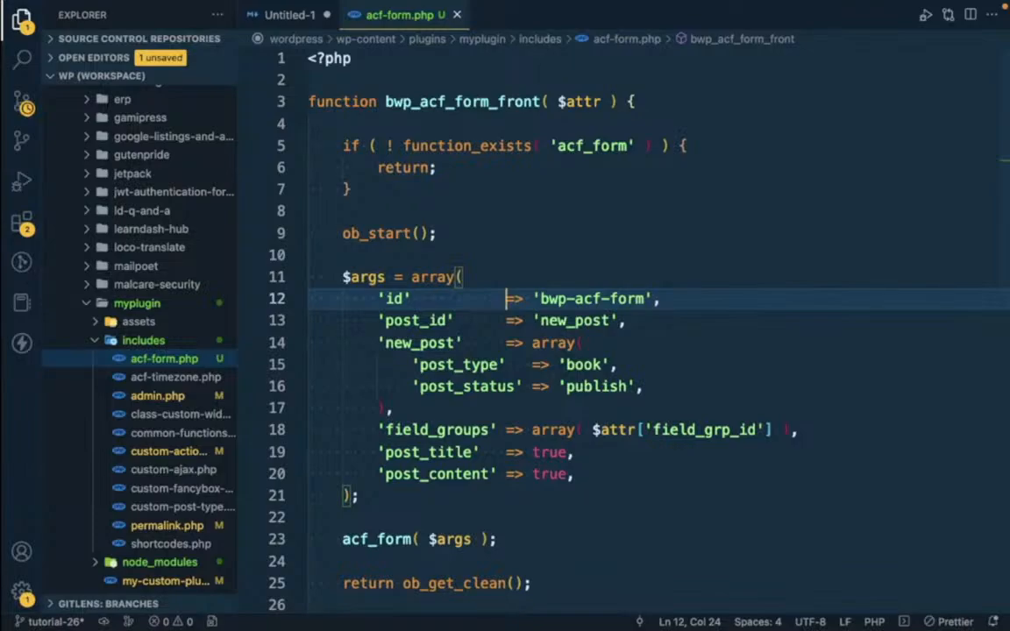
# - Copy the submit_value line from the acf_form() documentation in the browser and paste it below post_content in the code editor
pyautogui.press('super+Tab')
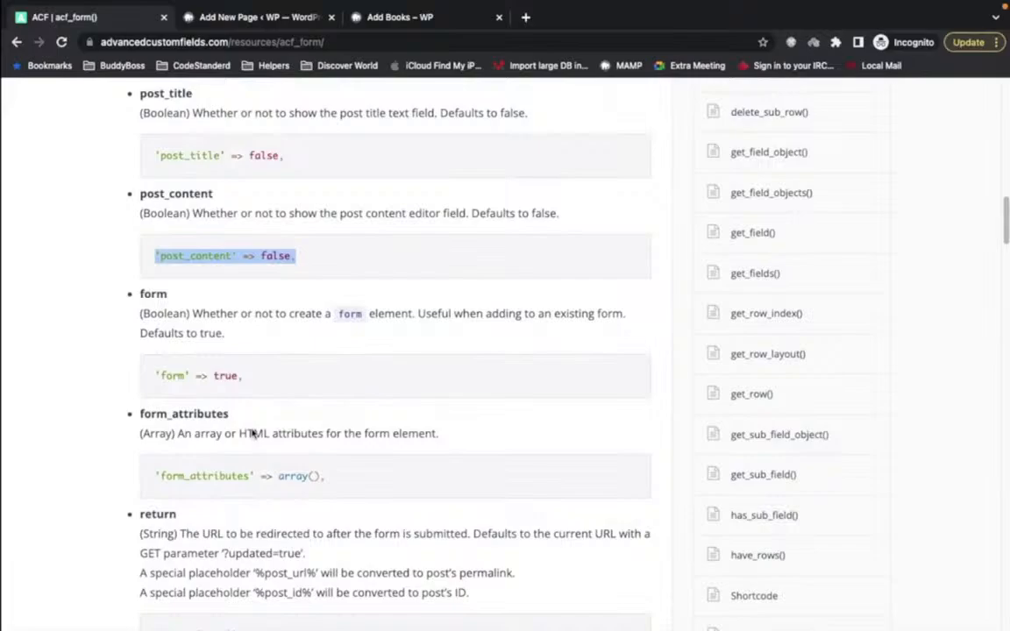
pyautogui.scroll(-5, 251, 433)
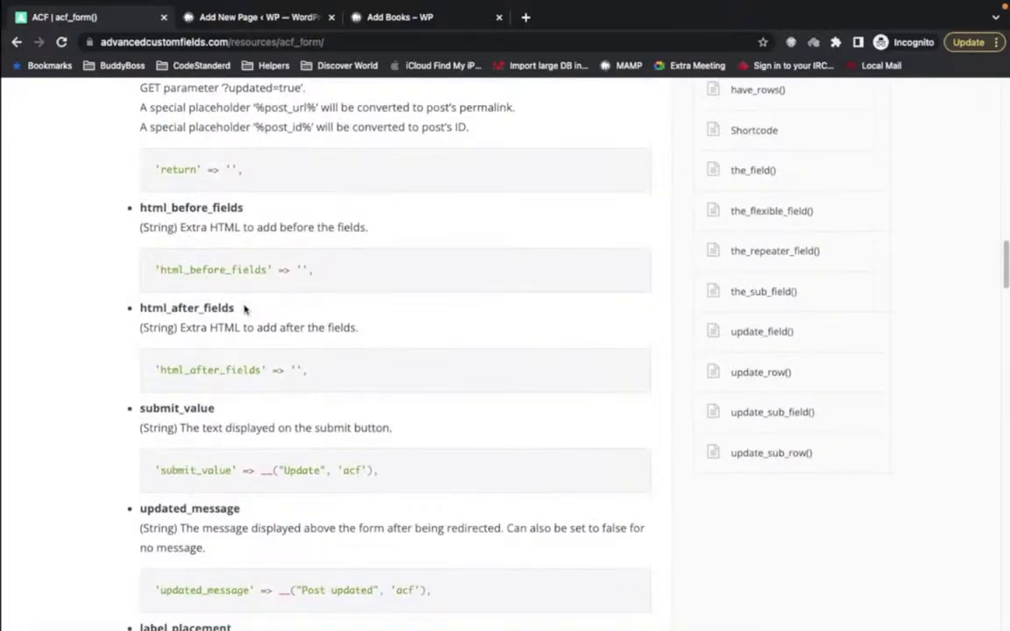
pyautogui.scroll(-1, 445, 399)
pyautogui.tripleClick(445, 400)
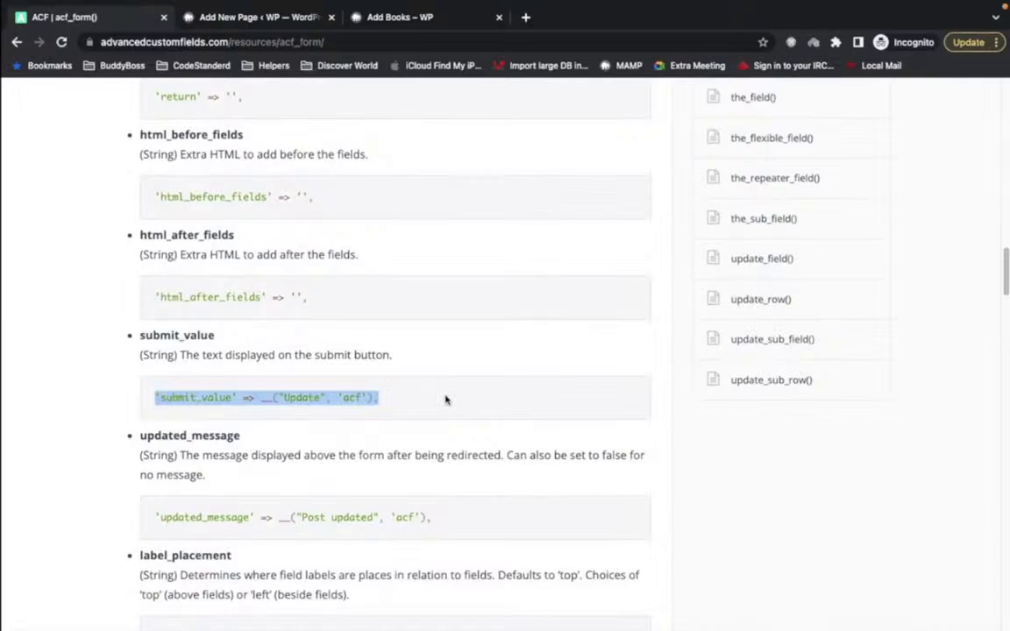
pyautogui.press('super+Tab')
# - Change the submit_value button text to Add Book
pyautogui.doubleClick(596, 497)
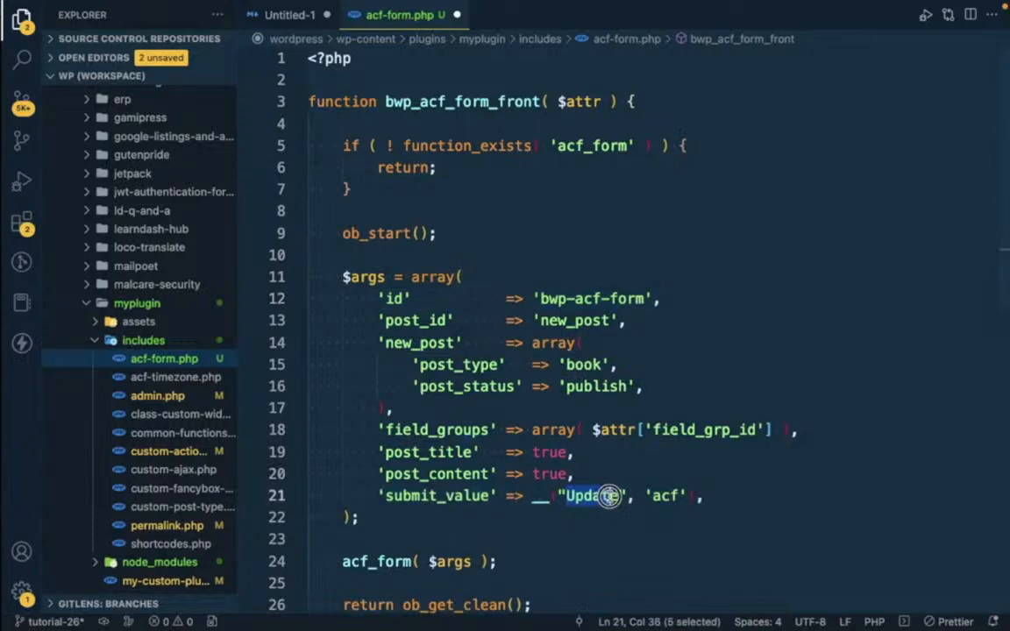
pyautogui.write('Add Bo')
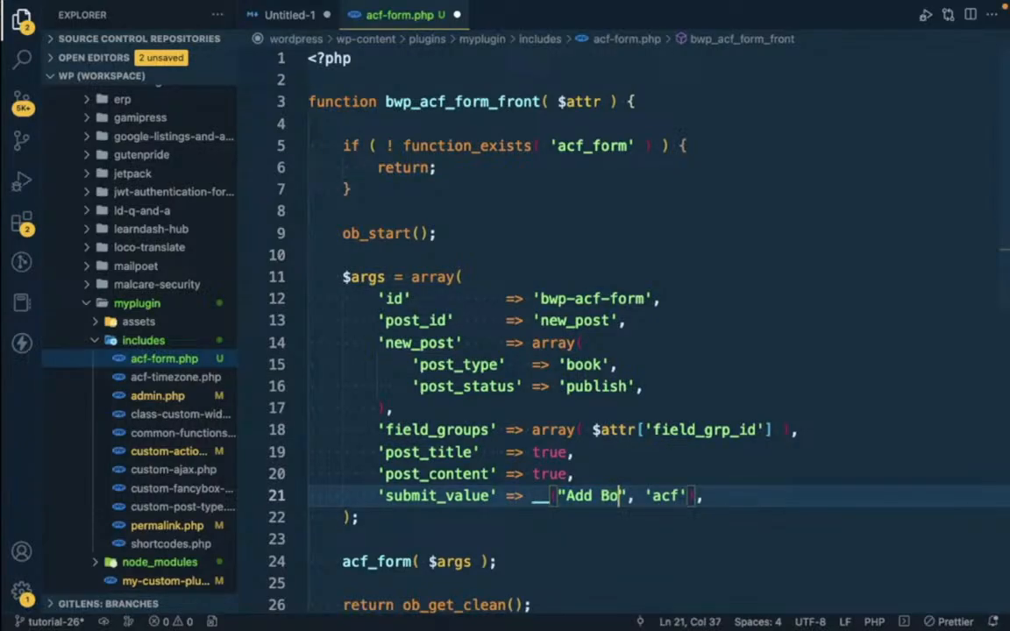
pyautogui.write('ok')
# - Replace the double quotes around Add Book with single quotes and insert a space after the opening parenthesis
pyautogui.press('Right')
pyautogui.press('BackSpace')
pyautogui.write("'")
pyautogui.press('Left')
pyautogui.press('Left')
pyautogui.press('Left')
pyautogui.press('Left')
pyautogui.press('Left')
pyautogui.press('Left')
pyautogui.press('Left')
pyautogui.press('Left')
pyautogui.press('Left')
pyautogui.press('Left')
pyautogui.press('Right')
pyautogui.press('BackSpace')
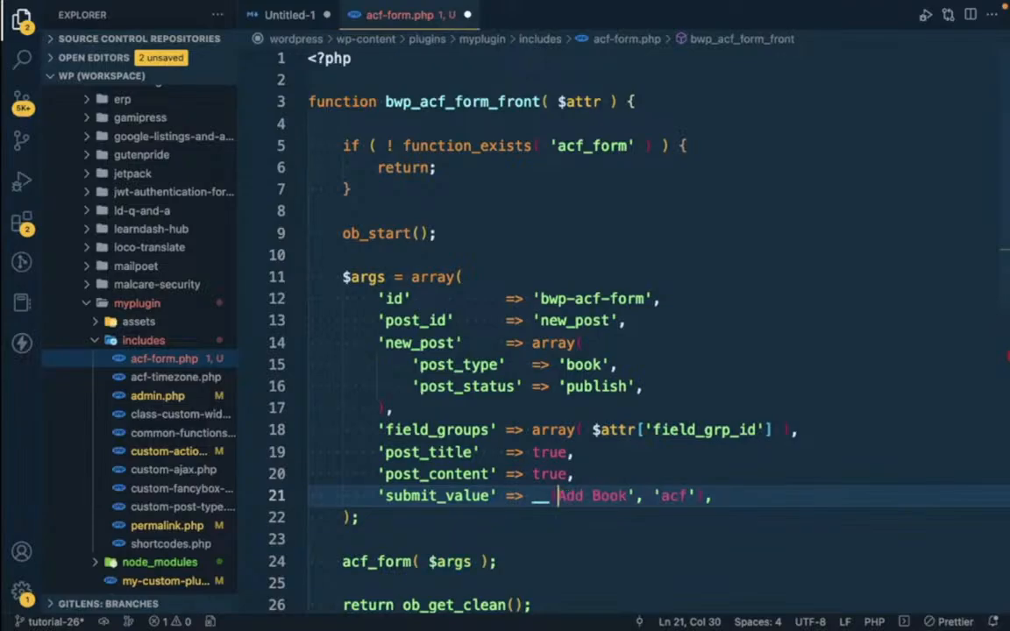
pyautogui.write("'")
pyautogui.hotkey('alt', 'Right')
pyautogui.hotkey('alt', 'Right')
pyautogui.hotkey('alt', 'Right')
pyautogui.hotkey('alt', 'Right')
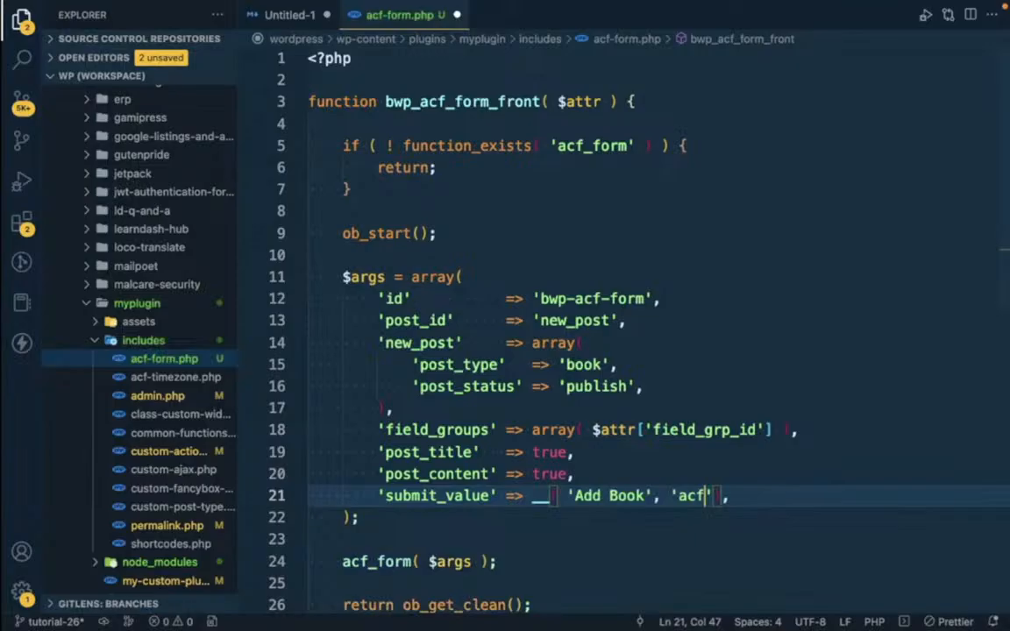
# - Switch to the browser and reload the published Add Books page to load the updated form
pyautogui.press('super+Tab')
pyautogui.click(263, 18)
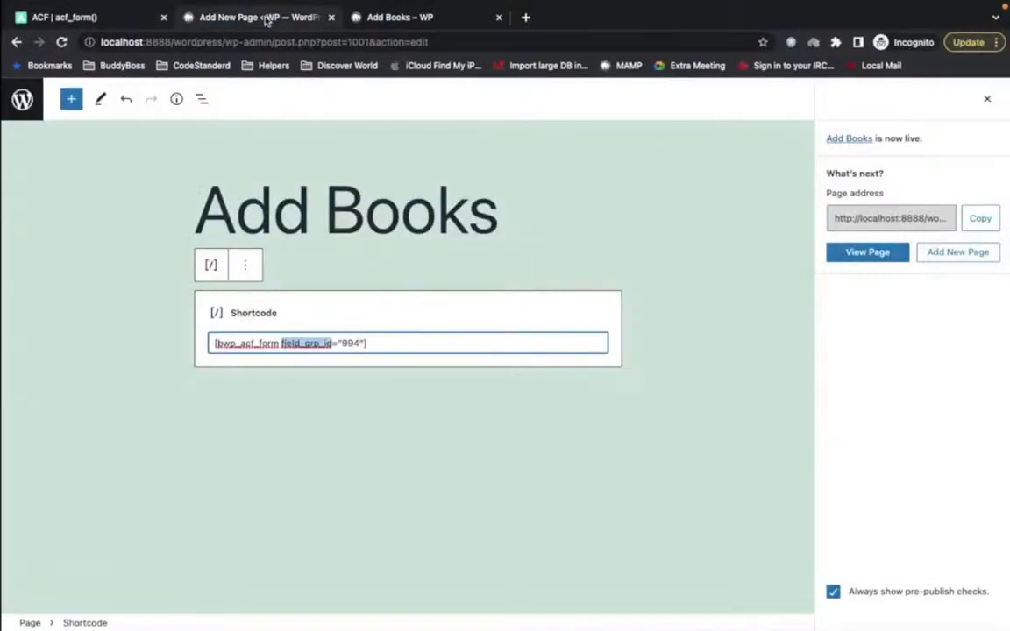
pyautogui.hotkey('ctrl', 'Tab')
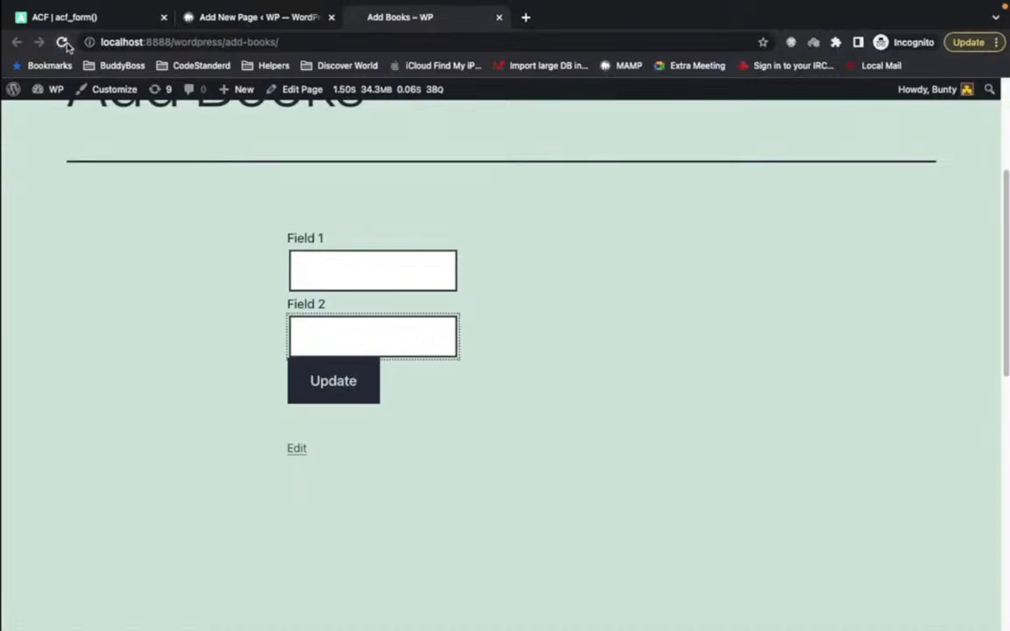
pyautogui.click(64, 42)
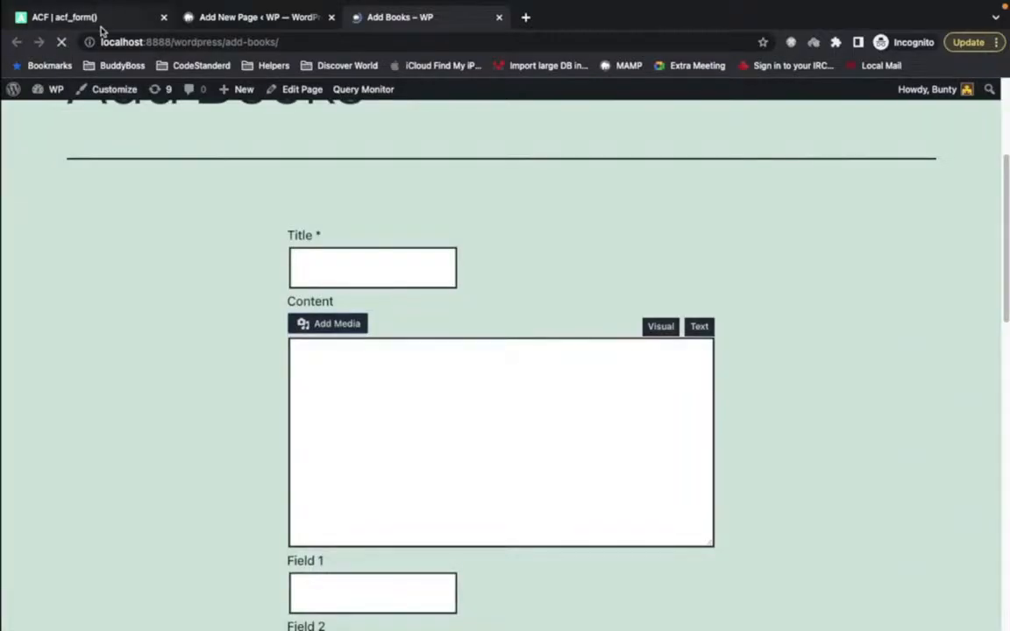
pyautogui.click(98, 19)
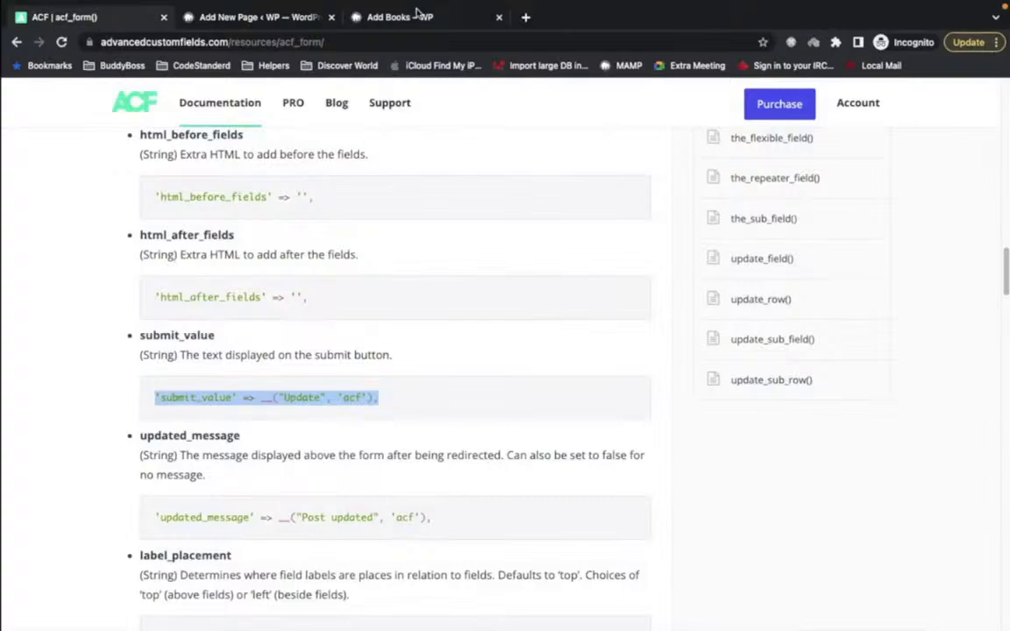
pyautogui.click(418, 12)
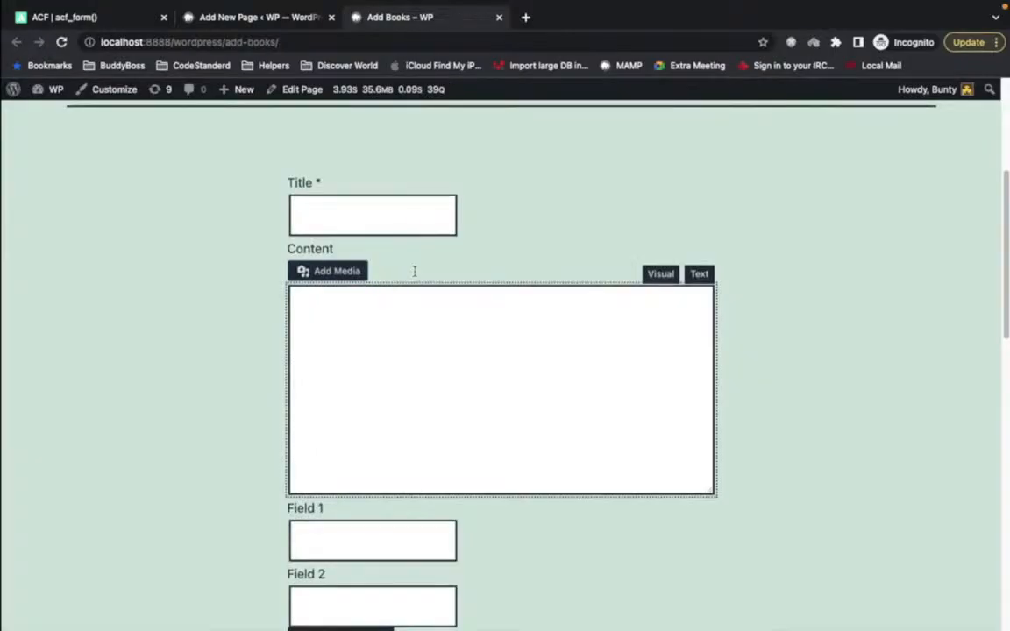
# - Check the Title, Content and Field 1 inputs and the submit button of the Add Books form
pyautogui.click(334, 214)
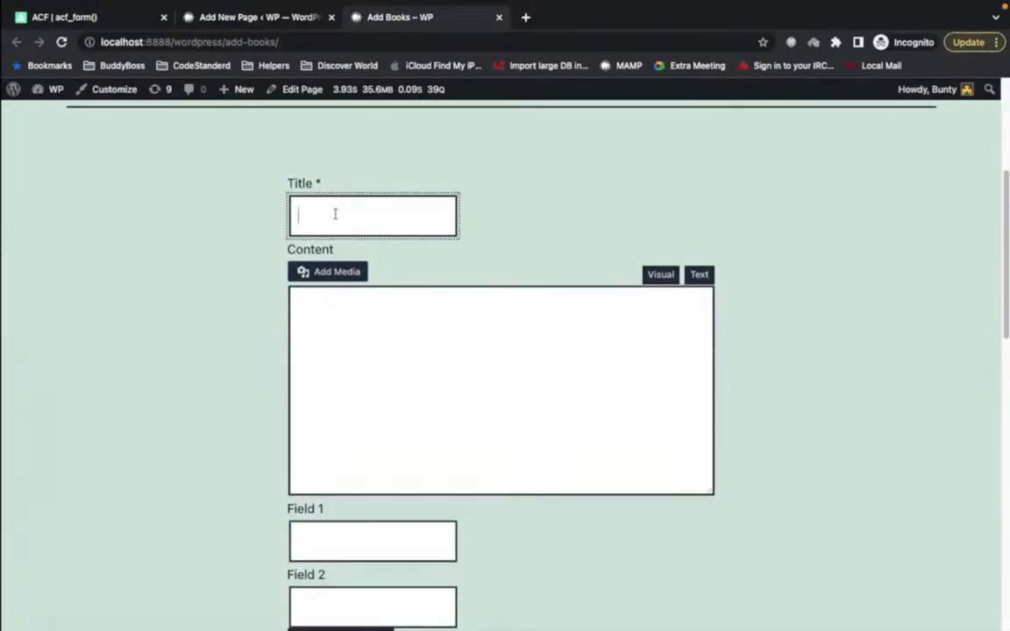
pyautogui.click(333, 373)
pyautogui.scroll(-2, 333, 399)
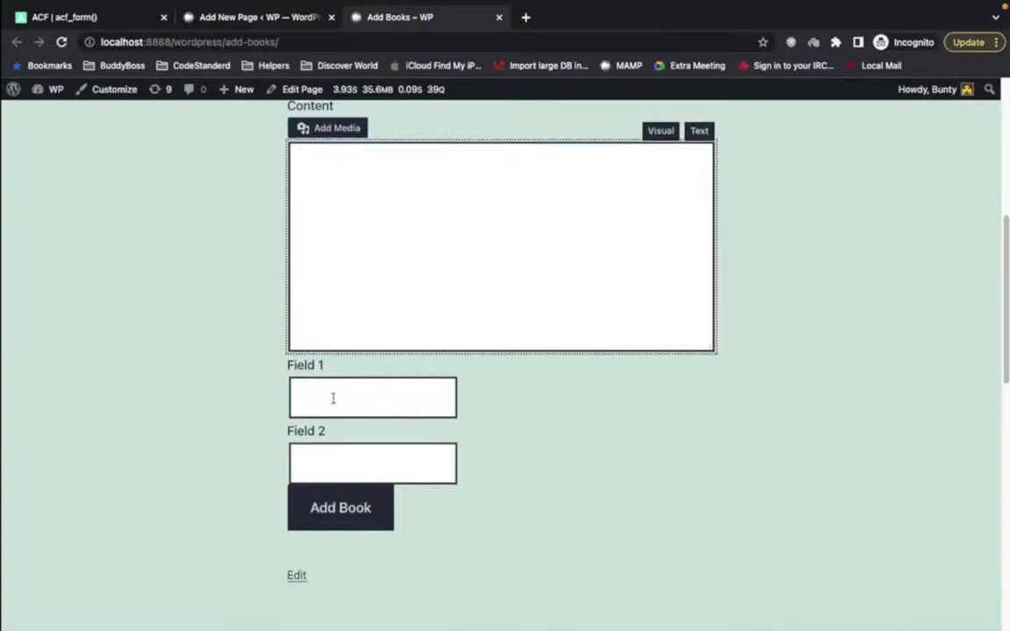
pyautogui.click(333, 399)
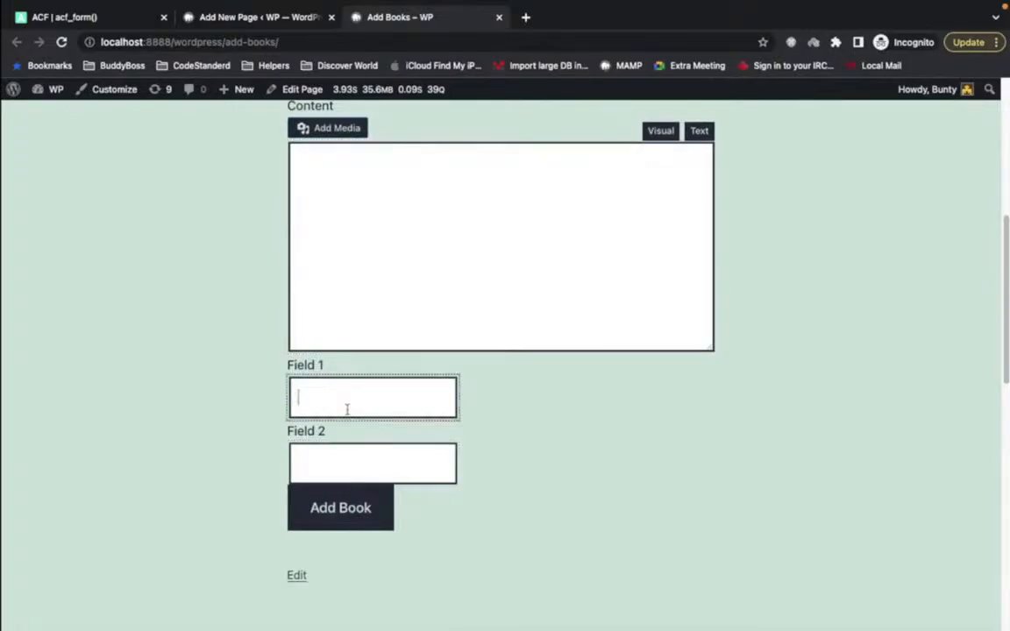
pyautogui.click(502, 422)
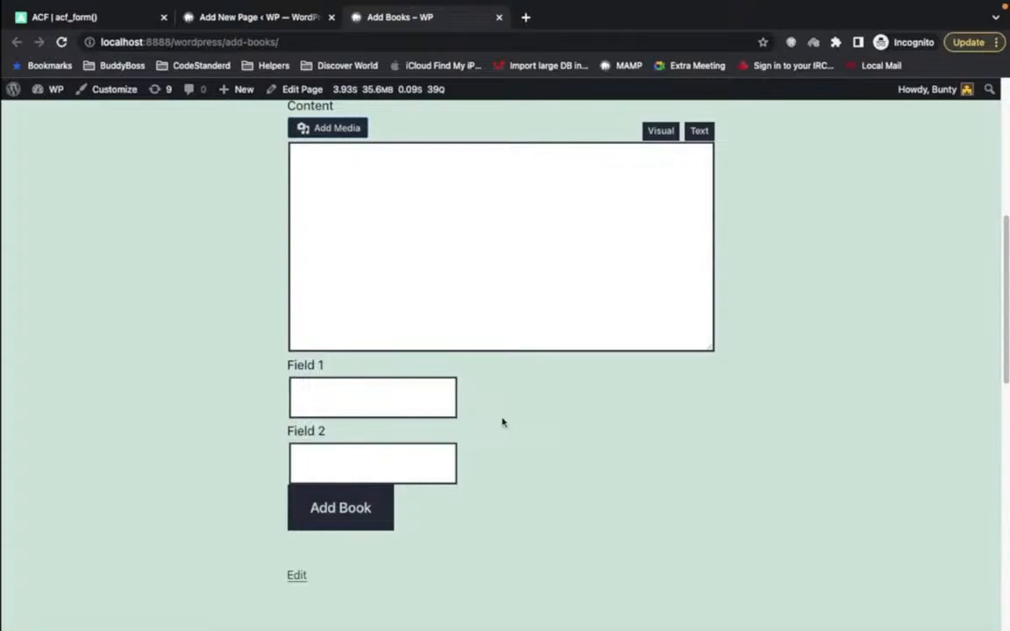
pyautogui.scroll(2, 435, 336)
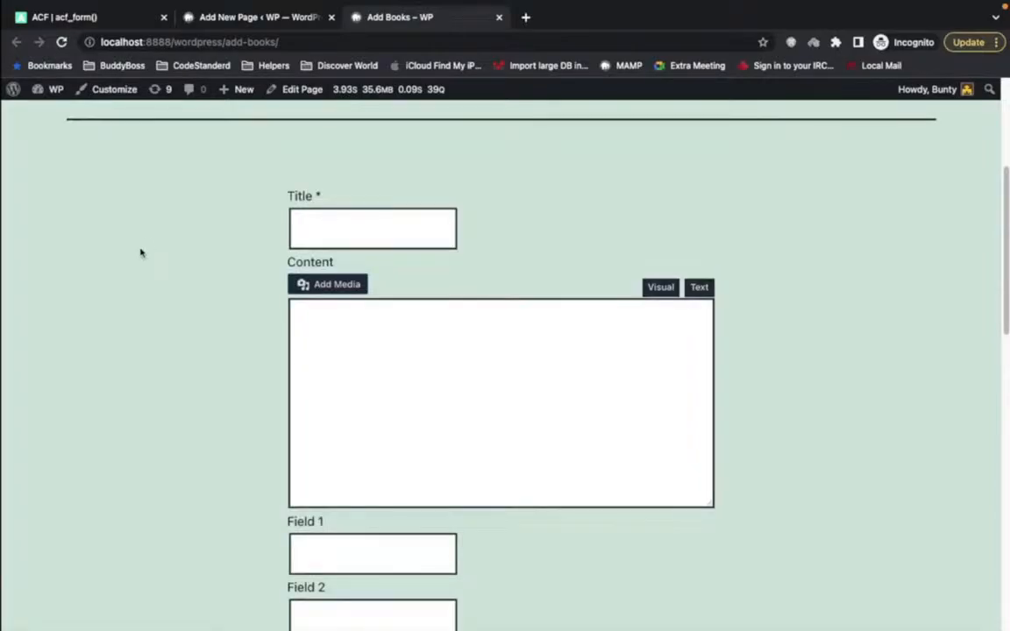
# - Switch to Visual Studio Code and select acf_form_head in the Untitled-1 note about loading it before get_header
pyautogui.press('super+Tab')
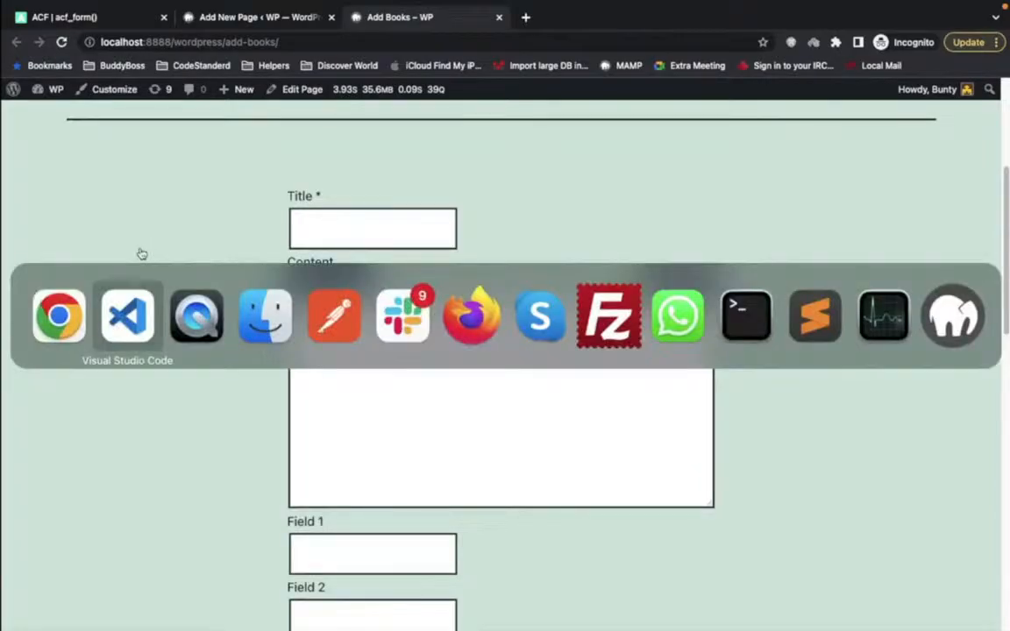
pyautogui.scroll(-2, 414, 295)
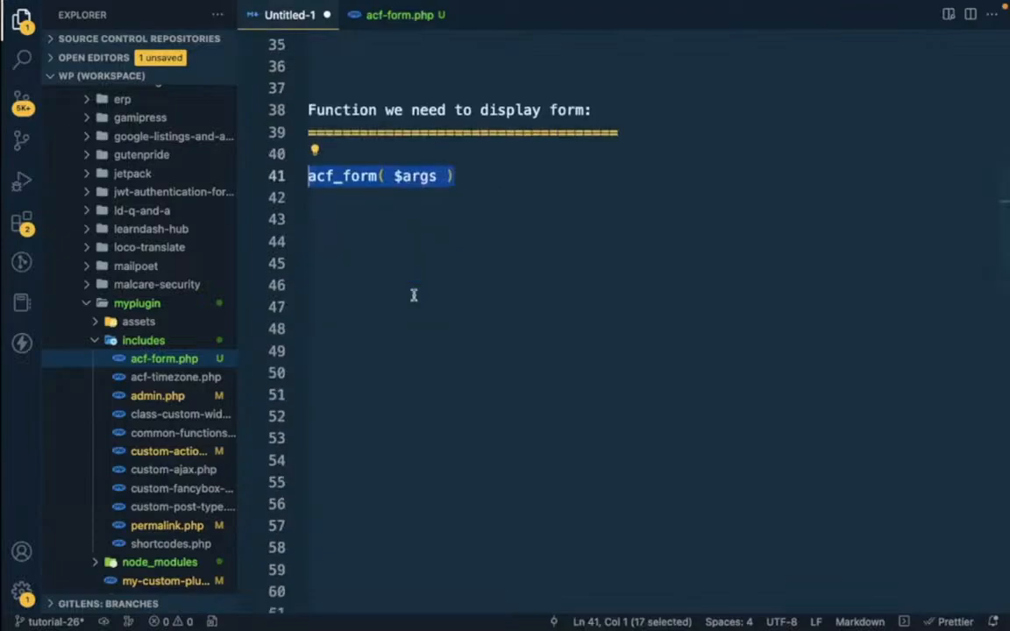
pyautogui.scroll(-7, 414, 296)
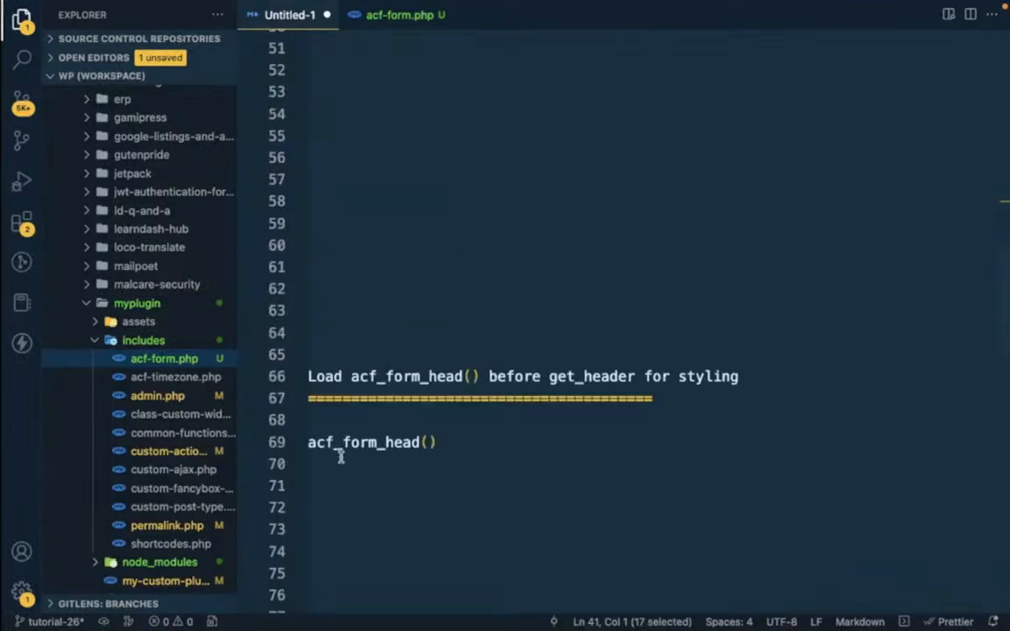
pyautogui.doubleClick(348, 442)
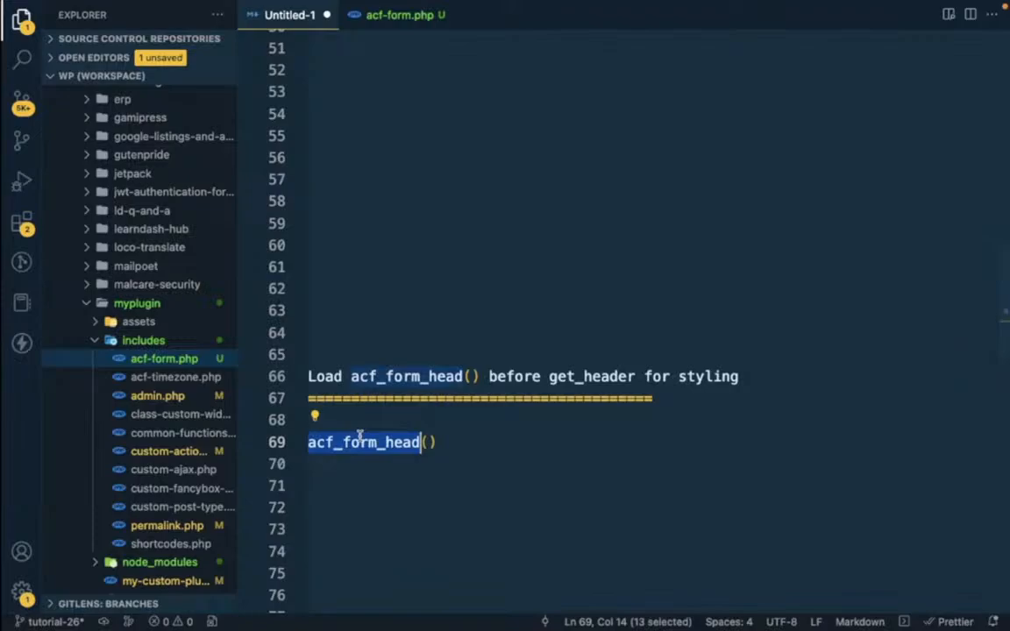
# - Begin a new statement with add below the add_shortcode line in acf-form.php
pyautogui.click(405, 13)
pyautogui.scroll(-8, 354, 379)
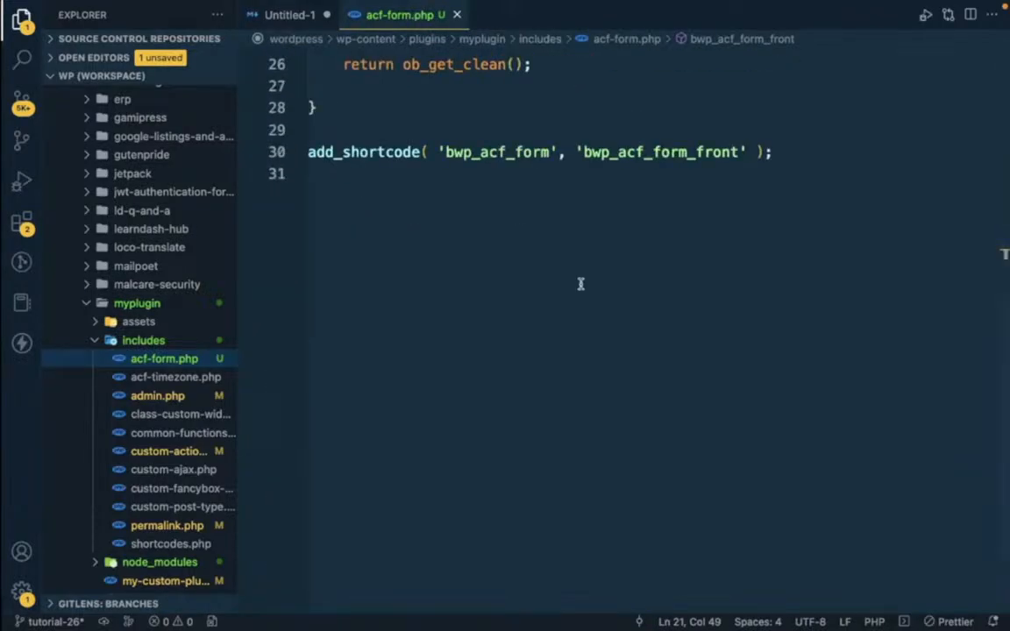
pyautogui.click(580, 283)
pyautogui.press('Return')
pyautogui.write('add')
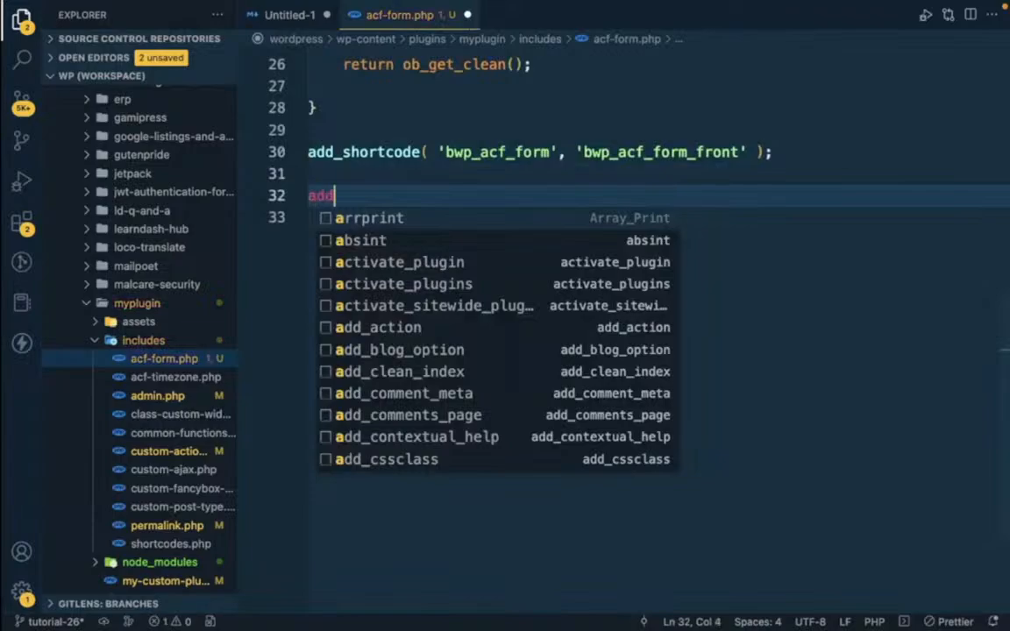
# - Add an empty add_action() statement below the add_shortcode line in acf-form.php
pyautogui.write('_action')
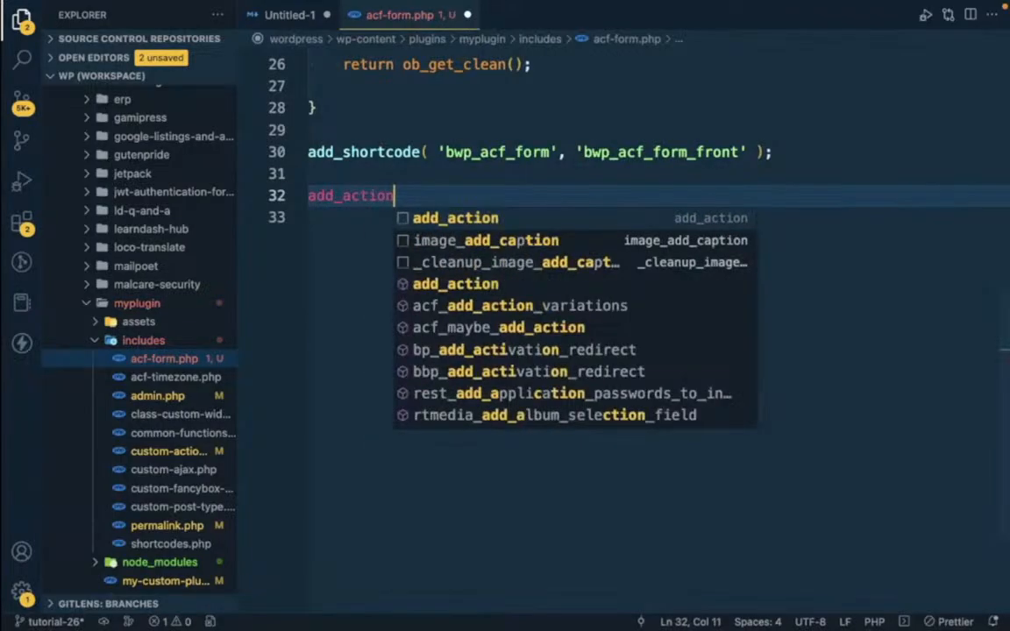
pyautogui.write('(')
pyautogui.press('Right')
pyautogui.write(';')
pyautogui.press('Left')
pyautogui.press('Left')
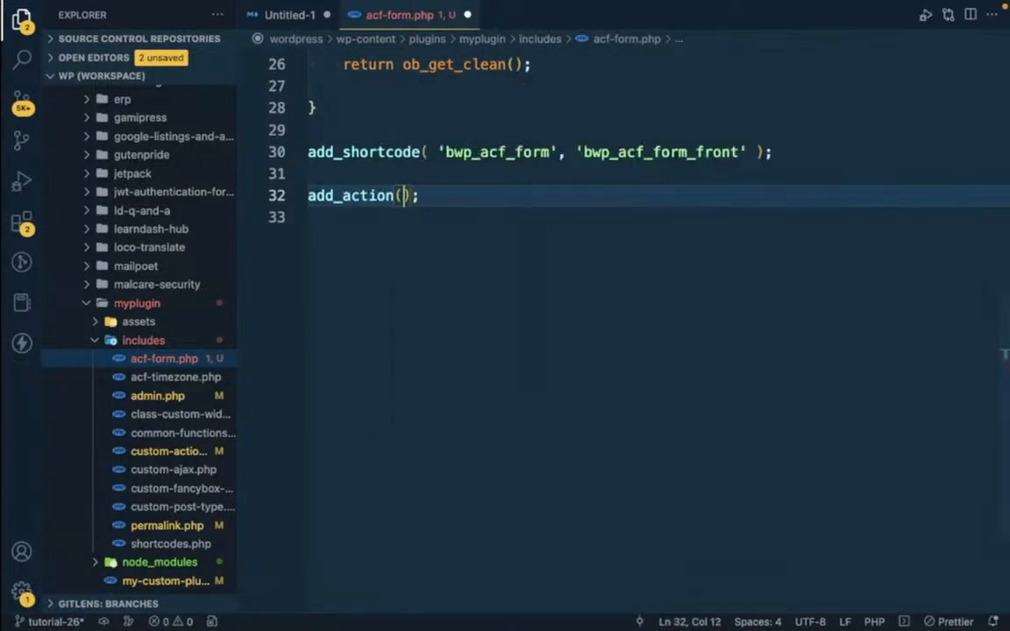
pyautogui.press('Left')
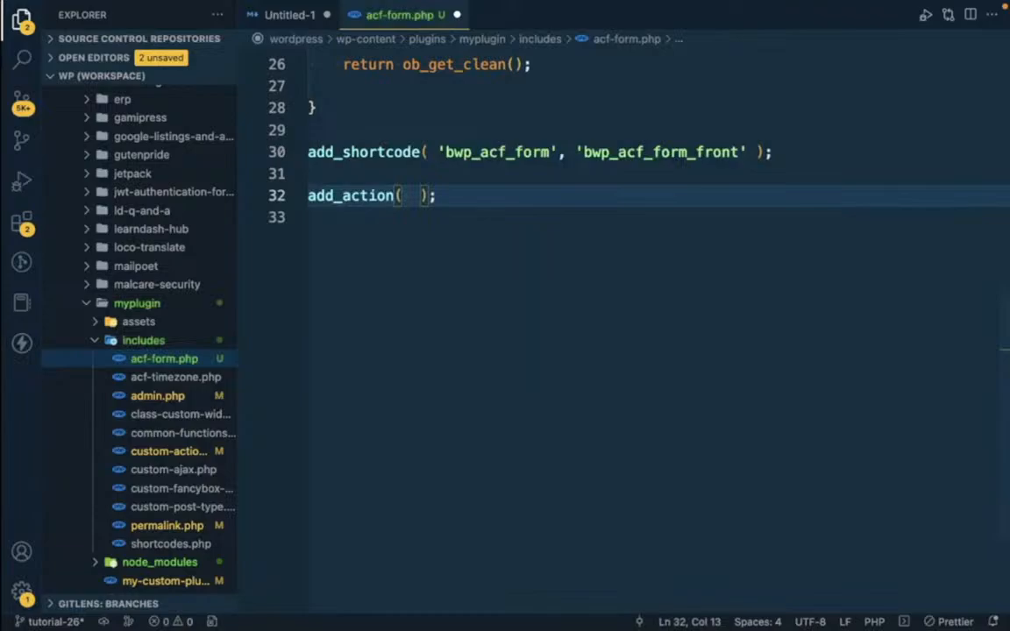
# - Fill the add_action call with the hook 'wp_head' and the callback 'bwp_acf_head'
pyautogui.write("'wp_h")
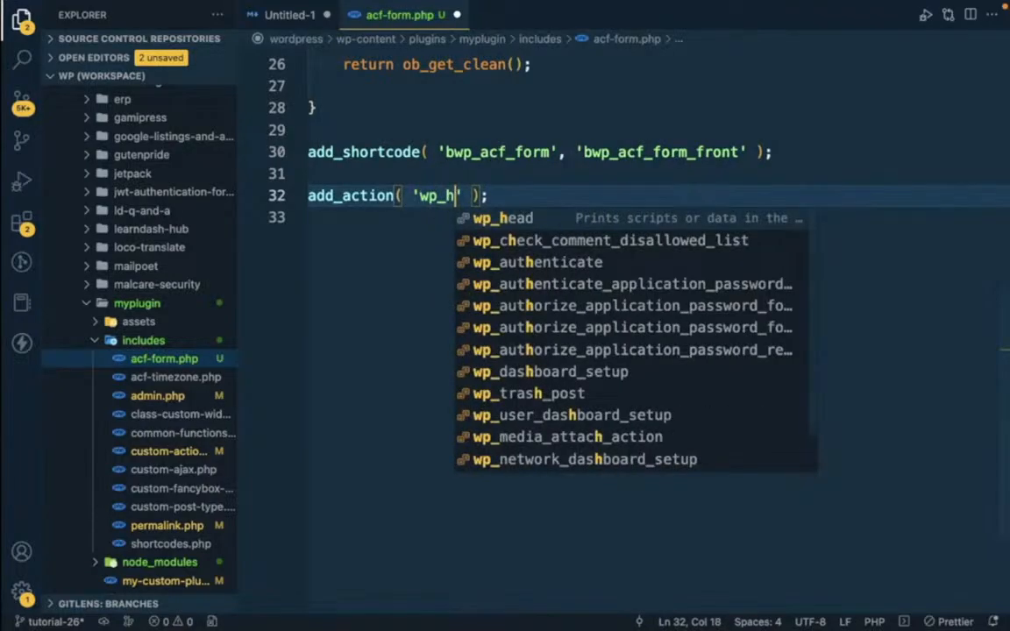
pyautogui.press('Return')
pyautogui.write(', ')
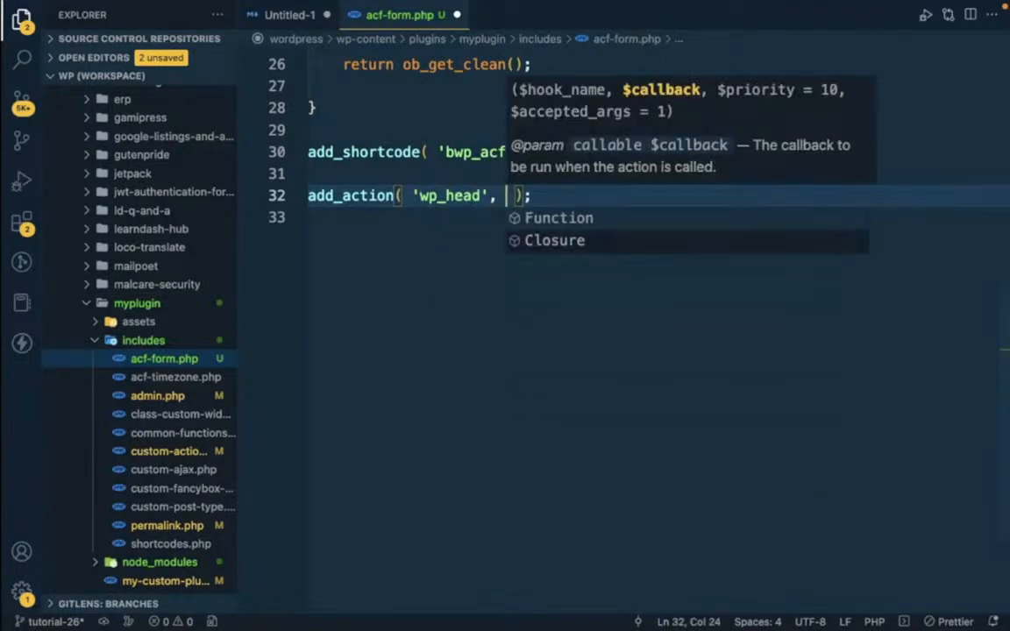
pyautogui.write("'")
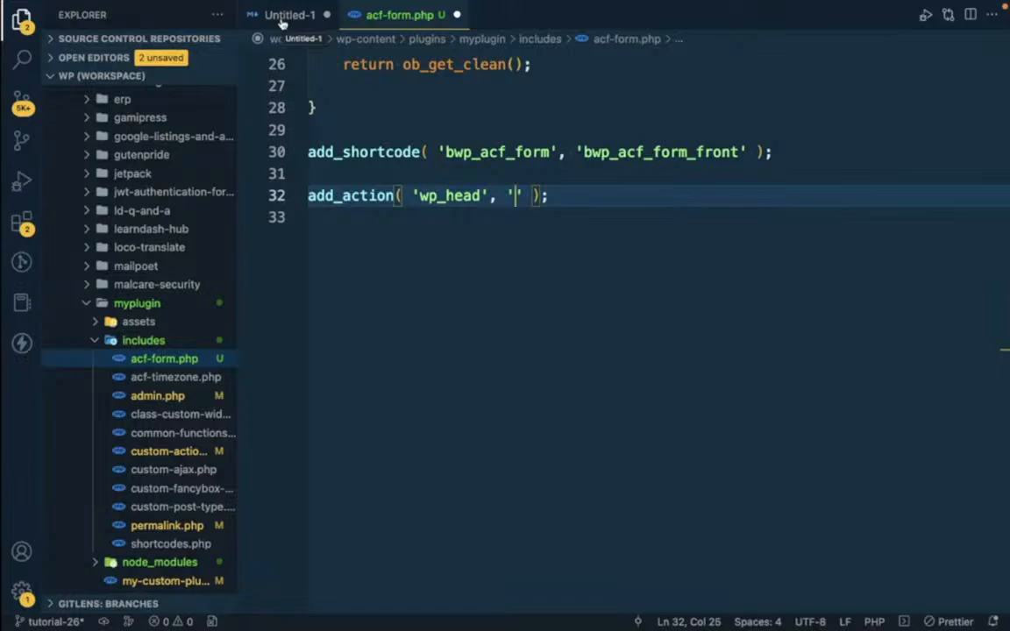
pyautogui.write('bwp')
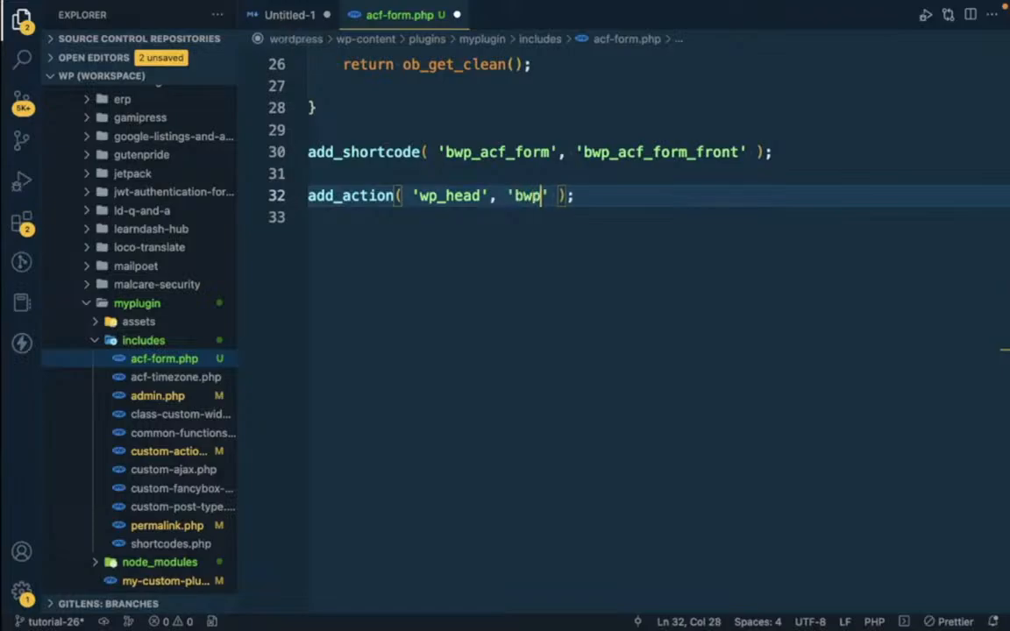
pyautogui.write('_a')
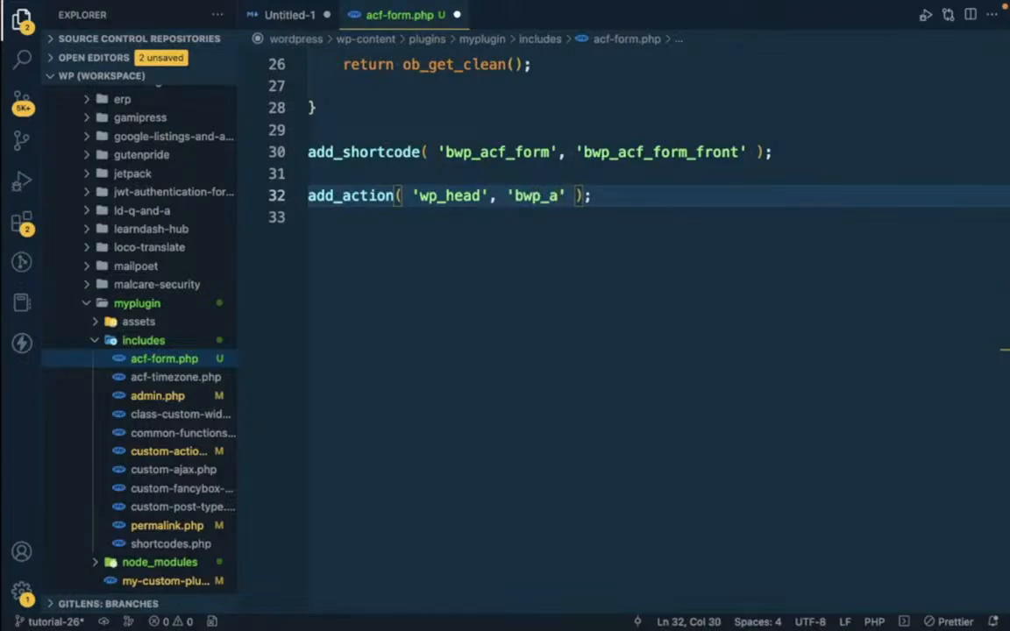
pyautogui.write('cf_head')
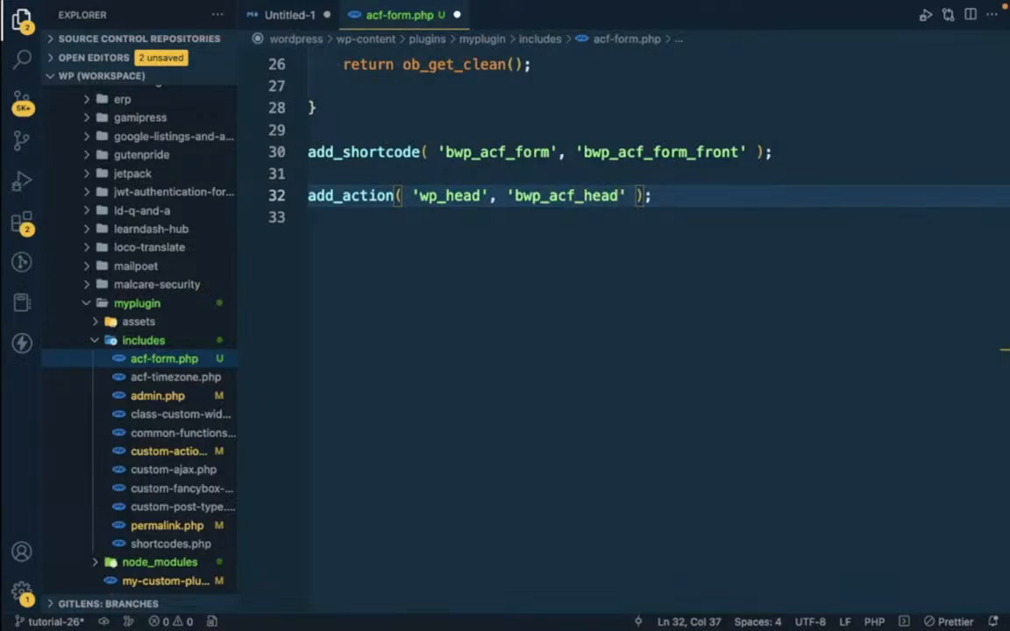
# - Define an empty function bwp_acf_head() above the add_action line, reusing the callback name
pyautogui.hotkey('ctrl', 'shift', 'Left')
pyautogui.hotkey('ctrl', 'c')
pyautogui.press('Up')
pyautogui.press('Return')
pyautogui.press('Return')
pyautogui.press('Up')
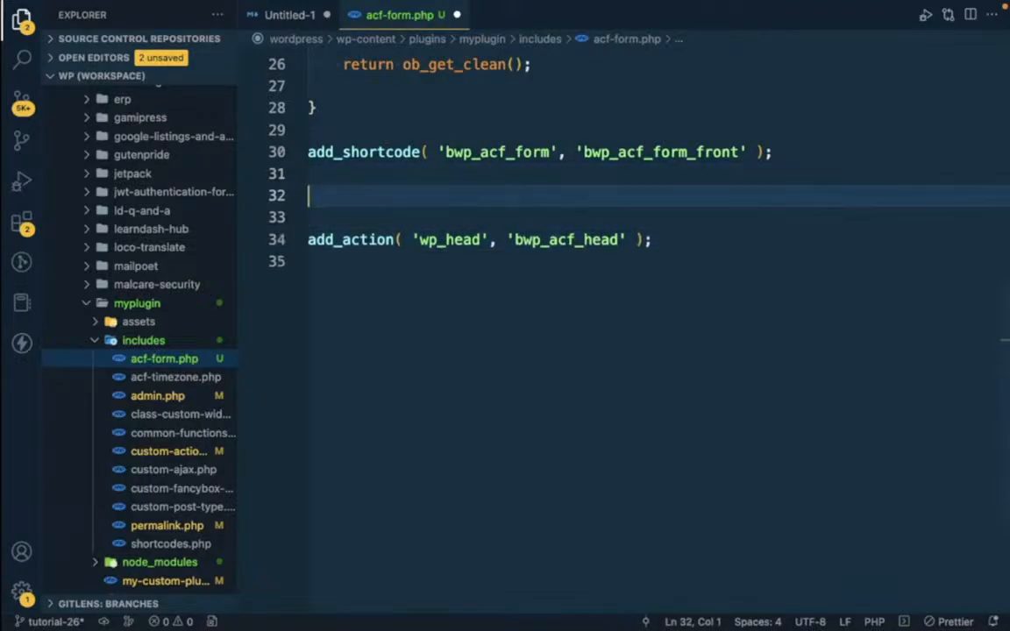
pyautogui.write('function')
pyautogui.hotkey('ctrl', 'v')
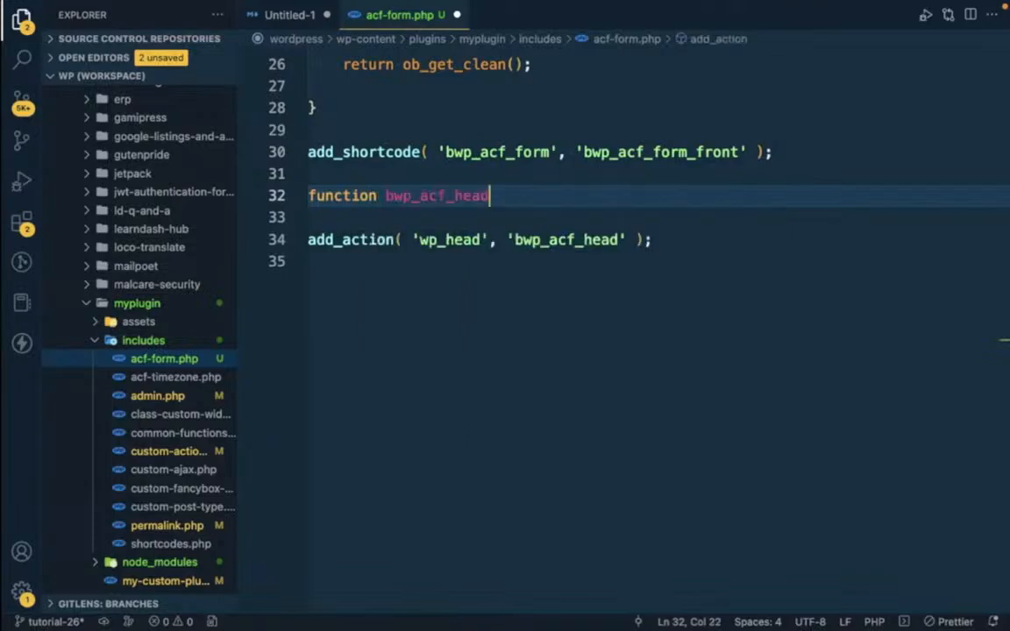
pyautogui.write('() ')
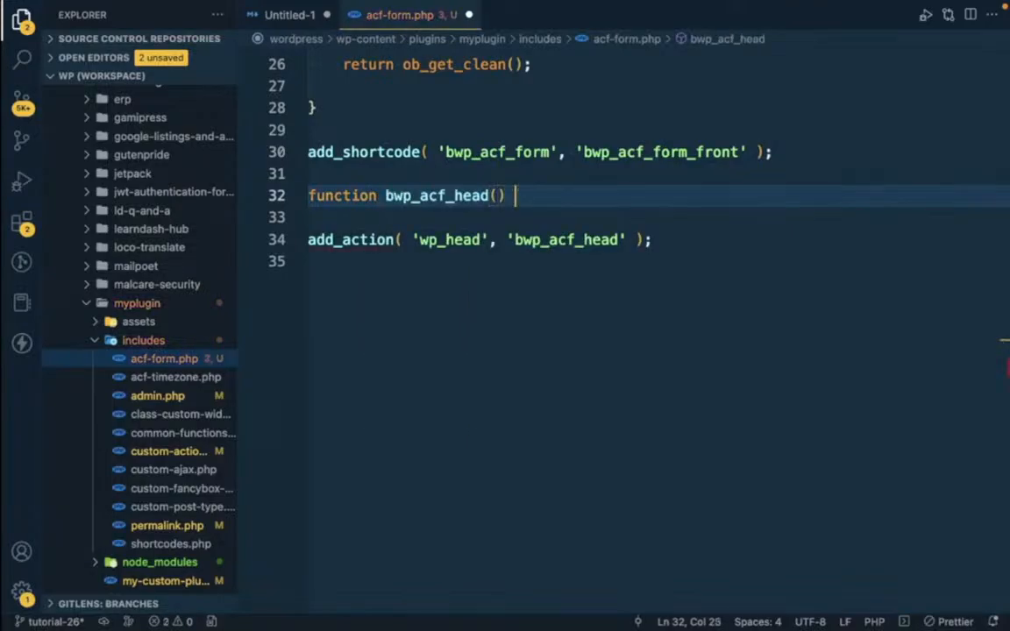
pyautogui.write('{')
pyautogui.press('Return')
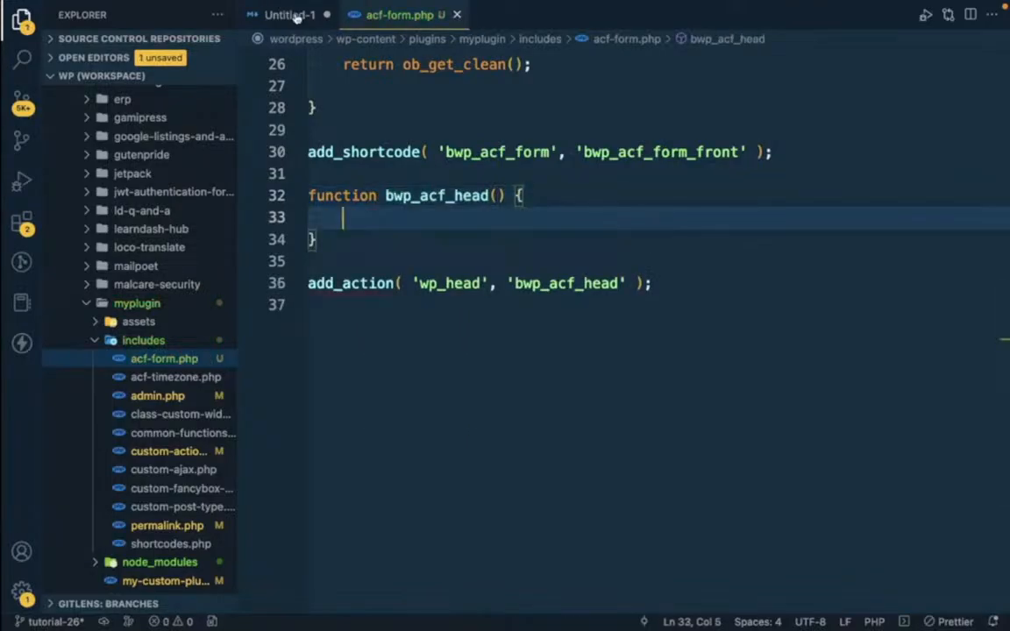
# - Copy the function name acf_form_head from line 69 of the Untitled-1 notes and return to acf-form.php
pyautogui.click(290, 14)
pyautogui.click(350, 442)
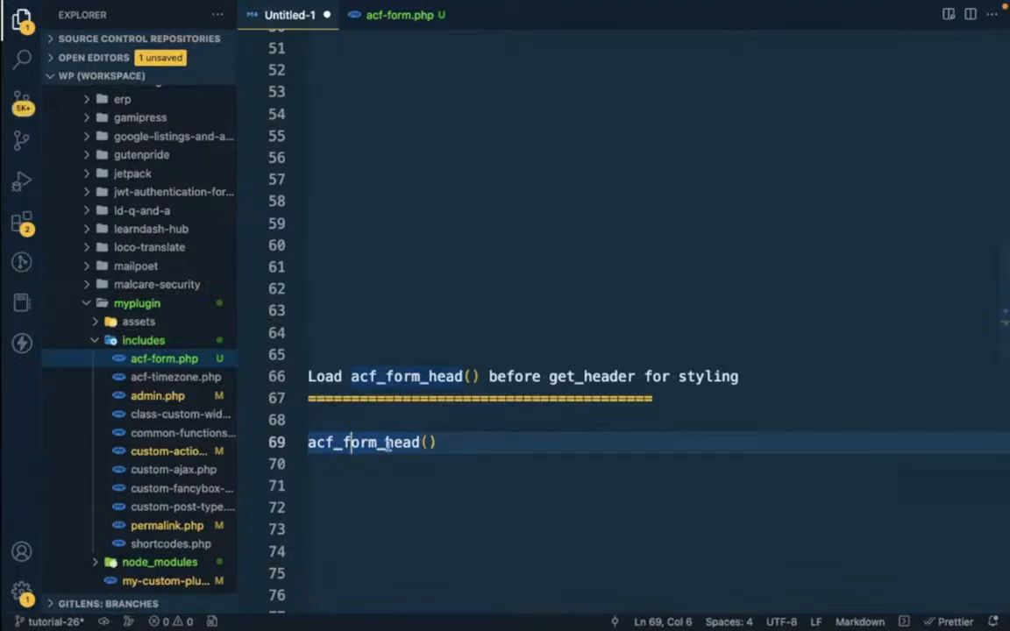
pyautogui.doubleClick(385, 442)
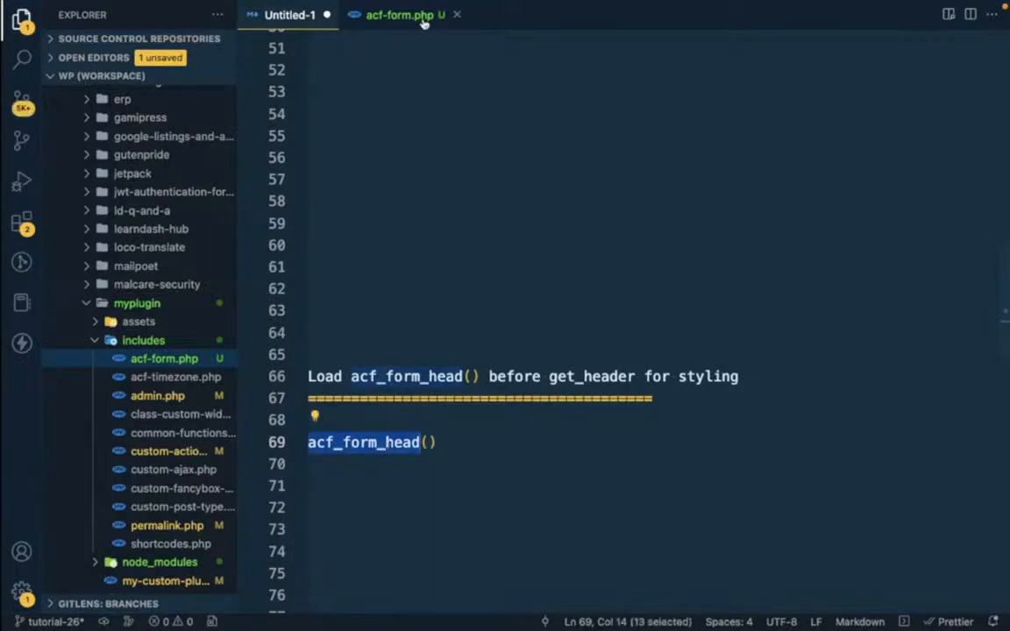
pyautogui.click(380, 19)
# - Inside bwp_acf_head(), write an if condition testing ! function_exists( 'acf_form_head' )
pyautogui.press('Return')
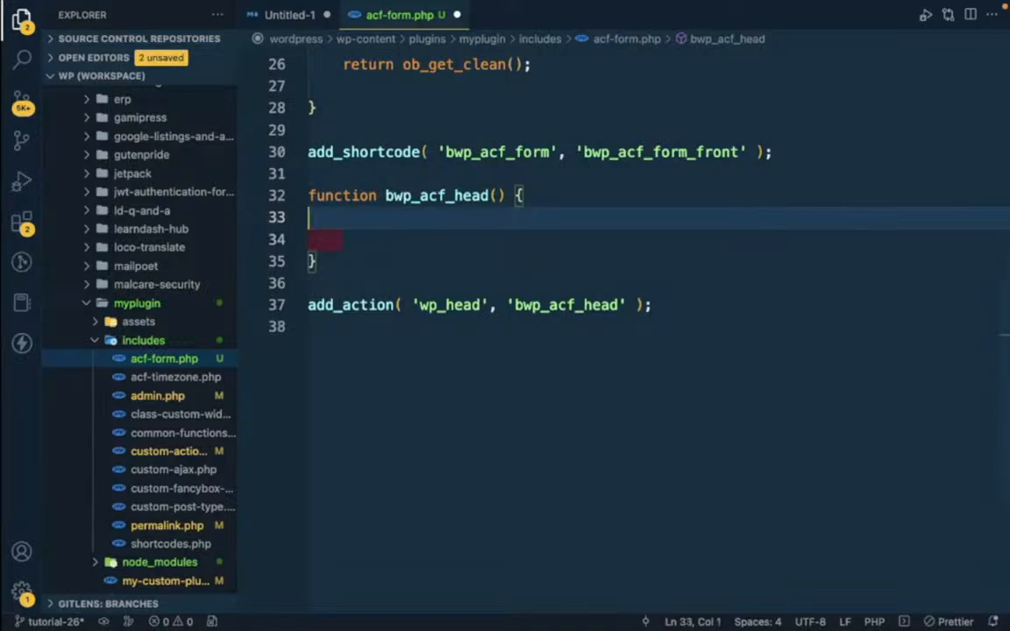
pyautogui.press('Return')
pyautogui.write('if (')
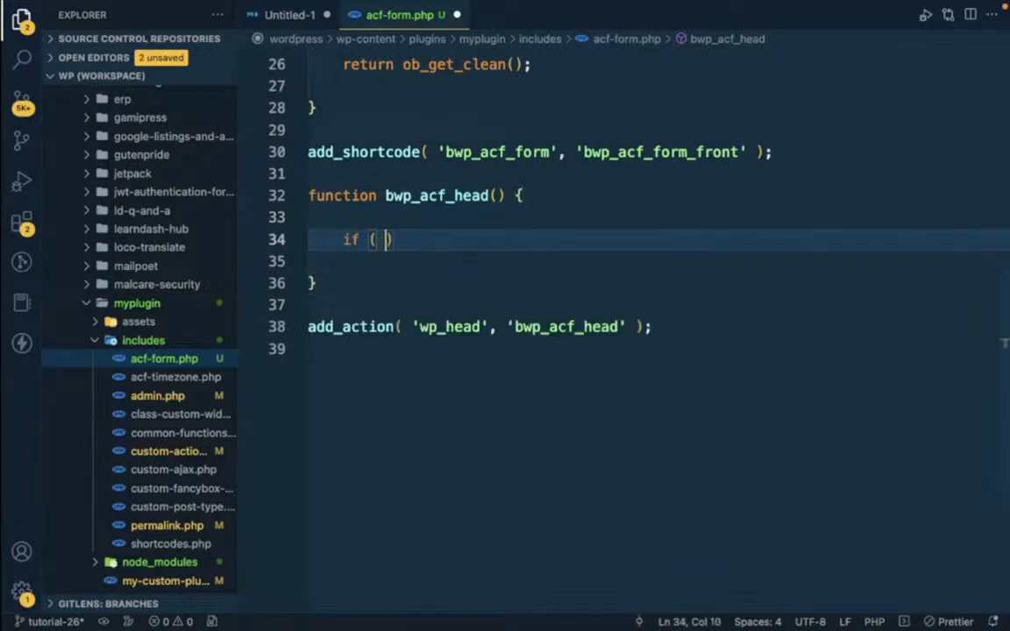
pyautogui.press('Left')
pyautogui.press('BackSpace')
pyautogui.write('! fun')
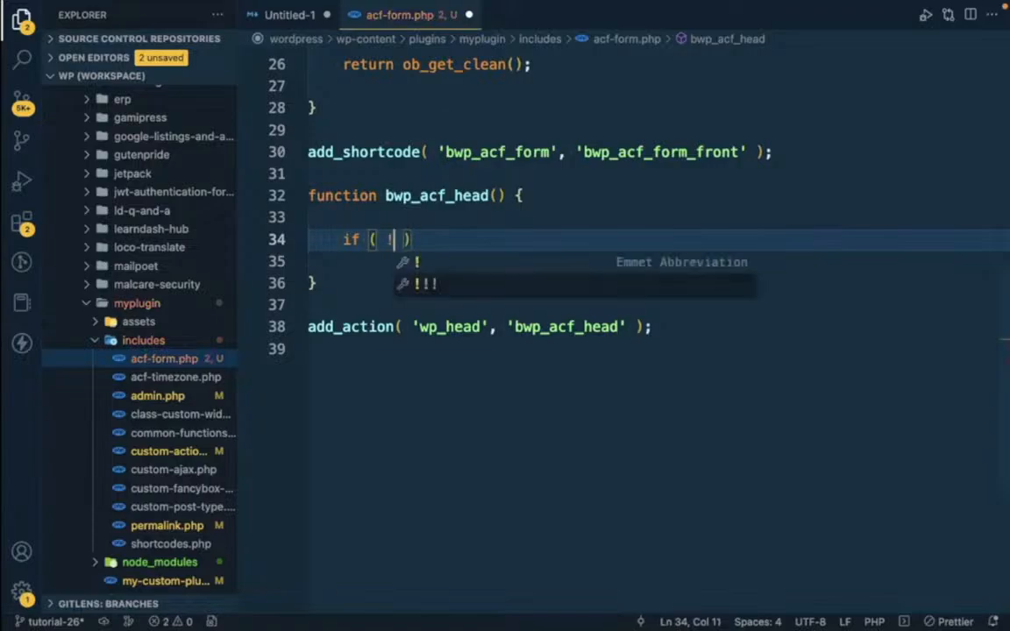
pyautogui.write('ction_exu')
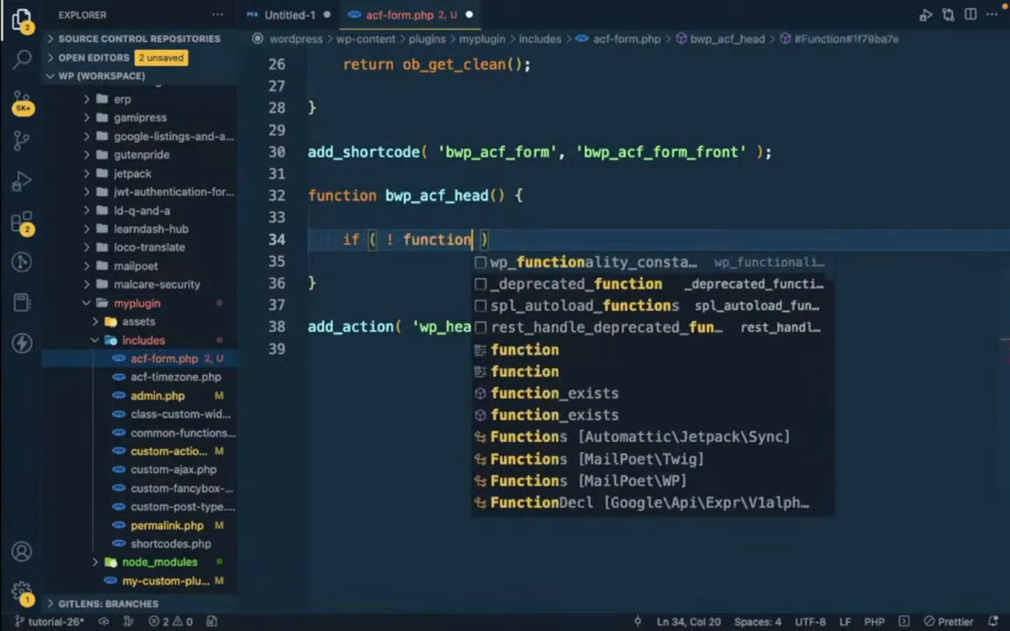
pyautogui.write('s')
pyautogui.press('BackSpace')
pyautogui.press('BackSpace')
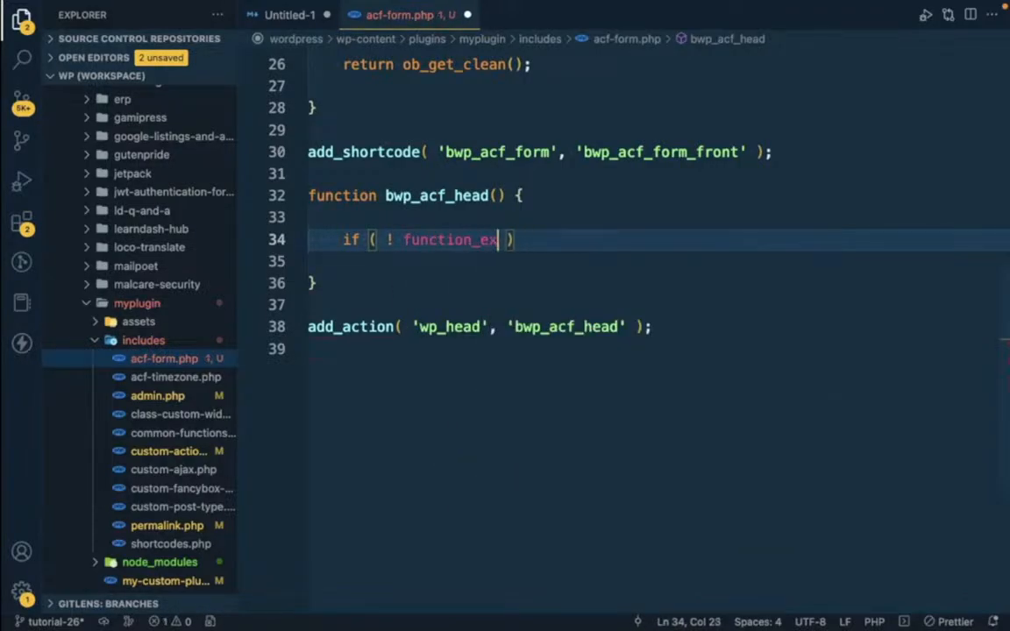
pyautogui.write('is')
pyautogui.press('Return')
pyautogui.write("'acf_form_head")
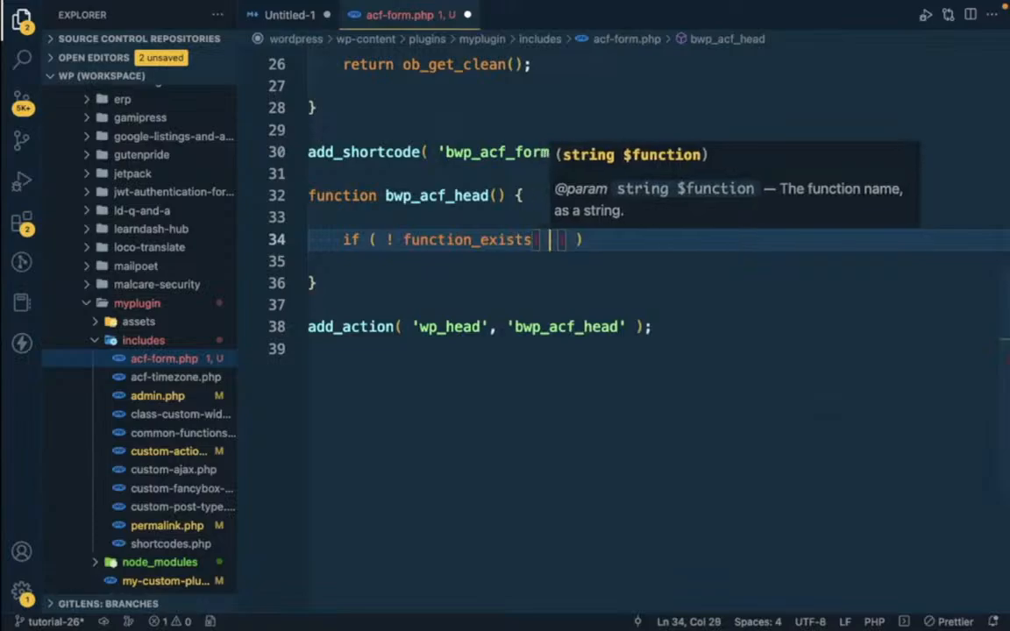
# - Give the function_exists condition a braced body containing only return;
pyautogui.press('End')
pyautogui.write('{')
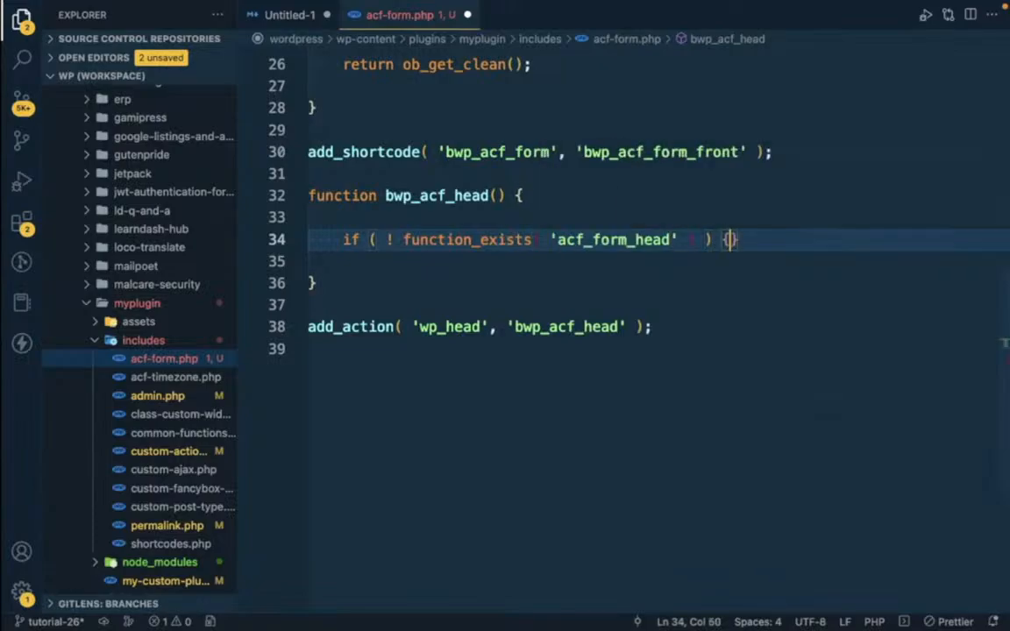
pyautogui.press('Return')
pyautogui.write('return')
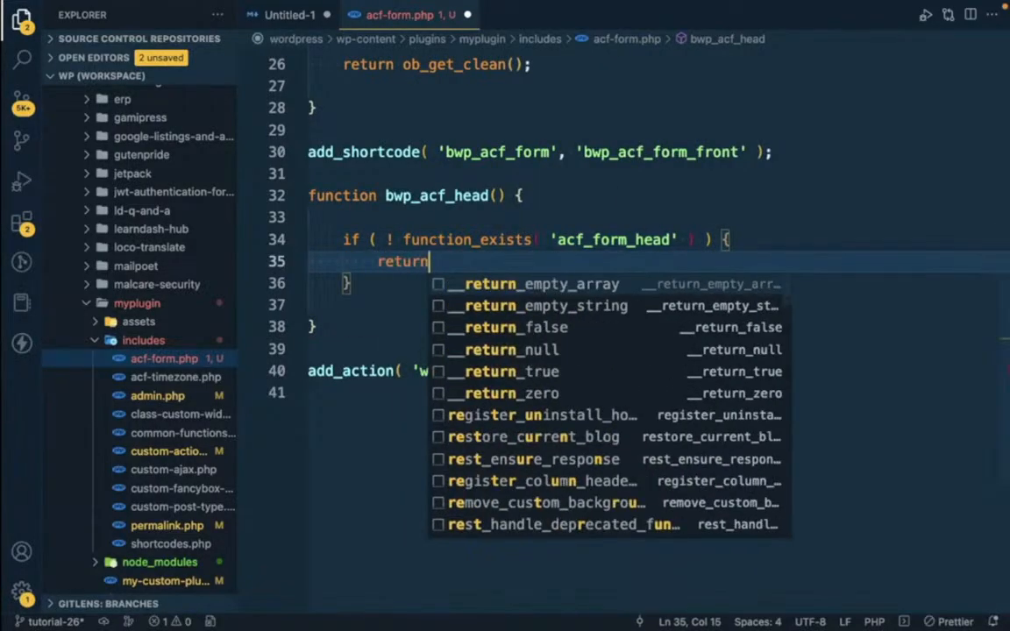
pyautogui.write(';')
pyautogui.press('Down')
# - Call acf_form_head(); after the if block in bwp_acf_head() and save acf-form.php
pyautogui.press('Return')
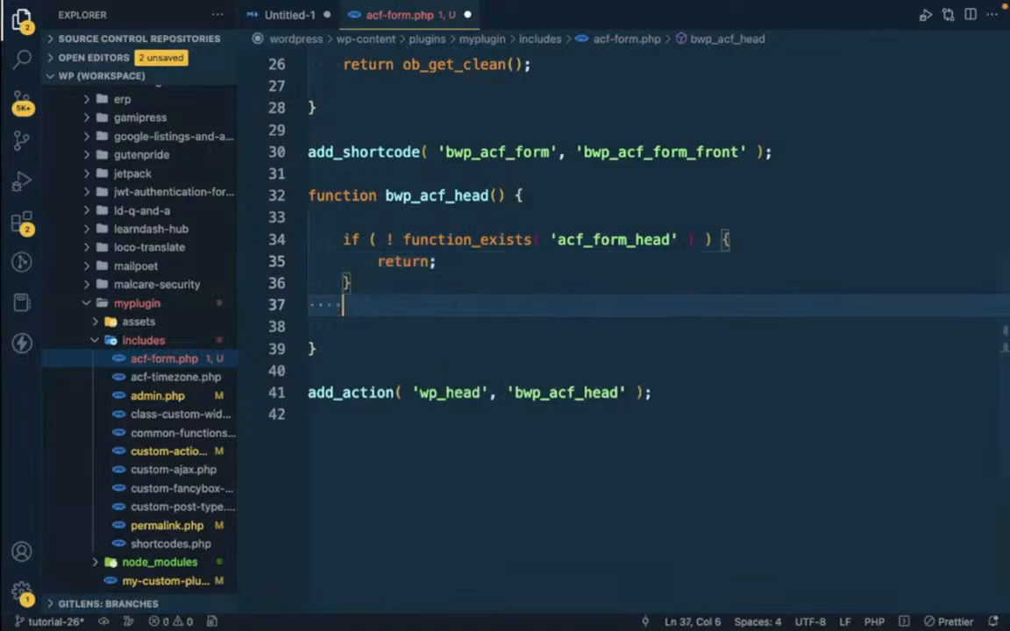
pyautogui.press('Return')
pyautogui.write('acf_form_head()')
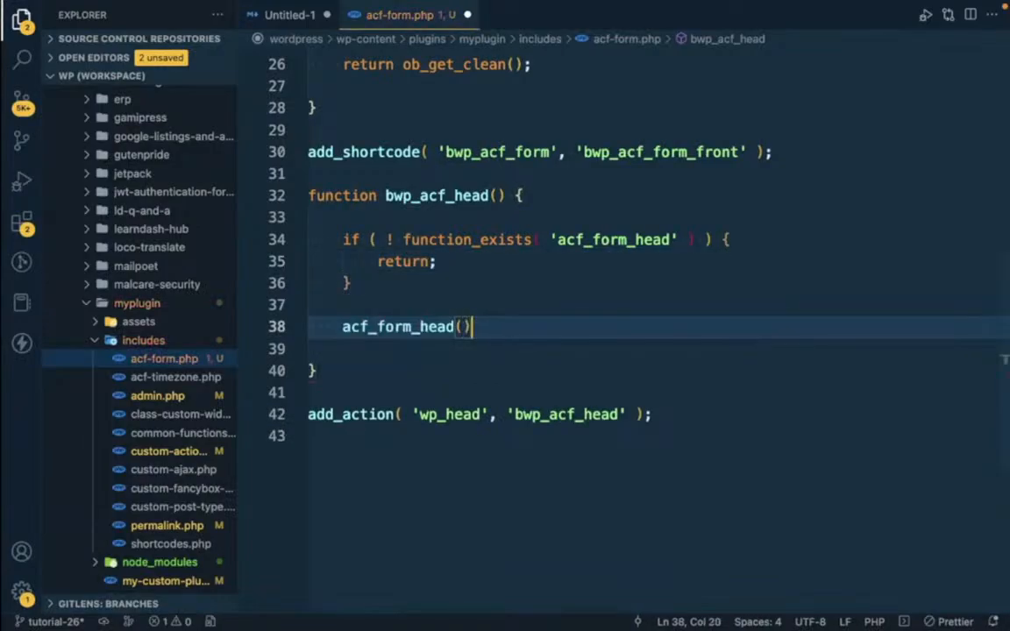
pyautogui.write(';')
pyautogui.hotkey('ctrl', 's')
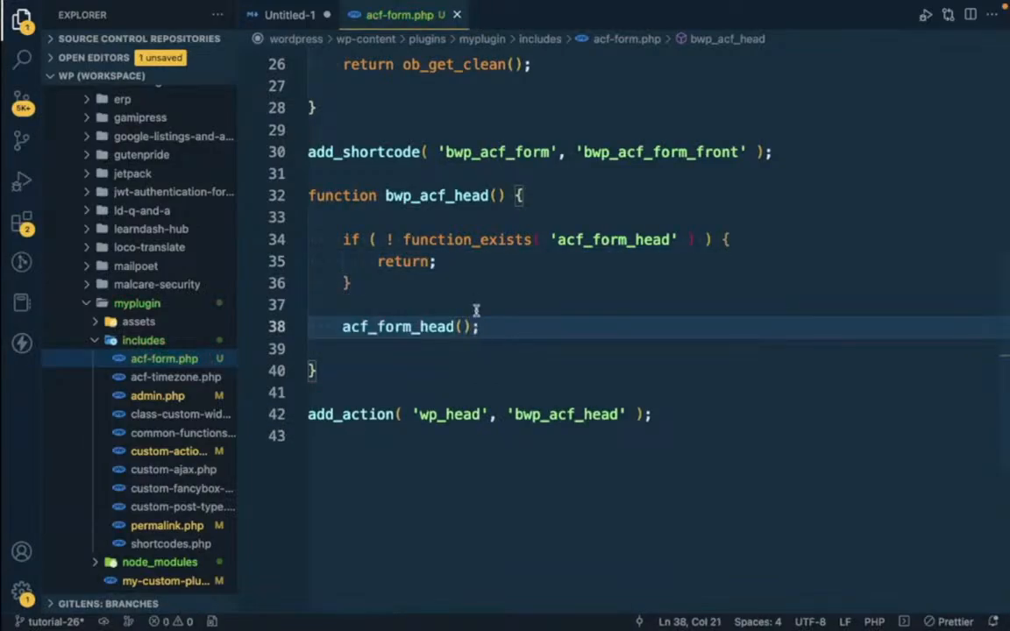
# - Switch to Google Chrome and load the Add Books page's address, localhost:8888/wordpress/add-books/, in a new tab
pyautogui.press('super+Tab')
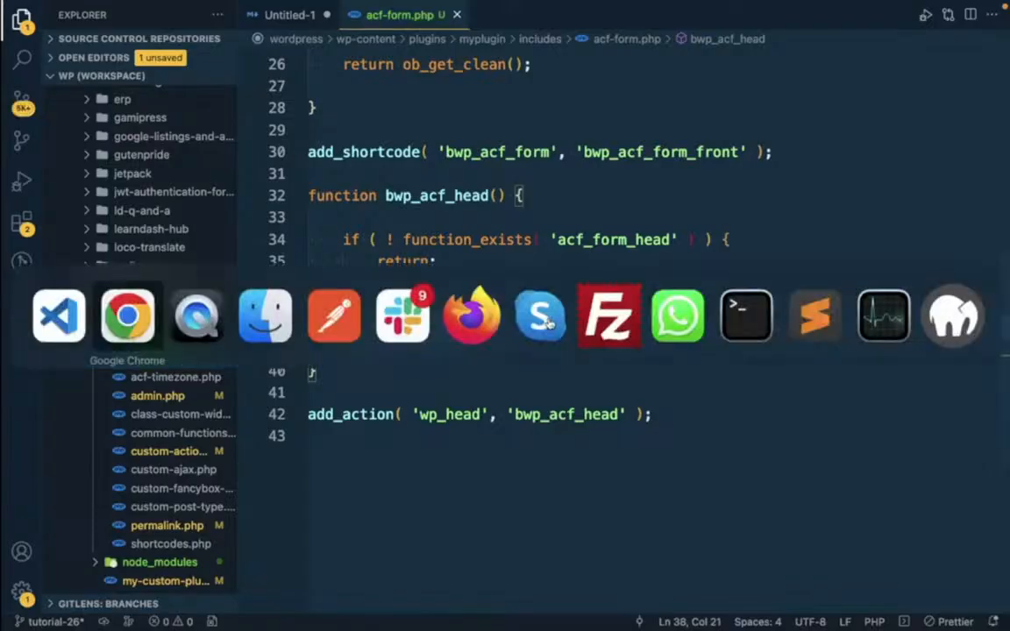
pyautogui.scroll(-3, 185, 288)
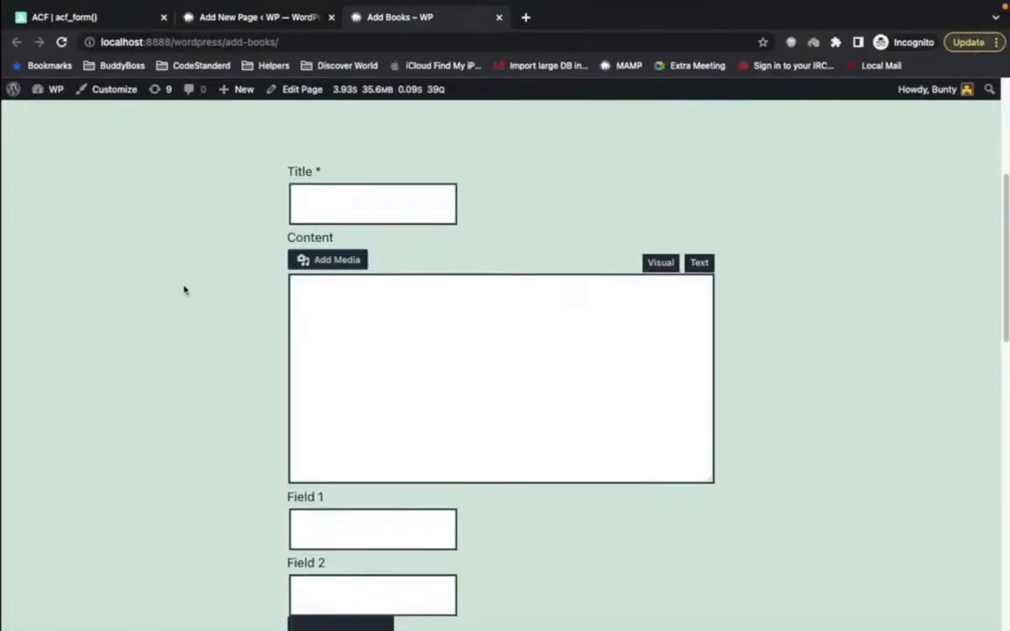
pyautogui.click(300, 41)
pyautogui.hotkey('ctrl', 'c')
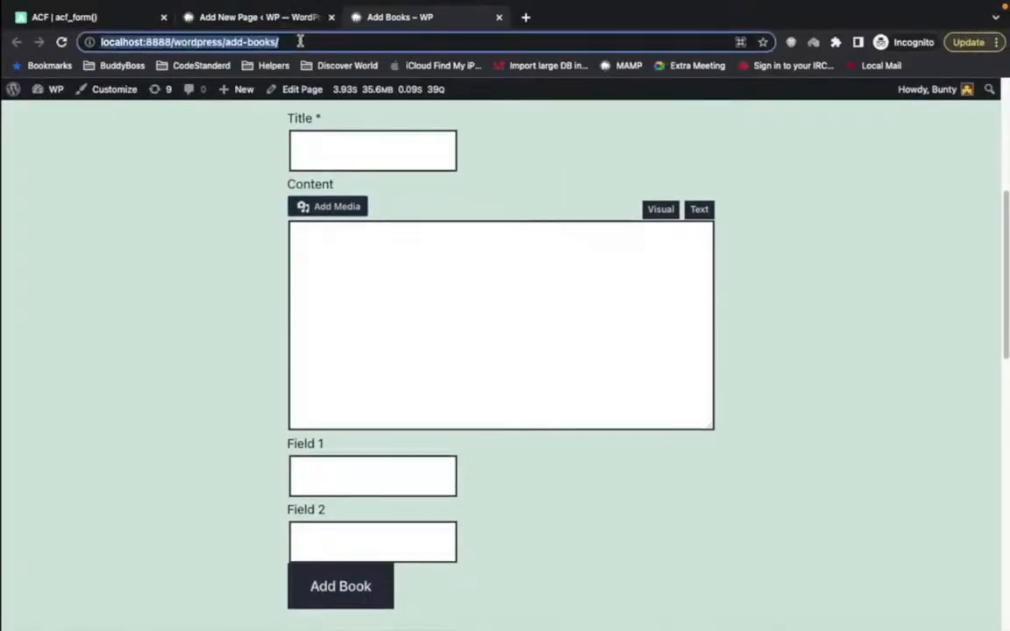
pyautogui.click(525, 17)
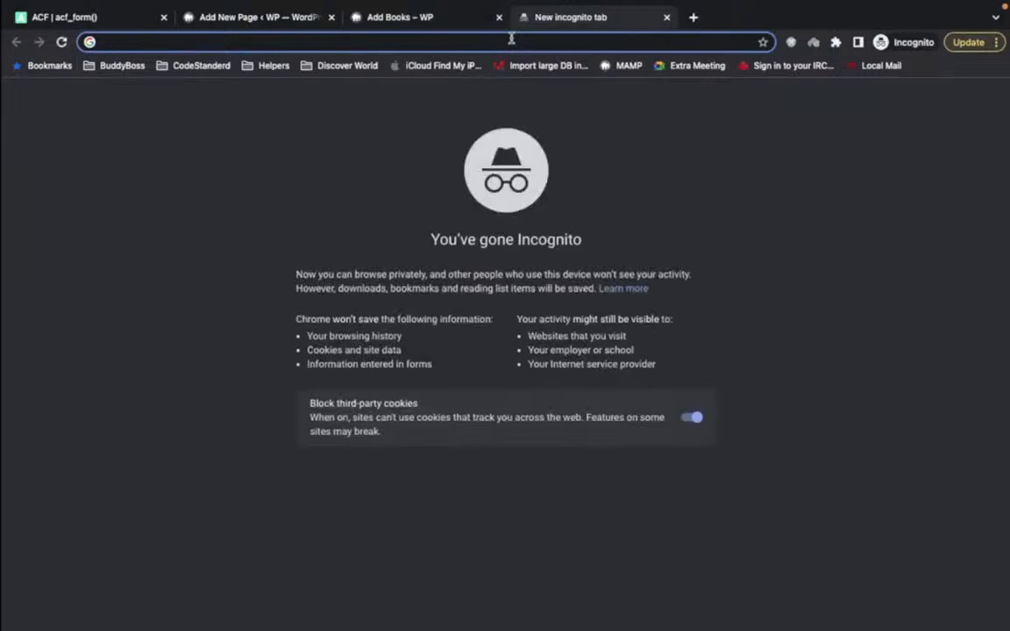
pyautogui.hotkey('ctrl', 'v')
pyautogui.press('Return')
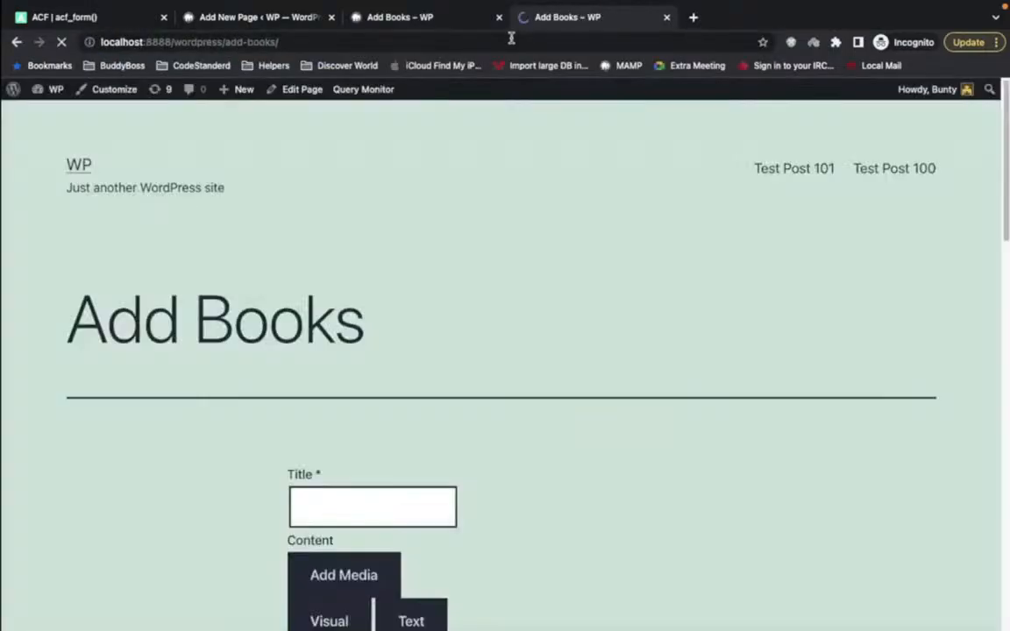
# - Examine the styling of the newly loaded Add Books form and compare it with the form in the earlier Add Books tab
pyautogui.scroll(-4, 254, 277)
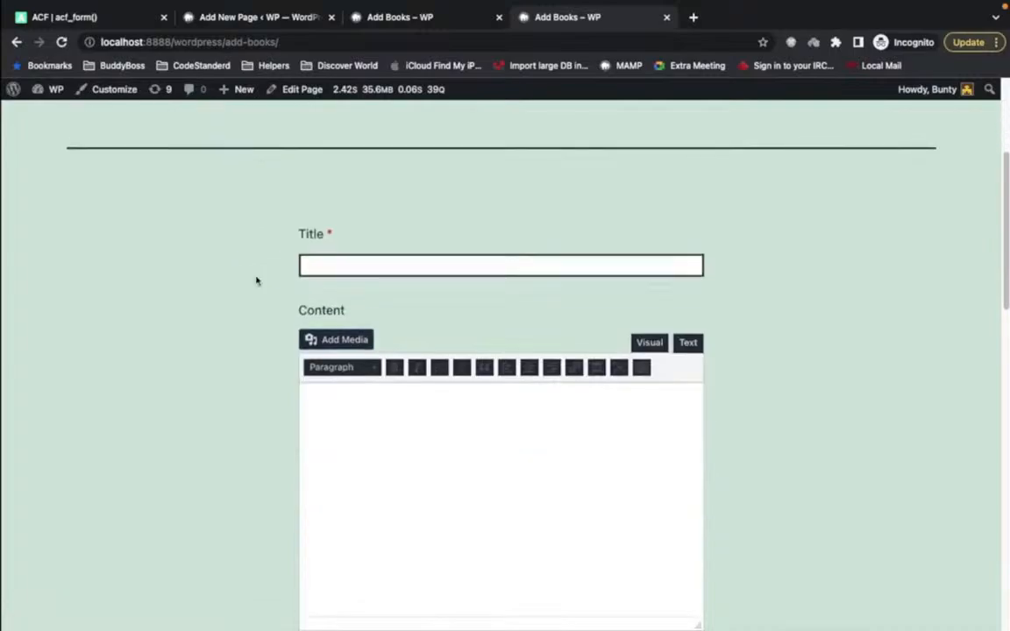
pyautogui.scroll(-1, 256, 281)
pyautogui.click(454, 324)
pyautogui.scroll(-2, 218, 390)
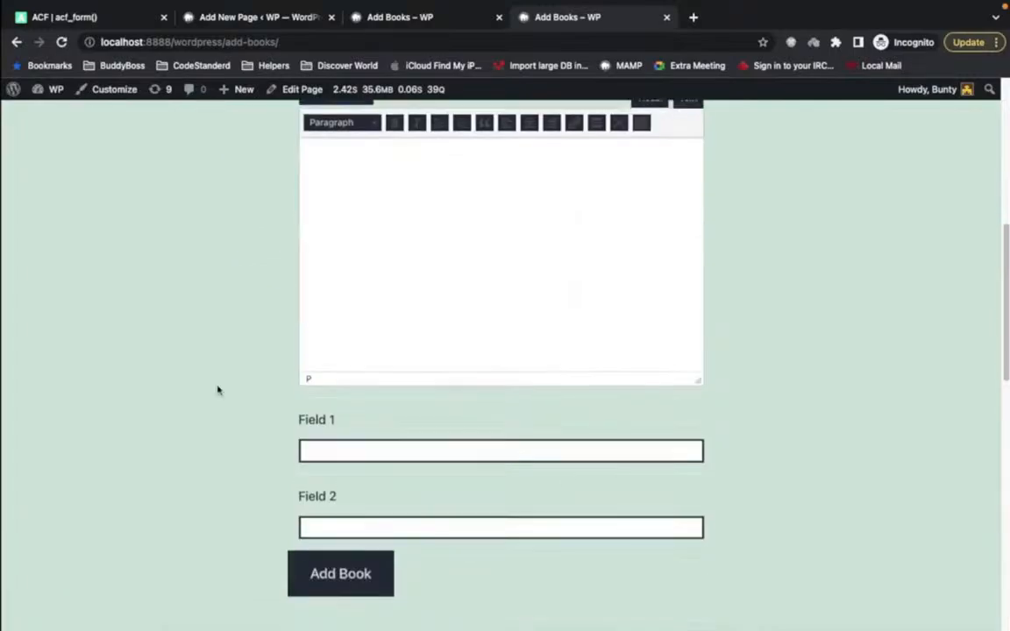
pyautogui.scroll(1, 219, 390)
pyautogui.scroll(2, 218, 390)
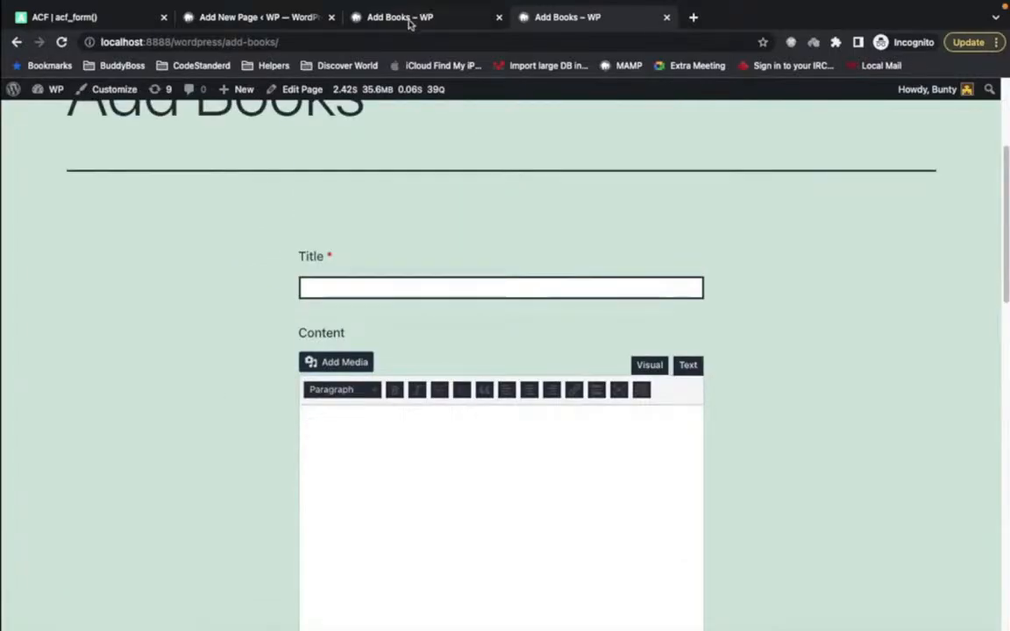
pyautogui.click(405, 19)
pyautogui.scroll(1, 244, 308)
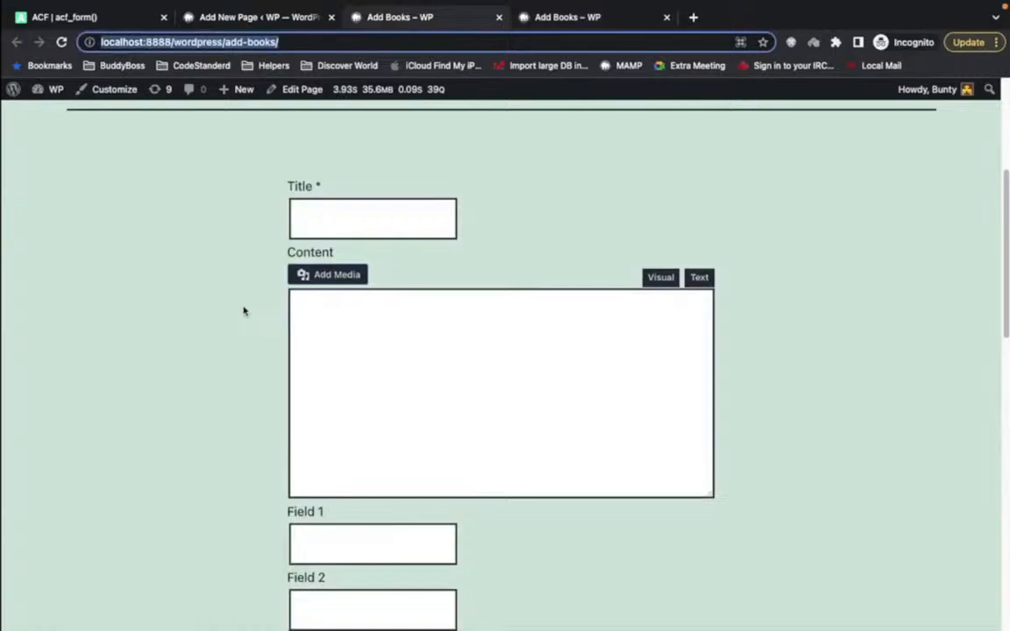
# - Close the earlier unstyled Add Books tab and look over the styled Add Books form
pyautogui.click(375, 350)
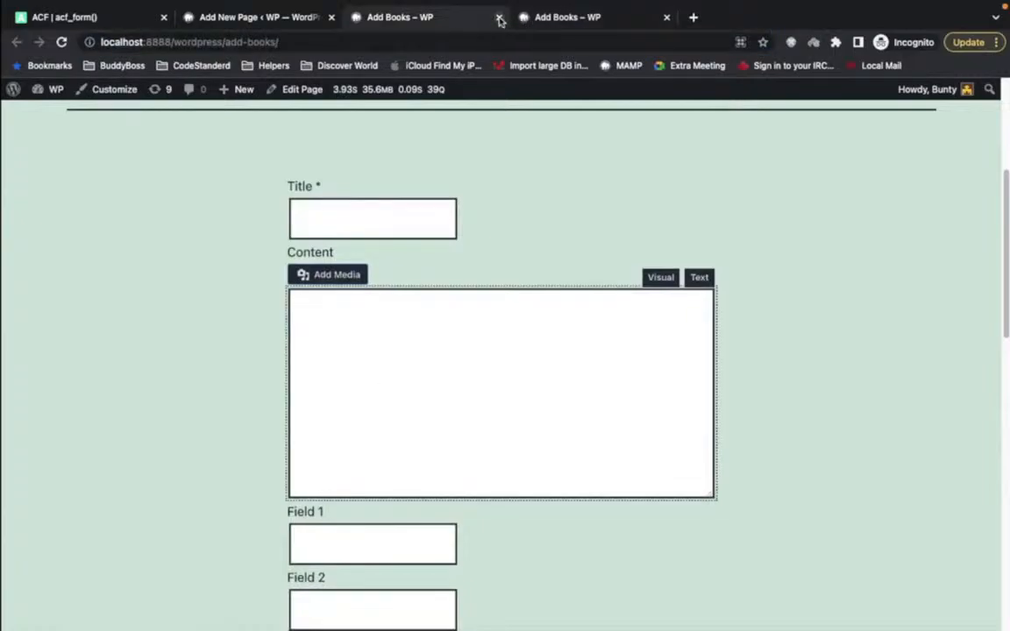
pyautogui.click(499, 17)
pyautogui.scroll(-5, 228, 275)
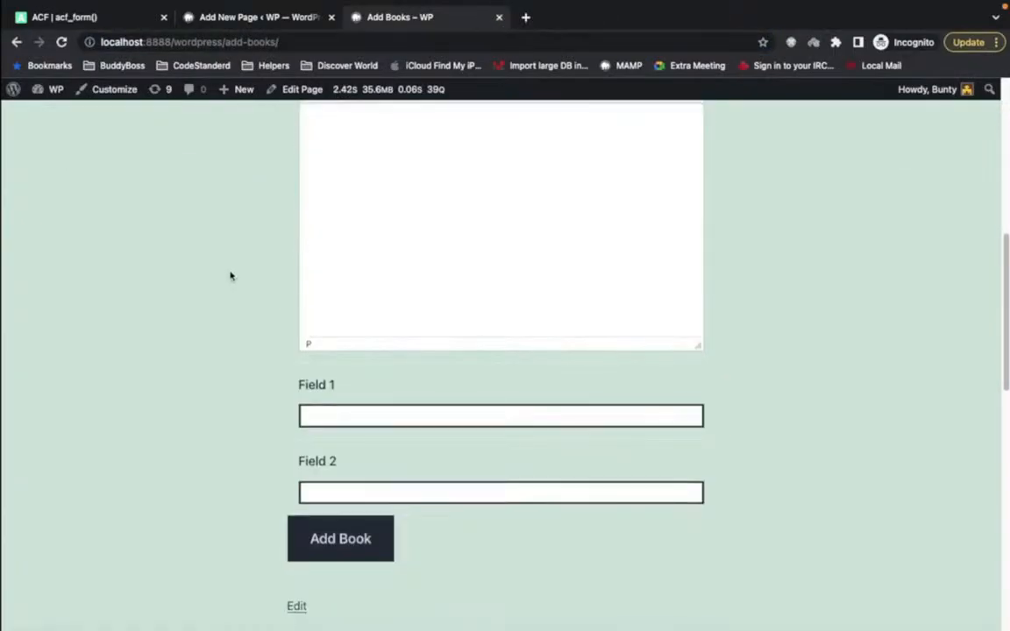
pyautogui.scroll(5, 228, 276)
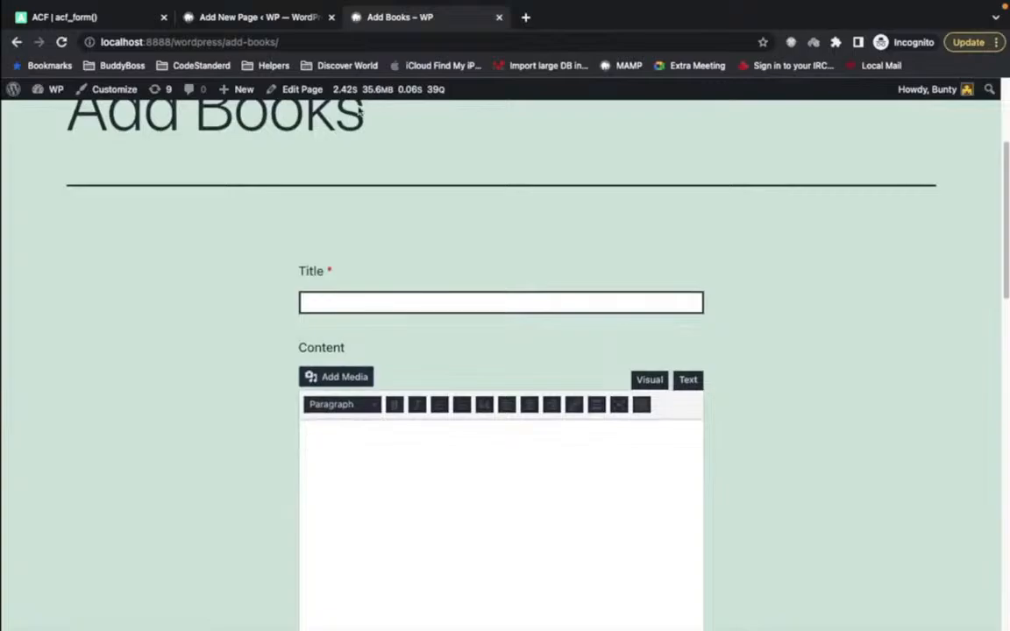
# - Leave the page editor in the WordPress admin tab and open the list of all Books
pyautogui.click(261, 16)
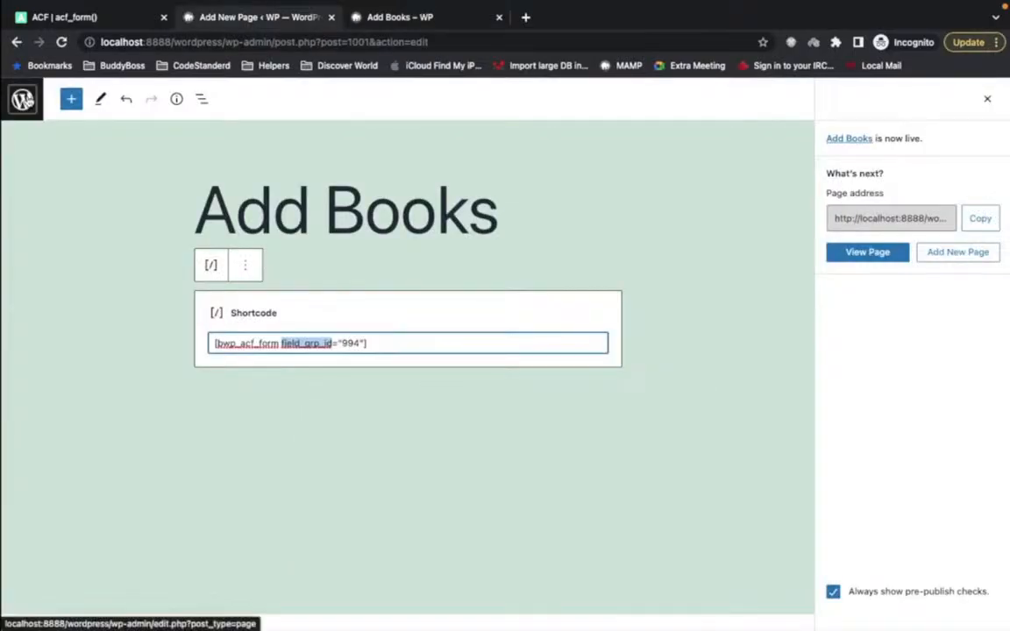
pyautogui.click(22, 99)
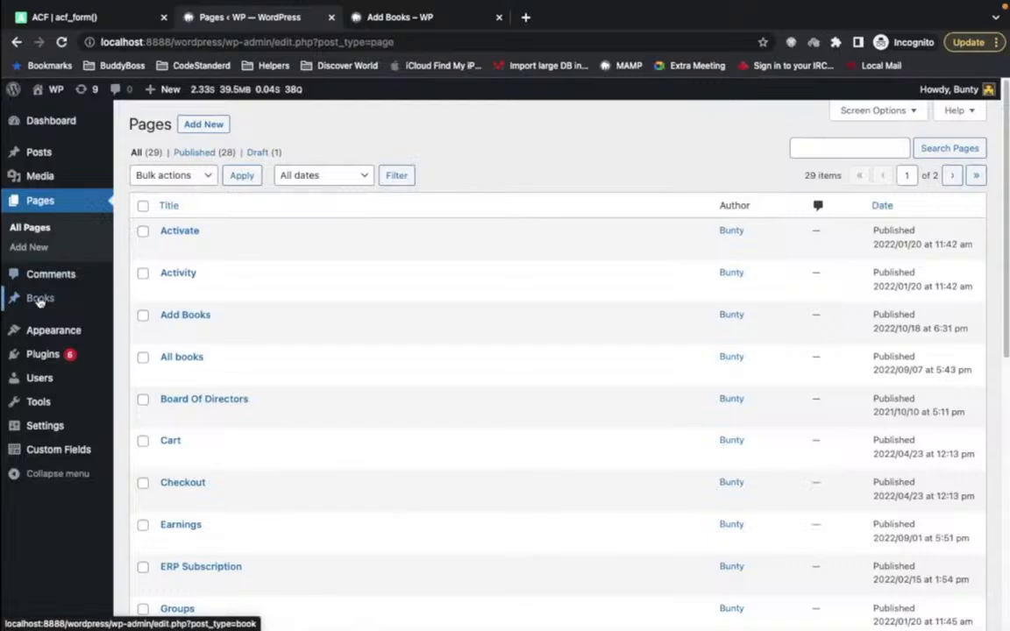
pyautogui.click(39, 300)
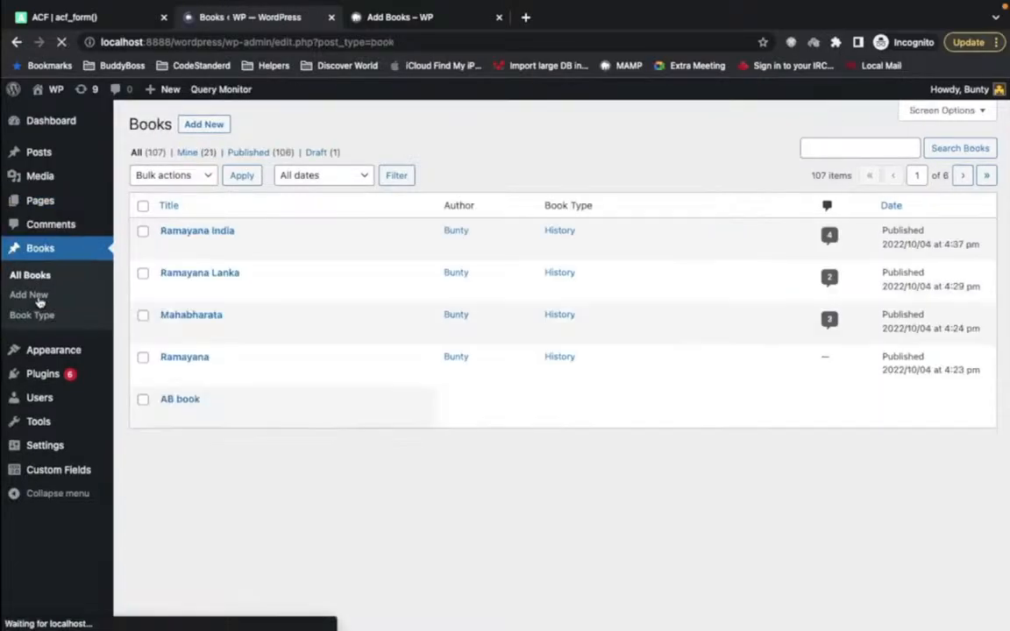
# - In the front-end Add Books form, enter the title "Immortals of Meluha" and the content "This is my fav book."
pyautogui.click(404, 19)
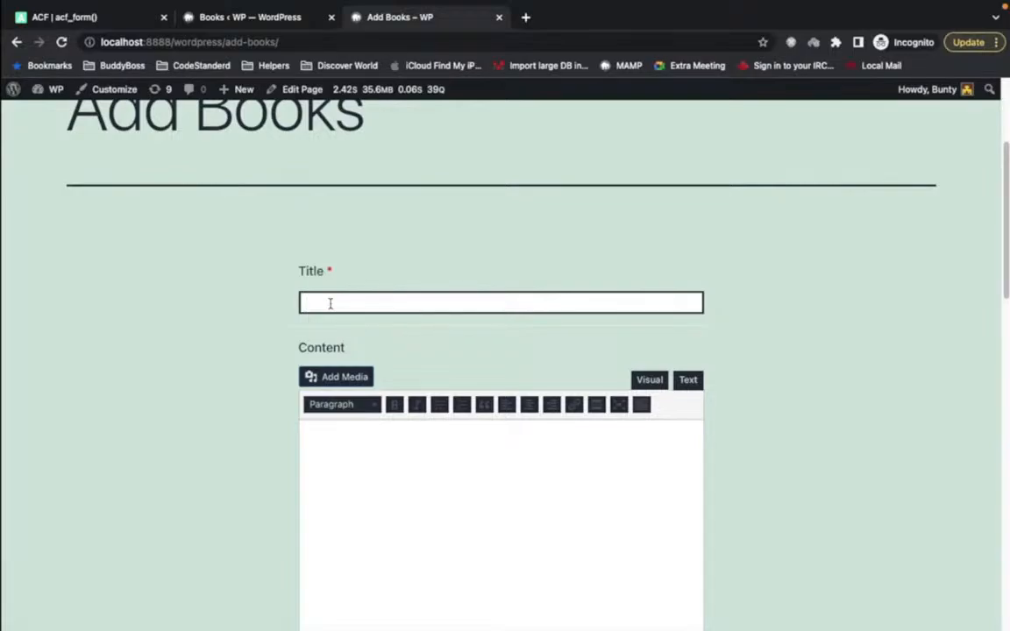
pyautogui.write('Immortals of Meluha')
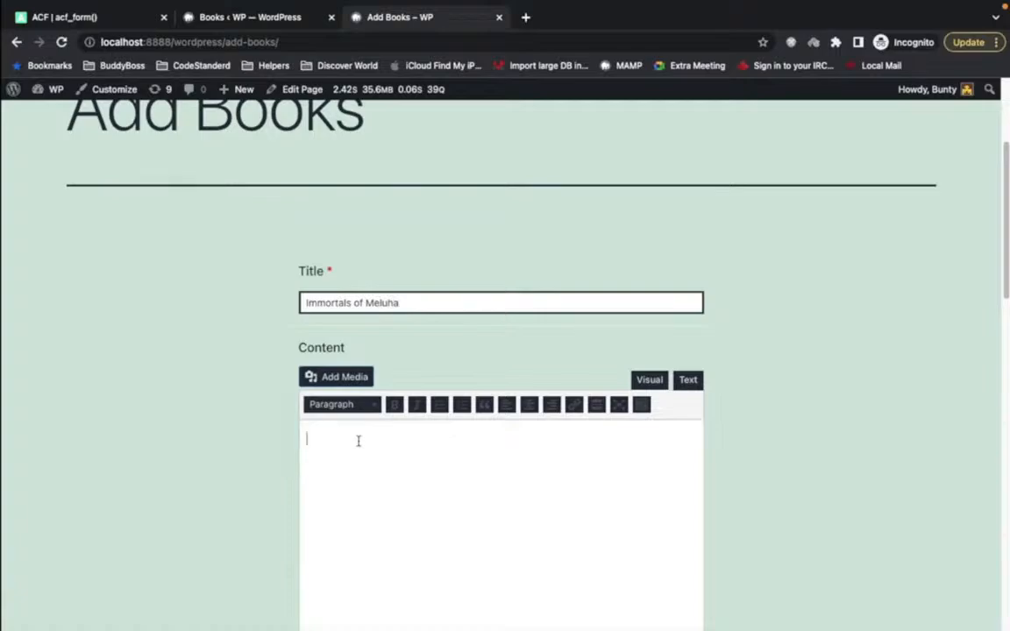
pyautogui.write('This is my fav book.')
pyautogui.scroll(-5, 356, 451)
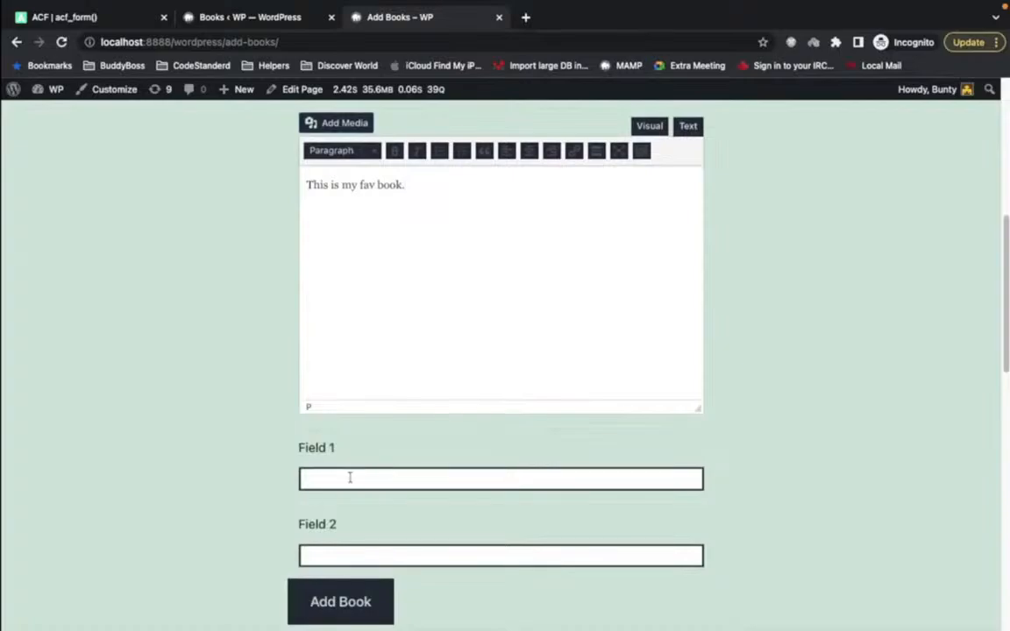
# - Enter the author's first name in Field 1 and surname in Field 2, and submit the book
pyautogui.write('Amish')
pyautogui.click(341, 550)
pyautogui.write('Shah')
pyautogui.scroll(-2, 198, 491)
pyautogui.click(361, 493)
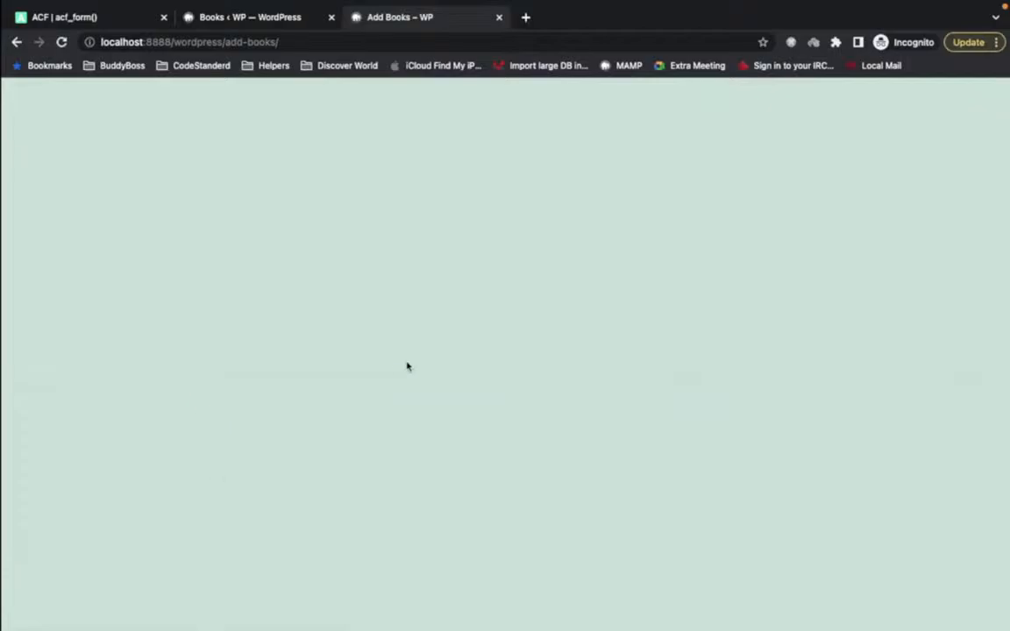
# - Refresh the admin Books list to check for the submitted book, and reload the blank Add Books page
pyautogui.click(292, 21)
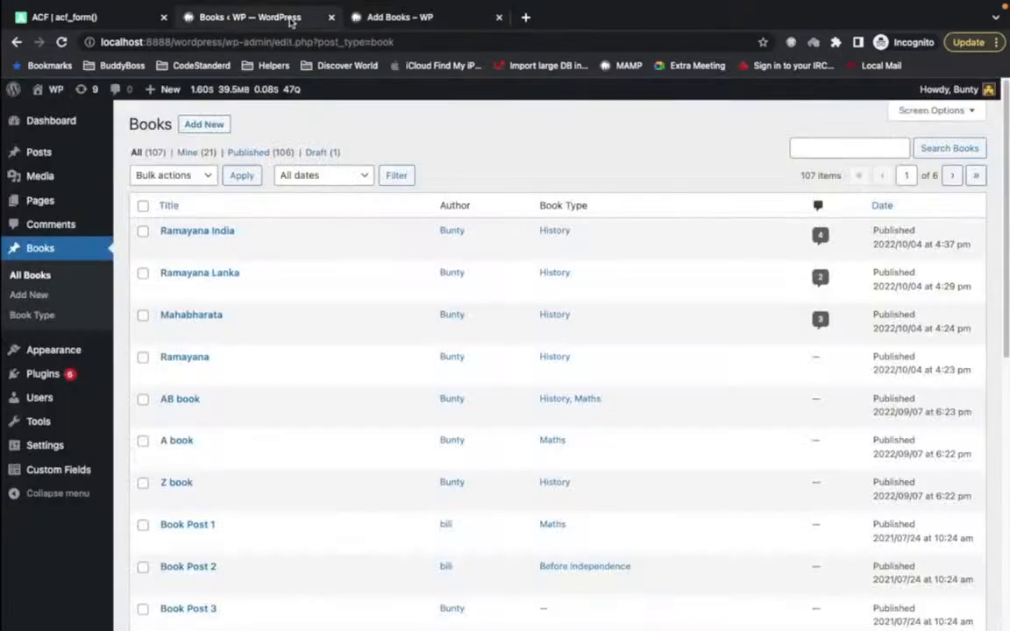
pyautogui.click(39, 248)
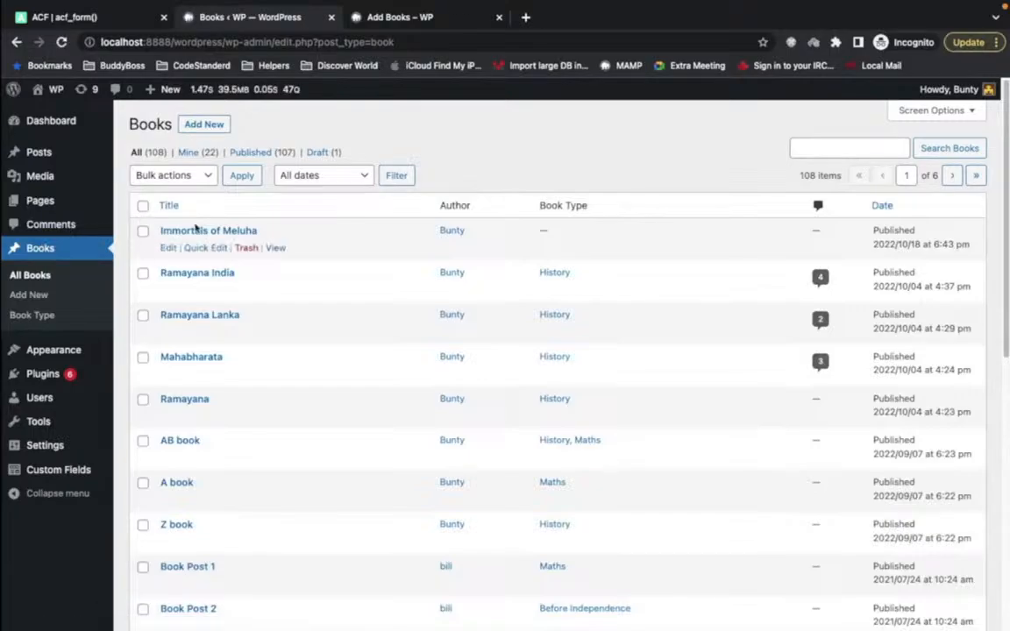
pyautogui.click(426, 19)
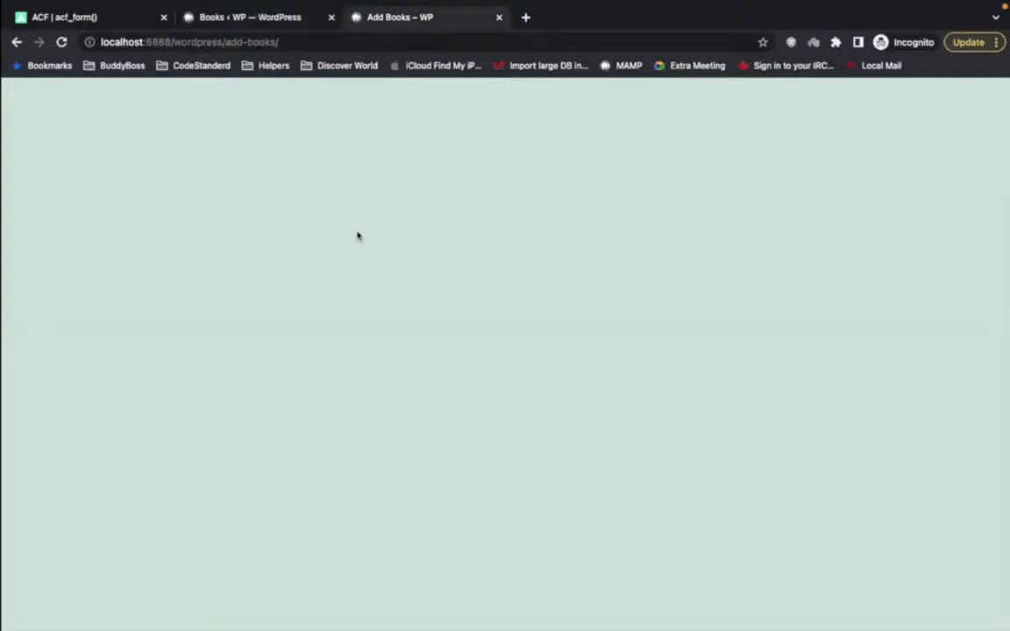
pyautogui.click(308, 39)
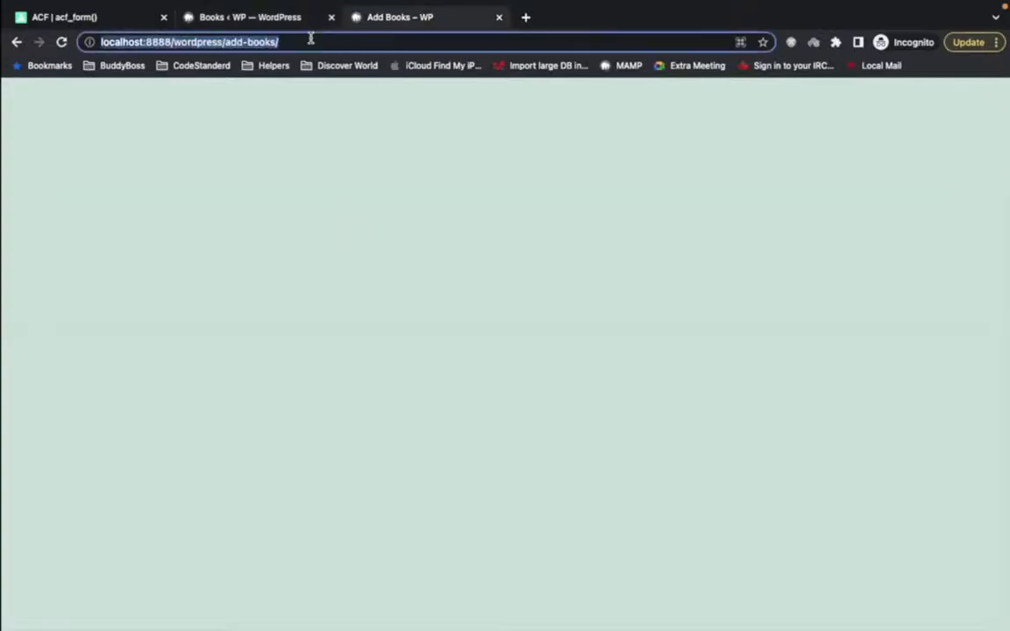
pyautogui.press('Return')
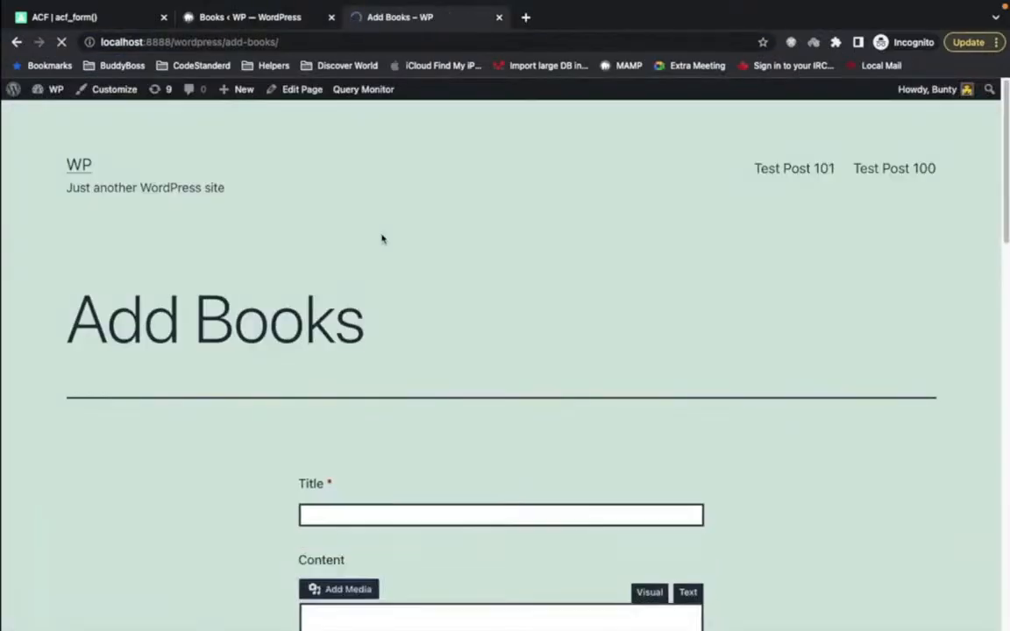
# - Inspect the Add Books page's console errors and select the identifier ajax_object in the uncaught ReferenceError
pyautogui.rightClick(383, 239)
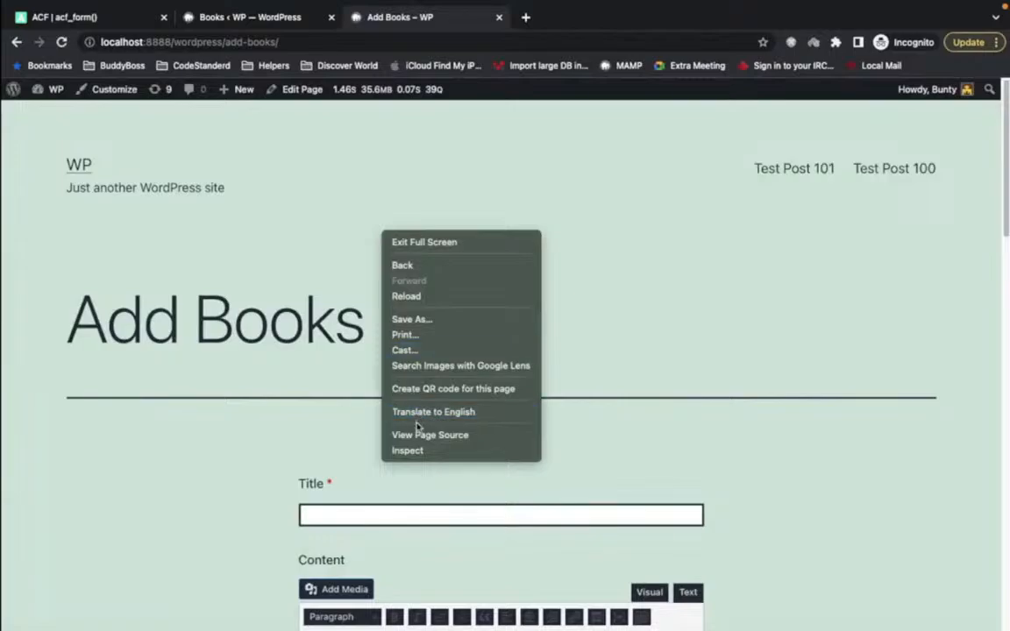
pyautogui.click(417, 451)
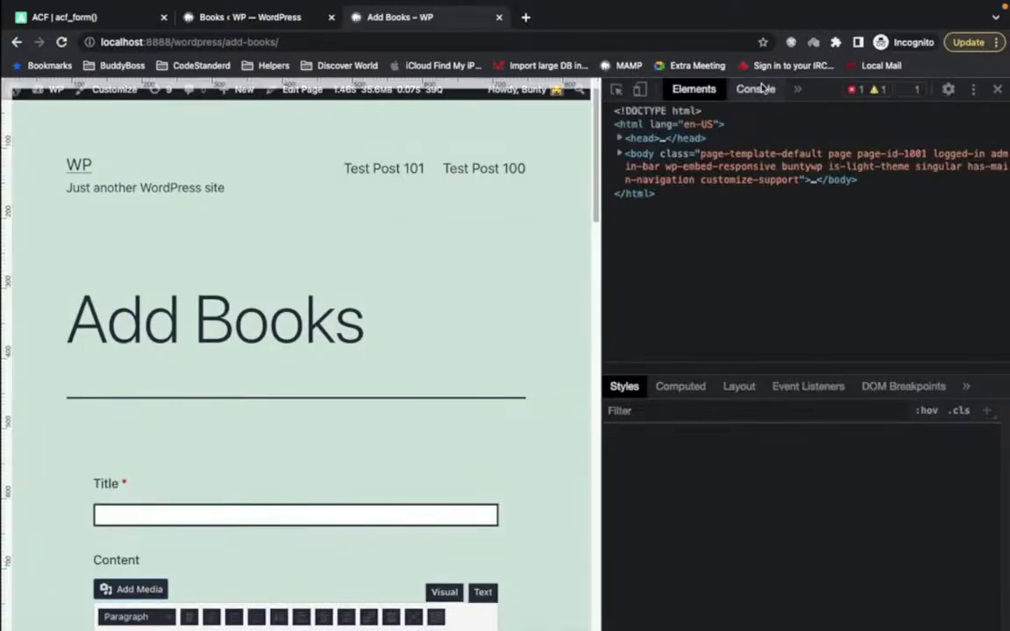
pyautogui.click(758, 89)
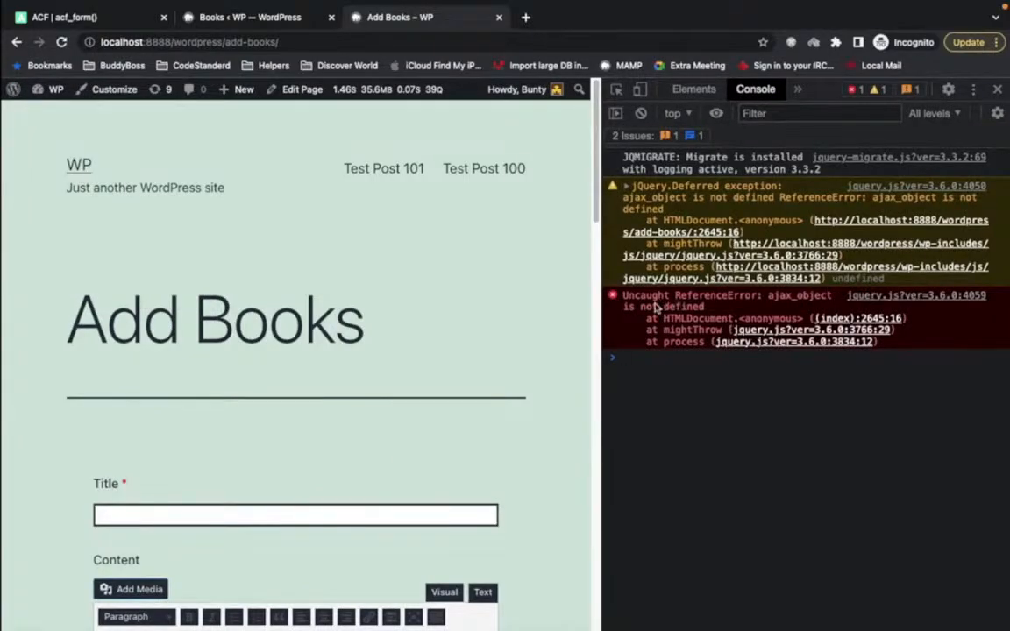
pyautogui.doubleClick(787, 297)
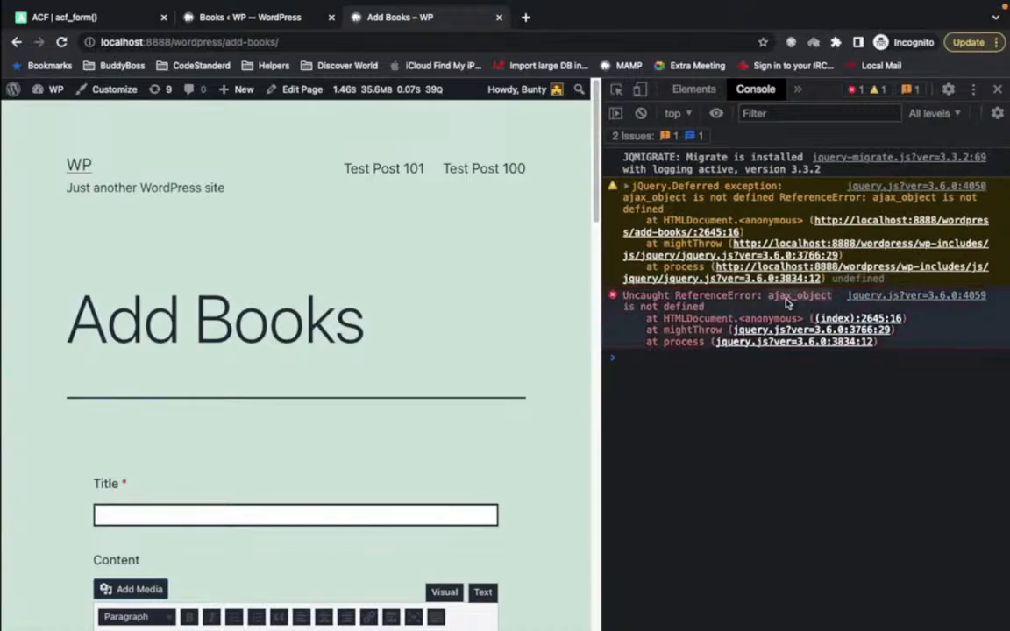
# - Switch to Visual Studio Code, search the myplugin folder for ajax_object and open the match in custom-ajax.php
pyautogui.press('super+Tab')
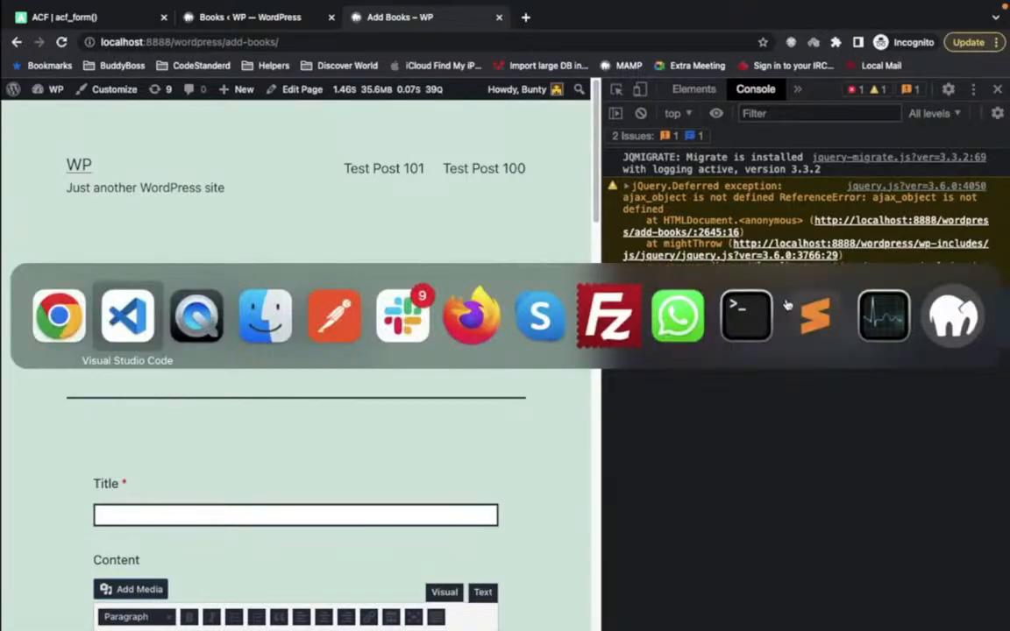
pyautogui.press('super+shift+f')
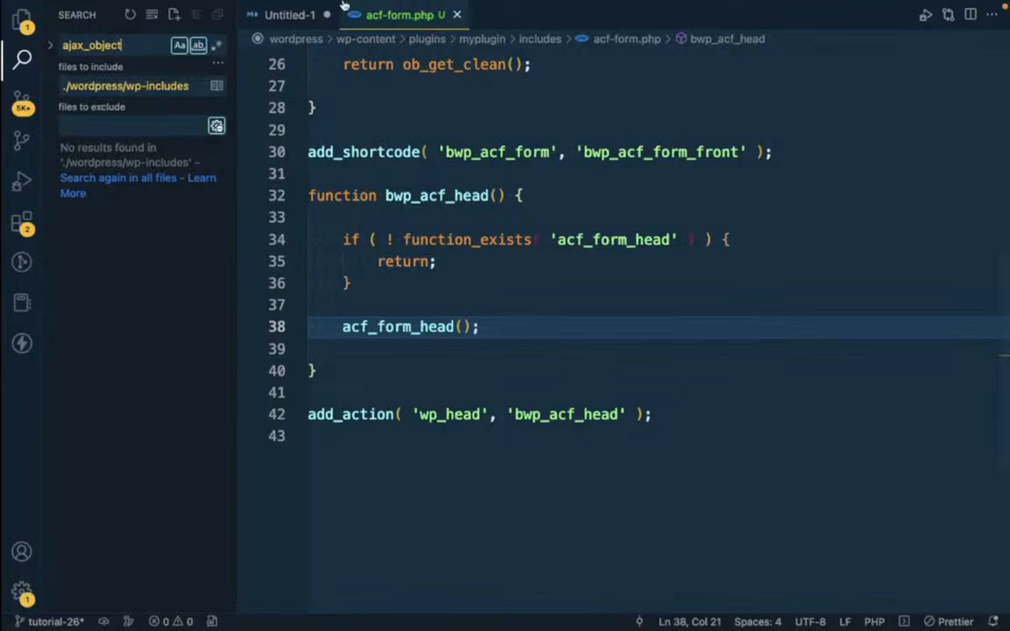
pyautogui.click(21, 19)
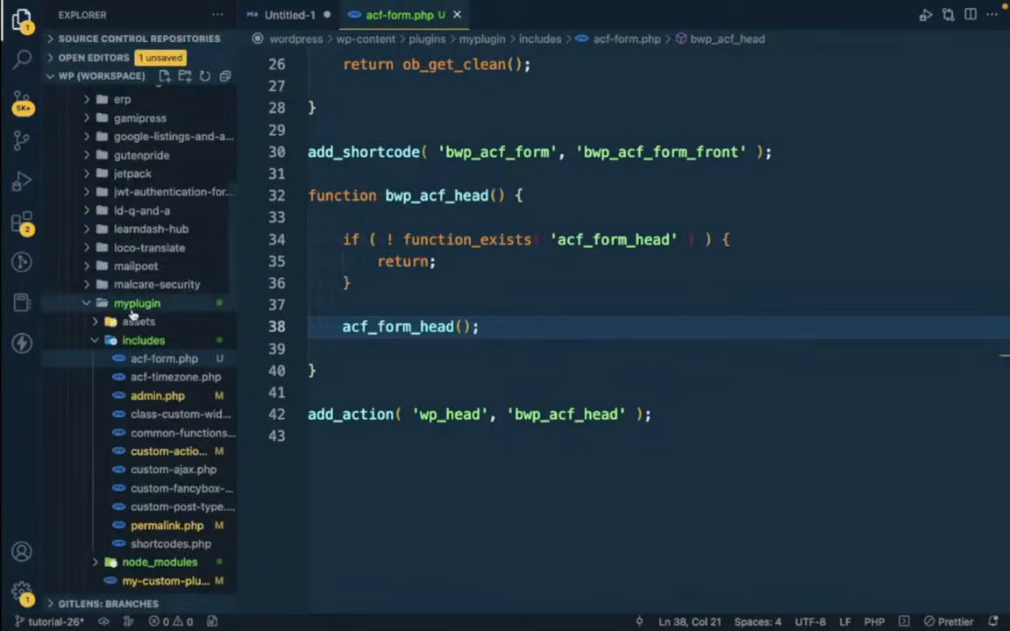
pyautogui.rightClick(132, 312)
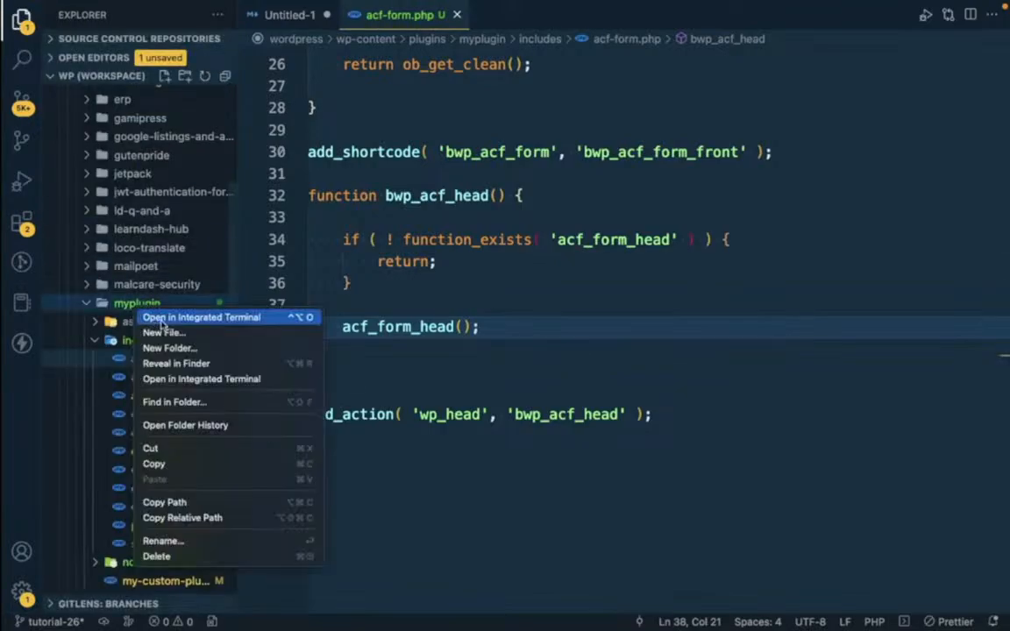
pyautogui.click(201, 404)
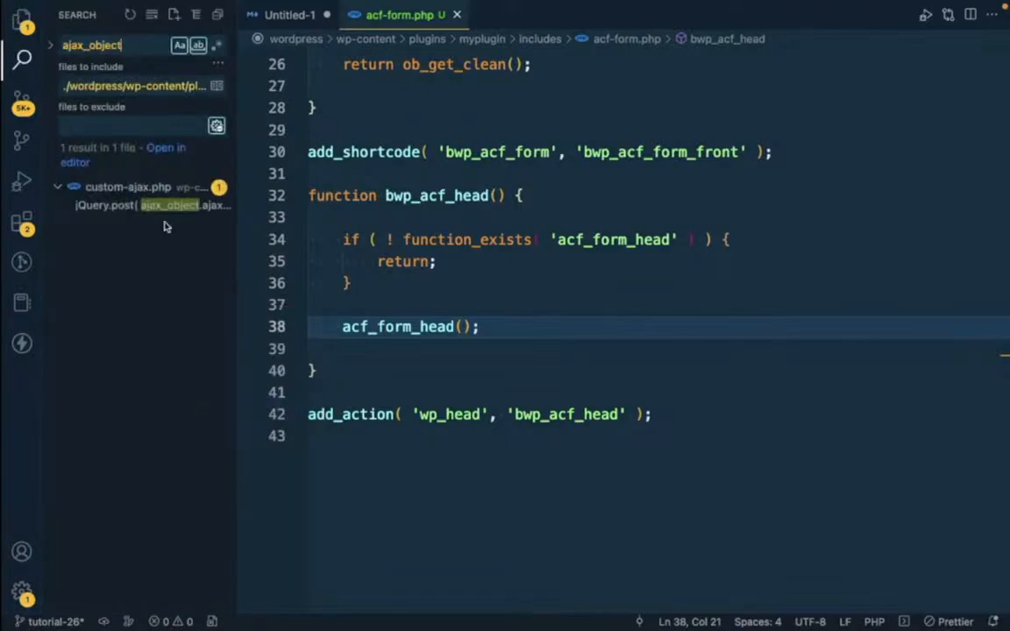
pyautogui.click(167, 207)
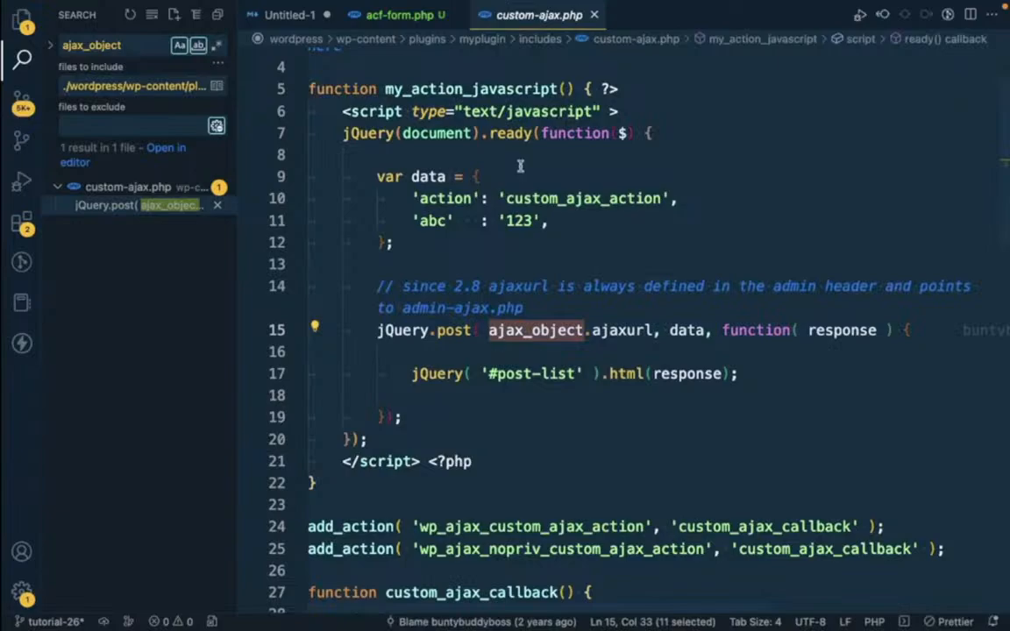
# - Comment out the add_action call that hooks my_action_javascript to wp_footer in custom-ajax.php and save the file
pyautogui.doubleClick(436, 88)
pyautogui.scroll(-2, 481, 115)
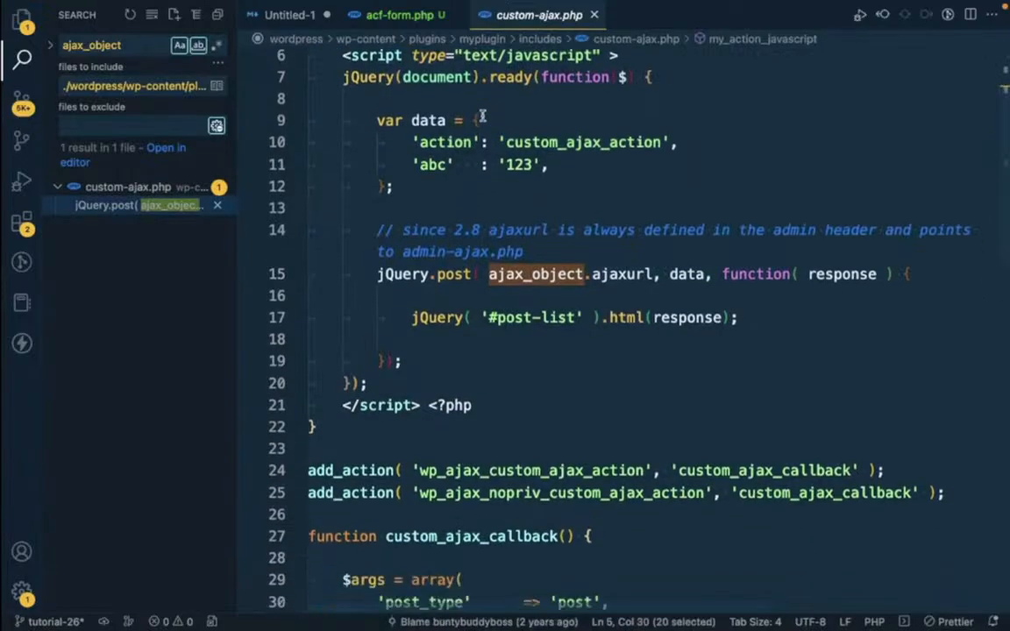
pyautogui.scroll(5, 481, 115)
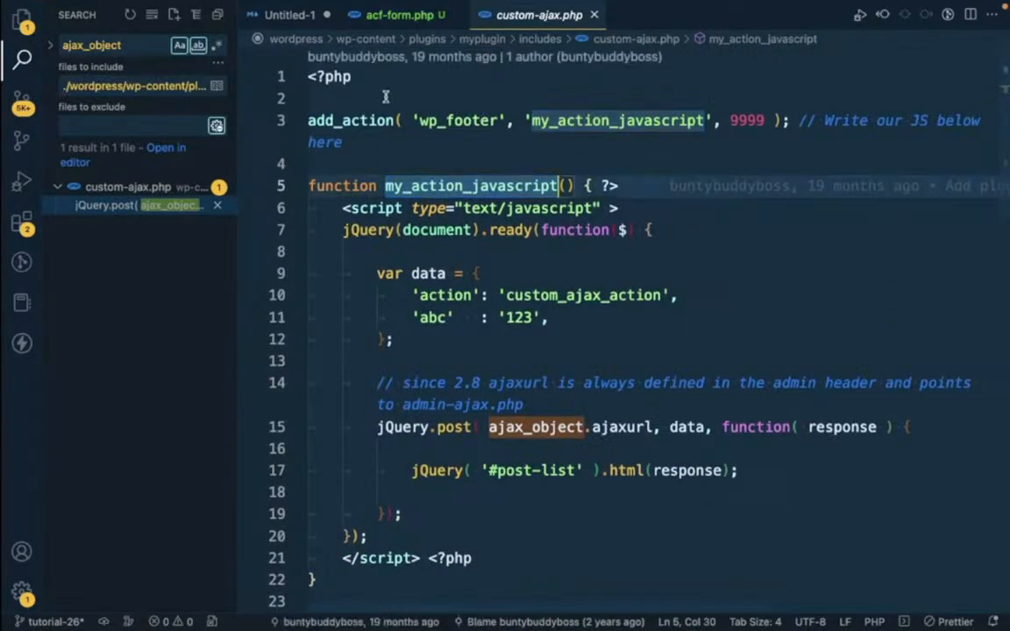
pyautogui.click(308, 120)
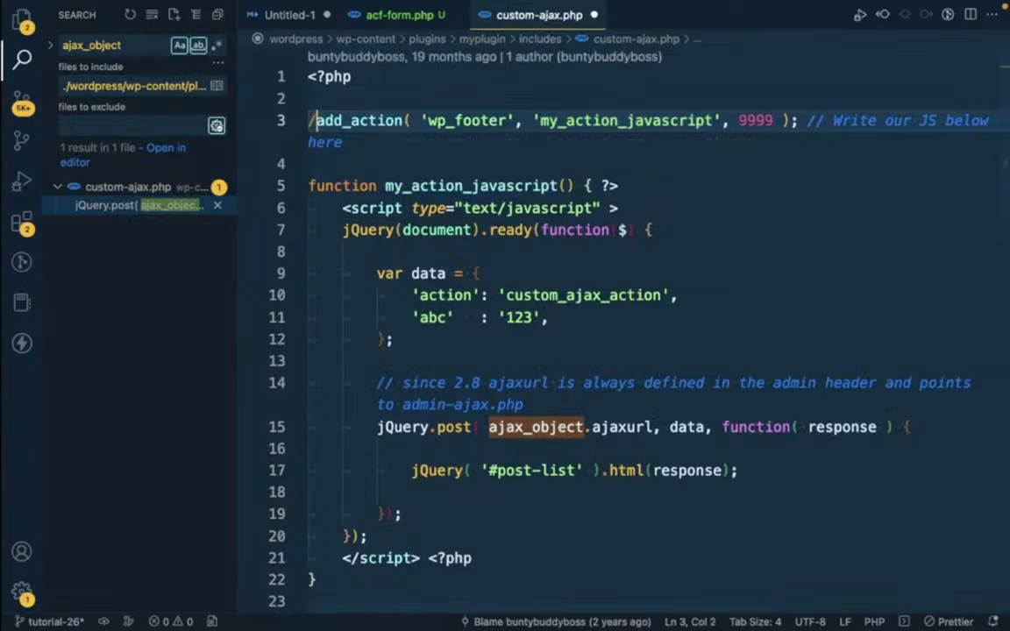
pyautogui.press('super+slash')
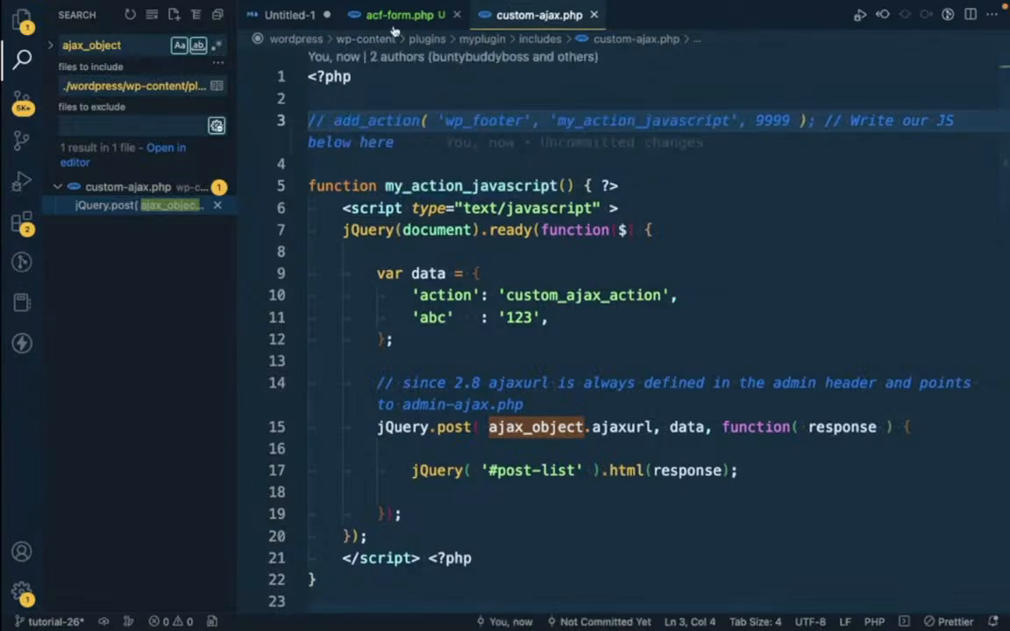
# - Return to acf-form.php and review the $args array passed to acf_form()
pyautogui.click(406, 18)
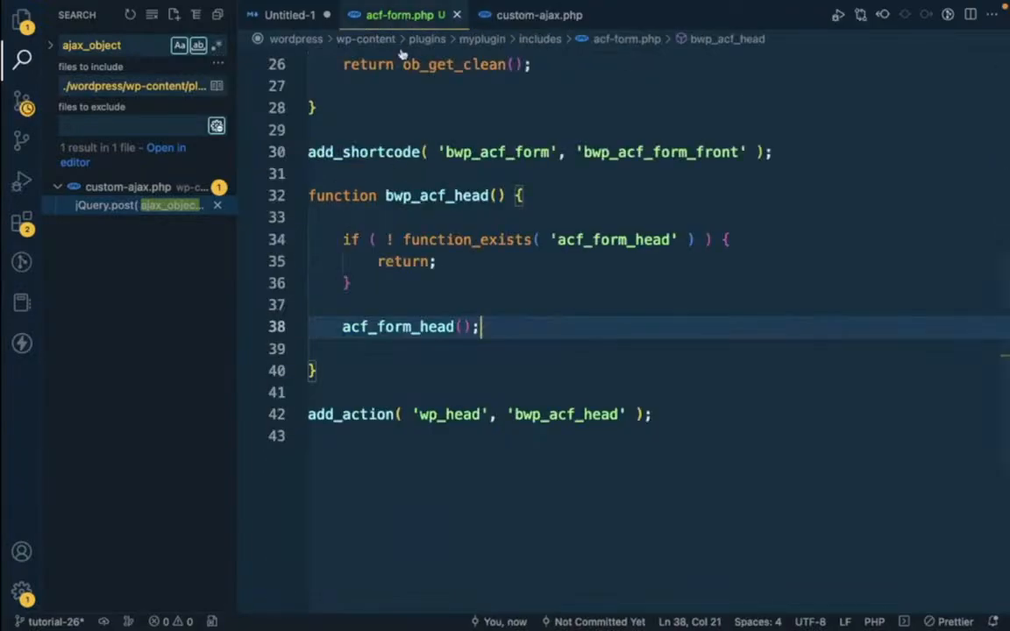
pyautogui.scroll(6, 541, 344)
pyautogui.scroll(2, 541, 343)
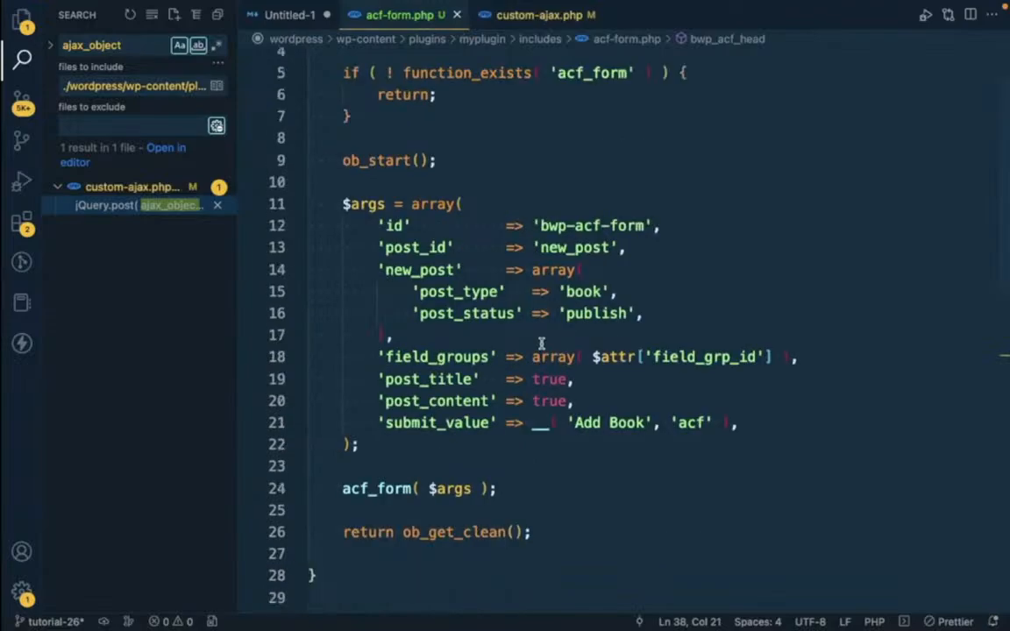
# - Switch to Google Chrome, reload the Add Books page to recheck the console, and close the developer tools
pyautogui.press('super+Tab')
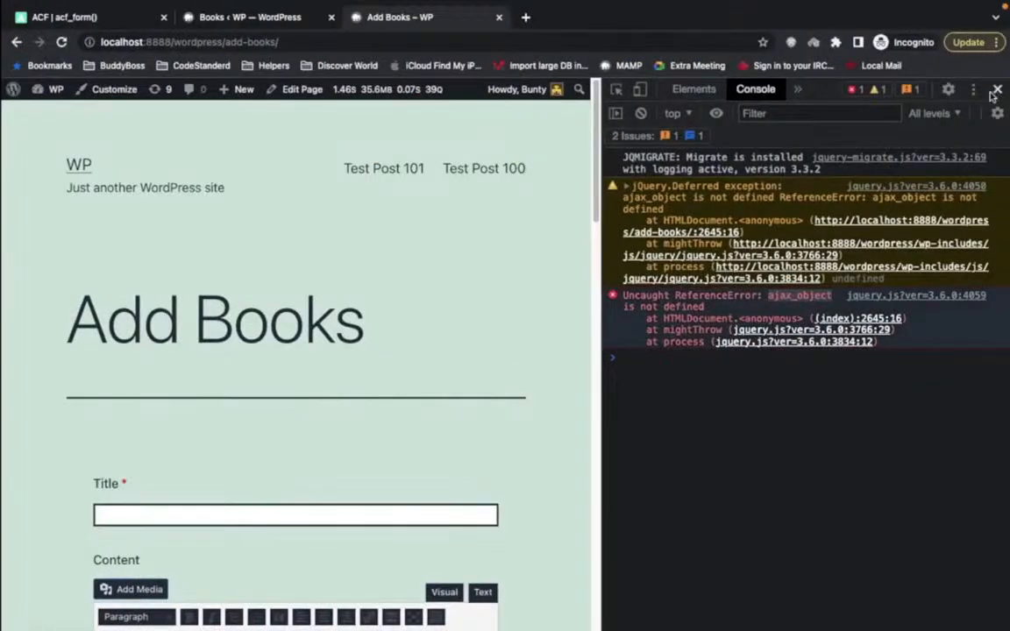
pyautogui.click(293, 42)
pyautogui.press('Return')
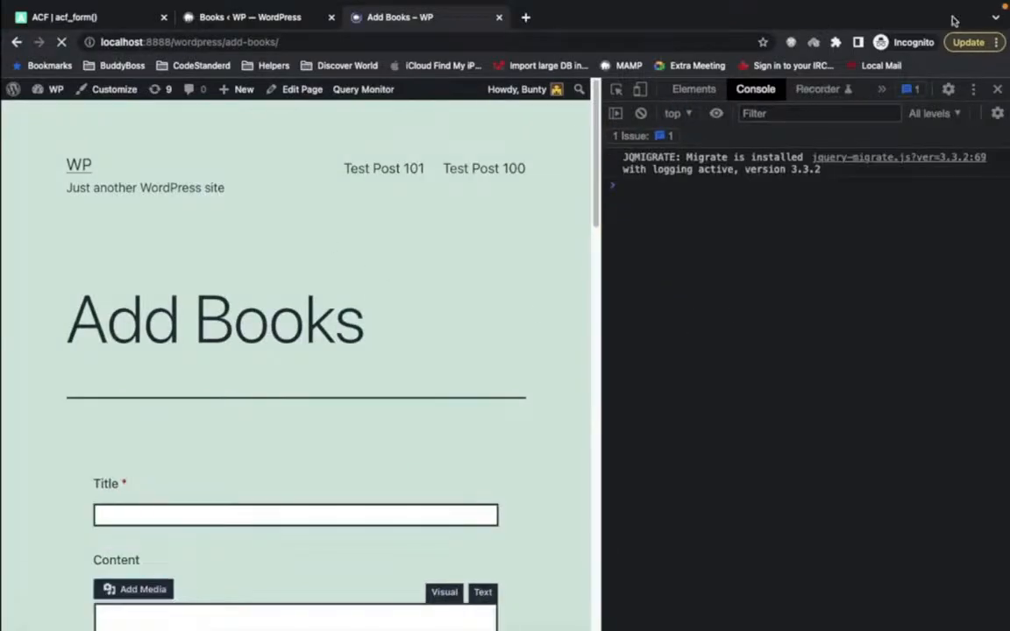
pyautogui.click(999, 90)
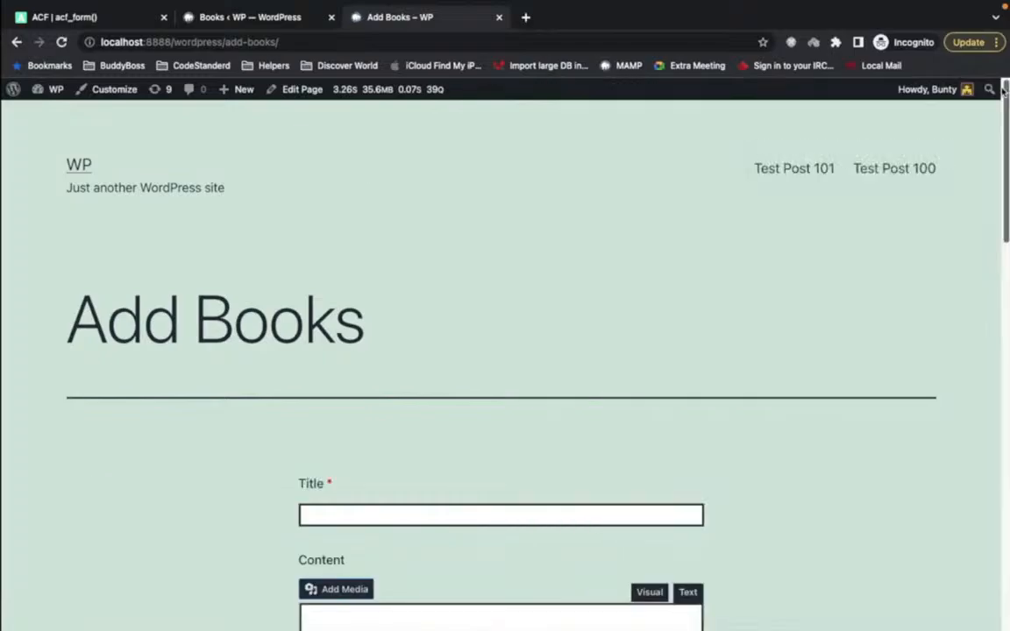
# - Fill in the Add Books form with title MRF, content "This is book", Field 1 ABC and Field 2 BBBB, and submit it
pyautogui.scroll(-3, 447, 345)
pyautogui.click(407, 272)
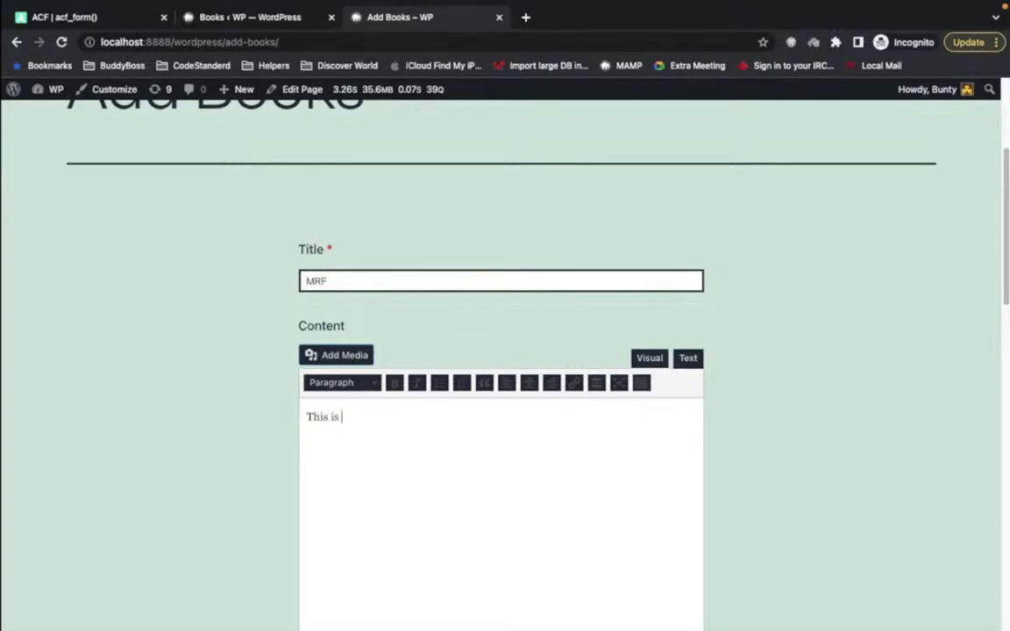
pyautogui.scroll(-3, 361, 404)
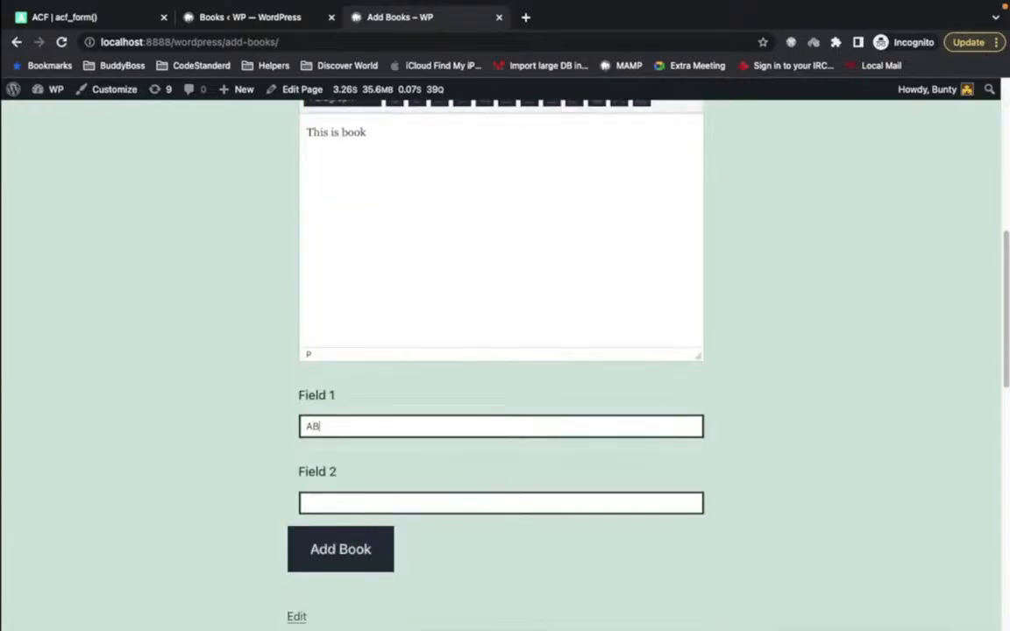
pyautogui.click(342, 501)
pyautogui.click(356, 550)
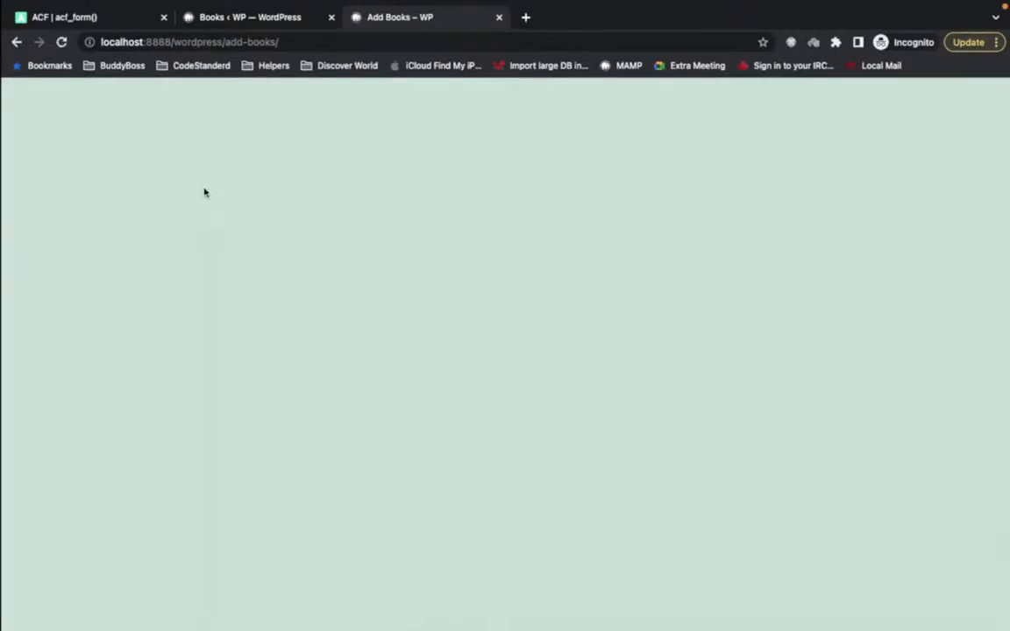
# - Refresh the Books list in the WordPress admin, open the MRF book for editing, and check its title, content and custom fields
pyautogui.click(240, 19)
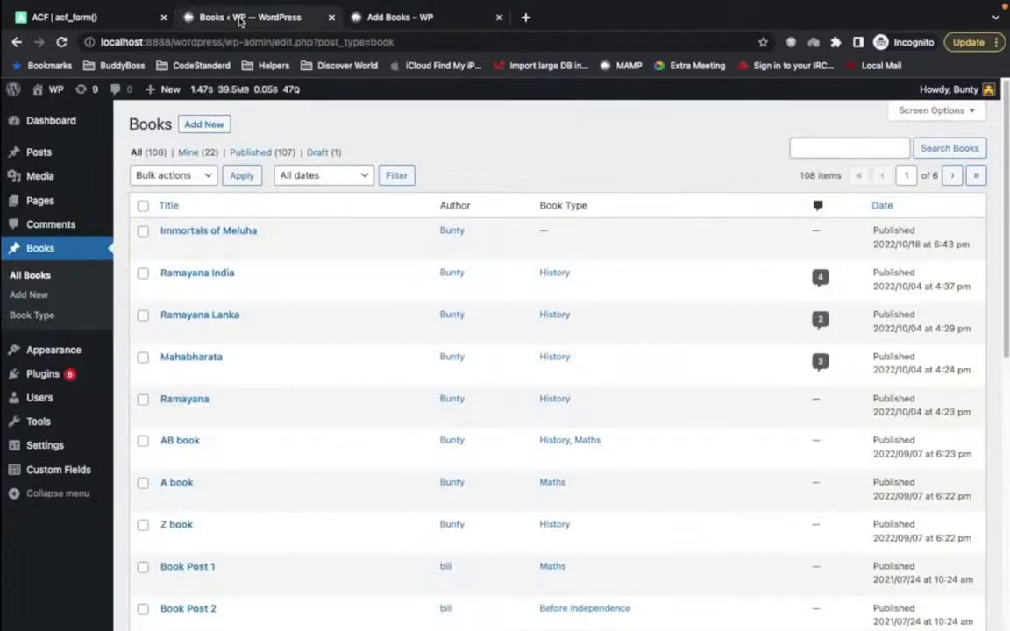
pyautogui.click(44, 250)
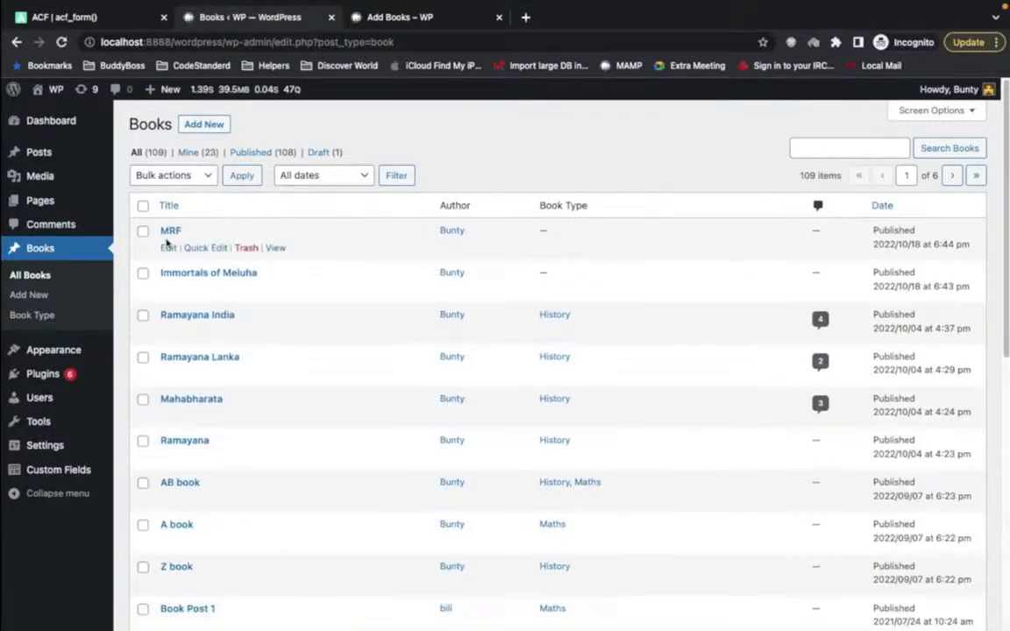
pyautogui.click(167, 248)
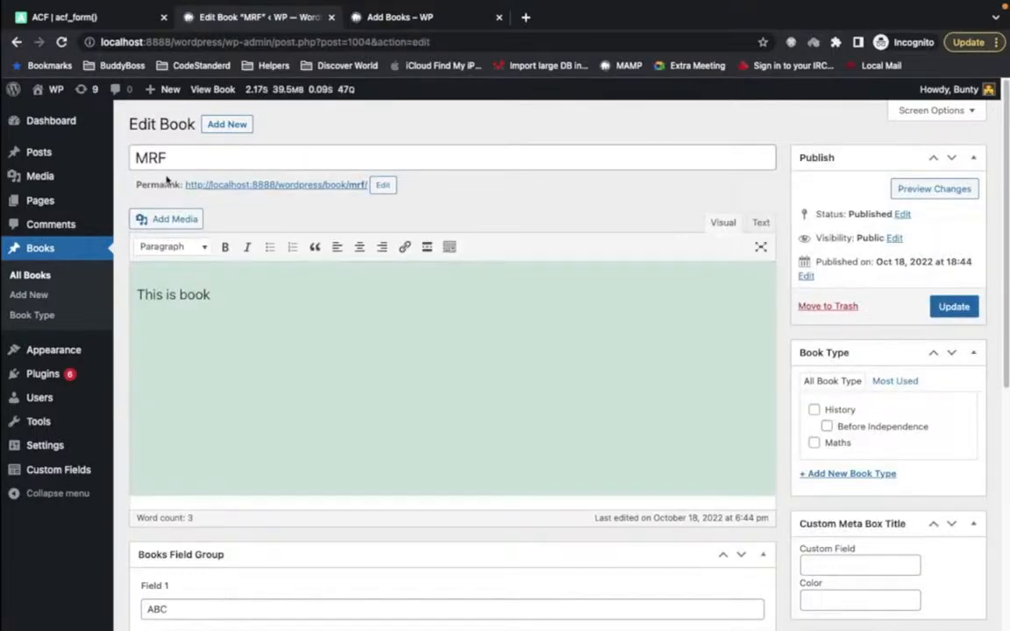
pyautogui.moveTo(180, 158); pyautogui.dragTo(130, 158)
pyautogui.tripleClick(292, 322)
pyautogui.scroll(-4, 319, 300)
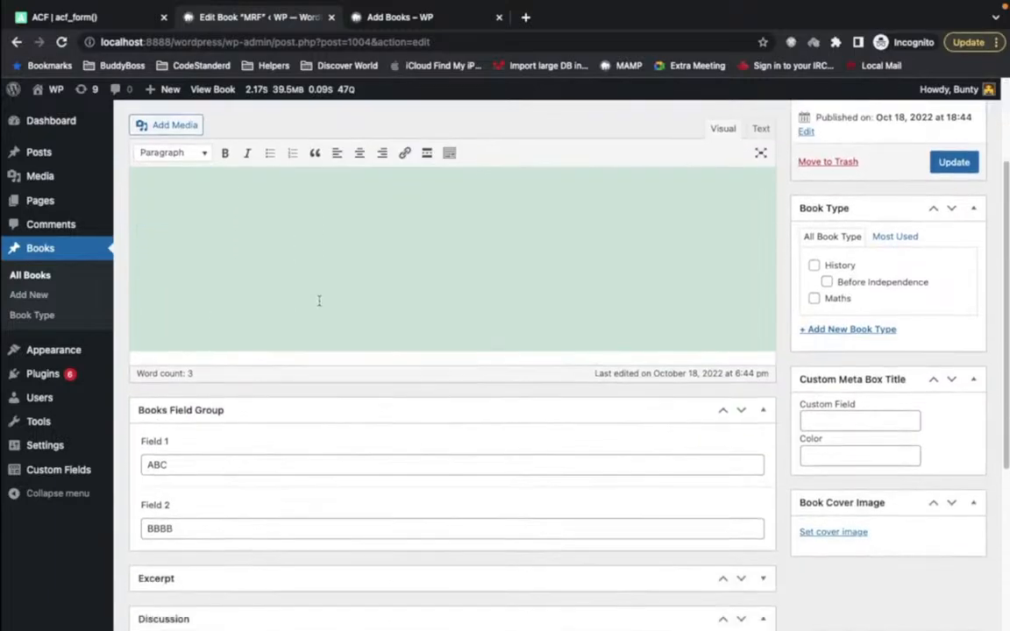
pyautogui.click(174, 355)
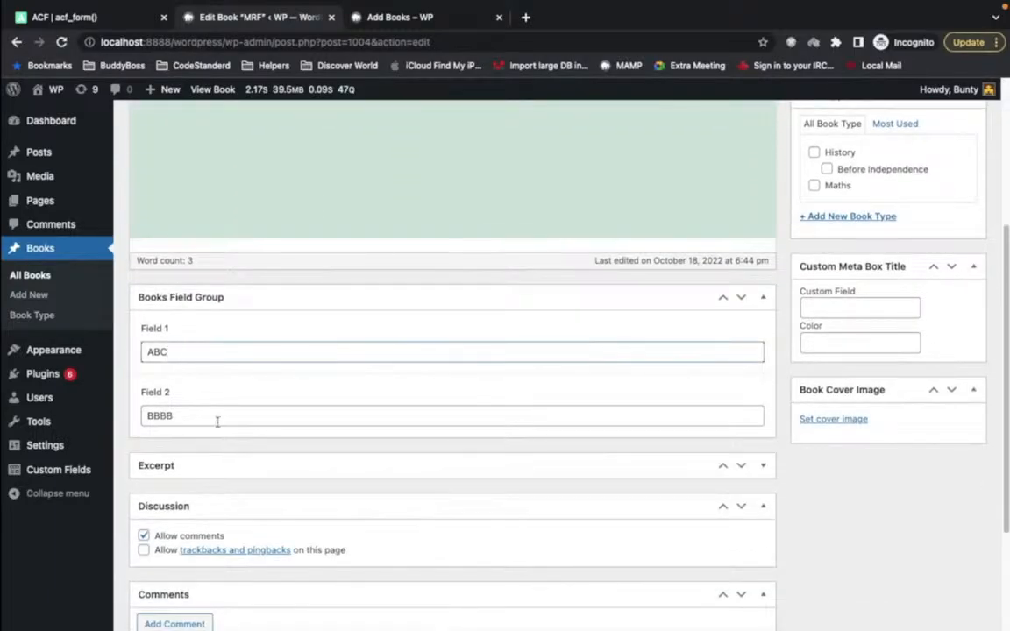
# - Copy the updated_message argument line from the ACF acf_form() documentation
pyautogui.click(67, 18)
pyautogui.scroll(-3, 90, 381)
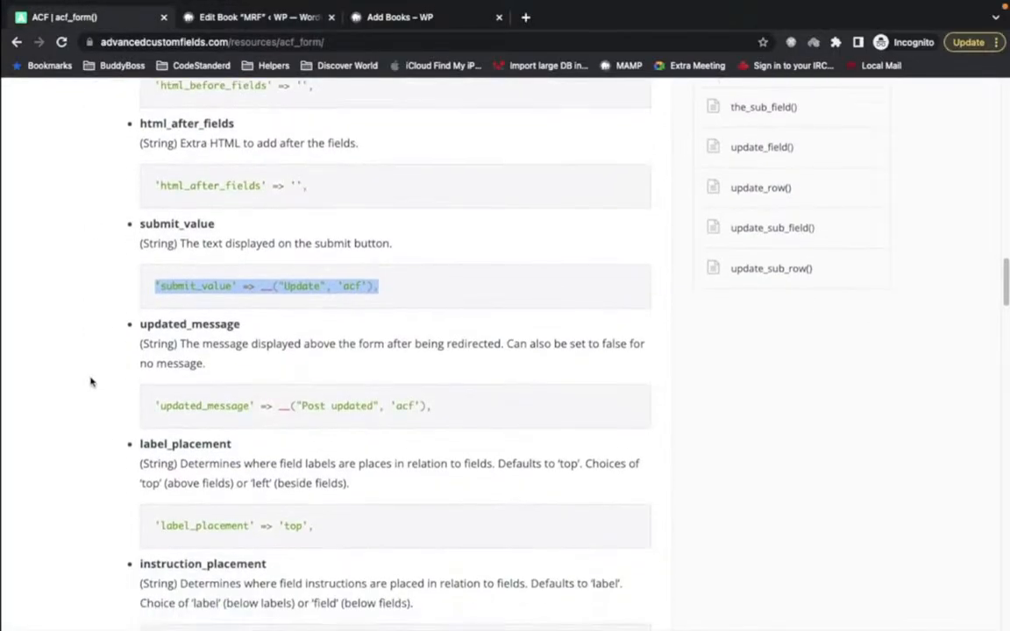
pyautogui.moveTo(157, 386); pyautogui.dragTo(665, 389)
pyautogui.press('super+c')
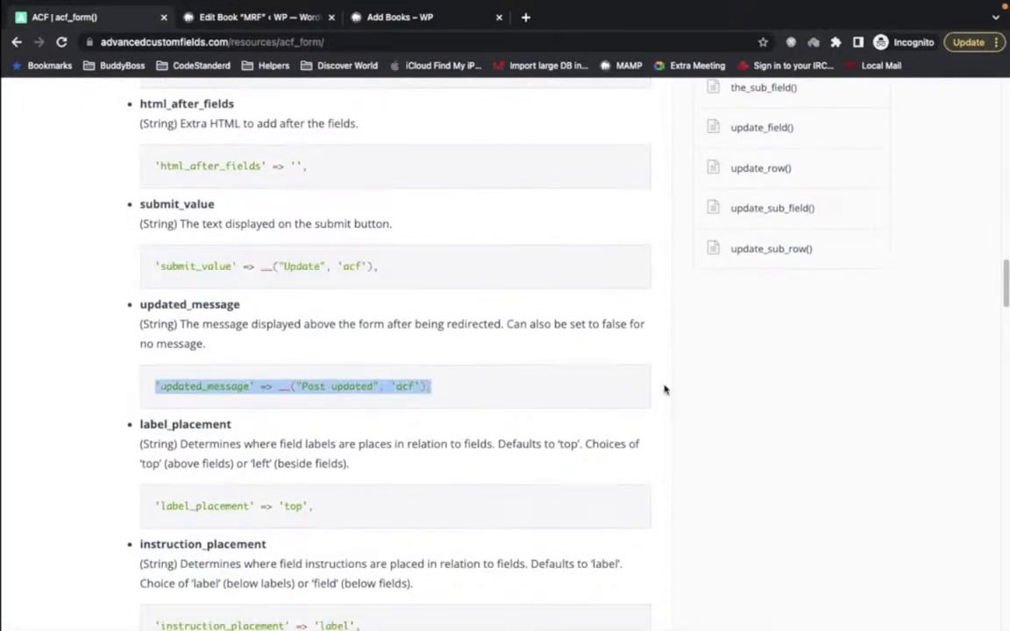
# - Switch to Visual Studio Code, add the updated_message argument below submit_value in acf-form.php with the text "Book updated", and save the file
pyautogui.press('super+Tab')
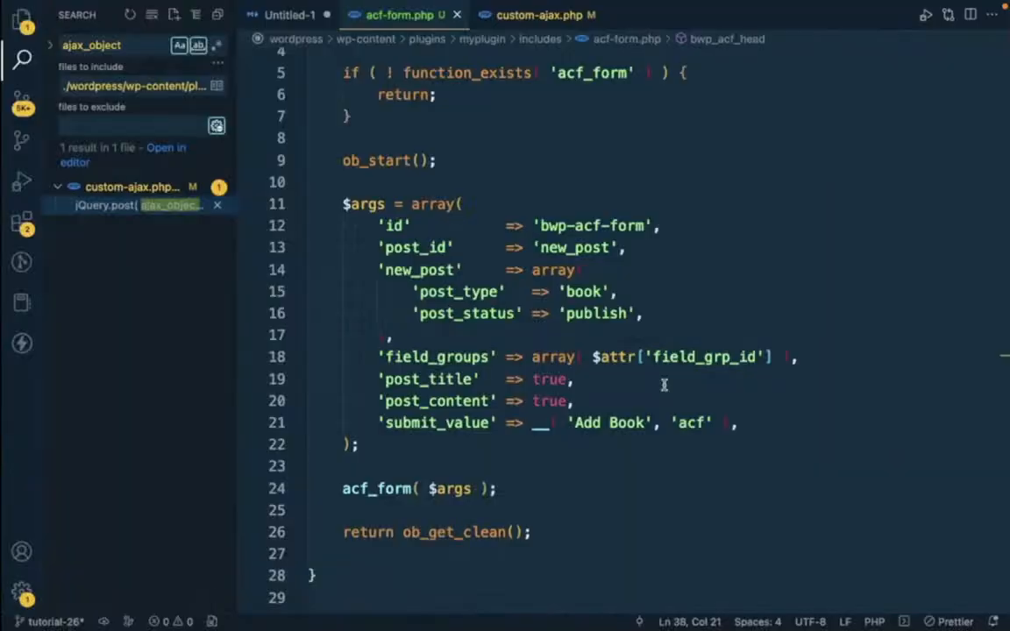
pyautogui.click(730, 424)
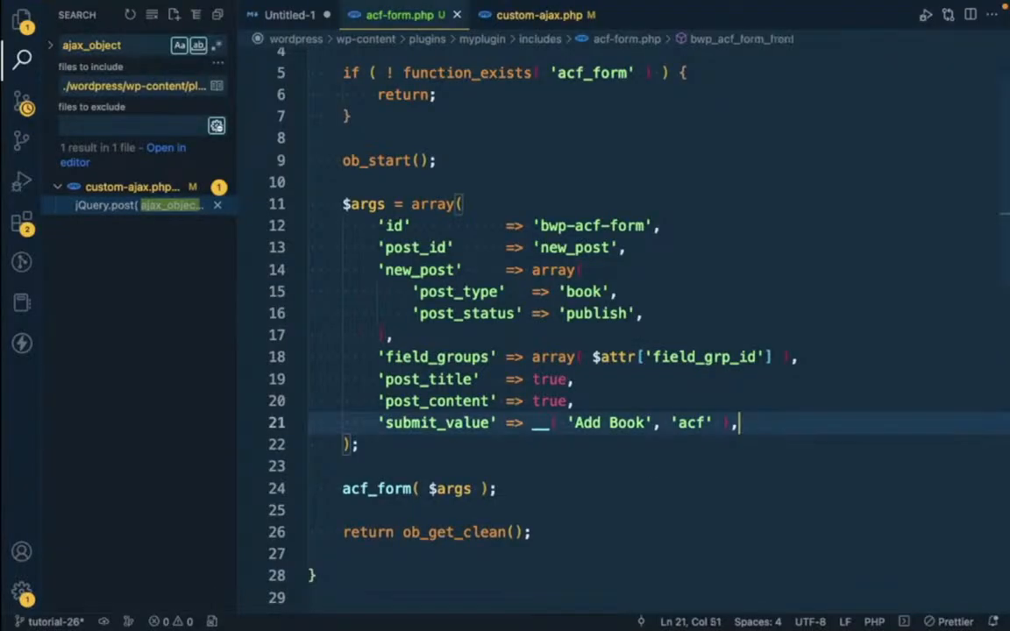
pyautogui.press('Return')
pyautogui.press('super+v')
pyautogui.click(583, 444)
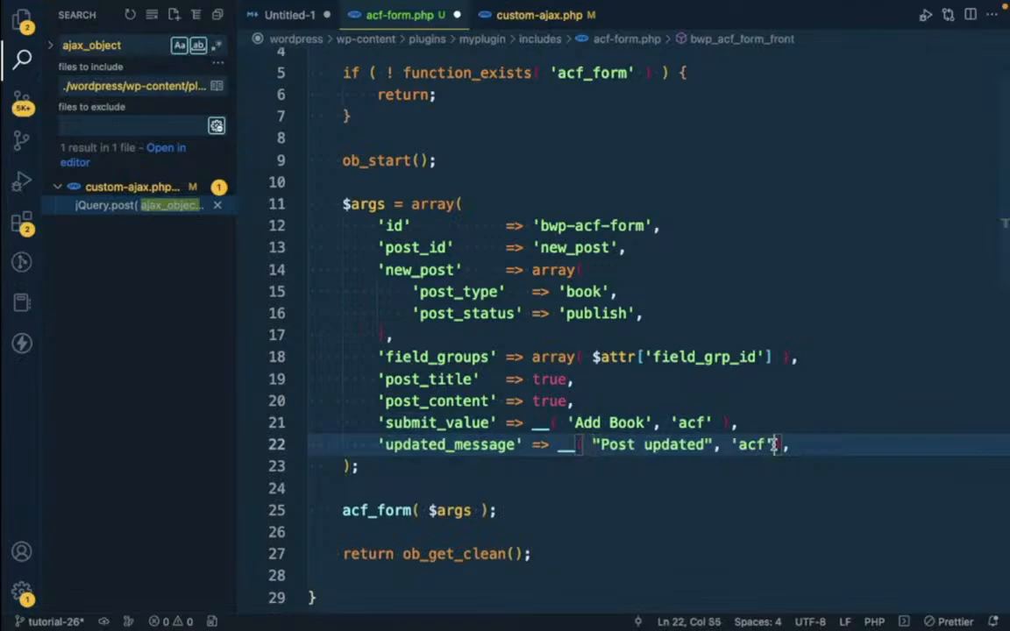
pyautogui.doubleClick(615, 445)
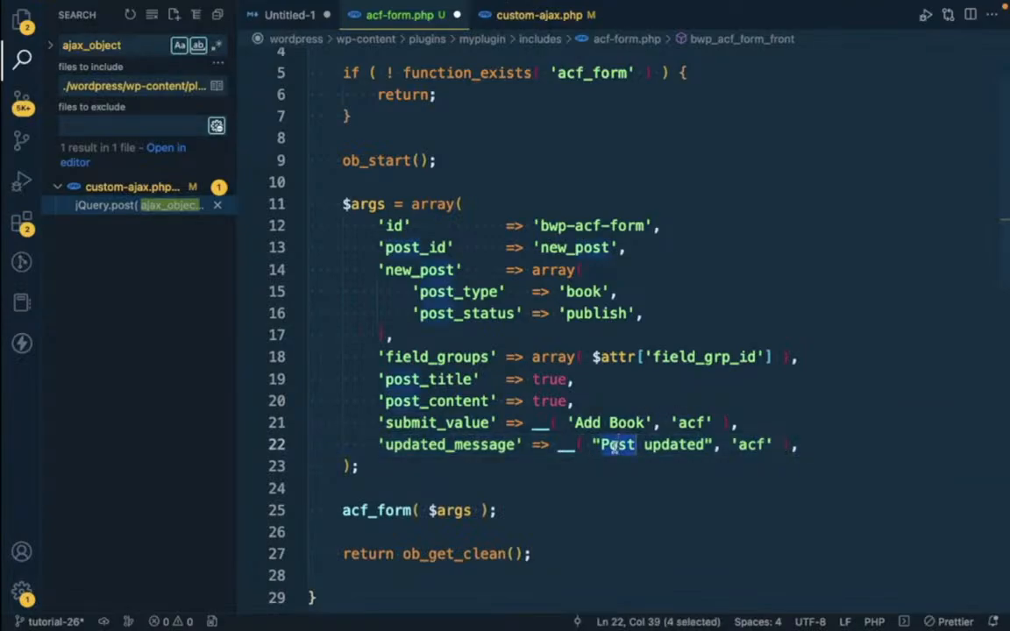
pyautogui.write('Book')
# - Switch to Google Chrome and reload the Add Books page, resubmitting the form data
pyautogui.press('super+Tab')
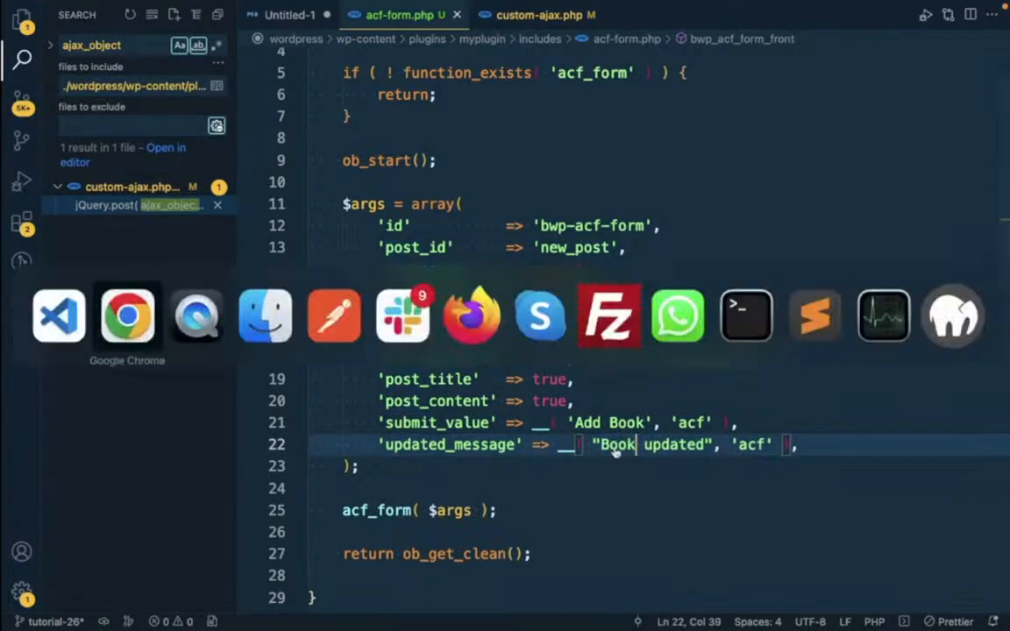
pyautogui.click(404, 19)
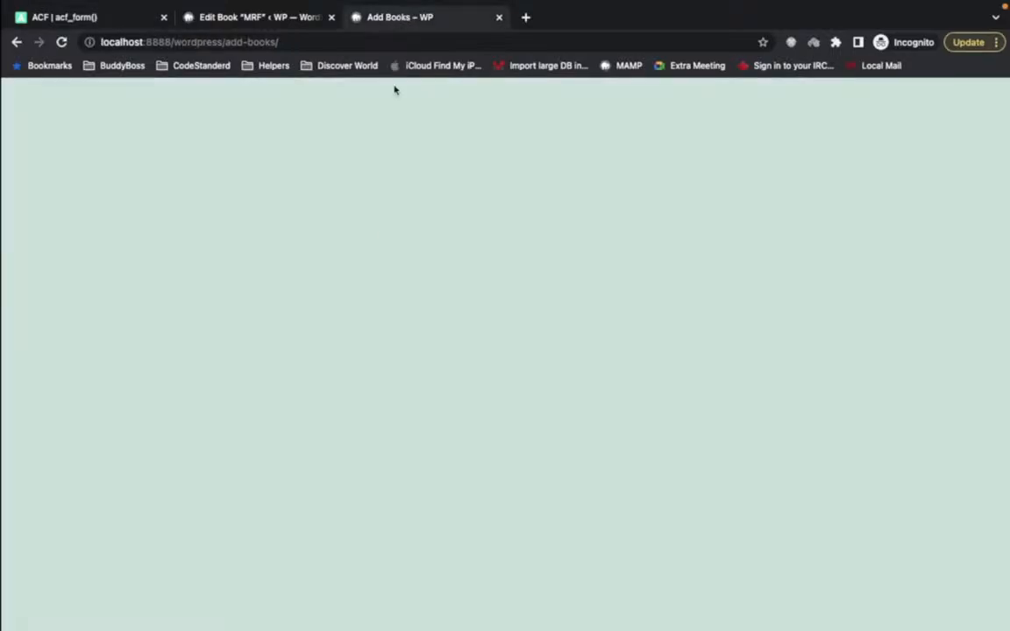
pyautogui.press('super+r')
pyautogui.press('Return')
# - Return to the ACF acf_form() documentation and review the remaining arguments from updated_message through kses
pyautogui.press('super+Tab')
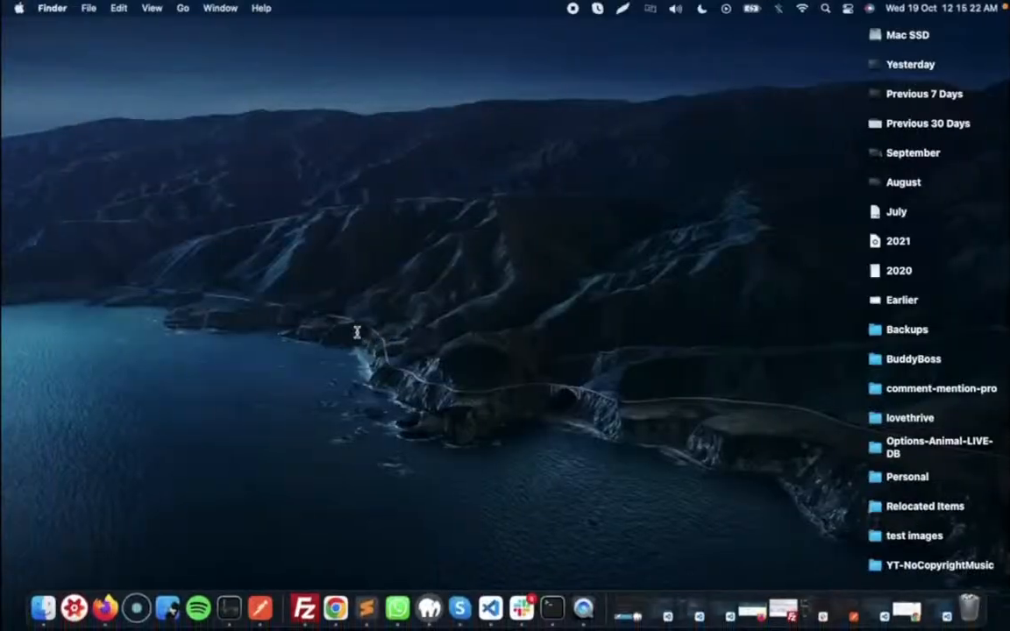
pyautogui.hotkey('ctrl', 'Right')
pyautogui.press('super+Tab')
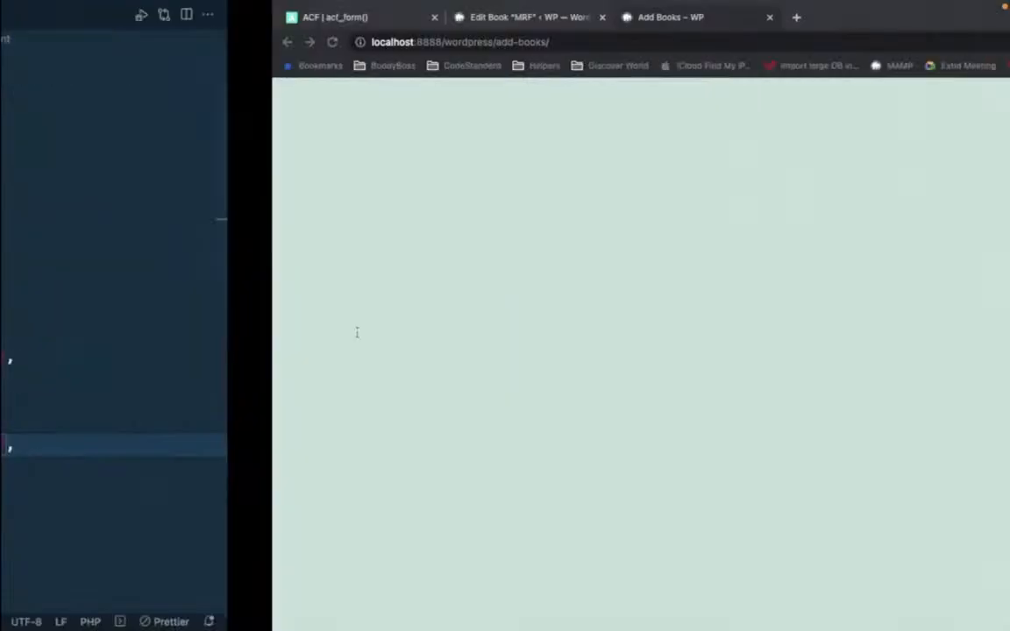
pyautogui.click(118, 15)
pyautogui.scroll(-5, 101, 390)
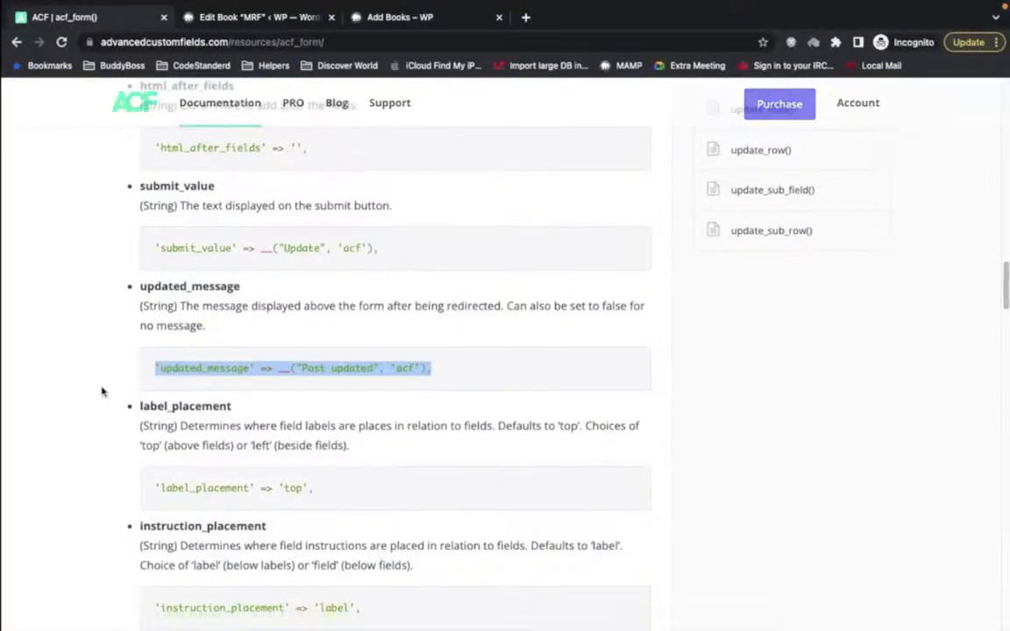
pyautogui.scroll(-4, 101, 392)
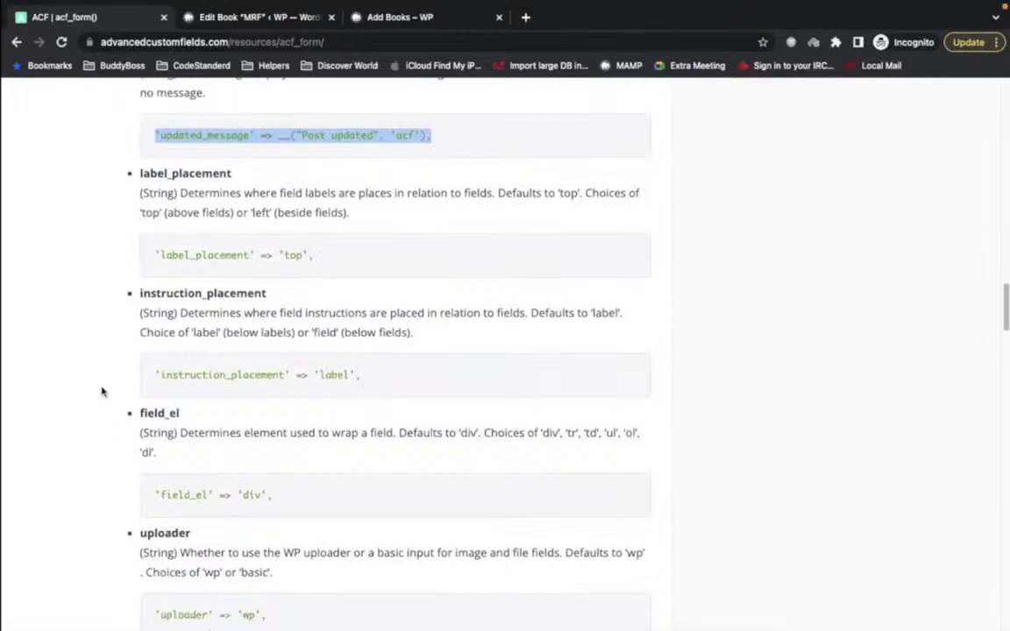
pyautogui.scroll(-4, 101, 392)
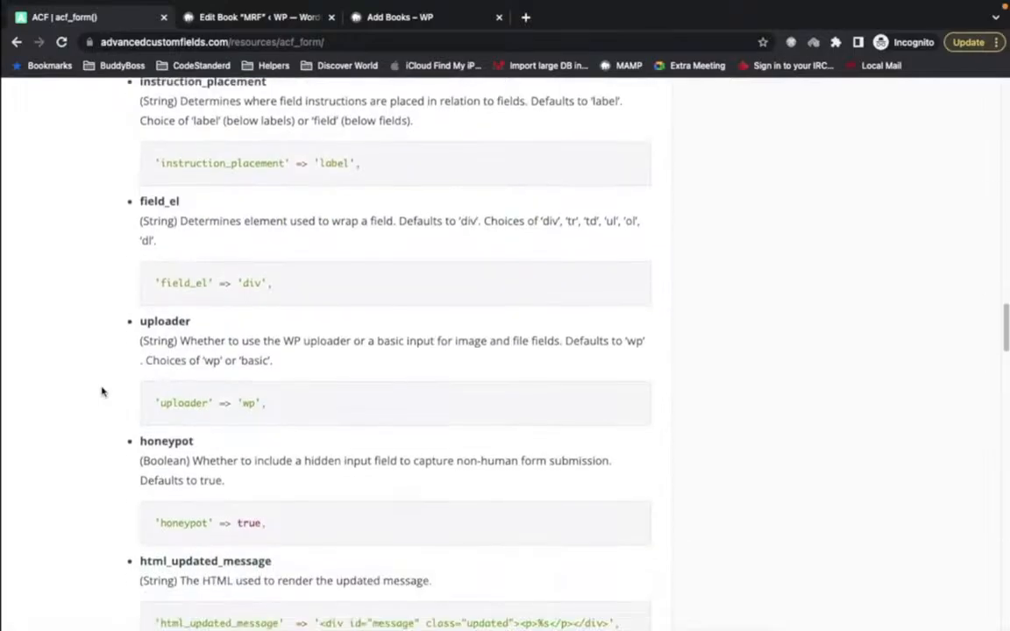
pyautogui.scroll(-4, 101, 392)
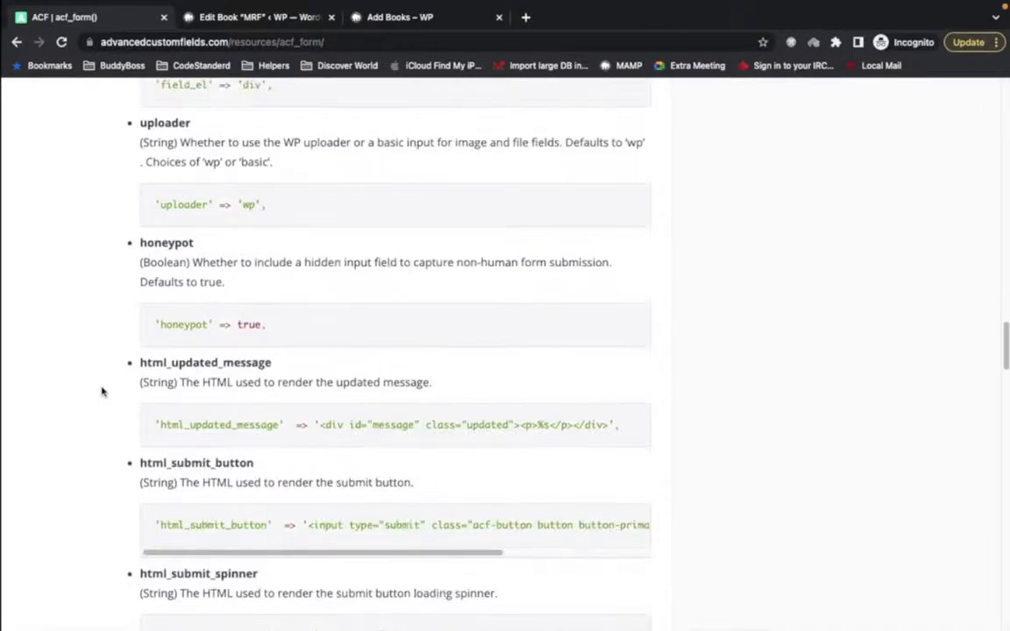
pyautogui.scroll(-3, 101, 392)
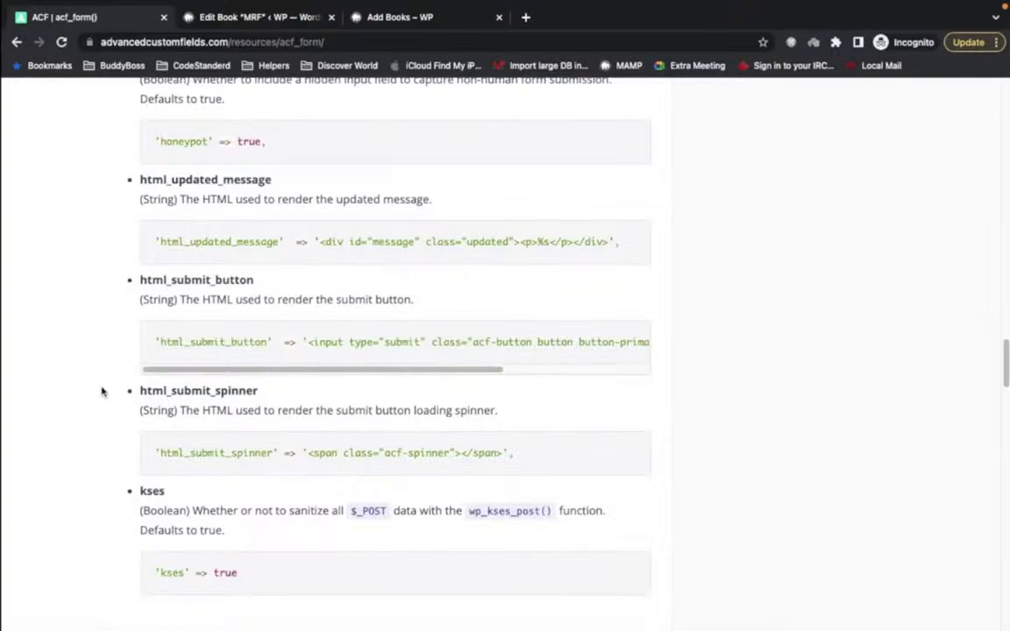
pyautogui.scroll(-3, 101, 392)
pyautogui.scroll(1, 101, 392)
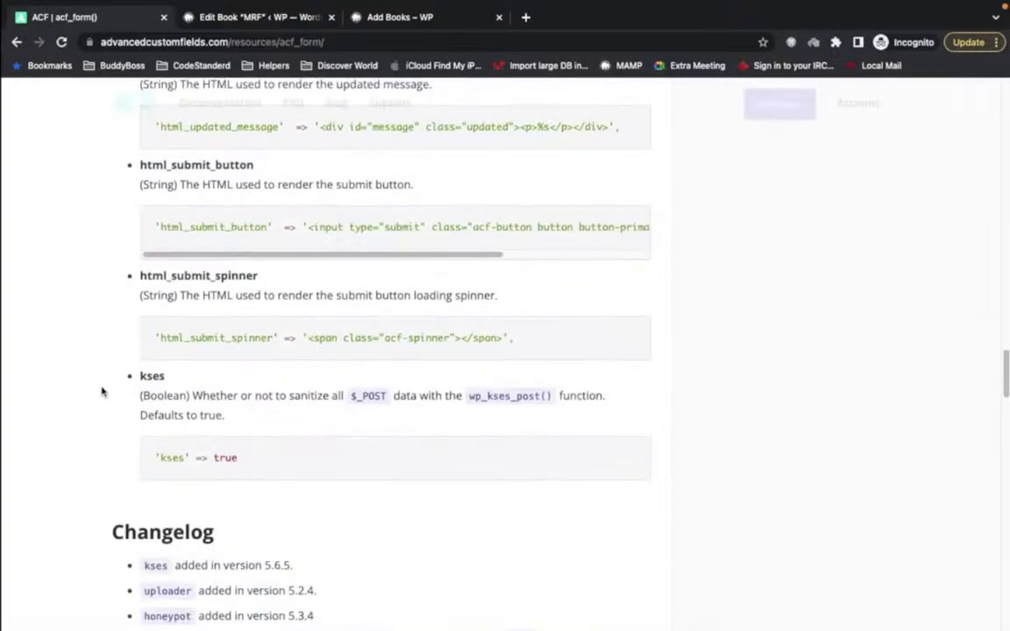
pyautogui.scroll(-1, 101, 392)
# - Switch to Visual Studio Code, open debug.log in the wp-content folder, delete all its contents and save the file
pyautogui.press('super+Tab')
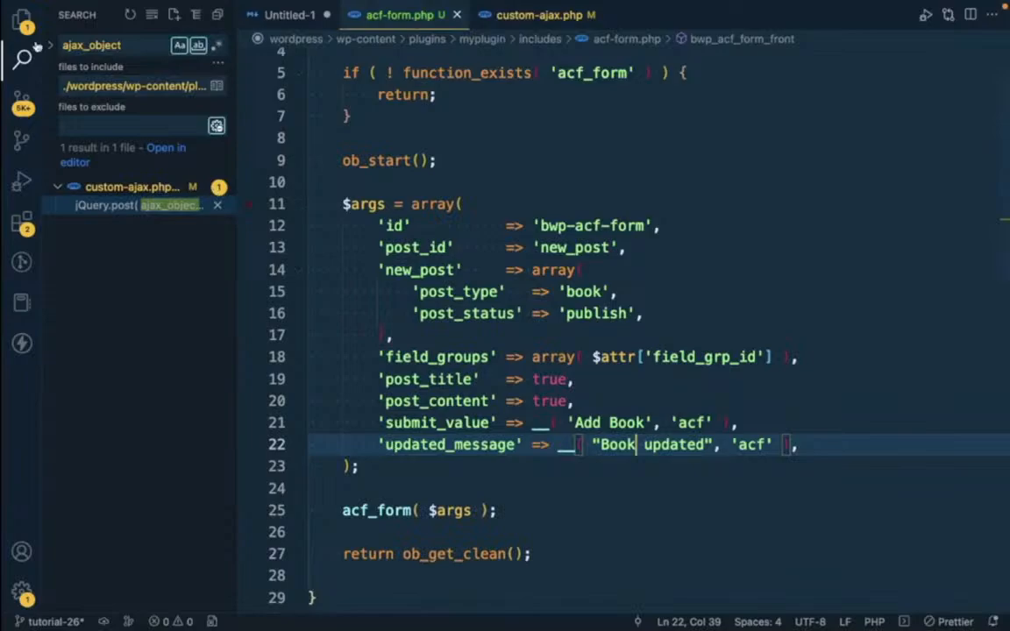
pyautogui.click(23, 24)
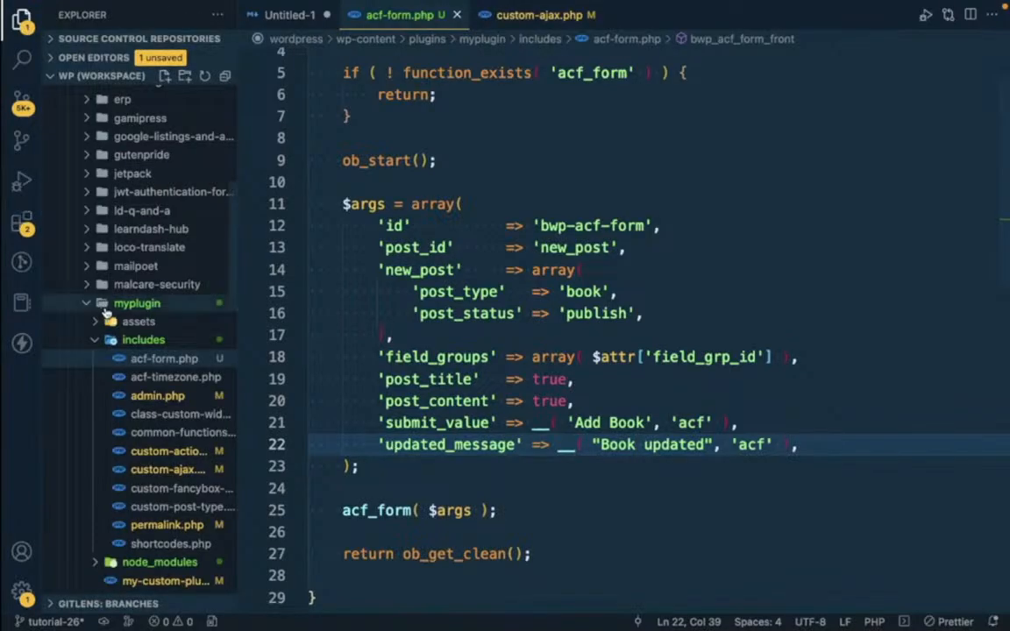
pyautogui.click(104, 307)
pyautogui.scroll(10, 105, 312)
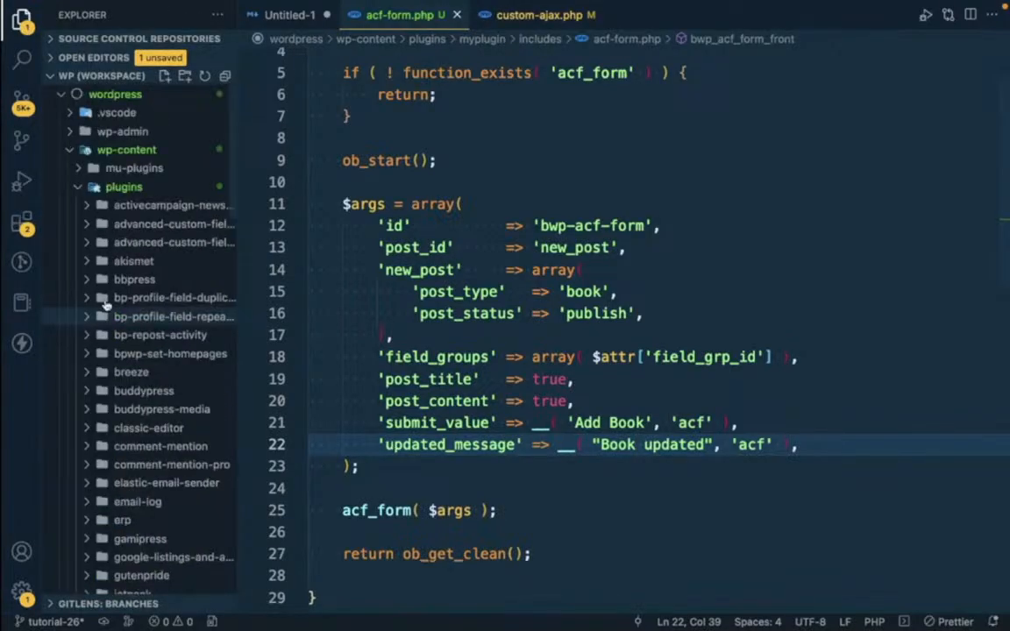
pyautogui.click(128, 187)
pyautogui.click(131, 317)
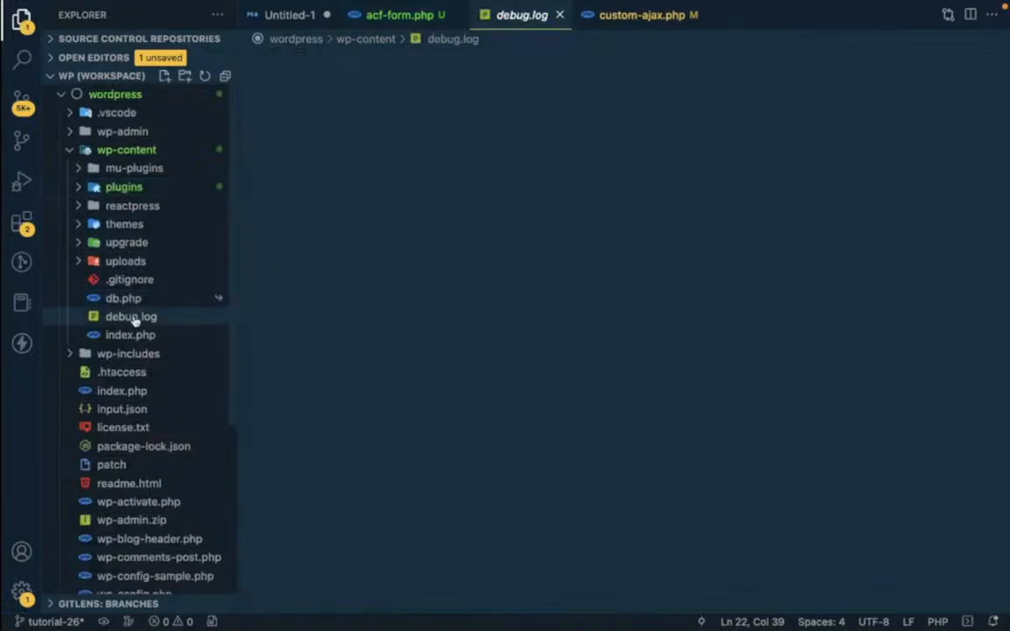
pyautogui.click(577, 241)
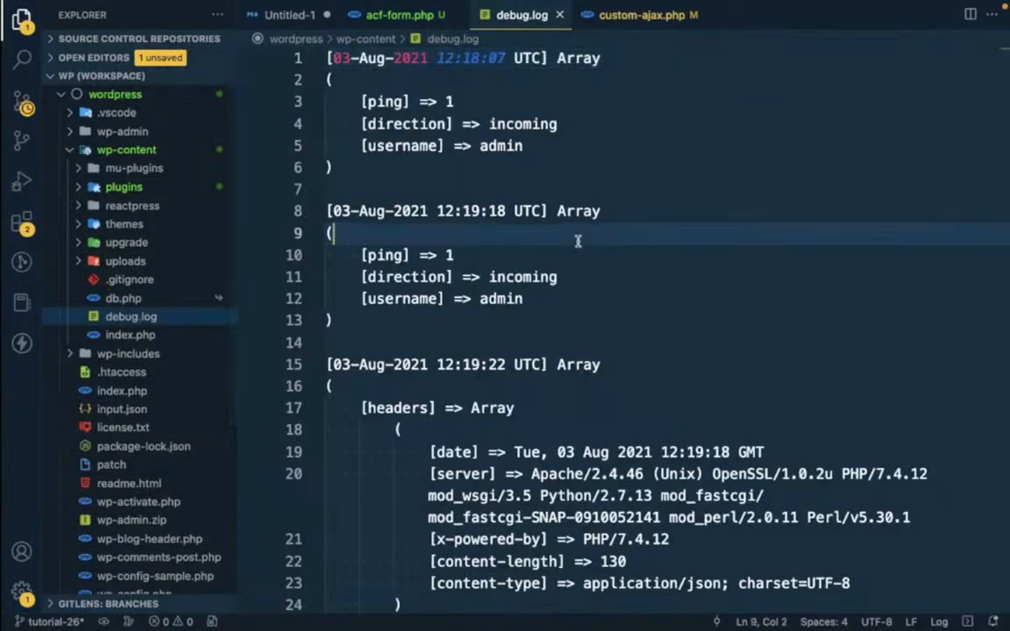
pyautogui.press('super+a')
pyautogui.press('BackSpace')
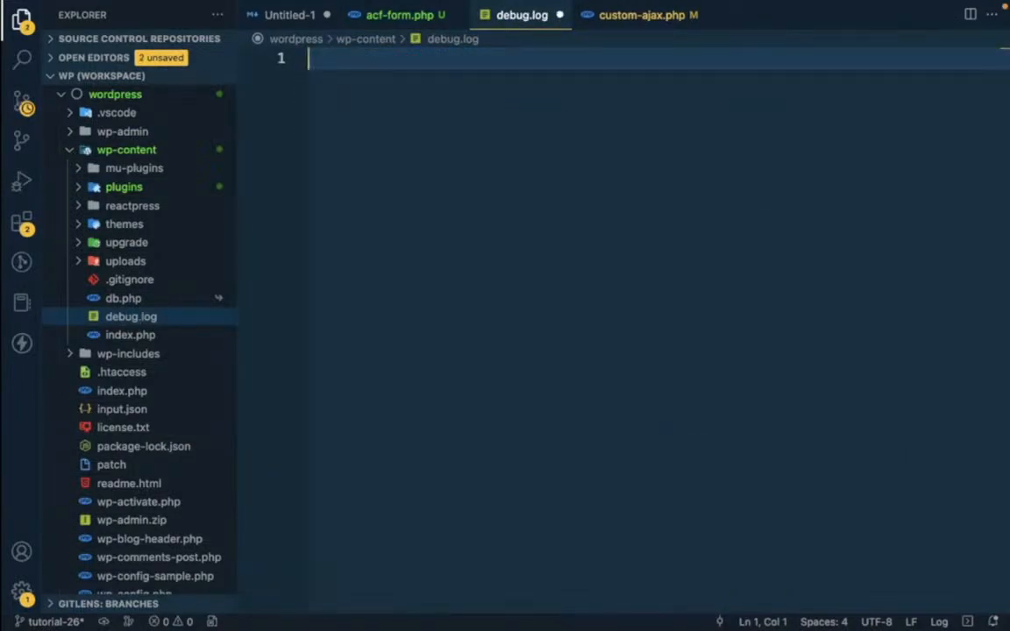
pyautogui.press('super+s')
# - Switch to Google Chrome, resubmit the Add Books form by reloading its blank page to generate fresh log entries
pyautogui.press('super+Tab')
pyautogui.click(422, 22)
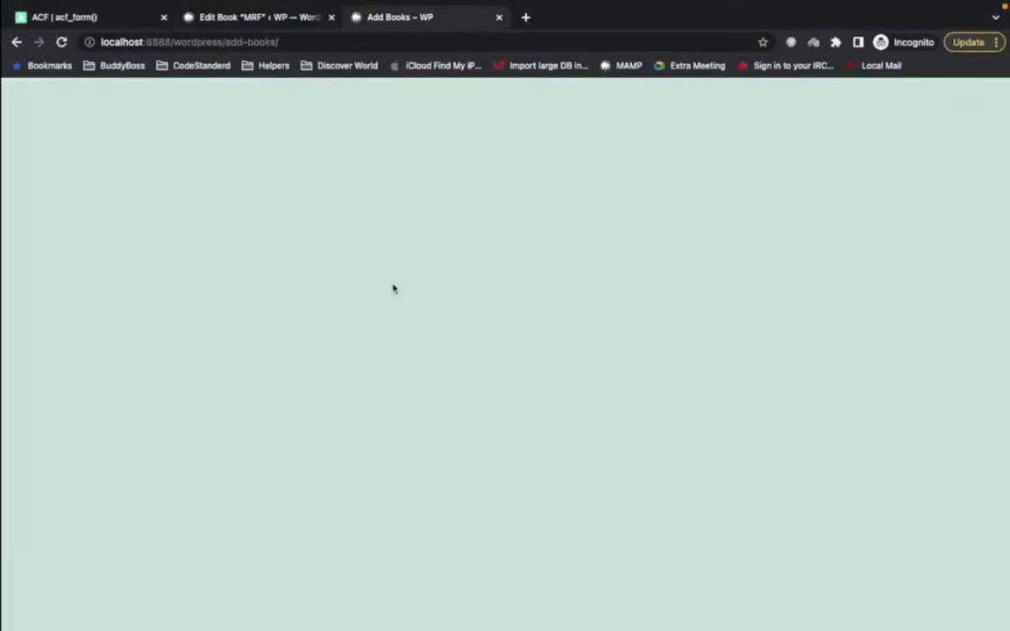
pyautogui.press('super+r')
pyautogui.press('Return')
# - Switch to Visual Studio Code and examine the new PHP warnings in debug.log
pyautogui.press('super+Tab')
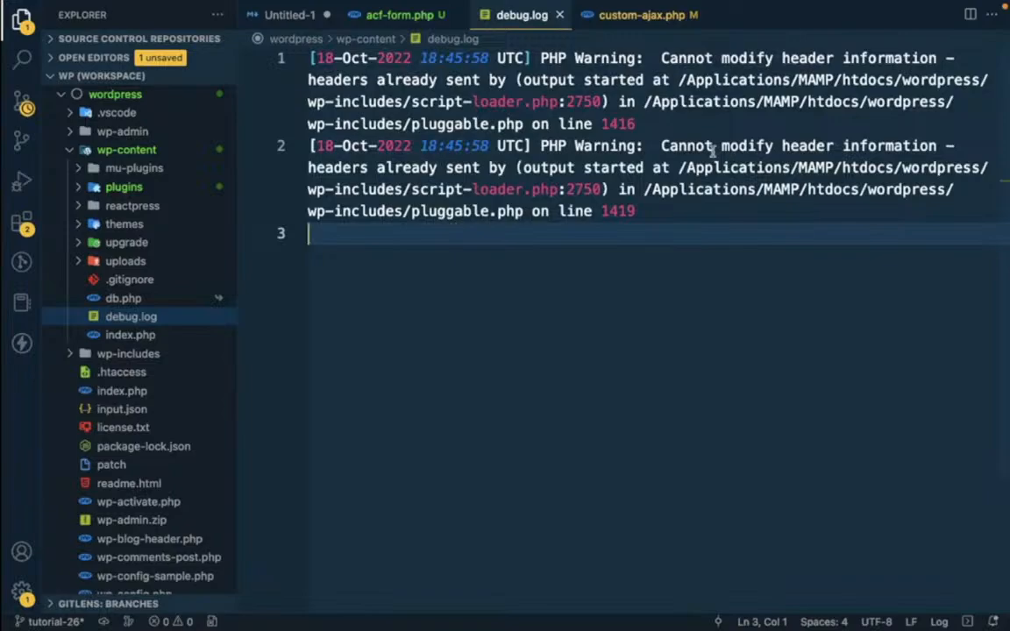
pyautogui.moveTo(532, 146); pyautogui.dragTo(768, 150)
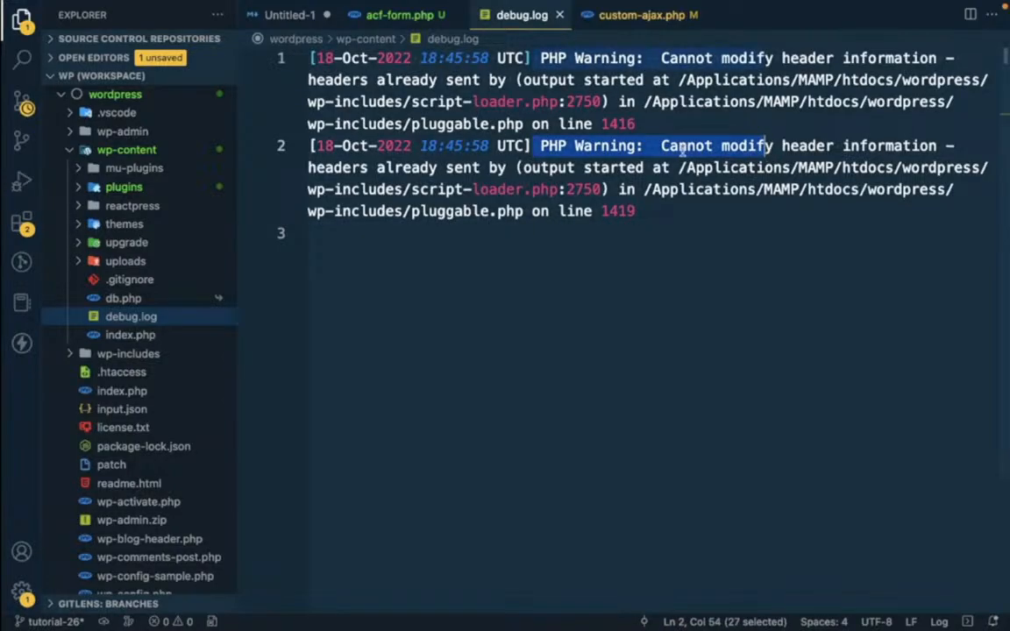
pyautogui.tripleClick(846, 142)
pyautogui.doubleClick(849, 143)
pyautogui.press('super+Tab')
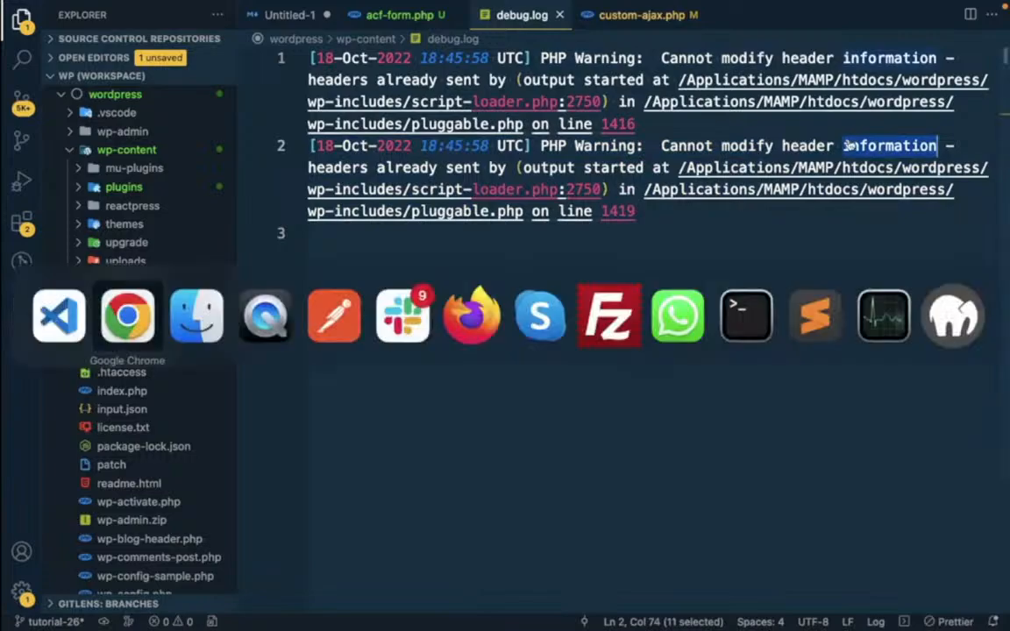
pyautogui.press('super+Tab')
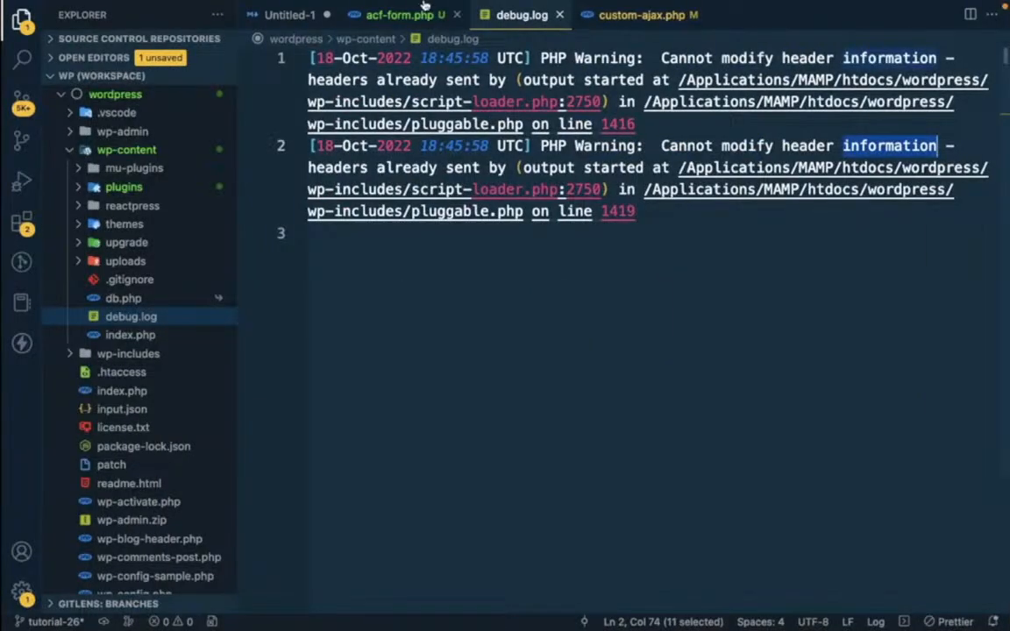
# - Open acf-form.php and comment out the ob_start() and return ob_get_clean() lines in bwp_acf_form_front
pyautogui.click(402, 15)
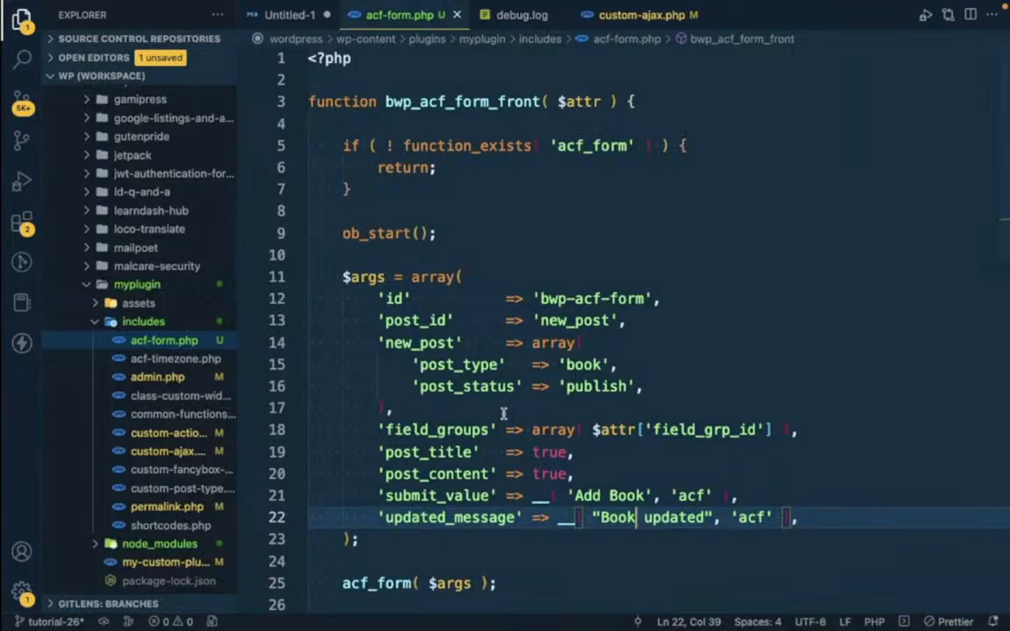
pyautogui.click(335, 235)
pyautogui.write('//')
pyautogui.scroll(-5, 335, 235)
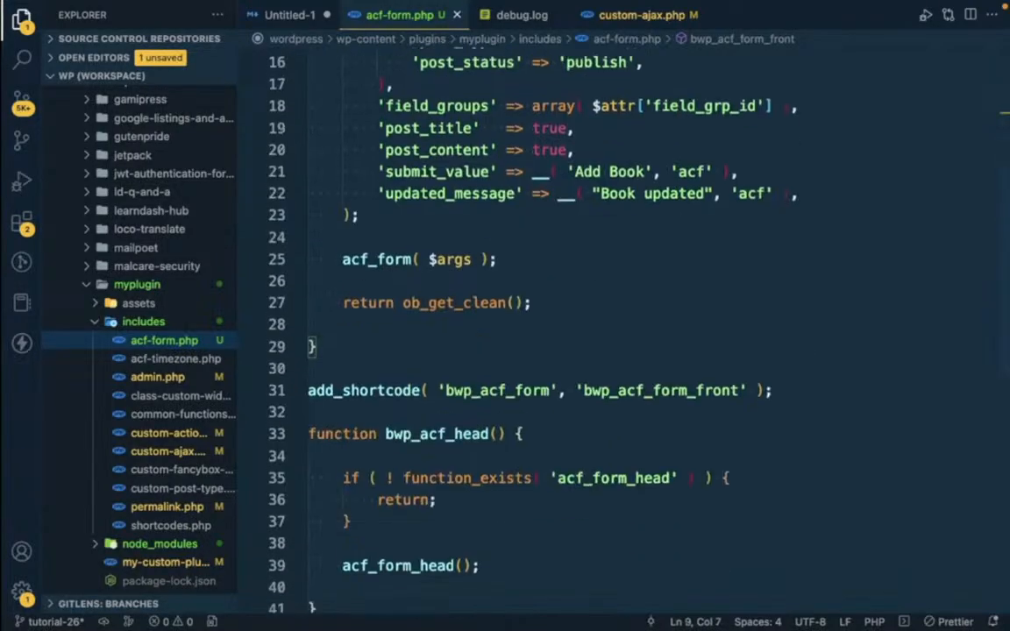
pyautogui.click(339, 299)
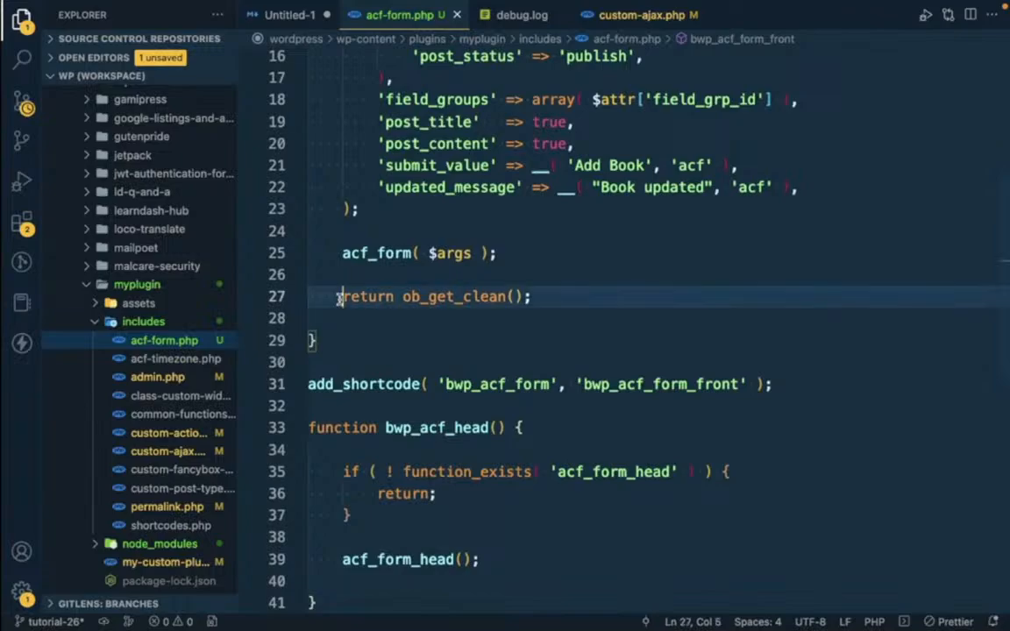
pyautogui.write('//')
# - Switch to Google Chrome and load the Add Books page afresh from its address to get an empty form
pyautogui.press('super+Tab')
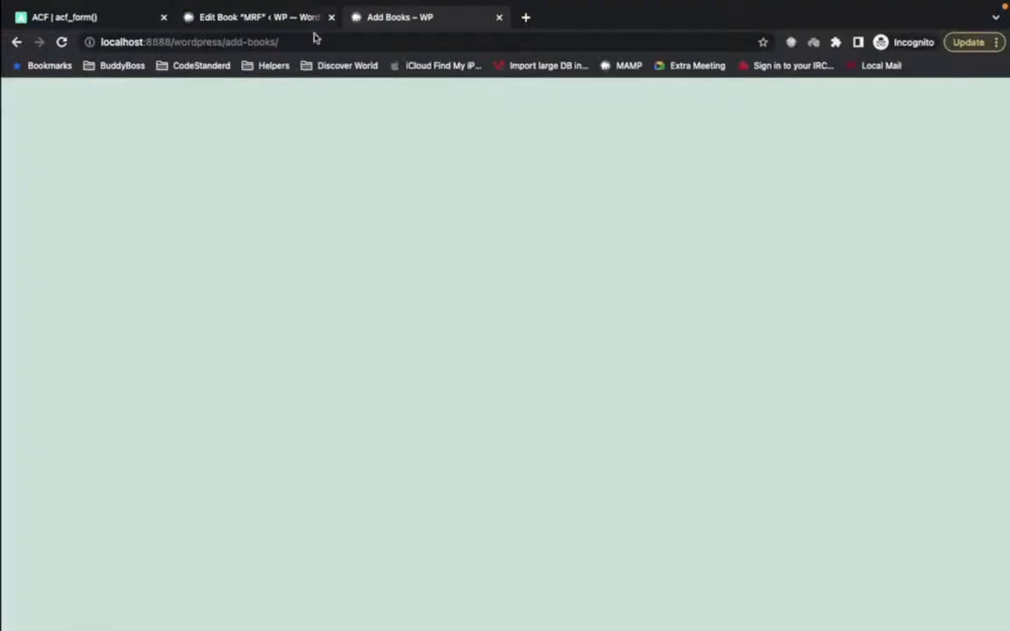
pyautogui.click(309, 41)
pyautogui.press('Return')
pyautogui.scroll(-8, 493, 265)
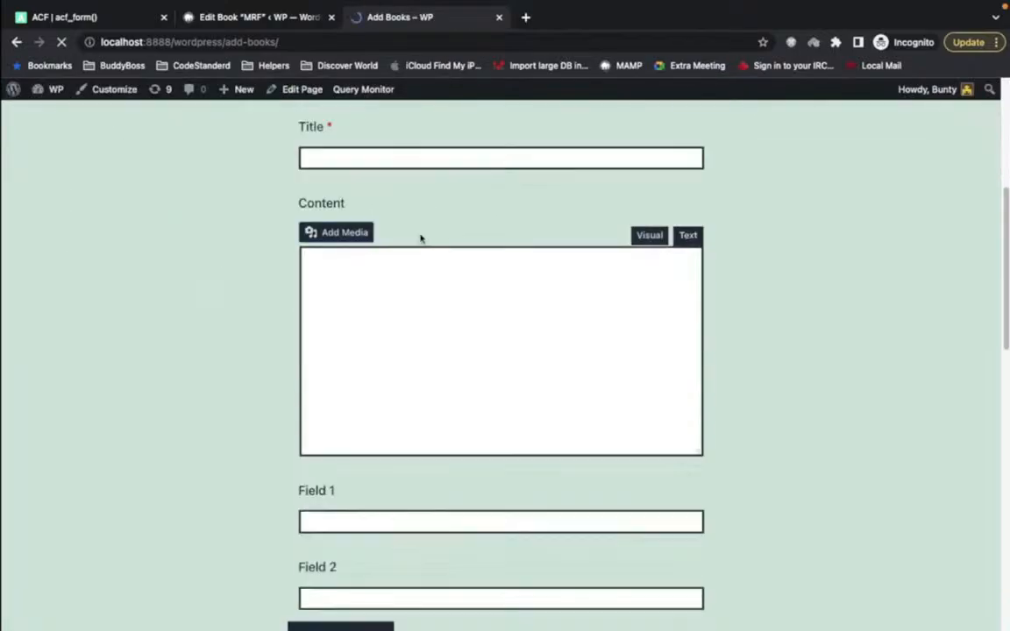
pyautogui.scroll(5, 420, 237)
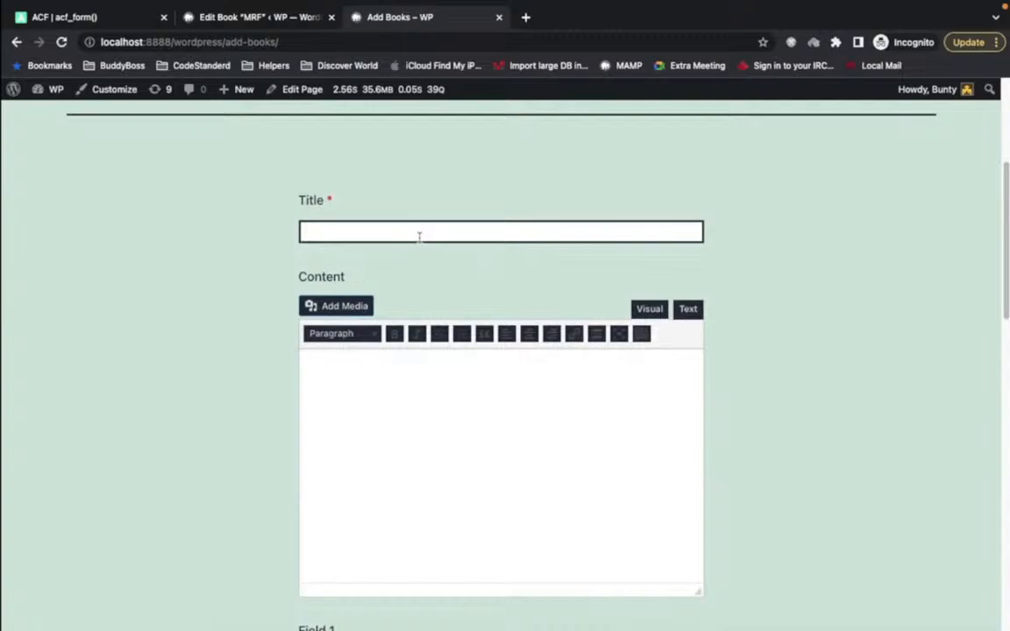
# - Submit the Add Books form with title "Brit", content "This is that", Field 1 "Bat" and Field 2 "Ball"
pyautogui.write('Brit')
pyautogui.click(512, 469)
pyautogui.write('This is that')
pyautogui.scroll(-5, 489, 489)
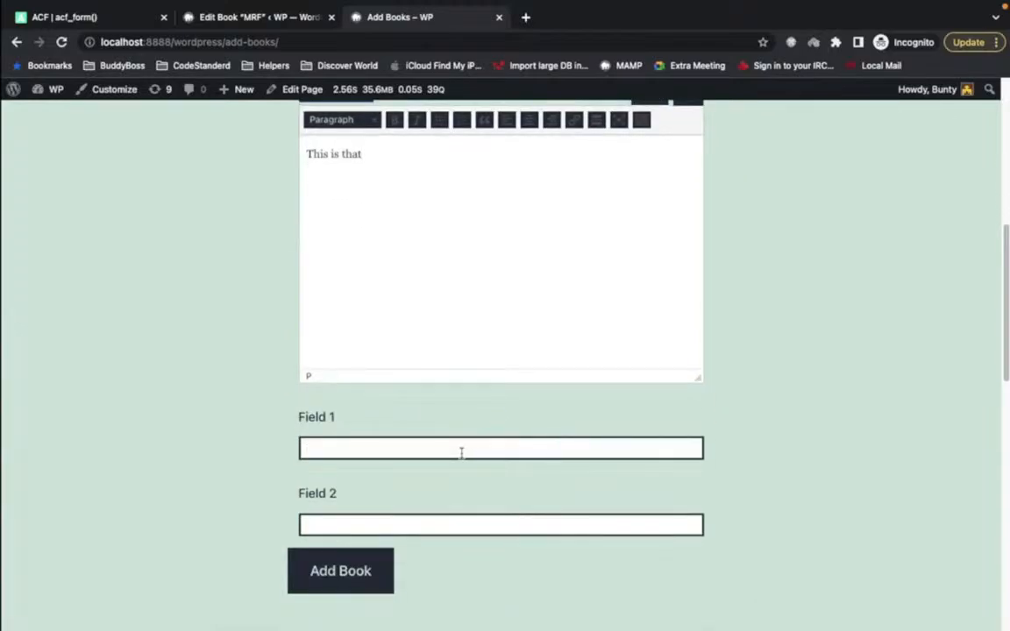
pyautogui.click(461, 453)
pyautogui.write('Bat')
pyautogui.write('Bal')
pyautogui.write('l')
pyautogui.click(352, 571)
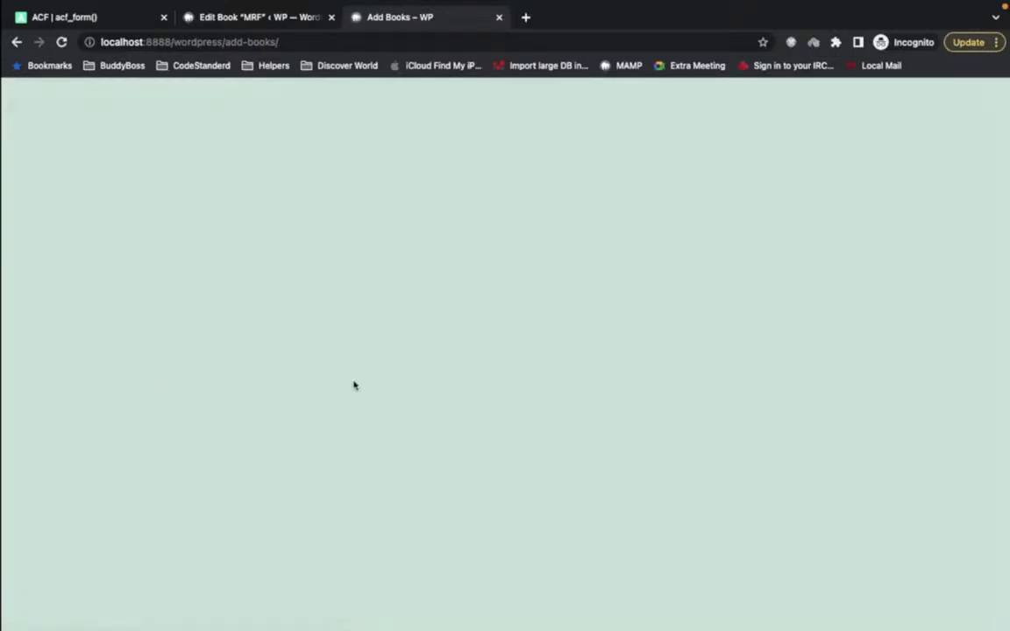
# - Switch to Visual Studio Code, add priority 10 and 1 accepted argument to the wp_head add_action call, and save acf-form.php
pyautogui.press('super+Tab')
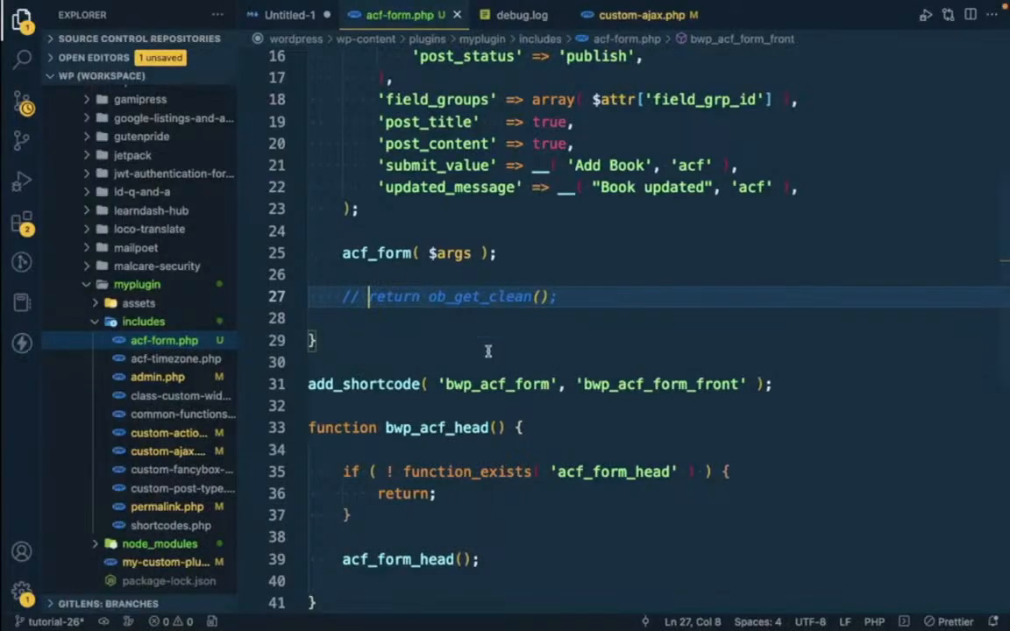
pyautogui.scroll(-4, 487, 353)
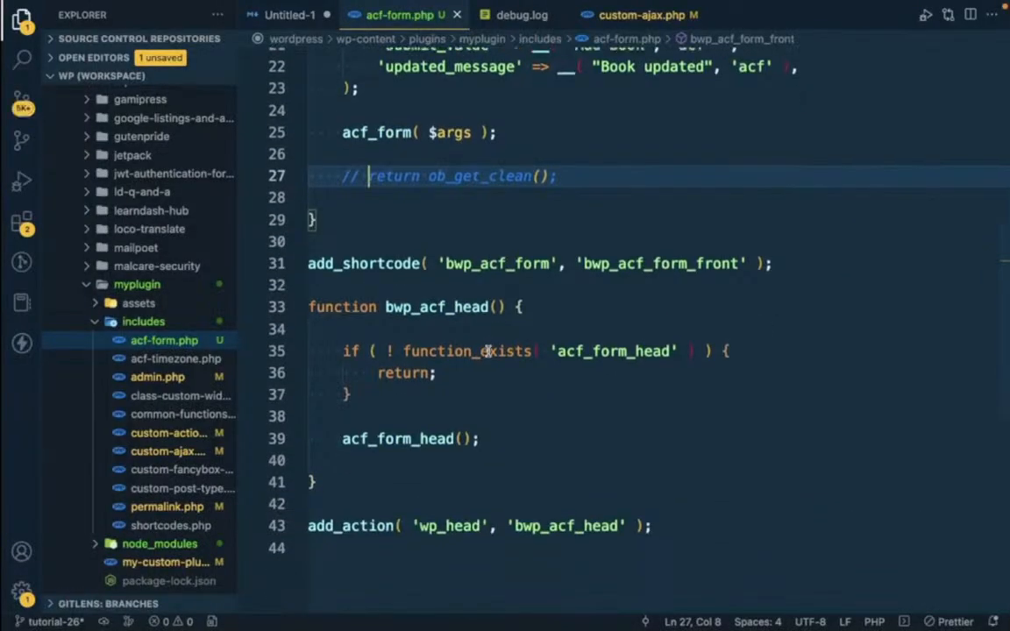
pyautogui.scroll(-1, 487, 353)
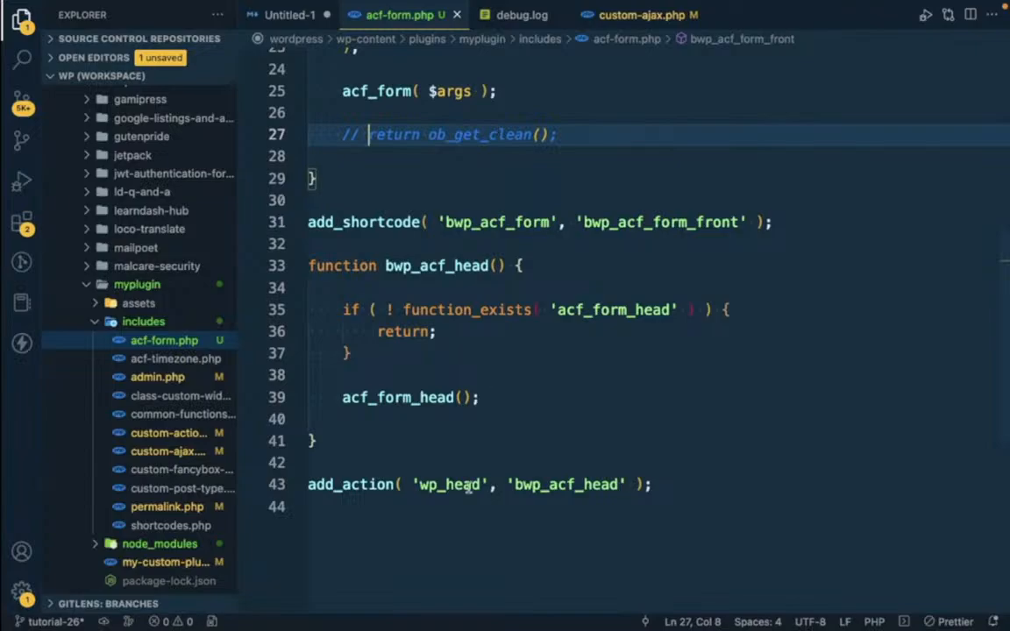
pyautogui.click(624, 484)
pyautogui.write(', ')
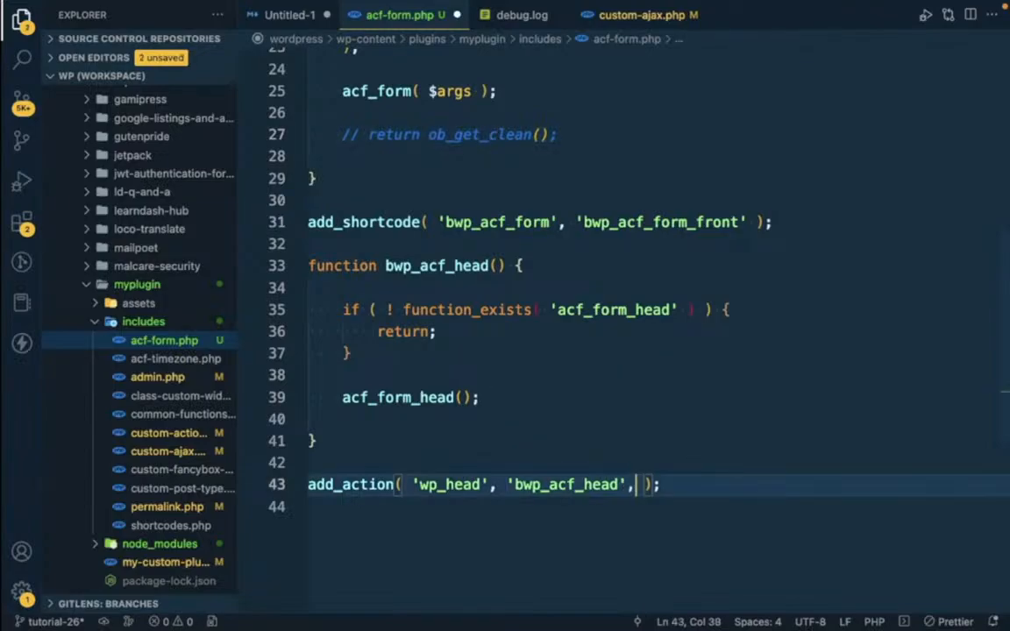
pyautogui.write('10, 1')
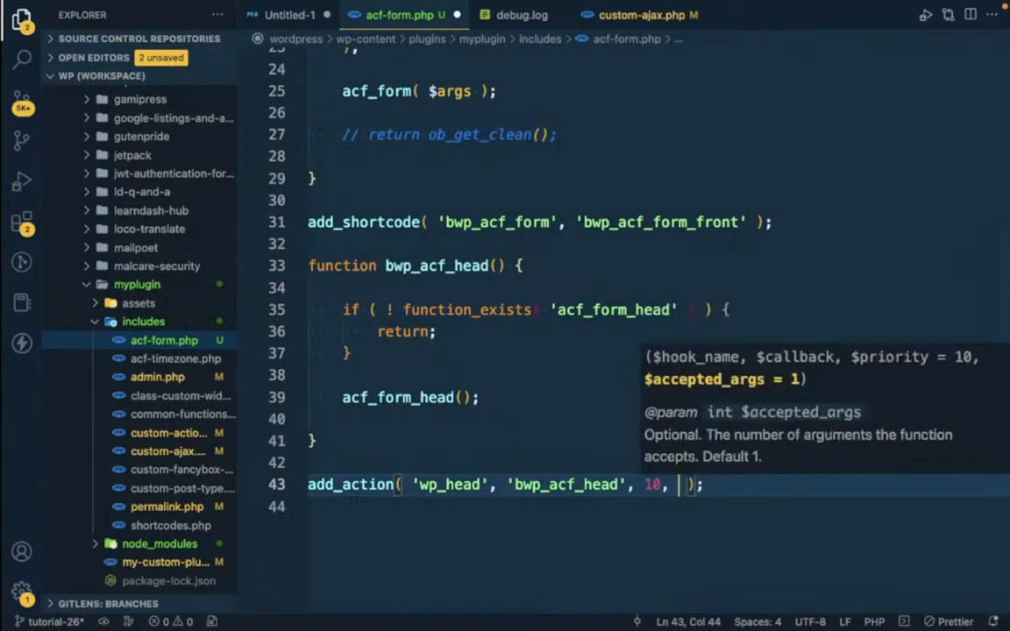
pyautogui.hotkey('ctrl', 's')
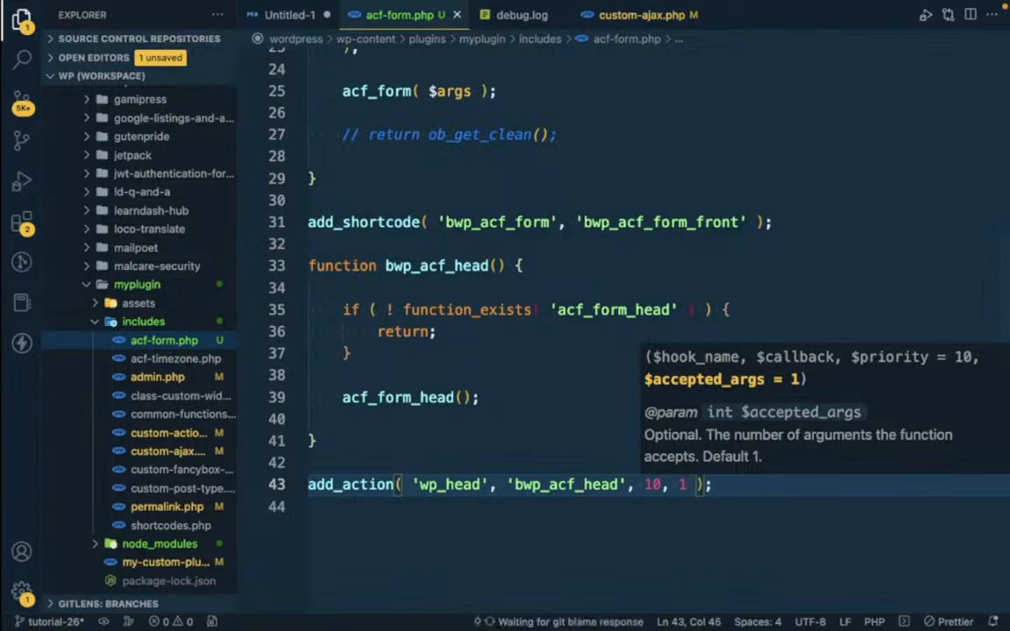
# - Switch to Google Chrome and resubmit the Add Books form by reloading its blank page
pyautogui.press('super+Tab')
pyautogui.press('super+r')
pyautogui.press('Return')
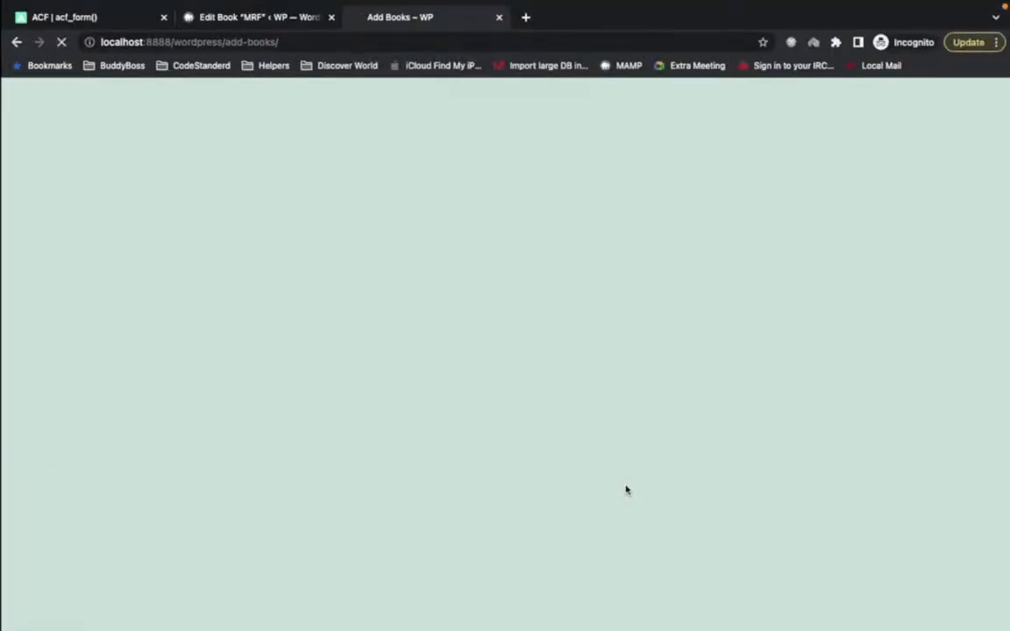
pyautogui.press('super+Tab')
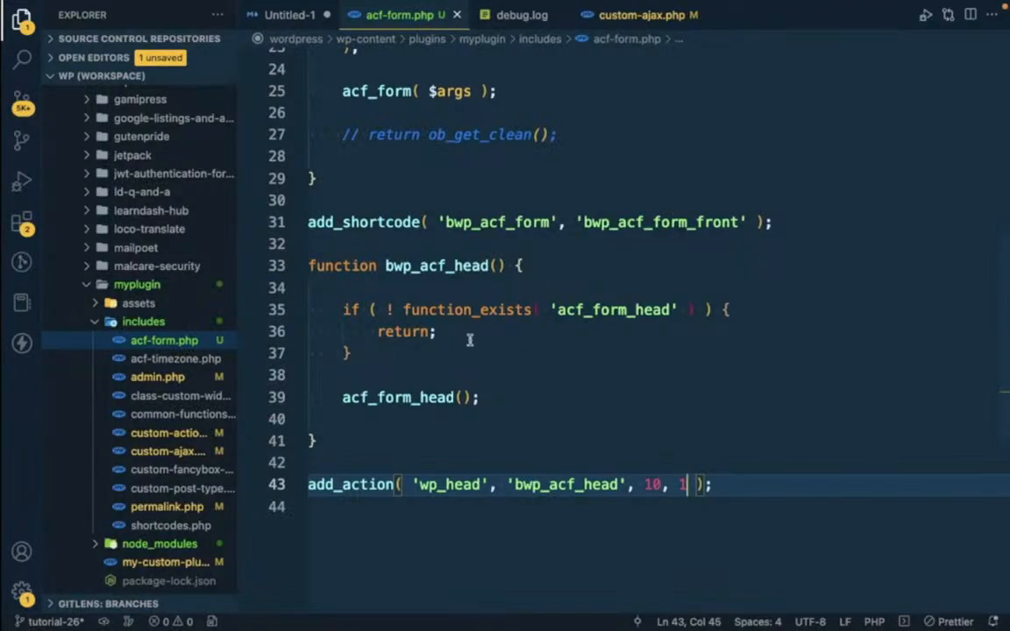
pyautogui.press('super+Tab')
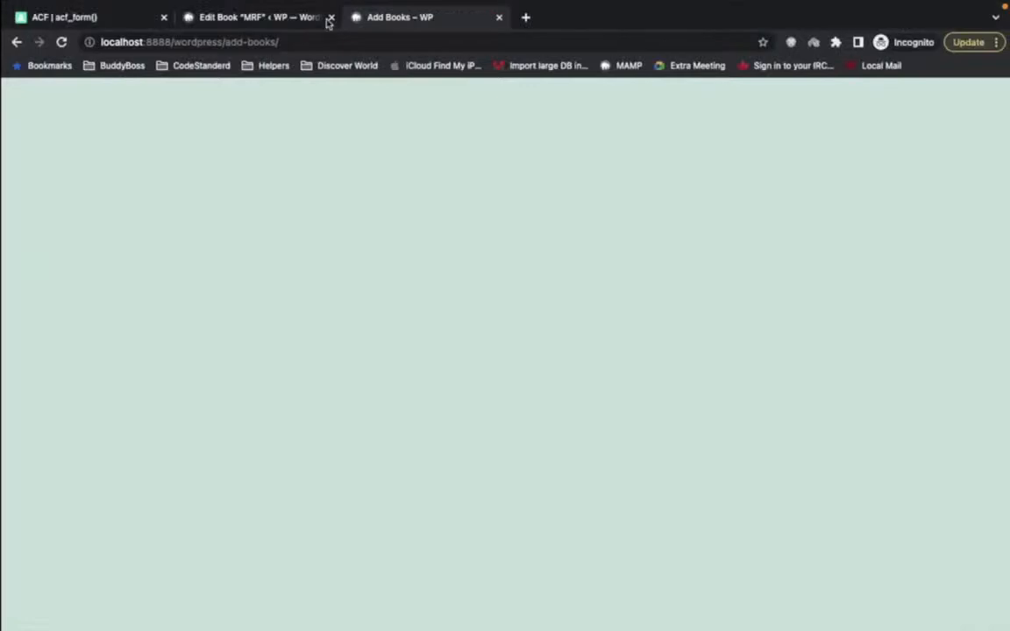
# - Load the Add Books page from its address again to bring back an empty form
pyautogui.click(279, 21)
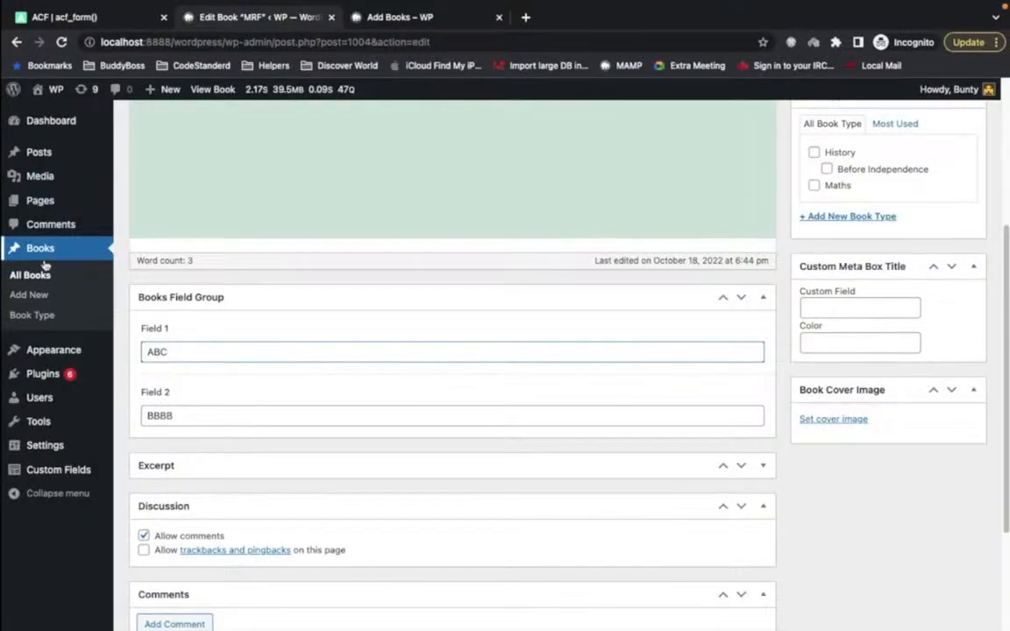
pyautogui.click(494, 5)
pyautogui.click(396, 40)
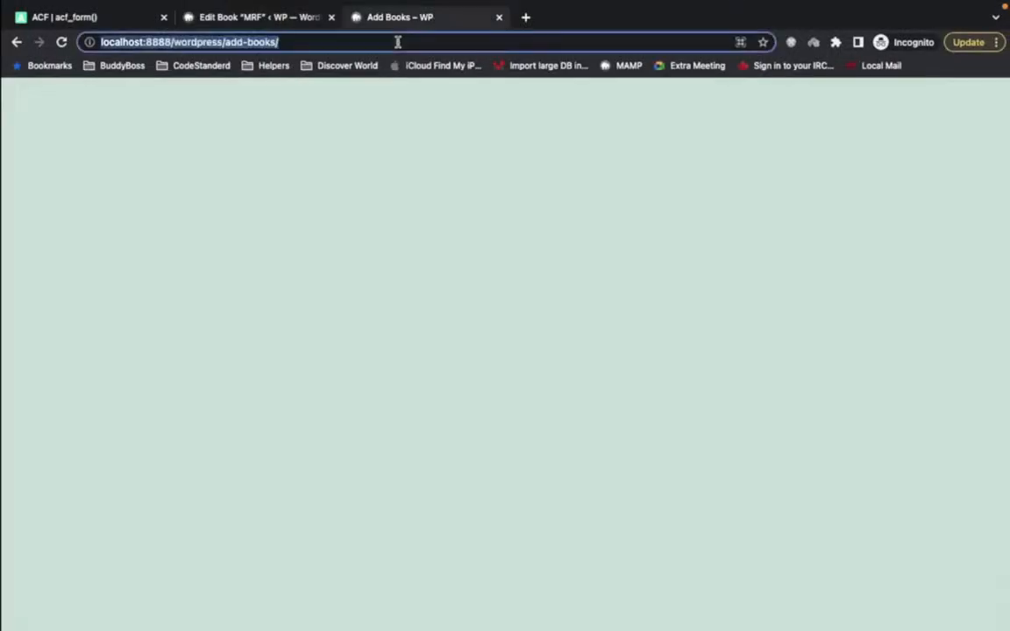
pyautogui.press('Return')
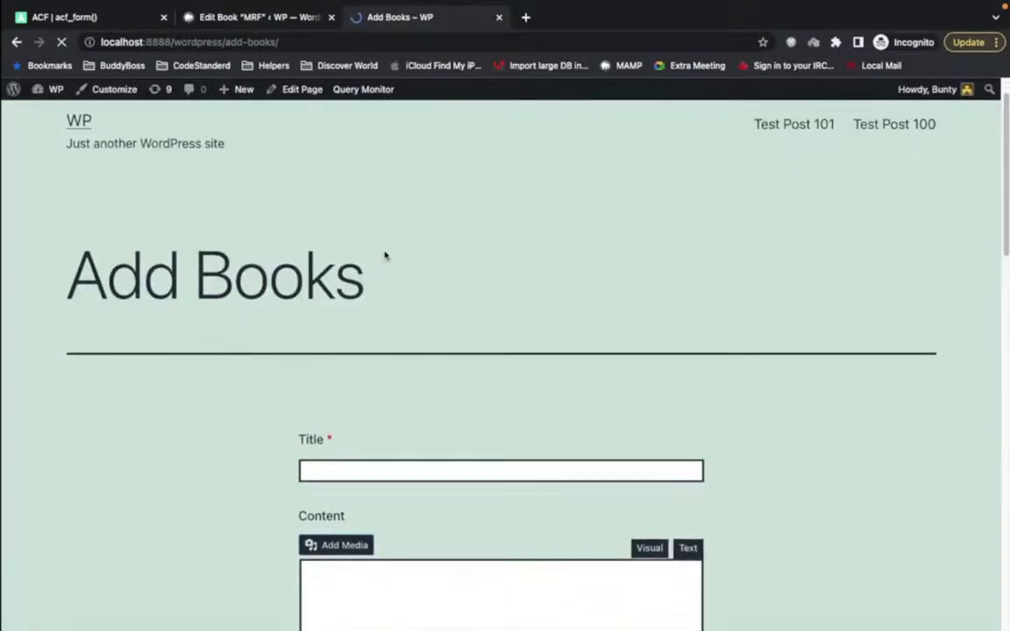
pyautogui.scroll(-5, 524, 388)
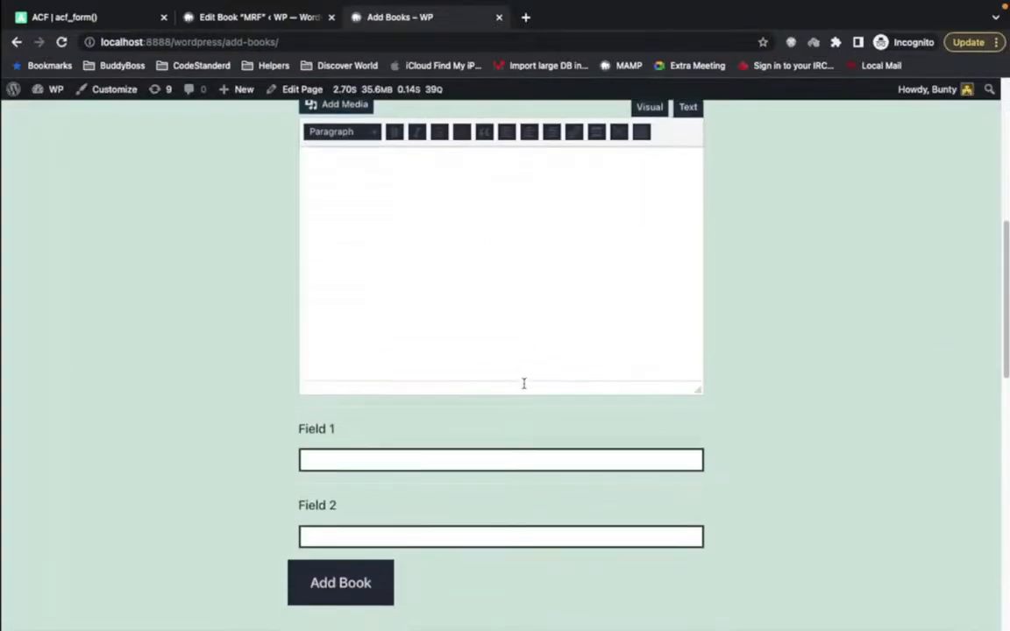
# - Return to the MRF book's edit page and open the Books list from the WordPress admin
pyautogui.click(258, 19)
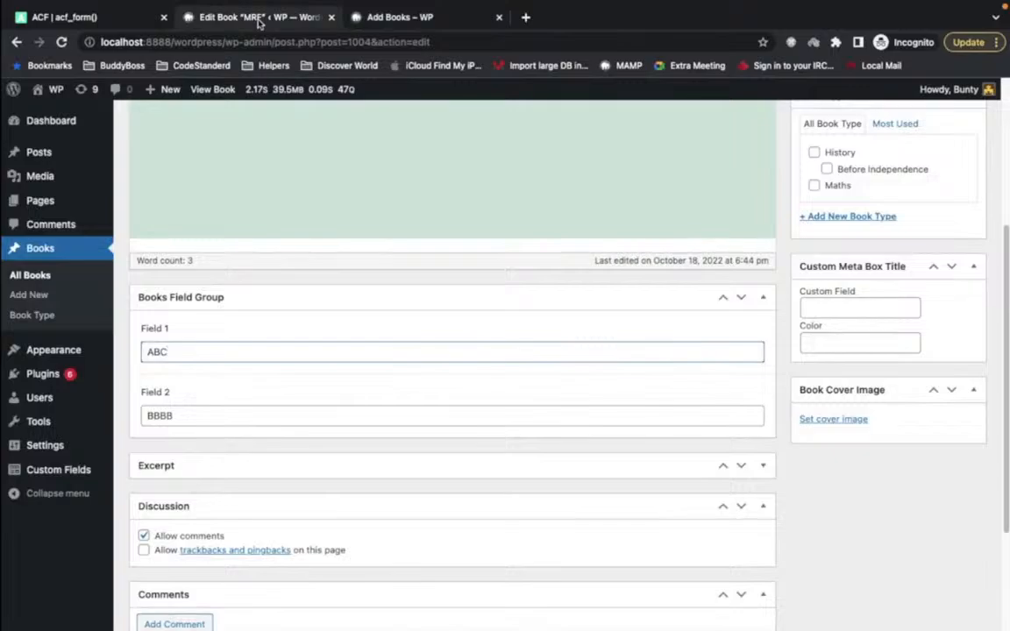
pyautogui.scroll(3, 304, 366)
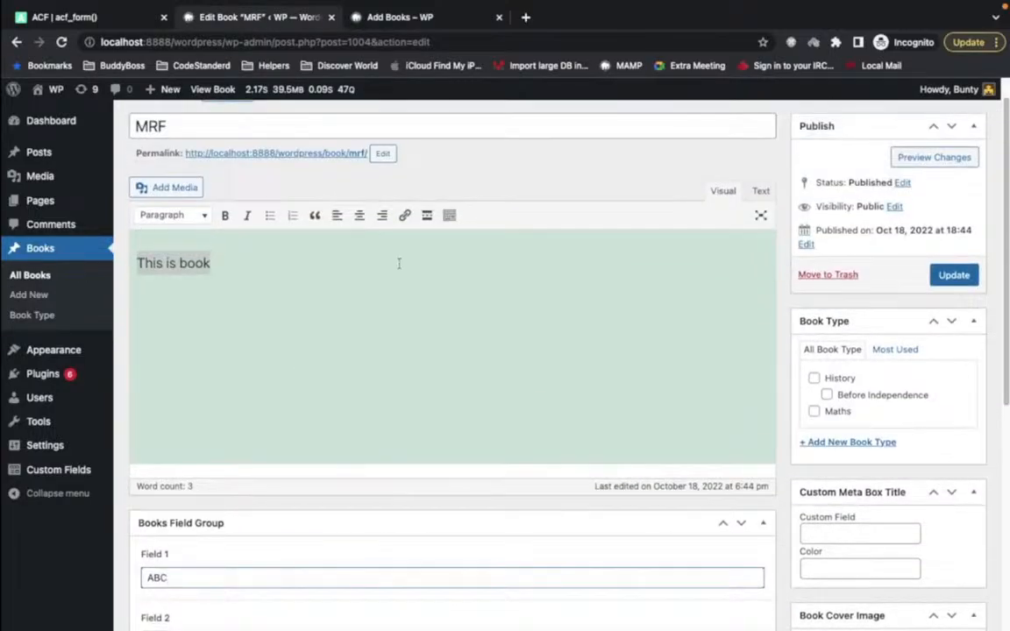
pyautogui.scroll(1, 399, 263)
pyautogui.click(38, 249)
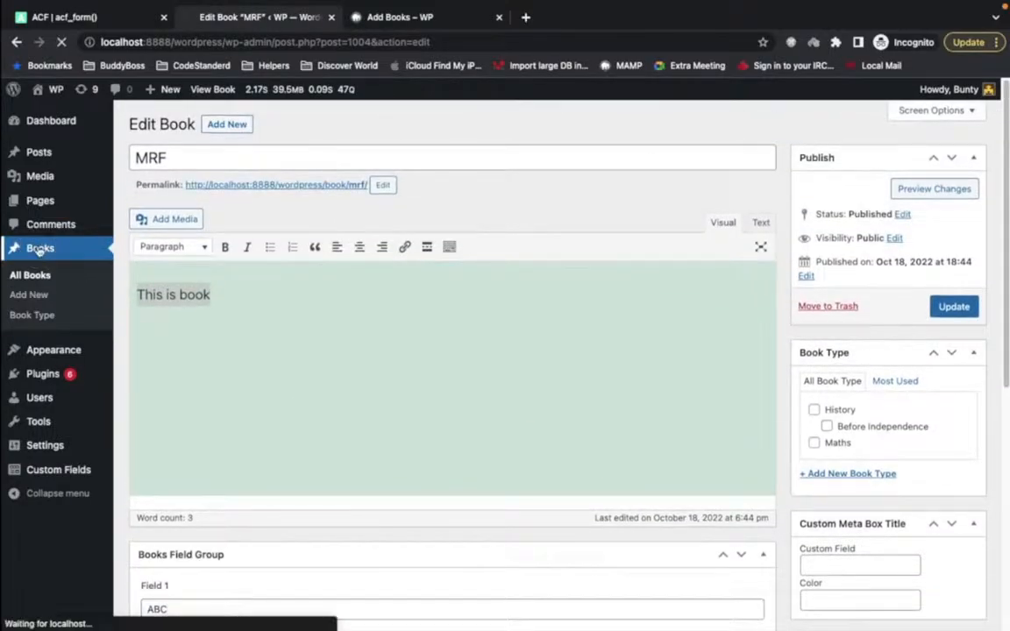
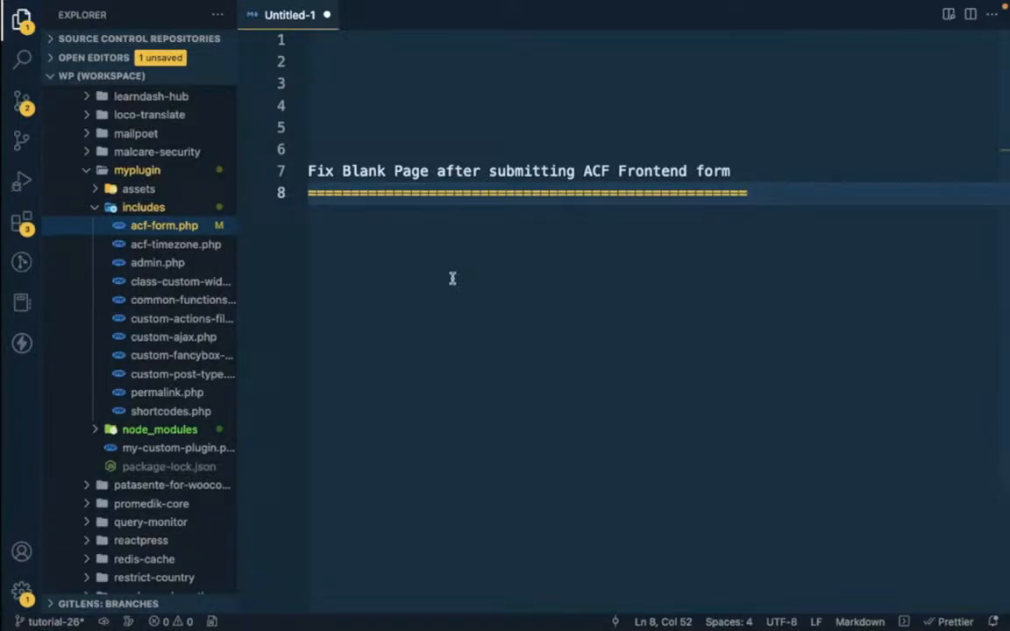
# - Switch to Google Chrome and view the Add Books page from the Pages list in a new tab
pyautogui.hotkey('ctrl', 'Right')
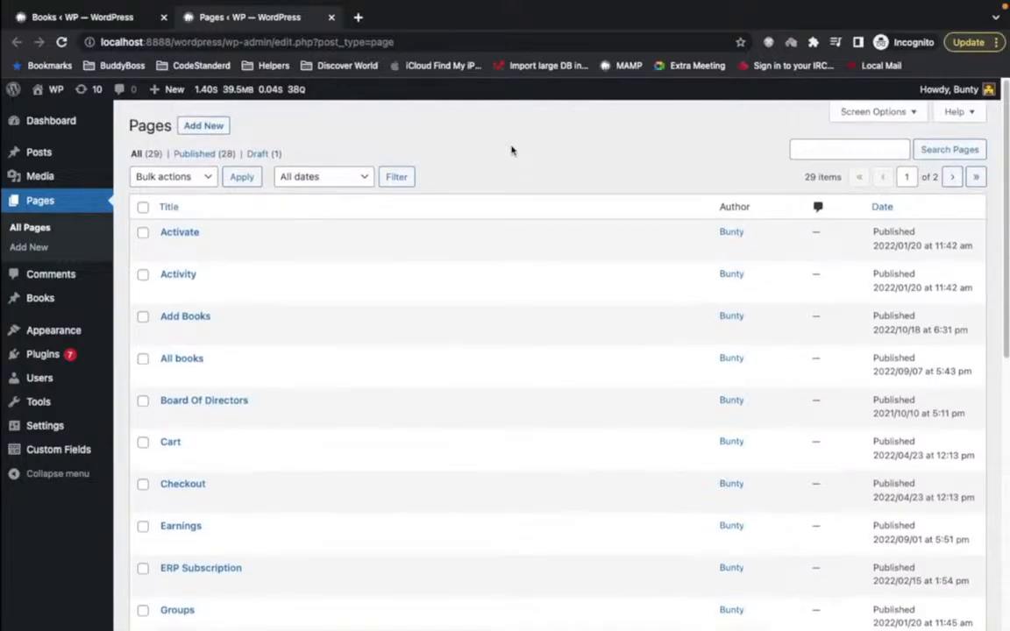
pyautogui.moveTo(237, 322)
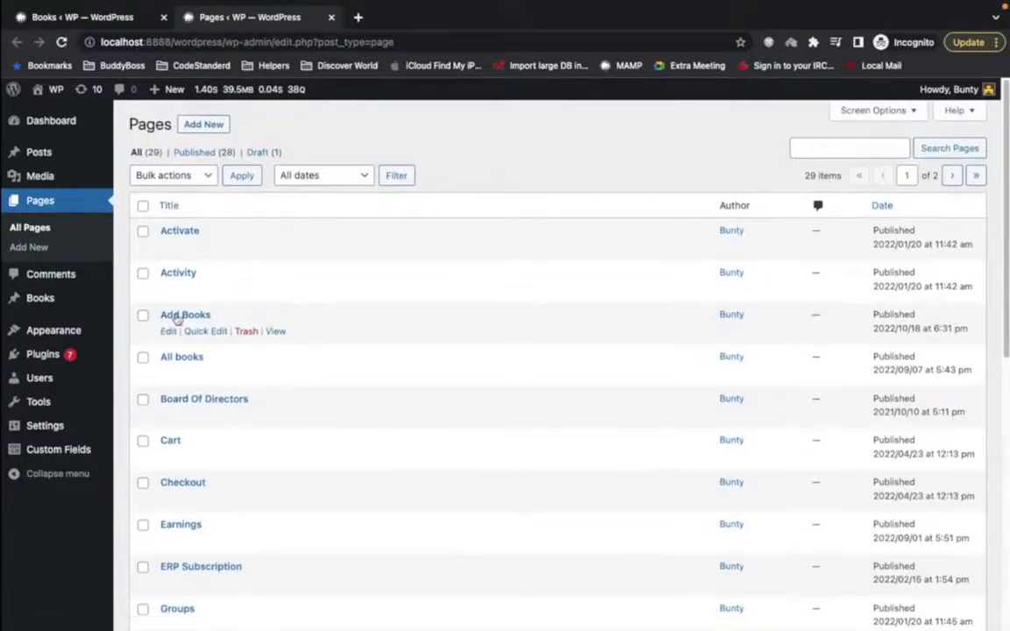
pyautogui.keyDown('super'); pyautogui.click(275, 331); pyautogui.keyUp('super')
pyautogui.click(410, 16)
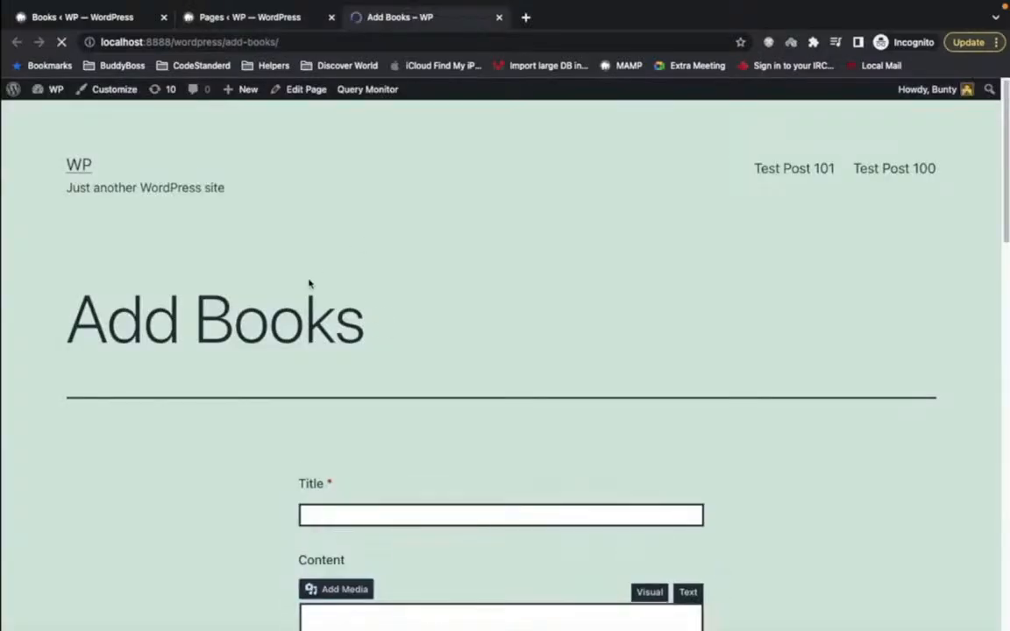
# - Examine the front-end Add Books form from its heading through the Title, Content, Field 1, Field 2 and Add Book controls
pyautogui.scroll(-3, 308, 283)
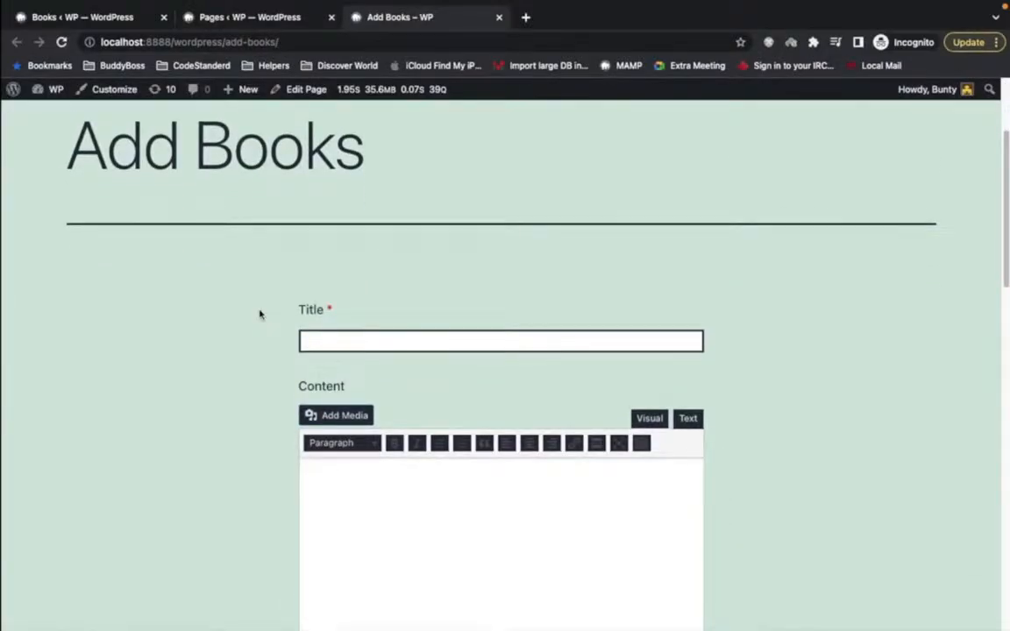
pyautogui.scroll(-1, 259, 313)
pyautogui.scroll(2, 259, 314)
pyautogui.moveTo(202, 194); pyautogui.dragTo(345, 154)
pyautogui.scroll(-6, 327, 311)
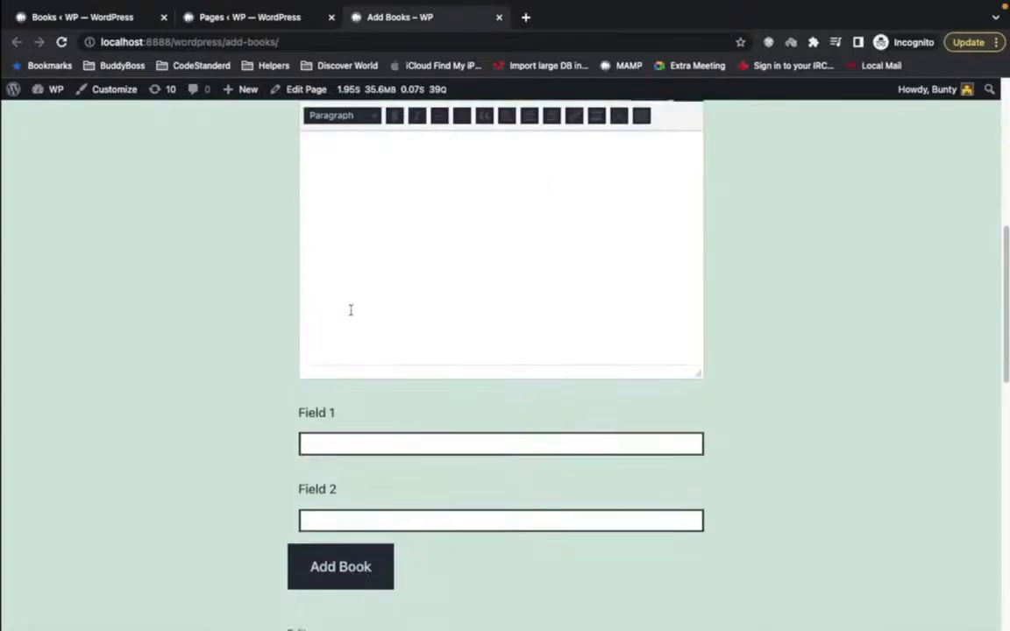
pyautogui.scroll(-2, 379, 277)
pyautogui.scroll(7, 421, 240)
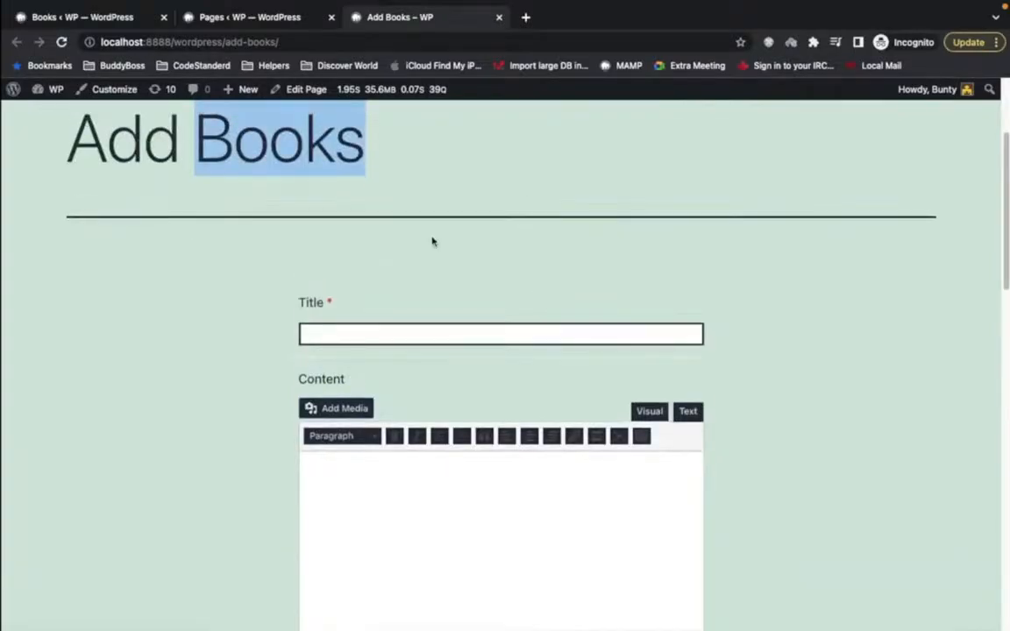
pyautogui.click(365, 332)
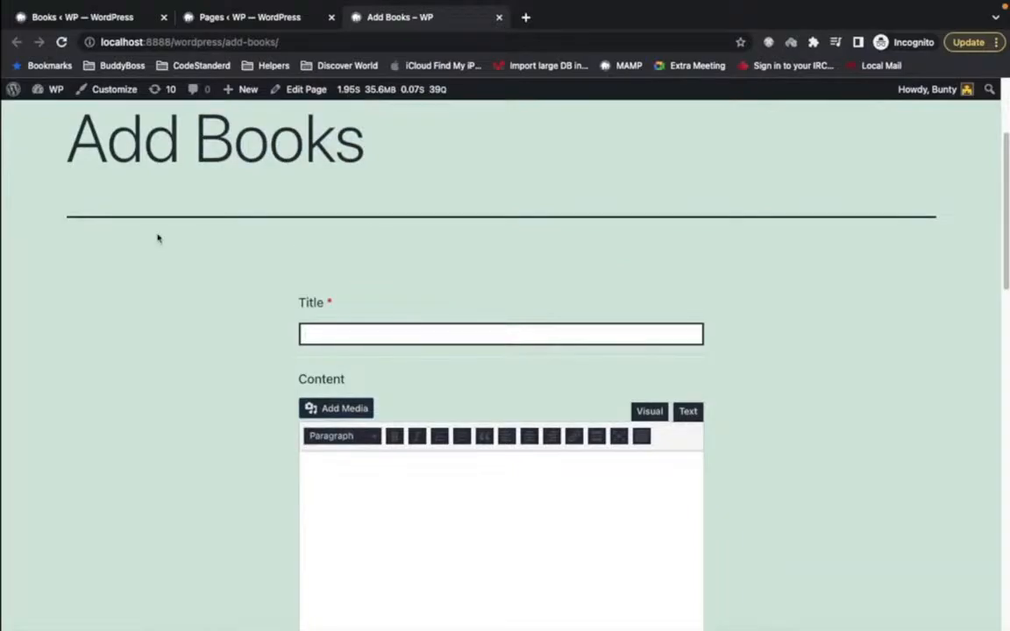
pyautogui.scroll(-3, 297, 360)
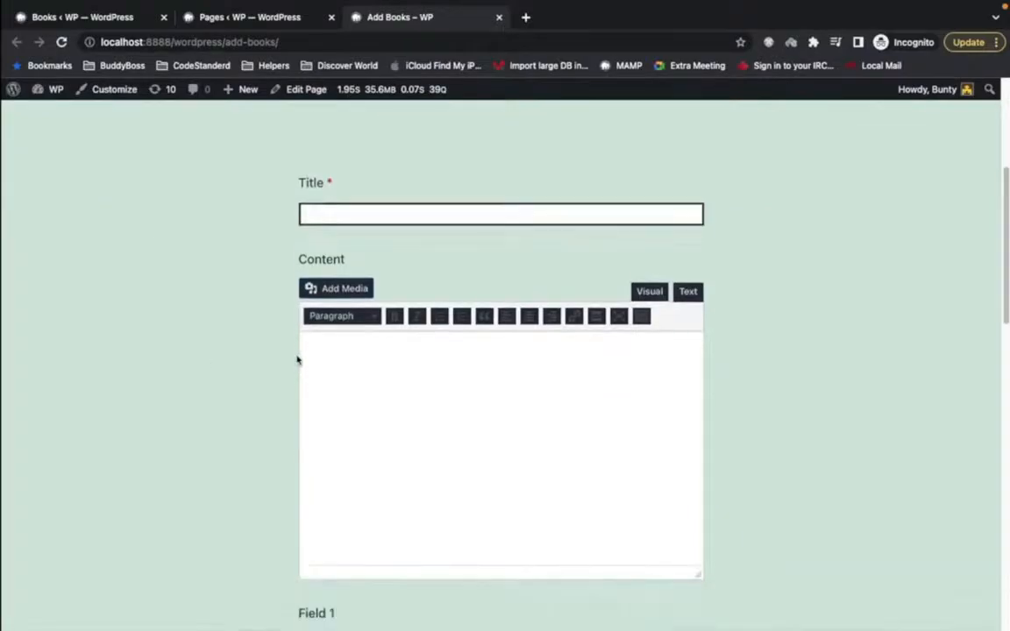
pyautogui.scroll(2, 297, 359)
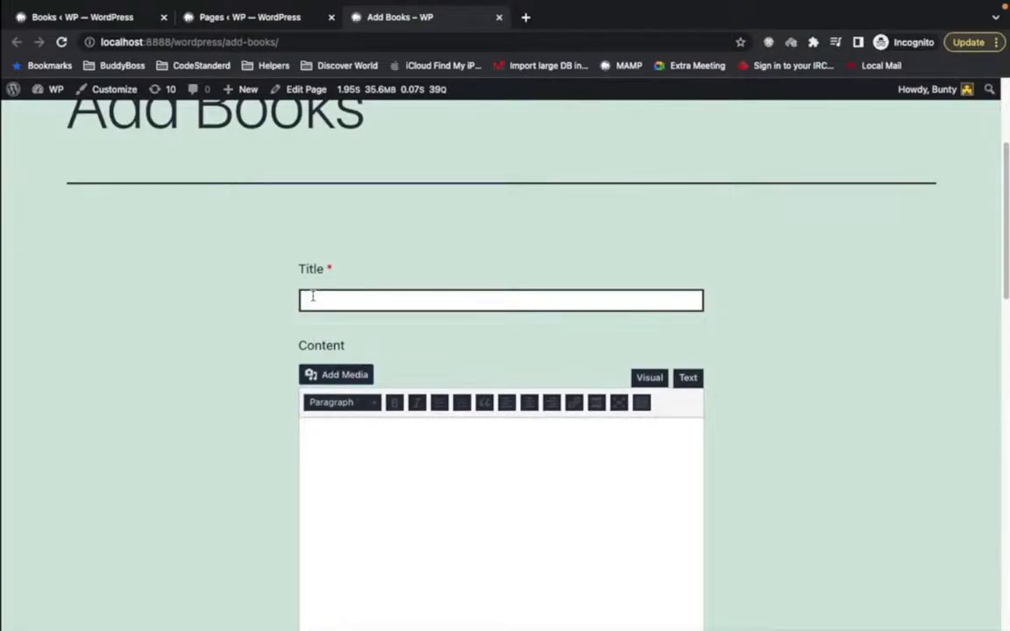
# - Enter the title "Physics" and the content "This is my fav" in the Add Books form
pyautogui.click(350, 301)
pyautogui.write('Physics')
pyautogui.click(410, 433)
pyautogui.write('This is my')
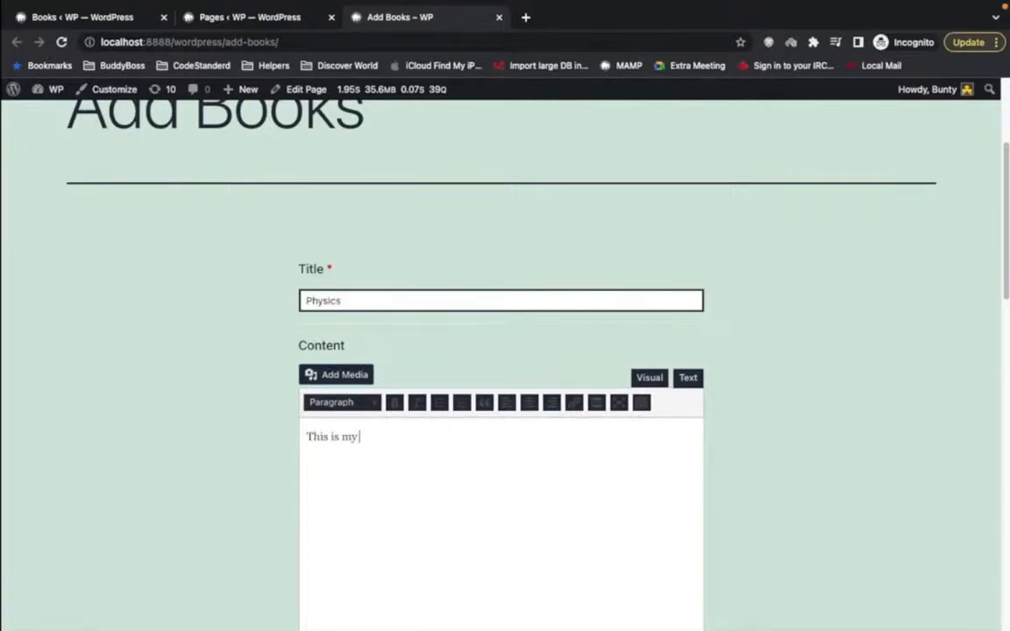
pyautogui.write(' fav')
pyautogui.scroll(-5, 395, 469)
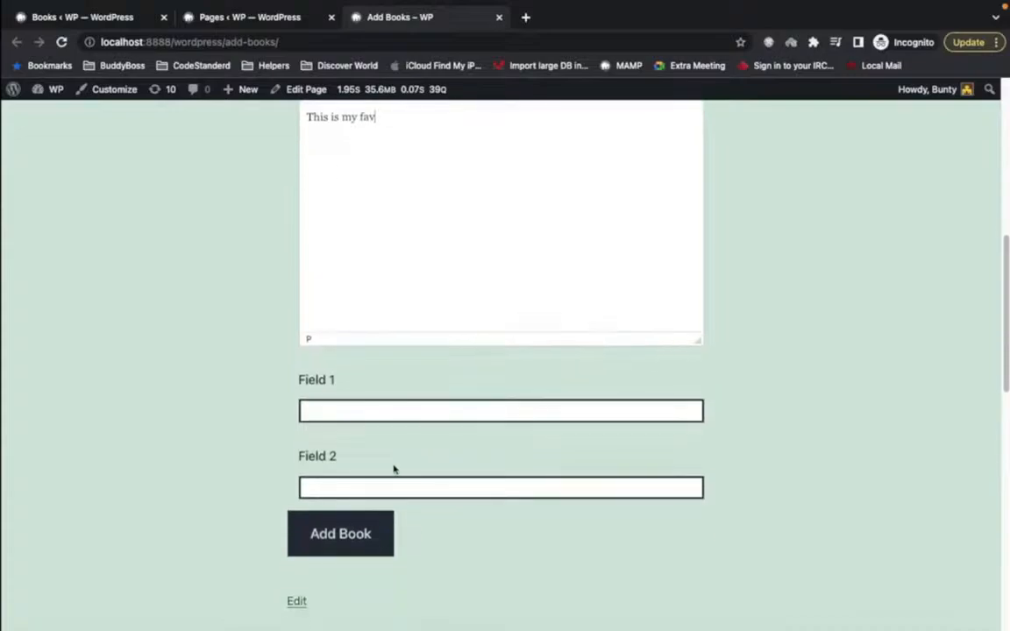
# - Fill Field 1 with "Newton" and Field 2 with "APJ Abdul Kalam", and submit the Physics book
pyautogui.write('Newton')
pyautogui.scroll(-1, 421, 417)
pyautogui.scroll(-2, 499, 438)
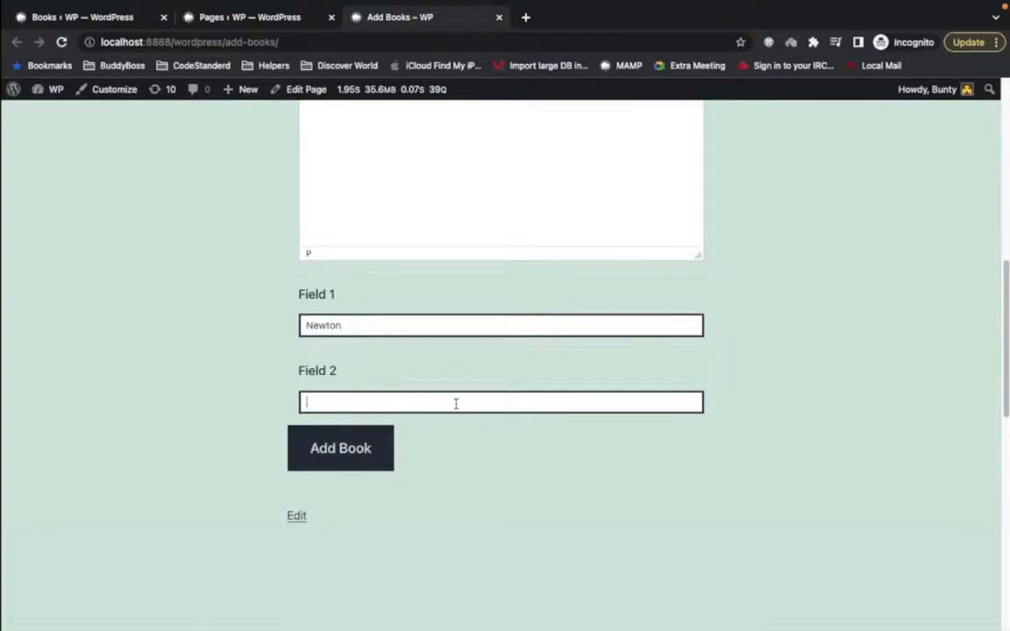
pyautogui.write('APJ Abdul Kalam')
pyautogui.click(322, 452)
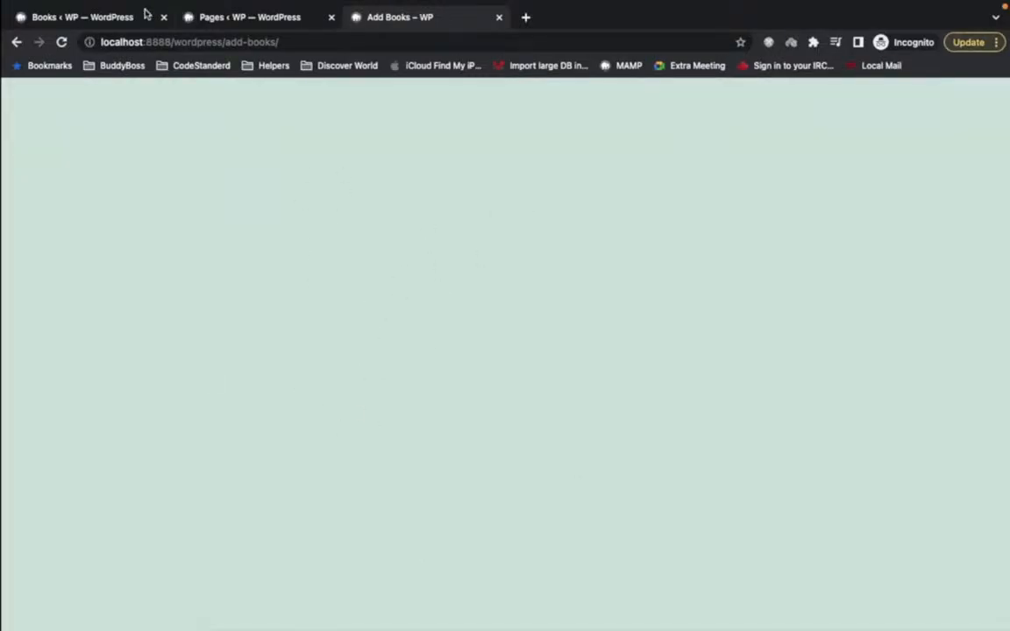
# - Open the Physics book from the refreshed Books list and check its saved content and custom fields
pyautogui.click(105, 18)
pyautogui.click(22, 277)
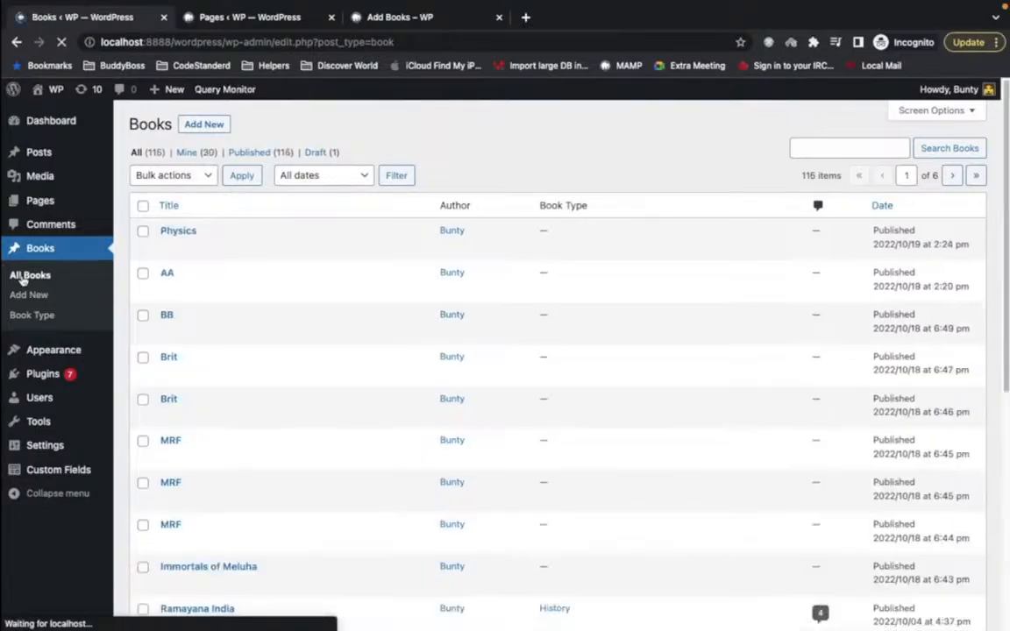
pyautogui.click(175, 232)
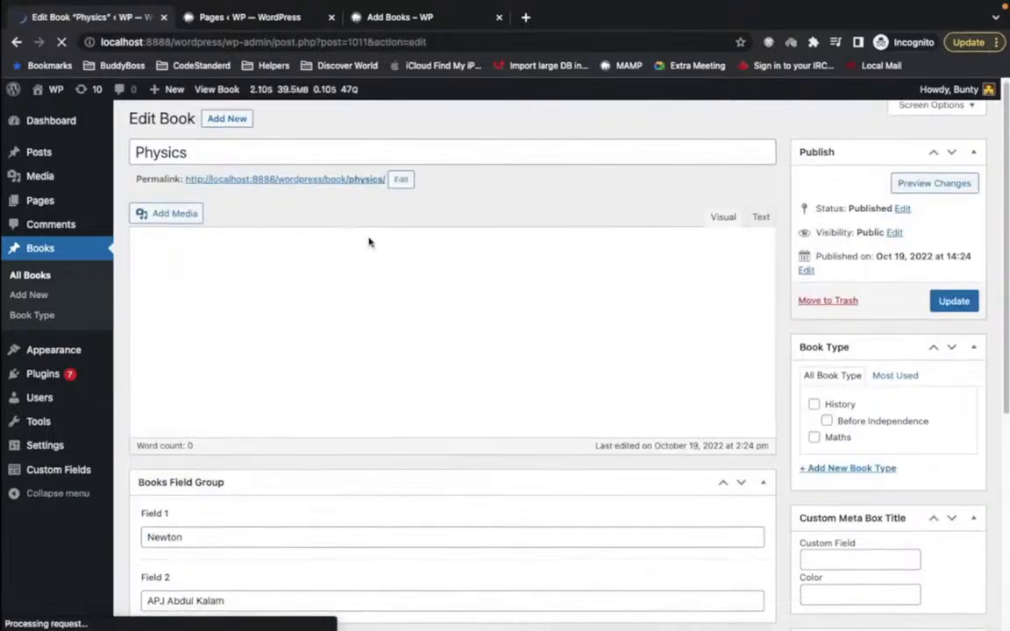
pyautogui.scroll(-4, 370, 239)
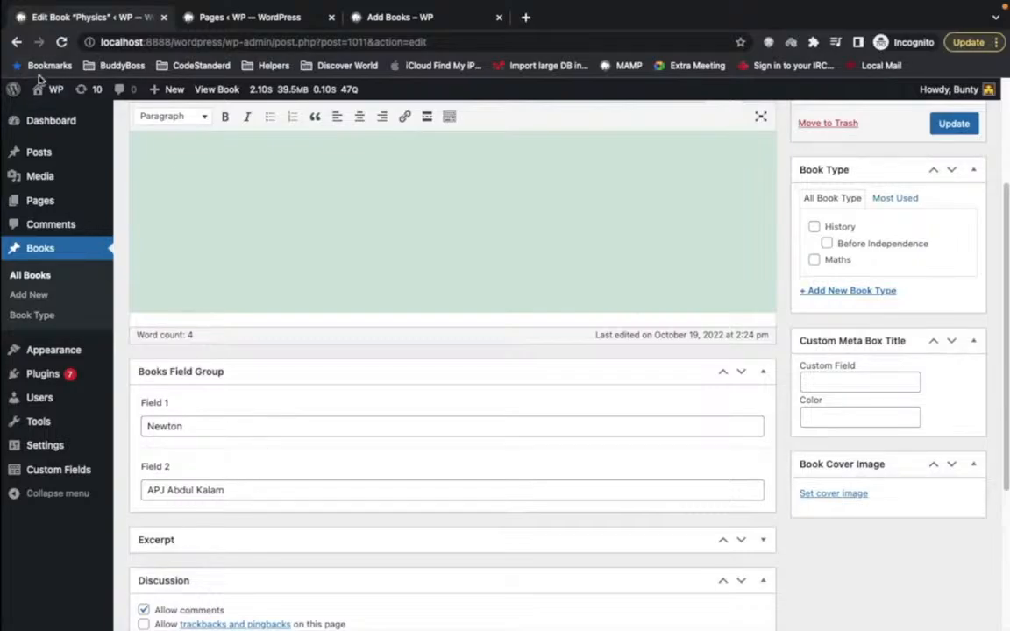
# - Revisit the submitted Add Books page, switch to Visual Studio Code, and examine the acf_form_head call in acf-form.php
pyautogui.click(401, 25)
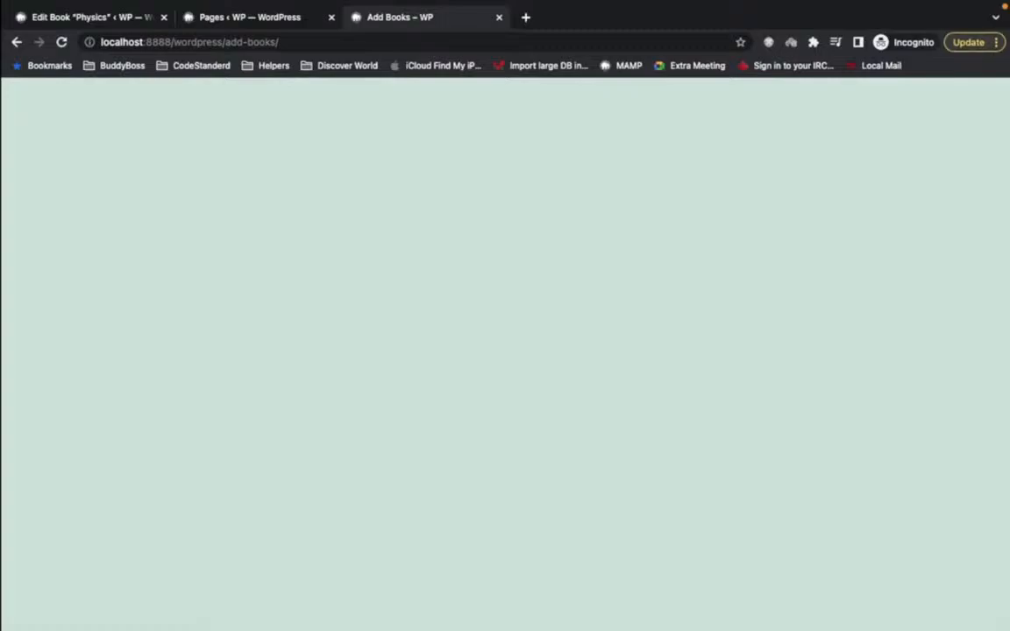
pyautogui.moveTo(422, 581)
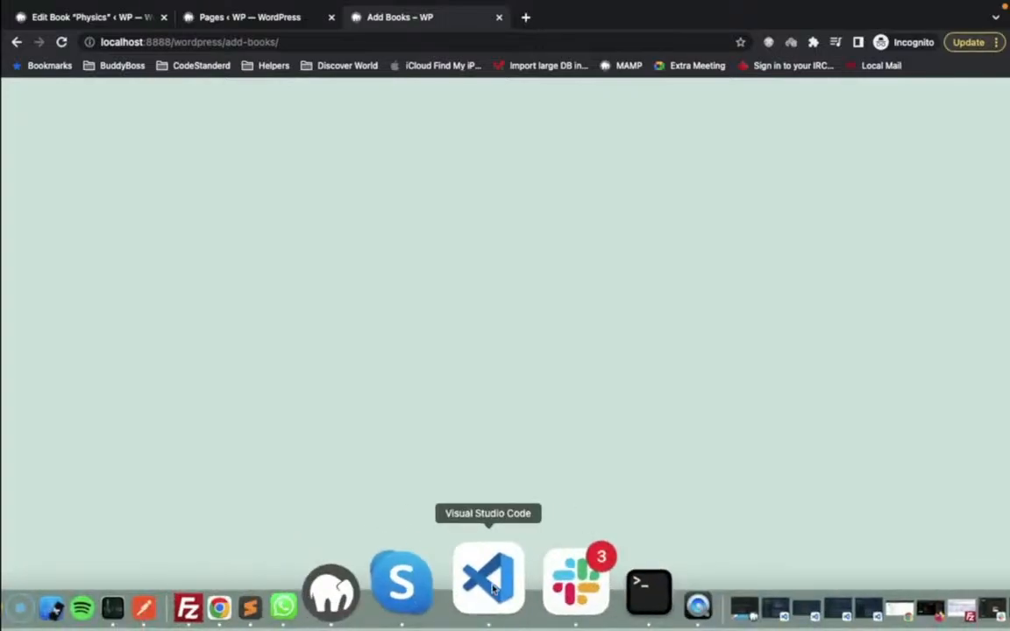
pyautogui.click(489, 581)
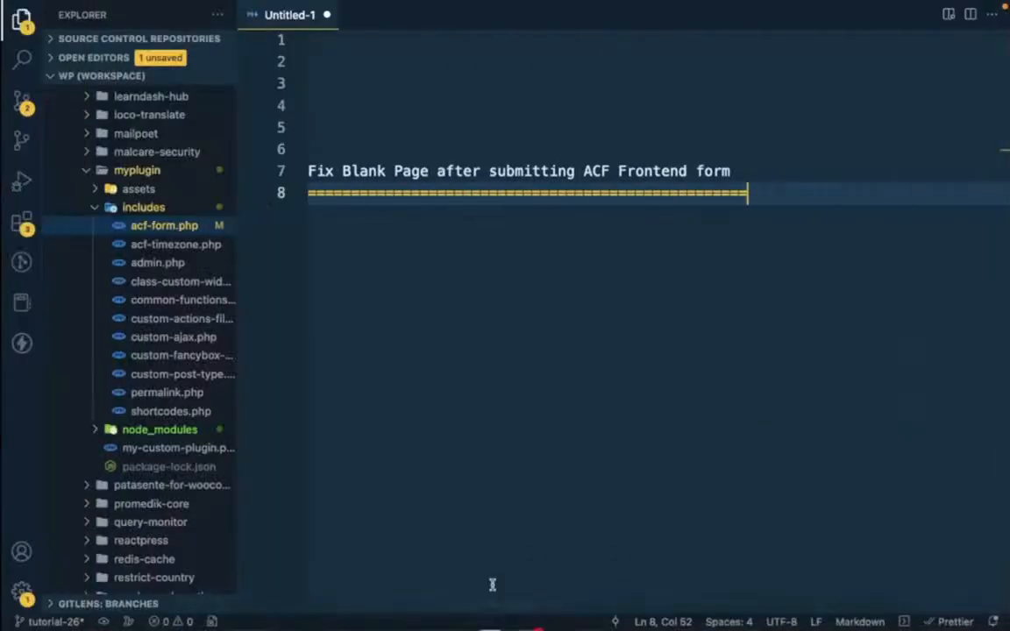
pyautogui.click(145, 228)
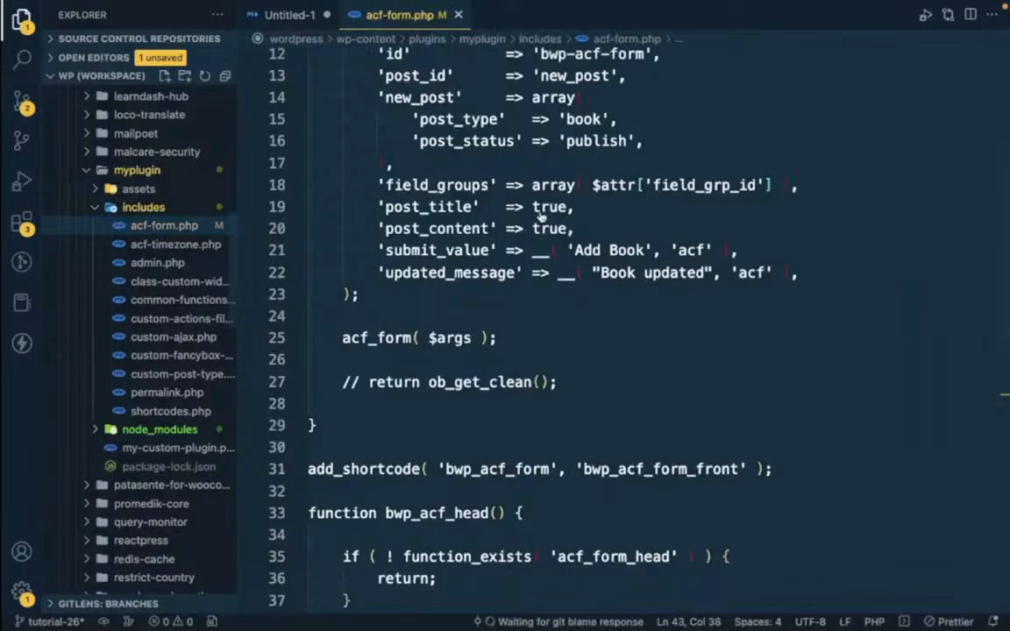
pyautogui.scroll(4, 430, 301)
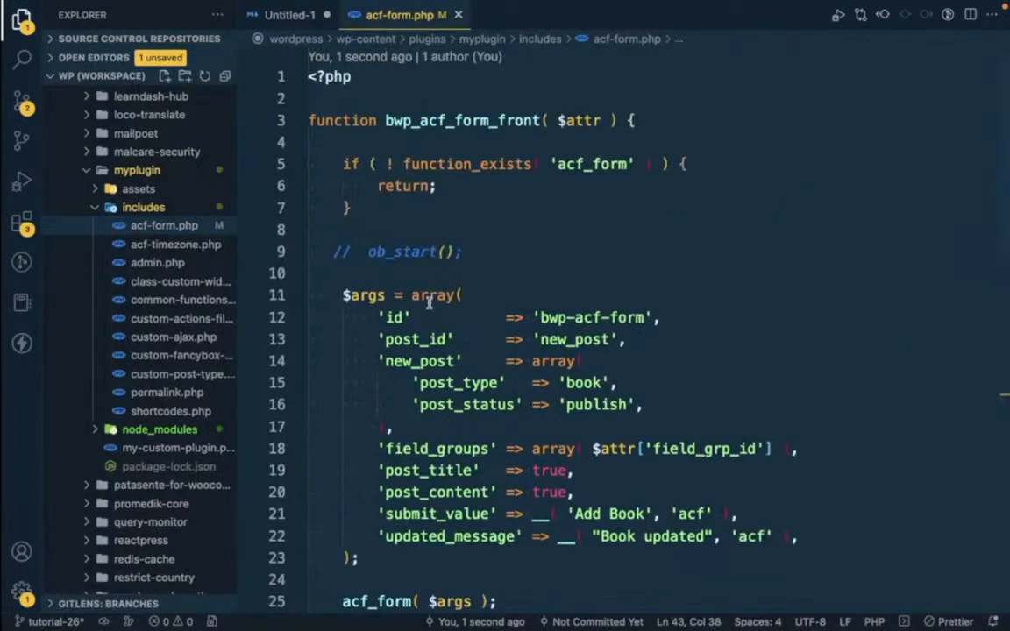
pyautogui.scroll(-9, 430, 301)
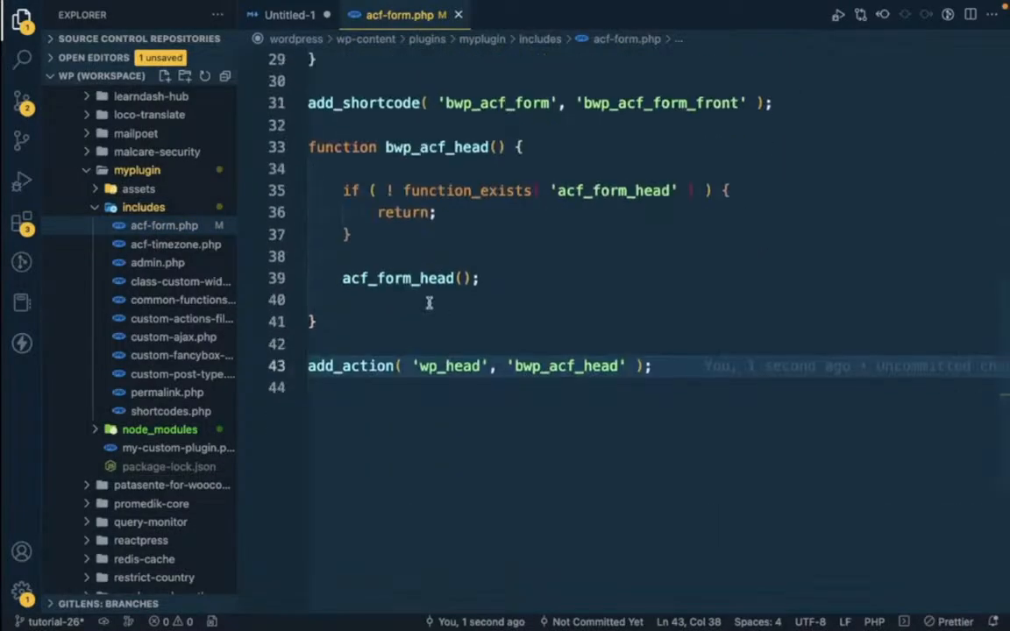
pyautogui.click(384, 278)
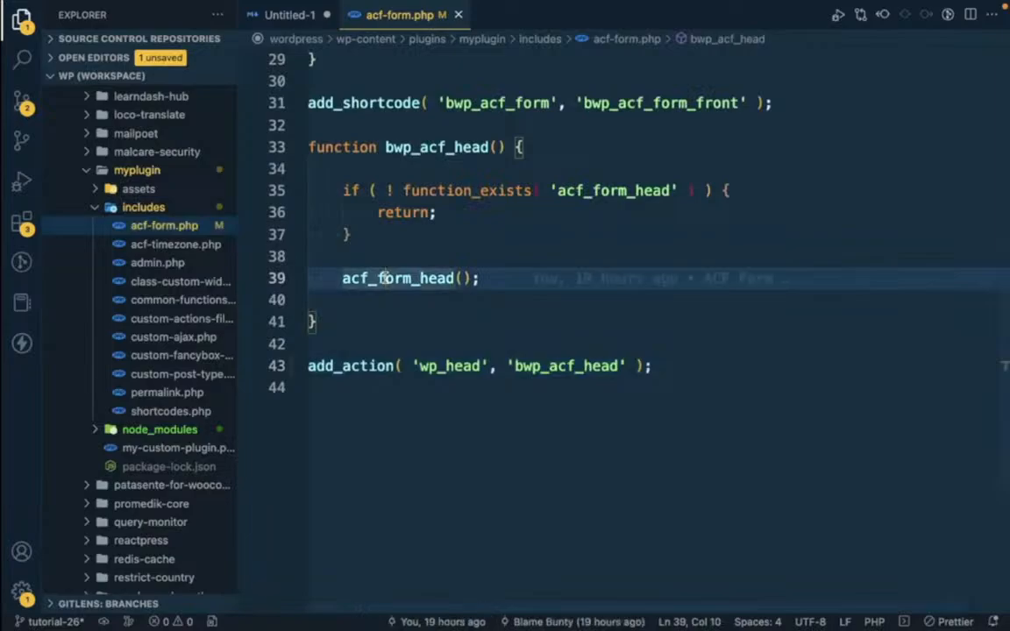
pyautogui.doubleClick(384, 277)
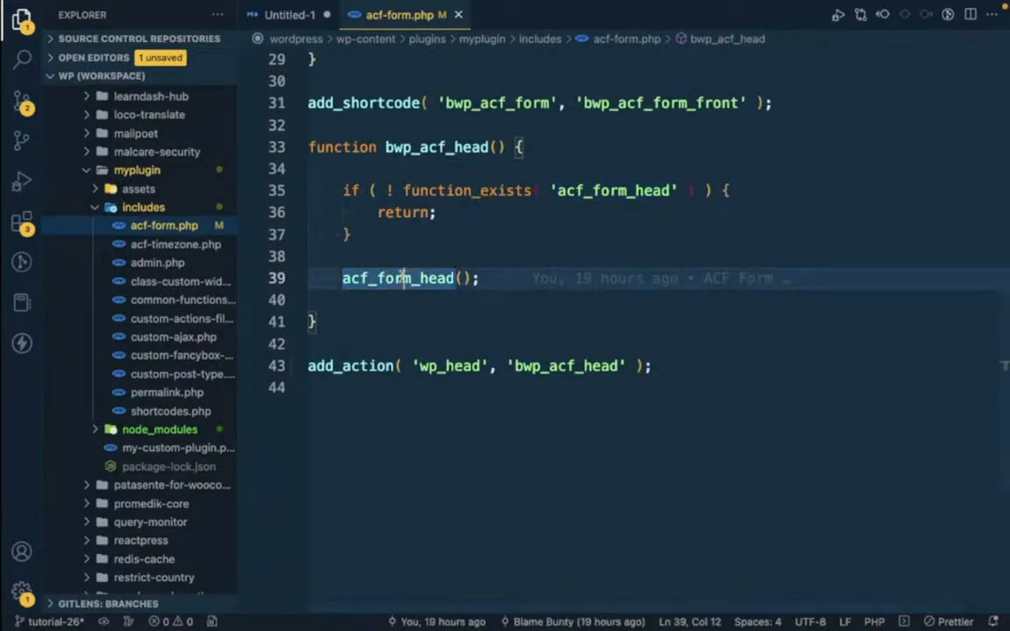
pyautogui.tripleClick(403, 278)
pyautogui.click(403, 278)
pyautogui.doubleClick(402, 278)
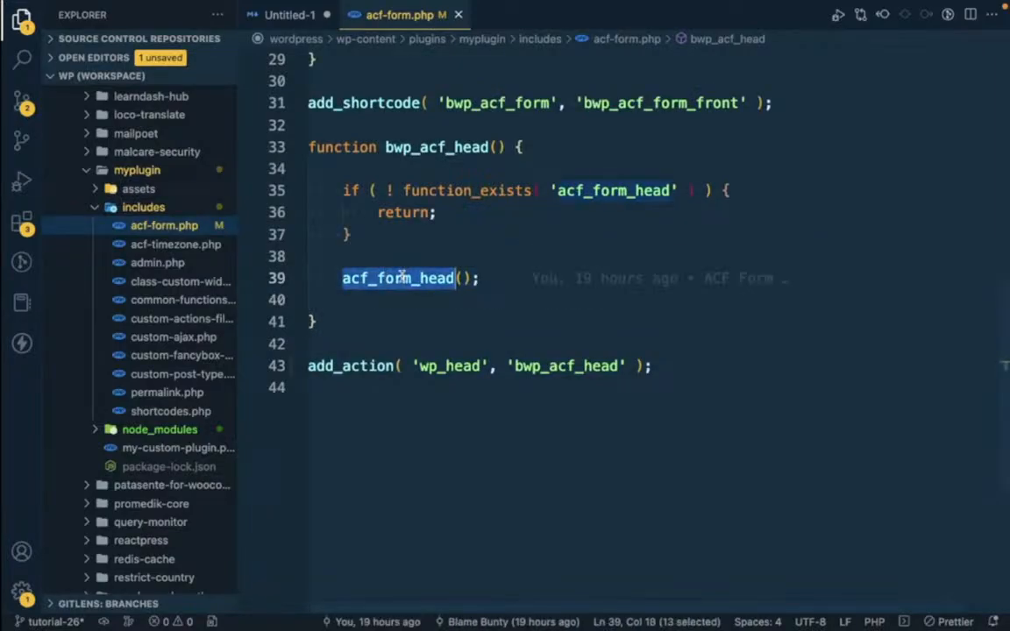
pyautogui.click(627, 365)
pyautogui.write(', ')
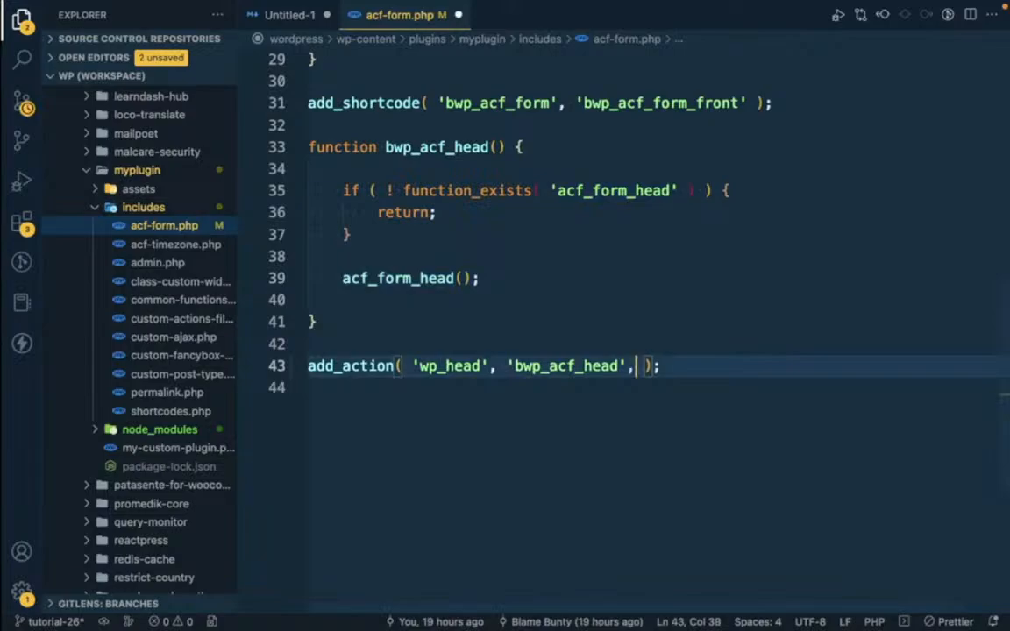
pyautogui.write('1')
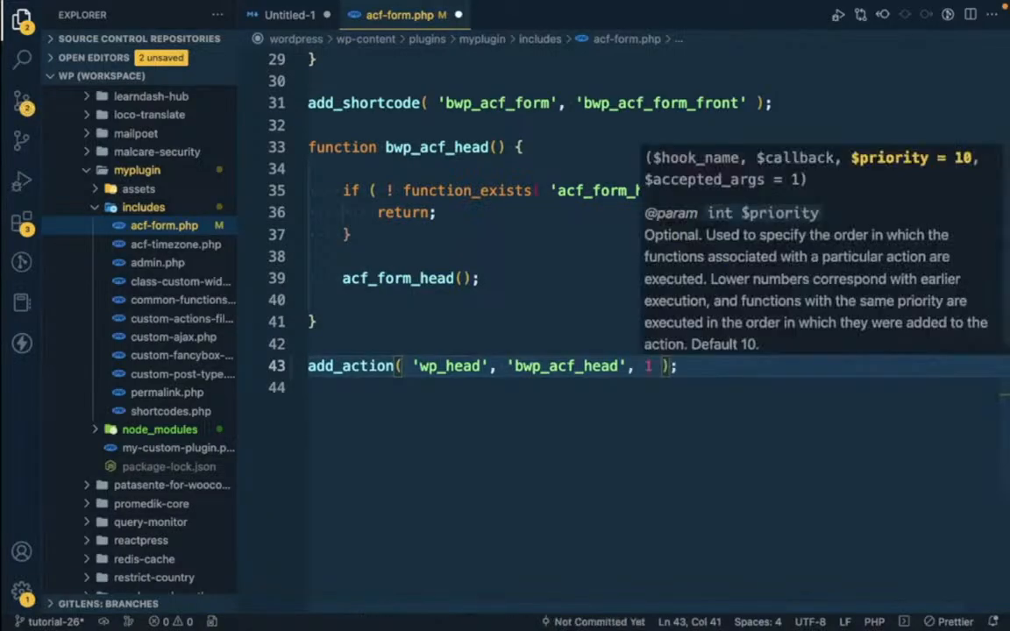
pyautogui.press('Escape')
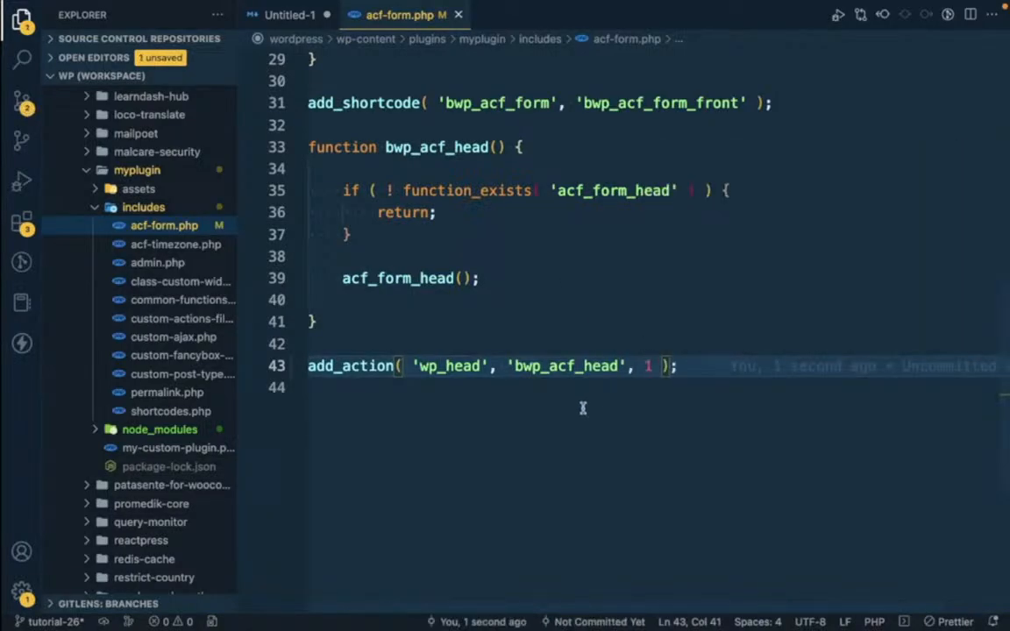
pyautogui.write('0')
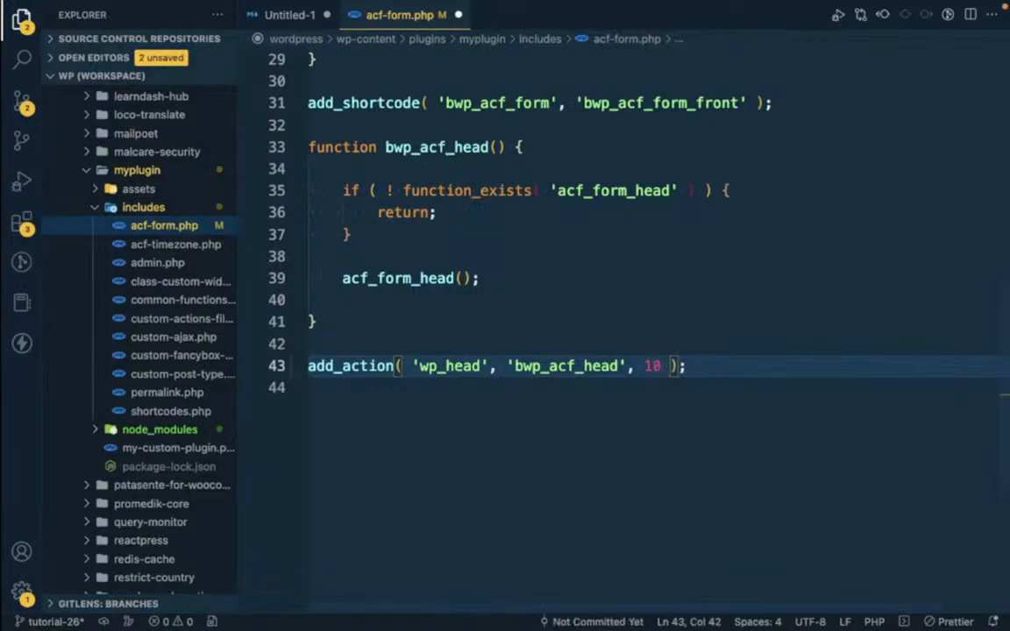
pyautogui.press('BackSpace')
pyautogui.press('BackSpace')
pyautogui.press('BackSpace')
pyautogui.press('BackSpace')
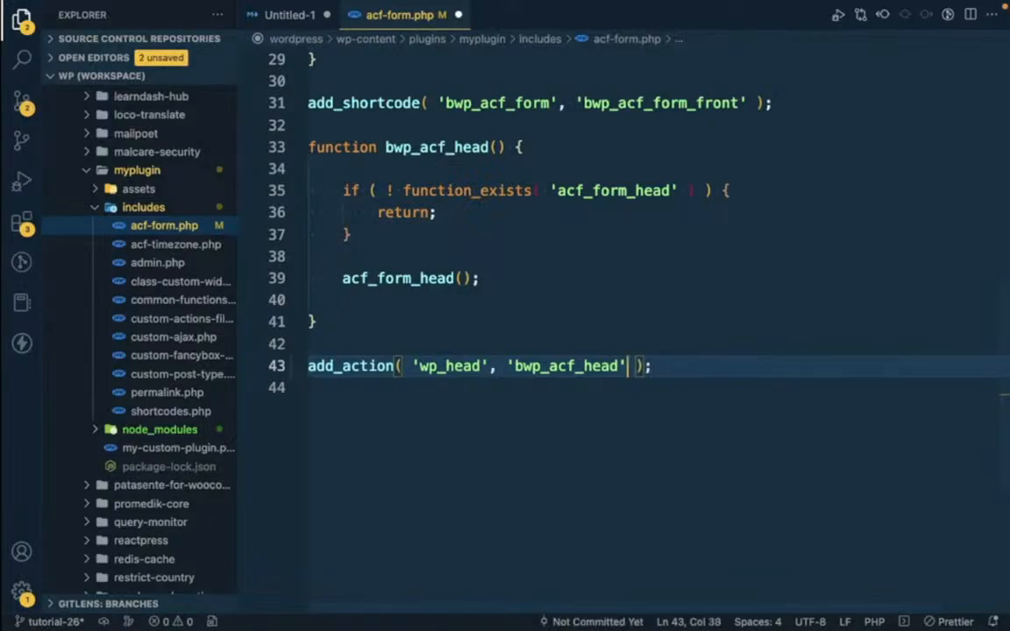
pyautogui.hotkey('ctrl', 's')
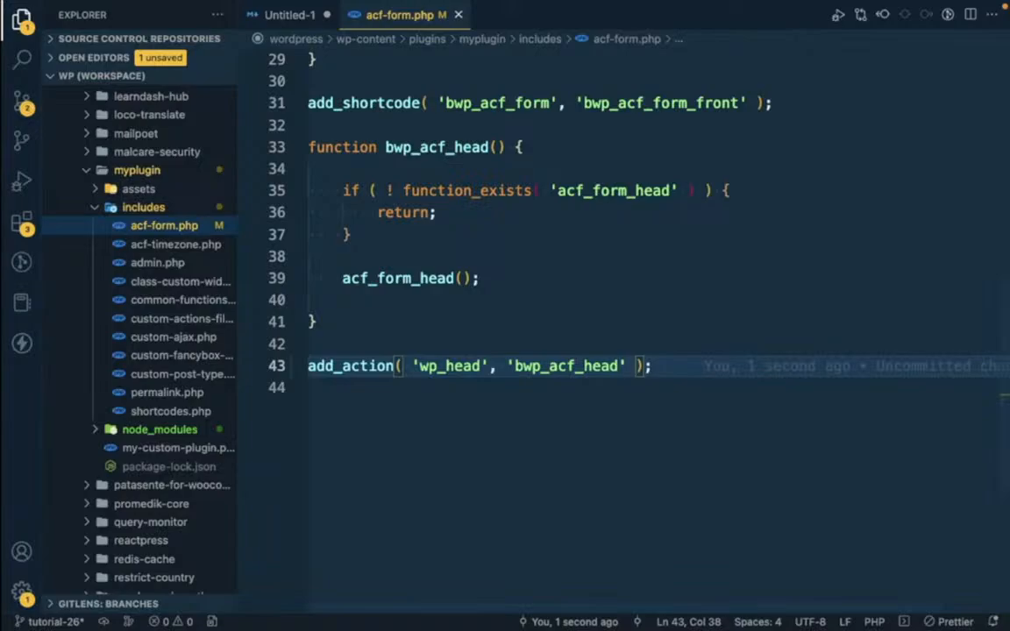
# - Add priority 1 to the add_action call hooking bwp_acf_head to wp_head, and save acf-form.php
pyautogui.write(', 1')
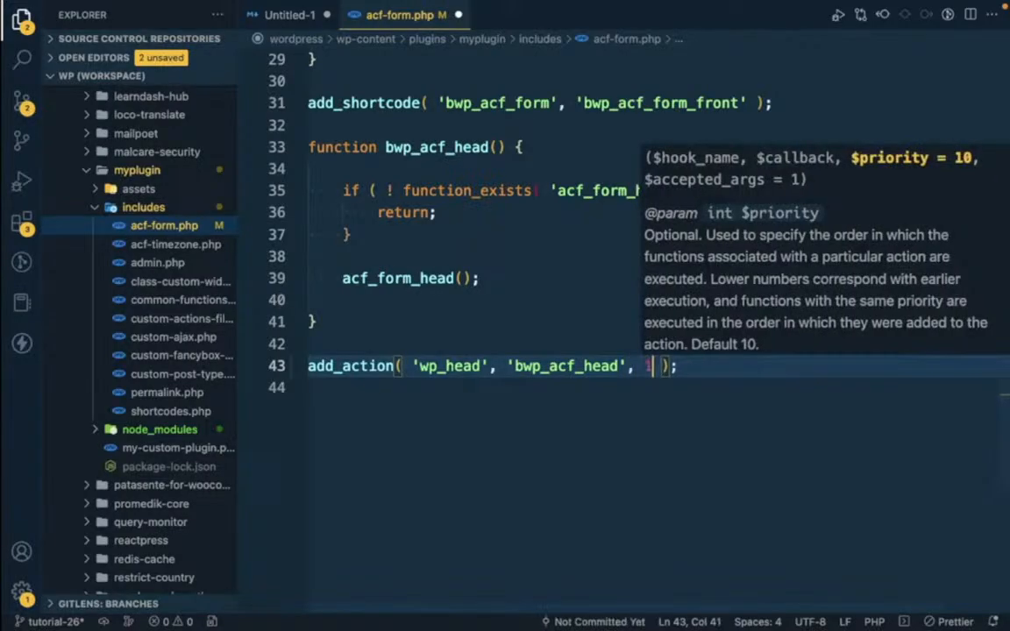
# - Switch to Google Chrome and load the Add Books page again from its address
pyautogui.press('super+Tab')
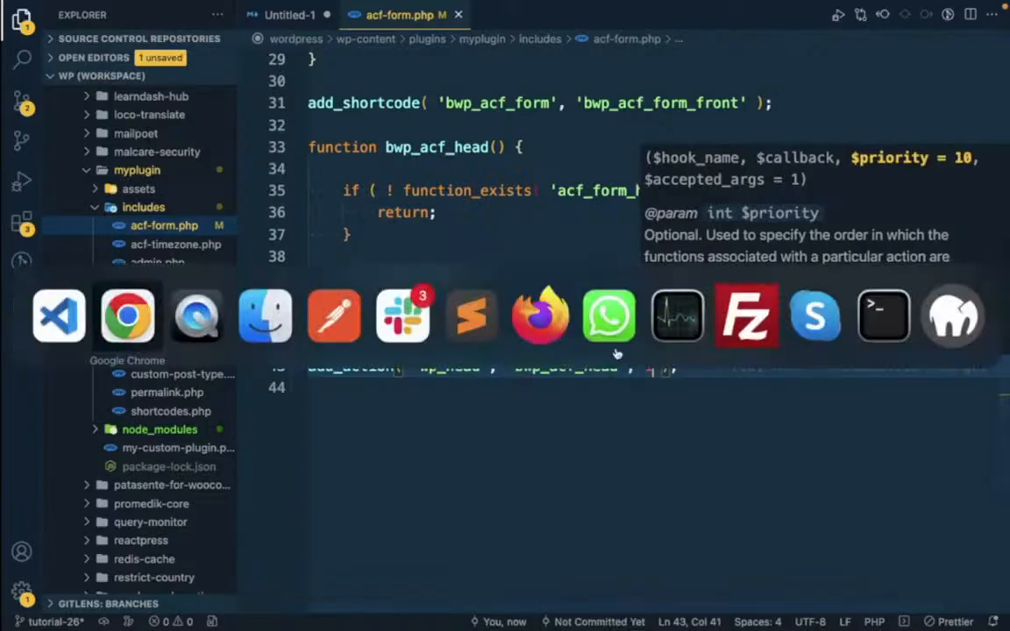
pyautogui.click(335, 43)
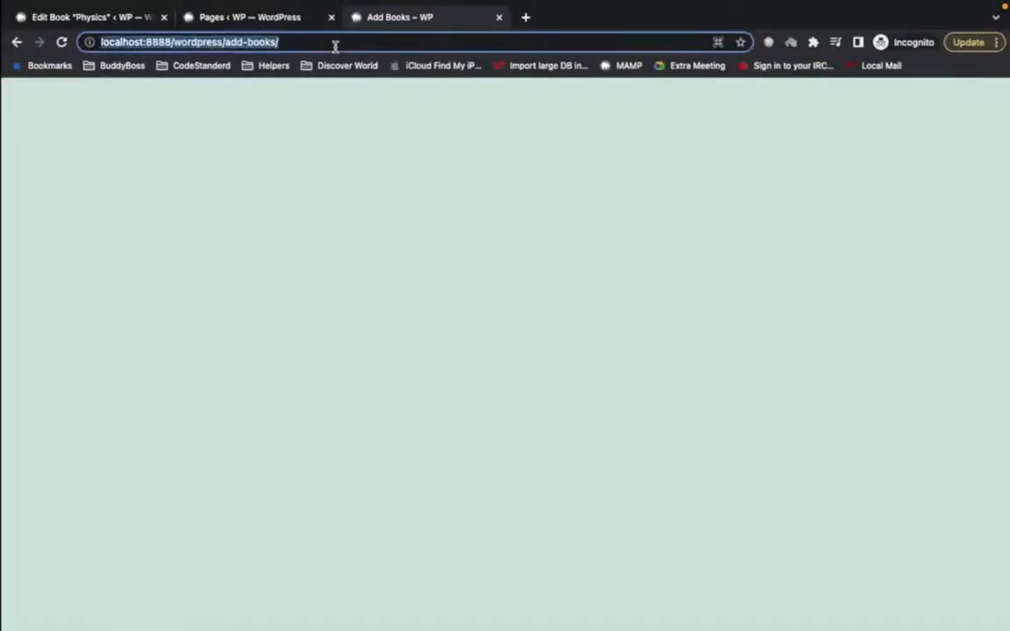
pyautogui.press('Return')
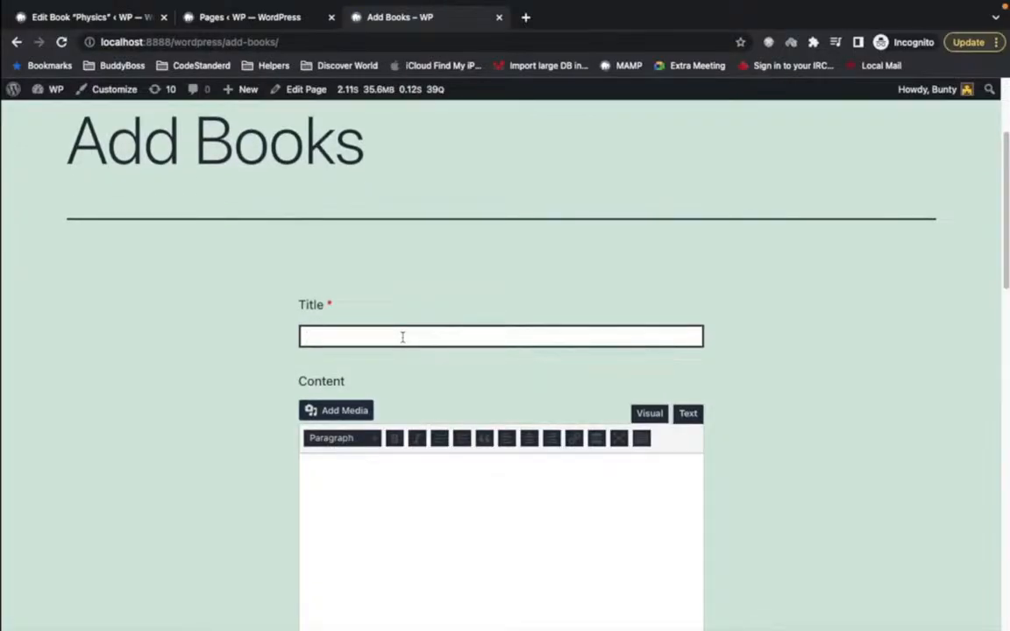
# - Enter the title "ISRO" and the content "Indian Space Agency" in the empty book form
pyautogui.scroll(-1, 403, 341)
pyautogui.scroll(1, 404, 342)
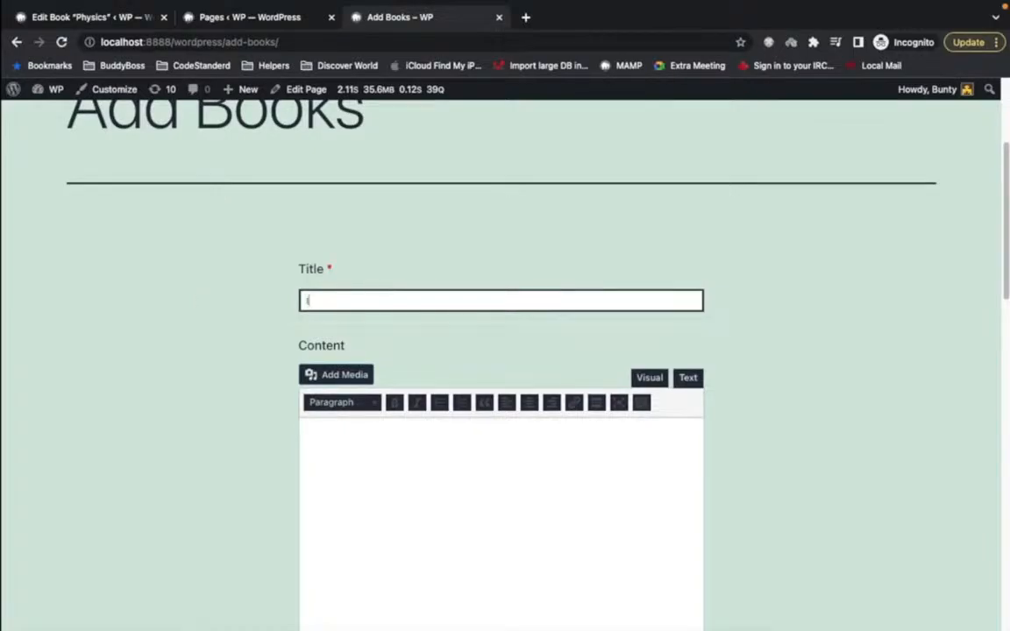
pyautogui.scroll(-2, 271, 327)
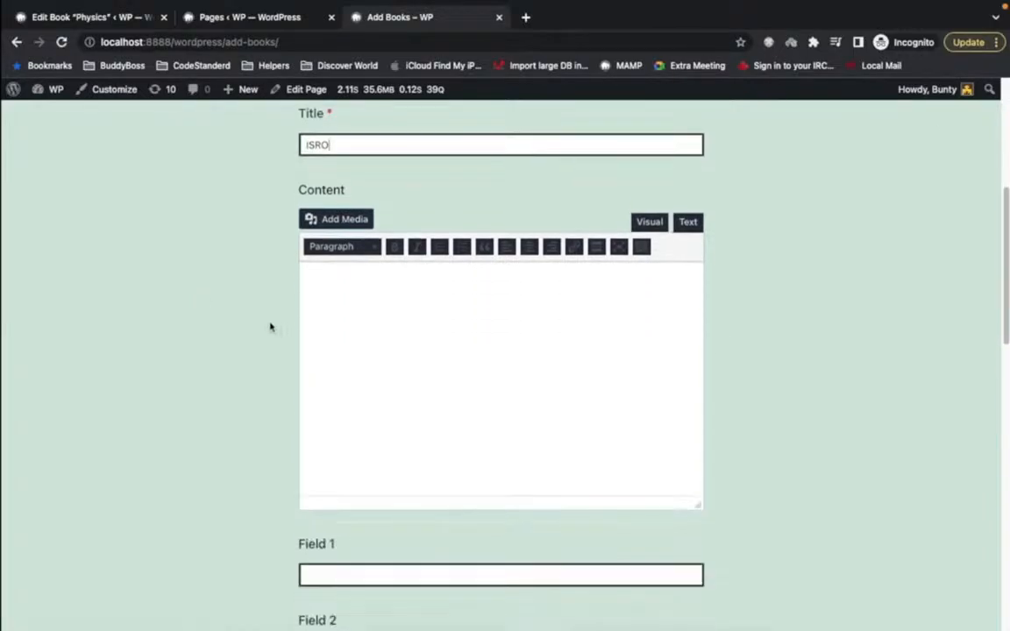
pyautogui.click(379, 318)
pyautogui.write('Indian Space')
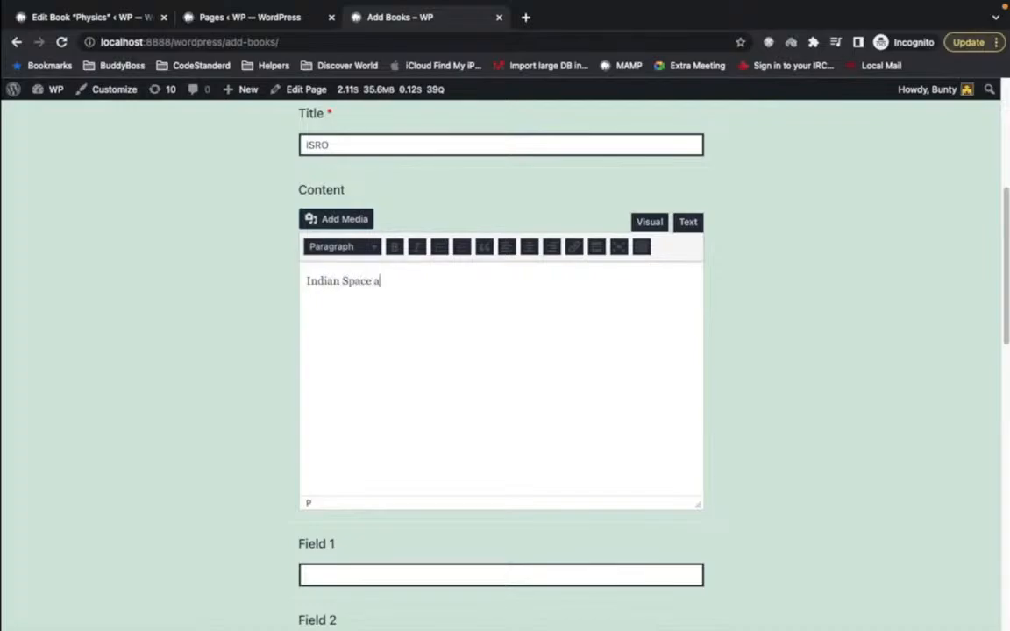
pyautogui.write(' Agency')
# - Fill Field 1 with "APJ Kalam" and Field 2 with "Homi Bhabha", and submit the ISRO book
pyautogui.scroll(-2, 401, 456)
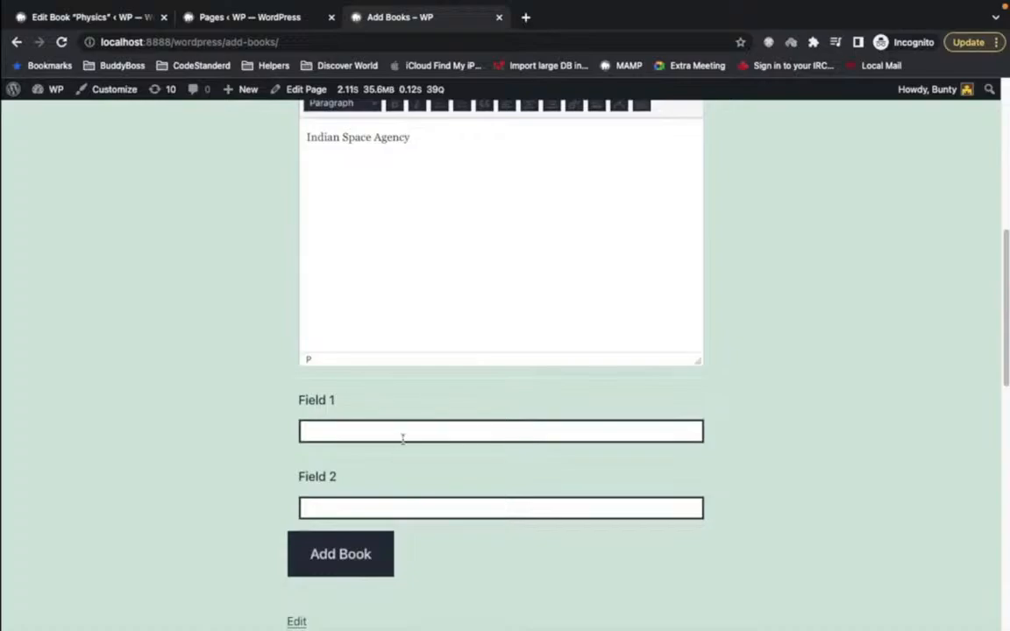
pyautogui.write('AP')
pyautogui.write('Homi Bhabha')
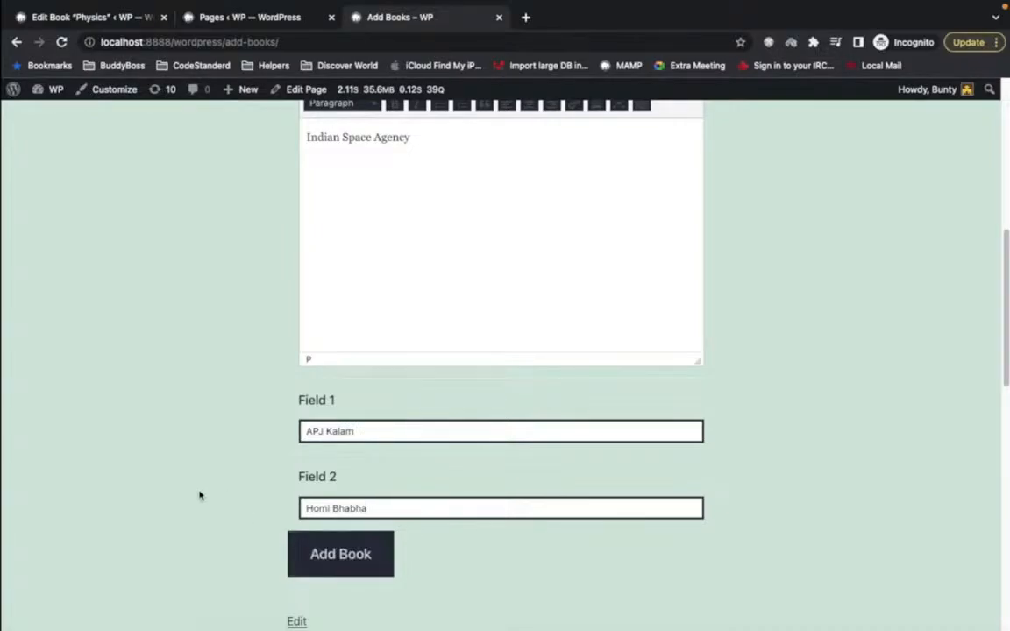
pyautogui.click(324, 558)
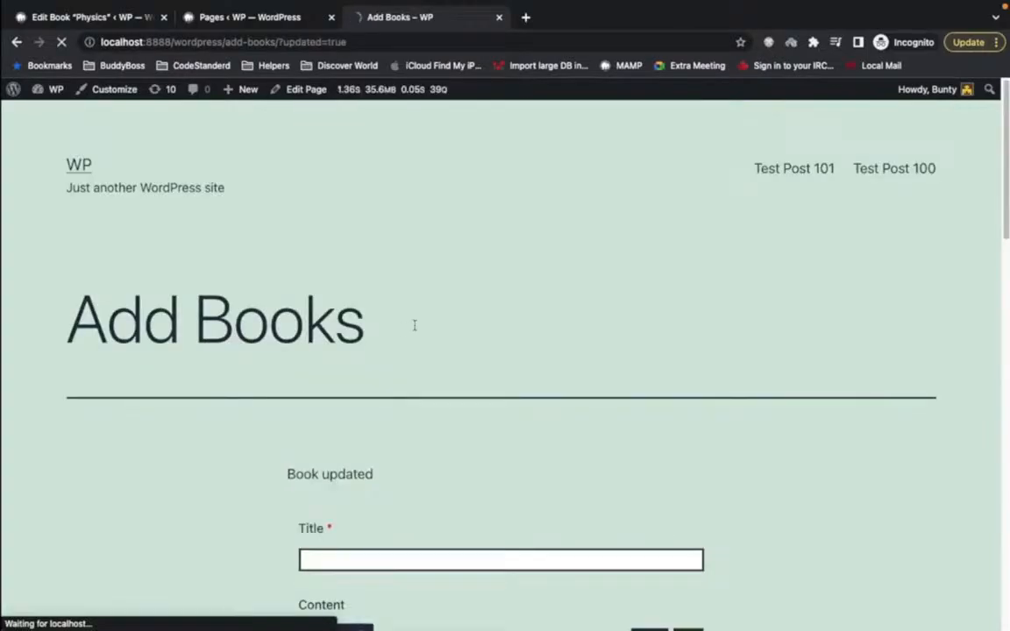
# - Look through the reloaded Add Books page and highlight the message above the form
pyautogui.scroll(-1, 426, 304)
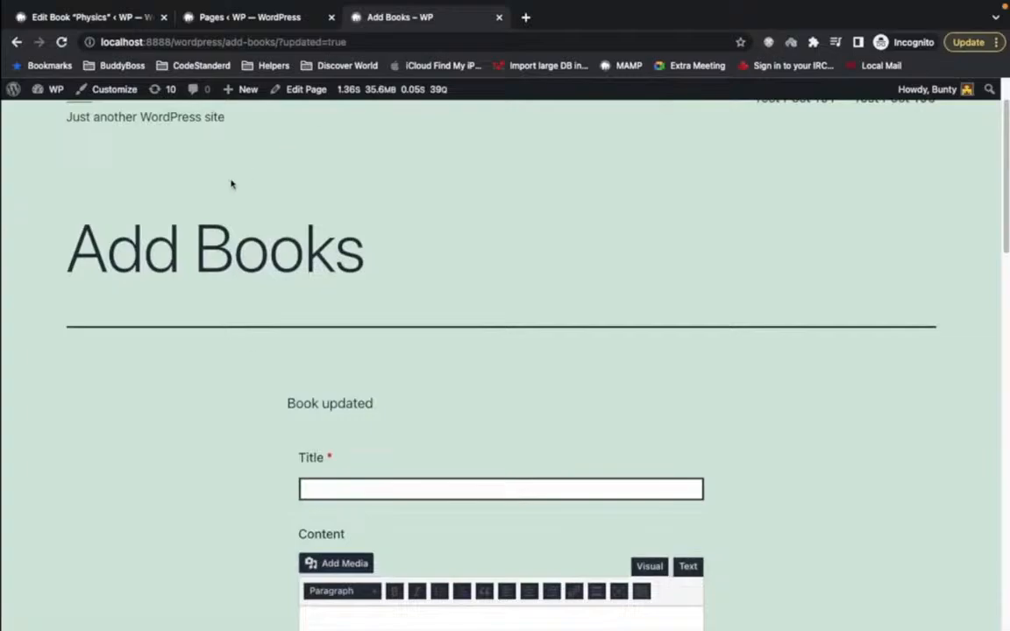
pyautogui.scroll(-1, 224, 281)
pyautogui.scroll(-5, 225, 280)
pyautogui.scroll(4, 221, 282)
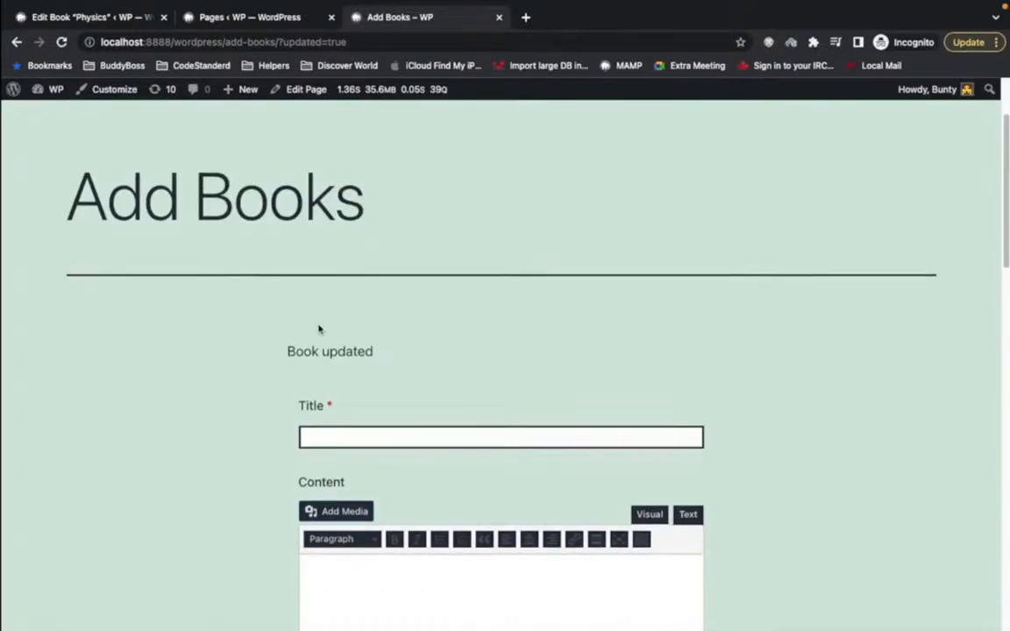
pyautogui.moveTo(292, 345); pyautogui.dragTo(439, 350)
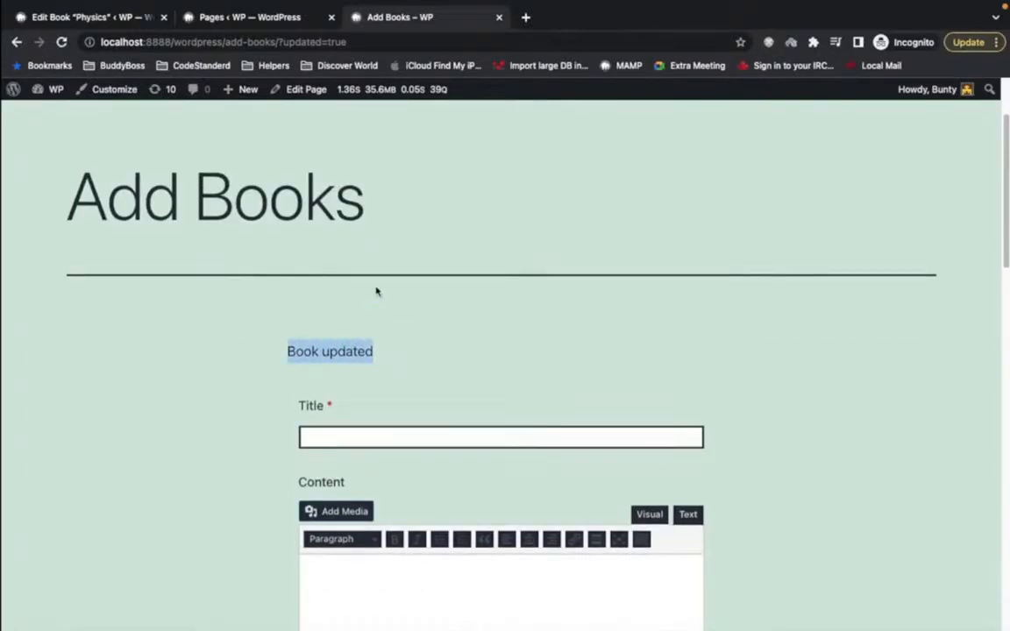
# - Switch to Visual Studio Code, replace the double quotes around the updated_message text in acf-form.php with single quotes, and save the file
pyautogui.press('super+Tab')
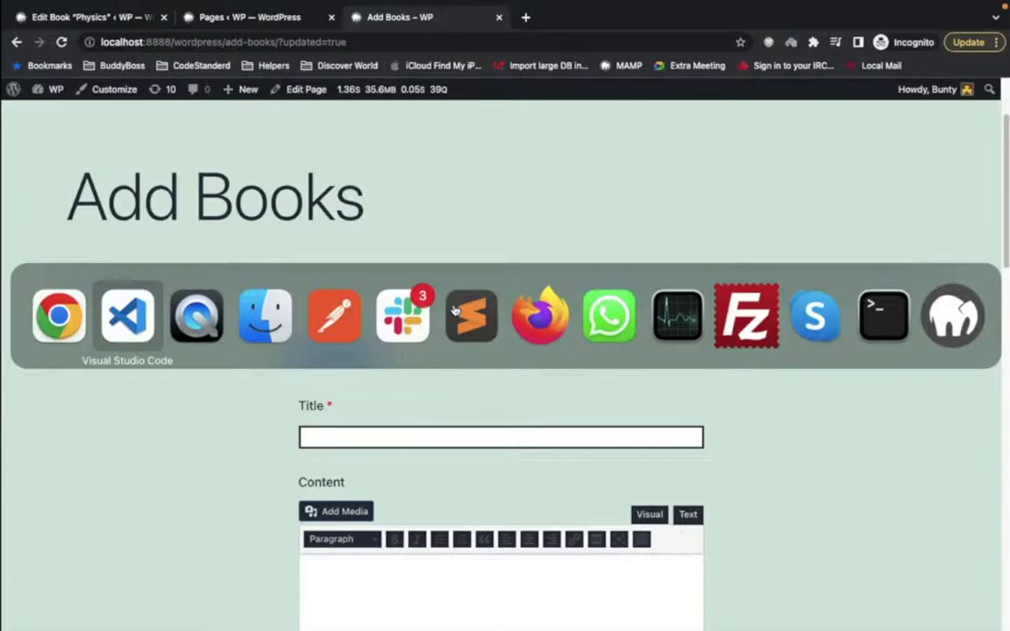
pyautogui.scroll(5, 549, 327)
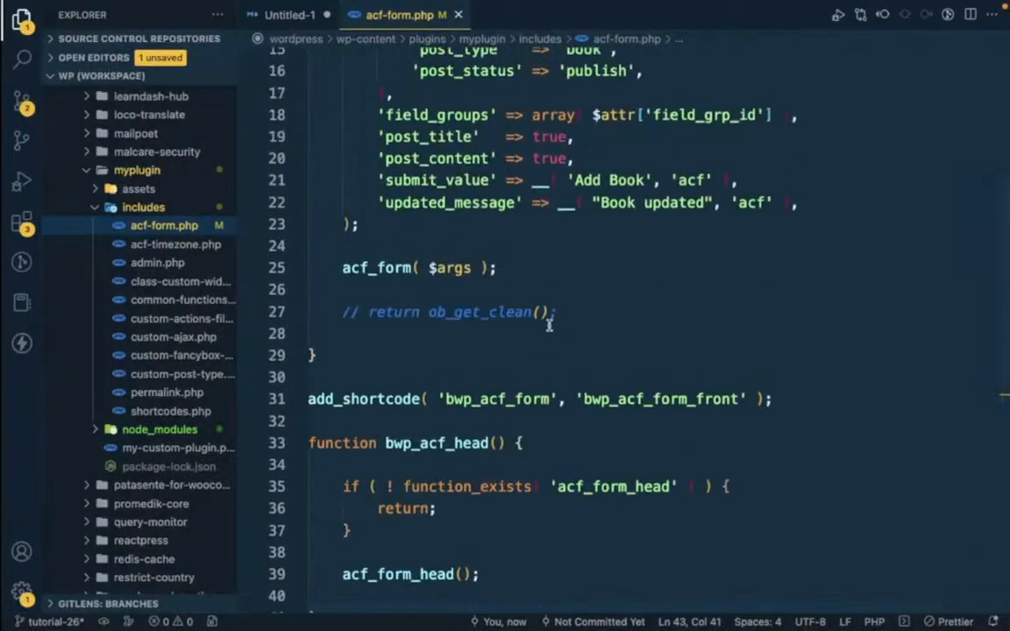
pyautogui.scroll(3, 548, 325)
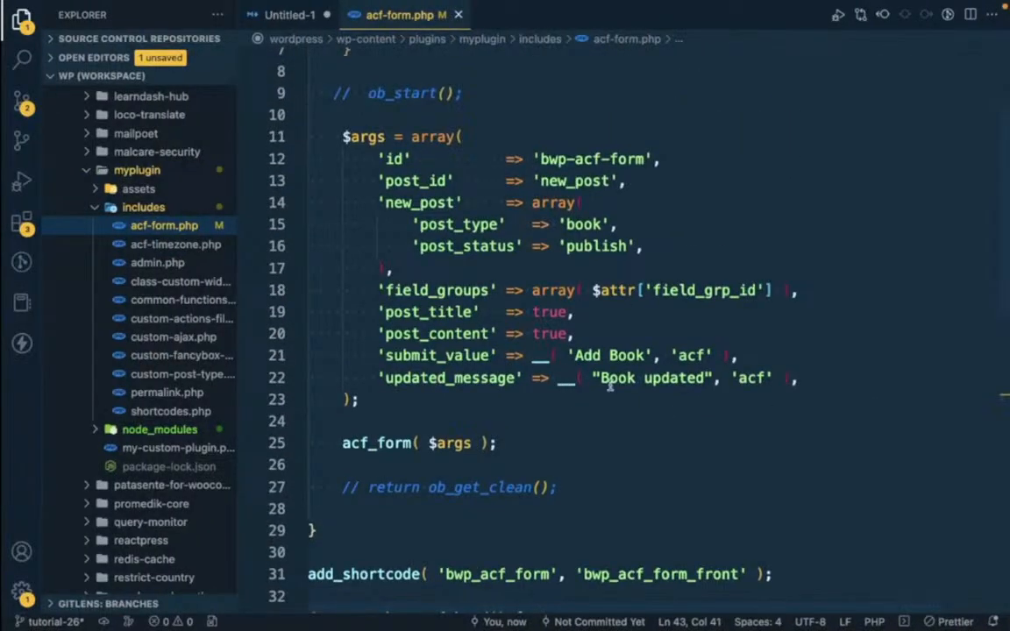
pyautogui.click(600, 379)
pyautogui.press('BackSpace')
pyautogui.write("'")
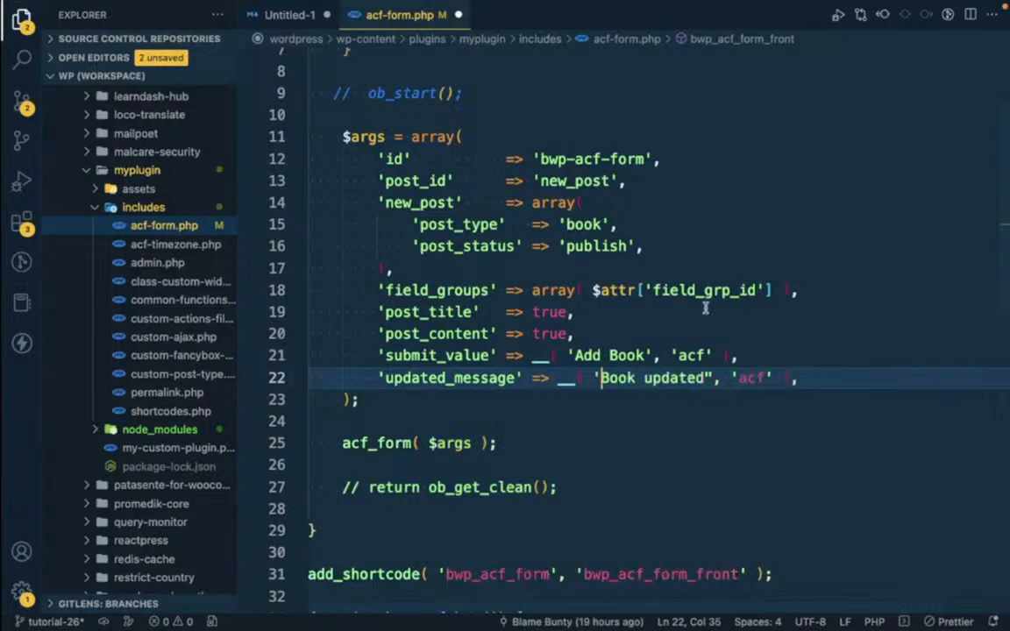
pyautogui.click(715, 377)
pyautogui.press('BackSpace')
pyautogui.write("'")
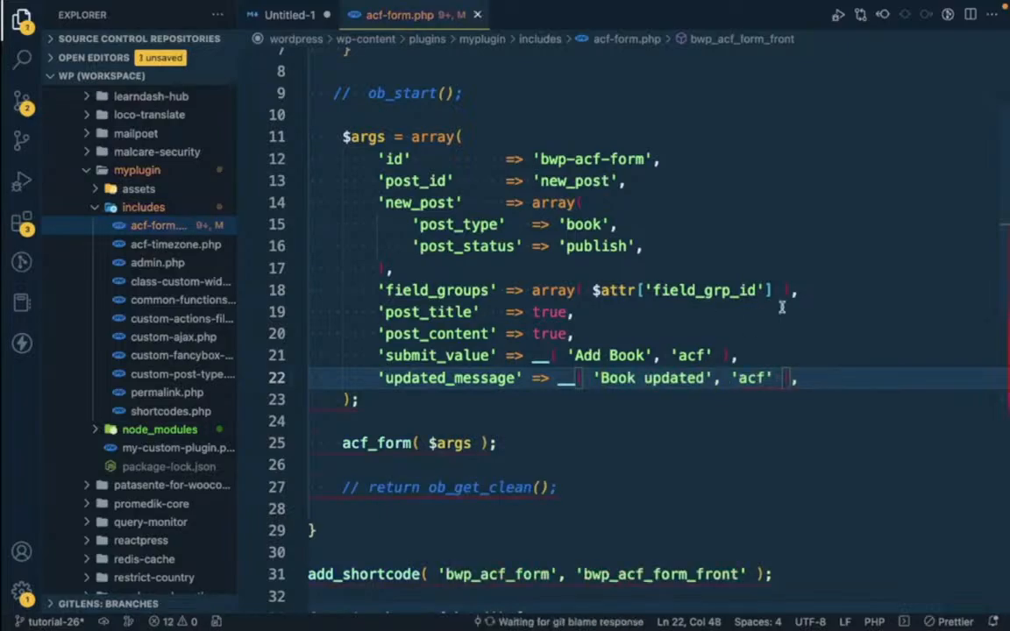
pyautogui.hotkey('ctrl', 's')
# - Change the updated_message text to 'Book has been added' and save acf-form.php
pyautogui.moveTo(600, 378); pyautogui.dragTo(708, 378)
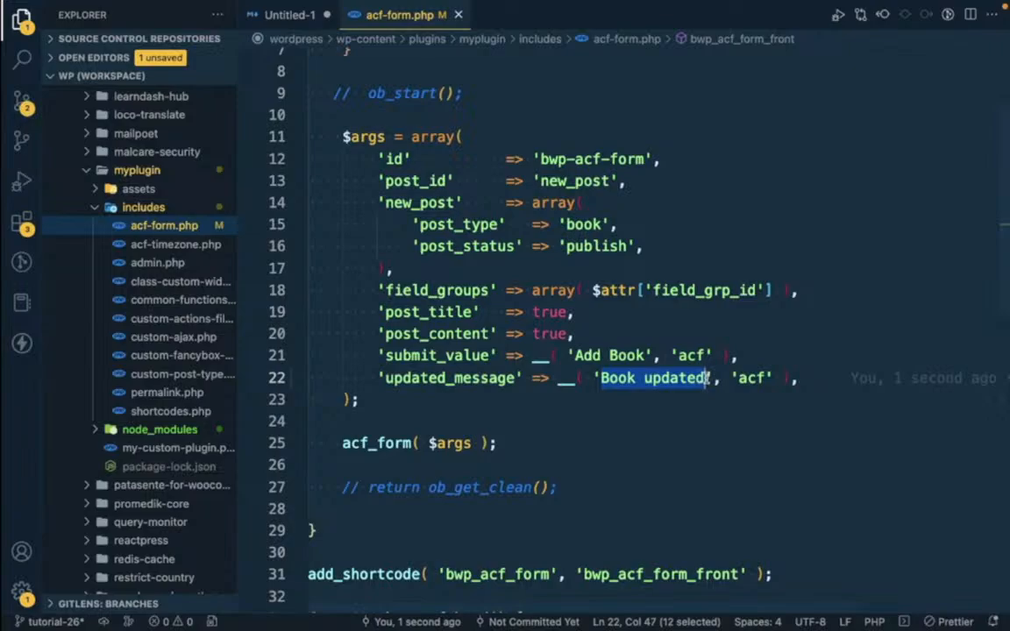
pyautogui.press('Right')
pyautogui.hotkey('alt', 'shift', 'Left')
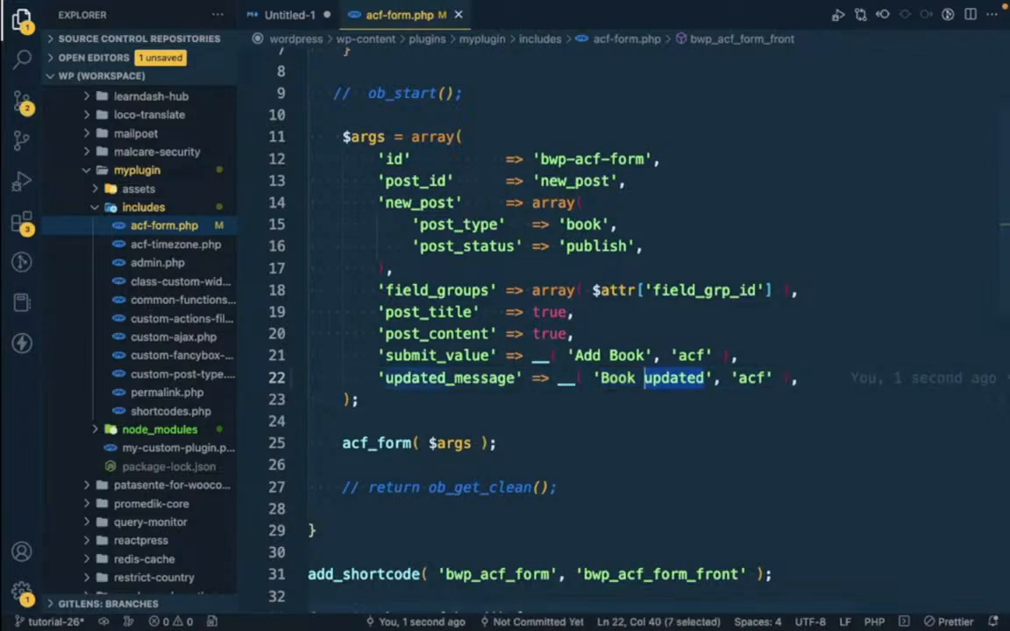
pyautogui.write('has been ')
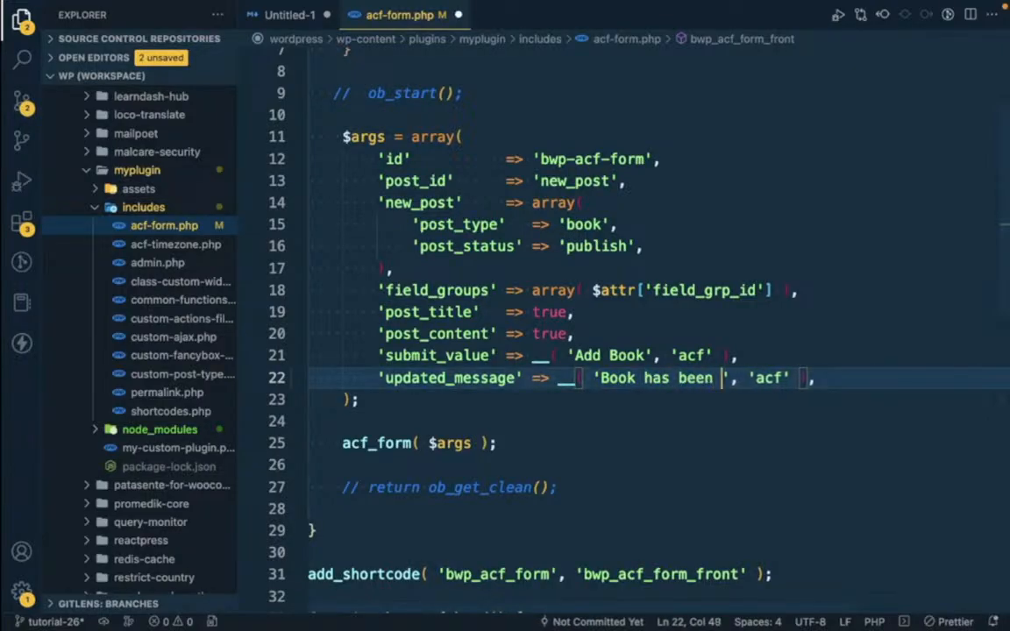
pyautogui.write('added')
pyautogui.hotkey('ctrl', 's')
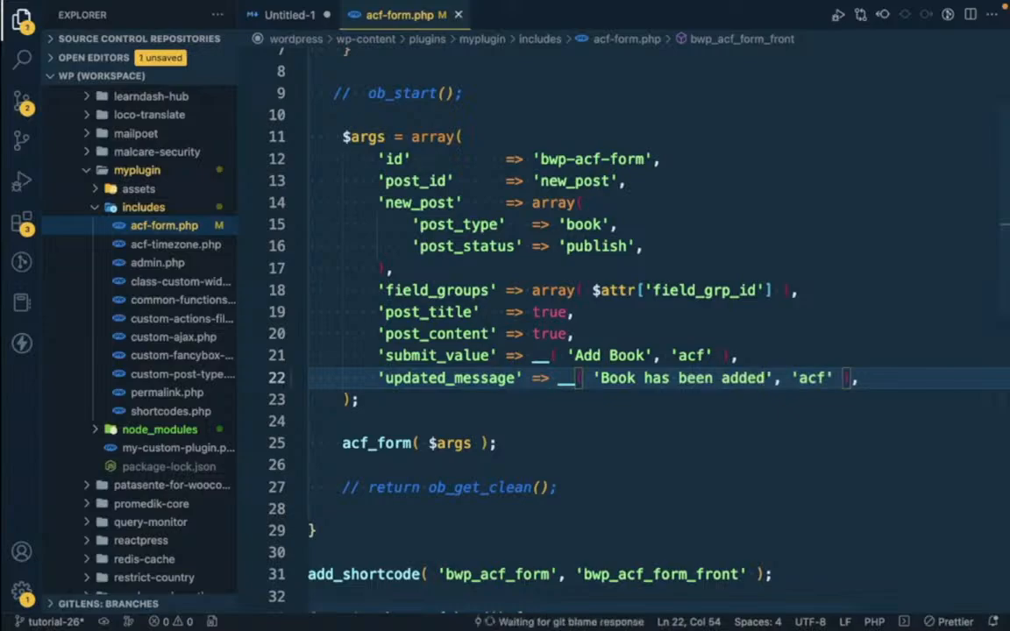
# - Switch to Google Chrome and open the list of all books in the WordPress admin
pyautogui.hotkey('ctrl', 'Right')
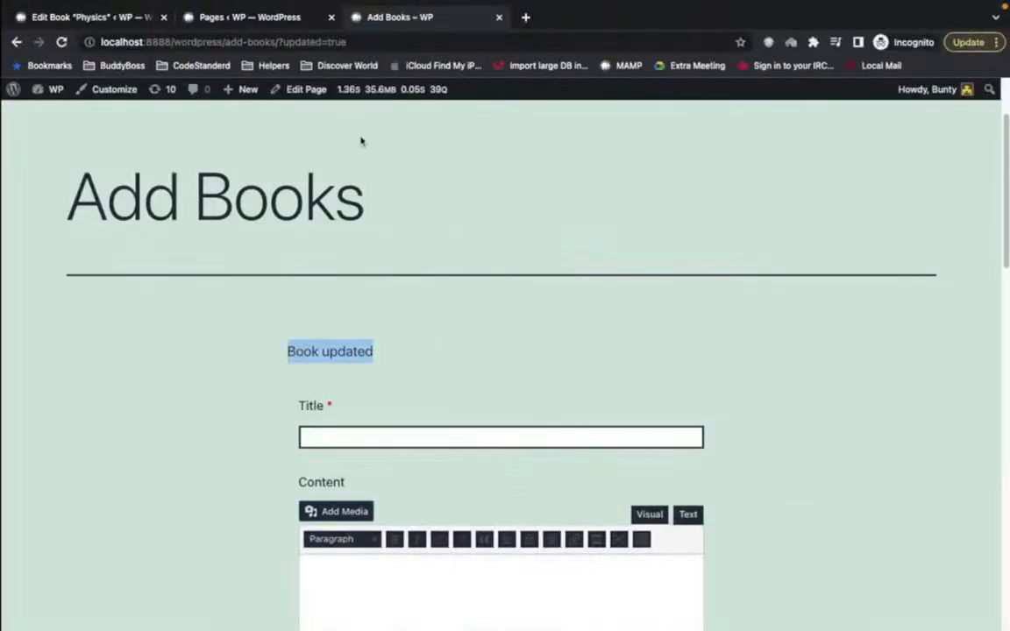
pyautogui.click(114, 19)
pyautogui.click(38, 251)
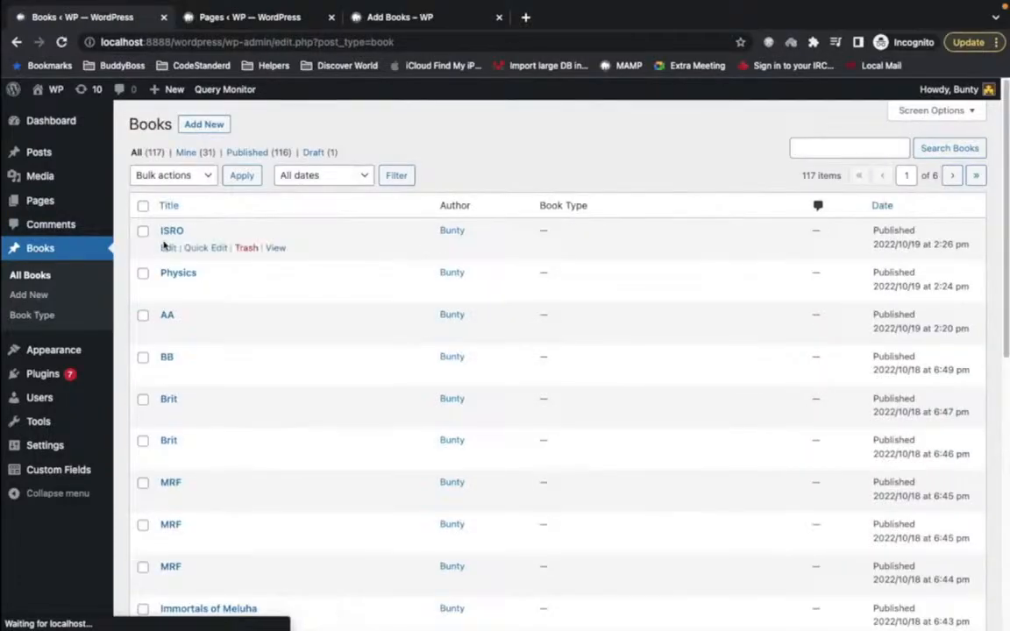
# - Reload the Add Books page without the ?updated=true parameter and highlight the new updated_message text in Visual Studio Code
pyautogui.click(424, 21)
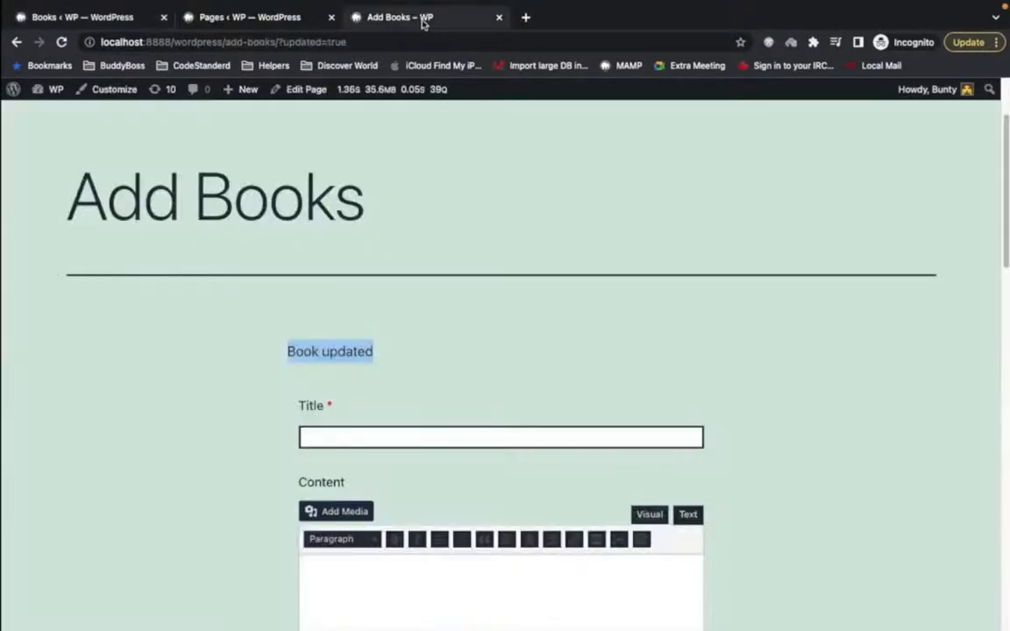
pyautogui.moveTo(289, 41); pyautogui.dragTo(548, 41)
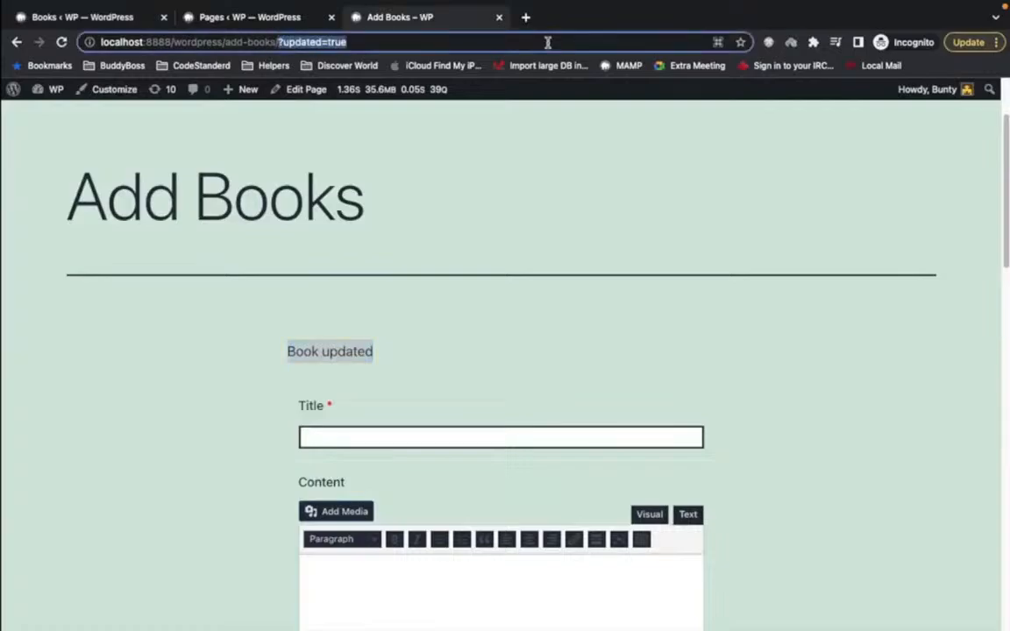
pyautogui.press('BackSpace')
pyautogui.press('Return')
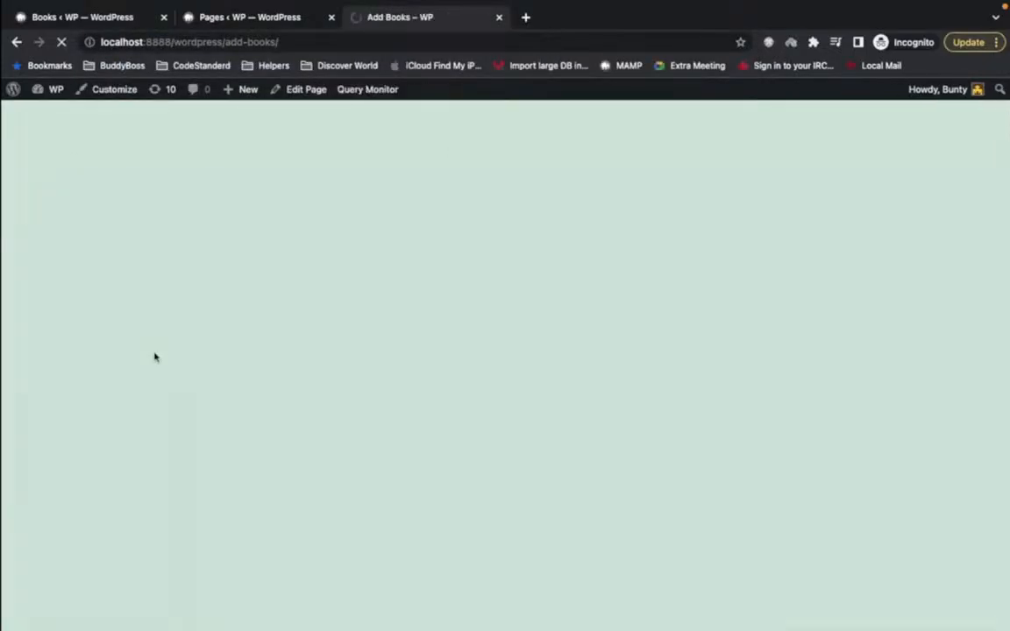
pyautogui.scroll(-4, 154, 356)
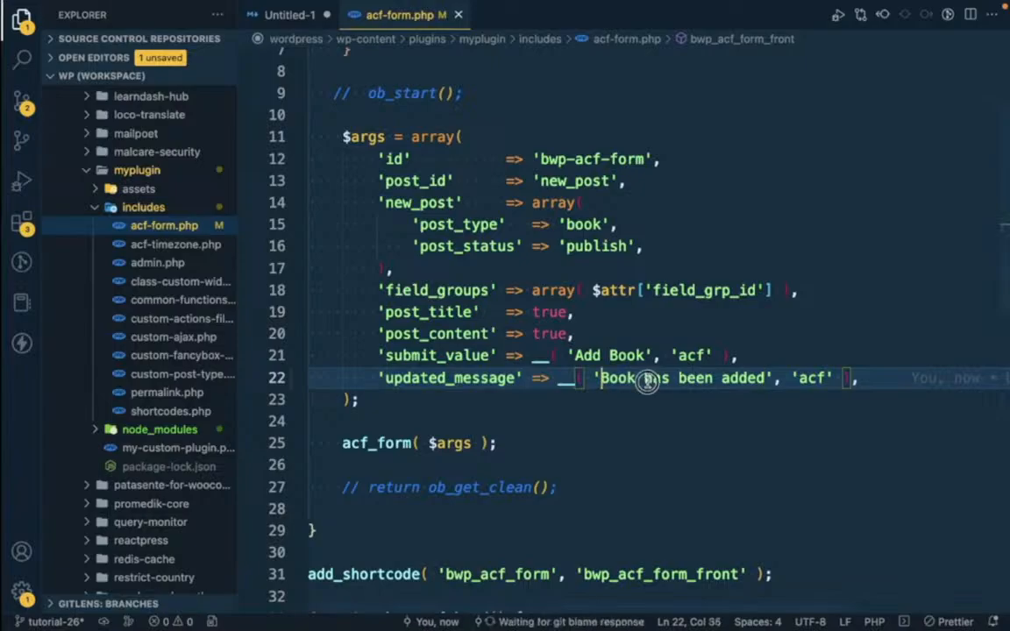
pyautogui.moveTo(601, 378); pyautogui.dragTo(768, 377)
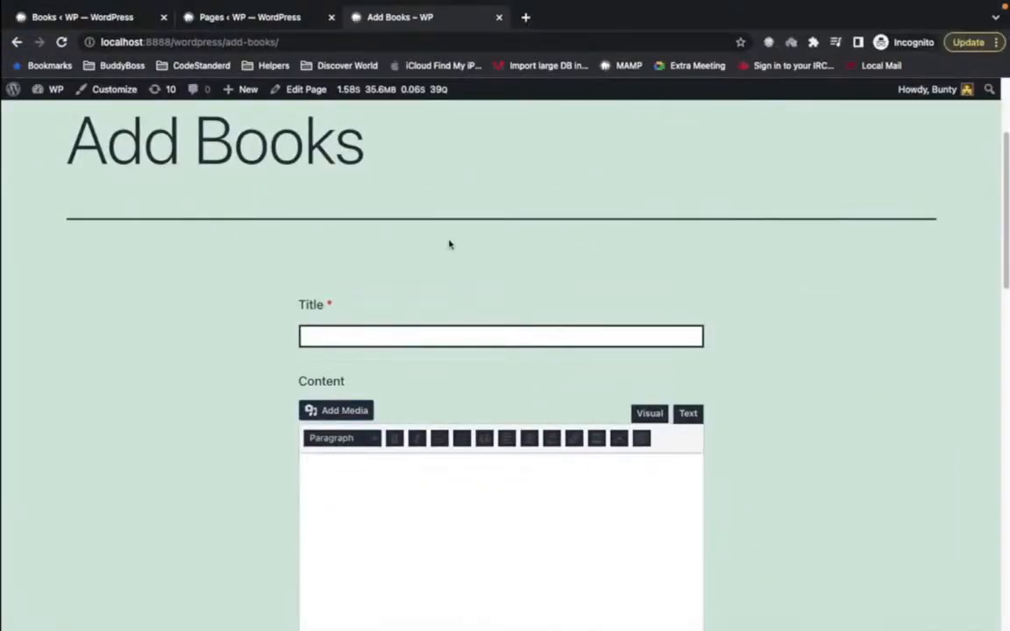
# - Enter the title "Ram Setu" and the content "Bridge between India & Sri Lanka" in the Add Books form in Google Chrome
pyautogui.click(351, 342)
pyautogui.write('Ram Setu')
pyautogui.scroll(-3, 381, 412)
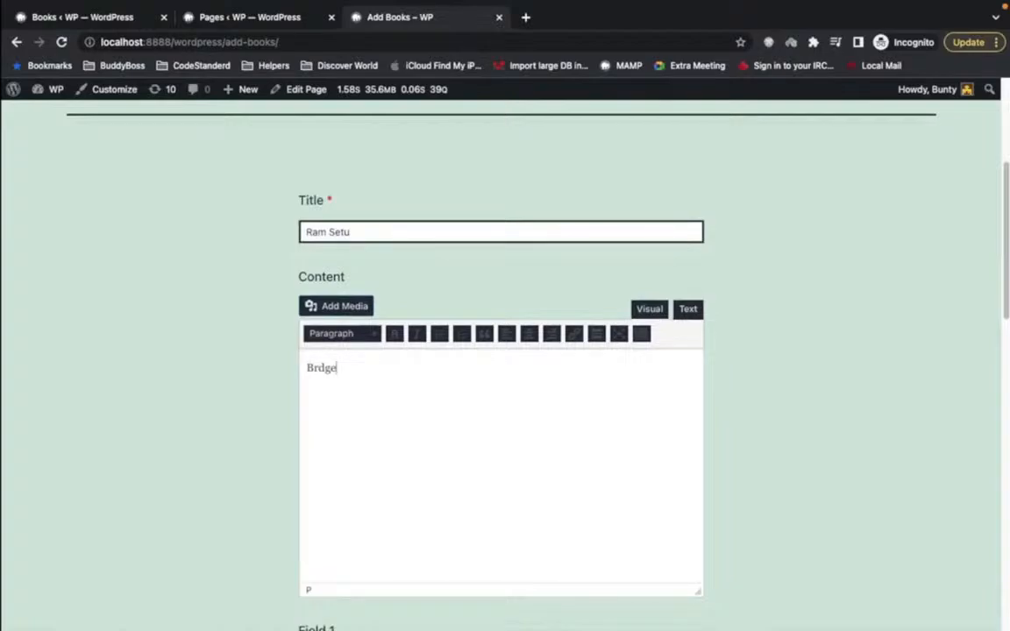
pyautogui.click(319, 368)
pyautogui.write('idge between India & Sri')
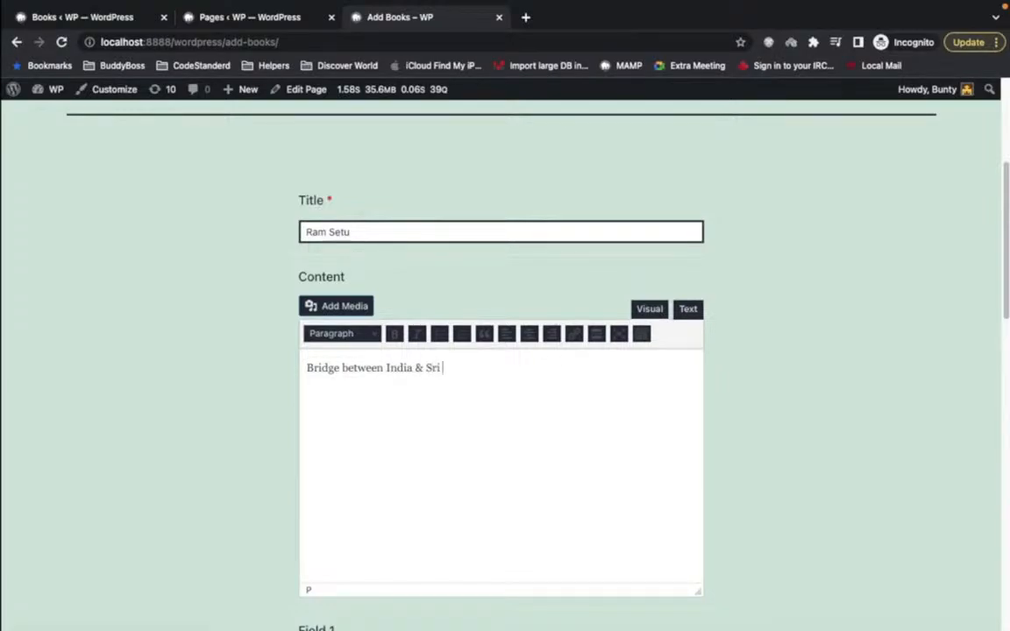
pyautogui.write(' Lanka')
pyautogui.scroll(-5, 374, 456)
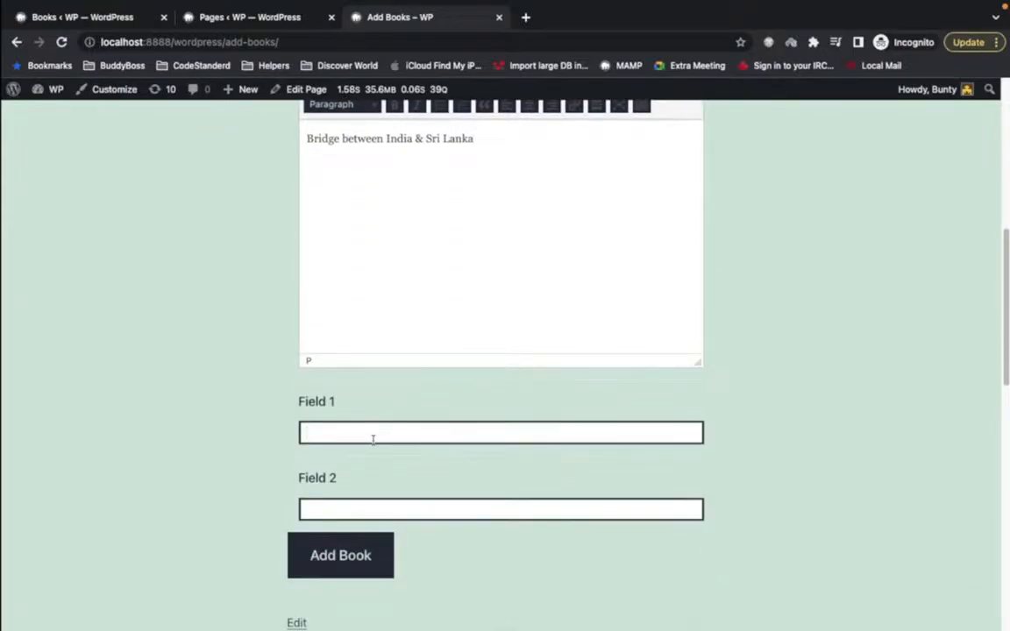
# - Fill Field 1 with "APJ Kalam" and Field 2 with "Homi Bhabha", and submit the Ram Setu book
pyautogui.click(373, 440)
pyautogui.write('APJ Kalam')
pyautogui.scroll(-2, 410, 450)
pyautogui.click(409, 450)
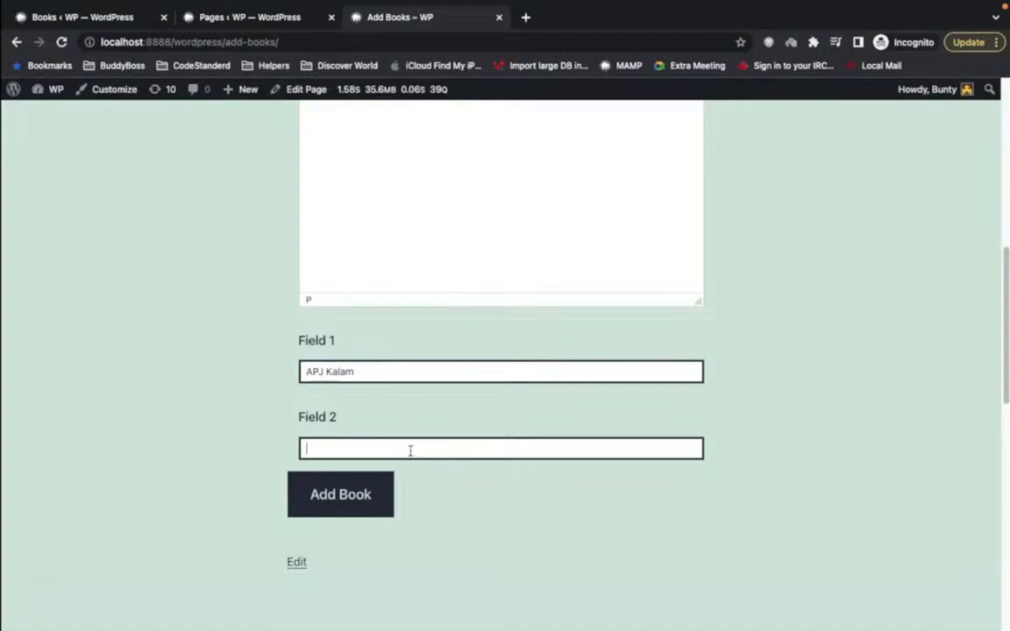
pyautogui.write('Homi Bhabha')
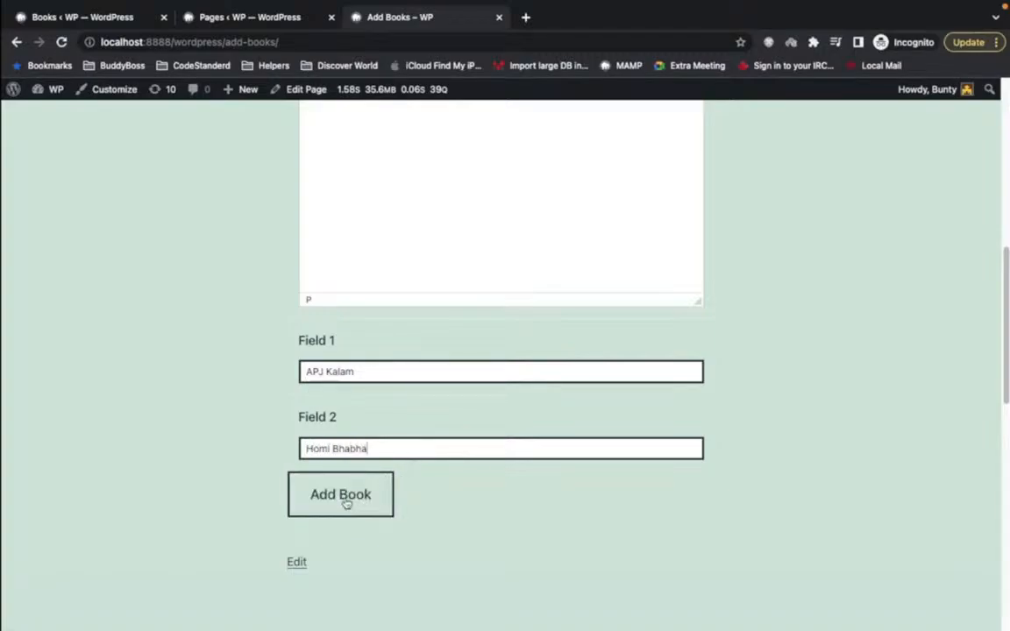
pyautogui.click(346, 504)
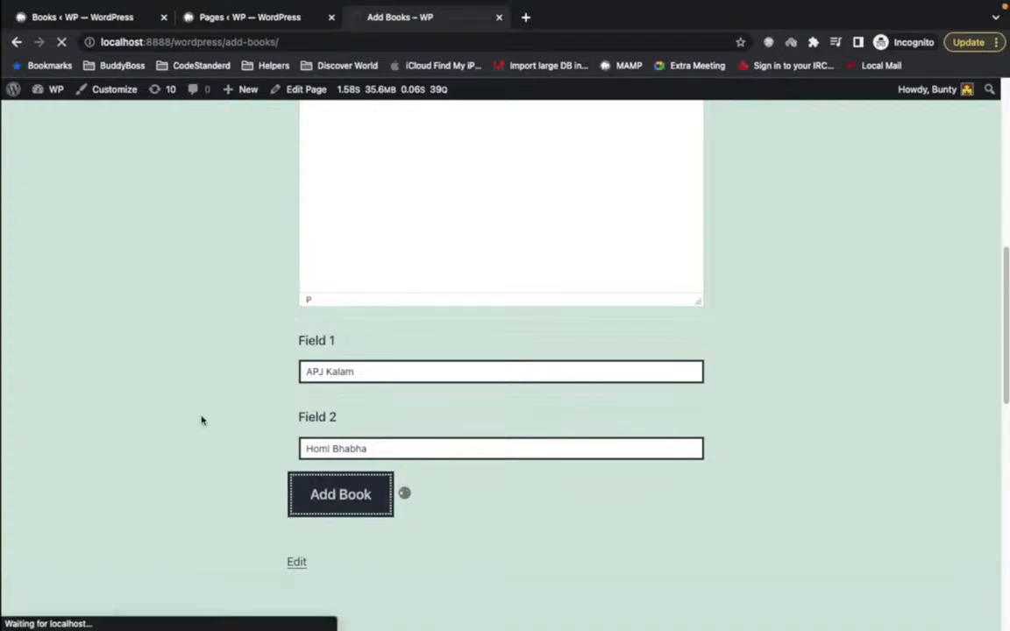
# - Highlight the message above the reloaded form, and review the wp_head hook priority and form arguments of acf-form.php in Visual Studio Code
pyautogui.scroll(-1, 201, 421)
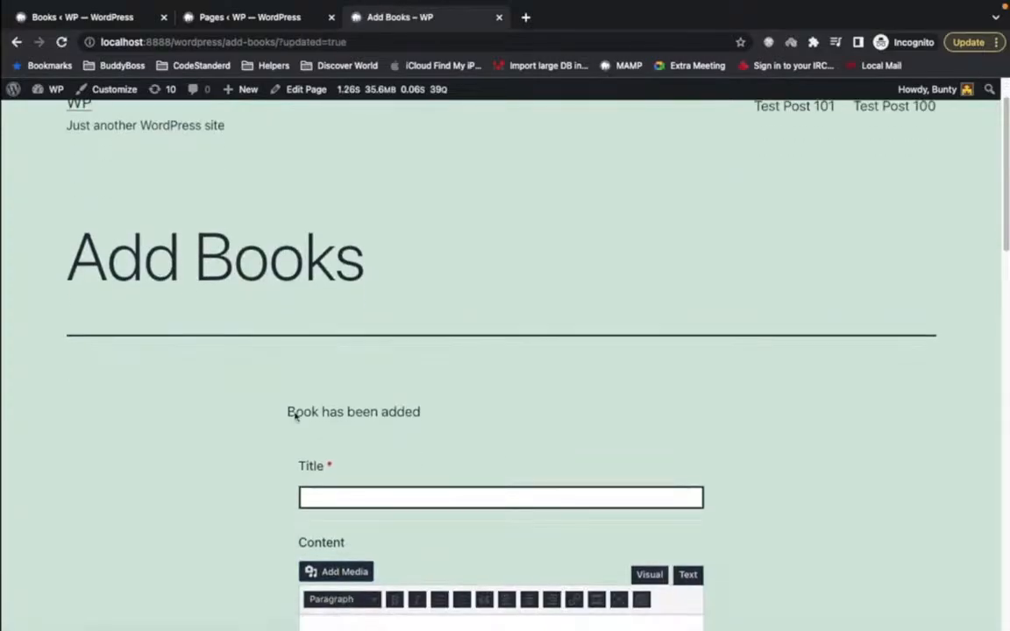
pyautogui.moveTo(287, 412); pyautogui.dragTo(603, 413)
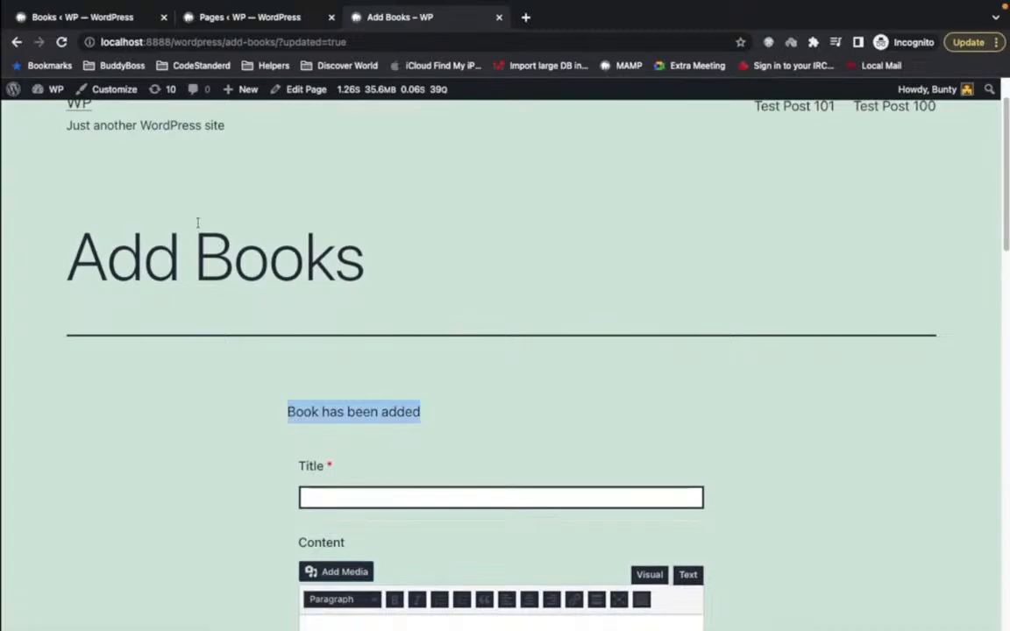
pyautogui.press('super+Tab')
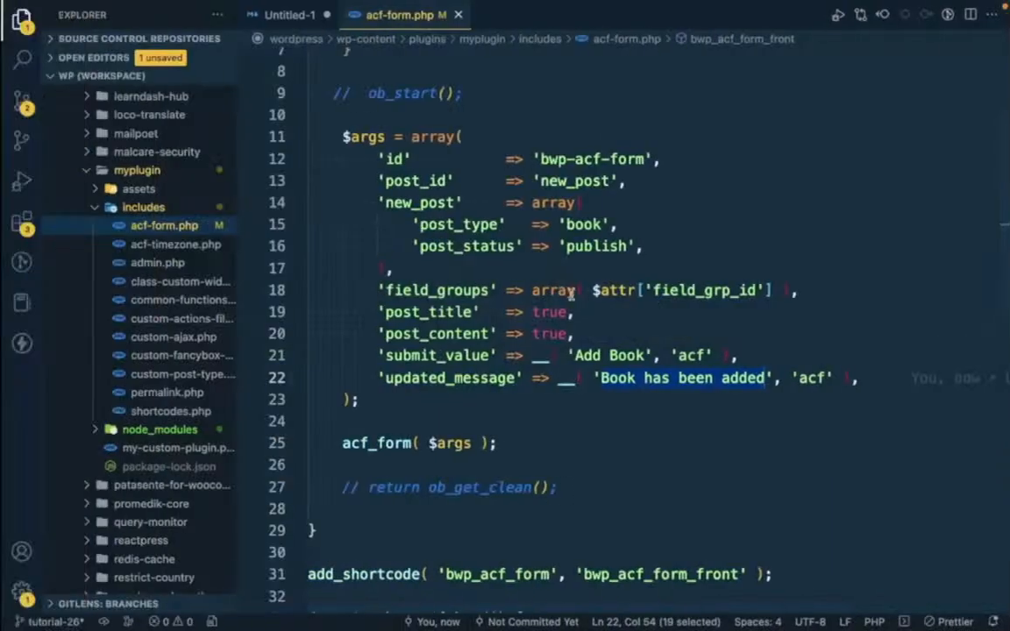
pyautogui.scroll(-3, 709, 544)
pyautogui.scroll(-3, 693, 535)
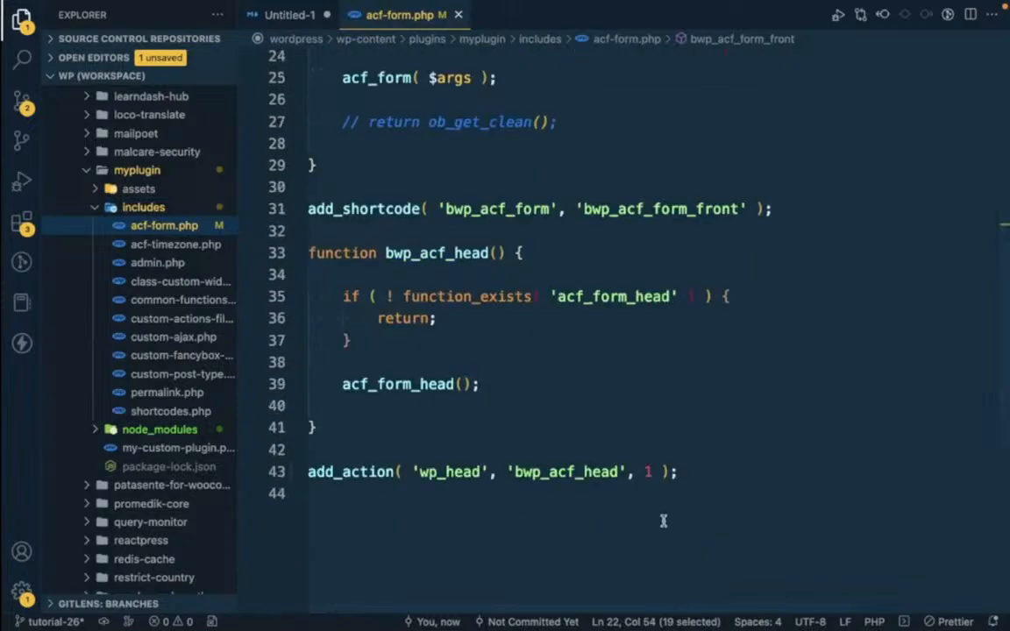
pyautogui.doubleClick(649, 471)
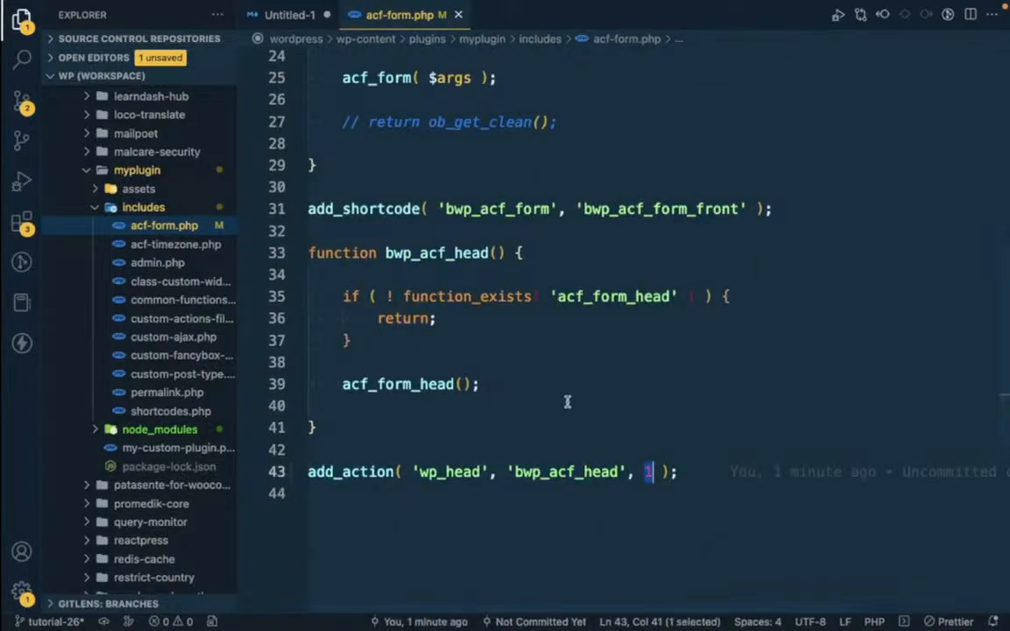
pyautogui.scroll(7, 566, 404)
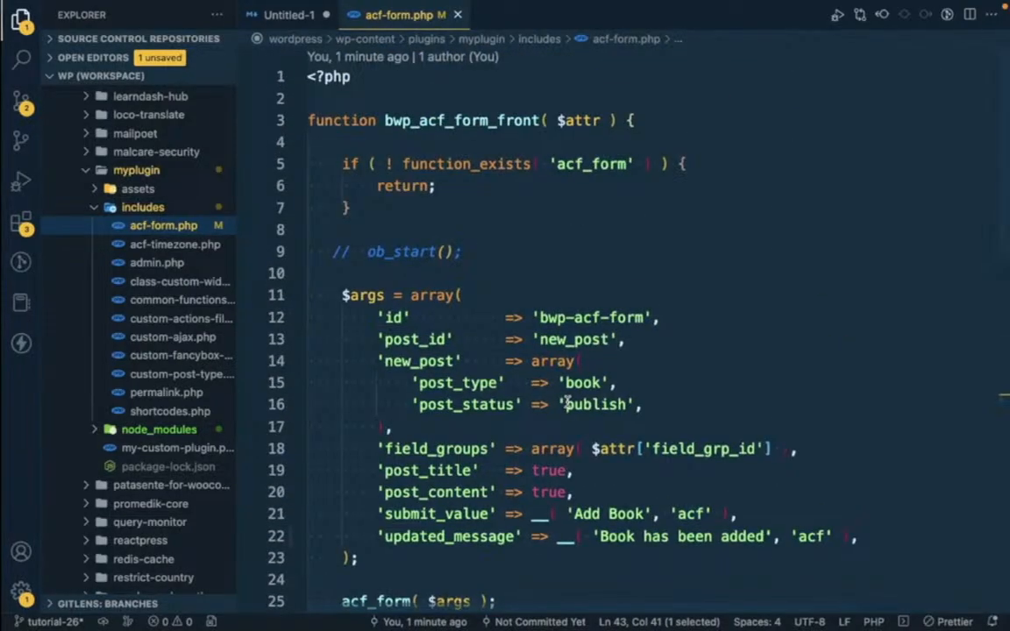
pyautogui.press('super+Tab')
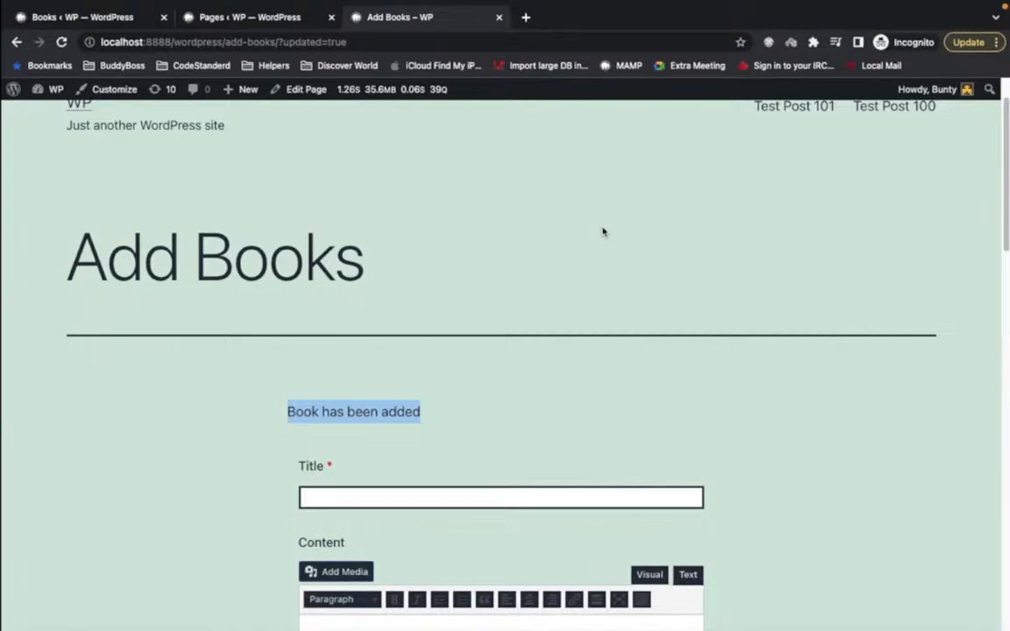
# - Correct the misspelled word "fromt" to "front" in the heading of the untitled note in Visual Studio Code
pyautogui.moveTo(605, 5)
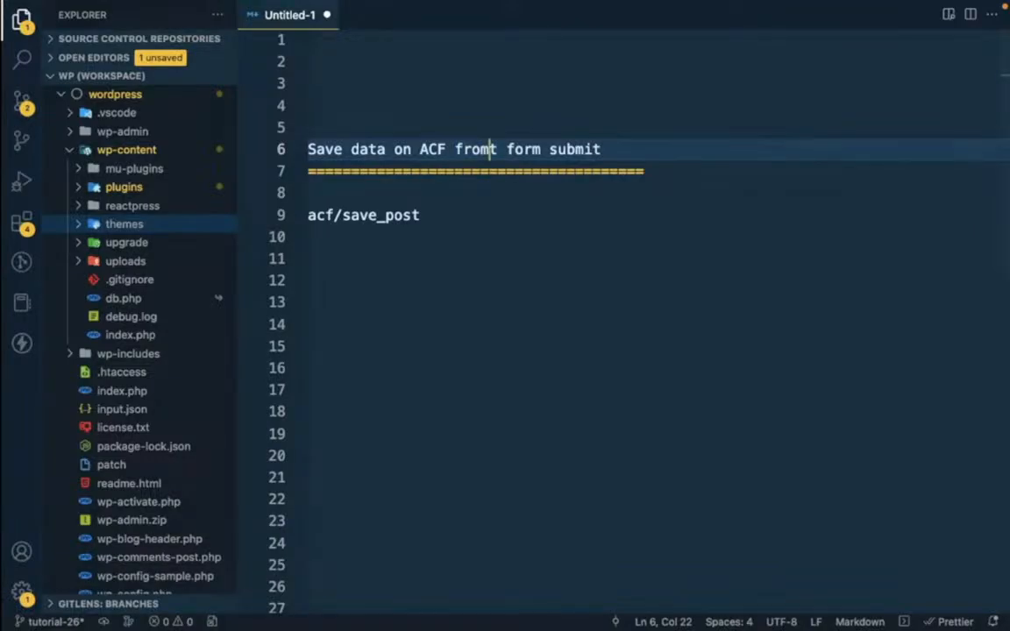
pyautogui.press('BackSpace')
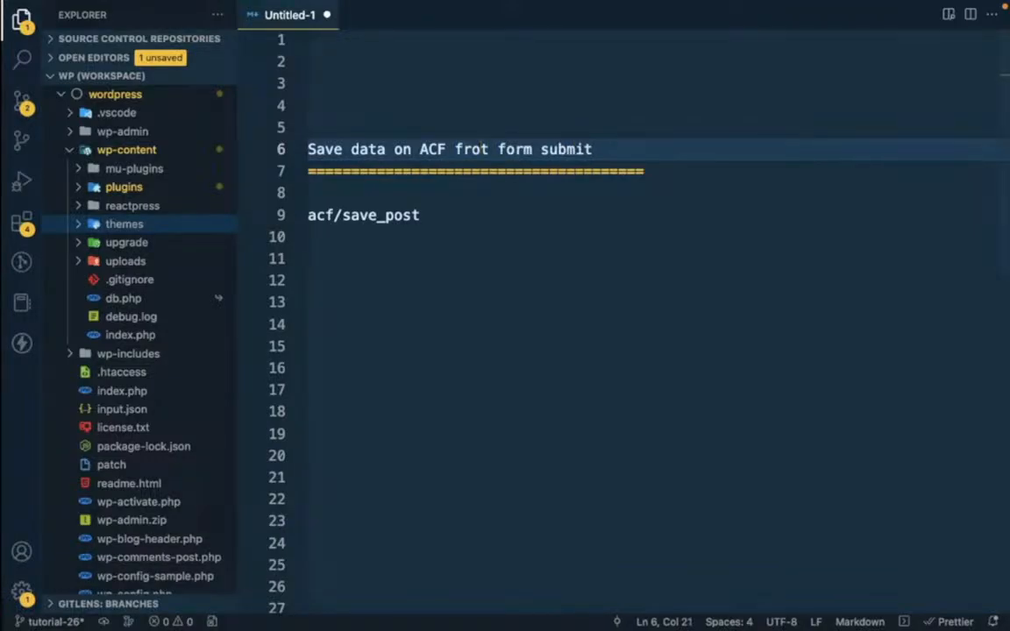
pyautogui.write('n')
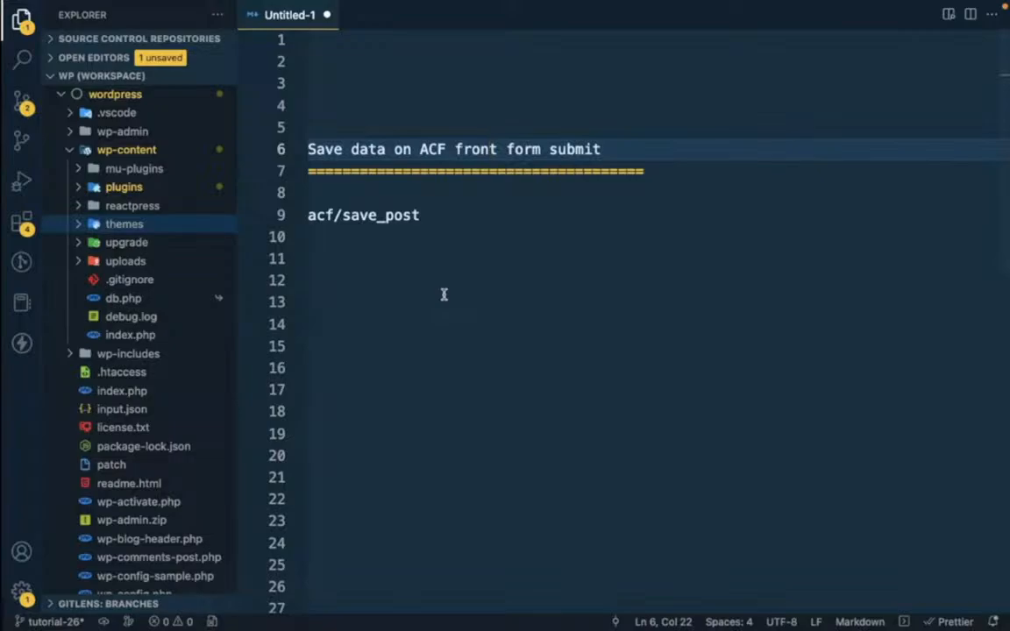
# - Highlight the acf/save_post hook name in the note, and place the text cursor at the end of its line
pyautogui.click(450, 219)
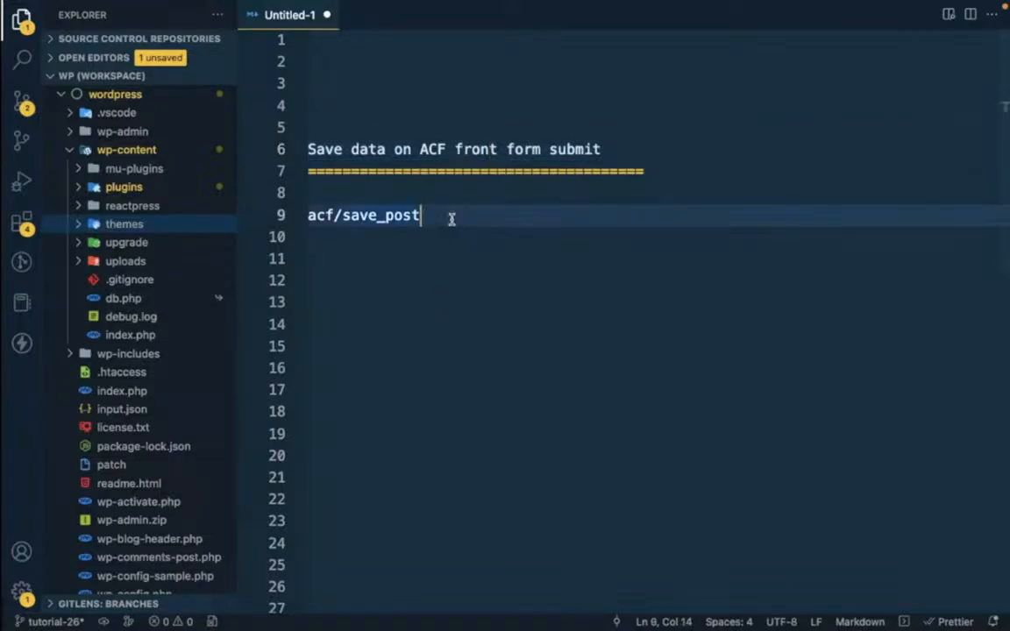
pyautogui.moveTo(450, 217); pyautogui.dragTo(298, 218)
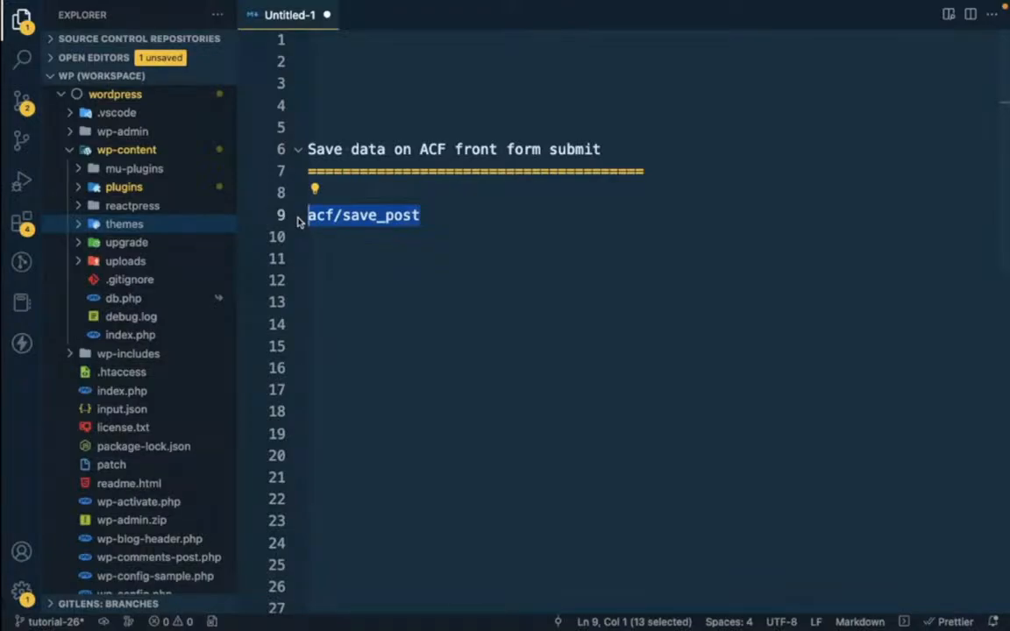
pyautogui.click(455, 217)
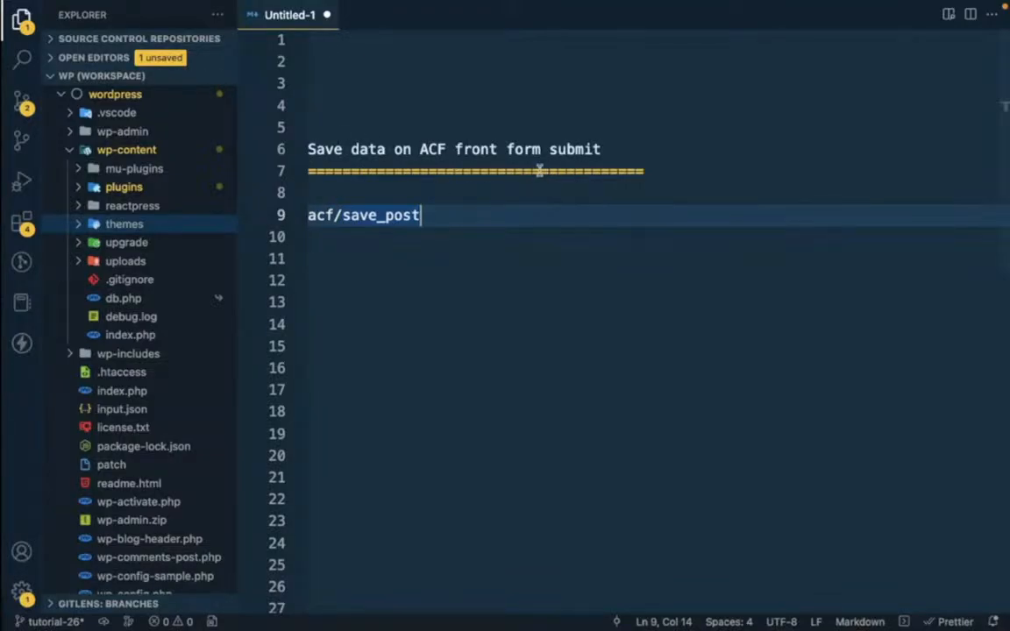
# - Open acf-form.php from the includes folder of myplugin, and review its form arguments and acf_form_head function
pyautogui.click(138, 195)
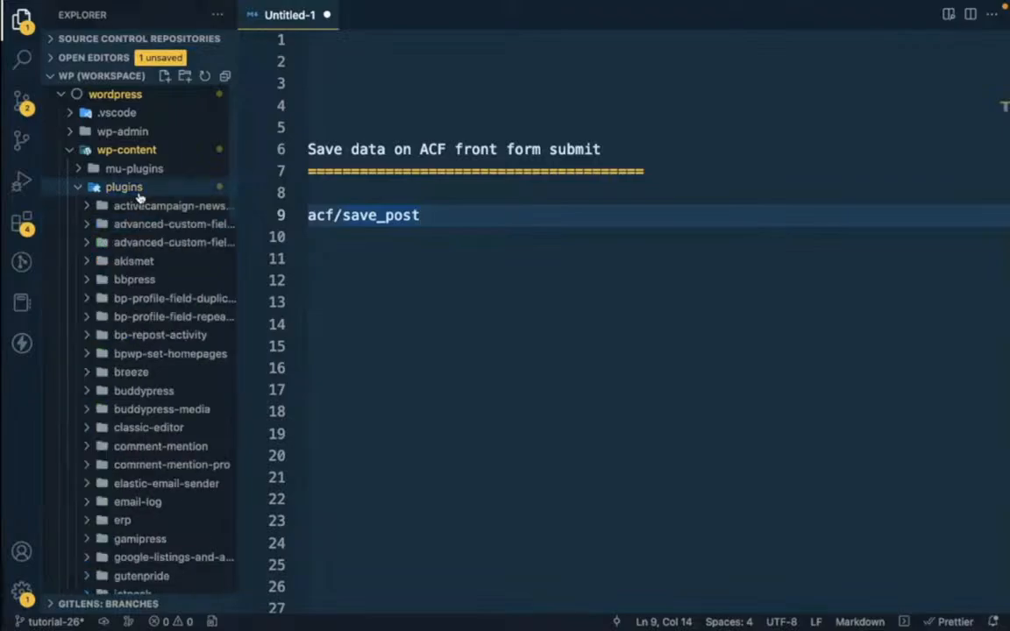
pyautogui.scroll(-3, 199, 379)
pyautogui.scroll(-5, 200, 378)
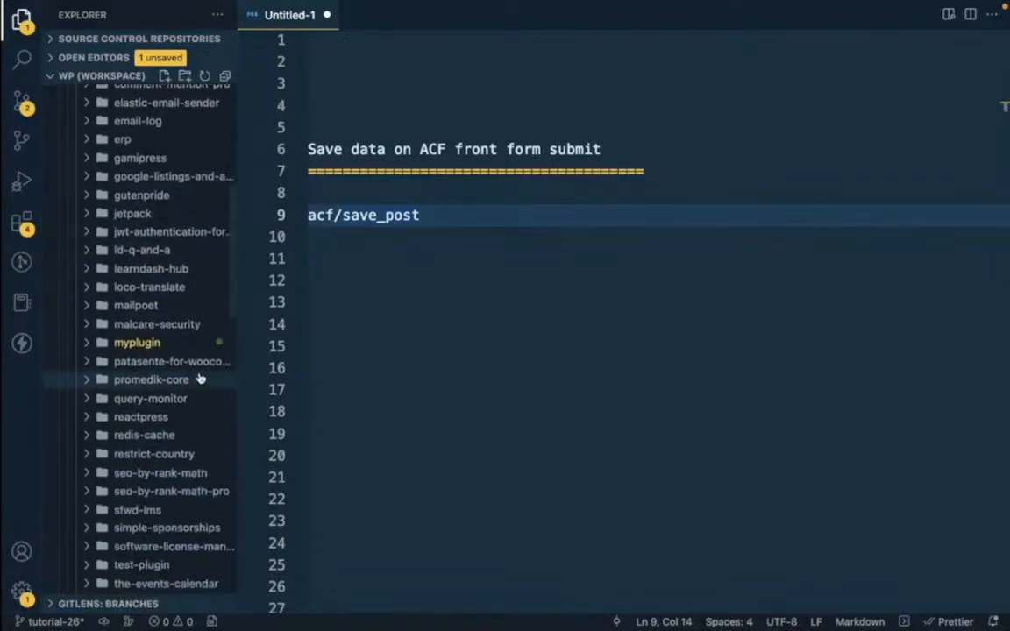
pyautogui.click(151, 330)
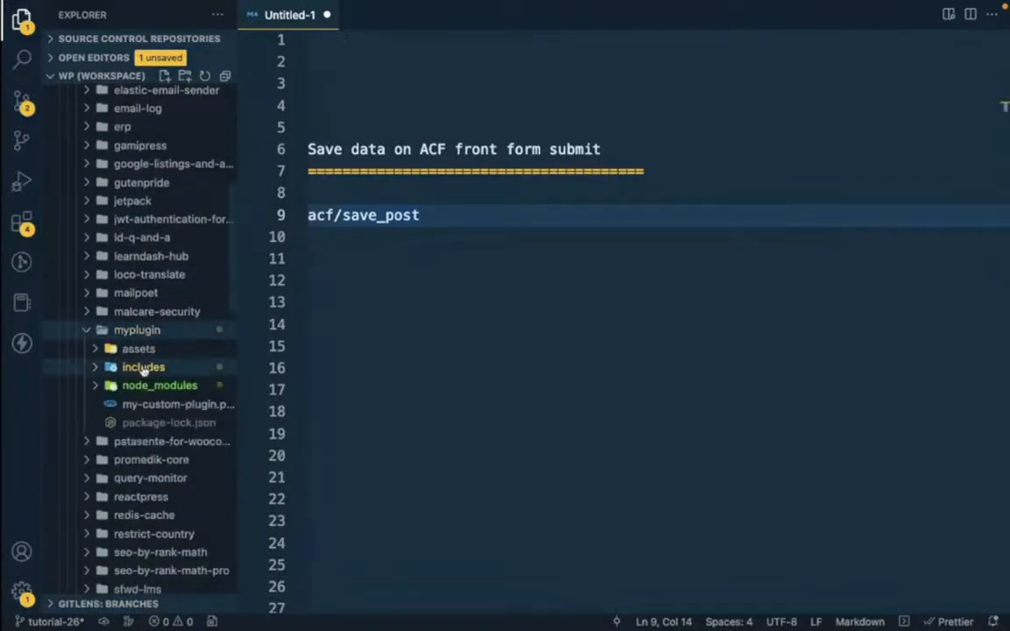
pyautogui.click(140, 367)
pyautogui.click(174, 386)
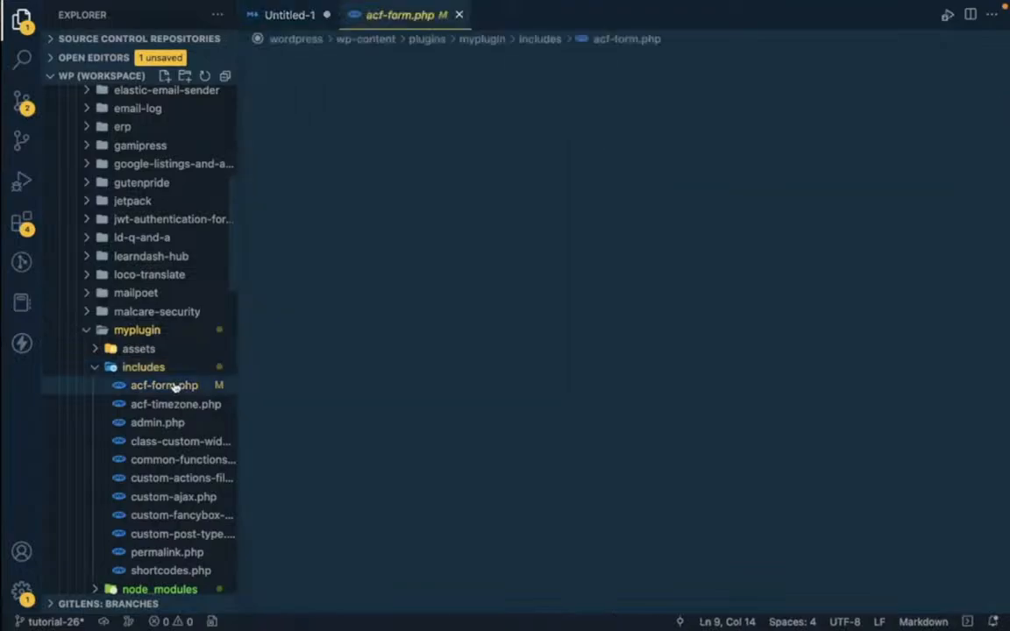
pyautogui.doubleClick(174, 386)
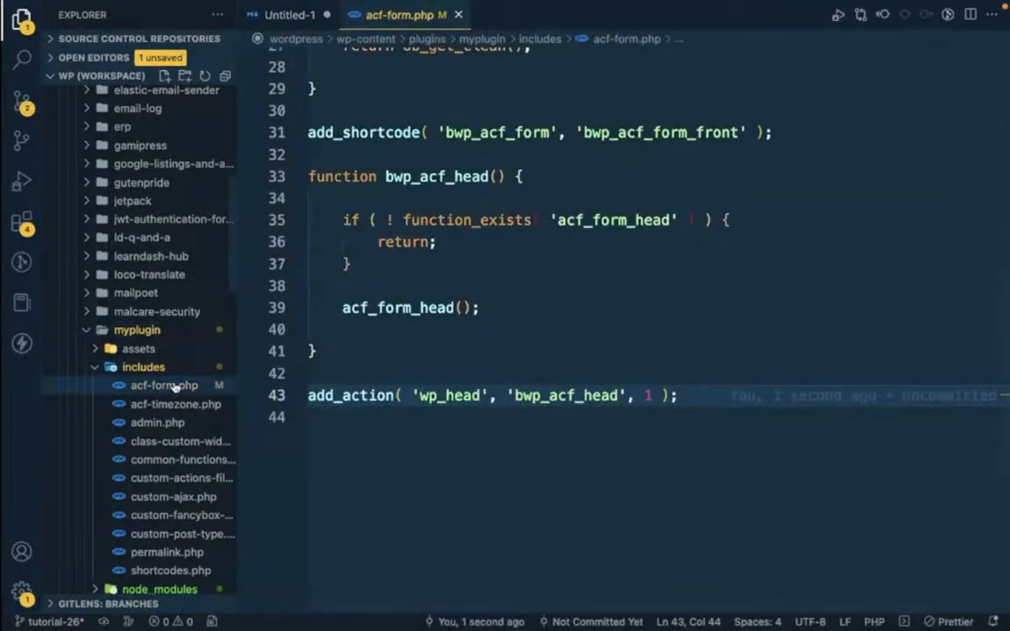
pyautogui.scroll(3, 587, 304)
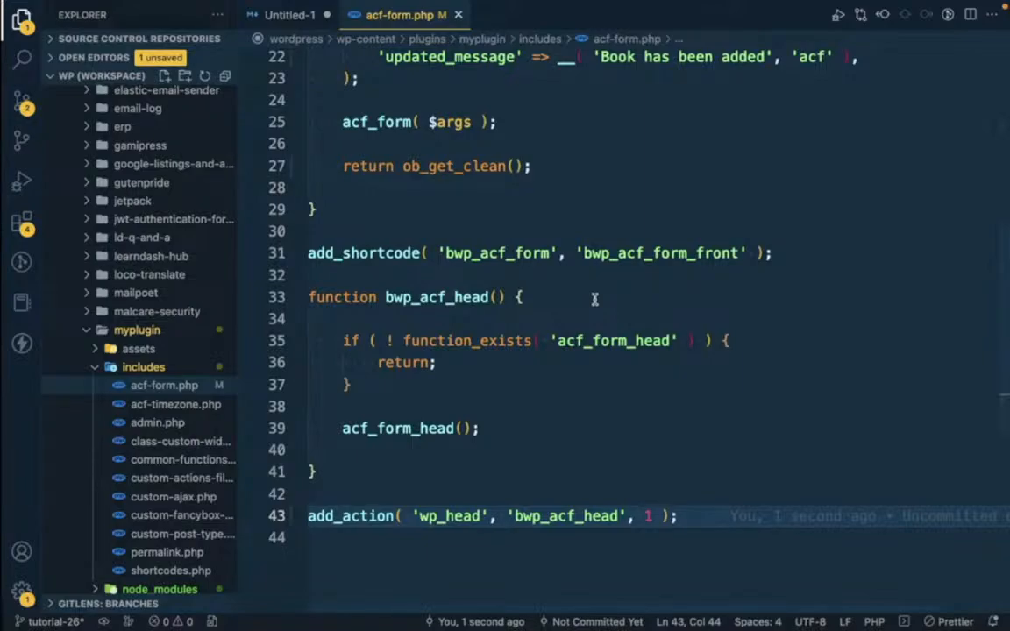
pyautogui.scroll(3, 496, 371)
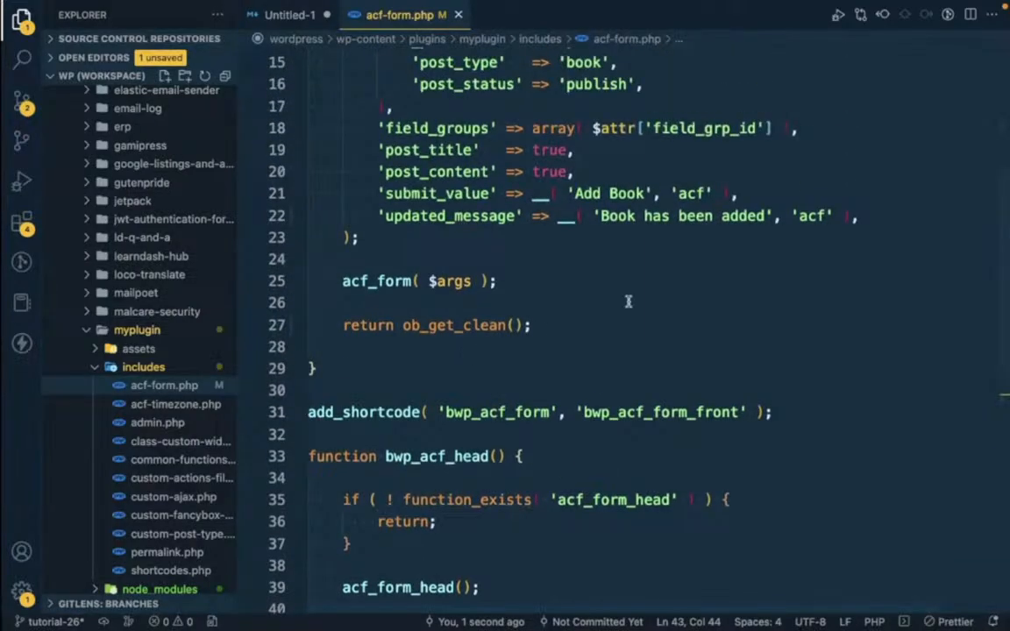
pyautogui.scroll(-1, 638, 299)
# - Switch to Chrome and look over the title, content and custom fields of the Add Books page
pyautogui.press('super+Tab')
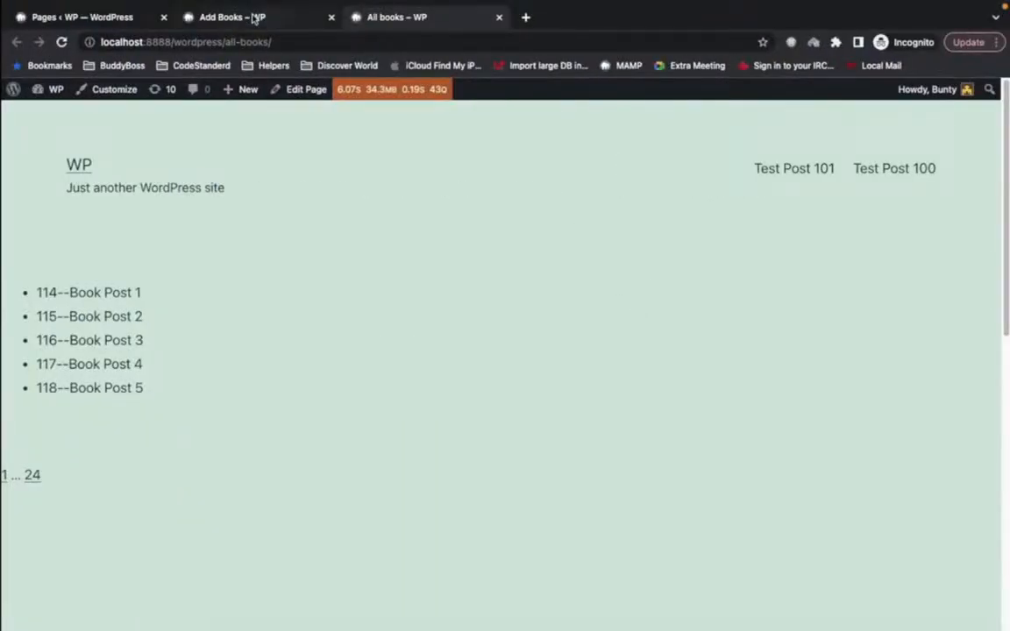
pyautogui.click(253, 17)
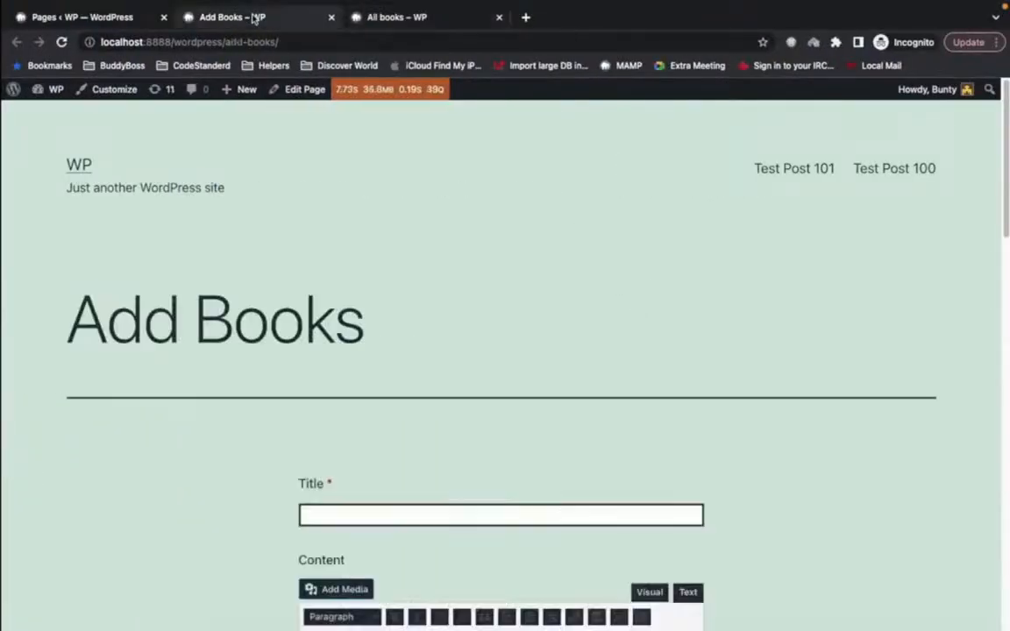
pyautogui.scroll(-3, 294, 467)
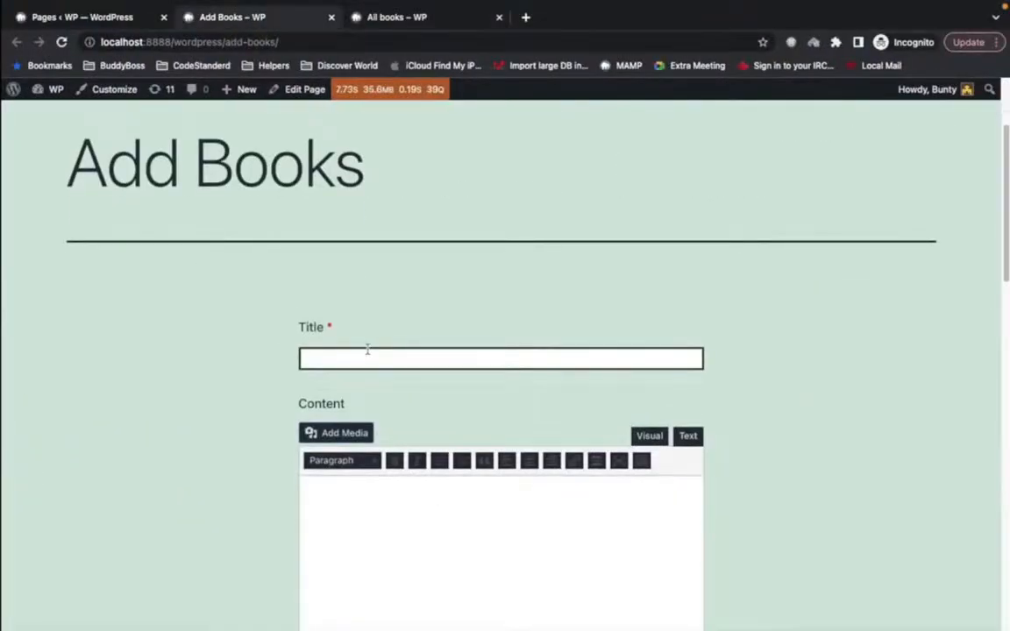
pyautogui.click(127, 14)
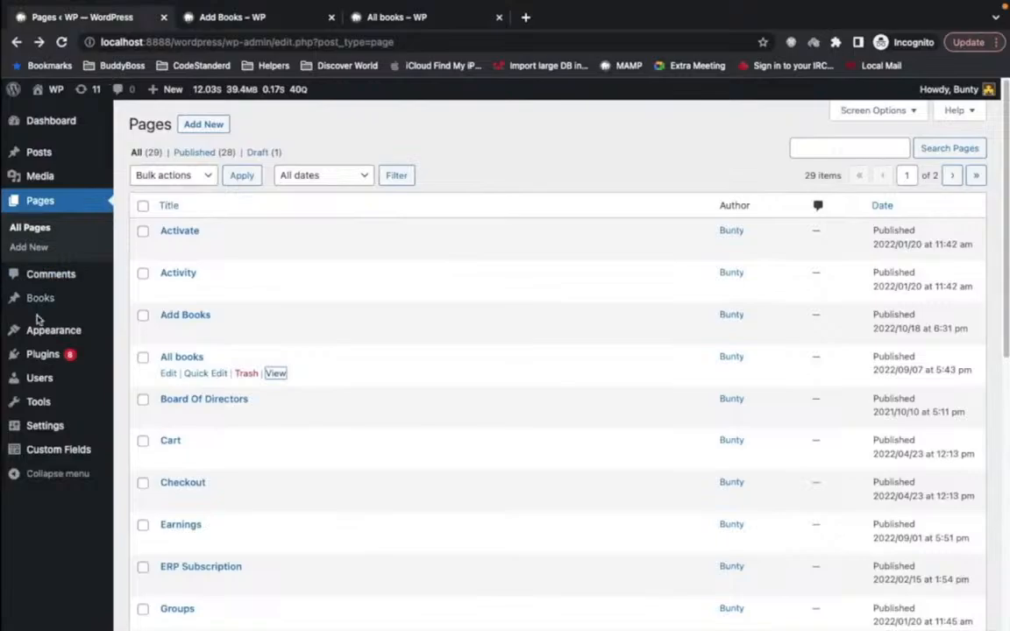
pyautogui.moveTo(42, 302)
pyautogui.click(265, 17)
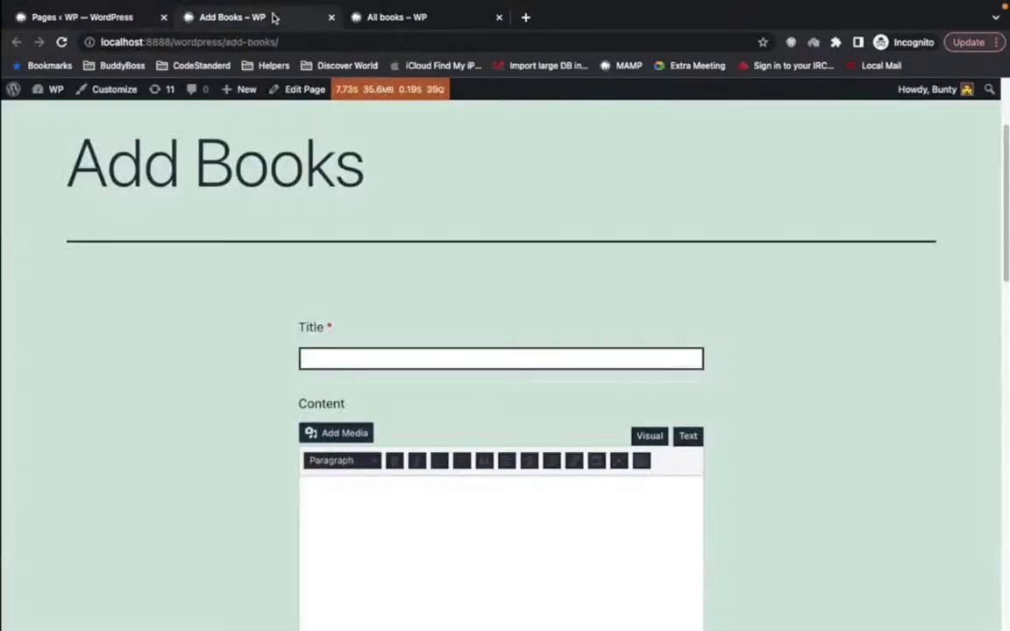
pyautogui.scroll(-2, 289, 316)
pyautogui.scroll(-6, 291, 316)
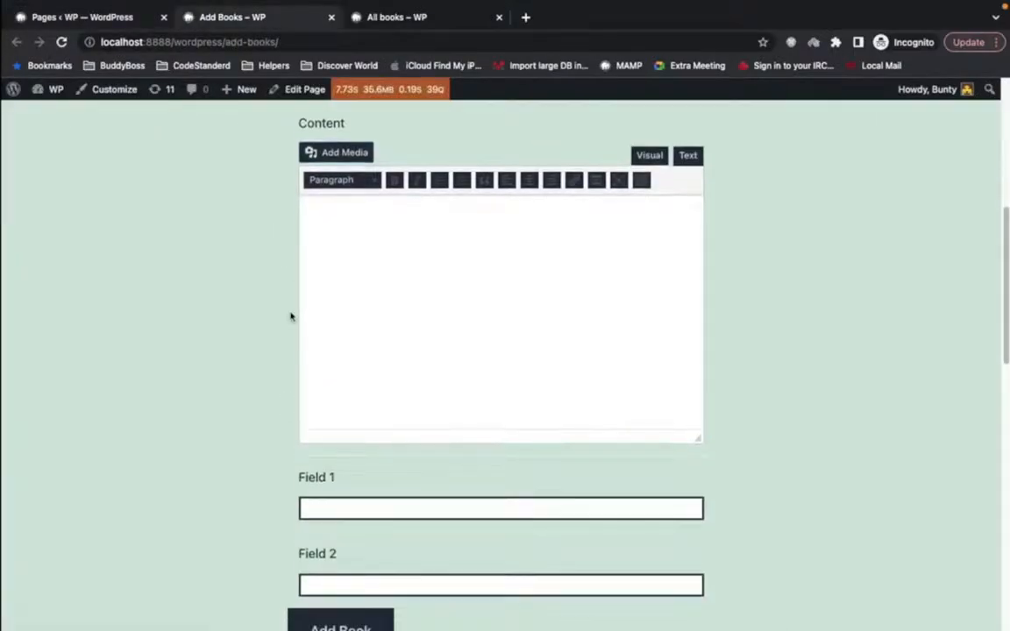
# - Compare the Books entry in the WordPress admin with the fields and submit control of the Add Books front-end form
pyautogui.click(120, 20)
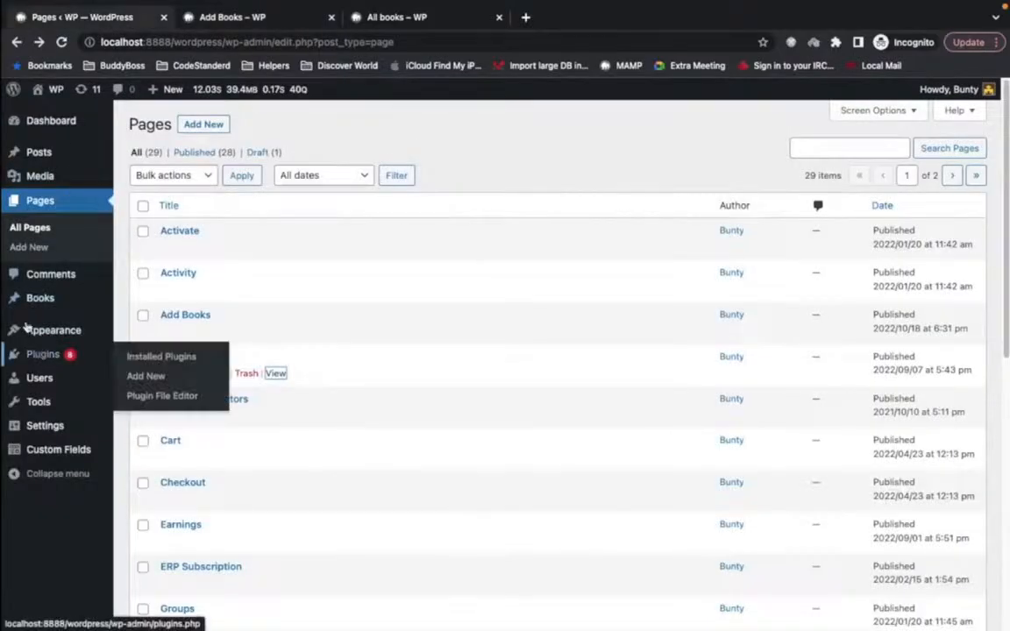
pyautogui.moveTo(40, 300)
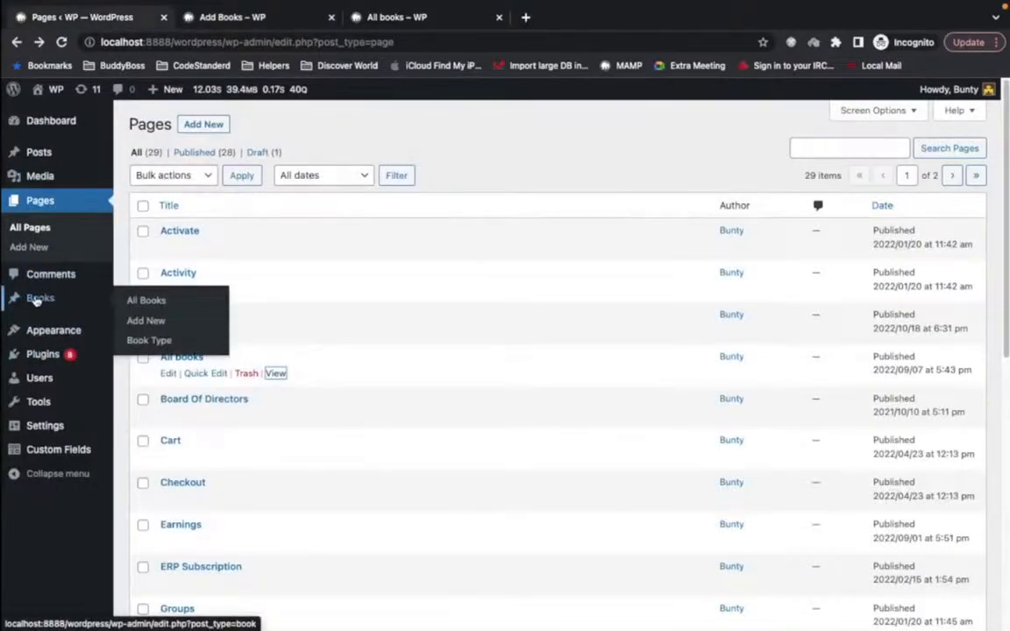
pyautogui.click(289, 19)
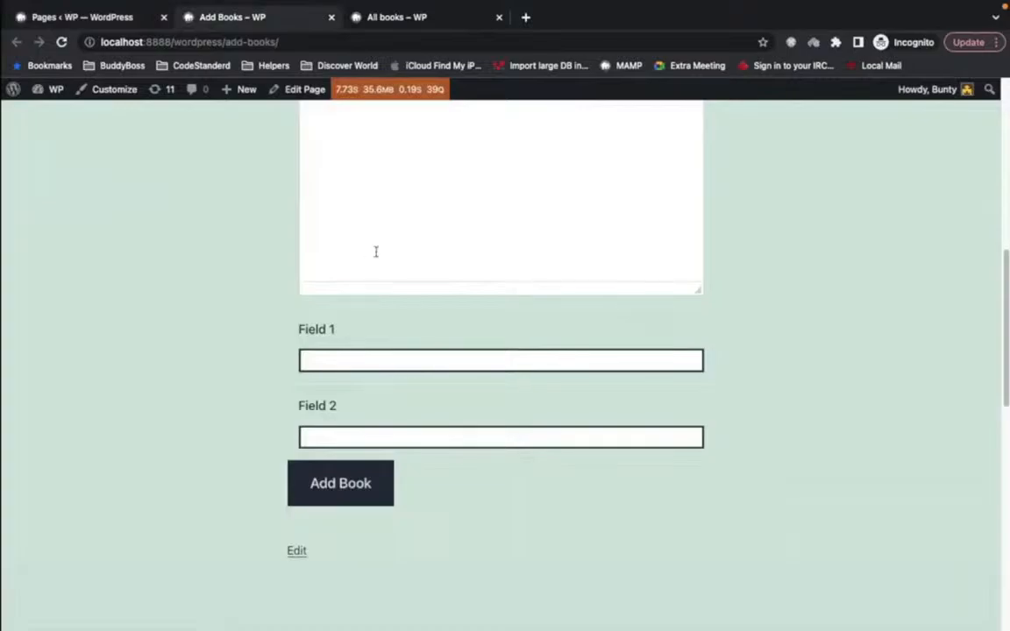
pyautogui.scroll(1, 366, 262)
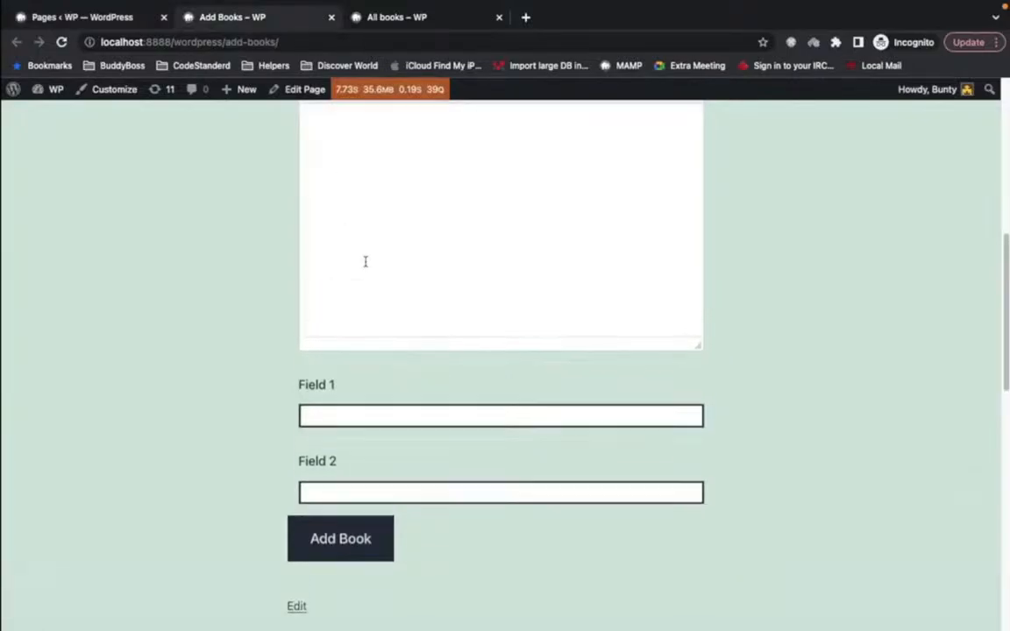
pyautogui.click(124, 18)
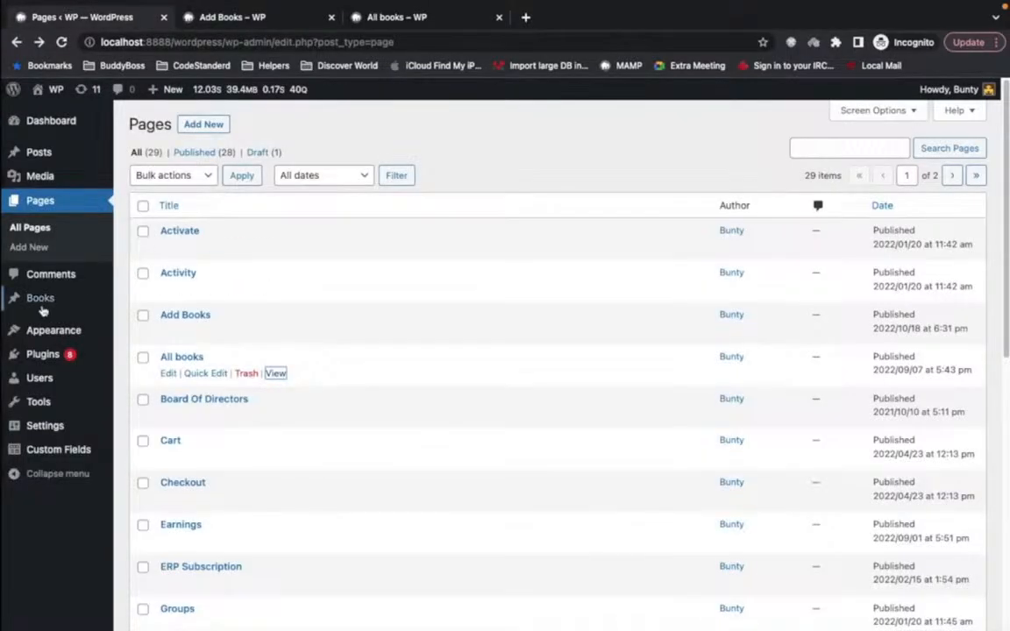
pyautogui.moveTo(46, 304)
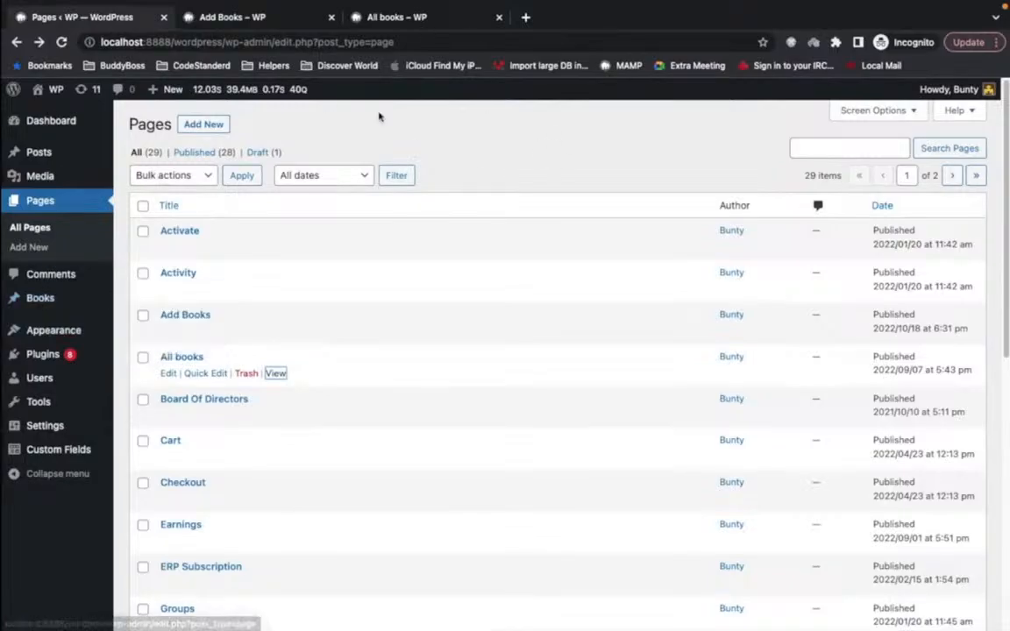
pyautogui.press('super+Tab')
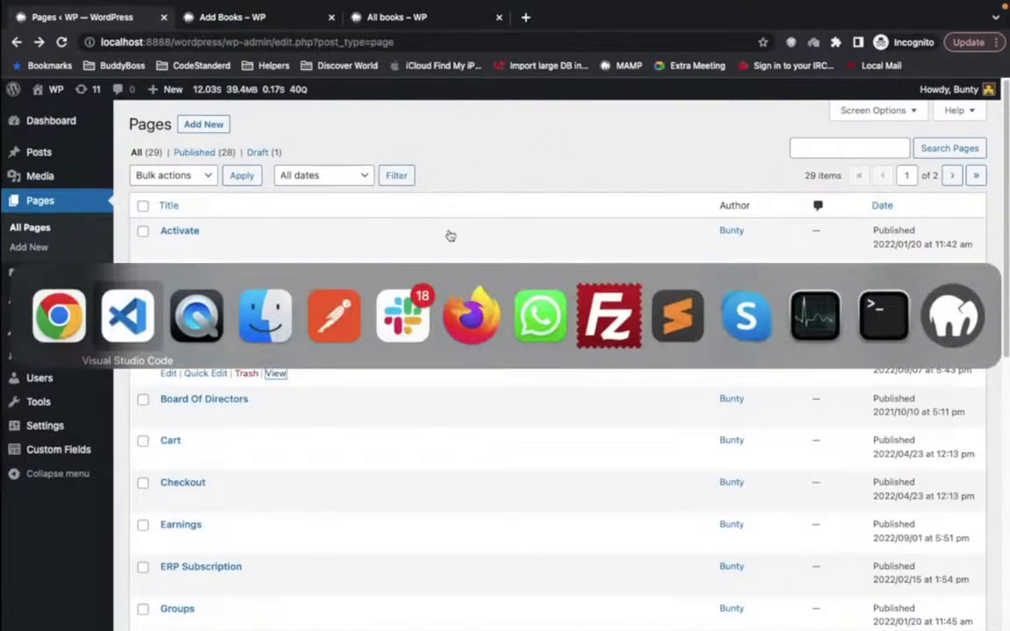
pyautogui.press('super+shift+Tab')
pyautogui.click(237, 17)
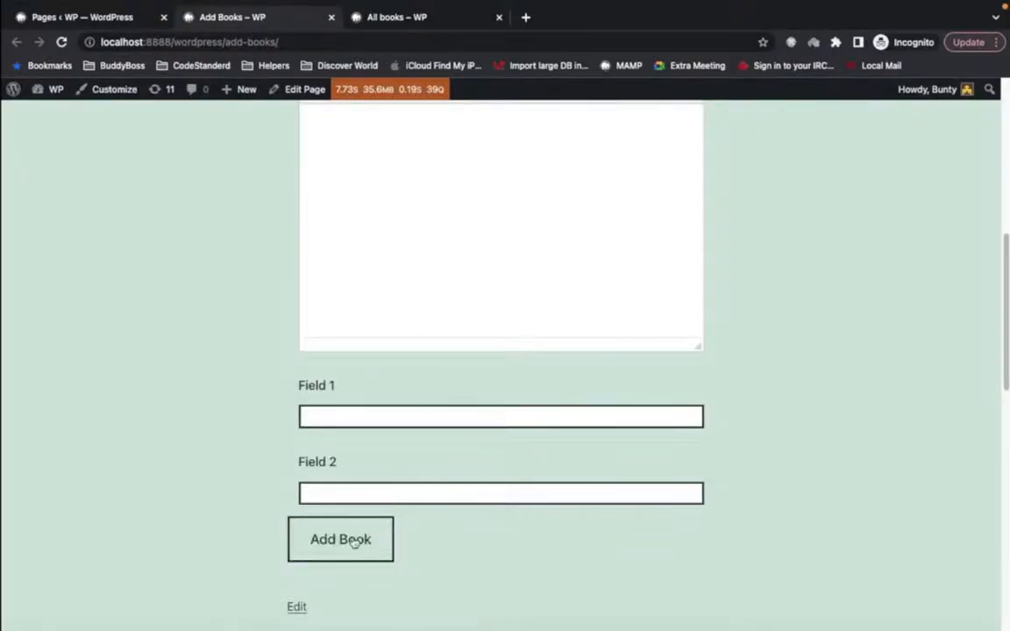
pyautogui.scroll(3, 354, 350)
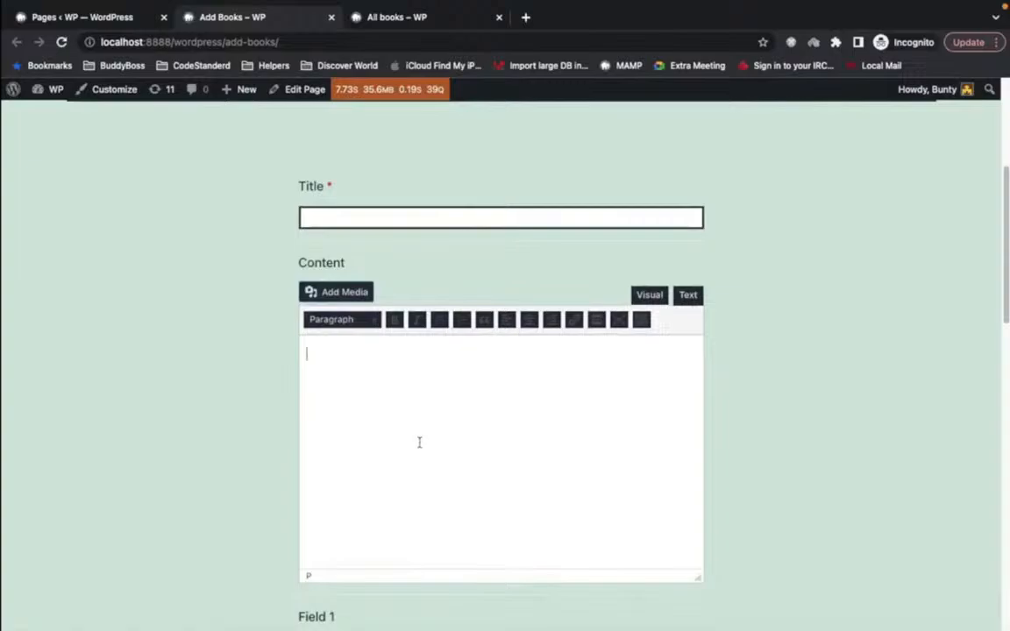
# - Switch to Visual Studio Code and select the acf/save_post hook name in the untitled note
pyautogui.press('super+Tab')
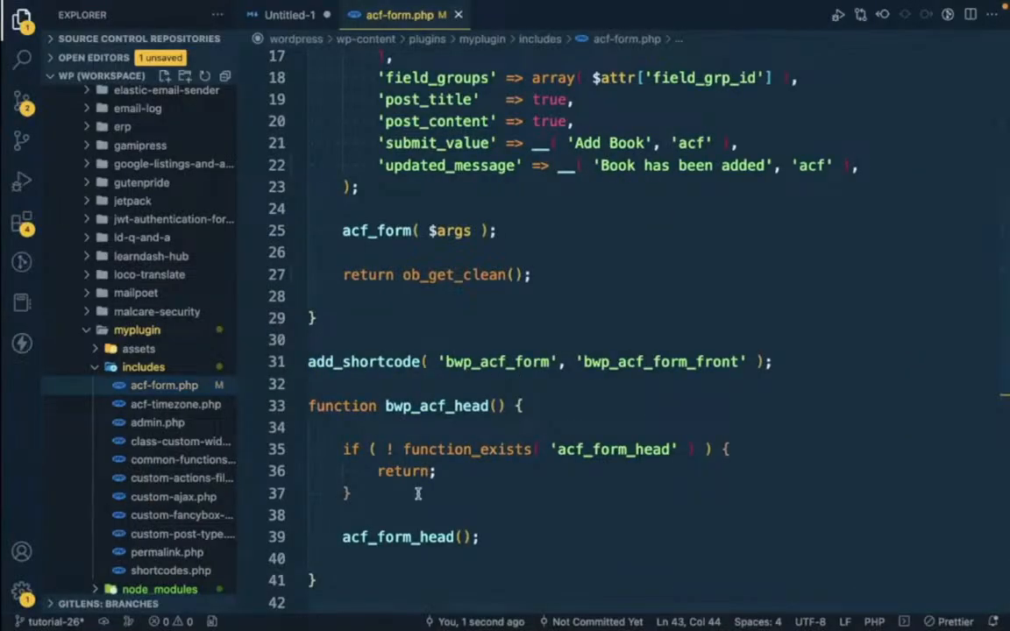
pyautogui.scroll(-5, 458, 386)
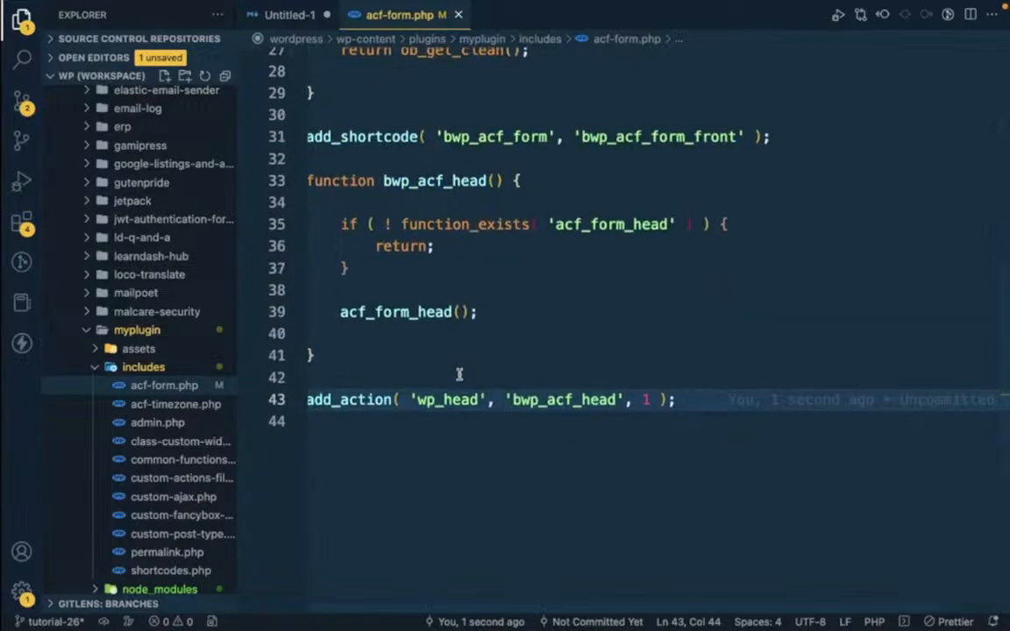
pyautogui.scroll(-1, 527, 327)
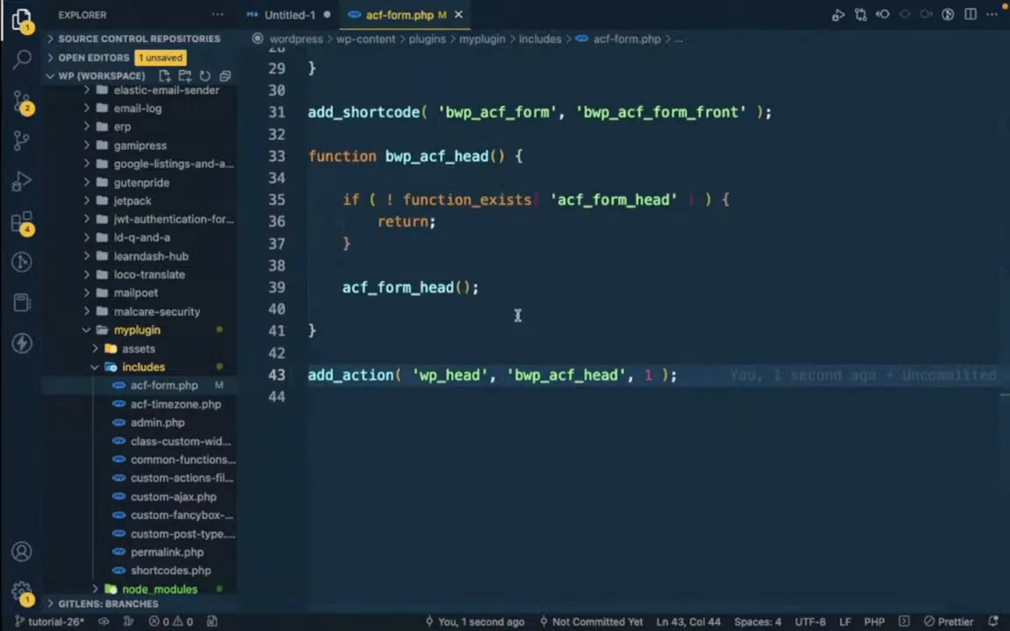
pyautogui.click(289, 16)
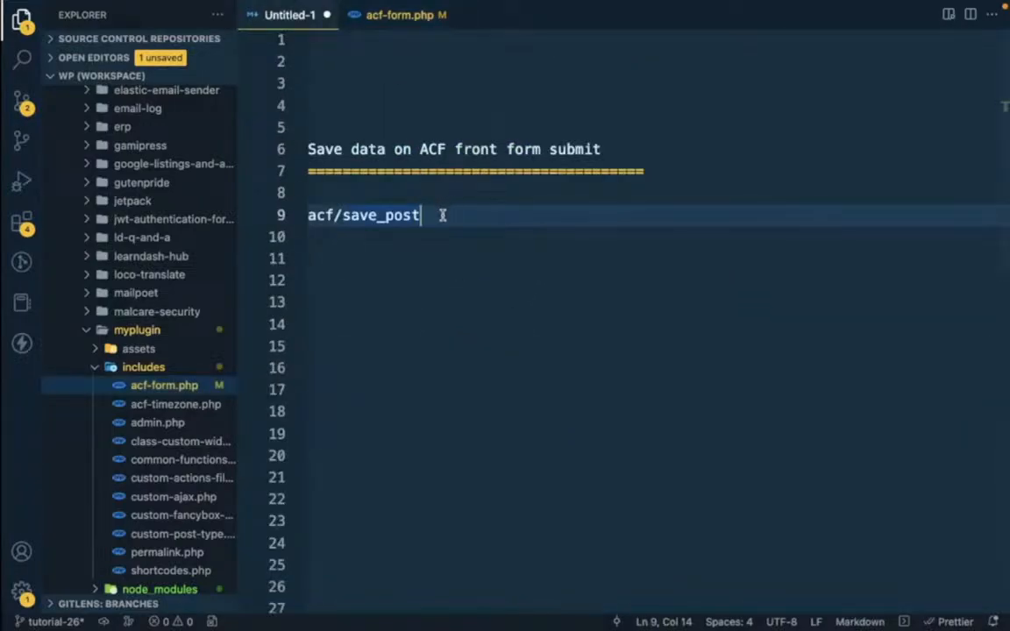
pyautogui.hotkey('shift', 'Home')
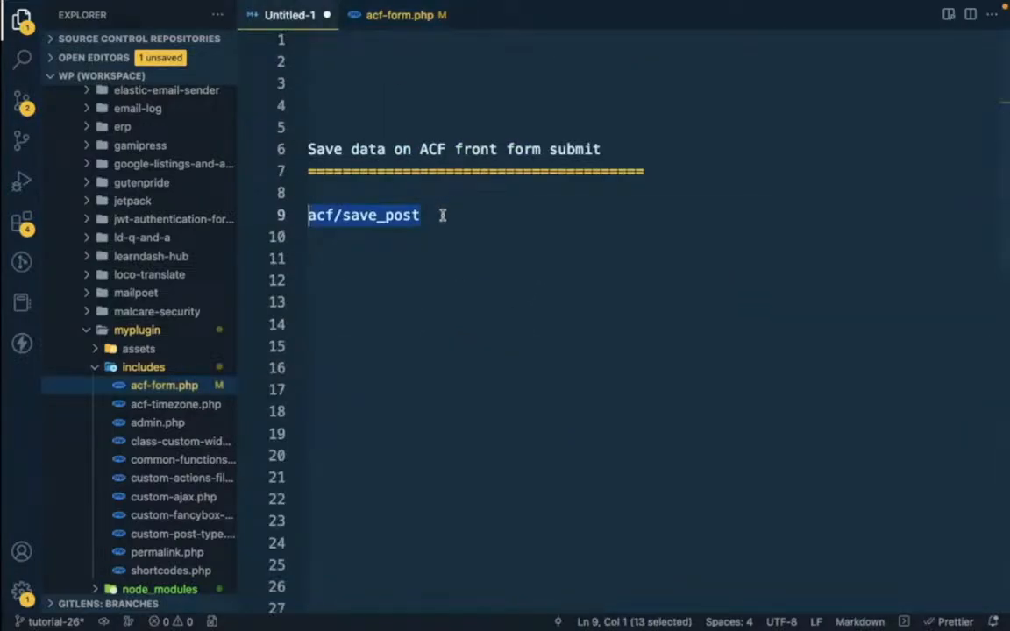
# - Add add_action( 'acf/save_post', 'bwp_save_post' ); on its own line below the wp_head action in acf-form.php
pyautogui.click(419, 15)
pyautogui.press('Return')
pyautogui.press('Return')
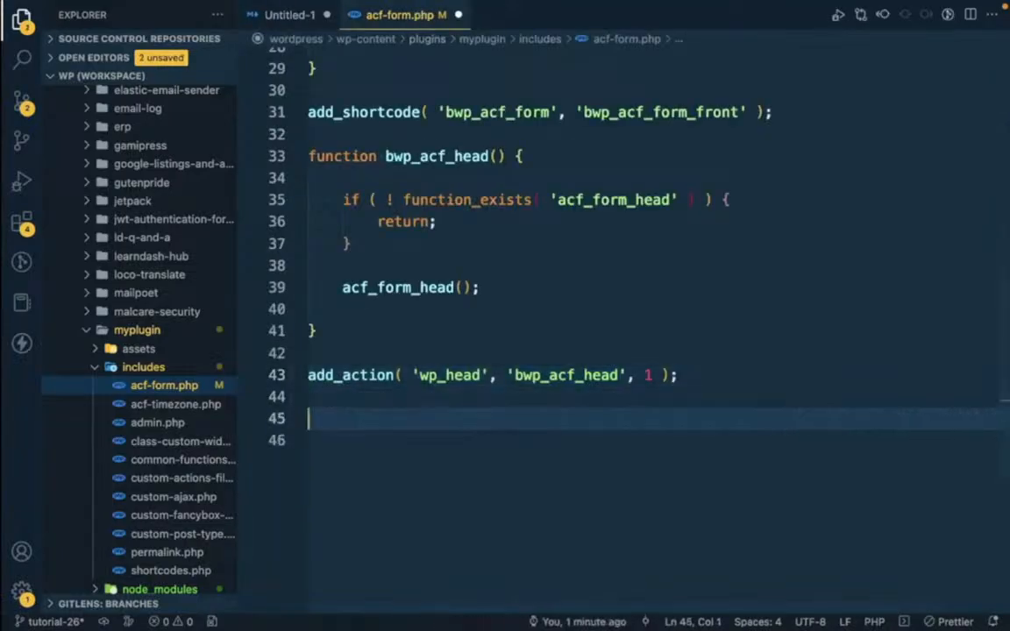
pyautogui.write('add')
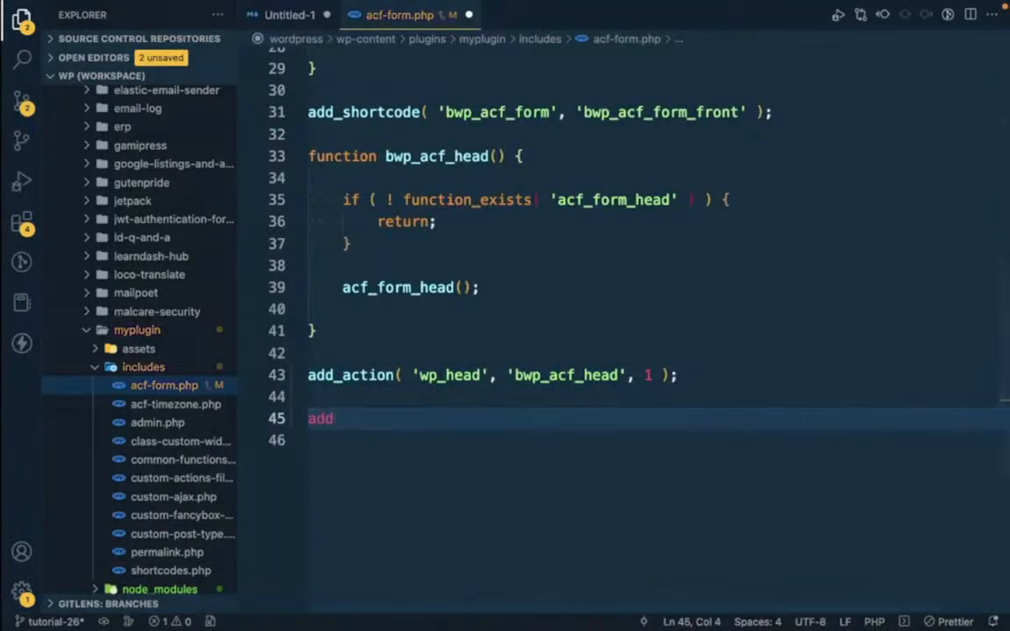
pyautogui.write('_action(')
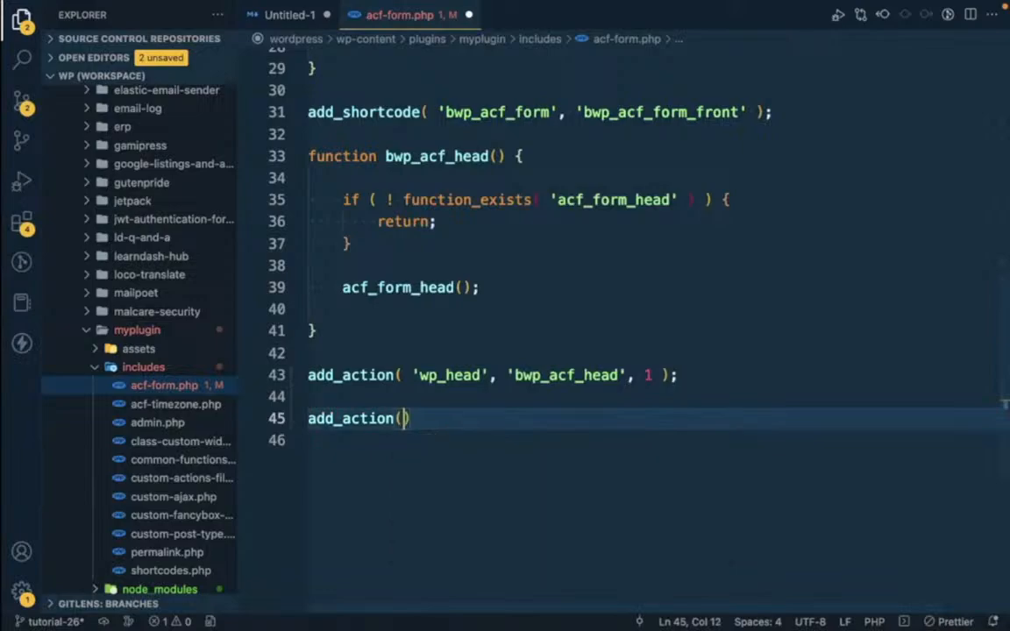
pyautogui.press('Right')
pyautogui.write(';')
pyautogui.press('Left')
pyautogui.press('Left')
pyautogui.write("'acf/save_post', 'bw")
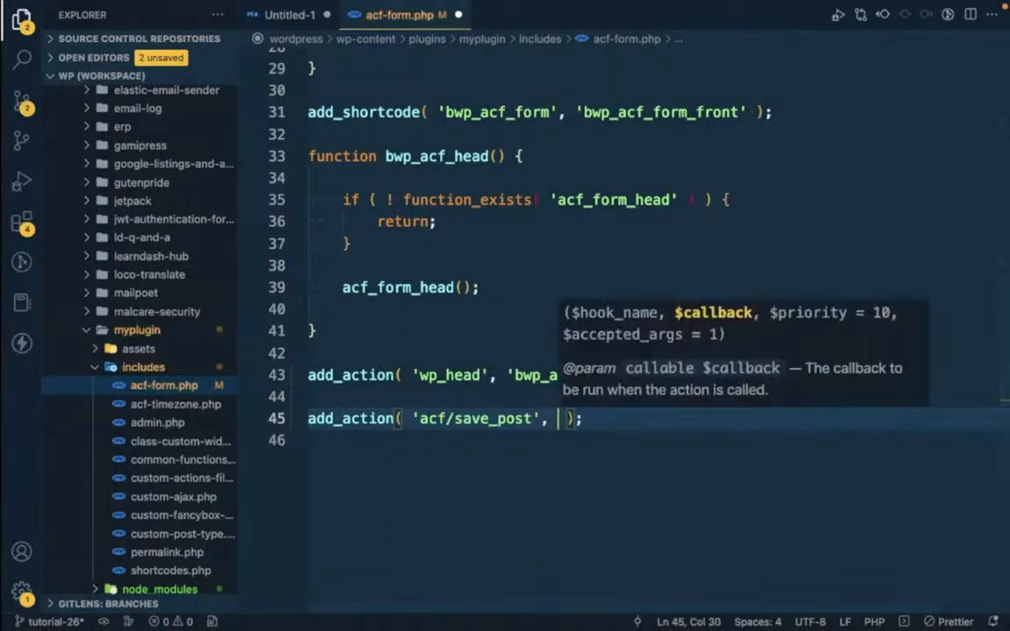
pyautogui.write('p')
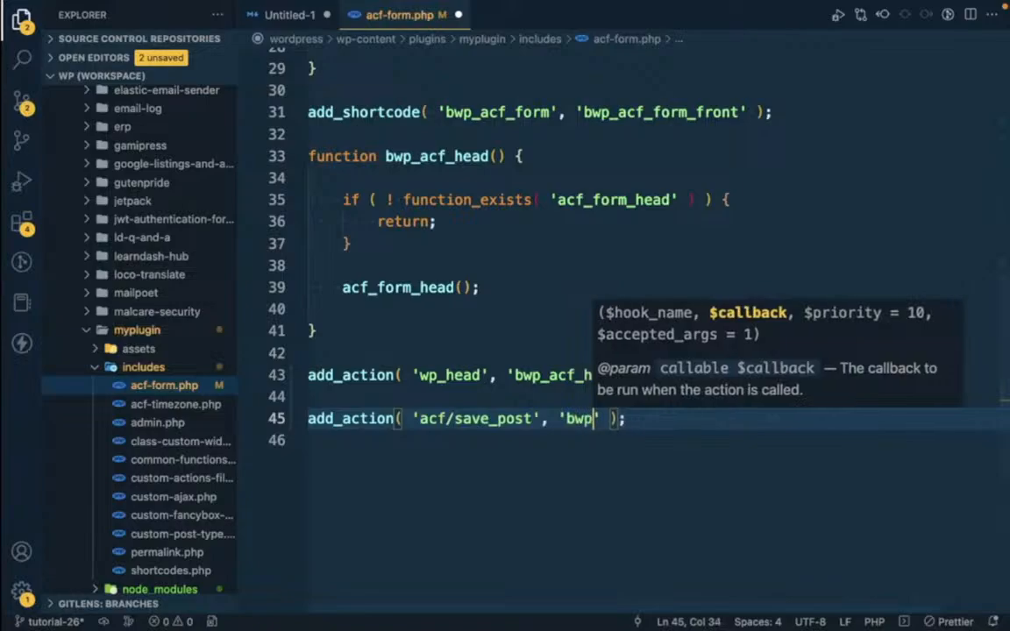
pyautogui.write('_save_p')
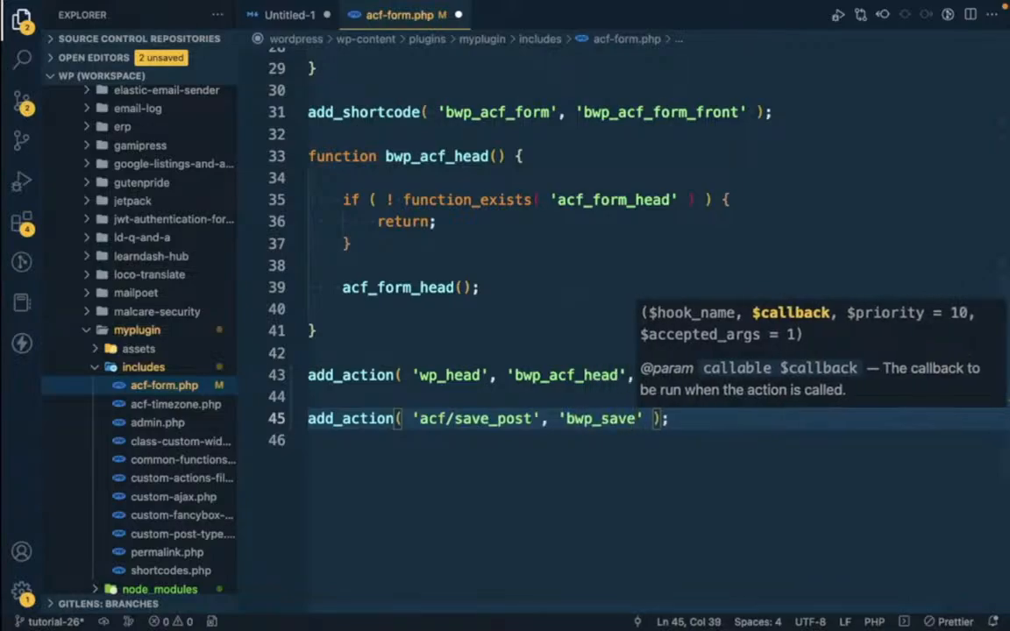
pyautogui.write('ost')
# - Add an empty bwp_save_post() function above the acf/save_post add_action line in acf-form.php
pyautogui.hotkey('alt', 'shift', 'Left')
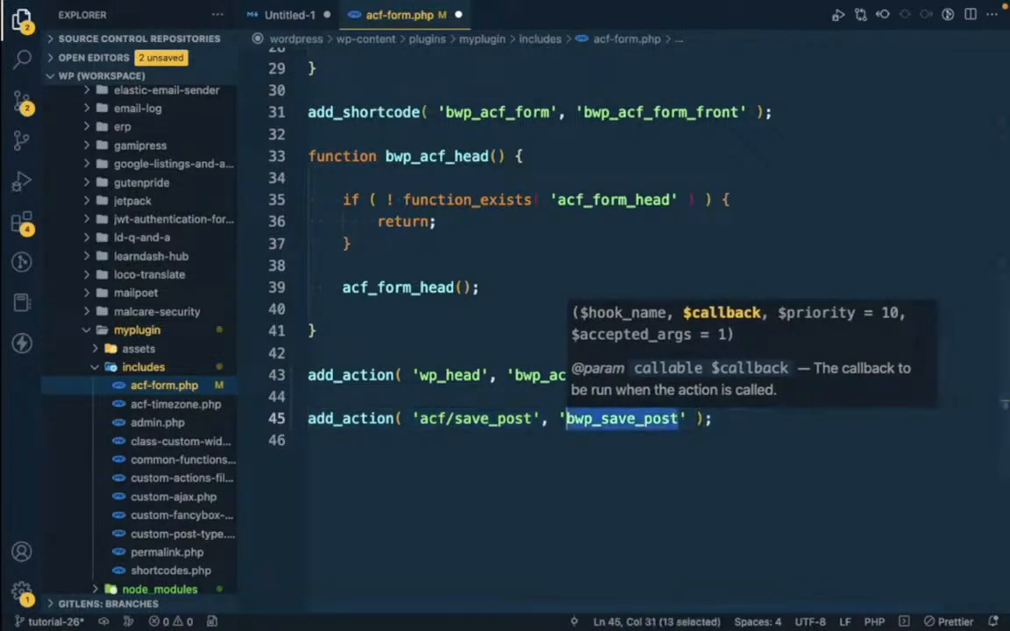
pyautogui.click(504, 379)
pyautogui.press('End')
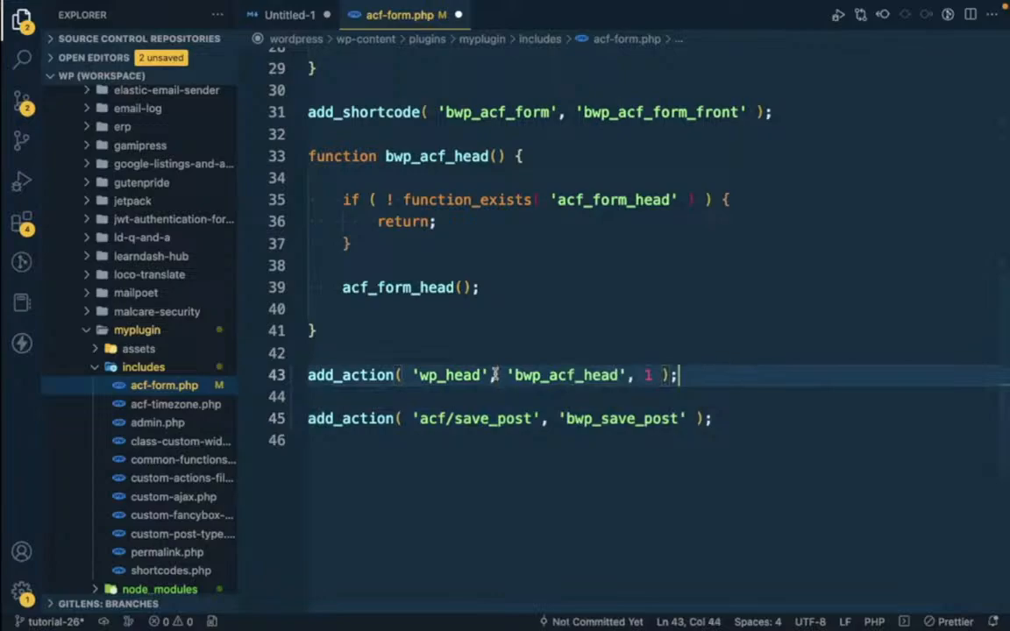
pyautogui.press('Return')
pyautogui.press('Return')
pyautogui.write('funct')
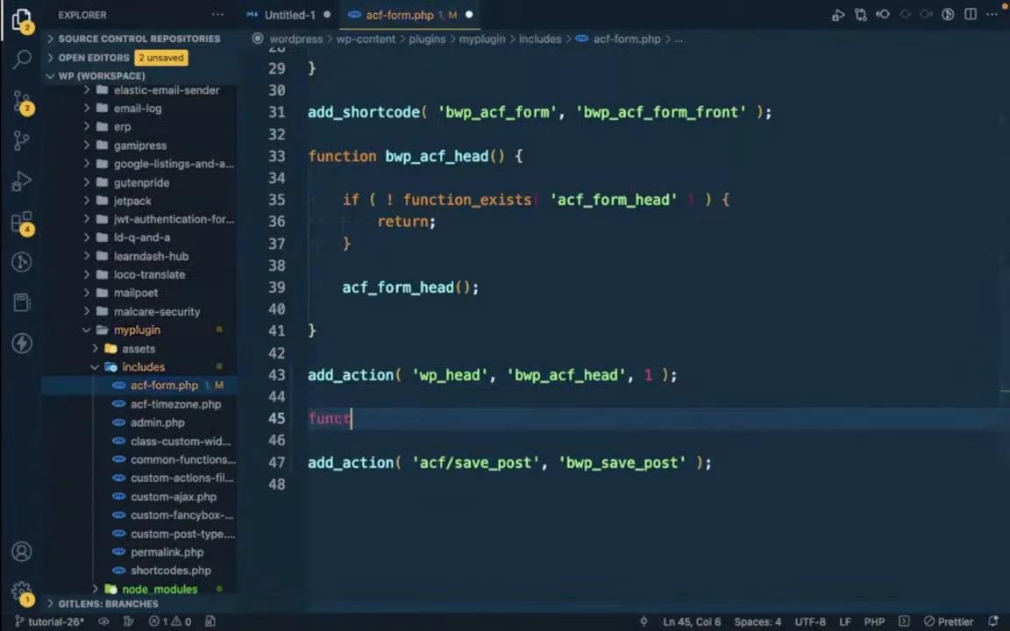
pyautogui.write('ion bwp_save_post() ')
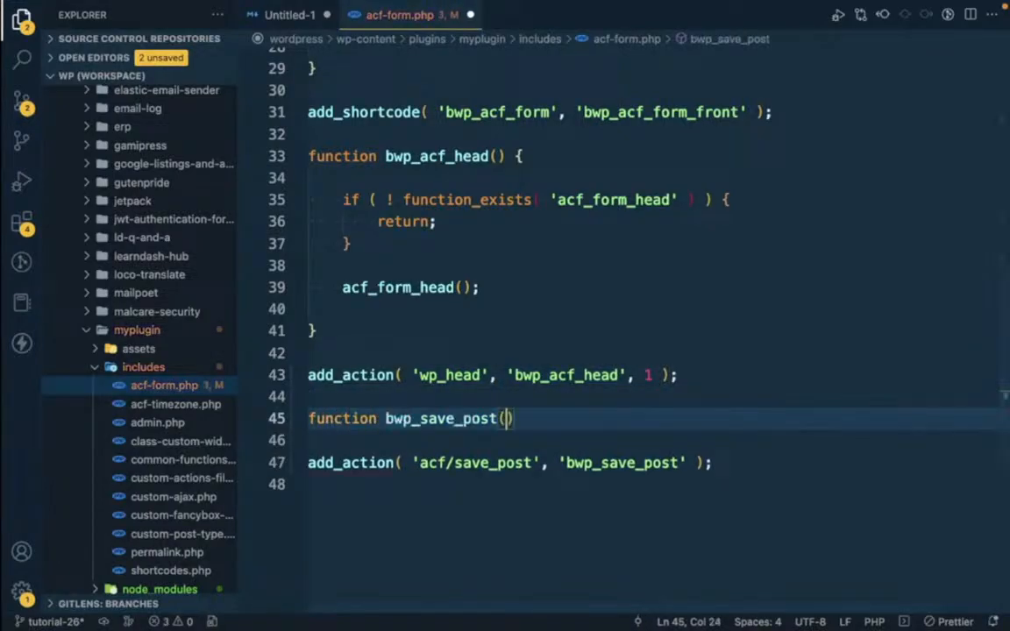
pyautogui.write('{')
pyautogui.press('Return')
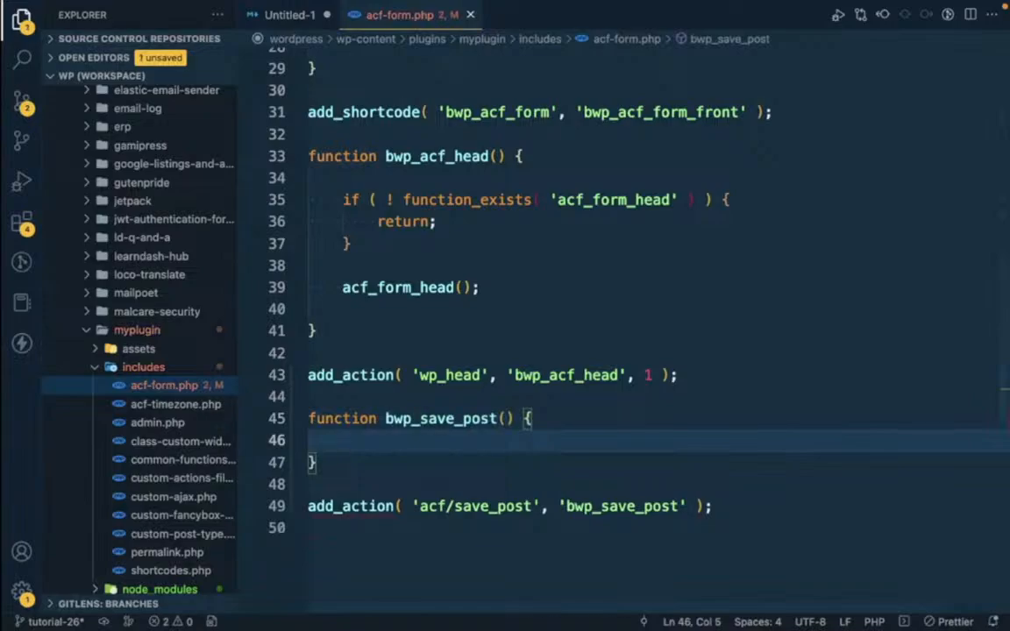
# - Give the bwp_save_post function a $post_id parameter
pyautogui.scroll(-5, 591, 189)
pyautogui.click(506, 206)
pyautogui.press('Left')
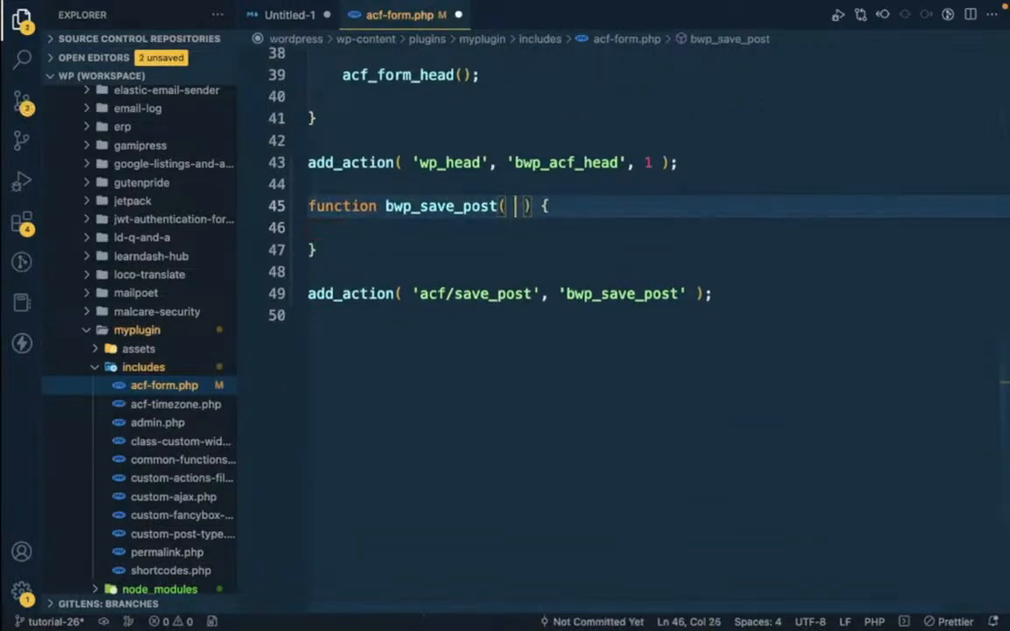
pyautogui.write('$post')
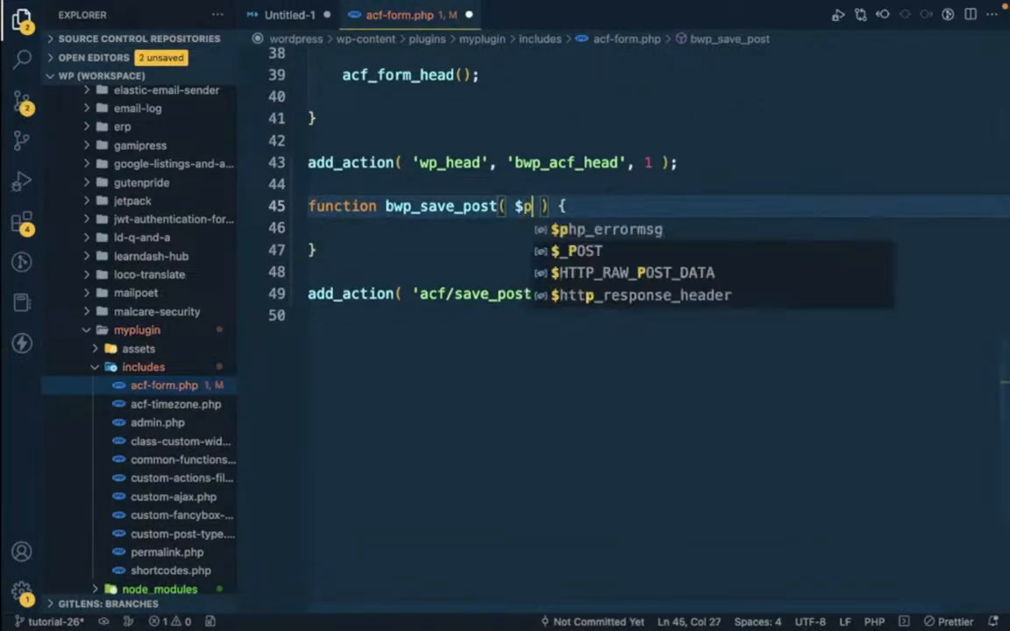
pyautogui.write('_id')
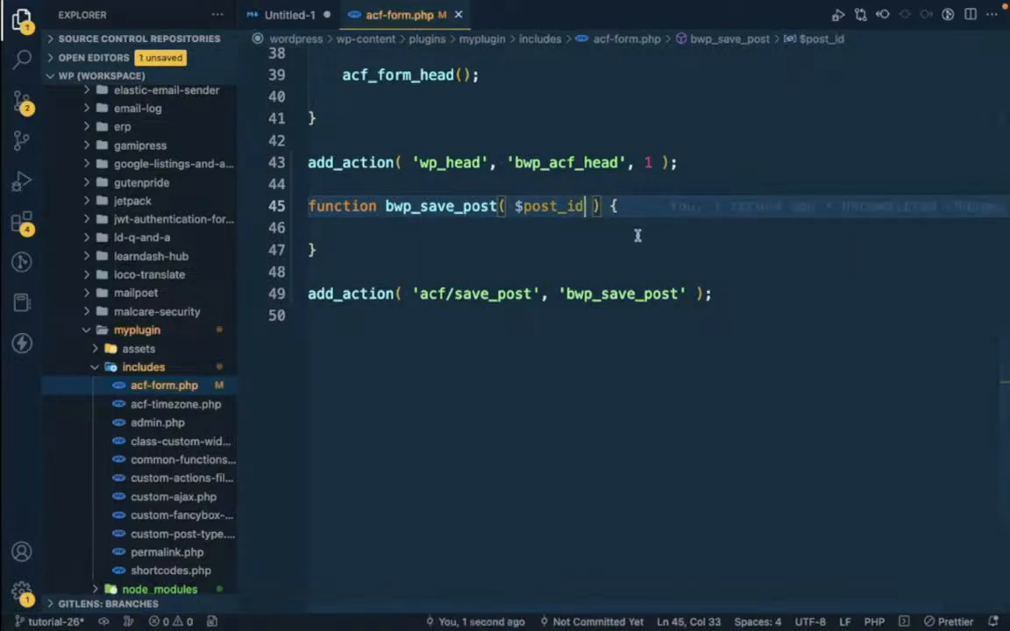
# - Insert an empty update_post_meta( ); call inside the body of bwp_save_post
pyautogui.click(620, 205)
pyautogui.press('Return')
pyautogui.press('Return')
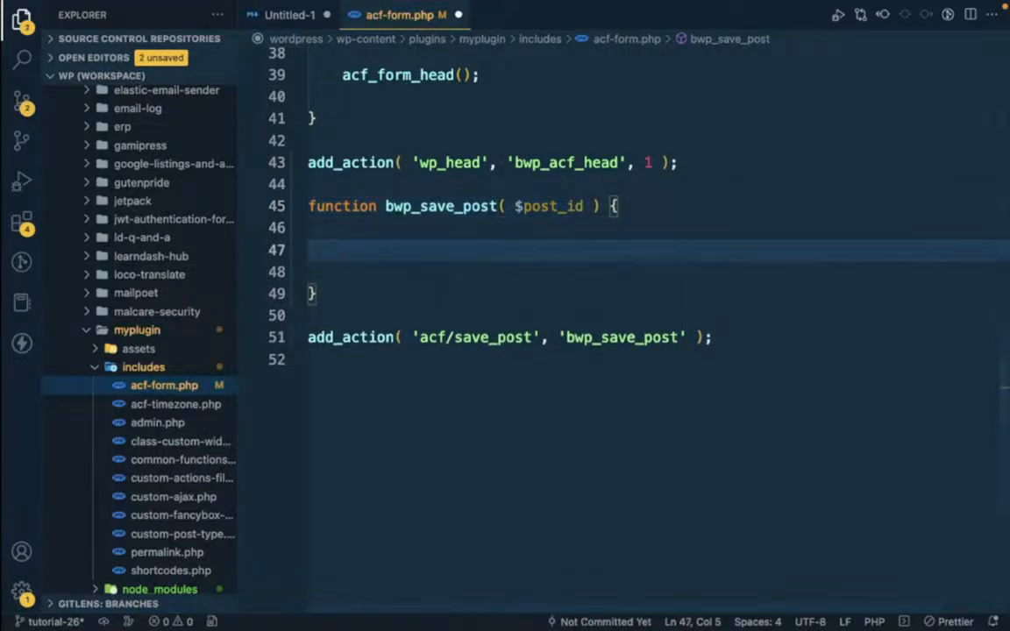
pyautogui.write('up')
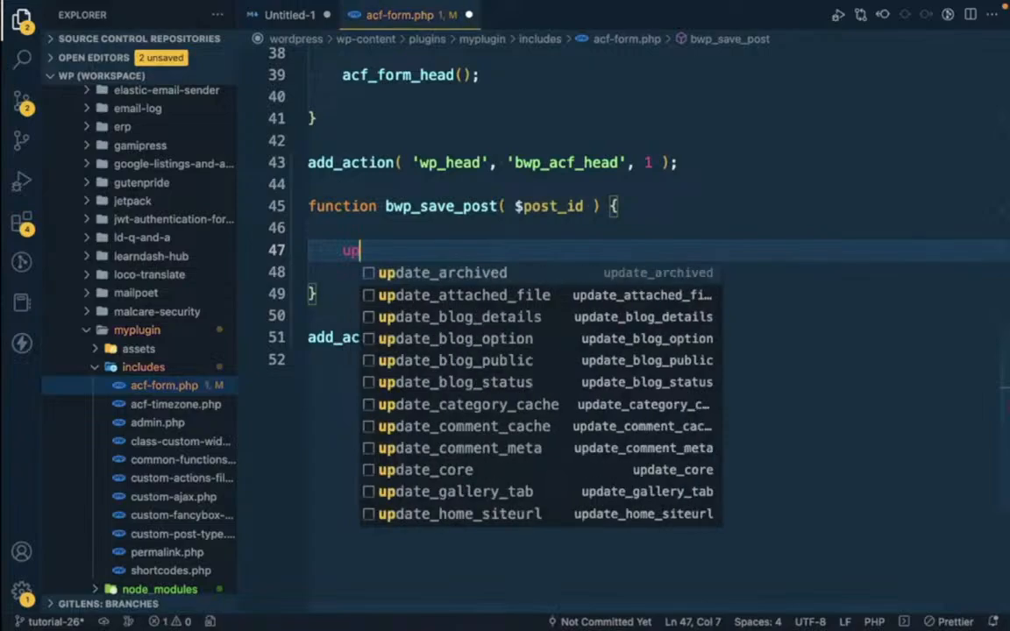
pyautogui.write('date_post')
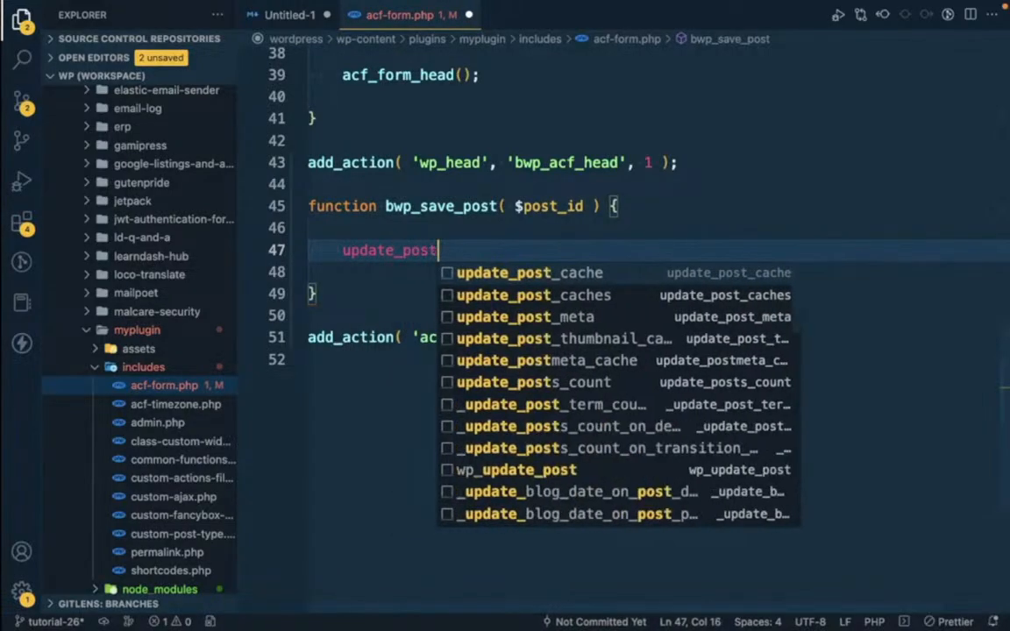
pyautogui.write('_meta')
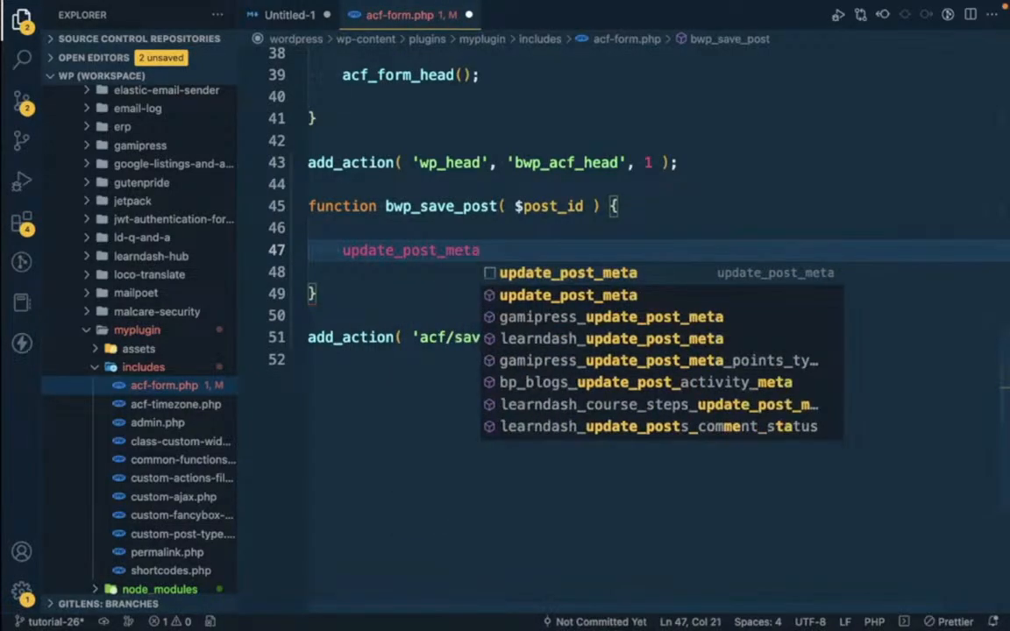
pyautogui.write('( );')
pyautogui.press('Left')
pyautogui.press('Left')
pyautogui.press('Left')
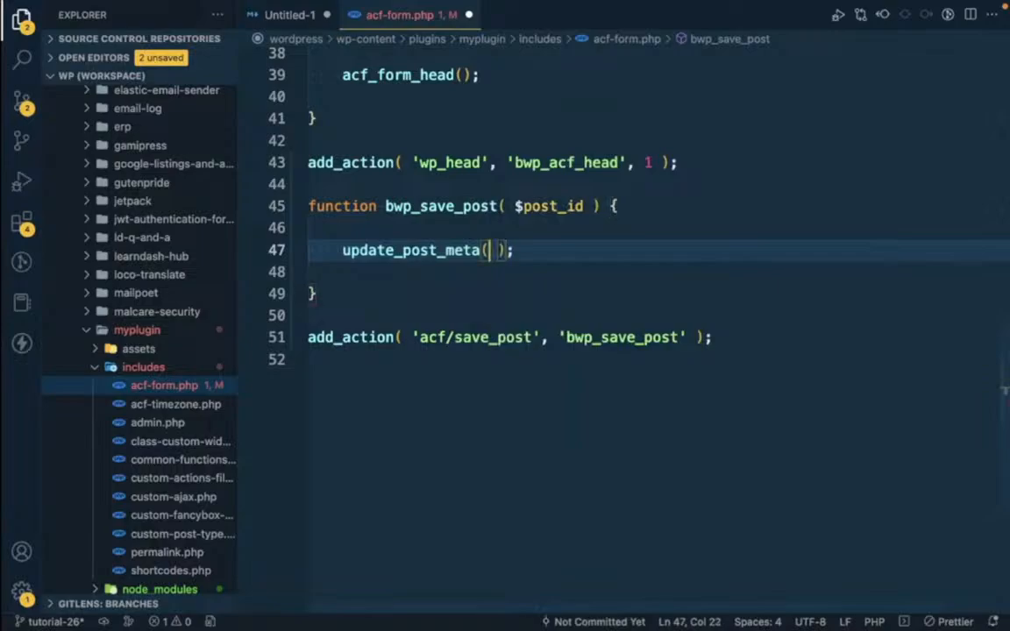
# - Pass $post_id, 'acf_submission' and 1 as the arguments of update_post_meta and save the file
pyautogui.write('$p ')
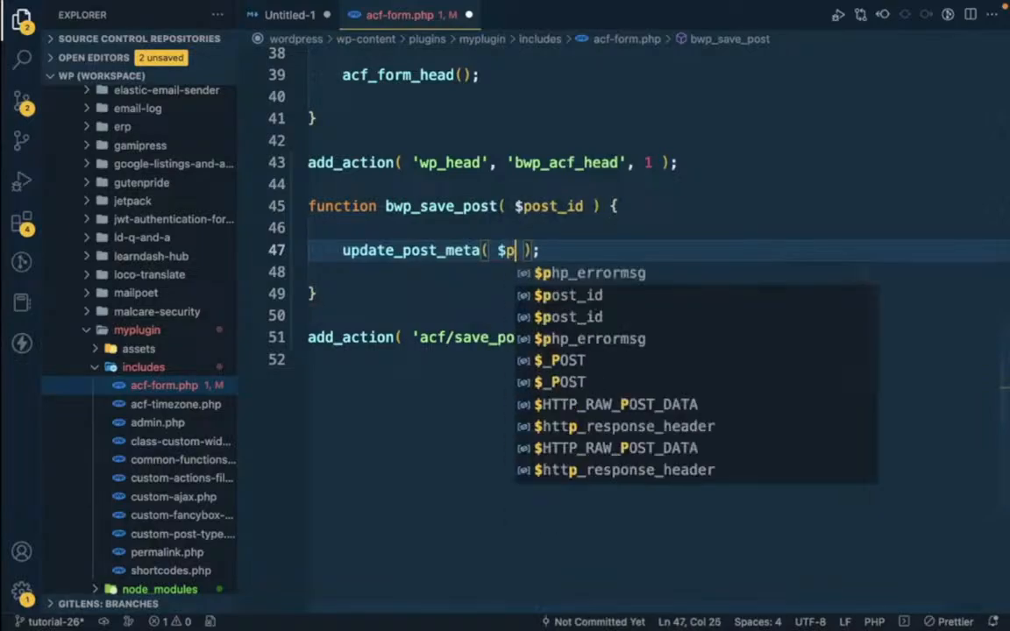
pyautogui.write('os')
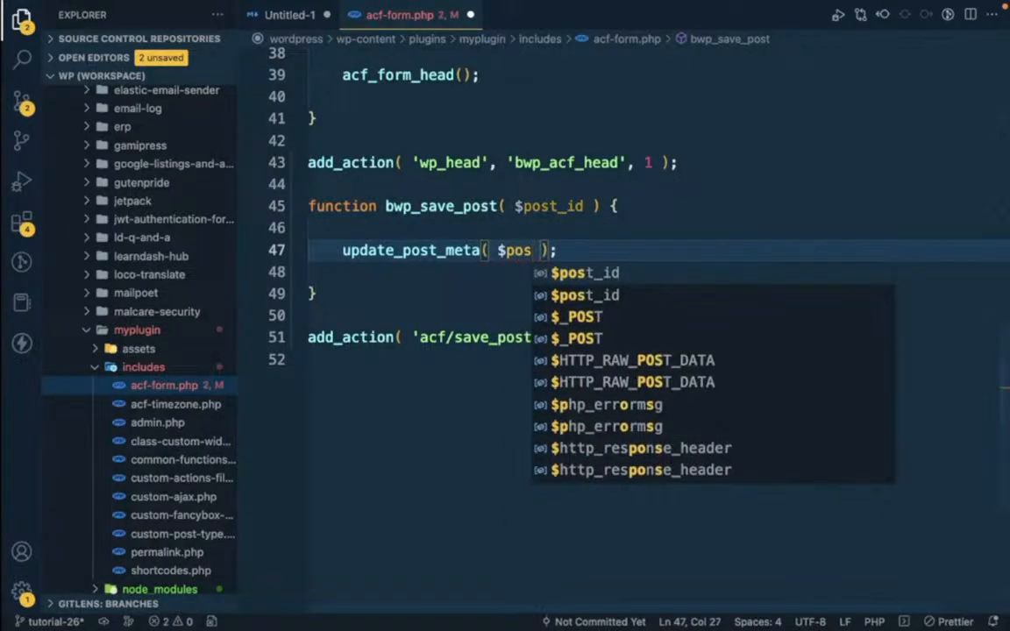
pyautogui.press('Return')
pyautogui.write(", '")
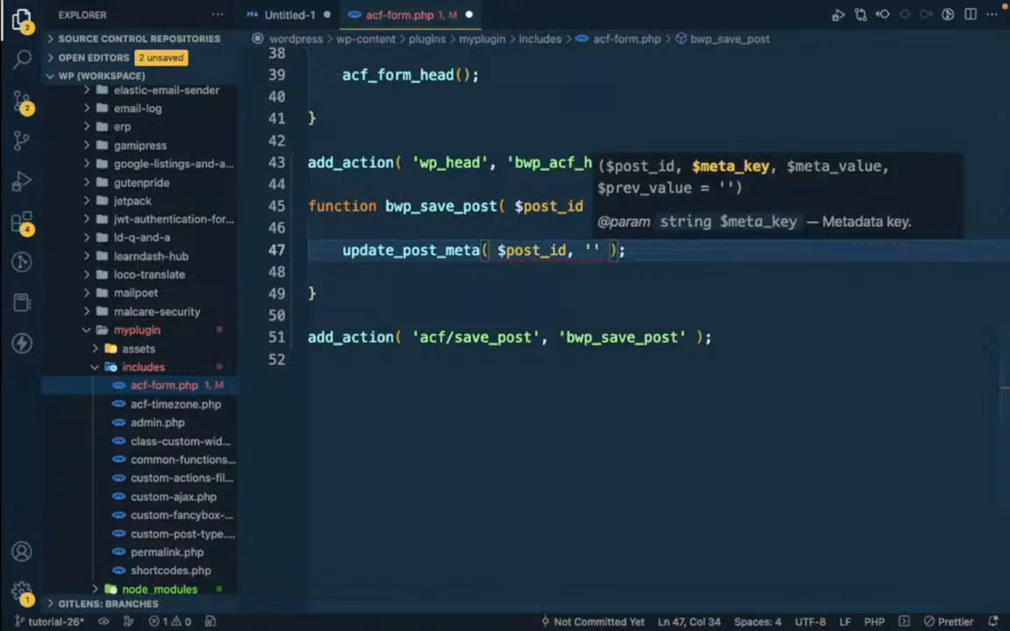
pyautogui.write('acf_su')
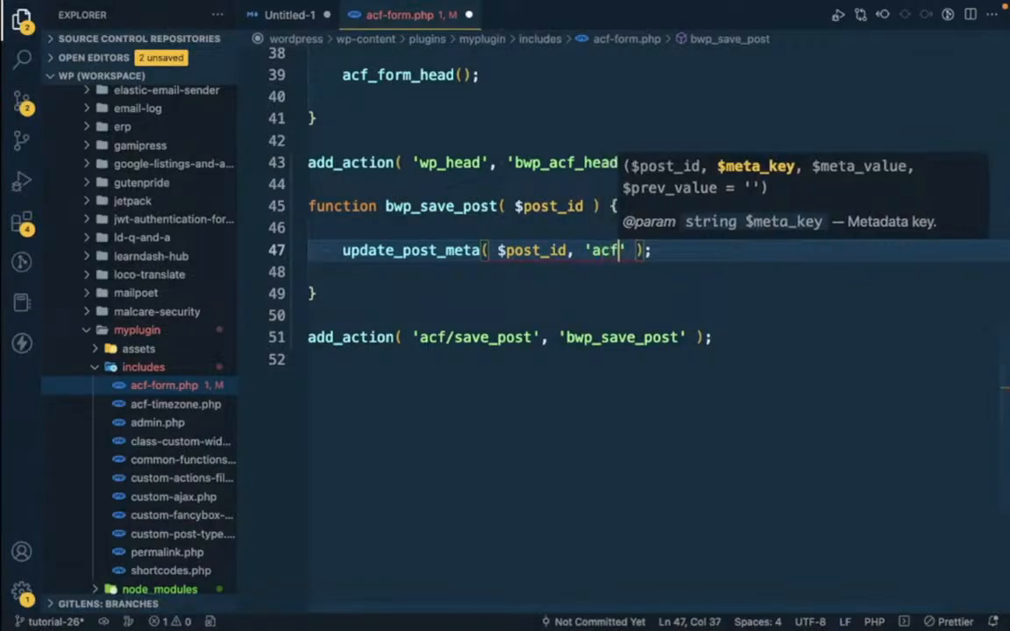
pyautogui.write('bmission')
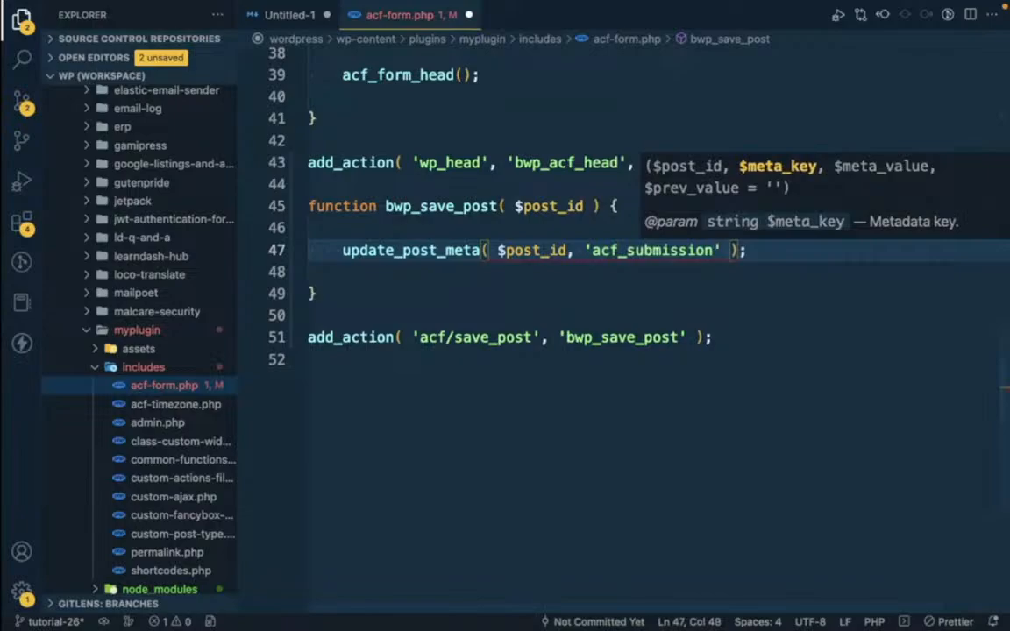
pyautogui.write(', 1')
pyautogui.hotkey('ctrl', 's')
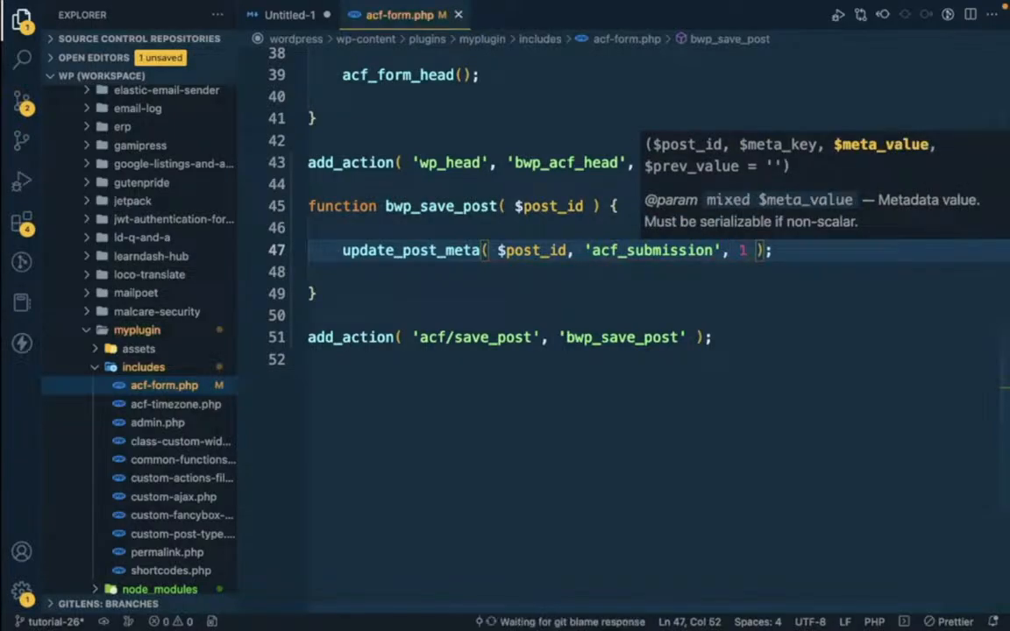
# - Look over the Add Books form in Chrome, then return to Visual Studio Code and examine the acf_submission meta key
pyautogui.press('super+Tab')
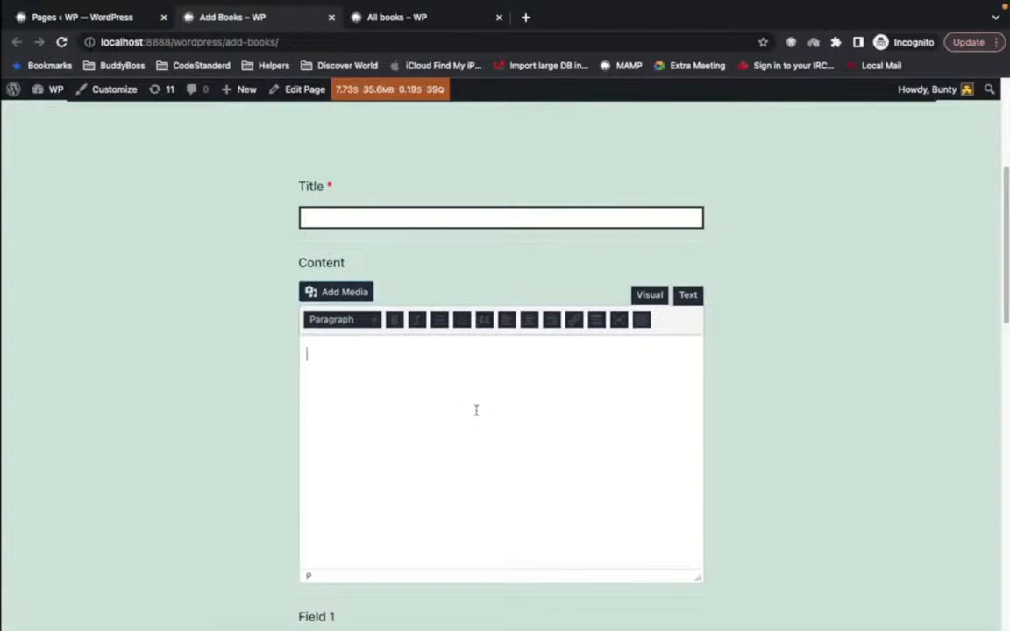
pyautogui.scroll(-4, 476, 410)
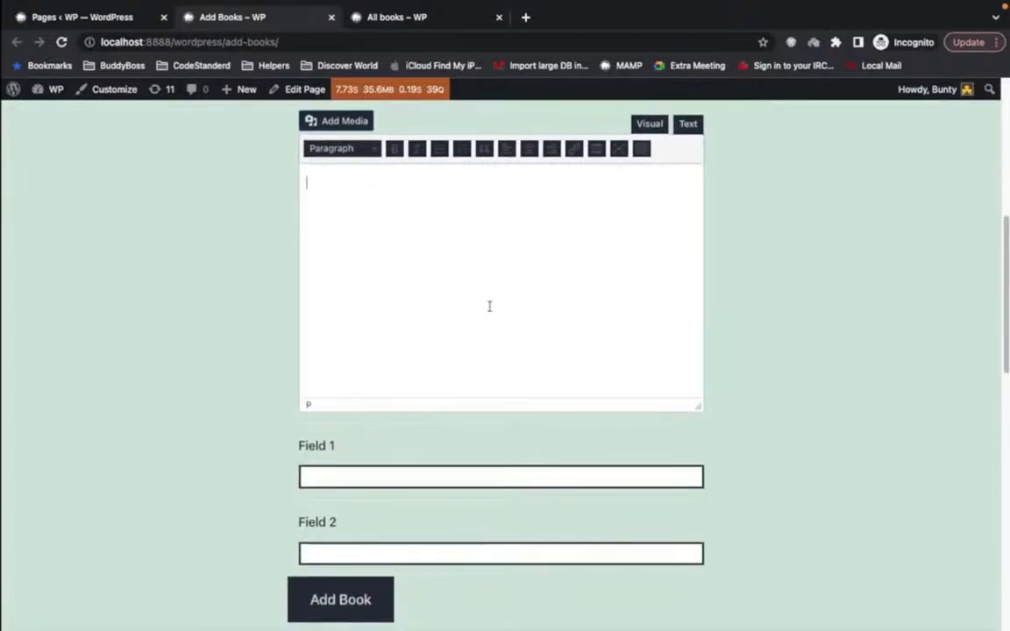
pyautogui.press('super+Tab')
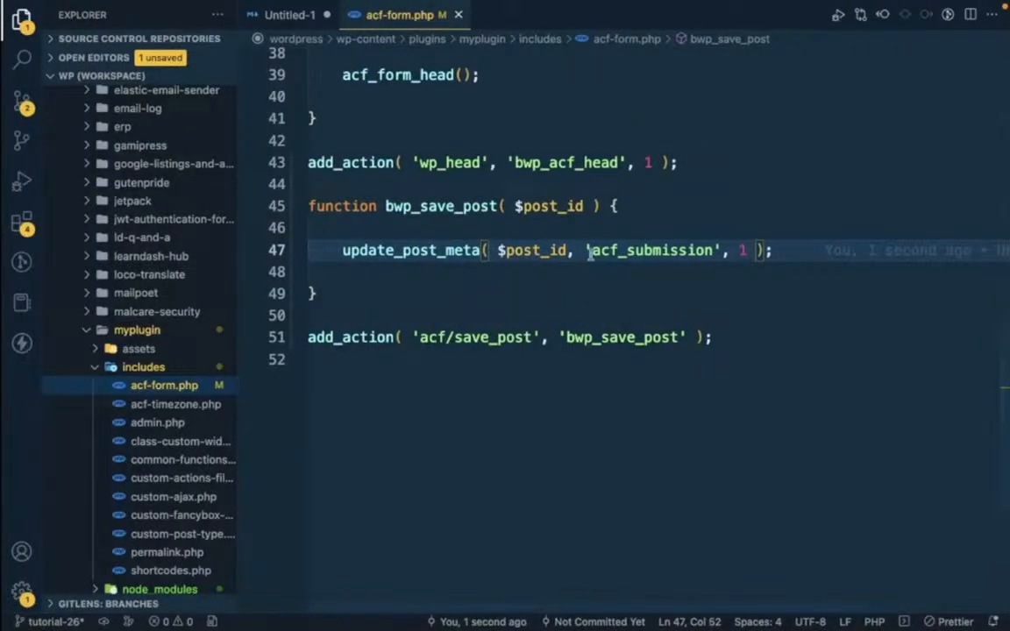
pyautogui.click(339, 251)
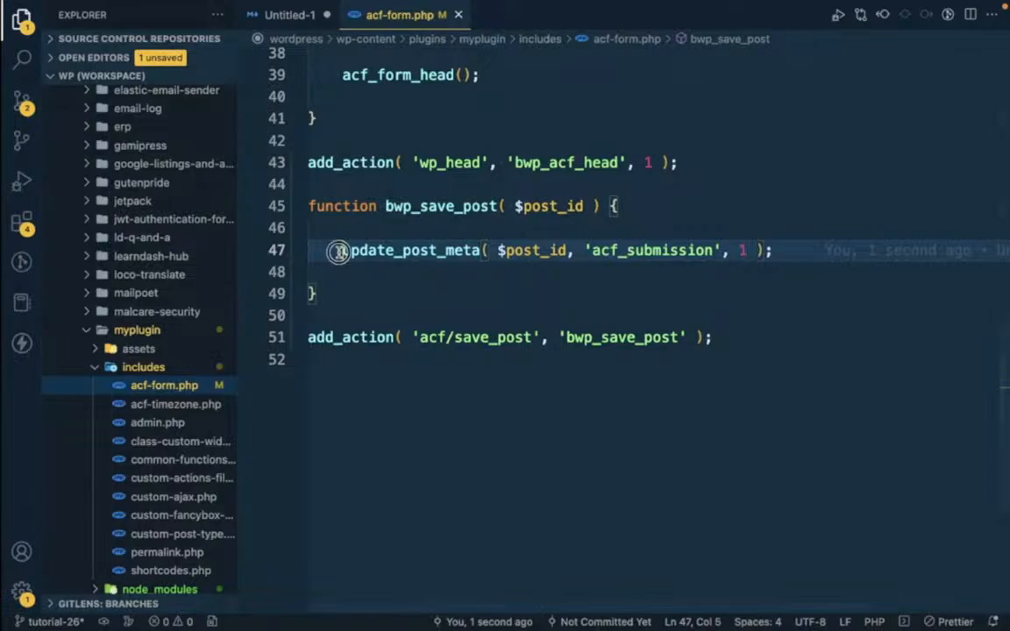
pyautogui.doubleClick(338, 252)
pyautogui.doubleClick(634, 250)
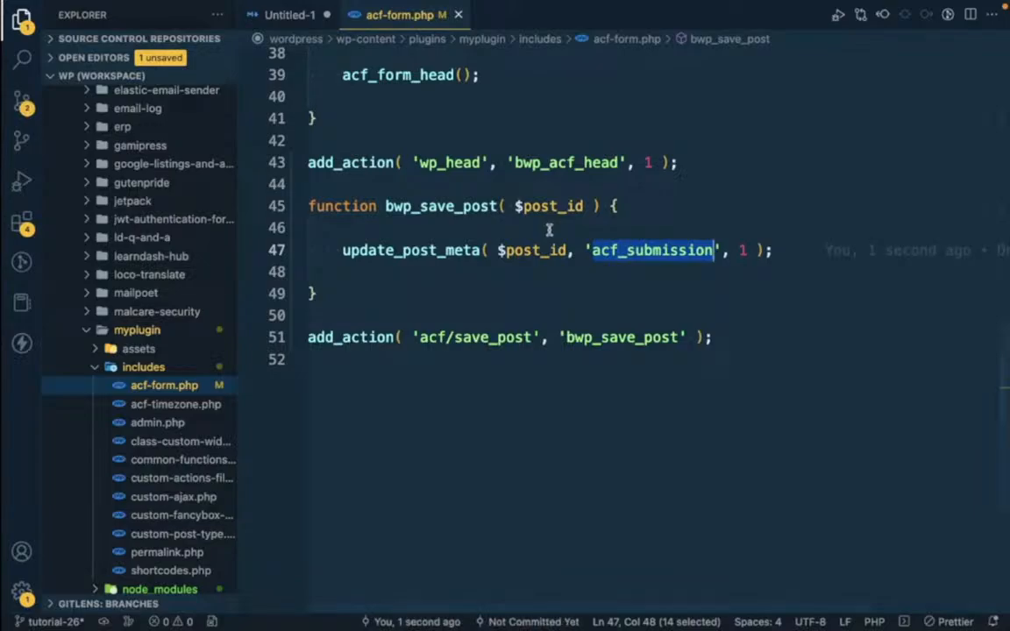
# - Switch to Chrome and reload the Add Books page
pyautogui.press('super+Tab')
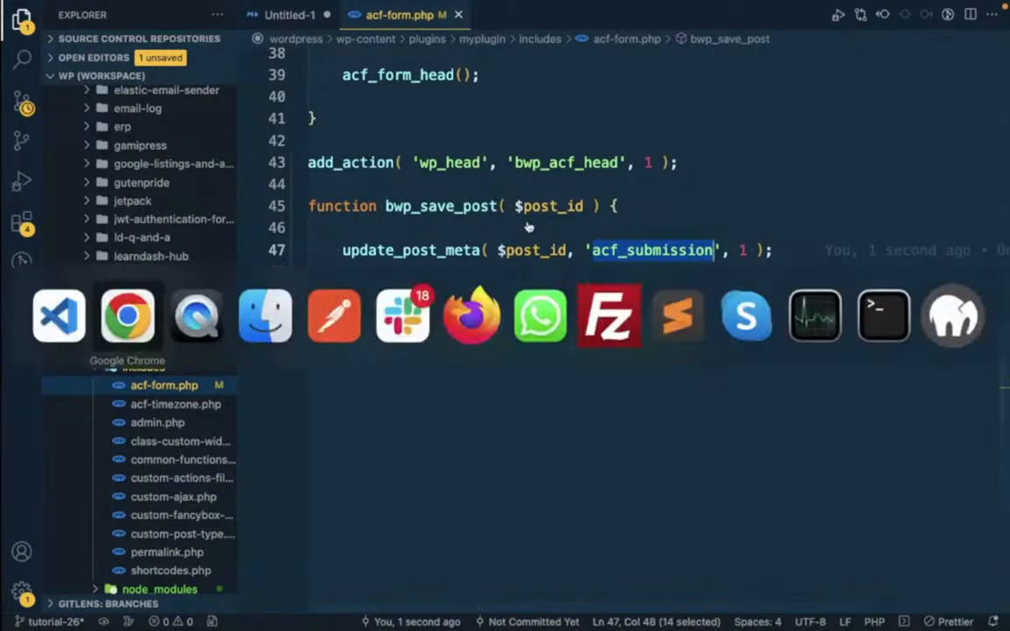
pyautogui.scroll(3, 211, 276)
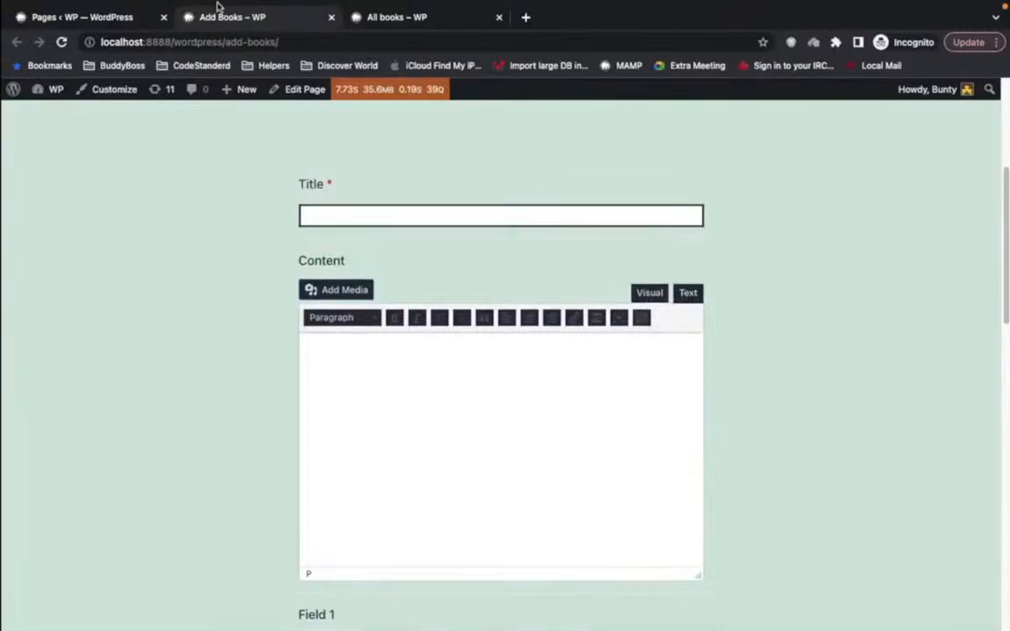
pyautogui.click(286, 39)
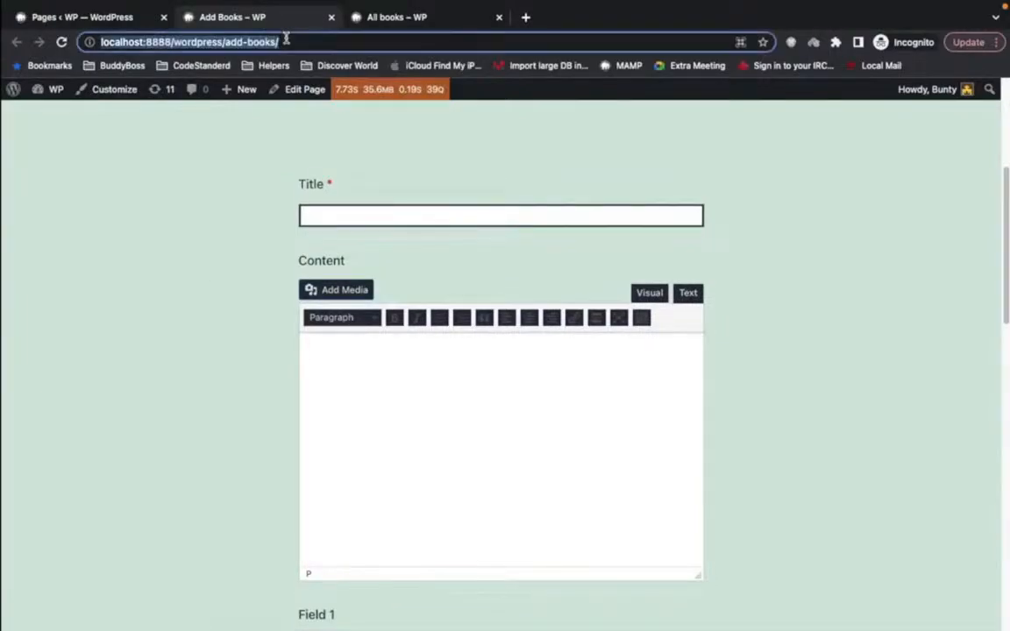
pyautogui.press('Return')
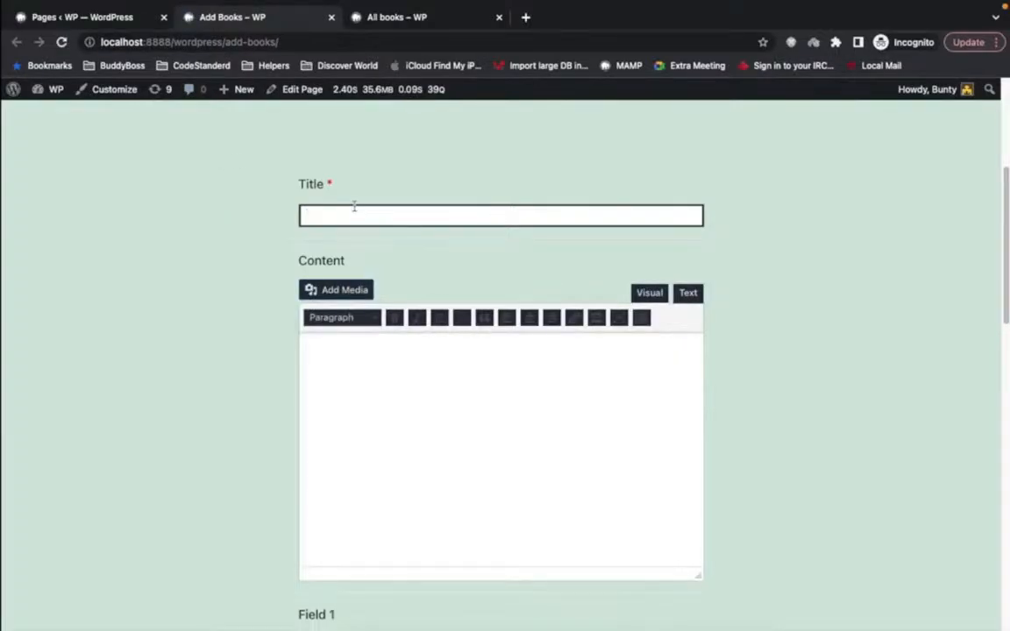
# - Enter the title ACF Book 1 and the content "This is to test metadata." in the Add Books form
pyautogui.write('Book with')
pyautogui.press('super+BackSpace')
pyautogui.write('ACF Boo')
pyautogui.write('This i')
pyautogui.write('s to test')
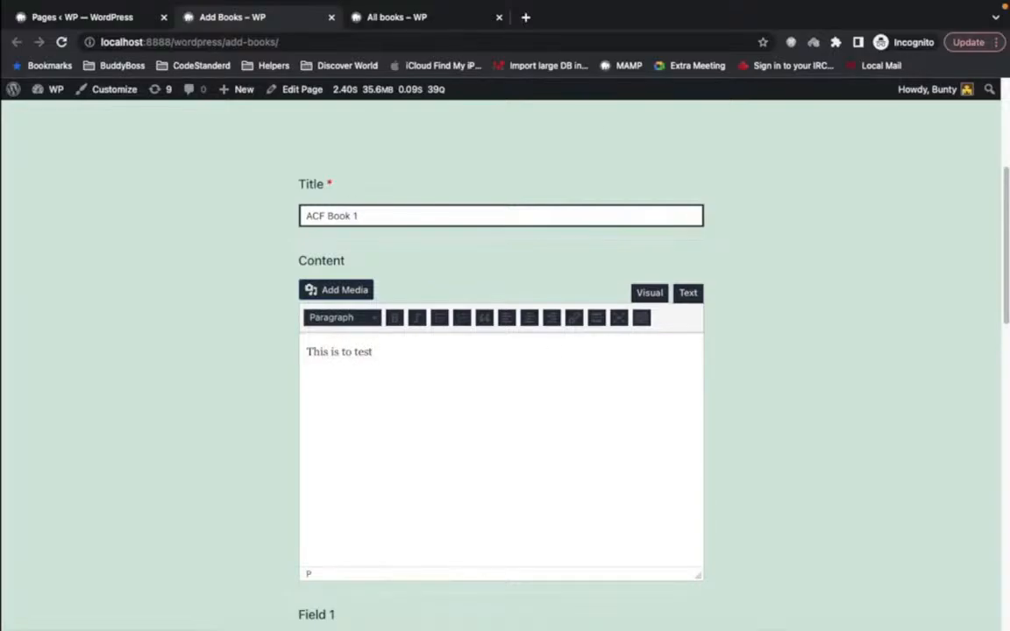
pyautogui.write(' metadata.')
# - Fill Field 1 with APJ Kalam and Field 2 with Homi Bhabha, and submit the book
pyautogui.scroll(-3, 489, 383)
pyautogui.click(415, 354)
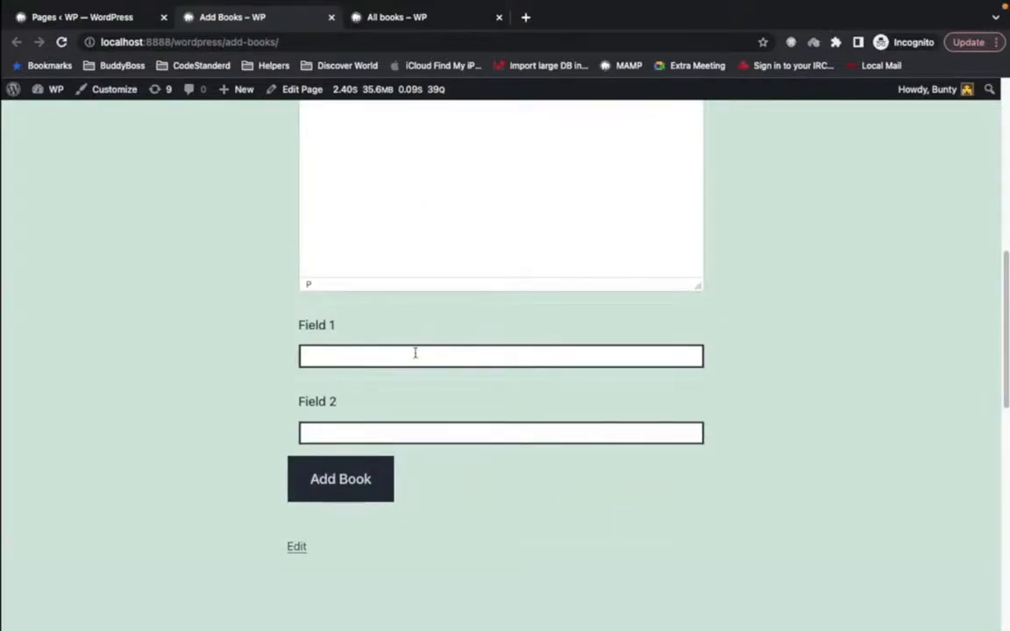
pyautogui.write('A')
pyautogui.write('PJ Ka')
pyautogui.write('H')
pyautogui.write('omi Bhabha')
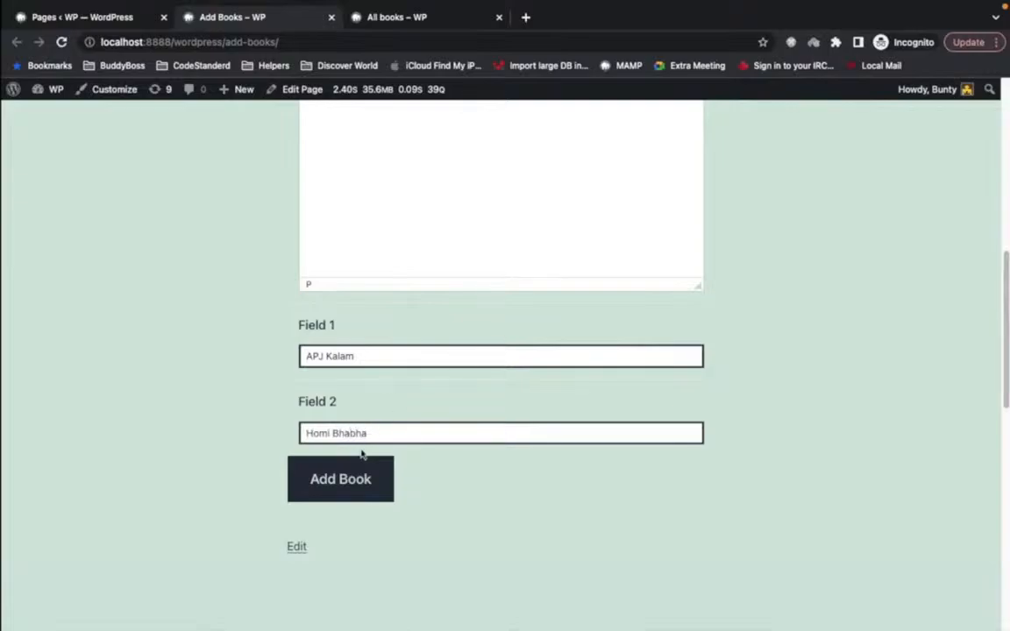
pyautogui.click(342, 493)
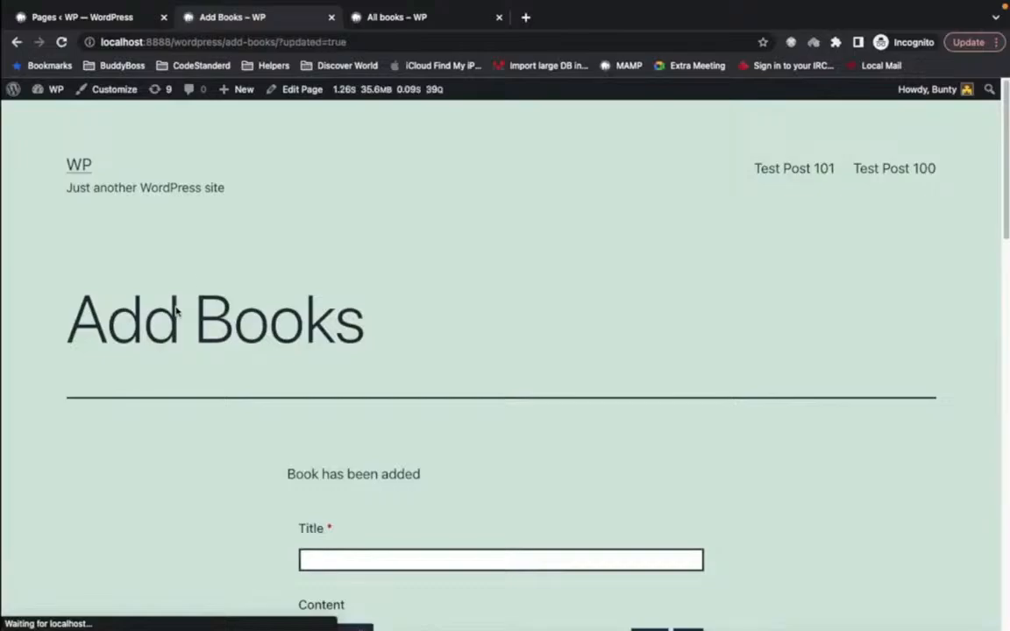
# - Check the message above the submitted form and open the Books list in the WordPress admin
pyautogui.moveTo(289, 474); pyautogui.dragTo(553, 478)
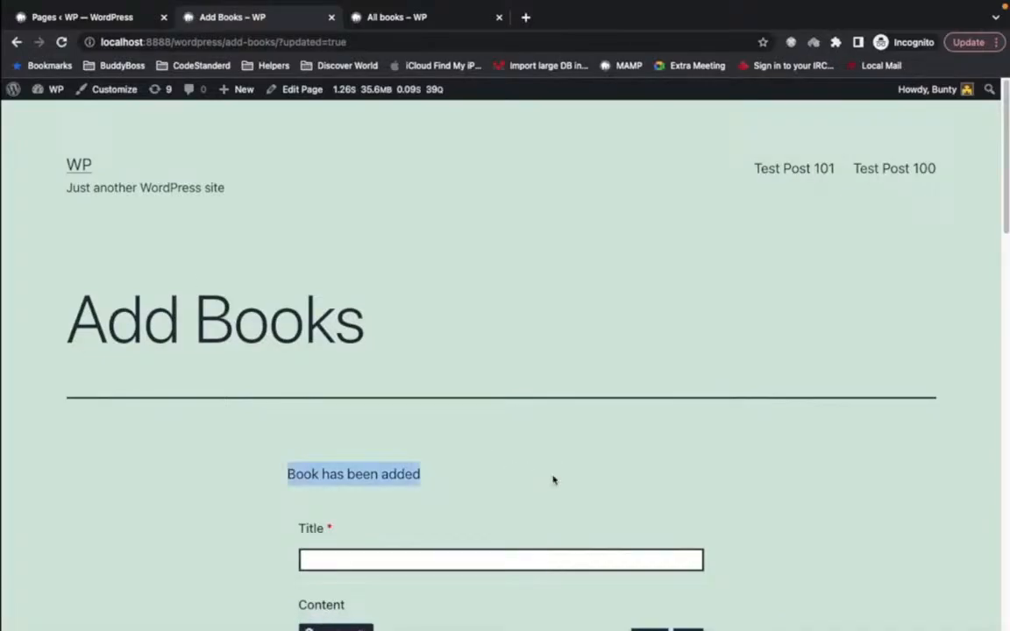
pyautogui.click(130, 22)
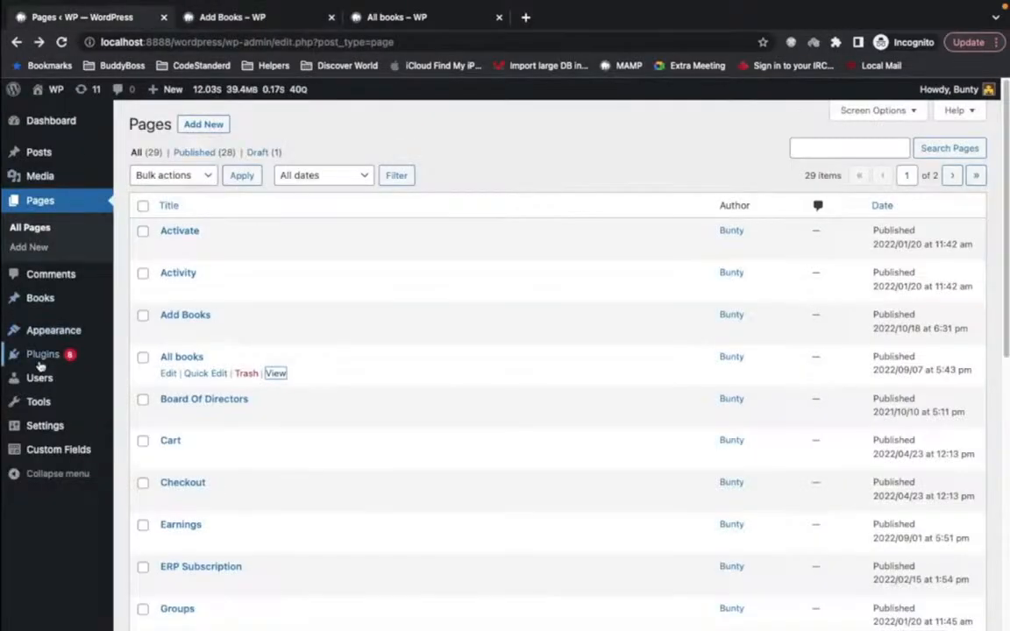
pyautogui.click(42, 300)
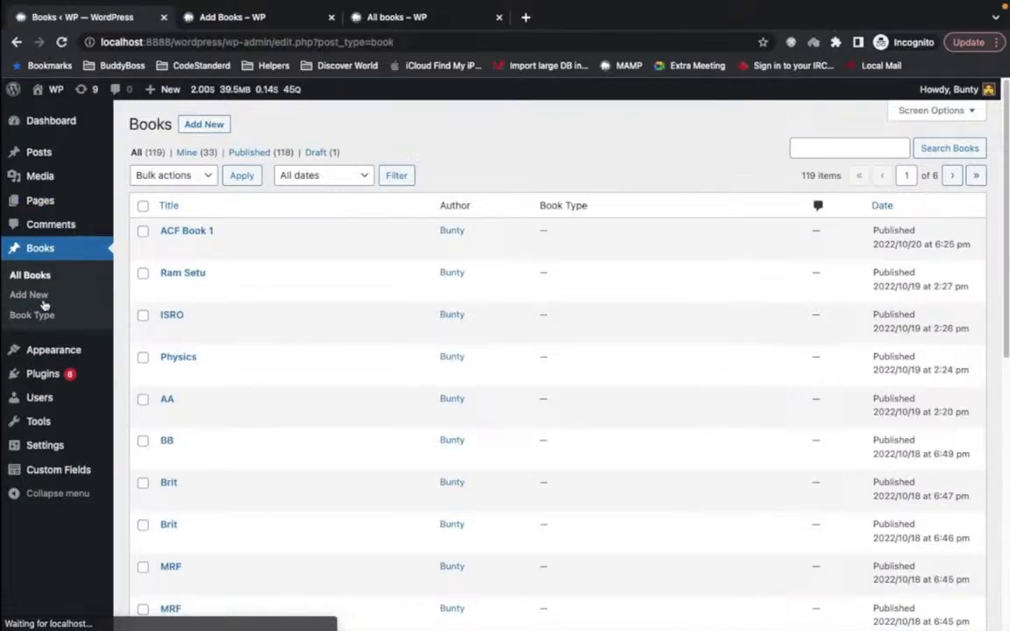
# - Open phpMyAdmin at localhost:8888/phpMyAdmin/index.php in a new browser tab
pyautogui.moveTo(197, 235)
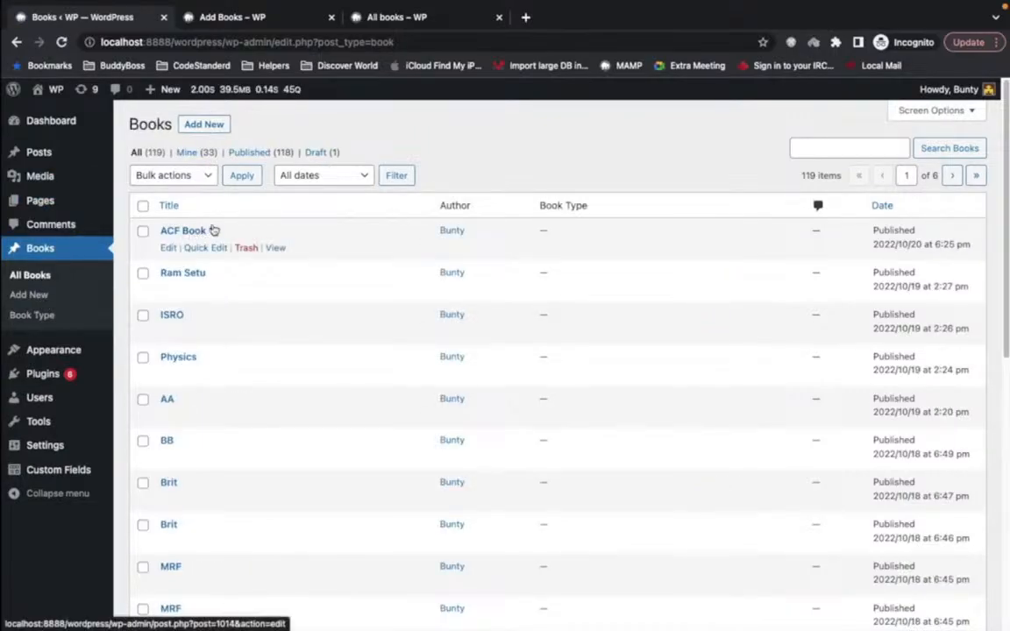
pyautogui.click(526, 18)
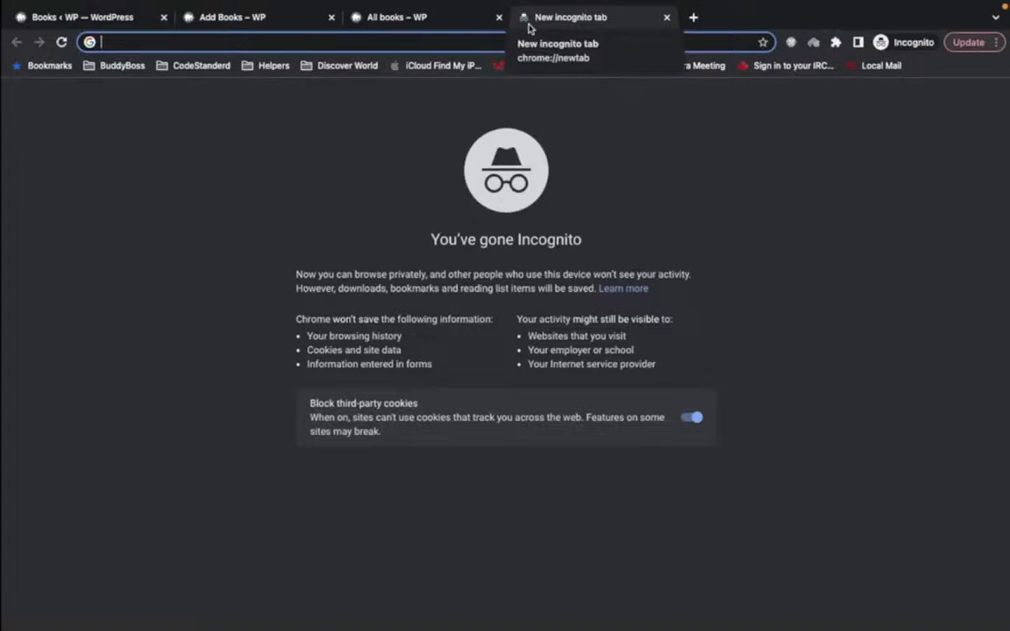
pyautogui.write('ph')
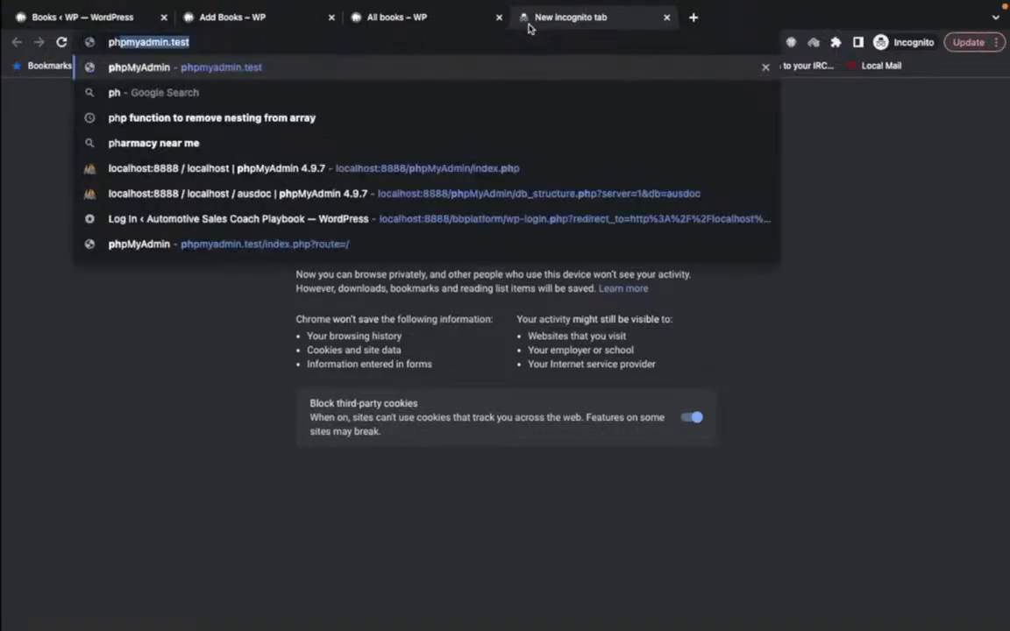
pyautogui.press('BackSpace')
pyautogui.press('Down')
pyautogui.press('Down')
pyautogui.press('Down')
pyautogui.press('Down')
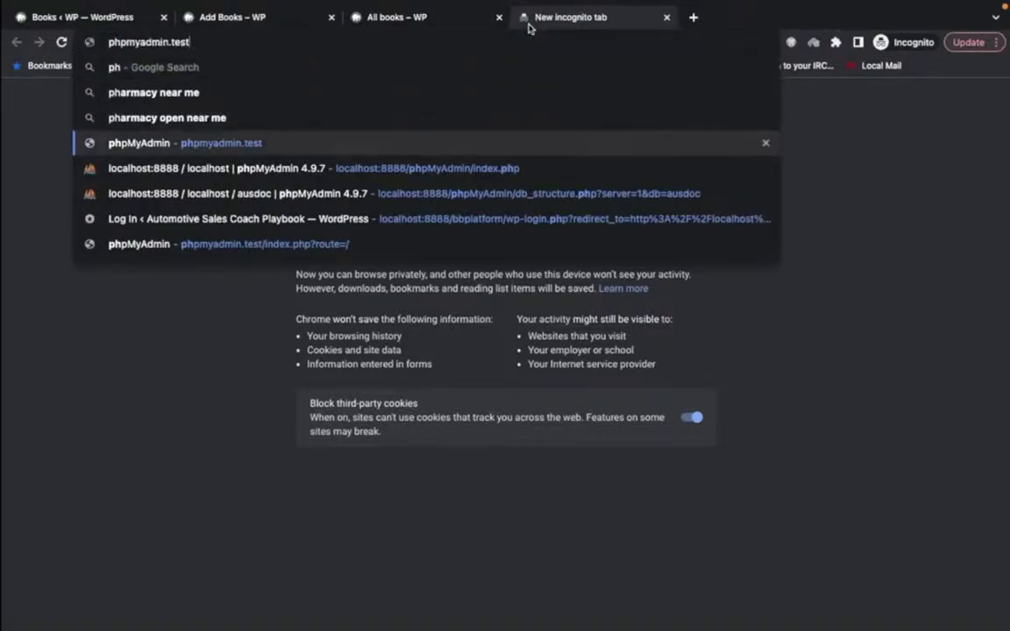
pyautogui.press('Return')
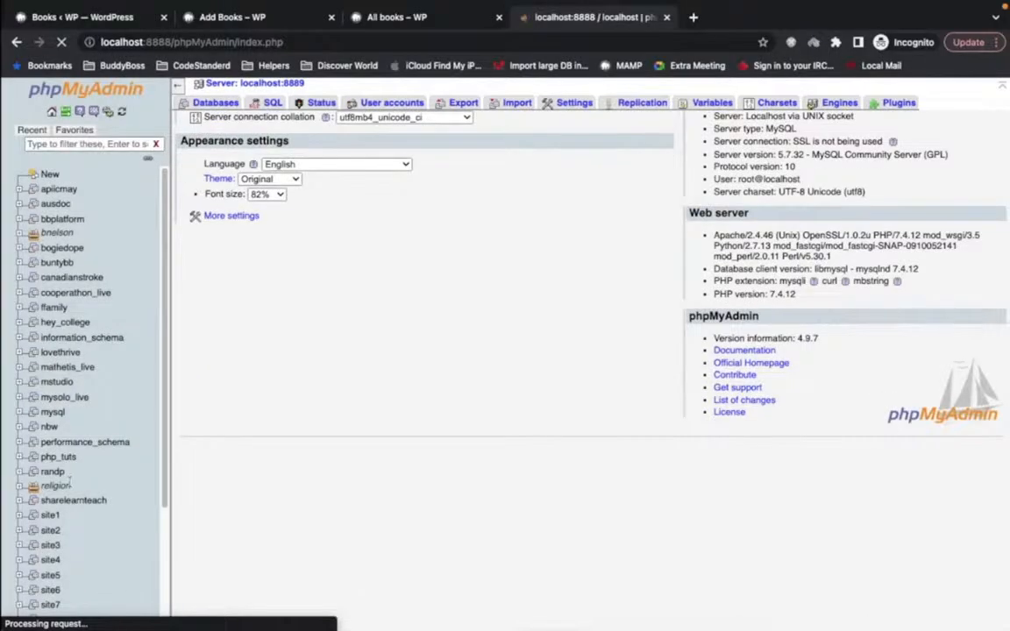
# - Expand the wp database group and open the wp database
pyautogui.scroll(-5, 69, 476)
pyautogui.scroll(-5, 35, 569)
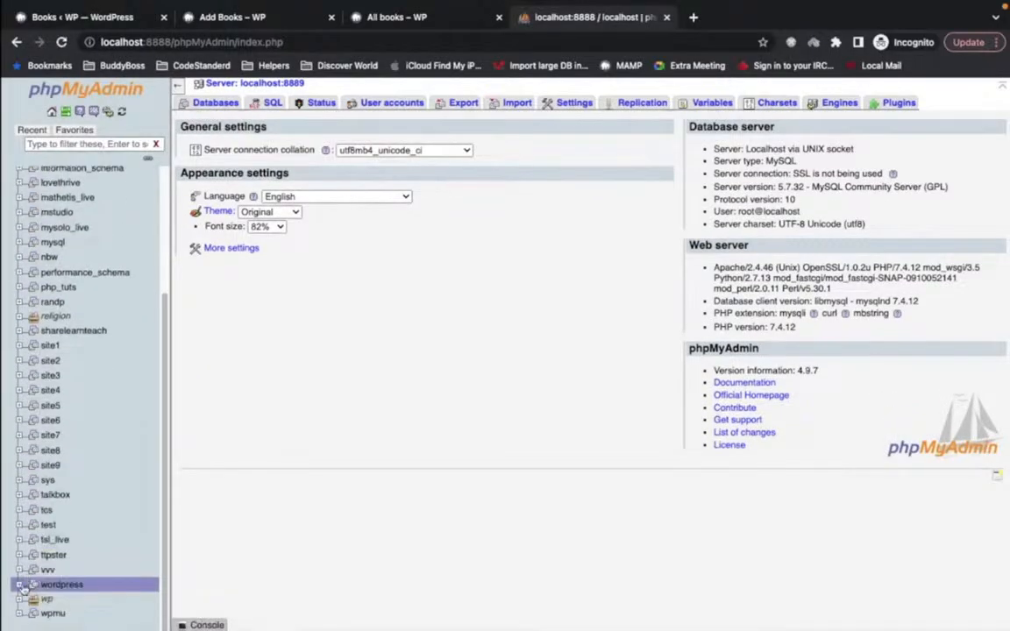
pyautogui.click(20, 598)
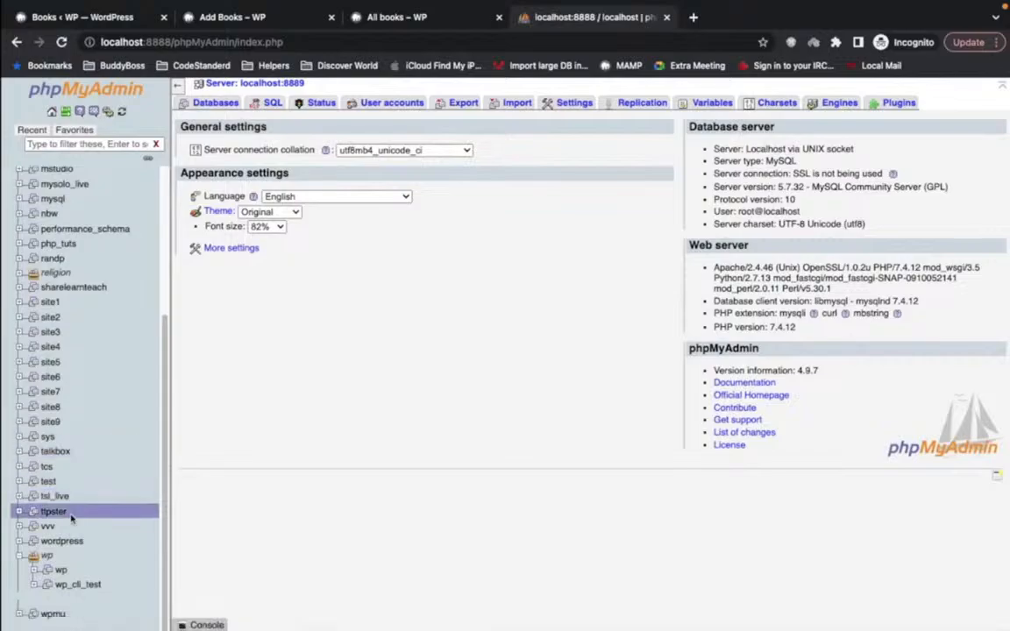
pyautogui.click(61, 571)
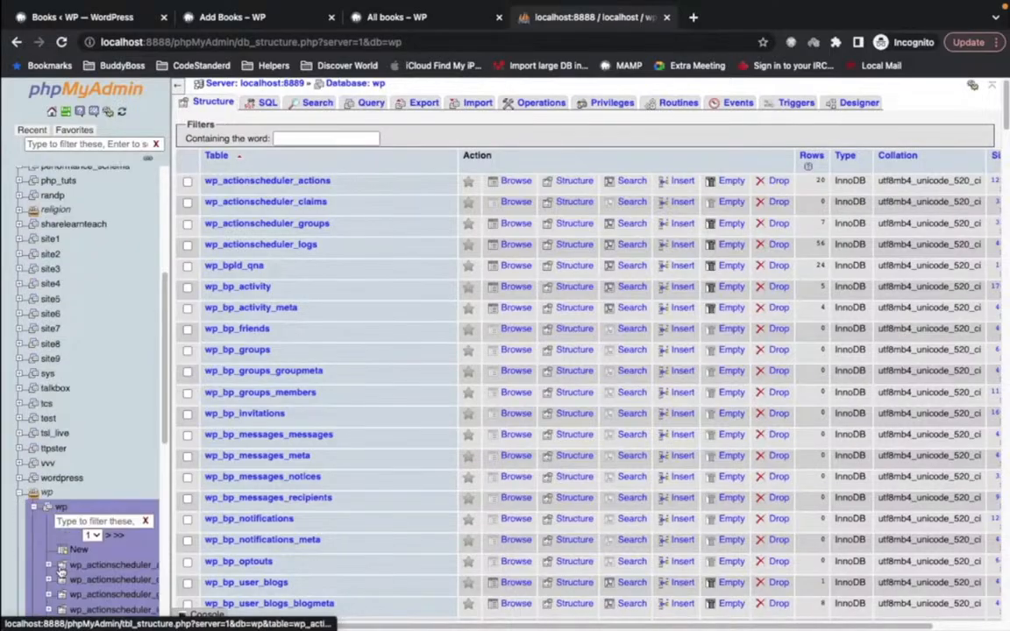
# - Enlarge the page, filter the tables by "postmet" and open the wp_postmeta table
pyautogui.press('super+plus')
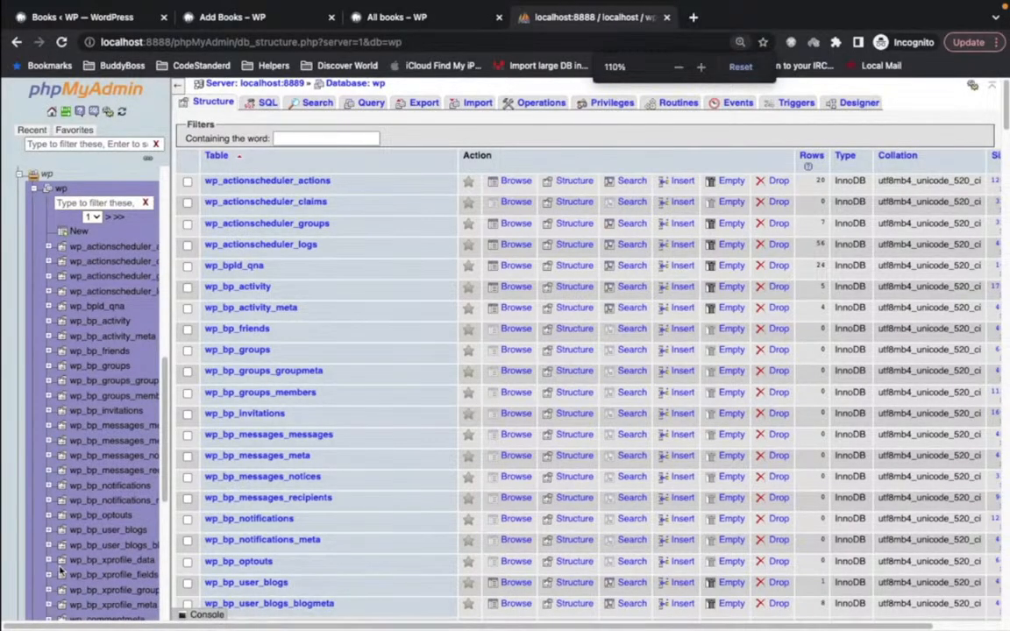
pyautogui.press('super+plus')
pyautogui.click(315, 144)
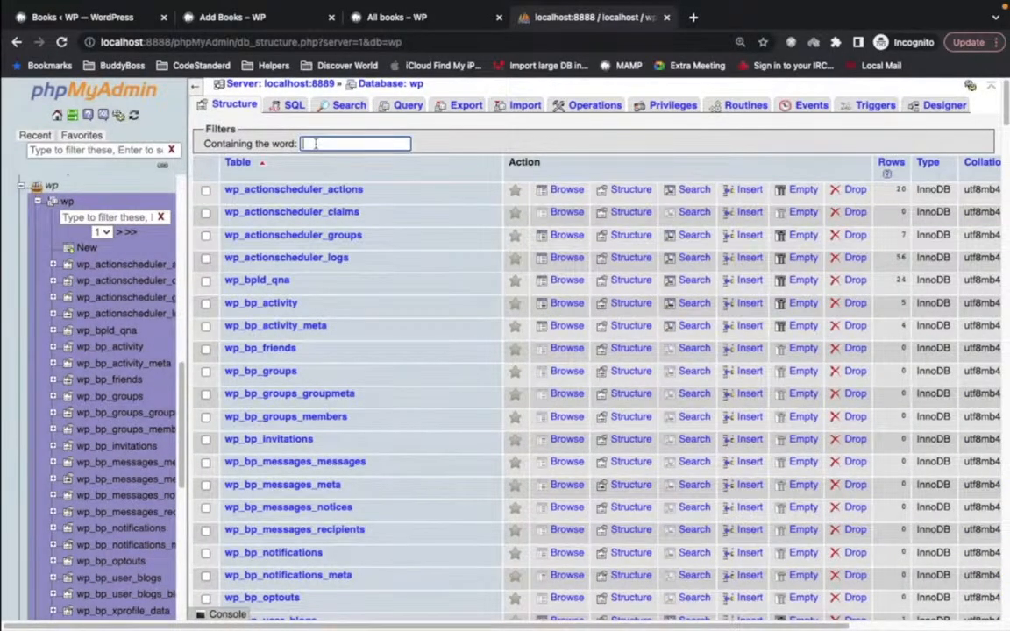
pyautogui.write('post')
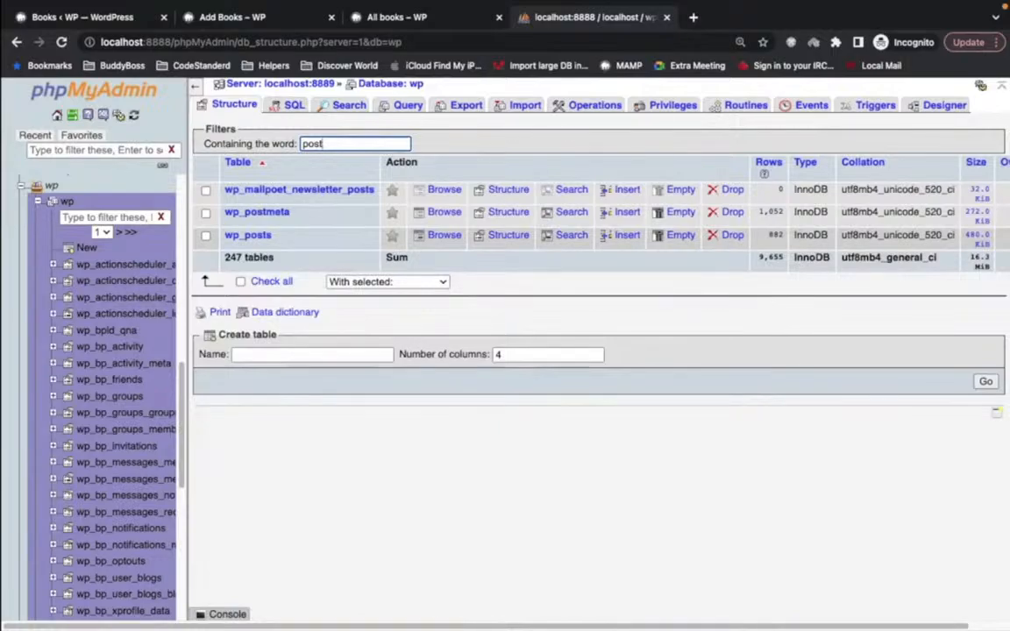
pyautogui.write('met')
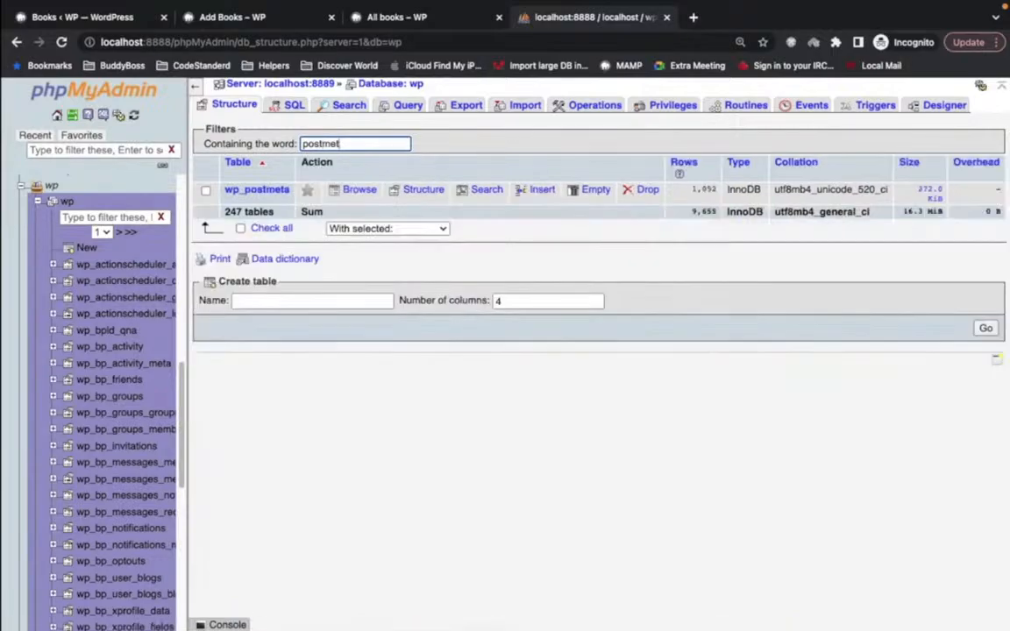
pyautogui.click(264, 189)
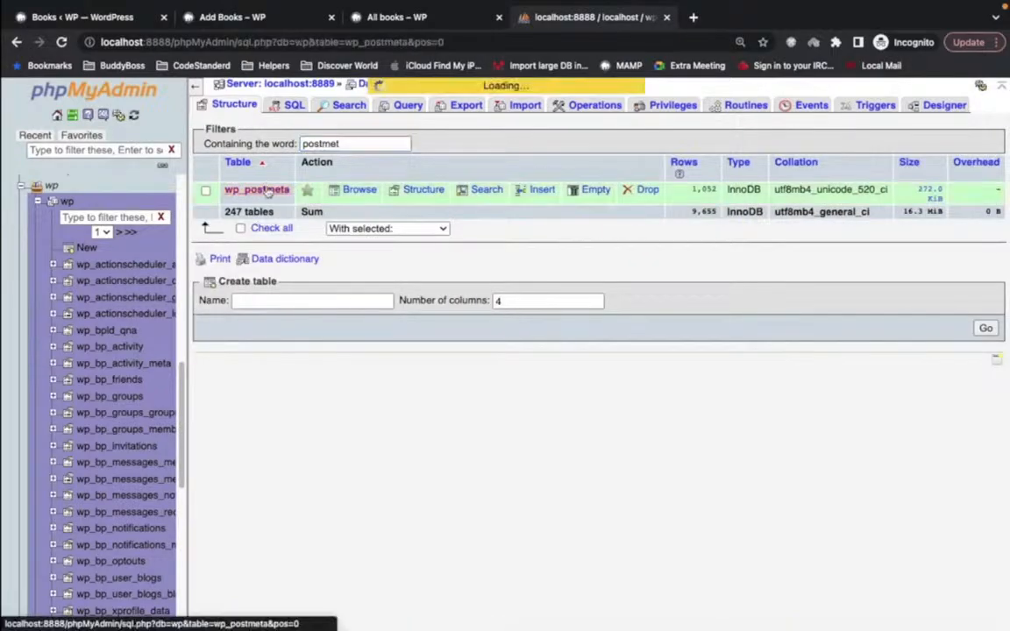
# - Look up the post ID of ACF Book 1 in the Books list and return to the wp_postmeta table
pyautogui.click(281, 17)
pyautogui.click(114, 17)
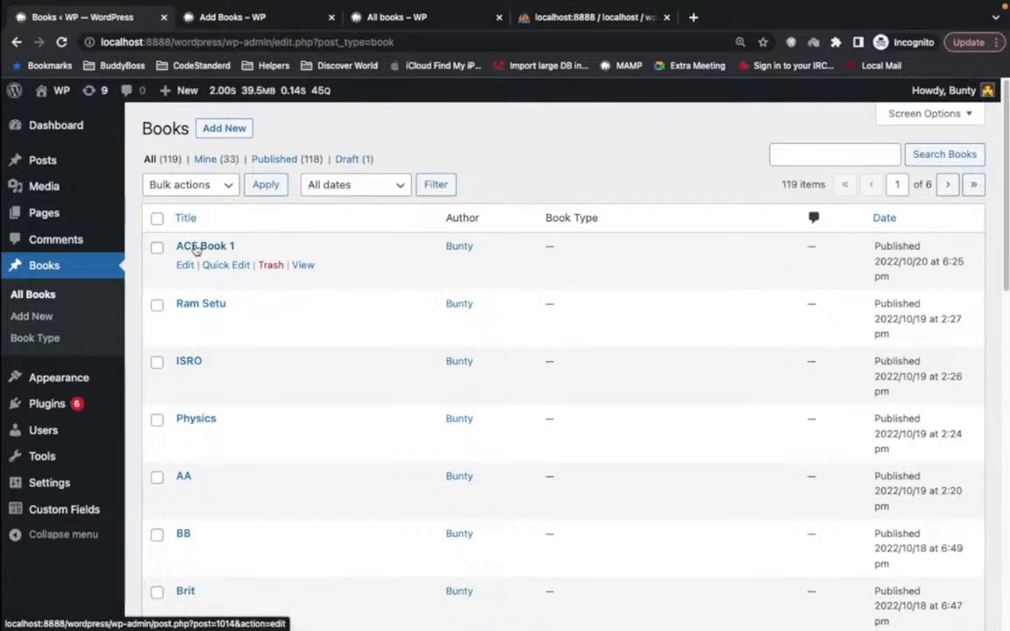
pyautogui.click(591, 22)
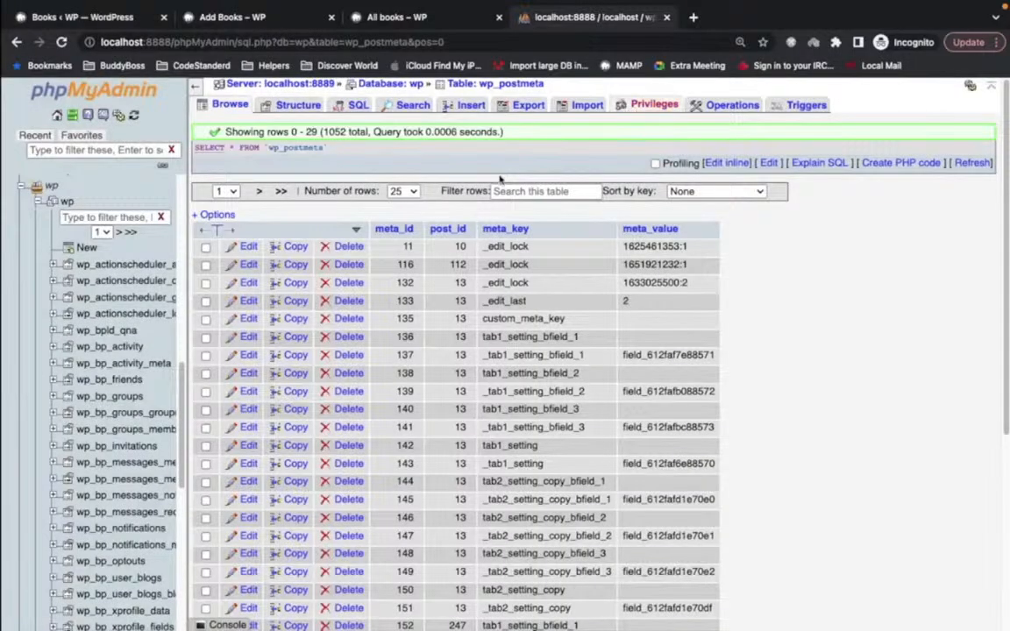
# - Search wp_postmeta for post_id 1014 and check the acf_submission meta key
pyautogui.click(412, 104)
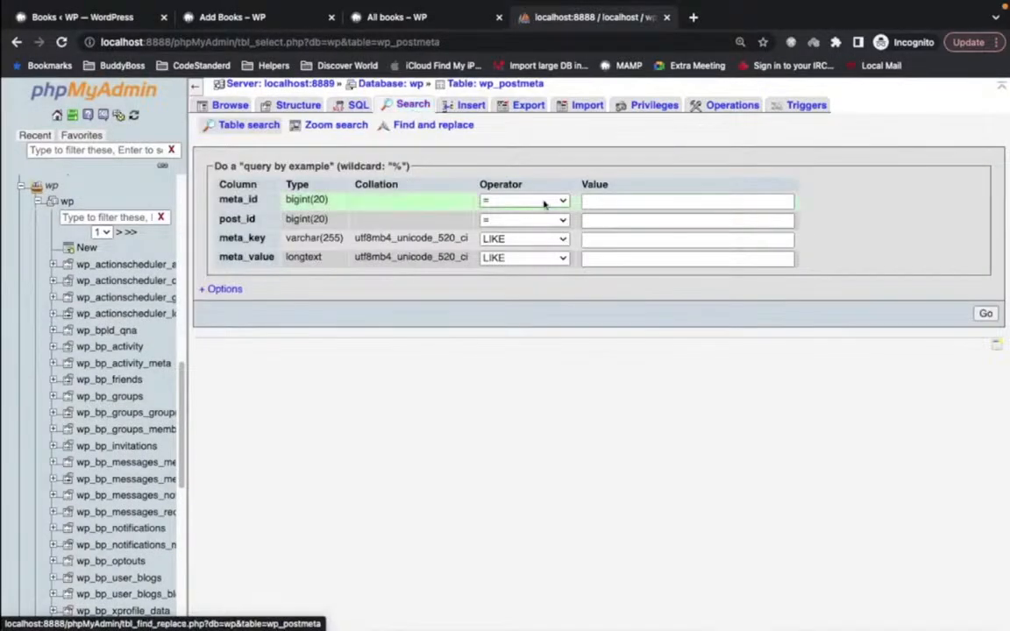
pyautogui.click(606, 219)
pyautogui.write('1')
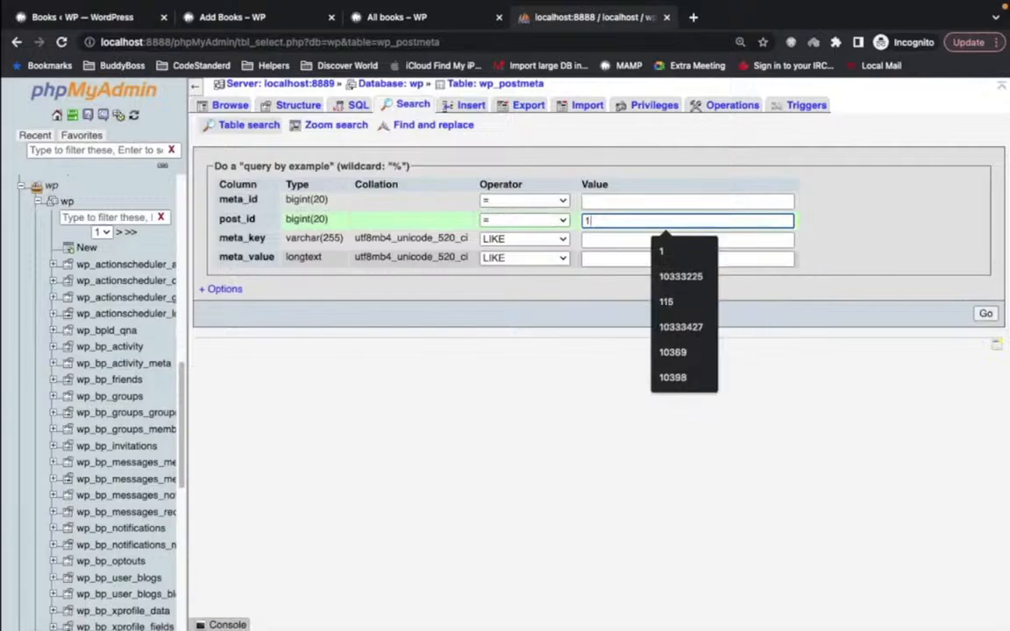
pyautogui.write('014')
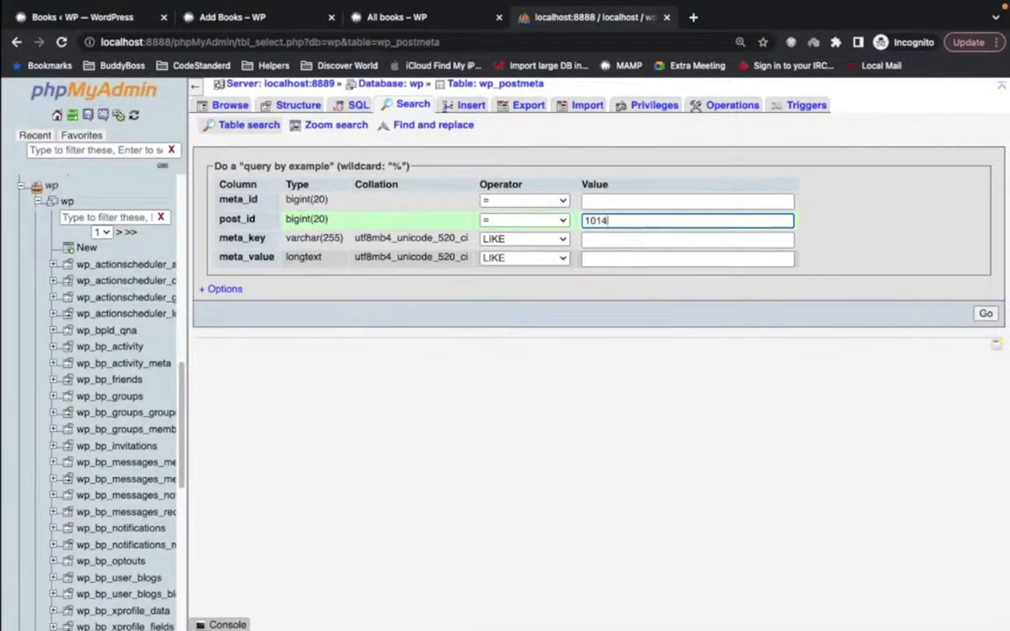
pyautogui.press('Return')
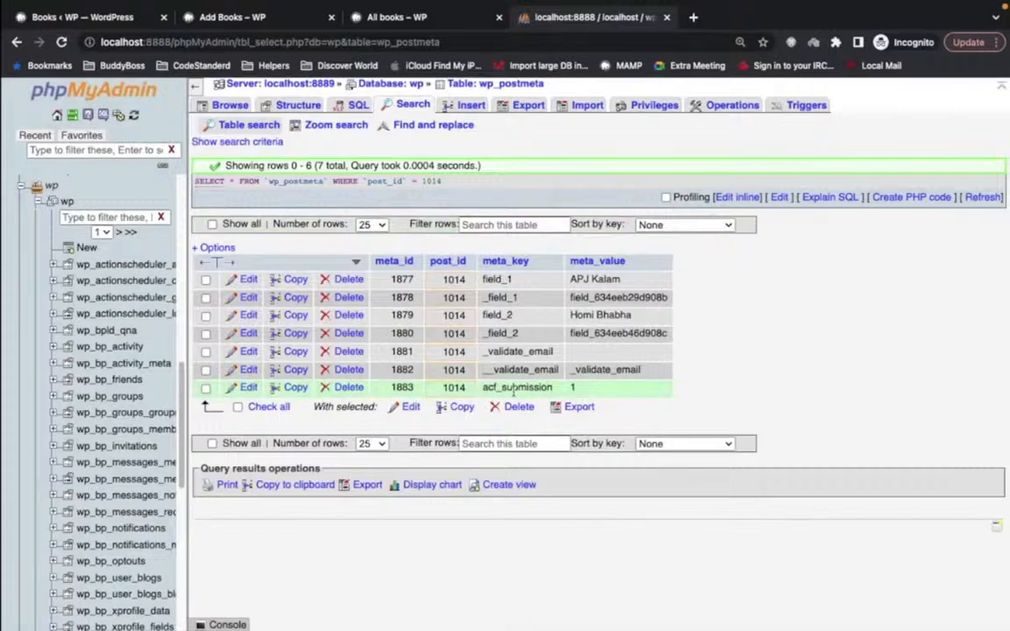
pyautogui.moveTo(483, 387); pyautogui.dragTo(553, 388)
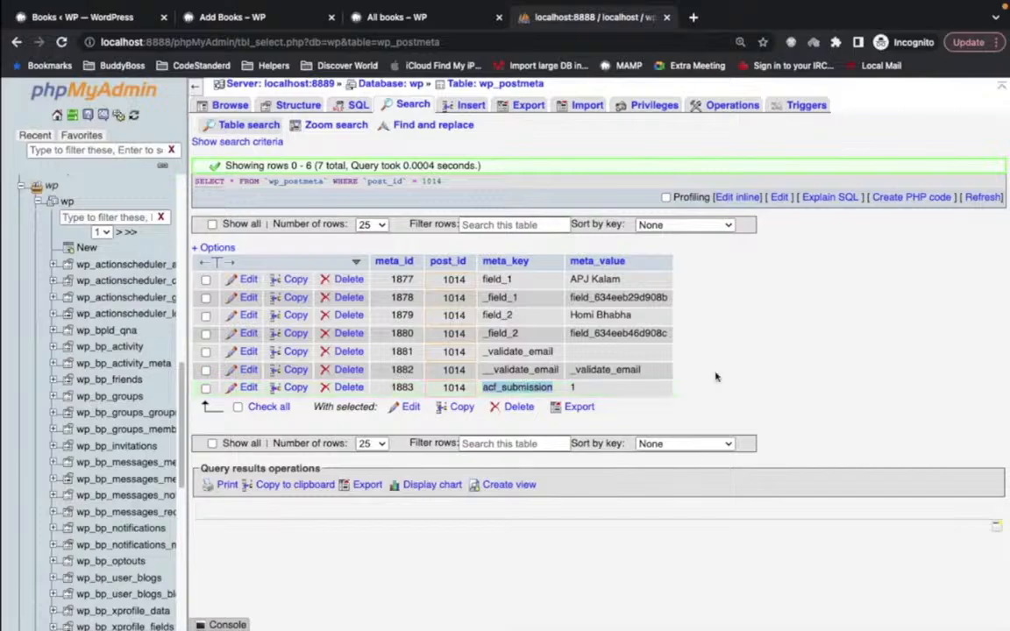
# - Copy the title ACF Book 1 from the Books list in the WordPress admin
pyautogui.click(272, 17)
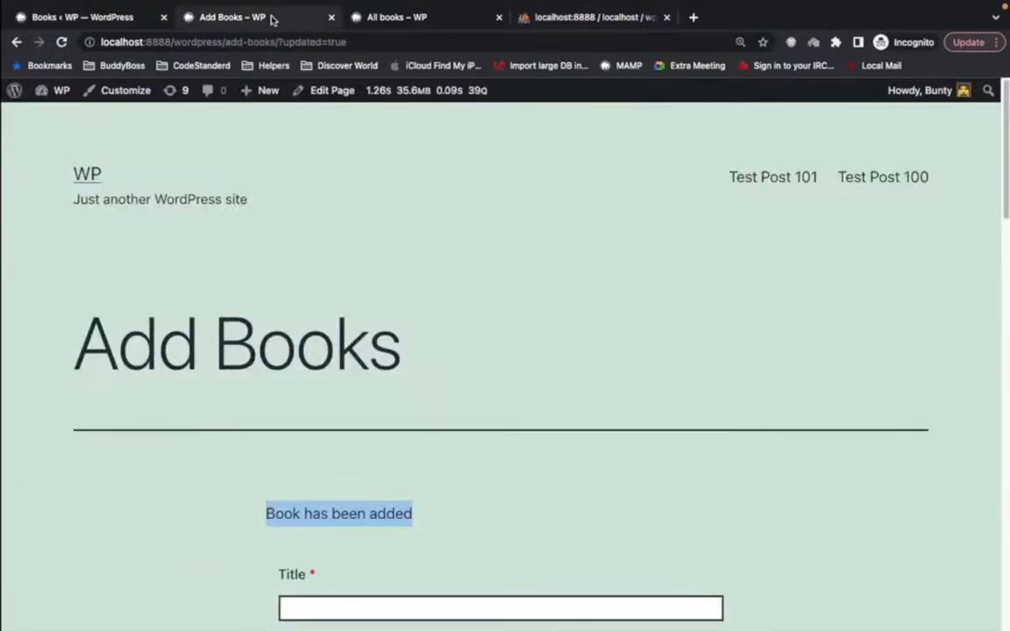
pyautogui.click(101, 20)
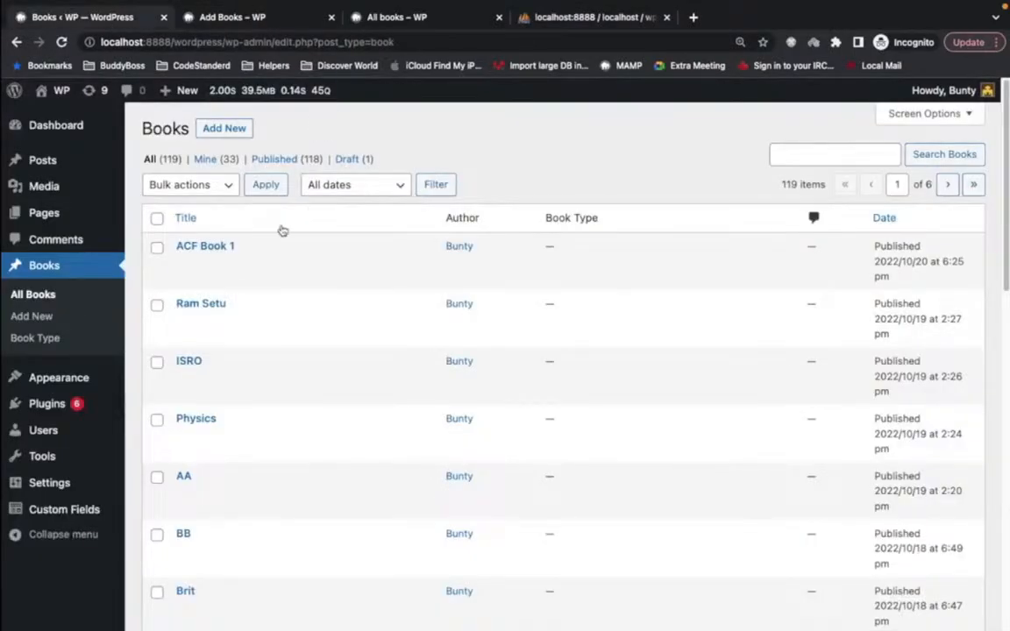
pyautogui.click(279, 21)
pyautogui.scroll(-2, 540, 384)
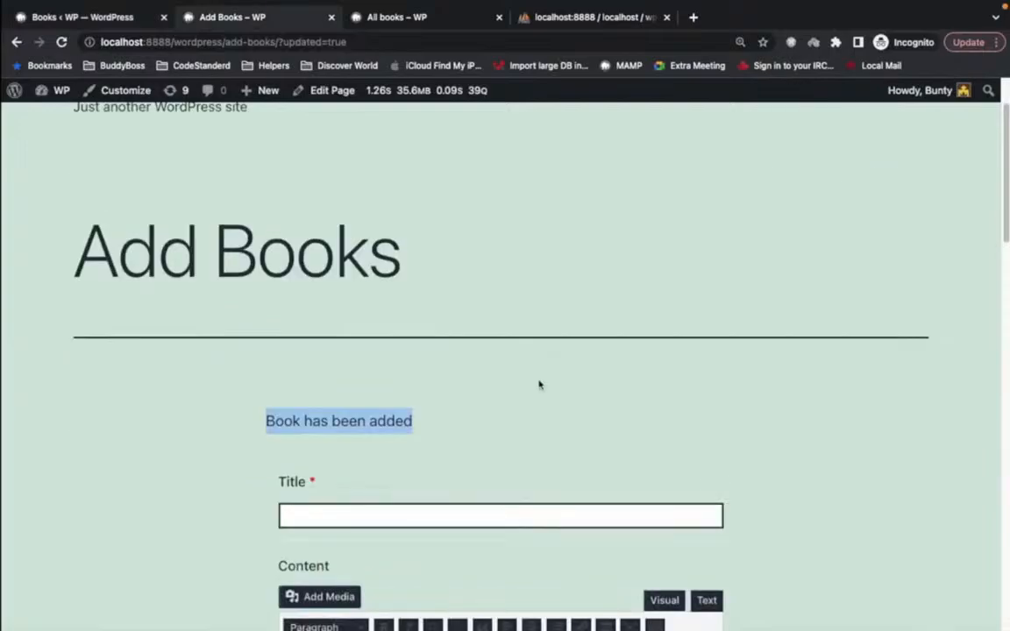
pyautogui.scroll(-5, 539, 384)
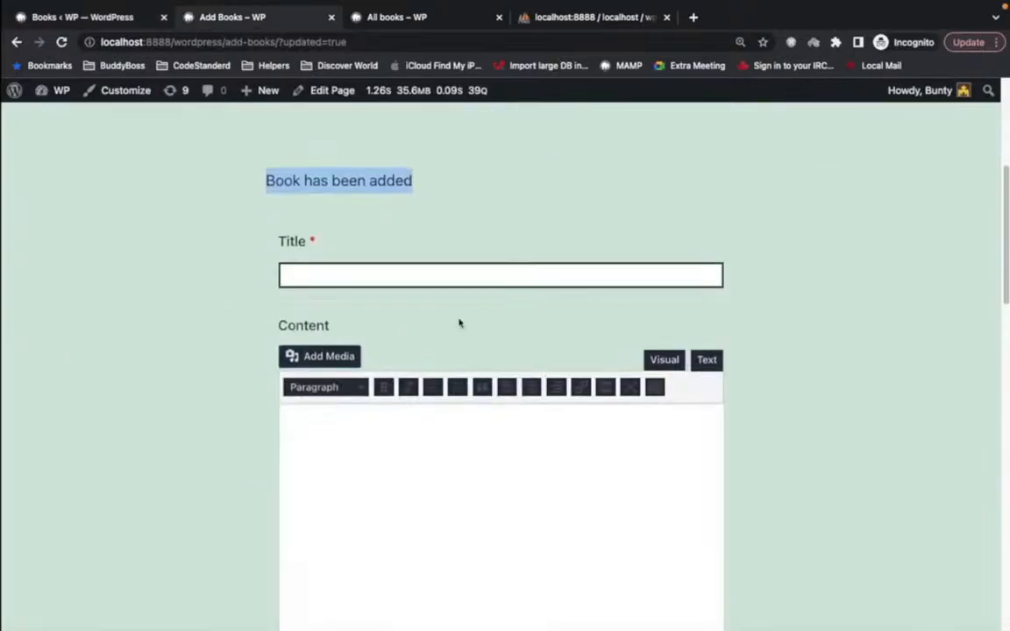
pyautogui.click(127, 19)
pyautogui.moveTo(244, 249); pyautogui.dragTo(163, 244)
pyautogui.hotkey('ctrl', 'c')
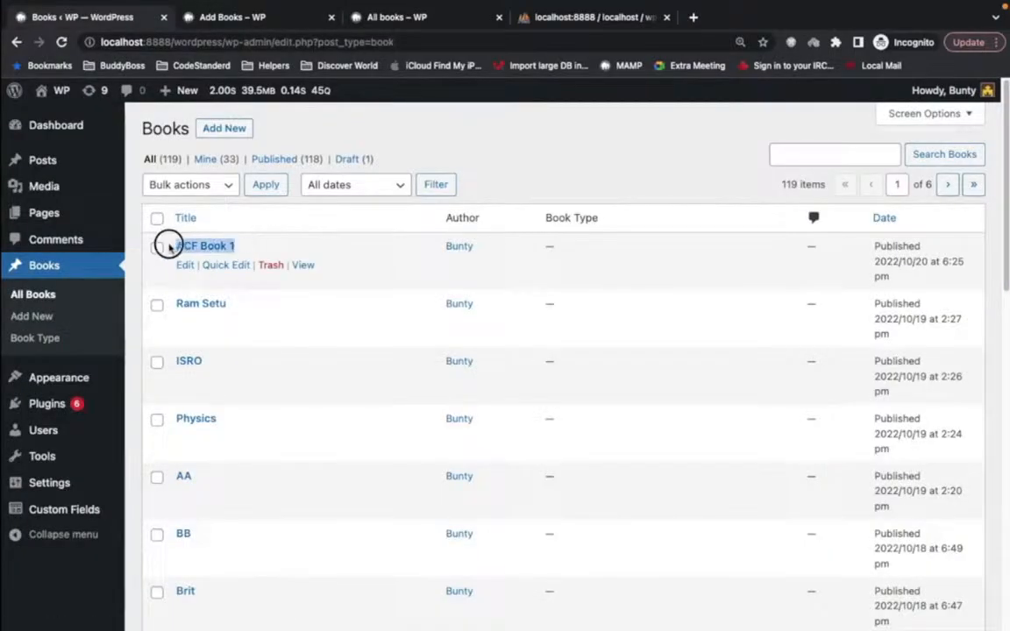
# - Paste the copied title into the Title field of the Add Books form and change it to ACF Book 2
pyautogui.click(260, 19)
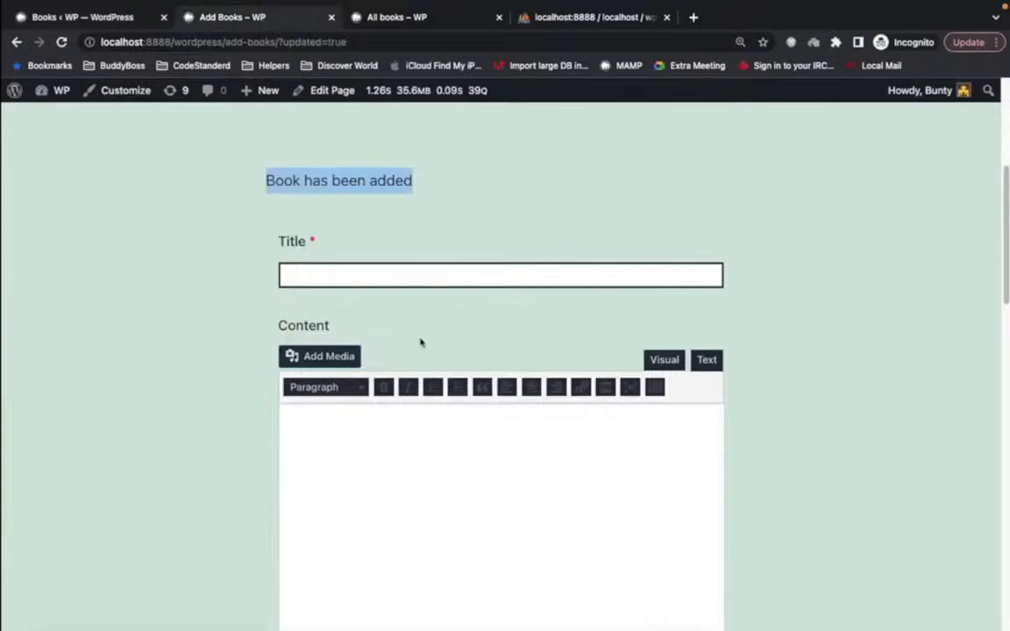
pyautogui.click(374, 277)
pyautogui.hotkey('ctrl', 'v')
pyautogui.press('BackSpace')
pyautogui.write('2')
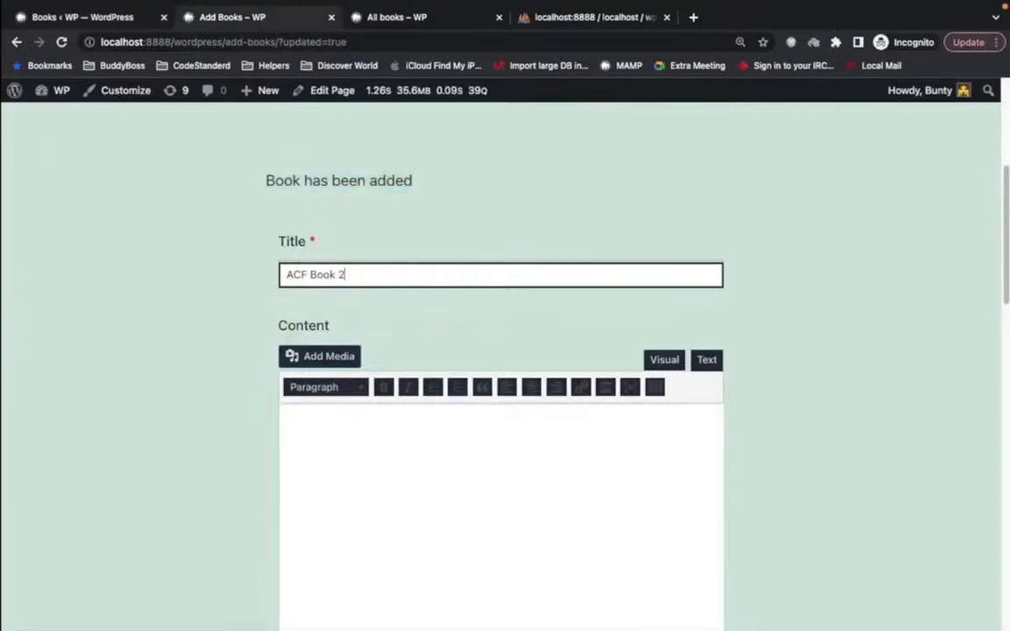
# - Enter "ACF book 2" as the book's content
pyautogui.click(459, 426)
pyautogui.hotkey('ctrl', 'v')
pyautogui.scroll(-3, 458, 426)
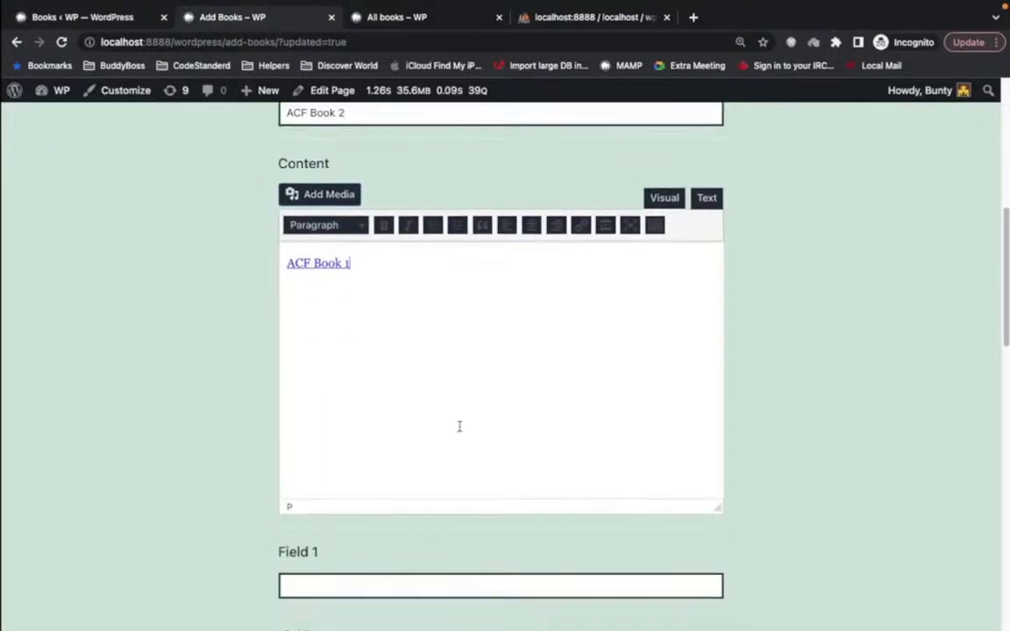
pyautogui.write('A')
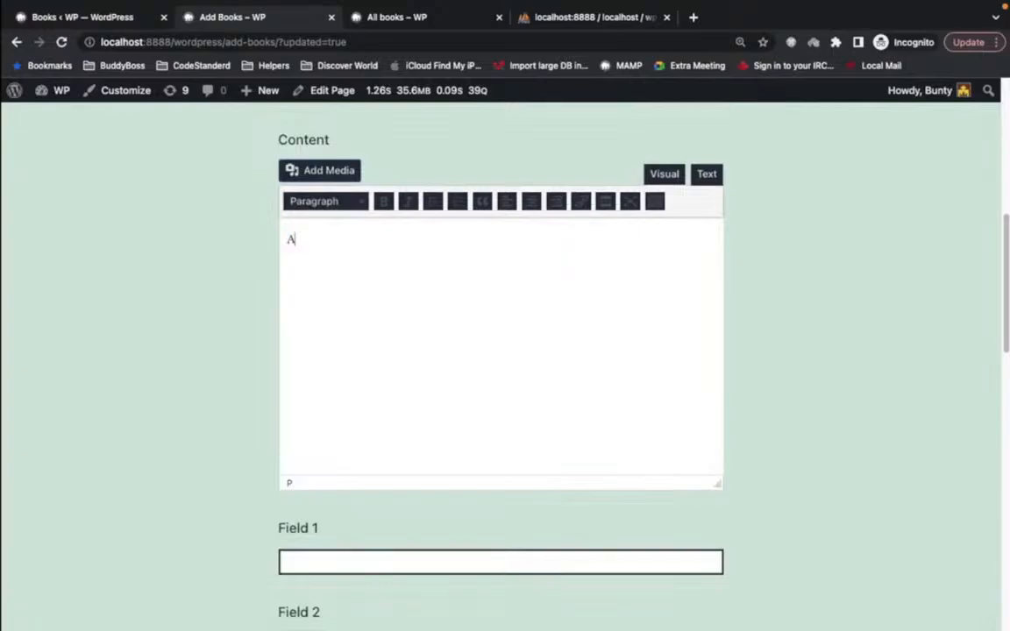
pyautogui.write('CF book 2')
# - Fill Field 1 with APJ Kalam and Field 2 with Homi Bhabha, and submit the second book
pyautogui.scroll(-2, 407, 451)
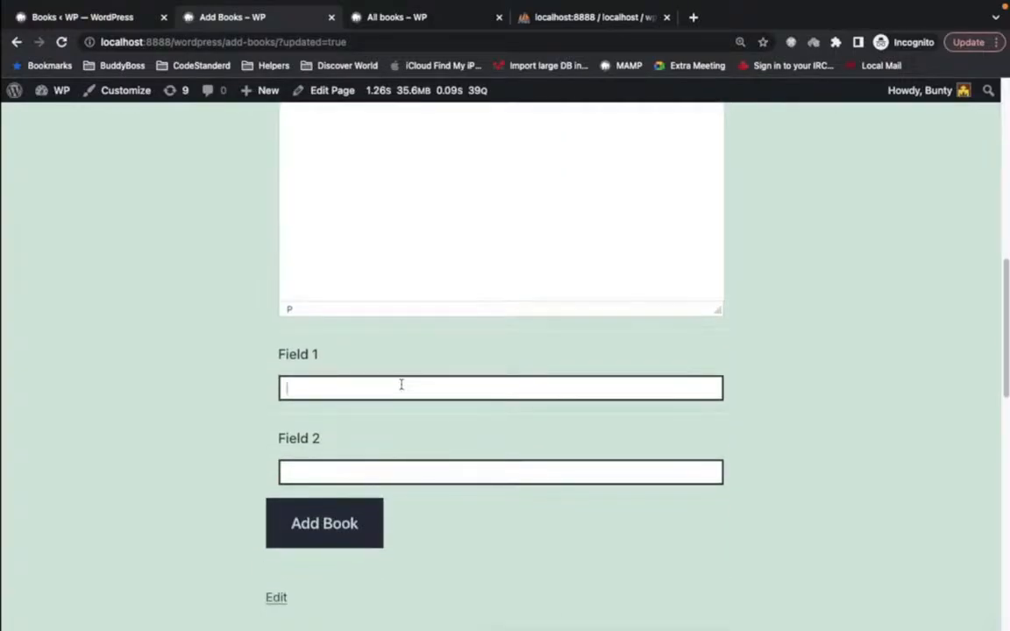
pyautogui.write('APJ Kalam')
pyautogui.click(373, 472)
pyautogui.write('Hom')
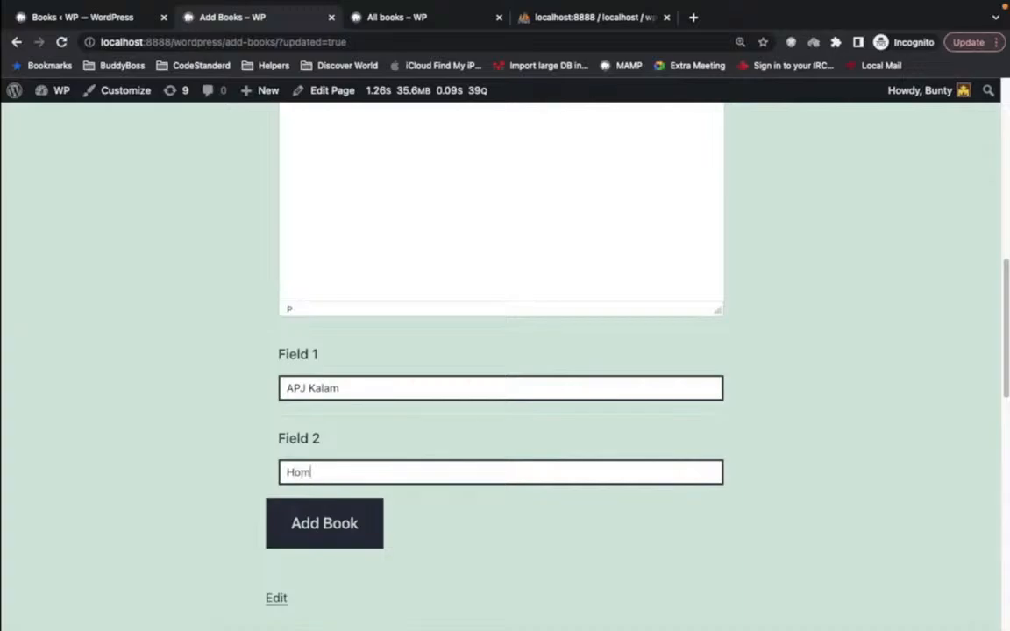
pyautogui.write('i Bhabha')
pyautogui.click(330, 541)
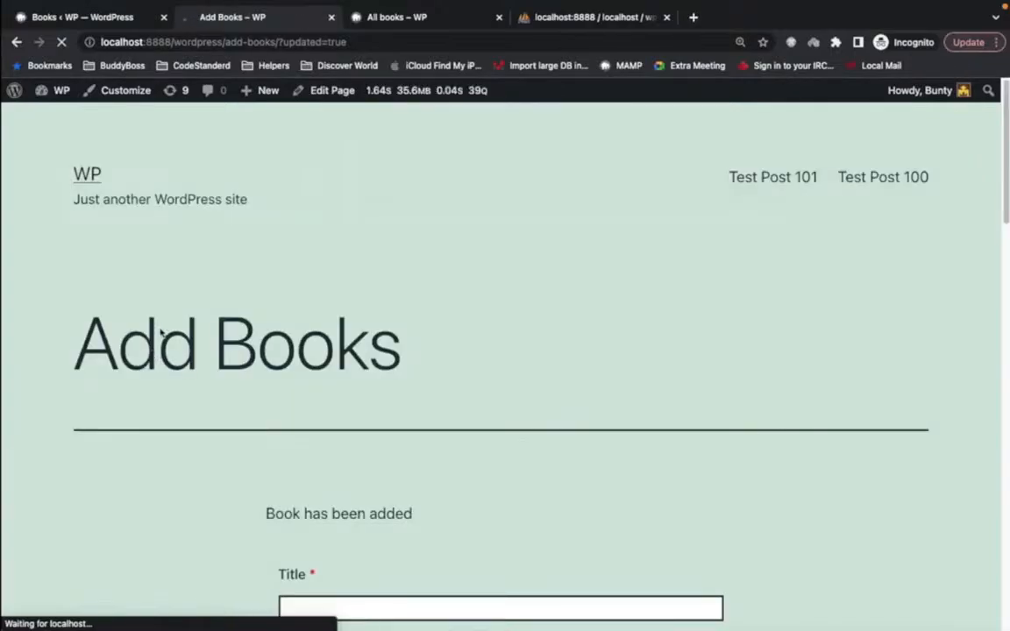
# - Refresh the admin Books list, and reload the All books page to check which books it lists
pyautogui.click(101, 13)
pyautogui.click(11, 264)
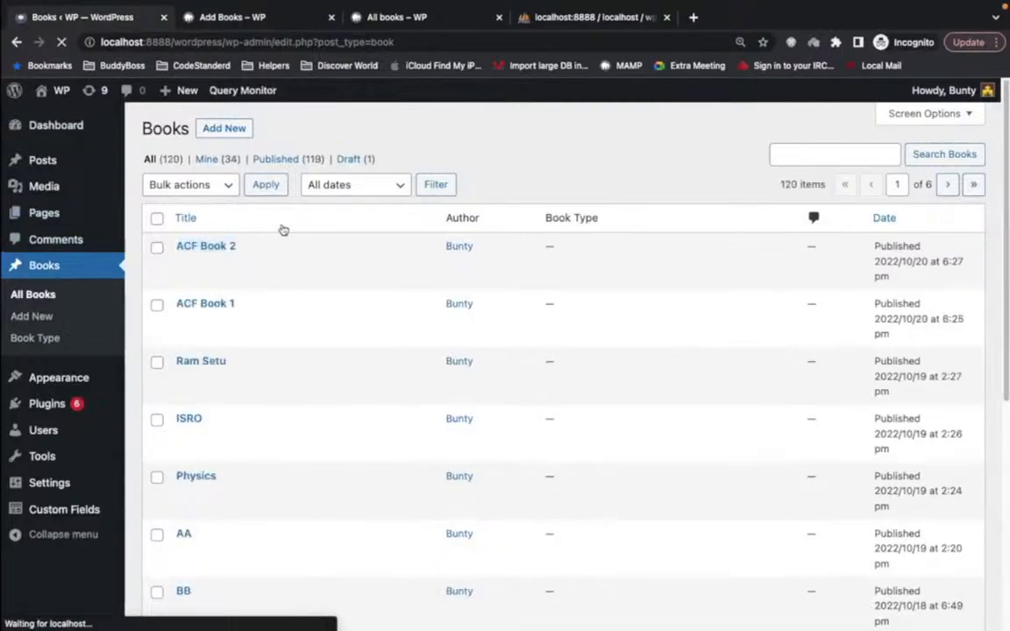
pyautogui.click(417, 24)
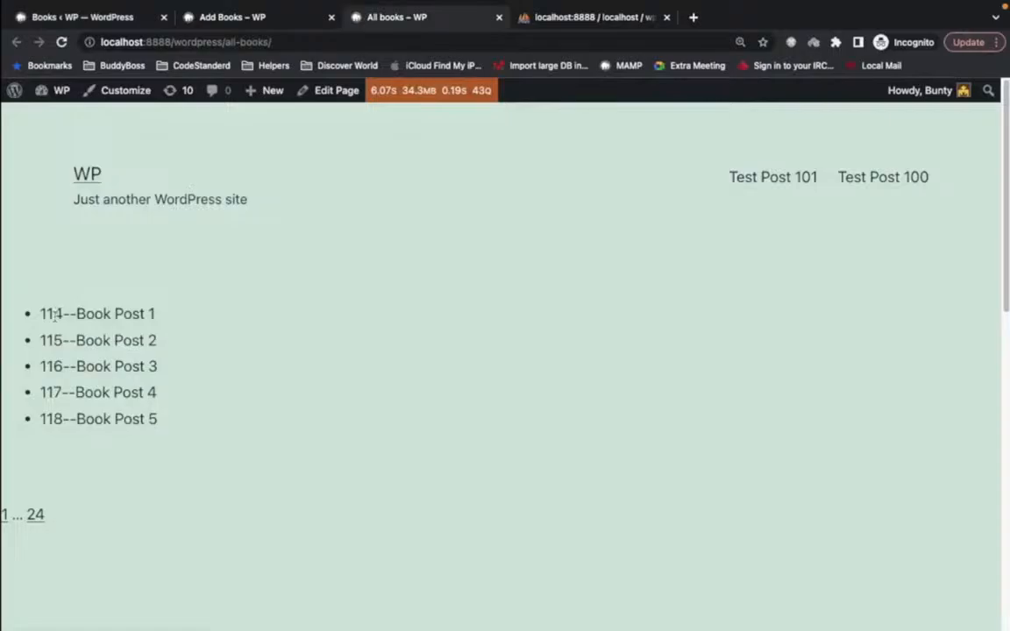
pyautogui.click(307, 41)
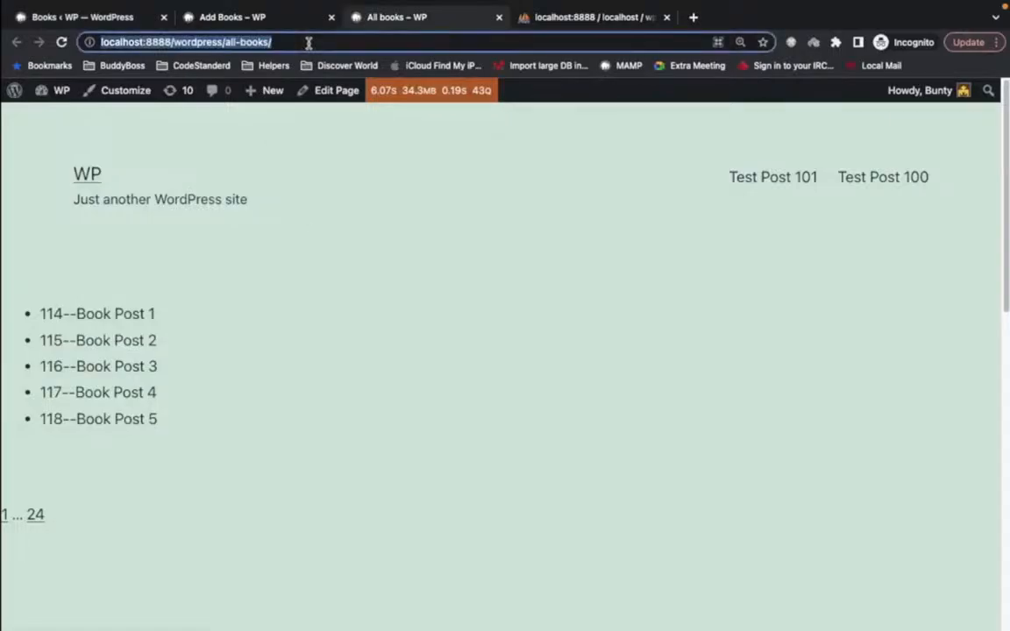
pyautogui.press('Return')
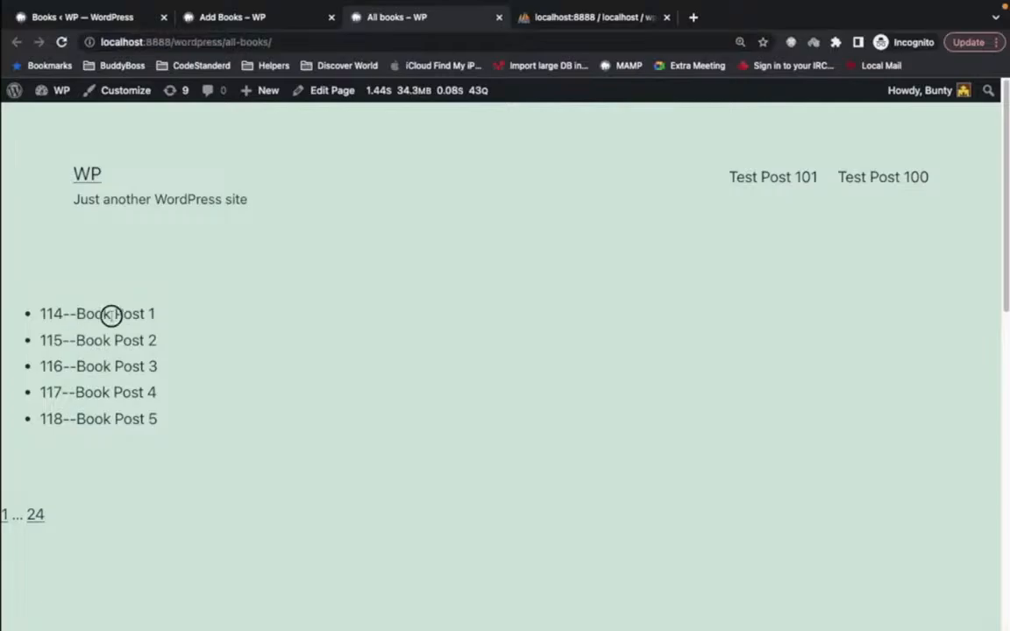
pyautogui.moveTo(67, 313); pyautogui.dragTo(244, 474)
pyautogui.click(127, 409)
pyautogui.moveTo(50, 311); pyautogui.dragTo(249, 418)
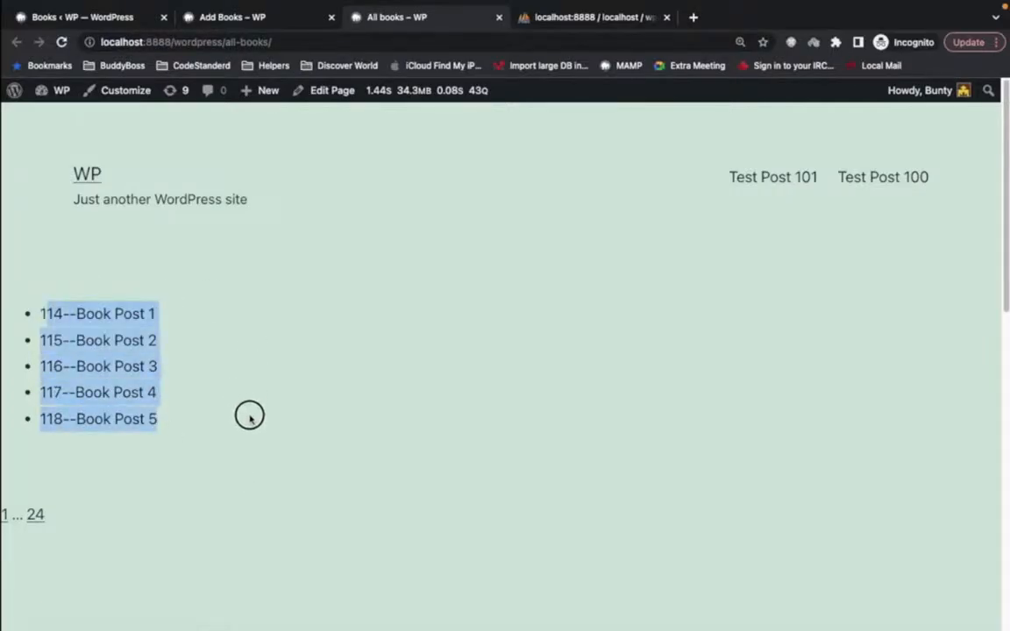
# - Review the admin Books list, Add Books form and All books page against the acf_submission meta key in acf-form.php
pyautogui.click(116, 17)
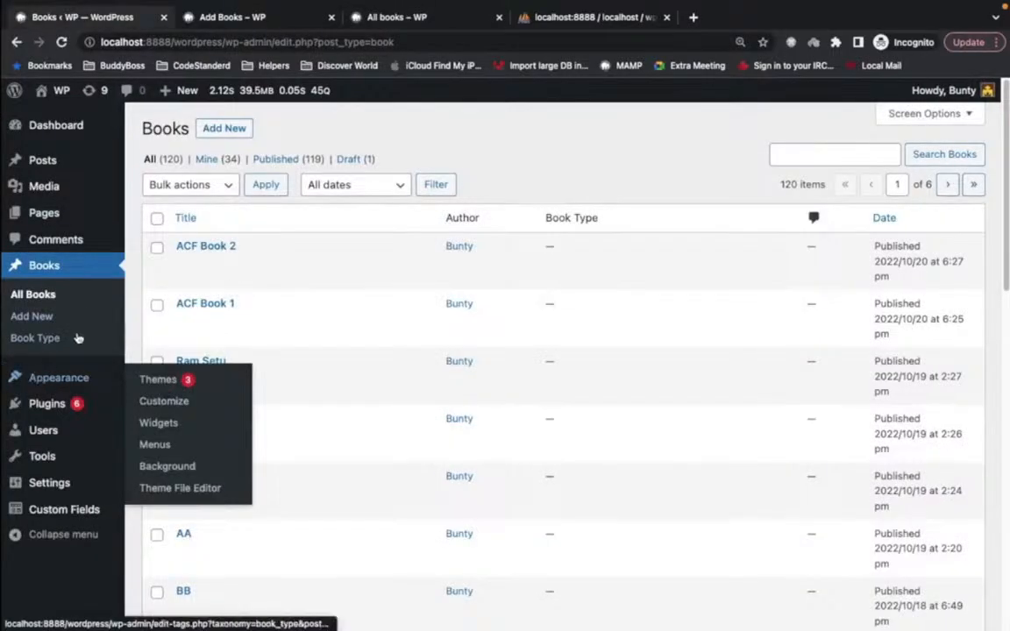
pyautogui.click(253, 28)
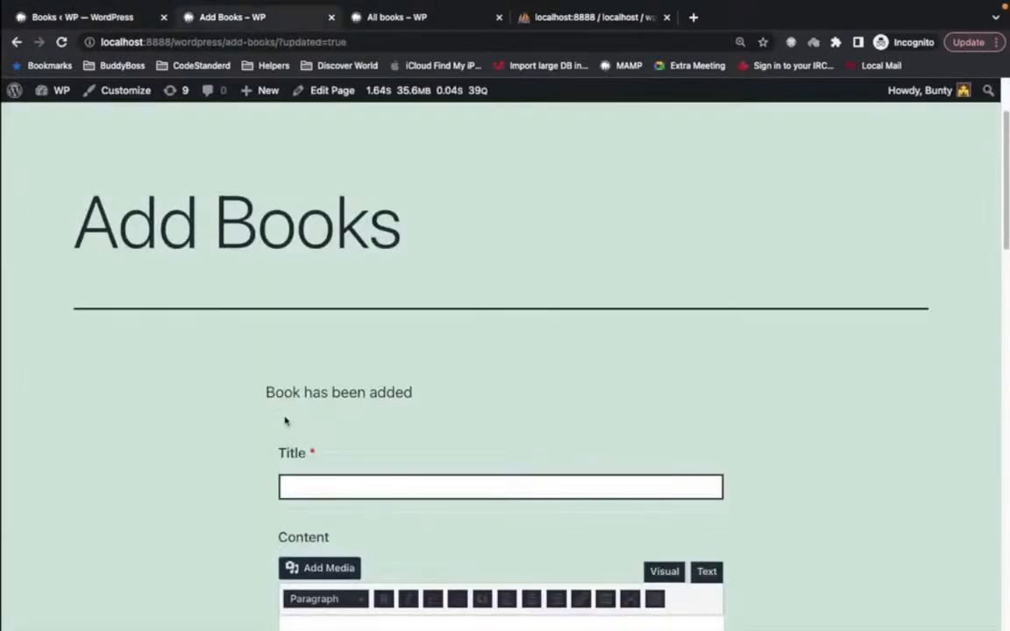
pyautogui.scroll(-3, 266, 410)
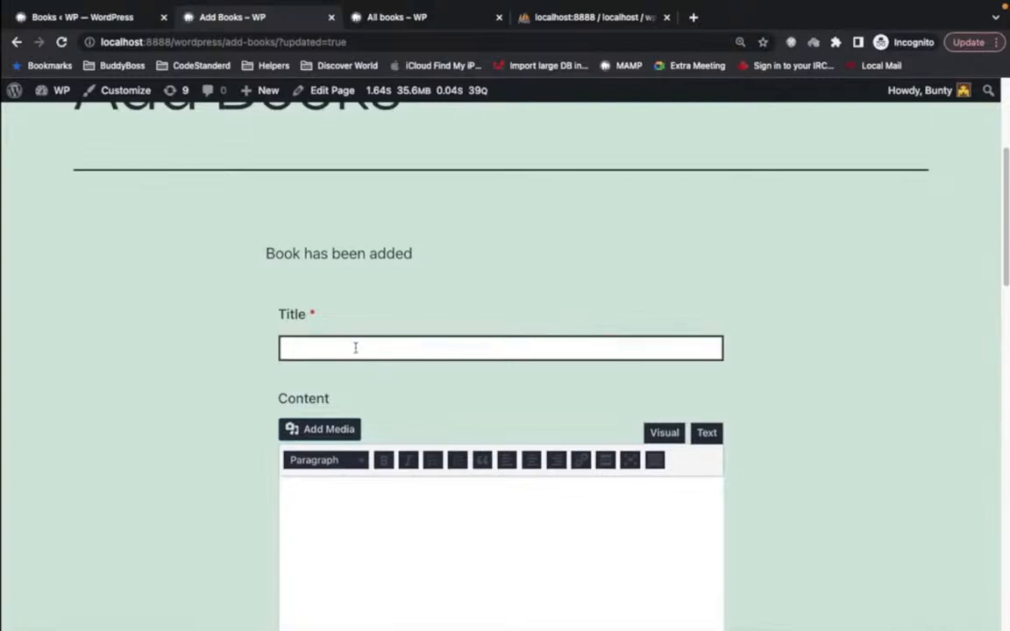
pyautogui.click(422, 23)
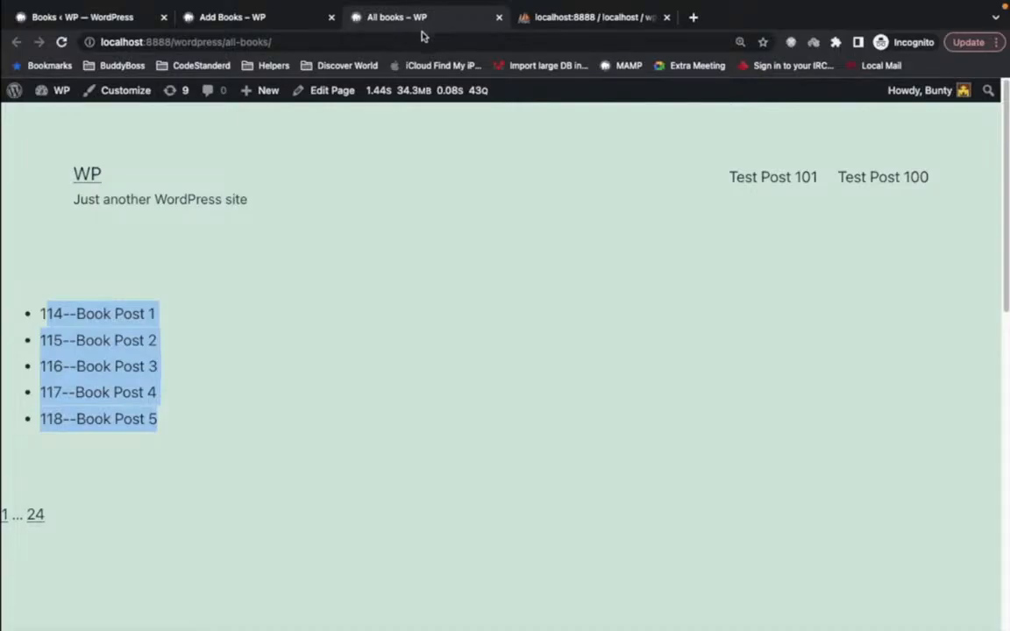
pyautogui.press('super+Tab')
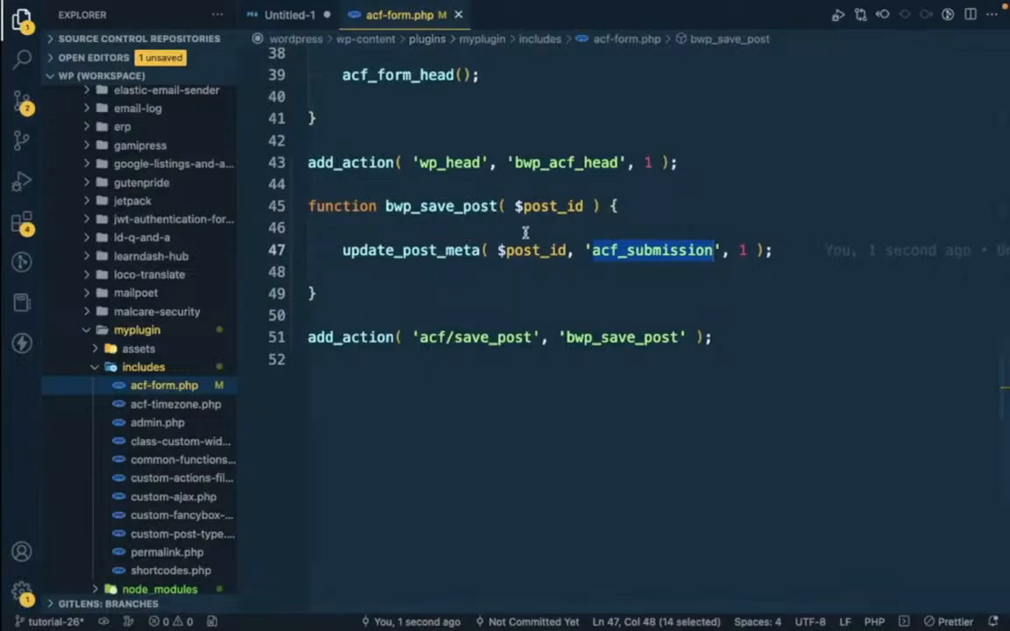
pyautogui.click(628, 250)
pyautogui.doubleClick(627, 250)
pyautogui.click(124, 331)
pyautogui.press('super+Tab')
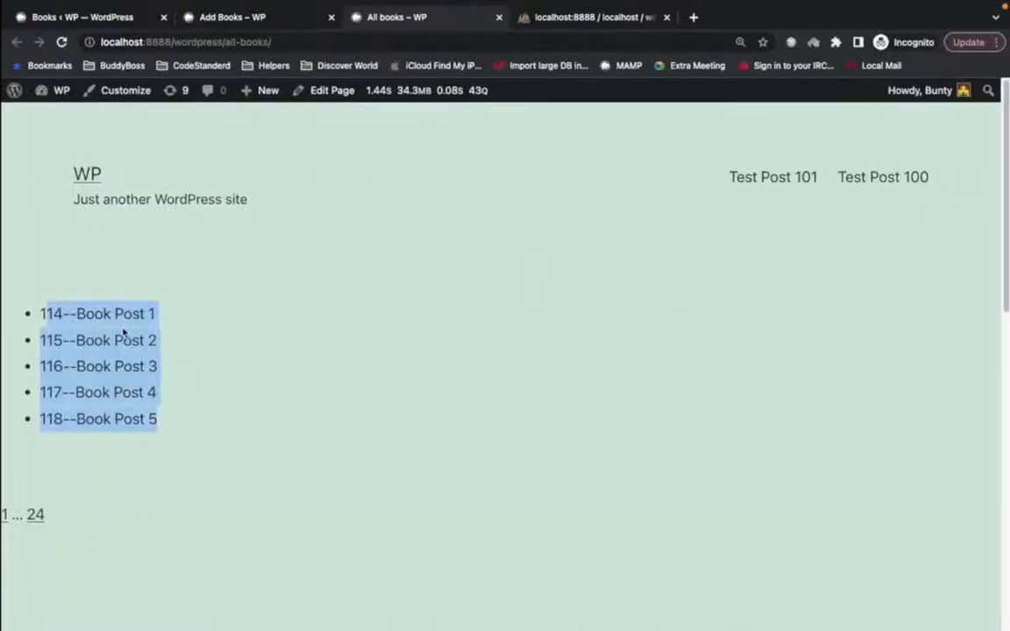
pyautogui.doubleClick(80, 313)
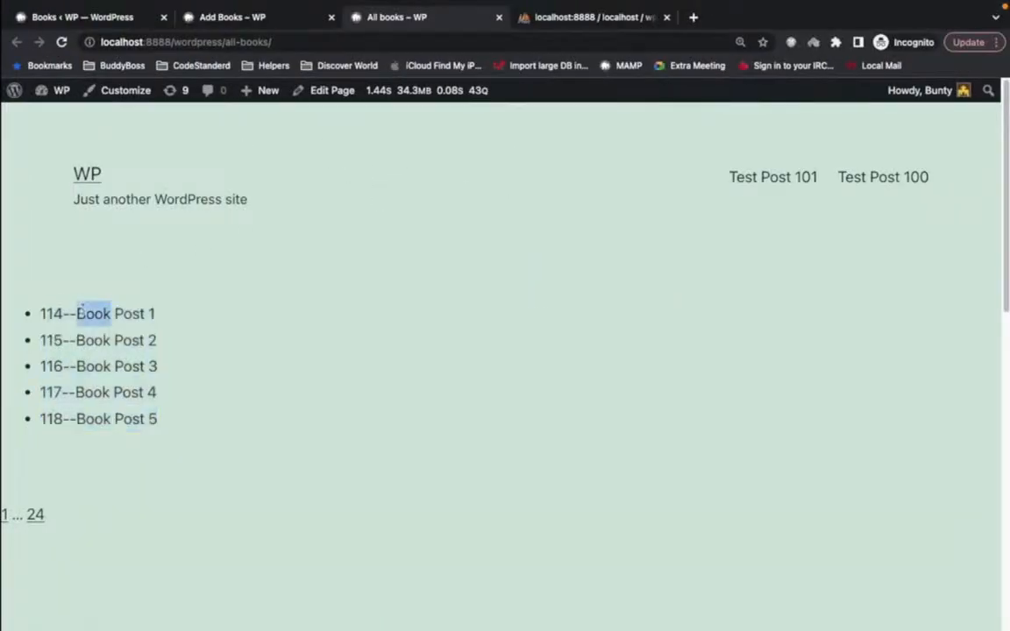
pyautogui.tripleClick(80, 313)
# - Switch to the code editor and open all-books.php from the twentytwentyone-child theme folder
pyautogui.press('super+Tab')
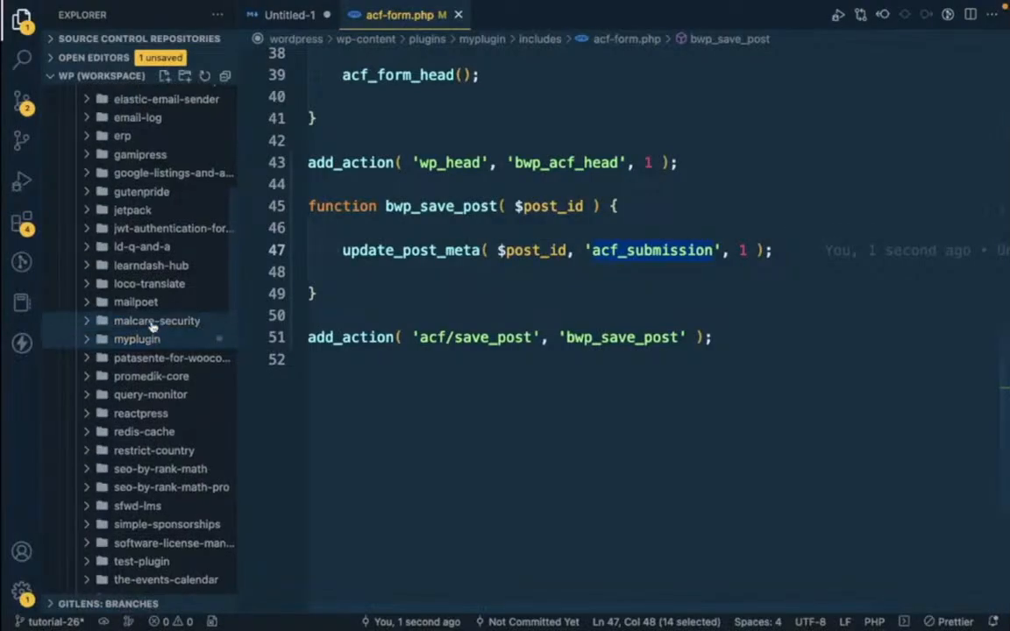
pyautogui.scroll(10, 149, 323)
pyautogui.click(103, 186)
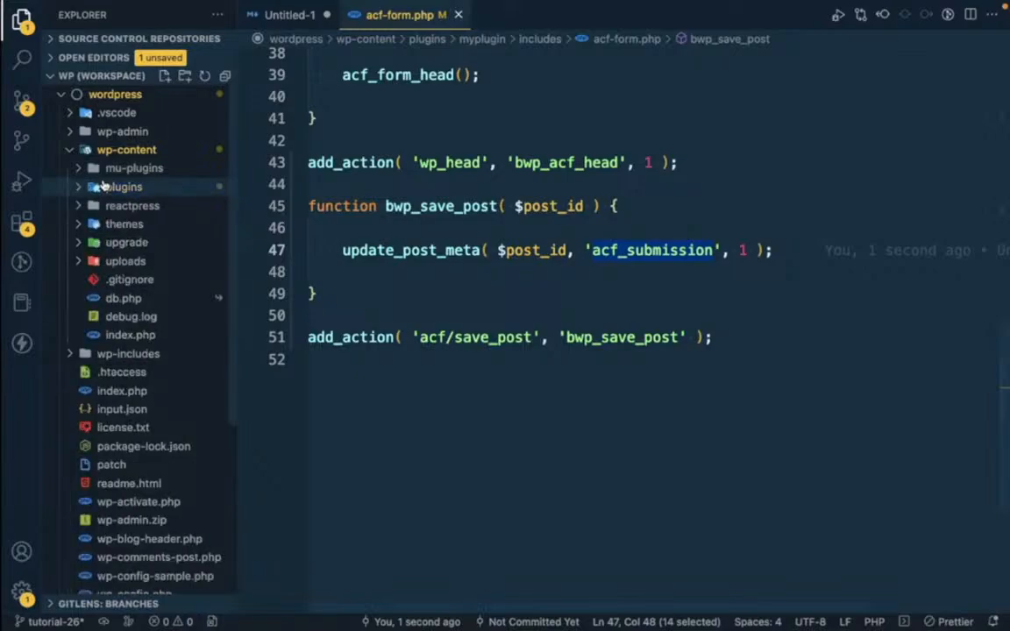
pyautogui.click(138, 225)
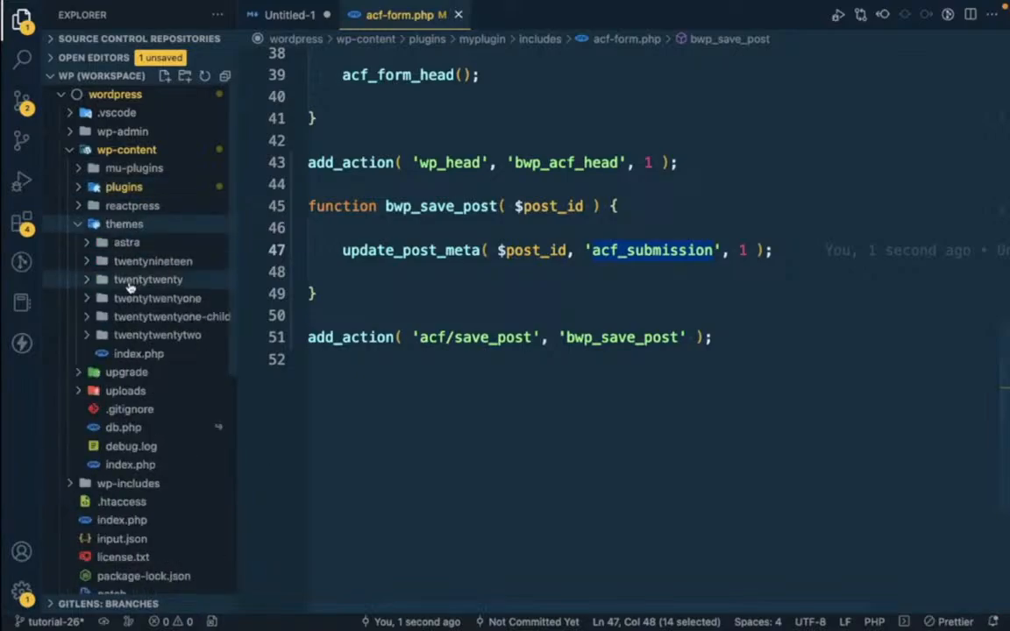
pyautogui.click(165, 319)
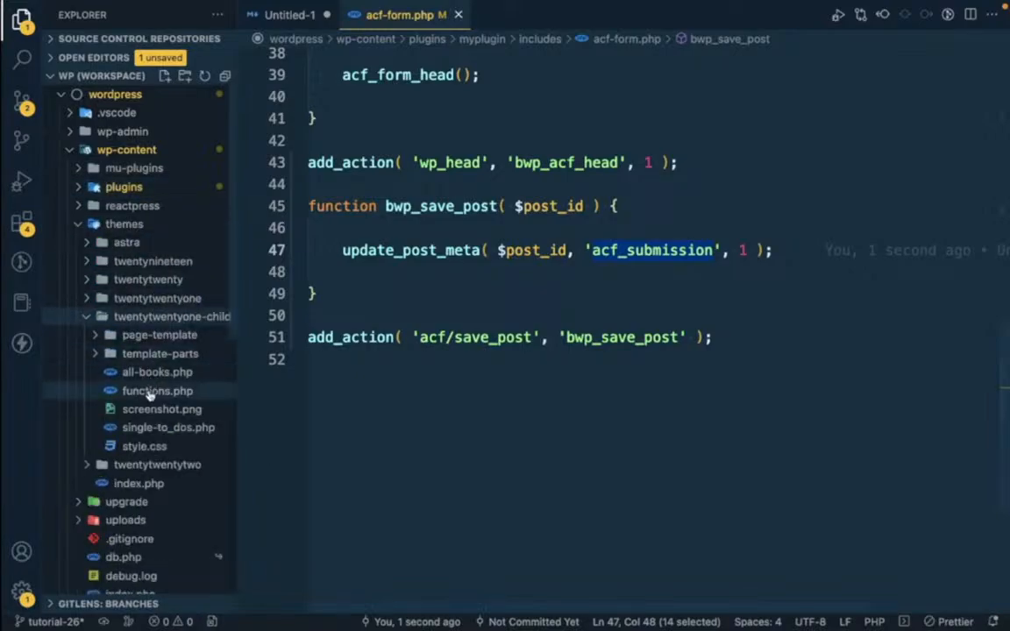
pyautogui.click(149, 393)
pyautogui.click(158, 372)
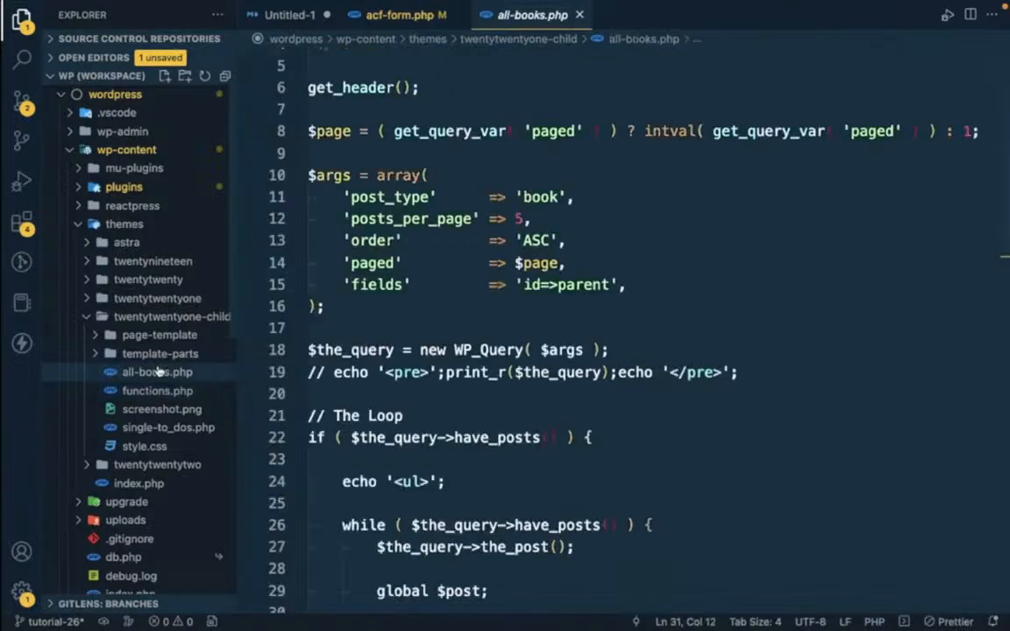
pyautogui.doubleClick(158, 372)
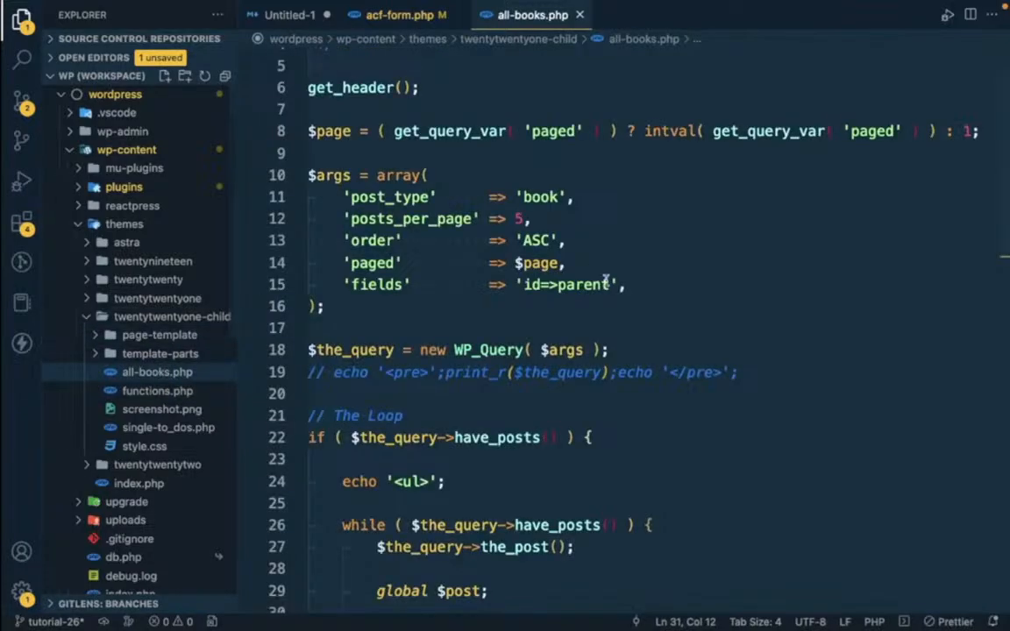
# - Remove the 'fields' argument from the $args array passed to WP_Query in all-books.php and save the file
pyautogui.scroll(2, 605, 281)
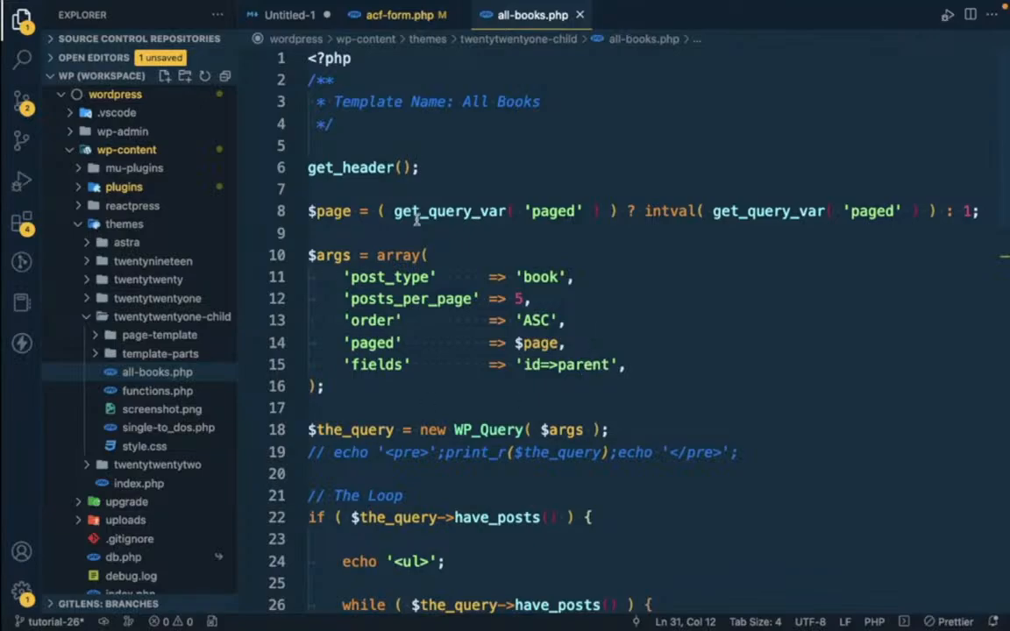
pyautogui.scroll(-2, 464, 373)
pyautogui.scroll(-3, 465, 372)
pyautogui.scroll(4, 434, 215)
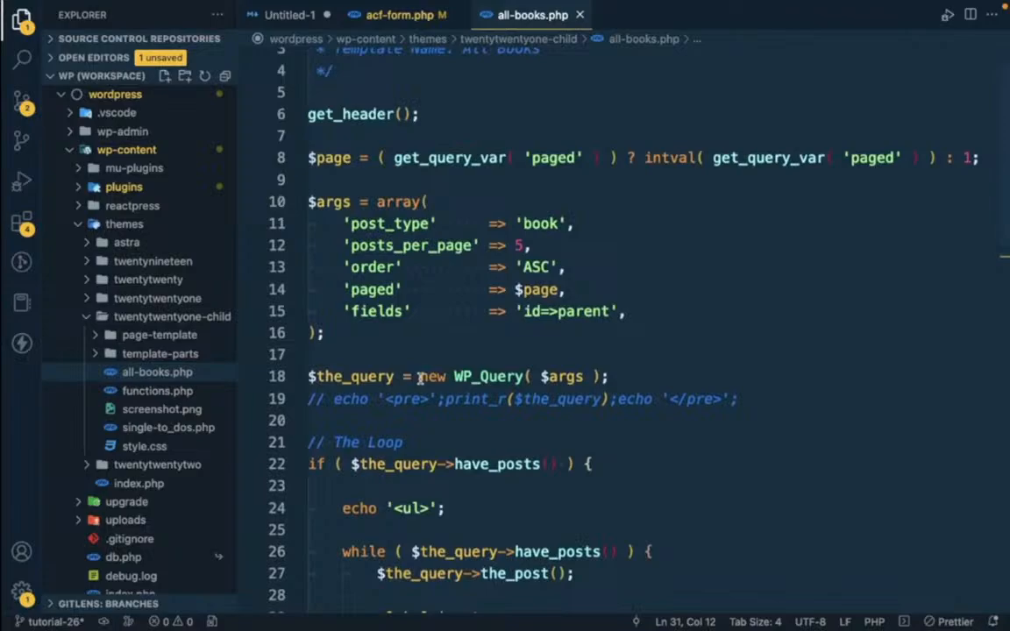
pyautogui.moveTo(420, 377); pyautogui.dragTo(524, 377)
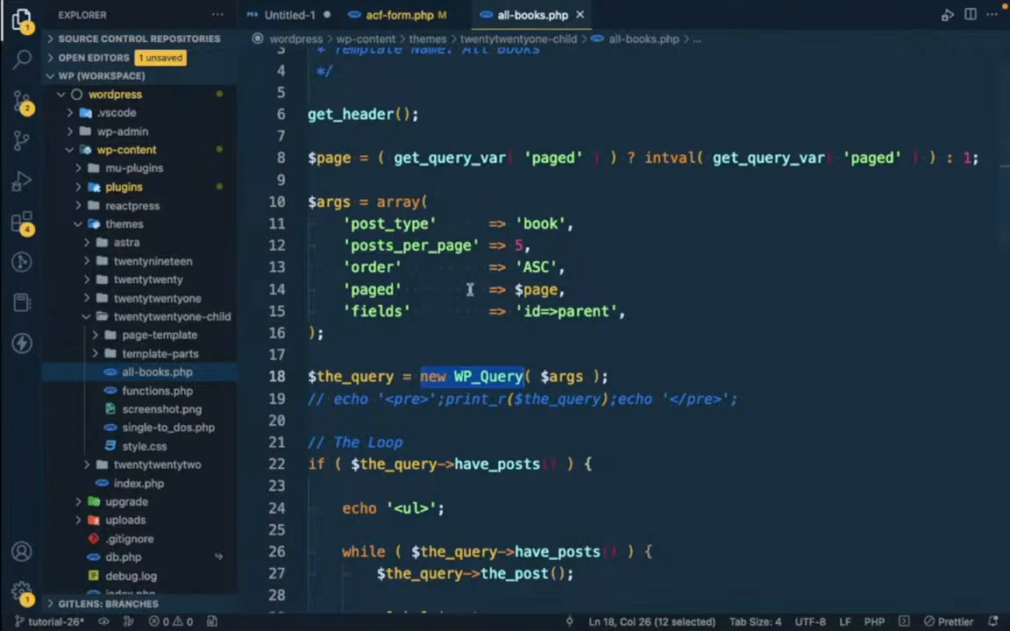
pyautogui.click(633, 314)
pyautogui.press('super+BackSpace')
pyautogui.press('BackSpace')
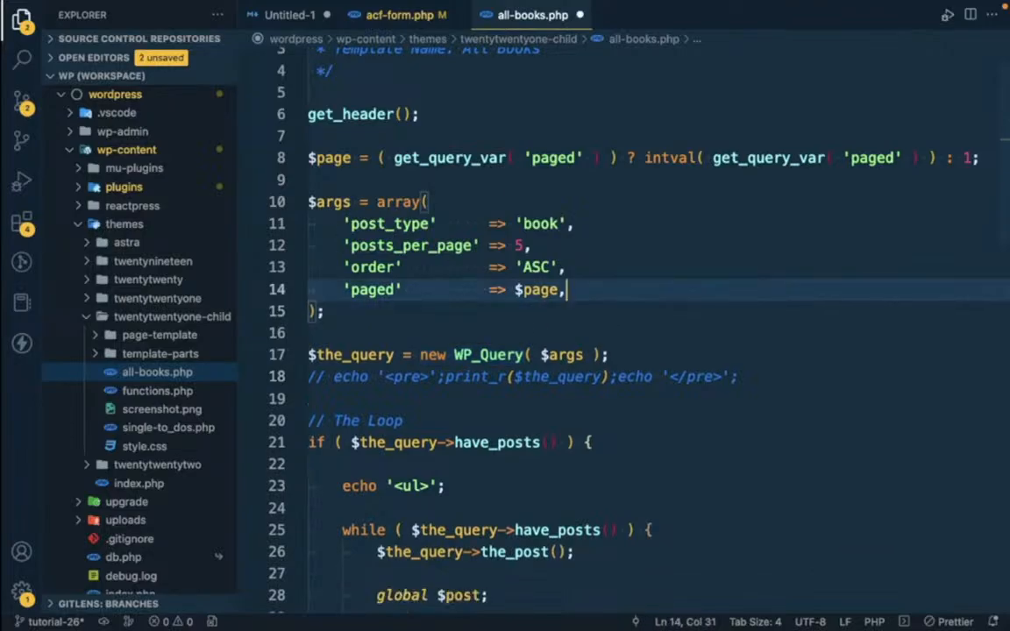
pyautogui.press('super+s')
# - Add a 'meta_query' argument holding a multi-line array below 'paged' in the $args array
pyautogui.press('Return')
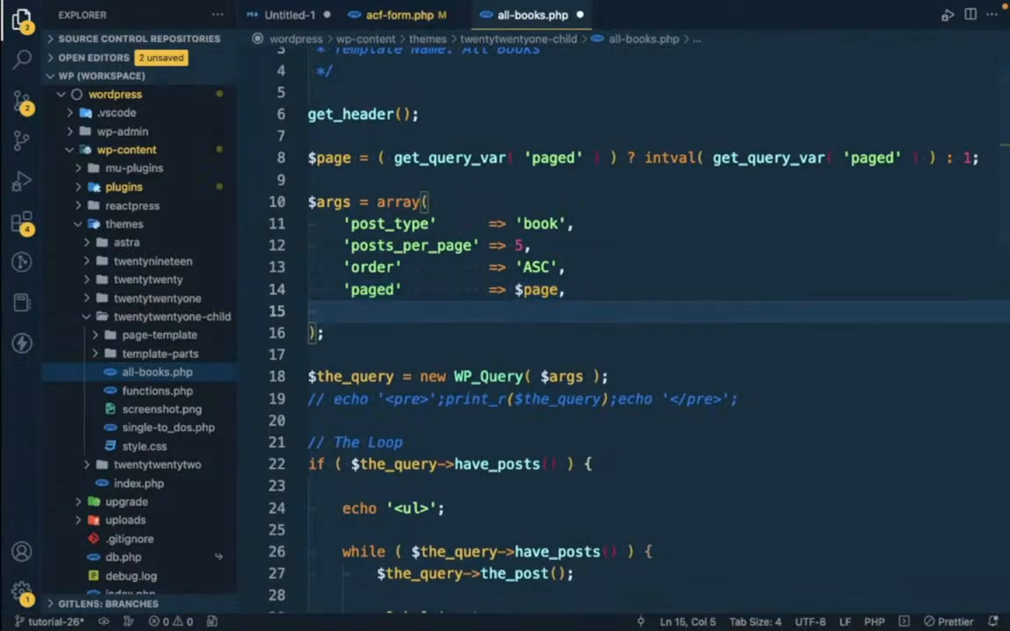
pyautogui.write("'")
pyautogui.write('meta')
pyautogui.write('_query')
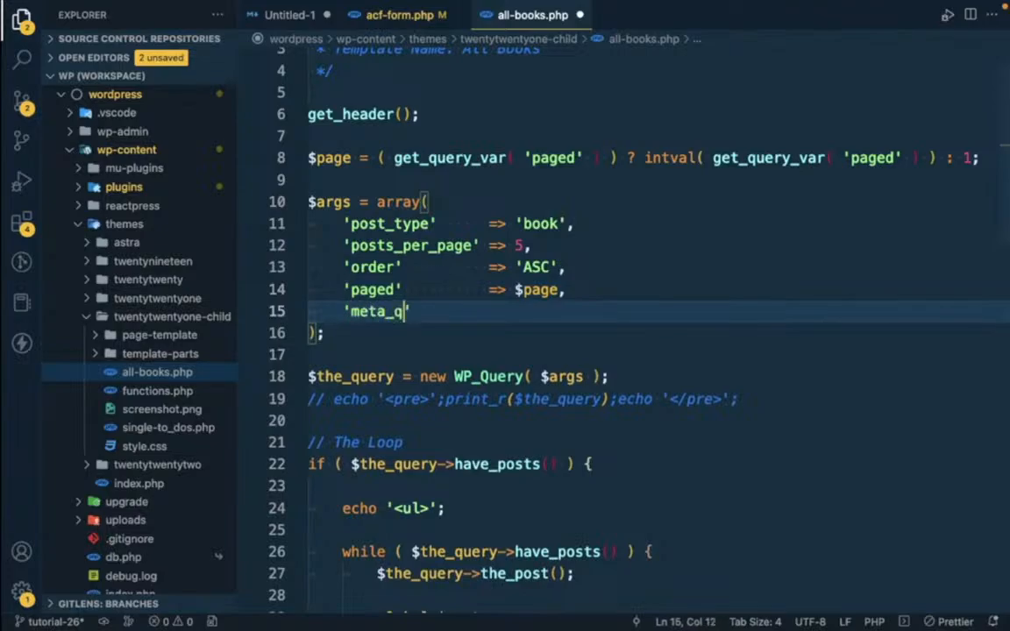
pyautogui.write("'     ")
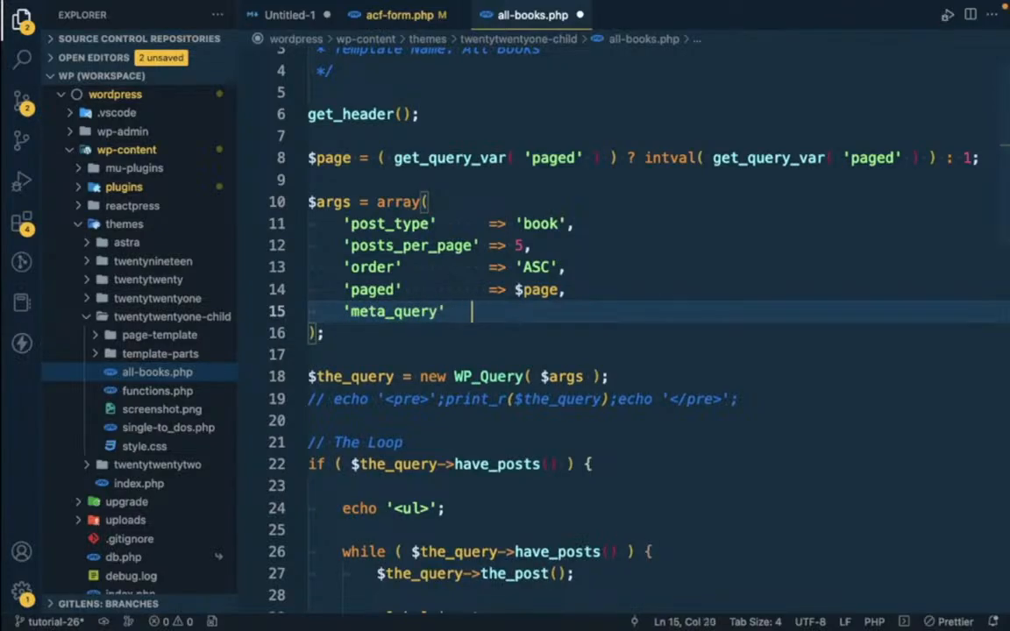
pyautogui.write('=> array')
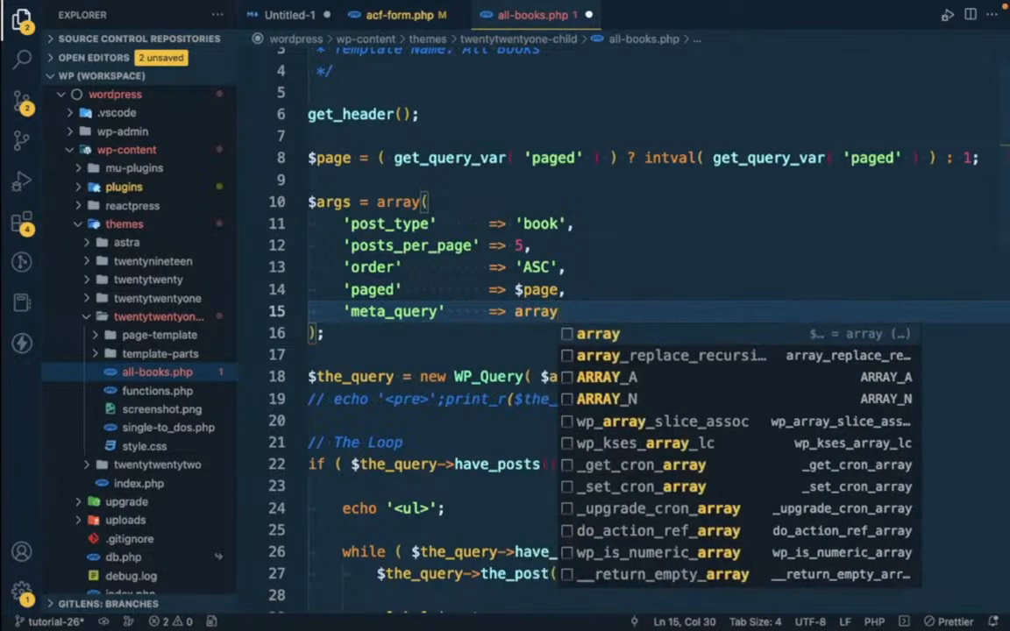
pyautogui.press('BackSpace')
pyautogui.write('(')
pyautogui.press('Return')
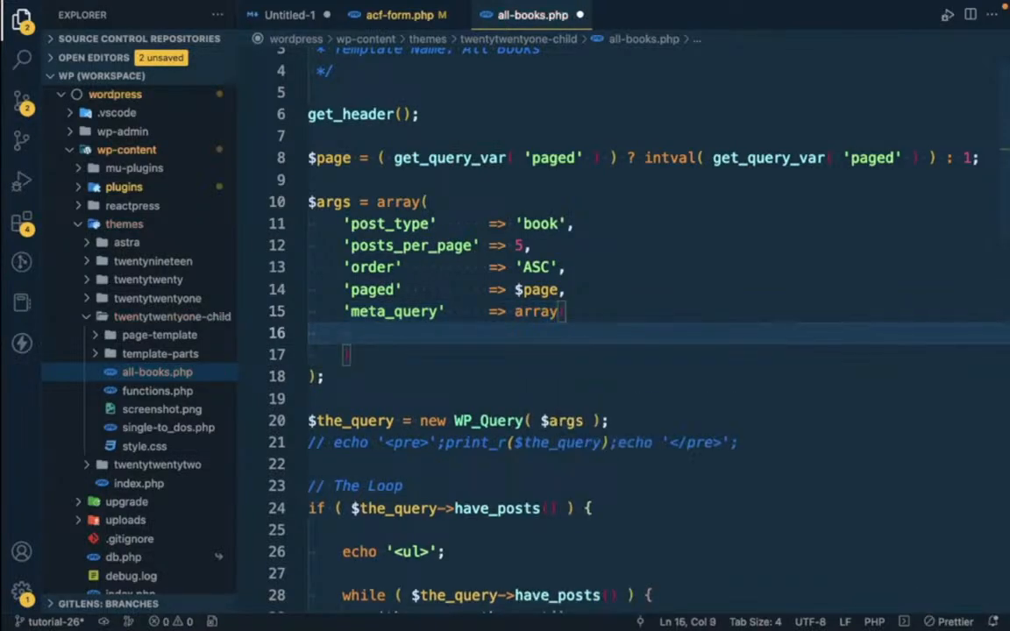
# - Add a nested array inside 'meta_query' and begin its 'key' entry with an empty string value
pyautogui.write('array(')
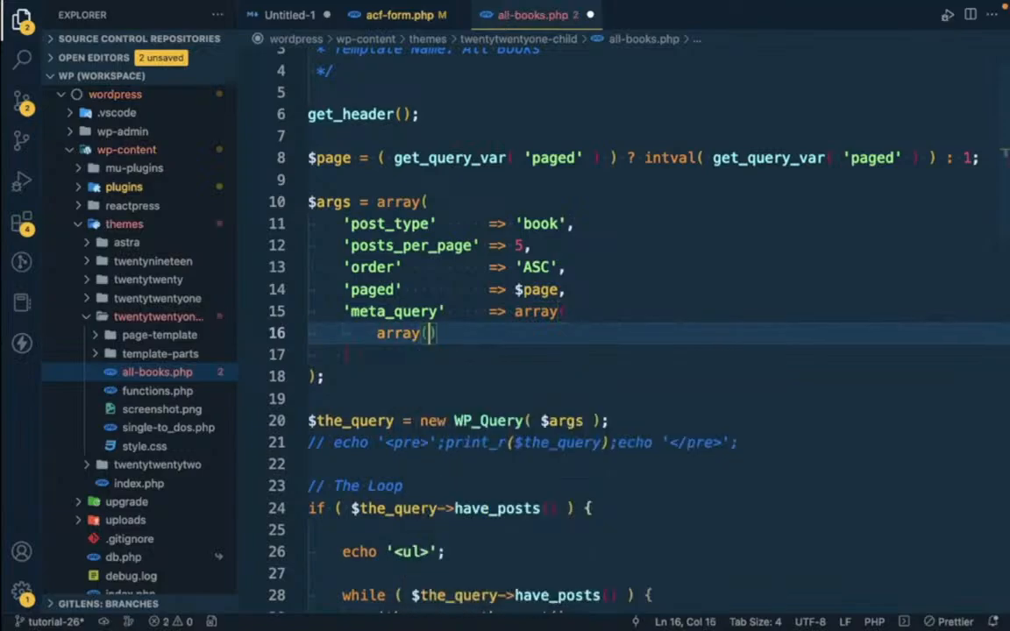
pyautogui.press('Return')
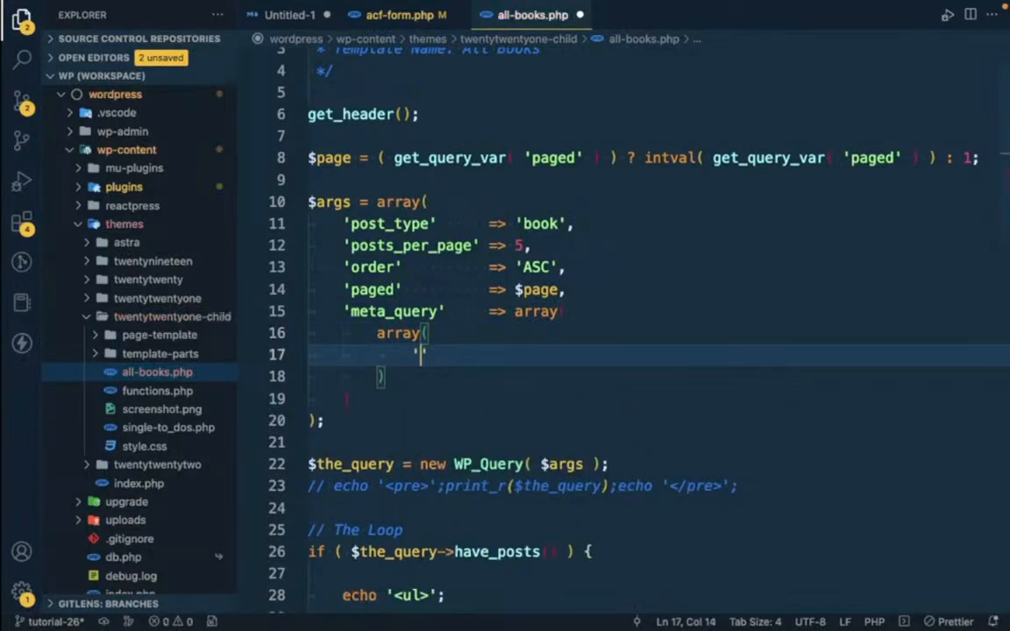
pyautogui.write("'key")
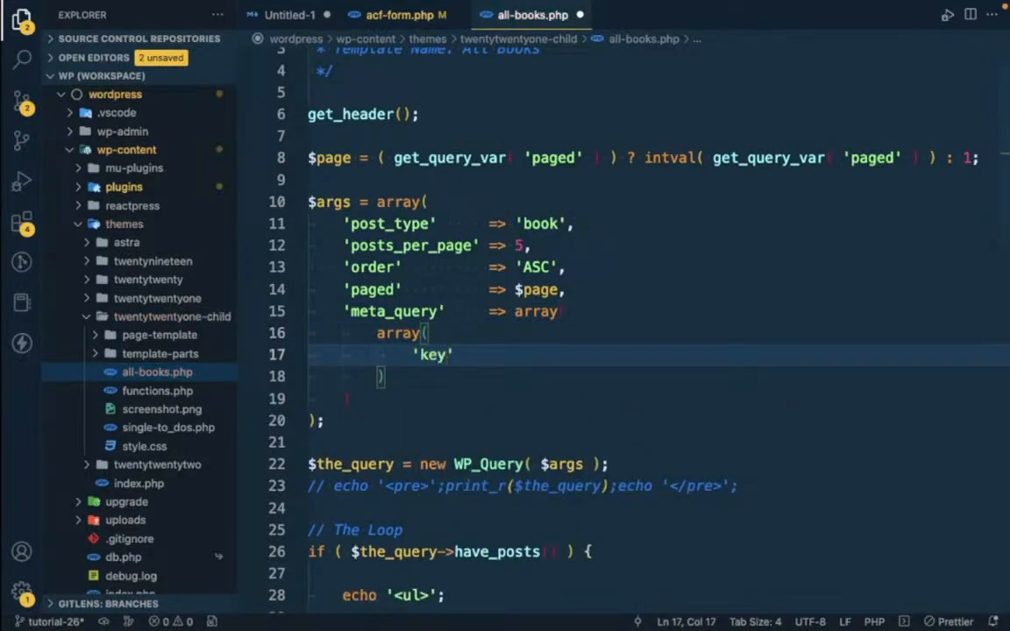
pyautogui.write("' => ")
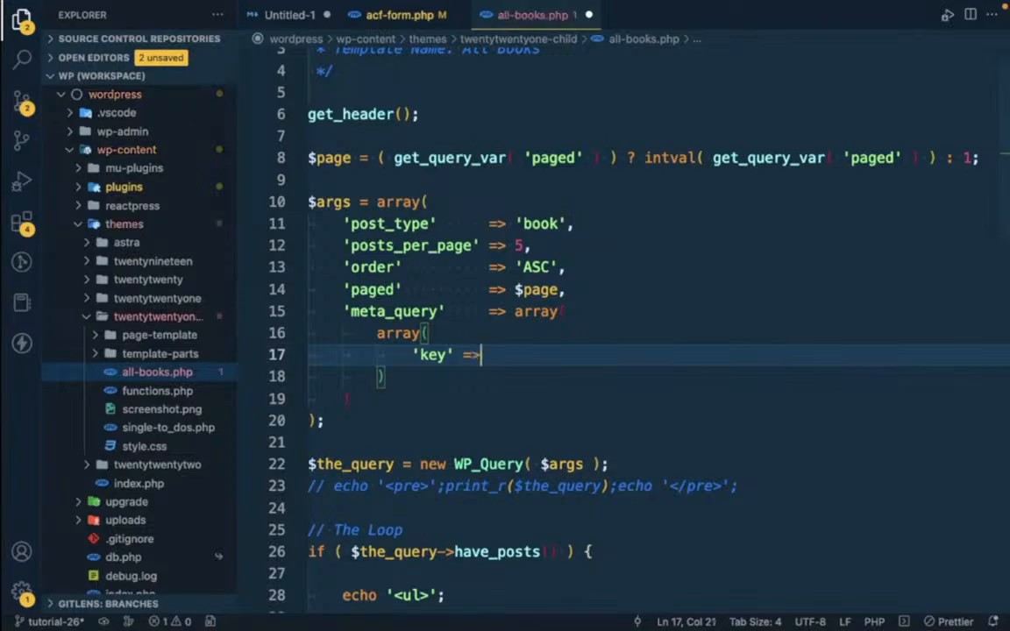
pyautogui.write("'")
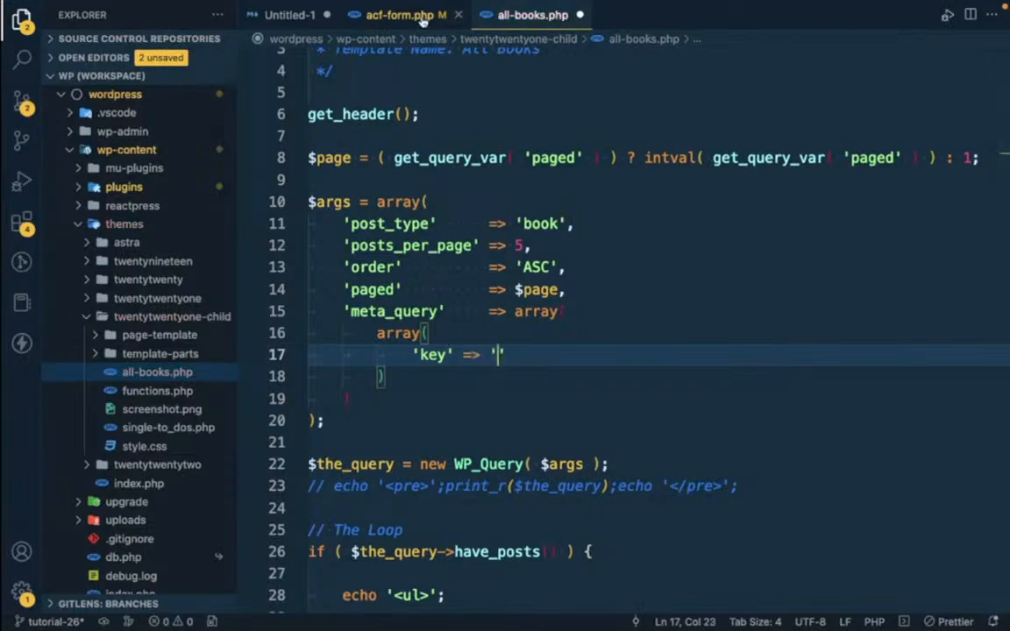
# - Copy acf_submission from the update_post_meta call in acf-form.php and paste it as the 'key' value in the meta query
pyautogui.click(404, 15)
pyautogui.doubleClick(664, 250)
pyautogui.hotkey('ctrl', 'c')
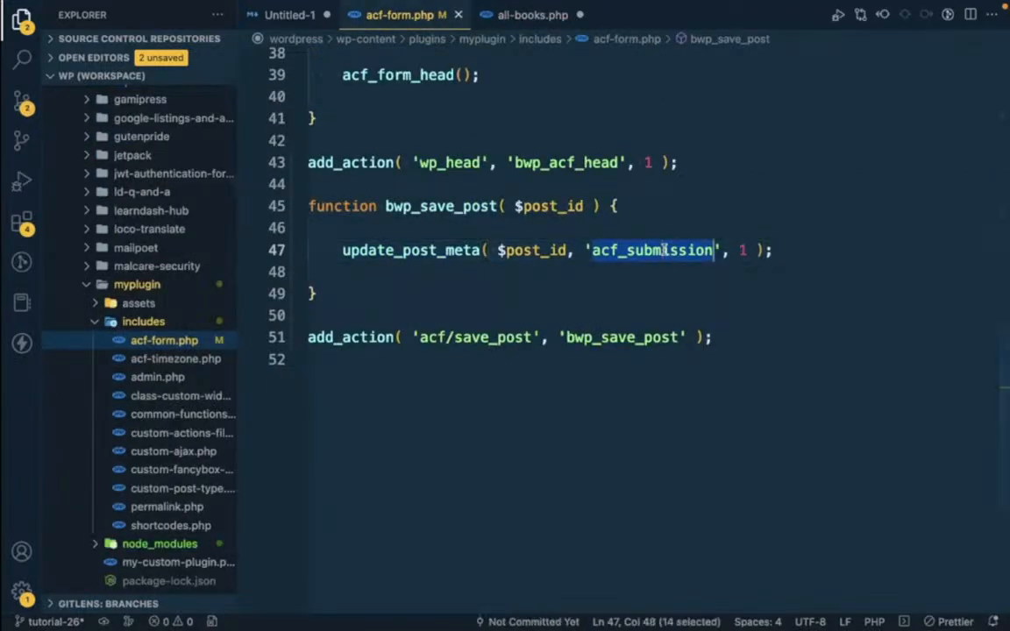
pyautogui.click(529, 15)
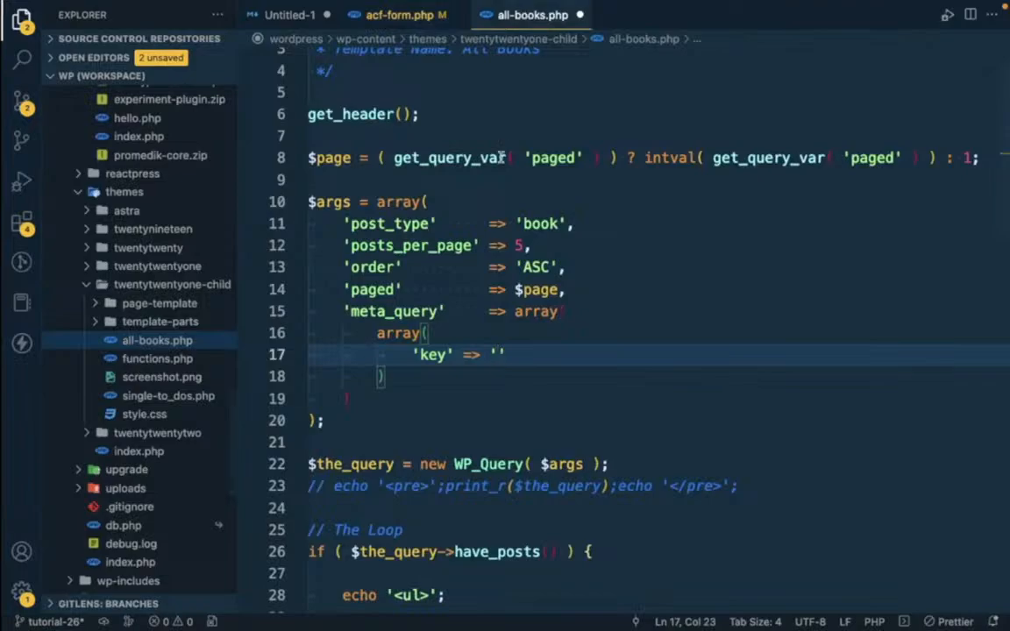
pyautogui.hotkey('ctrl', 'v')
pyautogui.press('Right')
pyautogui.write(',')
pyautogui.press('Return')
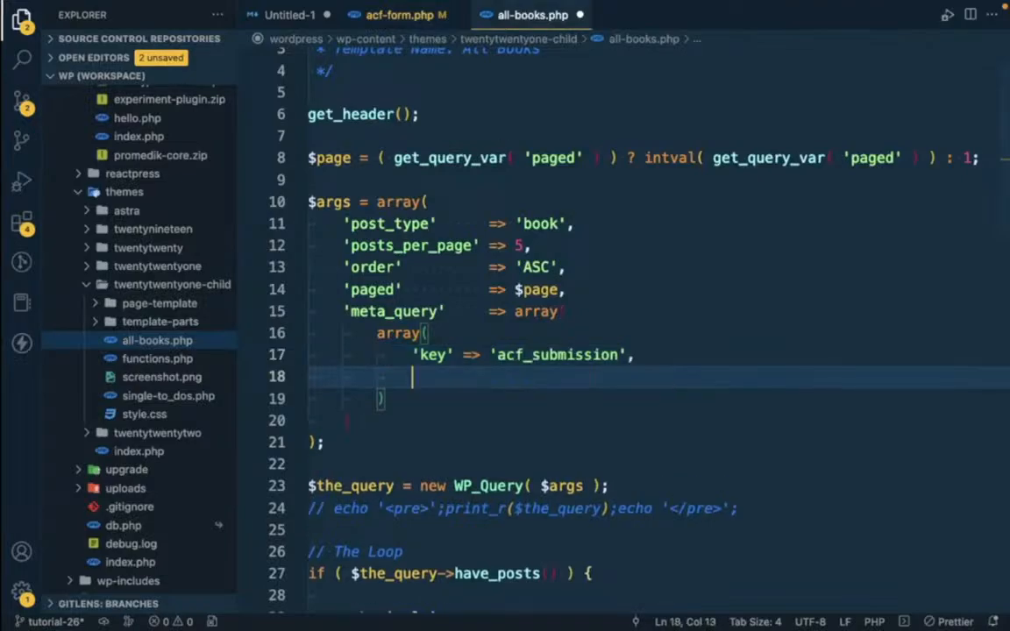
# - Add a 'value' entry of 1 to the nested meta_query array, save all-books.php and reload the All books page
pyautogui.write("'value' =")
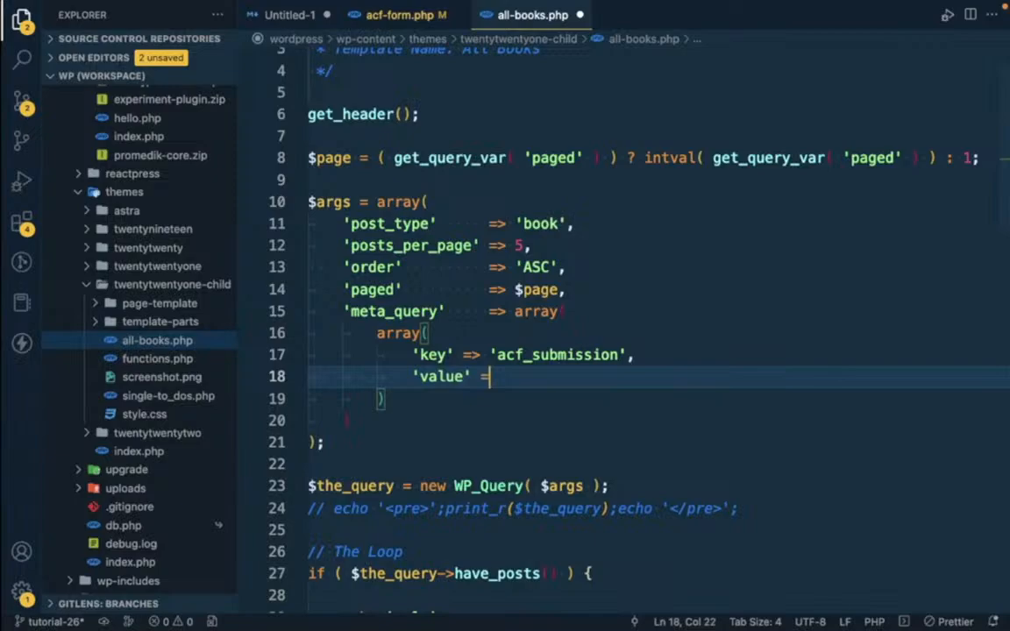
pyautogui.write('> 1,')
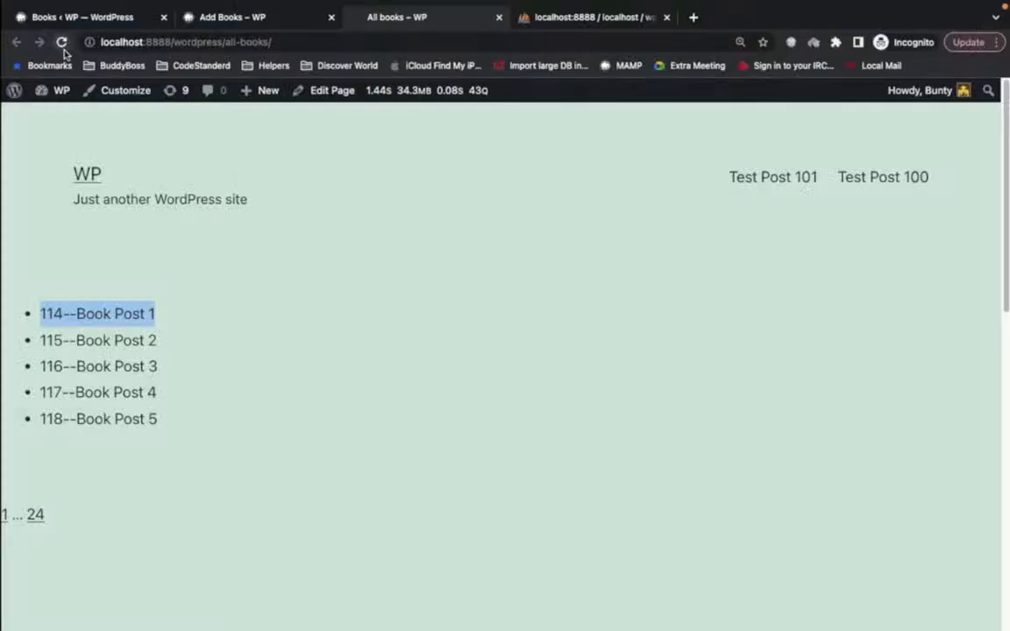
pyautogui.click(62, 42)
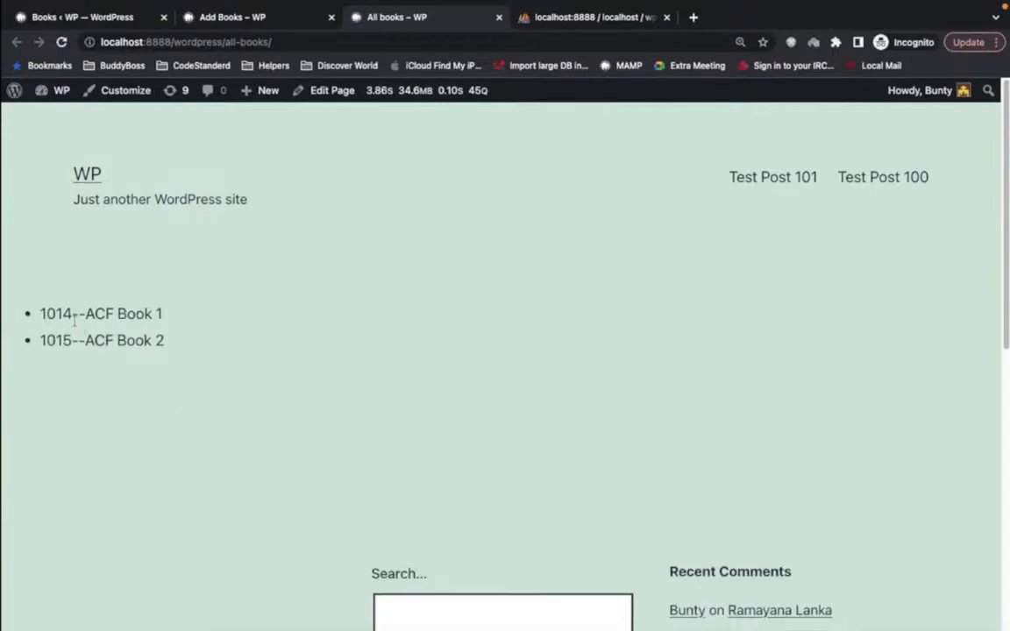
# - Check which books the reloaded All books page lists with the meta query applied
pyautogui.moveTo(37, 311); pyautogui.dragTo(196, 340)
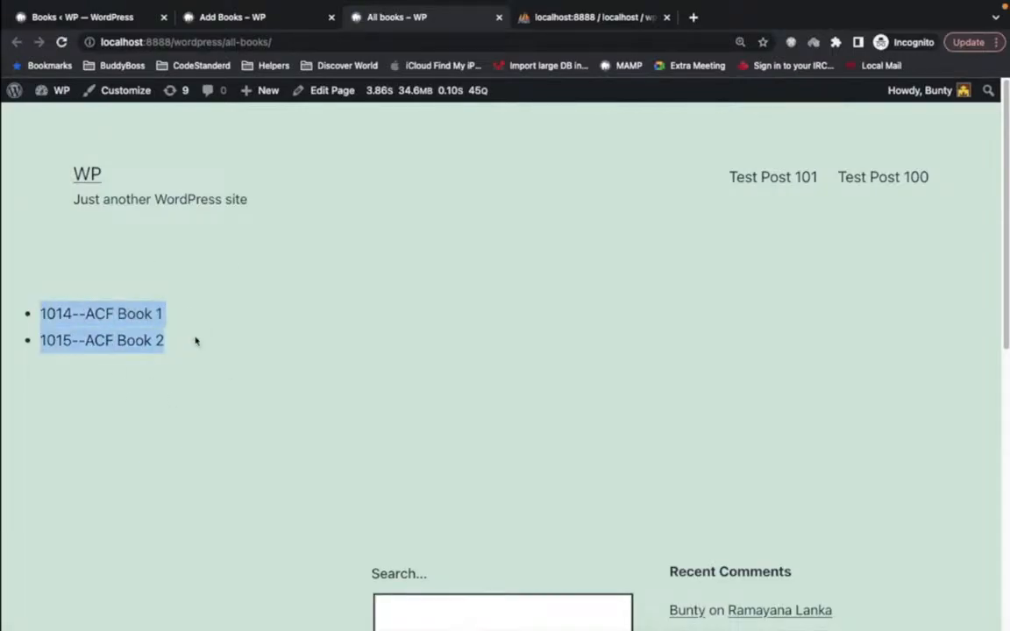
pyautogui.tripleClick(197, 337)
pyautogui.click(38, 313)
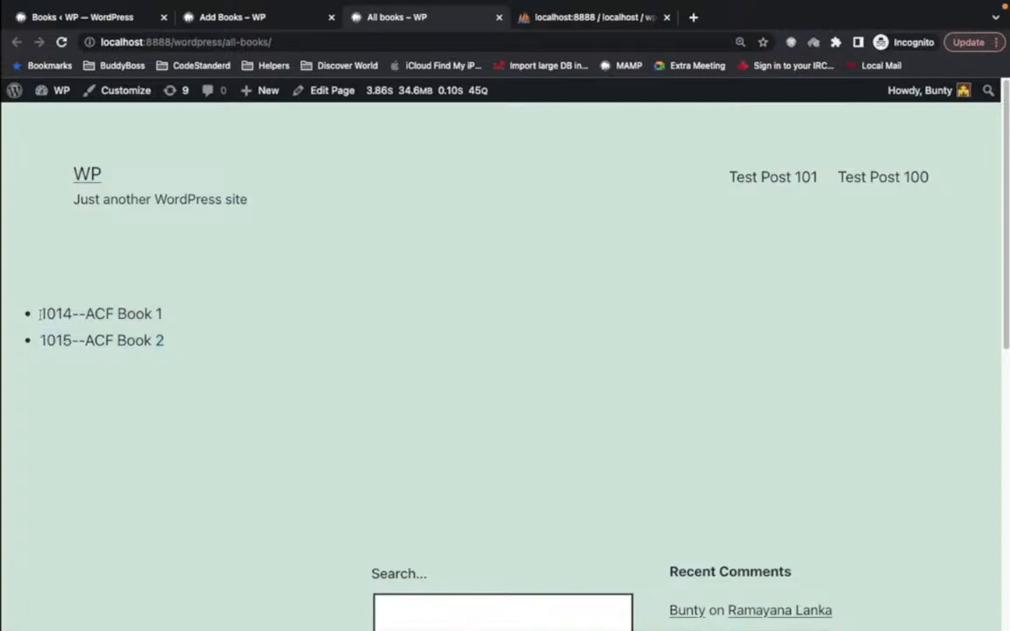
pyautogui.moveTo(39, 313); pyautogui.dragTo(180, 344)
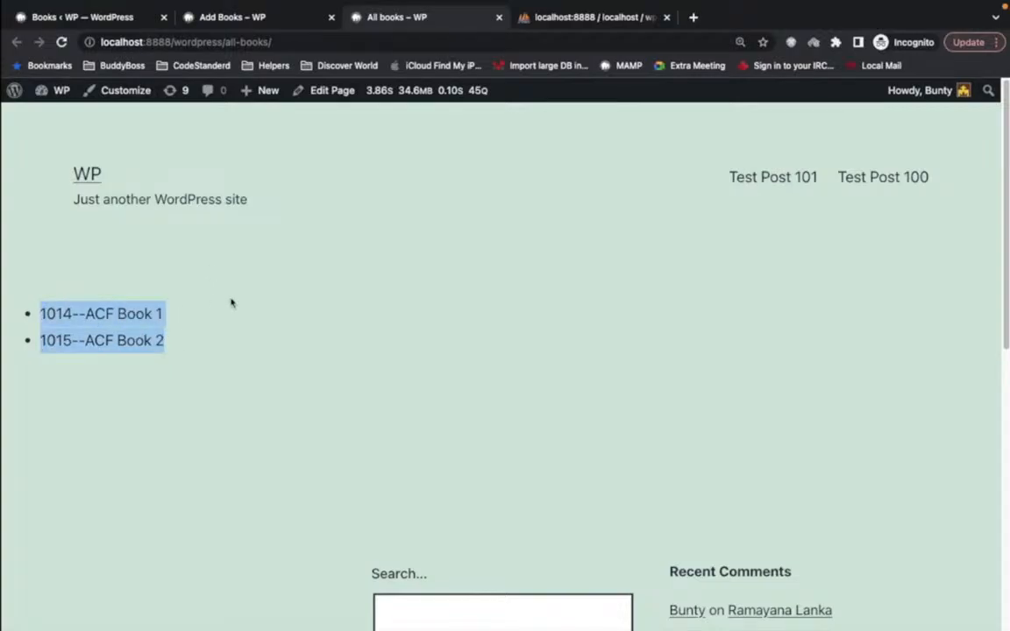
pyautogui.press('super+Tab')
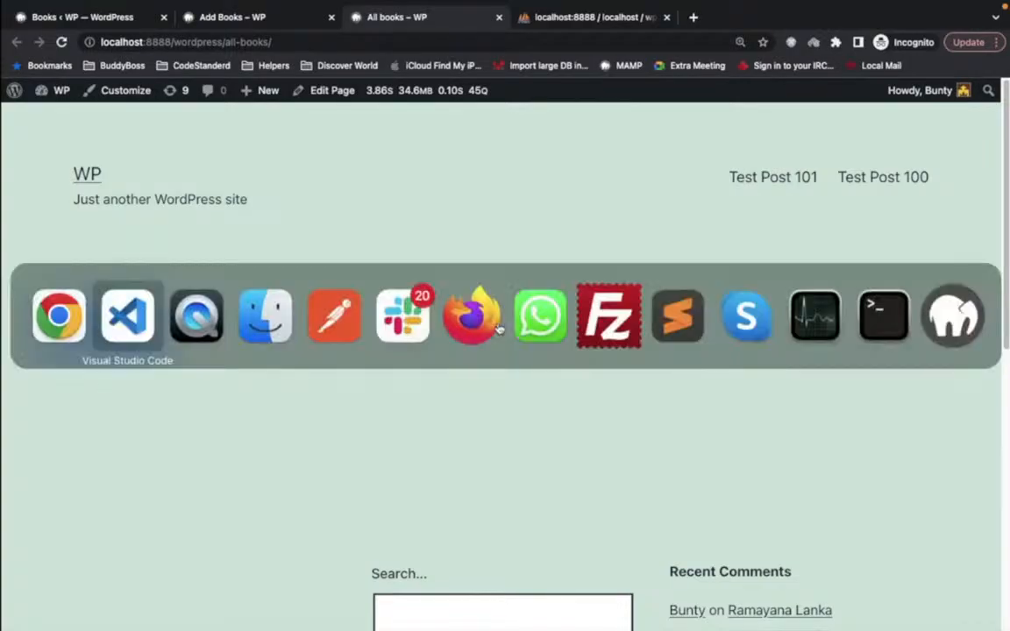
pyautogui.press('super+shift+Tab')
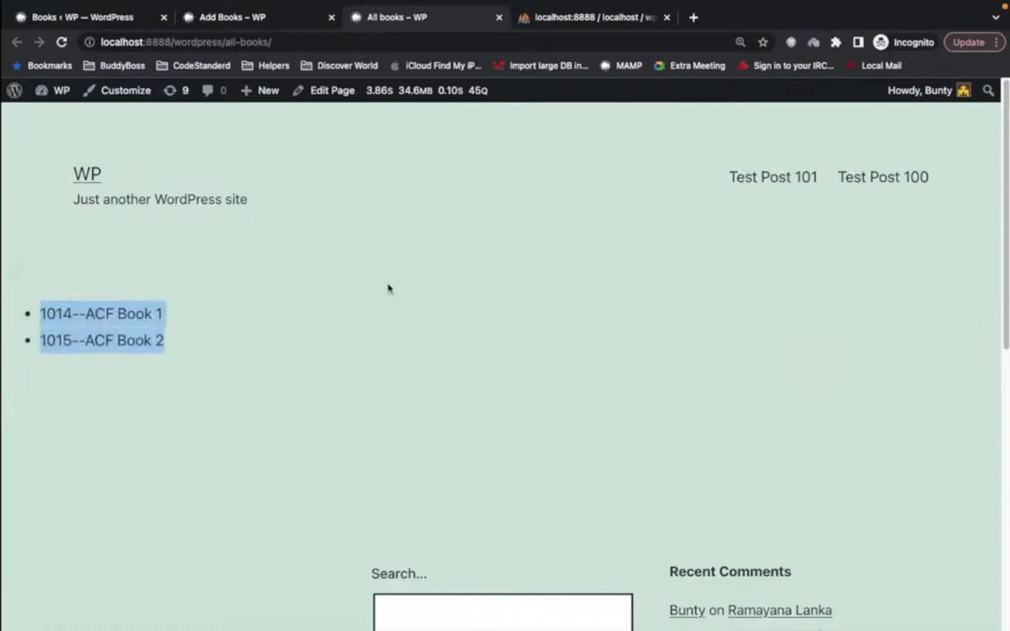
# - Switch to Visual Studio Code and review the acf_submission update_post_meta call and the acf/save_post hook in acf-form.php
pyautogui.press('super+Tab')
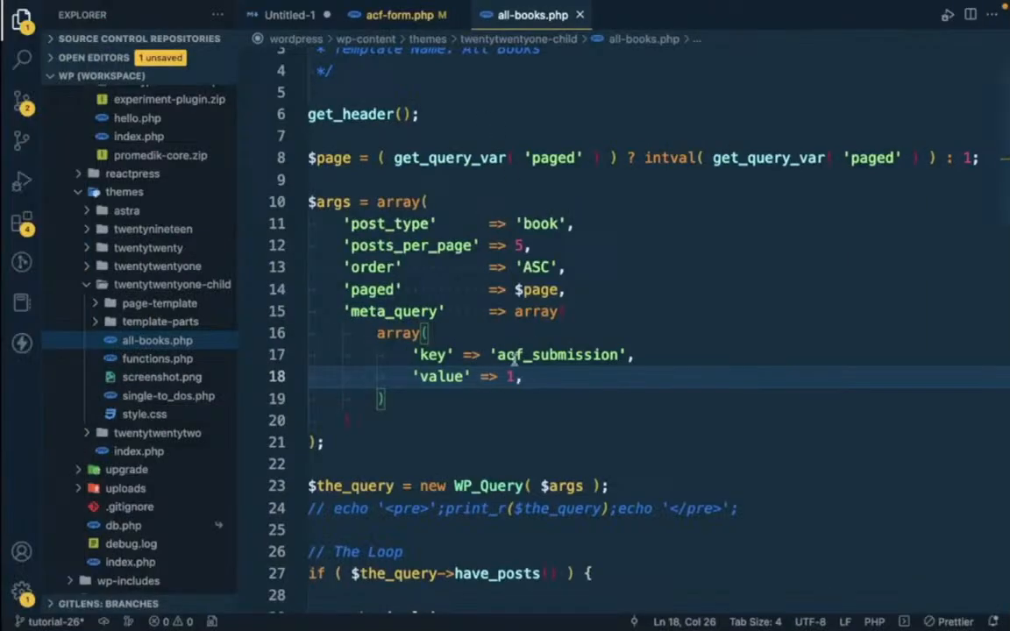
pyautogui.click(399, 15)
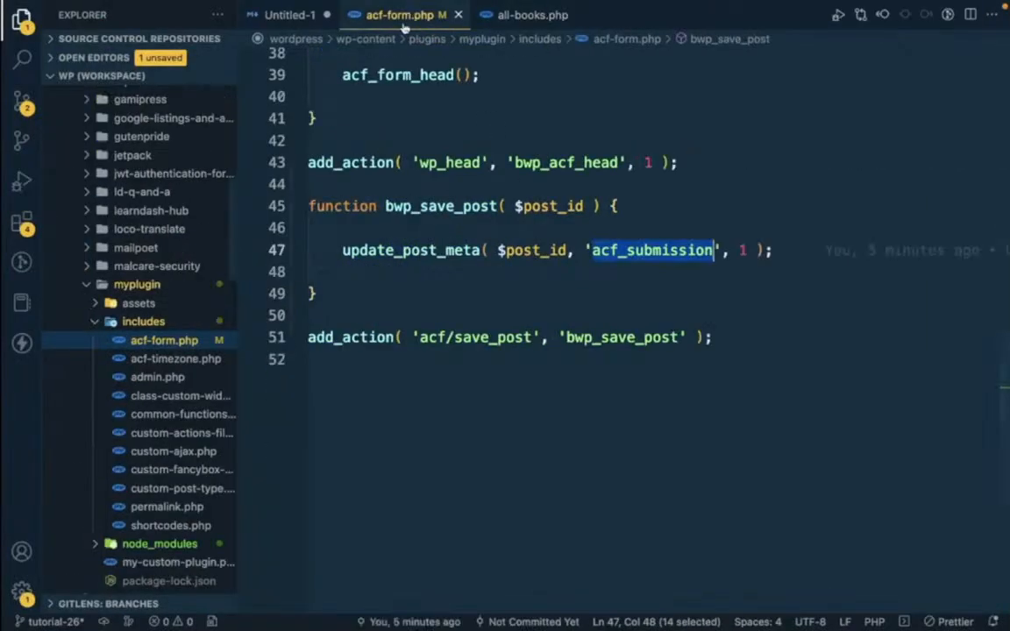
pyautogui.click(619, 251)
pyautogui.doubleClick(620, 251)
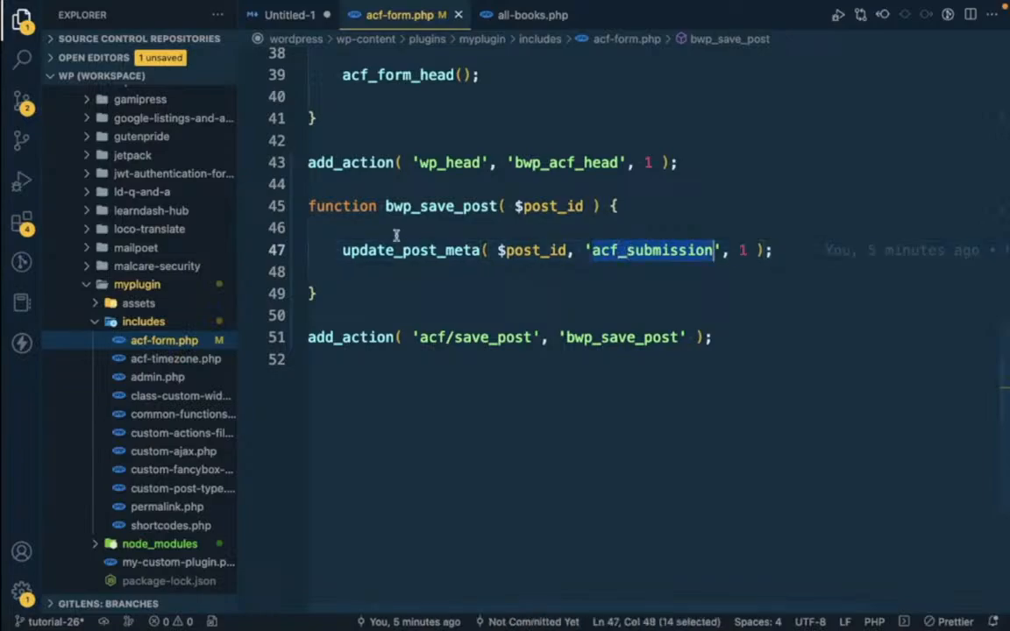
pyautogui.moveTo(355, 248)
pyautogui.moveTo(420, 337); pyautogui.dragTo(532, 340)
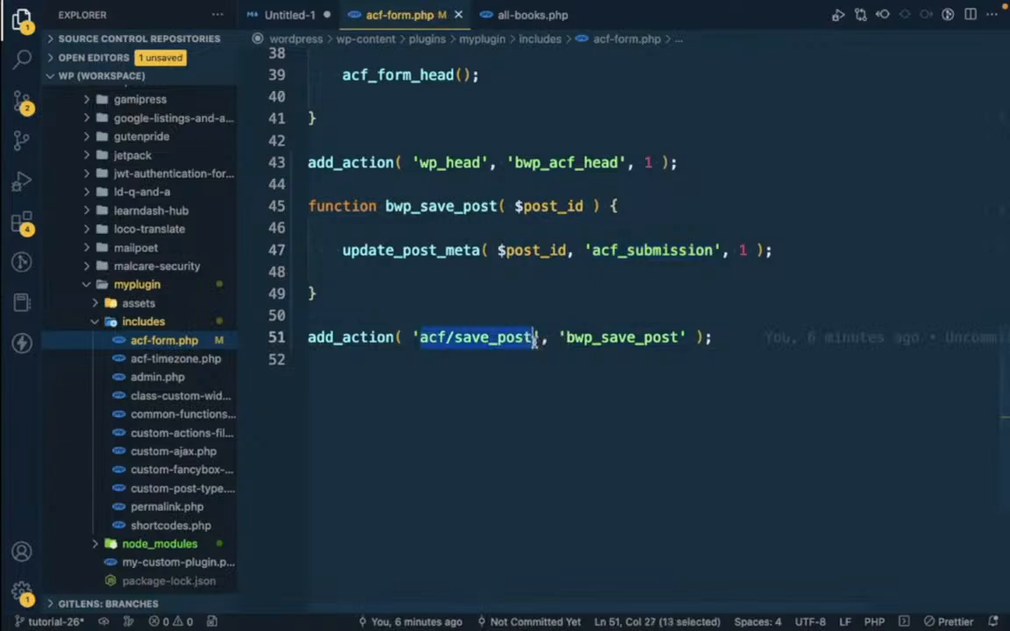
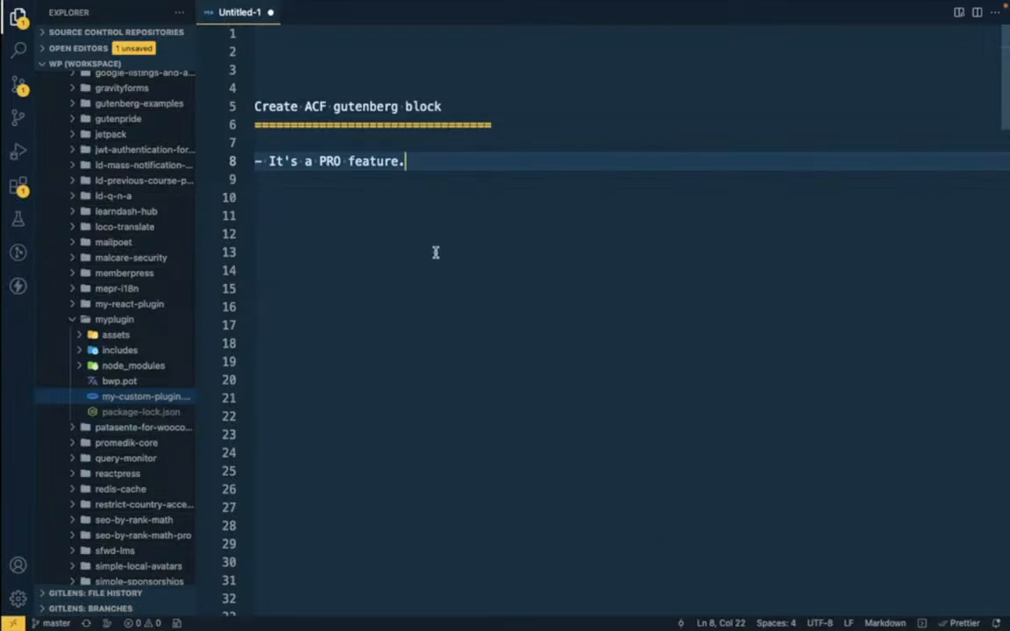
pyautogui.scroll(-1, 429, 241)
pyautogui.scroll(1, 429, 241)
pyautogui.hotkey('ctrl', 'Left')
pyautogui.hotkey('ctrl', 'Right')
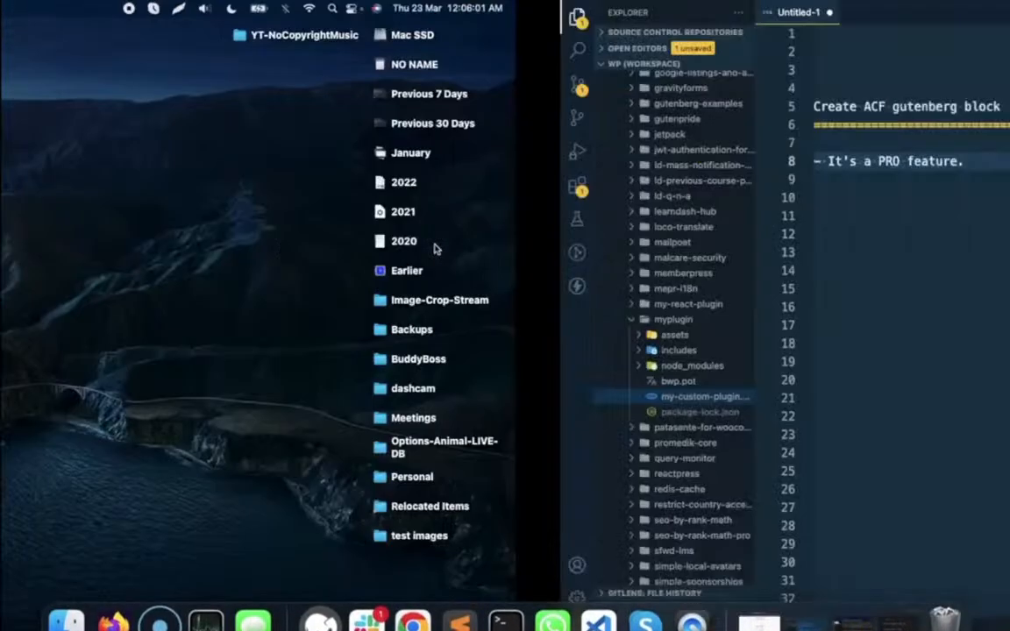
# - Switch to Chrome and review the active plugins in the WordPress admin, enlarging the page to 110%
pyautogui.hotkey('ctrl', 'Right')
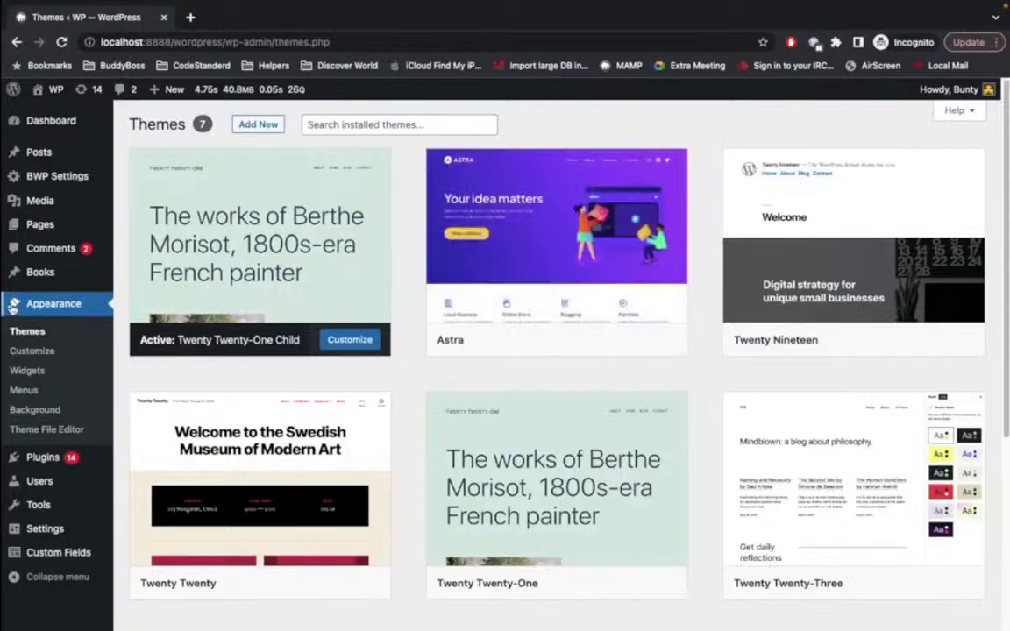
pyautogui.click(40, 466)
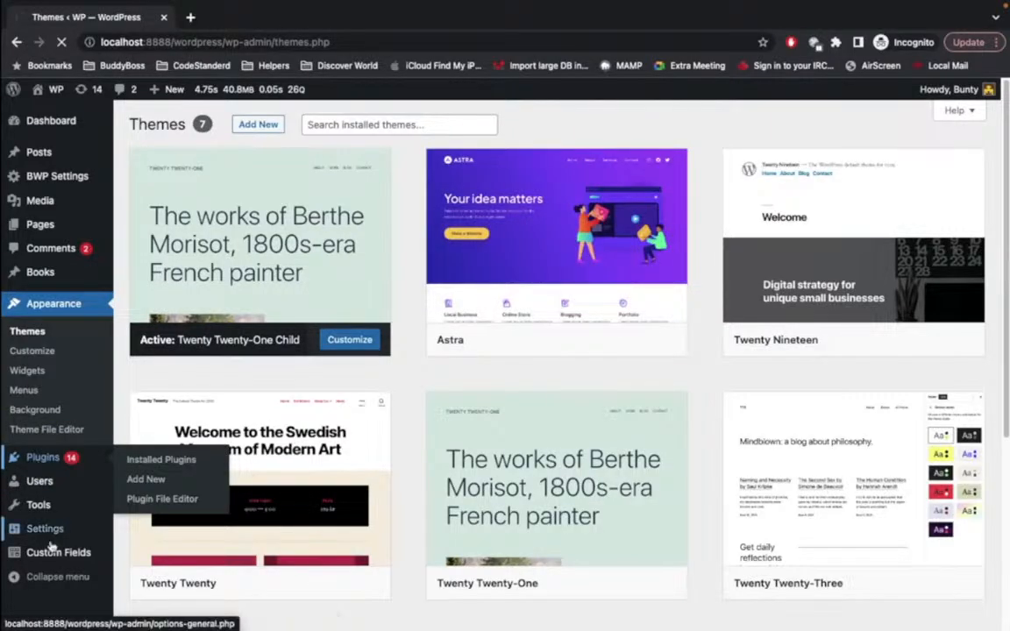
pyautogui.moveTo(48, 553)
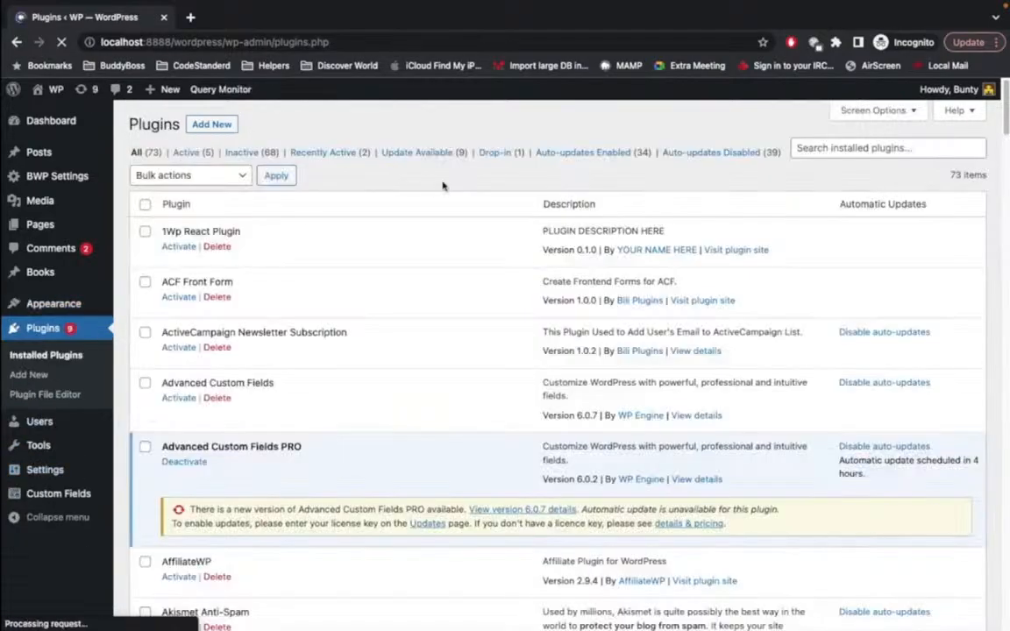
pyautogui.click(200, 153)
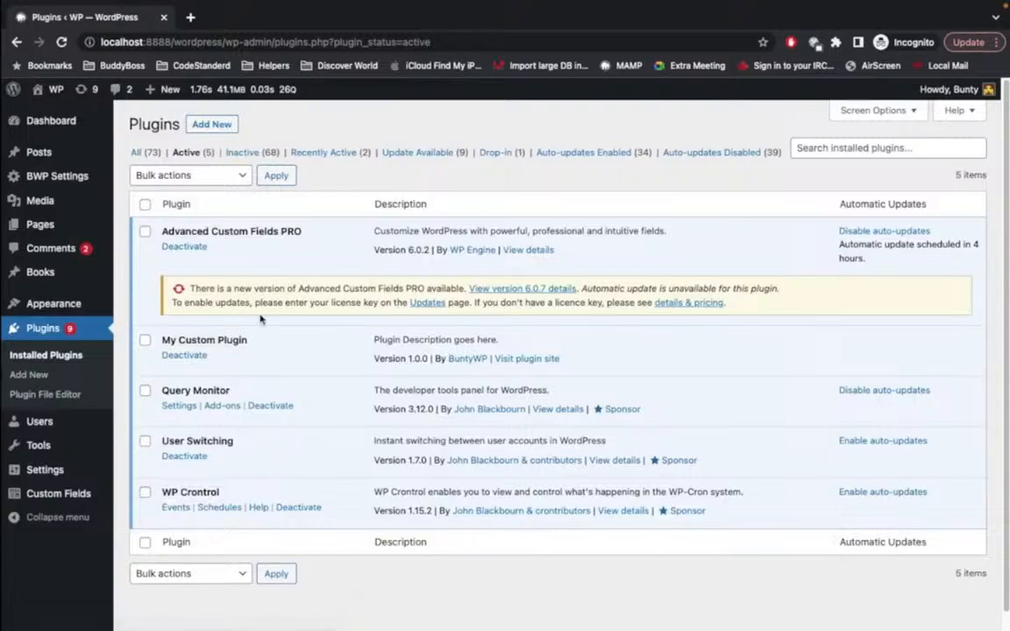
pyautogui.click(162, 339)
pyautogui.moveTo(163, 338); pyautogui.dragTo(269, 340)
pyautogui.tripleClick(271, 340)
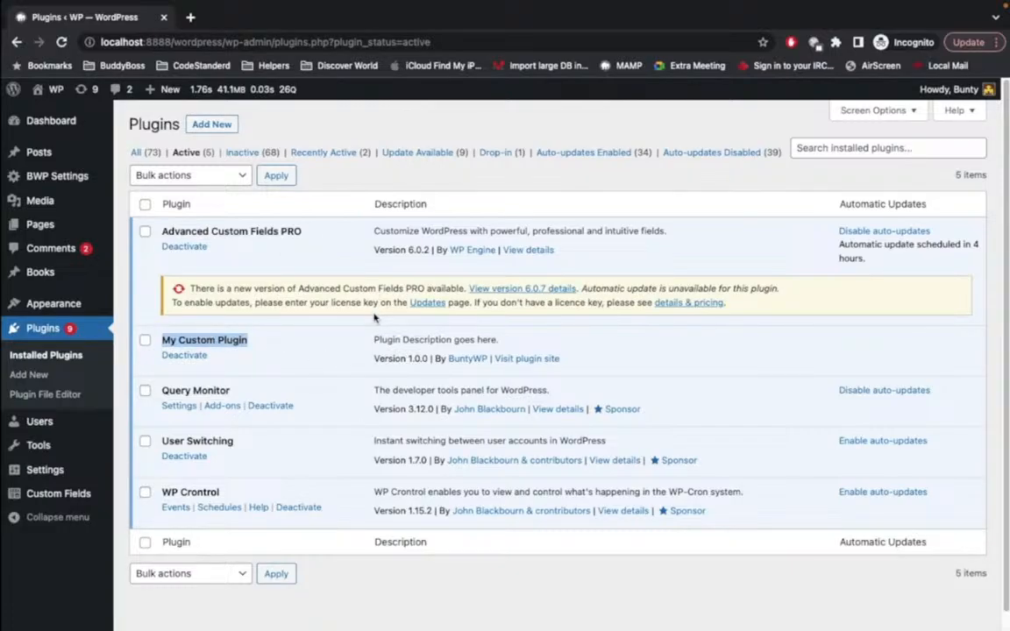
pyautogui.press('super+plus')
pyautogui.click(380, 116)
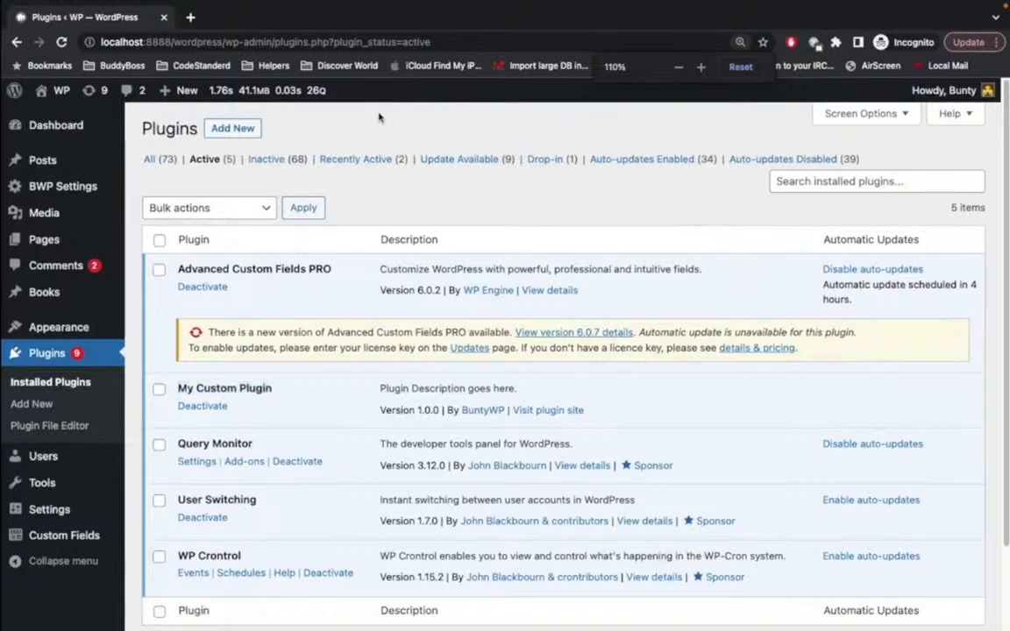
# - Create a new post from the Posts list and title it ACF Block
pyautogui.click(44, 156)
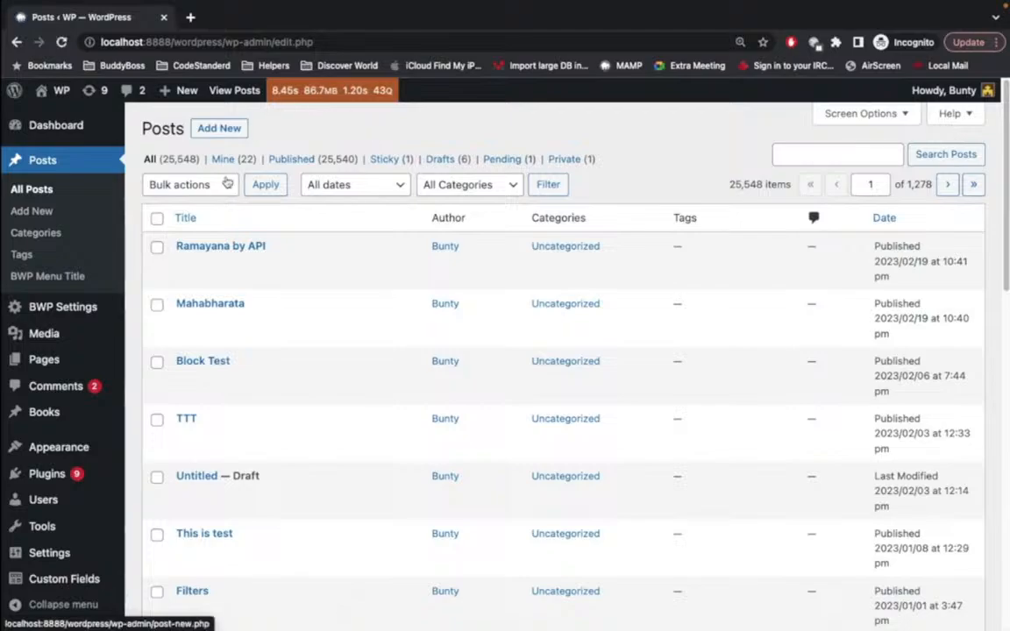
pyautogui.moveTo(175, 360)
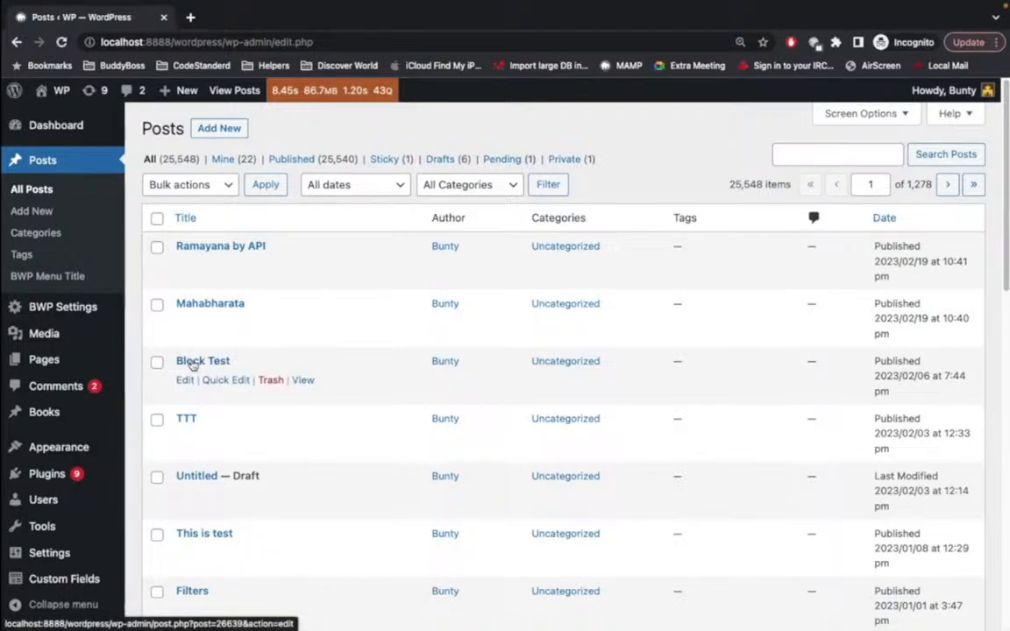
pyautogui.moveTo(294, 254)
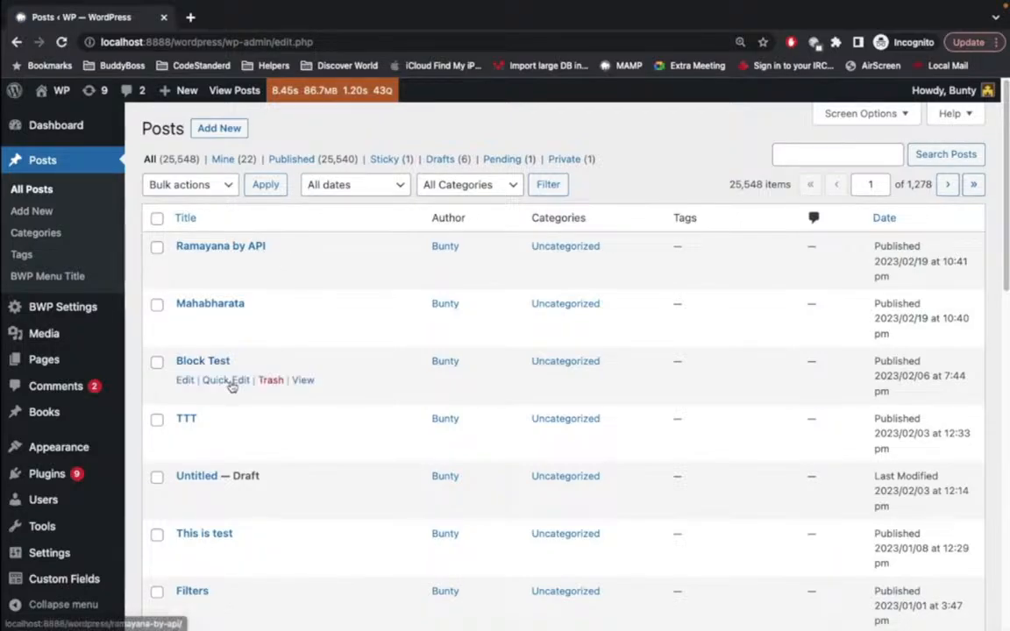
pyautogui.click(221, 130)
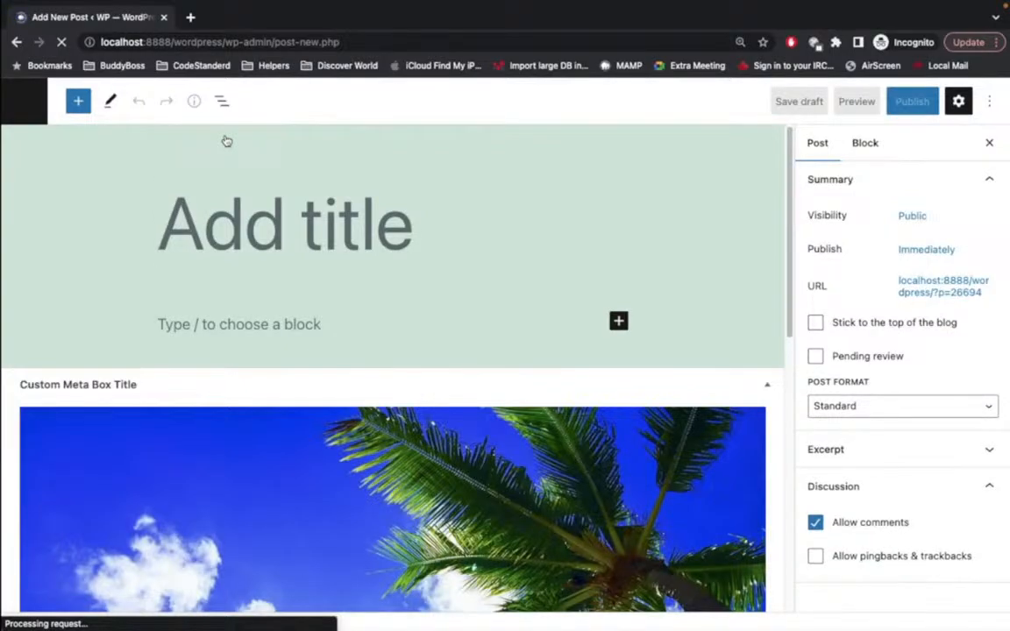
pyautogui.write('Blo')
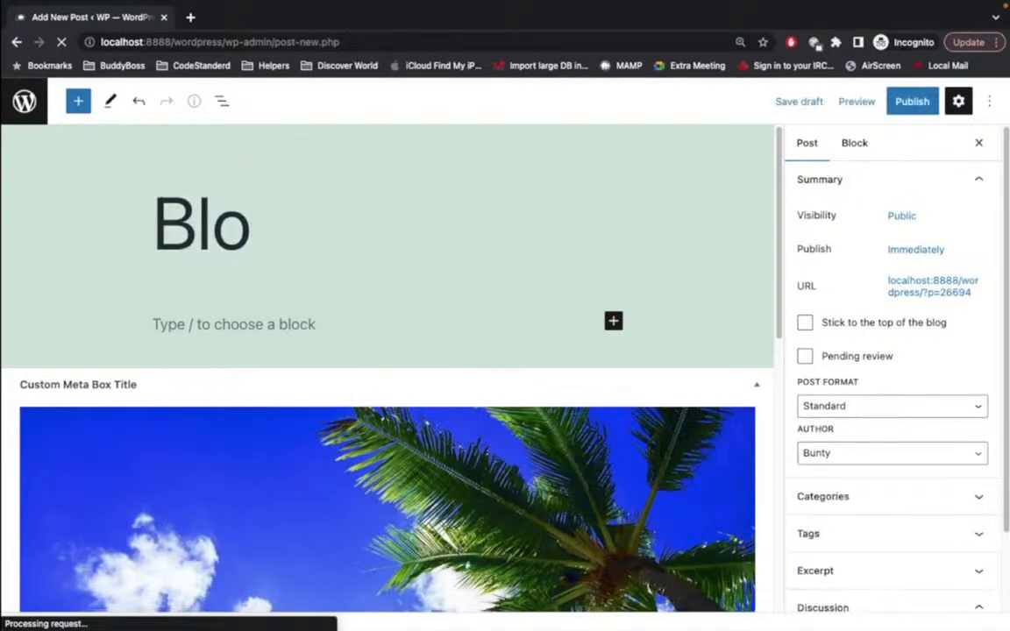
pyautogui.write('ACF ')
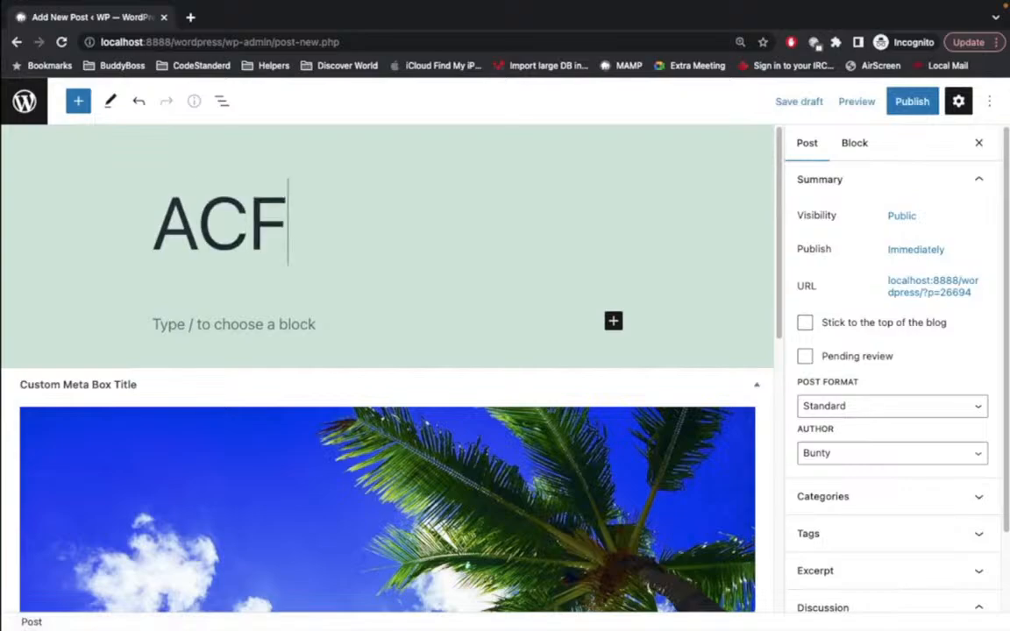
pyautogui.write('Block')
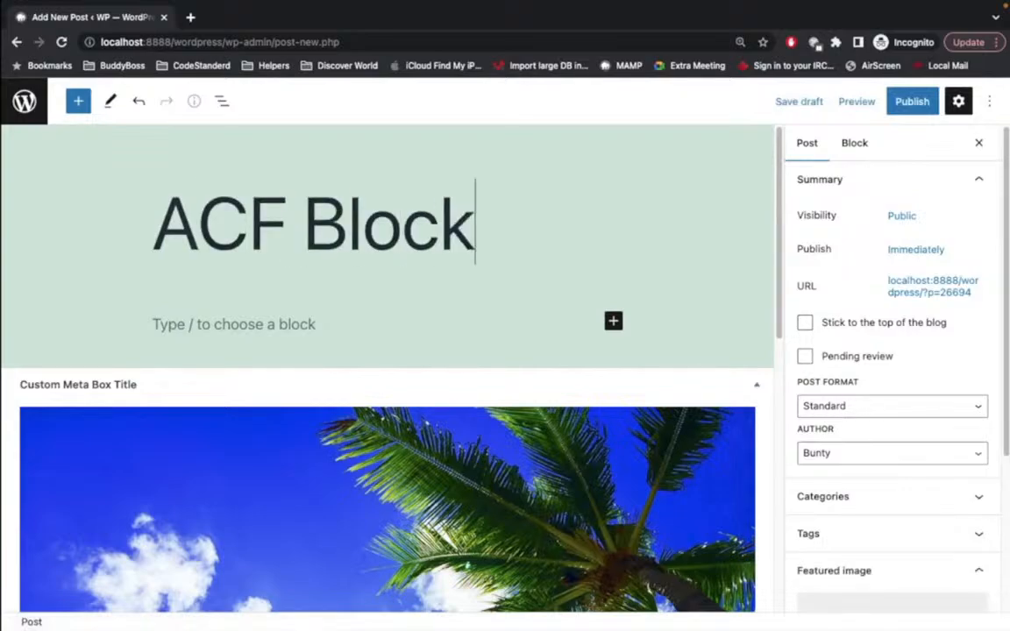
# - Publish the ACF Block post and view it on the site
pyautogui.click(902, 103)
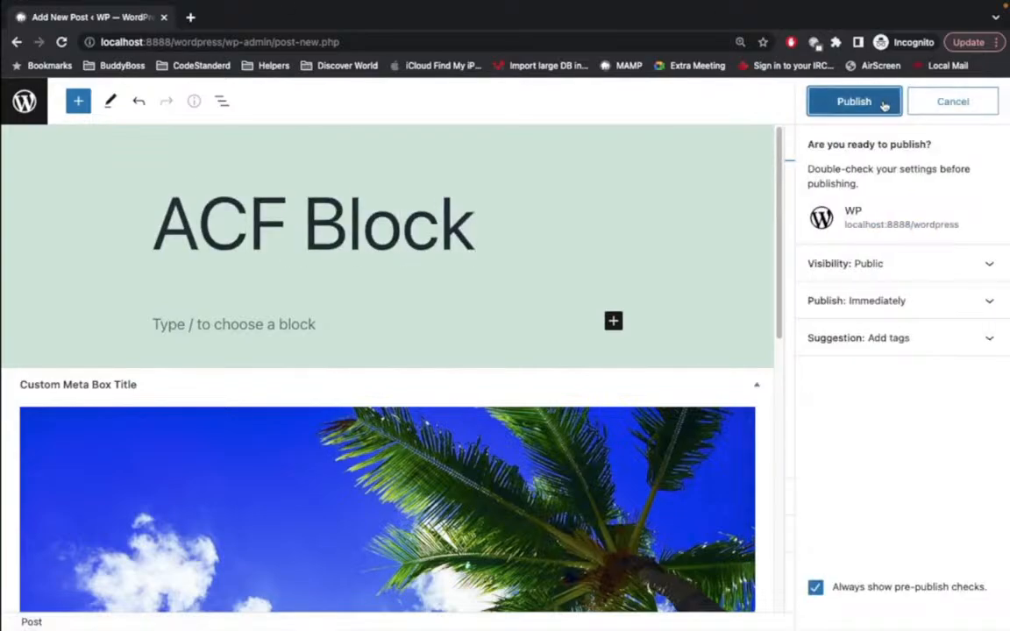
pyautogui.click(882, 102)
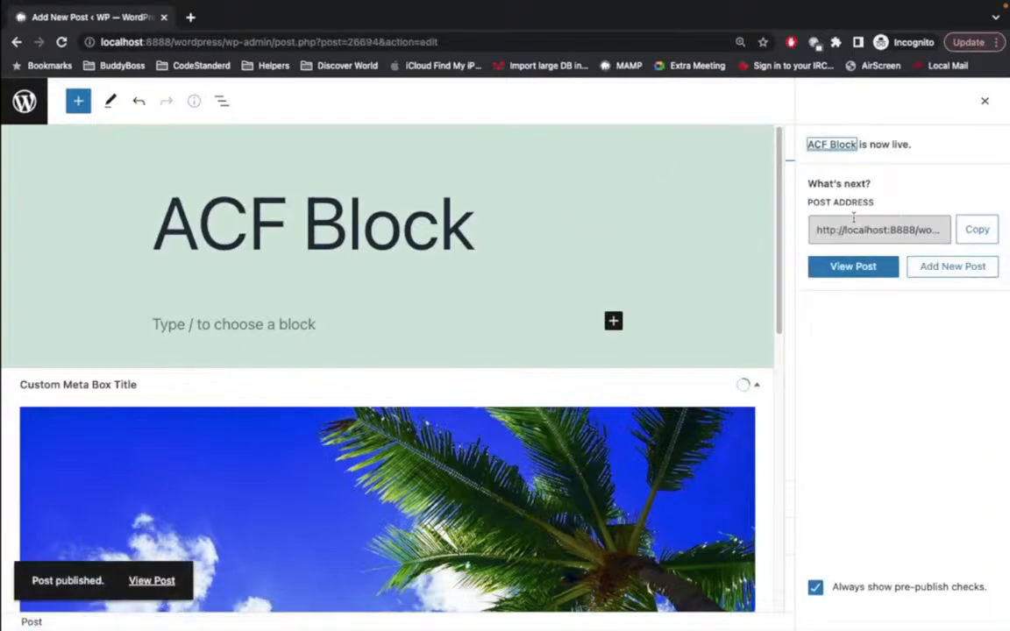
pyautogui.click(848, 268)
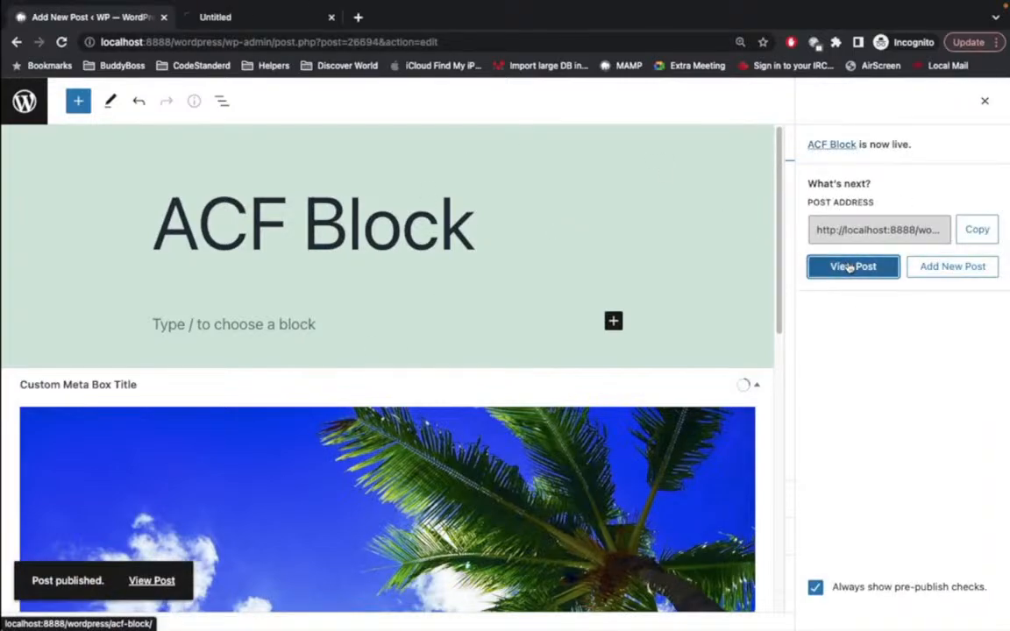
pyautogui.click(256, 14)
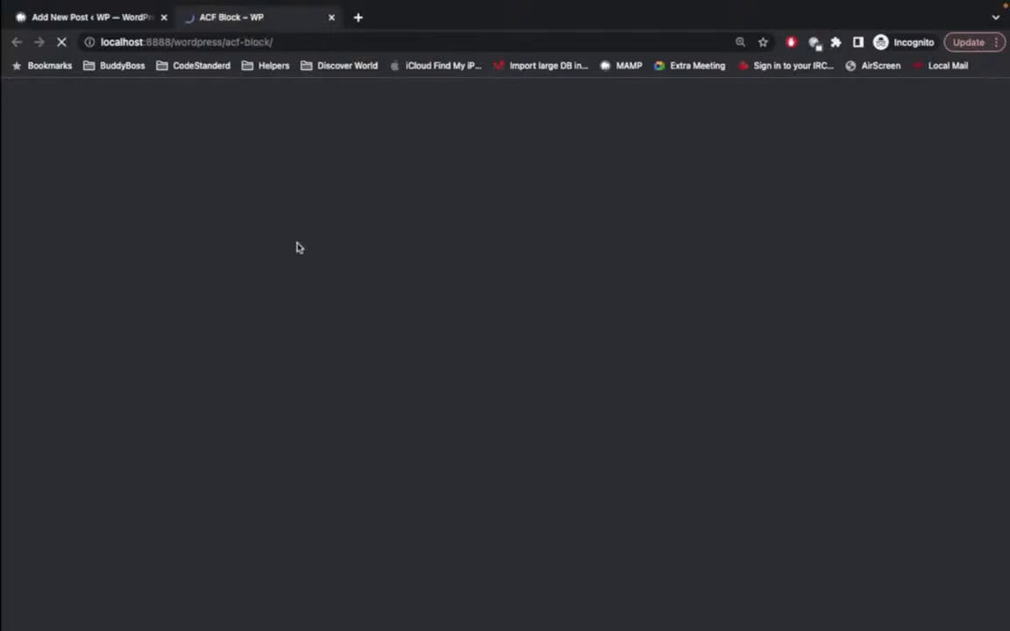
# - Switch to Visual Studio Code and read the Untitled-1 notes on registering a block through blocks/testimonial/block.json
pyautogui.hotkey('ctrl', 'Left')
pyautogui.scroll(-1, 405, 131)
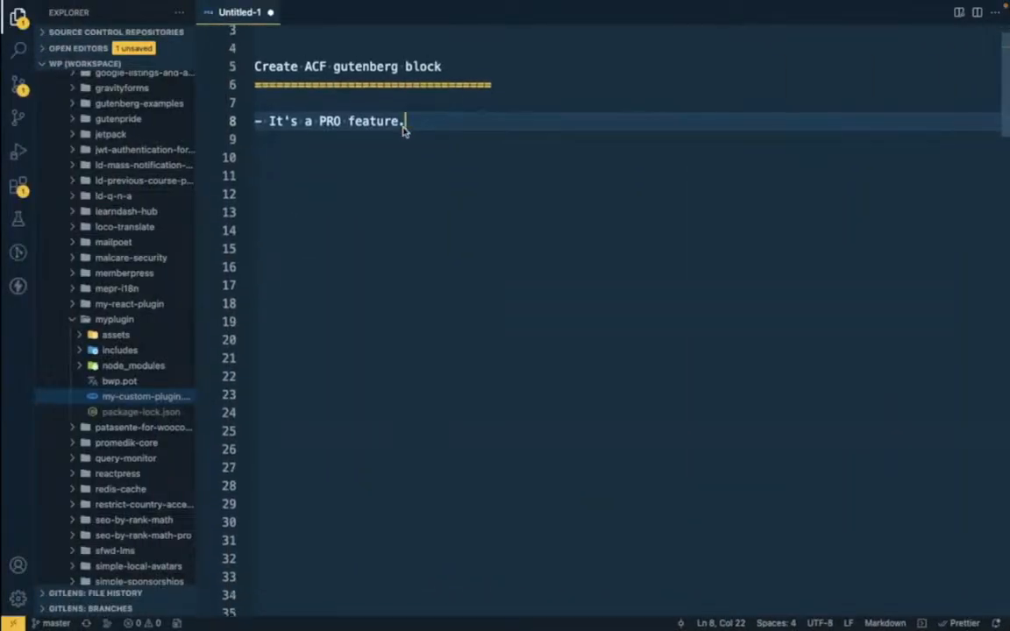
pyautogui.scroll(-1, 406, 131)
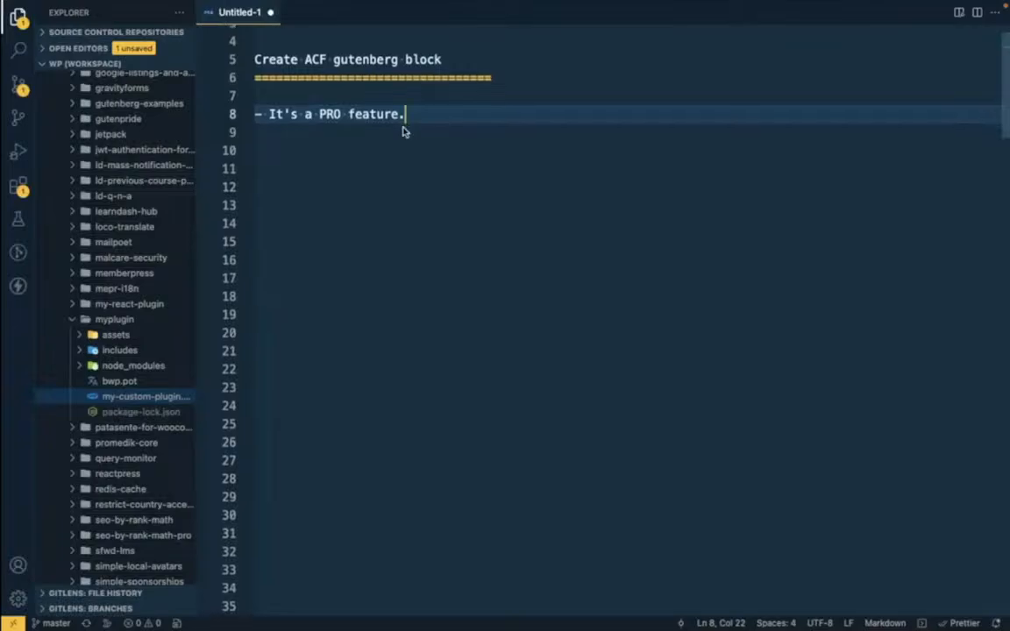
pyautogui.scroll(-5, 404, 132)
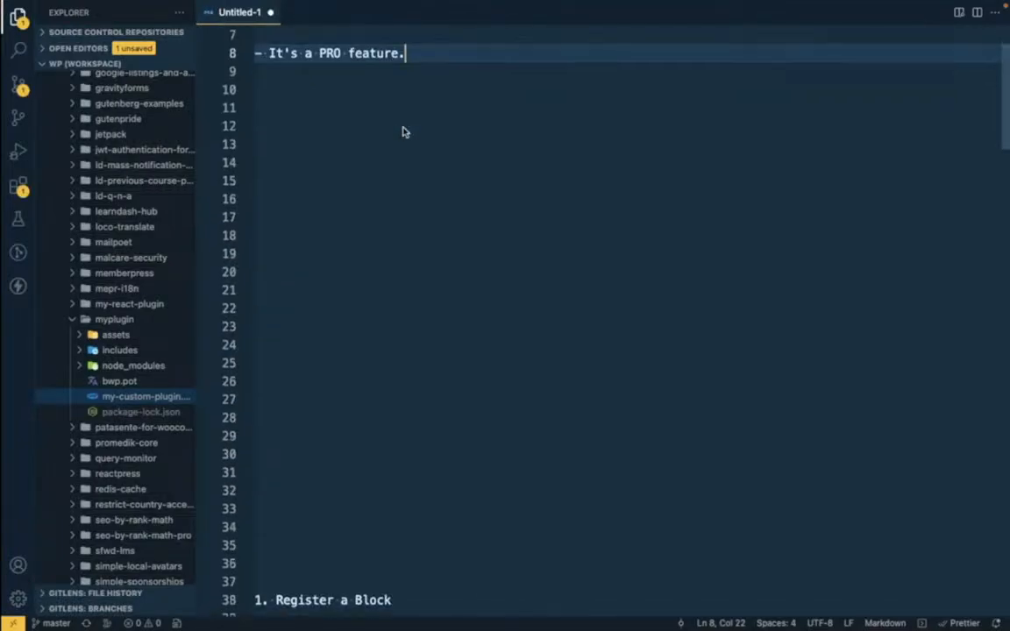
pyautogui.scroll(-5, 404, 132)
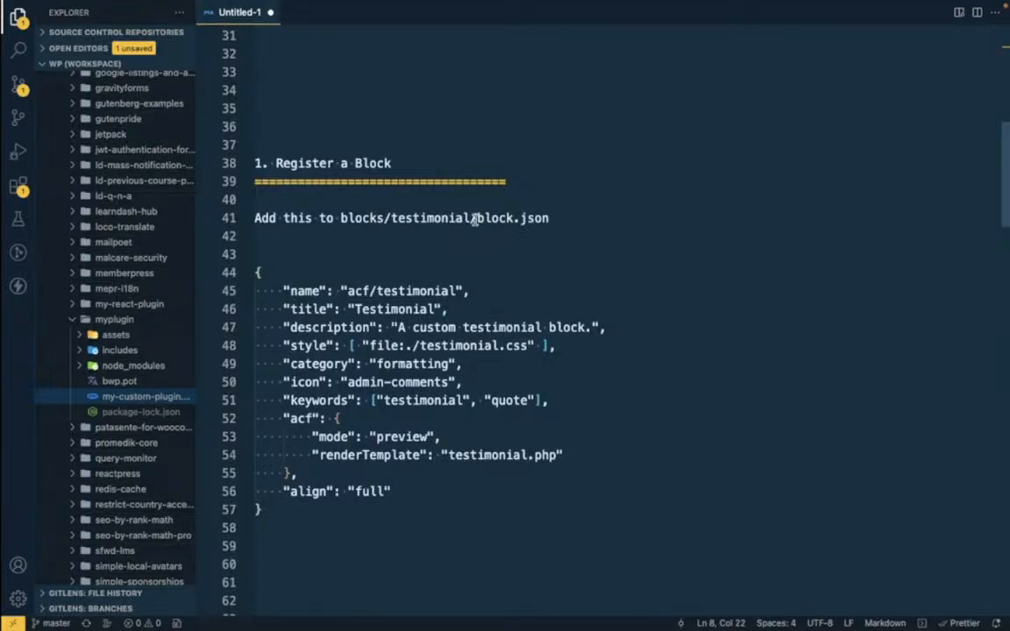
# - Examine the block.json file name and the name, title, description and category properties in the testimonial block's registration notes
pyautogui.moveTo(476, 218); pyautogui.dragTo(568, 217)
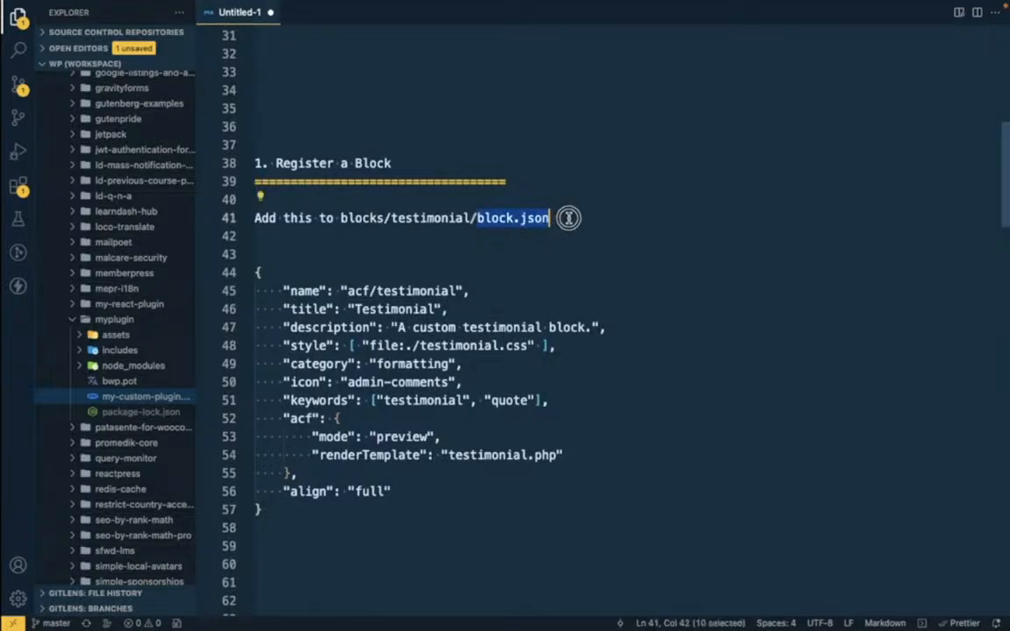
pyautogui.doubleClick(294, 291)
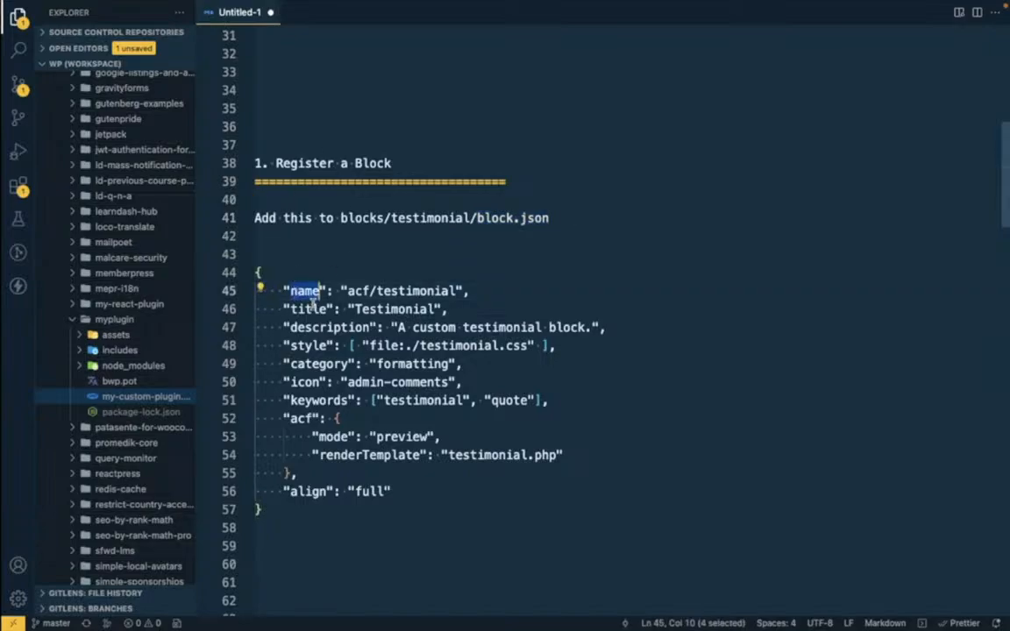
pyautogui.doubleClick(308, 309)
pyautogui.doubleClick(312, 327)
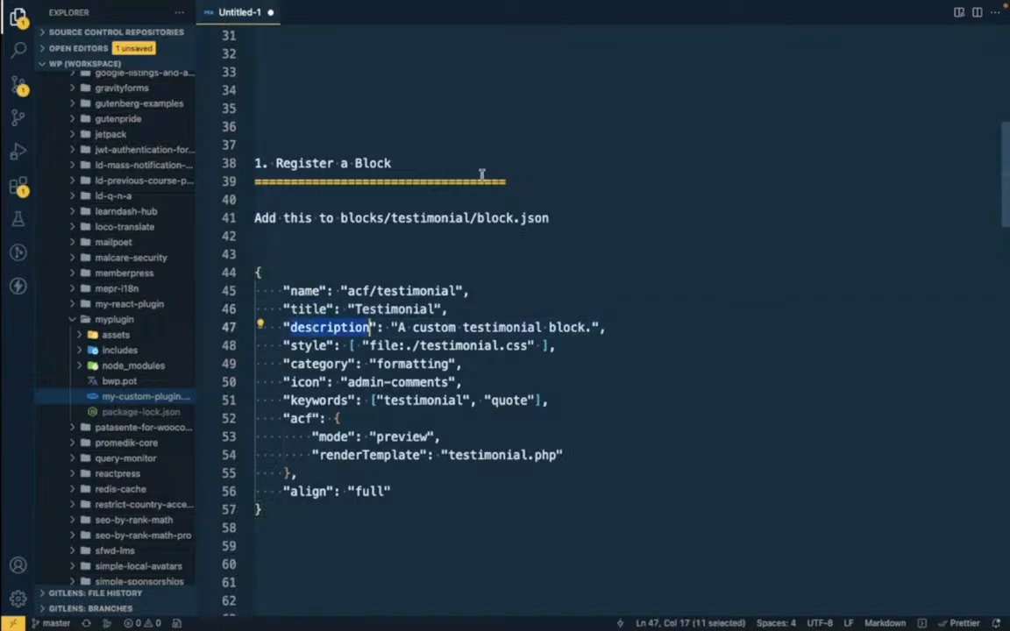
pyautogui.doubleClick(300, 291)
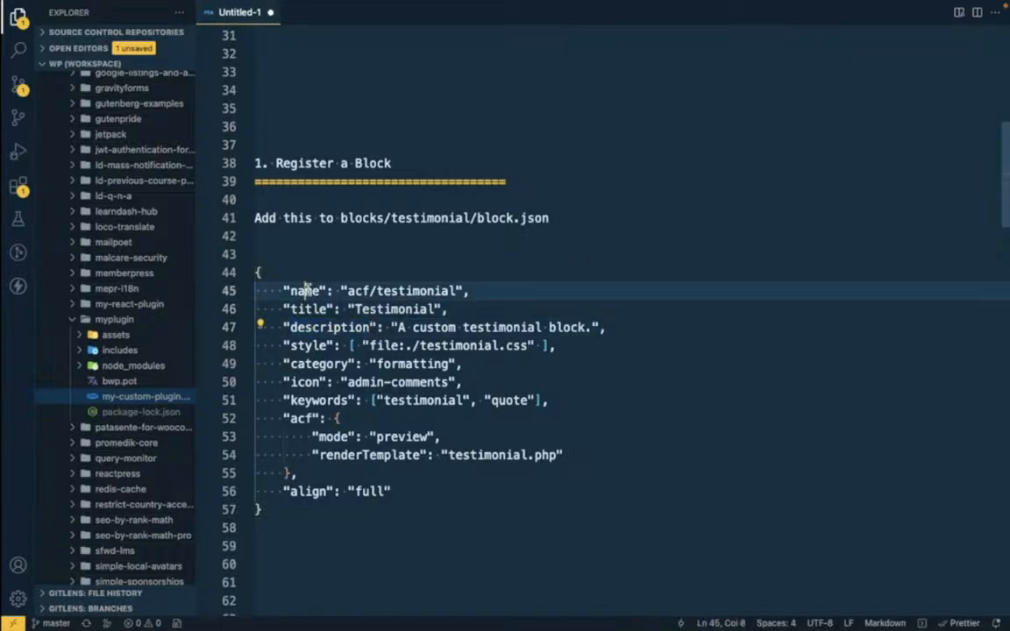
pyautogui.doubleClick(307, 309)
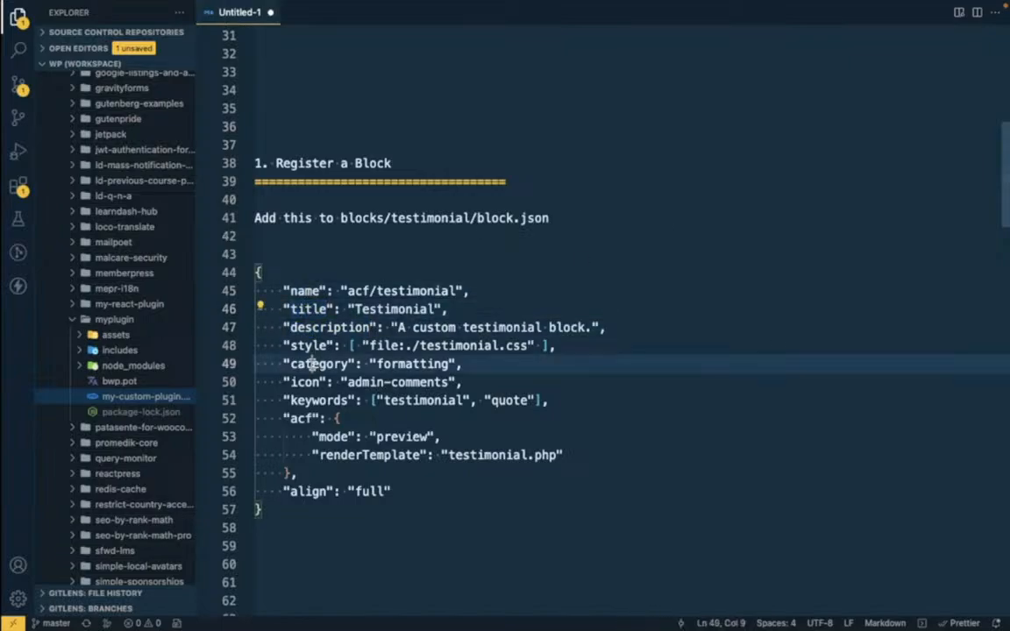
pyautogui.doubleClick(295, 363)
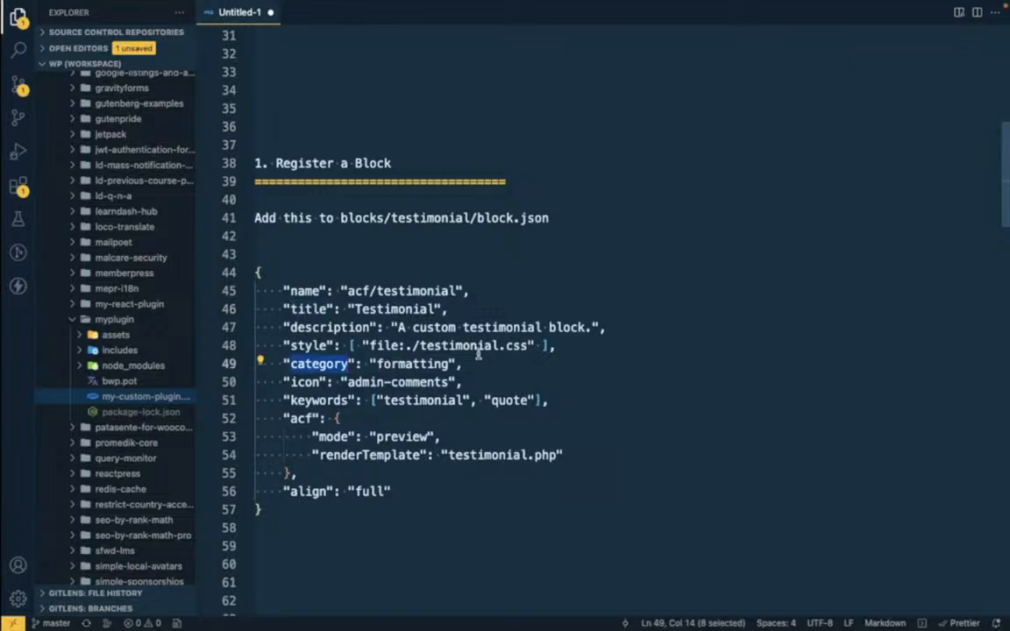
# - Switch to Chrome and browse the block categories in the block inserter of the ACF Block post editor
pyautogui.hotkey('ctrl', 'Right')
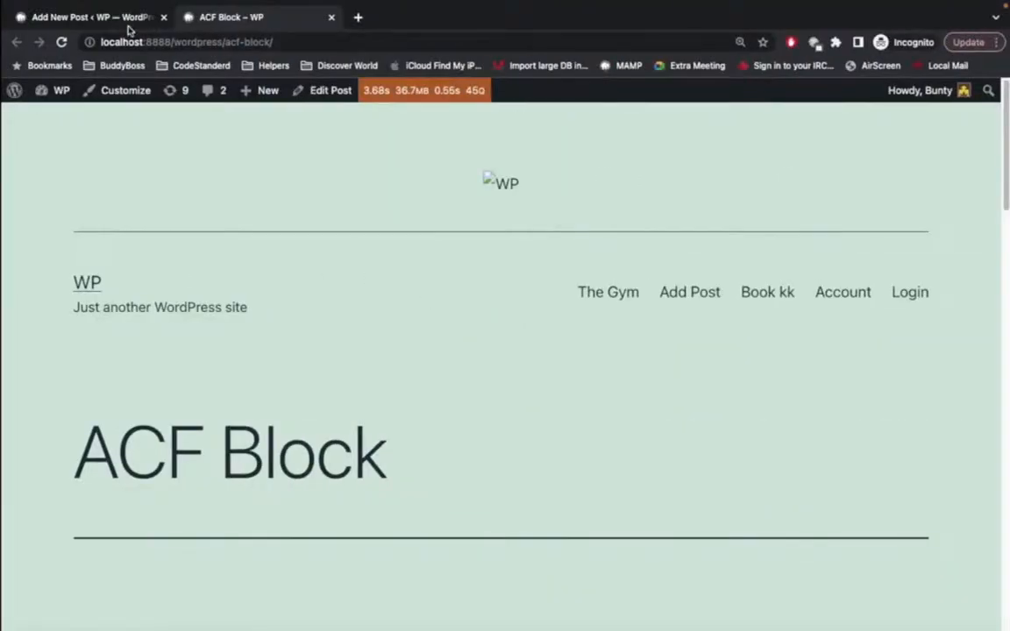
pyautogui.click(118, 25)
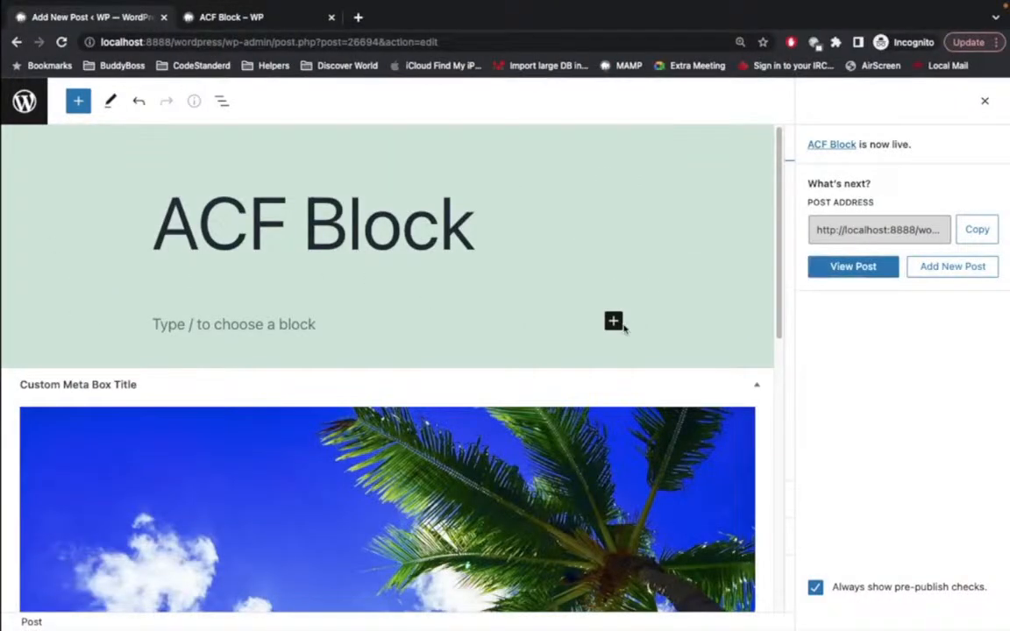
pyautogui.click(78, 103)
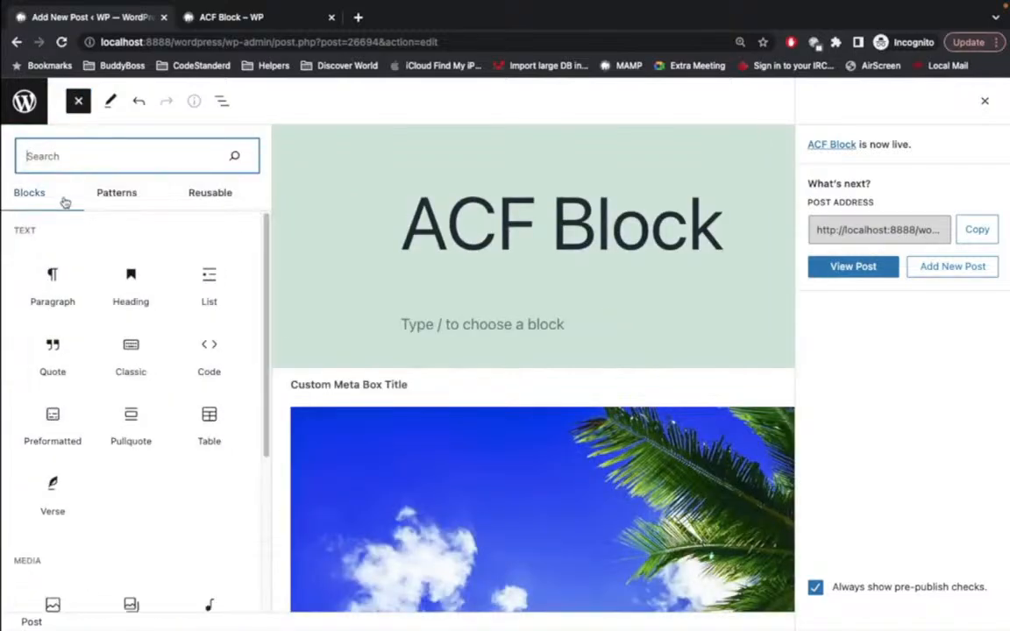
pyautogui.scroll(-2, 44, 395)
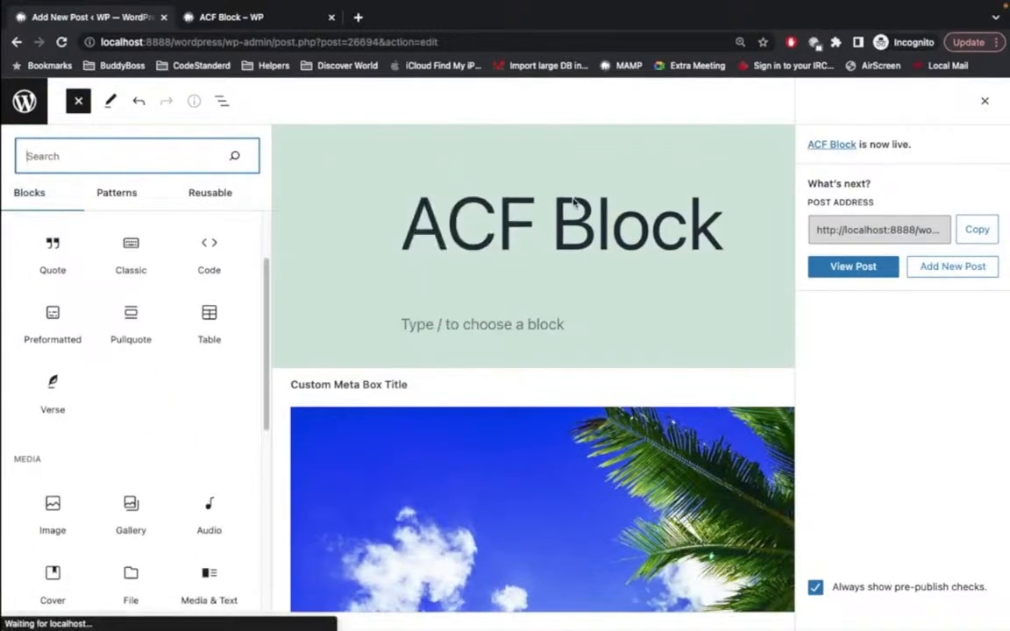
# - Switch back to Visual Studio Code and examine the category and icon values in the testimonial block's JSON
pyautogui.hotkey('ctrl', 'Left')
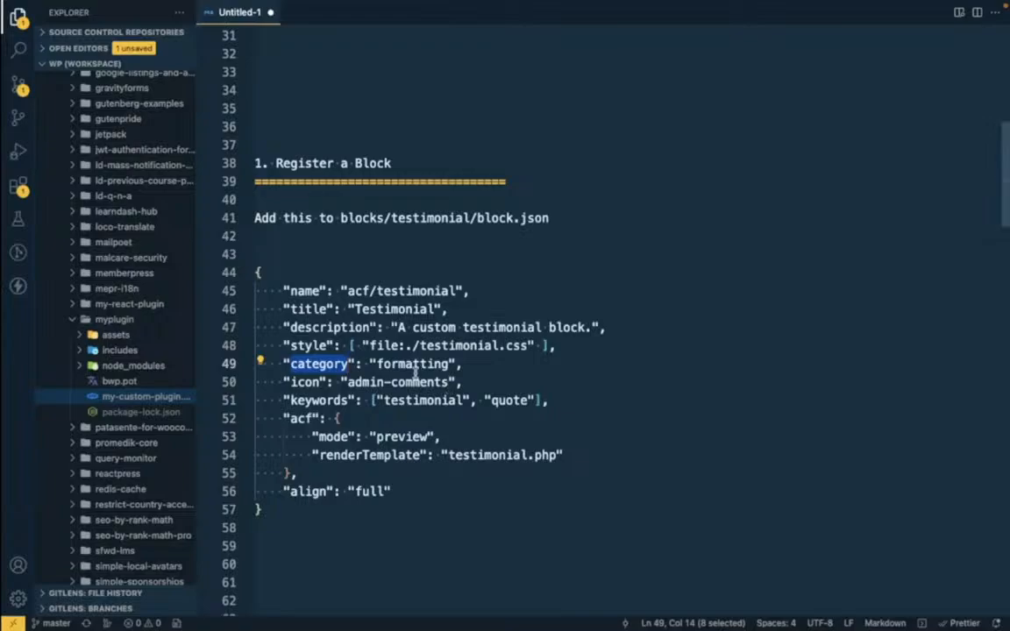
pyautogui.click(411, 366)
pyautogui.doubleClick(411, 365)
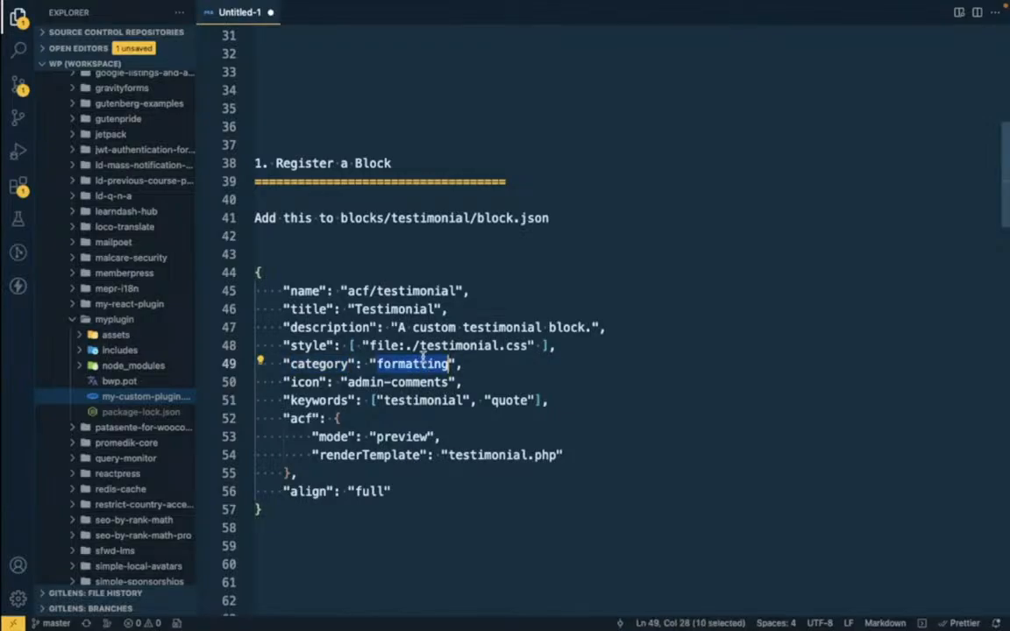
pyautogui.moveTo(348, 382); pyautogui.dragTo(453, 382)
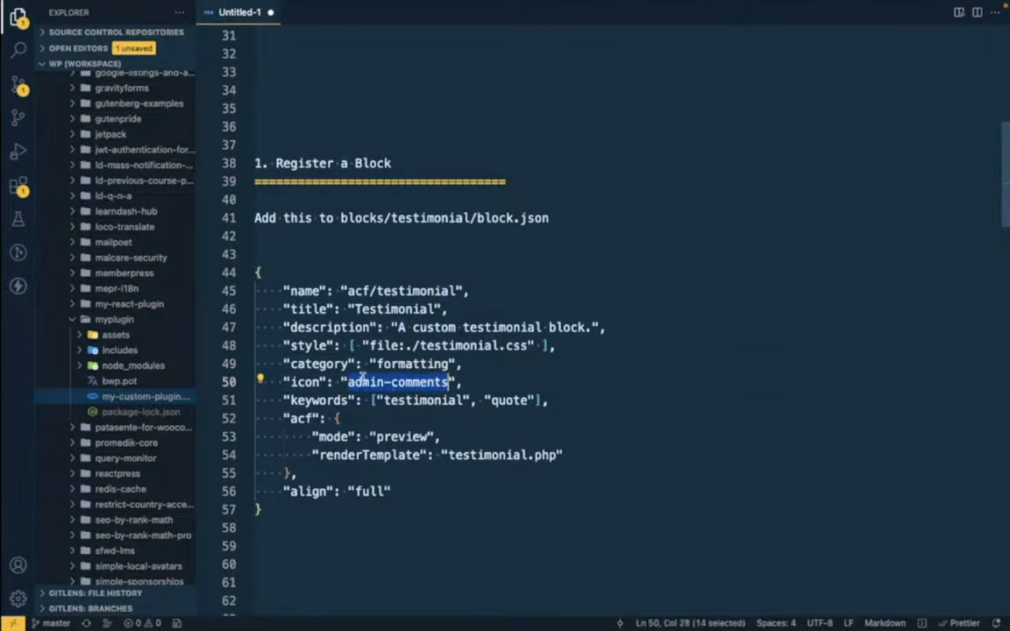
# - Examine the keywords entry in the testimonial block.json sample and the block search in the WordPress editor where keywords apply
pyautogui.scroll(-2, 336, 361)
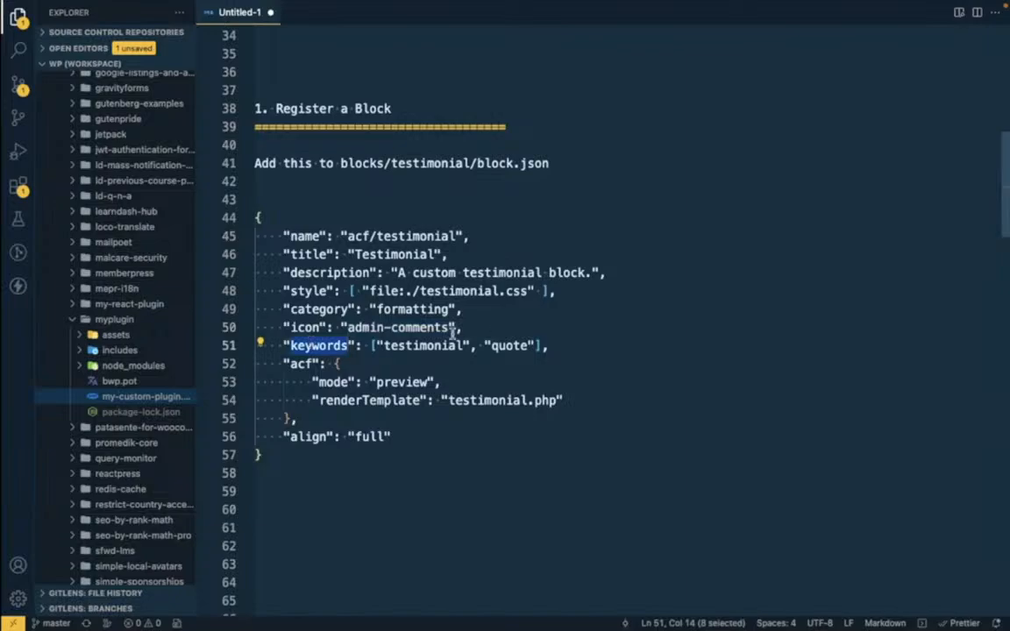
pyautogui.doubleClick(412, 345)
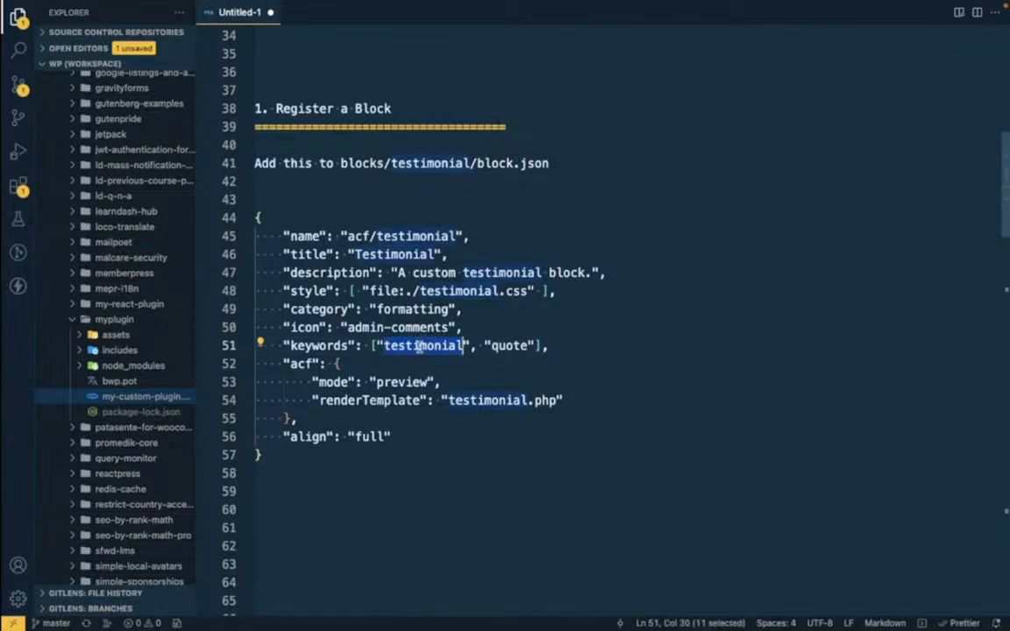
pyautogui.click(516, 345)
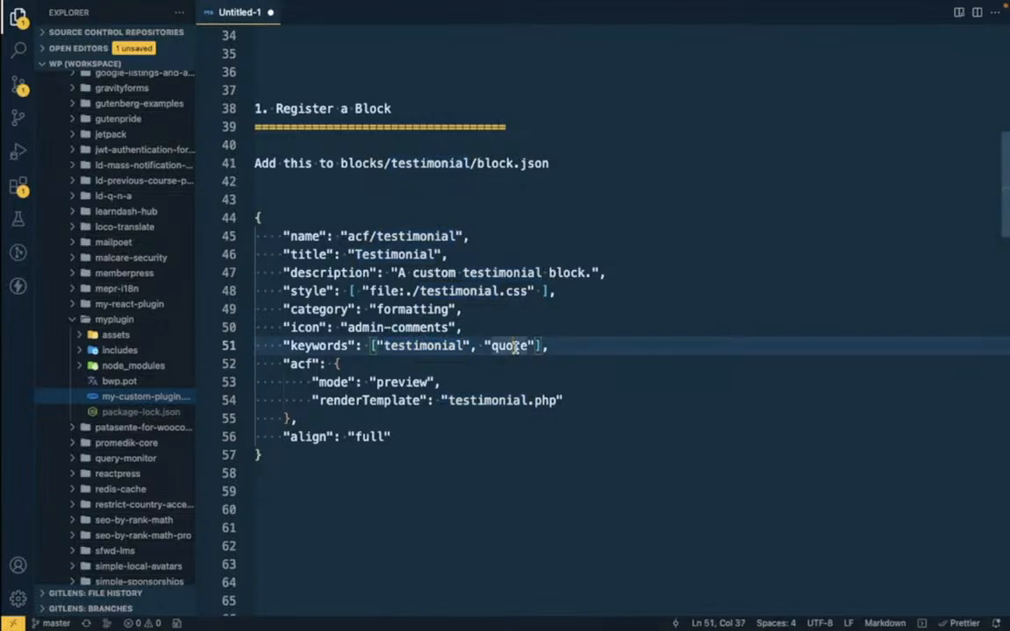
pyautogui.hotkey('ctrl', 'Right')
pyautogui.click(187, 154)
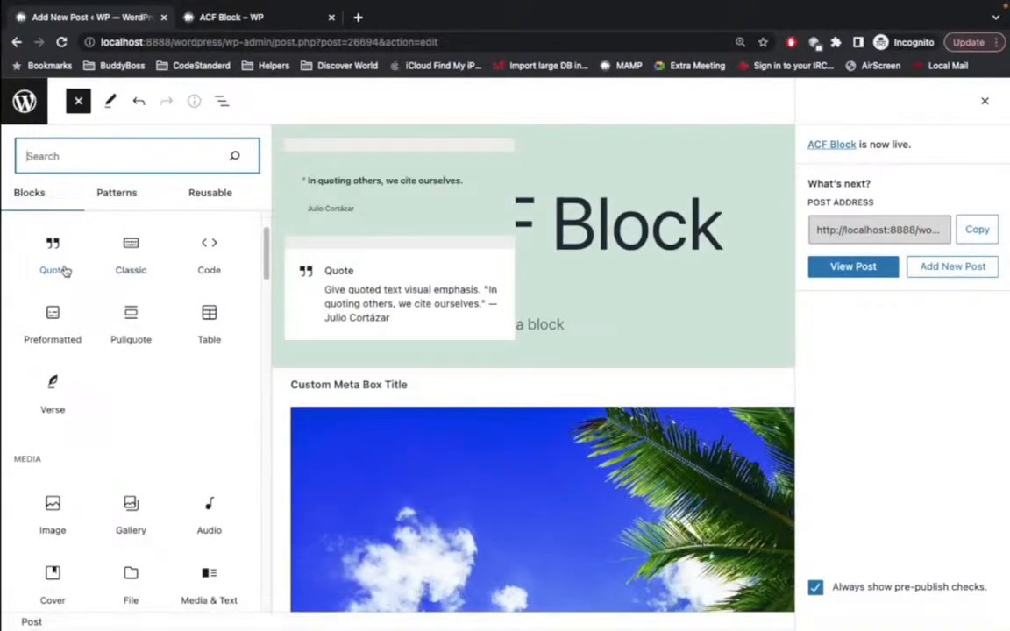
pyautogui.hotkey('ctrl', 'Left')
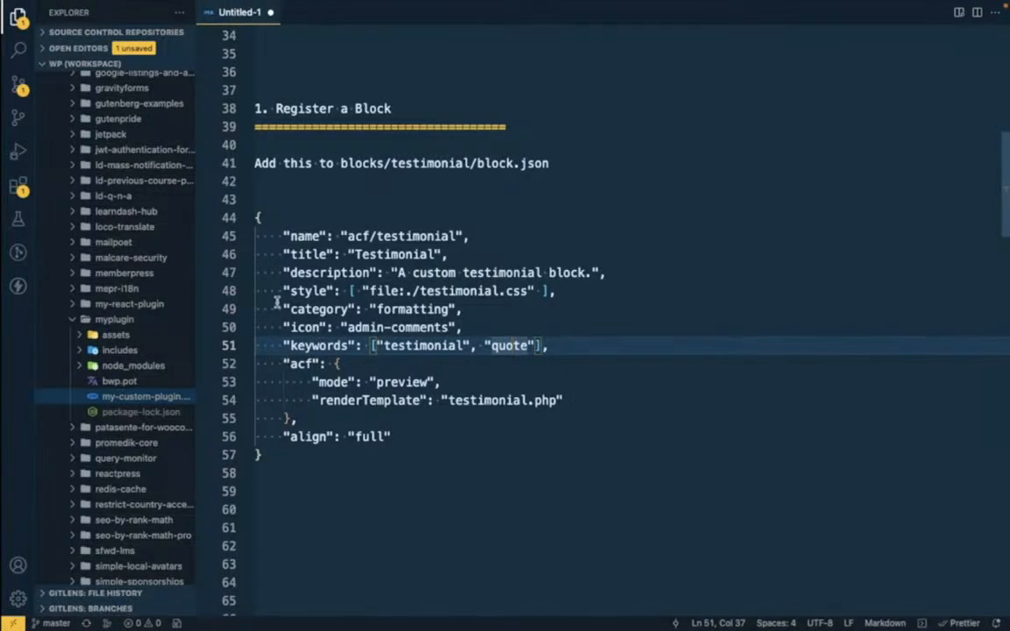
# - Examine the acf section of the block.json sample, comparing its mode and renderTemplate settings with the standard block properties
pyautogui.moveTo(296, 418); pyautogui.dragTo(250, 364)
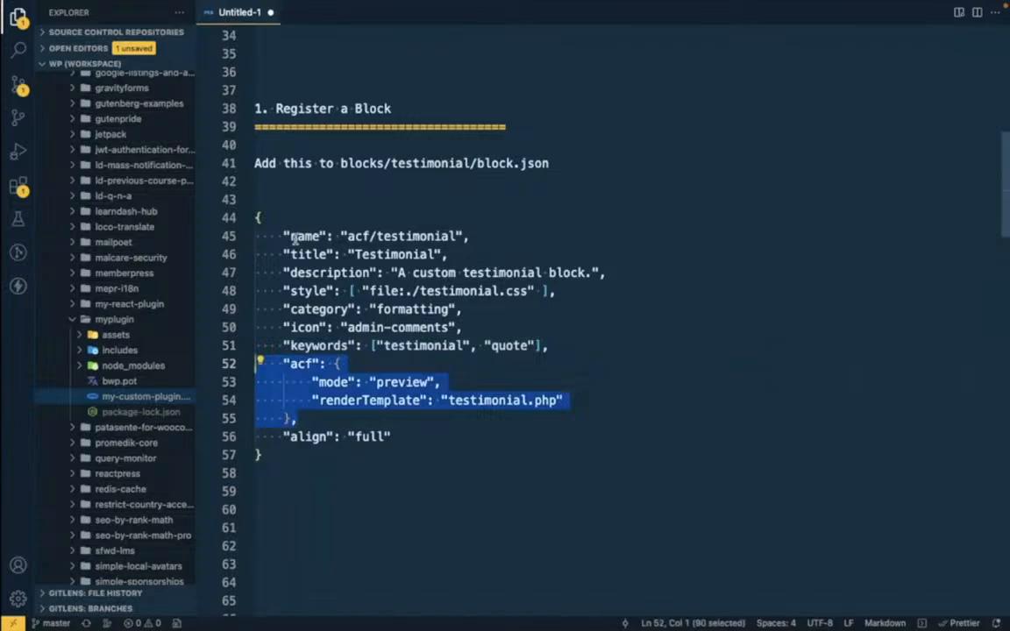
pyautogui.moveTo(279, 234); pyautogui.dragTo(575, 343)
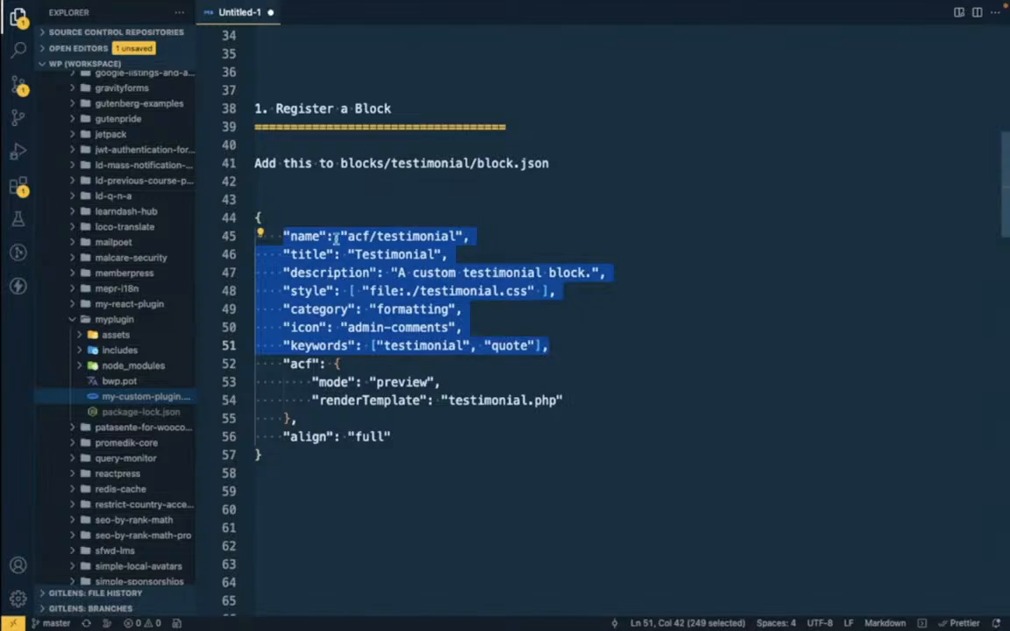
pyautogui.click(304, 364)
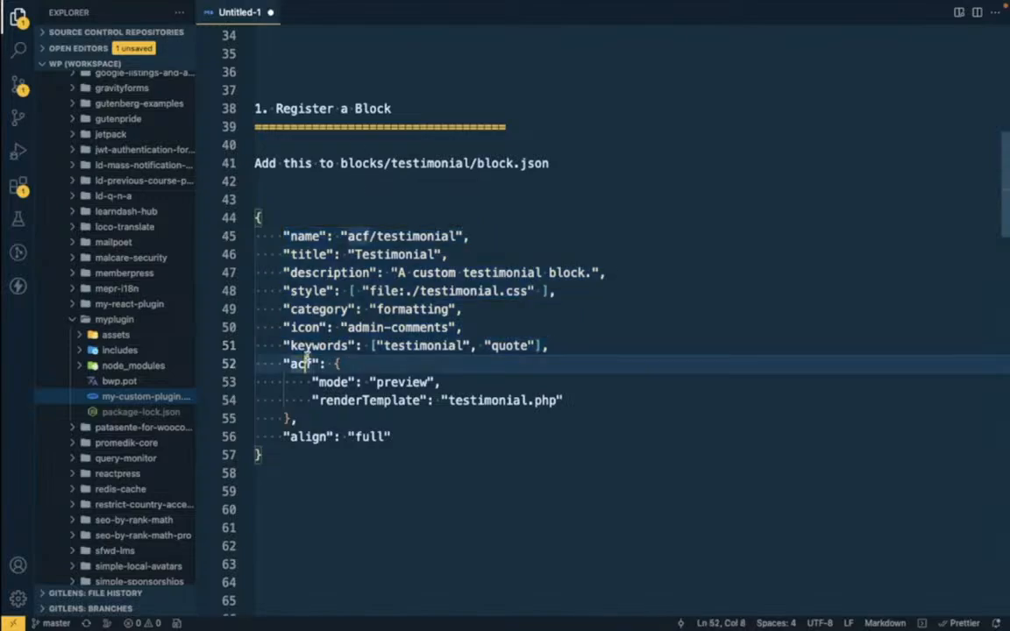
pyautogui.click(353, 401)
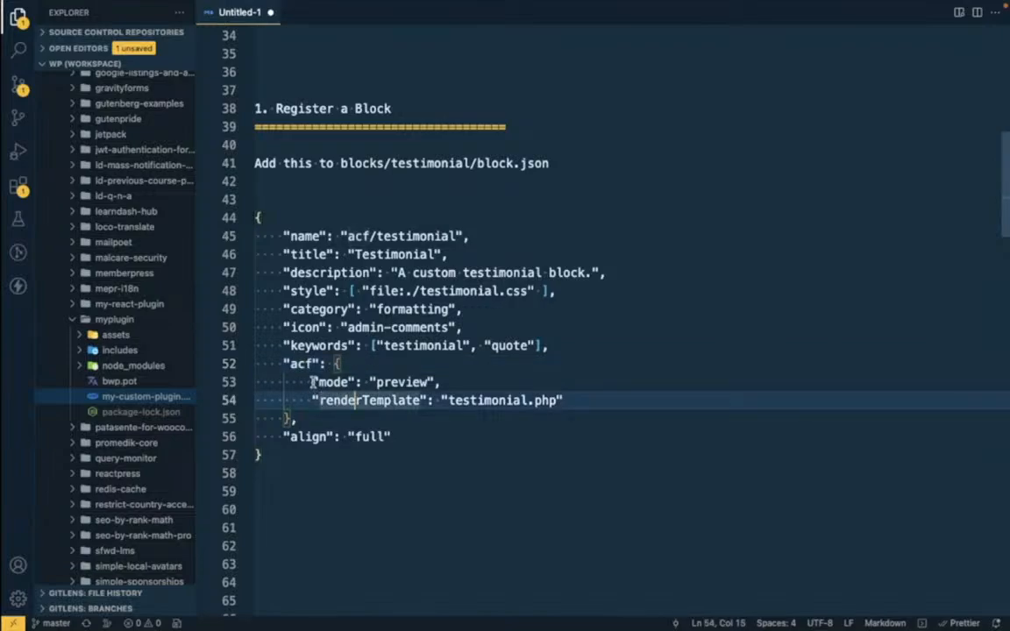
pyautogui.click(412, 382)
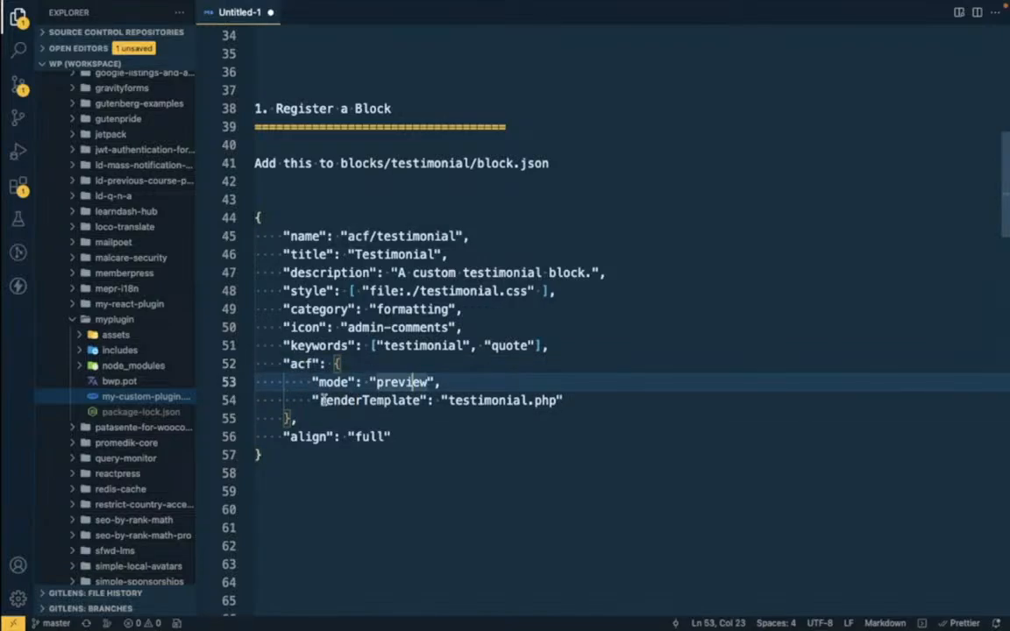
pyautogui.moveTo(325, 401); pyautogui.dragTo(555, 397)
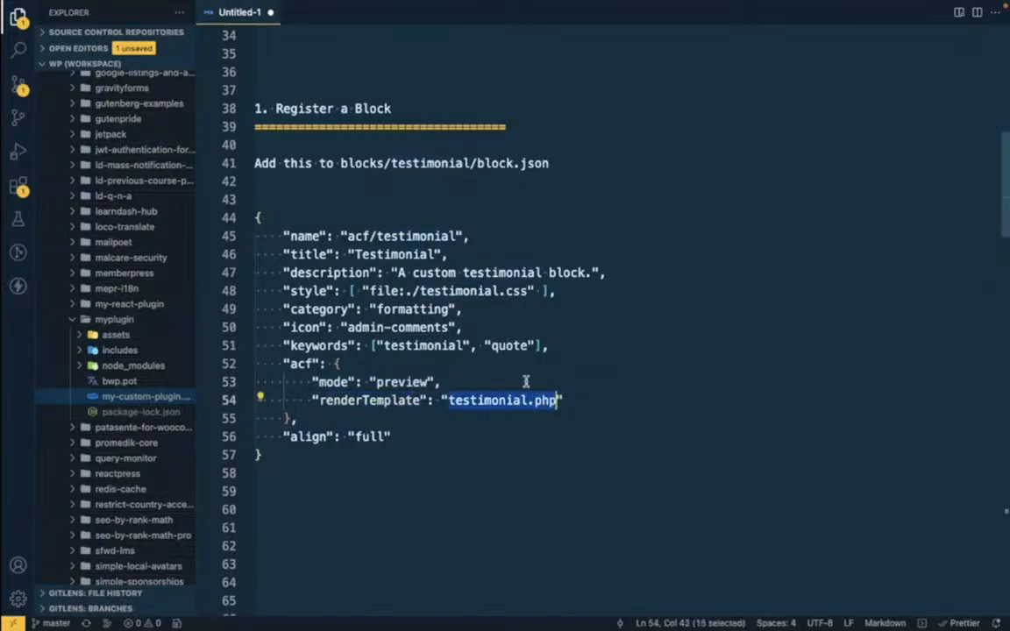
pyautogui.click(474, 400)
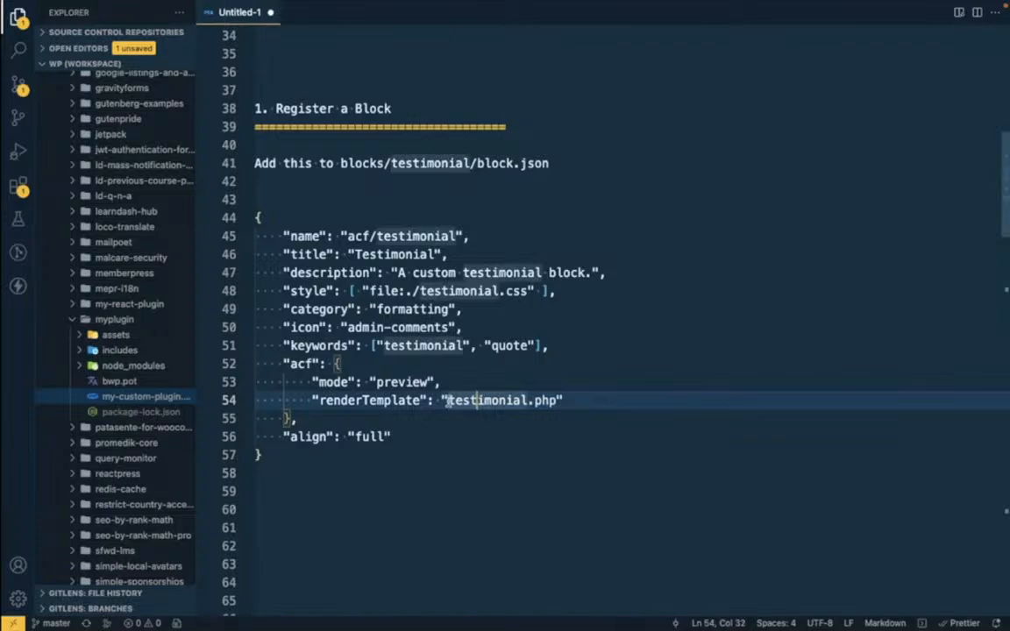
pyautogui.moveTo(450, 400); pyautogui.dragTo(559, 400)
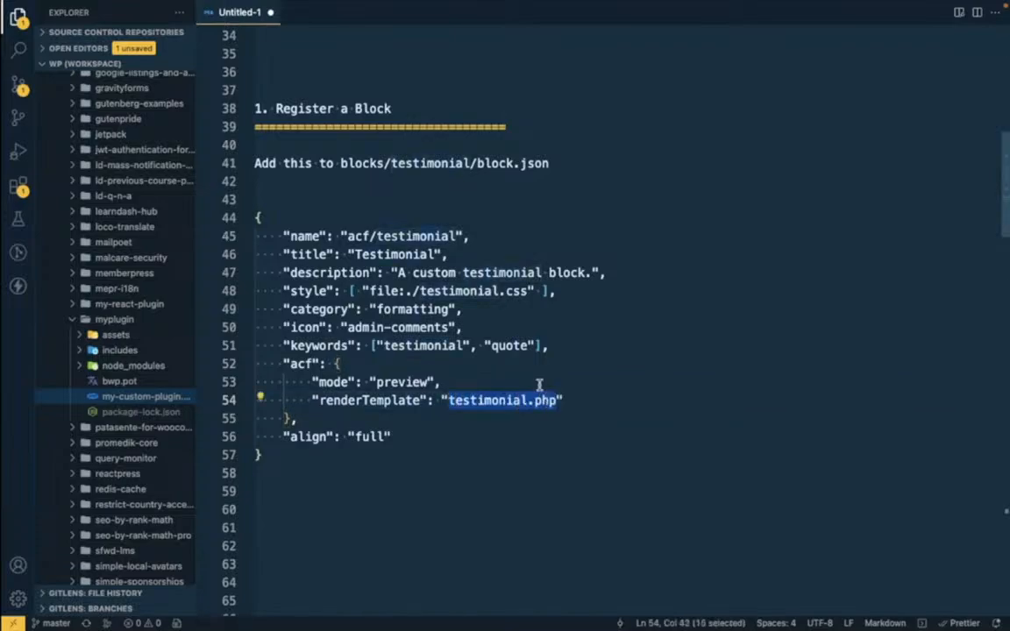
pyautogui.doubleClick(372, 383)
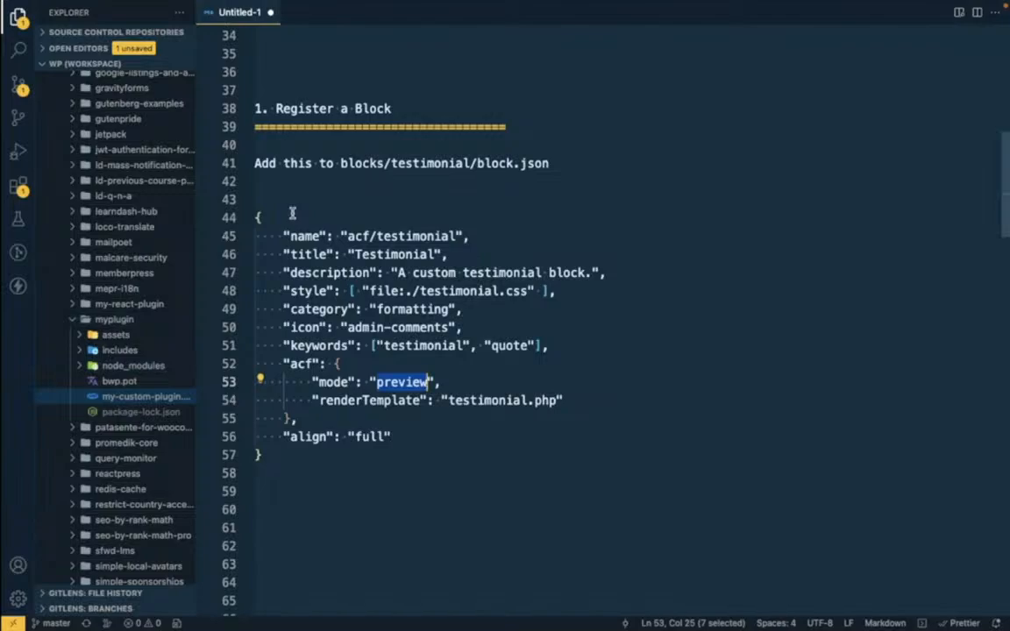
# - Create a folder named blocks inside the myplugin folder
pyautogui.doubleClick(354, 165)
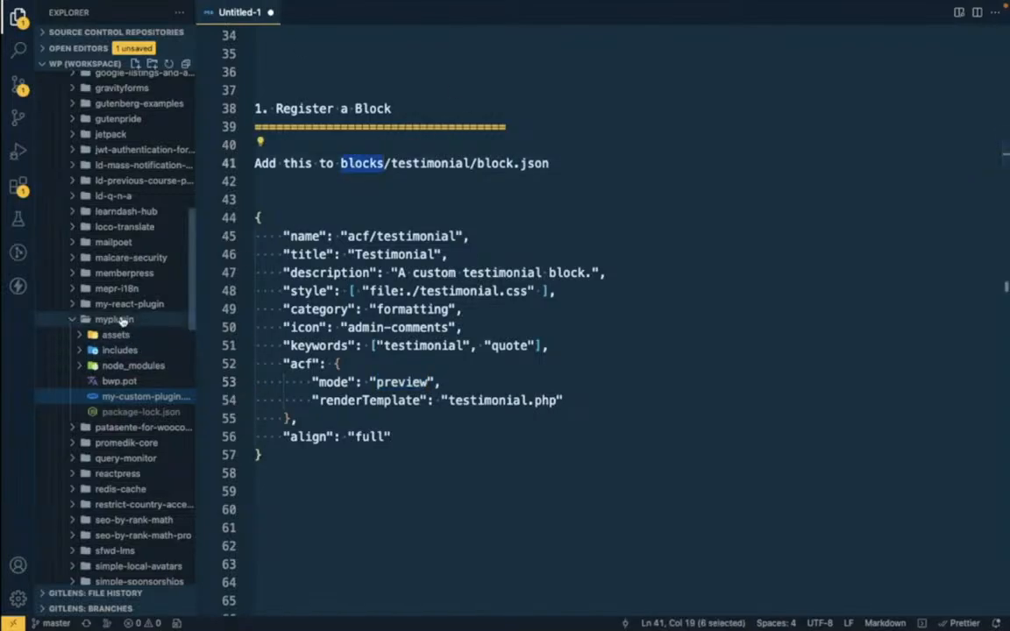
pyautogui.click(122, 321)
pyautogui.click(122, 321)
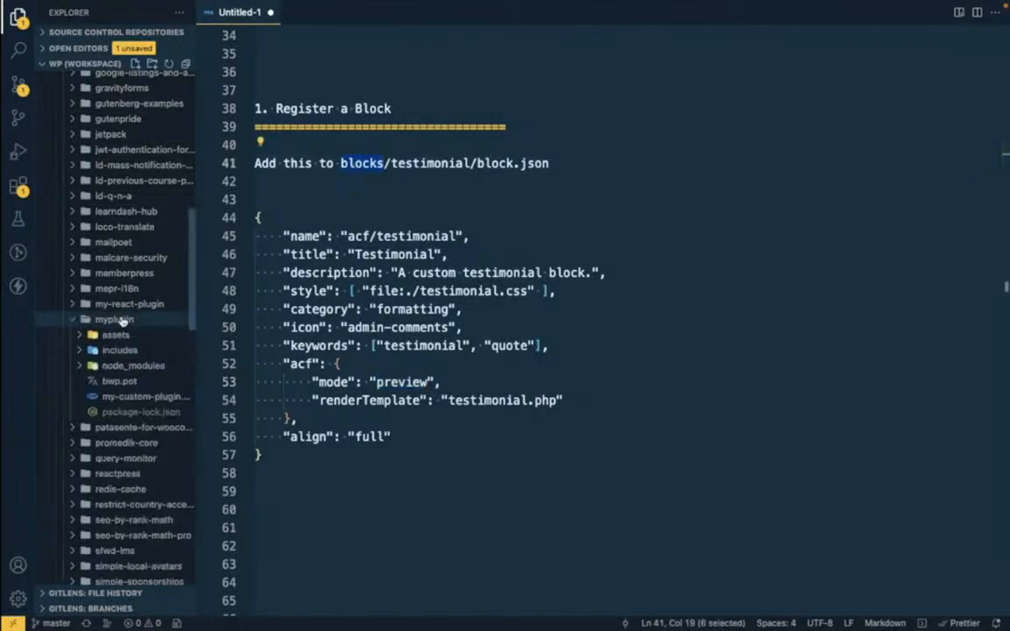
pyautogui.click(152, 66)
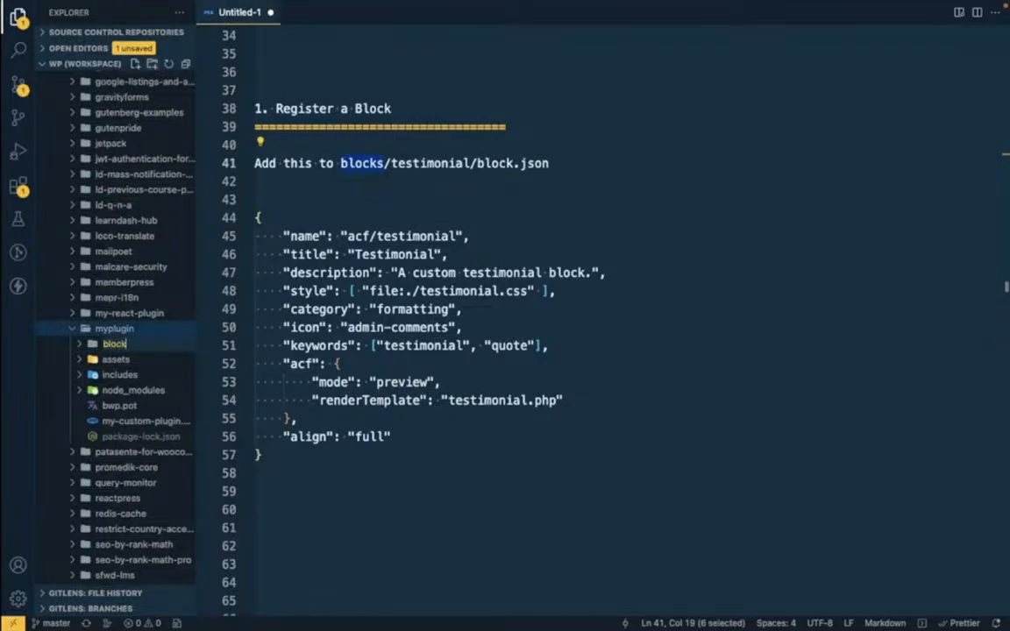
pyautogui.press('Return')
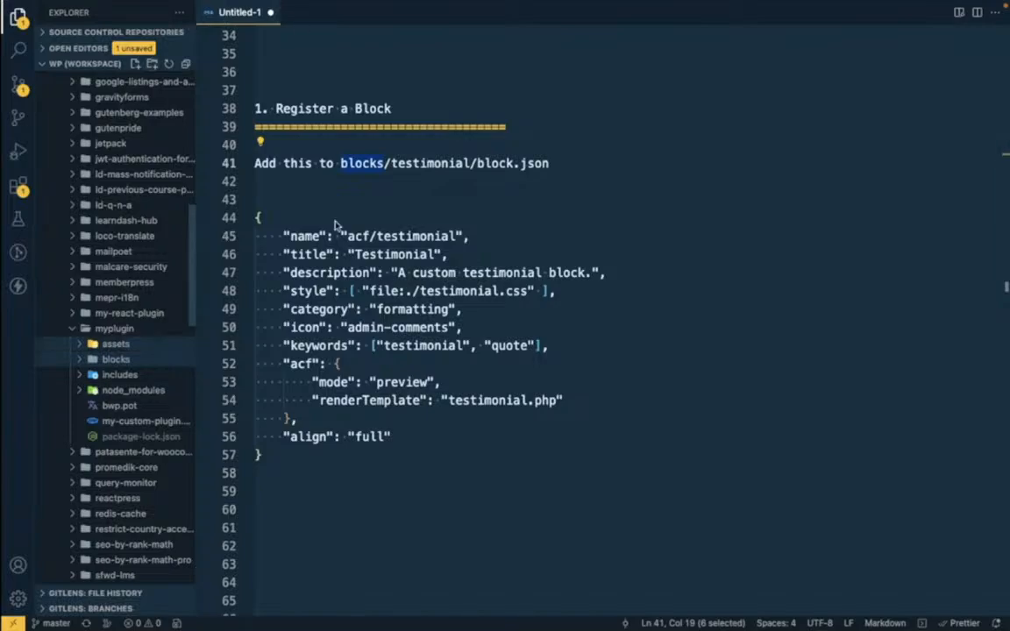
# - Create a testimonial subfolder inside the blocks folder, using the name from the notes
pyautogui.doubleClick(418, 162)
pyautogui.hotkey('ctrl', 'c')
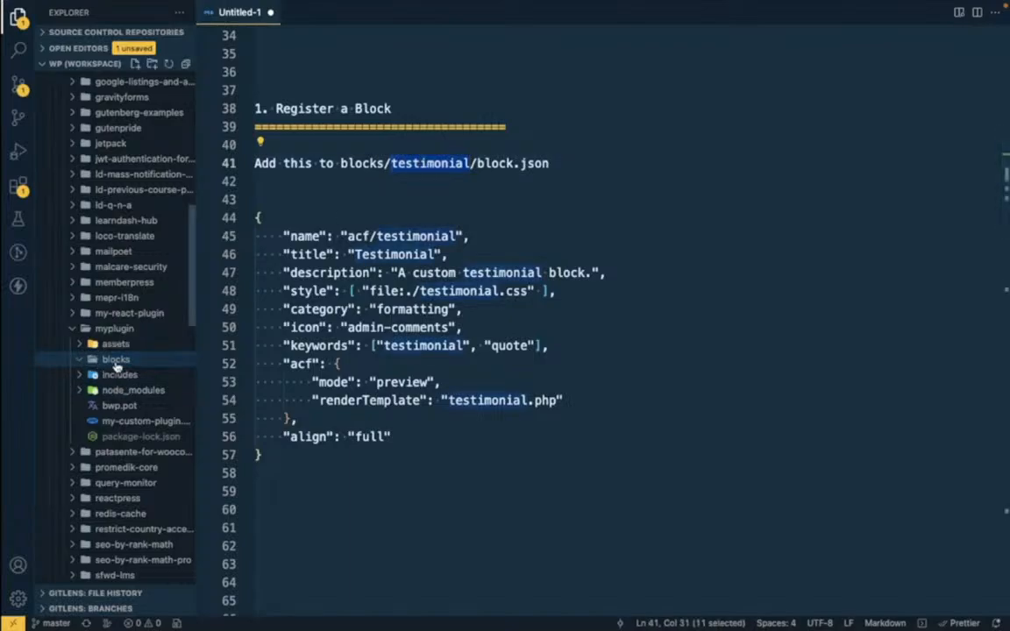
pyautogui.click(152, 64)
pyautogui.hotkey('ctrl', 'v')
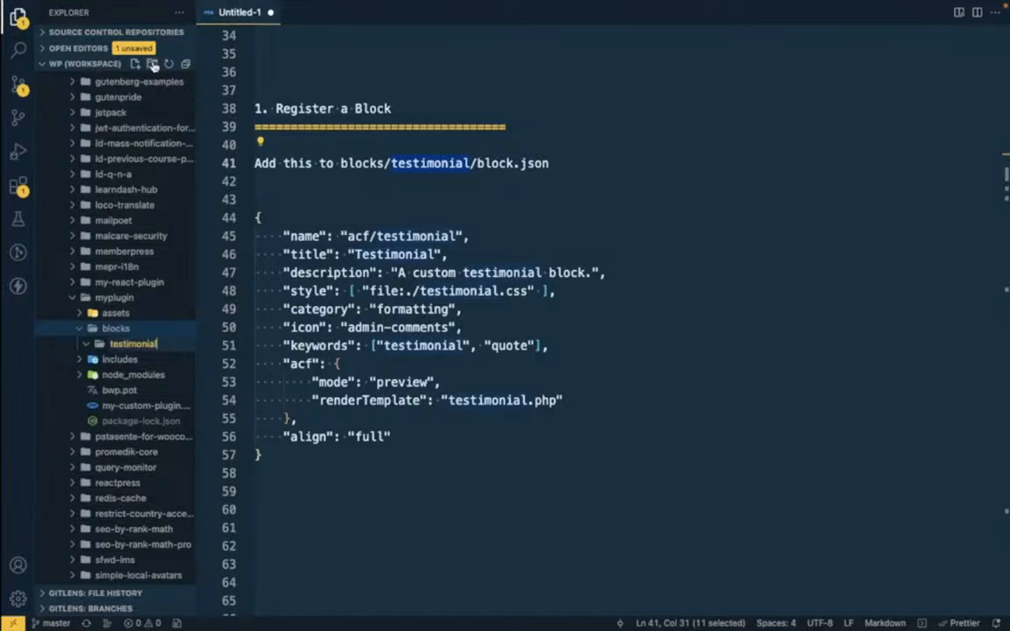
pyautogui.press('Return')
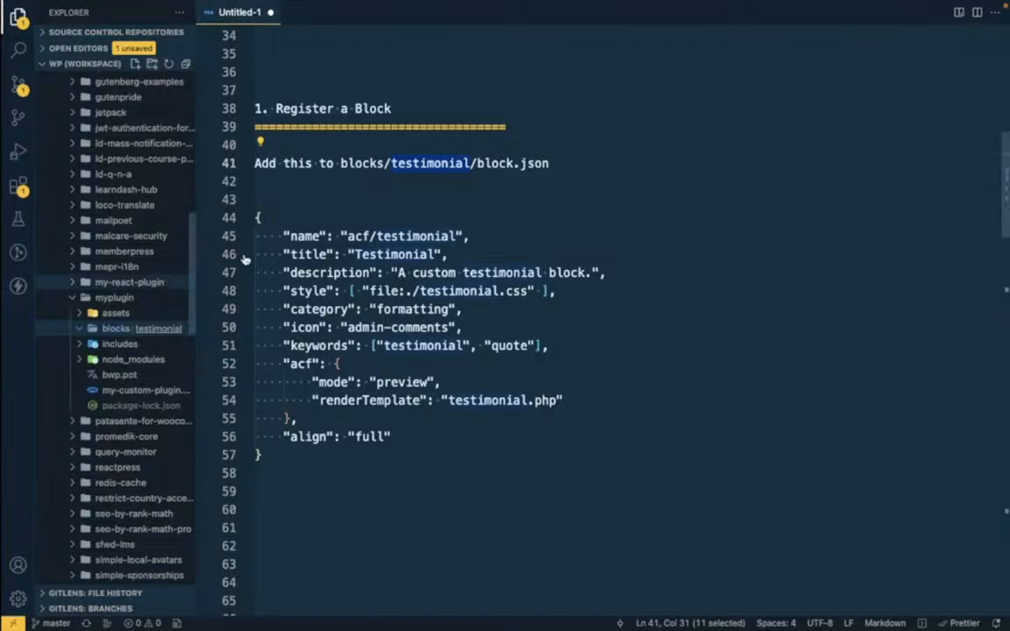
# - Create a block.json file inside blocks/testimonial, using the file name from the notes
pyautogui.click(481, 163)
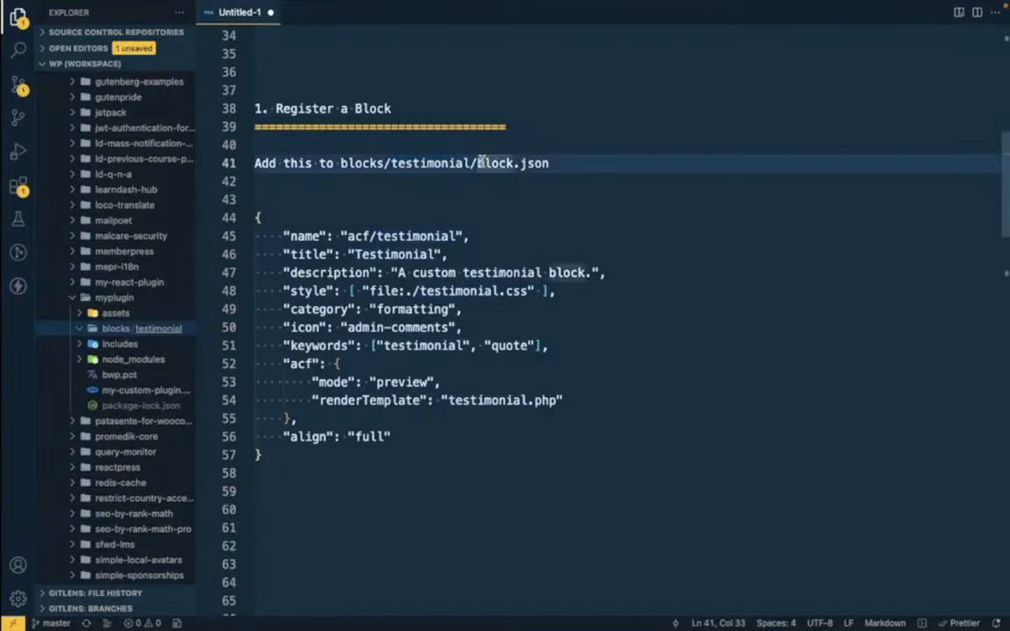
pyautogui.moveTo(478, 163); pyautogui.dragTo(549, 163)
pyautogui.hotkey('ctrl', 'c')
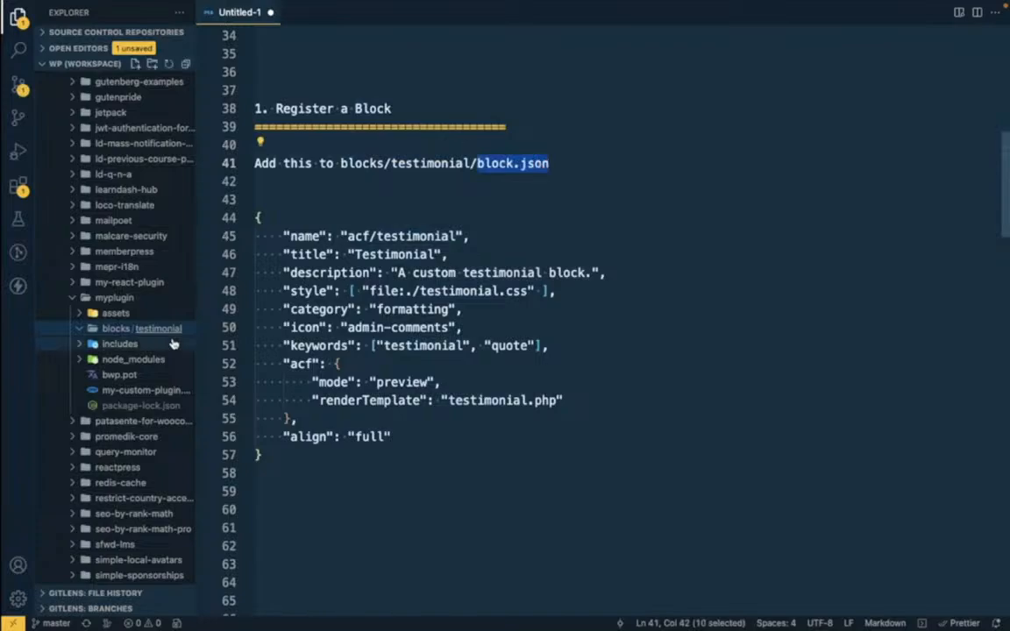
pyautogui.click(136, 65)
pyautogui.hotkey('ctrl', 'v')
pyautogui.press('Return')
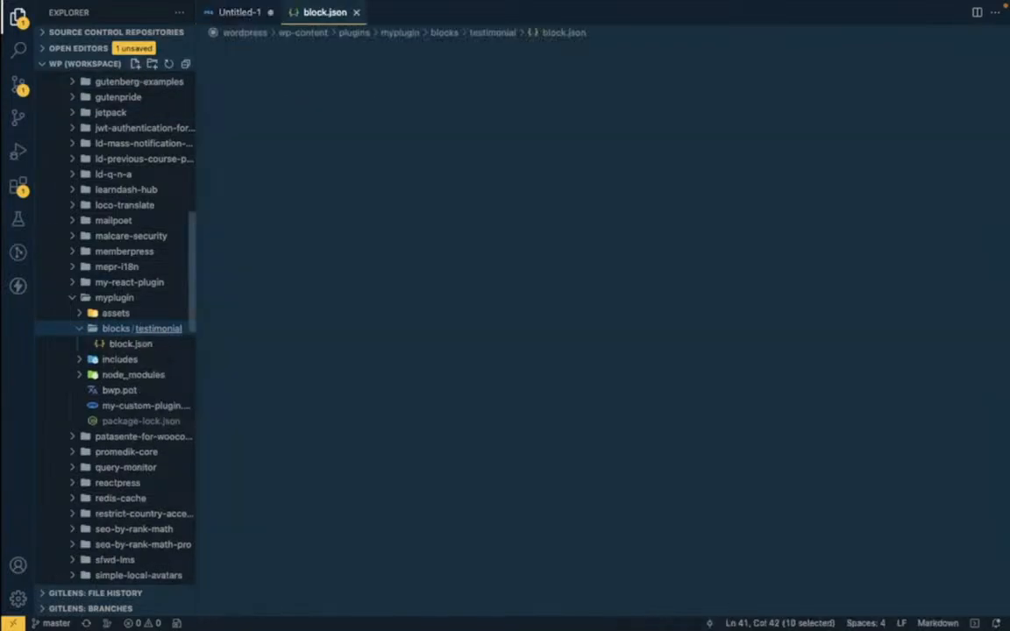
pyautogui.click(79, 329)
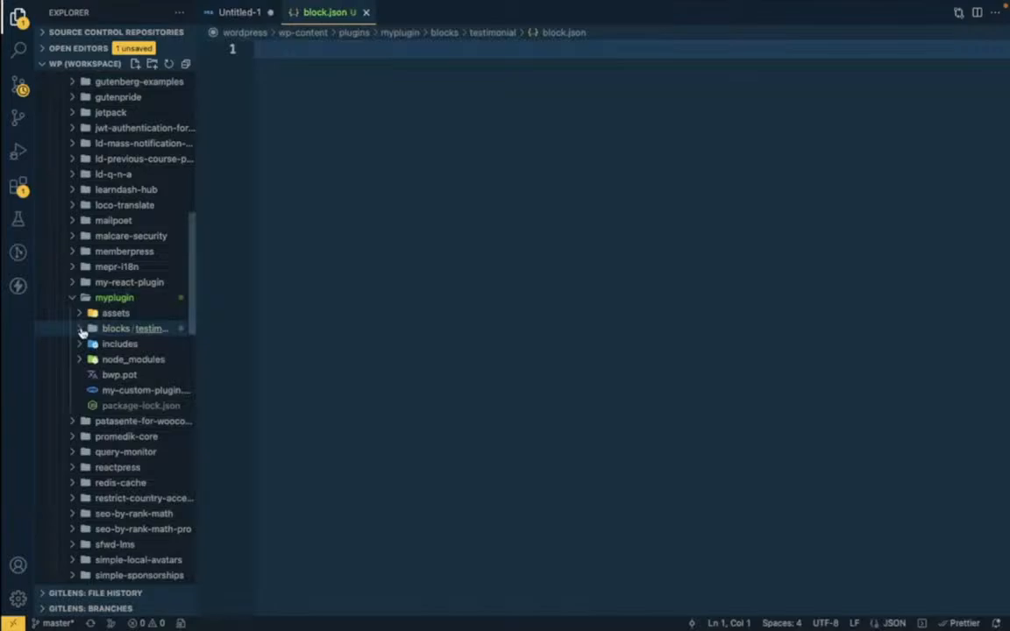
pyautogui.click(145, 328)
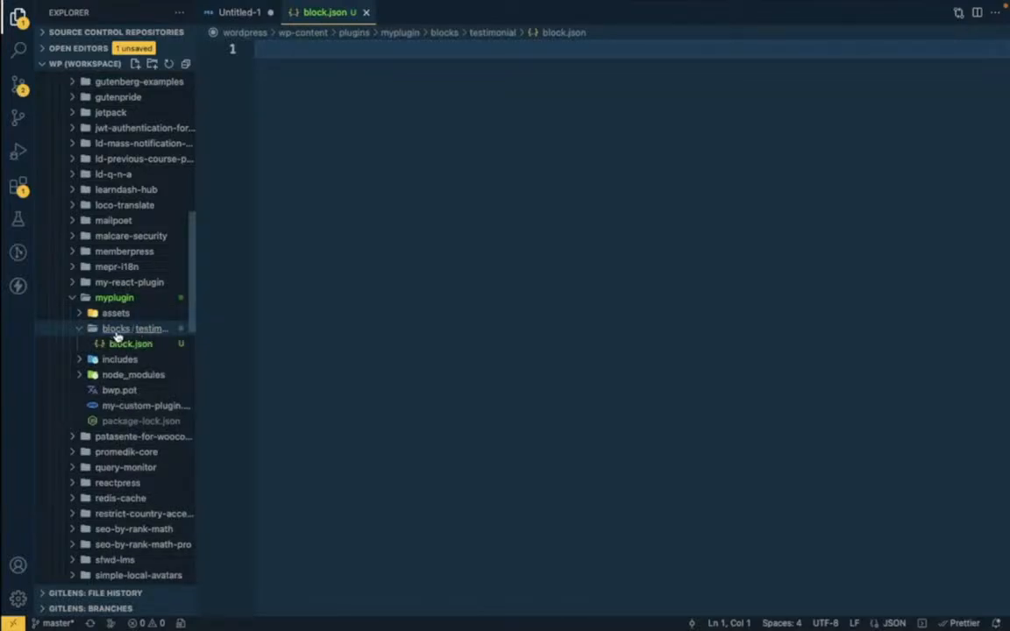
pyautogui.click(141, 331)
pyautogui.click(141, 330)
pyautogui.click(238, 7)
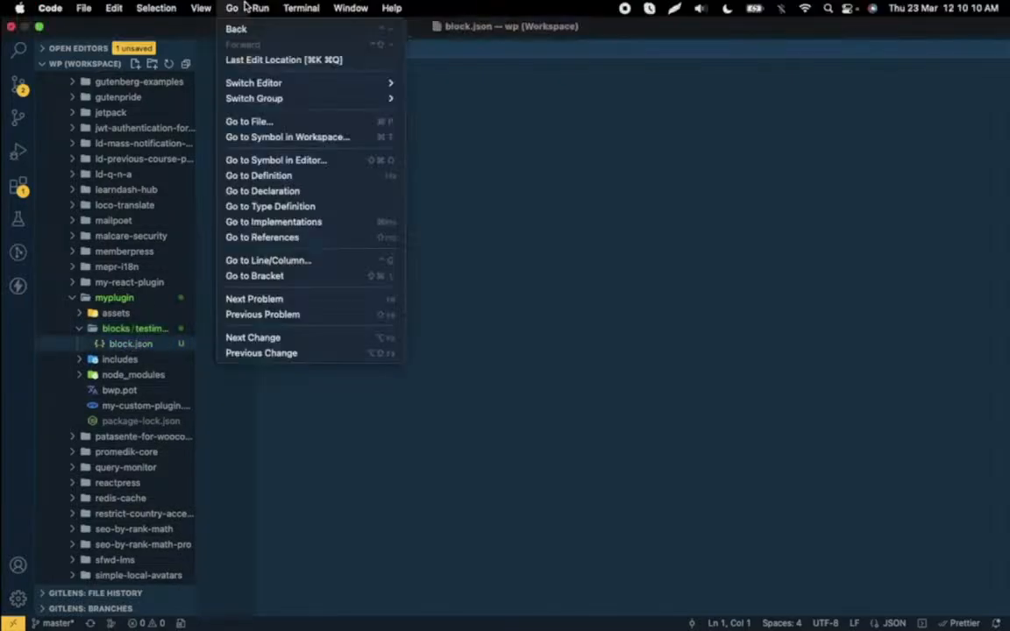
pyautogui.click(609, 186)
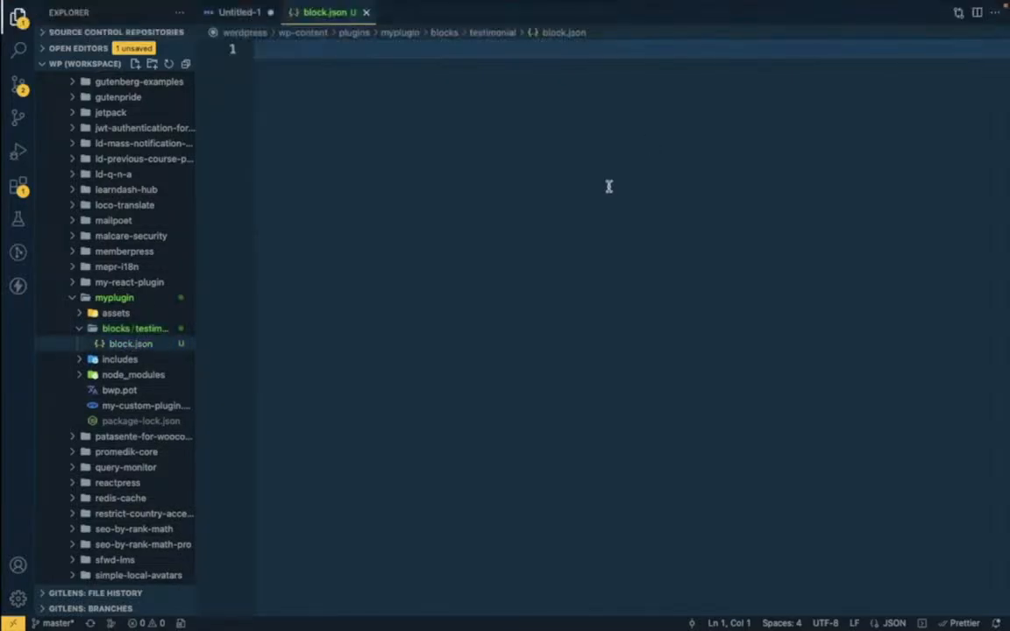
# - Copy the complete testimonial block JSON definition from the Untitled-1 notes into the empty block.json file
pyautogui.click(239, 14)
pyautogui.moveTo(268, 454); pyautogui.dragTo(235, 210)
pyautogui.hotkey('ctrl', 'c')
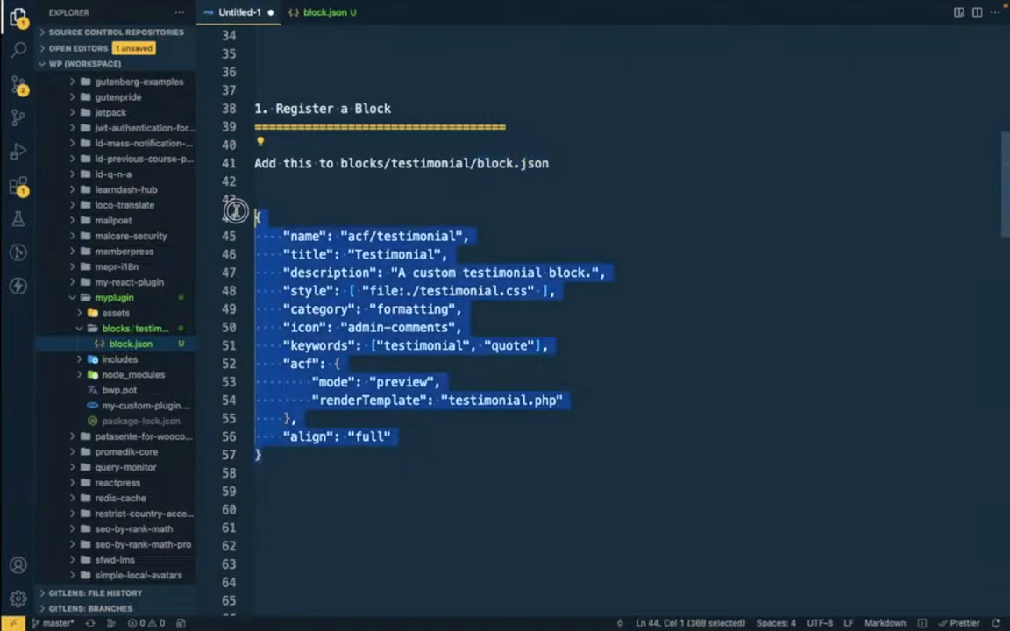
pyautogui.click(313, 12)
pyautogui.hotkey('ctrl', 'v')
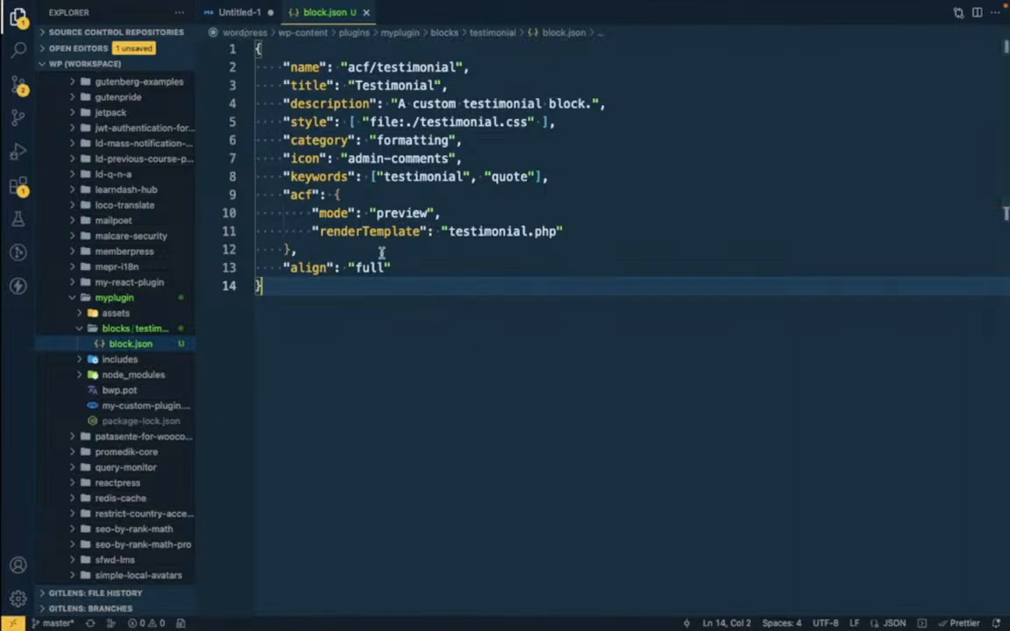
# - Select the block registration code under "2. Regsiter block with WordPress" in the Untitled-1 notes
pyautogui.click(248, 12)
pyautogui.scroll(-9, 352, 268)
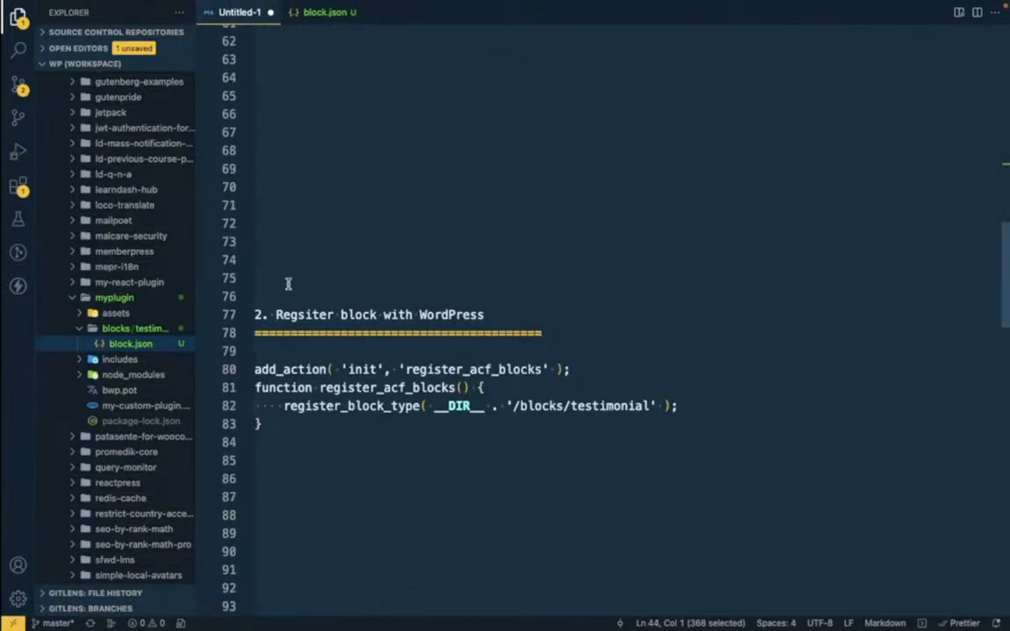
pyautogui.moveTo(268, 423); pyautogui.dragTo(244, 368)
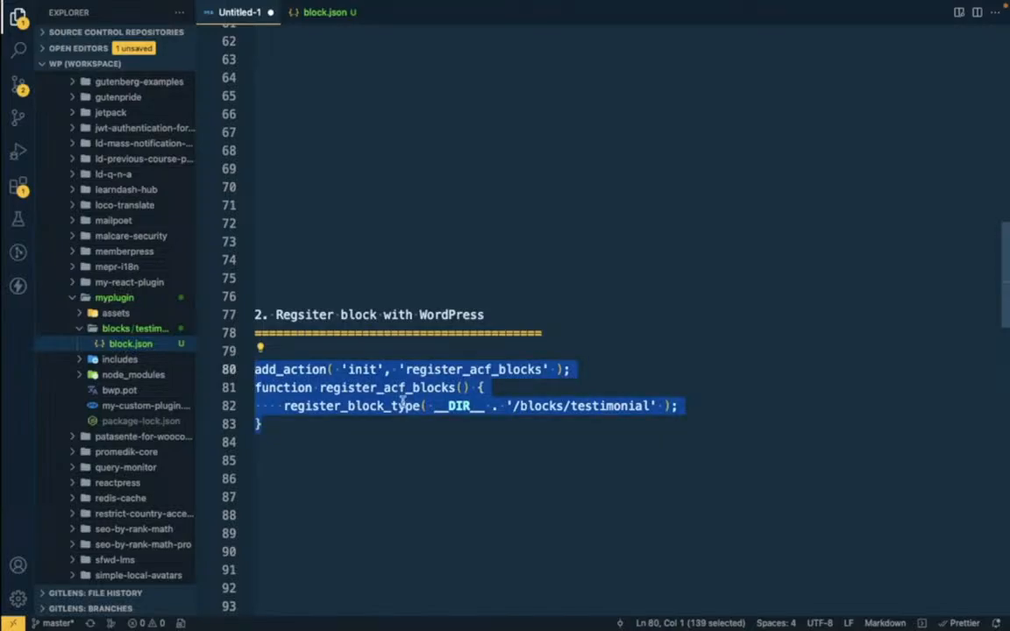
# - In my-custom-plugin.php, add an include line for 'includes/blocks.php' below the image-cropper.php include
pyautogui.click(115, 330)
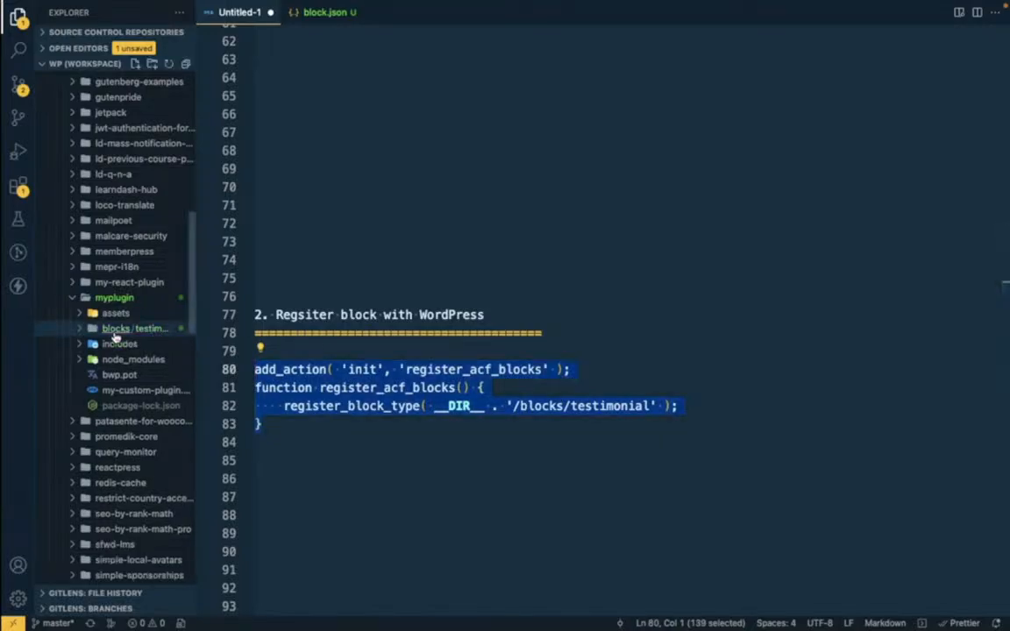
pyautogui.click(127, 392)
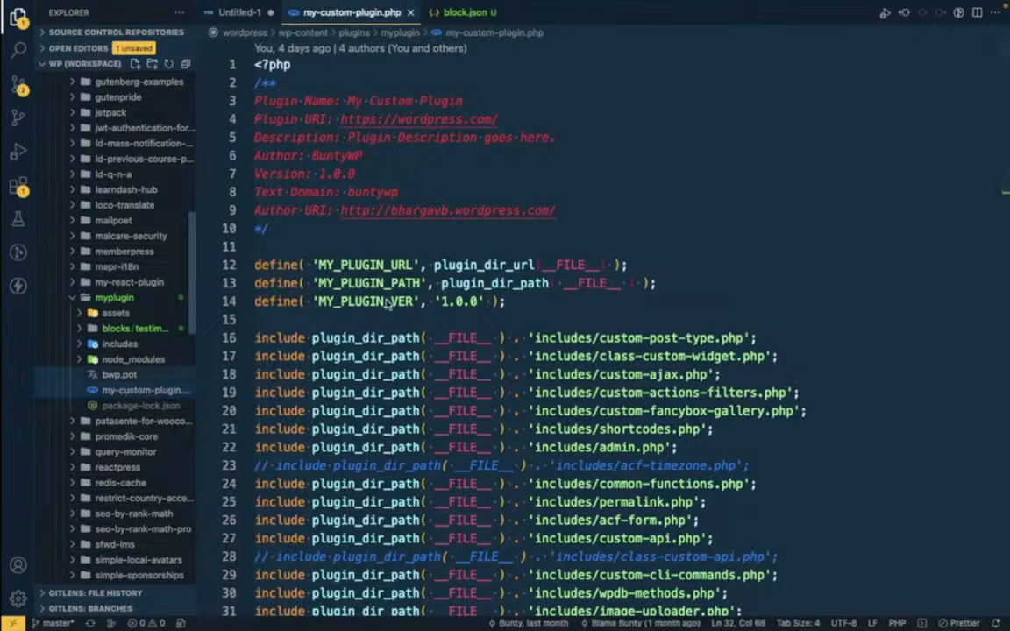
pyautogui.scroll(-3, 498, 270)
pyautogui.scroll(-3, 498, 271)
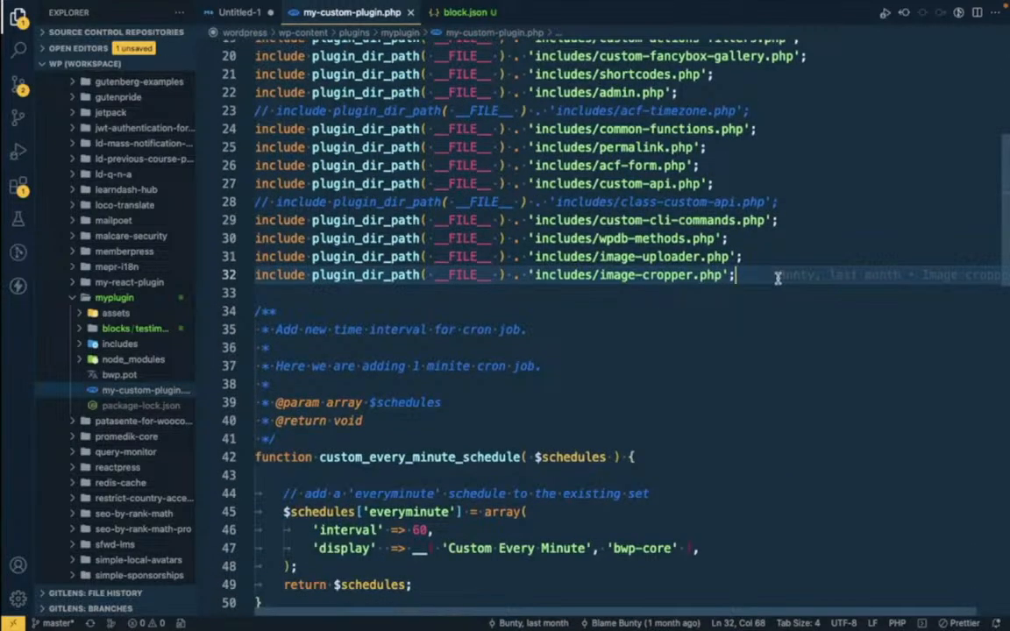
pyautogui.hotkey('shift', 'alt', 'Down')
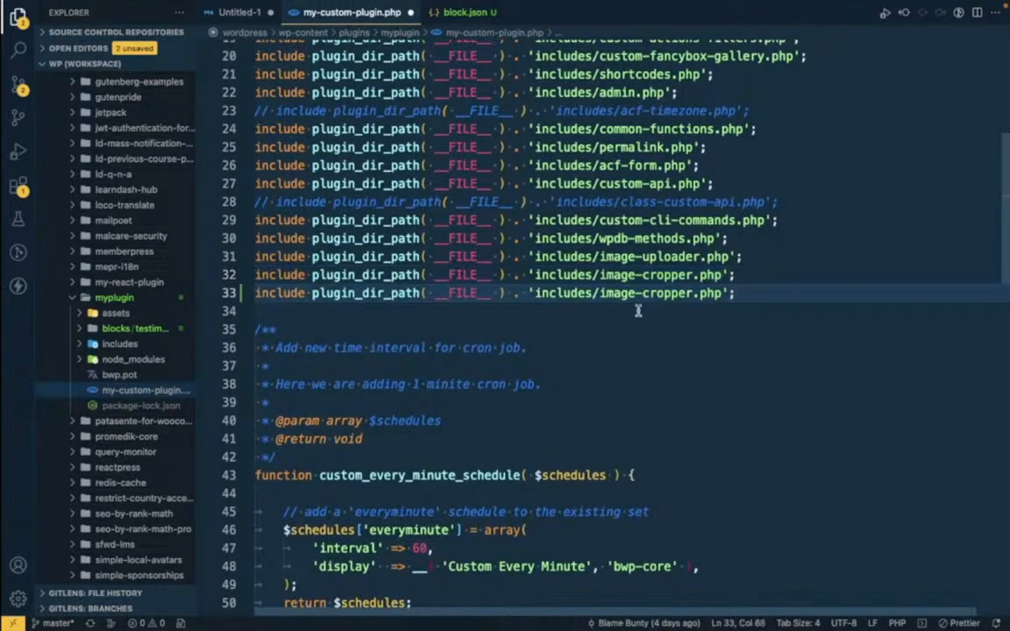
pyautogui.moveTo(600, 294); pyautogui.dragTo(694, 295)
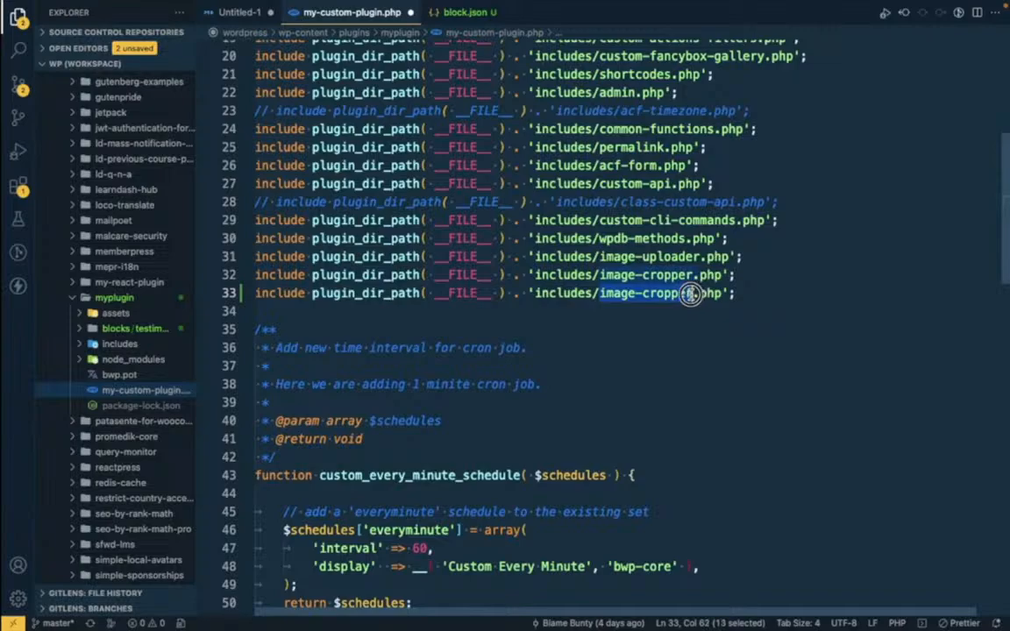
pyautogui.write('block')
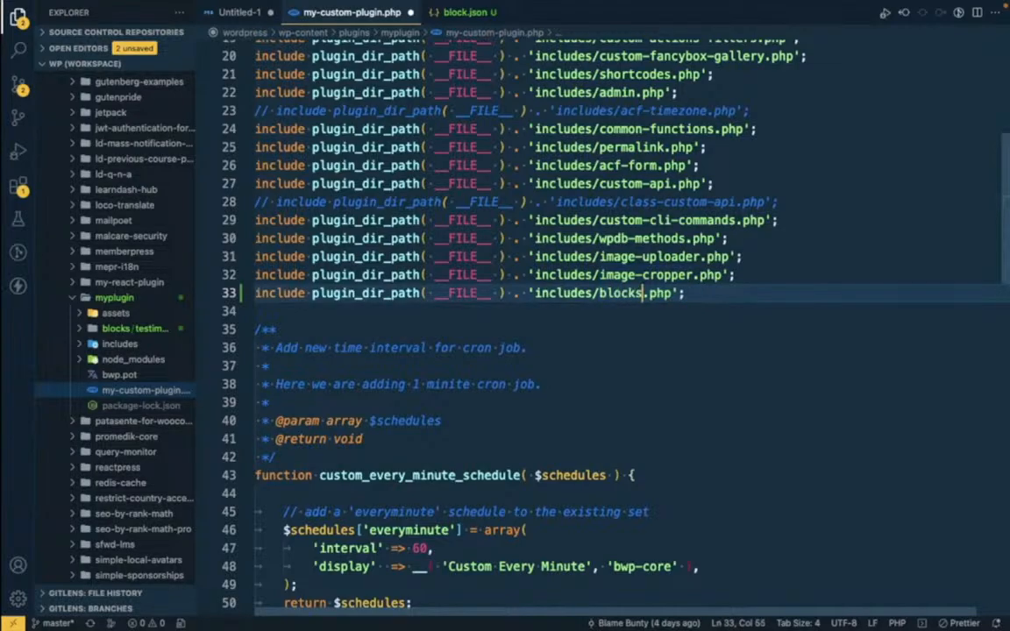
pyautogui.write('s')
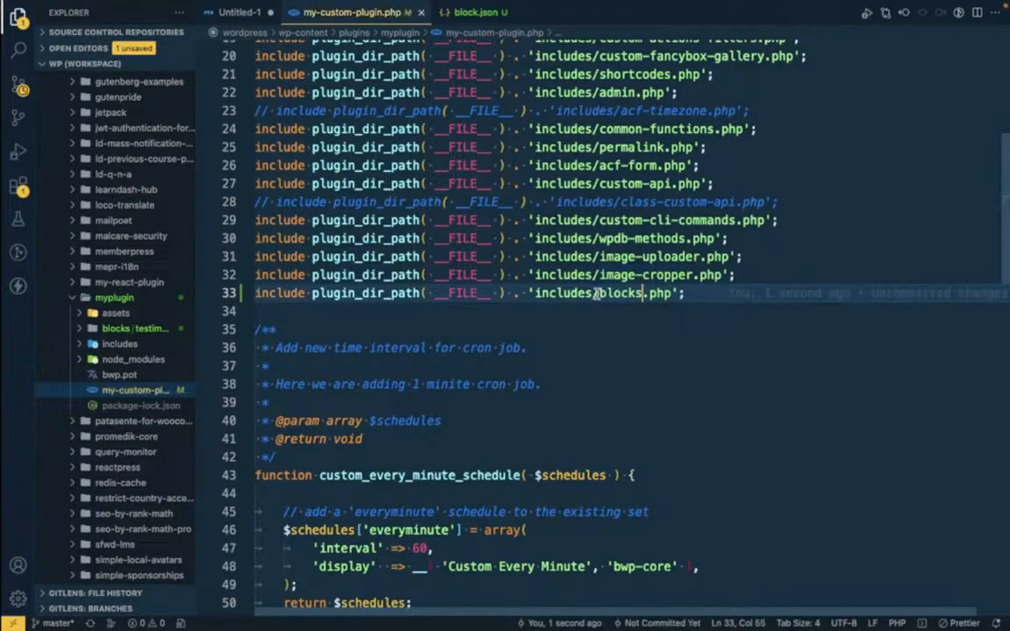
# - Create a blocks.php file in the includes folder, reusing the file name from the new include line
pyautogui.moveTo(599, 296); pyautogui.dragTo(668, 298)
pyautogui.hotkey('ctrl', 'c')
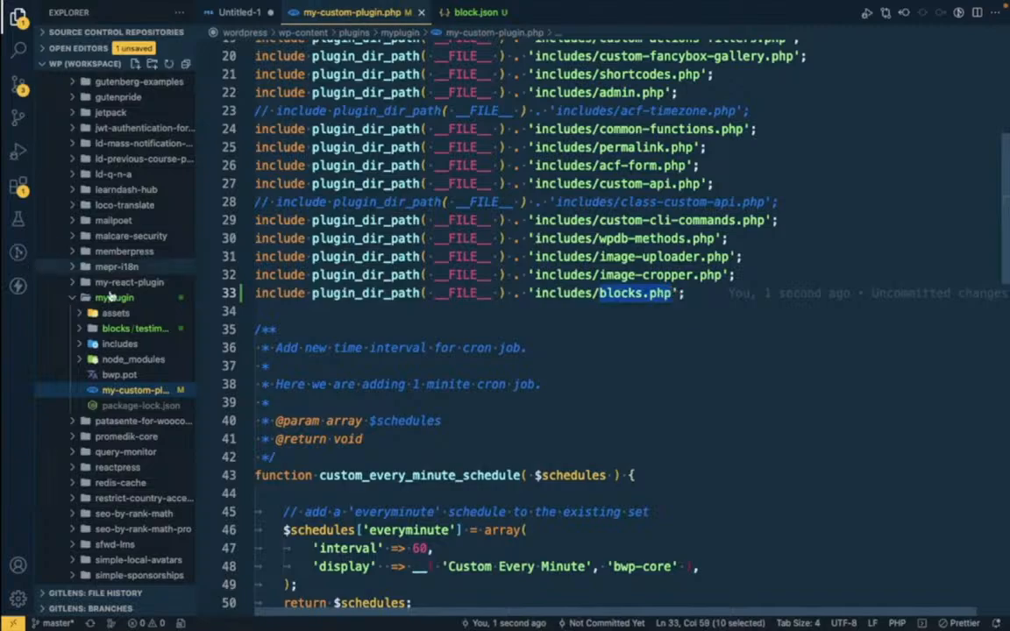
pyautogui.click(105, 344)
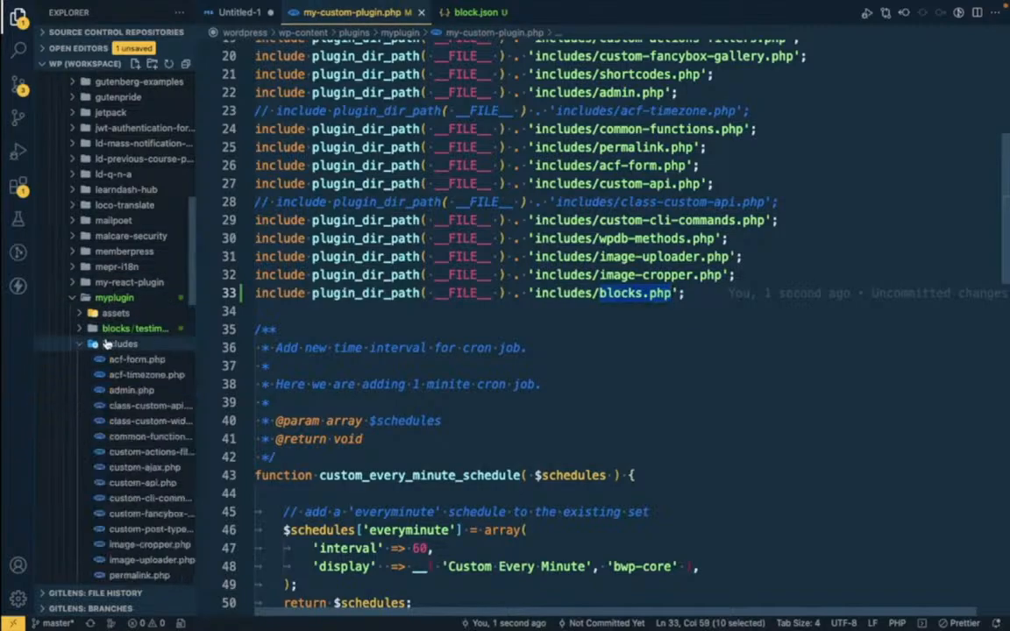
pyautogui.click(134, 65)
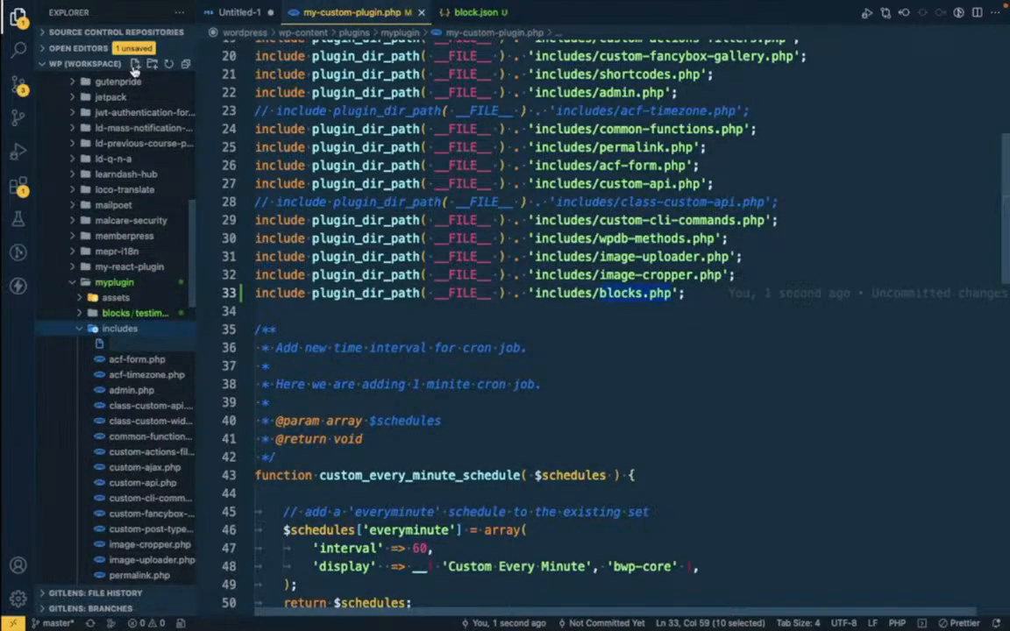
pyautogui.hotkey('ctrl', 'v')
pyautogui.press('Return')
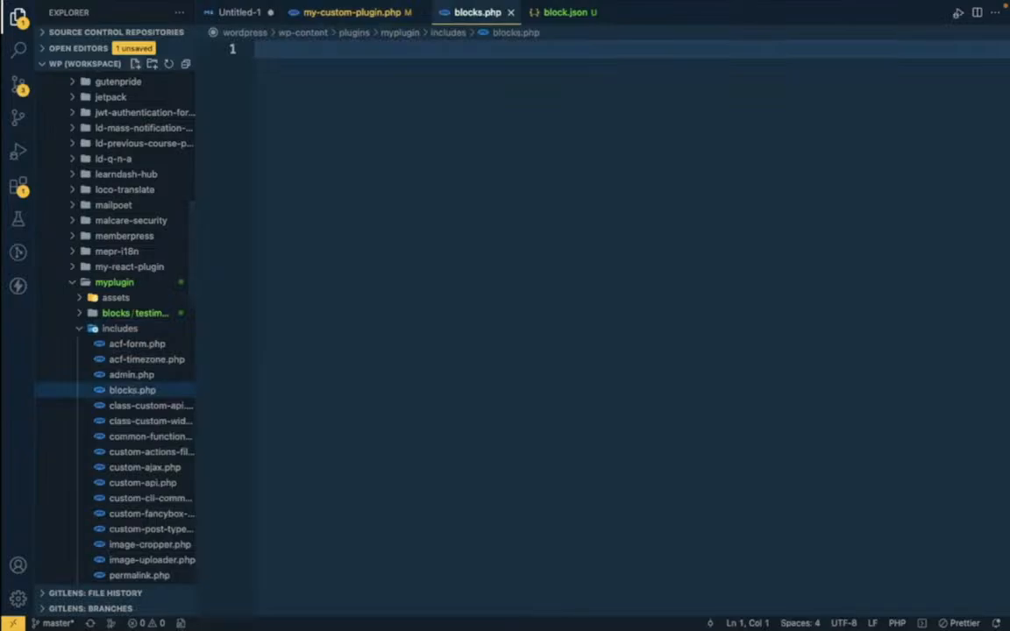
# - Start blocks.php with the opening <?php tag followed by a blank line, and save it
pyautogui.write('<?php')
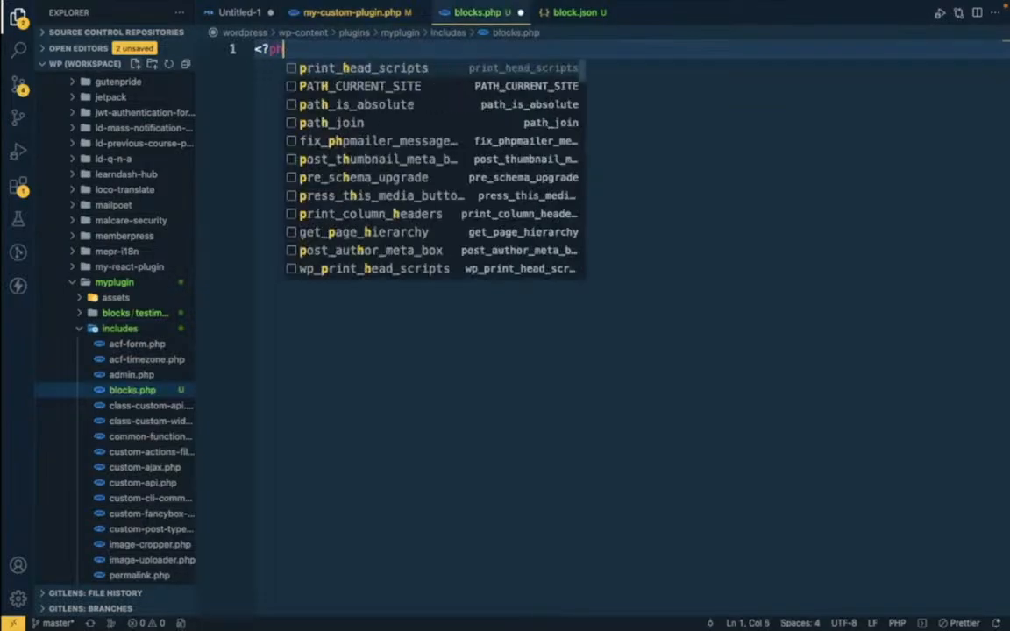
pyautogui.press('Return')
pyautogui.press('Return')
pyautogui.hotkey('ctrl', 's')
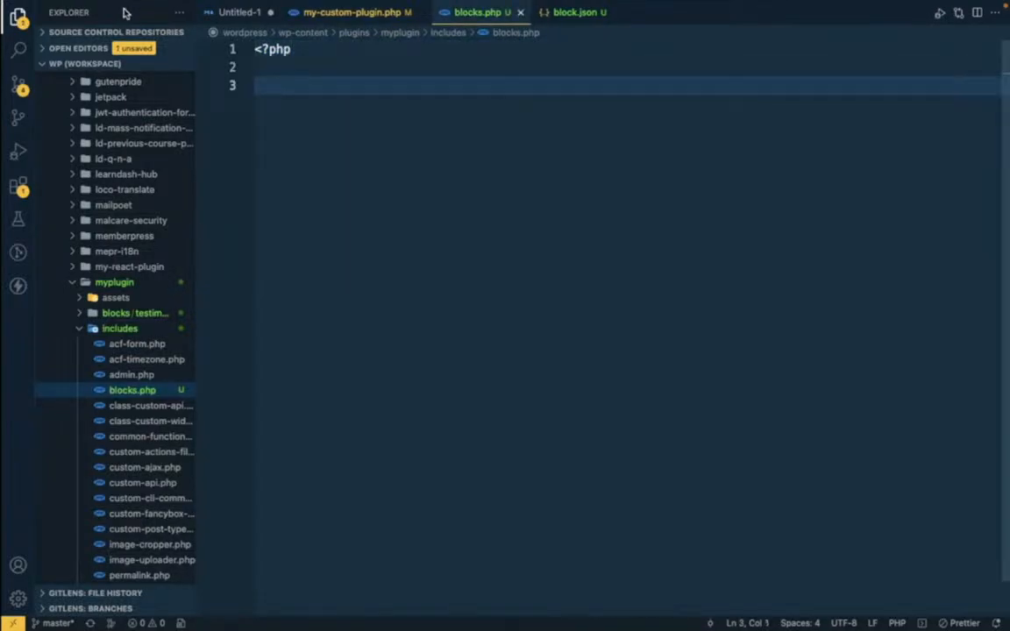
# - Copy the register_acf_blocks init hook and function from the Untitled-1 notes into blocks.php below the PHP tag
pyautogui.click(337, 12)
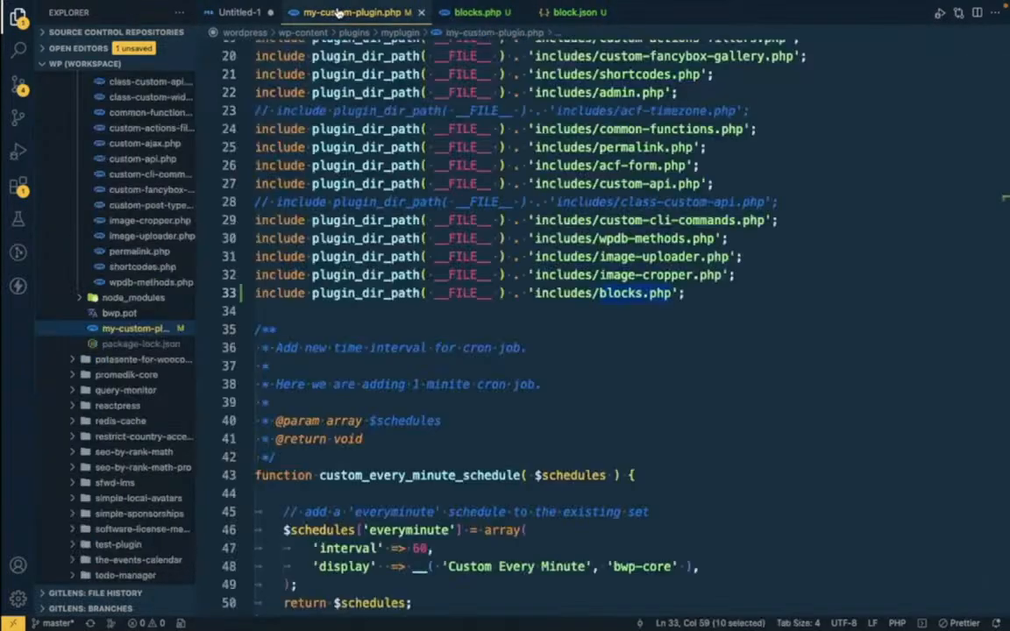
pyautogui.click(230, 13)
pyautogui.click(291, 429)
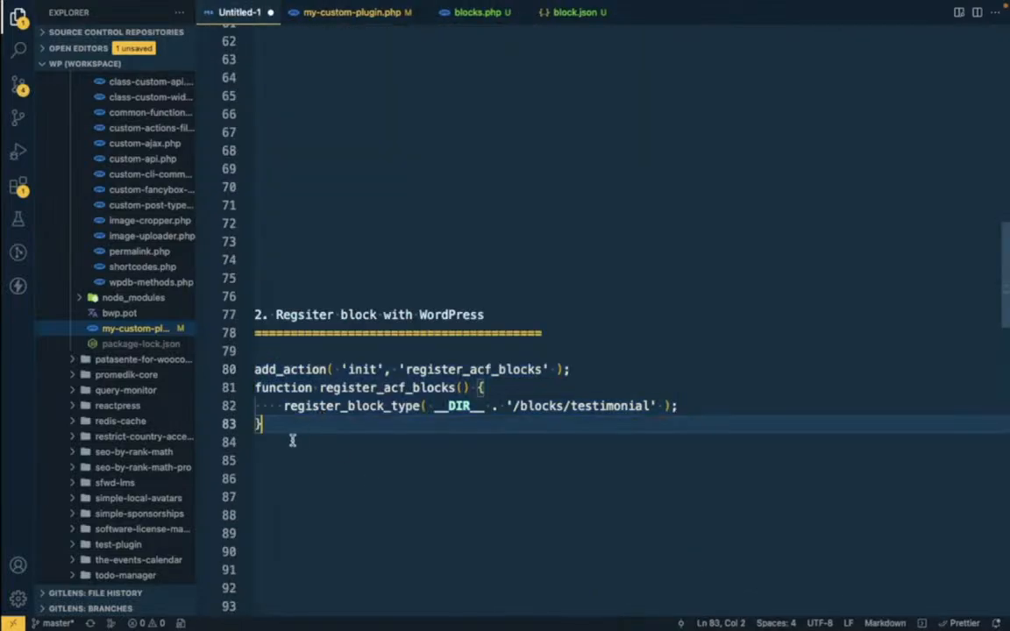
pyautogui.moveTo(291, 429); pyautogui.dragTo(232, 333)
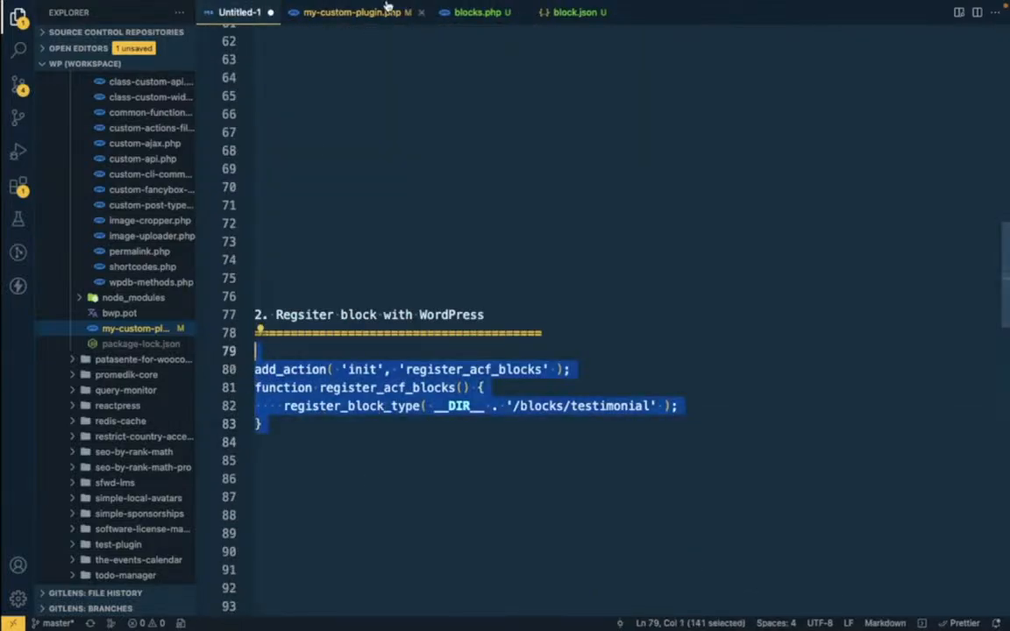
pyautogui.click(474, 13)
pyautogui.write("add_action( 'init', 'register_acf_blocks' ); function register_acf_blocks() {     register_block_type( __DIR__ . '/blocks/testimonial' ); }")
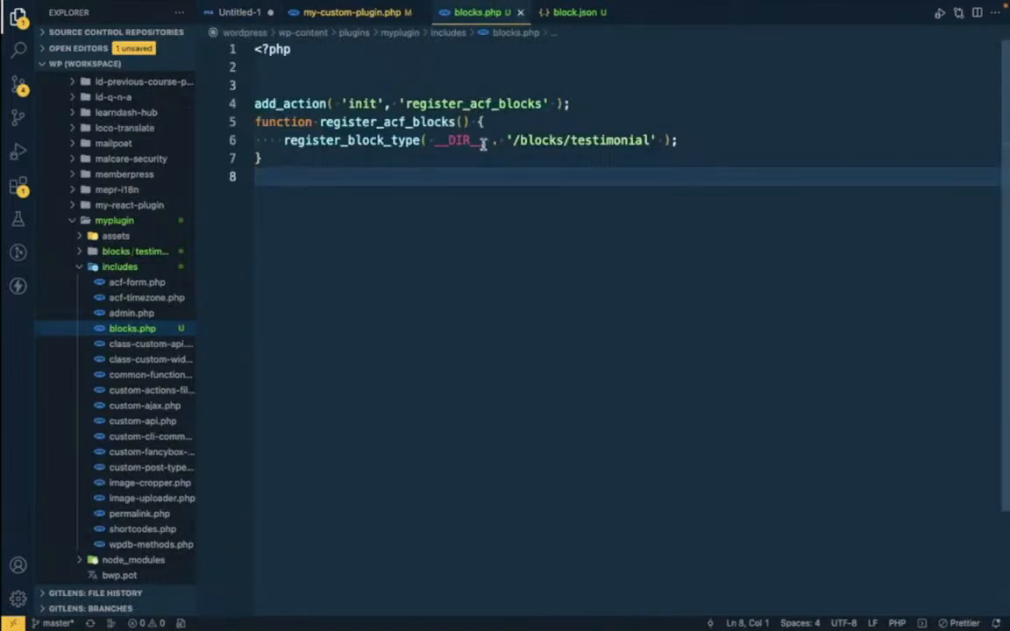
# - Compare the __DIR__ path in the register_block_type call with the location of the blocks/testimonial folder
pyautogui.doubleClick(458, 141)
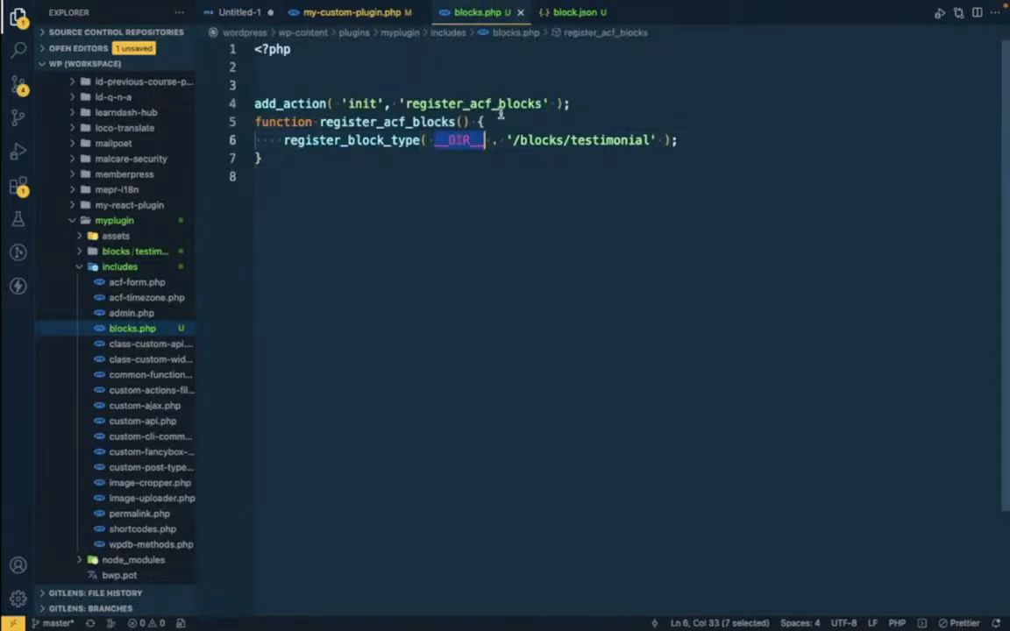
pyautogui.doubleClick(467, 144)
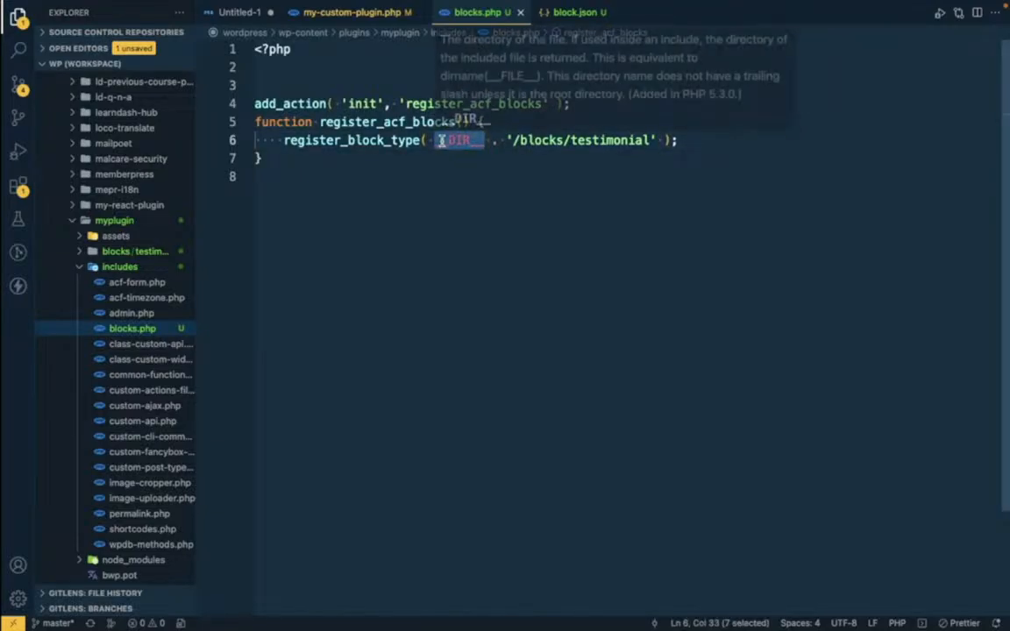
pyautogui.click(136, 252)
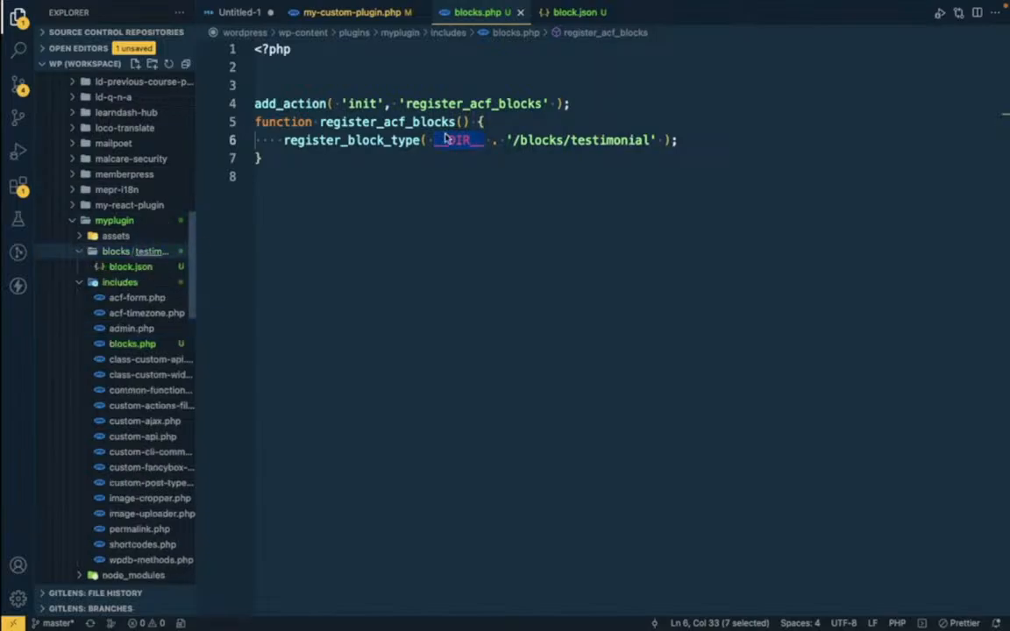
pyautogui.click(475, 140)
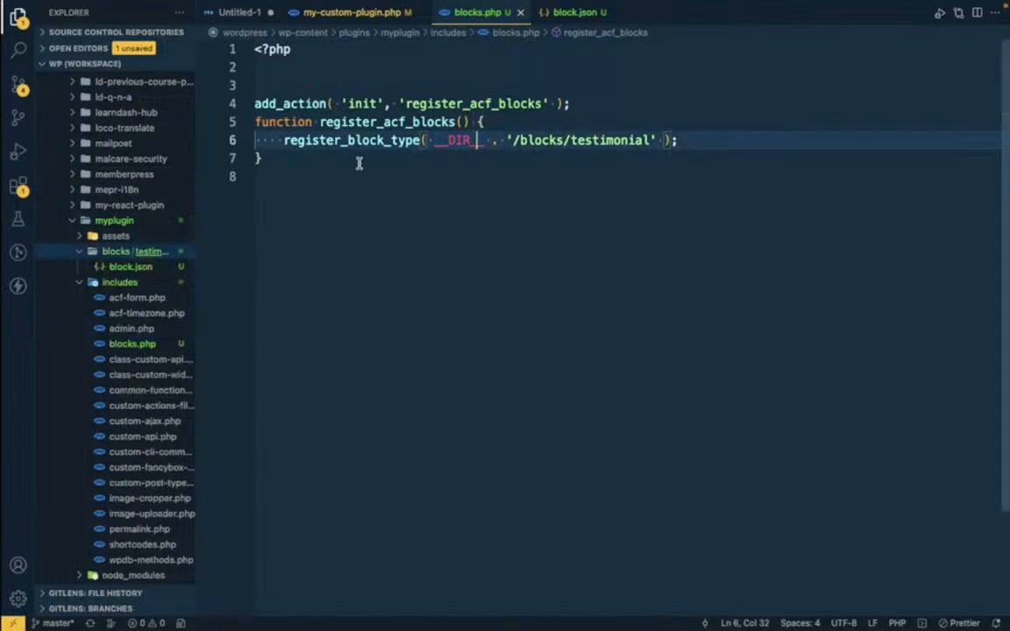
pyautogui.click(112, 252)
pyautogui.click(116, 267)
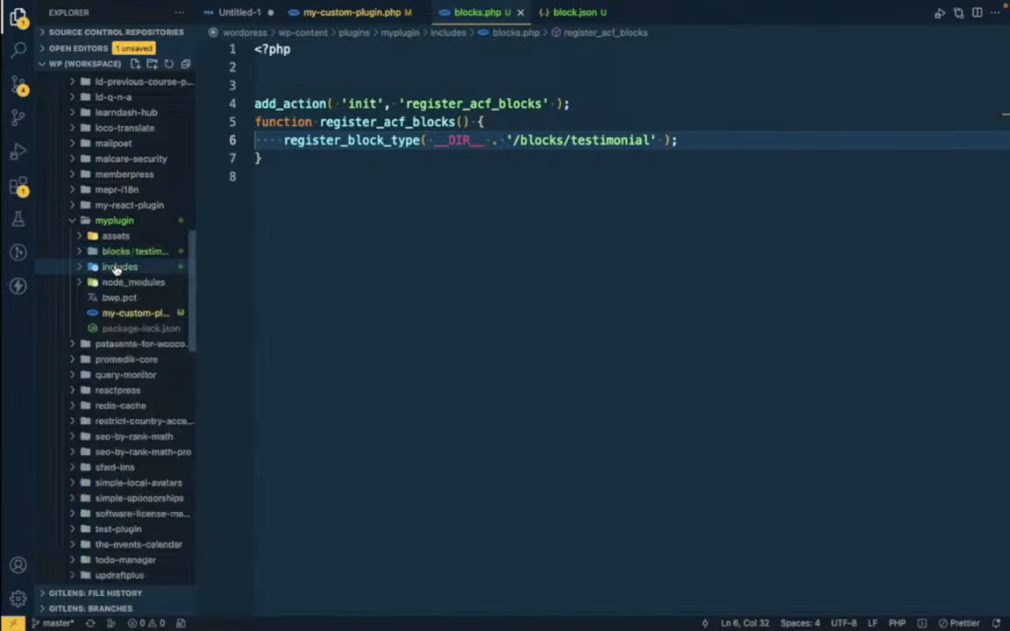
# - Replace __DIR__ in the register_block_type call with the MY_PLUGIN_PATH constant from my-custom-plugin.php and save blocks.php
pyautogui.click(122, 313)
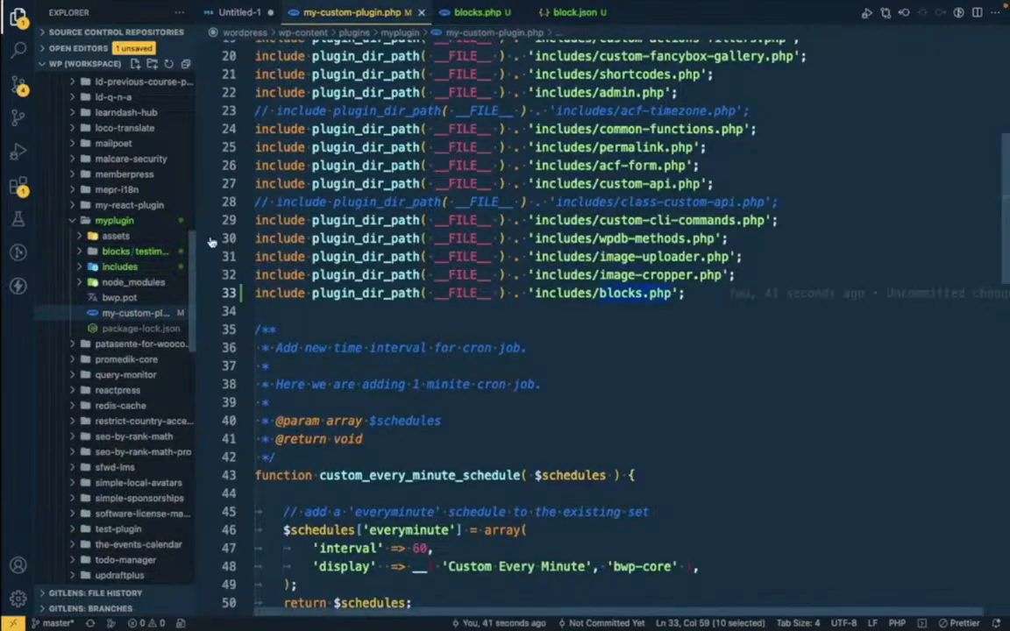
pyautogui.scroll(6, 513, 256)
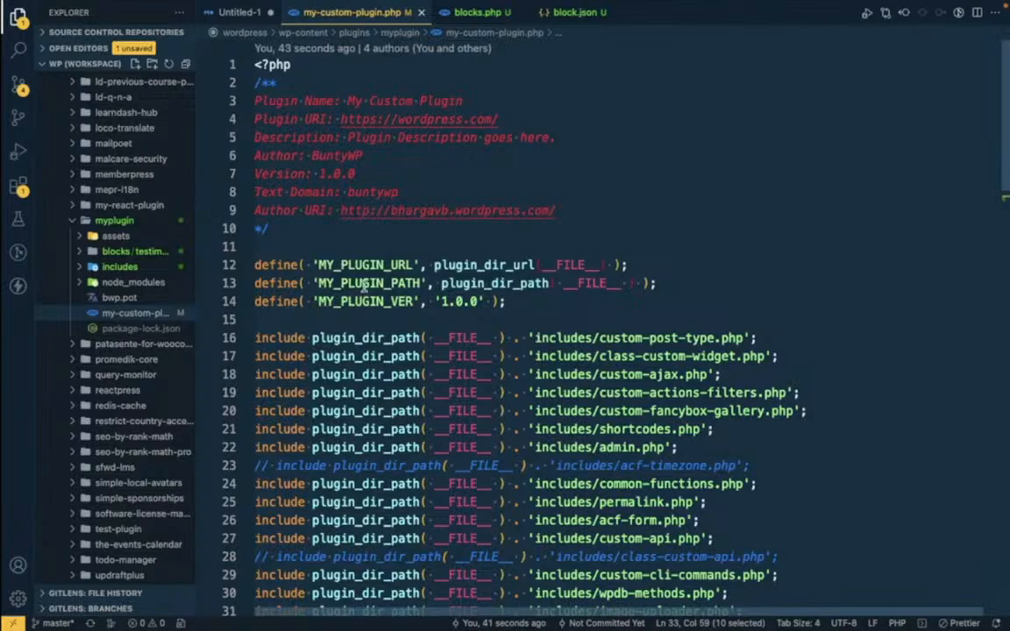
pyautogui.click(467, 14)
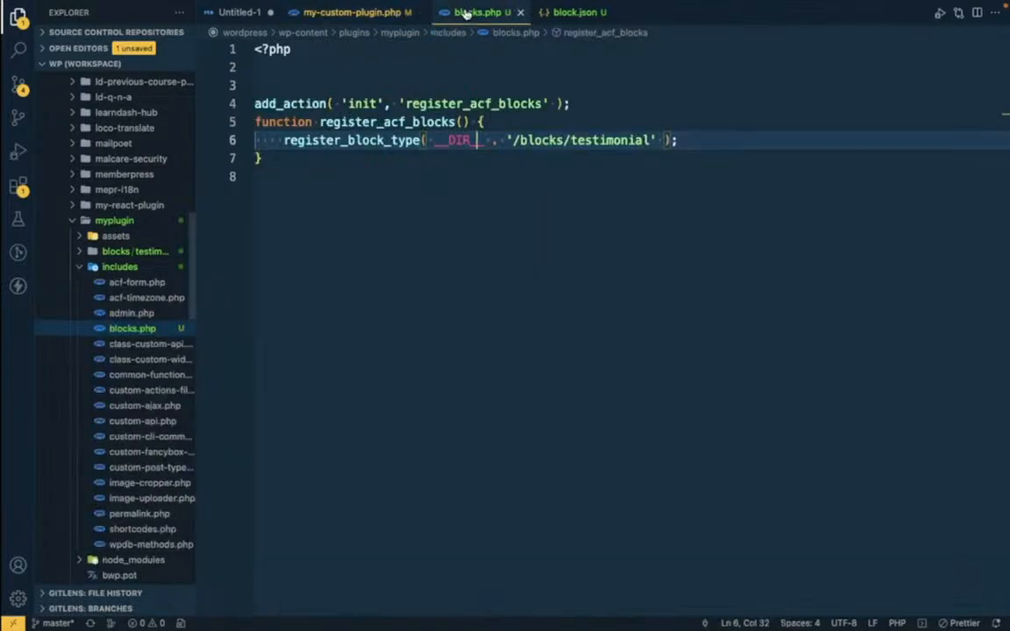
pyautogui.doubleClick(455, 141)
pyautogui.write('MY_PLUGIN_PATH')
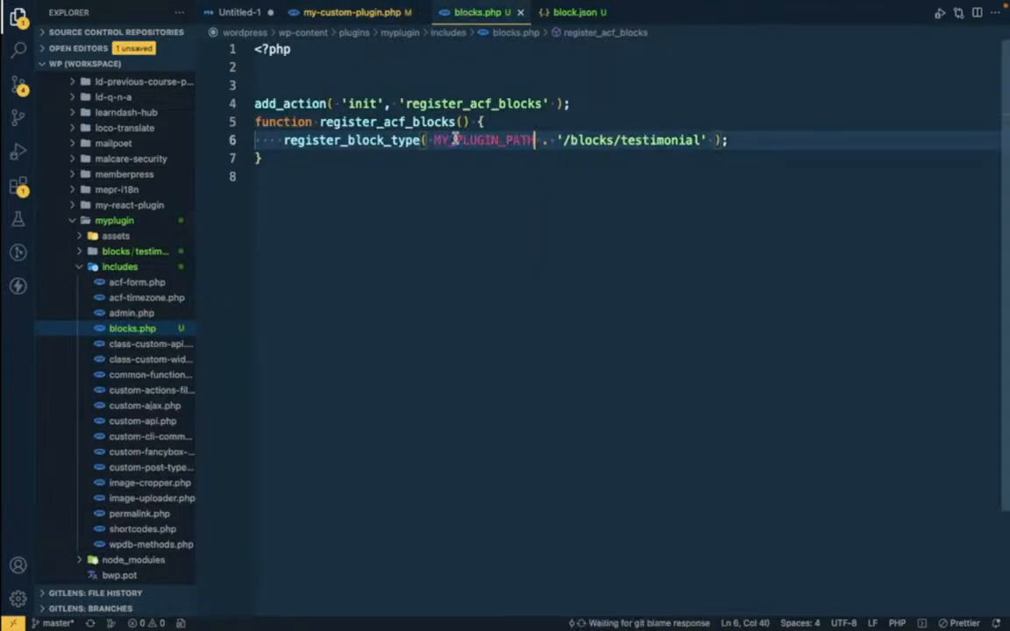
pyautogui.hotkey('ctrl', 'z')
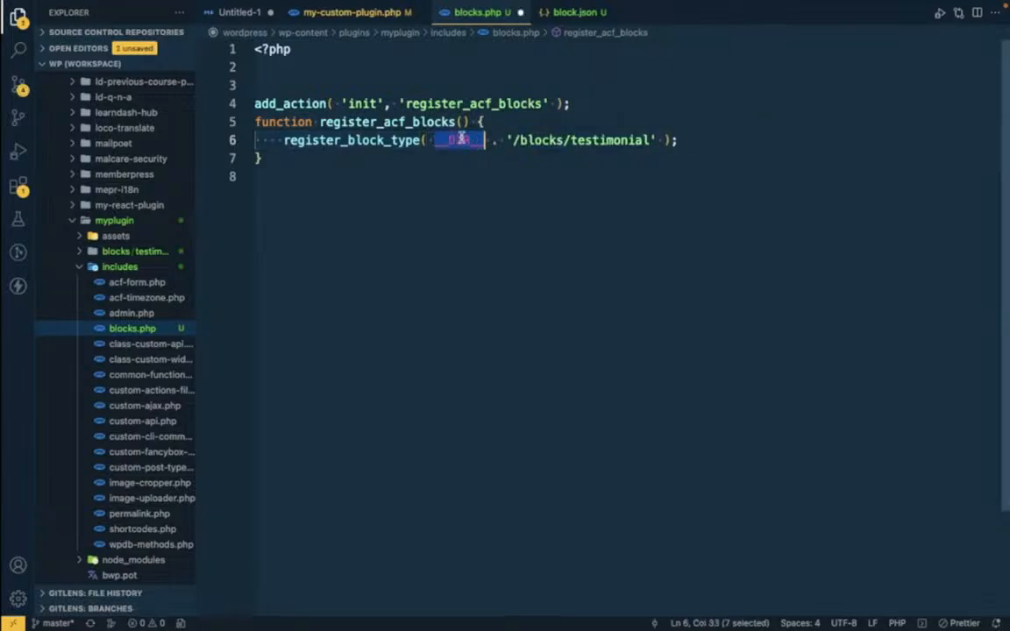
pyautogui.moveTo(453, 141)
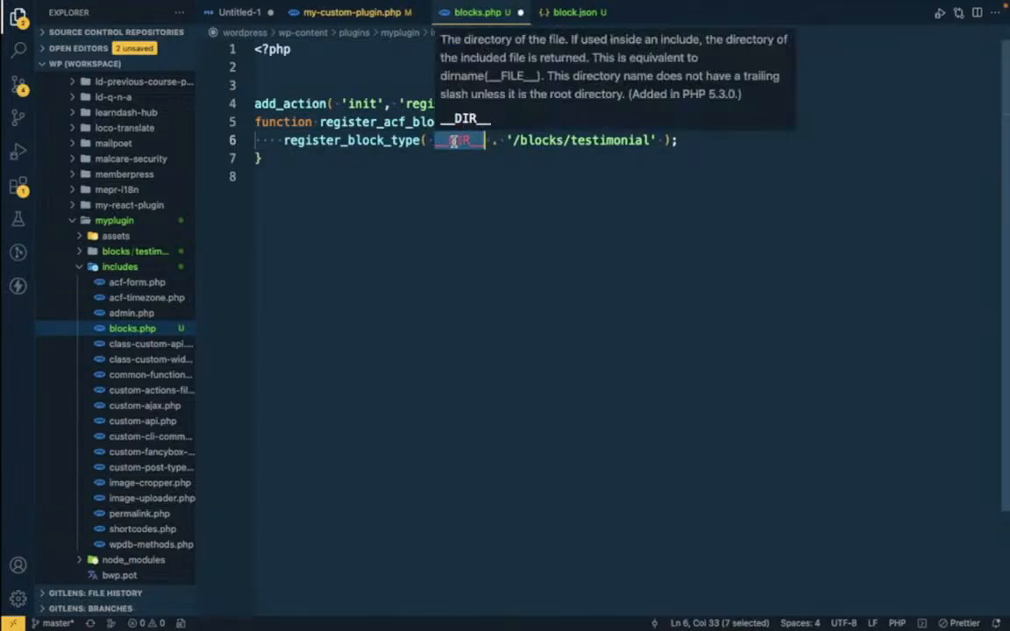
pyautogui.write('MY_PLUGIN_PATH')
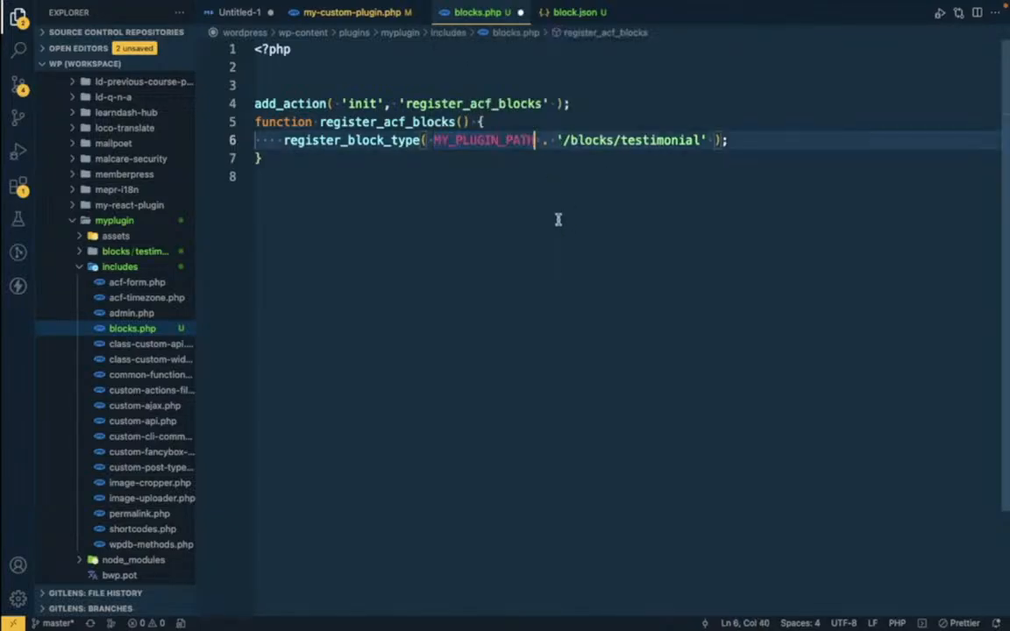
pyautogui.hotkey('ctrl', 's')
# - Set blocks.php to indent using tabs with a tab size of 4
pyautogui.click(285, 141)
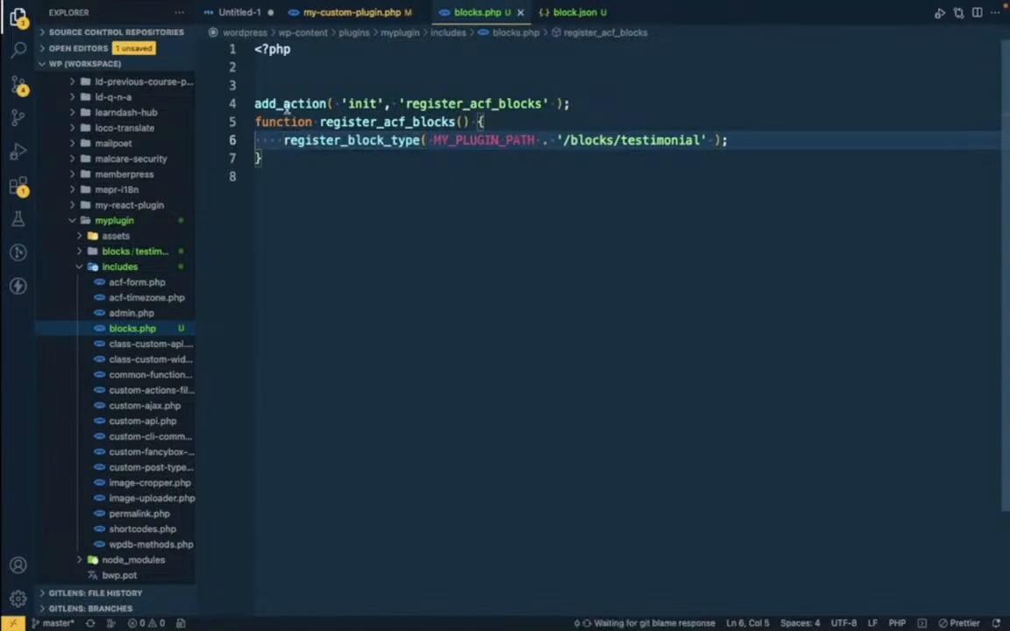
pyautogui.click(796, 622)
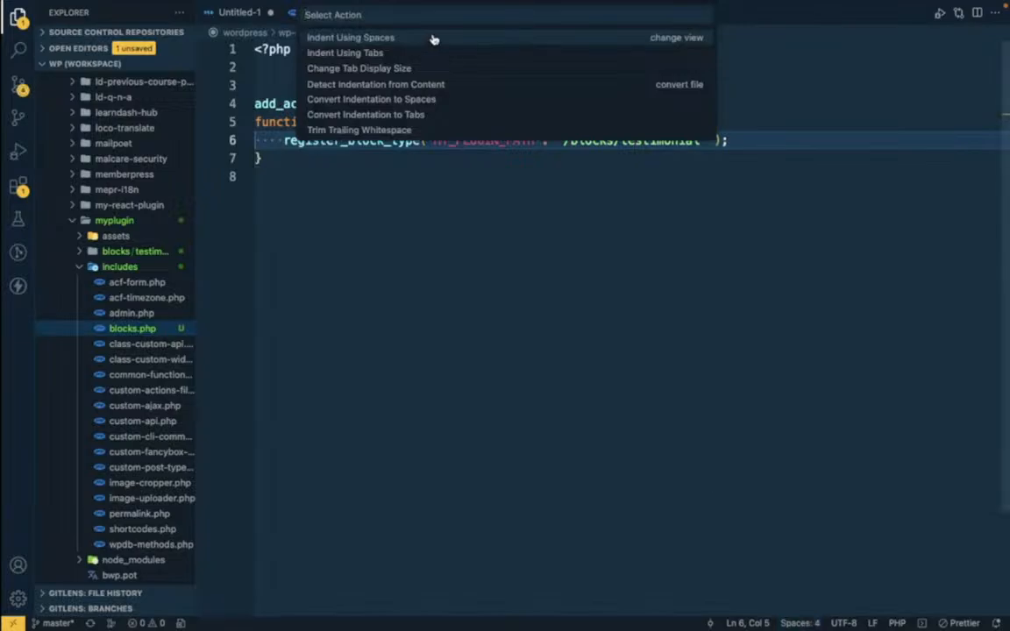
pyautogui.click(381, 56)
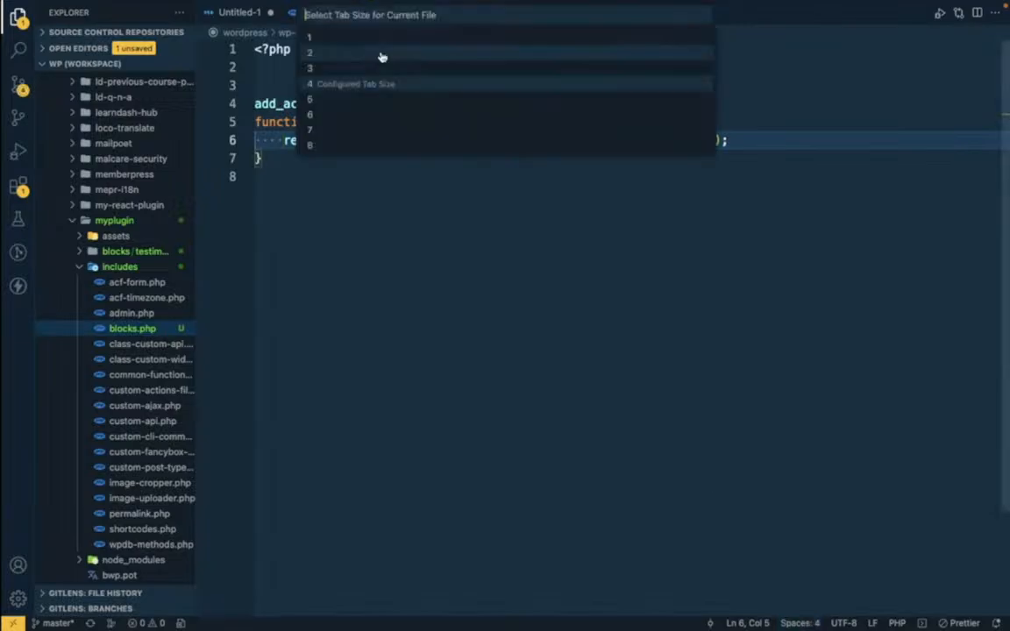
pyautogui.click(316, 80)
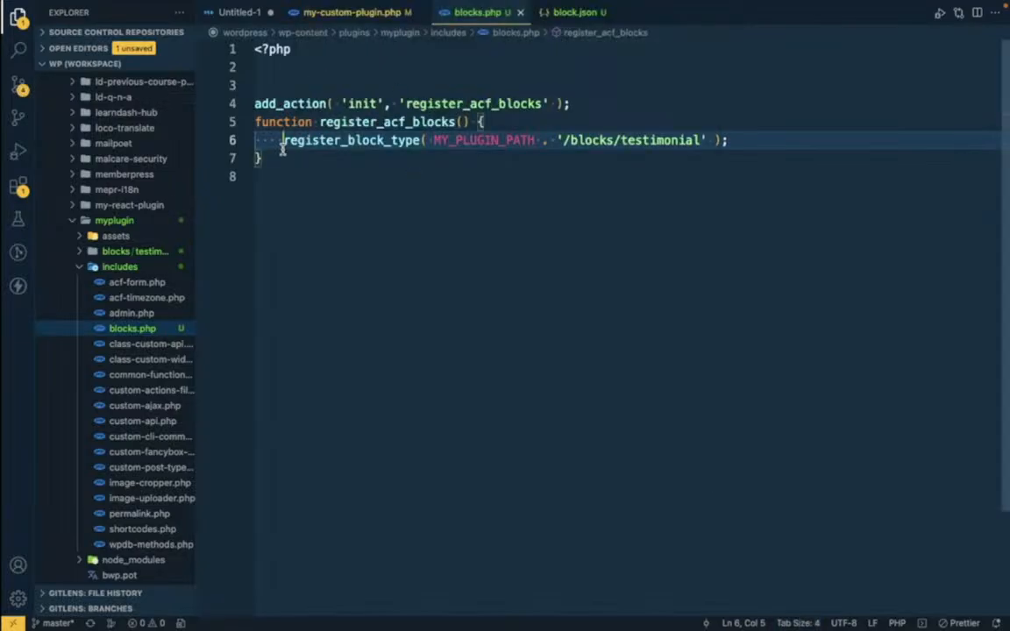
# - Replace the space indentation before the register_block_type call with a tab and save blocks.php
pyautogui.press('BackSpace')
pyautogui.press('Tab')
pyautogui.hotkey('ctrl', 's')
# - Wrap MY_PLUGIN_PATH in trailingslashit(), remove the leading slash from '/blocks/testimonial', and save blocks.php
pyautogui.click(432, 140)
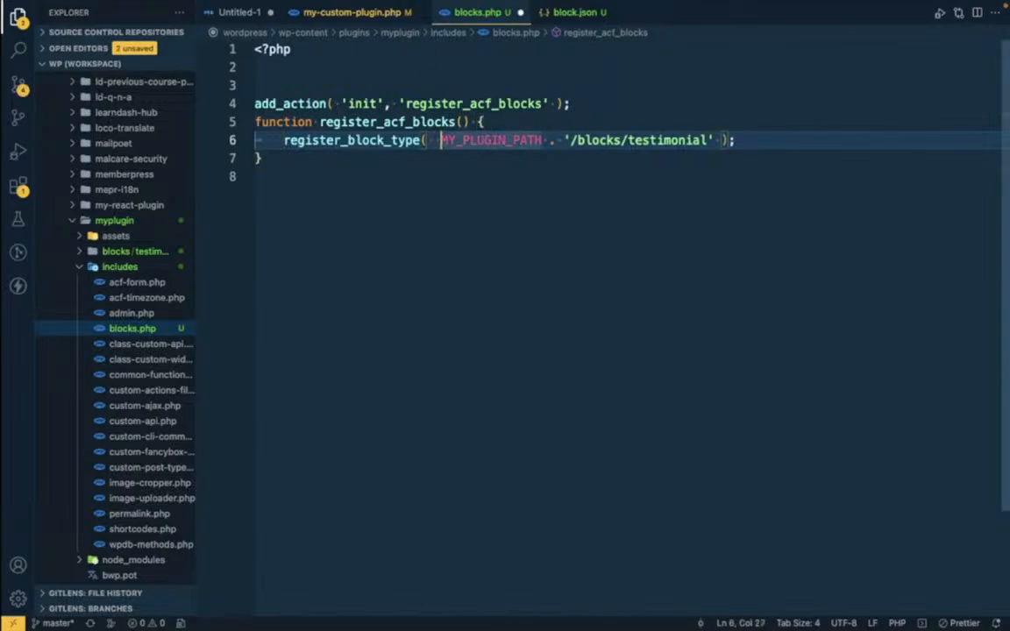
pyautogui.press('Left')
pyautogui.write('trail')
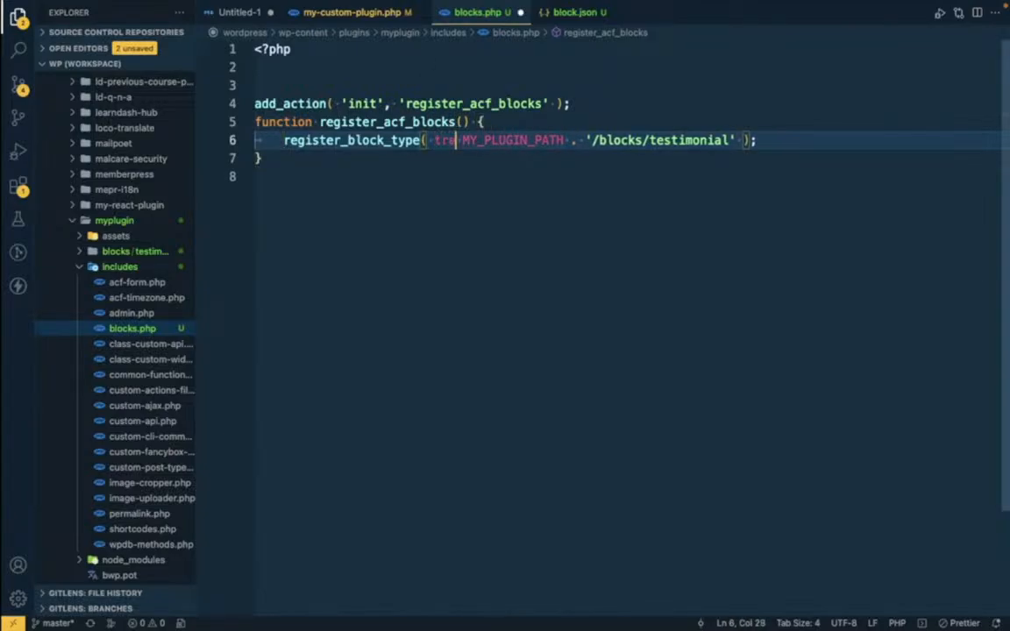
pyautogui.press('Return')
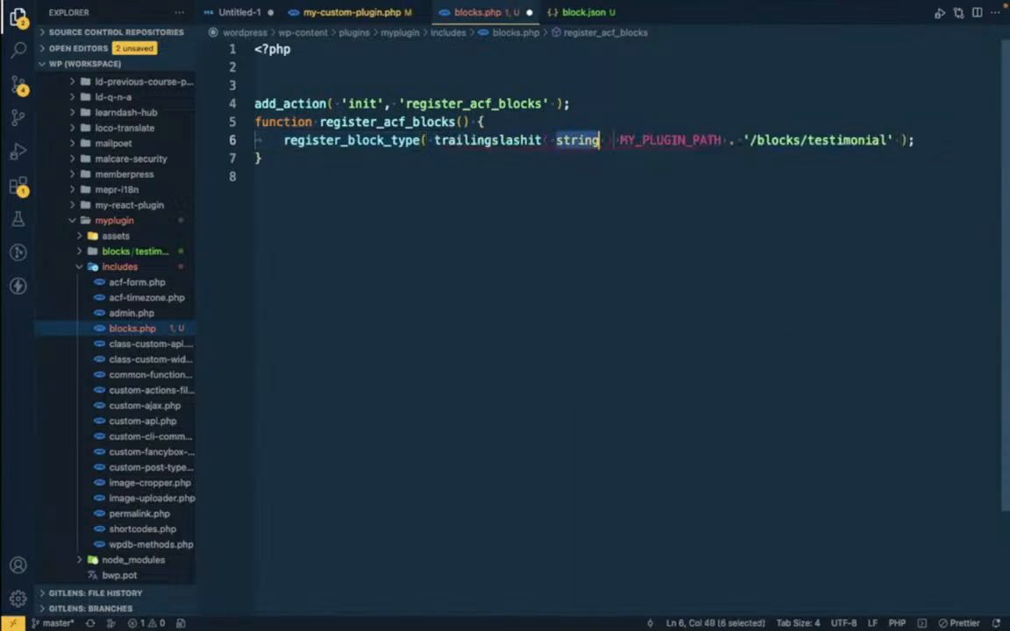
pyautogui.press('BackSpace')
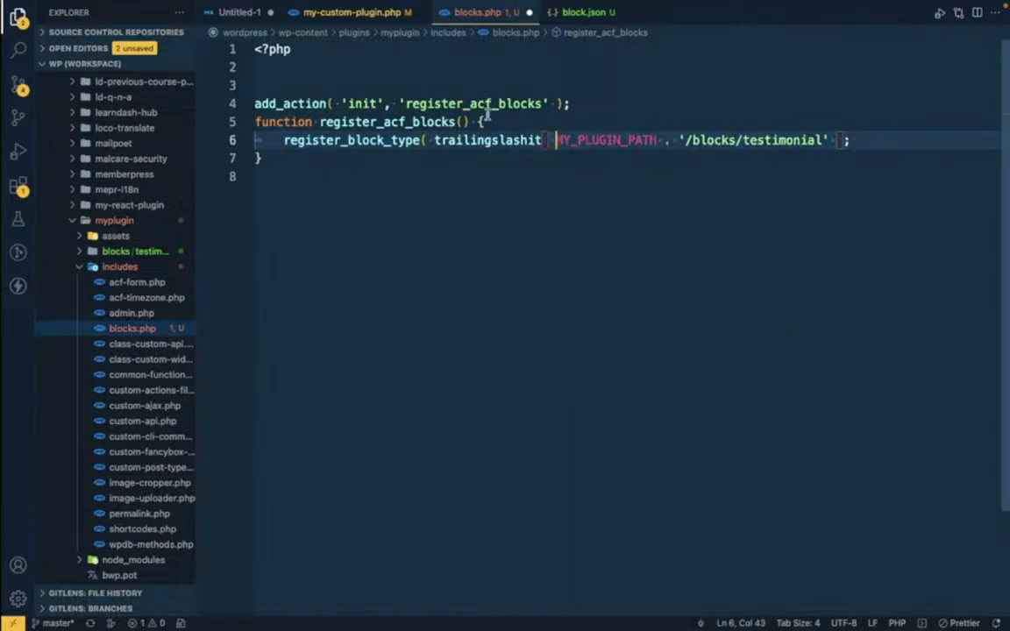
pyautogui.click(664, 140)
pyautogui.write(')')
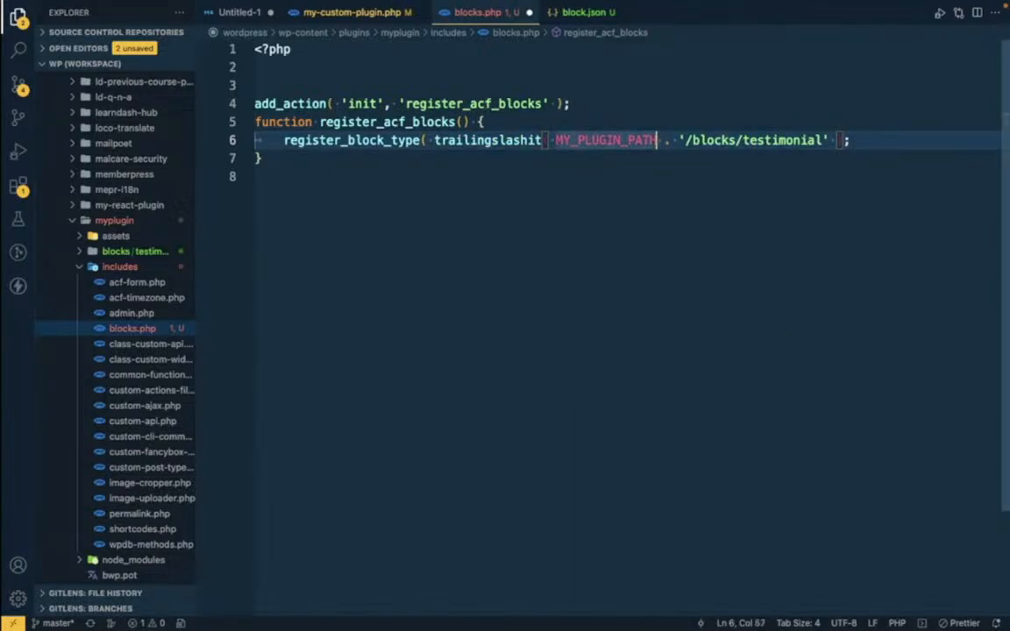
pyautogui.hotkey('ctrl', 's')
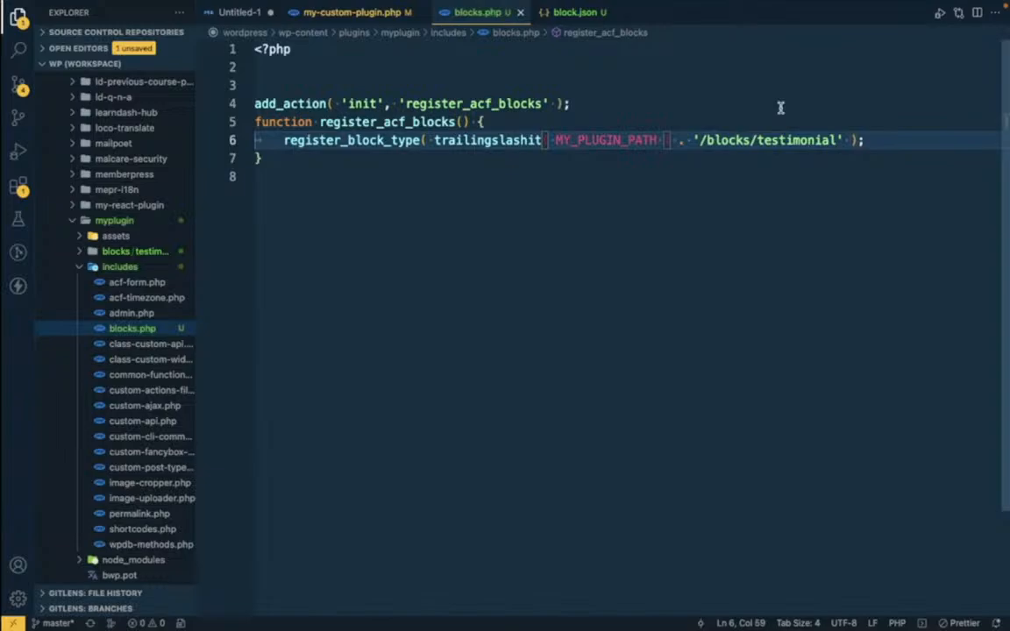
pyautogui.click(705, 141)
pyautogui.press('BackSpace')
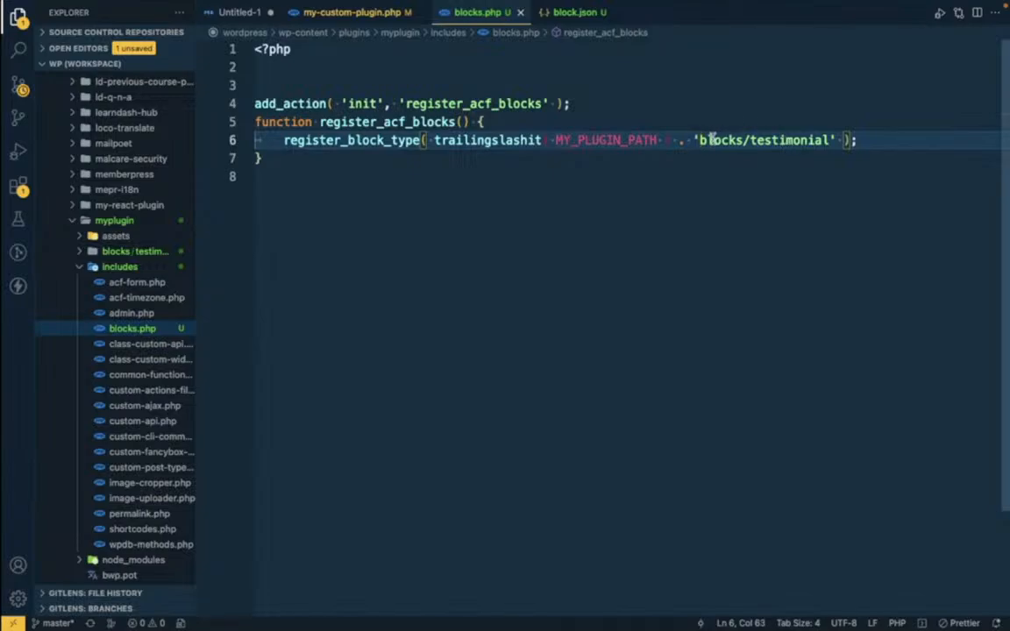
# - Check the register_block_type path against the plugin's blocks/testimonial folder and the MY_PLUGIN_PATH definition in my-custom-plugin.php
pyautogui.doubleClick(618, 140)
pyautogui.doubleClick(717, 141)
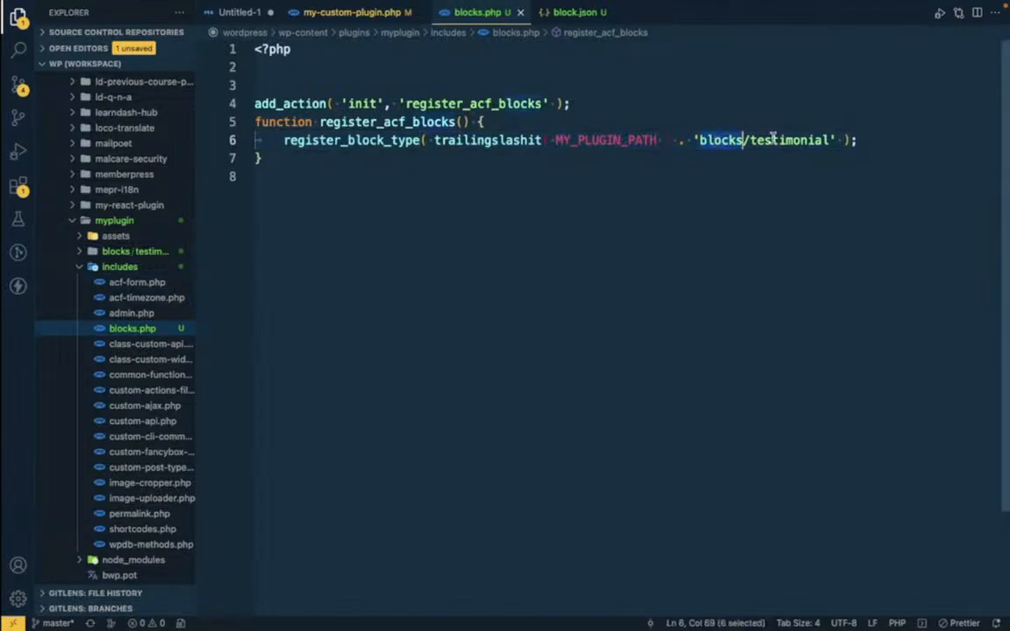
pyautogui.click(105, 267)
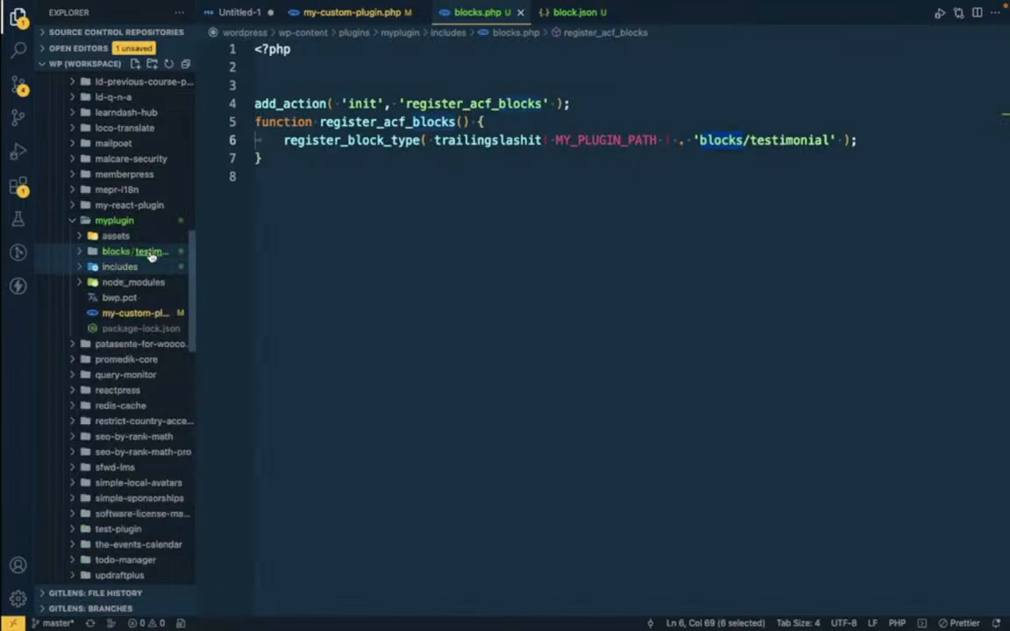
pyautogui.click(149, 253)
pyautogui.click(150, 252)
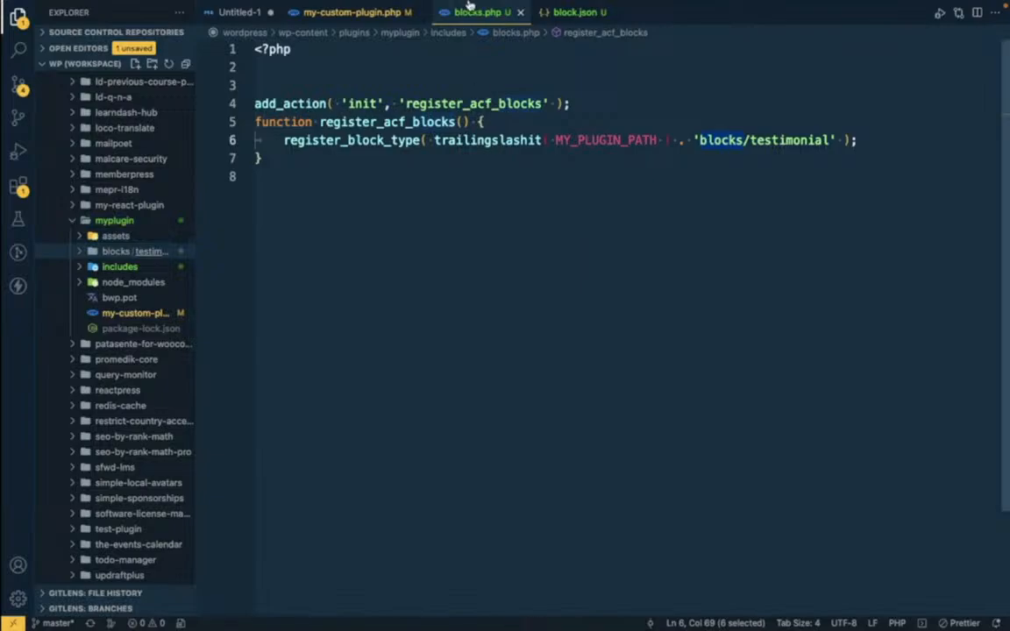
pyautogui.click(379, 13)
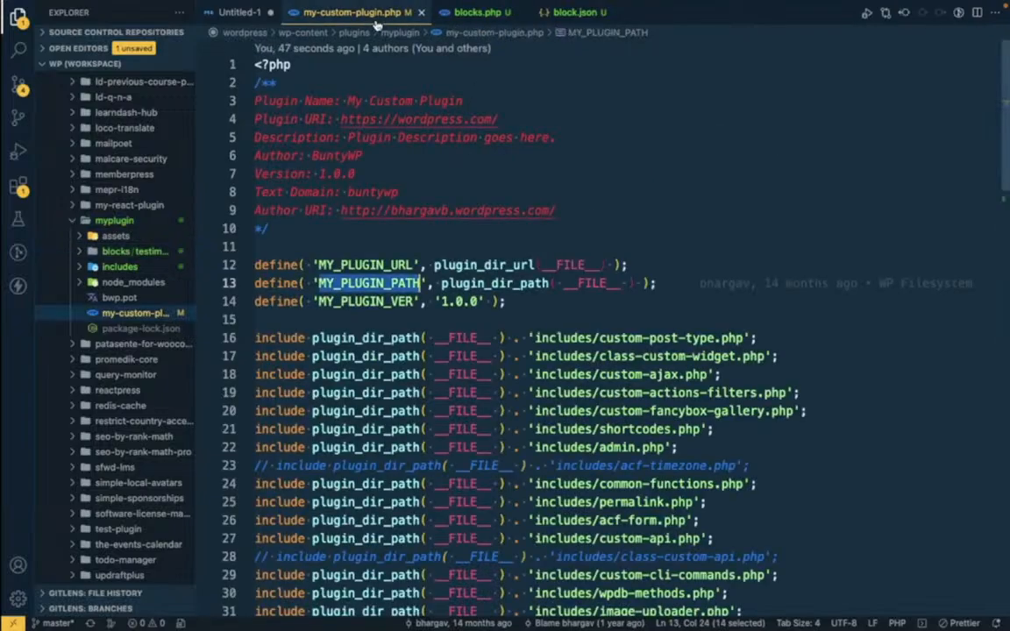
pyautogui.click(472, 12)
# - Switch to the browser and reload the ACF Block post editor
pyautogui.press('super+Tab')
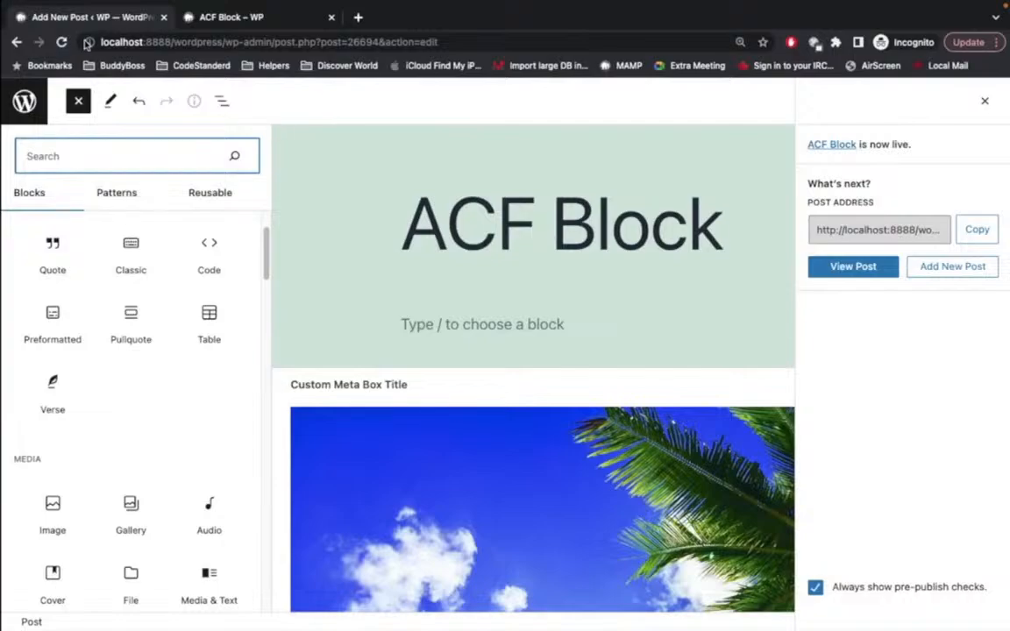
pyautogui.click(62, 42)
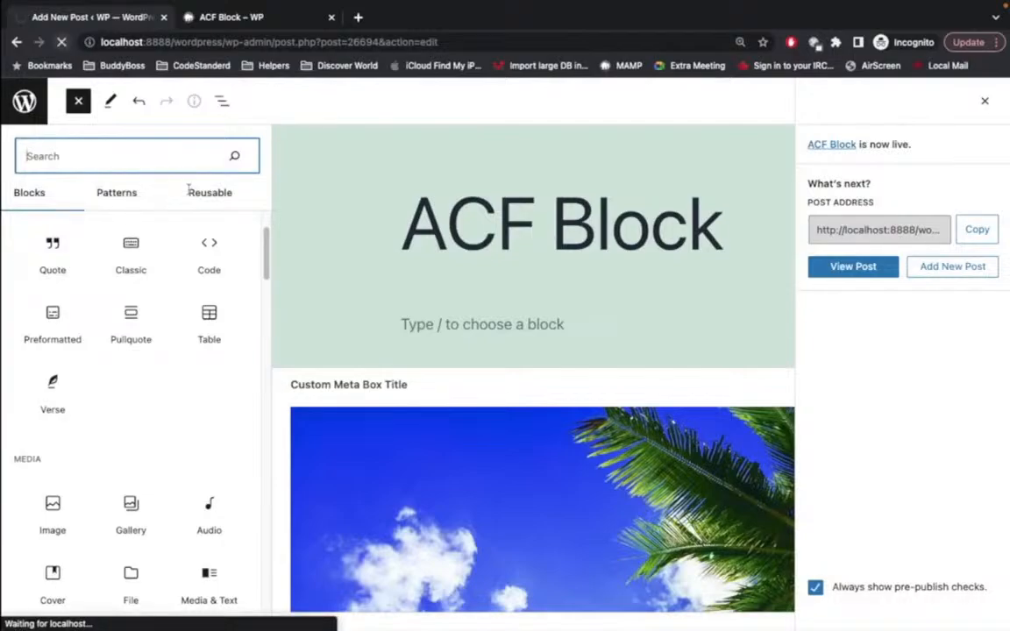
pyautogui.click(986, 100)
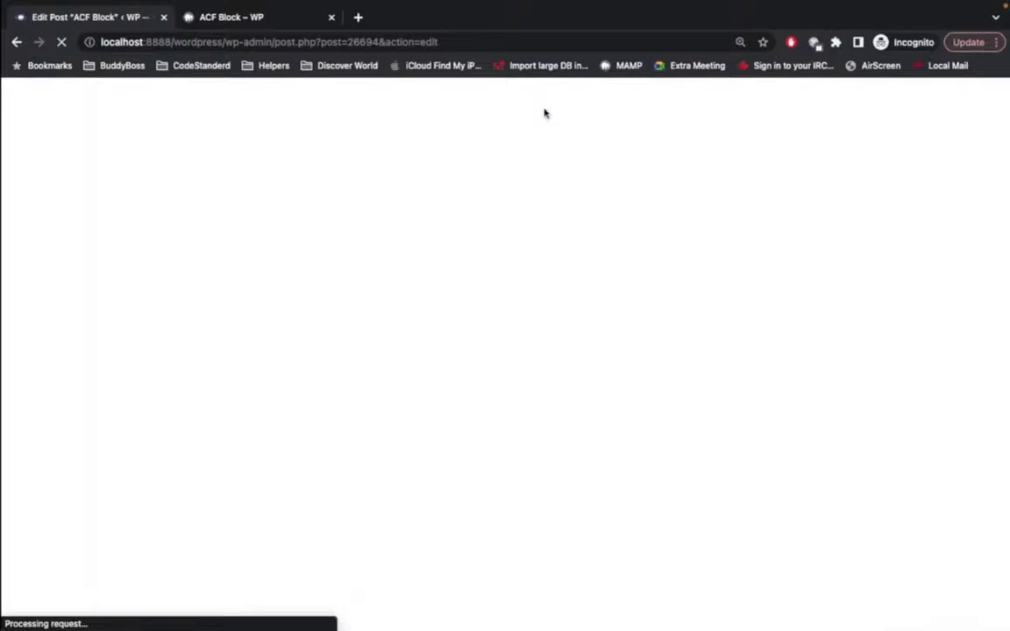
# - Copy the "testimonial" keyword from block.json in the code editor and search for it in the post editor's block inserter
pyautogui.press('super+Tab')
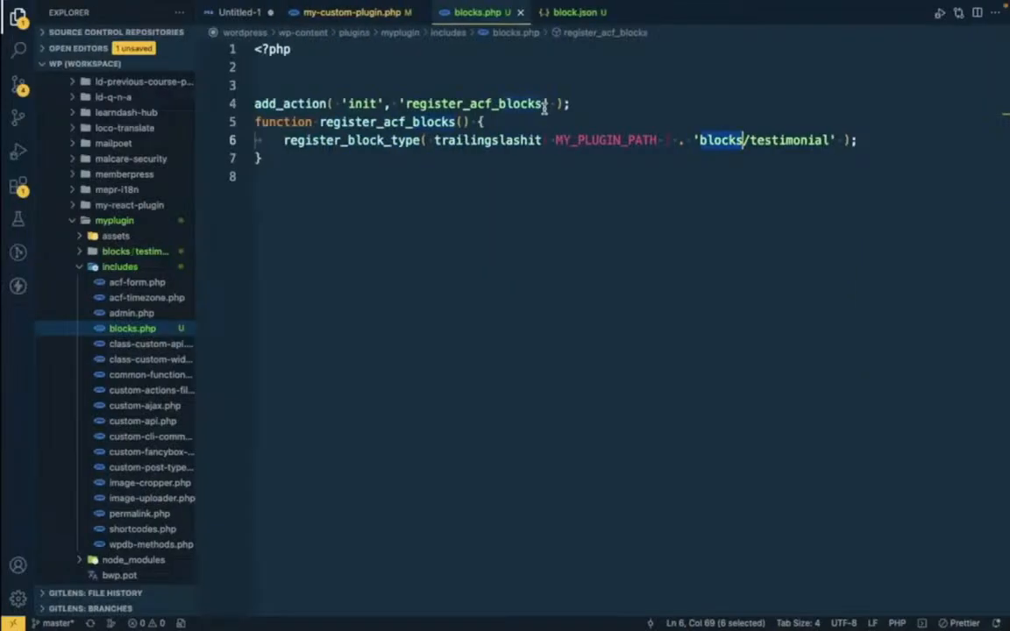
pyautogui.click(570, 14)
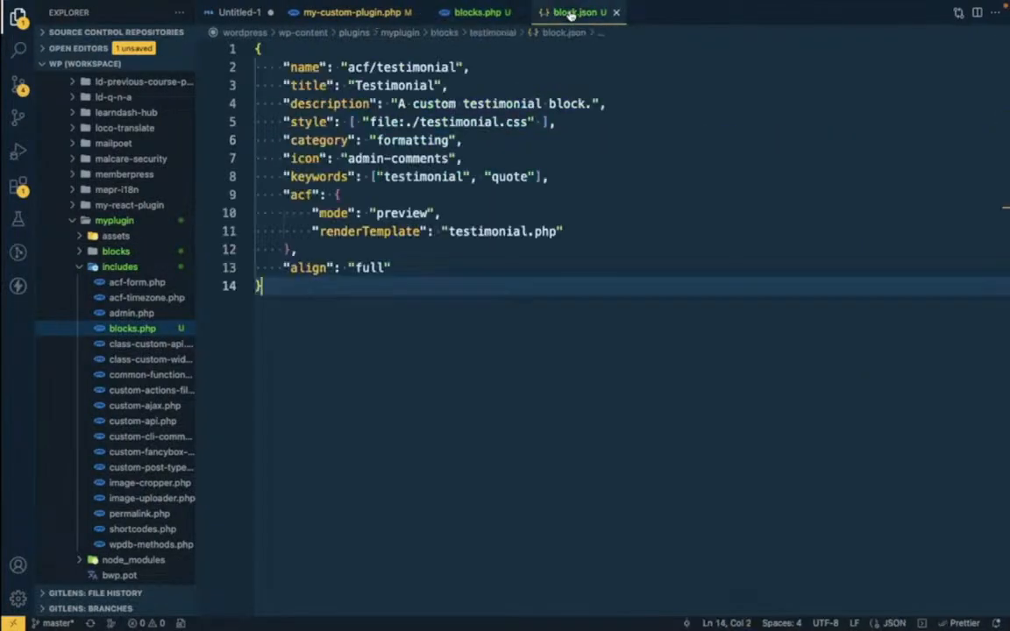
pyautogui.doubleClick(400, 178)
pyautogui.press('super+c')
pyautogui.press('super+Tab')
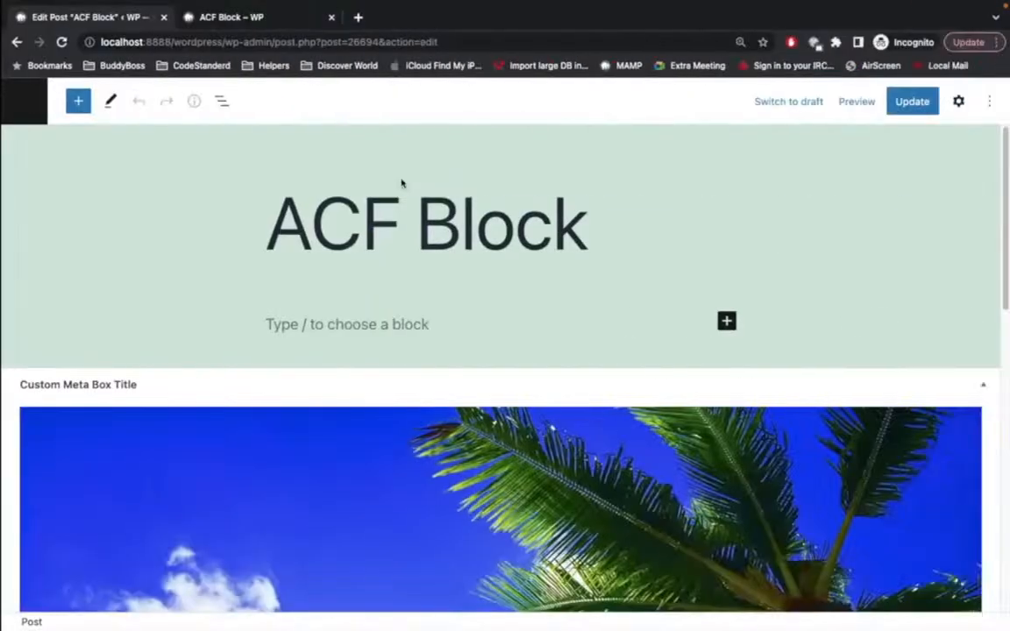
pyautogui.click(78, 101)
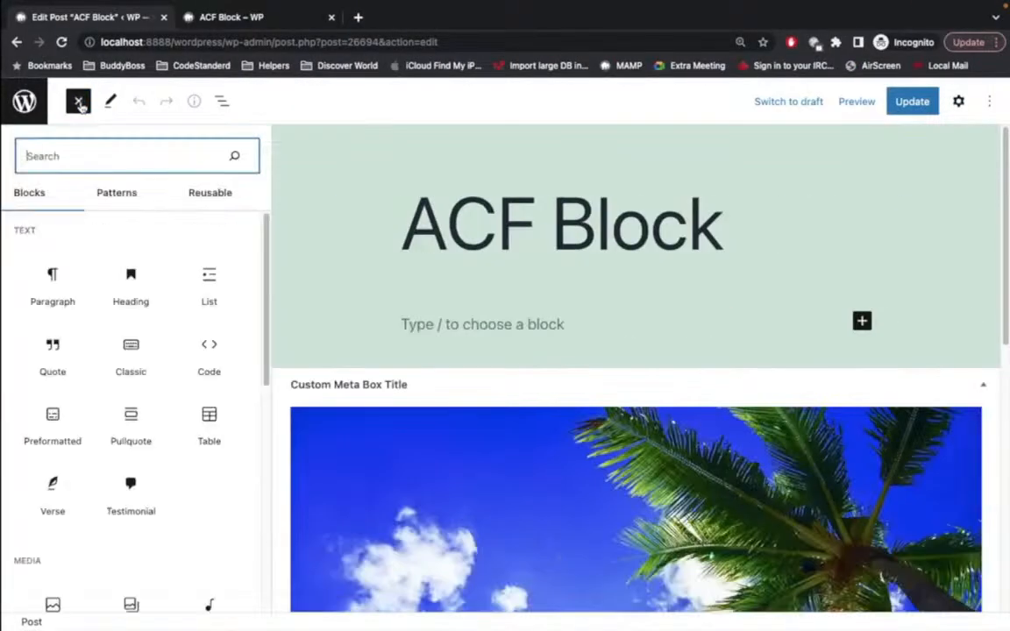
pyautogui.press('super+v')
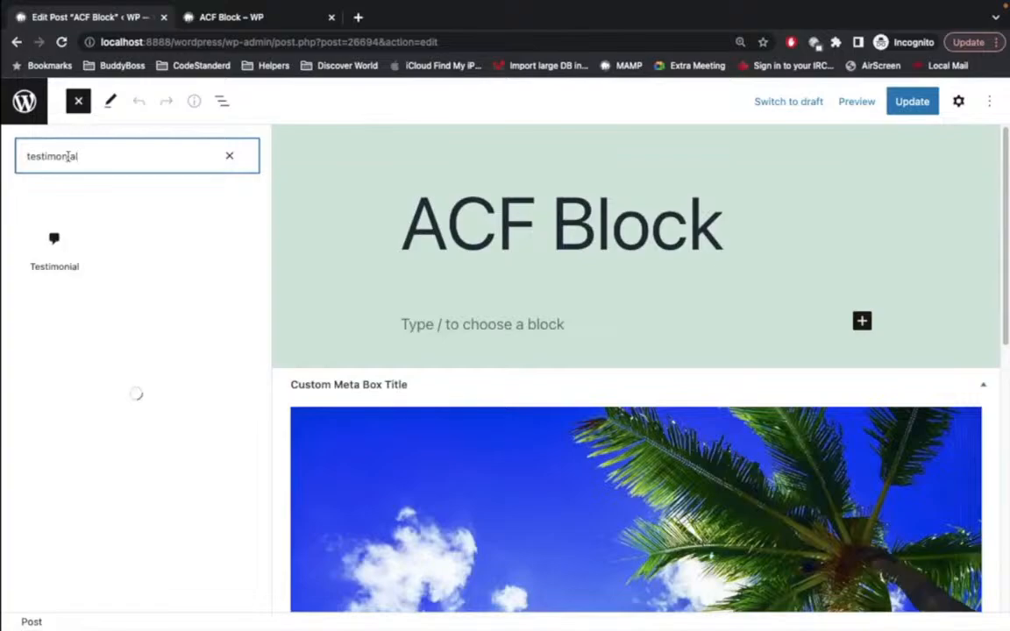
# - Insert the custom Testimonial block into the ACF Block post and close the block inserter
pyautogui.moveTo(52, 232)
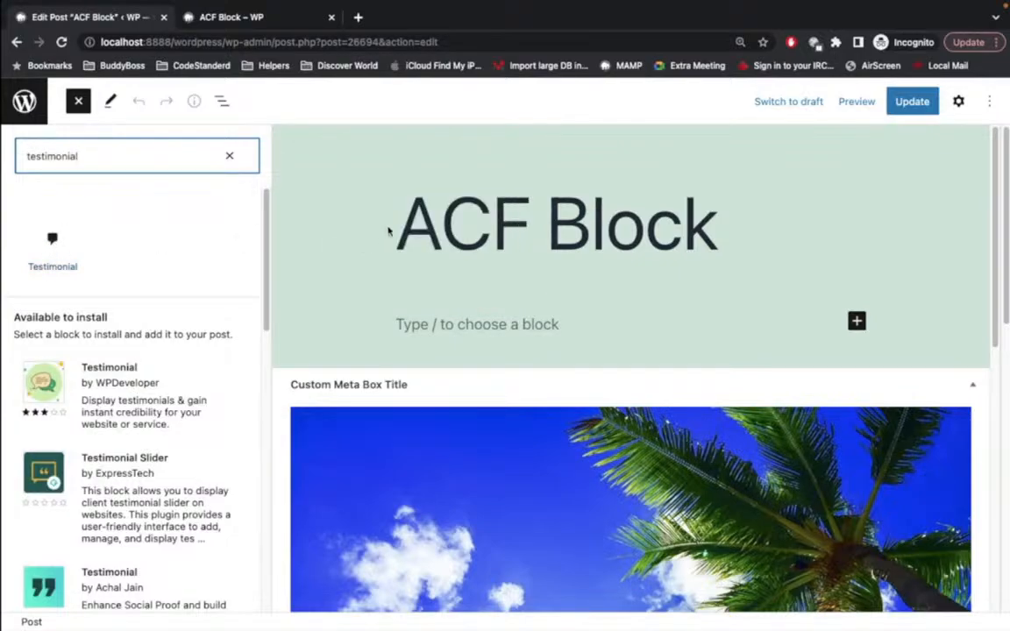
pyautogui.click(70, 248)
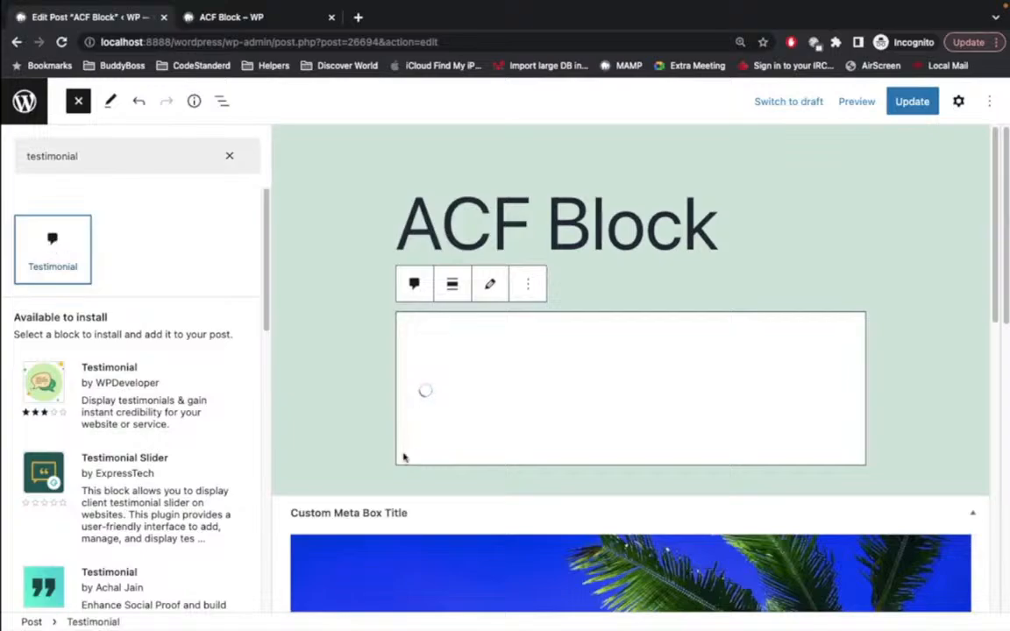
pyautogui.press('super+Tab')
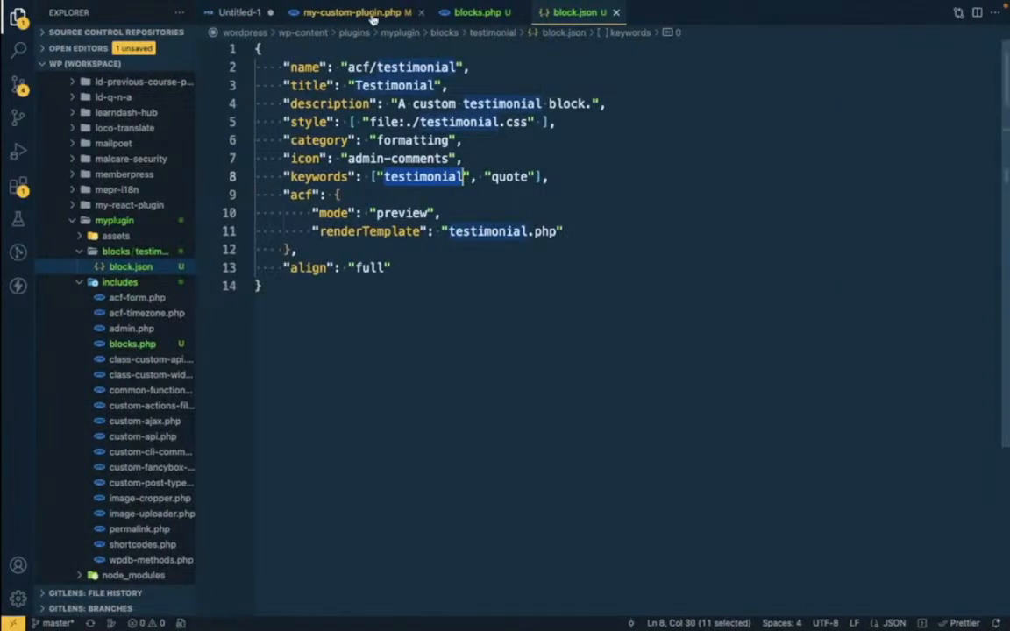
pyautogui.press('super+Tab')
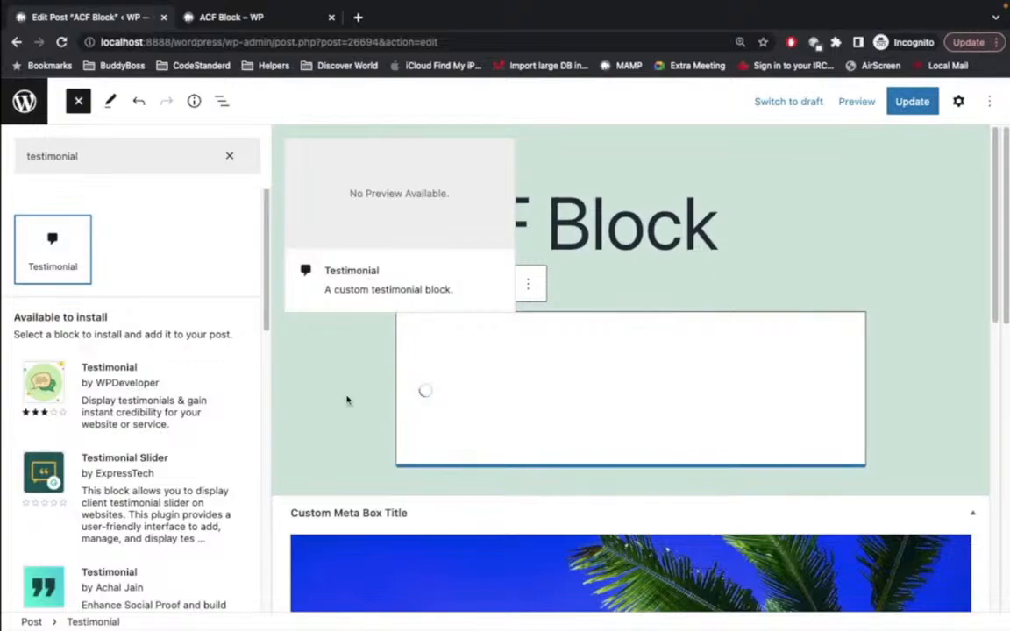
pyautogui.click(78, 101)
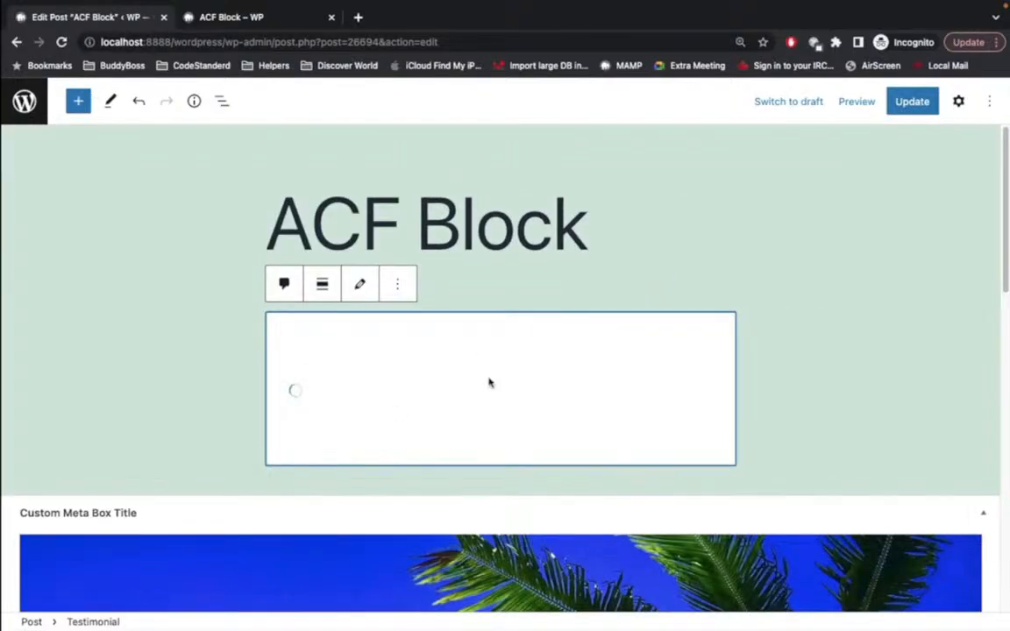
# - Switch to the code editor and find the "Create a Field Group" section in the Untitled-1 notes
pyautogui.press('super+Tab')
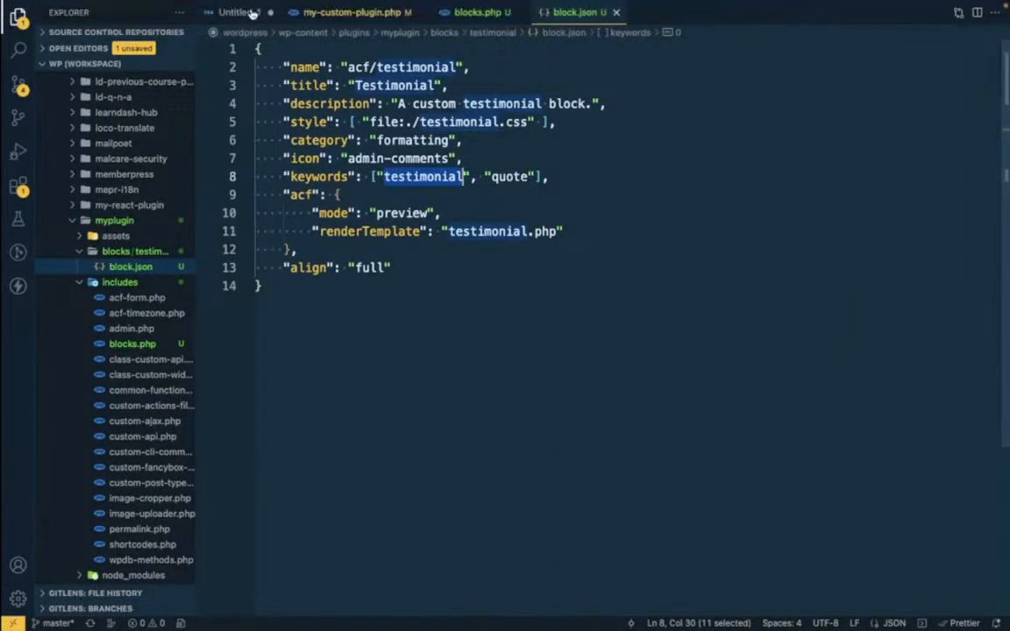
pyautogui.click(253, 11)
pyautogui.scroll(-1, 391, 278)
pyautogui.scroll(-10, 391, 278)
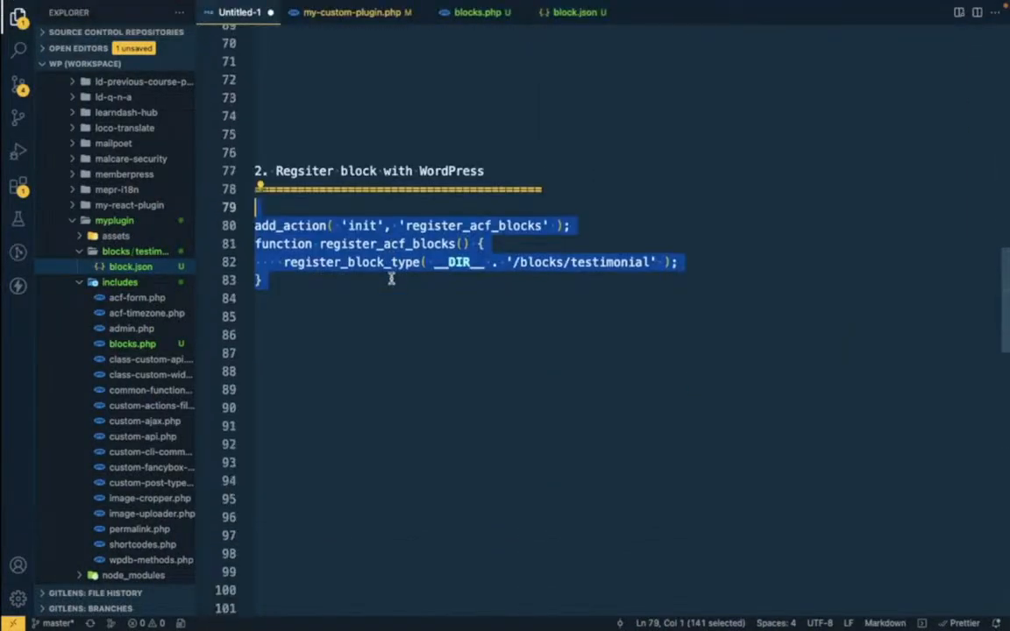
pyautogui.scroll(-2, 391, 278)
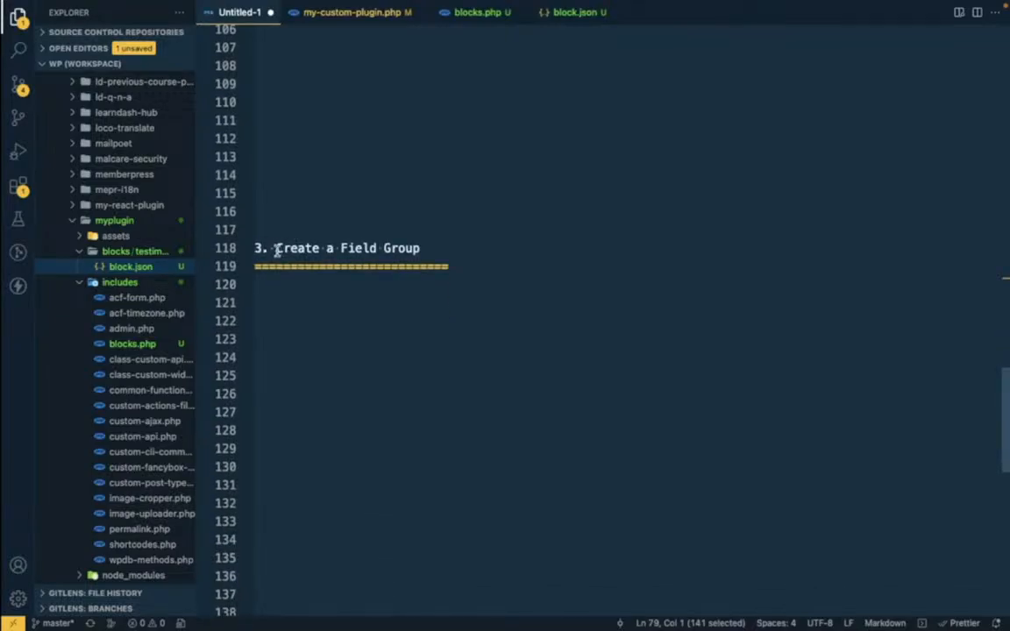
pyautogui.moveTo(275, 250); pyautogui.dragTo(424, 249)
# - In the browser's WordPress admin, open the Testimonials field group from Custom Fields for editing
pyautogui.press('super+Tab')
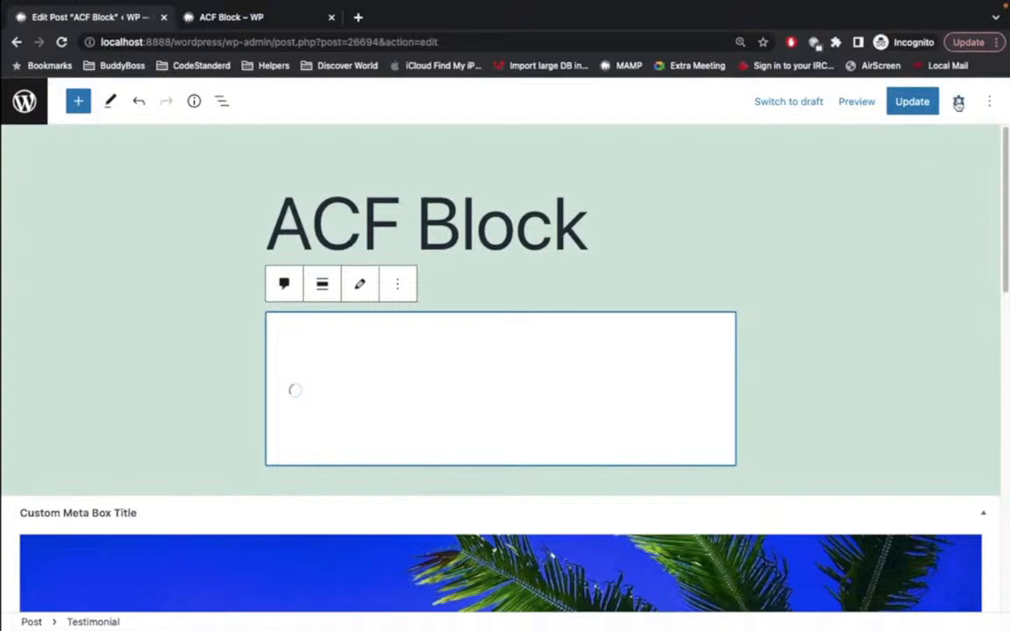
pyautogui.click(207, 24)
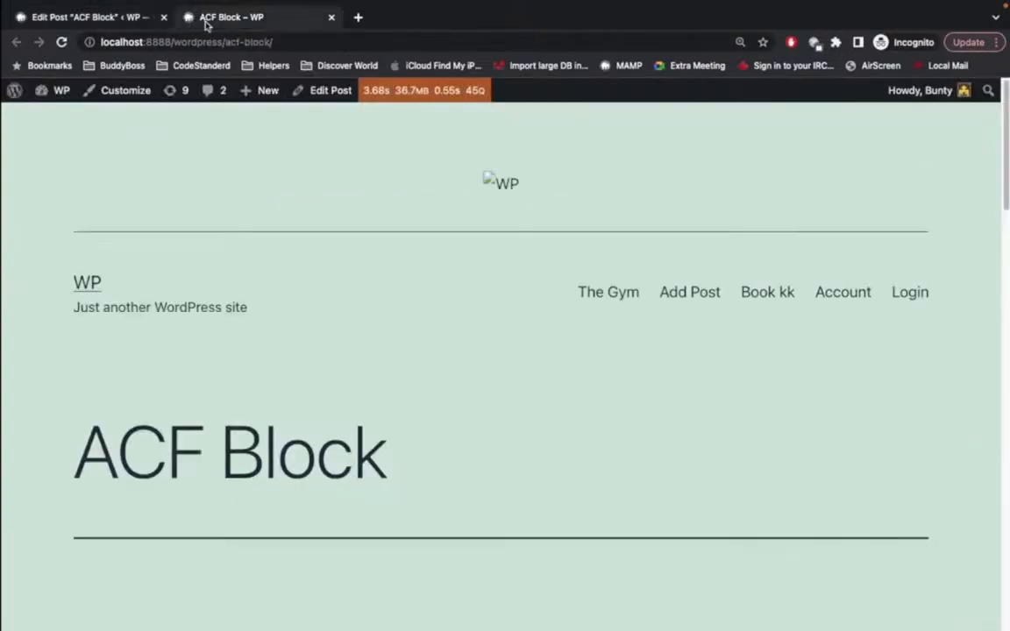
pyautogui.moveTo(40, 91)
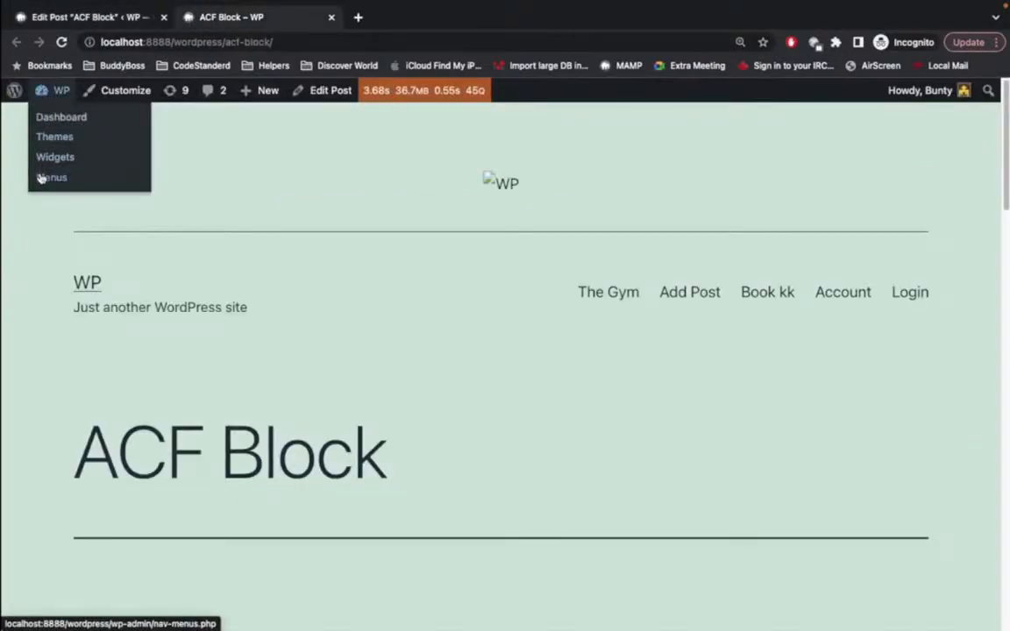
pyautogui.click(41, 178)
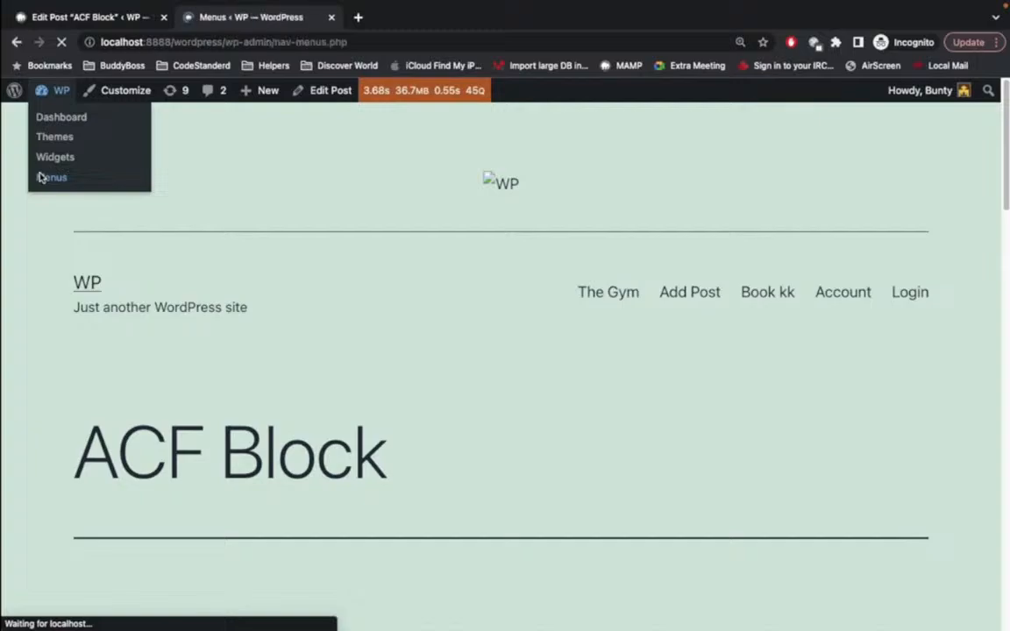
pyautogui.scroll(-1, 40, 178)
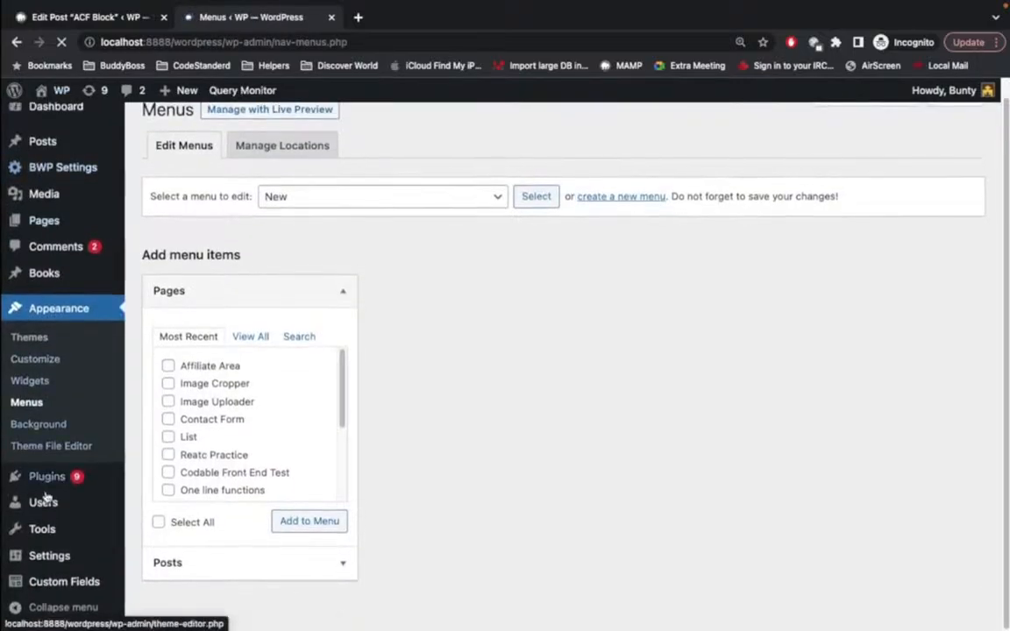
pyautogui.click(33, 585)
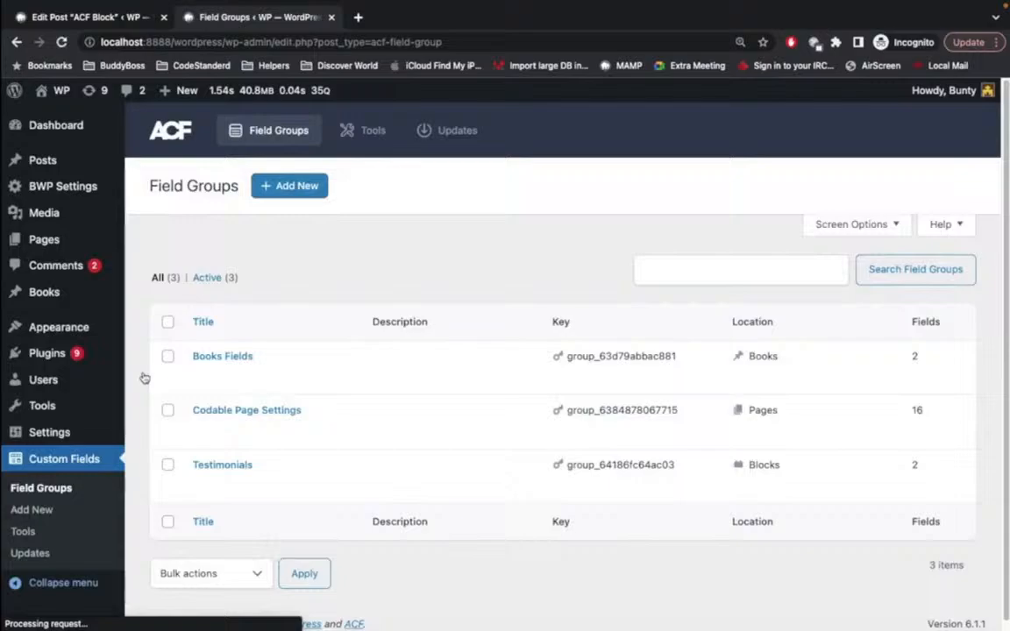
pyautogui.moveTo(197, 495)
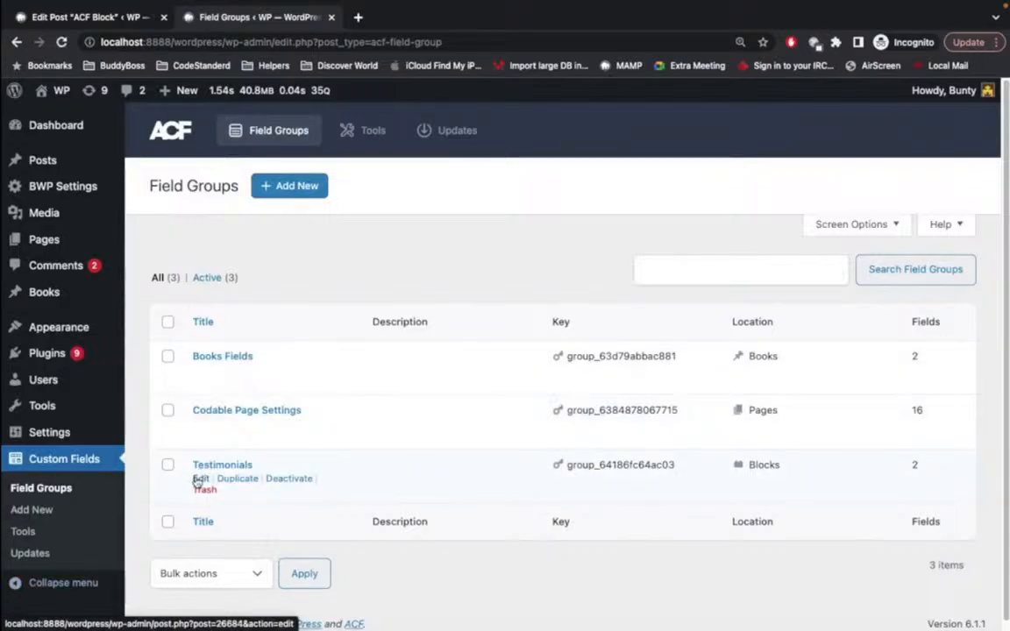
pyautogui.click(199, 480)
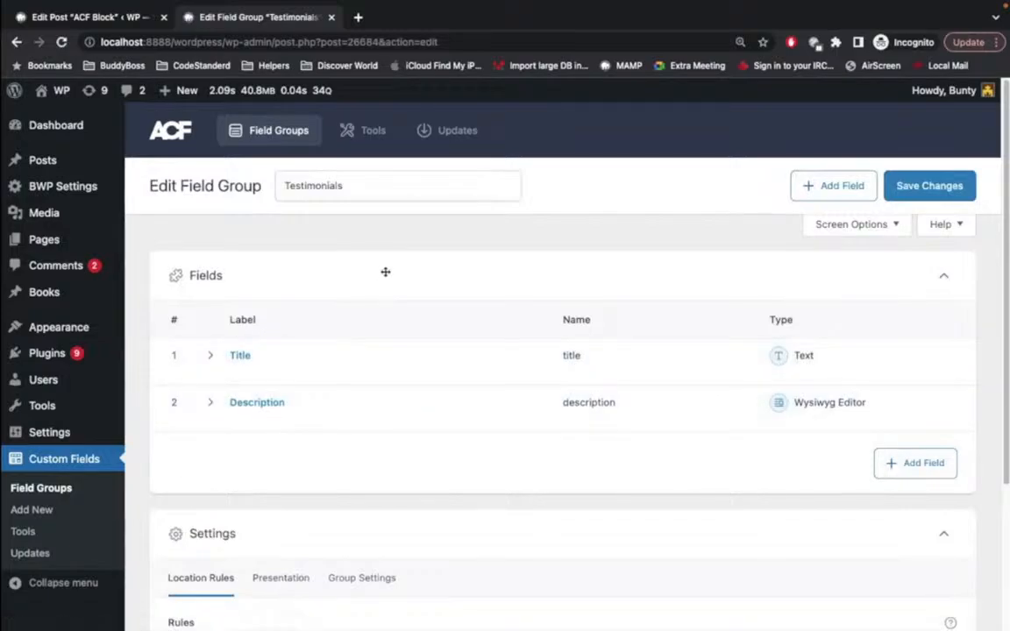
# - Set the Testimonials field group's location rule to show it if Block is equal to Testimonial
pyautogui.scroll(-1, 385, 272)
pyautogui.scroll(-5, 386, 249)
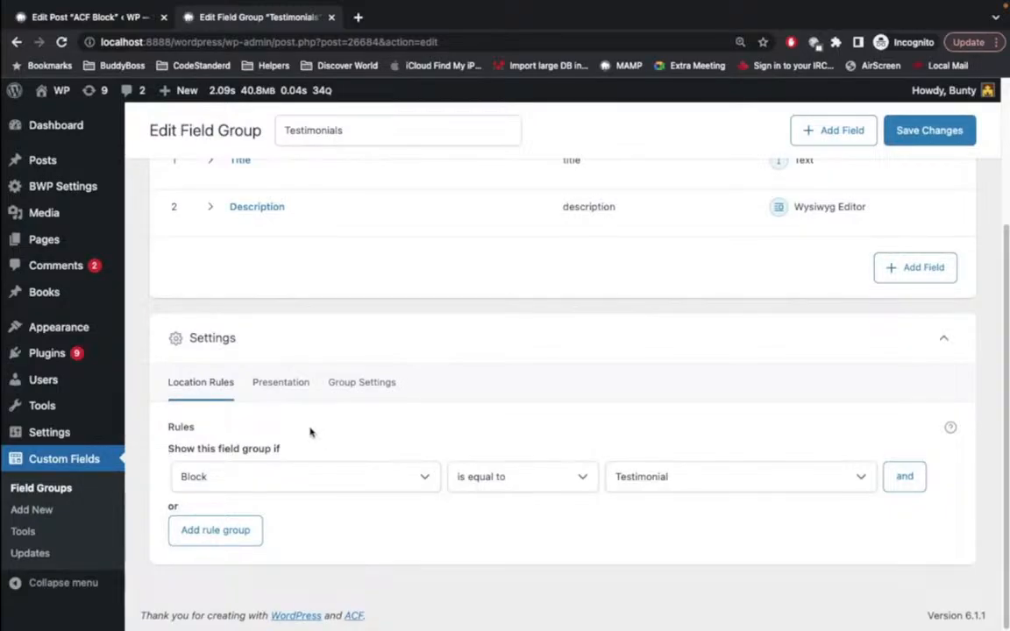
pyautogui.scroll(2, 286, 471)
pyautogui.scroll(-2, 274, 464)
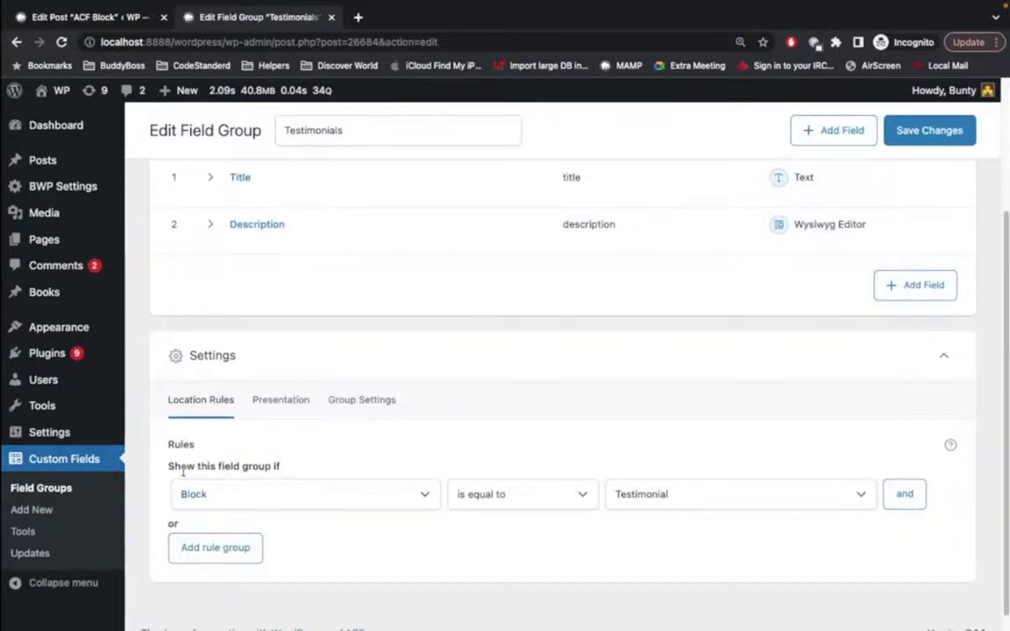
pyautogui.click(287, 501)
pyautogui.click(286, 502)
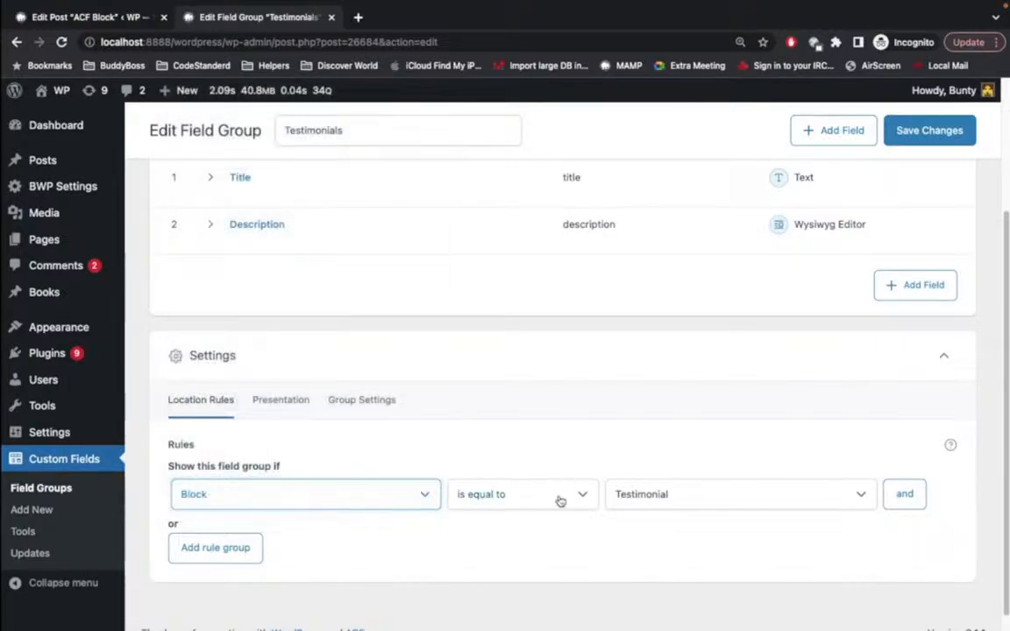
pyautogui.click(678, 485)
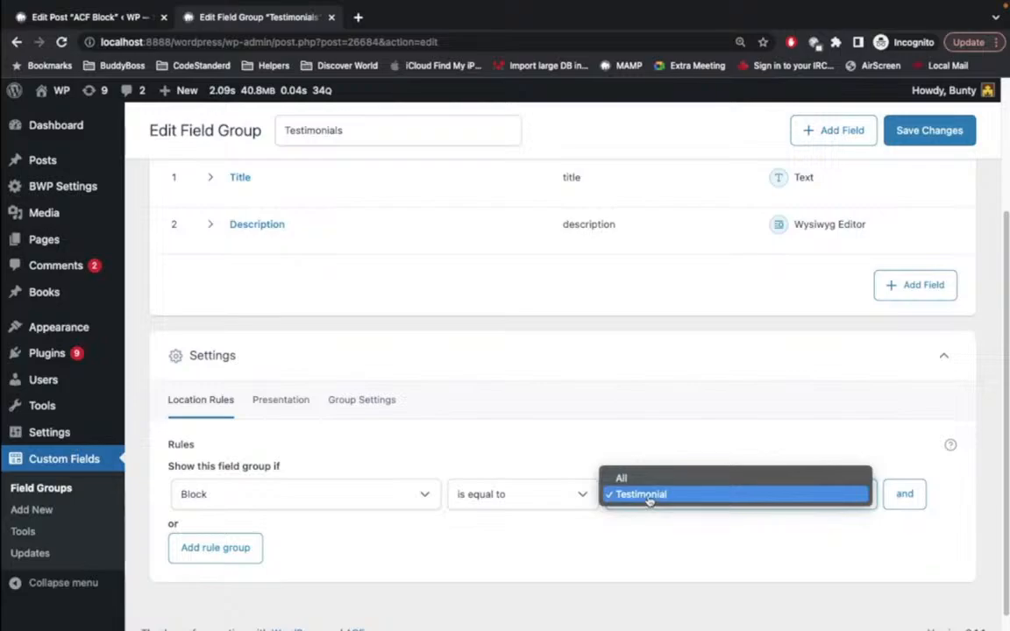
pyautogui.click(649, 494)
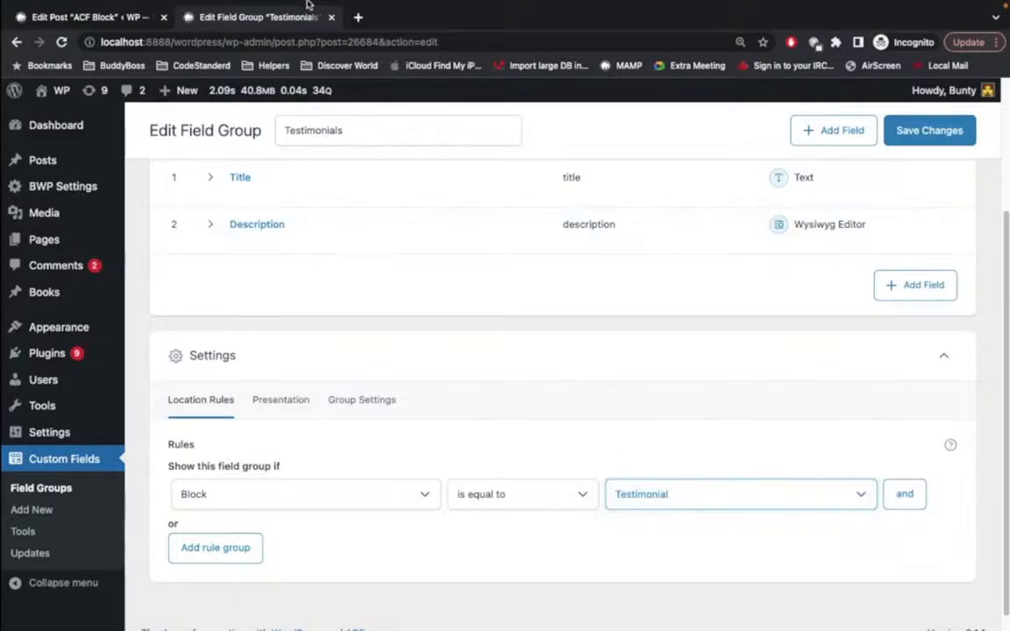
# - Check the ACF Block post, reselect Testimonial as the location rule's block, and save the field group
pyautogui.click(132, 27)
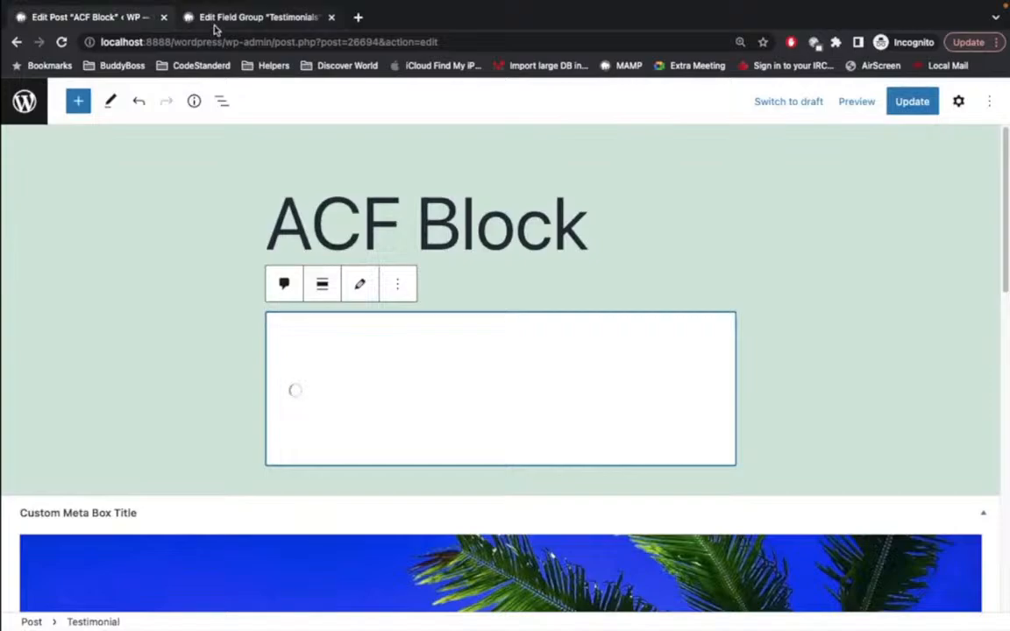
pyautogui.click(214, 26)
pyautogui.click(736, 501)
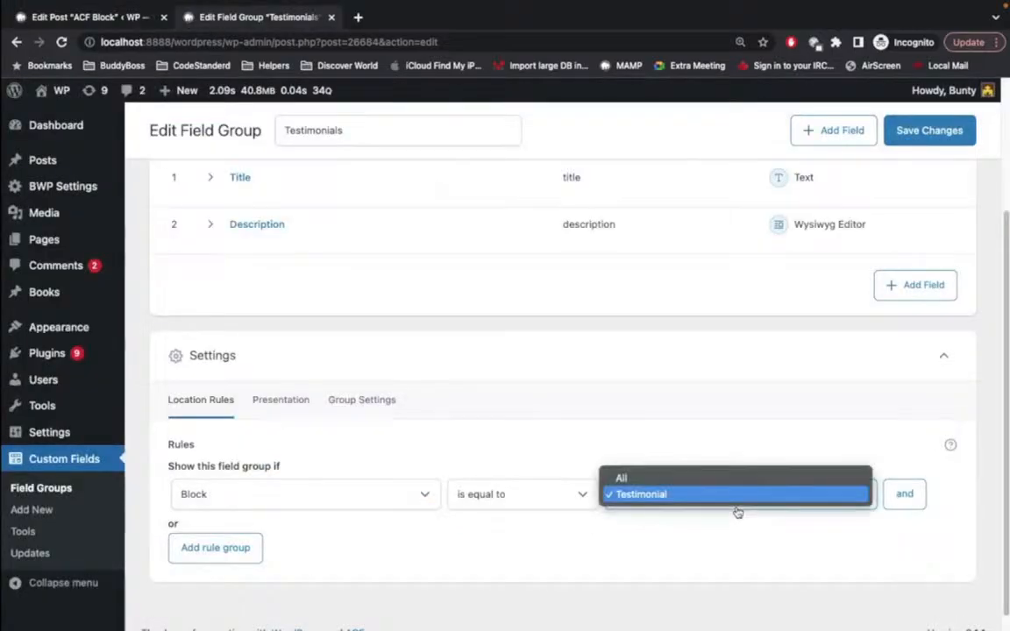
pyautogui.click(654, 495)
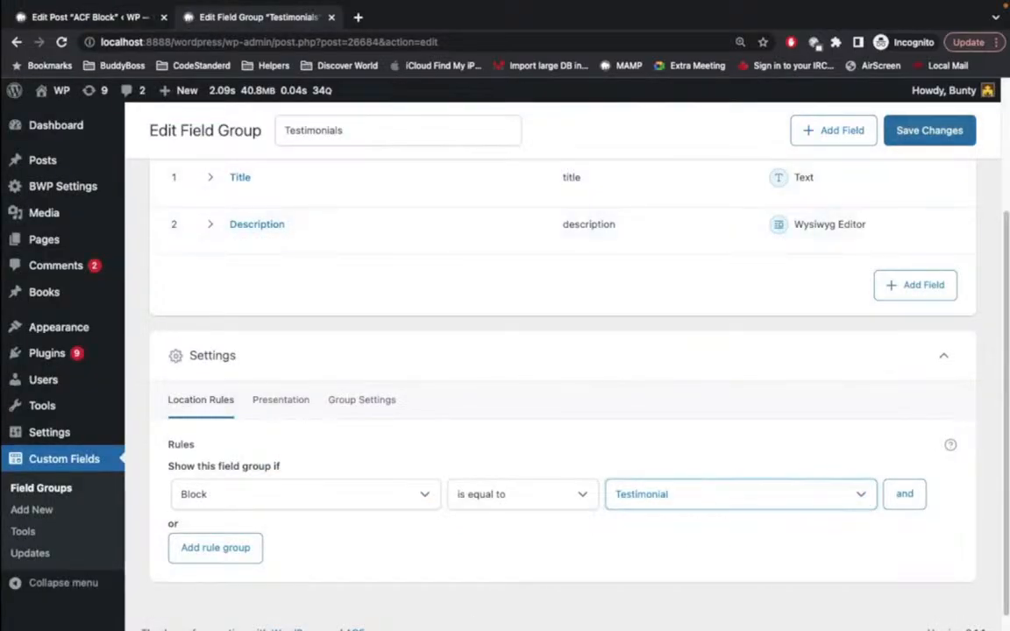
pyautogui.scroll(1, 548, 334)
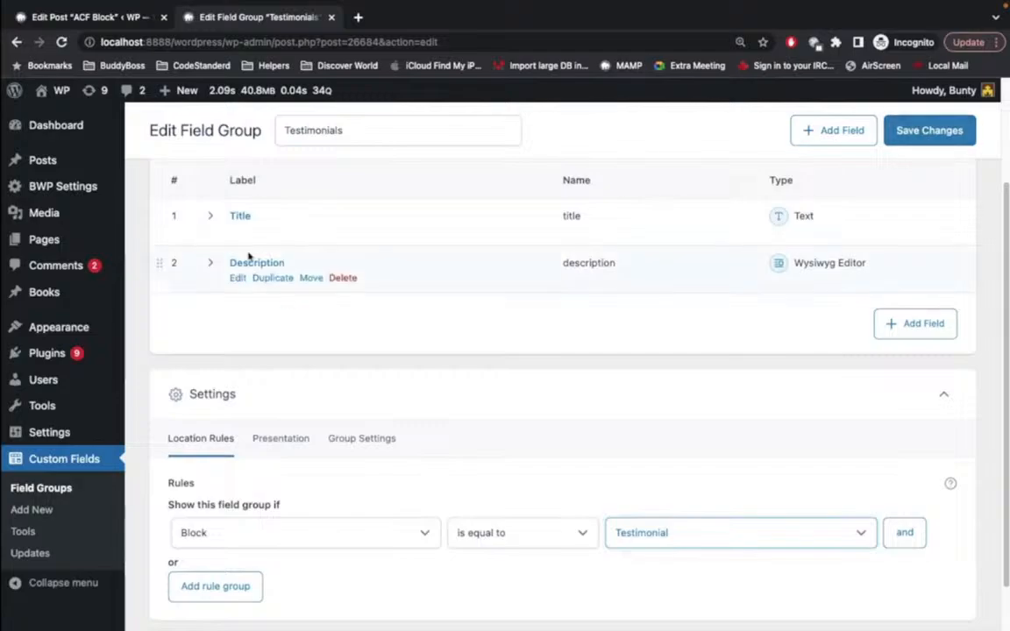
pyautogui.scroll(2, 248, 258)
pyautogui.scroll(-2, 355, 518)
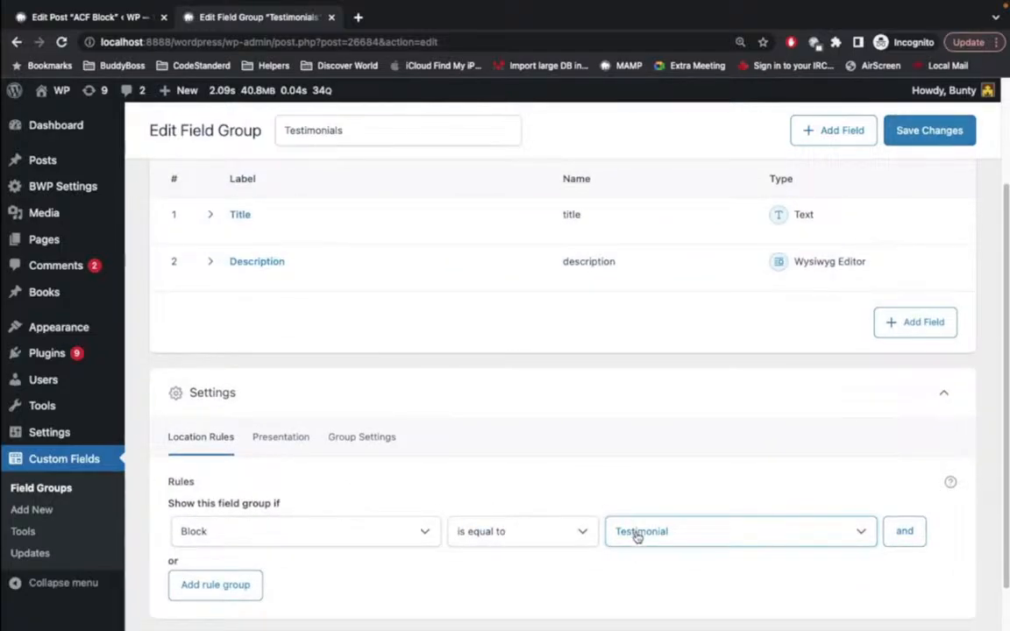
pyautogui.click(910, 144)
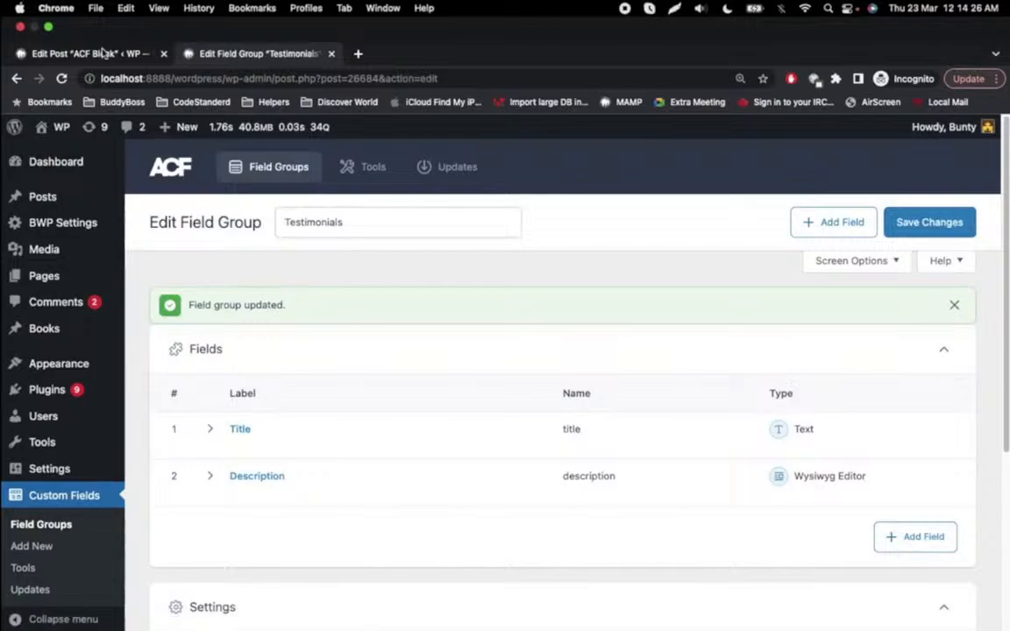
# - Open the Testimonial block's settings in the ACF Block post and compare its fields with the Testimonials field group
pyautogui.click(103, 54)
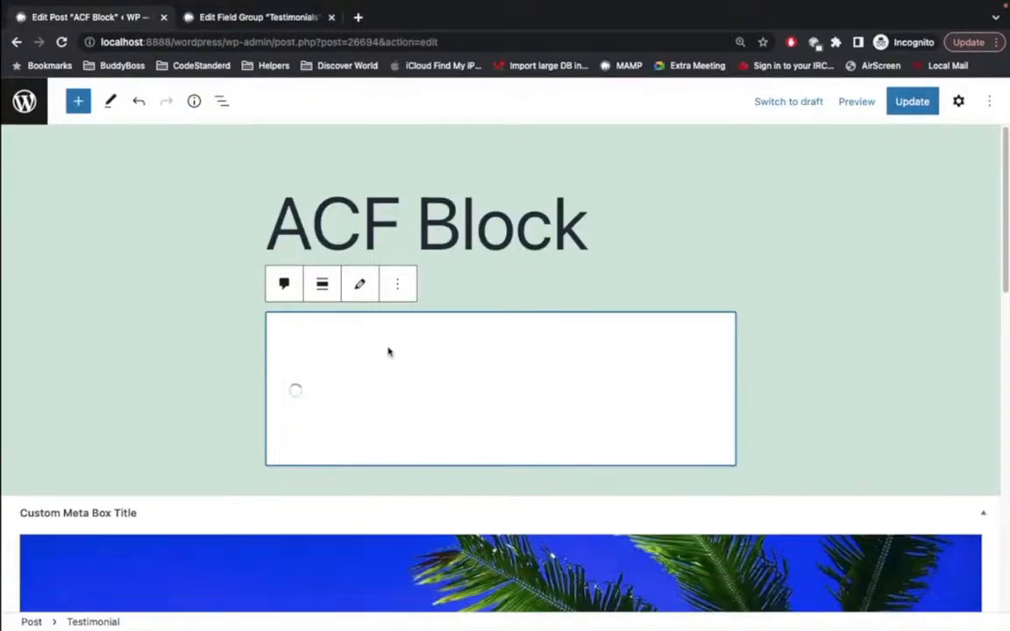
pyautogui.click(958, 102)
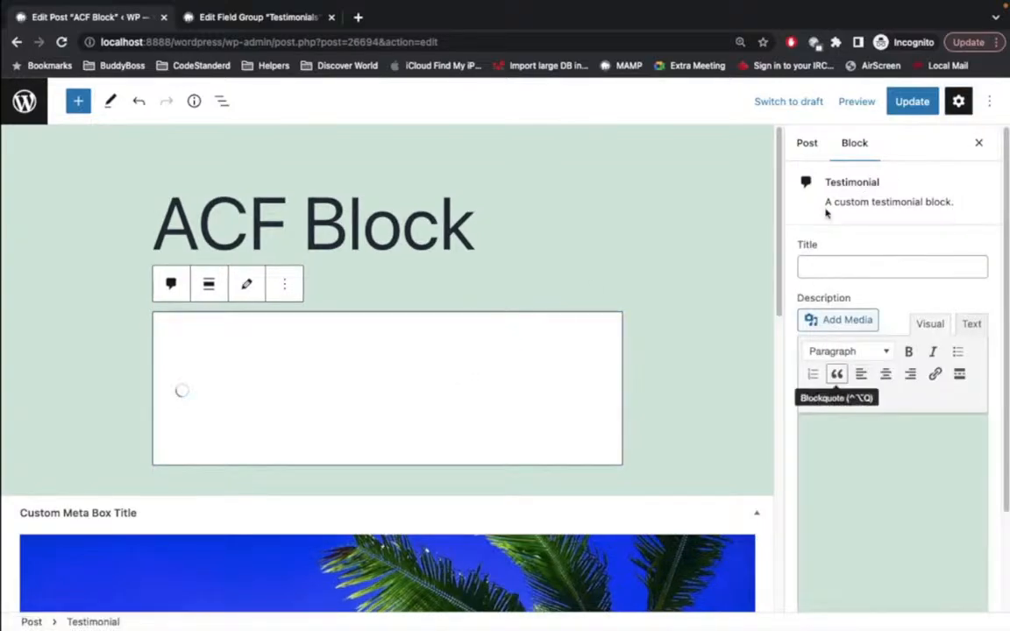
pyautogui.scroll(-1, 838, 272)
pyautogui.scroll(1, 838, 272)
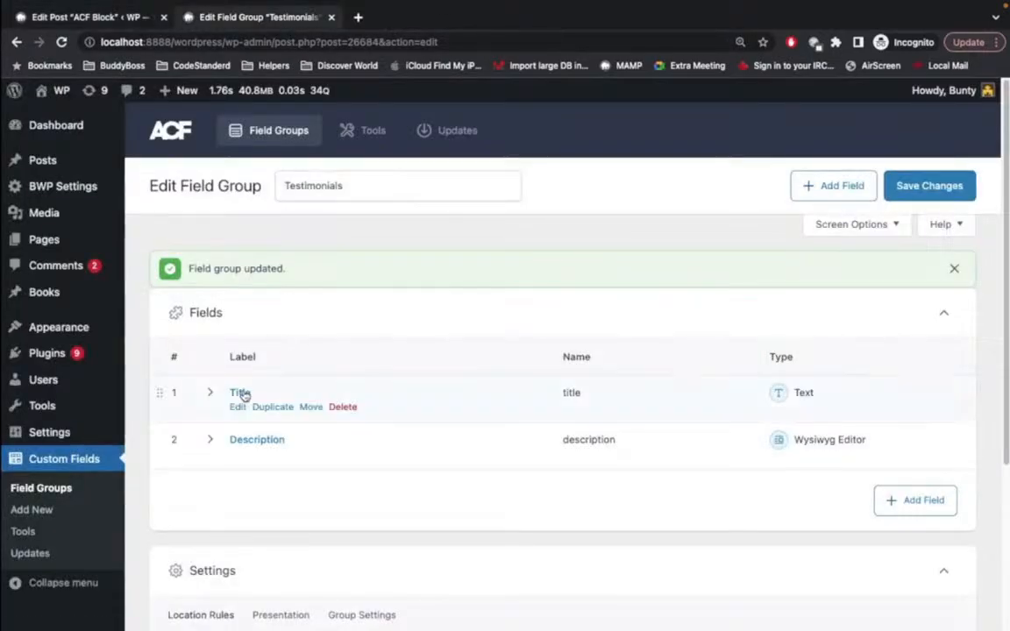
pyautogui.click(132, 19)
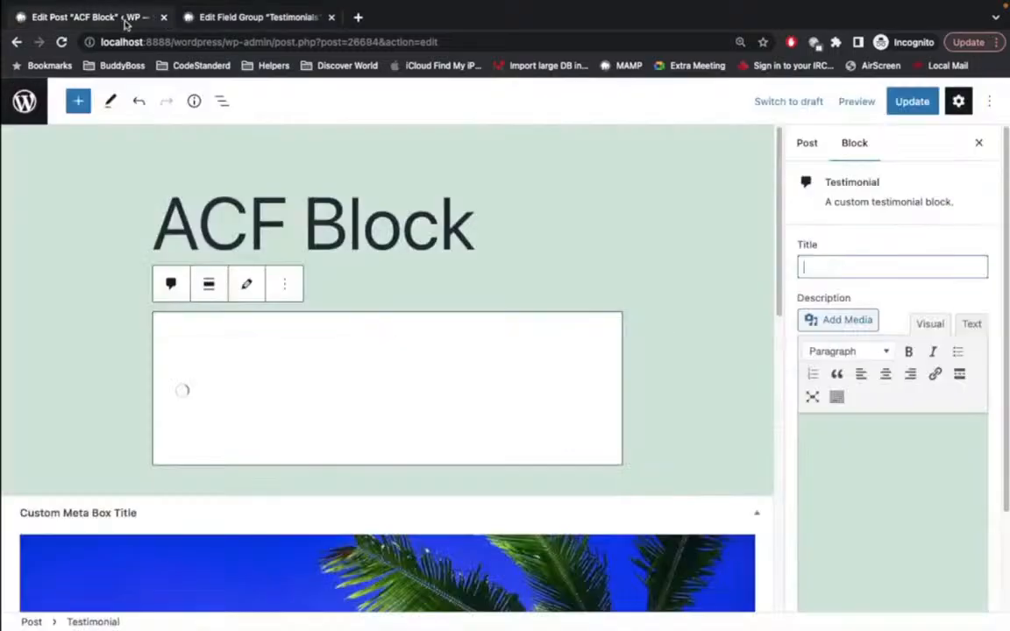
pyautogui.click(813, 264)
# - Remove the Testimonial block from the post and insert it again by searching the block inserter for "test"
pyautogui.click(285, 283)
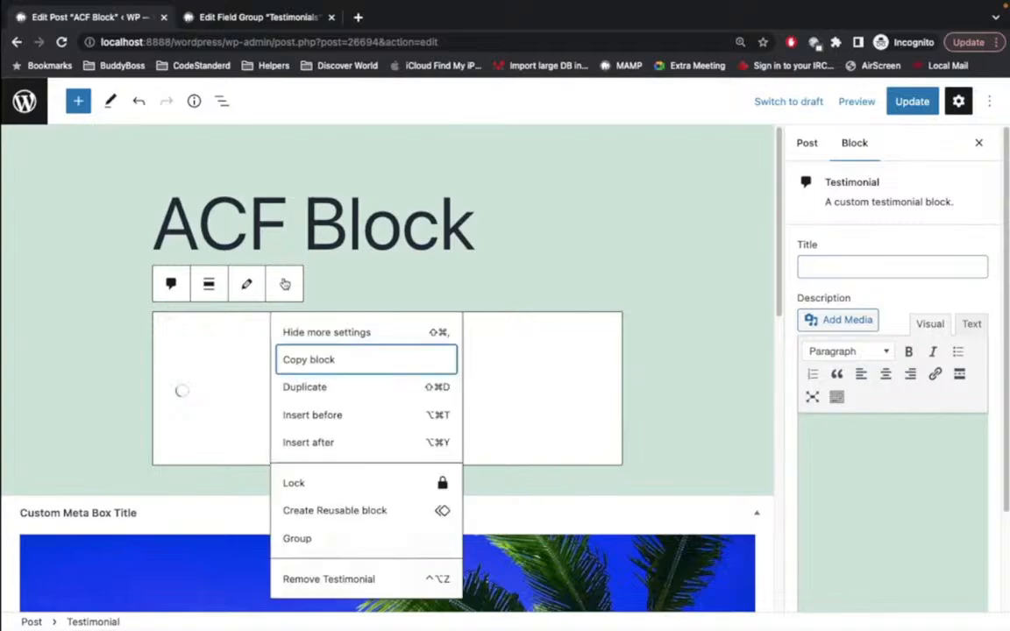
pyautogui.click(312, 583)
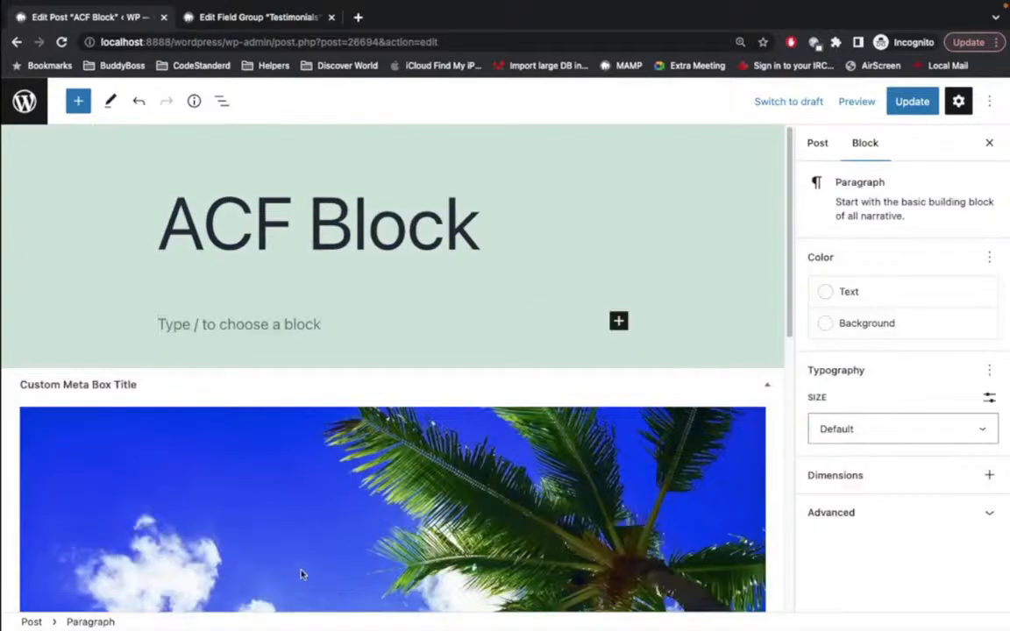
pyautogui.click(77, 102)
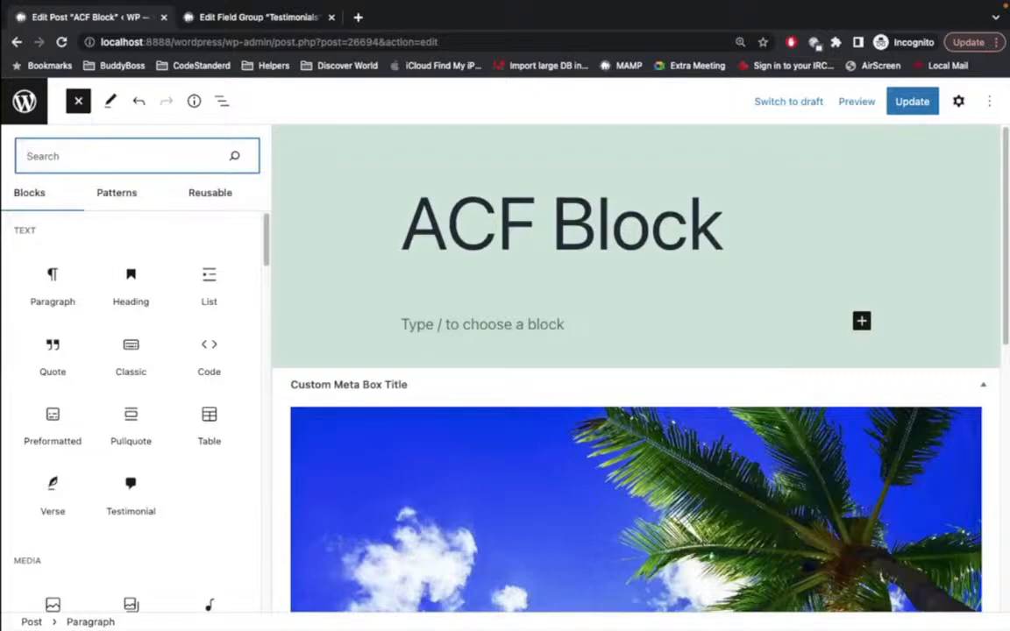
pyautogui.write('test')
pyautogui.click(52, 250)
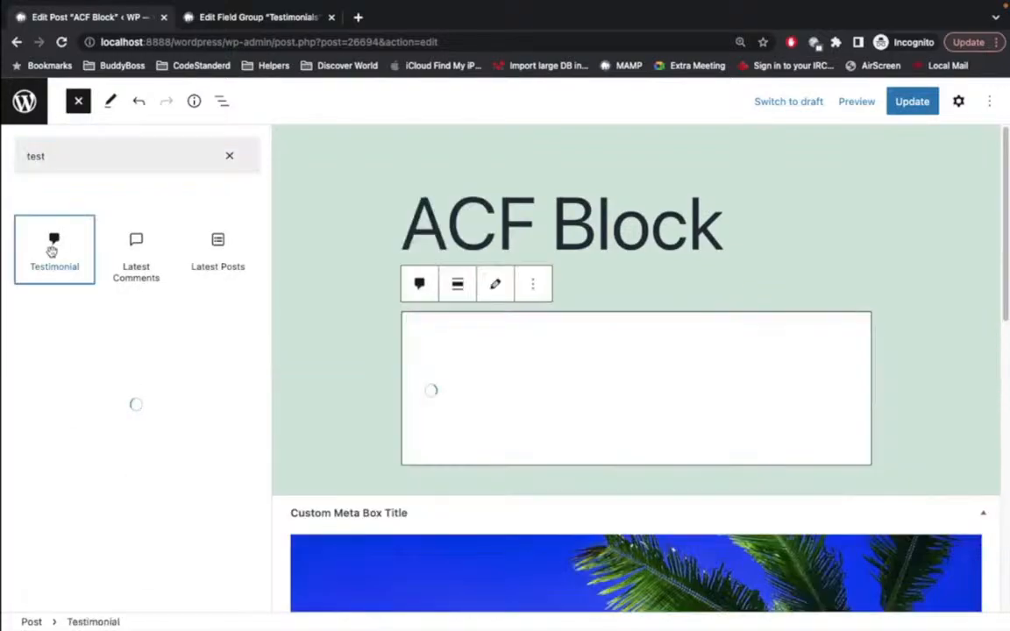
pyautogui.click(649, 374)
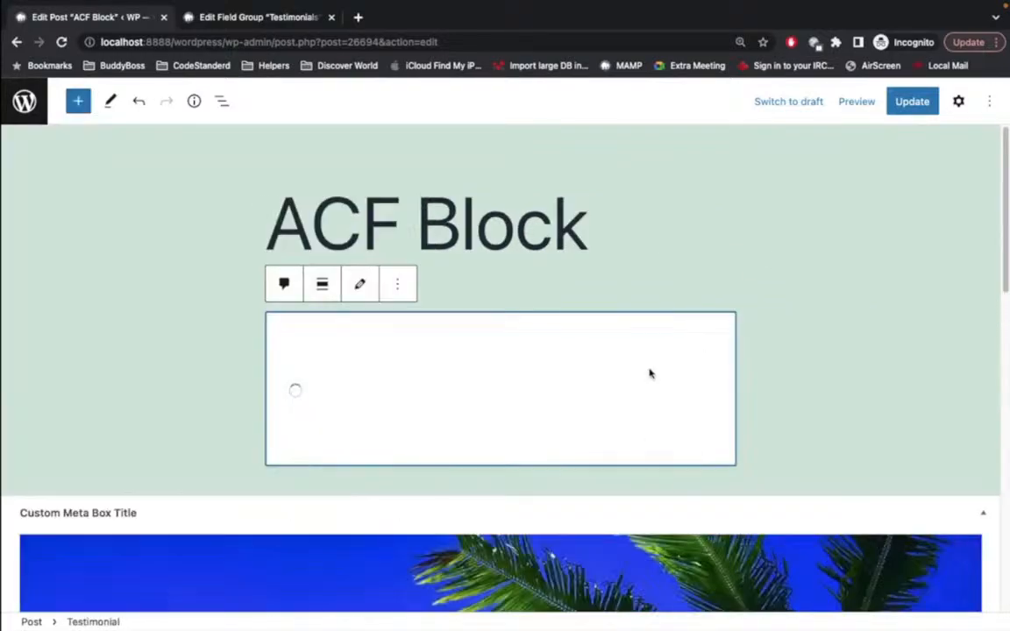
# - Switch the Testimonial block to edit mode, examine its Title and Description fields, and return it to preview mode
pyautogui.click(361, 286)
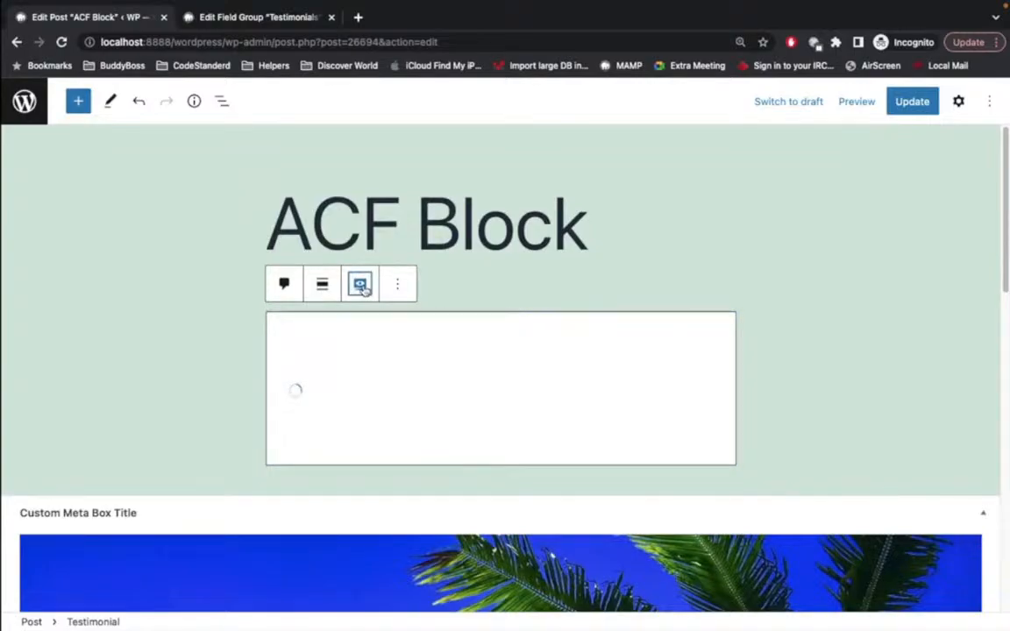
pyautogui.scroll(-4, 554, 349)
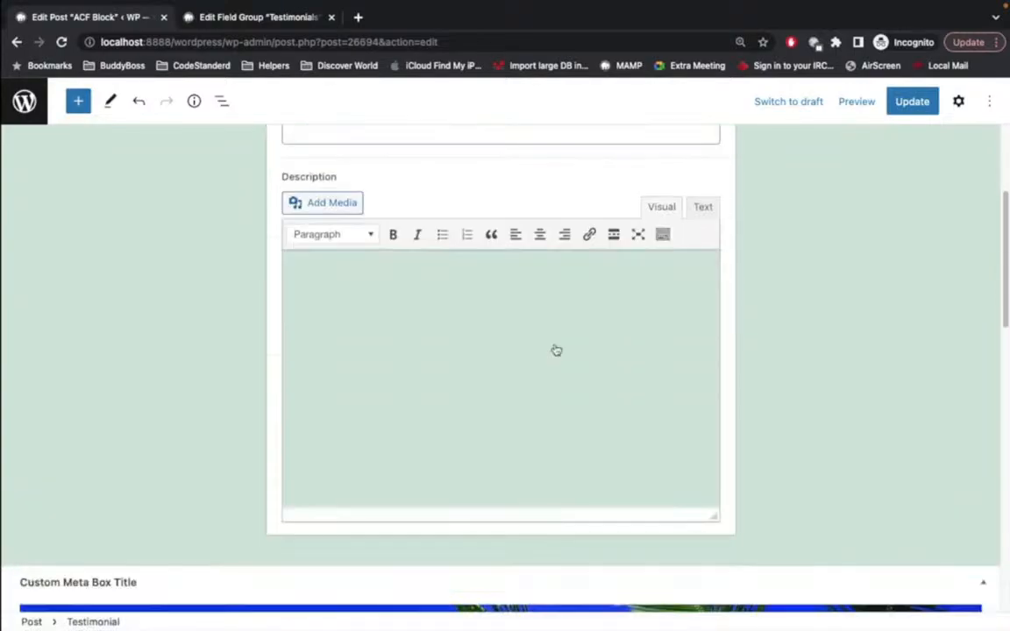
pyautogui.scroll(2, 554, 349)
pyautogui.click(310, 210)
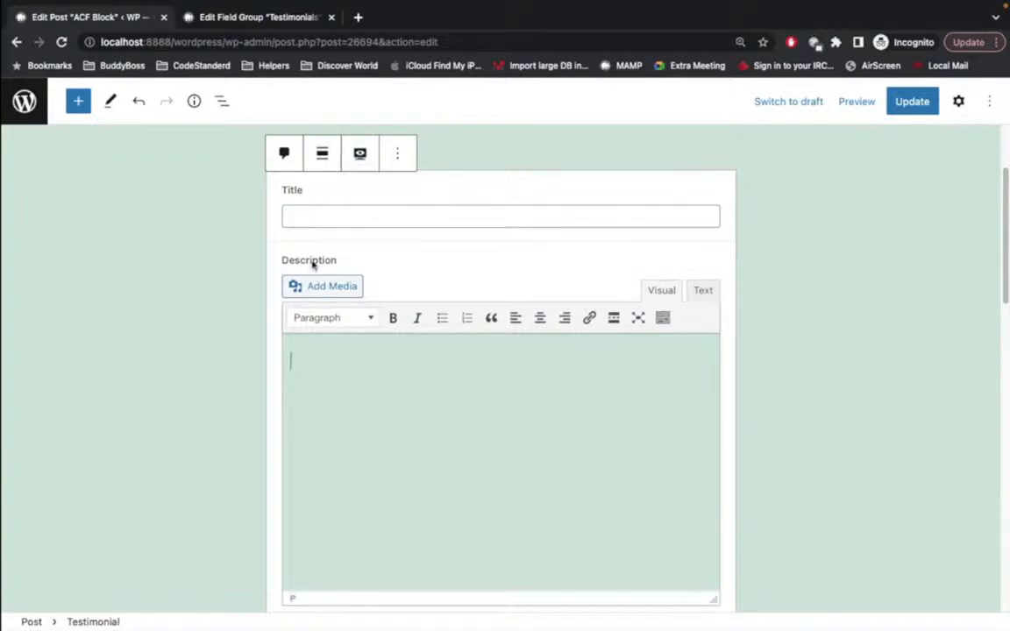
pyautogui.click(360, 154)
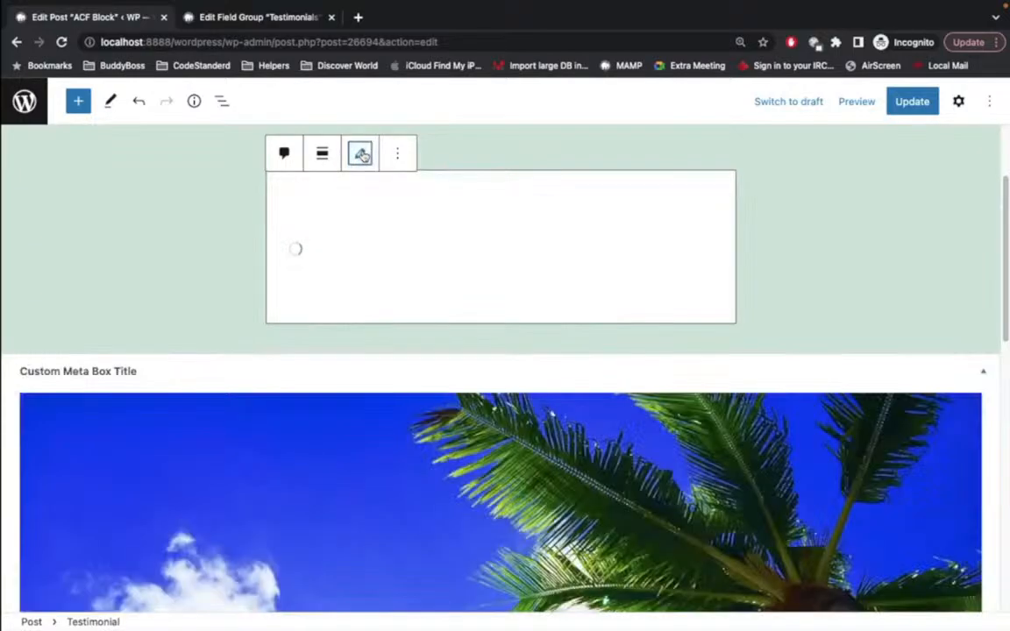
pyautogui.scroll(3, 570, 251)
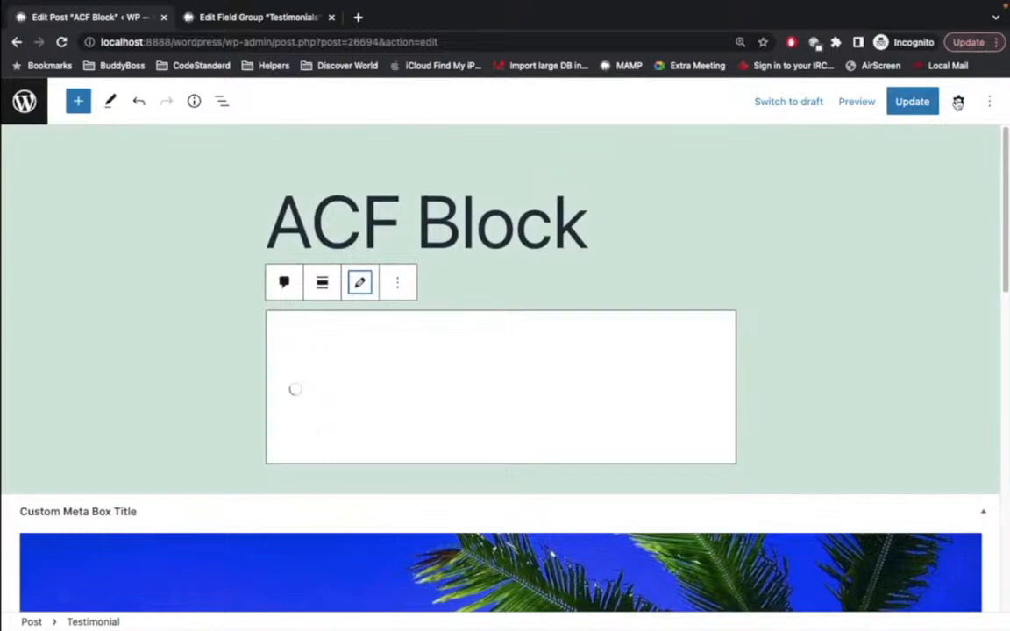
# - Show the Testimonial block's settings and examine the Title and Description fields there
pyautogui.click(959, 102)
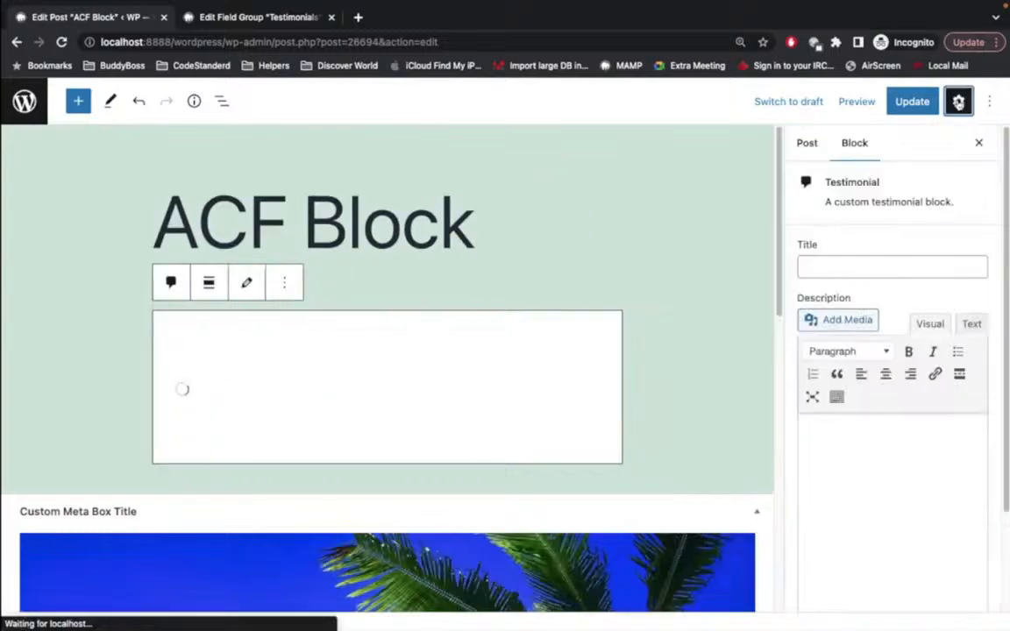
pyautogui.click(836, 271)
pyautogui.click(837, 522)
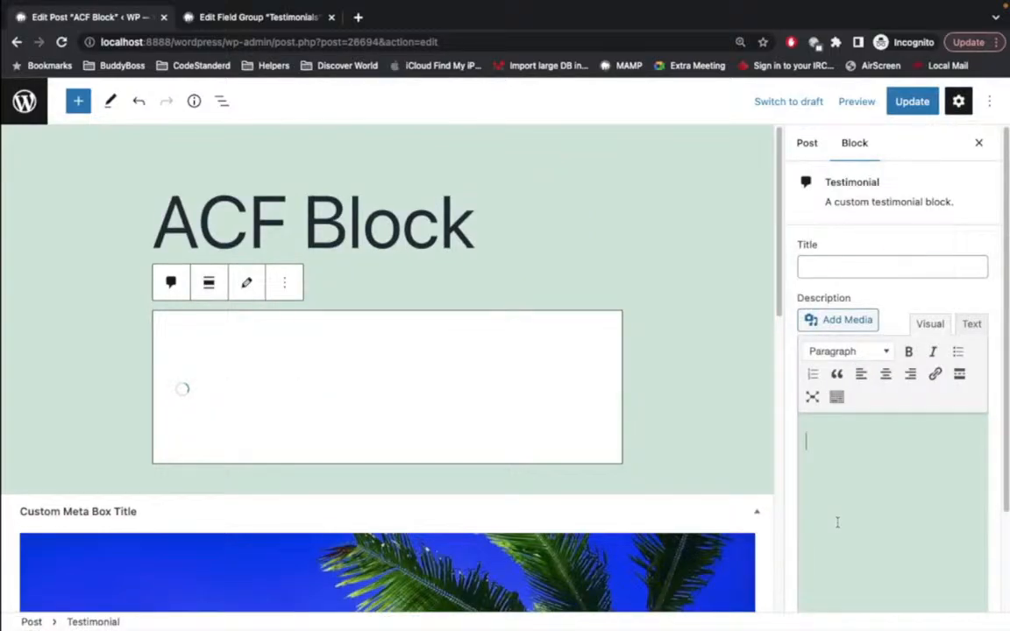
pyautogui.click(841, 271)
# - Switch to Visual Studio Code and find the "Render the Block" section in the Untitled-1 notes
pyautogui.press('super+Tab')
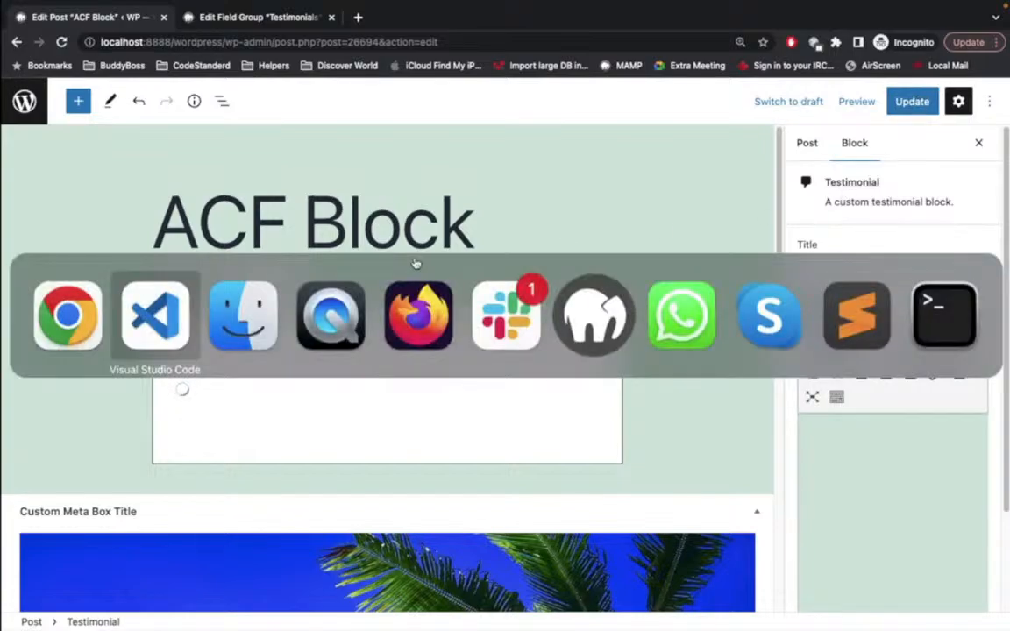
pyautogui.scroll(-4, 360, 238)
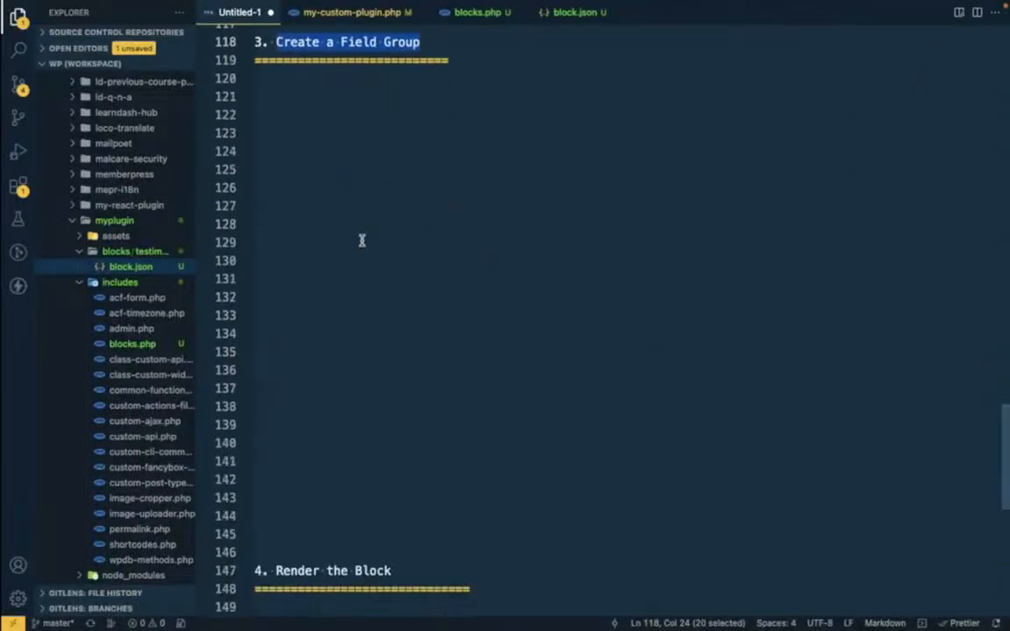
pyautogui.scroll(-4, 360, 238)
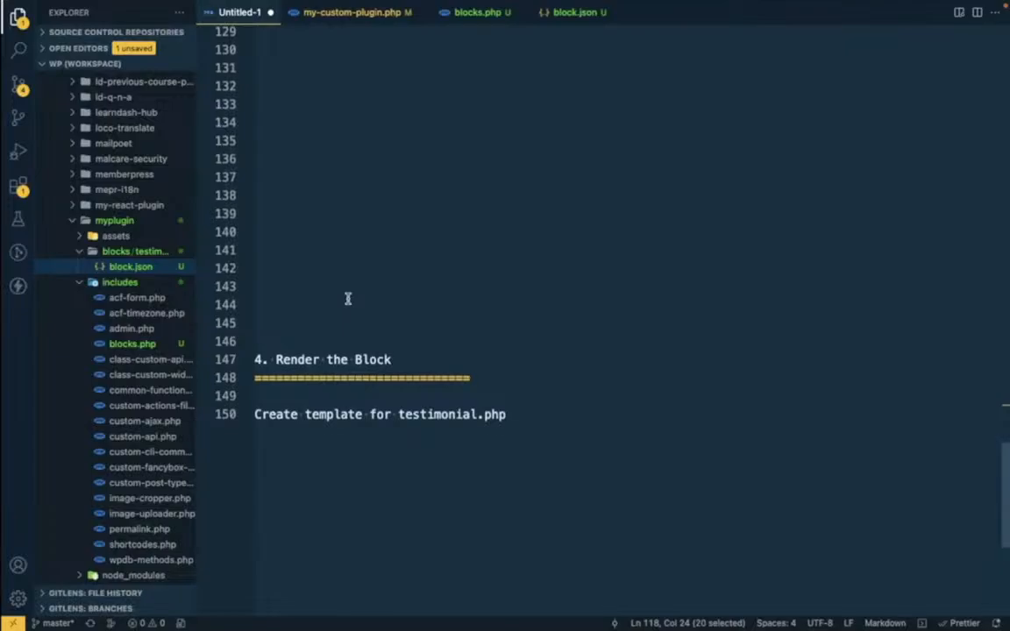
pyautogui.scroll(-1, 347, 299)
pyautogui.scroll(2, 347, 299)
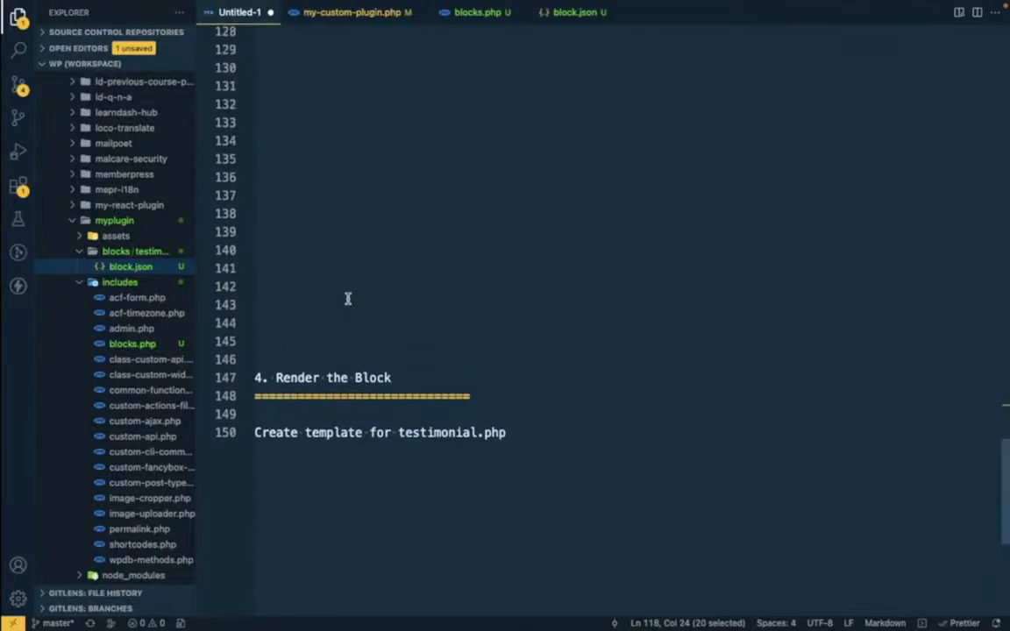
# - Copy the renderTemplate file name testimonial.php from block.json
pyautogui.click(589, 16)
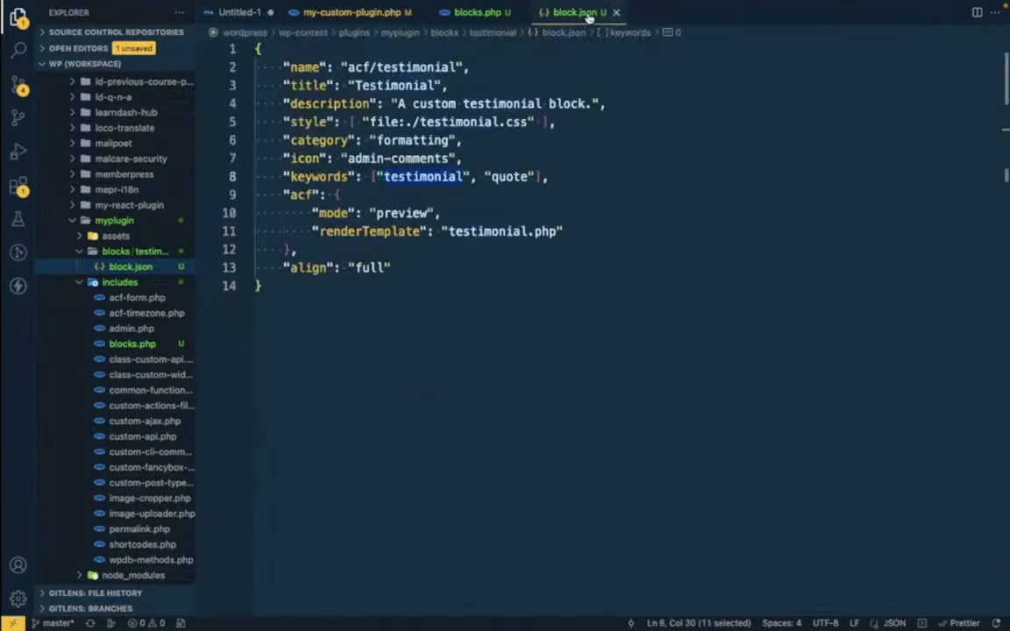
pyautogui.click(346, 232)
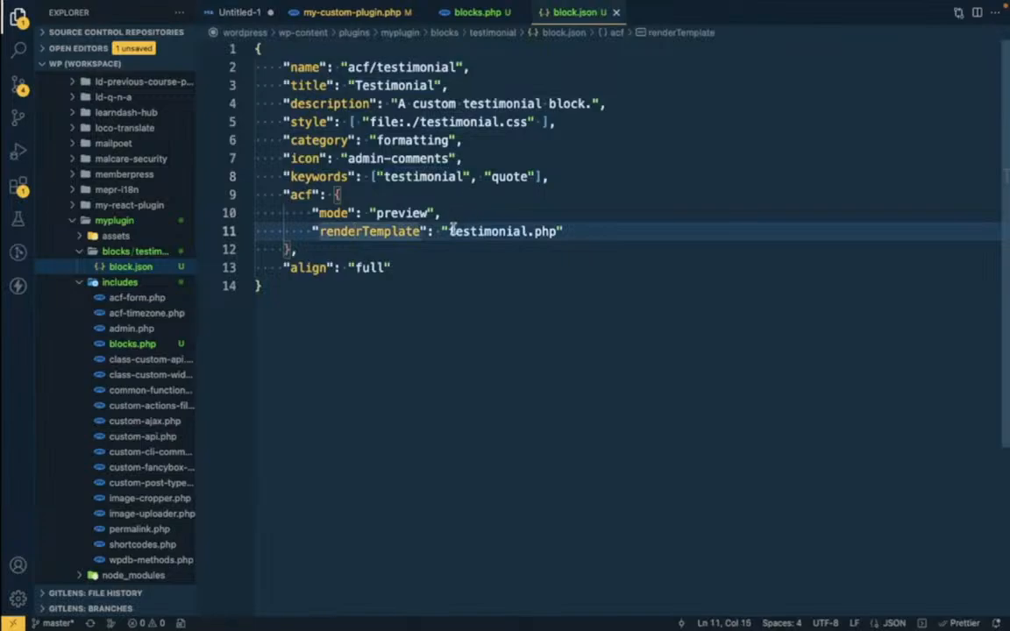
pyautogui.moveTo(451, 232); pyautogui.dragTo(558, 229)
pyautogui.hotkey('ctrl', 'c')
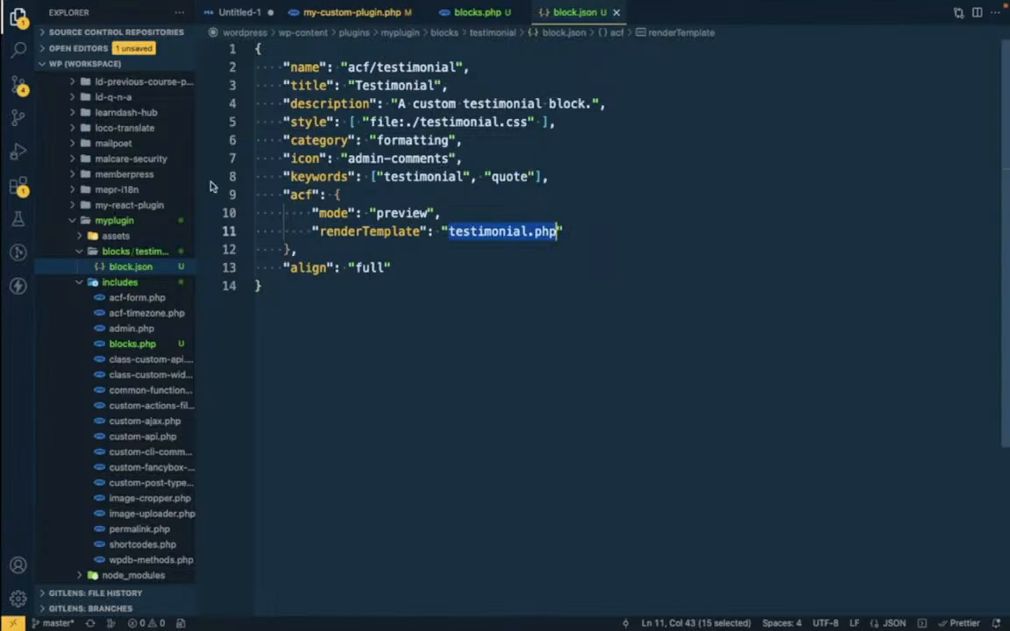
# - Create a new file named testimonial.php in the blocks/testimonial folder of myplugin
pyautogui.click(147, 253)
pyautogui.click(148, 253)
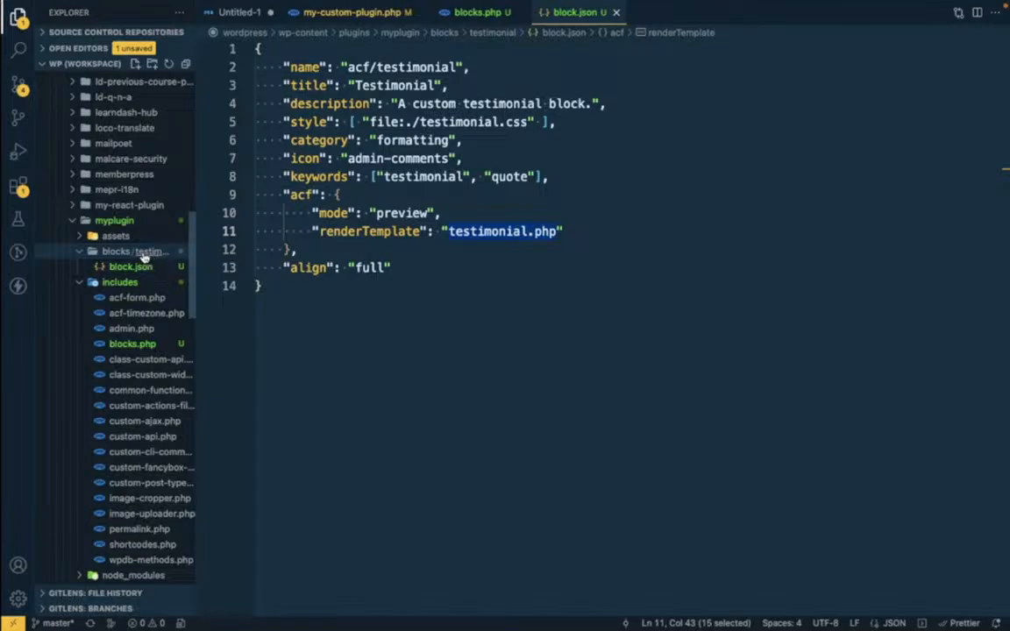
pyautogui.click(146, 254)
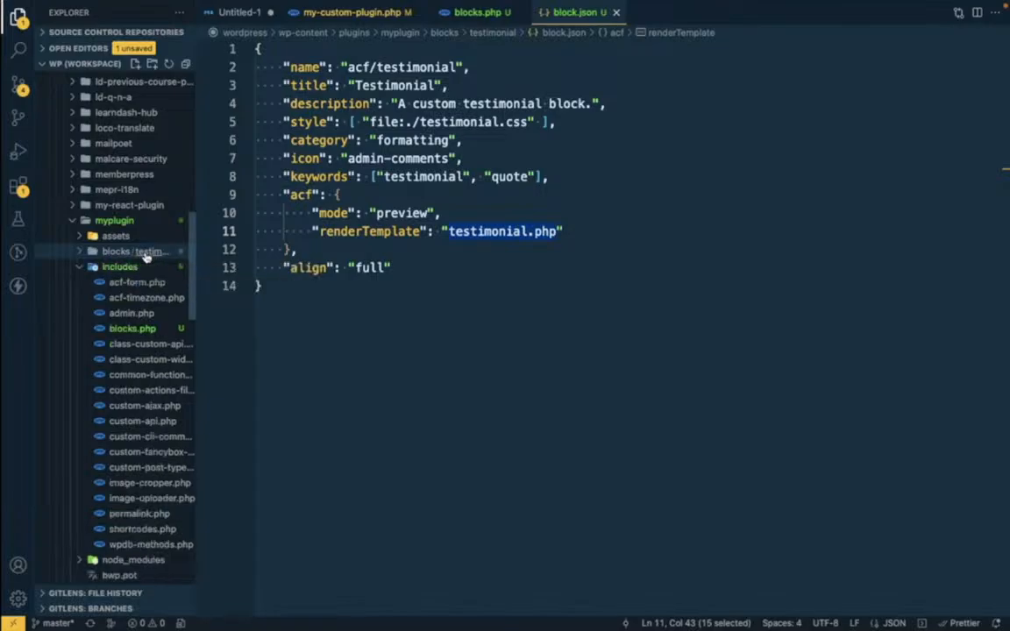
pyautogui.click(146, 252)
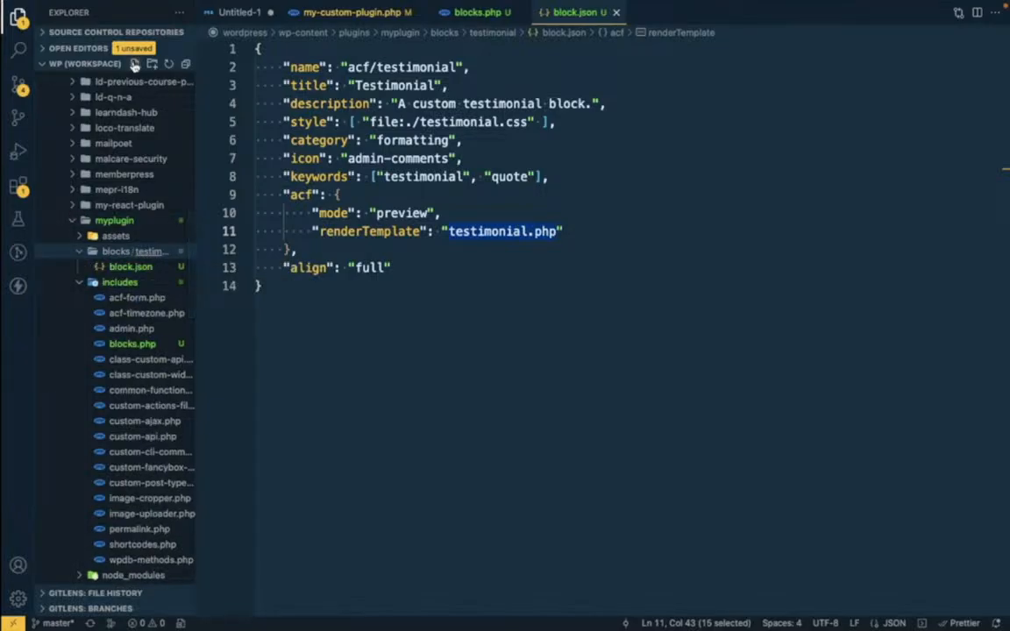
pyautogui.click(134, 65)
pyautogui.hotkey('ctrl', 'v')
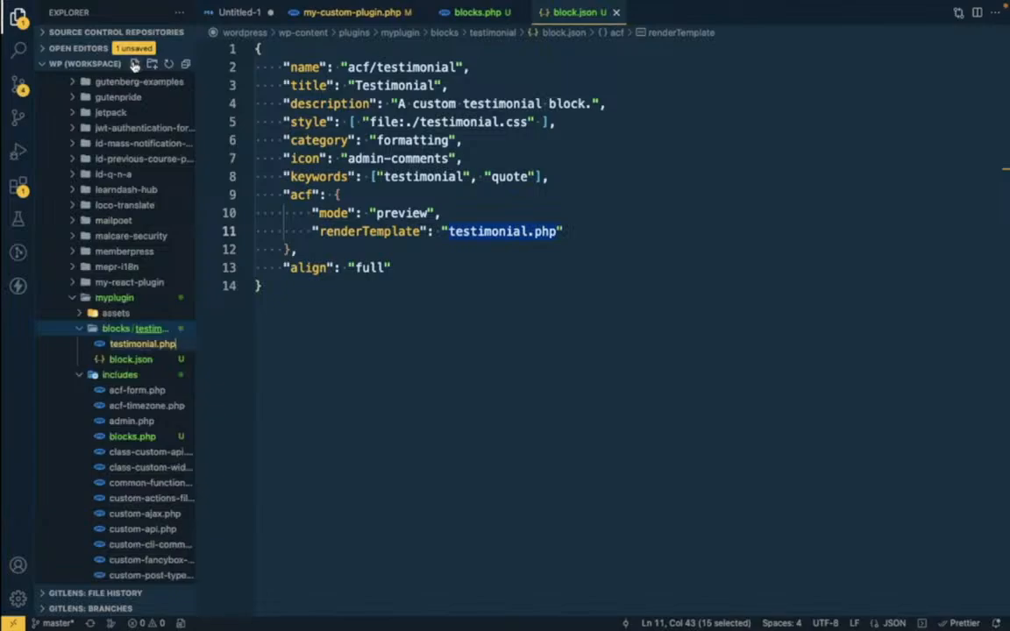
pyautogui.press('Return')
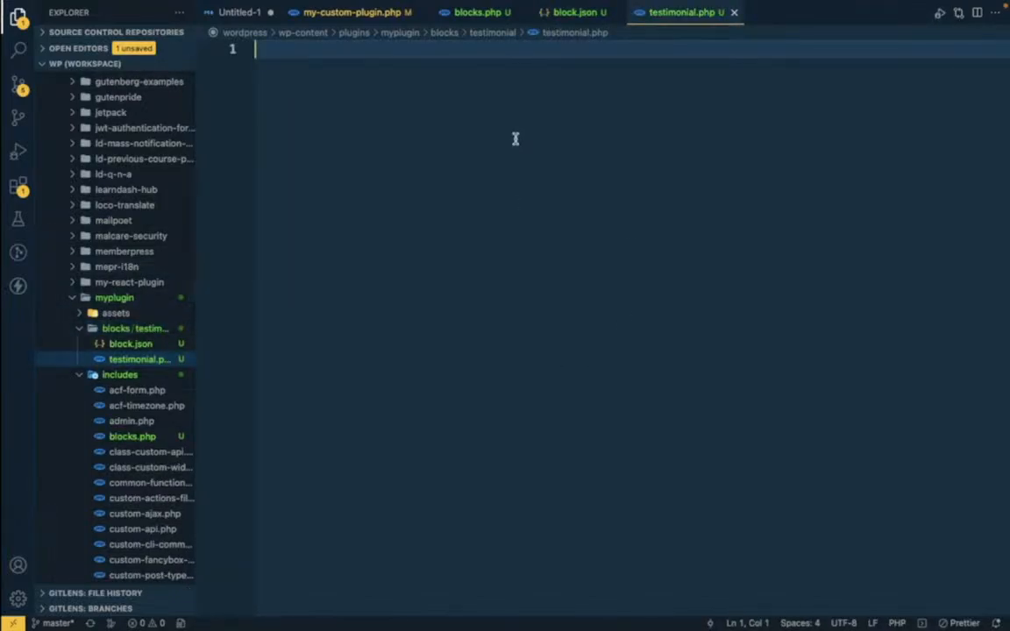
# - Start testimonial.php with the opening <?php tag followed by a blank line and save the file
pyautogui.write('<?php')
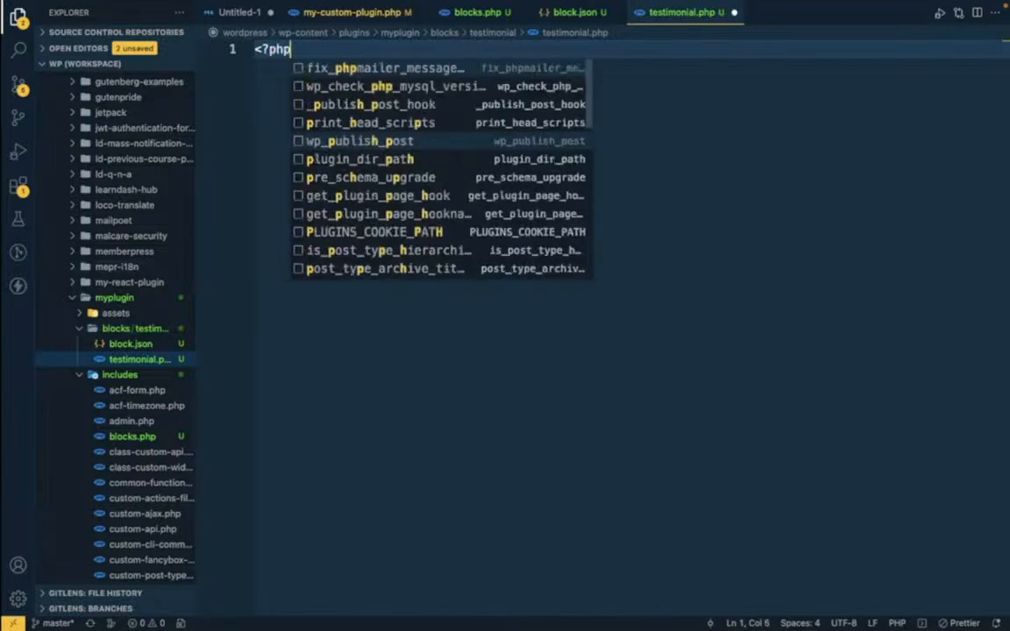
pyautogui.press('Escape')
pyautogui.press('Return')
pyautogui.press('Return')
pyautogui.hotkey('ctrl', 's')
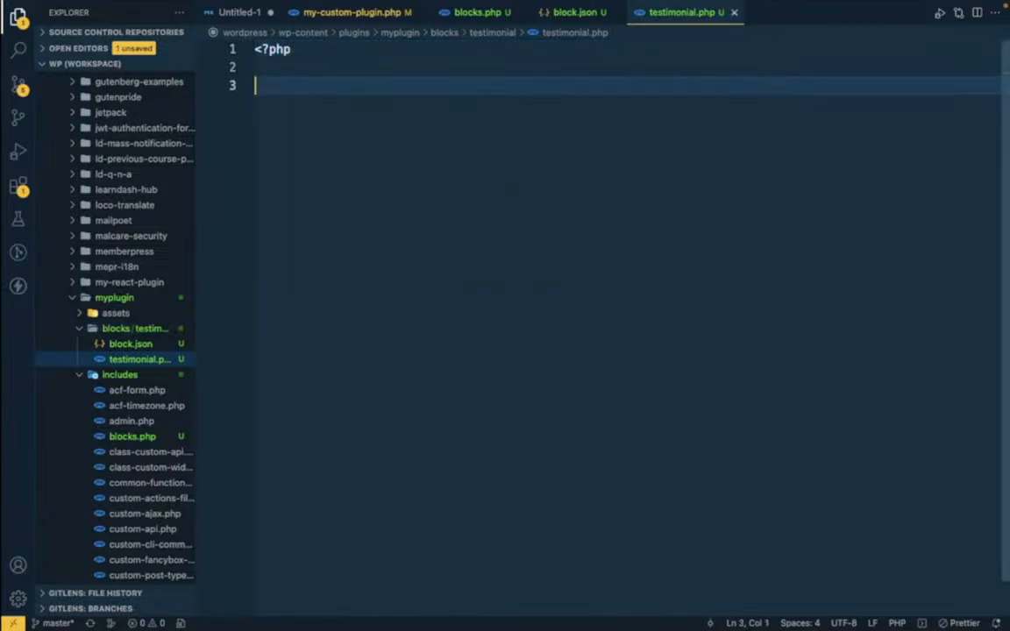
# - Add the test statement echo 'BWP'; on line 3 of testimonial.php and save the file
pyautogui.write("echo '")
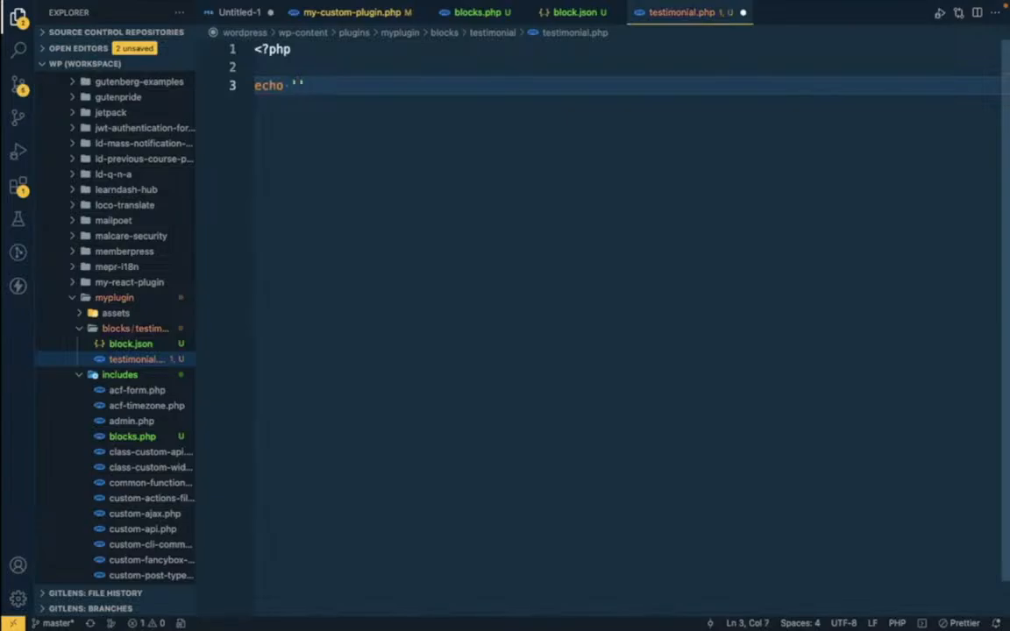
pyautogui.write('BWP')
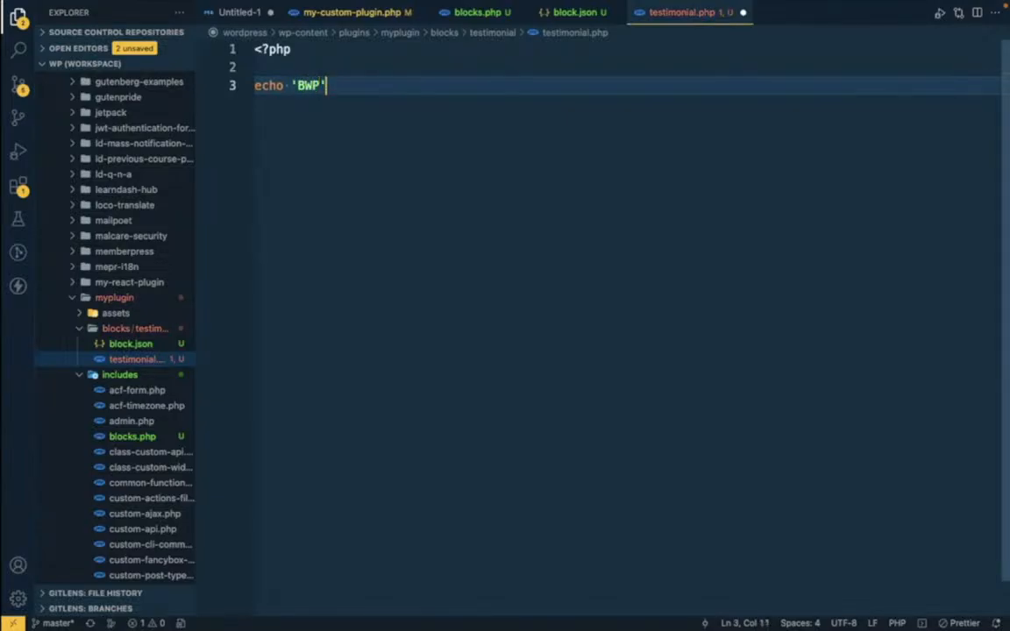
pyautogui.write(';')
pyautogui.press('super+s')
# - Switch to Chrome, reload the ACF Block post discarding unsaved changes, and insert the Testimonial block
pyautogui.press('super+Tab')
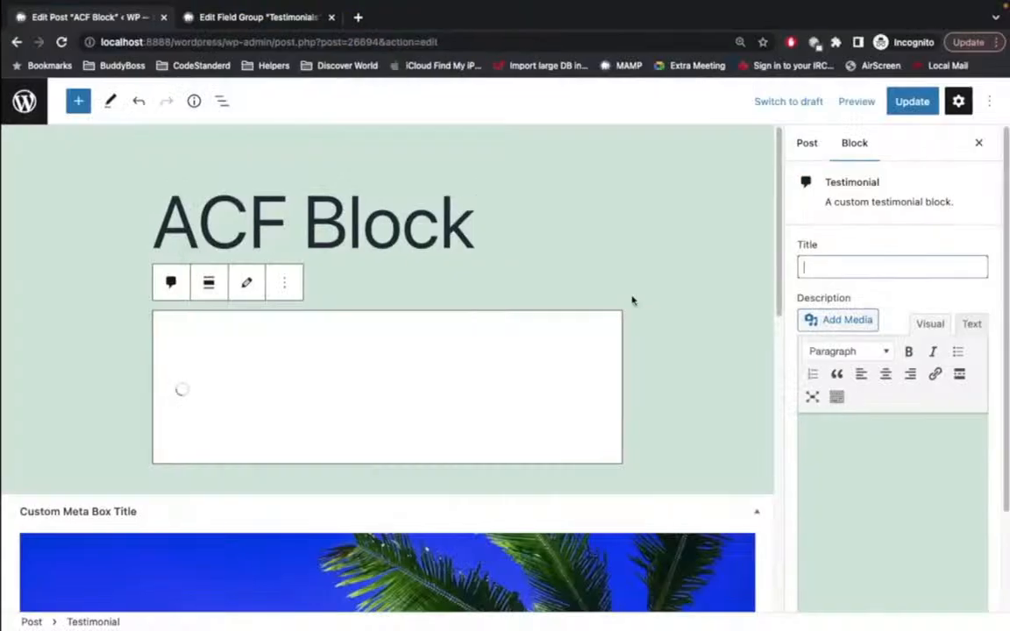
pyautogui.click(61, 42)
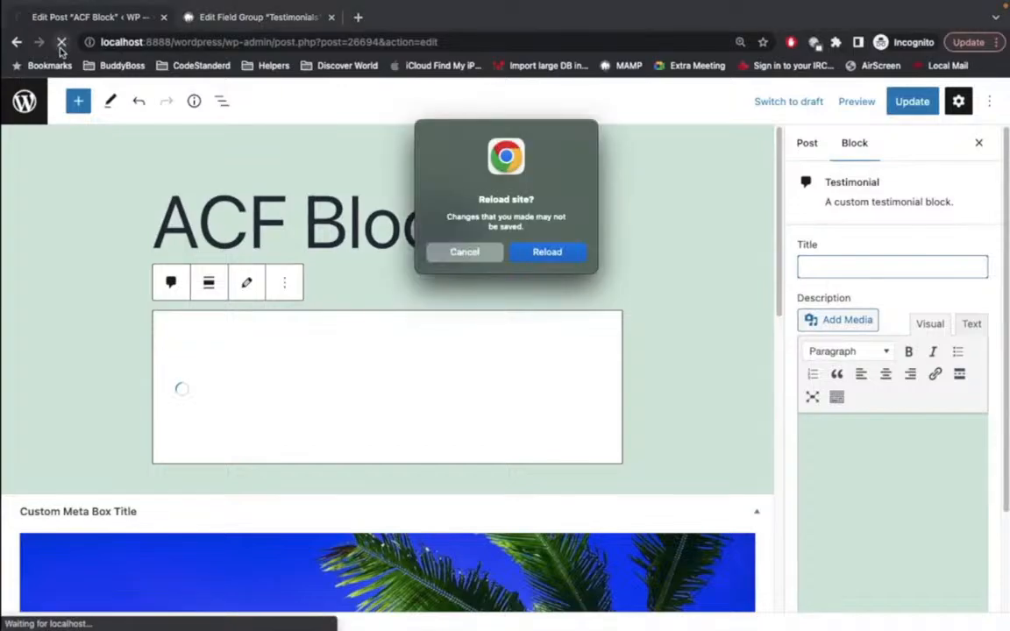
pyautogui.click(582, 256)
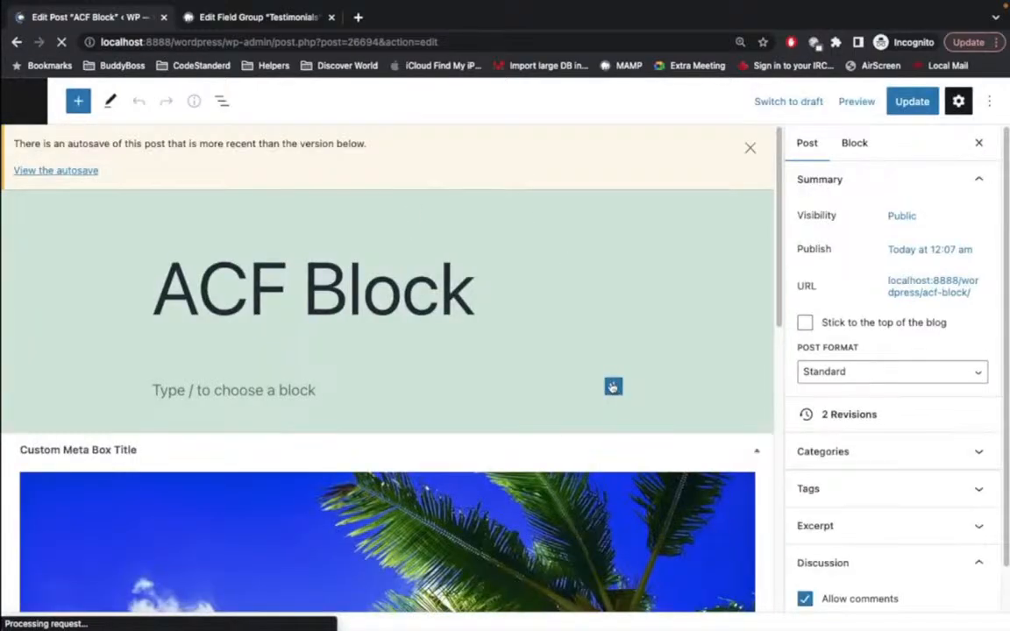
pyautogui.click(612, 388)
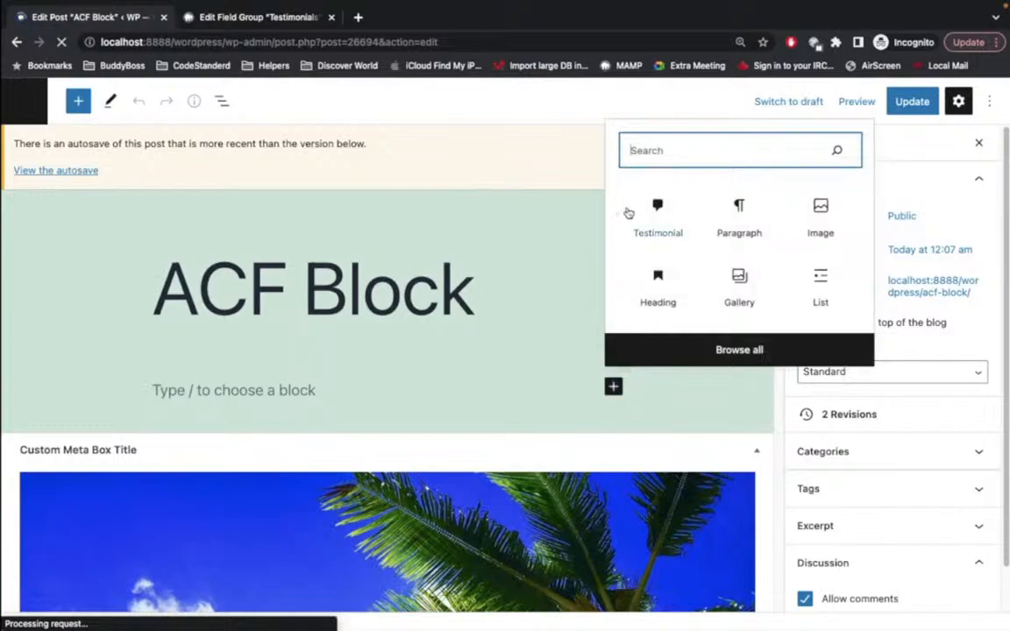
pyautogui.click(656, 215)
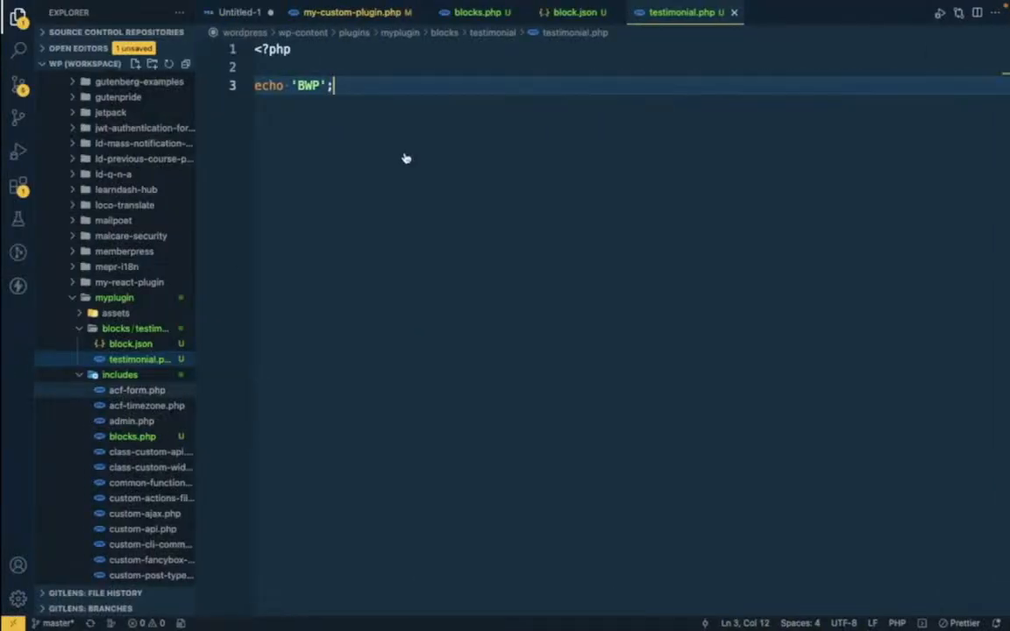
# - Compare the echo statement in testimonial.php with the block's preview in Chrome, and examine its Title and Description fields
pyautogui.click(286, 85)
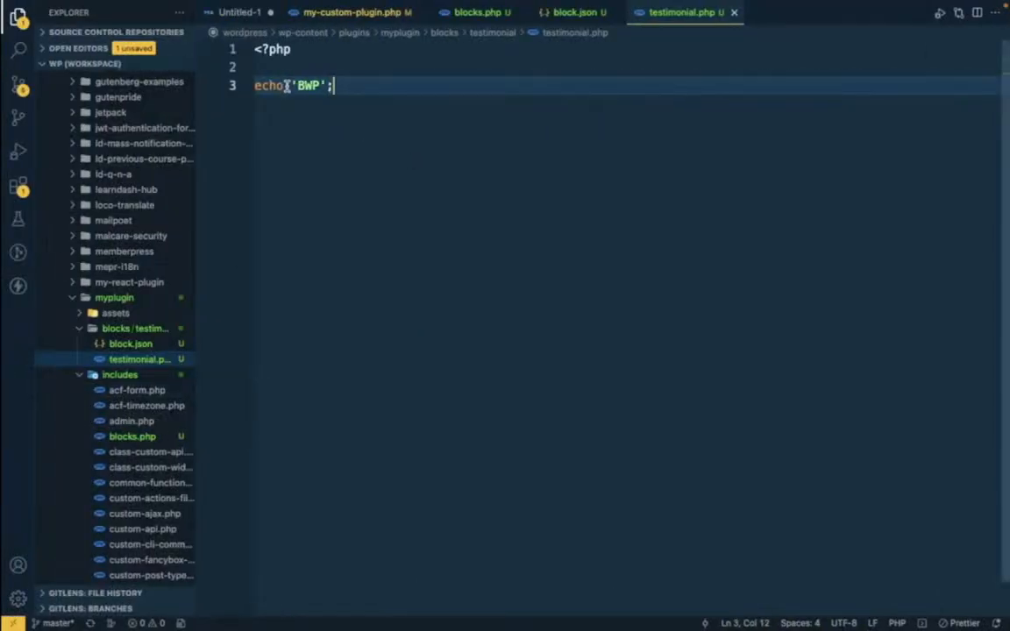
pyautogui.doubleClick(308, 85)
pyautogui.hotkey('ctrl', 'Right')
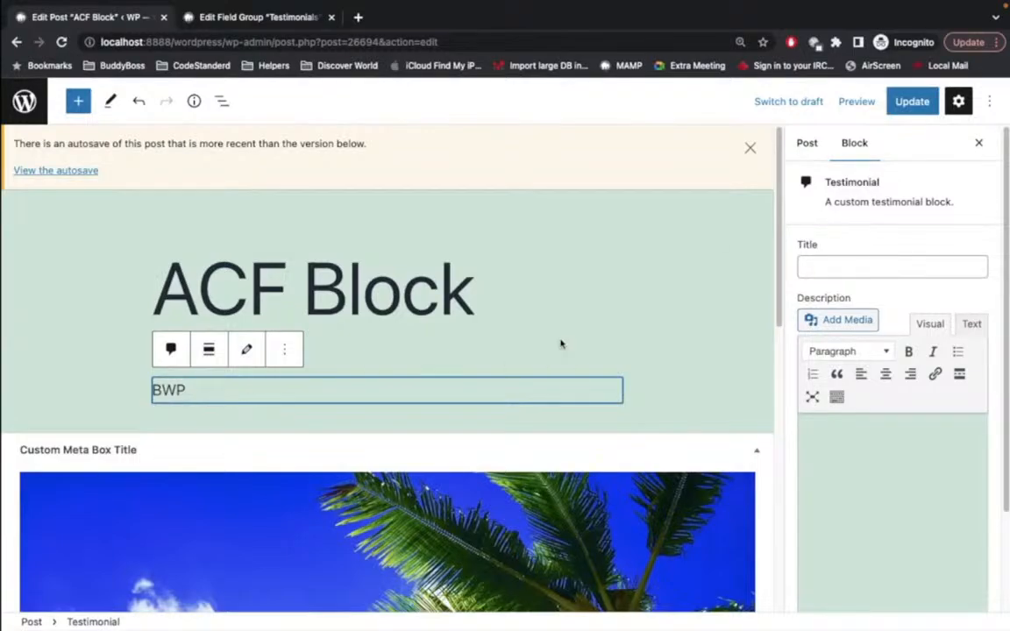
pyautogui.click(841, 264)
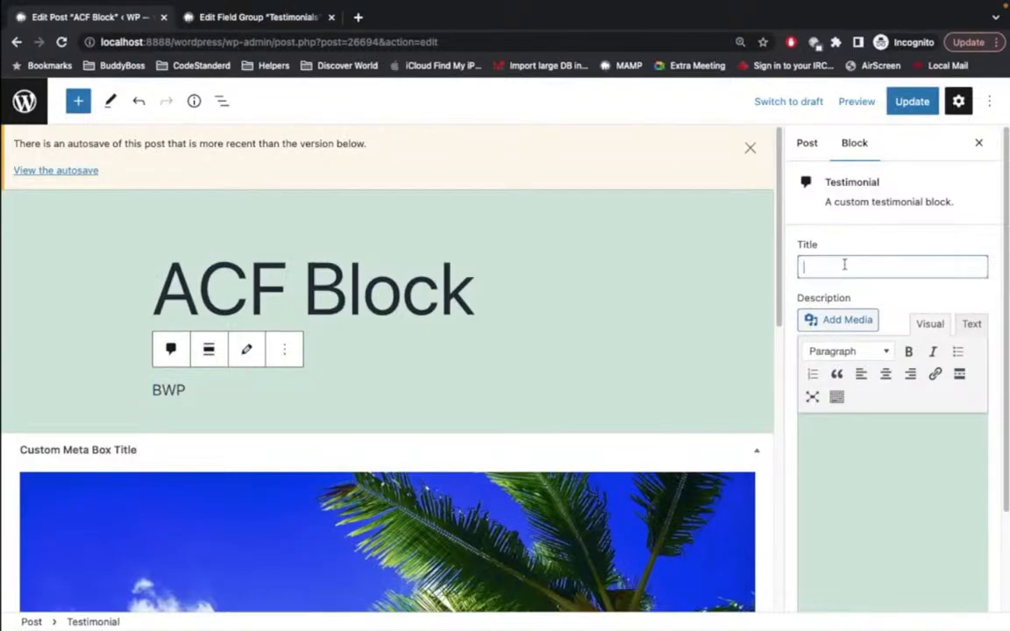
pyautogui.click(823, 428)
# - Switch to Visual Studio Code and delete the echo 'BWP'; statement from testimonial.php
pyautogui.press('super+Tab')
pyautogui.click(372, 92)
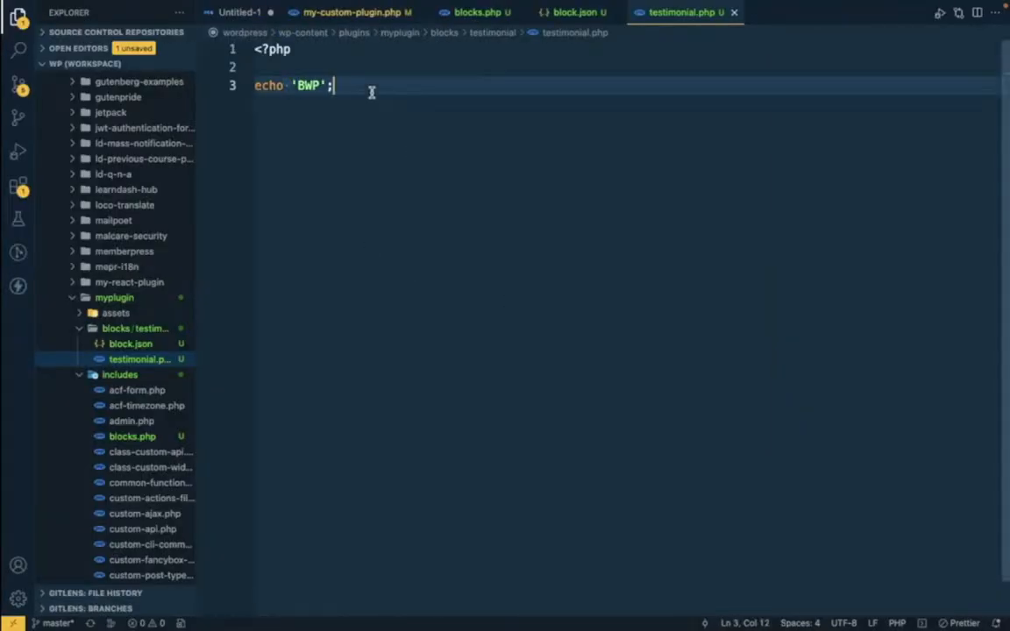
pyautogui.press('super+BackSpace')
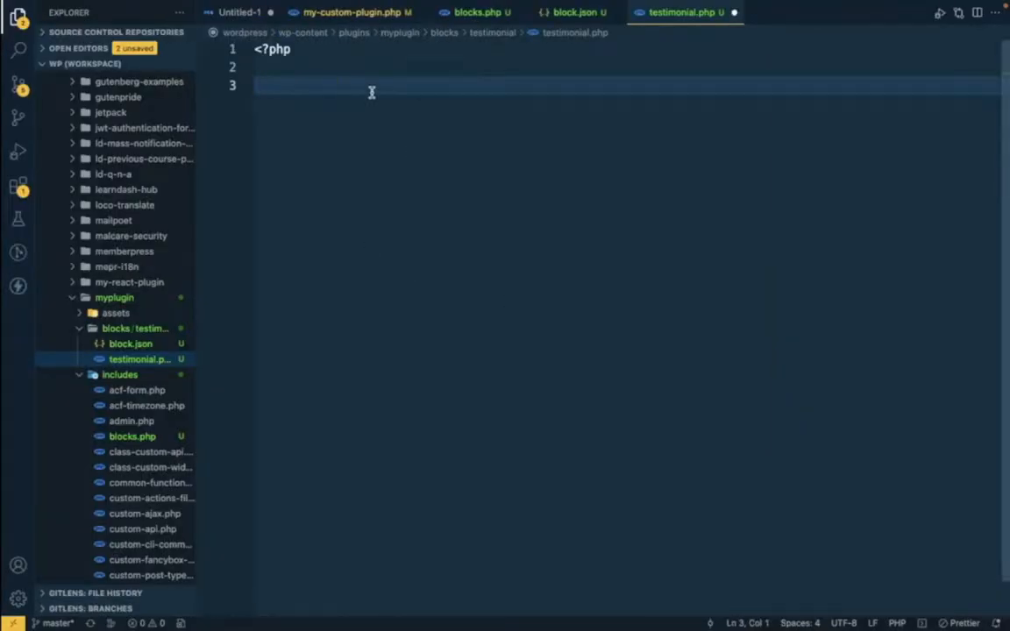
# - Write a $title assignment on line 3 that calls get_field() with an empty quoted argument
pyautogui.write('$titlw')
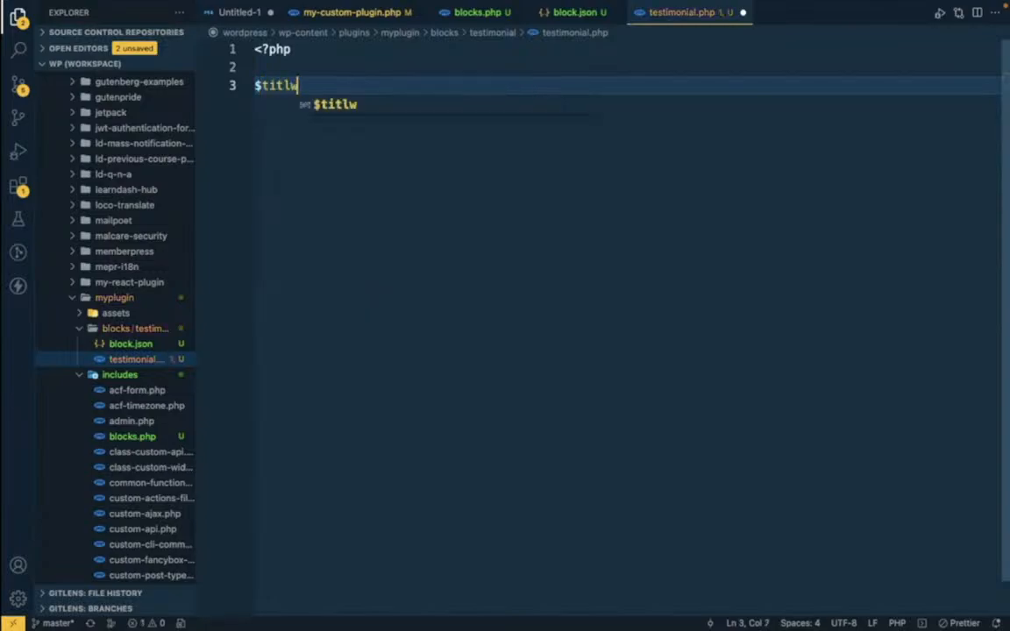
pyautogui.press('BackSpace')
pyautogui.write("e = '")
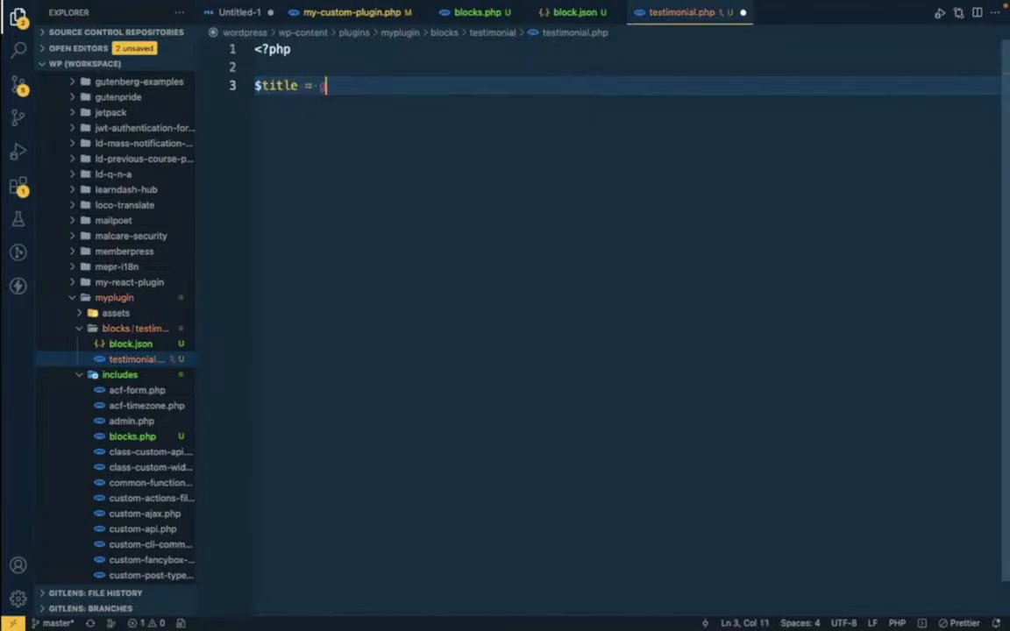
pyautogui.press('BackSpace')
pyautogui.write('get_fiel')
pyautogui.press('Return')
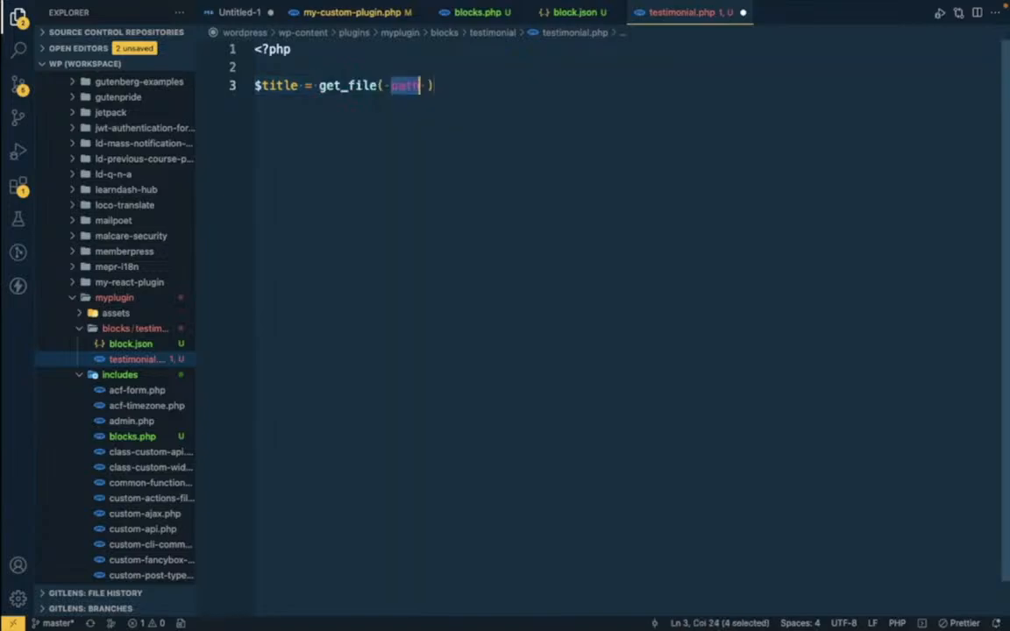
pyautogui.press('BackSpace')
pyautogui.press('BackSpace')
pyautogui.press('BackSpace')
pyautogui.press('BackSpace')
pyautogui.press('BackSpace')
pyautogui.write('eld')
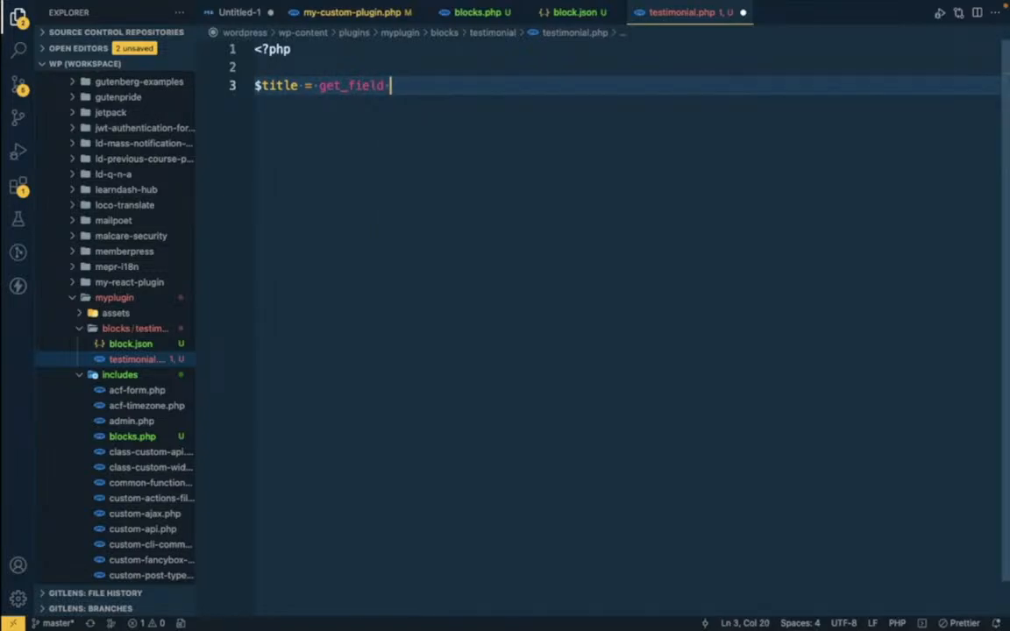
pyautogui.press('BackSpace')
pyautogui.write('();')
pyautogui.press('Left')
pyautogui.press('Left')
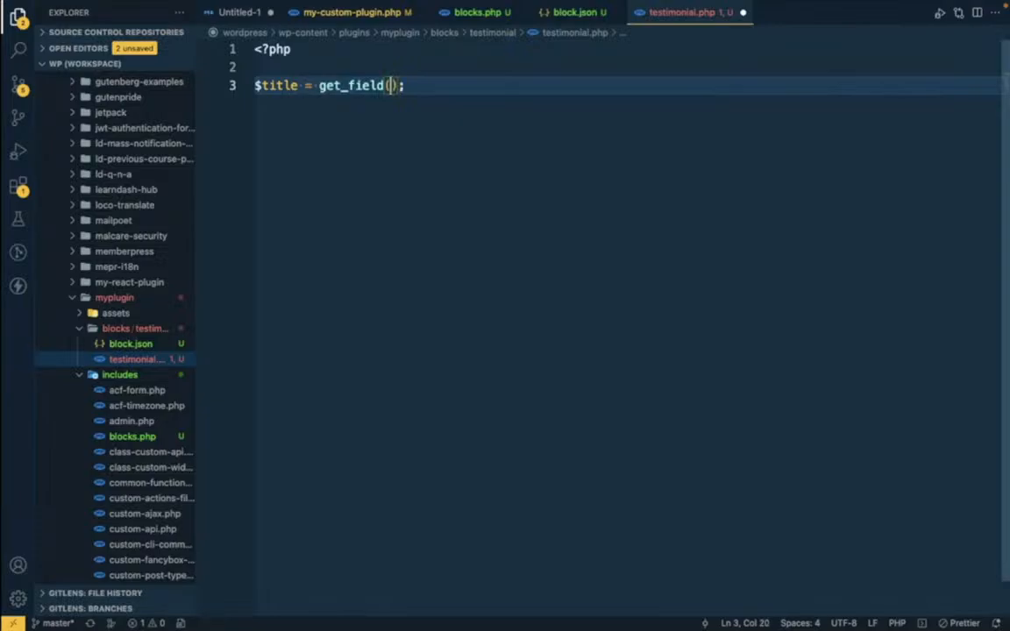
pyautogui.press('Left')
pyautogui.write("'")
# - Copy the field name title from the Testimonials field group in Chrome and insert it as the get_field argument in testimonial.php
pyautogui.hotkey('ctrl', 'Right')
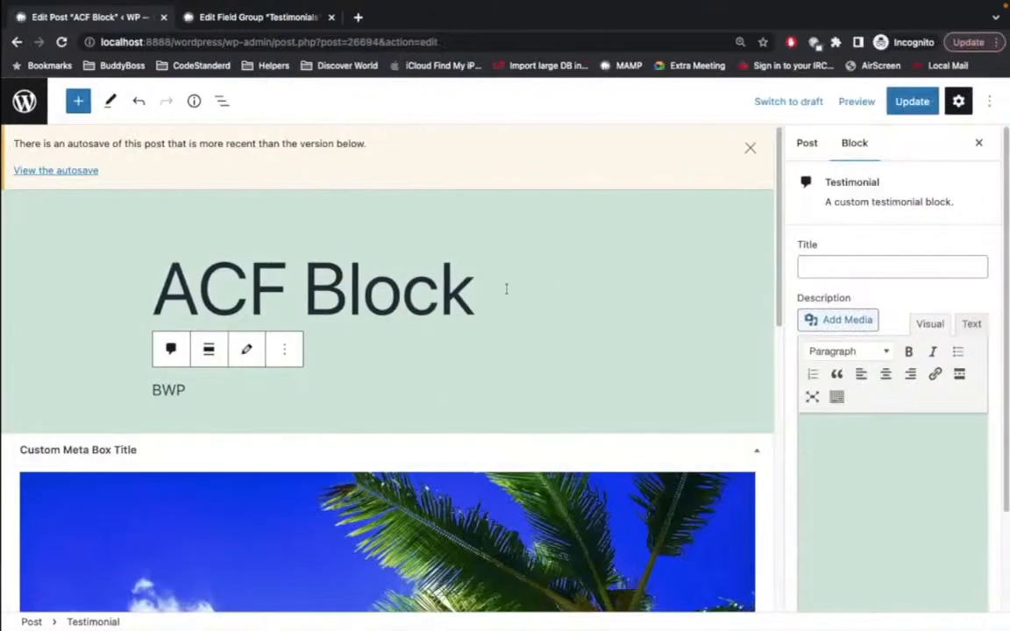
pyautogui.click(244, 17)
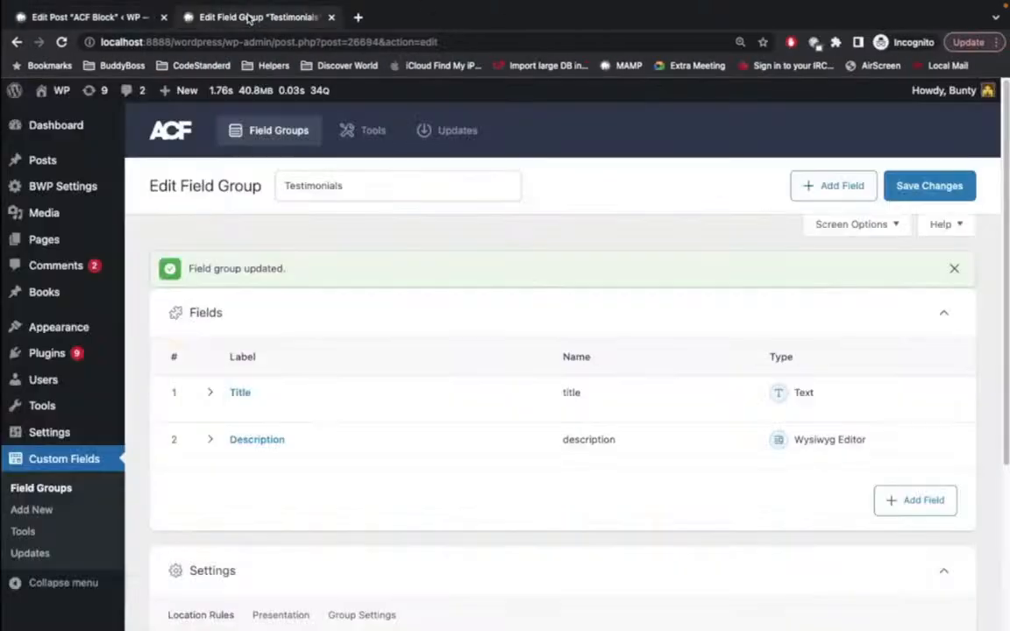
pyautogui.doubleClick(571, 393)
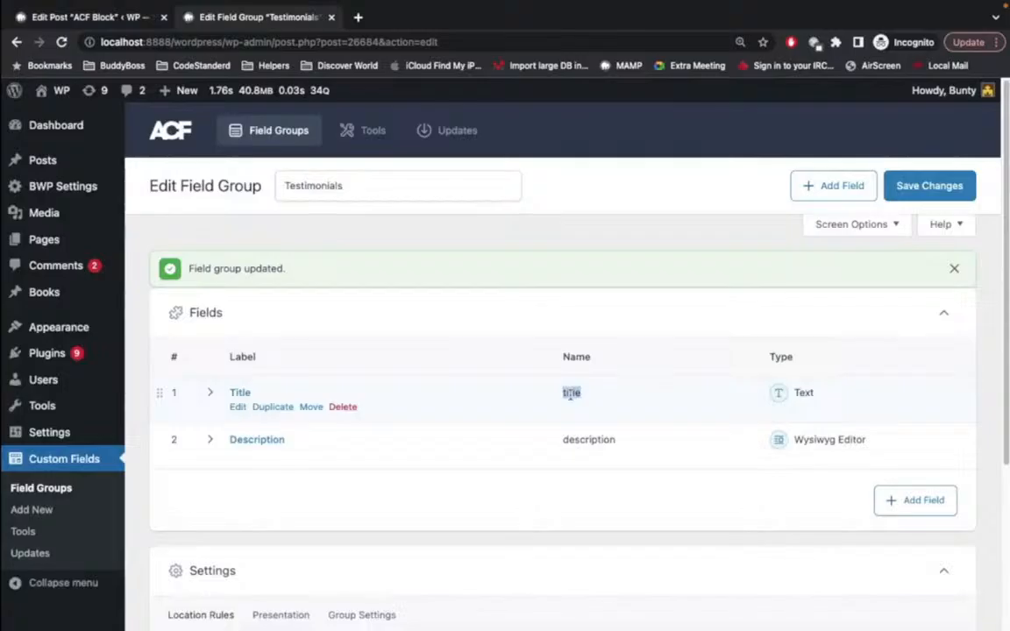
pyautogui.hotkey('ctrl', 'c')
pyautogui.hotkey('ctrl', 'Left')
pyautogui.hotkey('ctrl', 'v')
# - Duplicate the $title line onto line 4 and rename the copy's variable to $desc
pyautogui.press('super+shift+Left')
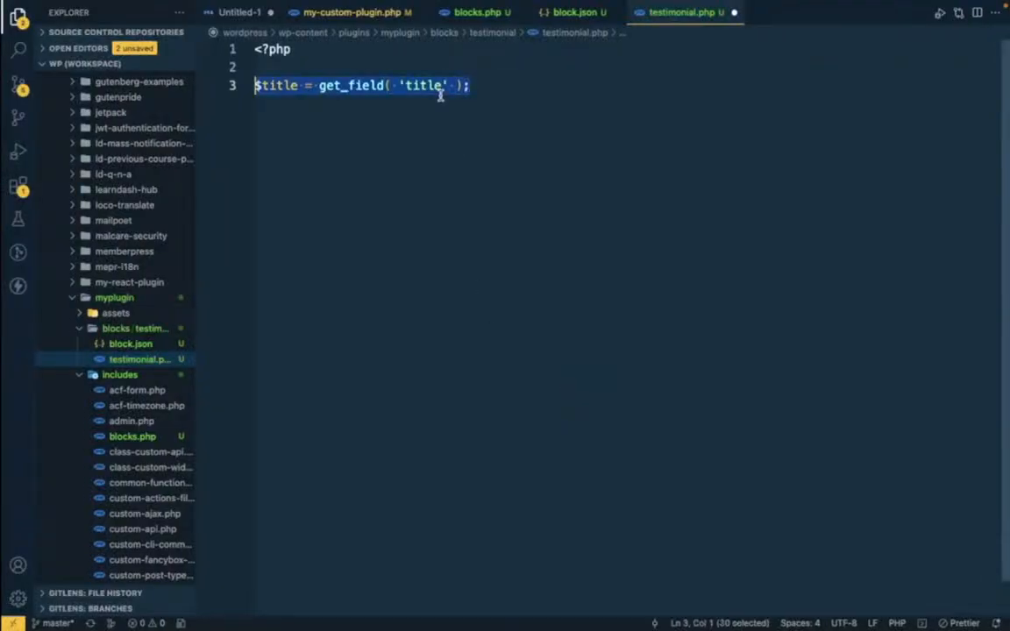
pyautogui.press('super+c')
pyautogui.press('Right')
pyautogui.press('Return')
pyautogui.press('super+v')
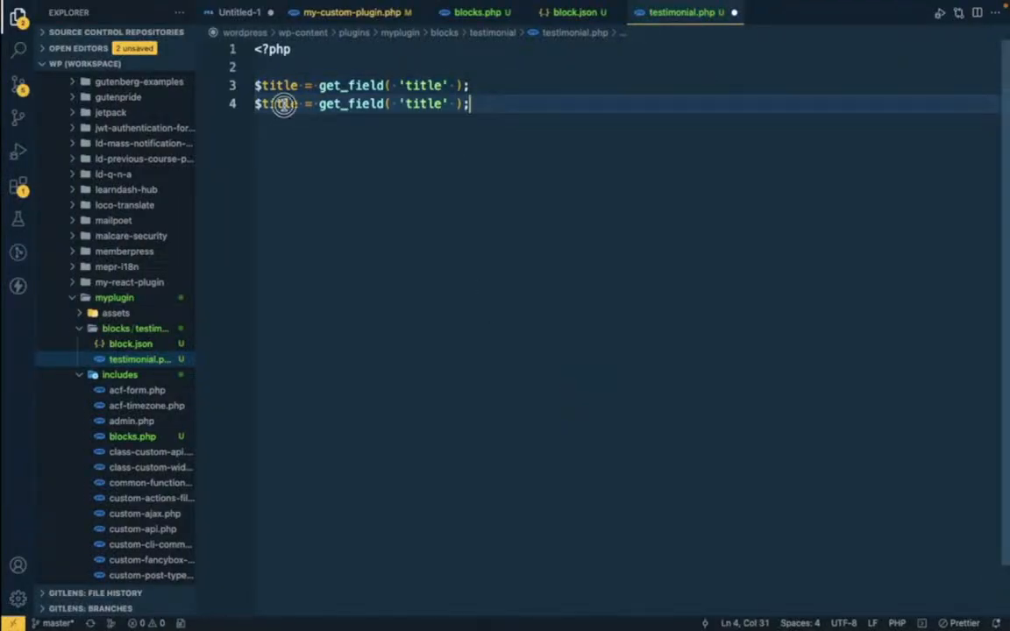
pyautogui.doubleClick(280, 104)
pyautogui.write('desc')
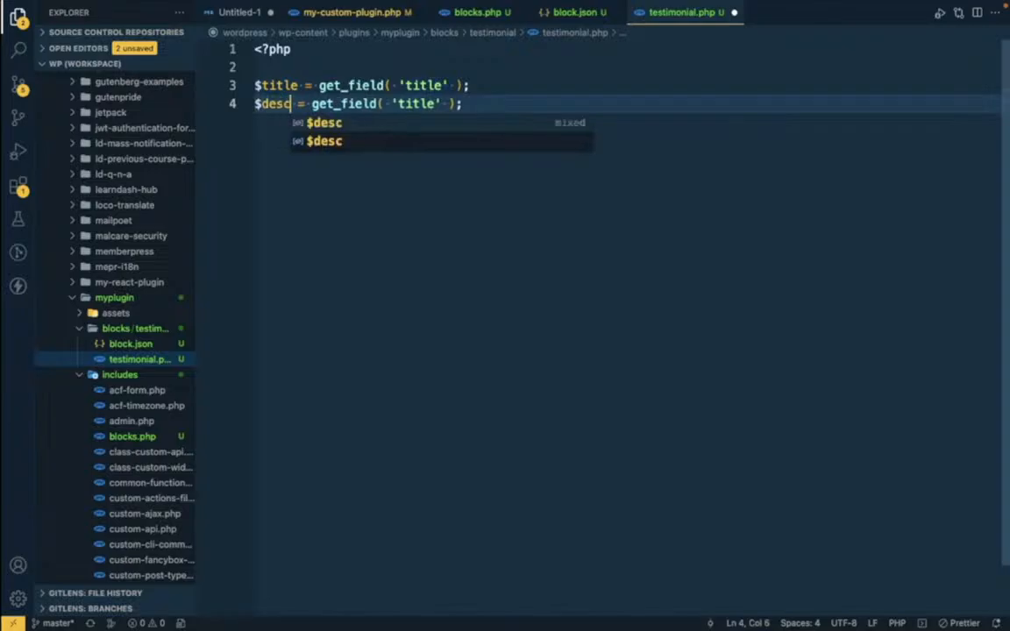
# - Copy the field name description from the Testimonials field group into the $desc line's get_field call, align the equals signs, and save
pyautogui.press('super+Tab')
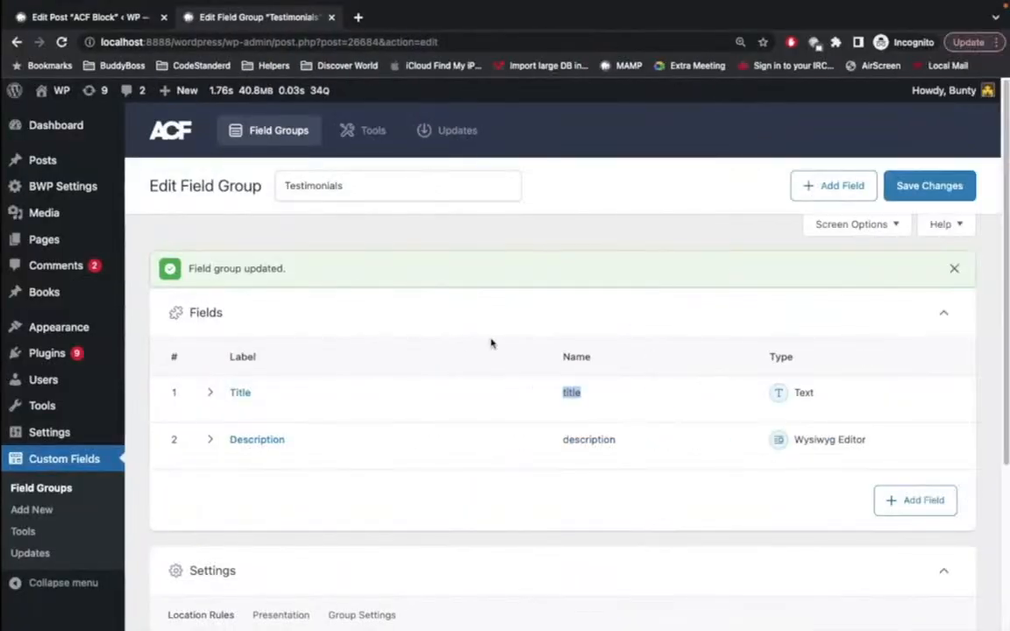
pyautogui.doubleClick(589, 440)
pyautogui.press('super+Tab')
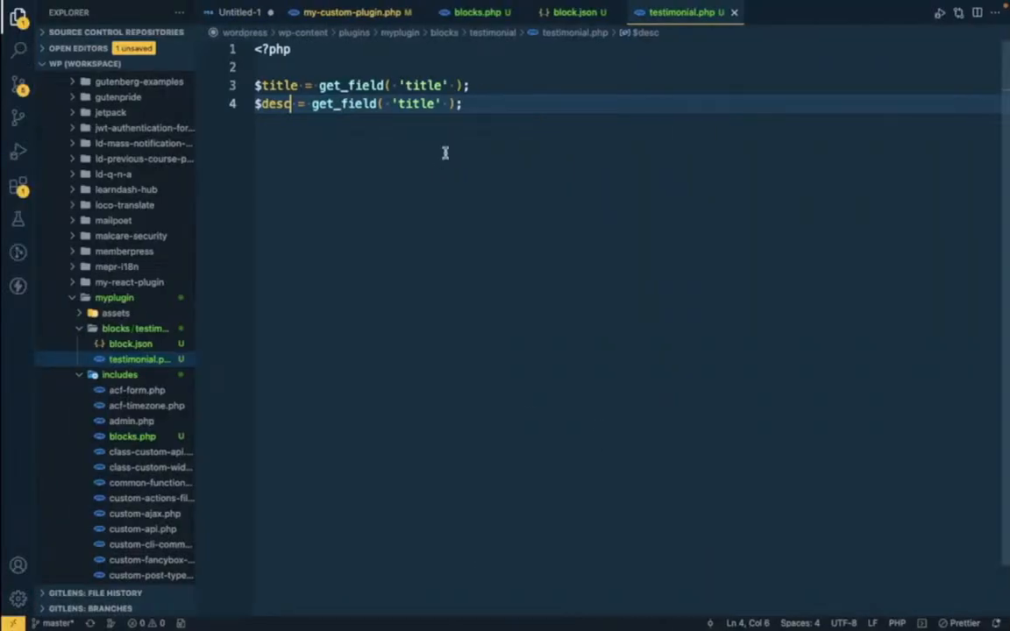
pyautogui.doubleClick(412, 103)
pyautogui.hotkey('ctrl', 'v')
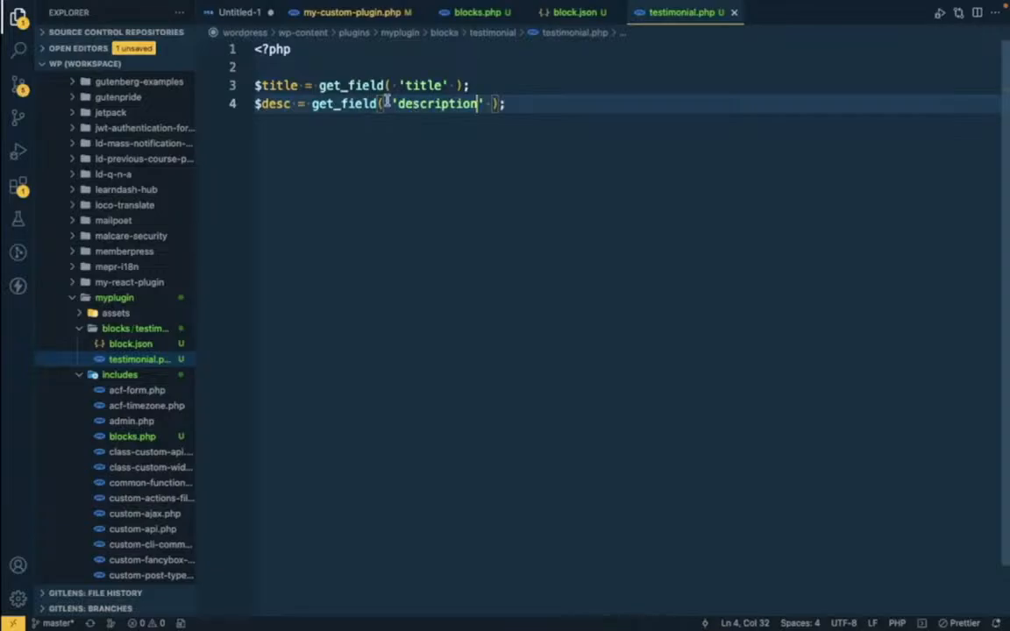
pyautogui.click(298, 102)
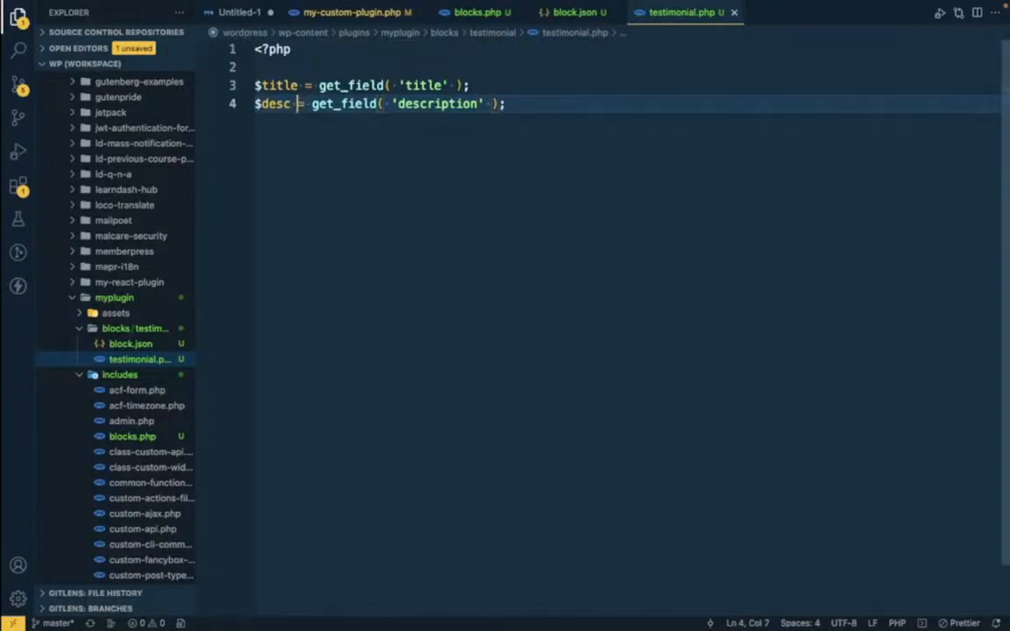
pyautogui.press('super+s')
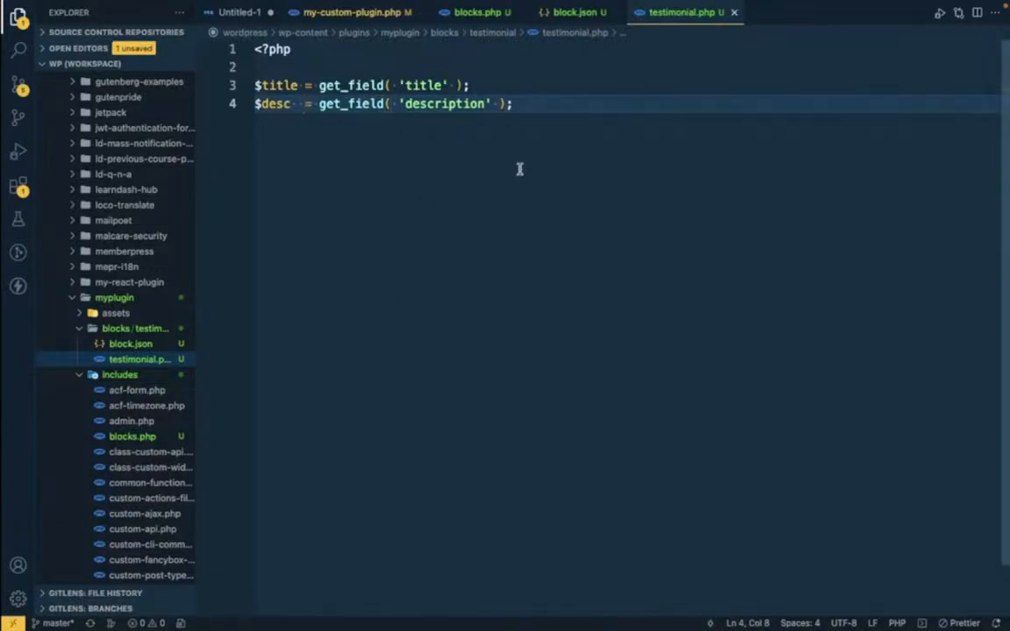
# - Close the PHP section with ?> on line 6, below the $desc assignment, leaving blank lines around it
pyautogui.click(534, 102)
pyautogui.press('Return')
pyautogui.press('Return')
pyautogui.press('super+s')
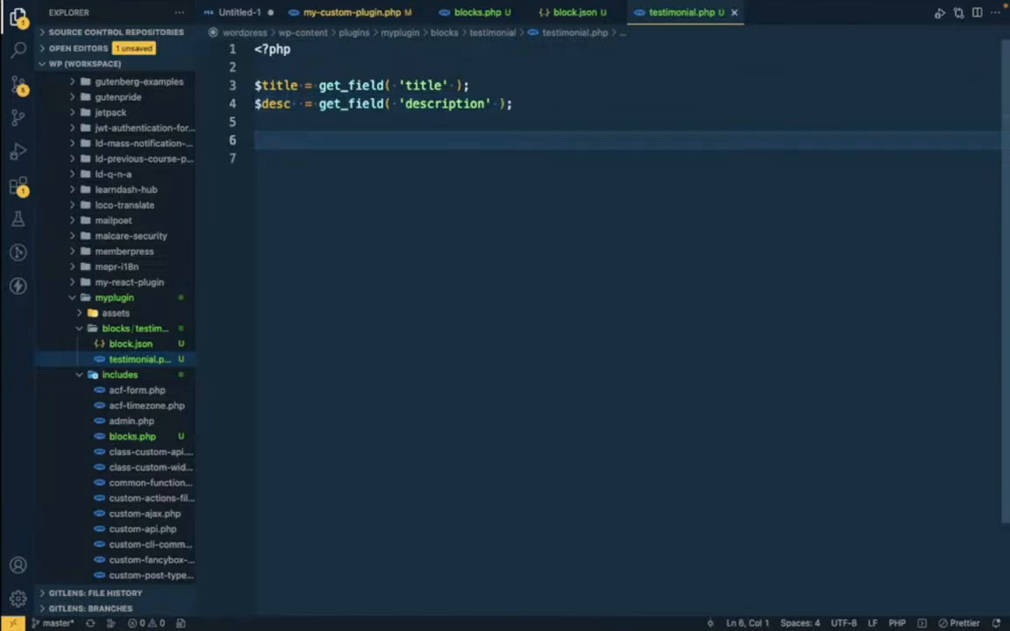
pyautogui.write('?>')
pyautogui.press('Return')
pyautogui.press('Return')
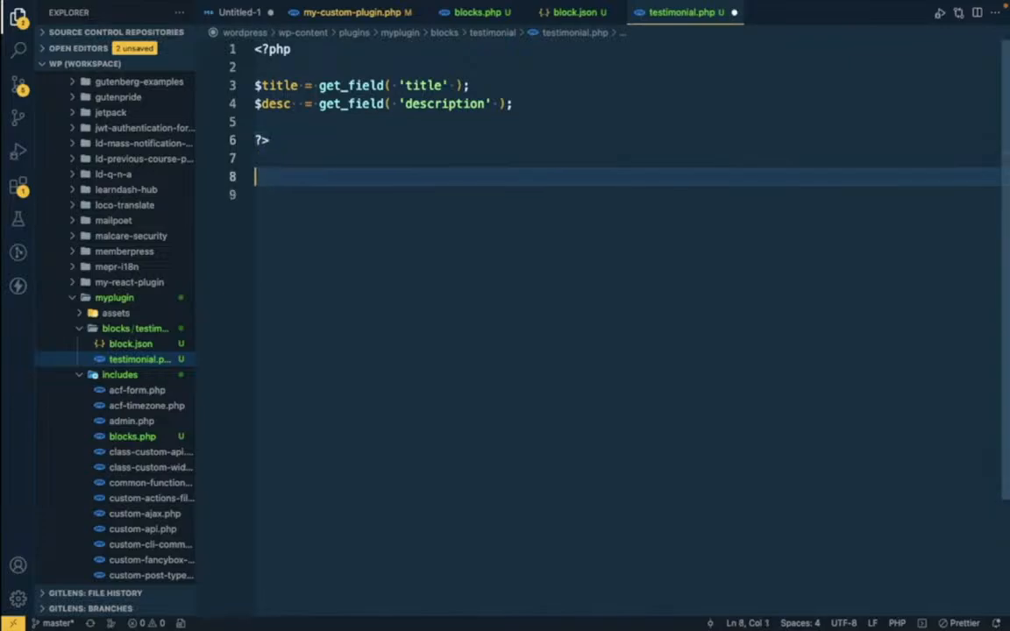
# - Add an opening and closing div on separate lines below the PHP section, with an empty line between them
pyautogui.write('<>div>')
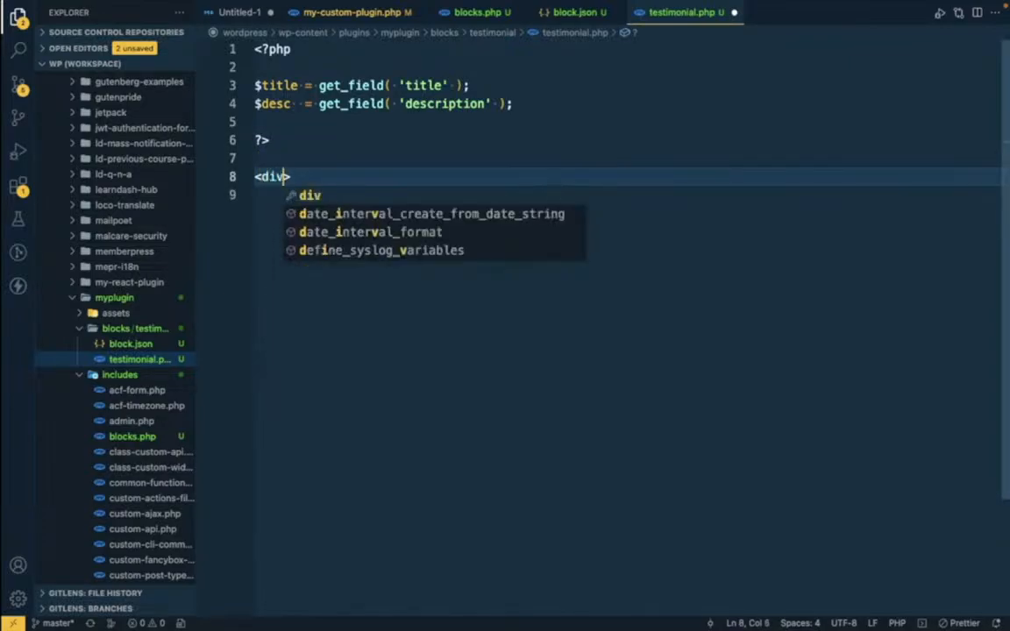
pyautogui.press('Right')
pyautogui.press('Return')
pyautogui.write('</div>')
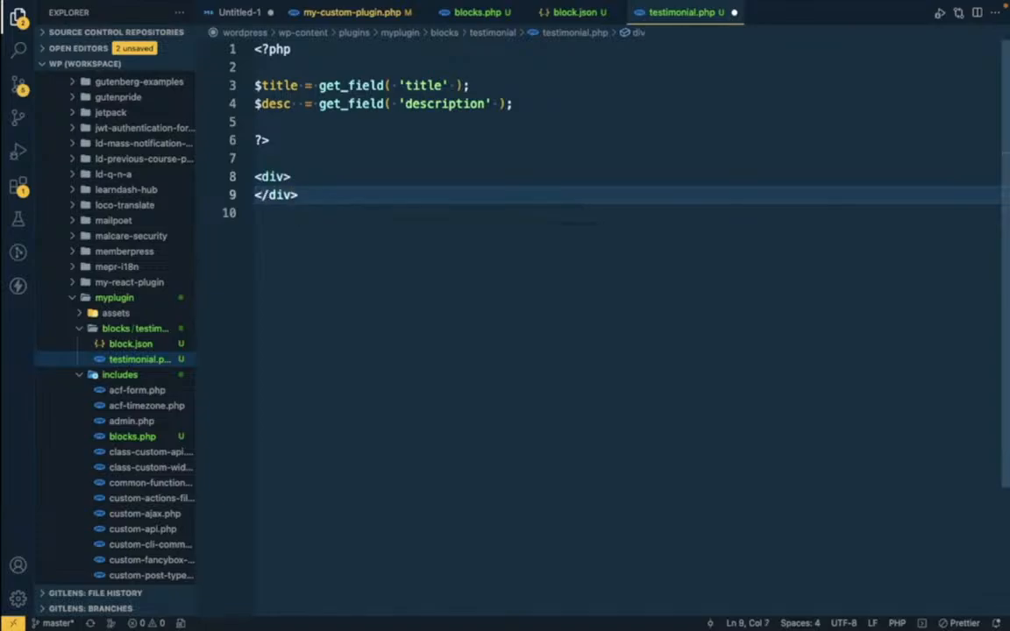
pyautogui.press('Up')
pyautogui.press('Return')
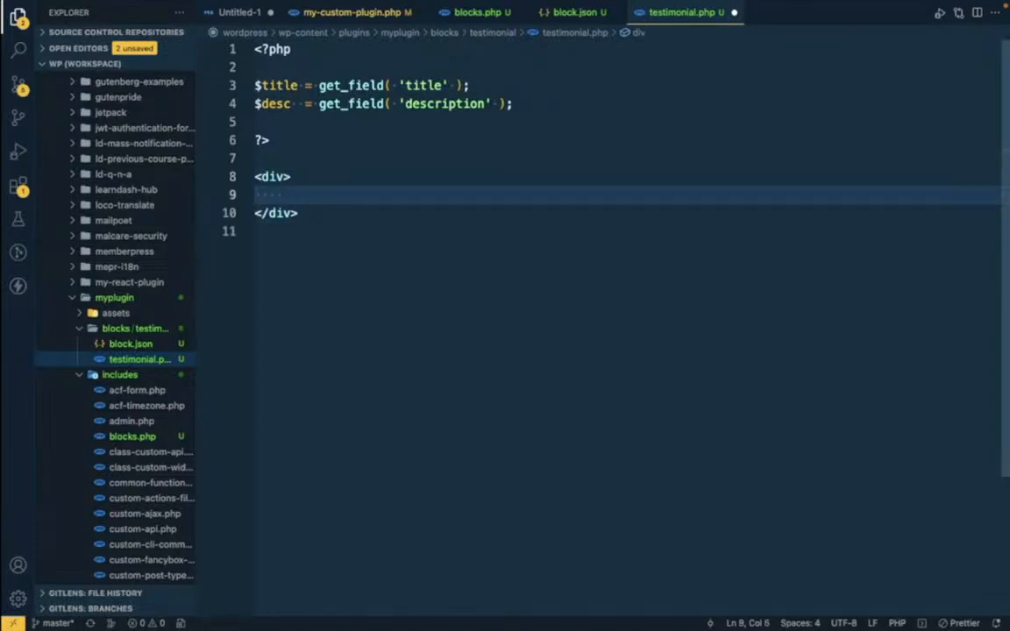
# - Set the current file's tab display size to 4 and indent the empty line inside the div with a tab
pyautogui.write('<')
pyautogui.press('BackSpace')
pyautogui.press('BackSpace')
pyautogui.click(798, 624)
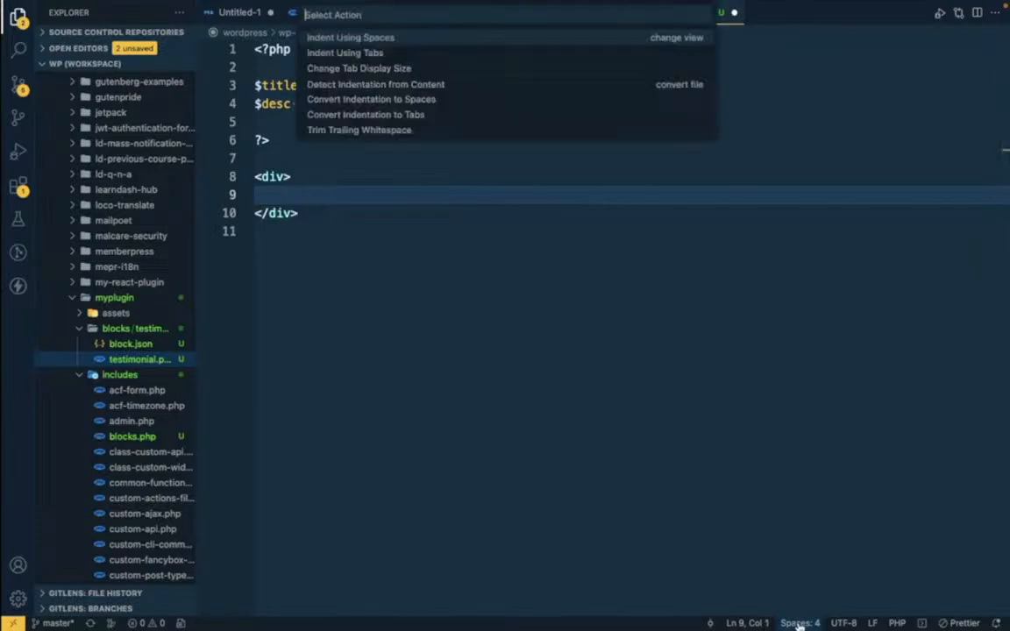
pyautogui.click(360, 68)
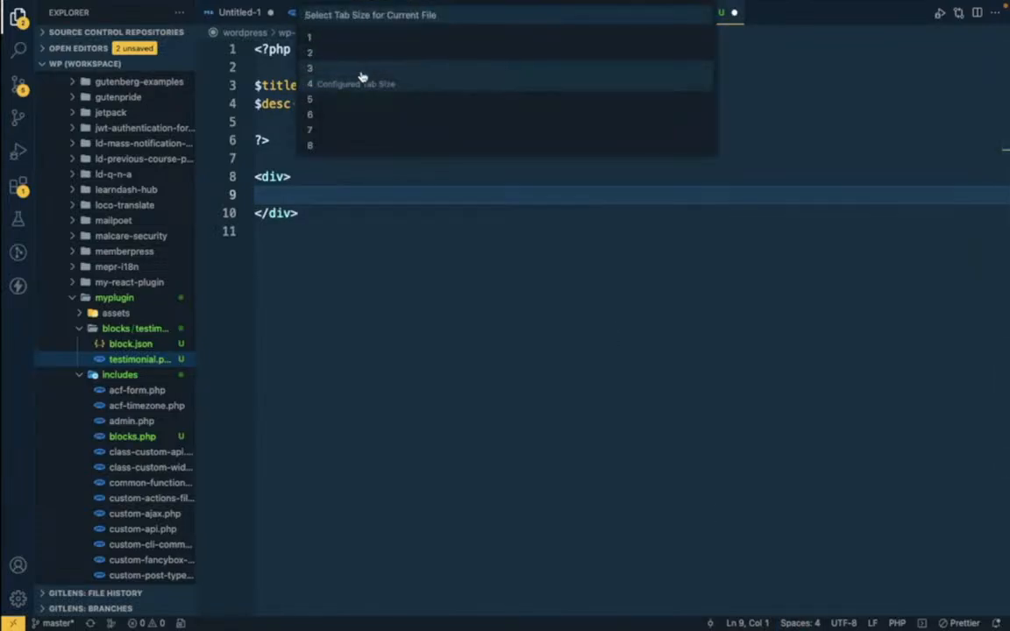
pyautogui.click(354, 84)
pyautogui.press('Tab')
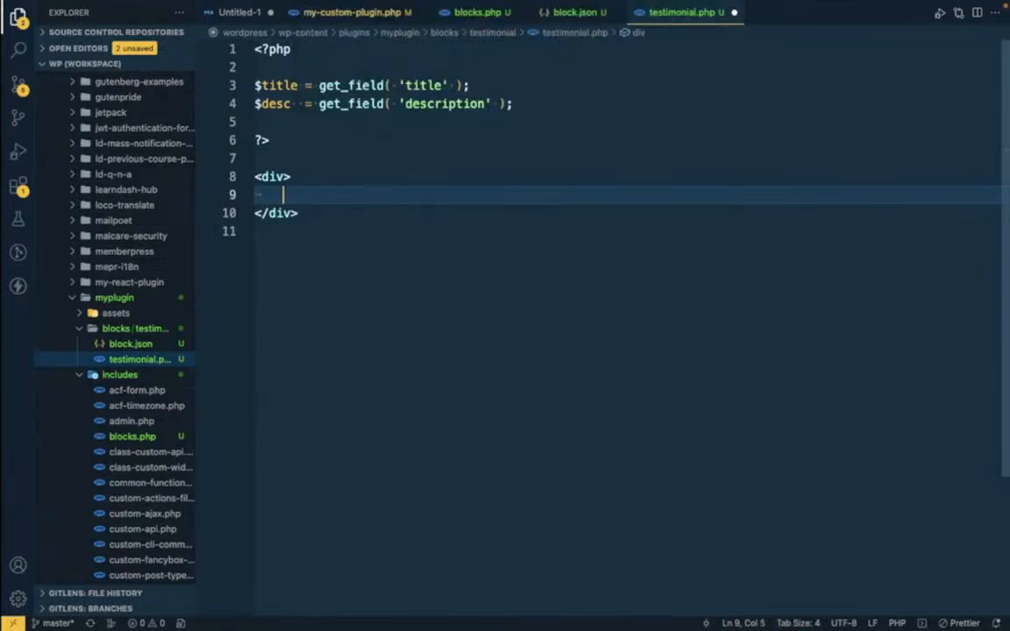
# - Write an h1 element inside the div that outputs the title with <?php echo $title; ?>
pyautogui.write('<h1><')
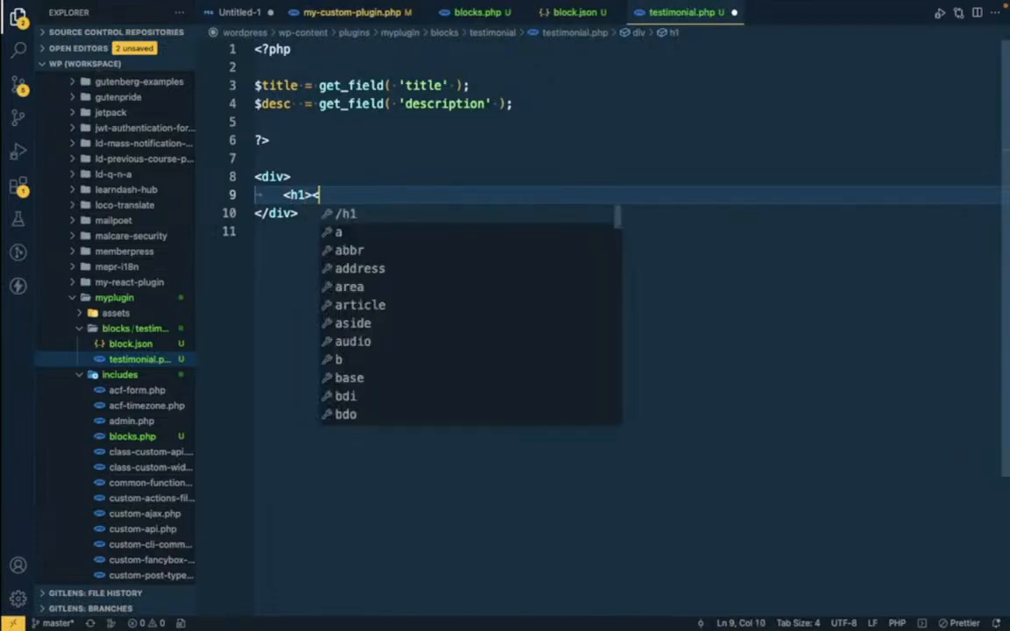
pyautogui.write('/')
pyautogui.press('Return')
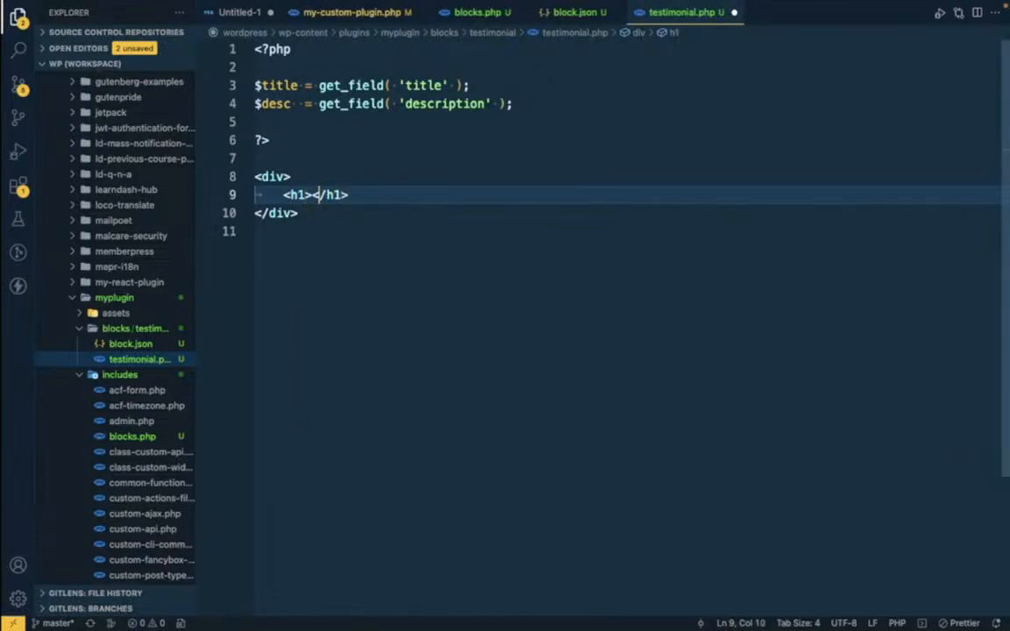
pyautogui.press('Left')
pyautogui.write('<??>')
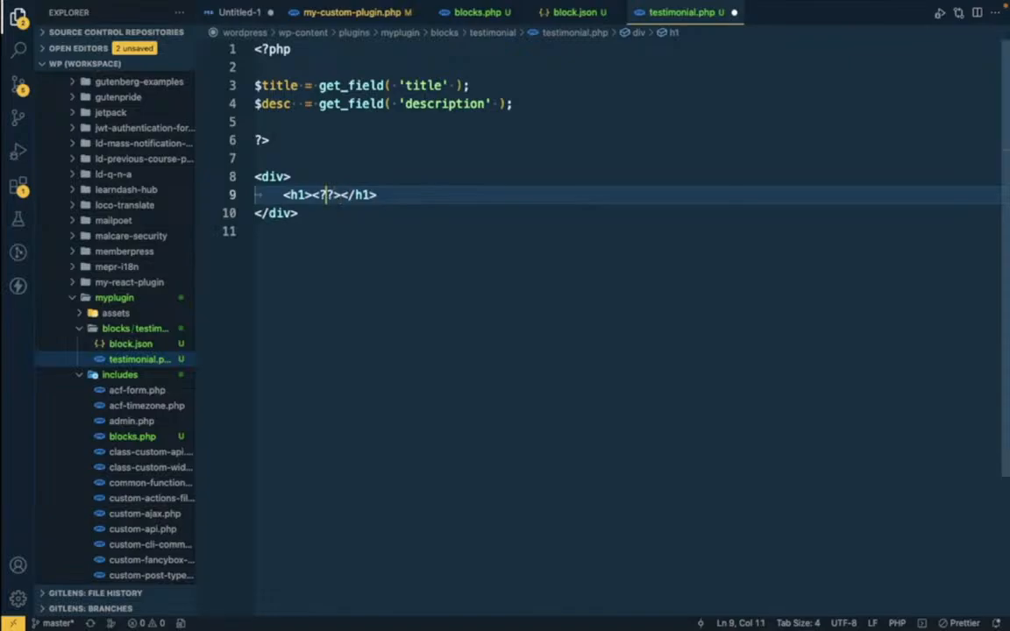
pyautogui.write('php echo ')
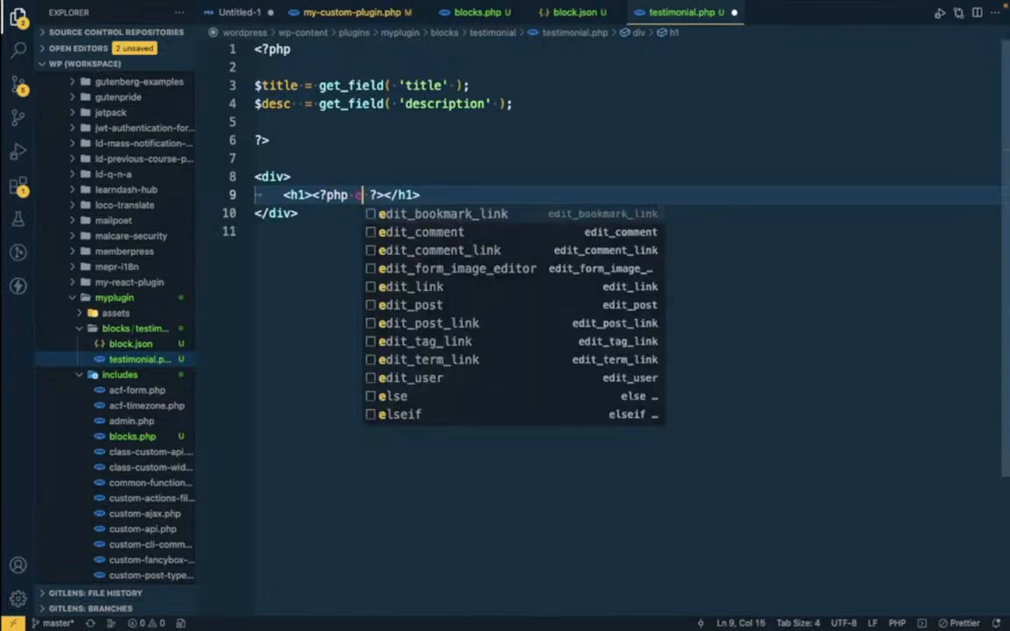
pyautogui.write('$')
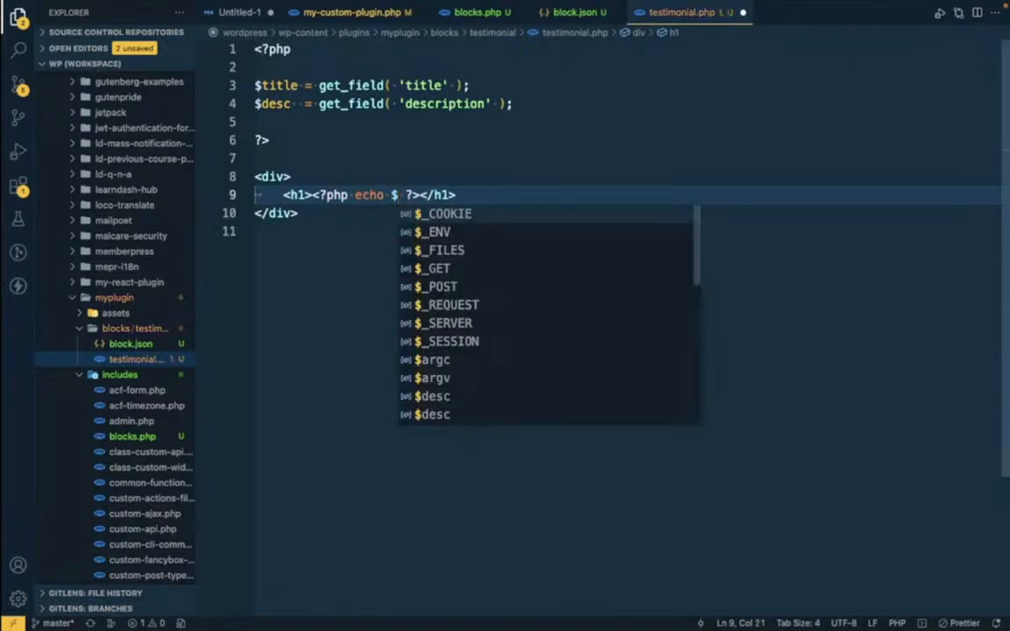
pyautogui.write('title')
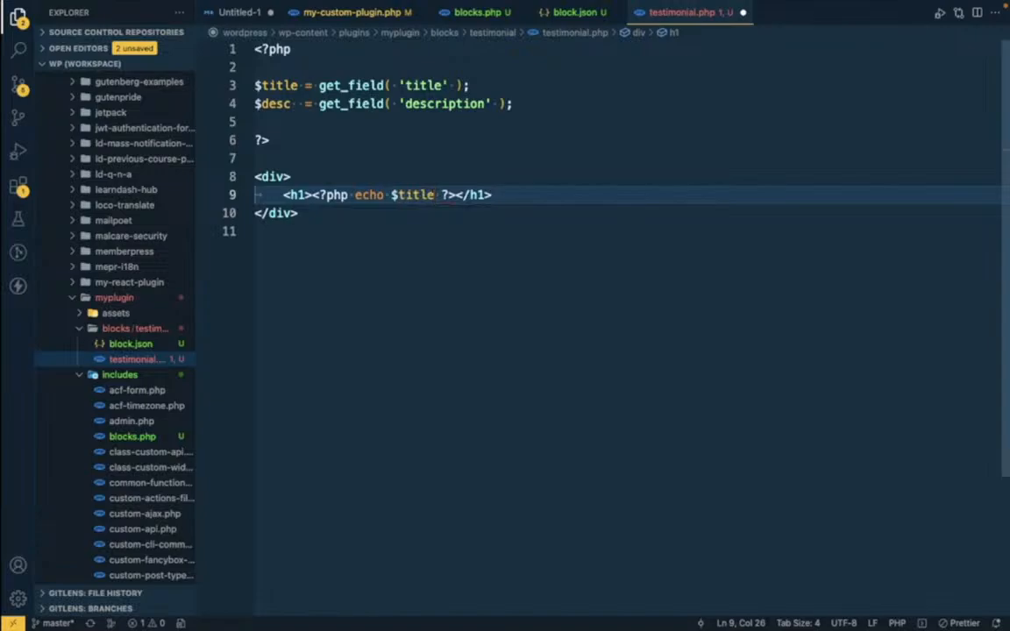
pyautogui.write(';')
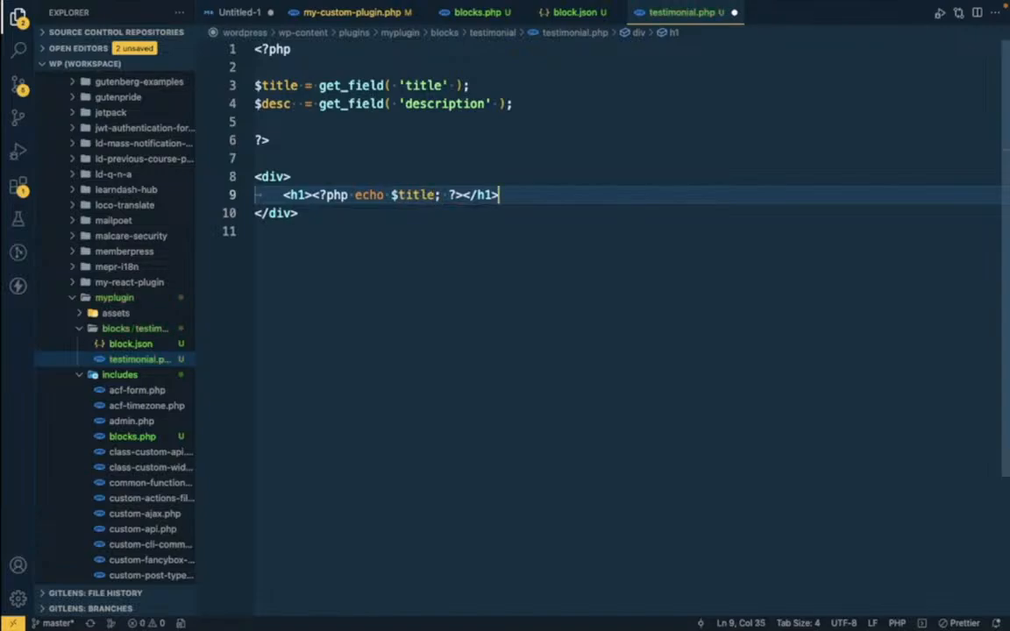
# - Wrap the echoed $title in the h1 with esc_html() and save testimonial.php
pyautogui.click(392, 194)
pyautogui.write('es')
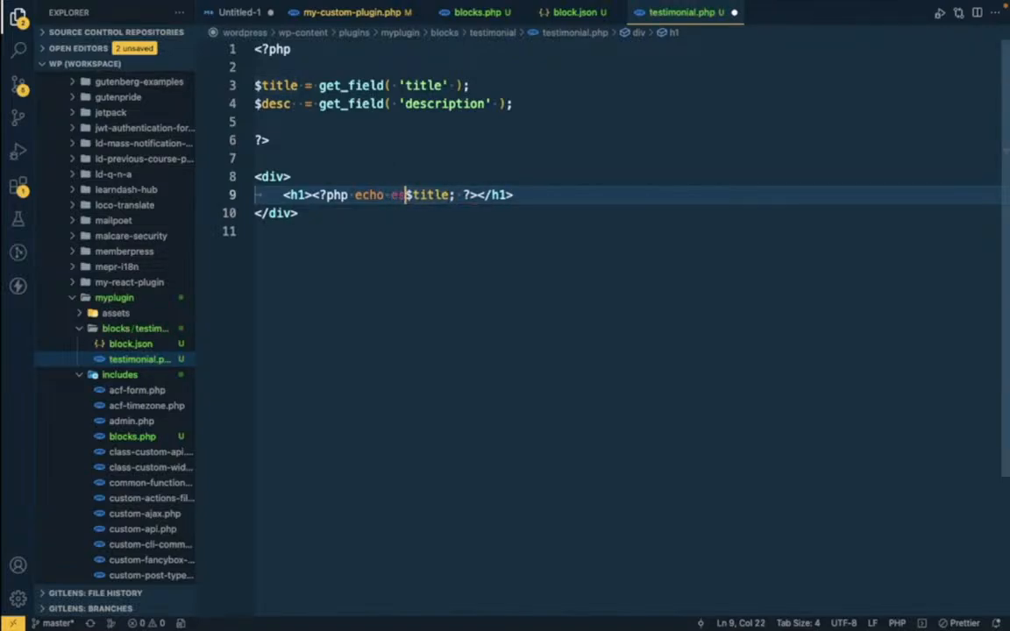
pyautogui.write('c')
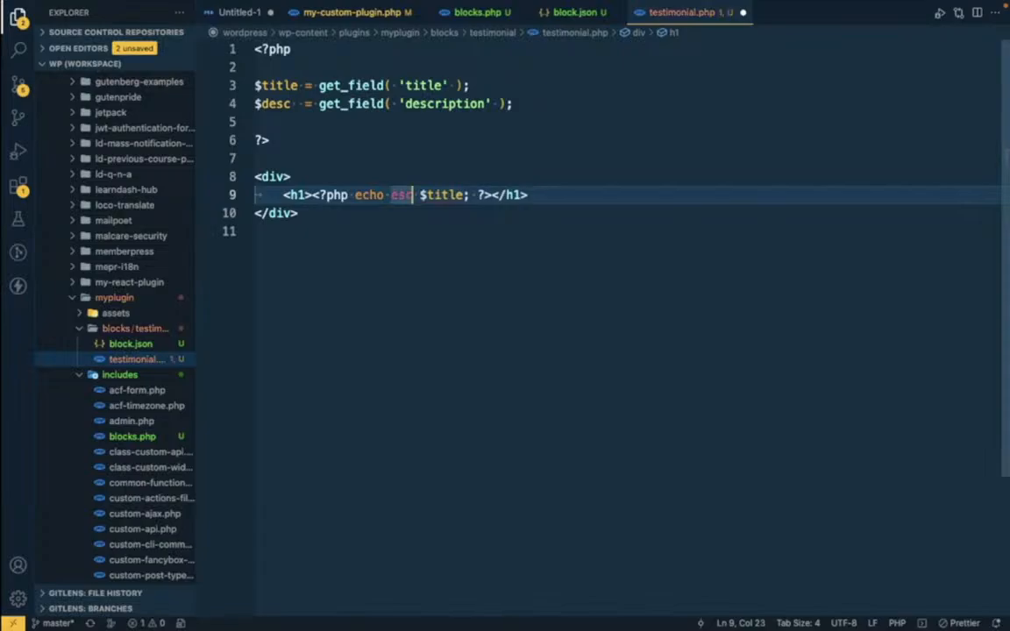
pyautogui.write('_htm')
pyautogui.press('Return')
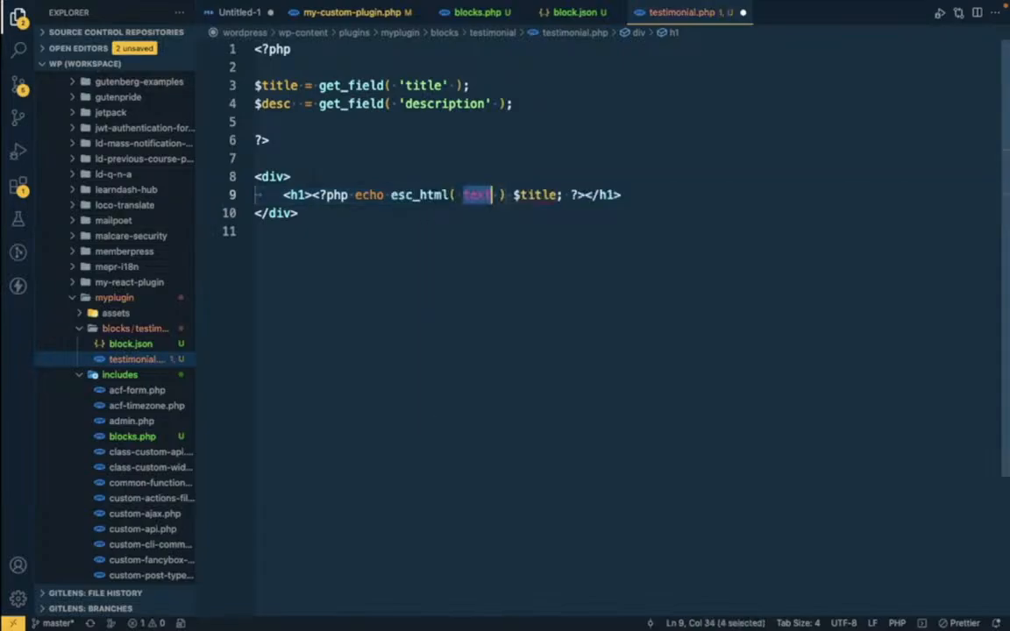
pyautogui.hotkey('shift', 'Right')
pyautogui.hotkey('shift', 'Right')
pyautogui.hotkey('shift', 'Right')
pyautogui.press('BackSpace')
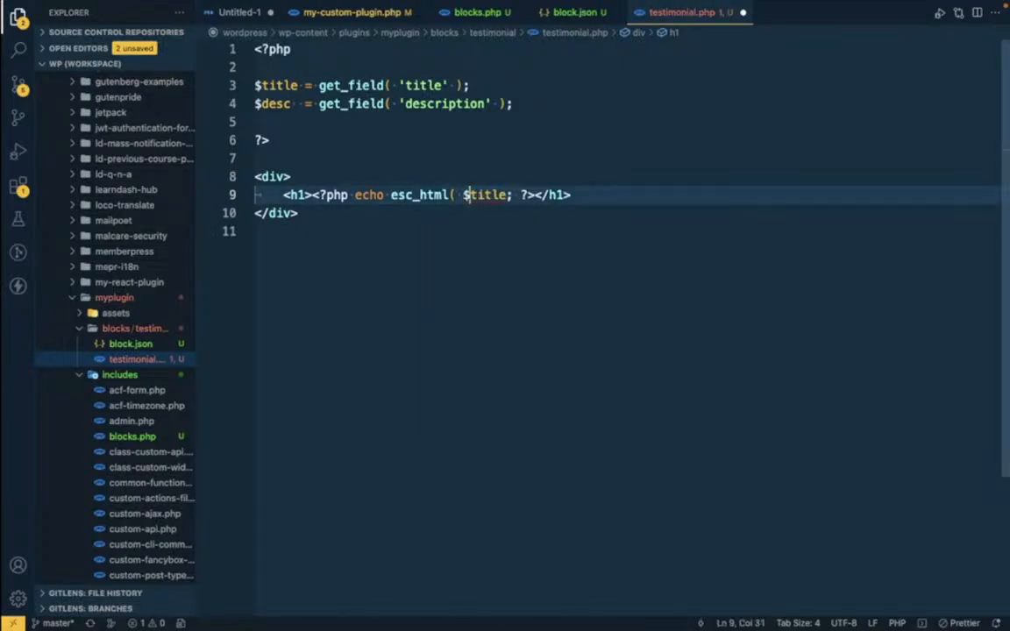
pyautogui.press('Right')
pyautogui.press('Right')
pyautogui.press('Right')
pyautogui.press('Right')
pyautogui.press('Right')
pyautogui.press('Right')
pyautogui.write(')')
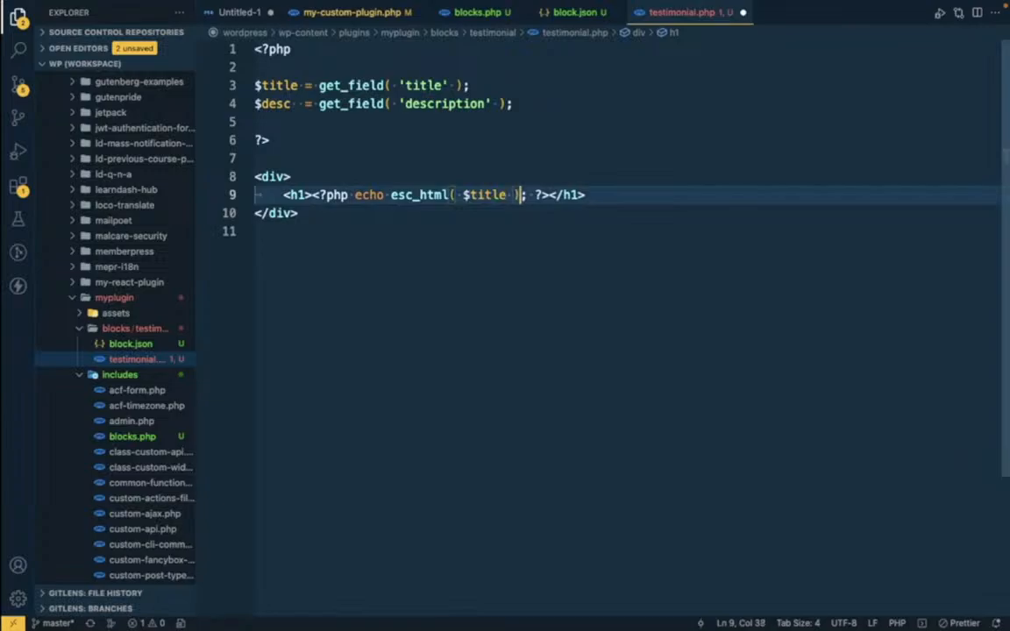
pyautogui.press('End')
pyautogui.hotkey('ctrl', 's')
# - Duplicate the h1 line below itself and change the copy's opening and closing tags to div
pyautogui.hotkey('shift', 'alt', 'Down')
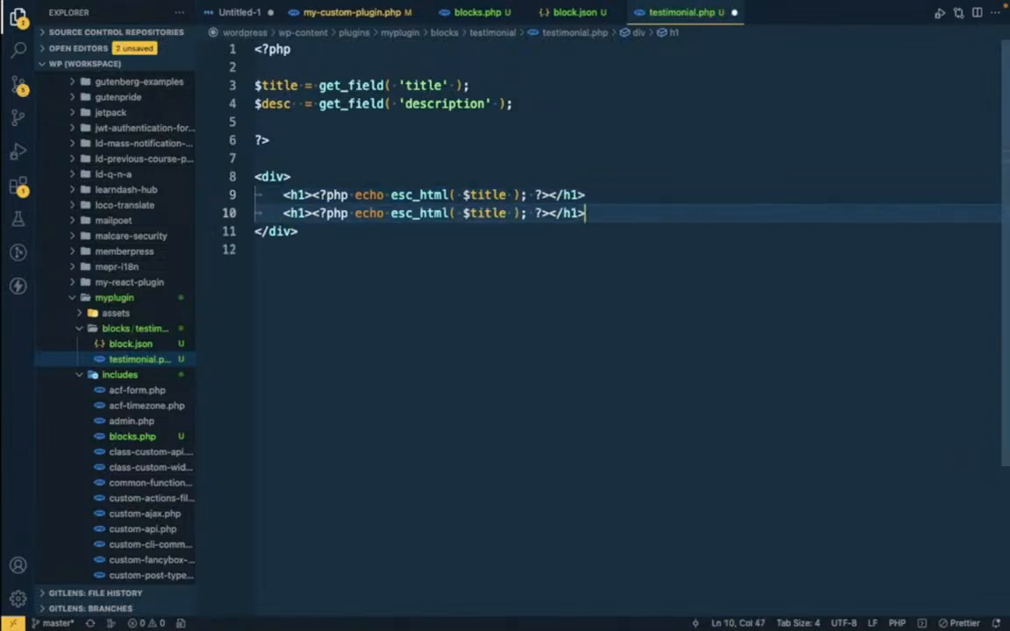
pyautogui.doubleClick(298, 213)
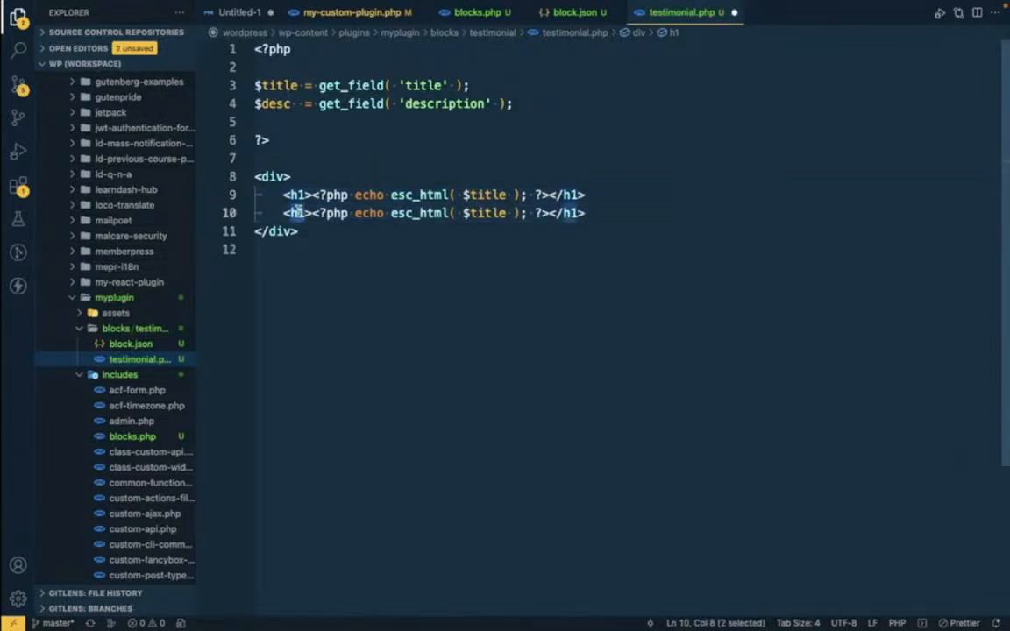
pyautogui.write('div')
pyautogui.press('Escape')
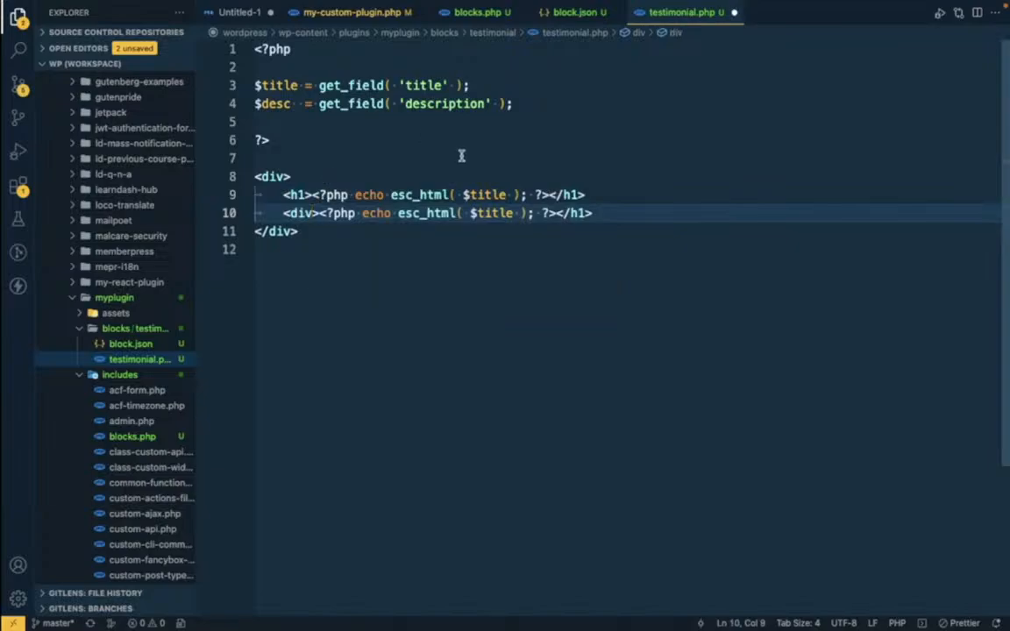
pyautogui.doubleClick(580, 213)
pyautogui.write('div')
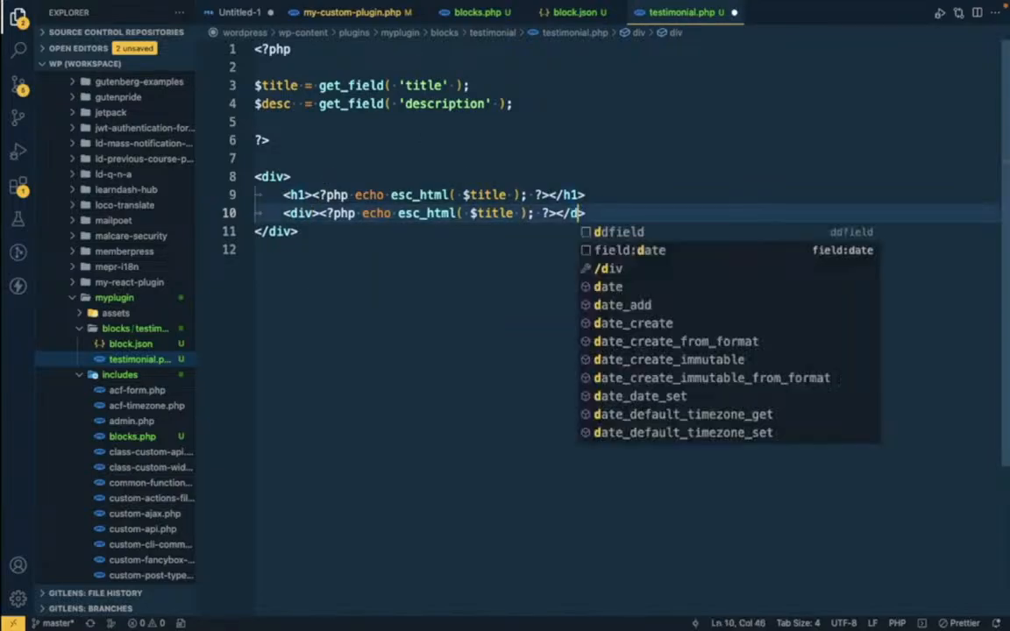
pyautogui.press('Escape')
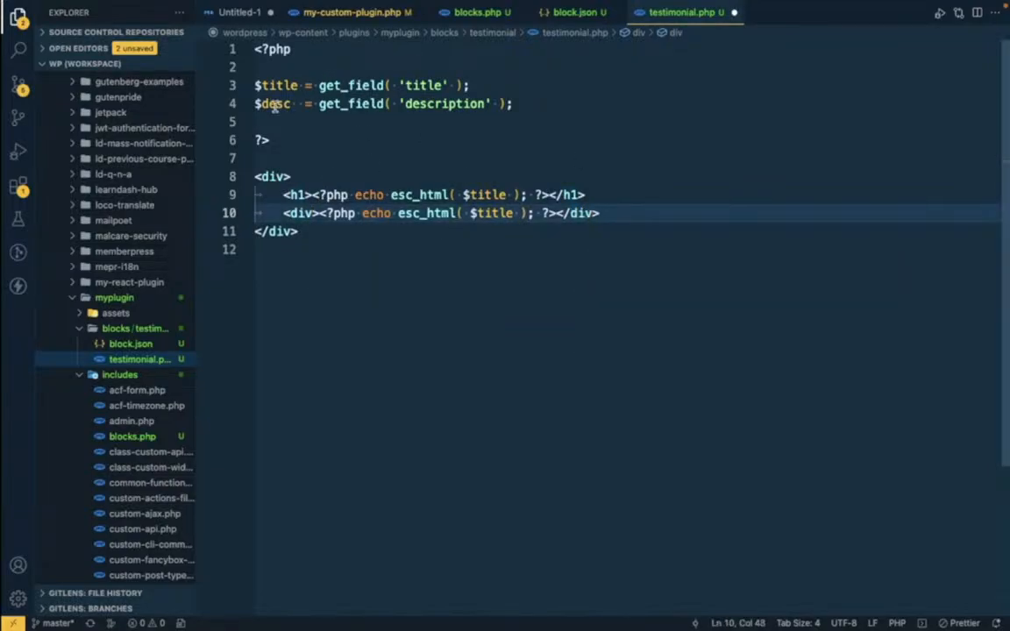
# - Replace $title with $desc in the inner div's echo statement and save the file
pyautogui.moveTo(290, 103); pyautogui.dragTo(252, 104)
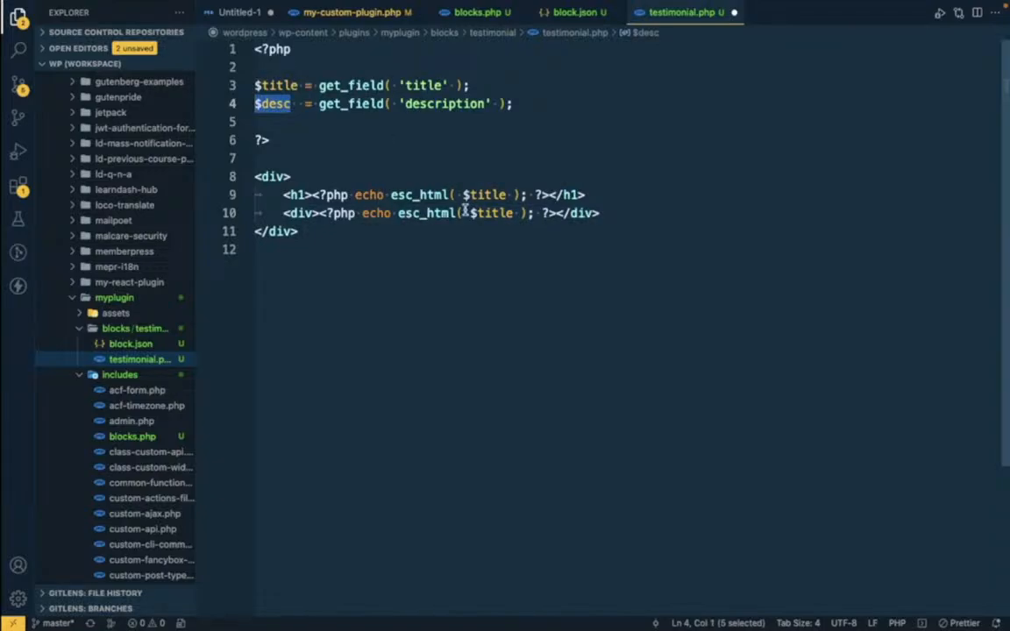
pyautogui.moveTo(475, 213); pyautogui.dragTo(511, 213)
pyautogui.write('desc')
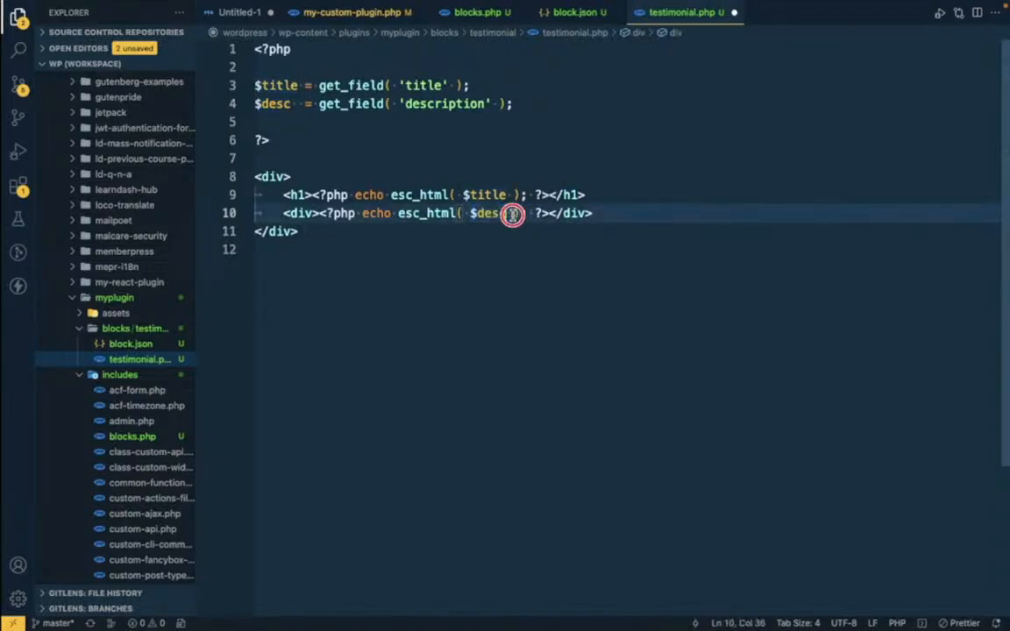
pyautogui.hotkey('ctrl', 's')
# - Remove the esc_html() wrapper around $desc so the inner div echoes $desc directly, and save
pyautogui.doubleClick(412, 219)
pyautogui.hotkey('shift', 'Right')
pyautogui.hotkey('shift', 'Right')
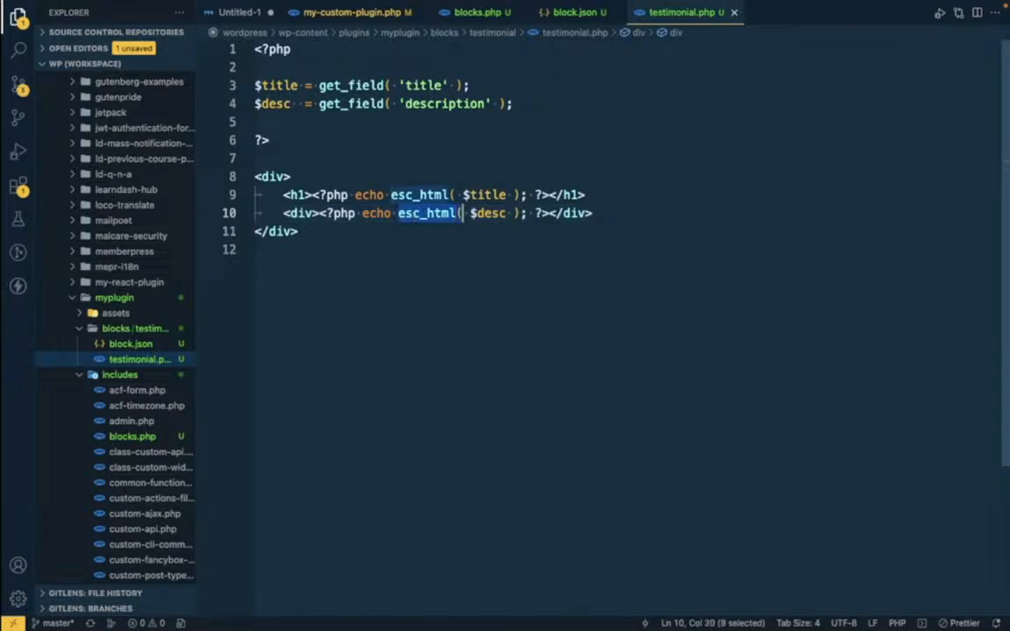
pyautogui.press('BackSpace')
pyautogui.press('Right')
pyautogui.press('Right')
pyautogui.press('Right')
pyautogui.press('Right')
pyautogui.press('Right')
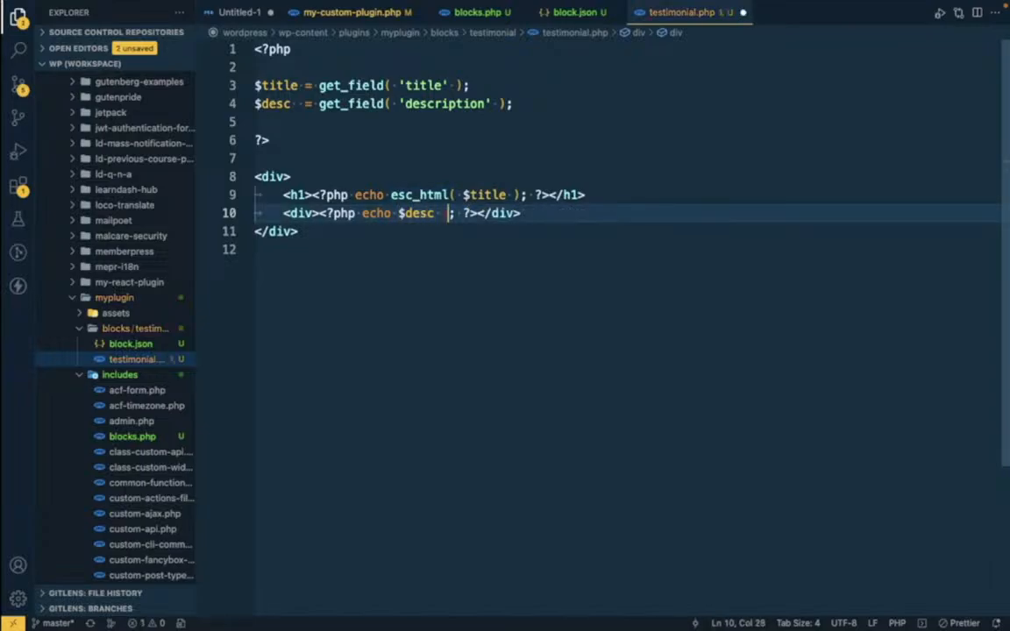
pyautogui.press('Delete')
pyautogui.press('Delete')
pyautogui.hotkey('ctrl', 's')
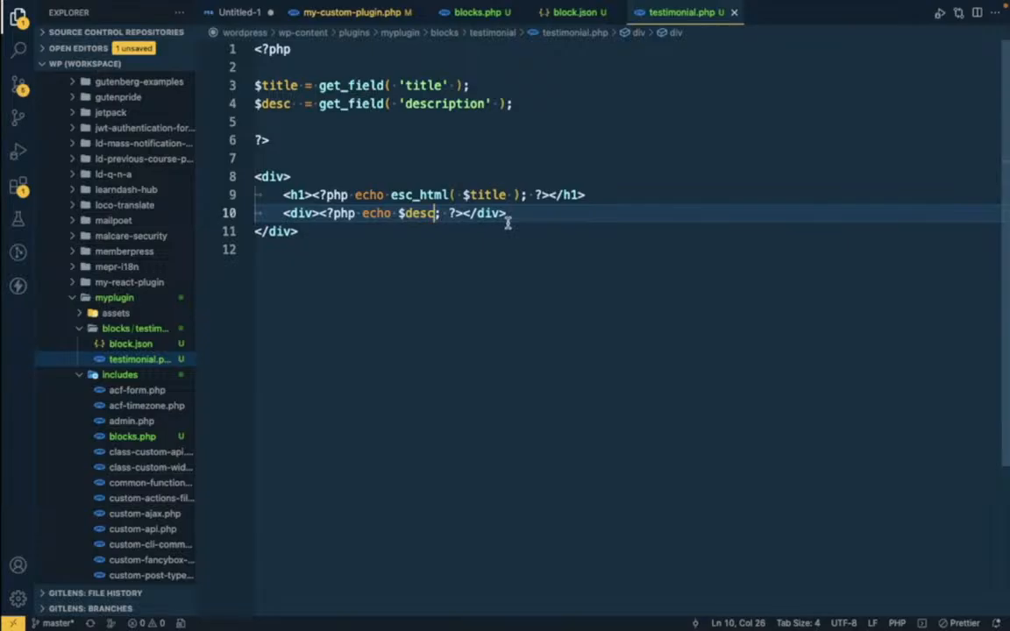
# - Switch to Chrome, reload the ACF Block post editor, and insert a Testimonial block into the post
pyautogui.press('super+Tab')
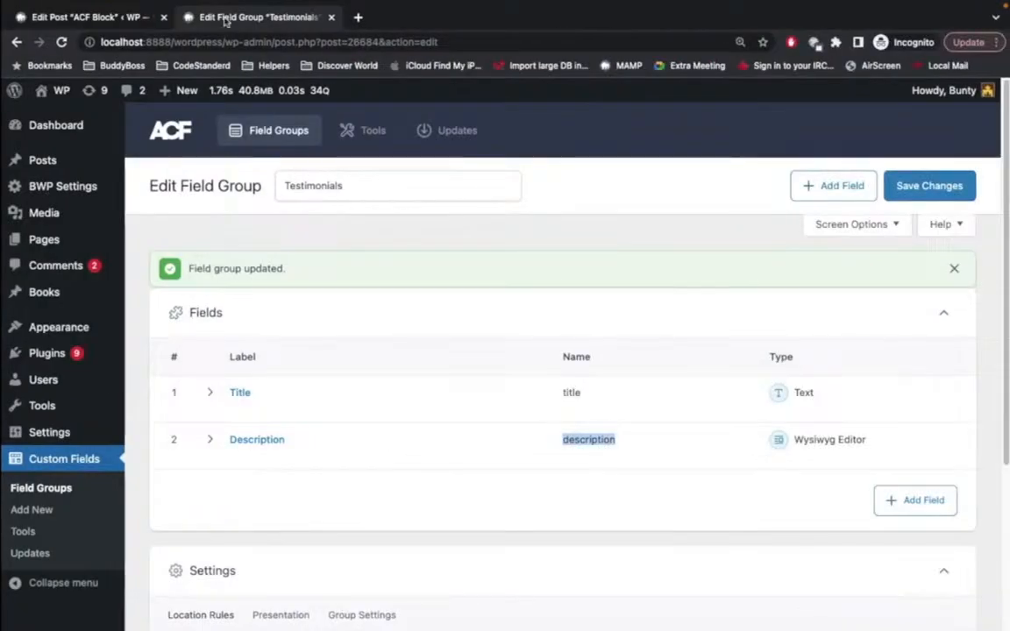
pyautogui.click(91, 17)
pyautogui.click(61, 42)
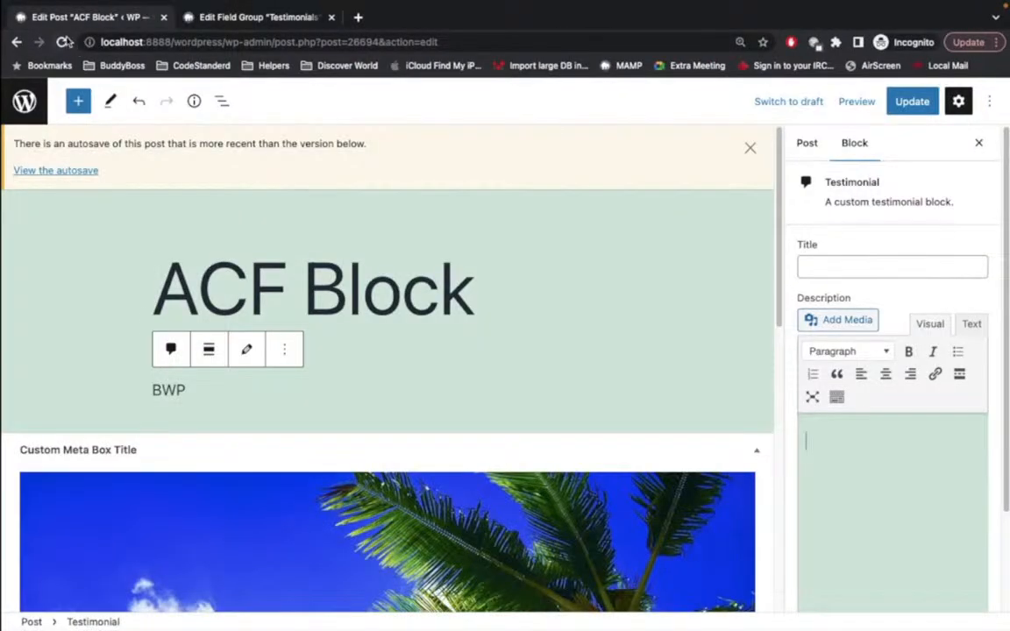
pyautogui.click(544, 253)
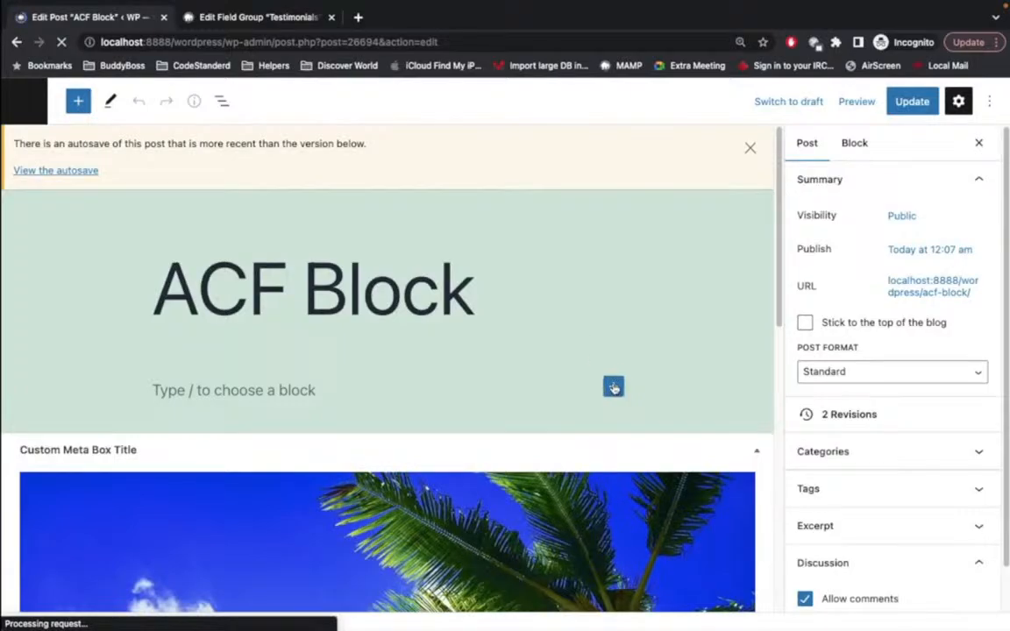
pyautogui.click(614, 387)
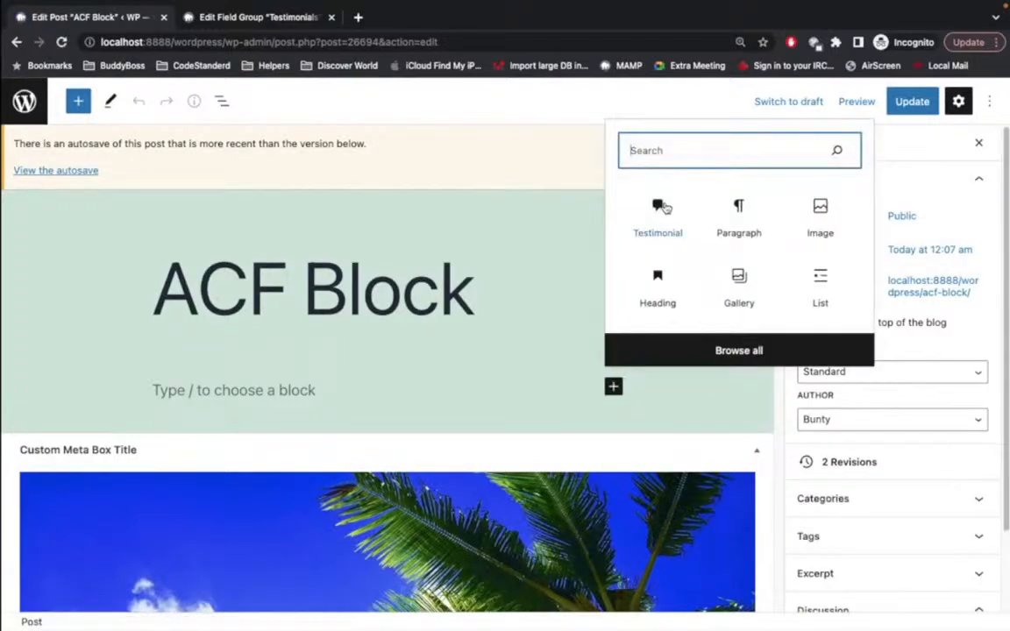
pyautogui.click(659, 210)
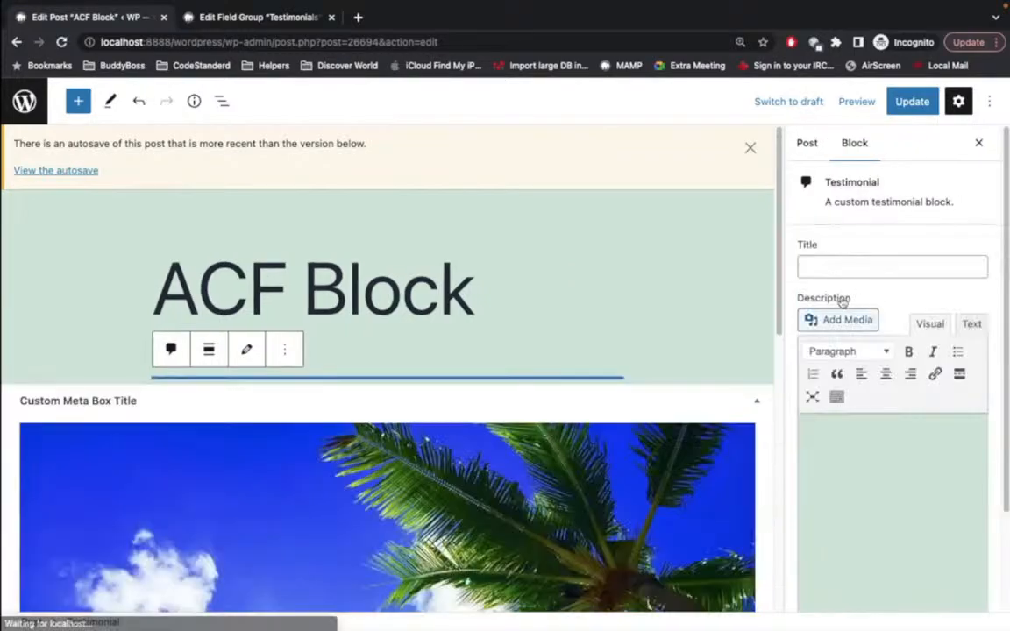
# - Enter Mahabharata as the title of the Testimonial block
pyautogui.click(815, 273)
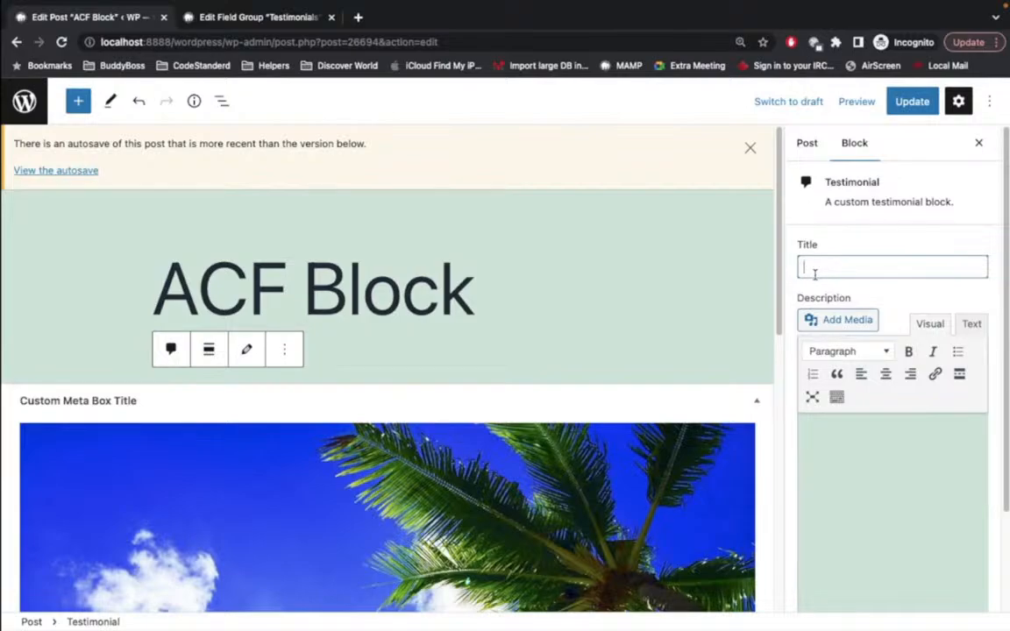
pyautogui.write('Mahab')
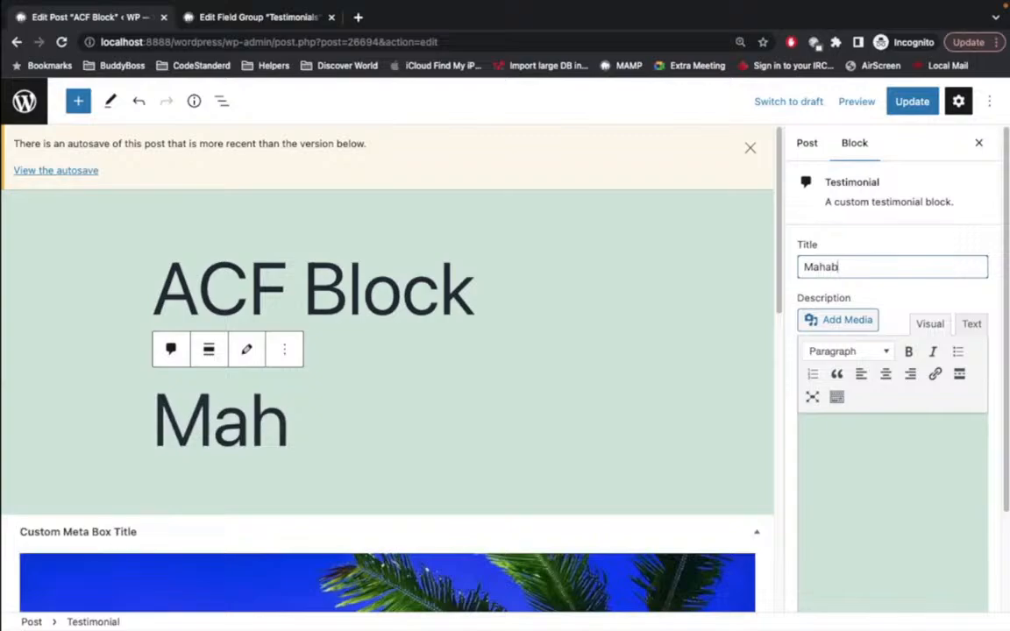
pyautogui.write('harata')
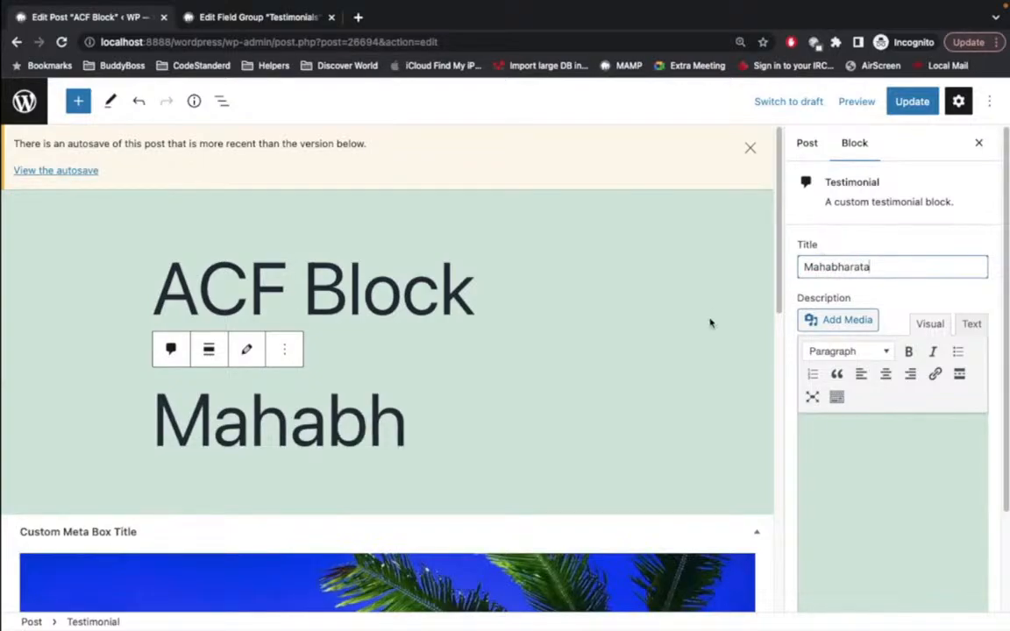
pyautogui.scroll(-2, 652, 309)
pyautogui.scroll(-4, 652, 309)
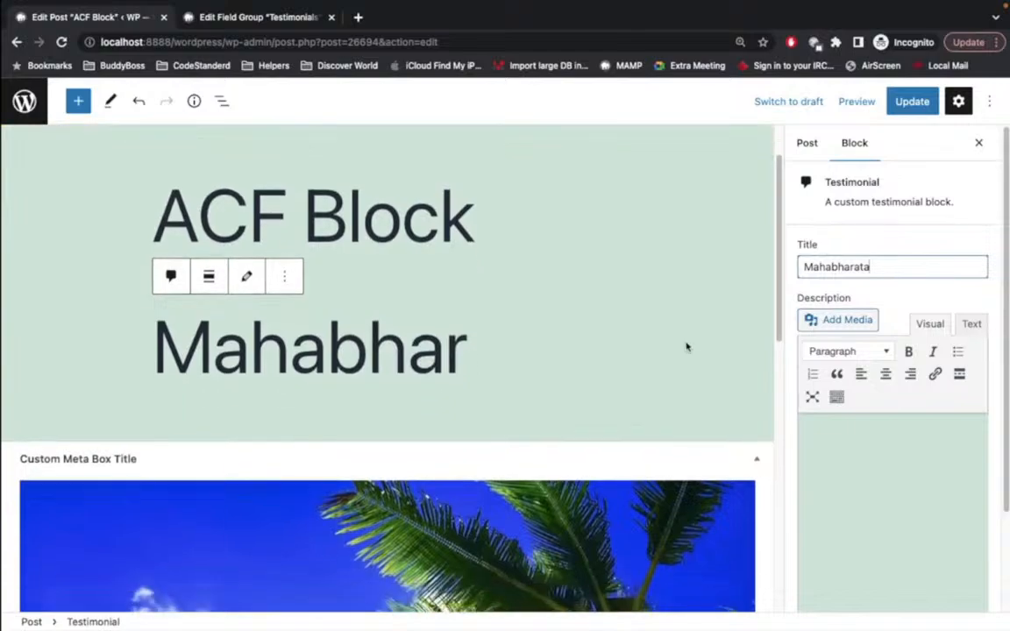
# - Fill the Testimonial block's description with two paragraphs, "This is epic" and "Big Book"
pyautogui.click(891, 487)
pyautogui.write('This')
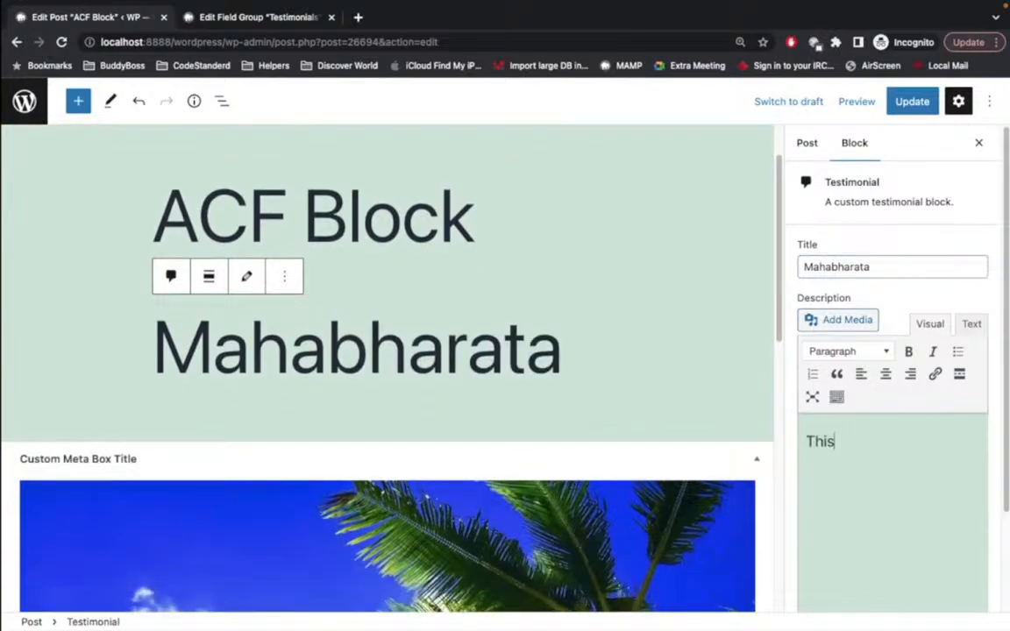
pyautogui.write(' is epic')
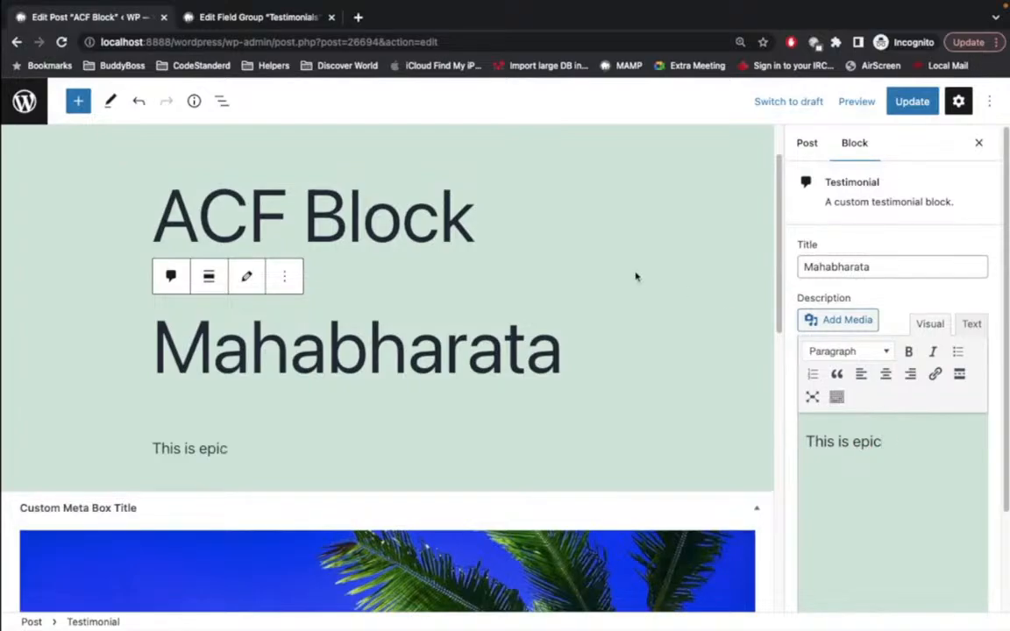
pyautogui.press('Return')
pyautogui.write('Bi')
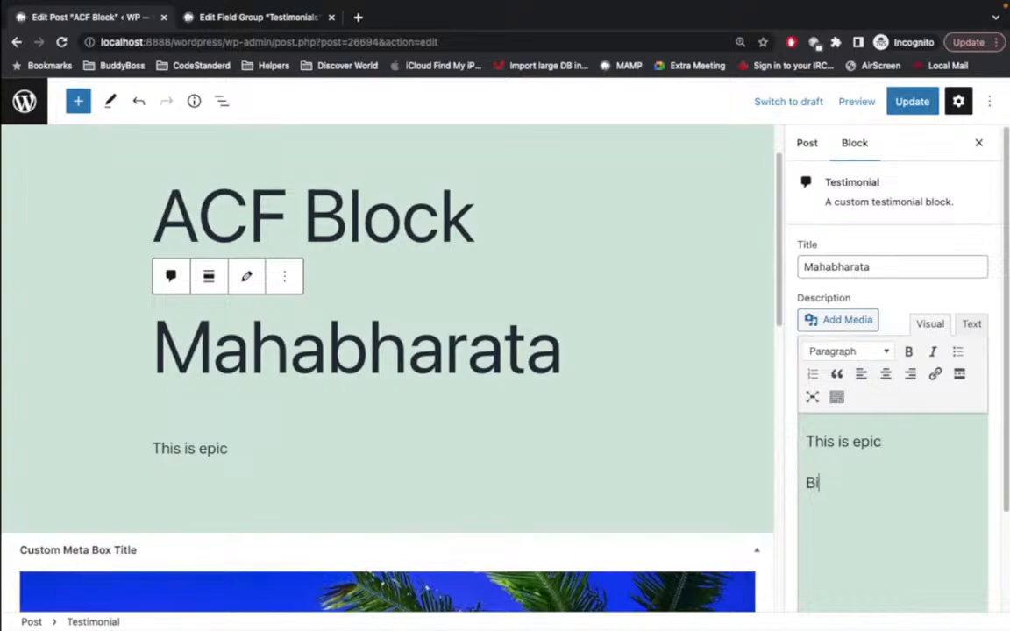
pyautogui.write('g Book')
# - Format the word Book in the Testimonial block's description as bold and italic
pyautogui.doubleClick(835, 482)
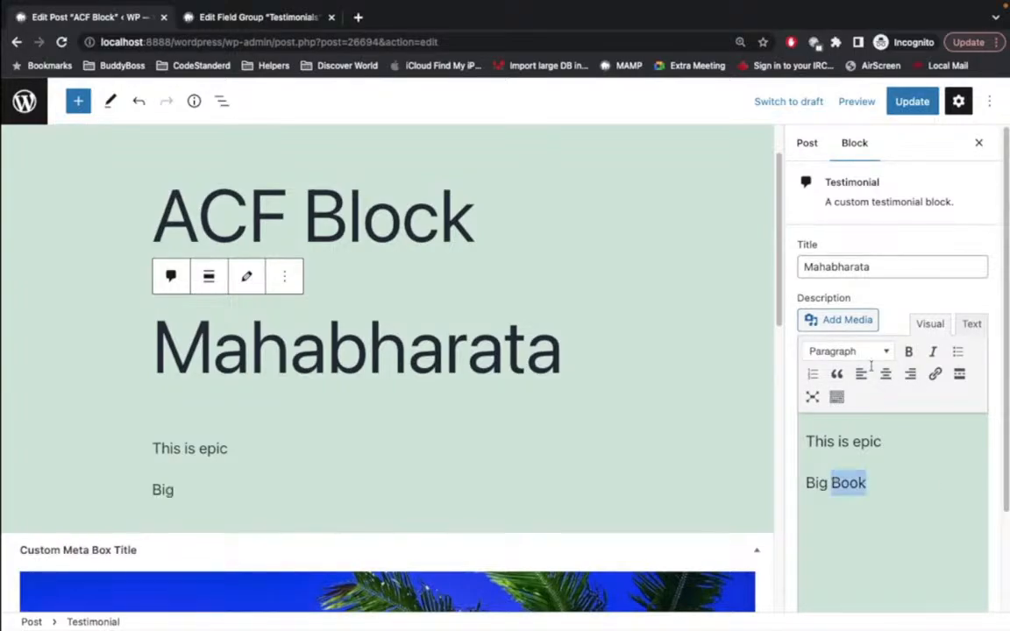
pyautogui.click(908, 353)
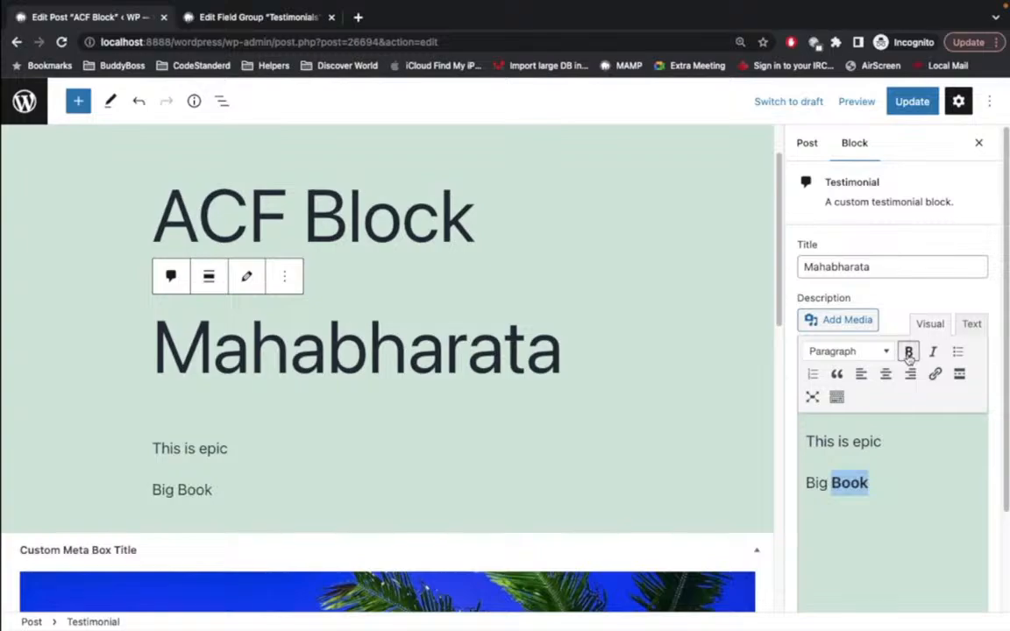
pyautogui.click(932, 352)
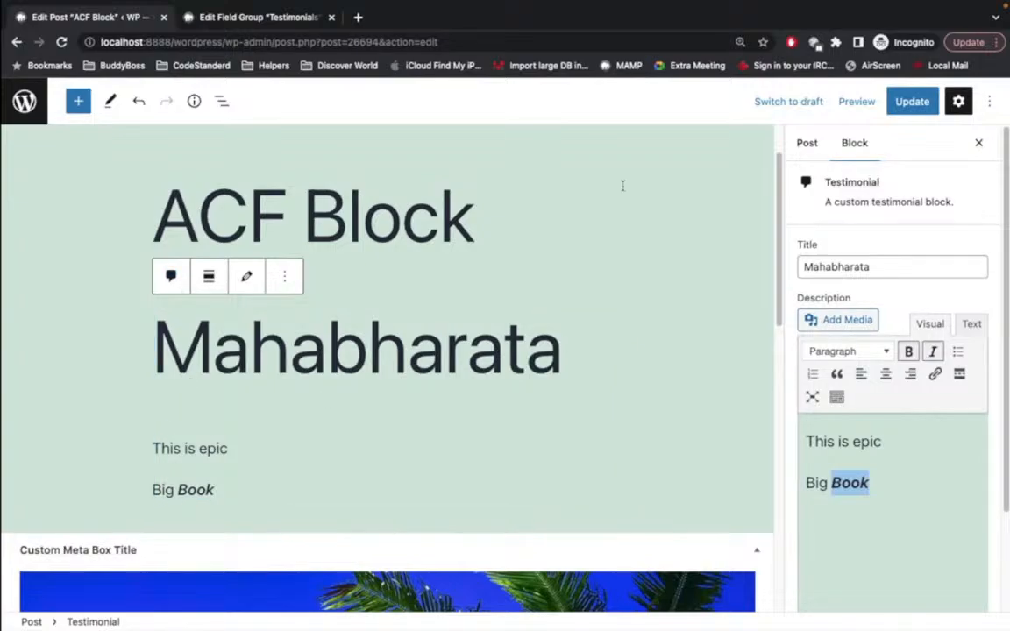
# - Update the ACF Block post, open its published page in a new tab, and check the rendered testimonial title and description
pyautogui.click(901, 104)
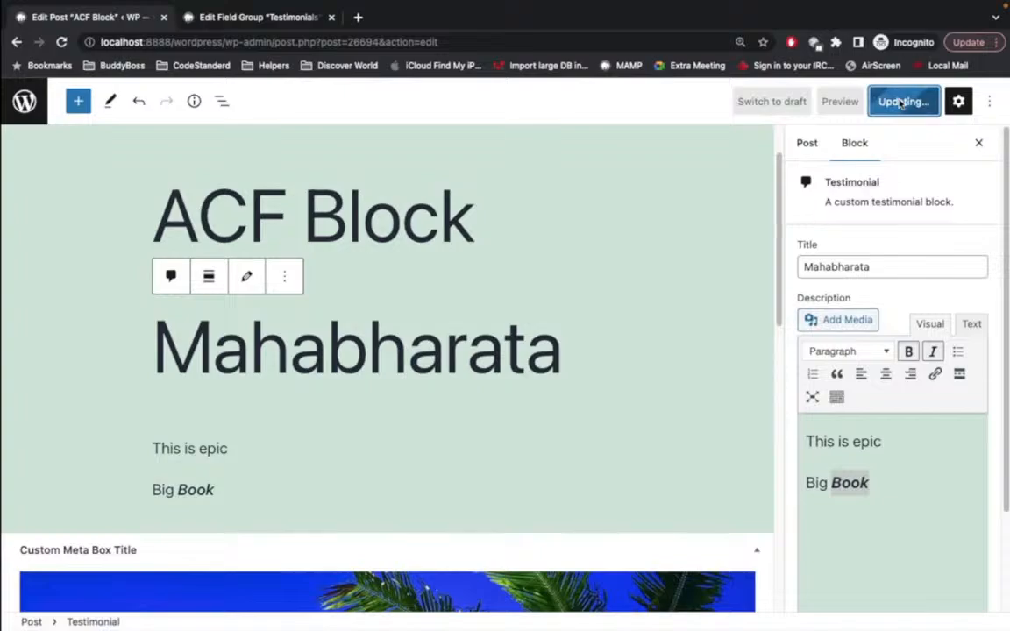
pyautogui.keyDown('super'); pyautogui.click(149, 584); pyautogui.keyUp('super')
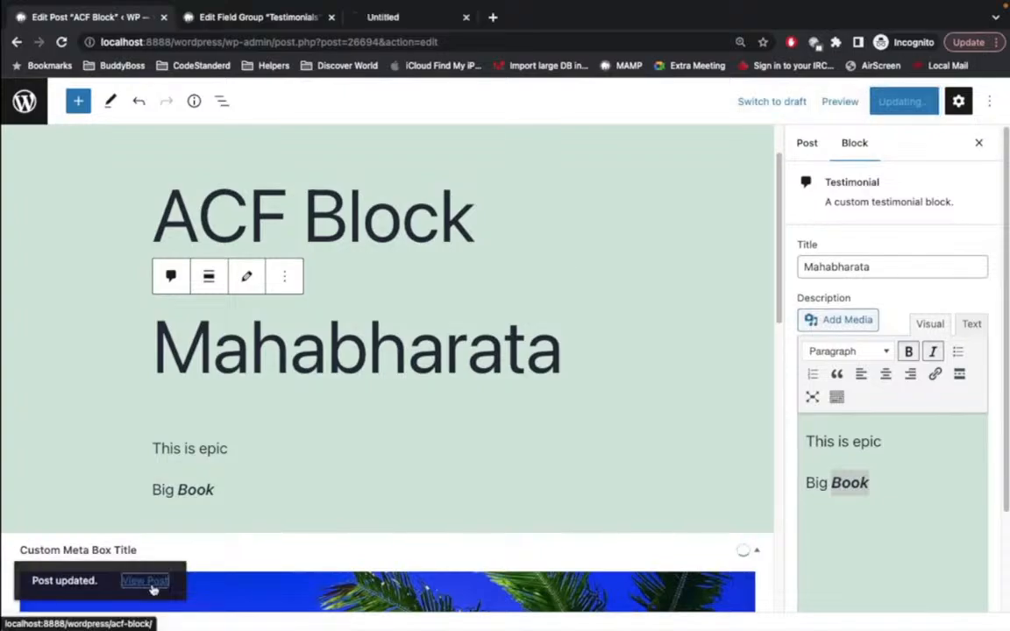
pyautogui.click(392, 15)
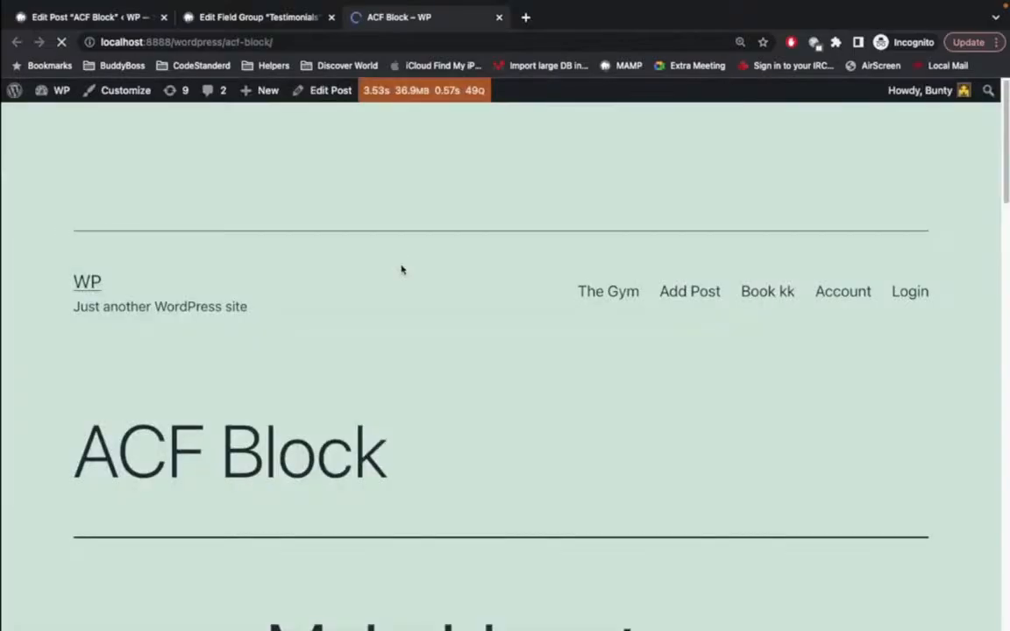
pyautogui.scroll(-3, 402, 269)
pyautogui.scroll(-1, 401, 271)
pyautogui.moveTo(402, 271); pyautogui.dragTo(362, 453)
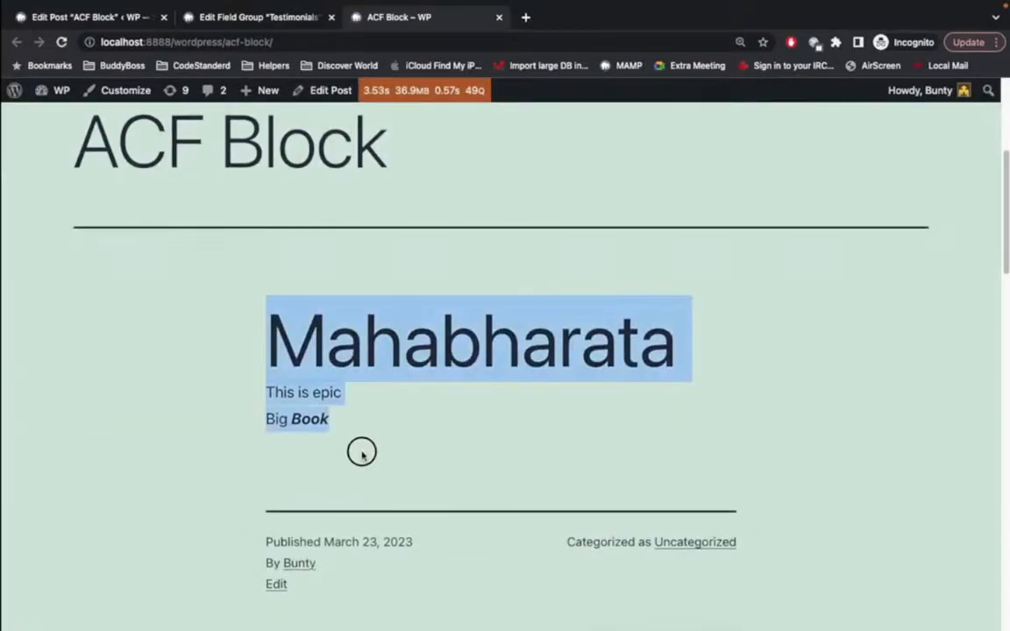
pyautogui.doubleClick(428, 366)
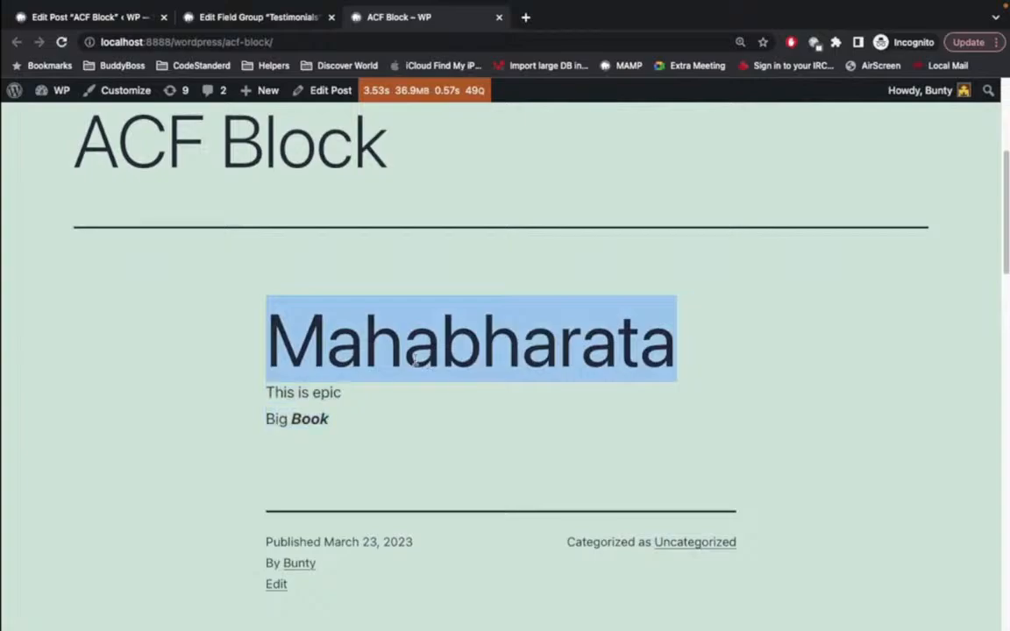
# - Return to the ACF Block post editor and review the Testimonial block's Title and Description fields against its preview
pyautogui.click(92, 17)
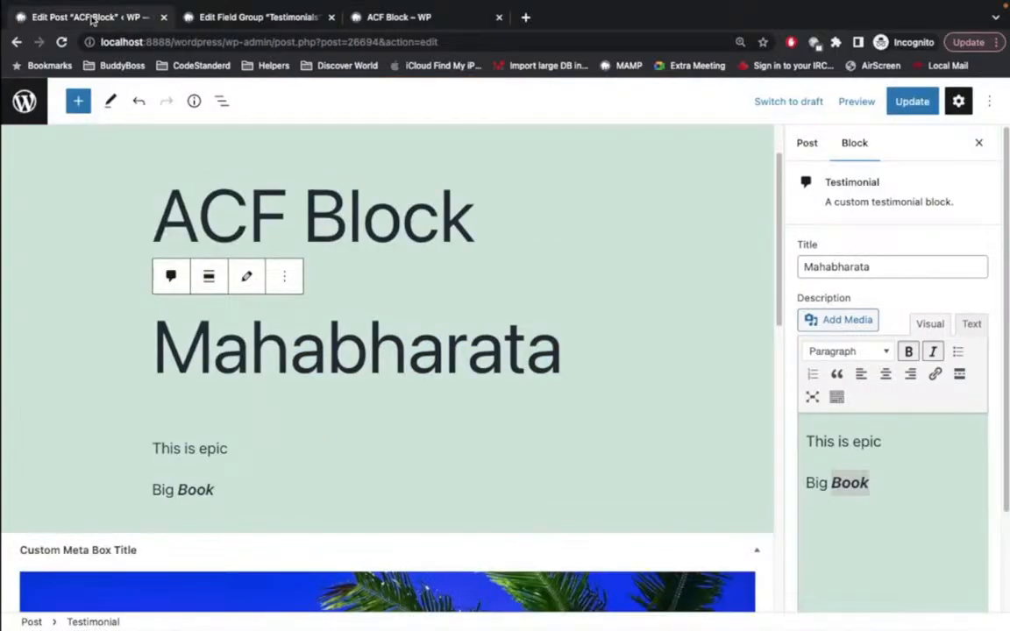
pyautogui.click(481, 287)
pyautogui.click(471, 343)
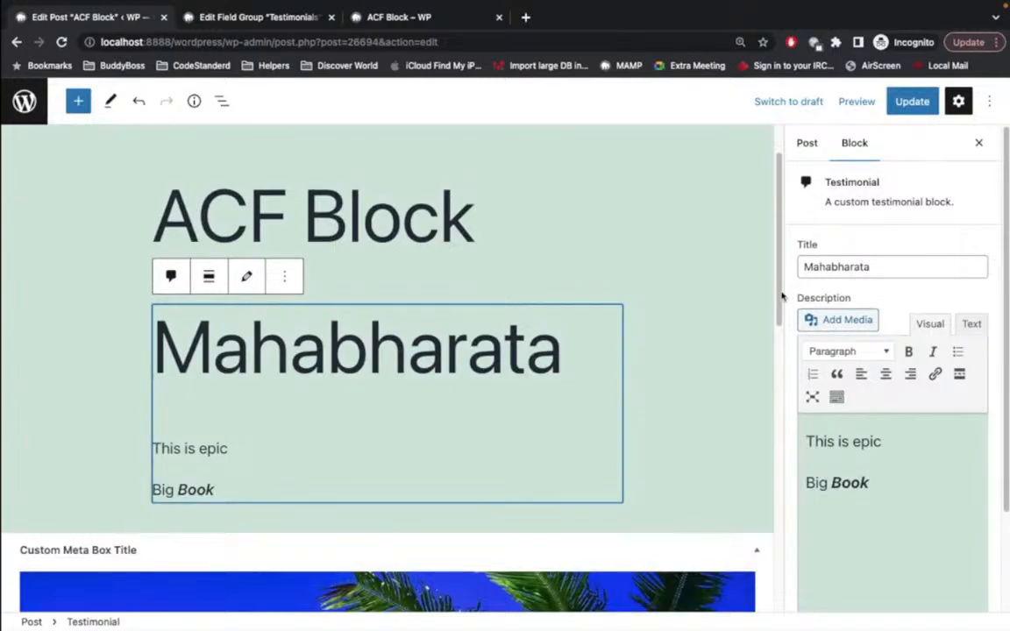
pyautogui.scroll(-3, 864, 391)
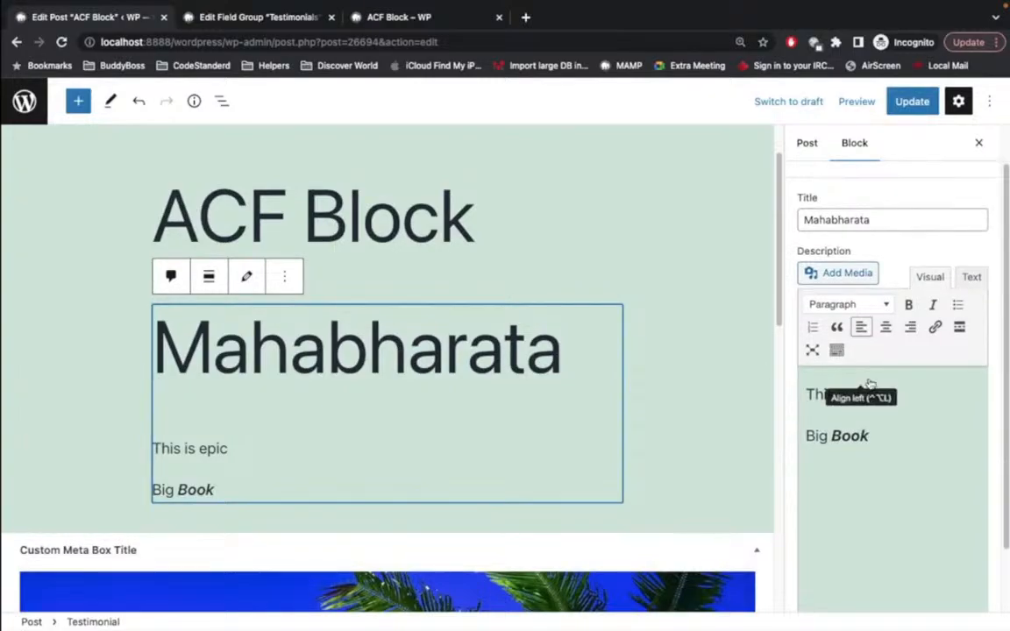
pyautogui.scroll(3, 868, 377)
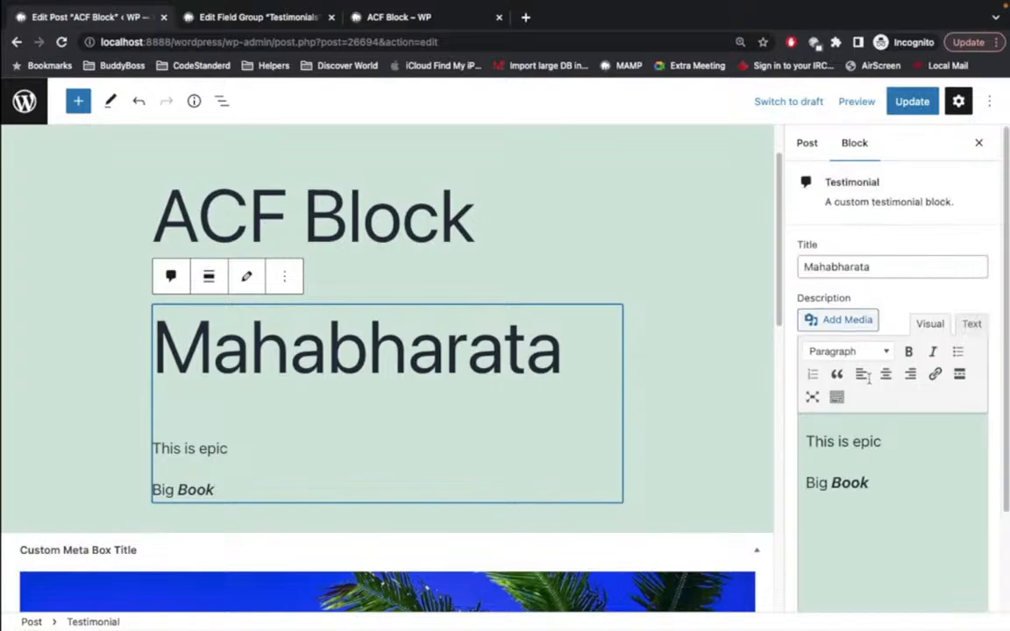
pyautogui.click(900, 266)
pyautogui.doubleClick(900, 266)
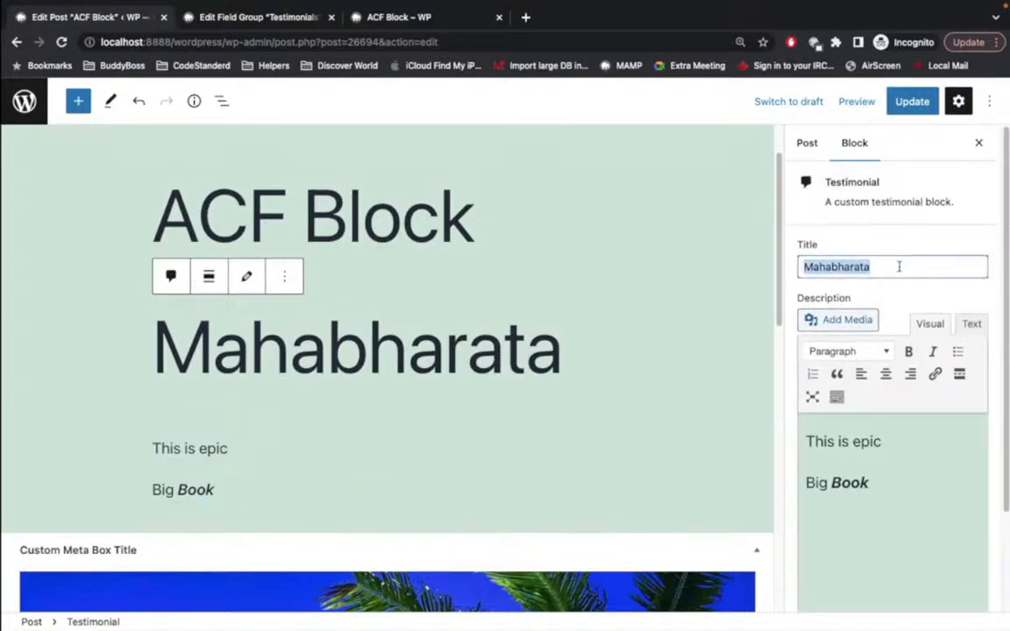
pyautogui.tripleClick(885, 502)
pyautogui.tripleClick(879, 444)
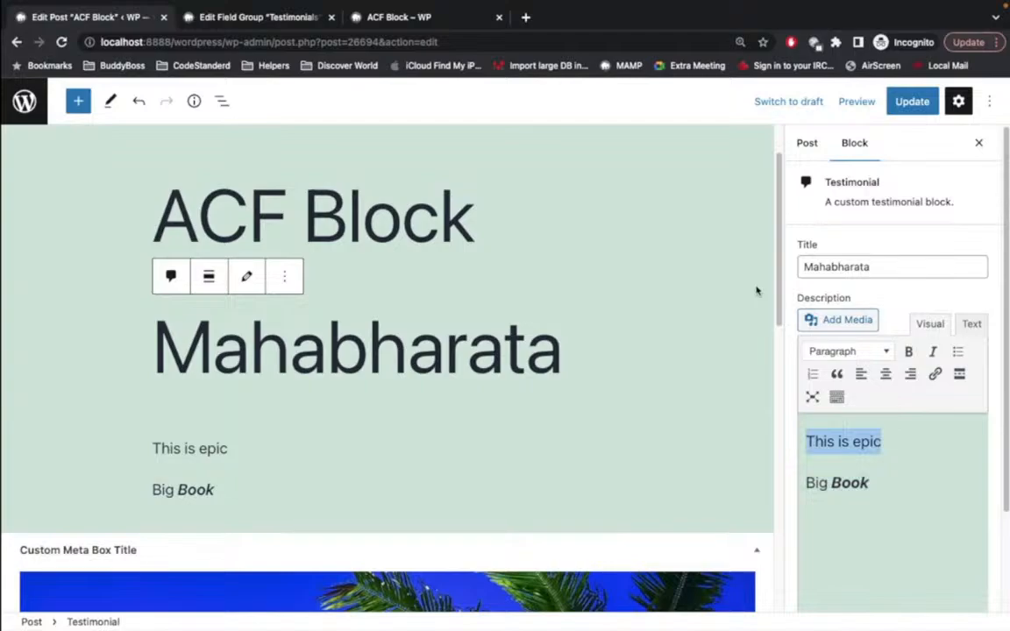
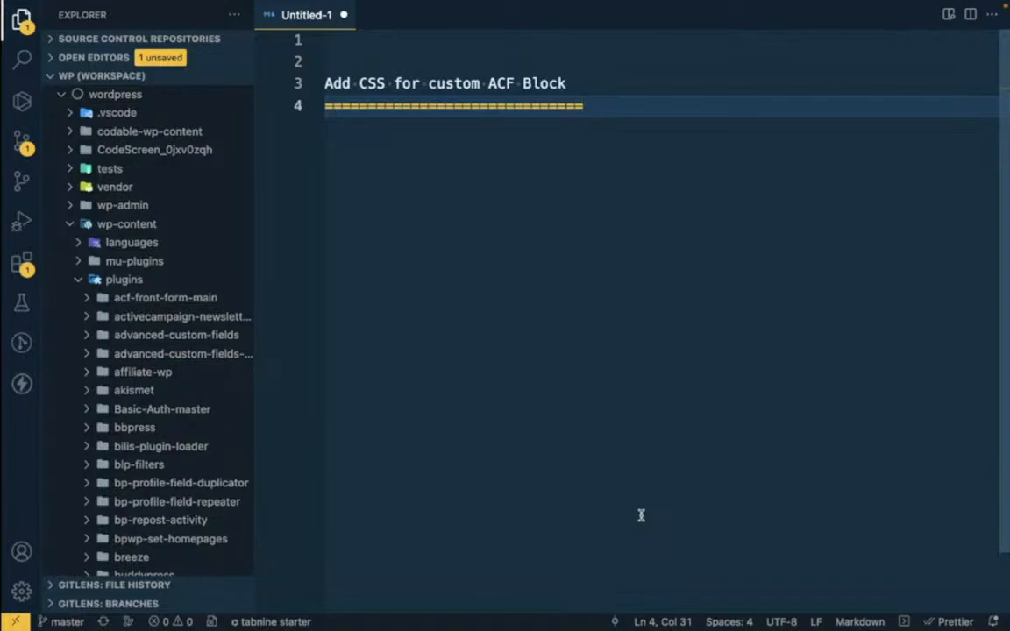
# - Switch to Chrome, look at the YouTube tutorial on creating ACF blocks, and return to the WordPress posts list
pyautogui.press('super+Tab')
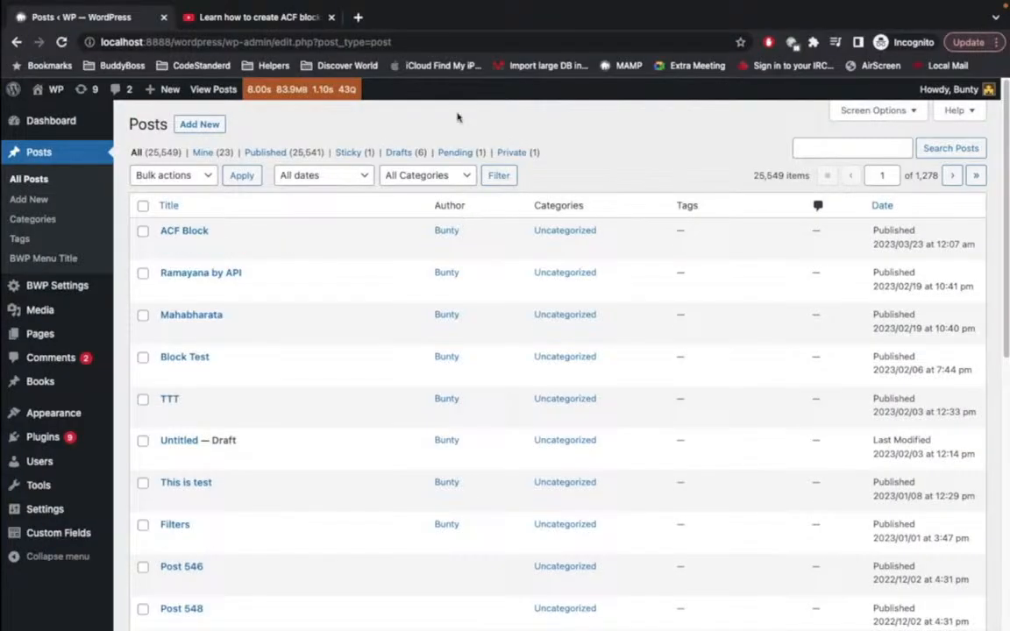
pyautogui.click(255, 17)
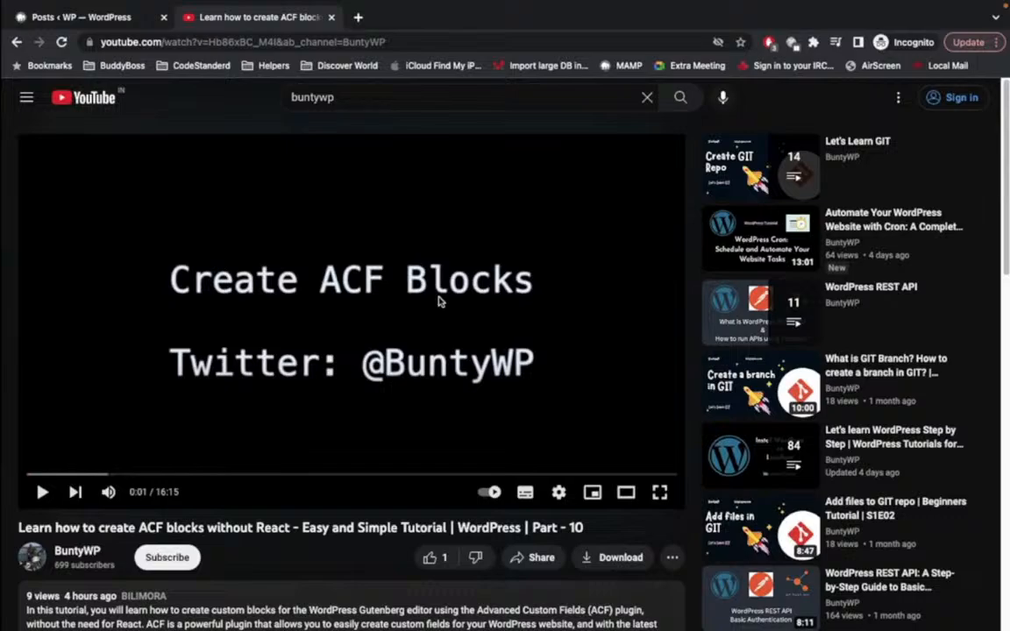
pyautogui.click(79, 19)
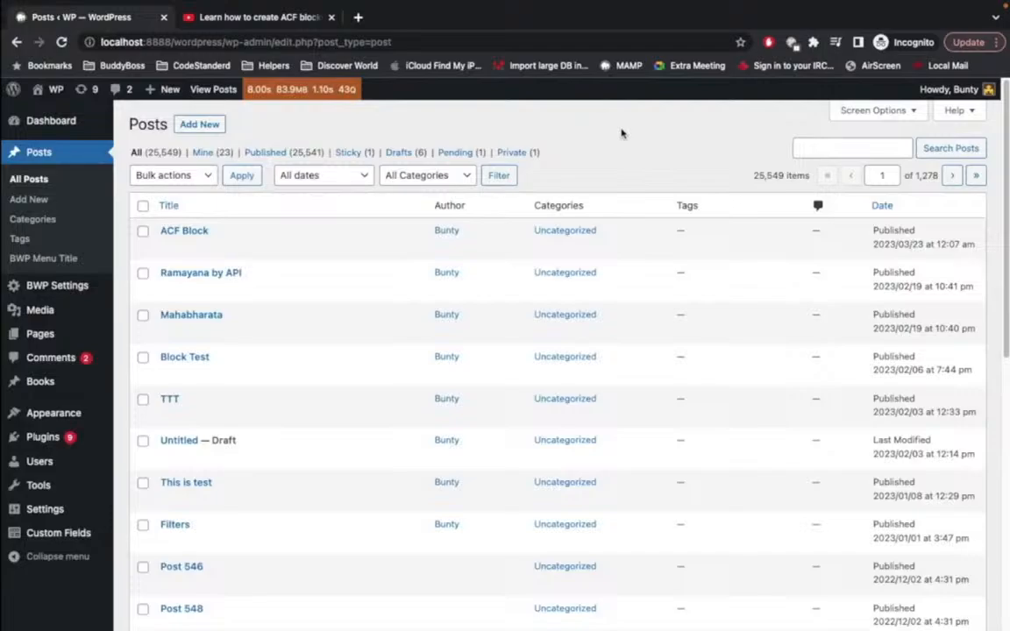
# - Create a new WordPress post titled "Css in Block"
pyautogui.click(195, 128)
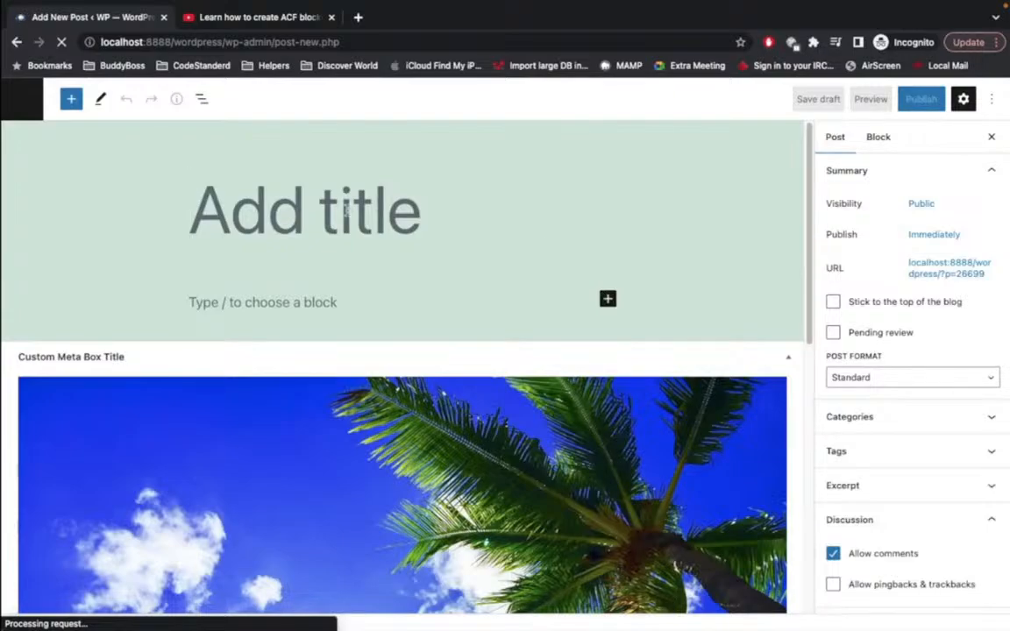
pyautogui.write('Css ')
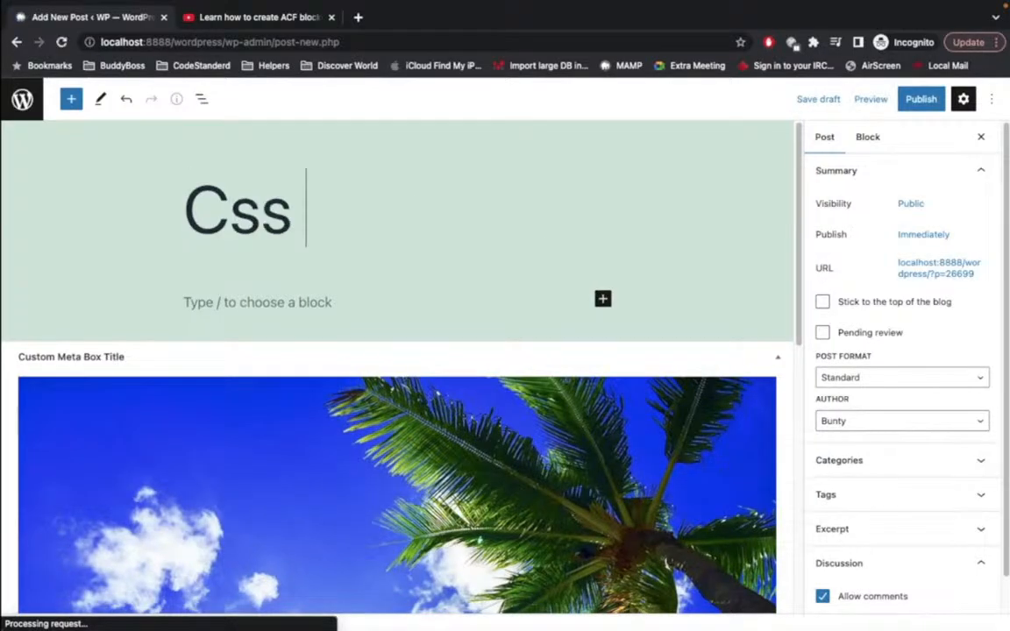
pyautogui.write('in')
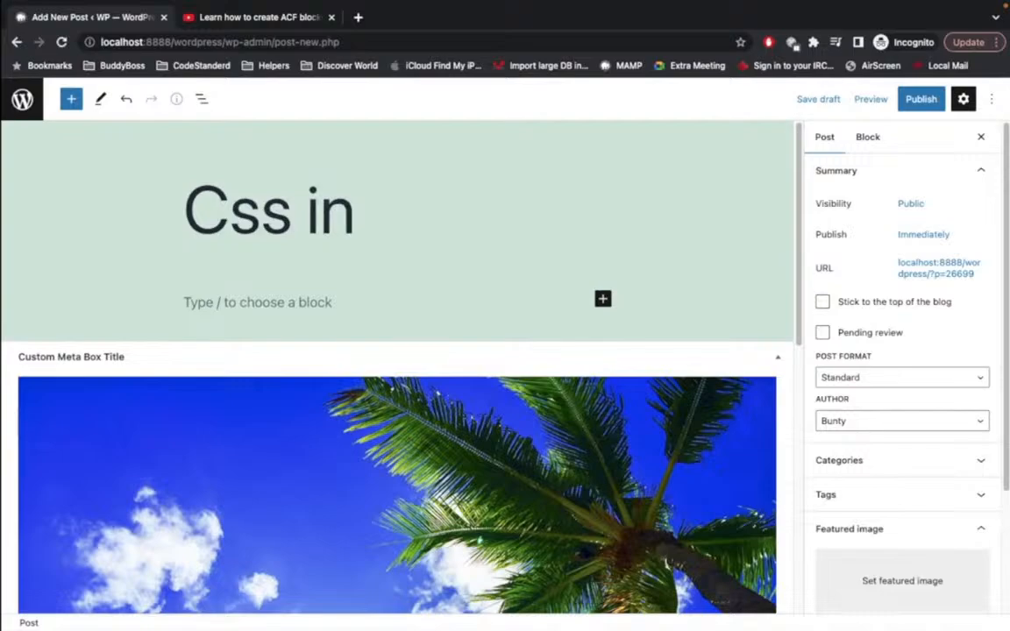
pyautogui.write(' Block')
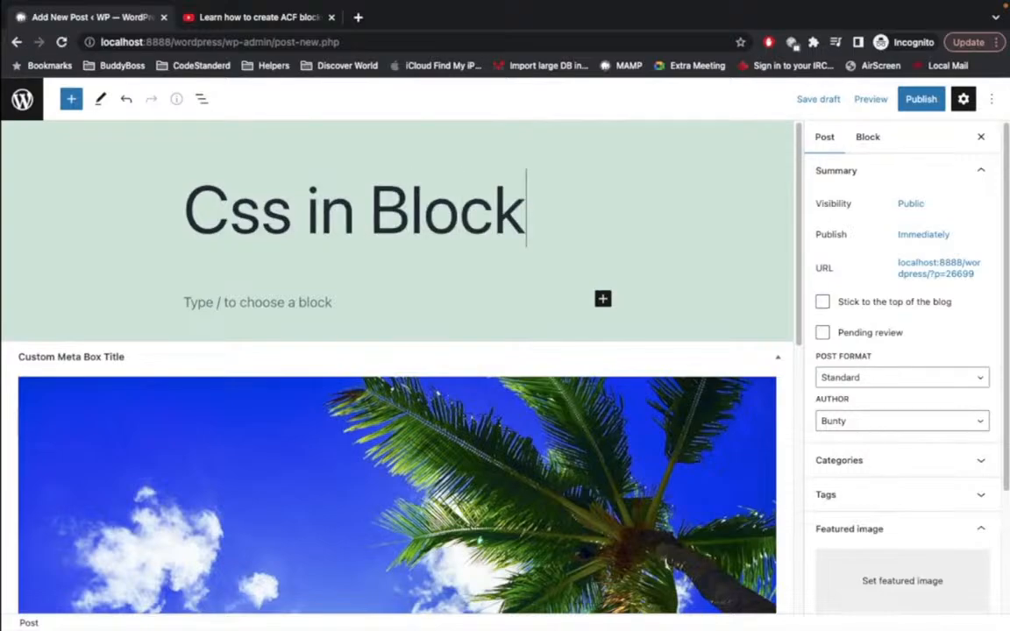
# - Search the block inserter for "testi" and insert a Testimonial block into the new post
pyautogui.click(603, 301)
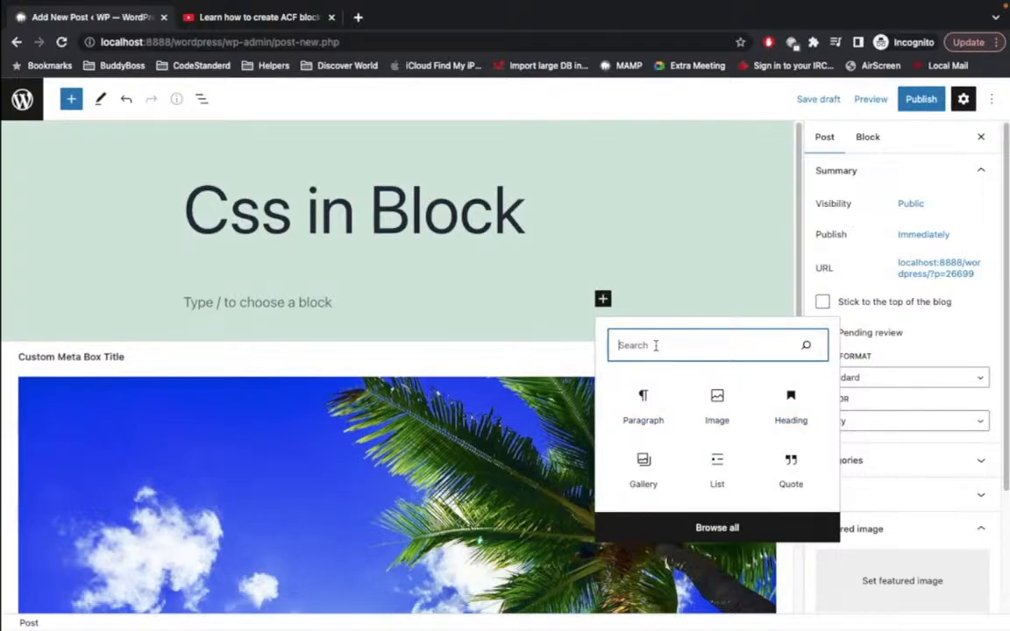
pyautogui.write('te')
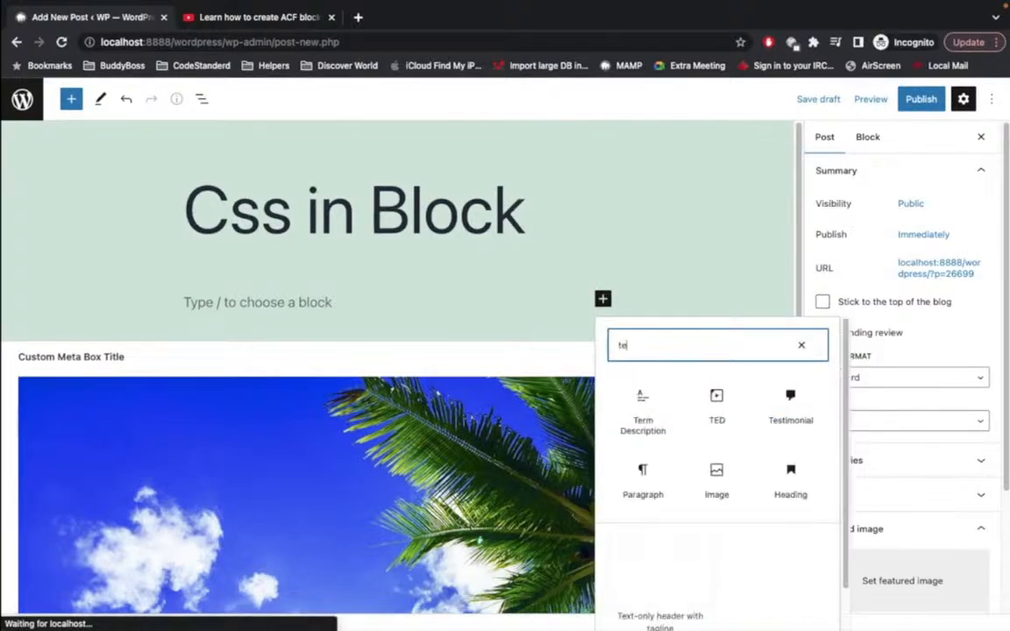
pyautogui.write('sti')
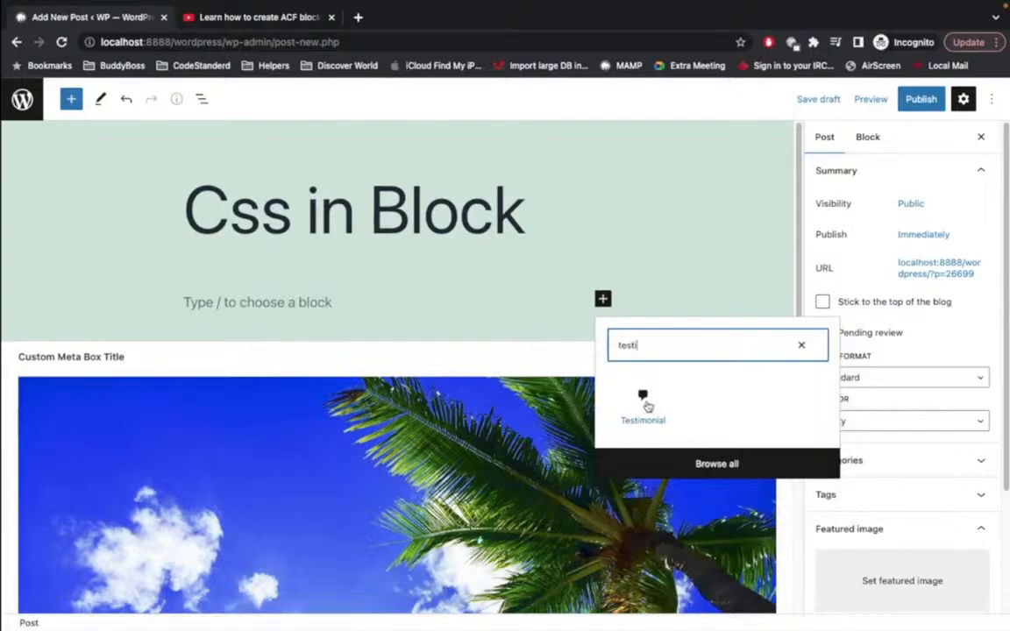
pyautogui.click(645, 404)
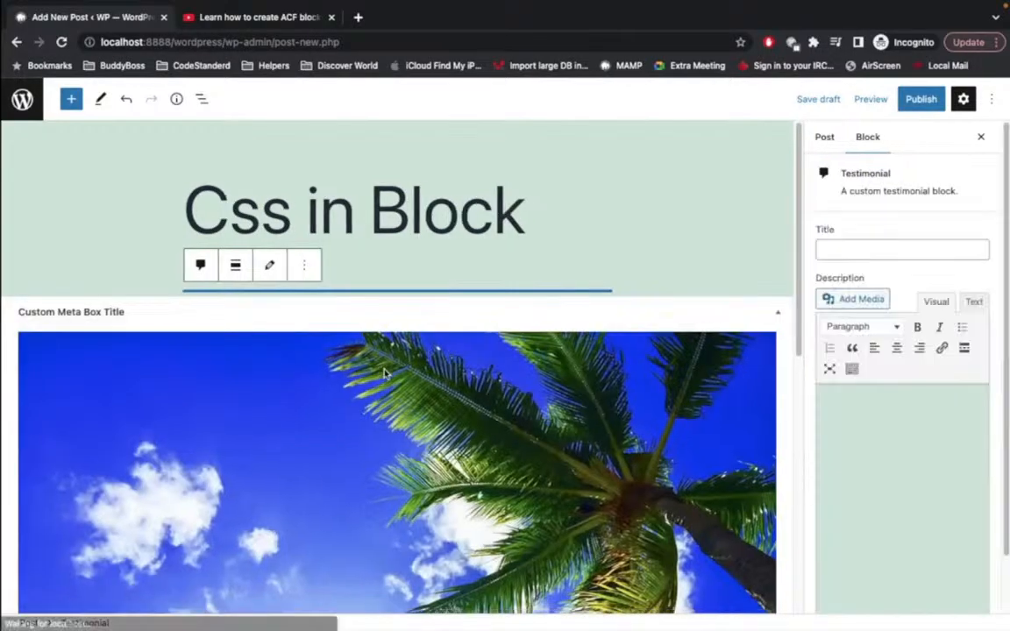
# - Fill in the Testimonial block with the title "Mahabharata" and the description "This is epic"
pyautogui.click(859, 233)
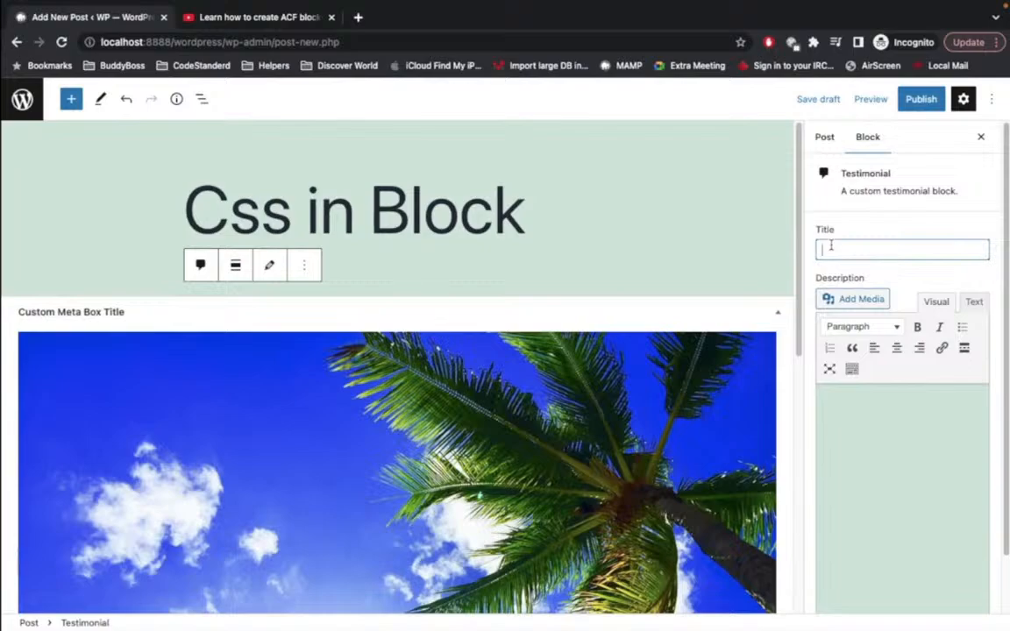
pyautogui.write('Mahabhar')
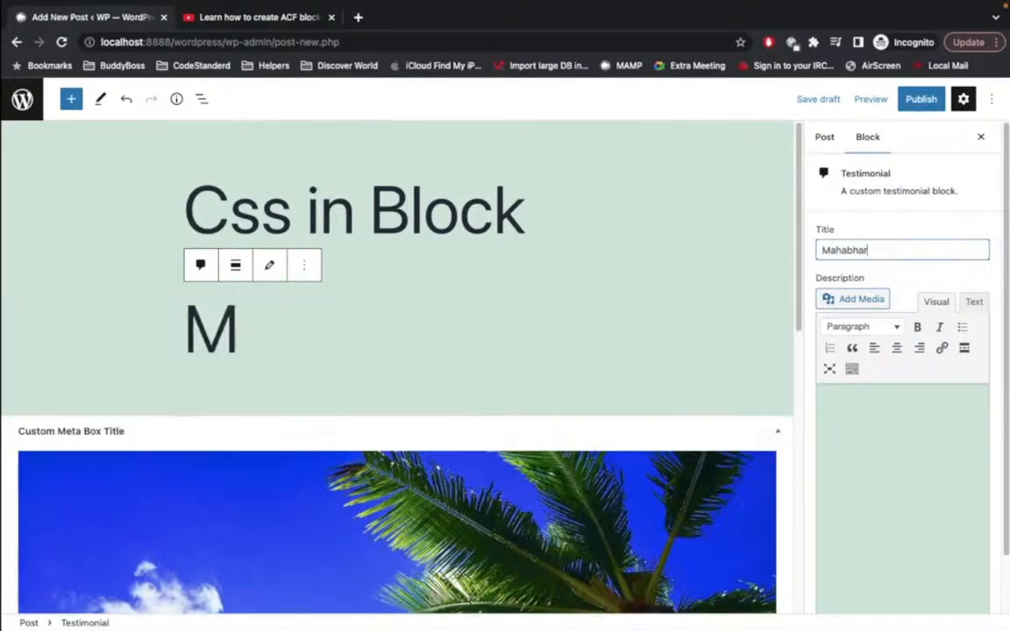
pyautogui.write('ata')
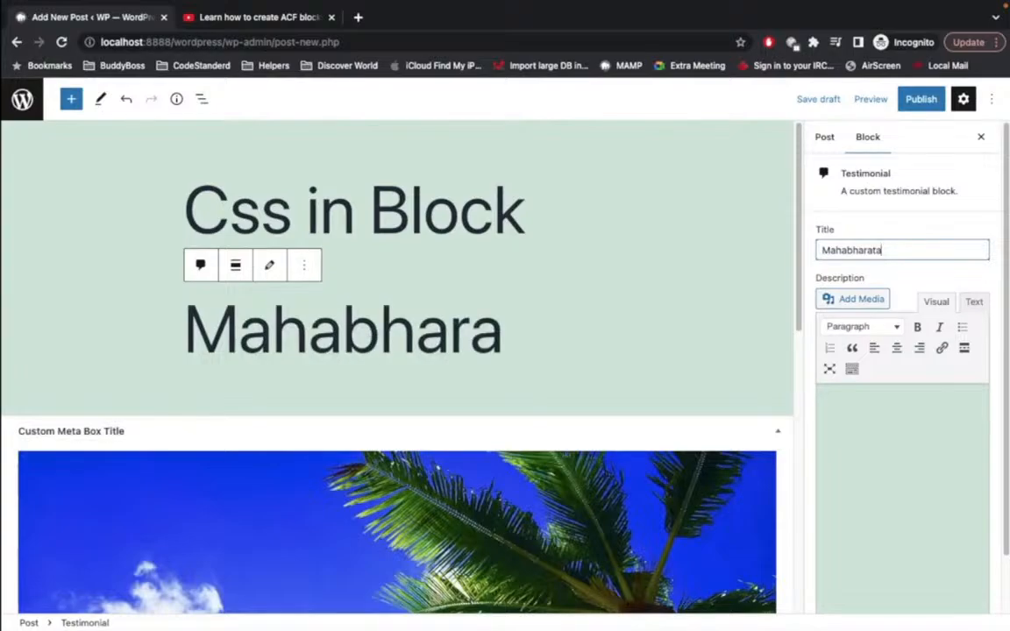
pyautogui.write('This i')
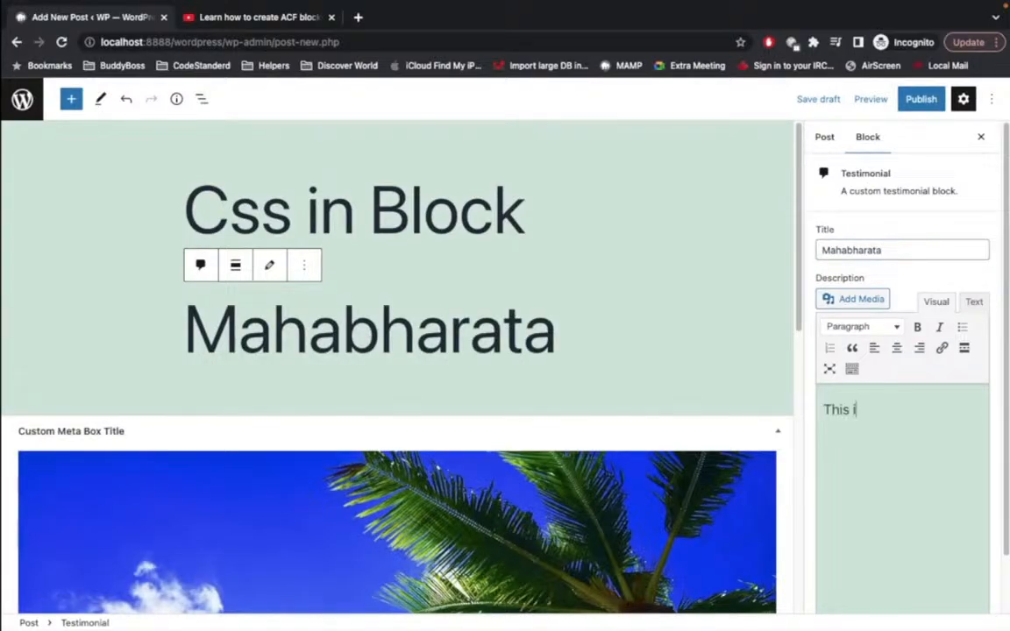
pyautogui.write('s epic')
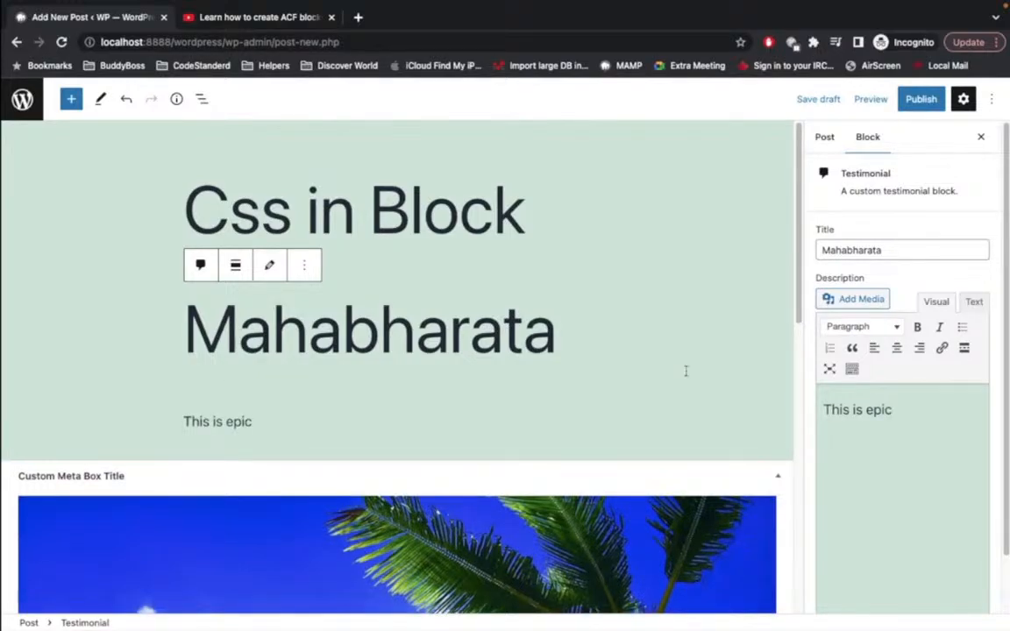
# - Publish the "Css in Block" post and open its live page
pyautogui.click(921, 103)
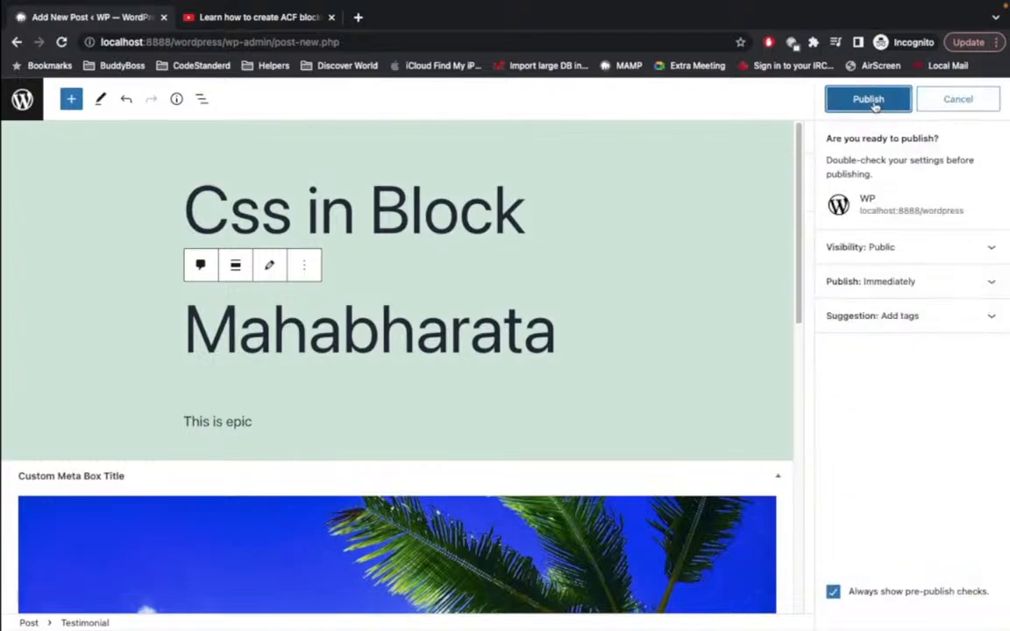
pyautogui.click(873, 104)
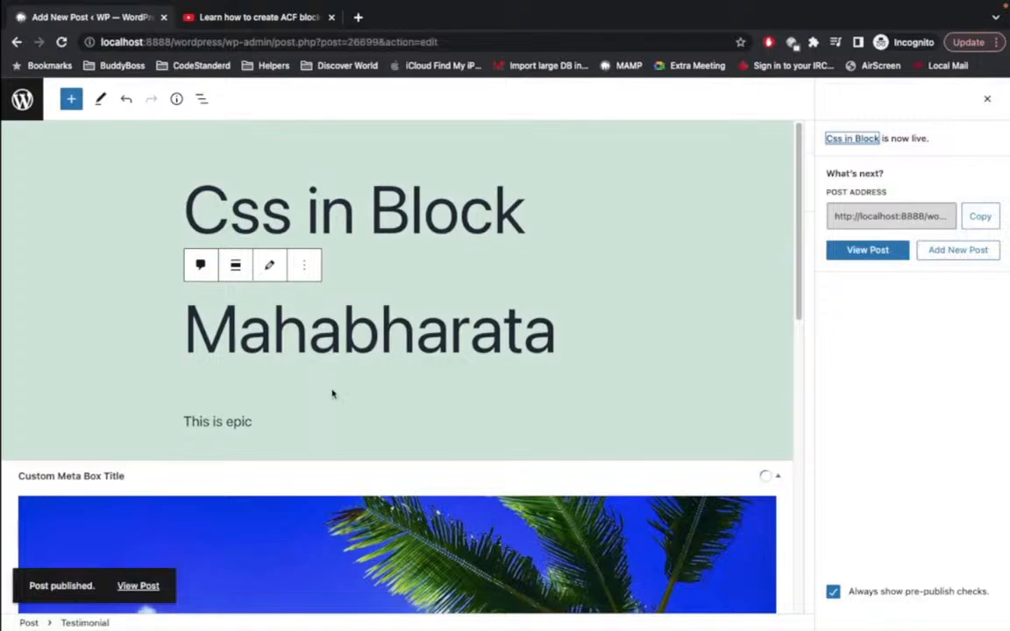
pyautogui.click(125, 589)
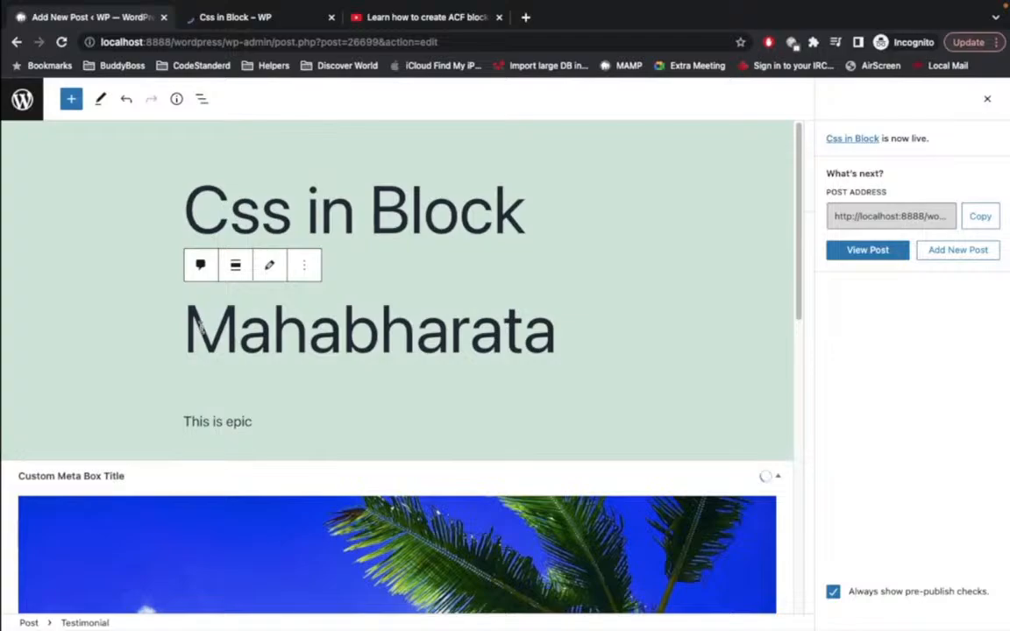
pyautogui.hotkey('ctrl', 'Tab')
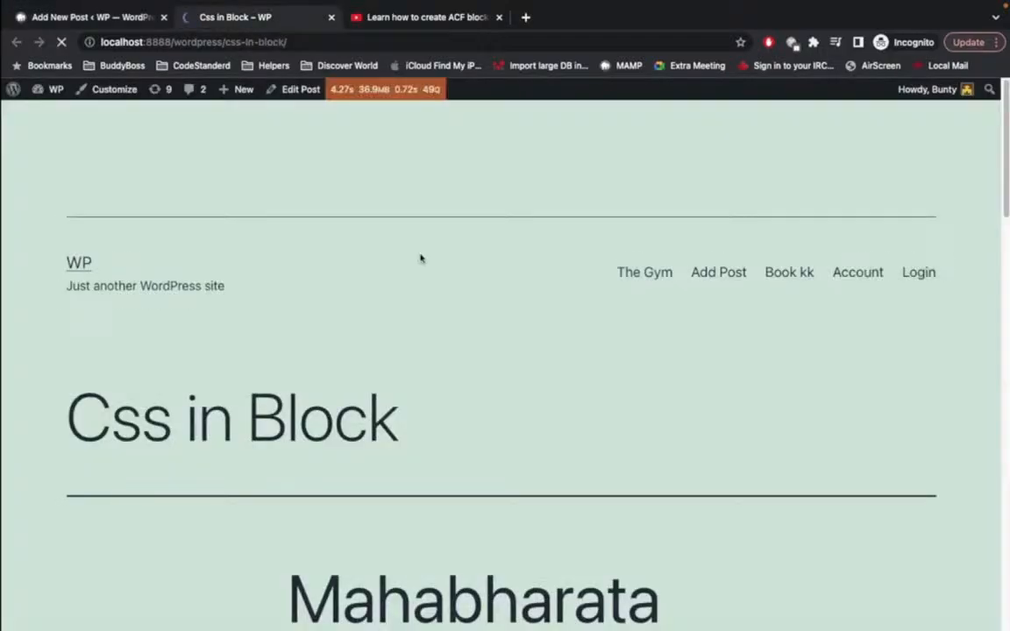
# - Look at the testimonial's heading and description on the live page, and return to the post editor
pyautogui.scroll(-5, 421, 257)
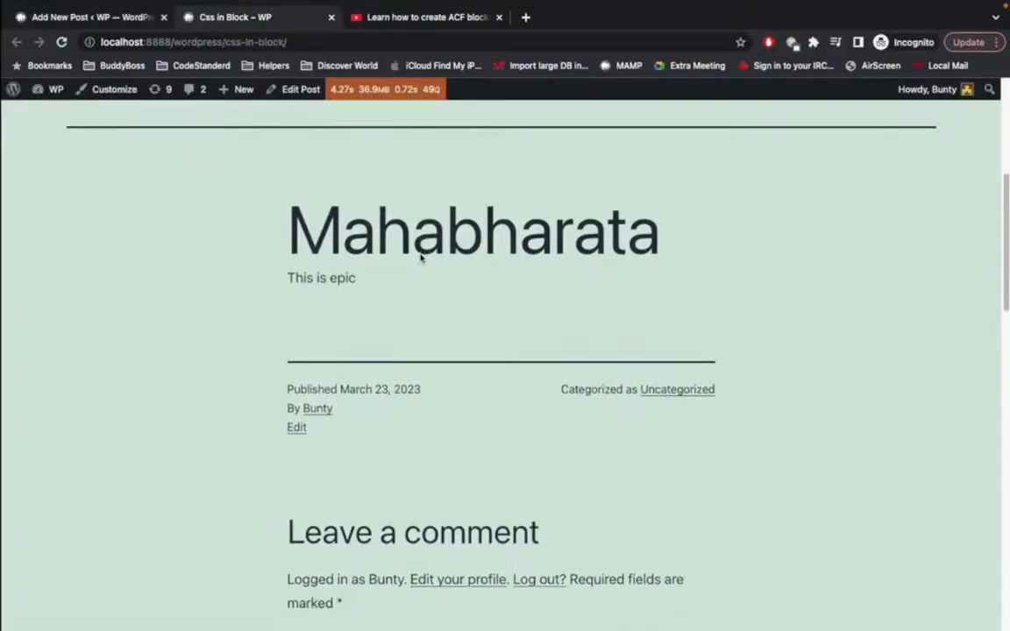
pyautogui.moveTo(259, 195); pyautogui.dragTo(376, 277)
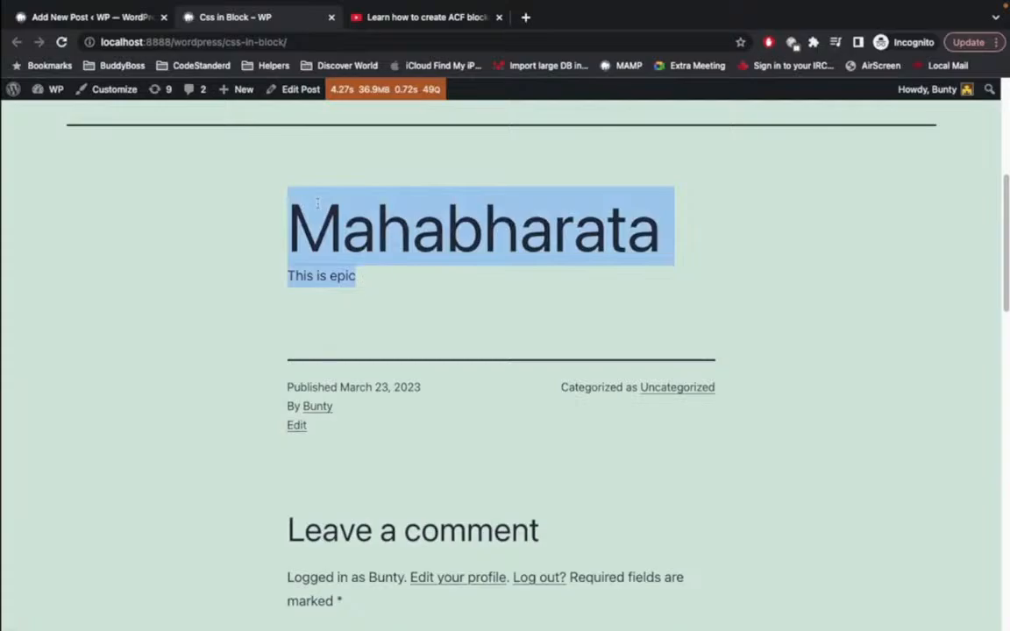
pyautogui.scroll(5, 318, 203)
pyautogui.click(59, 16)
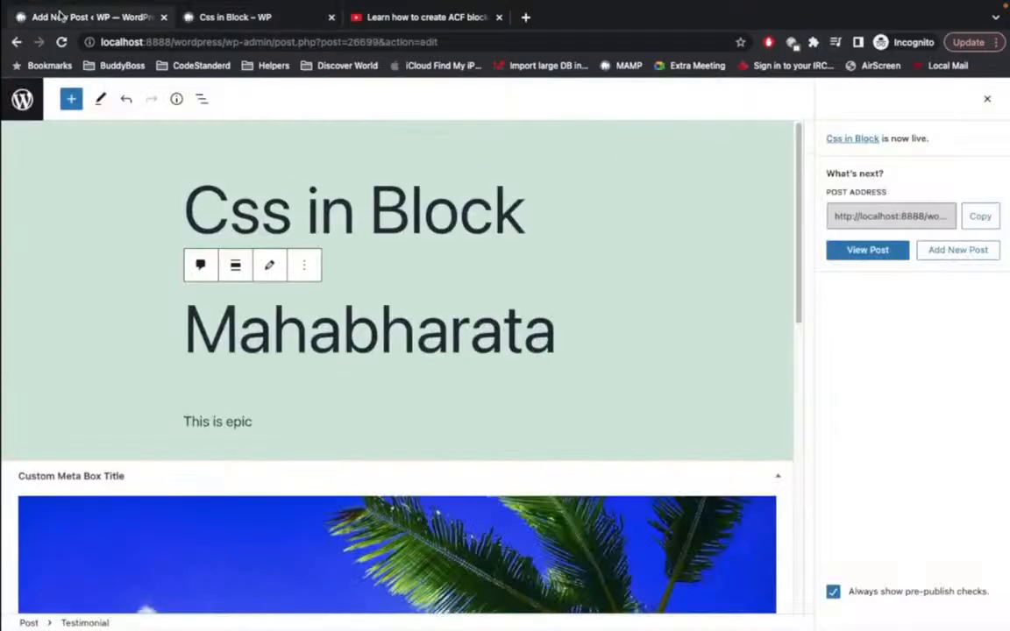
# - Switch to VS Code and open block.json from the blocks/testimonial folder of myplugin
pyautogui.press('super+Tab')
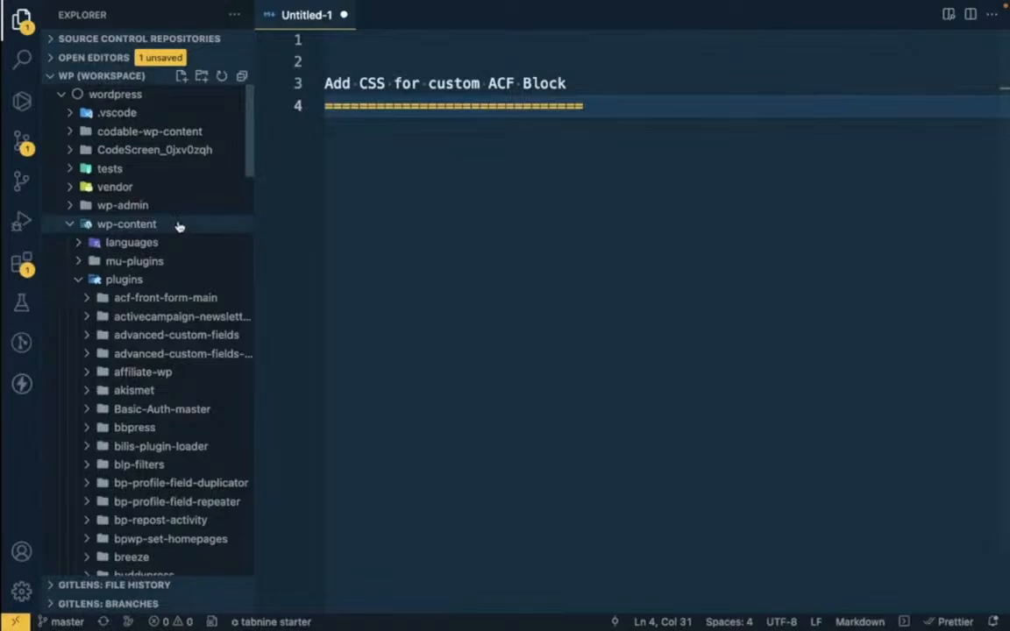
pyautogui.scroll(-9, 178, 227)
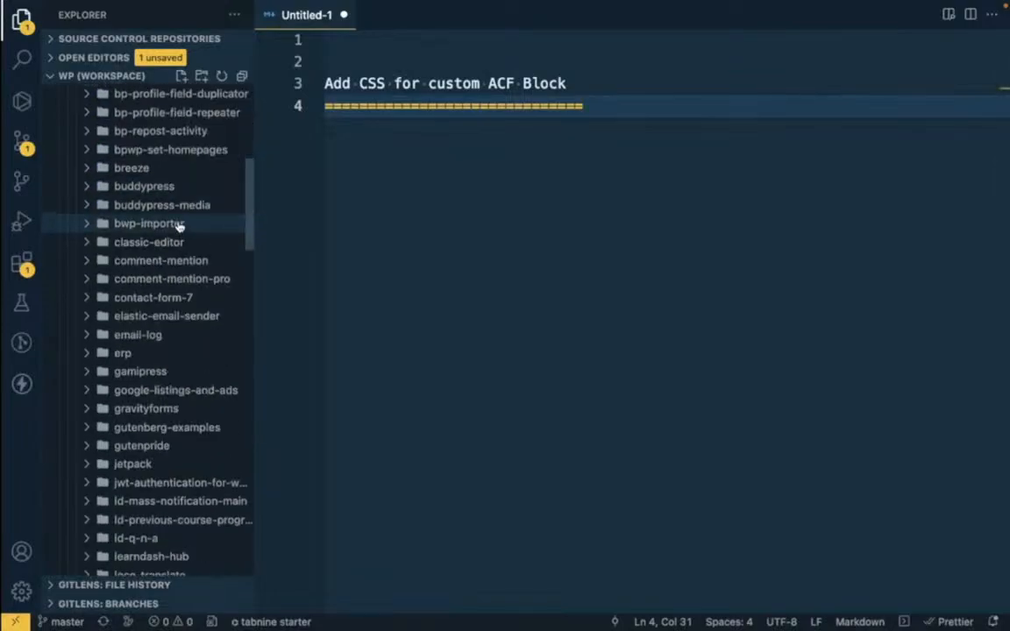
pyautogui.scroll(-10, 178, 226)
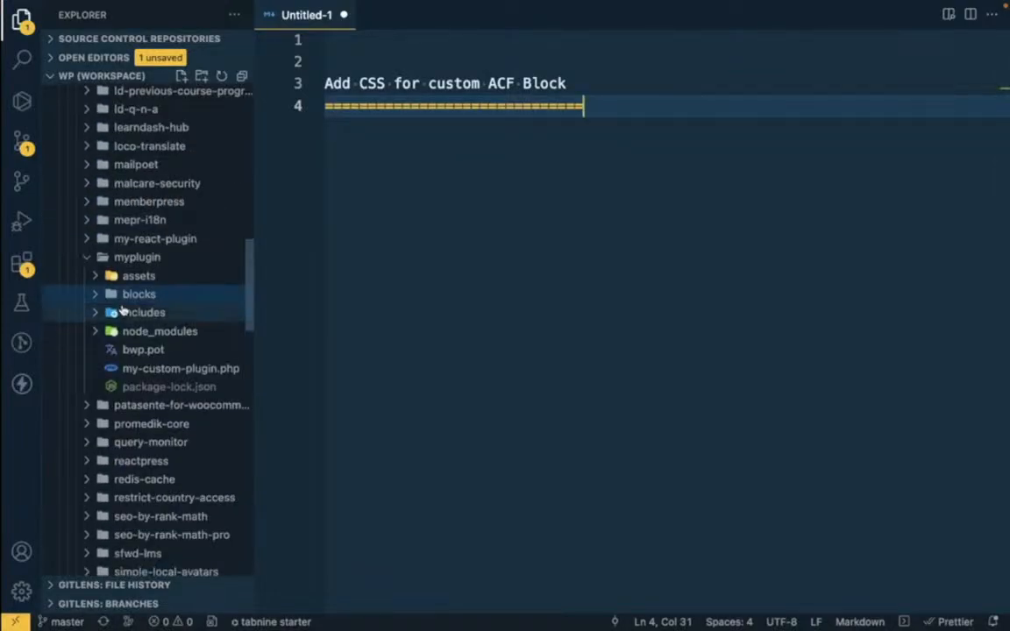
pyautogui.click(98, 293)
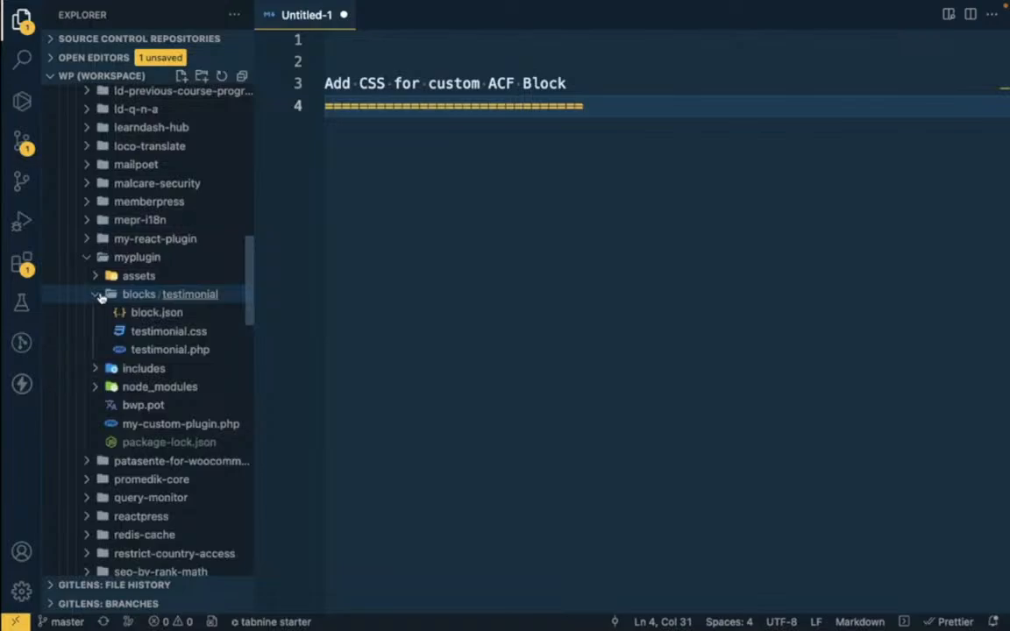
pyautogui.click(157, 314)
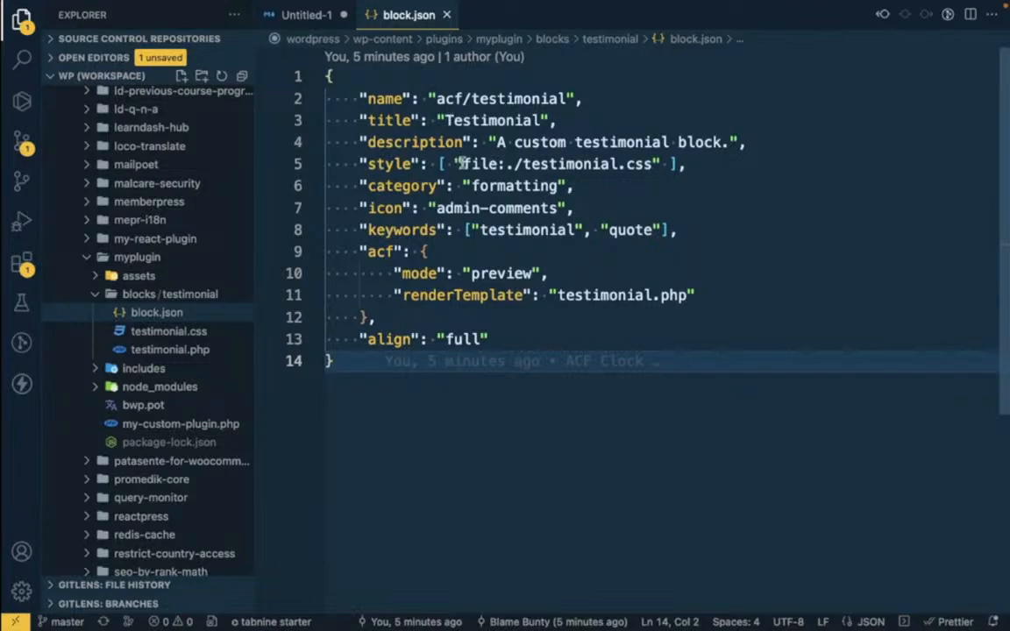
# - Examine the "style" entry in block.json and the testimonial.css file it references
pyautogui.click(465, 163)
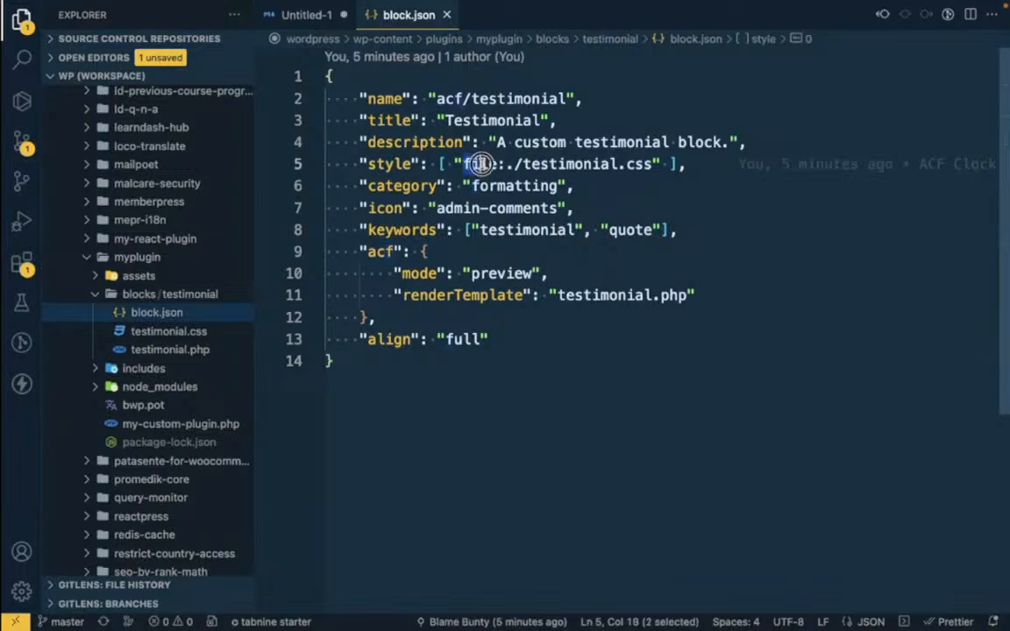
pyautogui.click(381, 163)
pyautogui.doubleClick(383, 163)
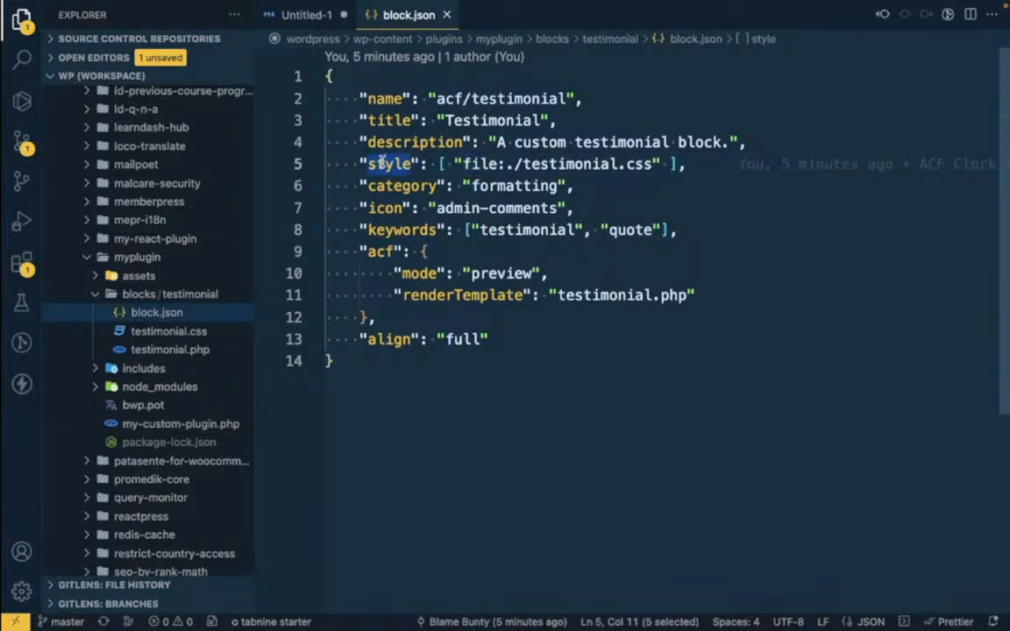
pyautogui.click(526, 164)
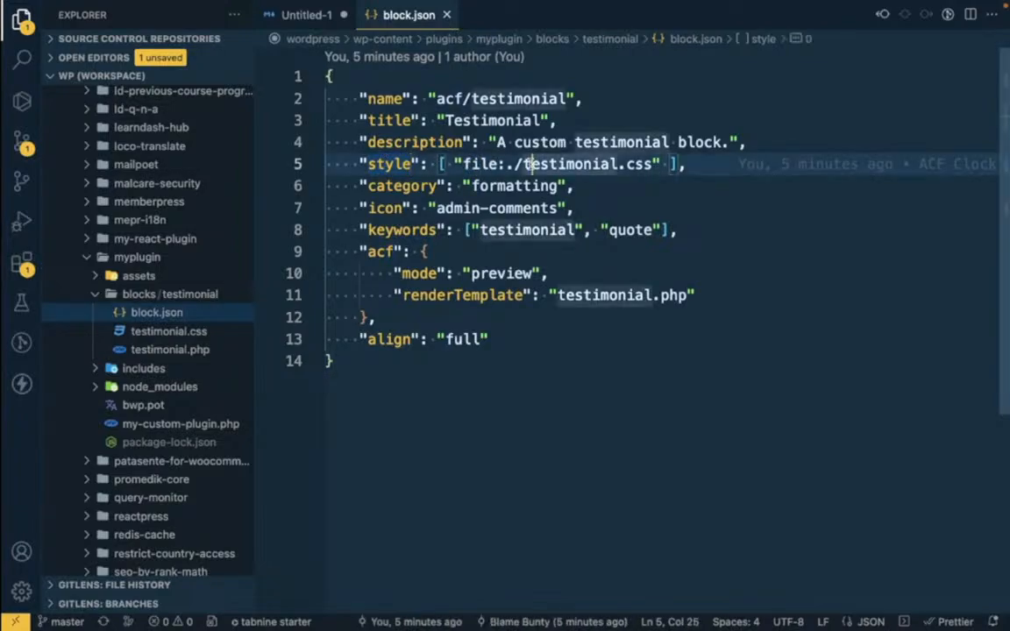
pyautogui.click(524, 164)
pyautogui.moveTo(652, 164); pyautogui.dragTo(523, 164)
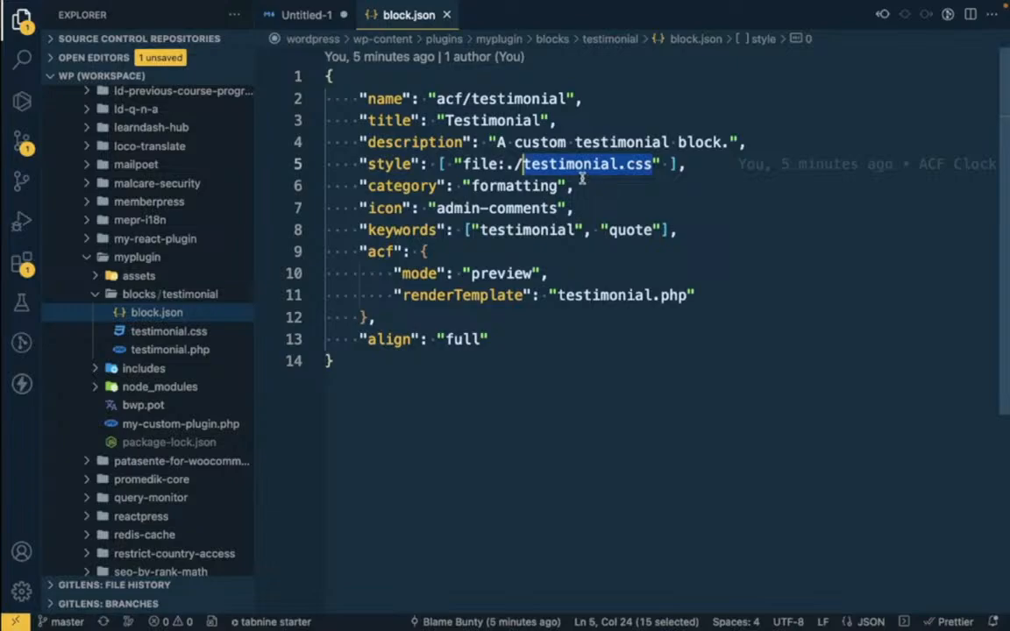
pyautogui.click(568, 164)
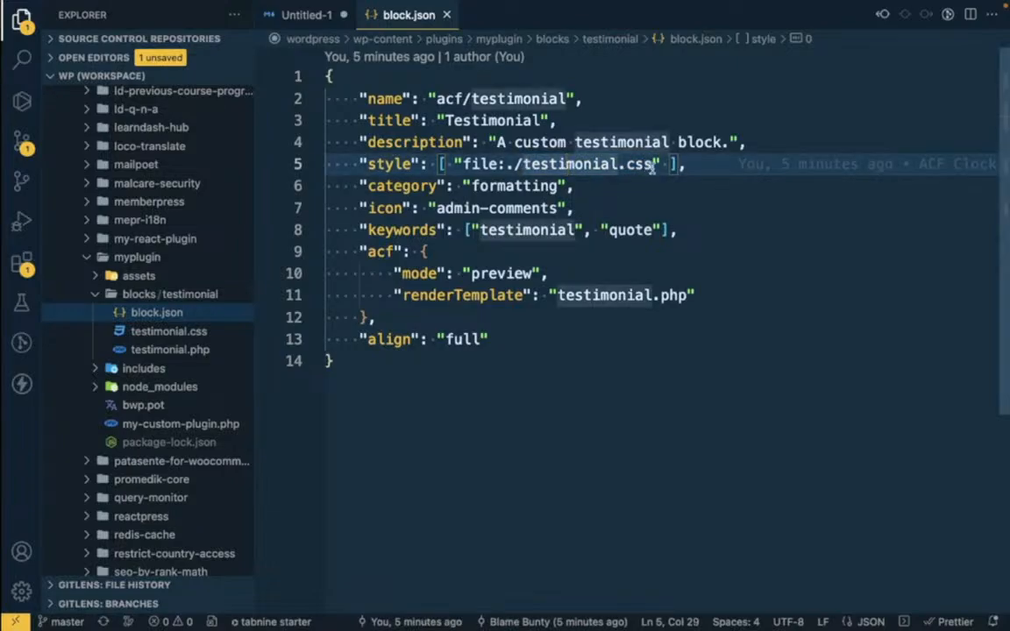
# - Try to create a file in the blocks/testimonial folder using the name testimonial.css copied from block.json
pyautogui.moveTo(653, 164); pyautogui.dragTo(524, 164)
pyautogui.hotkey('ctrl', 'c')
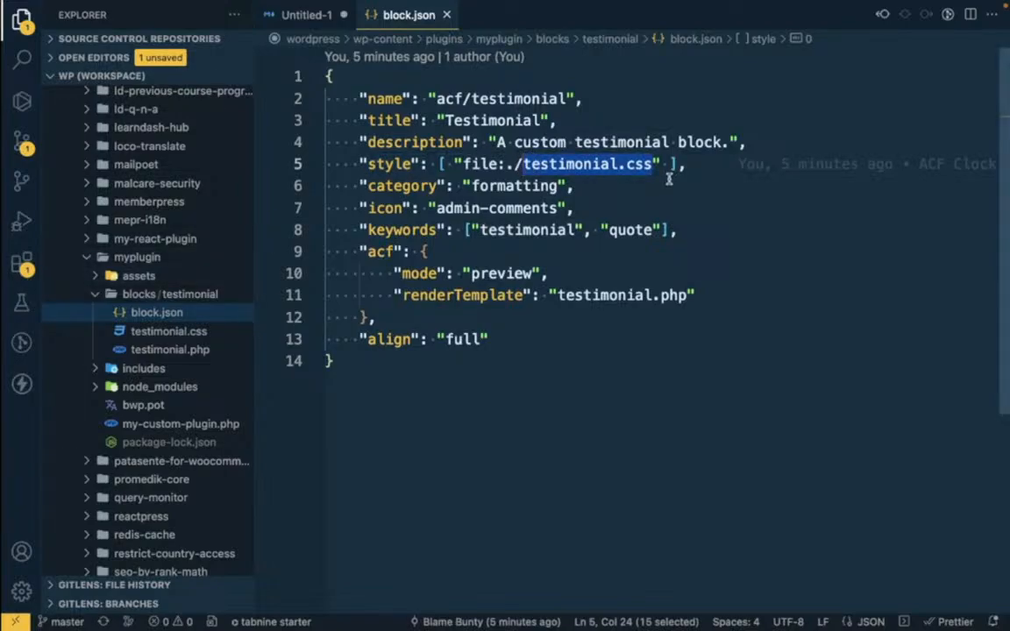
pyautogui.click(198, 293)
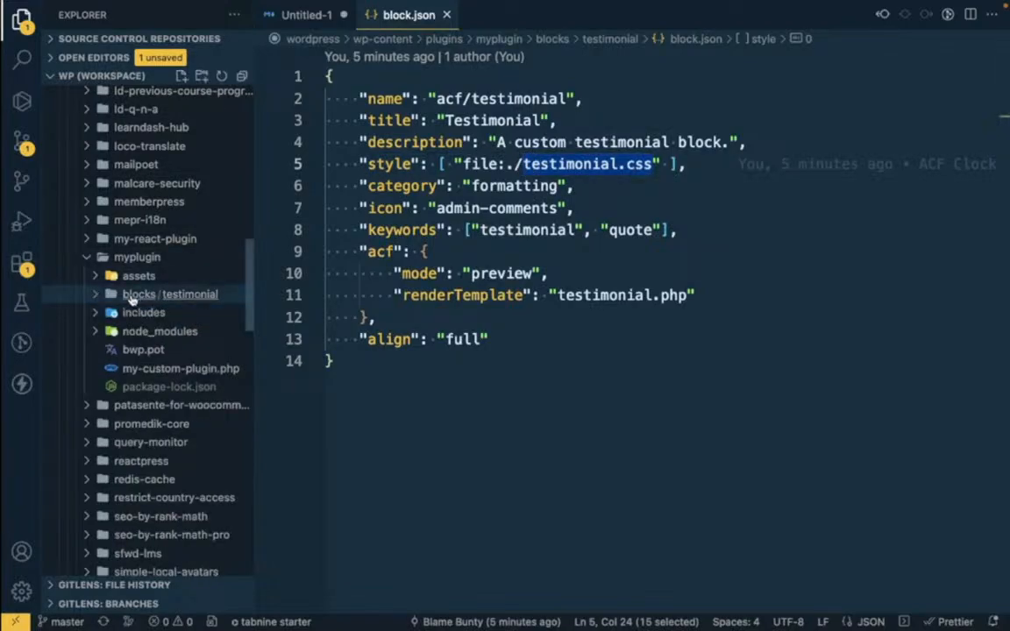
pyautogui.click(196, 295)
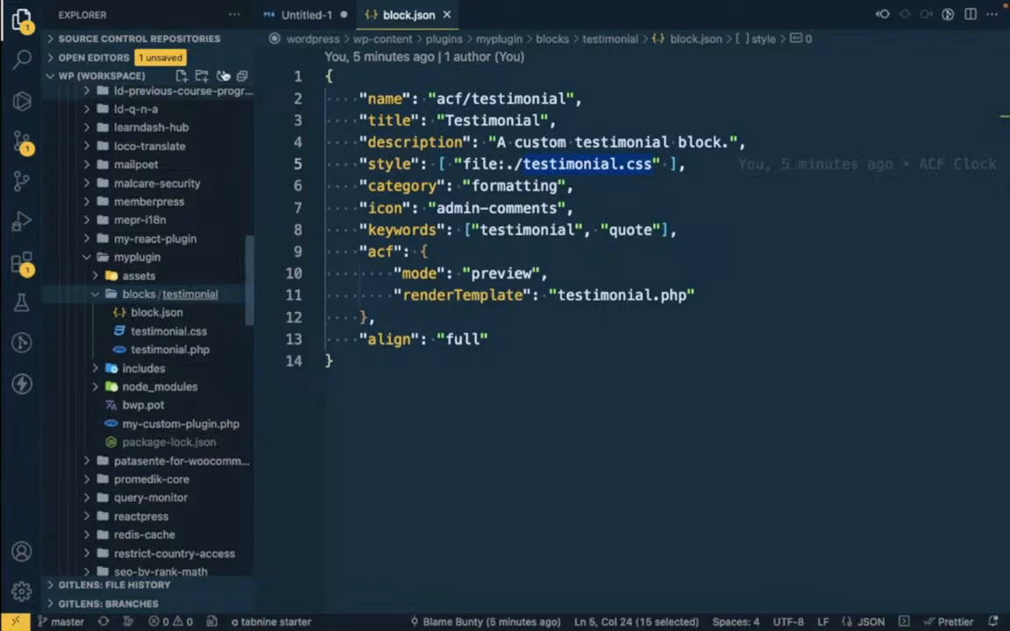
pyautogui.click(182, 77)
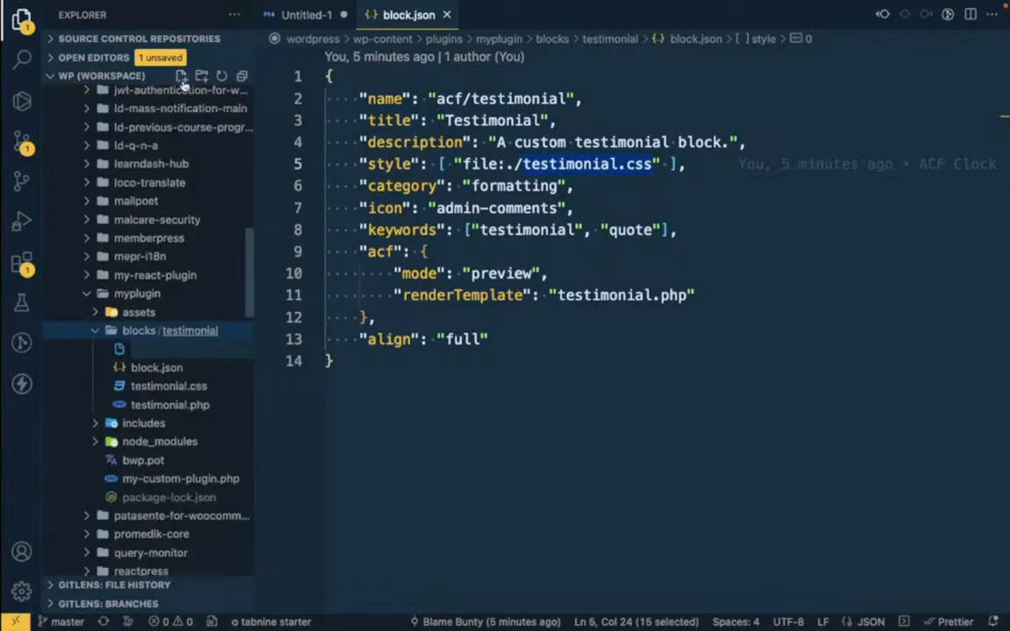
pyautogui.hotkey('ctrl', 'v')
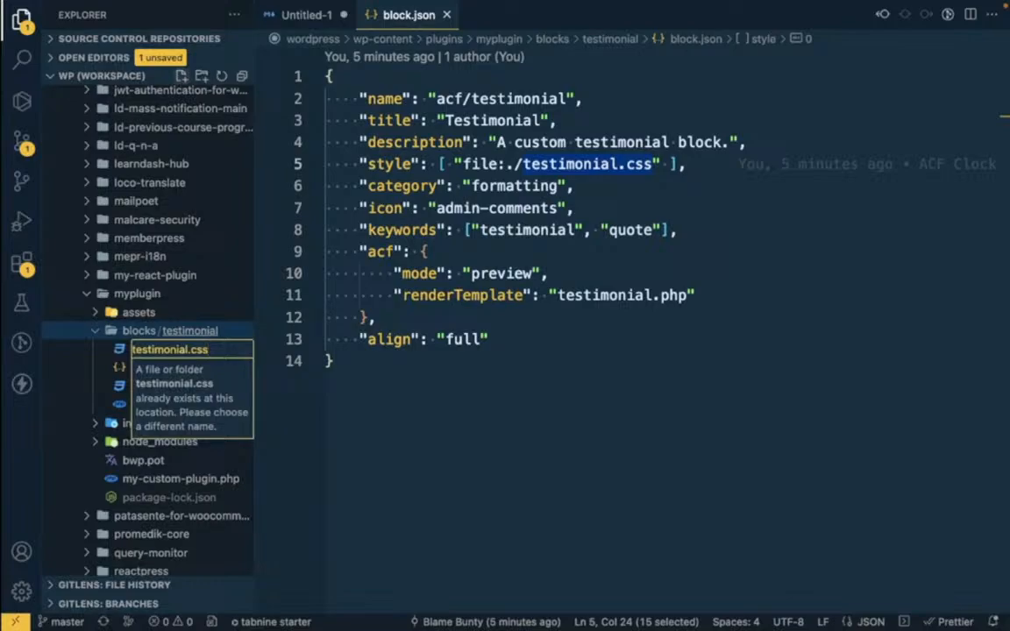
pyautogui.press('Escape')
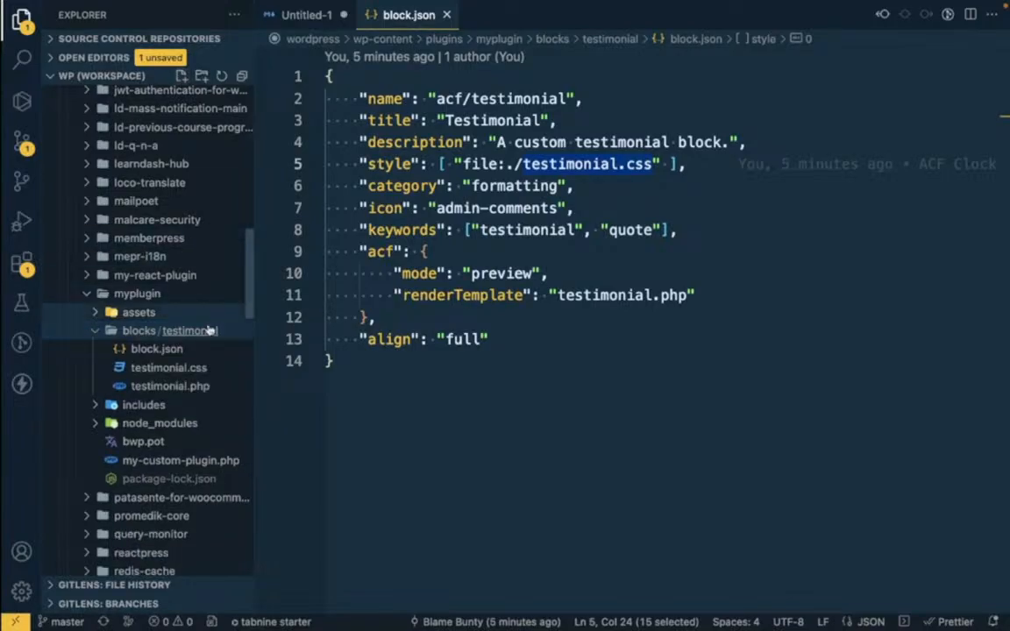
# - Open testimonial.css to review its .tstm-h1 rule, and open testimonial.php to check the block's heading markup
pyautogui.click(182, 368)
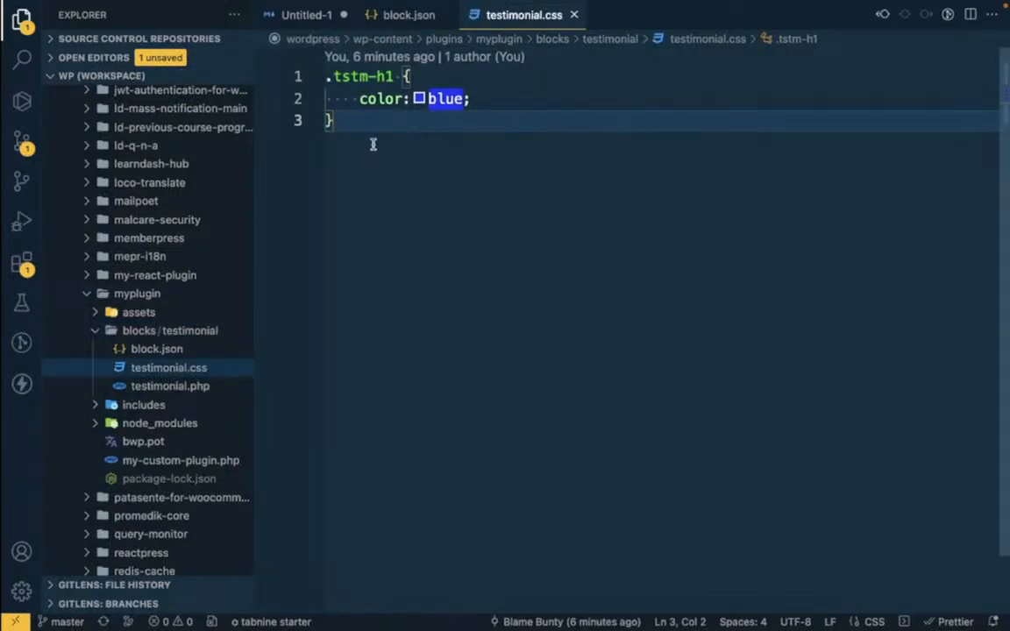
pyautogui.moveTo(333, 77); pyautogui.dragTo(403, 70)
pyautogui.click(416, 98)
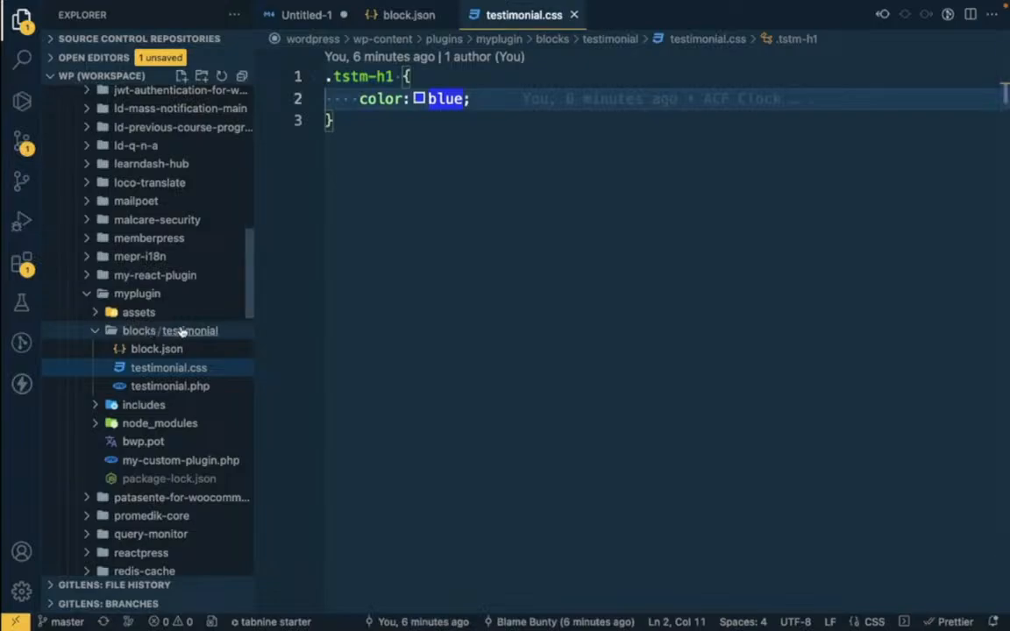
pyautogui.click(169, 387)
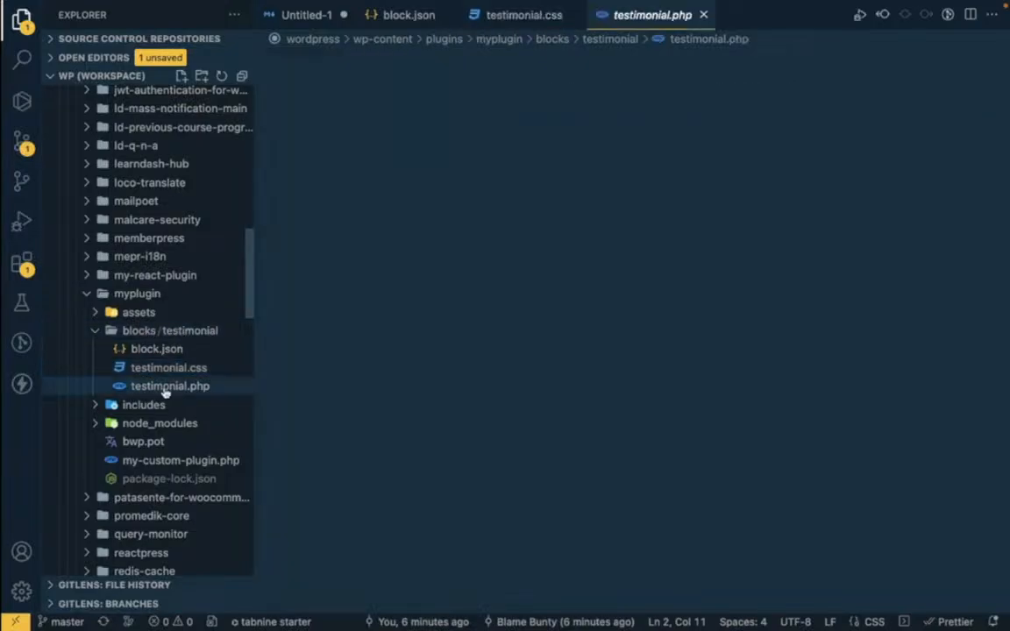
pyautogui.doubleClick(163, 391)
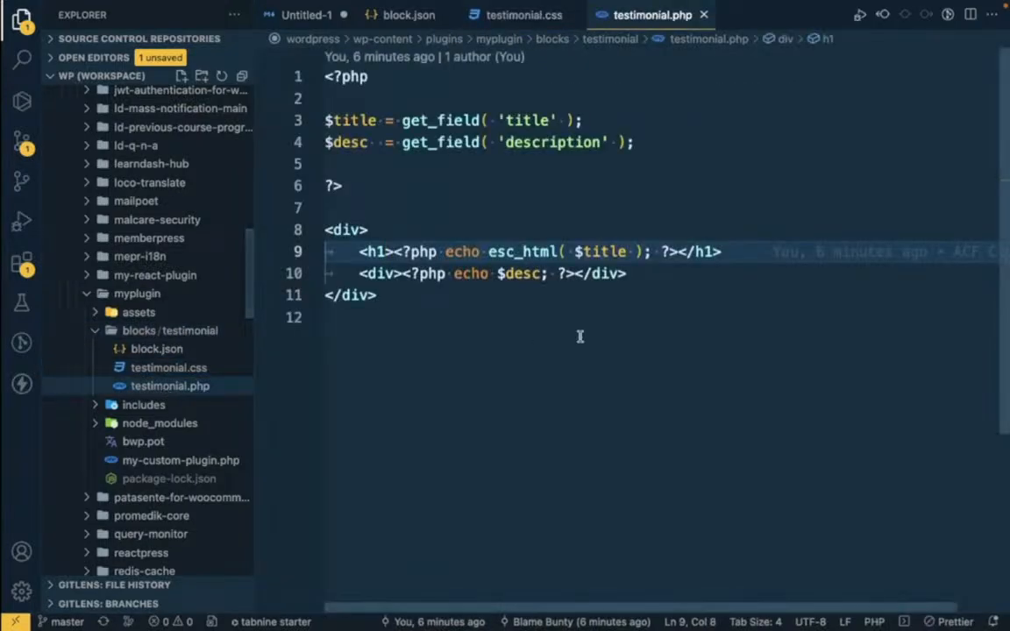
# - Switch to Chrome and compare the Mahabharata heading in the post editor with the one on the live page
pyautogui.press('super+Tab')
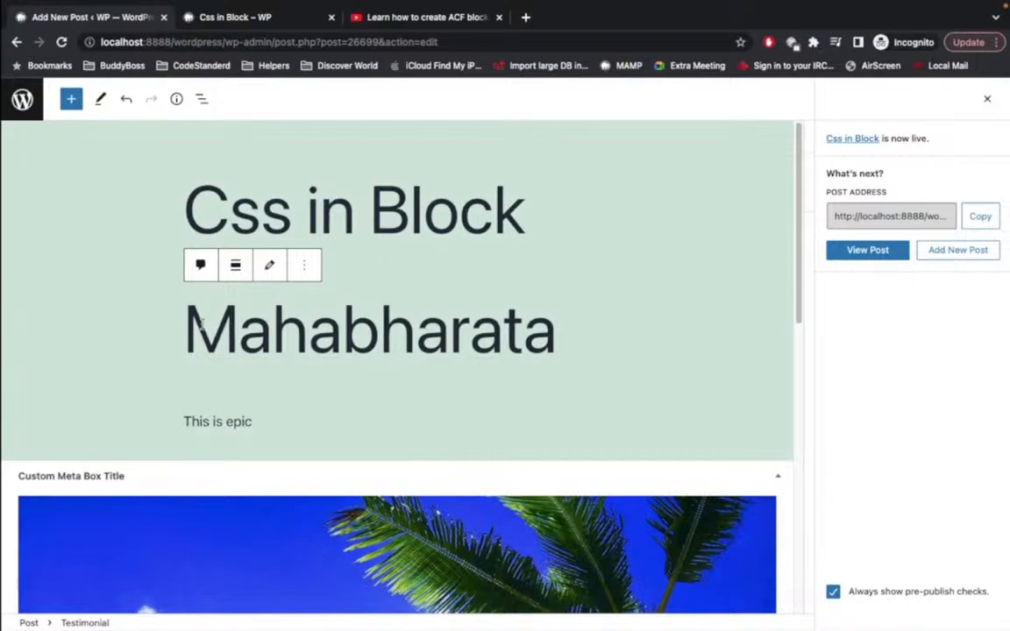
pyautogui.doubleClick(198, 325)
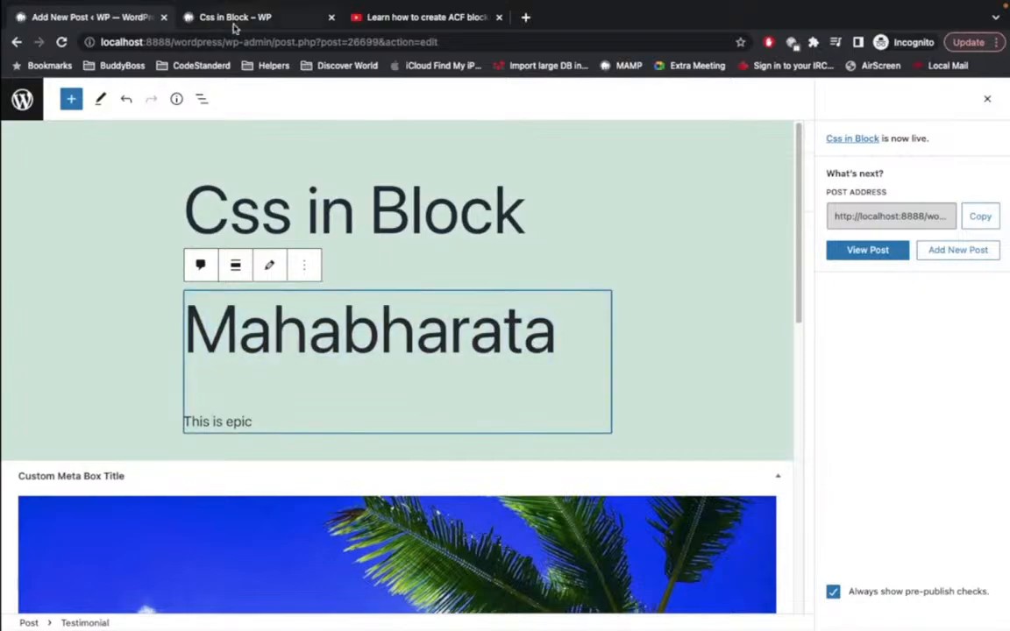
pyautogui.click(212, 21)
pyautogui.scroll(-3, 309, 361)
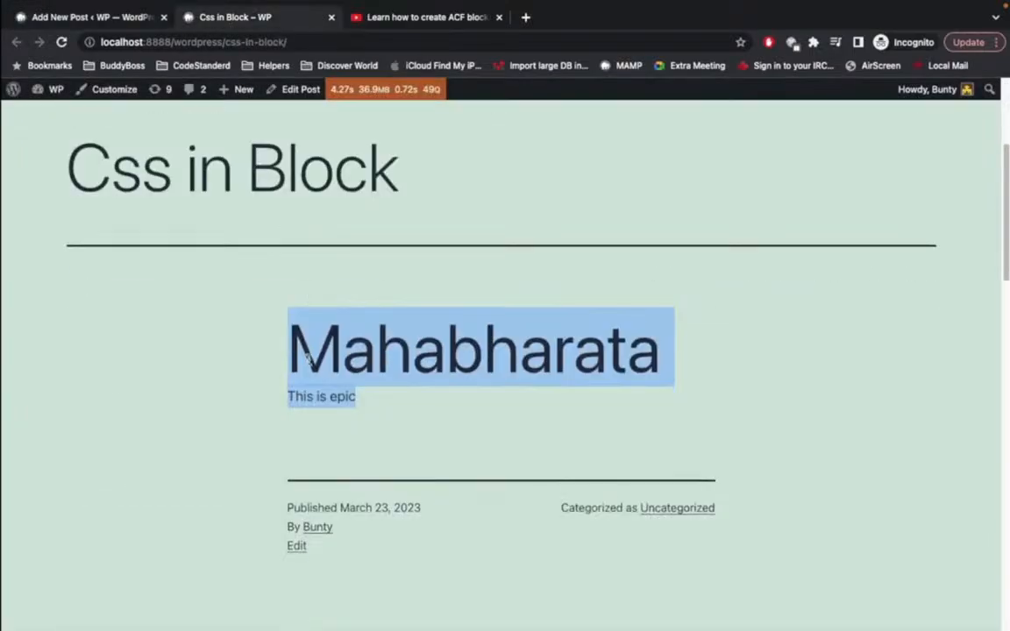
# - Switch to VS Code, give the h1 in testimonial.php the class "tstm-h1" defined in testimonial.css, and save the file
pyautogui.click(344, 329)
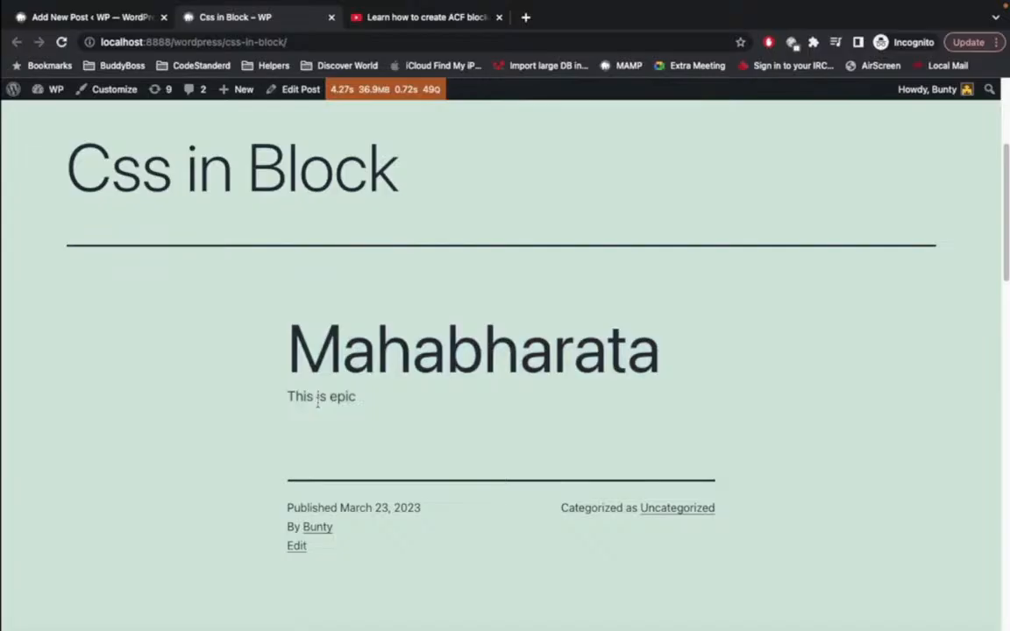
pyautogui.press('super+Tab')
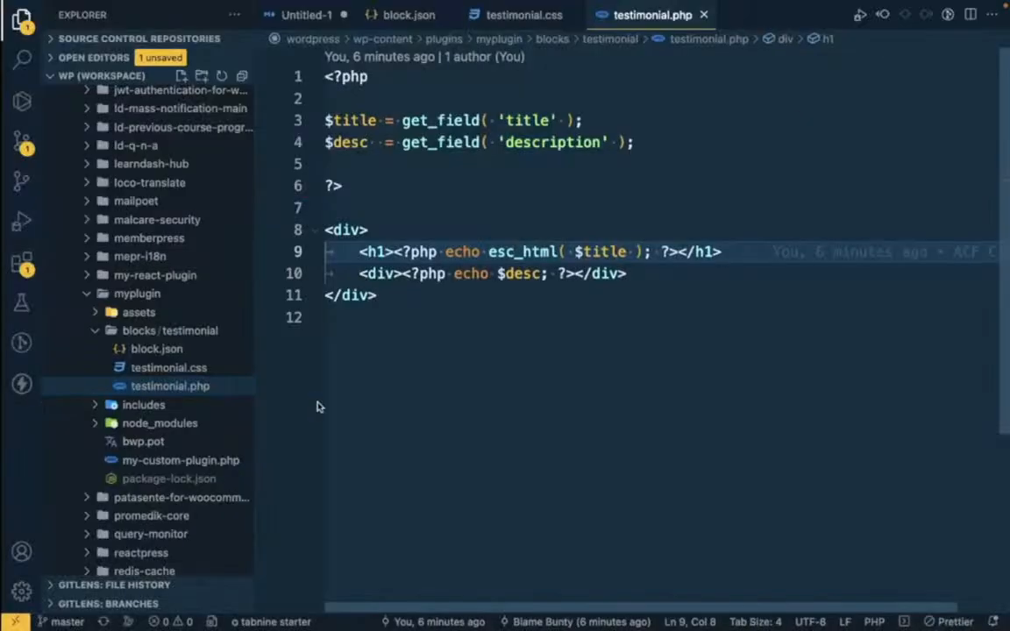
pyautogui.click(519, 16)
pyautogui.click(396, 77)
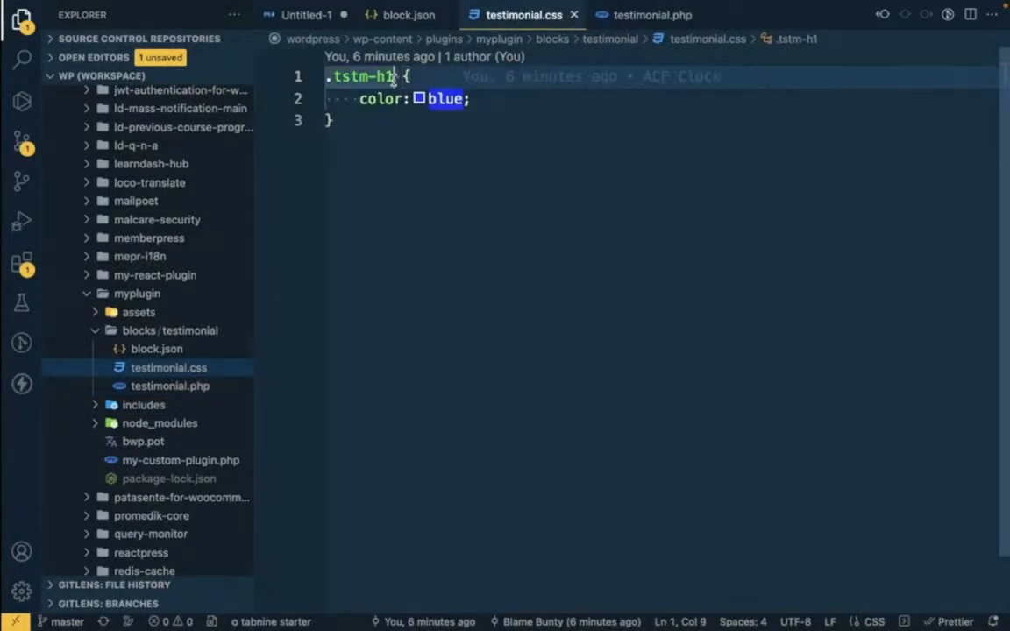
pyautogui.moveTo(395, 77); pyautogui.dragTo(327, 77)
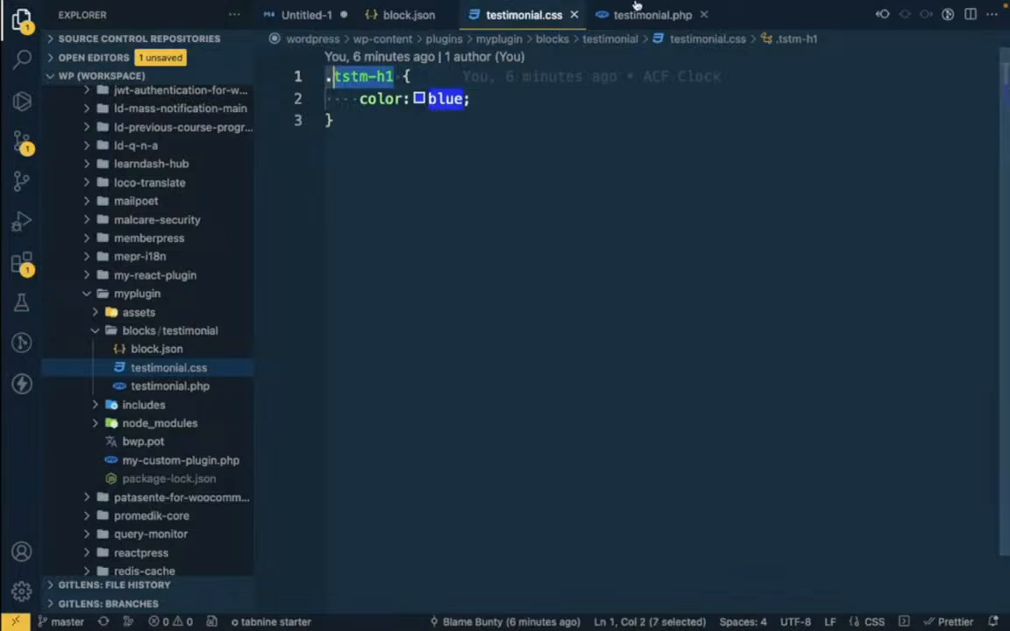
pyautogui.click(605, 15)
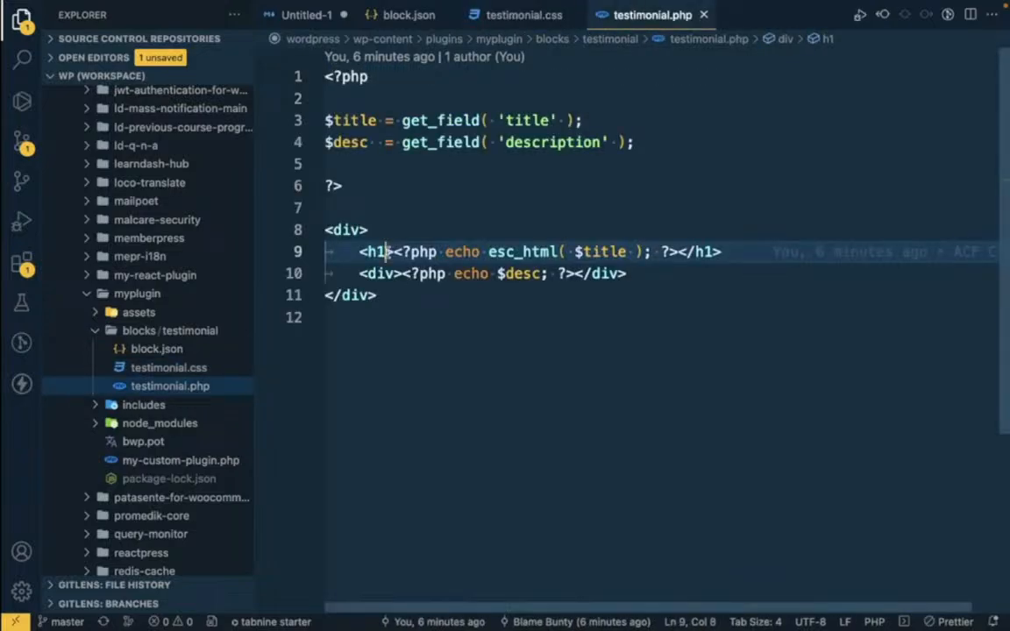
pyautogui.write('class=')
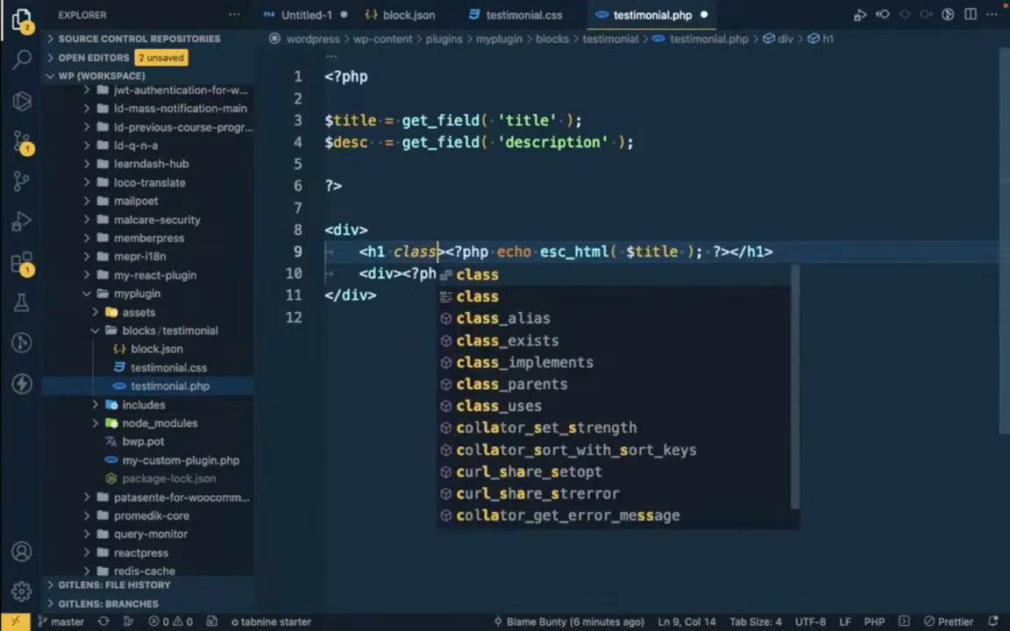
pyautogui.write('"tstm-h1">')
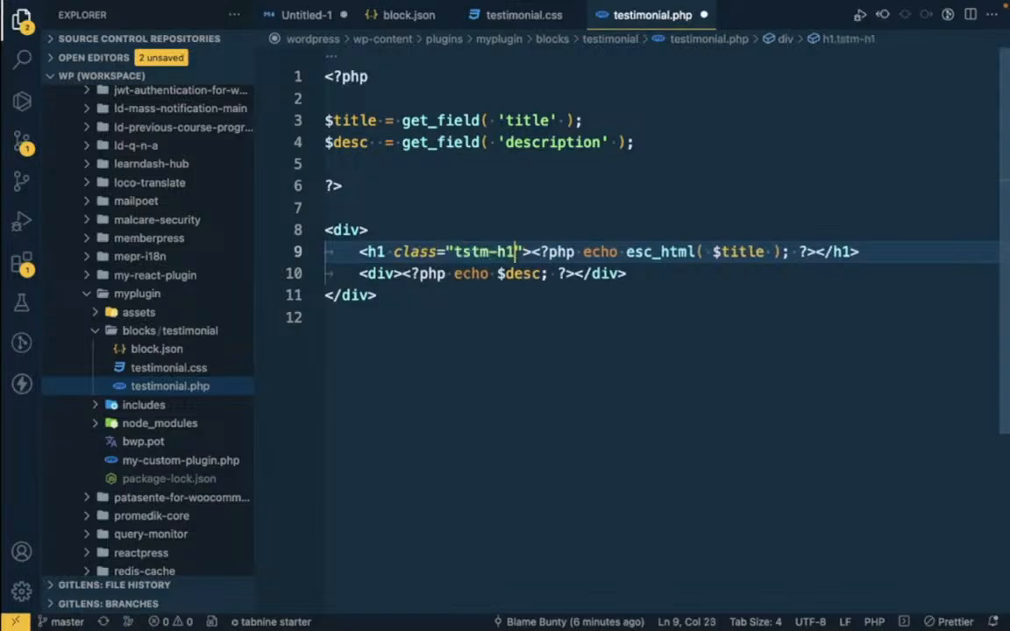
pyautogui.hotkey('ctrl', 's')
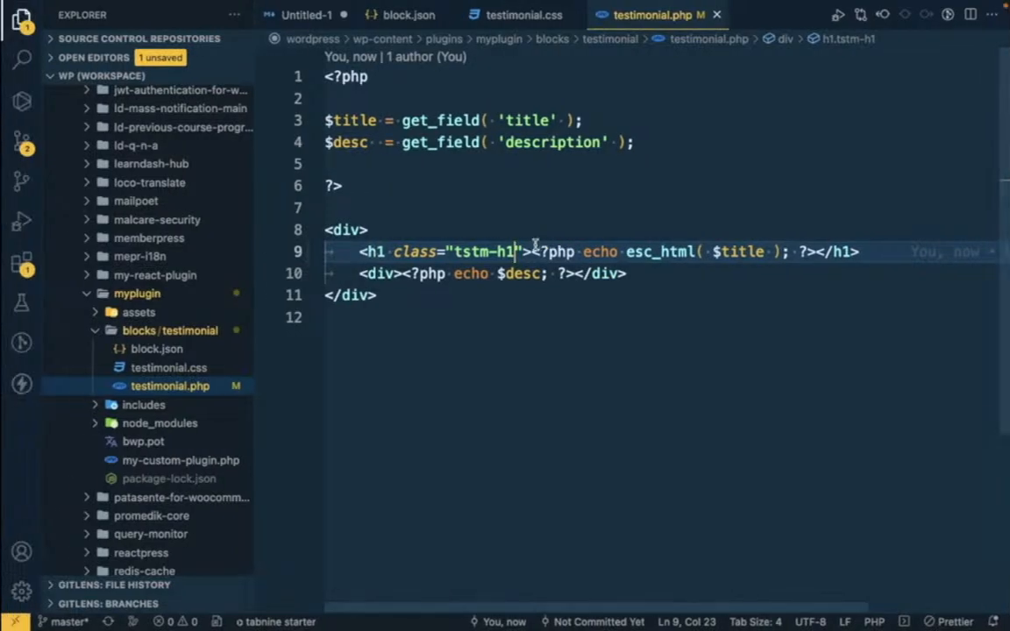
# - Switch to Chrome, reload both the live "Css in Block" page and its post editor, and check the Mahabharata heading's colour
pyautogui.hotkey('ctrl', 'Left')
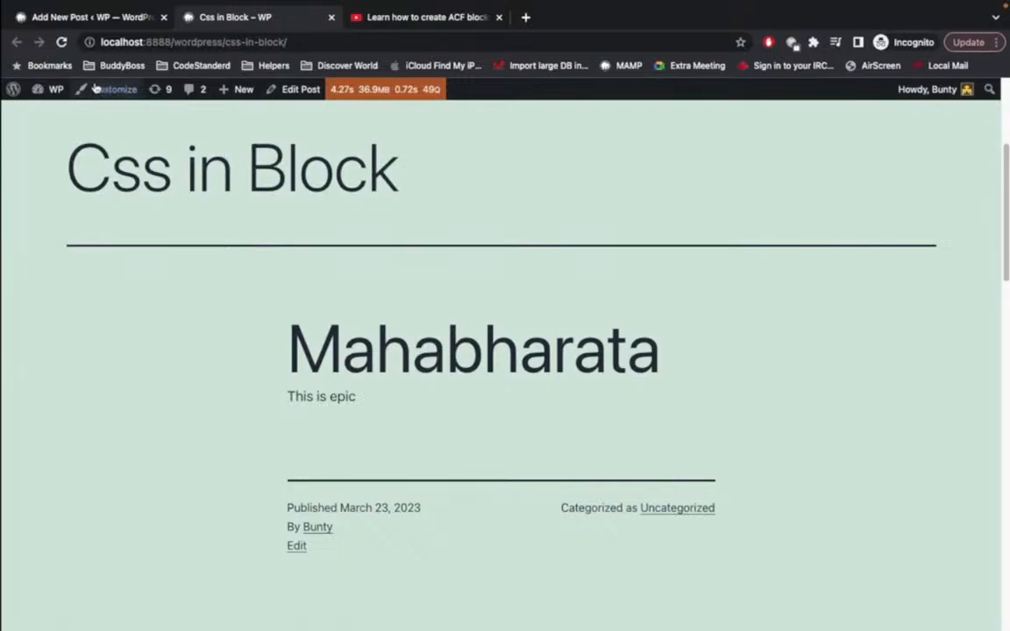
pyautogui.click(62, 43)
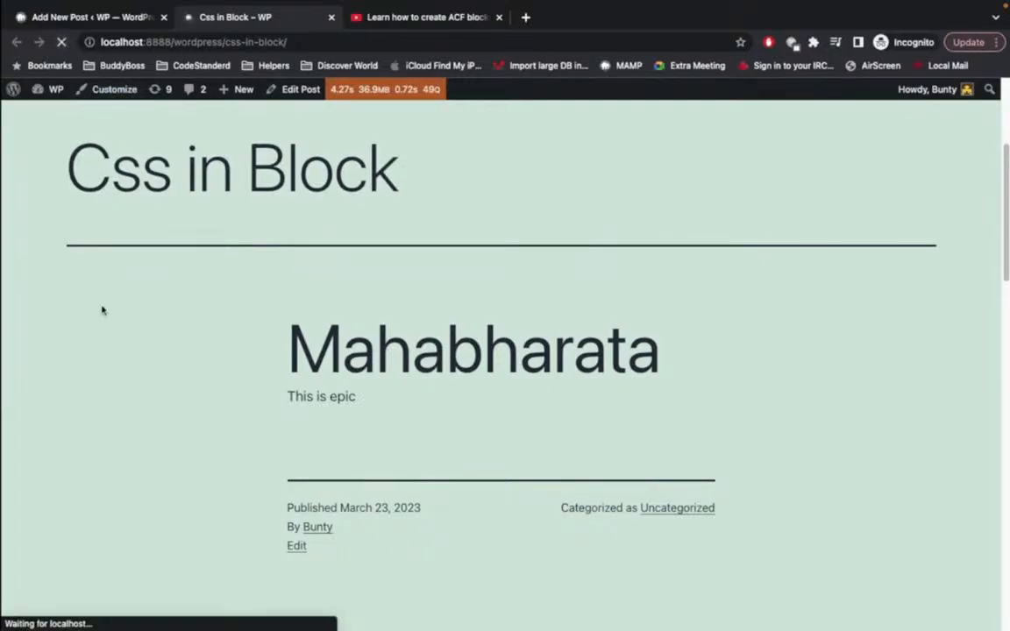
pyautogui.moveTo(259, 324); pyautogui.dragTo(709, 341)
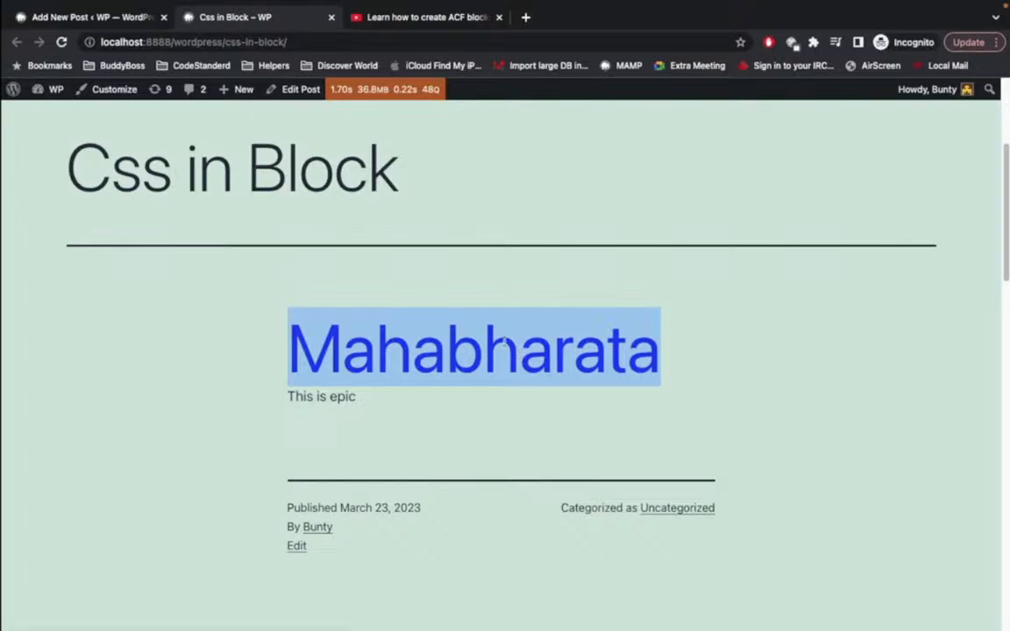
pyautogui.click(107, 21)
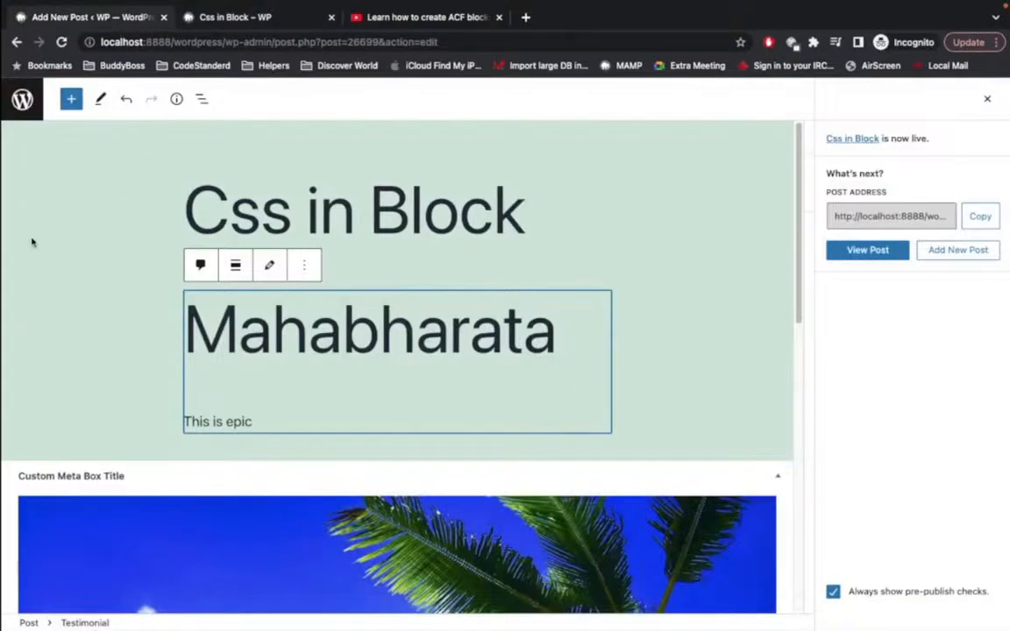
pyautogui.click(44, 252)
pyautogui.click(61, 43)
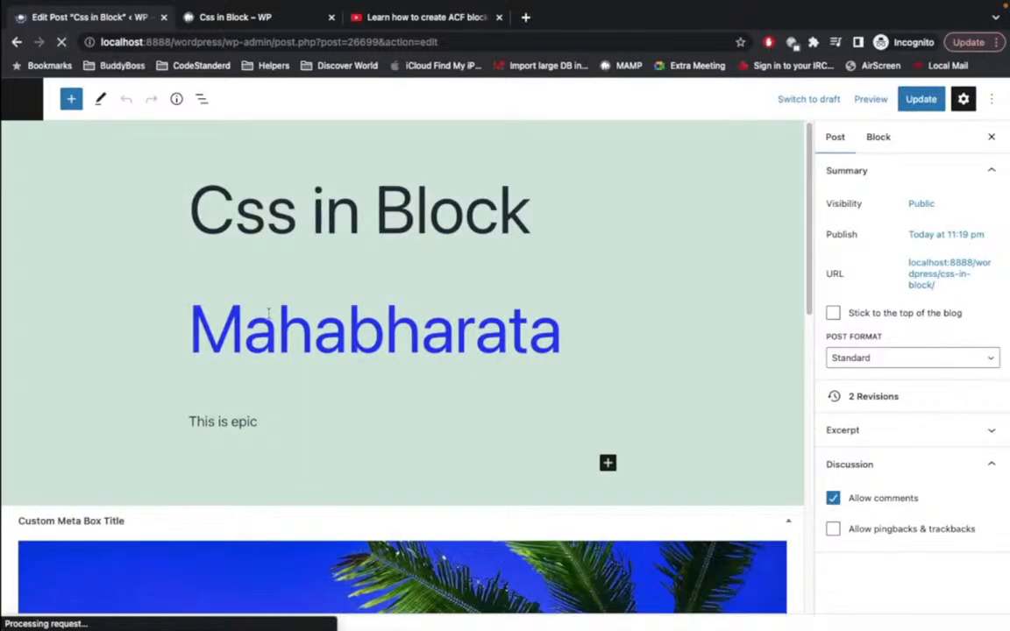
pyautogui.click(368, 299)
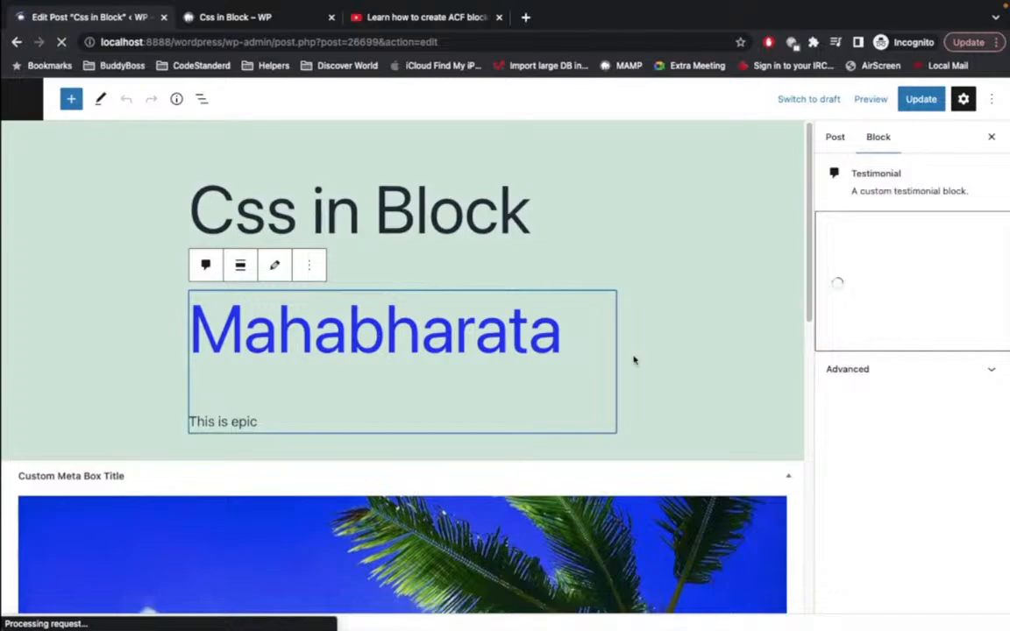
# - Return to VS Code and review the .tstm-h1 rule in testimonial.css and the testimonial.css reference in block.json
pyautogui.press('super+Tab')
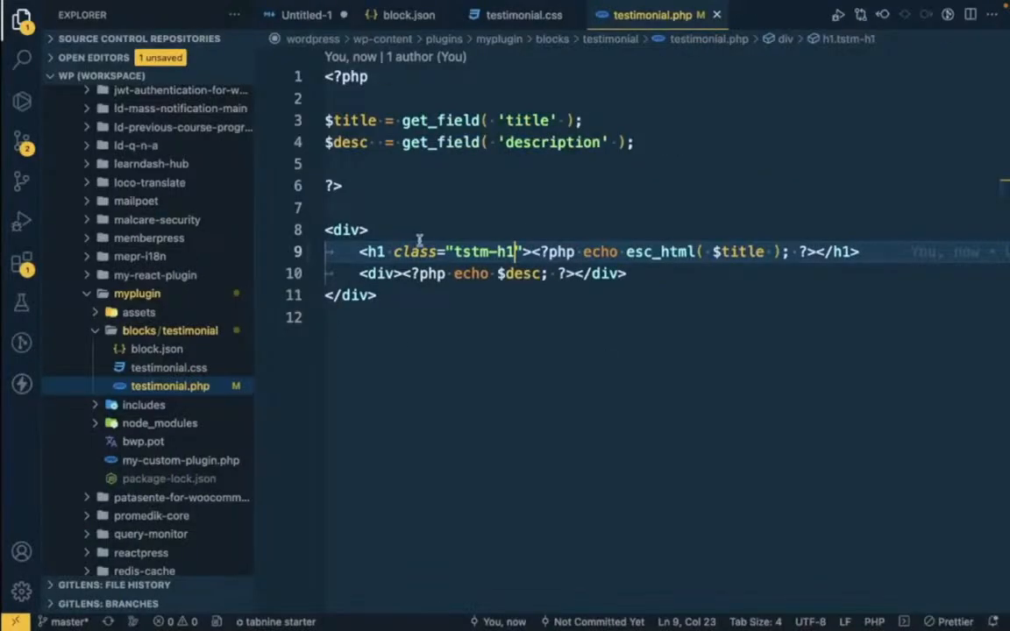
pyautogui.click(537, 13)
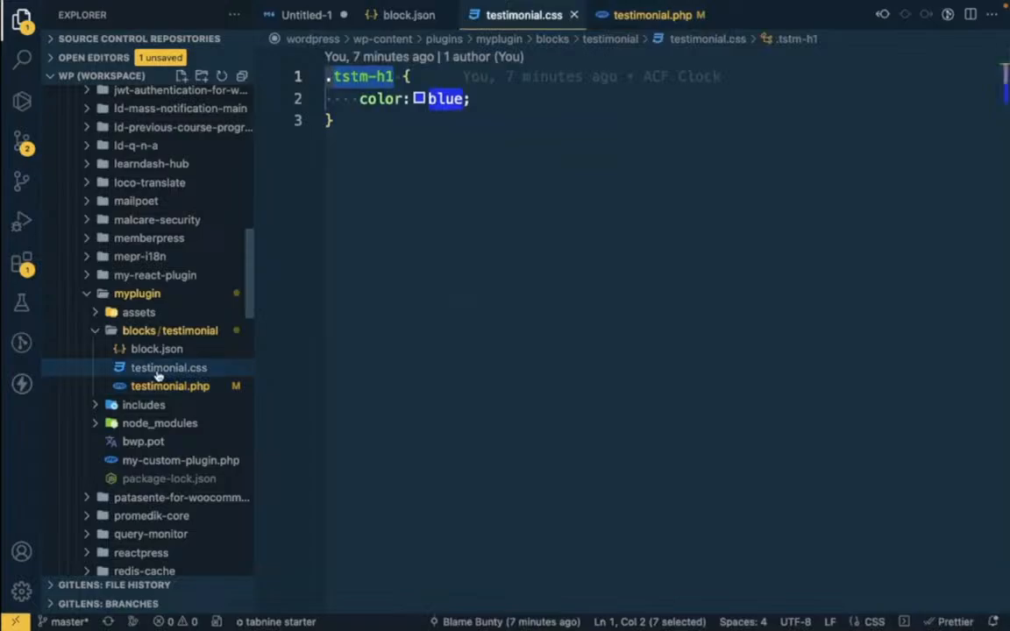
pyautogui.click(406, 15)
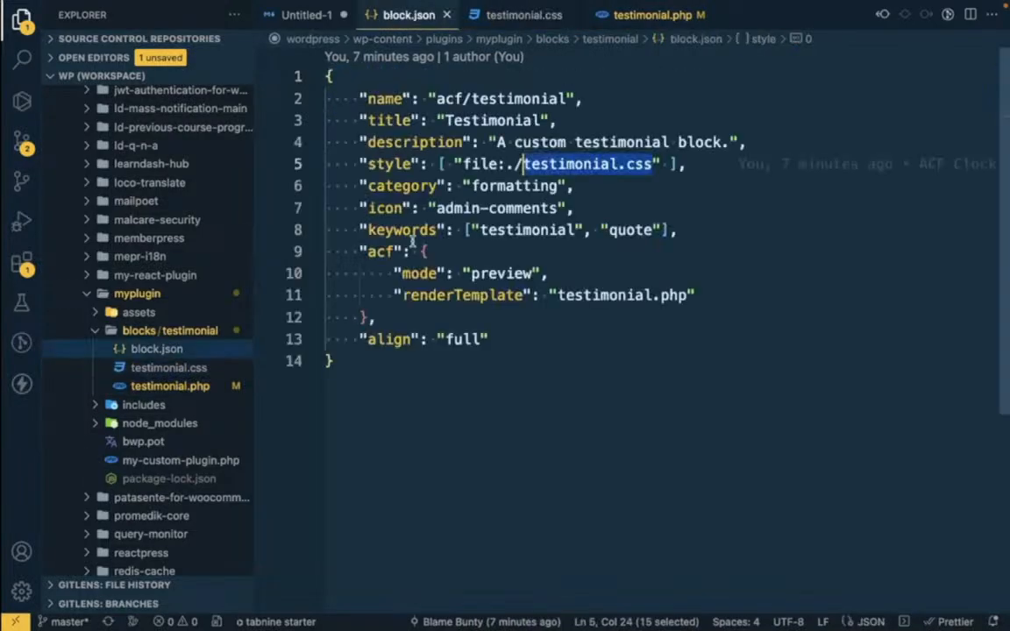
pyautogui.moveTo(533, 165); pyautogui.dragTo(658, 164)
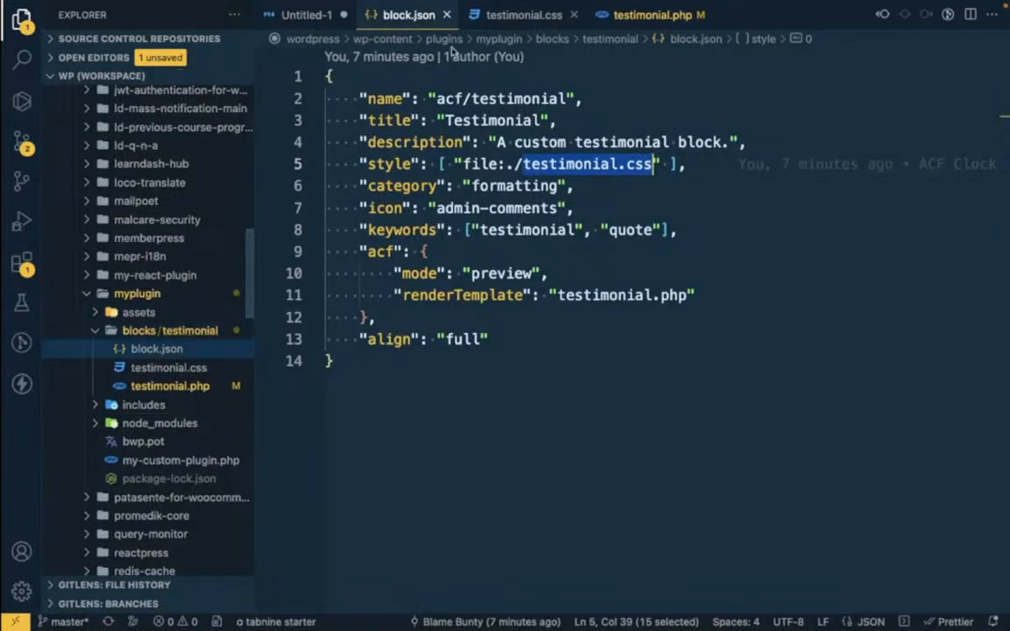
pyautogui.click(477, 25)
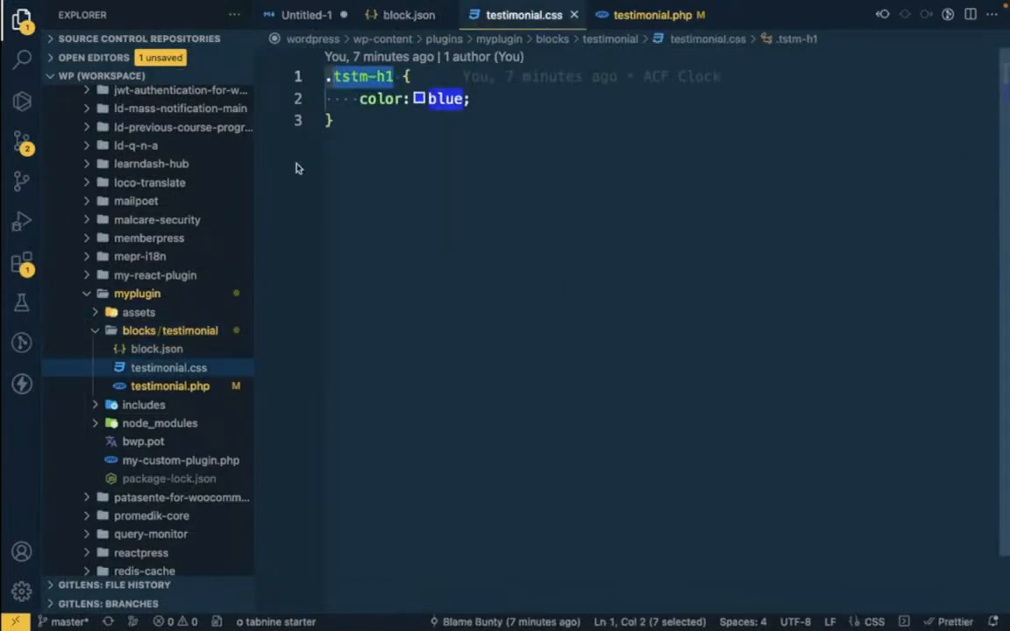
pyautogui.click(335, 173)
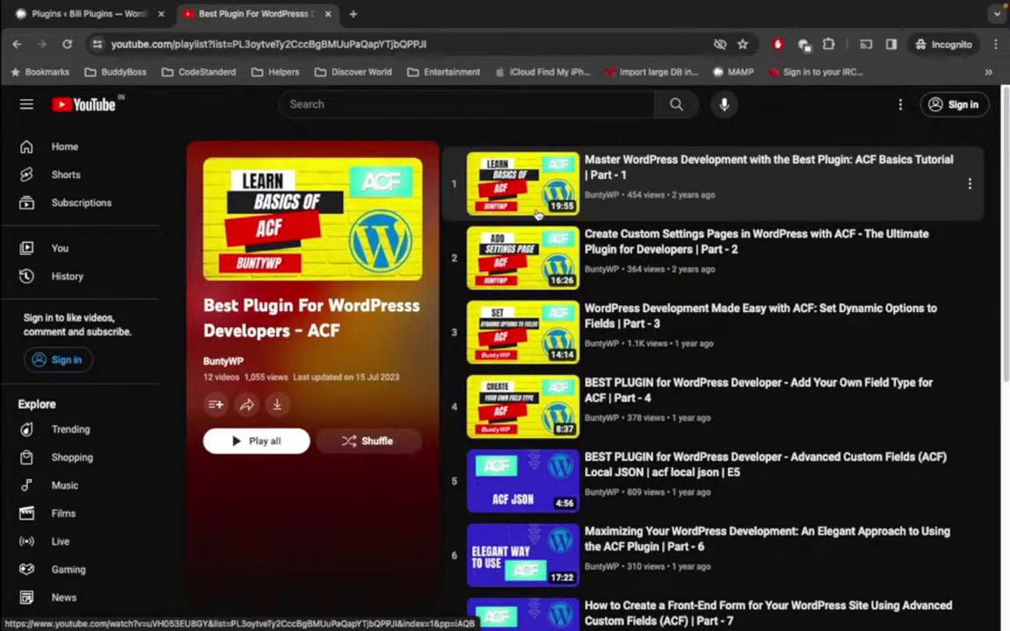
pyautogui.scroll(-5, 564, 228)
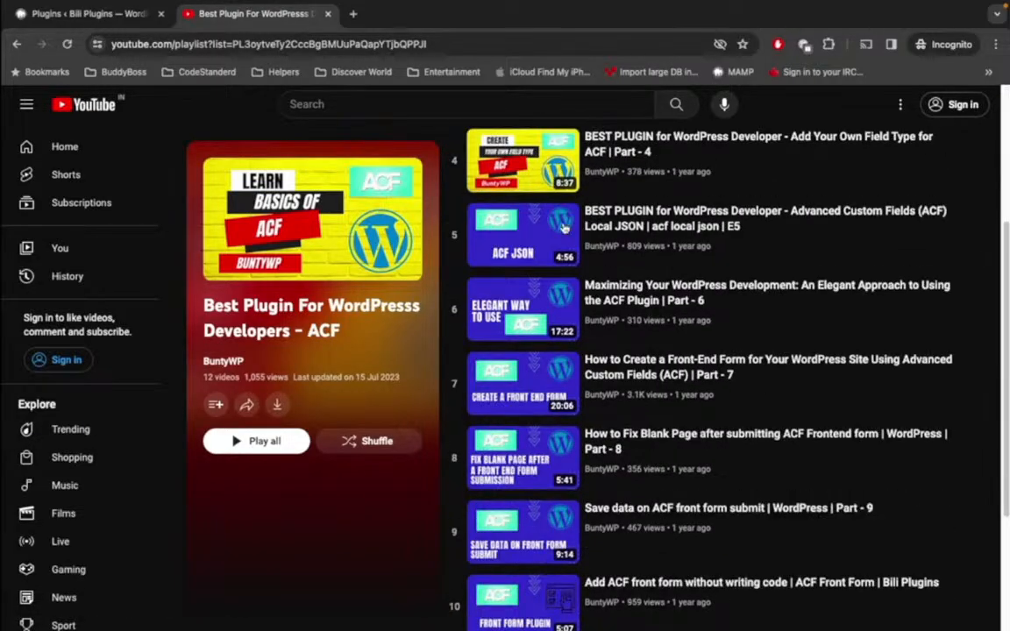
pyautogui.scroll(5, 564, 227)
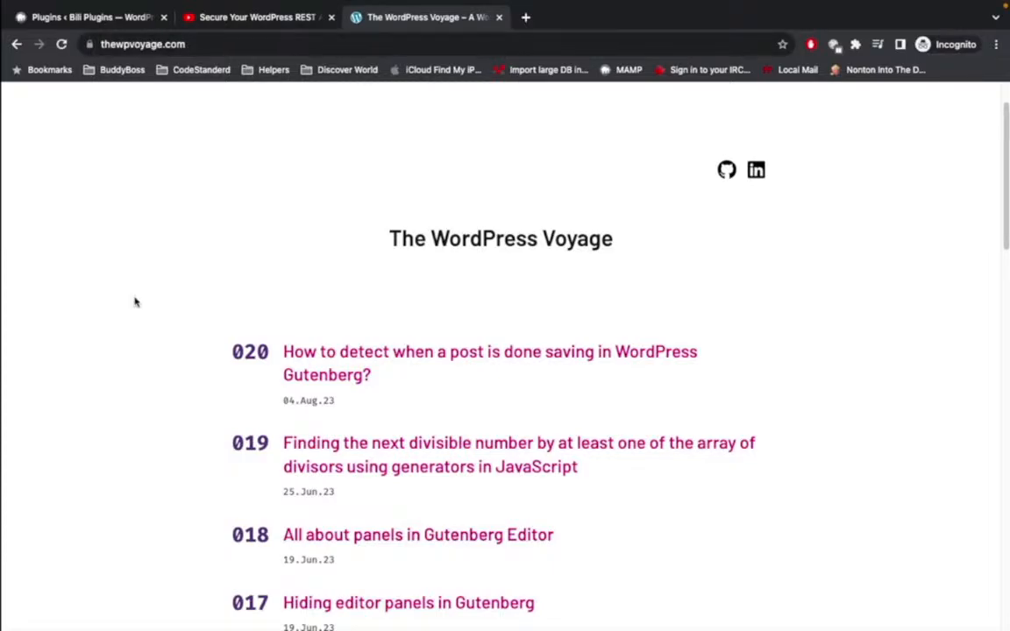
pyautogui.scroll(-6, 135, 301)
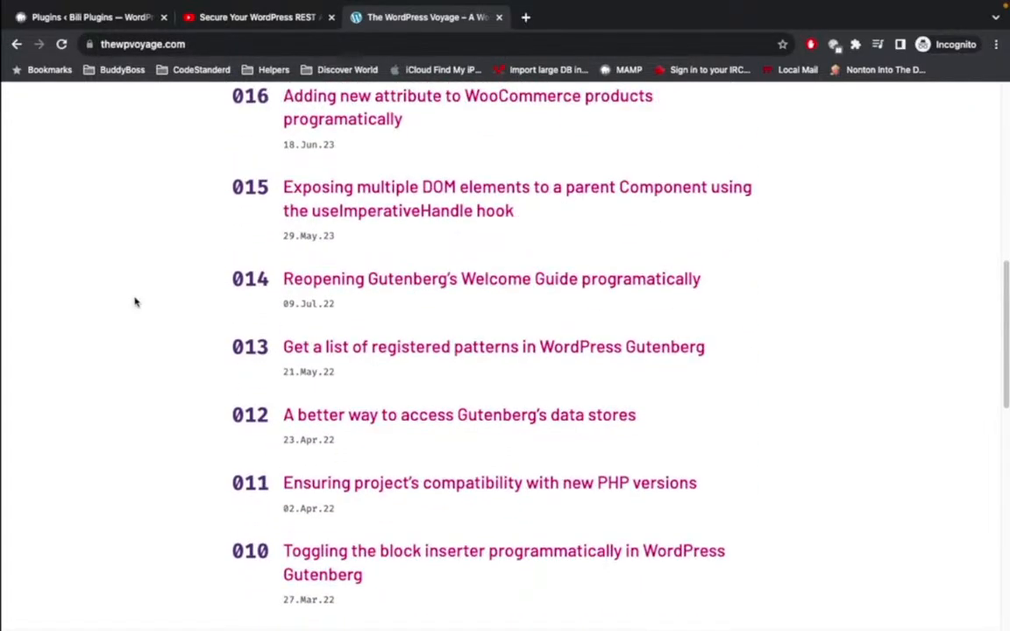
pyautogui.scroll(-1, 135, 302)
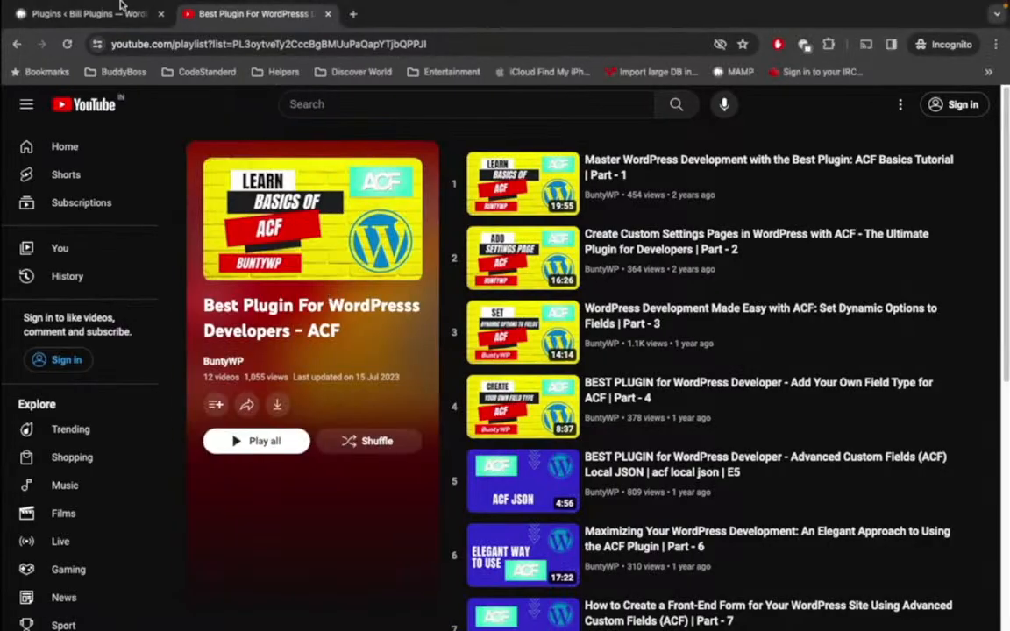
# - Check for Advanced Custom Fields PRO among the active plugins and open the ACF field groups list
pyautogui.click(102, 21)
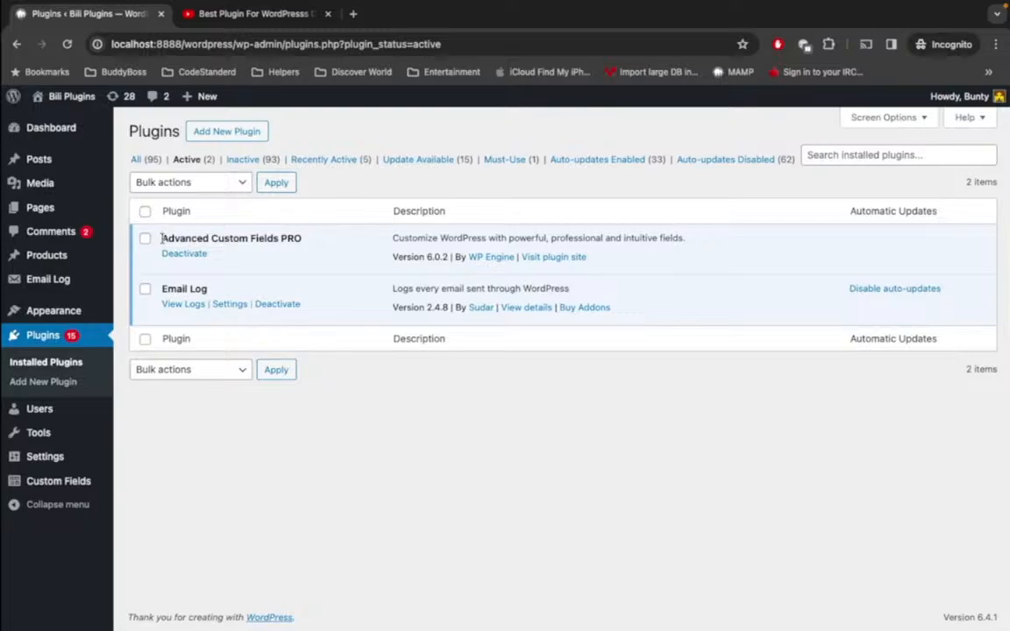
pyautogui.moveTo(161, 238); pyautogui.dragTo(303, 246)
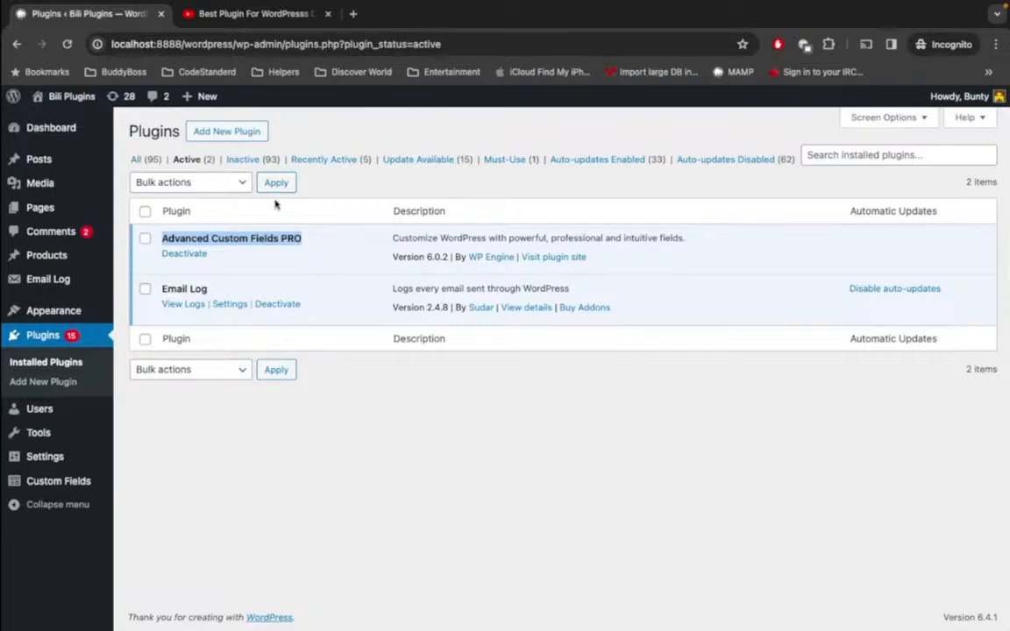
pyautogui.click(42, 481)
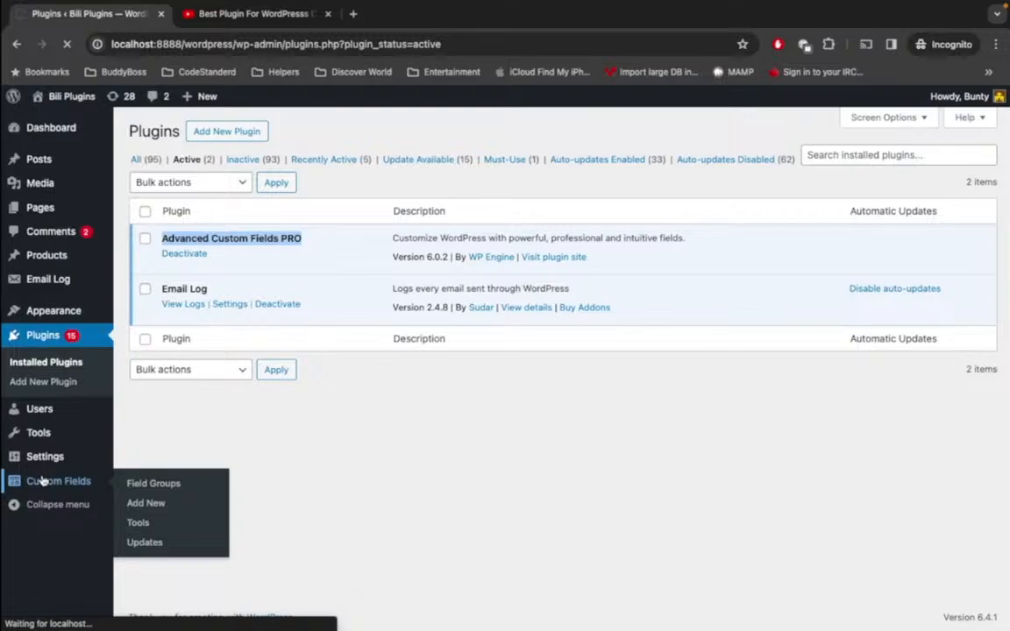
pyautogui.moveTo(44, 158)
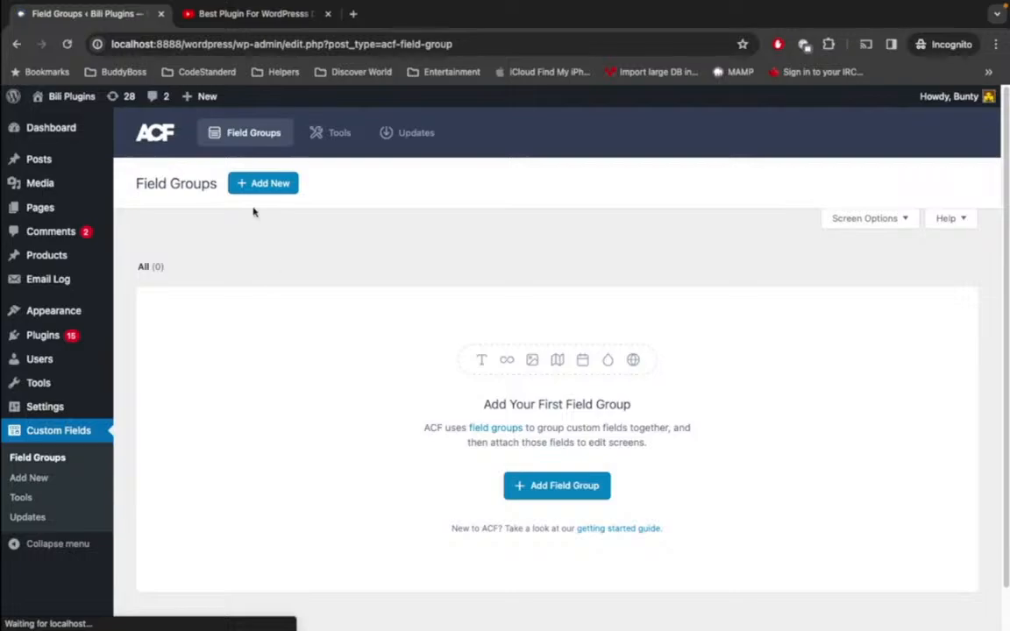
# - Create a new ACF field group titled "Post meta data"
pyautogui.click(262, 189)
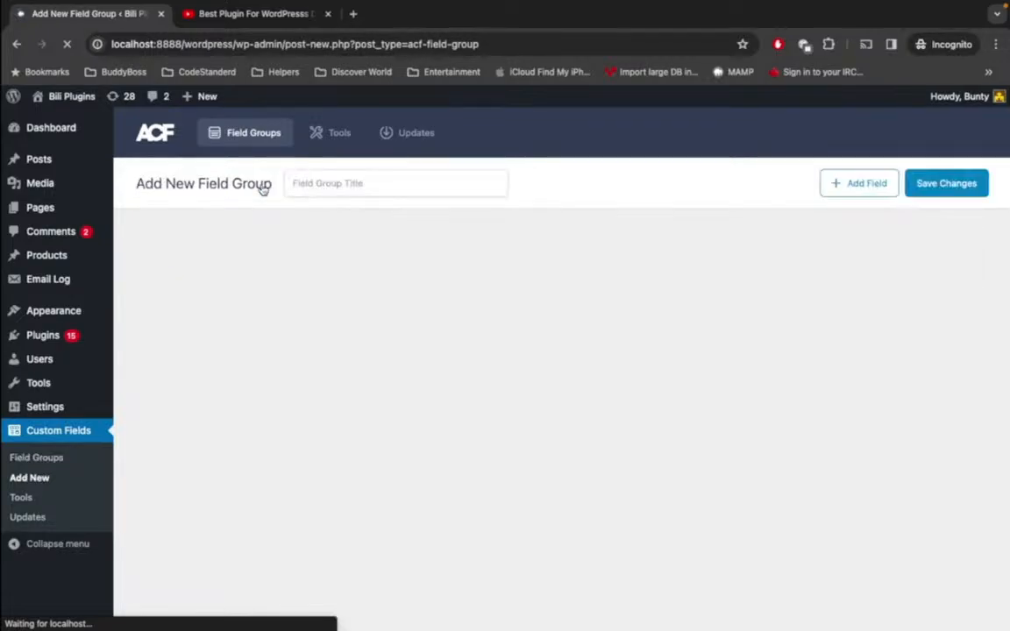
pyautogui.click(323, 177)
pyautogui.write('Po')
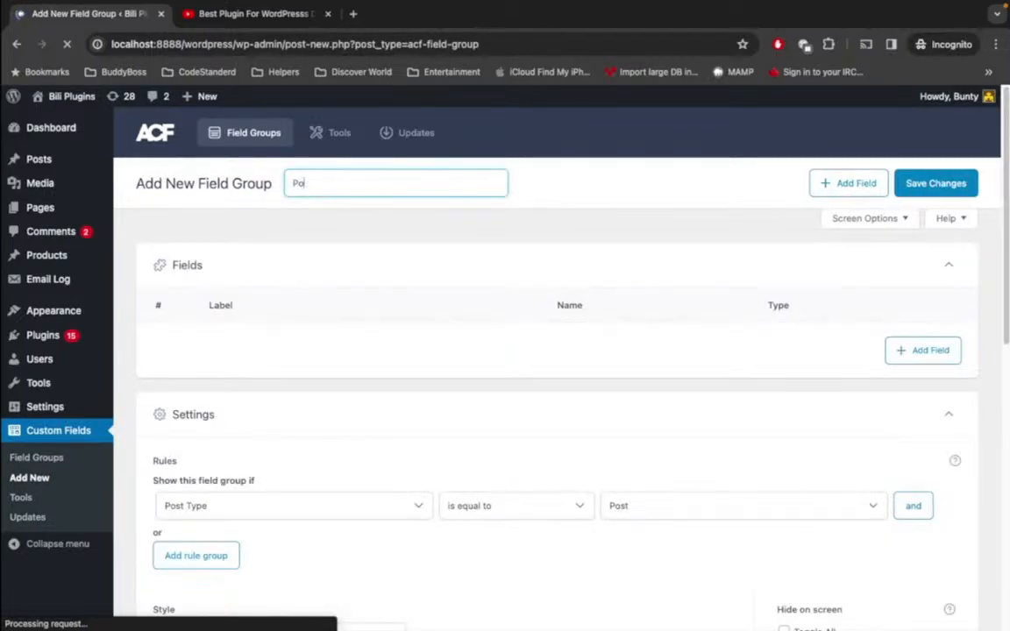
pyautogui.write('st meta ')
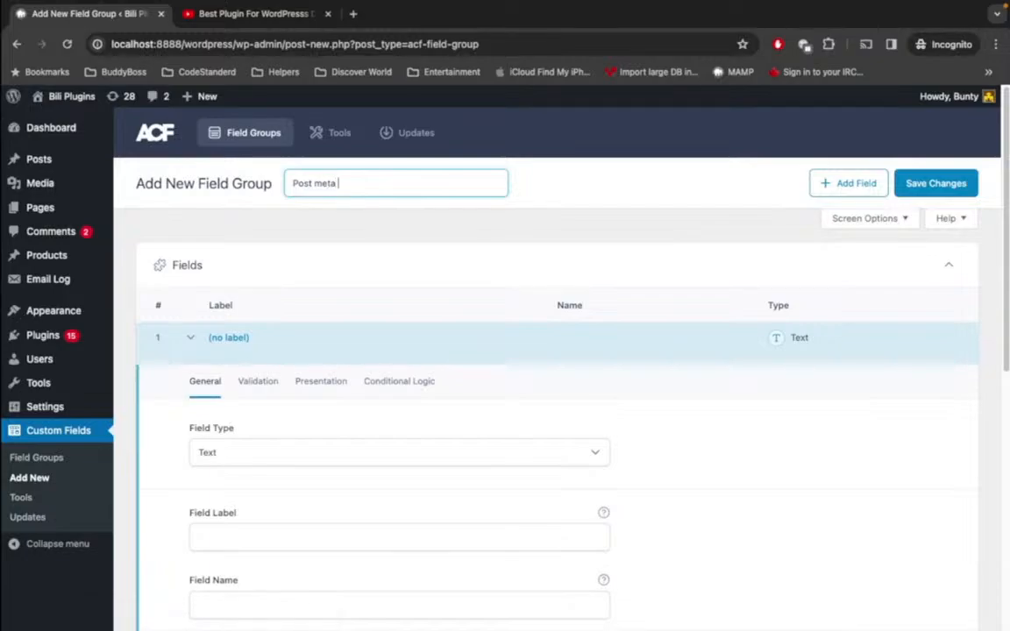
pyautogui.write('data')
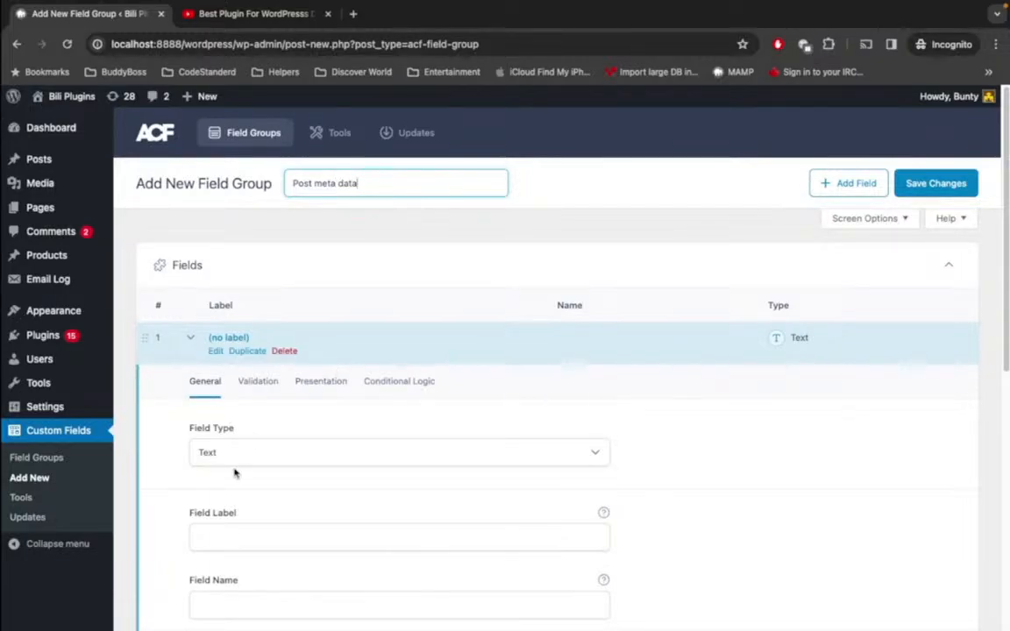
# - Label the group's text field "Sample Data", keep its location rule on the Post type, and save the field group
pyautogui.scroll(-3, 262, 249)
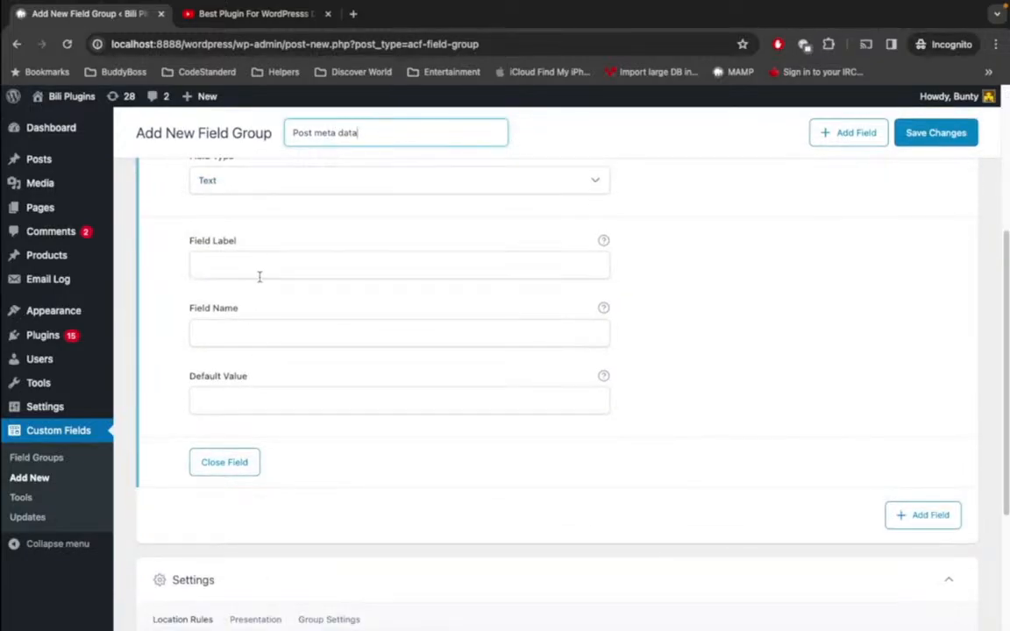
pyautogui.scroll(2, 263, 258)
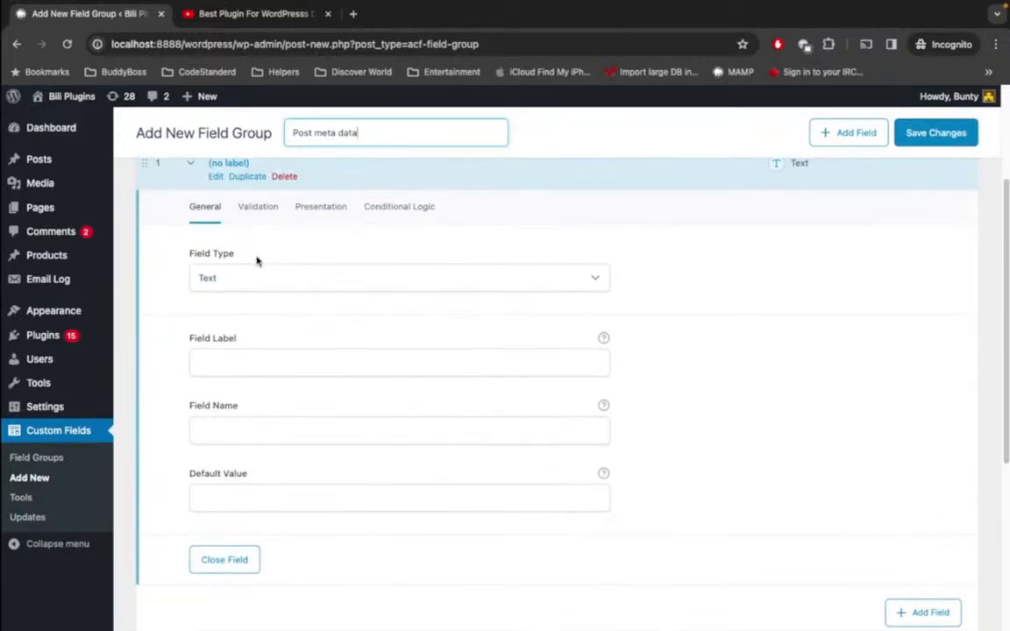
pyautogui.click(226, 362)
pyautogui.write('Sample ')
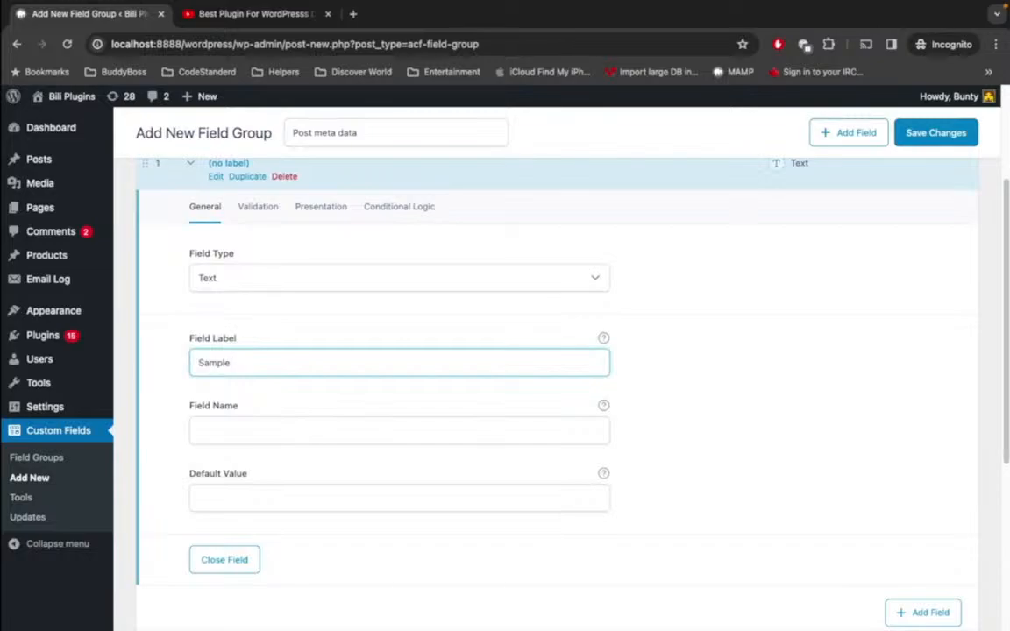
pyautogui.write('Data')
pyautogui.click(654, 341)
pyautogui.scroll(-3, 706, 412)
pyautogui.scroll(4, 706, 412)
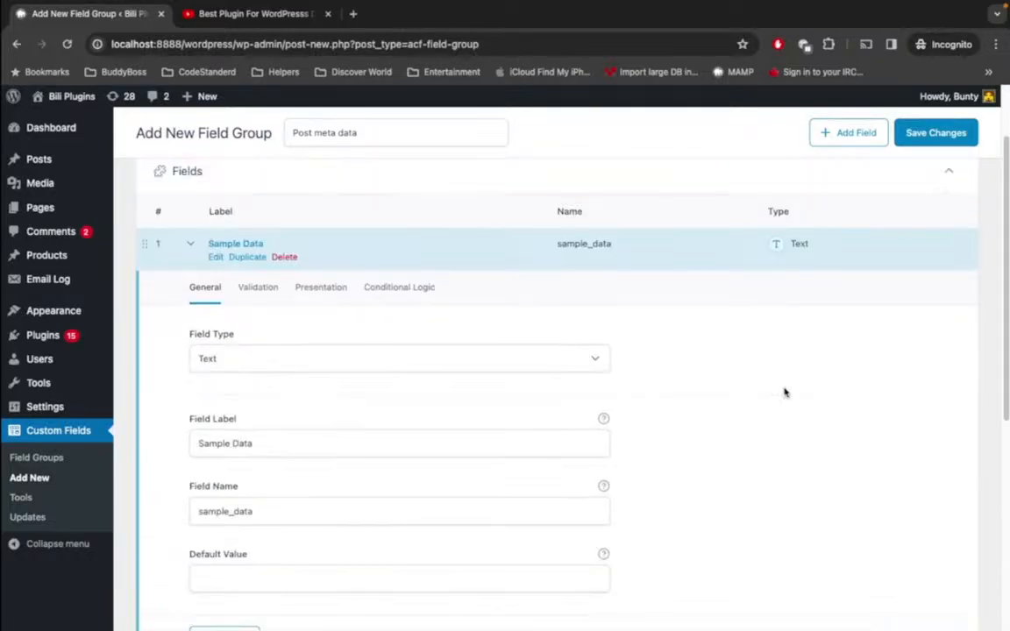
pyautogui.scroll(-8, 784, 392)
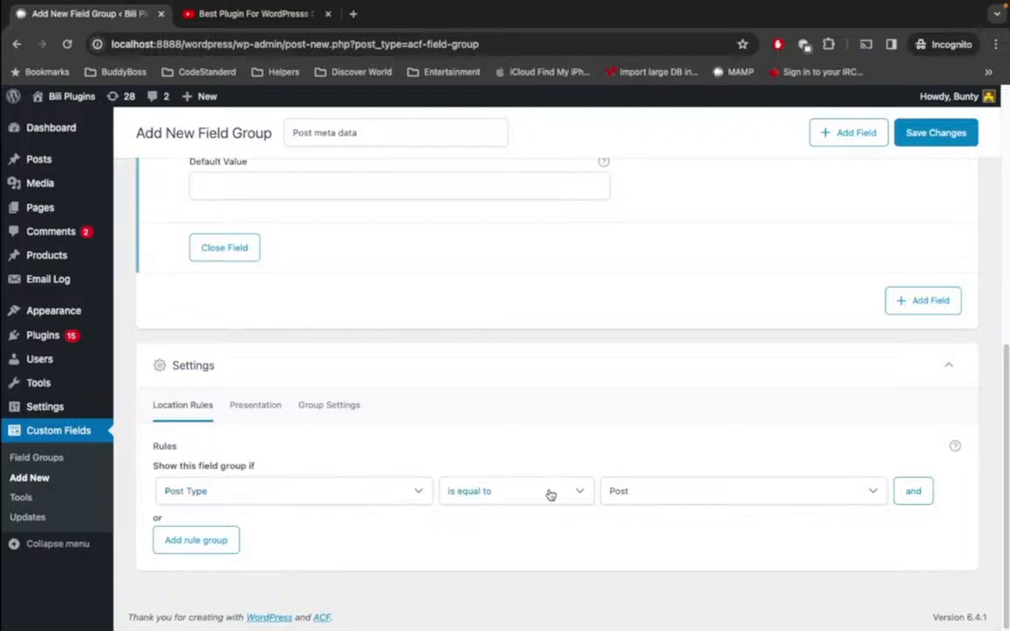
pyautogui.click(922, 133)
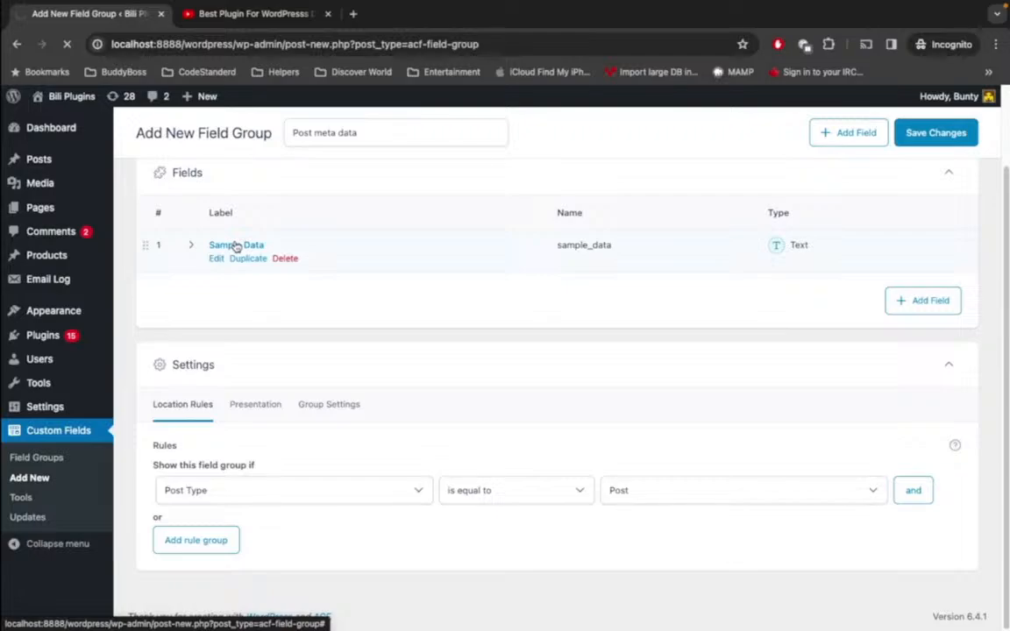
# - Open the posts list in a separate browser tab and edit the "Mahabharata" post
pyautogui.moveTo(36, 161)
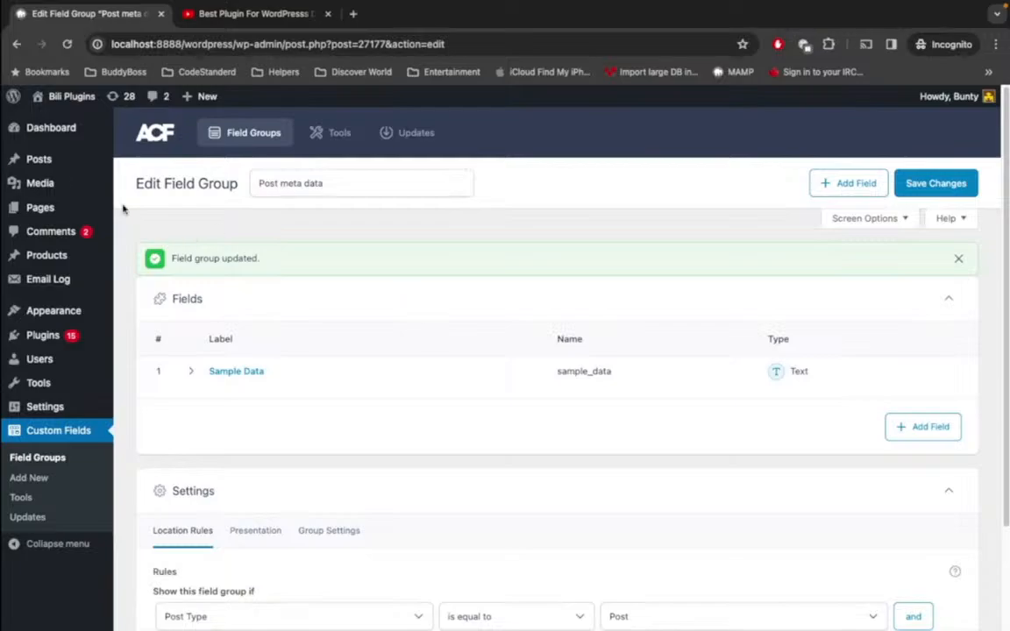
pyautogui.keyDown('super'); pyautogui.click(41, 164); pyautogui.keyUp('super')
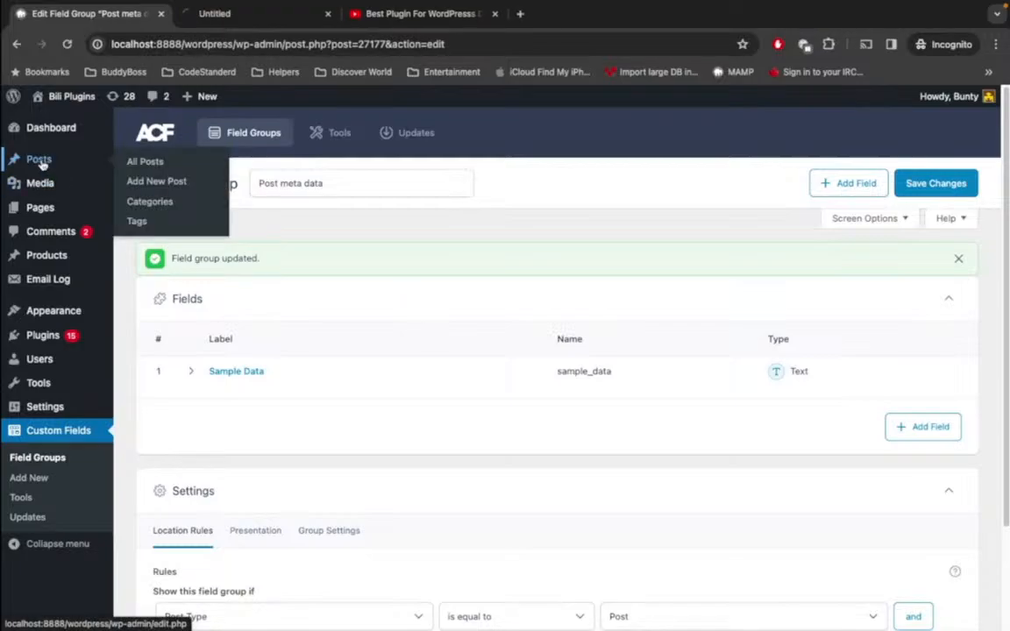
pyautogui.click(254, 19)
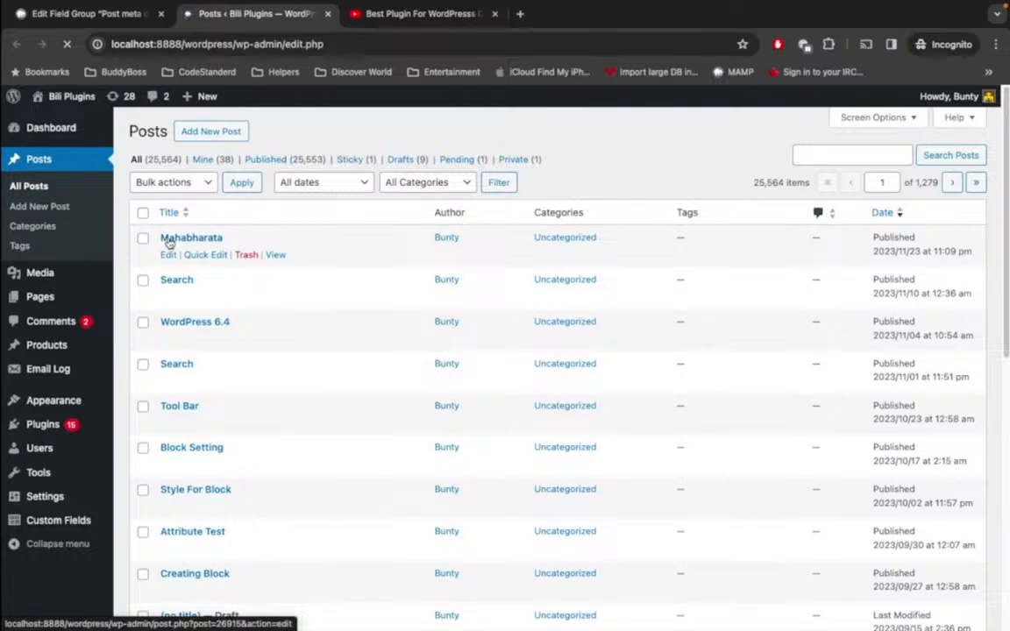
pyautogui.click(166, 255)
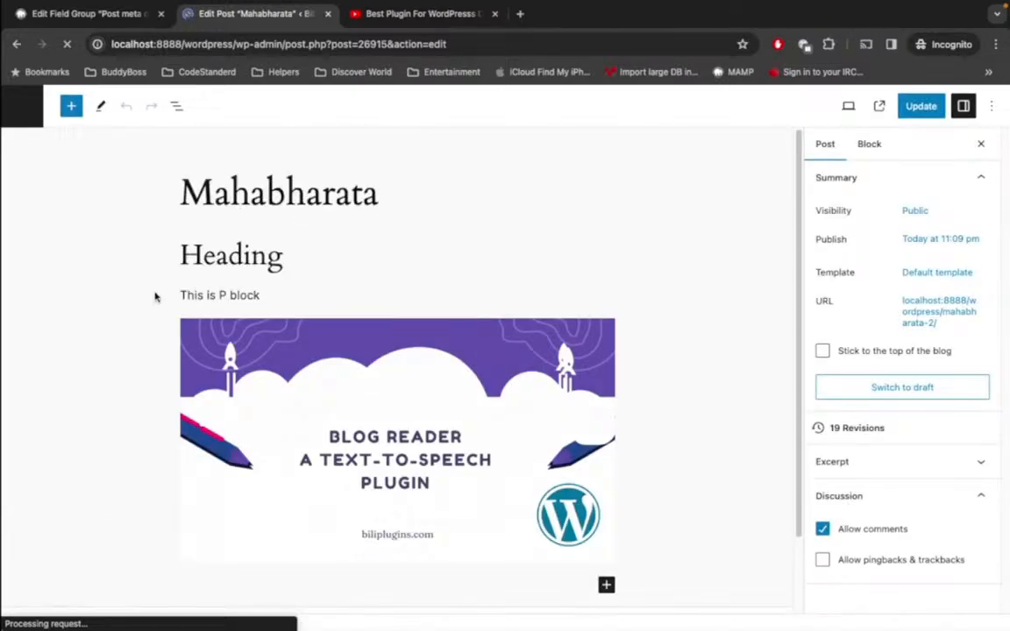
# - Set the post's Sample Data meta field to "BuntyWP" and update the post
pyautogui.scroll(-2, 248, 241)
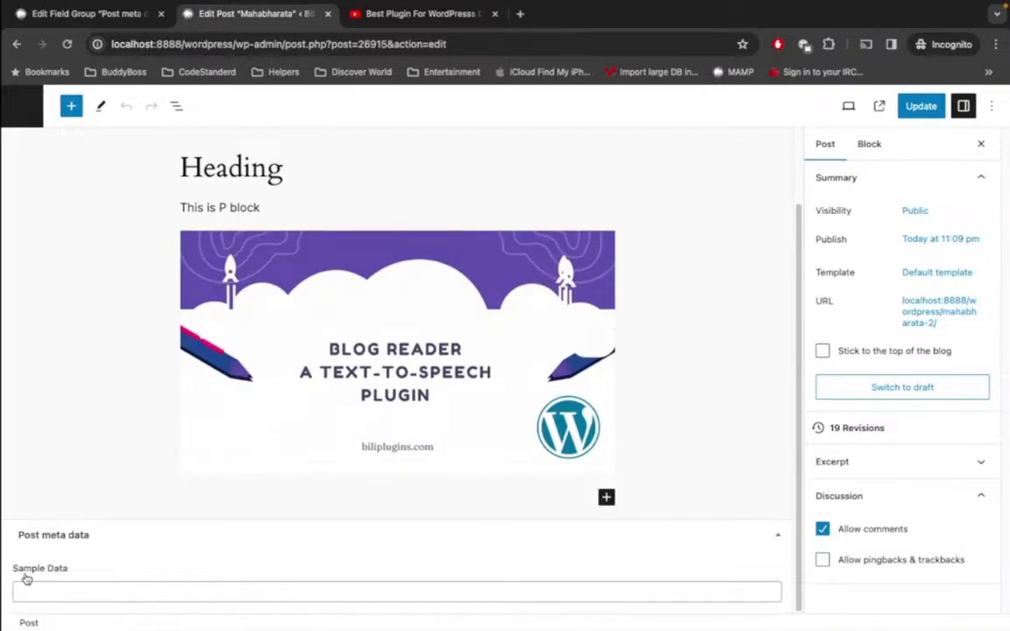
pyautogui.click(79, 586)
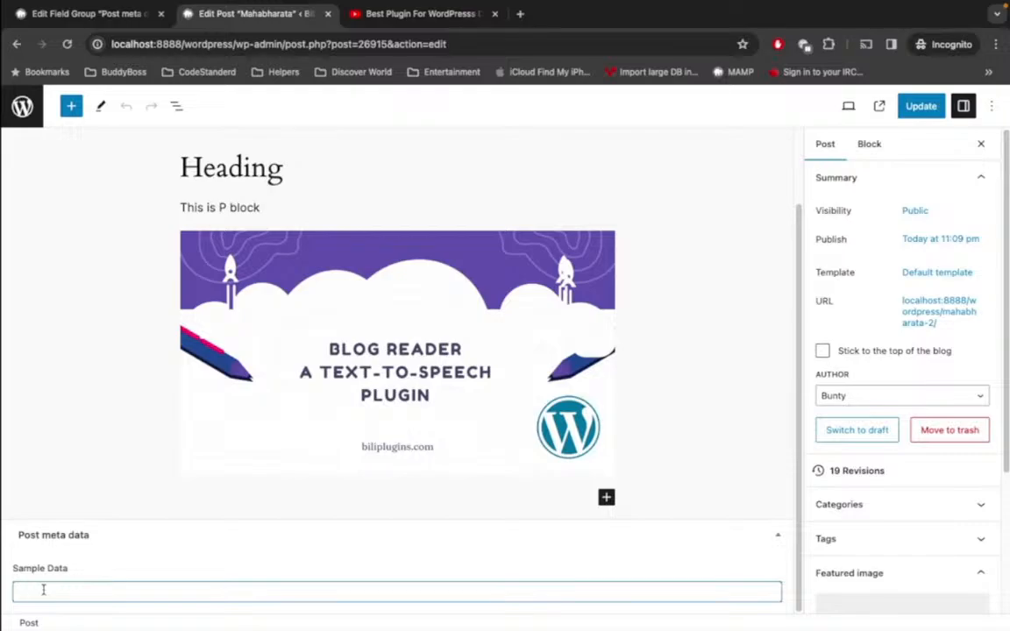
pyautogui.write('BuntyWP')
pyautogui.click(909, 111)
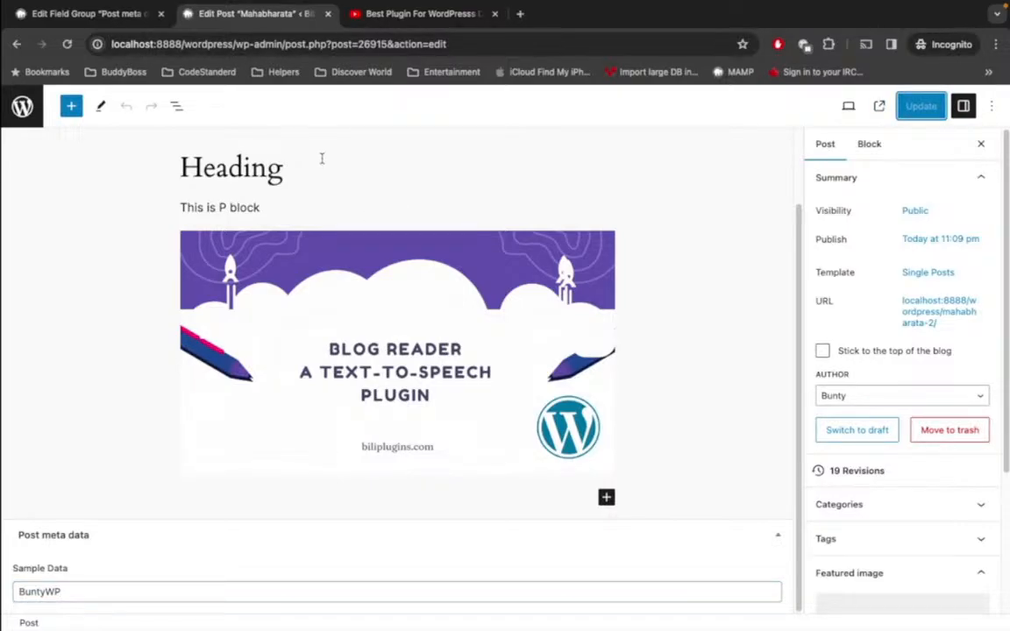
# - Switch to VS Code and look up the ACF shortcode name at the end of YT-Content.md
pyautogui.press('super+Tab')
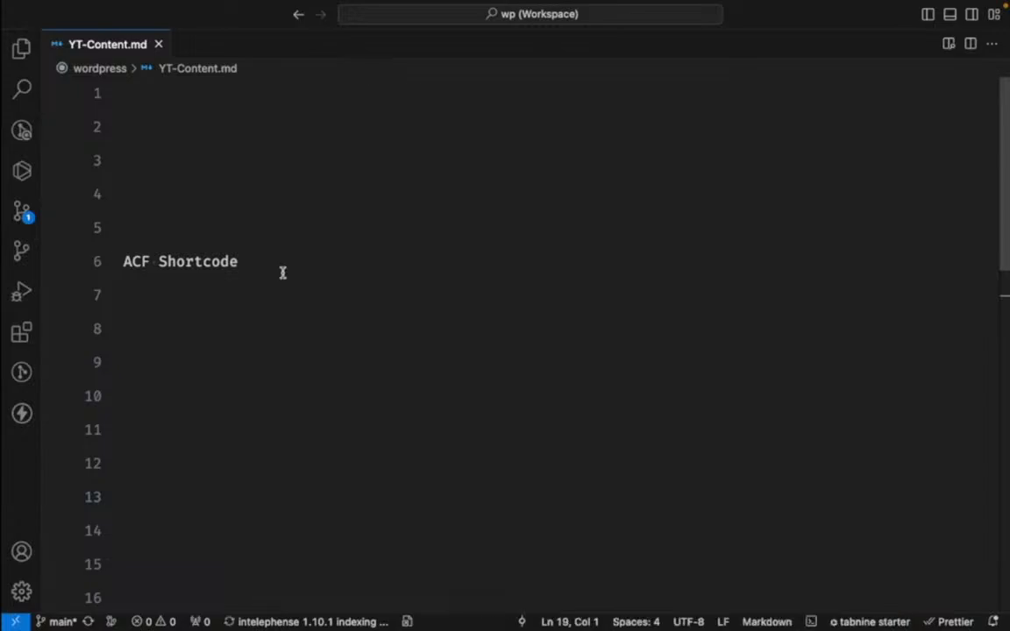
pyautogui.scroll(-5, 281, 272)
pyautogui.scroll(-3, 282, 273)
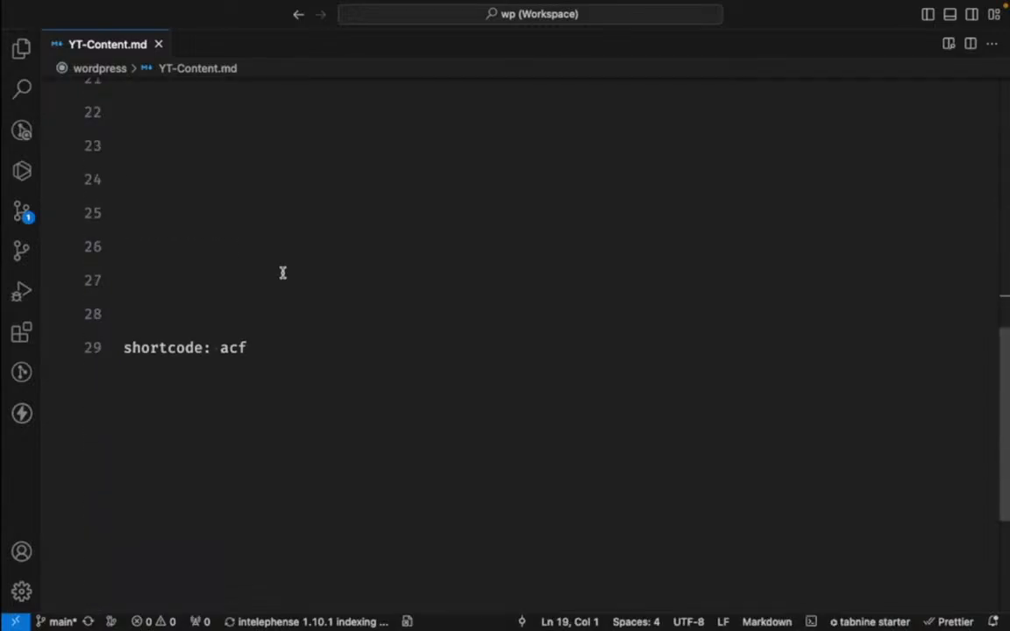
pyautogui.doubleClick(228, 349)
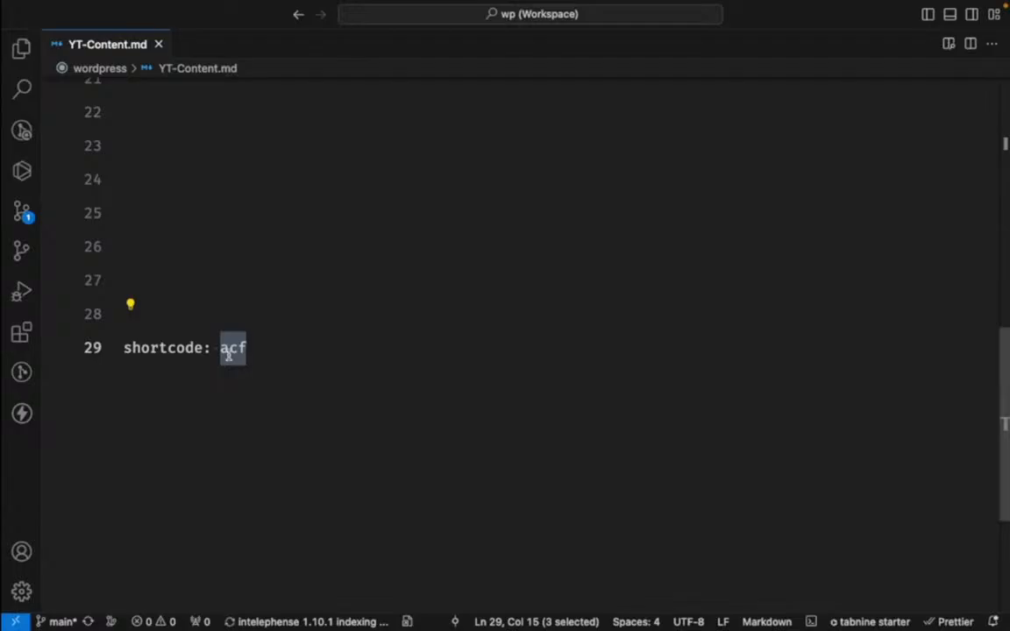
# - Return to the post editor in Chrome and insert a Shortcode block below the banner image
pyautogui.press('super+Tab')
pyautogui.press('super+s')
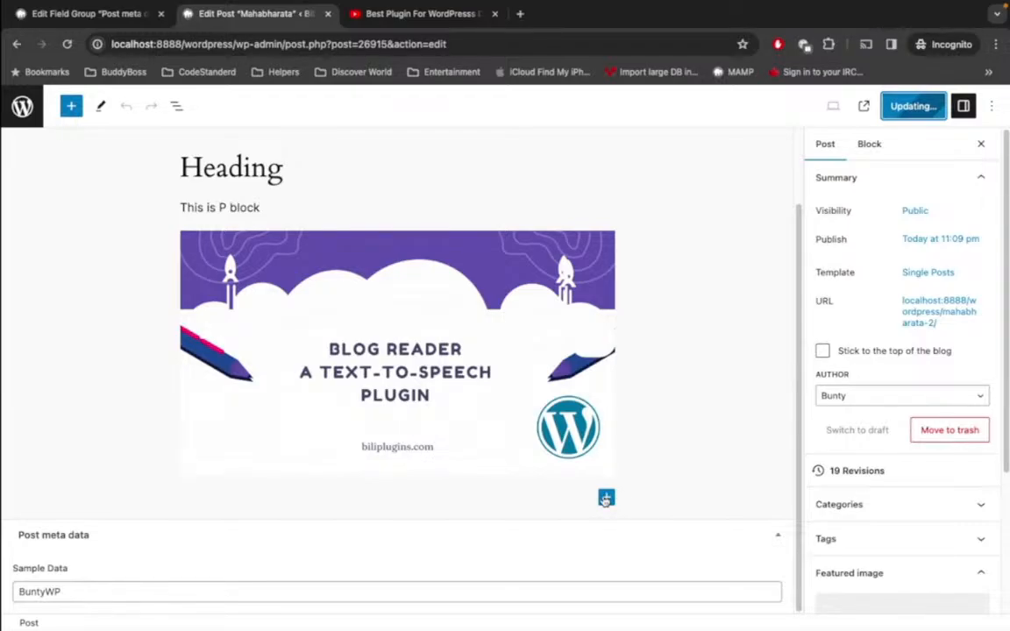
pyautogui.click(606, 498)
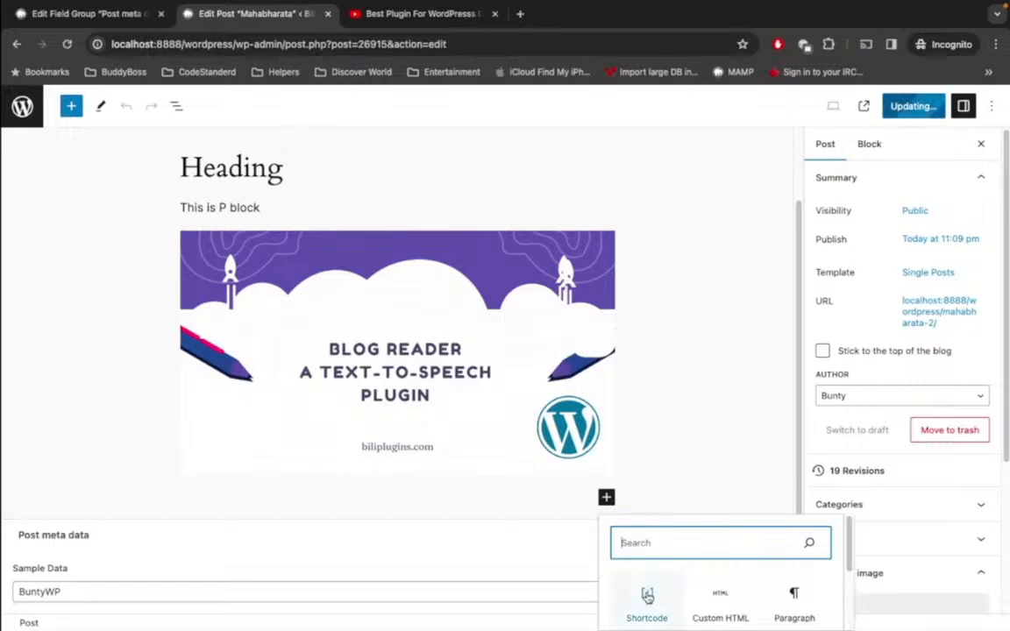
pyautogui.write('sh')
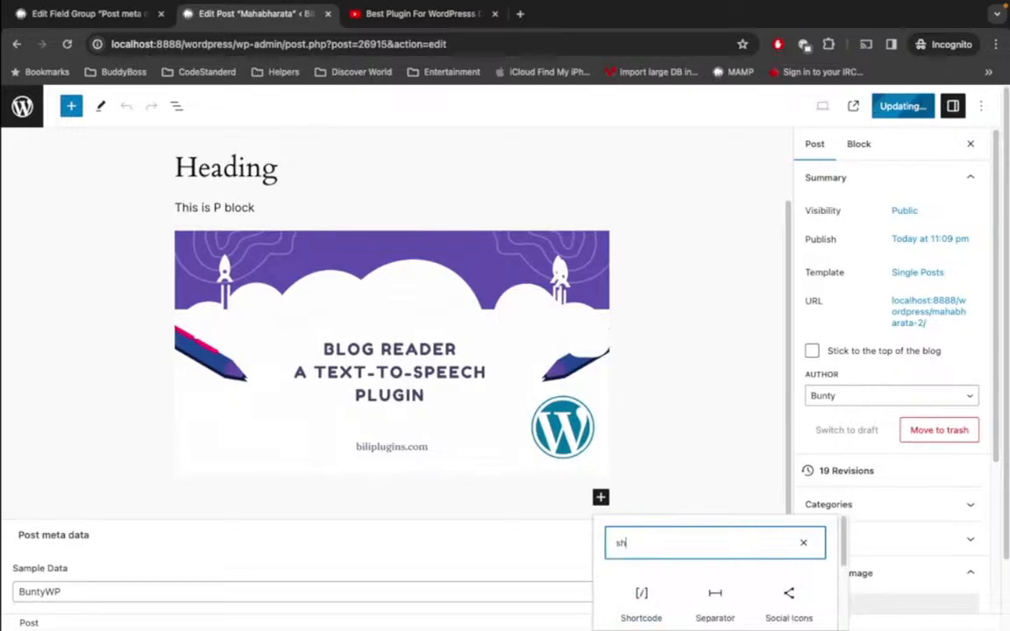
pyautogui.write('or')
pyautogui.scroll(-2, 648, 530)
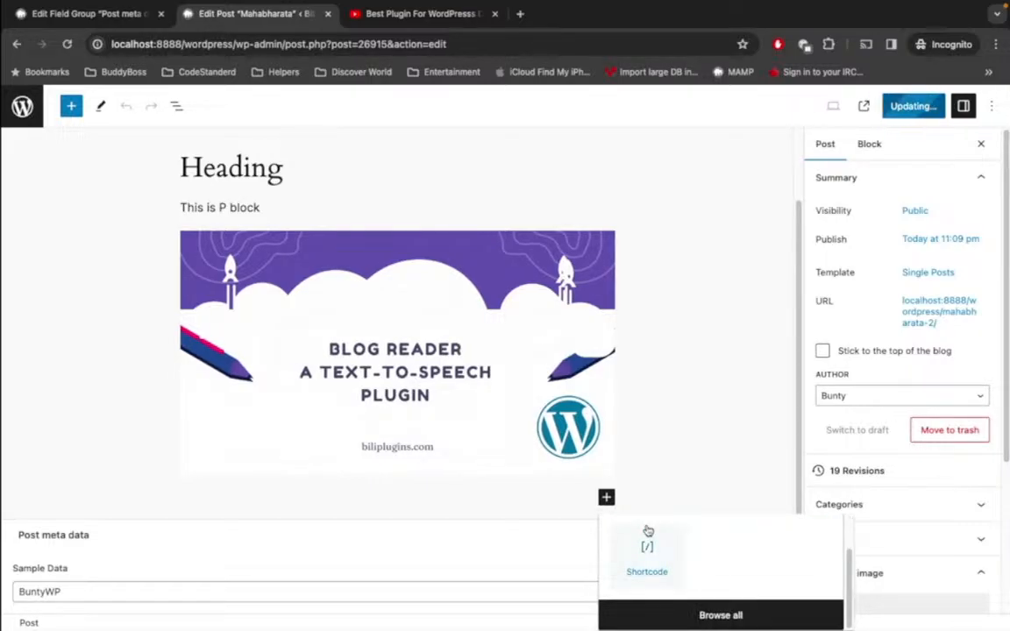
pyautogui.click(646, 547)
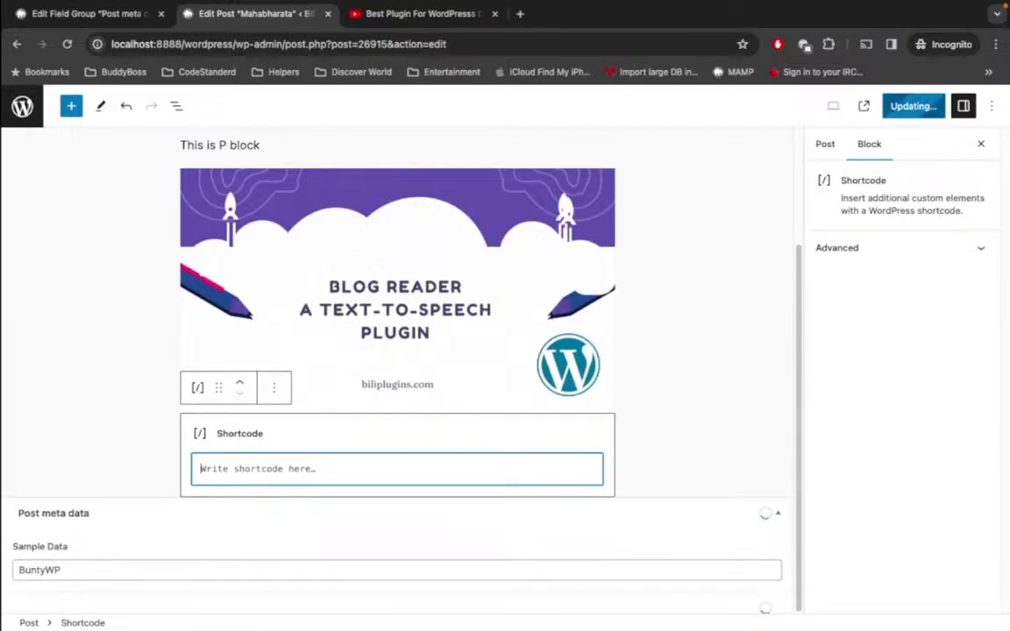
# - Write the shortcode [acf field=""] in the new Shortcode block
pyautogui.write('[]')
pyautogui.press('Left')
pyautogui.write('acf')
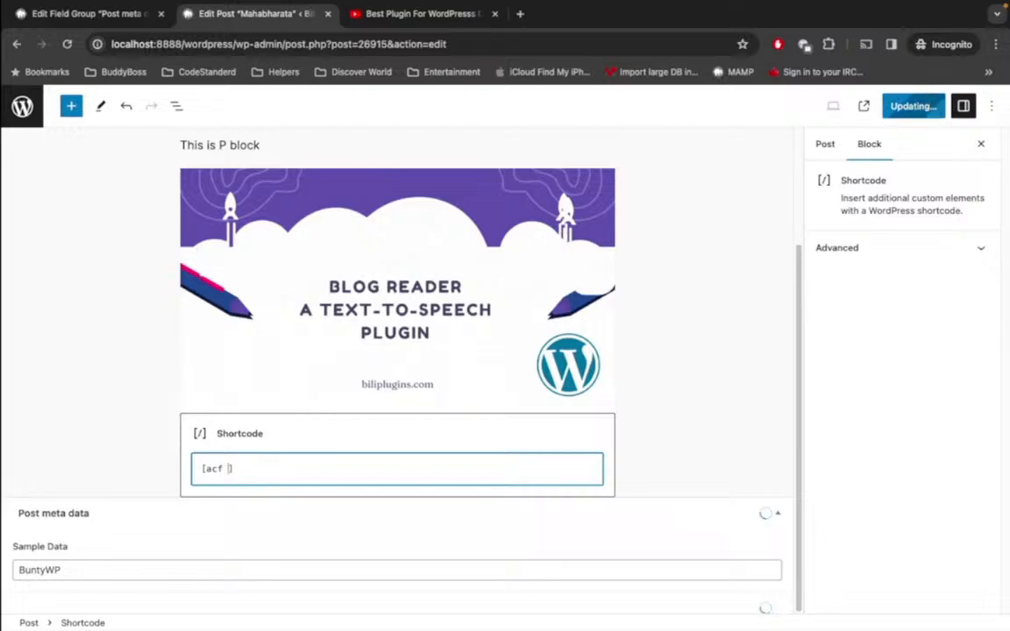
pyautogui.write(' fi')
pyautogui.write('eld=')
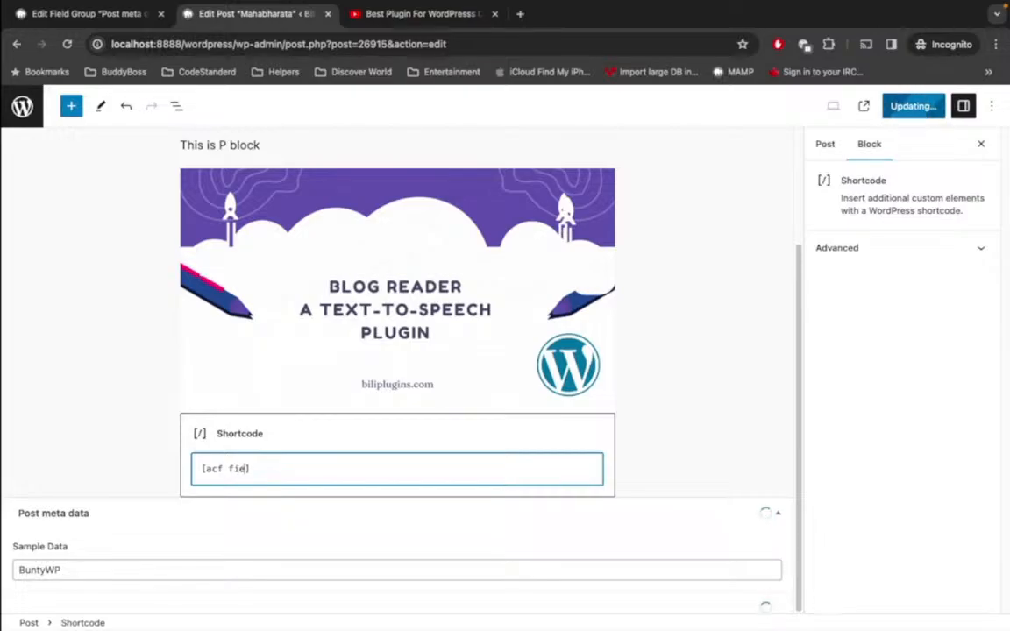
pyautogui.write('""')
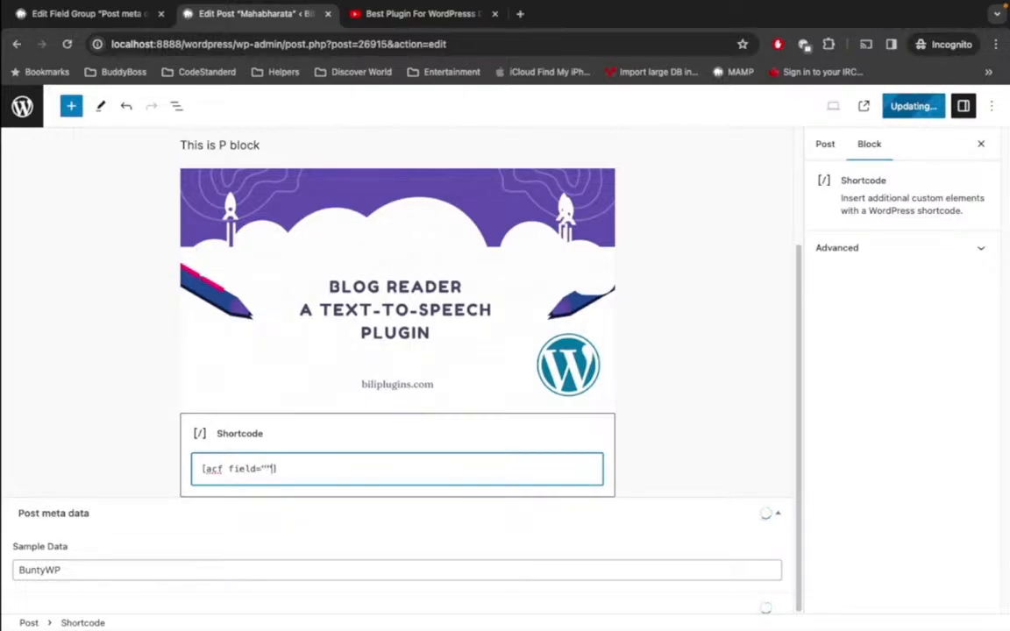
# - Copy the field name sample_data from the "Post meta data" field group and paste it as the shortcode's field value
pyautogui.click(96, 15)
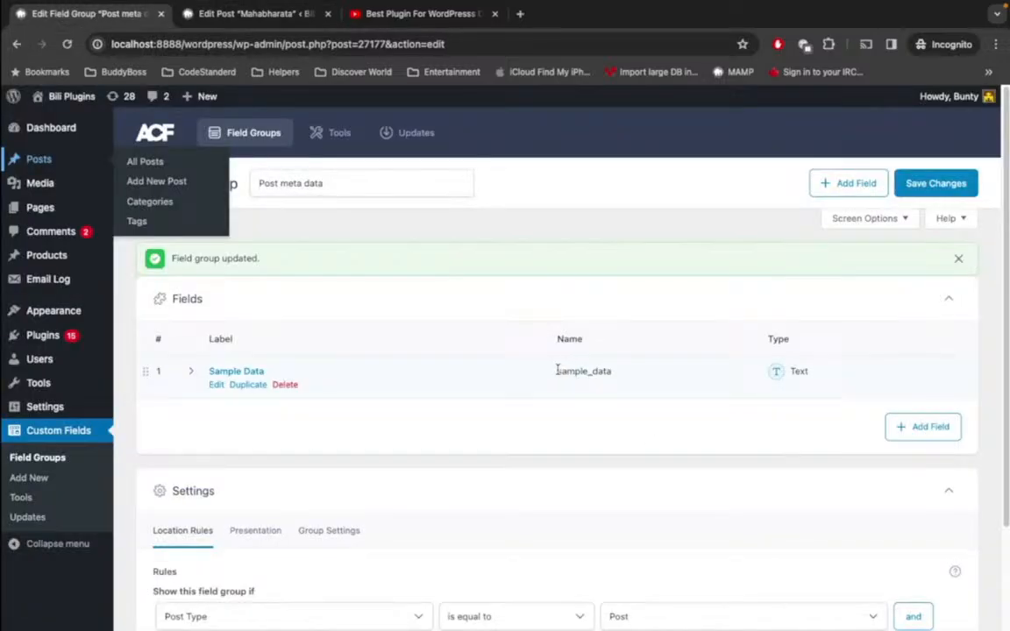
pyautogui.moveTo(559, 371); pyautogui.dragTo(611, 369)
pyautogui.press('super+c')
pyautogui.click(258, 13)
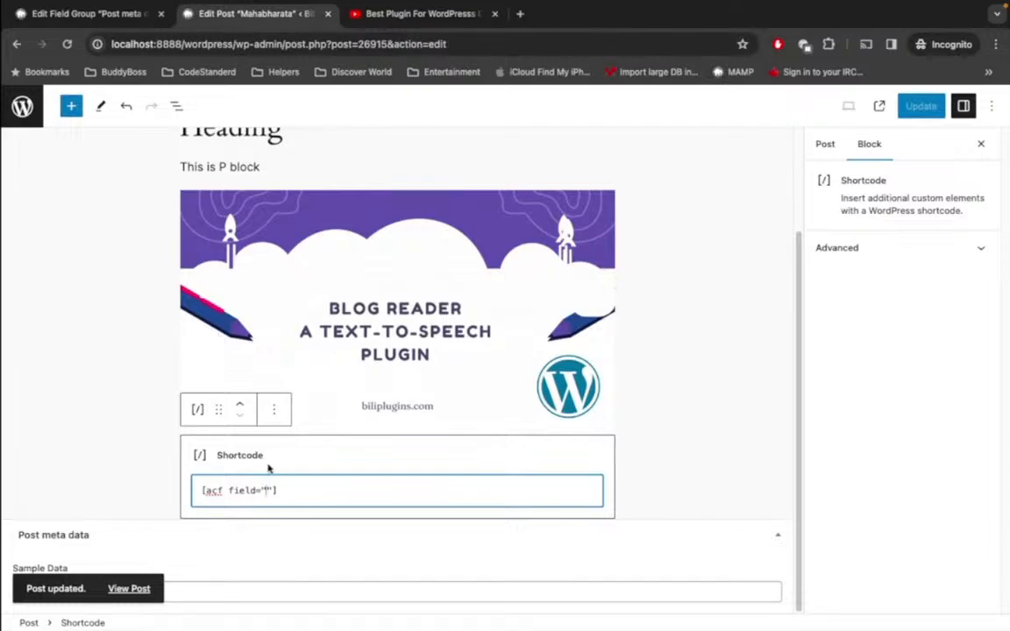
pyautogui.press('super+v')
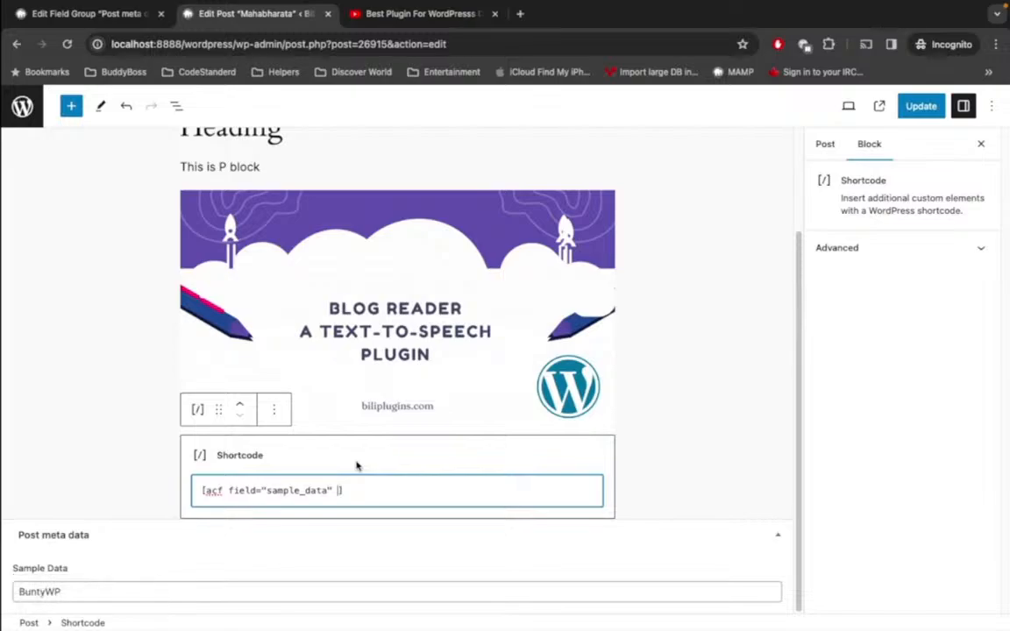
pyautogui.write('post_i')
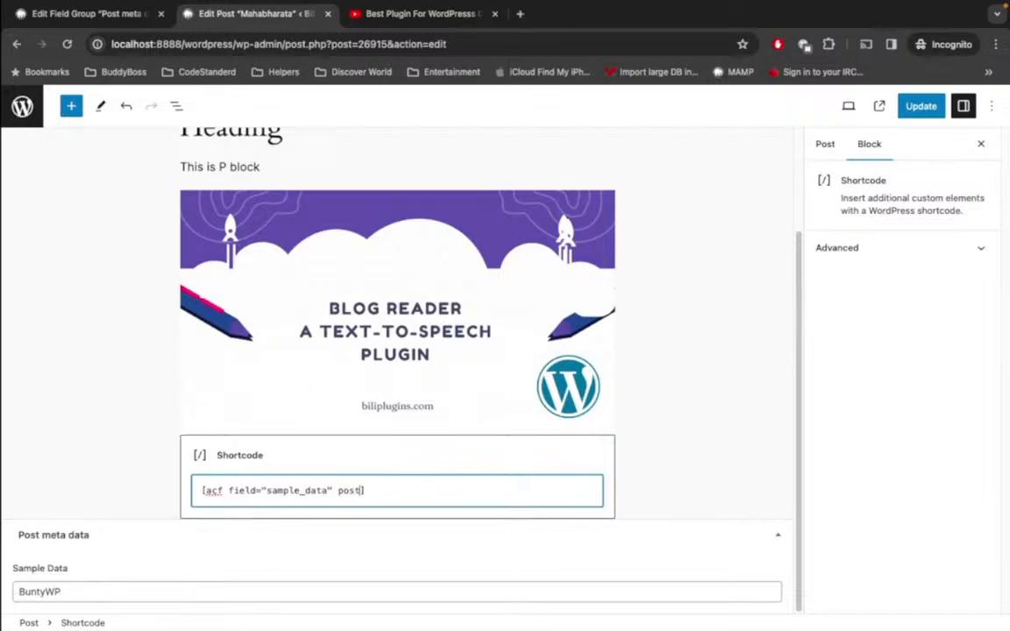
pyautogui.write('d')
pyautogui.press('BackSpace')
pyautogui.press('BackSpace')
pyautogui.press('BackSpace')
pyautogui.press('BackSpace')
pyautogui.press('BackSpace')
pyautogui.press('BackSpace')
pyautogui.press('BackSpace')
pyautogui.press('BackSpace')
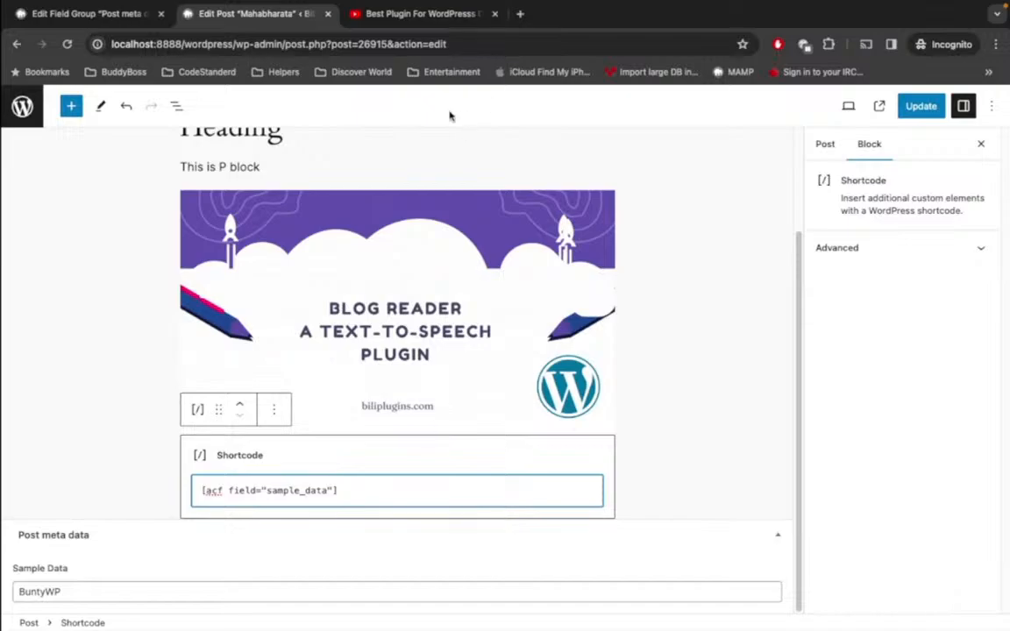
# - Update the Mahabharata post and view its live page to check the shortcode's output below the banner image
pyautogui.click(920, 110)
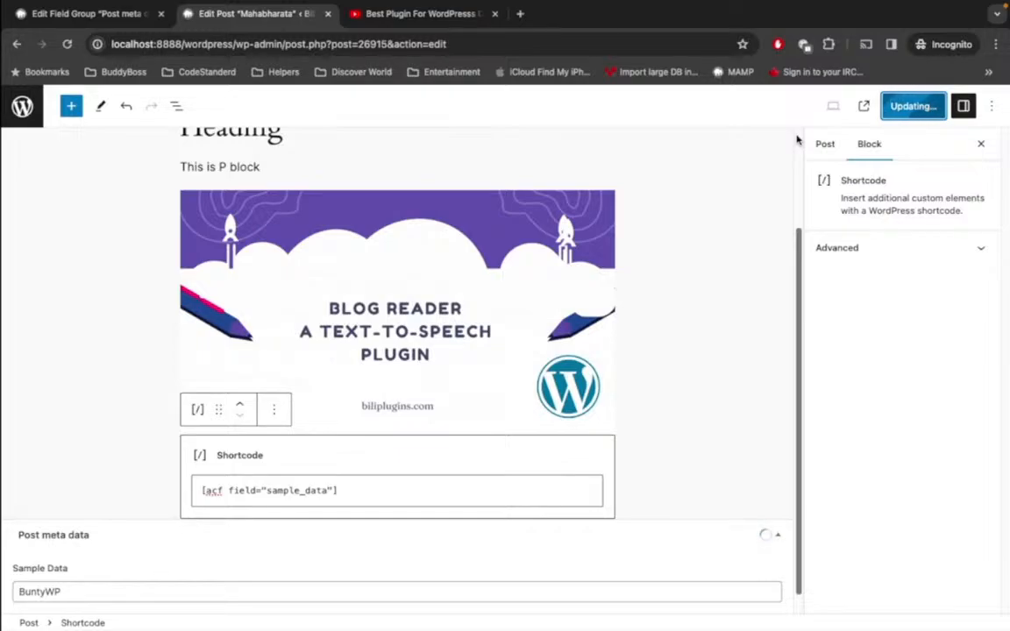
pyautogui.click(864, 107)
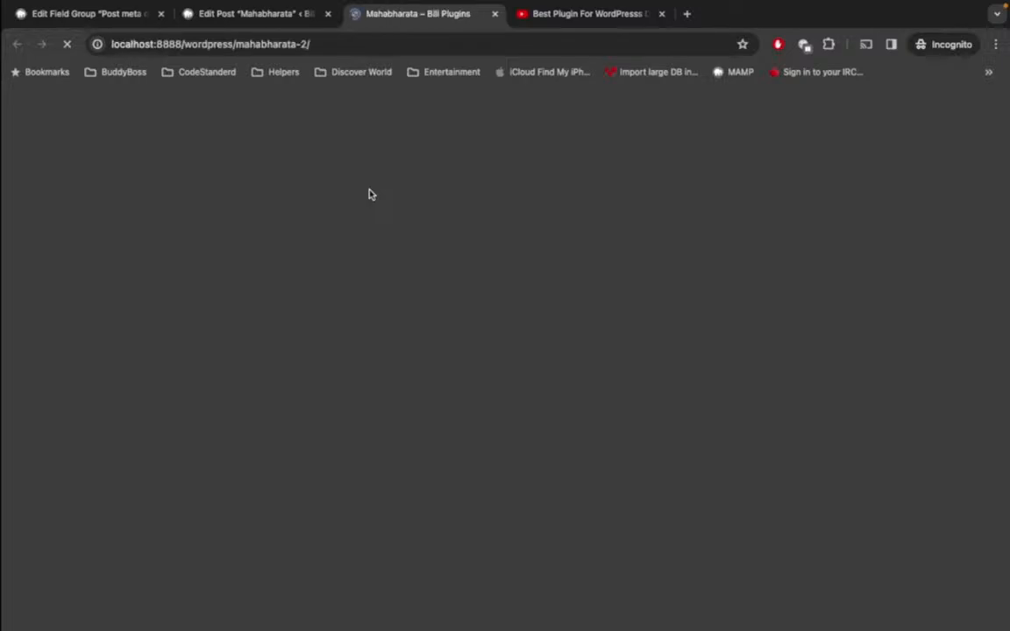
pyautogui.scroll(-5, 218, 237)
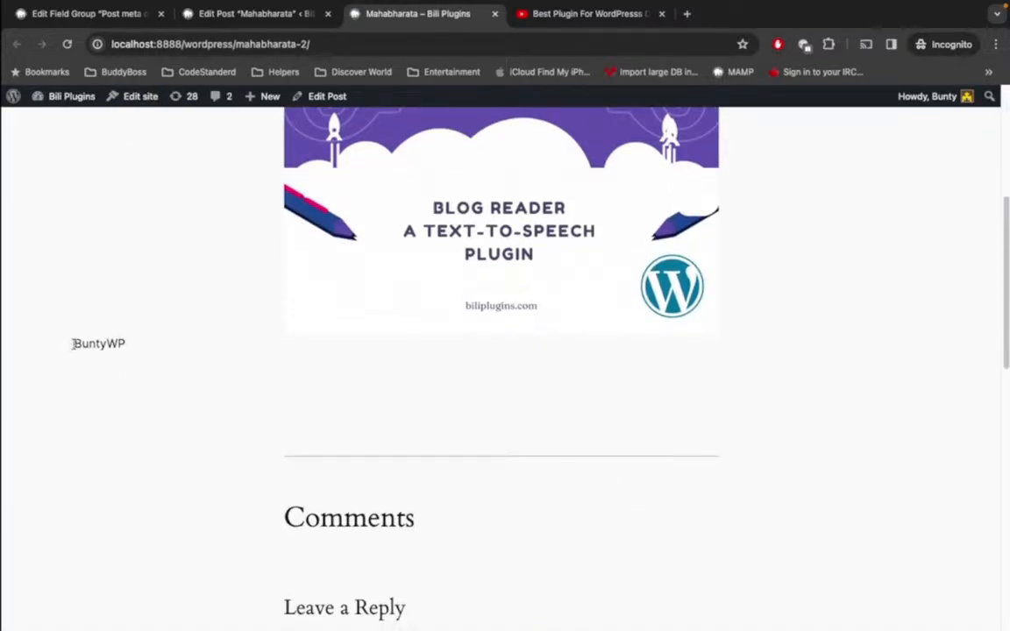
pyautogui.doubleClick(73, 343)
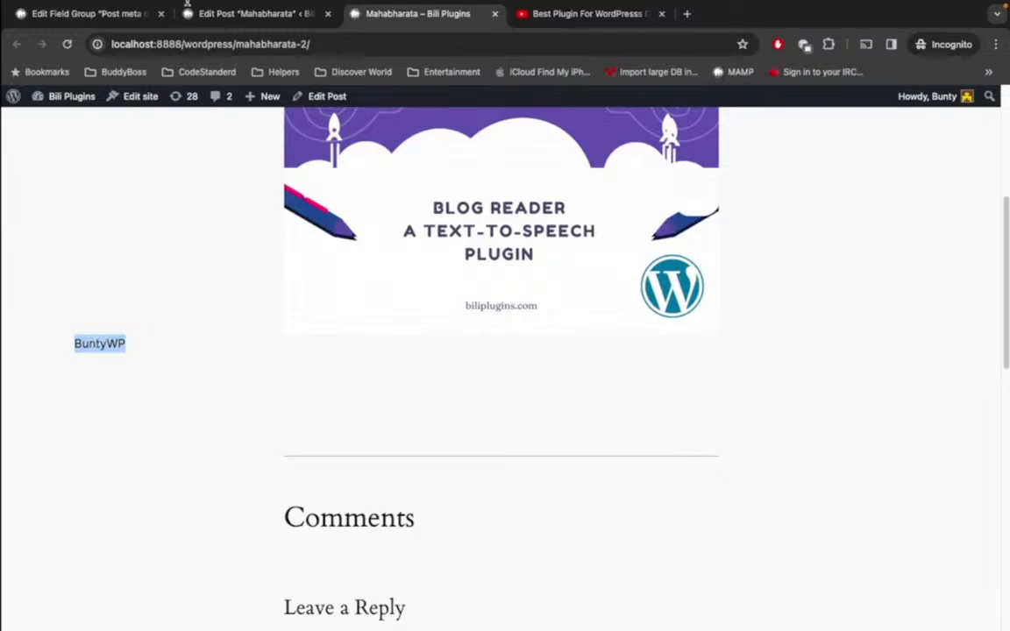
# - Open the Advanced Custom Fields documentation page for the ACF shortcode in a new browser tab
pyautogui.click(689, 15)
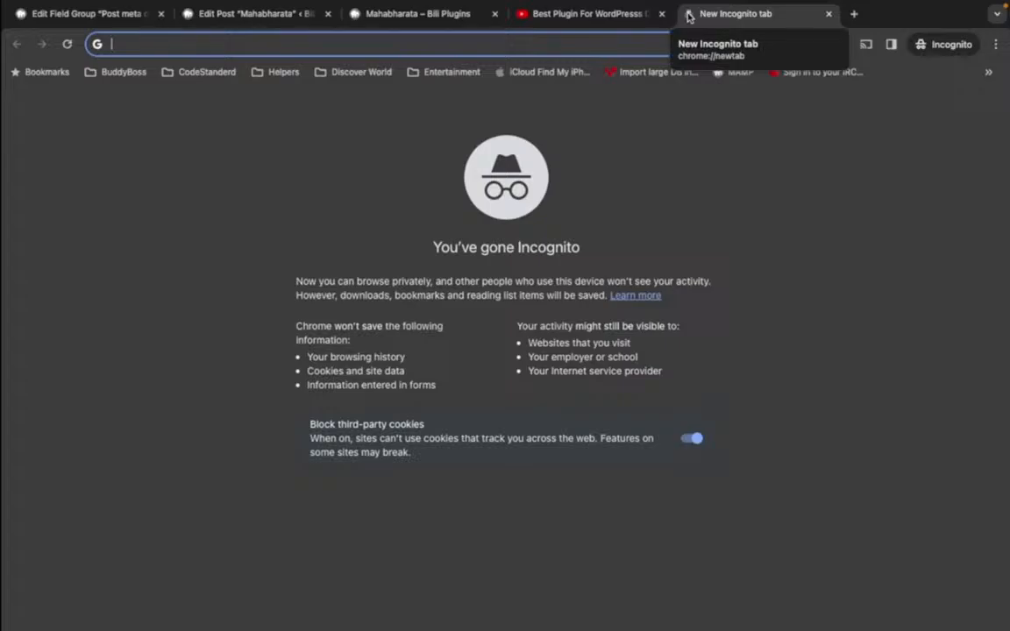
pyautogui.write('appcenter.buddyboss.com/wp-admin/admin.php?page=user_apps_build&tab=in-progress')
pyautogui.write('acf')
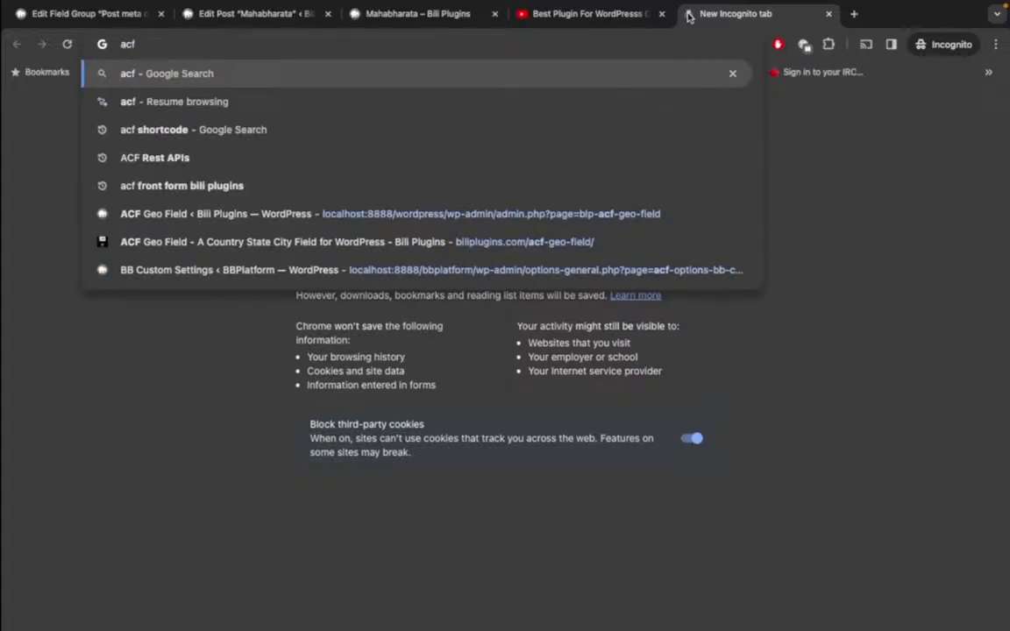
pyautogui.press('Down')
pyautogui.press('Up')
pyautogui.write('shor')
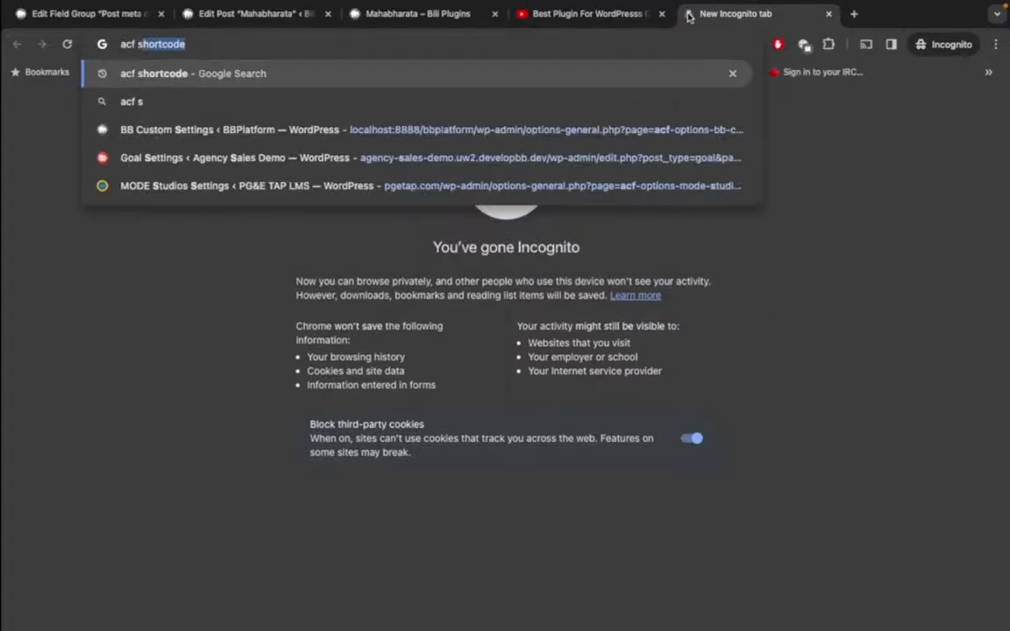
pyautogui.press('Down')
pyautogui.press('Down')
pyautogui.press('Return')
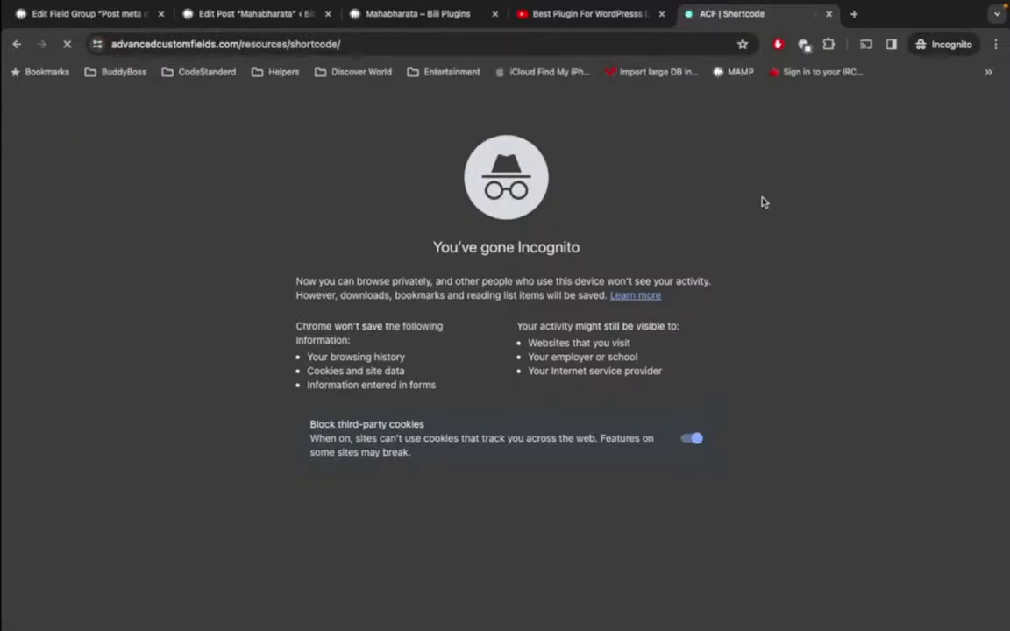
# - Review the Usage, Example and Limitations sections of the ACF Shortcode documentation, highlighting the limitation about supported values
pyautogui.scroll(-3, 469, 241)
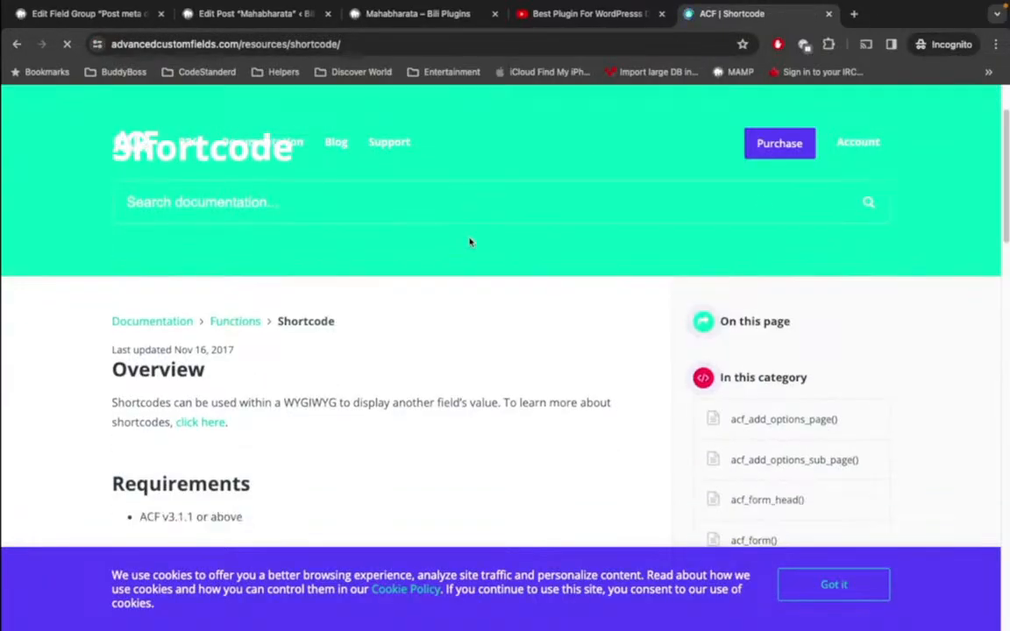
pyautogui.scroll(-3, 469, 241)
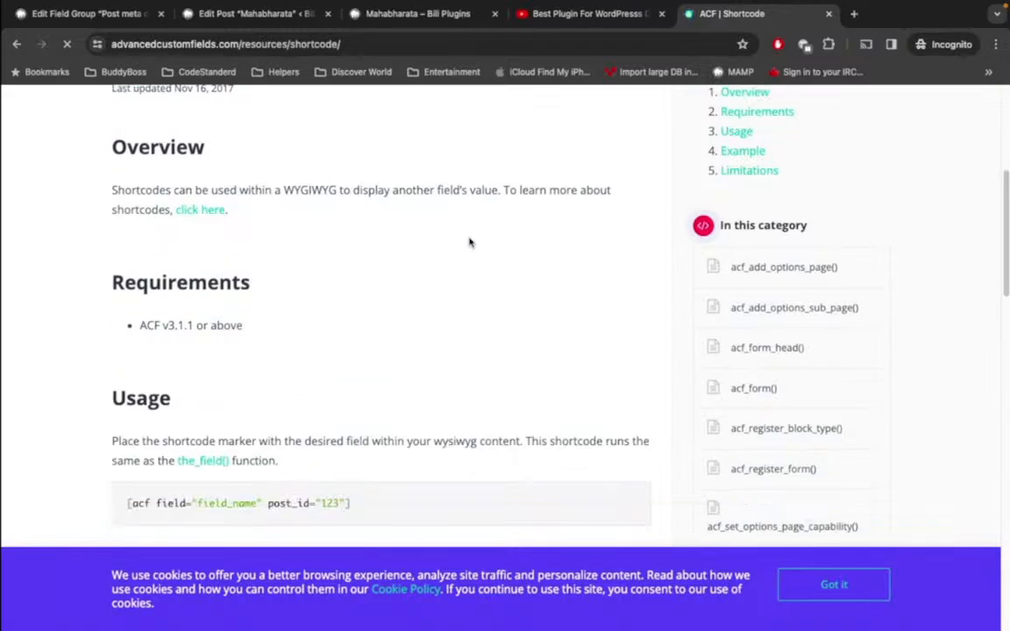
pyautogui.scroll(-3, 469, 241)
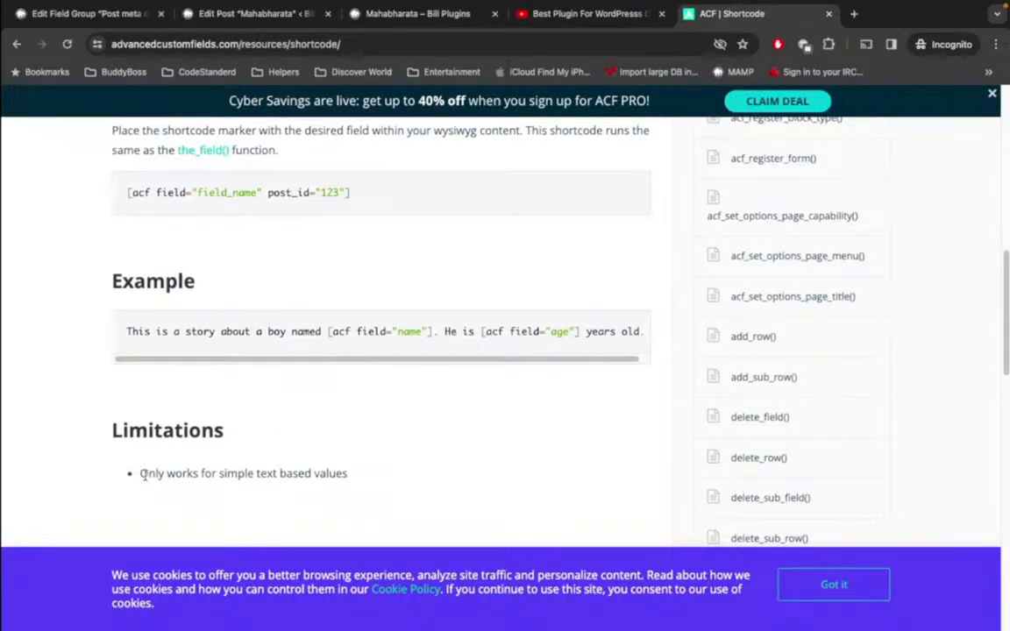
pyautogui.moveTo(142, 474); pyautogui.dragTo(348, 473)
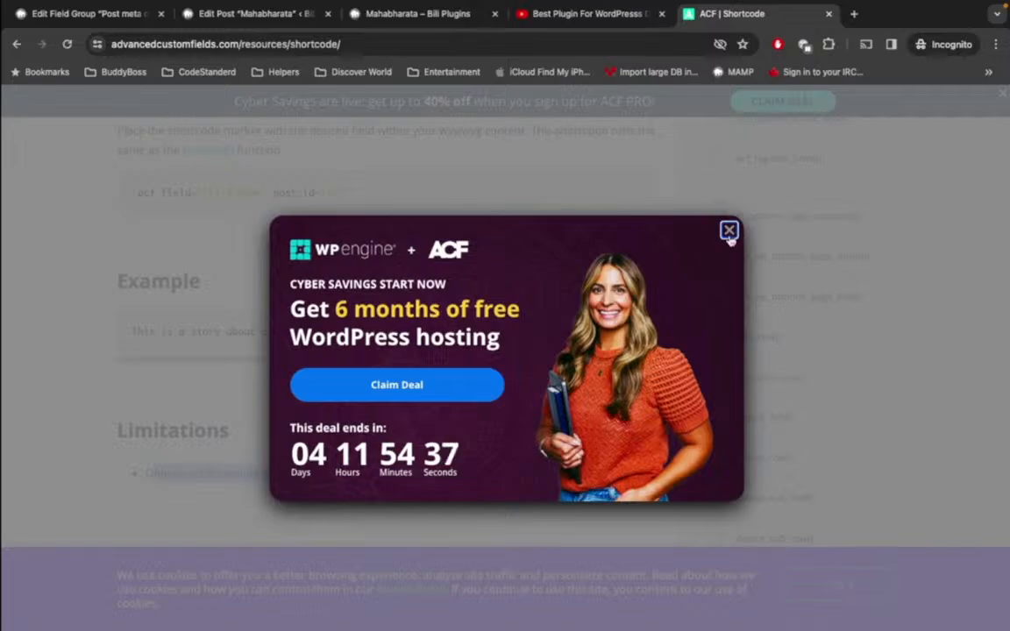
# - Return to the WordPress admin and activate the free Advanced Custom Fields plugin from the installed plugins list
pyautogui.click(232, 11)
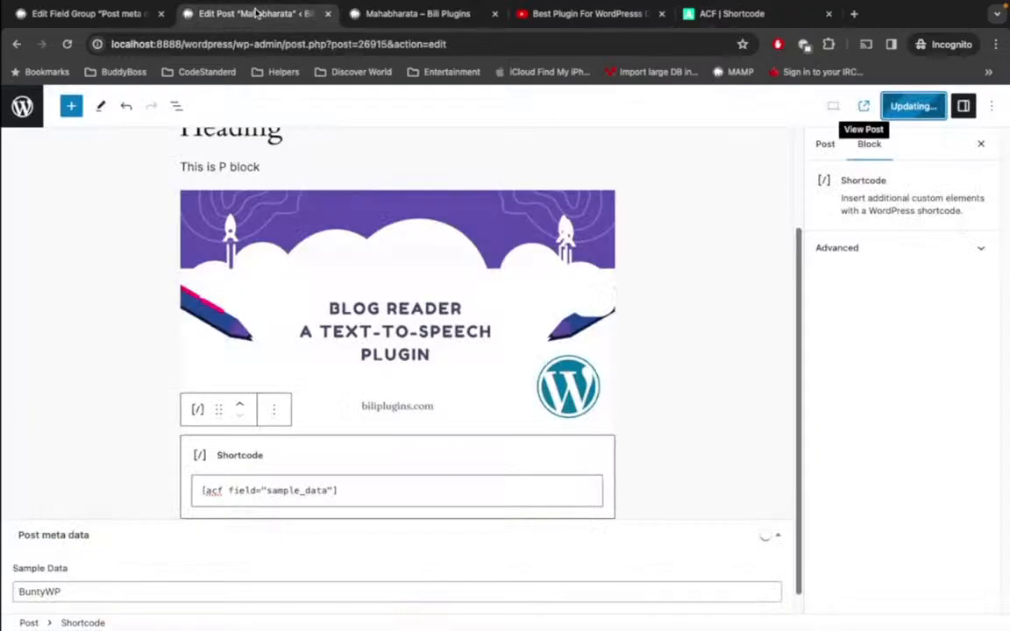
pyautogui.click(106, 12)
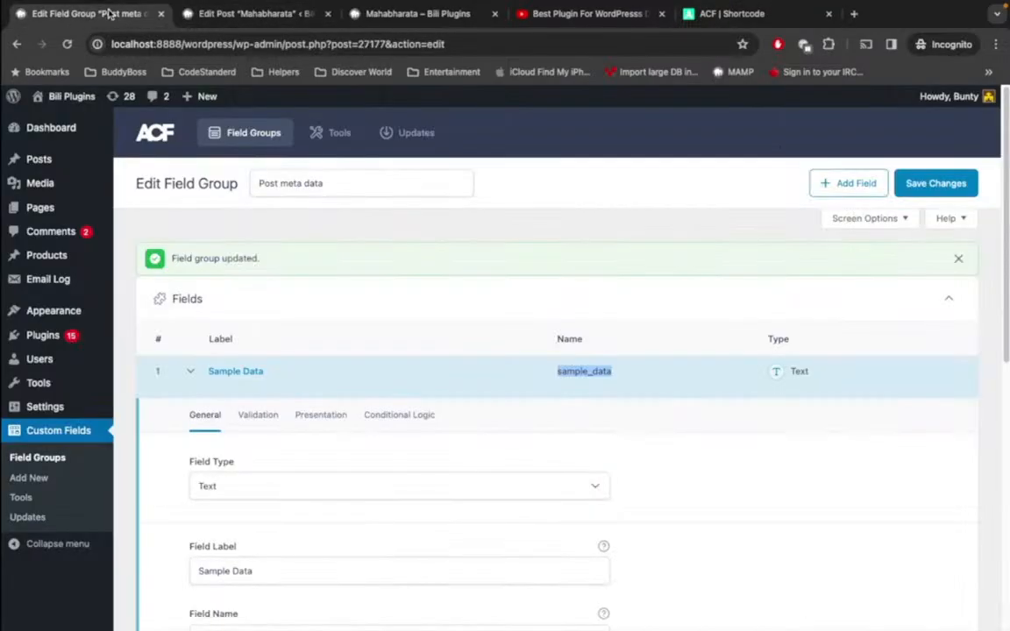
pyautogui.click(42, 339)
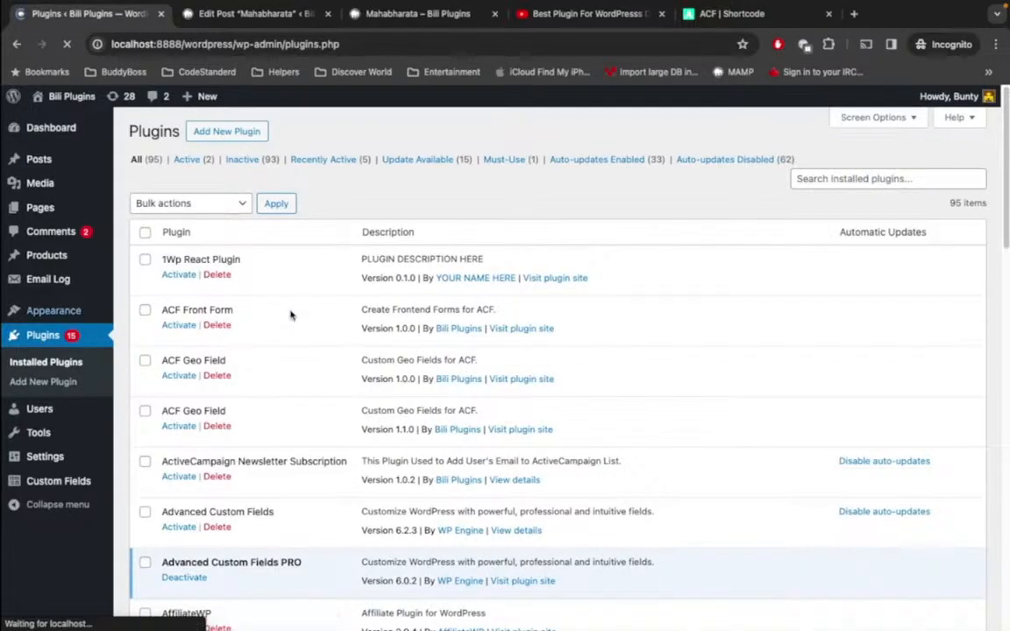
pyautogui.scroll(-3, 291, 316)
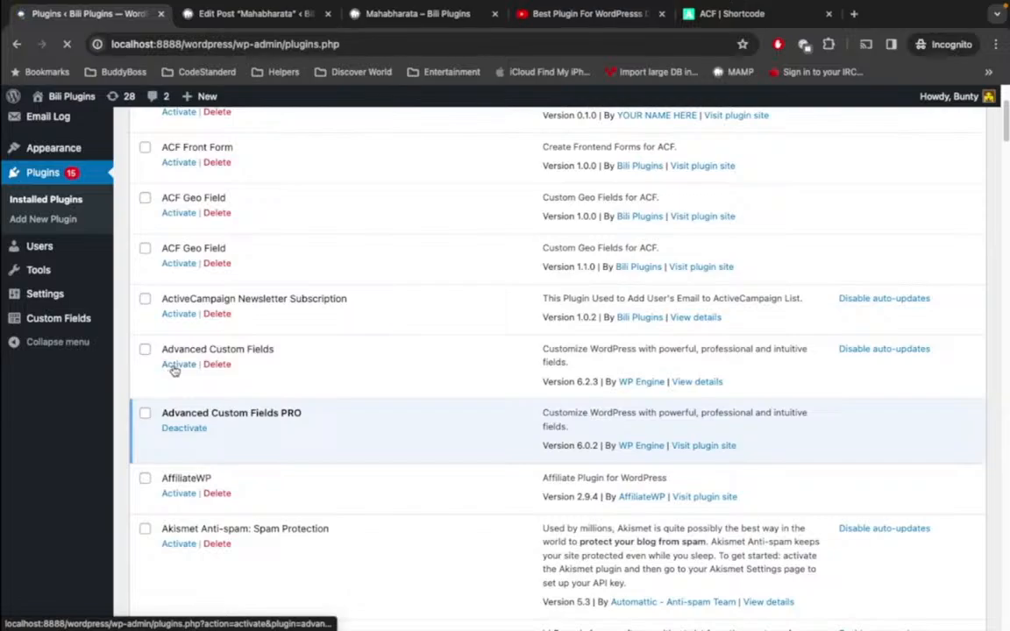
pyautogui.click(175, 365)
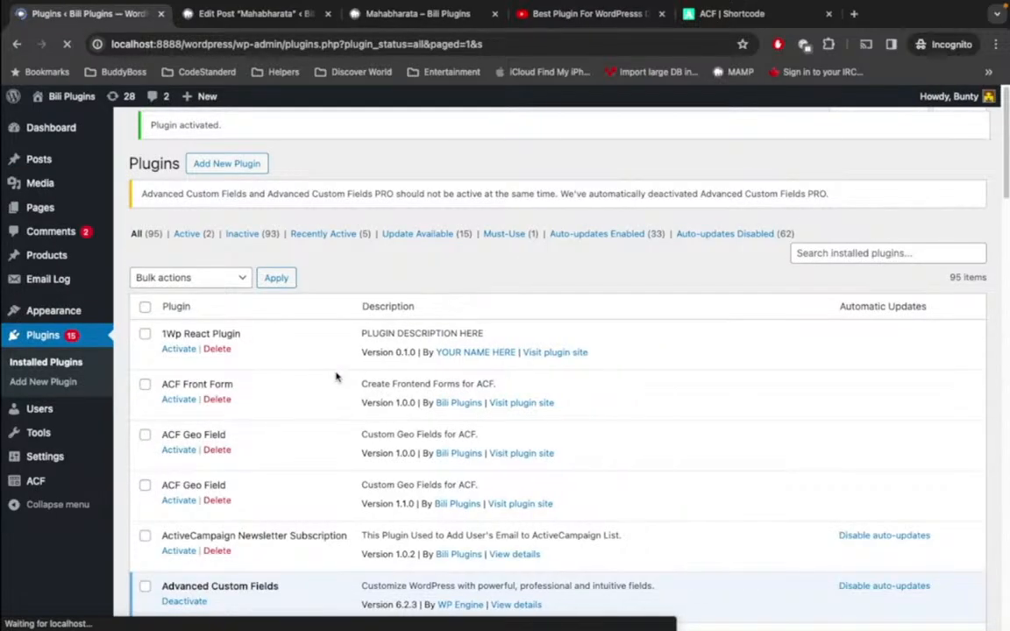
pyautogui.scroll(-3, 308, 352)
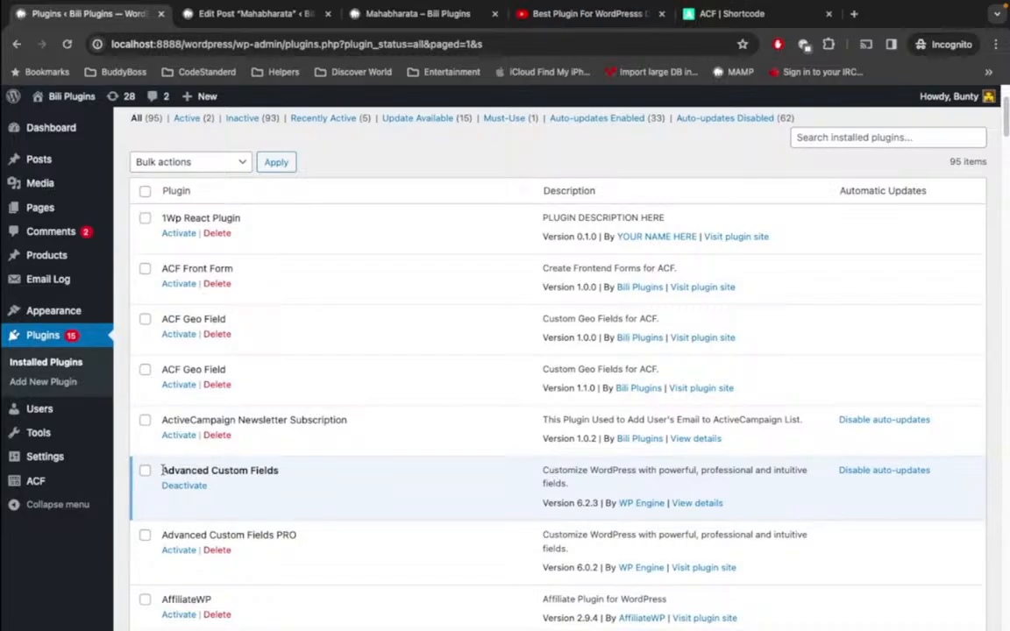
pyautogui.moveTo(162, 470); pyautogui.dragTo(275, 474)
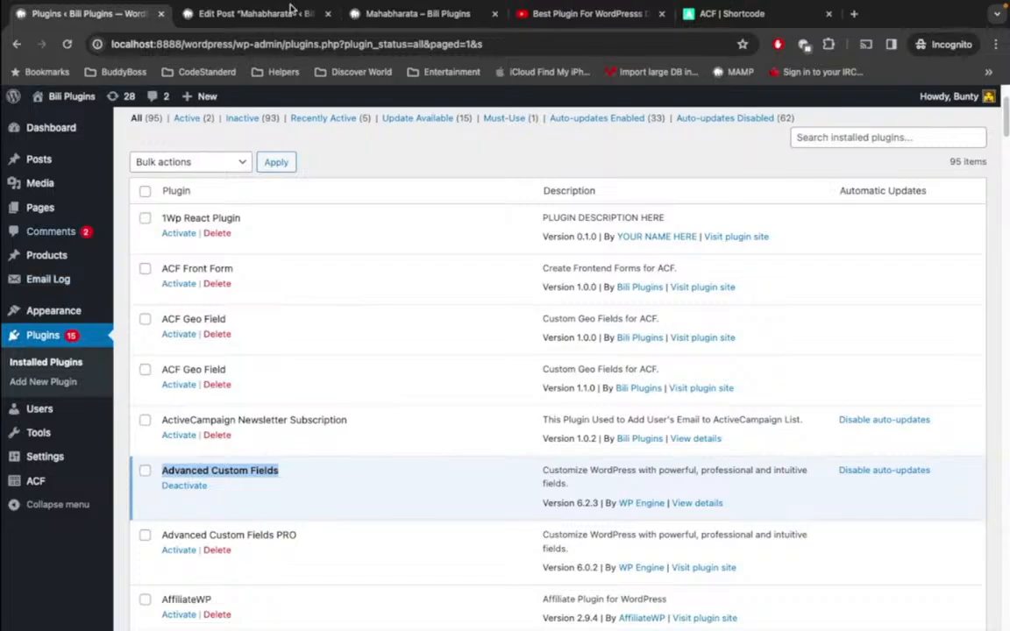
# - Reload the live Mahabharata post and check the shortcode's output below the banner image
pyautogui.click(425, 14)
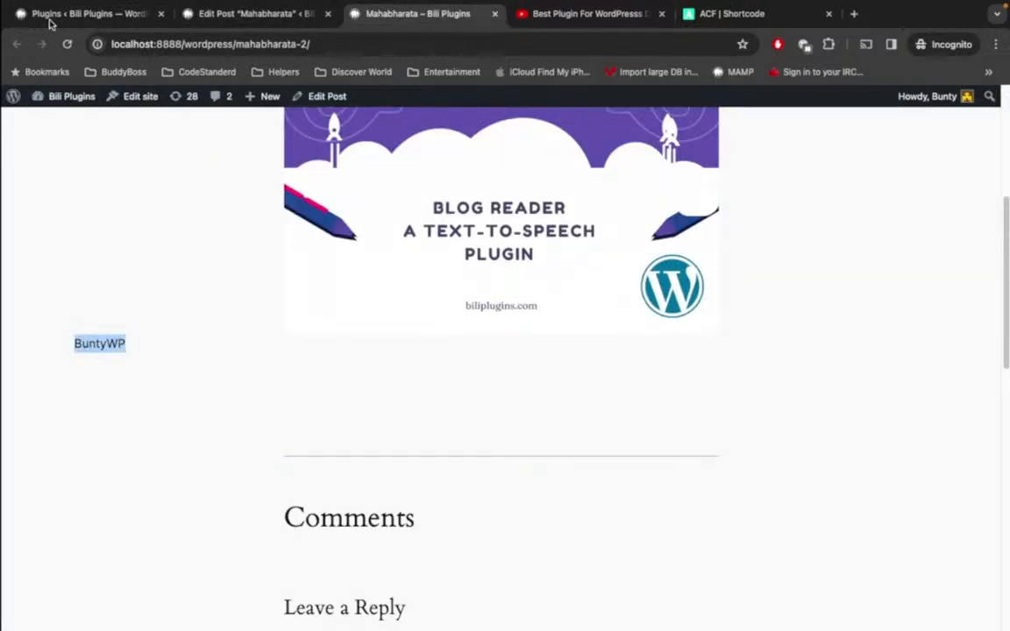
pyautogui.click(67, 44)
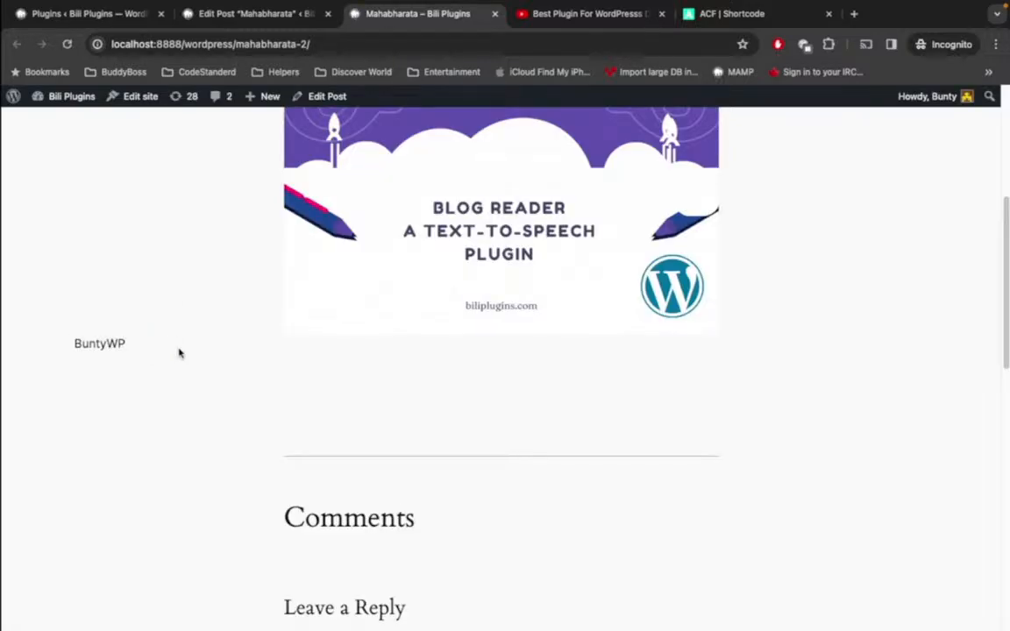
pyautogui.doubleClick(93, 344)
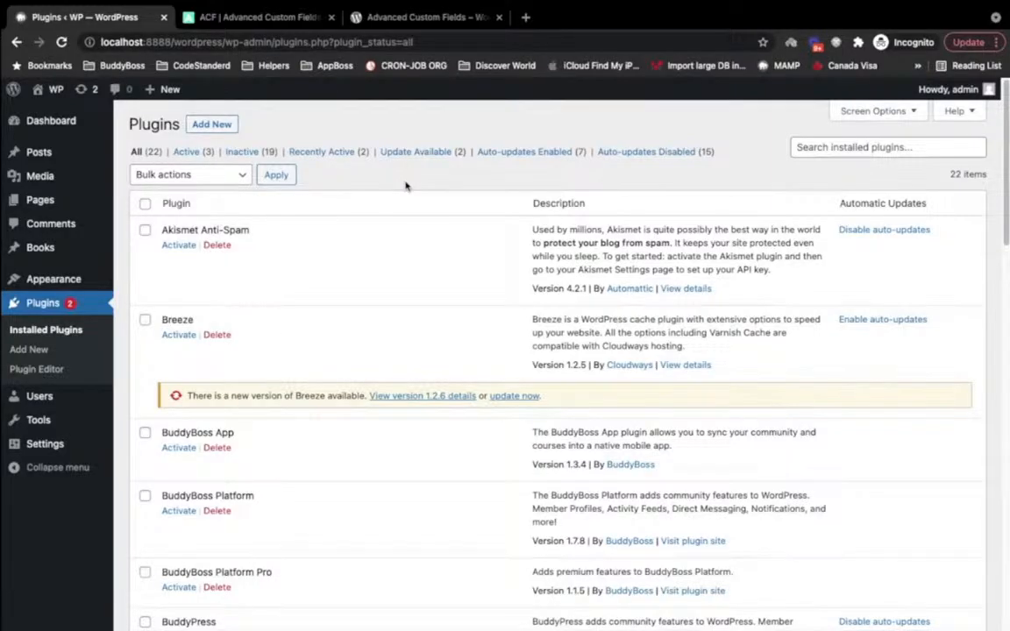
# - Look over the Advanced Custom Fields website's home page, highlighting "WordPress Developers" in its headline
pyautogui.click(225, 23)
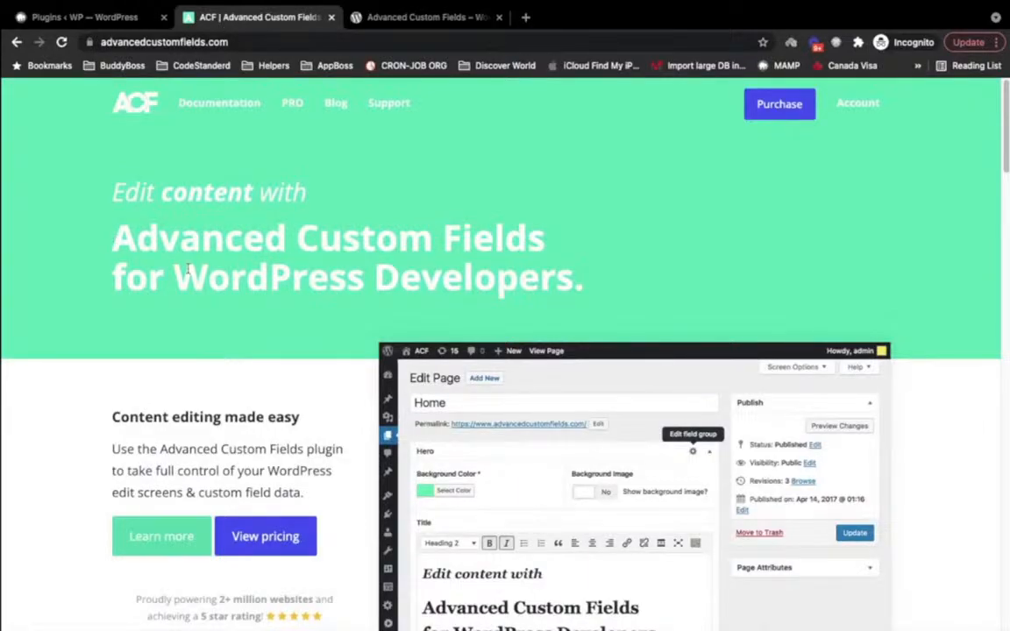
pyautogui.moveTo(178, 271); pyautogui.dragTo(574, 270)
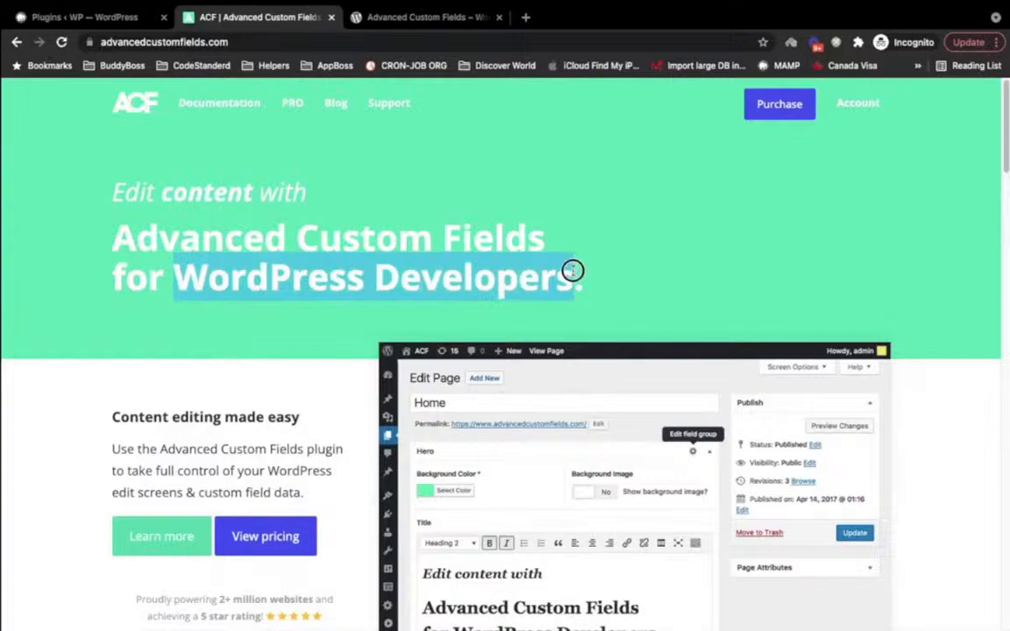
pyautogui.click(308, 286)
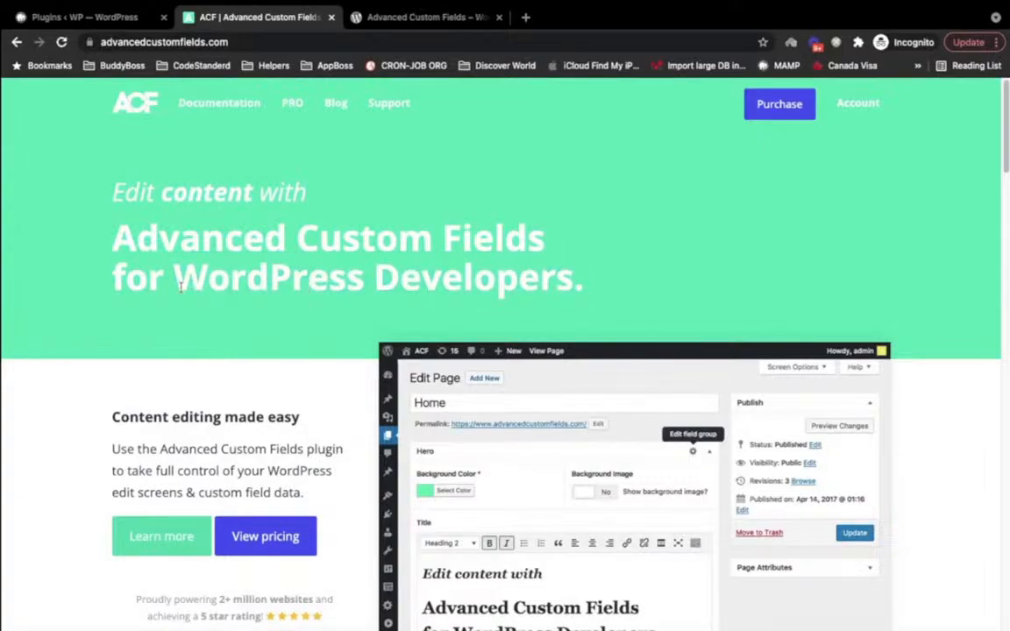
pyautogui.moveTo(173, 277); pyautogui.dragTo(571, 275)
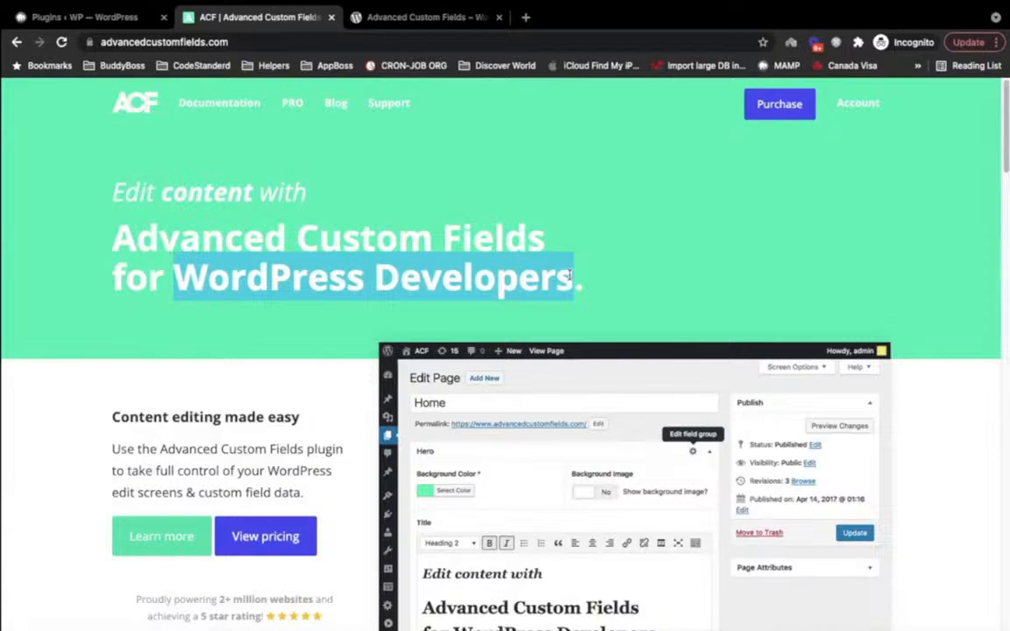
pyautogui.click(361, 283)
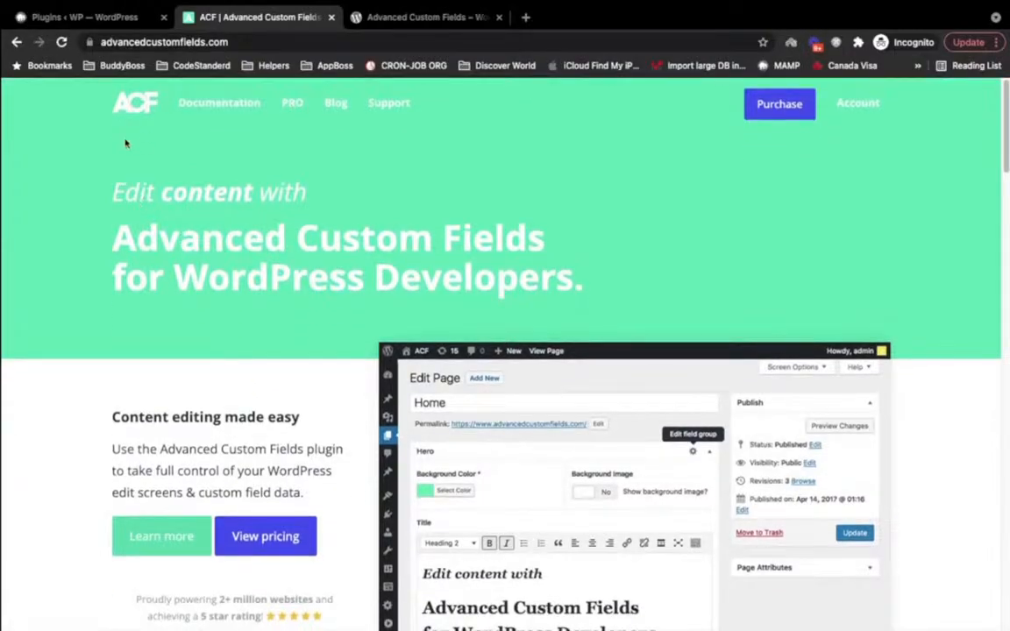
pyautogui.scroll(-5, 214, 214)
pyautogui.scroll(5, 210, 217)
# - Copy the plugin title "Advanced Custom Fields" from its WordPress.org plugin page
pyautogui.click(377, 16)
pyautogui.scroll(4, 140, 286)
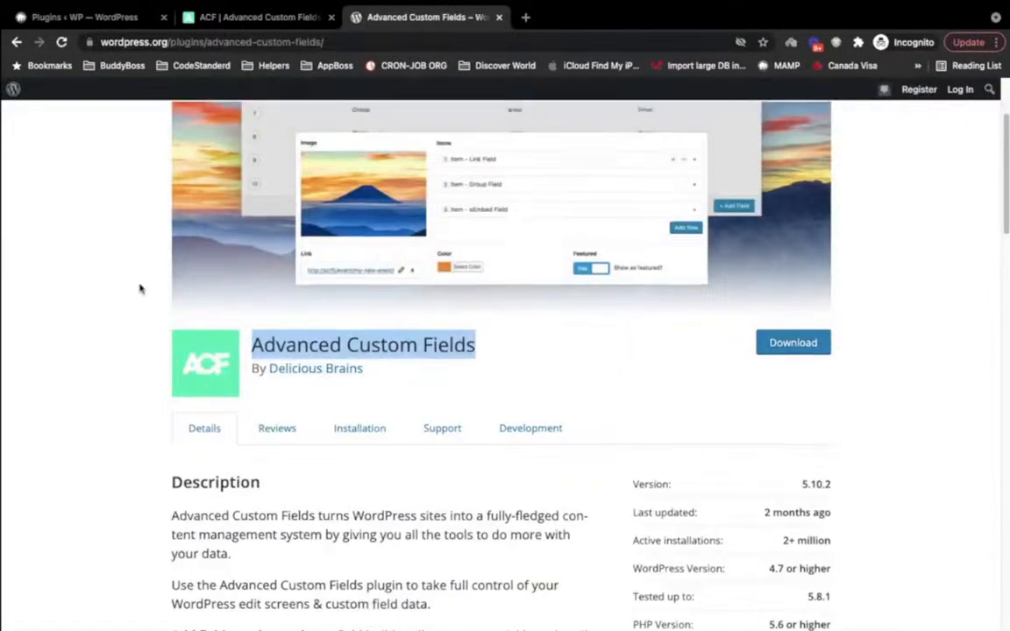
pyautogui.scroll(-2, 15, 324)
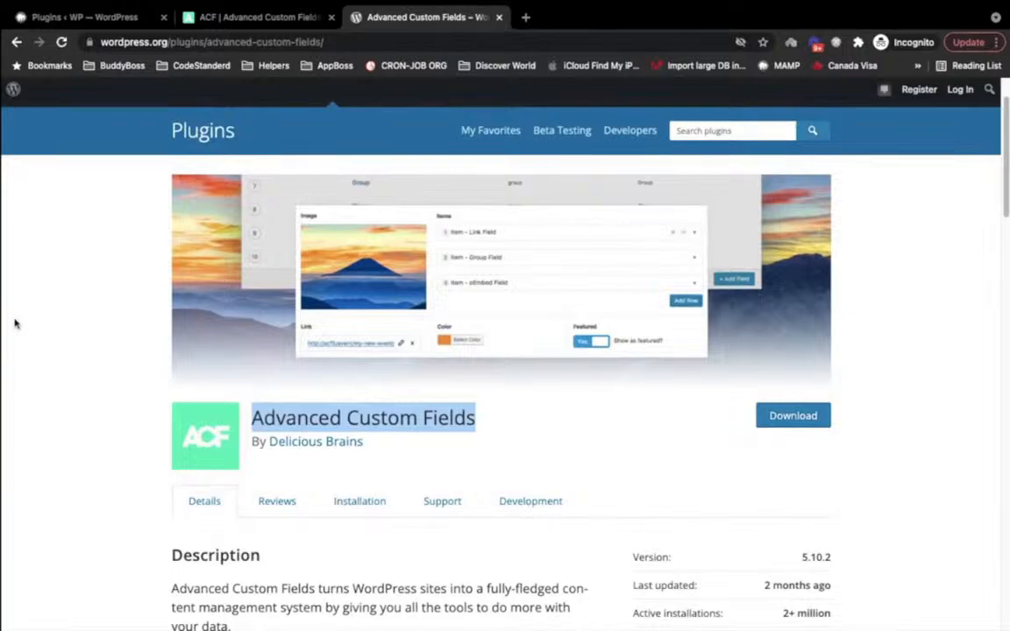
pyautogui.scroll(-2, 15, 324)
pyautogui.click(308, 309)
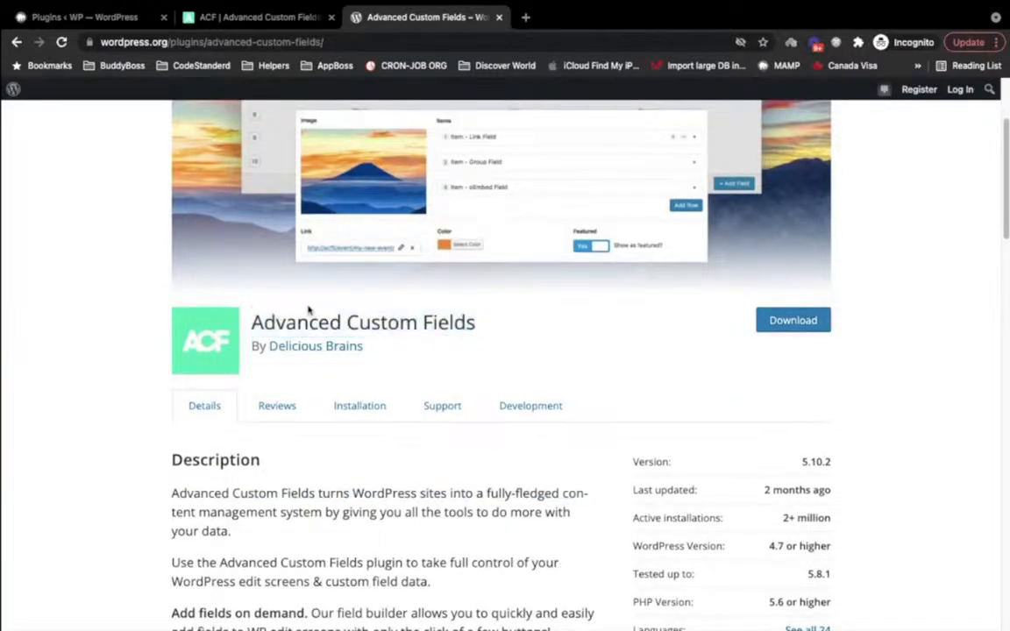
pyautogui.tripleClick(307, 311)
pyautogui.doubleClick(298, 323)
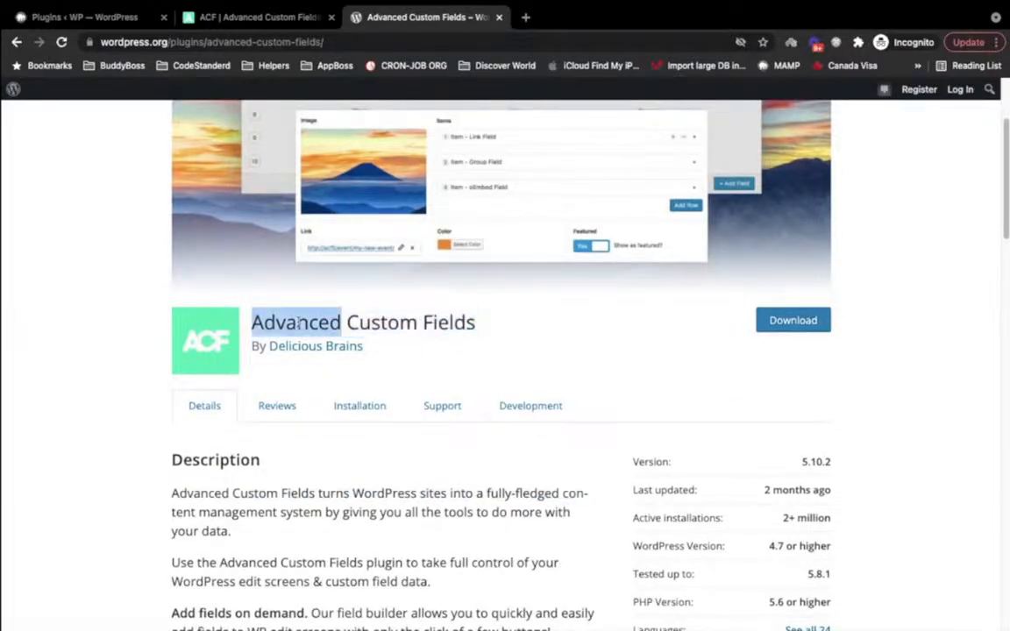
pyautogui.tripleClick(298, 323)
pyautogui.press('super+c')
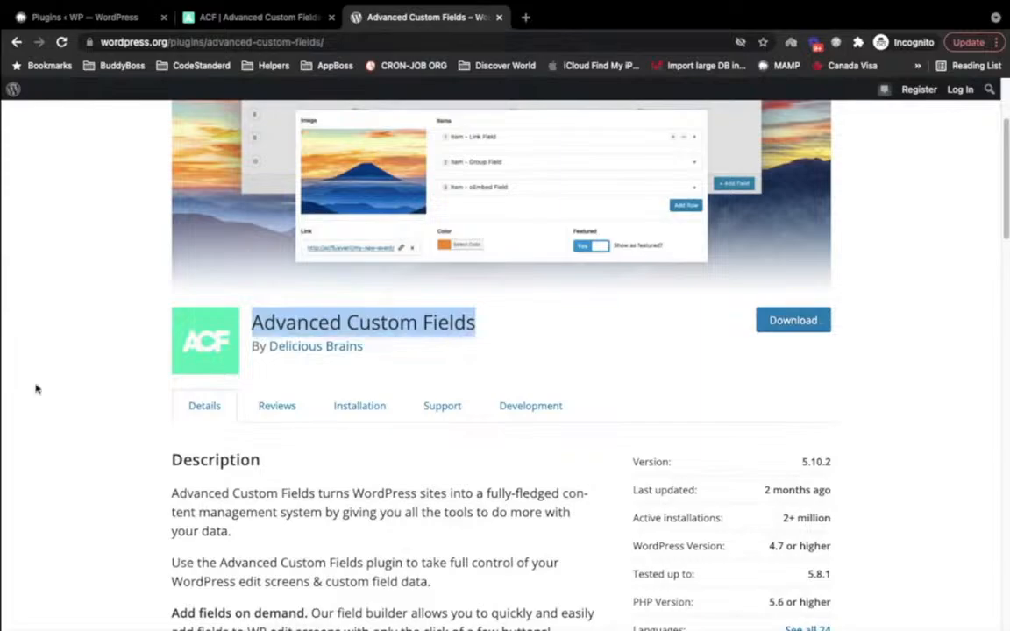
pyautogui.scroll(3, 36, 389)
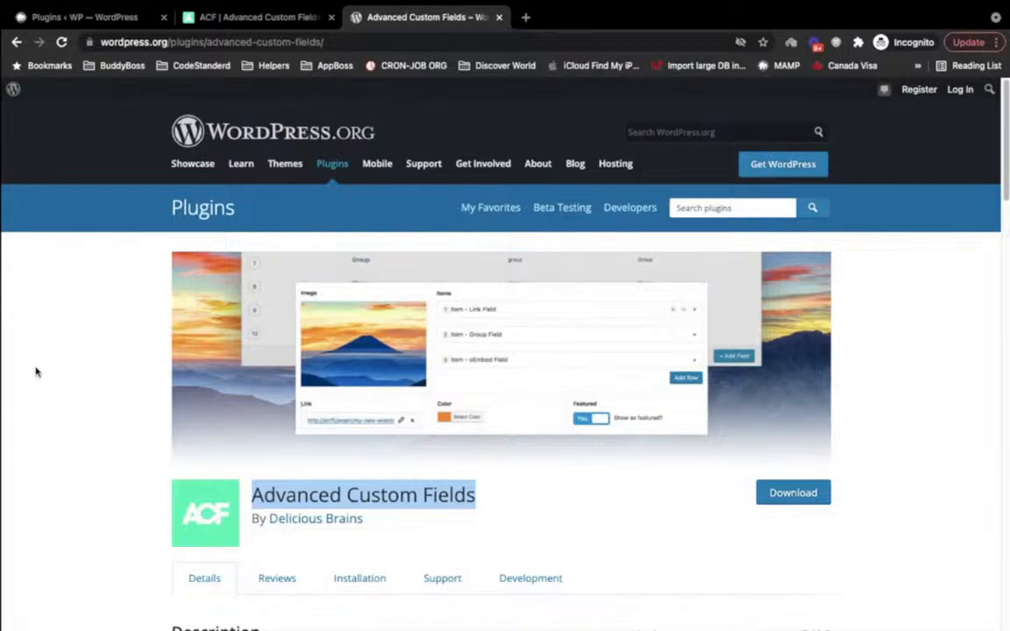
# - Return to the WordPress admin and search the Add Plugins page for the copied name "Advanced Custom Fields"
pyautogui.click(112, 11)
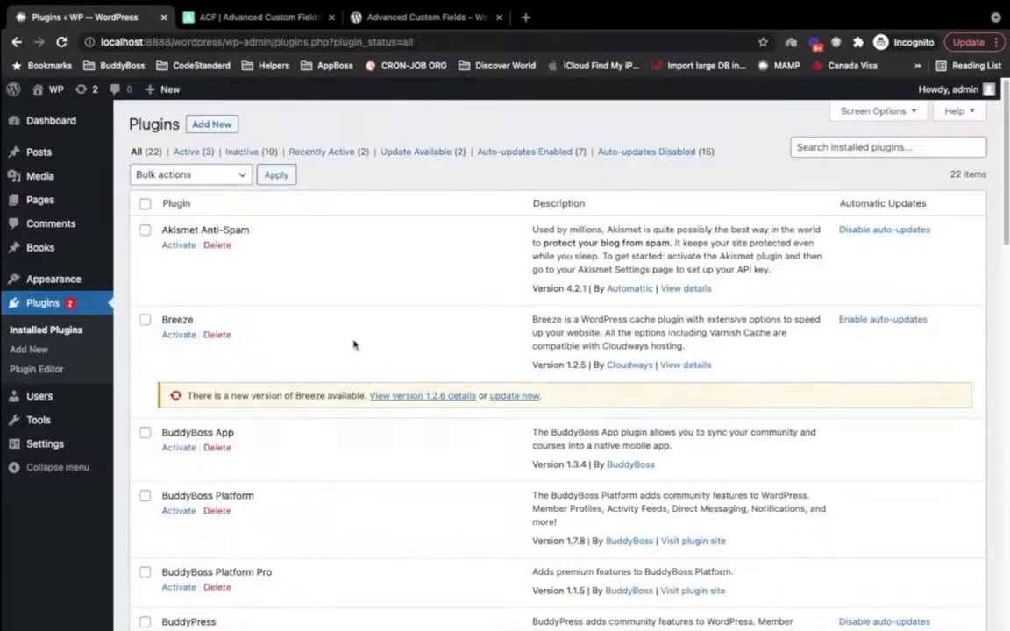
pyautogui.click(212, 123)
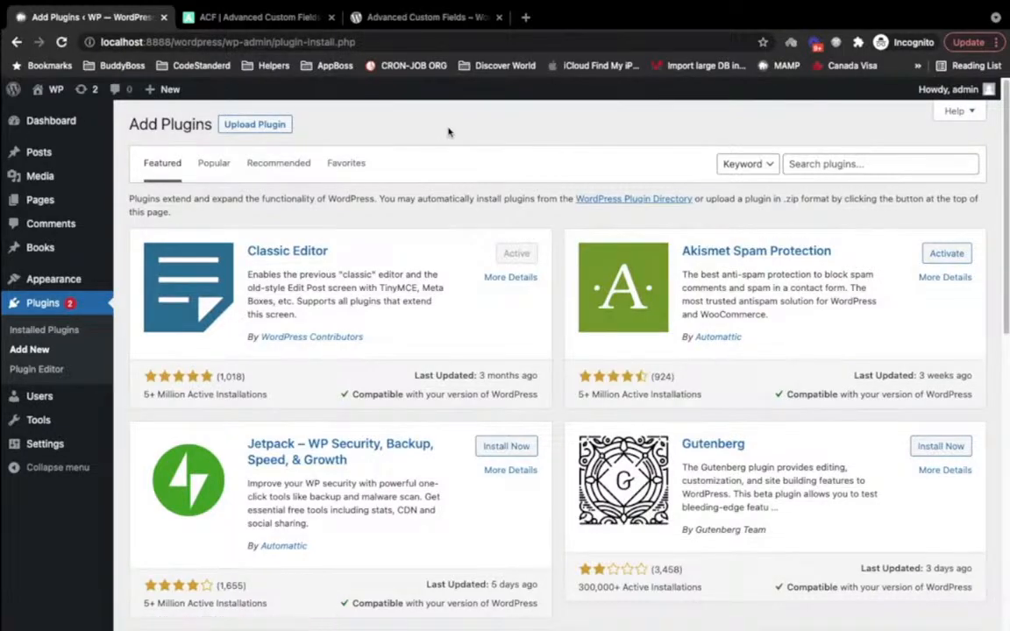
pyautogui.click(870, 163)
pyautogui.press('super+v')
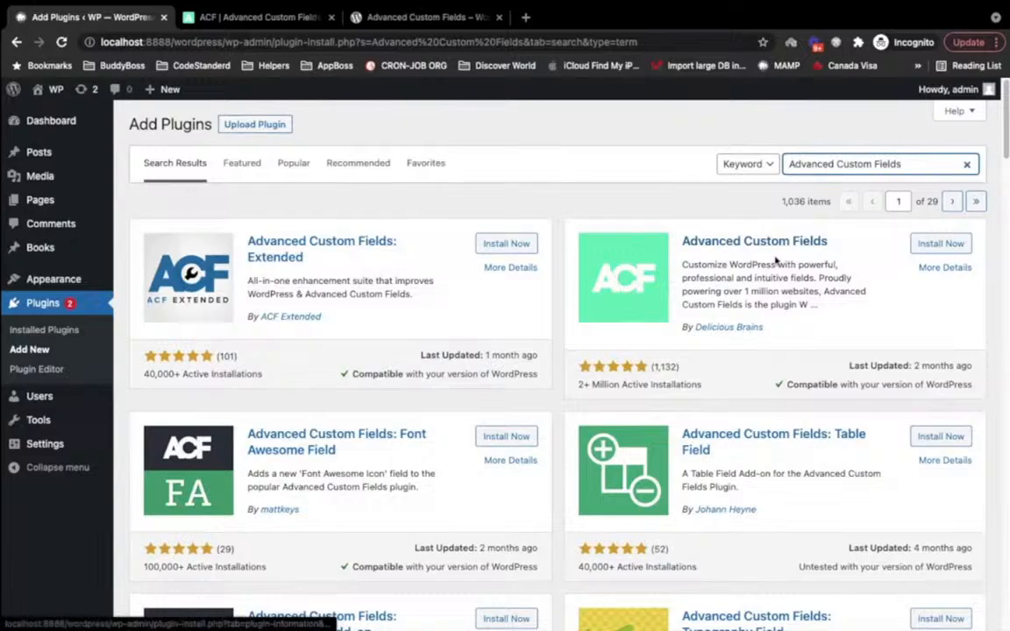
# - Install and activate the Advanced Custom Fields plugin by Delicious Brains from the search results
pyautogui.click(943, 243)
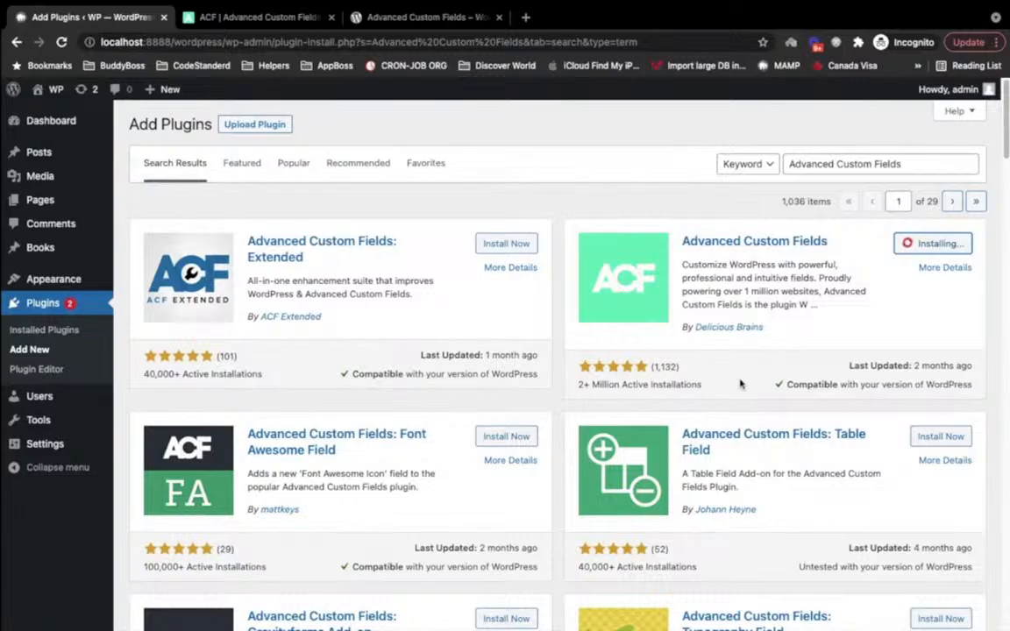
pyautogui.moveTo(632, 5)
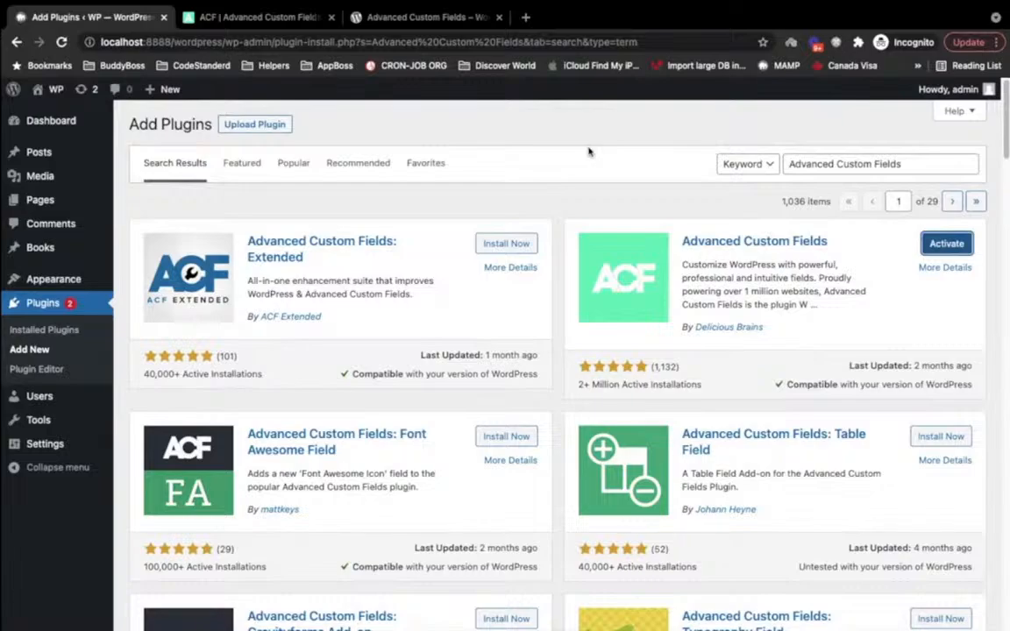
pyautogui.click(947, 244)
pyautogui.moveTo(382, 621)
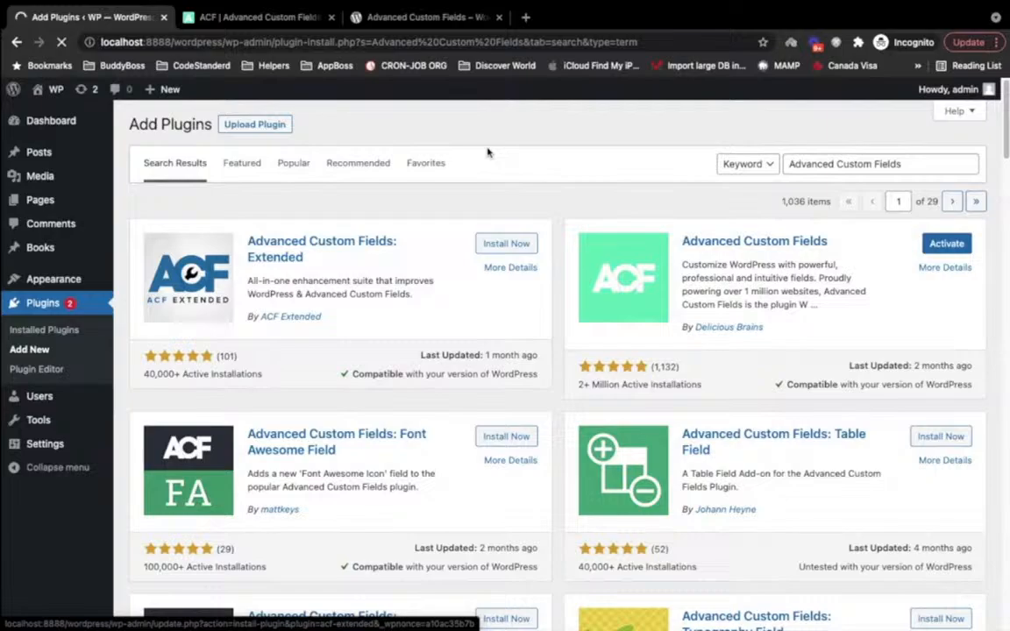
pyautogui.press('XF86MonBrightnessUp')
pyautogui.press('XF86AudioRaiseVolume')
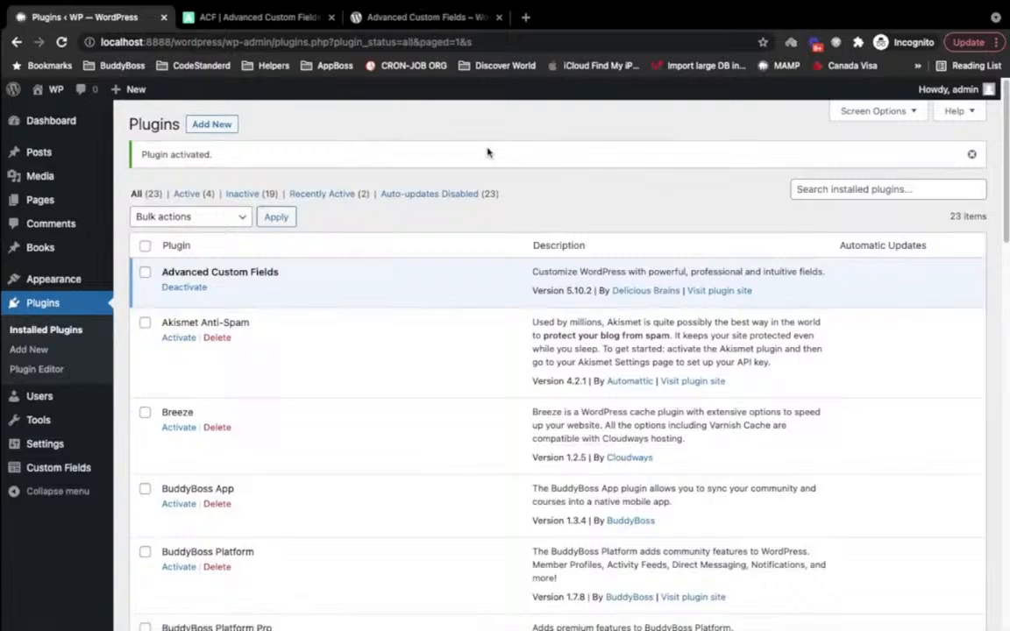
# - Highlight the Advanced Custom Fields name in the installed plugins list and open the plugin's Field Groups page
pyautogui.click(169, 272)
pyautogui.moveTo(169, 272); pyautogui.dragTo(279, 273)
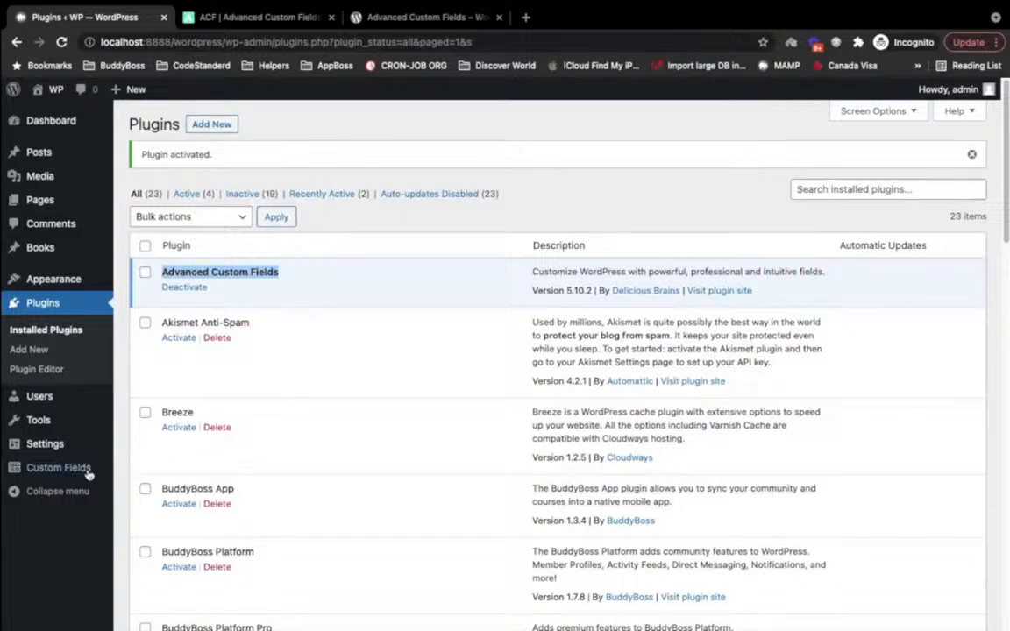
pyautogui.moveTo(87, 471)
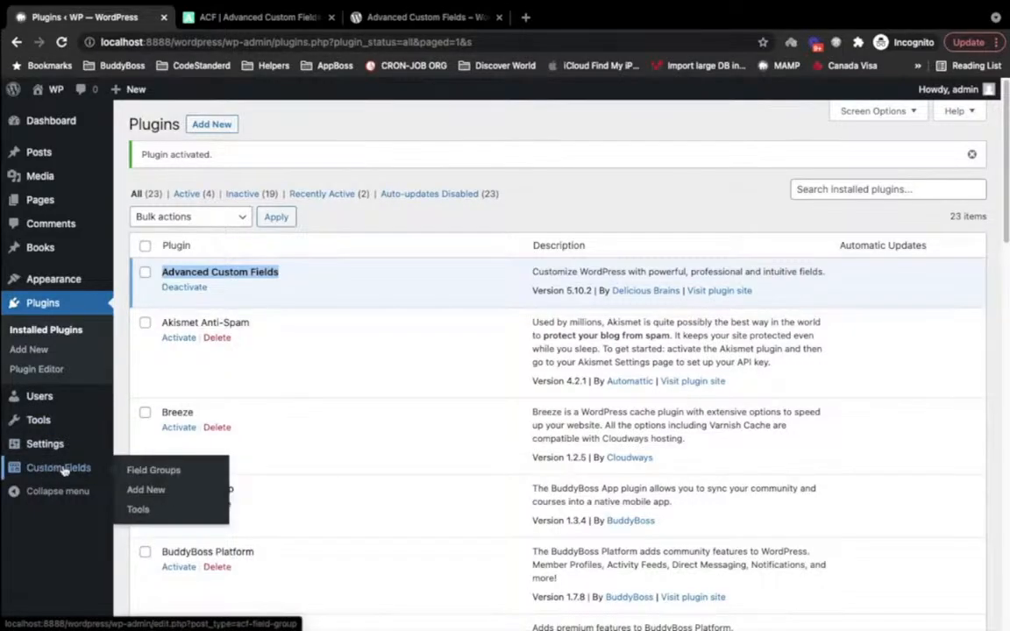
pyautogui.click(63, 471)
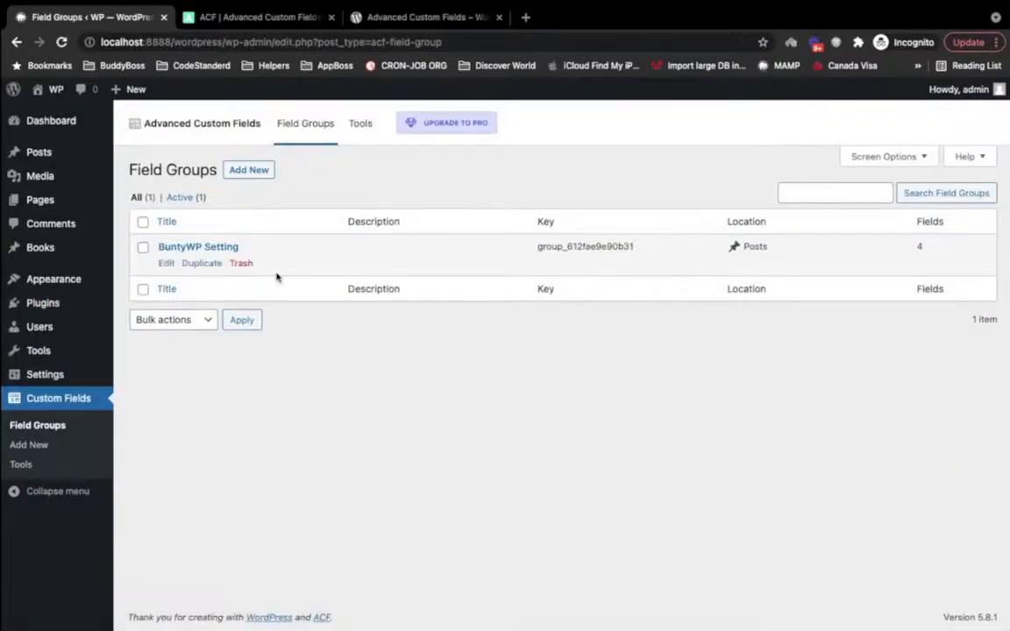
# - Move the existing BuntyWP Setting field group to the trash and delete it permanently from there
pyautogui.click(143, 223)
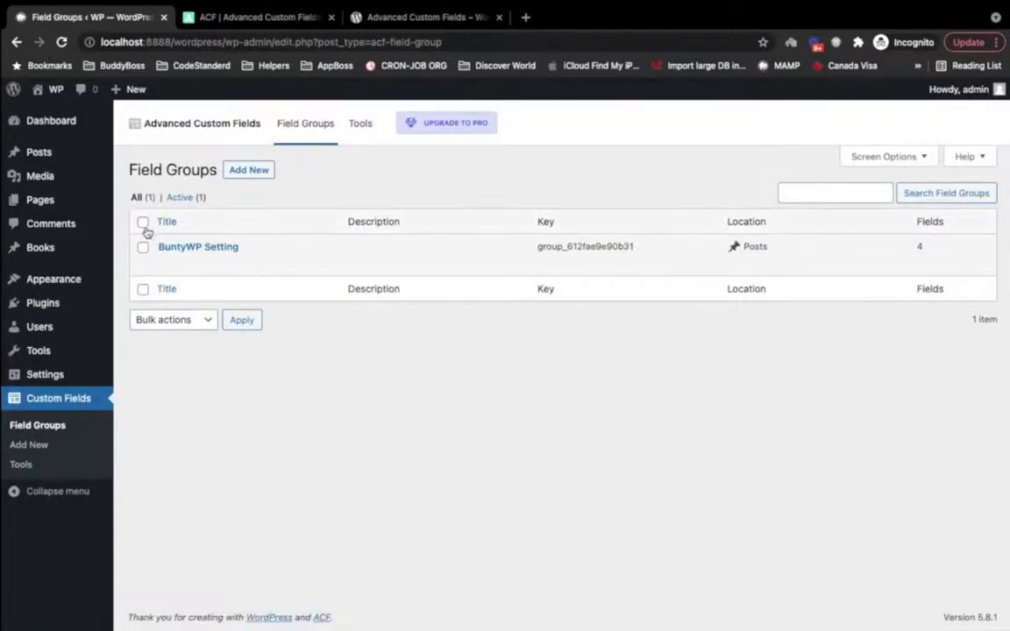
pyautogui.click(207, 327)
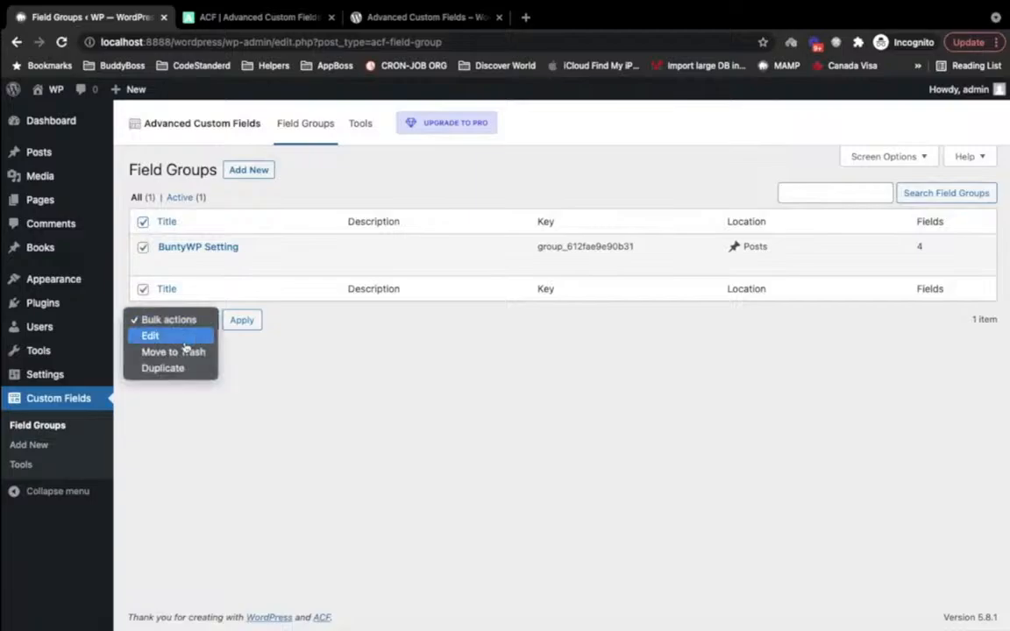
pyautogui.click(186, 352)
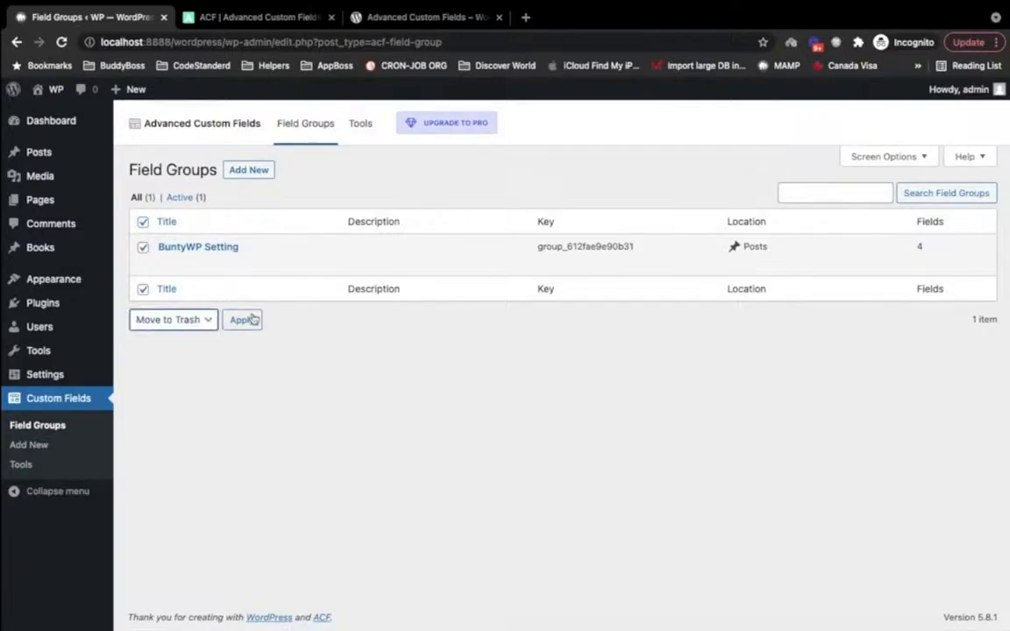
pyautogui.click(250, 320)
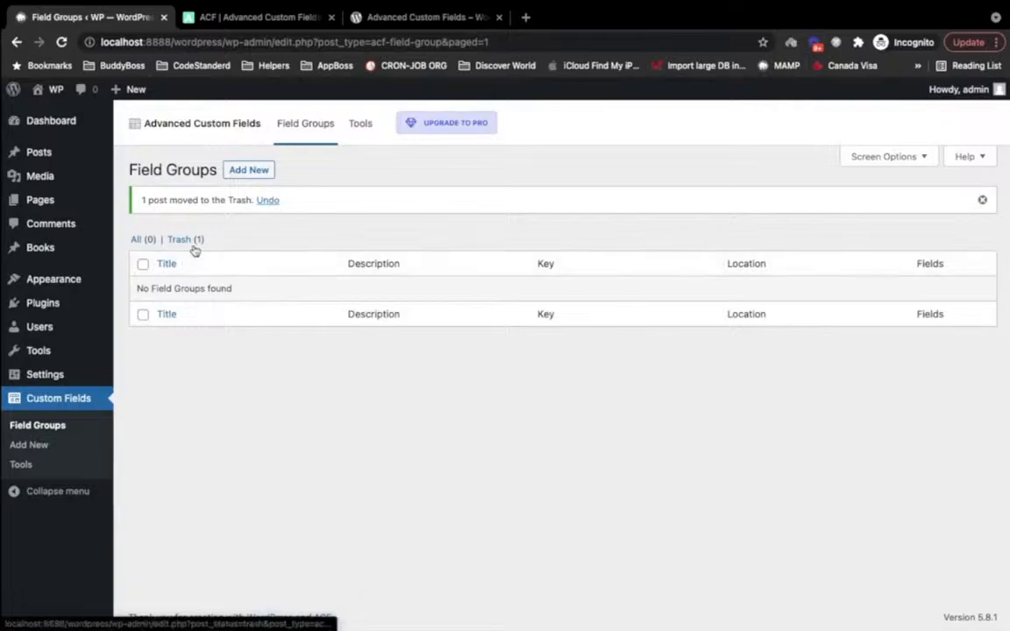
pyautogui.click(187, 241)
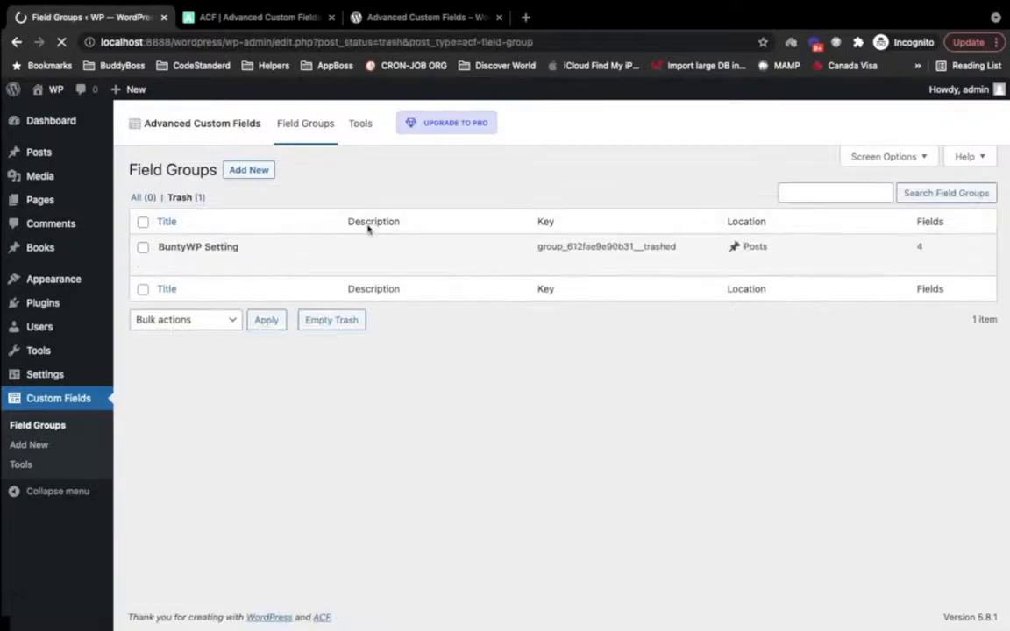
pyautogui.click(233, 266)
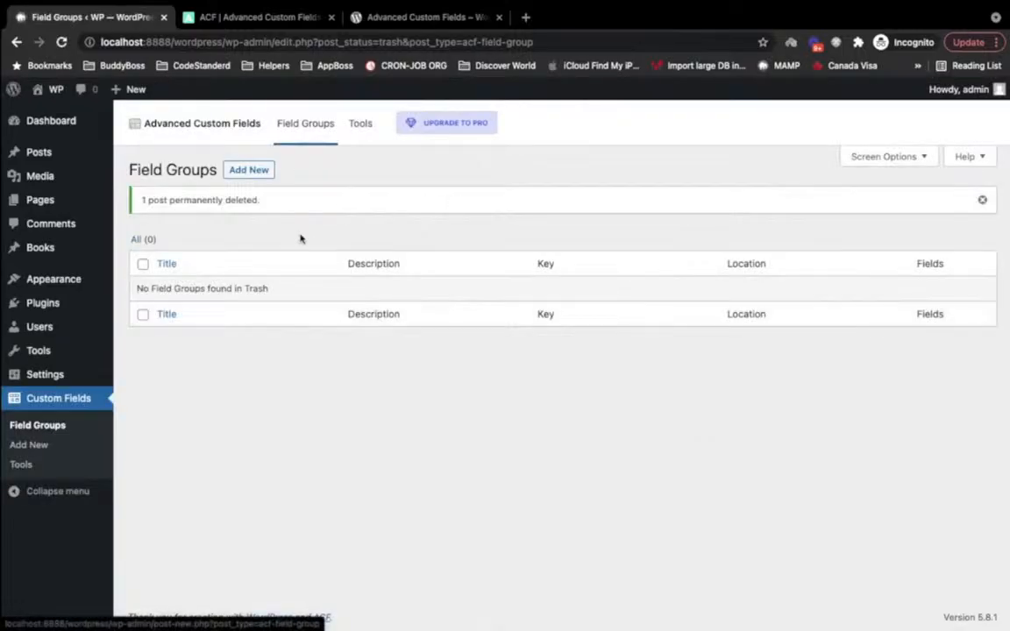
# - Highlight the "Field Groups" page heading and clear the highlight again
pyautogui.scroll(1, 293, 239)
pyautogui.moveTo(130, 169); pyautogui.dragTo(222, 172)
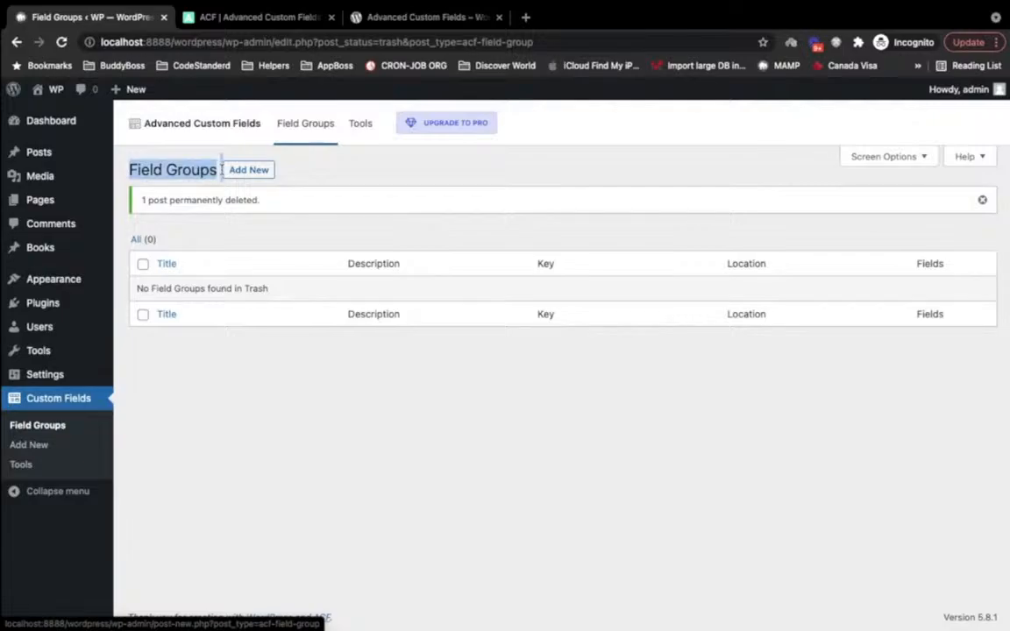
pyautogui.click(332, 151)
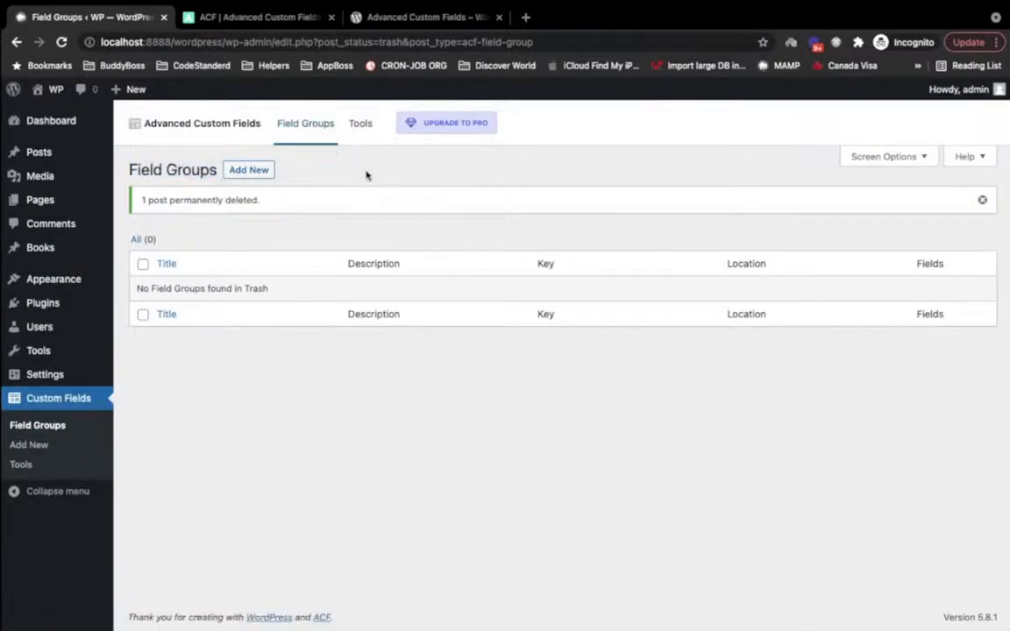
# - Open the Books list in a new browser tab and look over the whole edit page of Book Post 1
pyautogui.moveTo(40, 154)
pyautogui.moveTo(40, 254)
pyautogui.keyDown('super'); pyautogui.click(34, 253); pyautogui.keyUp('super')
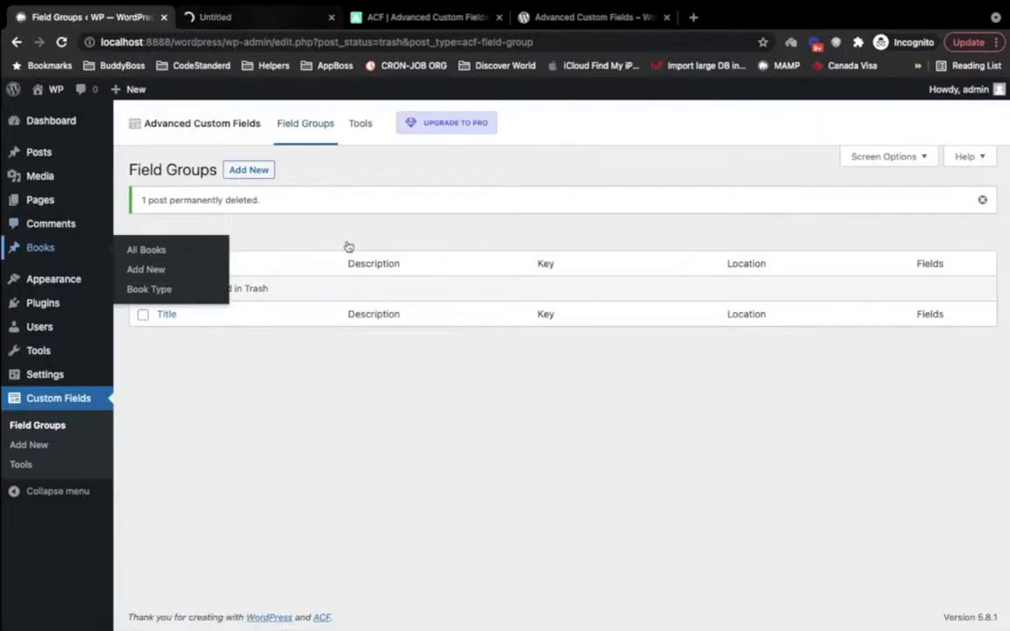
pyautogui.click(301, 24)
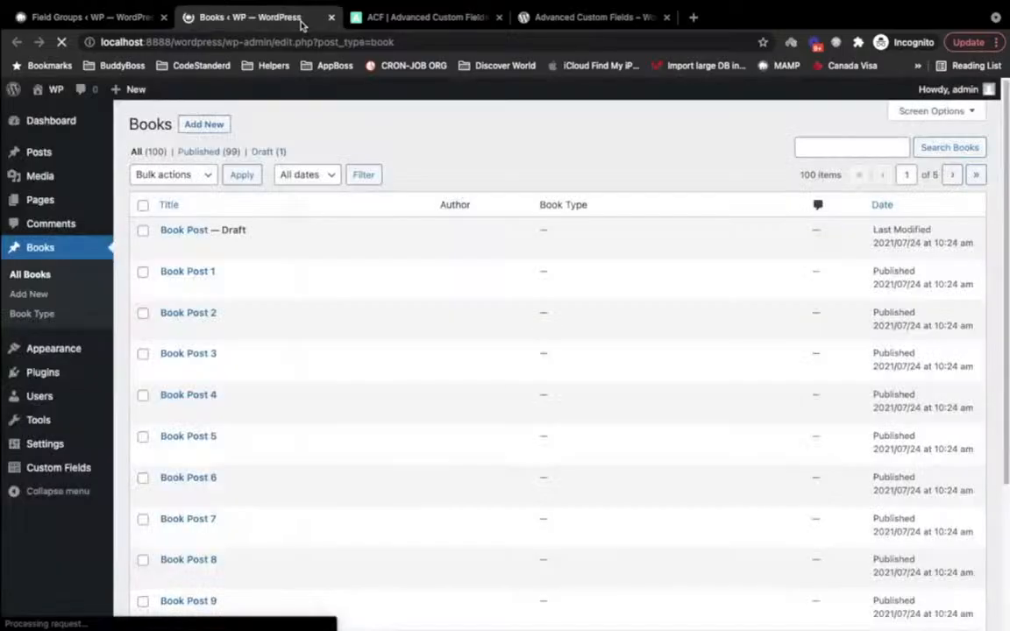
pyautogui.click(167, 273)
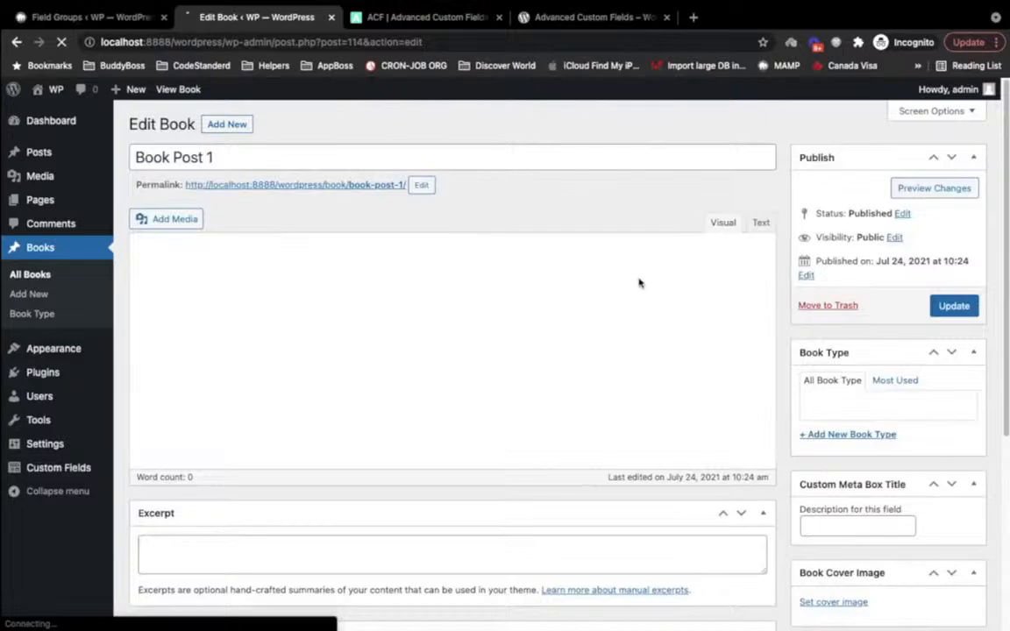
pyautogui.scroll(-2, 640, 279)
pyautogui.scroll(-2, 640, 279)
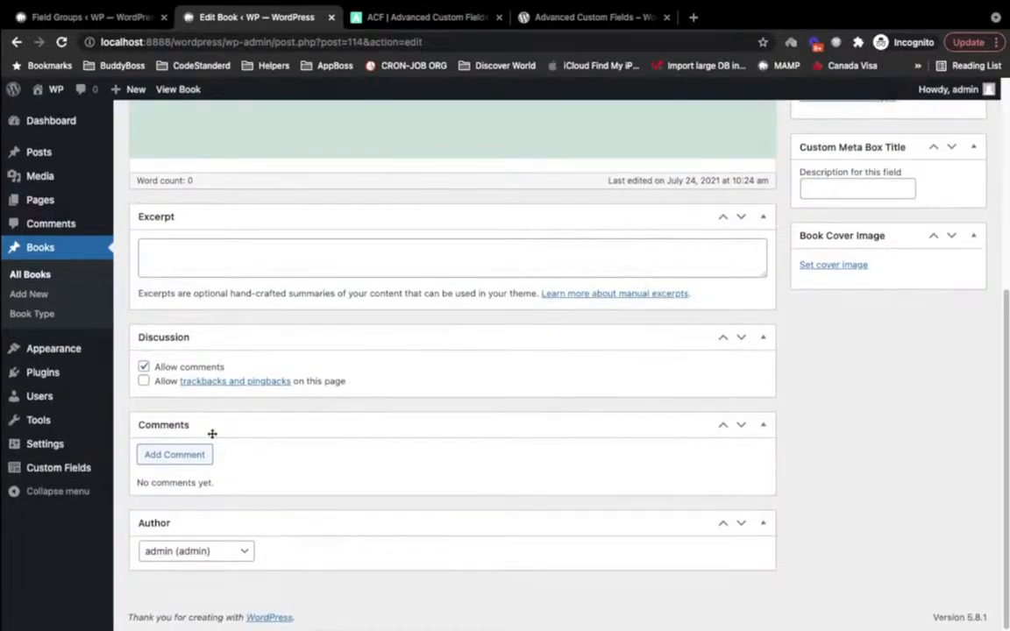
pyautogui.scroll(3, 361, 383)
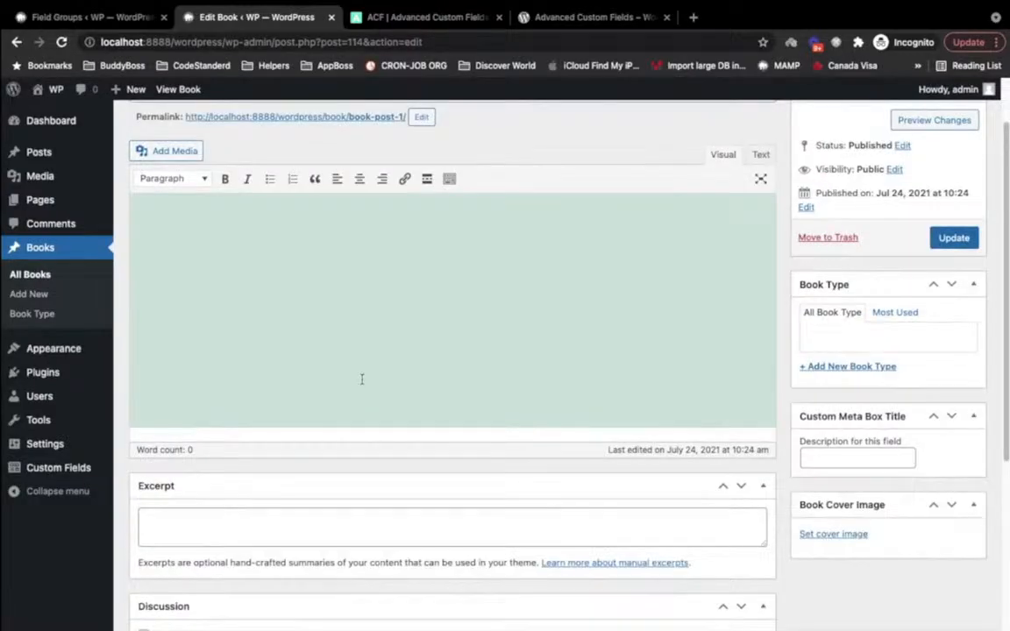
pyautogui.scroll(1, 361, 379)
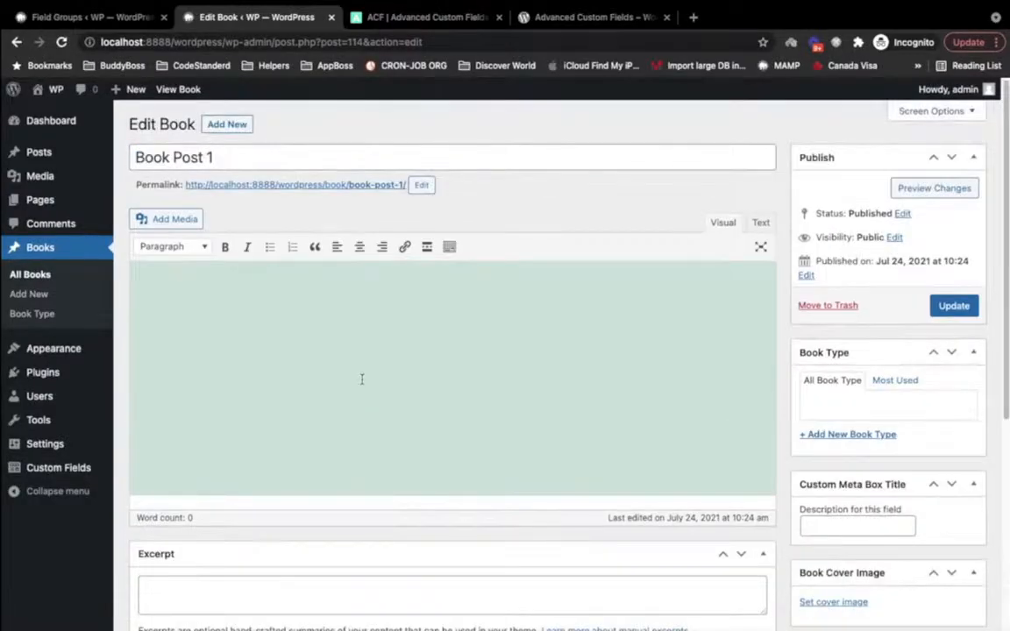